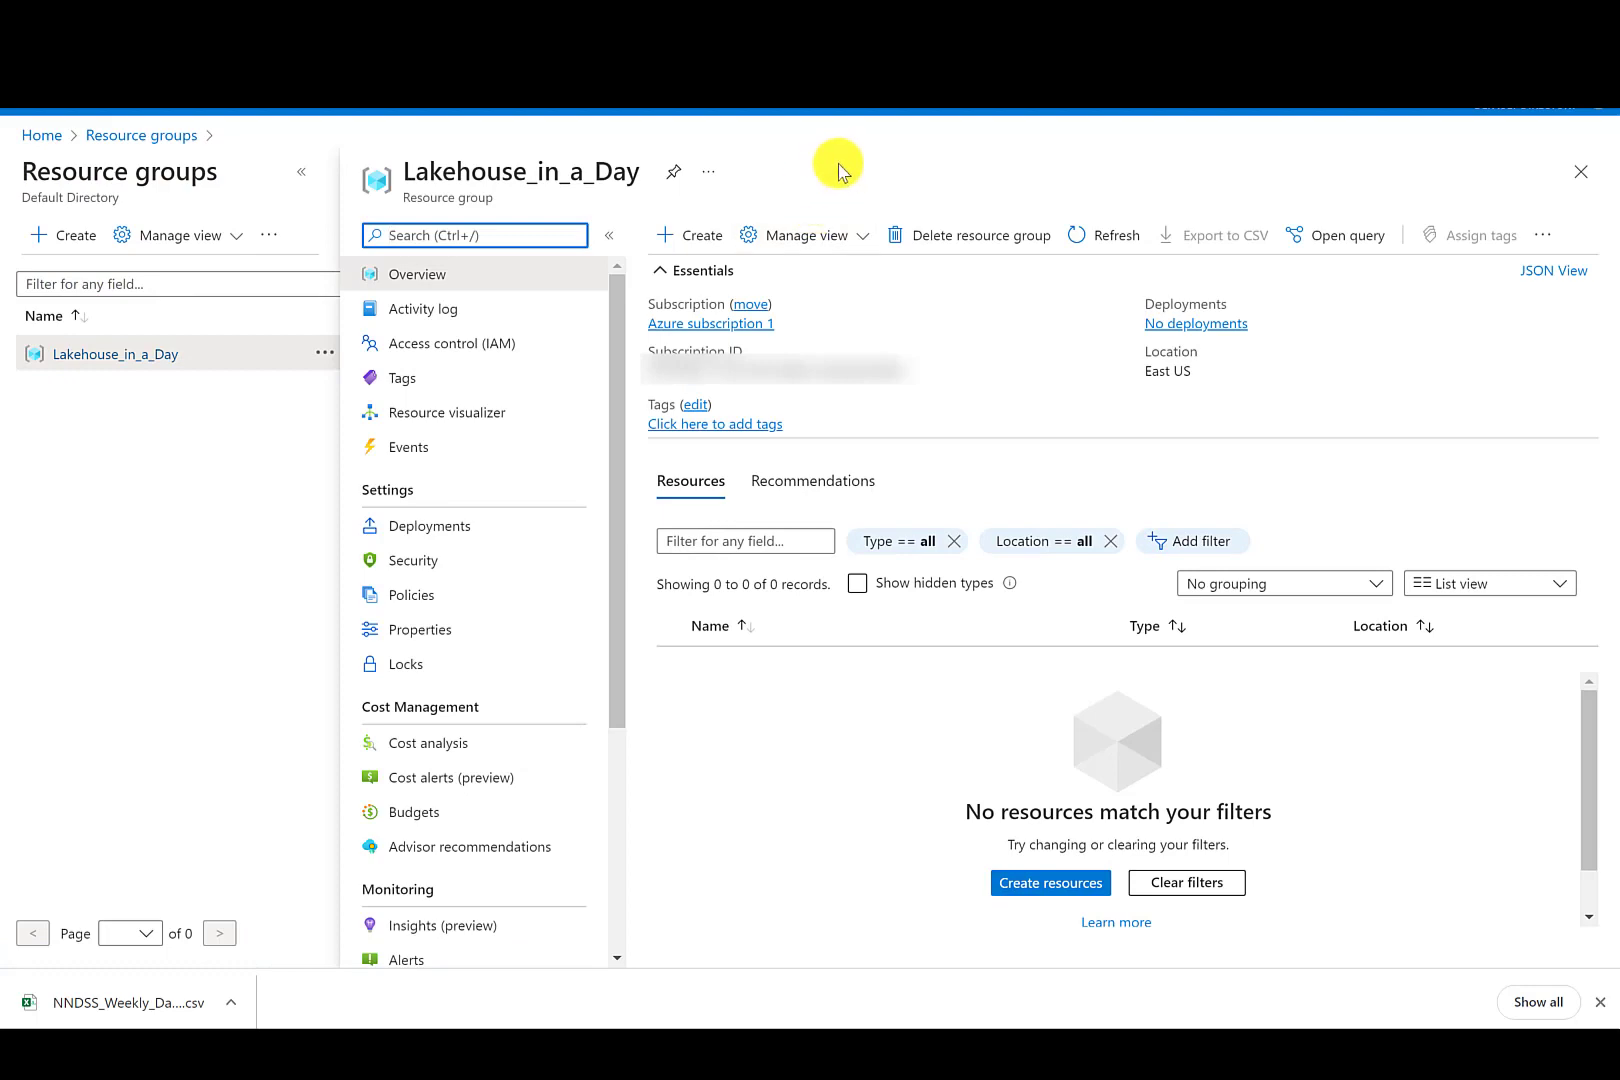
- Start a new storage account in the resource group named lakehouseinaday with locally-redundant storage (LRS) redundancy
{"action": "left_click", "coordinate": [689, 235]}
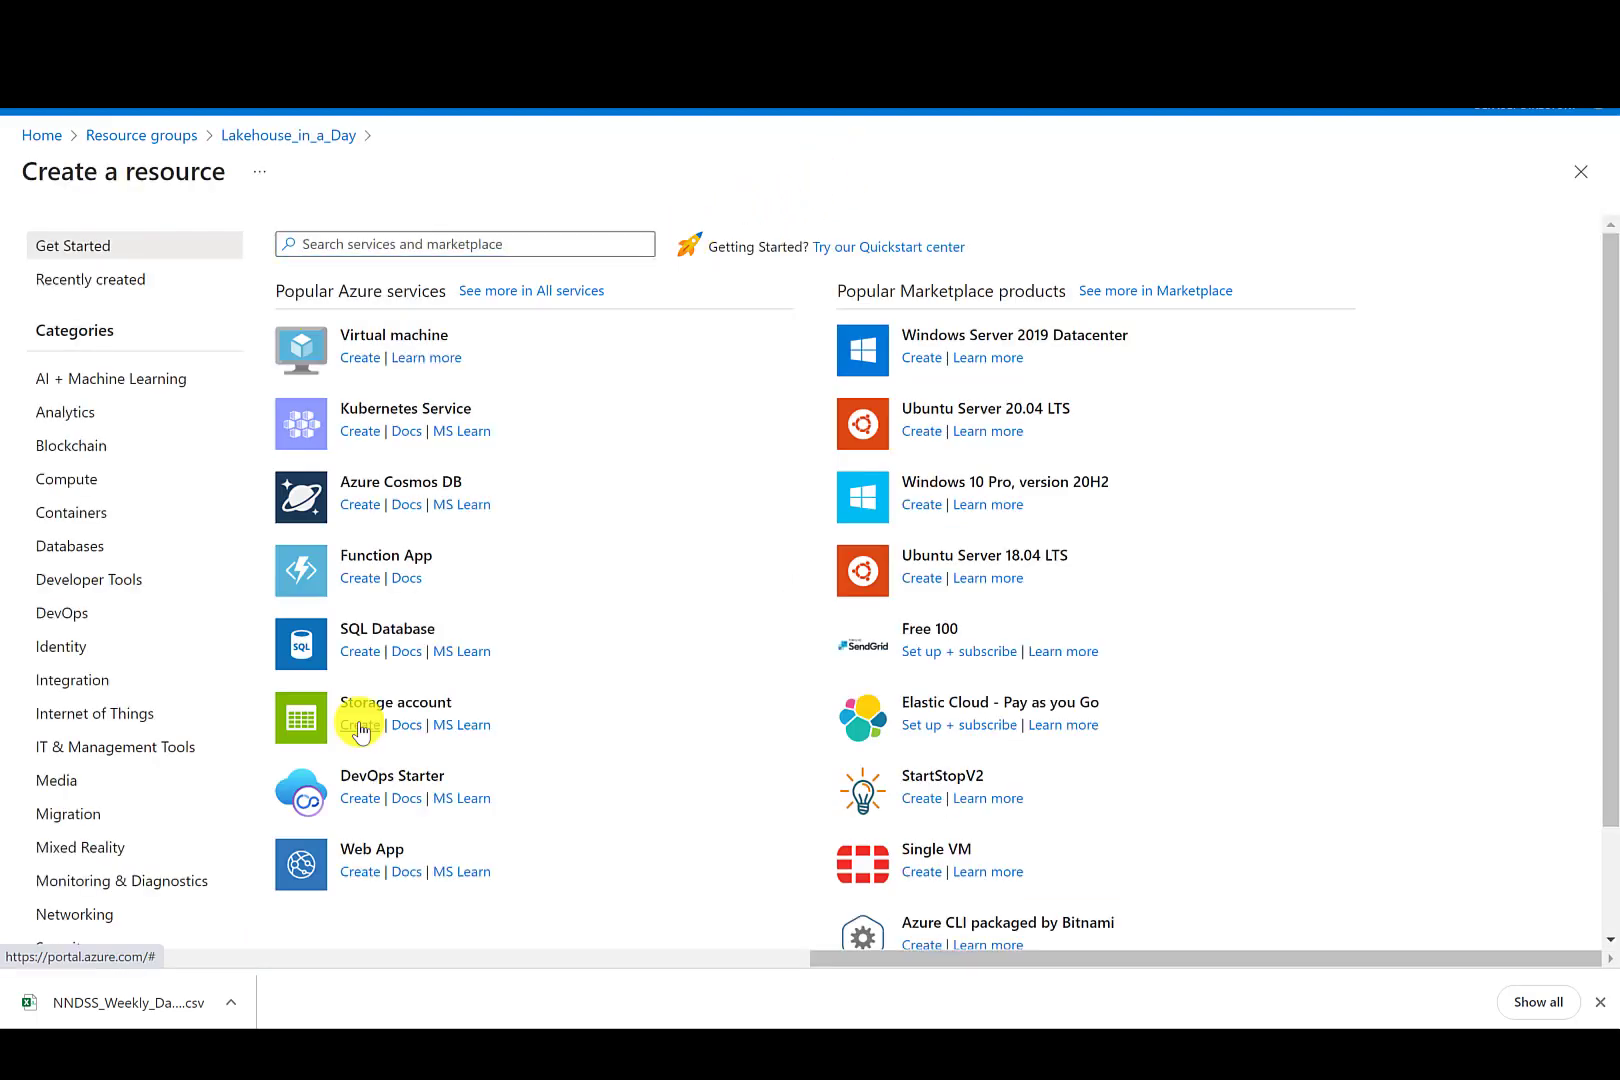
{"action": "left_click", "coordinate": [360, 729]}
{"action": "left_click", "coordinate": [322, 561]}
{"action": "type", "text": "lakehouse"}
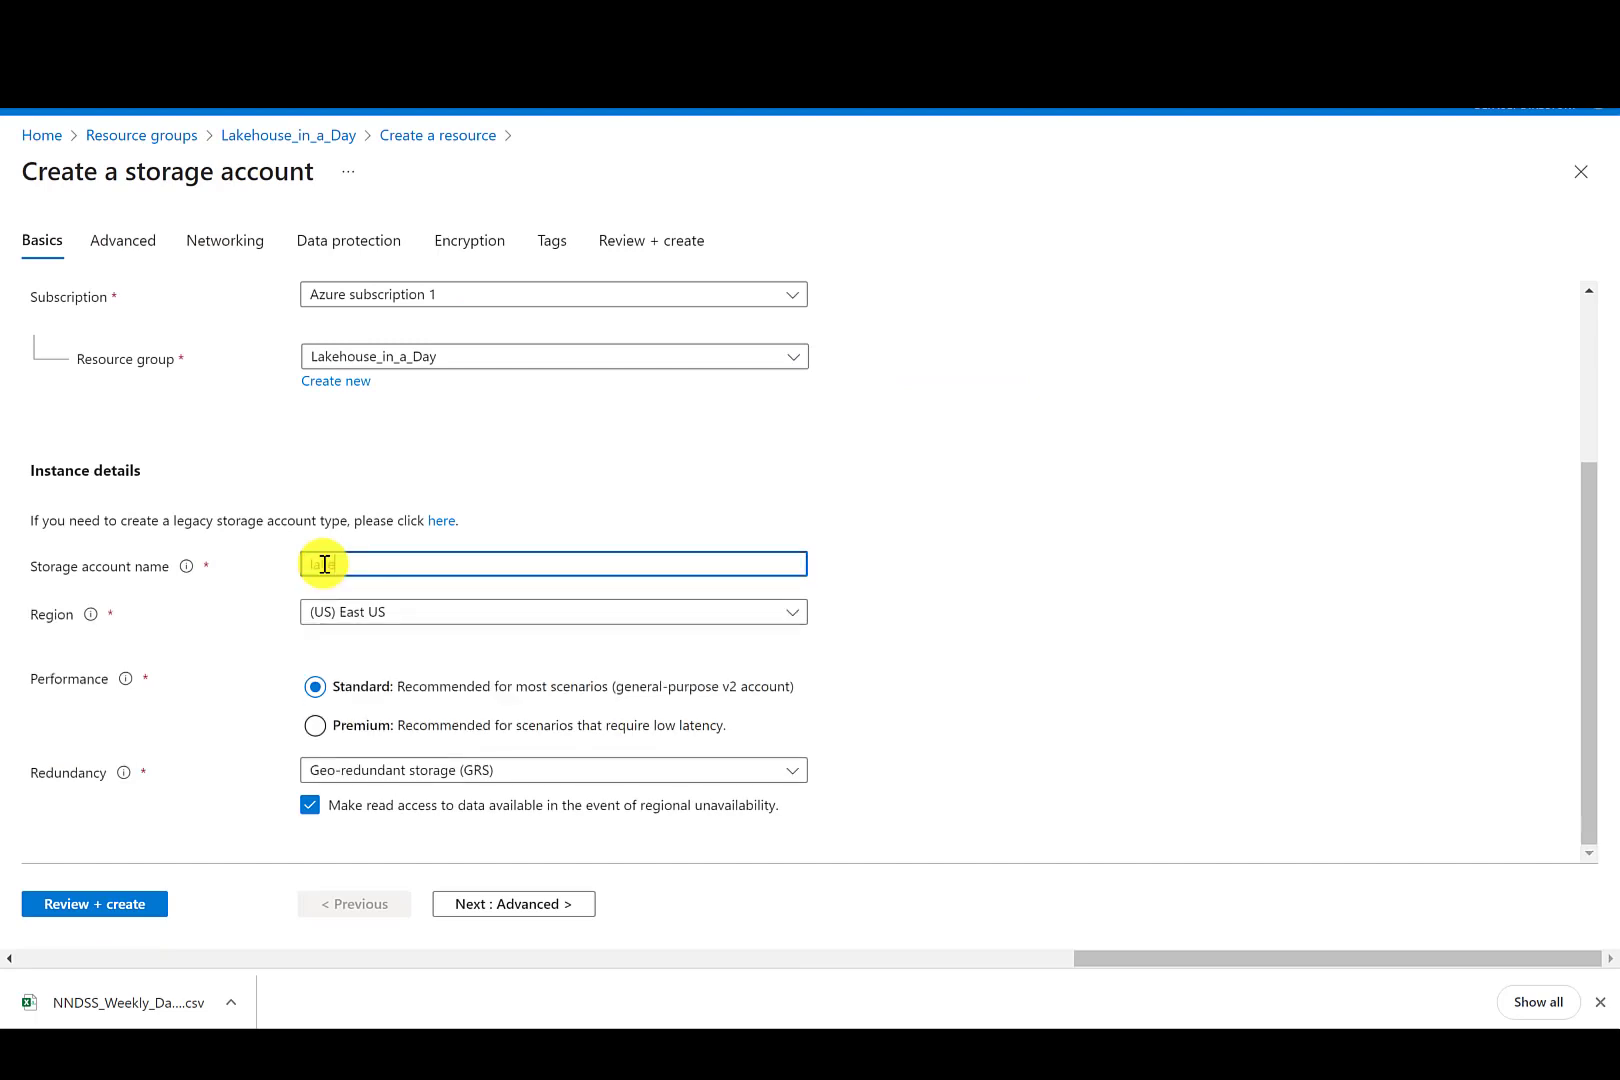
{"action": "type", "text": "inaday"}
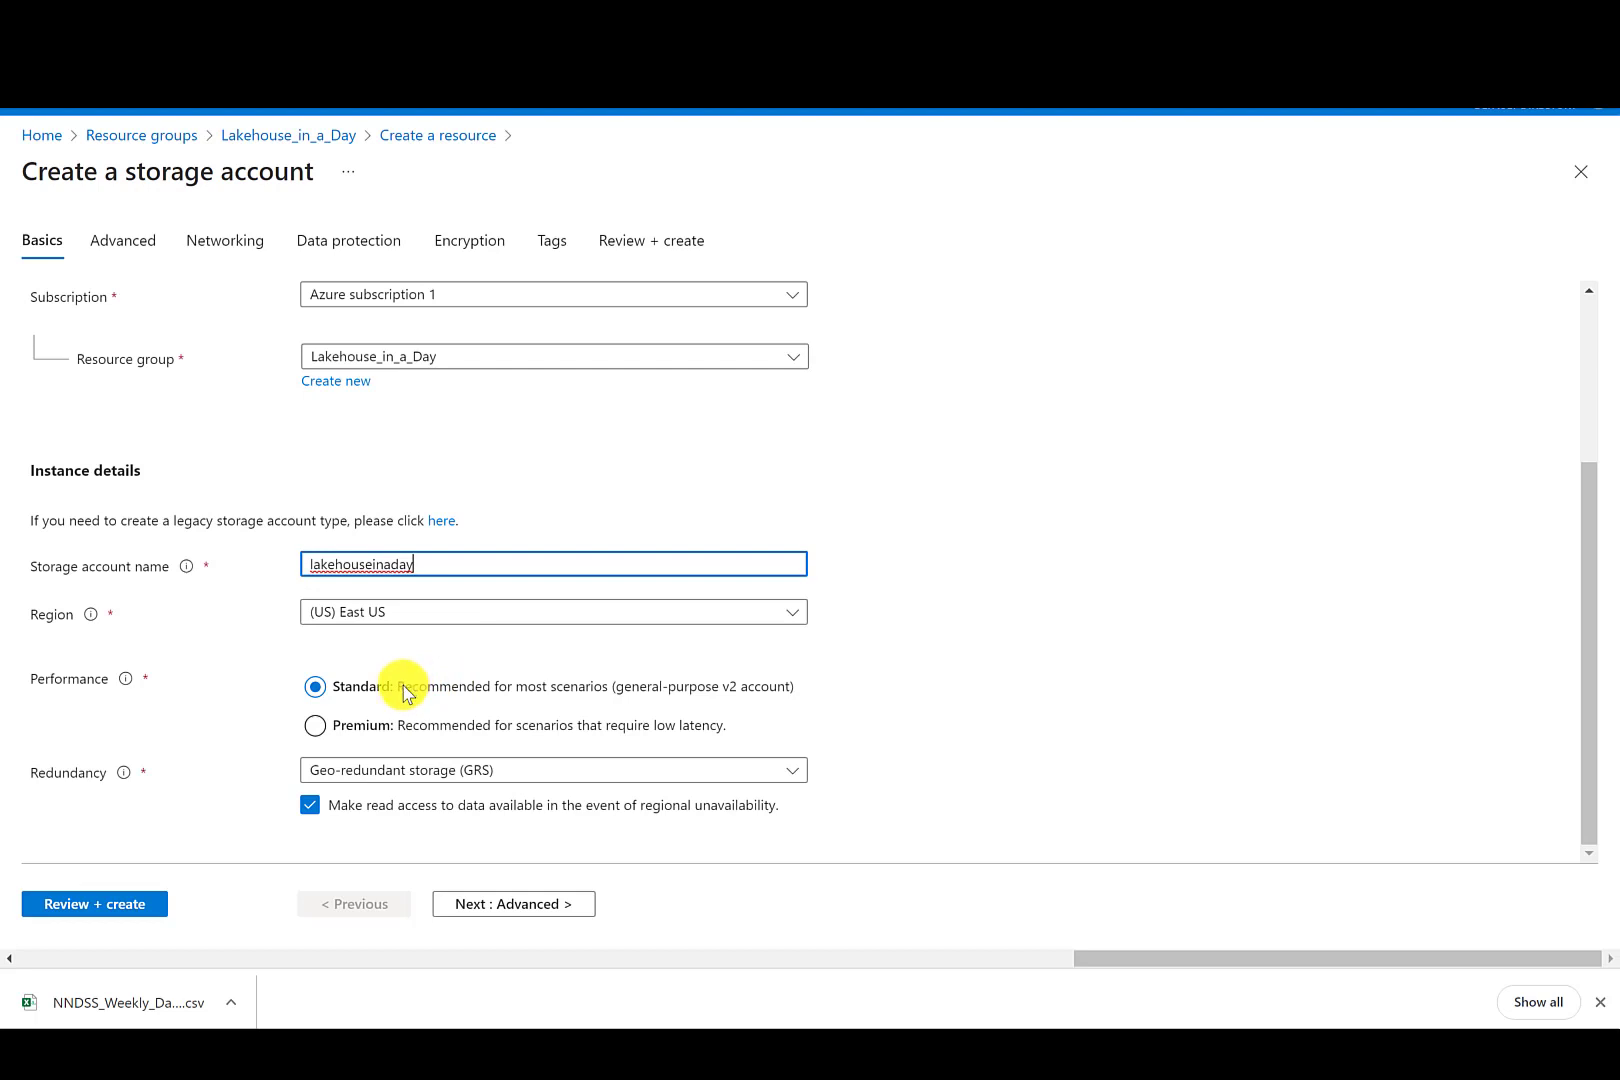
{"action": "left_click", "coordinate": [631, 772]}
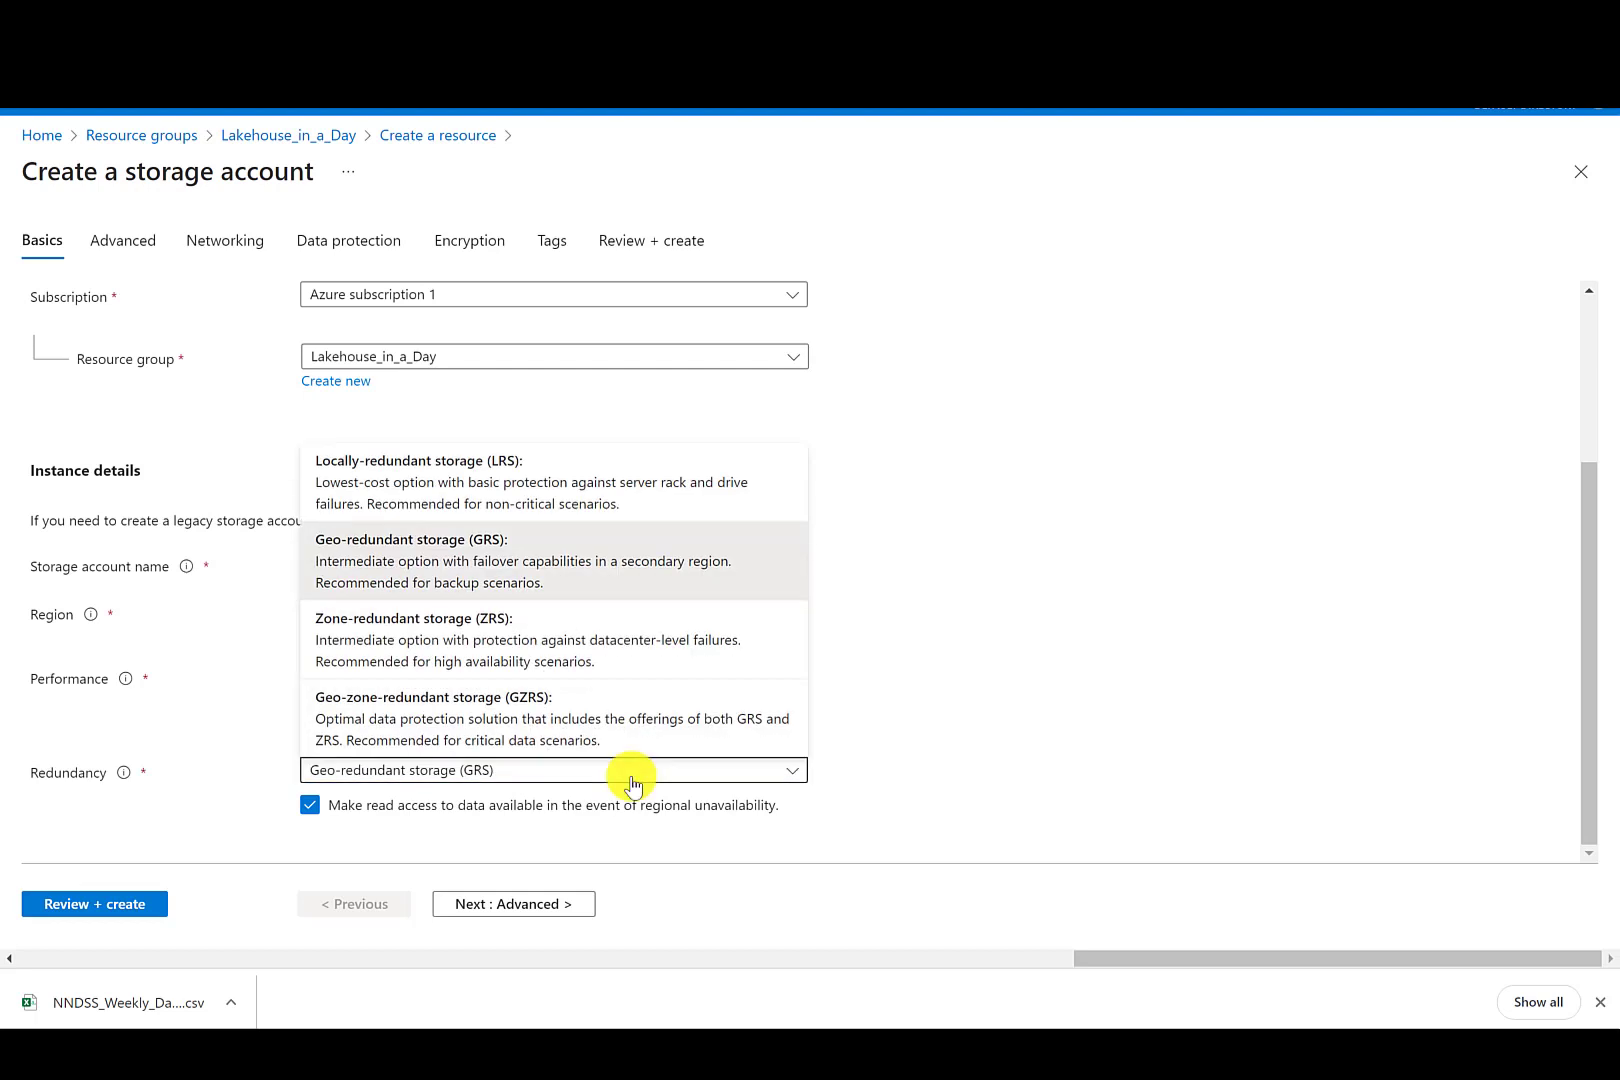
{"action": "left_click", "coordinate": [463, 463]}
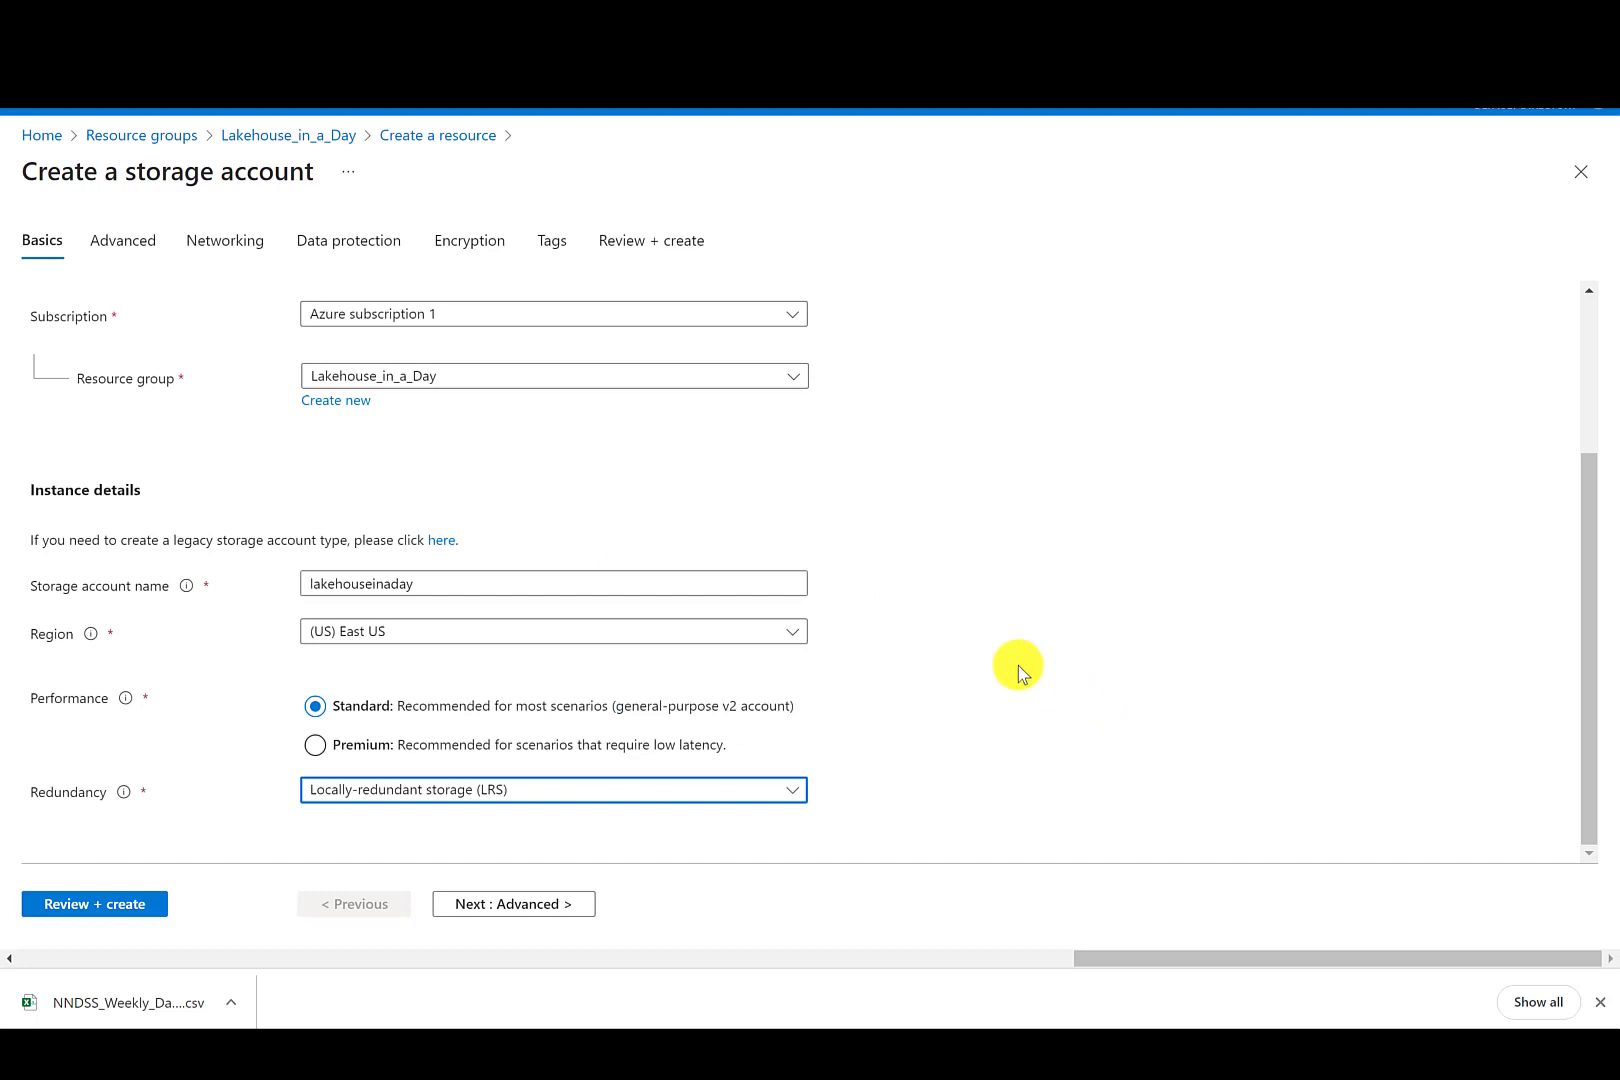
- Disable soft delete for blobs, containers and file shares in the storage account's data protection settings
{"action": "left_click", "coordinate": [376, 246]}
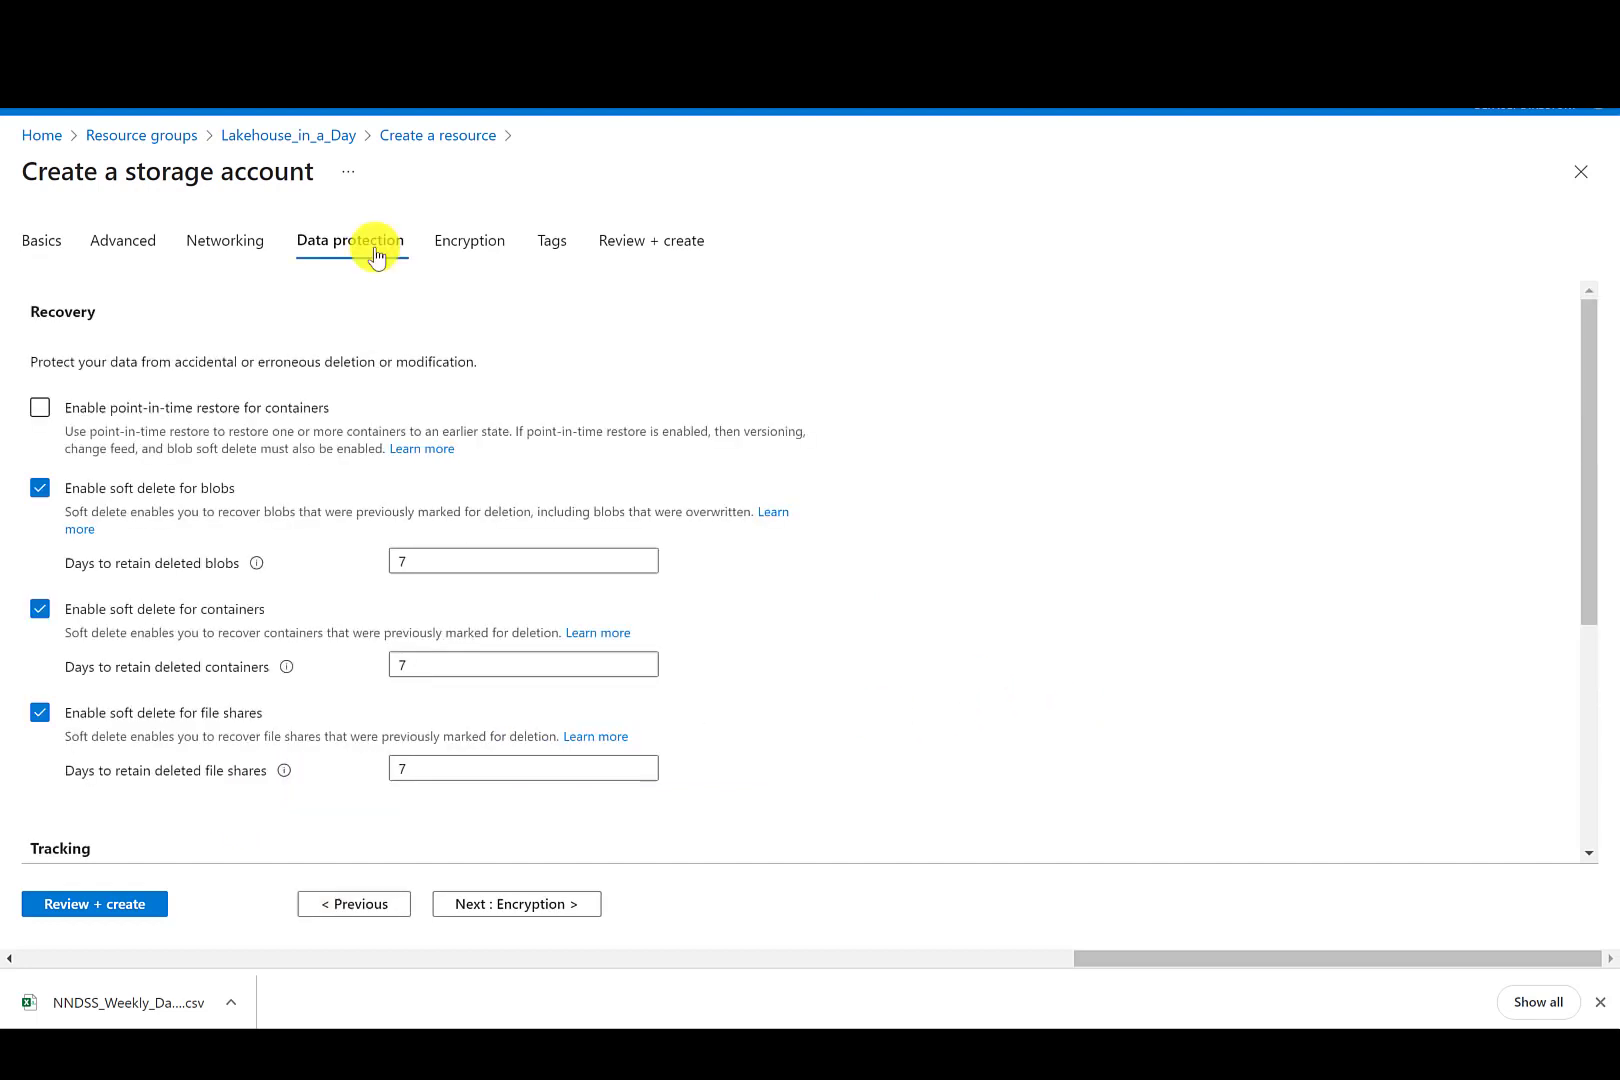
{"action": "left_click", "coordinate": [39, 489]}
{"action": "left_click", "coordinate": [40, 568]}
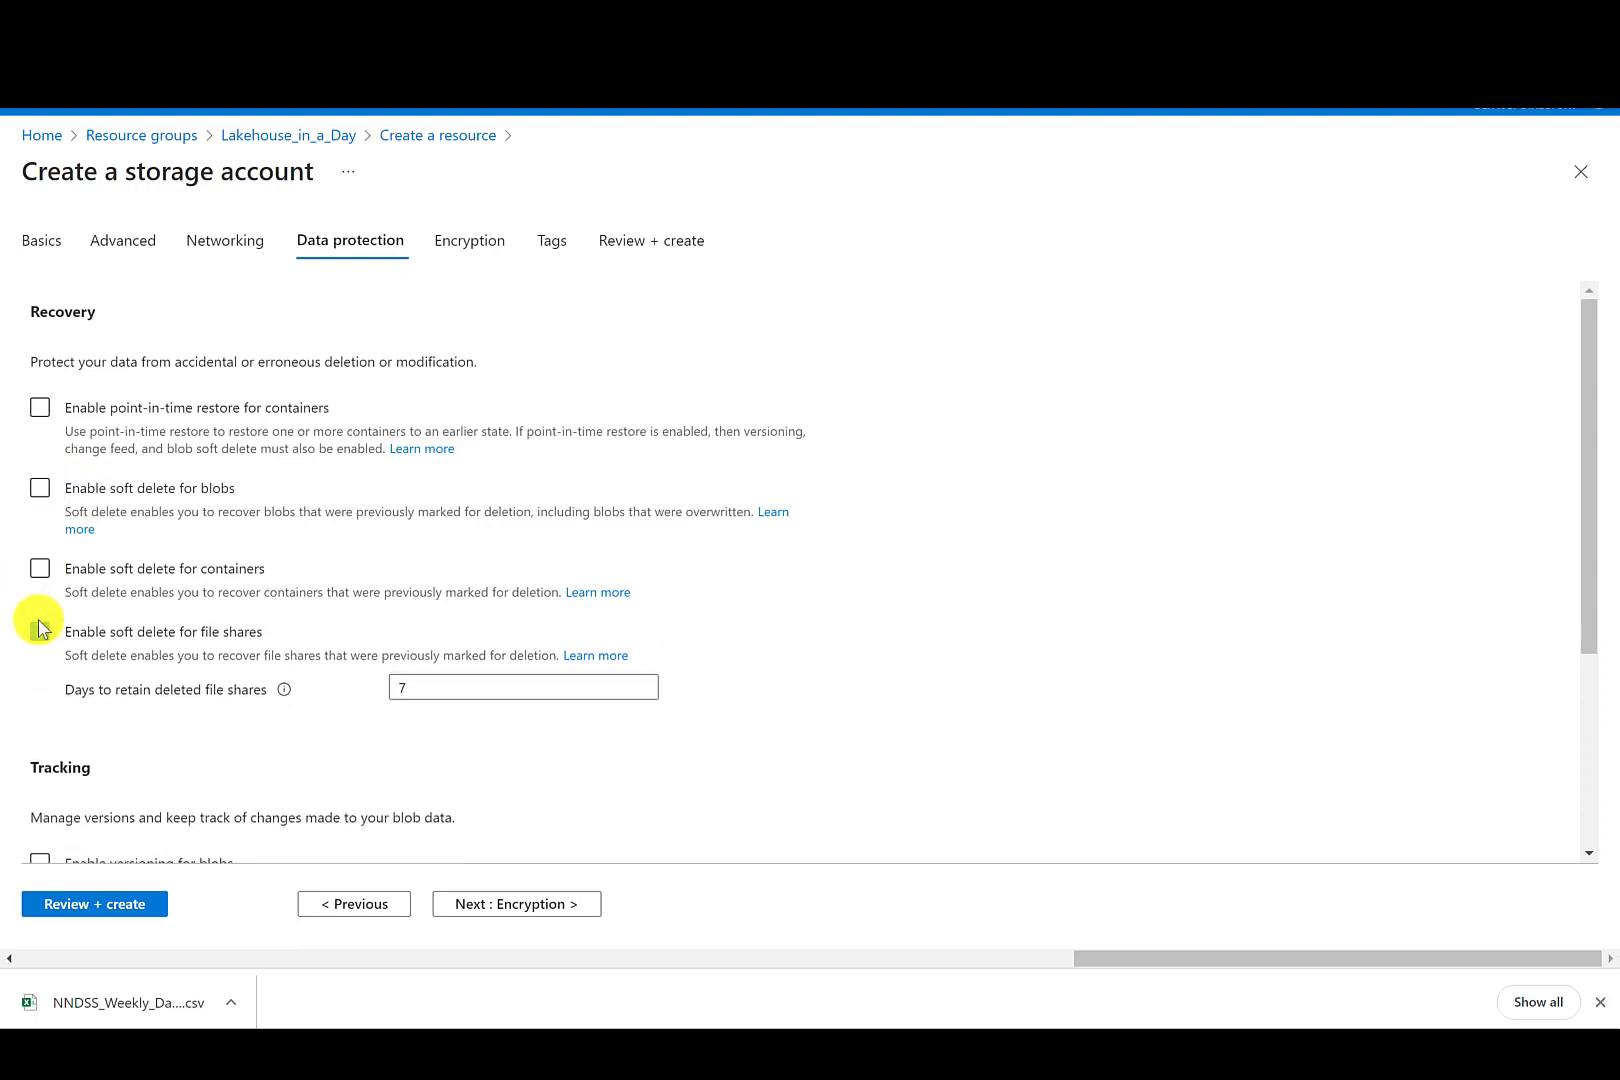
{"action": "left_click", "coordinate": [40, 631]}
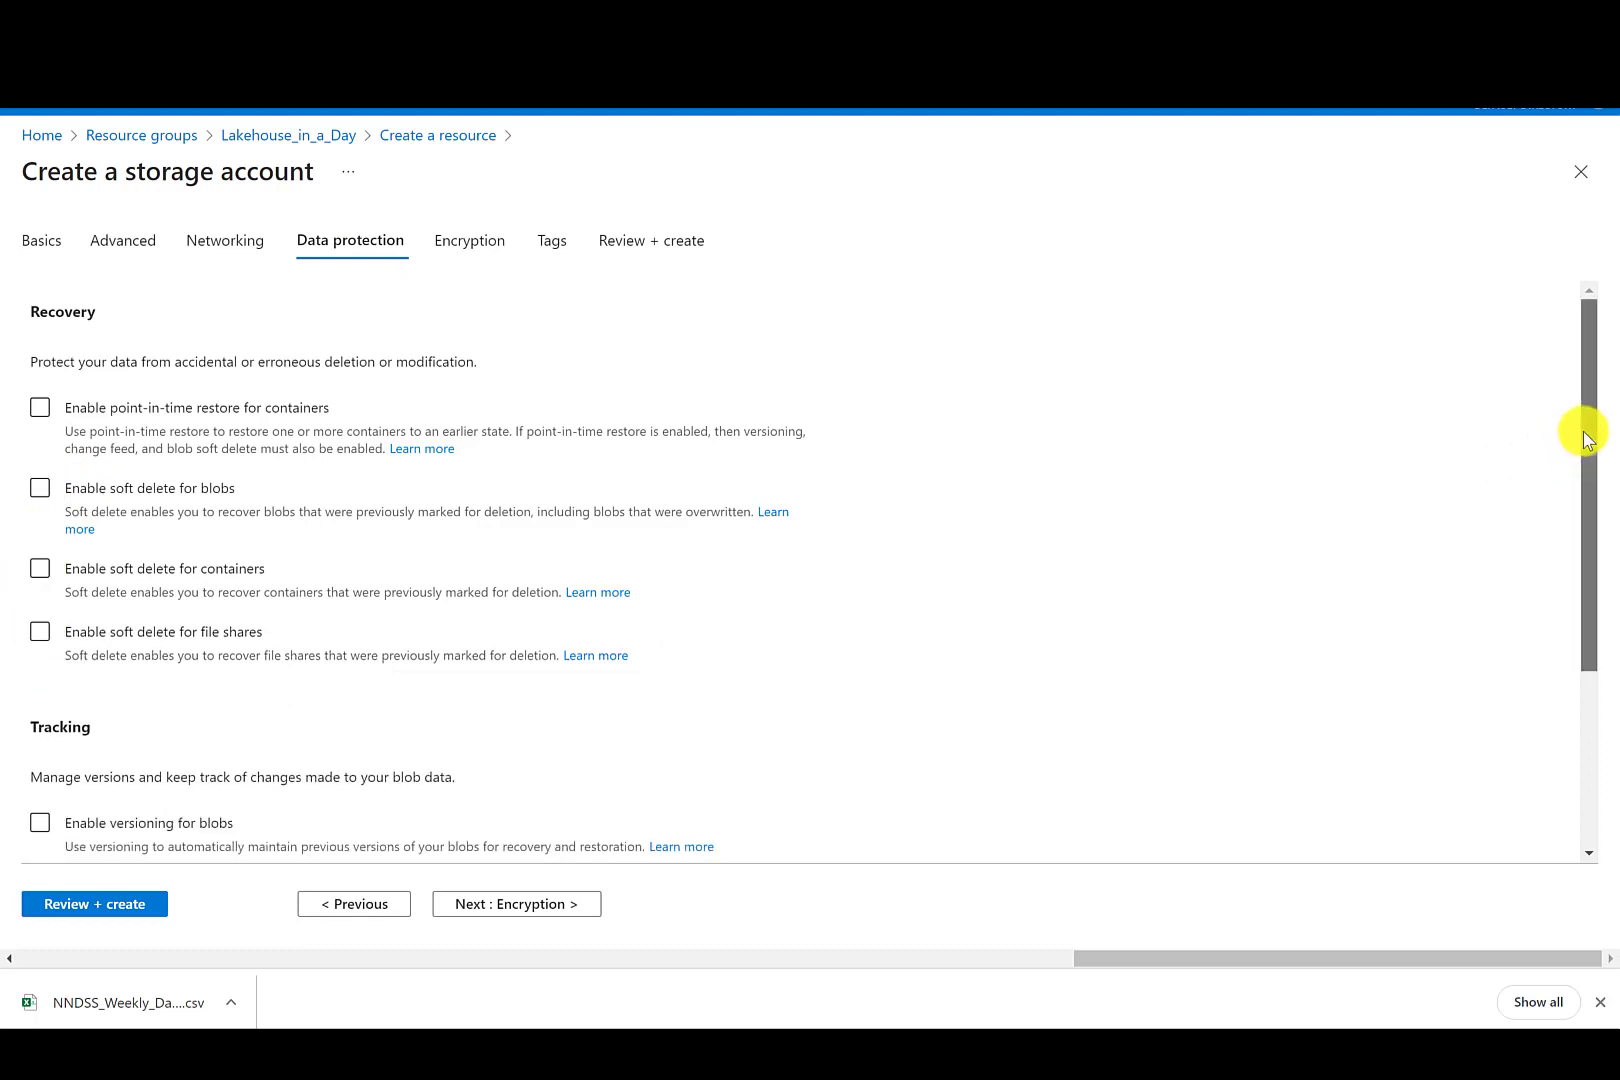
{"action": "scroll", "coordinate": [1583, 440], "scroll_direction": "down", "scroll_amount": 3}
{"action": "scroll", "coordinate": [1593, 458], "scroll_direction": "up", "scroll_amount": 1}
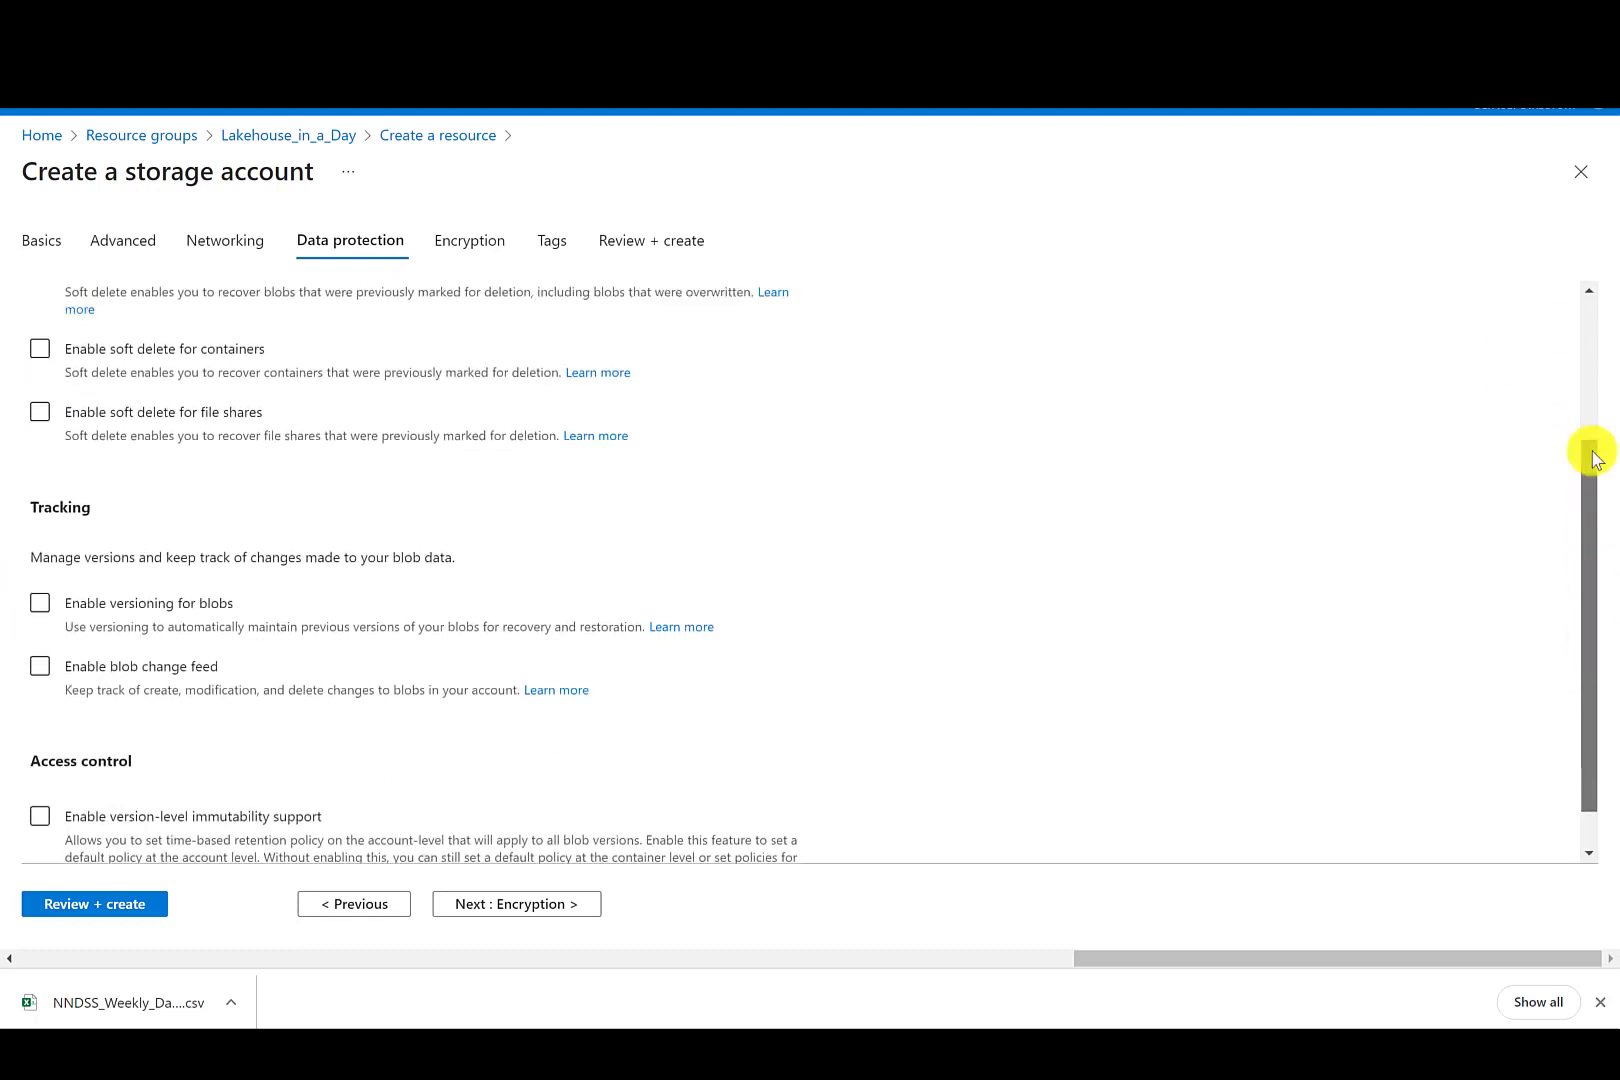
{"action": "scroll", "coordinate": [1593, 458], "scroll_direction": "up", "scroll_amount": 3}
- Review and create the storage account, then return to the Lakehouse_in_a_Day resource group
{"action": "left_click", "coordinate": [670, 243]}
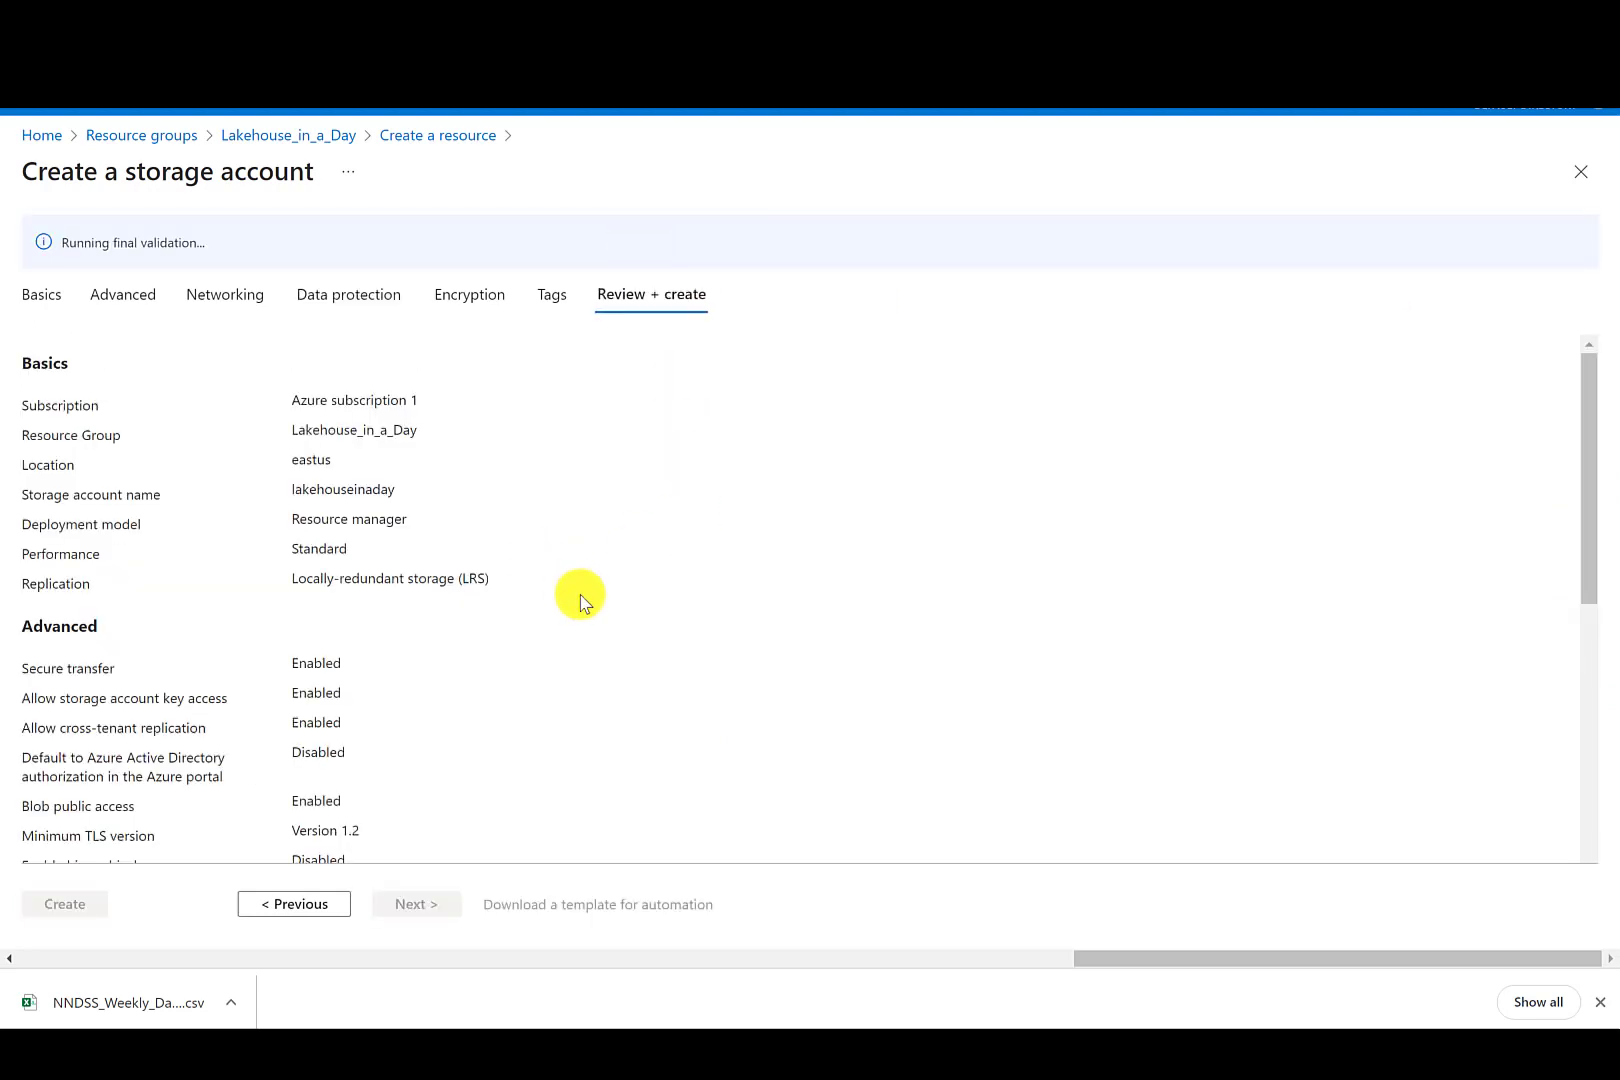
{"action": "left_click", "coordinate": [63, 905]}
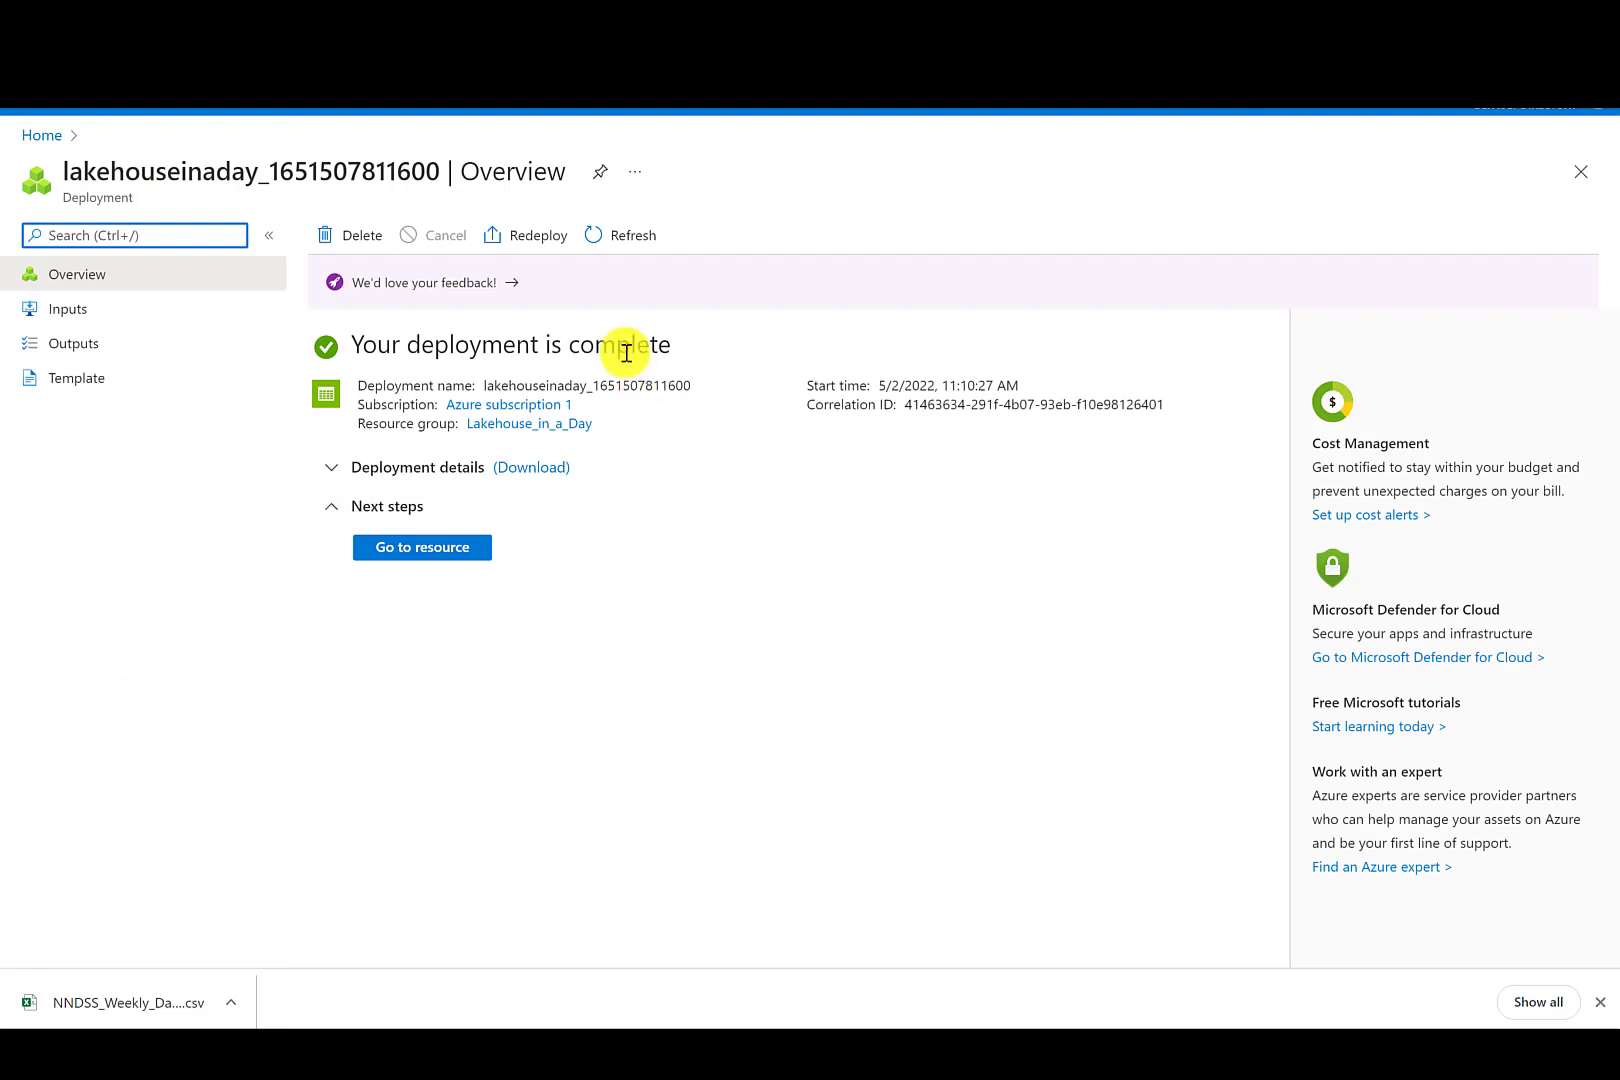
{"action": "left_click", "coordinate": [43, 134]}
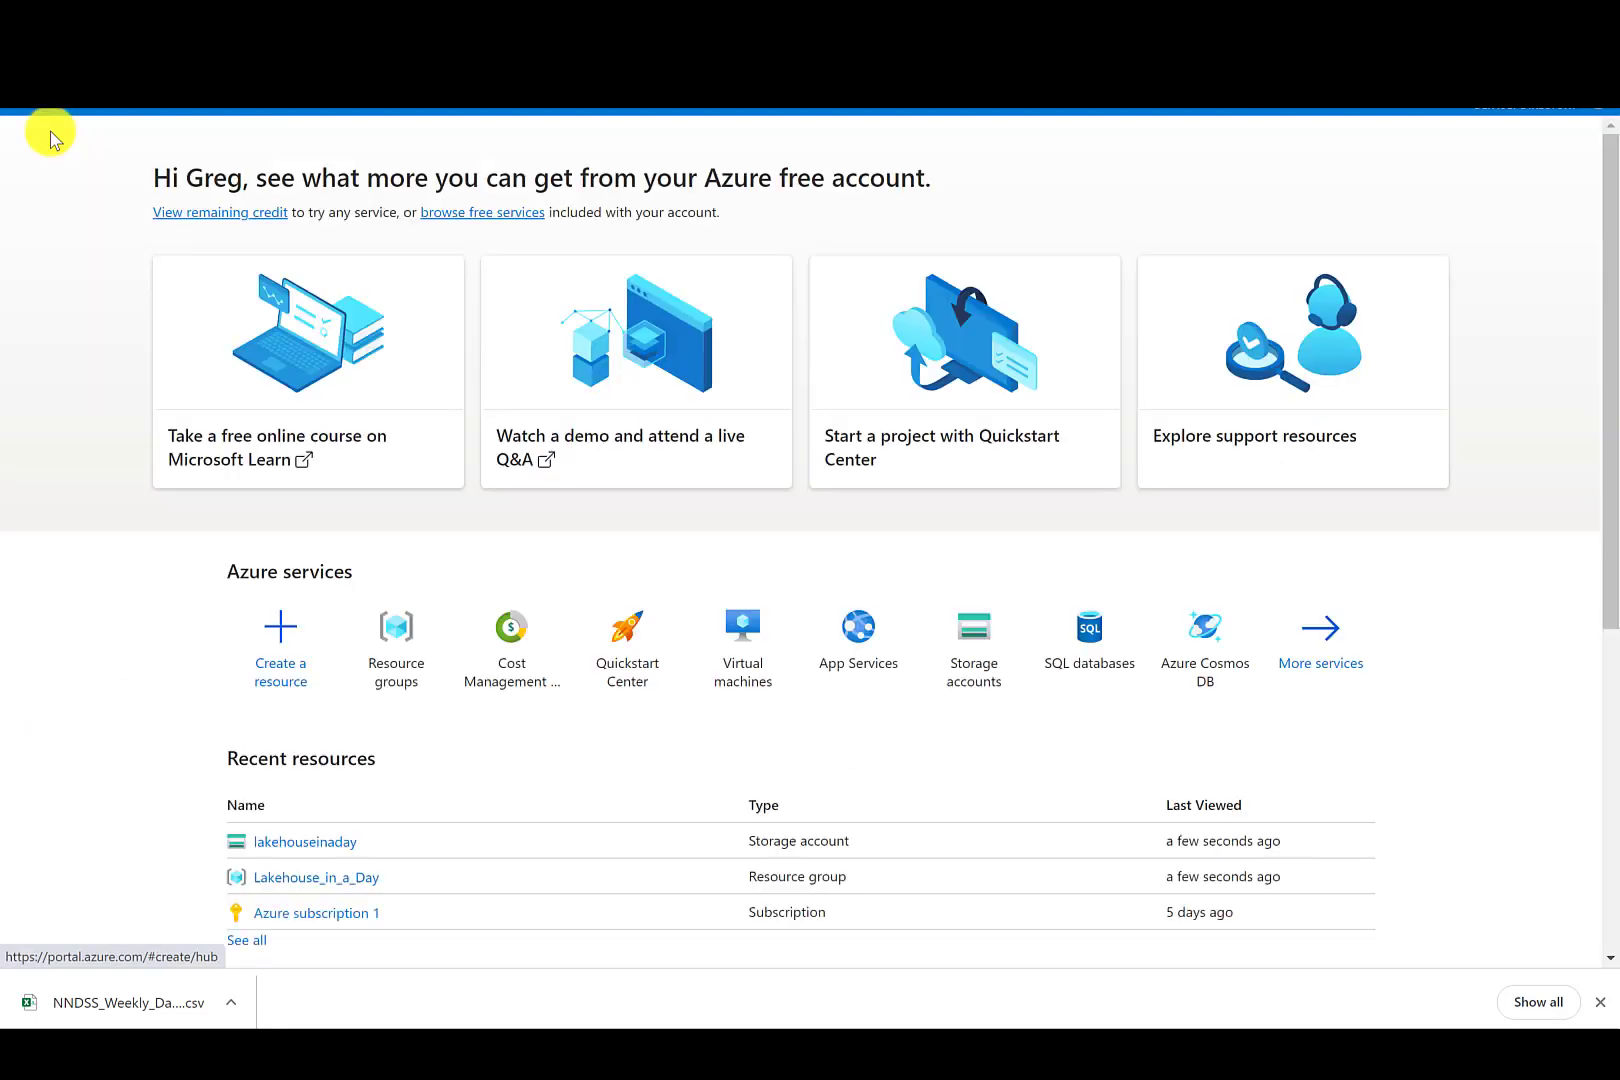
{"action": "left_click", "coordinate": [328, 878]}
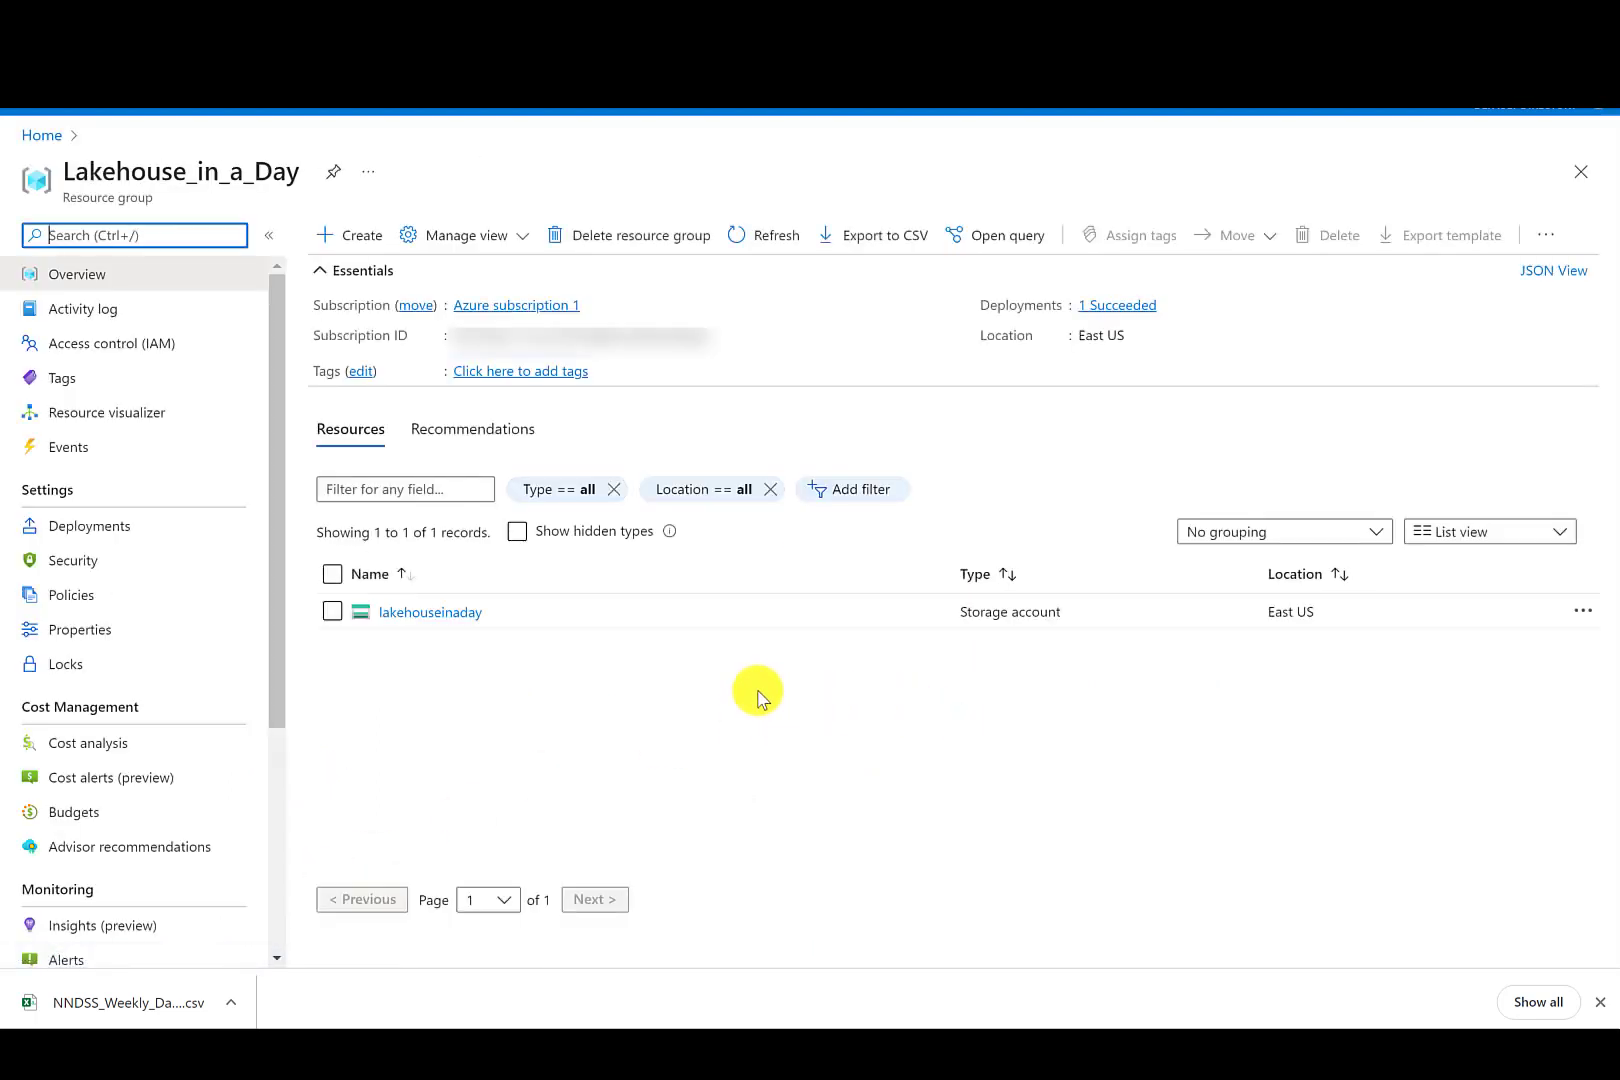
- Open the lakehouseinaday storage account and add a new container named lakehouseinaday
{"action": "left_click", "coordinate": [456, 619]}
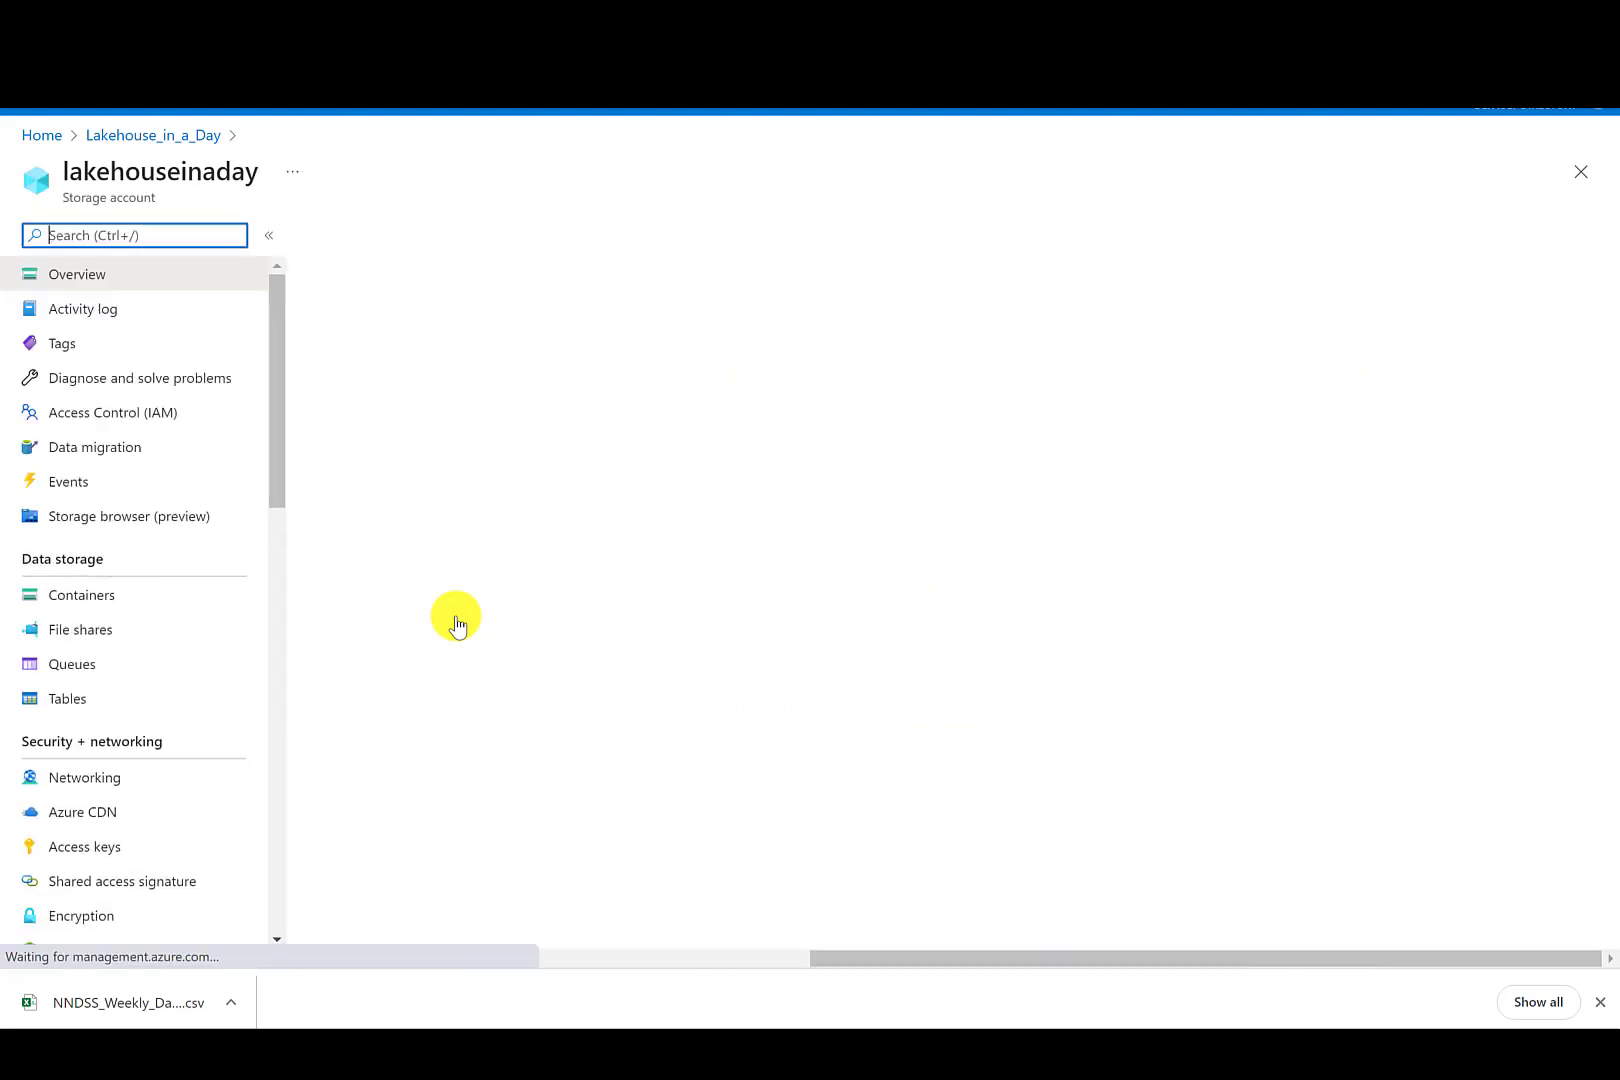
{"action": "left_click", "coordinate": [403, 570]}
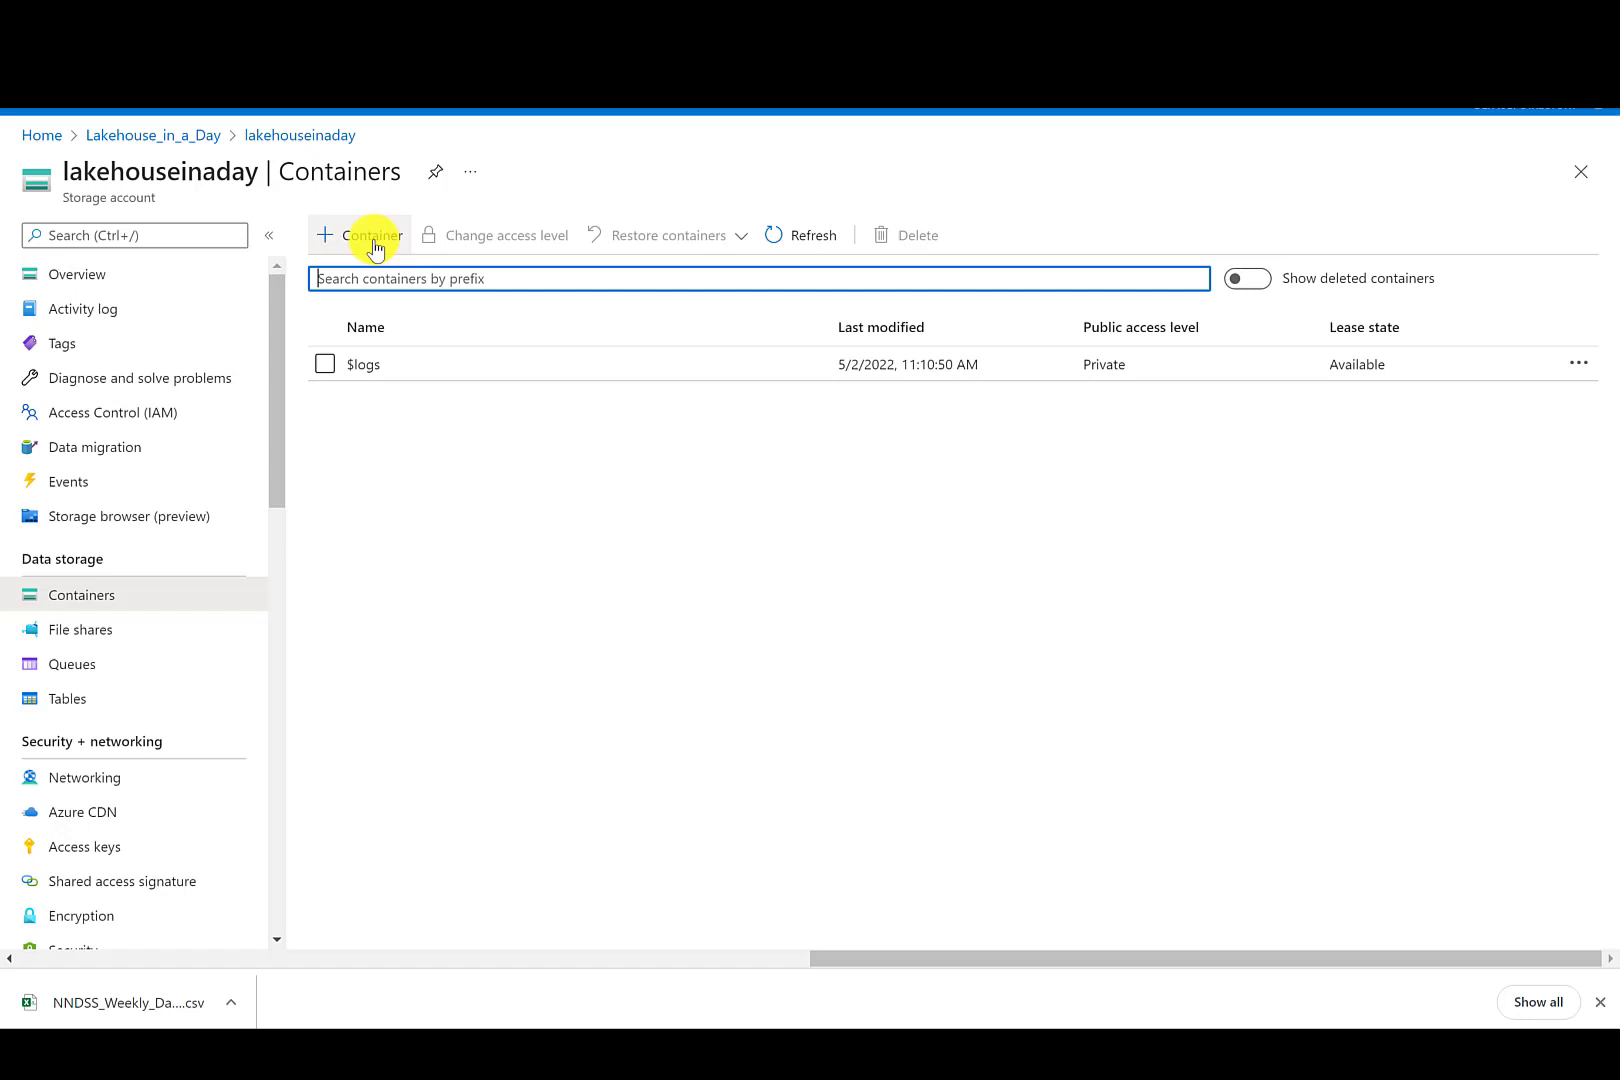
{"action": "left_click", "coordinate": [376, 247]}
{"action": "type", "text": "lak"}
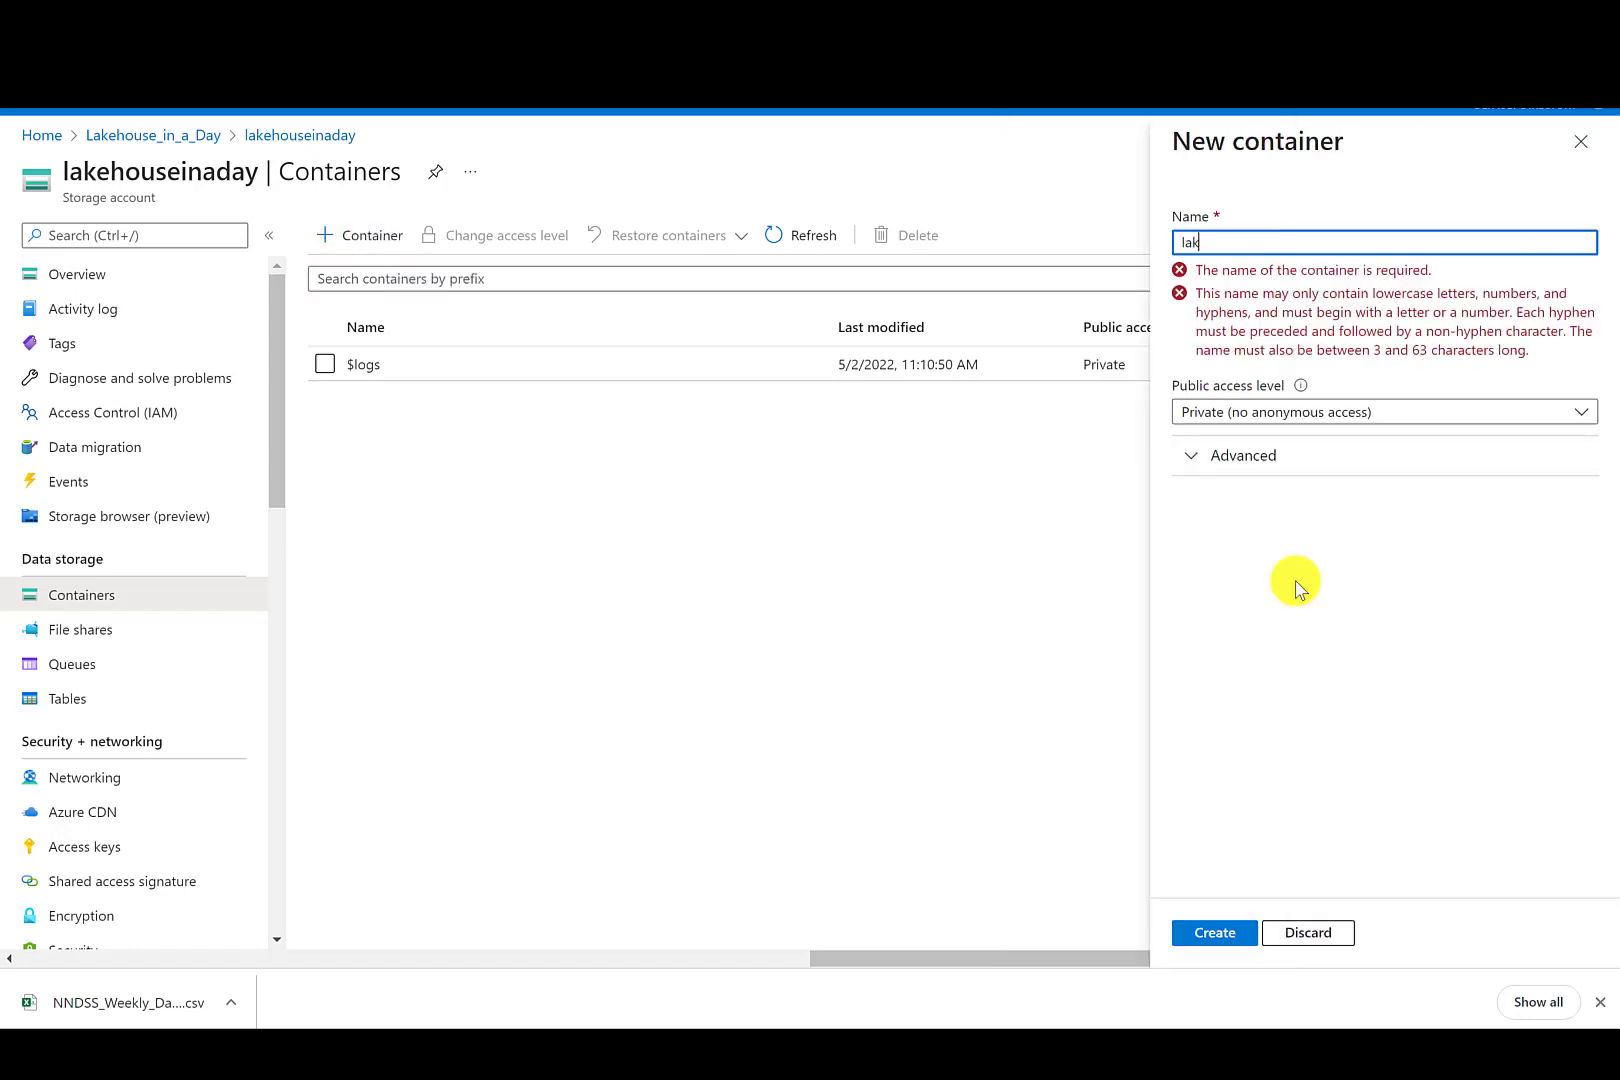
{"action": "type", "text": "ehouseinaday"}
{"action": "key", "text": "Return"}
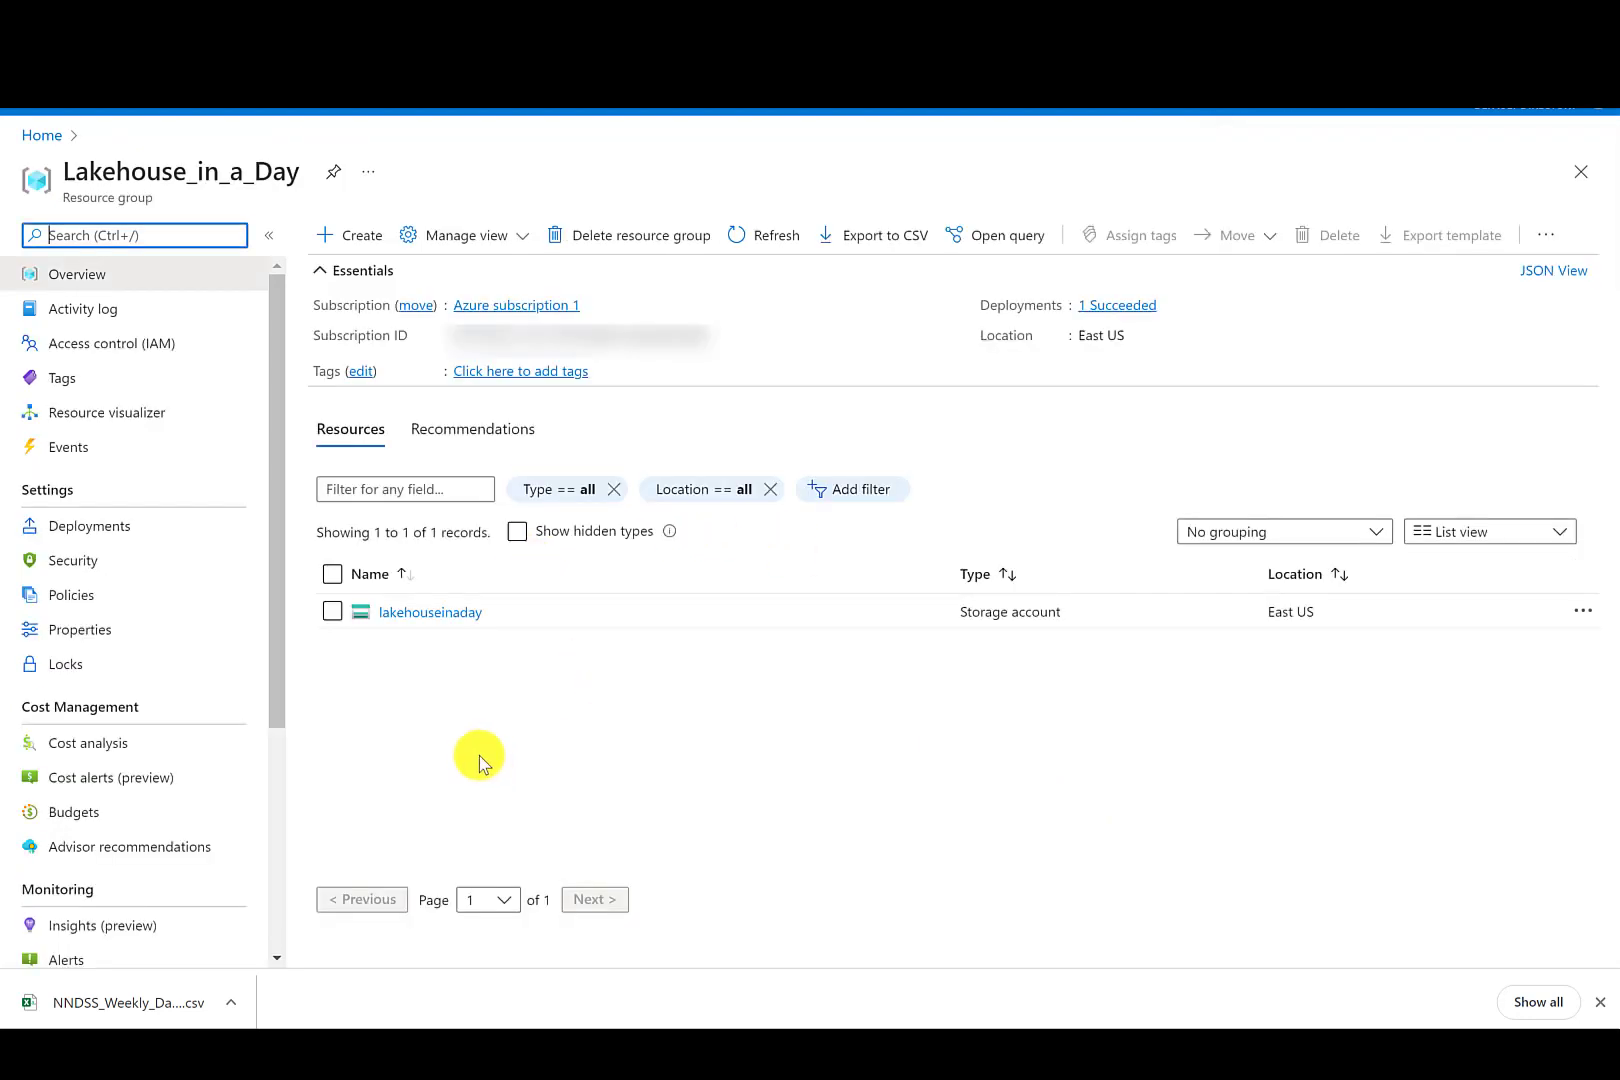
- Create a new resource in the resource group by searching the marketplace for data factory and choosing Data Factory
{"action": "left_click", "coordinate": [352, 233]}
{"action": "type", "text": "data"}
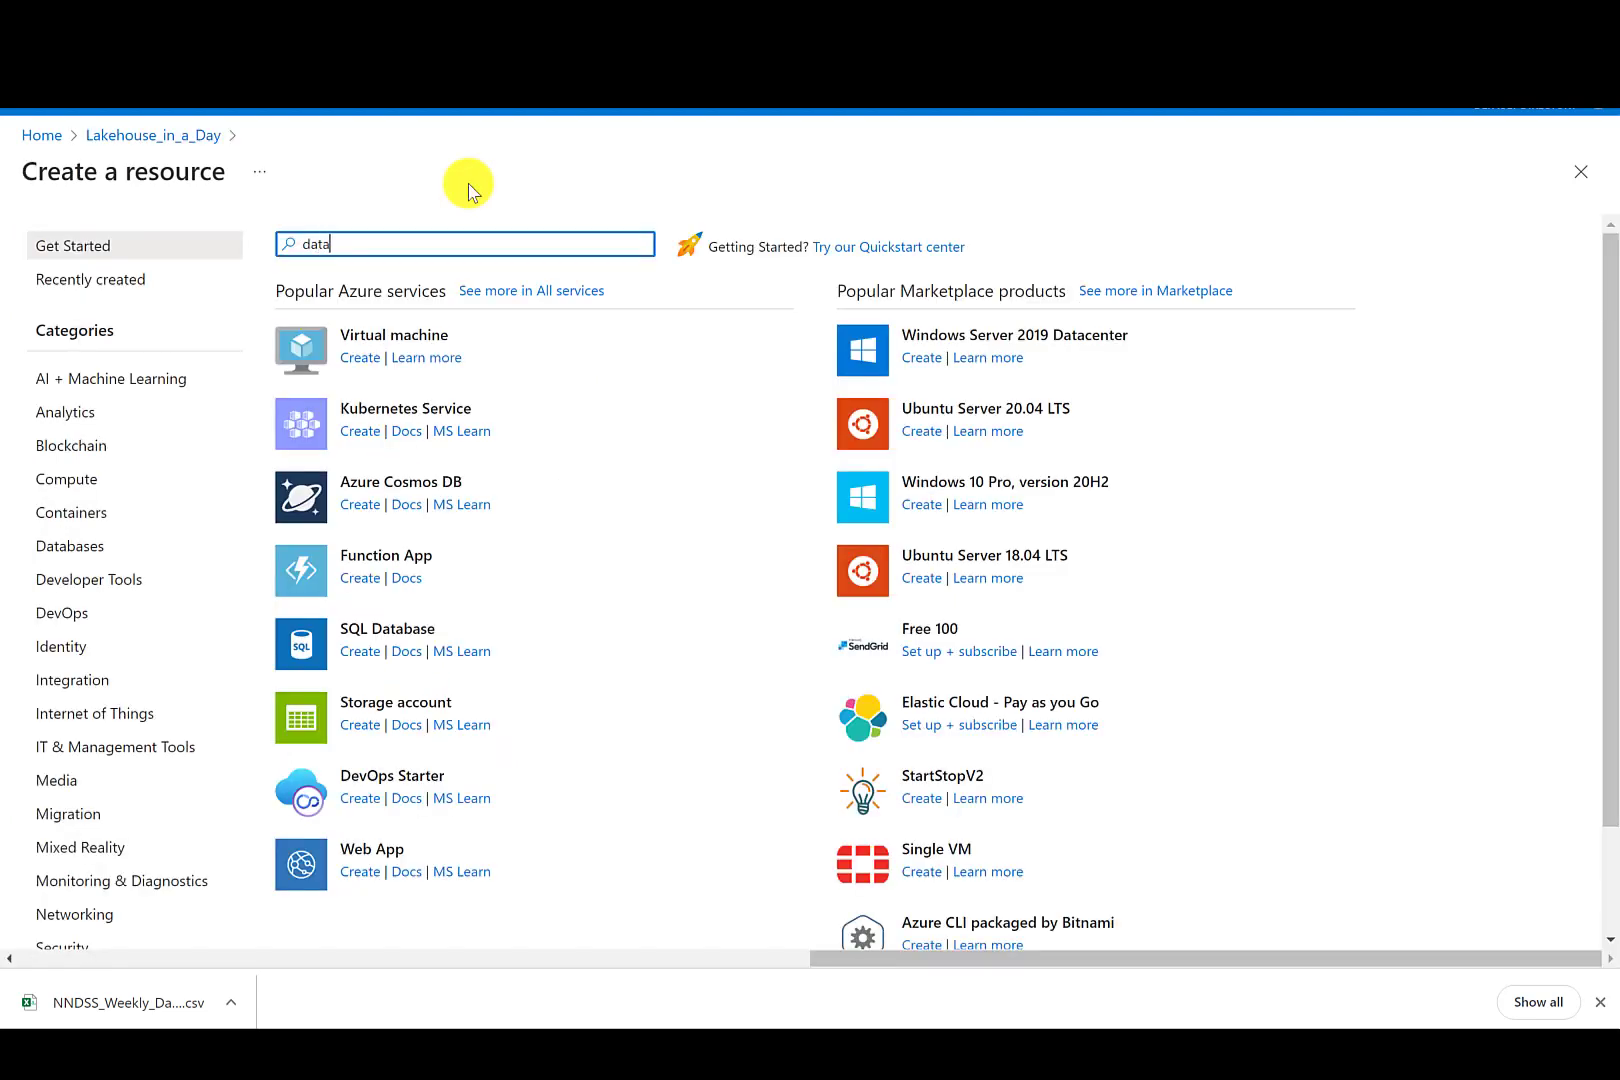
{"action": "type", "text": " factory"}
{"action": "key", "text": "Return"}
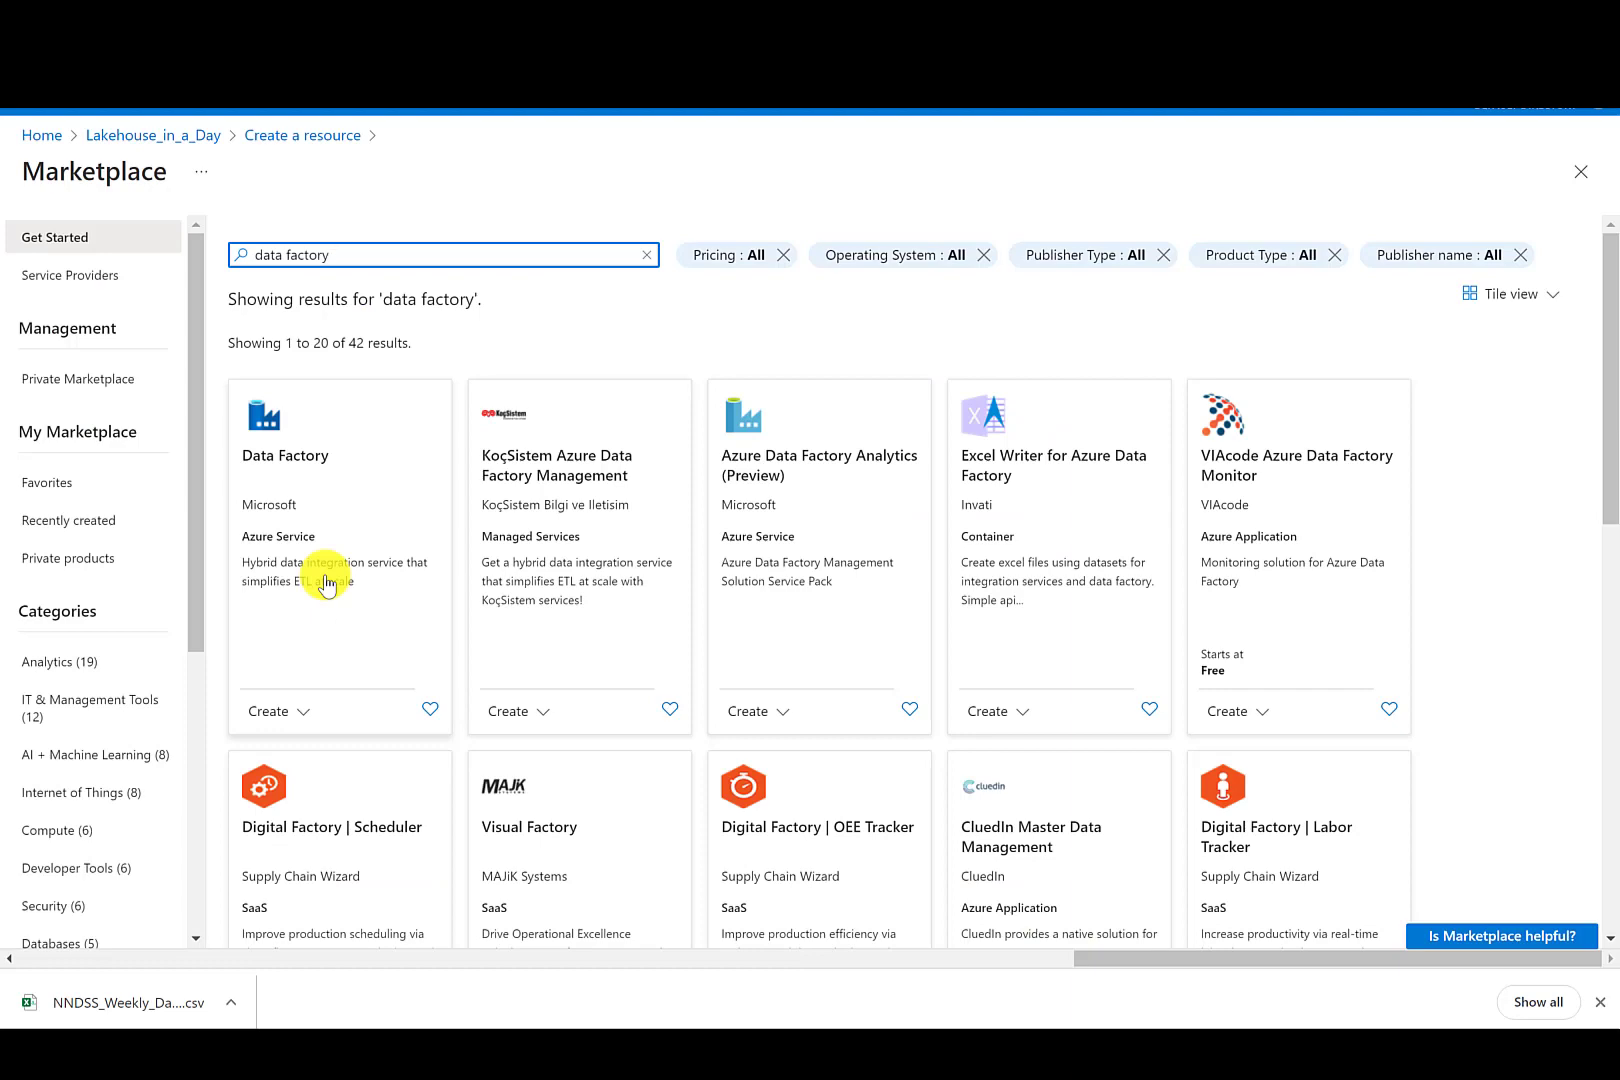
{"action": "left_click", "coordinate": [326, 578]}
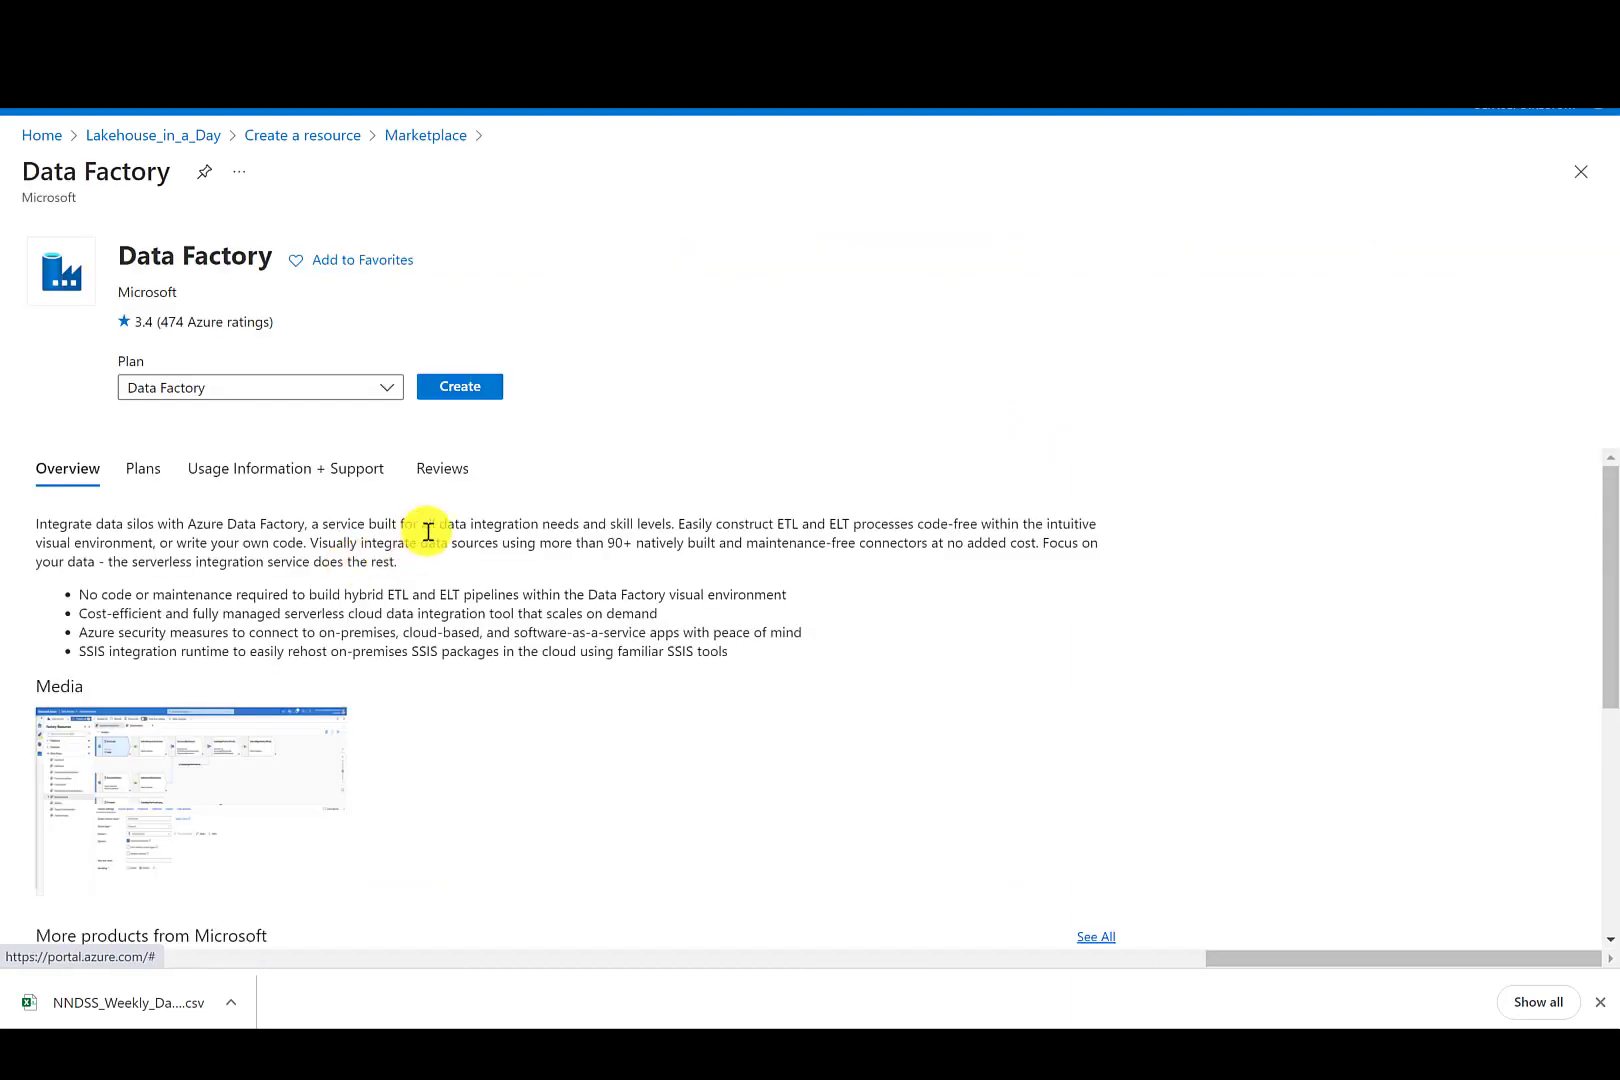
- Start creating the Data Factory and name it LakehouseinADay
{"action": "left_click", "coordinate": [459, 387]}
{"action": "left_click", "coordinate": [405, 536]}
{"action": "type", "text": "LAkeho"}
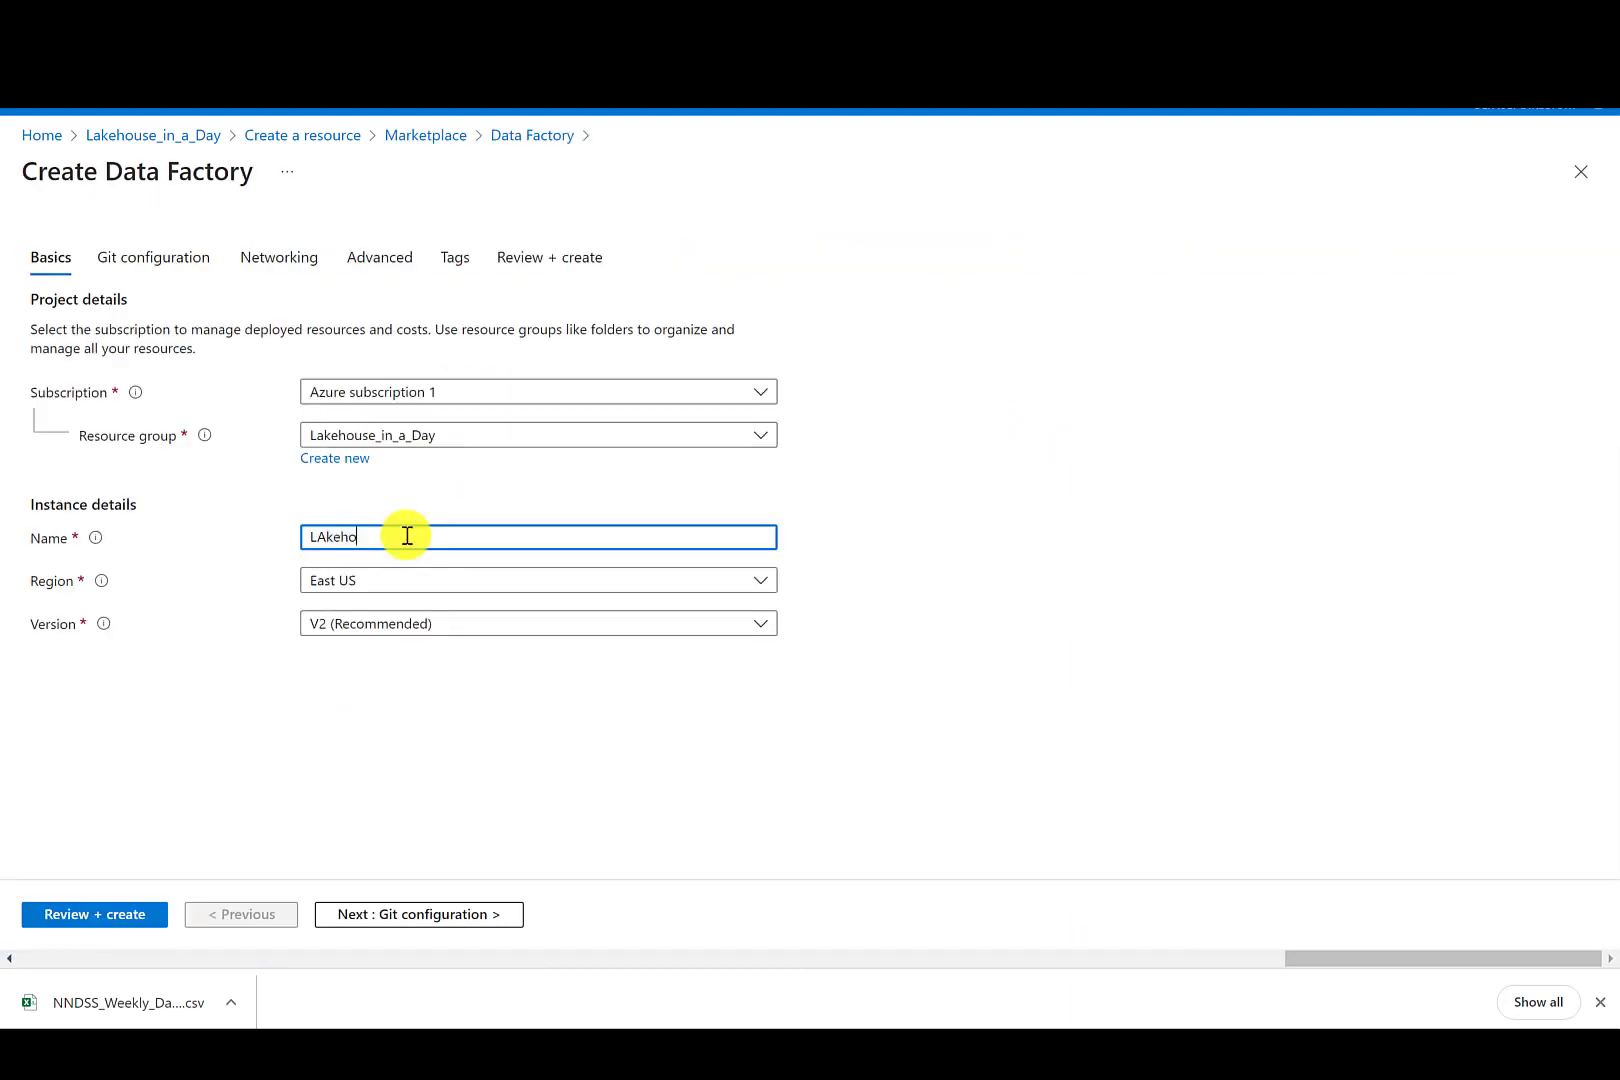
{"action": "type", "text": "useinADay"}
{"action": "left_click", "coordinate": [324, 535]}
{"action": "key", "text": "BackSpace"}
{"action": "type", "text": "a"}
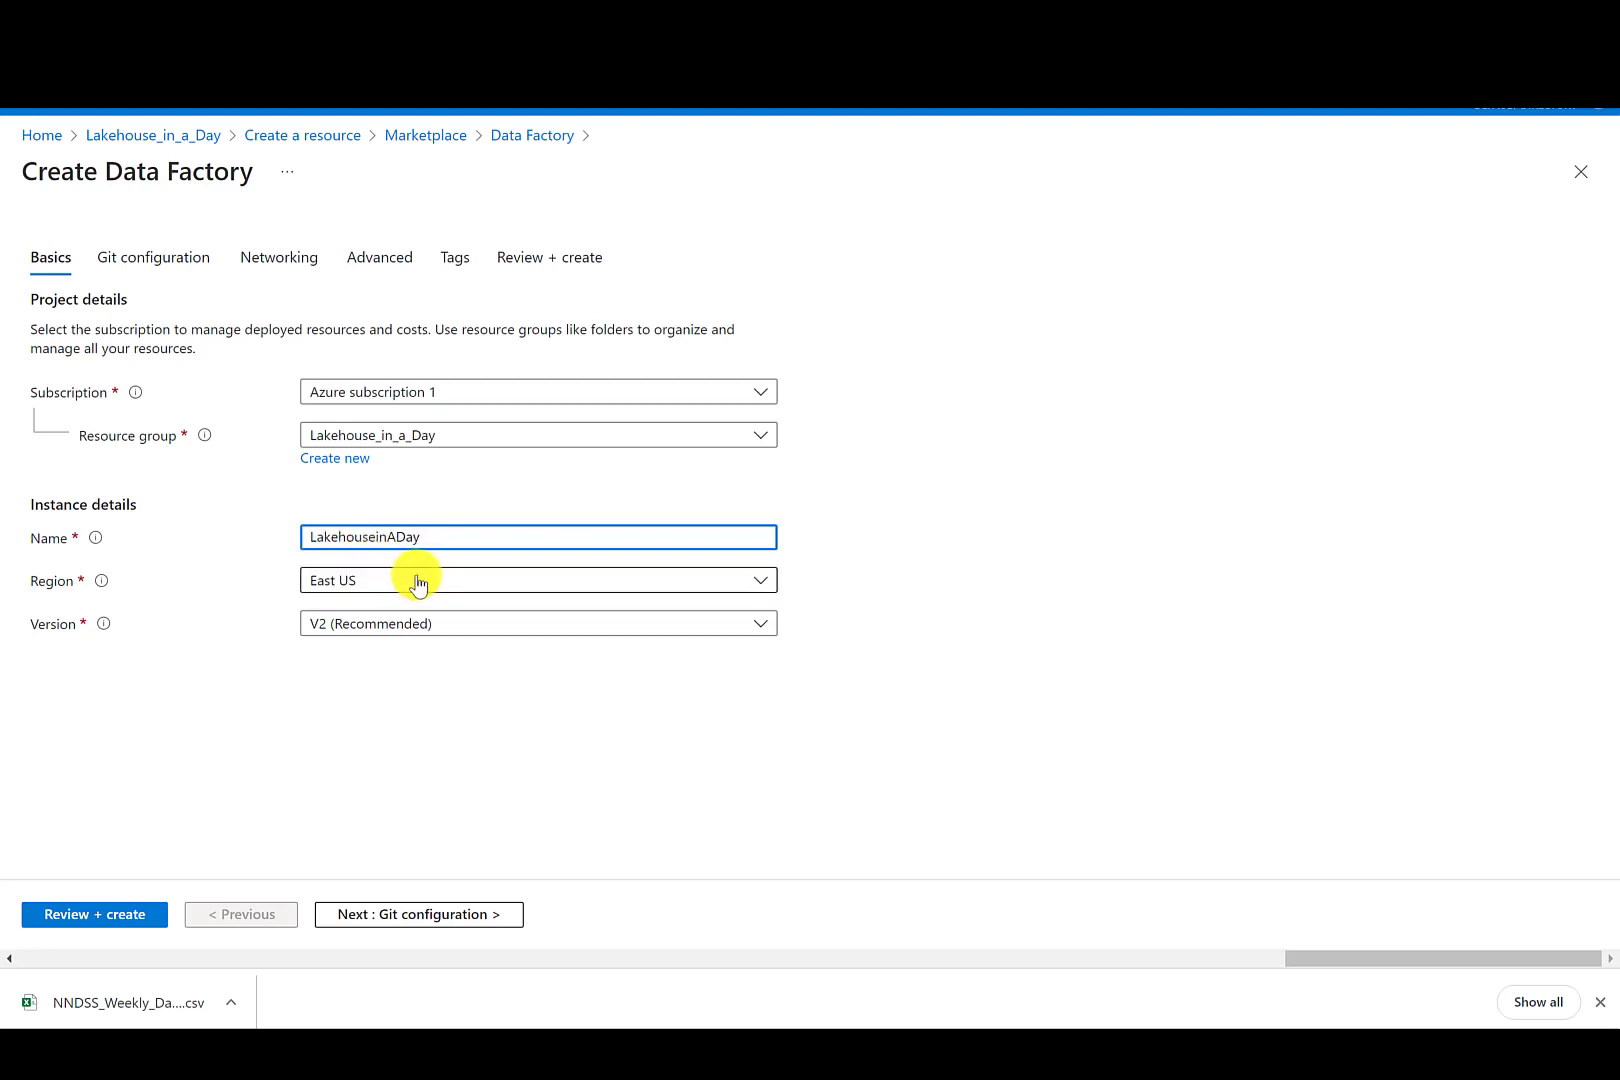
- Choose to configure Git later, then review and create the Data Factory
{"action": "left_click", "coordinate": [177, 256]}
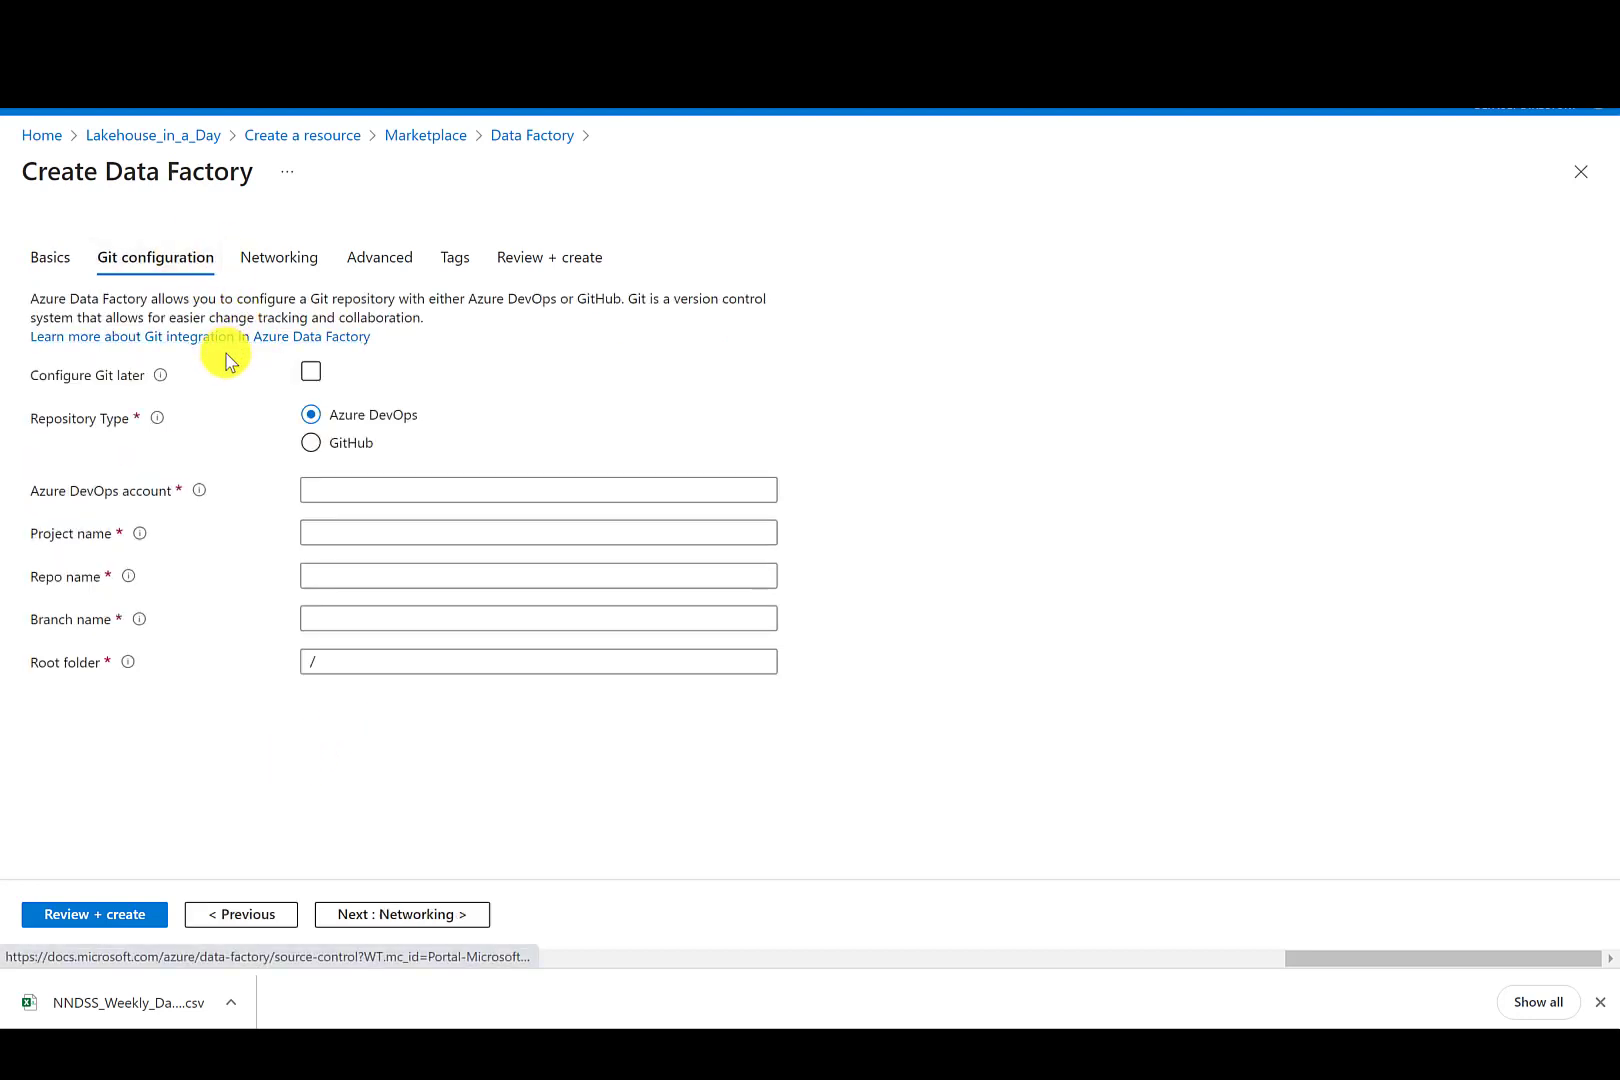
{"action": "left_click", "coordinate": [311, 371]}
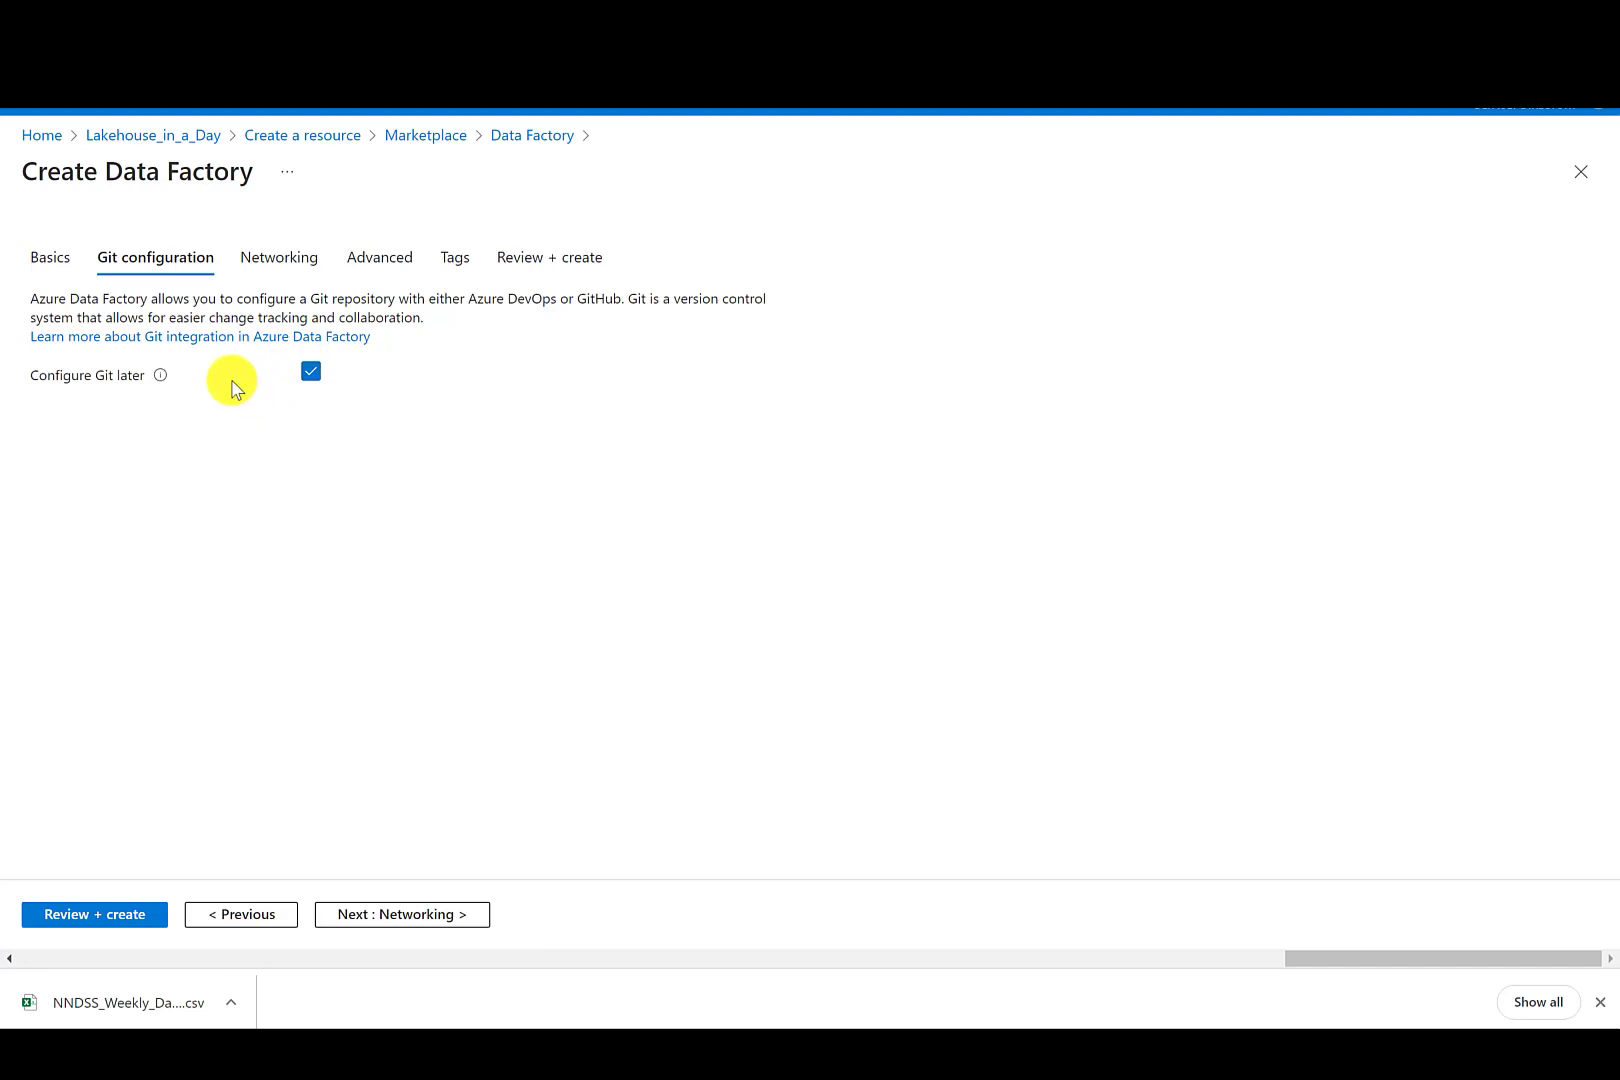
{"action": "left_click", "coordinate": [455, 257]}
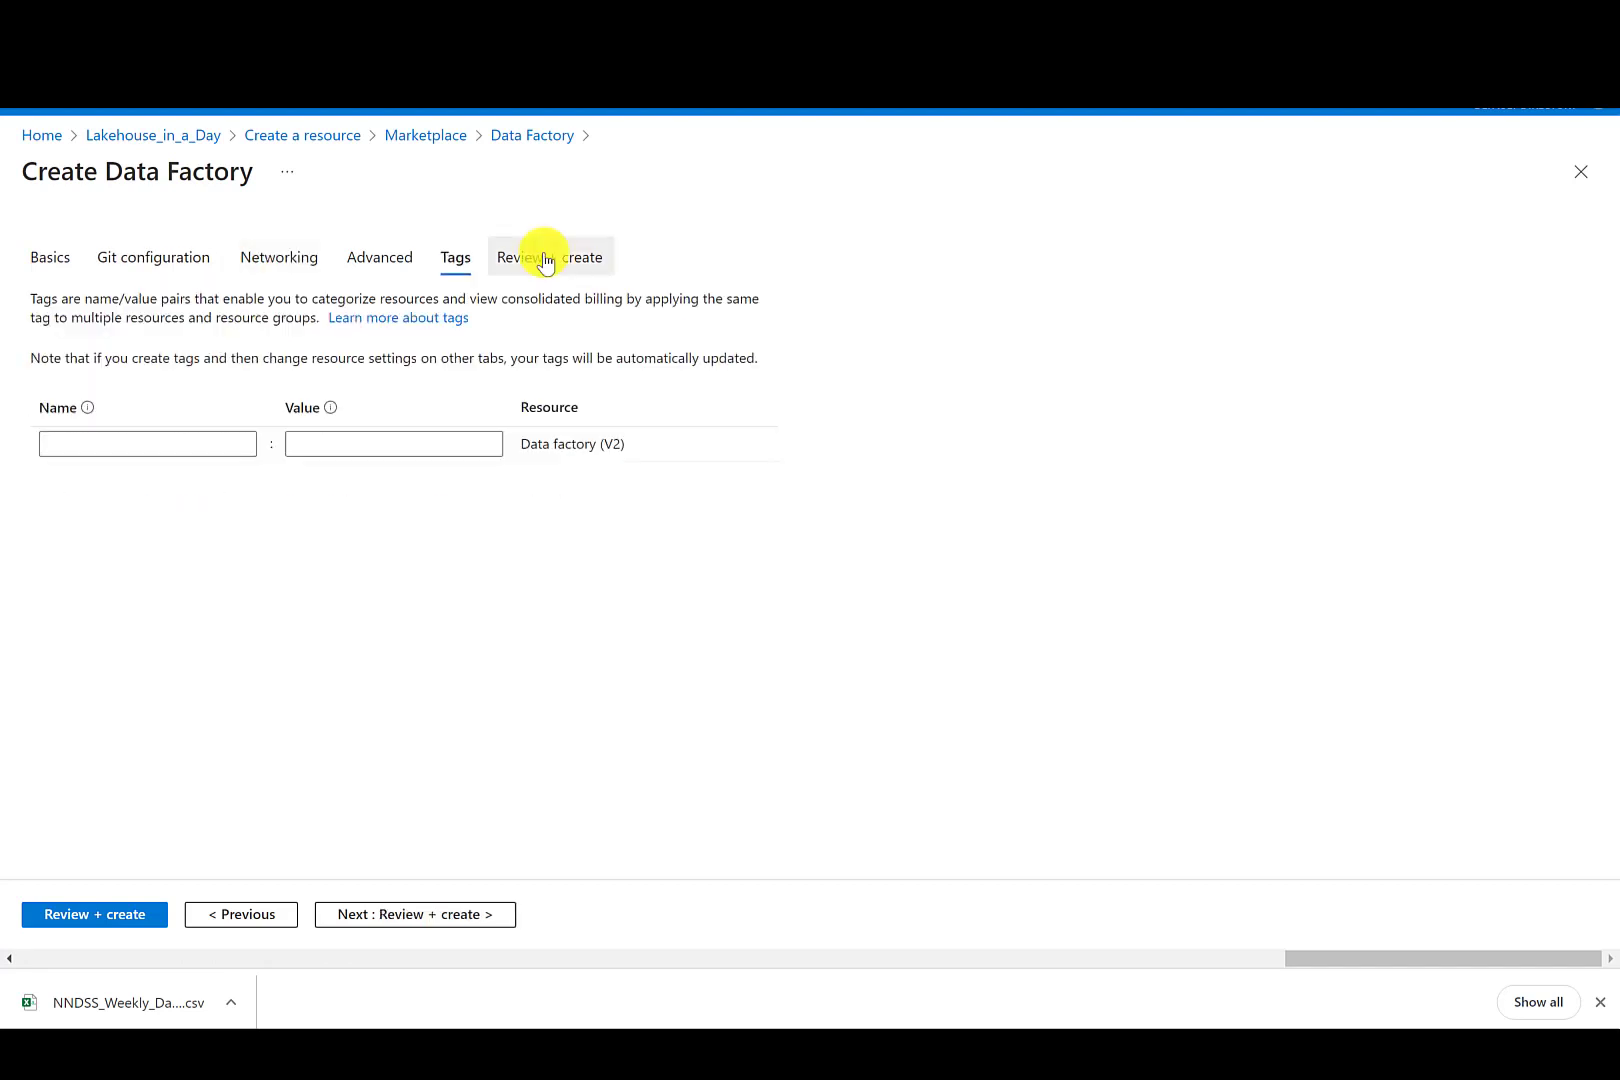
{"action": "left_click", "coordinate": [545, 257]}
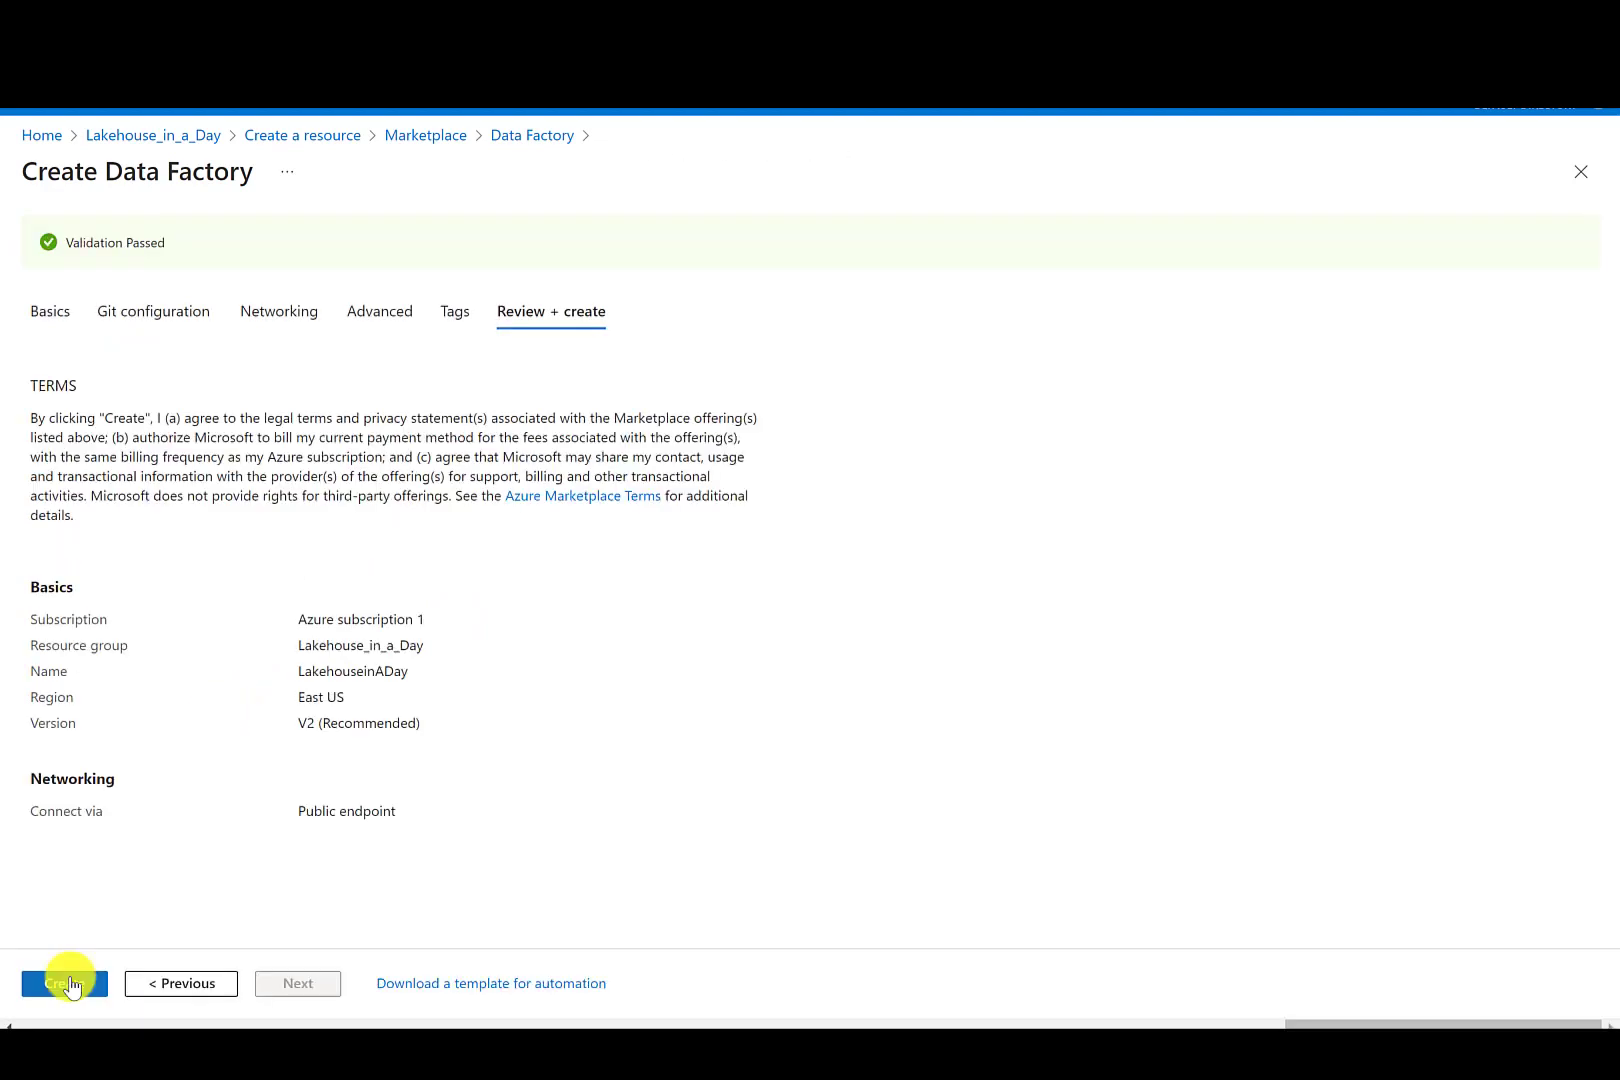
{"action": "left_click", "coordinate": [70, 986]}
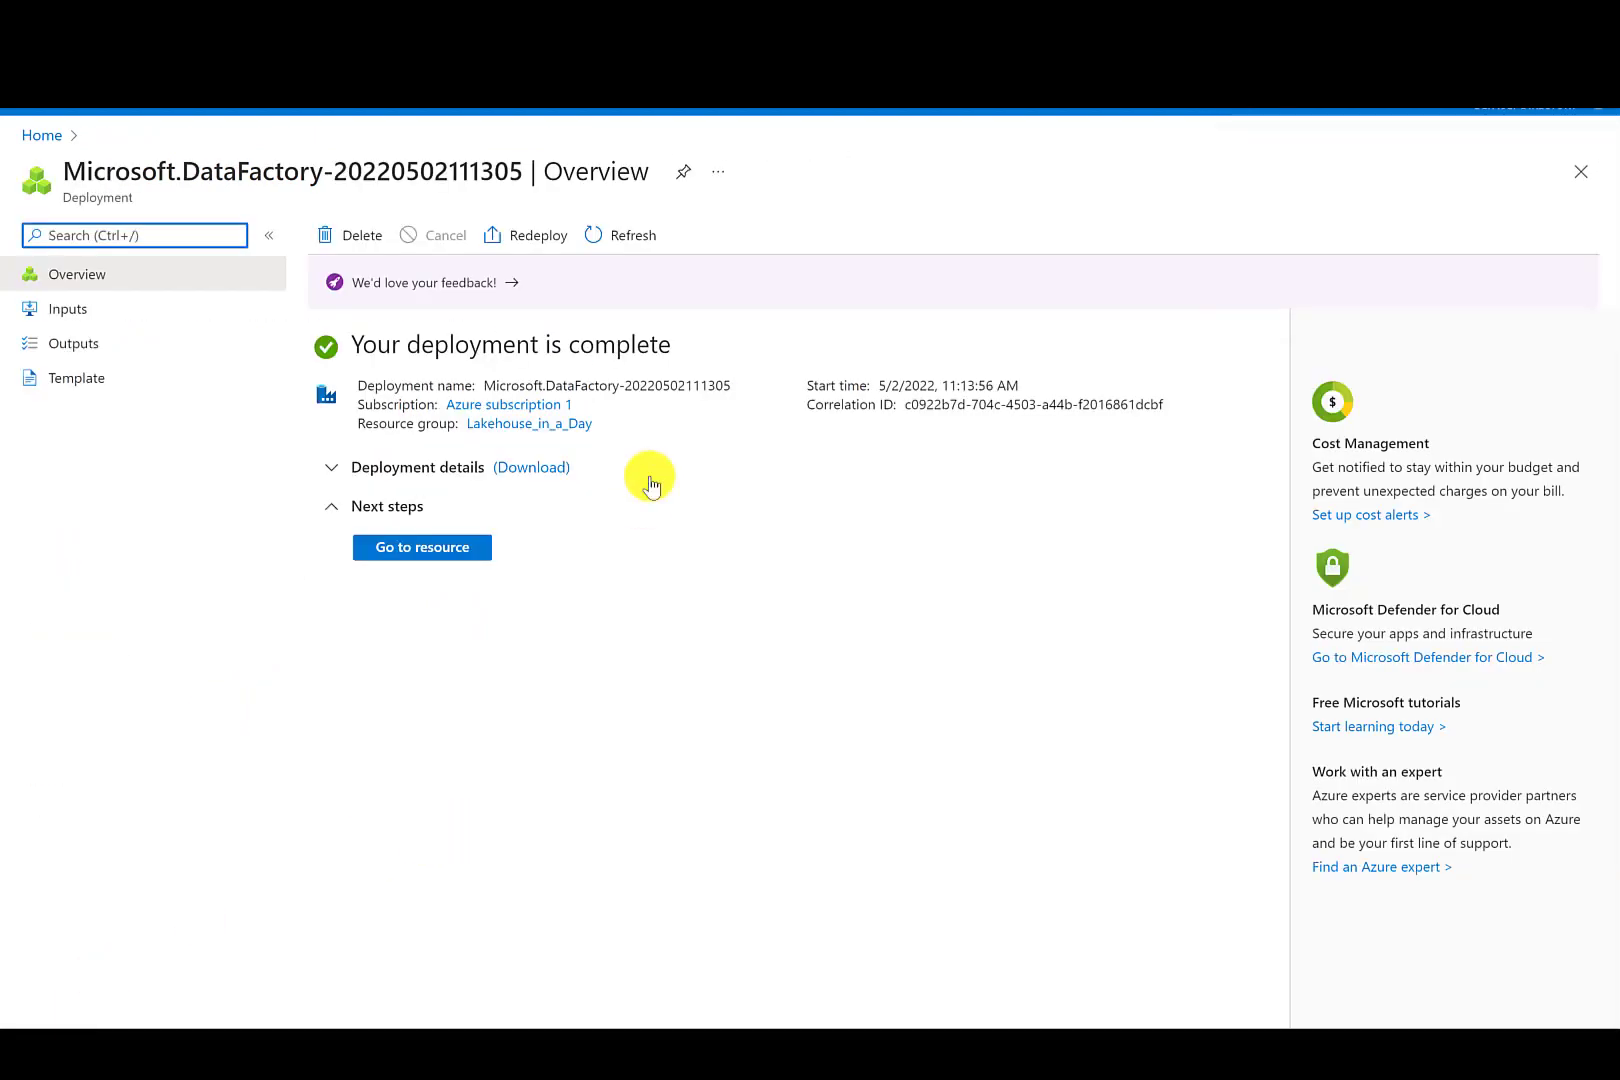
- Switch to the browser and open the NNDSS Weekly Data dataset page on data.cdc.gov
{"action": "left_click", "coordinate": [565, 430]}
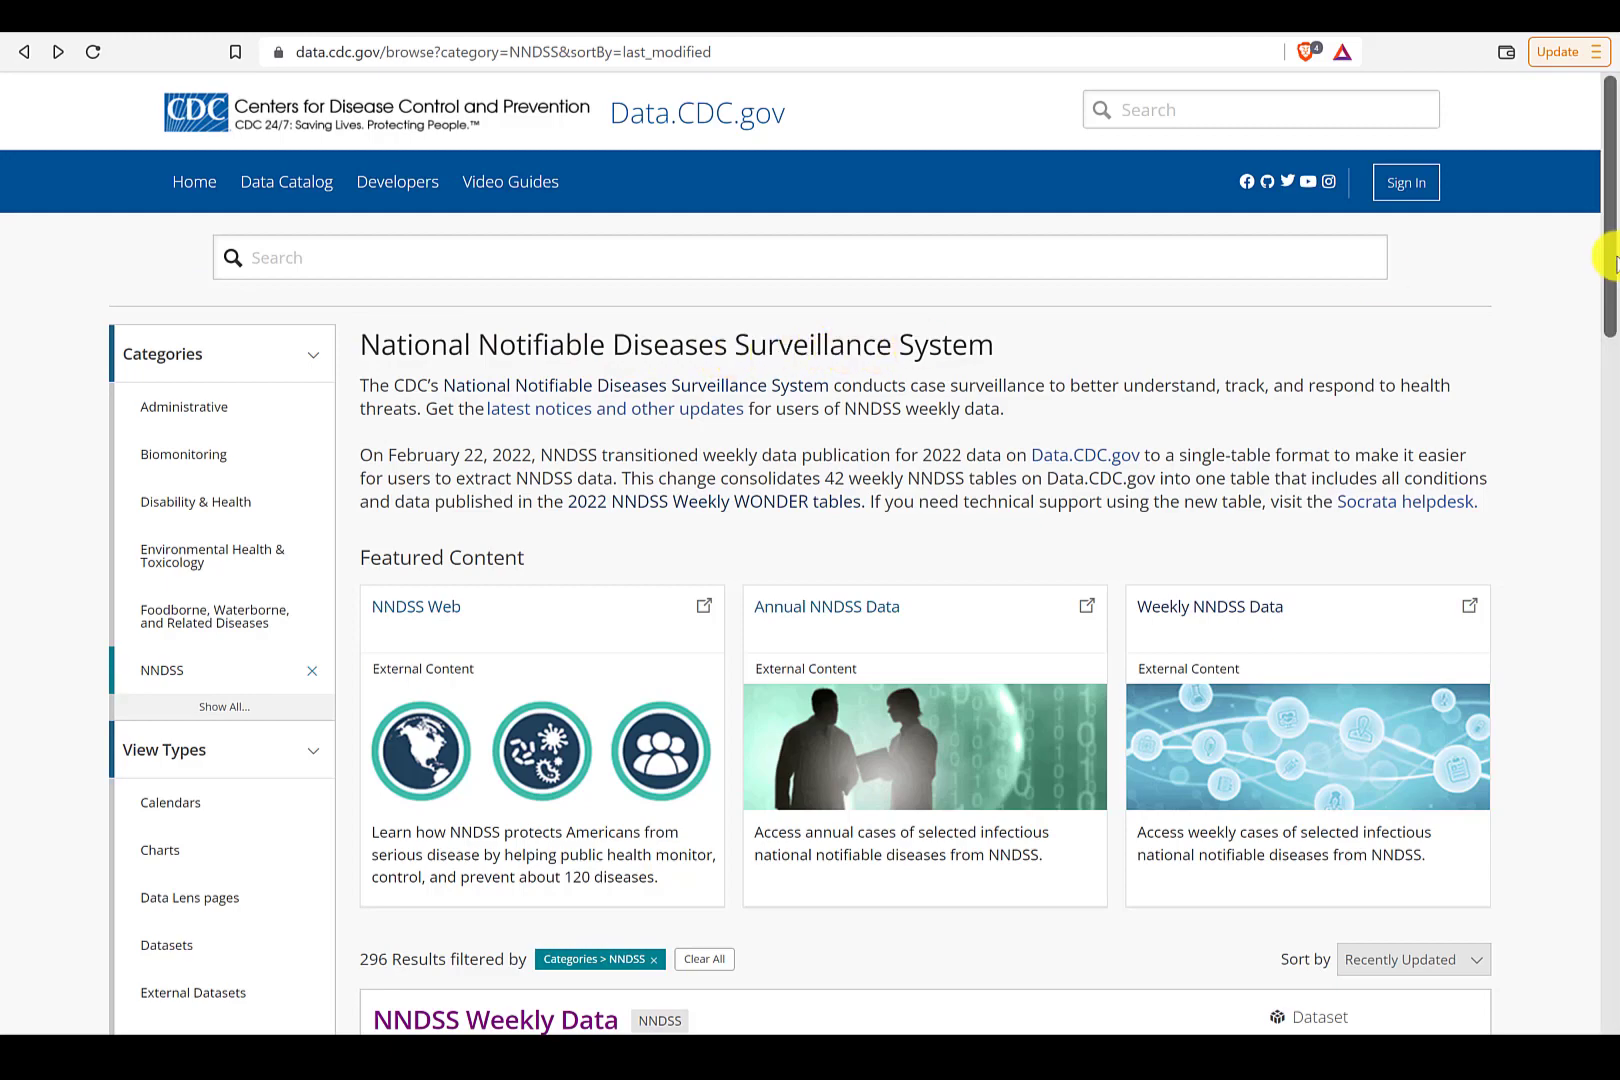
{"action": "left_click_drag", "start_coordinate": [1612, 250], "coordinate": [1616, 419]}
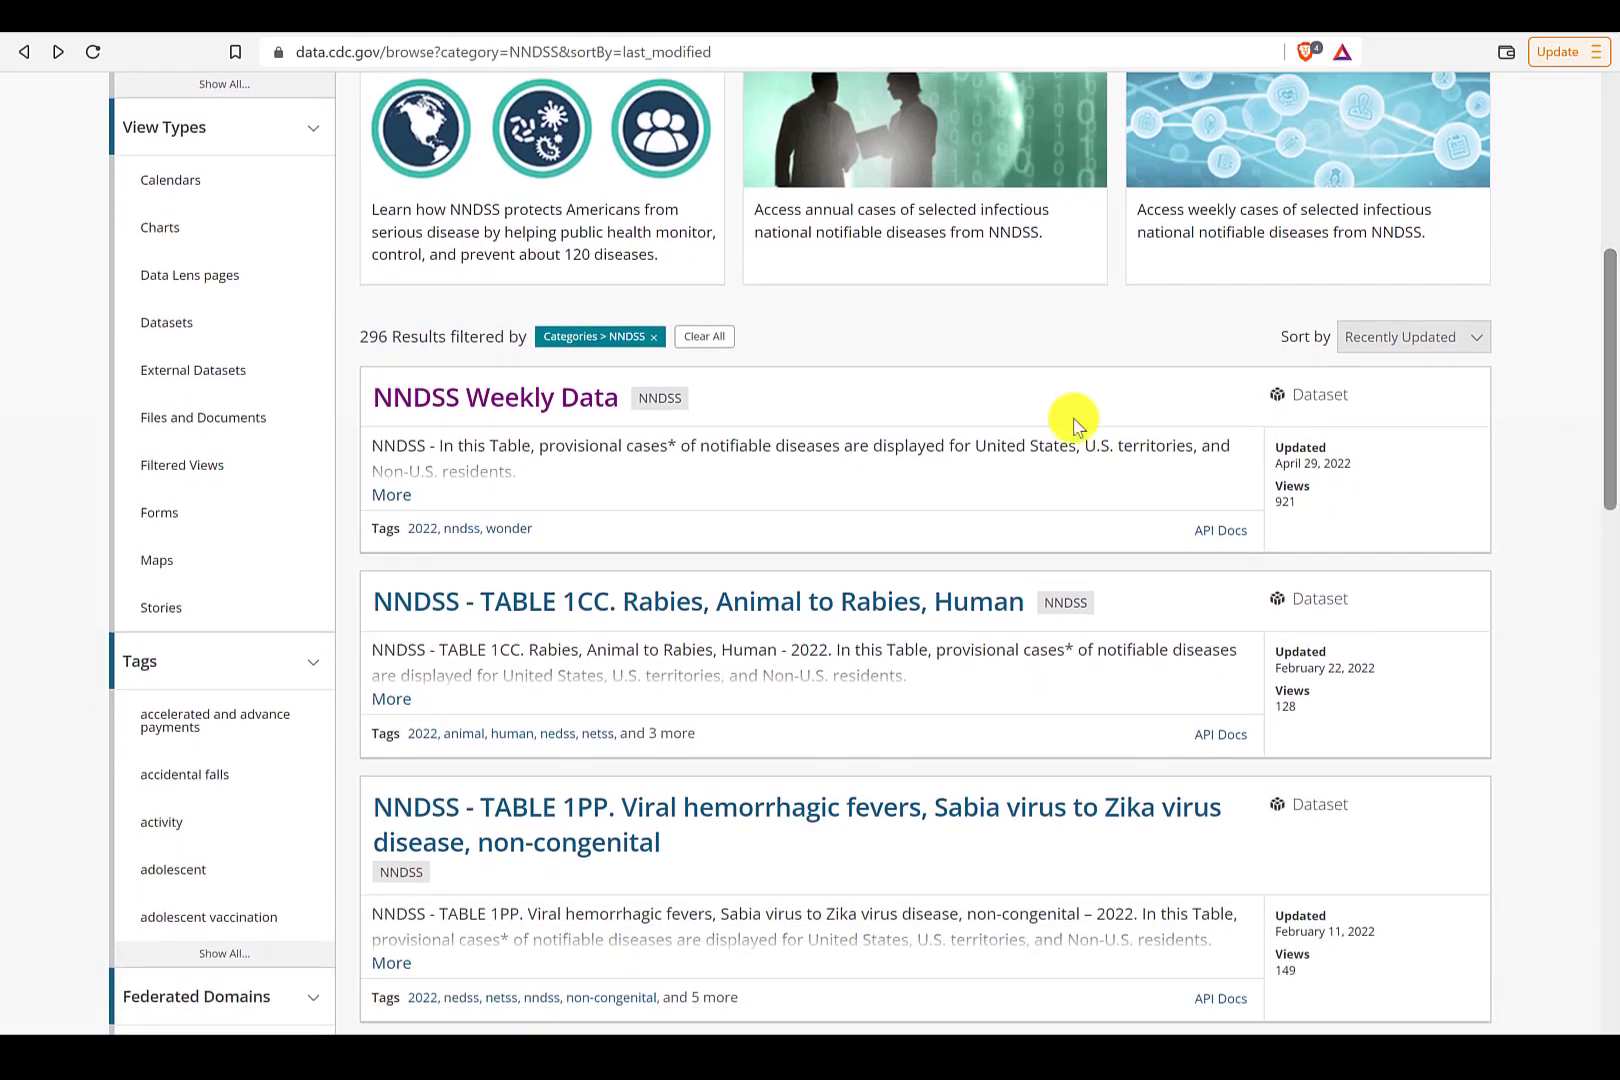
{"action": "right_click", "coordinate": [528, 410]}
{"action": "left_click", "coordinate": [577, 421]}
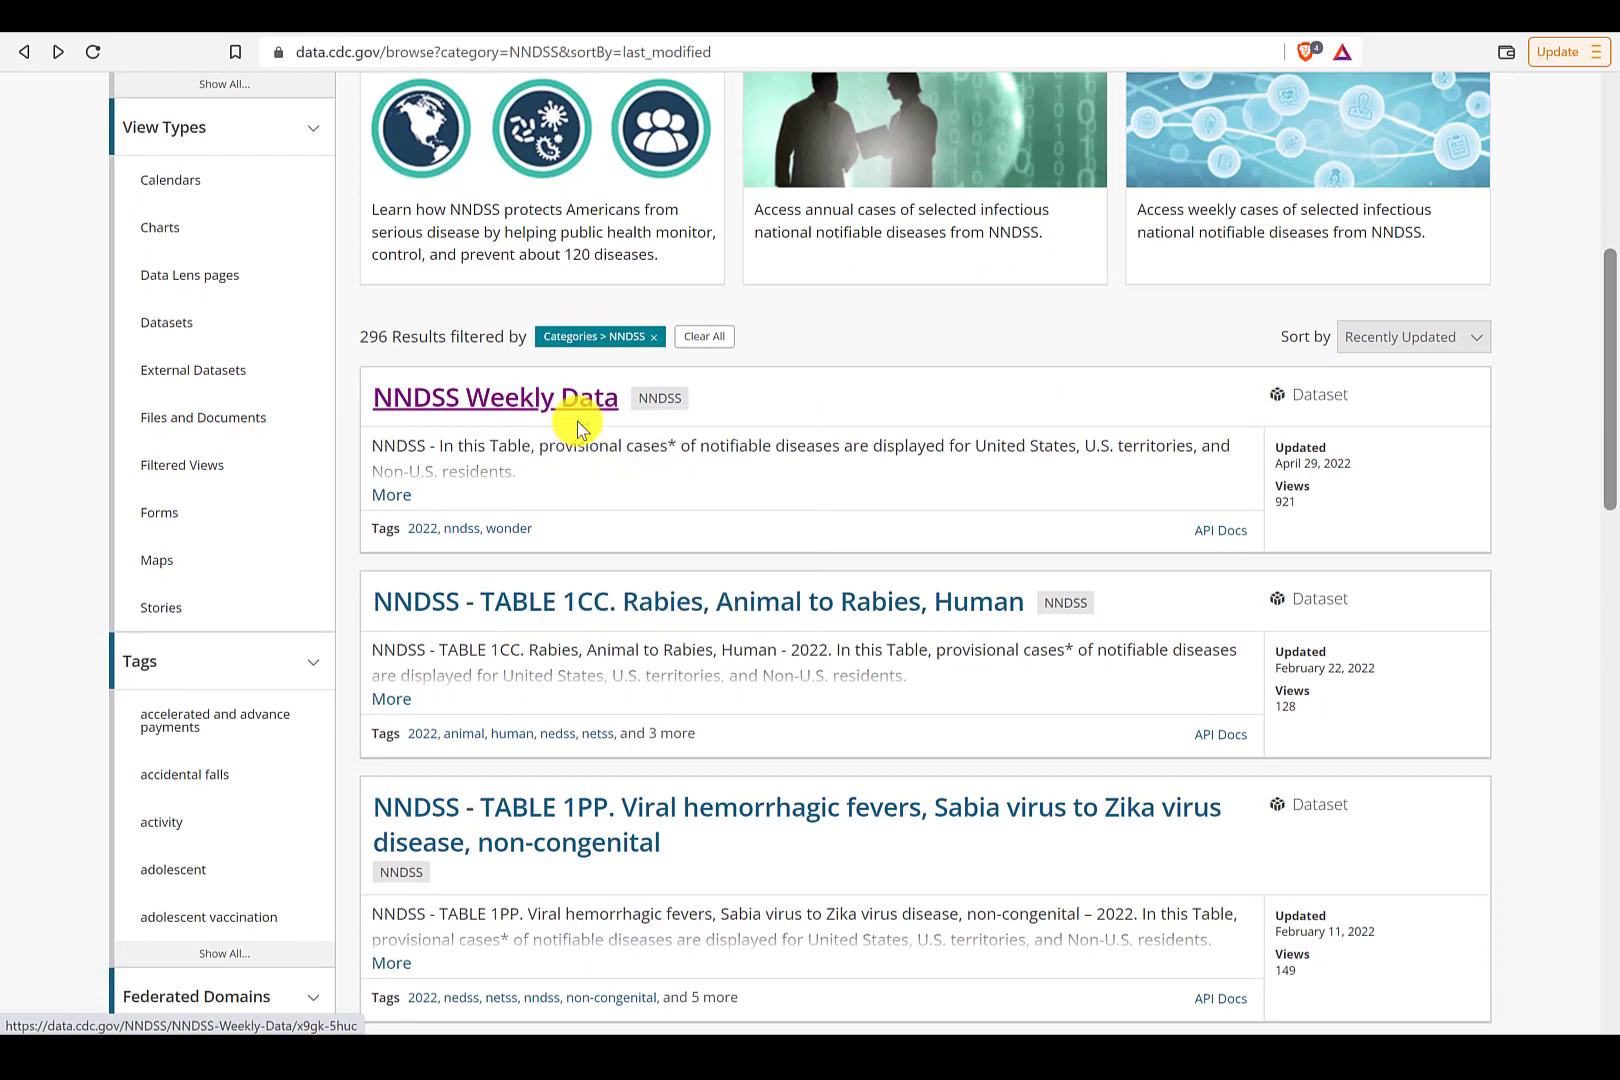
{"action": "left_click", "coordinate": [434, 36]}
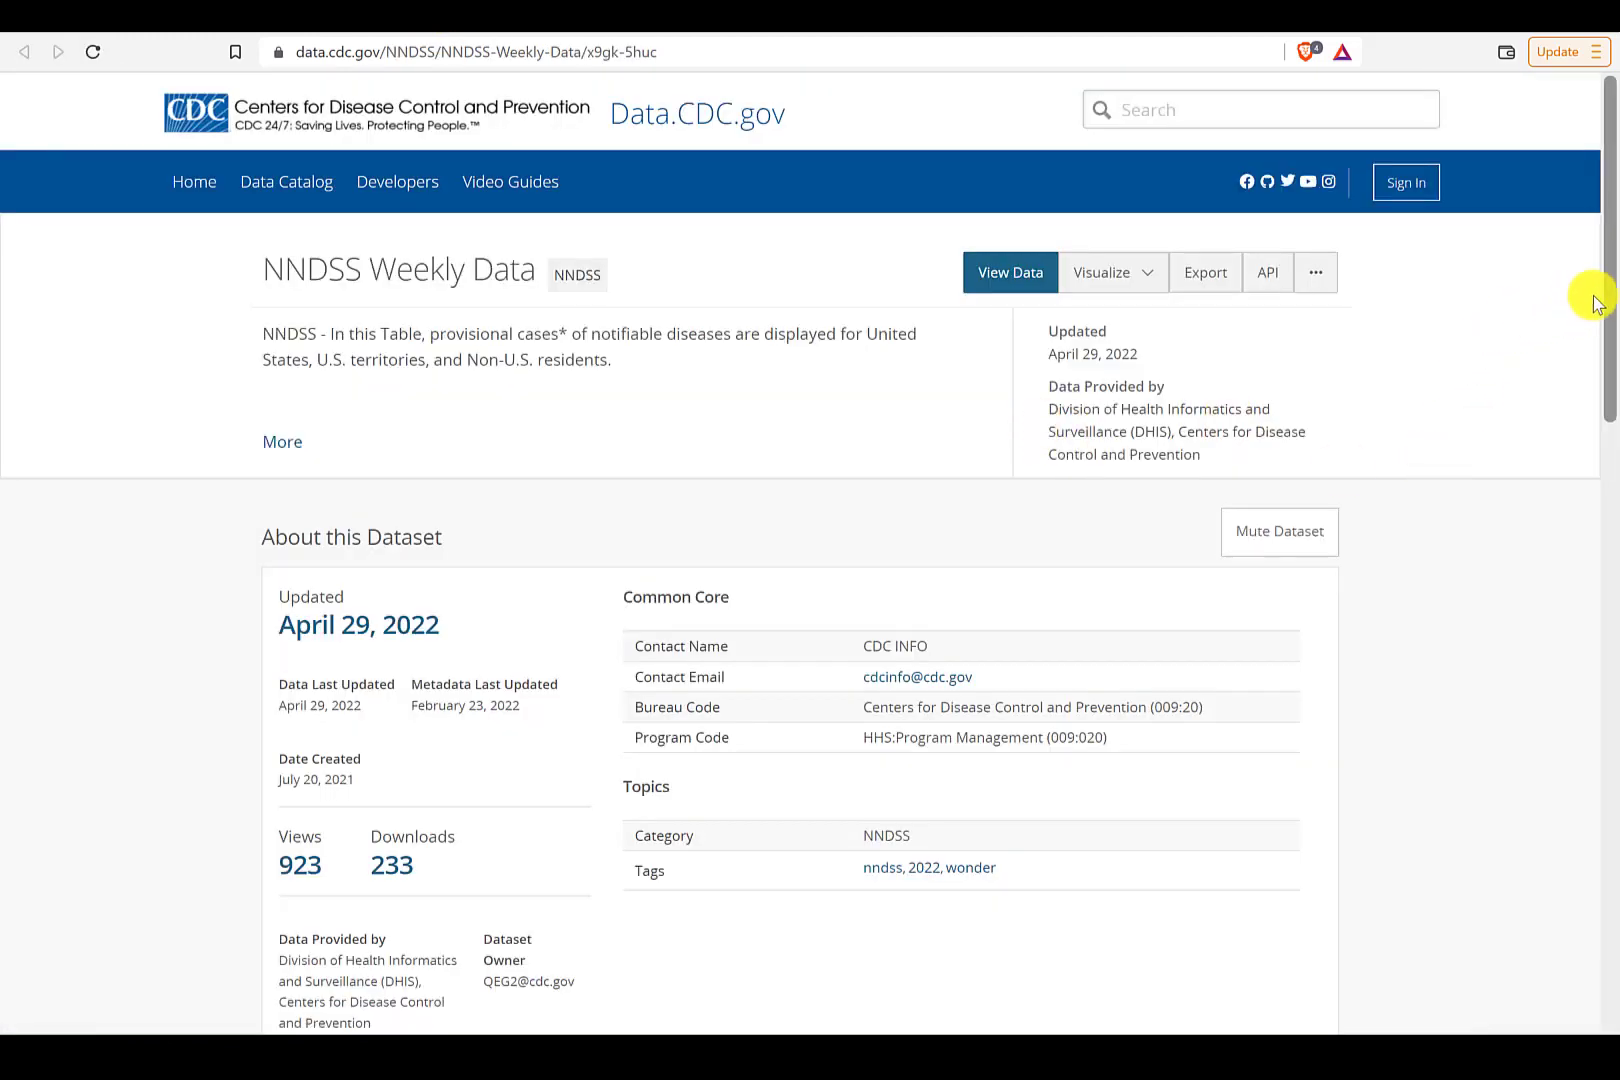
- Open the NNDSS Weekly Data table view
{"action": "left_click_drag", "start_coordinate": [1594, 303], "coordinate": [1610, 250]}
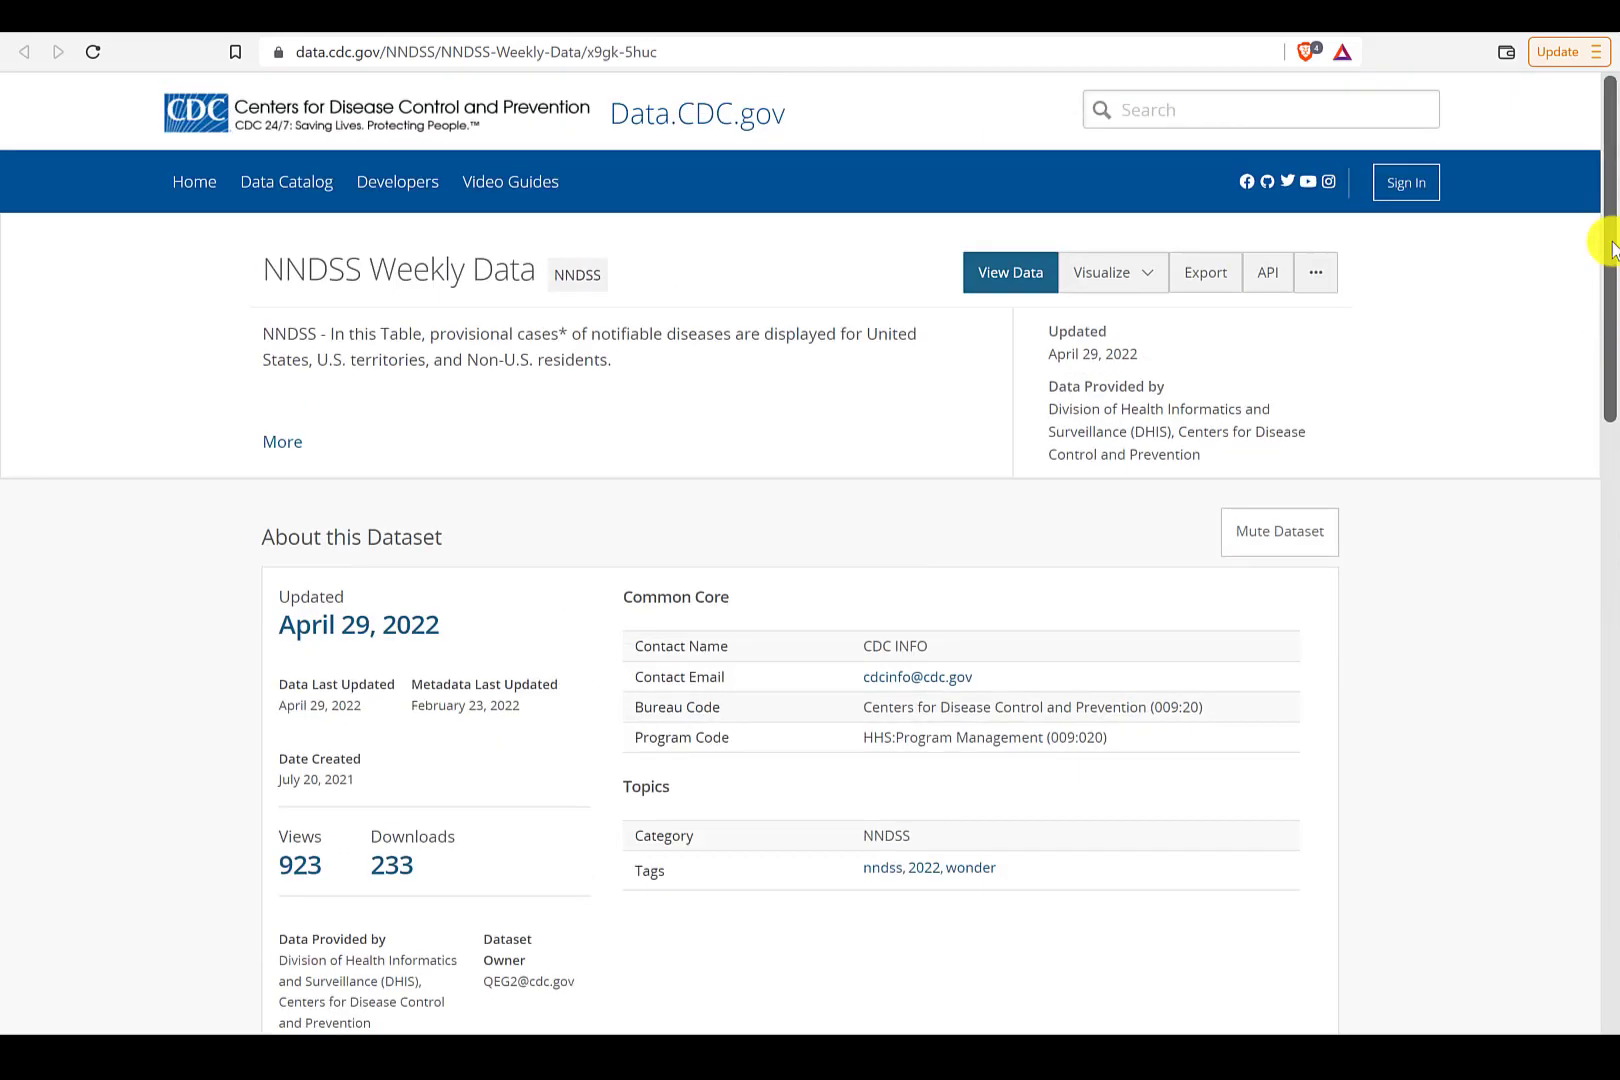
{"action": "right_click", "coordinate": [1001, 280]}
{"action": "left_click", "coordinate": [1022, 294]}
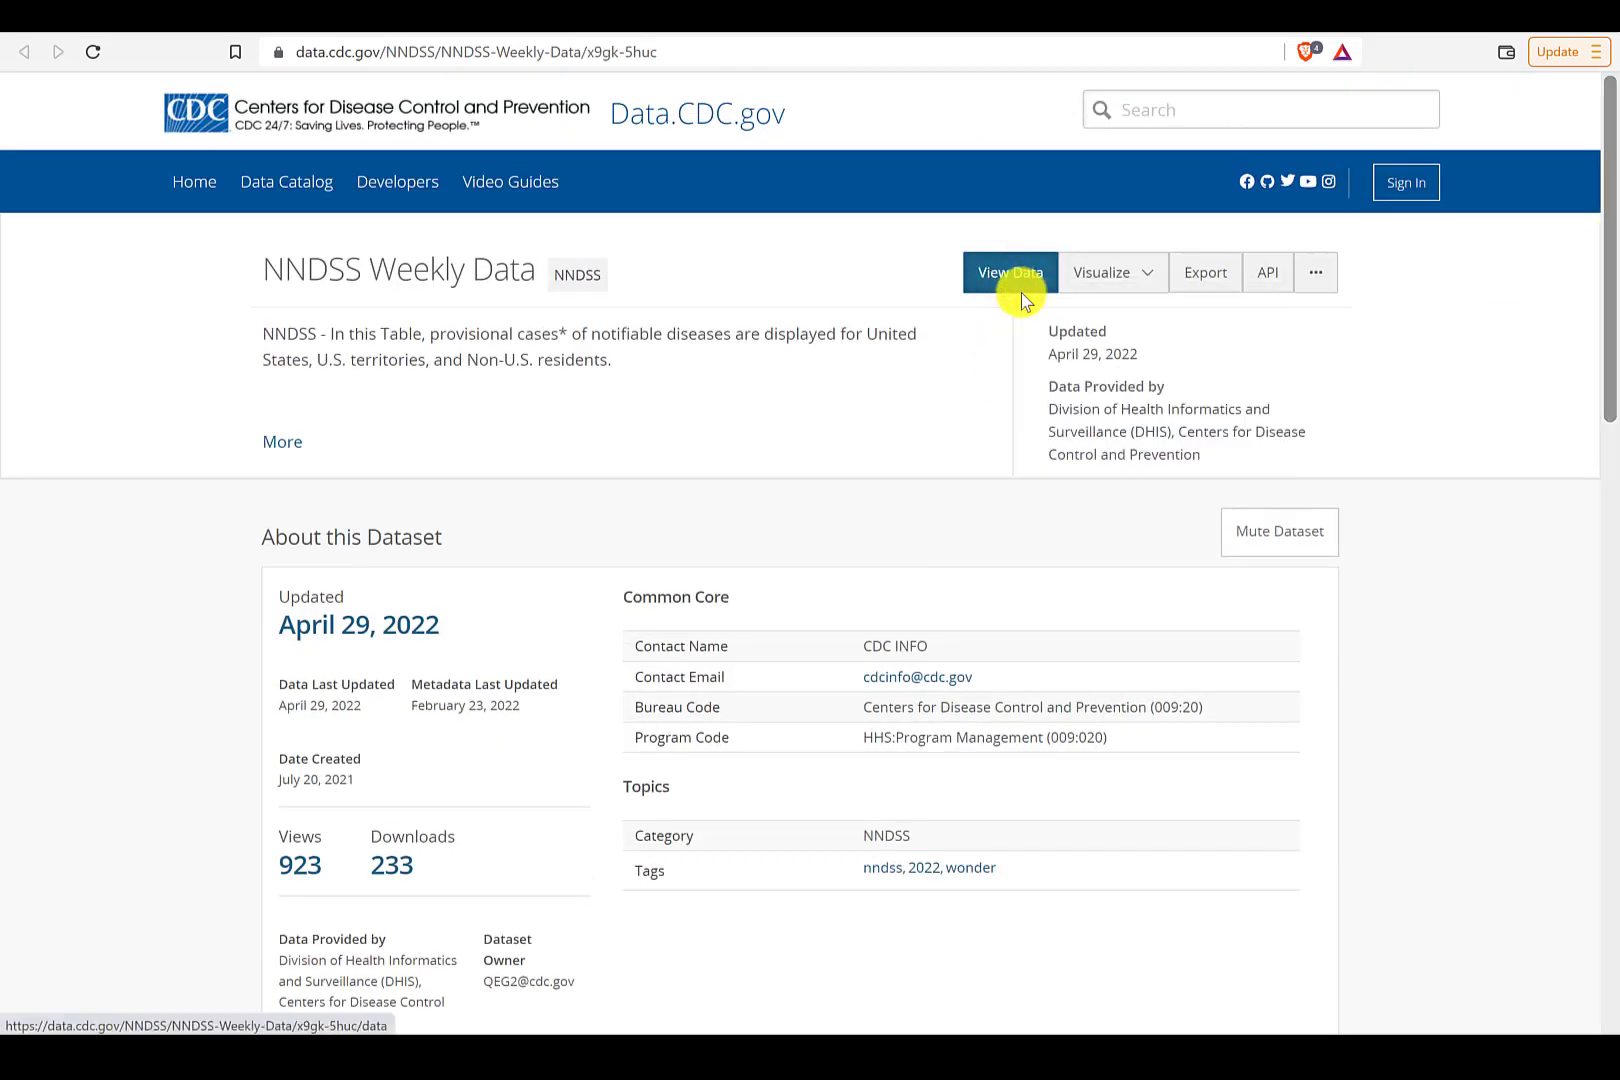
{"action": "left_click", "coordinate": [610, 20]}
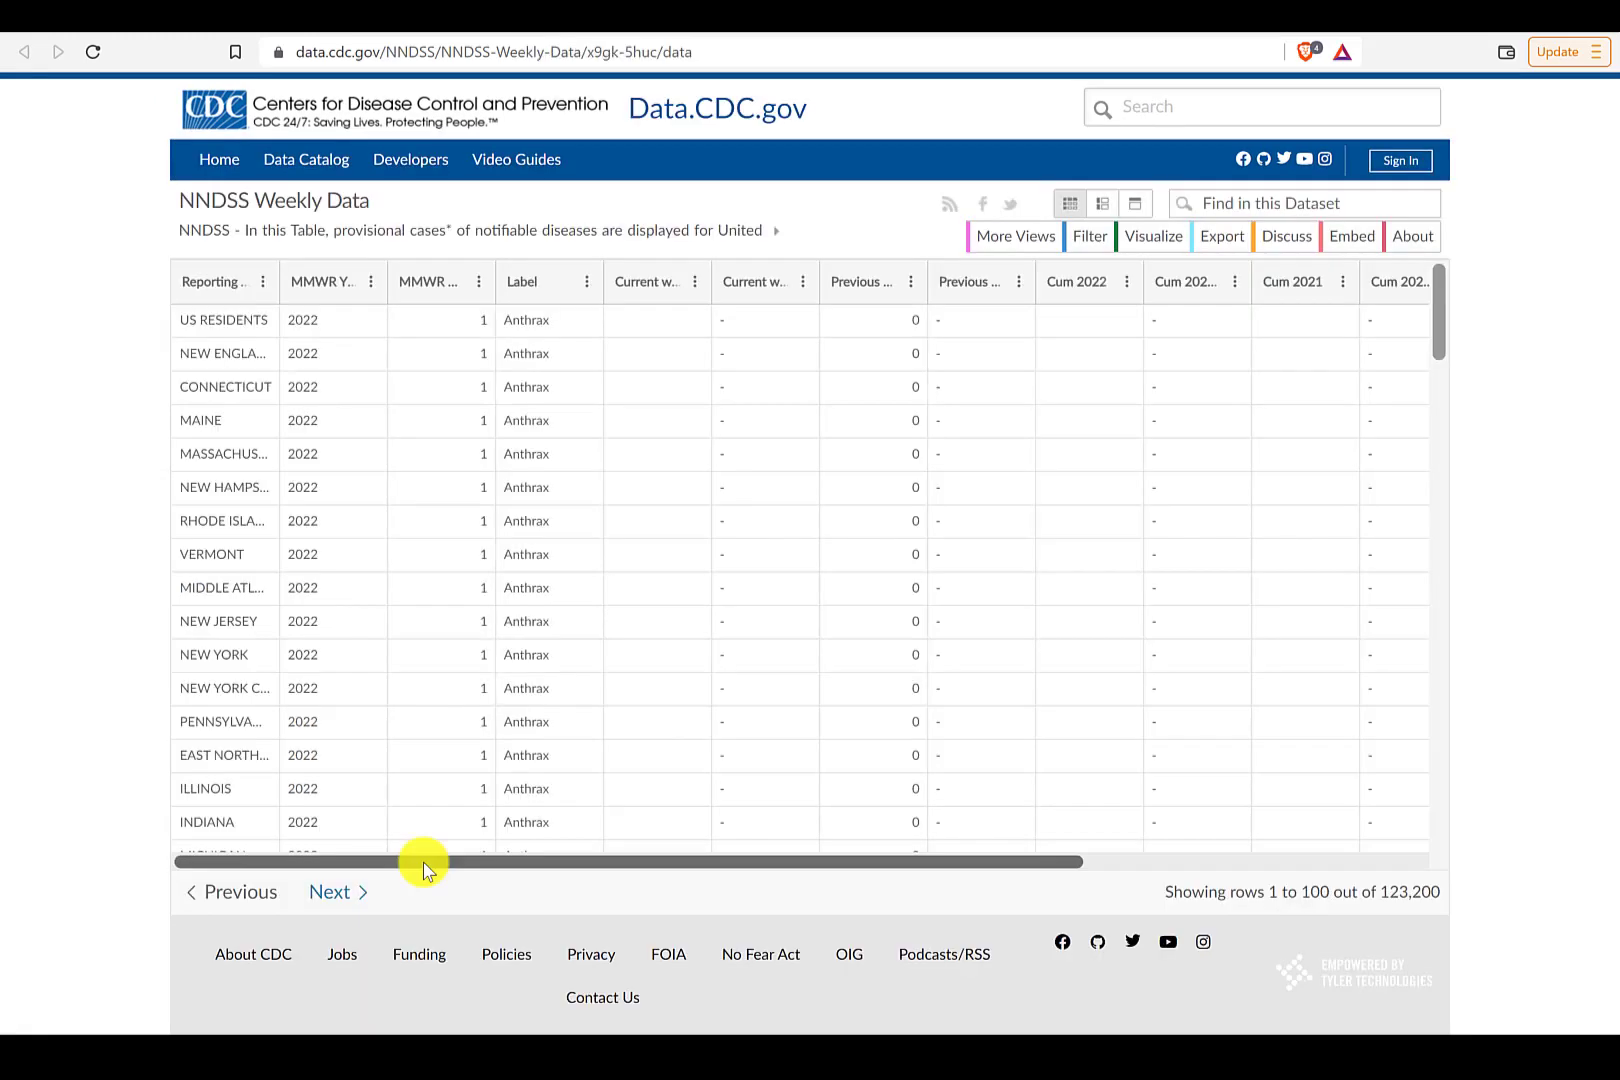
- Sort the online NNDSS table by MMWR week, scroll across its columns and compare them with the Power BI report table
{"action": "left_click", "coordinate": [384, 285]}
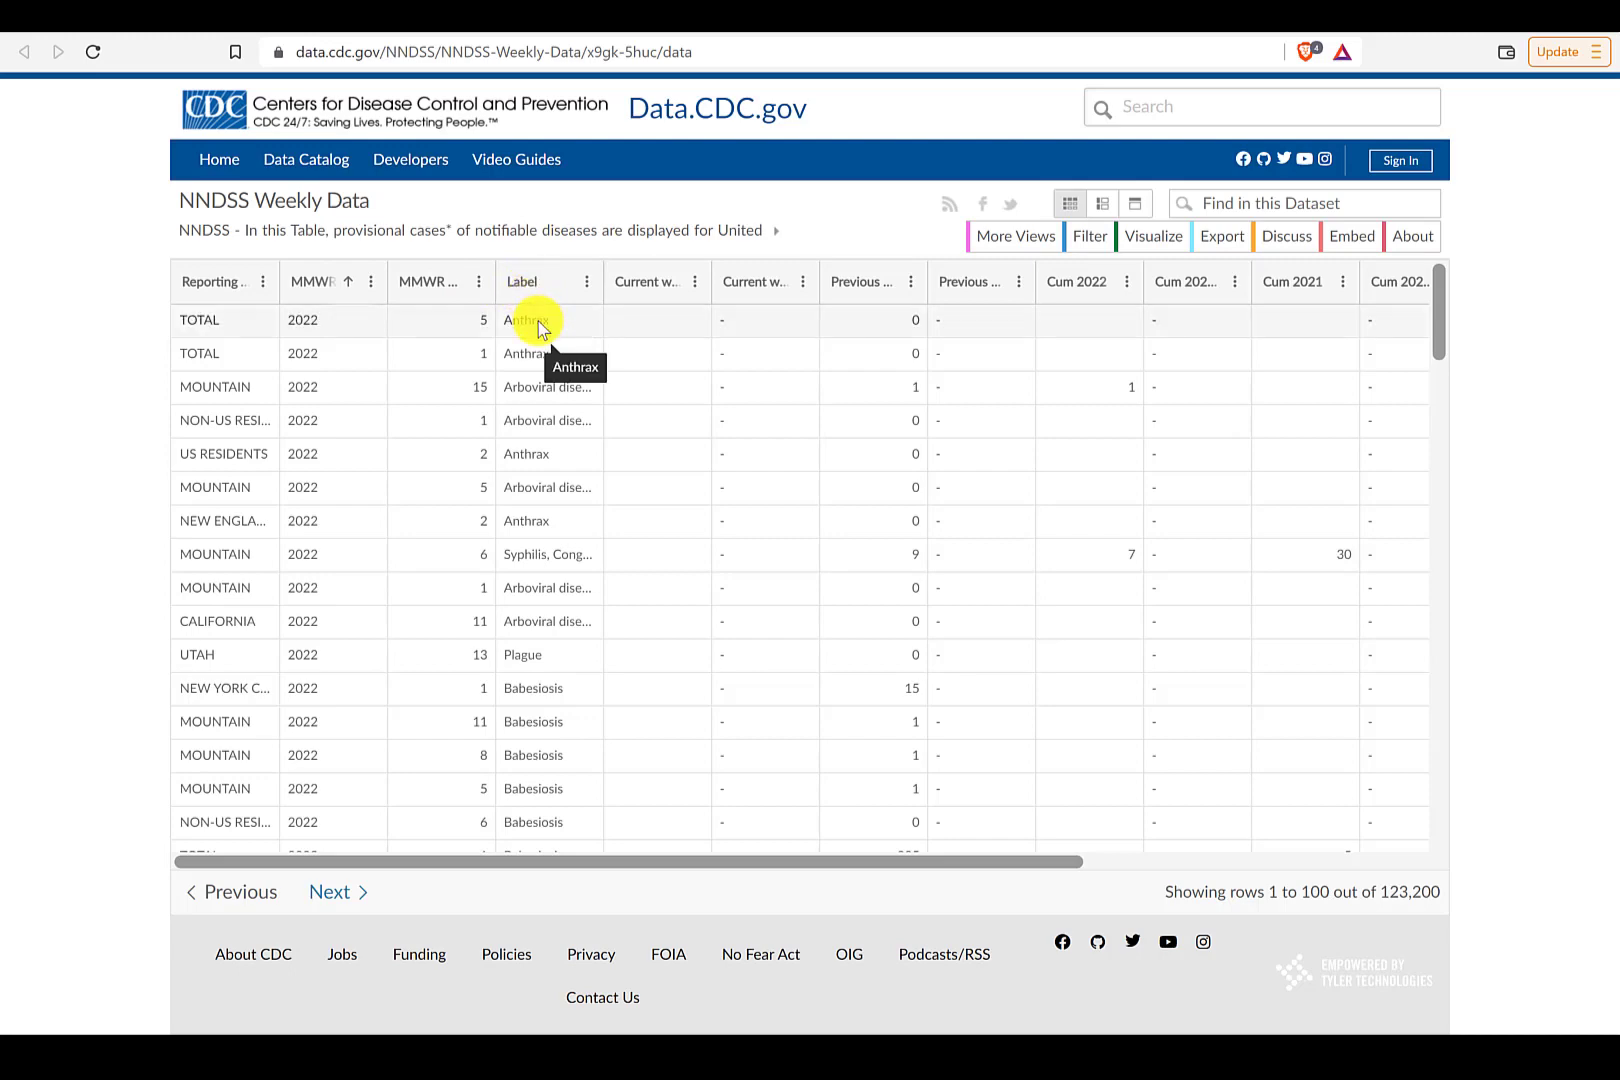
{"action": "left_click_drag", "start_coordinate": [535, 861], "coordinate": [919, 887]}
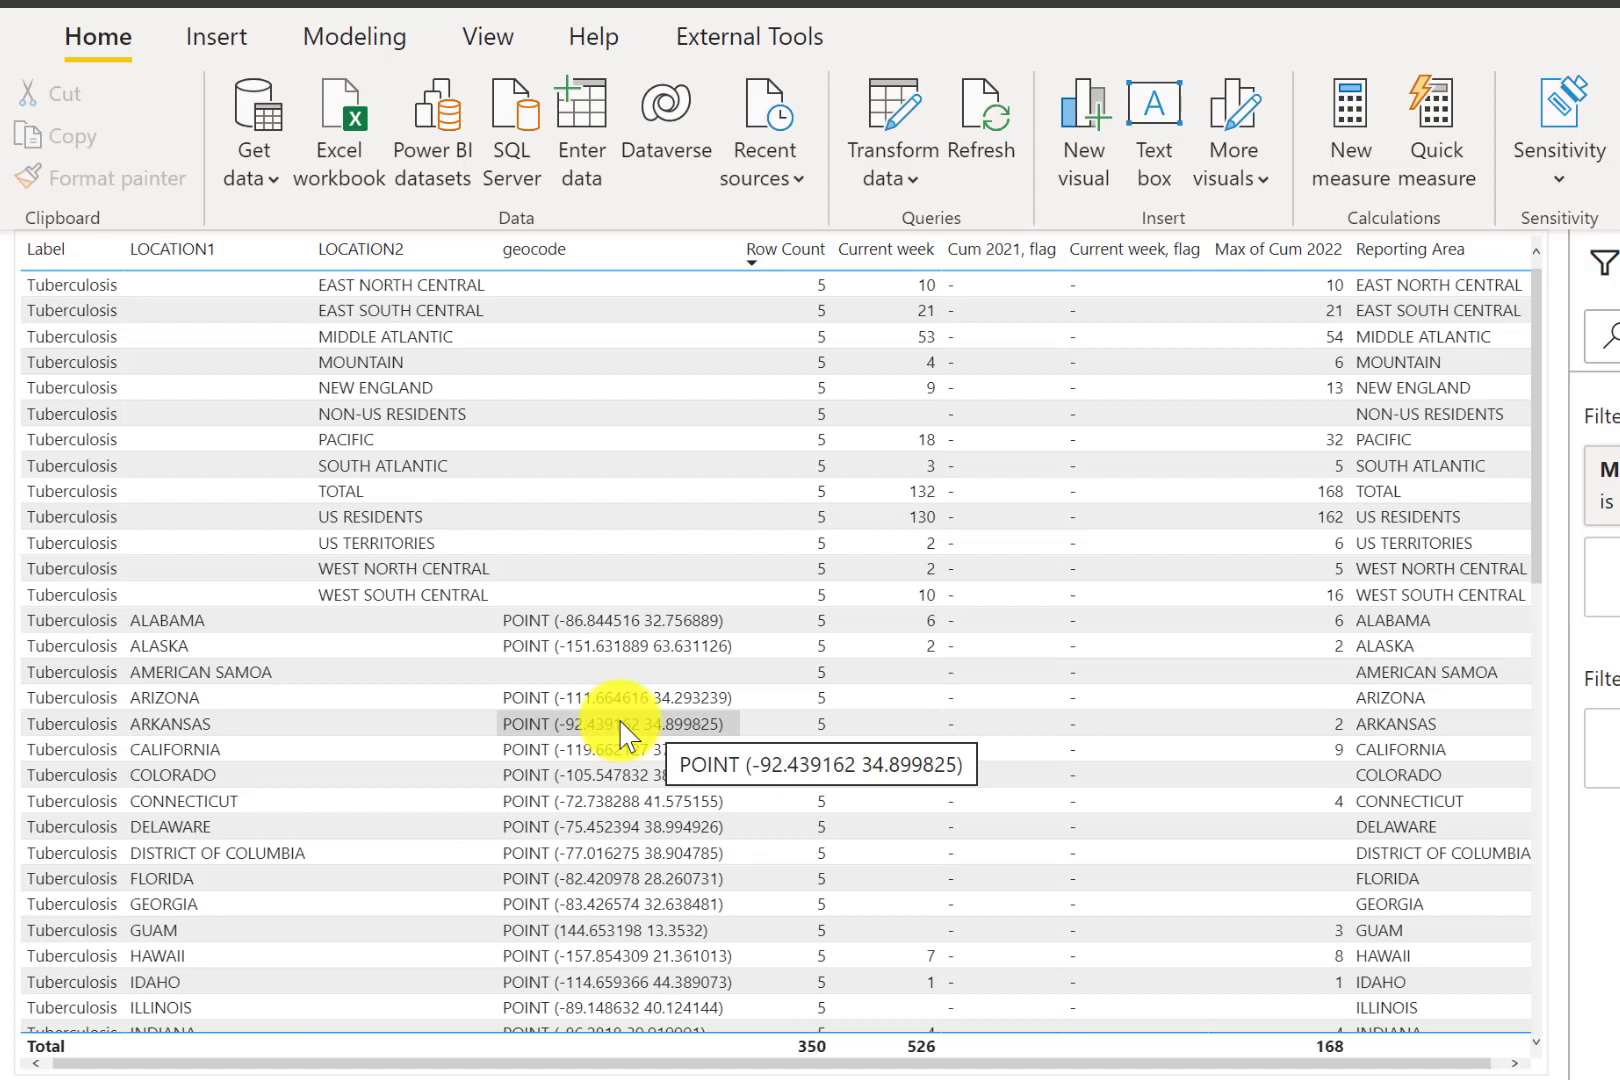
{"action": "left_click", "coordinate": [1445, 262]}
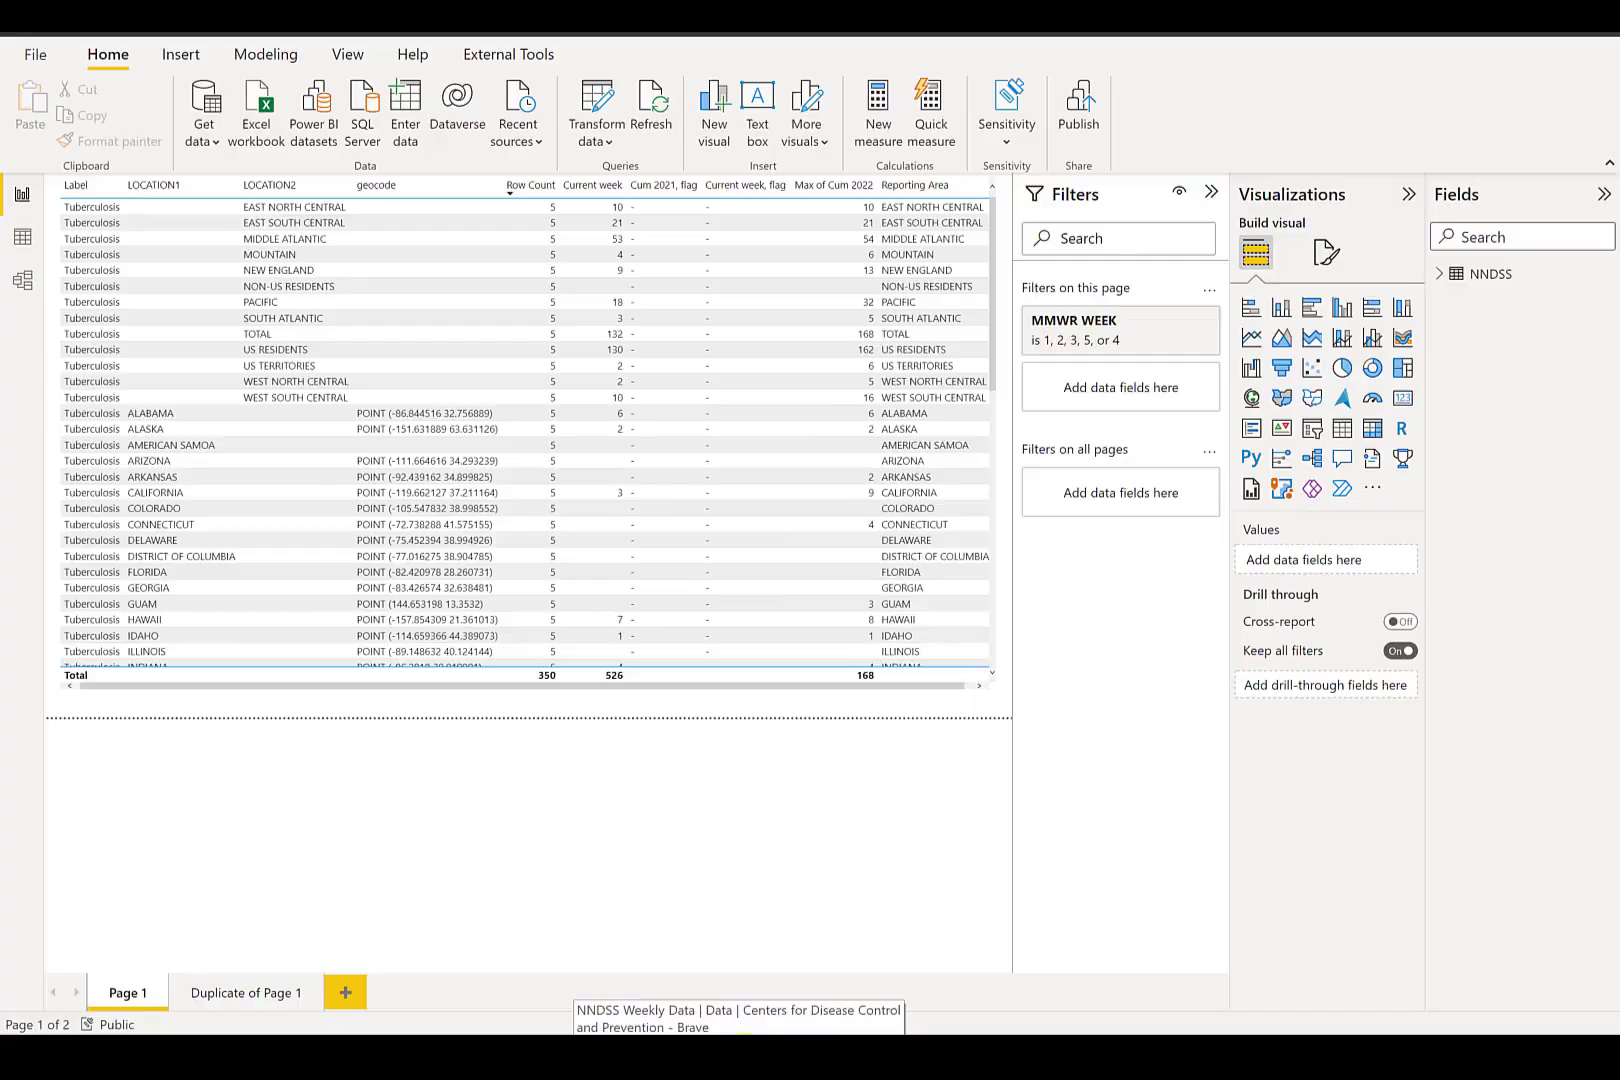
{"action": "left_click", "coordinate": [743, 1056]}
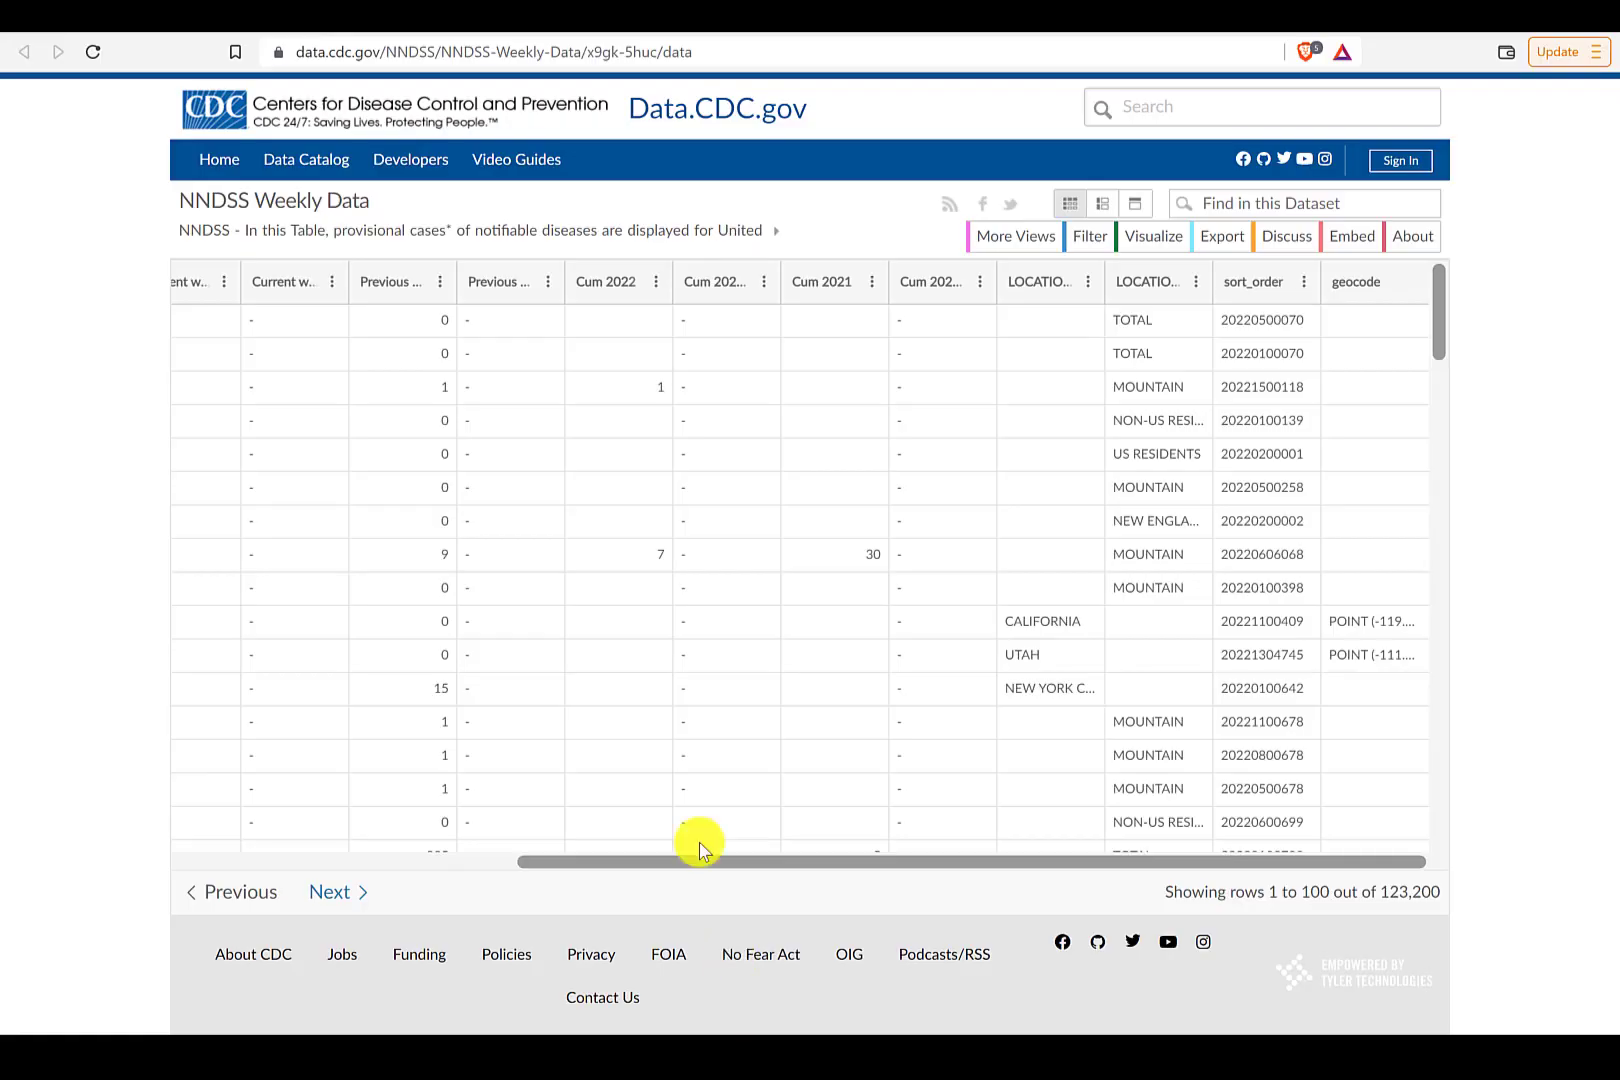
- Open the dataset's overview page, expand its full description and open the linked Readers' Guide PDF from the footnotes
{"action": "left_click", "coordinate": [420, 20]}
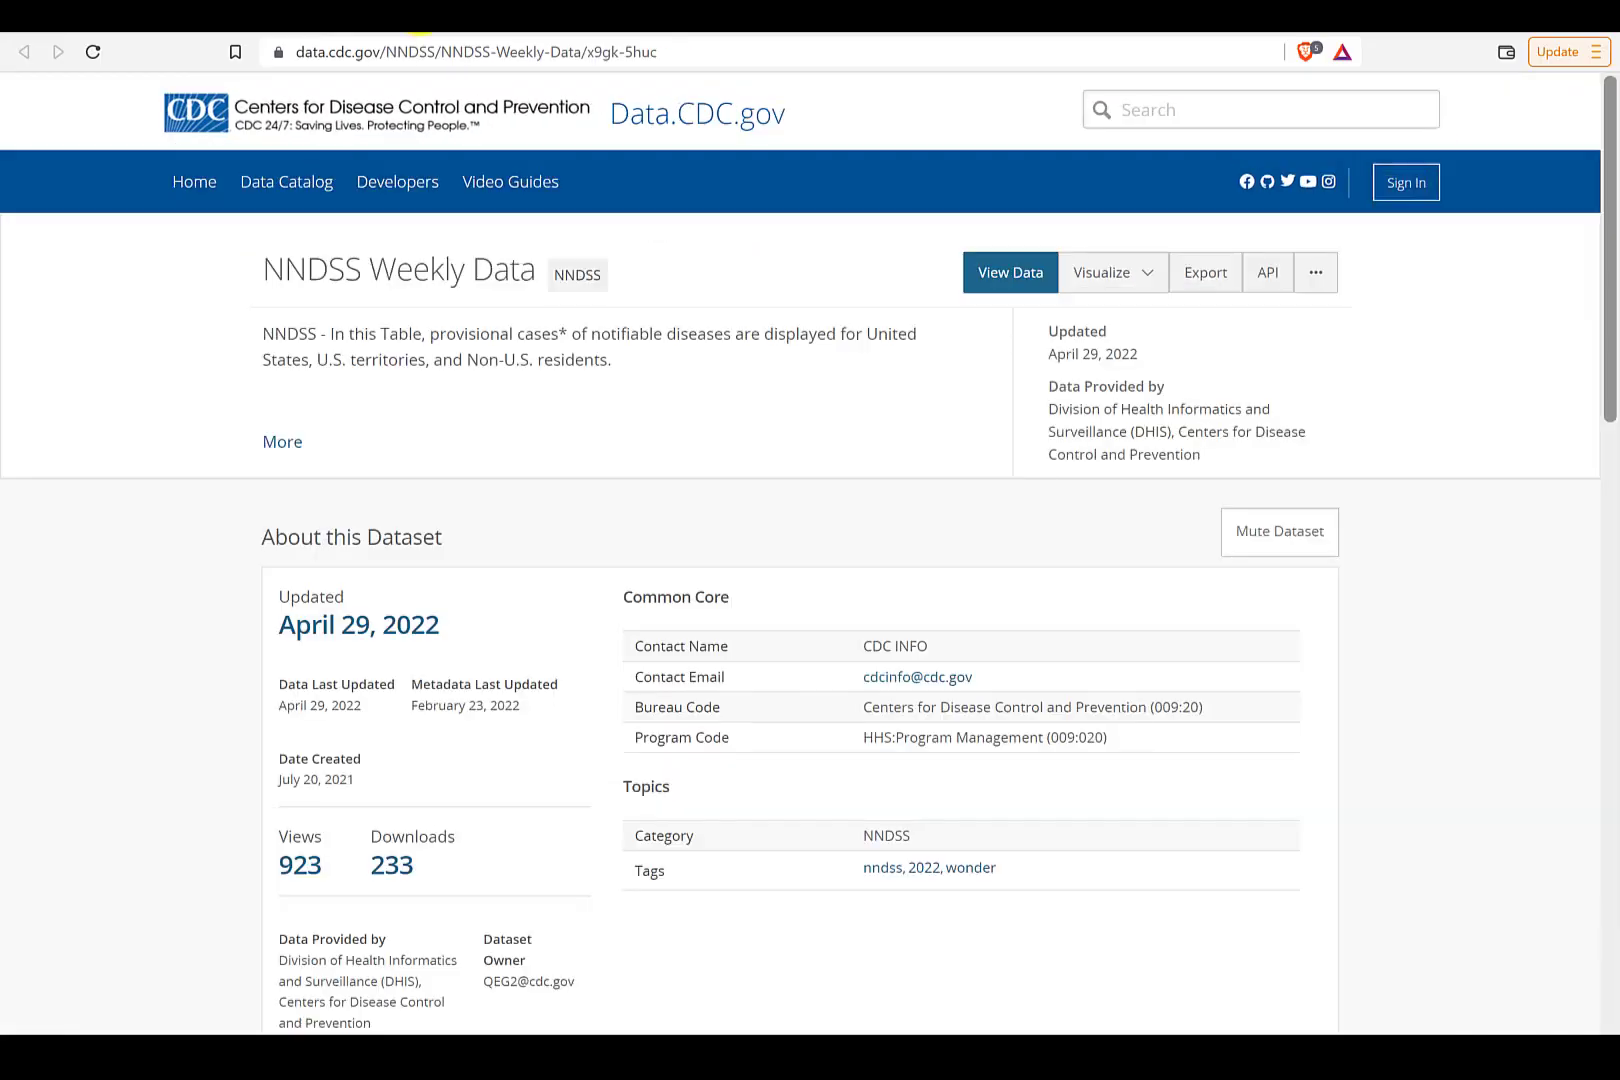
{"action": "left_click", "coordinate": [291, 445]}
{"action": "left_click_drag", "start_coordinate": [1609, 269], "coordinate": [1609, 415]}
{"action": "right_click", "coordinate": [884, 548]}
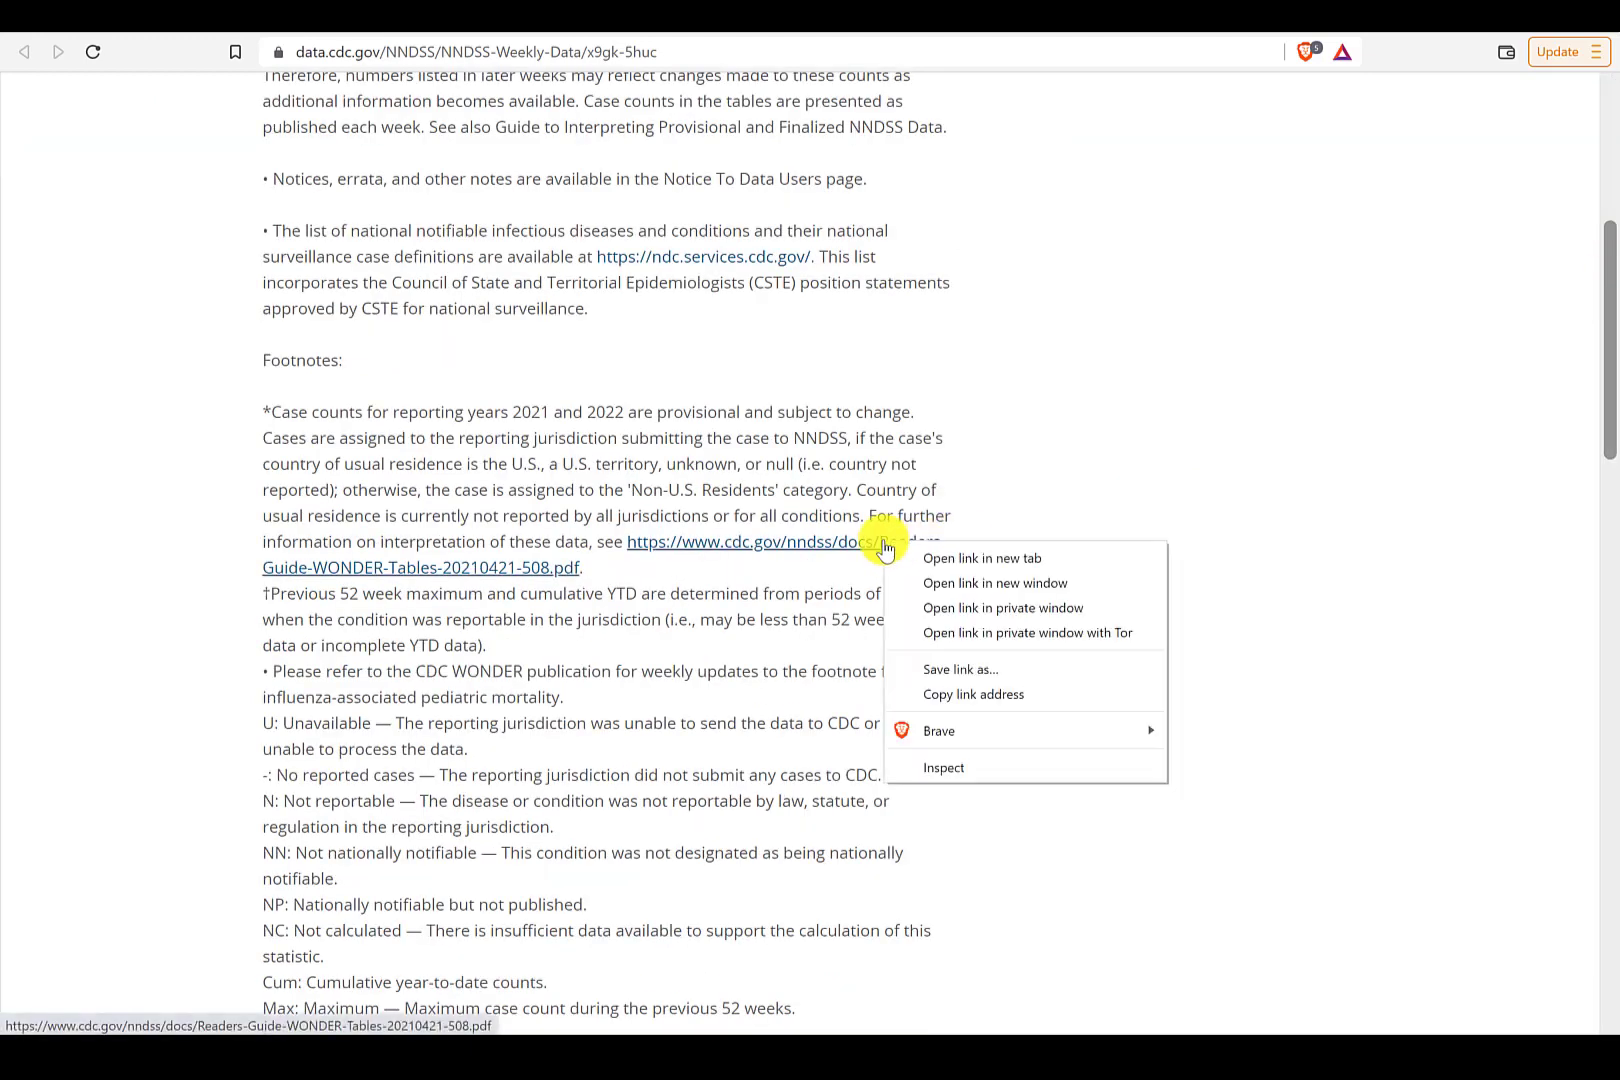
{"action": "key", "text": "Escape"}
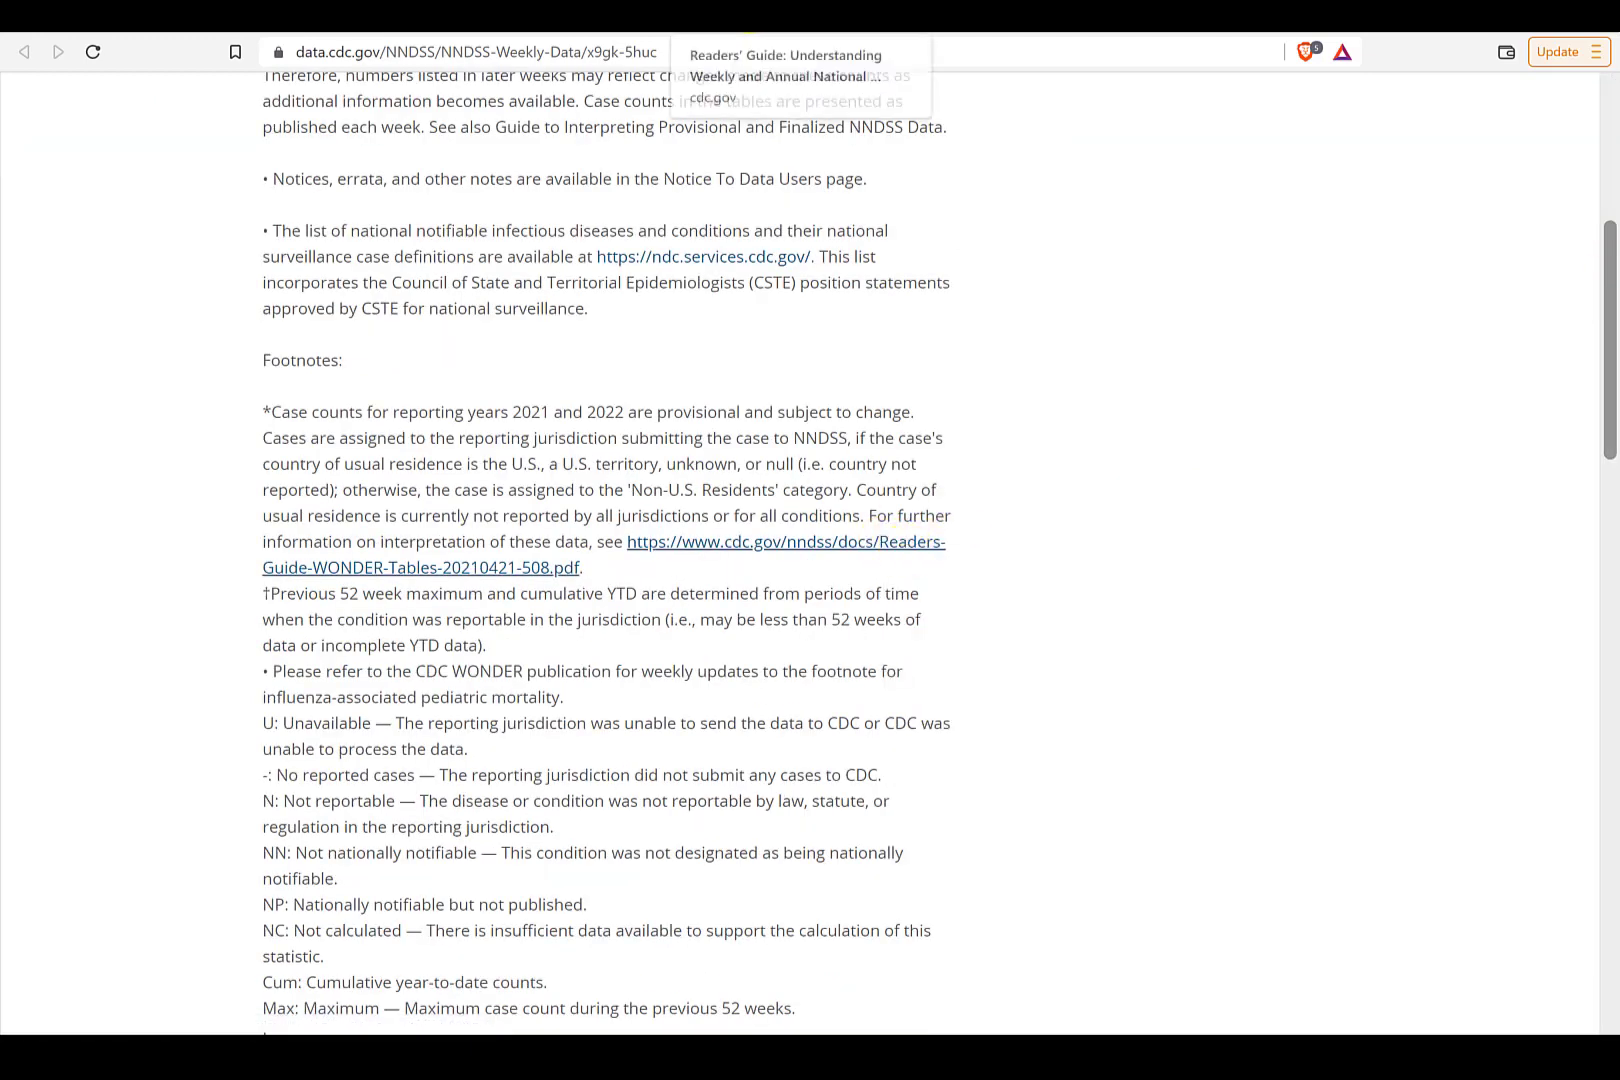
{"action": "left_click", "coordinate": [741, 21]}
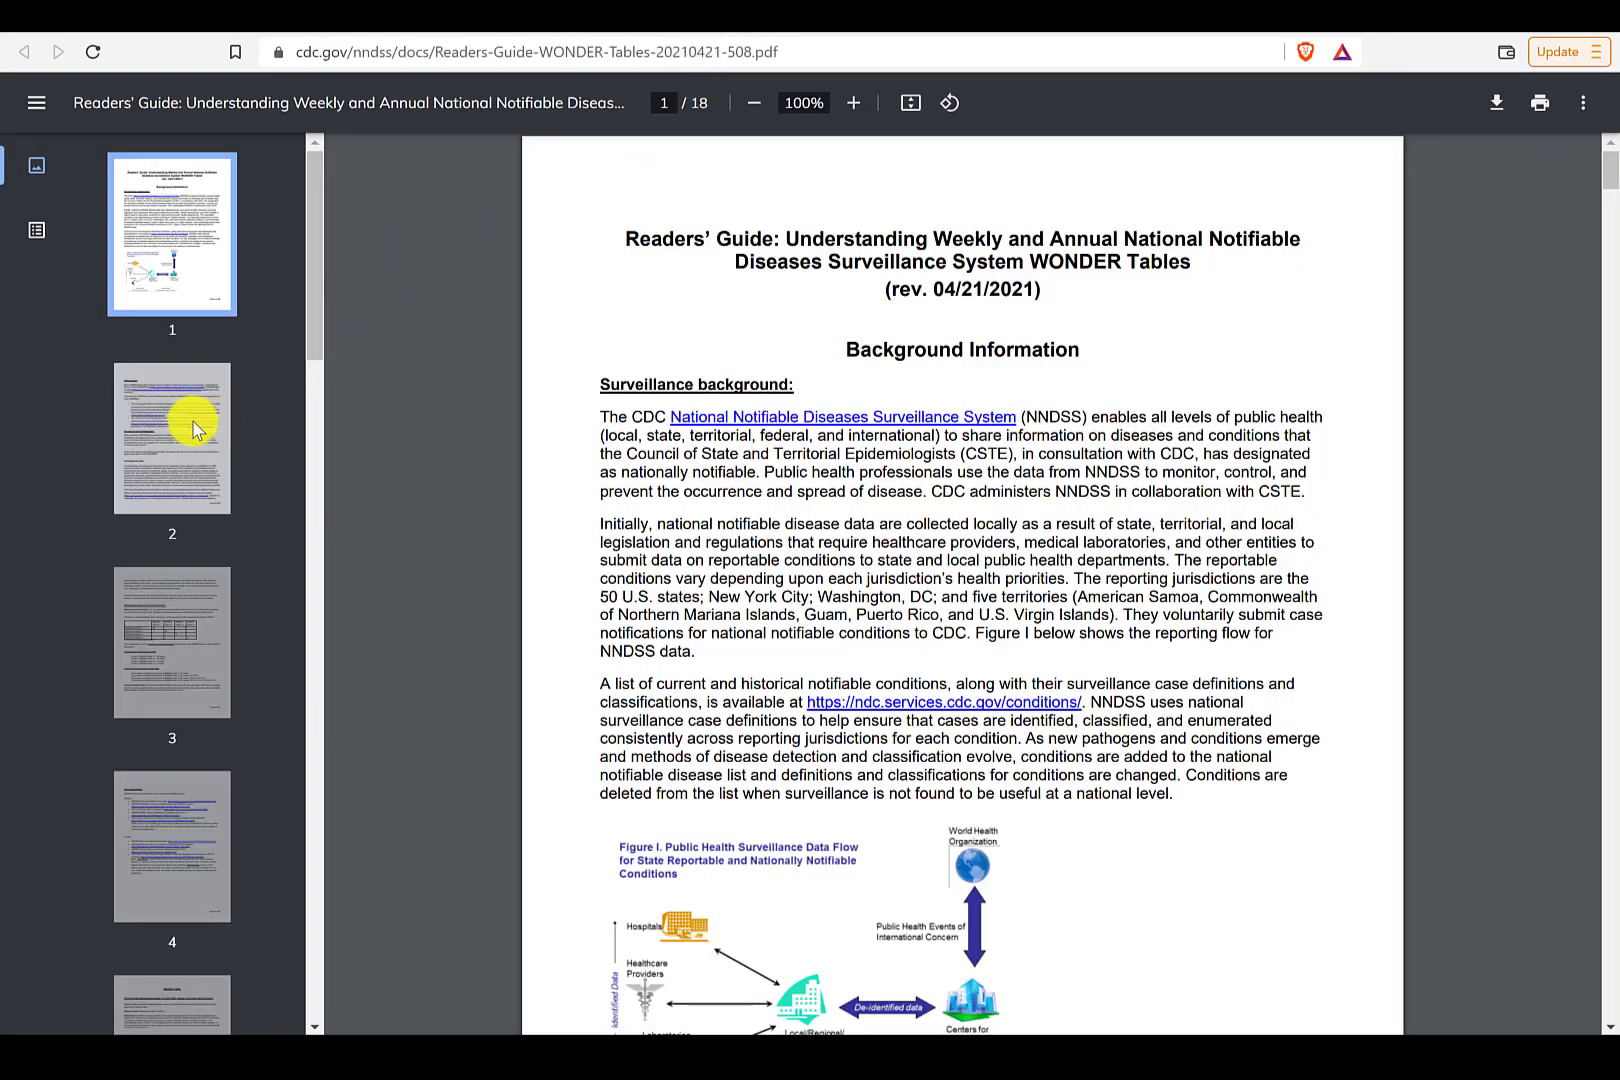
- Read pages 2 and 3 of the Readers' Guide on weekly cumulative counts, then return to Power BI
{"action": "left_click", "coordinate": [190, 427]}
{"action": "left_click", "coordinate": [177, 640]}
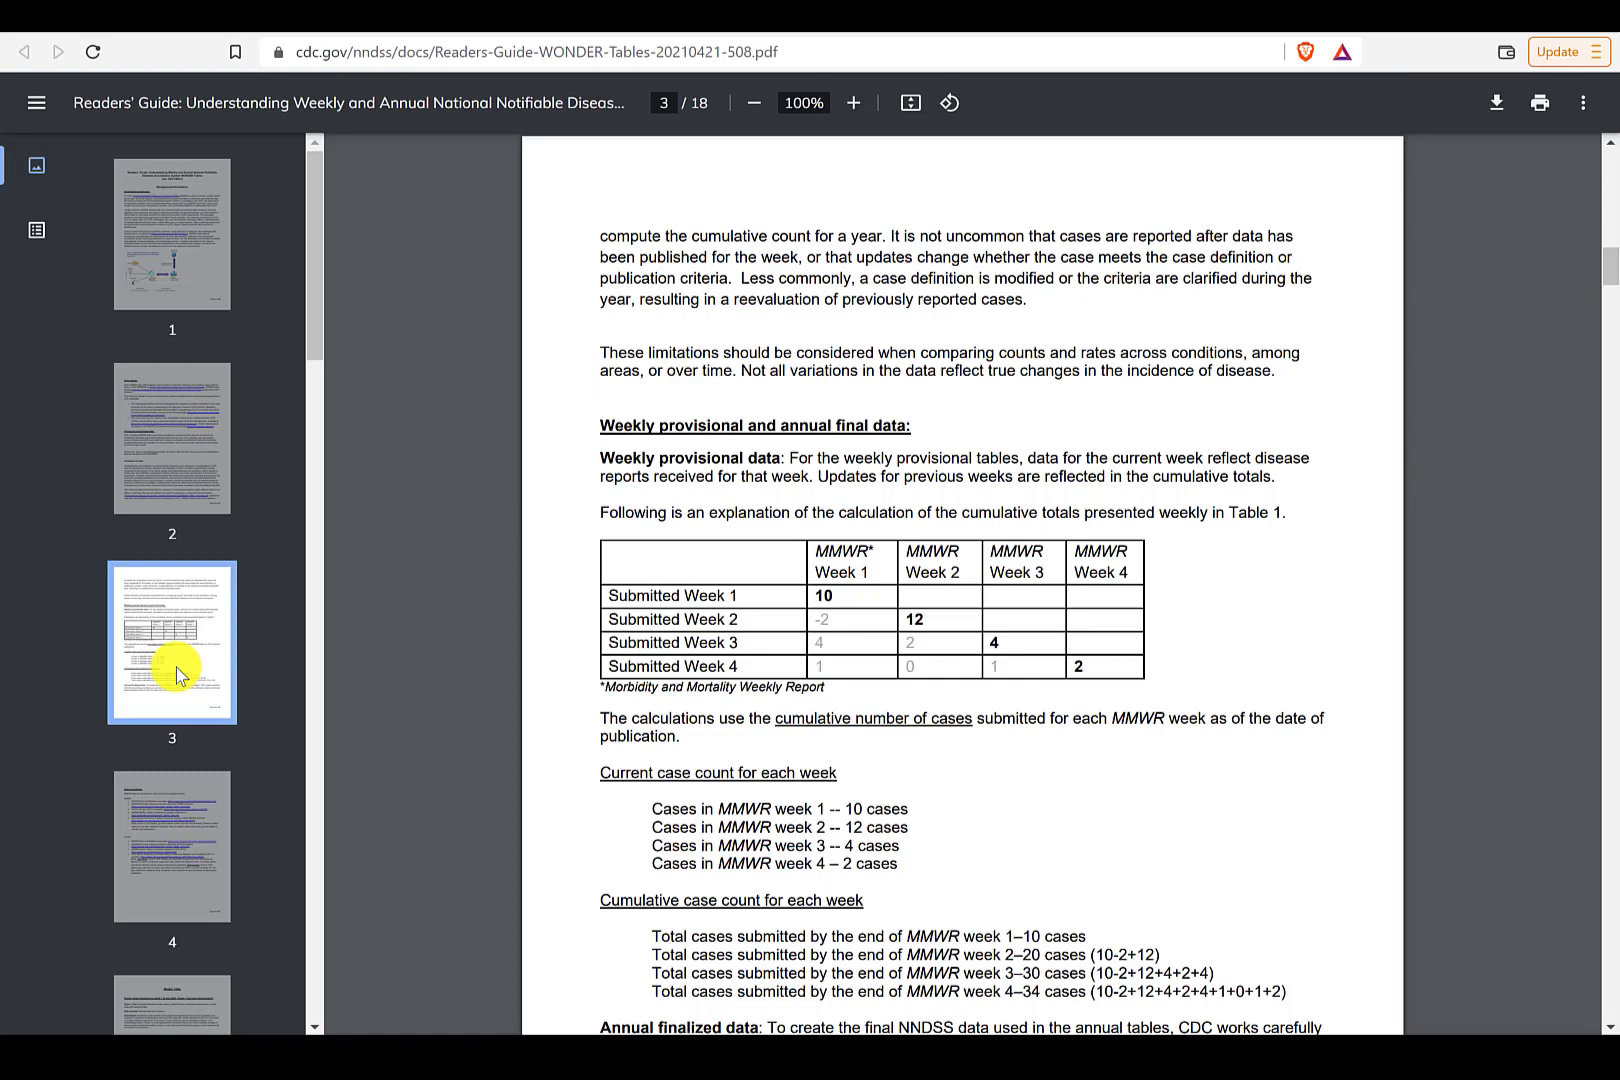
{"action": "left_click", "coordinate": [1040, 1056]}
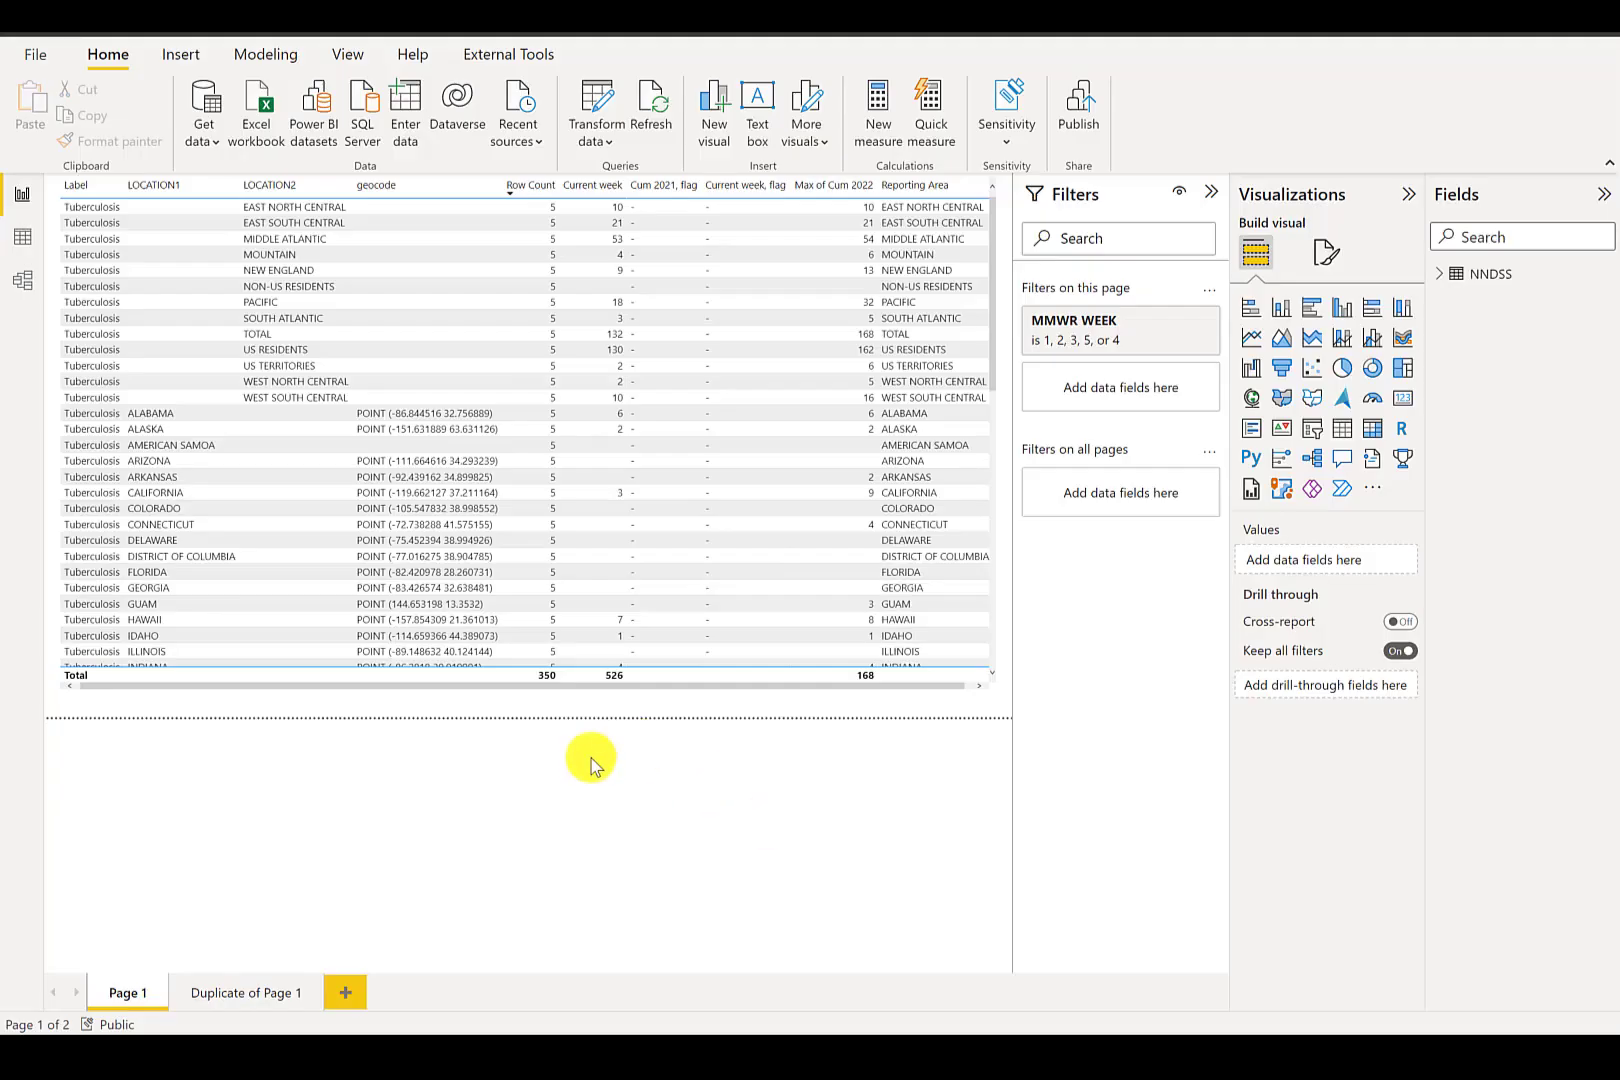
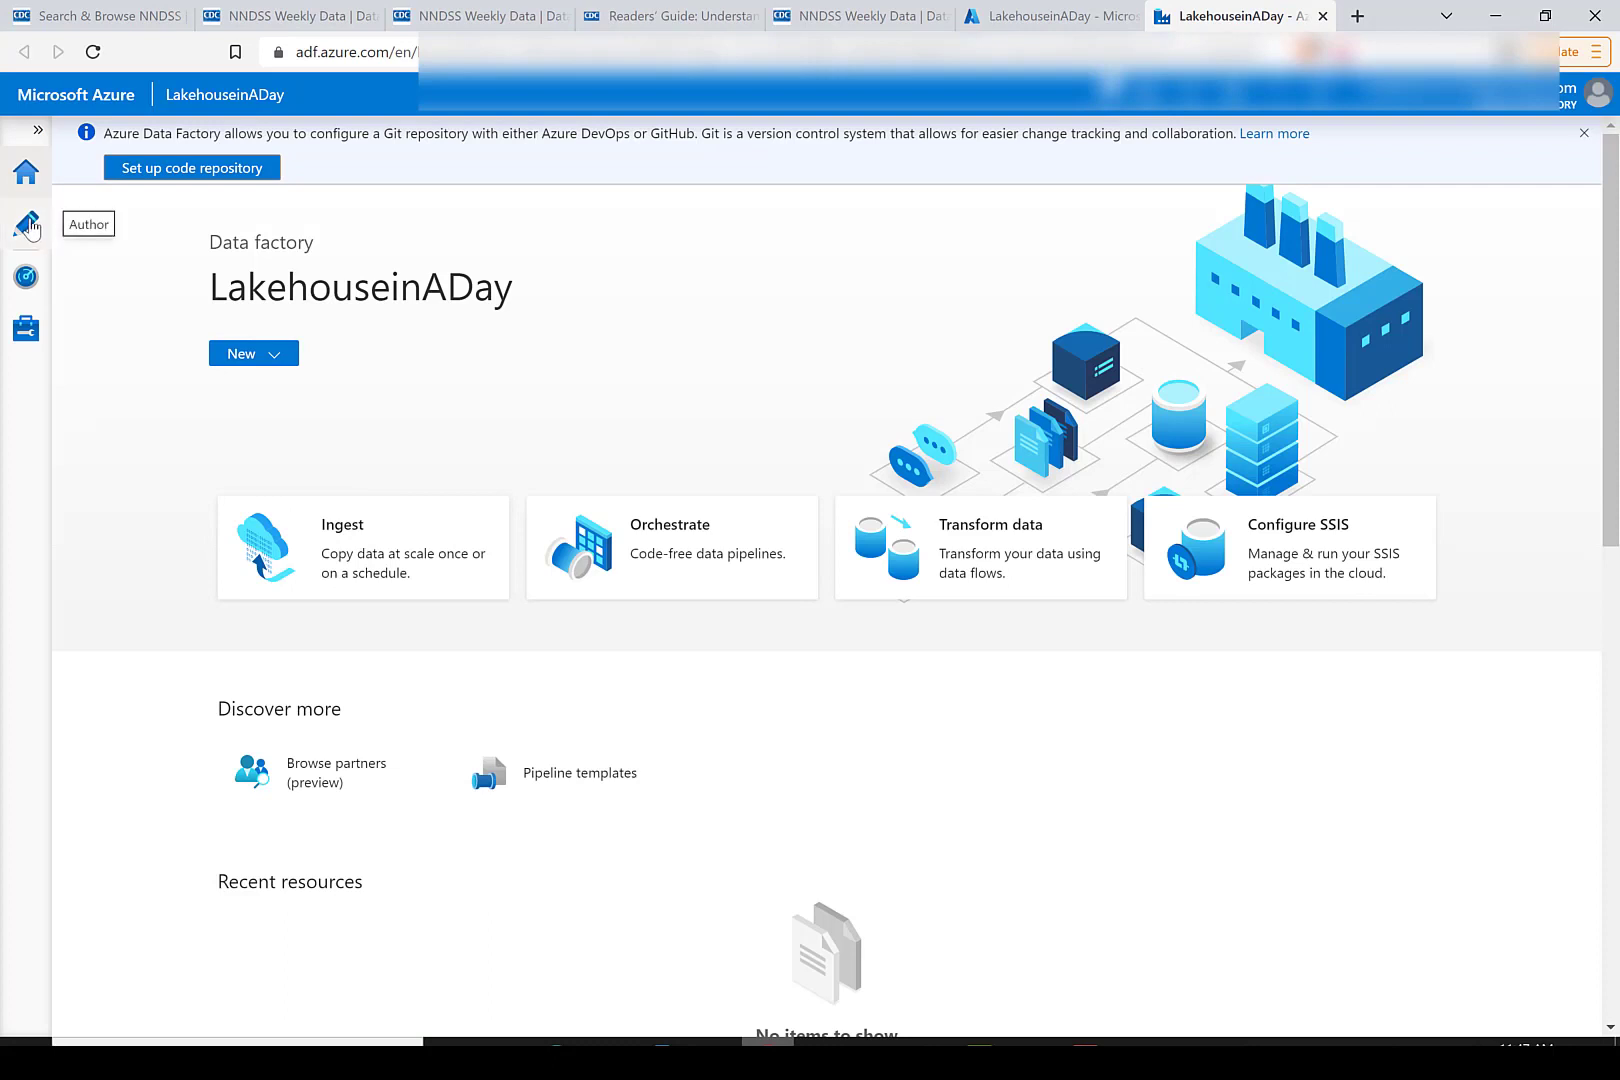
- Start a new dataset in the factory's authoring area using the HTTP data store and DelimitedText format
{"action": "left_click", "coordinate": [28, 227]}
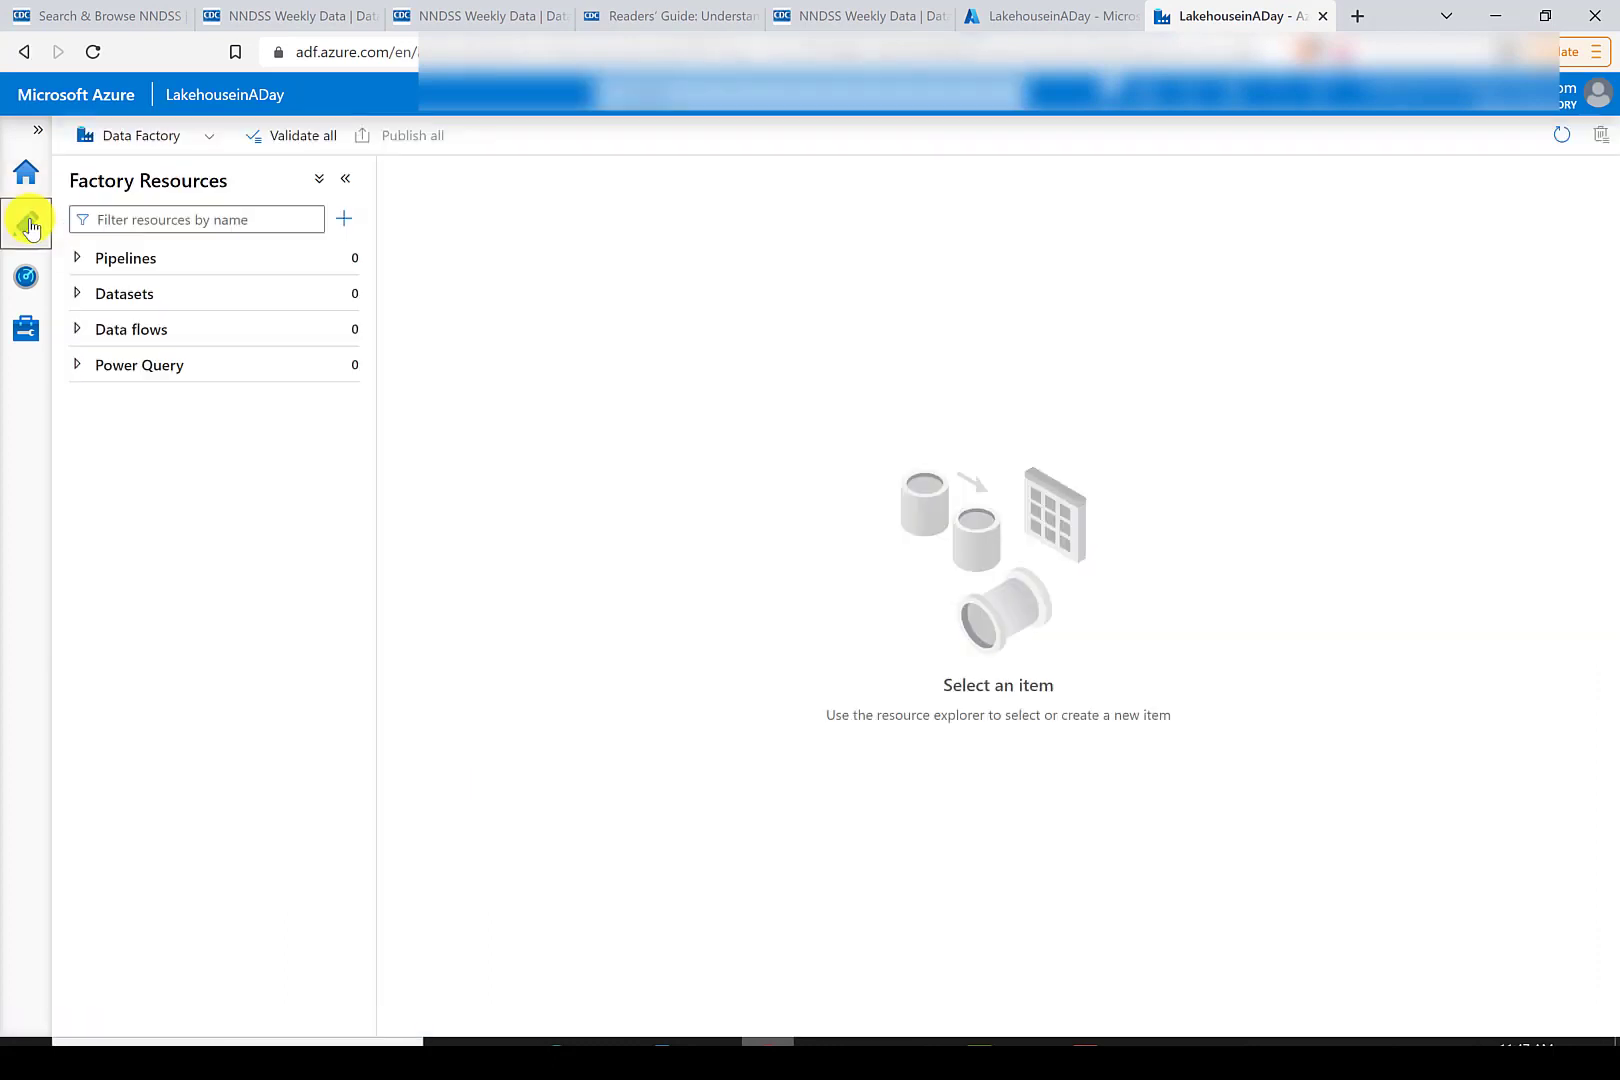
{"action": "left_click", "coordinate": [78, 294]}
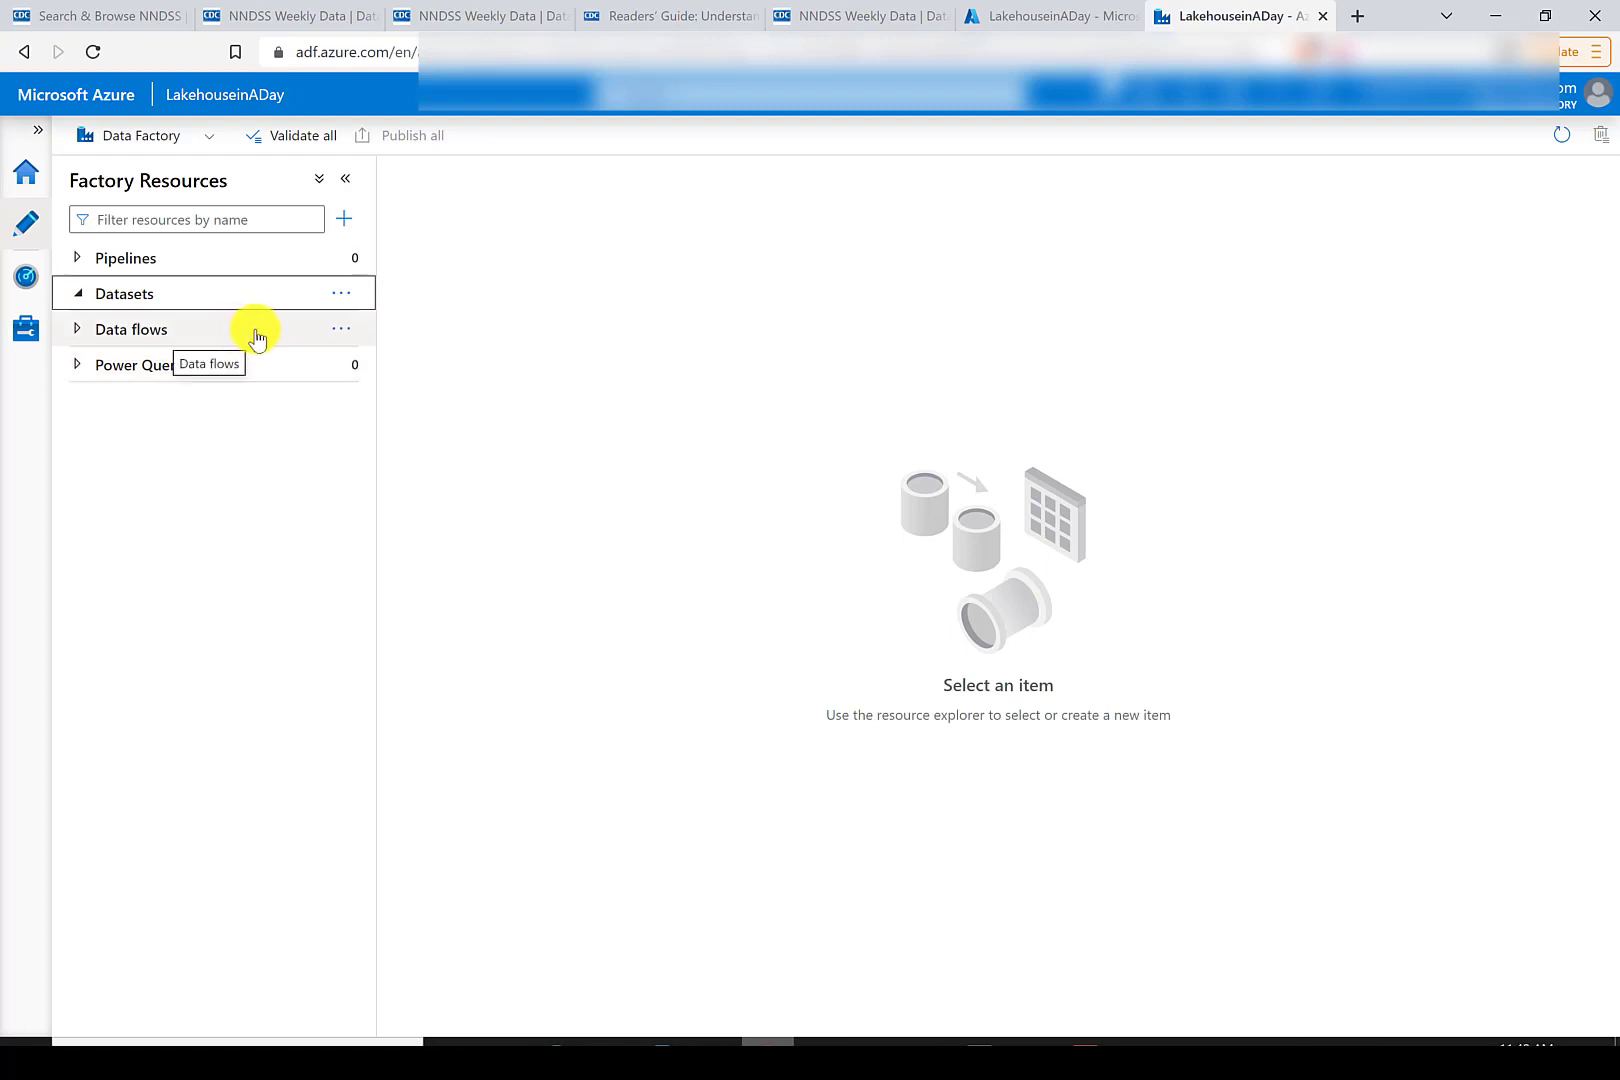
{"action": "left_click", "coordinate": [341, 293]}
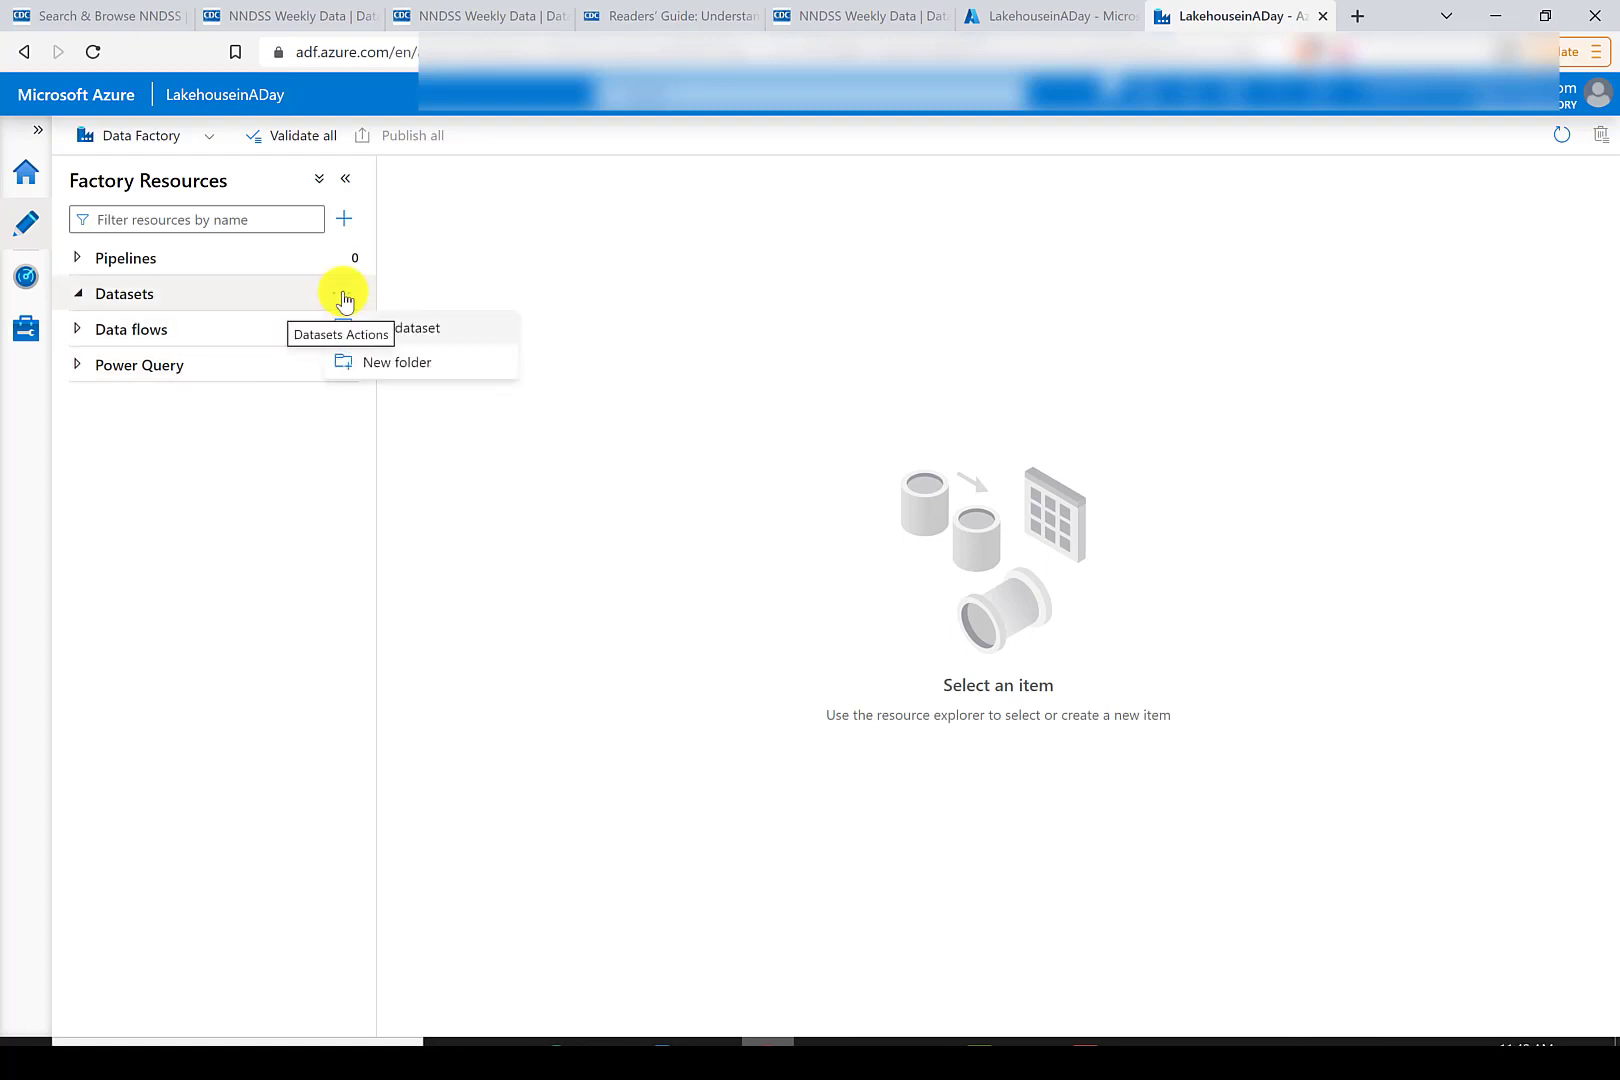
{"action": "left_click", "coordinate": [405, 328]}
{"action": "type", "text": "http"}
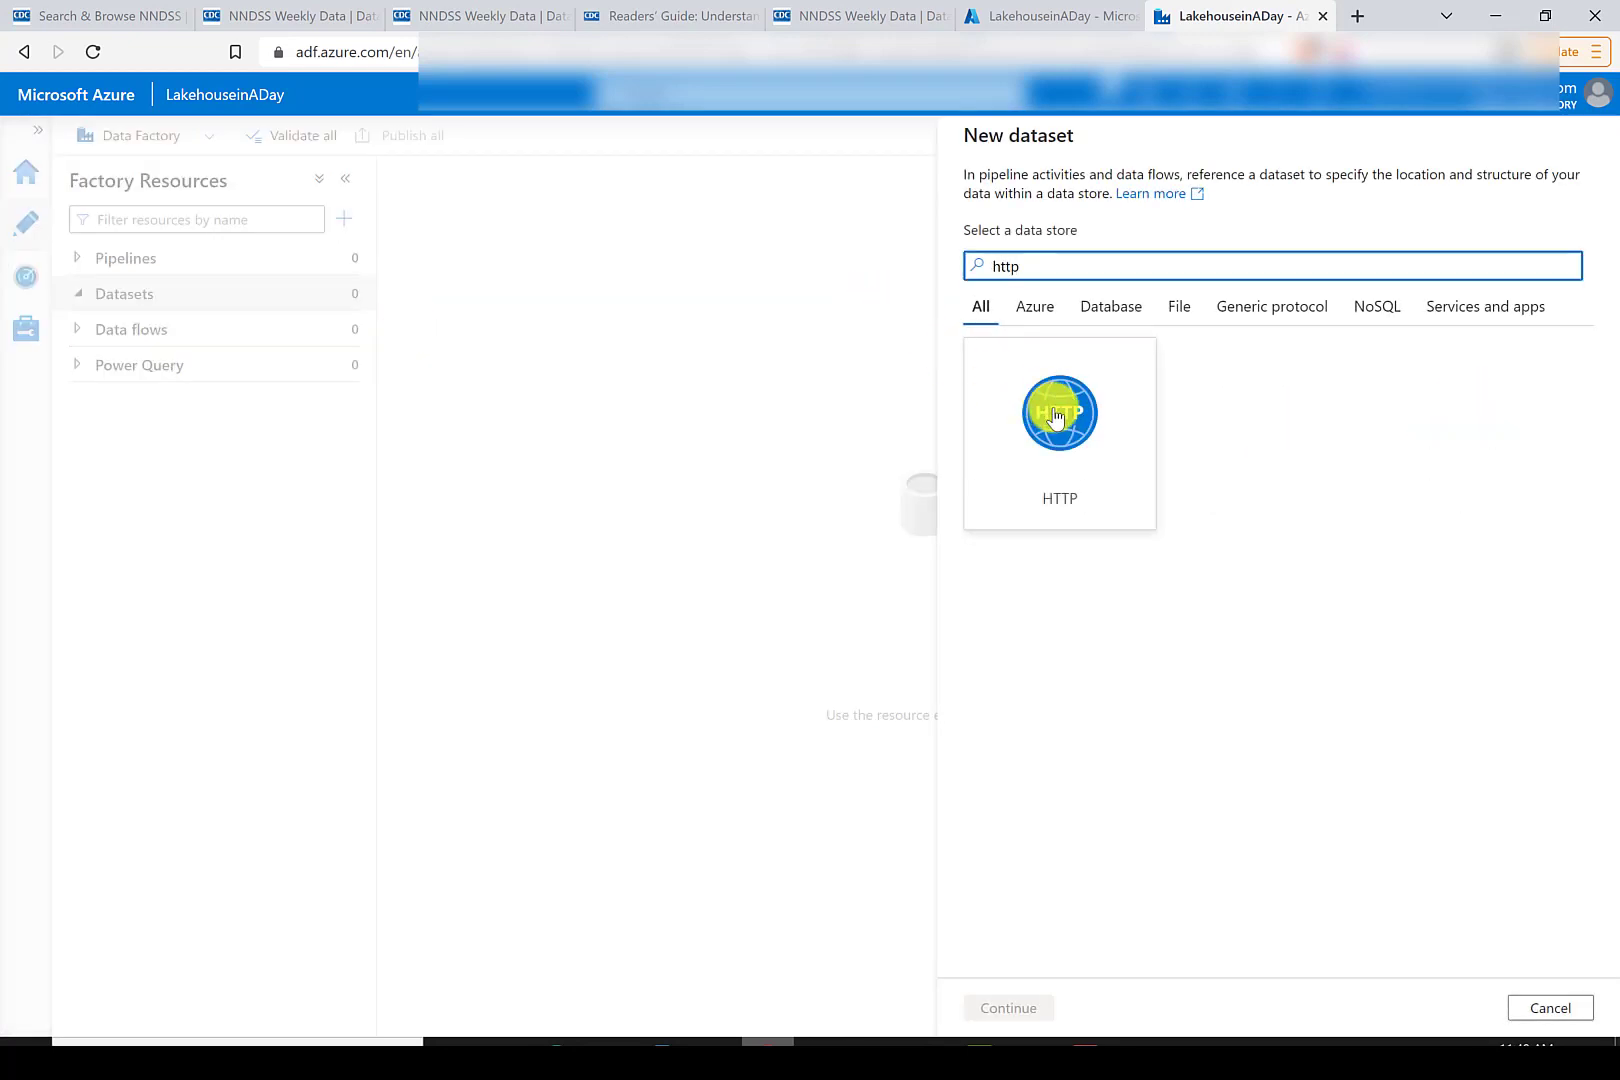
{"action": "left_click", "coordinate": [1055, 417]}
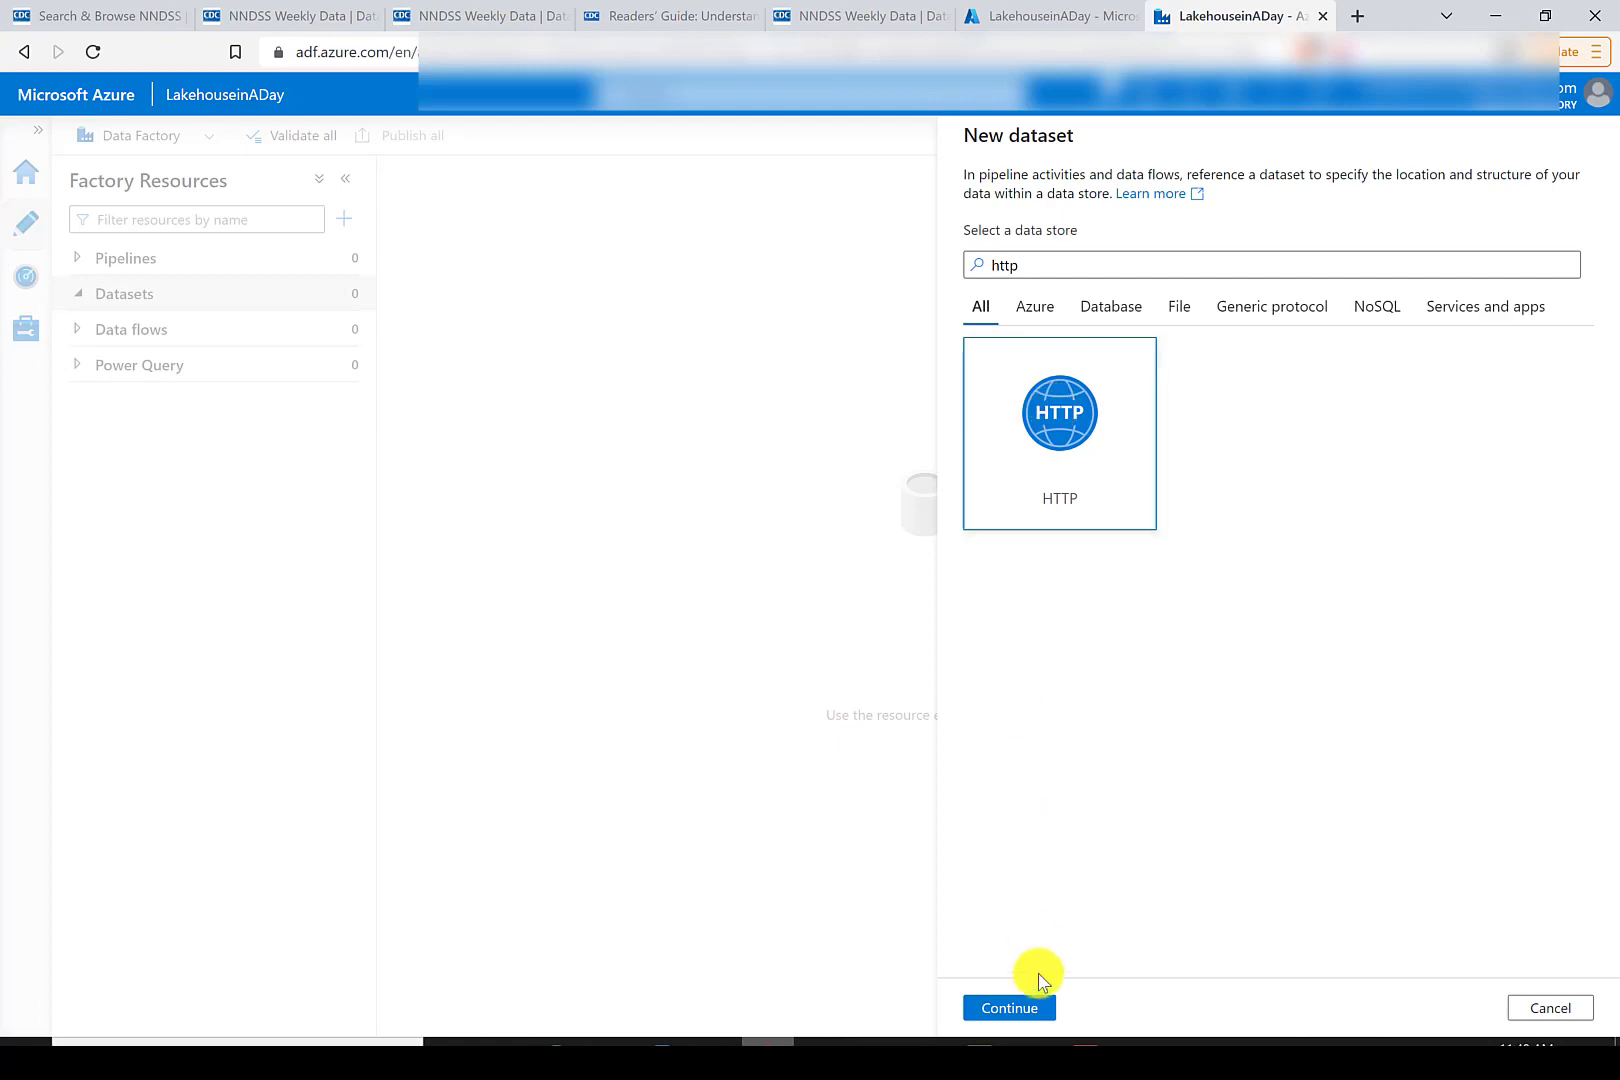
{"action": "left_click", "coordinate": [1035, 1003]}
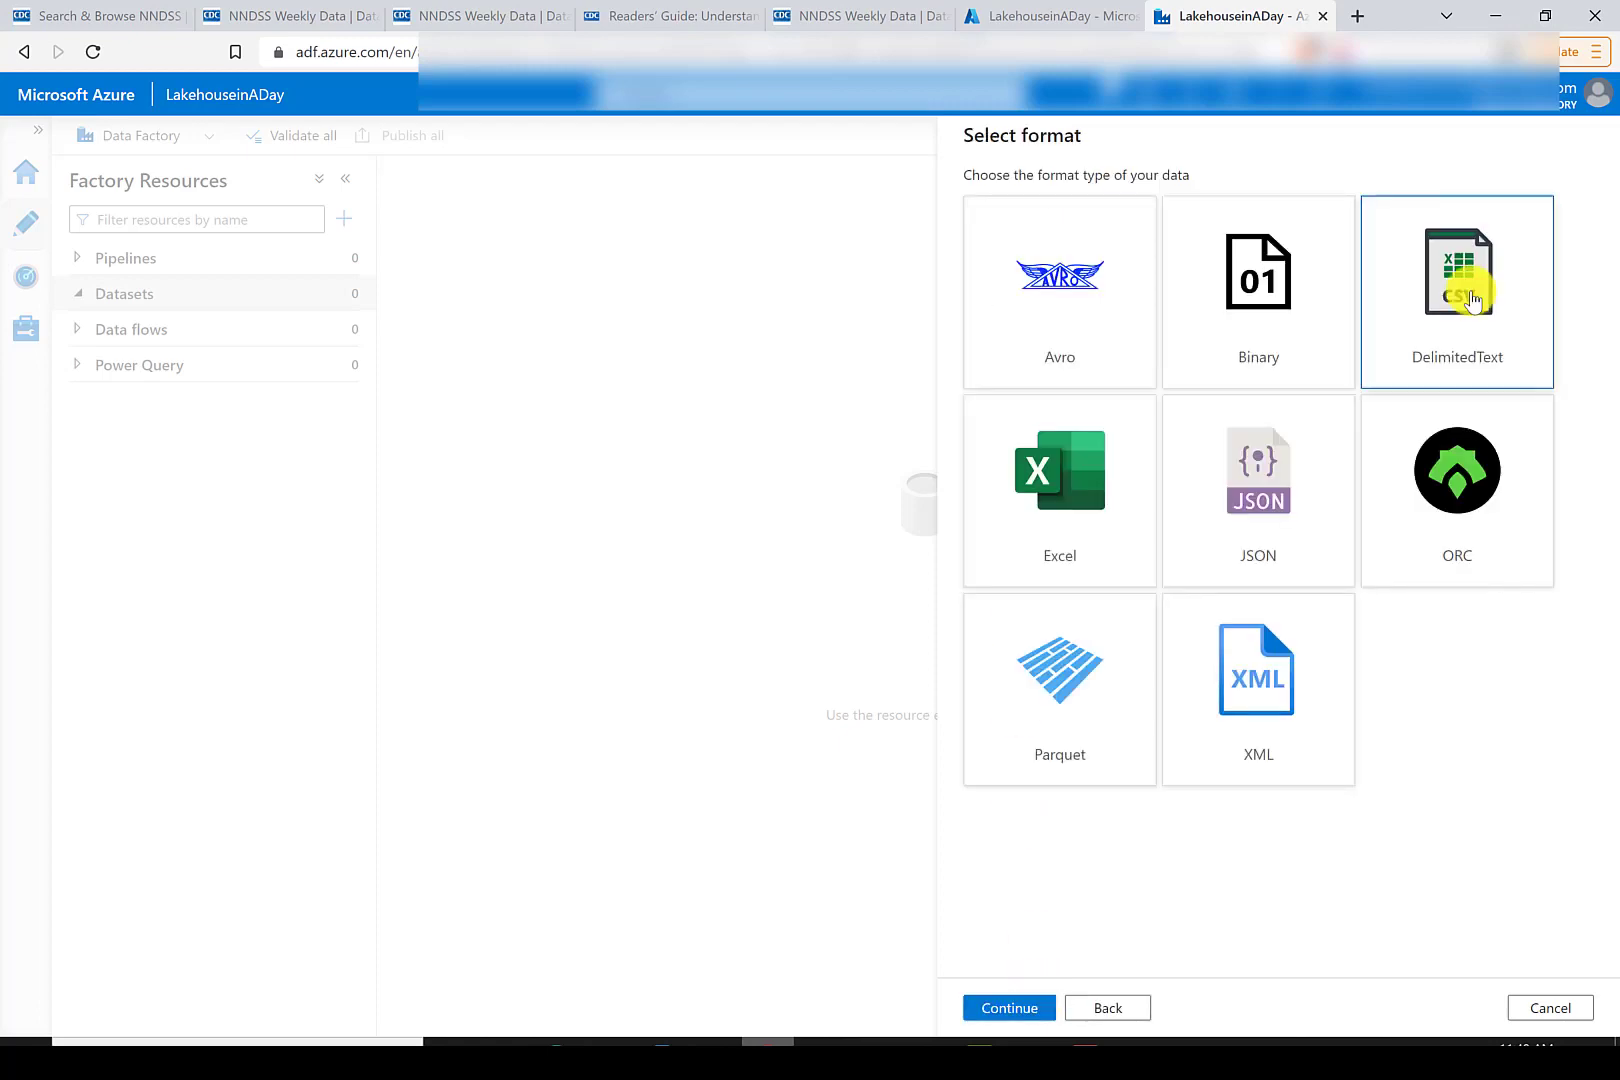
{"action": "left_click", "coordinate": [1009, 1006]}
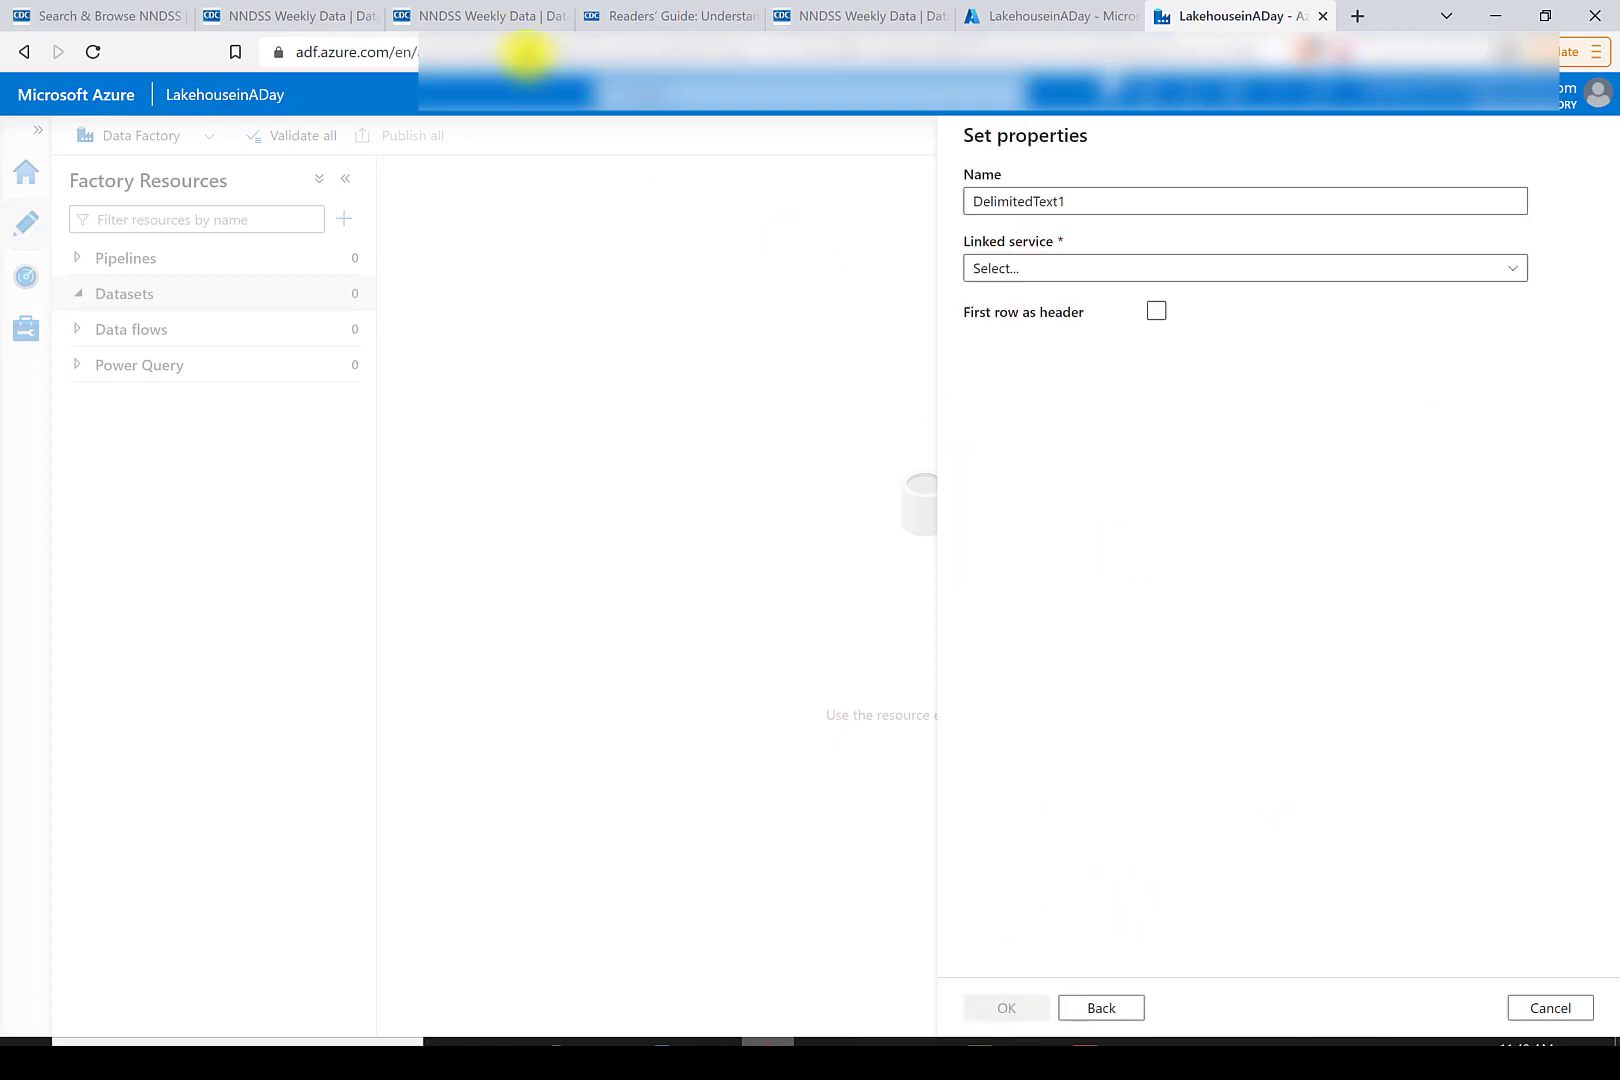
- Copy the CSV download link address from the NNDSS Weekly Data export options
{"action": "left_click", "coordinate": [506, 16]}
{"action": "left_click", "coordinate": [305, 18]}
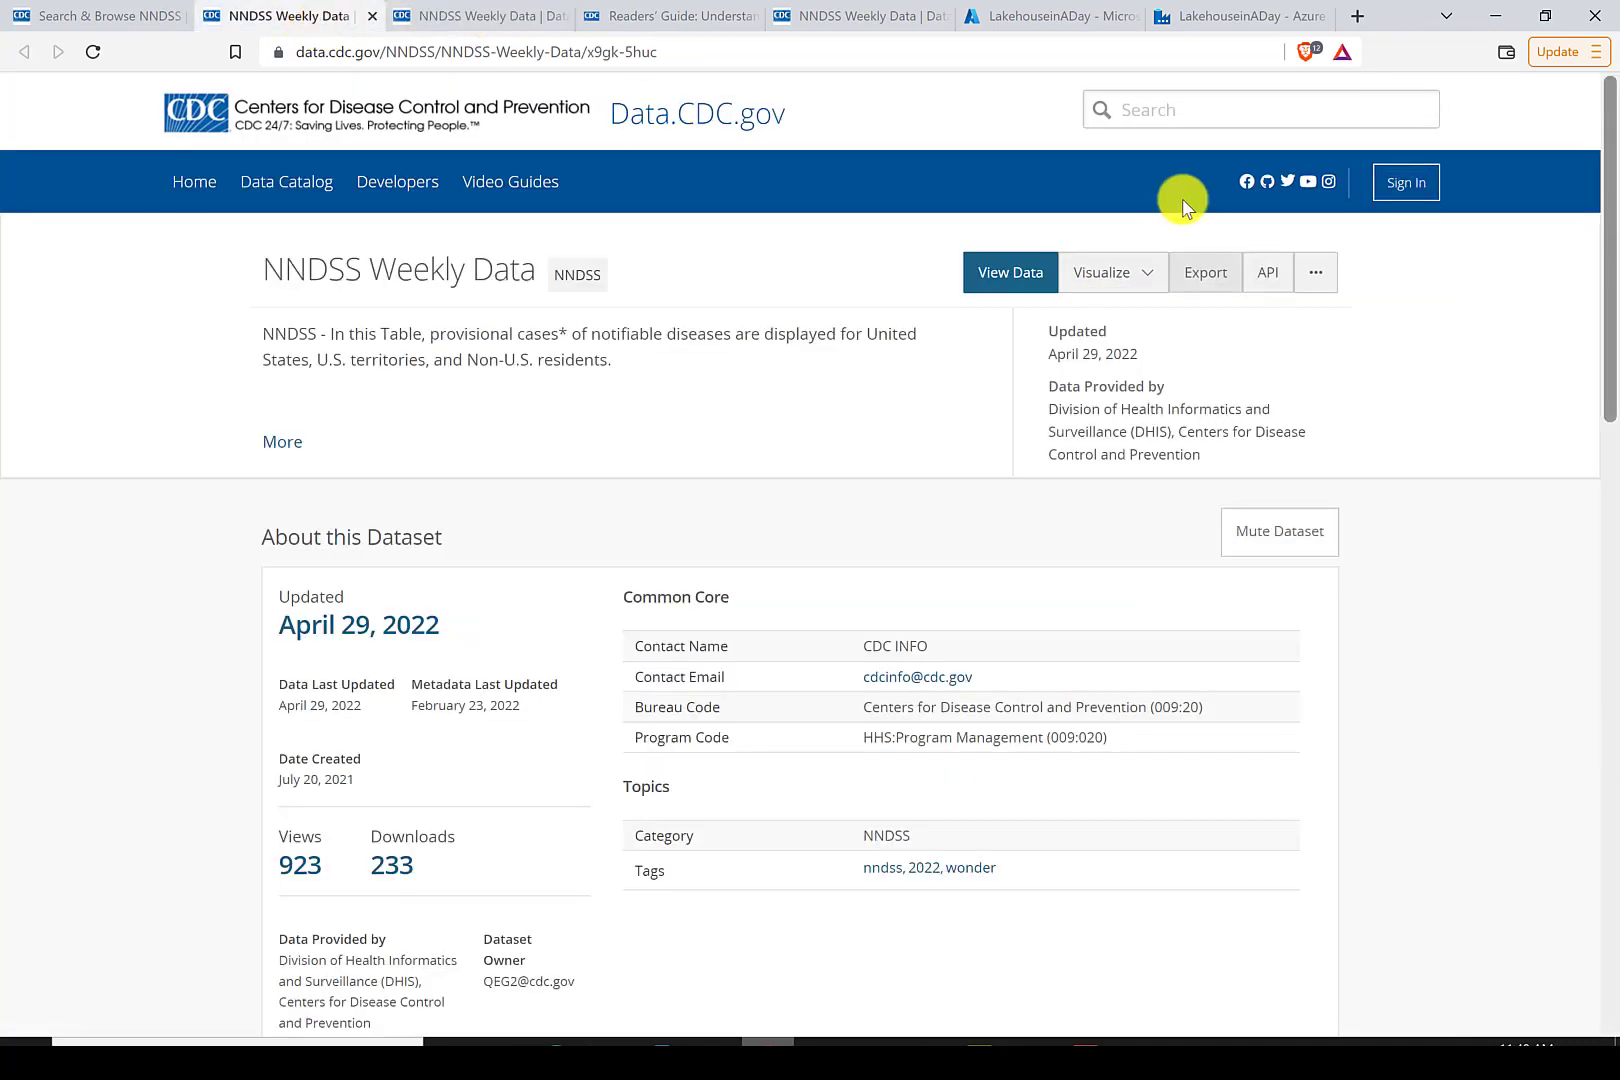
{"action": "left_click", "coordinate": [1262, 275]}
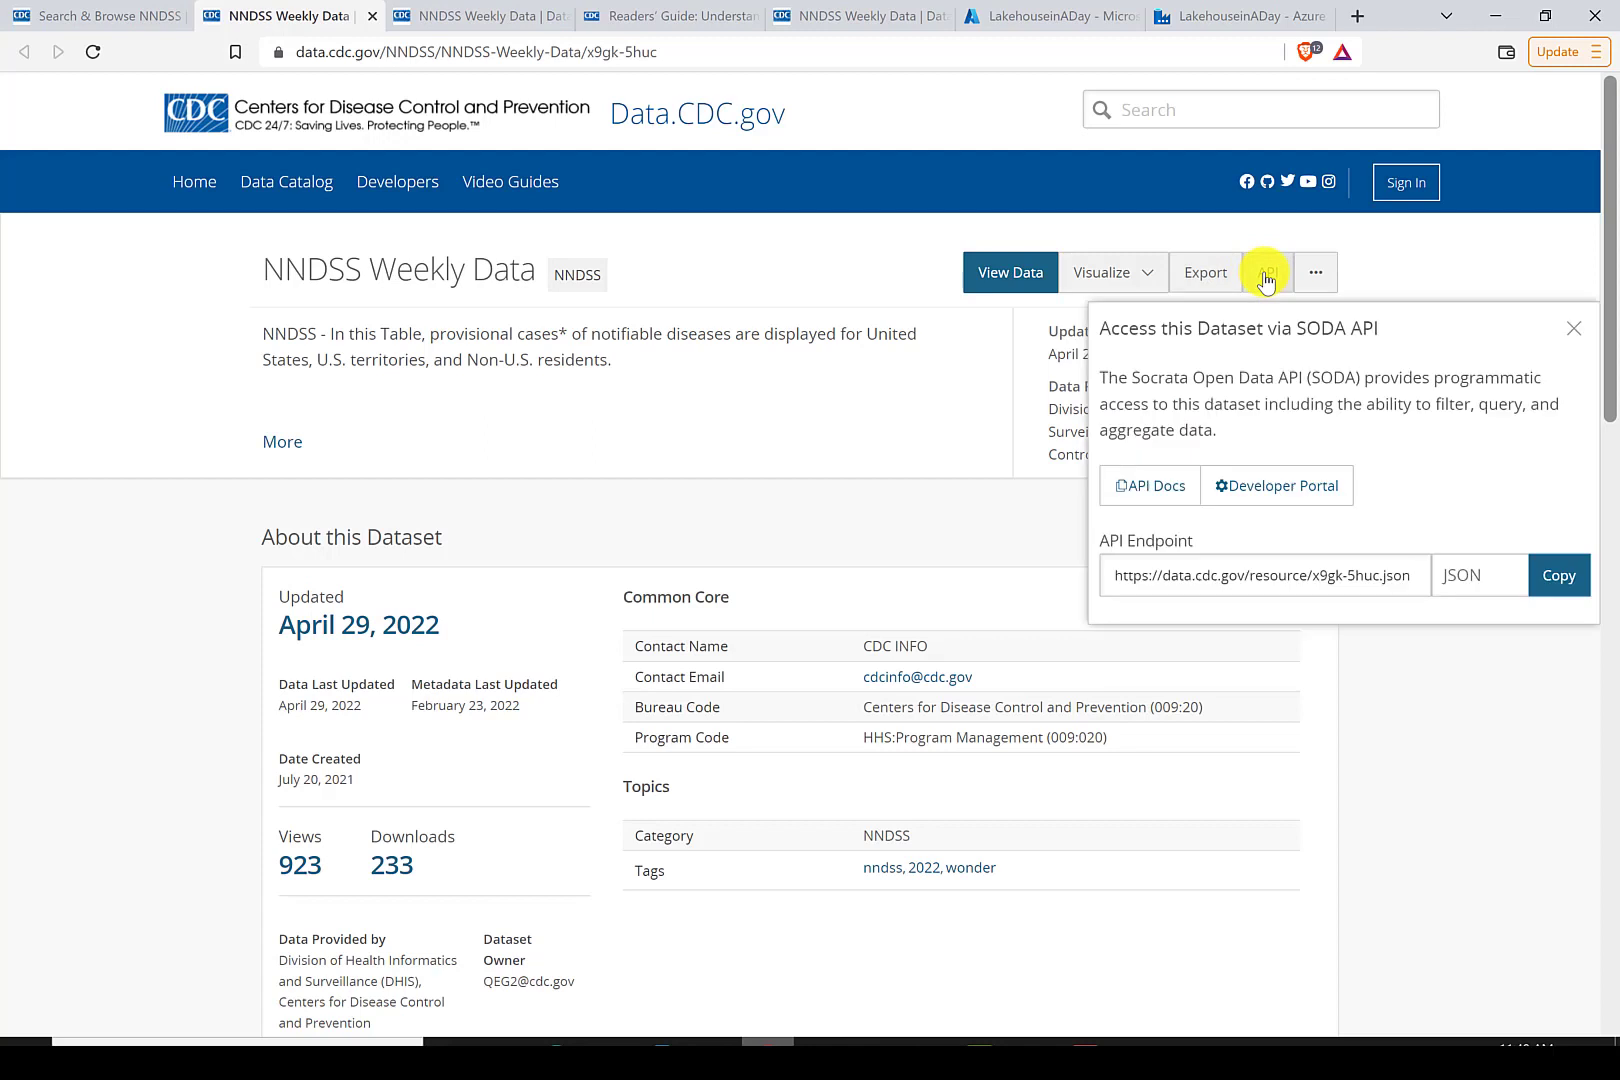
{"action": "left_click", "coordinate": [1206, 275]}
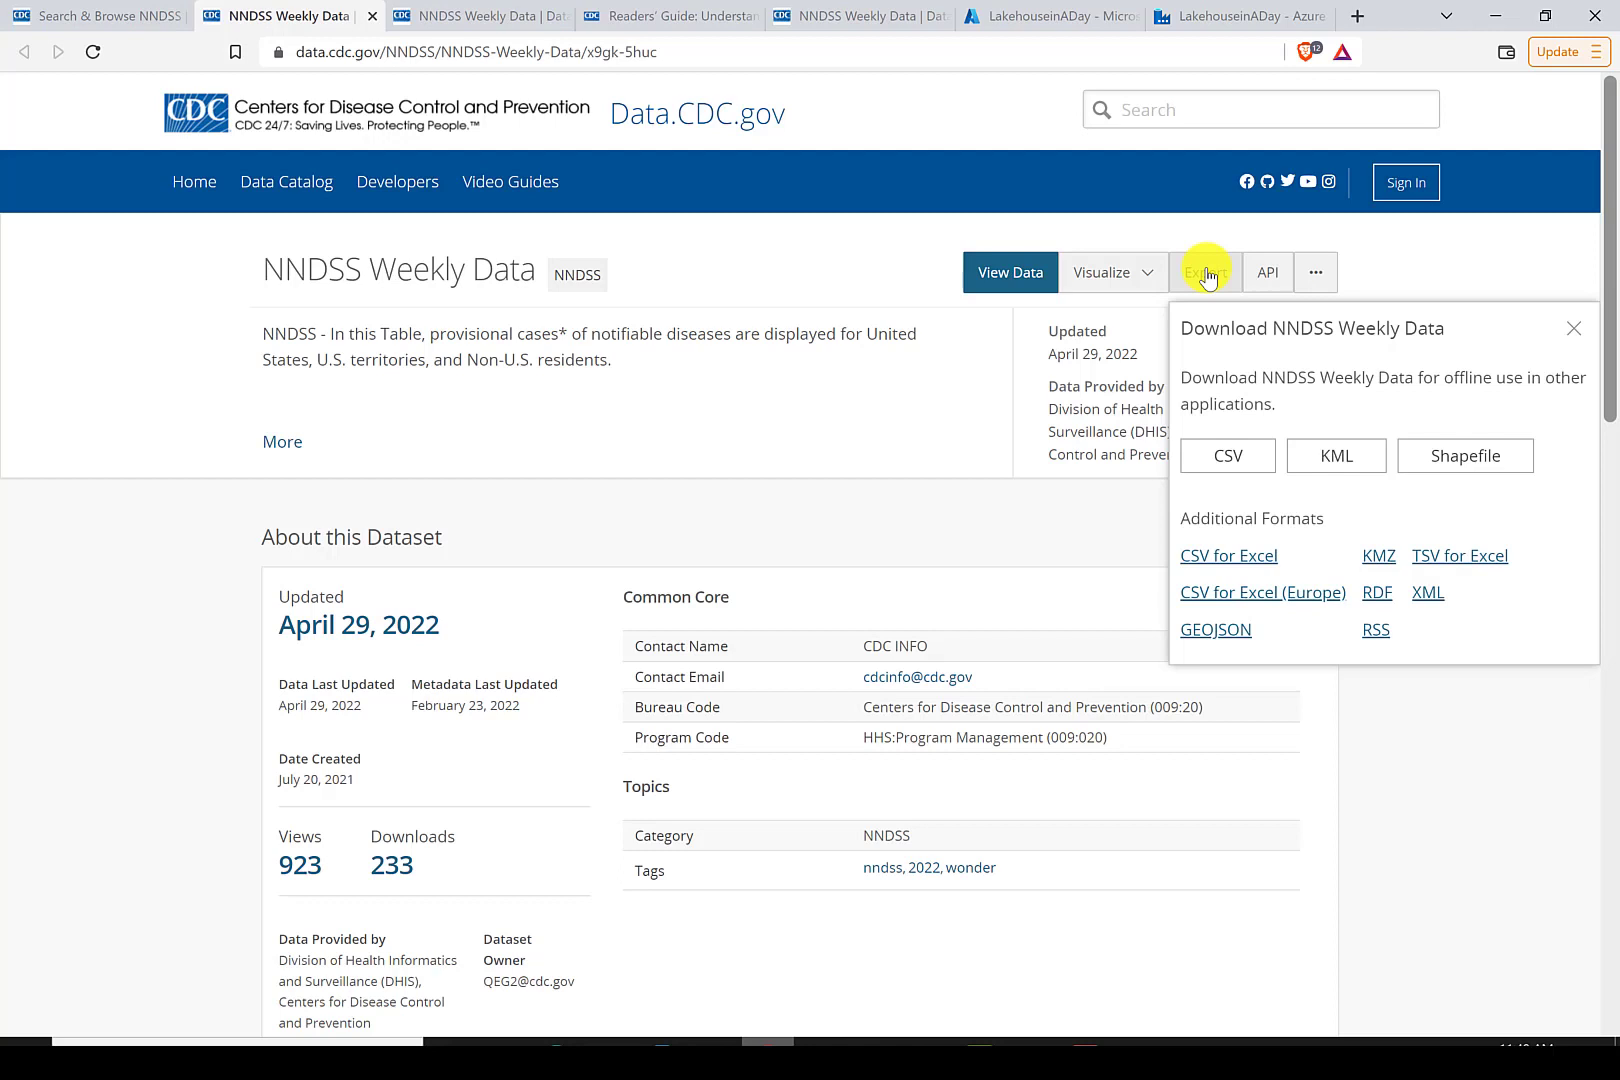
{"action": "right_click", "coordinate": [1229, 462]}
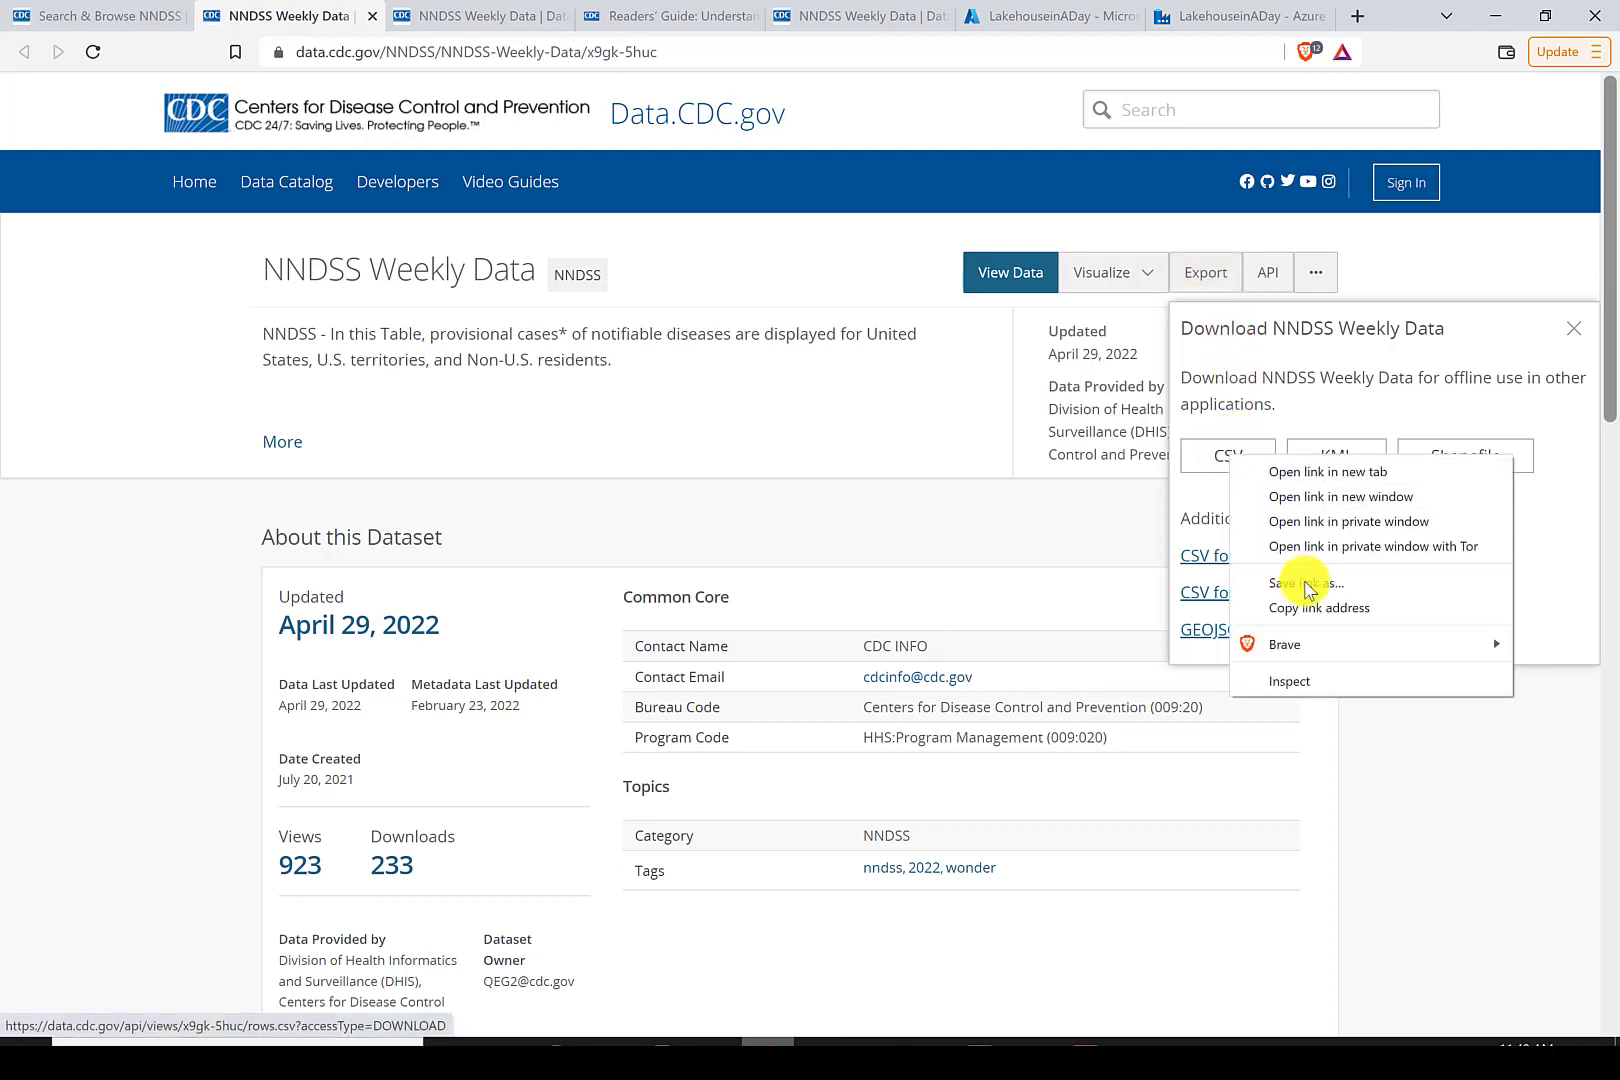
{"action": "left_click", "coordinate": [1313, 607]}
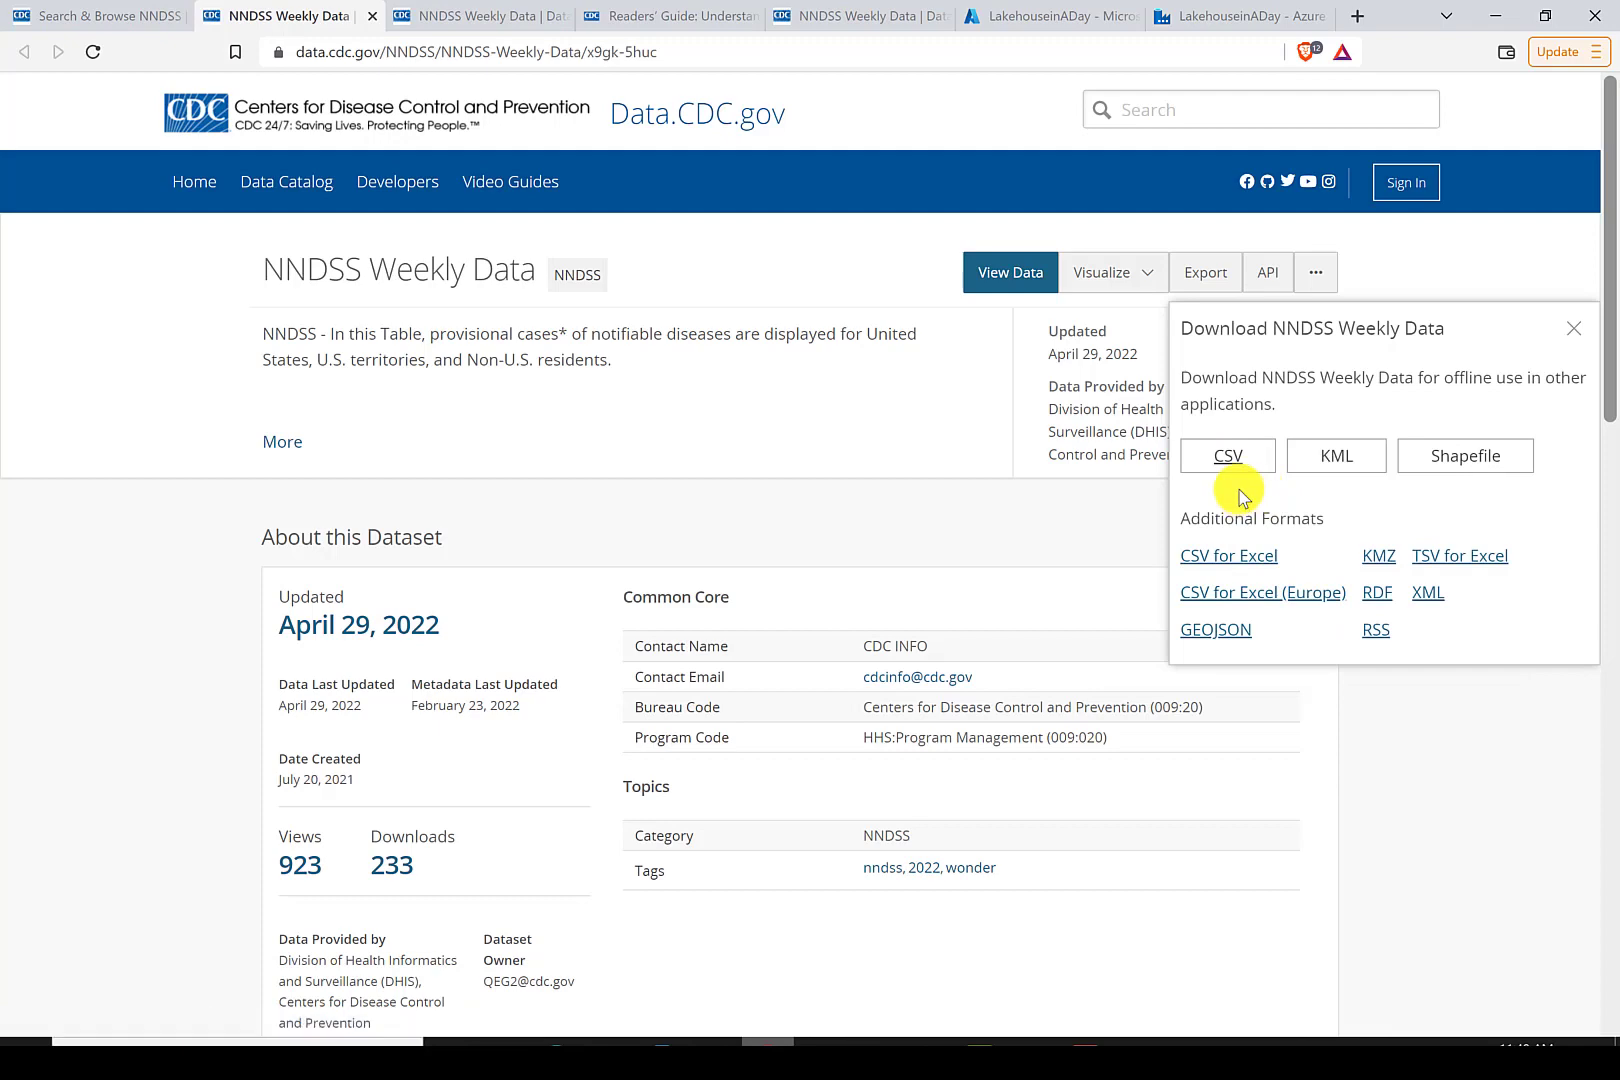
- Name the new dataset Source_CDC_NNDSS_Data
{"action": "left_click", "coordinate": [1235, 16]}
{"action": "left_click_drag", "start_coordinate": [1081, 207], "coordinate": [953, 198]}
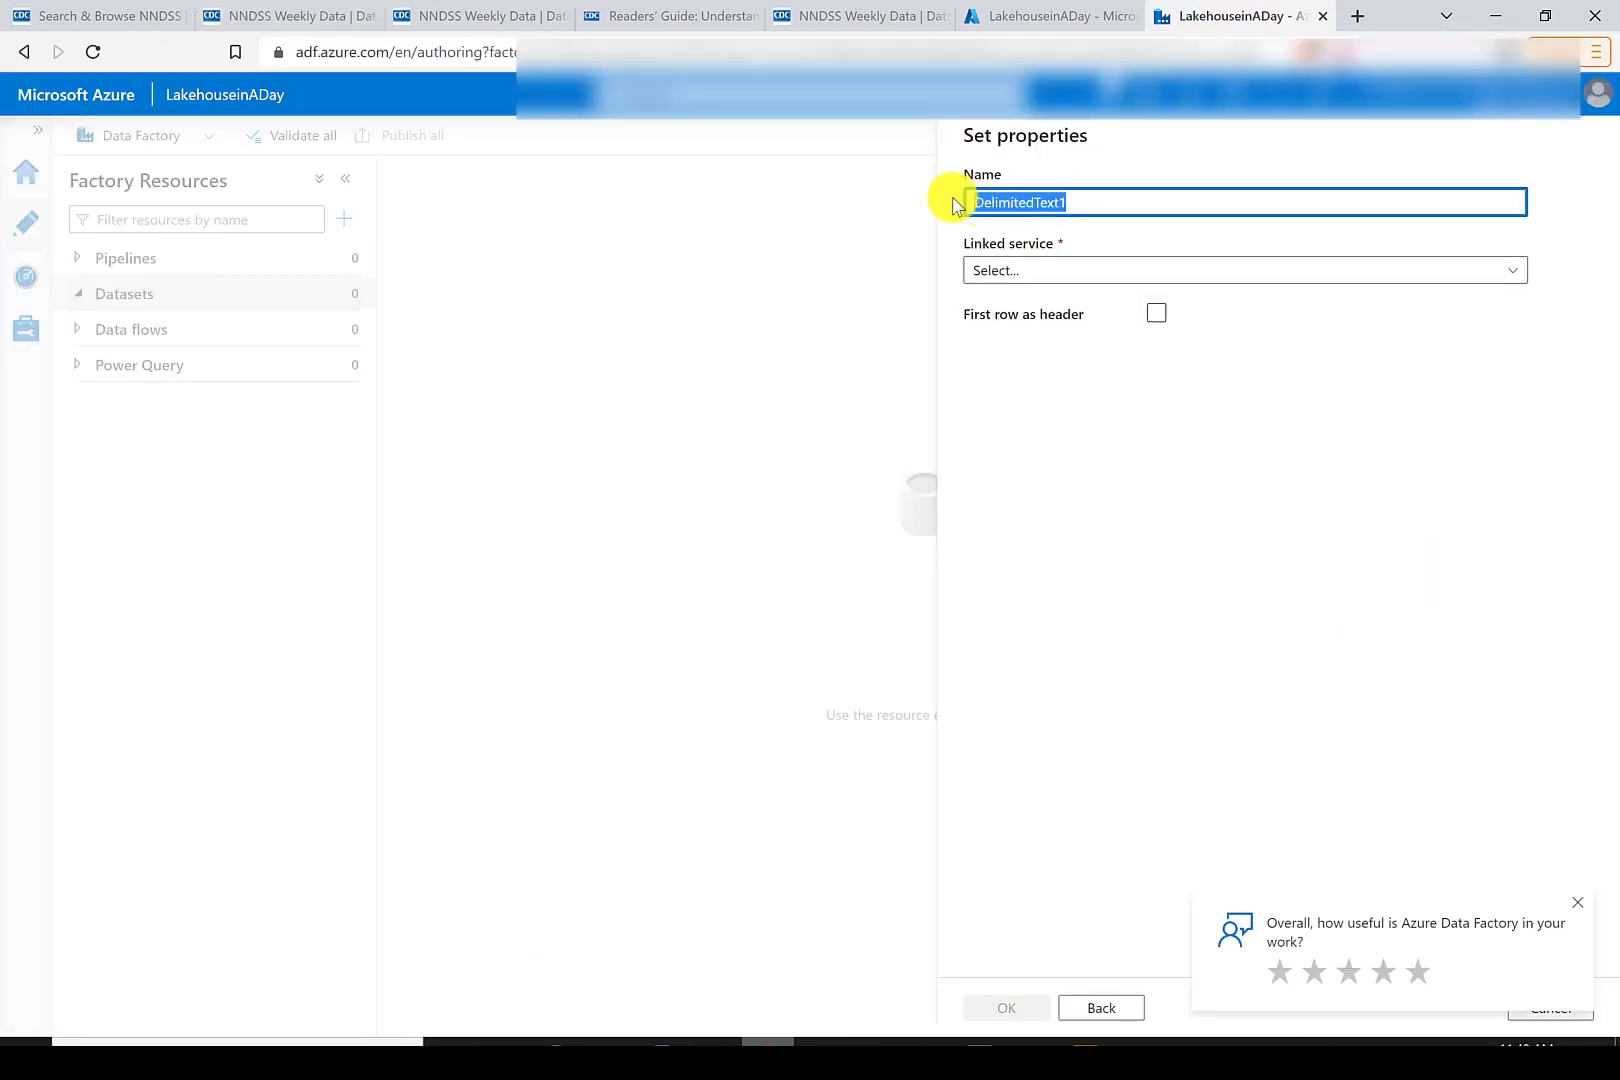
{"action": "key", "text": "BackSpace"}
{"action": "type", "text": "Source_CDC_NNDSS_Data"}
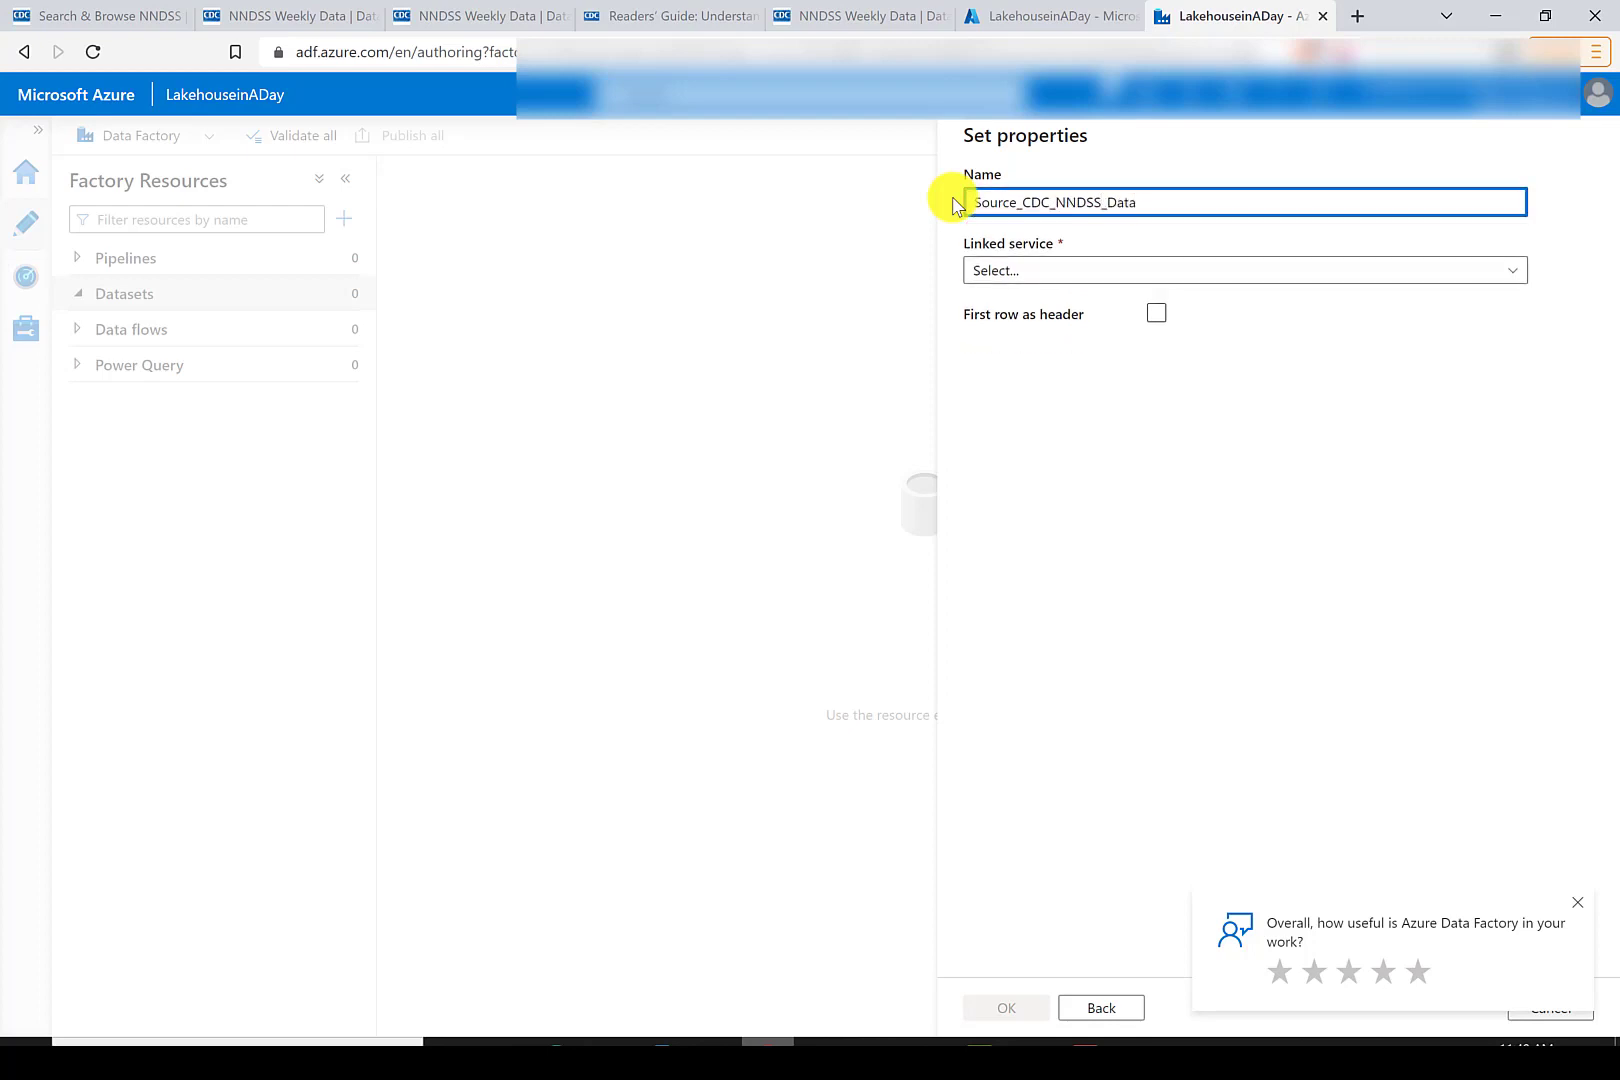
- Create an HTTP linked service named CDC Source with the copied CSV URL and Anonymous authentication, then confirm the dataset
{"action": "left_click", "coordinate": [1020, 272]}
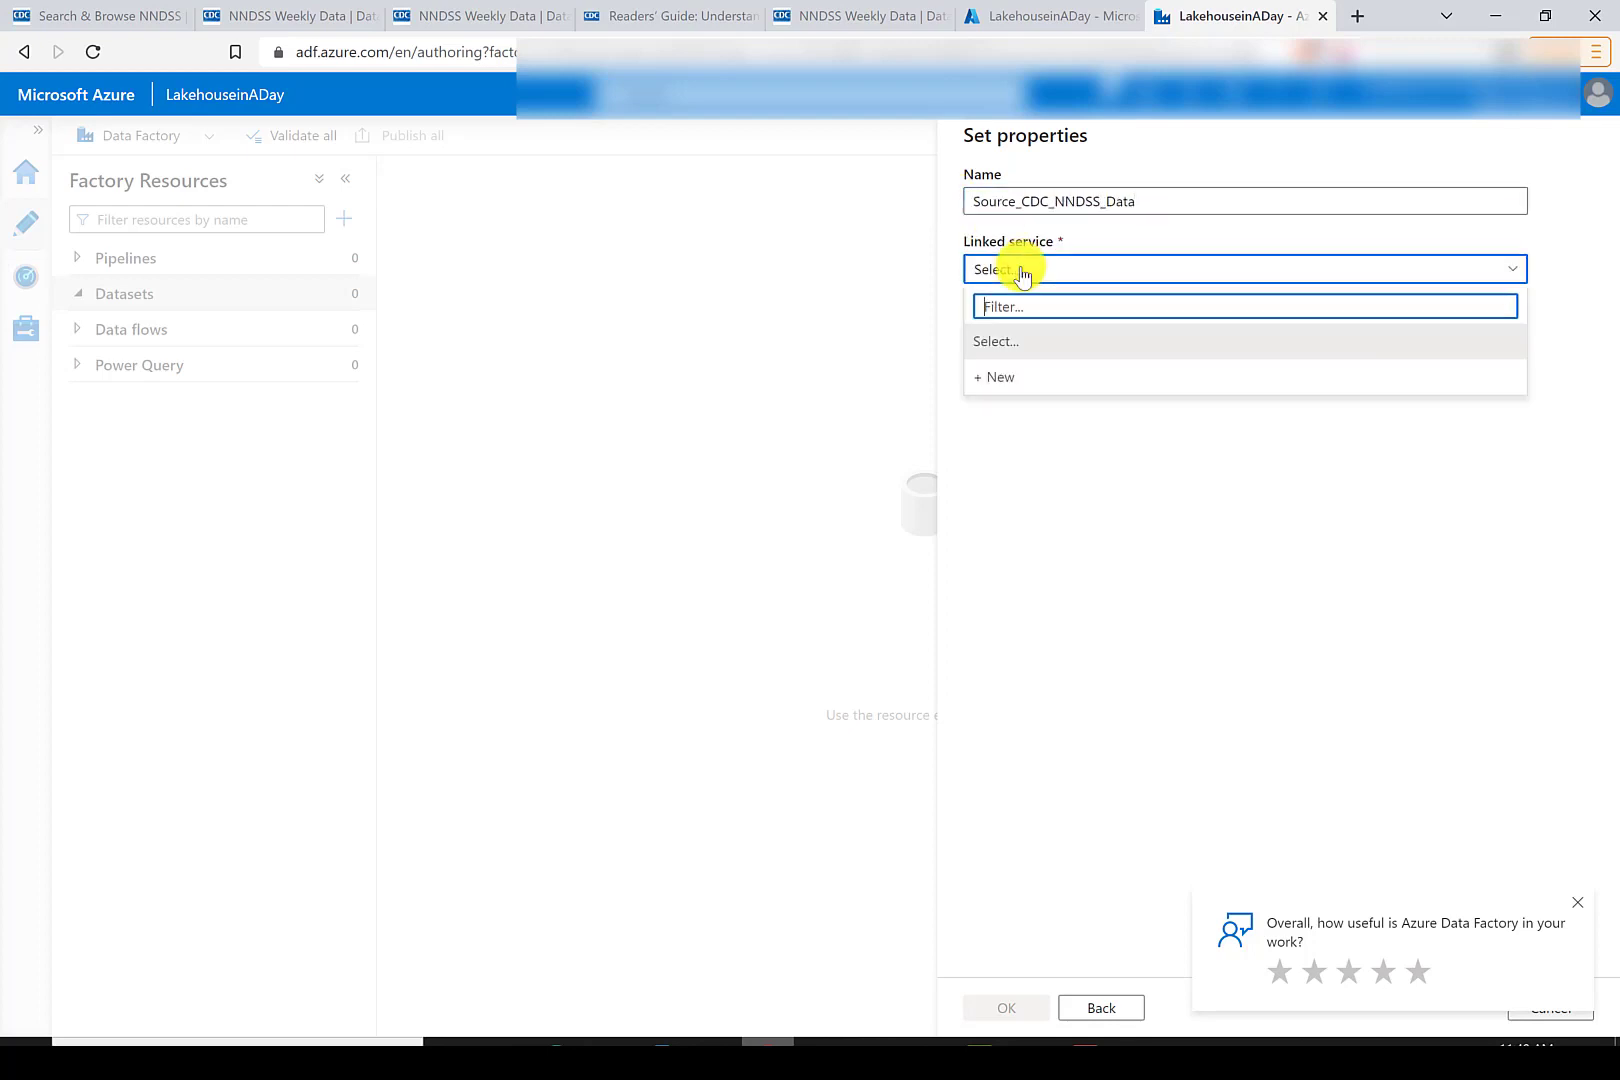
{"action": "left_click", "coordinate": [1009, 370]}
{"action": "type", "text": "CDC Source"}
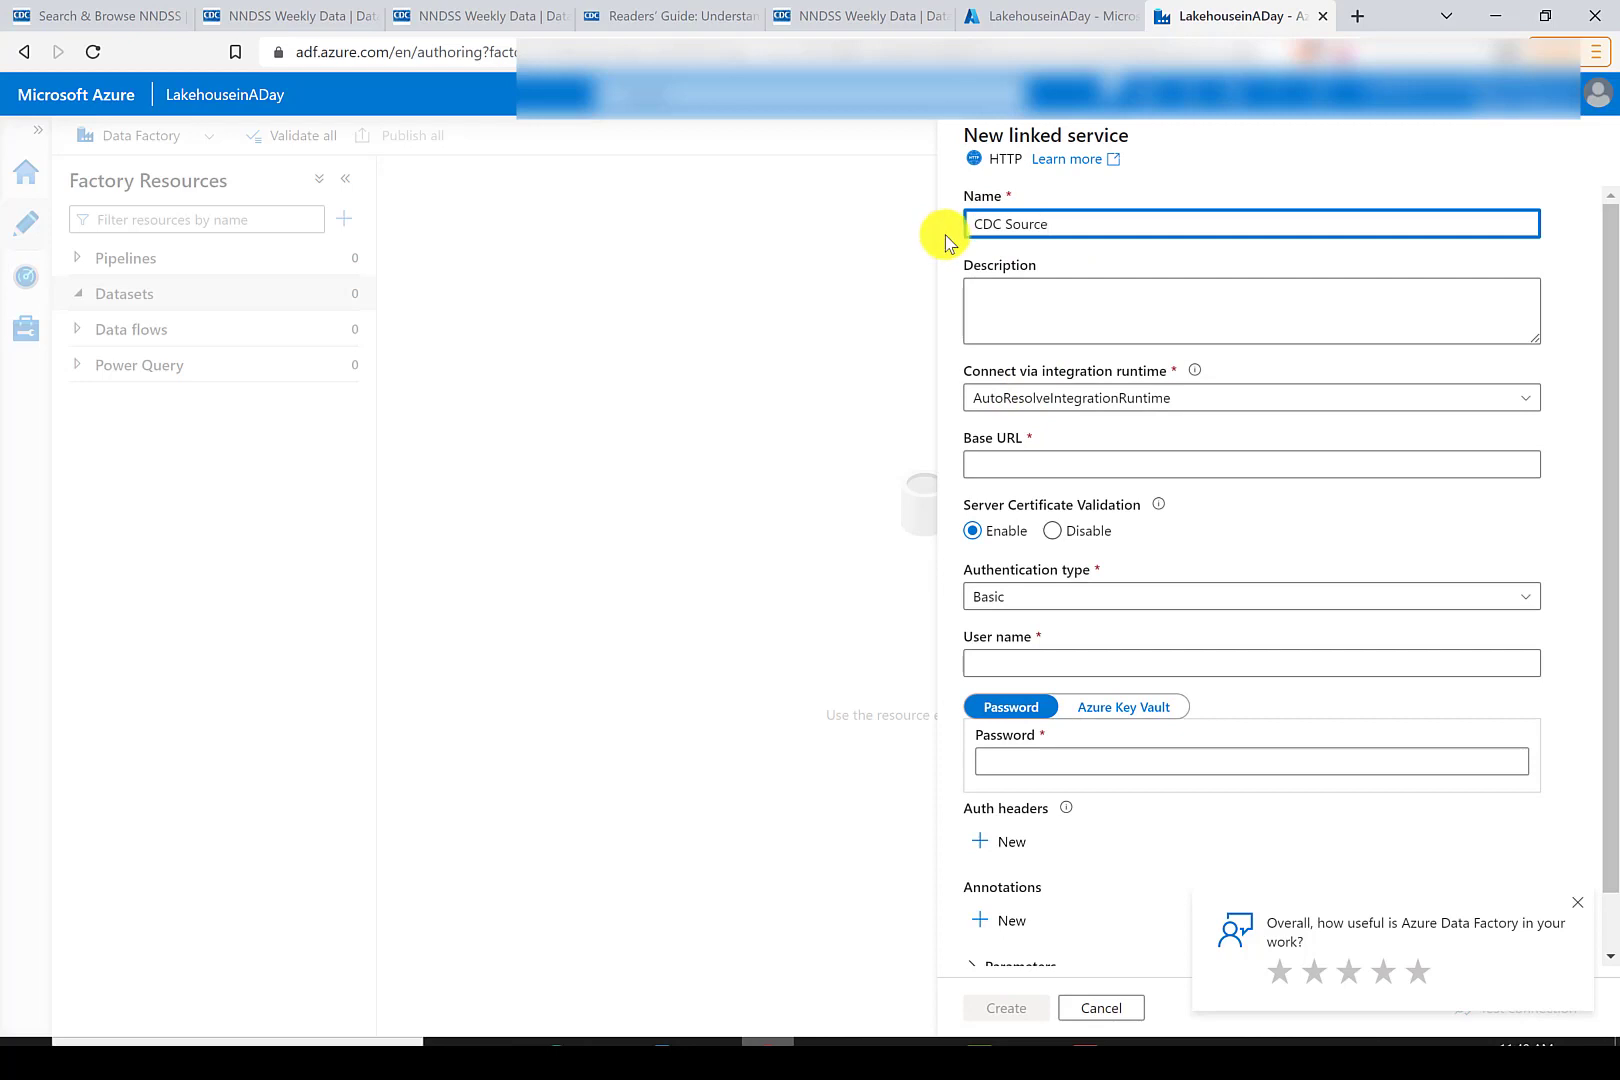
{"action": "left_click", "coordinate": [1067, 464]}
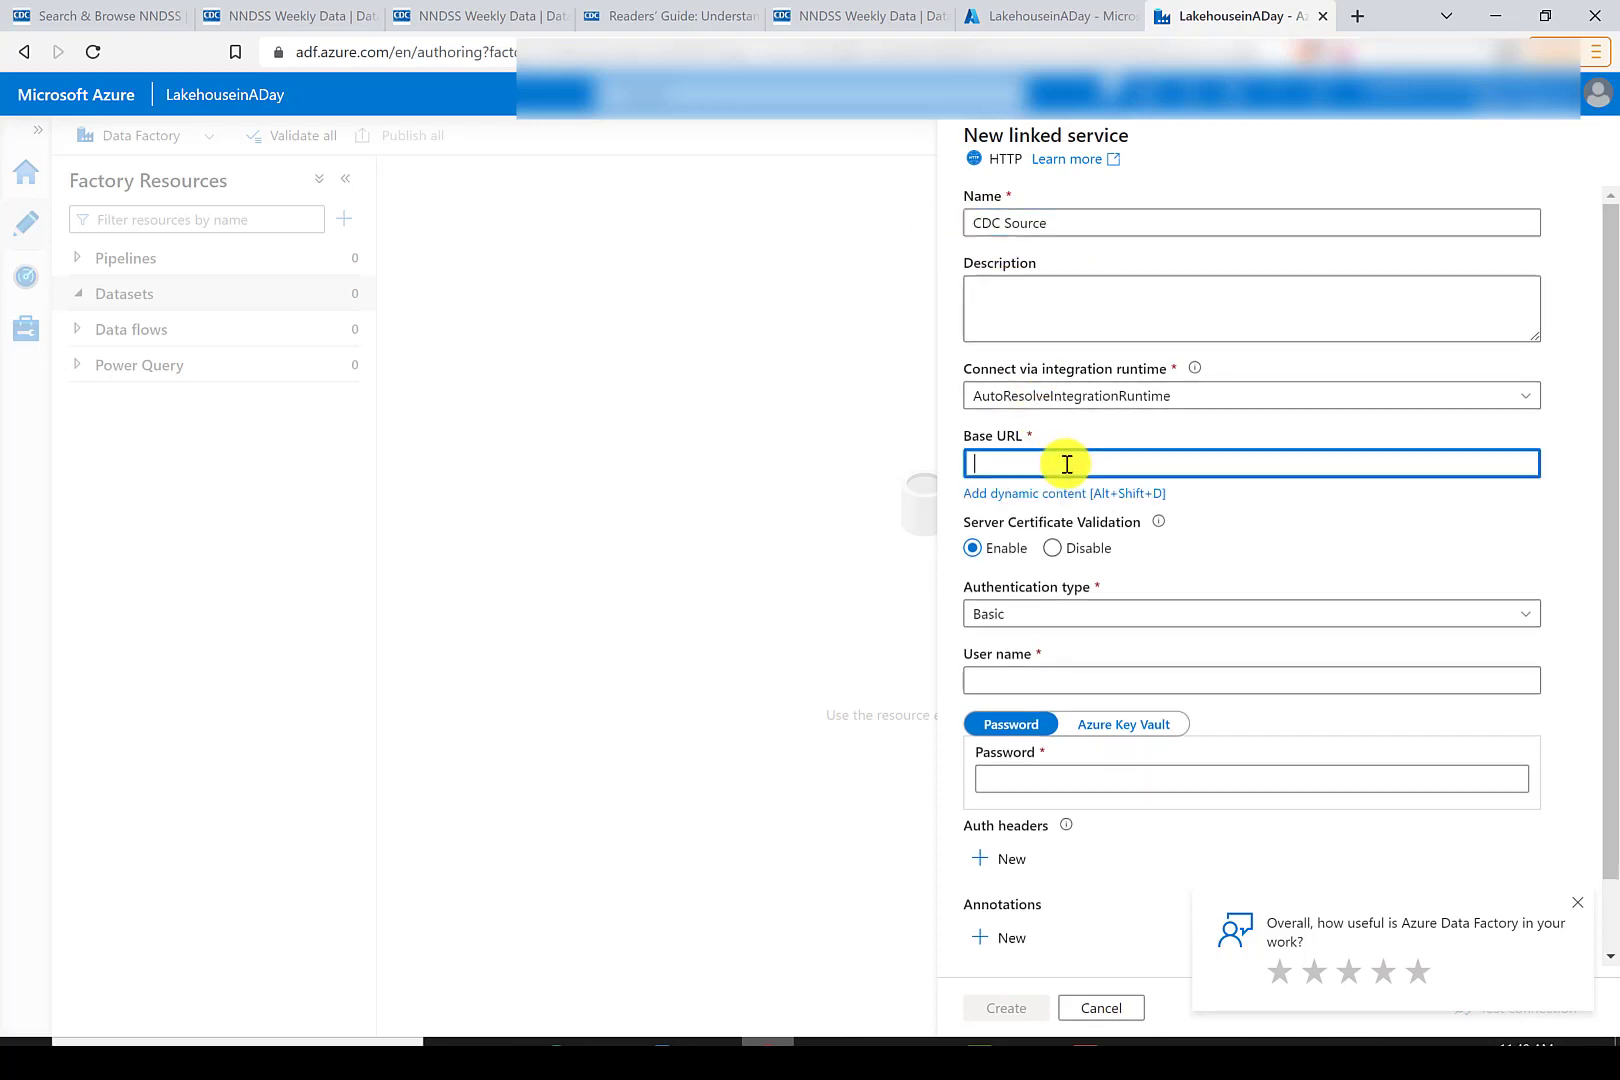
{"action": "type", "text": "https://data.cdc.gov/api/views/x9gk-5huc/rows.csv?accessType=DOWNLOAD"}
{"action": "left_click", "coordinate": [1168, 614]}
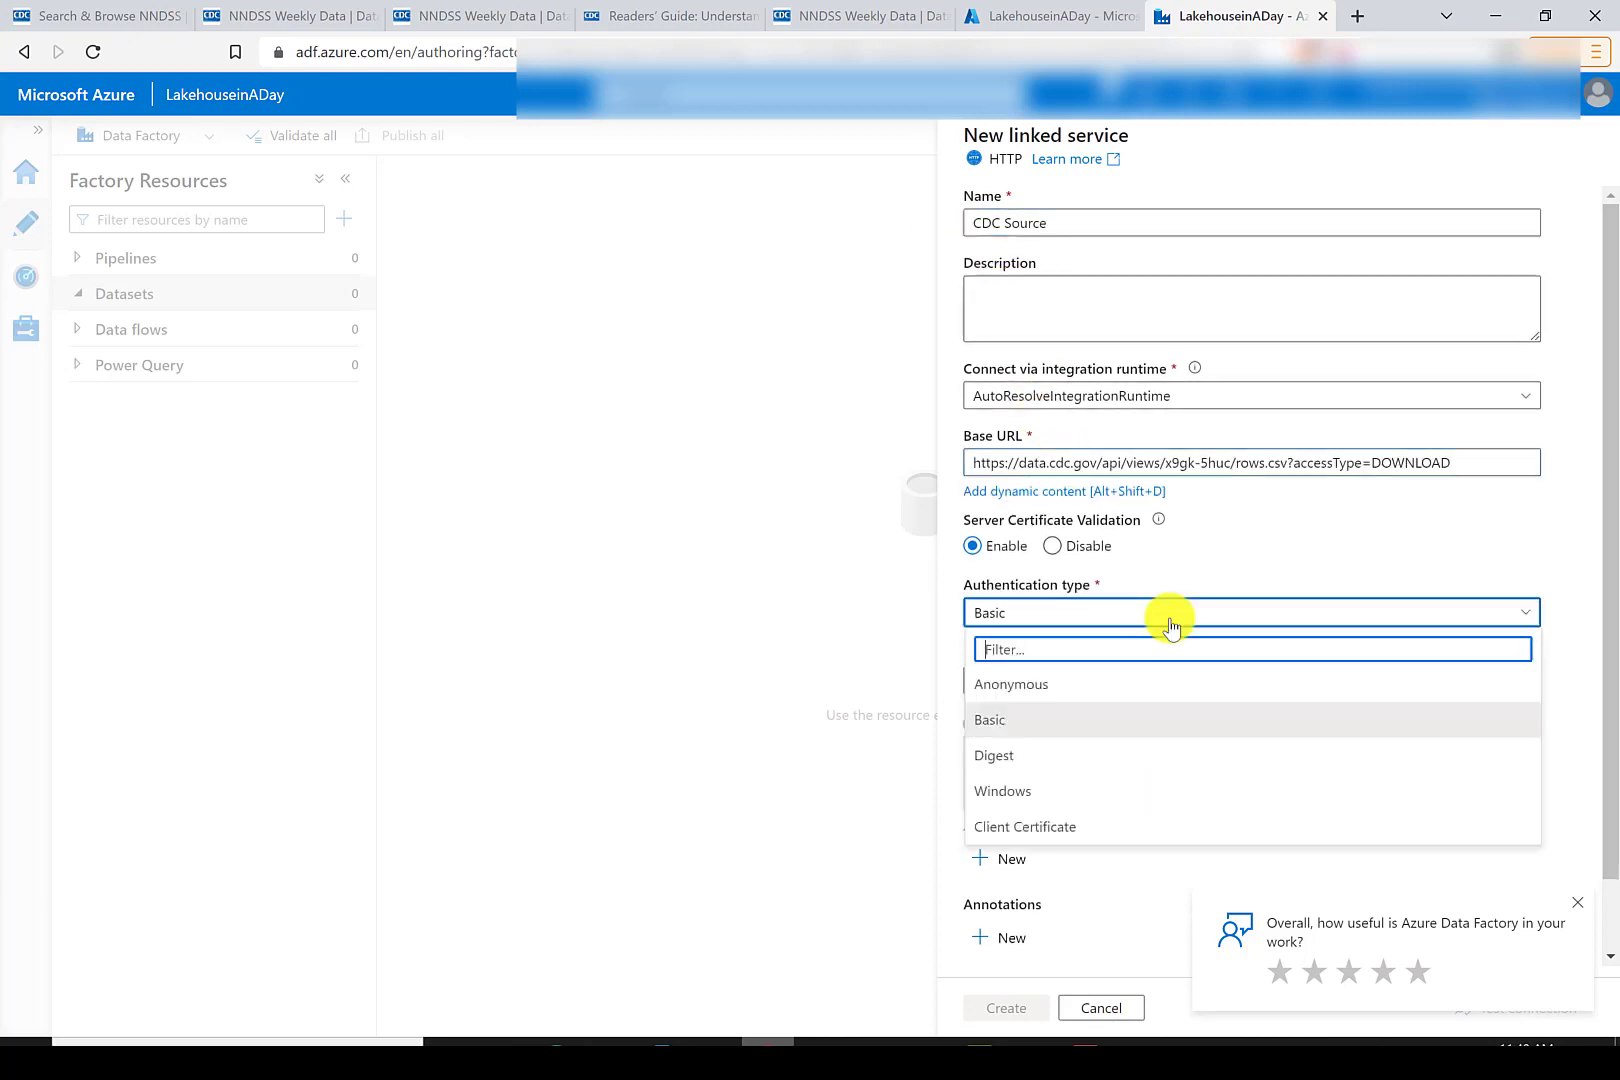
{"action": "left_click", "coordinate": [1047, 668]}
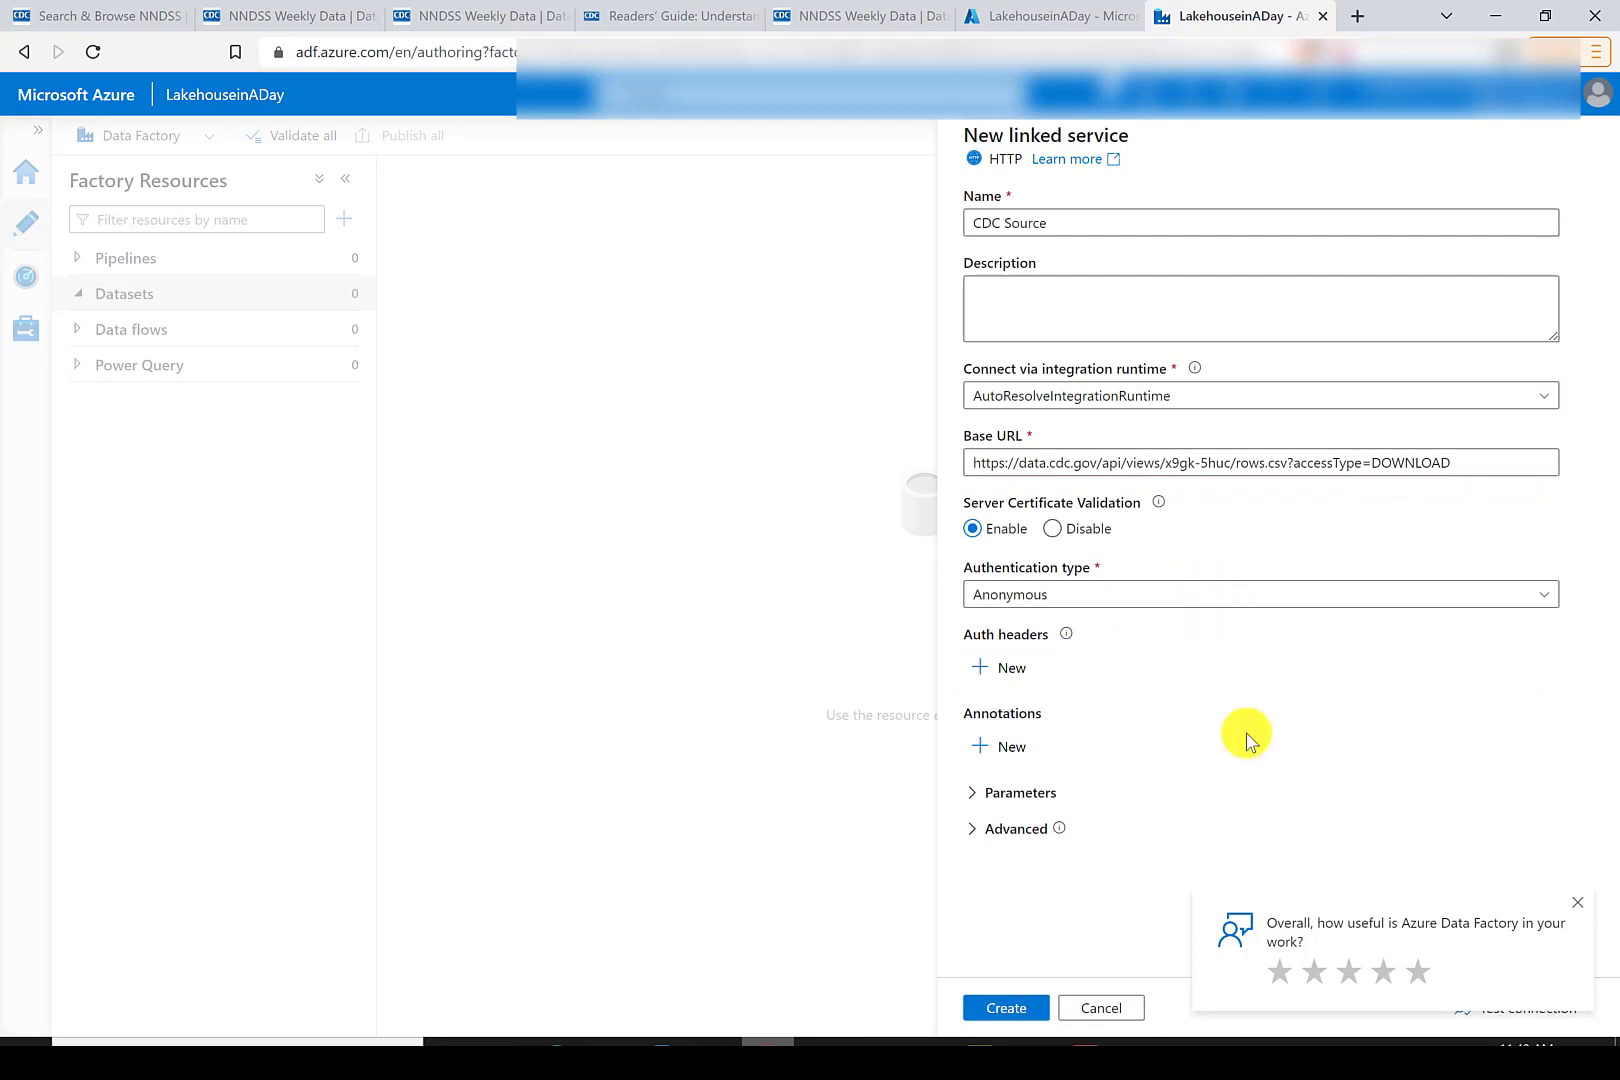
{"action": "left_click", "coordinate": [1003, 1010]}
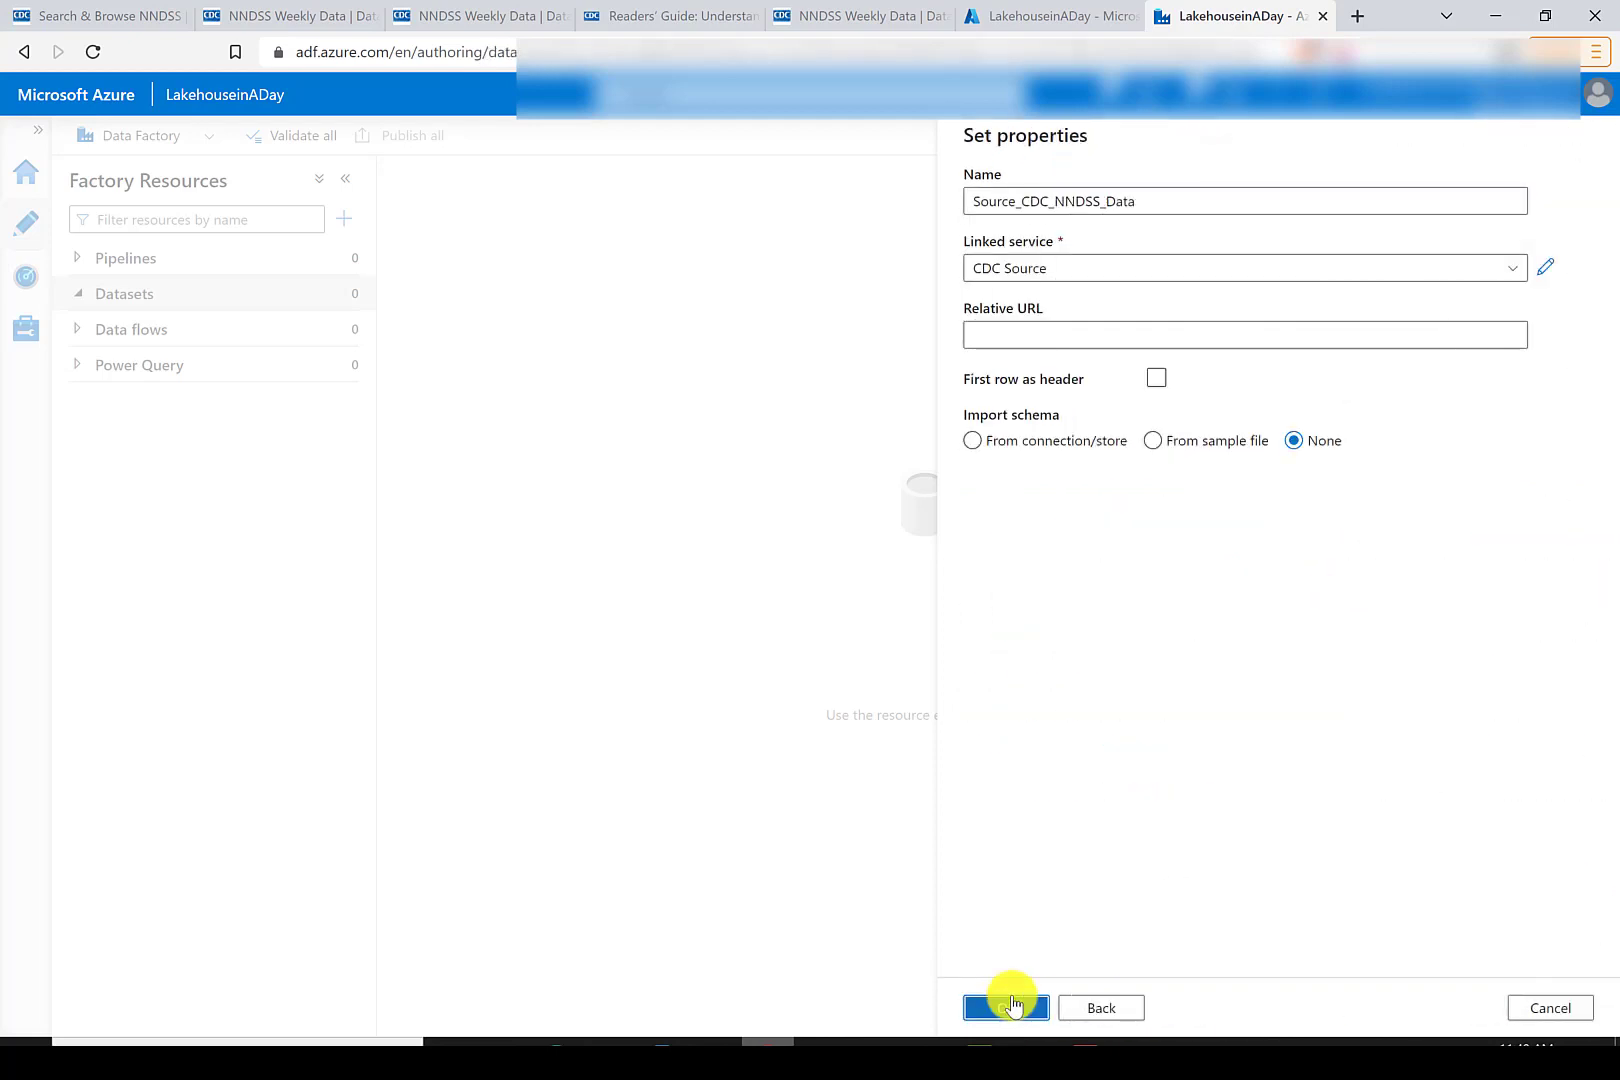
{"action": "left_click", "coordinate": [1006, 1006]}
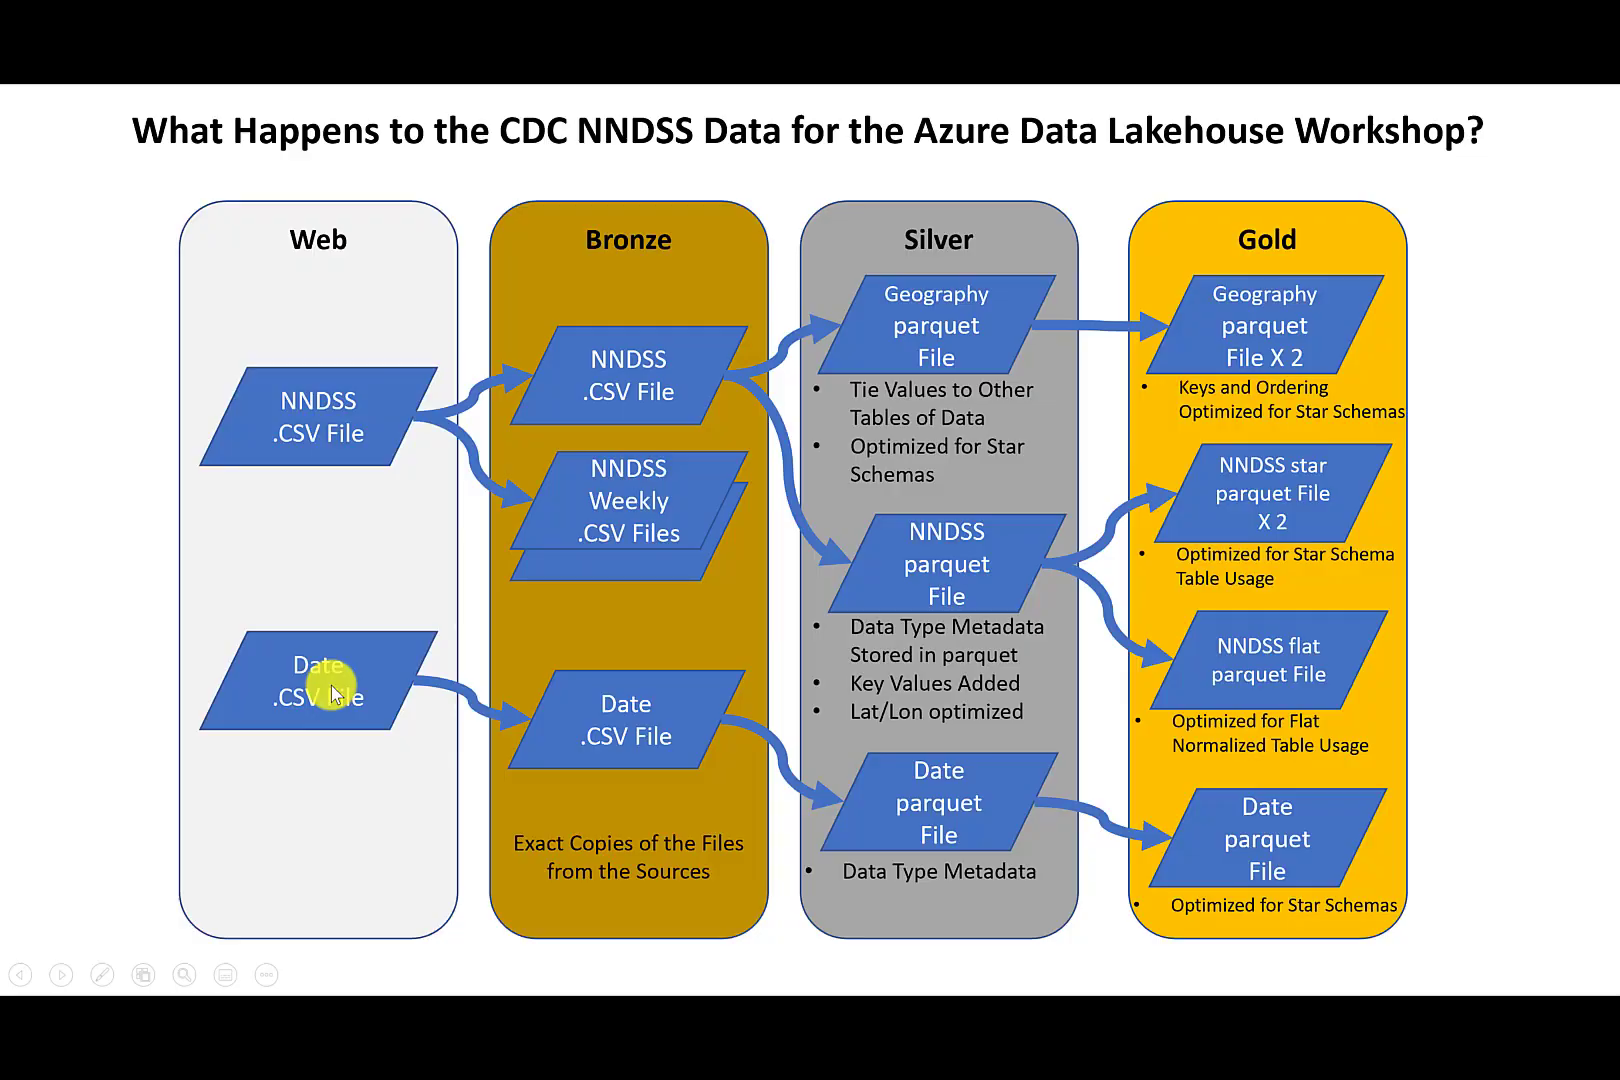
- Open Date.csv from the PowerPopHealth repository's Date & Time Scripts folder in raw view and select its address
{"action": "key", "text": "alt+Tab"}
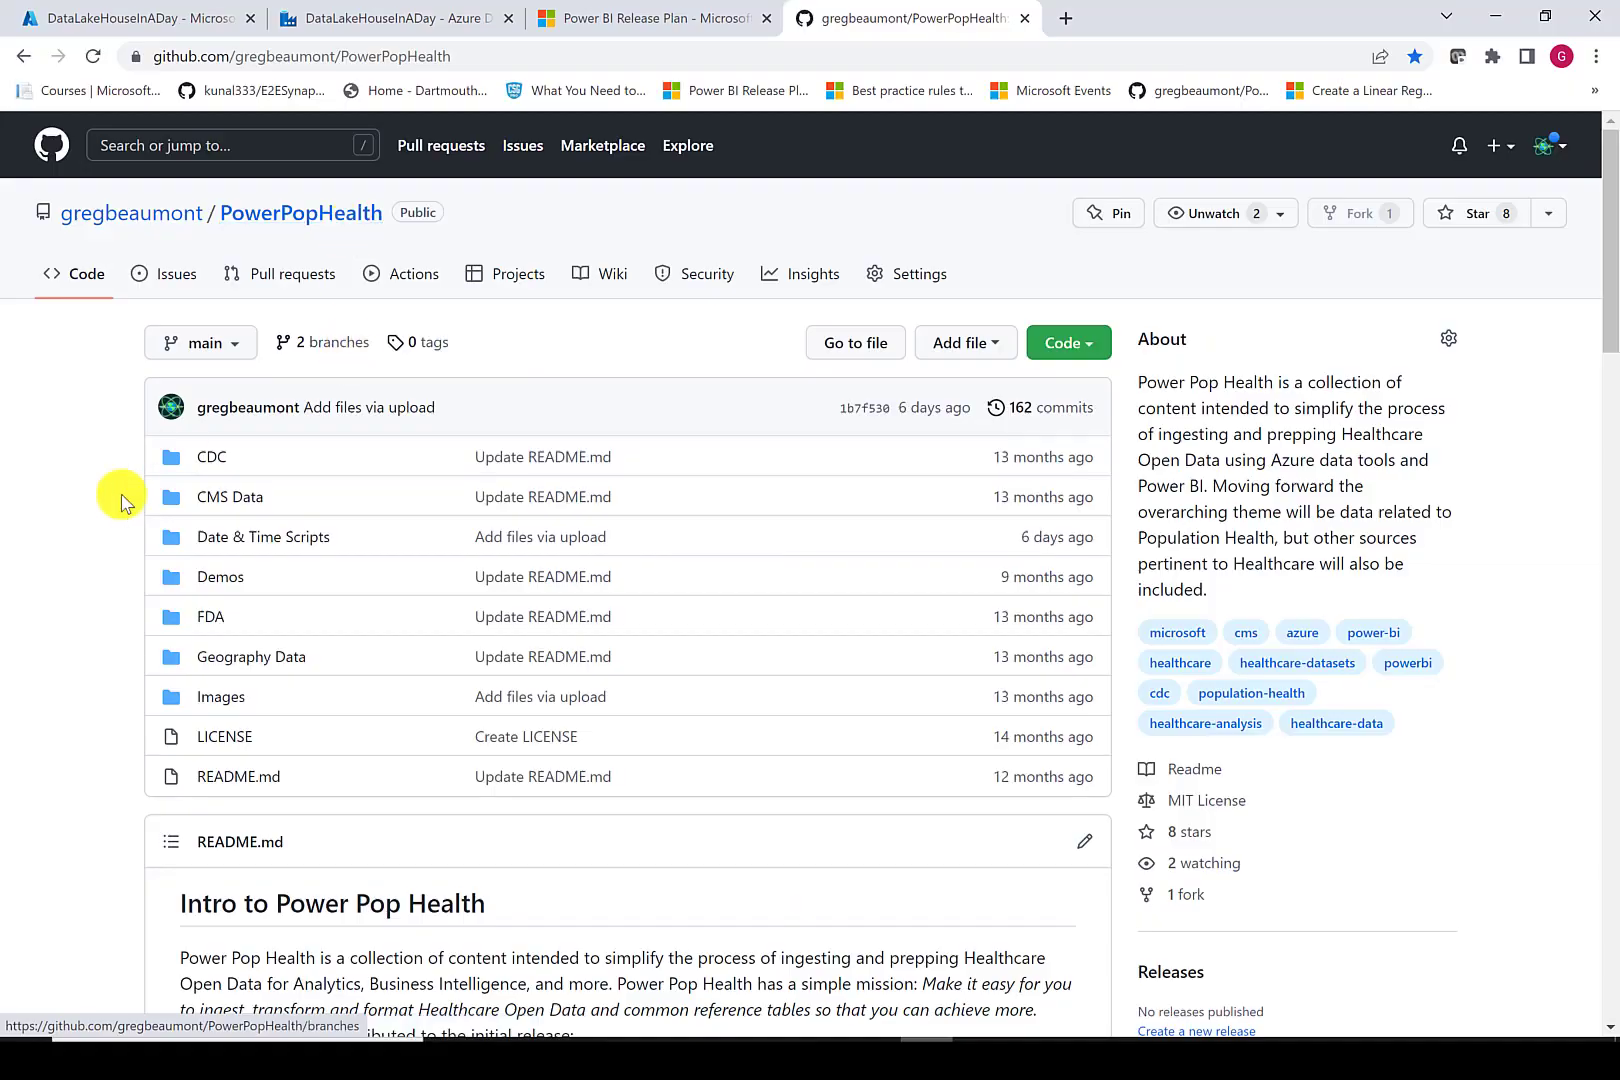
{"action": "left_click", "coordinate": [256, 540]}
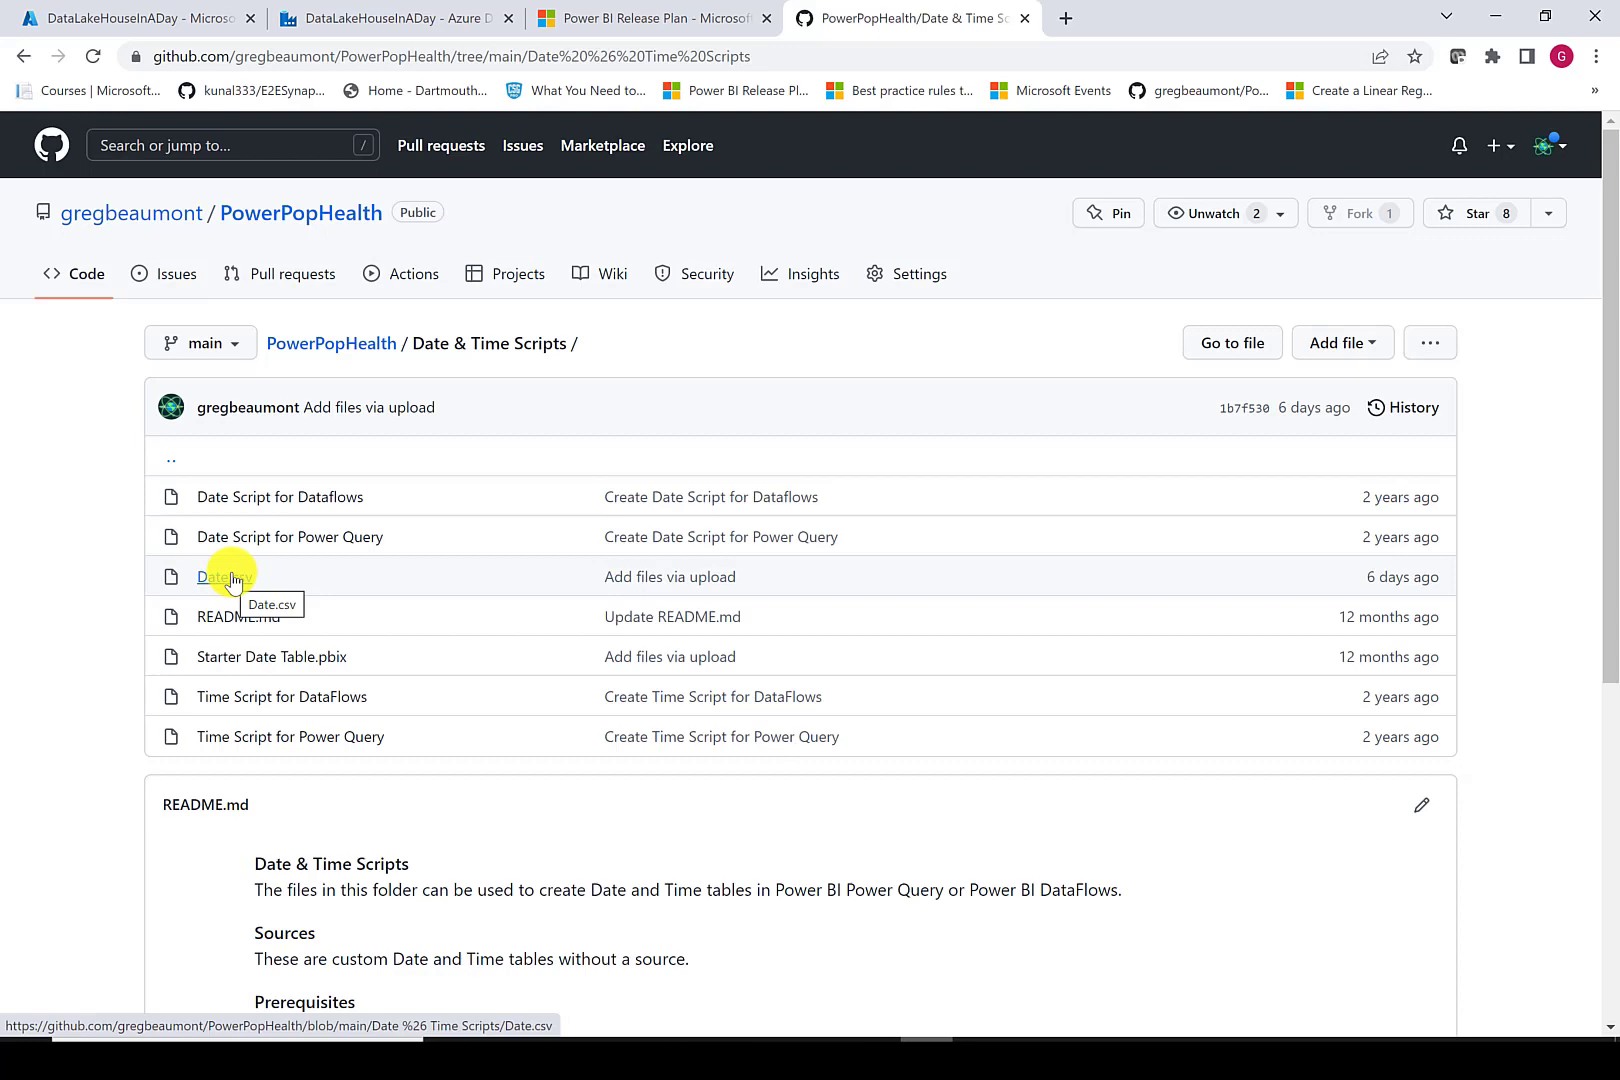
{"action": "left_click", "coordinate": [230, 580]}
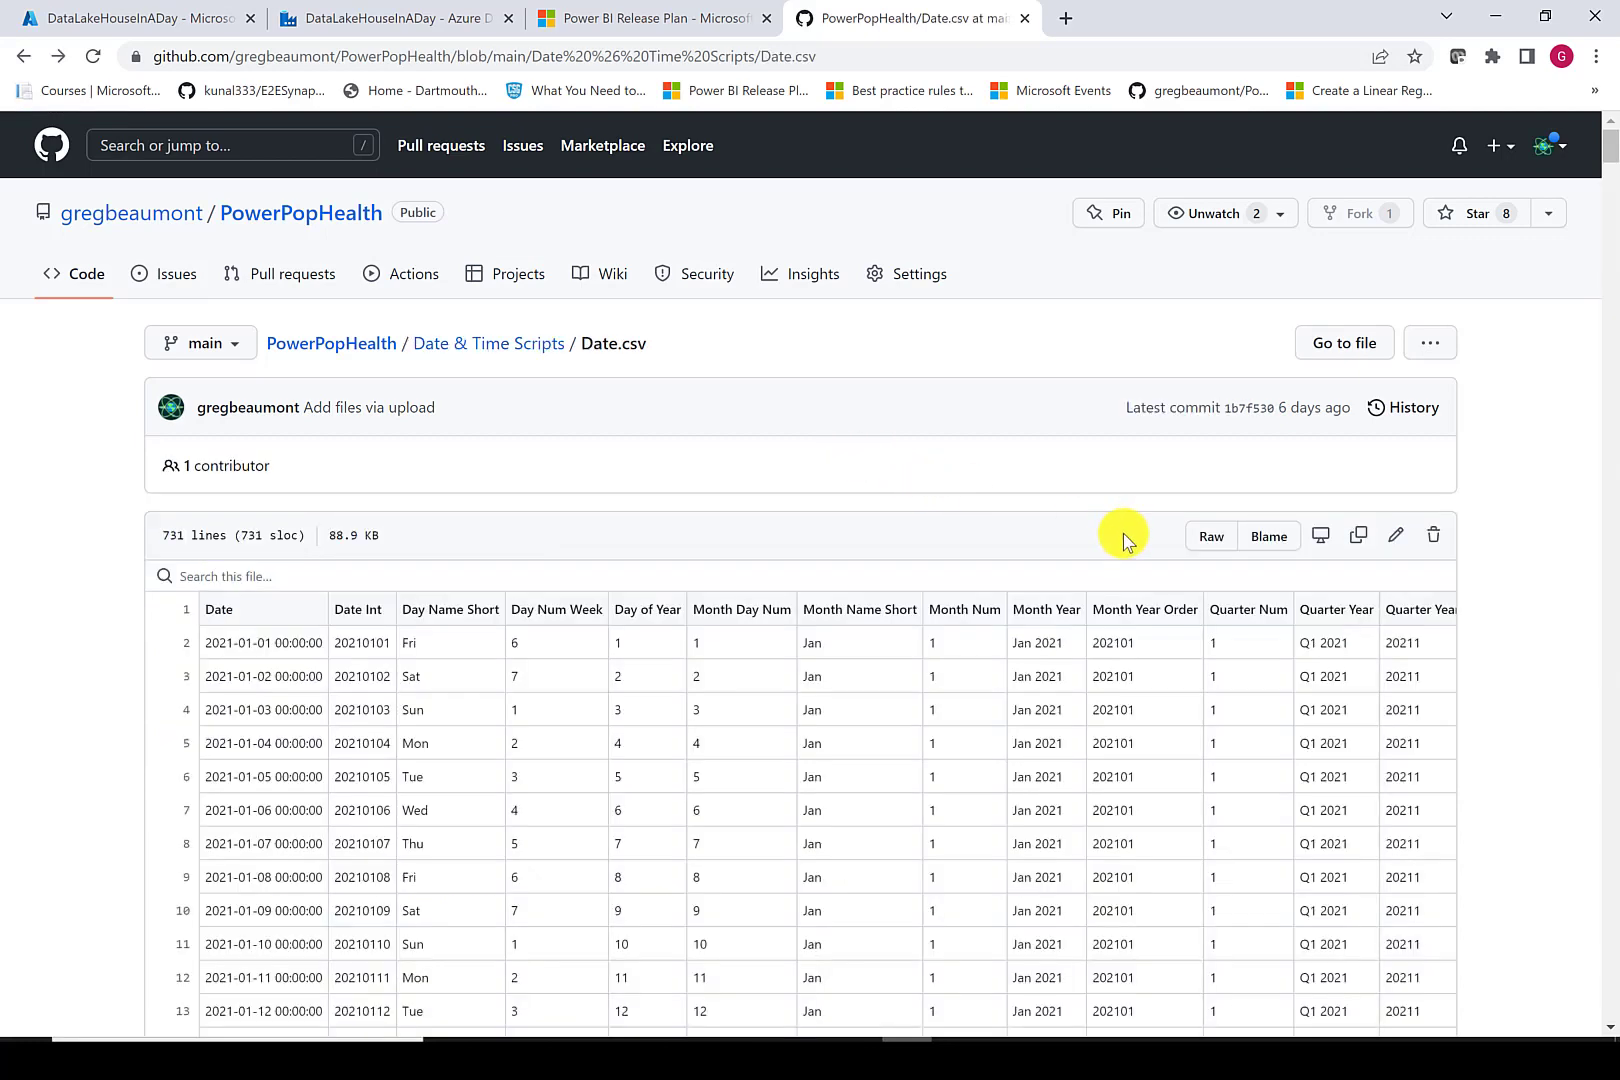
{"action": "left_click", "coordinate": [1203, 540]}
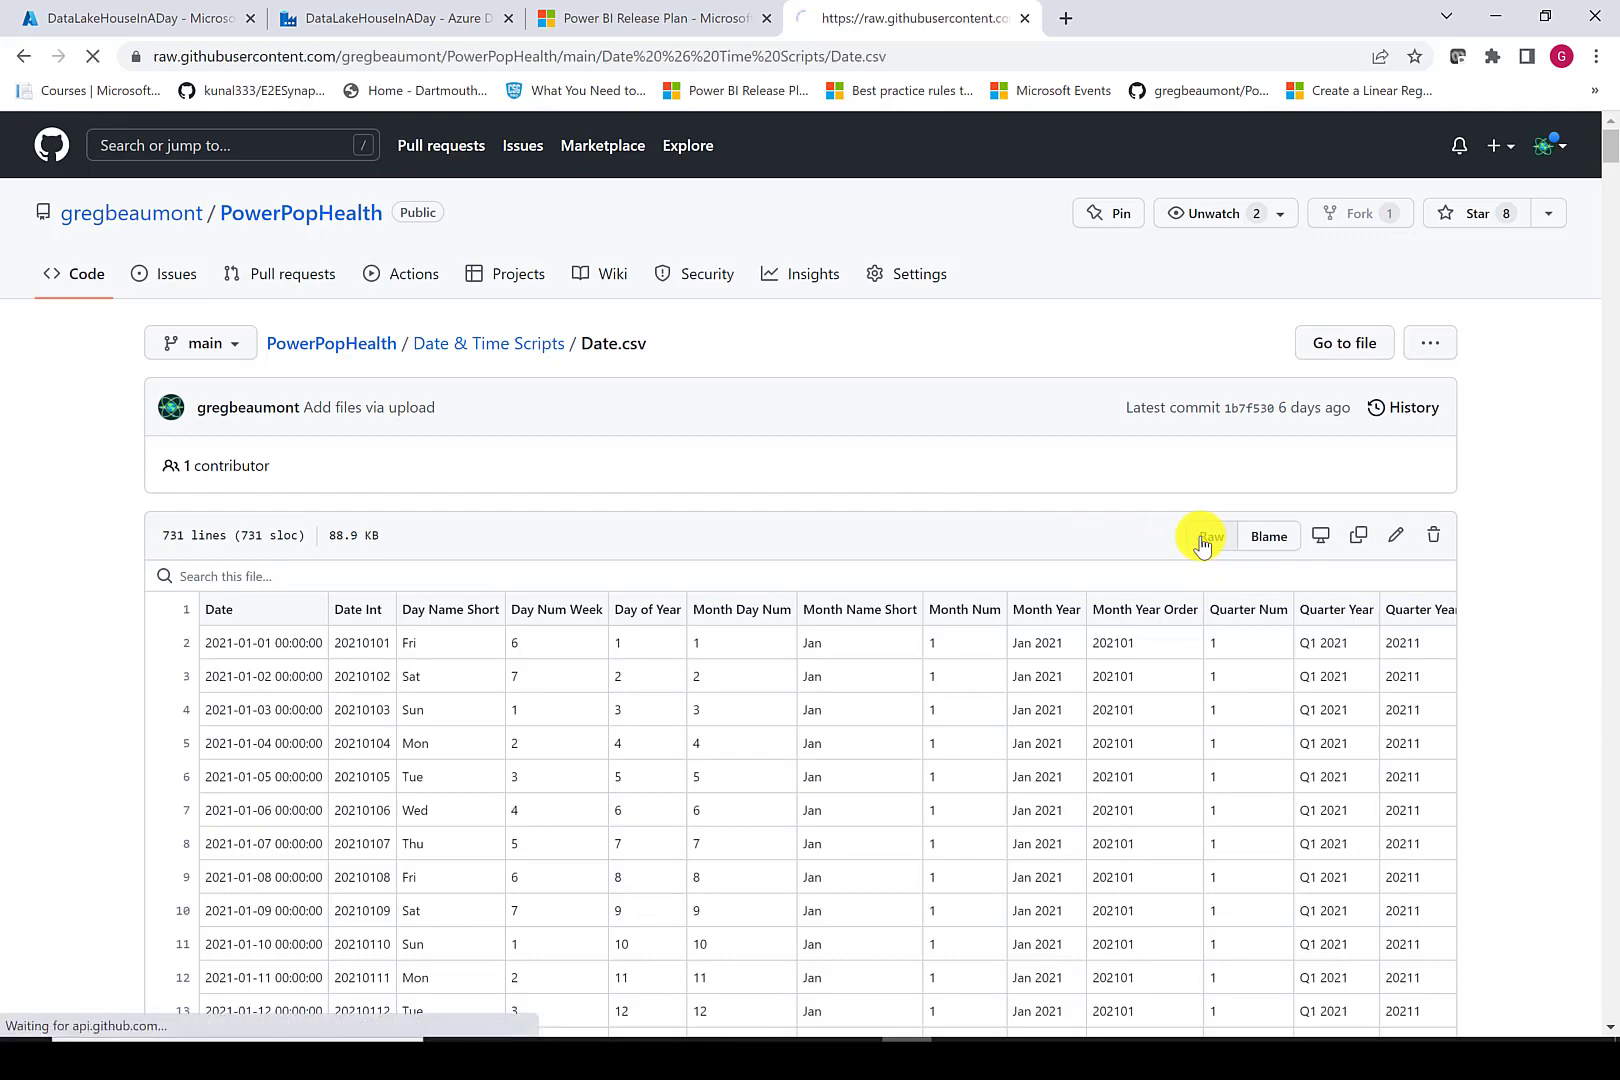
{"action": "left_click", "coordinate": [897, 55]}
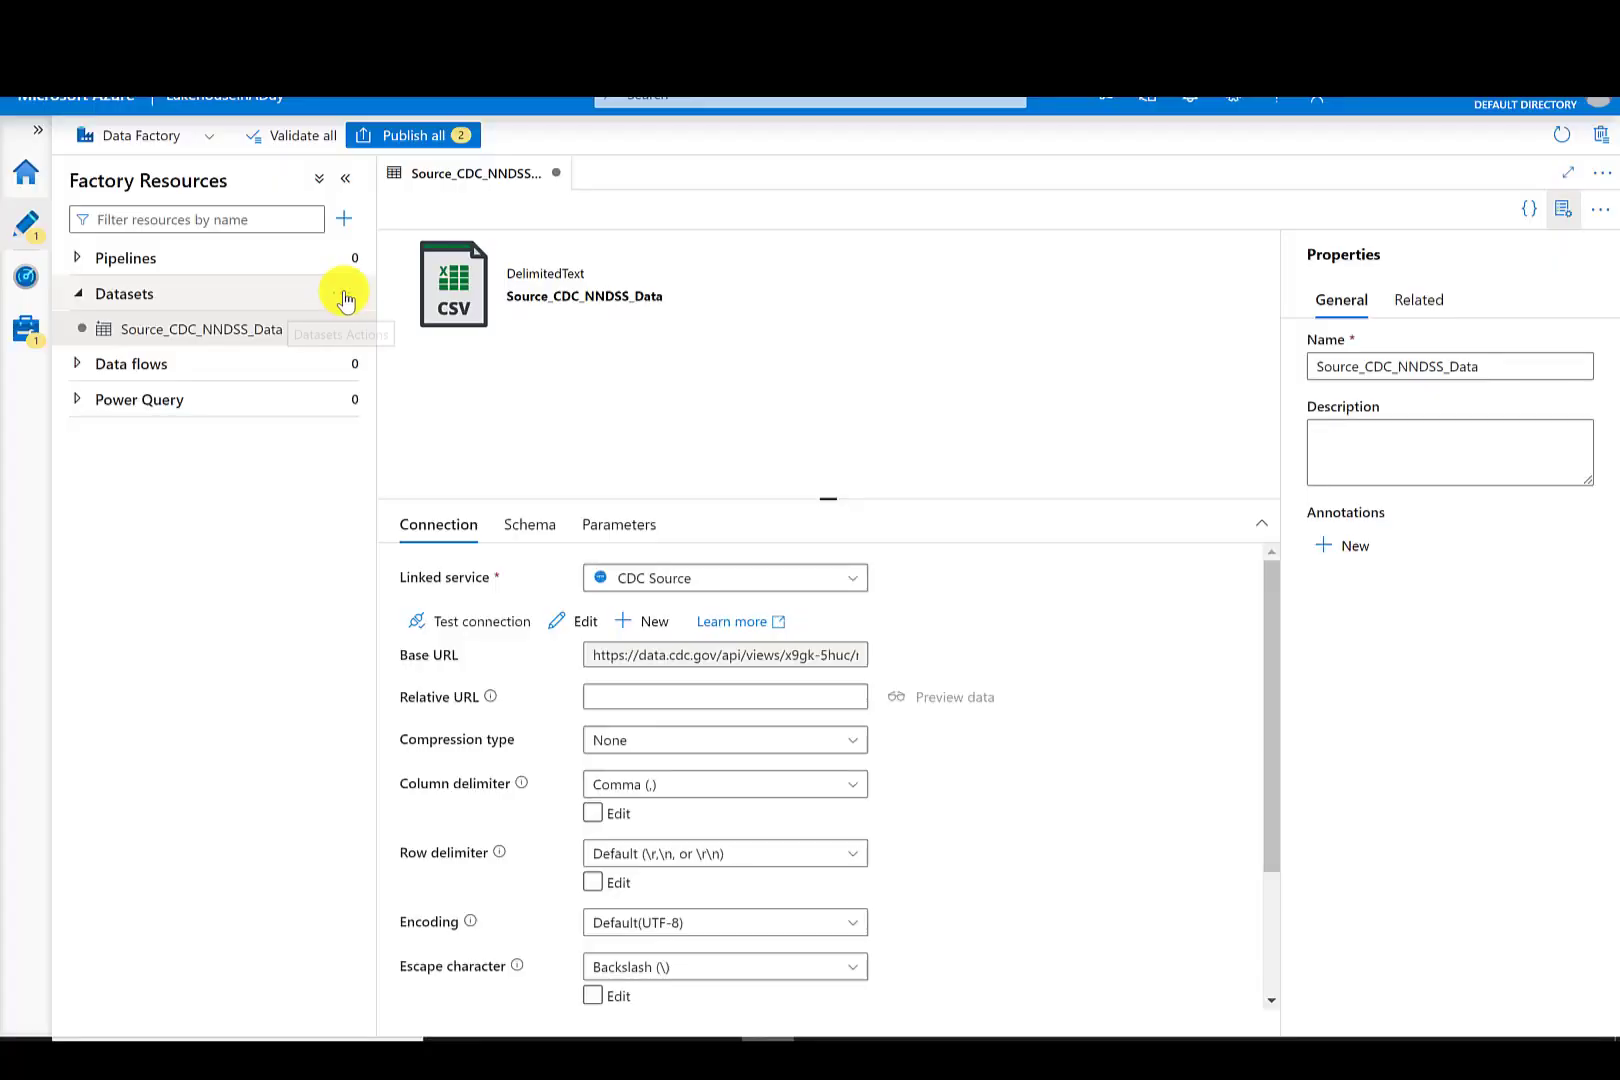
- Create a second HTTP dataset in DelimitedText format named Source_Date
{"action": "left_click", "coordinate": [343, 294]}
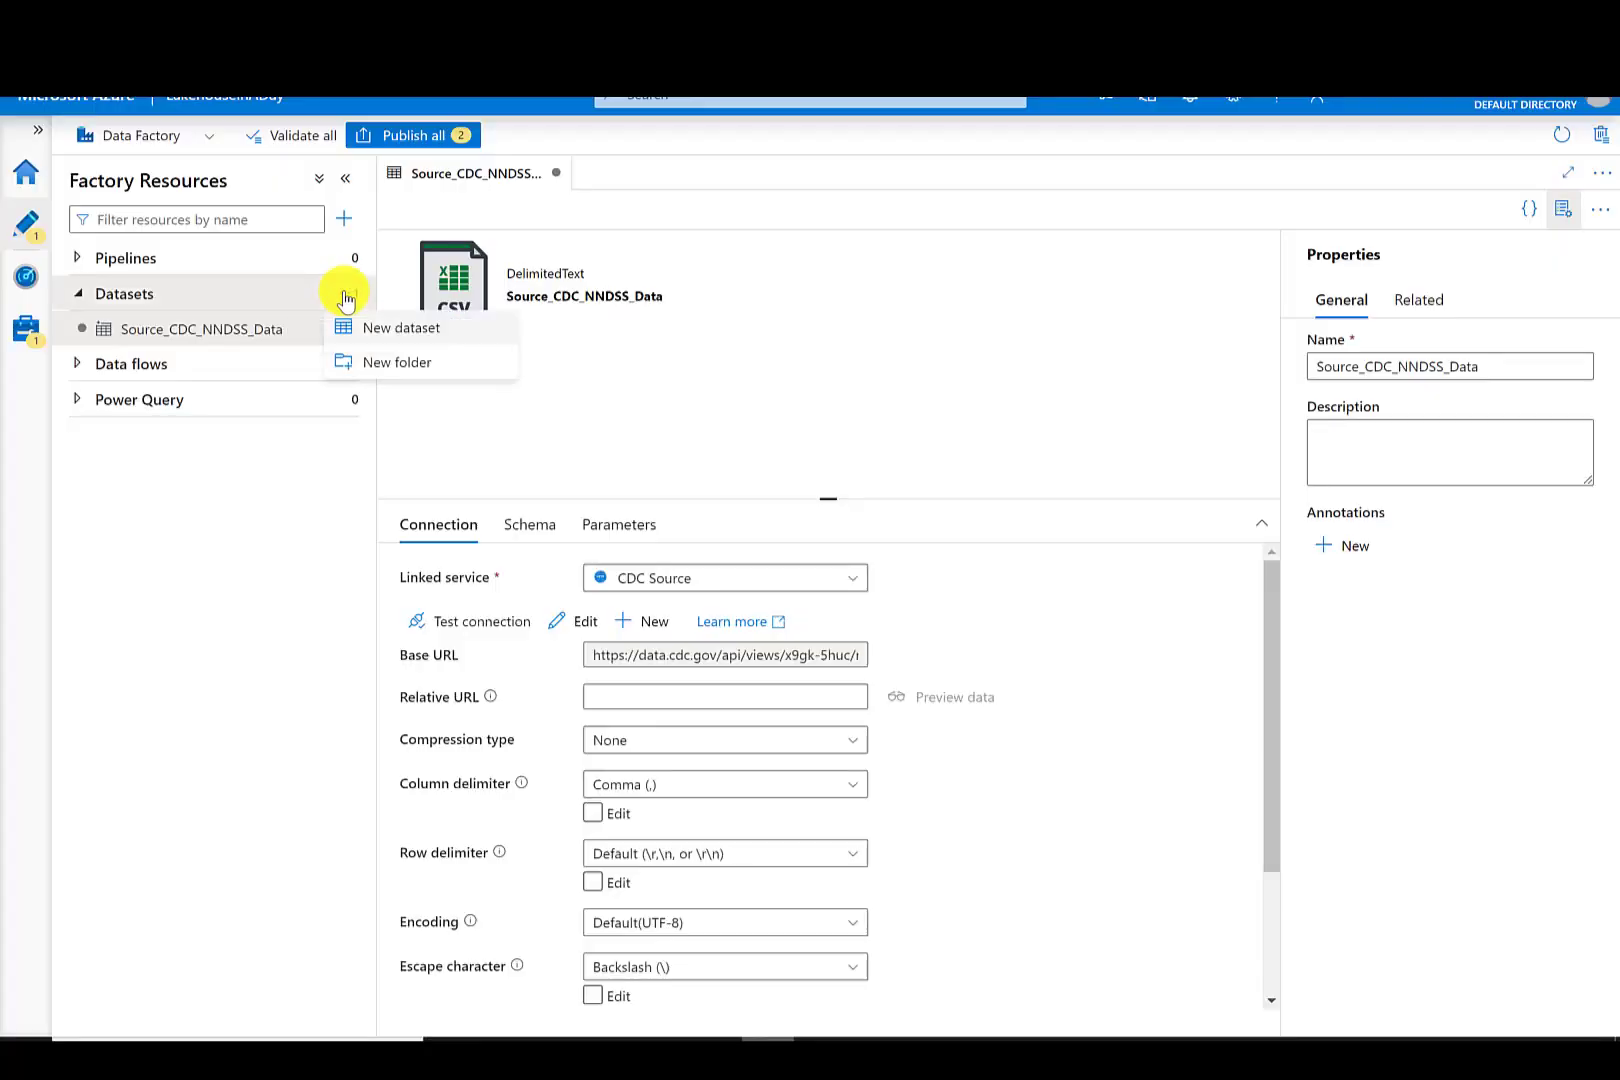
{"action": "left_click", "coordinate": [405, 330]}
{"action": "type", "text": "http"}
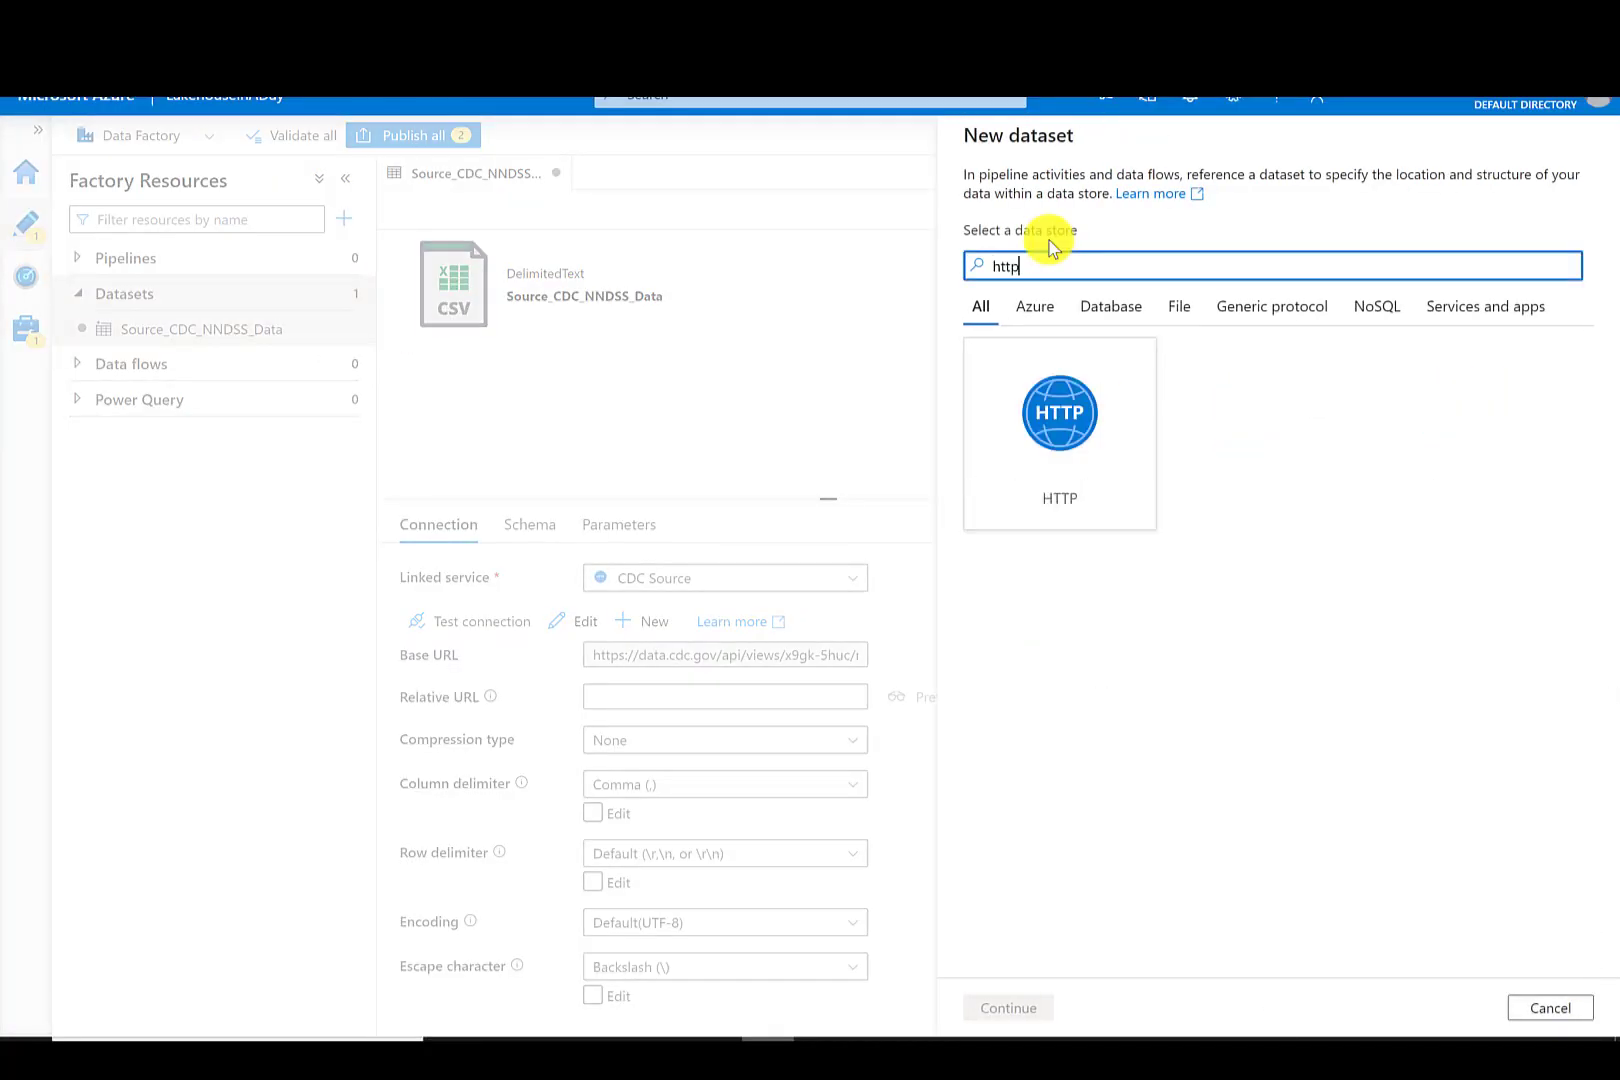
{"action": "left_click", "coordinate": [1067, 388]}
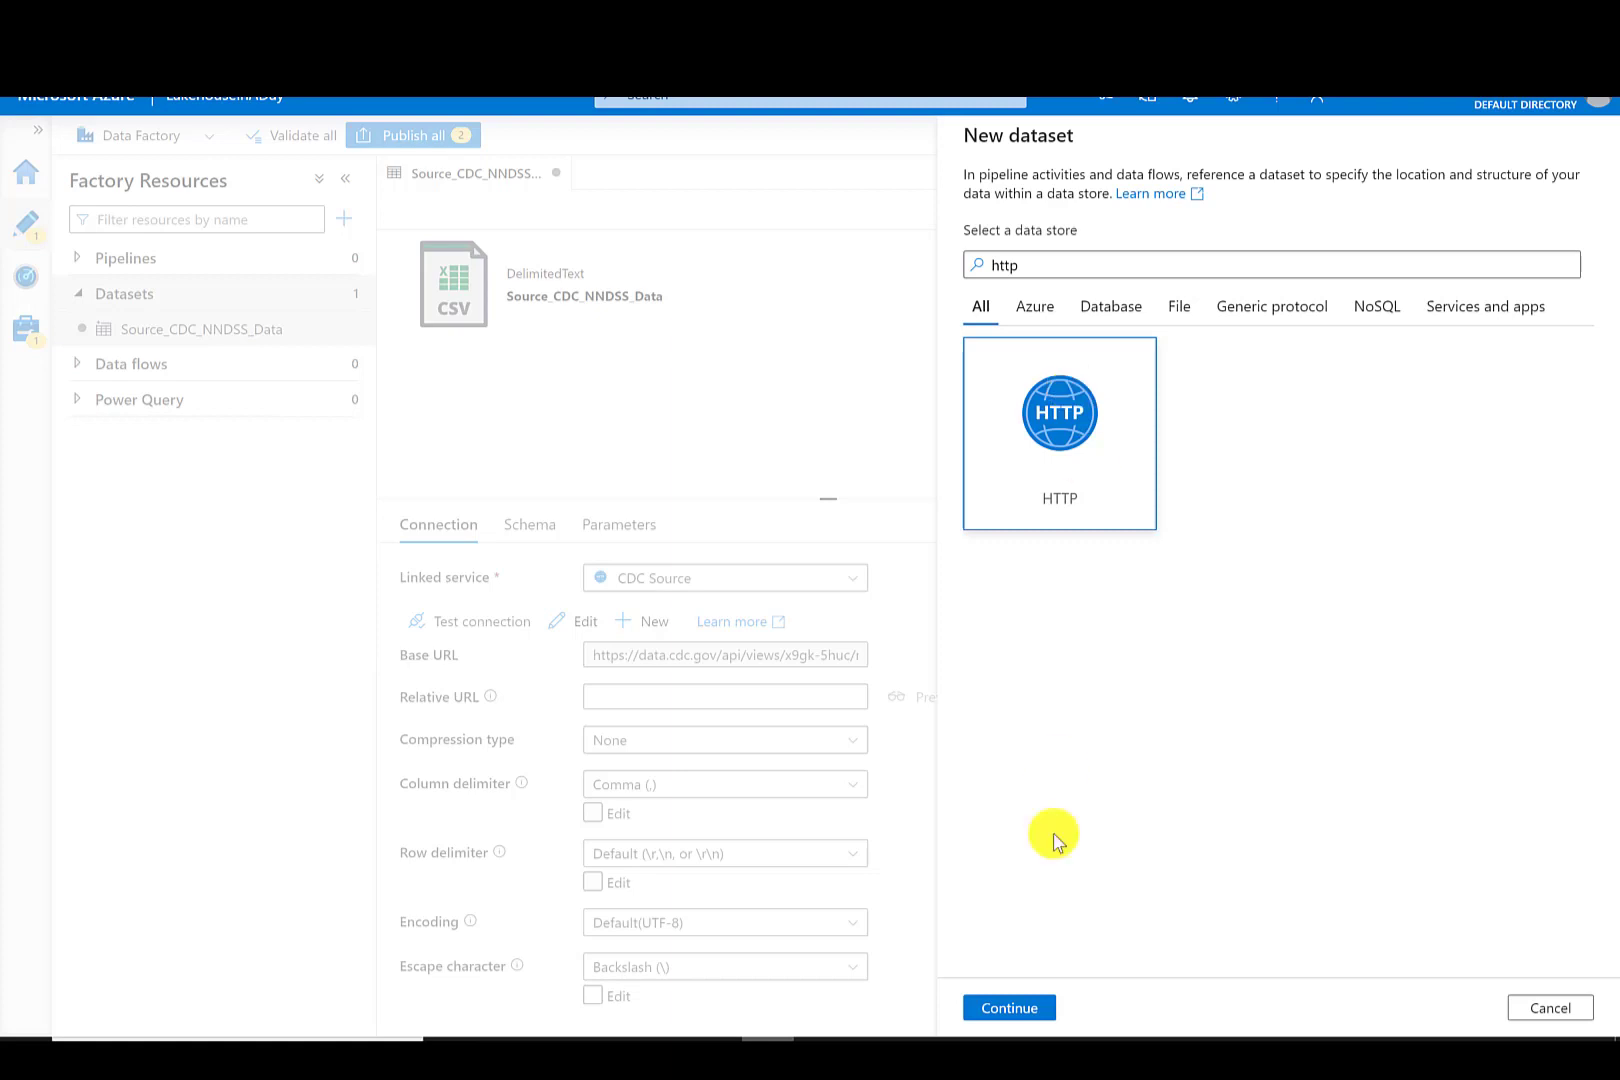
{"action": "left_click", "coordinate": [1018, 1012]}
{"action": "left_click", "coordinate": [1470, 322]}
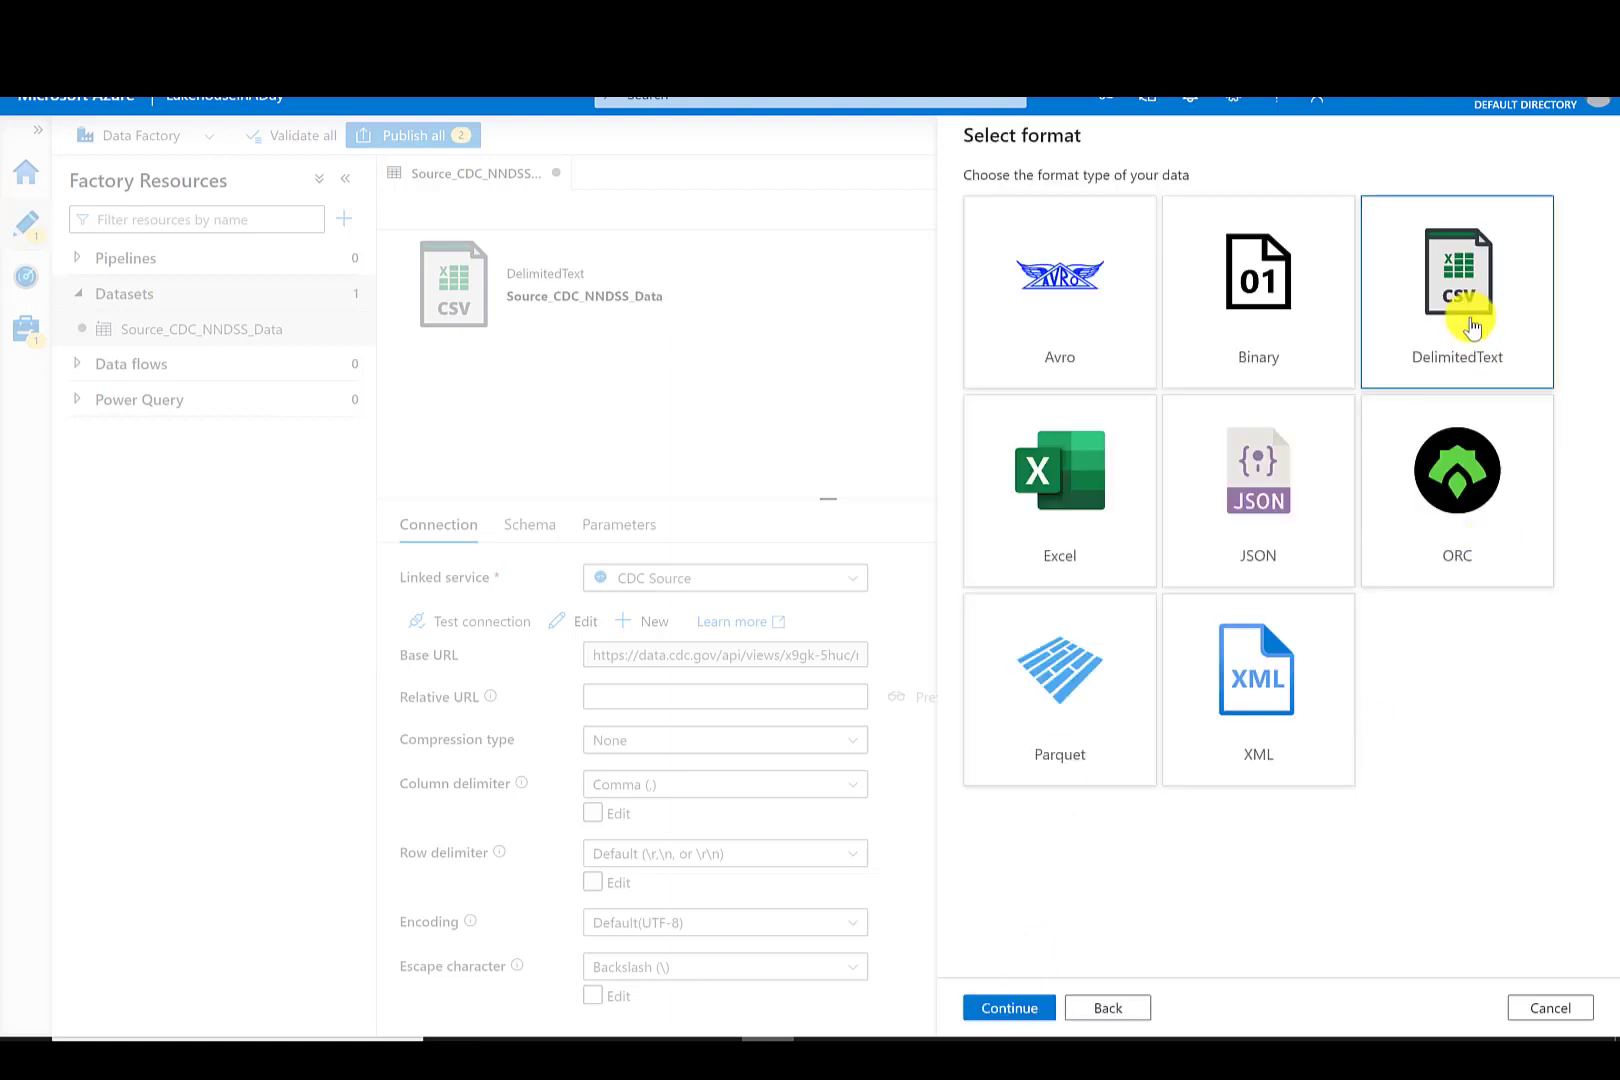
{"action": "left_click", "coordinate": [1010, 1008]}
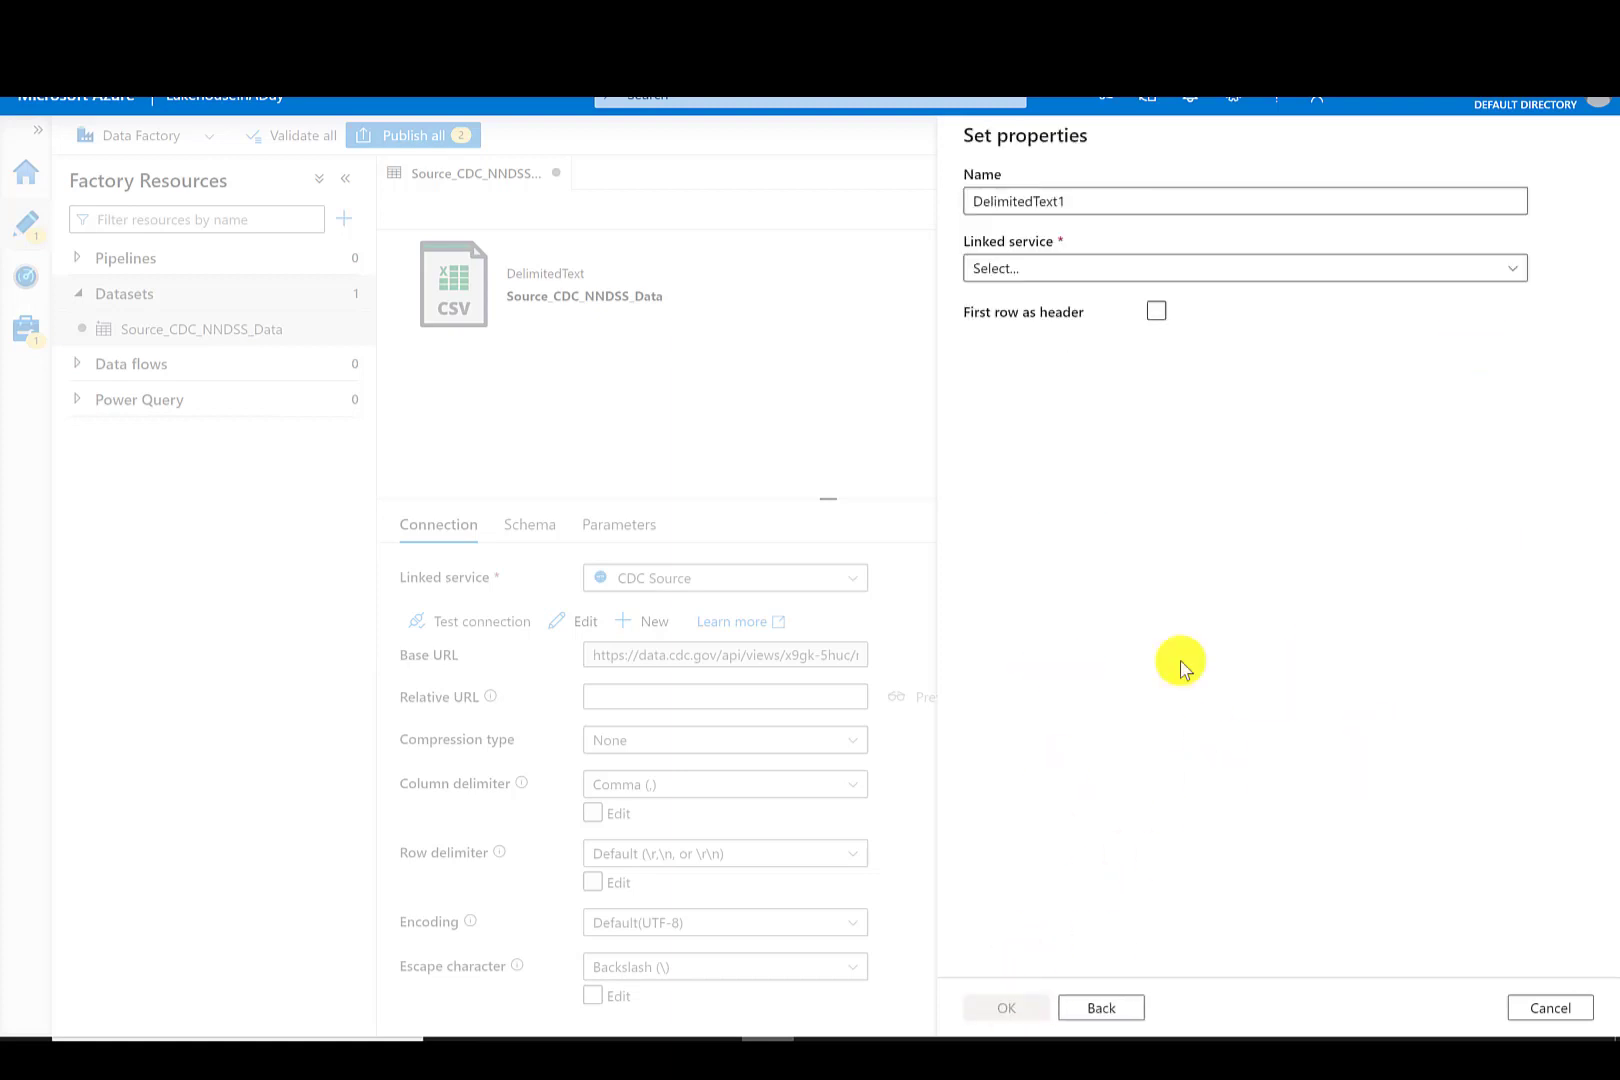
{"action": "left_click_drag", "start_coordinate": [1189, 203], "coordinate": [960, 200]}
{"action": "type", "text": "Source_Date"}
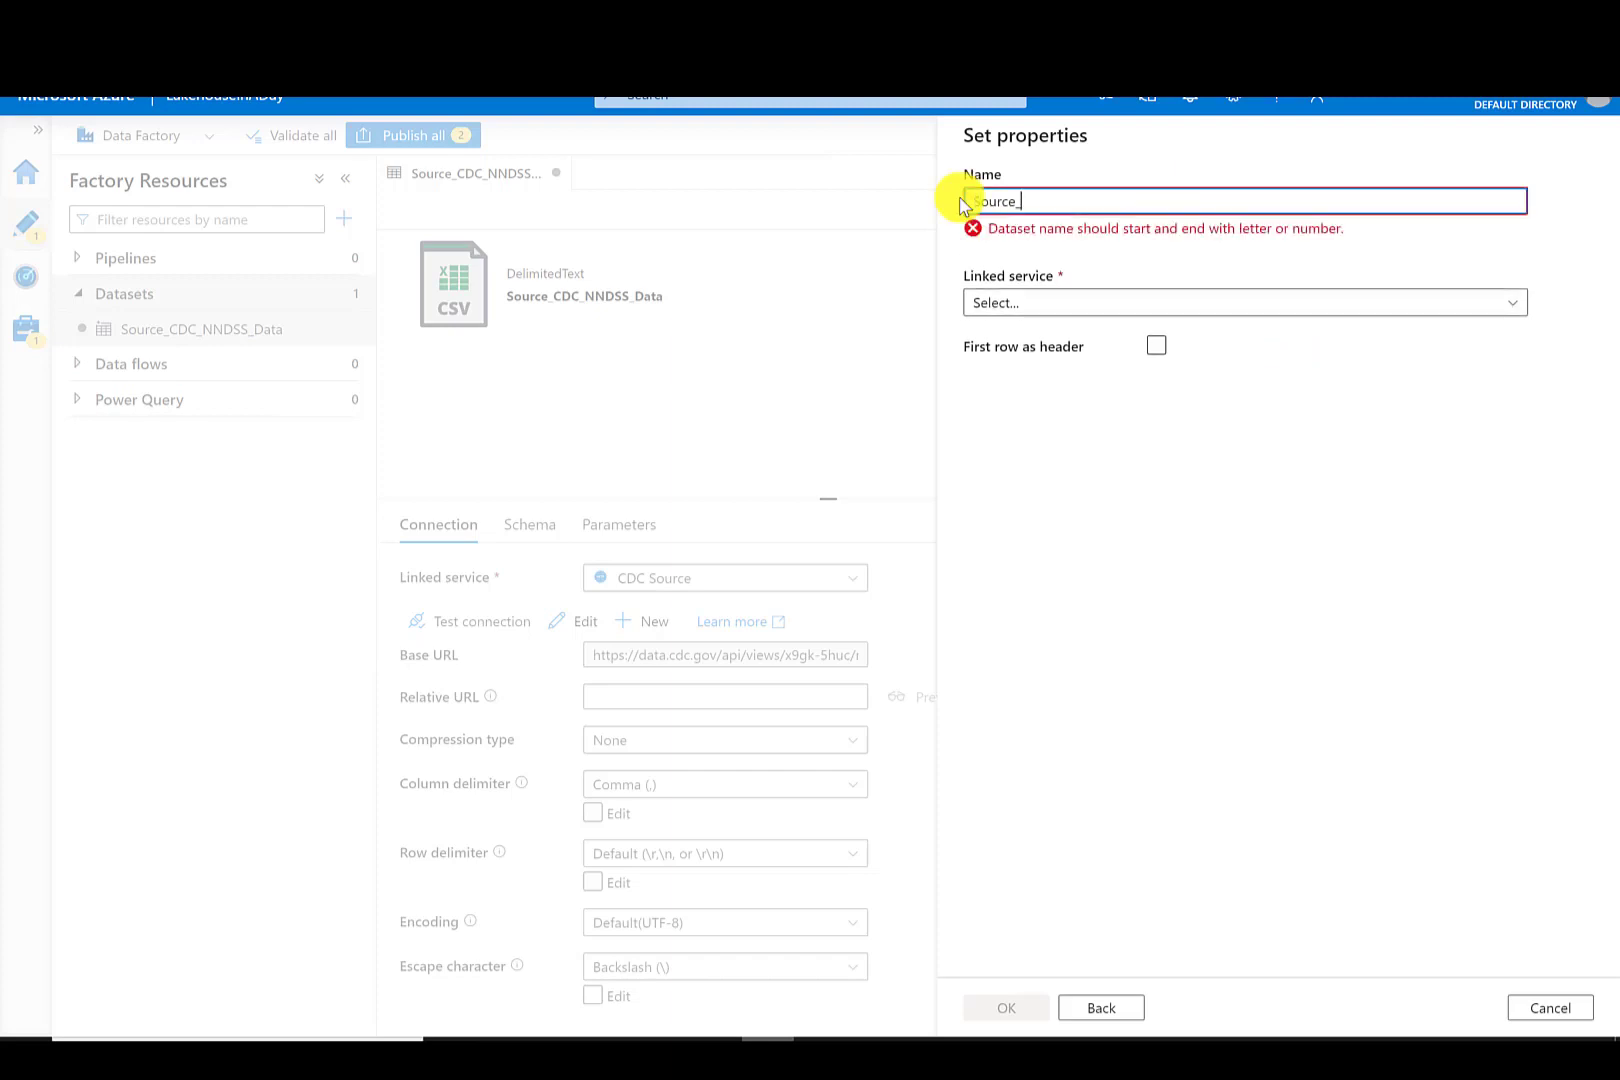
- Create an HTTP linked service named GregsGit with the pasted Date.csv GitHub URL and Anonymous authentication
{"action": "left_click", "coordinate": [1032, 268]}
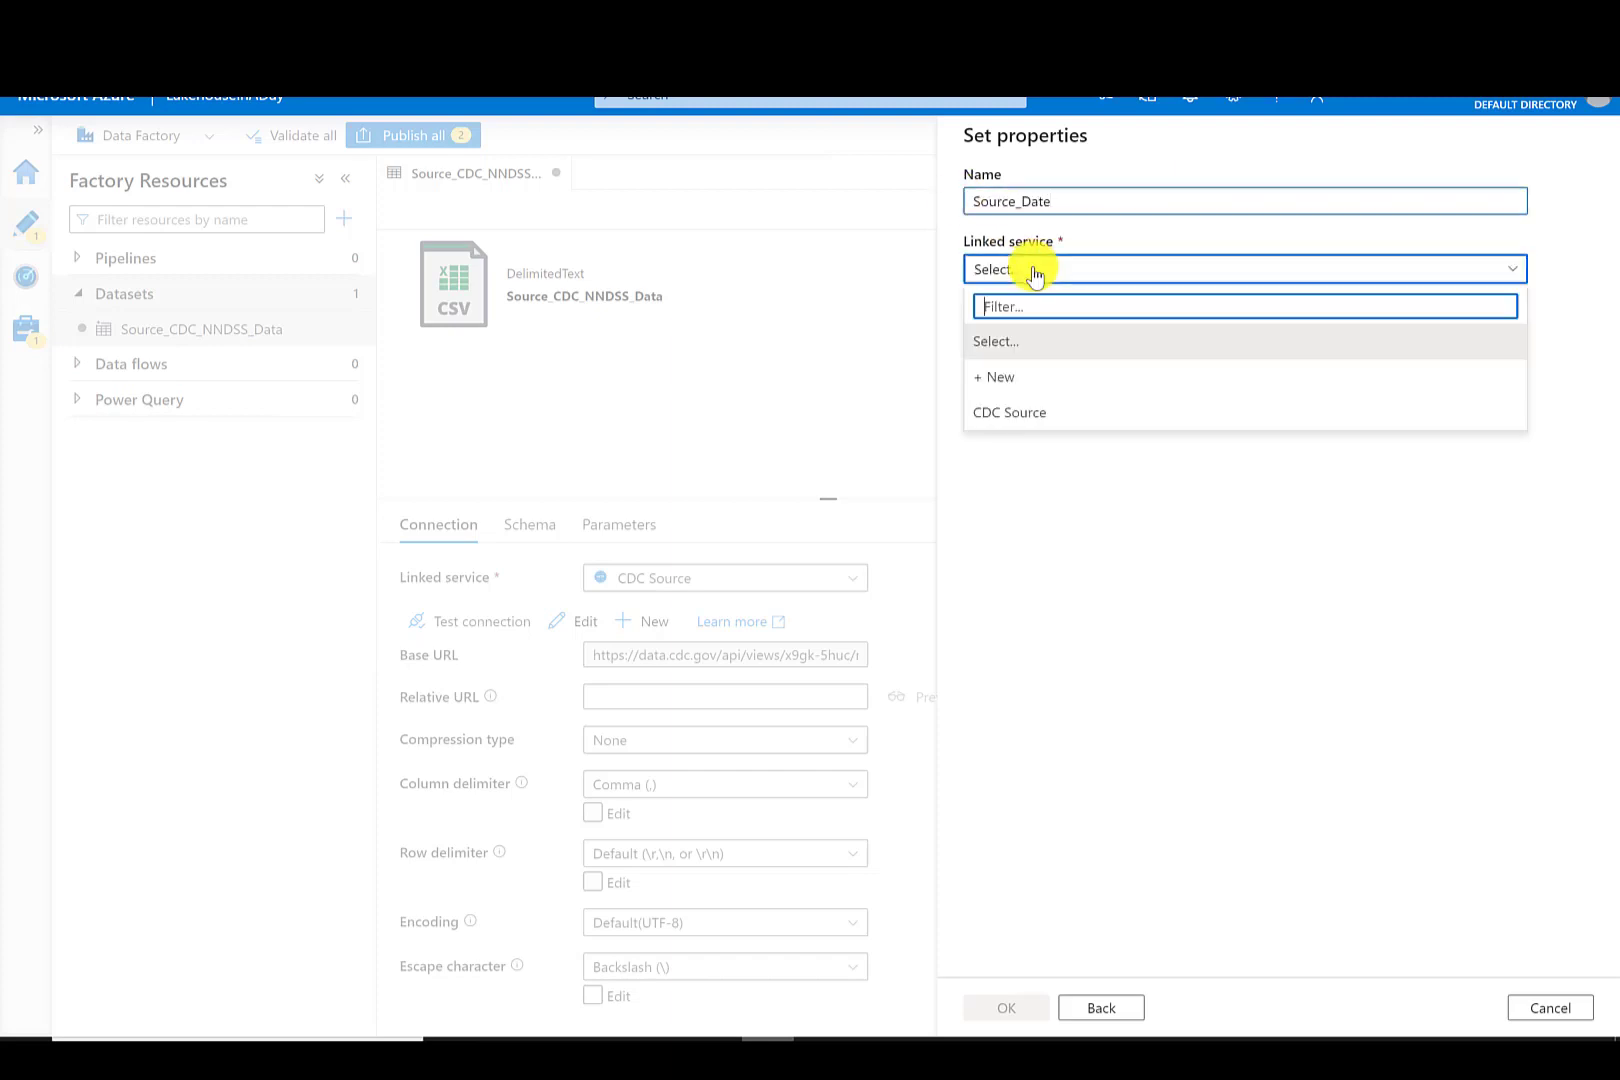
{"action": "left_click", "coordinate": [1025, 377]}
{"action": "type", "text": "GregsGit"}
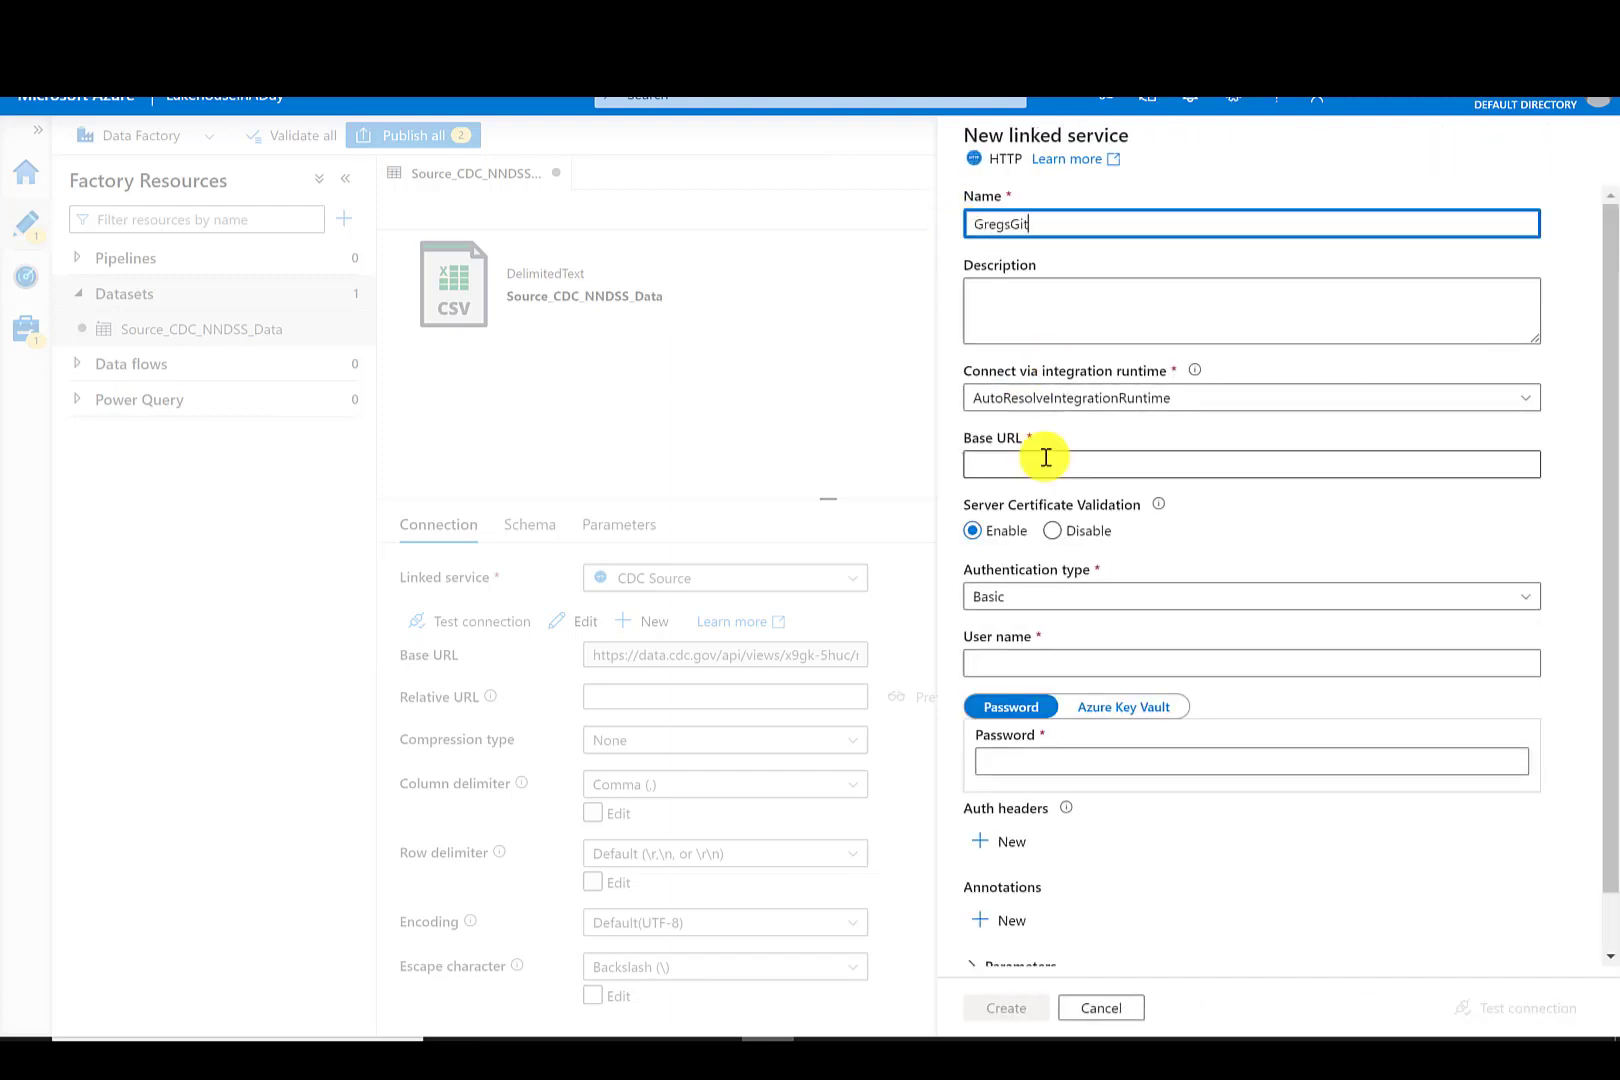
{"action": "left_click", "coordinate": [1041, 464]}
{"action": "type", "text": "https://github.com/gregbeaumont/PowerPopHealth/blob/main/Date%20%26%20Time%20Scripts/Date.csv"}
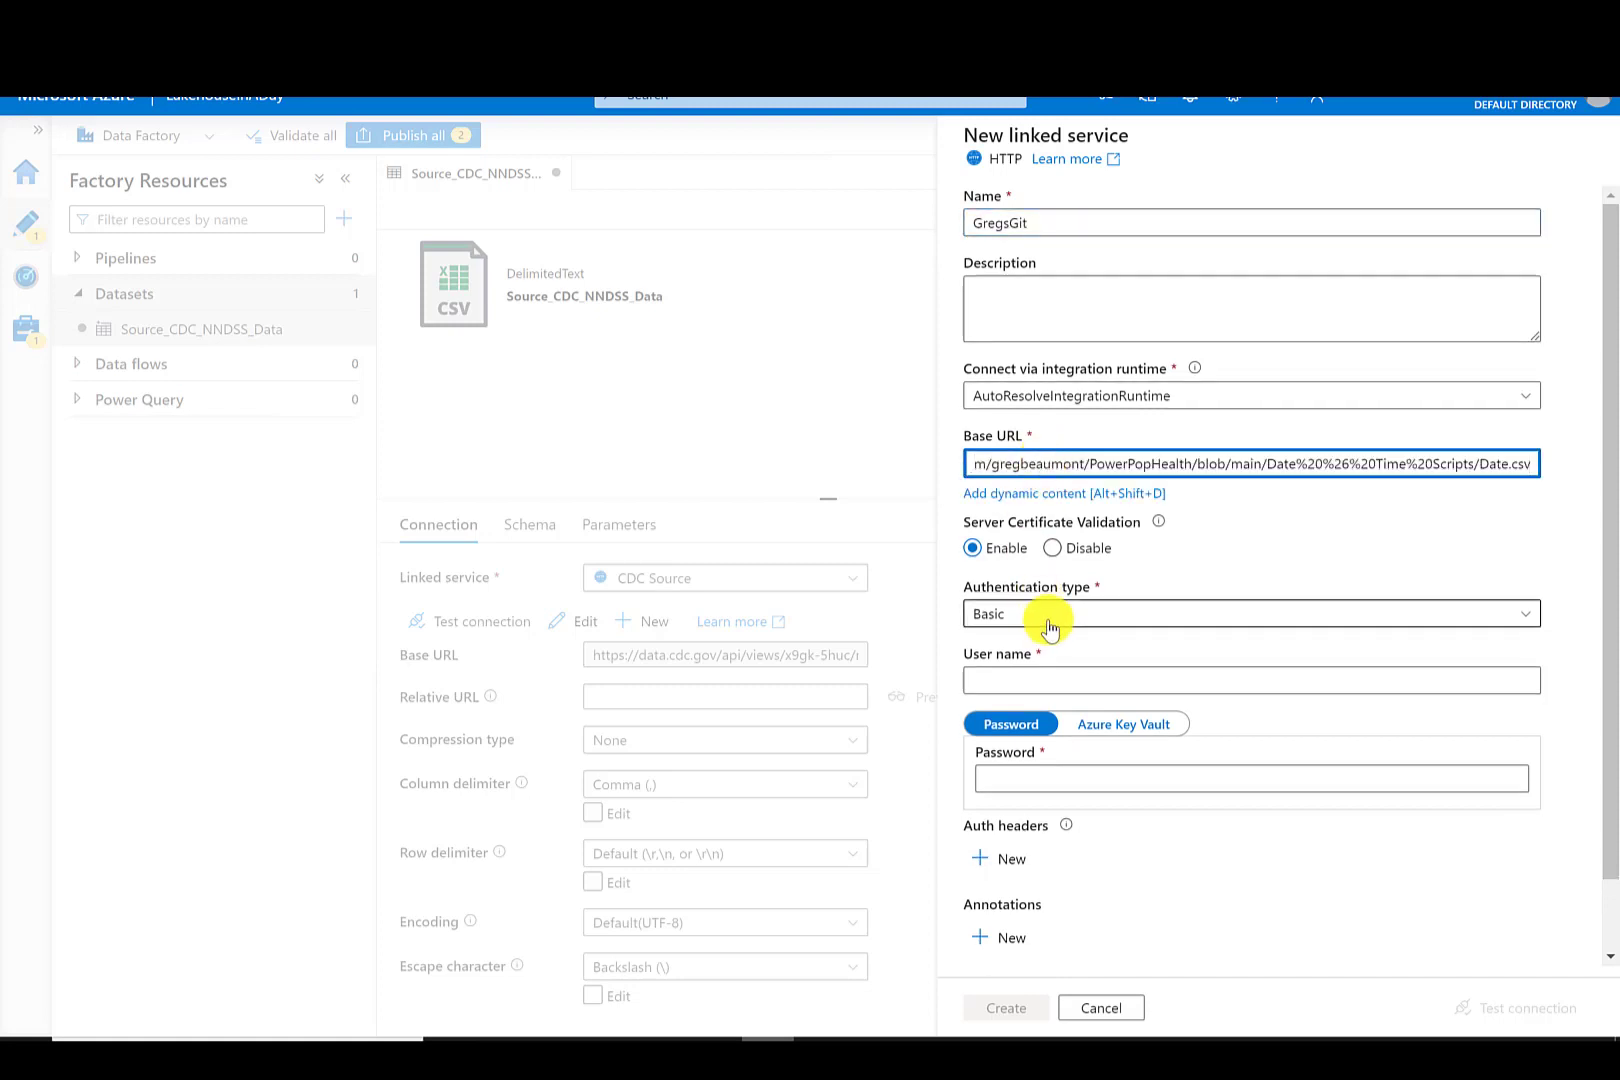
{"action": "left_click", "coordinate": [1150, 614]}
{"action": "left_click", "coordinate": [1027, 665]}
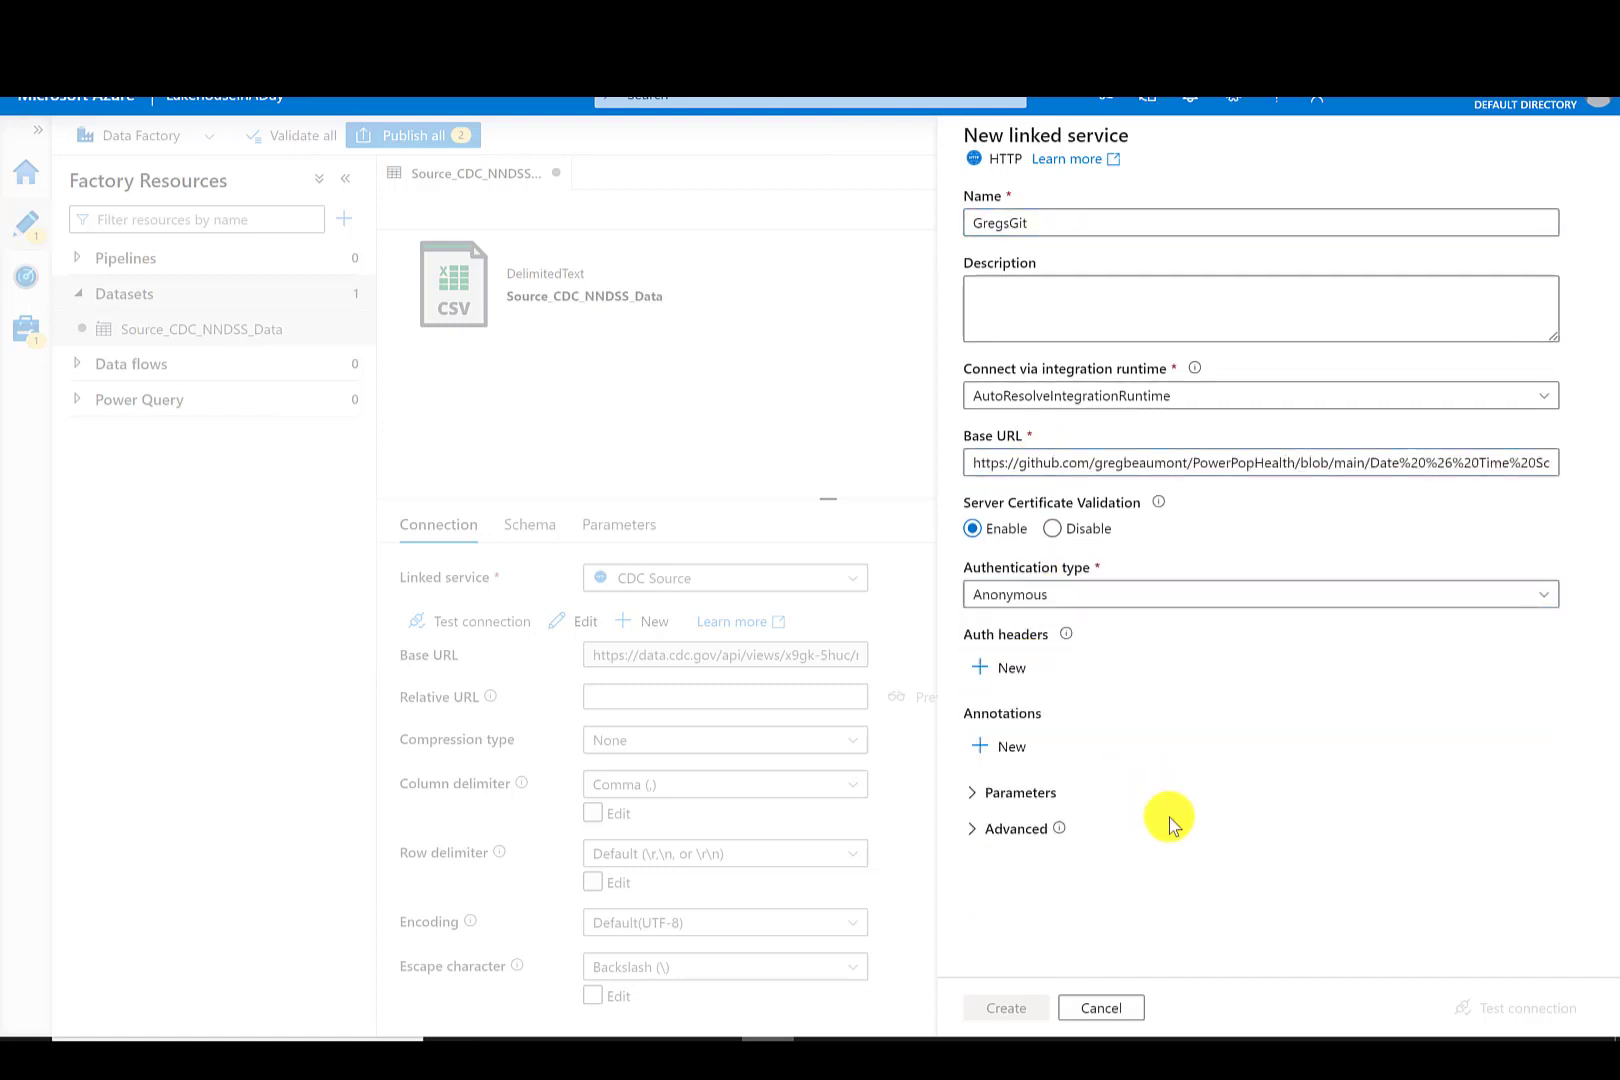
{"action": "left_click", "coordinate": [1025, 1006]}
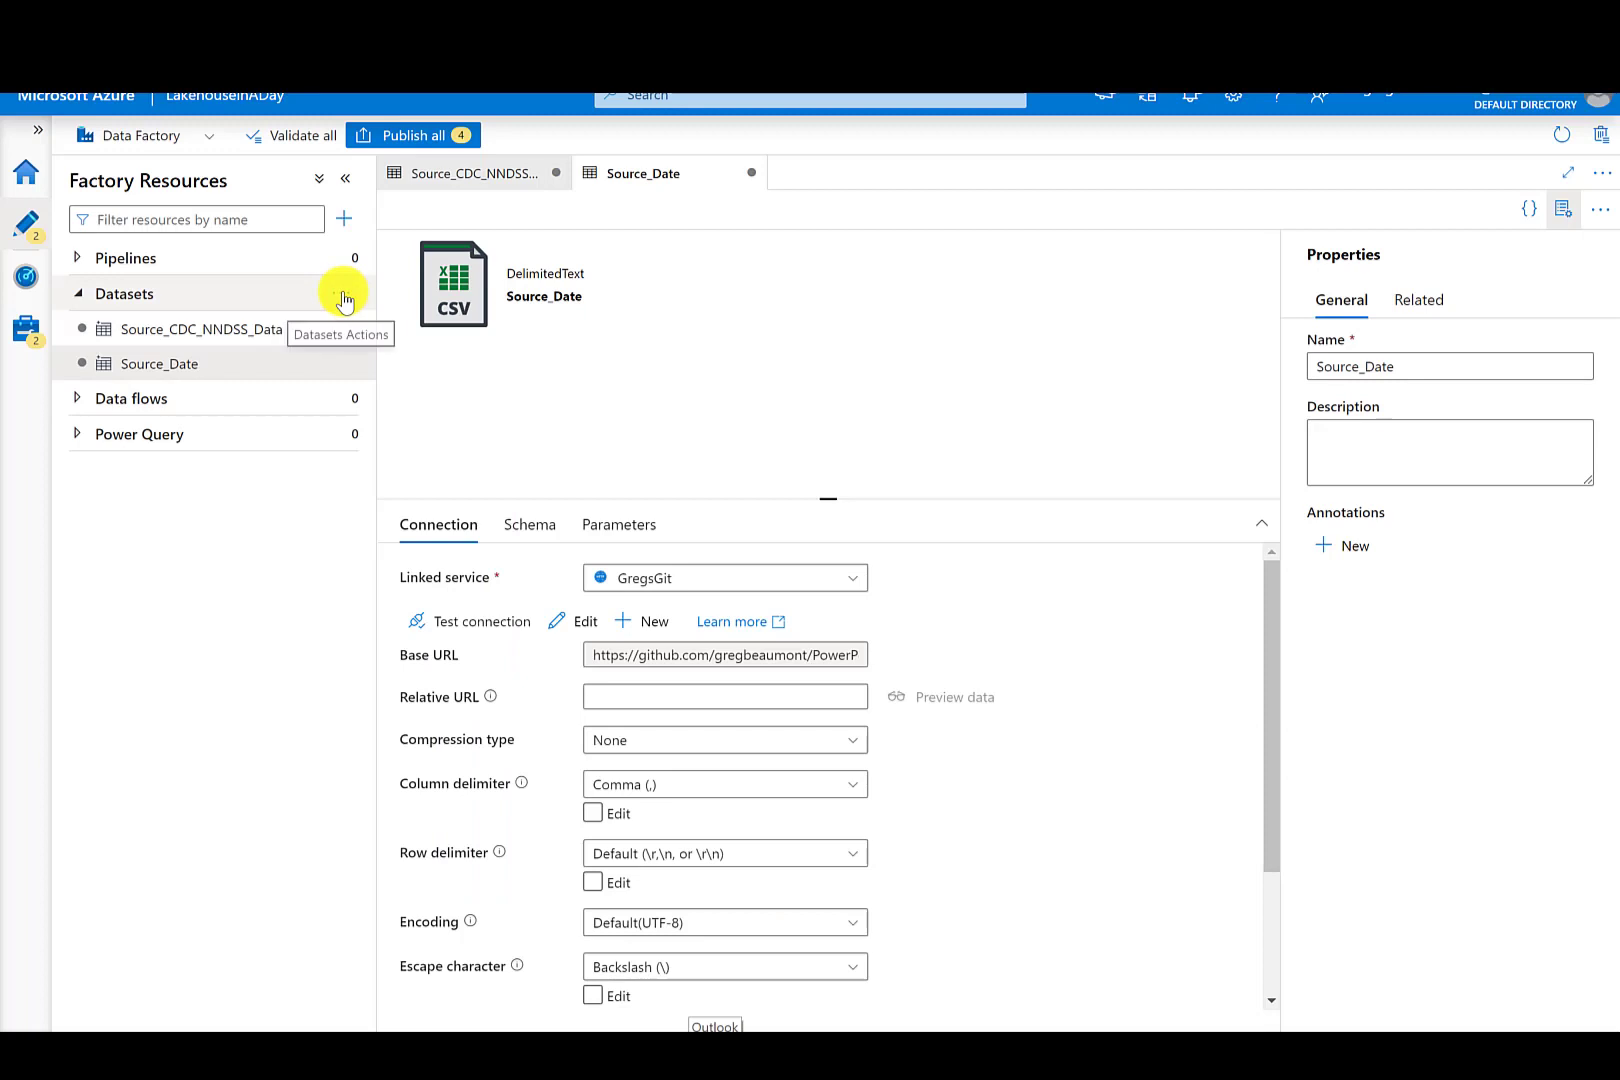
- Create a new Azure Data Lake Storage Gen2 dataset in DelimitedText format named Bronze_CDC_Weekly
{"action": "left_click", "coordinate": [343, 297]}
{"action": "left_click", "coordinate": [395, 327]}
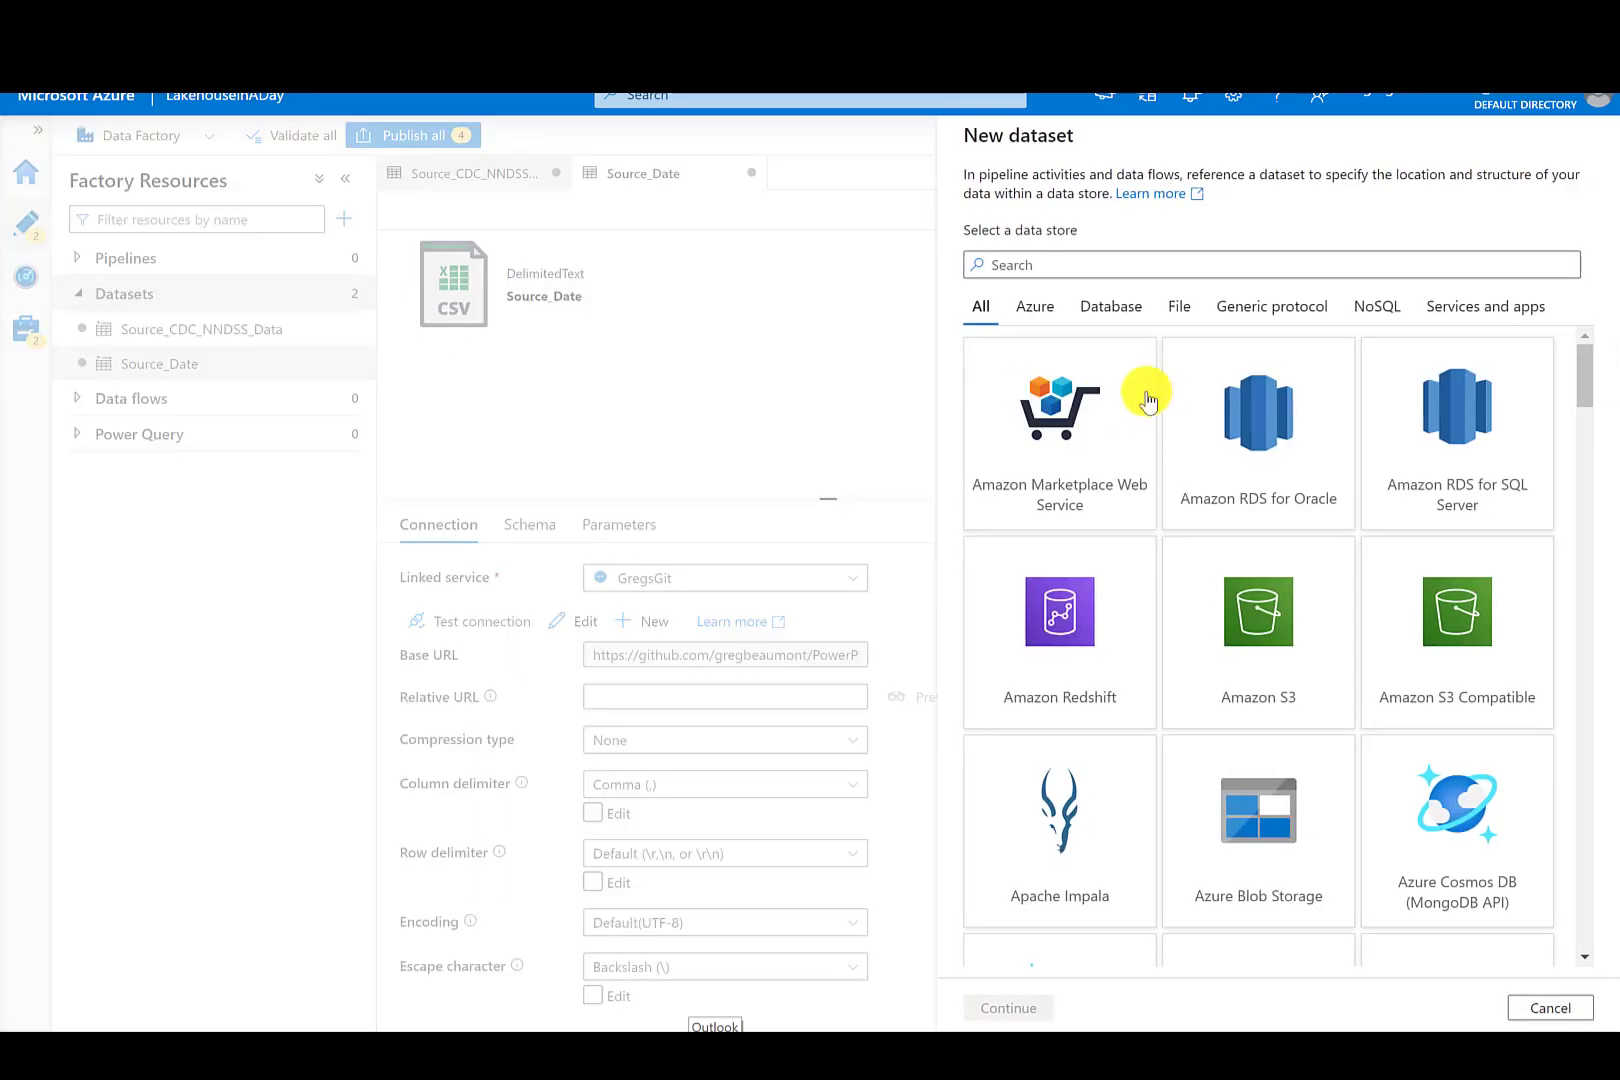
{"action": "left_click", "coordinate": [1038, 307]}
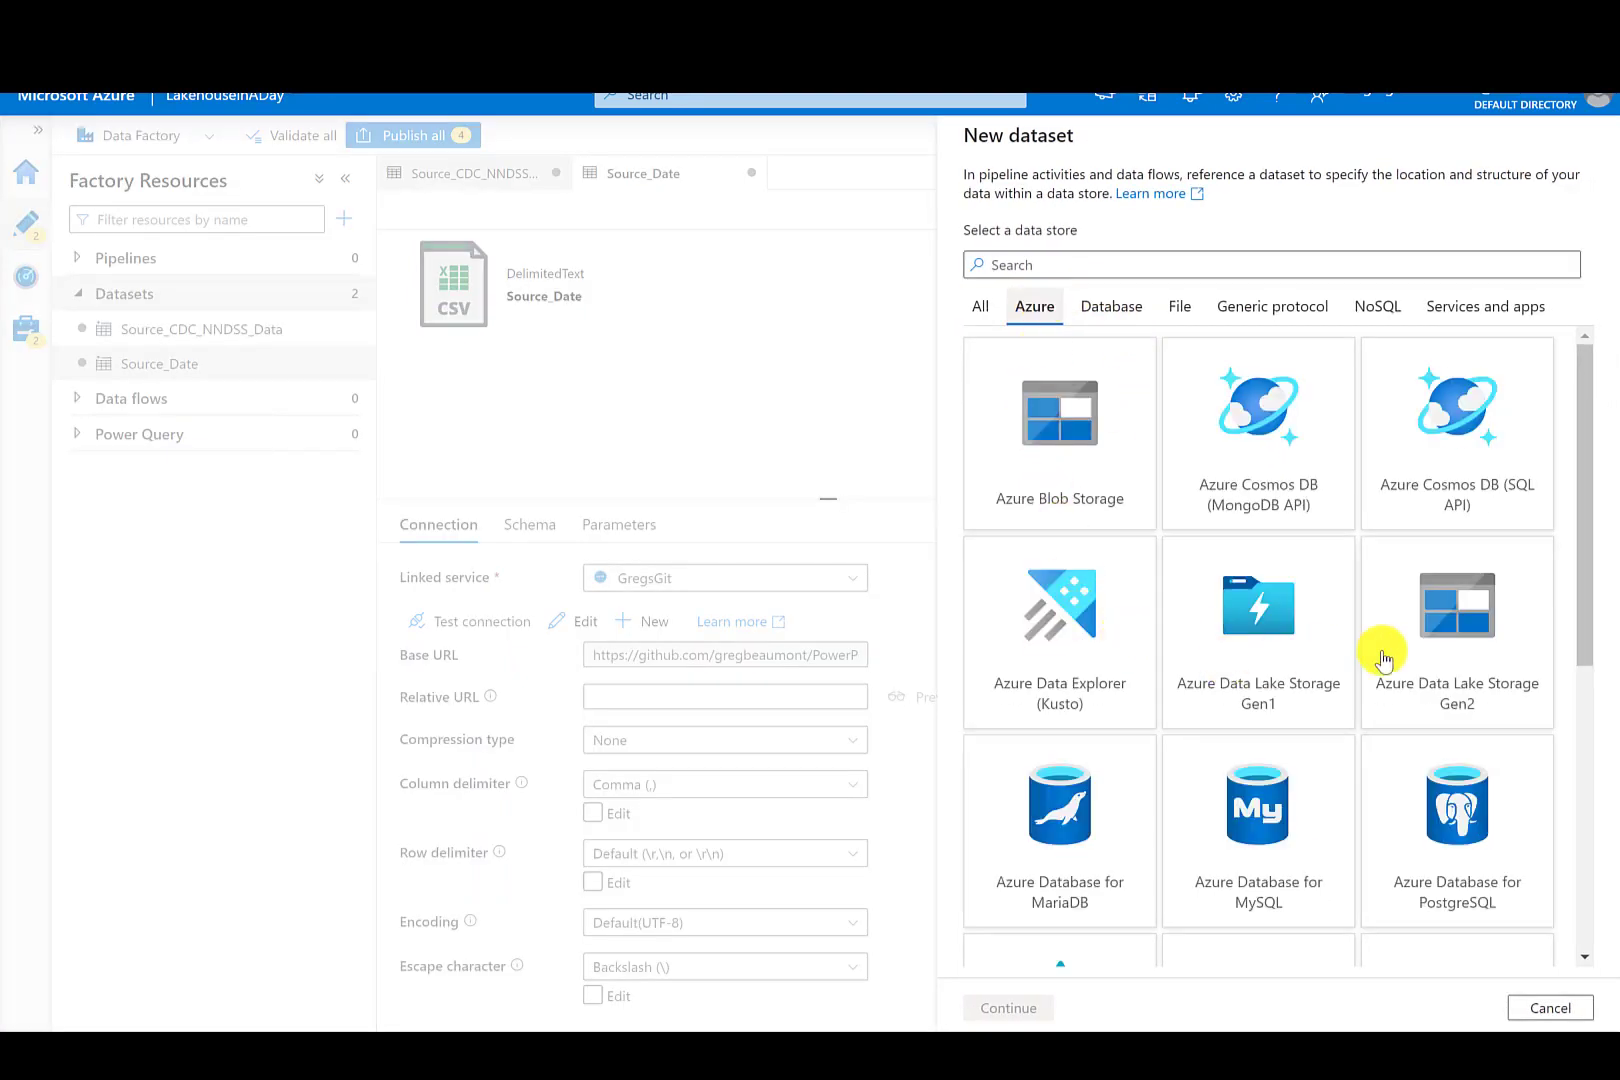
{"action": "left_click", "coordinate": [1461, 648]}
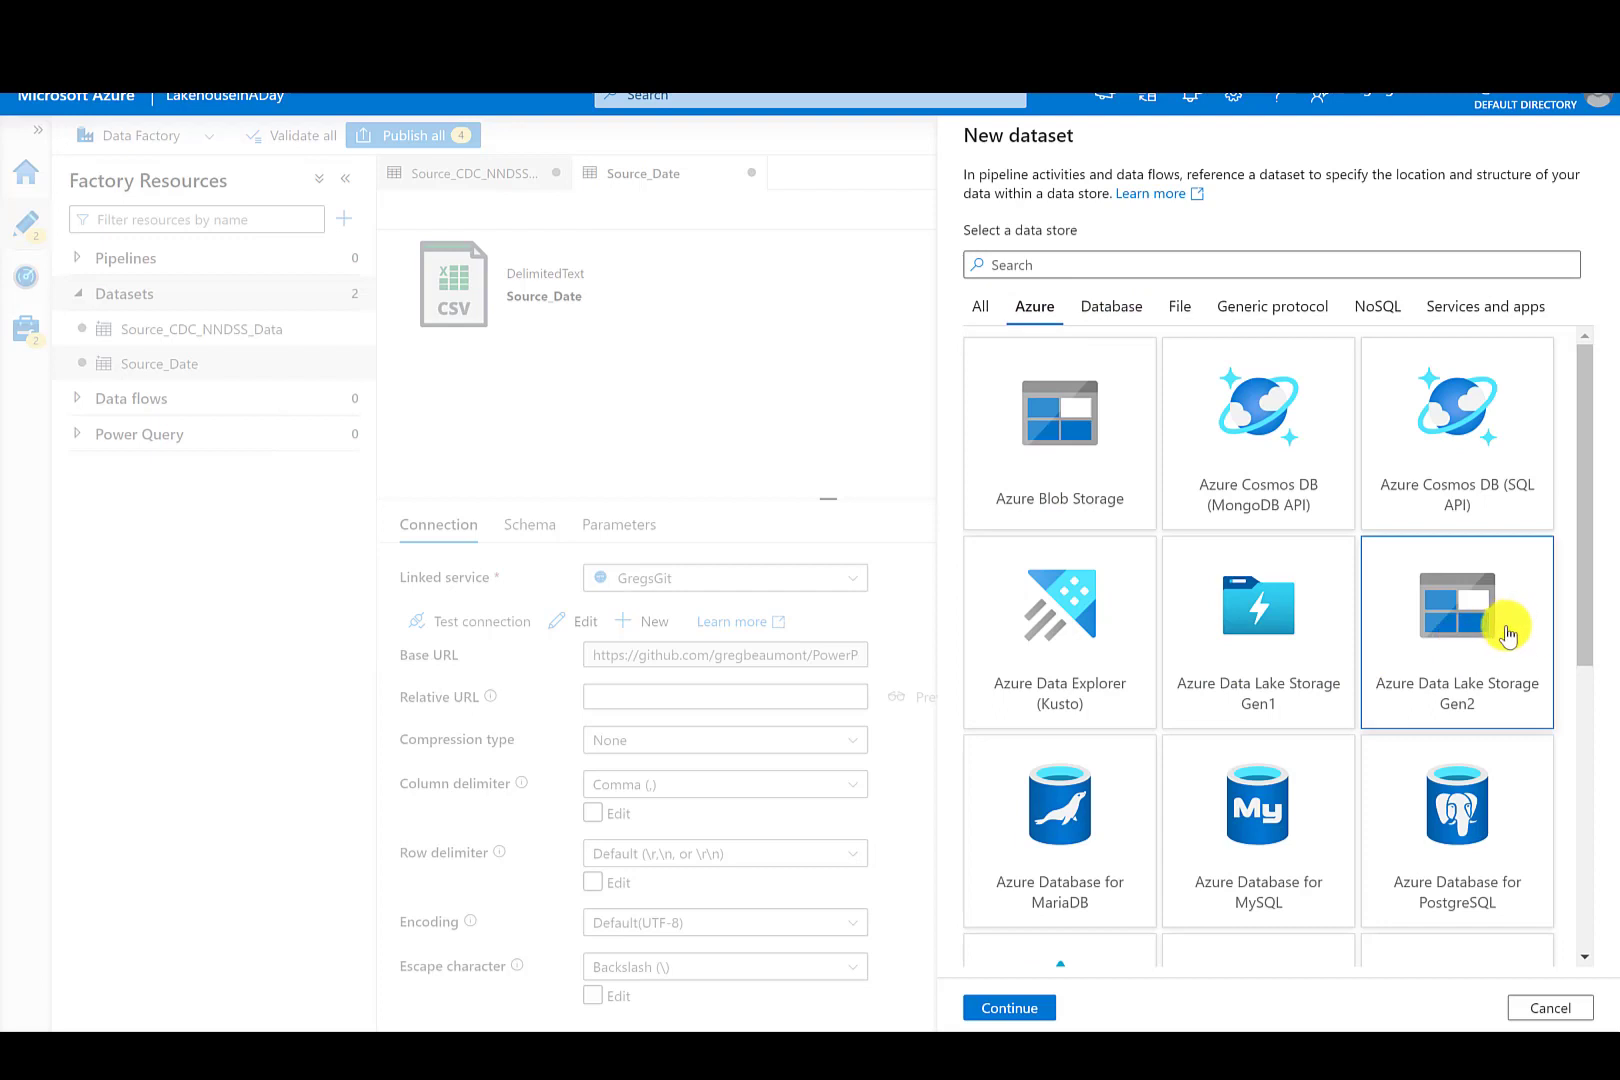
{"action": "left_click", "coordinate": [1010, 1006]}
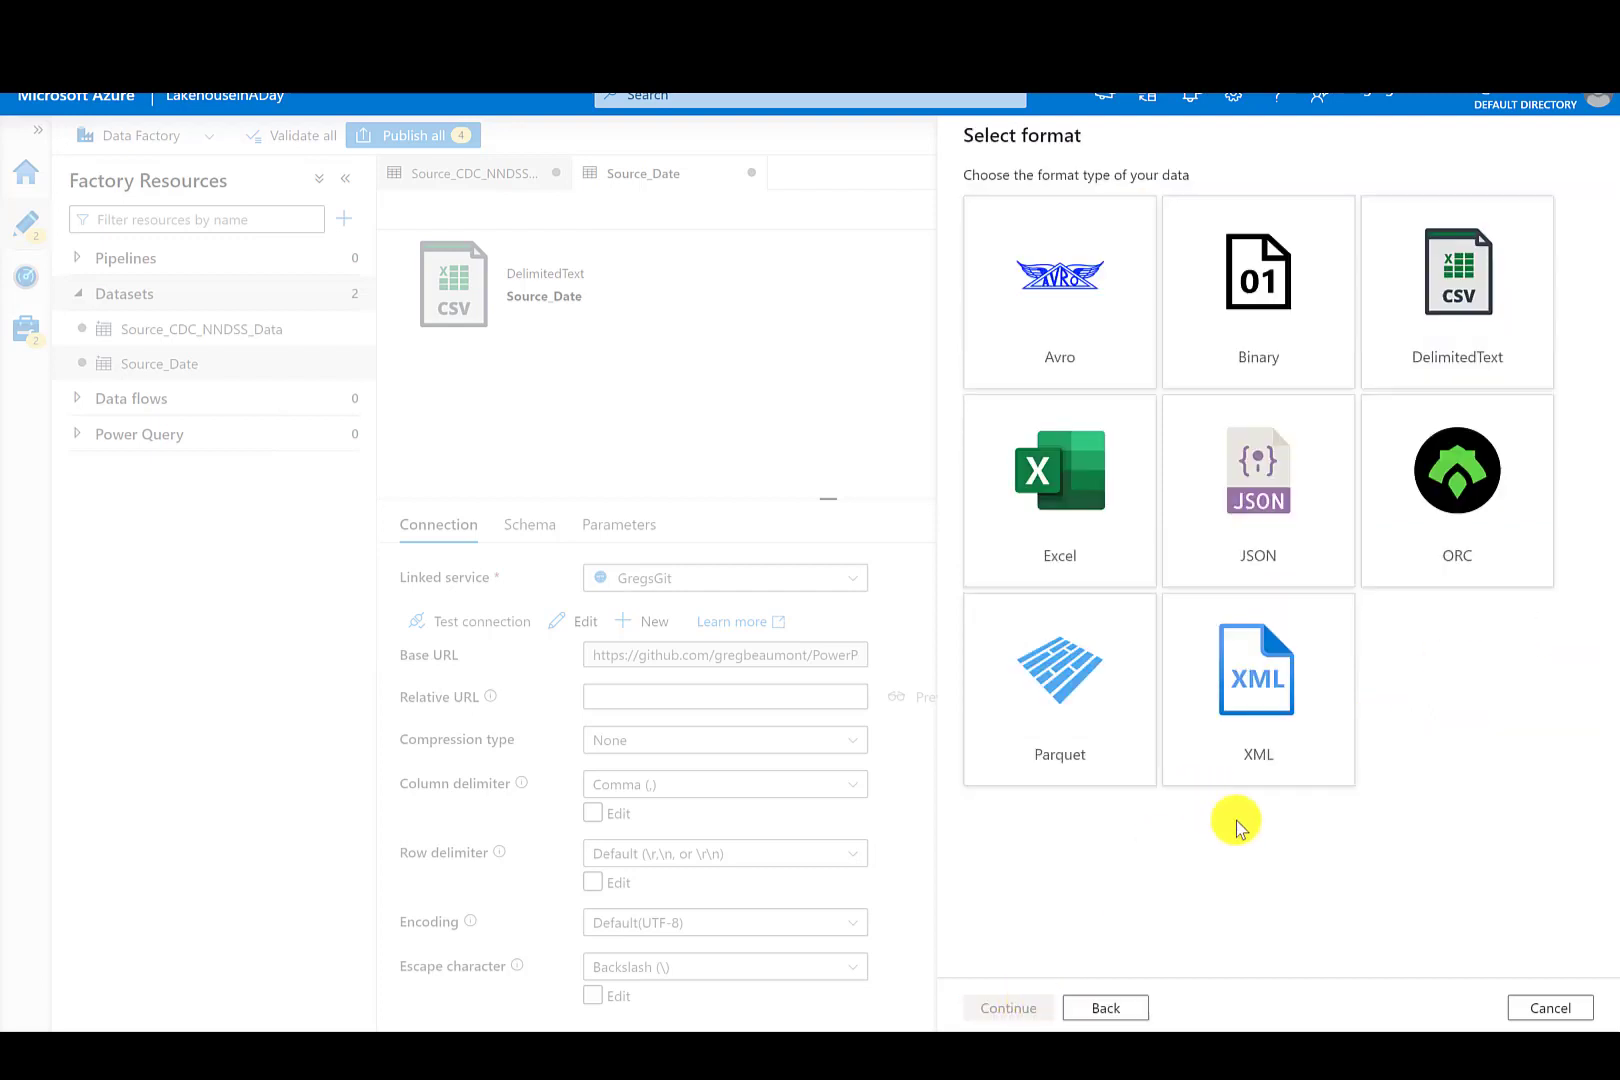
{"action": "left_click", "coordinate": [1466, 295]}
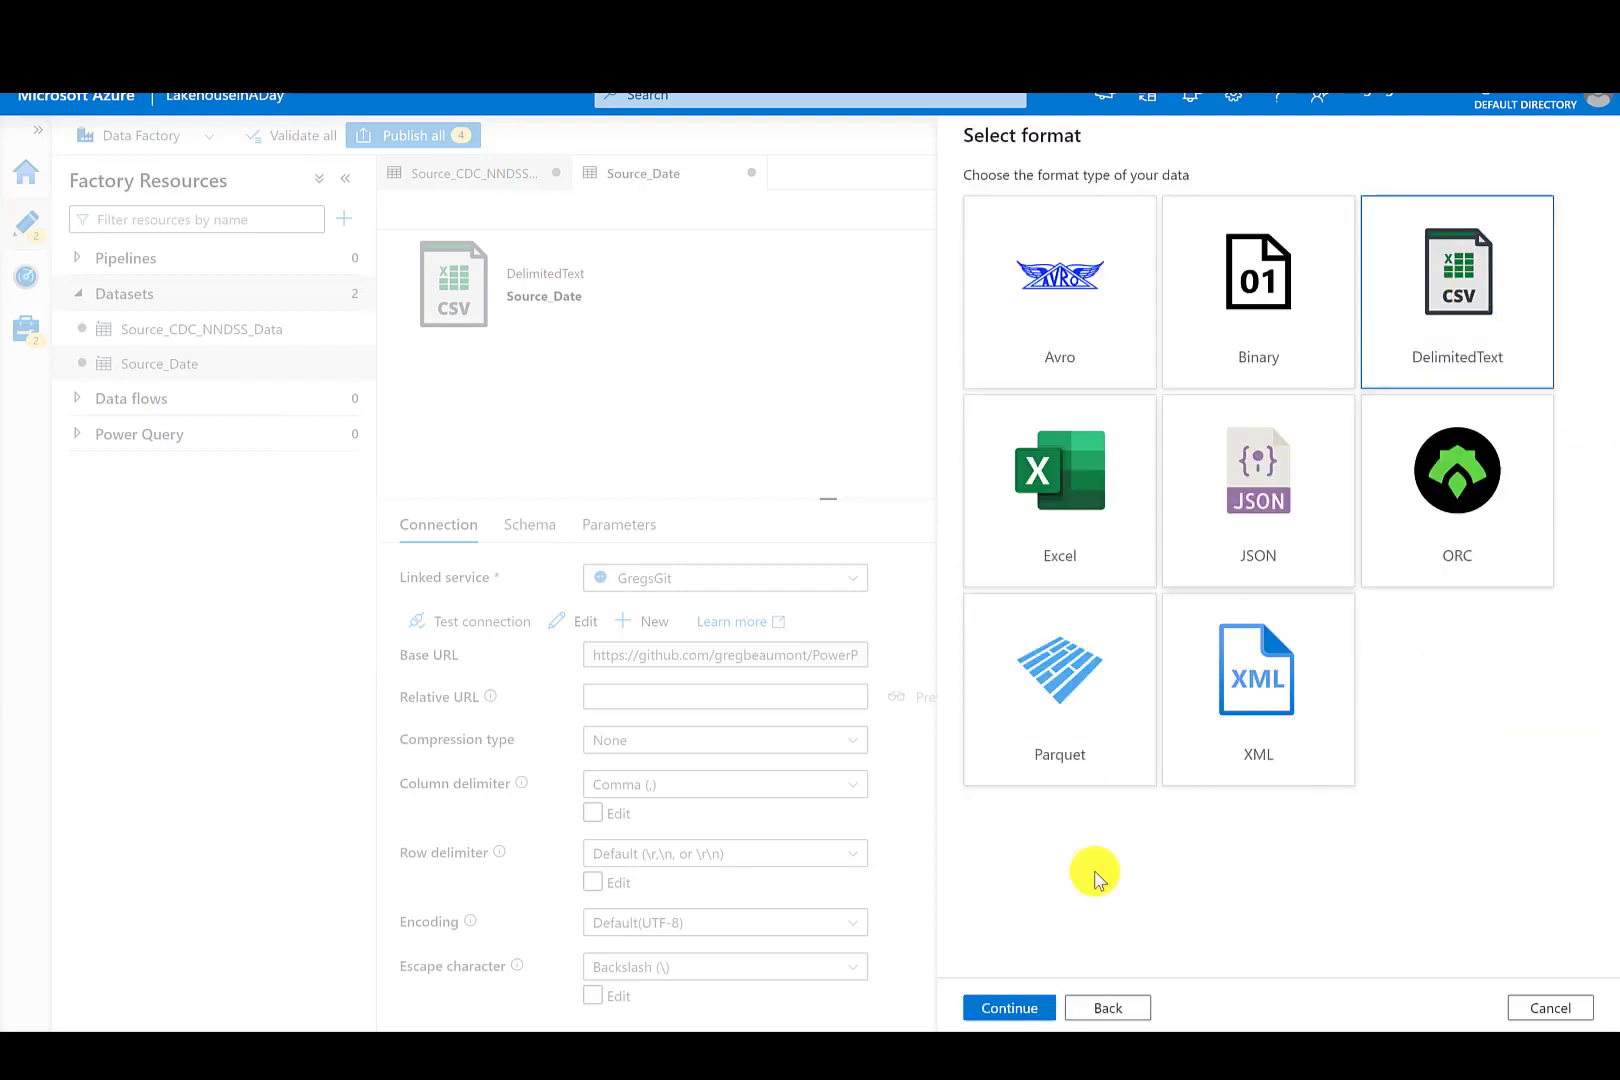
{"action": "left_click", "coordinate": [1028, 1001]}
{"action": "left_click_drag", "start_coordinate": [1075, 201], "coordinate": [960, 195]}
{"action": "type", "text": "Bronze_CDC_Weekly"}
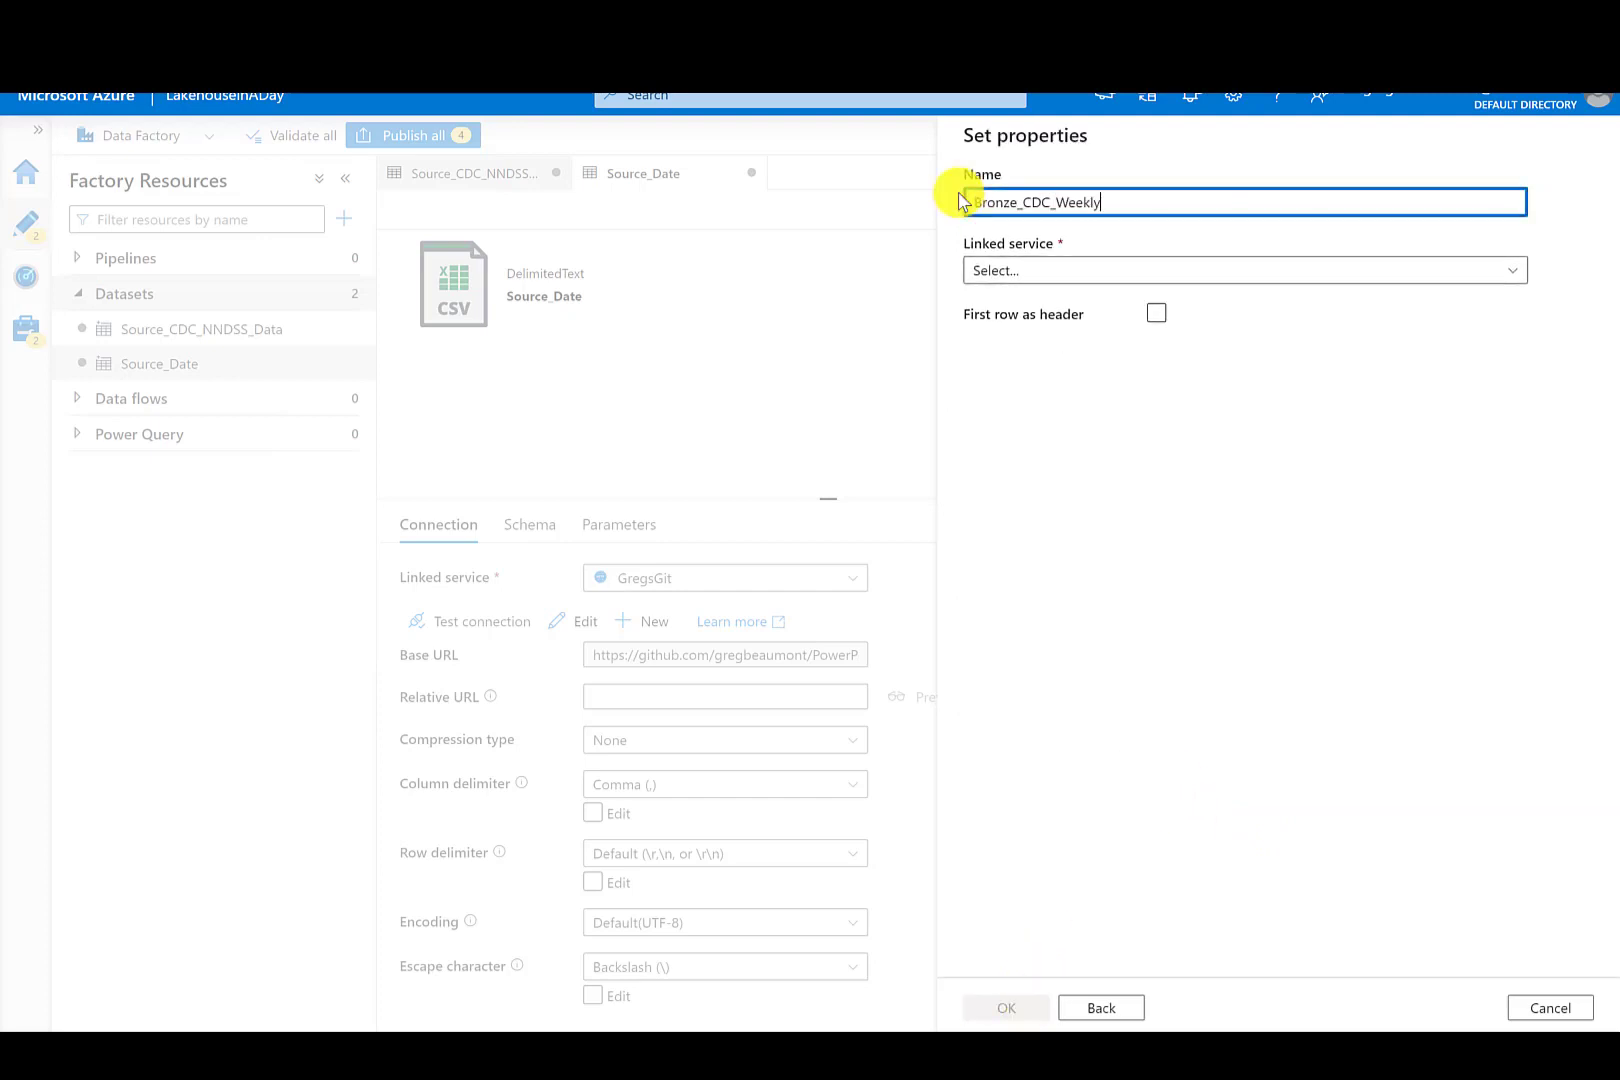
- Create an Azure Data Lake Storage Gen2 linked service named ADLSv2 using the Azure subscription and the lakehouseinaday storage account
{"action": "left_click", "coordinate": [1163, 267]}
{"action": "left_click", "coordinate": [1013, 378]}
{"action": "left_click_drag", "start_coordinate": [1125, 224], "coordinate": [961, 231]}
{"action": "type", "text": "ADLSv2"}
{"action": "left_click", "coordinate": [1540, 587]}
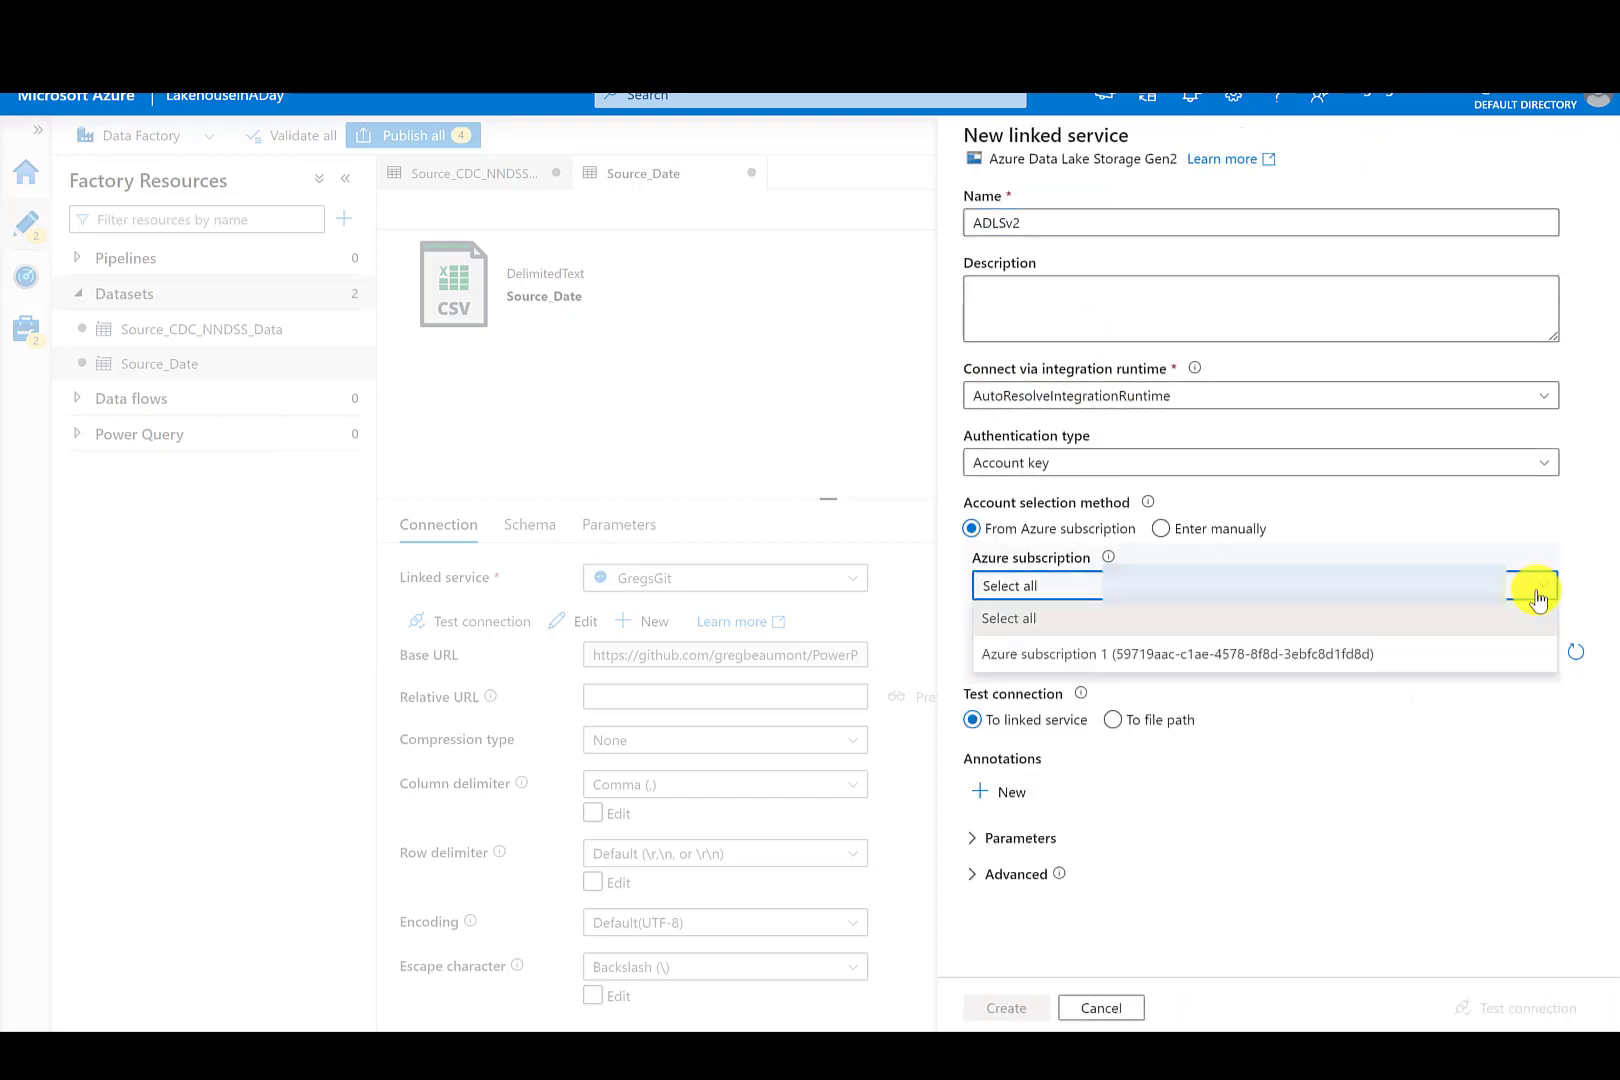
{"action": "left_click", "coordinate": [1347, 655]}
{"action": "left_click", "coordinate": [1385, 655]}
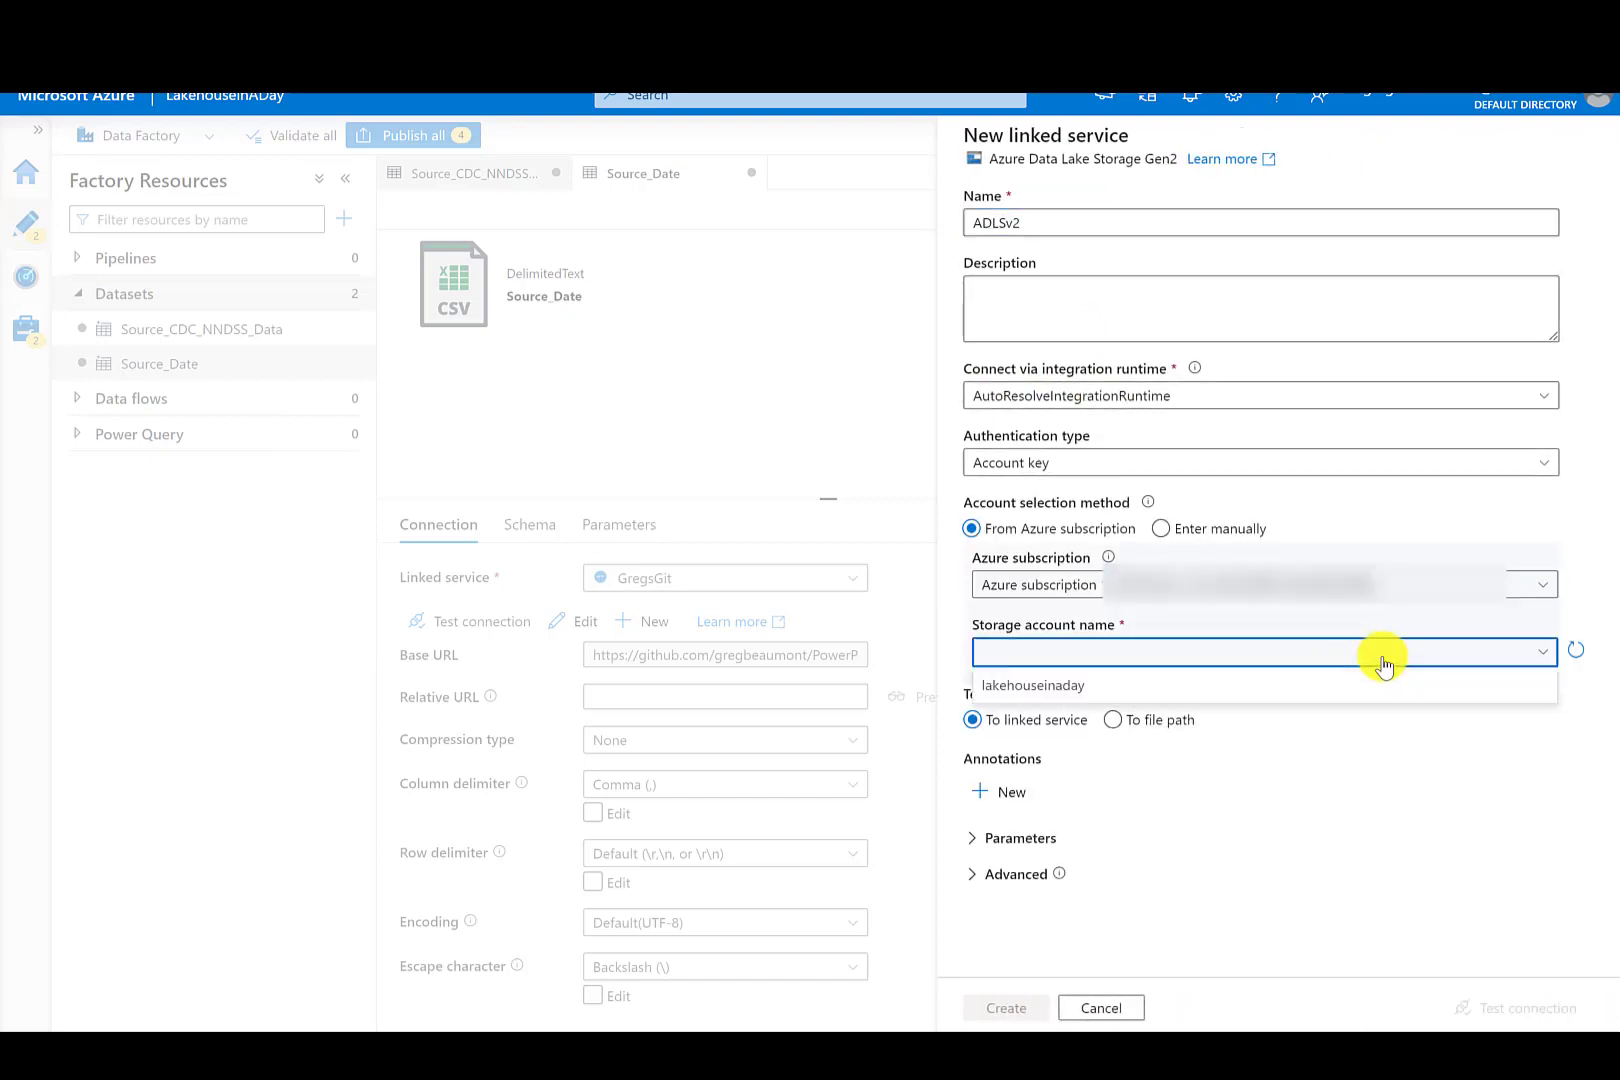
{"action": "left_click", "coordinate": [1094, 686]}
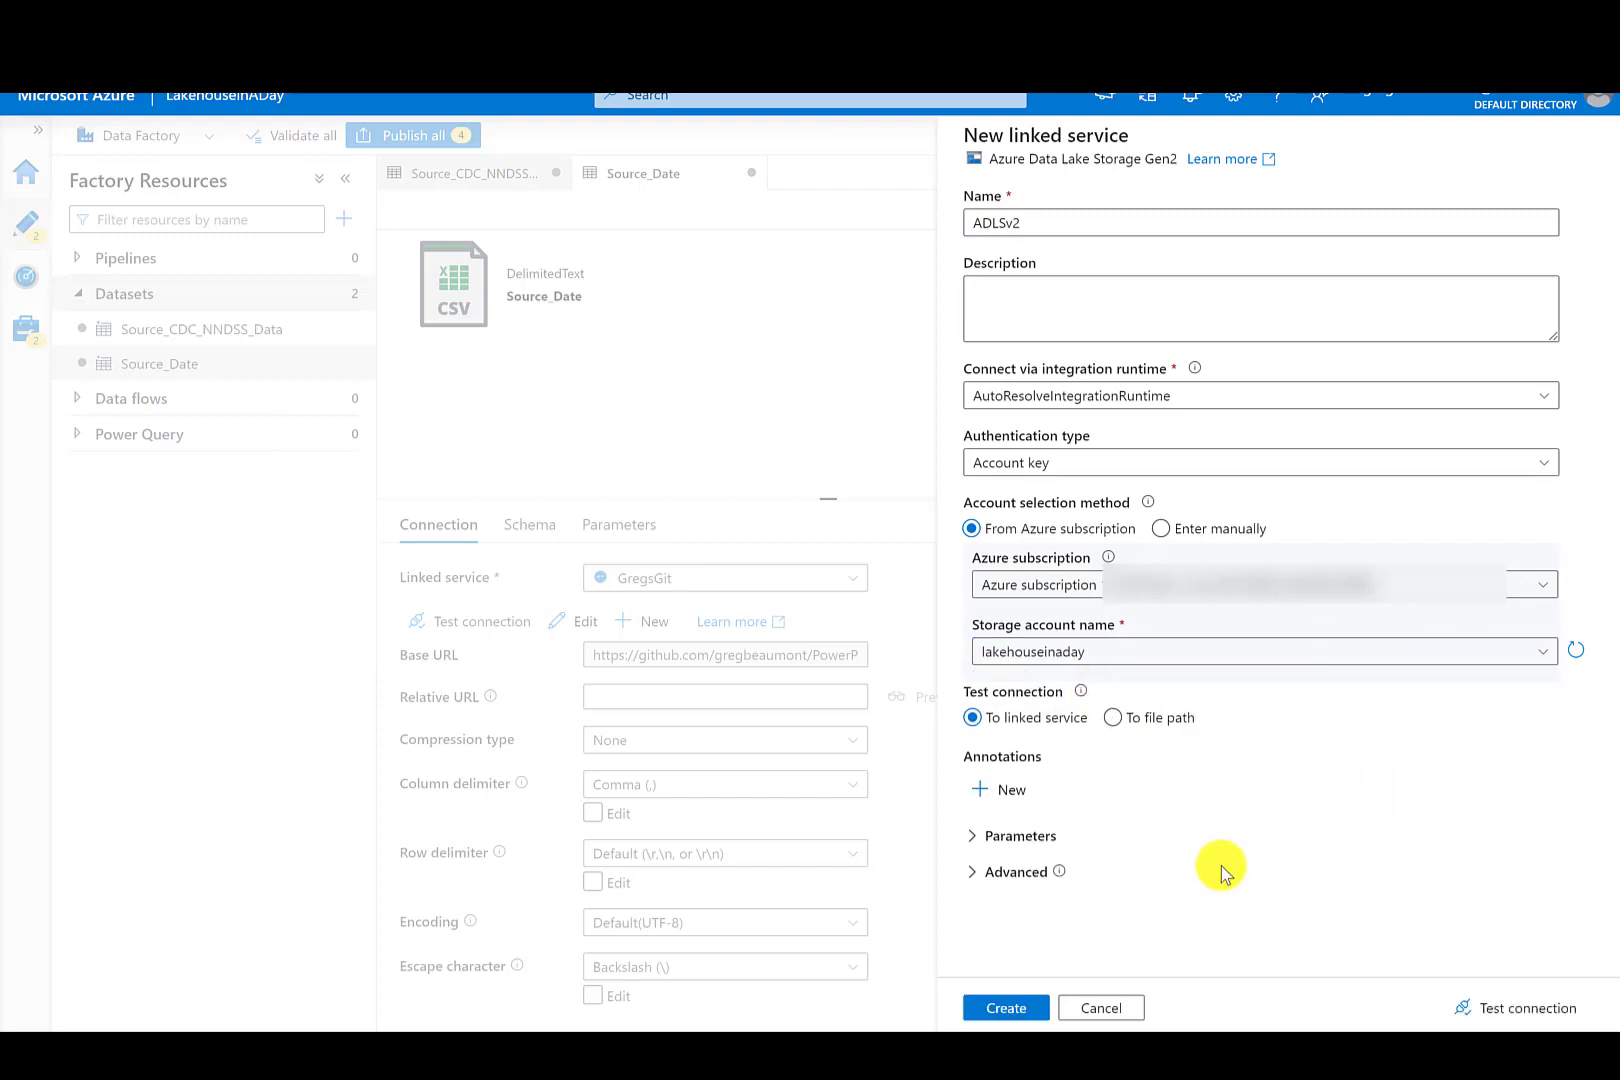
{"action": "left_click", "coordinate": [1005, 1010]}
- Browse to the lakehouseinaday container for the file path and confirm the dataset
{"action": "left_click", "coordinate": [1548, 334]}
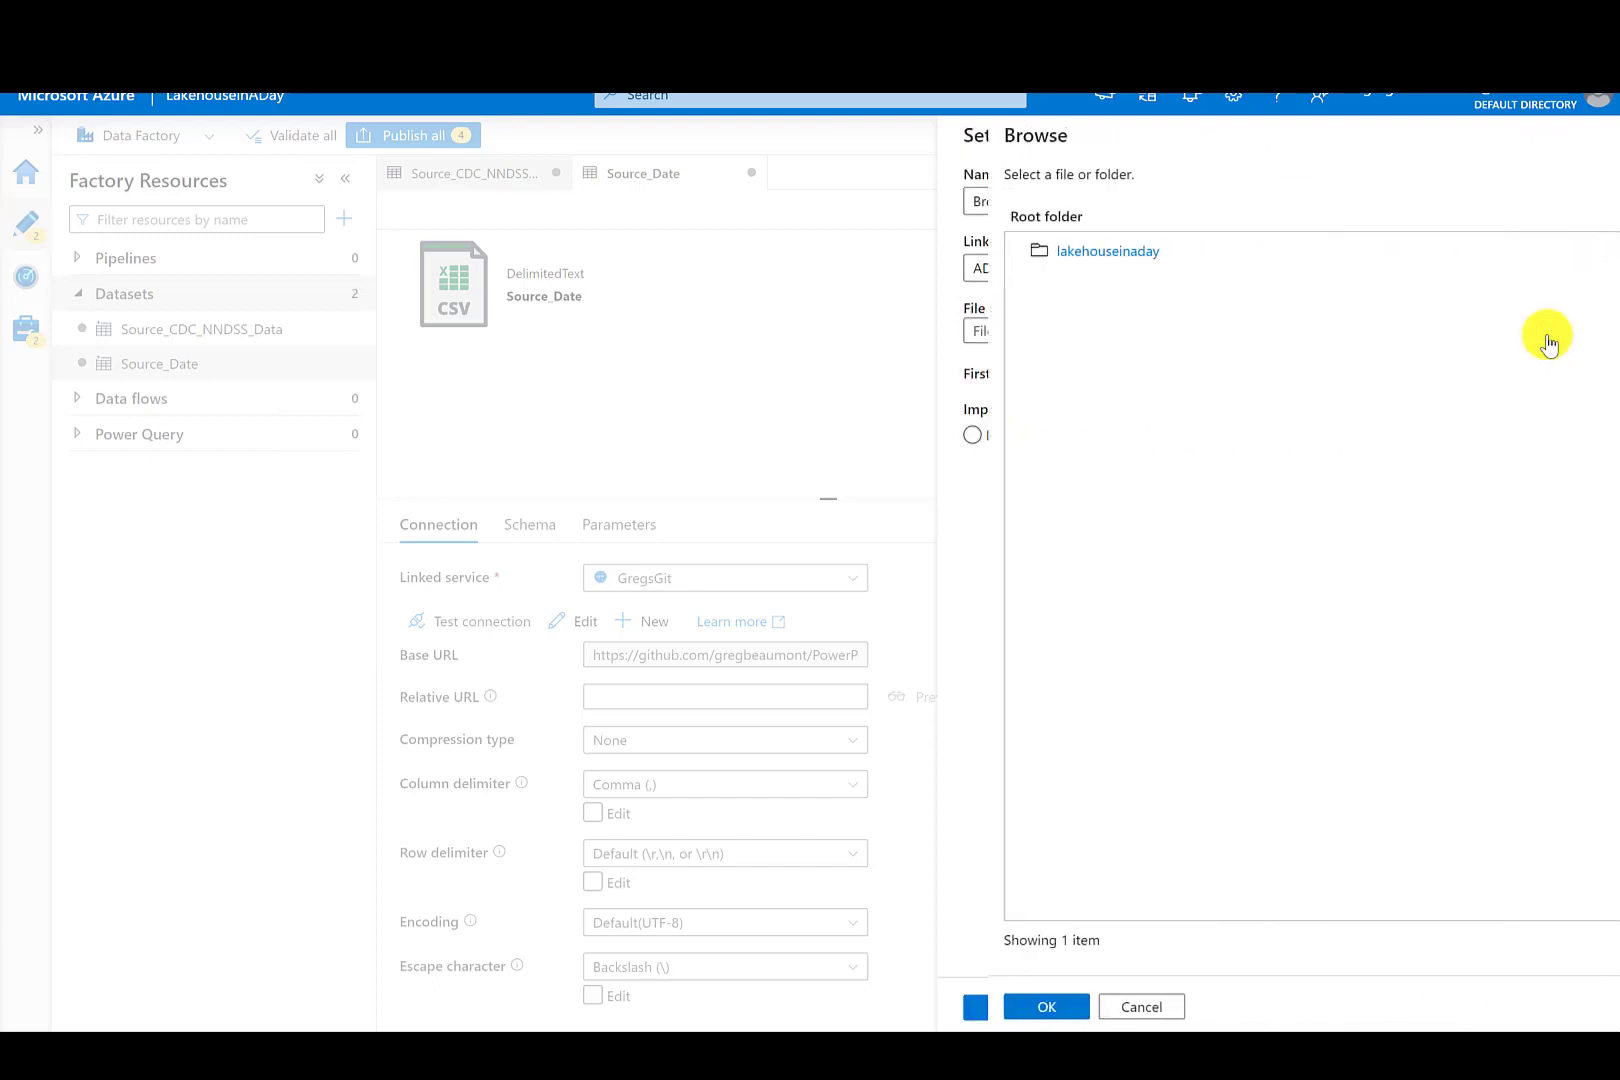
{"action": "left_click", "coordinate": [1090, 254]}
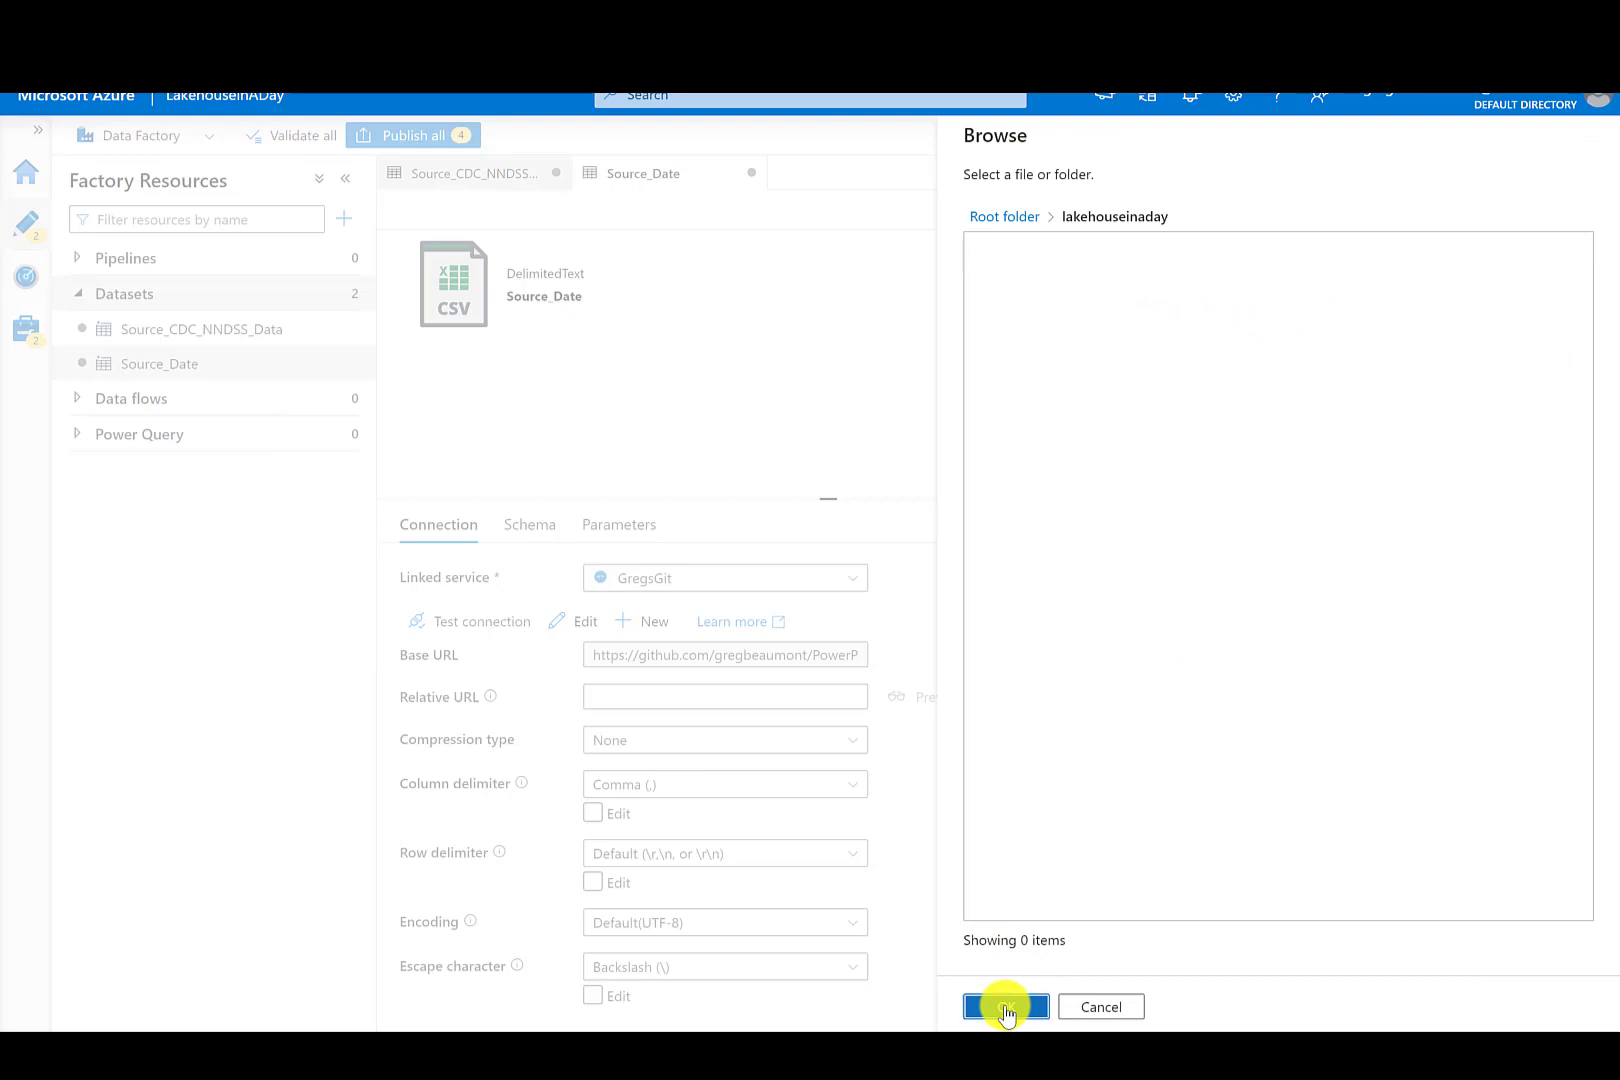
{"action": "left_click", "coordinate": [1006, 1010]}
- Set the Bronze_CDC_Weekly file path directory to Bronze and the file name to CDC_Weekly.csv
{"action": "left_click", "coordinate": [843, 654]}
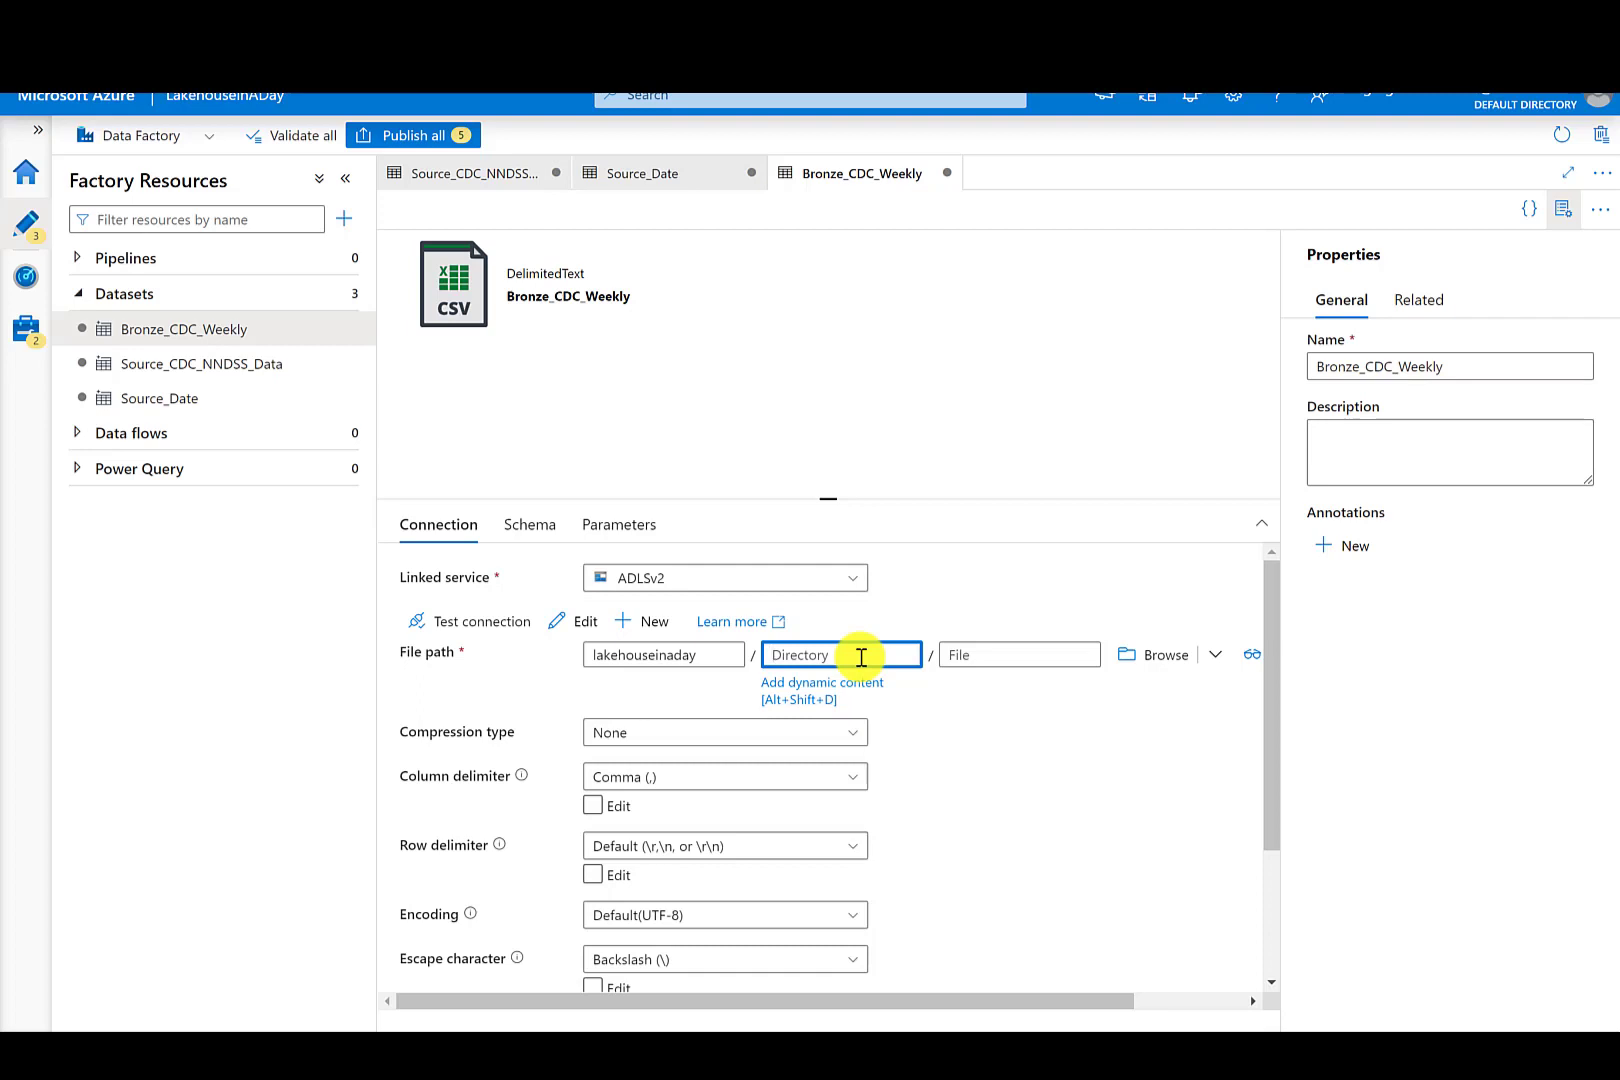
{"action": "type", "text": "onze"}
{"action": "left_click", "coordinate": [972, 654]}
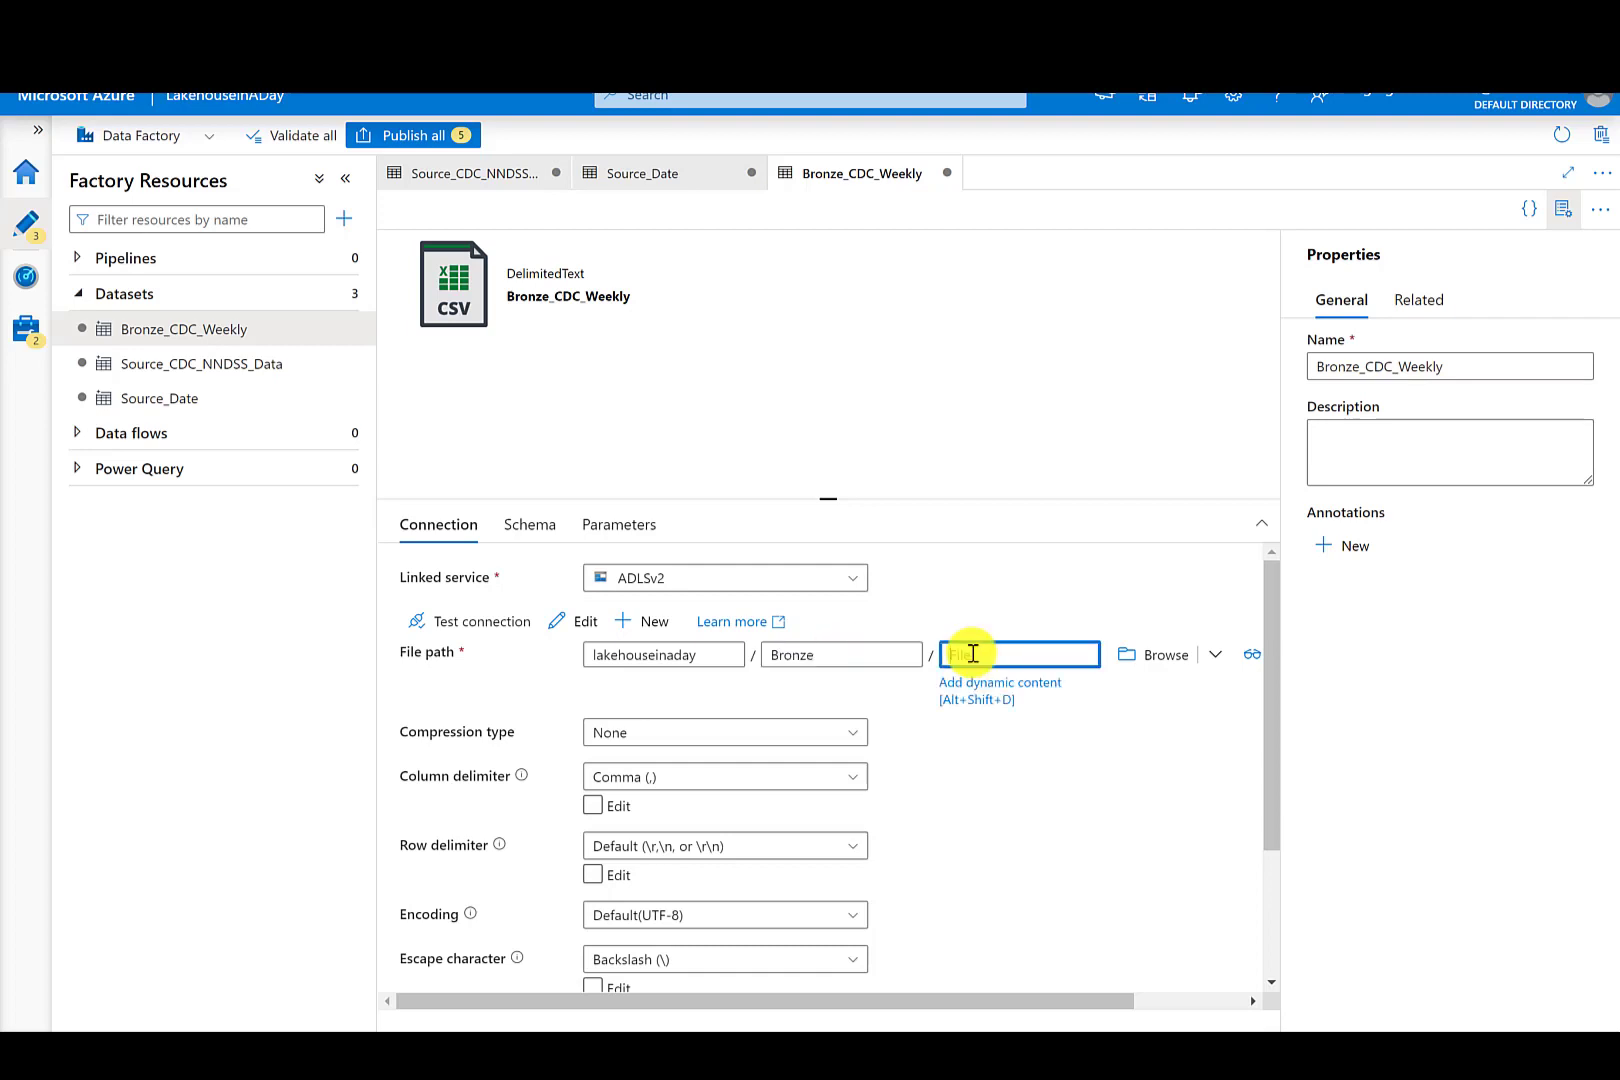
{"action": "type", "text": "CDC_Weekly.csv"}
- Clone the Bronze_CDC_Weekly dataset and rename the copy Bronze_CDC_Weekly_Snapshots
{"action": "left_click", "coordinate": [296, 598]}
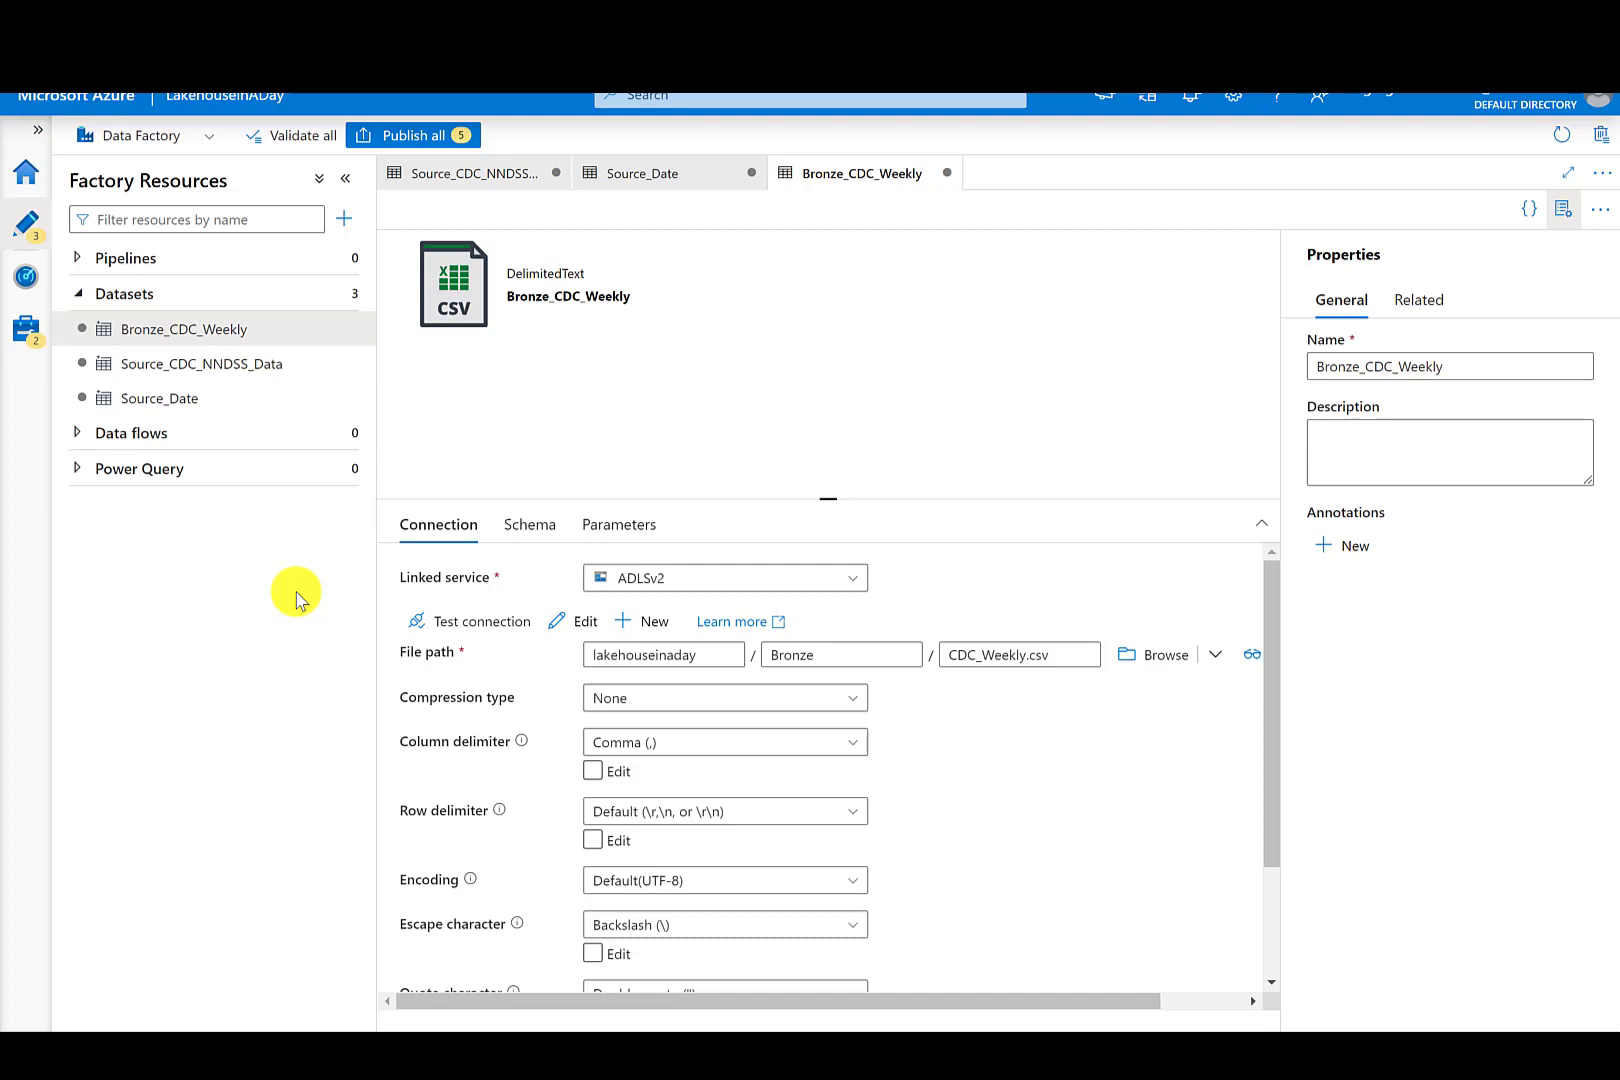
{"action": "left_click", "coordinate": [355, 332]}
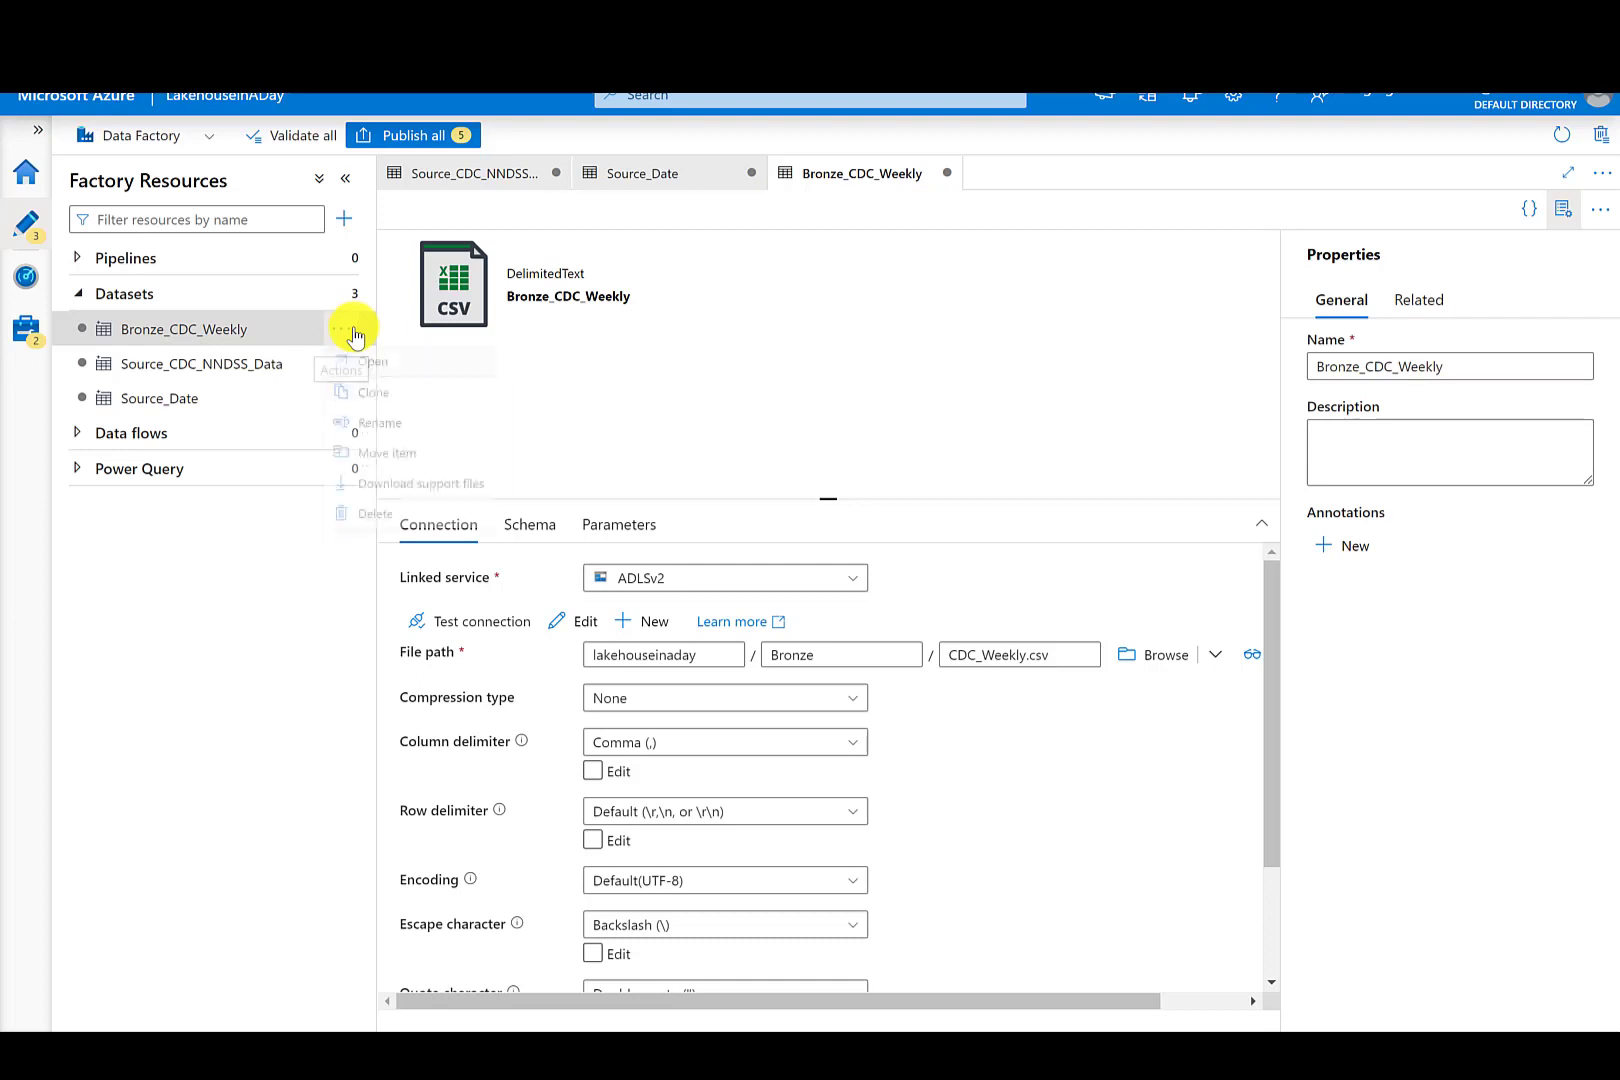
{"action": "left_click", "coordinate": [375, 399]}
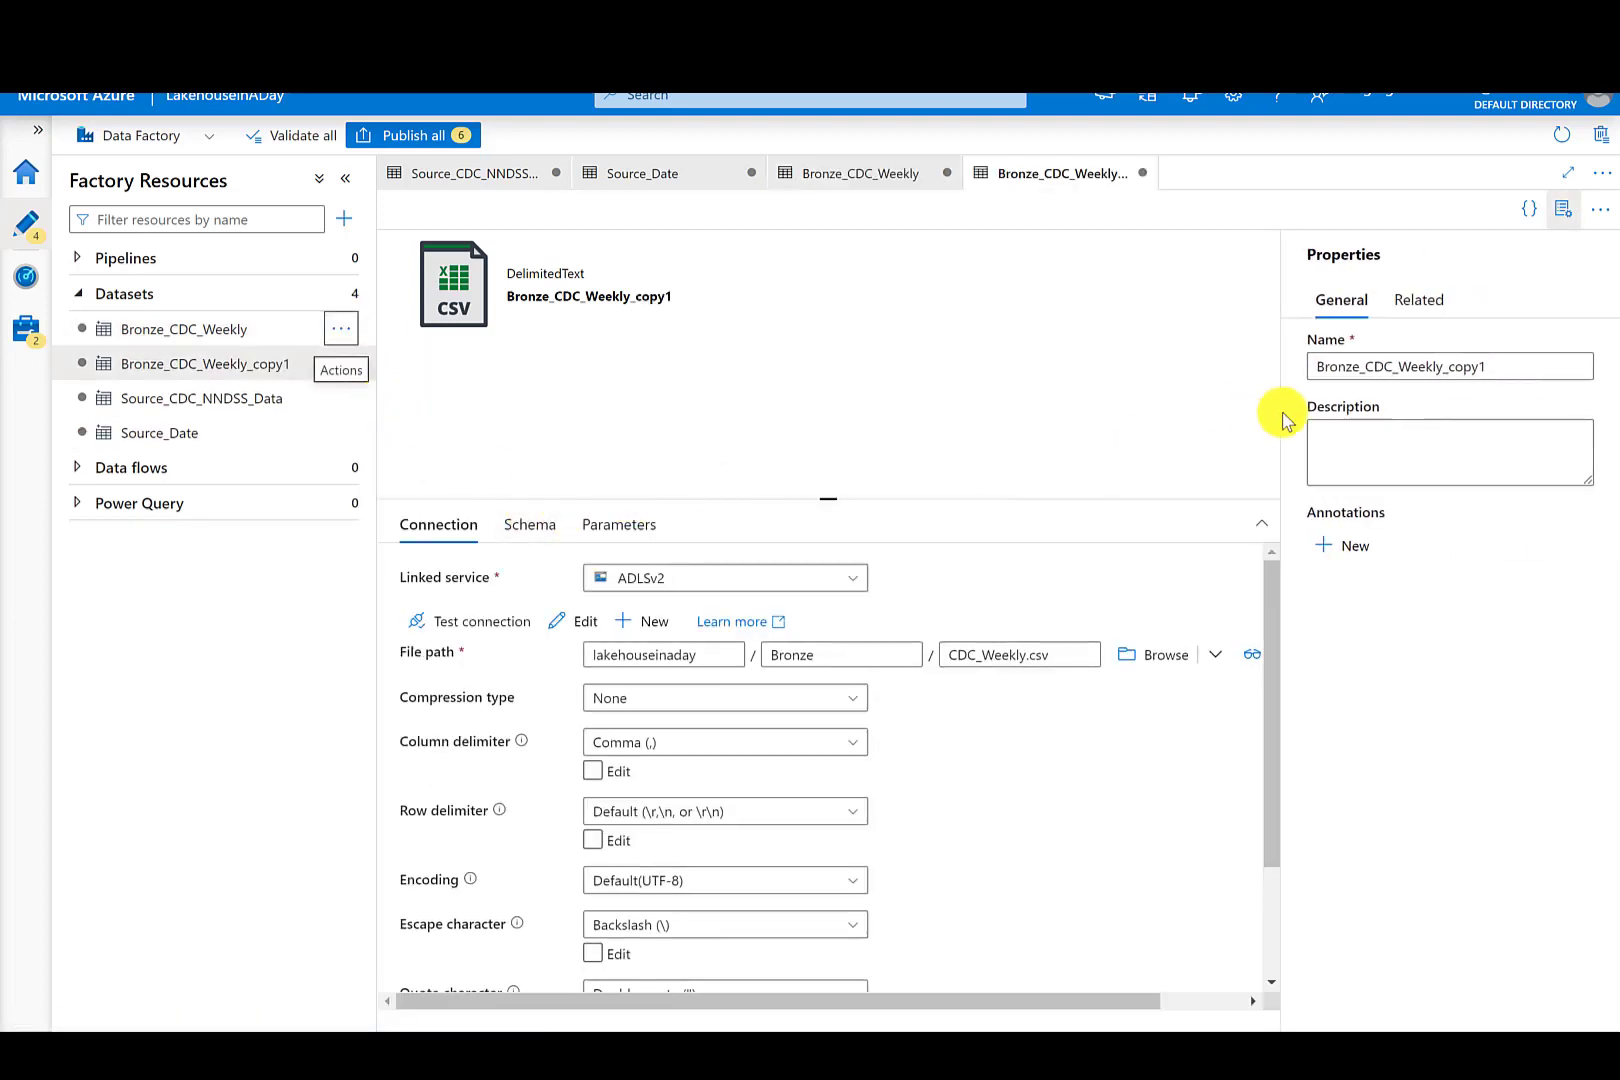
{"action": "left_click", "coordinate": [1503, 374]}
{"action": "key", "text": "BackSpace"}
{"action": "key", "text": "BackSpace"}
{"action": "key", "text": "BackSpace"}
{"action": "key", "text": "BackSpace"}
{"action": "key", "text": "BackSpace"}
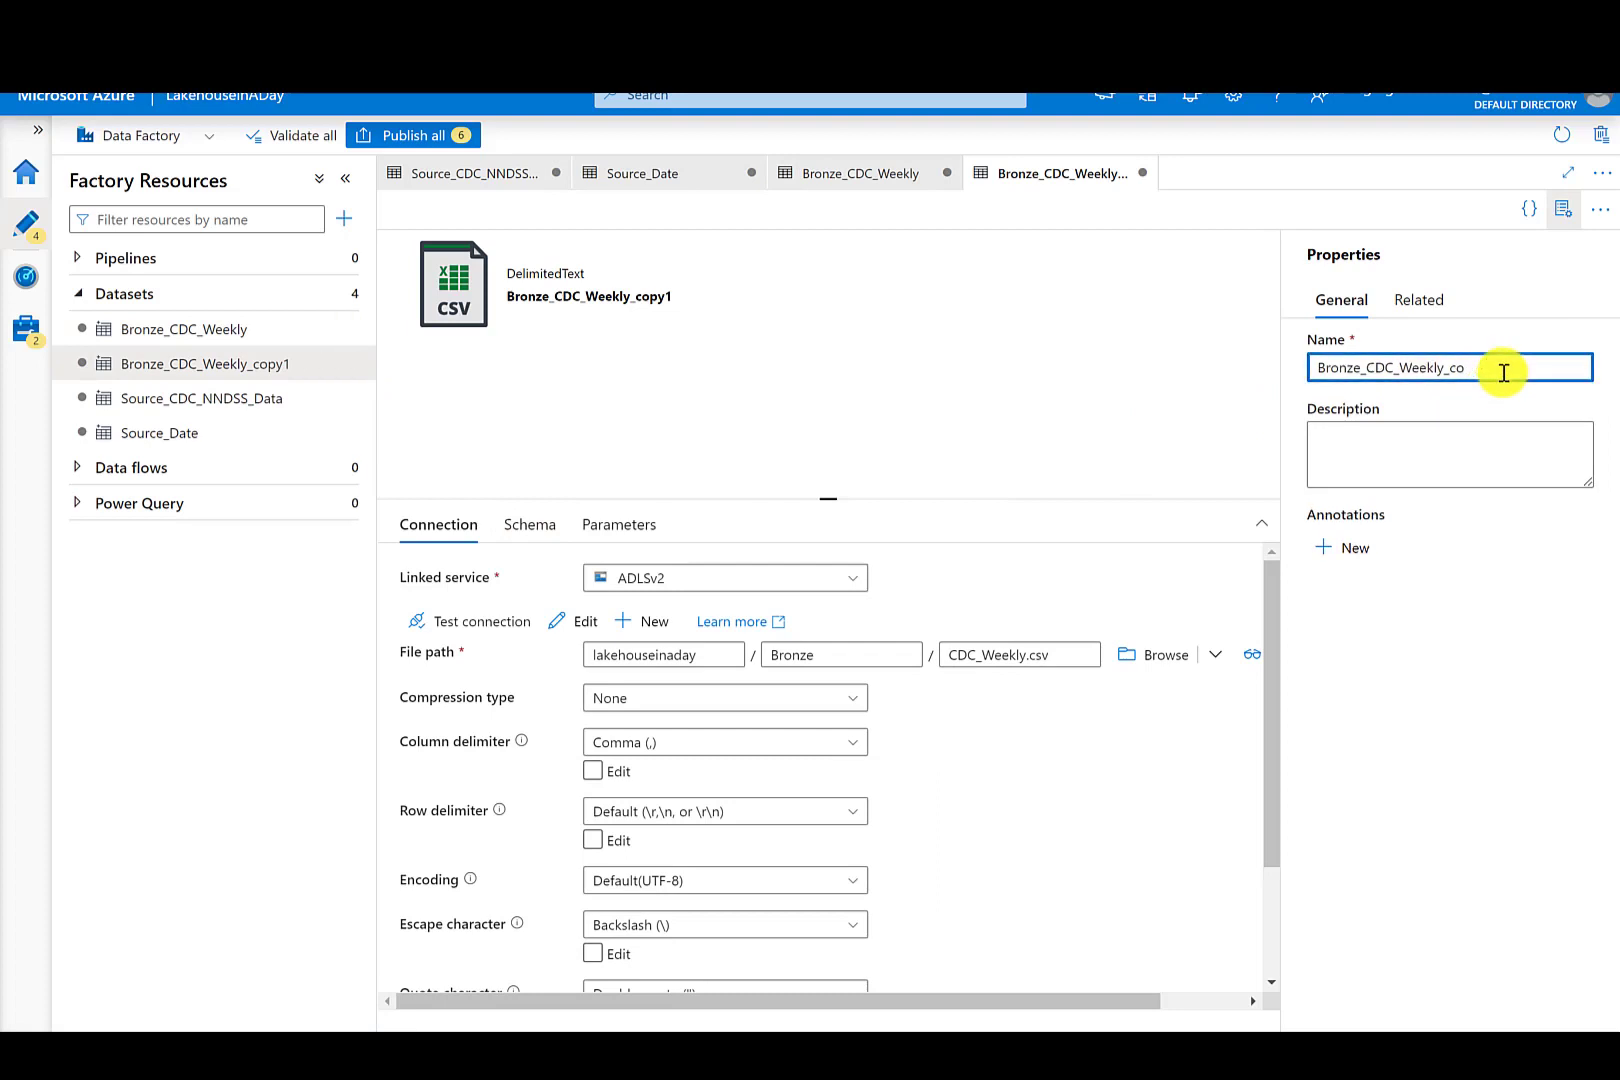
{"action": "type", "text": "Snap"}
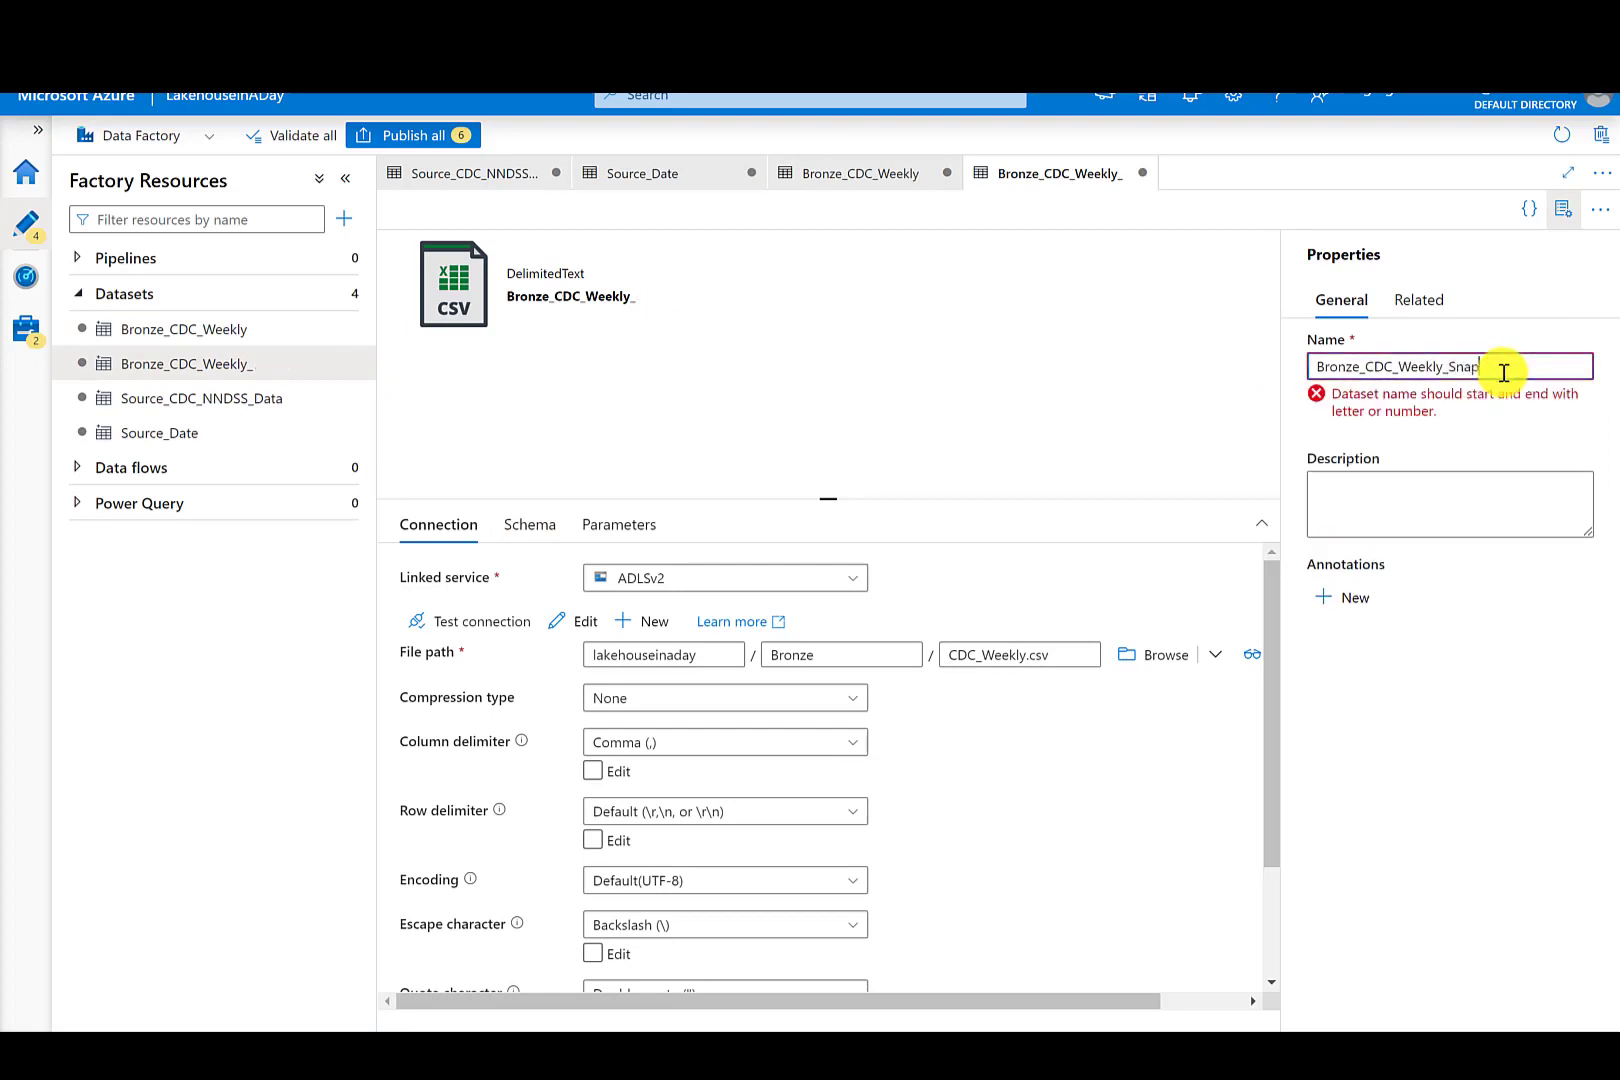
{"action": "type", "text": "shots"}
- Clear the file name from the Bronze_CDC_Weekly_Snapshots file path, leaving only the Bronze directory
{"action": "left_click", "coordinate": [1040, 658]}
{"action": "key", "text": "BackSpace"}
{"action": "key", "text": "BackSpace"}
{"action": "key", "text": "BackSpace"}
{"action": "key", "text": "BackSpace"}
{"action": "key", "text": "BackSpace"}
{"action": "key", "text": "BackSpace"}
{"action": "key", "text": "BackSpace"}
{"action": "key", "text": "BackSpace"}
{"action": "key", "text": "BackSpace"}
{"action": "key", "text": "BackSpace"}
{"action": "key", "text": "BackSpace"}
{"action": "key", "text": "BackSpace"}
{"action": "key", "text": "BackSpace"}
{"action": "key", "text": "BackSpace"}
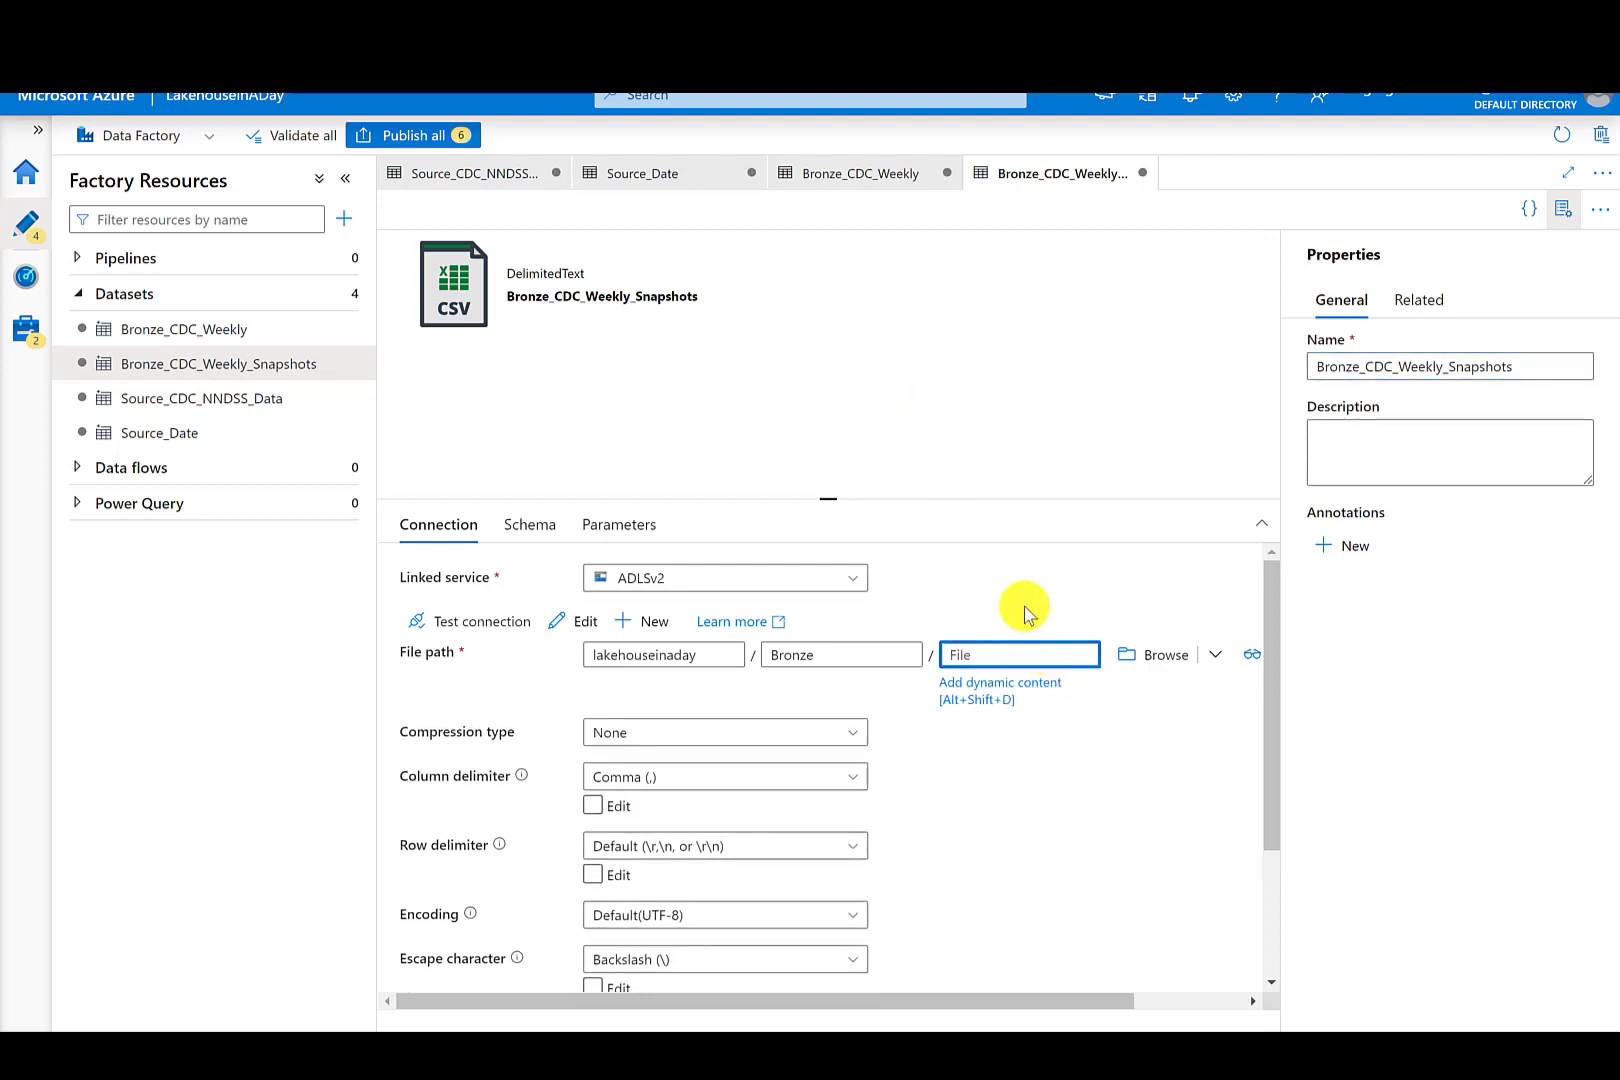
{"action": "left_click", "coordinate": [994, 586]}
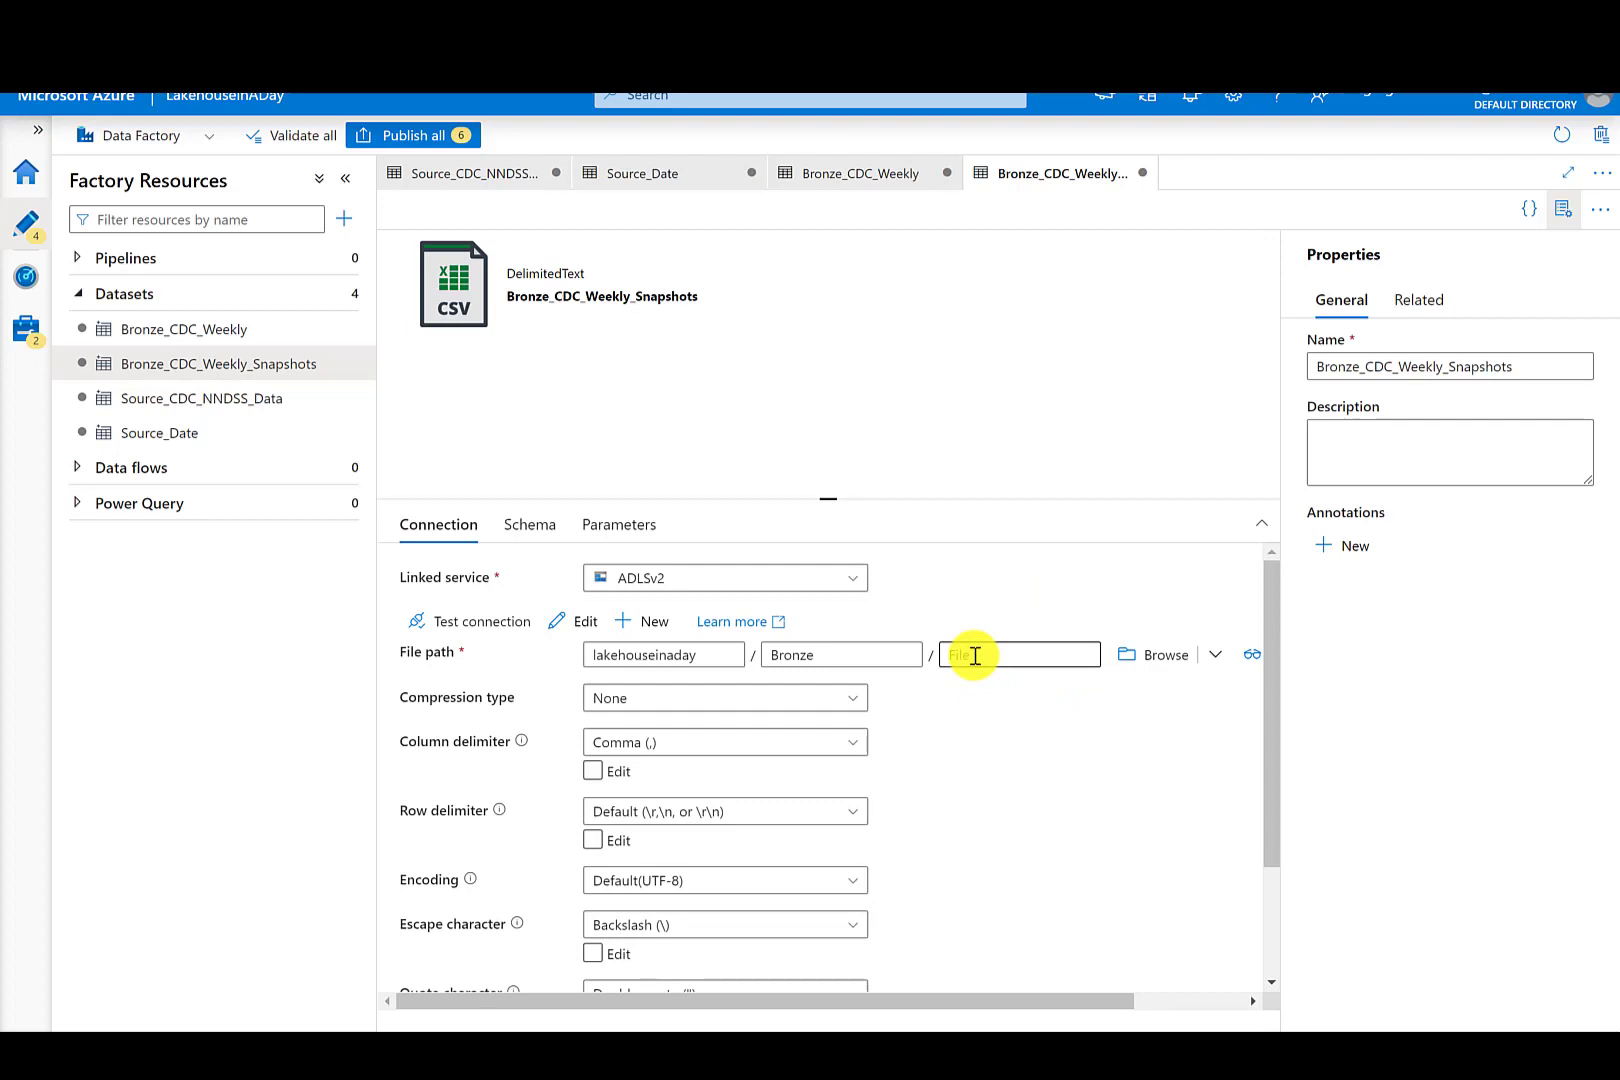
- Create a new Azure Data Lake Storage Gen2 DelimitedText dataset named Bronze_Date
{"action": "left_click", "coordinate": [355, 293]}
{"action": "left_click", "coordinate": [387, 325]}
{"action": "left_click", "coordinate": [1035, 306]}
{"action": "left_click", "coordinate": [1421, 626]}
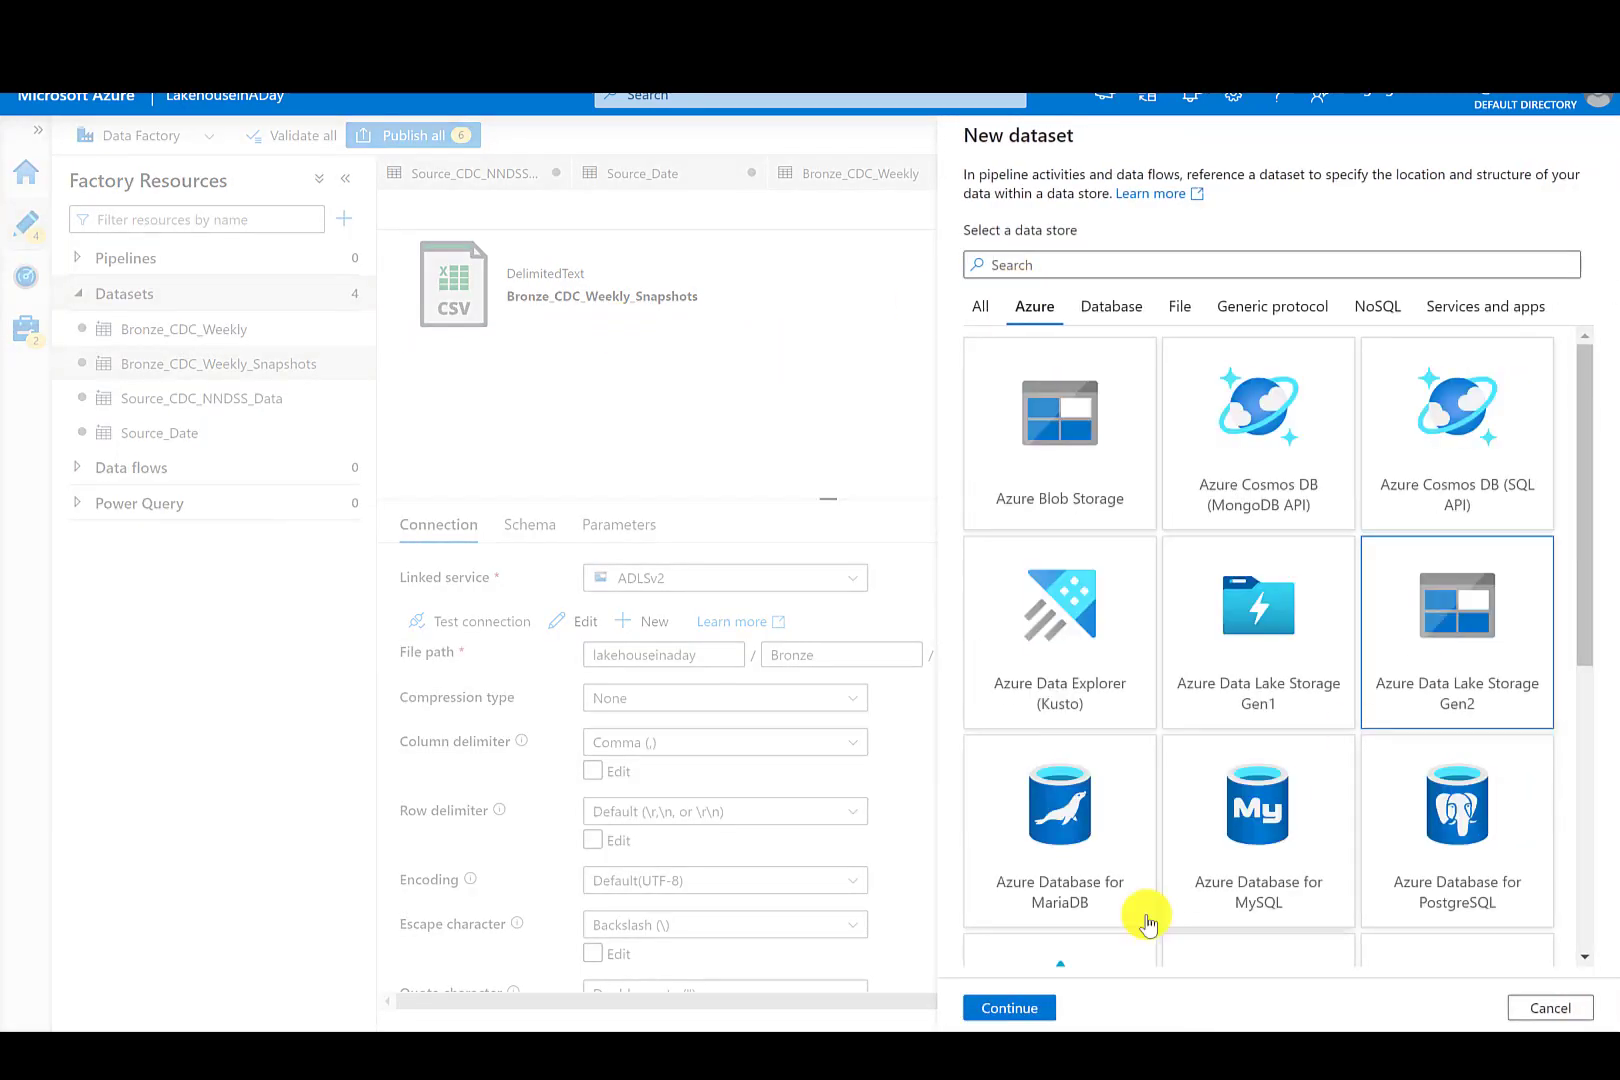
{"action": "left_click", "coordinate": [1009, 1007]}
{"action": "left_click", "coordinate": [1009, 1007]}
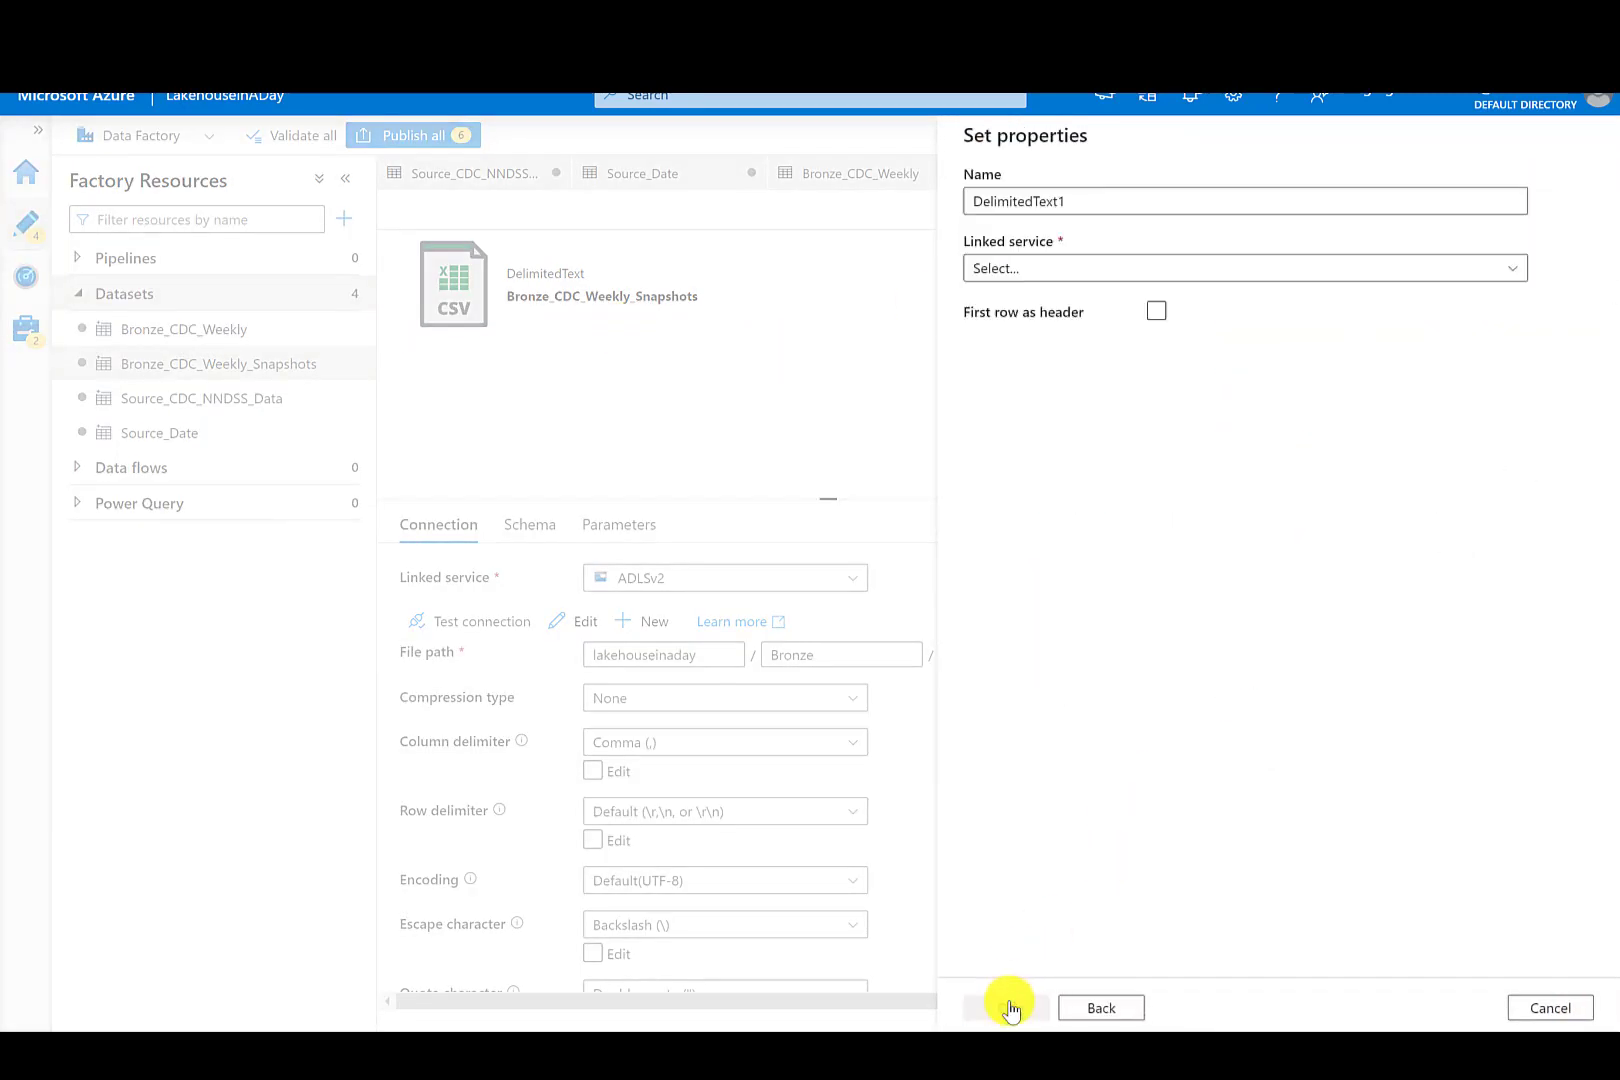
{"action": "double_click", "coordinate": [968, 201]}
{"action": "type", "text": "Bronze_Date"}
- Link Bronze_Date to the ADLSv2 linked service, browse to the lakehouseinaday container, and confirm the dataset
{"action": "left_click", "coordinate": [1023, 270]}
{"action": "left_click", "coordinate": [1068, 452]}
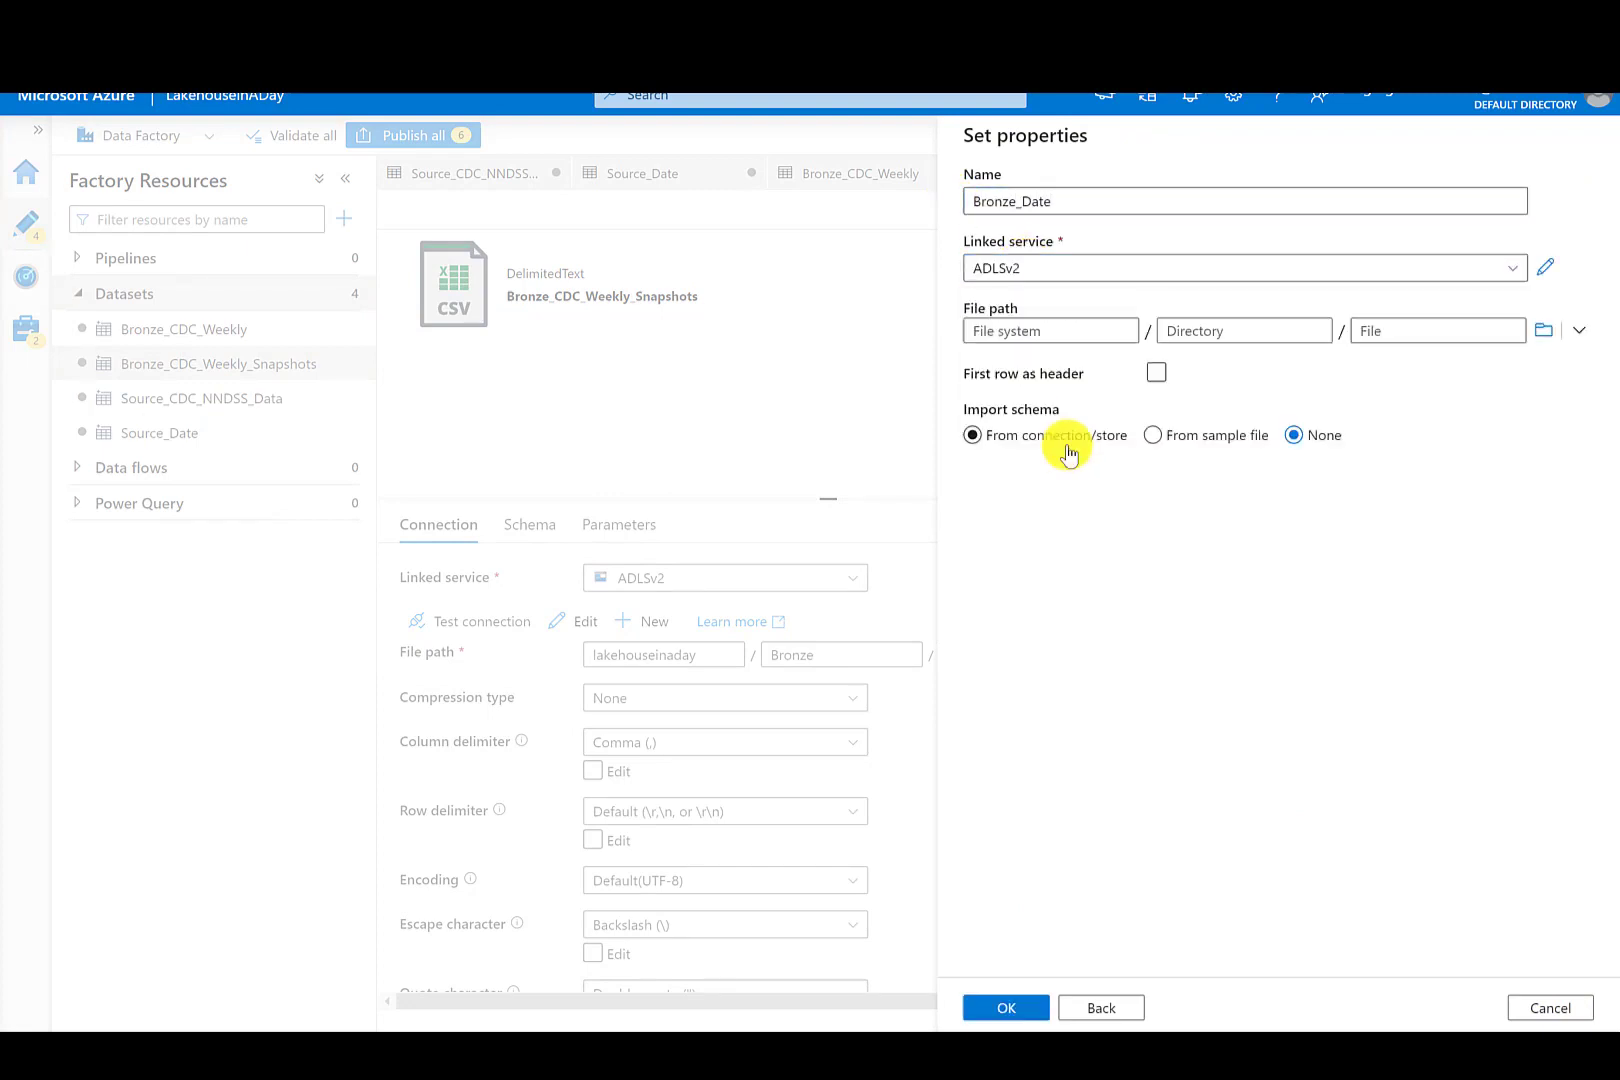
{"action": "left_click", "coordinate": [1541, 331]}
{"action": "left_click", "coordinate": [1040, 255]}
{"action": "left_click", "coordinate": [995, 1009]}
{"action": "left_click", "coordinate": [993, 1008]}
- Set the Bronze_Date file path directory to Bronze and the file name to Date.csv
{"action": "left_click", "coordinate": [791, 655]}
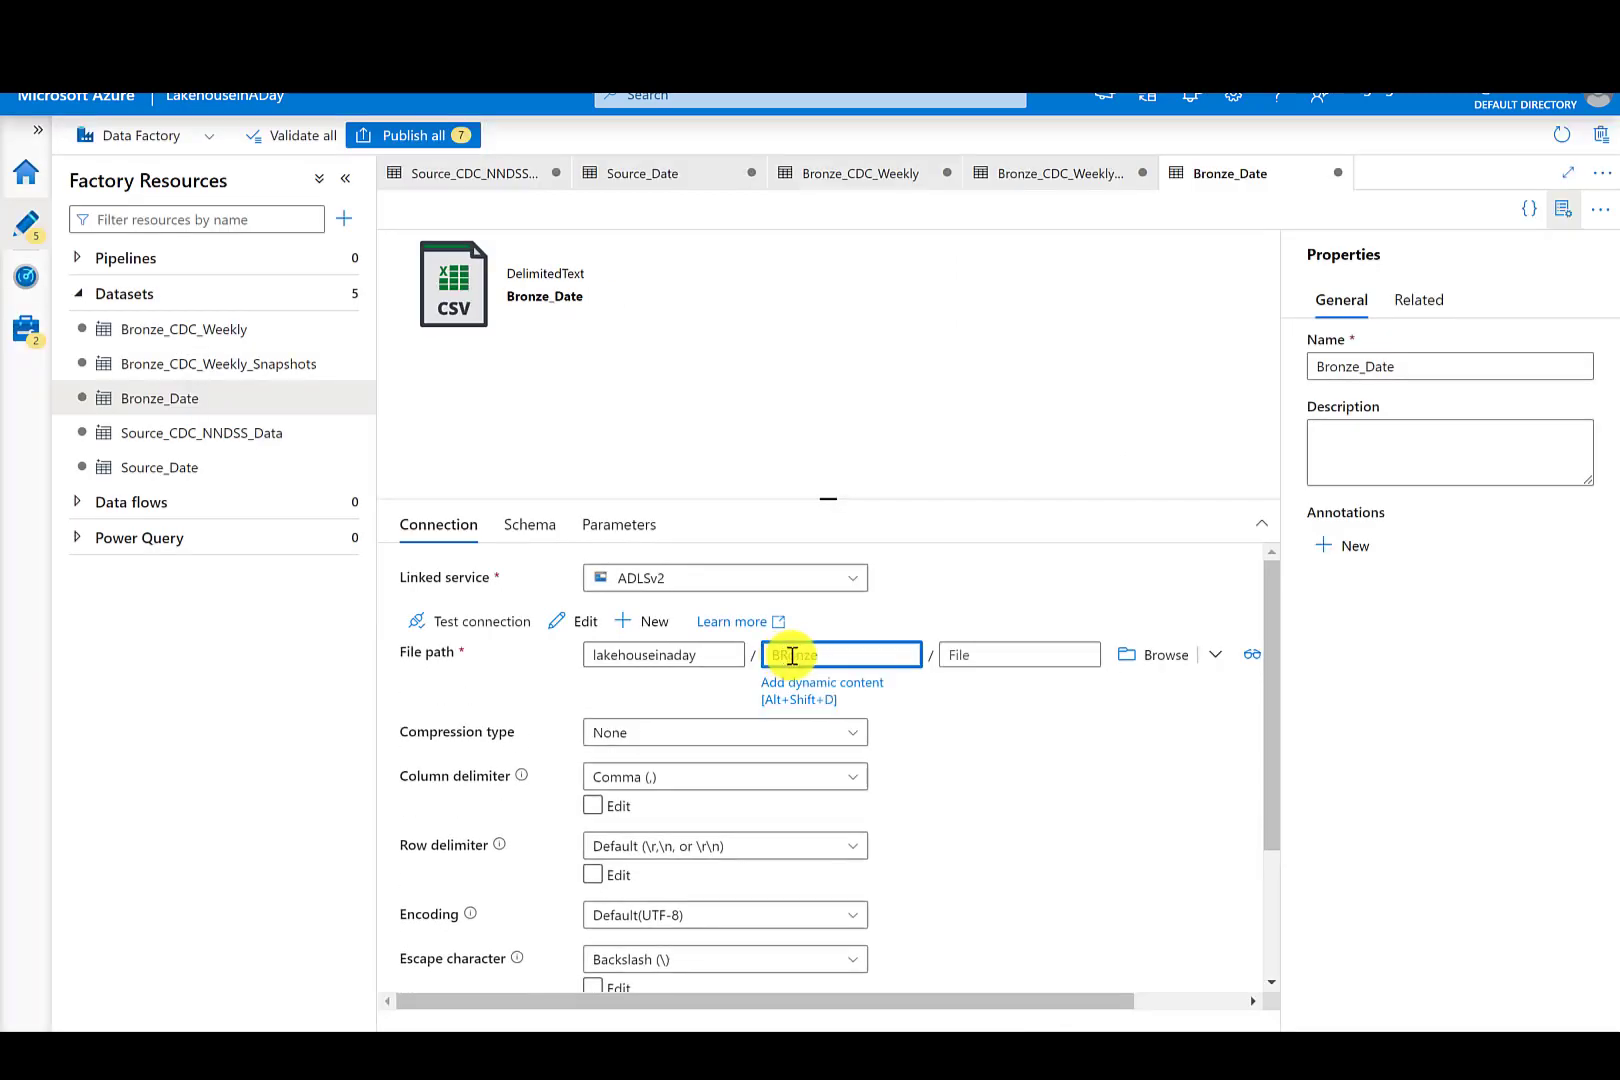
{"action": "left_click", "coordinate": [969, 655]}
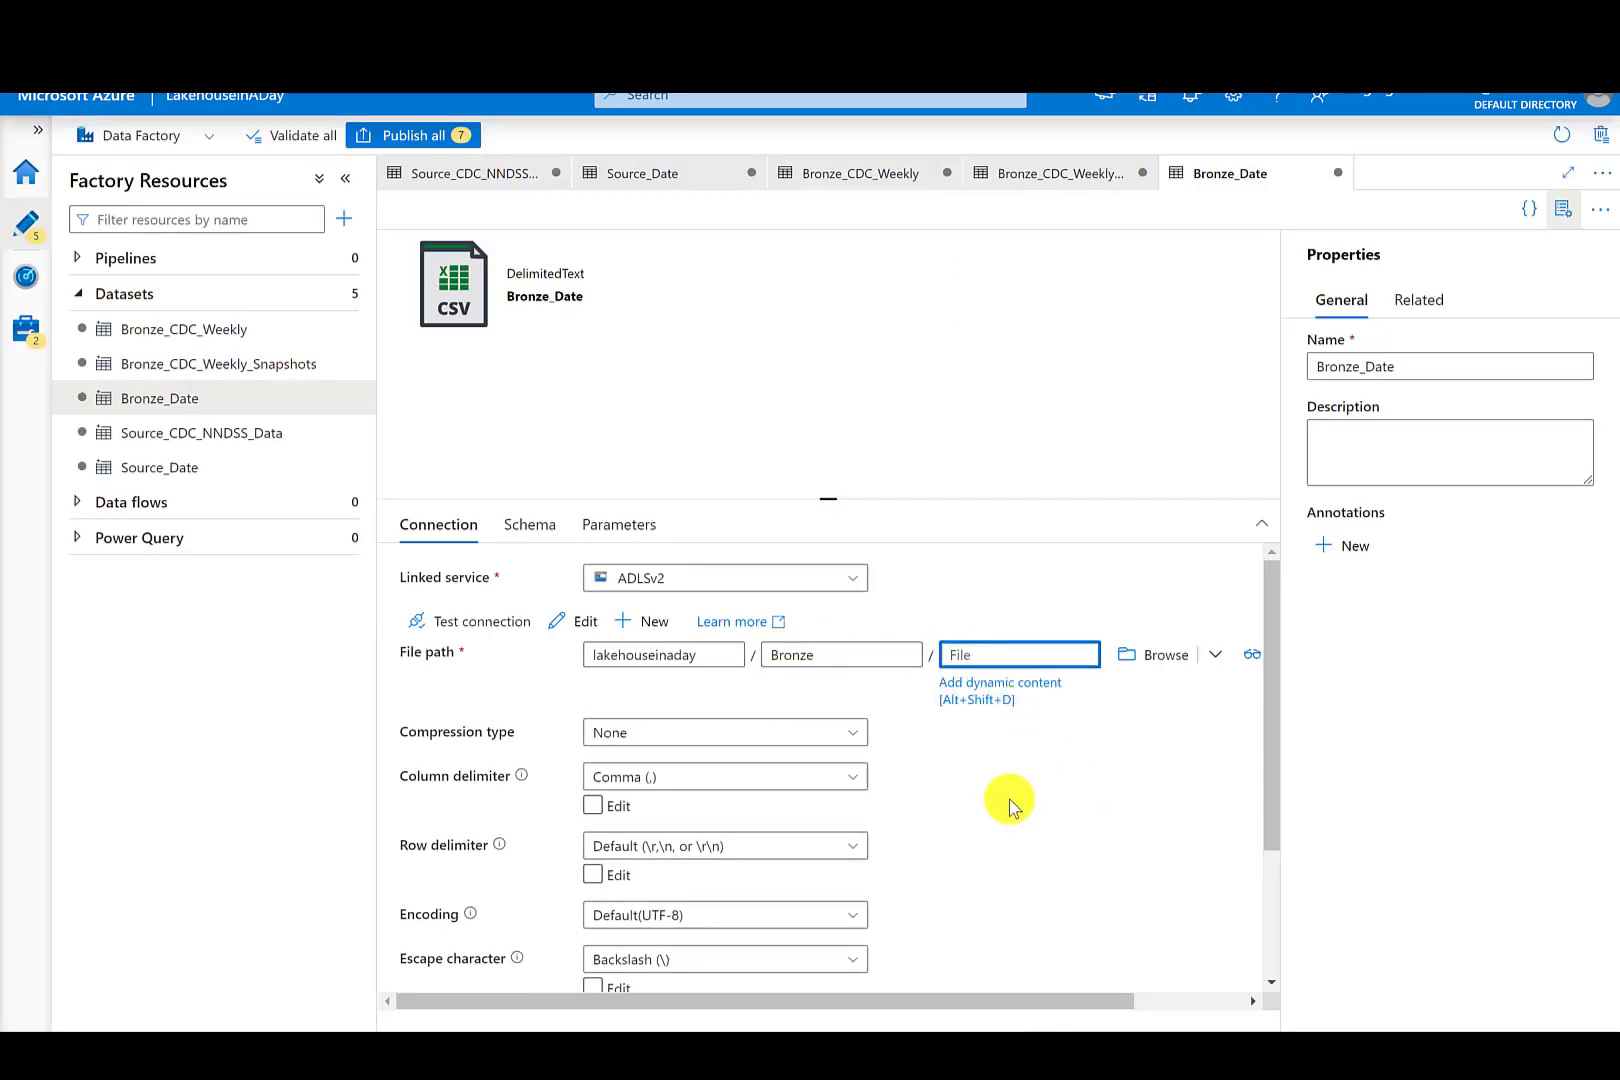
{"action": "type", "text": "Date.csv"}
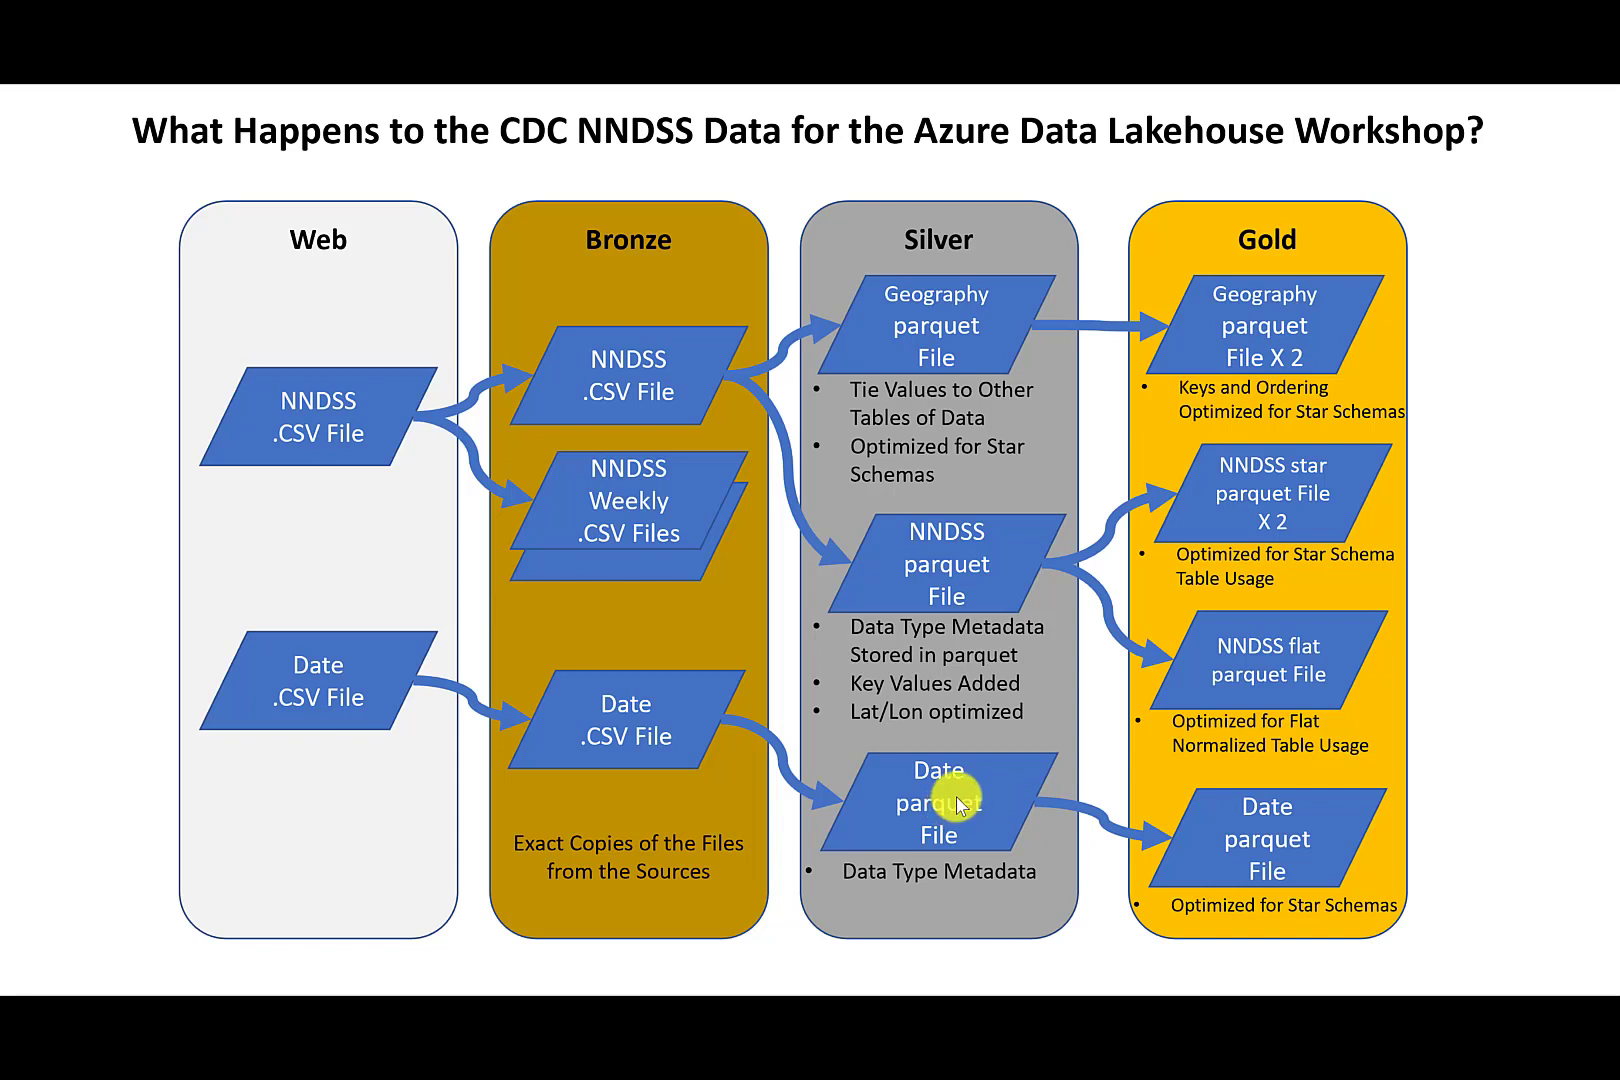
- Create a new Azure Data Lake Storage Gen2 Parquet dataset named Silver_CDC_Weekly
{"action": "left_click", "coordinate": [342, 296]}
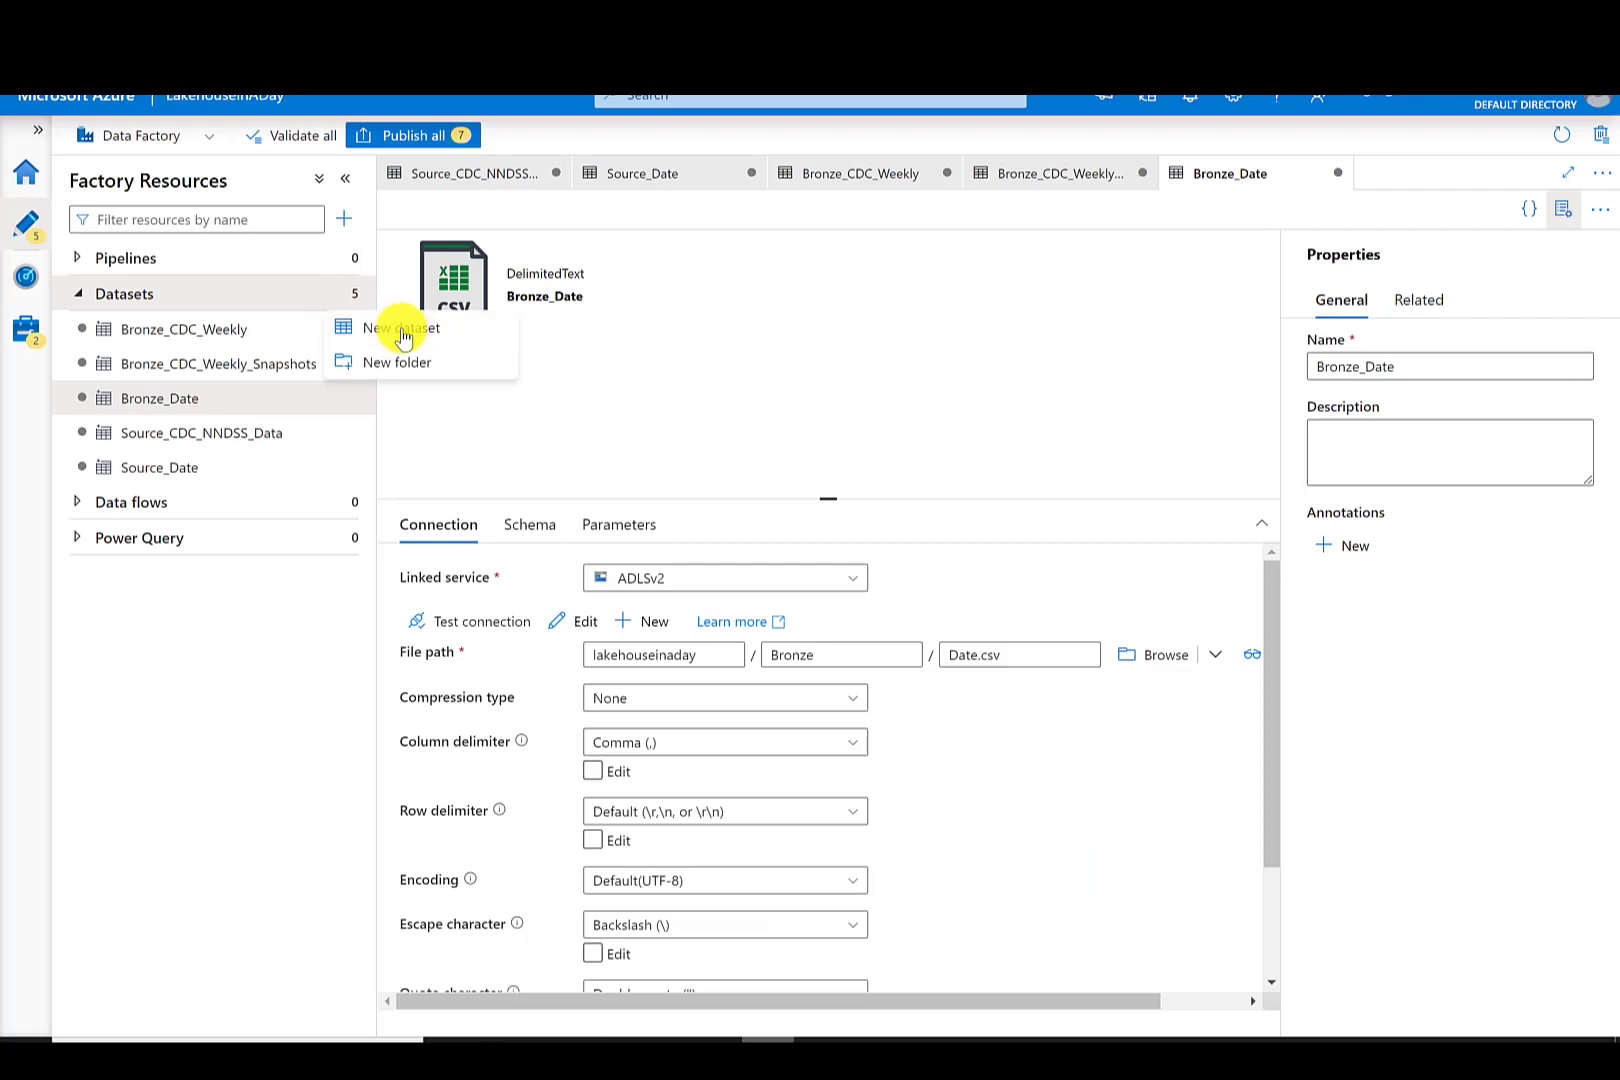
{"action": "left_click", "coordinate": [352, 327]}
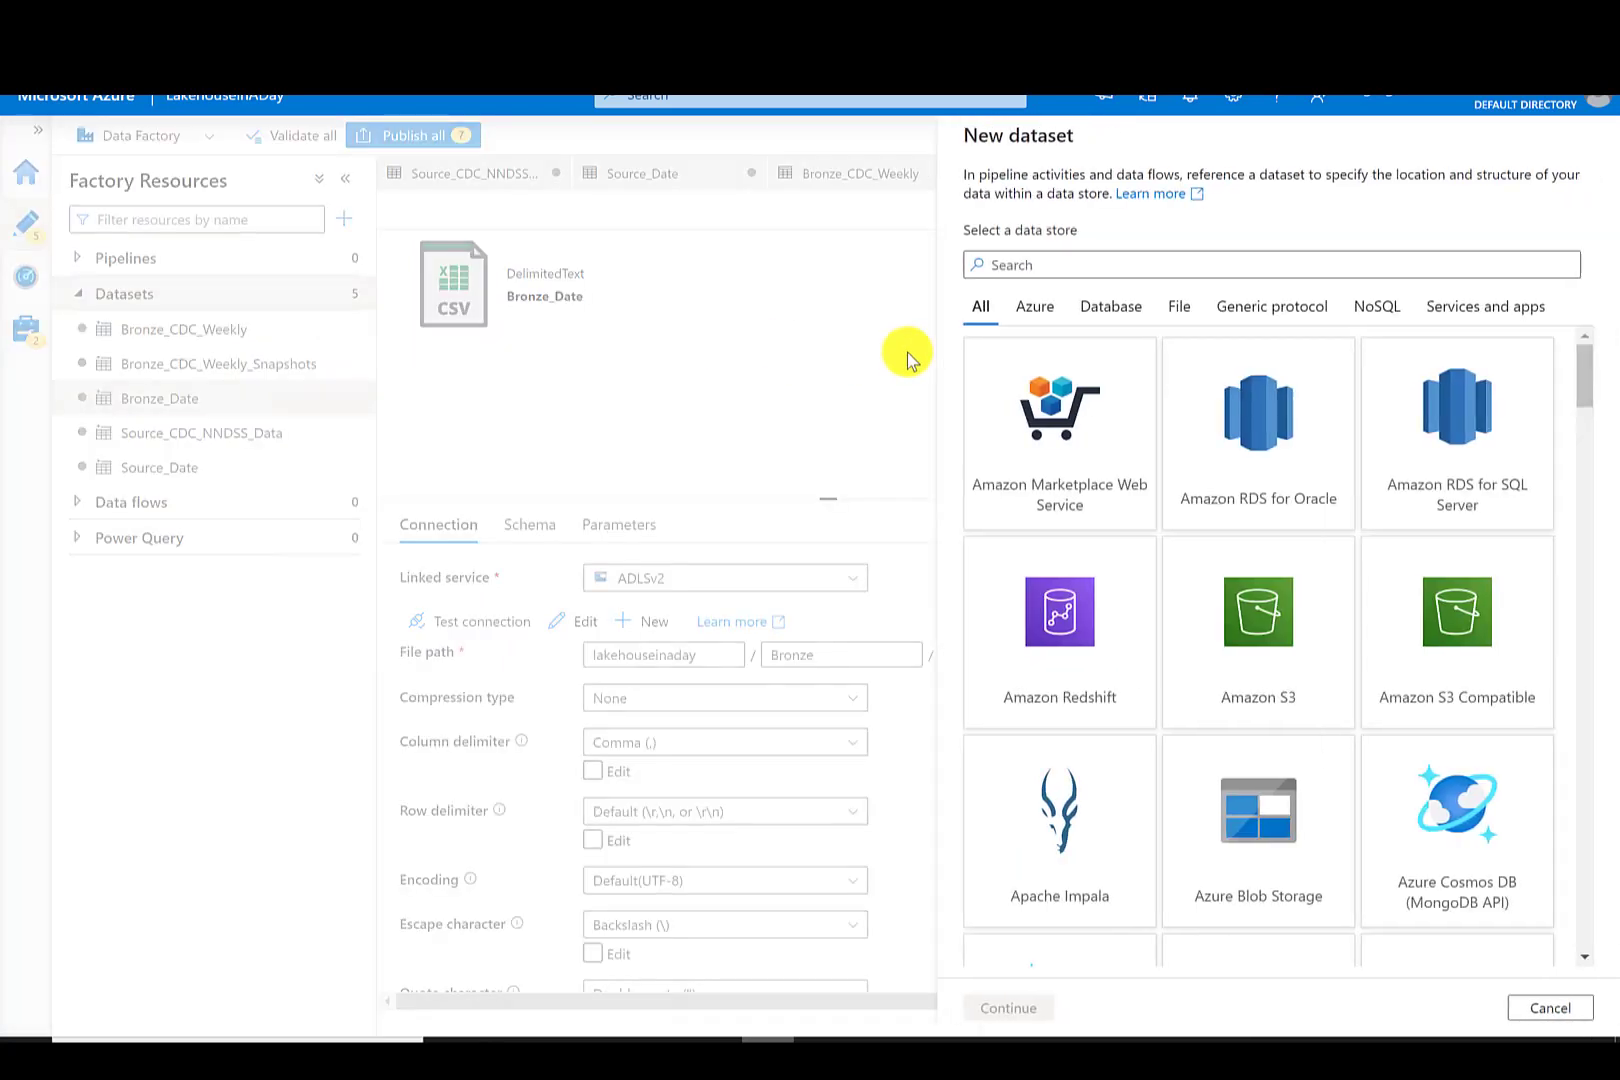
{"action": "left_click", "coordinate": [1035, 306]}
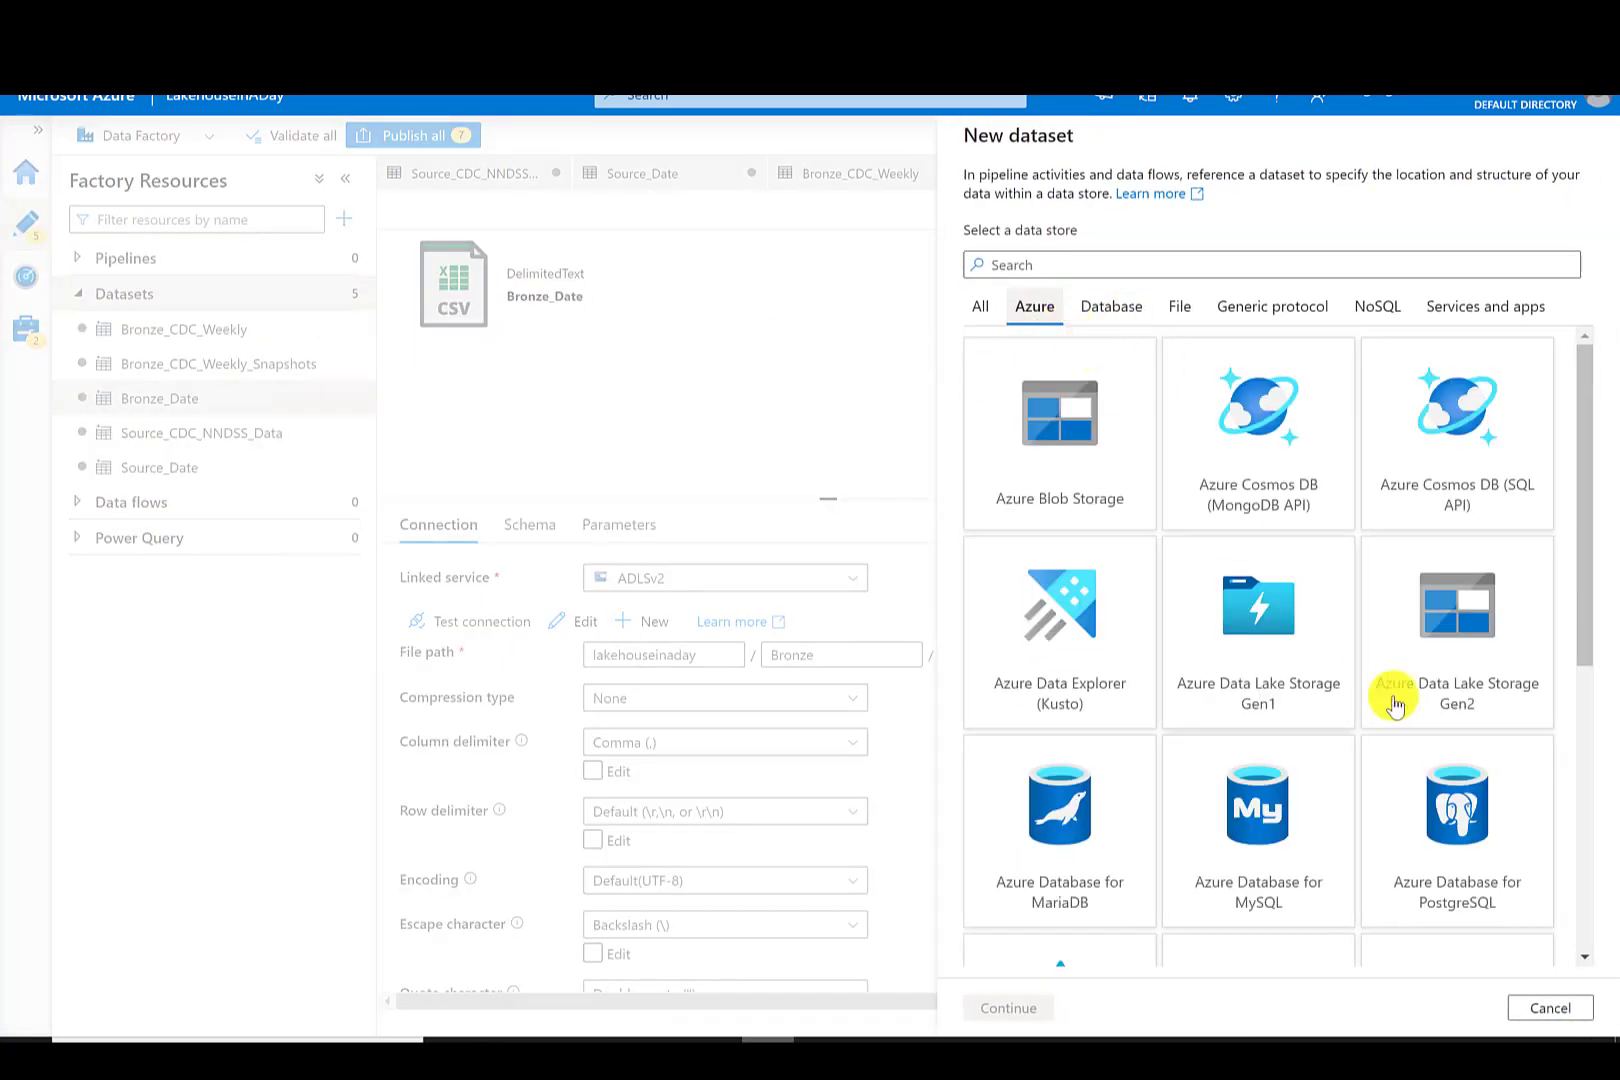
{"action": "left_click", "coordinate": [1475, 685]}
{"action": "left_click", "coordinate": [1022, 1010]}
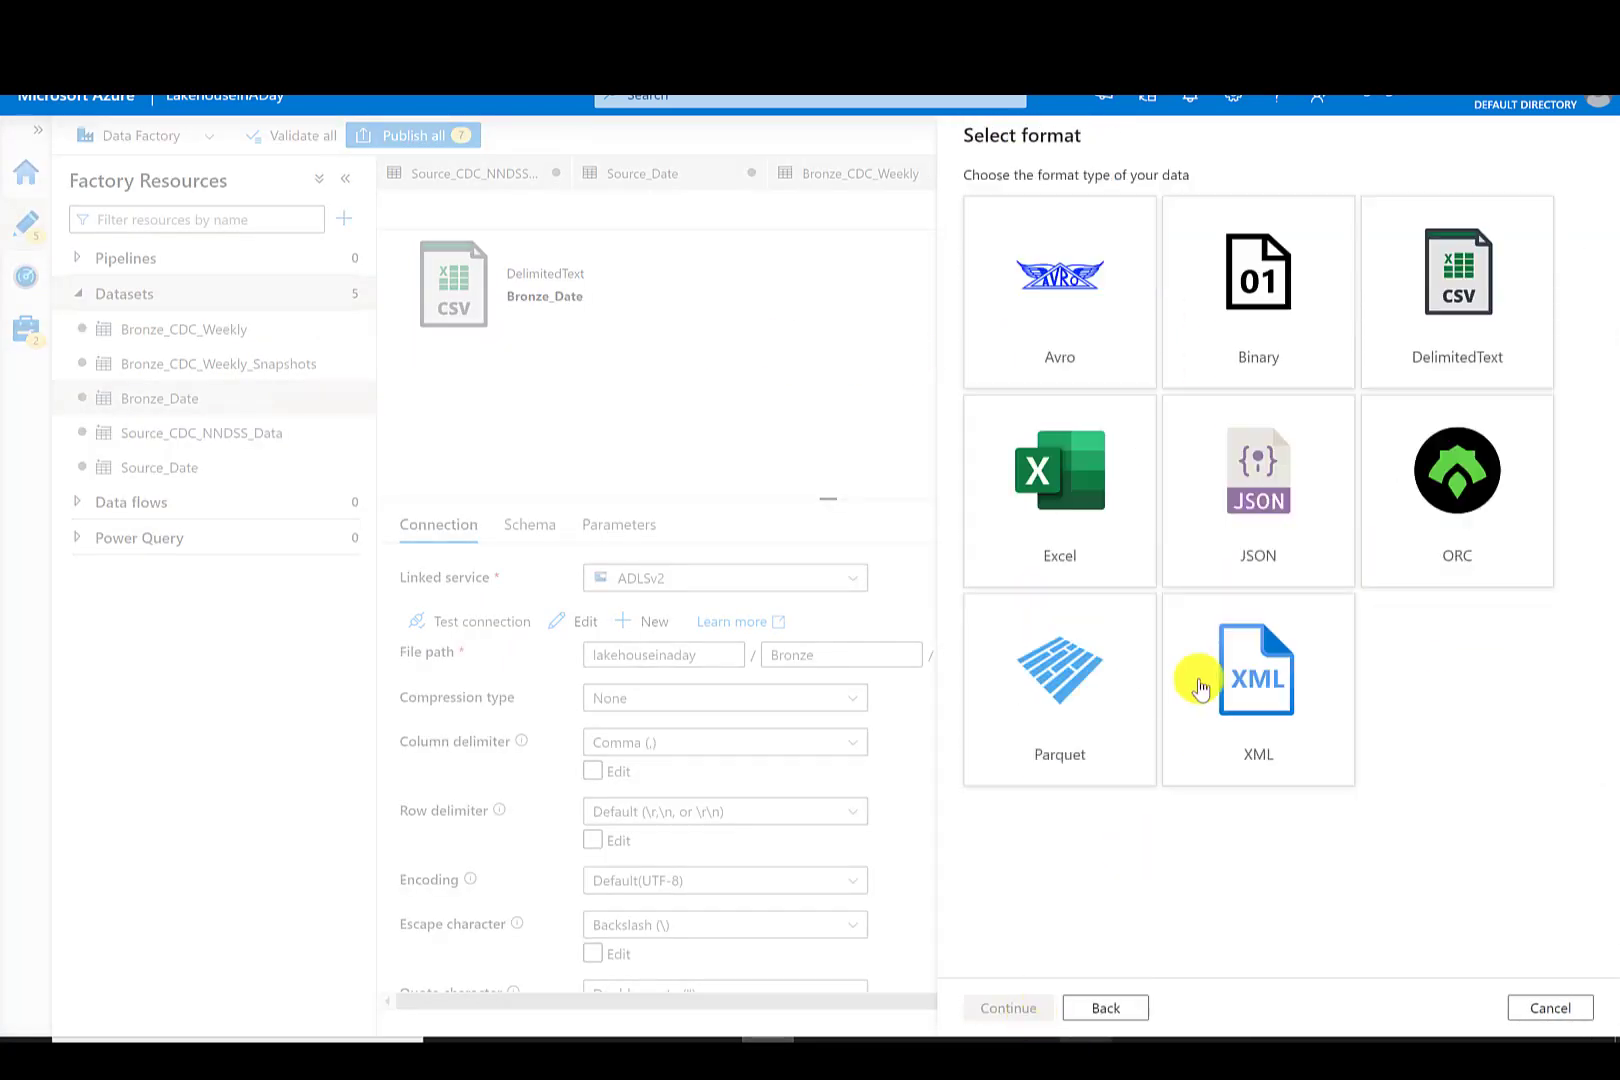
{"action": "left_click", "coordinate": [1075, 692]}
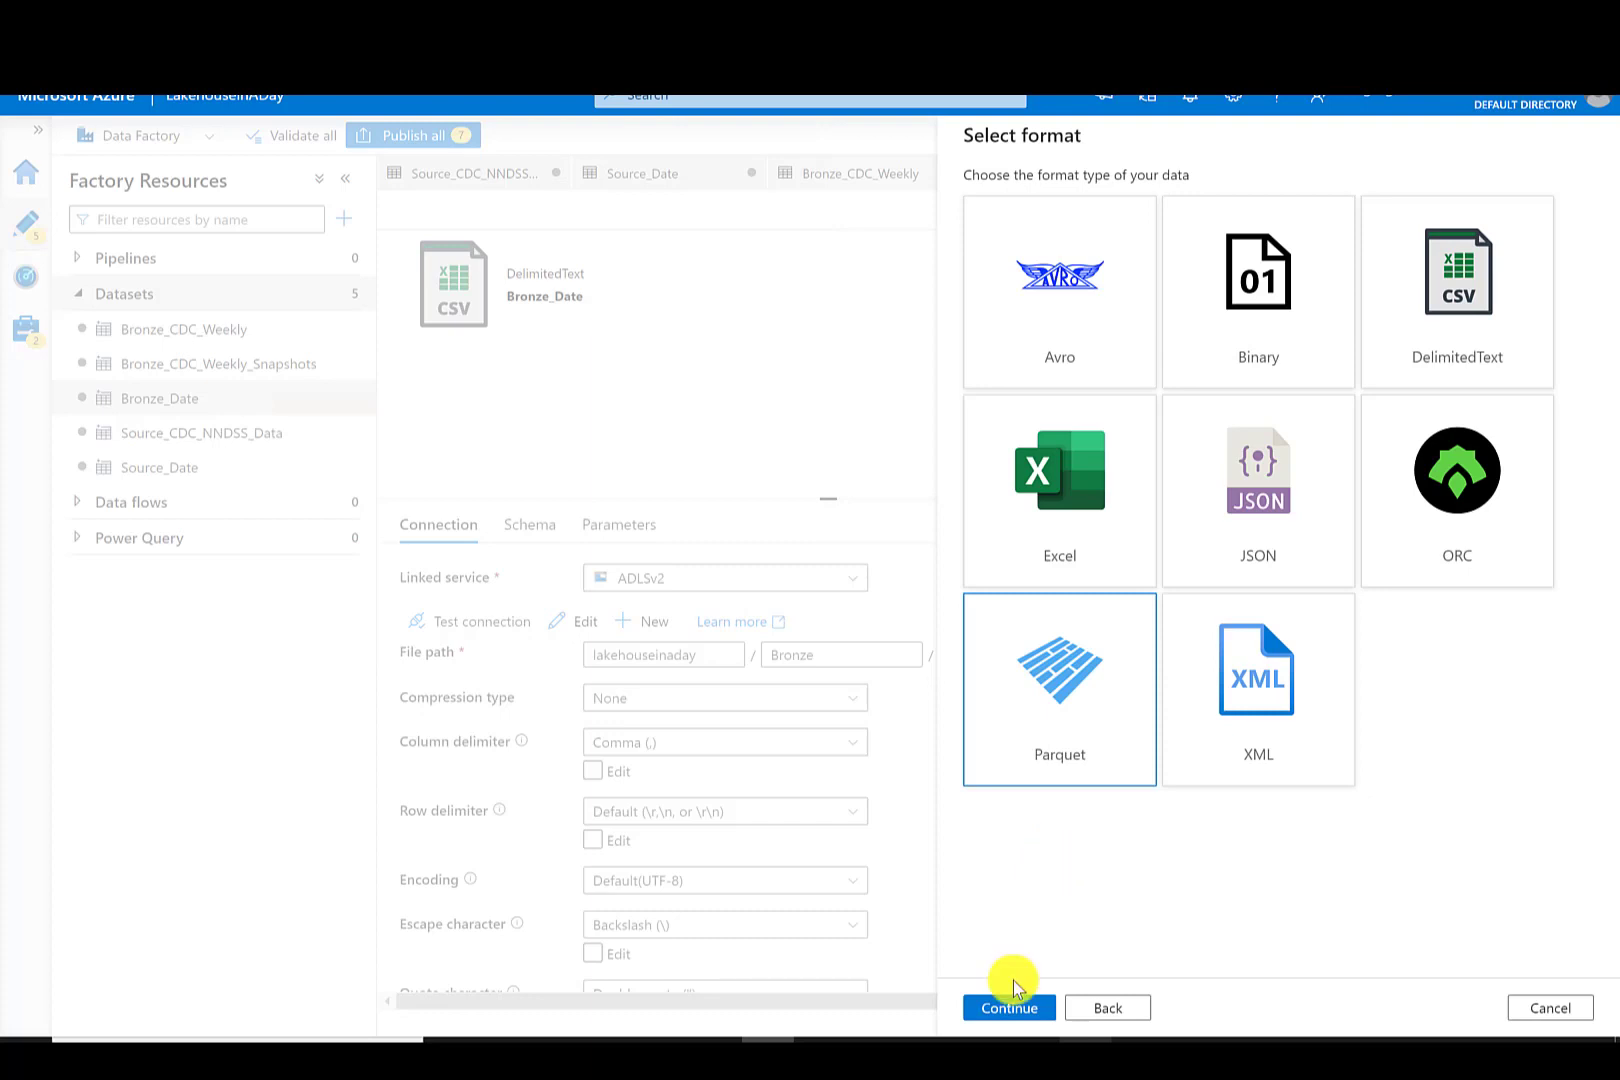
{"action": "left_click", "coordinate": [1022, 1010]}
{"action": "type", "text": "Silver"}
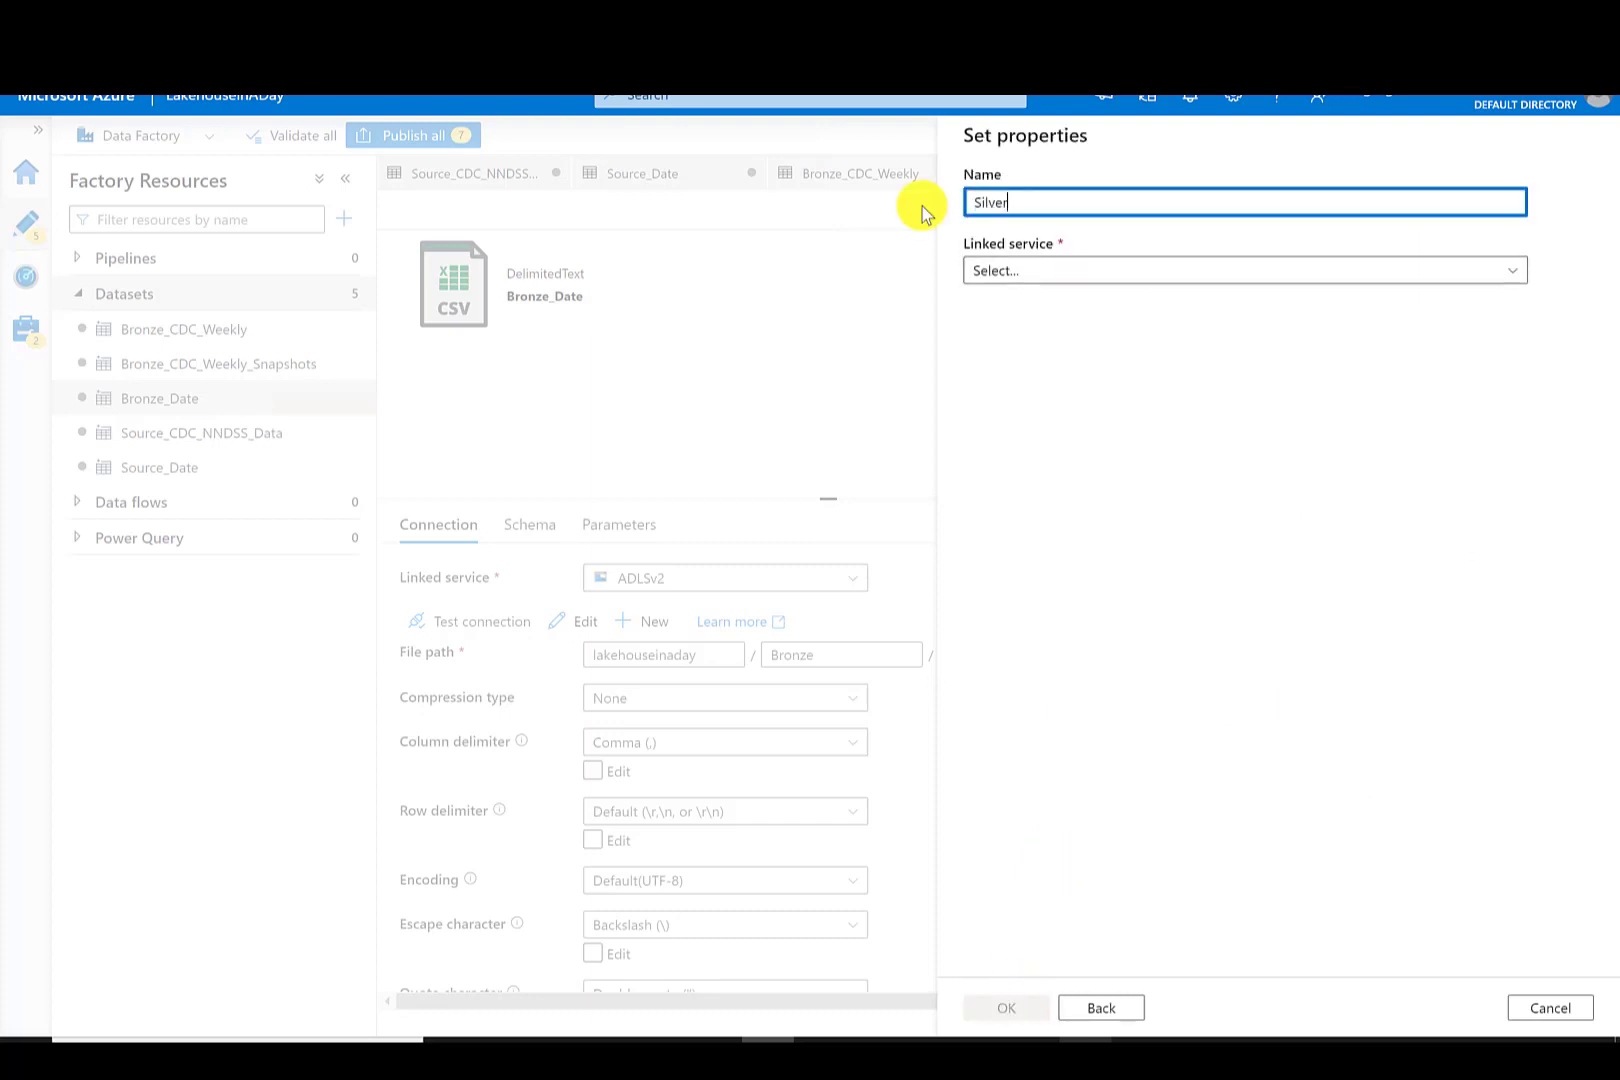
{"action": "type", "text": "_CDC_Weekly"}
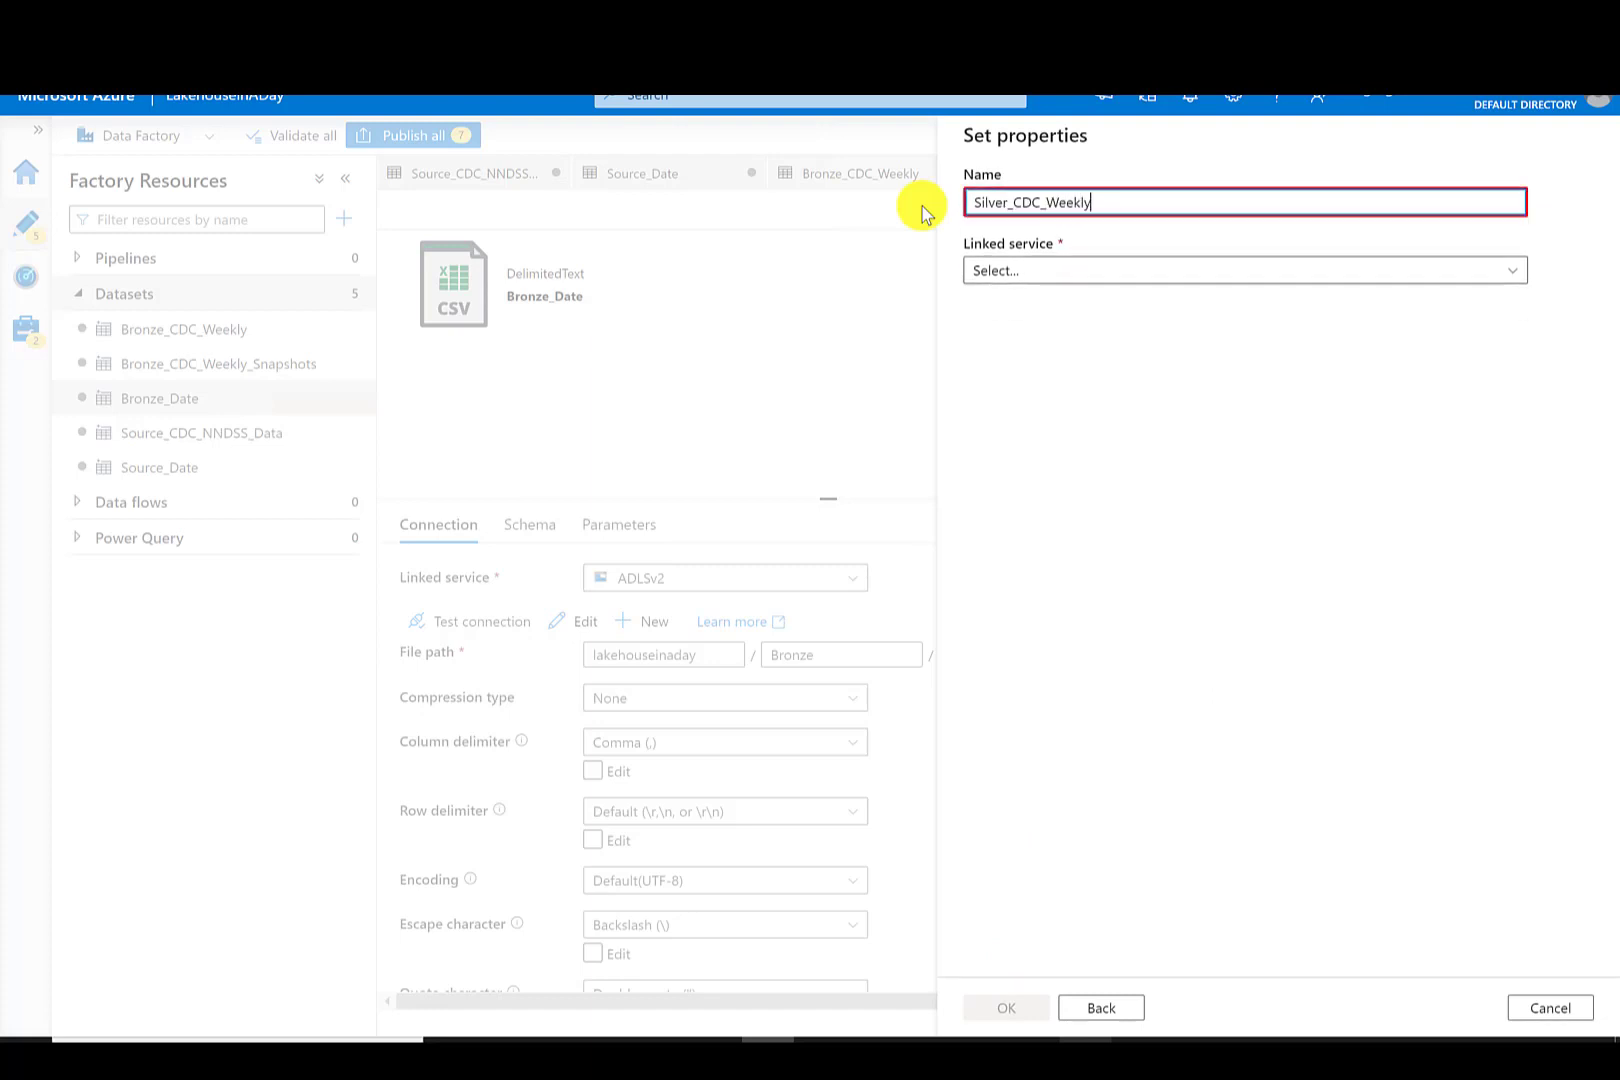
- Link Silver_CDC_Weekly to the ADLSv2 linked service, browse to the lakehouseinaday container, and confirm the dataset
{"action": "left_click", "coordinate": [998, 269]}
{"action": "left_click", "coordinate": [1016, 414]}
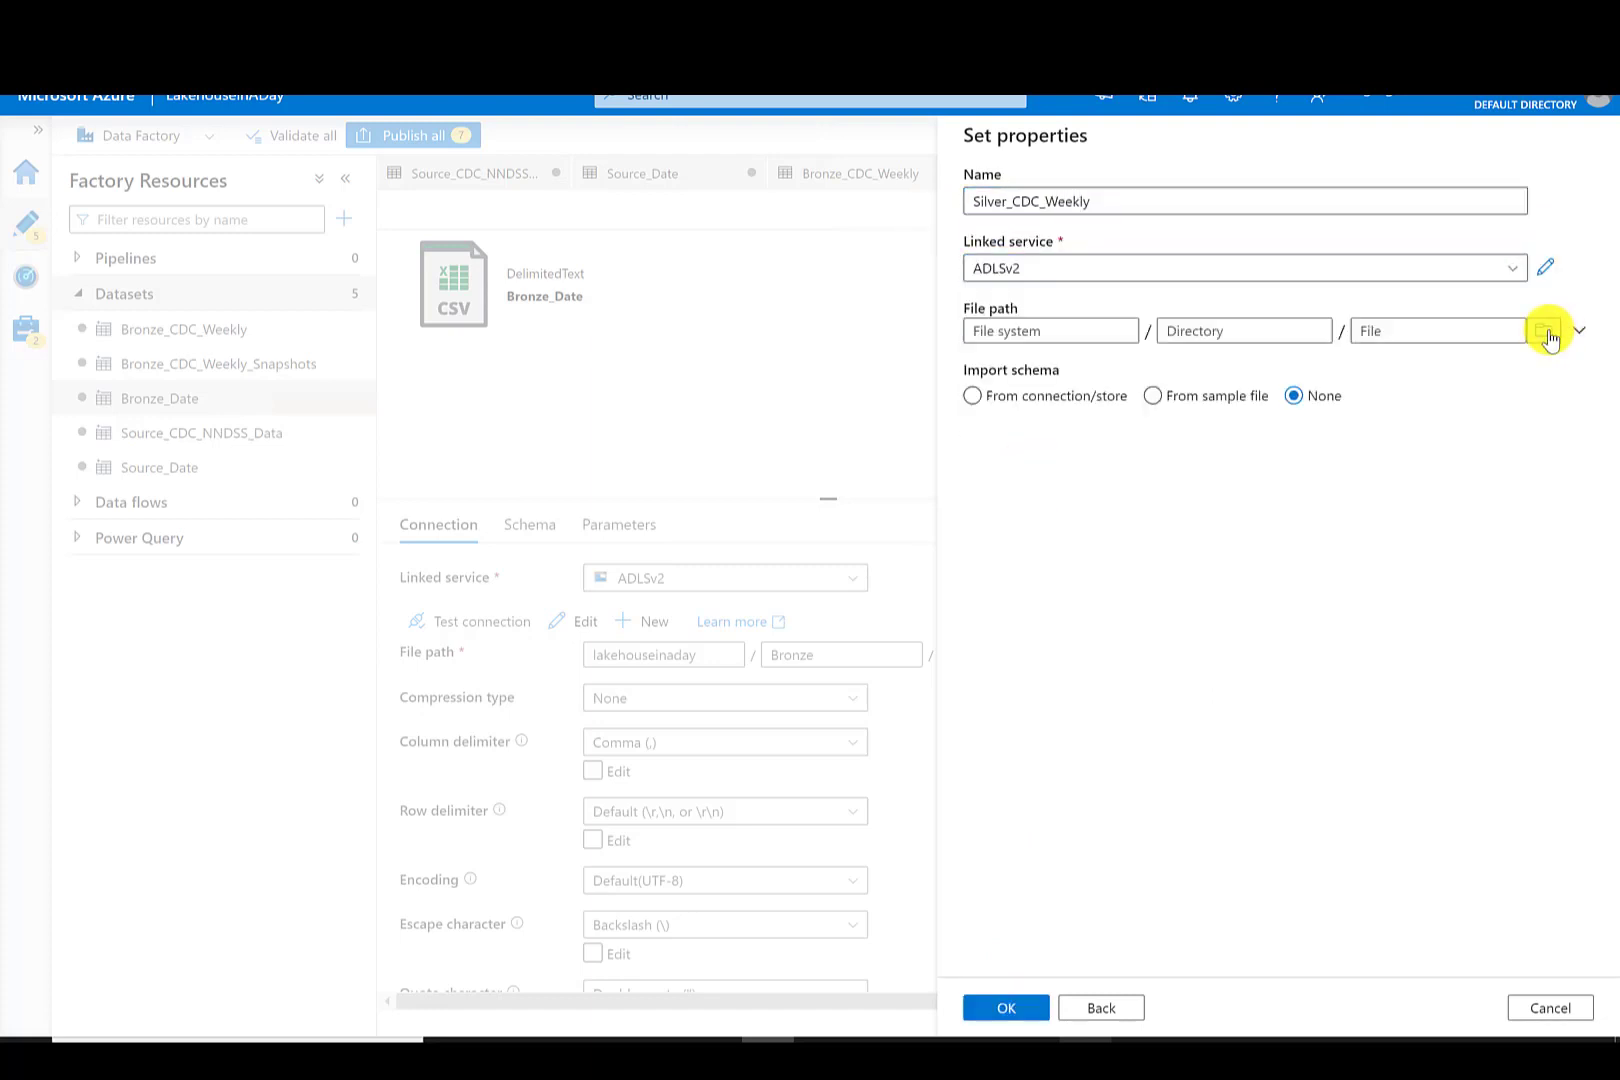
{"action": "left_click", "coordinate": [1548, 331]}
{"action": "left_click", "coordinate": [1094, 256]}
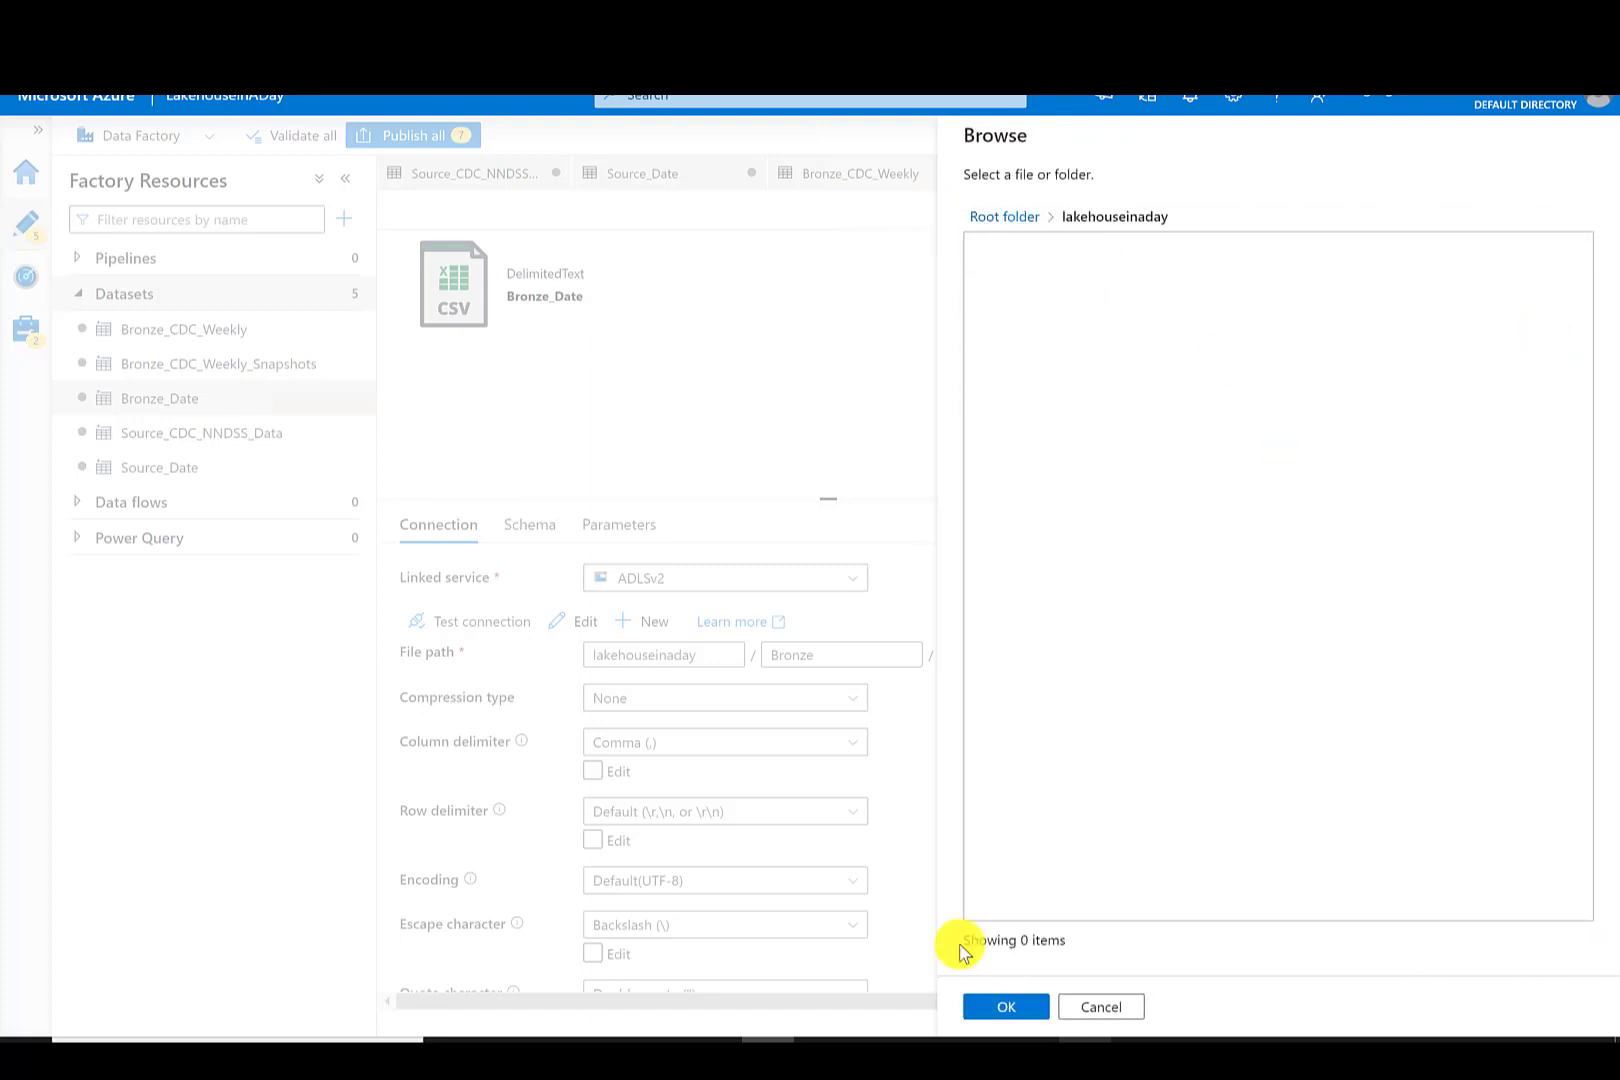
{"action": "left_click", "coordinate": [992, 1010]}
{"action": "left_click", "coordinate": [992, 1010]}
- Set the Silver_CDC_Weekly directory to Silver and paste in the file name CDC_Weekly.csv copied from Bronze_CDC_Weekly
{"action": "left_click", "coordinate": [820, 650]}
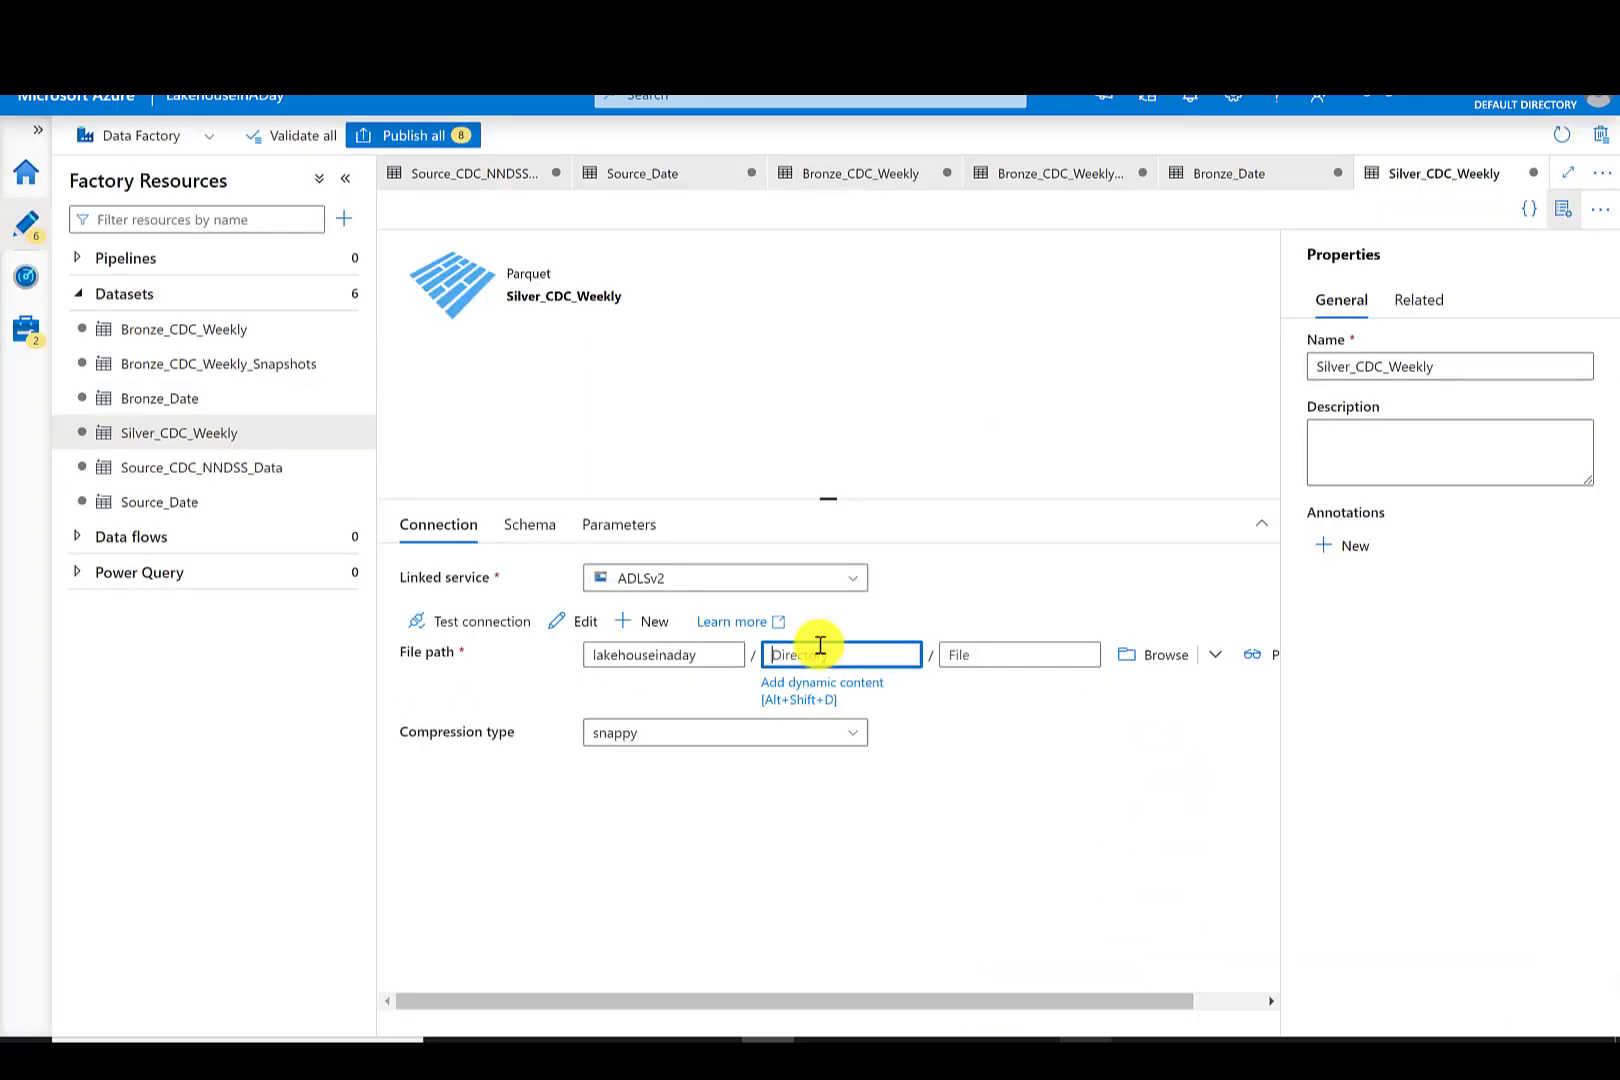
{"action": "type", "text": "Silver"}
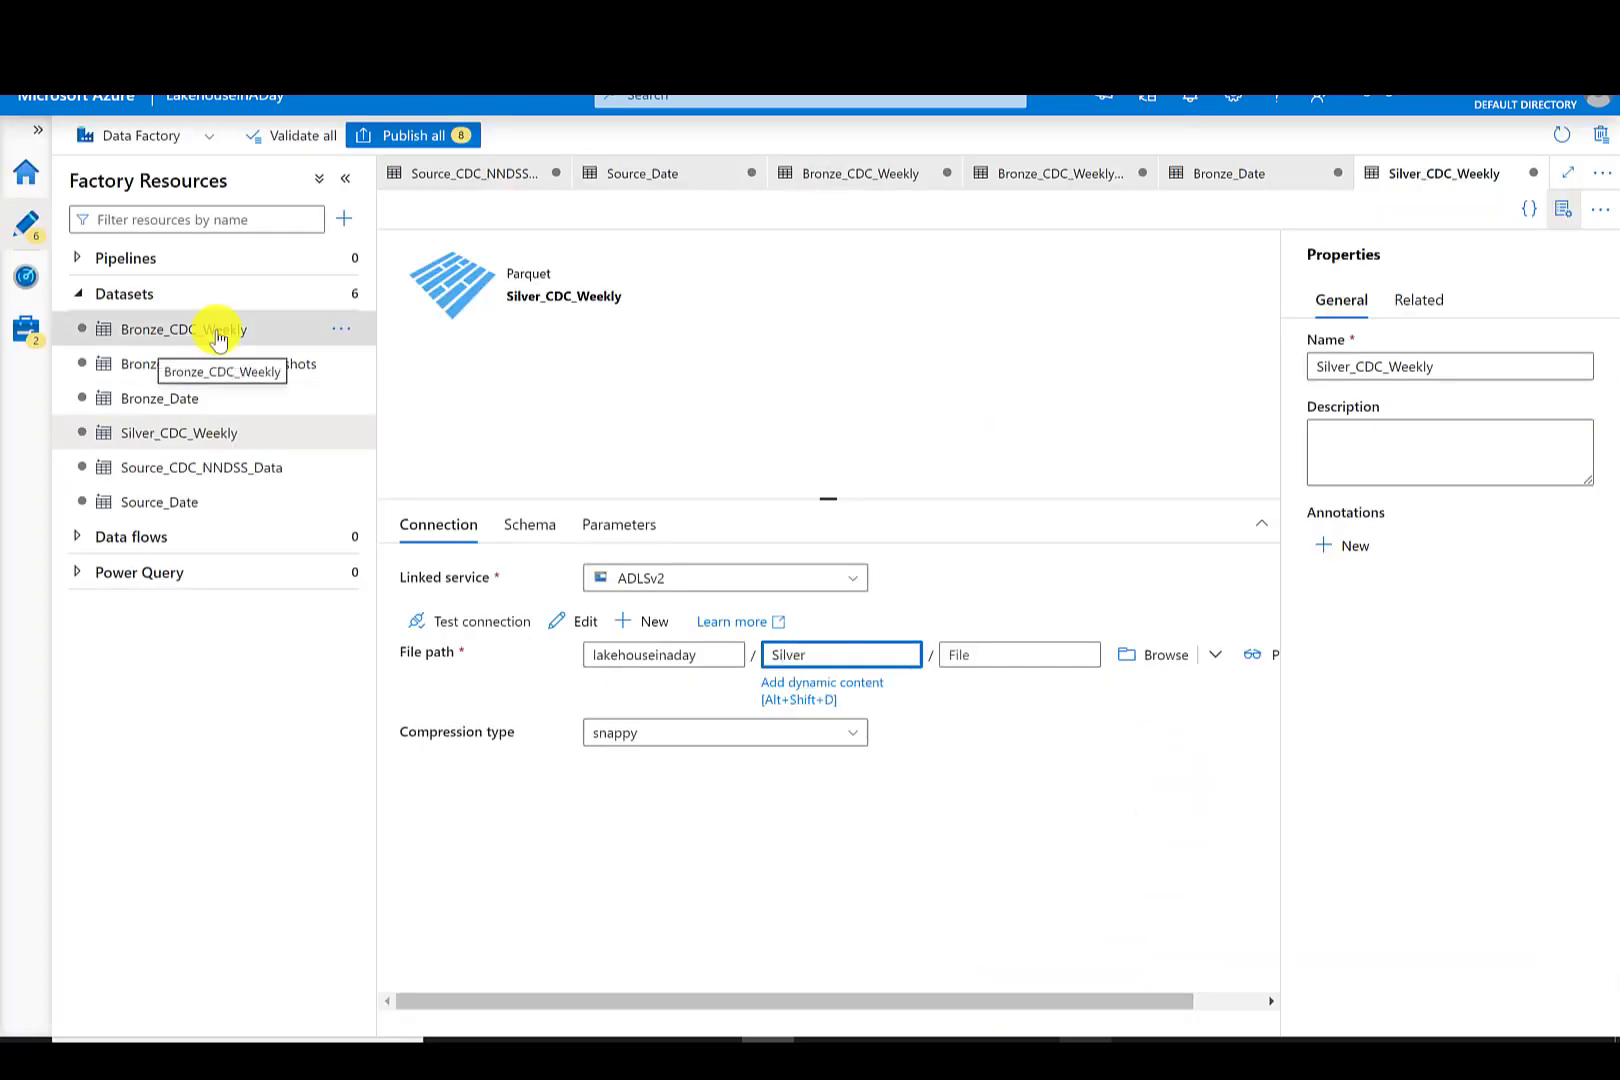
{"action": "left_click", "coordinate": [217, 333]}
{"action": "left_click_drag", "start_coordinate": [1085, 655], "coordinate": [893, 655]}
{"action": "key", "text": "ctrl+c"}
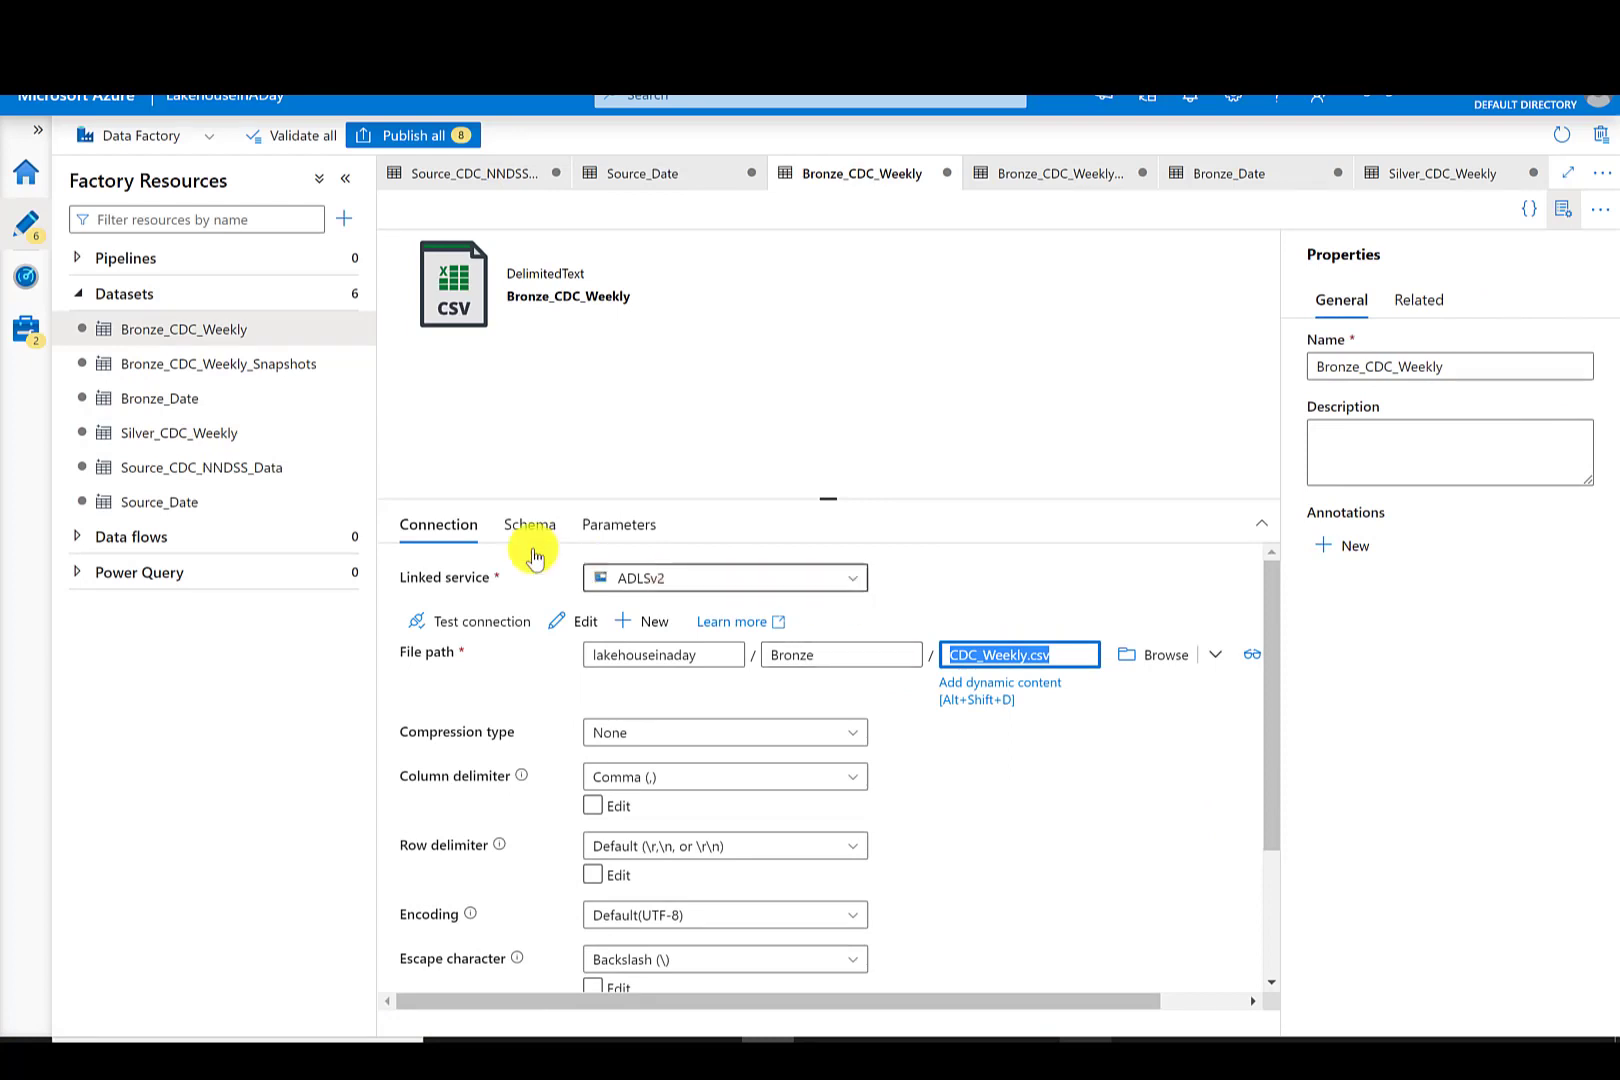
{"action": "left_click", "coordinate": [200, 440]}
{"action": "left_click", "coordinate": [969, 654]}
{"action": "key", "text": "ctrl+v"}
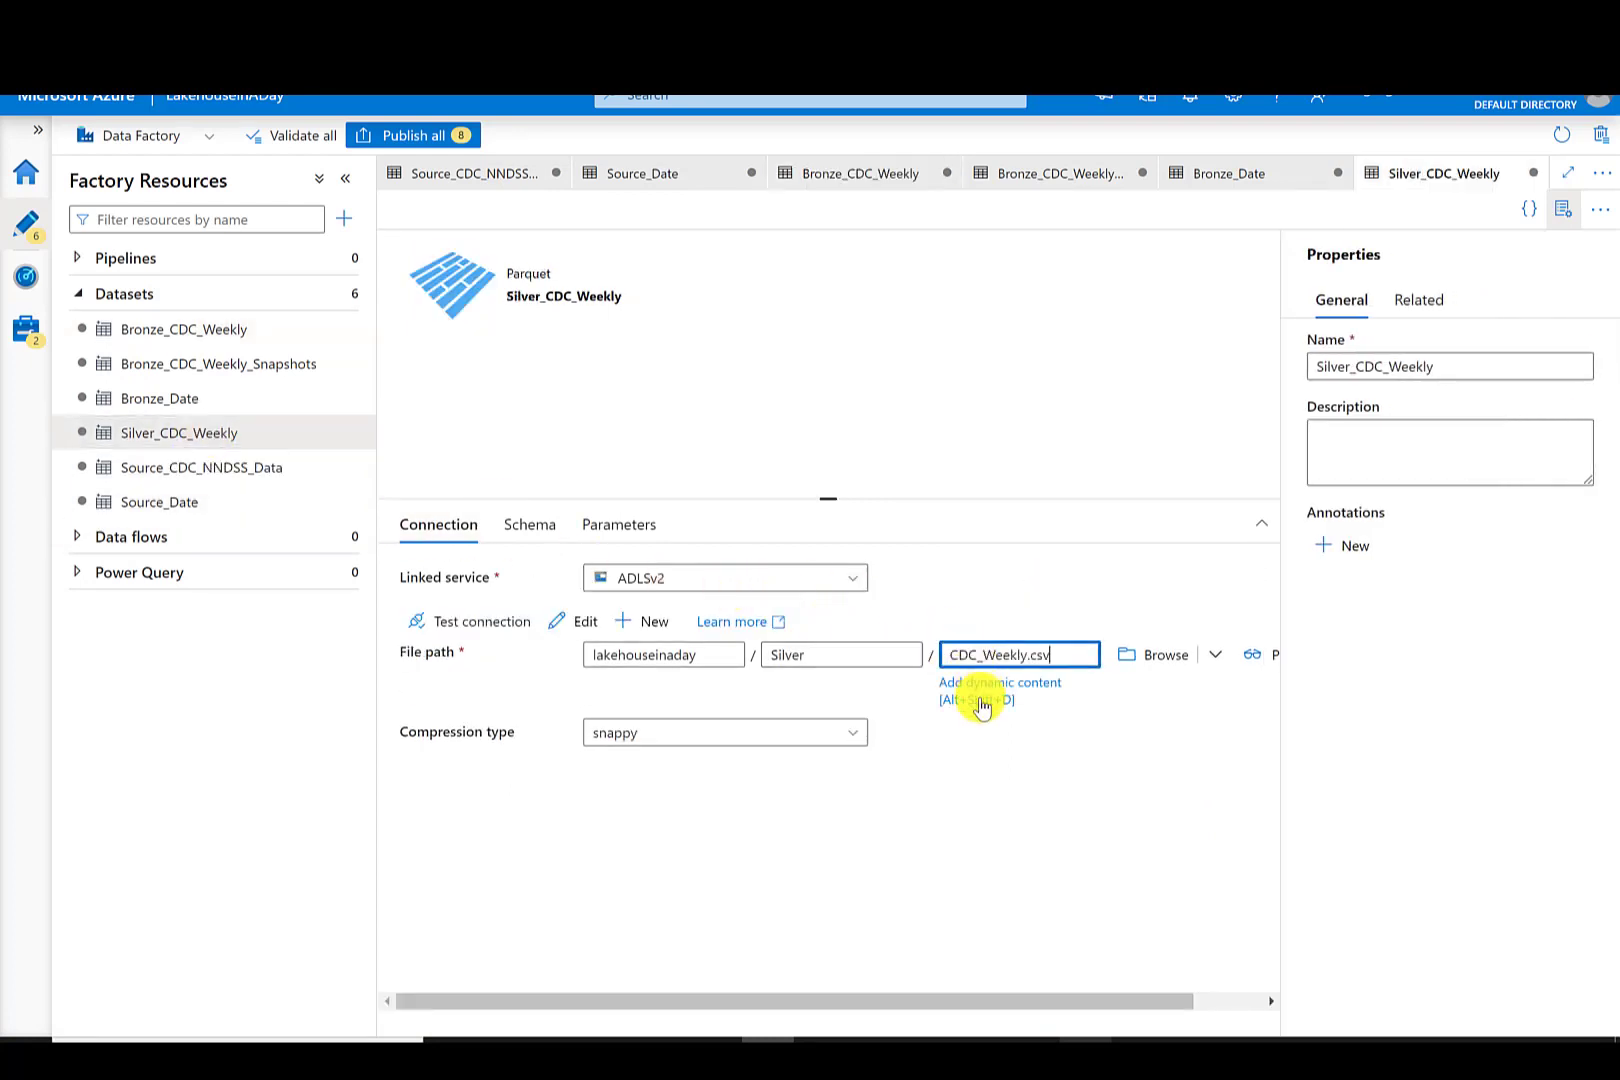
- Clone the Silver_CDC_Weekly dataset and rename the clone Silver_CDC_Geography
{"action": "left_click", "coordinate": [347, 432]}
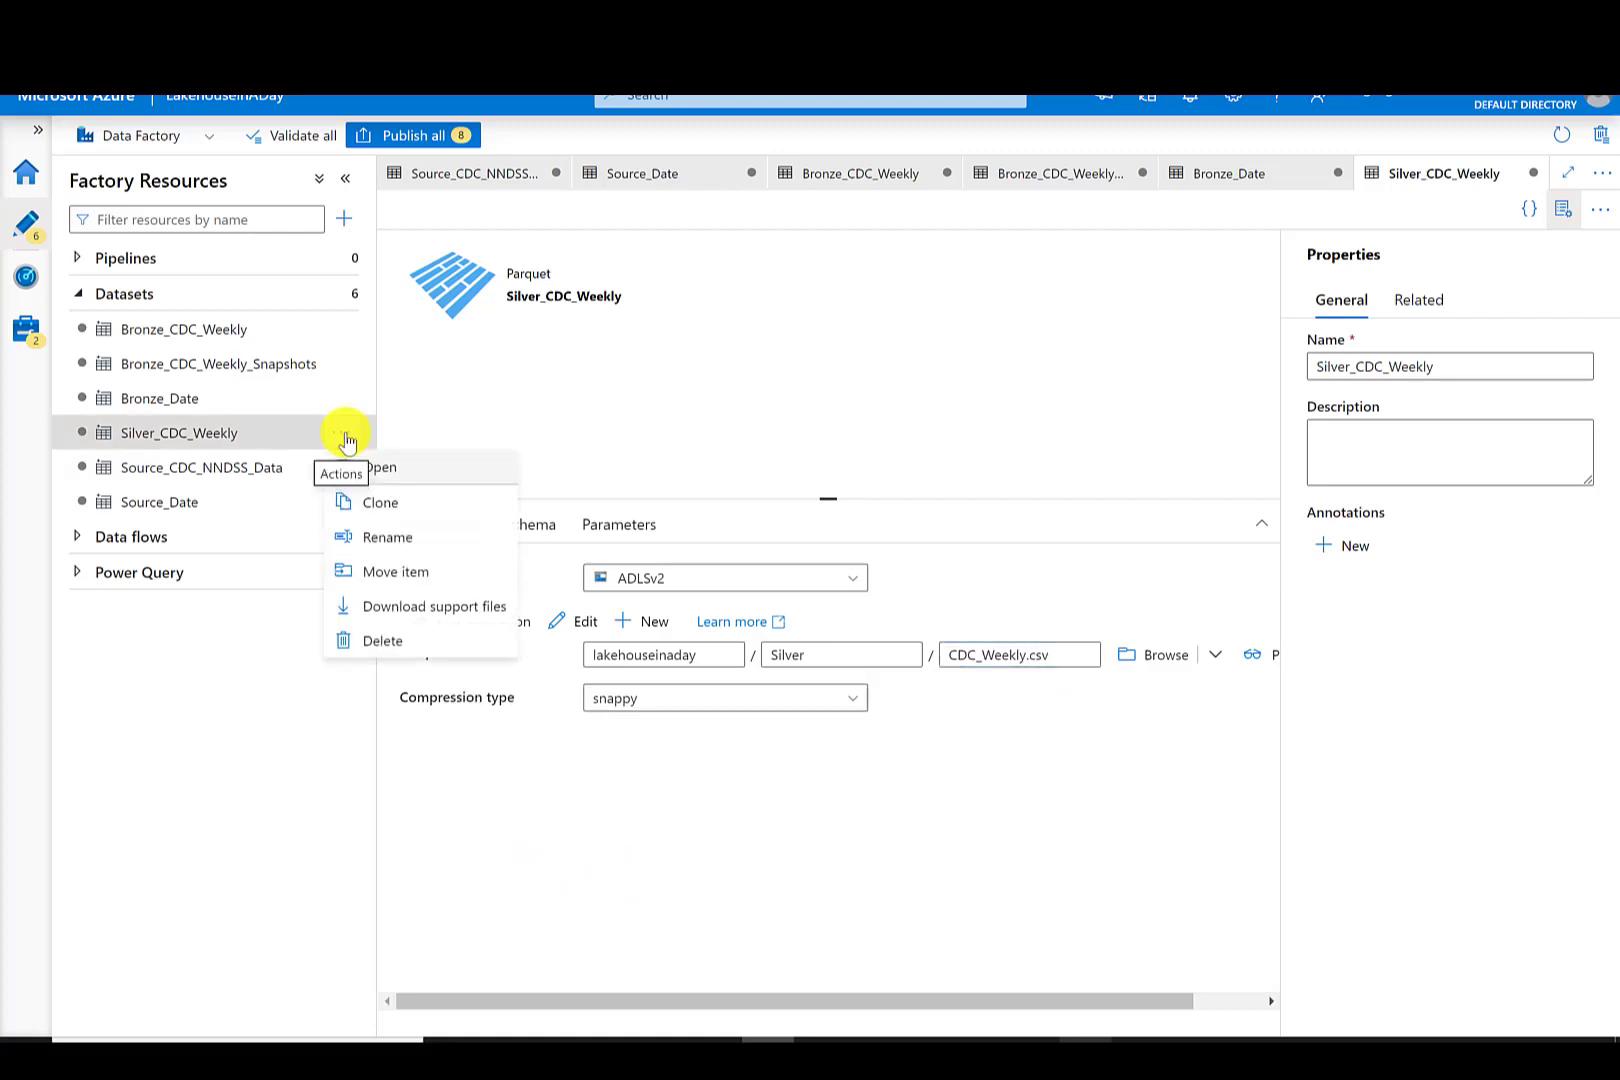
{"action": "left_click", "coordinate": [384, 512]}
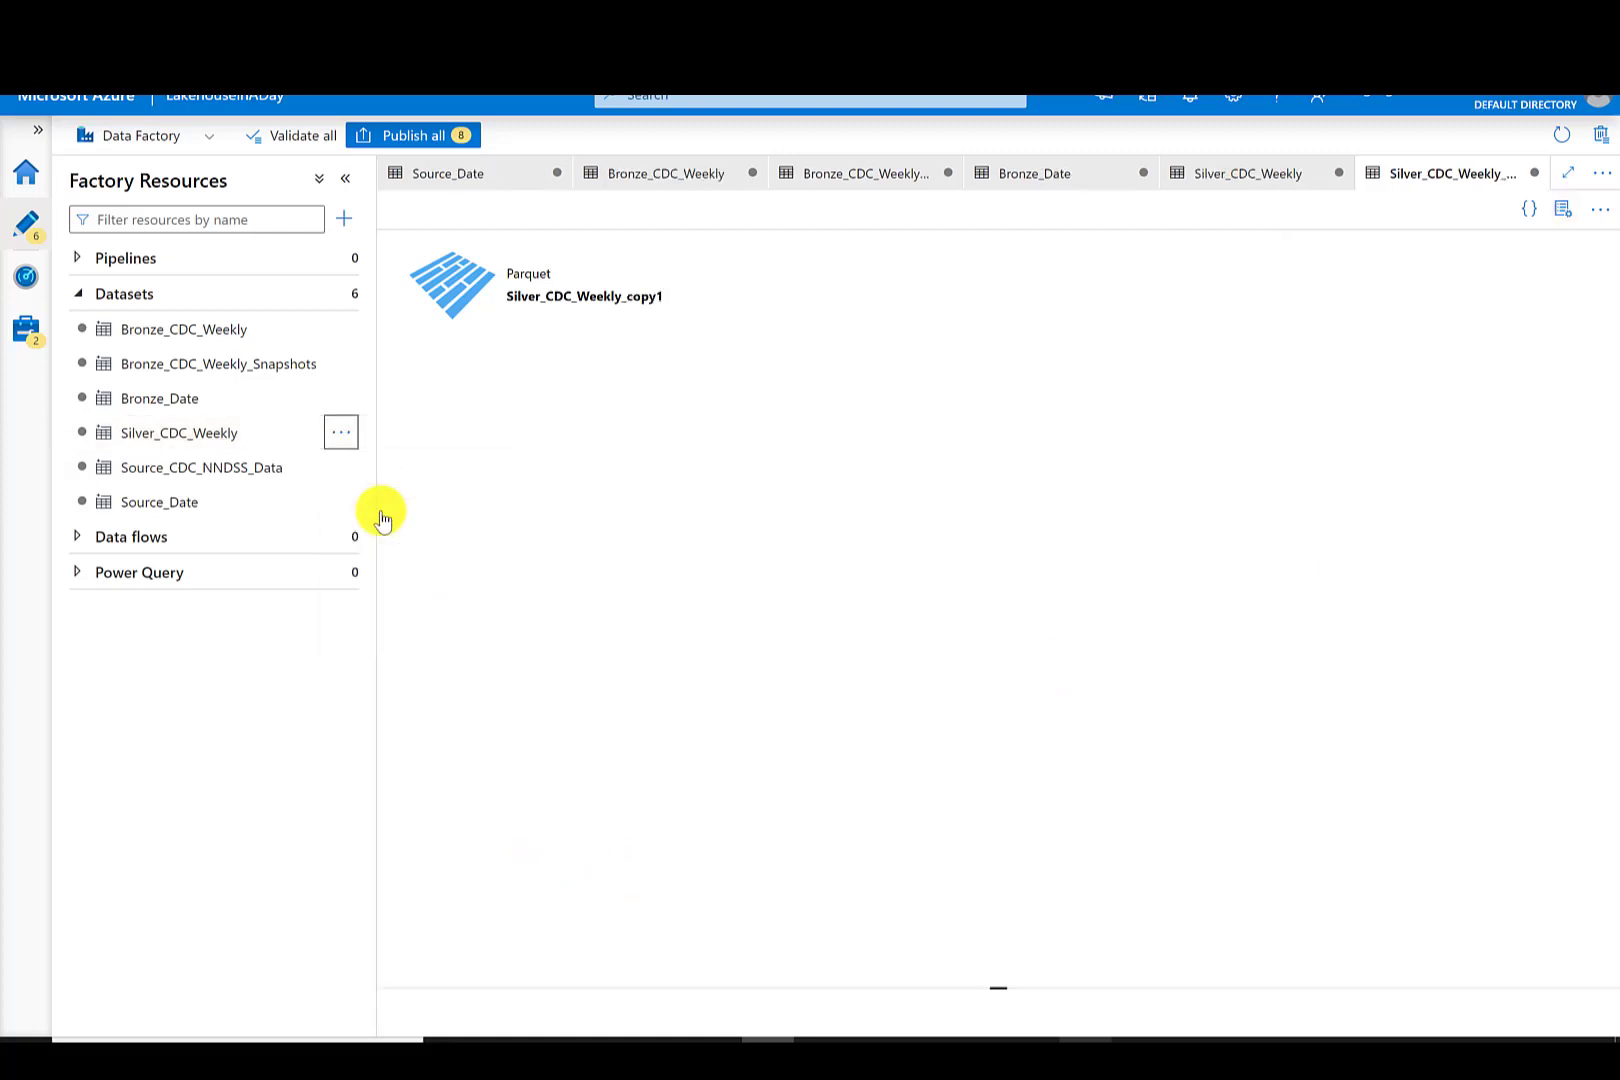
{"action": "left_click_drag", "start_coordinate": [1478, 368], "coordinate": [1390, 368]}
{"action": "type", "text": "Geography"}
- Set the Silver_CDC_Geography file name to CDC_Geography.parquet
{"action": "left_click", "coordinate": [1030, 655]}
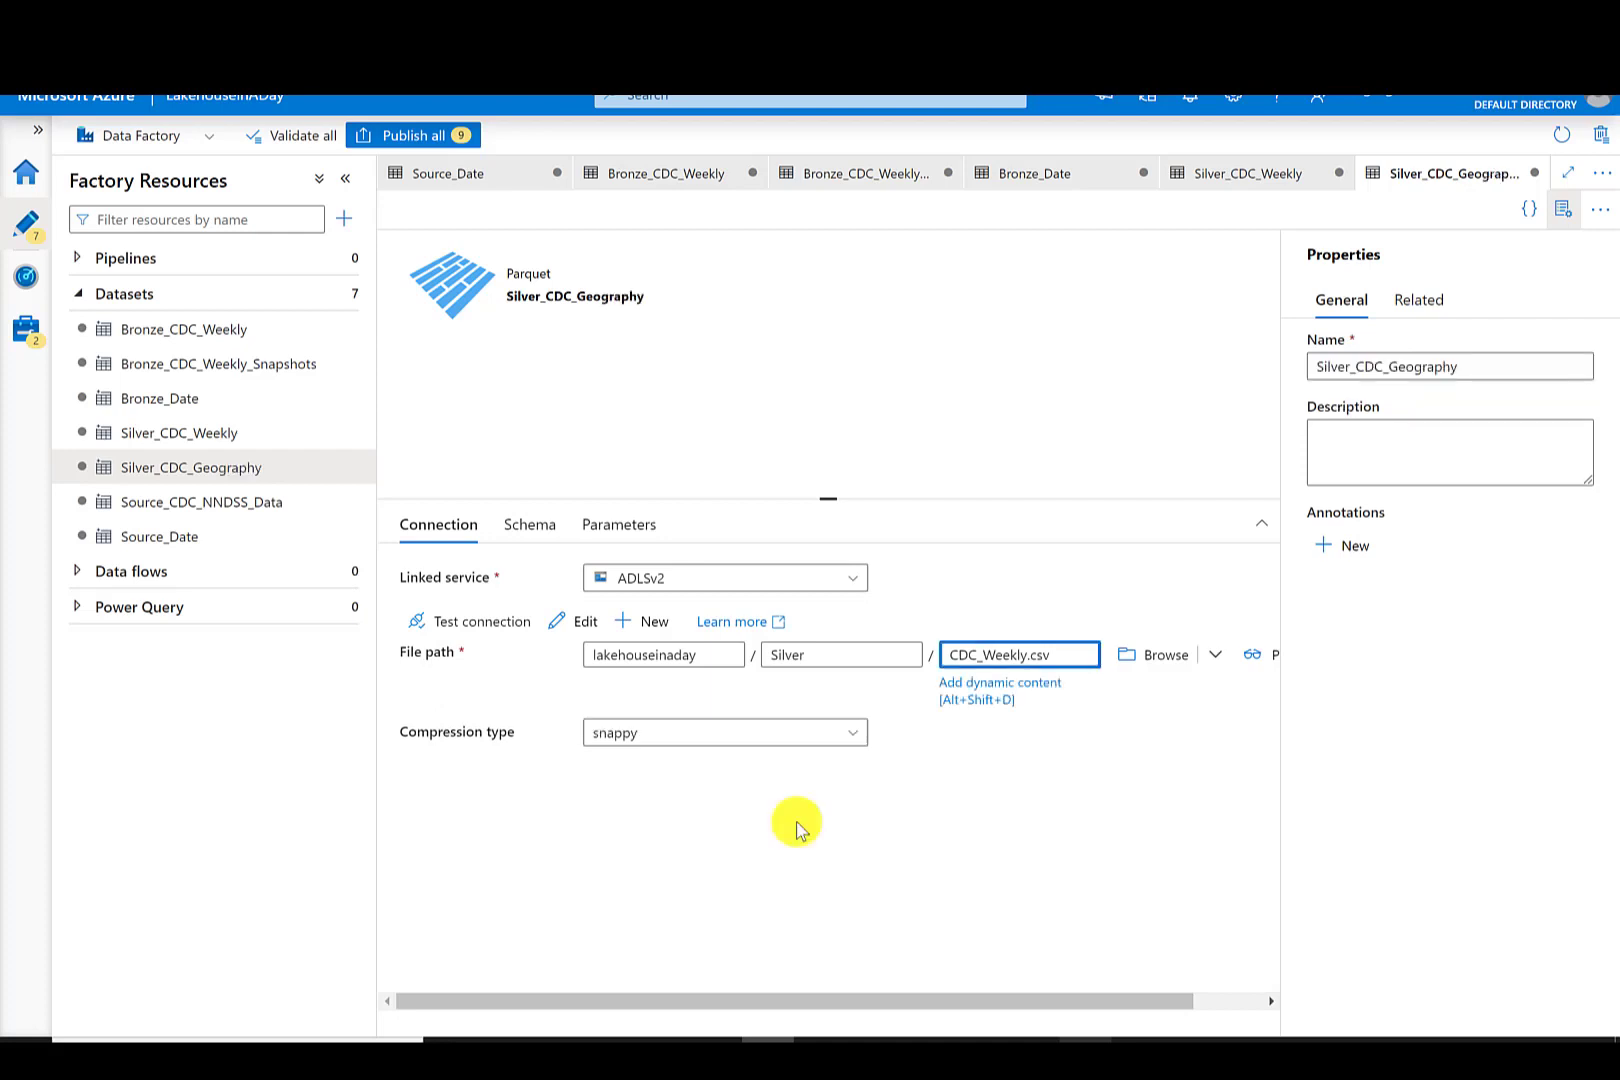
{"action": "key", "text": "Right"}
{"action": "key", "text": "Right"}
{"action": "key", "text": "Right"}
{"action": "key", "text": "BackSpace"}
{"action": "key", "text": "BackSpace"}
{"action": "key", "text": "BackSpace"}
{"action": "key", "text": "BackSpace"}
{"action": "key", "text": "BackSpace"}
{"action": "key", "text": "BackSpace"}
{"action": "key", "text": "BackSpace"}
{"action": "key", "text": "BackSpace"}
{"action": "key", "text": "BackSpace"}
{"action": "key", "text": "BackSpace"}
{"action": "key", "text": "BackSpace"}
{"action": "type", "text": "_Parquet"}
{"action": "key", "text": "BackSpace"}
{"action": "key", "text": "BackSpace"}
{"action": "key", "text": "BackSpace"}
{"action": "key", "text": "BackSpace"}
{"action": "key", "text": "BackSpace"}
{"action": "key", "text": "BackSpace"}
{"action": "key", "text": "BackSpace"}
{"action": "type", "text": "Geography.parquet"}
{"action": "left_click", "coordinate": [833, 818]}
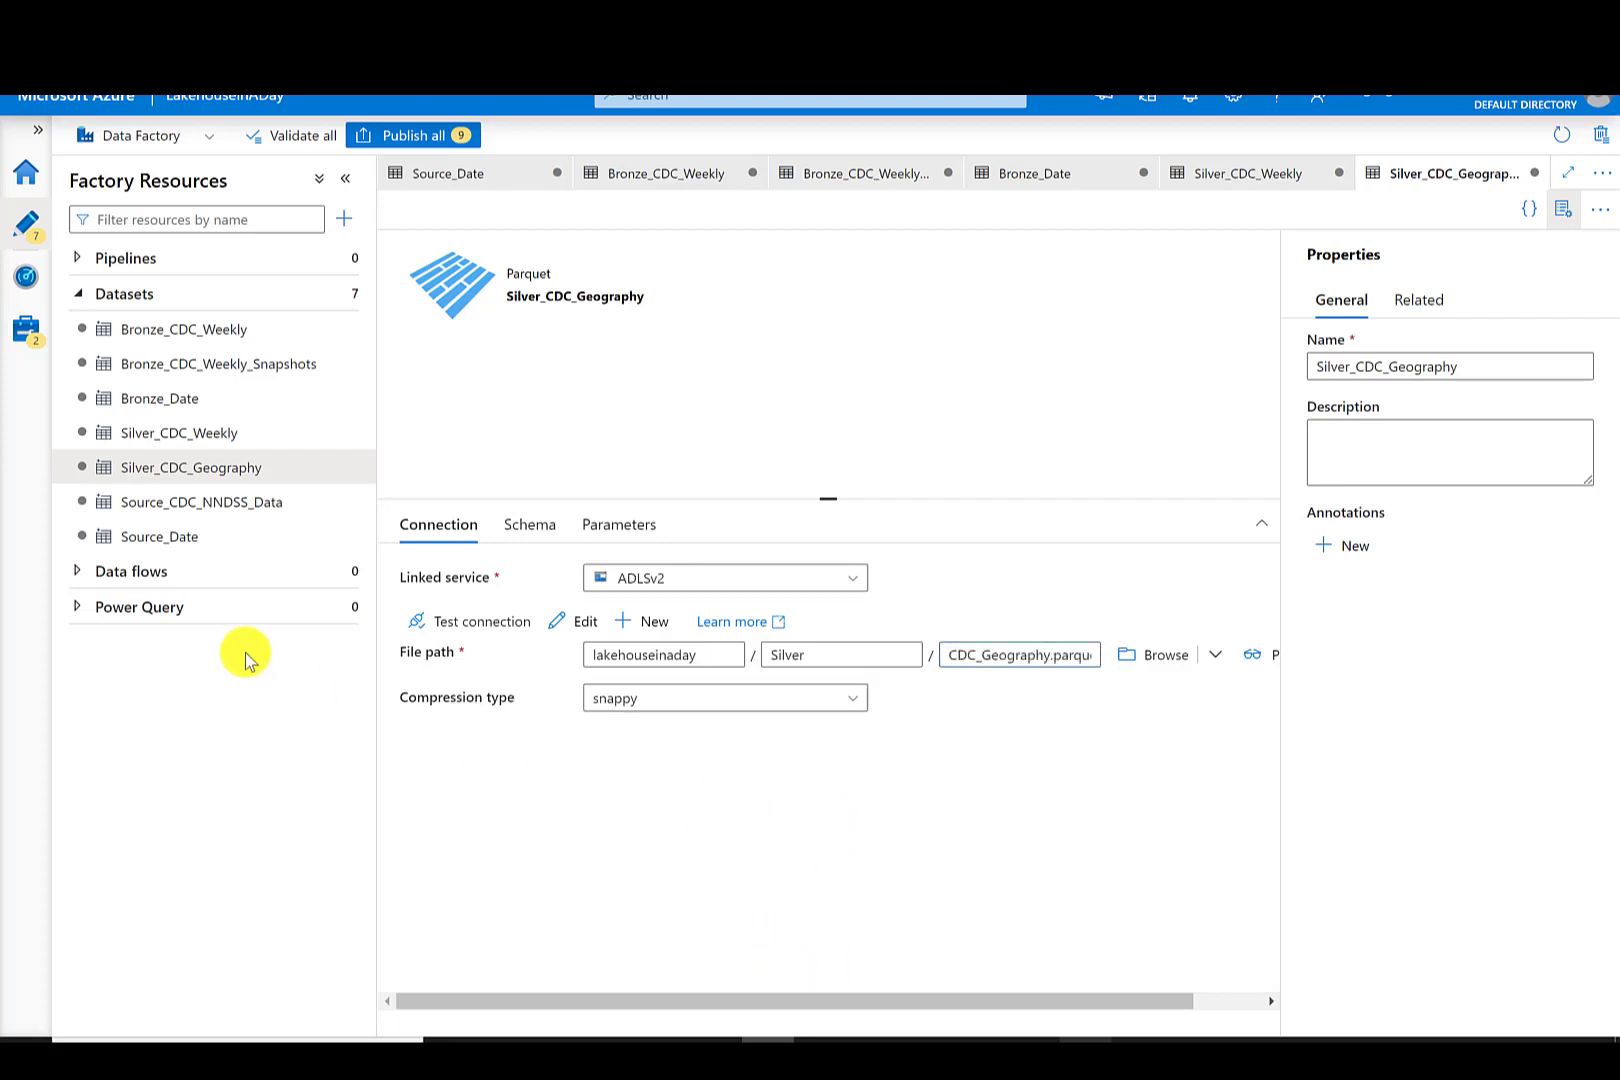
- Change the Silver_CDC_Weekly file name to CDC_Weekly.parquet
{"action": "left_click", "coordinate": [174, 436]}
{"action": "left_click", "coordinate": [1060, 654]}
{"action": "key", "text": "BackSpace"}
{"action": "key", "text": "BackSpace"}
{"action": "key", "text": "BackSpace"}
{"action": "type", "text": "parq"}
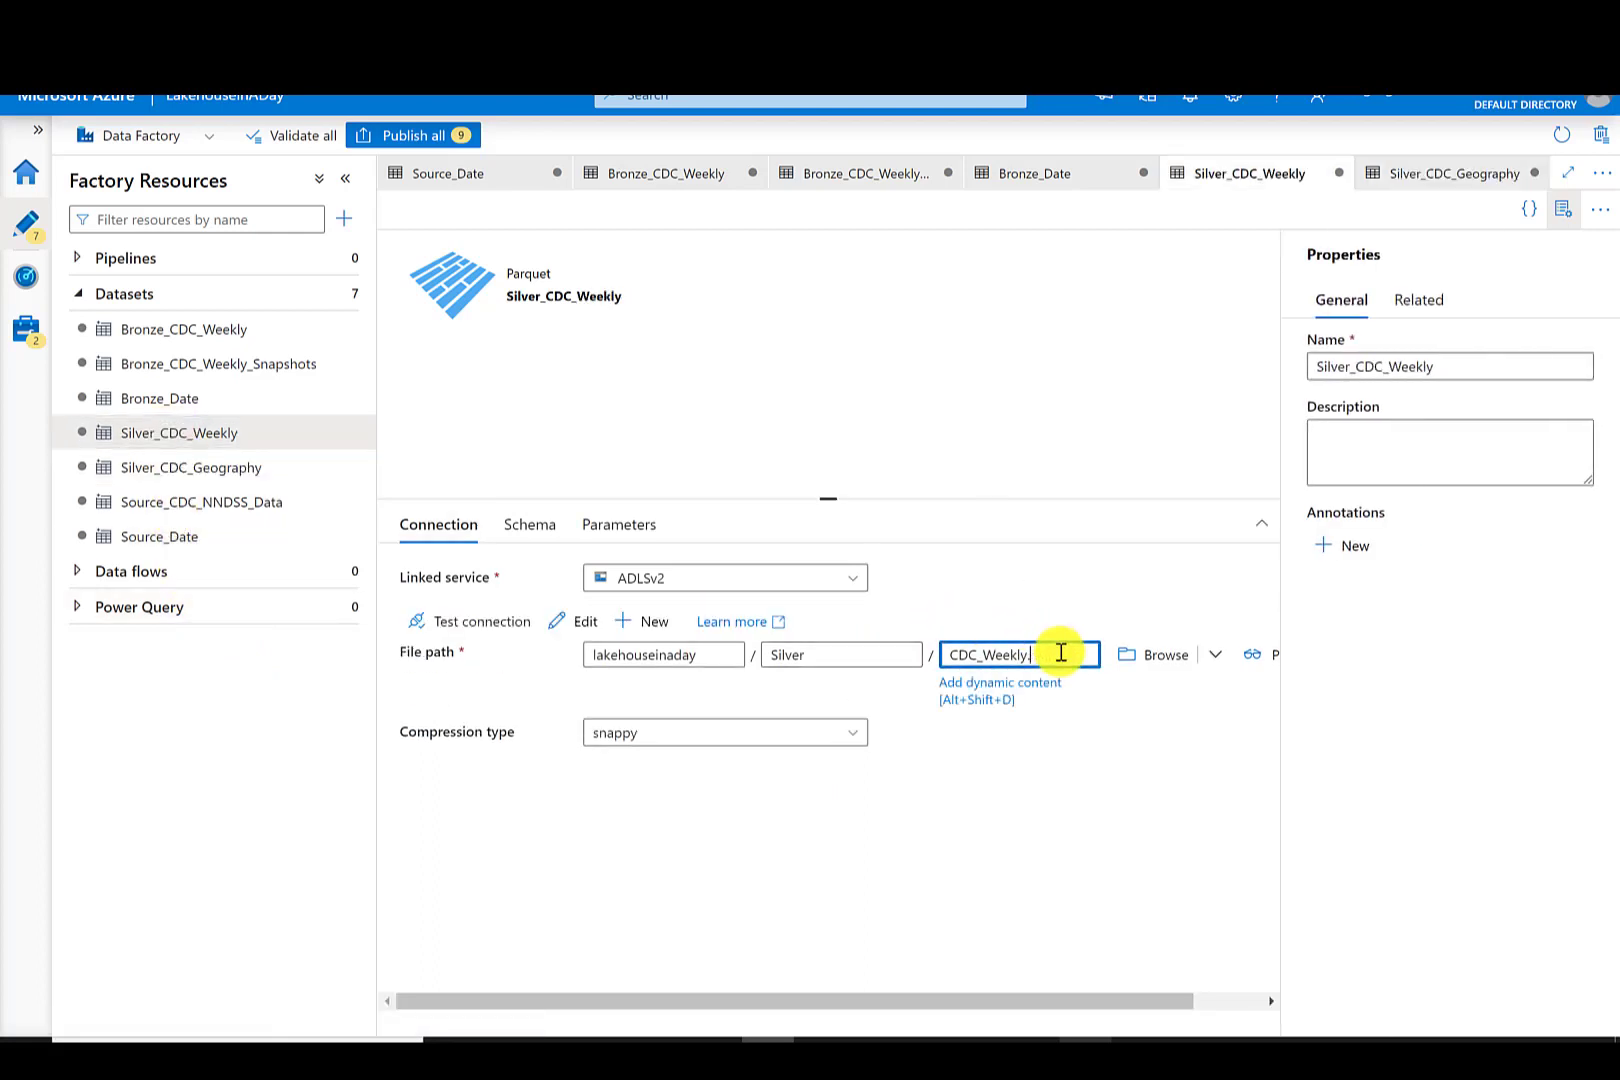
{"action": "type", "text": "uet"}
- Clone the Silver_CDC_Geography dataset
{"action": "left_click", "coordinate": [220, 470]}
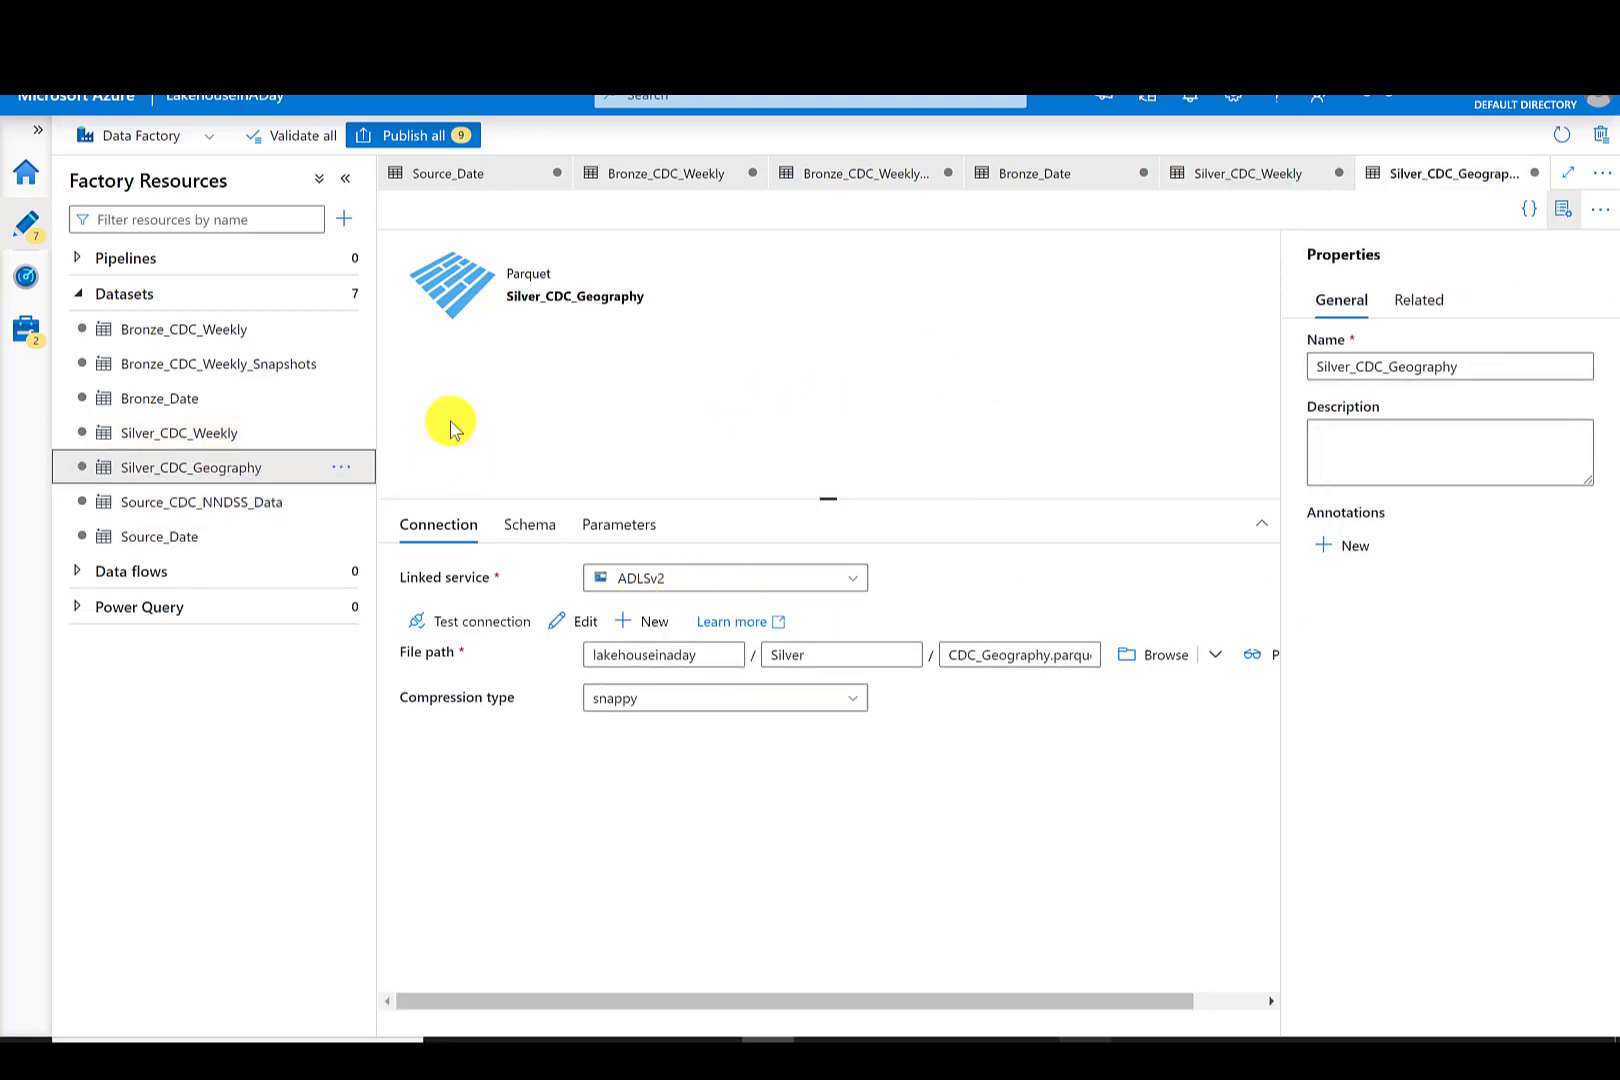
{"action": "left_click", "coordinate": [349, 468]}
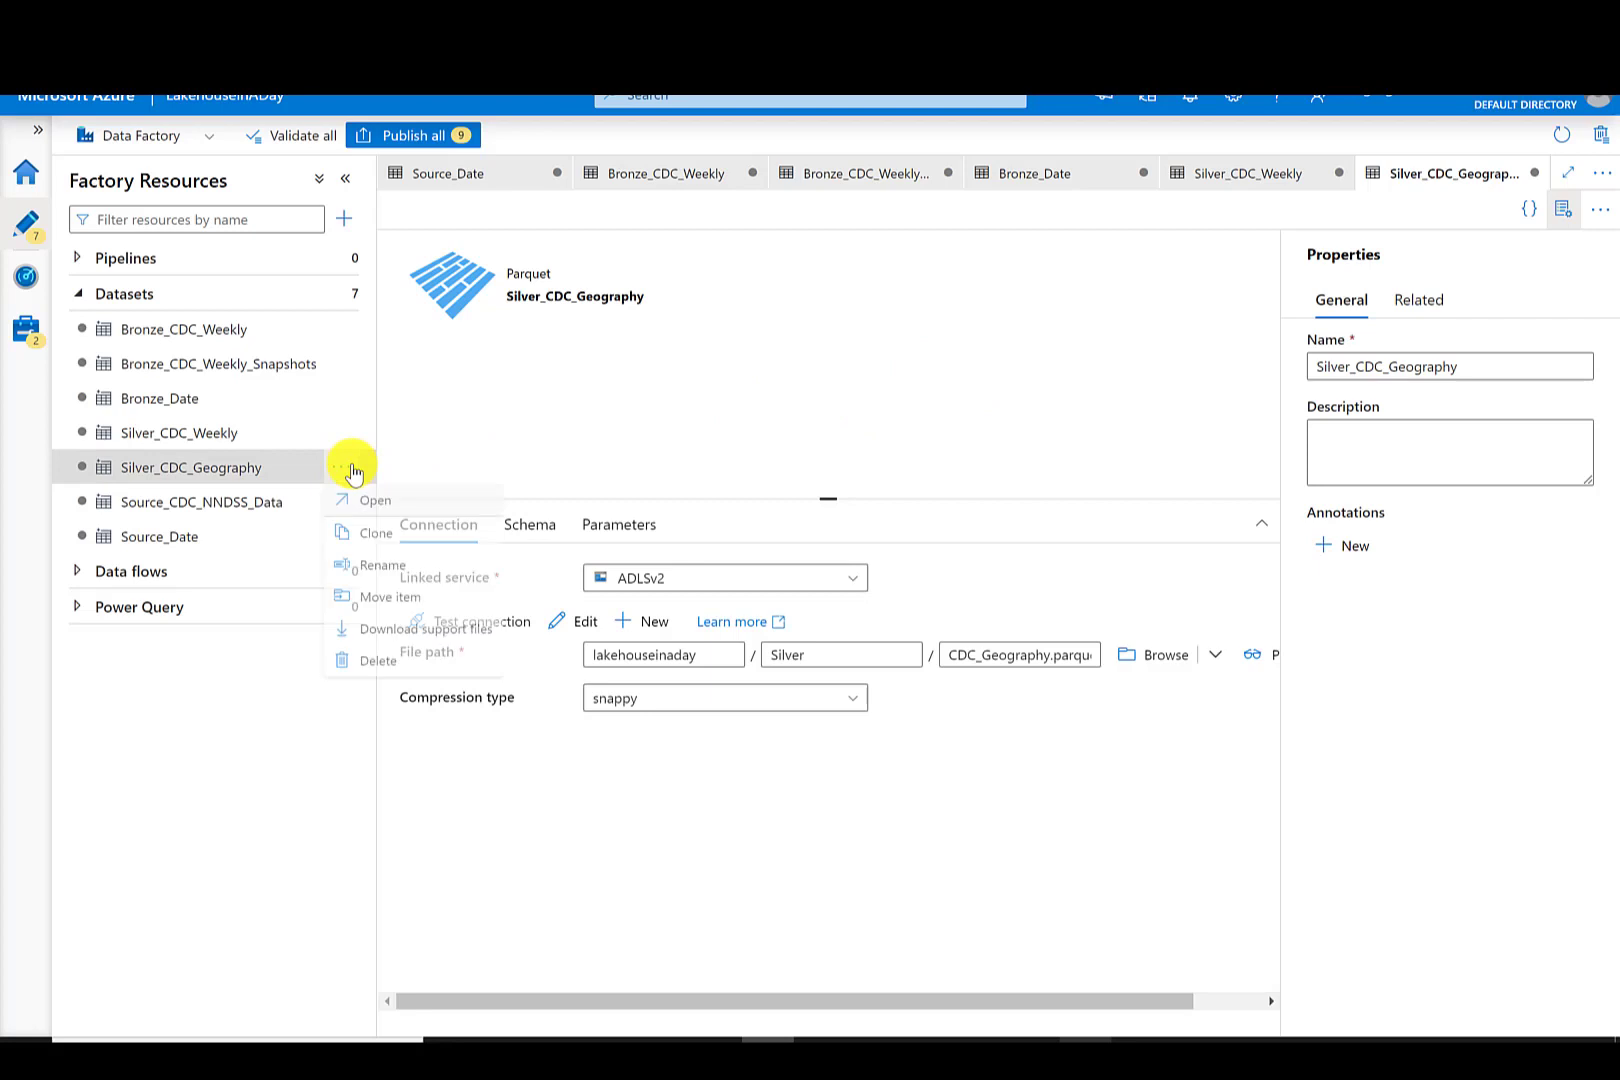
{"action": "left_click", "coordinate": [388, 545]}
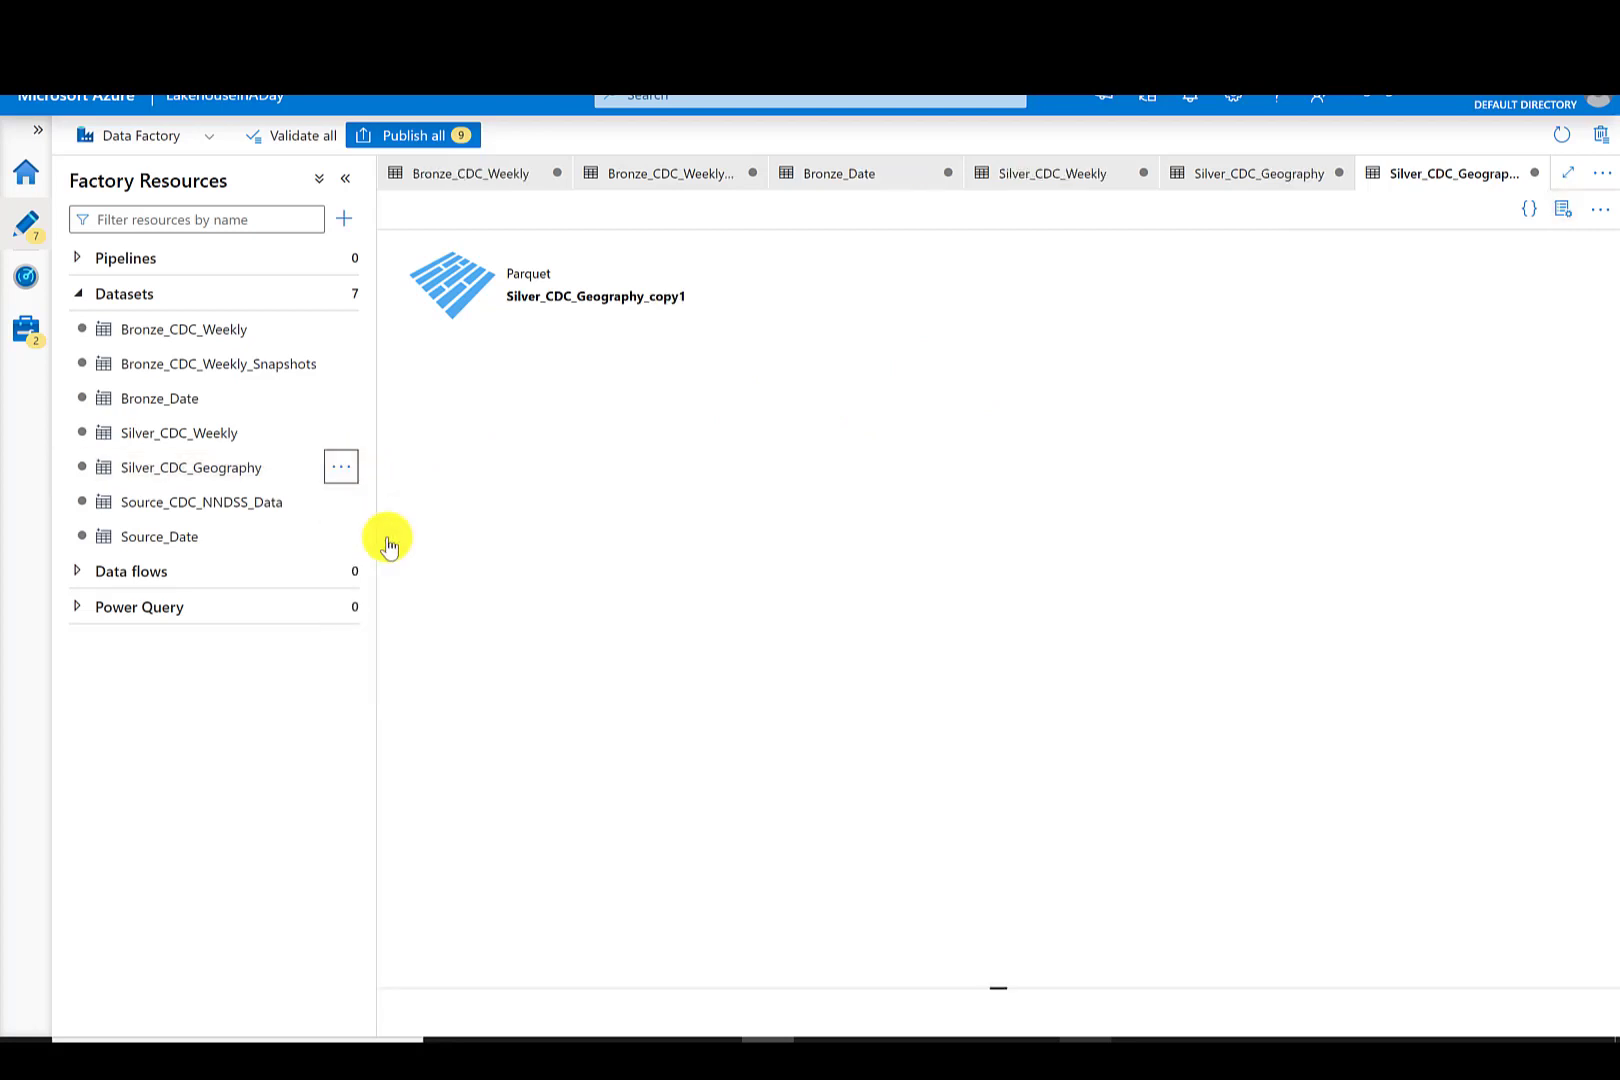
- Set the clone's file name to Date.parquet and rename it Silver_Date
{"action": "left_click", "coordinate": [948, 655]}
{"action": "type", "text": "Date"}
{"action": "left_click_drag", "start_coordinate": [1537, 366], "coordinate": [1357, 366]}
{"action": "type", "text": "Date"}
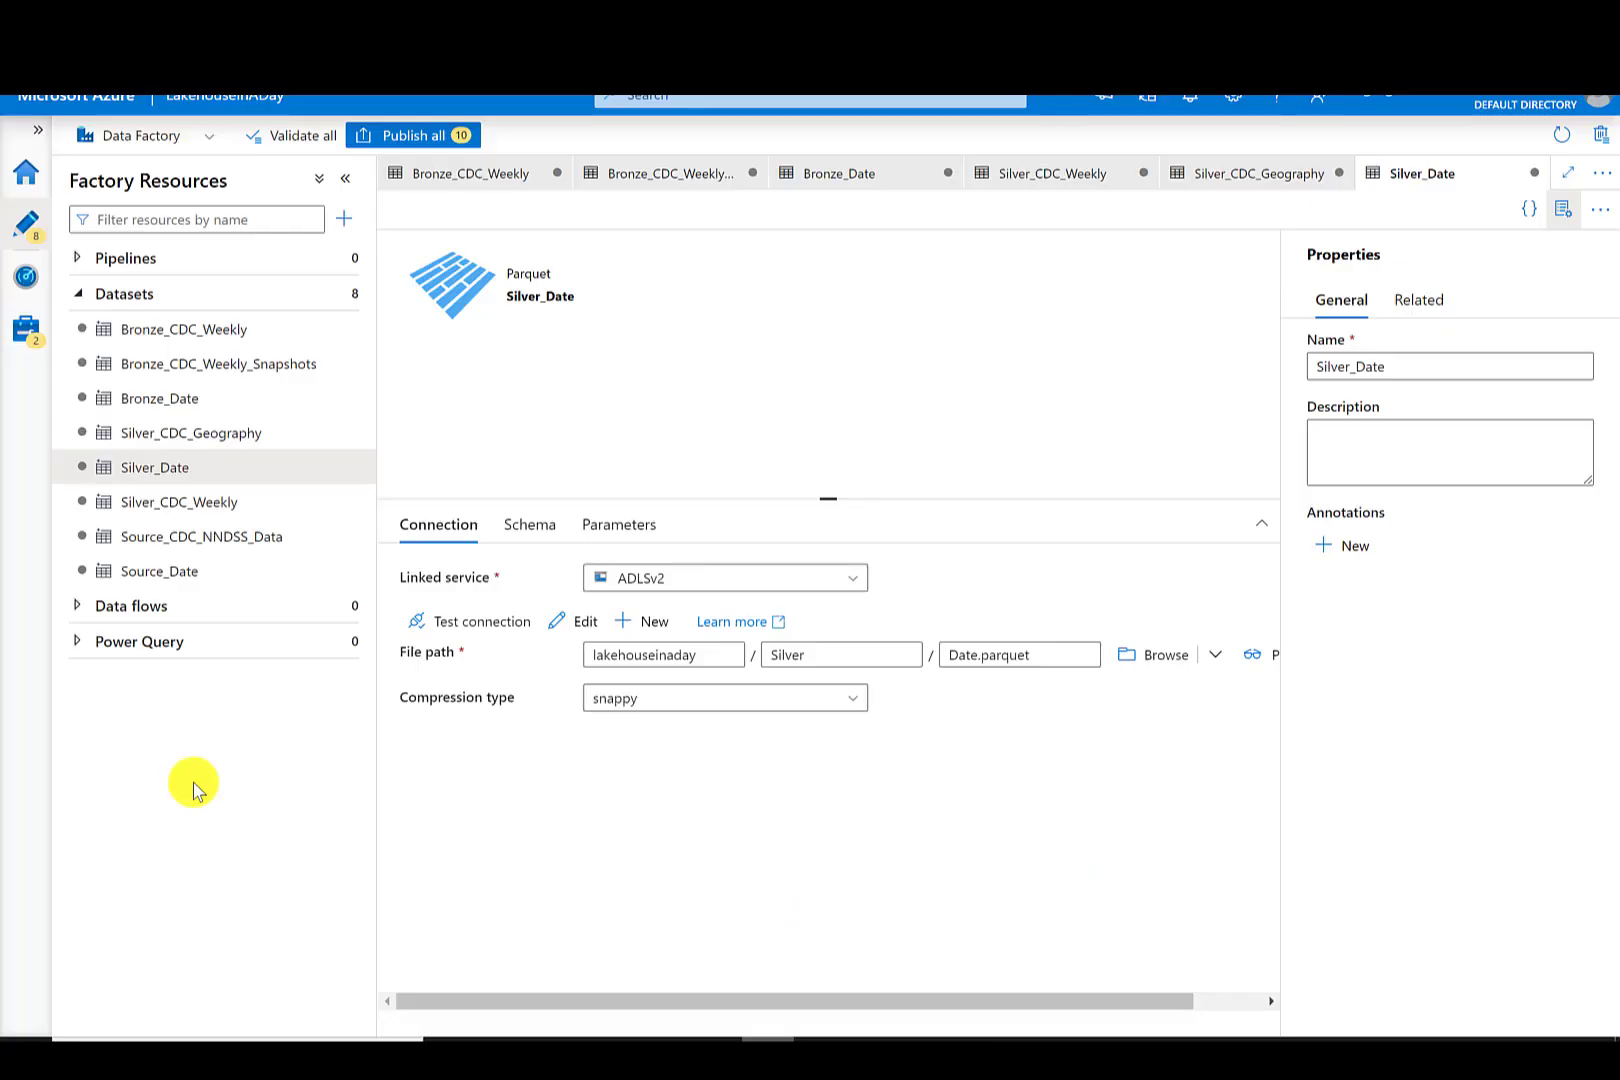
- Clone the Silver_Date dataset and set the clone's directory to Gold
{"action": "left_click", "coordinate": [340, 475]}
{"action": "left_click", "coordinate": [380, 537]}
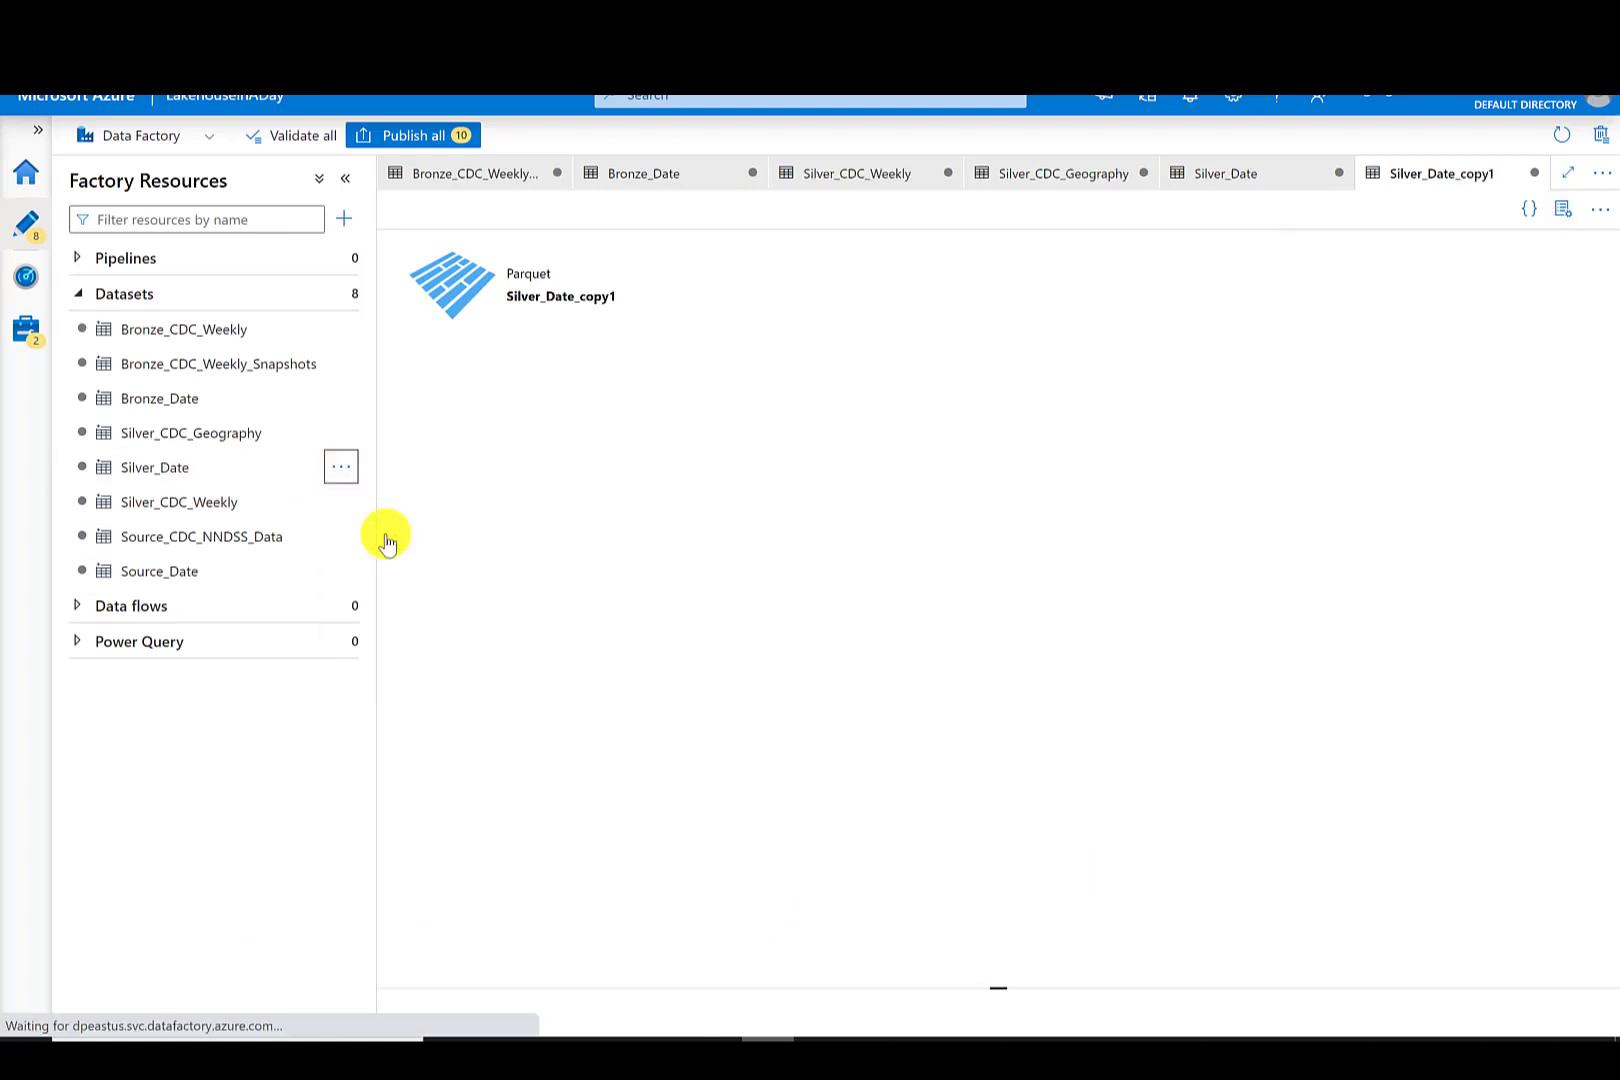
{"action": "left_click", "coordinate": [836, 658]}
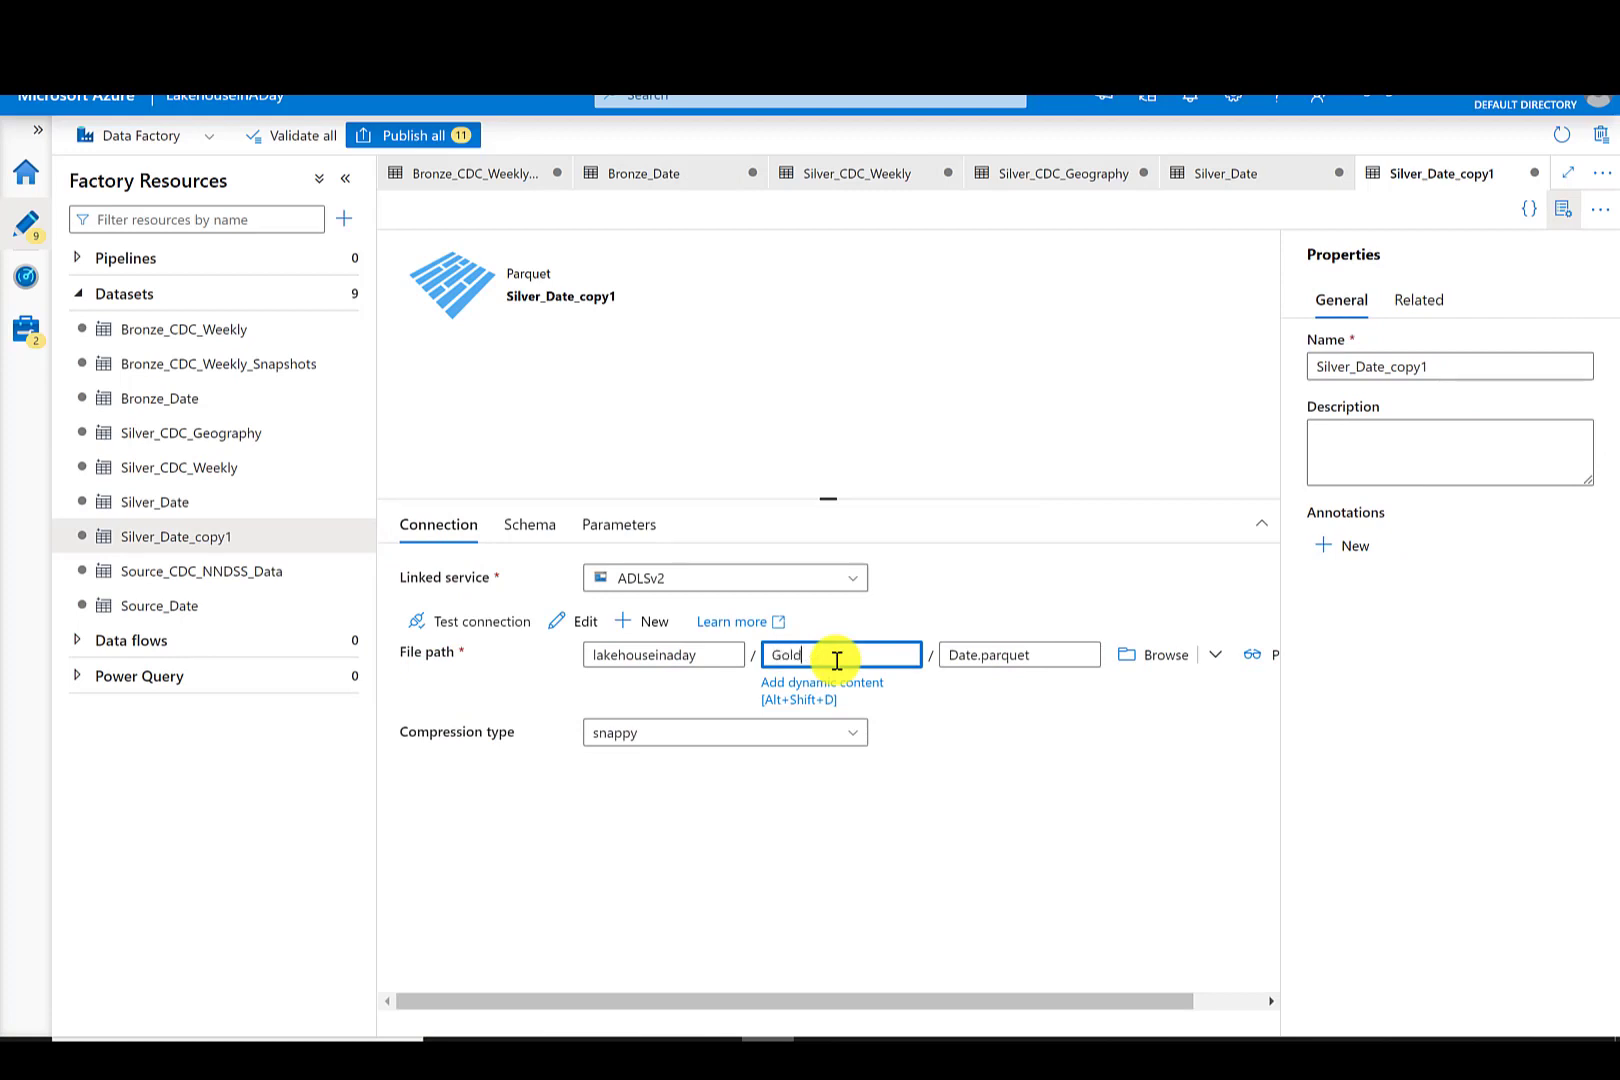
- Rename the cloned dataset Gold_Date
{"action": "left_click", "coordinate": [1440, 366]}
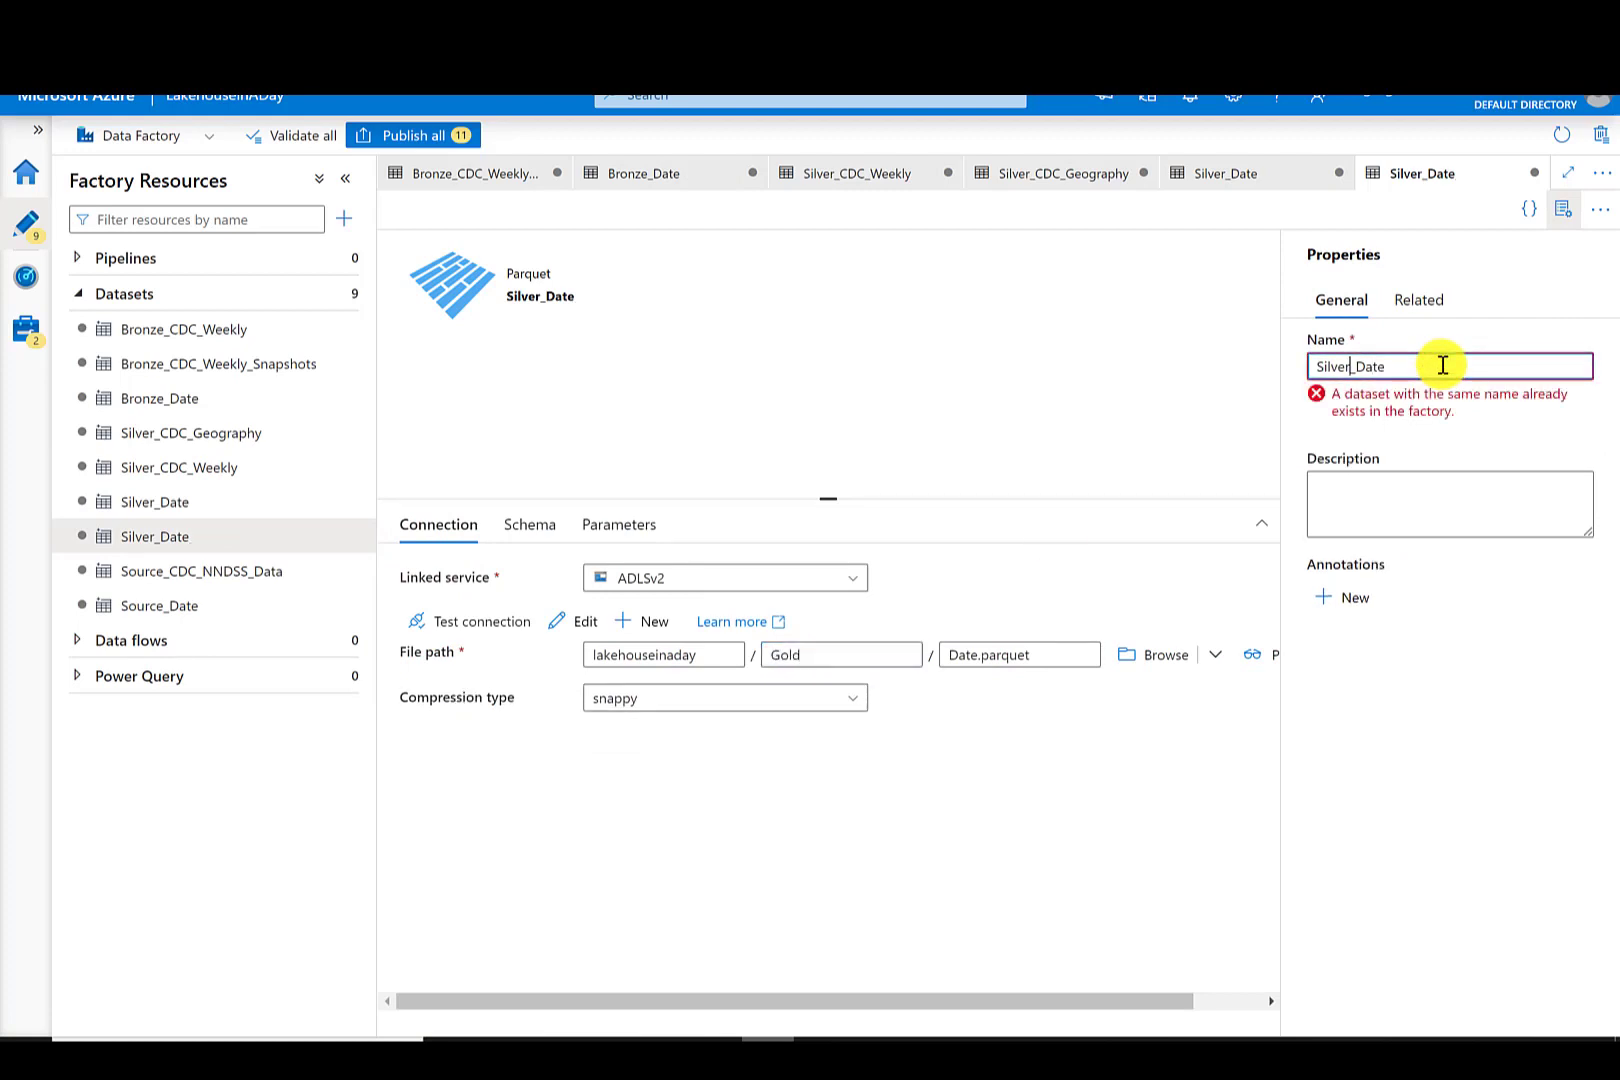
{"action": "key", "text": "BackSpace"}
{"action": "key", "text": "BackSpace"}
{"action": "type", "text": "Gold"}
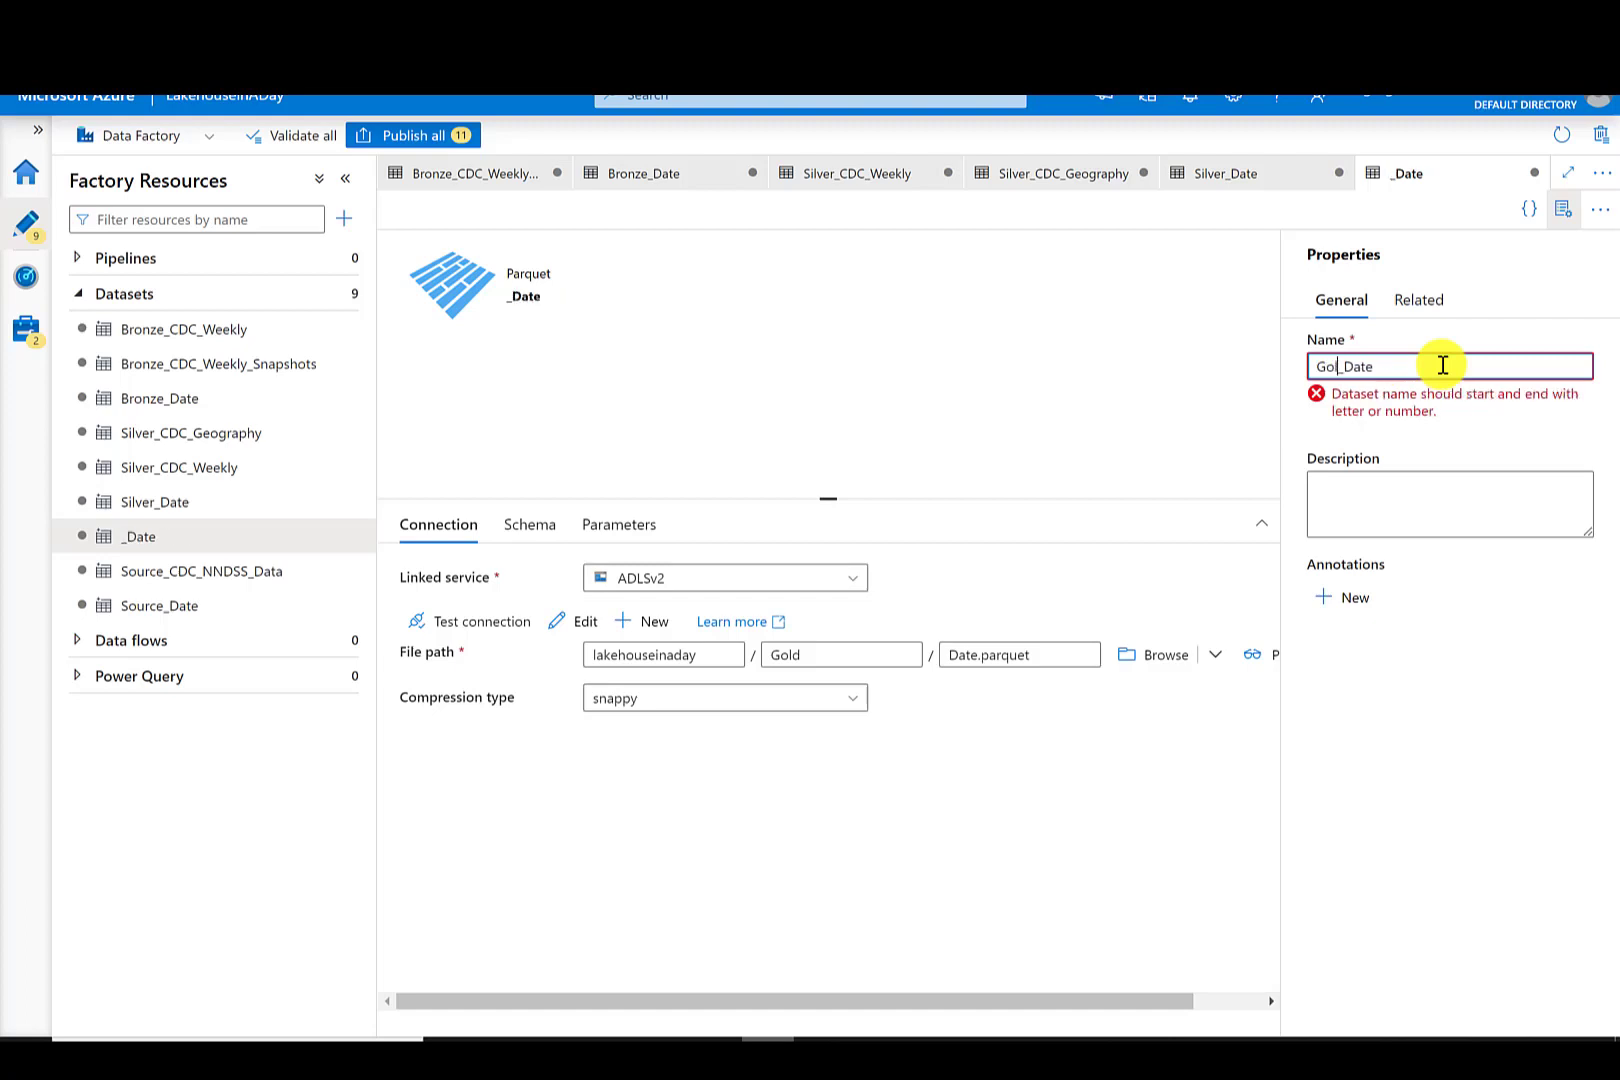
- Clone the Silver_CDC_Geography dataset and rename the clone Silver_CDC_Geography_State
{"action": "left_click", "coordinate": [268, 435]}
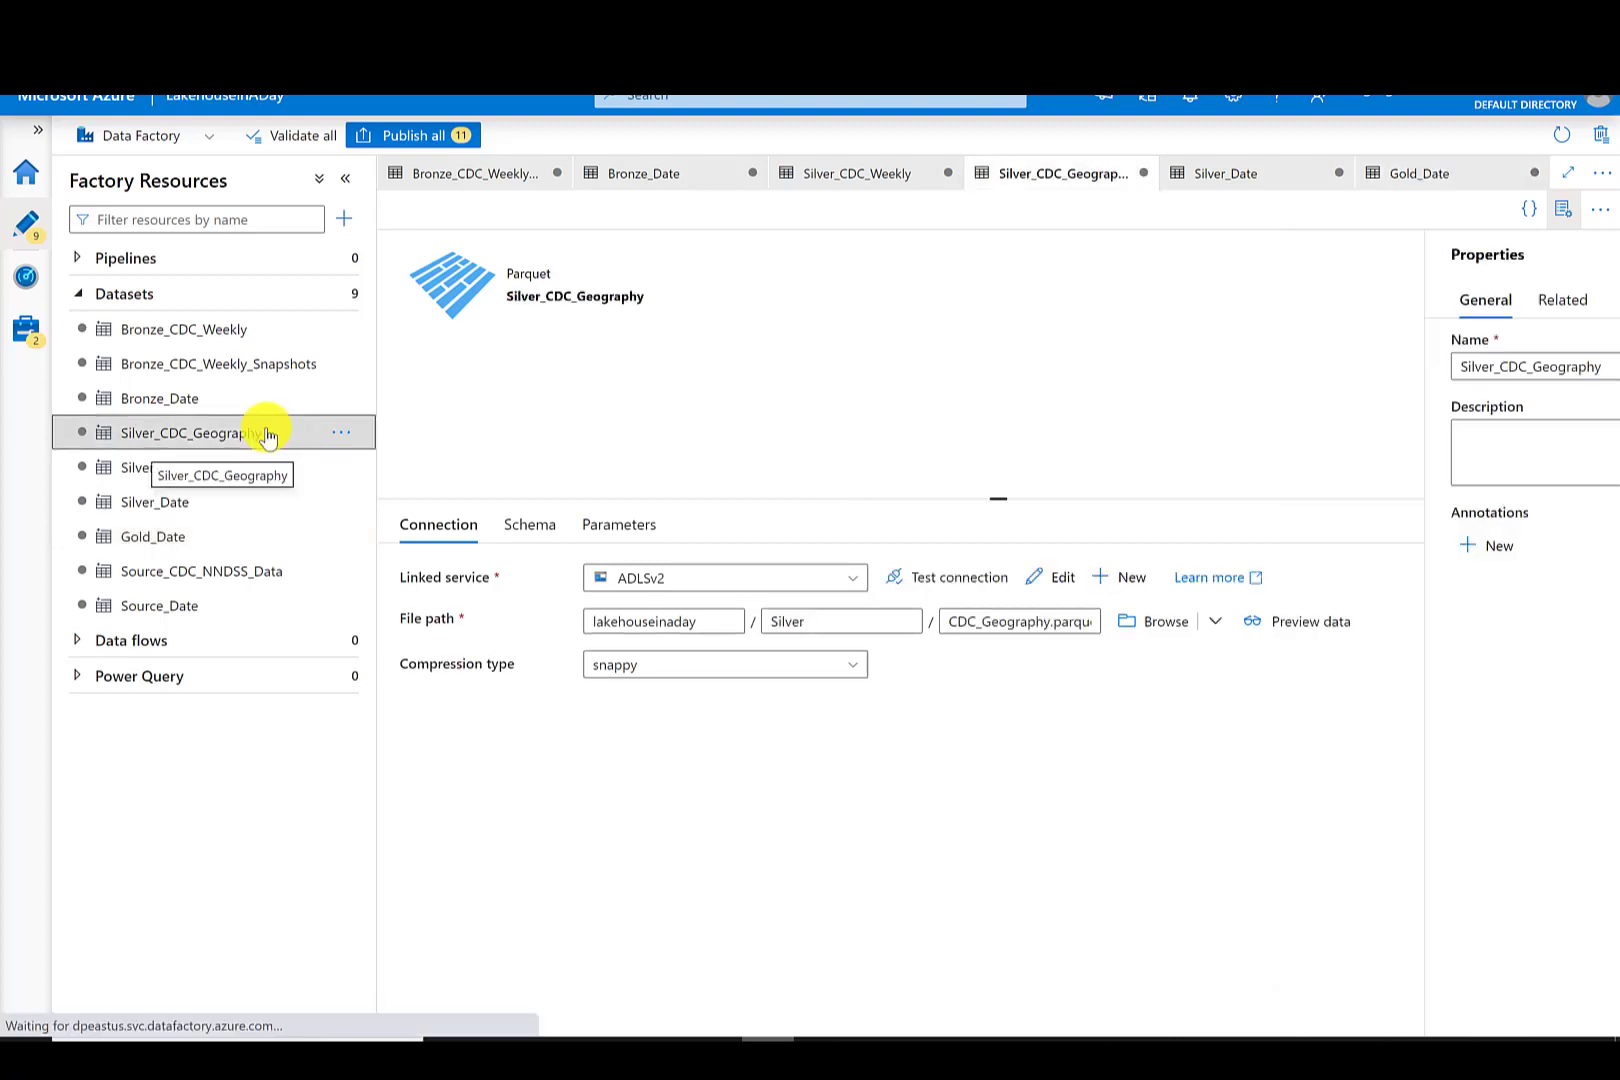
{"action": "left_click", "coordinate": [342, 433]}
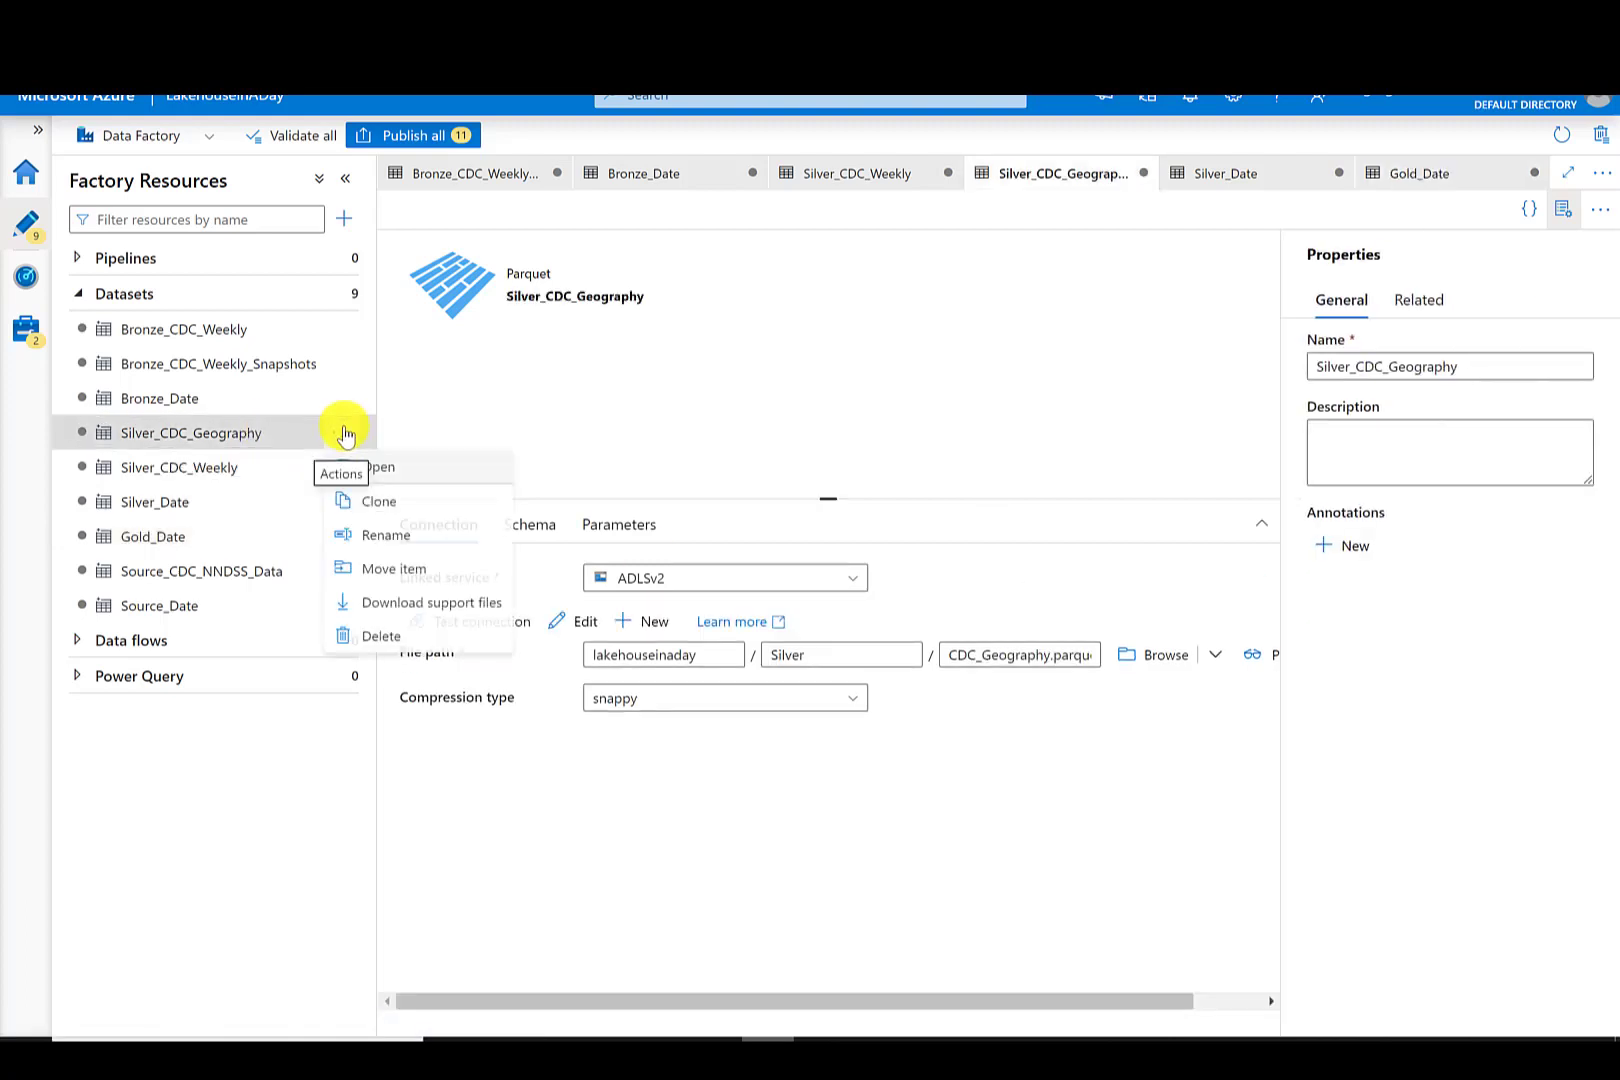
{"action": "left_click", "coordinate": [385, 503]}
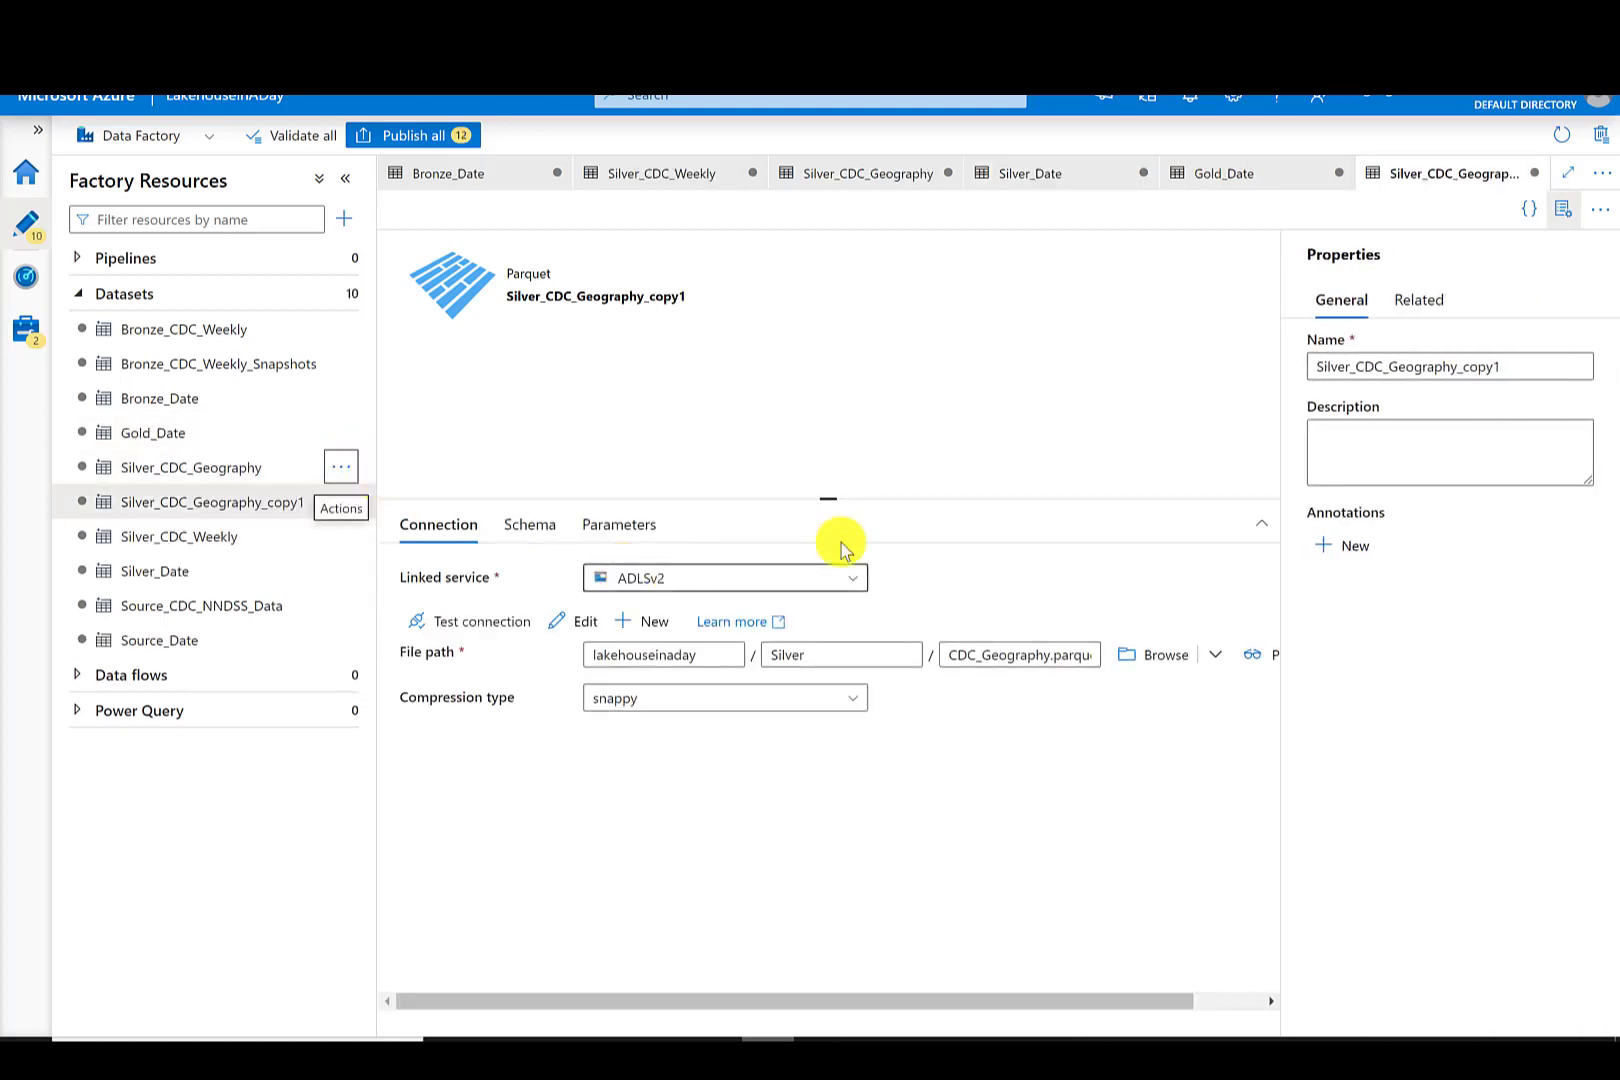
{"action": "left_click_drag", "start_coordinate": [1513, 367], "coordinate": [1470, 368]}
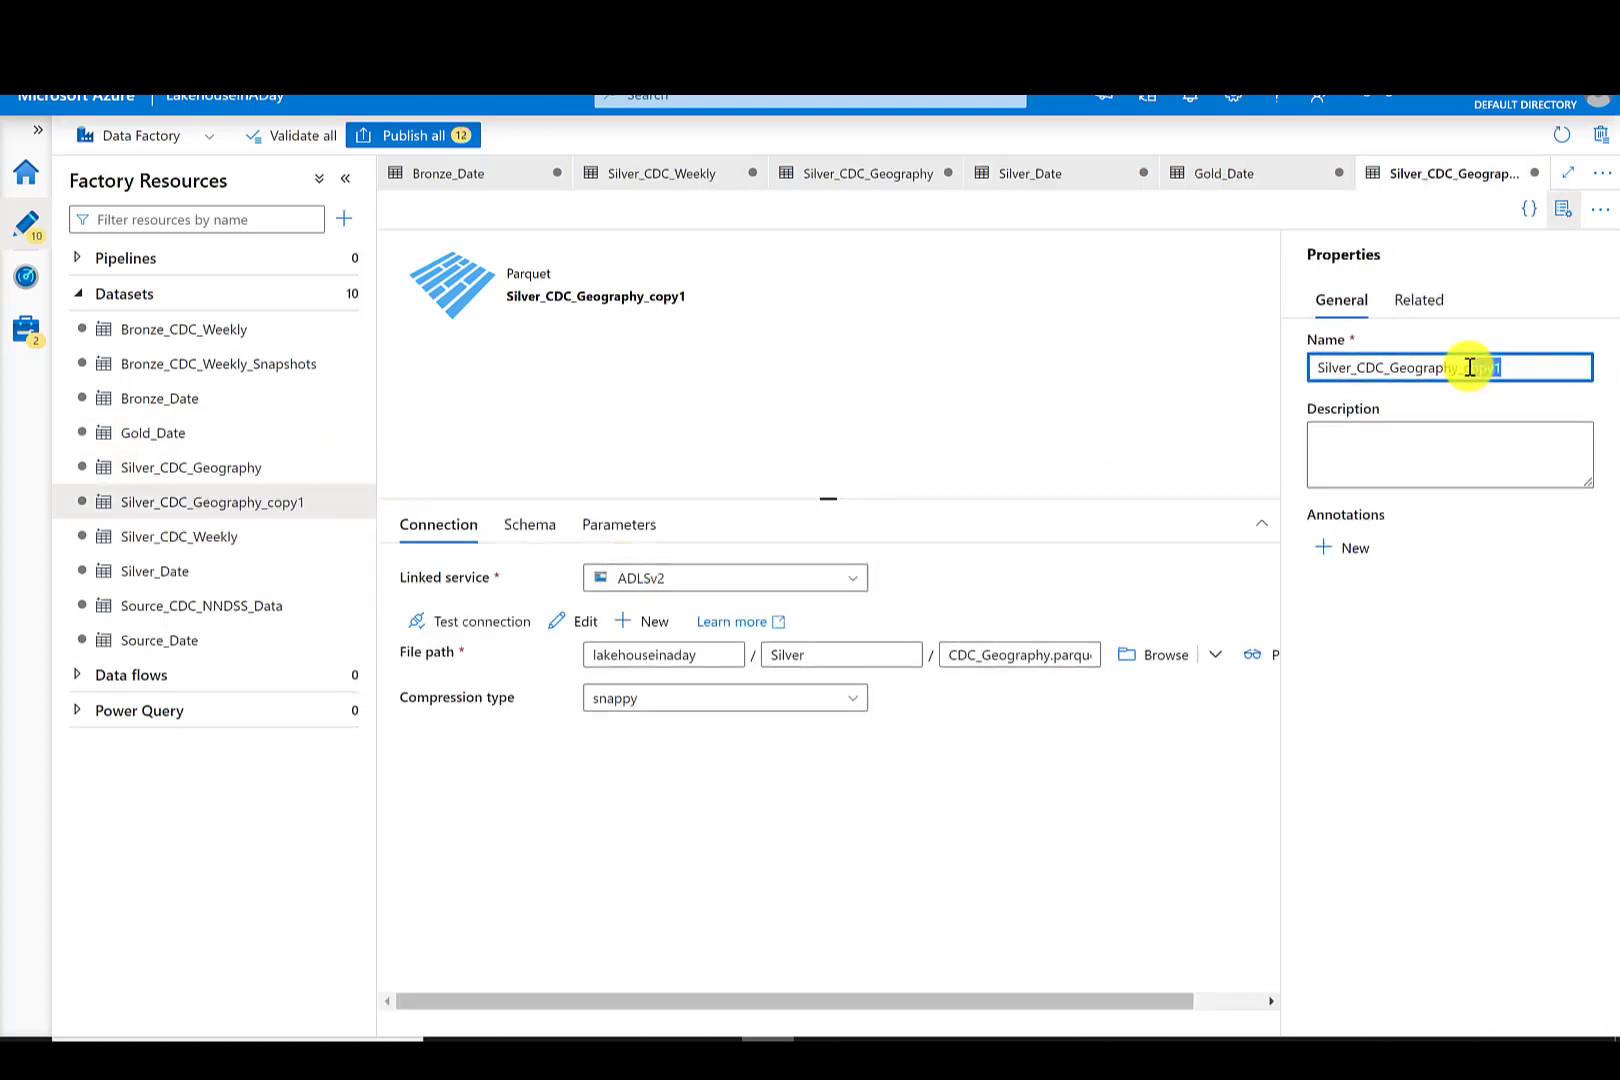
{"action": "key", "text": "BackSpace"}
- Set the clone's file name to CDC_Geography_State.parquet and rename it Gold_CDC_Geography_State
{"action": "left_click", "coordinate": [1050, 655]}
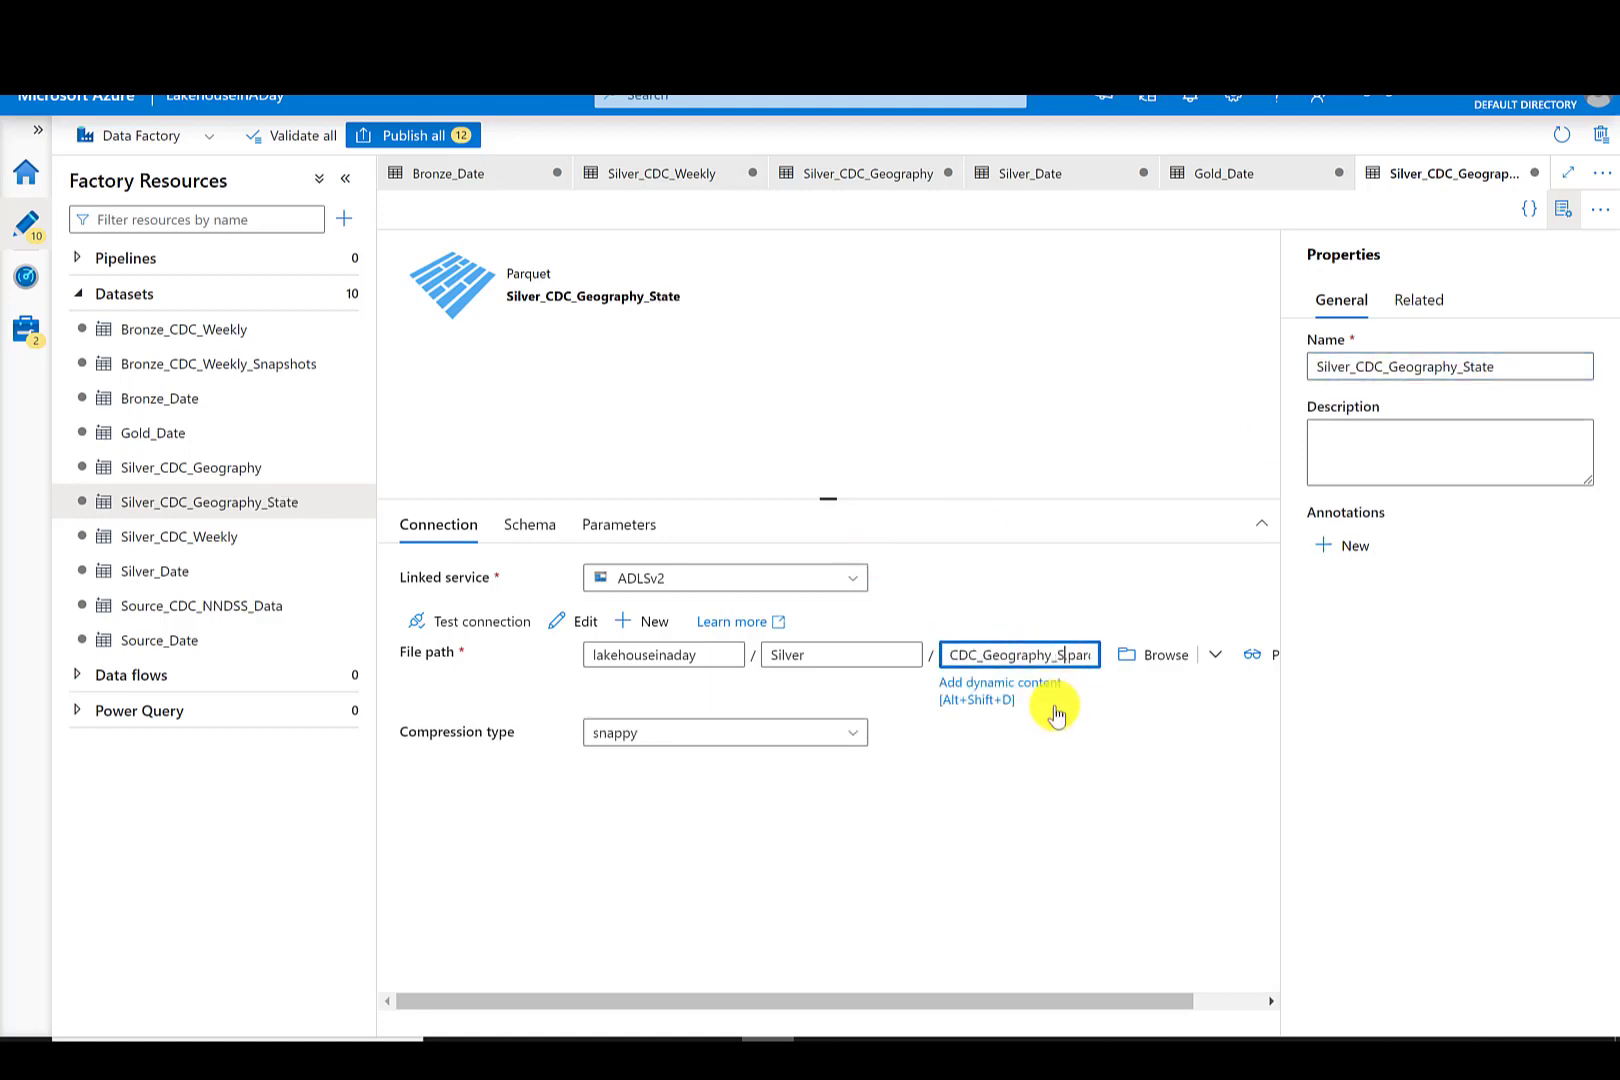
{"action": "type", "text": "_State."}
{"action": "left_click", "coordinate": [1350, 367]}
{"action": "key", "text": "BackSpace"}
{"action": "key", "text": "BackSpace"}
{"action": "key", "text": "BackSpace"}
{"action": "key", "text": "BackSpace"}
{"action": "key", "text": "BackSpace"}
{"action": "key", "text": "BackSpace"}
{"action": "key", "text": "BackSpace"}
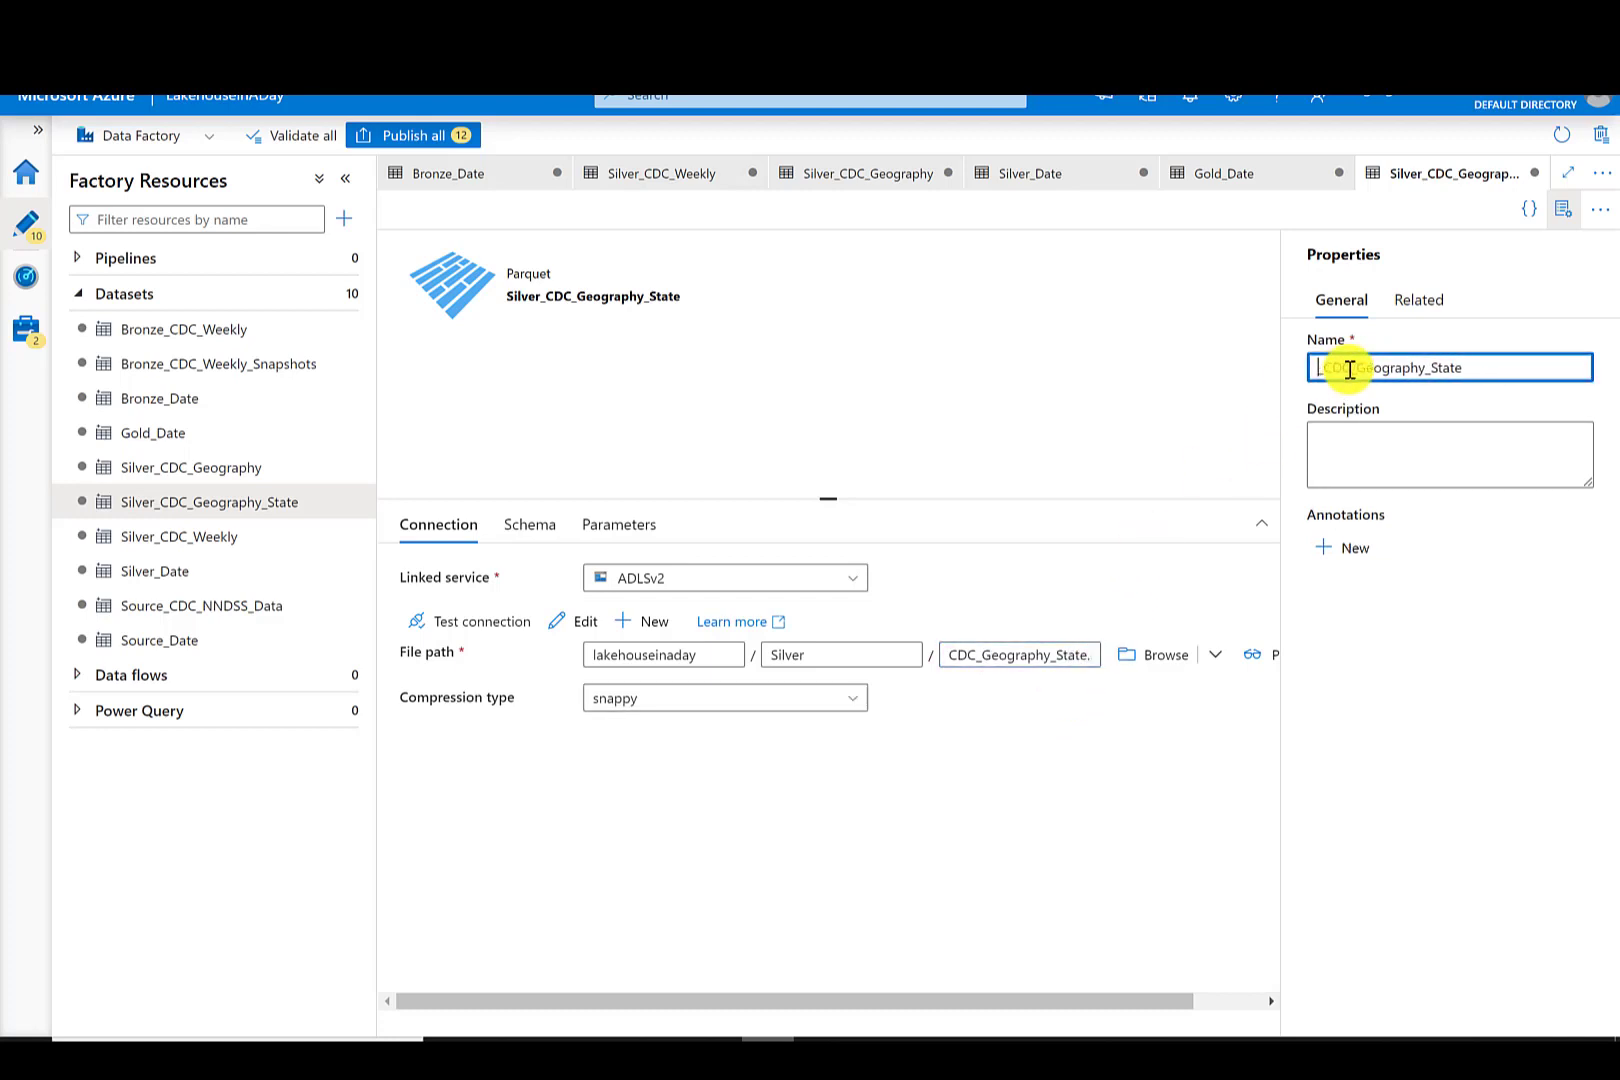
{"action": "type", "text": "Gold_"}
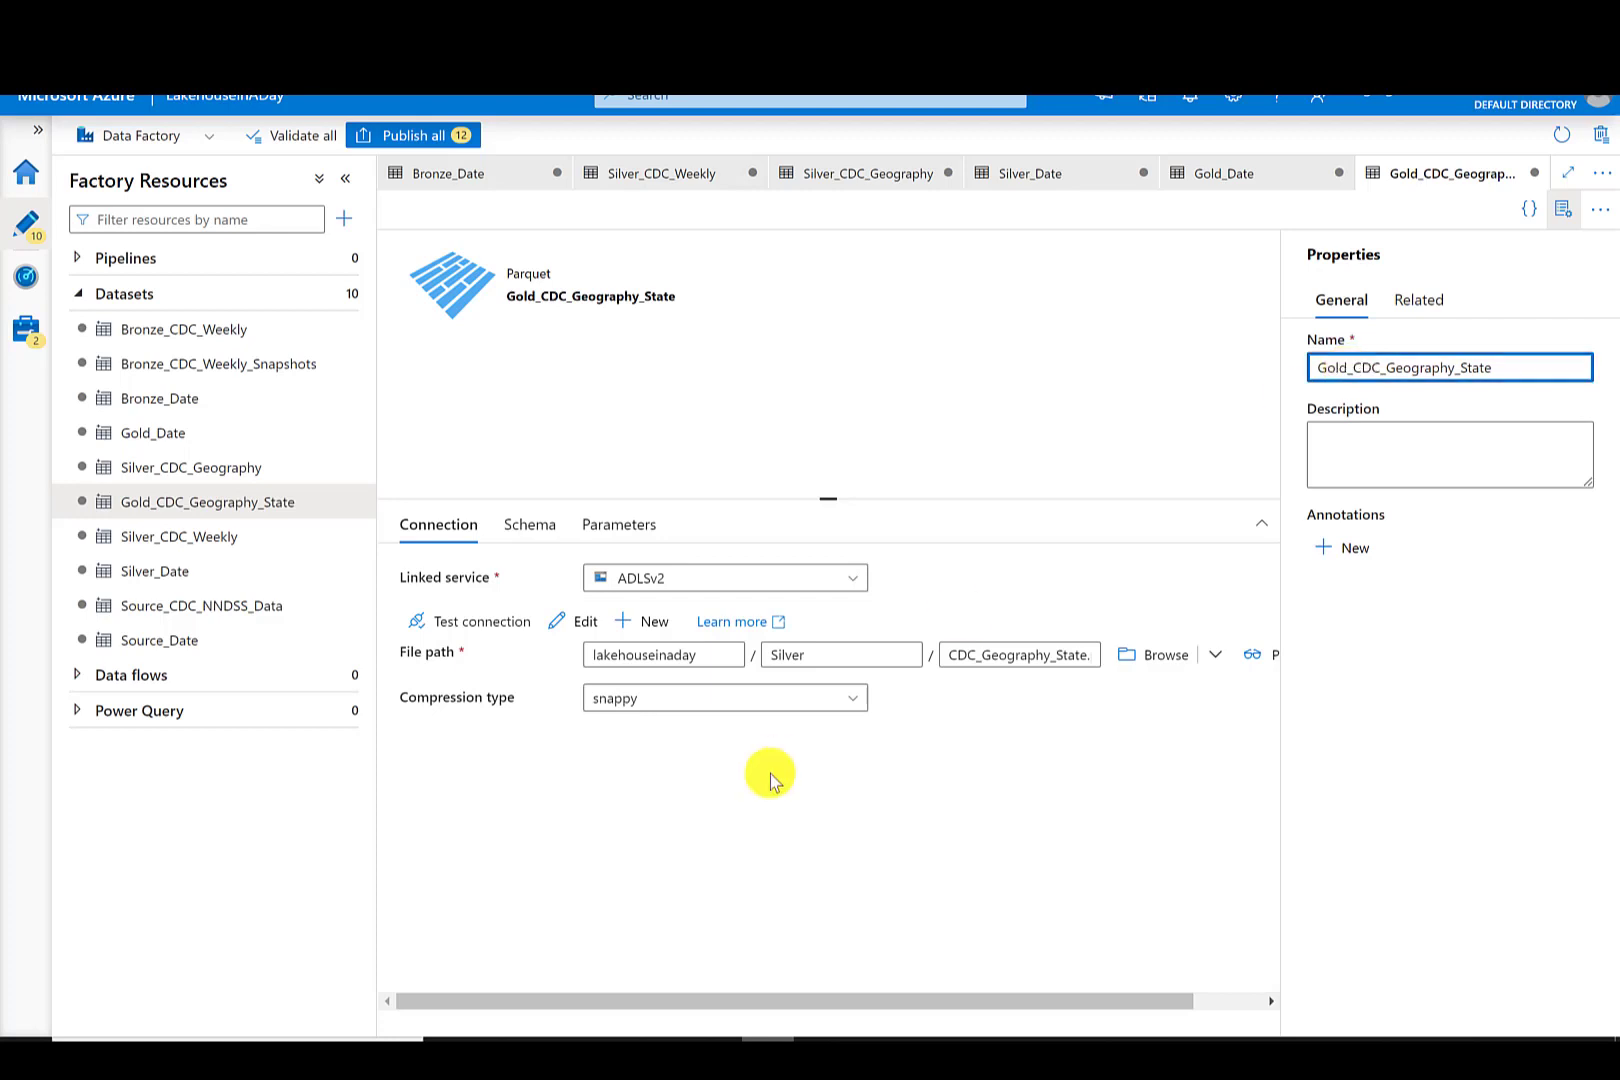
- Clone the Gold_CDC_Geography_State dataset, rename the clone Gold_CDC_Geography_Agg and set its file name to CDC_Geography_Agg.parquet
{"action": "left_click", "coordinate": [345, 502]}
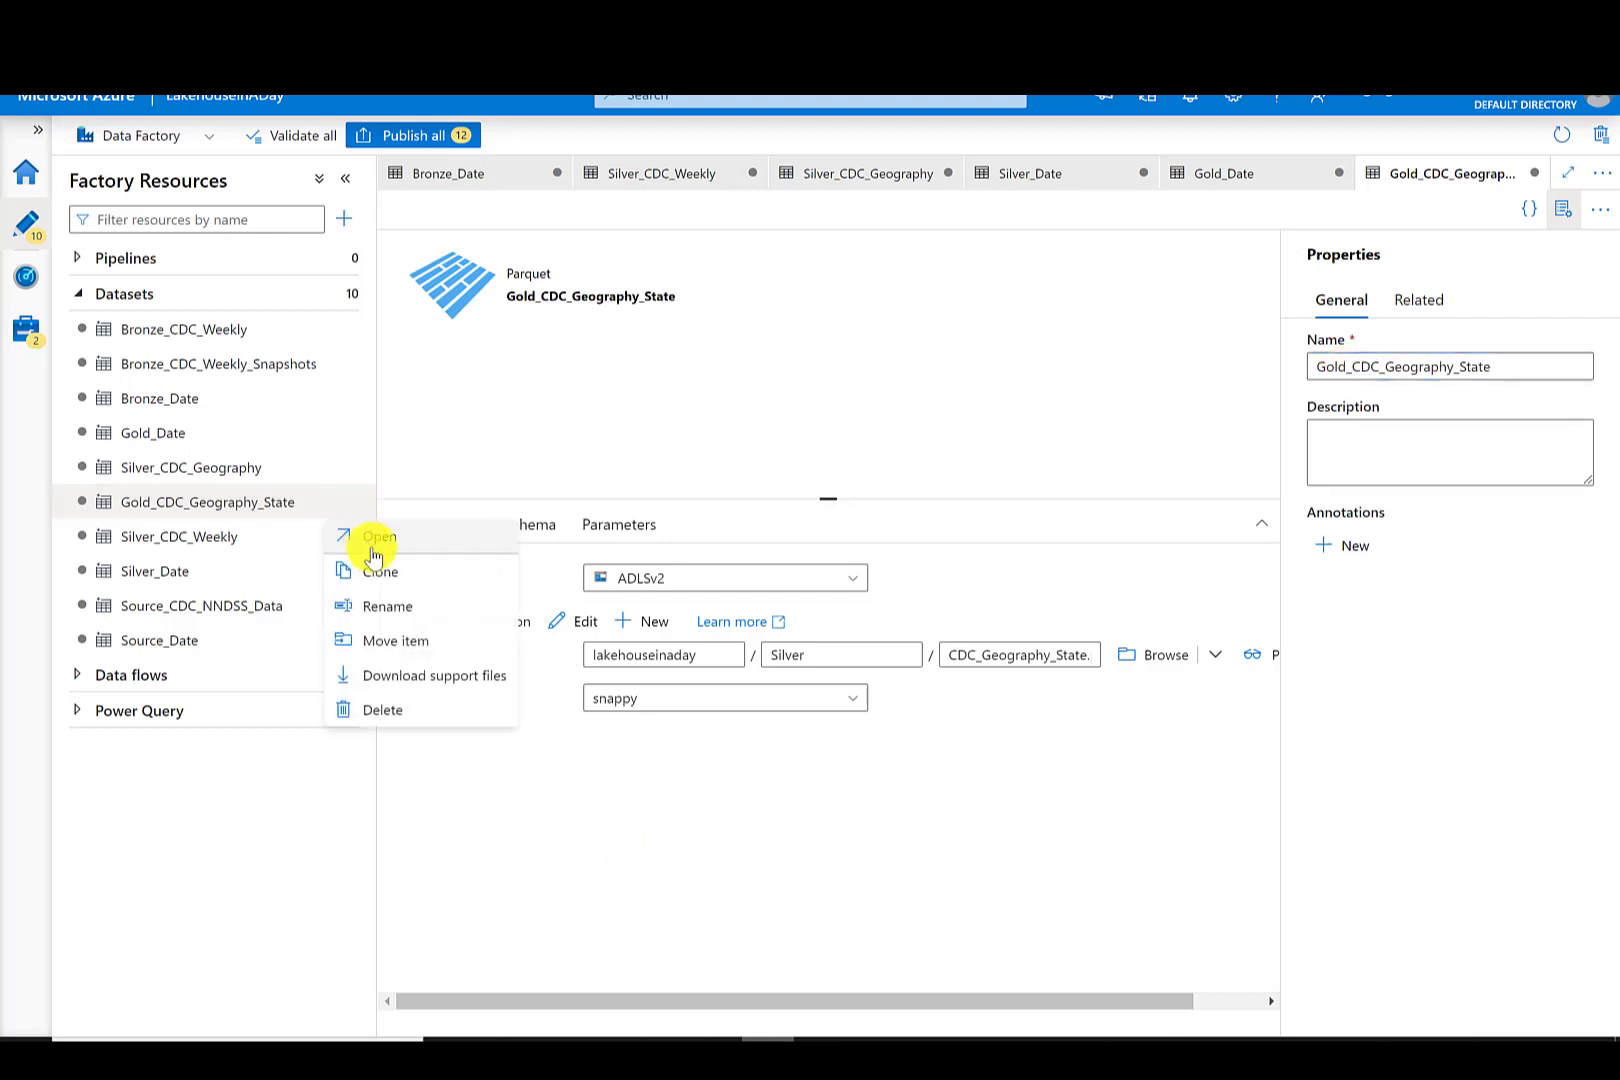
{"action": "left_click", "coordinate": [380, 571]}
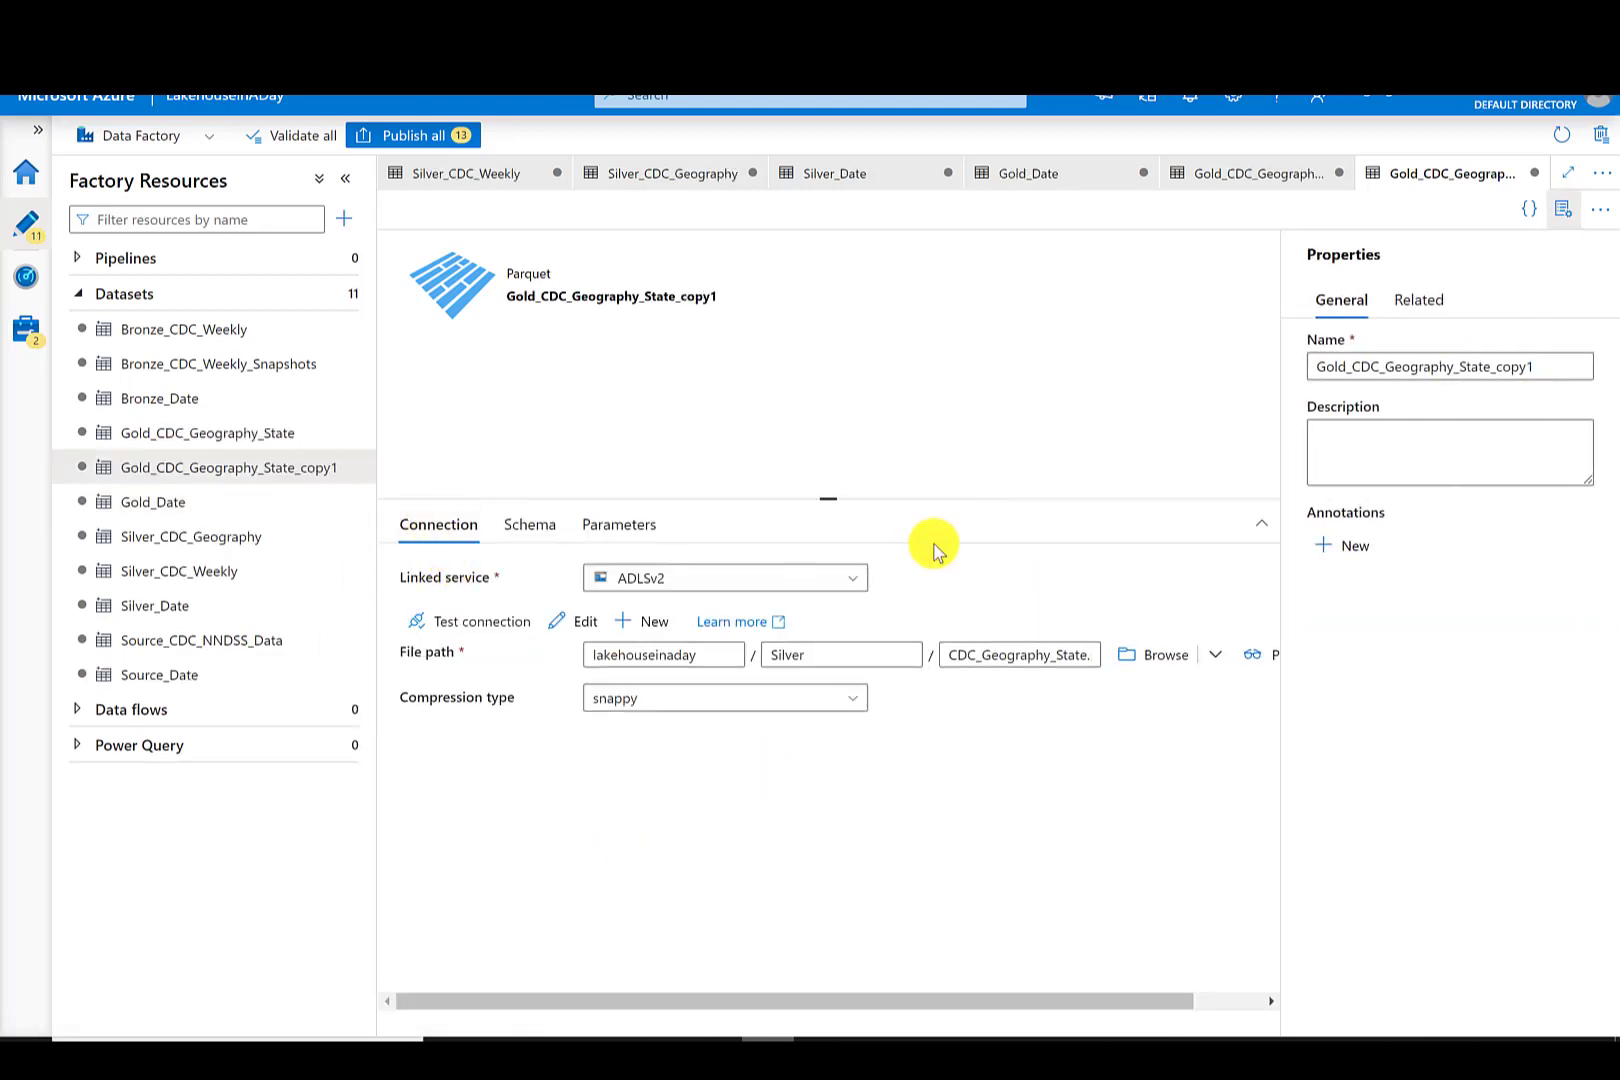
{"action": "left_click_drag", "start_coordinate": [1538, 367], "coordinate": [1464, 368]}
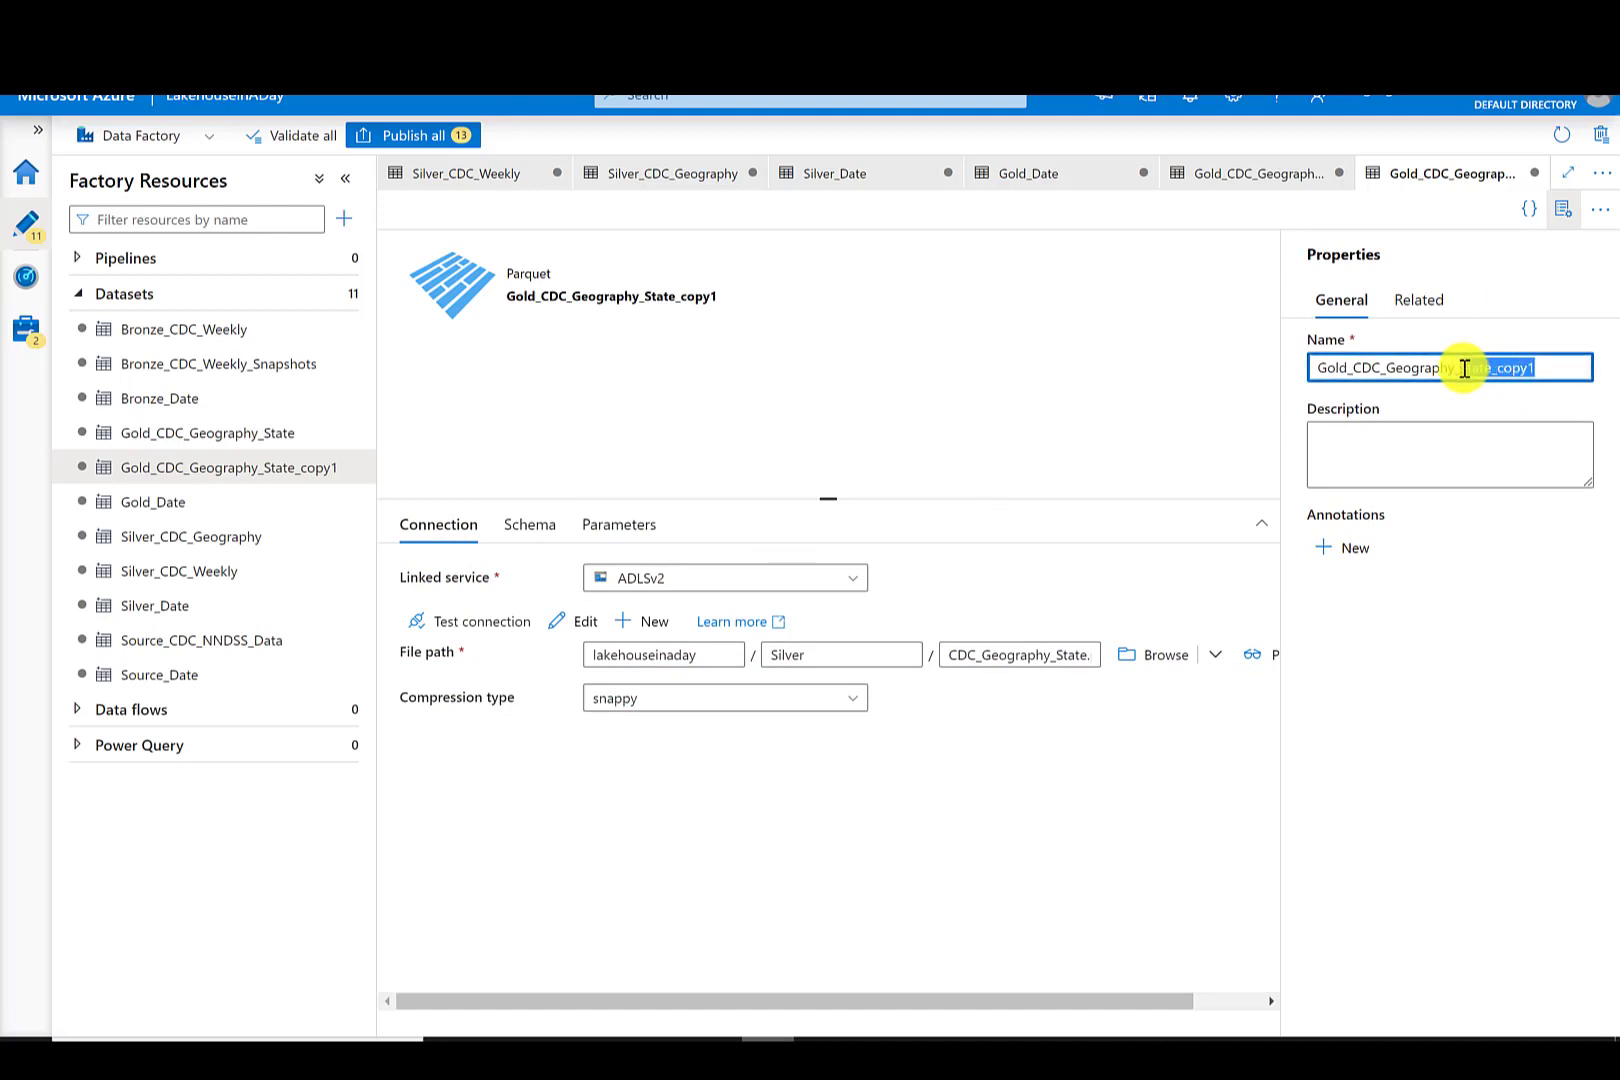
{"action": "key", "text": "BackSpace"}
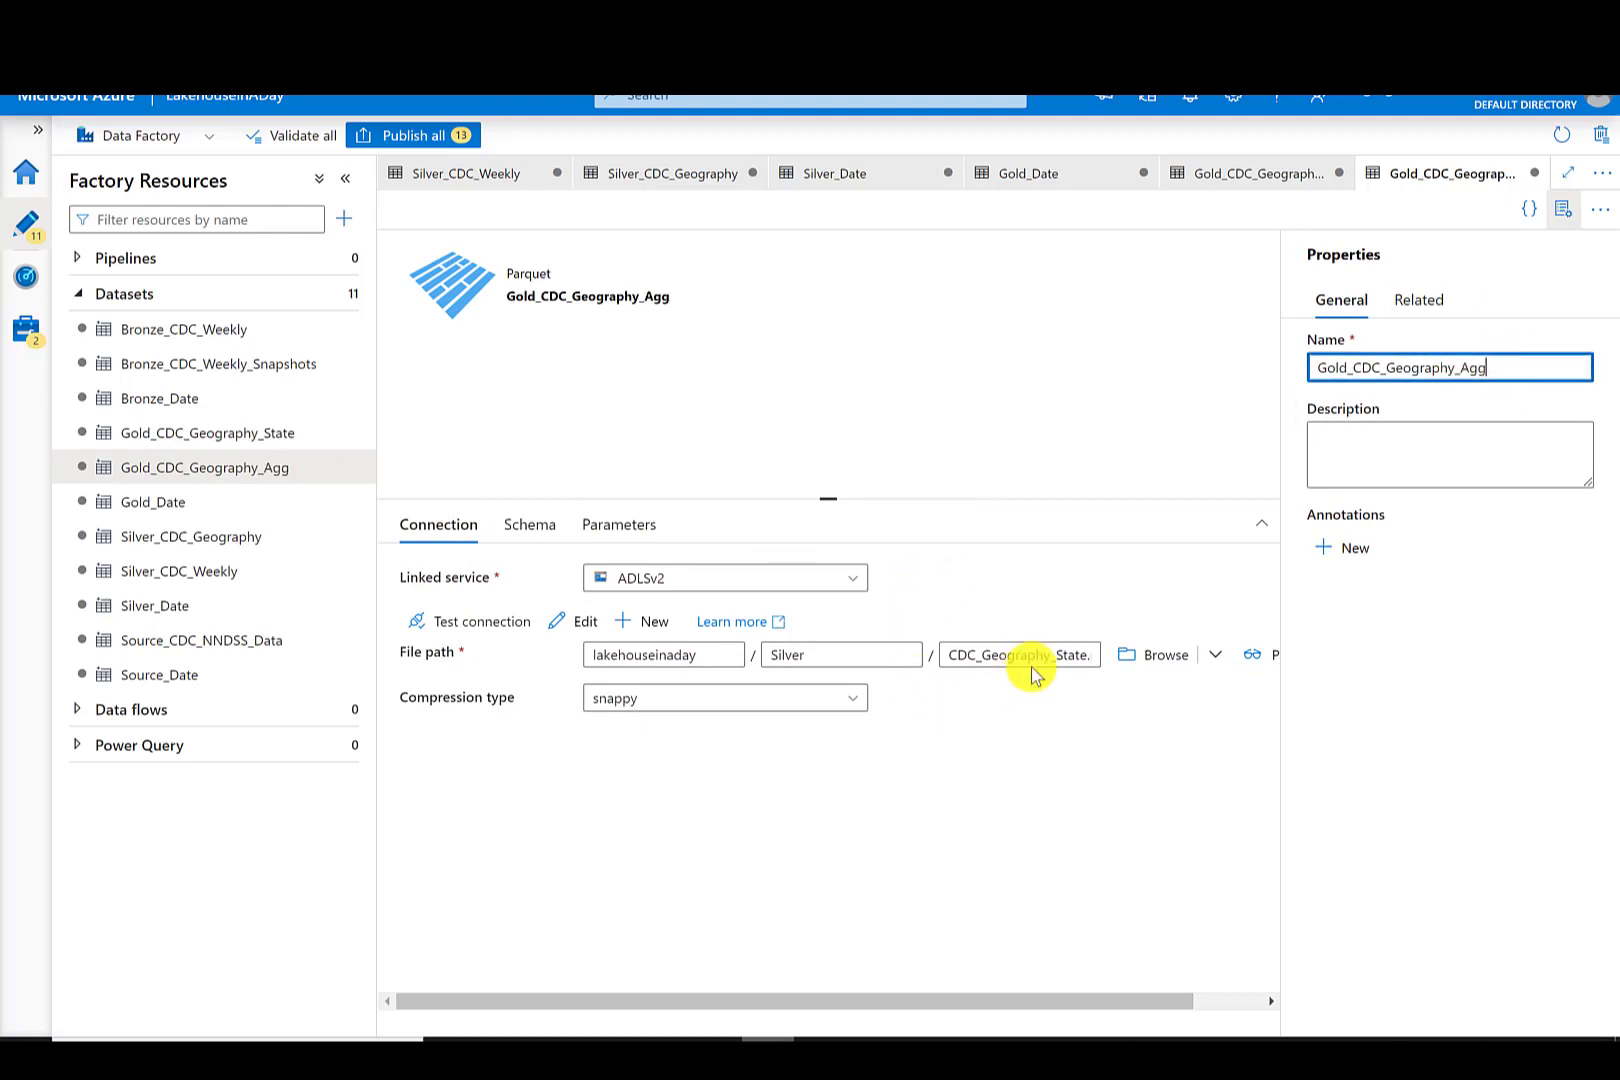
{"action": "left_click", "coordinate": [1049, 658]}
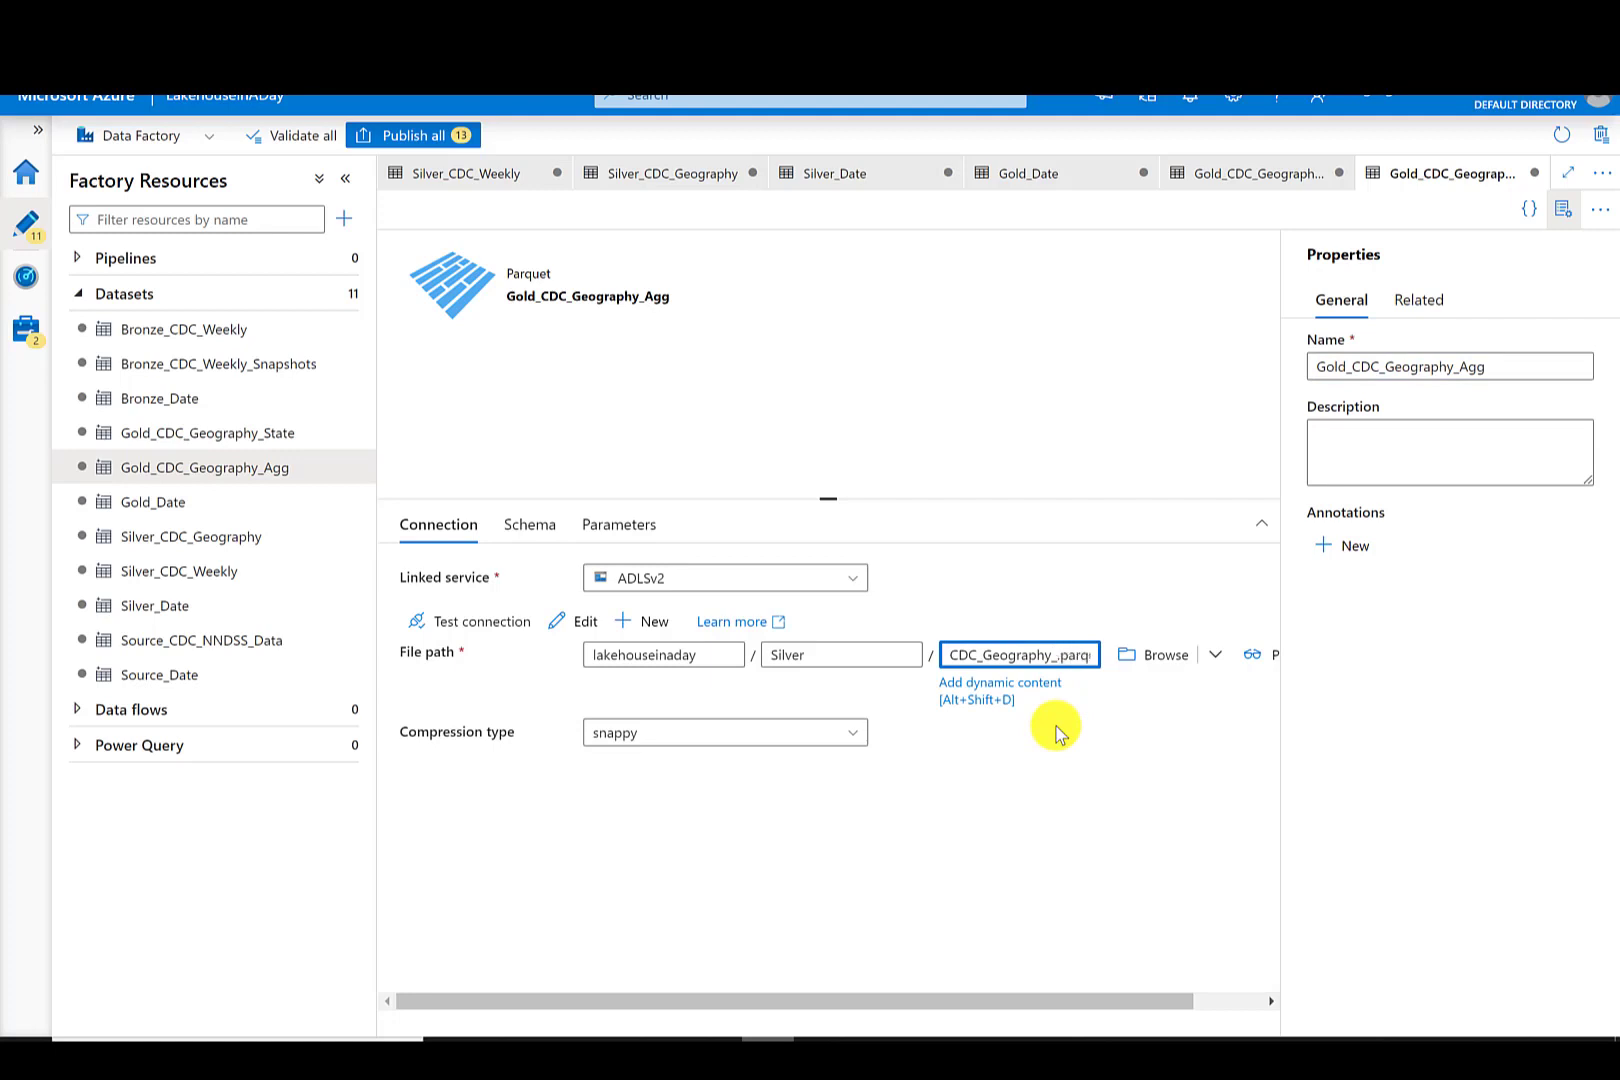
{"action": "left_click", "coordinate": [726, 837]}
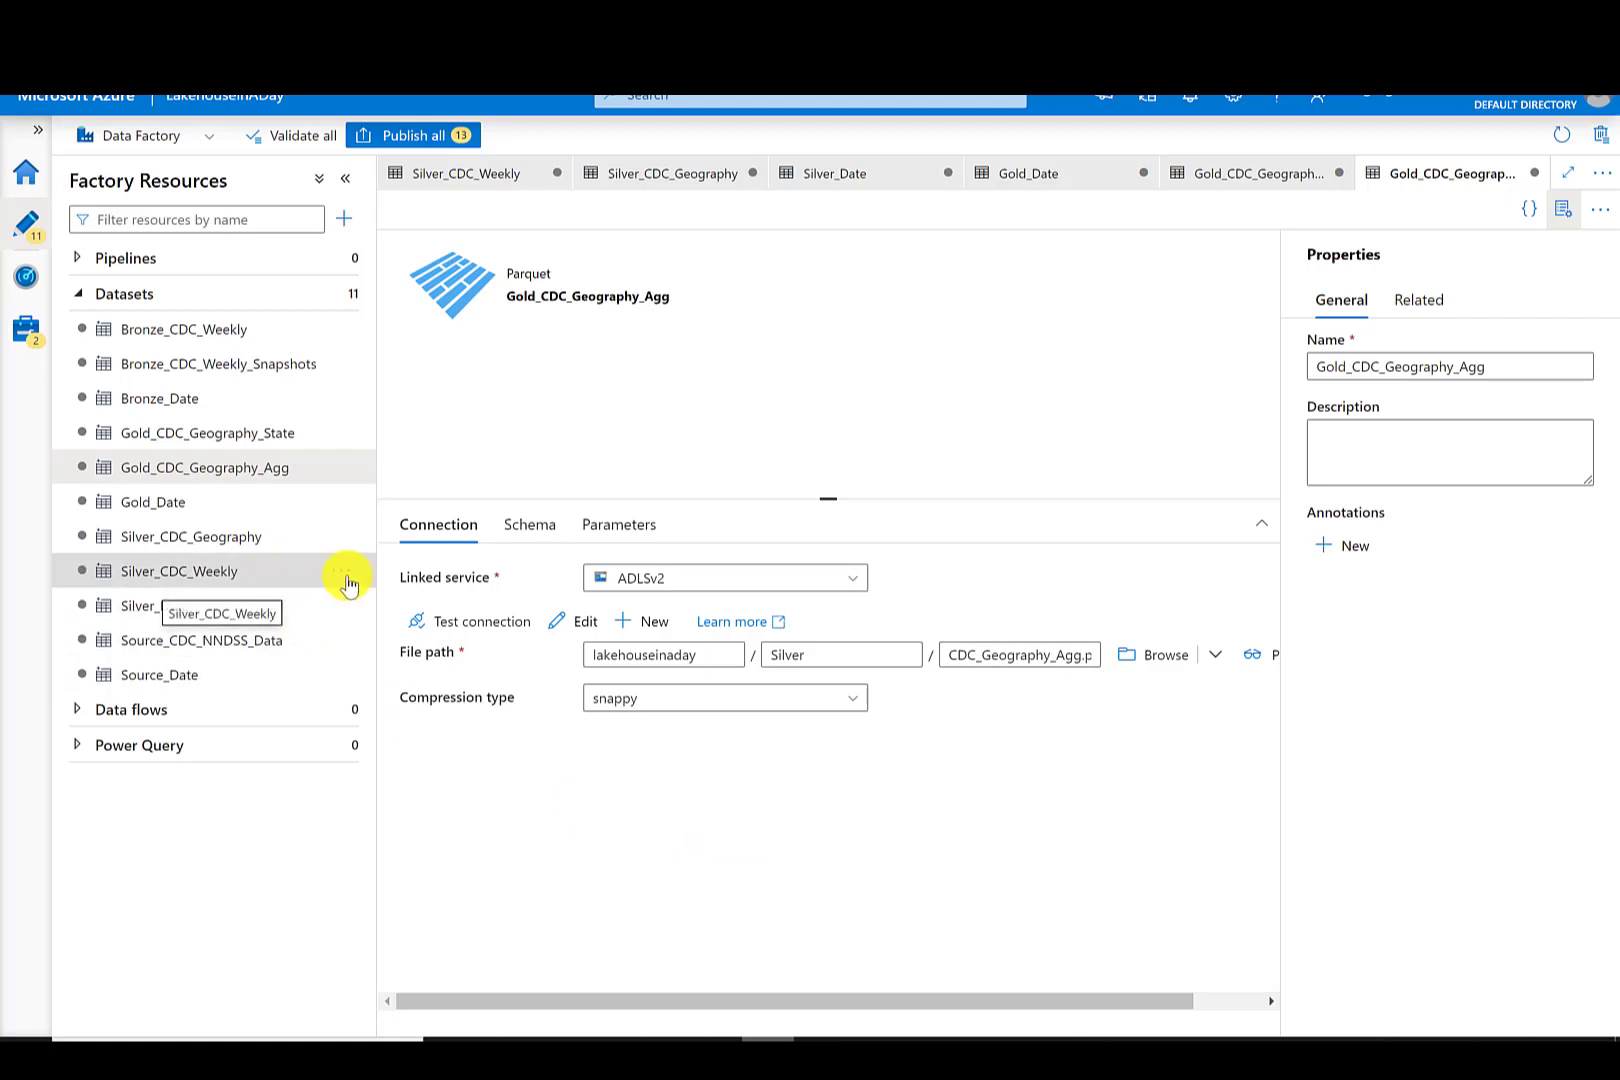
- Clone the Silver_CDC_Weekly dataset and rename the clone Silver_CDC_Weekly_State
{"action": "left_click", "coordinate": [342, 571]}
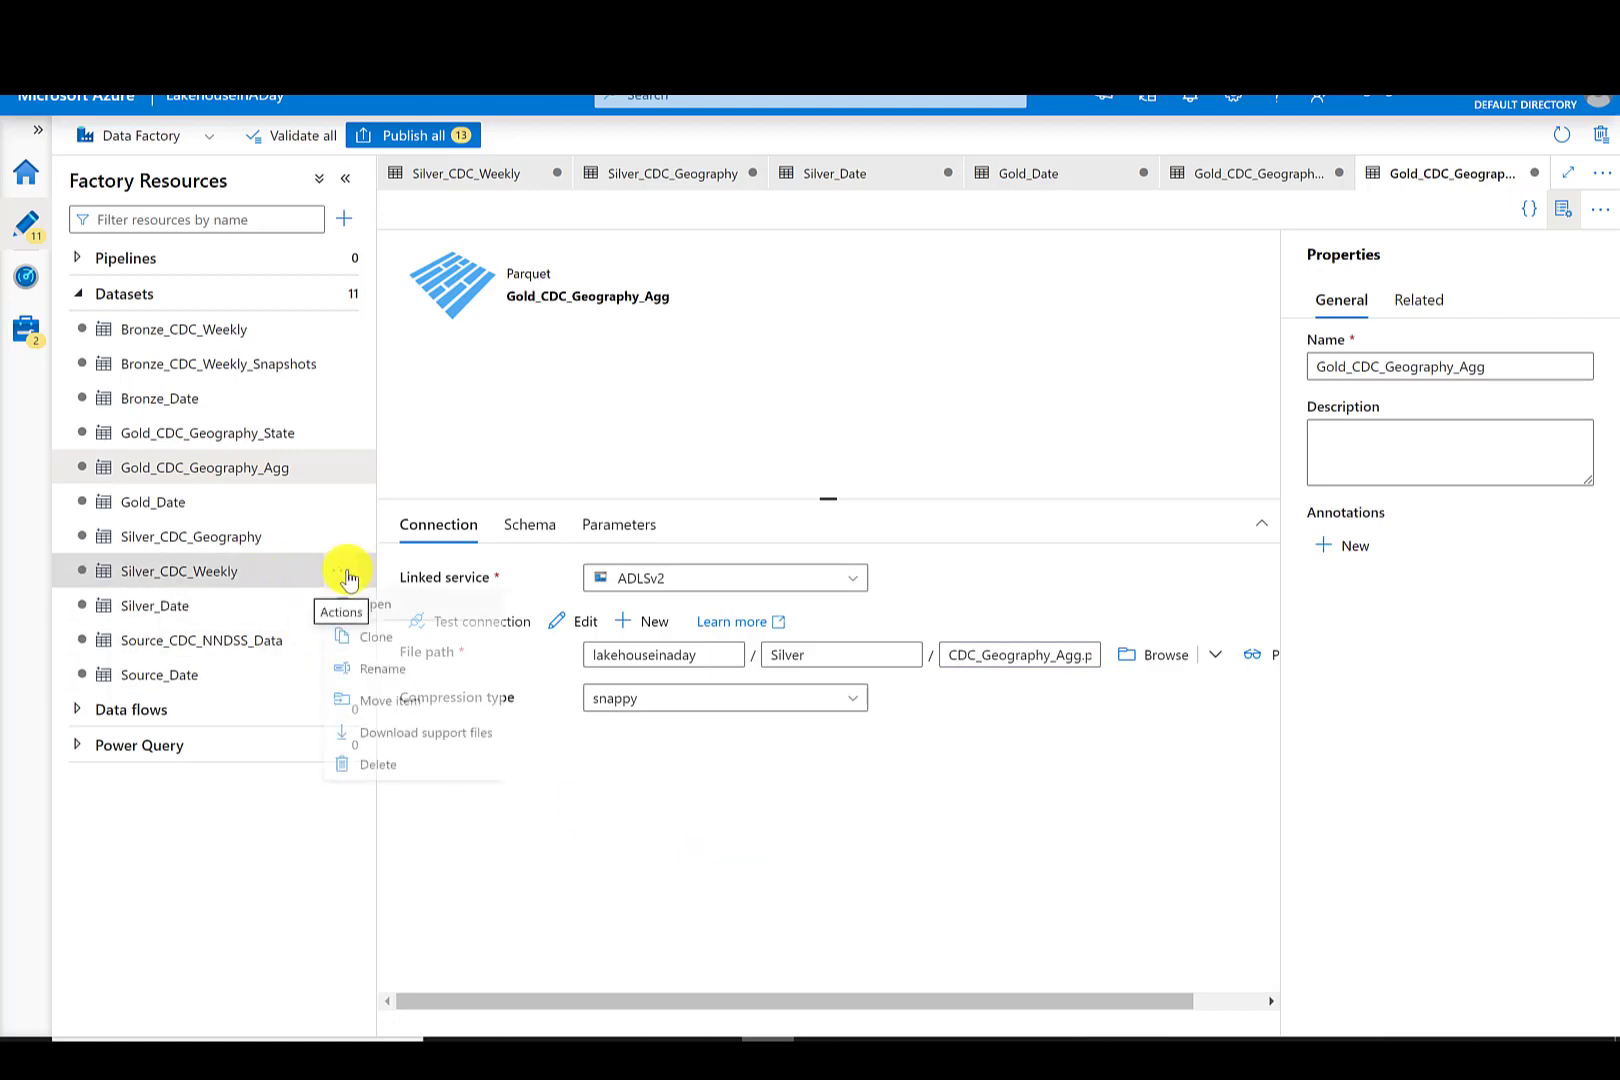
{"action": "left_click", "coordinate": [389, 642]}
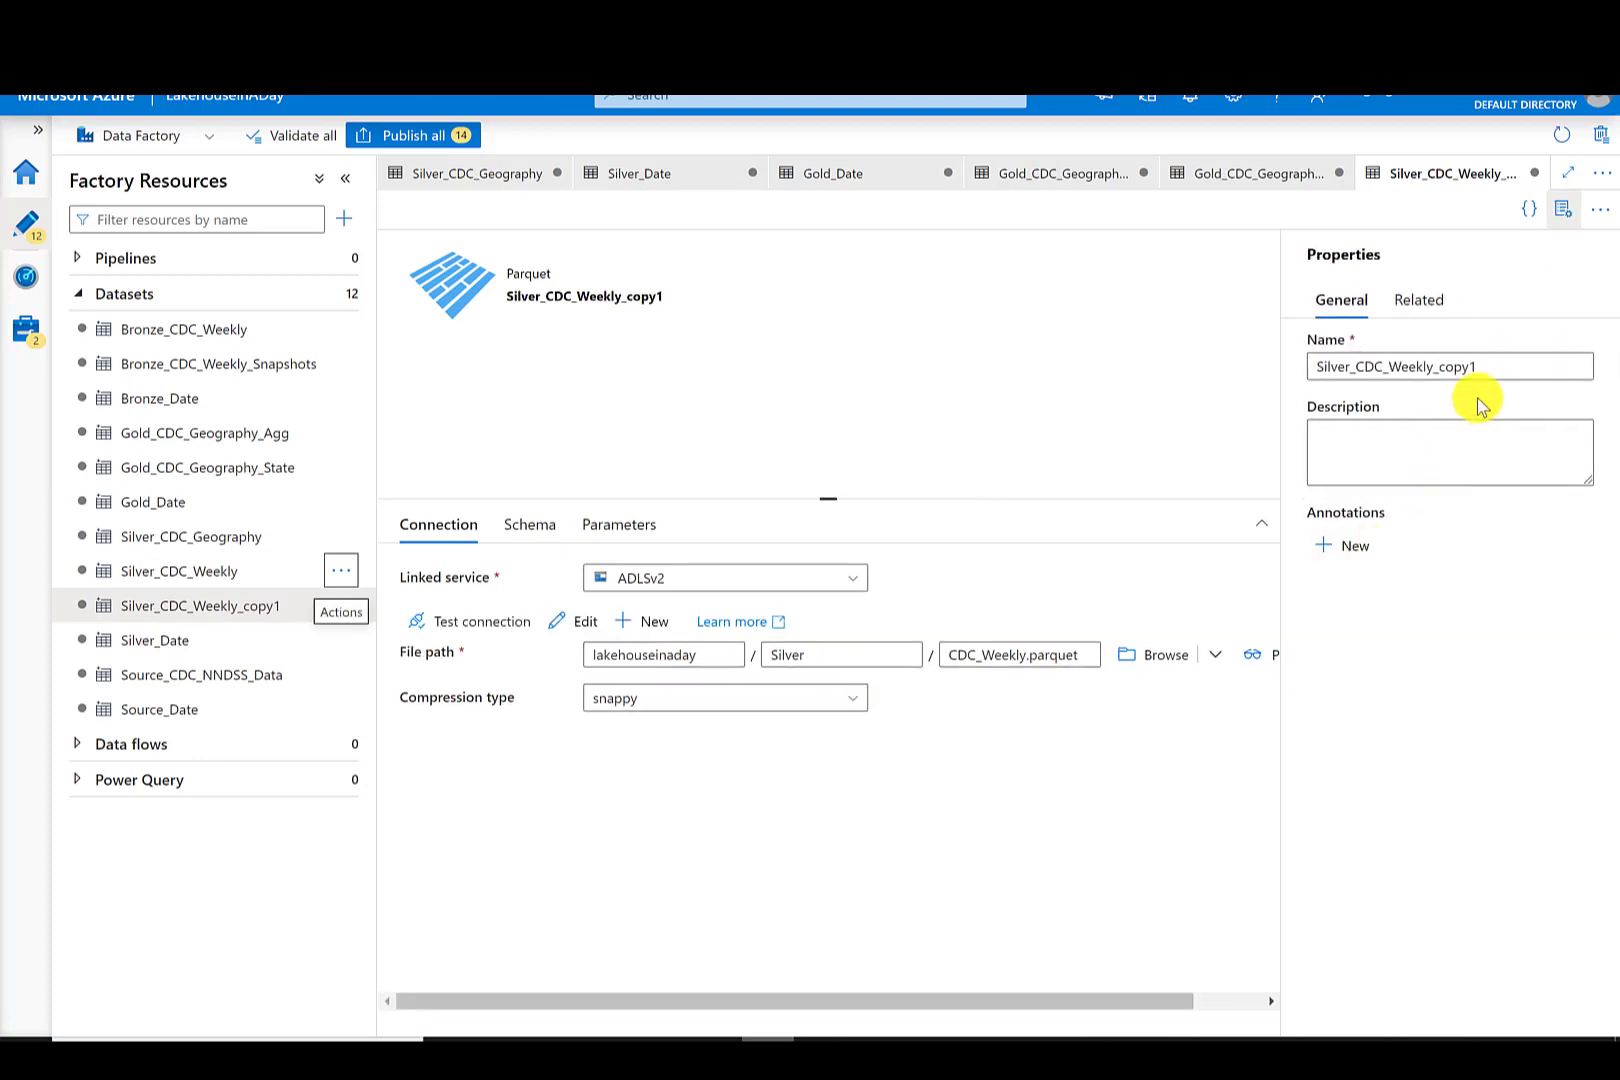
{"action": "left_click", "coordinate": [1486, 366]}
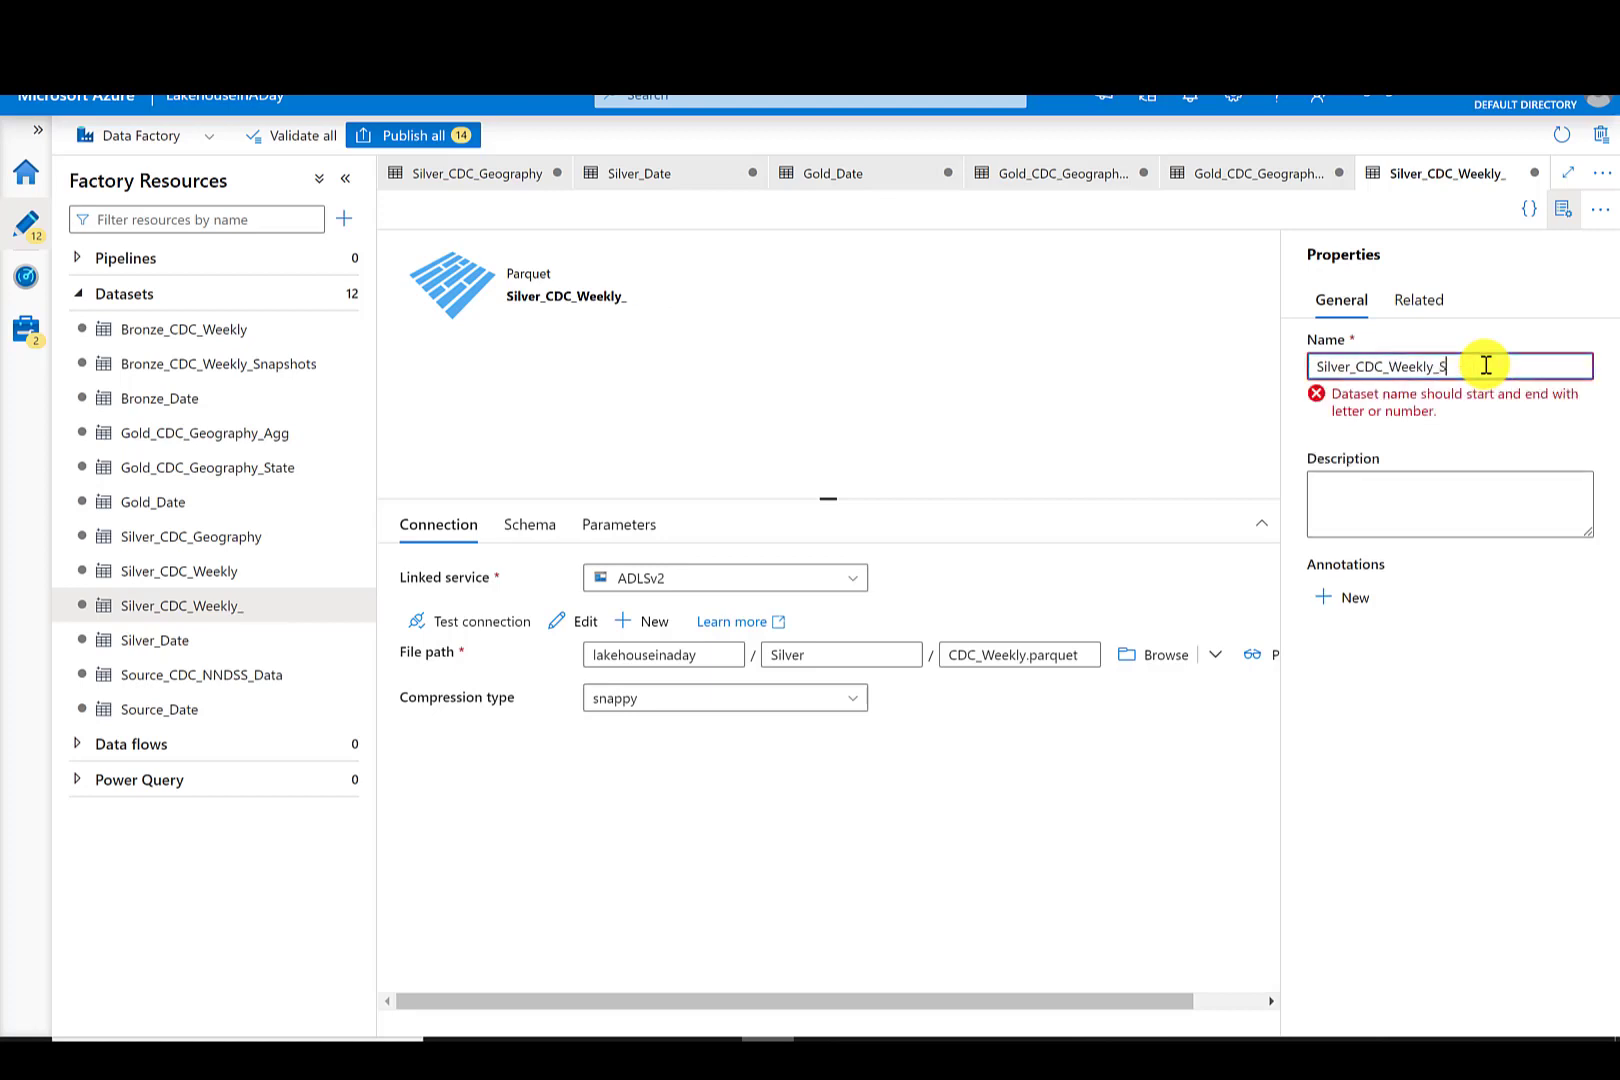
{"action": "type", "text": "State"}
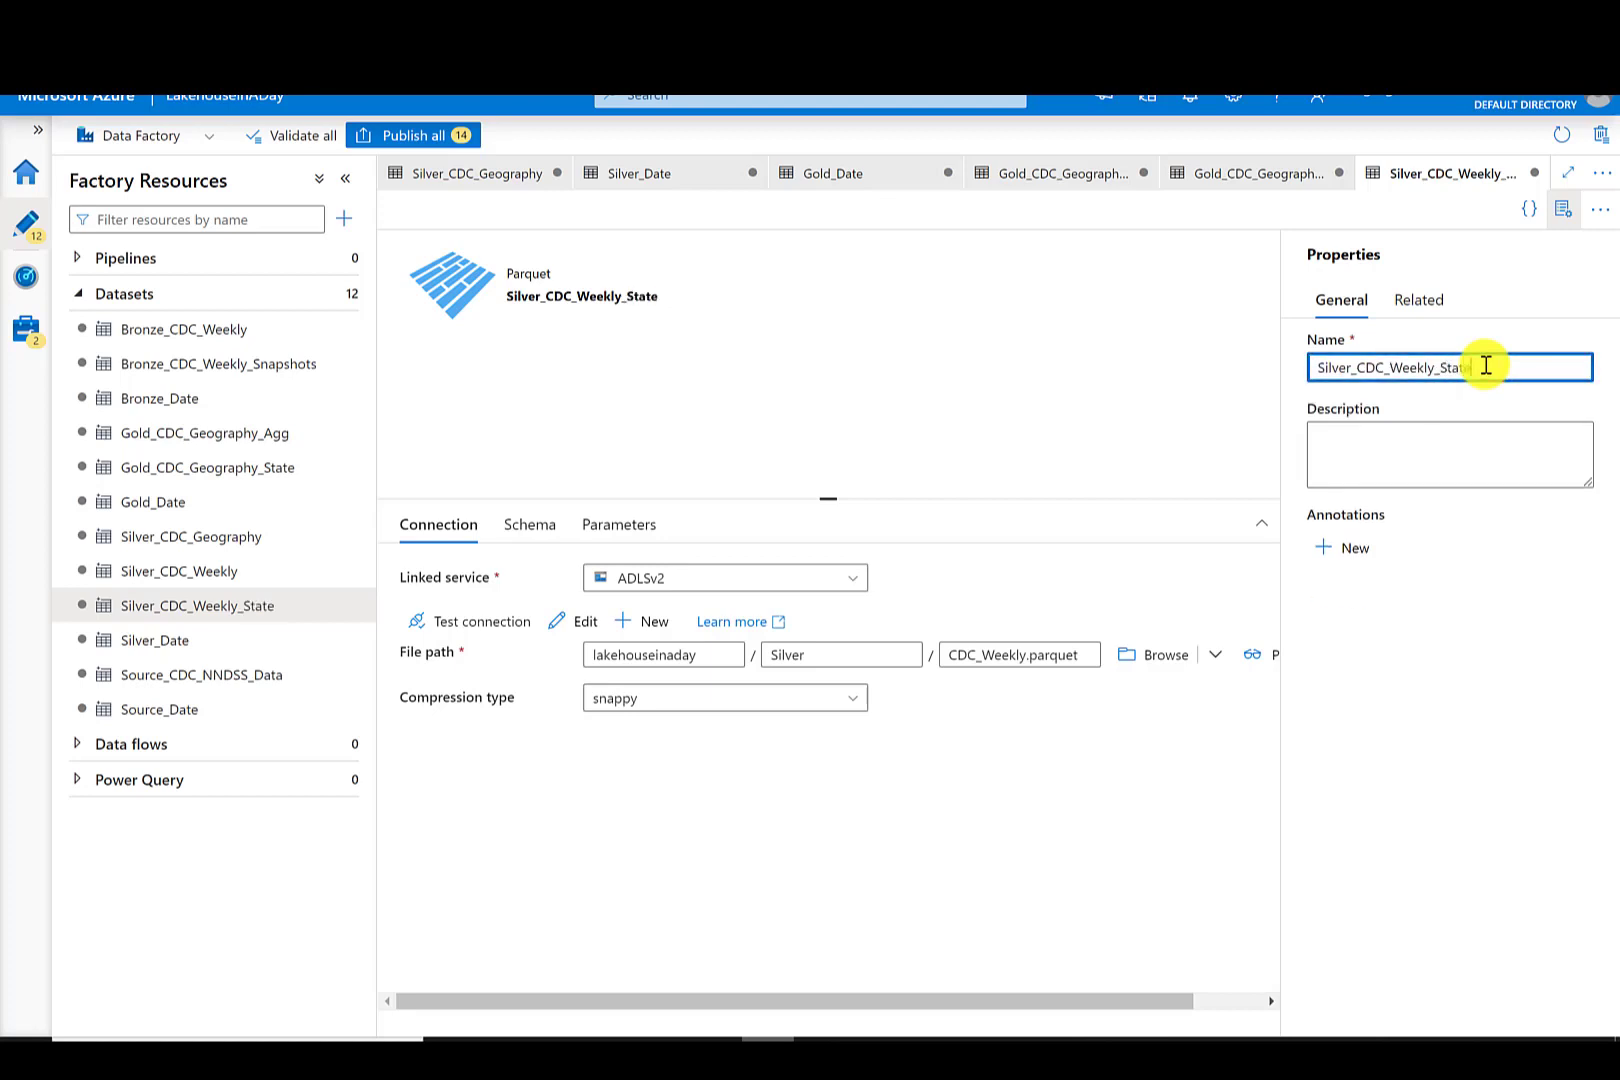
- Set the clone's file name to CDC_Weekly_State.parquet and its directory to Gold
{"action": "left_click", "coordinate": [1028, 655]}
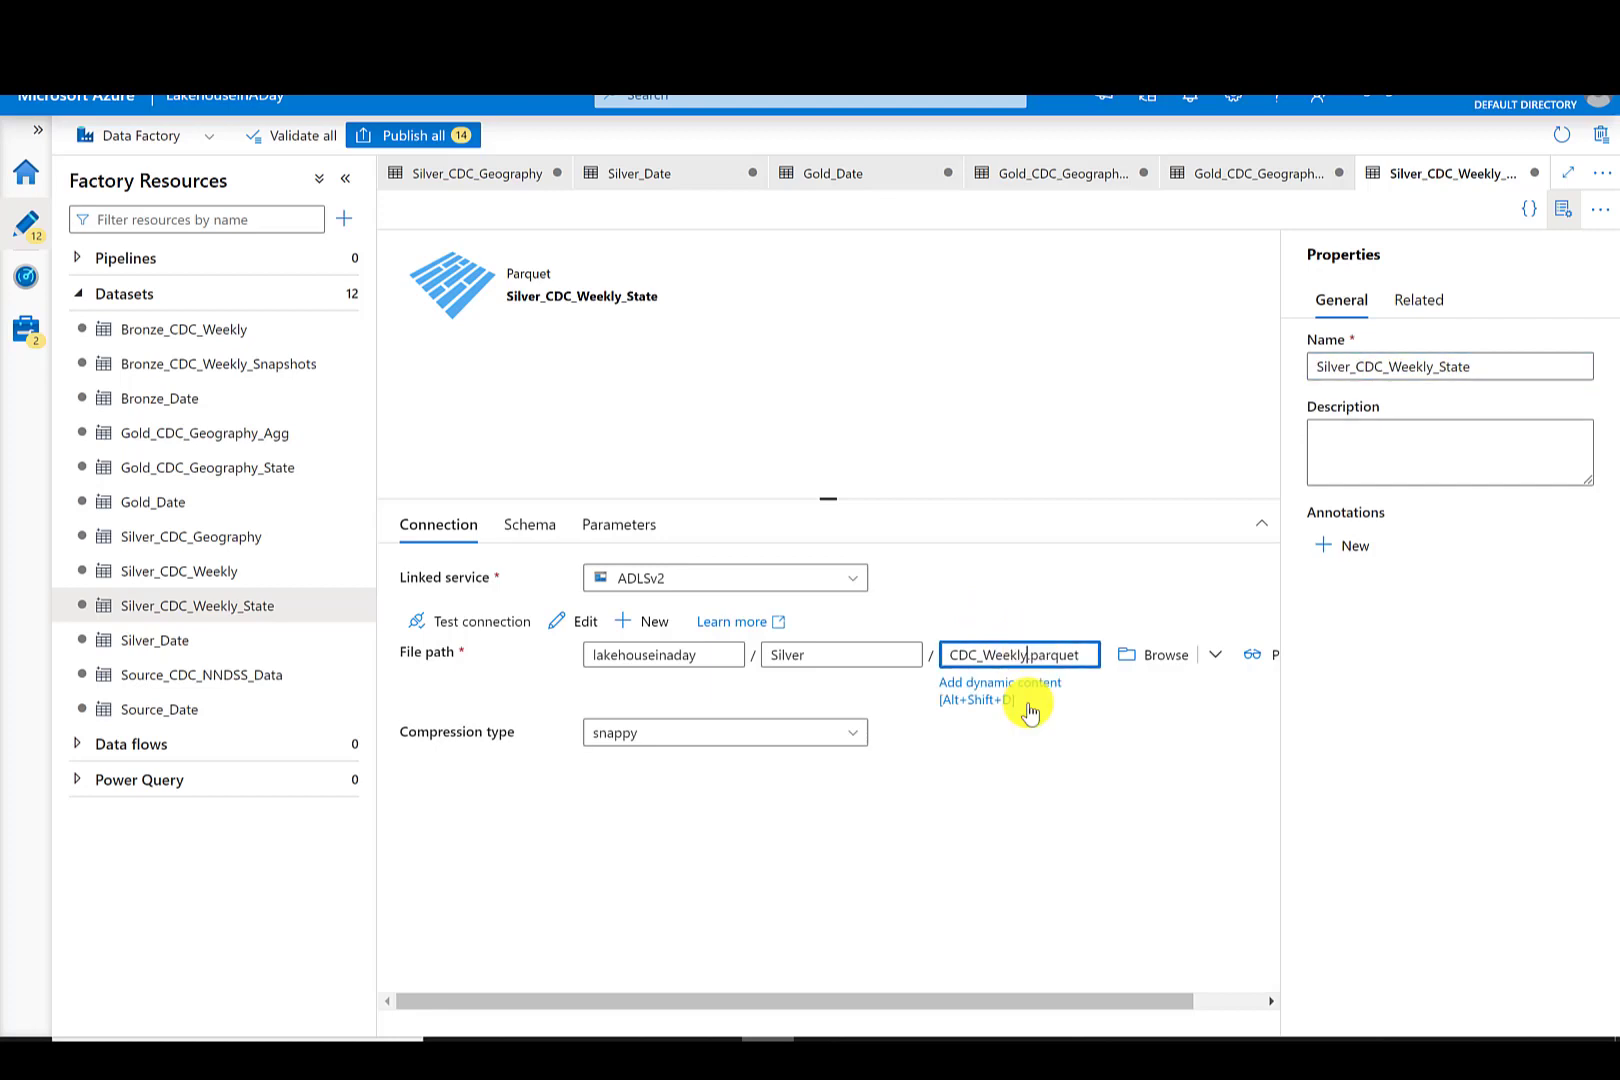
{"action": "type", "text": "_Stat"}
{"action": "left_click", "coordinate": [828, 654]}
{"action": "key", "text": "BackSpace"}
{"action": "key", "text": "BackSpace"}
{"action": "key", "text": "BackSpace"}
{"action": "key", "text": "BackSpace"}
{"action": "key", "text": "BackSpace"}
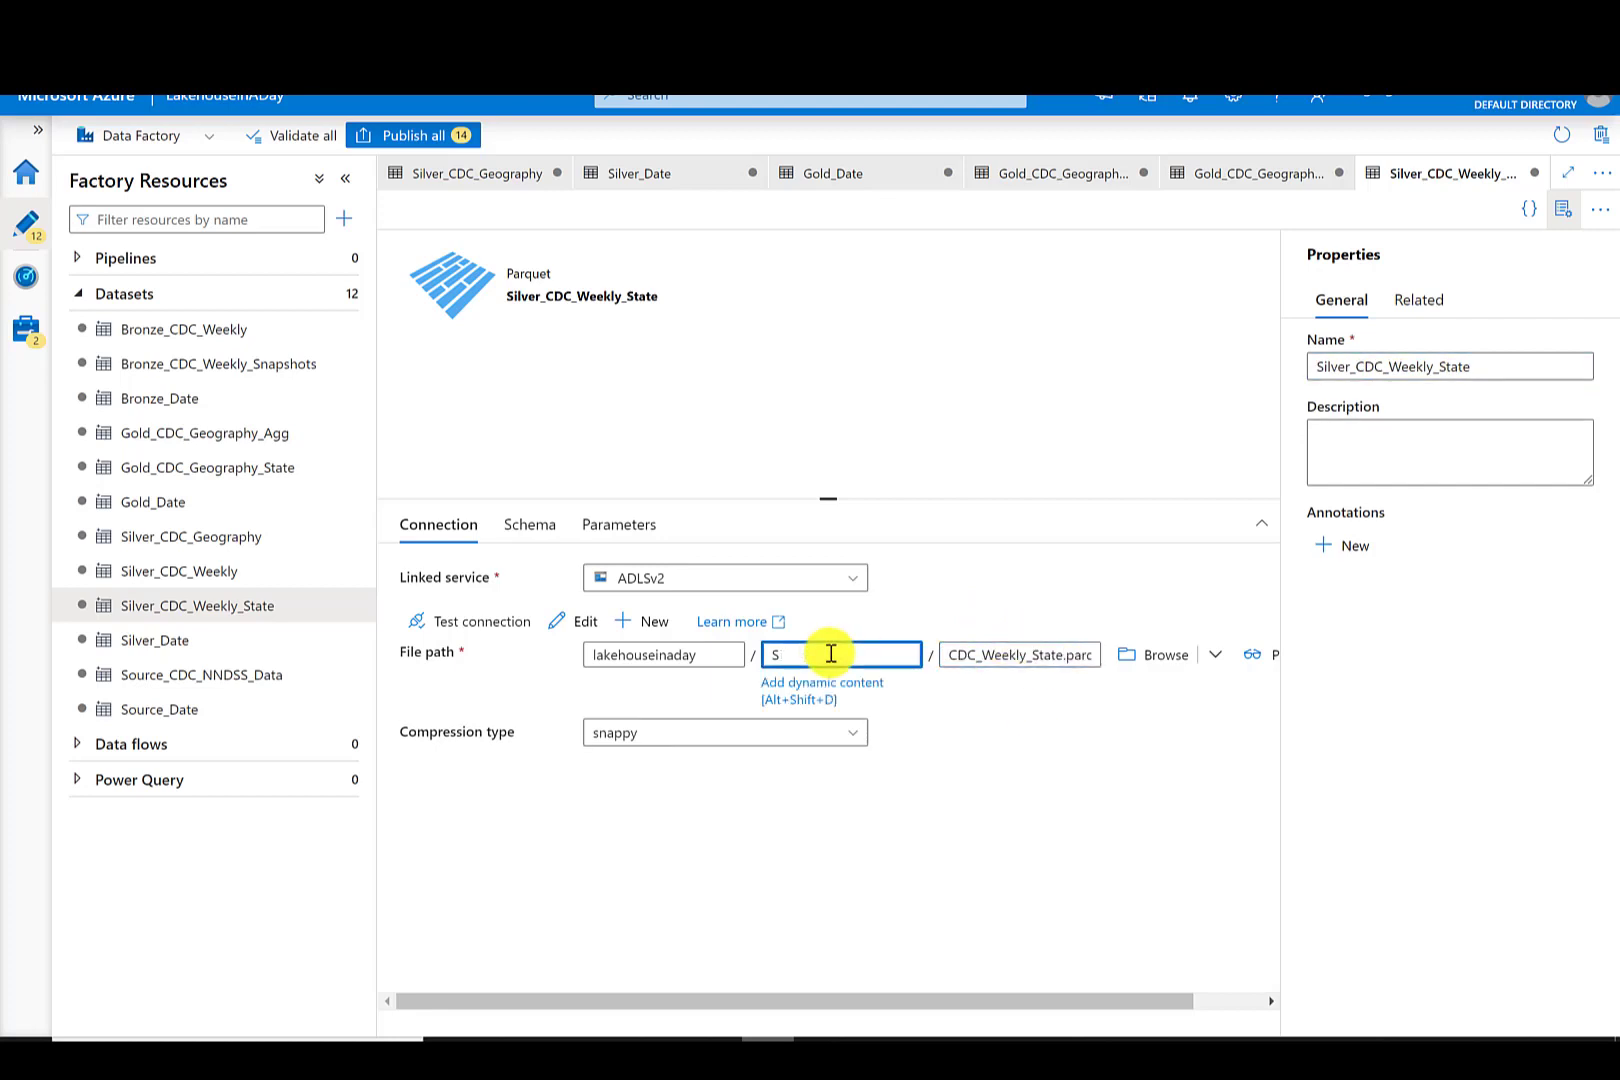
{"action": "left_click", "coordinate": [459, 872]}
- Rename the dataset Gold_CDC_Weekly_State by replacing the Silver prefix with Gold
{"action": "left_click", "coordinate": [1350, 368]}
{"action": "key", "text": "BackSpace"}
{"action": "key", "text": "BackSpace"}
{"action": "key", "text": "BackSpace"}
{"action": "key", "text": "BackSpace"}
{"action": "key", "text": "BackSpace"}
{"action": "key", "text": "BackSpace"}
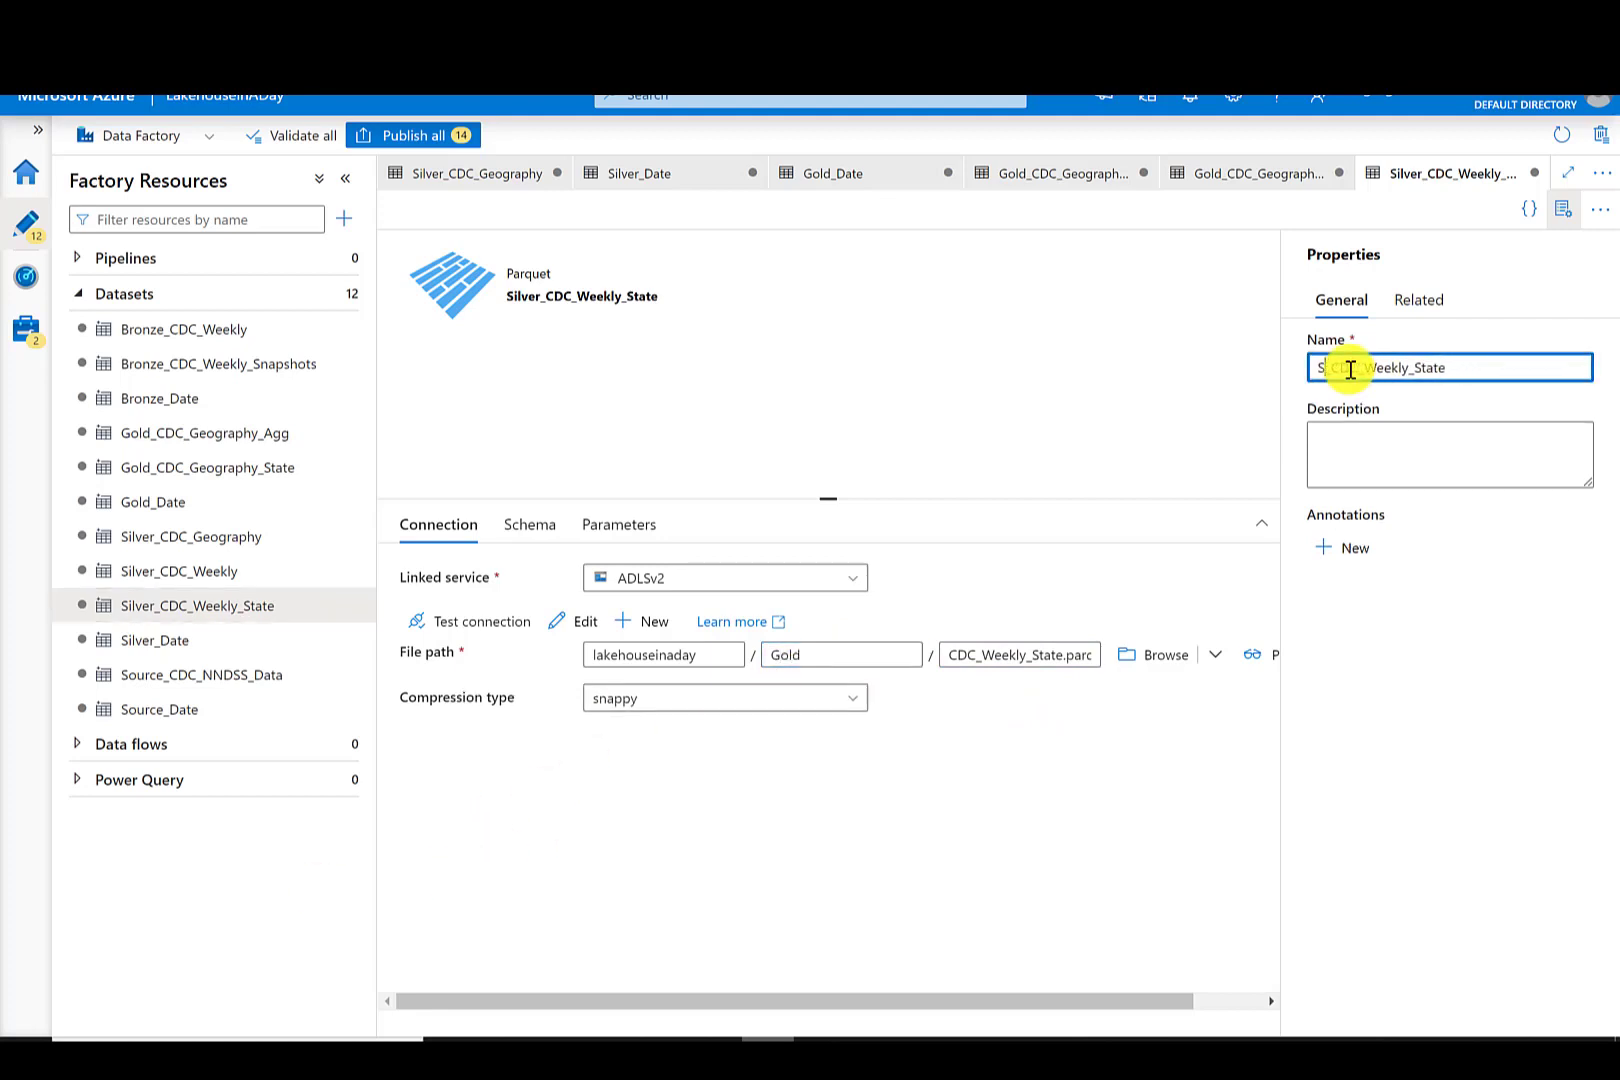
{"action": "type", "text": "Gold"}
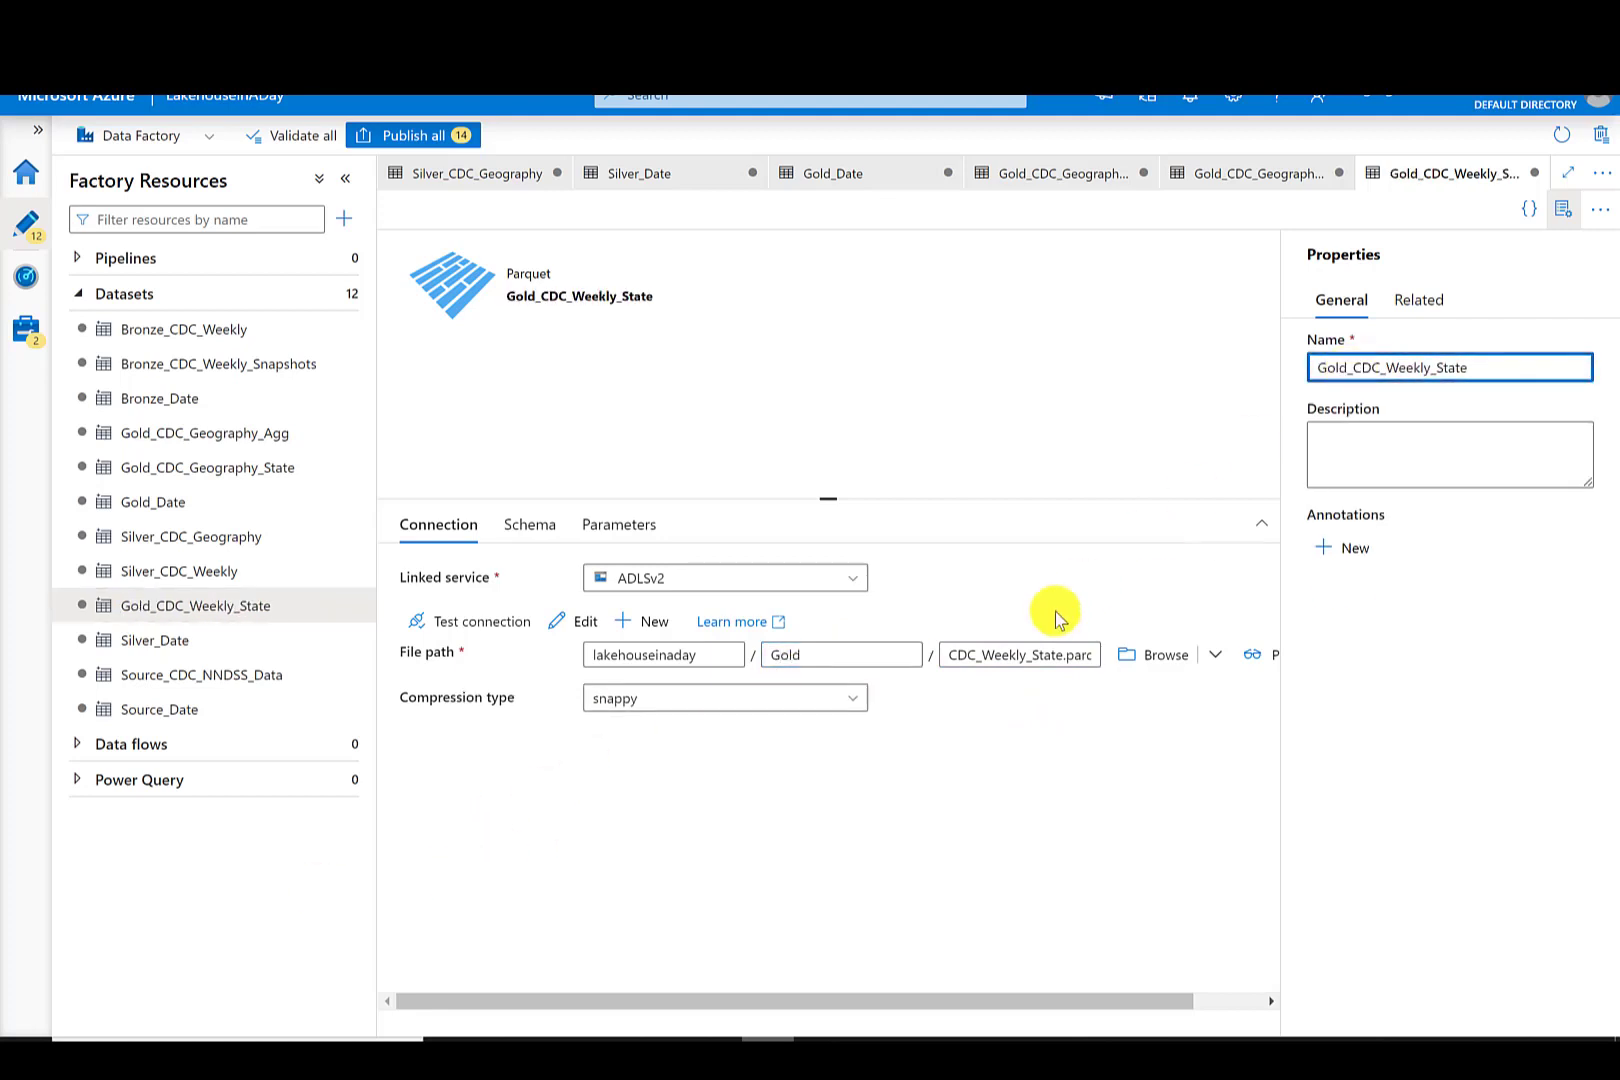
- Open the Gold_CDC_Geography_State dataset and set its directory to Gold
{"action": "left_click", "coordinate": [221, 475]}
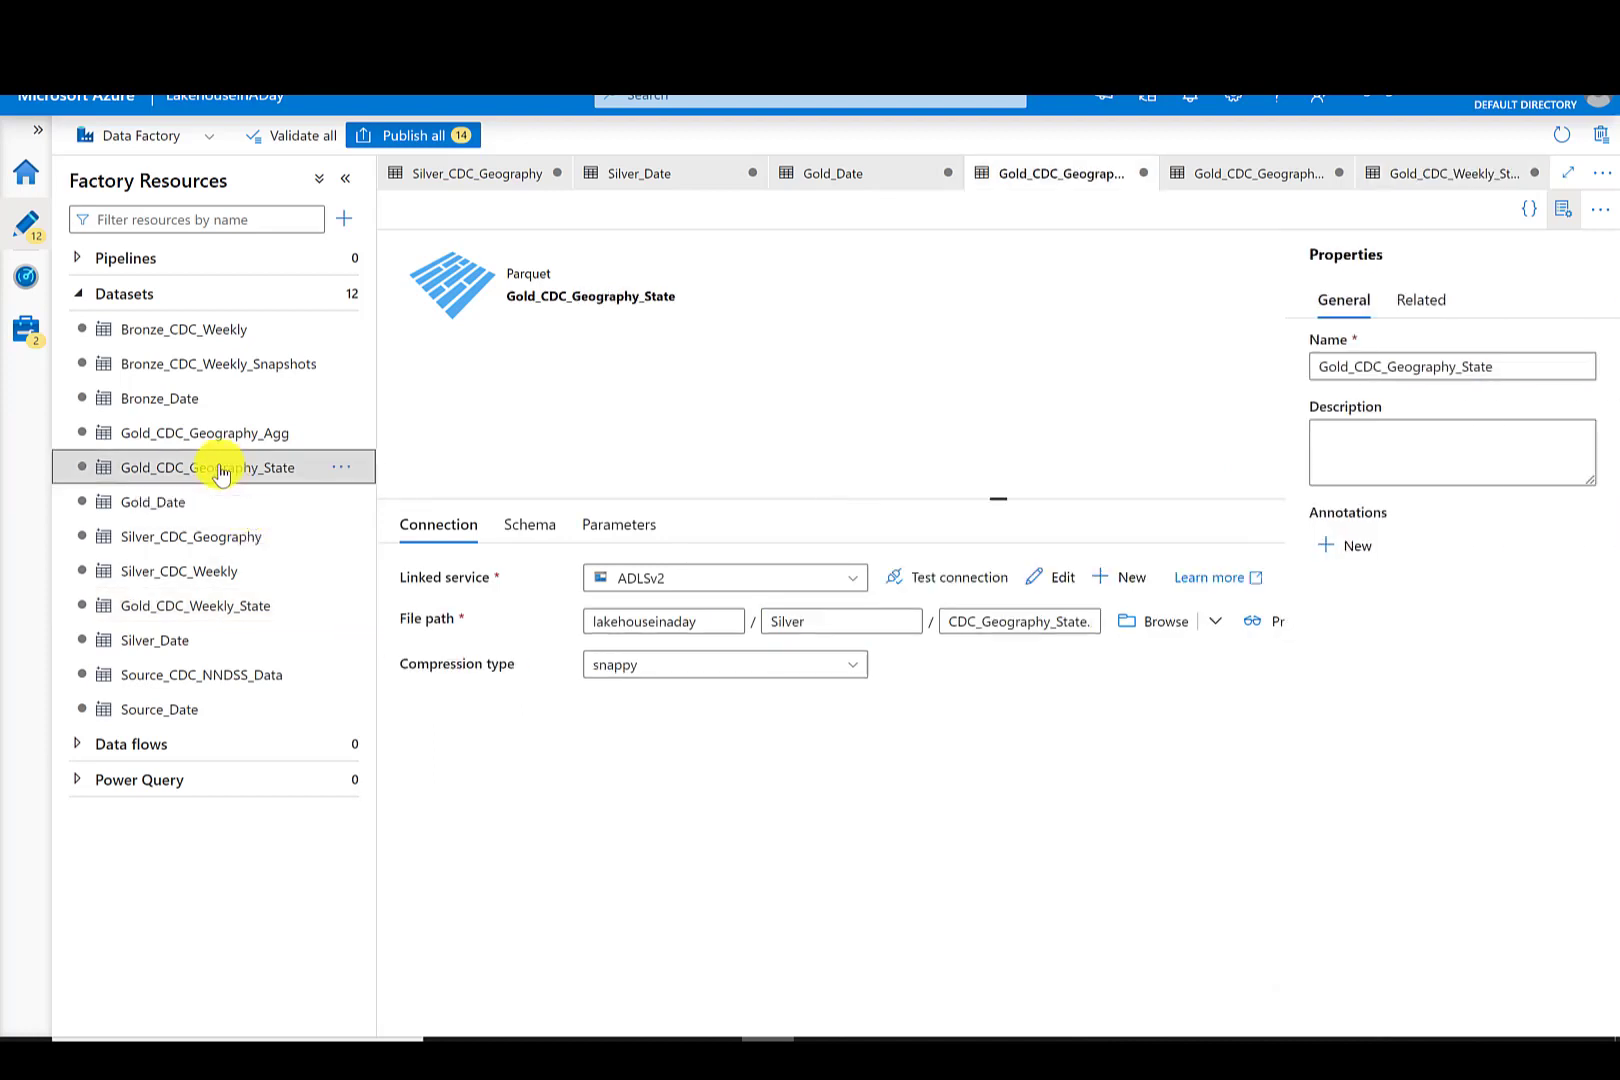
{"action": "left_click", "coordinate": [843, 662]}
{"action": "key", "text": "BackSpace"}
{"action": "key", "text": "BackSpace"}
{"action": "key", "text": "BackSpace"}
{"action": "key", "text": "BackSpace"}
{"action": "key", "text": "BackSpace"}
{"action": "key", "text": "BackSpace"}
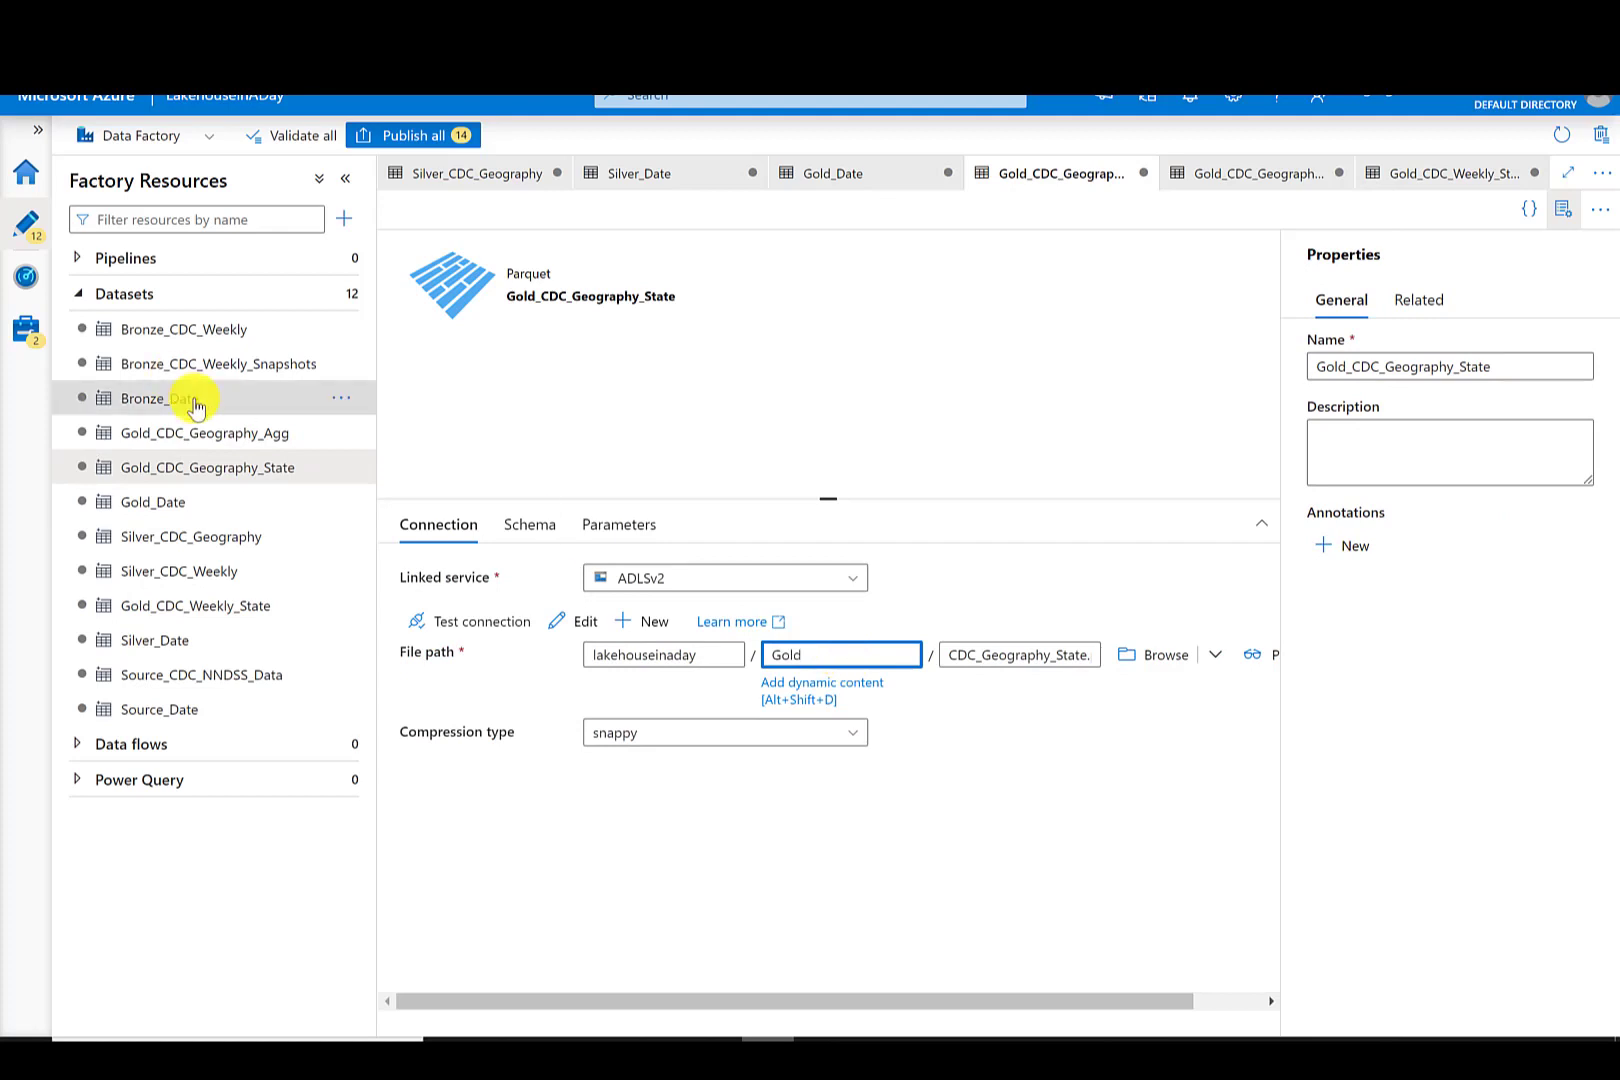
- Open the Gold_CDC_Geography_Agg dataset and set its directory to Gold
{"action": "left_click", "coordinate": [206, 432]}
{"action": "left_click", "coordinate": [853, 655]}
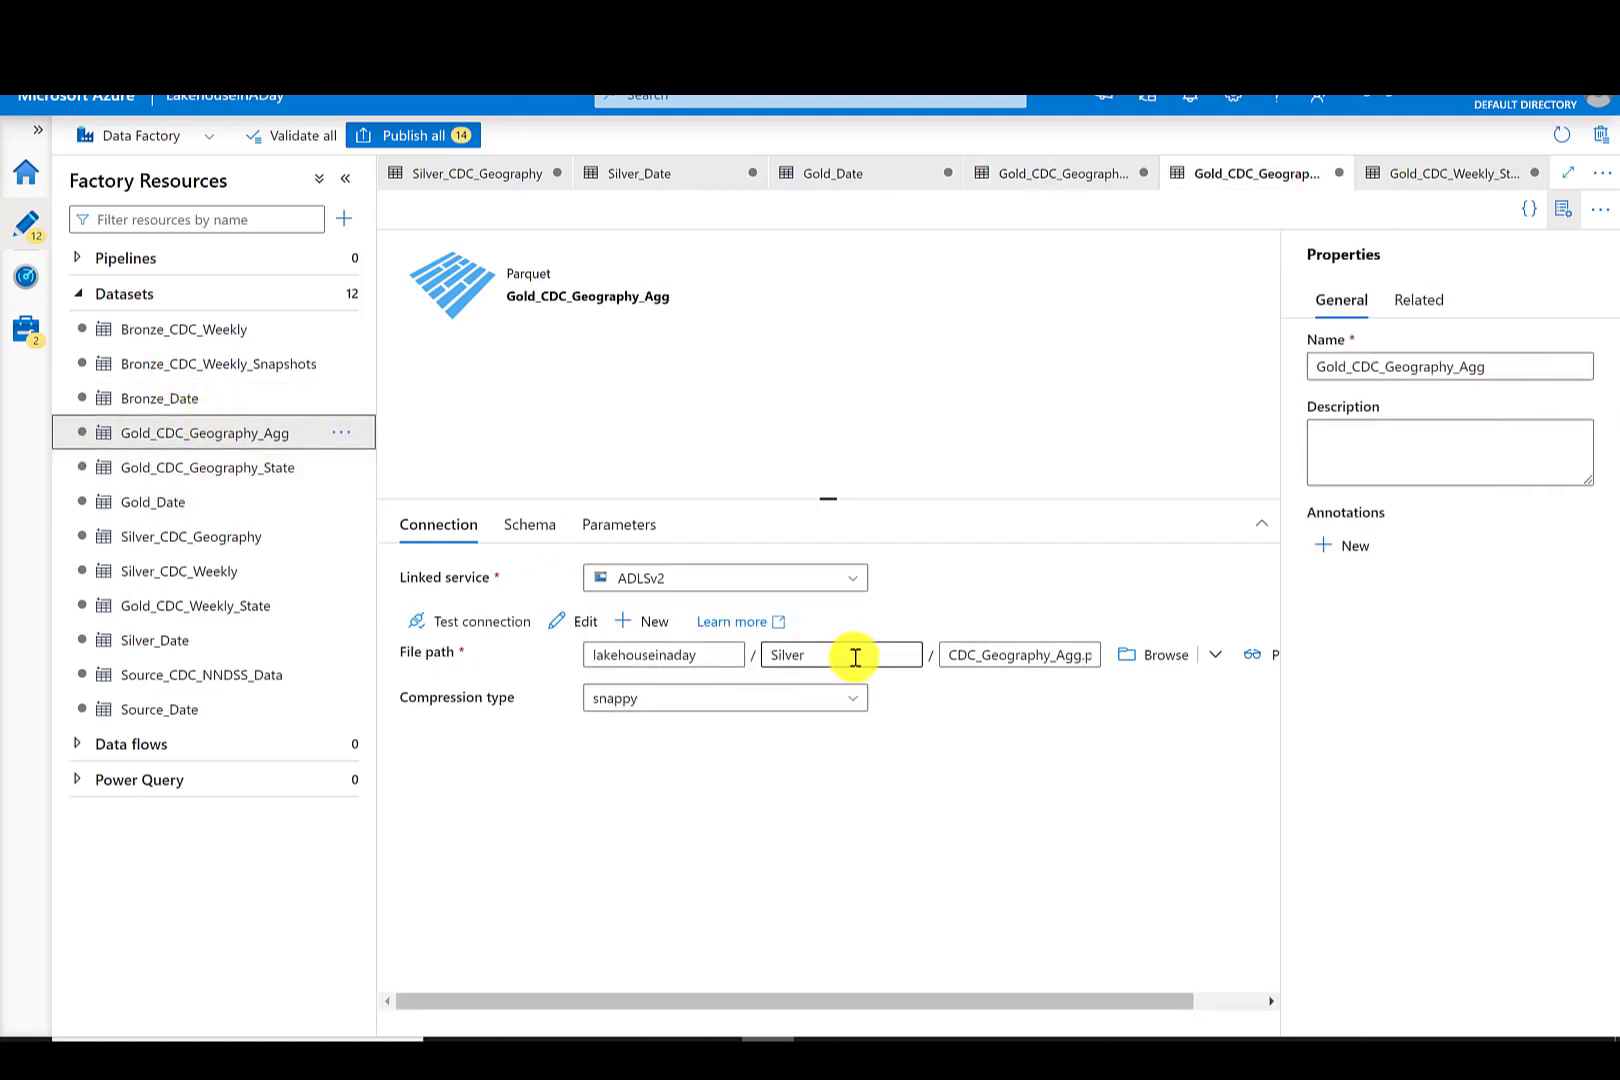
{"action": "key", "text": "BackSpace"}
{"action": "key", "text": "BackSpace"}
{"action": "type", "text": "Go"}
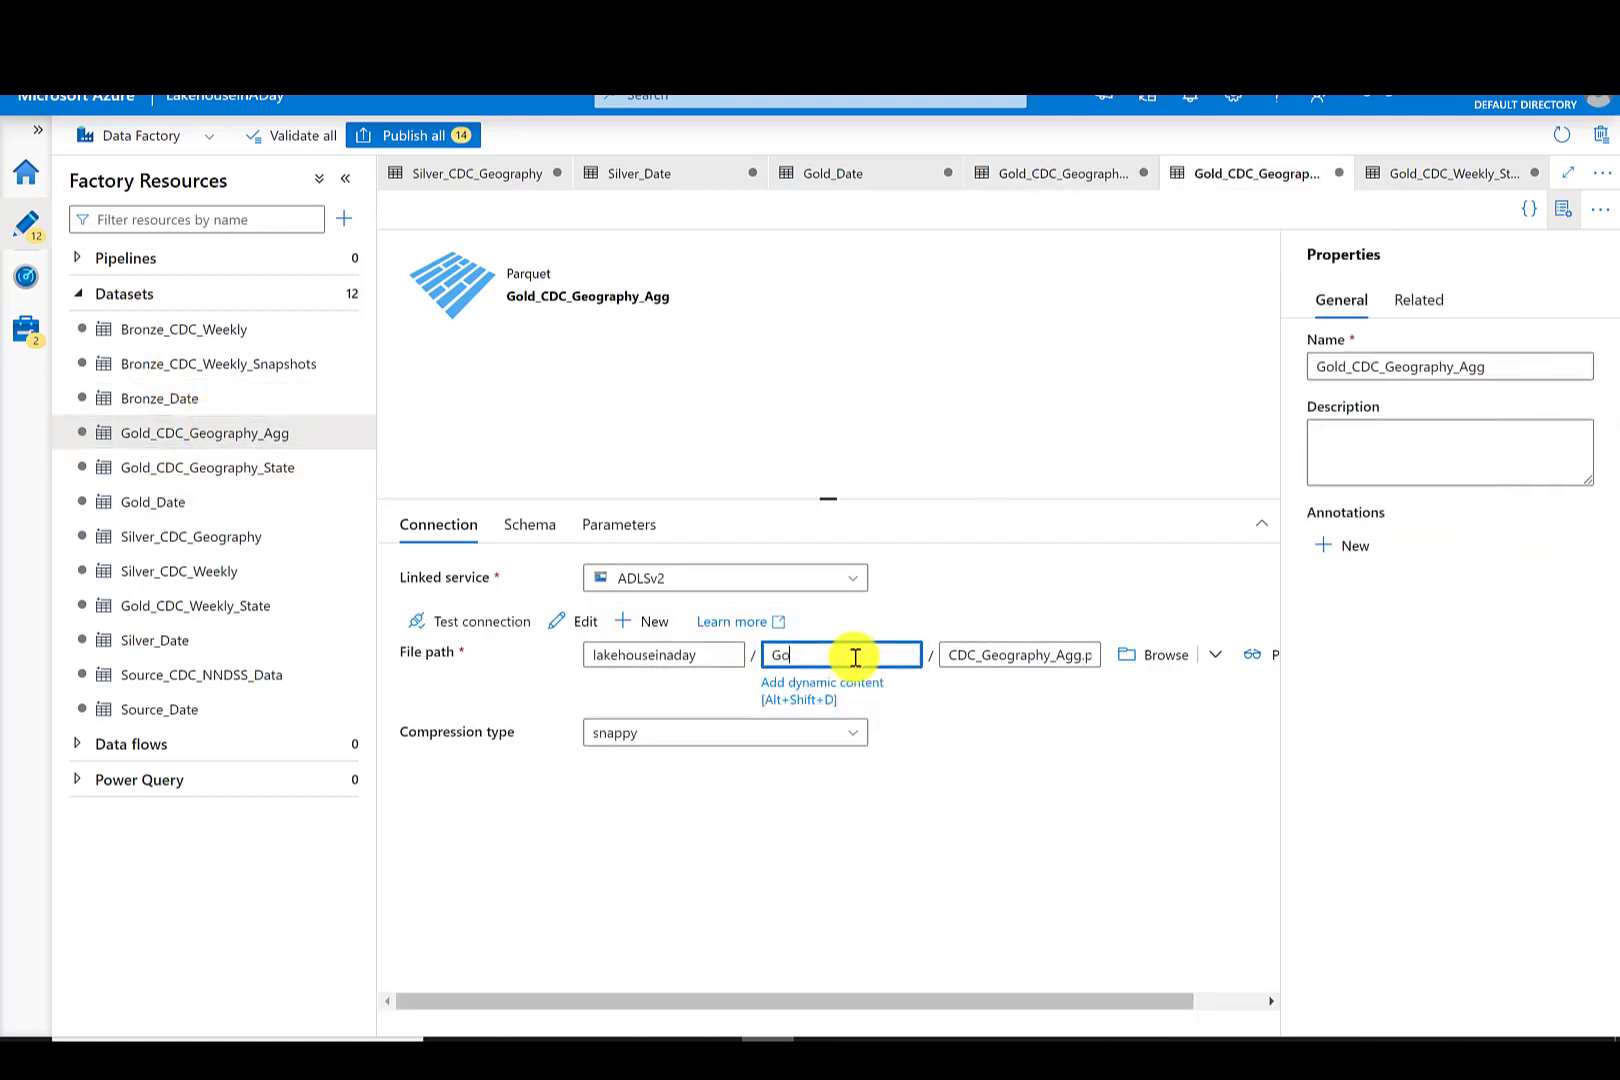
{"action": "type", "text": "ld"}
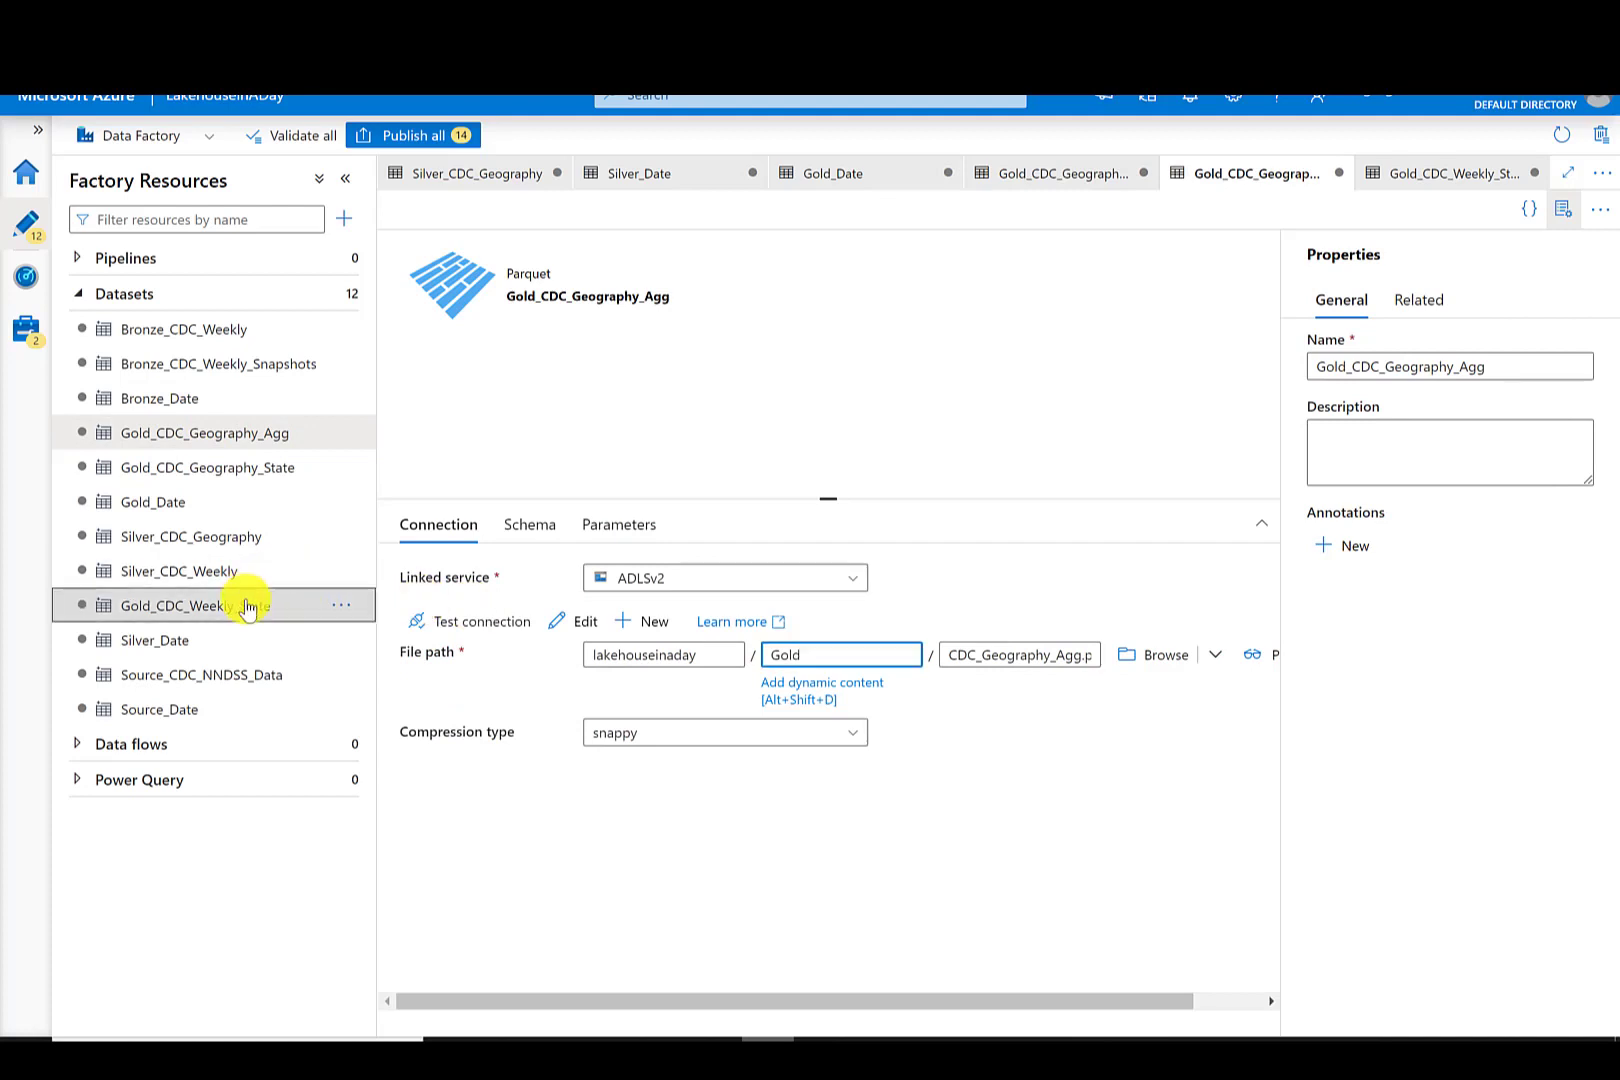
- Clone the Gold_CDC_Weekly_State dataset and rename the clone Gold_CDC_Weekly_Agg
{"action": "left_click", "coordinate": [300, 608]}
{"action": "left_click", "coordinate": [341, 605]}
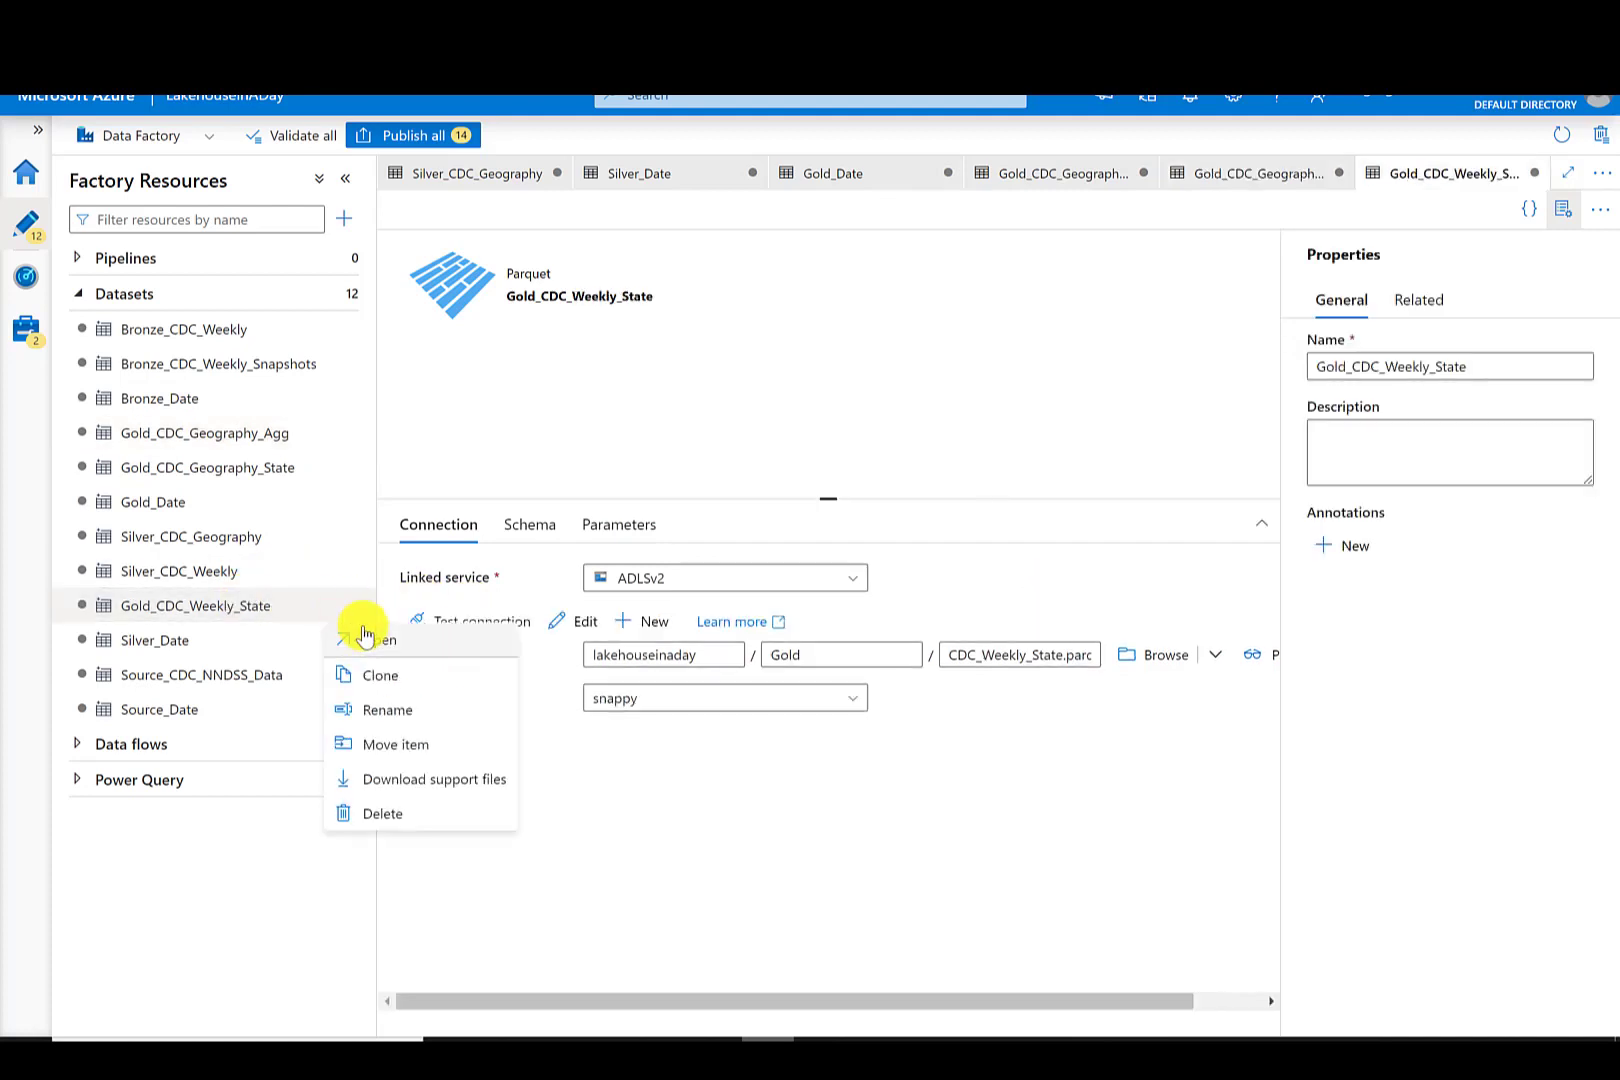
{"action": "left_click", "coordinate": [392, 673]}
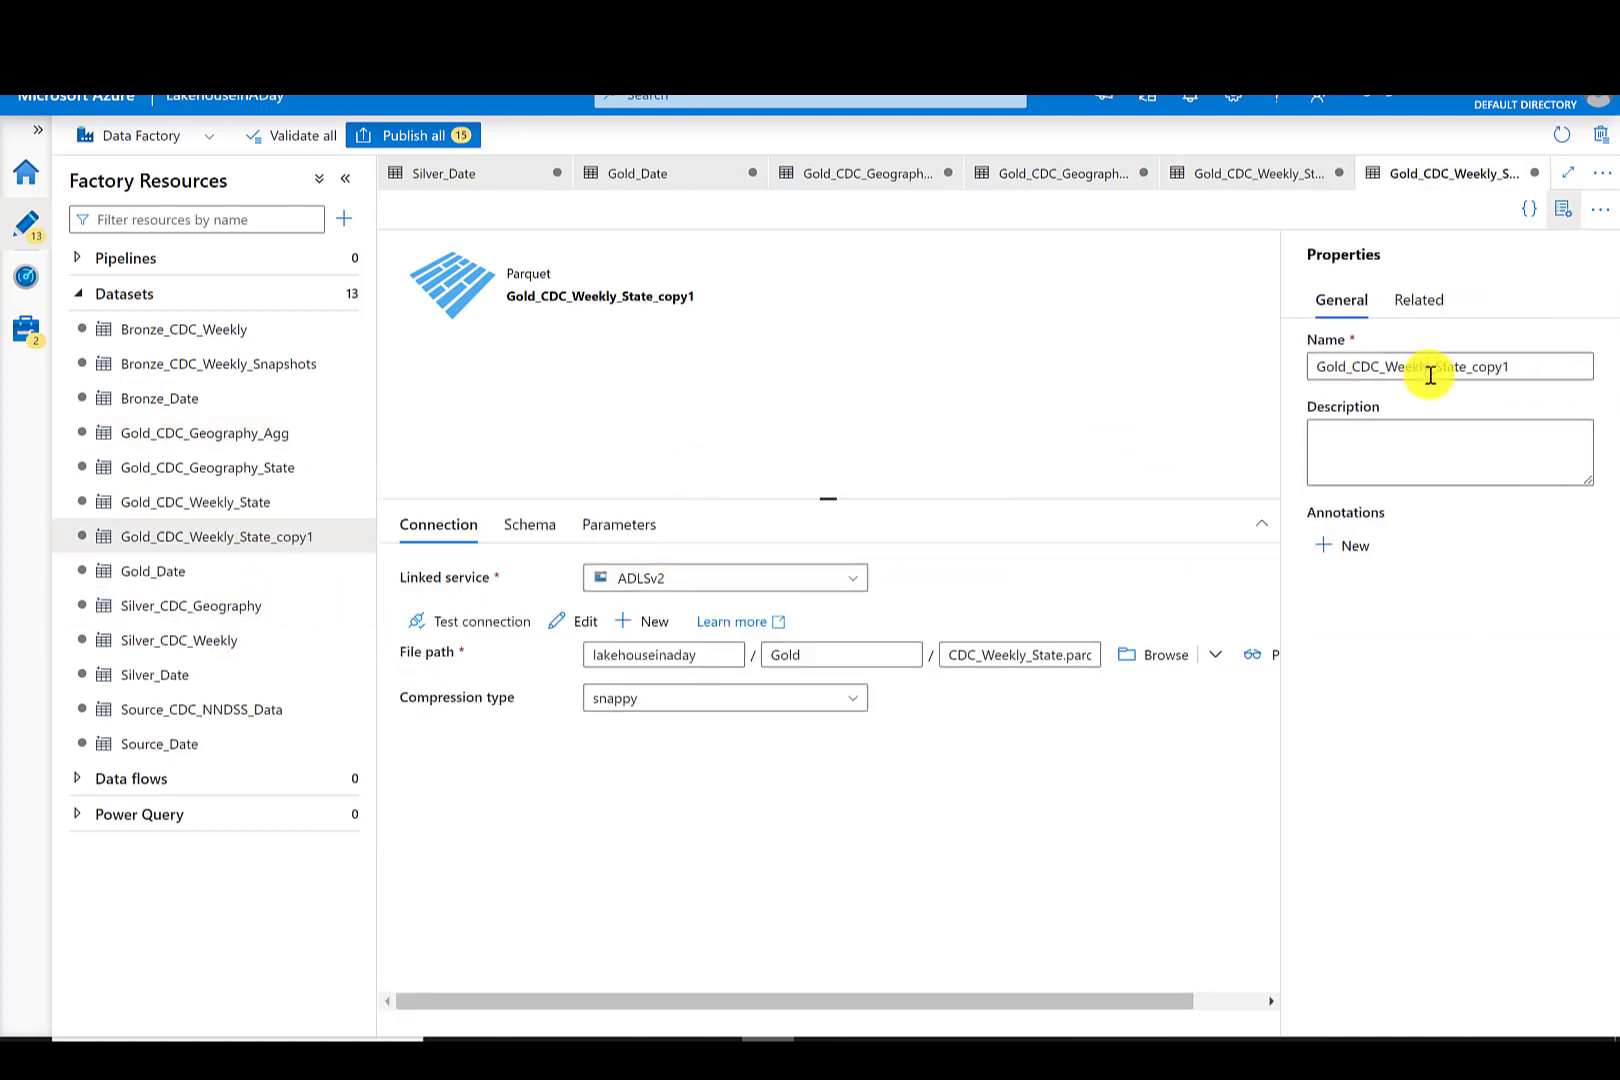
{"action": "left_click_drag", "start_coordinate": [1520, 368], "coordinate": [1440, 367]}
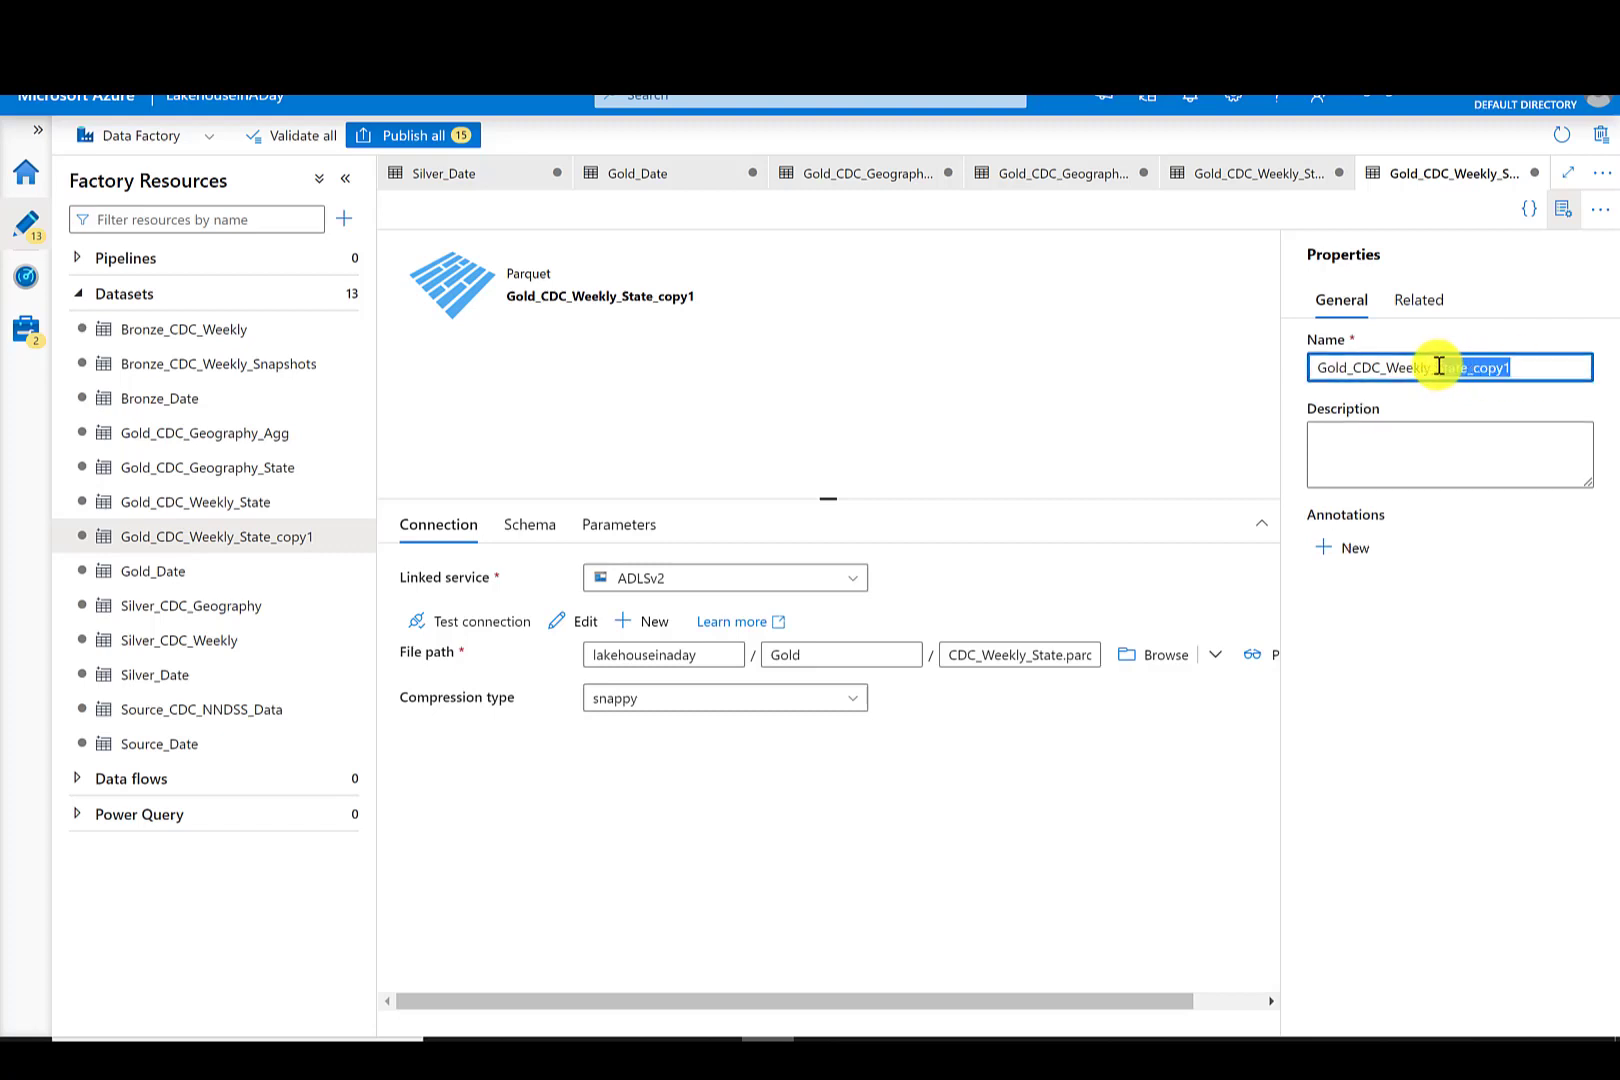
{"action": "type", "text": "Agg"}
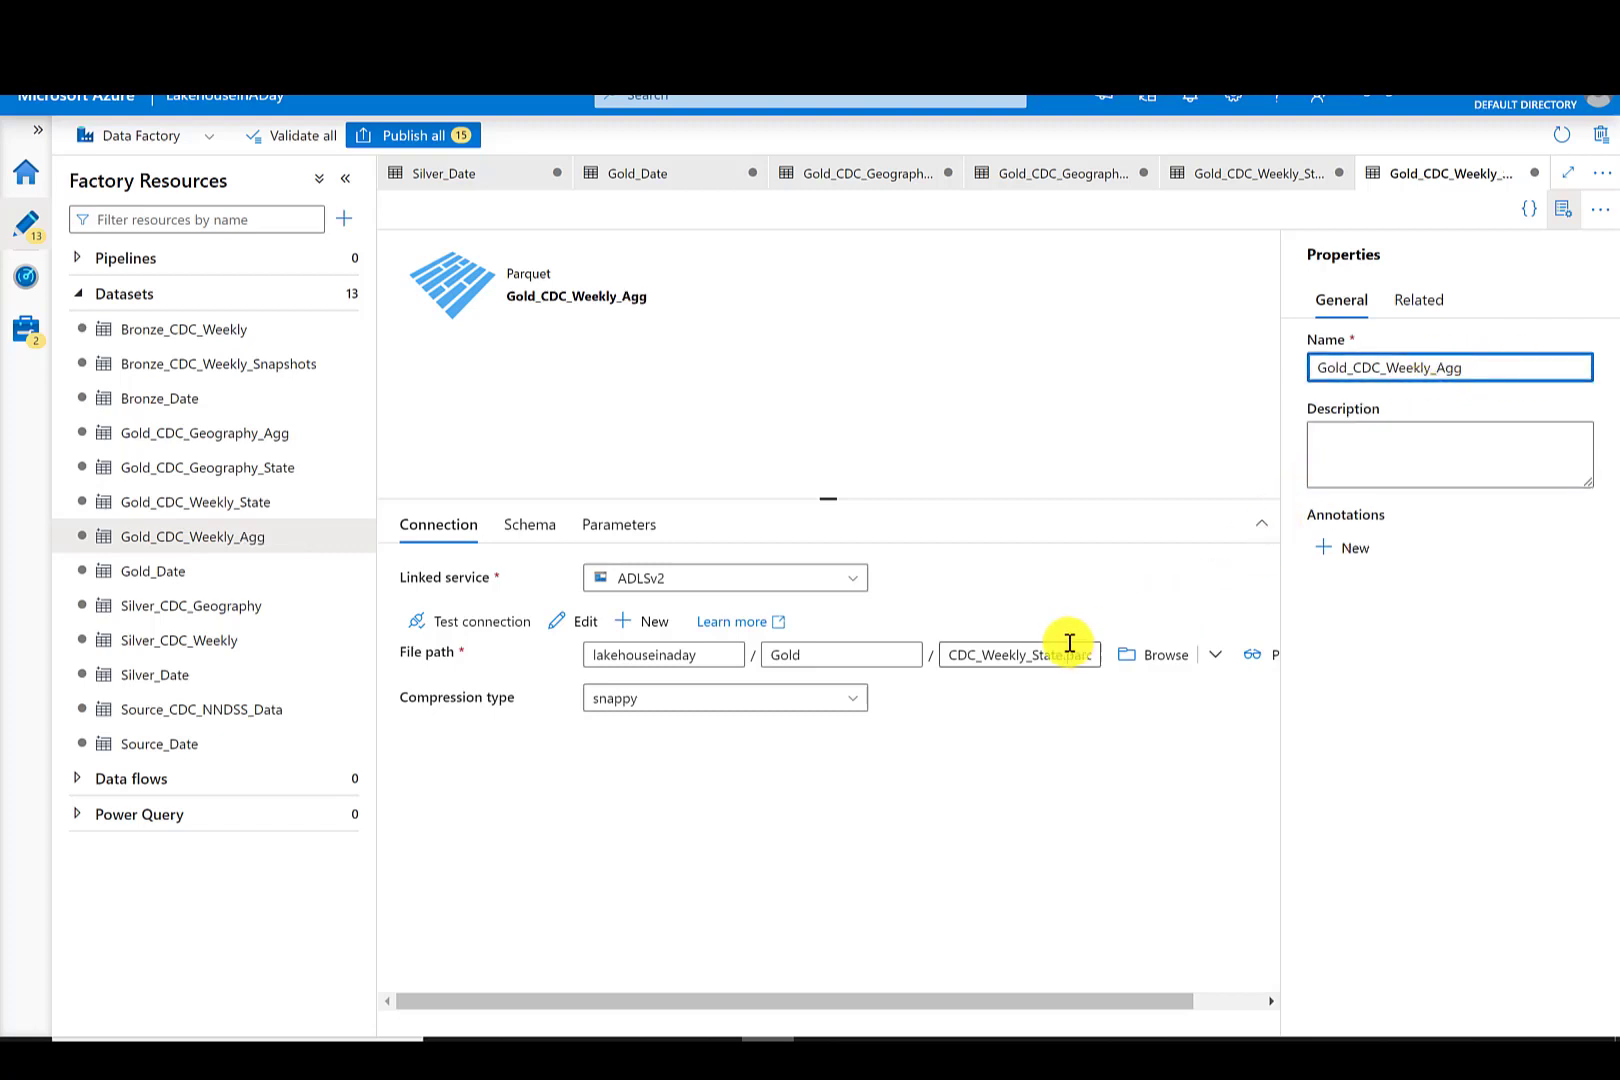
- Set the Gold_CDC_Weekly_Agg file name to CDC_Weekly_Agg.parquet
{"action": "left_click", "coordinate": [1063, 654]}
{"action": "key", "text": "BackSpace"}
{"action": "key", "text": "BackSpace"}
{"action": "type", "text": "Agg"}
{"action": "left_click", "coordinate": [608, 849]}
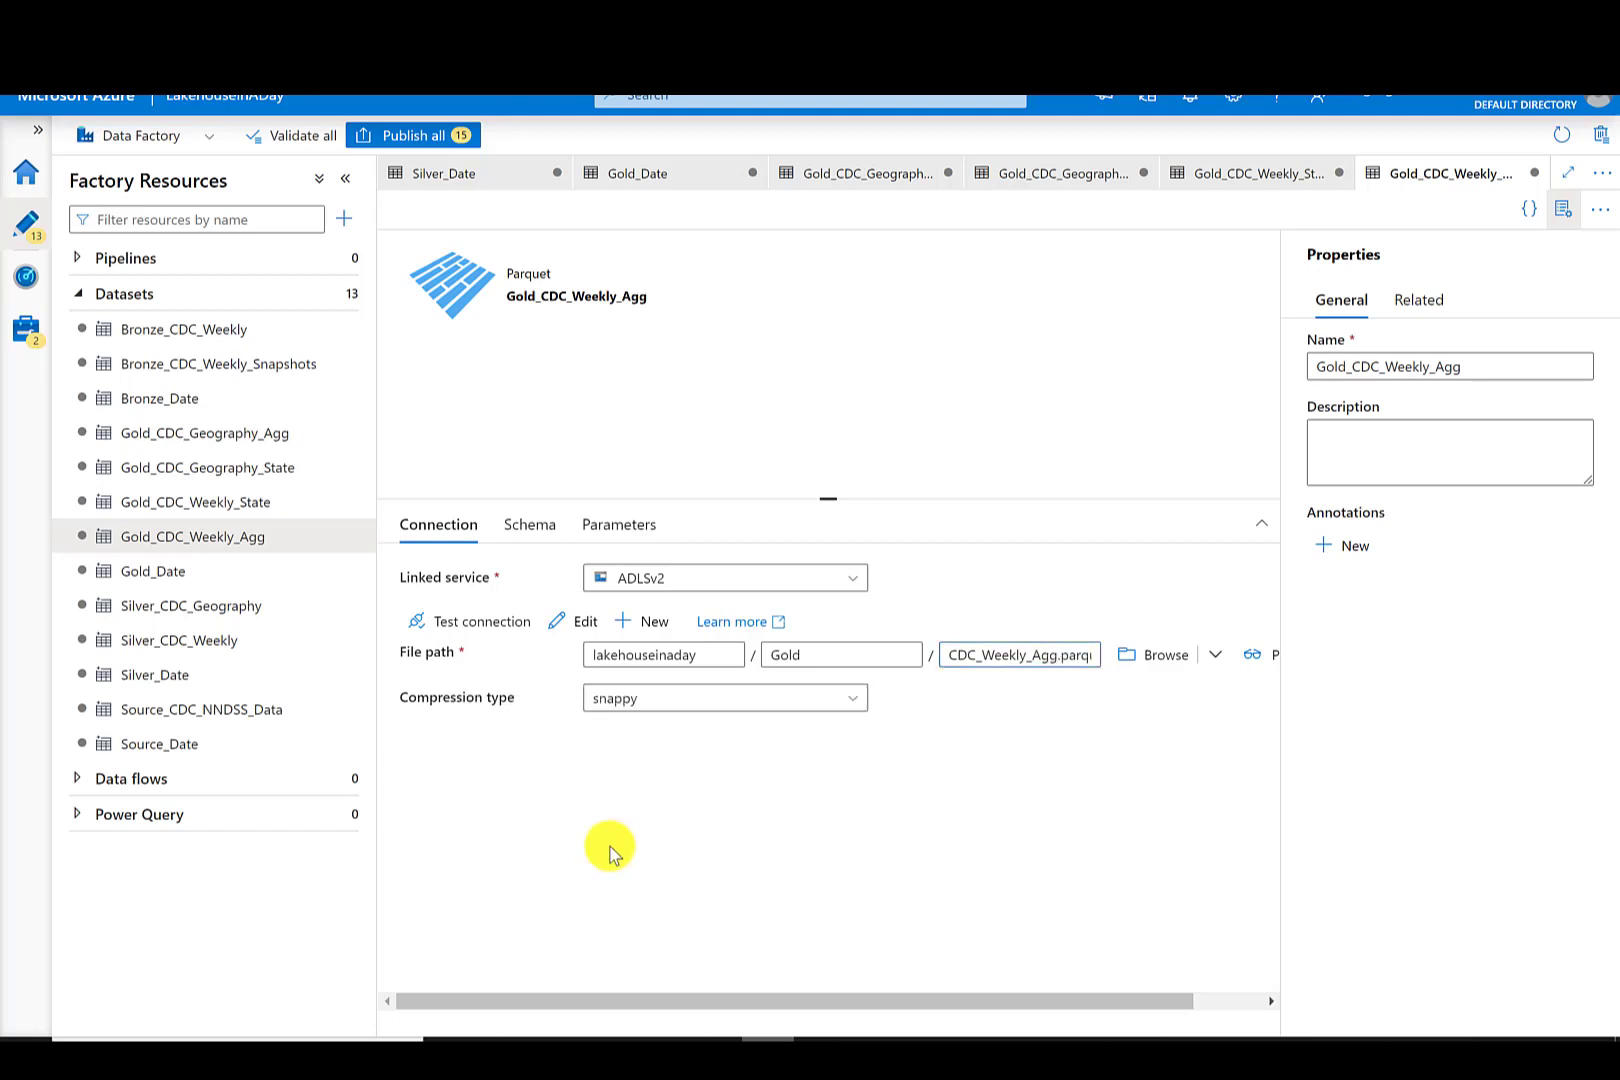
- Clone the Silver_CDC_Weekly dataset and set the clone's directory to Gold
{"action": "left_click", "coordinate": [340, 640]}
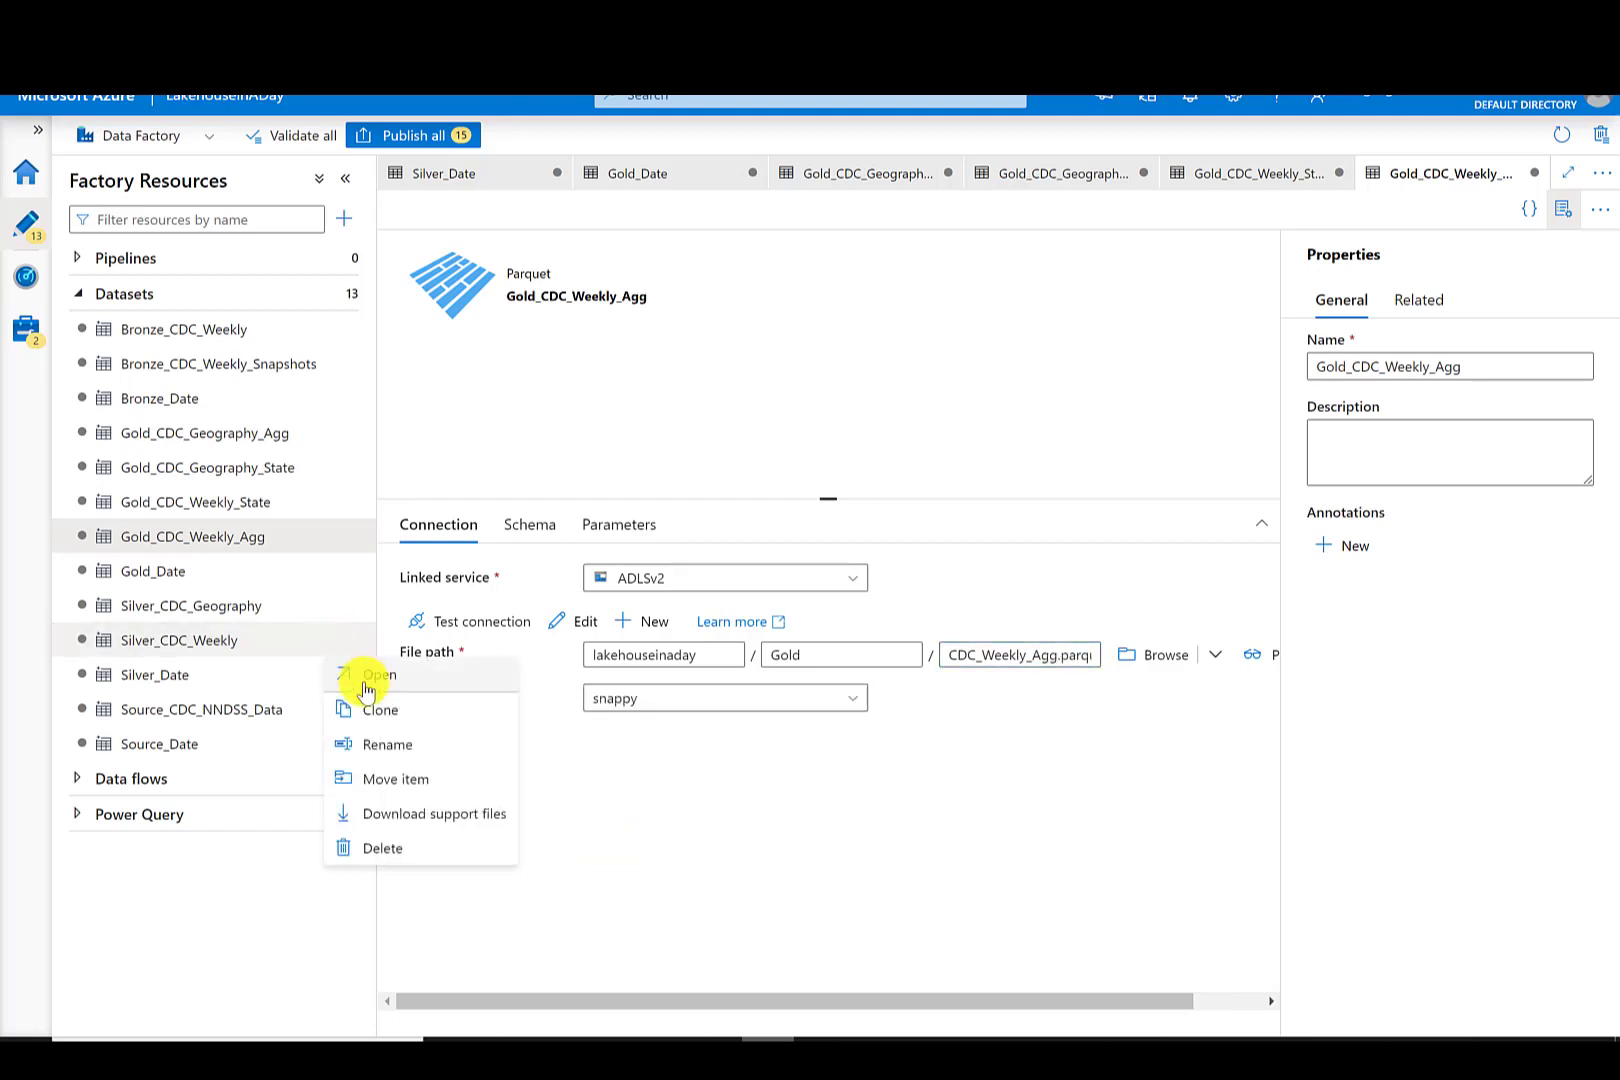
{"action": "left_click", "coordinate": [387, 710]}
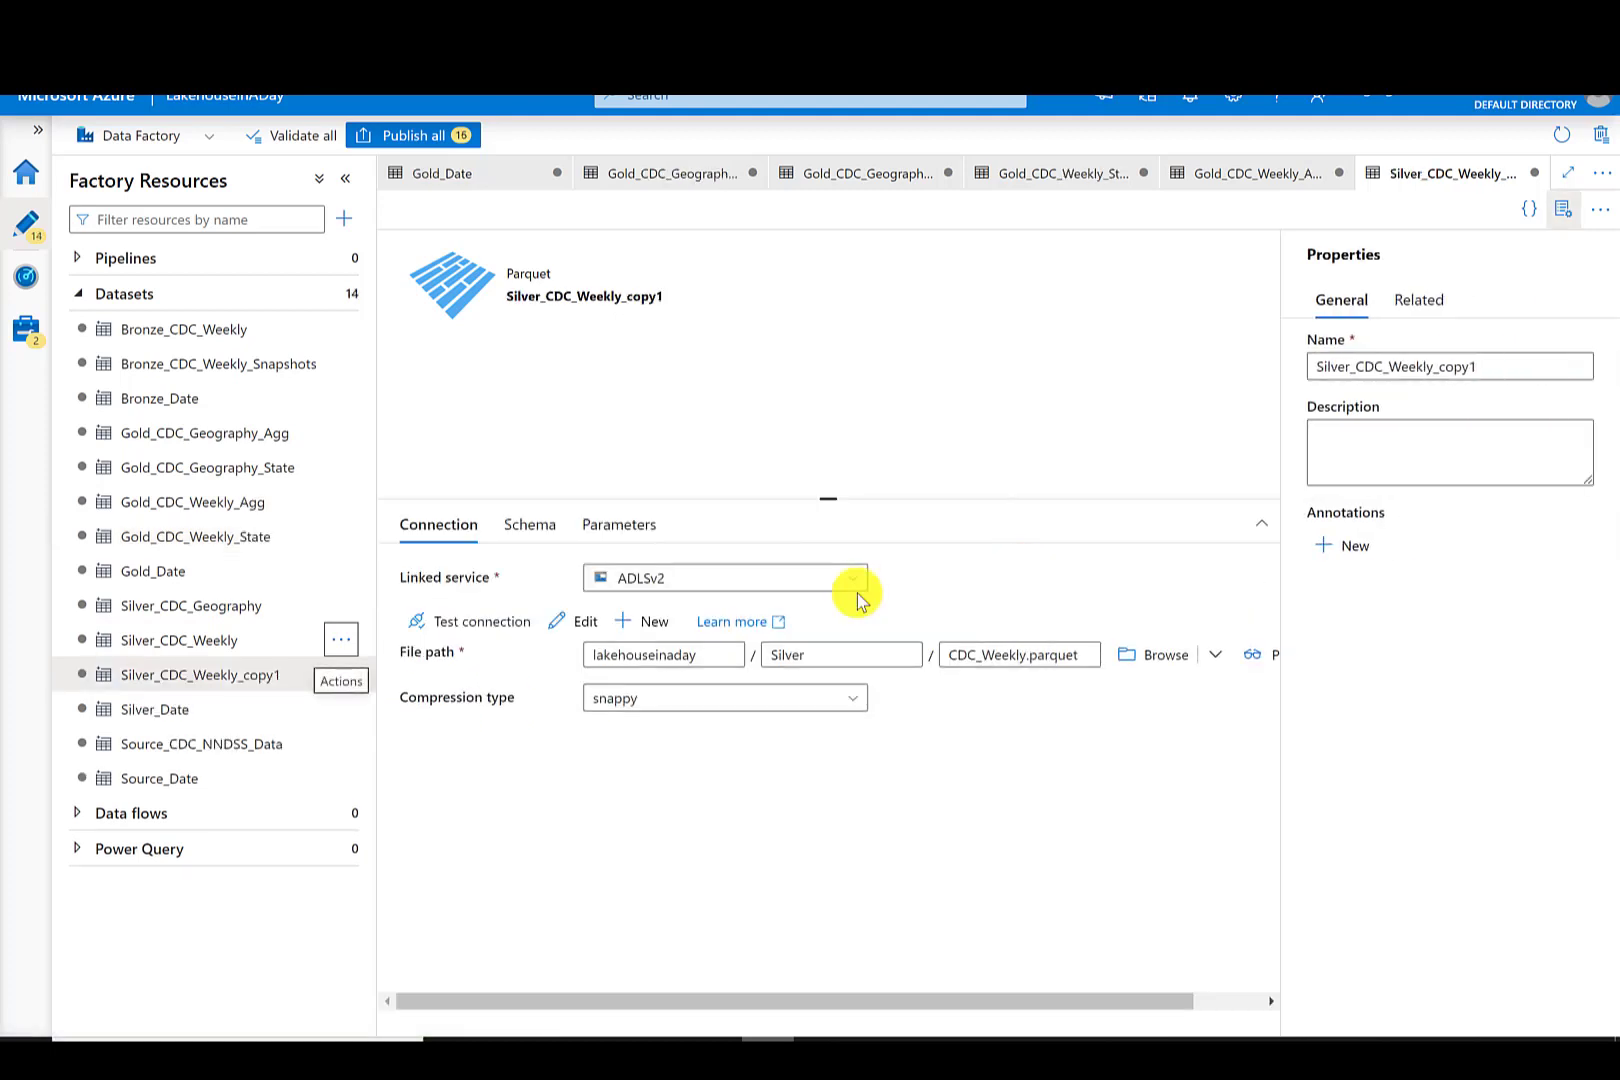
{"action": "left_click_drag", "start_coordinate": [824, 654], "coordinate": [689, 657]}
{"action": "type", "text": "Gold"}
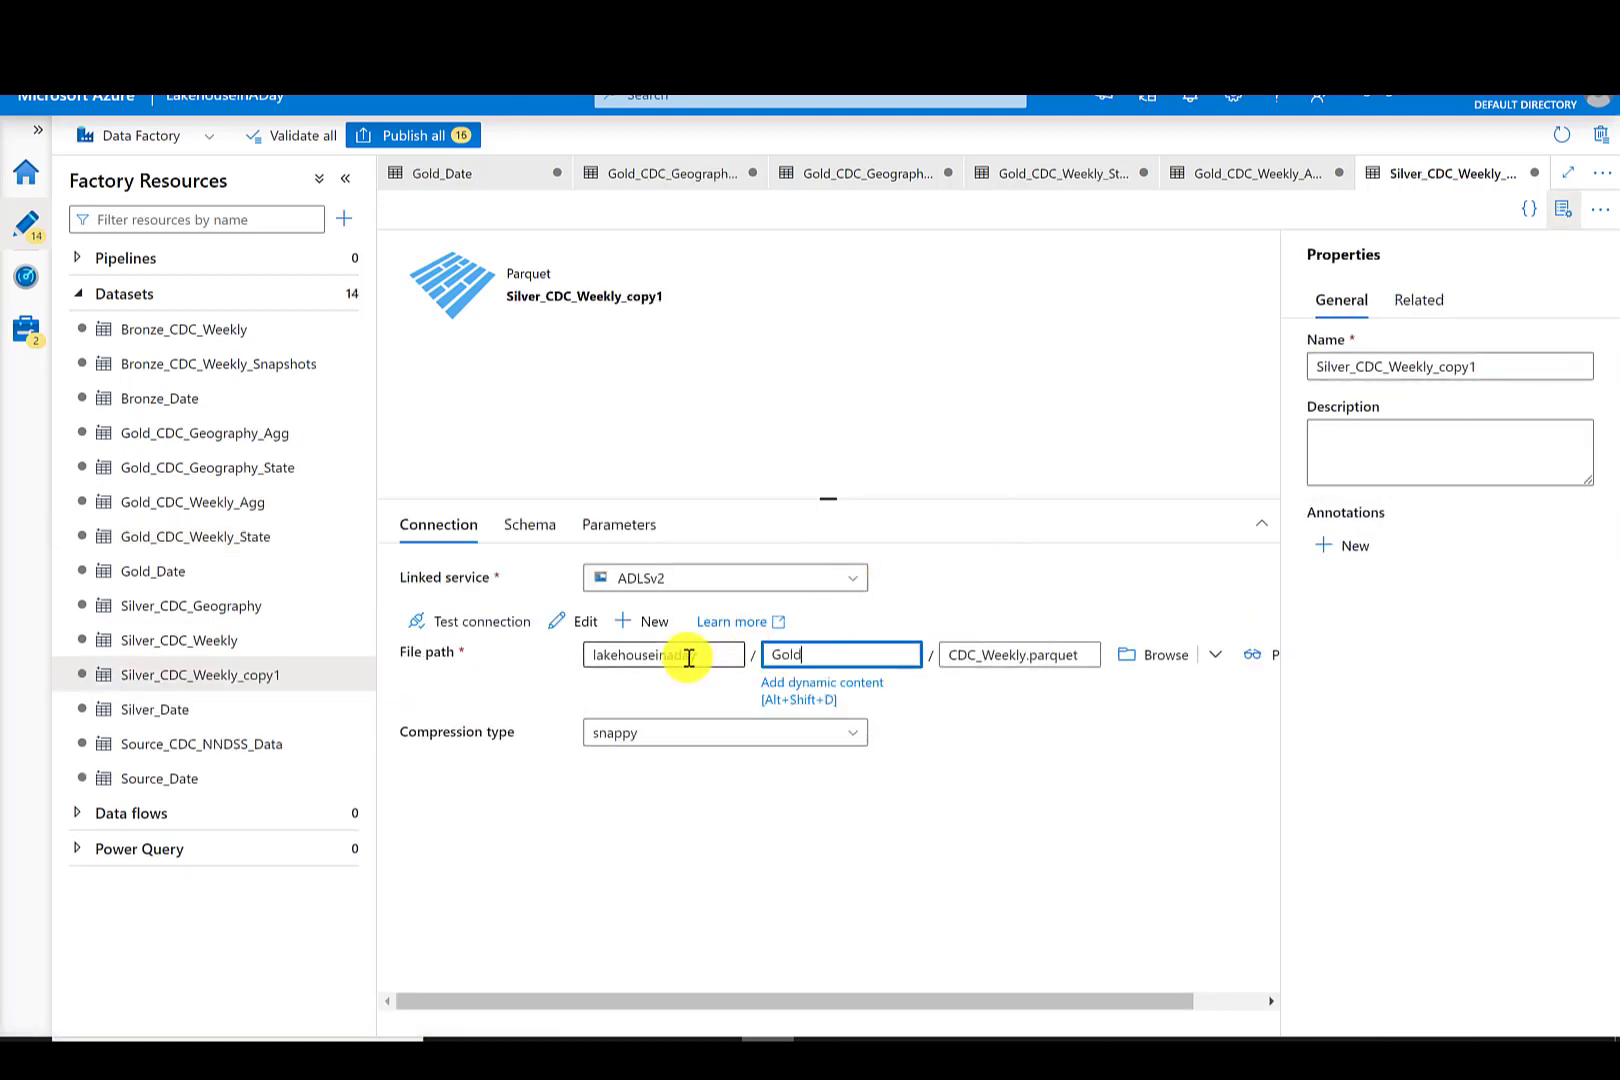
- Set the clone's file name to CDC_Weekly_normalized.parquet
{"action": "left_click", "coordinate": [1026, 655]}
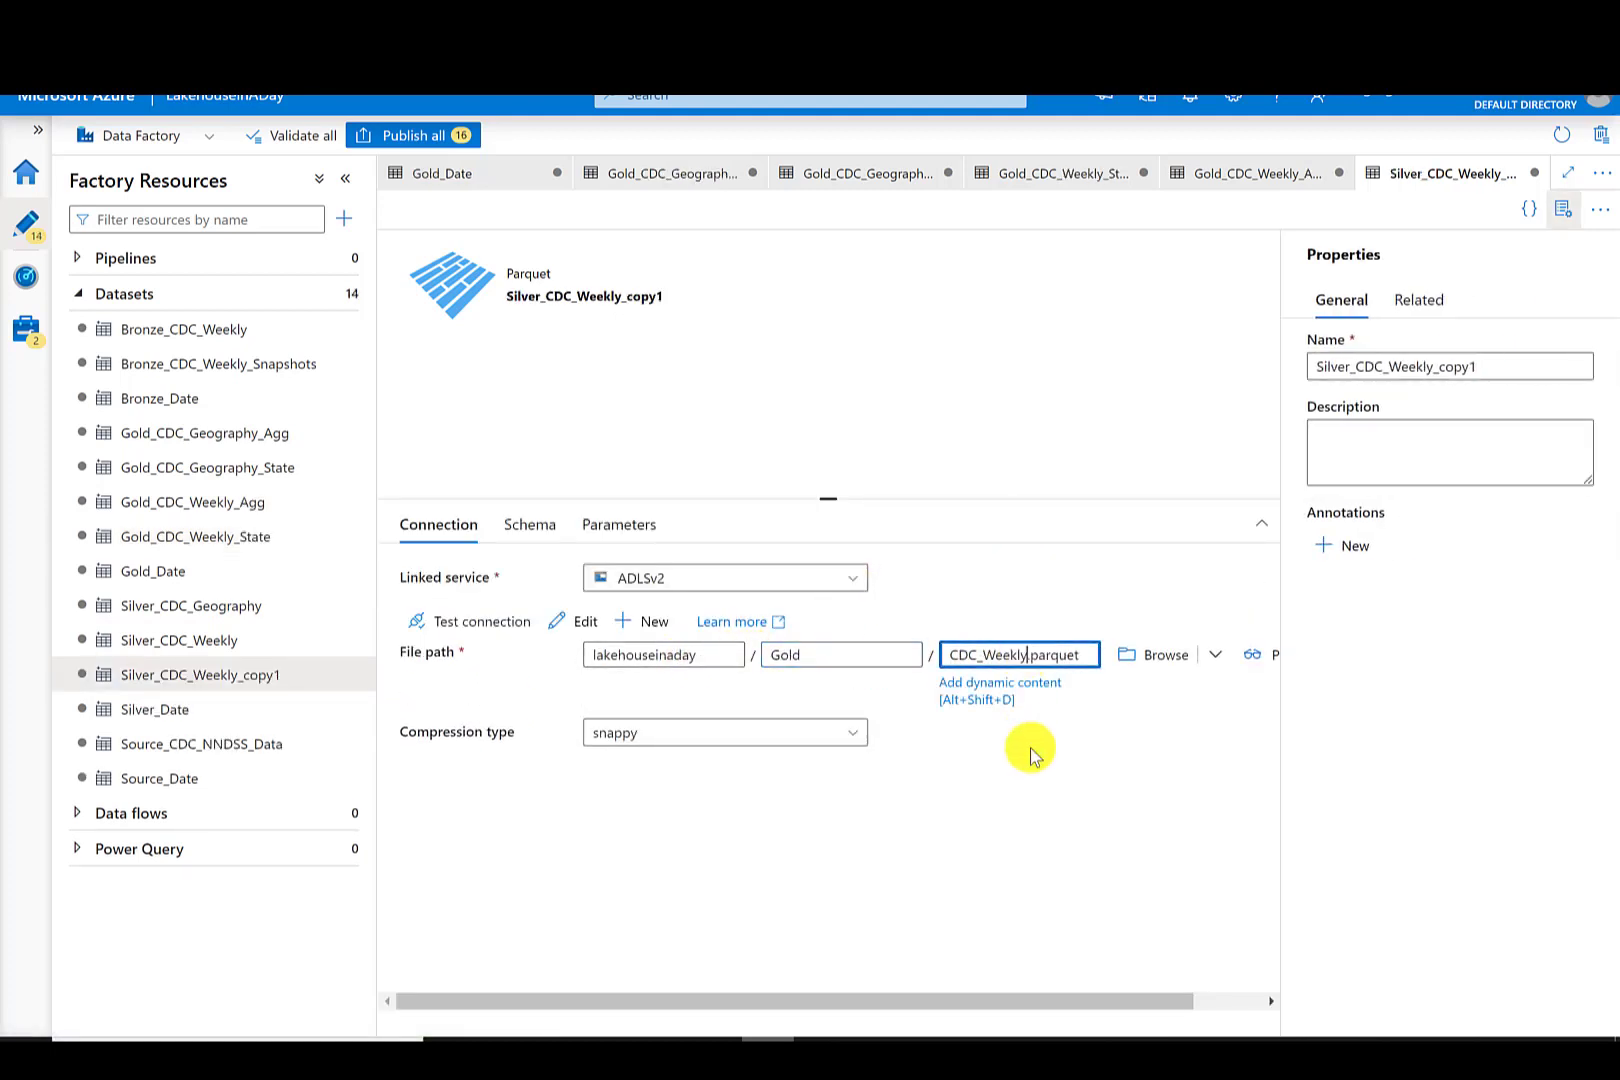
{"action": "type", "text": "_normalized"}
{"action": "left_click", "coordinate": [1056, 788]}
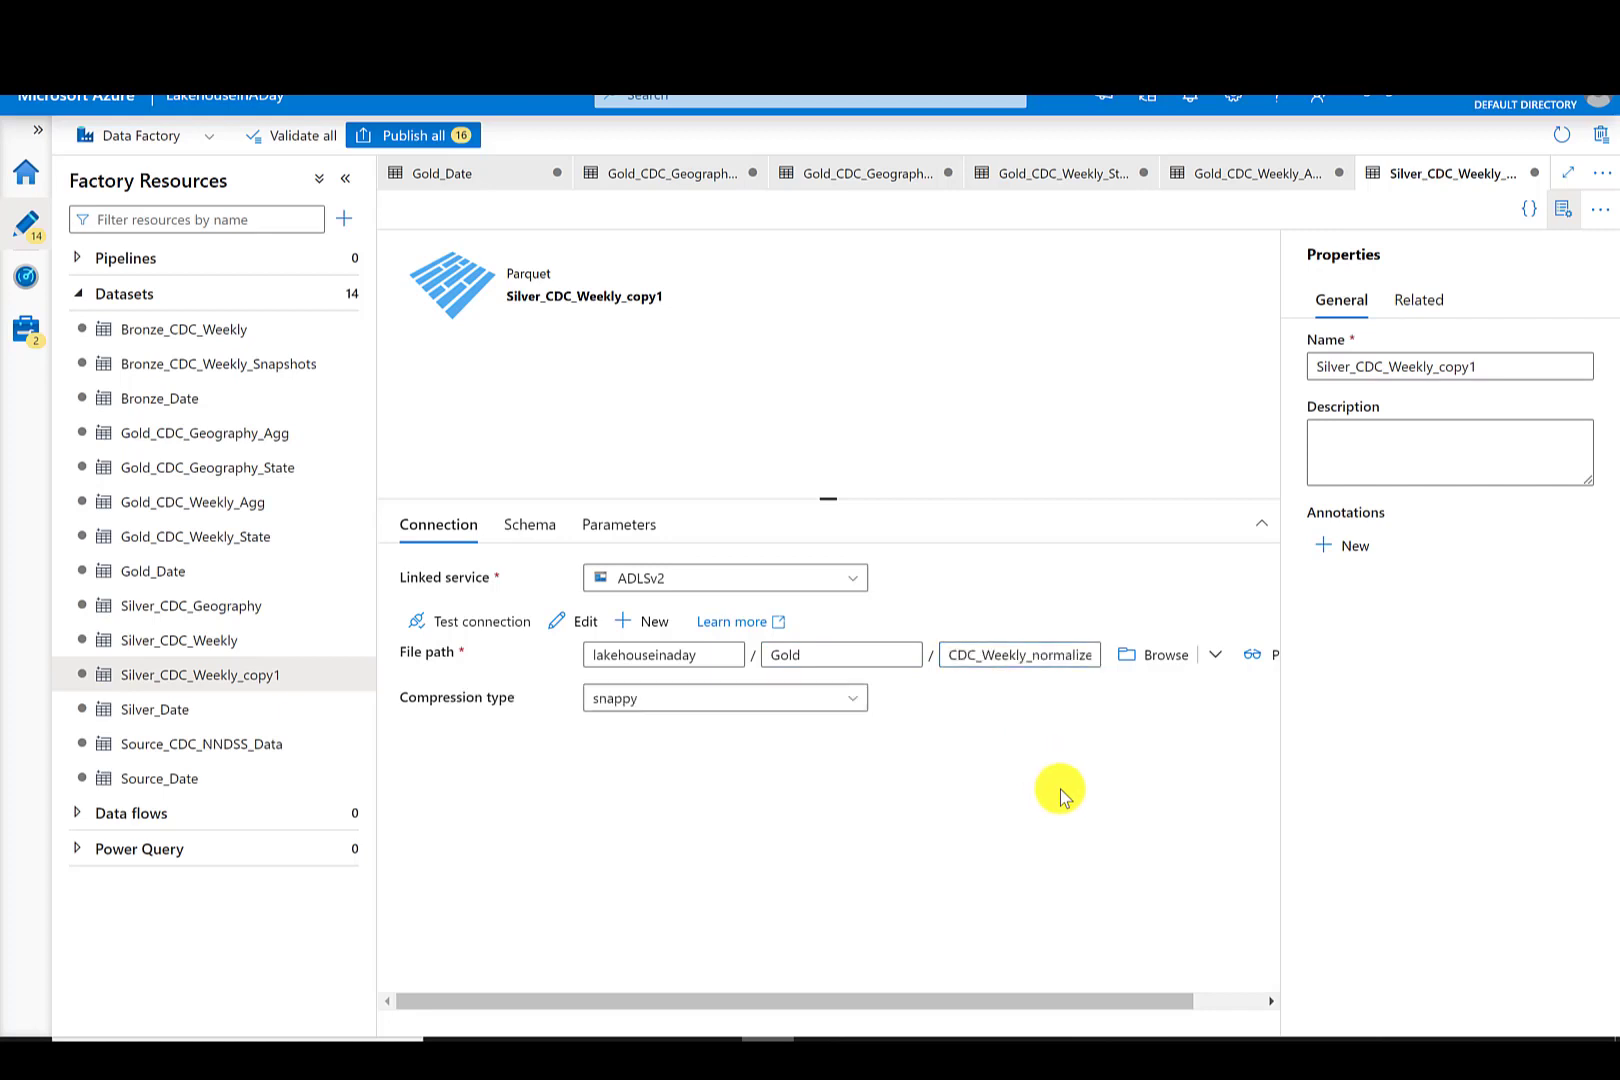
{"action": "left_click", "coordinate": [1056, 659]}
{"action": "key", "text": "Right"}
{"action": "key", "text": "Right"}
{"action": "key", "text": "Right"}
{"action": "key", "text": "Right"}
{"action": "key", "text": "Right"}
{"action": "key", "text": "Right"}
{"action": "key", "text": "Right"}
{"action": "key", "text": "Right"}
{"action": "key", "text": "Right"}
{"action": "key", "text": "Right"}
{"action": "key", "text": "Right"}
{"action": "key", "text": "Right"}
{"action": "key", "text": "Right"}
{"action": "key", "text": "Right"}
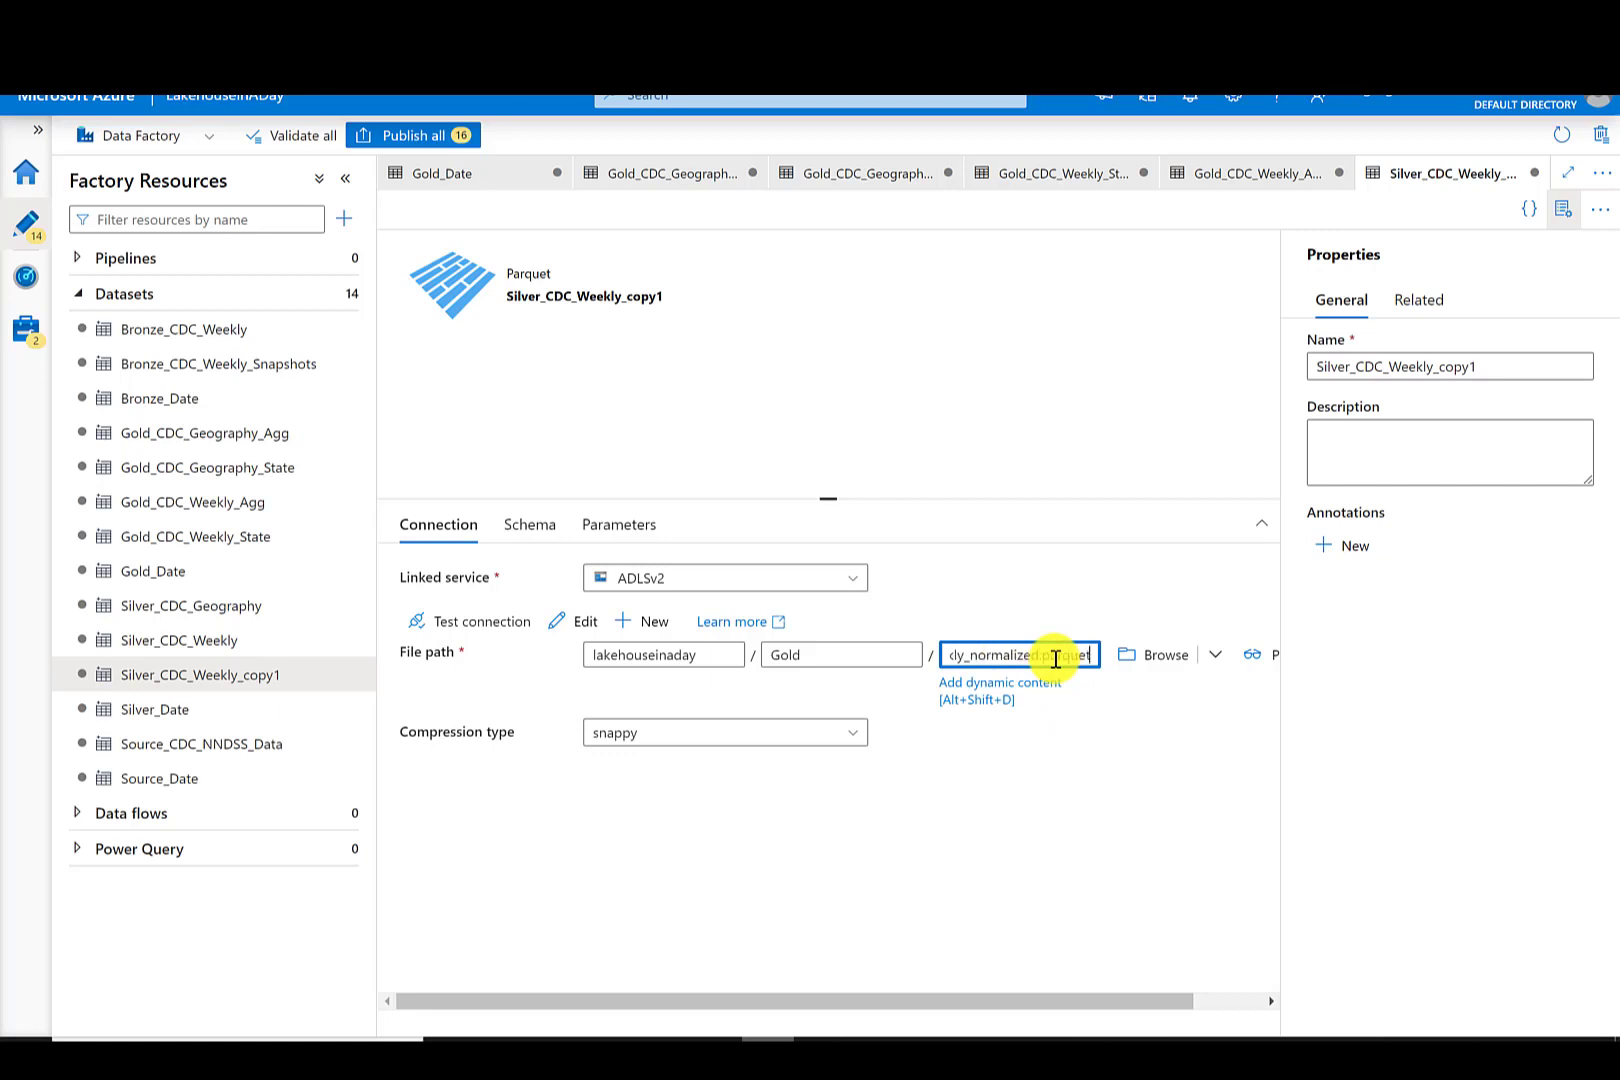
- Rename the cloned dataset Gold_CDC_Weekly_normalized
{"action": "left_click_drag", "start_coordinate": [1498, 364], "coordinate": [1445, 369]}
{"action": "key", "text": "BackSpace"}
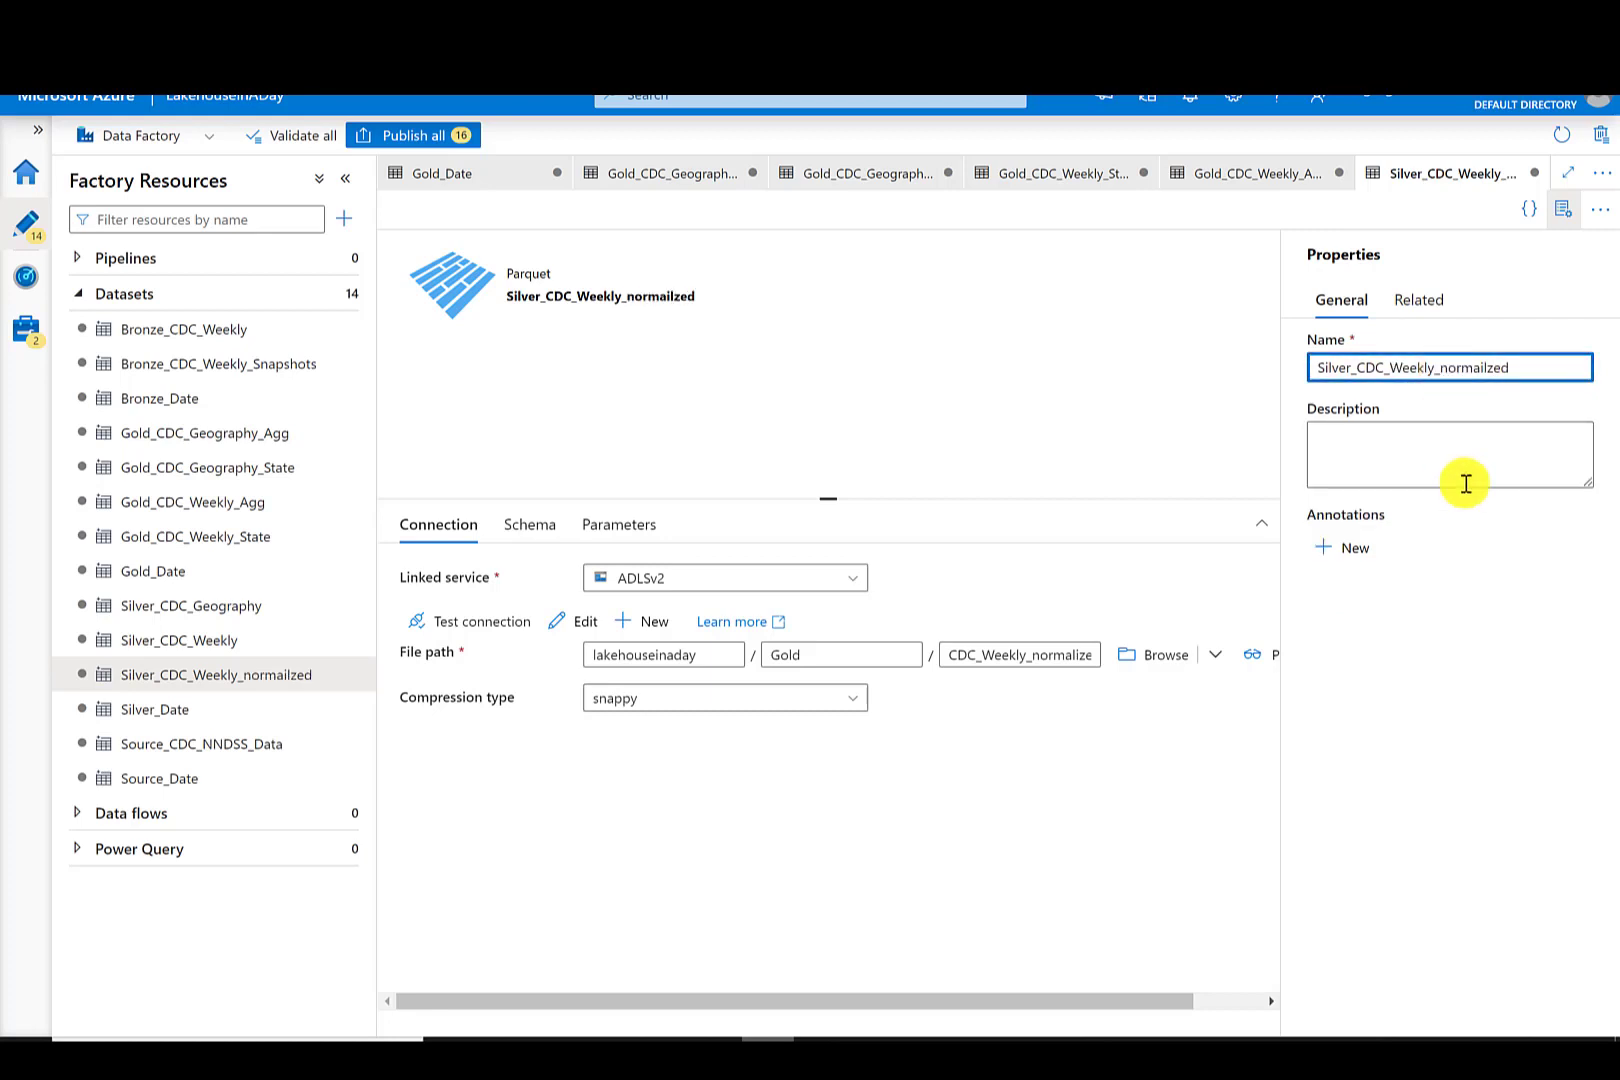
{"action": "type", "text": "normalized"}
{"action": "left_click_drag", "start_coordinate": [1352, 368], "coordinate": [1292, 382]}
{"action": "key", "text": "BackSpace"}
{"action": "key", "text": "Delete"}
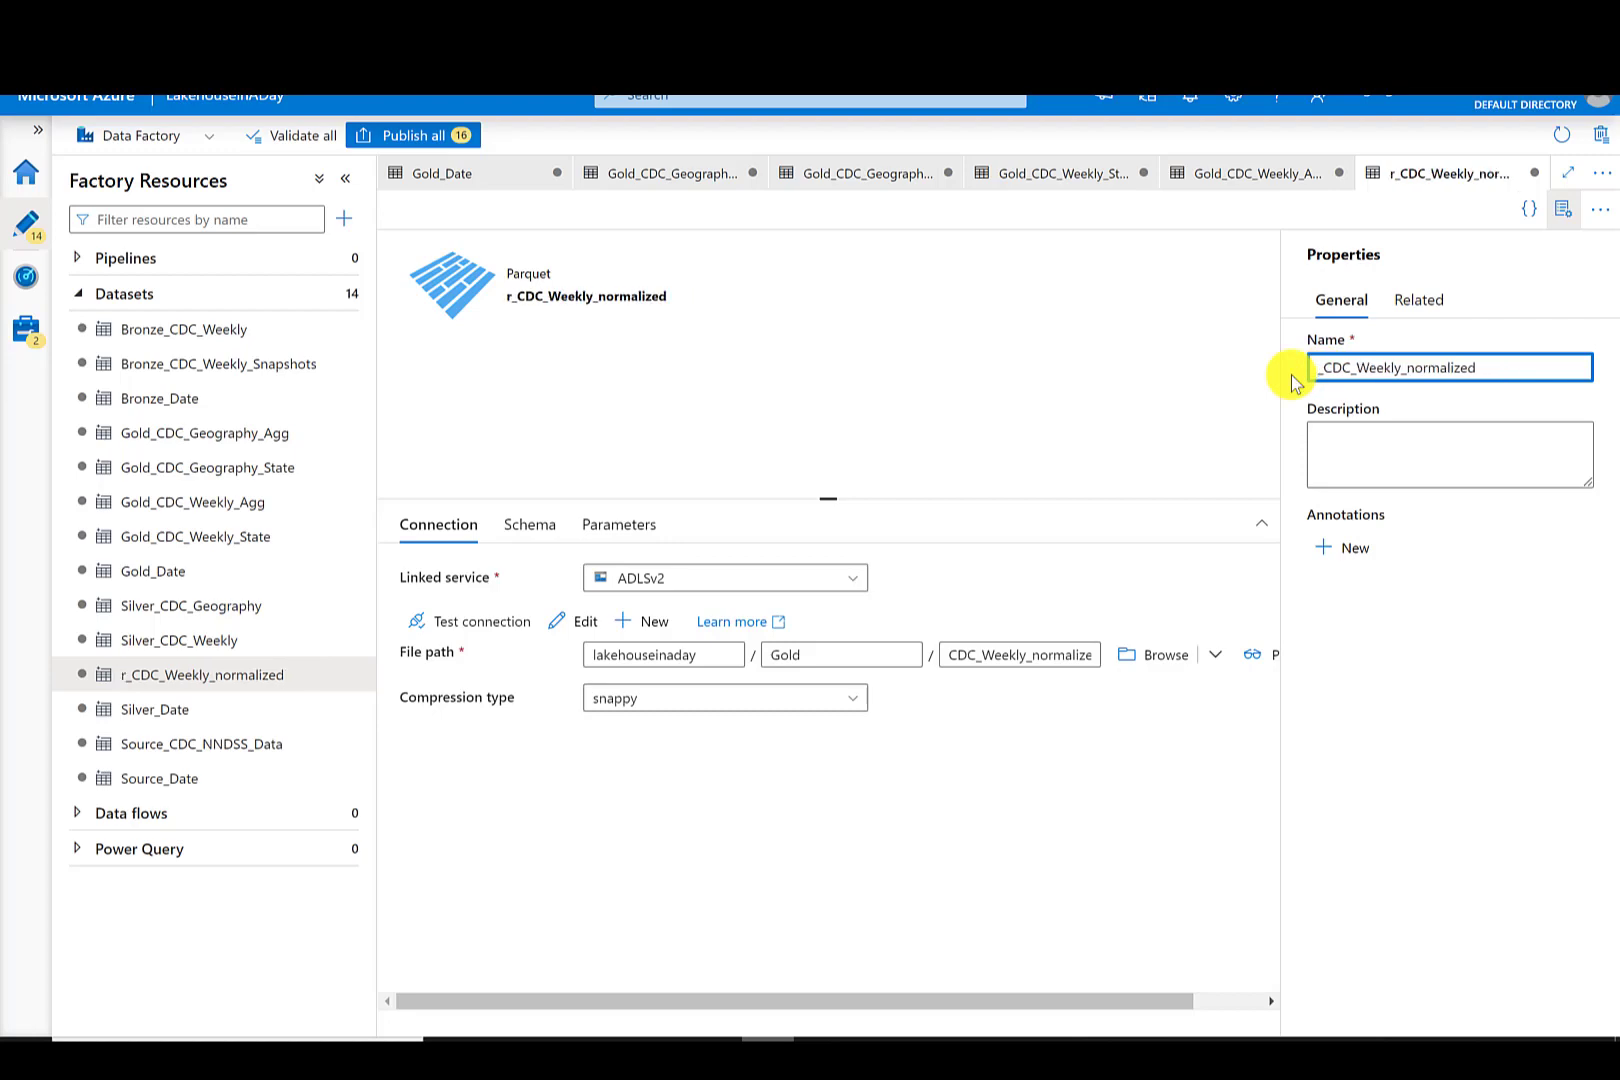
{"action": "type", "text": "Gold"}
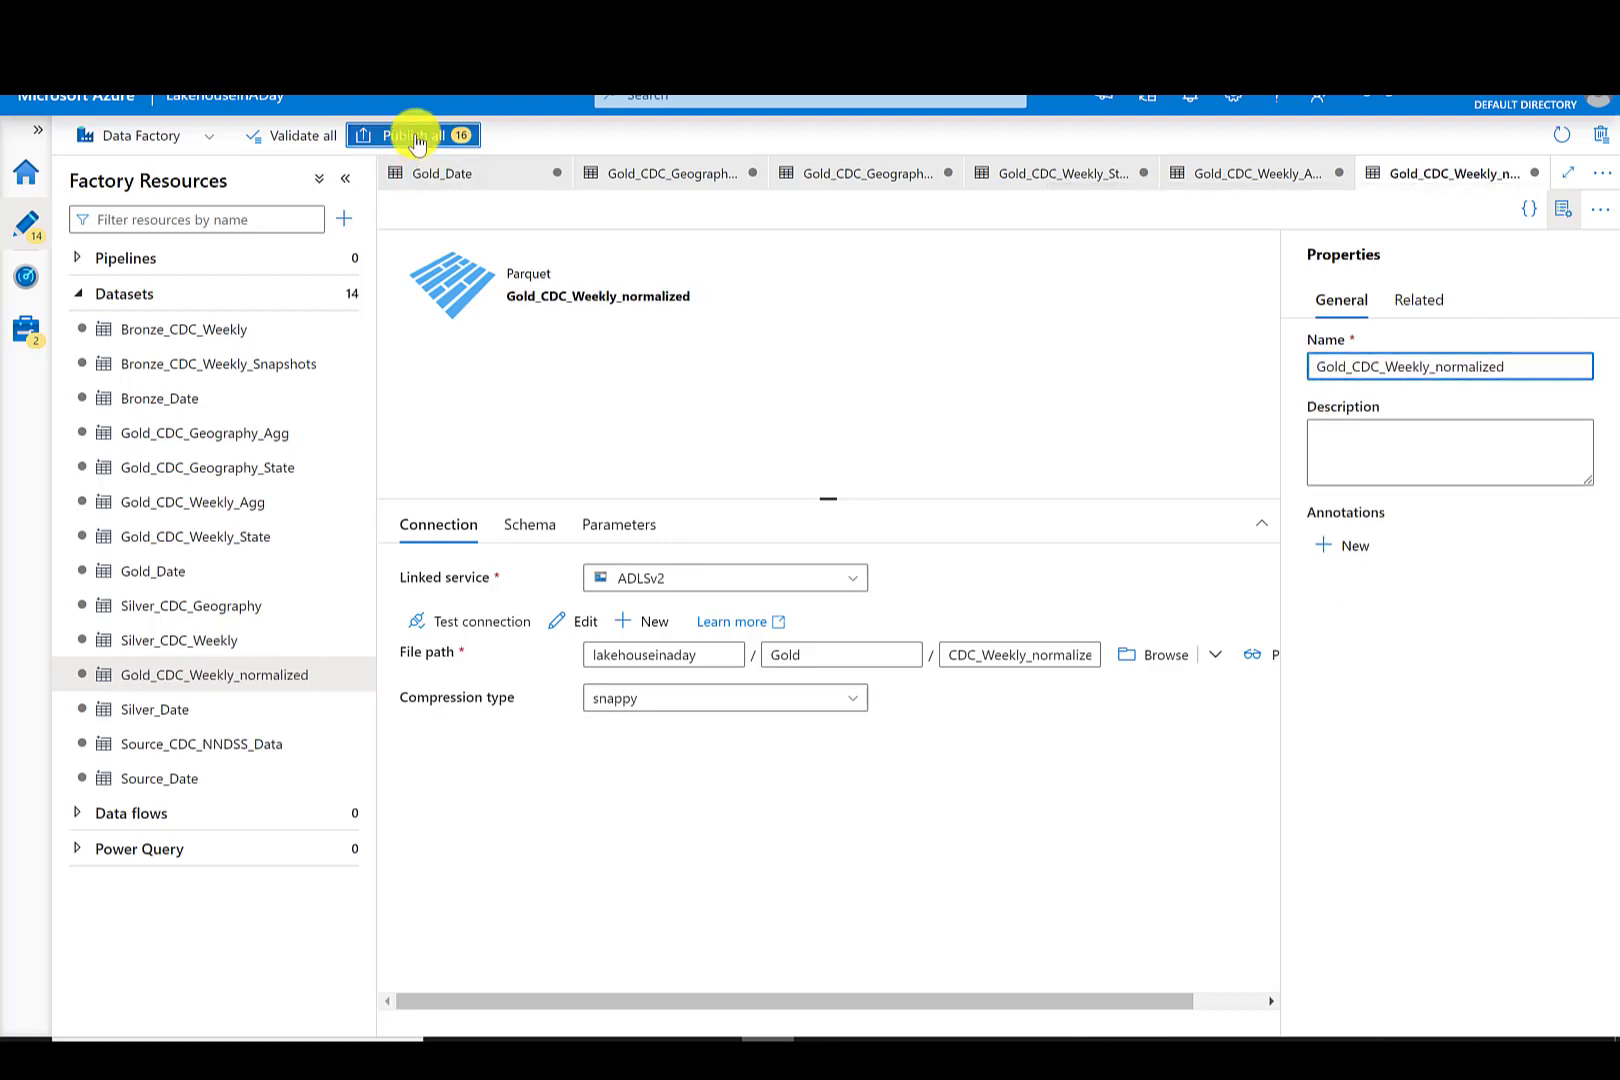
- Publish all pending changes in the factory
{"action": "left_click", "coordinate": [419, 135]}
{"action": "left_click", "coordinate": [990, 1010]}
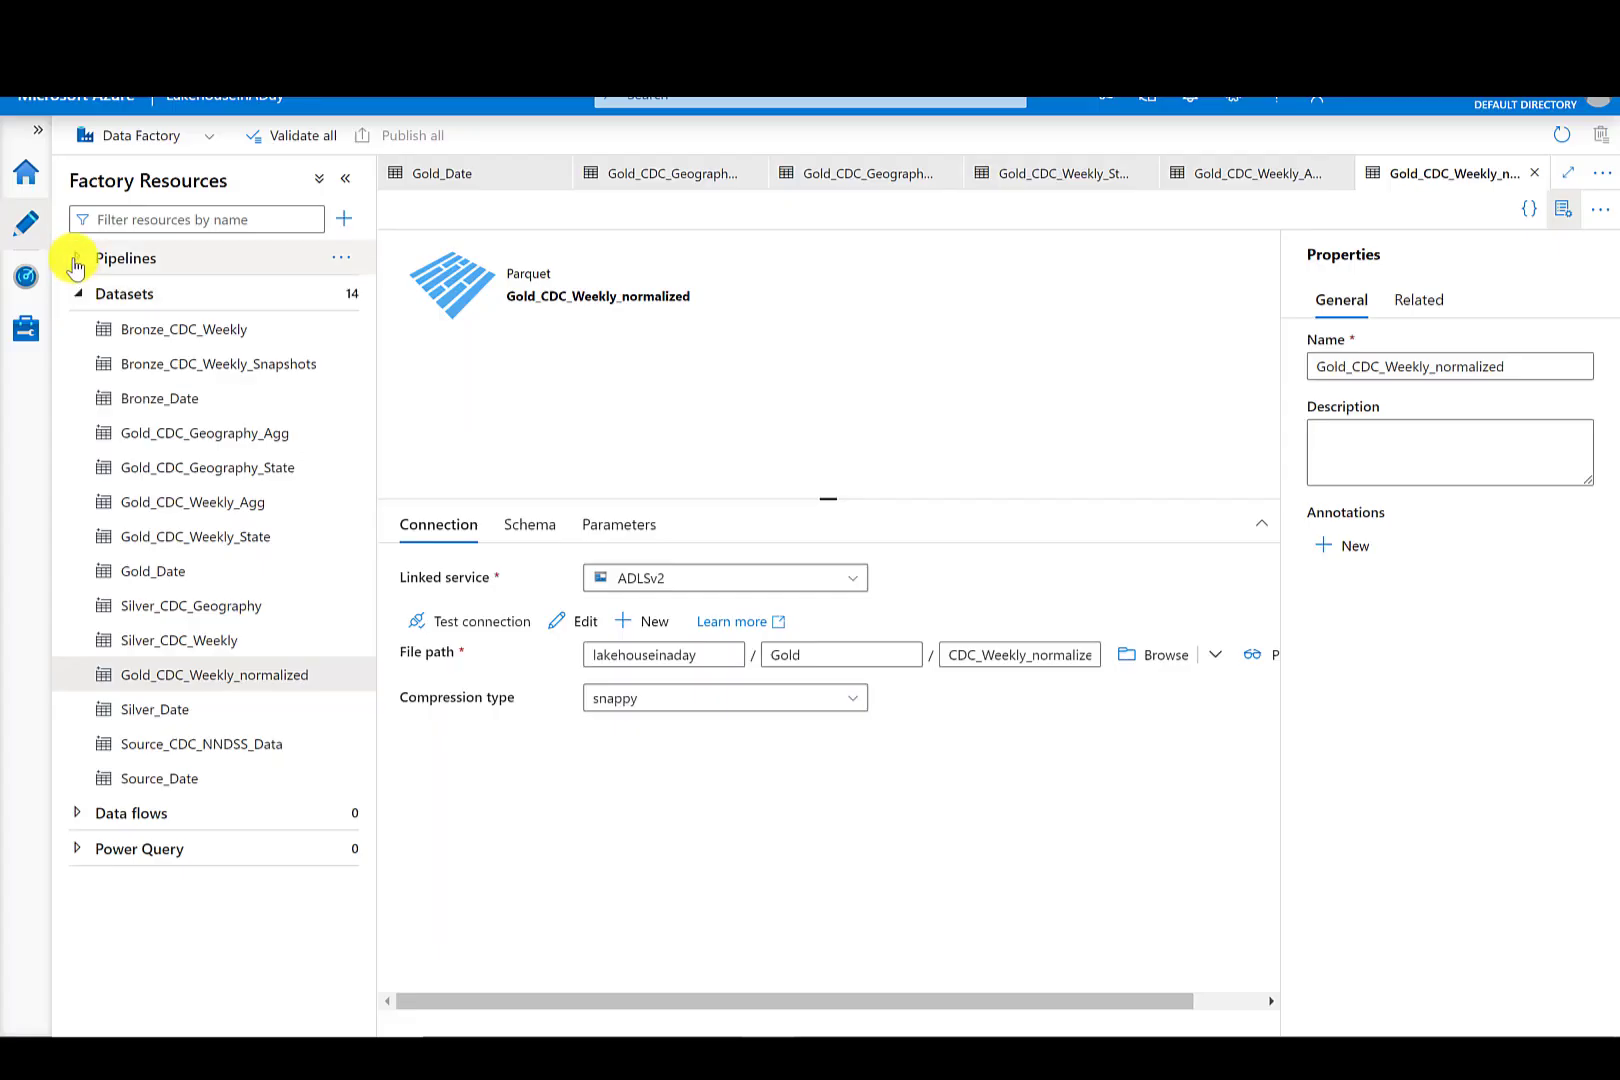
{"action": "left_click", "coordinate": [76, 262]}
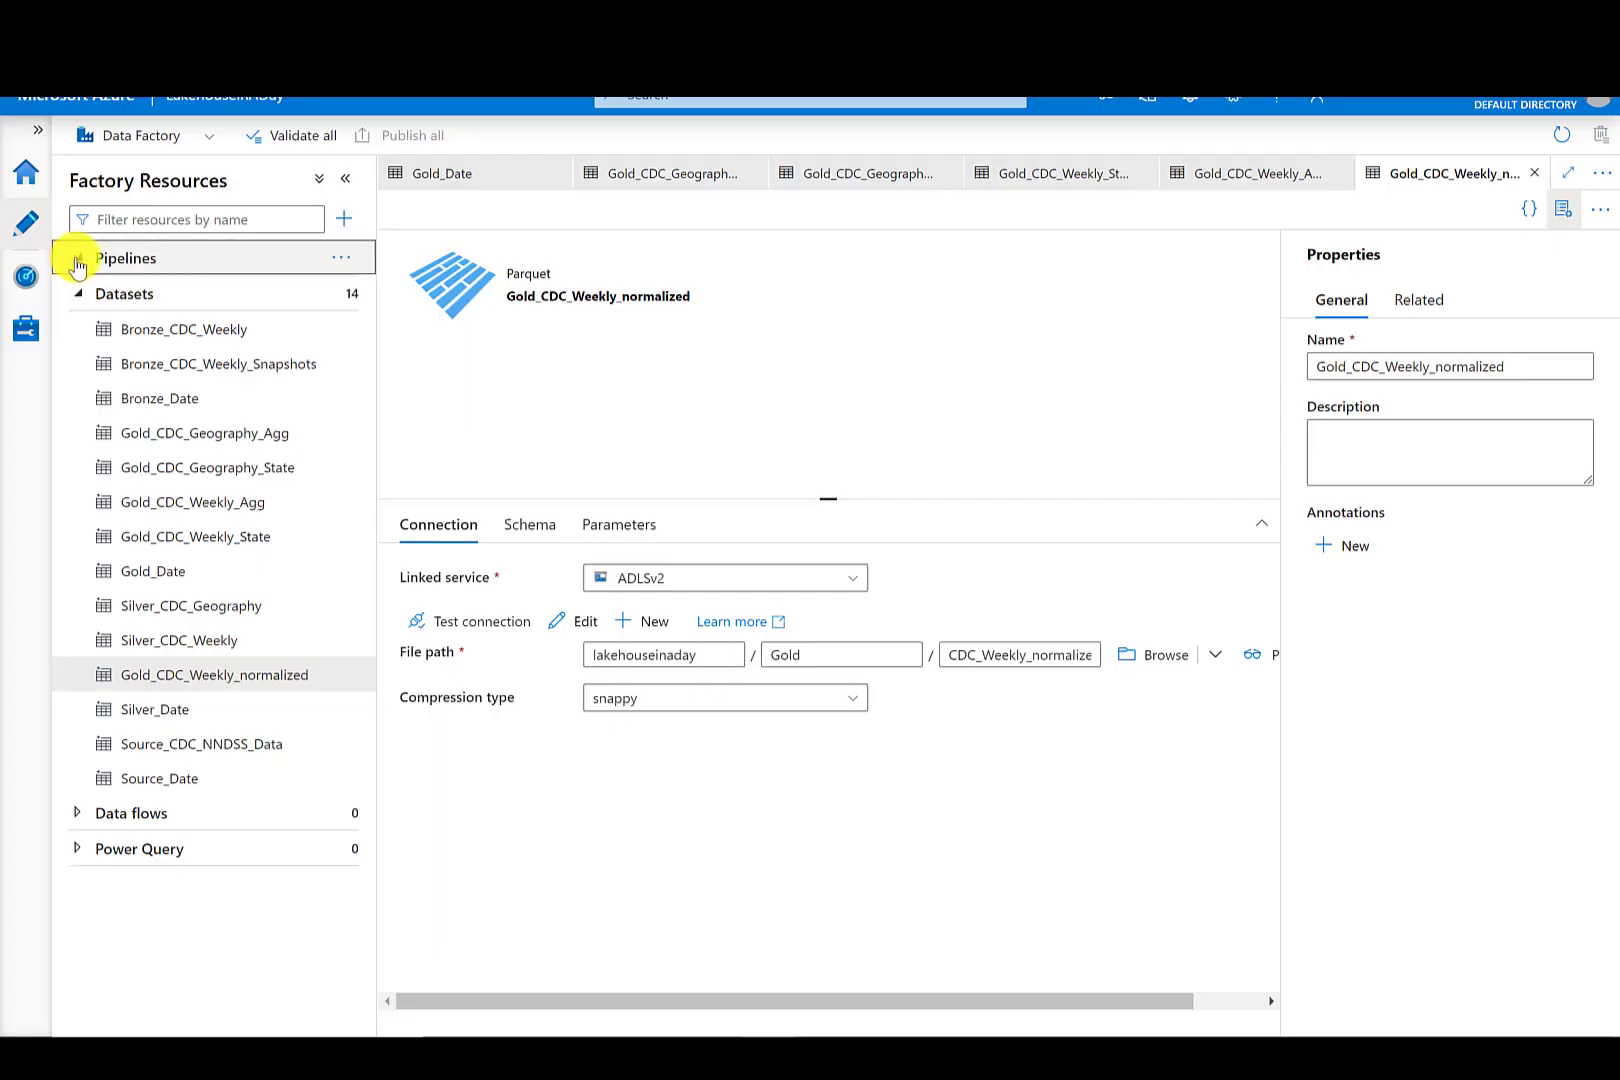
- Create a new pipeline named GetDate
{"action": "left_click", "coordinate": [341, 258]}
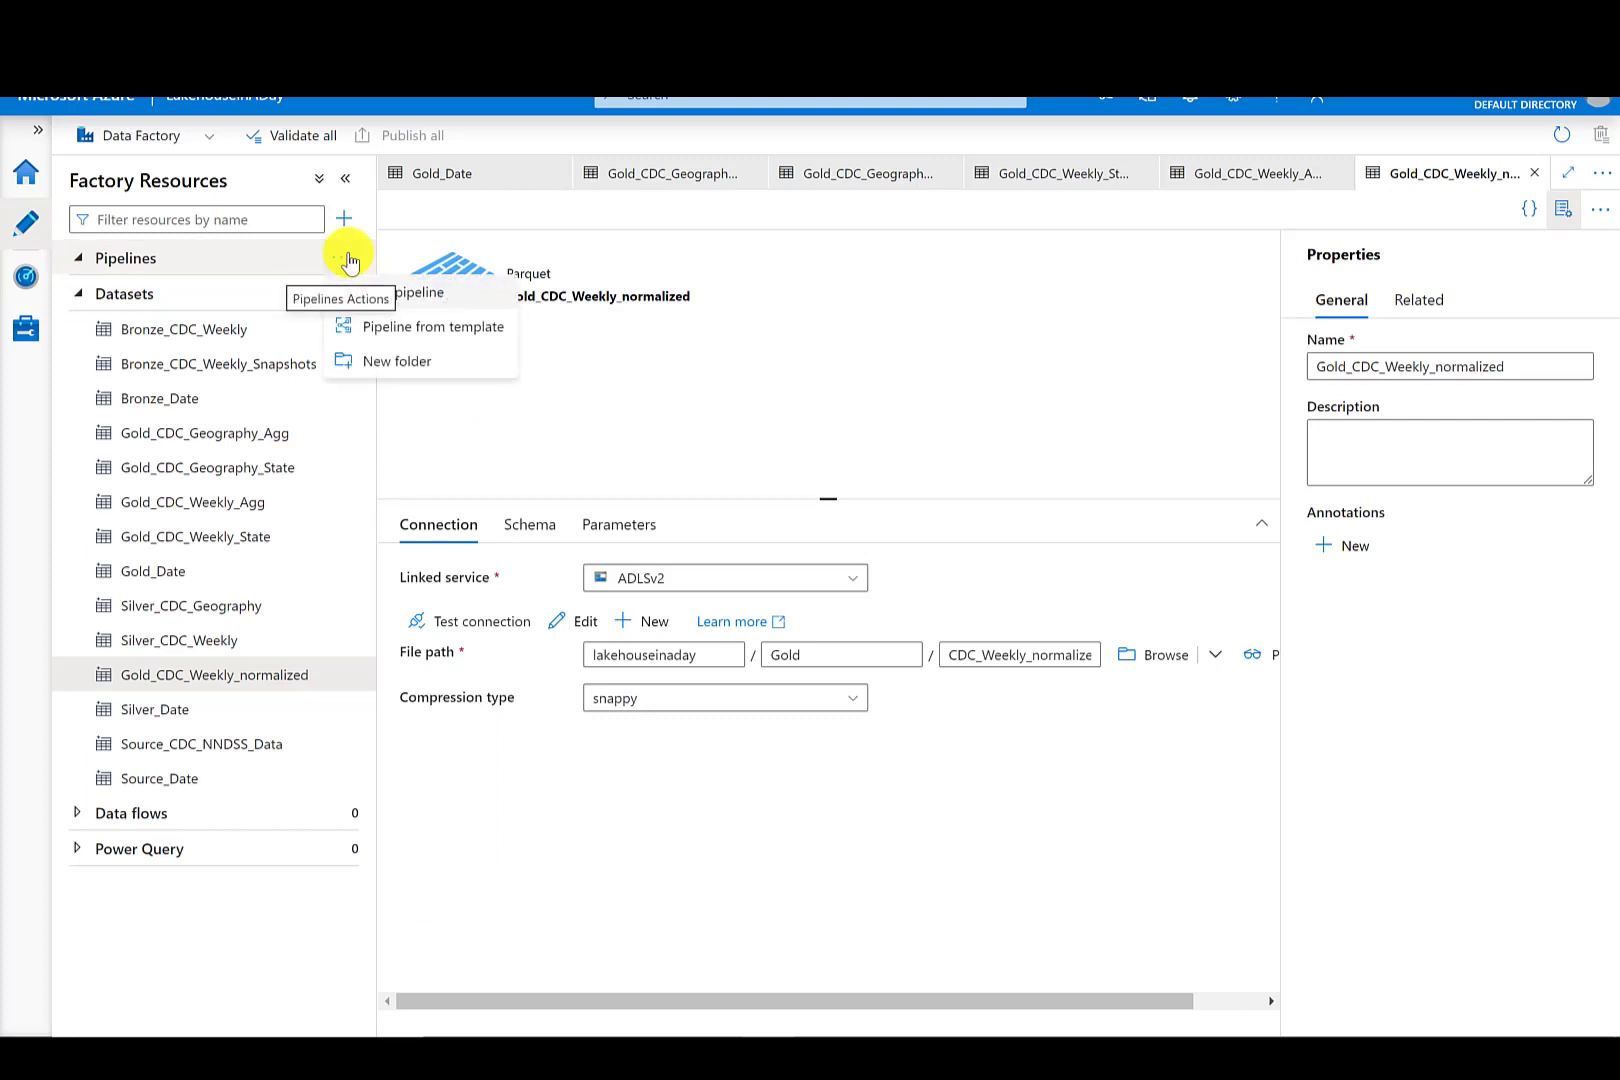
{"action": "left_click", "coordinate": [396, 298]}
{"action": "type", "text": "GetDate"}
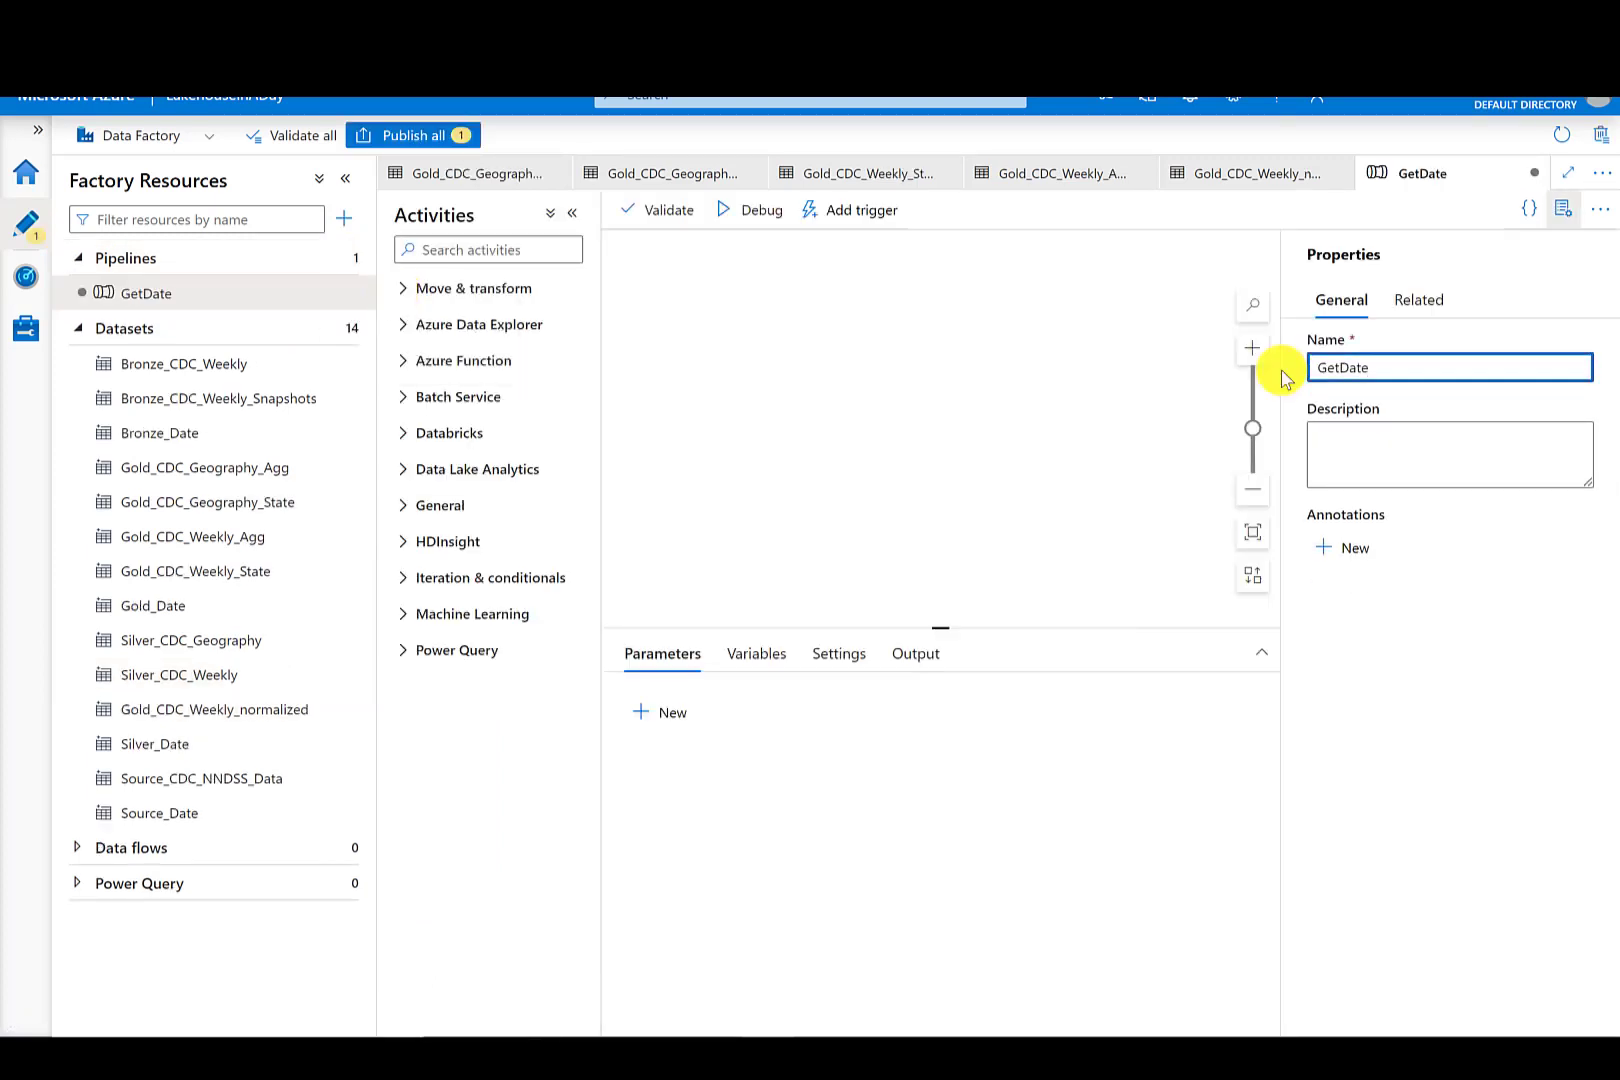
- Add a Copy data activity to the pipeline canvas and name it GetDateFromSource
{"action": "left_click", "coordinate": [405, 290]}
{"action": "left_click_drag", "start_coordinate": [446, 322], "coordinate": [835, 351]}
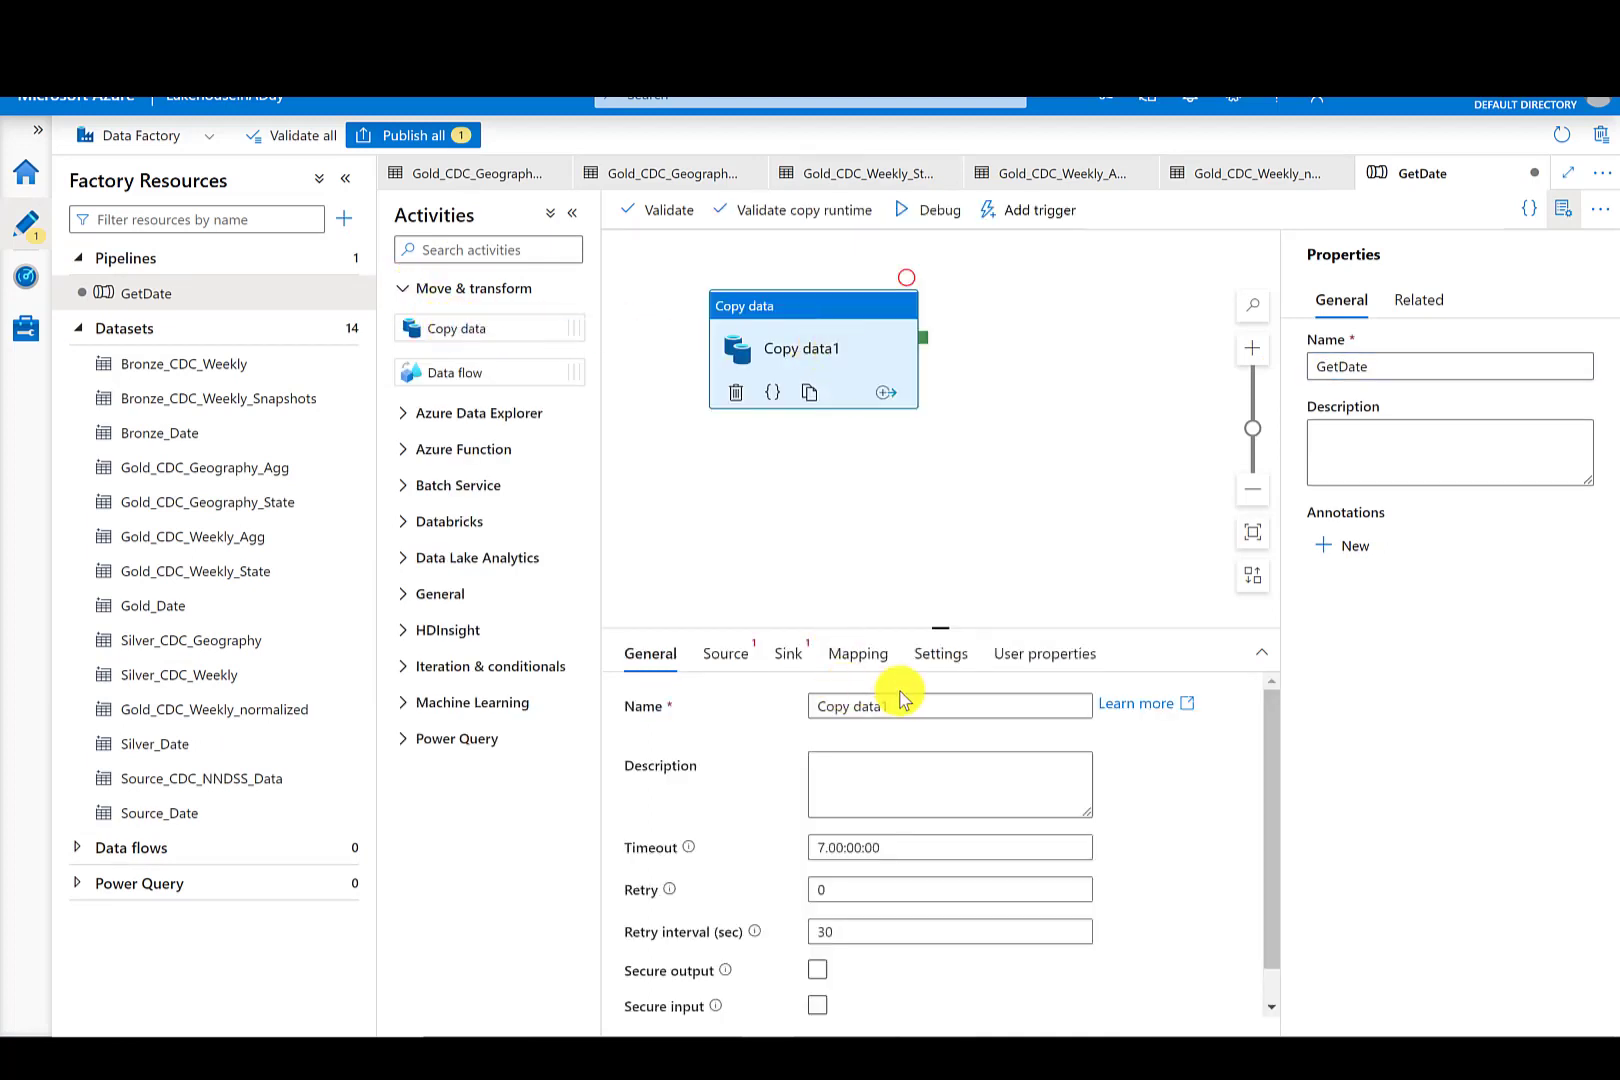
{"action": "left_click_drag", "start_coordinate": [897, 698], "coordinate": [790, 718]}
{"action": "type", "text": "GetDateFrom"}
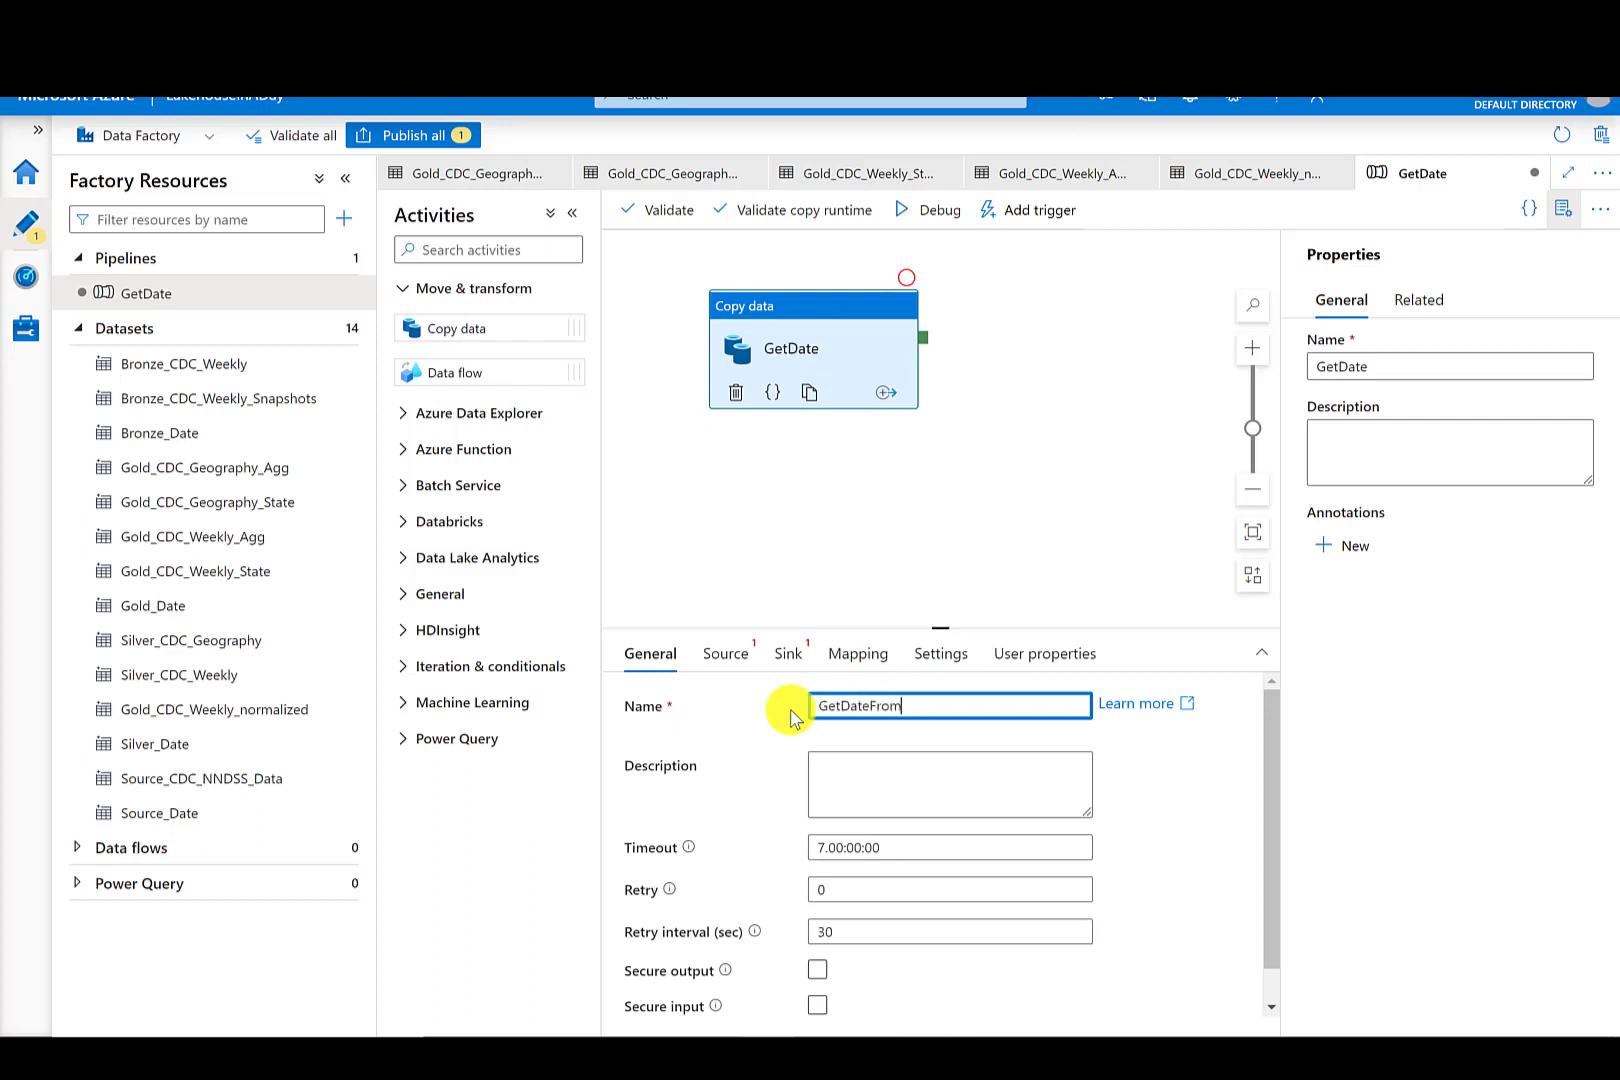
{"action": "type", "text": "Source"}
- Set the copy activity's source dataset to Source_Date
{"action": "left_click", "coordinate": [726, 656]}
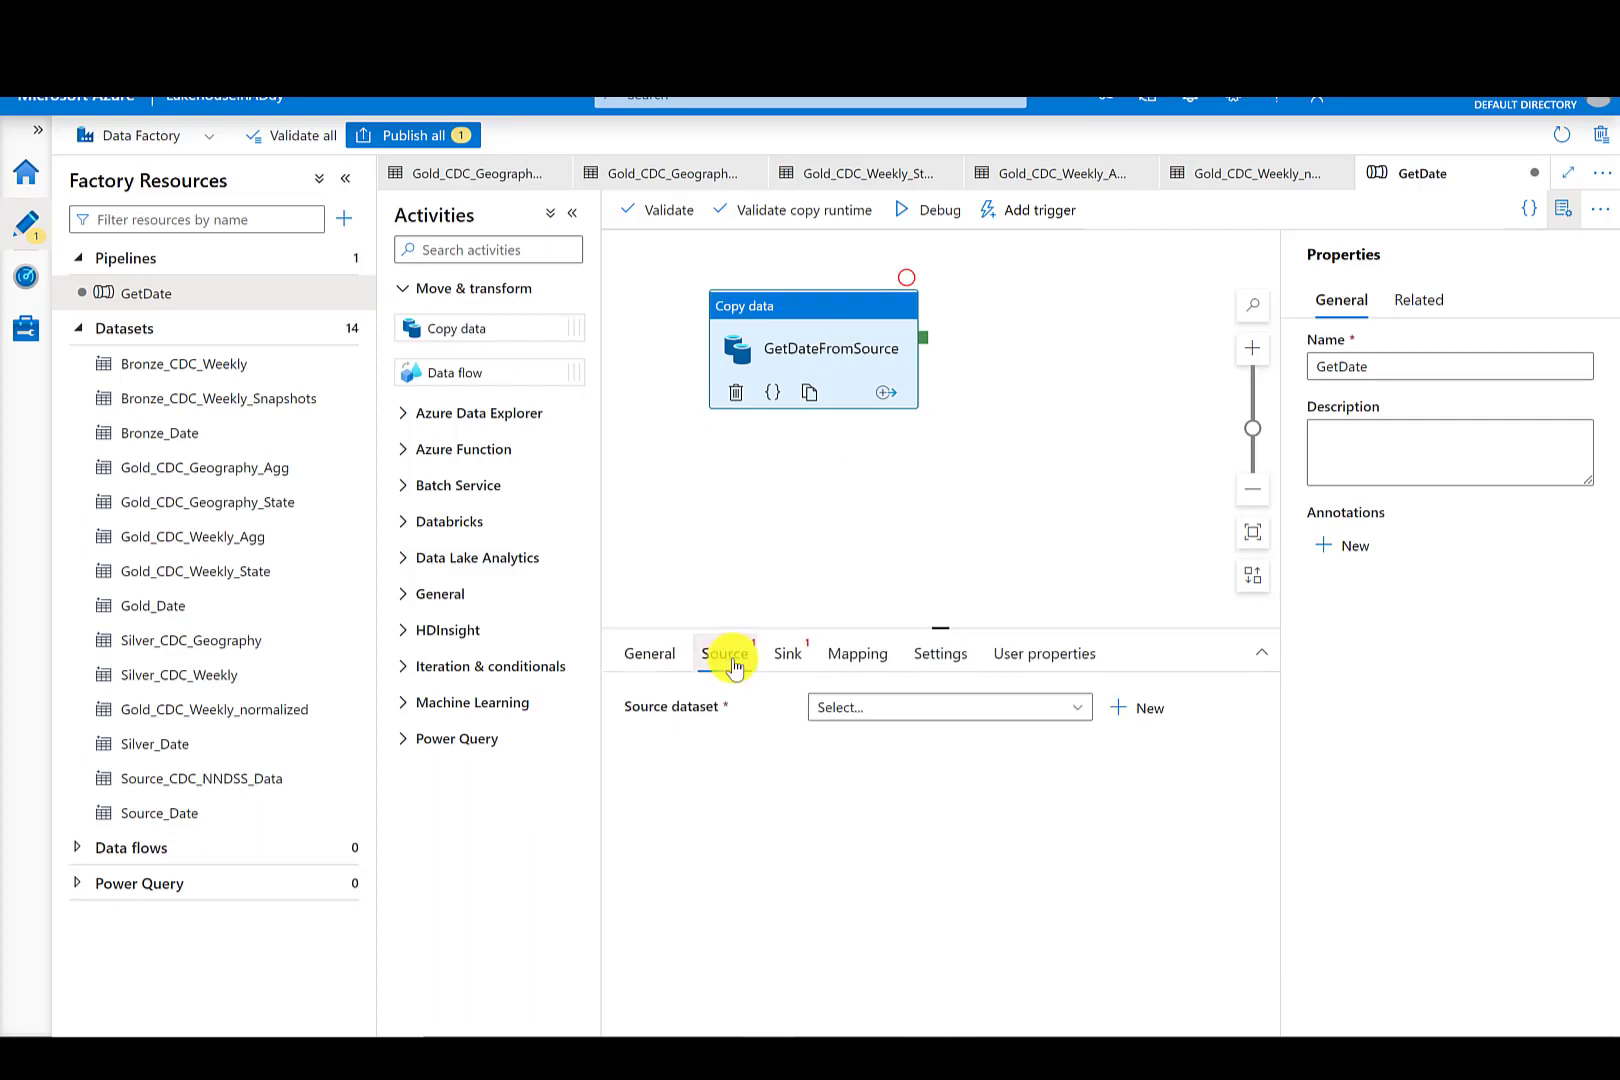
{"action": "left_click", "coordinate": [838, 710]}
{"action": "left_click_drag", "start_coordinate": [1077, 807], "coordinate": [1083, 973]}
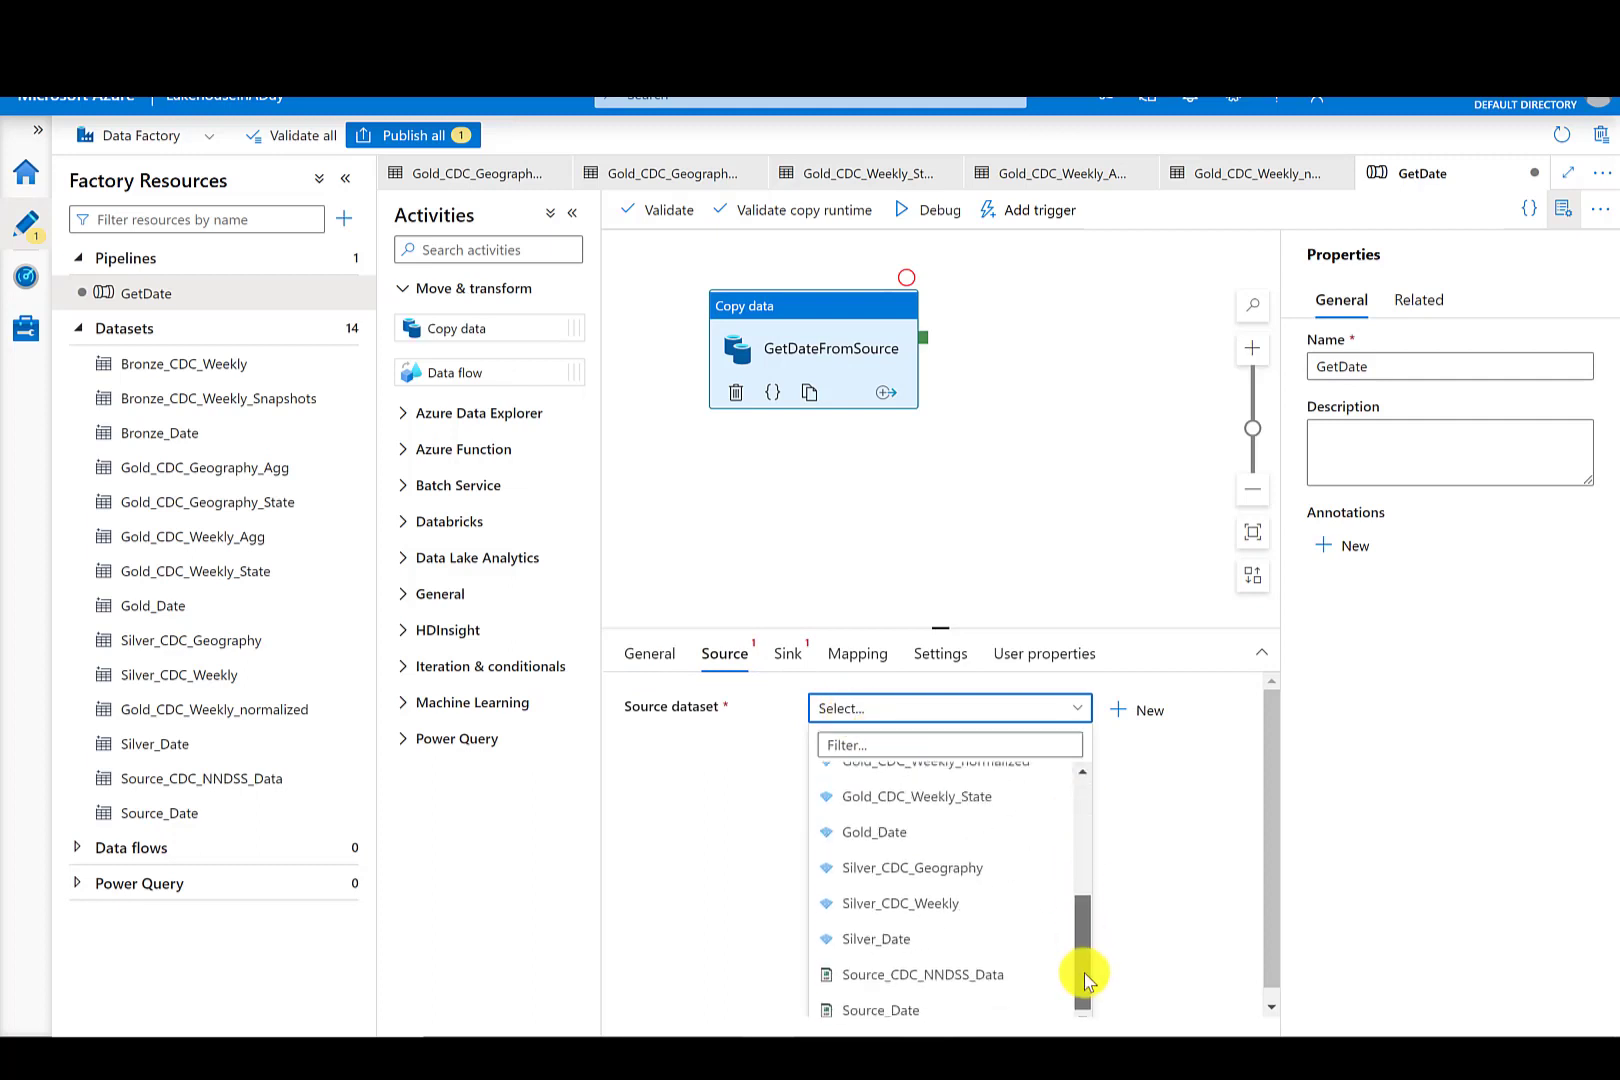
{"action": "left_click", "coordinate": [898, 1011]}
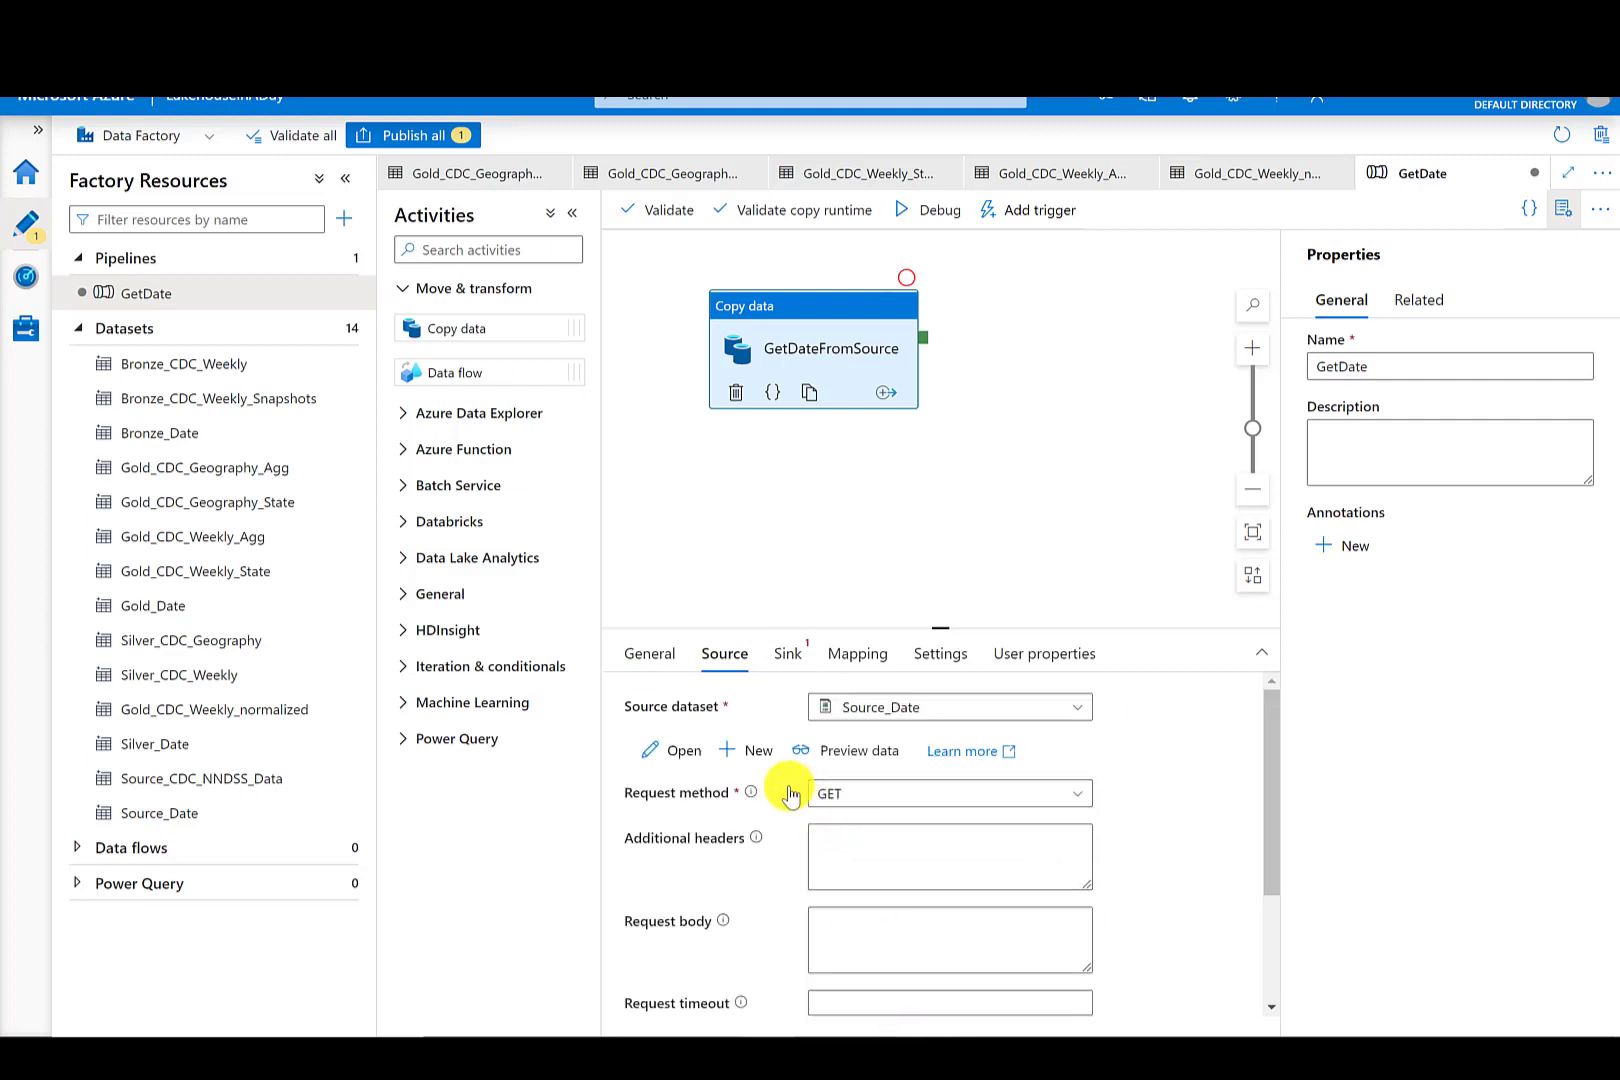
- Set the copy activity's sink dataset to Bronze_Date
{"action": "left_click", "coordinate": [784, 660]}
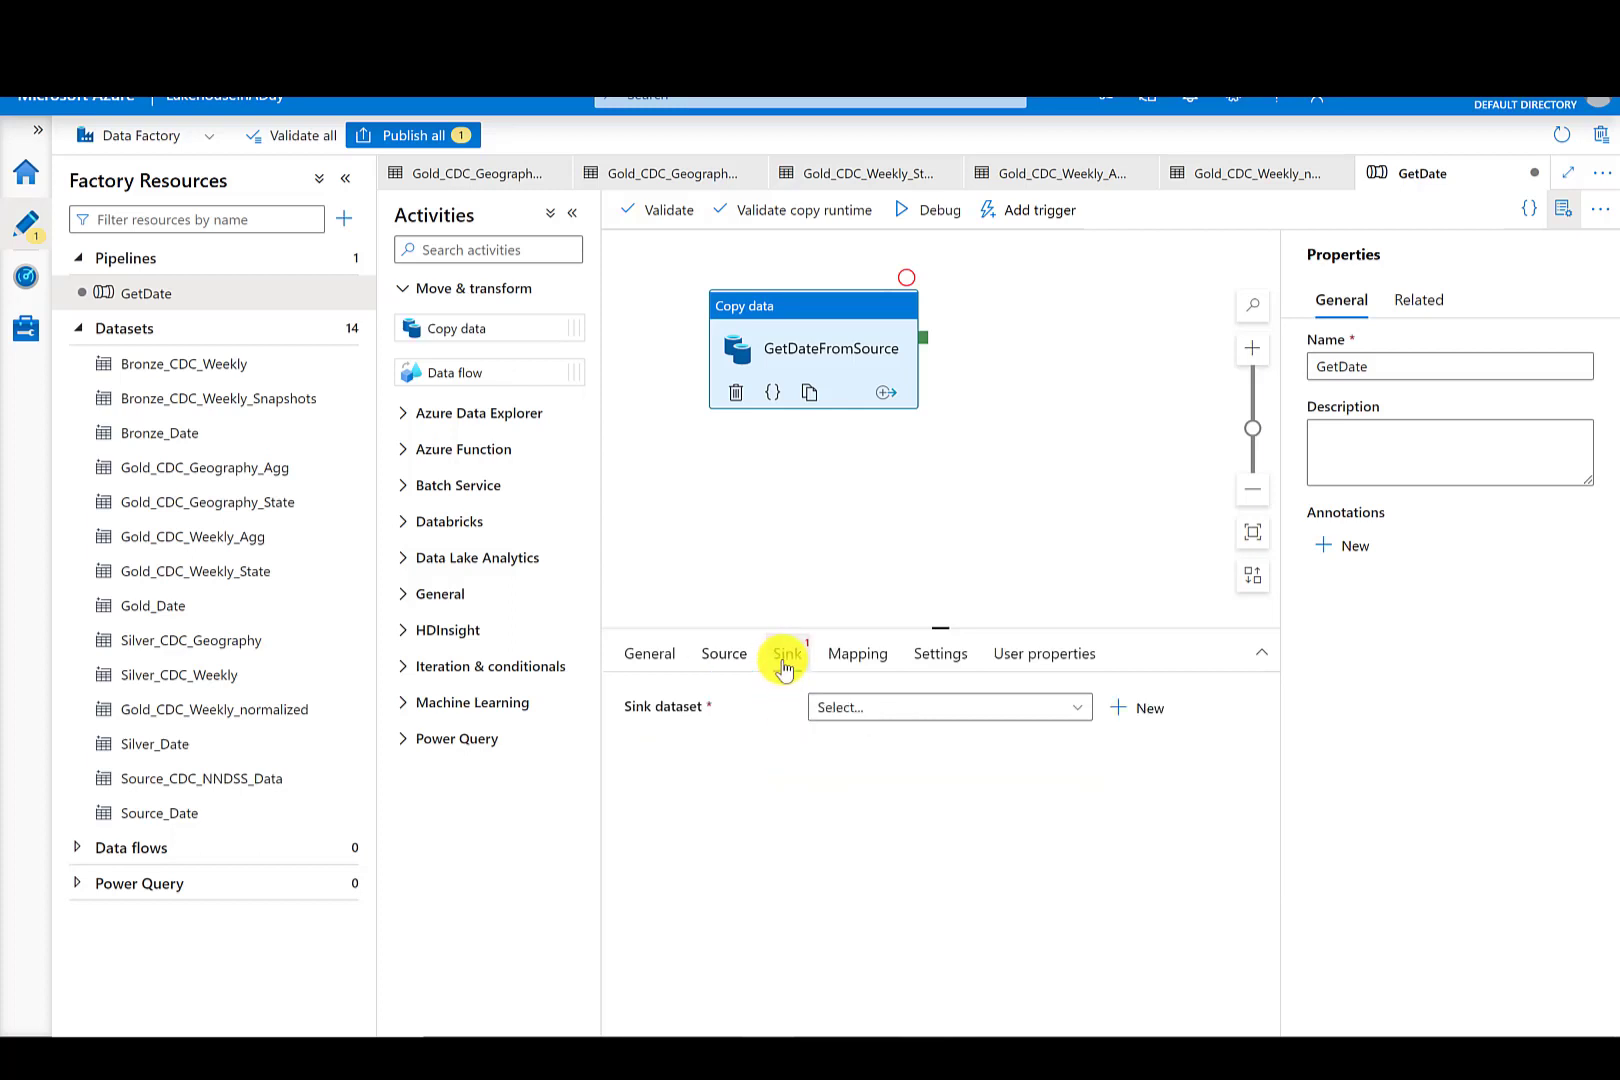
{"action": "left_click", "coordinate": [878, 712]}
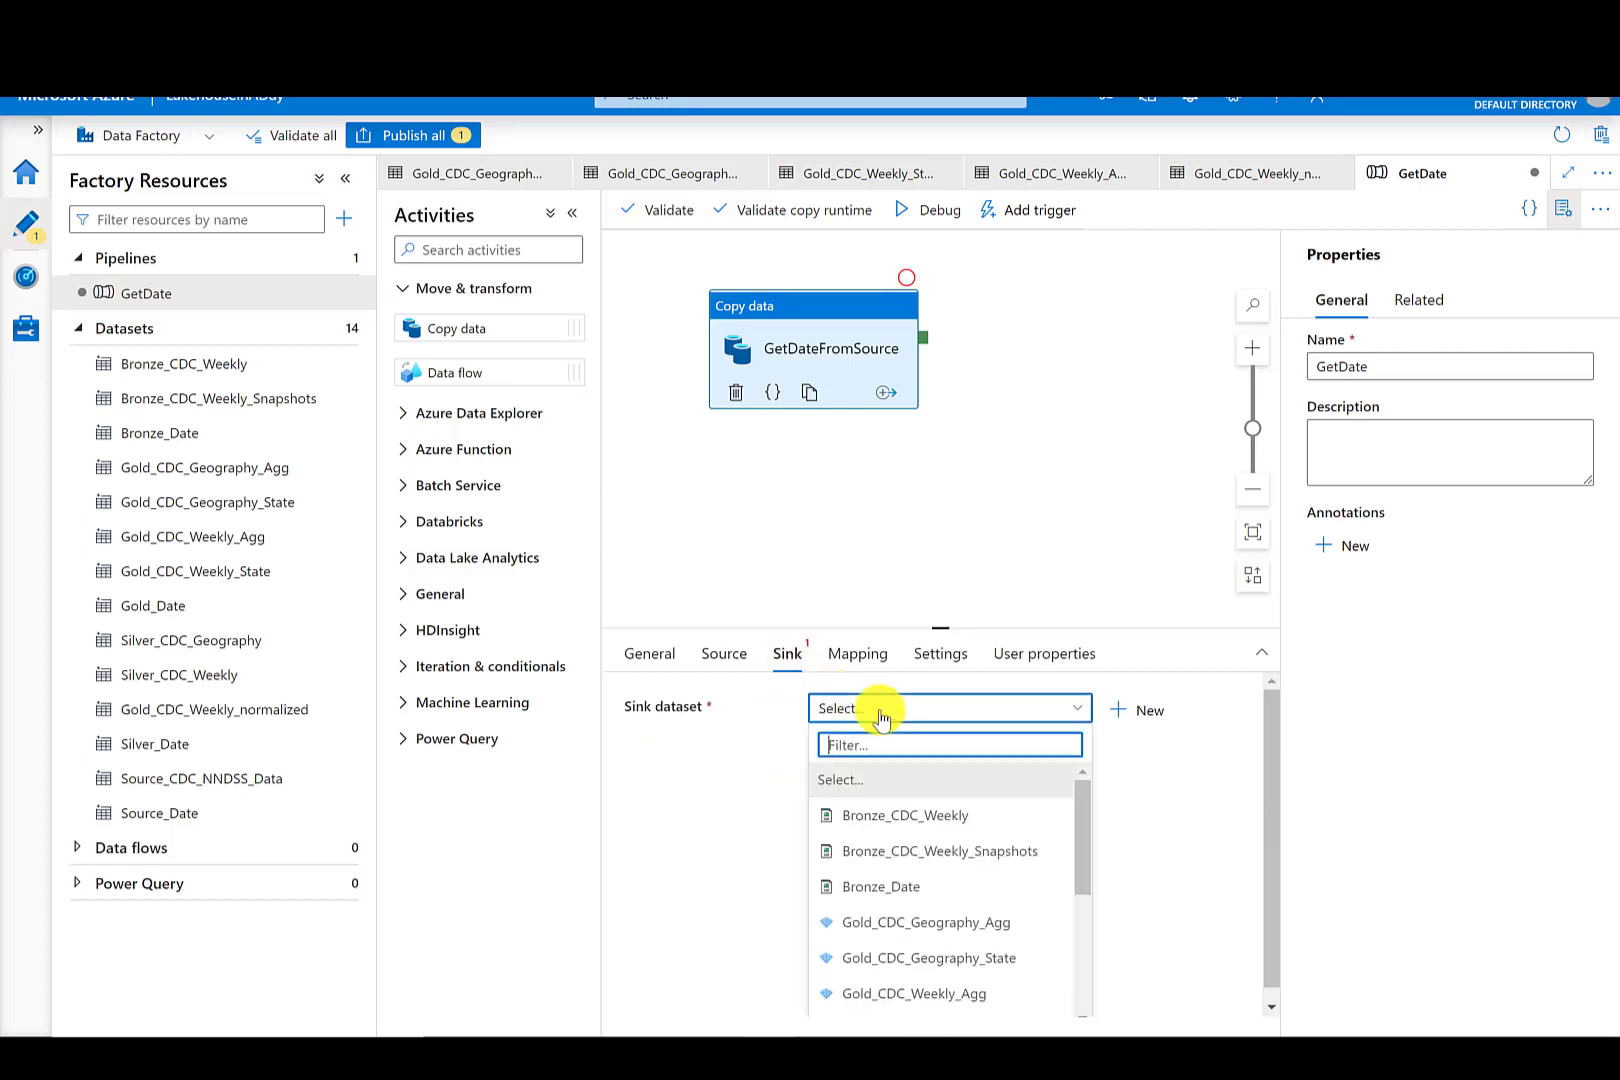
{"action": "left_click", "coordinate": [914, 890]}
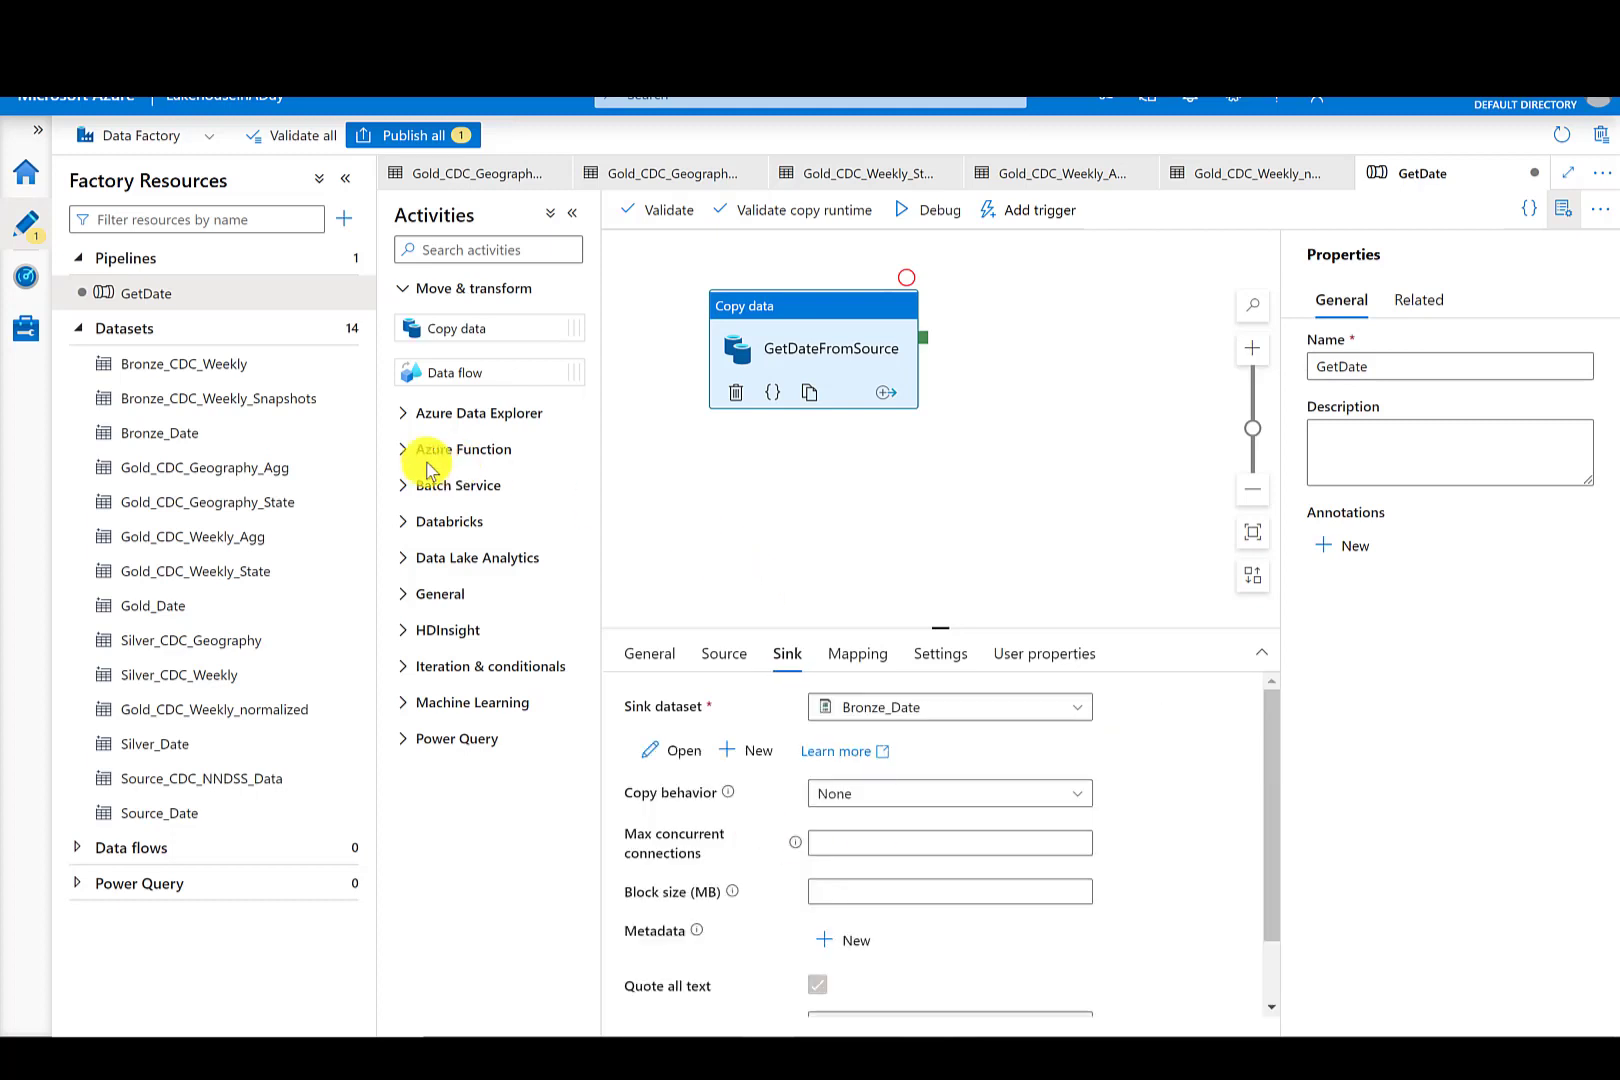
- Enable First row as header on the Bronze_Date dataset
{"action": "left_click", "coordinate": [183, 441]}
{"action": "left_click_drag", "start_coordinate": [1273, 668], "coordinate": [1274, 812]}
{"action": "left_click", "coordinate": [588, 902]}
{"action": "left_click", "coordinate": [593, 903]}
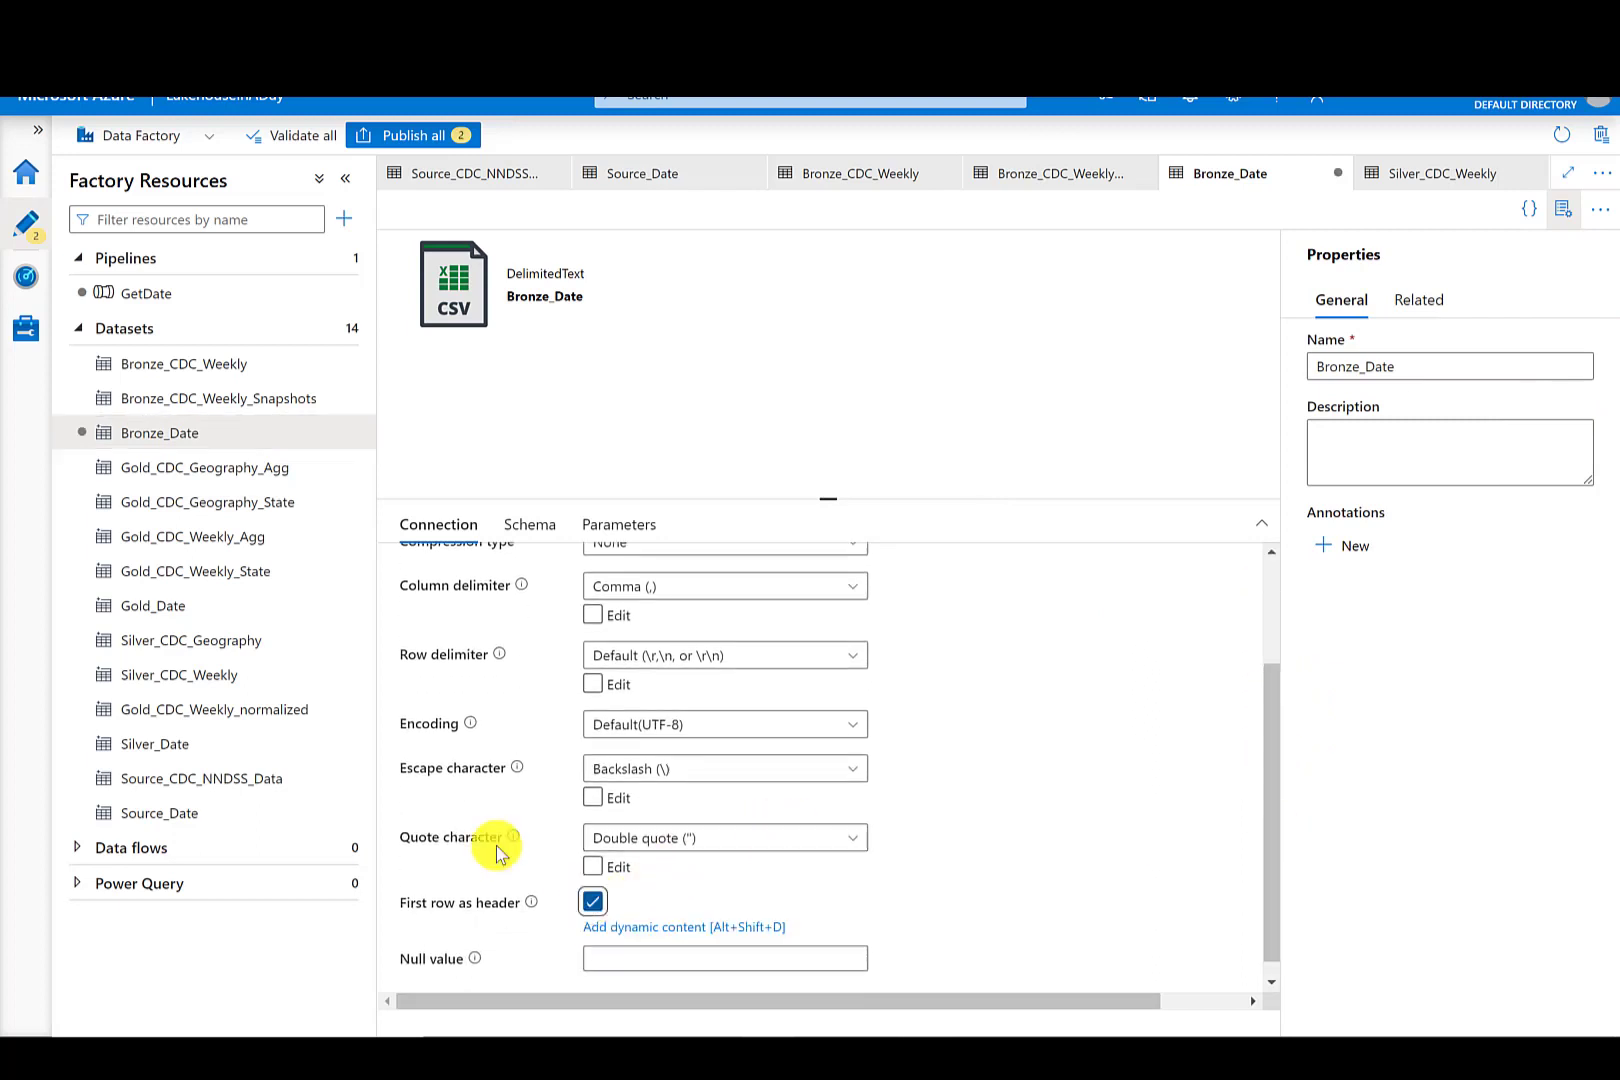
- Enable First row as header on the Source_Date dataset
{"action": "left_click", "coordinate": [197, 815]}
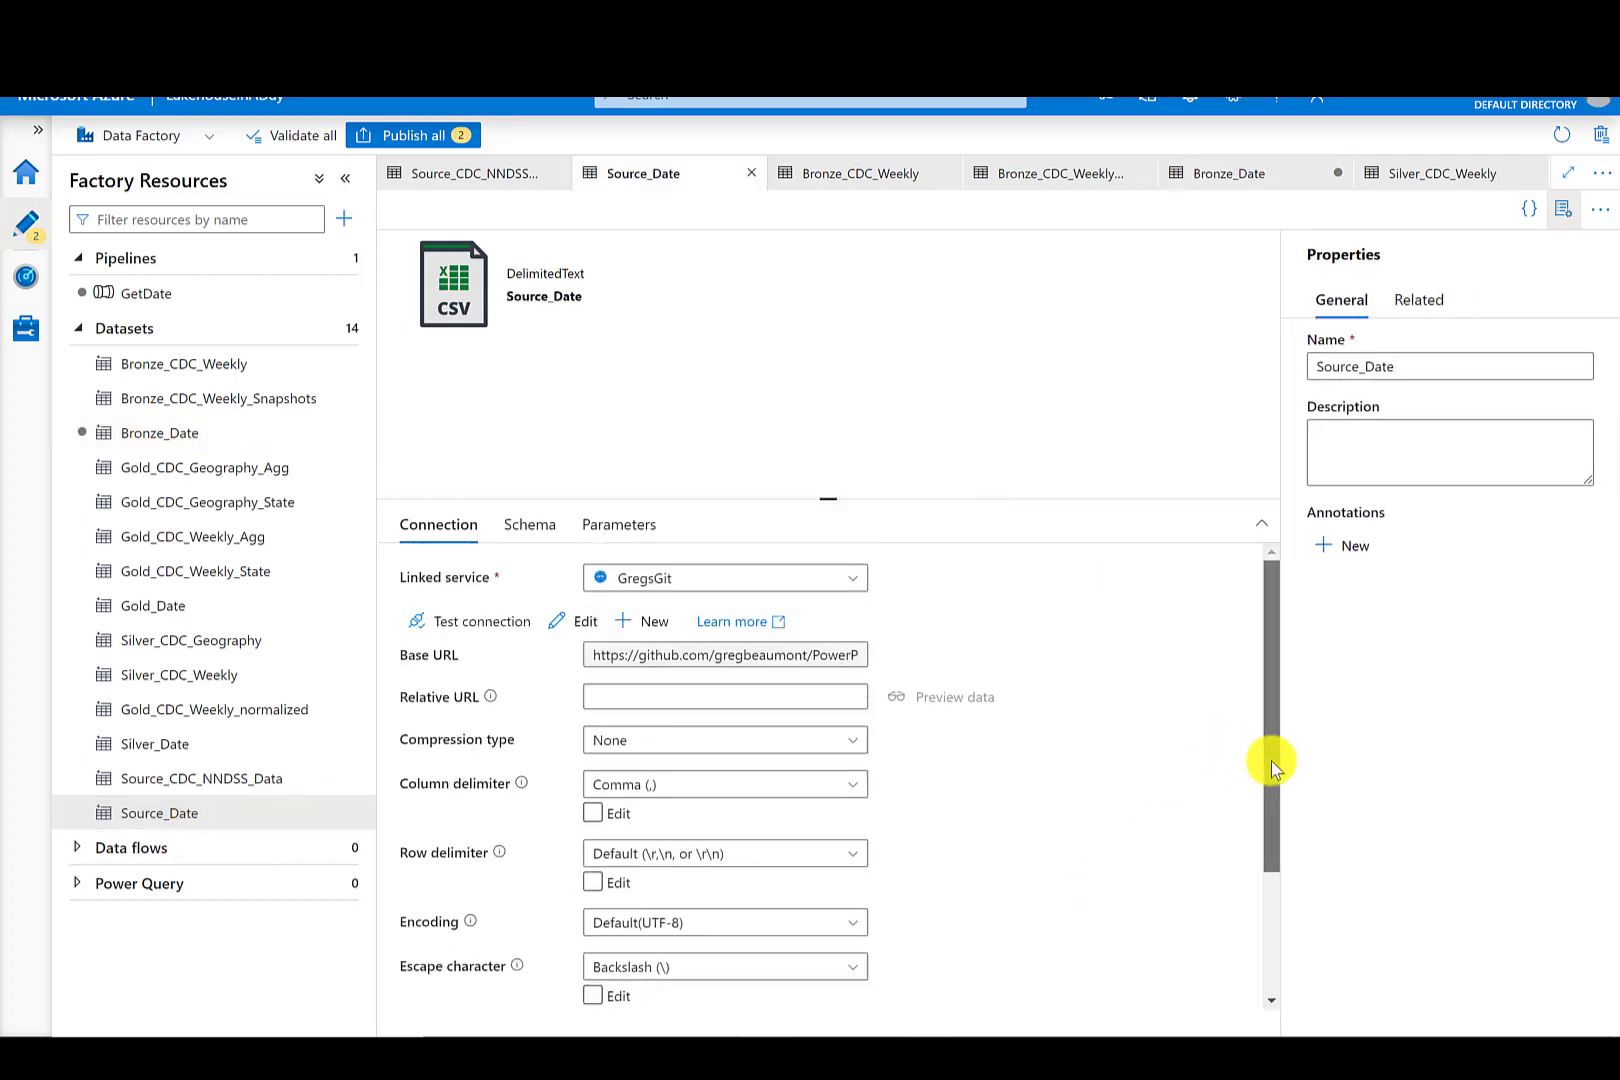
{"action": "left_click_drag", "start_coordinate": [1271, 761], "coordinate": [1273, 926]}
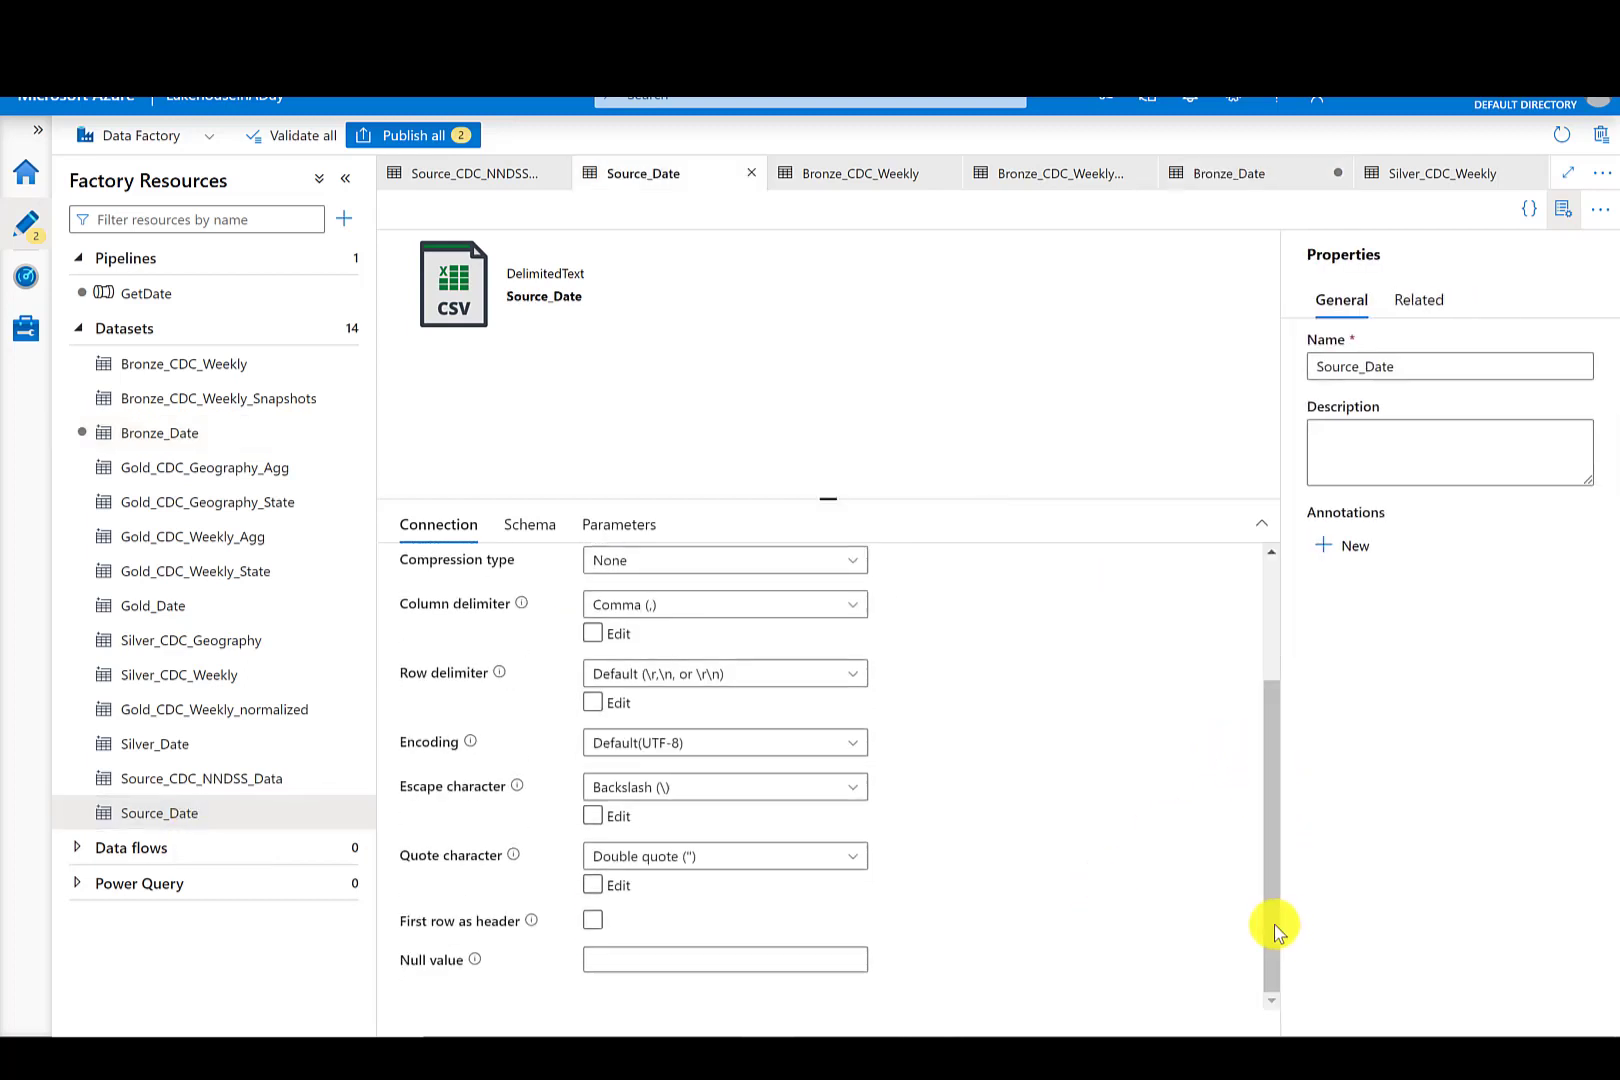
{"action": "left_click", "coordinate": [594, 921]}
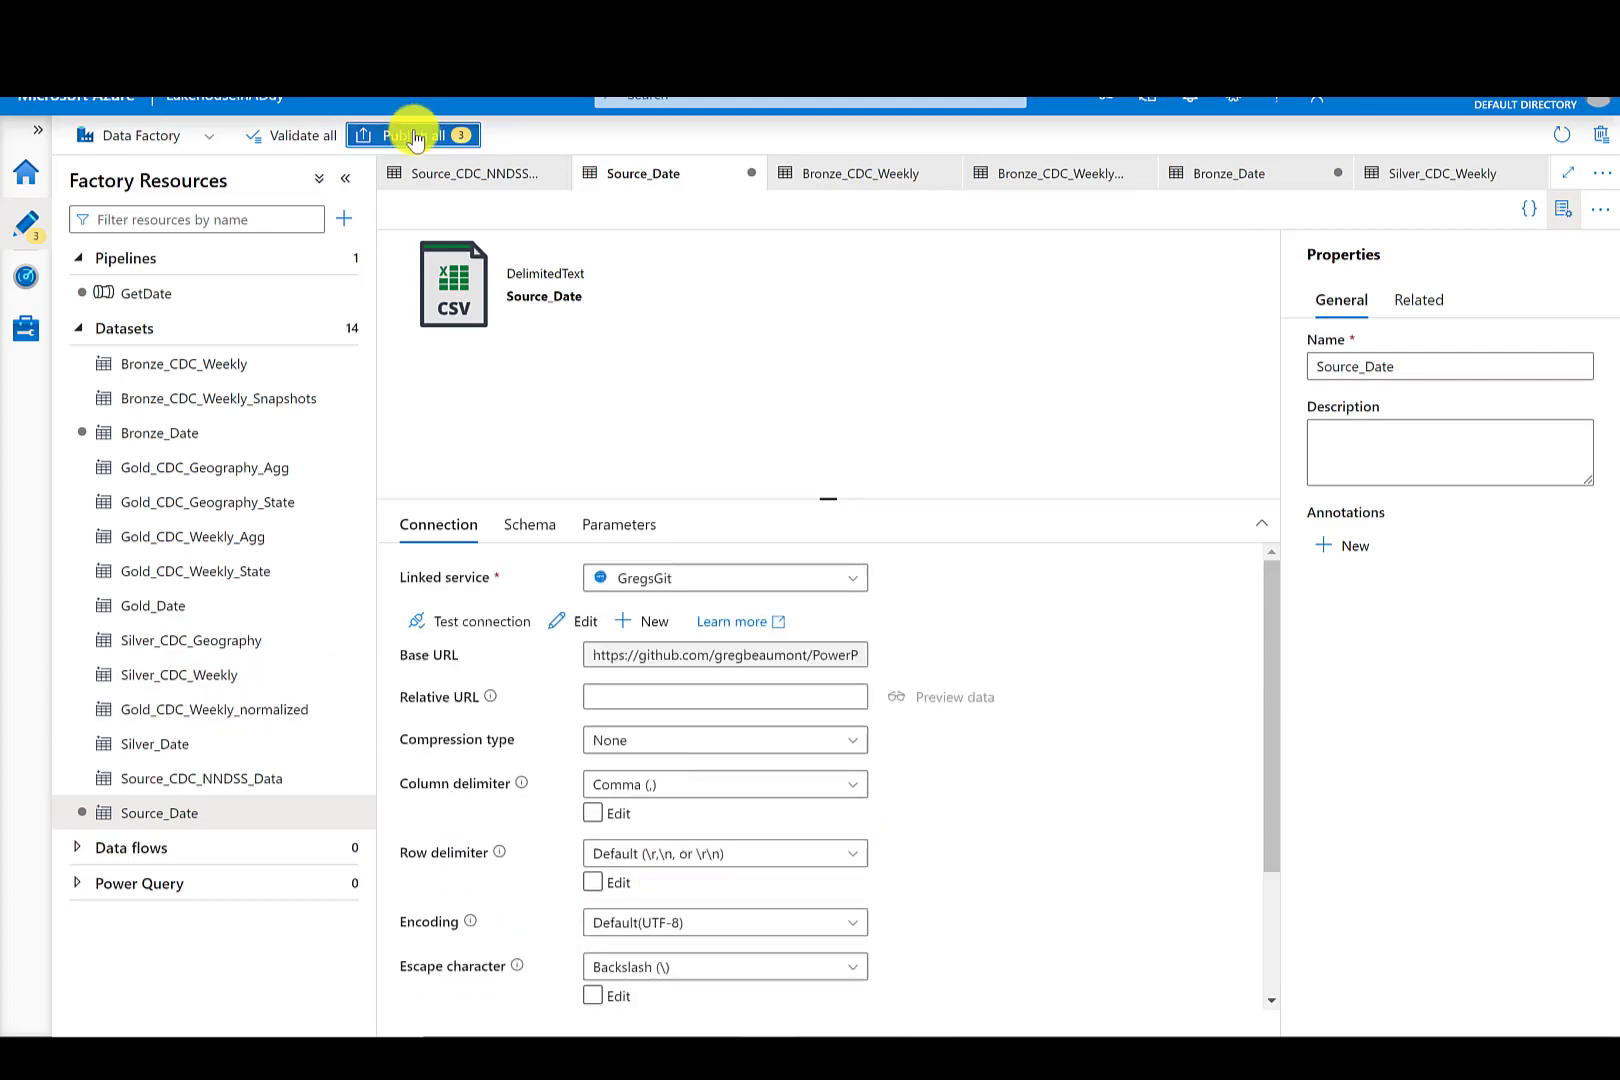
- Publish all pending changes in the factory
{"action": "left_click", "coordinate": [415, 136]}
{"action": "left_click", "coordinate": [1012, 1008]}
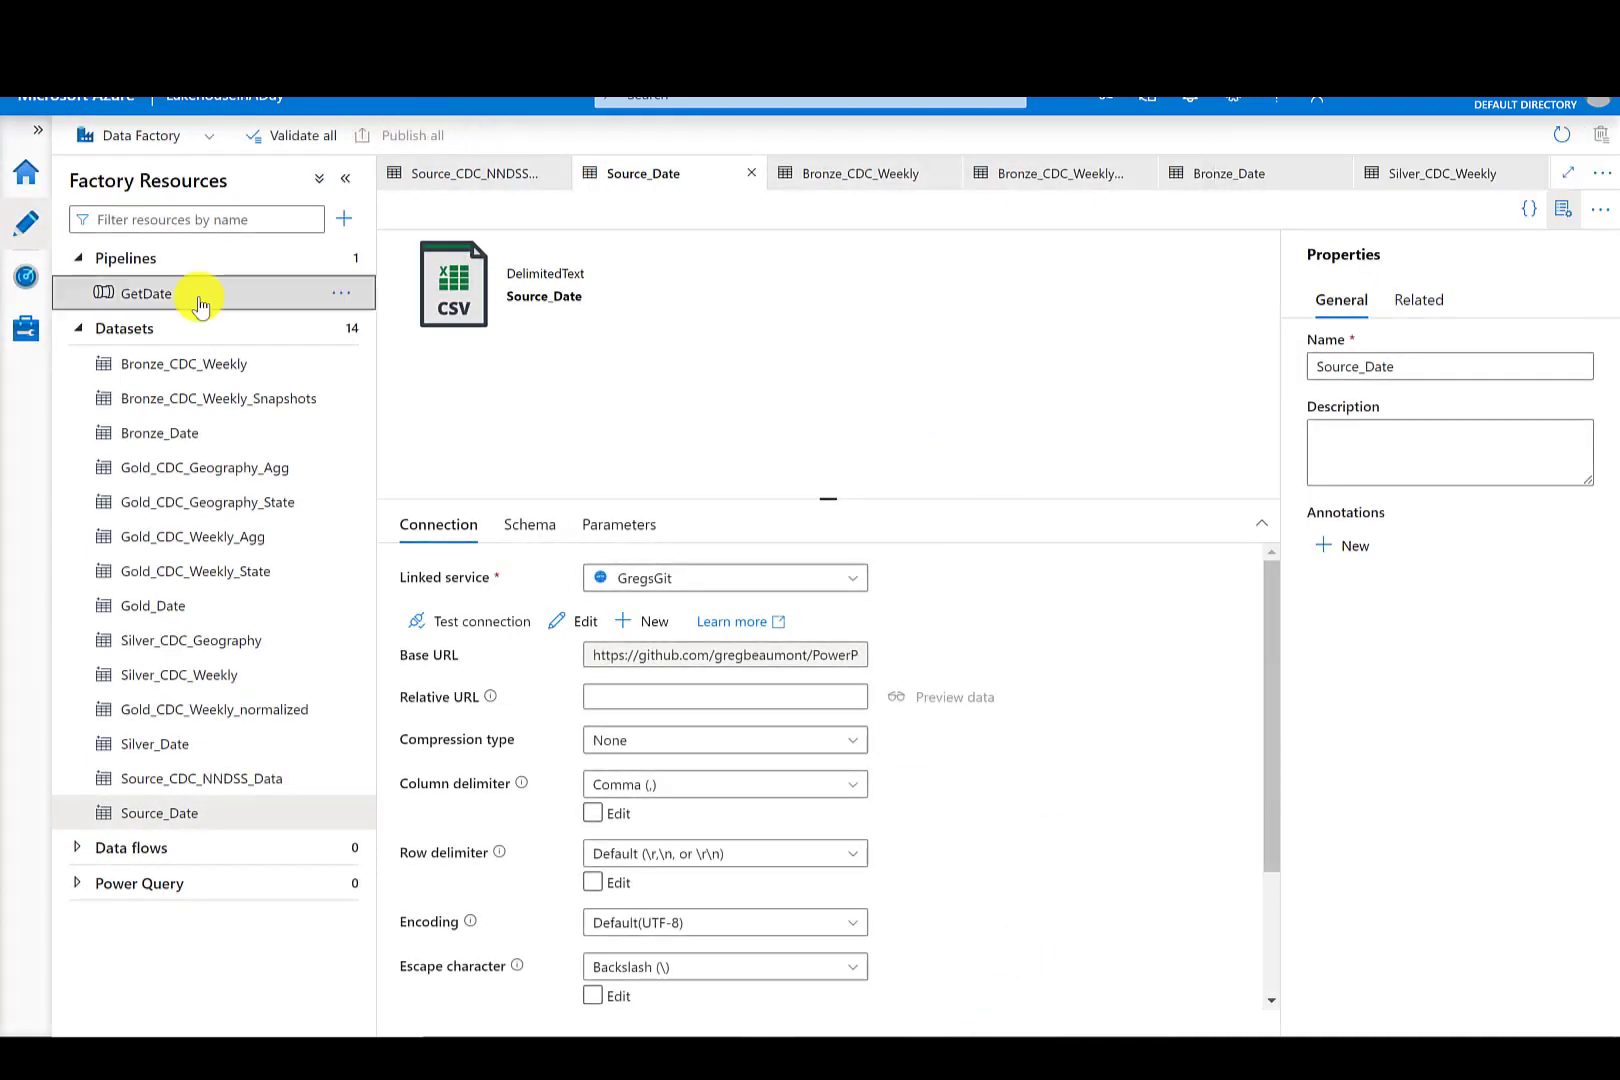
- Trigger the GetDate pipeline to run now and refresh its entry in the pipeline runs monitor
{"action": "left_click", "coordinate": [199, 300]}
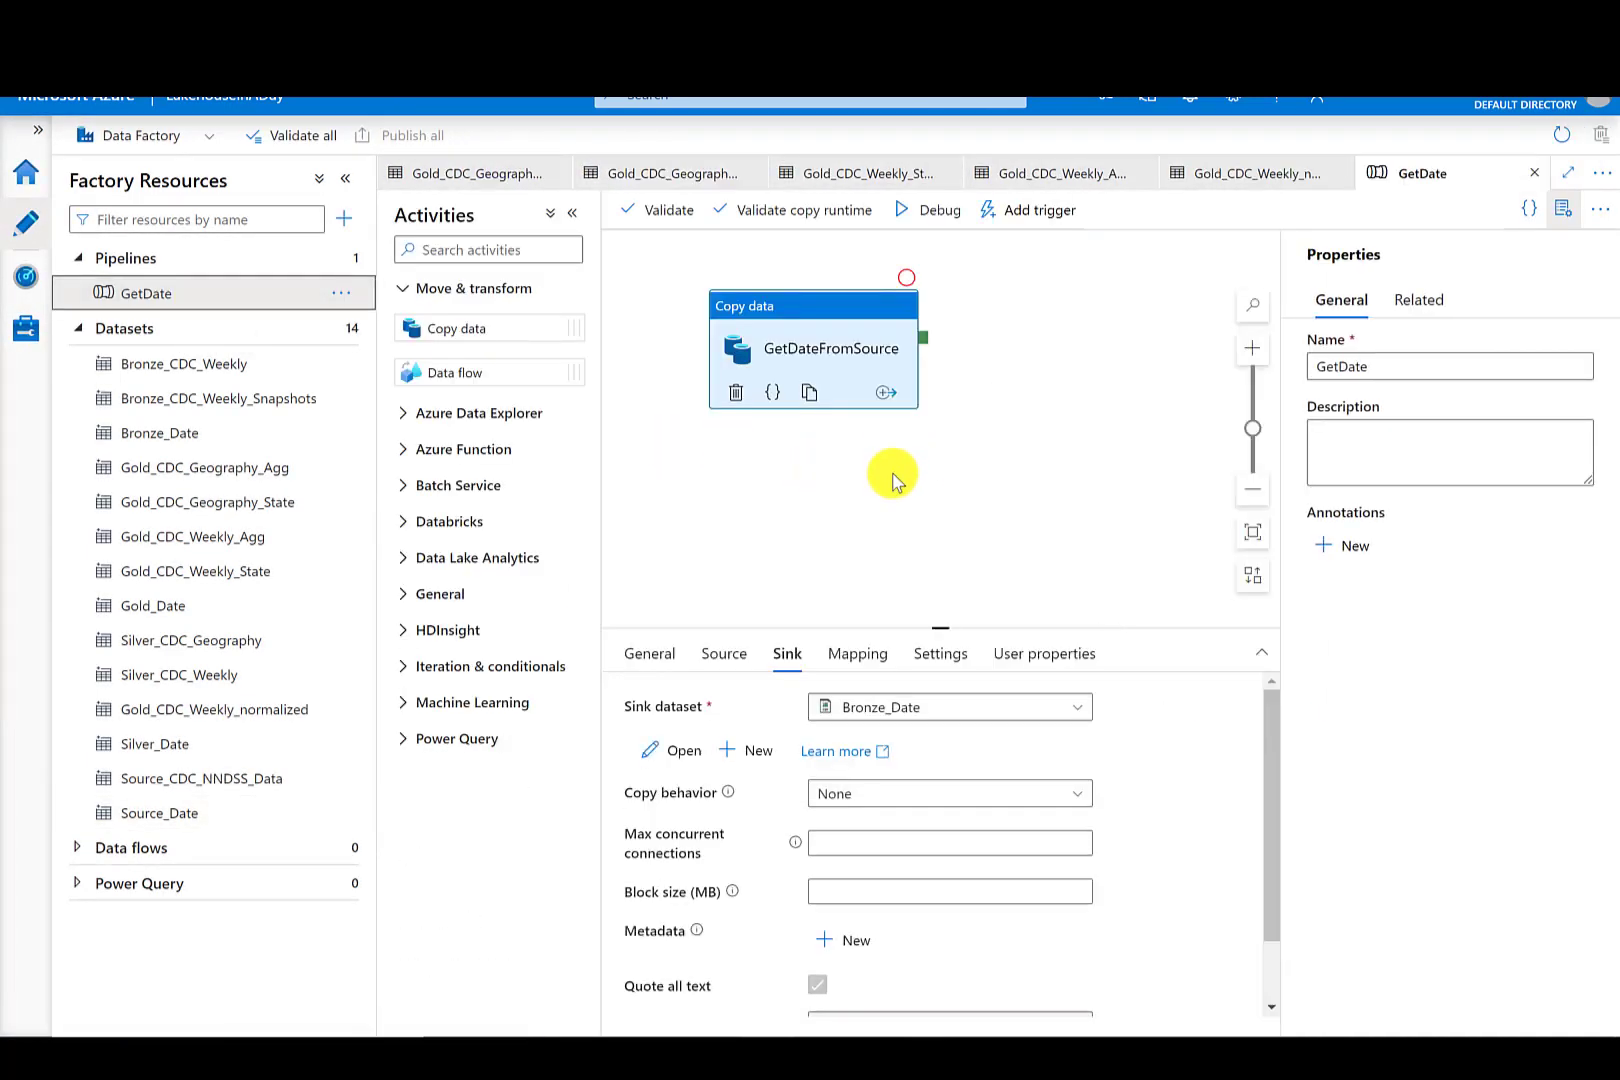
{"action": "left_click", "coordinate": [1025, 226]}
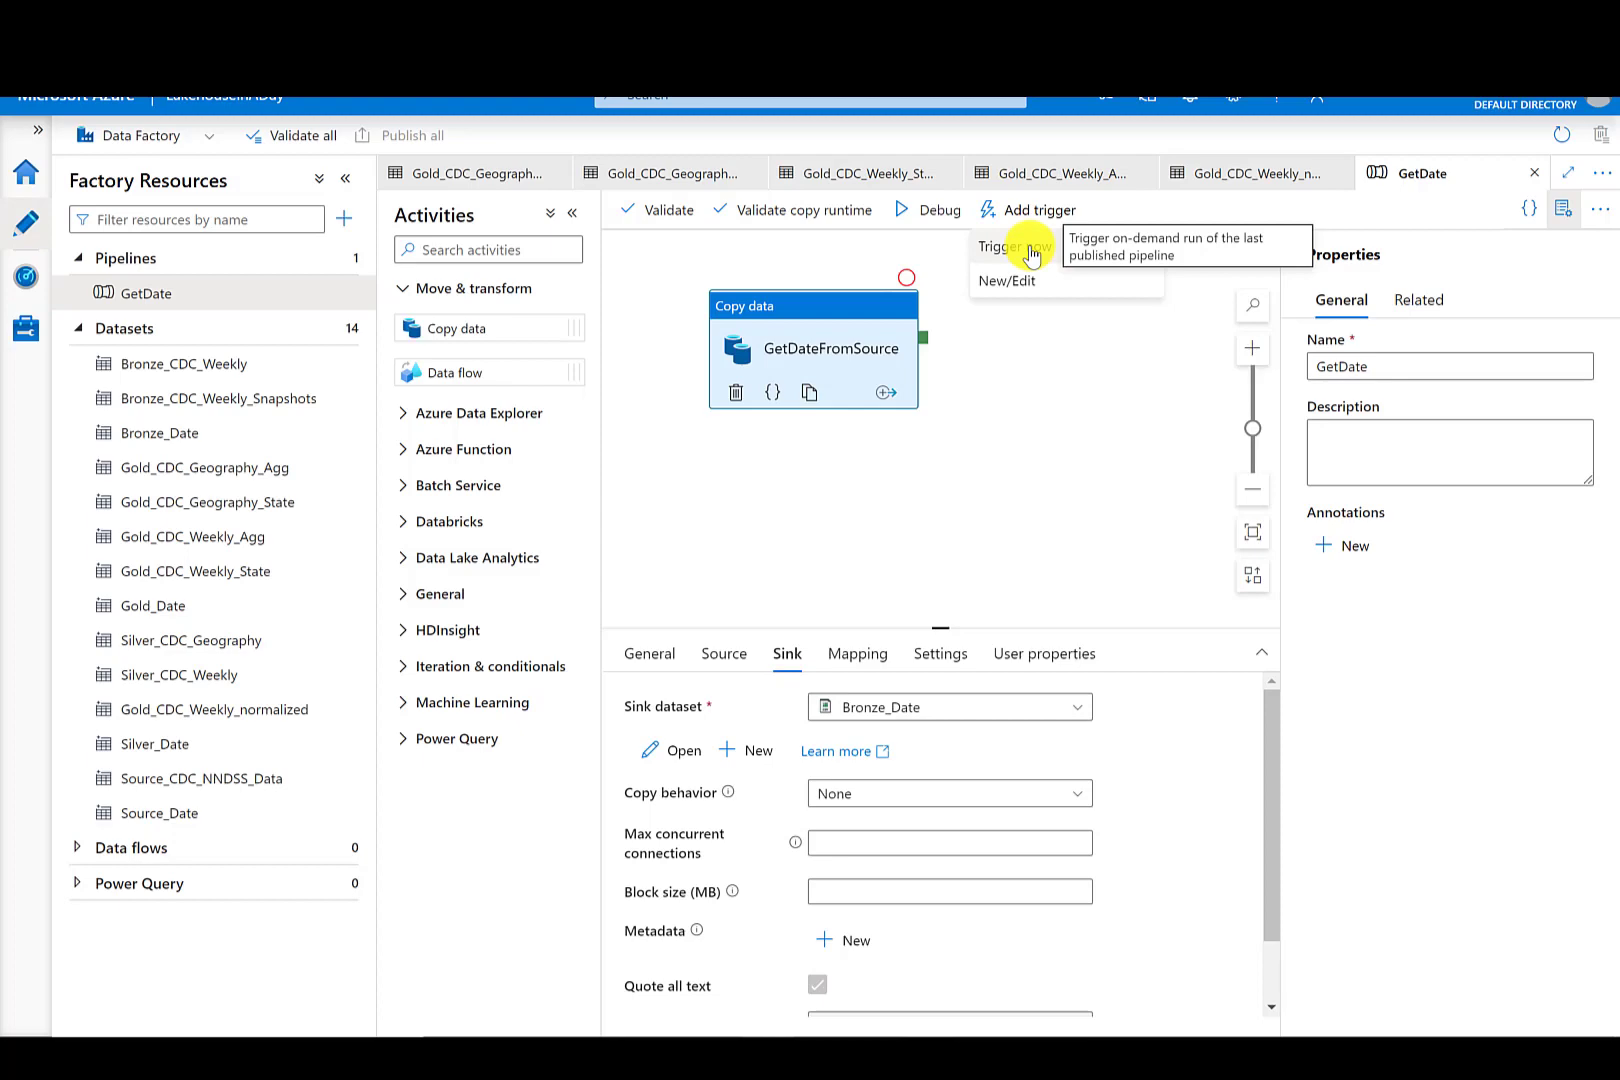
{"action": "left_click", "coordinate": [1032, 246]}
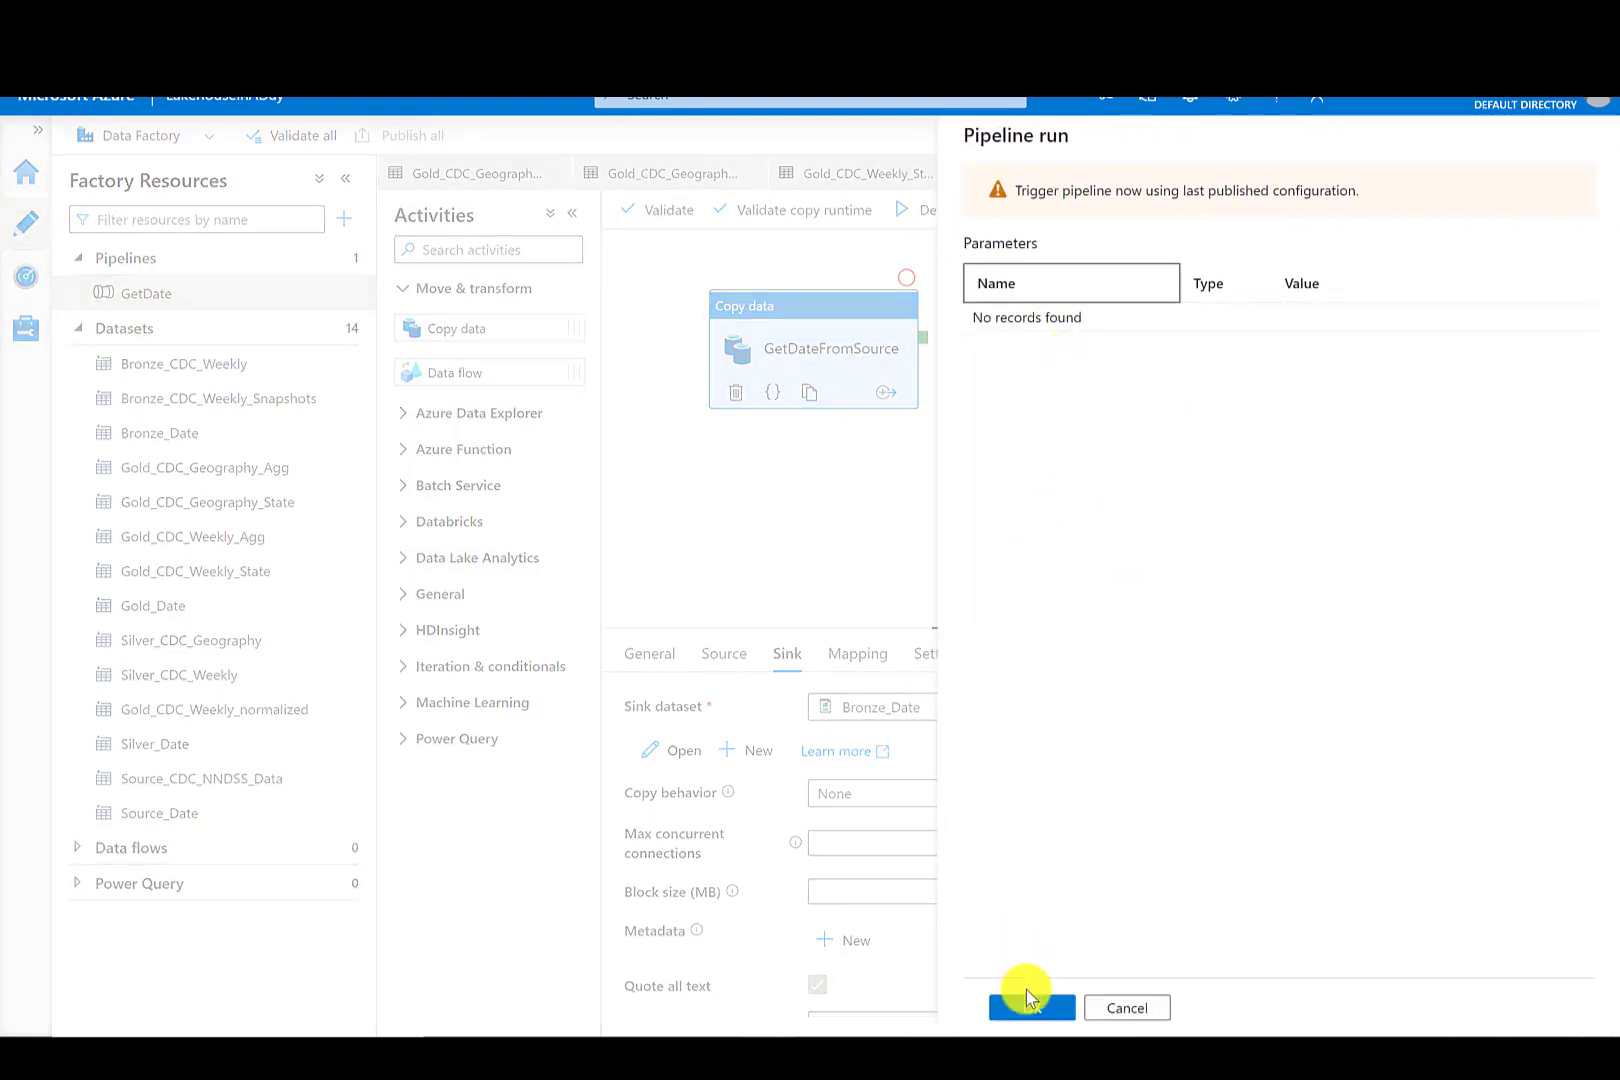
{"action": "left_click", "coordinate": [1032, 1010]}
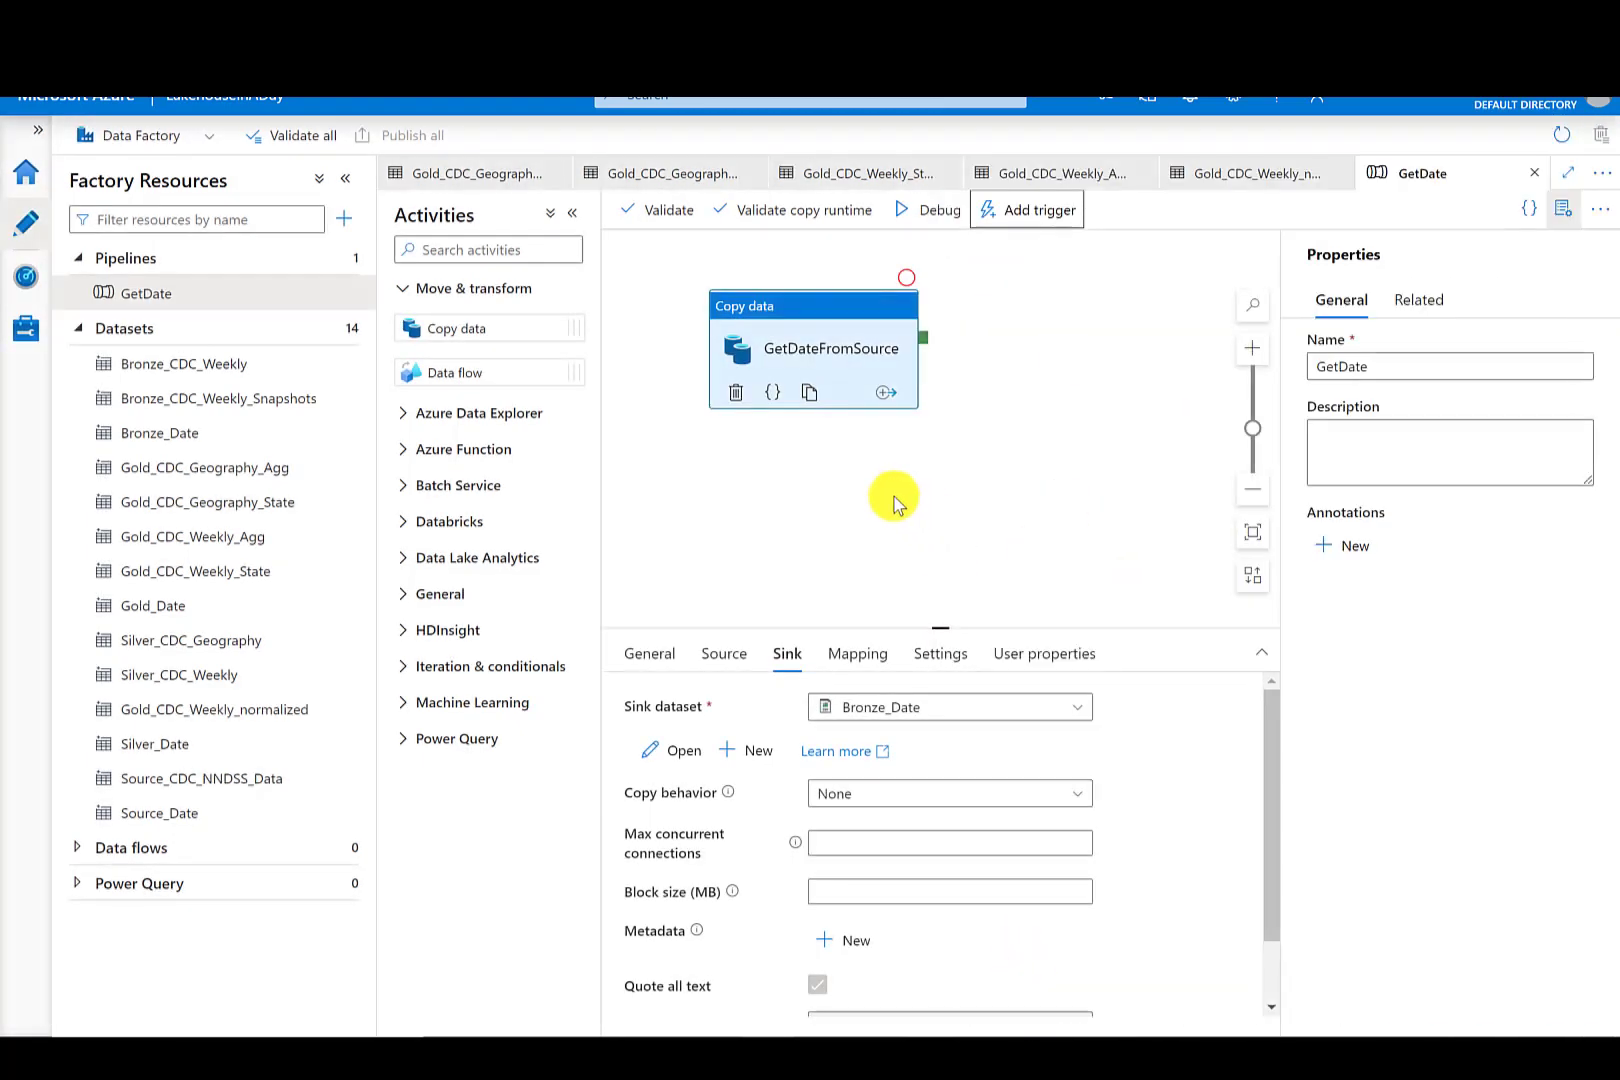
{"action": "left_click", "coordinate": [26, 280]}
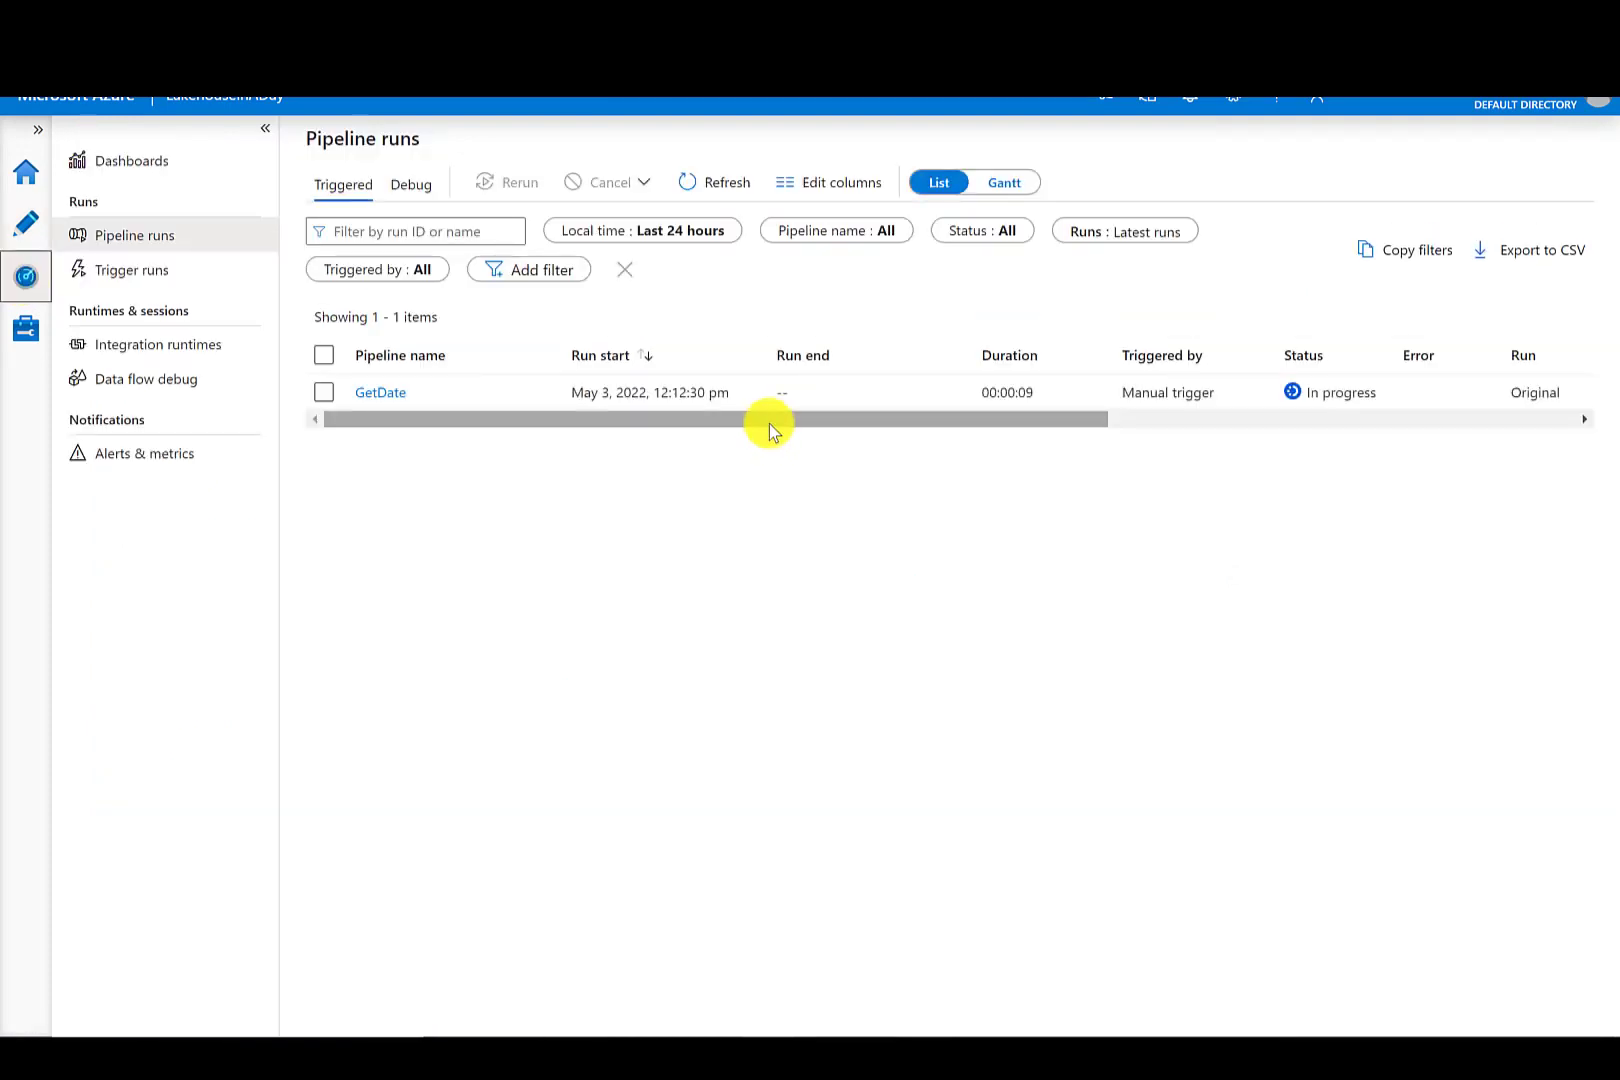
{"action": "left_click", "coordinate": [714, 186]}
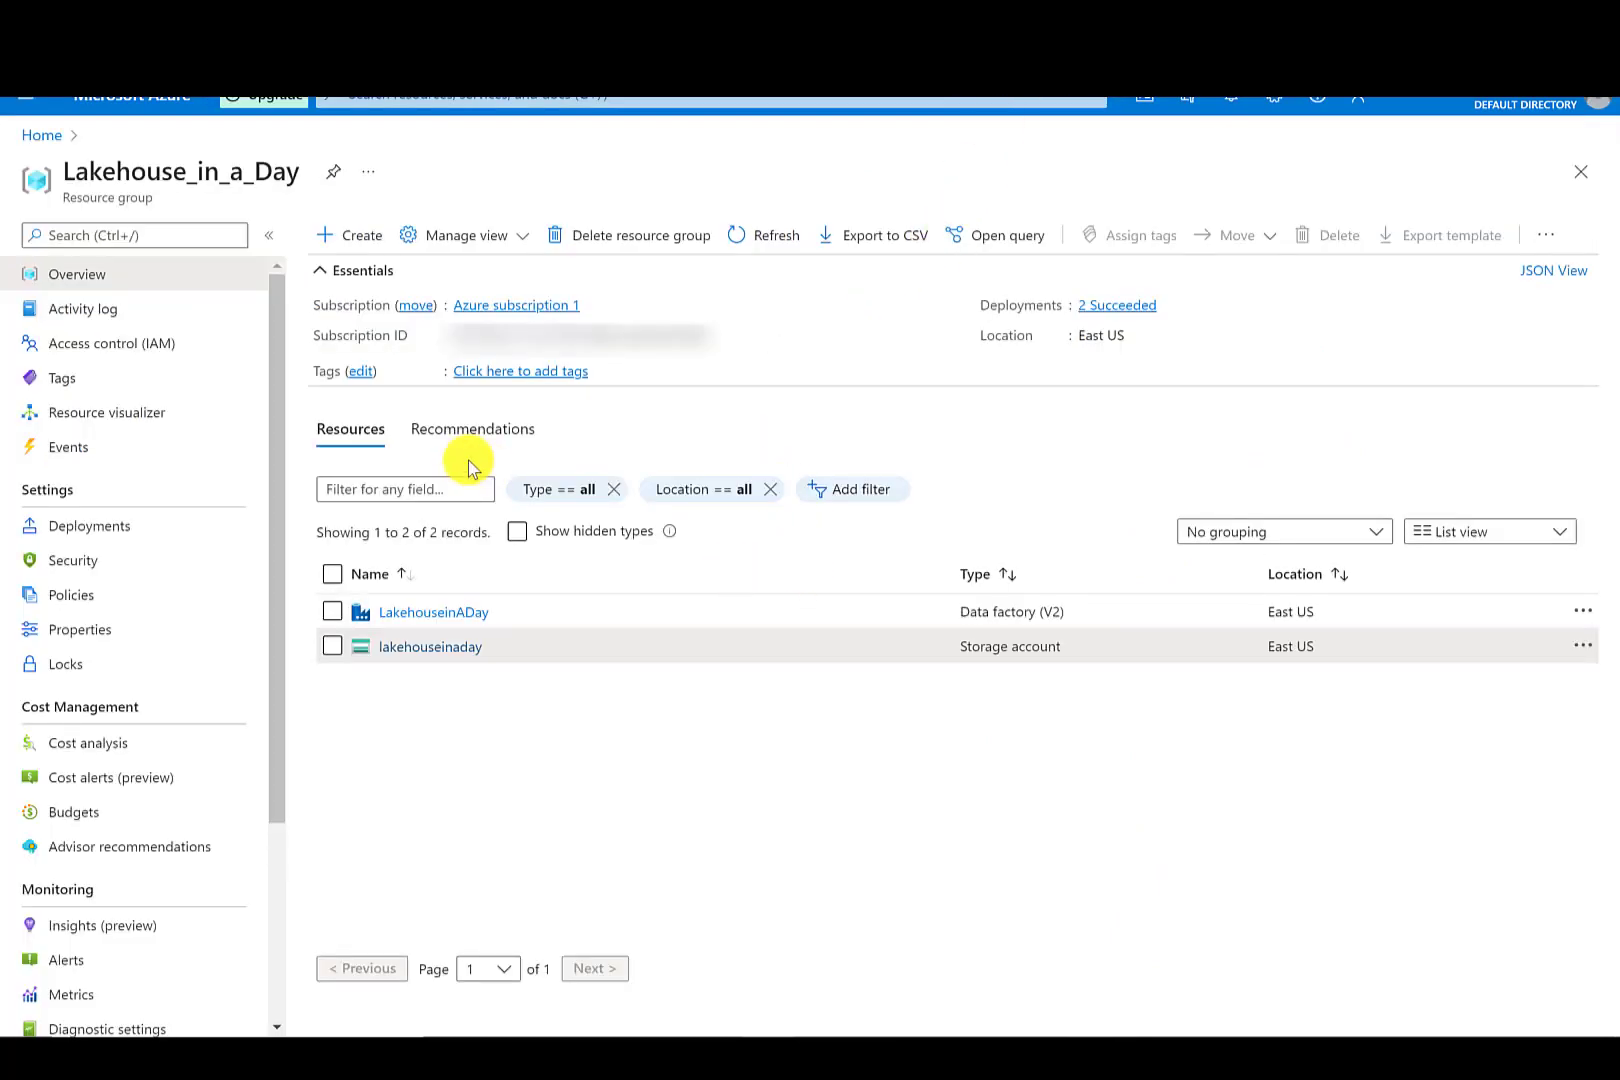
- Browse the lakehouseinaday storage account's container to inspect the pipeline's output folders
{"action": "left_click", "coordinate": [445, 650]}
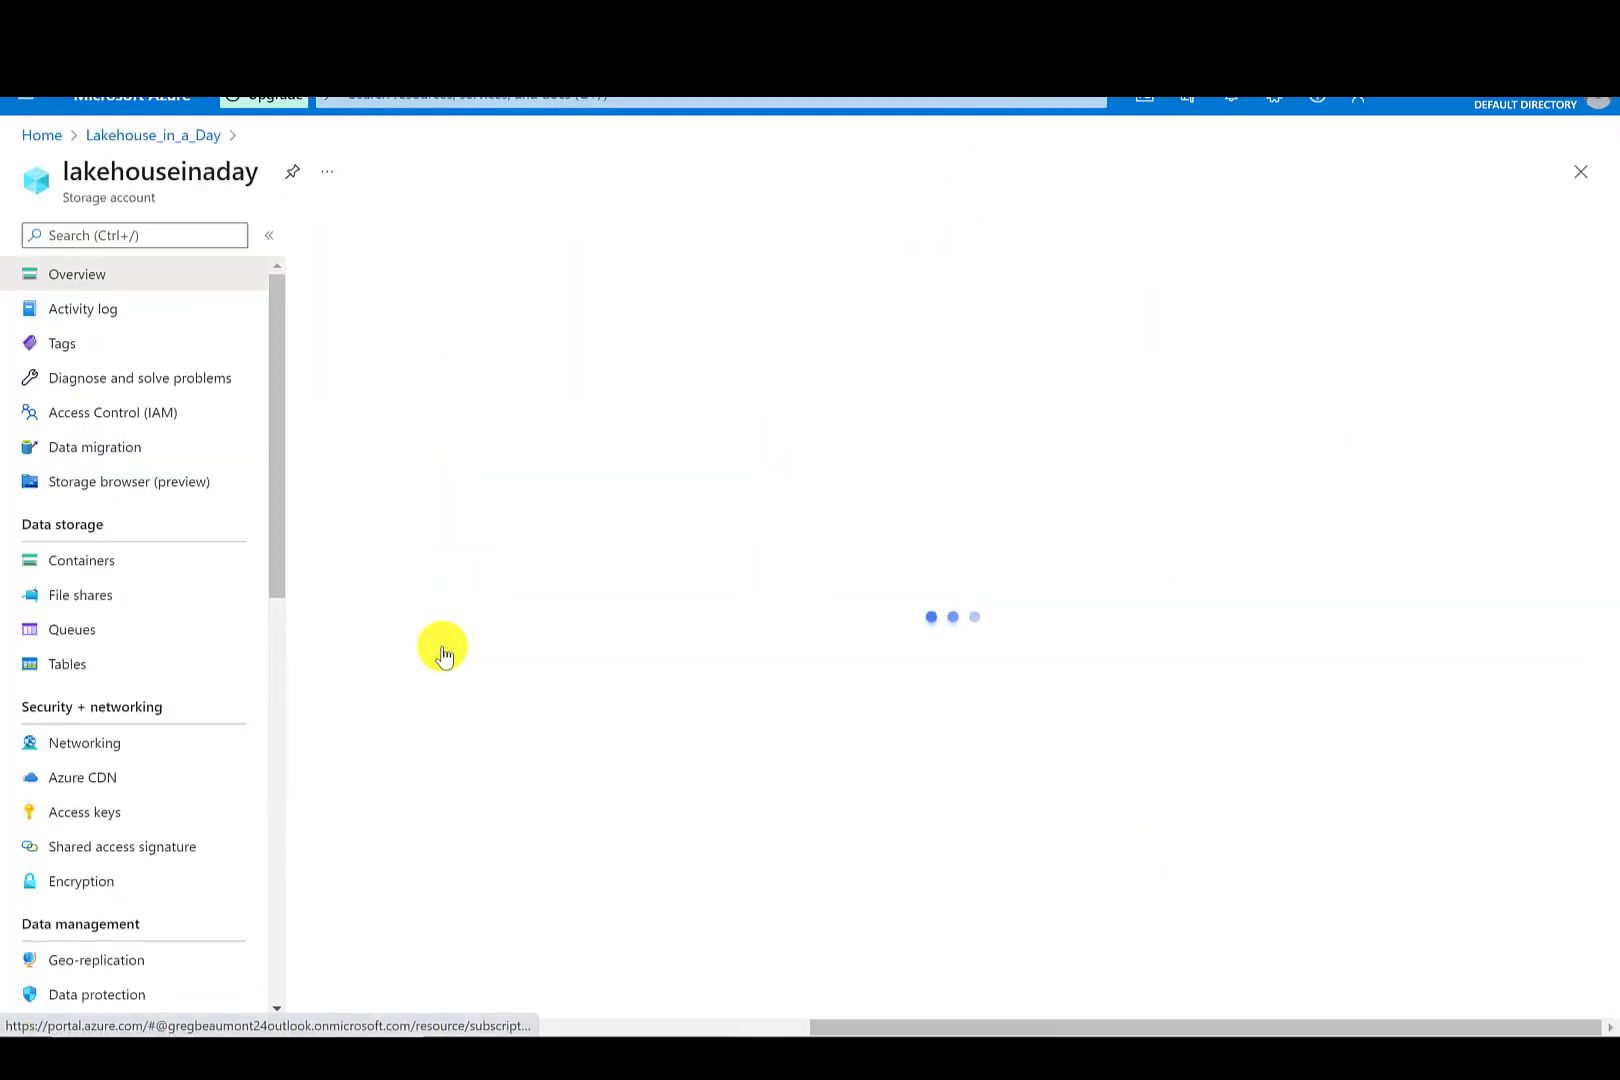
{"action": "left_click", "coordinate": [414, 572]}
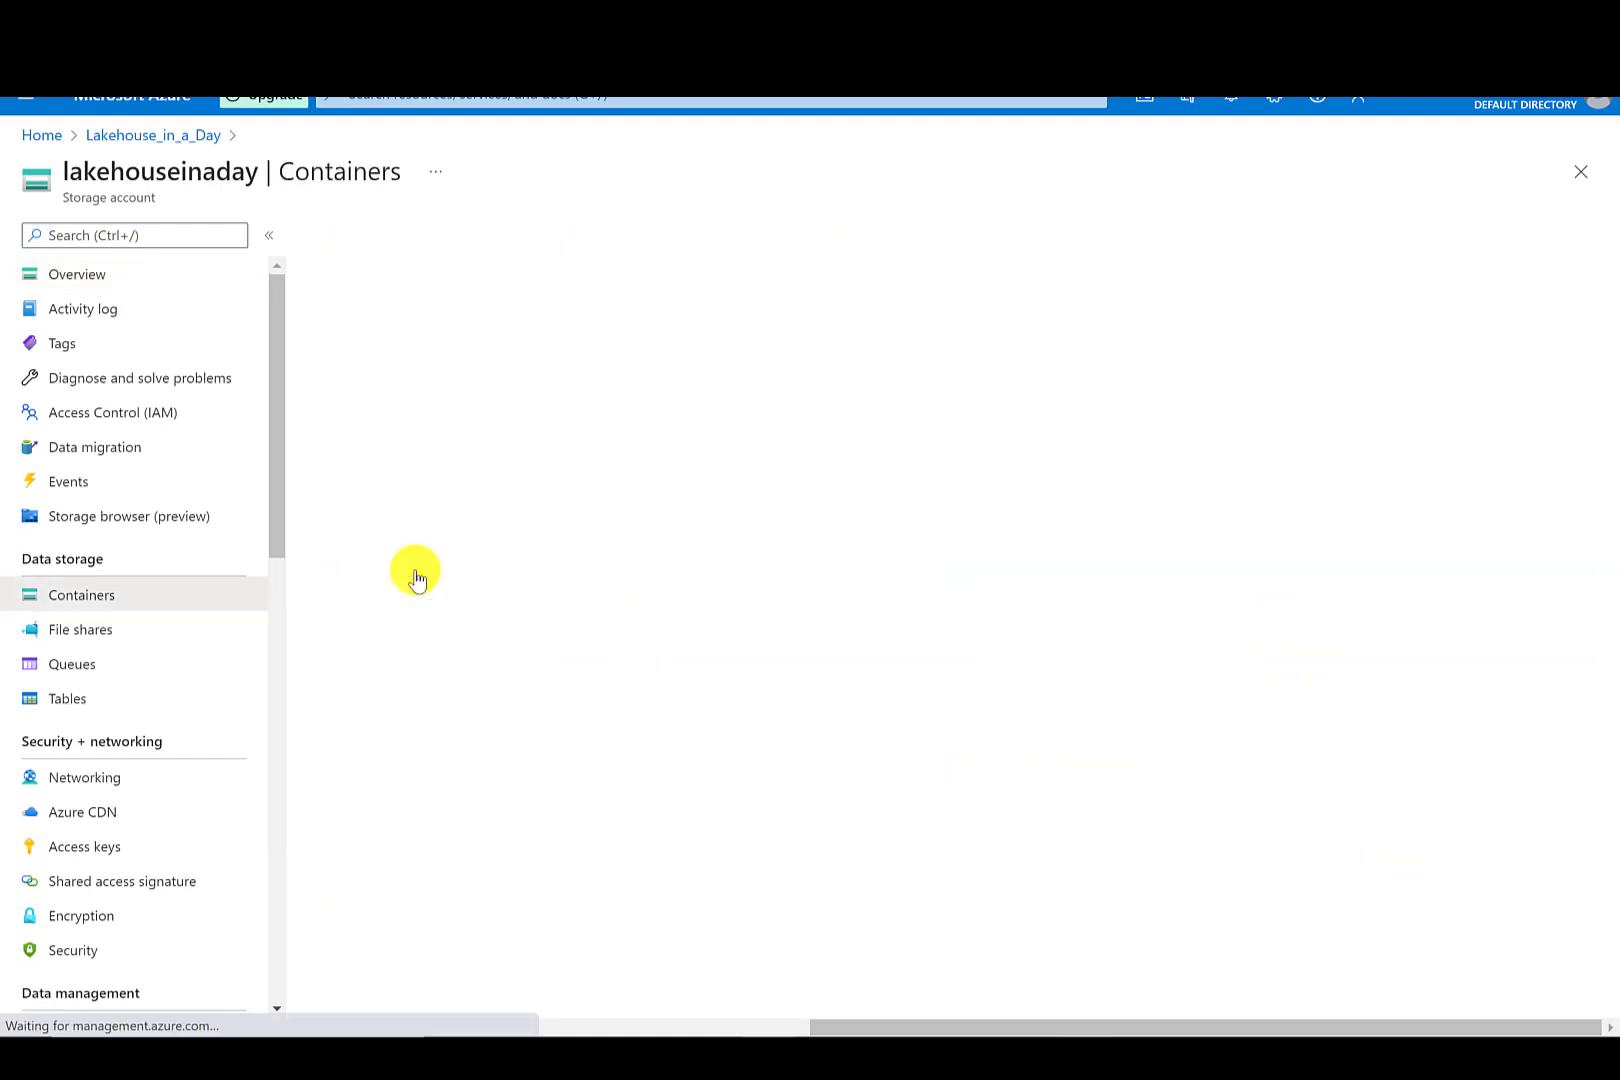
{"action": "left_click", "coordinate": [405, 400]}
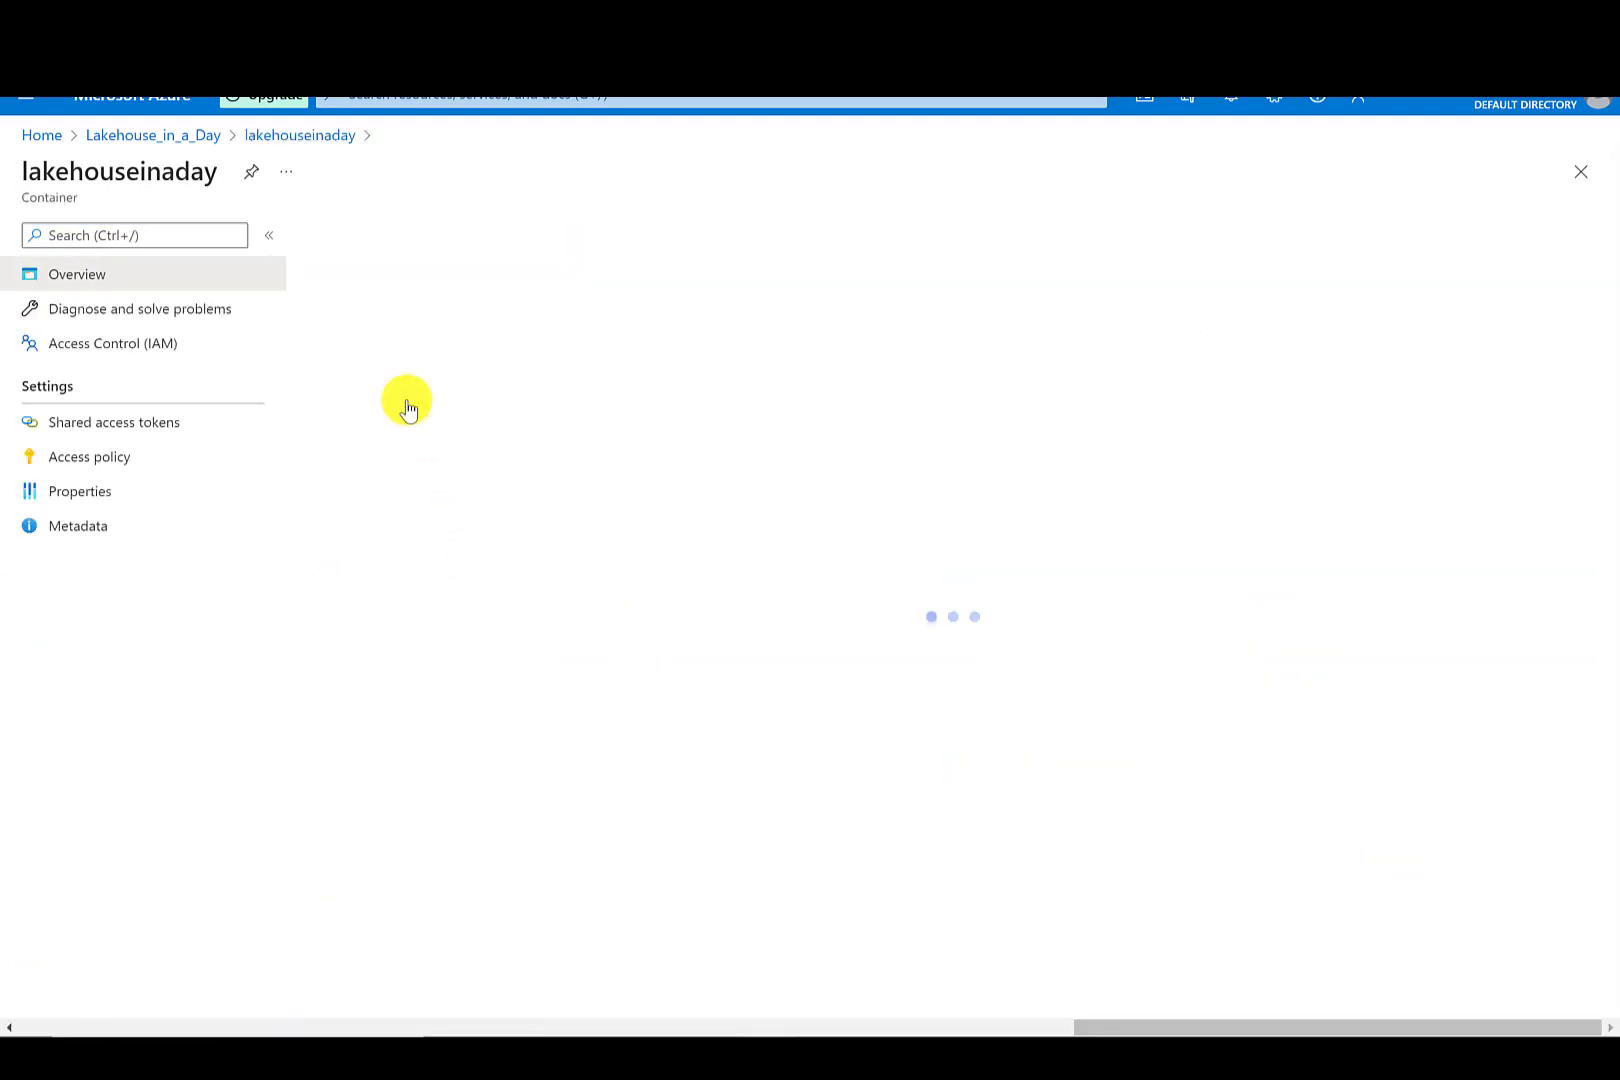
{"action": "left_click", "coordinate": [412, 462]}
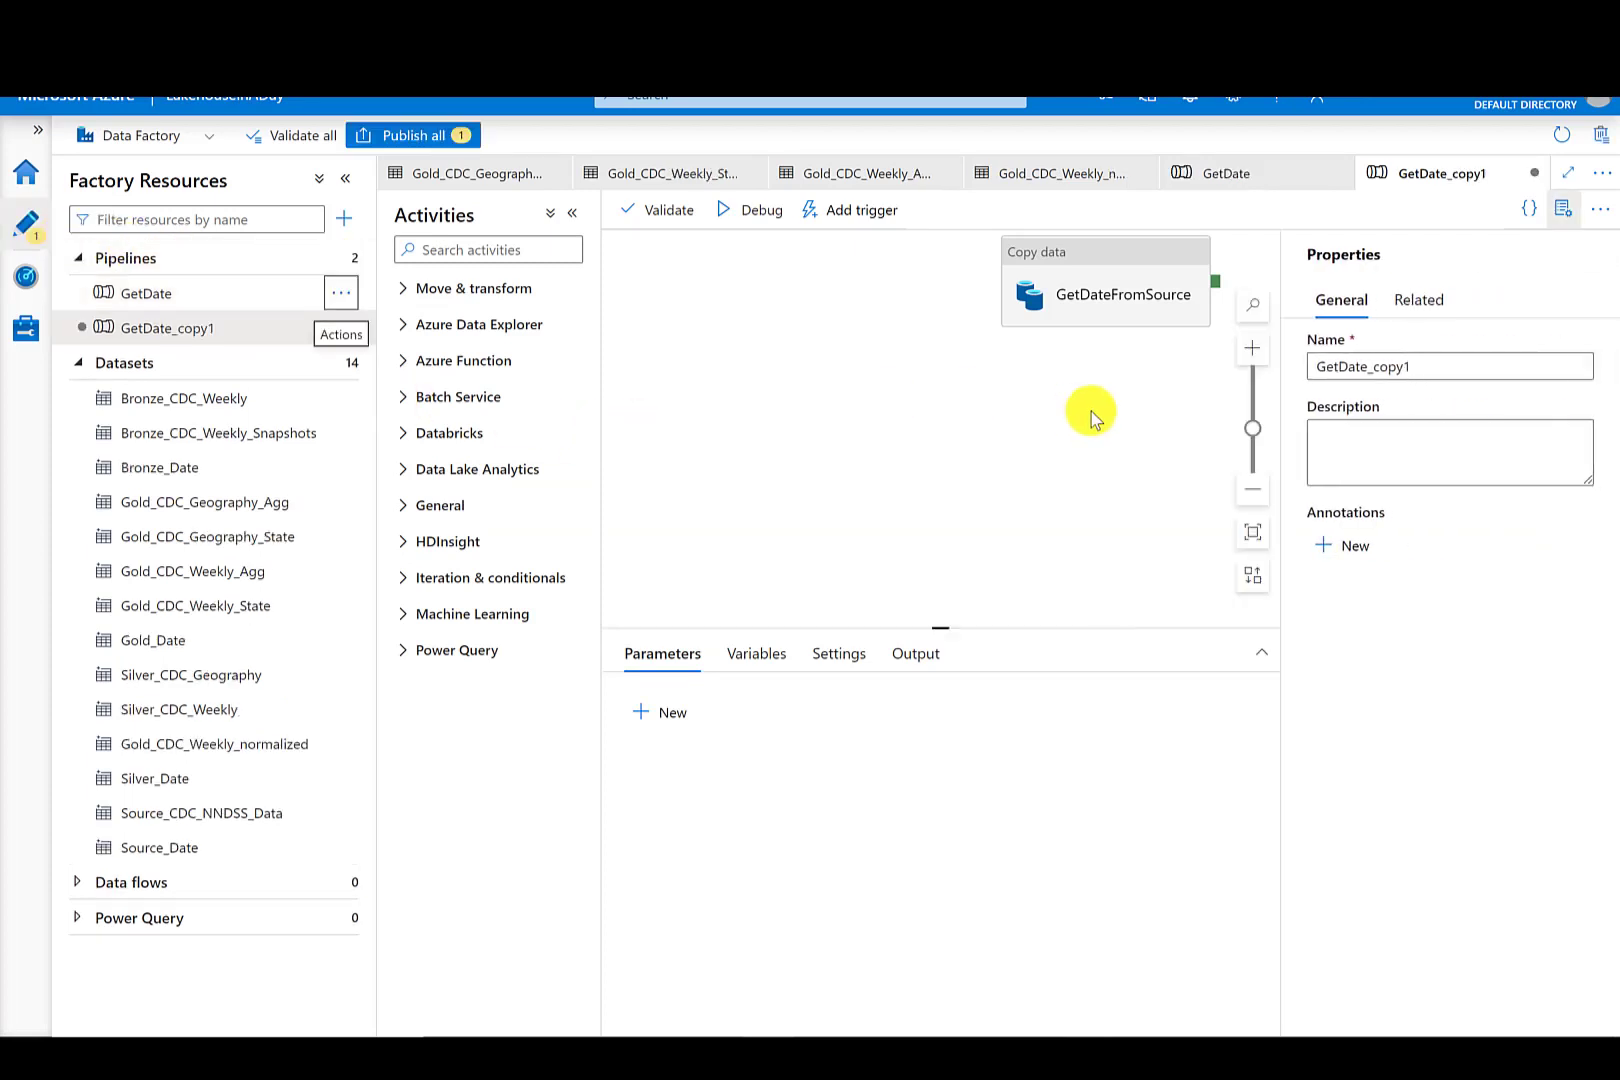
- Rename the cloned pipeline GetCDCdata and its copy activity GetCDCdataFromSource
{"action": "left_click", "coordinate": [1389, 366]}
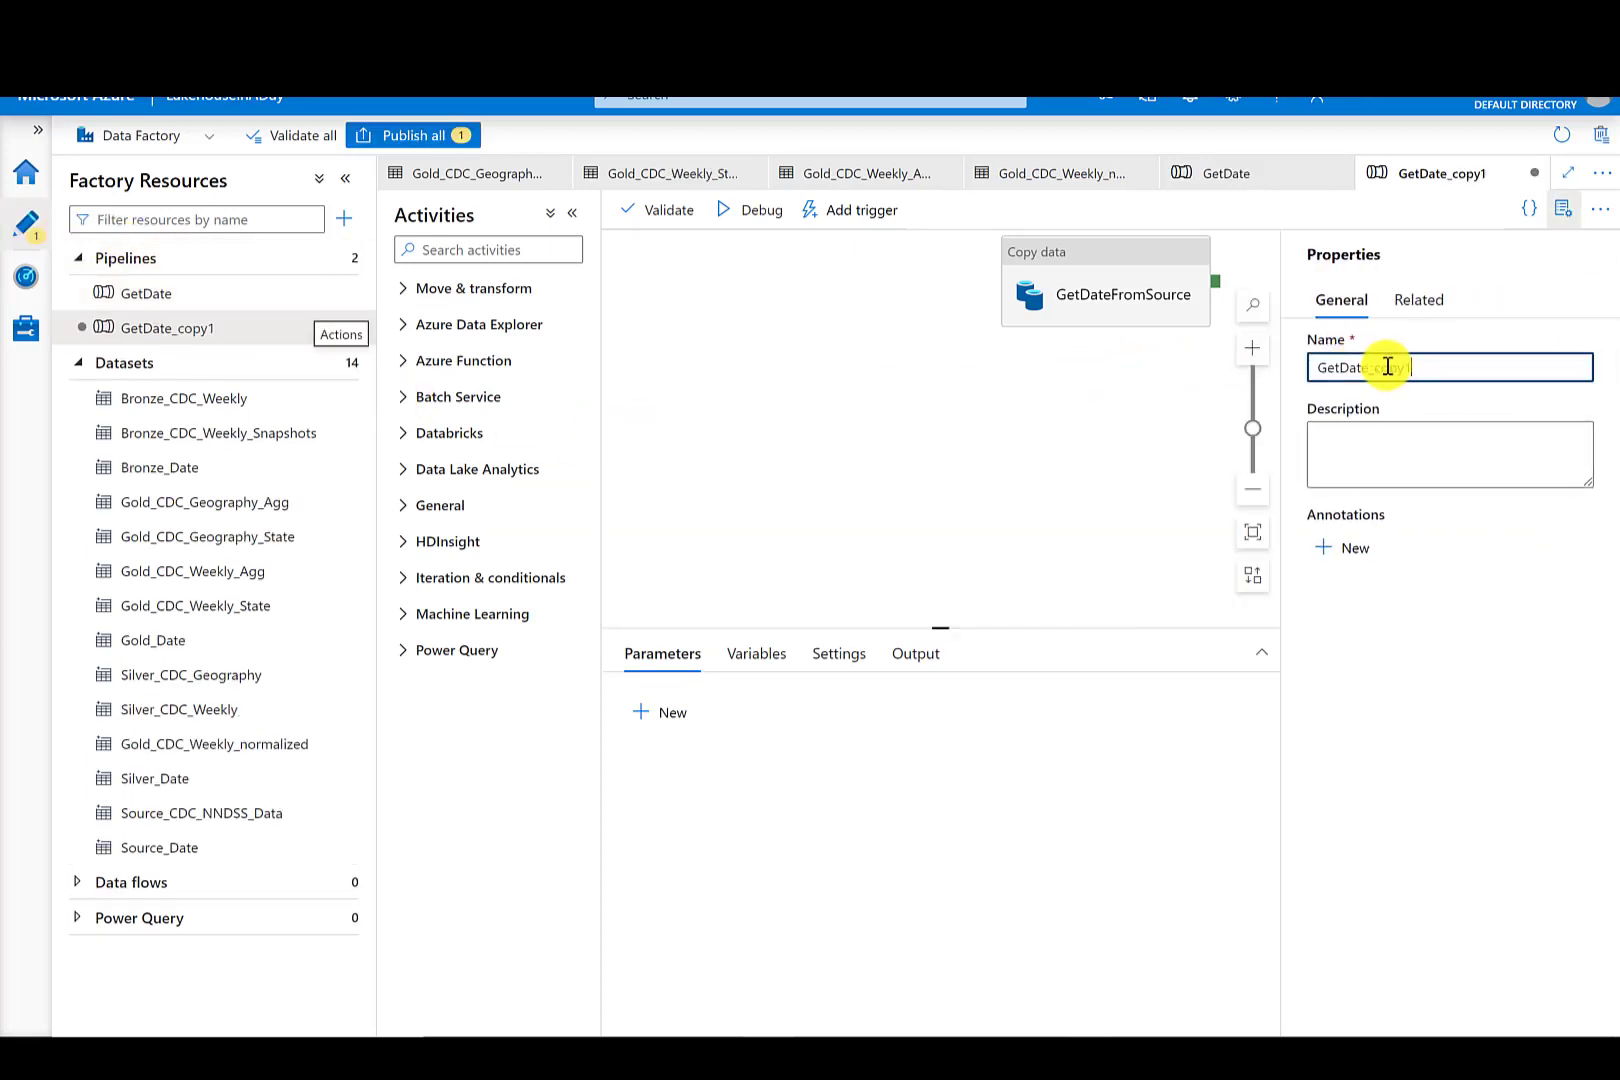
{"action": "double_click", "coordinate": [1342, 370]}
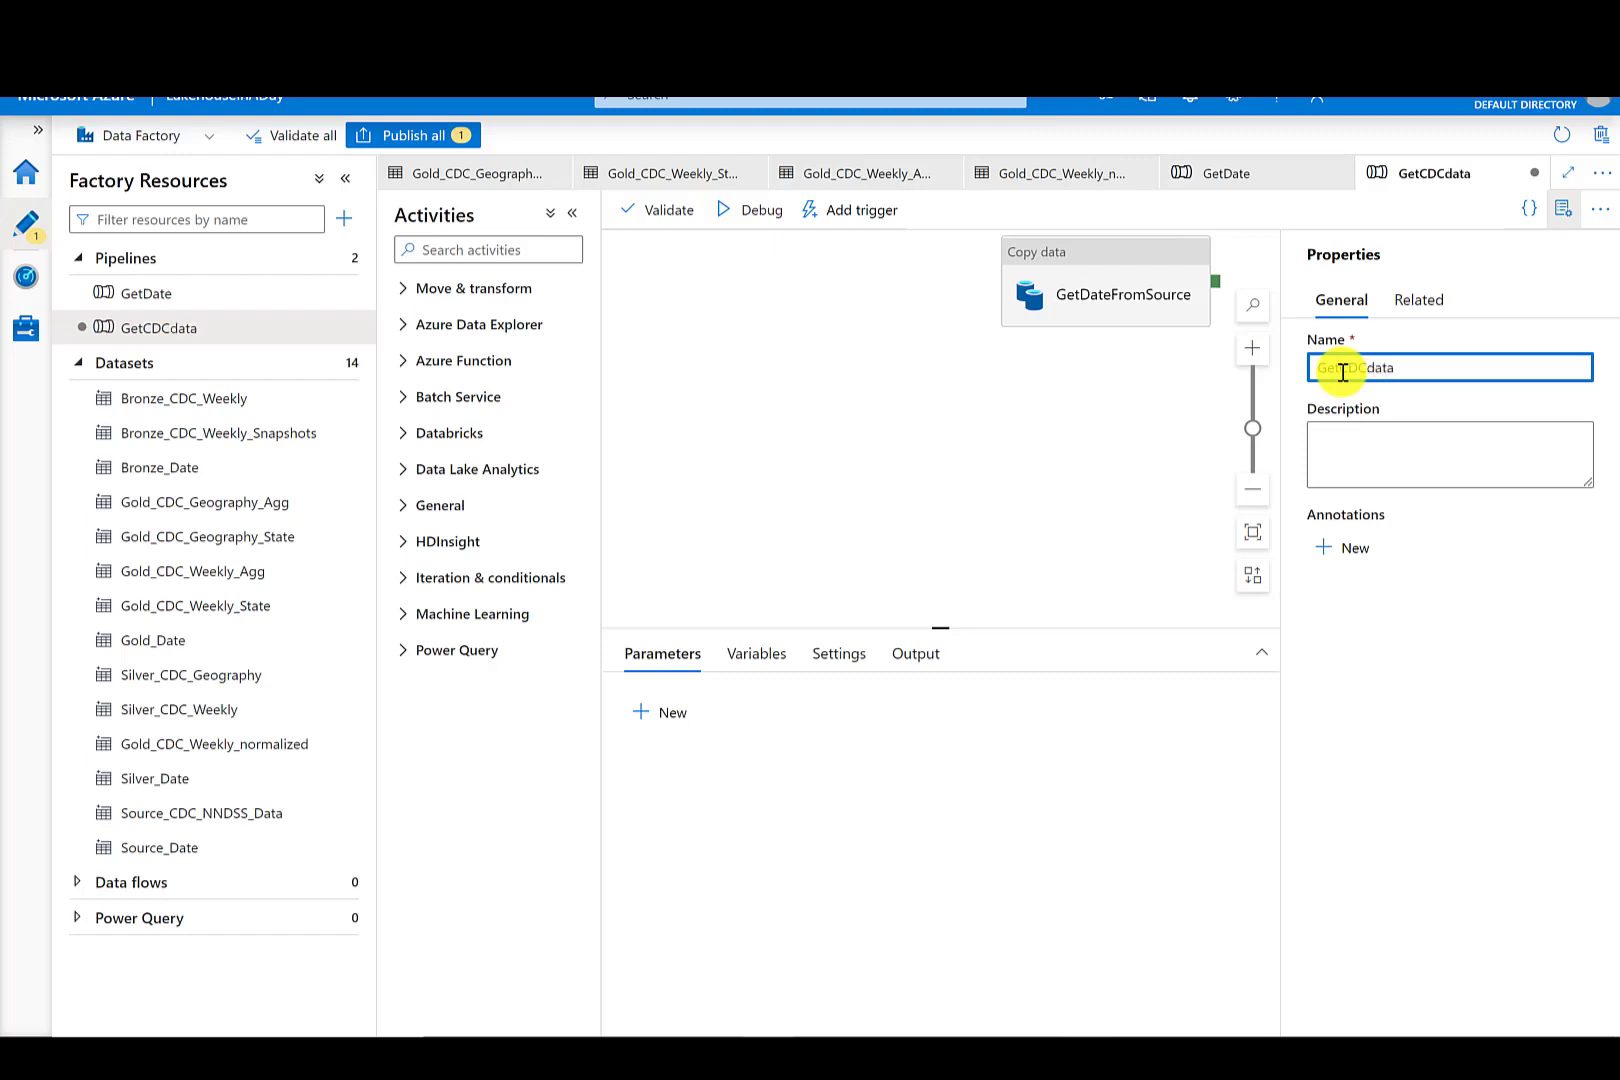
{"action": "left_click", "coordinate": [1105, 290]}
{"action": "left_click", "coordinate": [870, 706]}
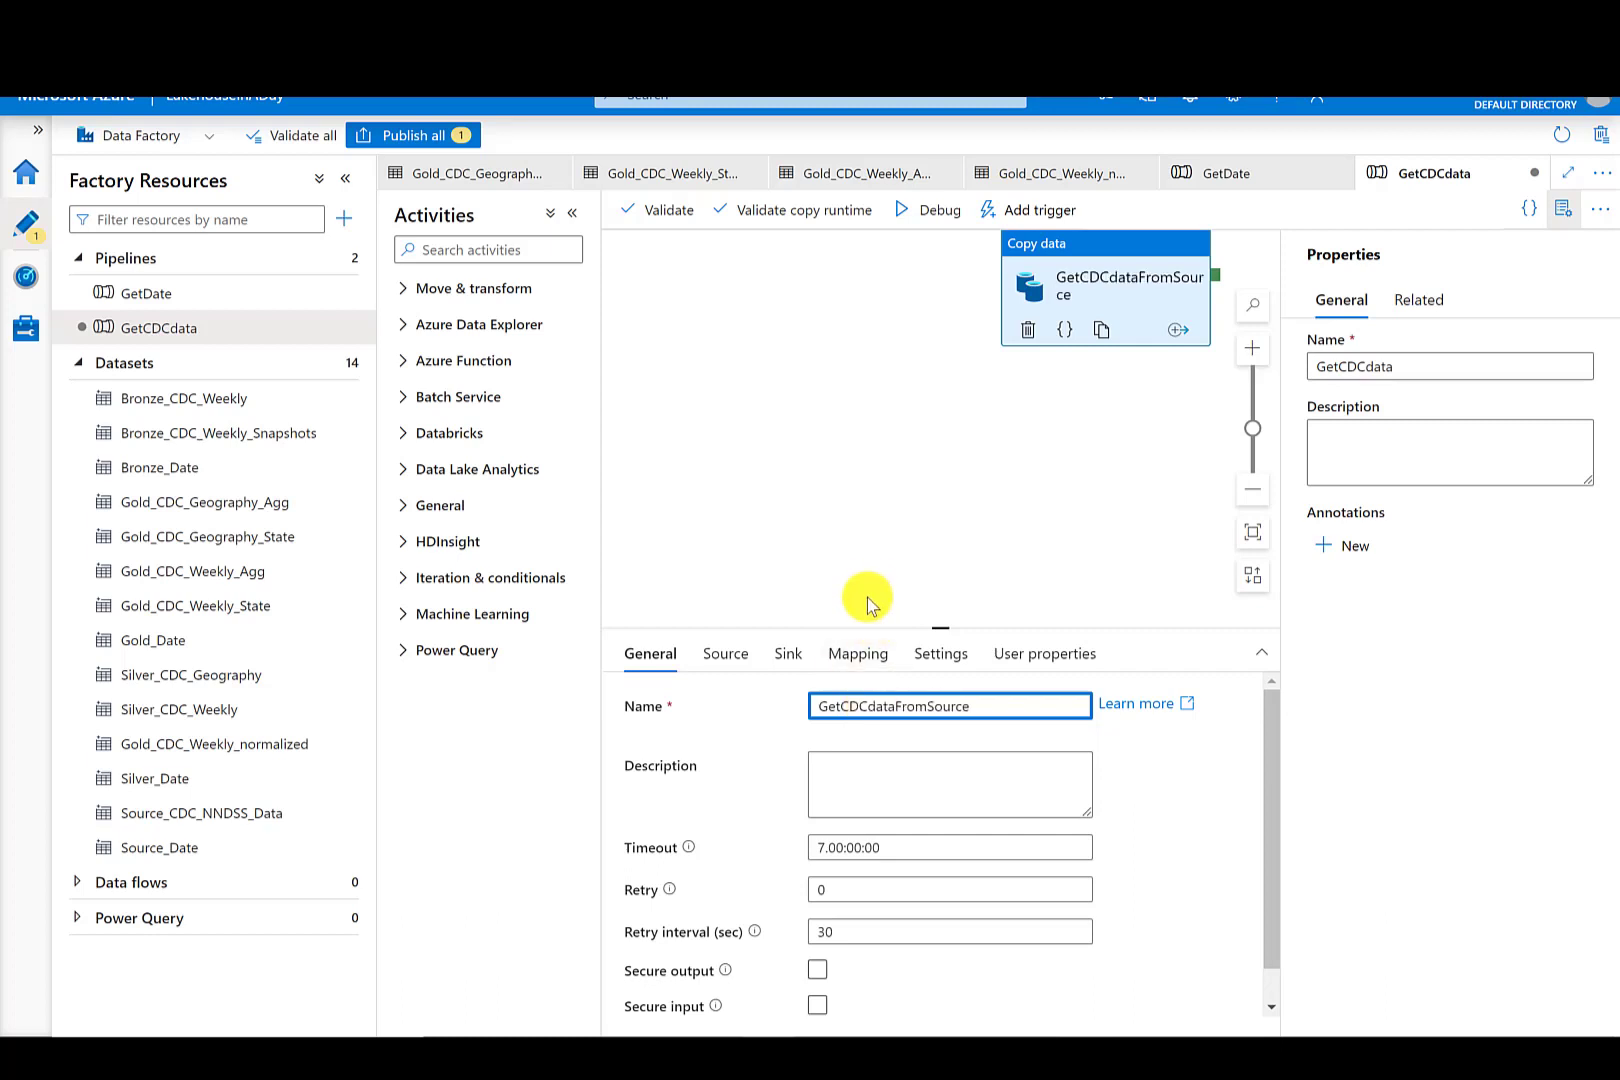
- Set the copy activity's source dataset to Source_CDC_NNDSS_Data
{"action": "left_click", "coordinate": [735, 655]}
{"action": "left_click", "coordinate": [1075, 708]}
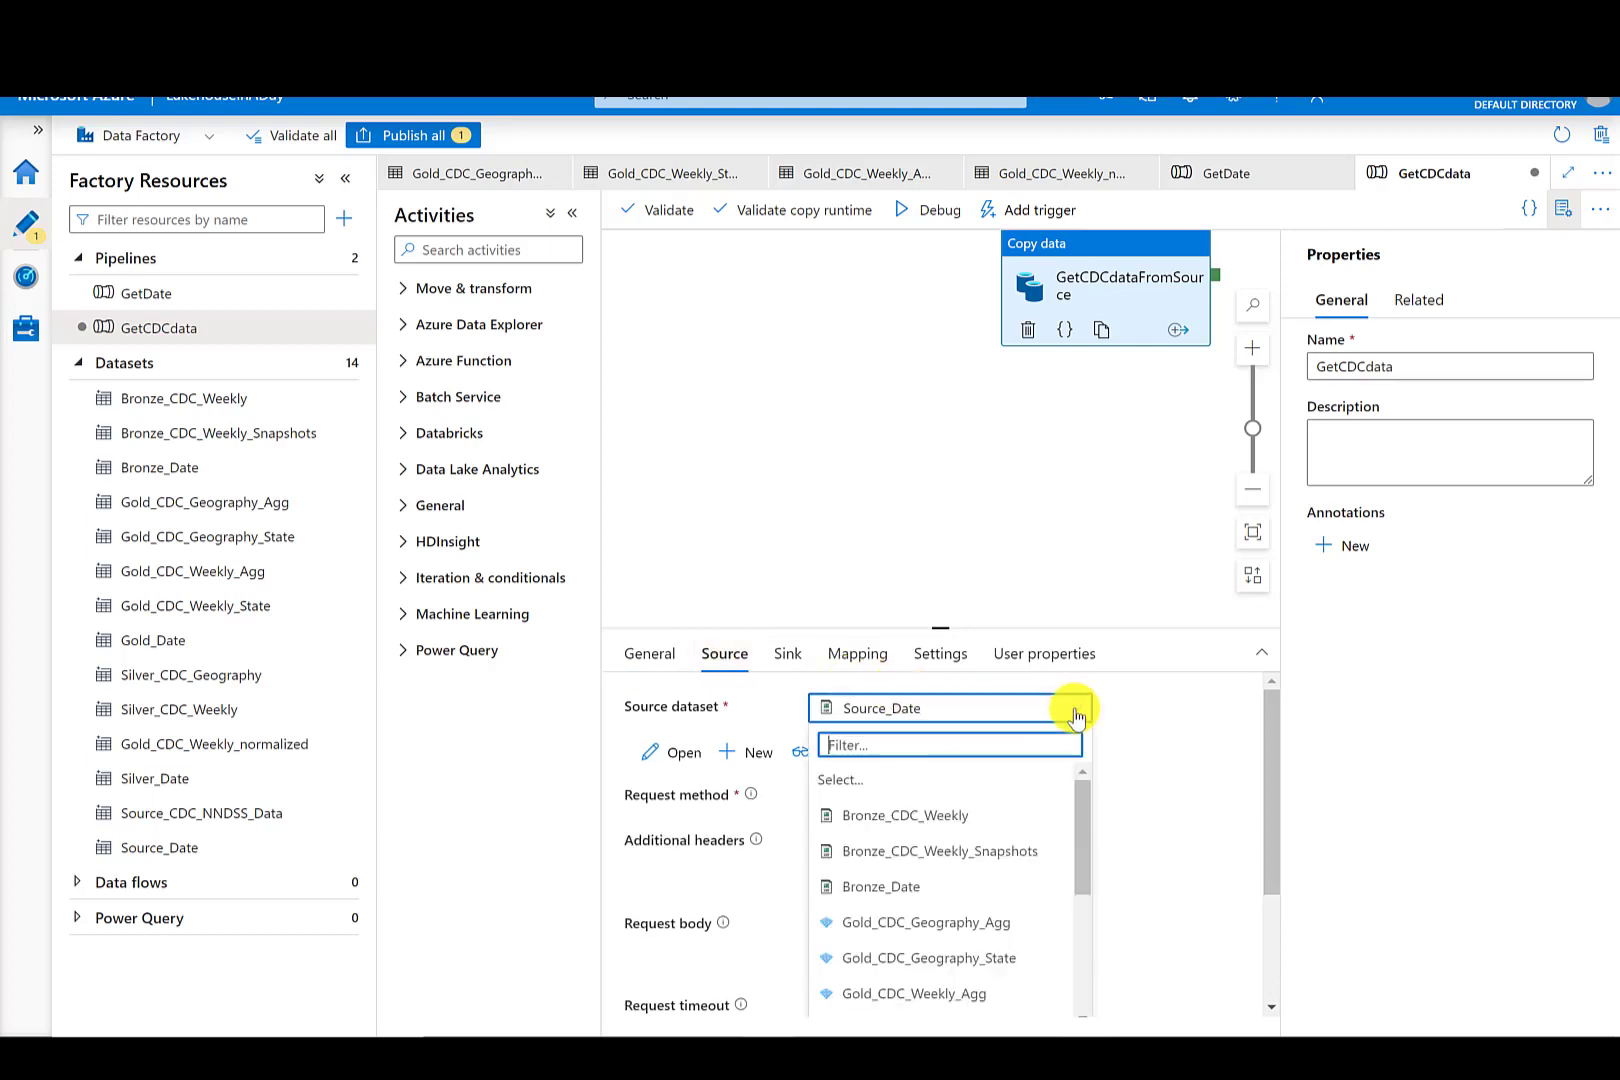
{"action": "left_click_drag", "start_coordinate": [1070, 815], "coordinate": [1085, 940]}
{"action": "left_click", "coordinate": [1068, 968]}
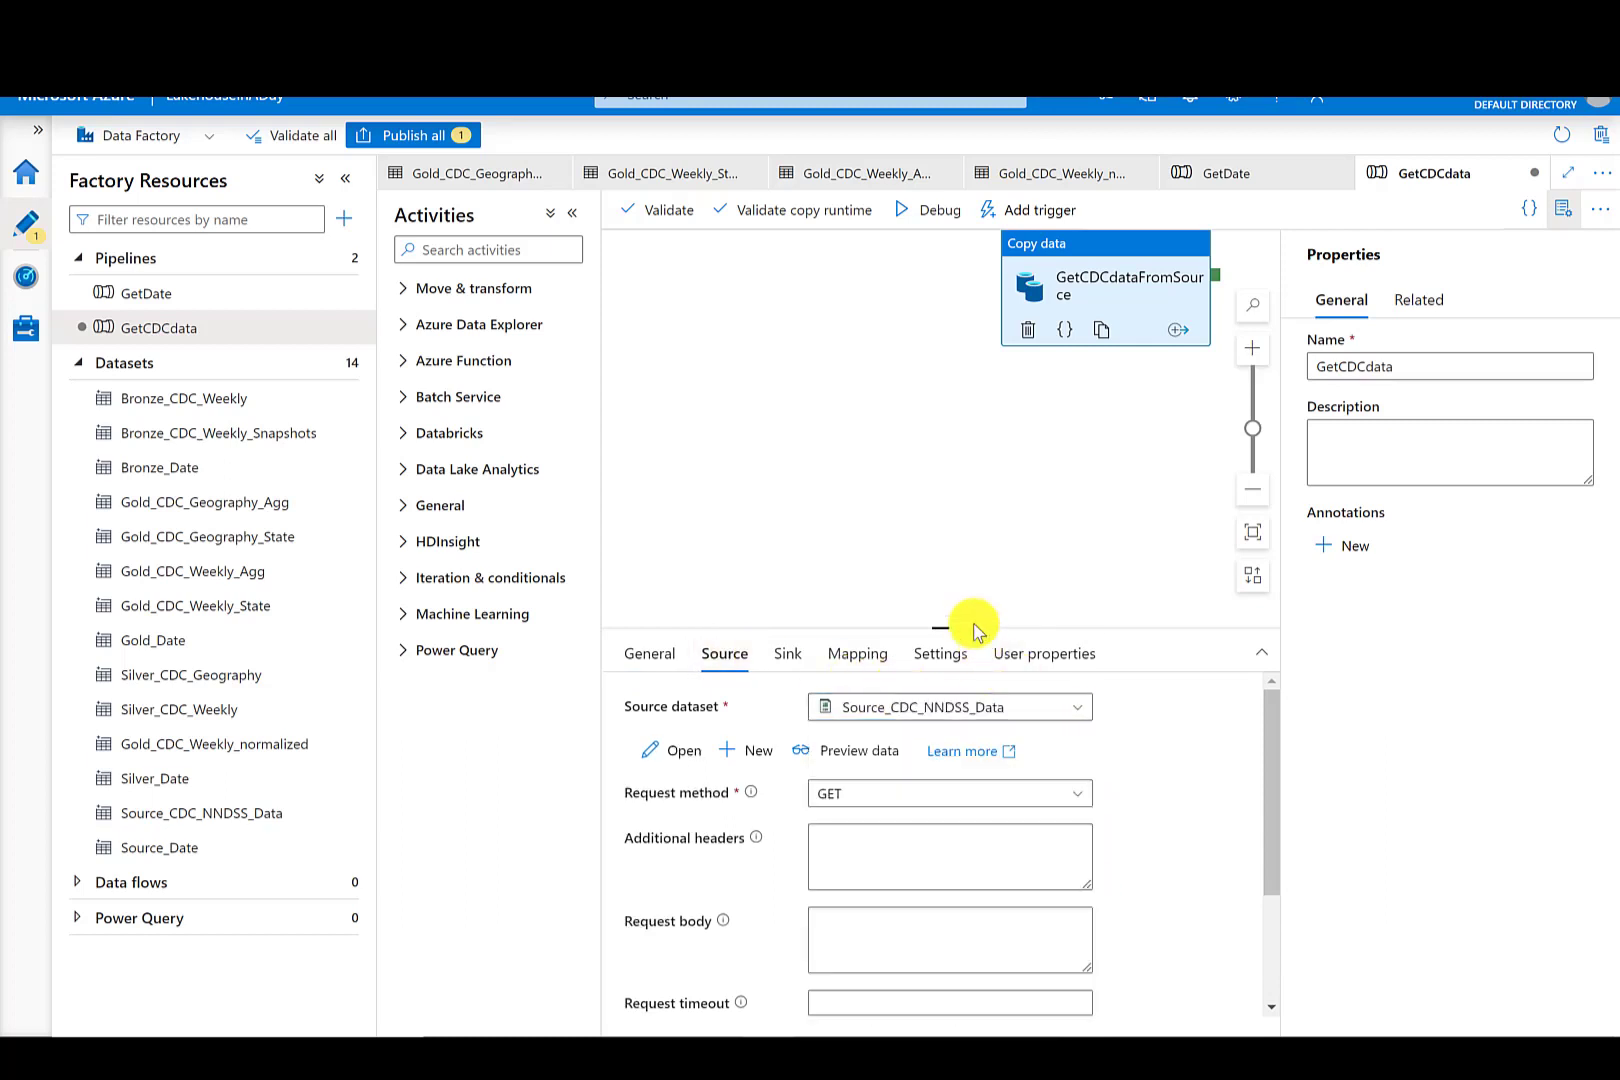
- Set the copy activity's sink dataset to Bronze_CDC_Weekly
{"action": "left_click", "coordinate": [790, 655]}
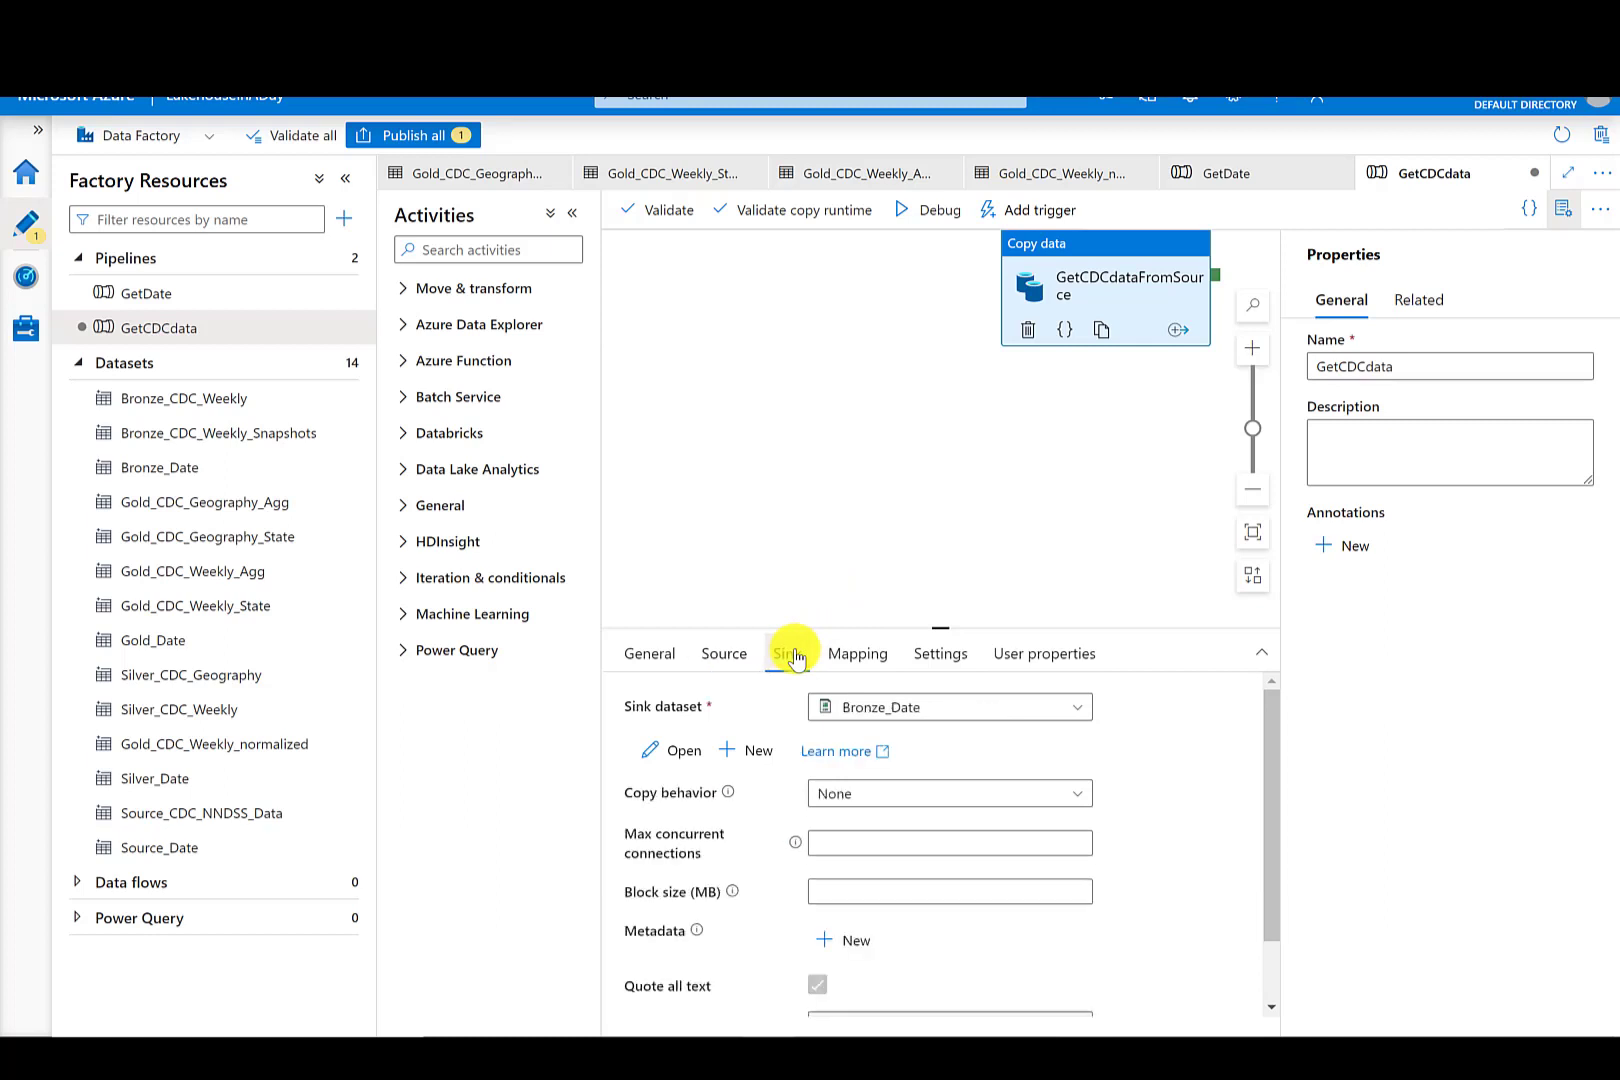
{"action": "left_click", "coordinate": [912, 710]}
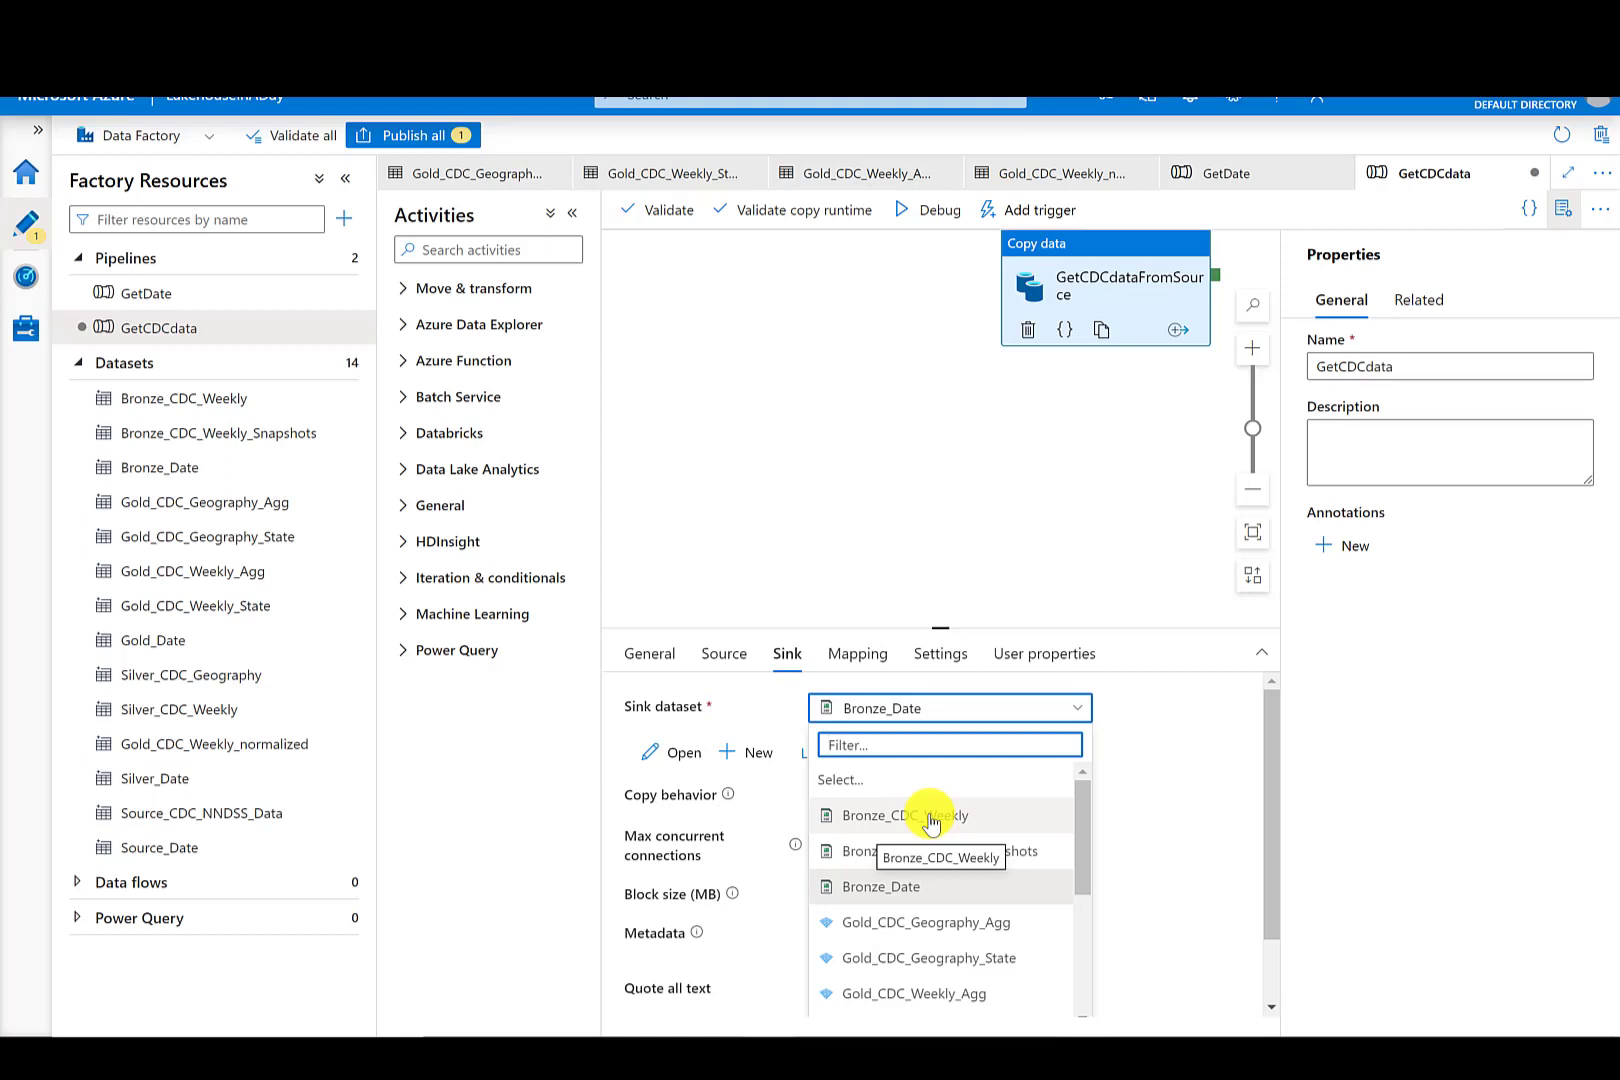
{"action": "left_click", "coordinate": [878, 833]}
- Enable First row as header on the Bronze_CDC_Weekly dataset
{"action": "left_click", "coordinate": [181, 398]}
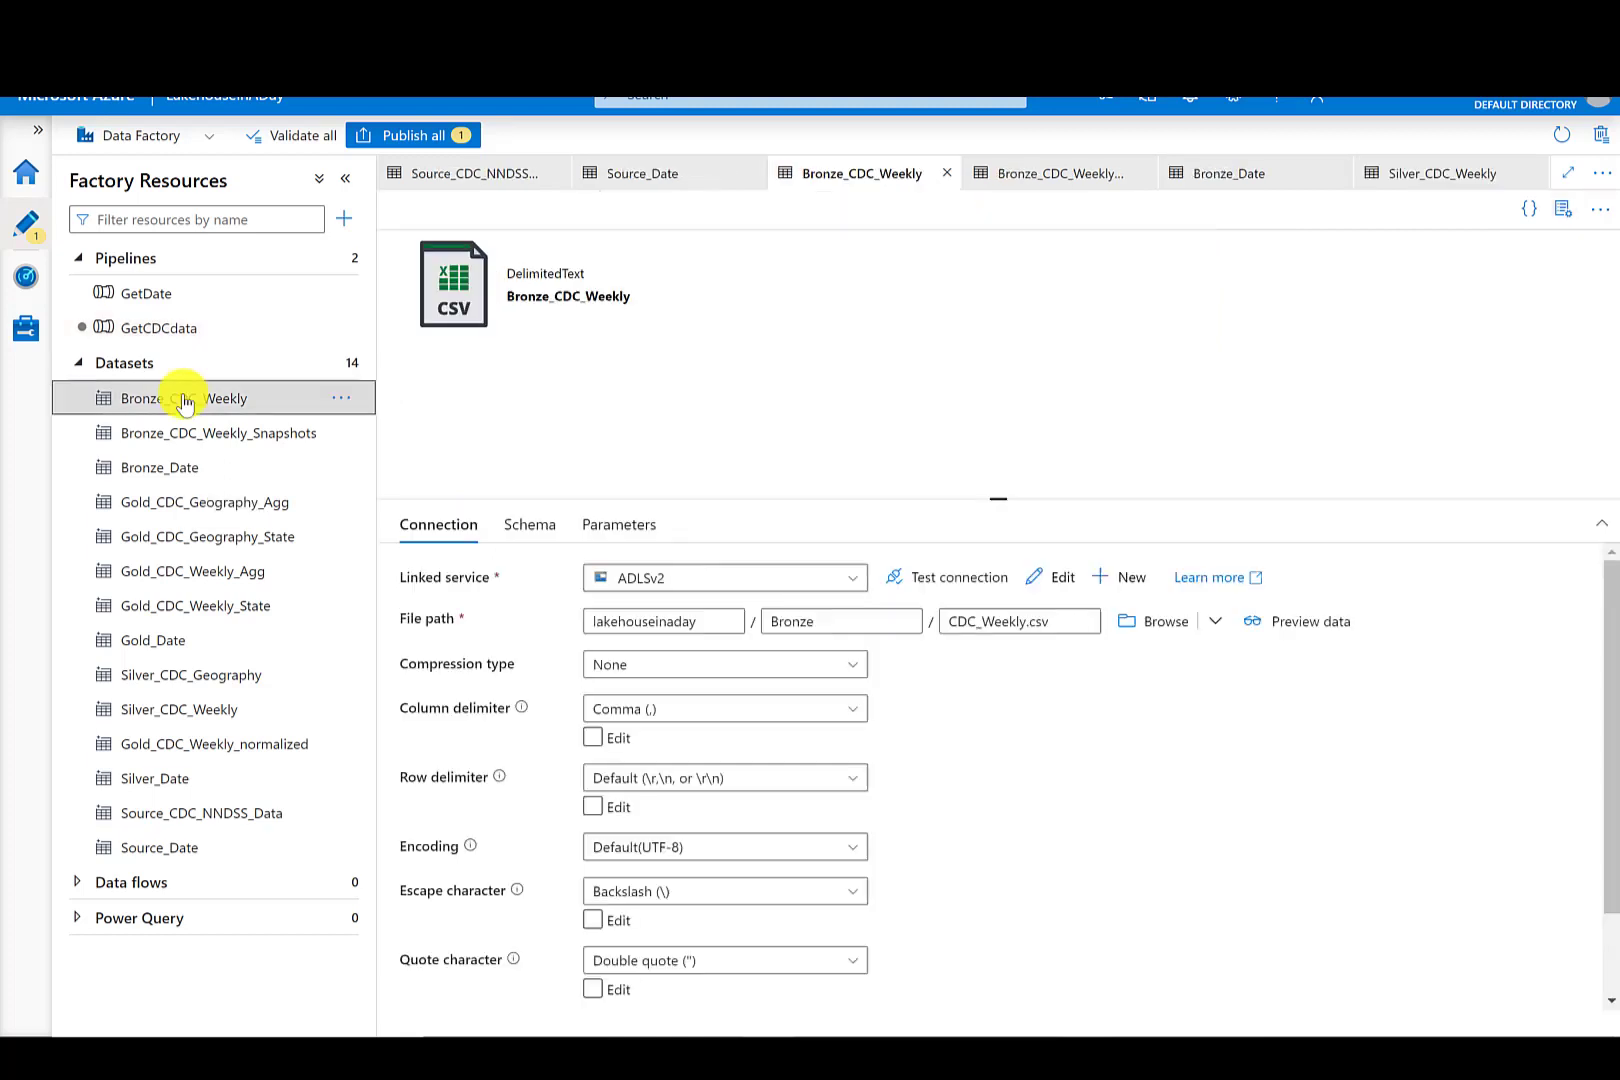
{"action": "scroll", "coordinate": [1595, 723], "scroll_direction": "down", "scroll_amount": 2}
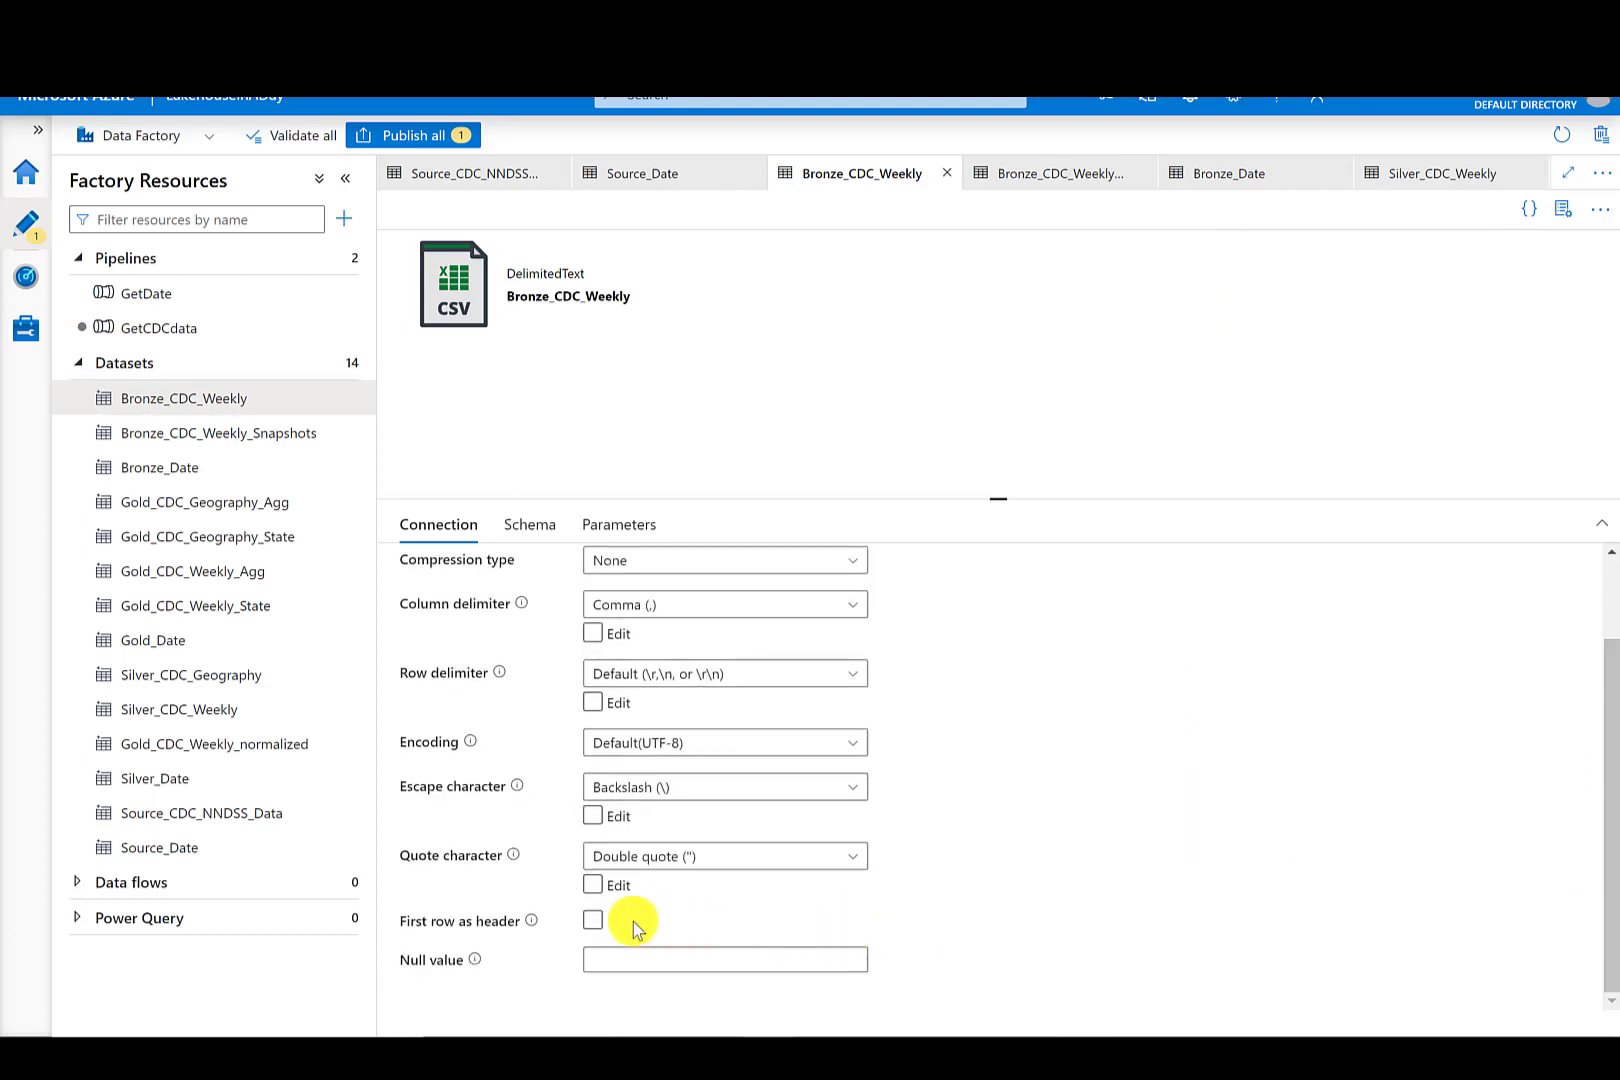
{"action": "left_click", "coordinate": [594, 921]}
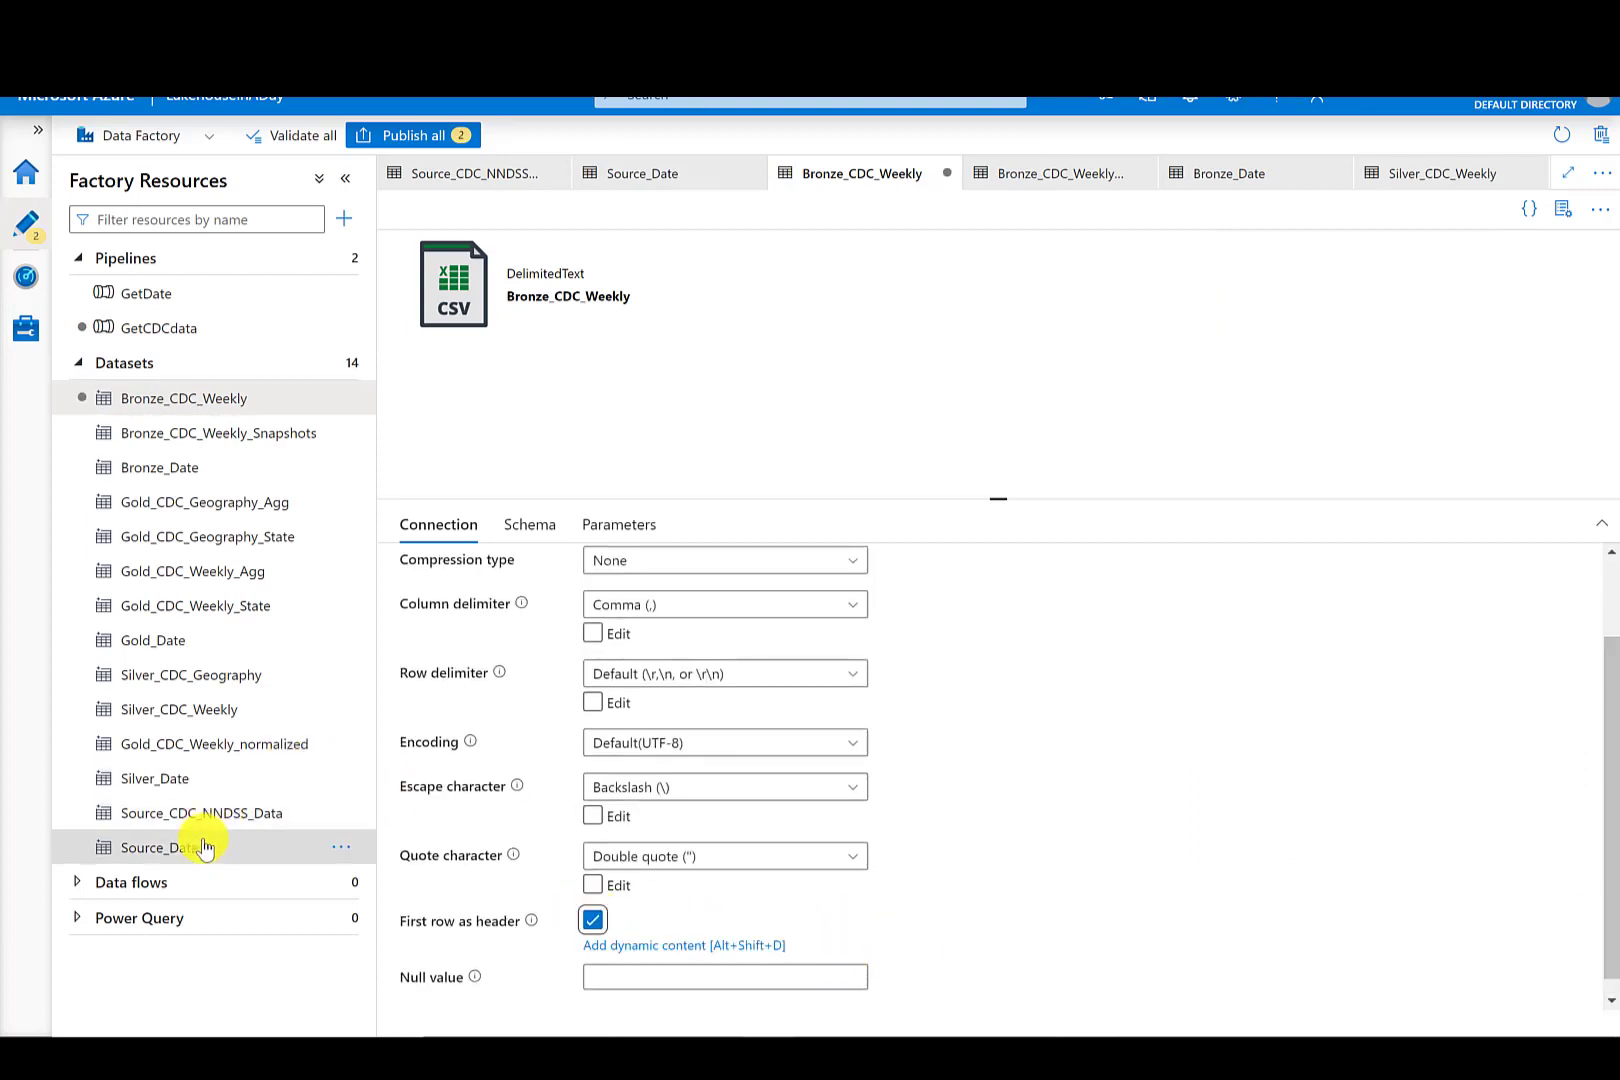
- Enable First row as header on the Source_CDC_NNDSS_Data dataset
{"action": "left_click", "coordinate": [190, 805]}
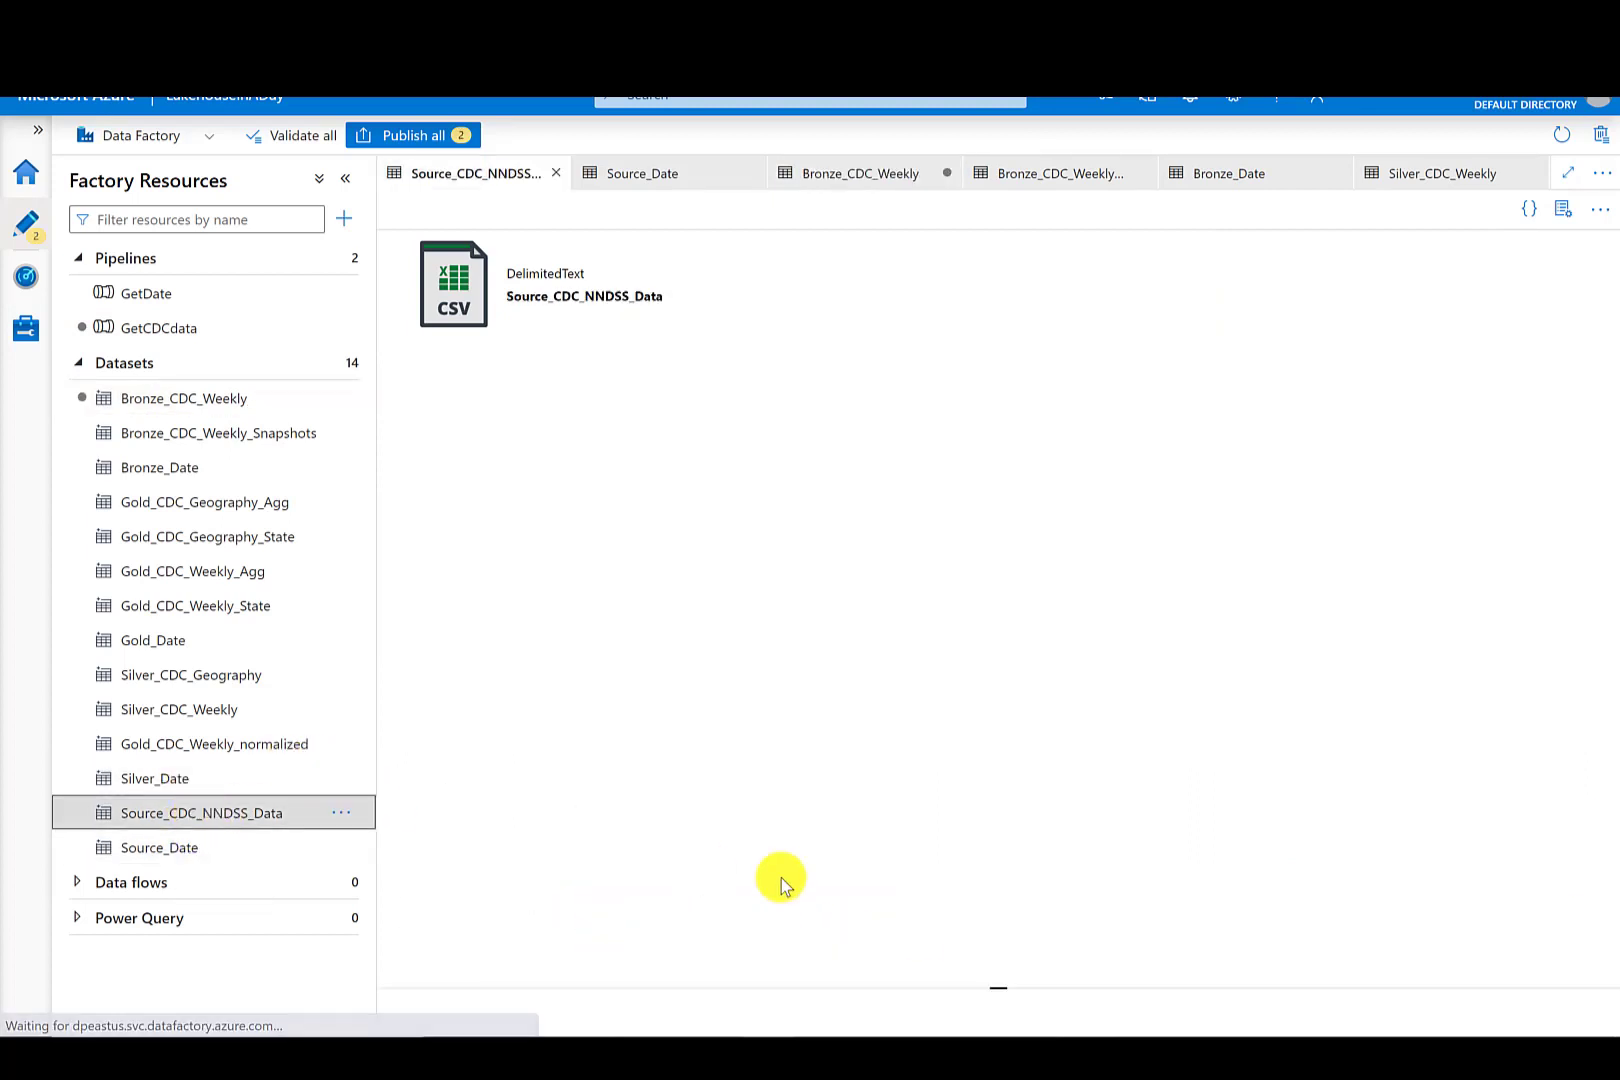
{"action": "scroll", "coordinate": [1612, 783], "scroll_direction": "down", "scroll_amount": 2}
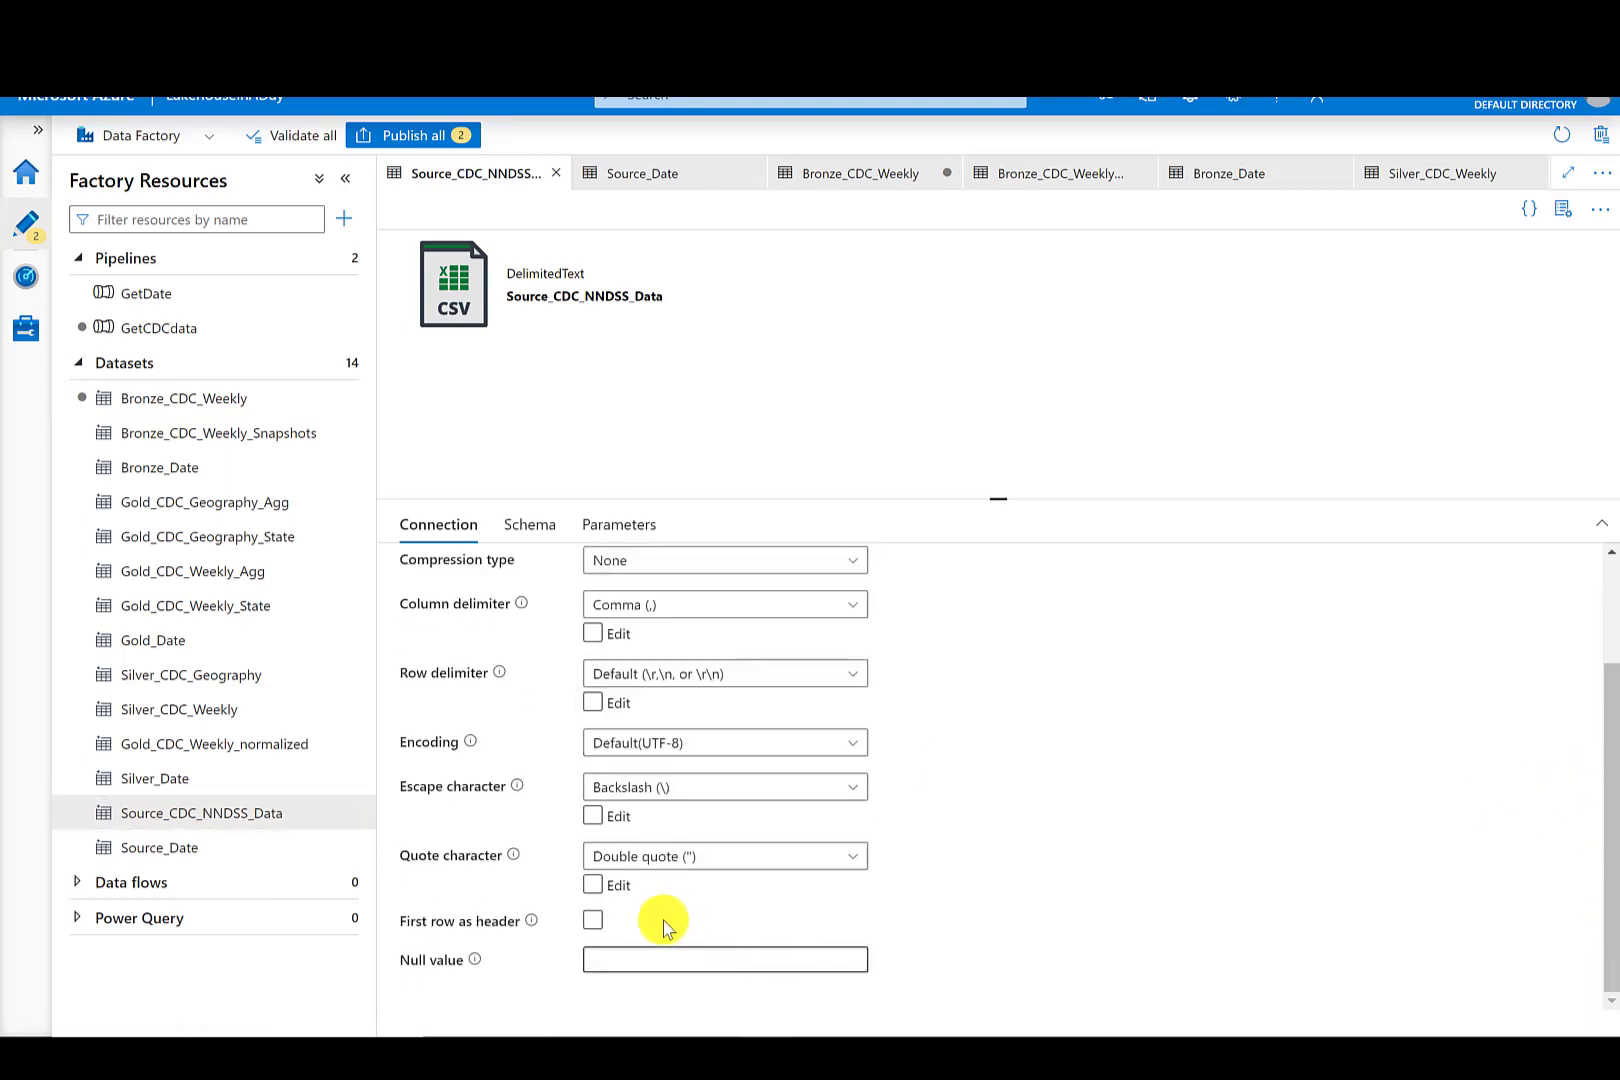
{"action": "left_click", "coordinate": [593, 920]}
- Publish all pending changes to the GetCDCdata pipeline and the edited datasets
{"action": "left_click", "coordinate": [174, 327]}
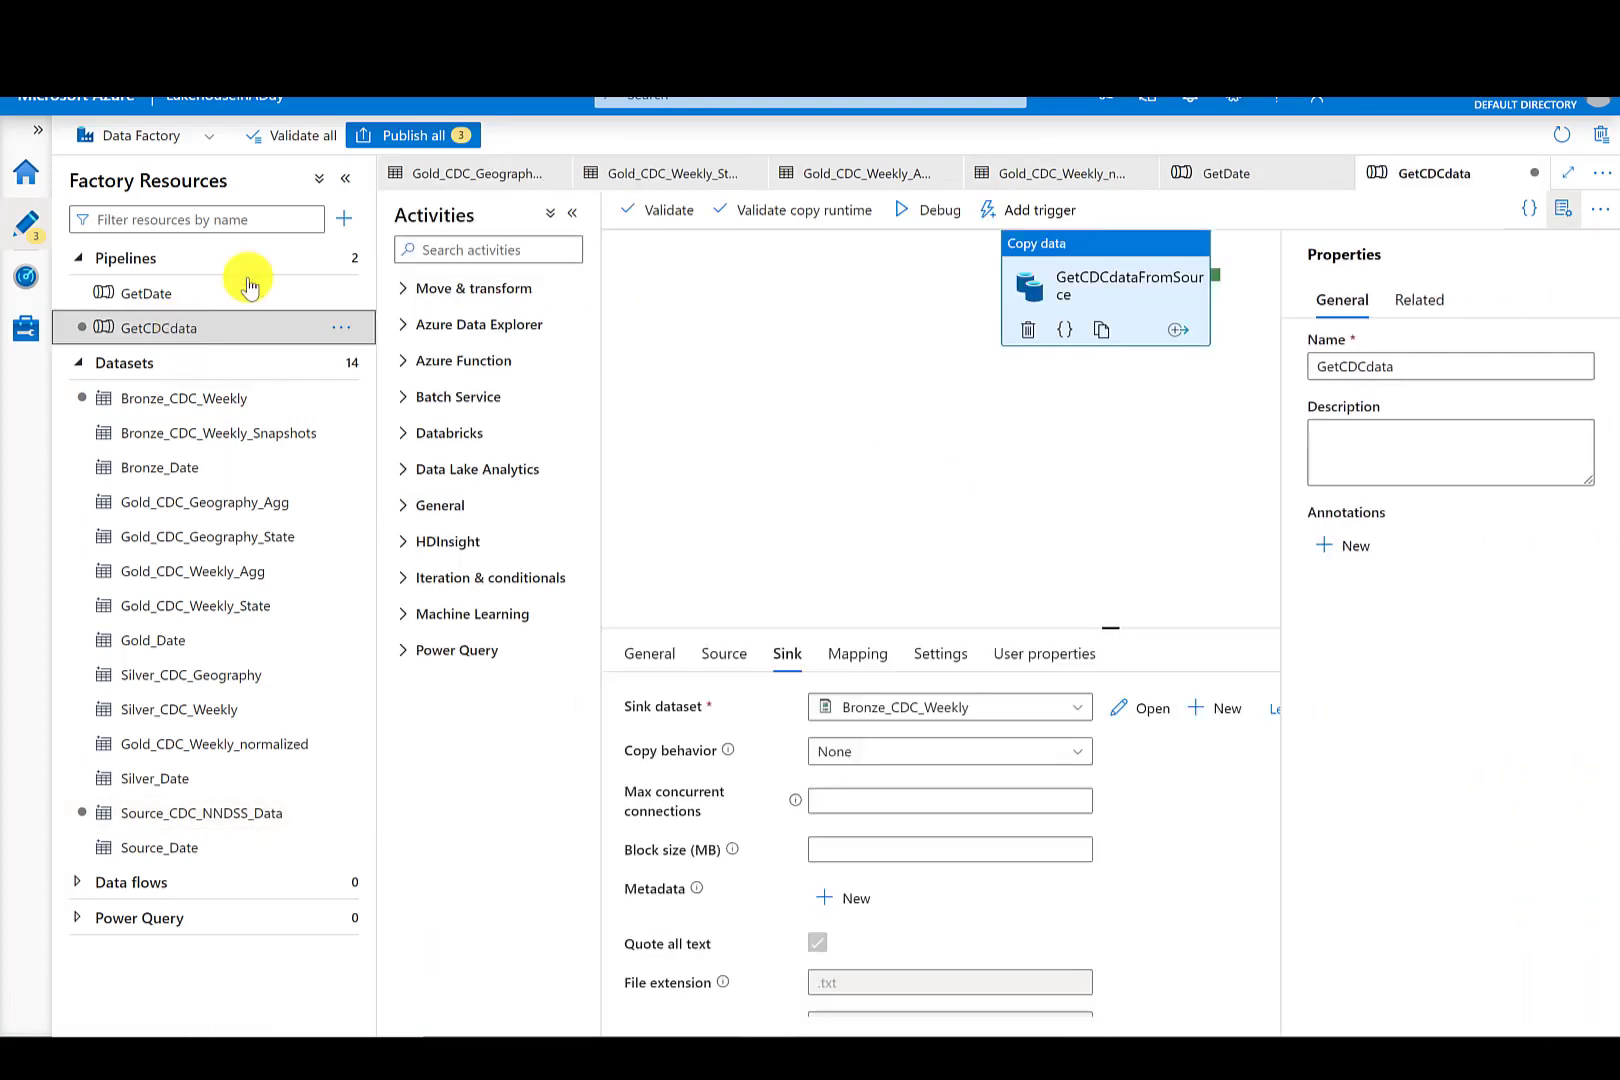
{"action": "left_click", "coordinate": [428, 138]}
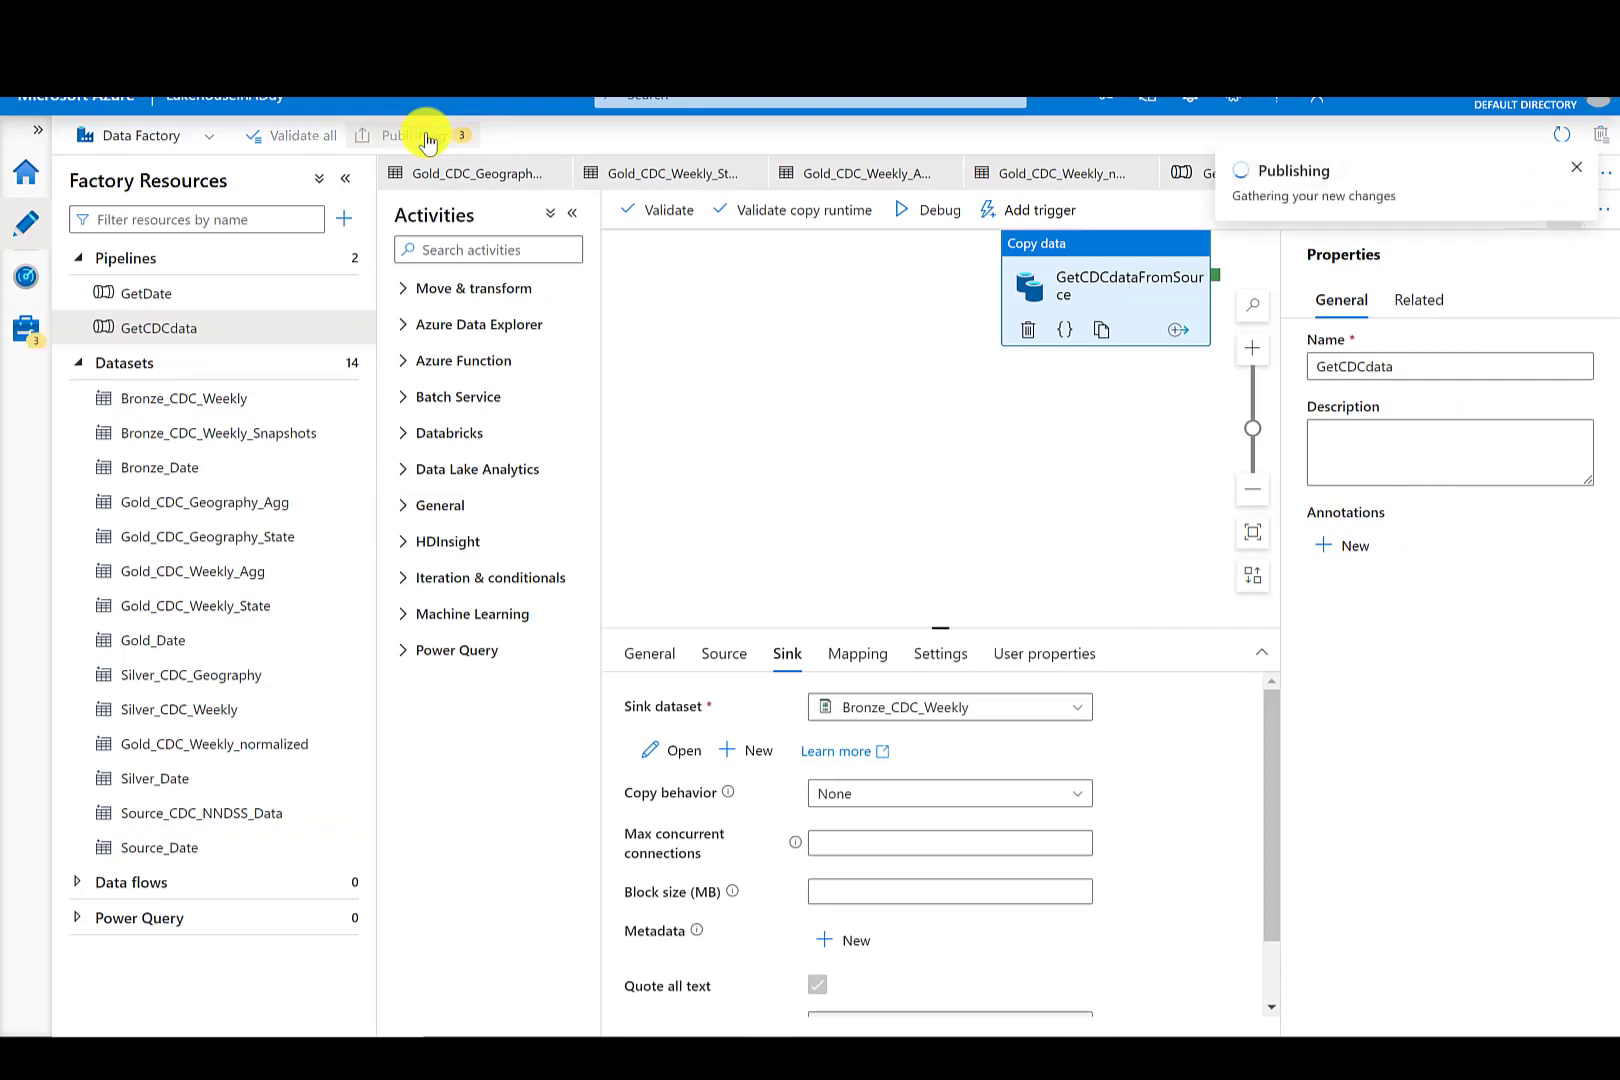
{"action": "left_click", "coordinate": [1003, 1007]}
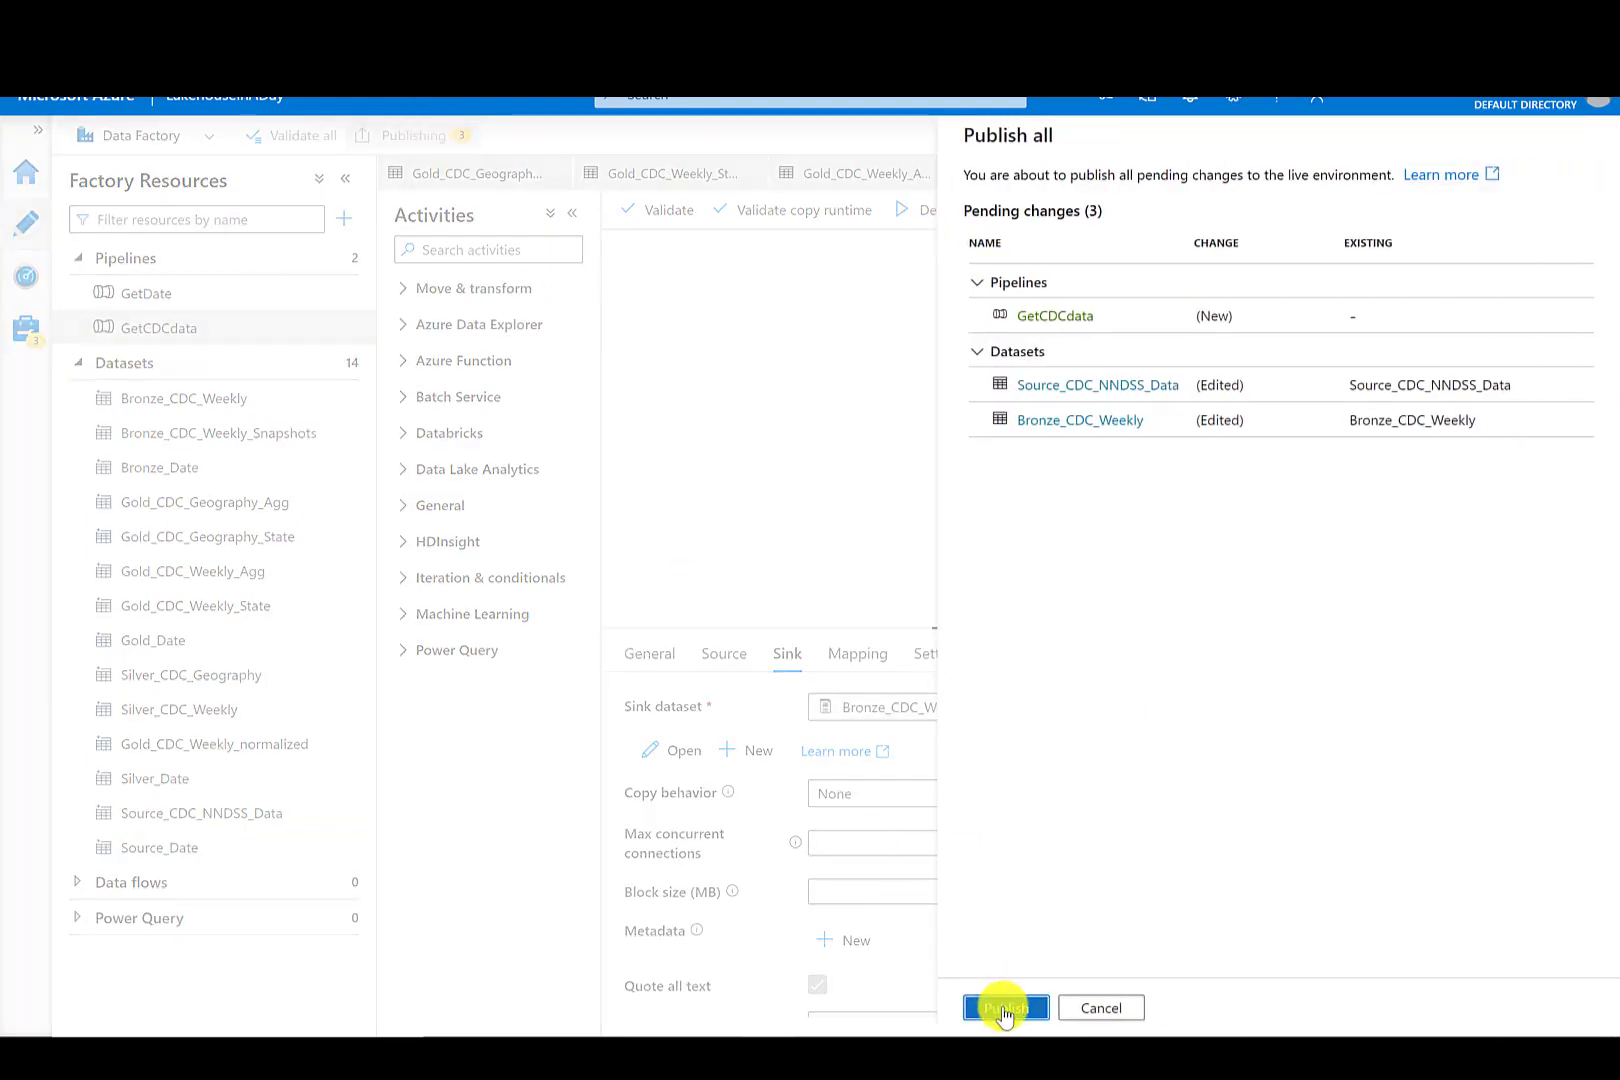
- Trigger an immediate run of the GetCDCdata pipeline and open the monitoring hub
{"action": "left_click", "coordinate": [830, 497]}
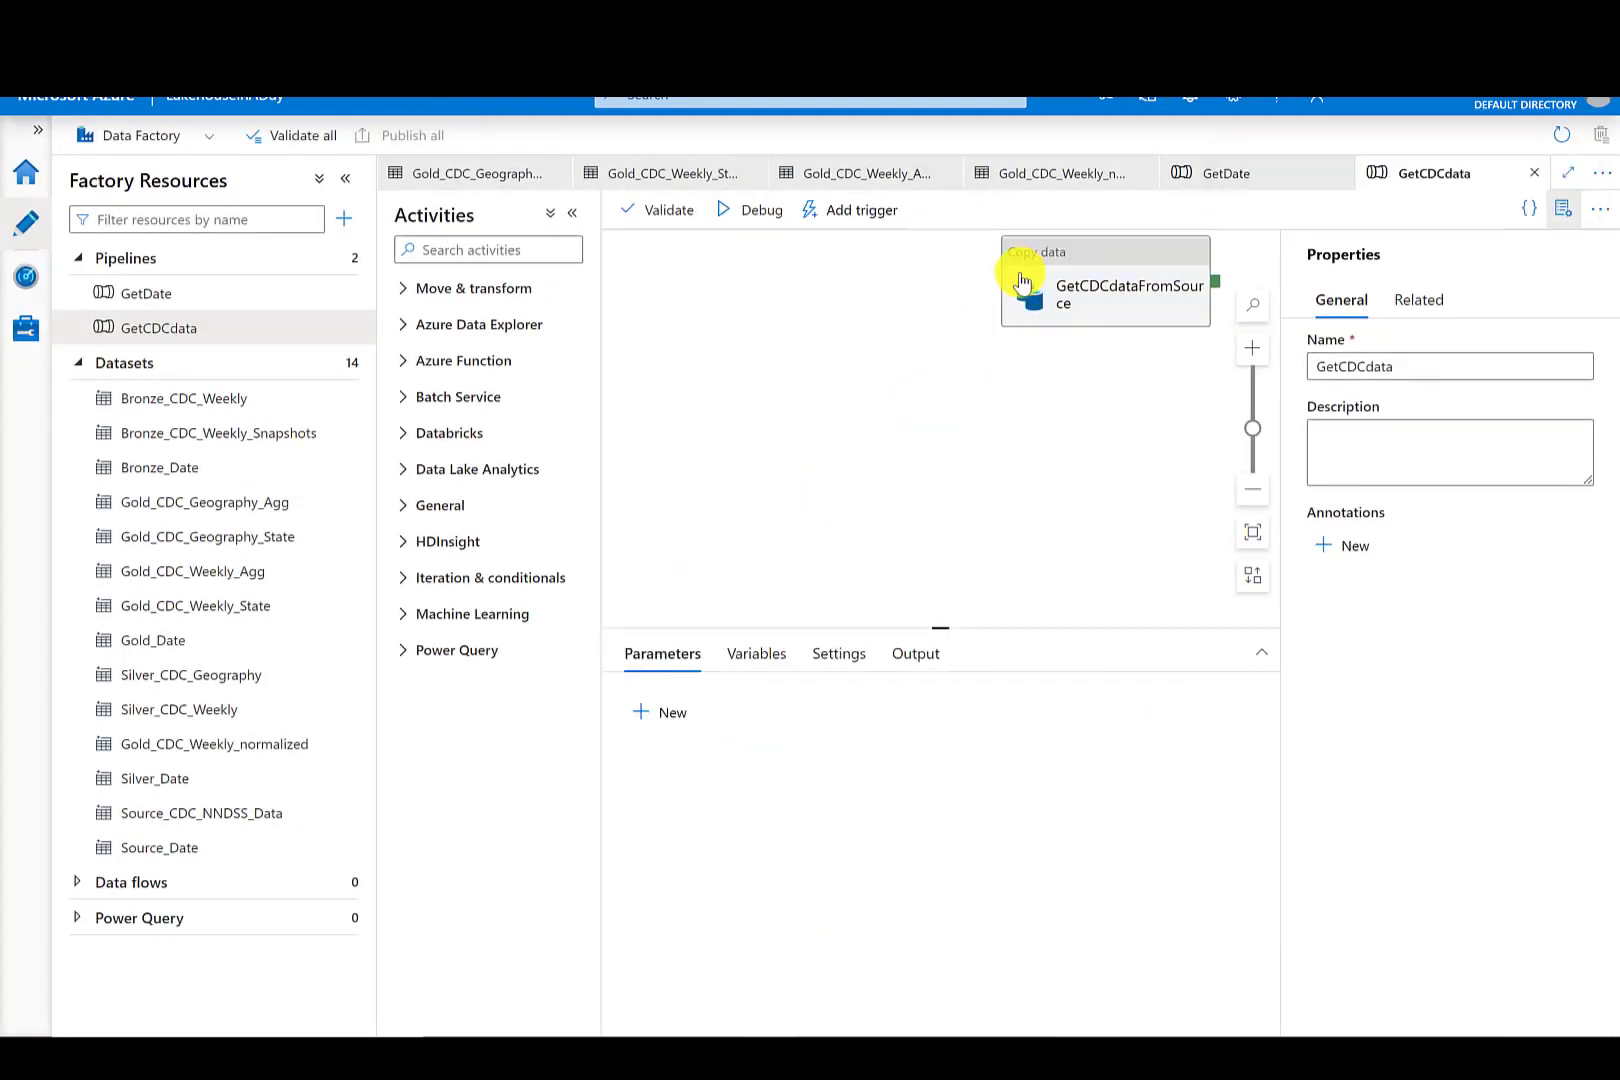
{"action": "left_click", "coordinate": [1020, 278]}
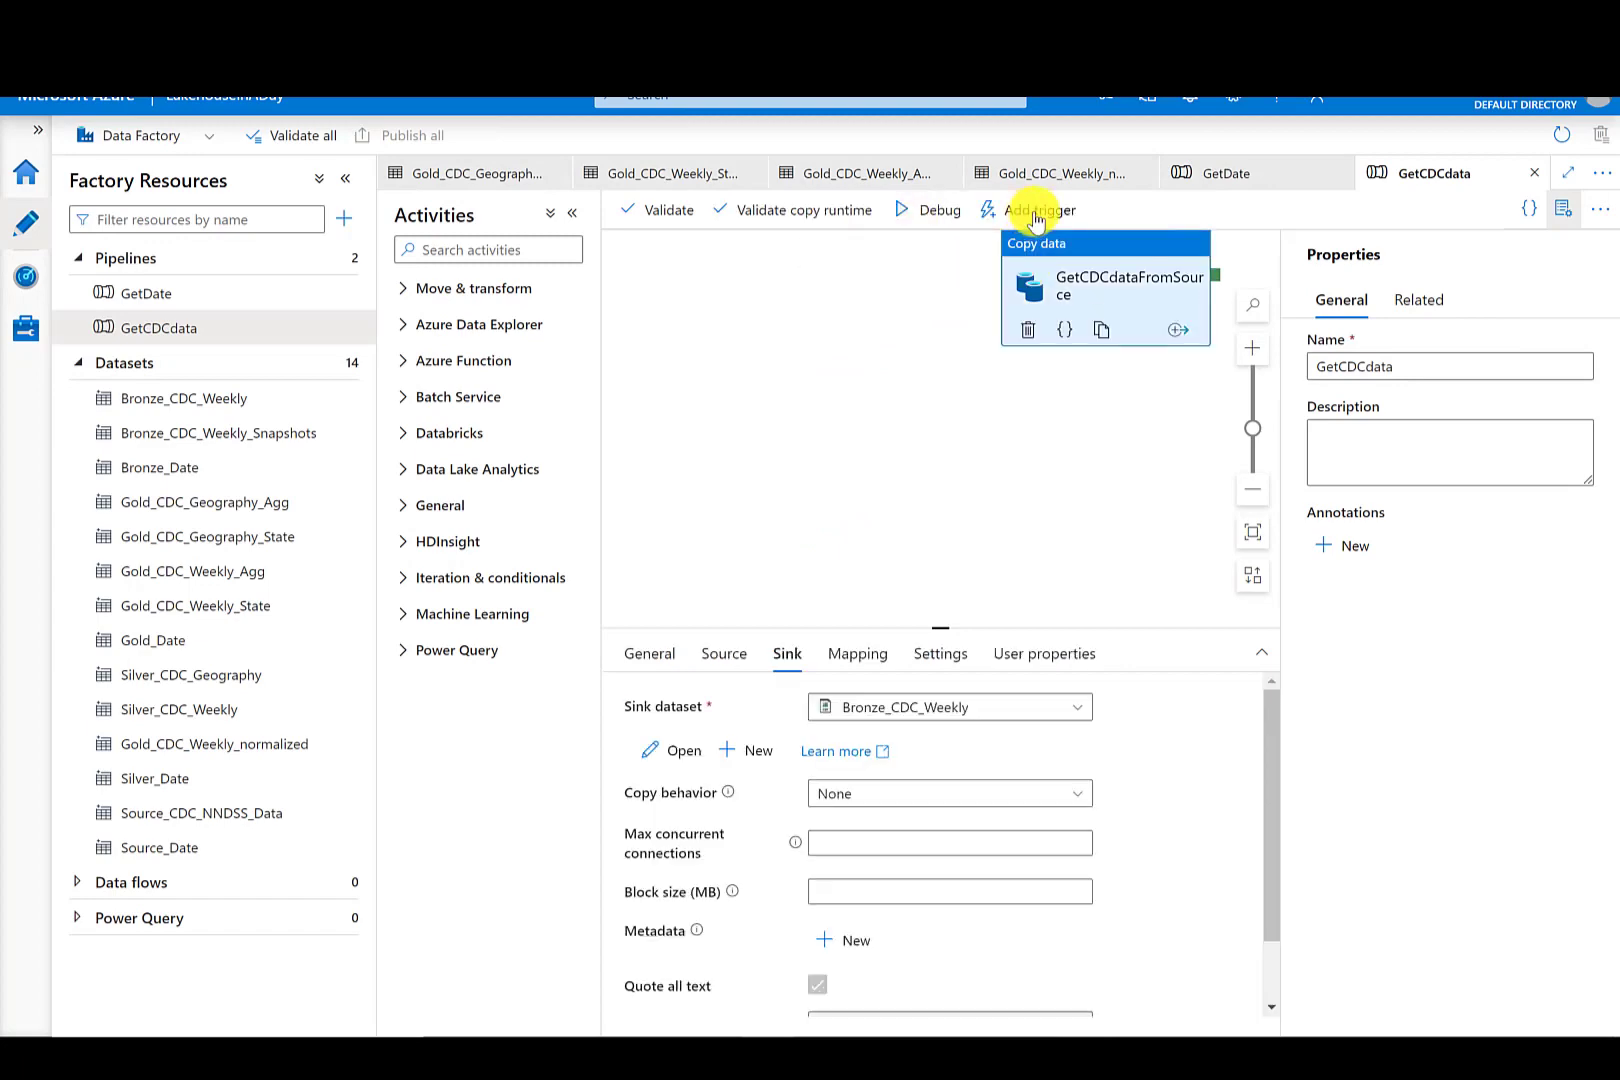
{"action": "left_click", "coordinate": [1030, 210]}
{"action": "left_click", "coordinate": [1039, 246]}
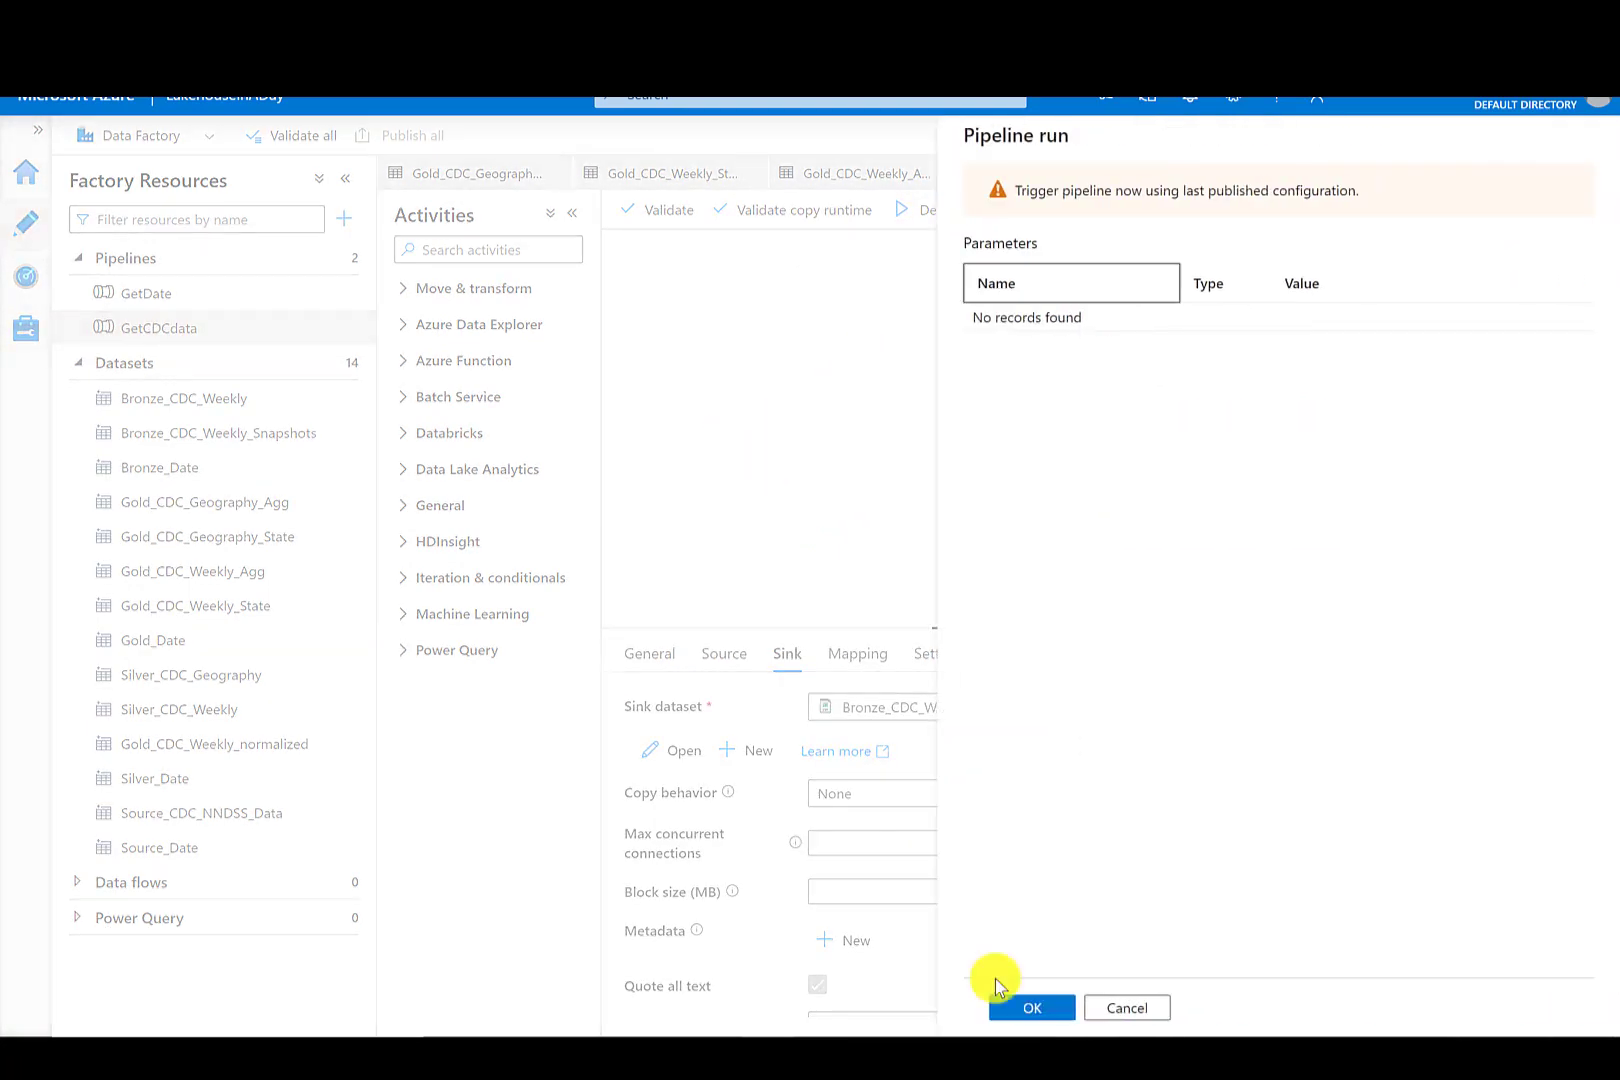
{"action": "left_click", "coordinate": [1013, 1010]}
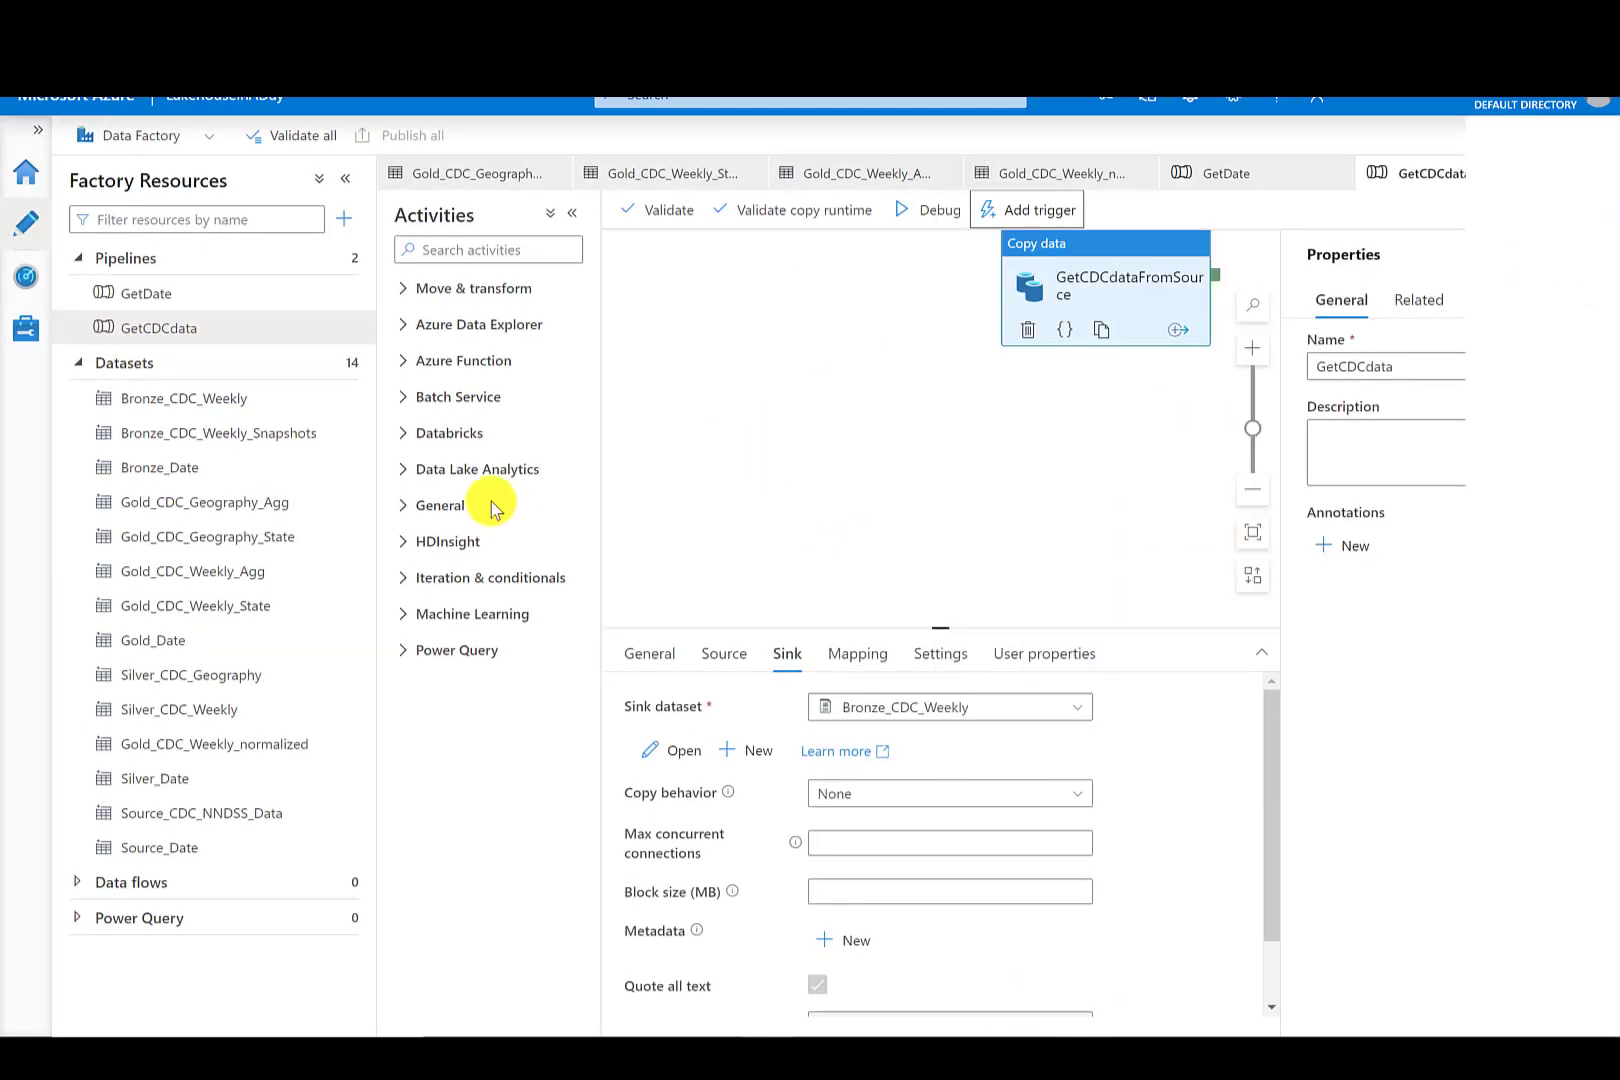
{"action": "left_click", "coordinate": [26, 279]}
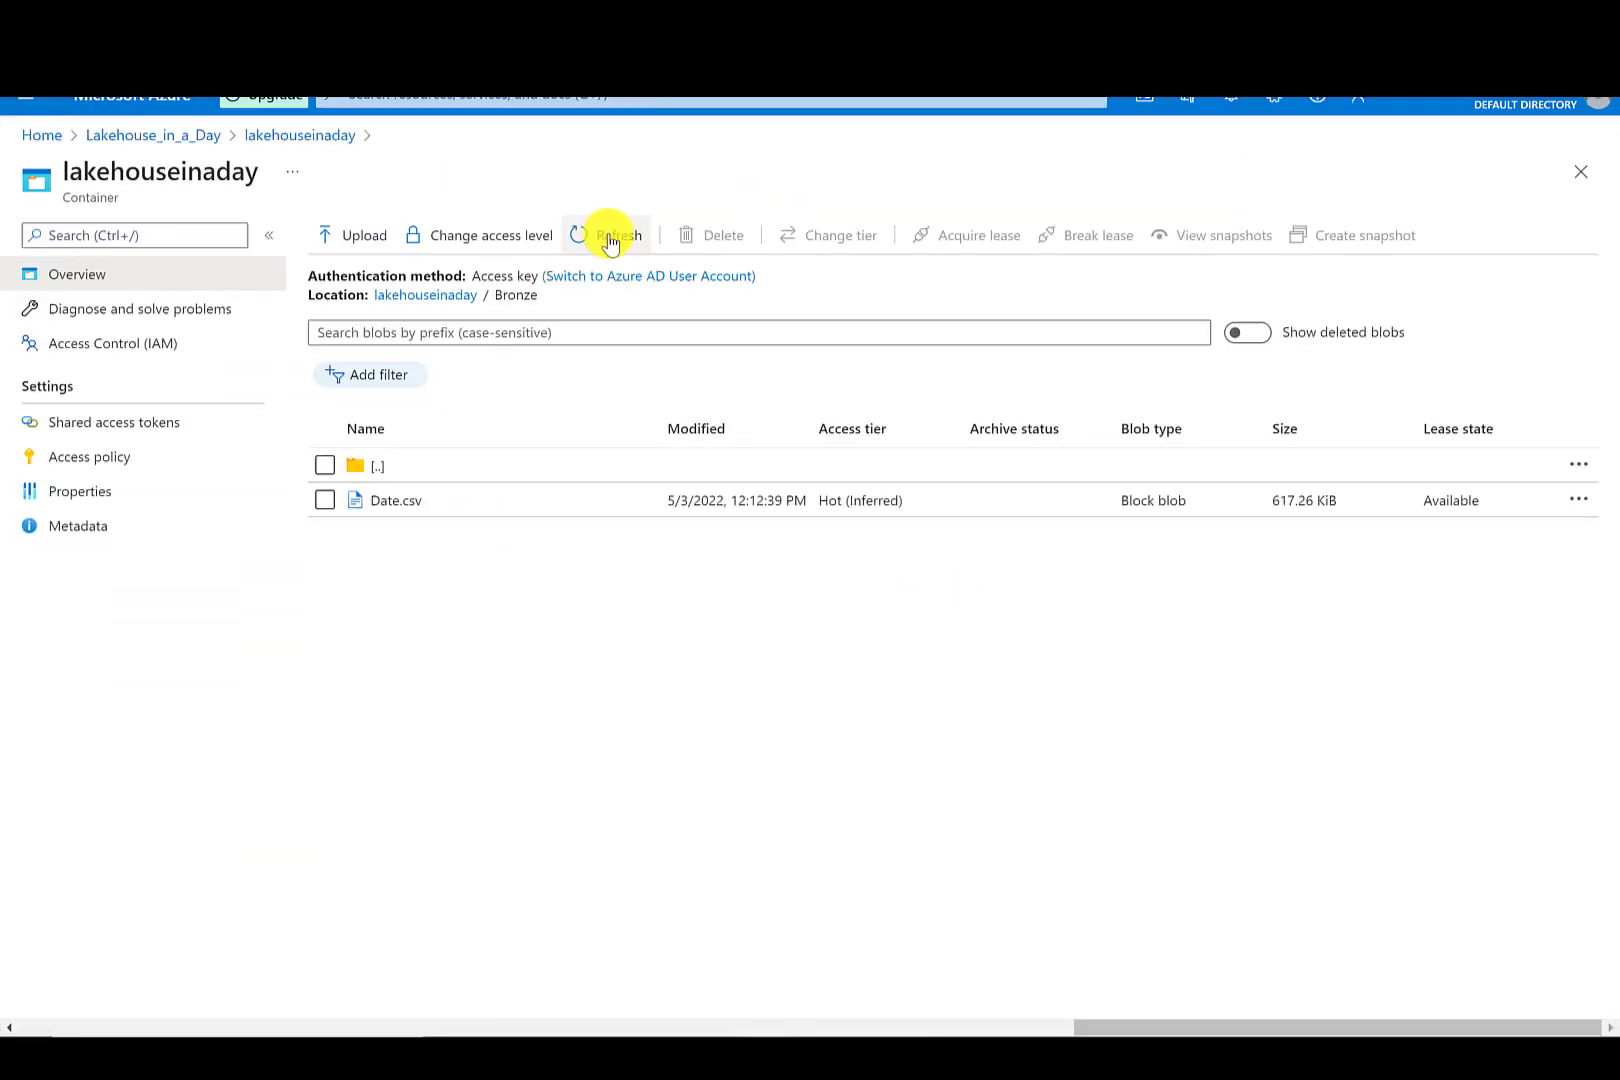
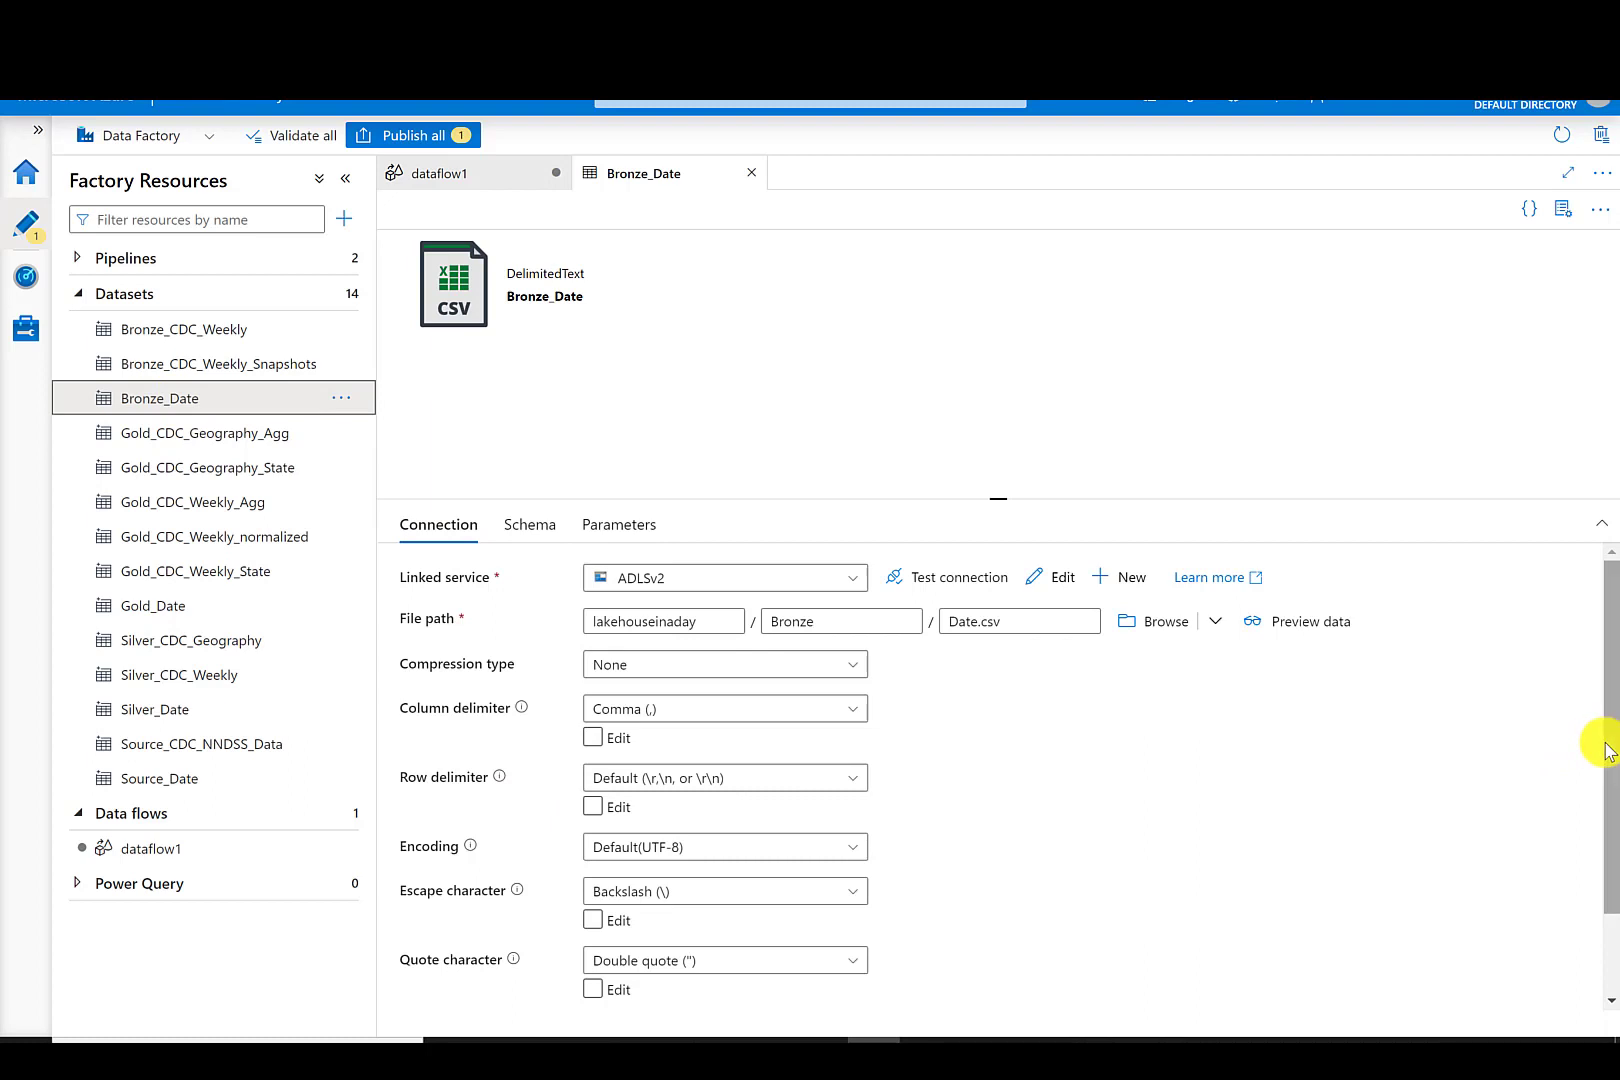
- Import the Bronze_Date dataset's schema from the connection/store
{"action": "scroll", "coordinate": [1595, 741], "scroll_direction": "down", "scroll_amount": 1}
{"action": "scroll", "coordinate": [1601, 554], "scroll_direction": "up", "scroll_amount": 1}
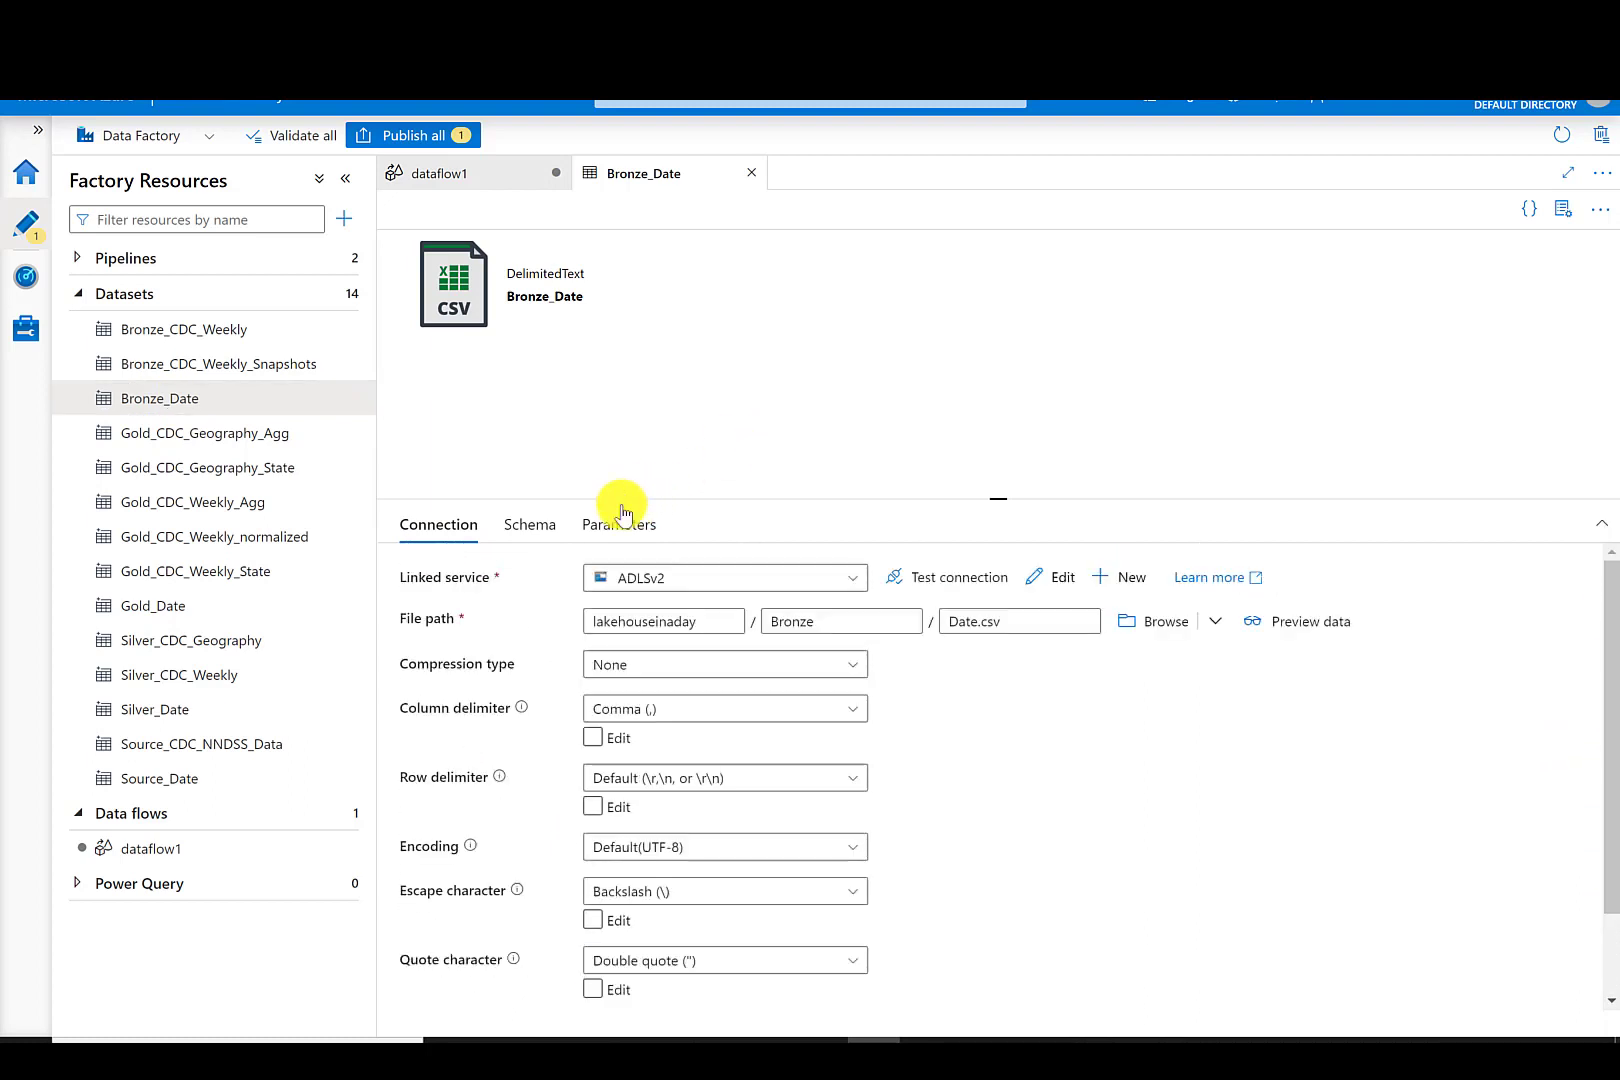
{"action": "left_click", "coordinate": [533, 524]}
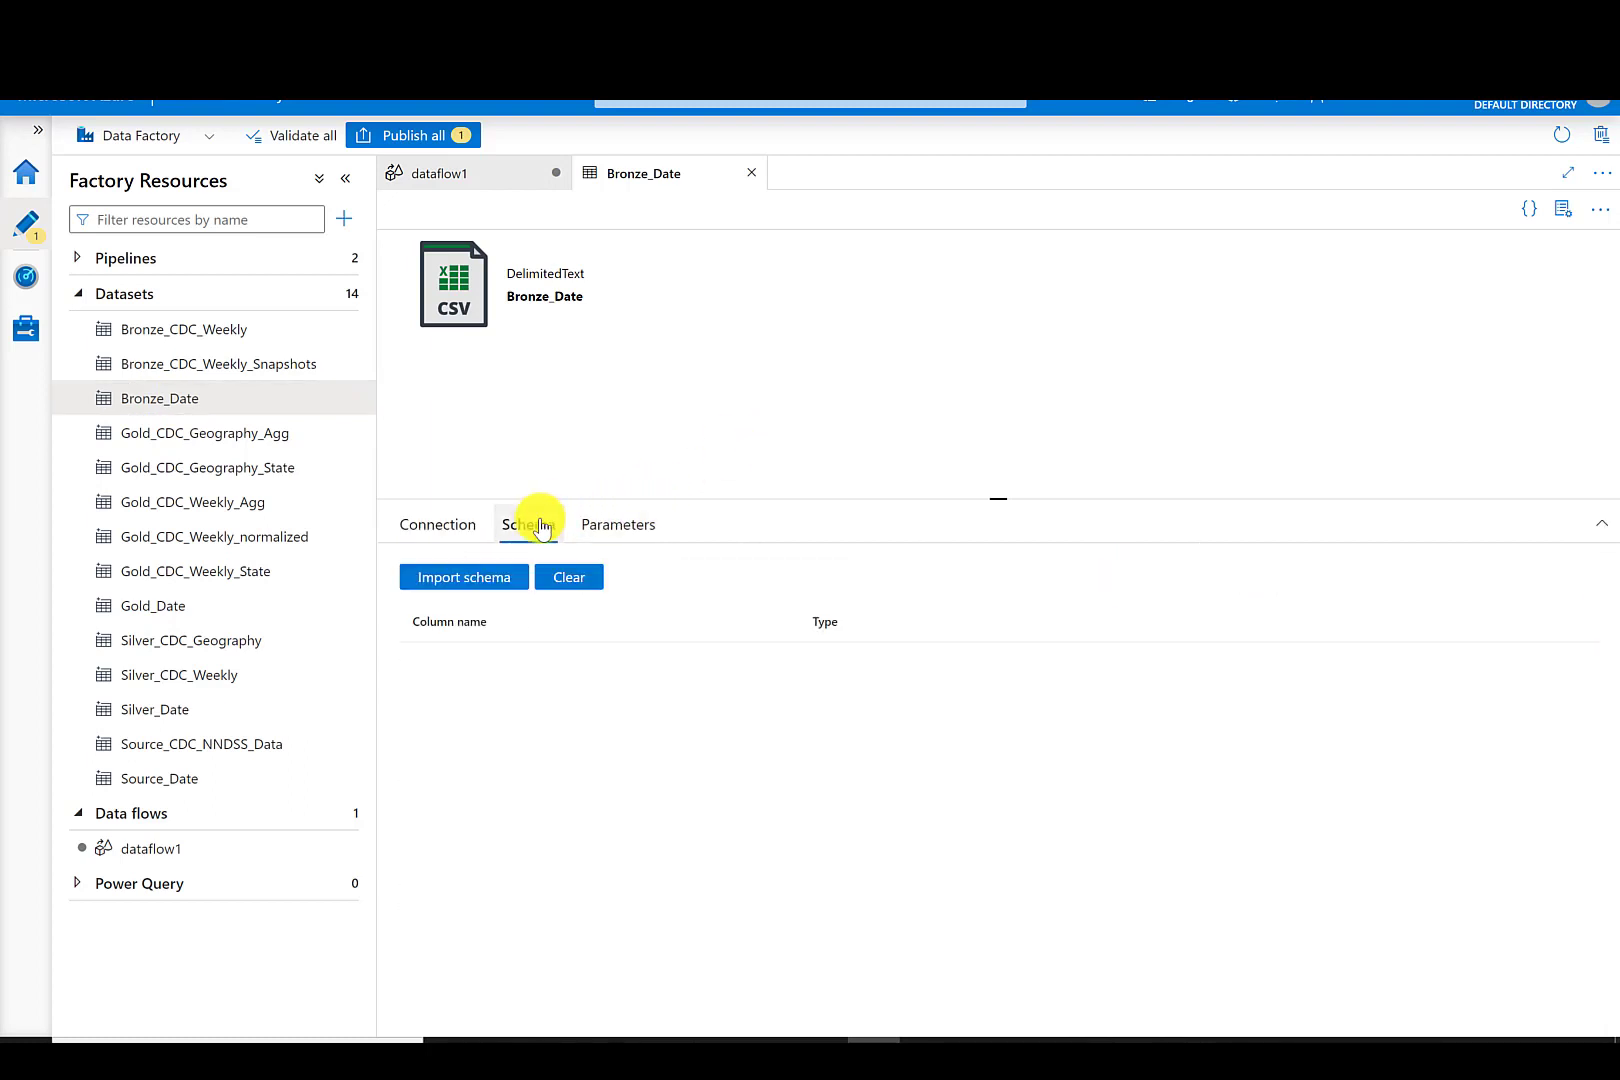
{"action": "left_click", "coordinate": [500, 580]}
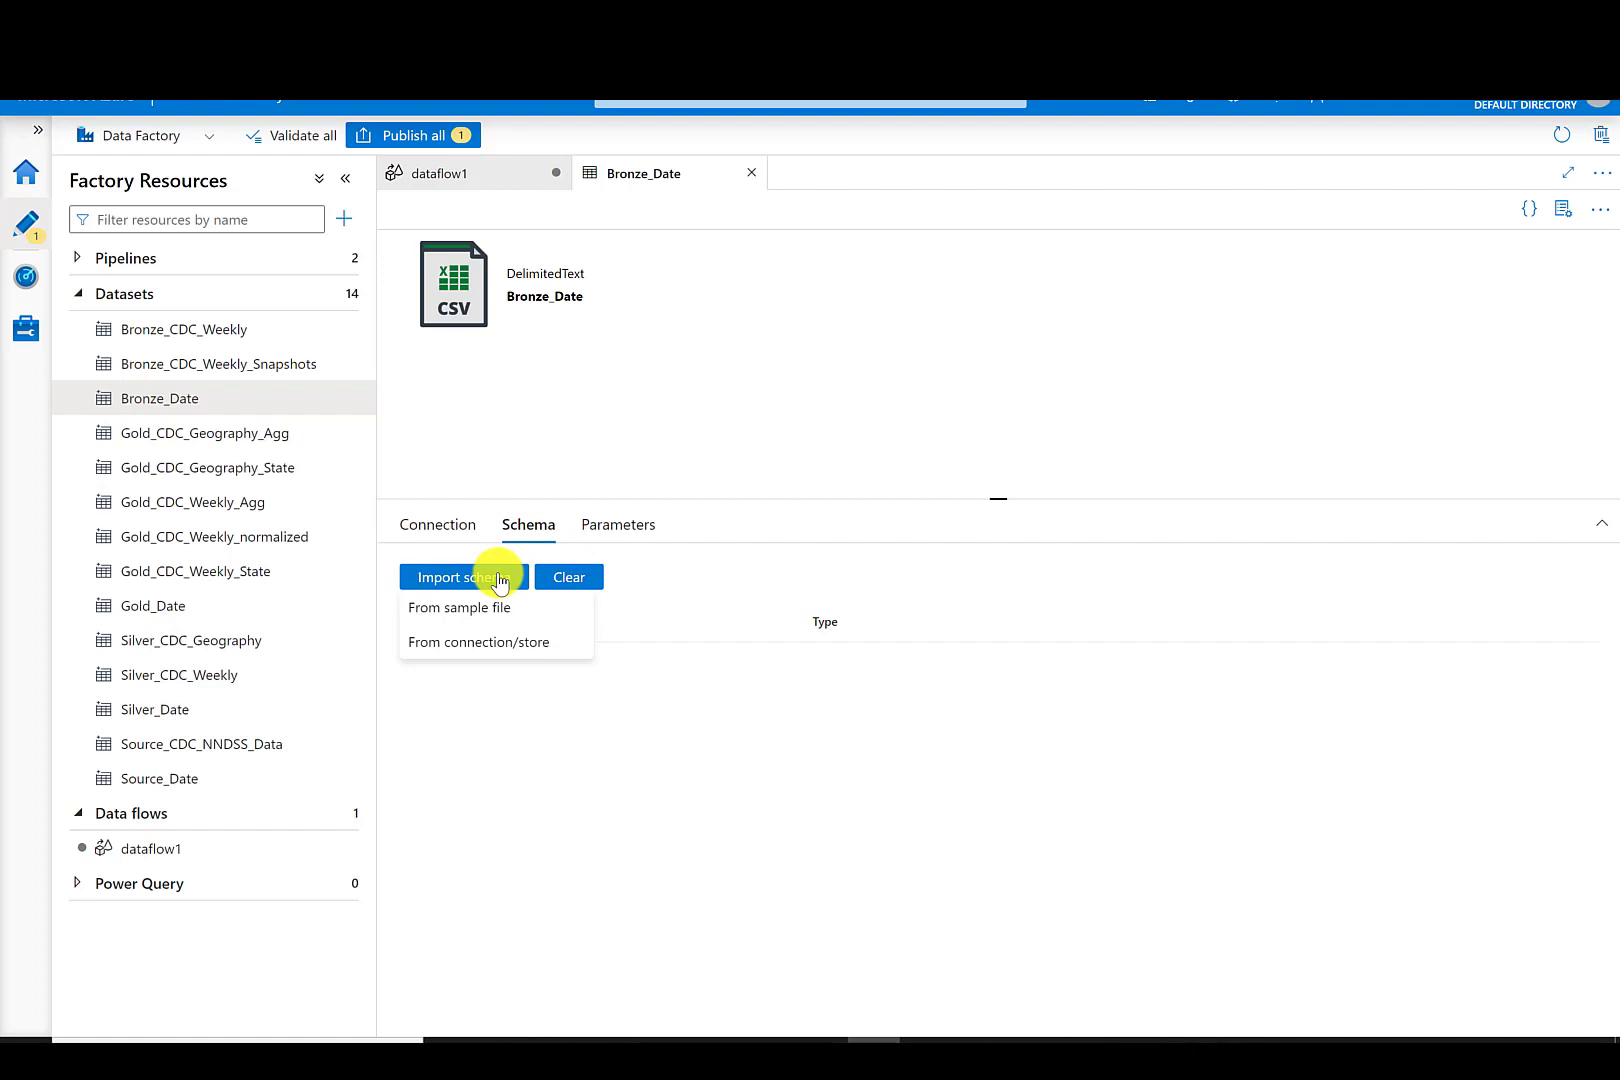
{"action": "left_click", "coordinate": [512, 644]}
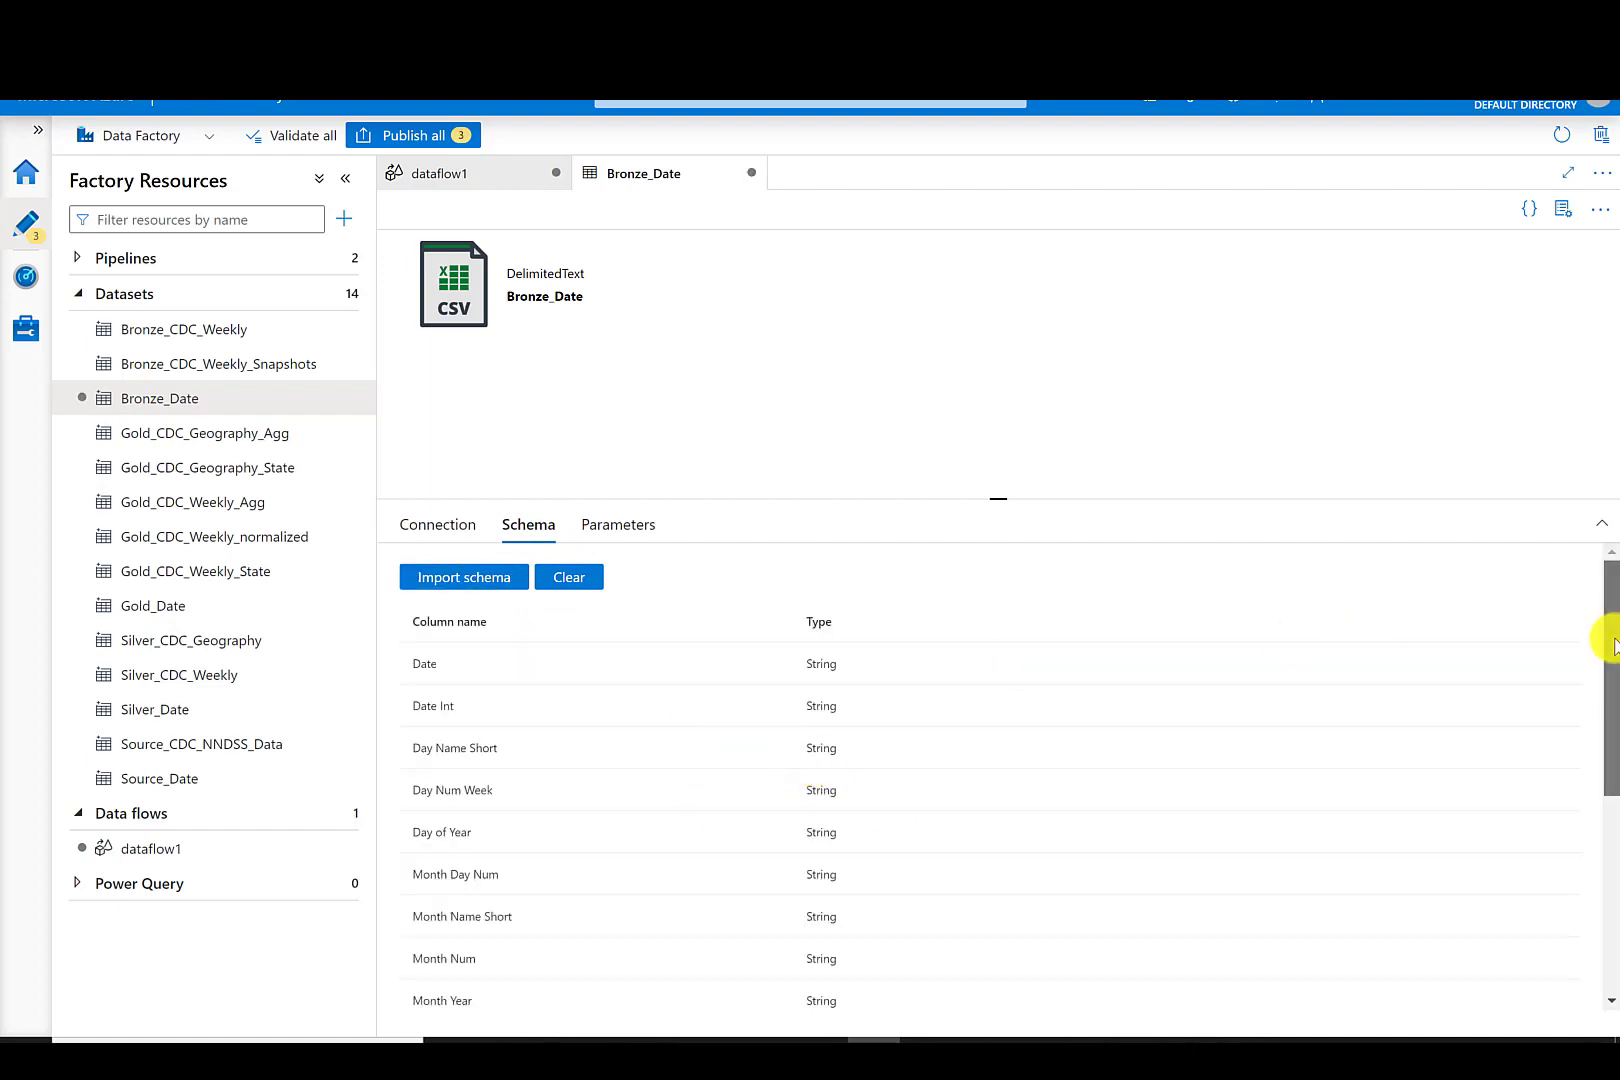
{"action": "left_click_drag", "start_coordinate": [1609, 650], "coordinate": [1612, 925]}
{"action": "left_click_drag", "start_coordinate": [1612, 850], "coordinate": [1604, 535]}
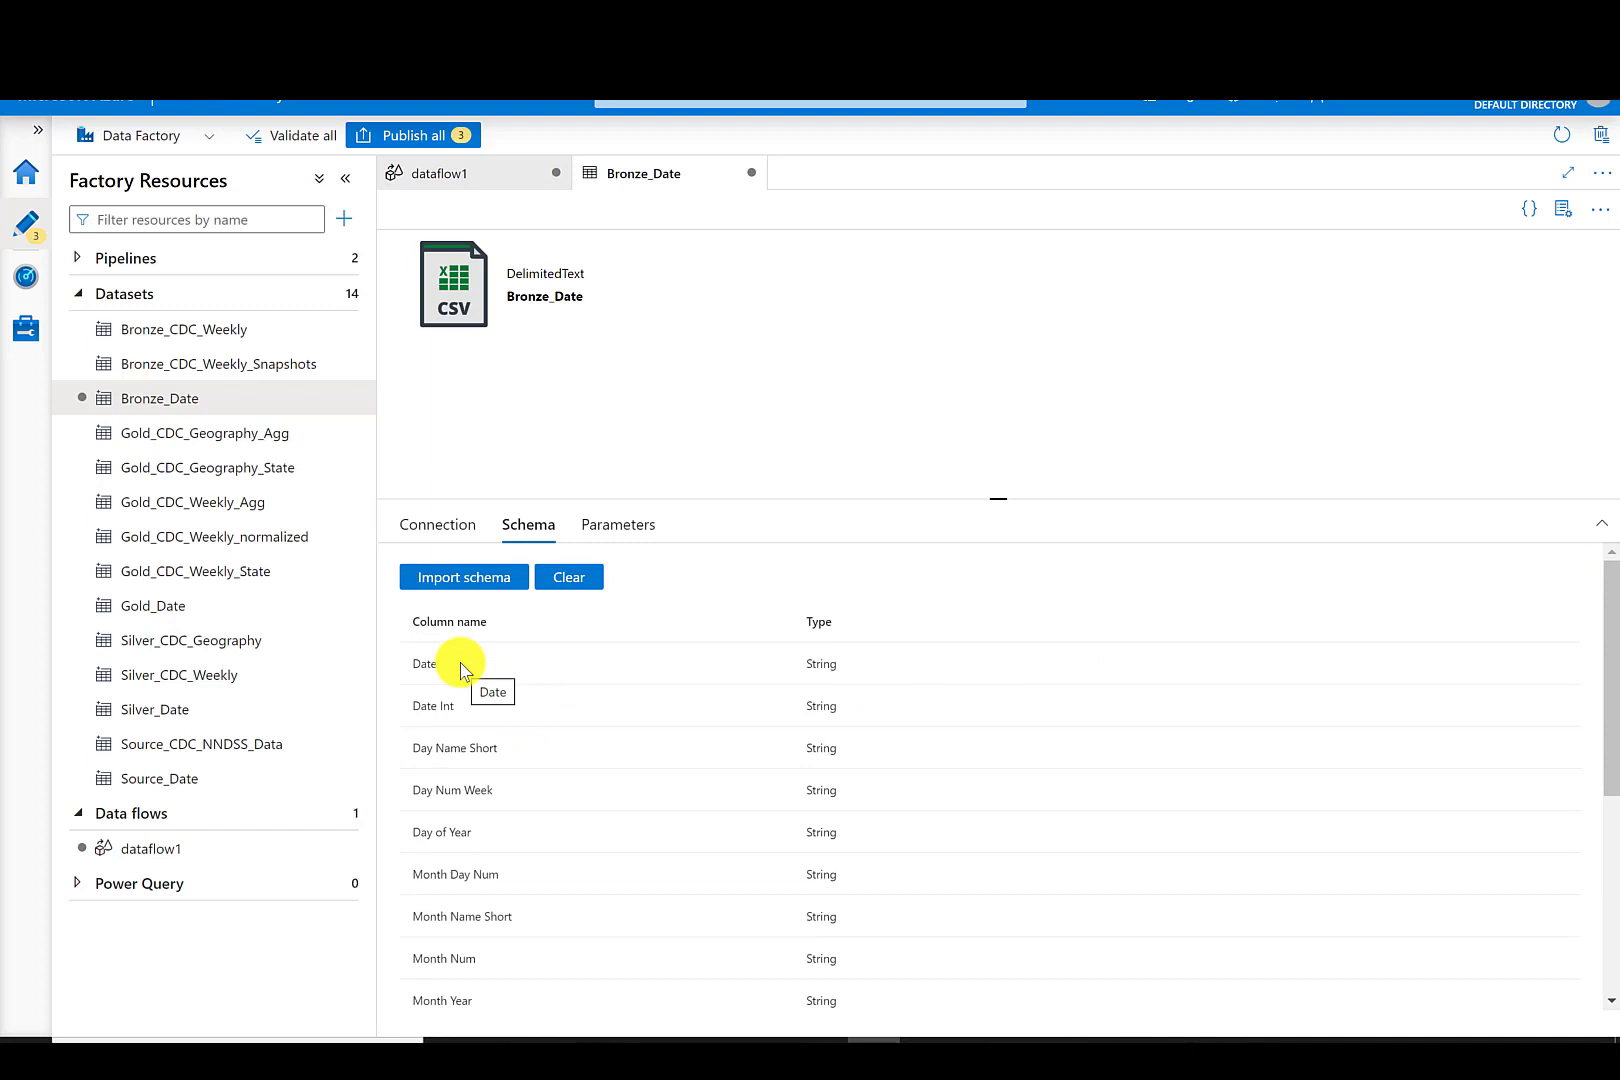
- Open dataflow1 and rename it BronzeDateToSilver
{"action": "left_click", "coordinate": [181, 852]}
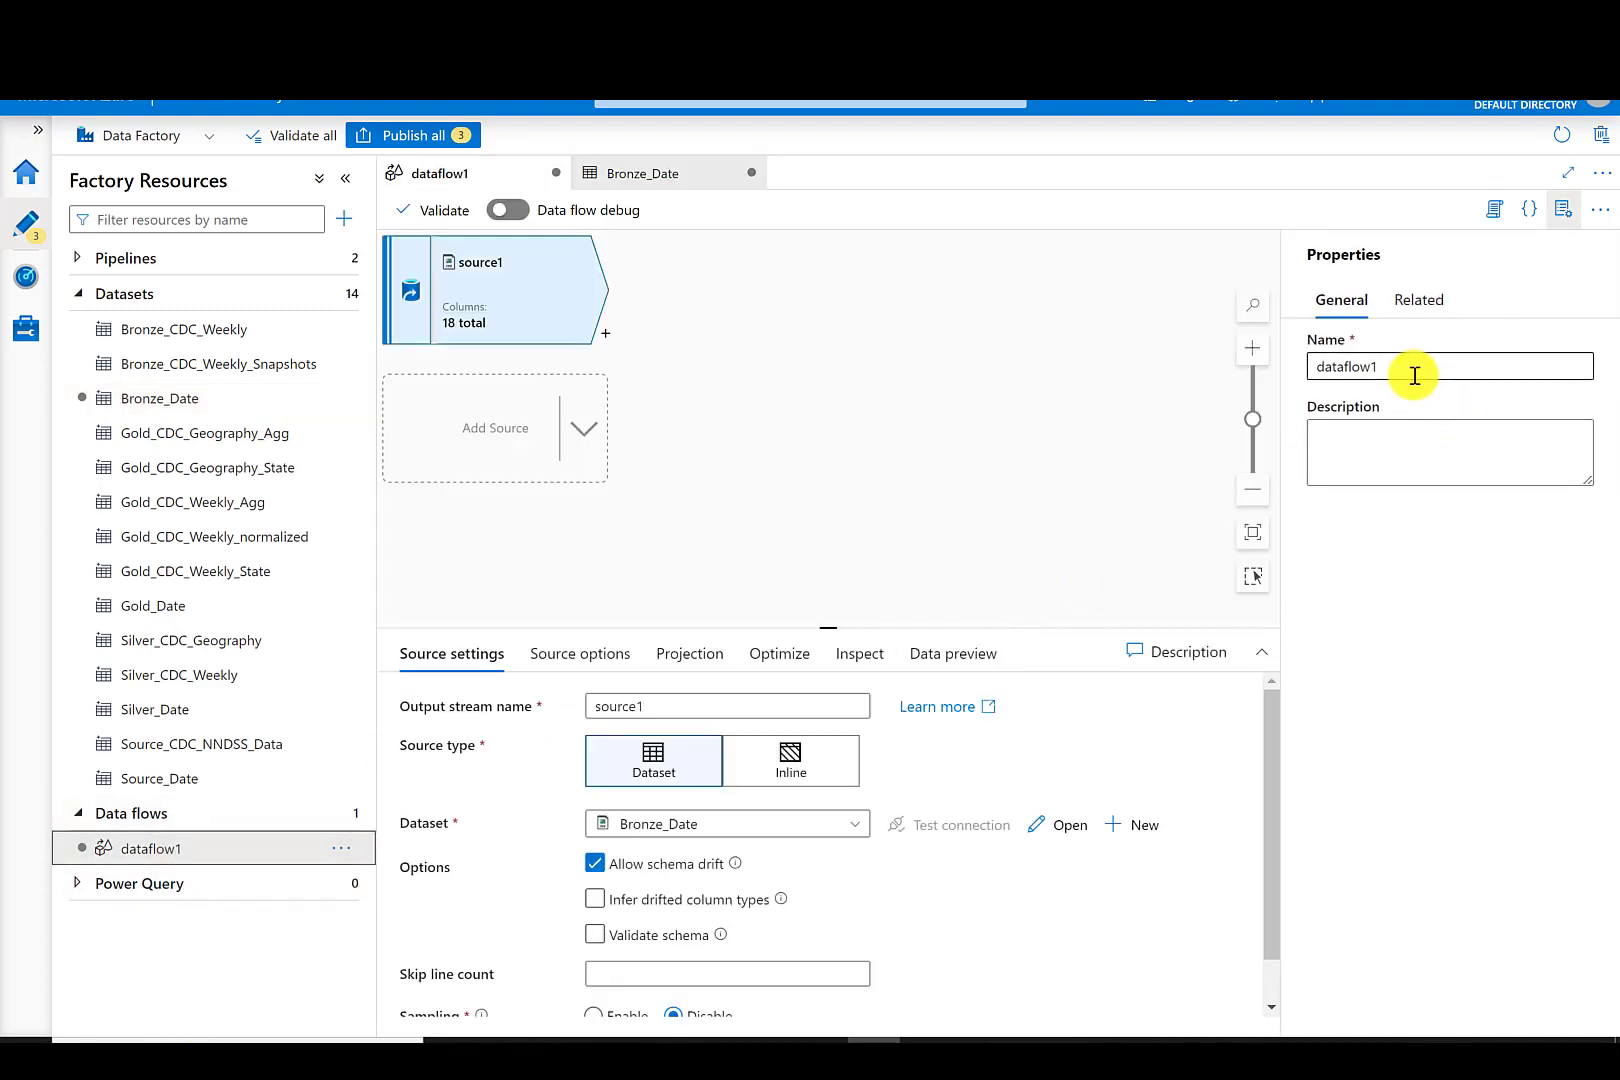
{"action": "left_click_drag", "start_coordinate": [1415, 375], "coordinate": [1290, 370]}
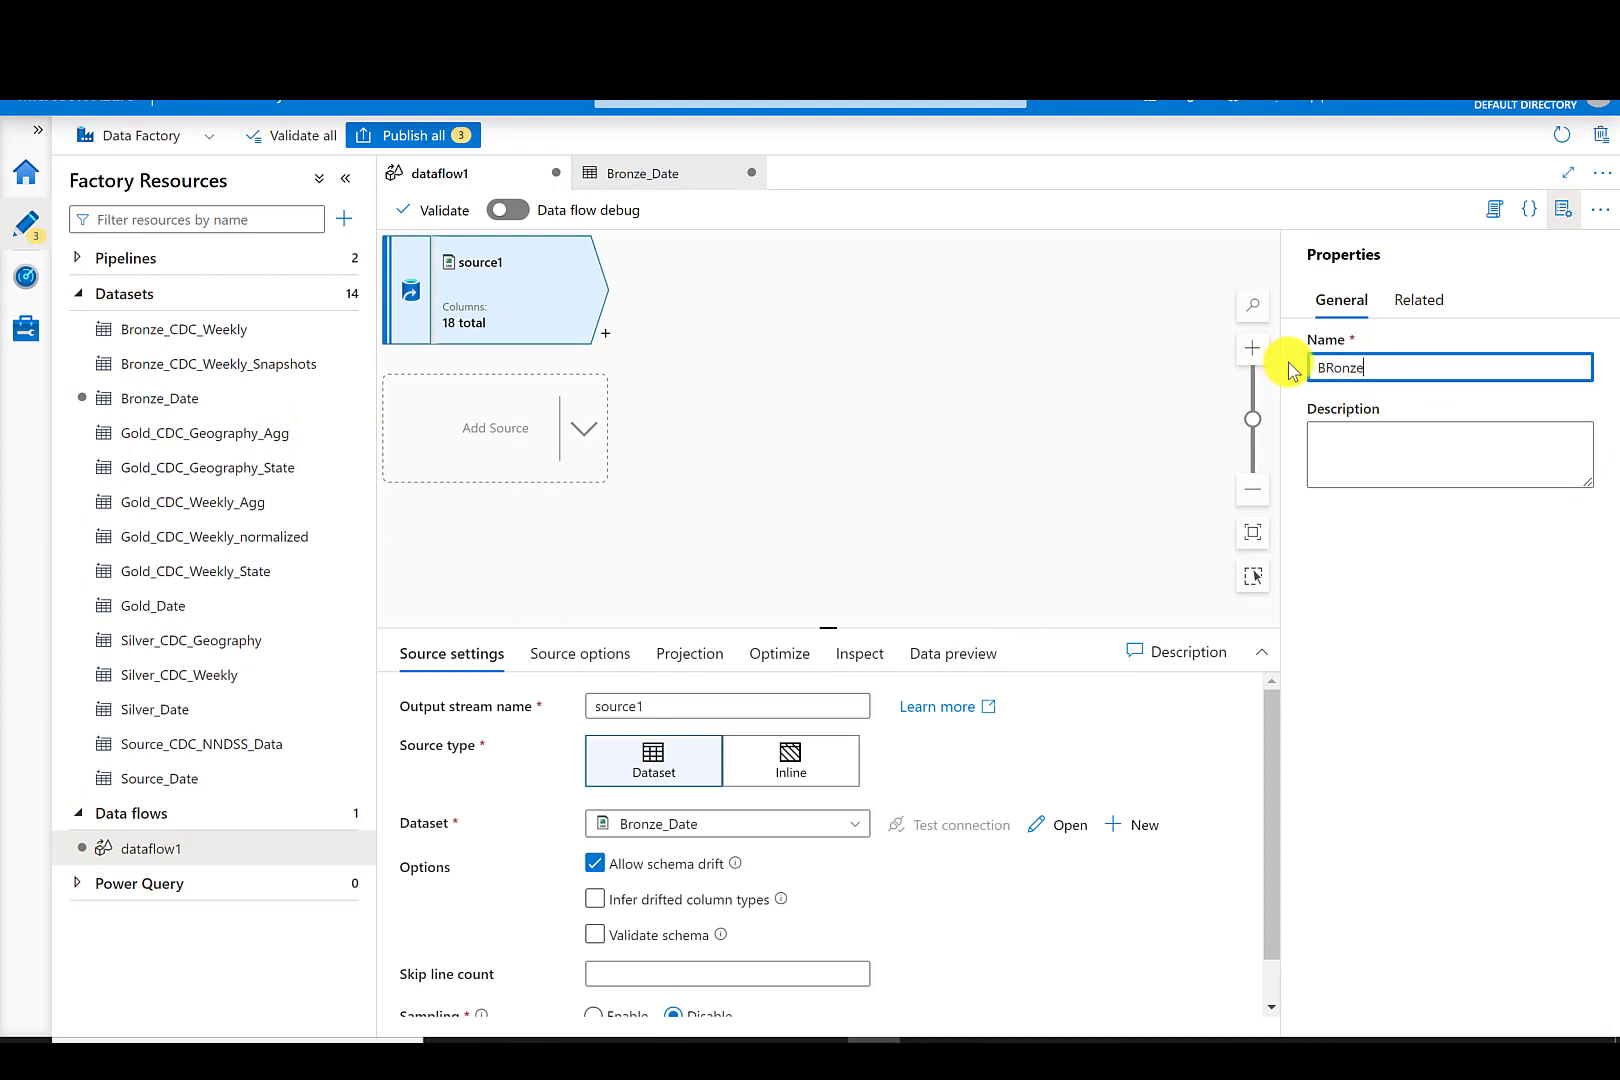
{"action": "type", "text": "BRonzeDatetoSilver"}
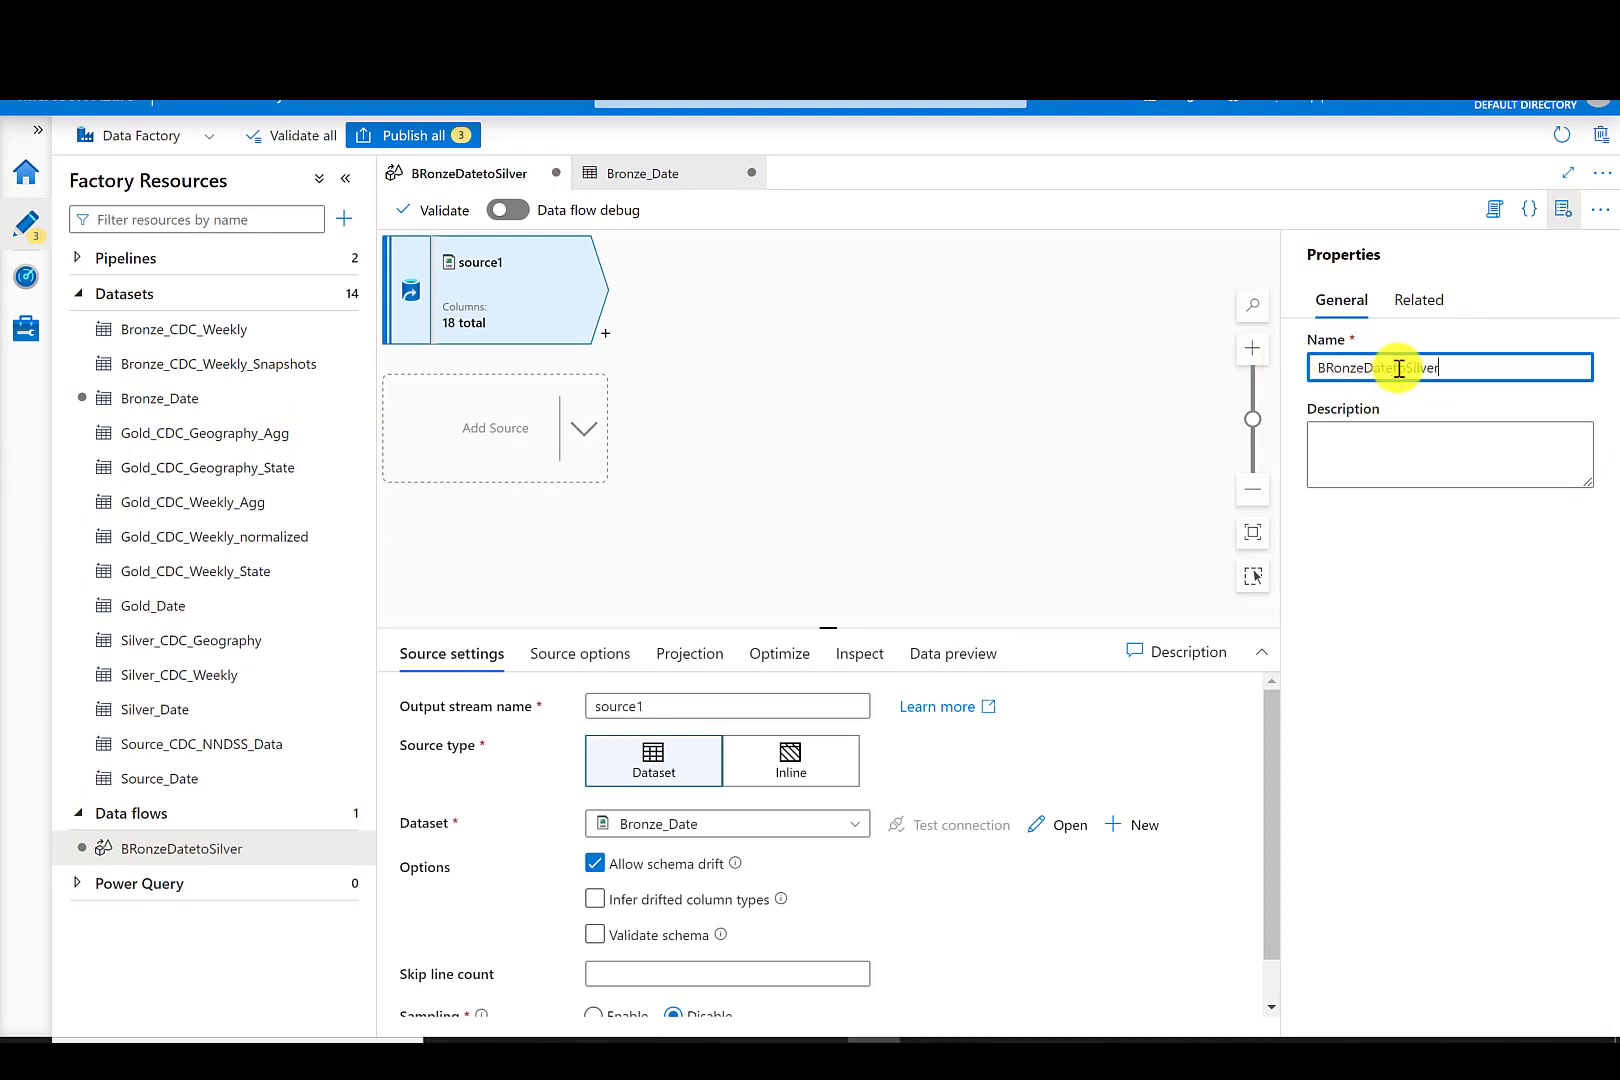
{"action": "left_click", "coordinate": [1399, 368]}
{"action": "key", "text": "BackSpace"}
{"action": "type", "text": "T"}
{"action": "left_click", "coordinate": [1331, 366]}
{"action": "key", "text": "BackSpace"}
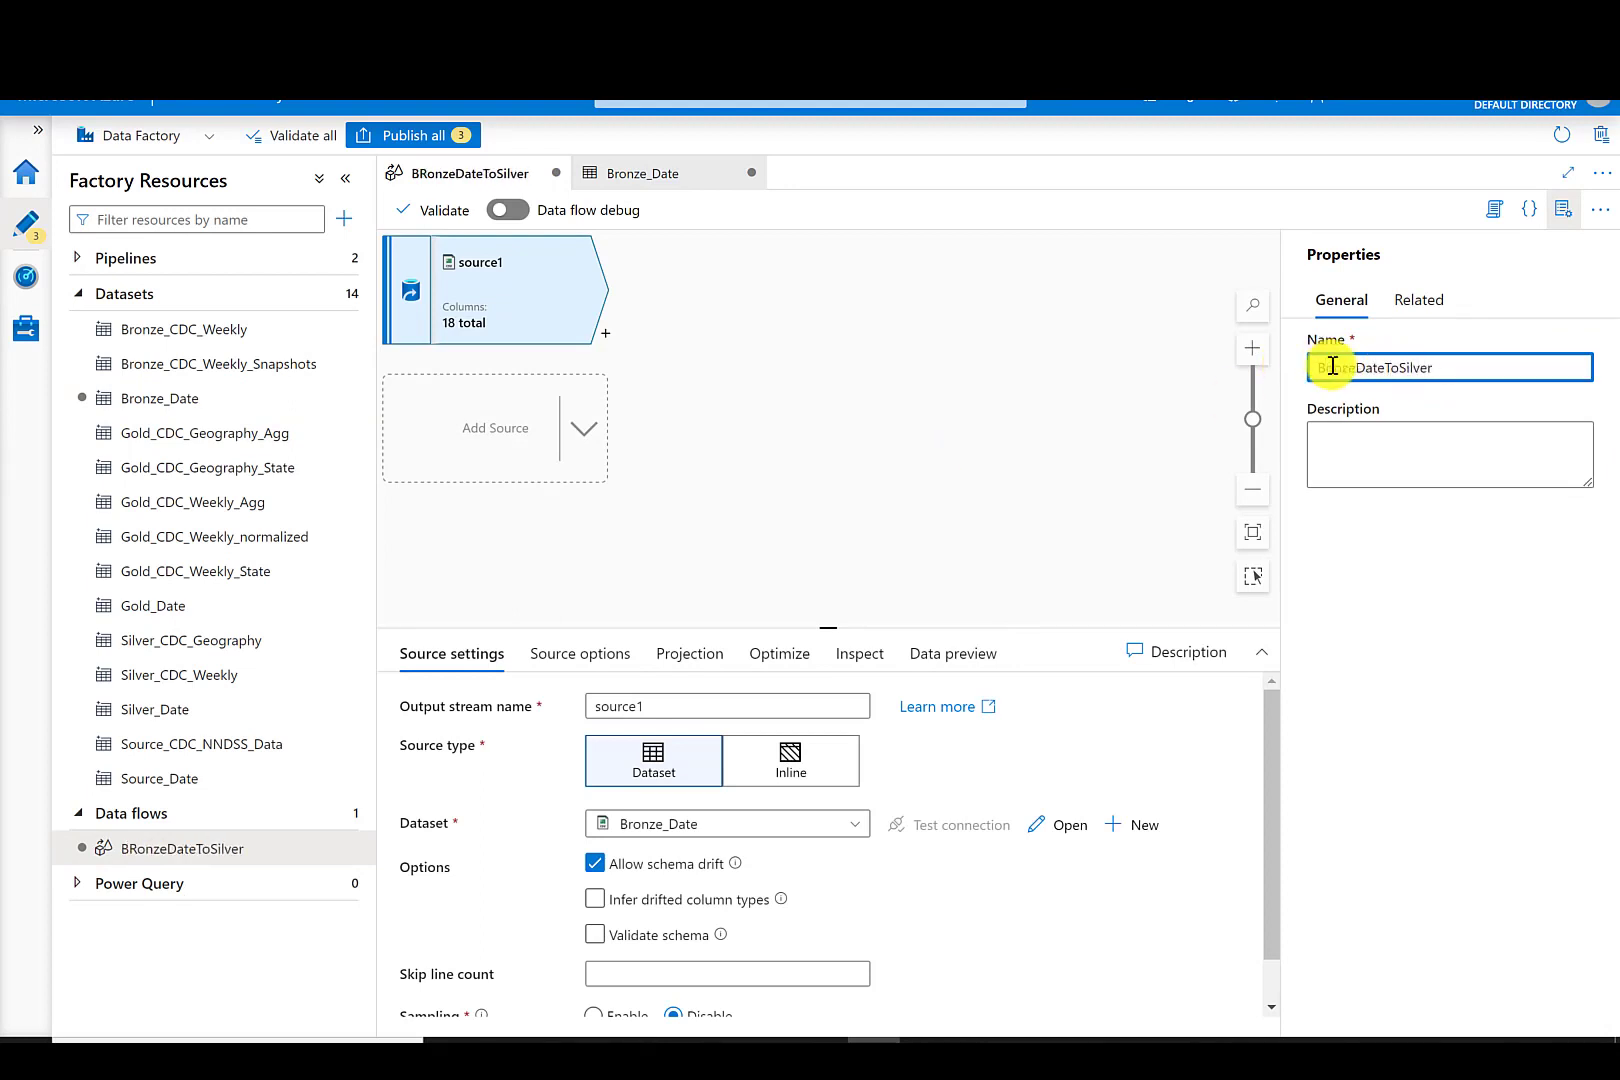
{"action": "type", "text": "r"}
- Rename the data flow source's output stream to GetBronzeDate
{"action": "left_click_drag", "start_coordinate": [696, 704], "coordinate": [558, 716]}
{"action": "type", "text": "Get"}
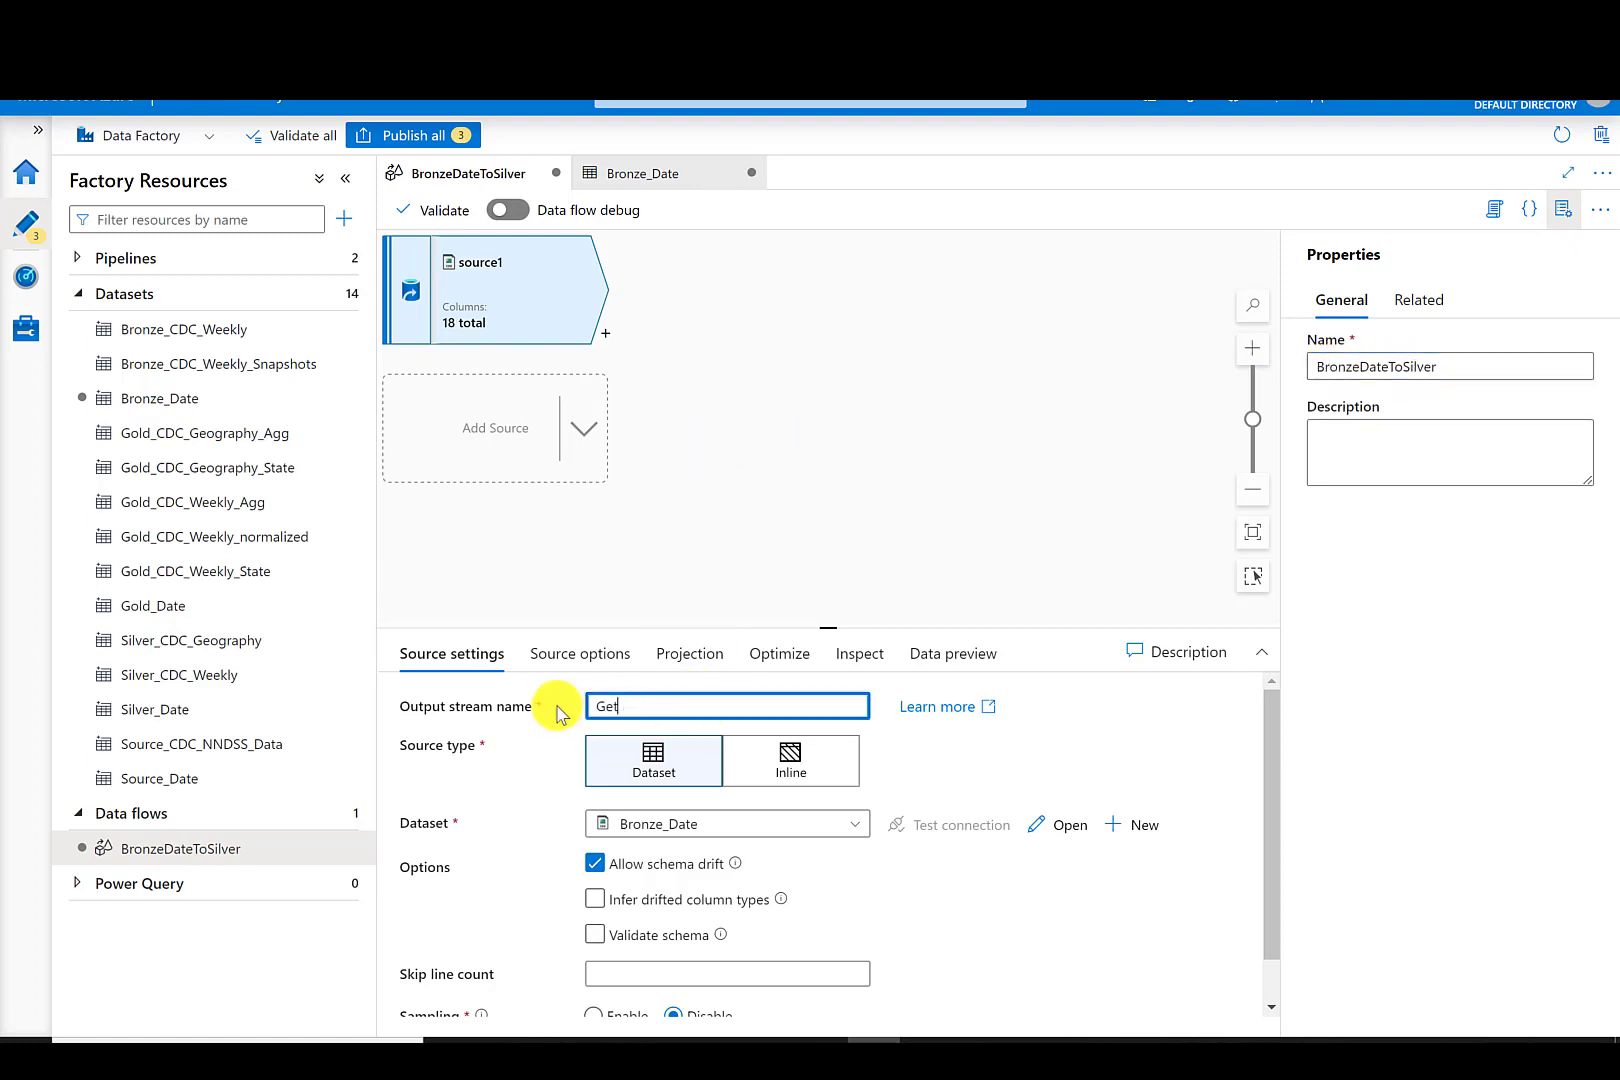
{"action": "type", "text": " BronzeDate"}
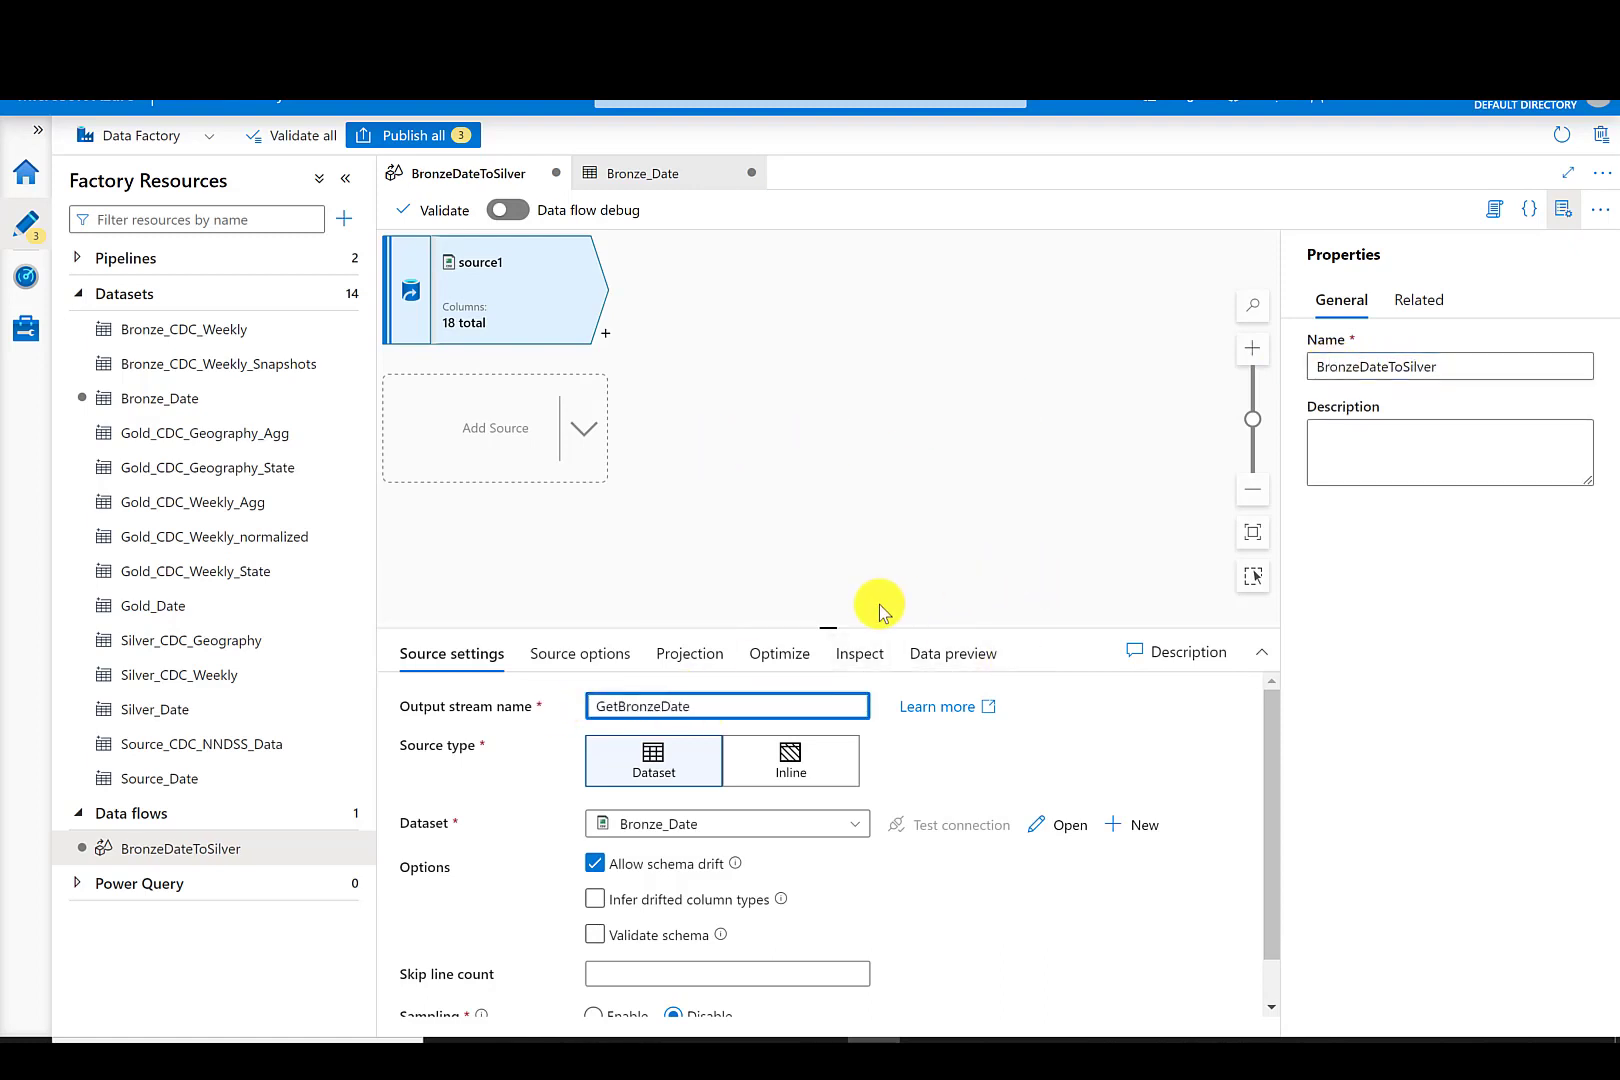
- Inspect the source's column list and types
{"action": "left_click_drag", "start_coordinate": [835, 625], "coordinate": [824, 482]}
{"action": "left_click", "coordinate": [858, 525]}
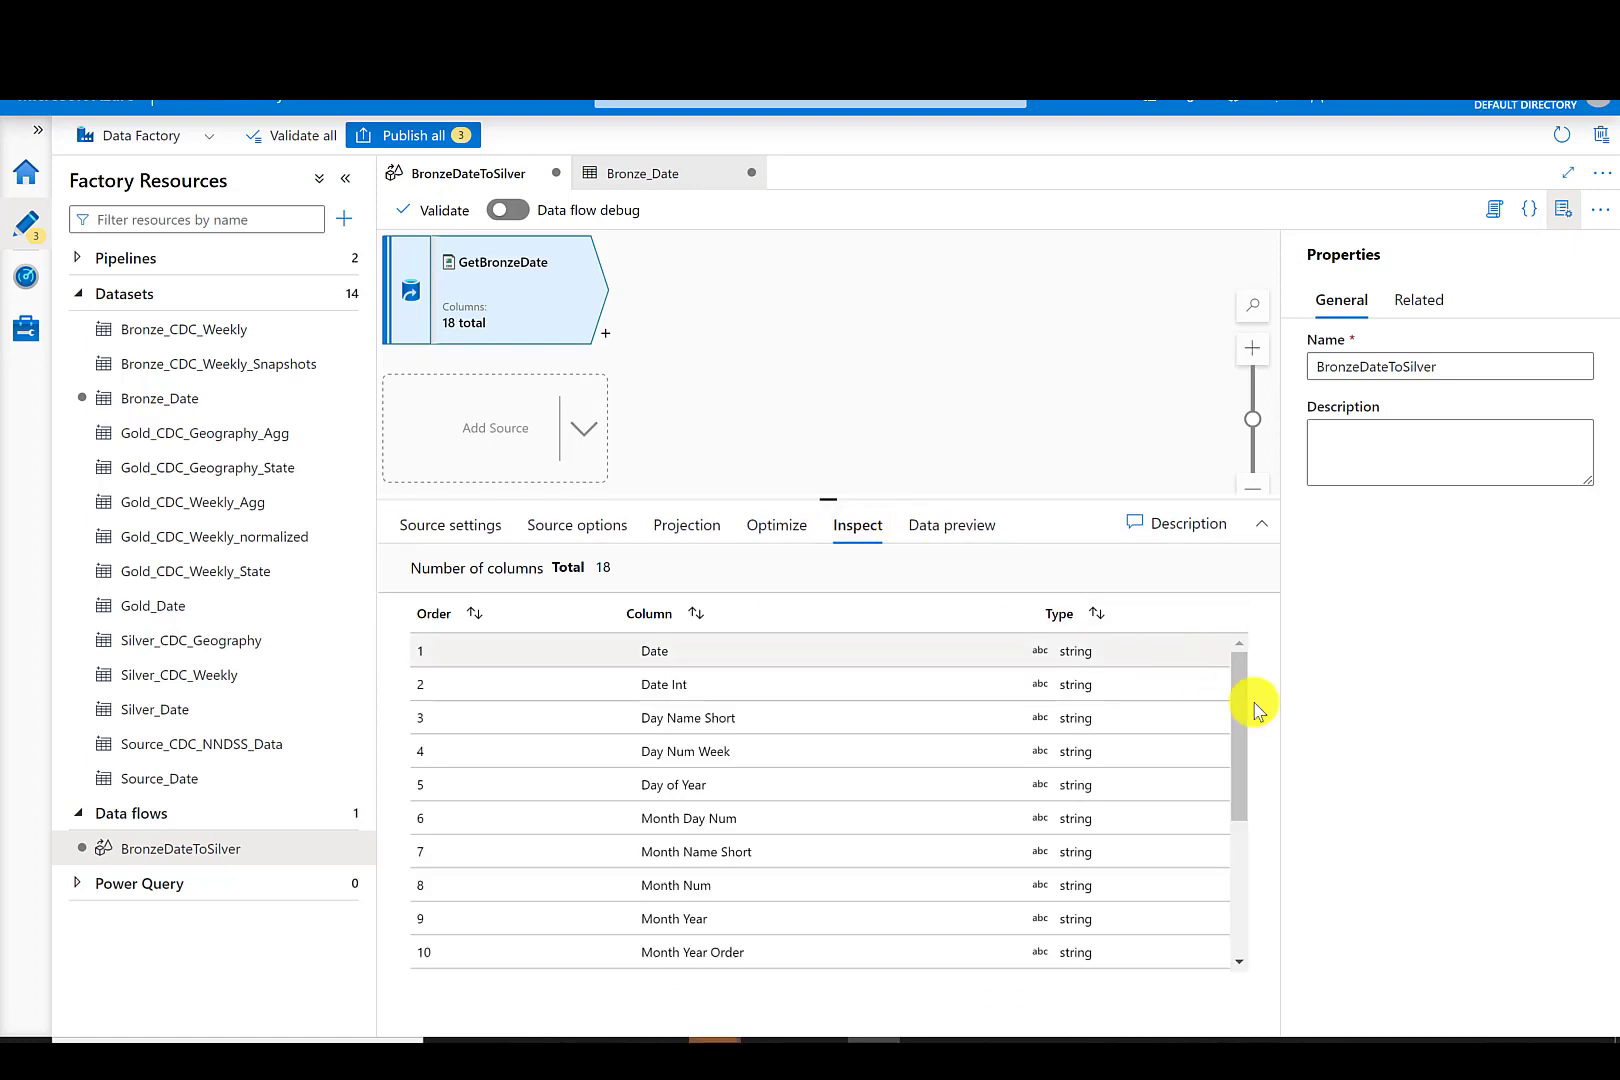
{"action": "left_click_drag", "start_coordinate": [1244, 705], "coordinate": [1248, 639]}
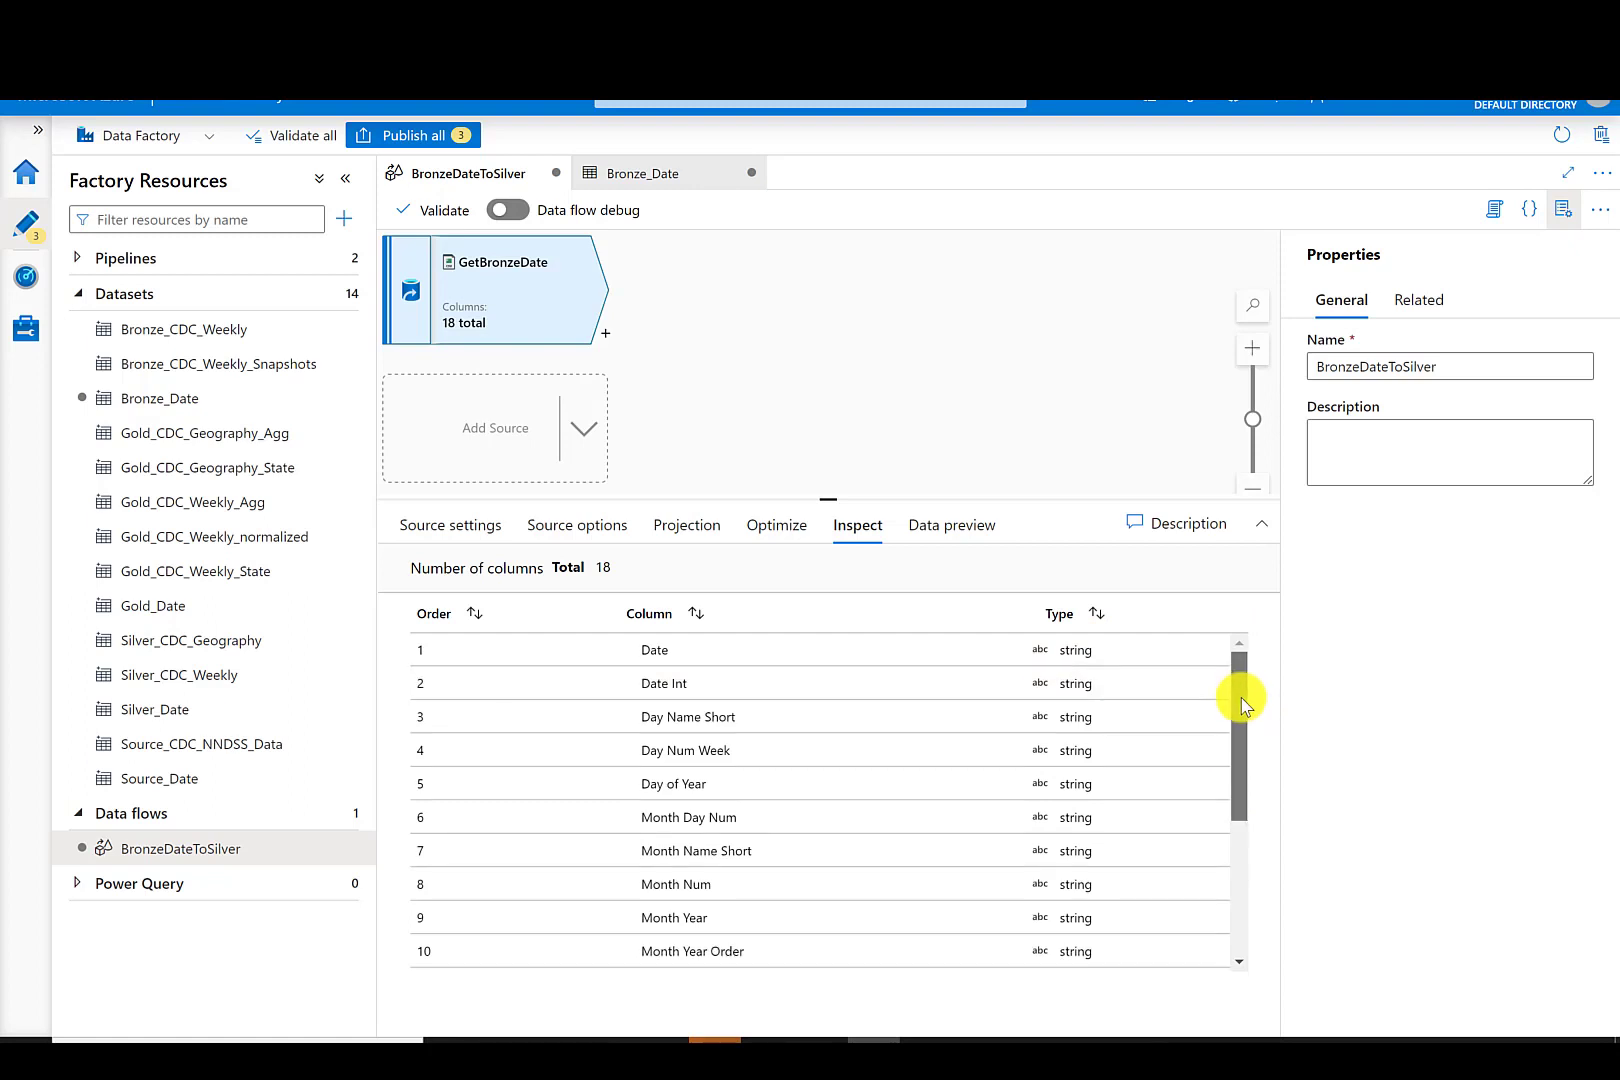
{"action": "left_click_drag", "start_coordinate": [1240, 697], "coordinate": [1236, 868]}
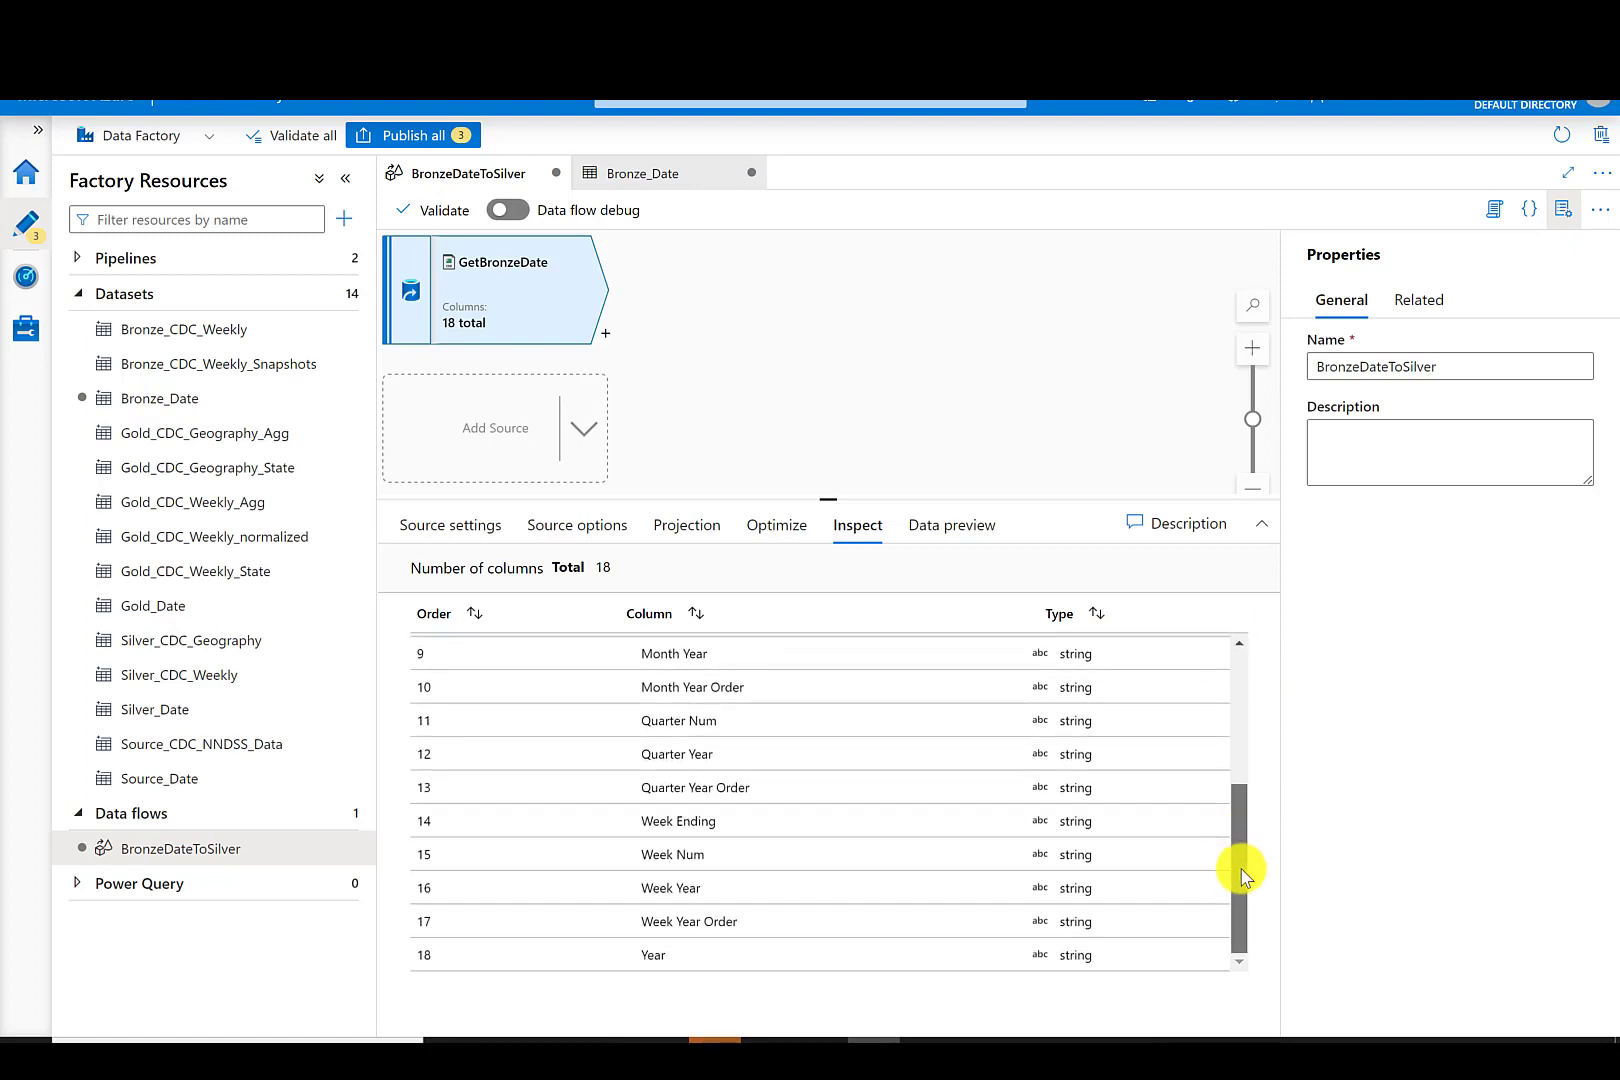
{"action": "left_click_drag", "start_coordinate": [1240, 870], "coordinate": [1252, 681]}
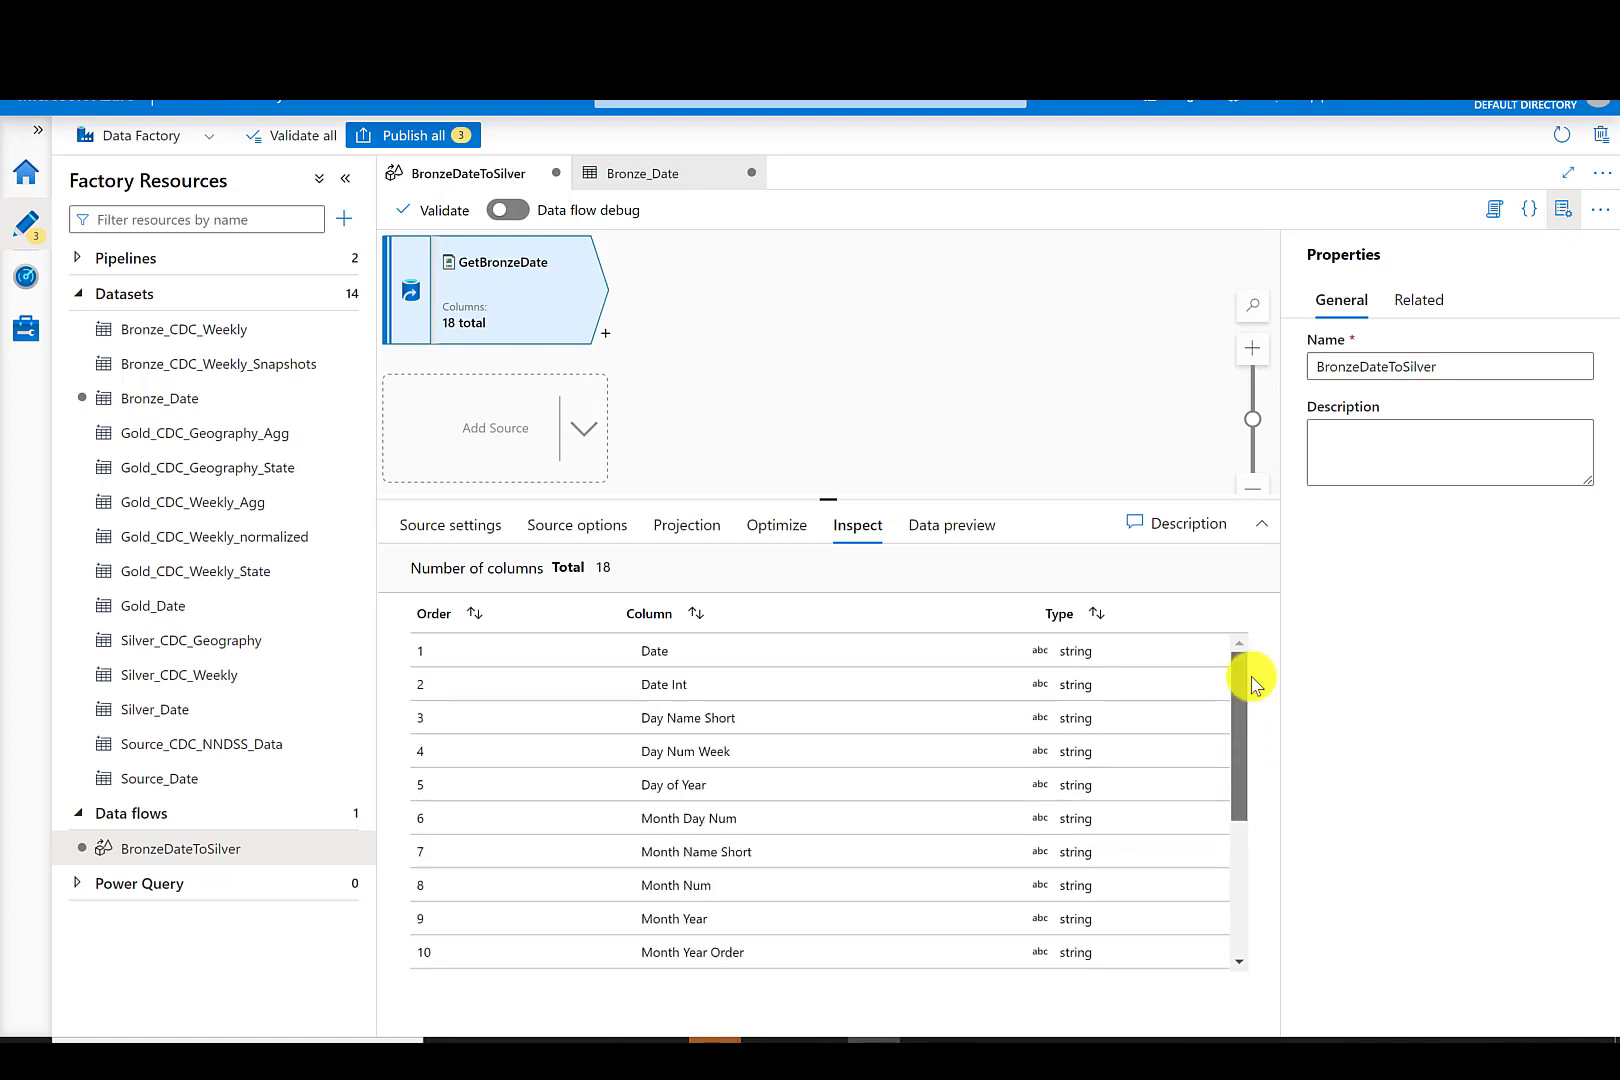
- Add a Select transformation after GetBronzeDate and remove the spaces from its output column names
{"action": "left_click", "coordinate": [605, 333]}
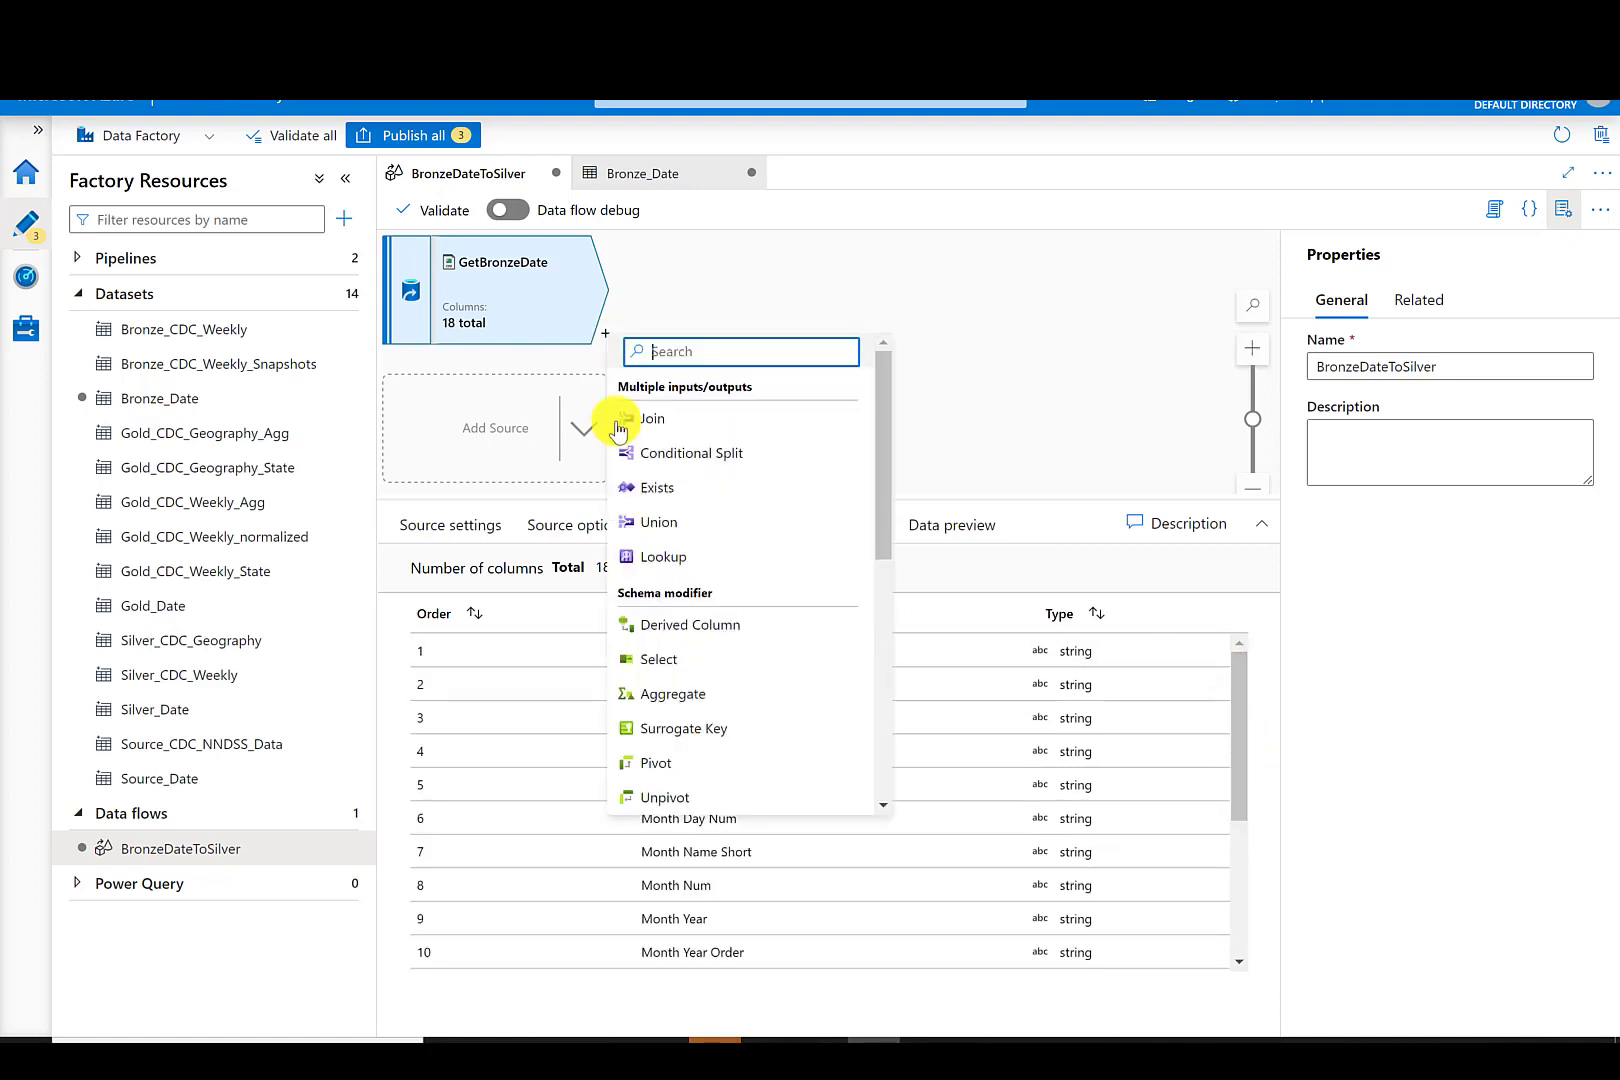
{"action": "left_click", "coordinate": [665, 660]}
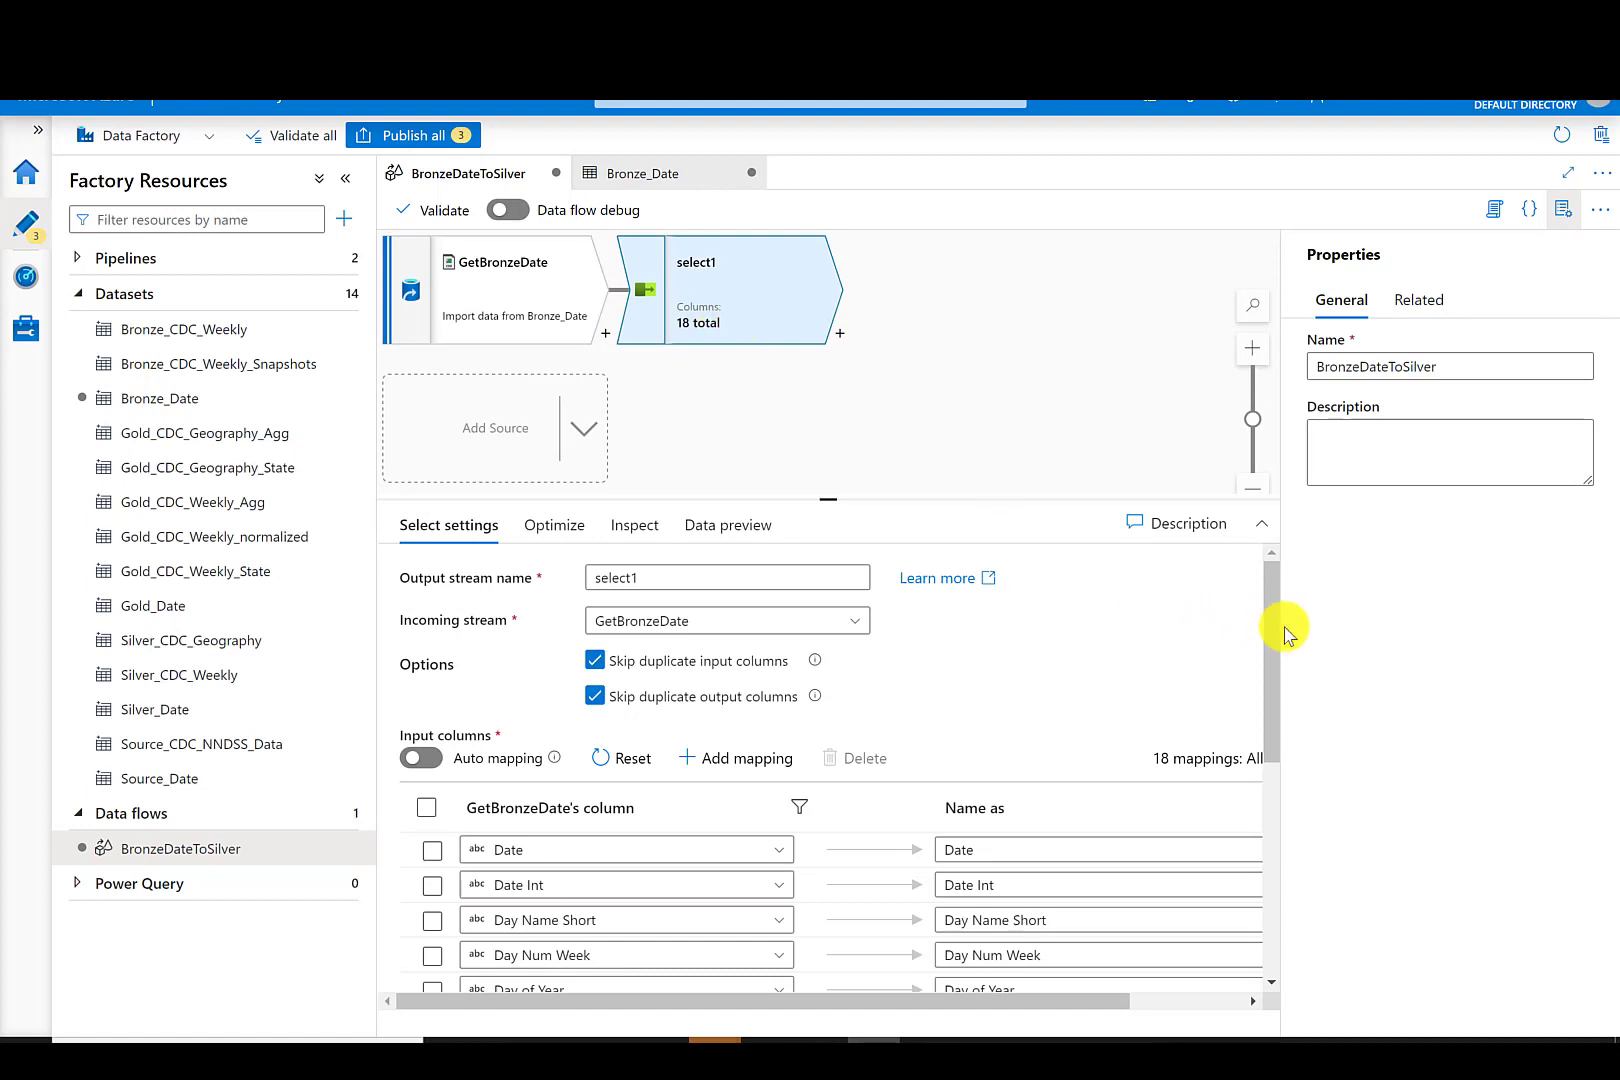
{"action": "left_click_drag", "start_coordinate": [1273, 628], "coordinate": [1279, 745]}
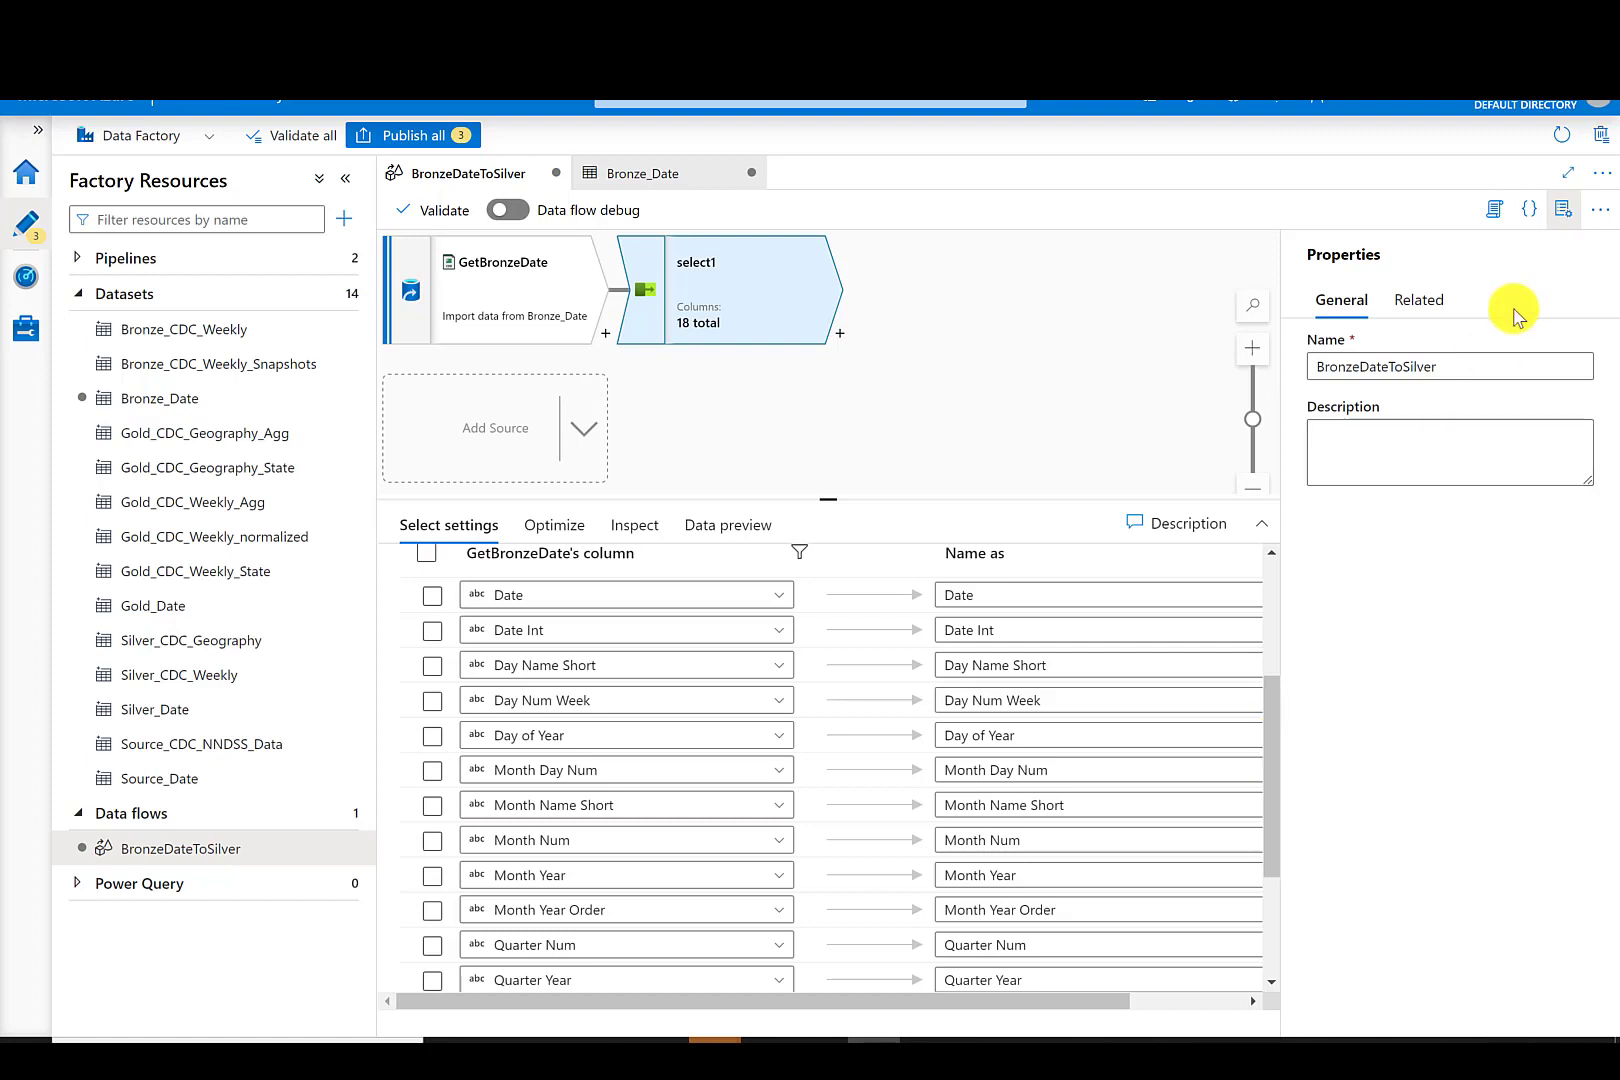
{"action": "left_click", "coordinate": [1564, 208]}
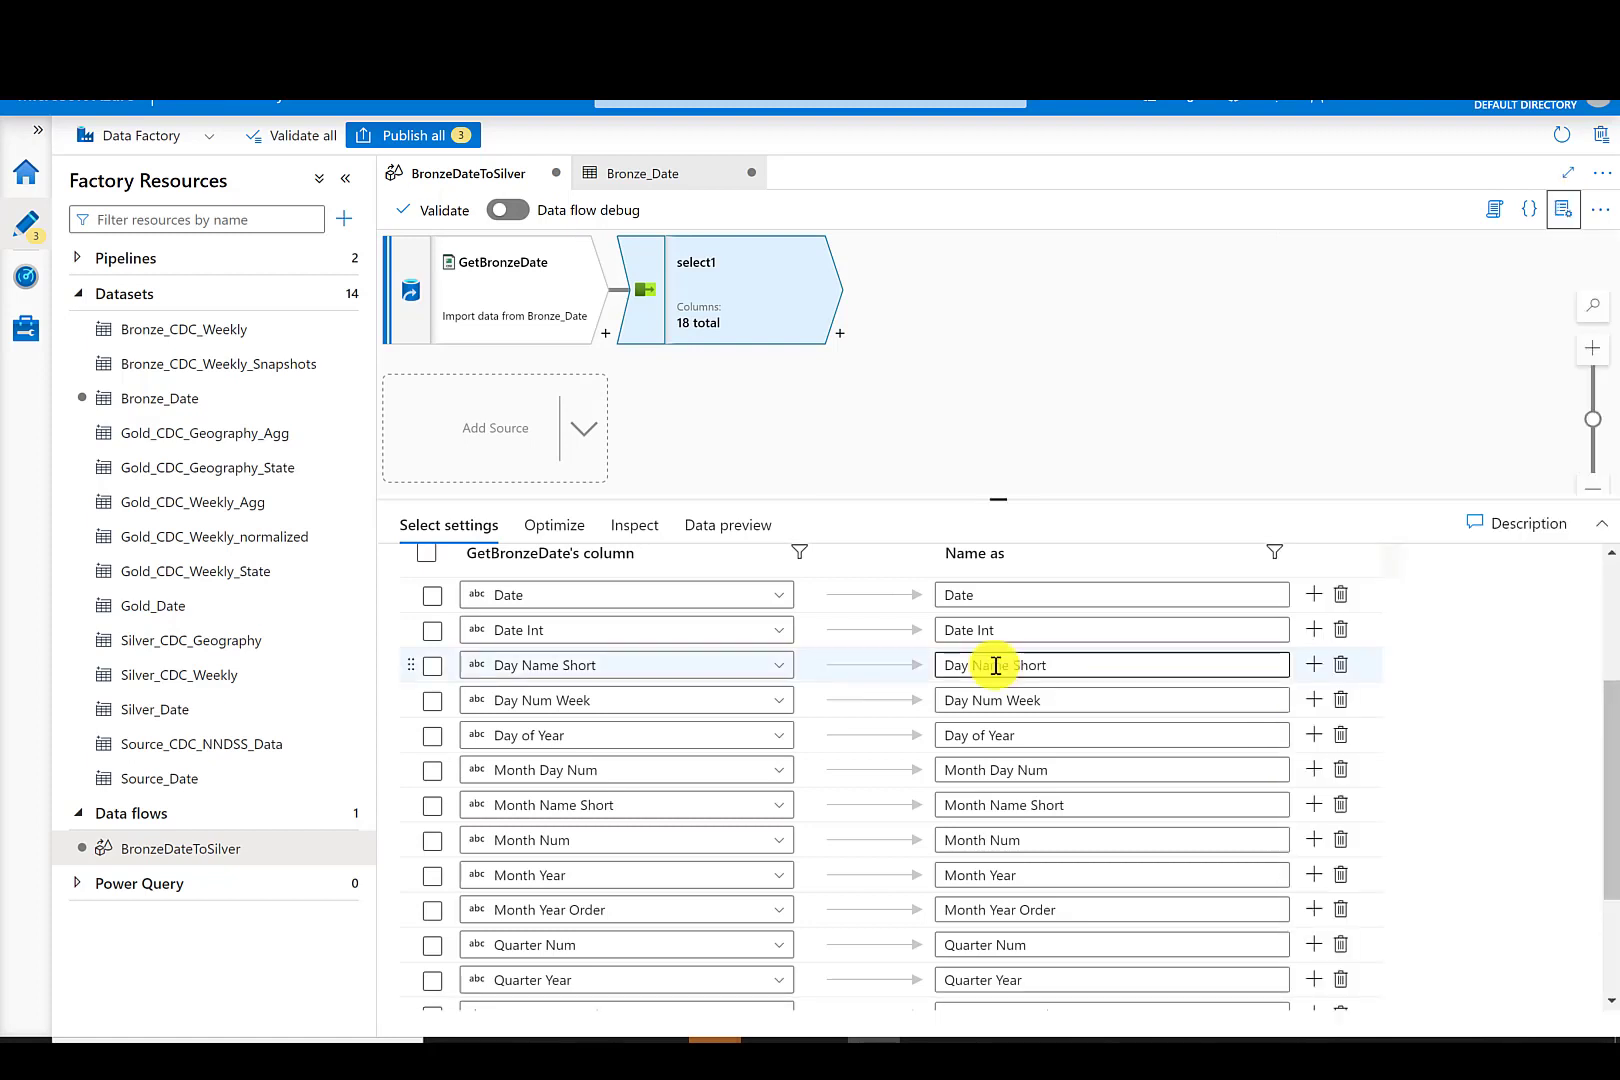
{"action": "left_click", "coordinate": [975, 631]}
{"action": "key", "text": "BackSpace"}
{"action": "left_click", "coordinate": [972, 666]}
{"action": "key", "text": "BackSpace"}
{"action": "left_click", "coordinate": [1009, 667]}
{"action": "key", "text": "BackSpace"}
{"action": "left_click", "coordinate": [973, 702]}
{"action": "key", "text": "BackSpace"}
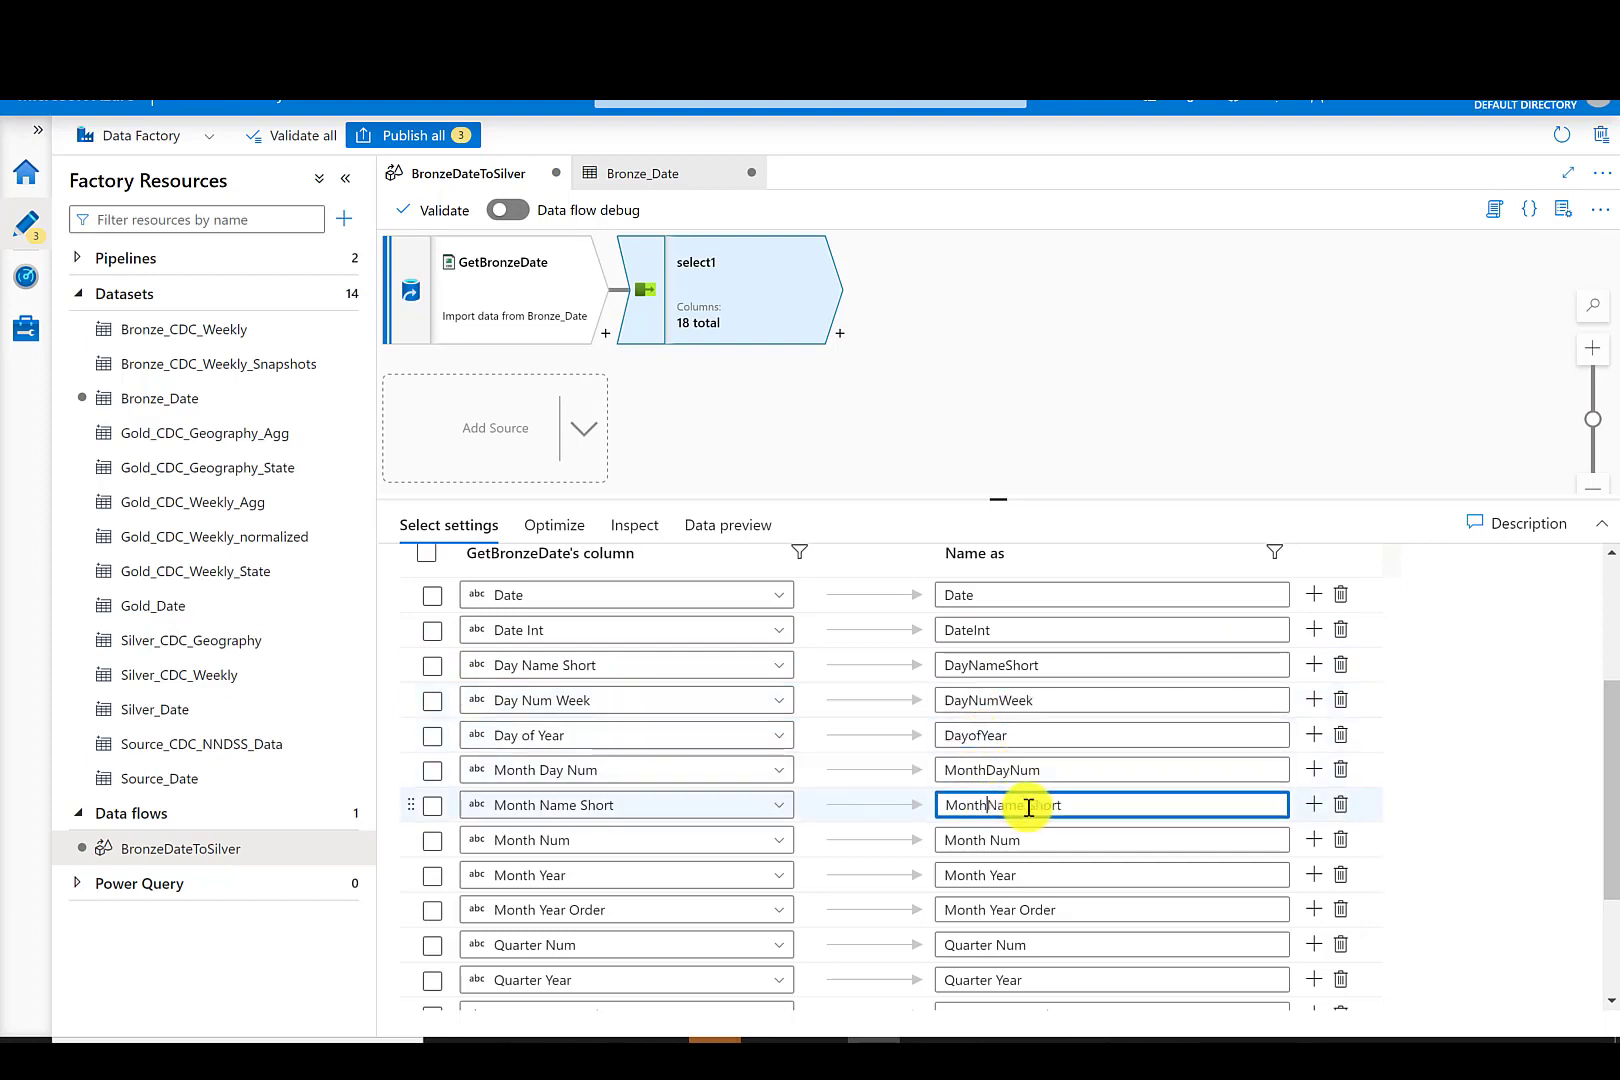
{"action": "left_click", "coordinate": [1028, 807]}
{"action": "key", "text": "BackSpace"}
{"action": "left_click", "coordinate": [989, 841]}
{"action": "key", "text": "BackSpace"}
{"action": "left_click", "coordinate": [989, 876]}
{"action": "key", "text": "BackSpace"}
{"action": "left_click", "coordinate": [990, 911]}
{"action": "key", "text": "BackSpace"}
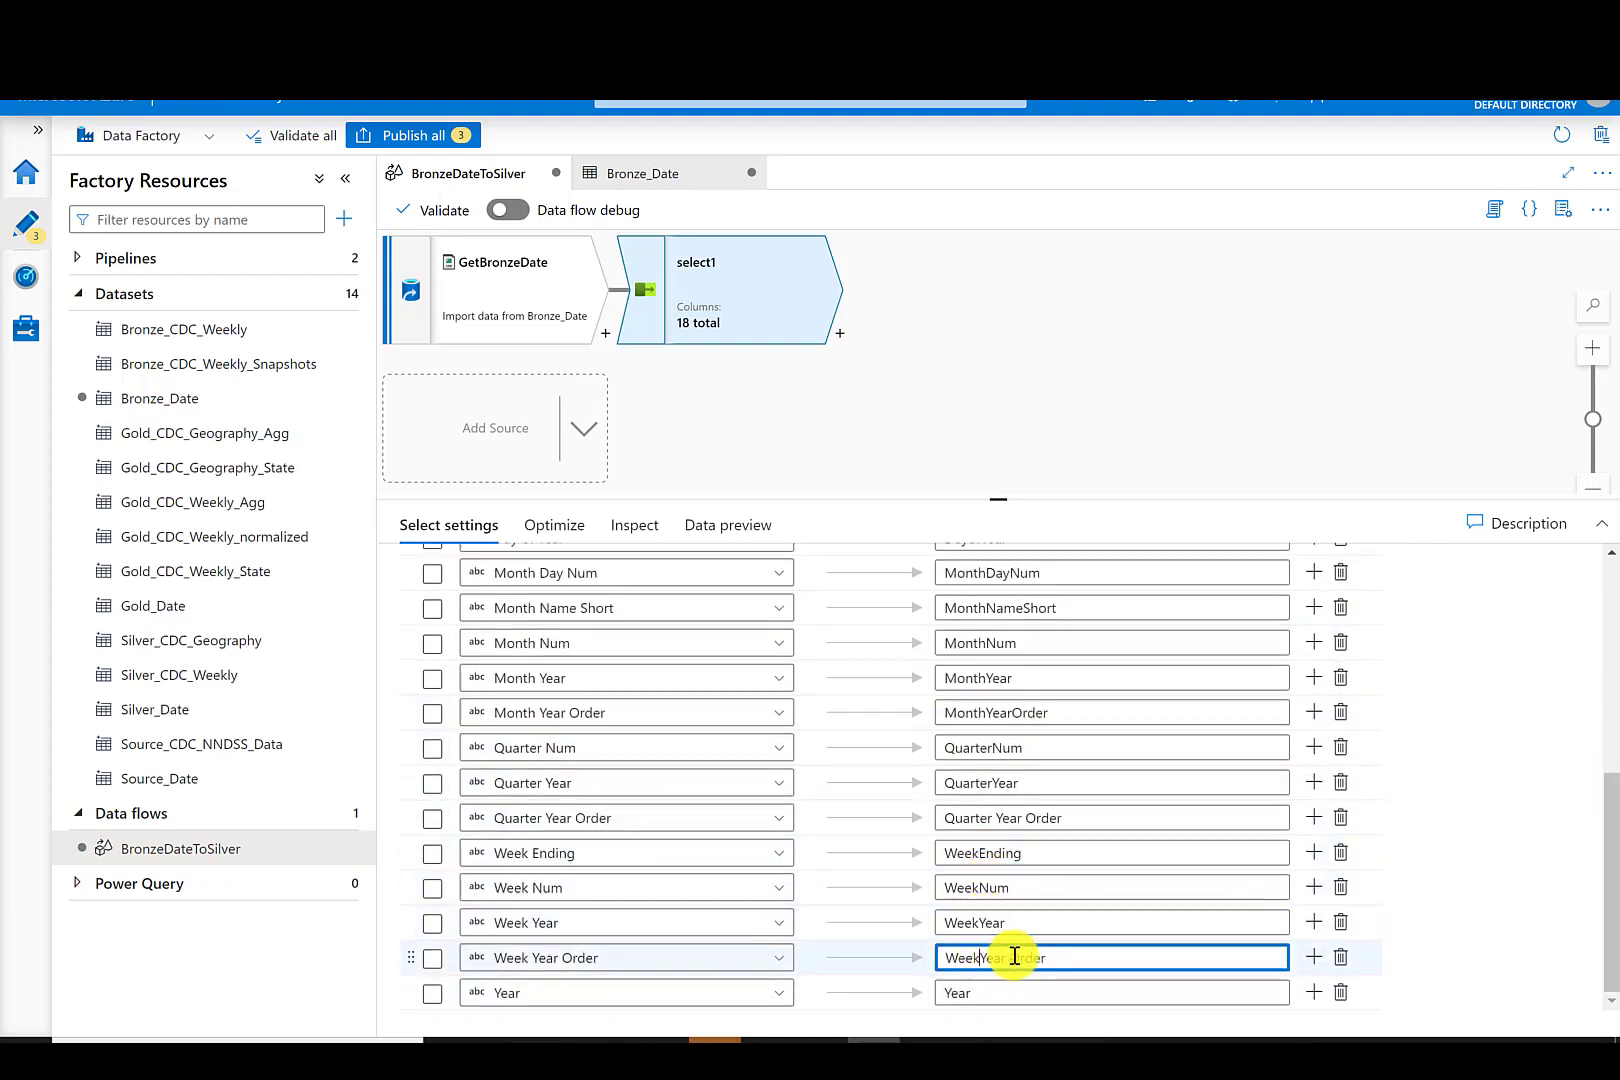
{"action": "left_click", "coordinate": [1014, 956]}
{"action": "key", "text": "BackSpace"}
- Add a Derived Column transformation after the Select and name it AssignDataTypes
{"action": "left_click", "coordinate": [839, 333]}
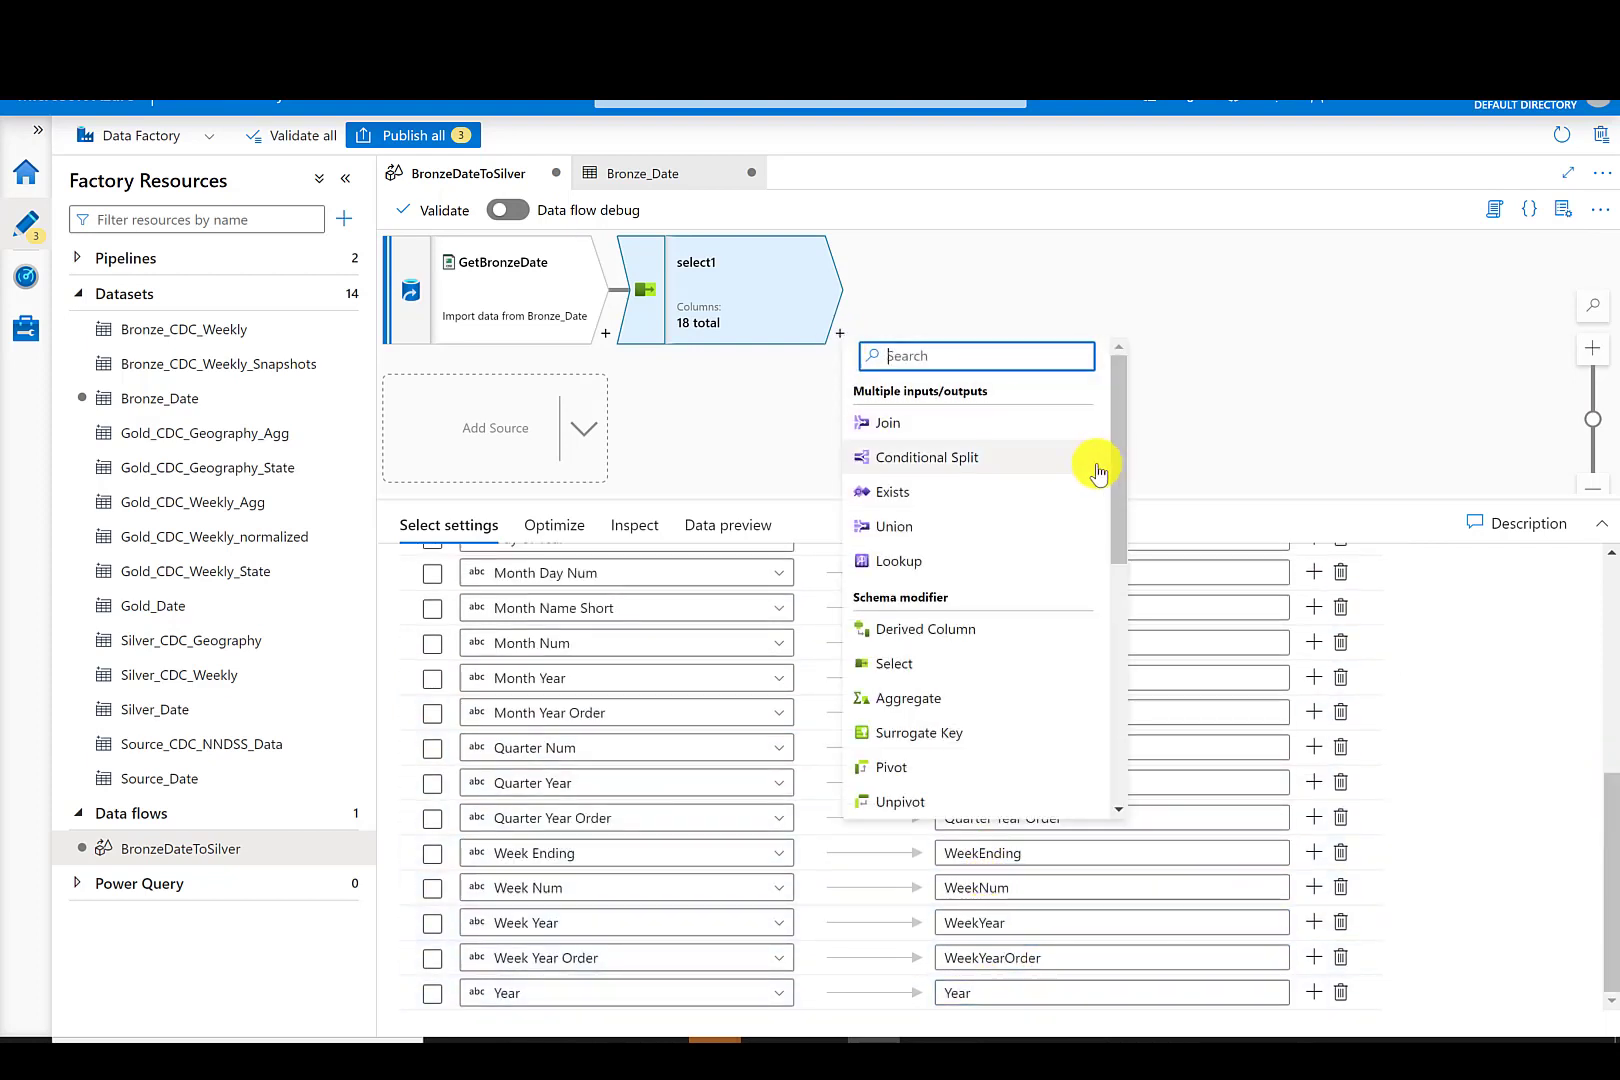
{"action": "mouse_move", "coordinate": [1114, 461]}
{"action": "left_mouse_down"}
{"action": "mouse_move", "coordinate": [1121, 551]}
{"action": "mouse_move", "coordinate": [1116, 480]}
{"action": "left_mouse_up"}
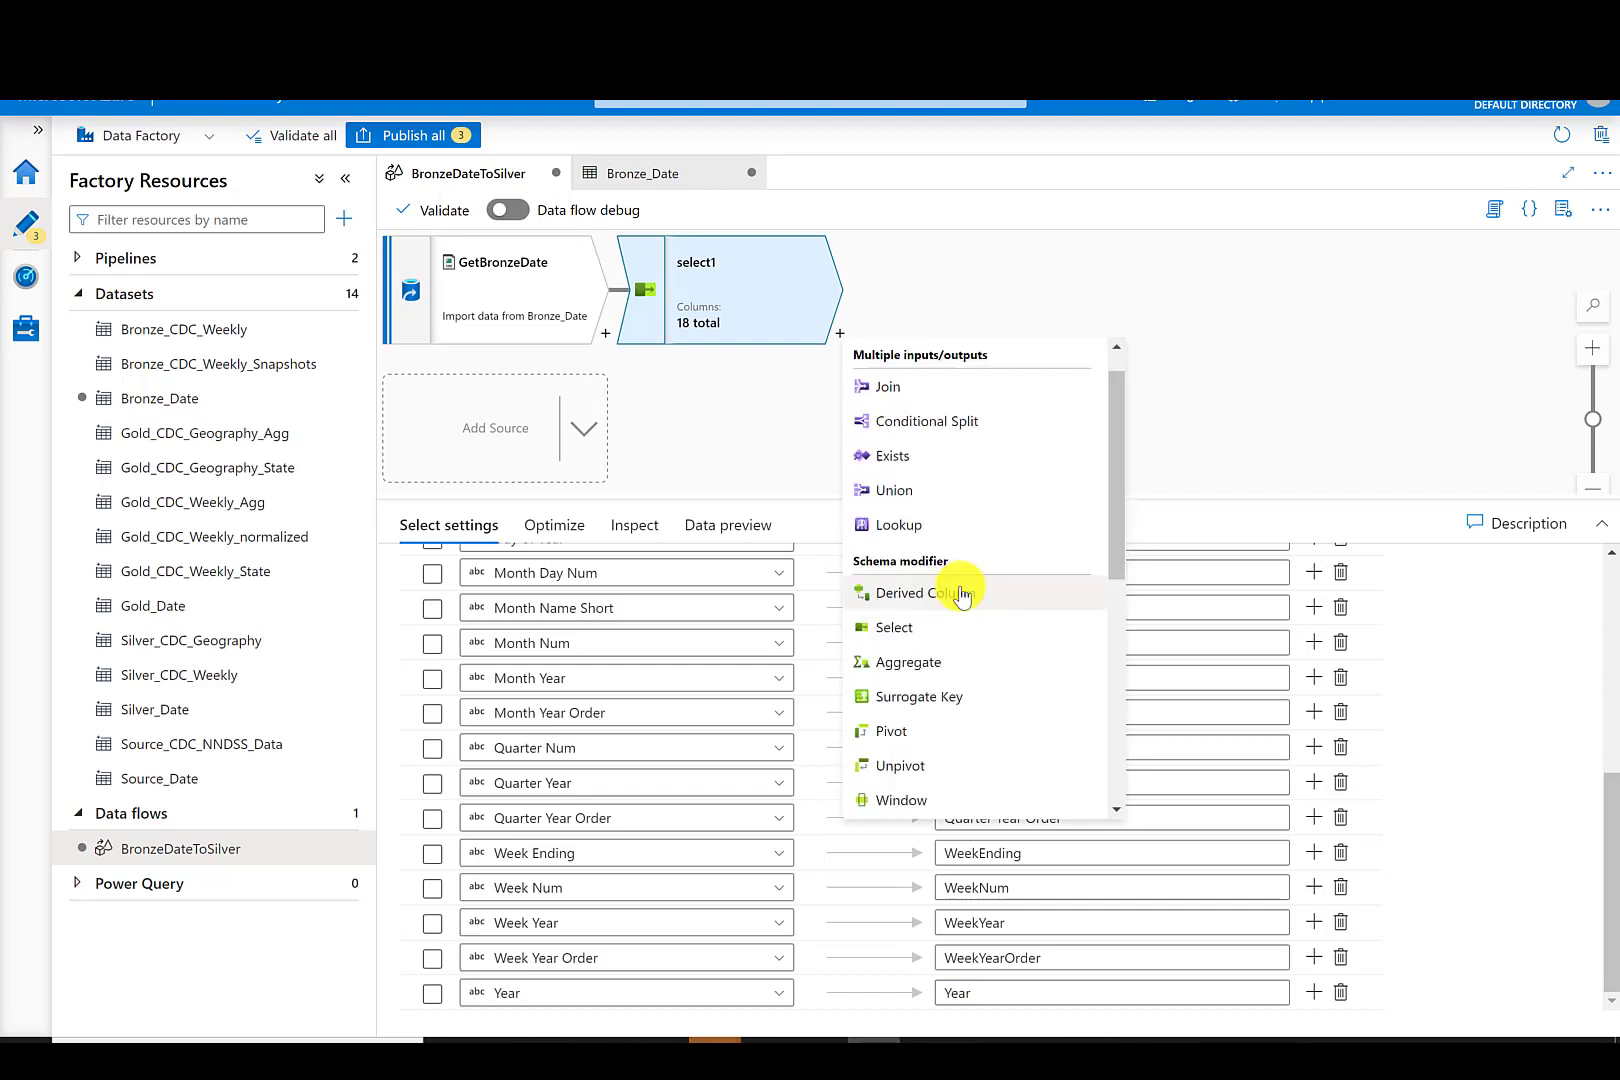
{"action": "left_click", "coordinate": [962, 596]}
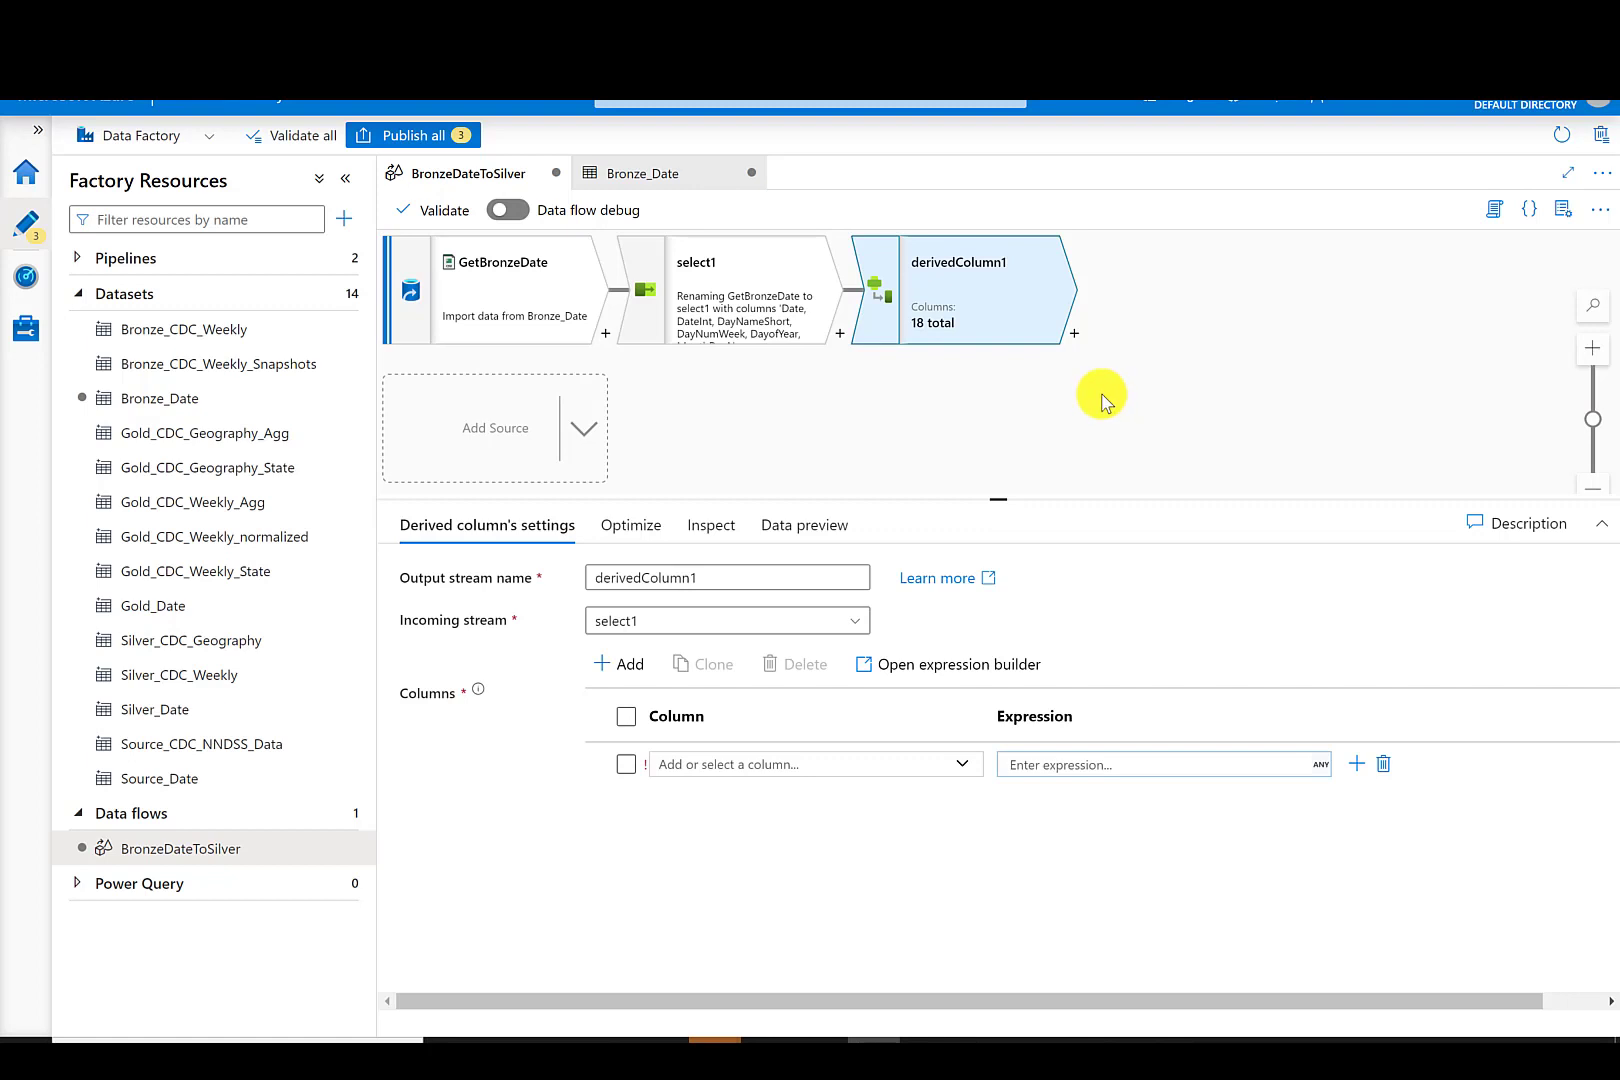
{"action": "left_click_drag", "start_coordinate": [723, 577], "coordinate": [568, 589]}
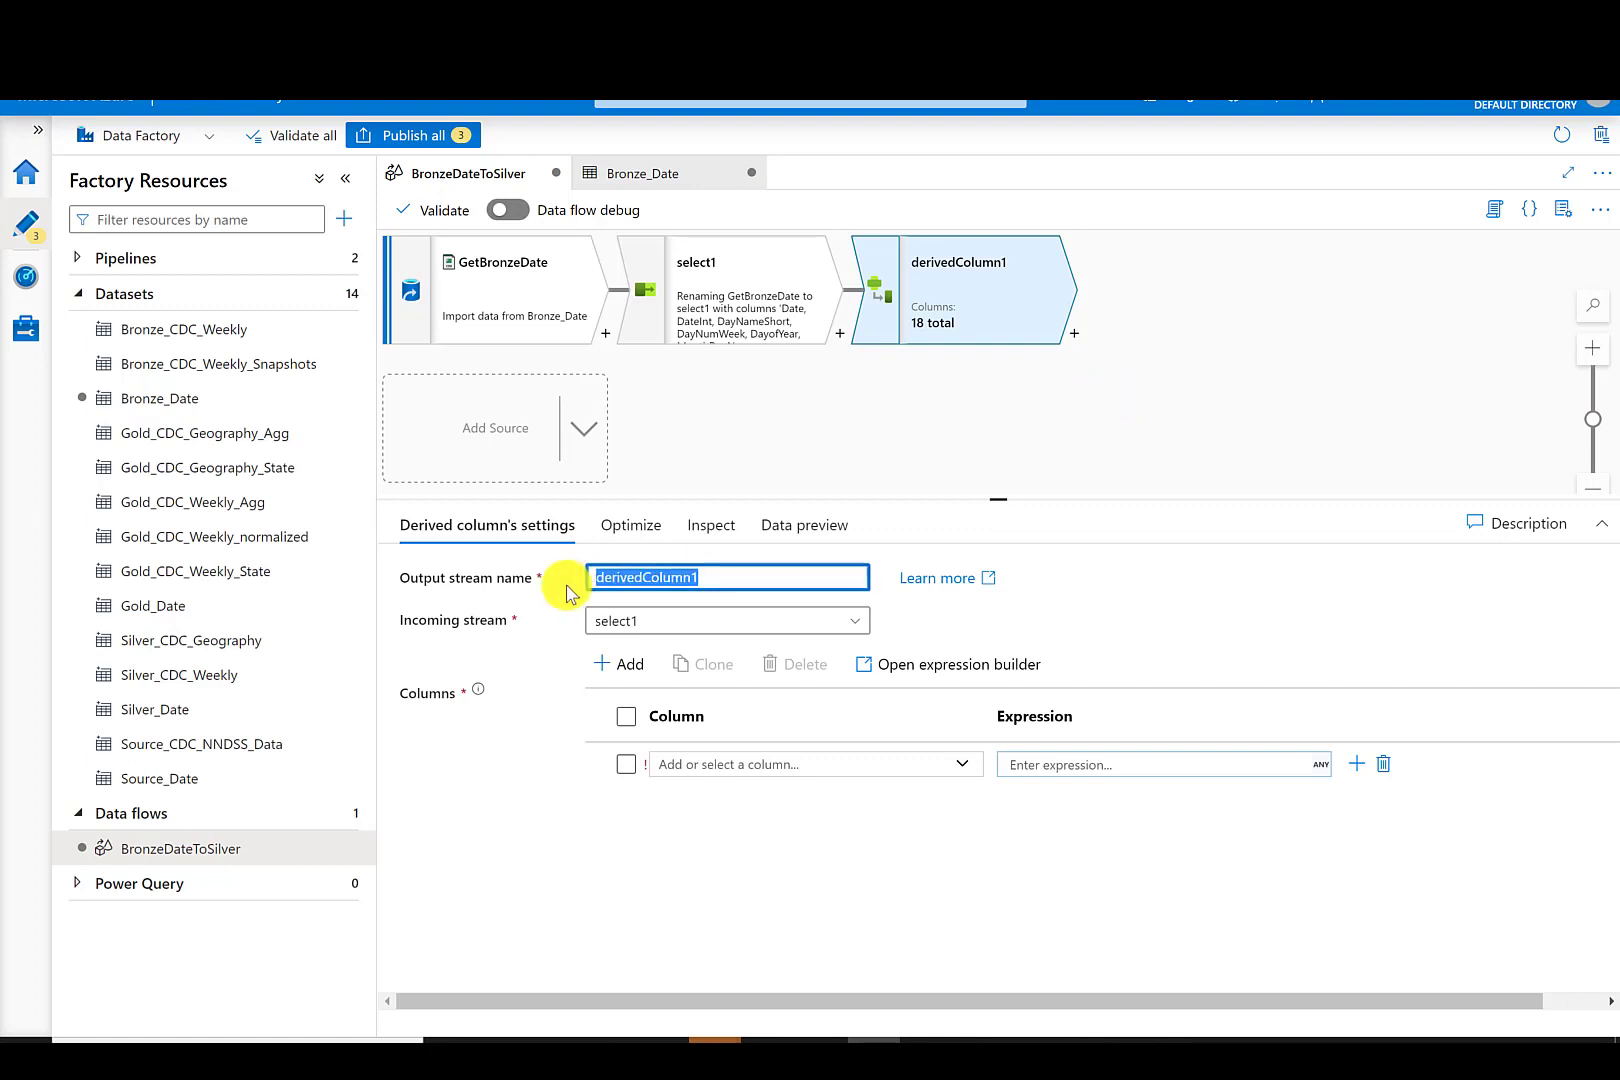
- Rename the Select transformation's output stream to RenameColumns
{"action": "left_click", "coordinate": [712, 262]}
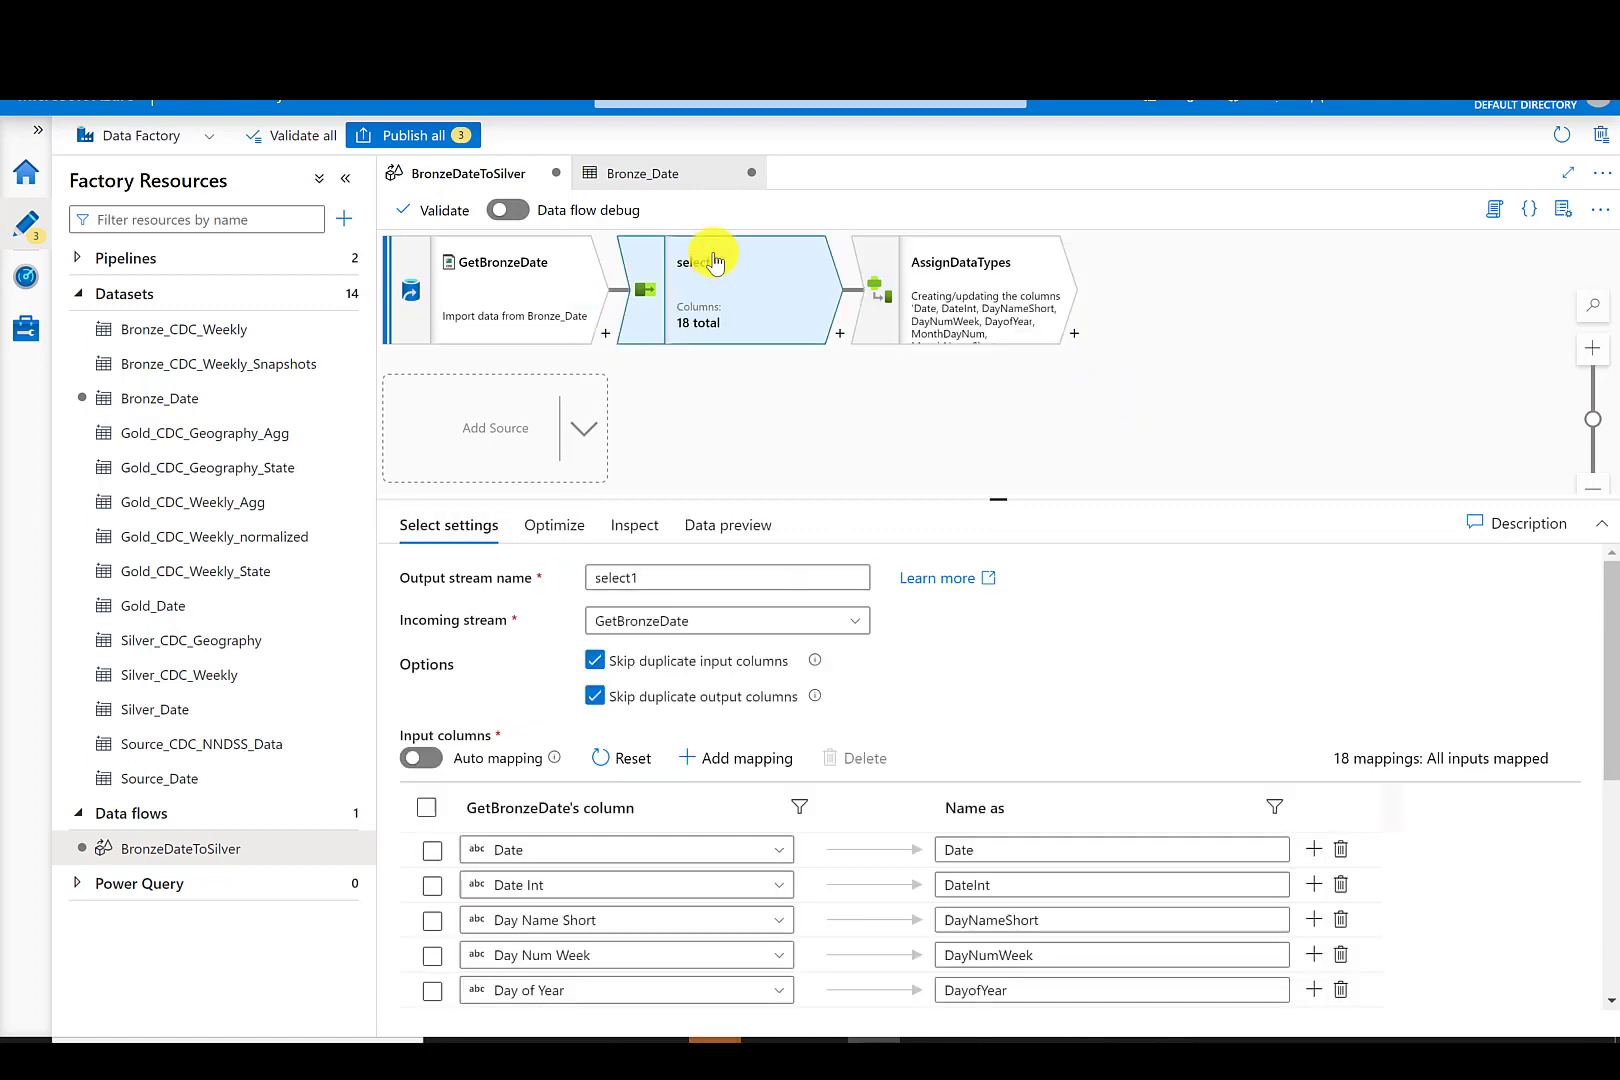
{"action": "left_click_drag", "start_coordinate": [690, 577], "coordinate": [530, 582]}
{"action": "type", "text": "RenameColumns"}
- Add AssignDataTypes column entries for Date, DateInt, DayNumWeek, DayofYear, MonthDayNum, MonthNum, MonthYearOrder, QuarterNum, WeekEnding, WeekYearOrder and Year
{"action": "left_click", "coordinate": [975, 272]}
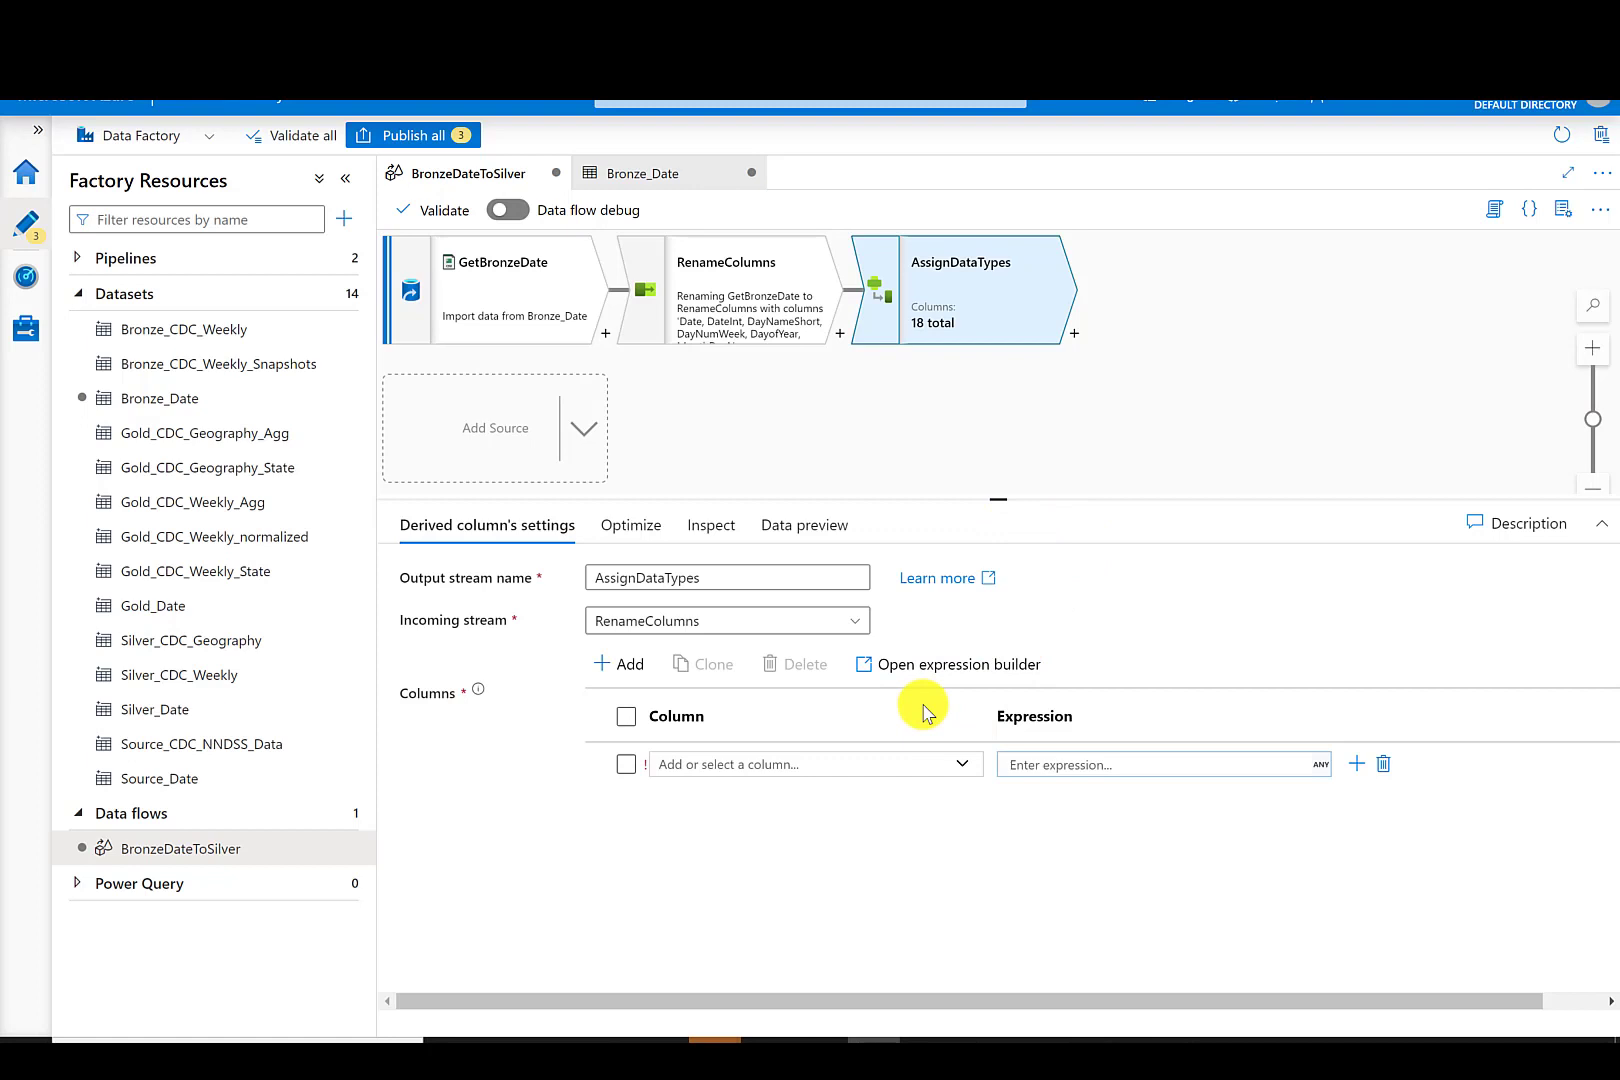
{"action": "left_click", "coordinate": [741, 765]}
{"action": "left_click", "coordinate": [727, 806]}
{"action": "left_click", "coordinate": [629, 665]}
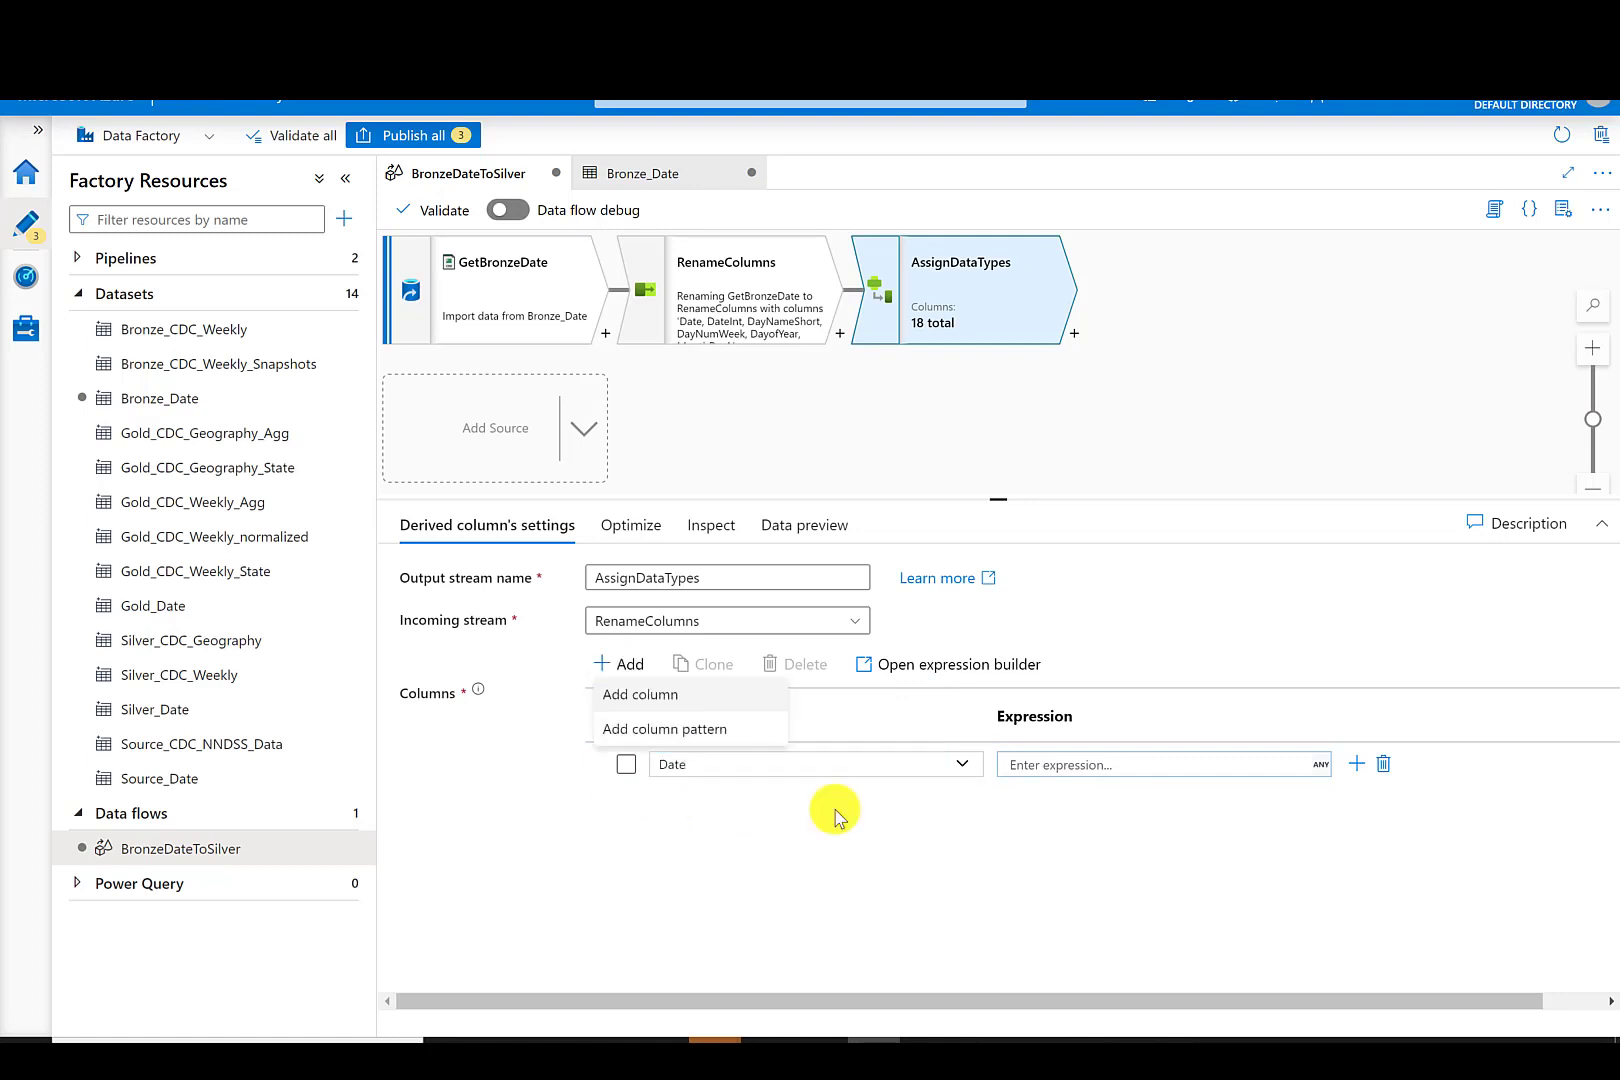
{"action": "left_click", "coordinate": [636, 695]}
{"action": "left_click", "coordinate": [629, 665]}
{"action": "left_click", "coordinate": [636, 695]}
{"action": "left_click", "coordinate": [629, 665]}
{"action": "left_click", "coordinate": [636, 695]}
{"action": "left_click", "coordinate": [637, 697]}
{"action": "left_click", "coordinate": [629, 665]}
{"action": "left_click", "coordinate": [636, 695]}
{"action": "left_click", "coordinate": [962, 807]}
{"action": "left_click", "coordinate": [700, 657]}
{"action": "left_click", "coordinate": [961, 850]}
{"action": "left_click", "coordinate": [715, 803]}
{"action": "scroll", "coordinate": [1490, 882], "scroll_direction": "down", "scroll_amount": 1}
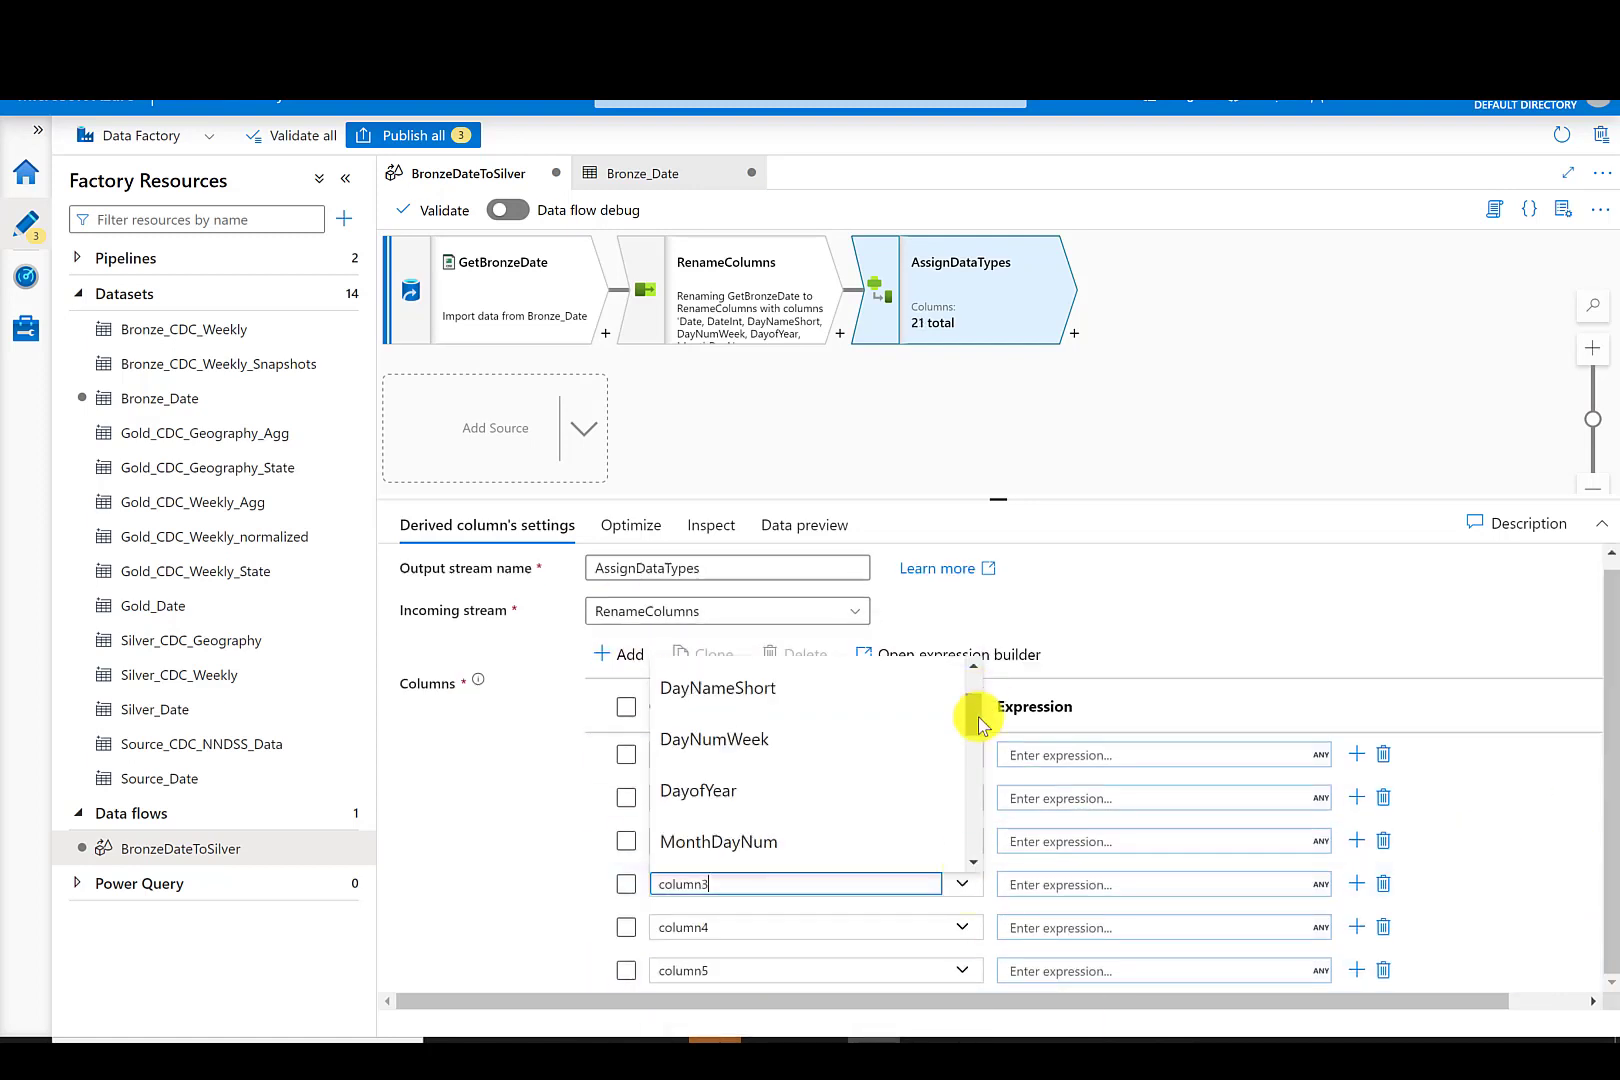
{"action": "left_click", "coordinate": [720, 753]}
{"action": "left_click", "coordinate": [962, 970]}
{"action": "left_click_drag", "start_coordinate": [973, 783], "coordinate": [974, 941]}
{"action": "left_click", "coordinate": [741, 832]}
{"action": "left_click", "coordinate": [629, 655]}
{"action": "left_click", "coordinate": [636, 691]}
{"action": "left_click", "coordinate": [1602, 524]}
{"action": "left_click", "coordinate": [962, 716]}
{"action": "left_click", "coordinate": [700, 835]}
{"action": "left_click", "coordinate": [963, 760]}
{"action": "left_click", "coordinate": [705, 862]}
{"action": "left_click", "coordinate": [962, 760]}
{"action": "left_click", "coordinate": [803, 917]}
{"action": "left_click", "coordinate": [962, 803]}
{"action": "left_click", "coordinate": [720, 856]}
{"action": "left_click", "coordinate": [962, 846]}
{"action": "left_click", "coordinate": [780, 751]}
{"action": "left_click_drag", "start_coordinate": [970, 673], "coordinate": [974, 880]}
{"action": "left_click", "coordinate": [629, 400]}
{"action": "left_click", "coordinate": [637, 434]}
{"action": "left_click", "coordinate": [963, 889]}
{"action": "left_click", "coordinate": [738, 820]}
{"action": "left_click", "coordinate": [627, 400]}
{"action": "left_click", "coordinate": [638, 432]}
{"action": "left_click", "coordinate": [962, 932]}
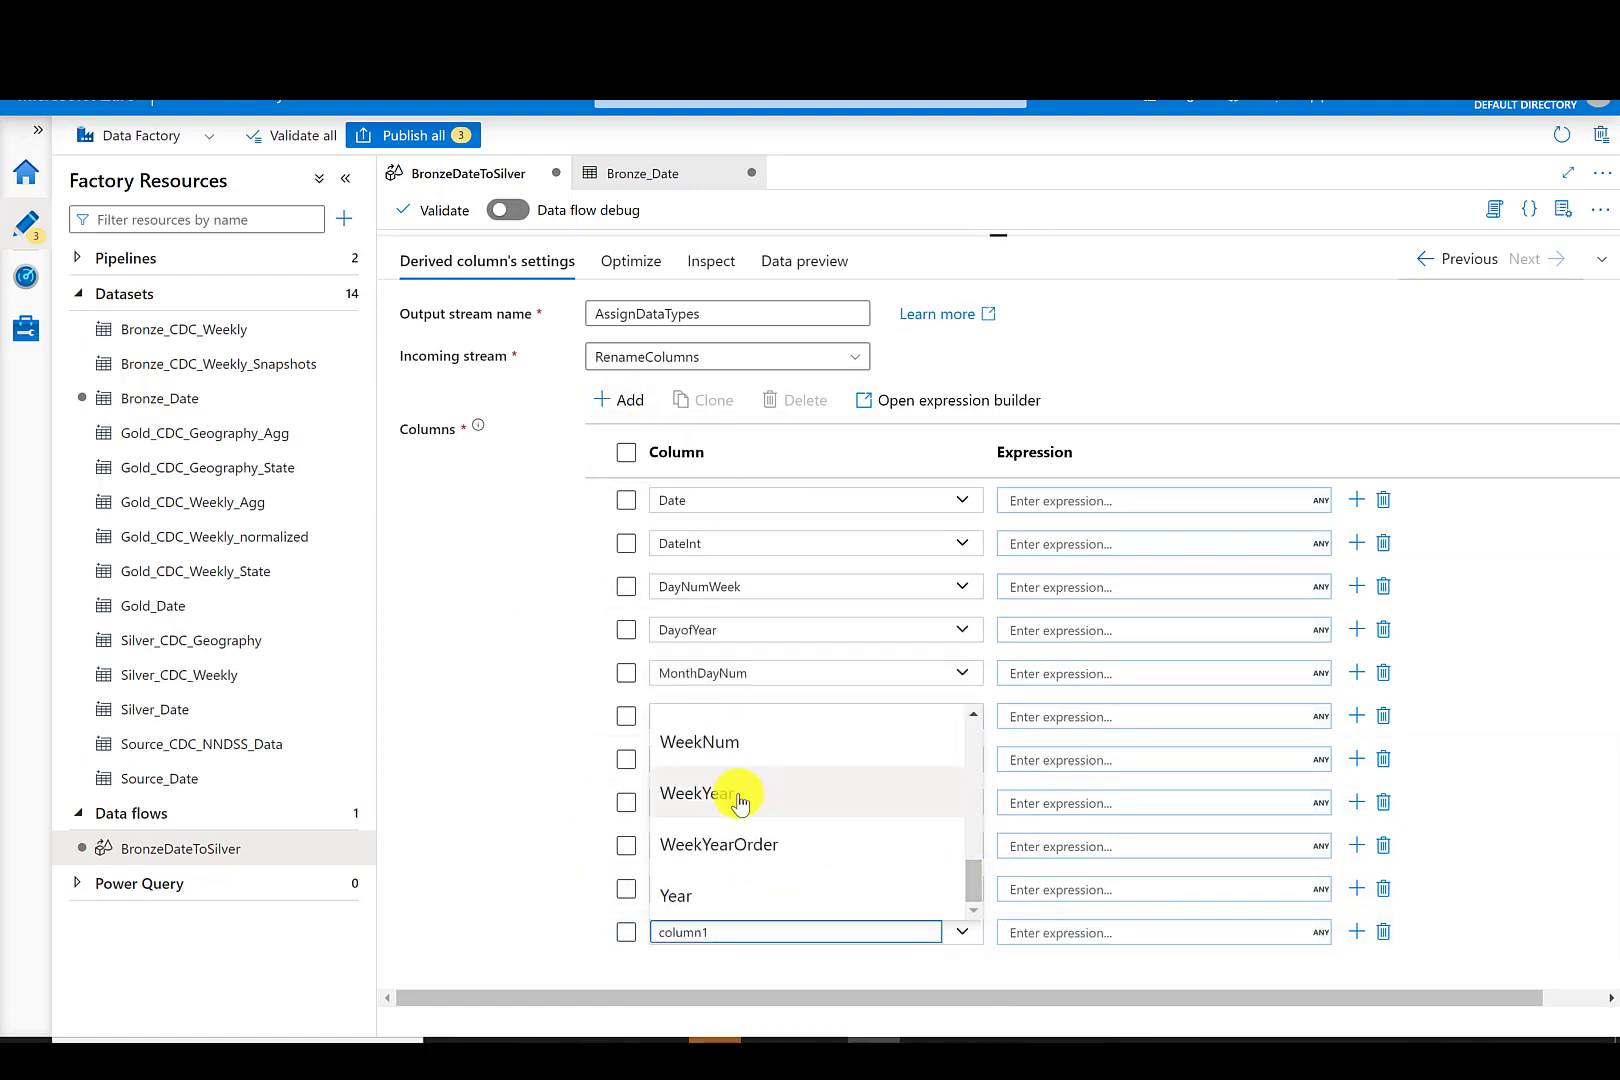
{"action": "left_click", "coordinate": [736, 845]}
{"action": "left_click", "coordinate": [611, 402]}
{"action": "left_click", "coordinate": [638, 432]}
{"action": "left_click", "coordinate": [962, 972]}
{"action": "left_click", "coordinate": [752, 932]}
- Open the expression builder for the Date column and enter the expression toDate(Date)
{"action": "left_click", "coordinate": [1150, 500]}
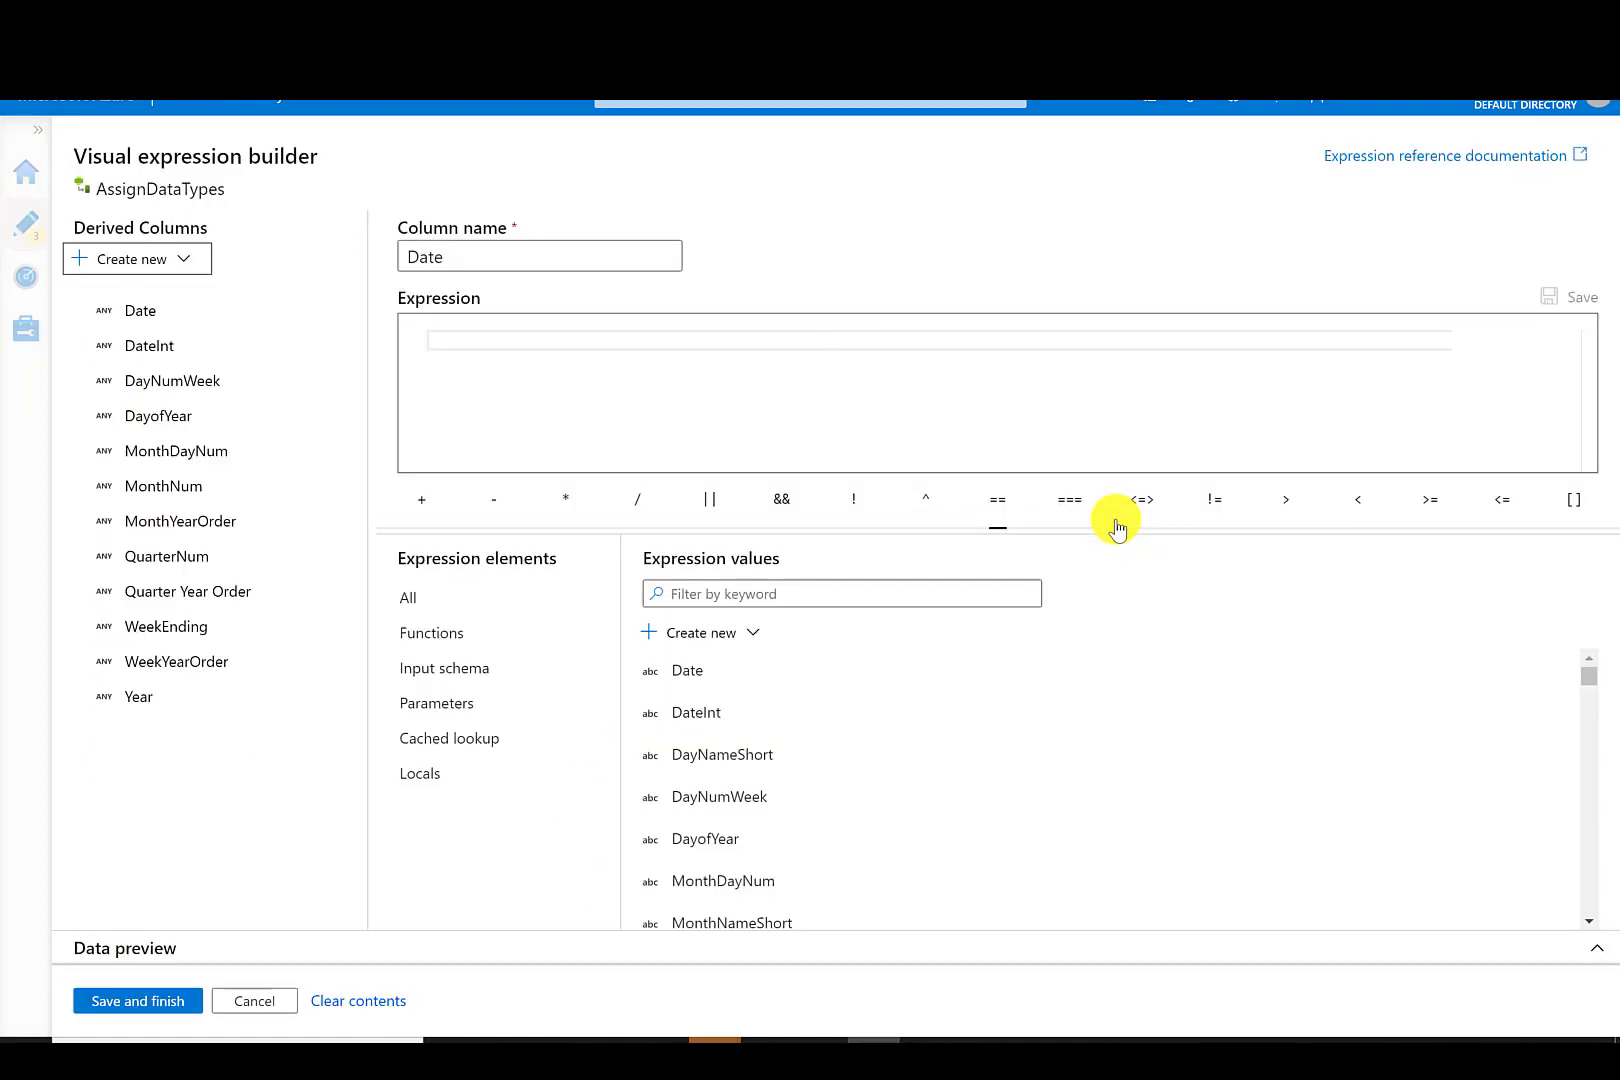
{"action": "left_click", "coordinate": [465, 339]}
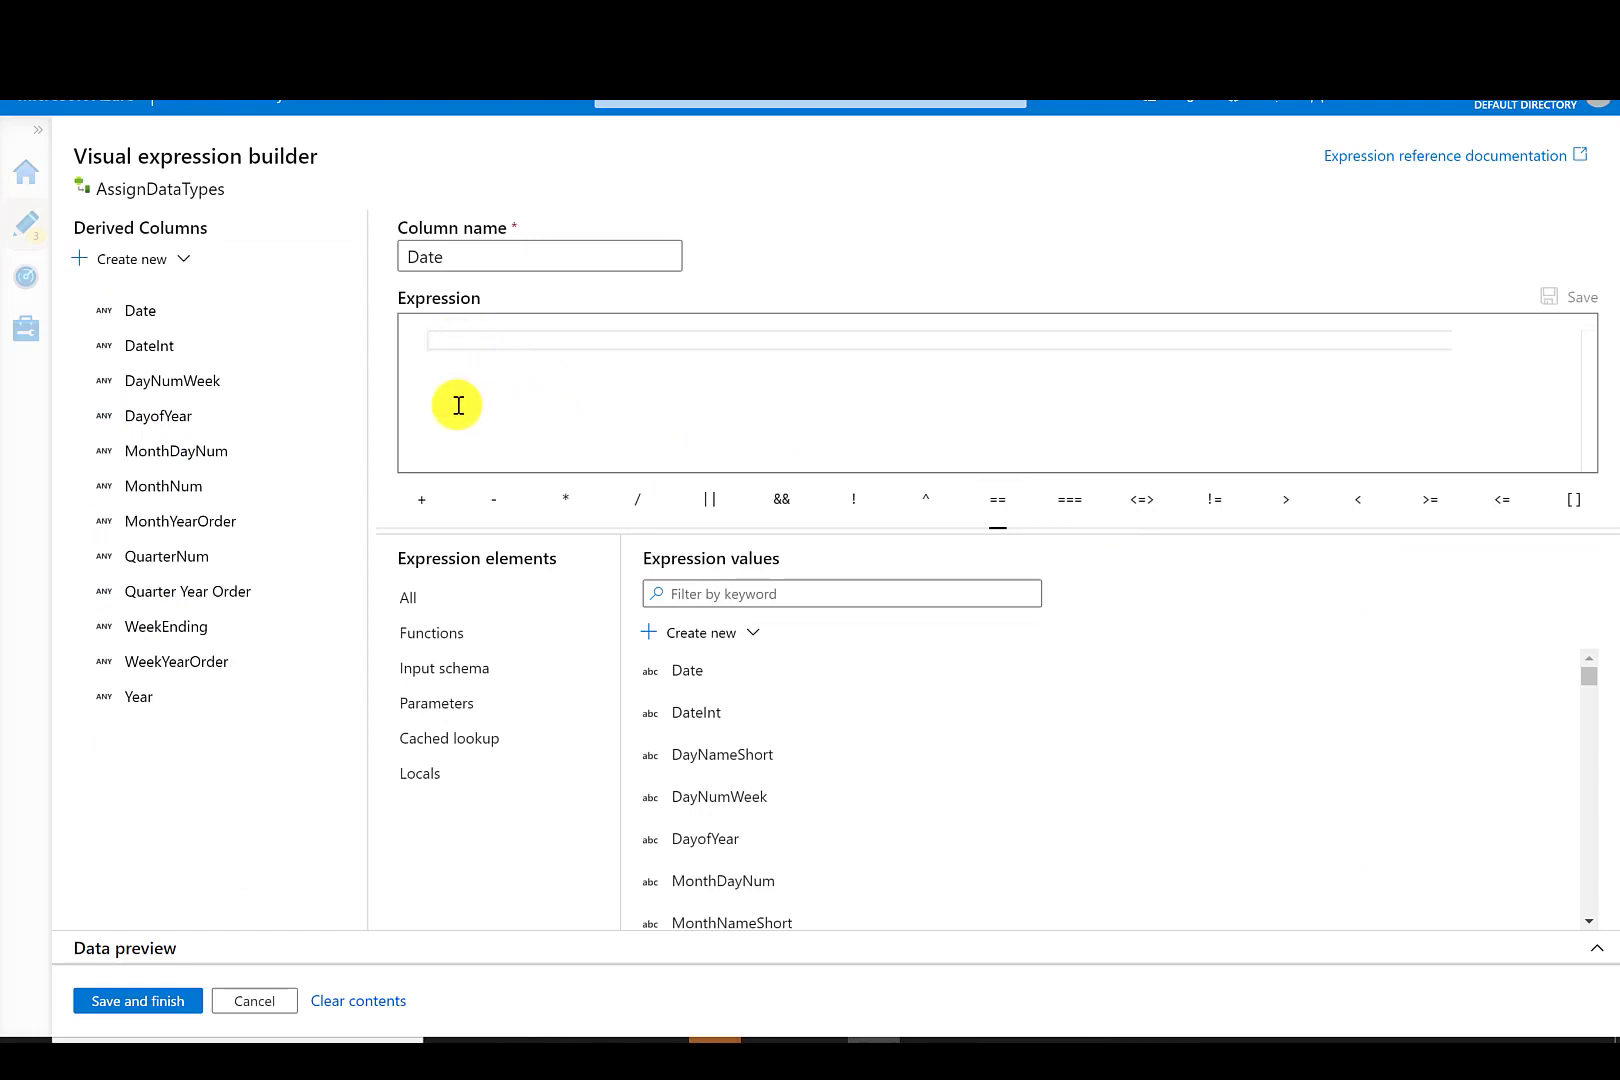
{"action": "type", "text": "t"}
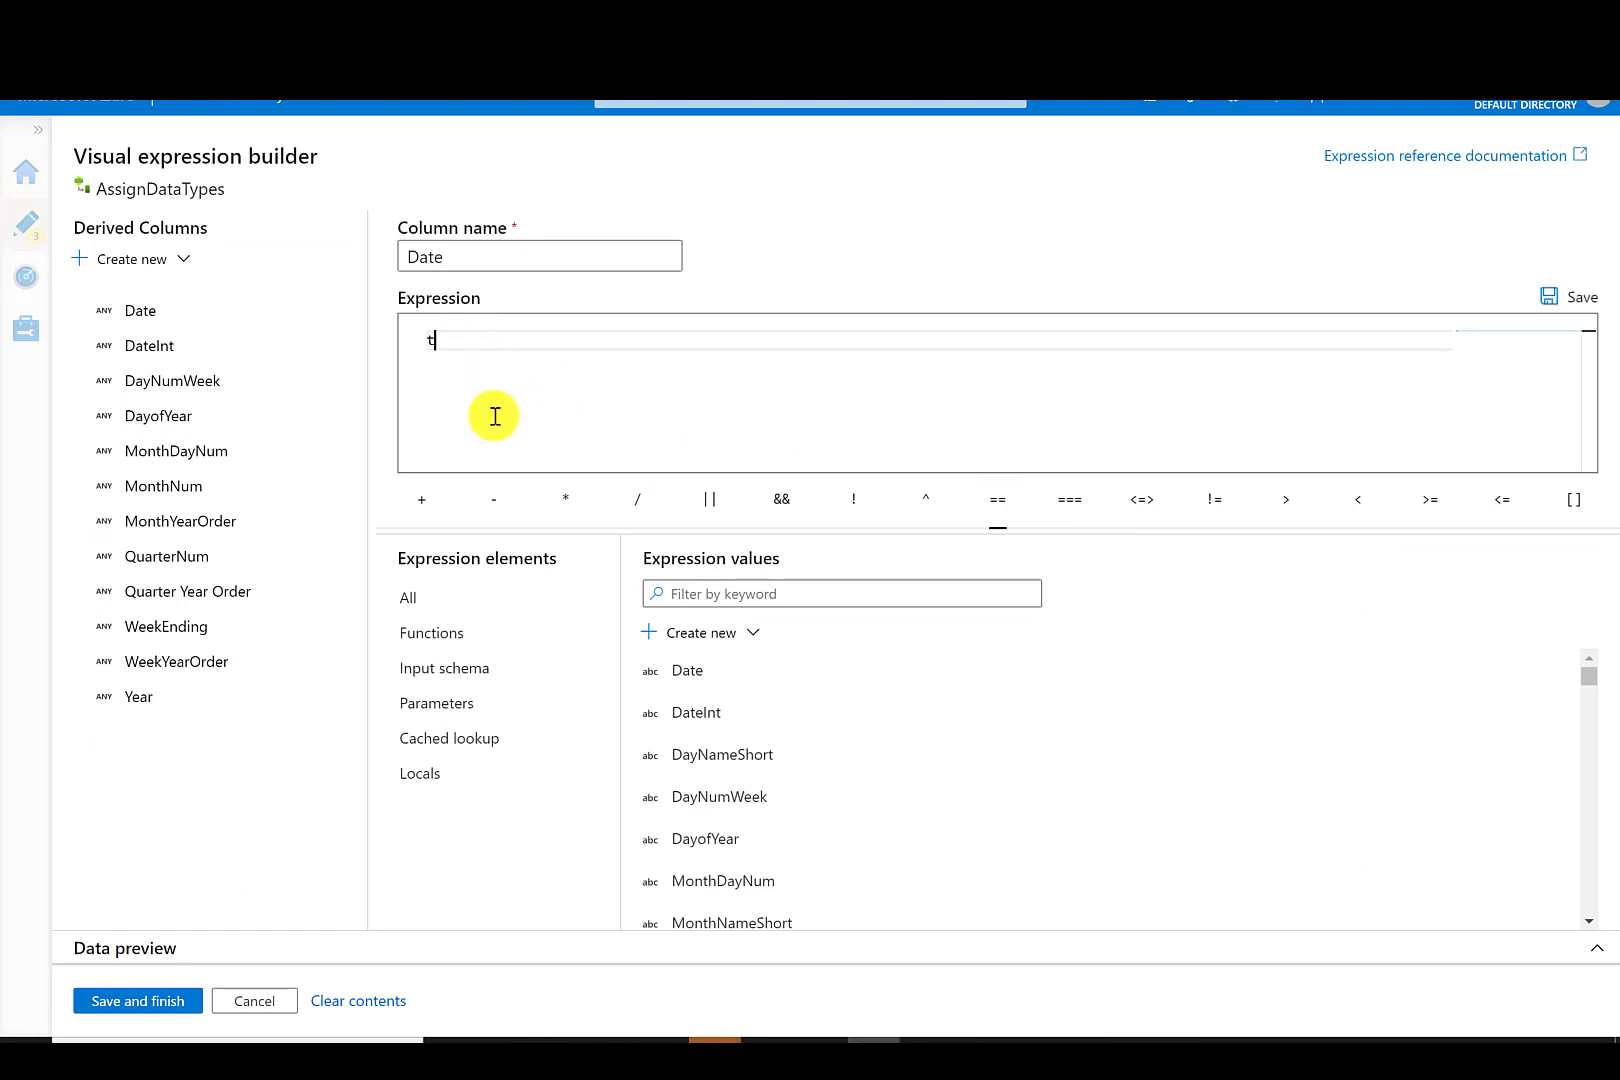
{"action": "type", "text": "odate"}
{"action": "key", "text": "Return"}
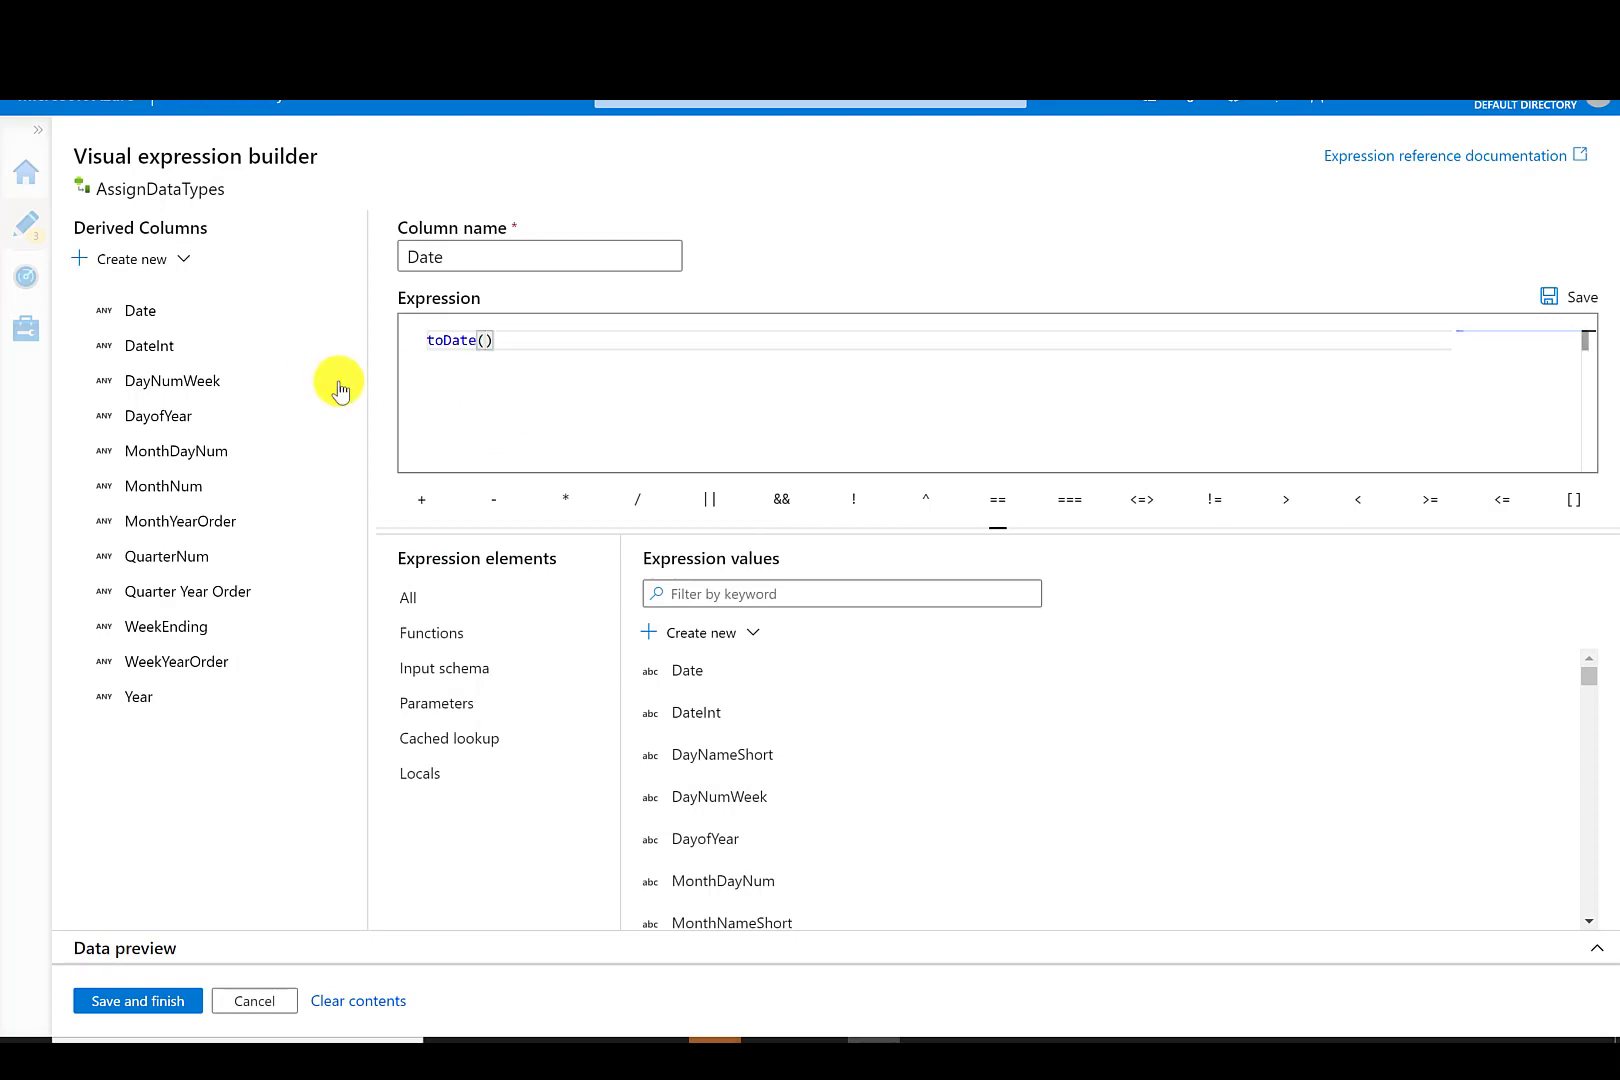
{"action": "left_click", "coordinate": [665, 670]}
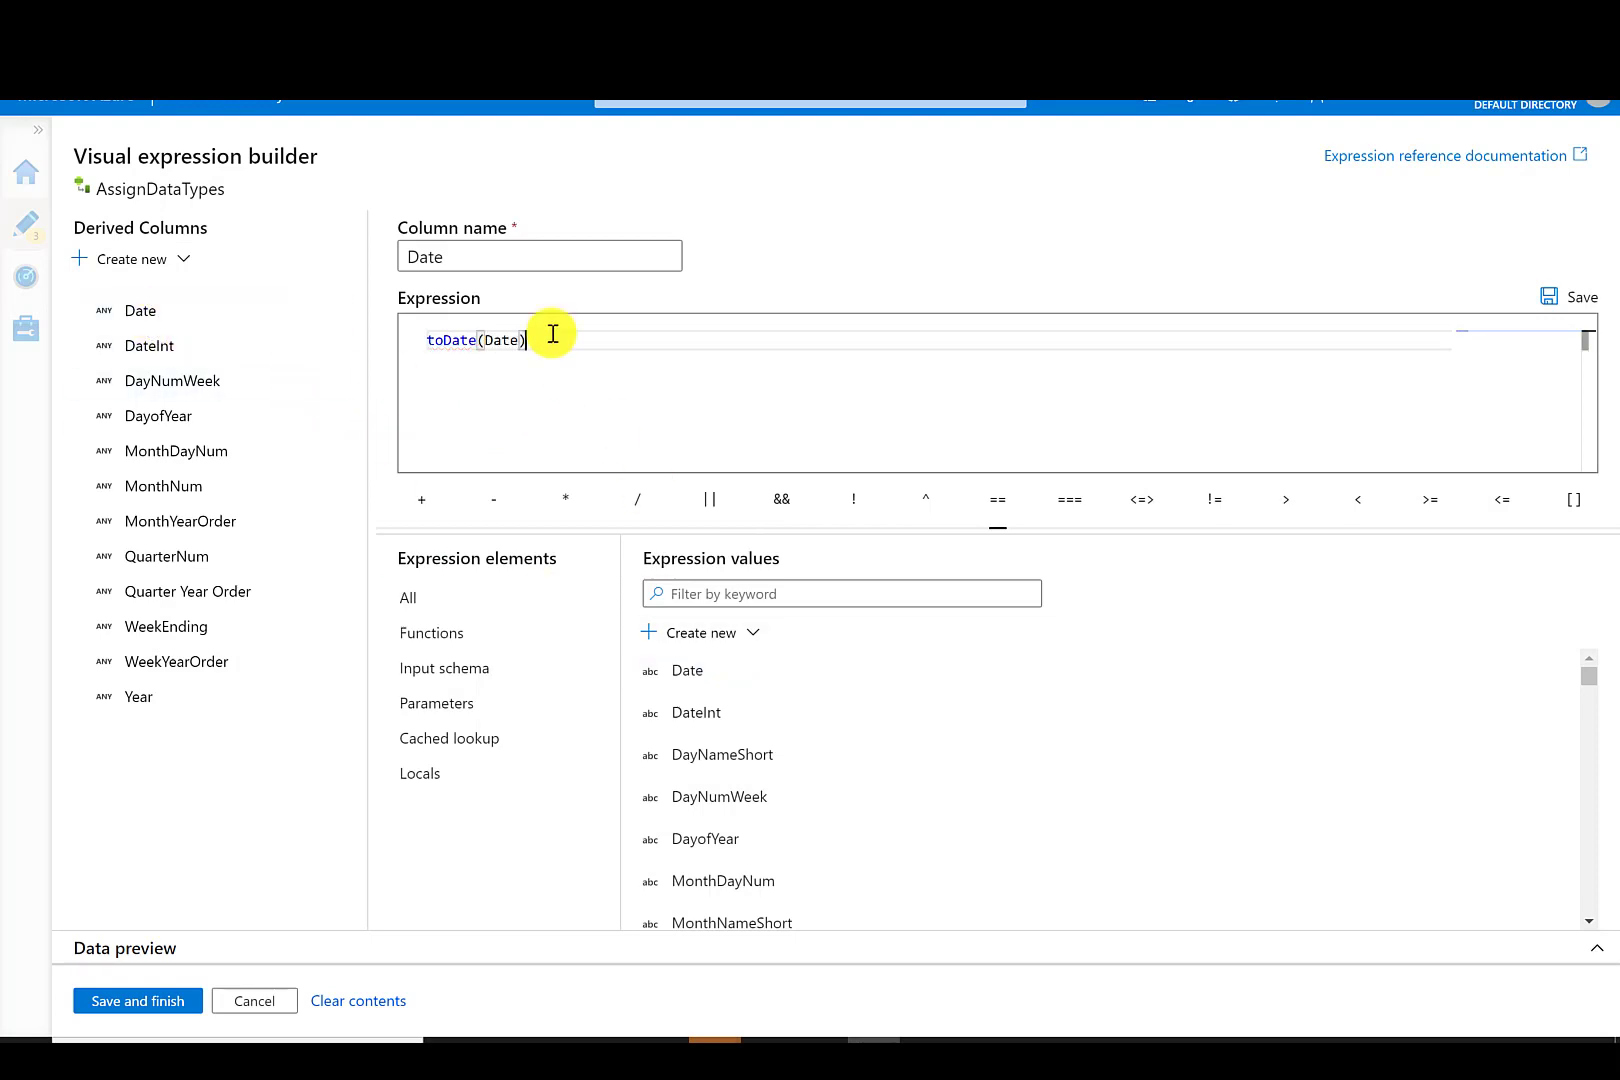
- Set the DateInt column's expression to toInteger(DateInt) in the expression builder
{"action": "left_click", "coordinate": [138, 1000]}
{"action": "left_click", "coordinate": [1040, 535]}
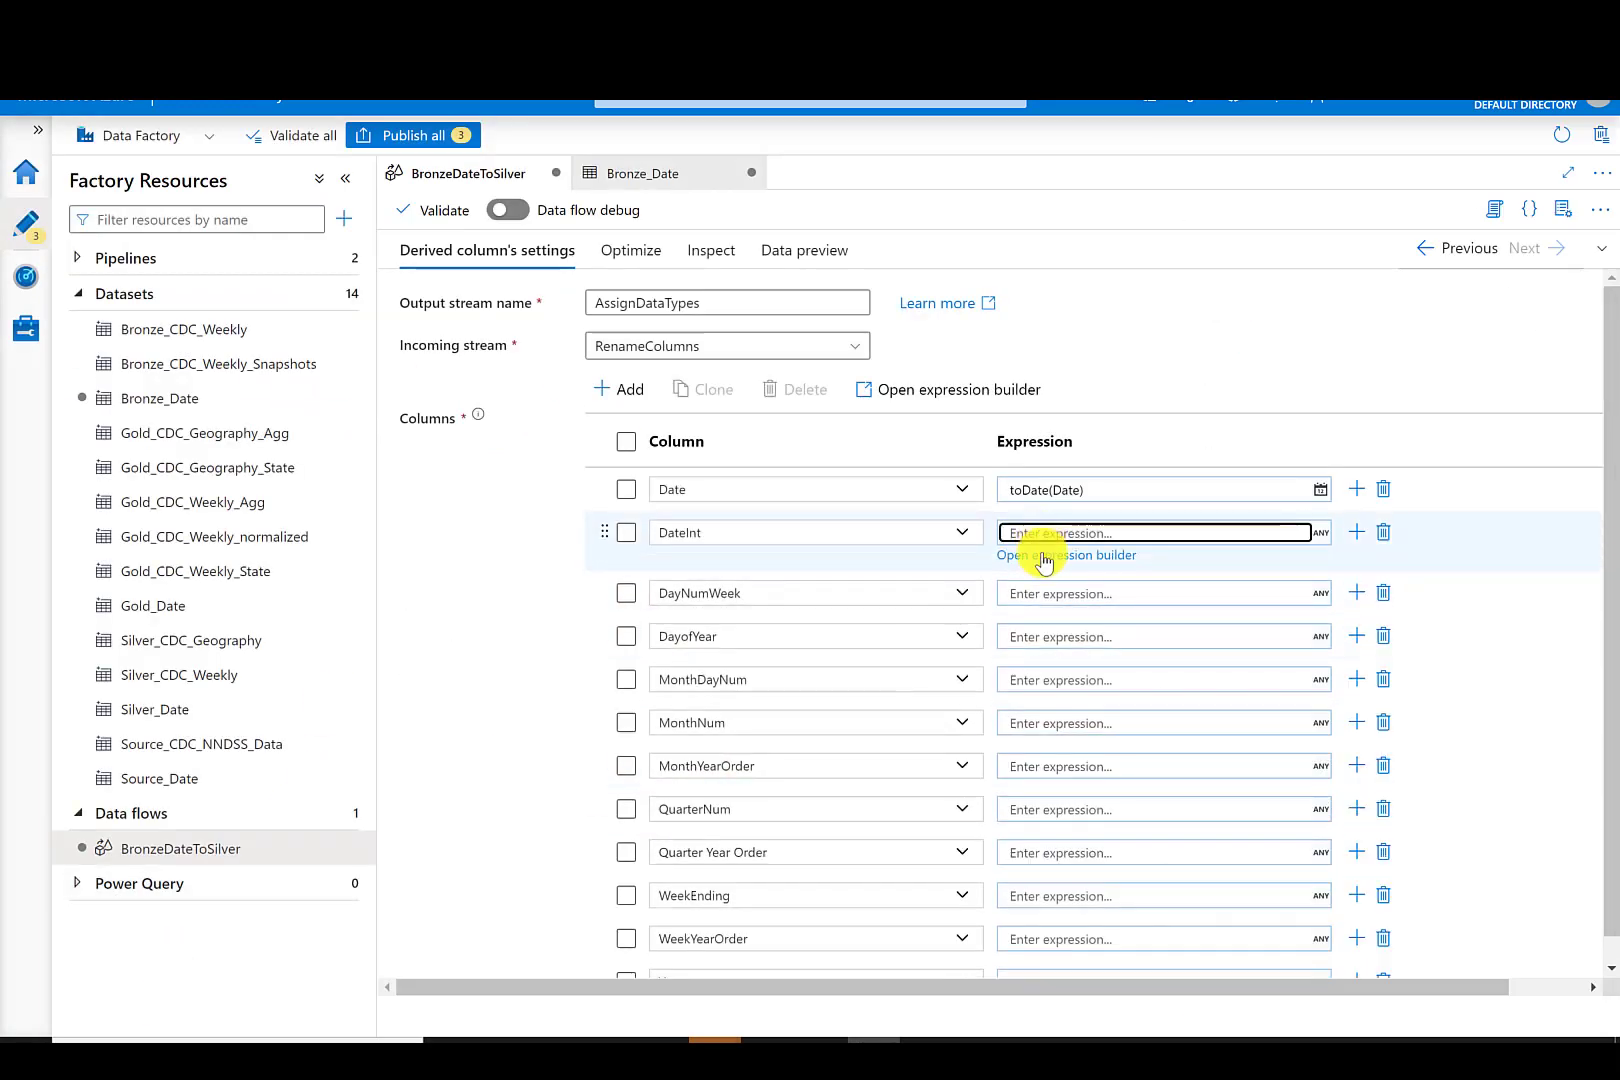
{"action": "left_click", "coordinate": [1043, 556]}
{"action": "type", "text": "toint"}
{"action": "key", "text": "Return"}
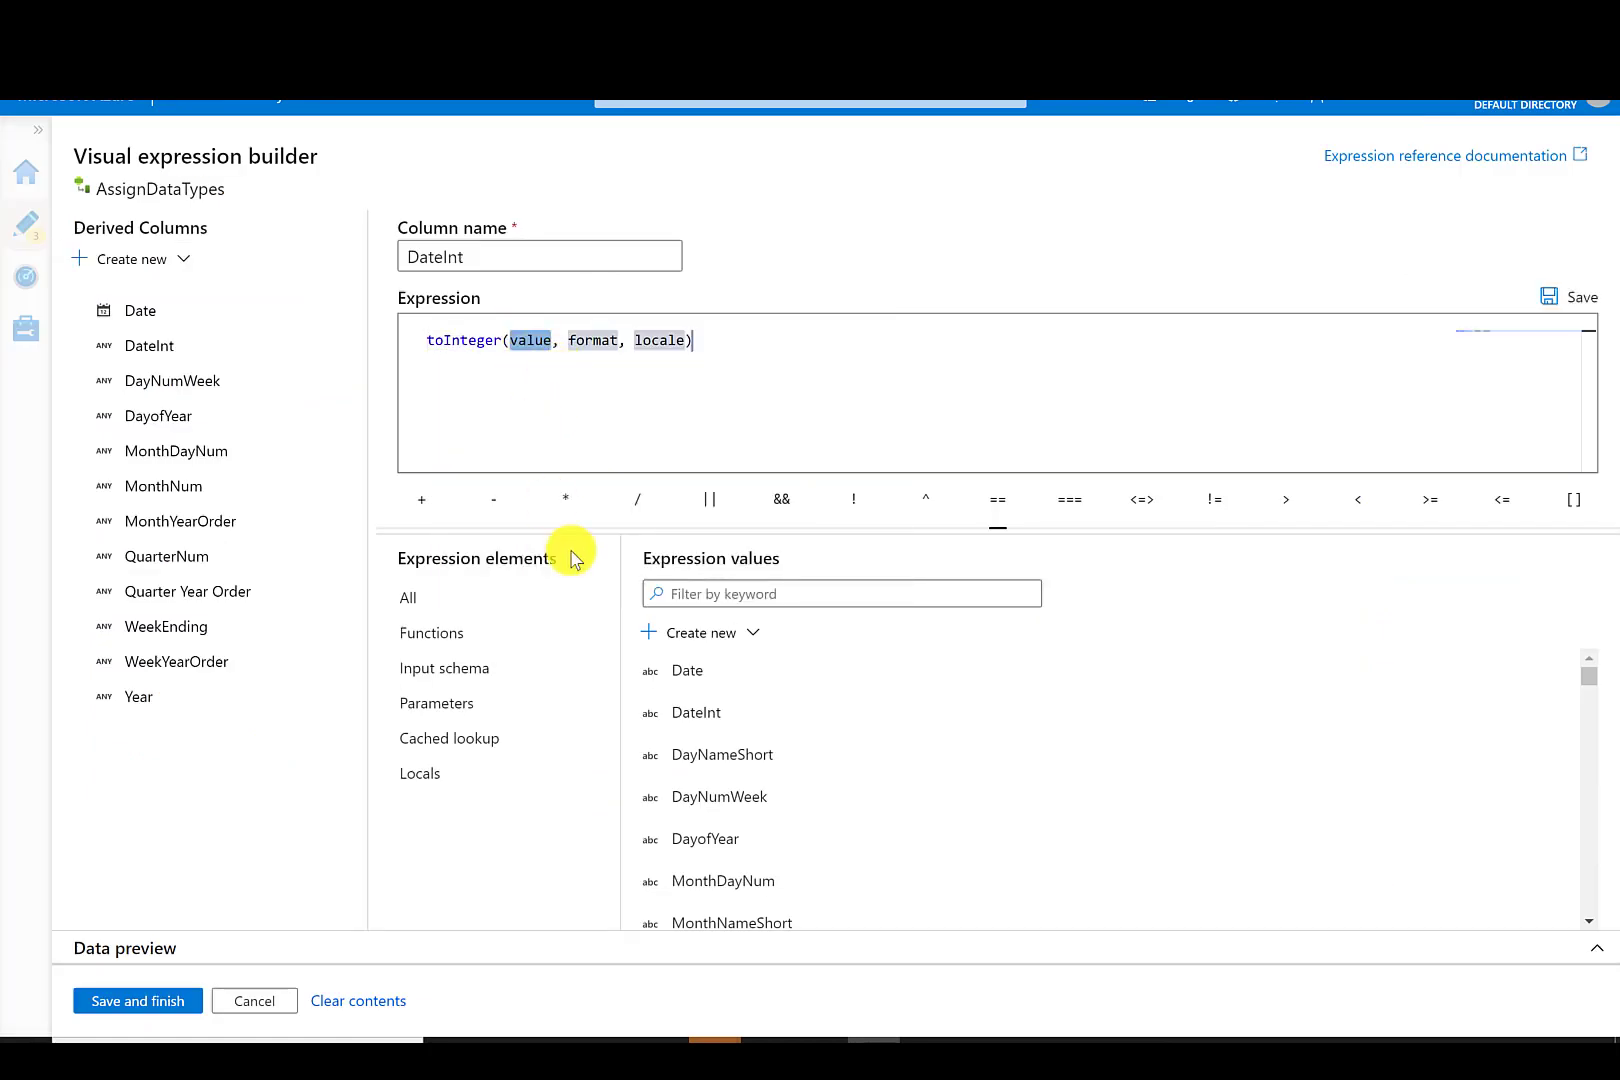
{"action": "left_click", "coordinate": [698, 712]}
{"action": "left_click", "coordinate": [688, 340]}
{"action": "key", "text": "BackSpace"}
{"action": "key", "text": "BackSpace"}
{"action": "key", "text": "BackSpace"}
{"action": "key", "text": "BackSpace"}
{"action": "key", "text": "BackSpace"}
{"action": "key", "text": "BackSpace"}
{"action": "key", "text": "BackSpace"}
{"action": "key", "text": "BackSpace"}
{"action": "key", "text": "BackSpace"}
{"action": "key", "text": "BackSpace"}
{"action": "key", "text": "BackSpace"}
{"action": "key", "text": "BackSpace"}
{"action": "key", "text": "BackSpace"}
{"action": "key", "text": "BackSpace"}
{"action": "key", "text": "BackSpace"}
{"action": "key", "text": "BackSpace"}
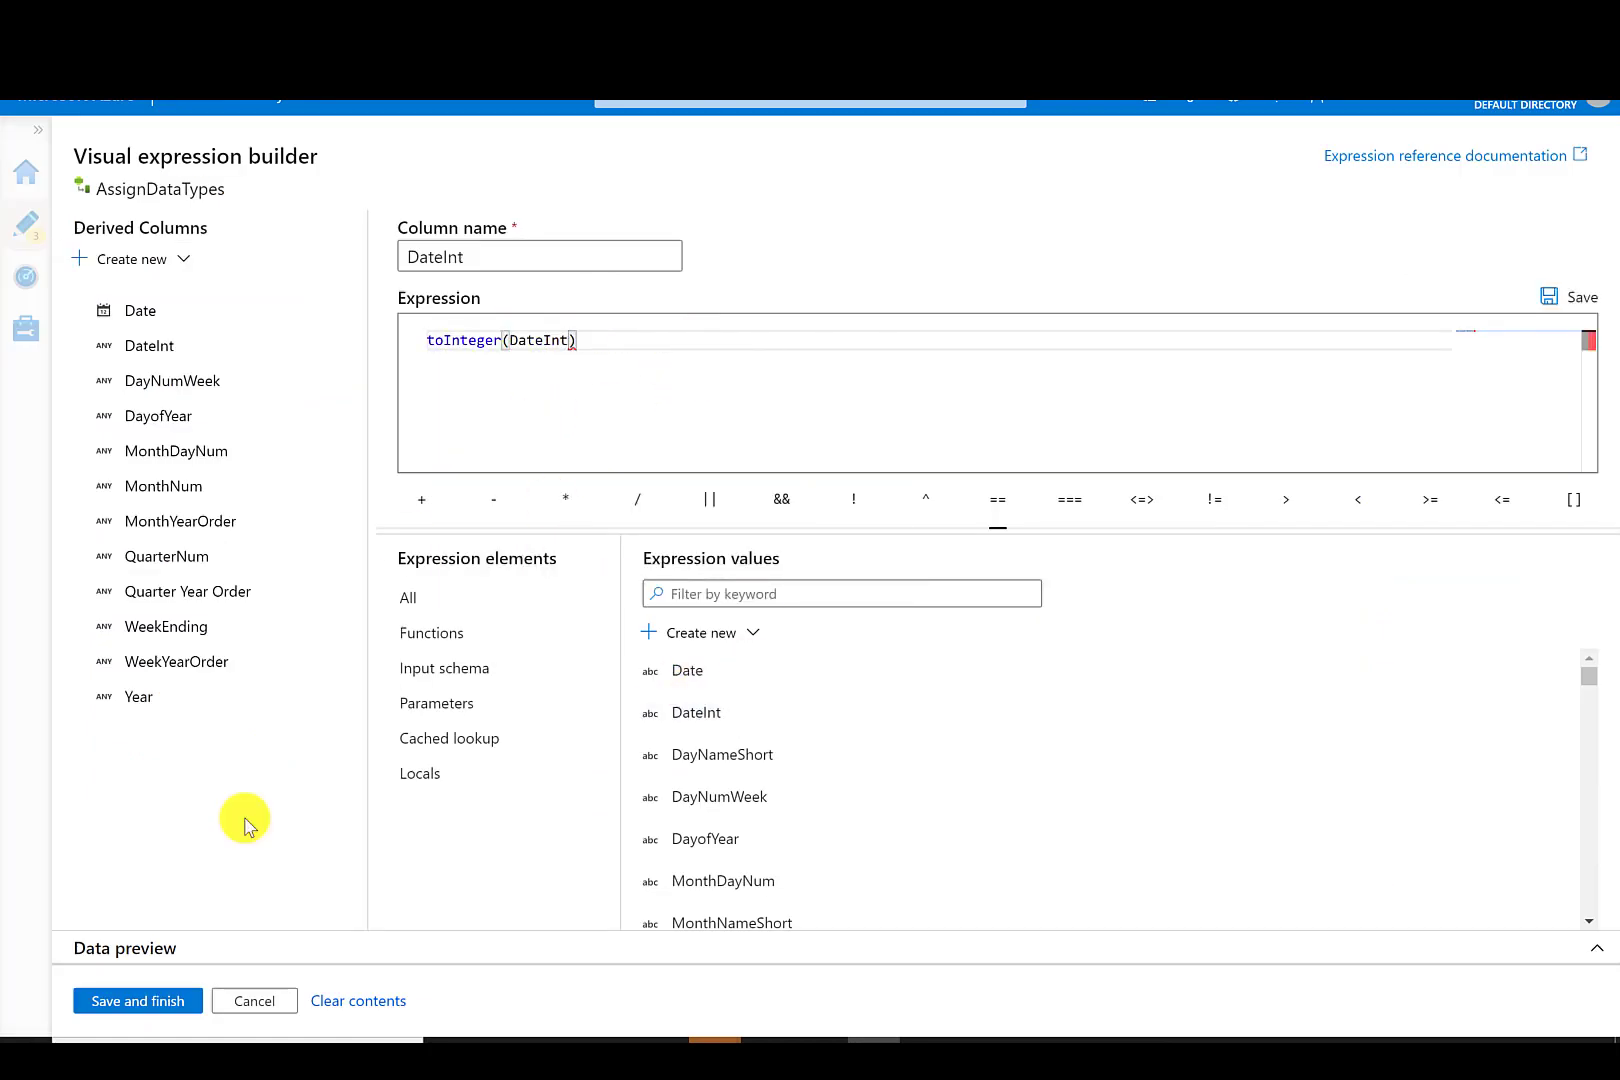
{"action": "left_click", "coordinate": [138, 1000]}
- Enter toInteger expressions for the DayNumWeek, DayofYear, MonthDayNum and MonthNum columns, each converting its own column
{"action": "left_click", "coordinate": [1030, 575]}
{"action": "type", "text": "toInteger(Da"}
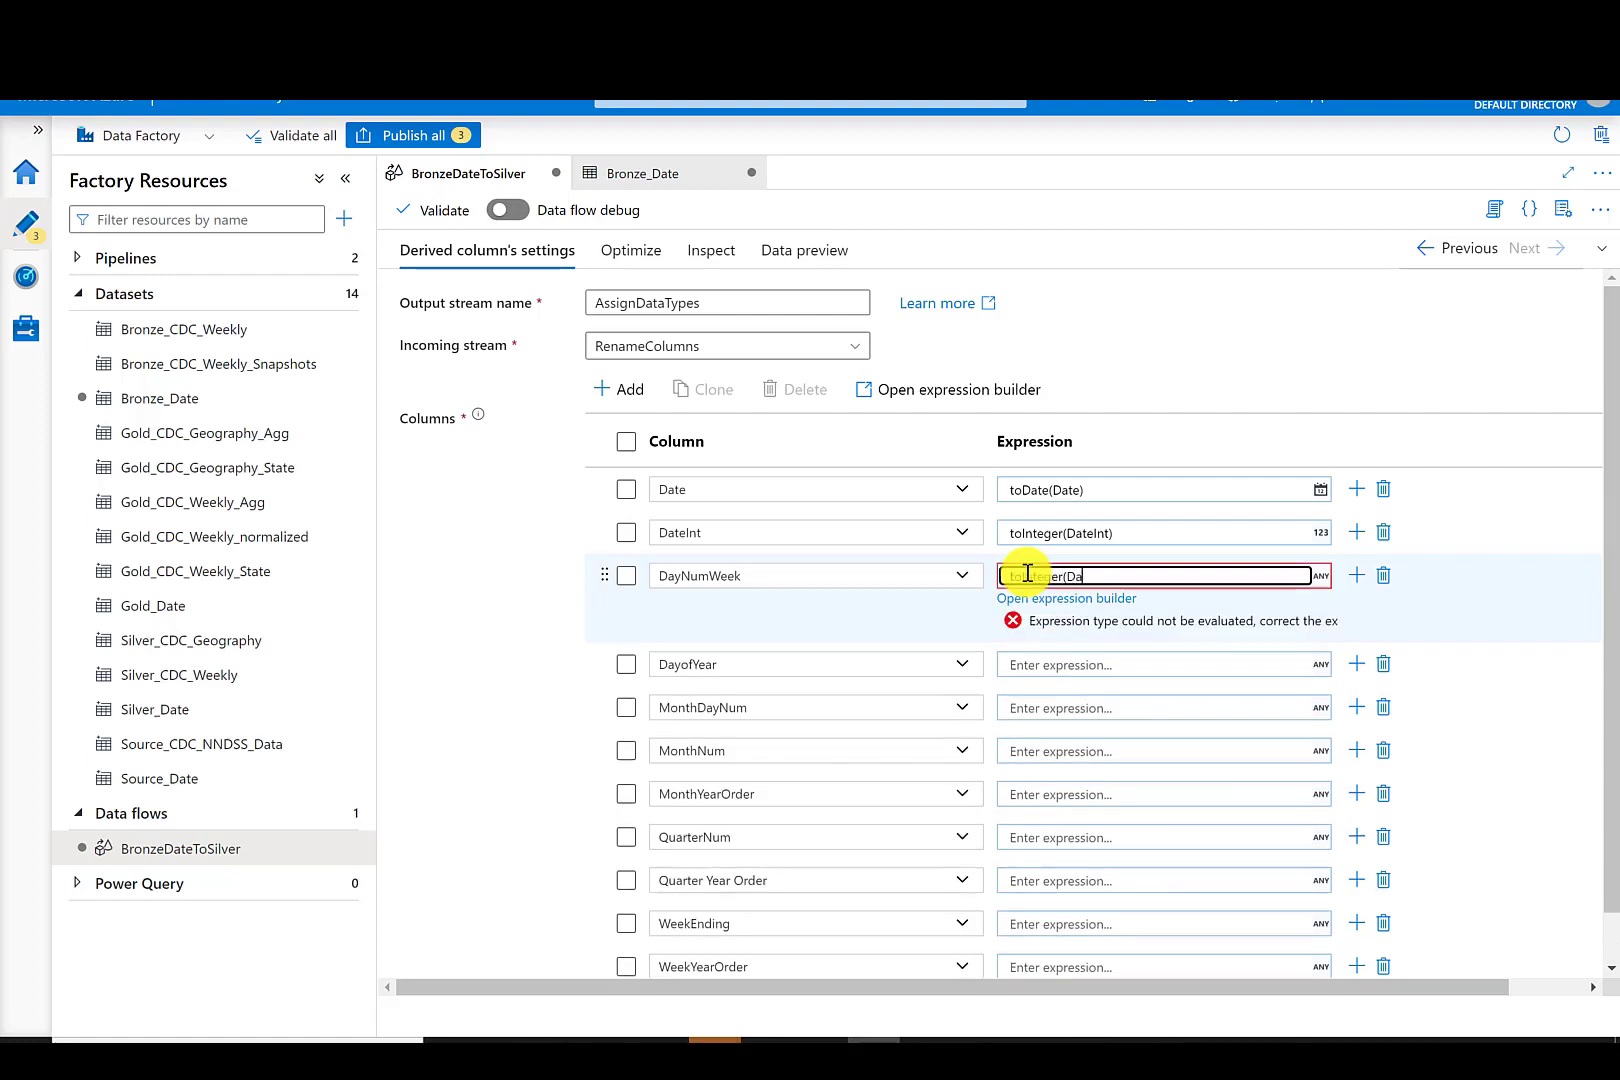
{"action": "type", "text": "yNumWeek)"}
{"action": "left_click", "coordinate": [1027, 618]}
{"action": "type", "text": "toInteger(DayofYear)"}
{"action": "left_click", "coordinate": [1043, 663]}
{"action": "type", "text": "toInteger"}
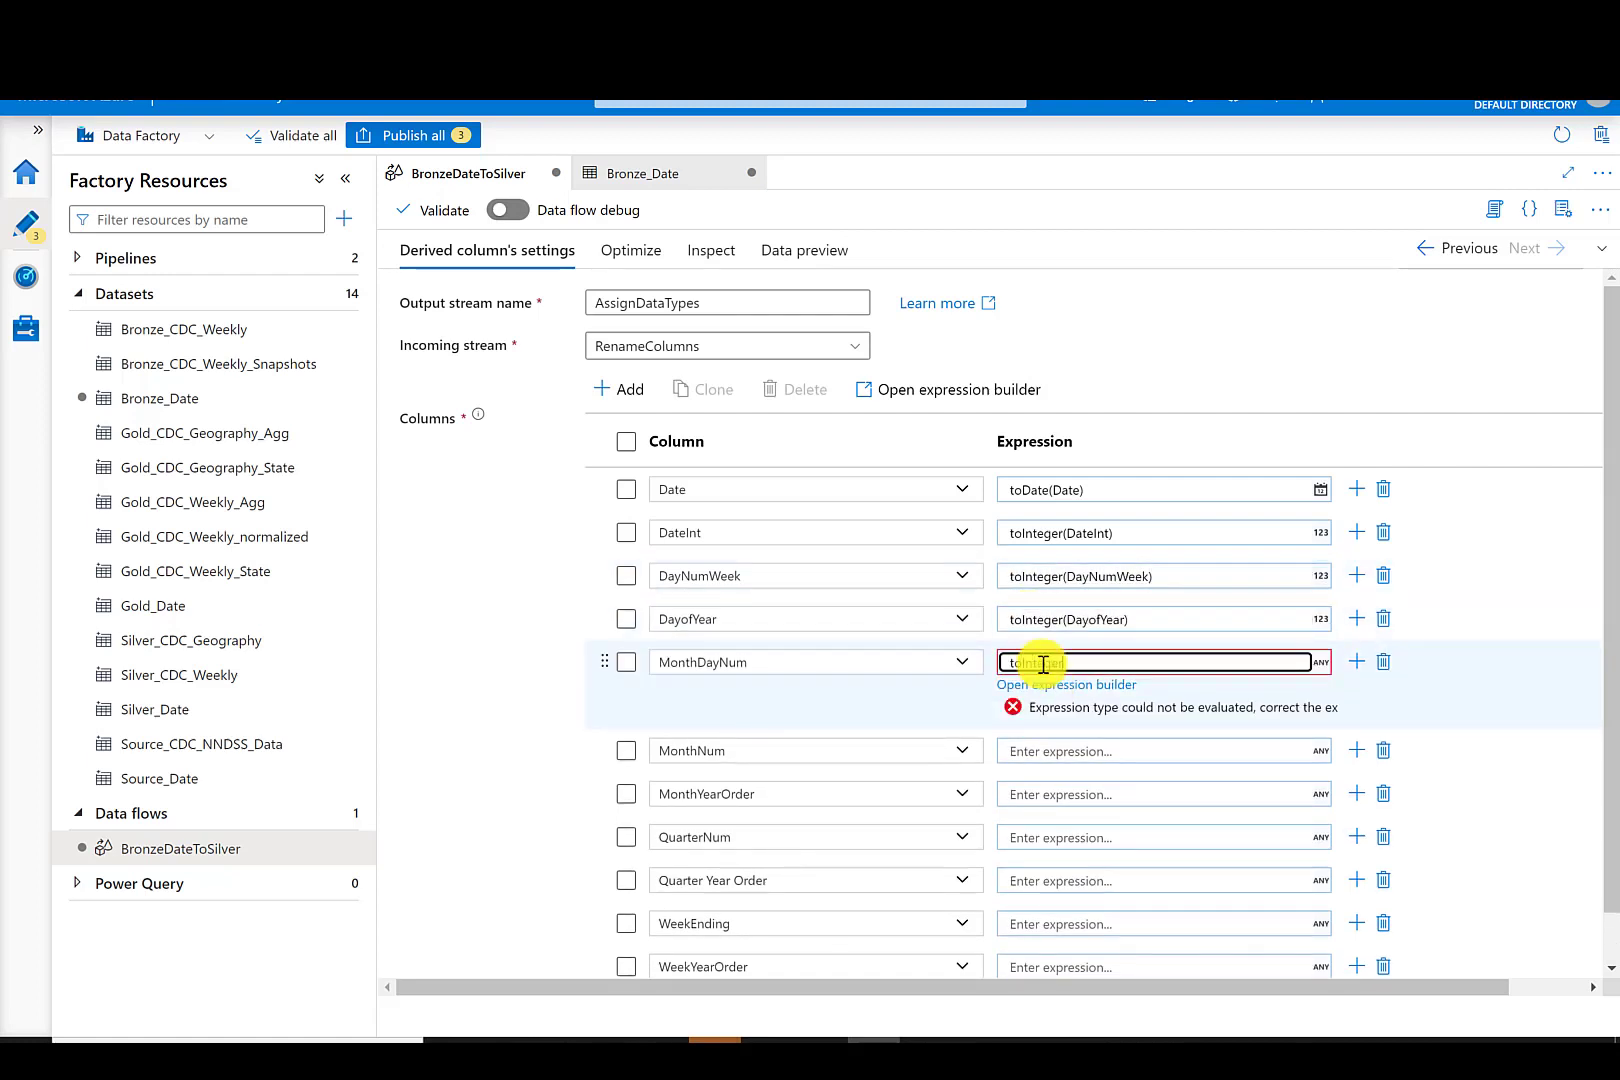
{"action": "type", "text": "(MonthDayNum)"}
{"action": "left_click", "coordinate": [1041, 708]}
{"action": "type", "text": "toInteger(MonthNum)"}
- Enter toInteger expressions for MonthYearOrder, QuarterNum, QuarterYearOrder, WeekYearOrder and Year, and toDate(WeekEnding) for WeekEnding
{"action": "left_click", "coordinate": [1043, 752]}
{"action": "type", "text": "toInteger(MonthYe"}
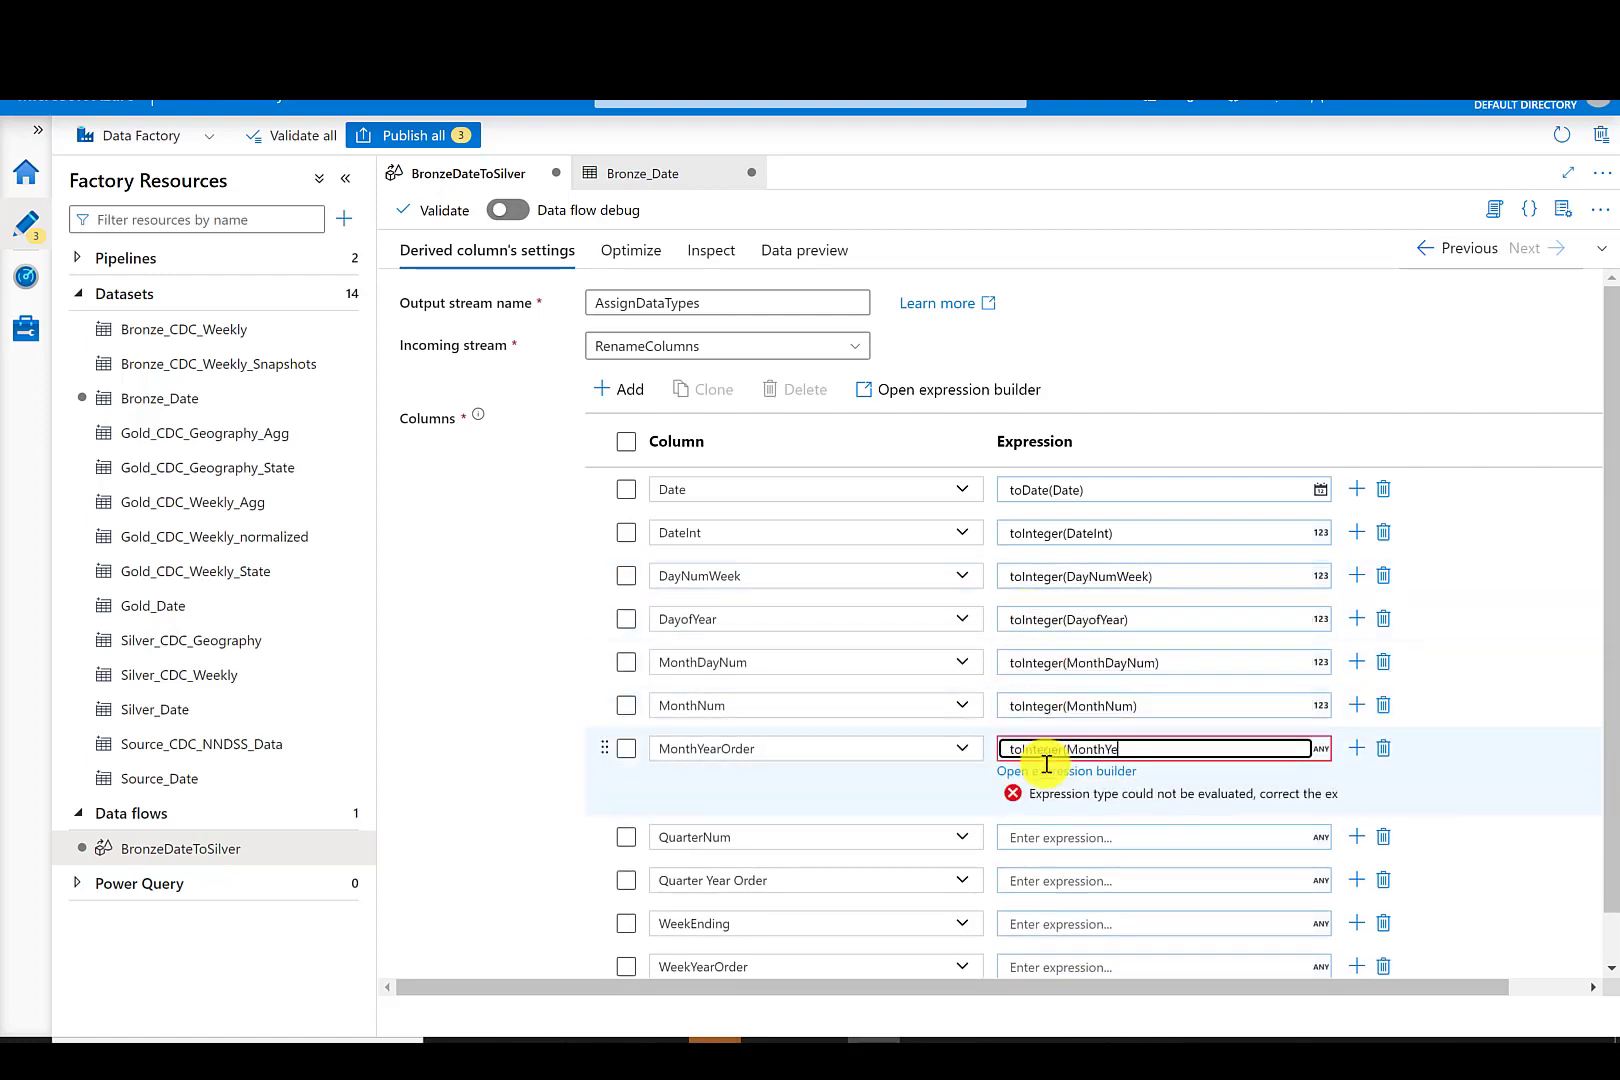
{"action": "type", "text": "arOrder)"}
{"action": "left_click", "coordinate": [1068, 792]}
{"action": "type", "text": "toInteger(QuarterYearOrde"}
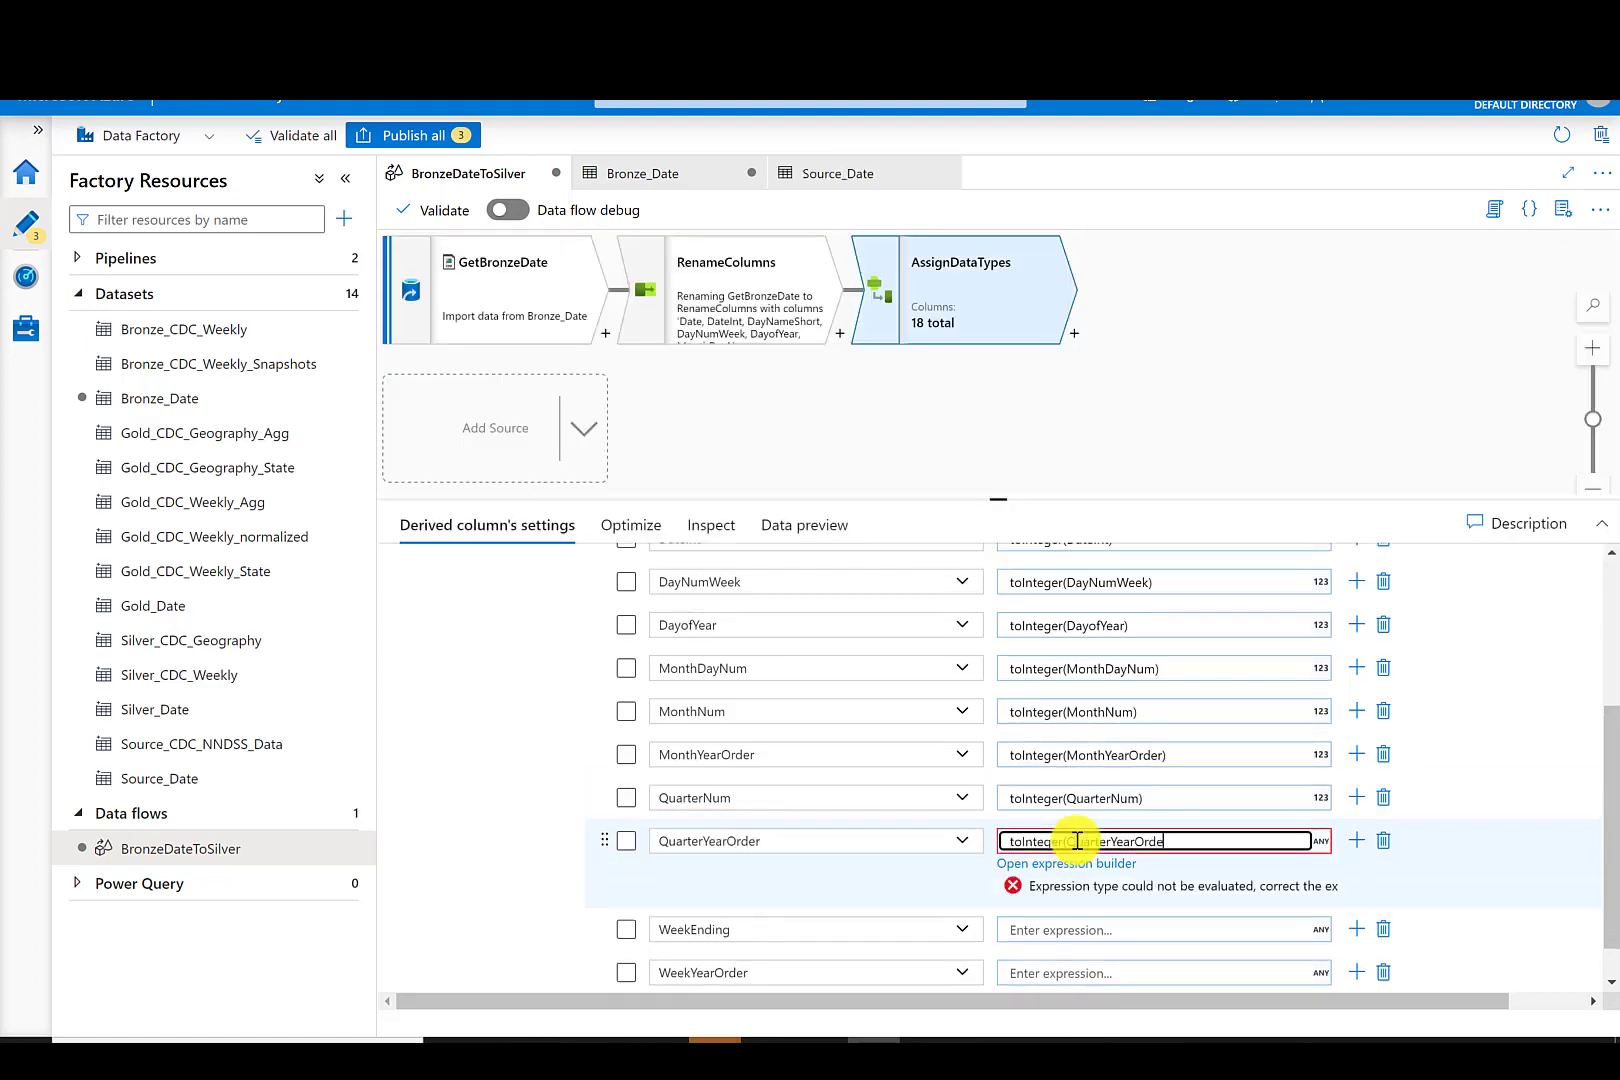
{"action": "type", "text": "r)"}
{"action": "left_click", "coordinate": [1040, 929]}
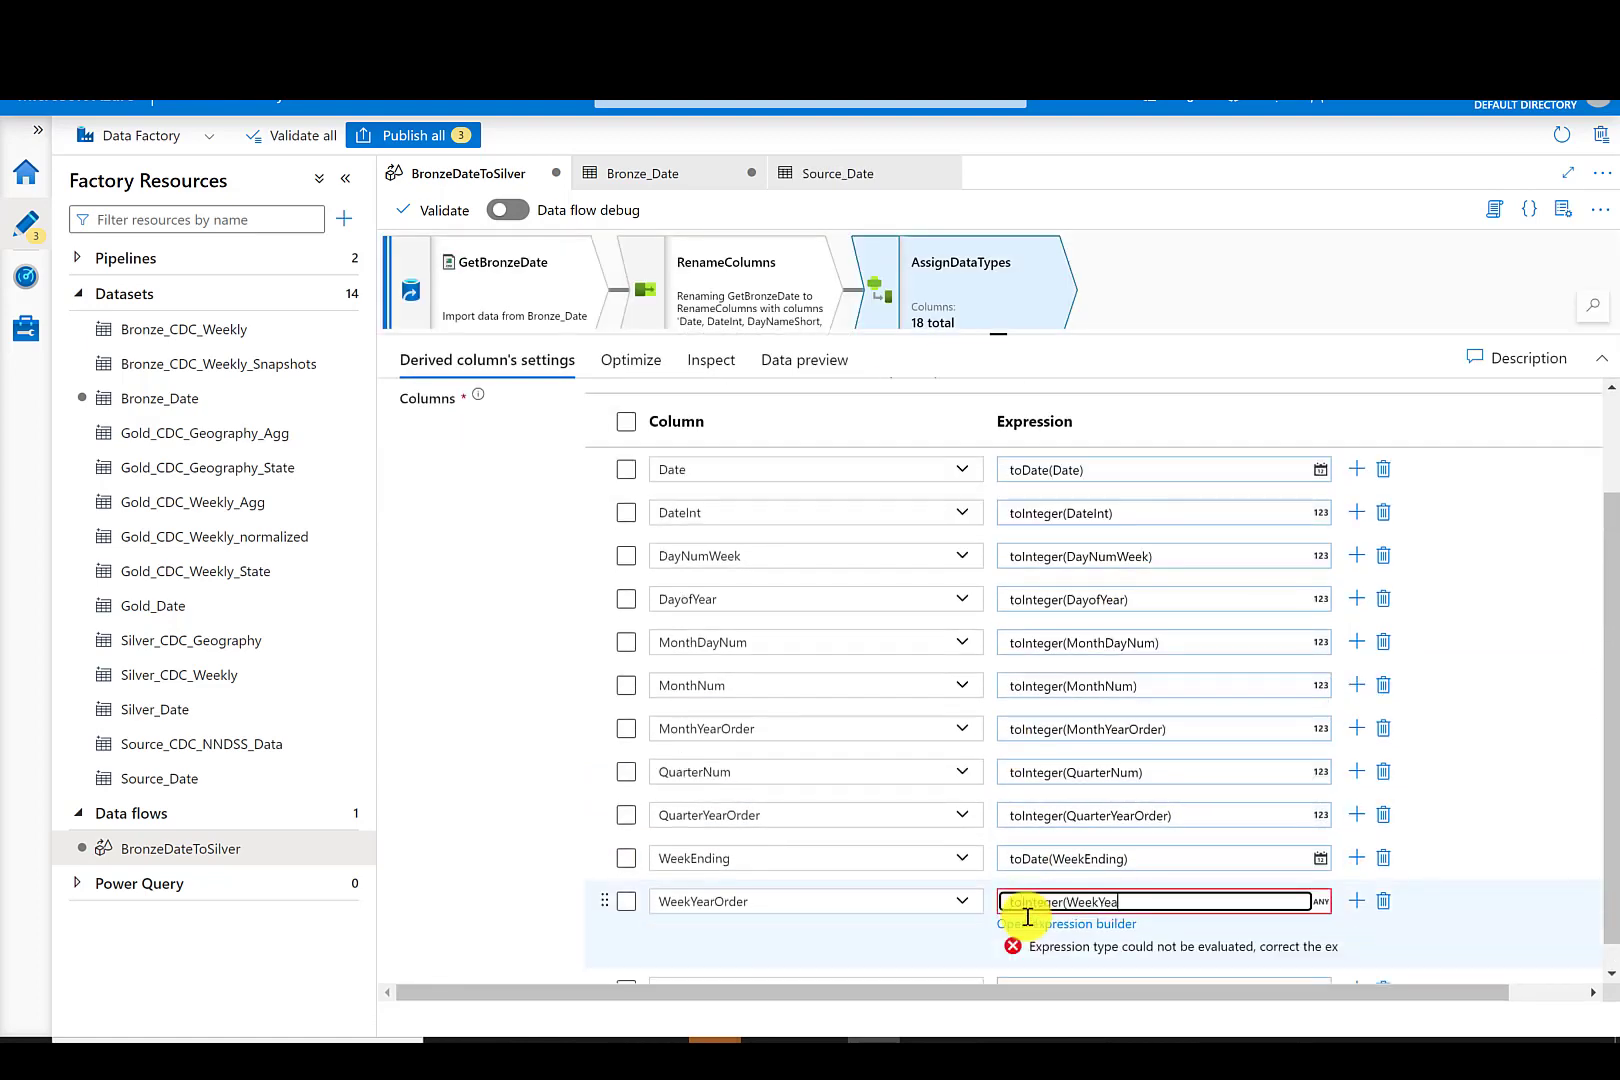
{"action": "type", "text": "rOrder)"}
{"action": "left_click", "coordinate": [1030, 943]}
- Add a WeekNum column to AssignDataTypes with the expression toInteger(WeekNum)
{"action": "left_click", "coordinate": [708, 677]}
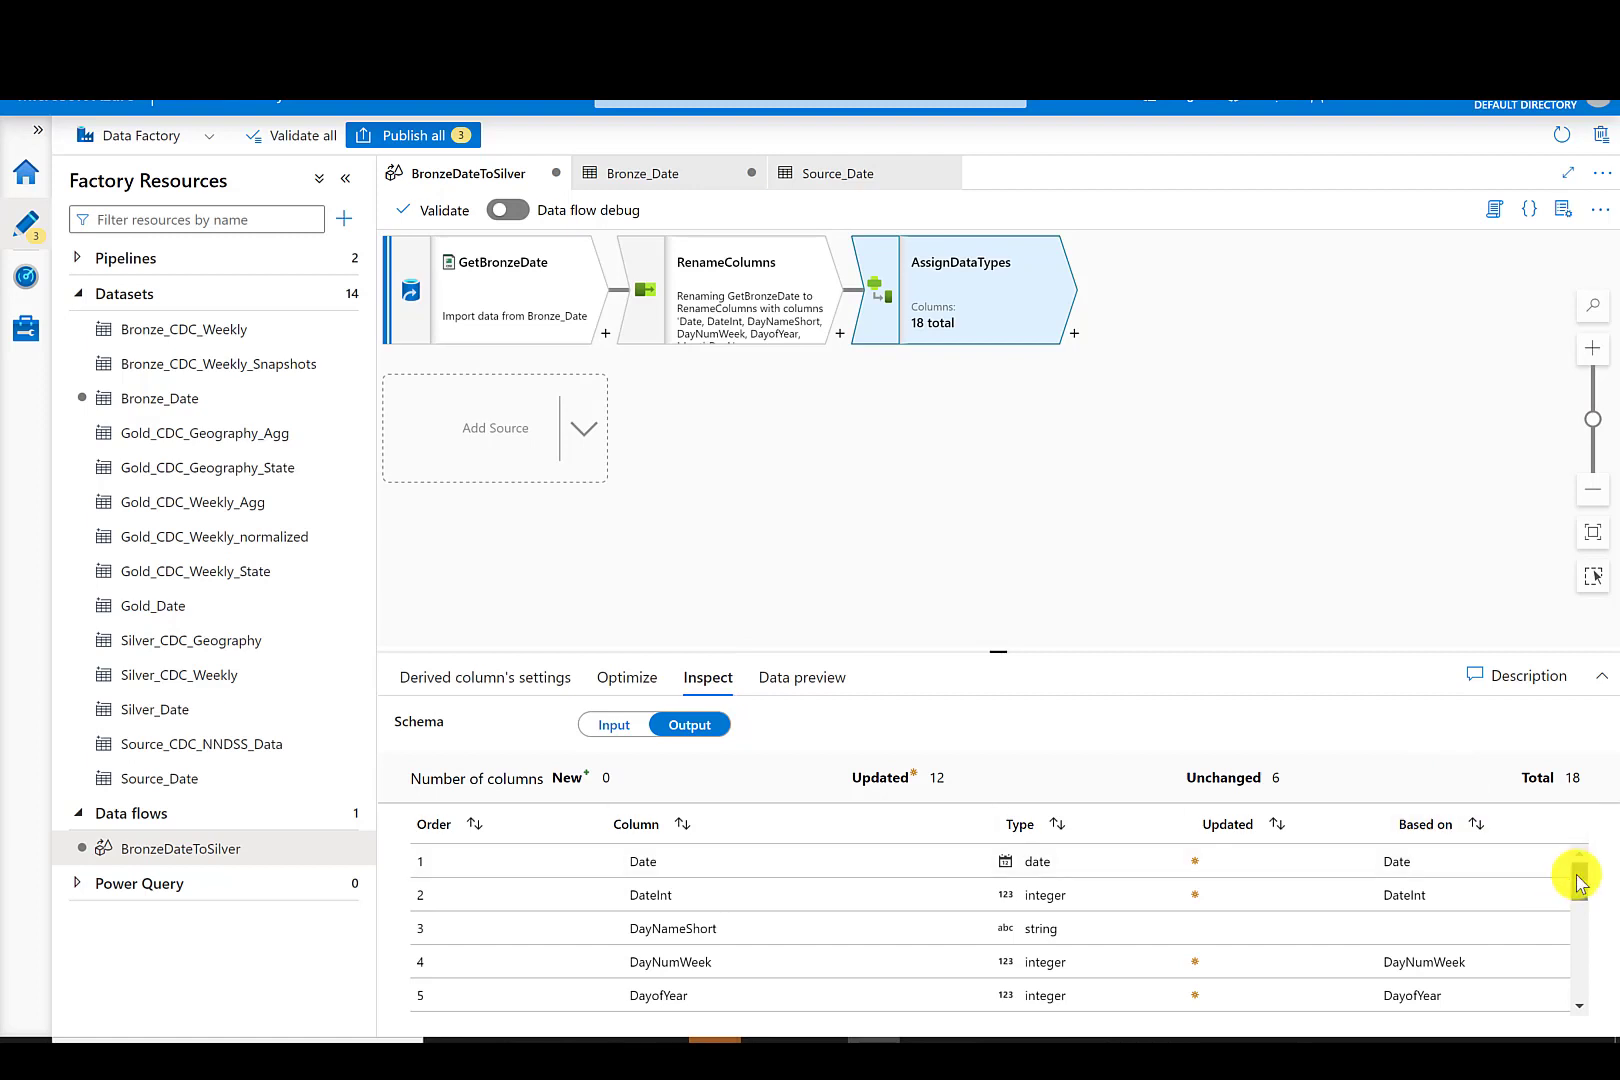
{"action": "left_click_drag", "start_coordinate": [1578, 878], "coordinate": [1579, 990]}
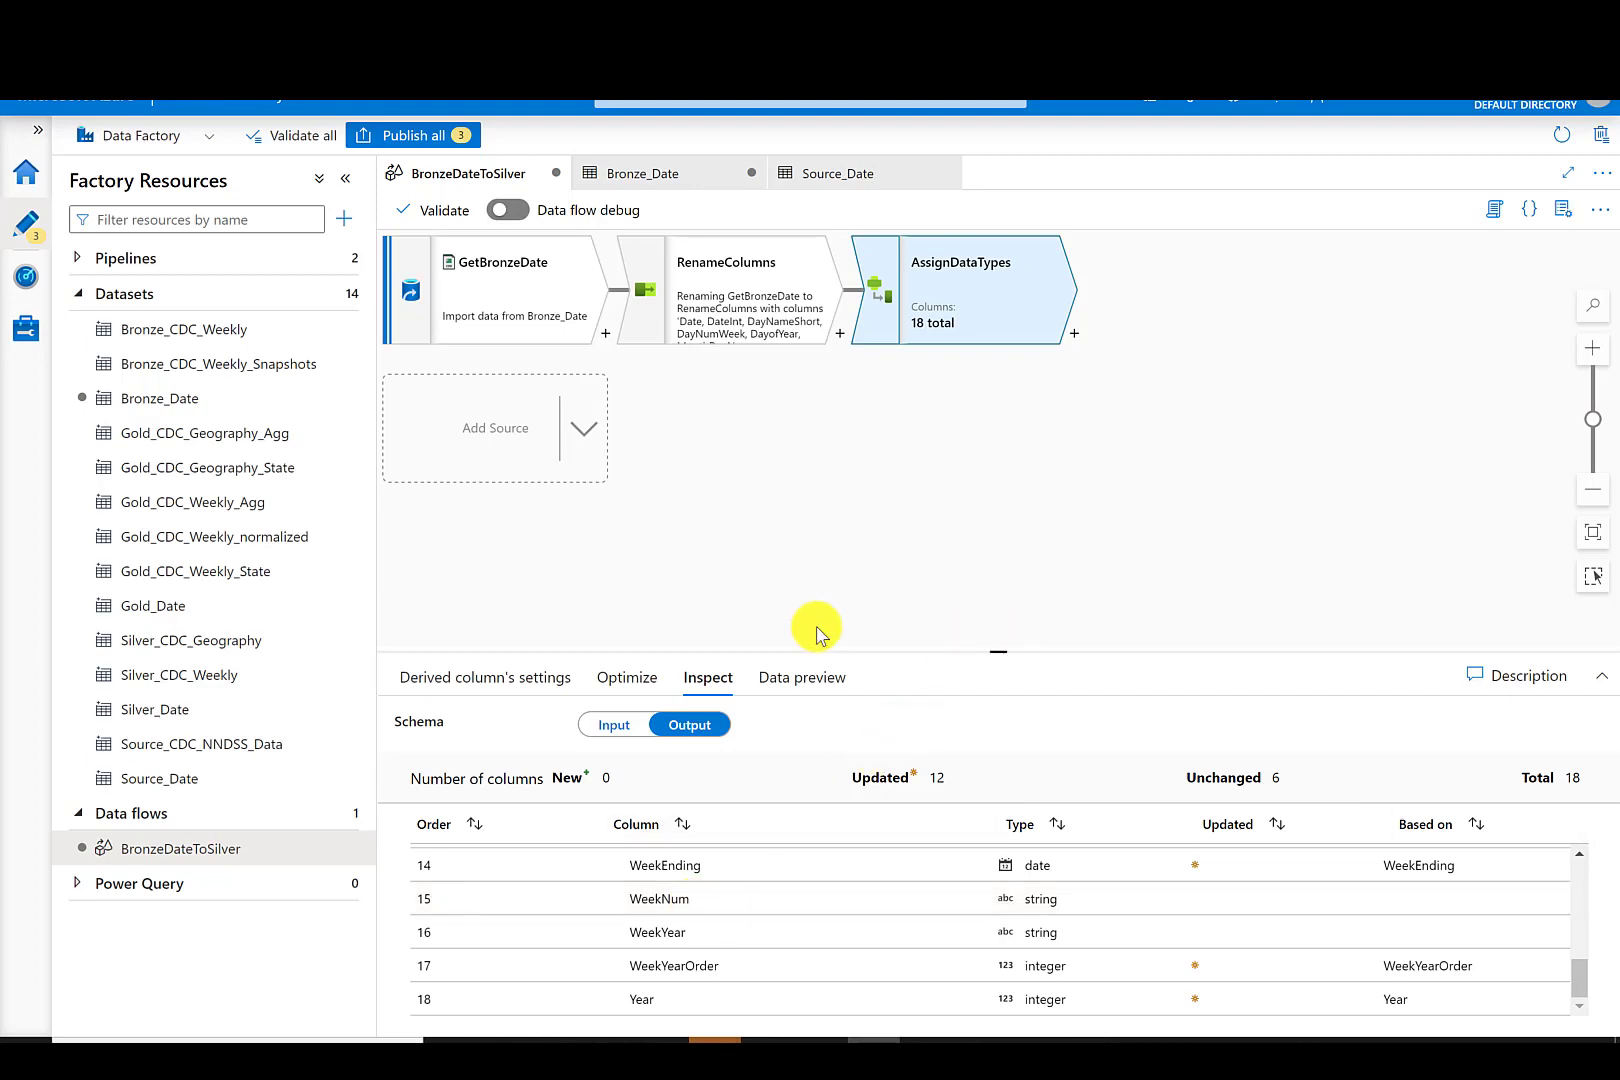
{"action": "left_click", "coordinate": [540, 677]}
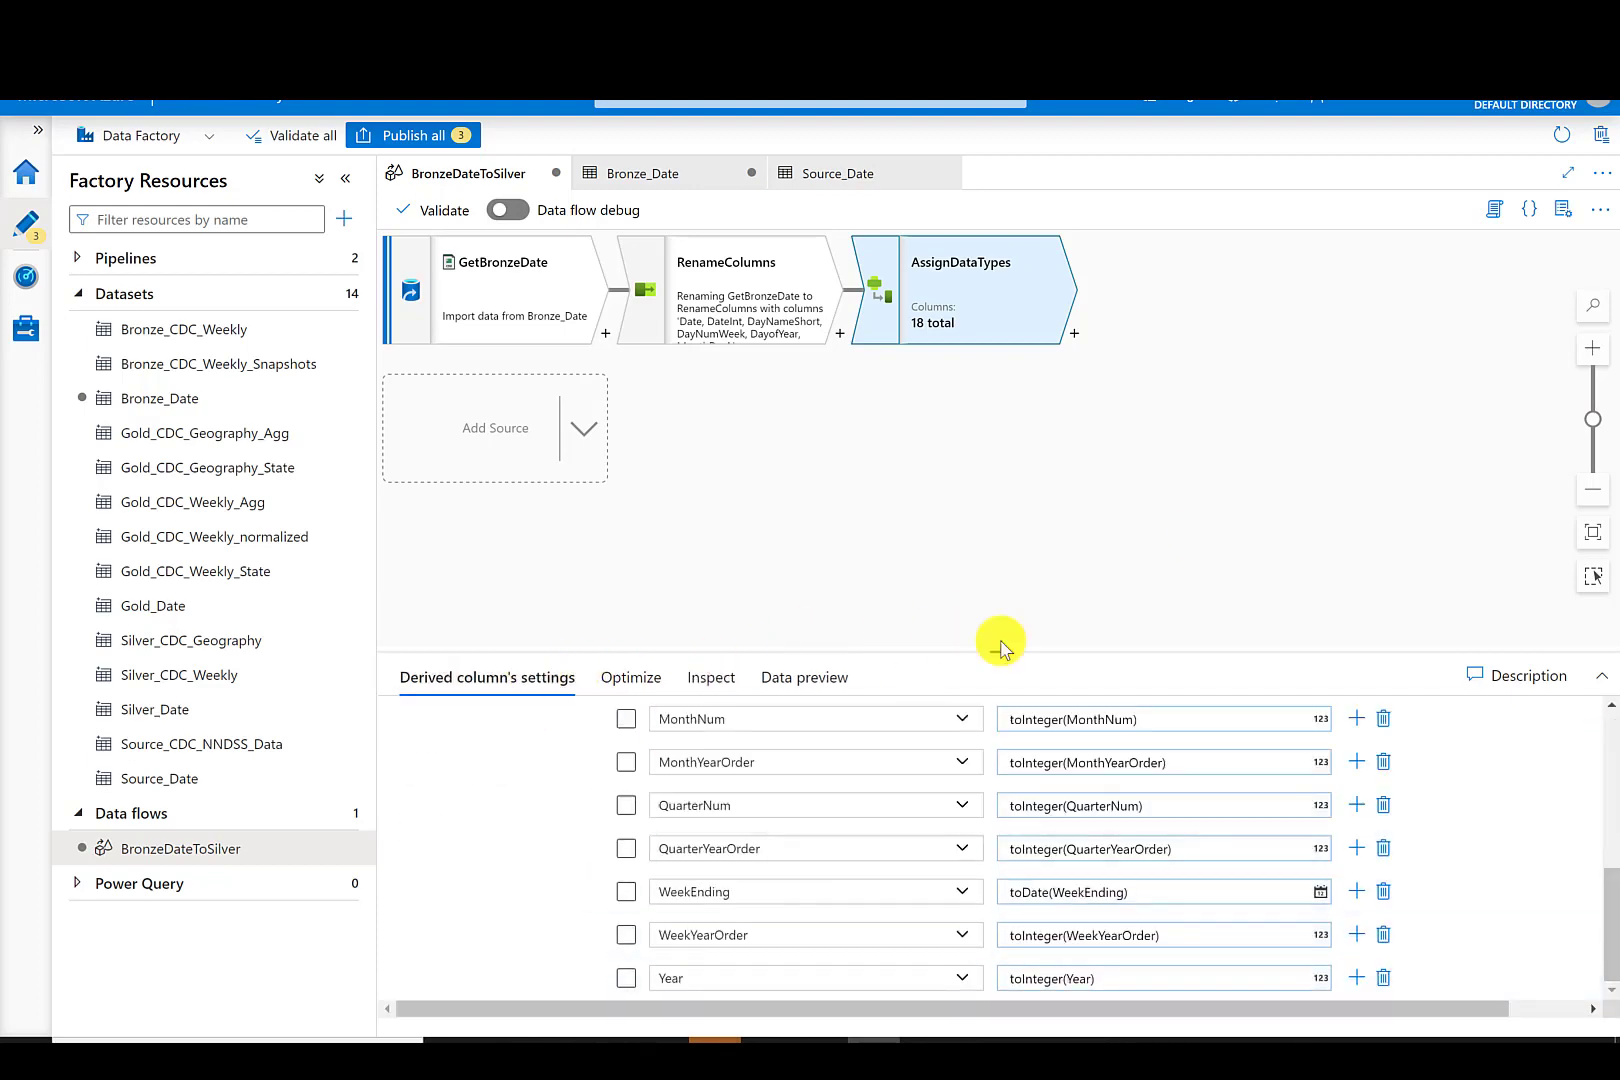
{"action": "left_click_drag", "start_coordinate": [1001, 651], "coordinate": [1000, 318]}
{"action": "scroll", "coordinate": [860, 620], "scroll_direction": "up", "scroll_amount": 2}
{"action": "left_click", "coordinate": [622, 484]}
{"action": "left_click", "coordinate": [661, 515]}
{"action": "left_click", "coordinate": [963, 961]}
{"action": "left_click", "coordinate": [725, 776]}
{"action": "left_click", "coordinate": [1024, 963]}
{"action": "type", "text": "toInteger("}
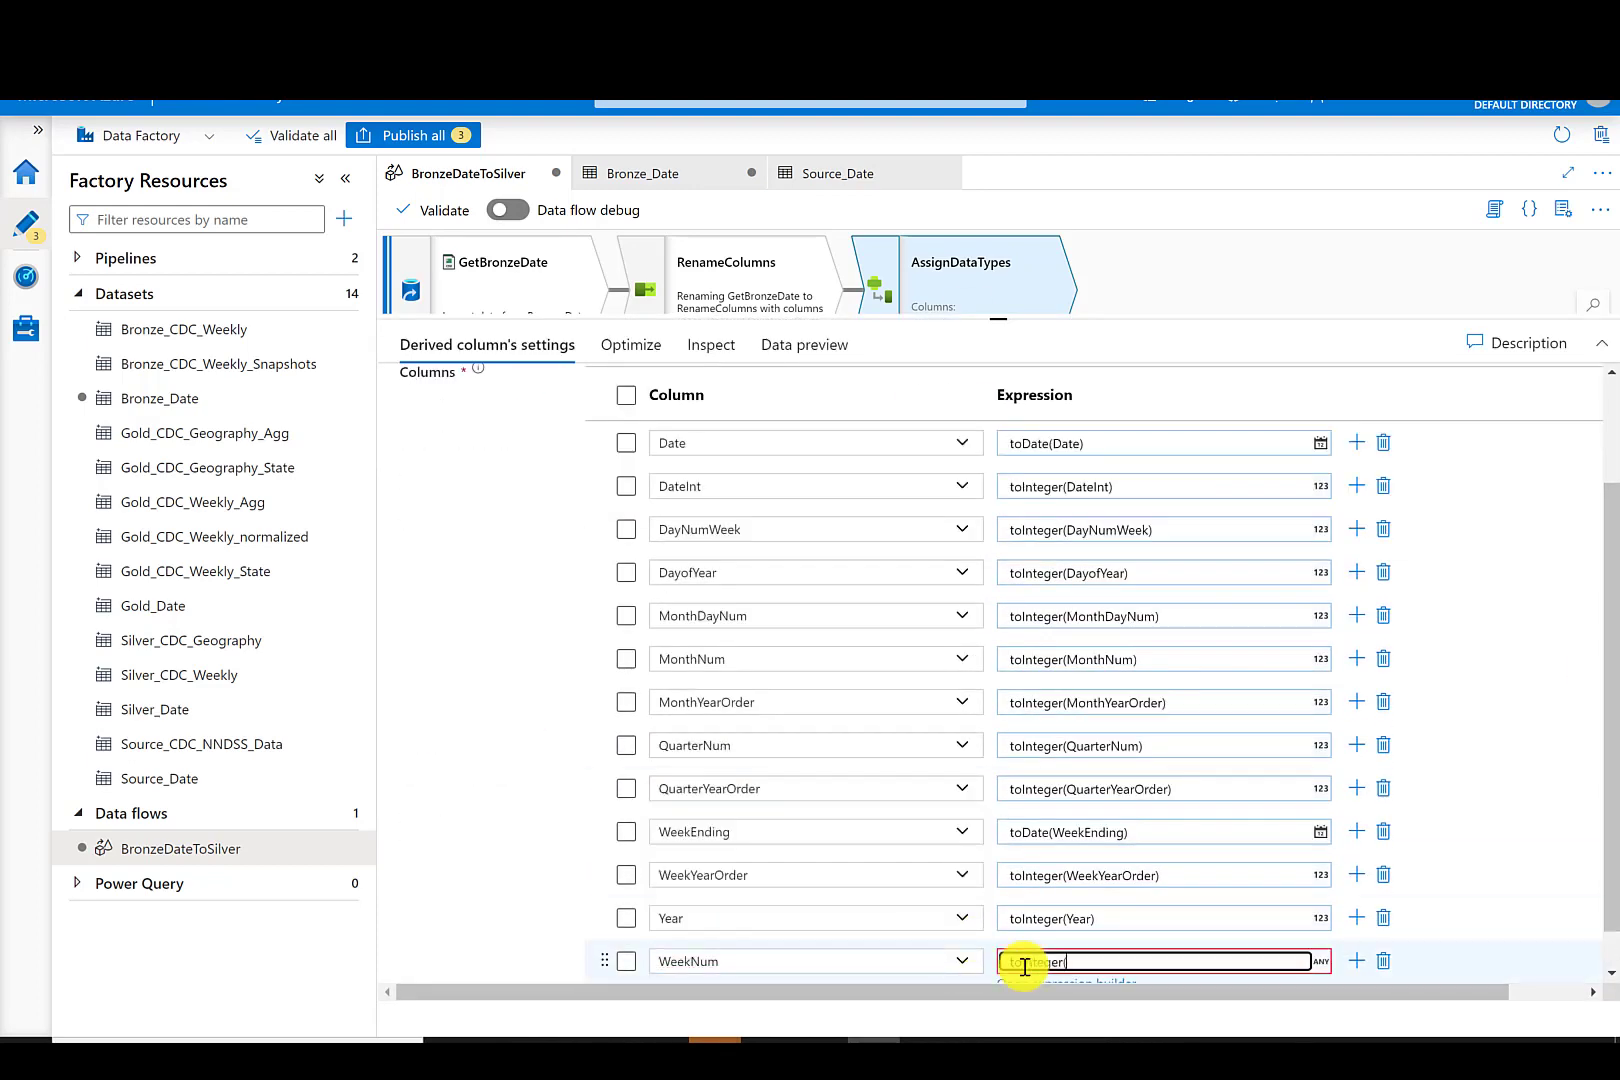
{"action": "type", "text": "WeekNum)"}
- Preview the AssignDataTypes output in a data flow debug session with a 1 hour time to live, then end the session
{"action": "left_click", "coordinate": [720, 344]}
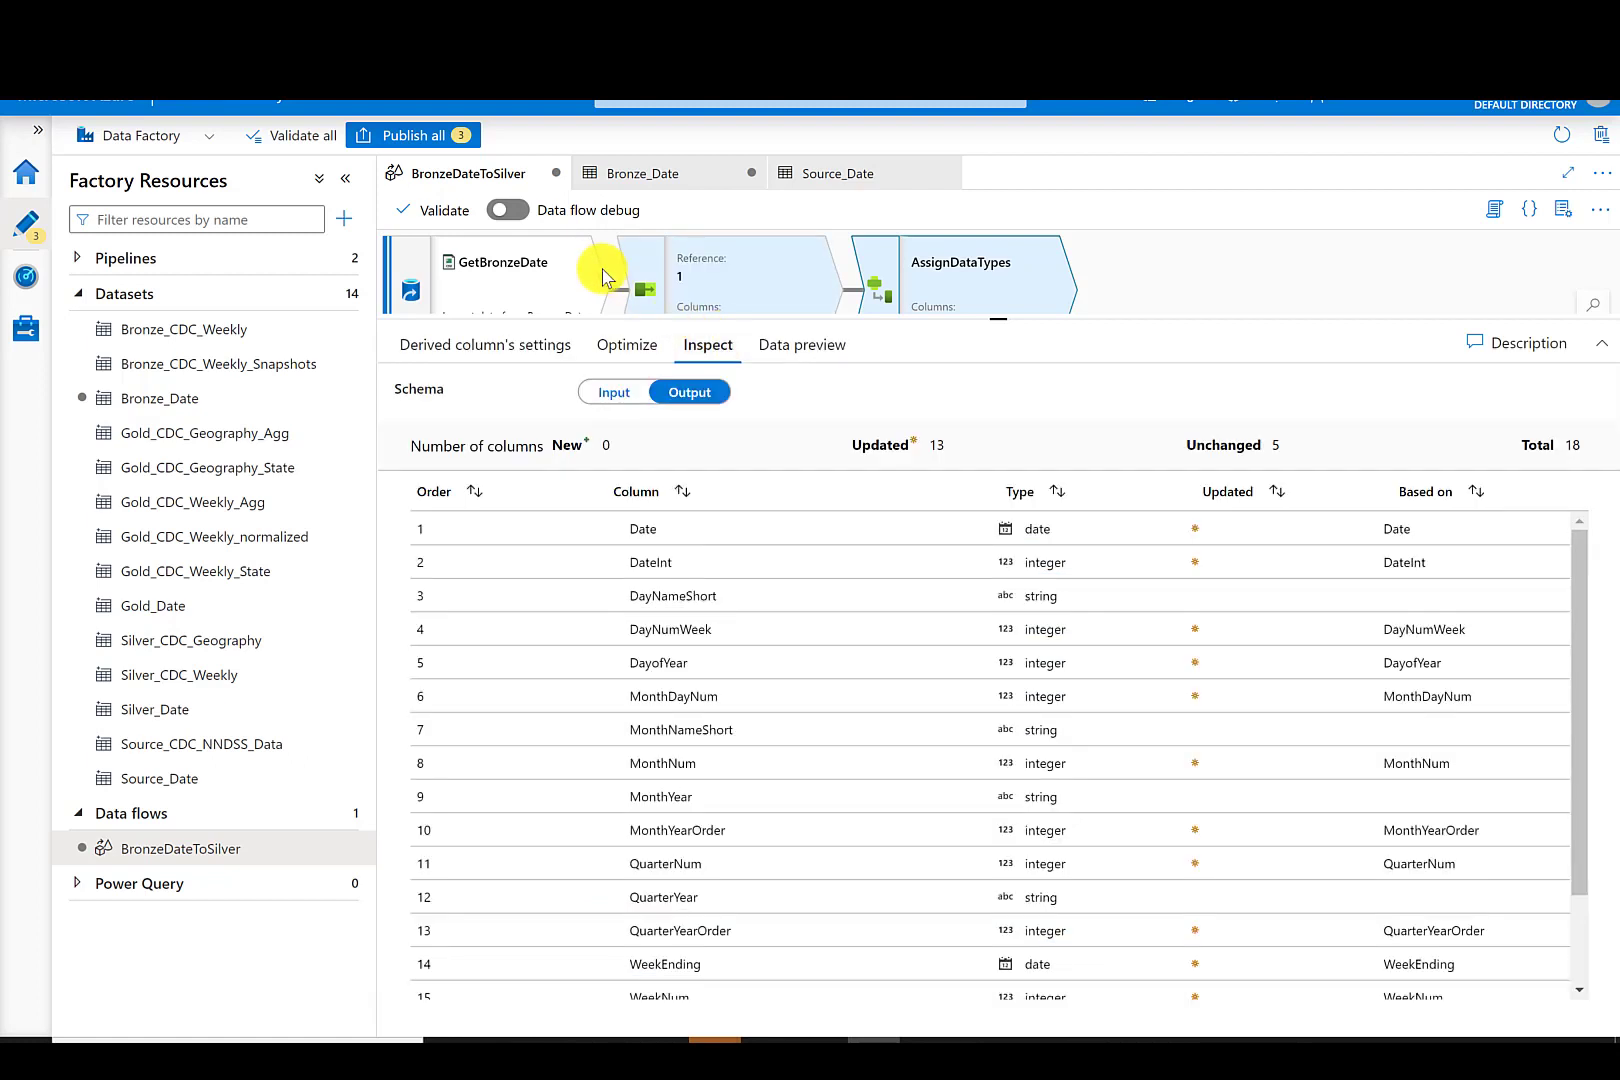
{"action": "left_click", "coordinate": [510, 211]}
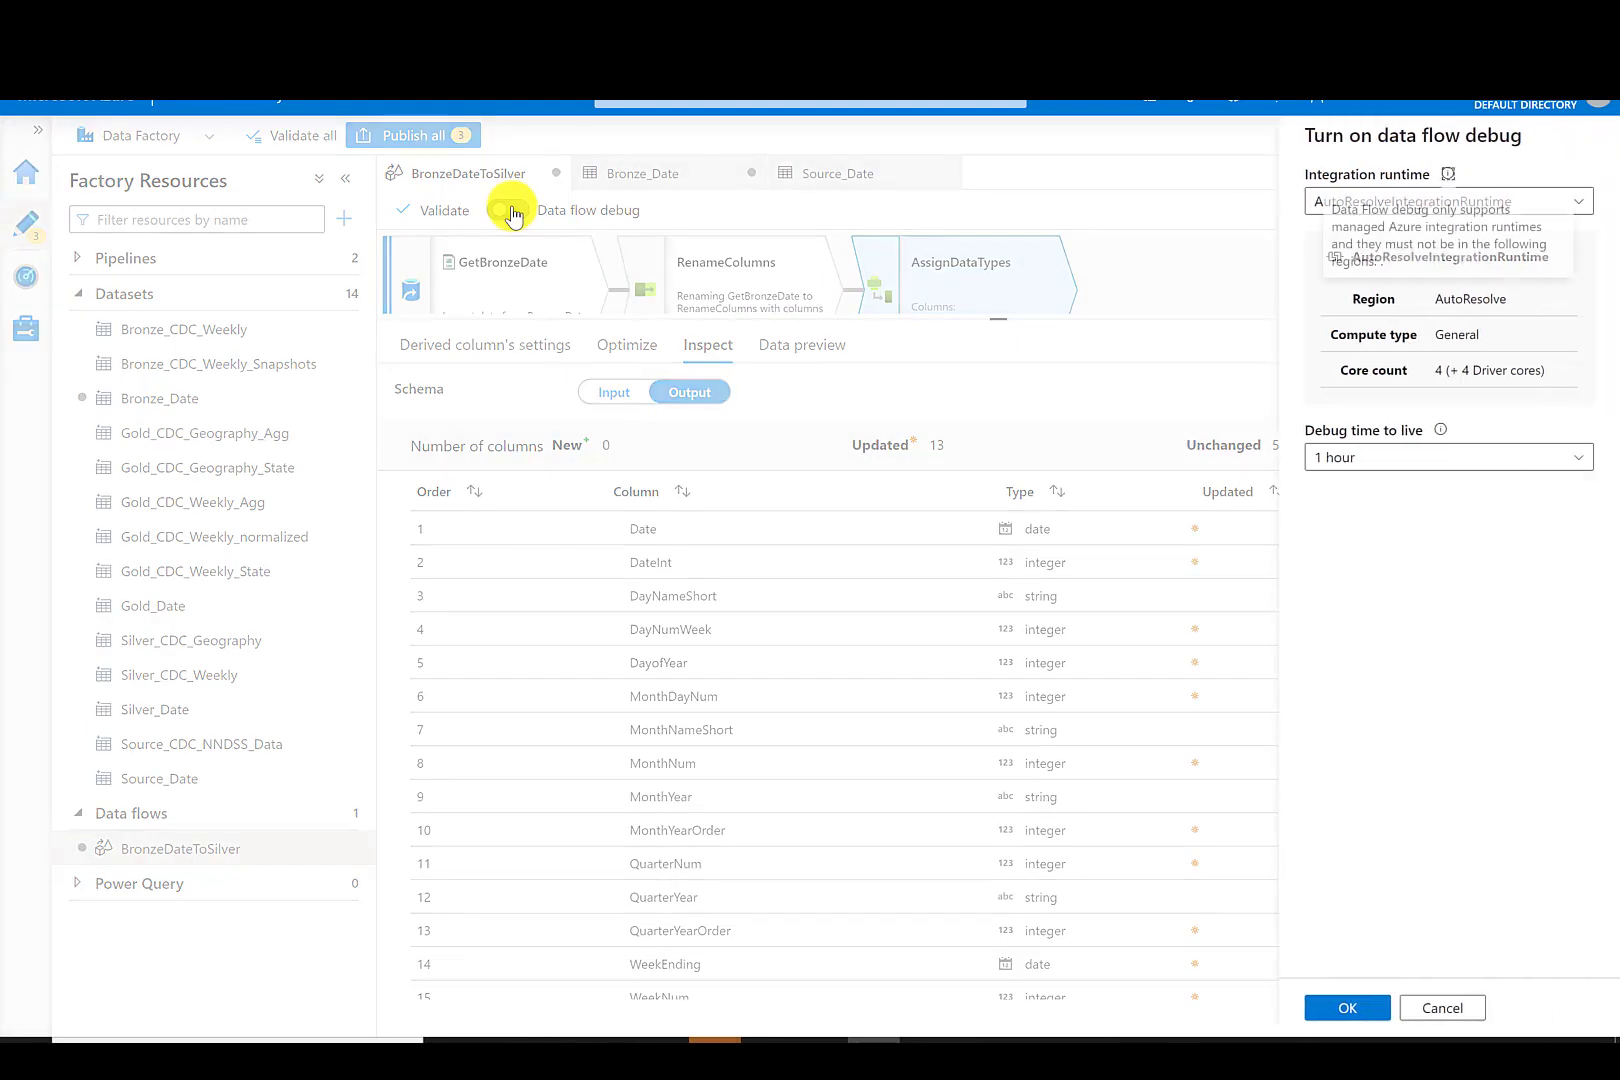
{"action": "left_click", "coordinate": [1340, 1008]}
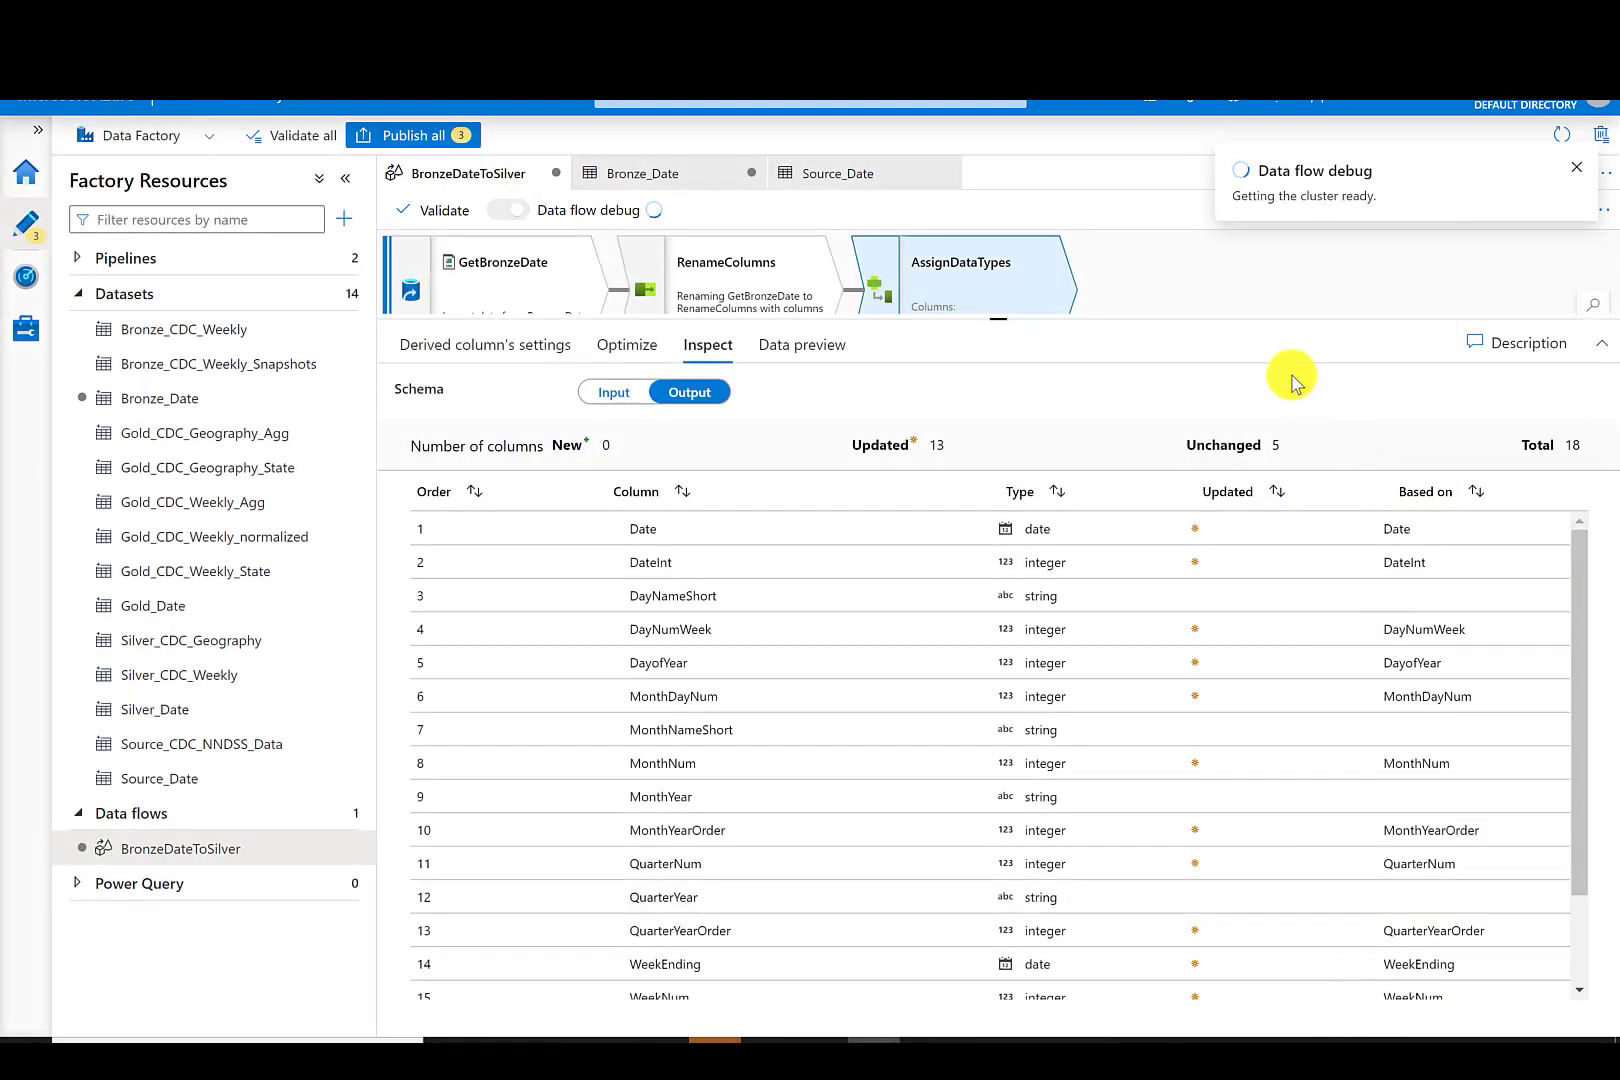
{"action": "left_click", "coordinate": [808, 346]}
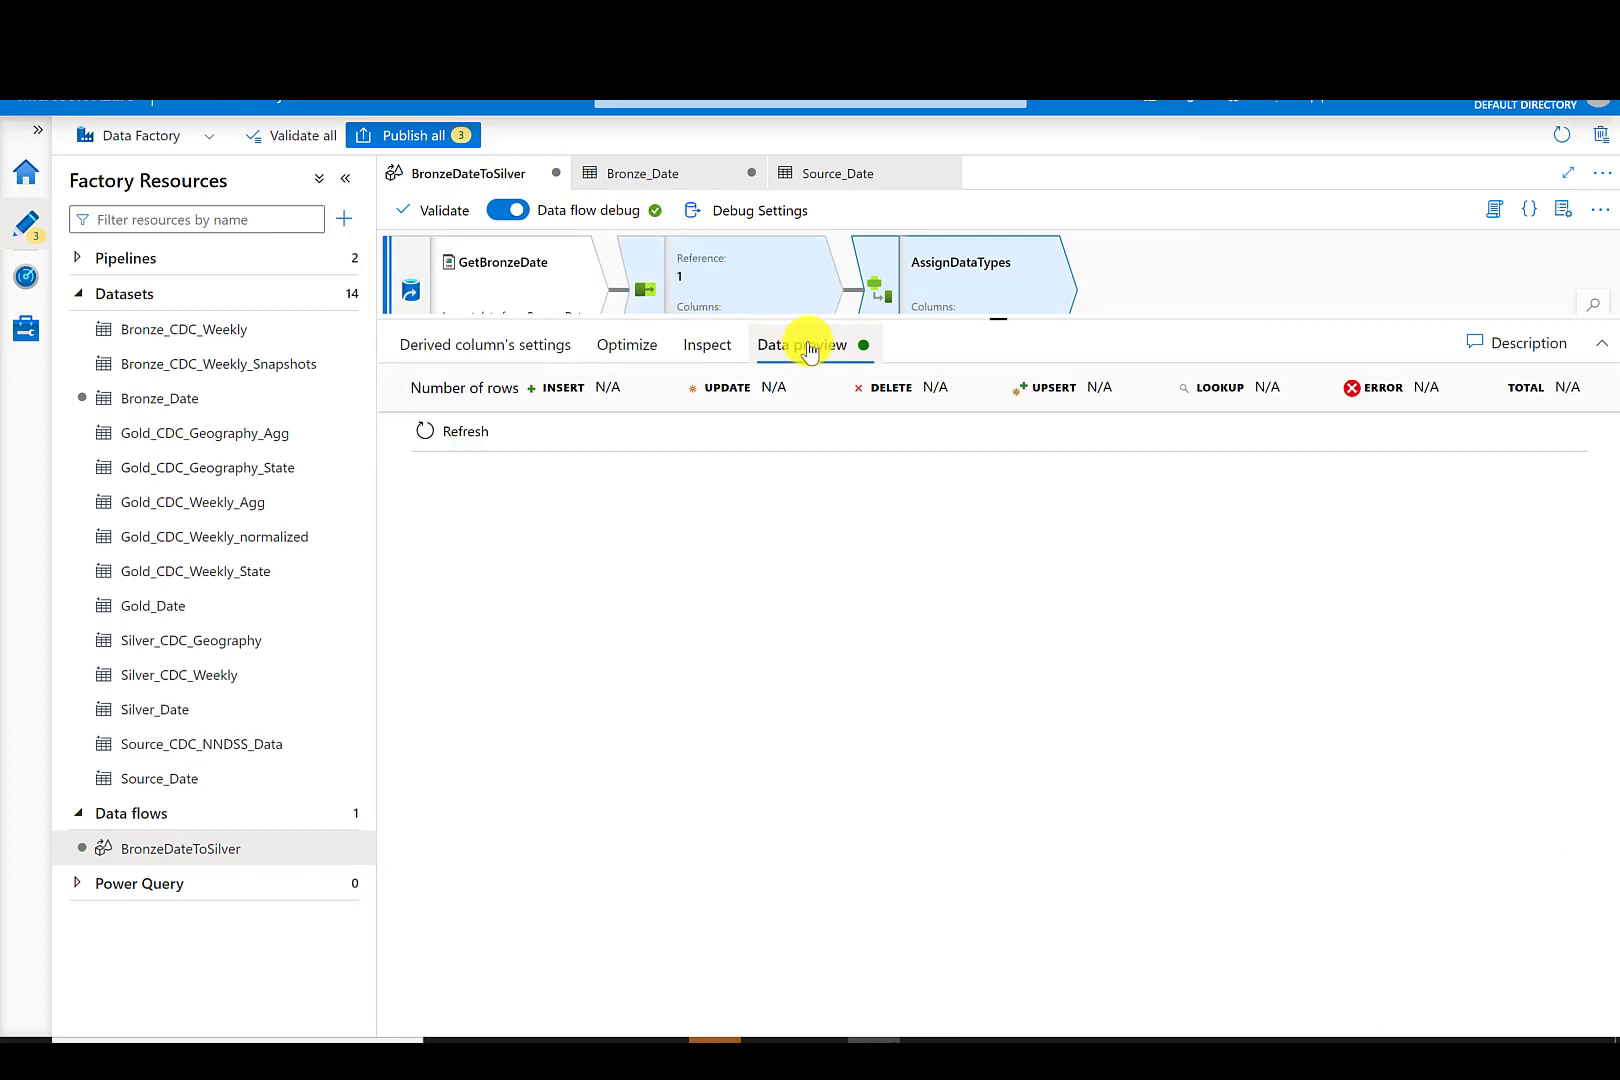
{"action": "left_click", "coordinate": [445, 432]}
{"action": "left_click_drag", "start_coordinate": [614, 961], "coordinate": [1426, 949]}
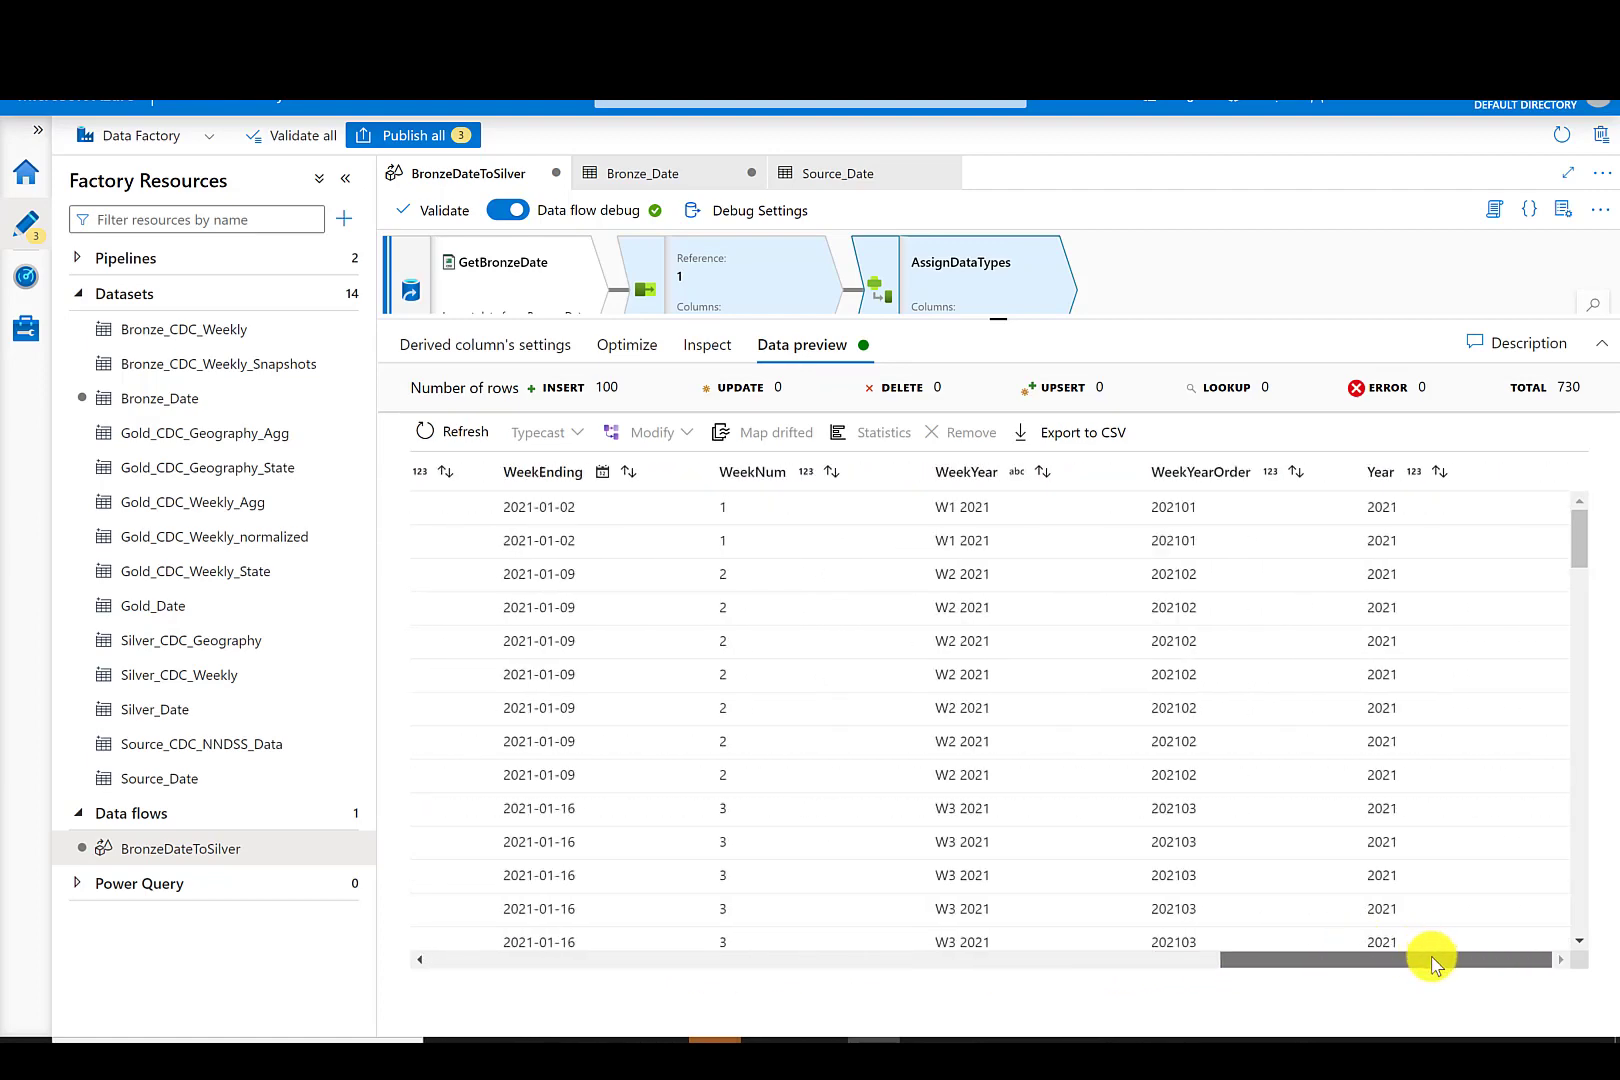
{"action": "left_click_drag", "start_coordinate": [998, 320], "coordinate": [1016, 675]}
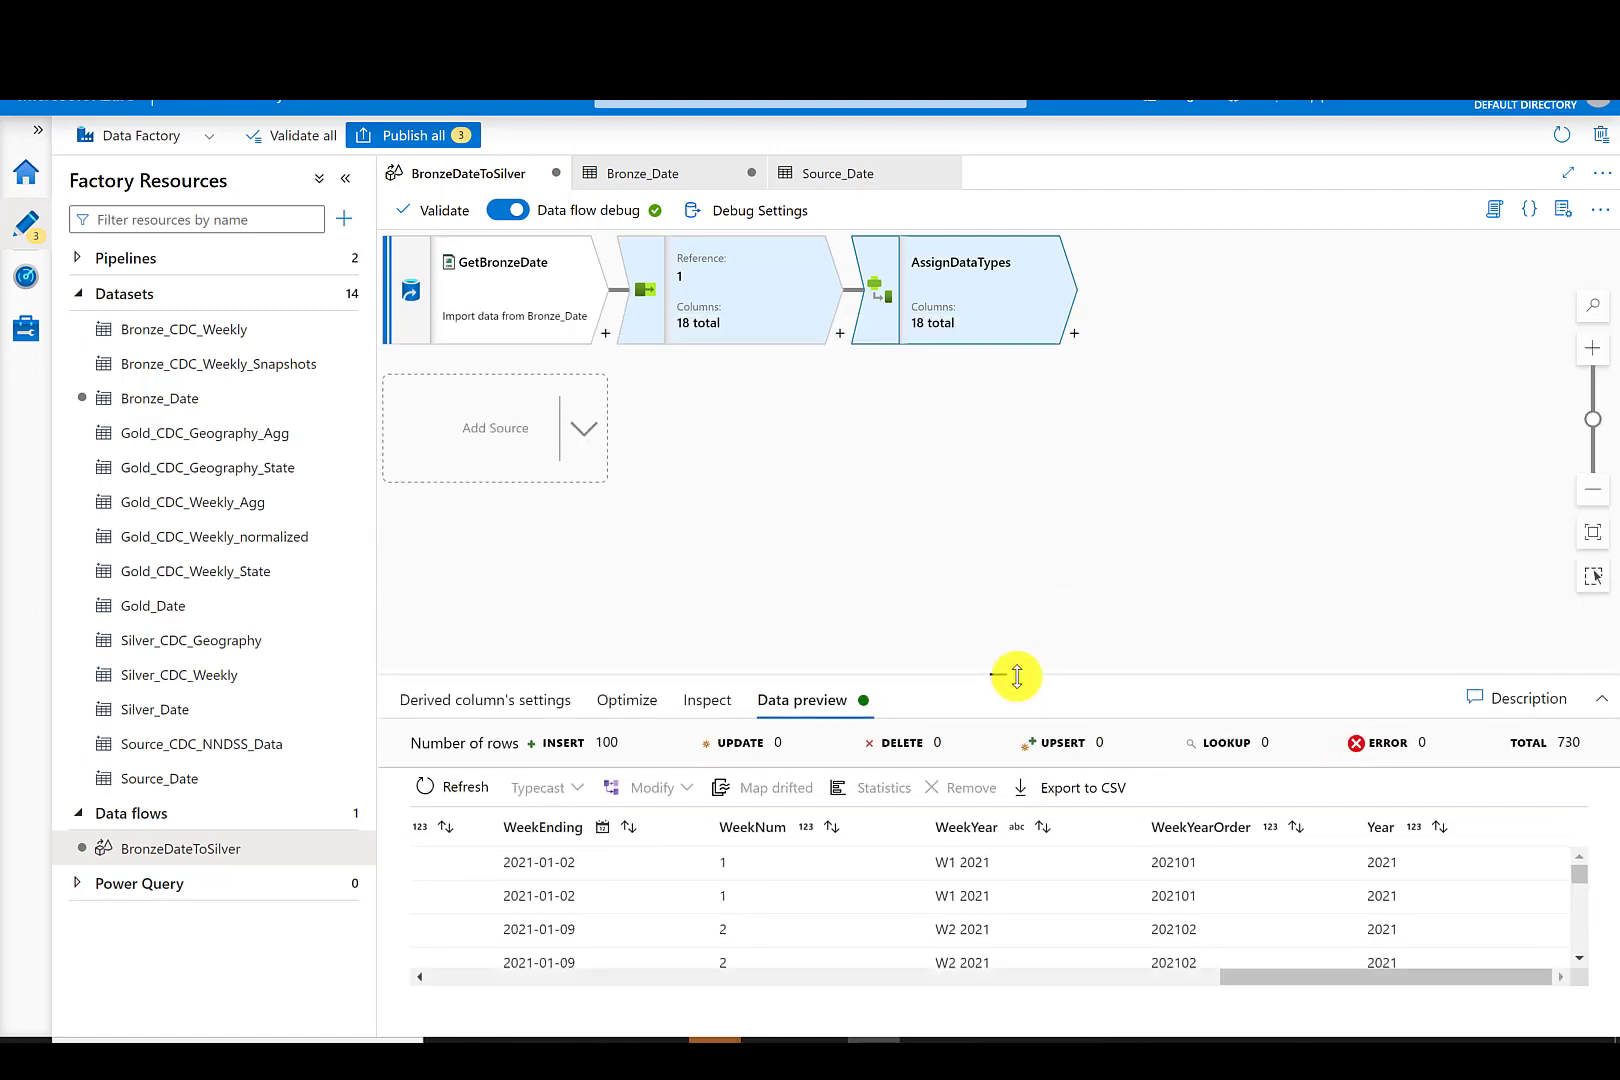
{"action": "left_click", "coordinate": [503, 212]}
{"action": "left_click", "coordinate": [680, 641]}
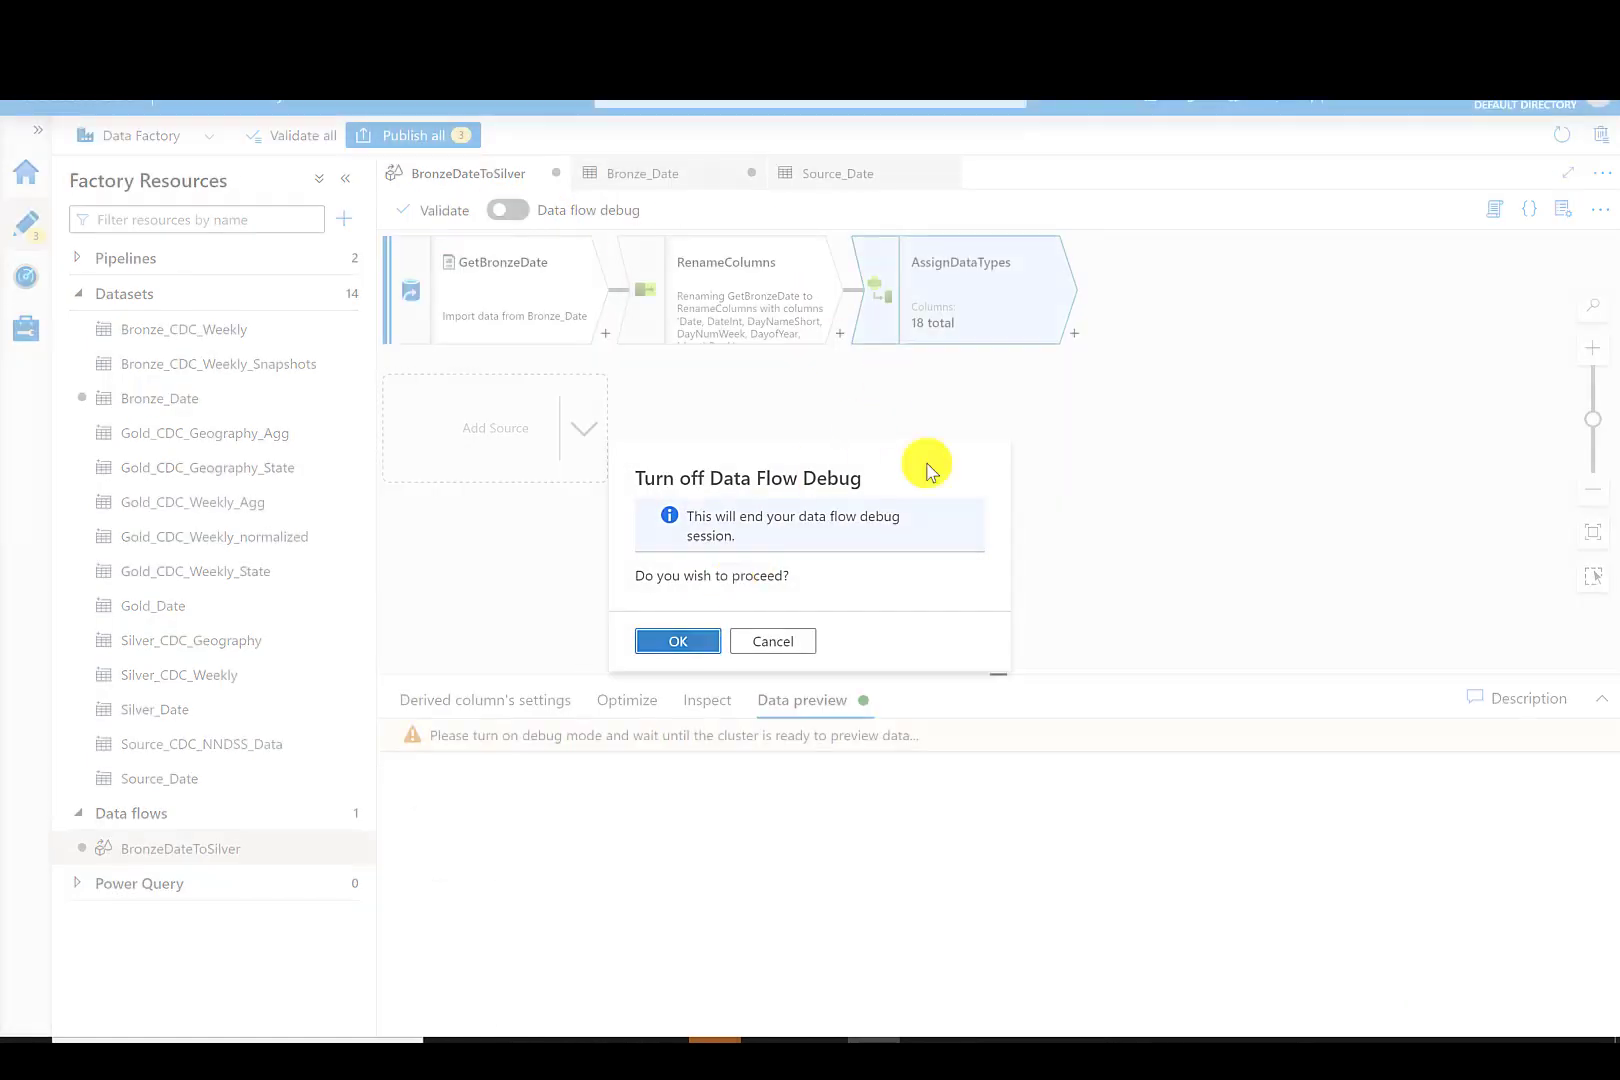
- Add a Sink after AssignDataTypes and name it DateSilverSink
{"action": "left_click", "coordinate": [1074, 333]}
{"action": "left_click_drag", "start_coordinate": [1361, 451], "coordinate": [1354, 732]}
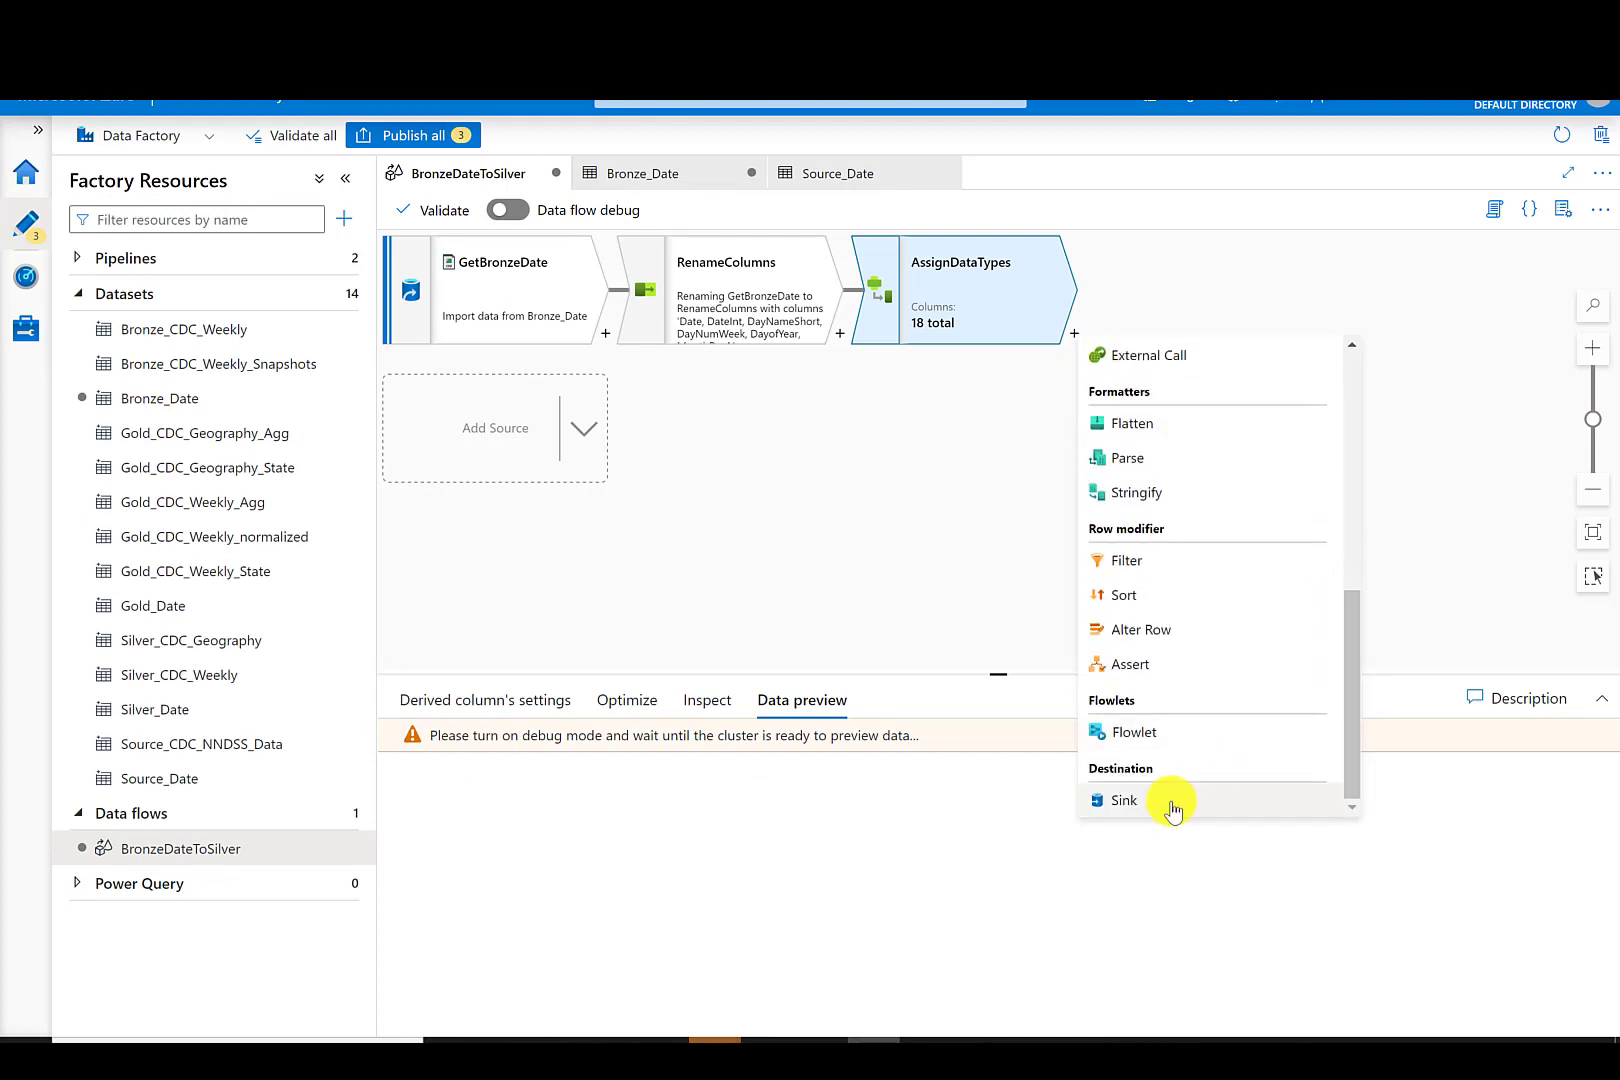
{"action": "left_click", "coordinate": [1124, 800]}
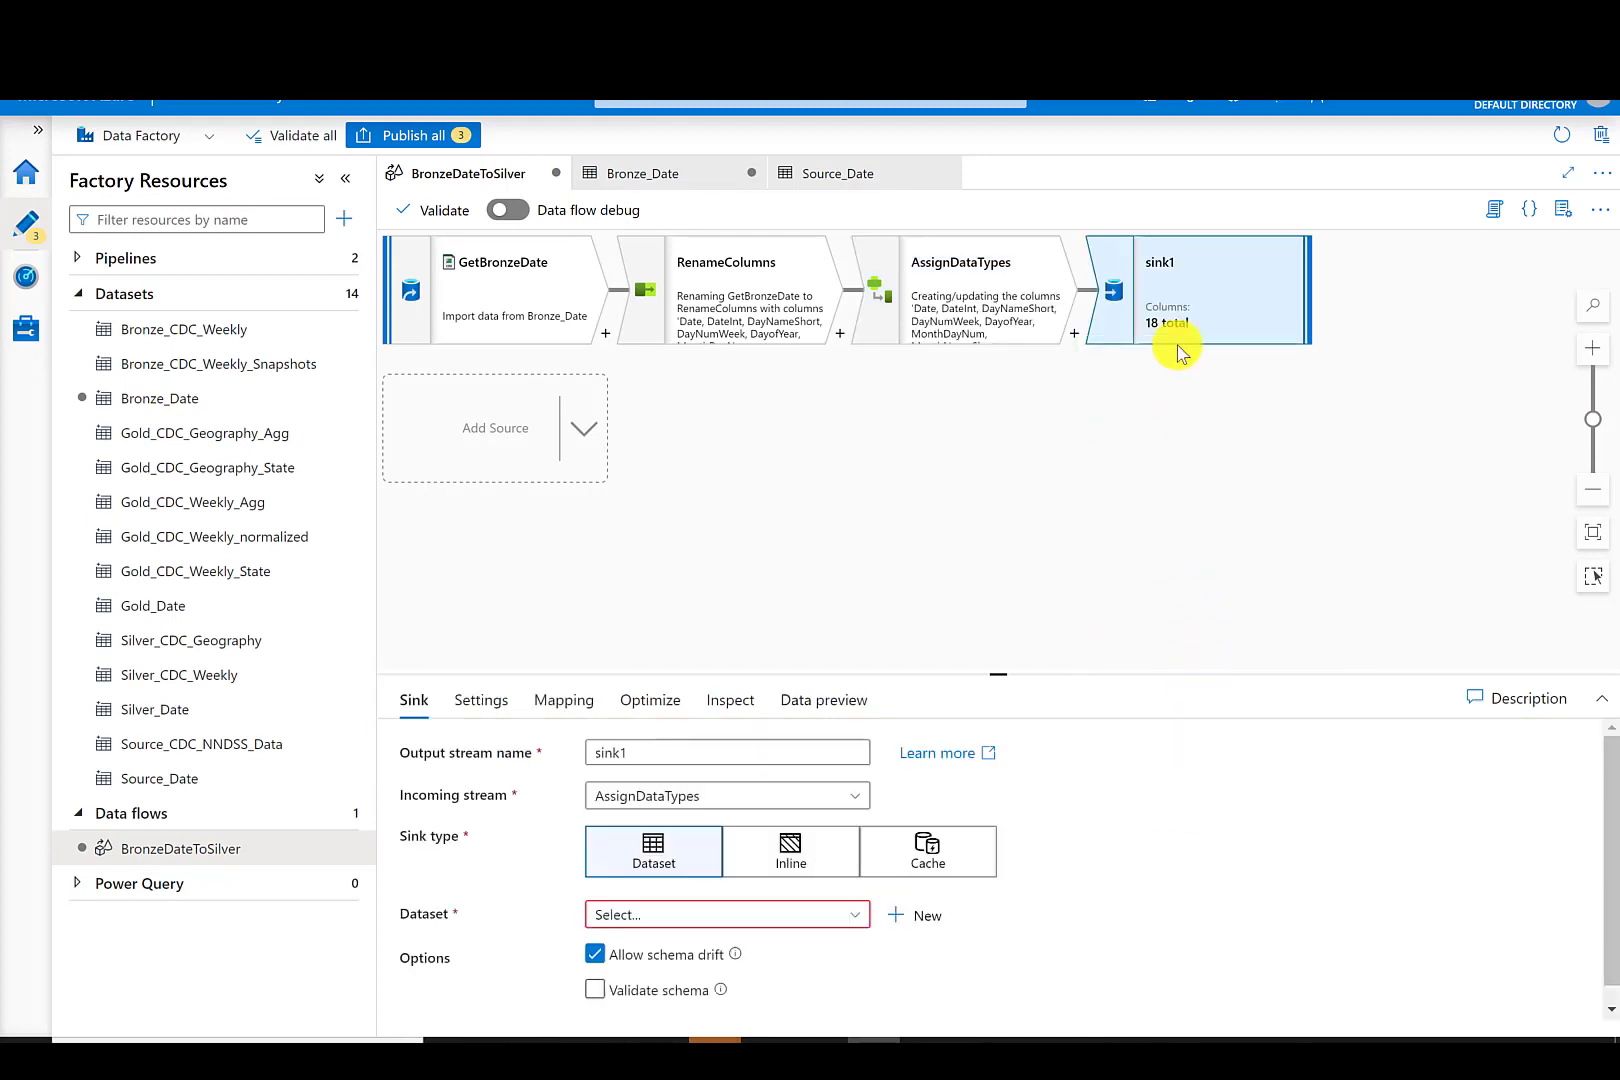
{"action": "double_click", "coordinate": [590, 752]}
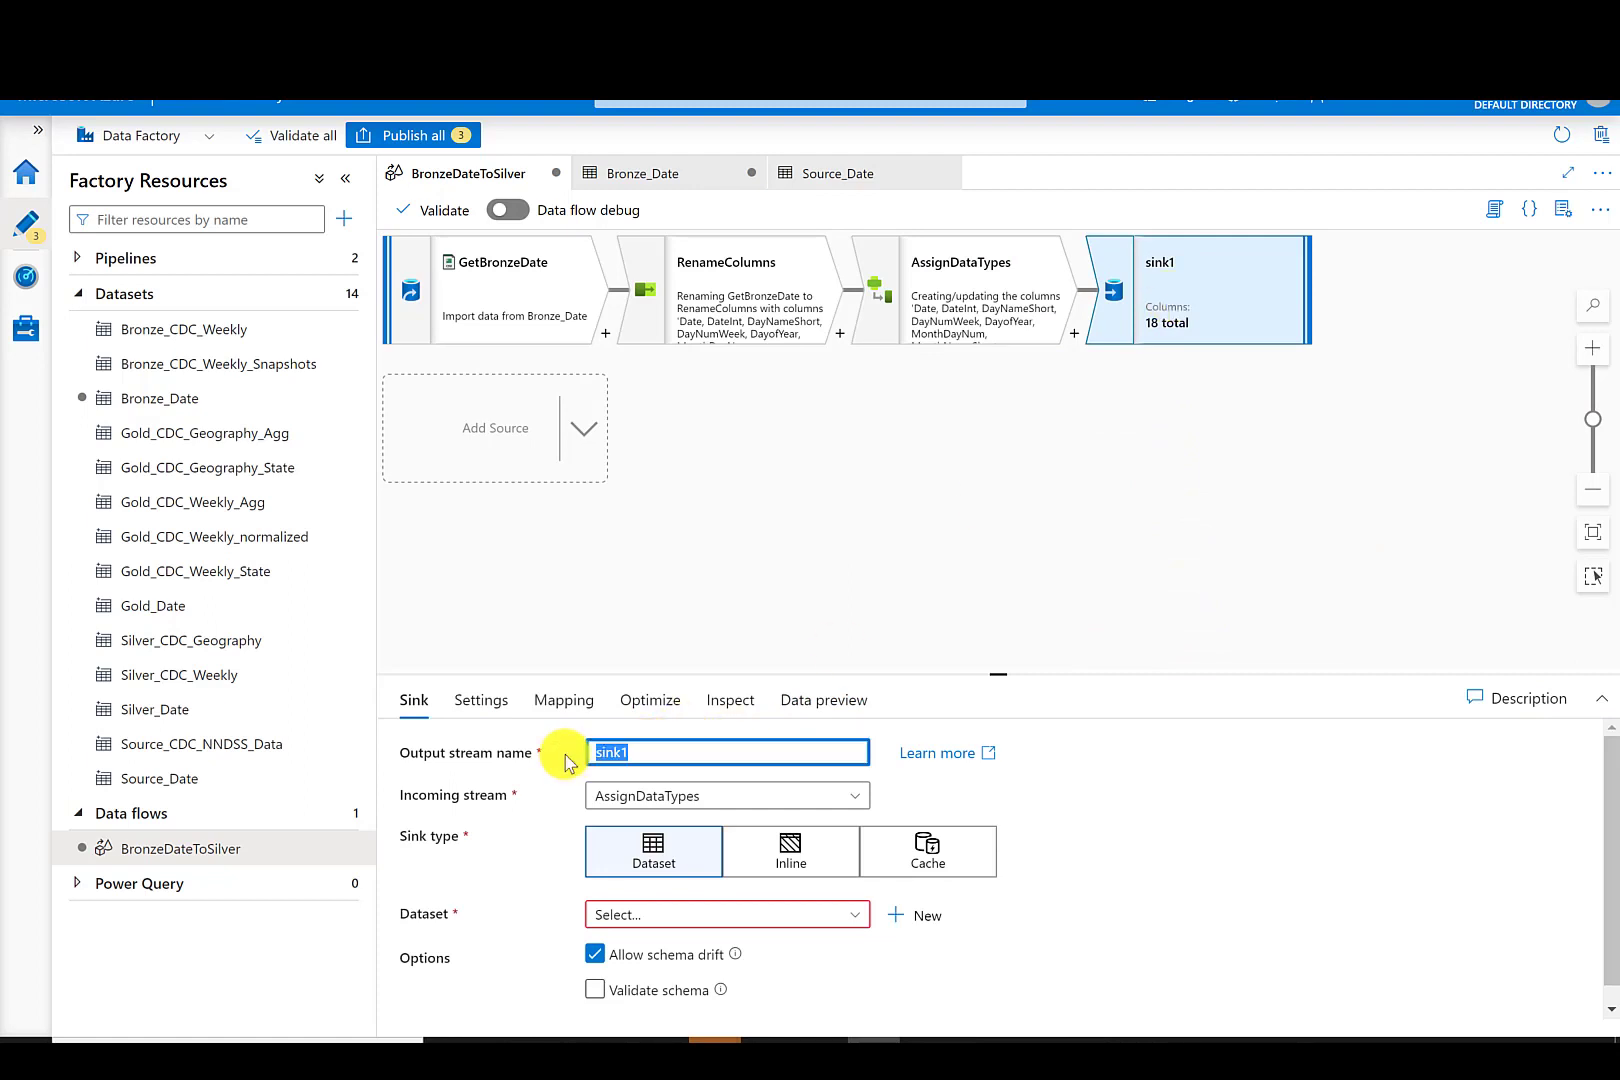
{"action": "type", "text": "DateSilverSink"}
{"action": "left_click", "coordinate": [879, 470]}
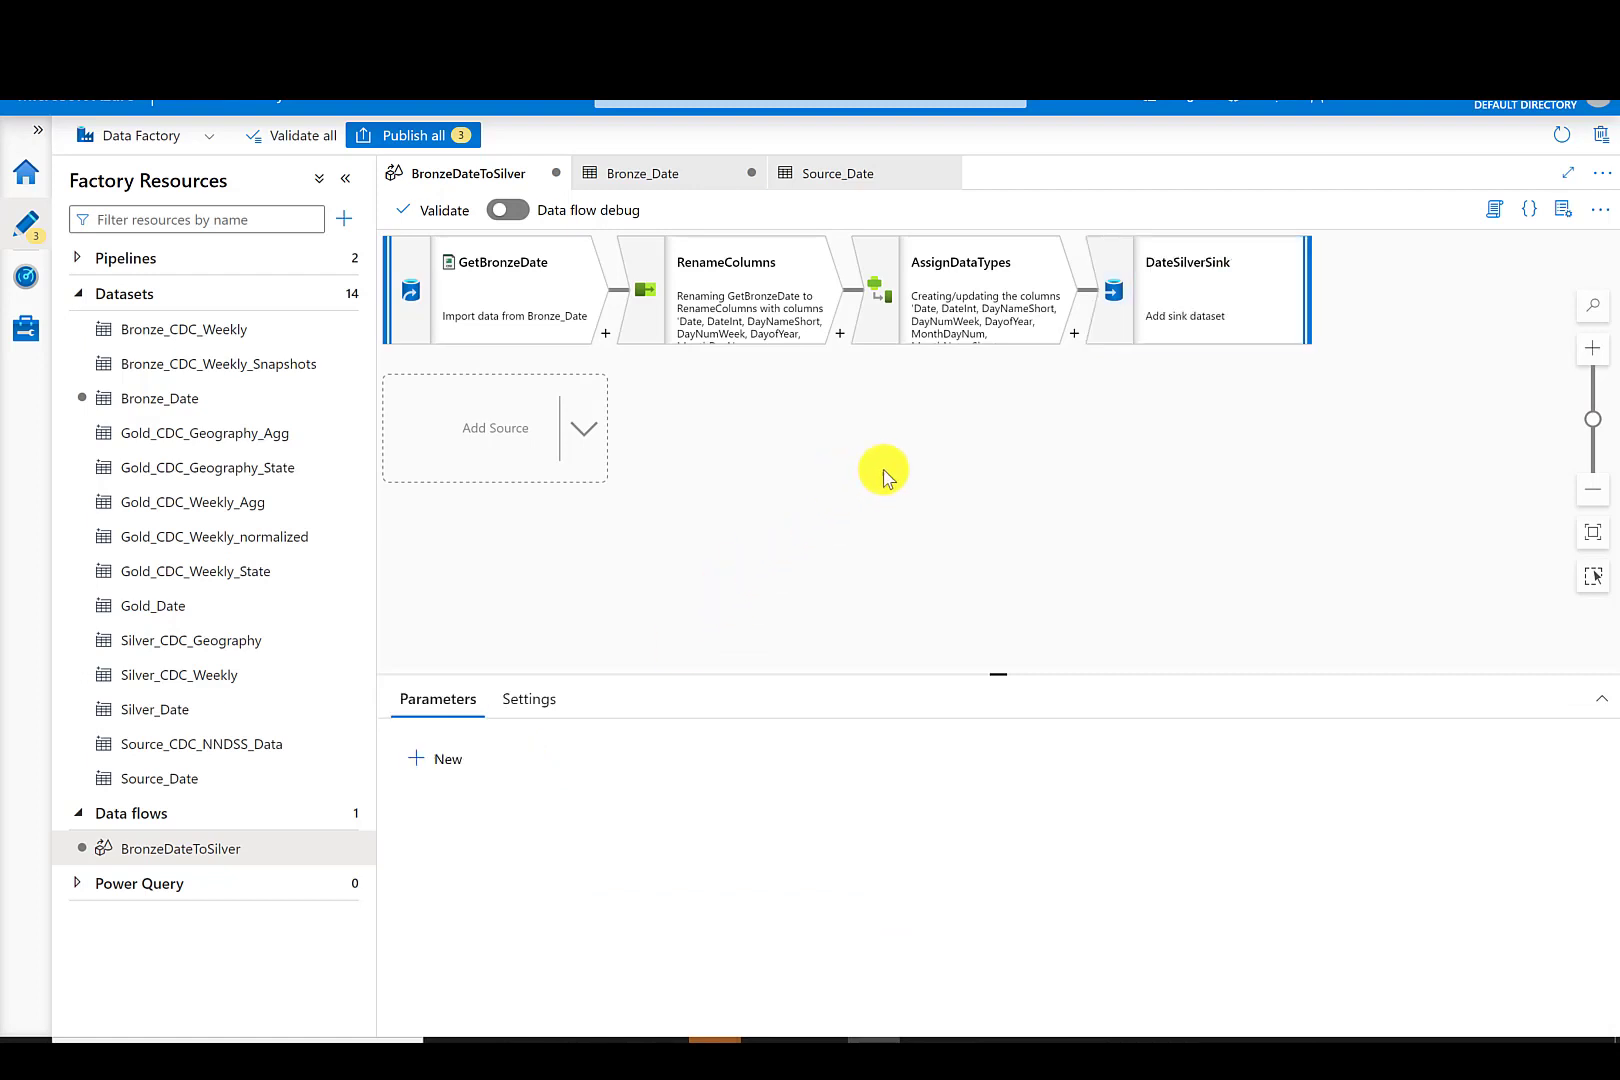
- Set the DateSilverSink dataset to Silver_Date
{"action": "left_click", "coordinate": [1160, 290]}
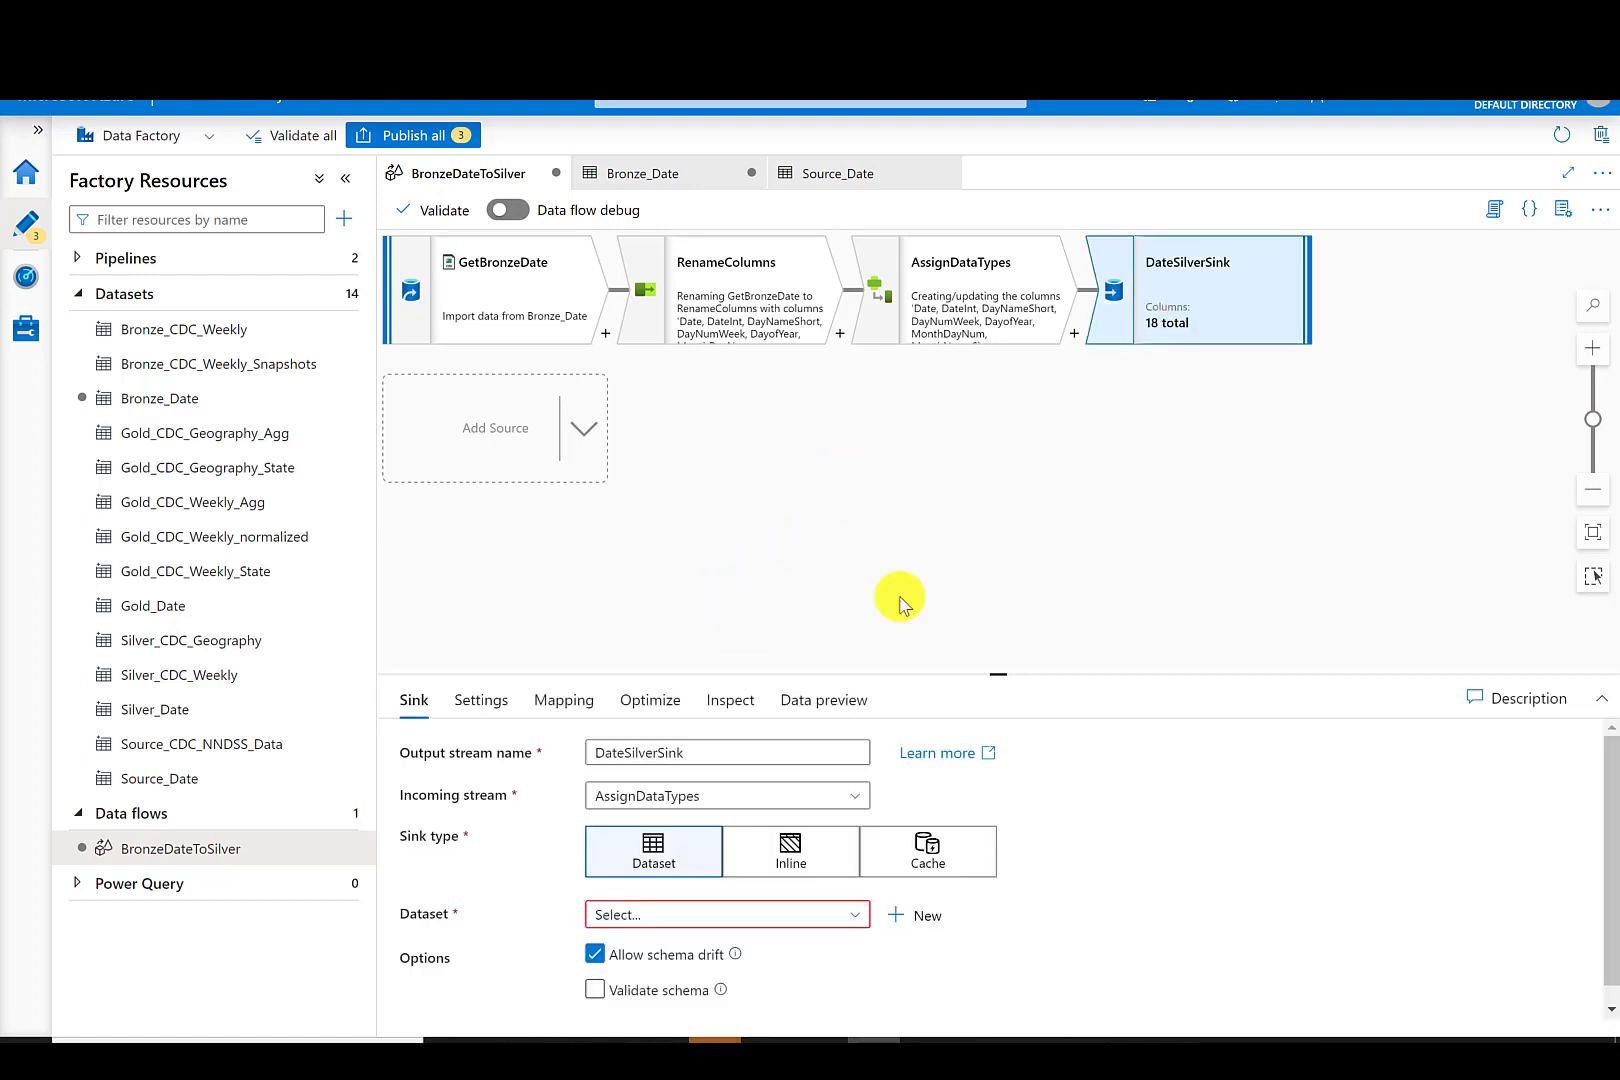
{"action": "left_click", "coordinate": [795, 915]}
{"action": "left_click_drag", "start_coordinate": [987, 670], "coordinate": [988, 453]}
{"action": "left_click_drag", "start_coordinate": [860, 828], "coordinate": [857, 932]}
{"action": "left_click", "coordinate": [698, 940]}
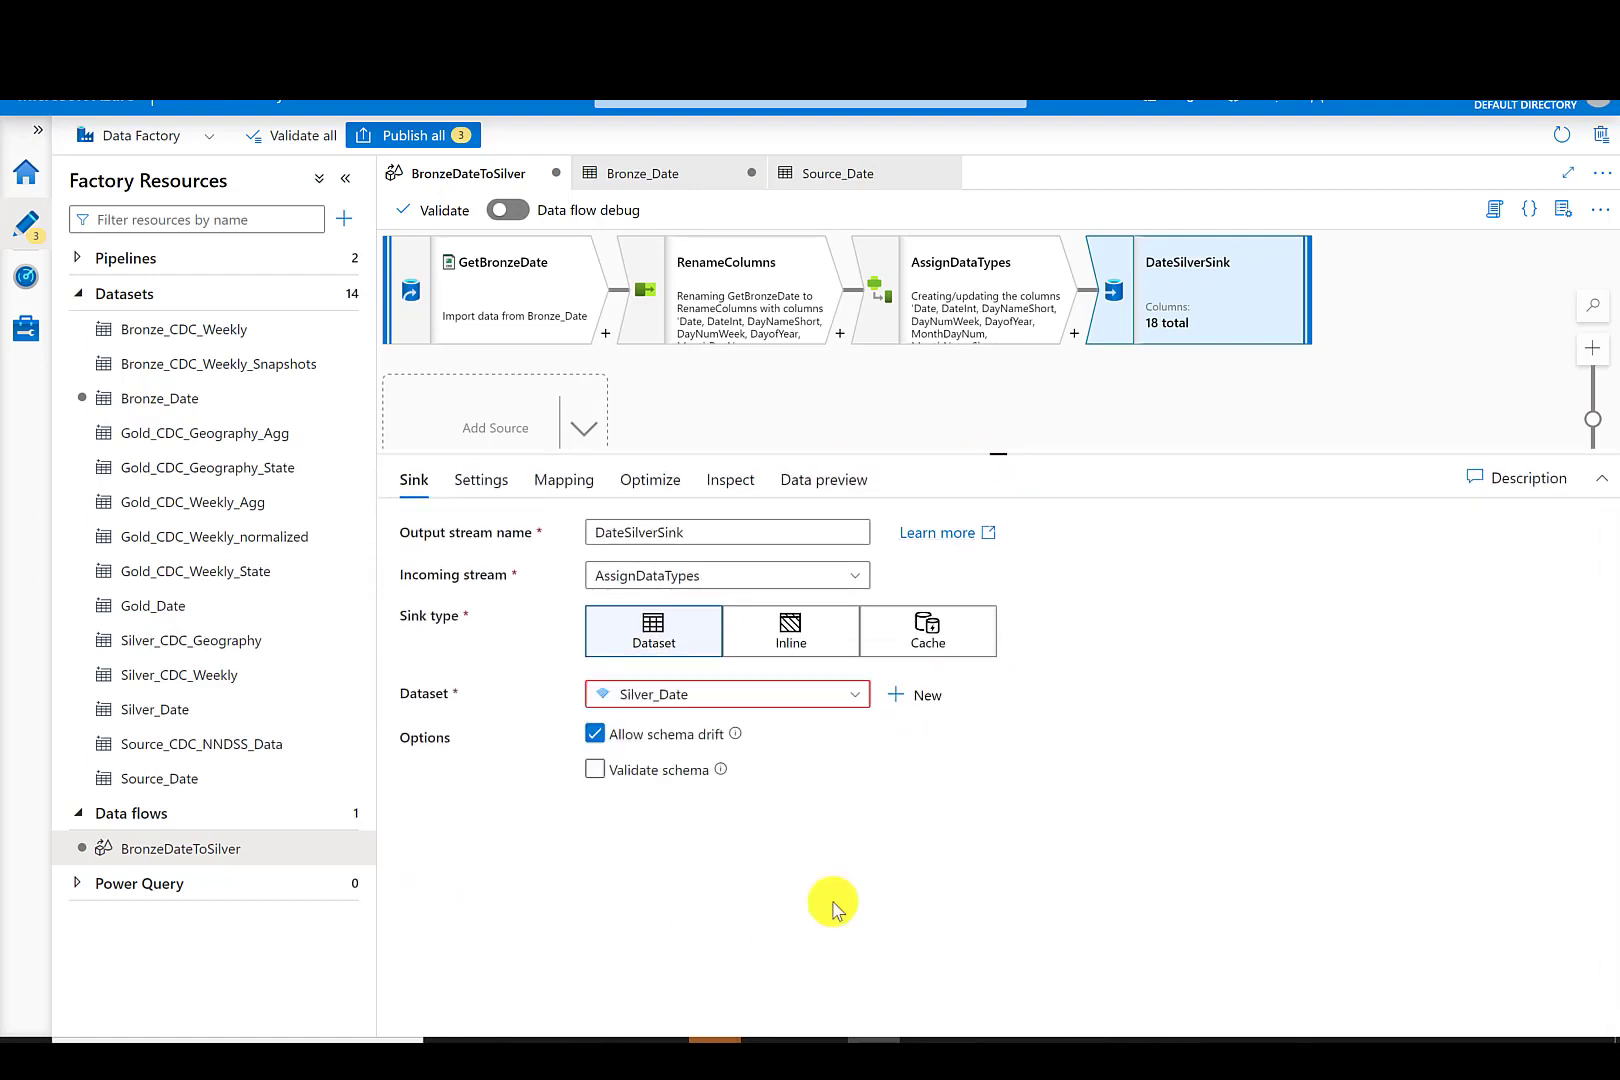
- Set the sink's file name option to Output to single file with the file name Date.parquet
{"action": "left_click", "coordinate": [566, 492]}
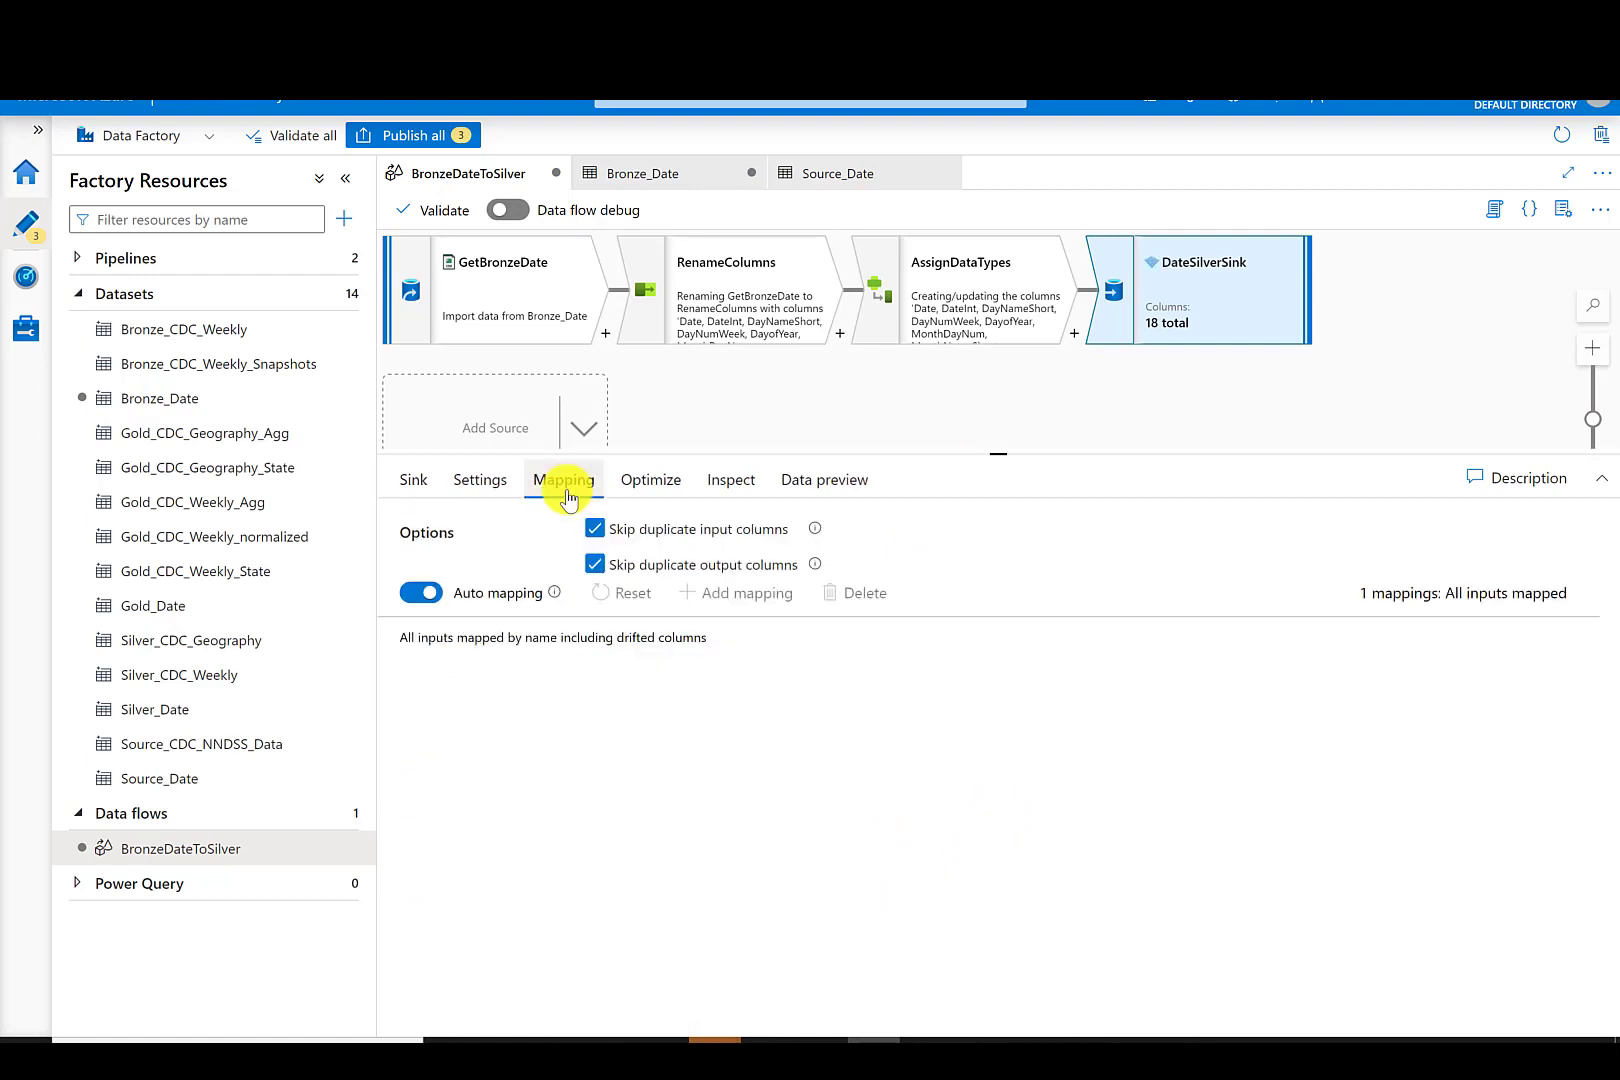
{"action": "left_click", "coordinate": [490, 486]}
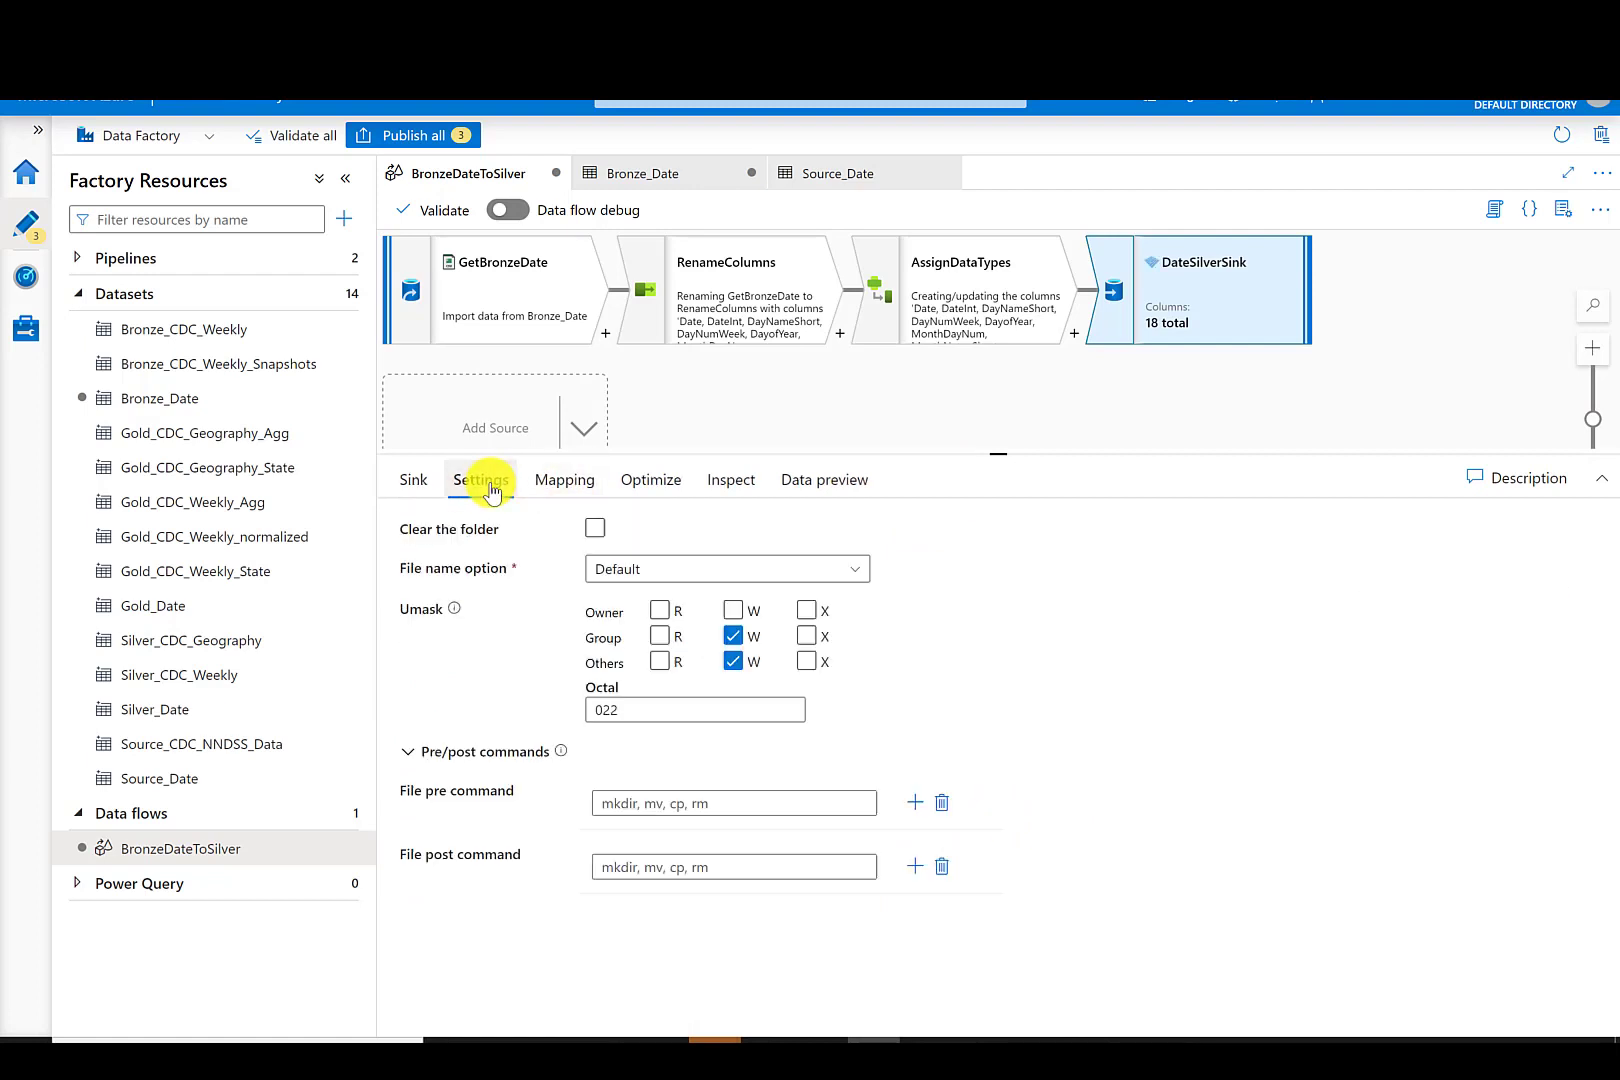
{"action": "left_click", "coordinate": [638, 570]}
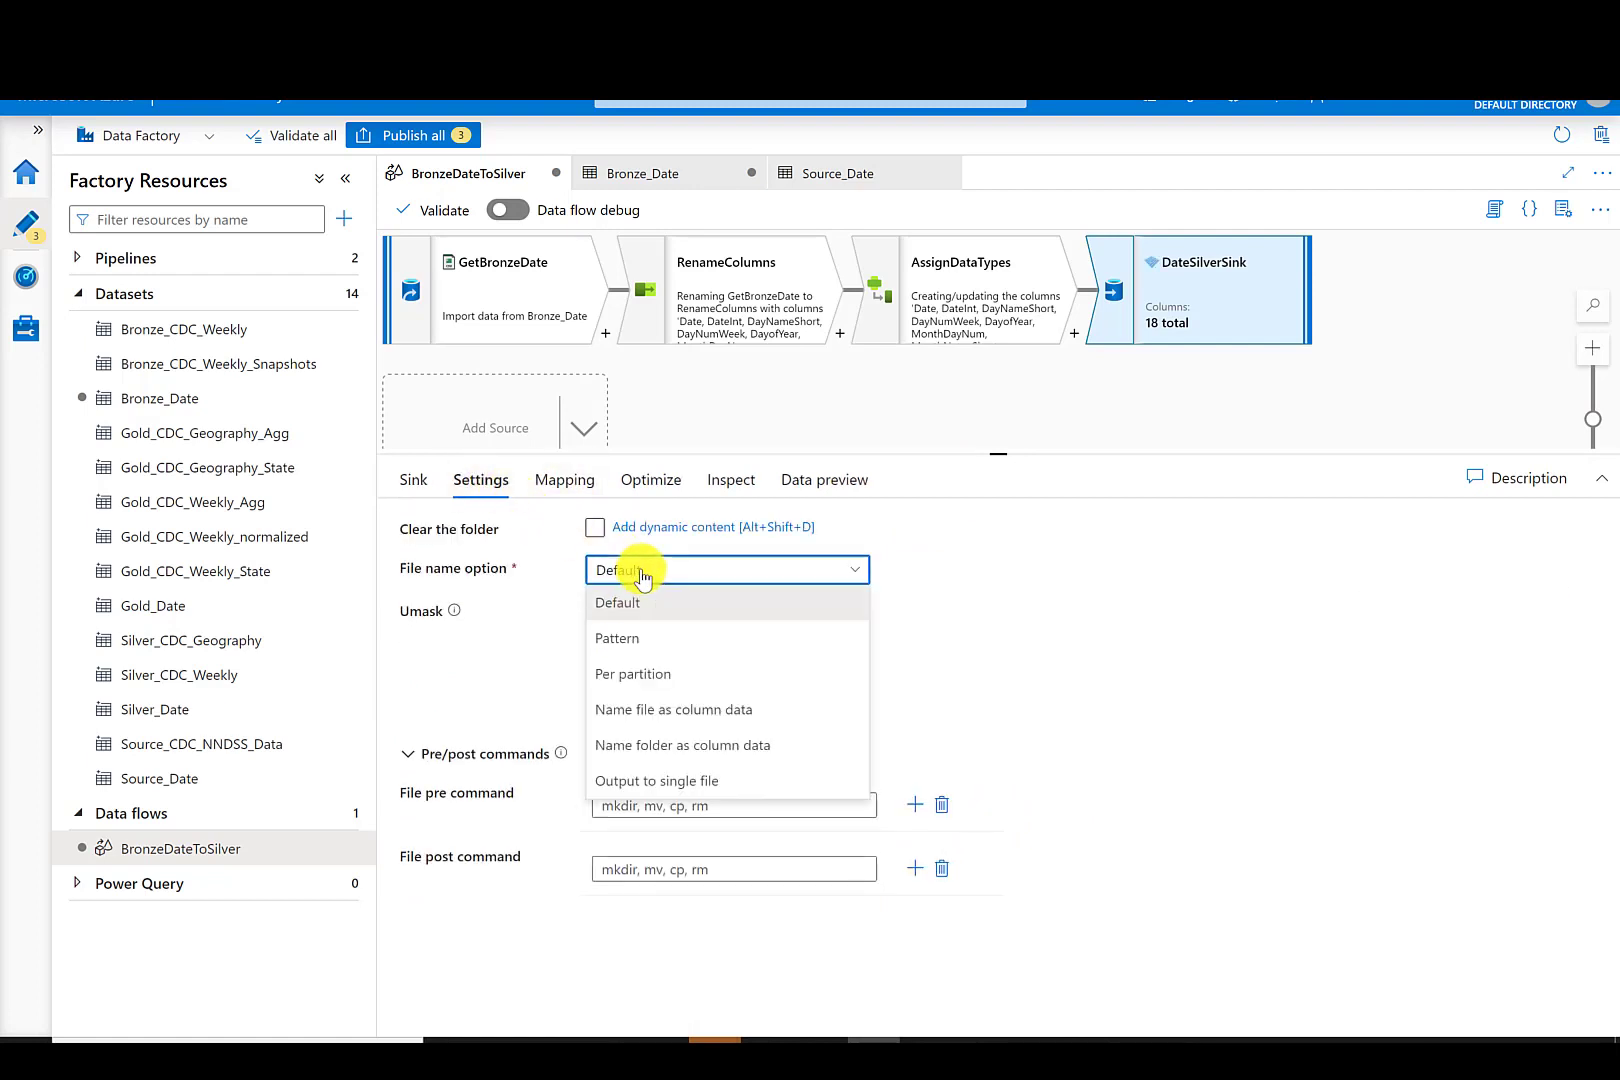
{"action": "left_click", "coordinate": [675, 781]}
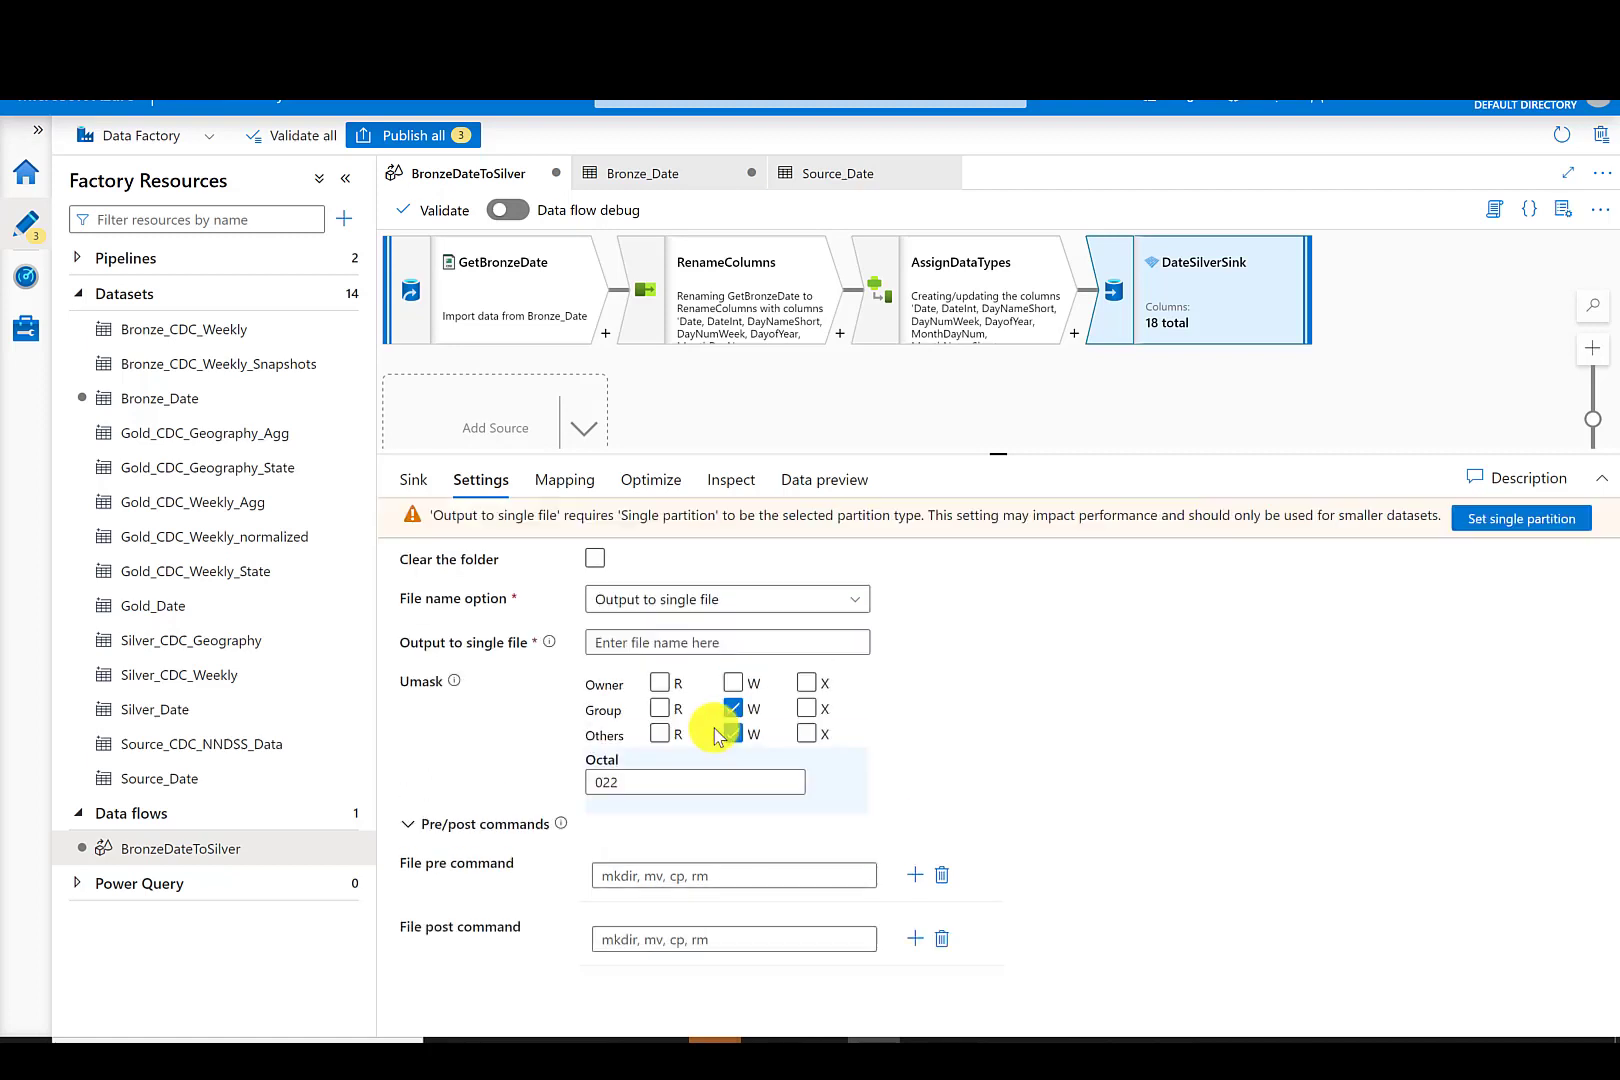
{"action": "left_click", "coordinate": [654, 641]}
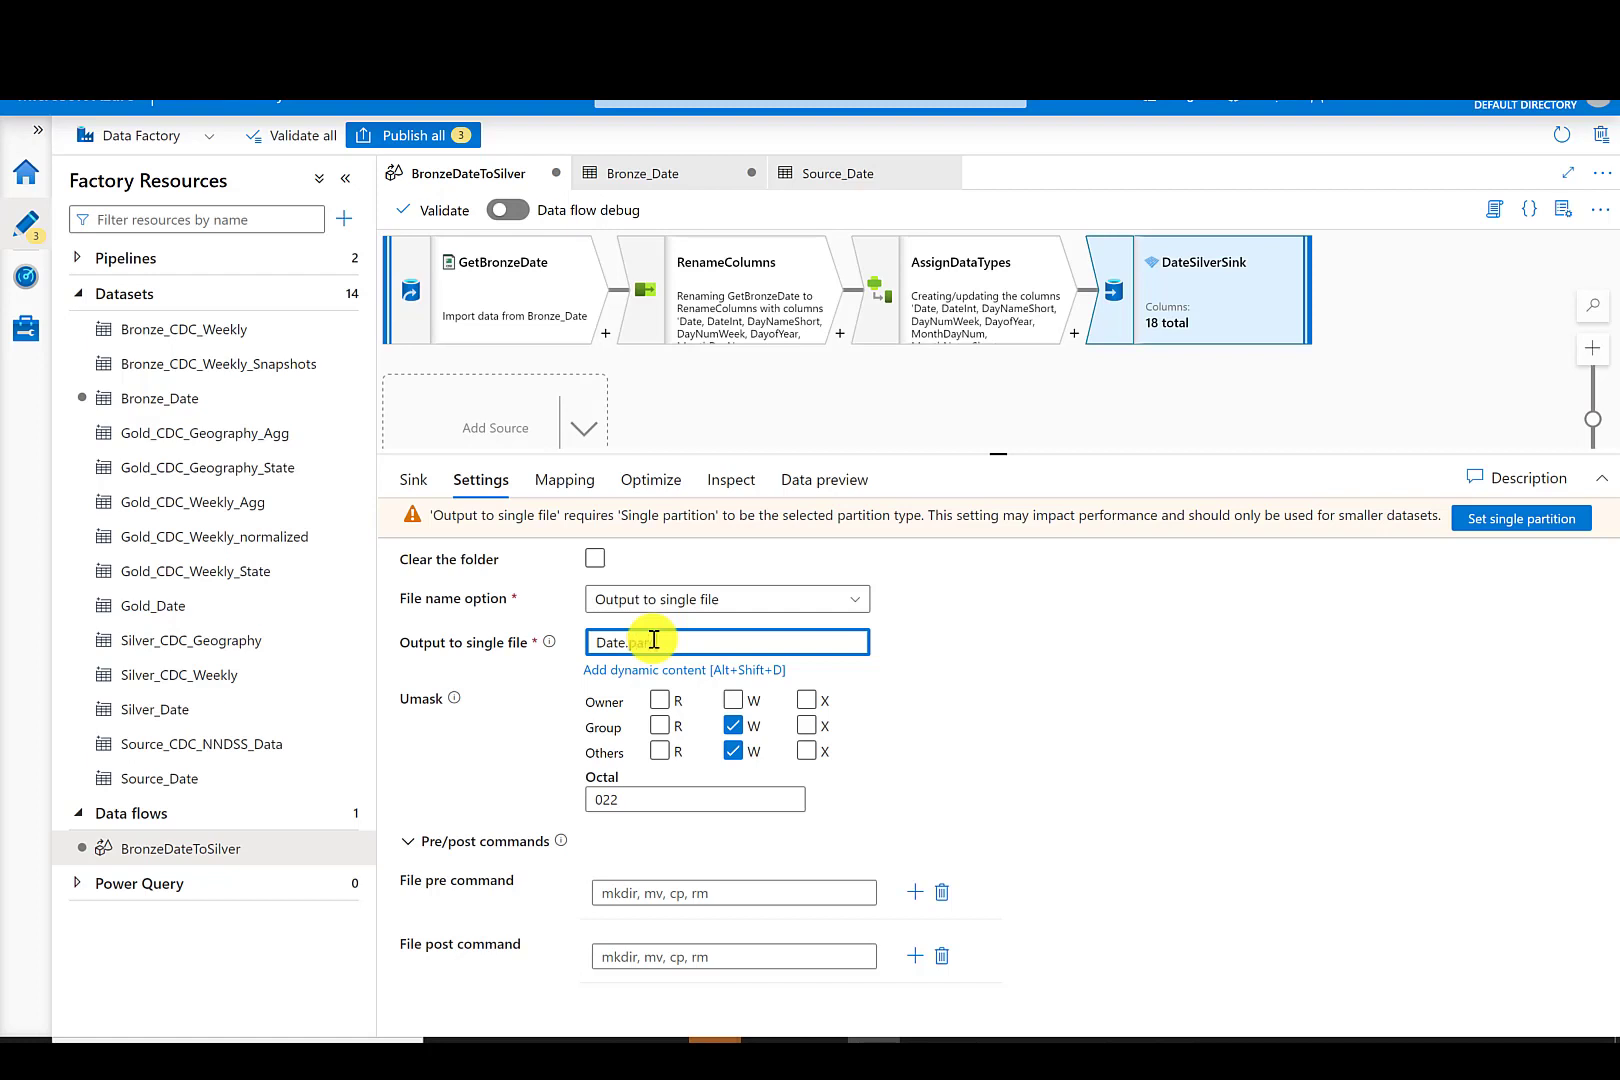
- Set the sink's partition option to Single partition
{"action": "left_click", "coordinate": [566, 480]}
{"action": "left_click", "coordinate": [631, 482]}
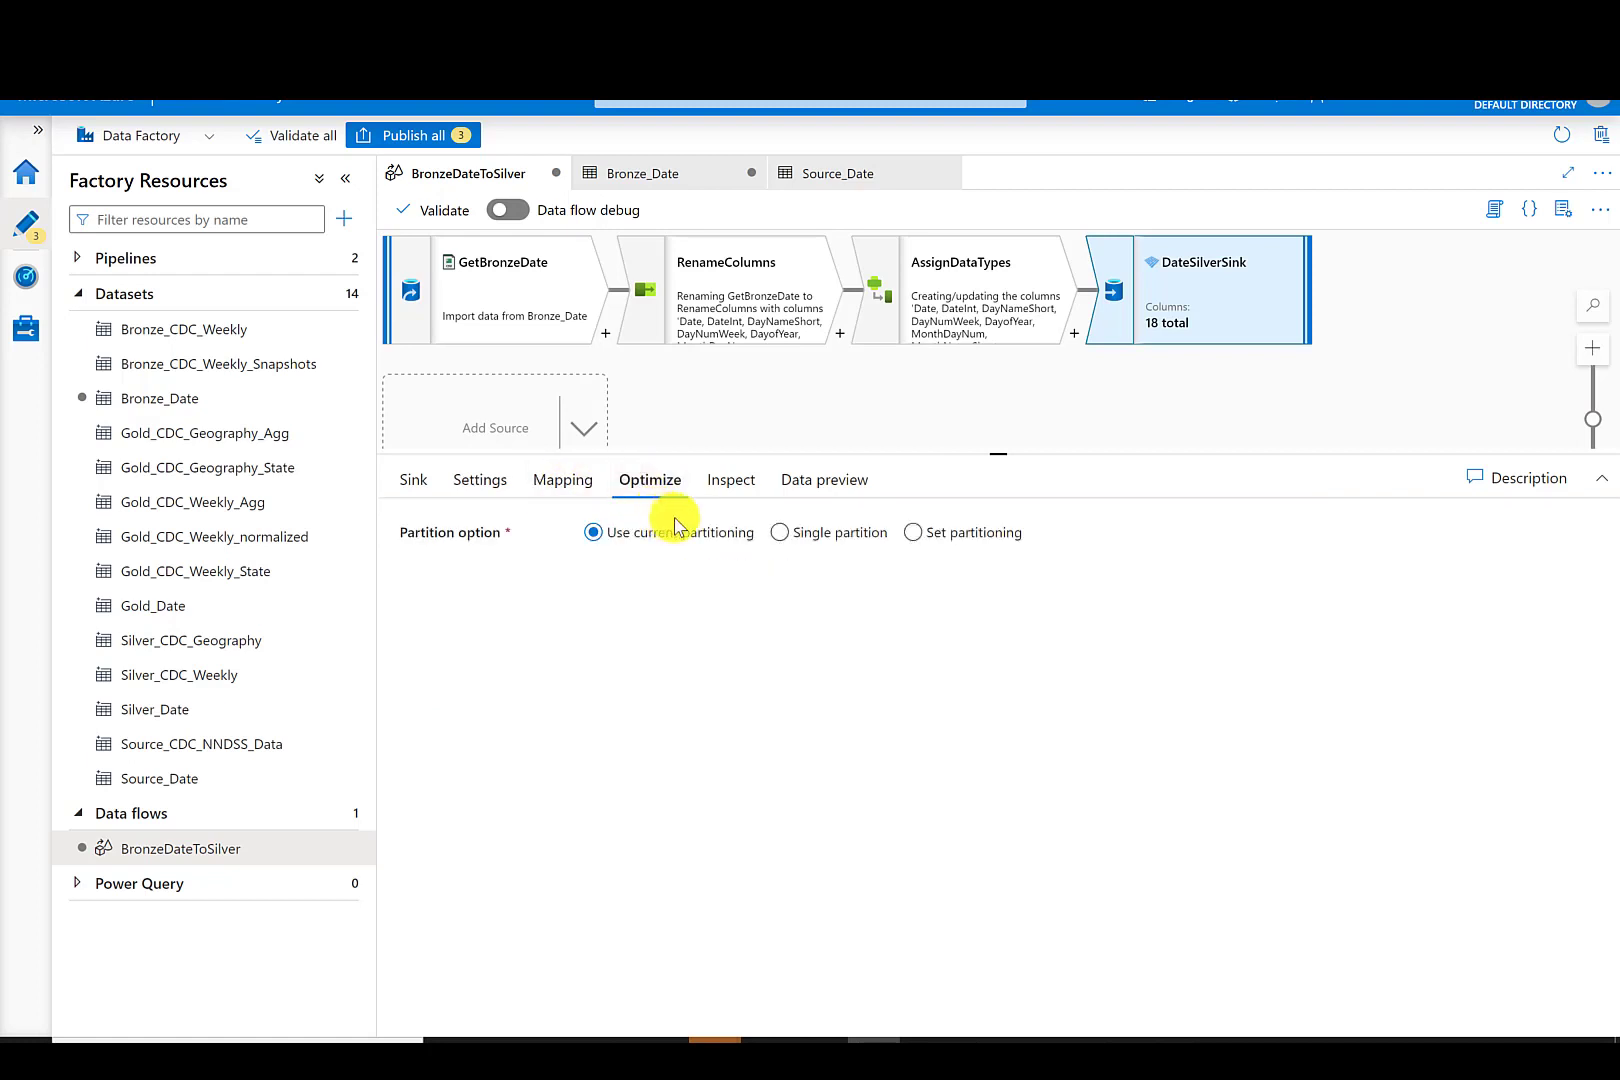
{"action": "left_click", "coordinate": [780, 533]}
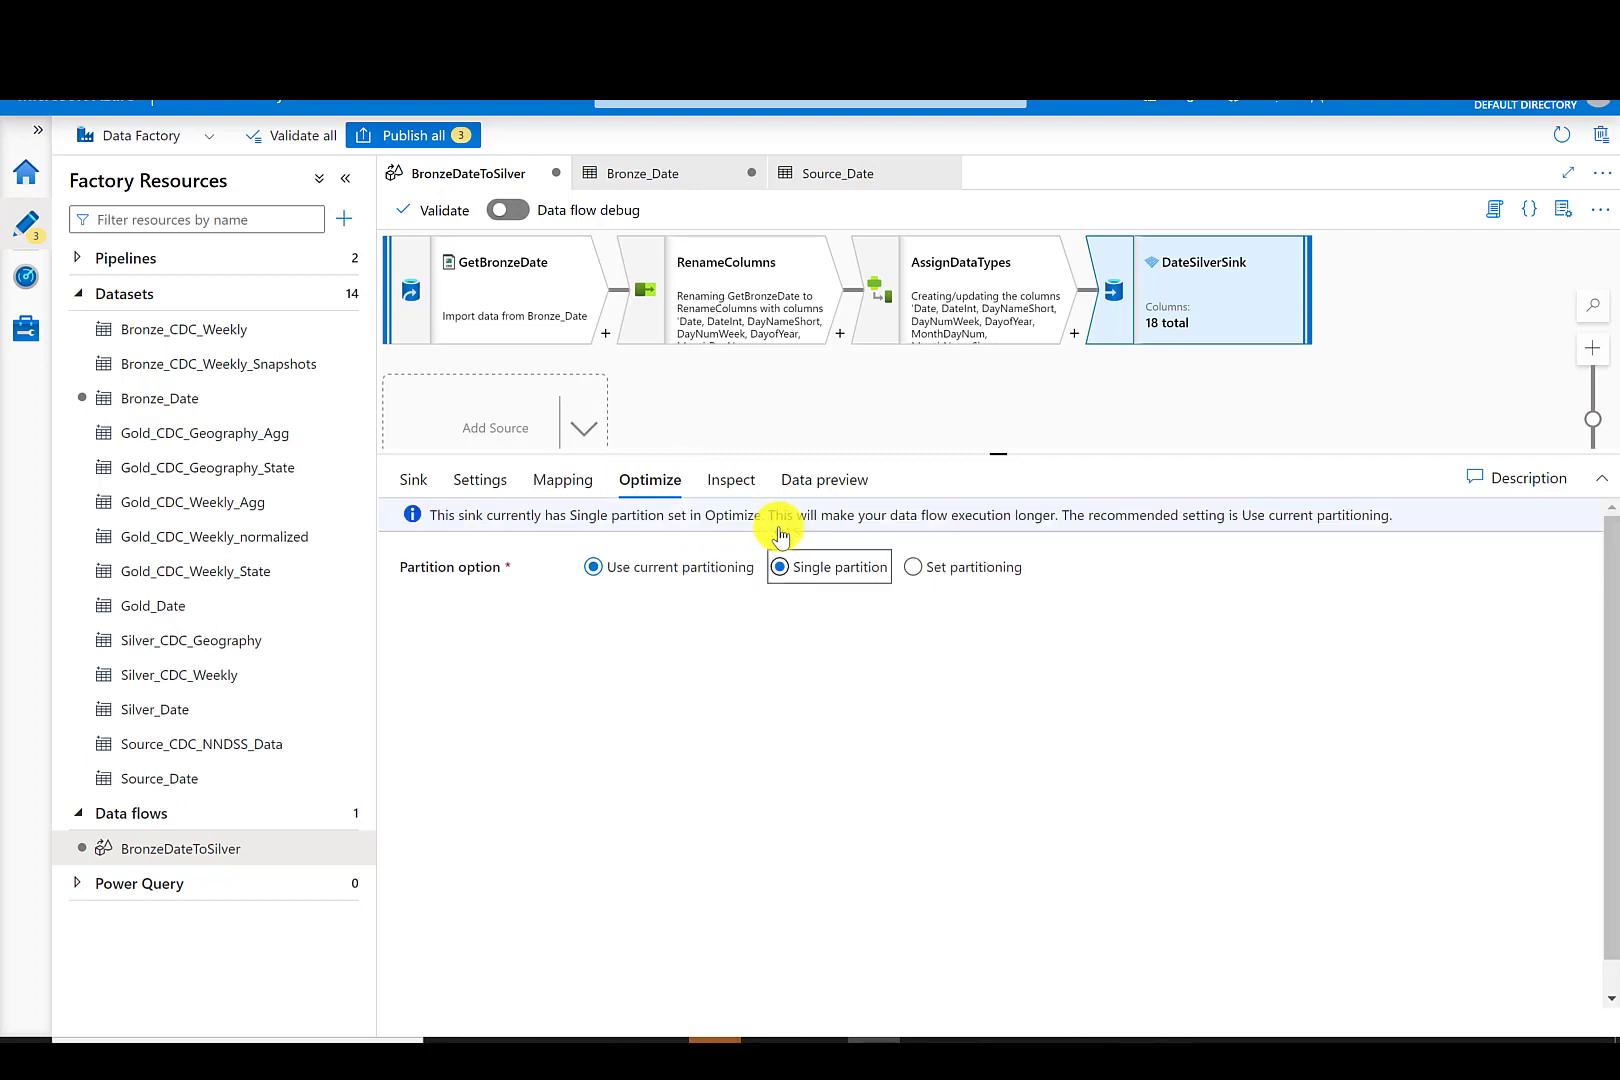
- Review the sink's settings and output schema, and publish all pending changes
{"action": "left_click", "coordinate": [550, 480]}
{"action": "left_click", "coordinate": [507, 483]}
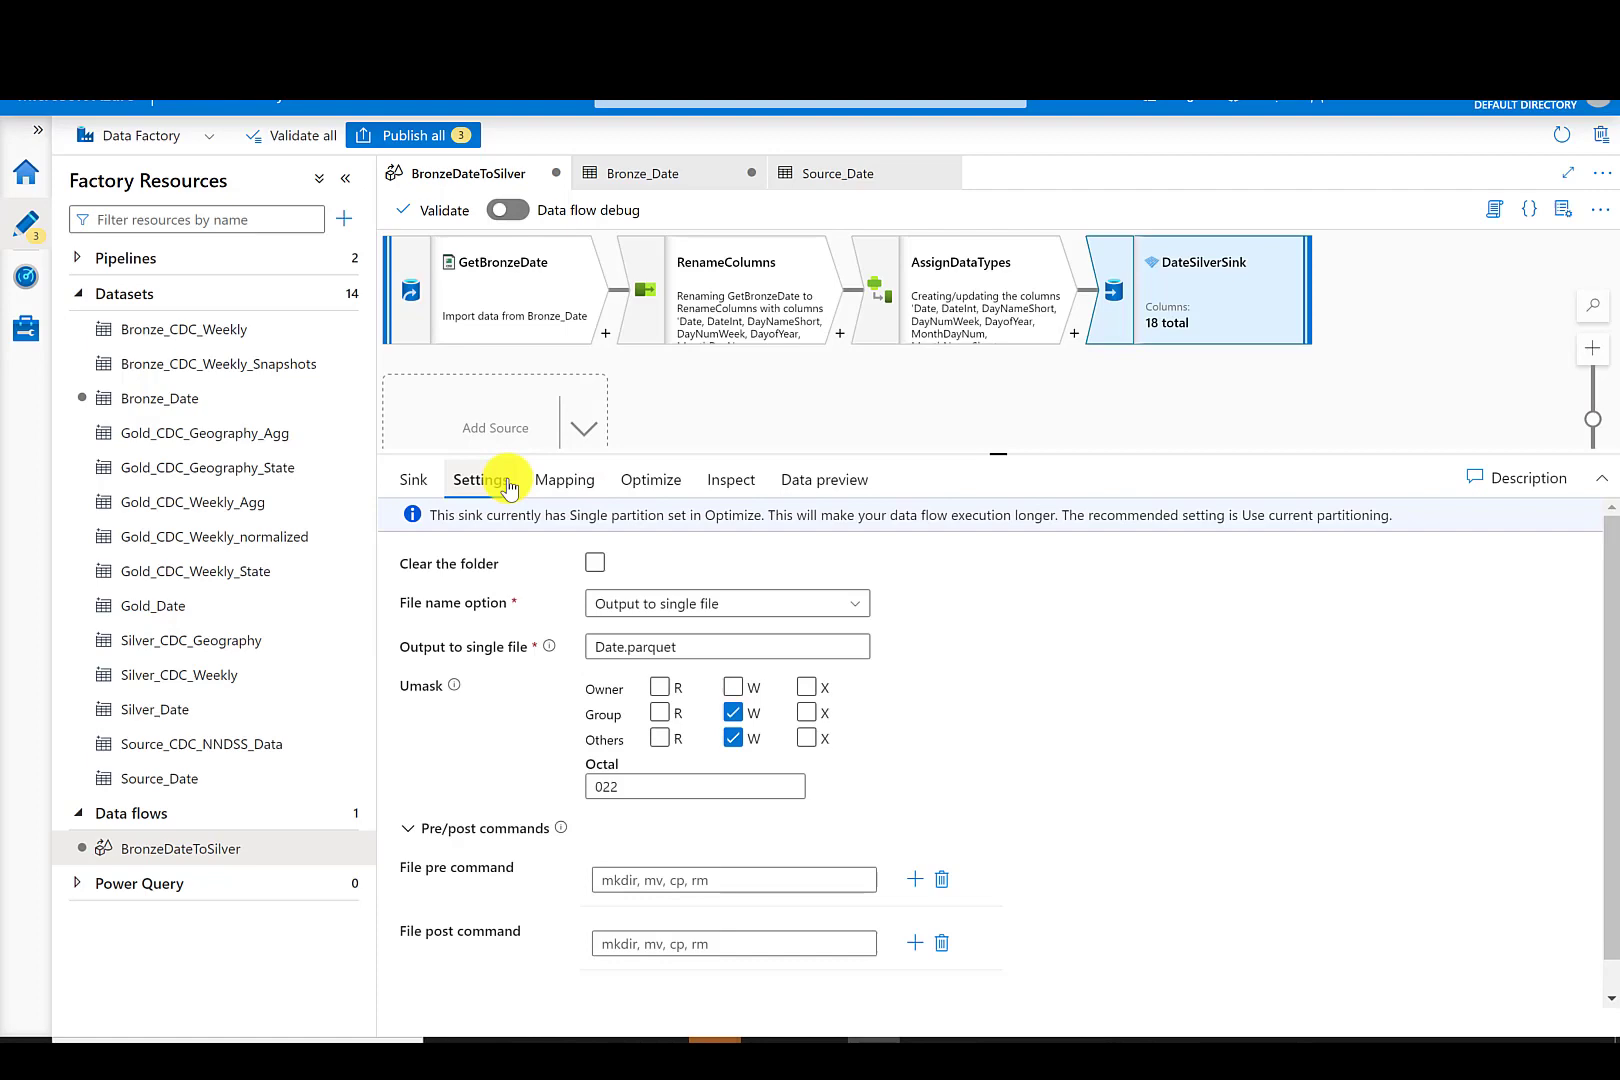
{"action": "left_click", "coordinate": [738, 483]}
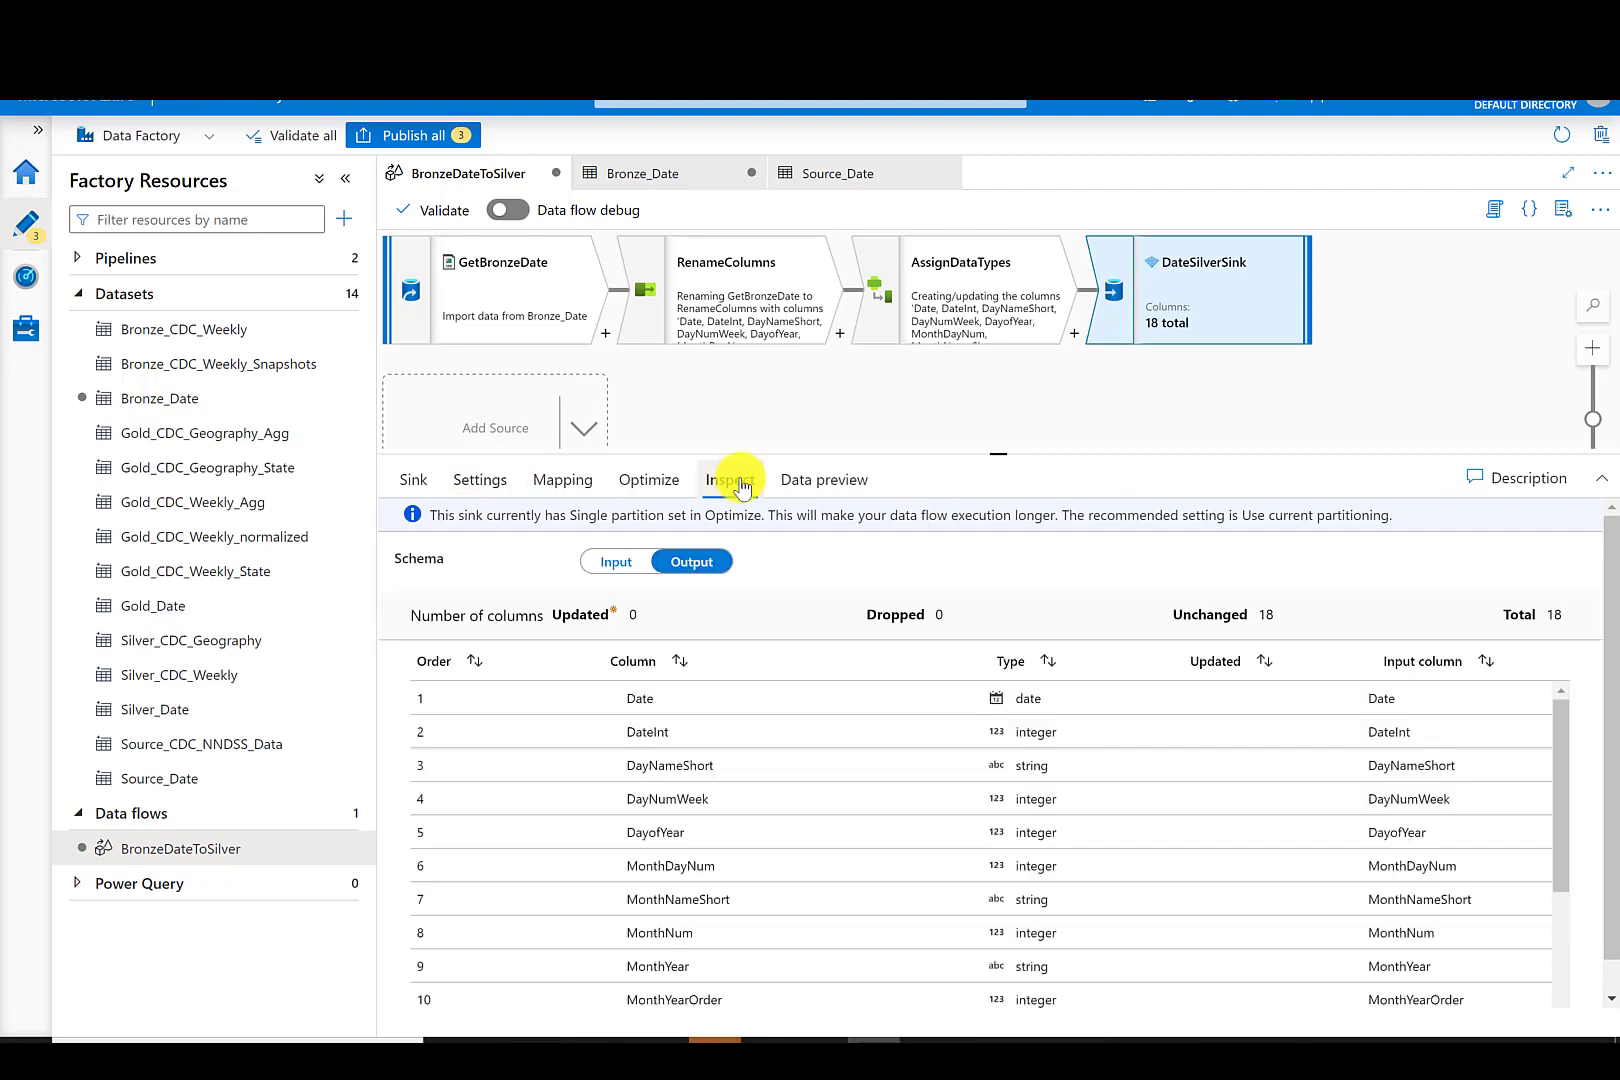
{"action": "left_click", "coordinate": [416, 138]}
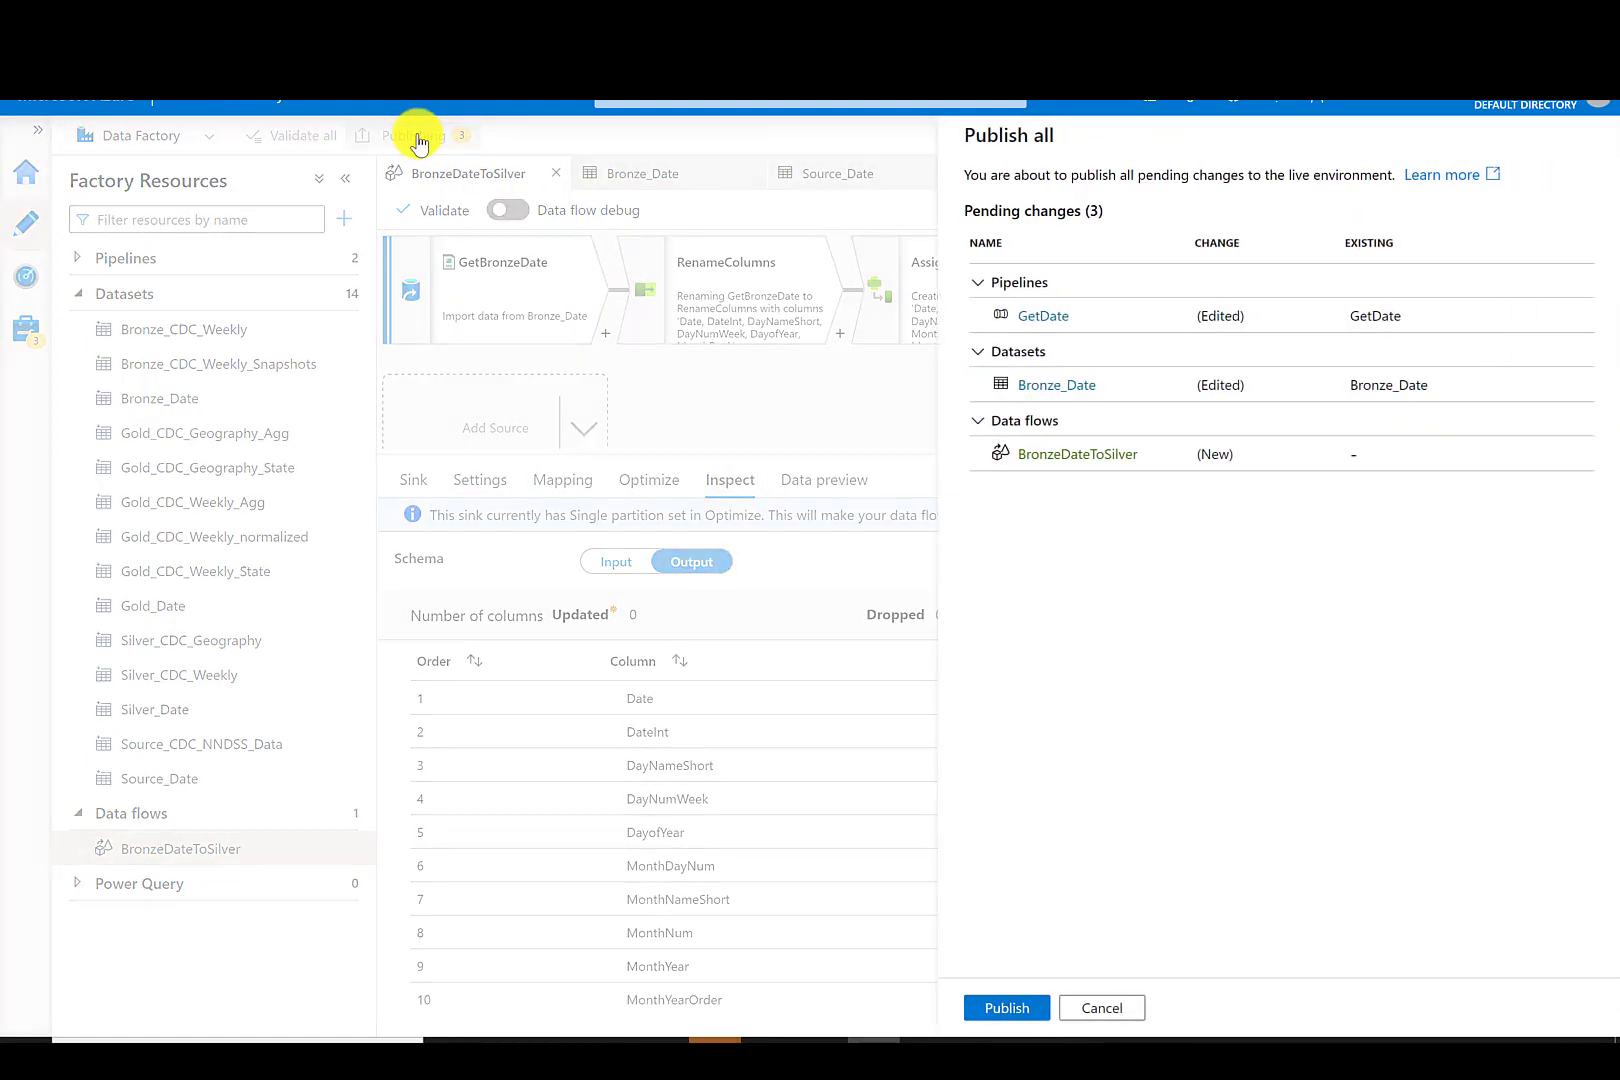
{"action": "left_click", "coordinate": [1006, 1008]}
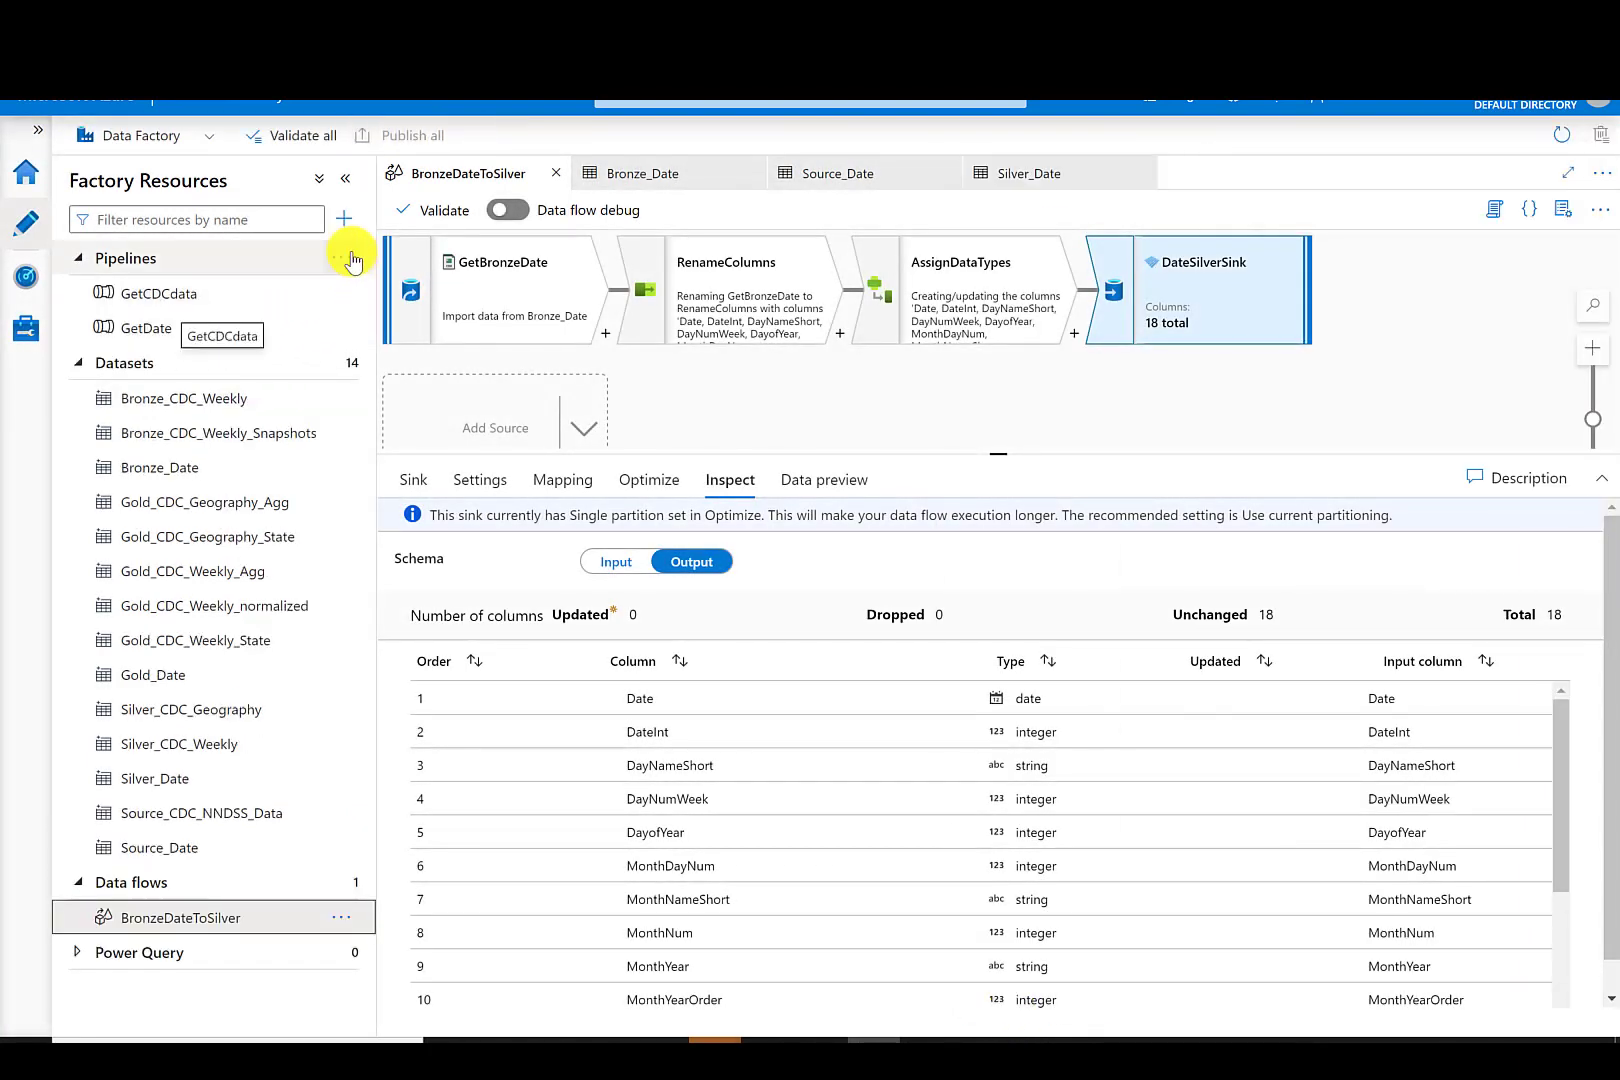
- Create a new pipeline named SilverPopulateDate
{"action": "left_click", "coordinate": [345, 260]}
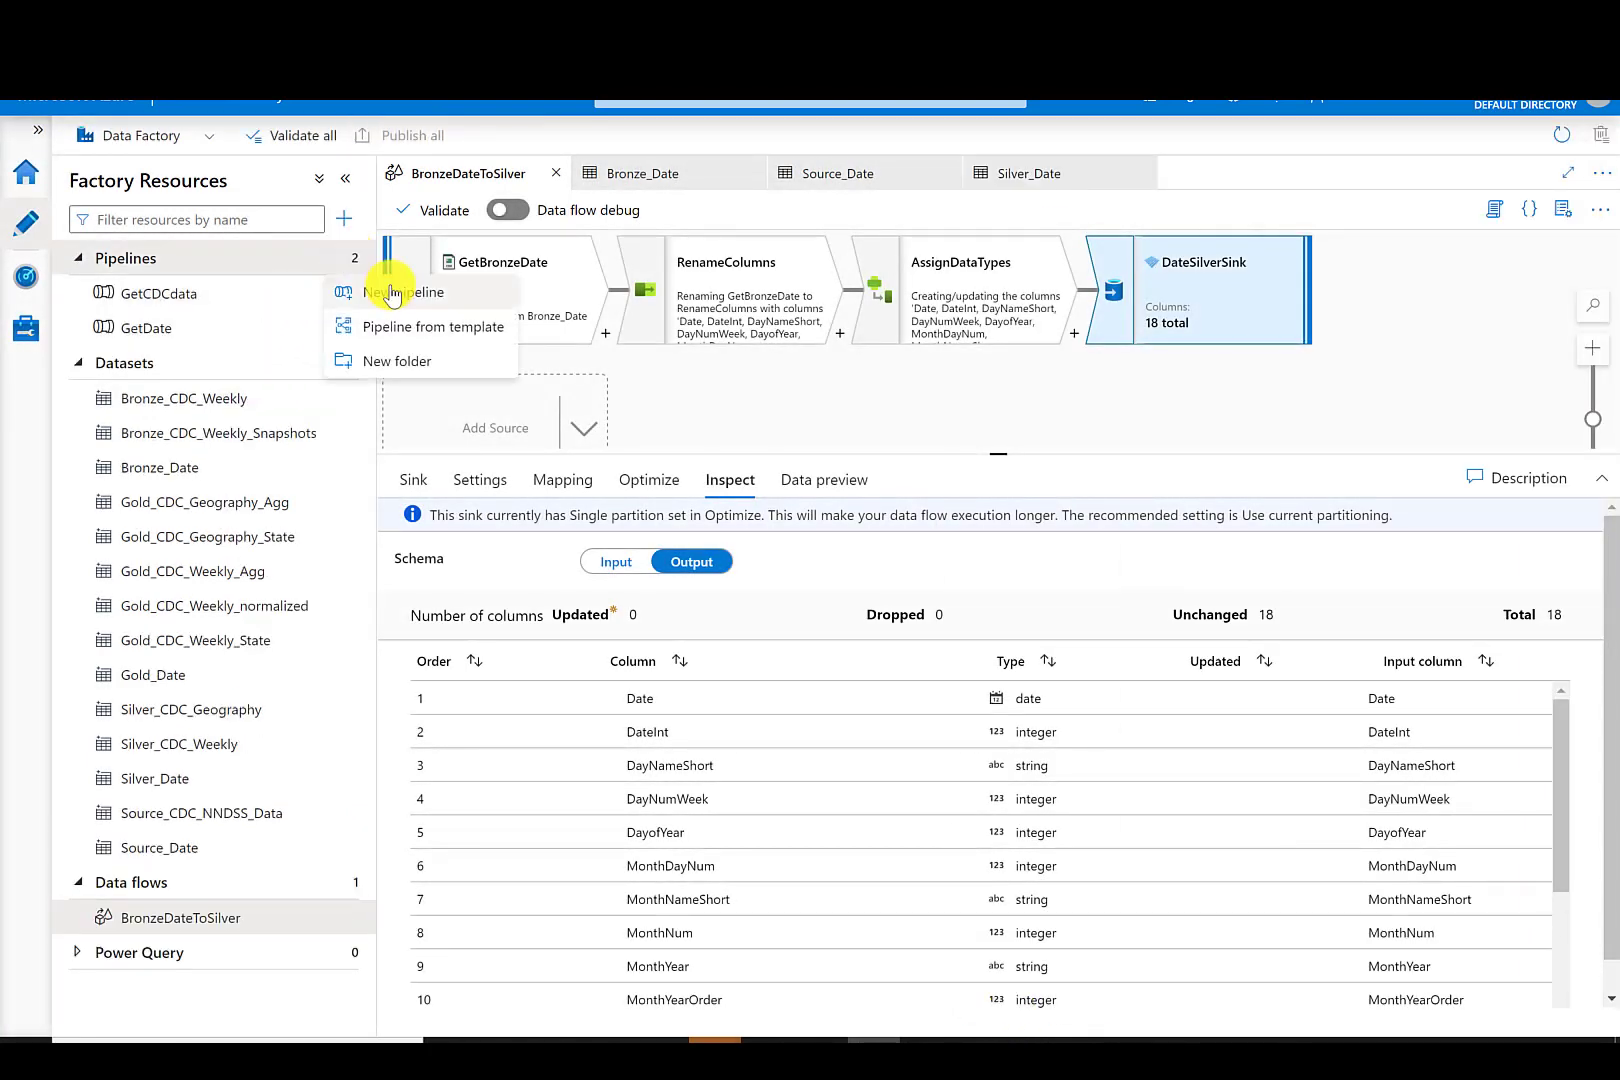
{"action": "left_click", "coordinate": [400, 290]}
{"action": "left_click_drag", "start_coordinate": [1370, 367], "coordinate": [1296, 366]}
{"action": "type", "text": "SilverPopulateDate"}
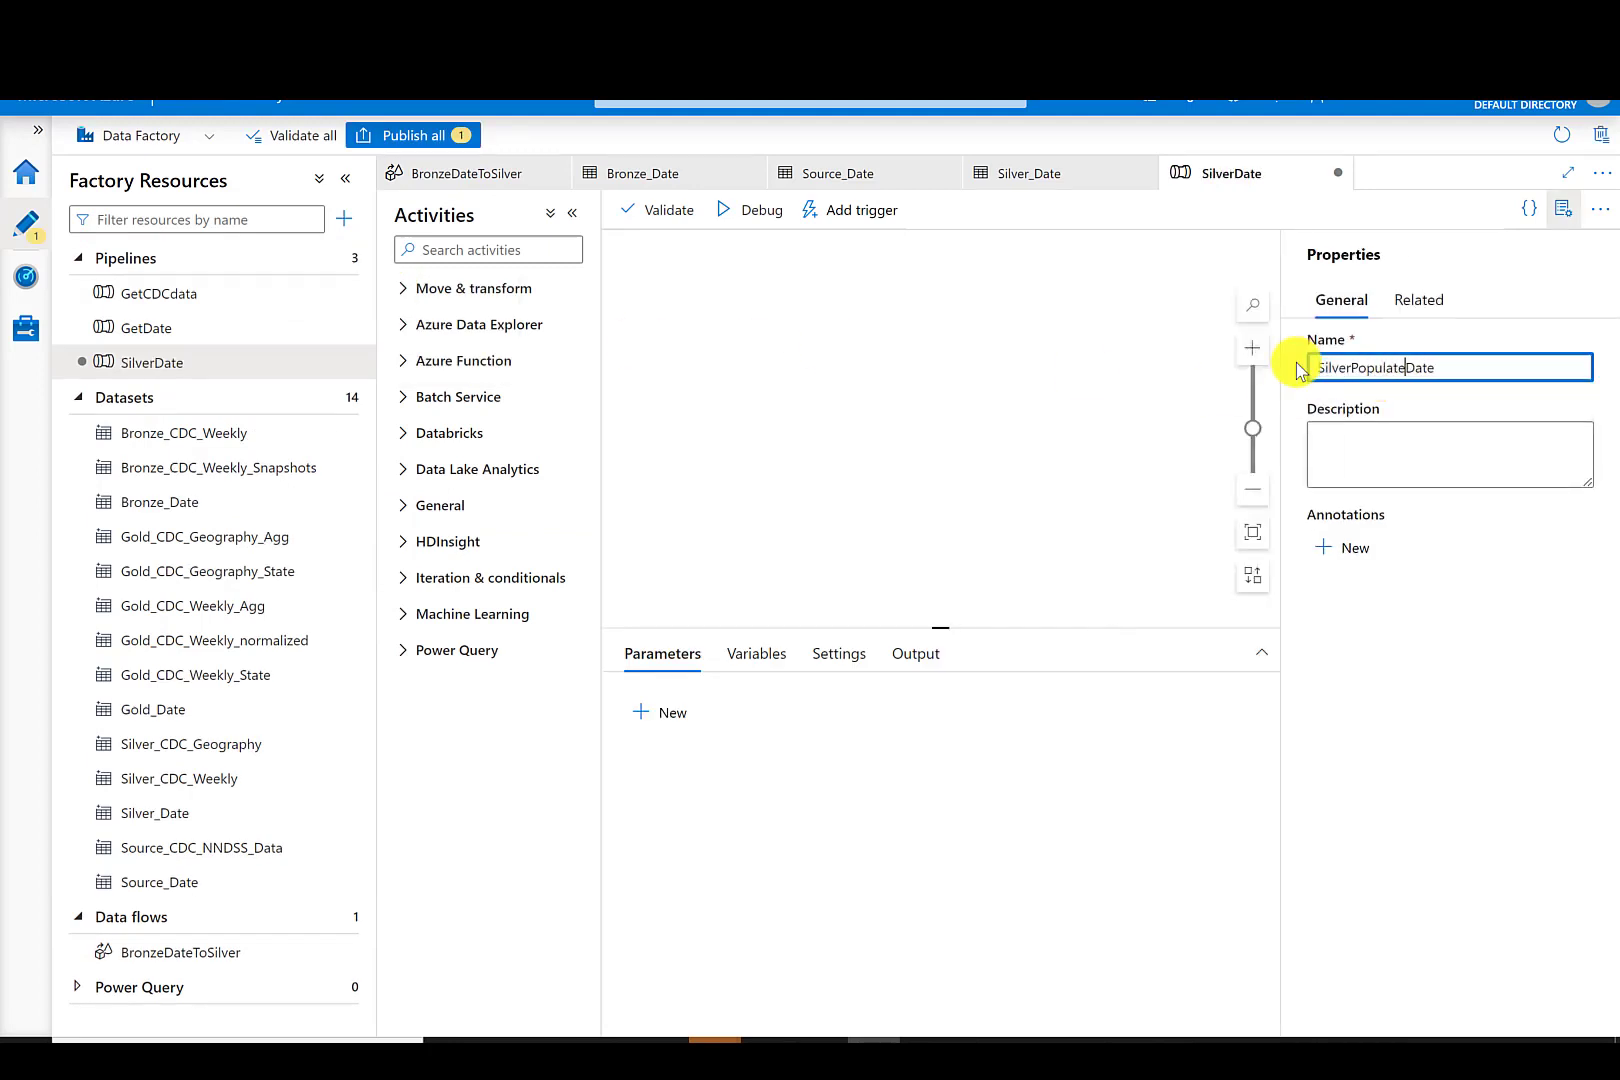
- Add a Data flow activity to the pipeline and name it DateBronzeToSilver
{"action": "left_click", "coordinate": [403, 288]}
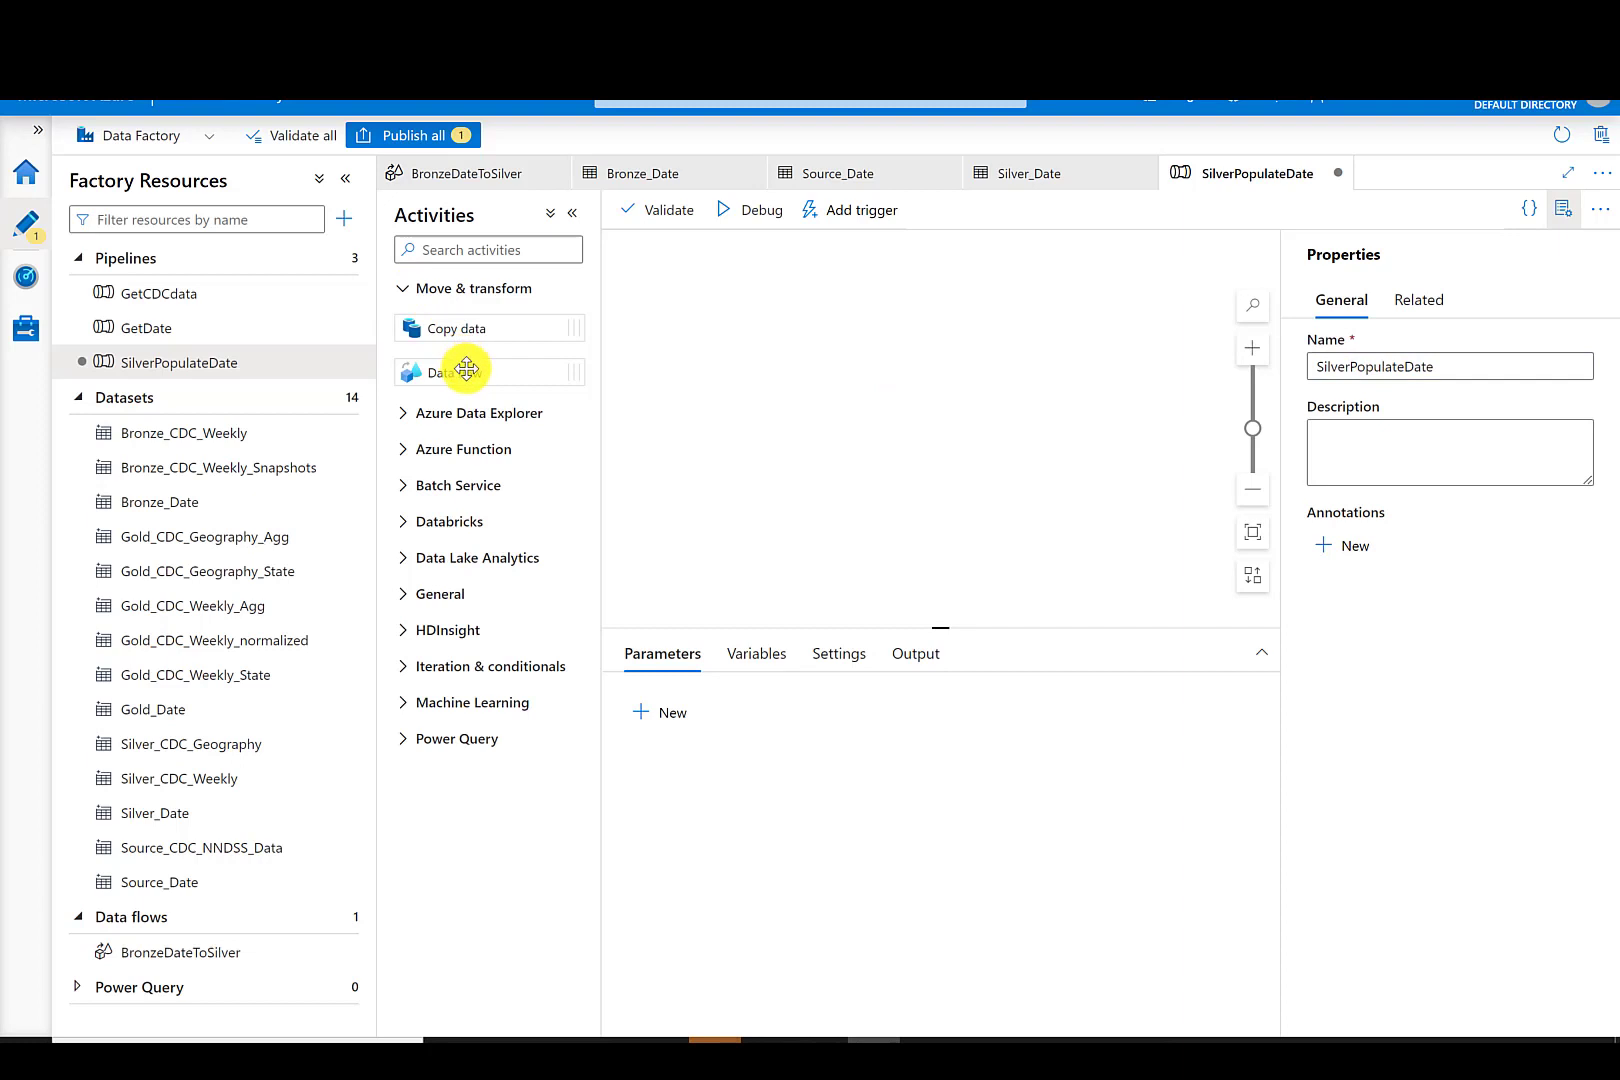
{"action": "left_click_drag", "start_coordinate": [466, 369], "coordinate": [822, 368]}
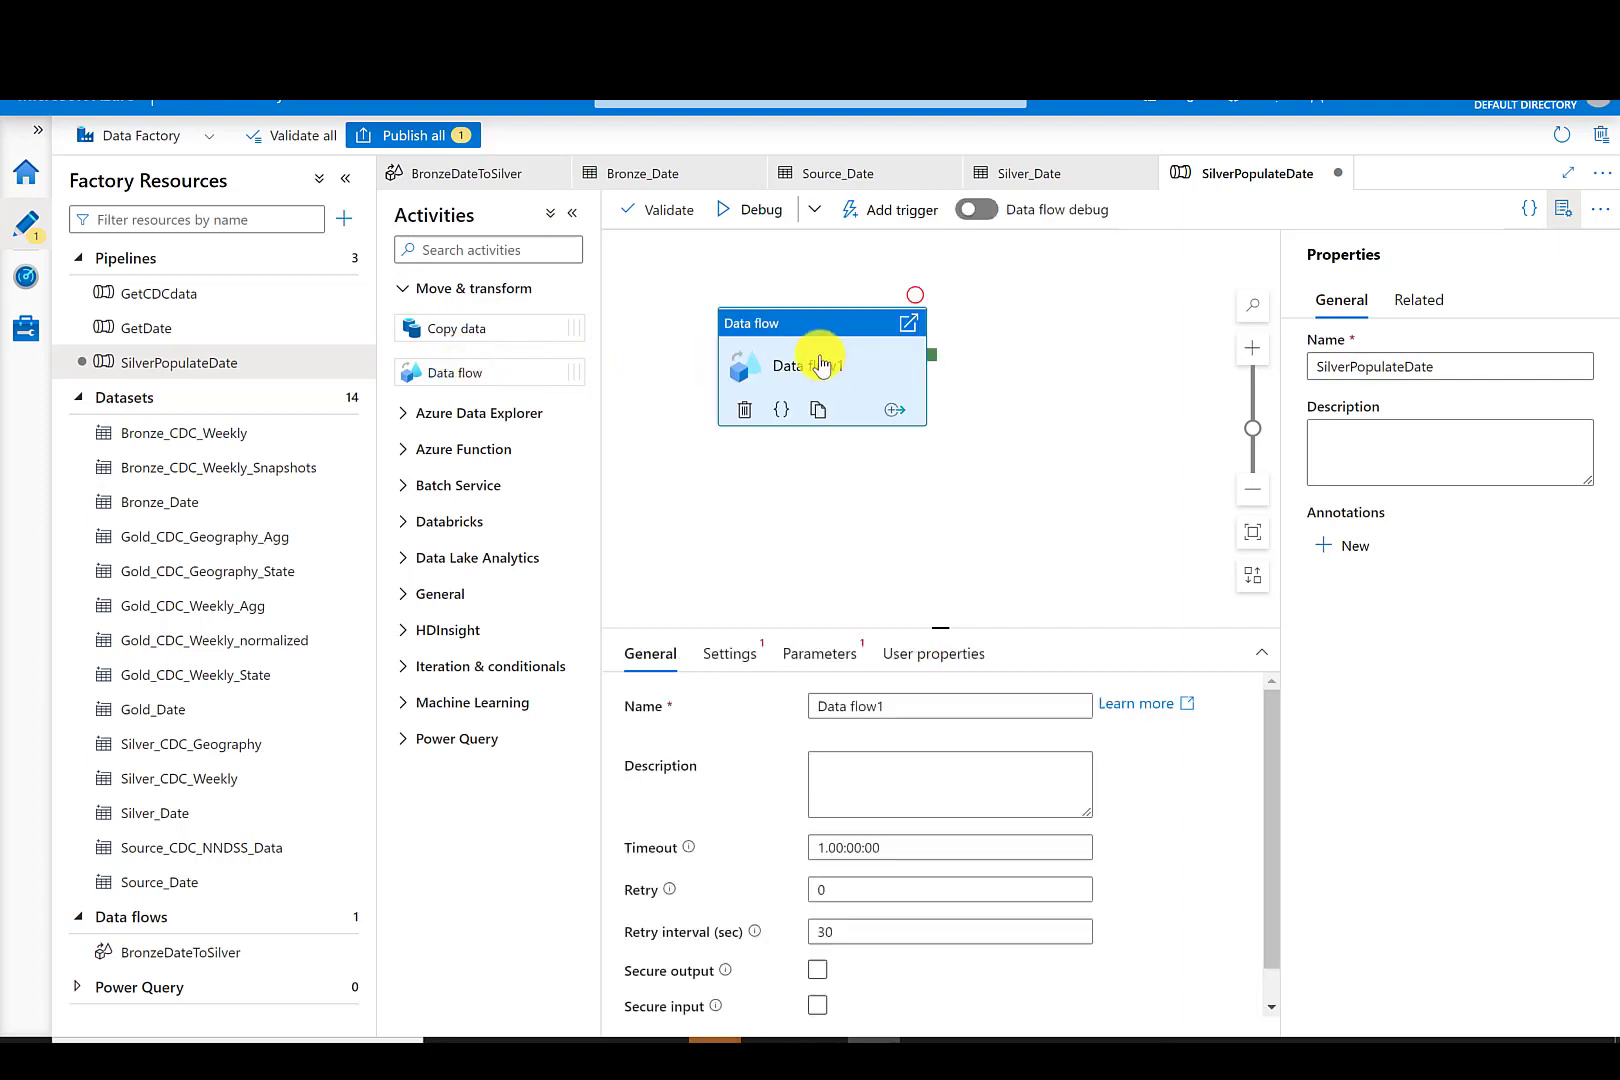
{"action": "left_click_drag", "start_coordinate": [893, 706], "coordinate": [852, 706]}
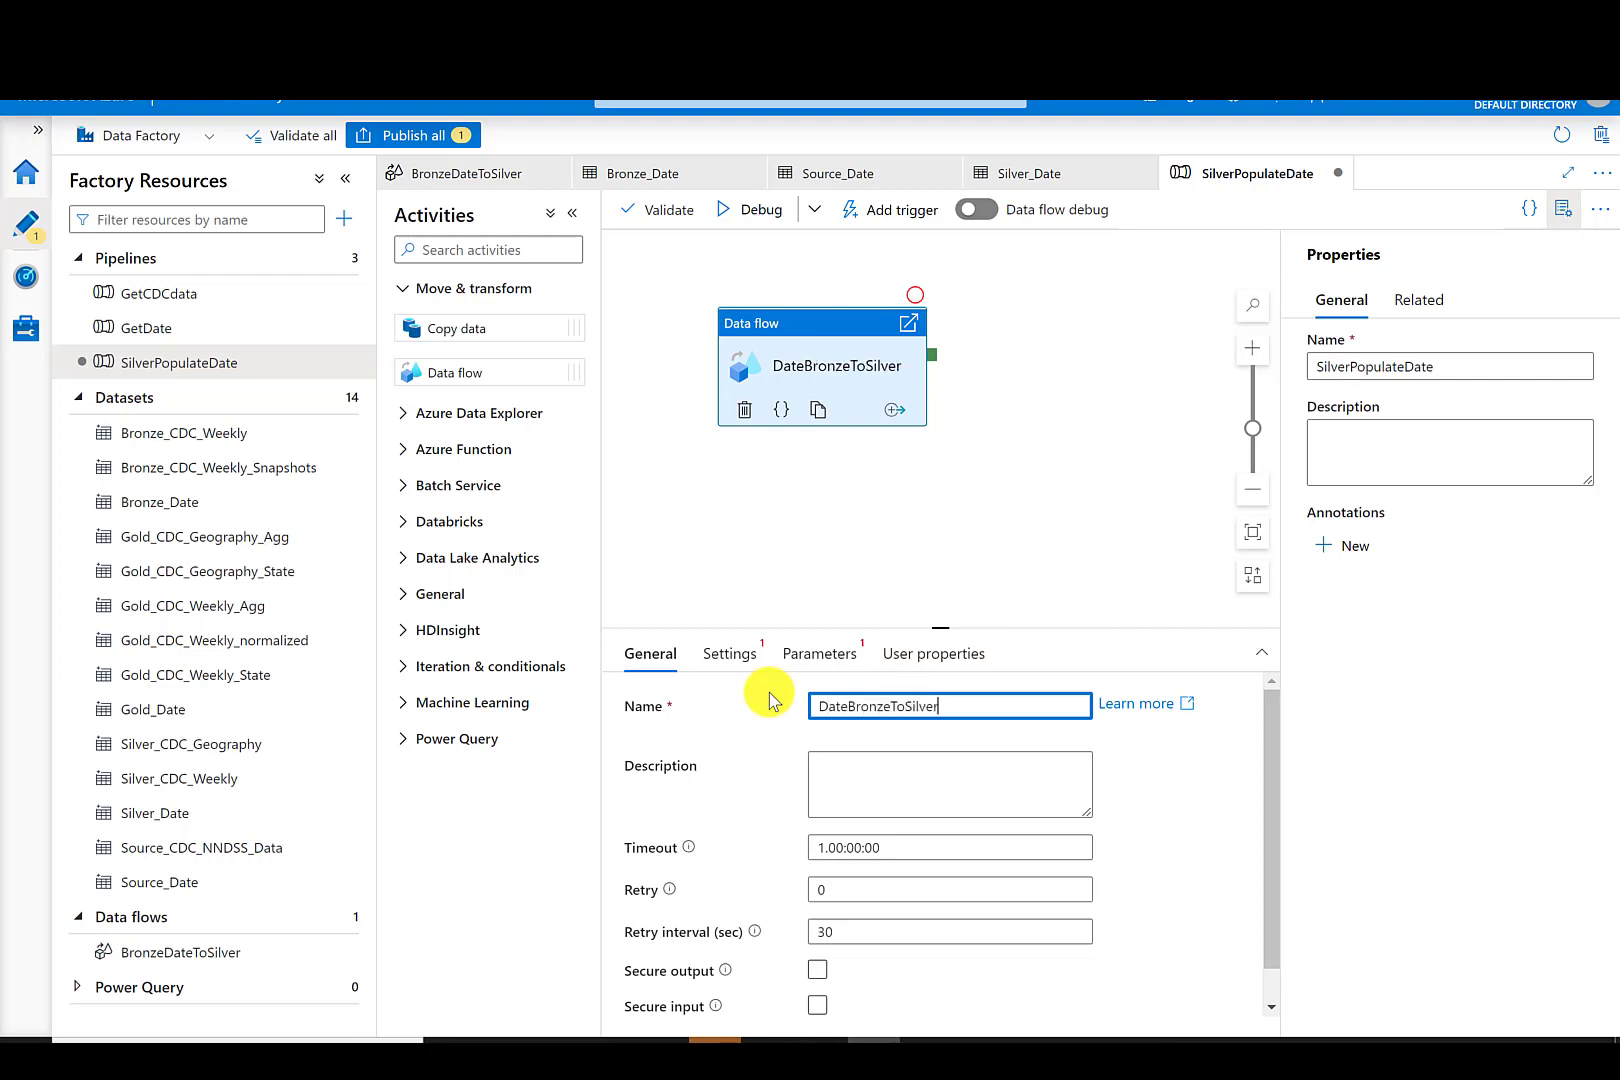
- Point the activity at the BronzeDateToSilver data flow and publish the new pipeline
{"action": "left_click", "coordinate": [735, 653]}
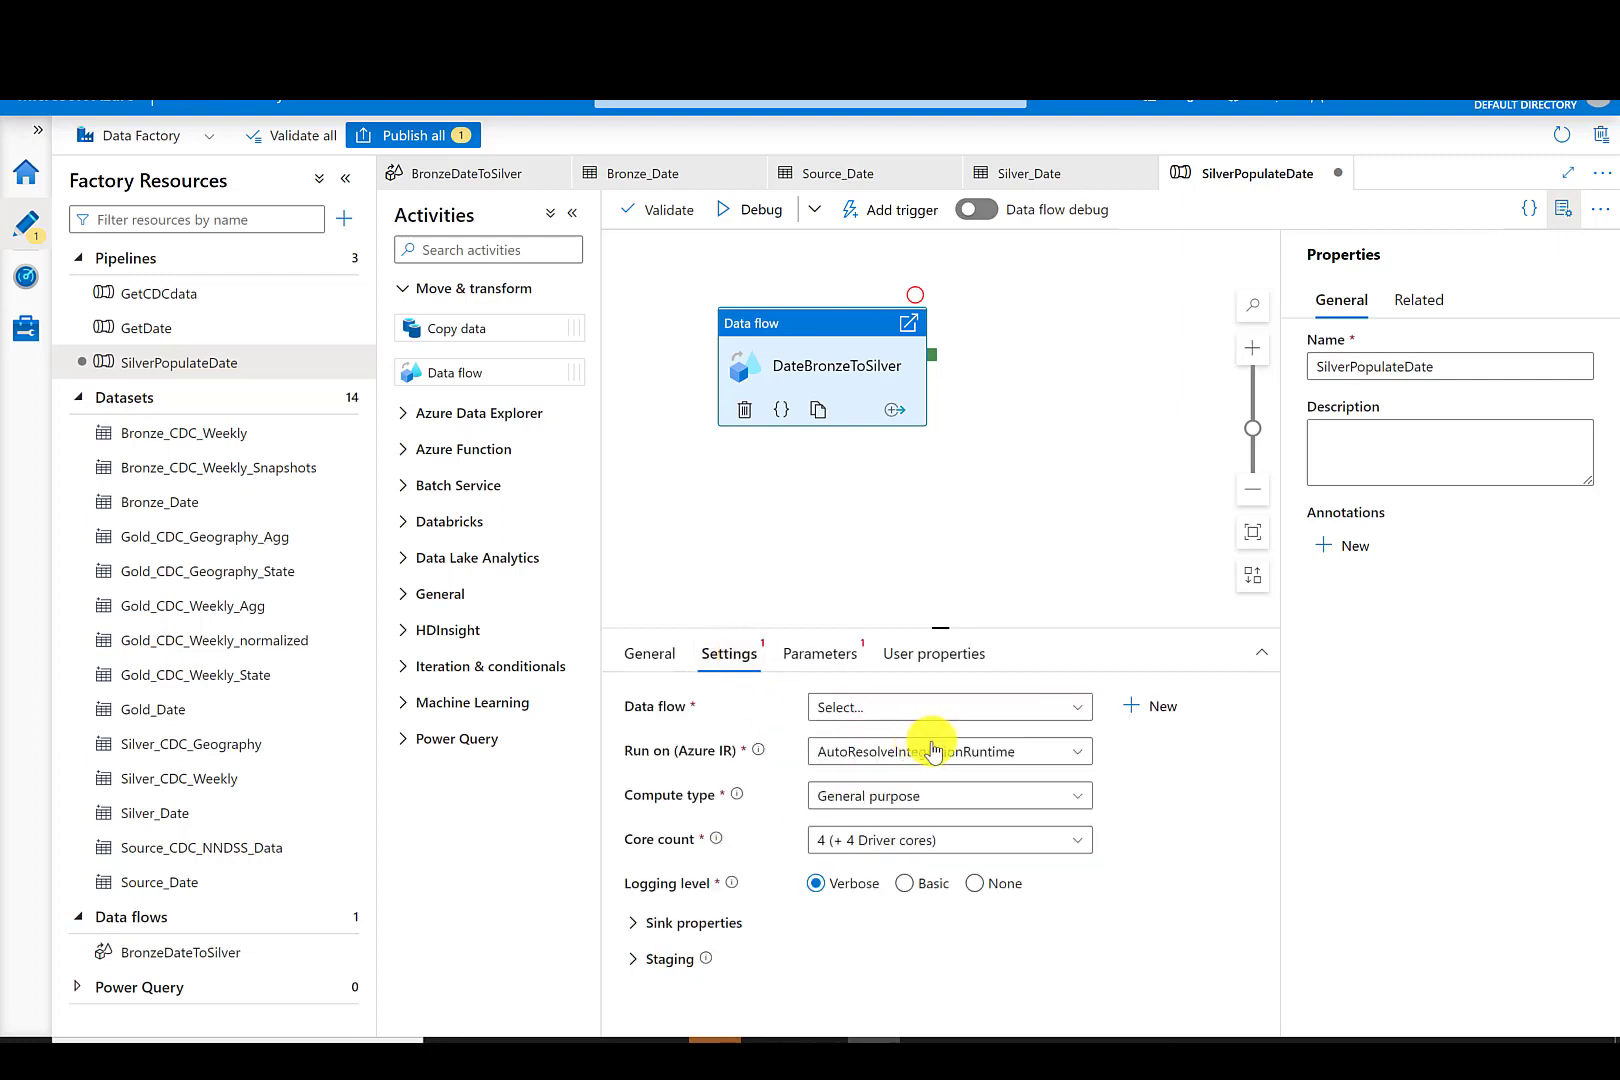
{"action": "left_click", "coordinate": [1016, 708]}
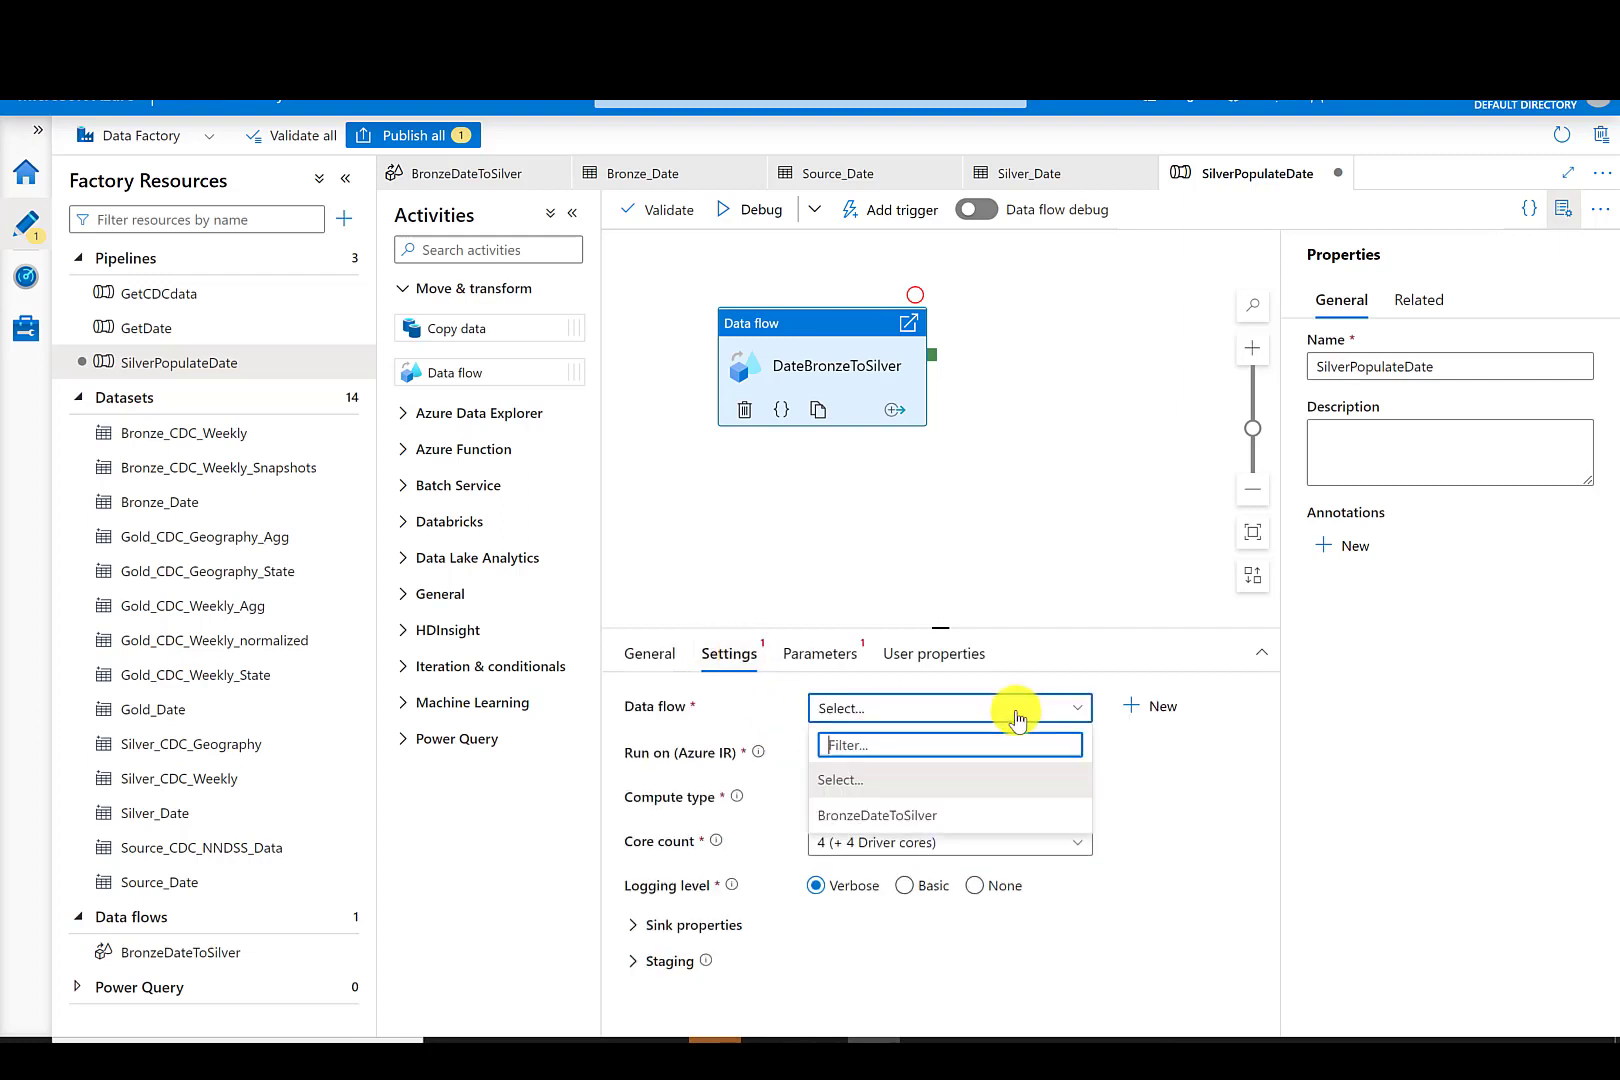
{"action": "left_click", "coordinate": [932, 815]}
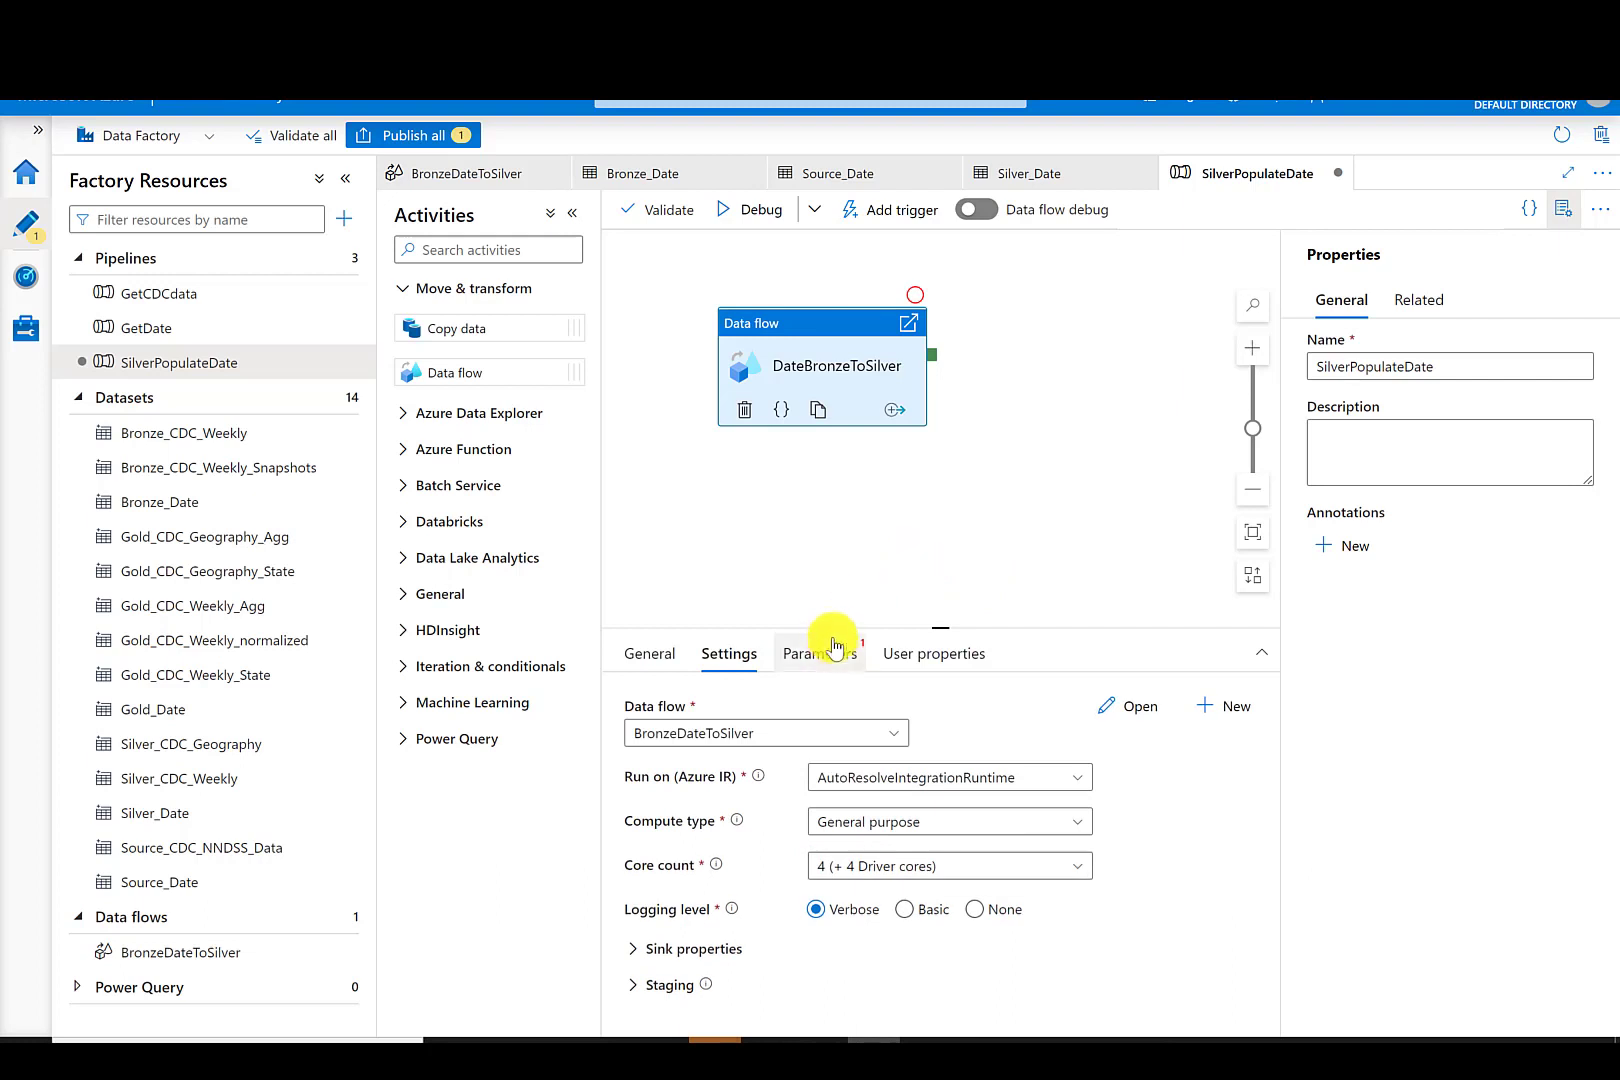
{"action": "left_click", "coordinate": [660, 655]}
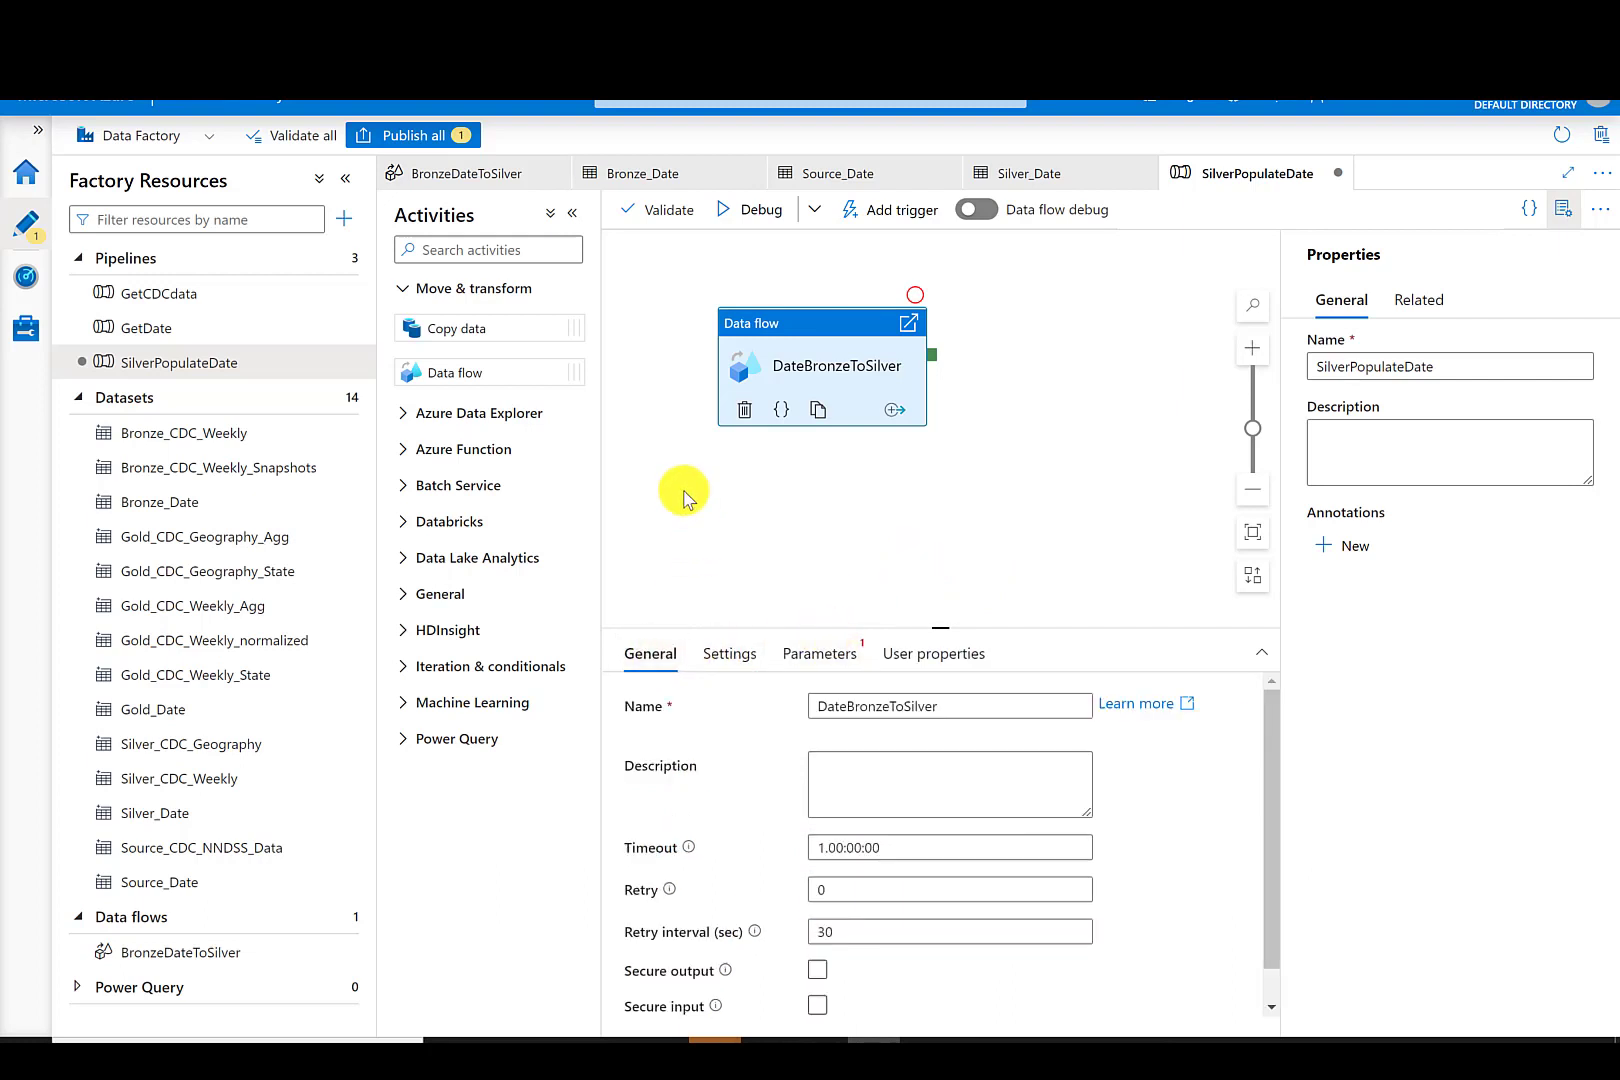
{"action": "left_click", "coordinate": [405, 135]}
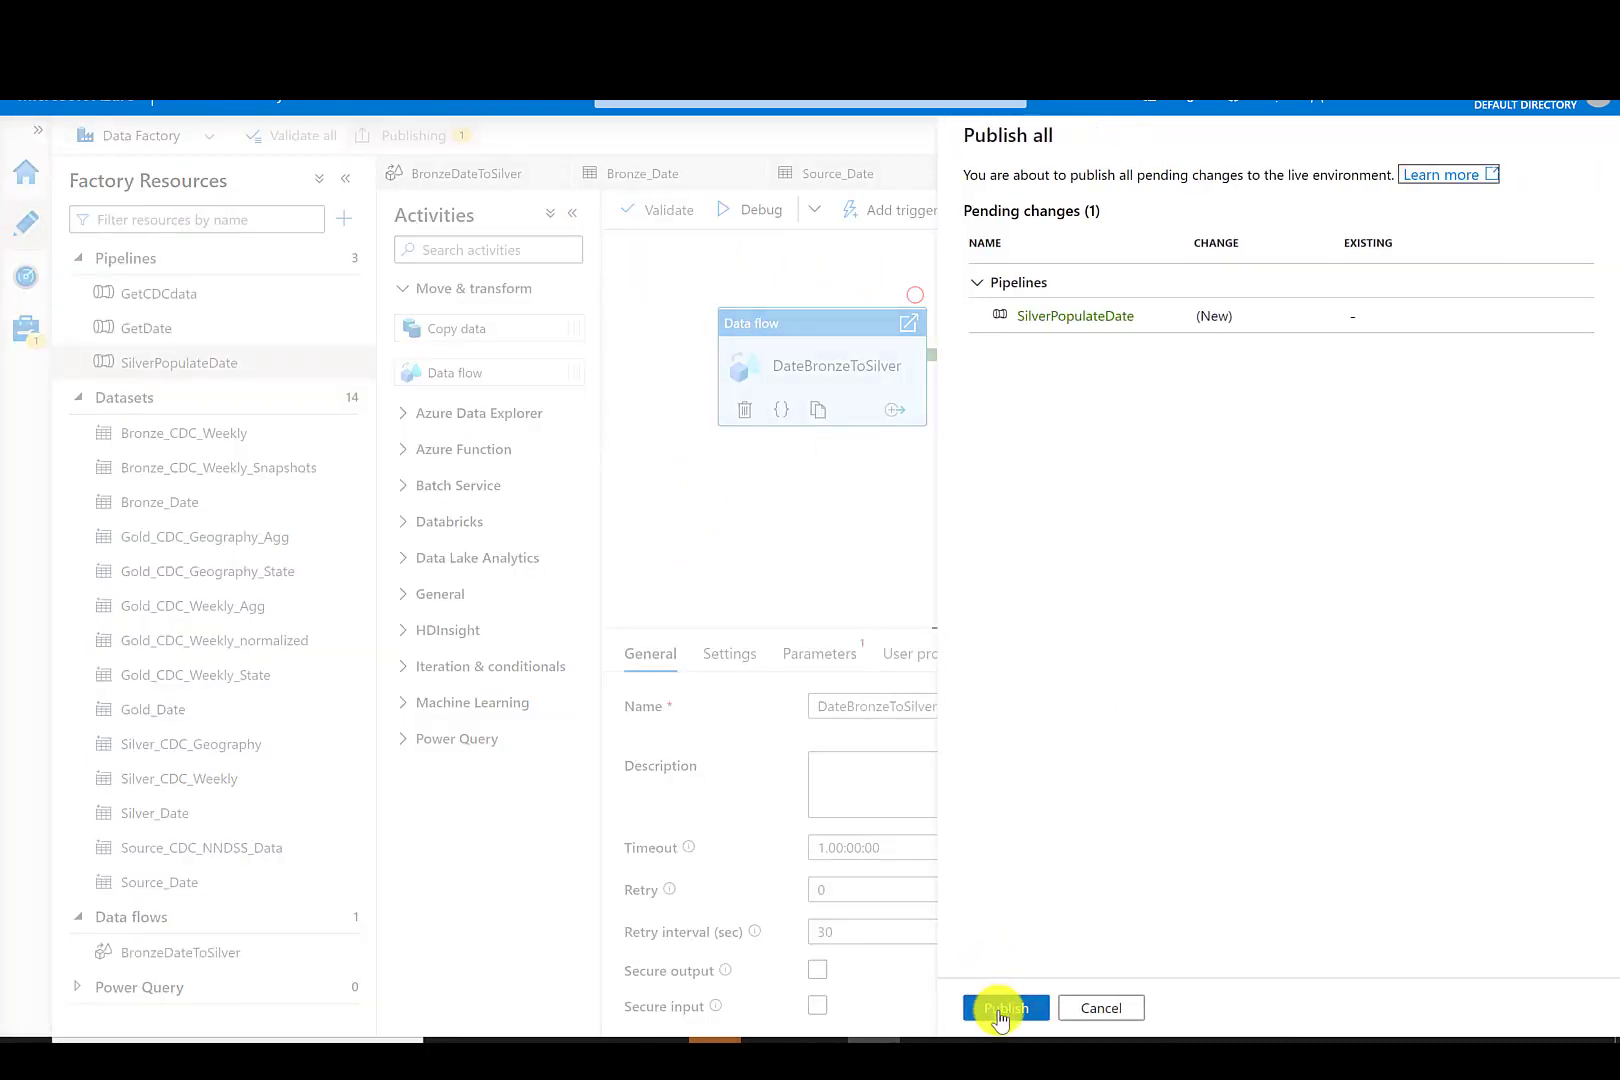
{"action": "left_click", "coordinate": [1000, 1010]}
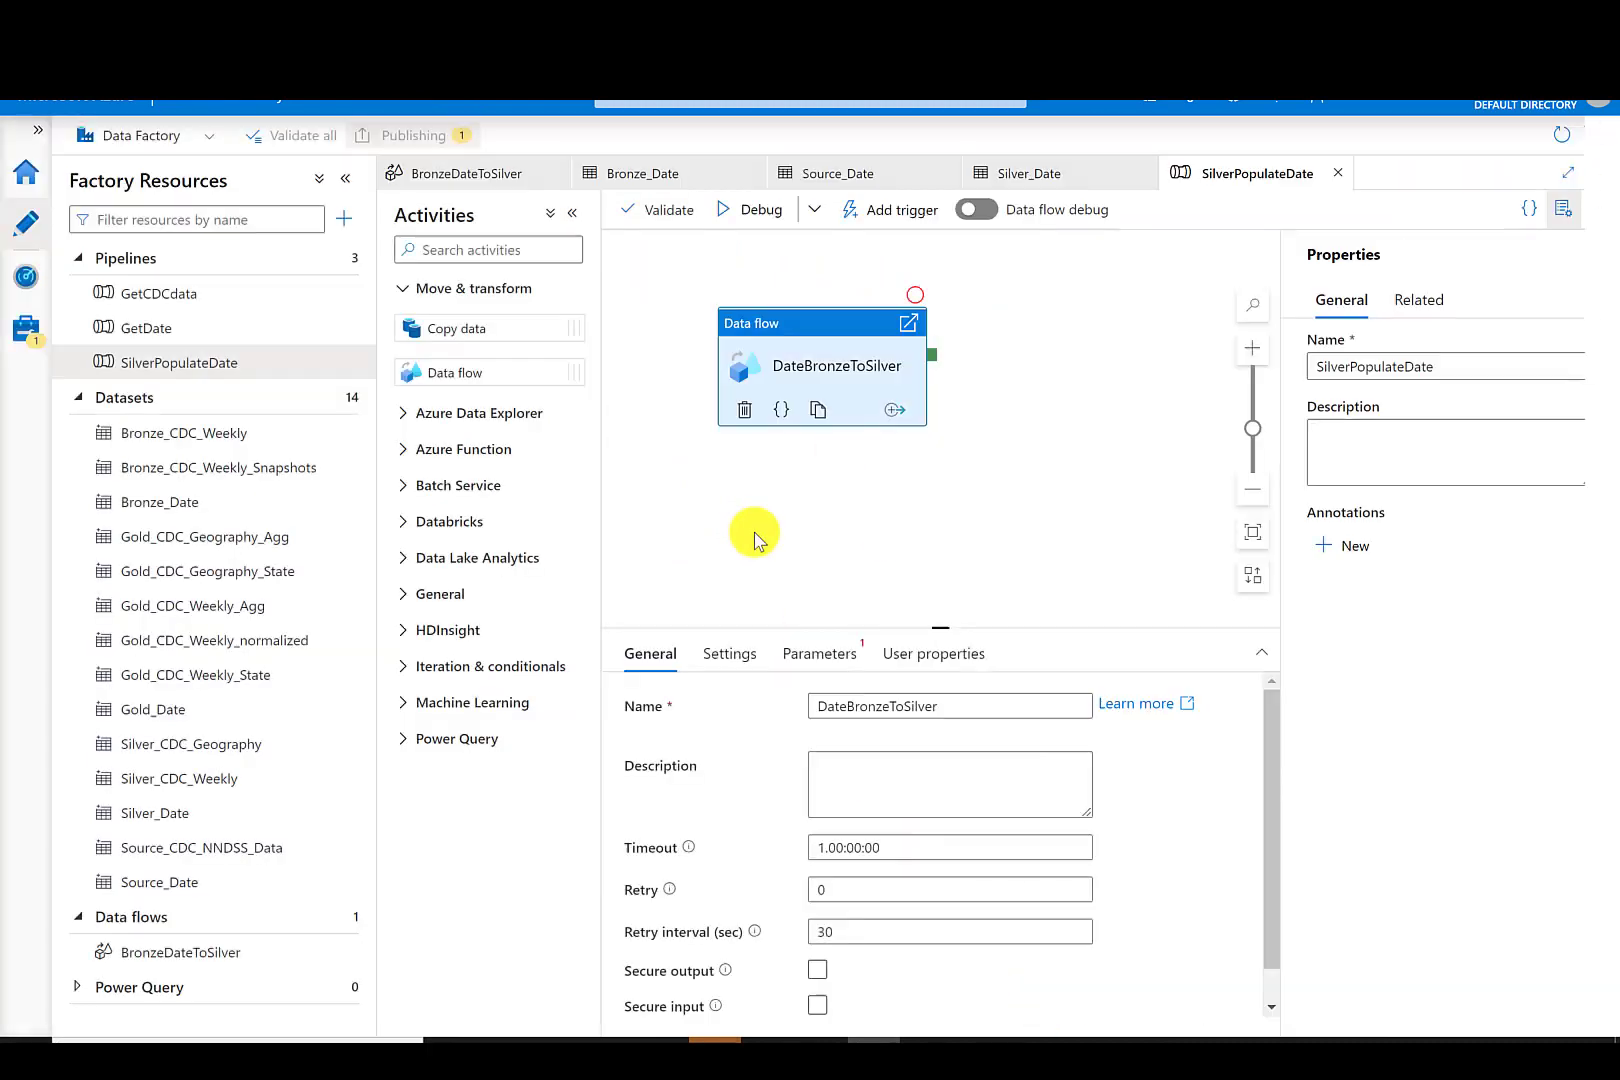
- Trigger the SilverPopulateDate pipeline to run now
{"action": "left_click", "coordinate": [883, 218]}
{"action": "left_click", "coordinate": [890, 245]}
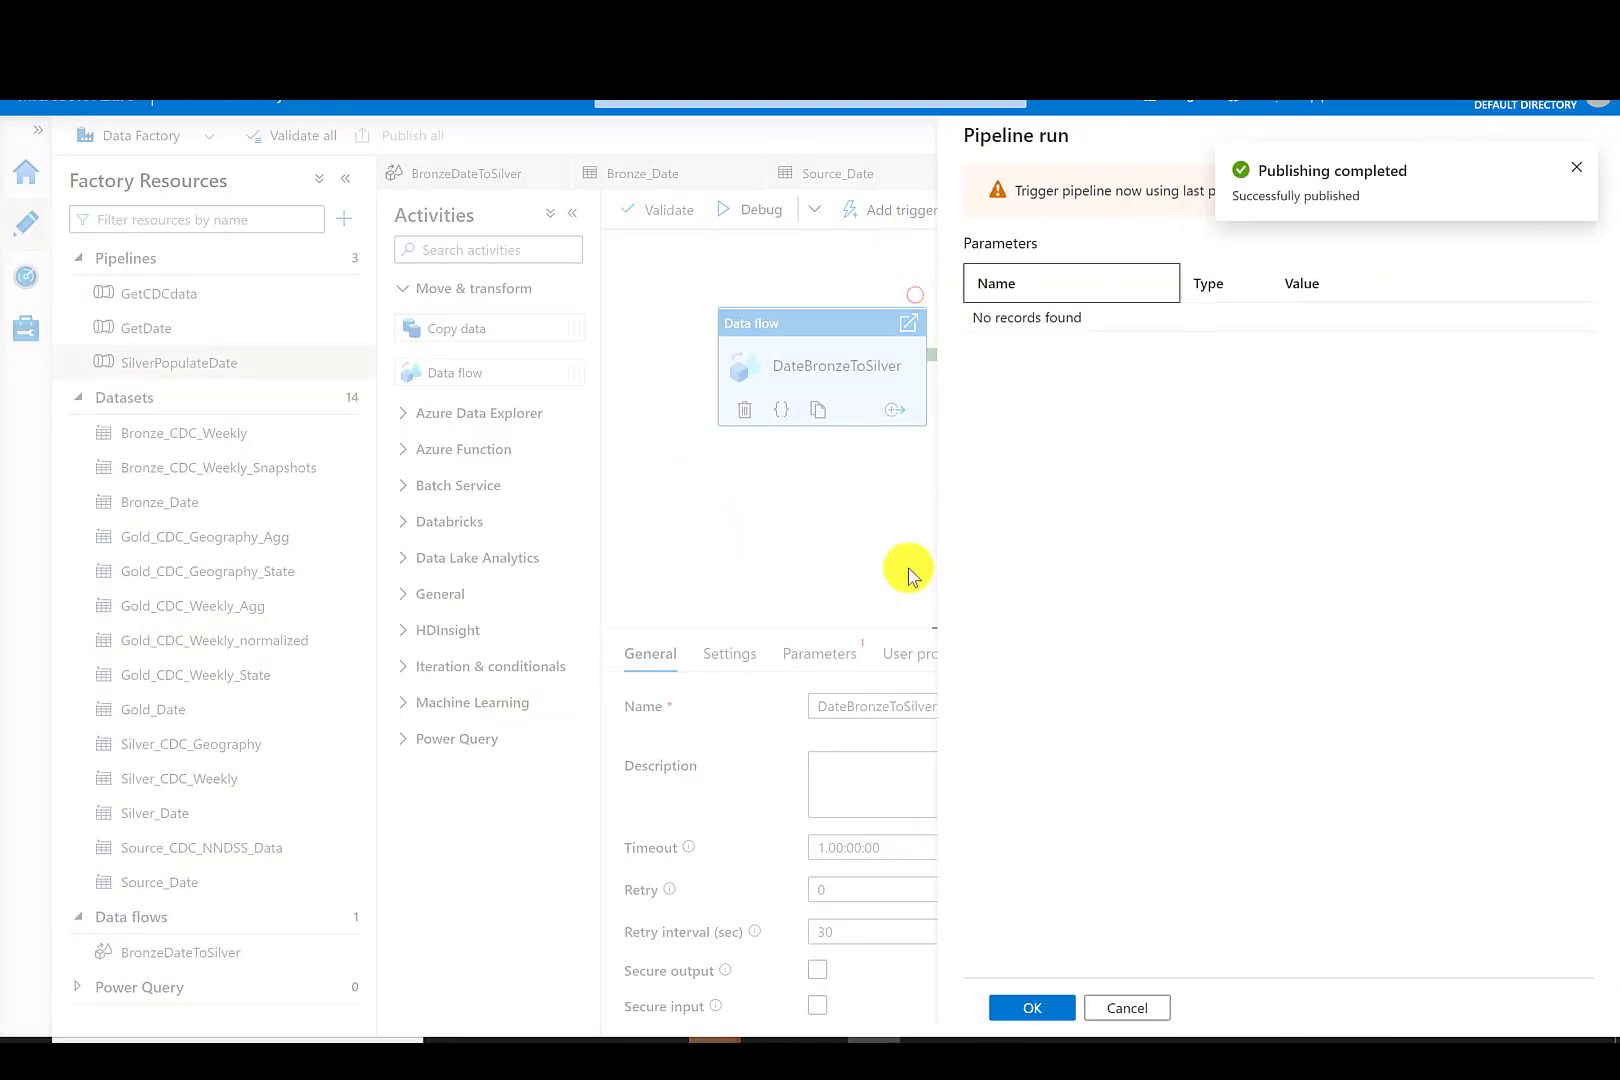
{"action": "left_click", "coordinate": [1035, 1010]}
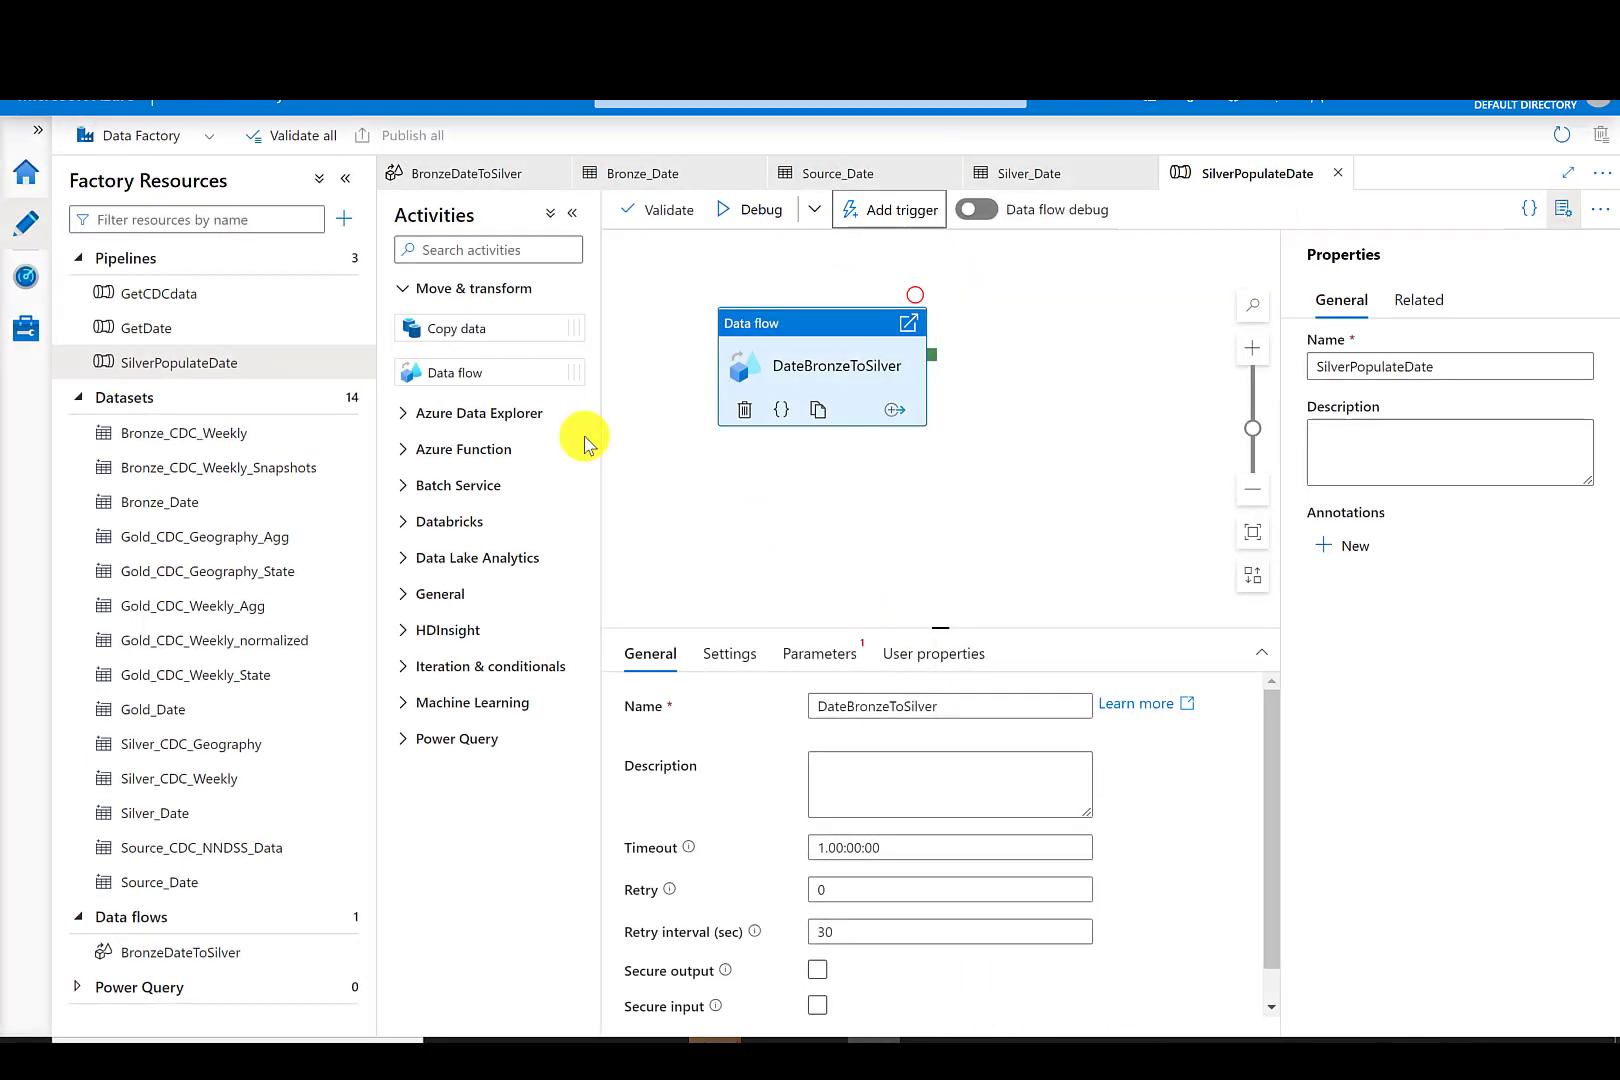
- Monitor the pipeline runs and check the Silver folder in the lakehouseinaday storage container
{"action": "left_click", "coordinate": [26, 282]}
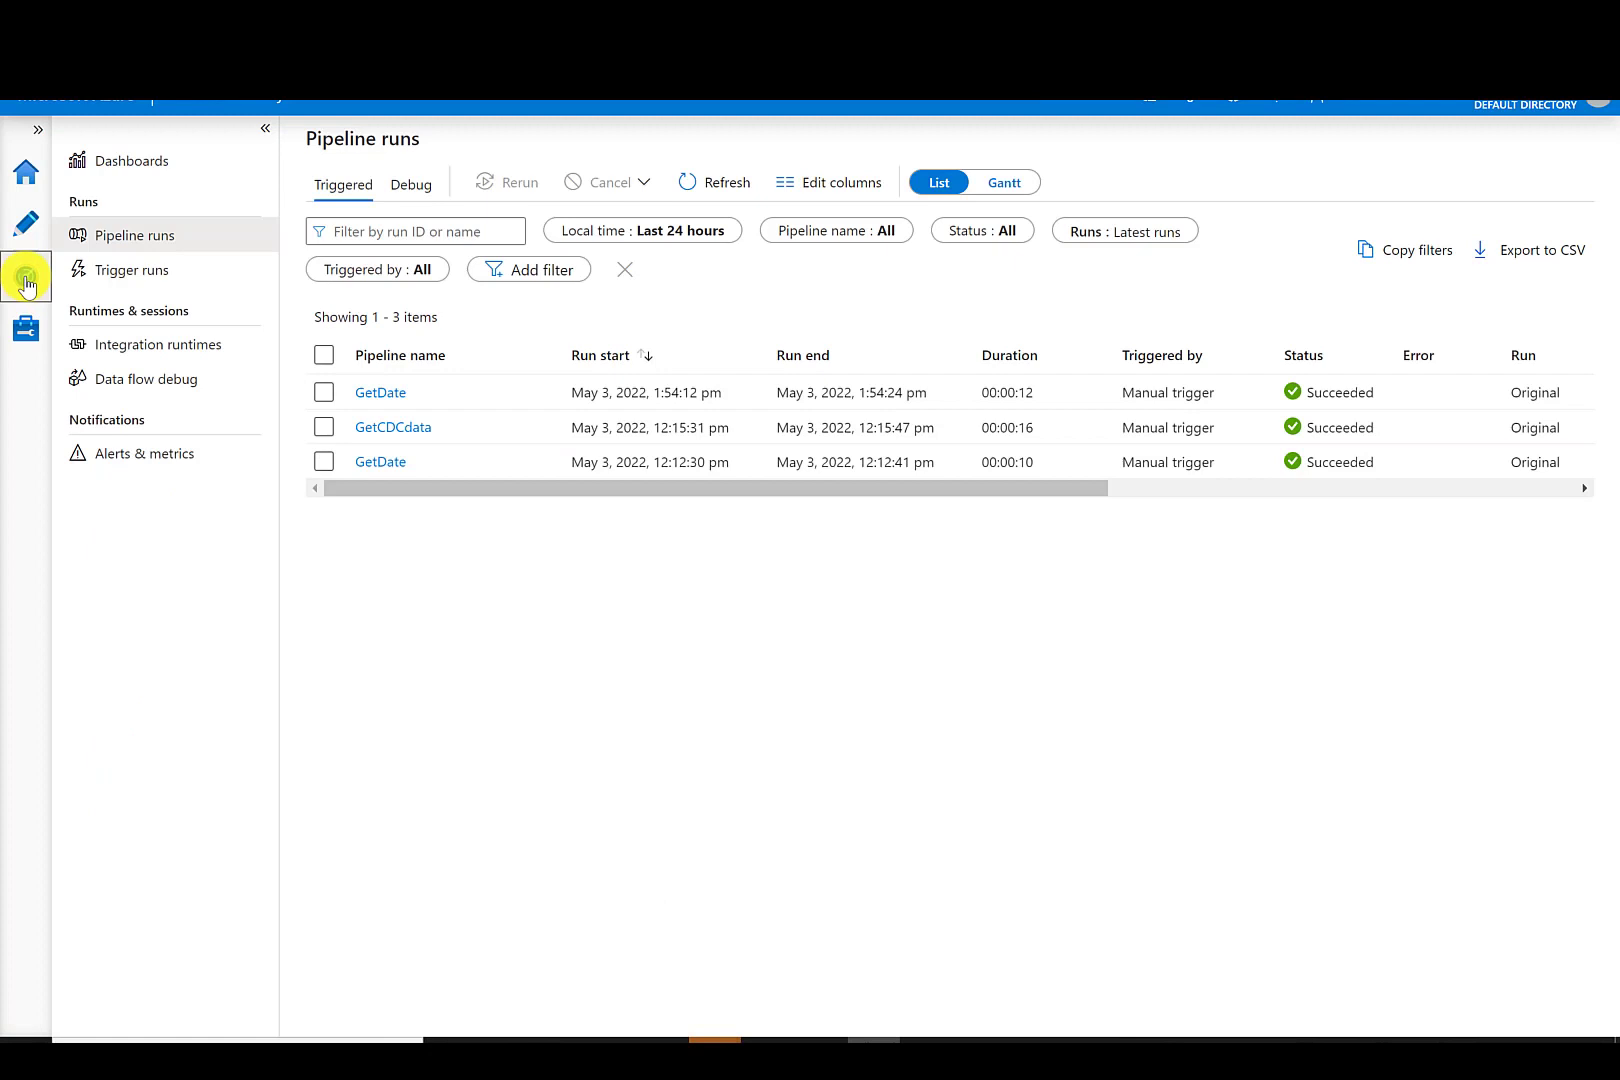
{"action": "left_click", "coordinate": [700, 182]}
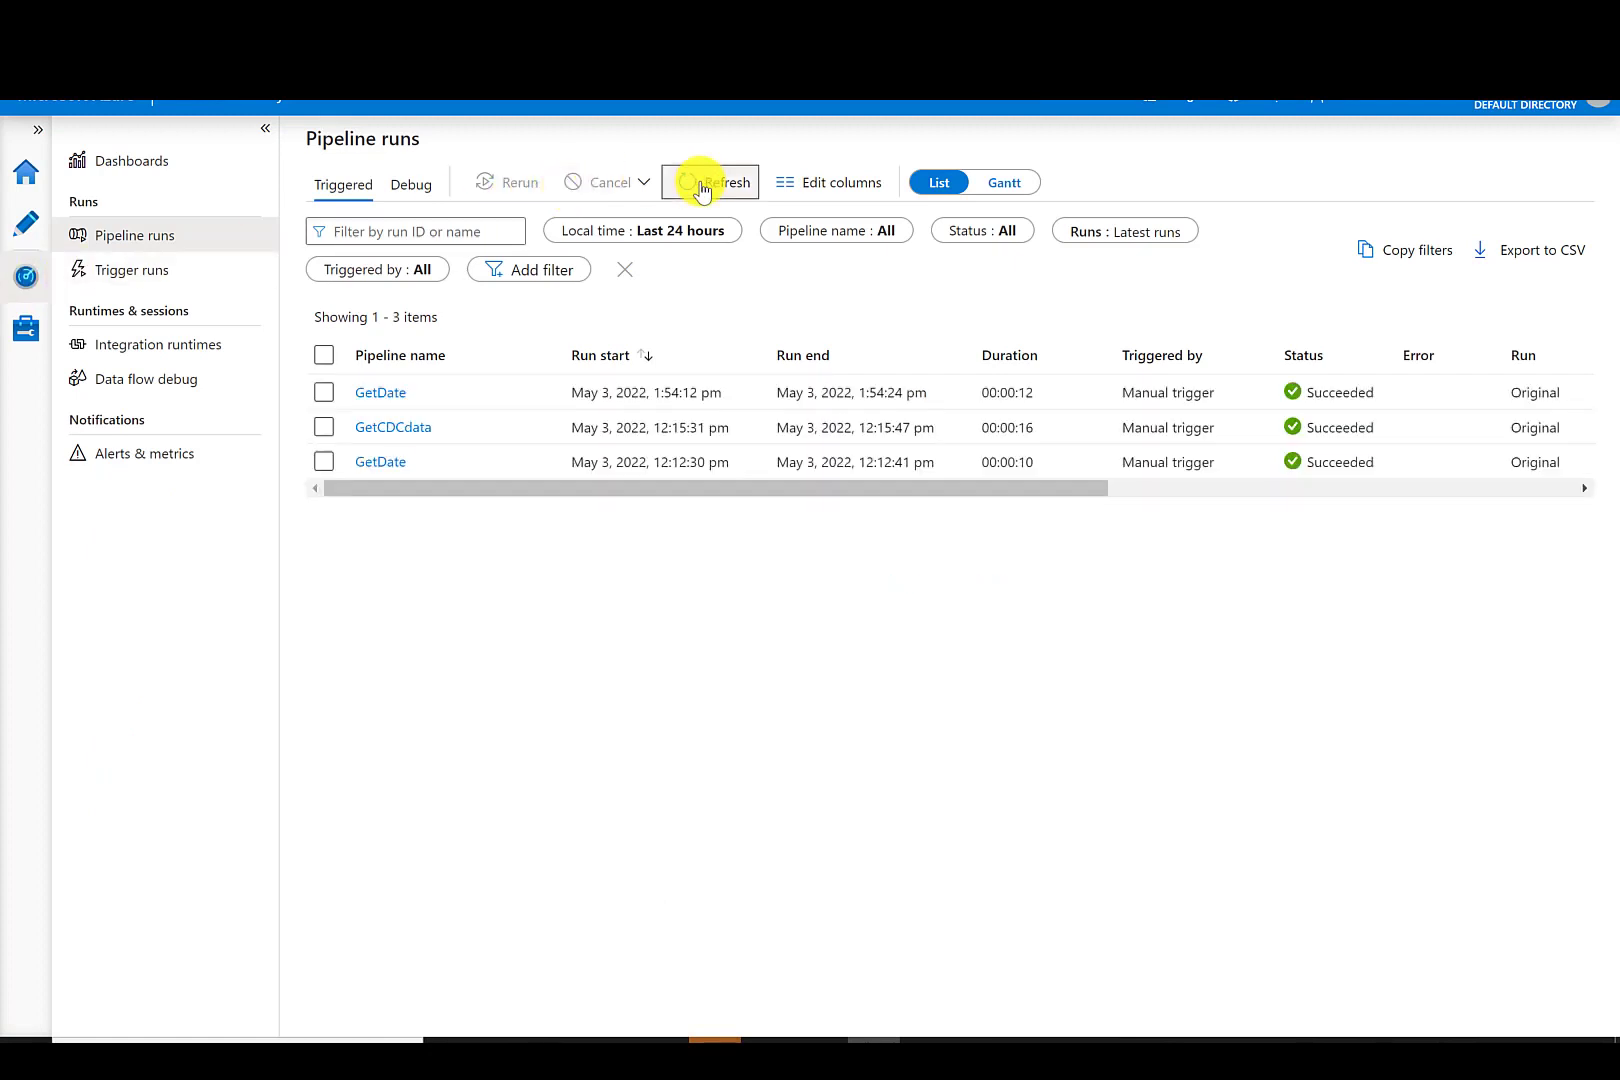
{"action": "left_click", "coordinate": [700, 182]}
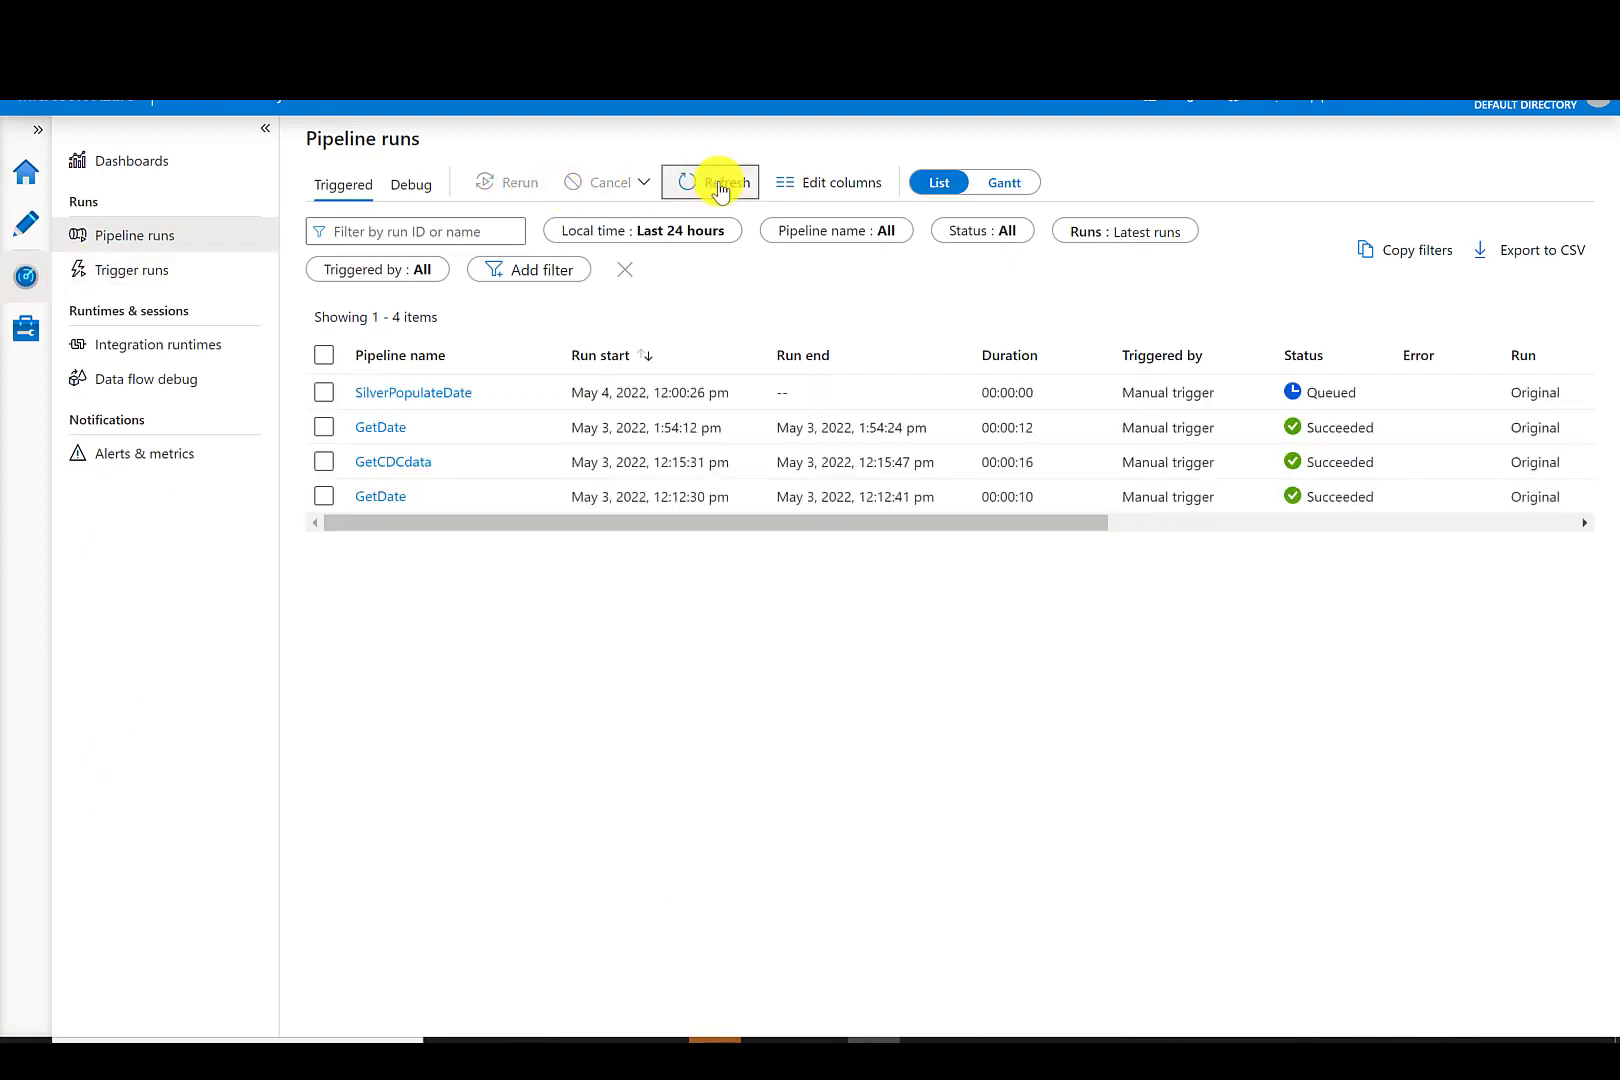
{"action": "left_click", "coordinate": [720, 188]}
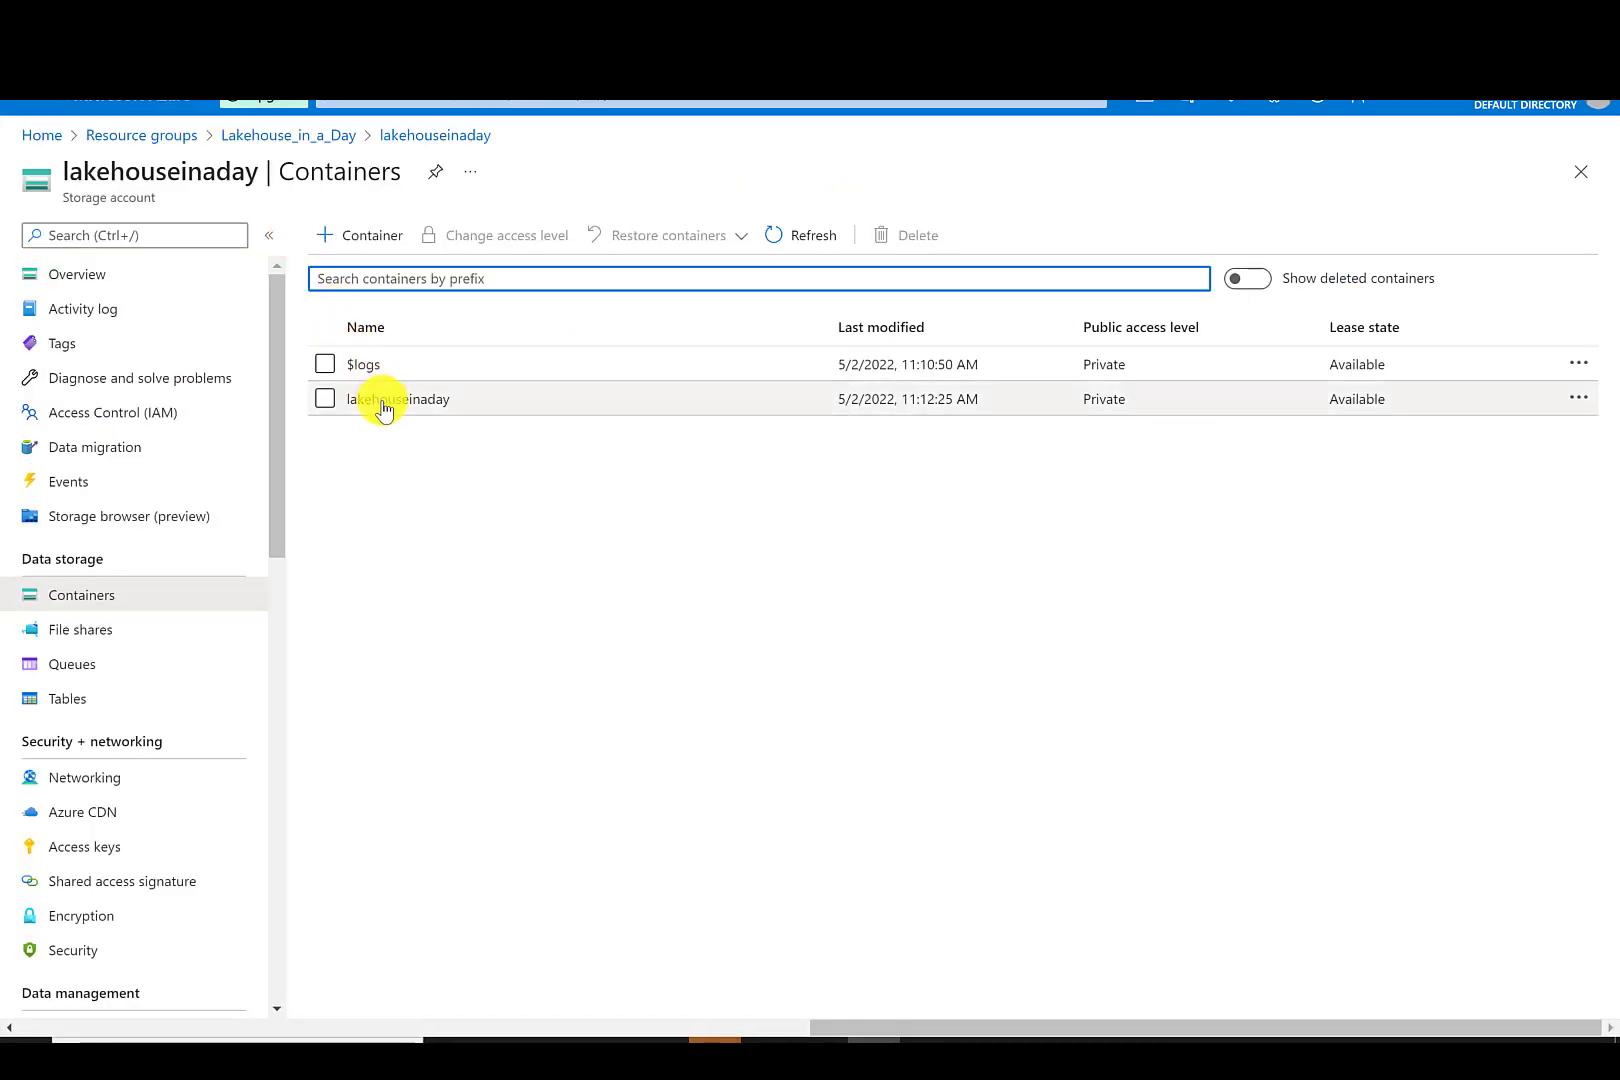
{"action": "left_click", "coordinate": [383, 408]}
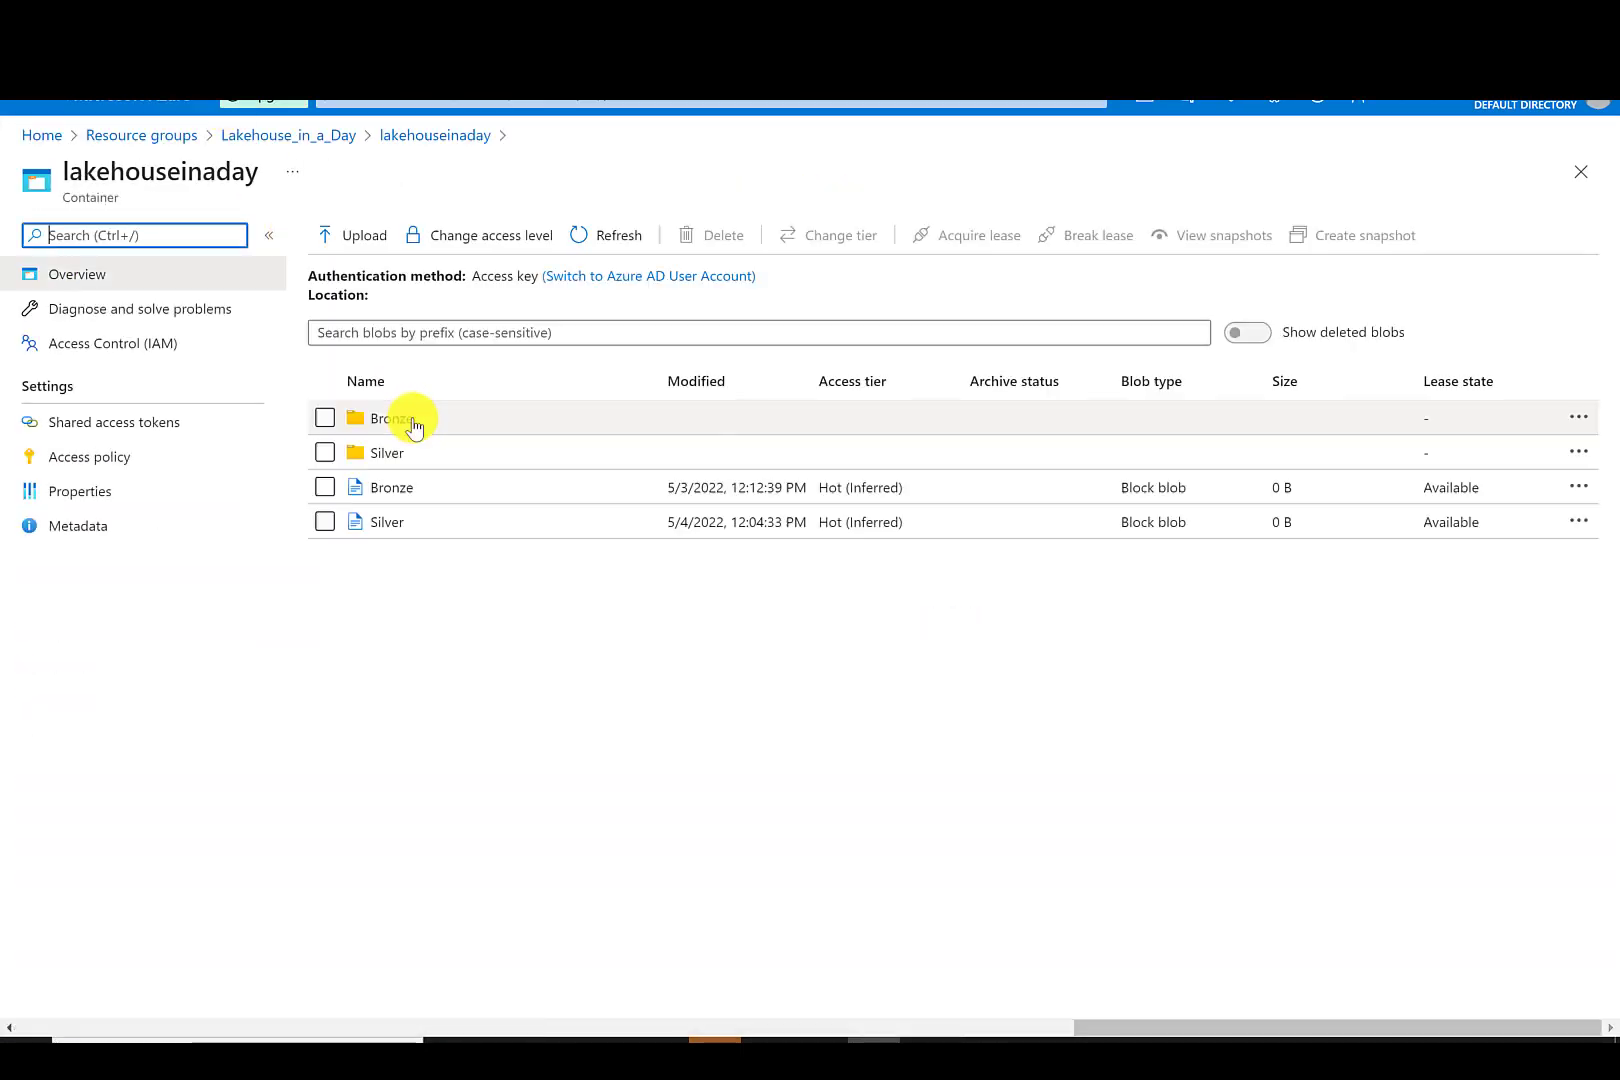
{"action": "left_click", "coordinate": [385, 500]}
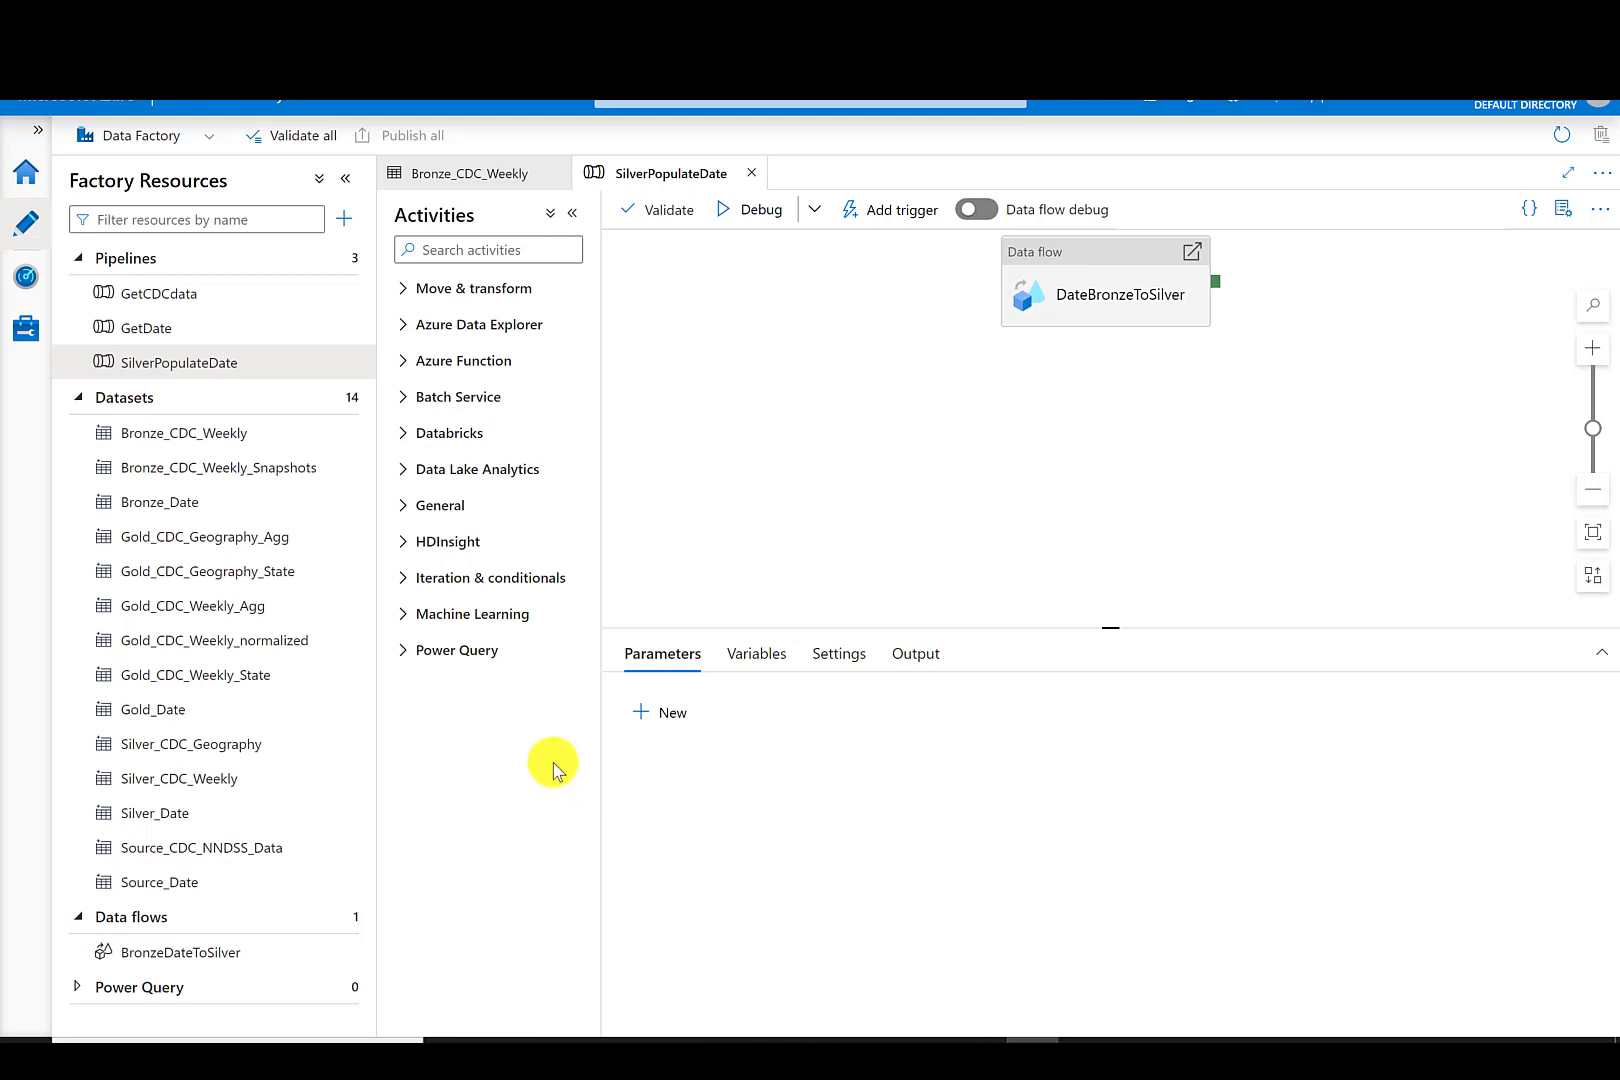
- Import the Bronze_CDC_Weekly dataset's schema from the connection/store and publish all changes
{"action": "left_click", "coordinate": [224, 446]}
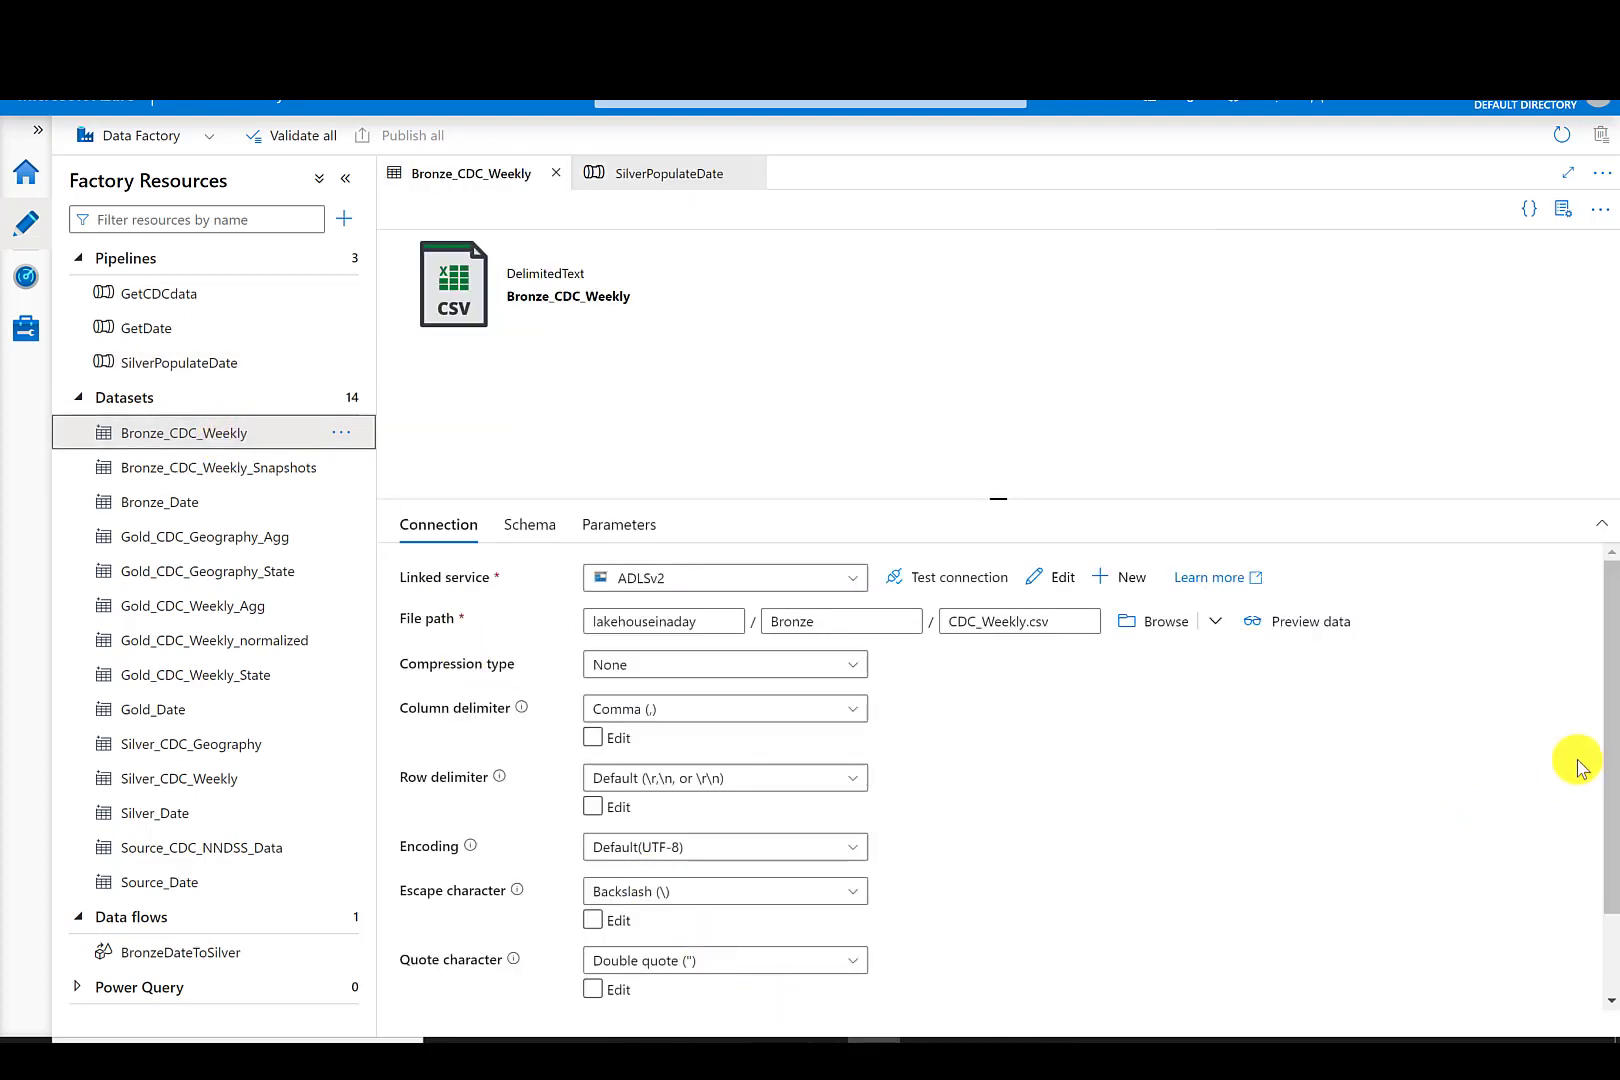
{"action": "left_click_drag", "start_coordinate": [1602, 770], "coordinate": [1602, 893]}
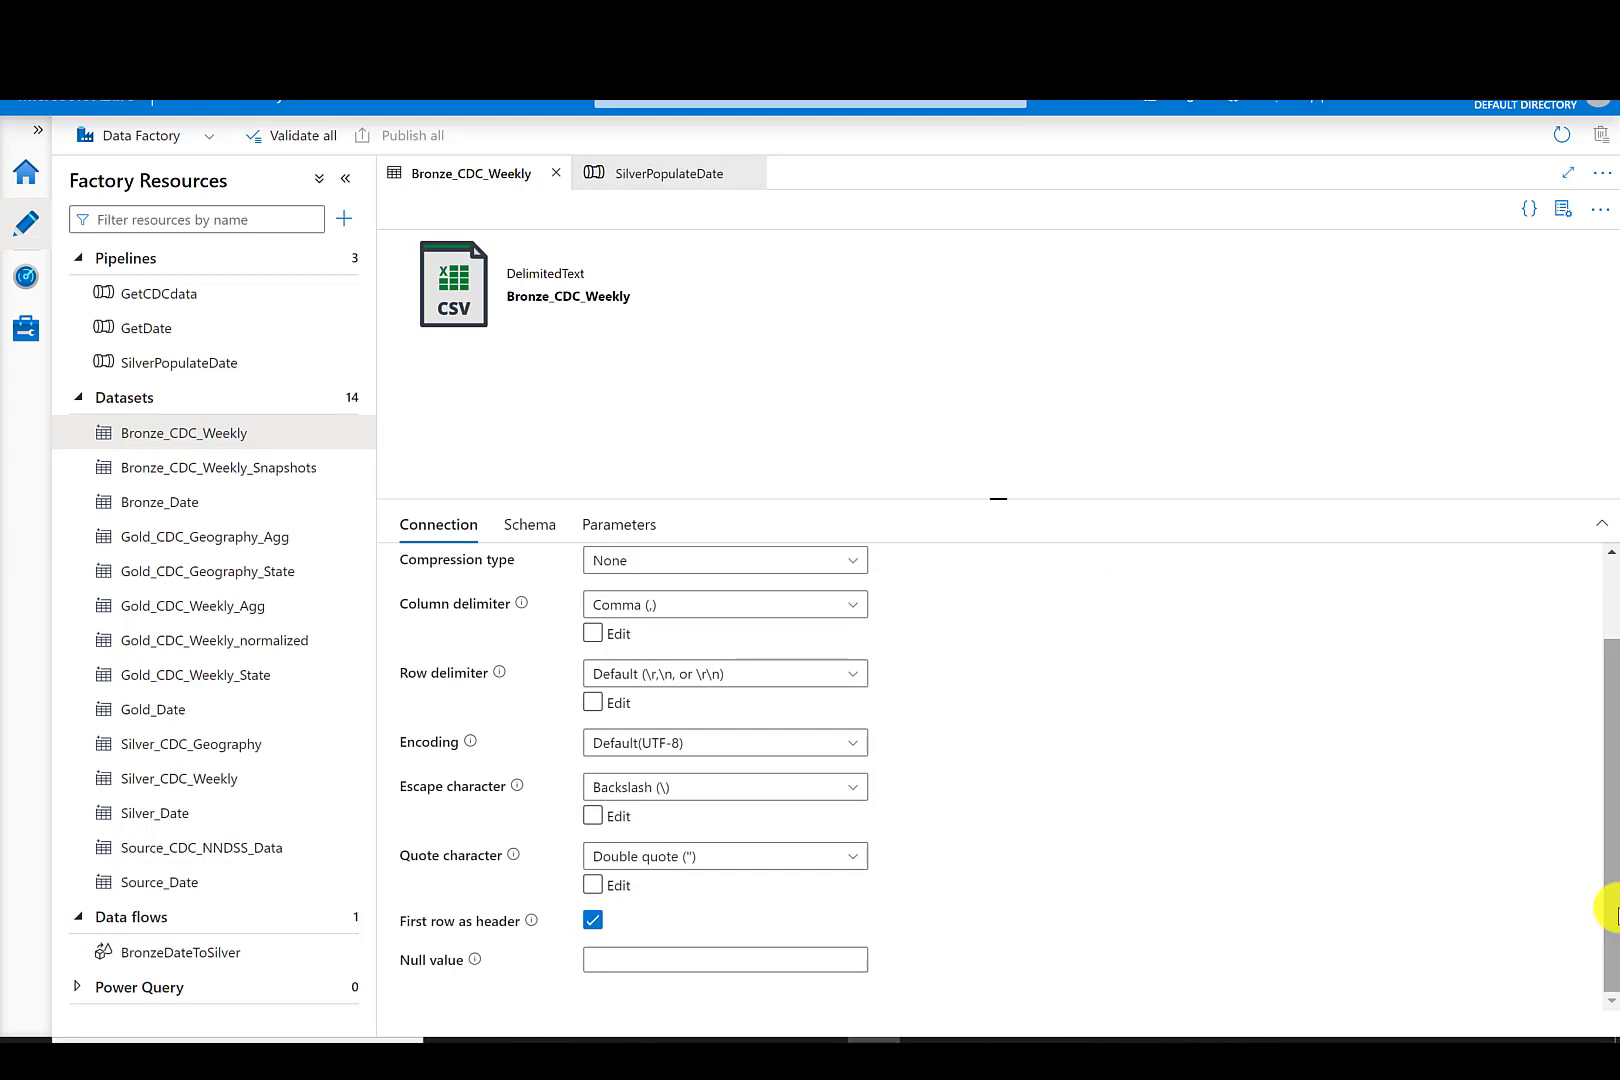
{"action": "left_click", "coordinate": [546, 526]}
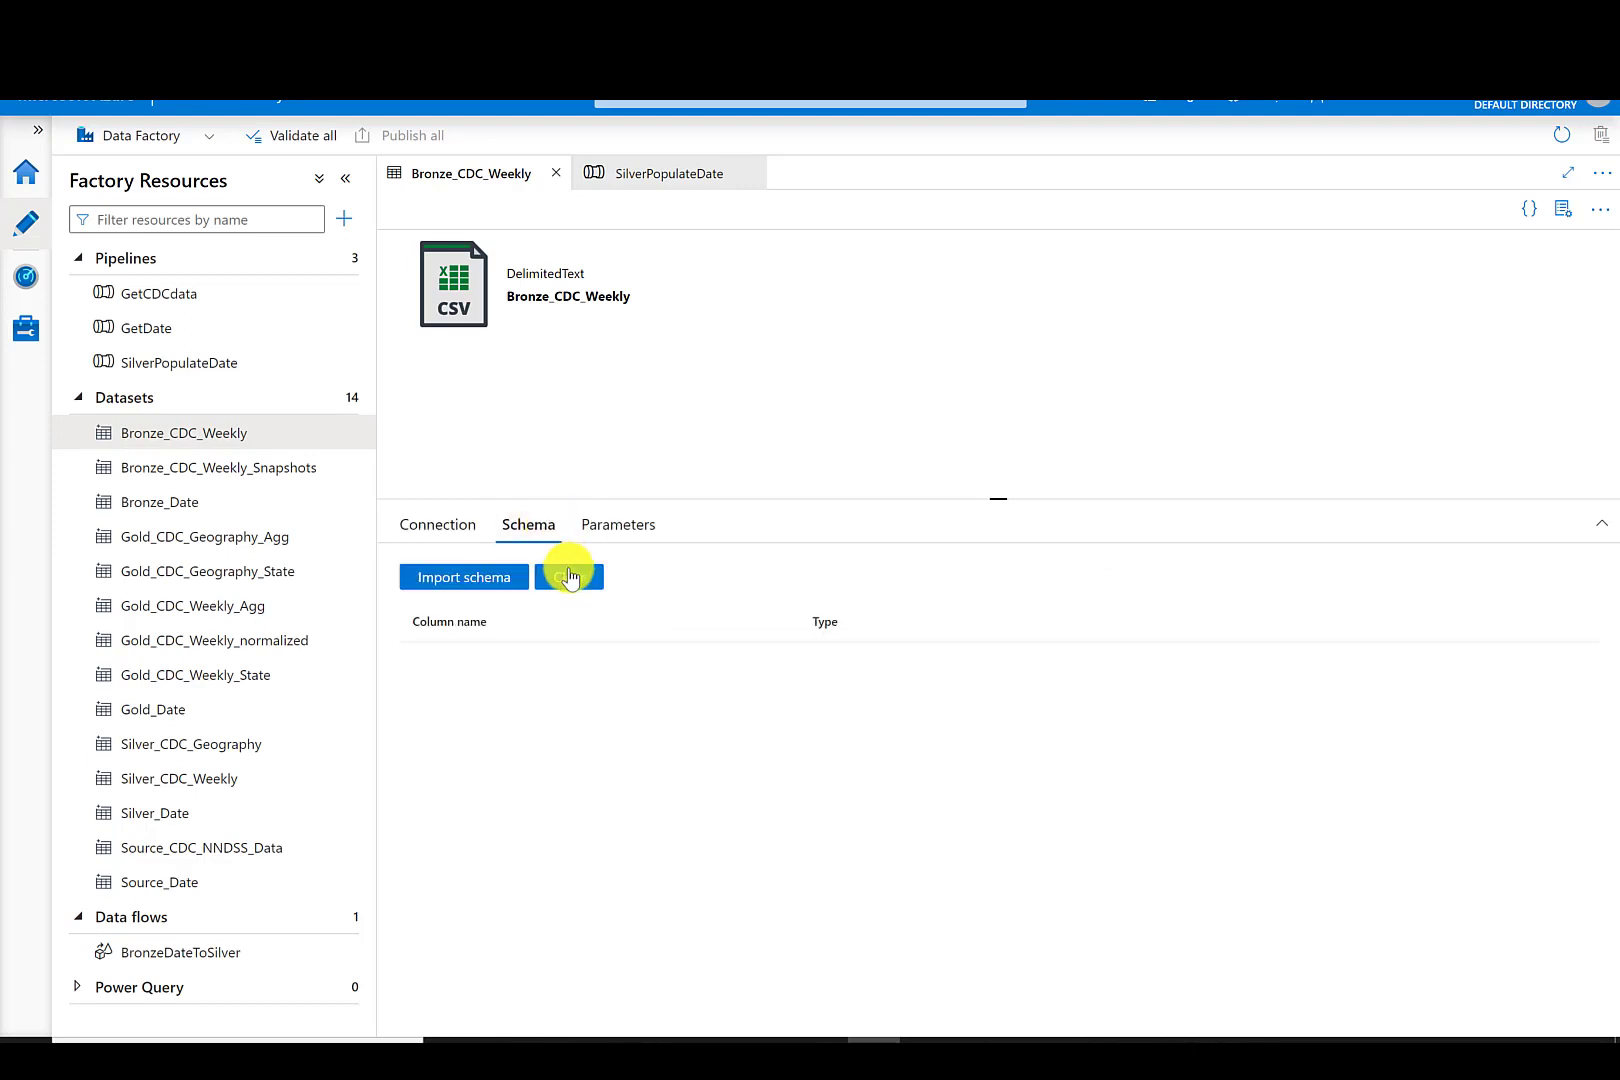
{"action": "left_click", "coordinate": [510, 583]}
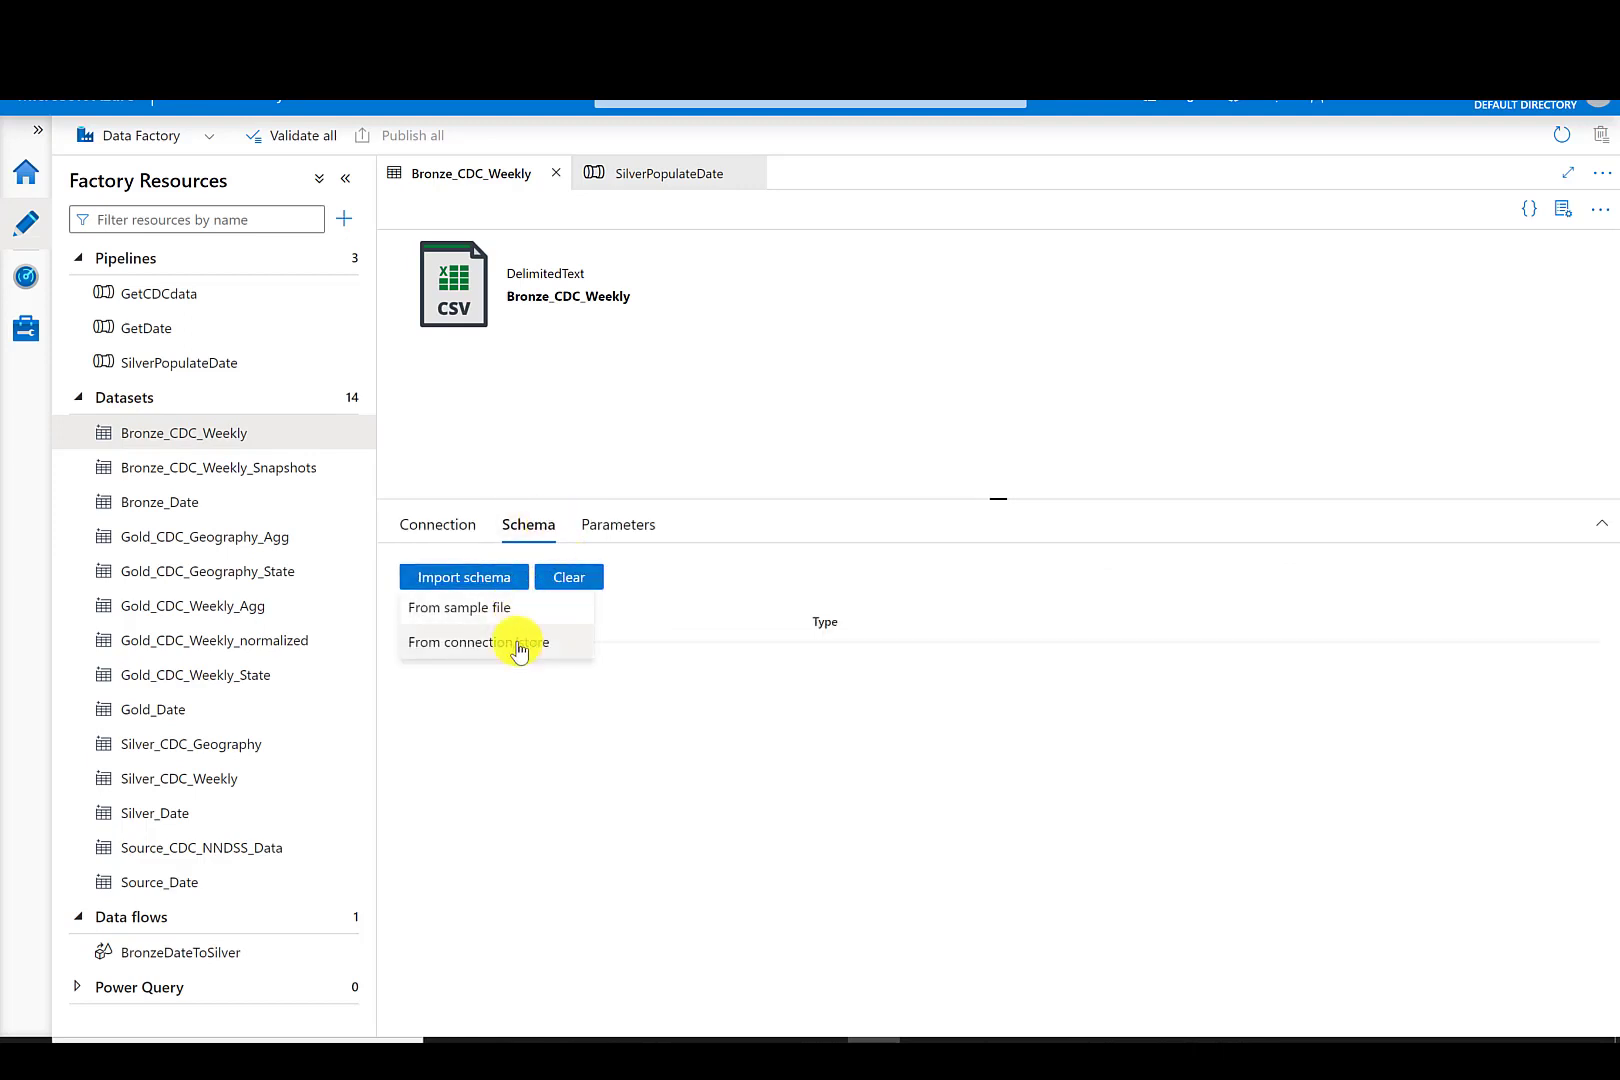
{"action": "left_click", "coordinate": [517, 648]}
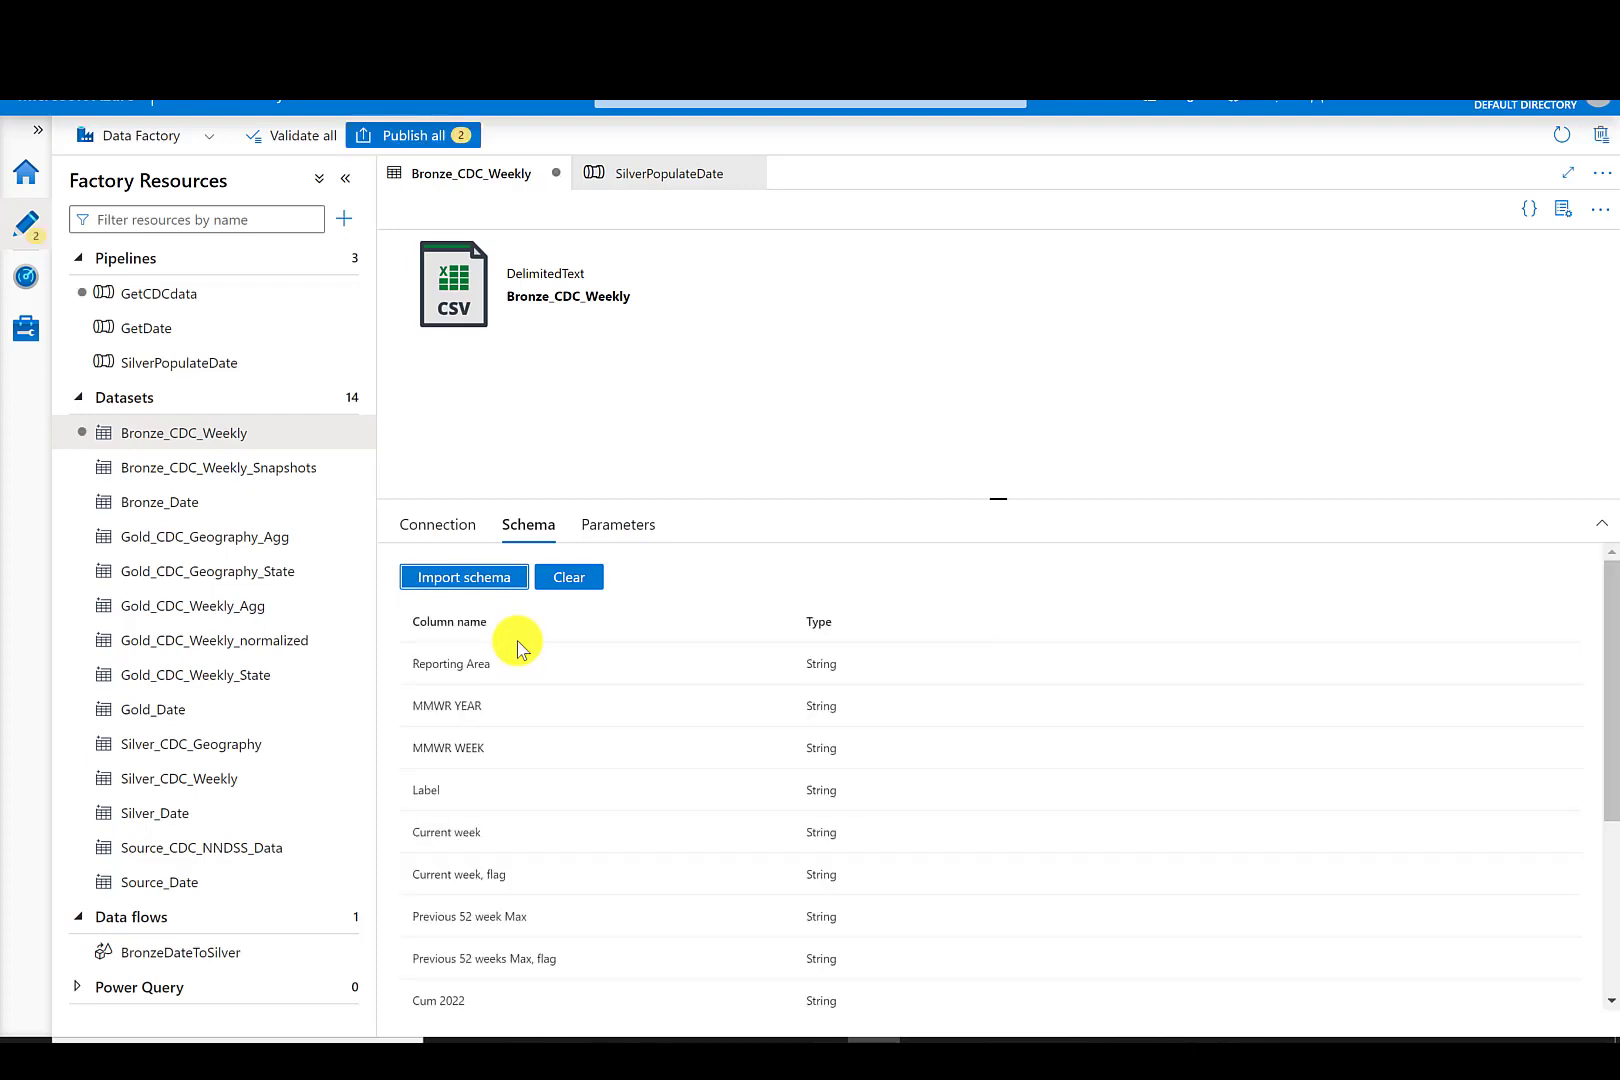
{"action": "left_click_drag", "start_coordinate": [1610, 702], "coordinate": [1610, 930]}
{"action": "left_click", "coordinate": [1612, 706]}
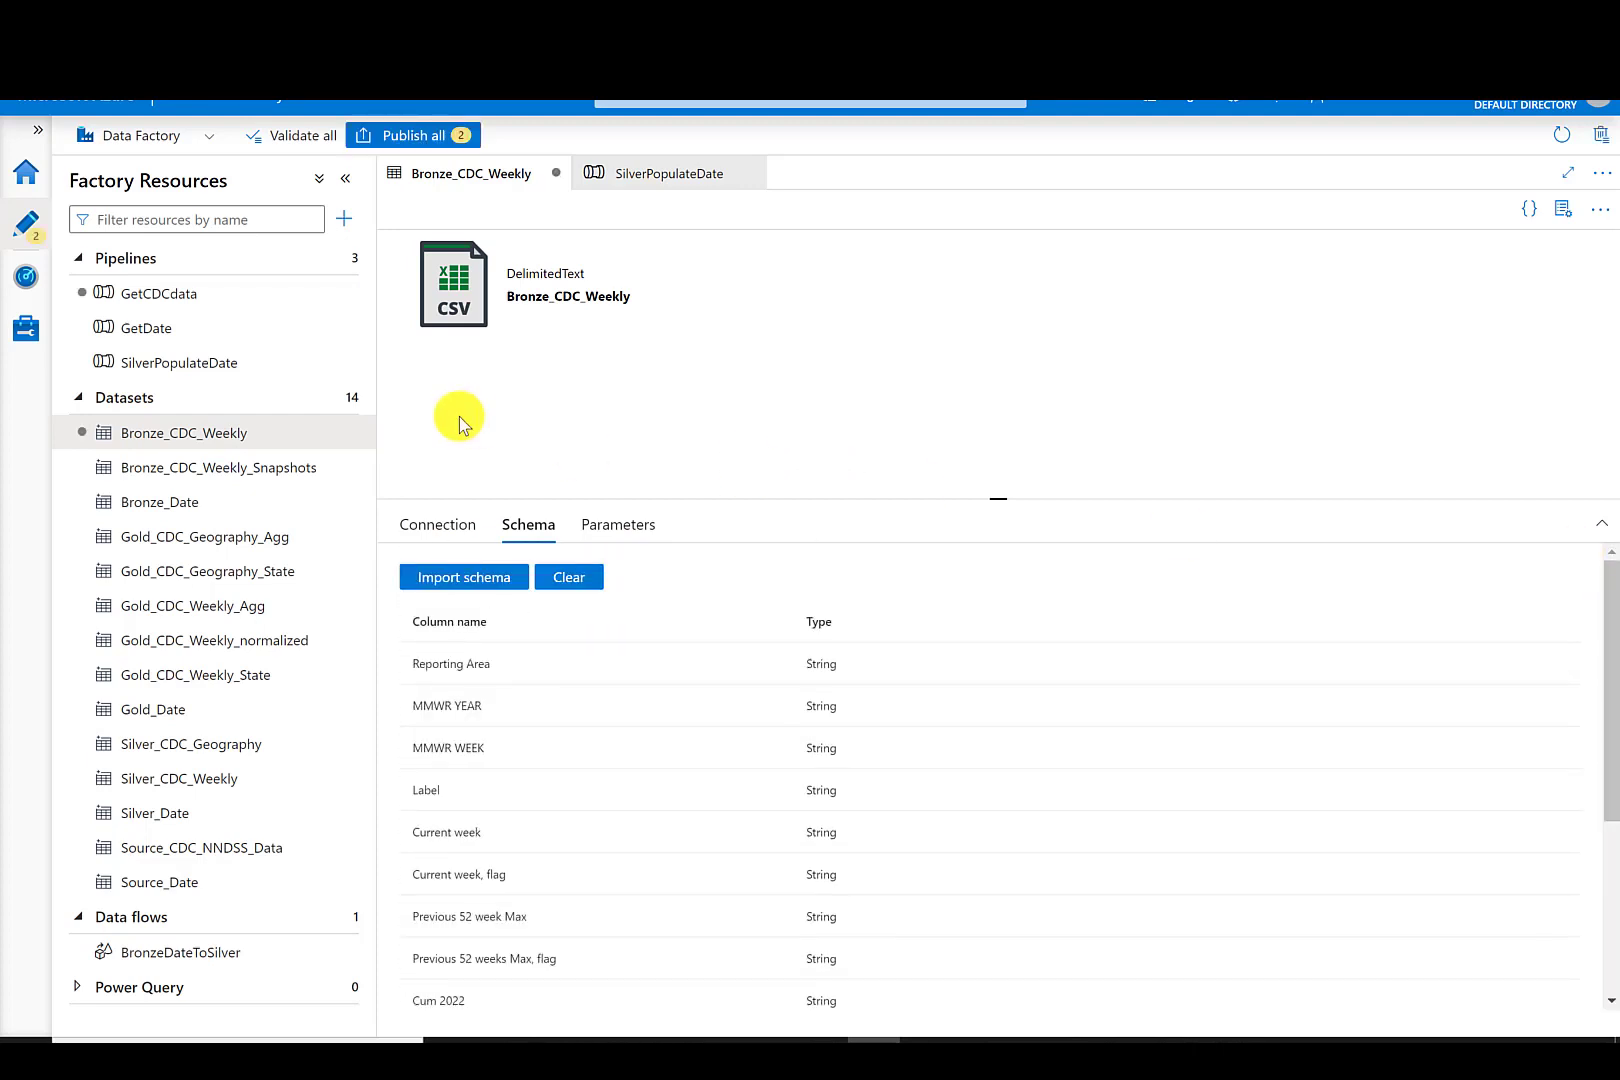
{"action": "left_click", "coordinate": [418, 137]}
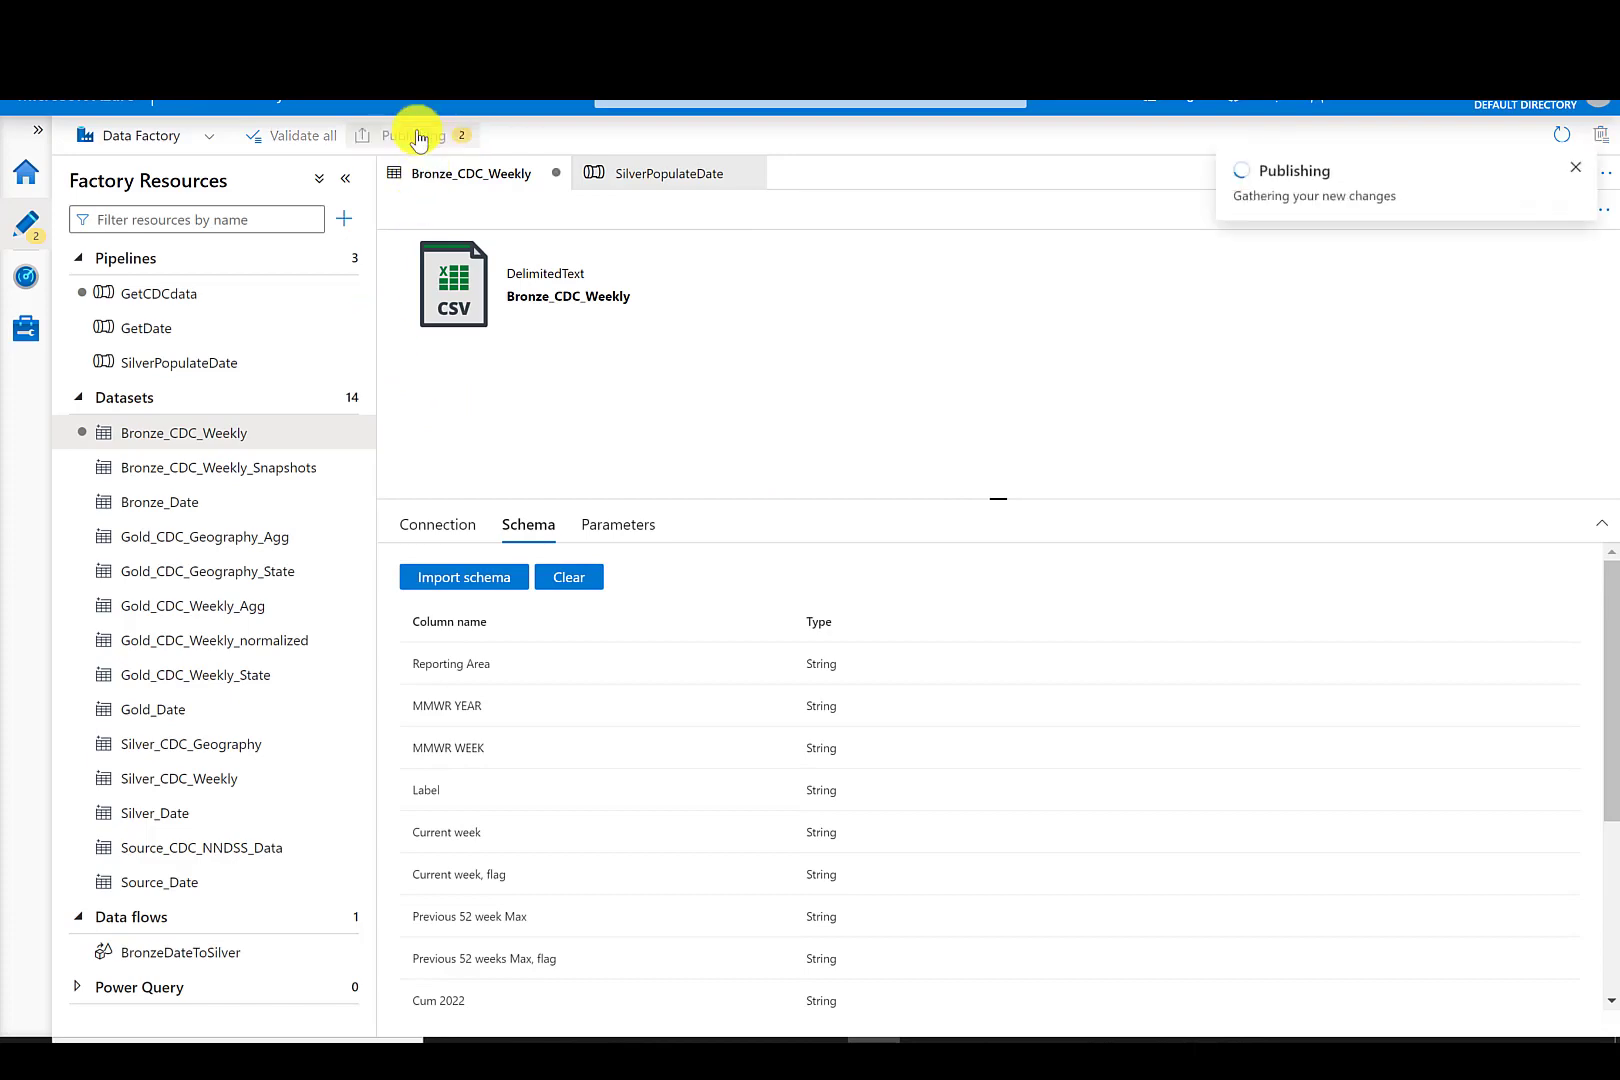
{"action": "left_click", "coordinate": [1004, 1010]}
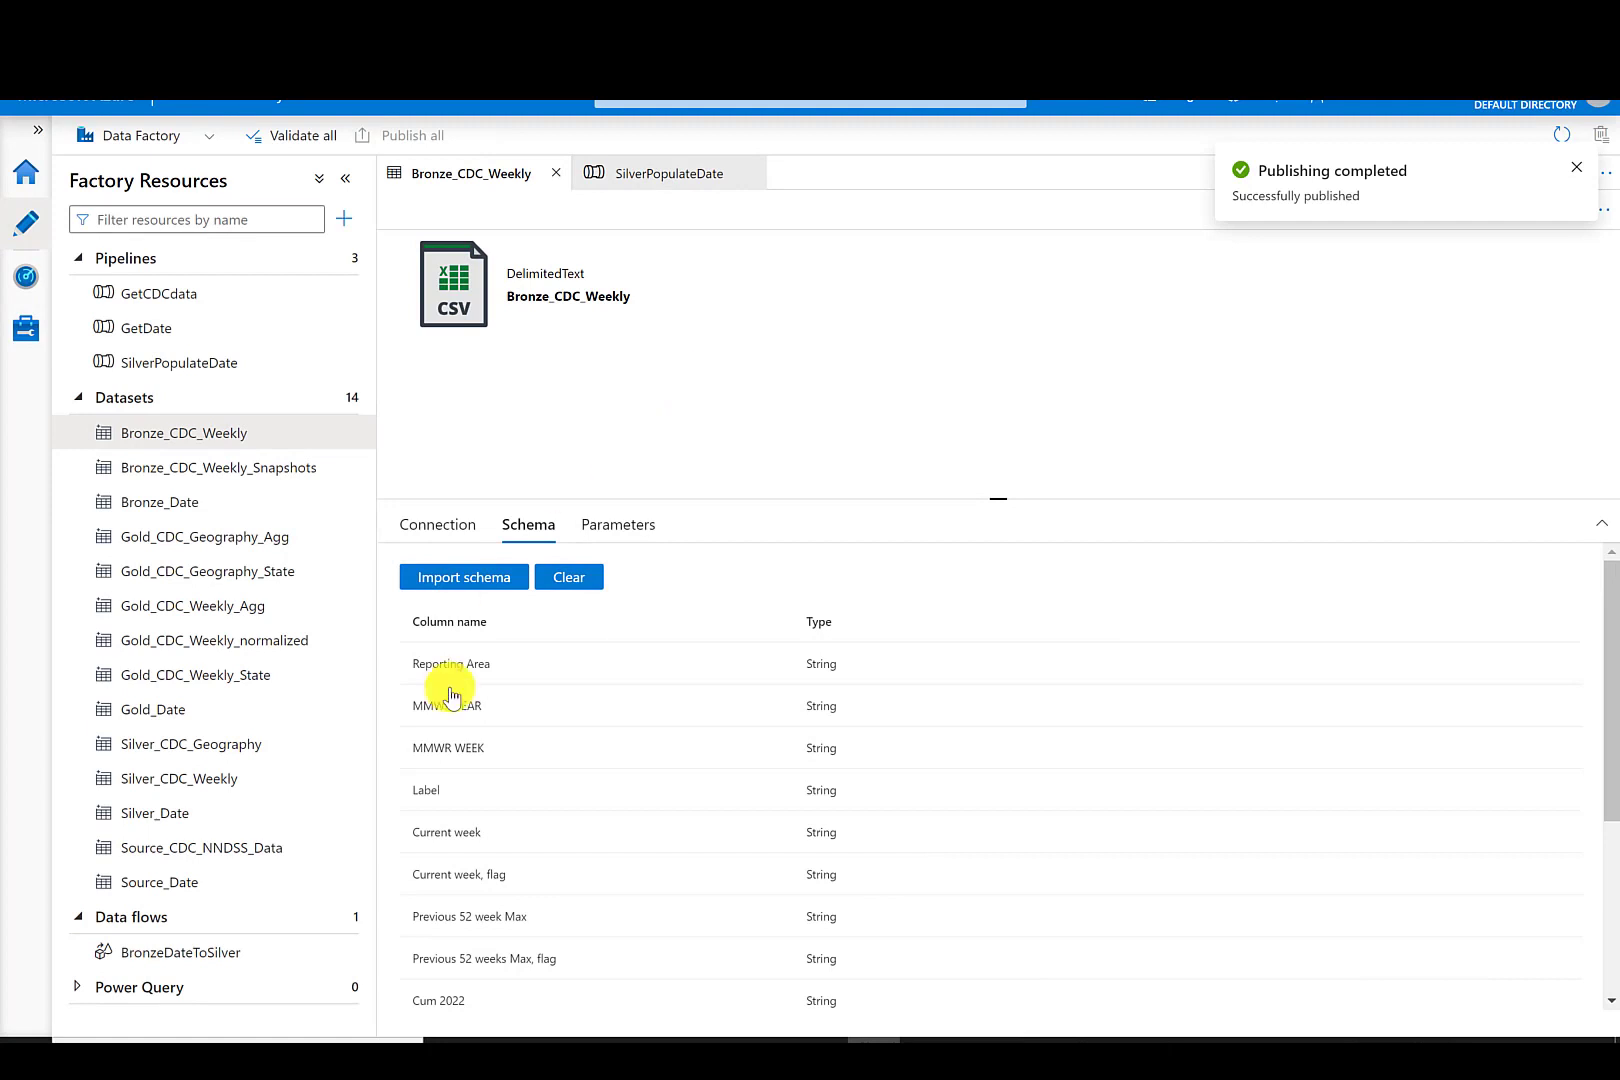
- Create a new data flow named BronzeCDCtoSilver and add a source to it
{"action": "left_click", "coordinate": [344, 918]}
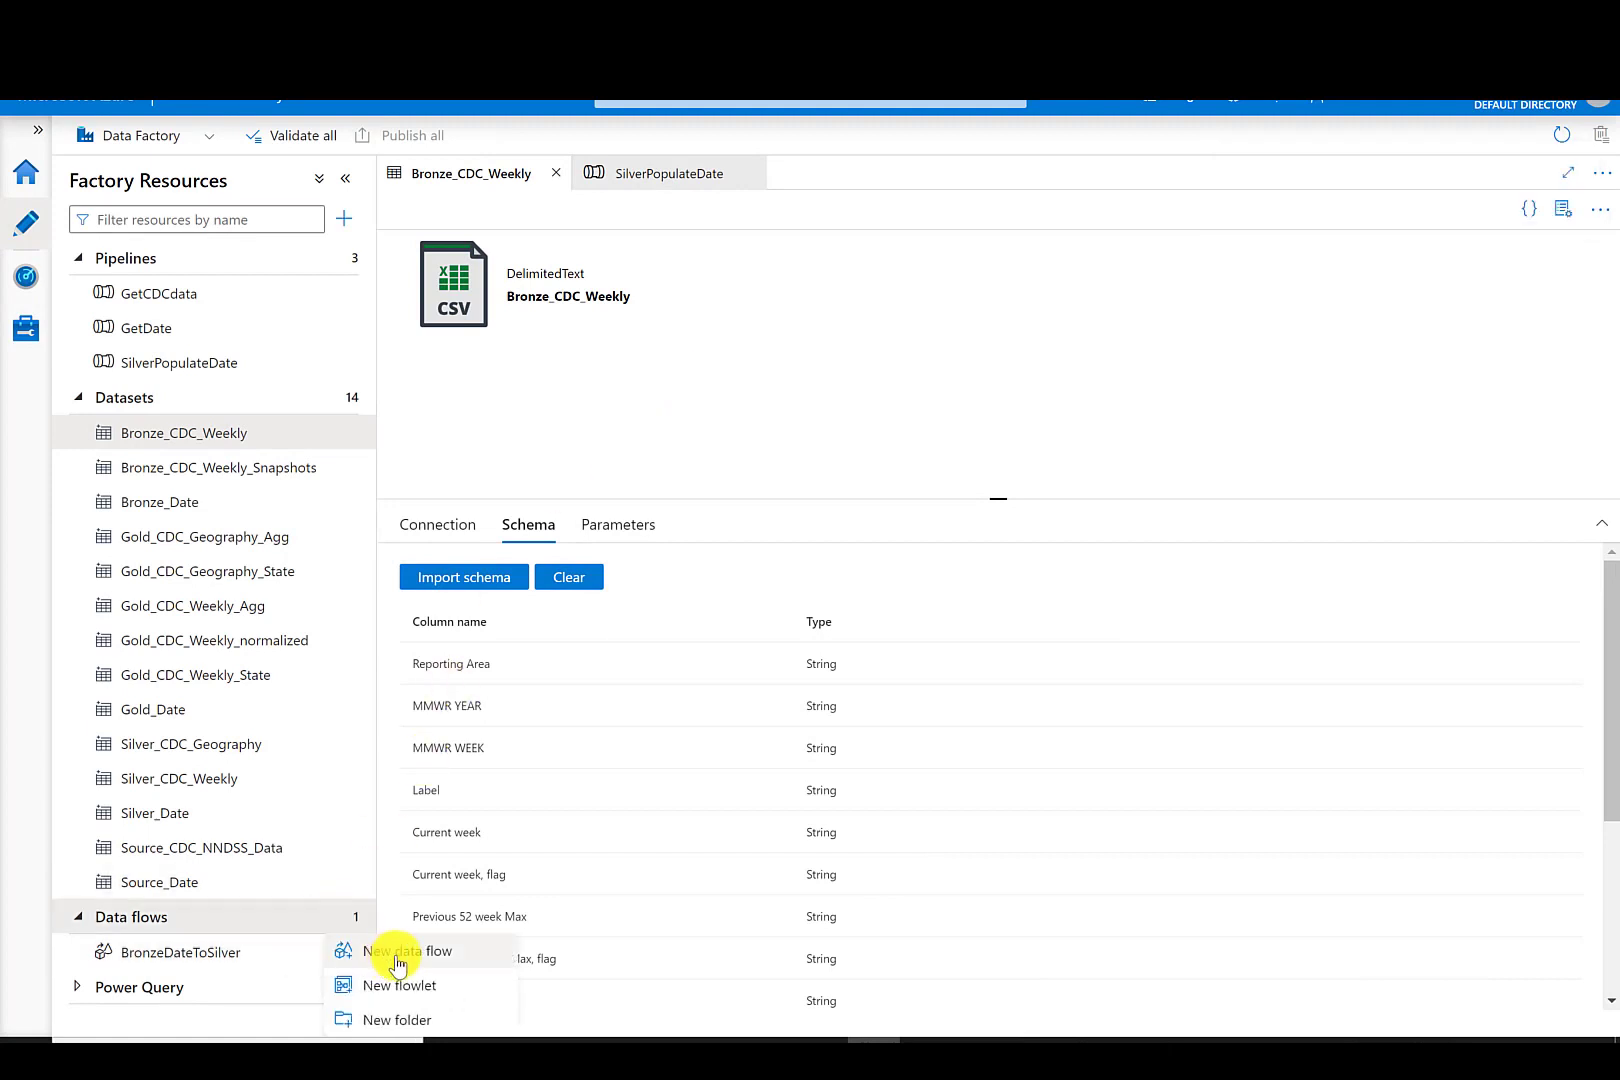
{"action": "left_click", "coordinate": [397, 951]}
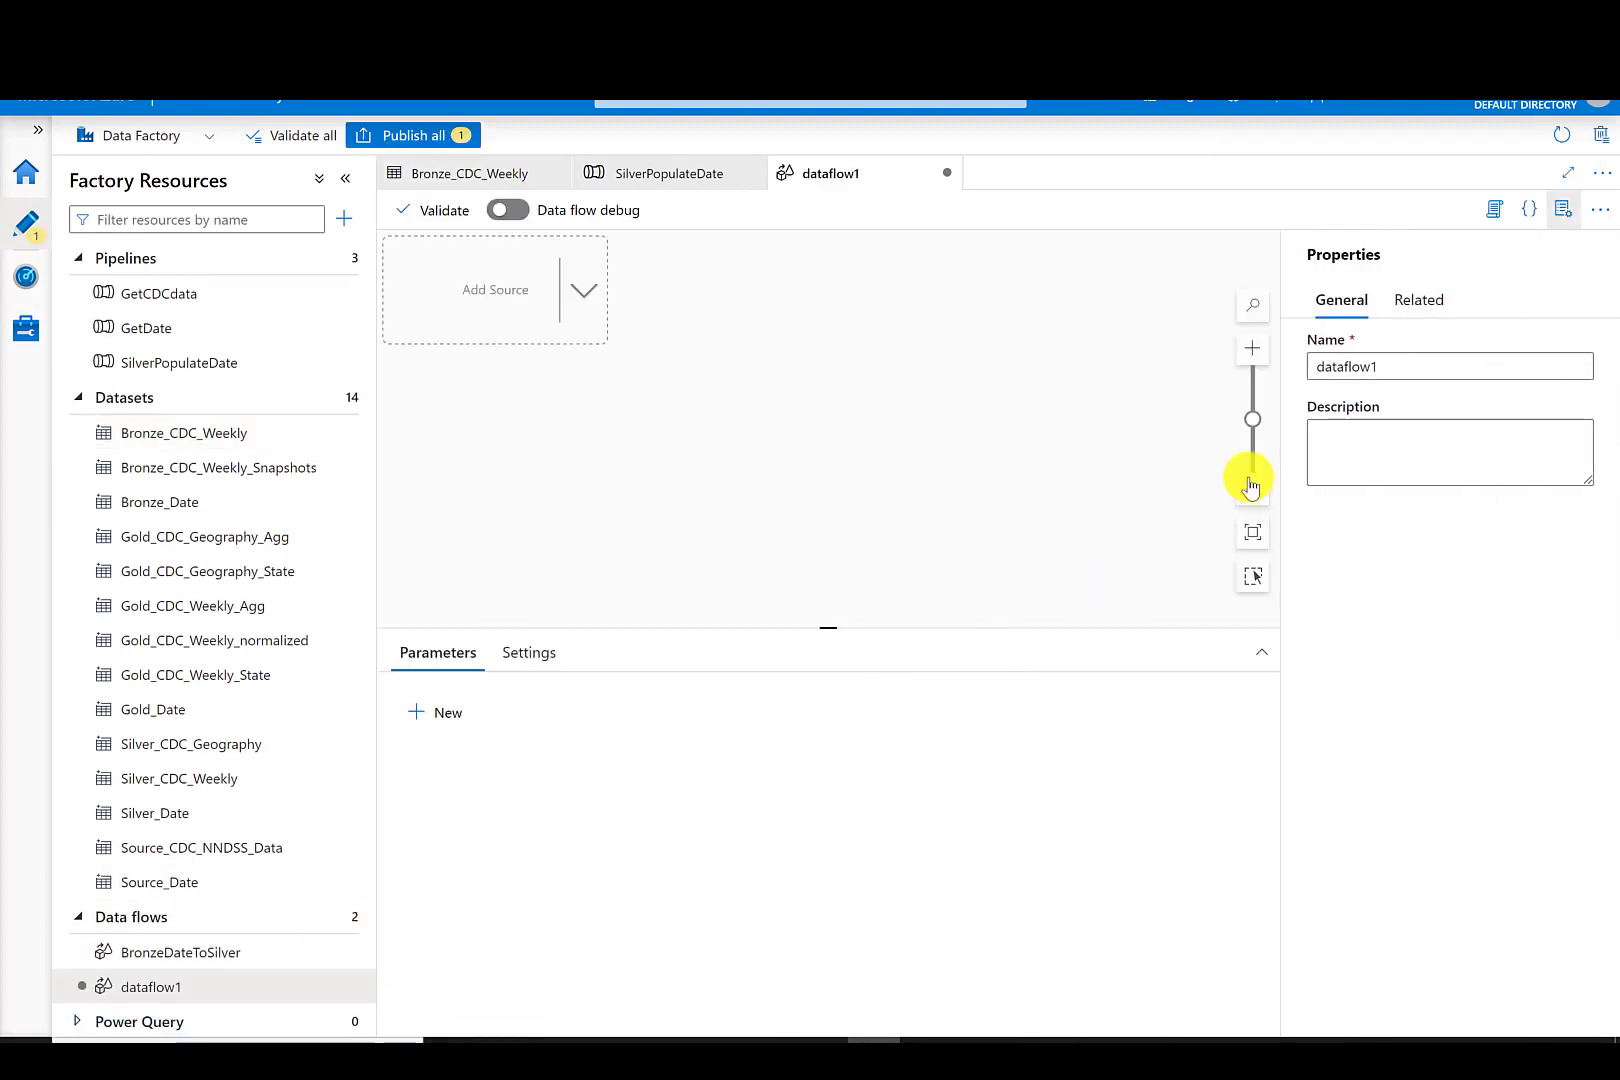
{"action": "double_click", "coordinate": [1385, 368]}
{"action": "type", "text": "BronzeCDCtoSilver"}
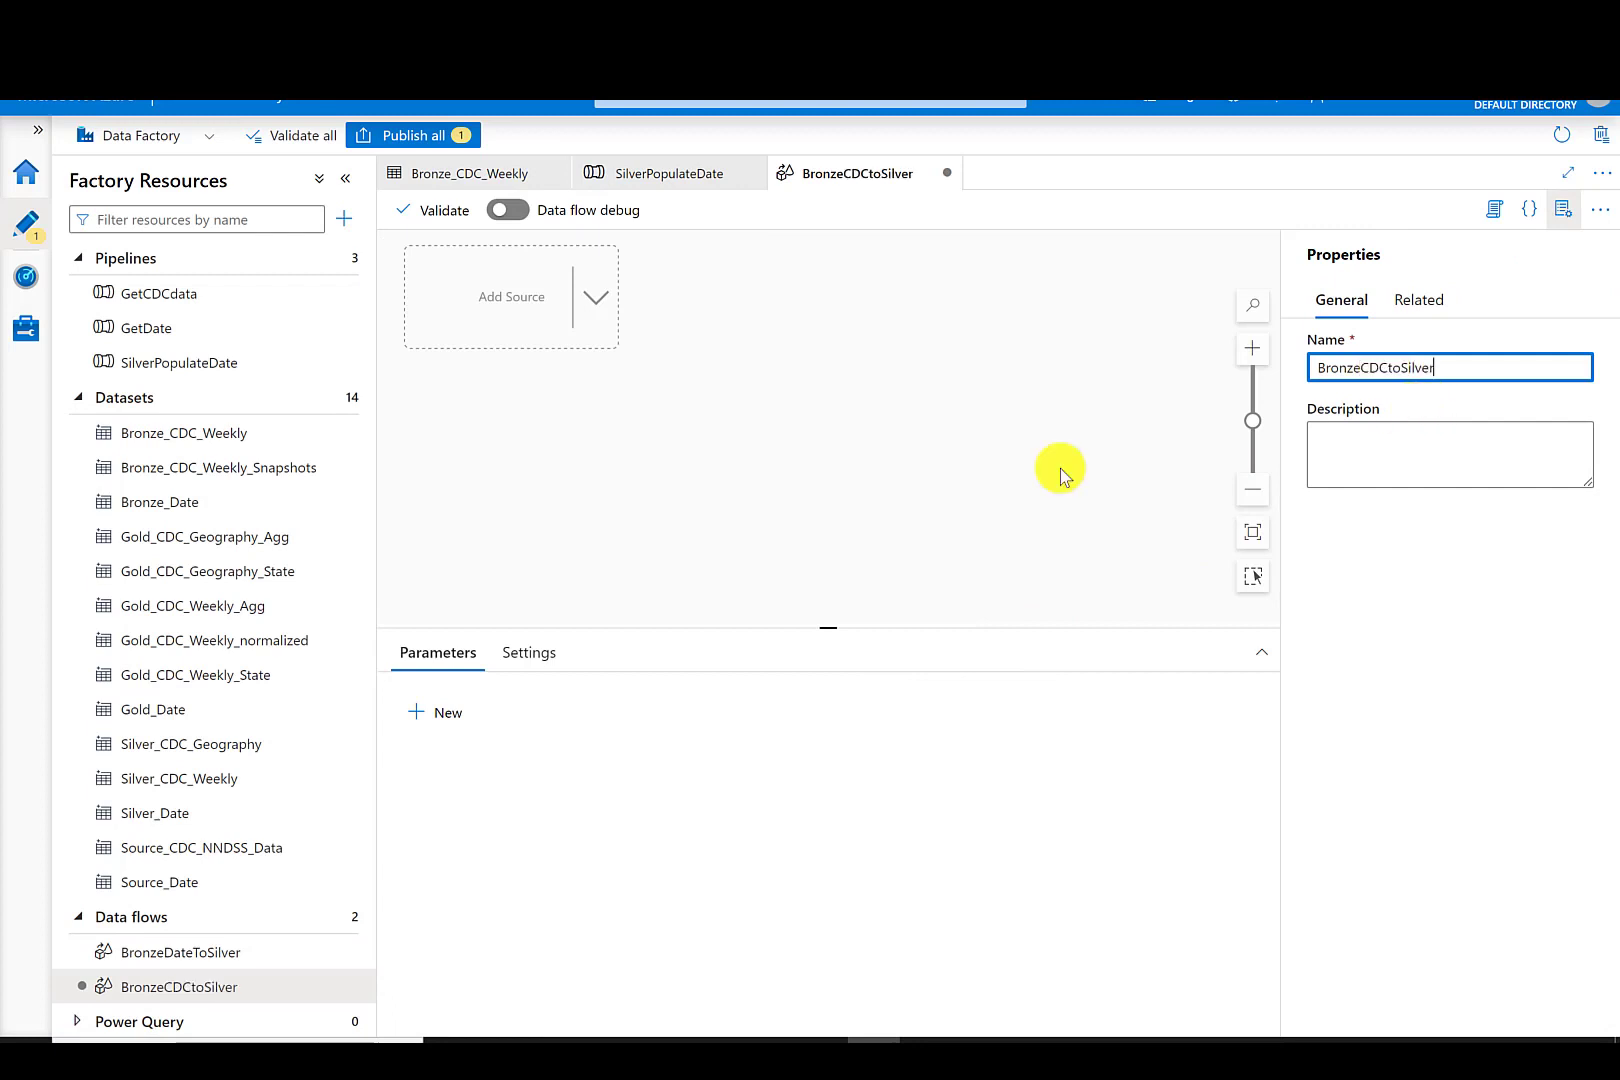
{"action": "left_click", "coordinate": [596, 297]}
{"action": "left_click", "coordinate": [652, 318]}
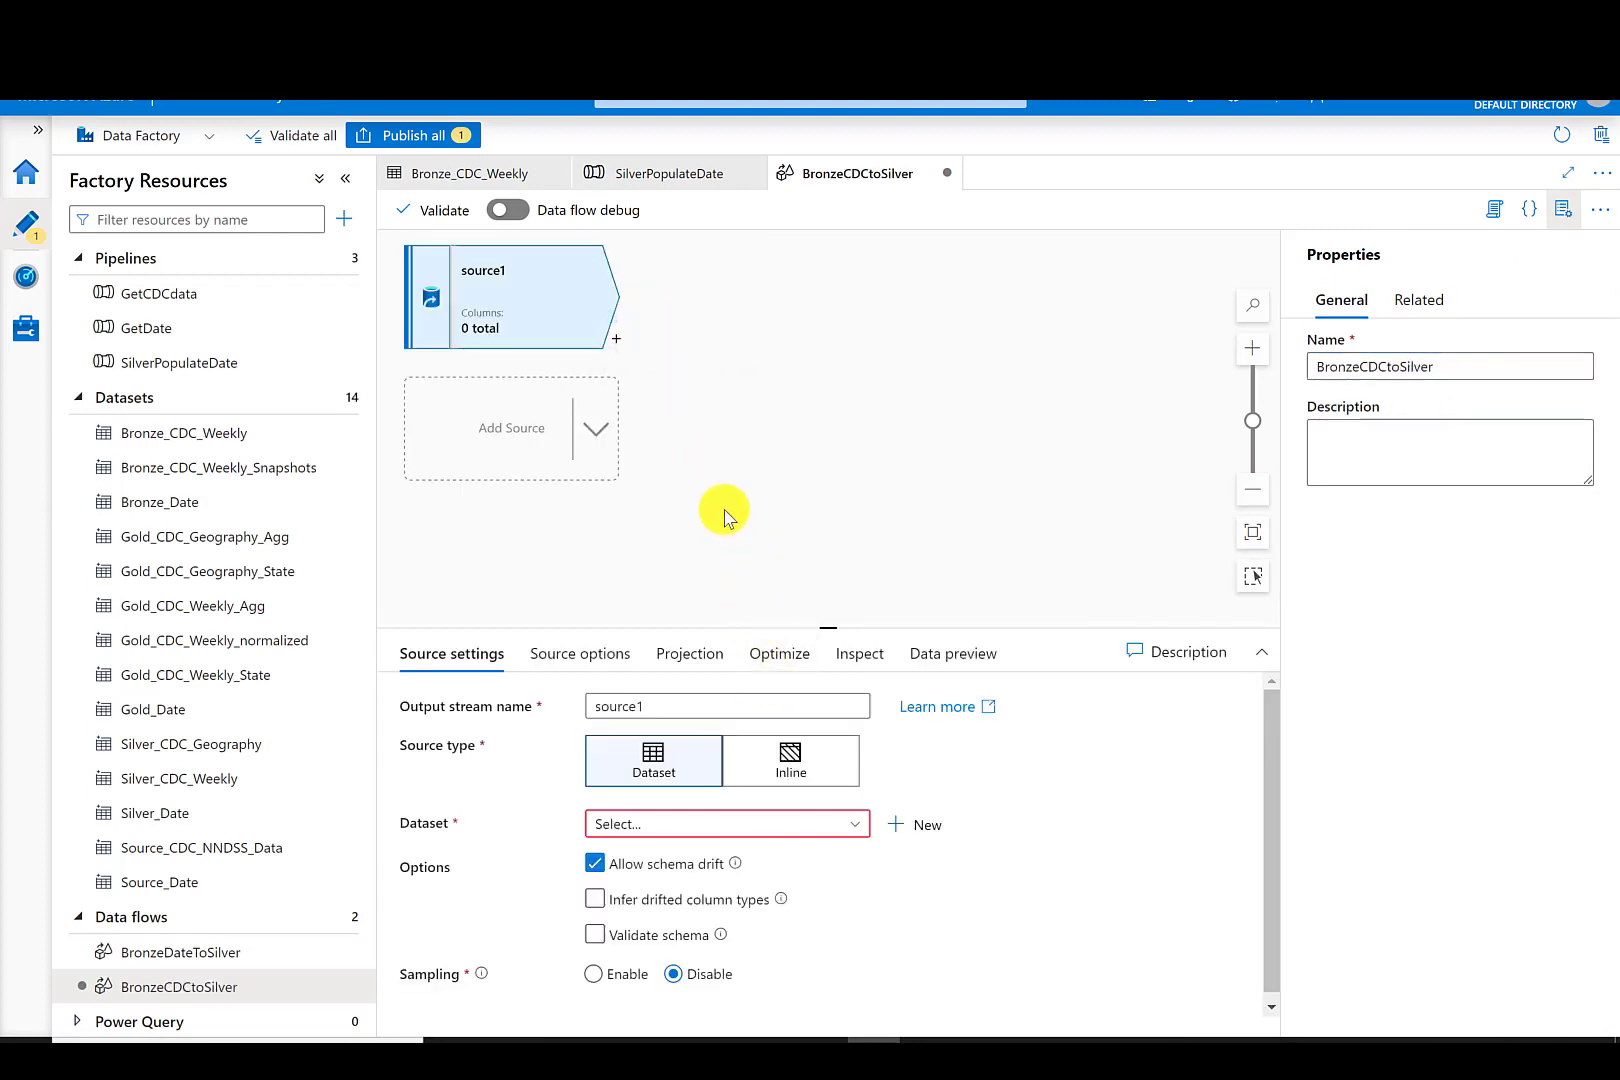
- Set the source's dataset to Bronze_CDC_Weekly and rename its output stream GetCDCBronze
{"action": "left_click", "coordinate": [855, 823]}
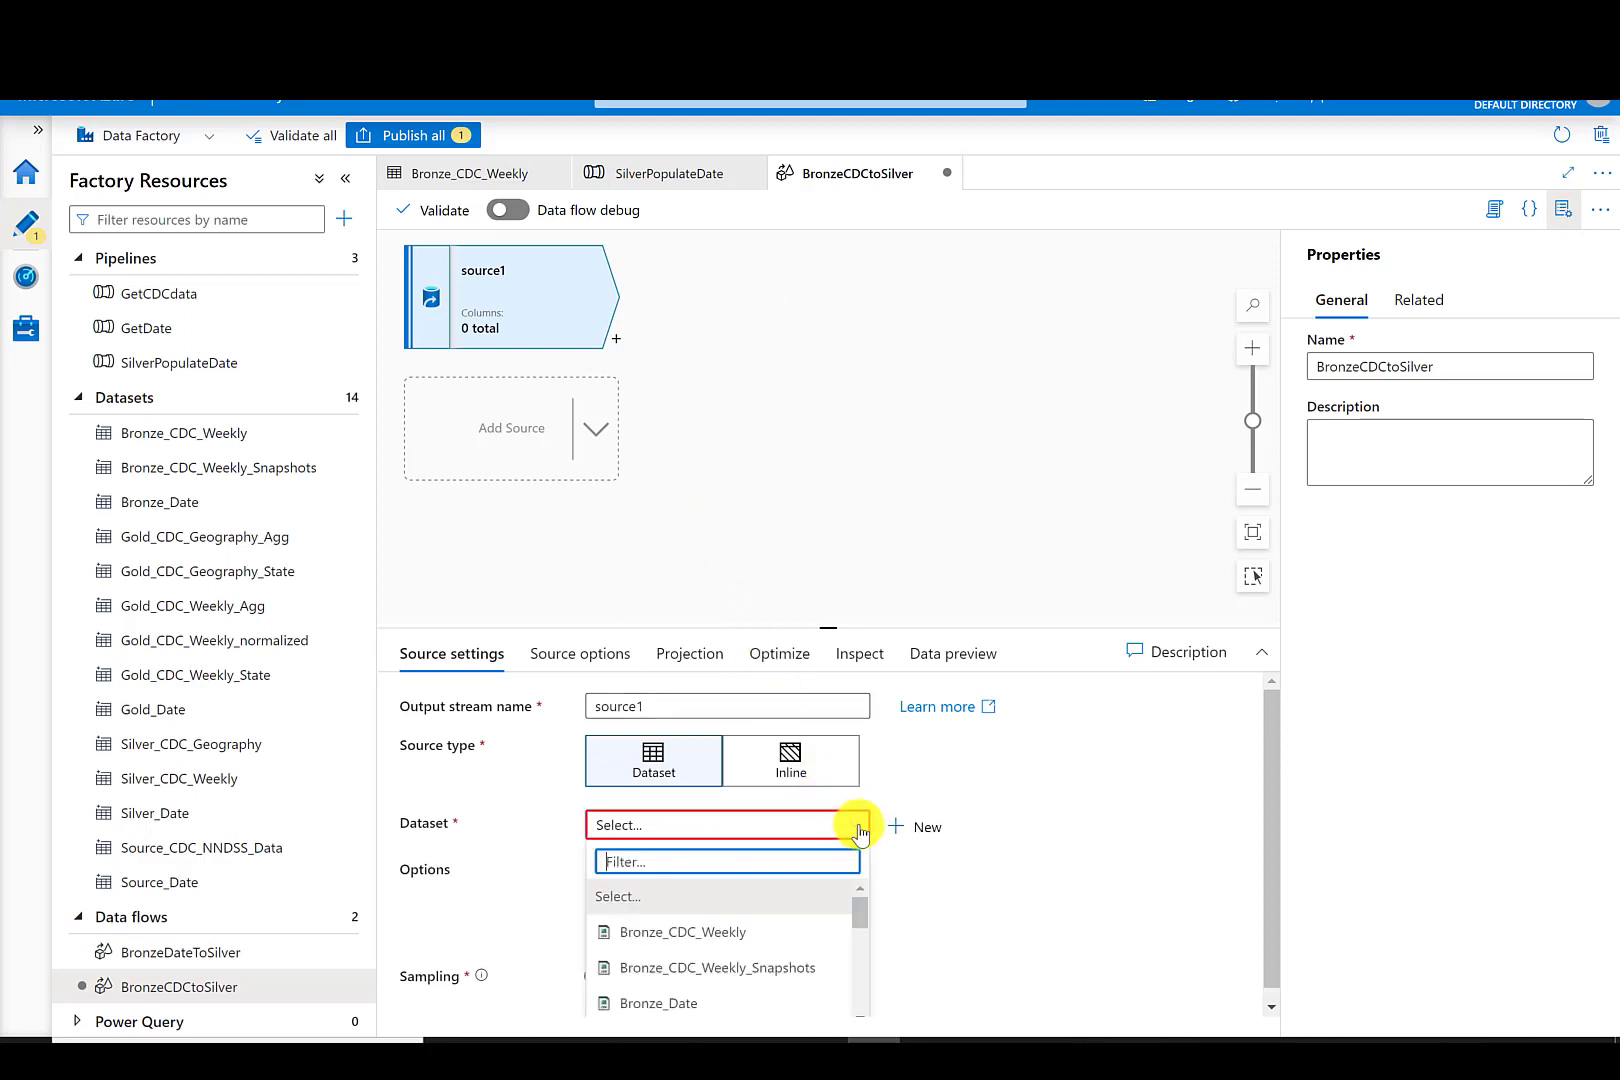
{"action": "left_click", "coordinate": [723, 932]}
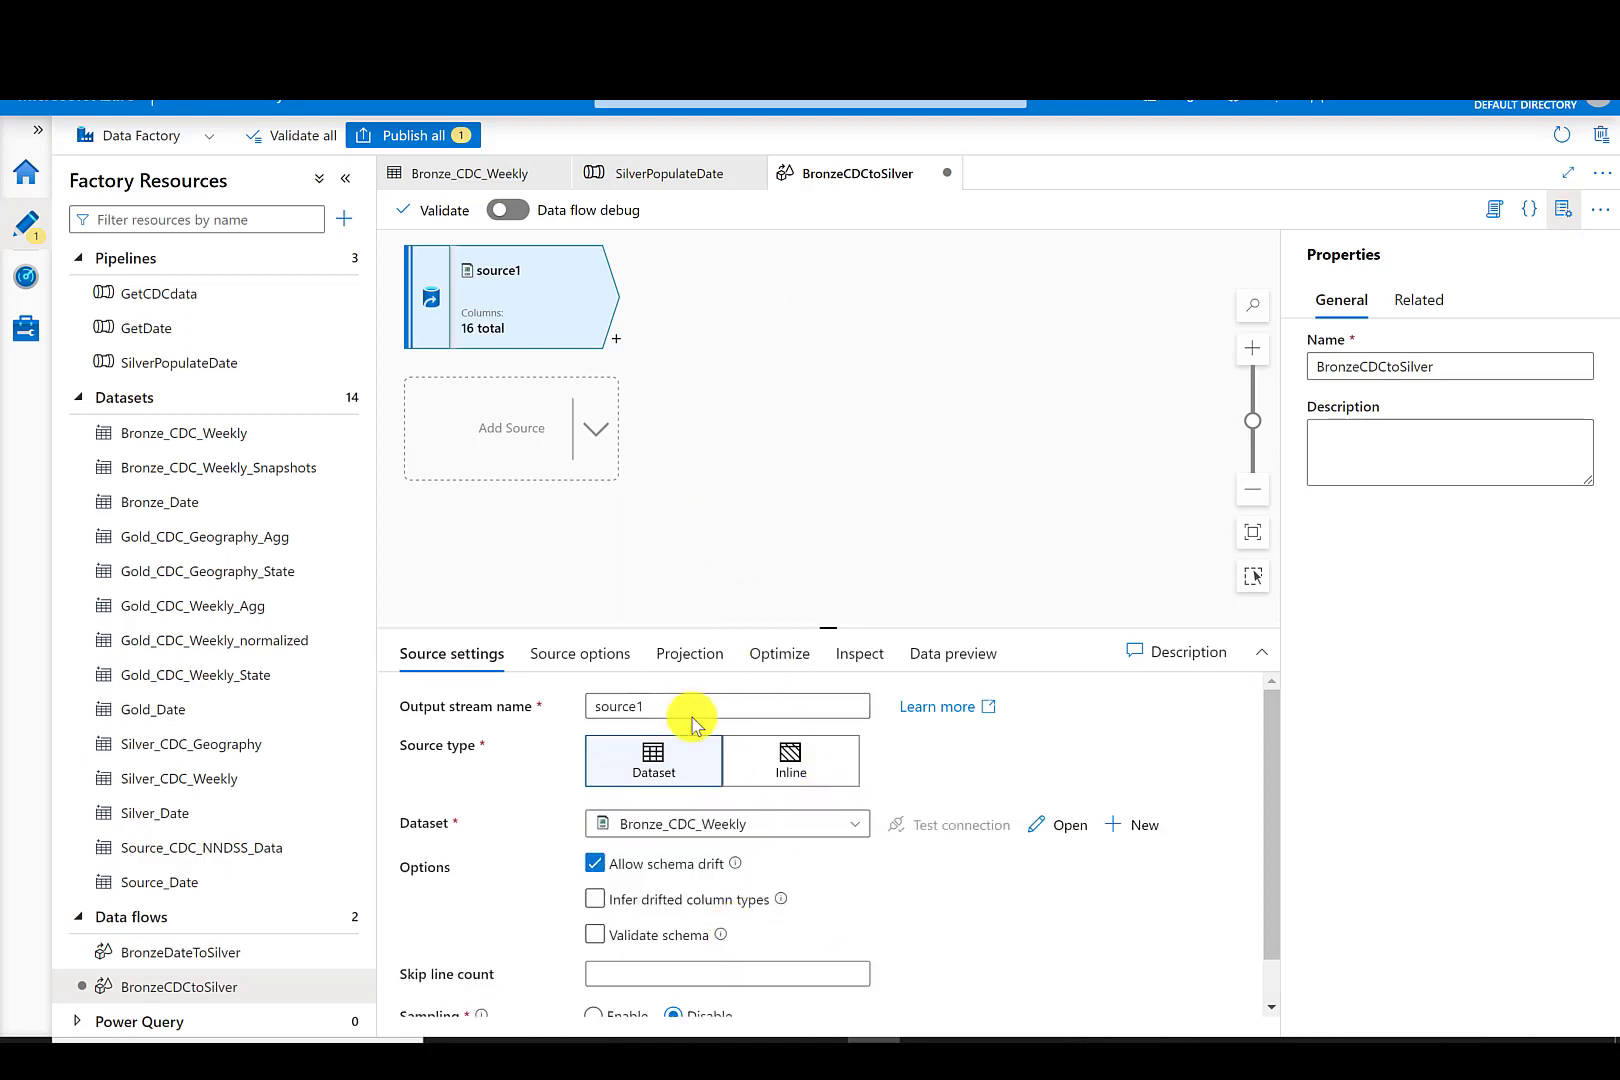
{"action": "left_click_drag", "start_coordinate": [687, 714], "coordinate": [572, 710]}
{"action": "type", "text": "GetCDCBRonze"}
{"action": "left_click", "coordinate": [662, 706]}
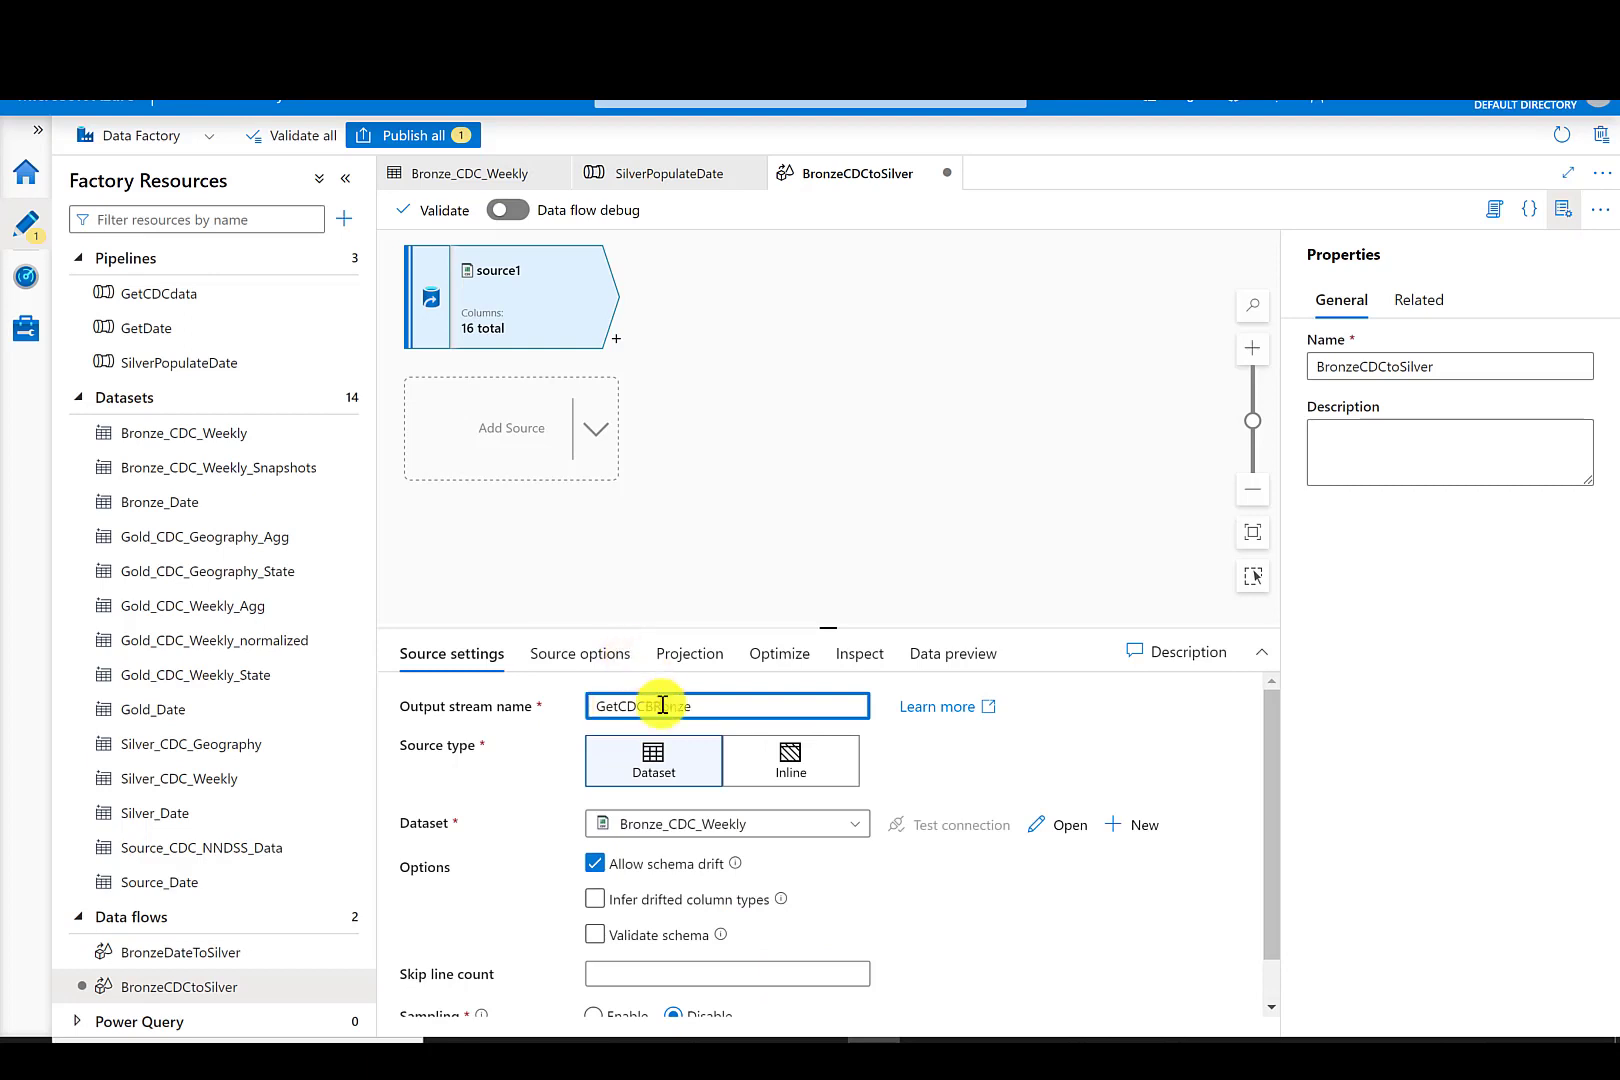
{"action": "key", "text": "BackSpace"}
{"action": "type", "text": "r"}
- Add a Select transformation after GetCDCBronze and name its output stream CleanupNames
{"action": "left_click", "coordinate": [617, 345]}
{"action": "left_click", "coordinate": [617, 345]}
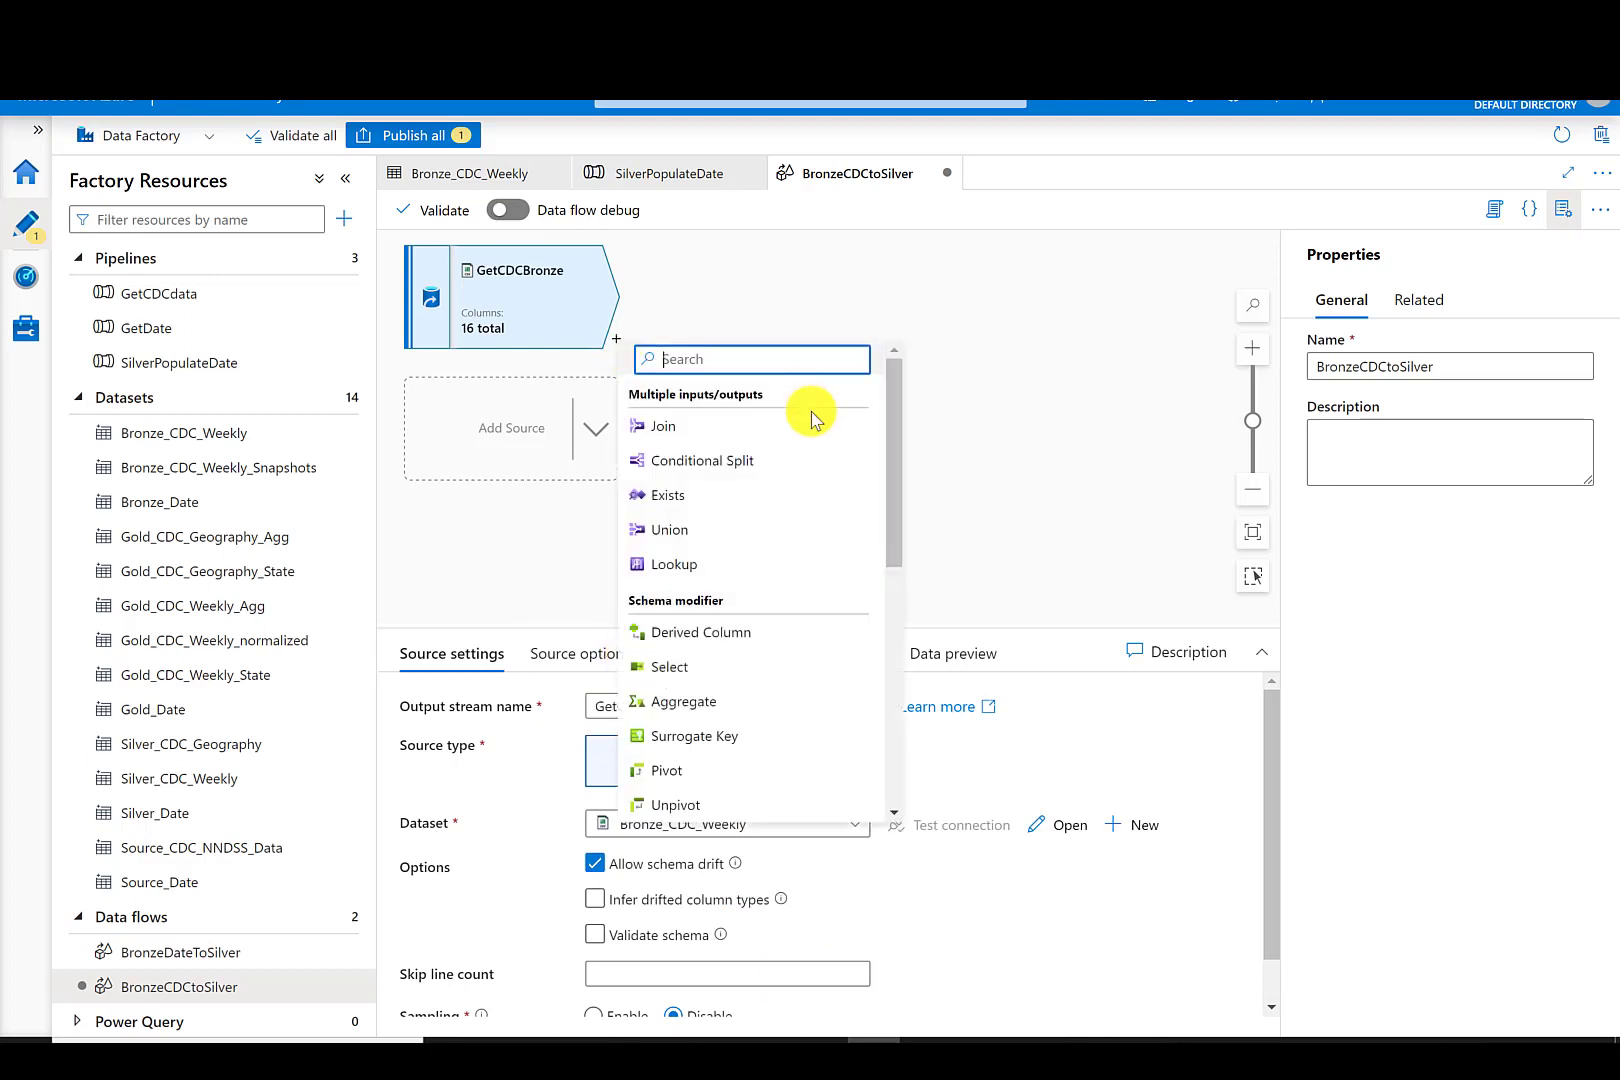
{"action": "mouse_move", "coordinate": [886, 427]}
{"action": "left_mouse_down"}
{"action": "mouse_move", "coordinate": [904, 542]}
{"action": "mouse_move", "coordinate": [893, 455]}
{"action": "left_mouse_up"}
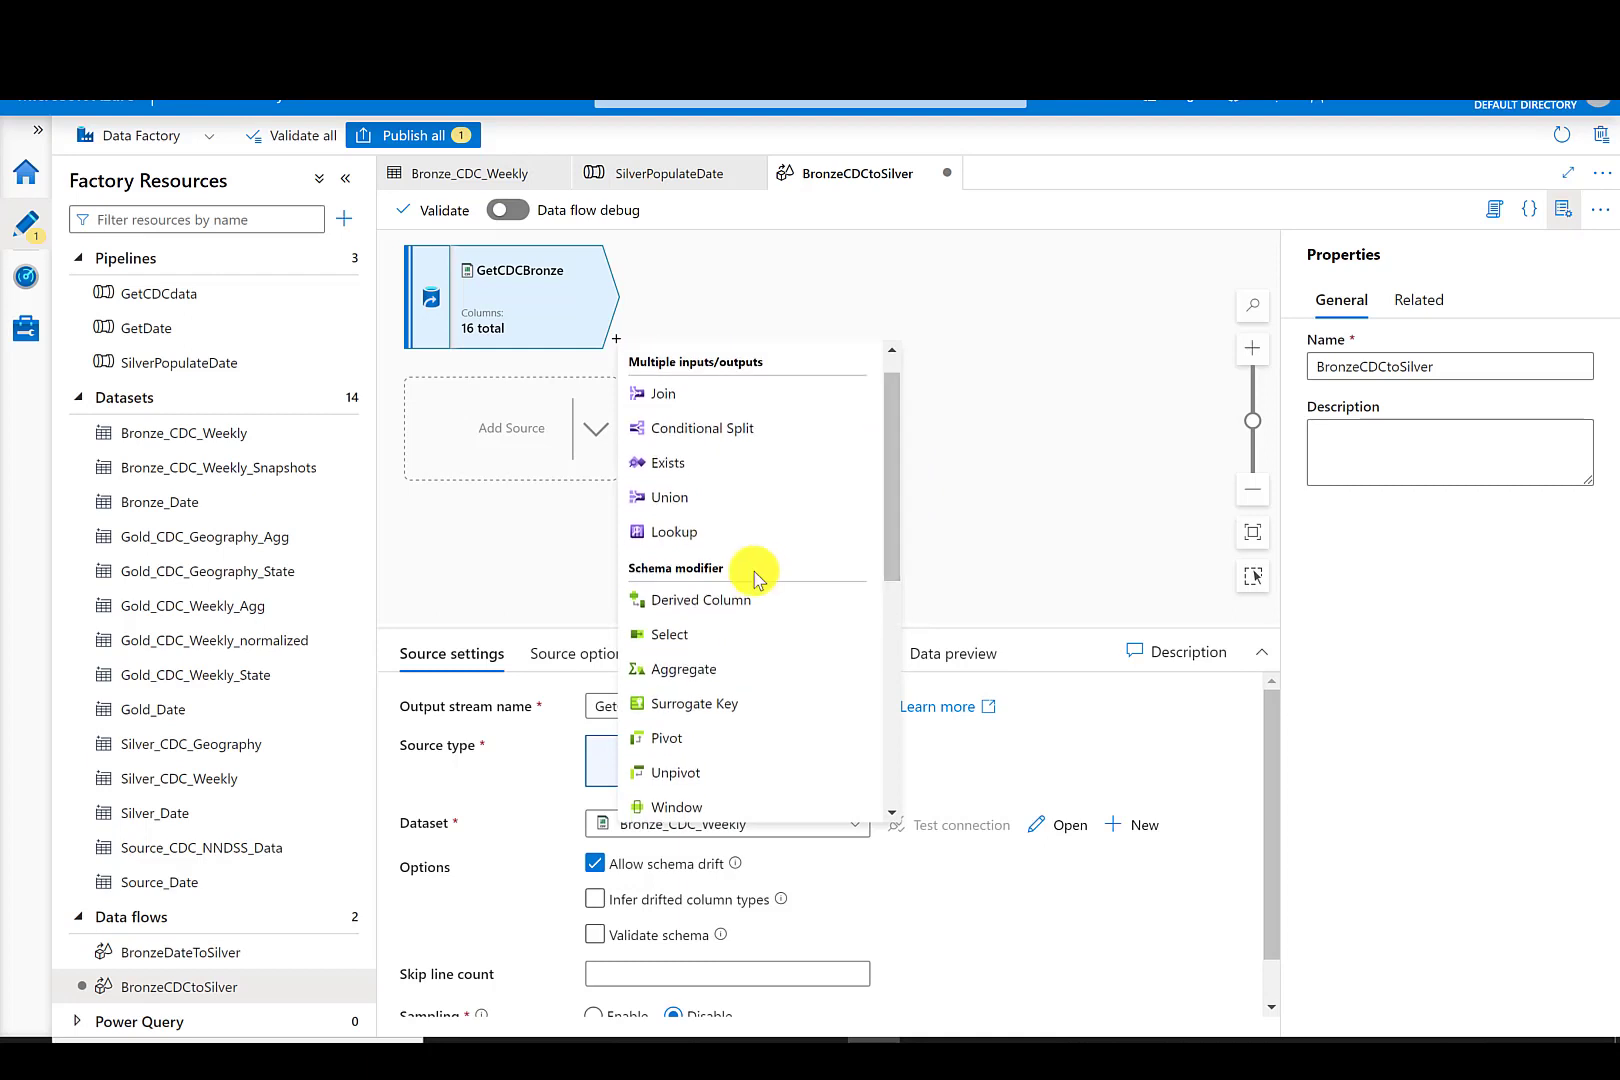
{"action": "left_click", "coordinate": [651, 638]}
{"action": "left_click_drag", "start_coordinate": [672, 708], "coordinate": [526, 716]}
{"action": "type", "text": "CleanupNames"}
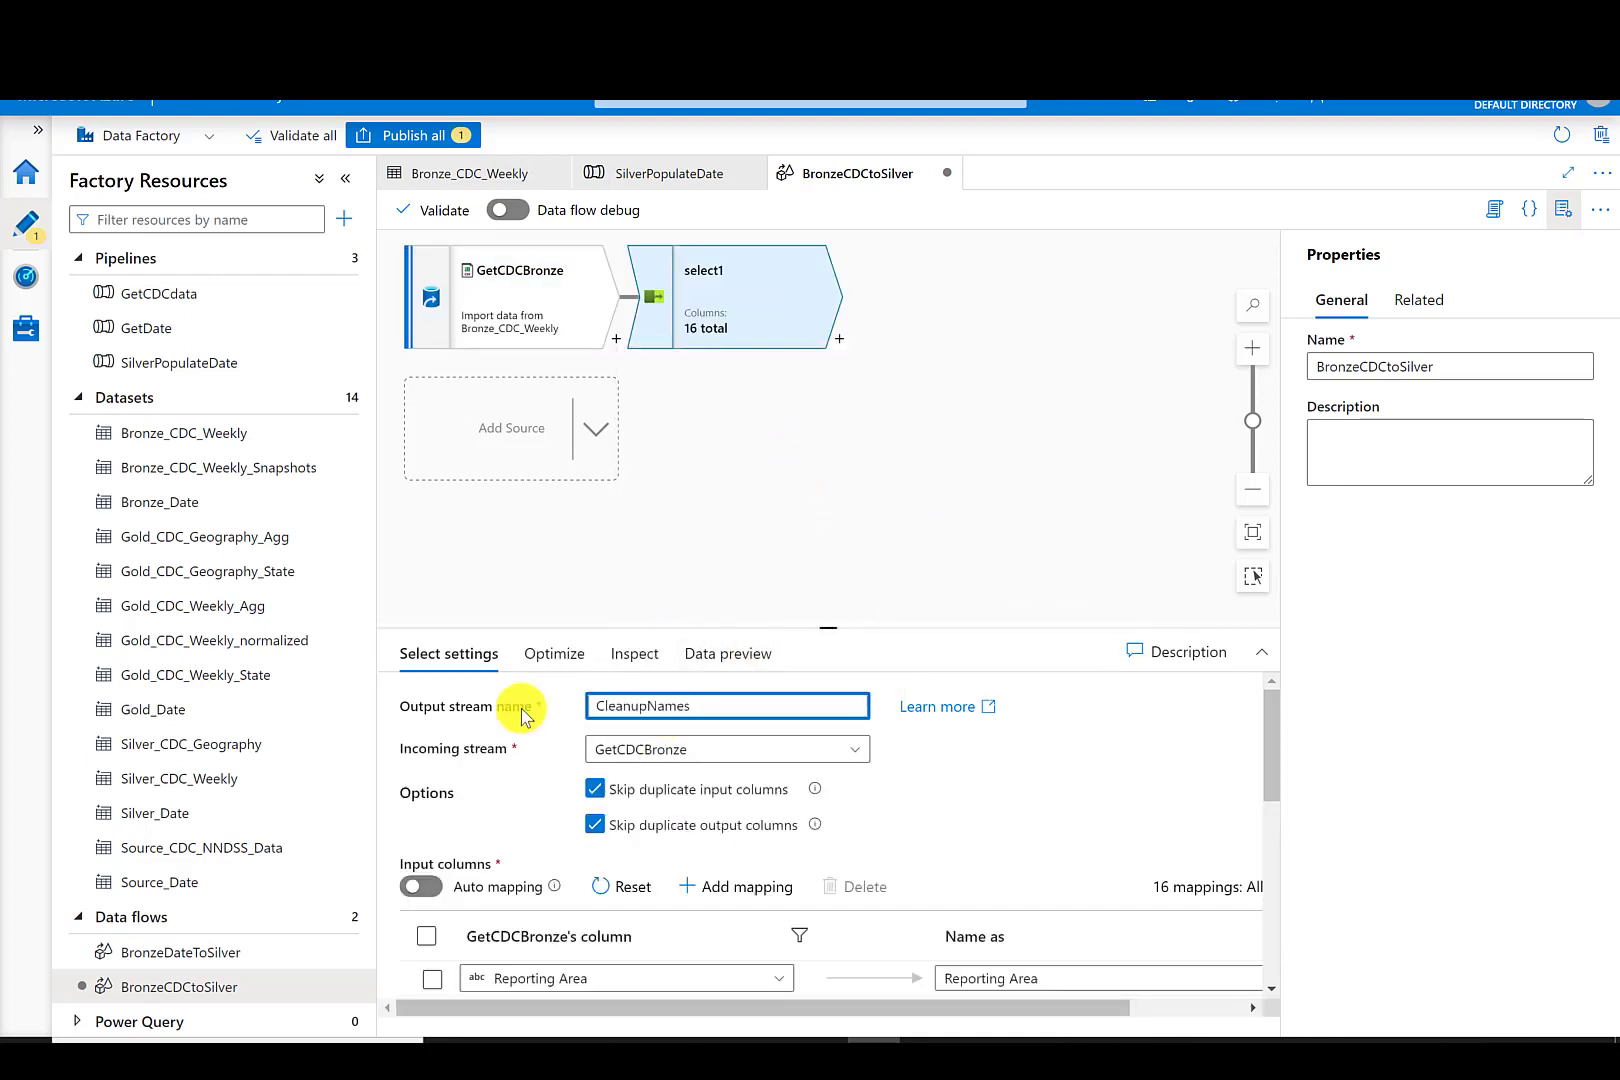
{"action": "left_click", "coordinate": [763, 530]}
{"action": "left_click", "coordinate": [712, 304]}
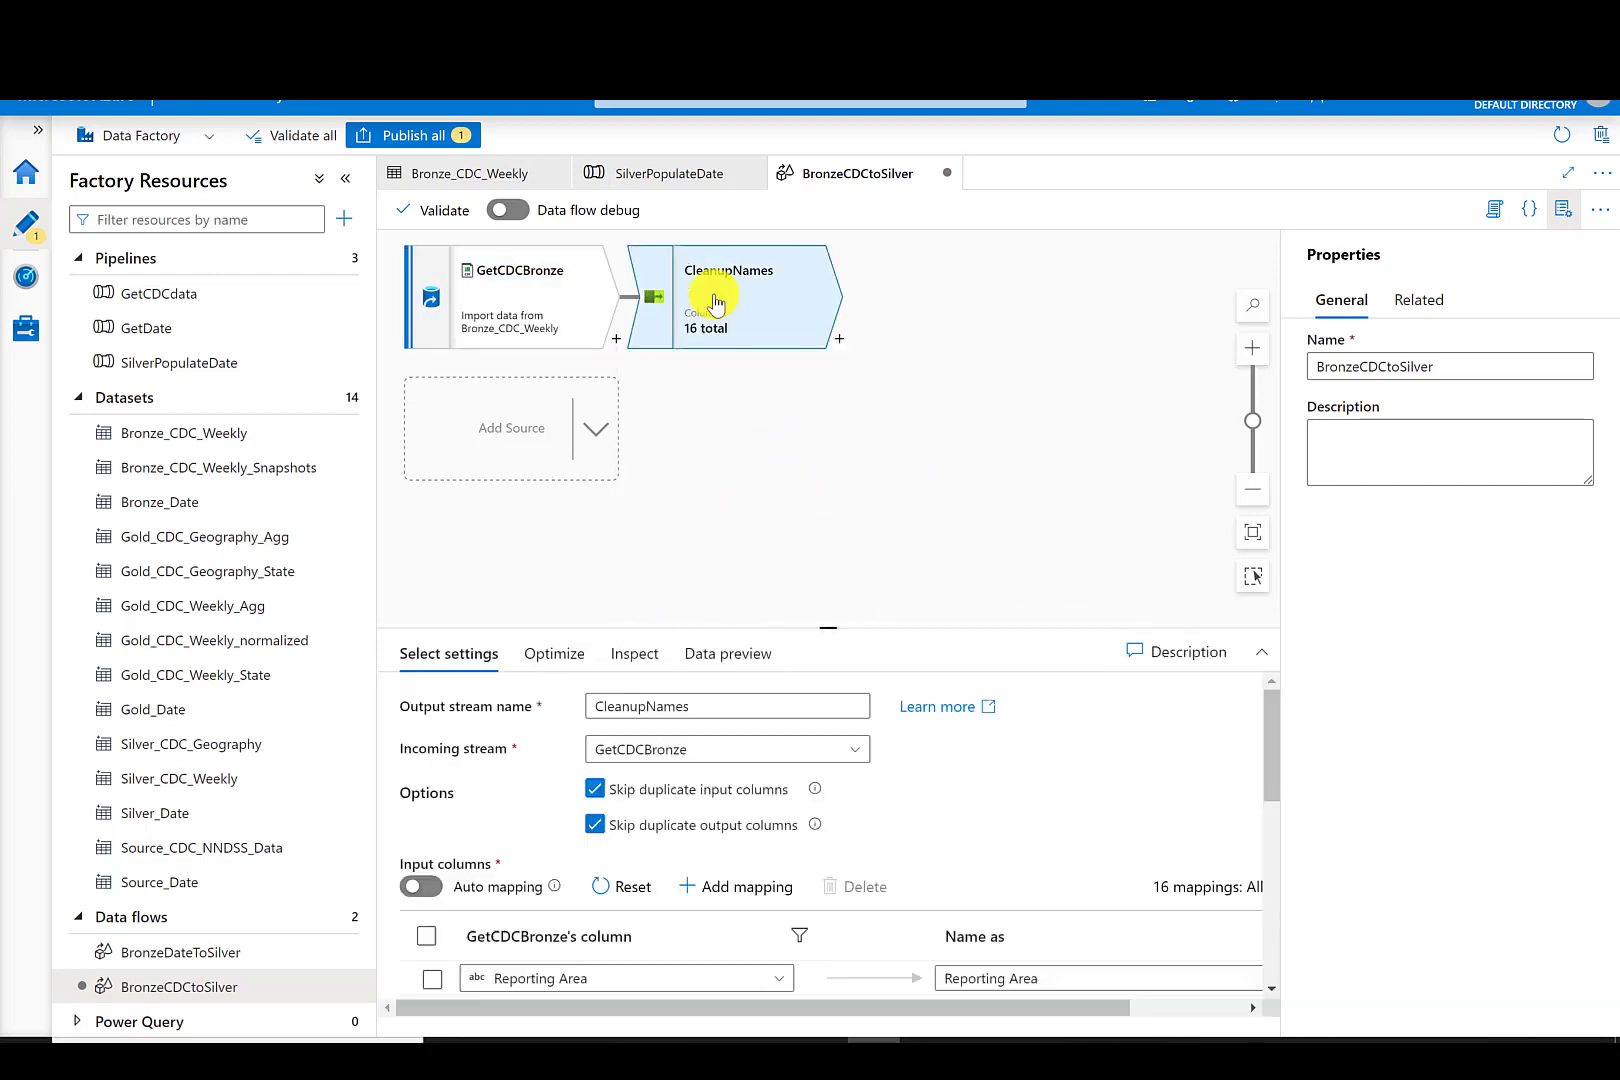
- Remove the spaces and commas from the first eight output column names in CleanupNames' mapping, e.g. ReportingArea, MMWRYEAR, Currentweekflag
{"action": "left_click", "coordinate": [1563, 210]}
{"action": "left_click_drag", "start_coordinate": [1002, 629], "coordinate": [993, 392]}
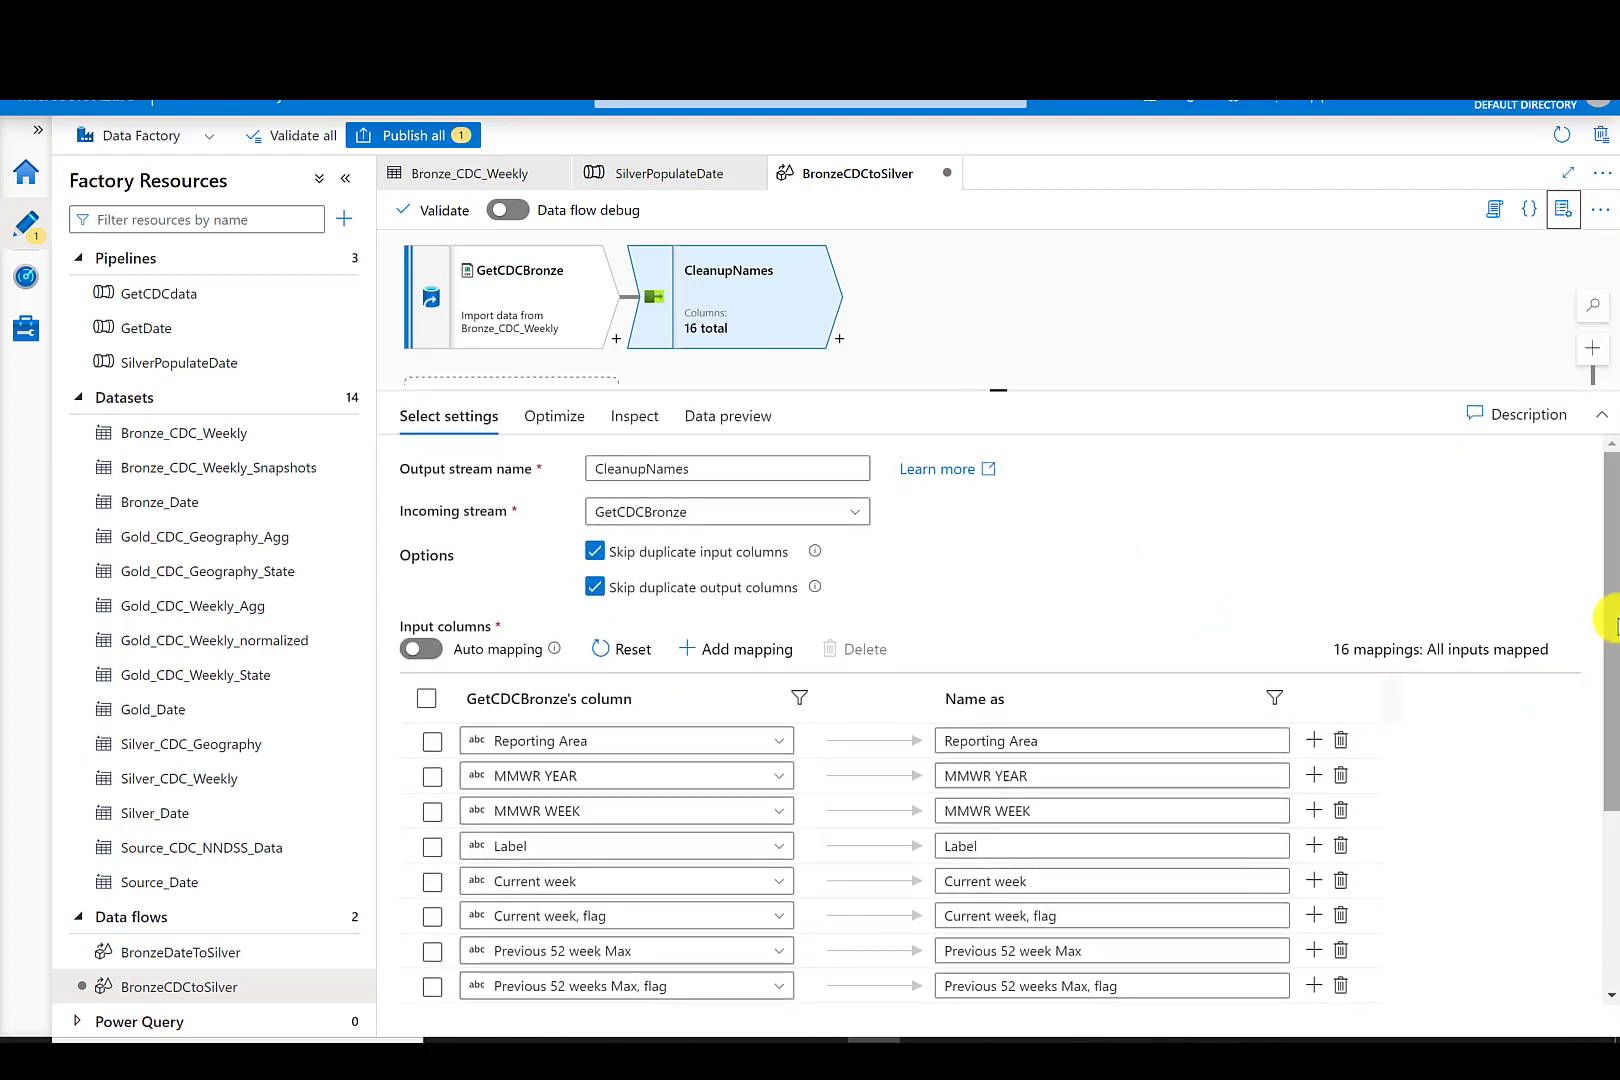
{"action": "left_click_drag", "start_coordinate": [1612, 620], "coordinate": [1610, 706]}
{"action": "left_click", "coordinate": [1012, 728]}
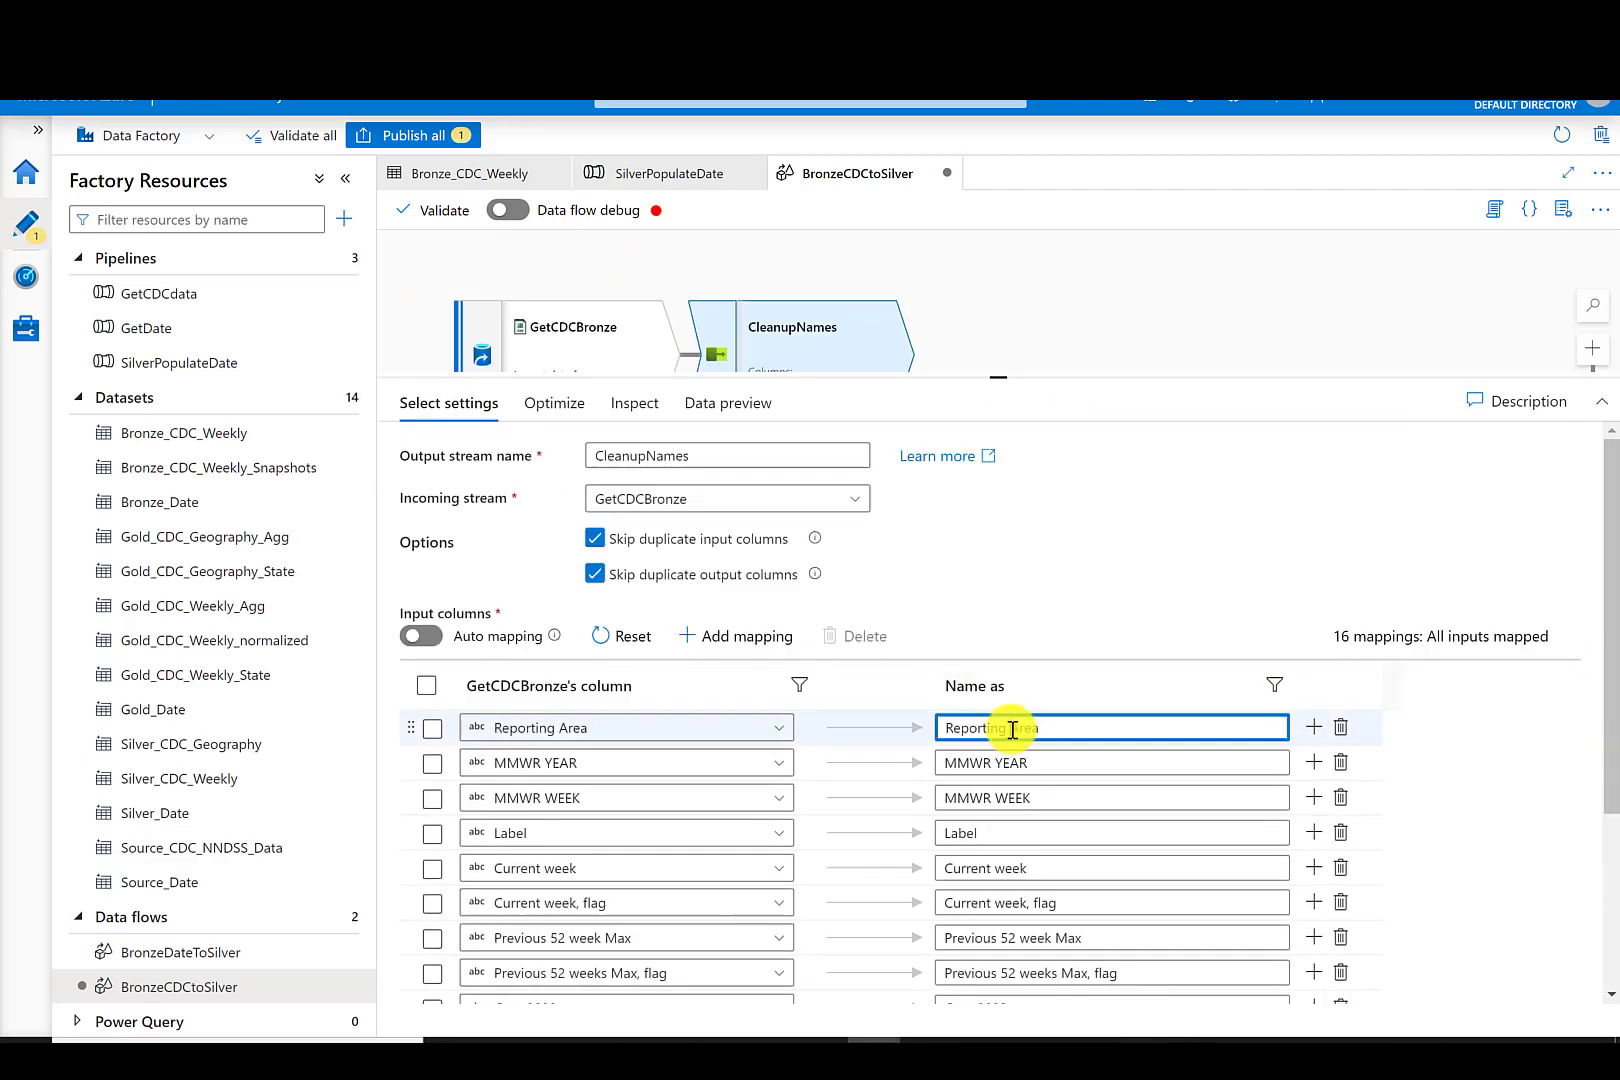
{"action": "key", "text": "BackSpace"}
{"action": "left_click", "coordinate": [994, 763]}
{"action": "key", "text": "BackSpace"}
{"action": "left_click", "coordinate": [994, 798]}
{"action": "key", "text": "BackSpace"}
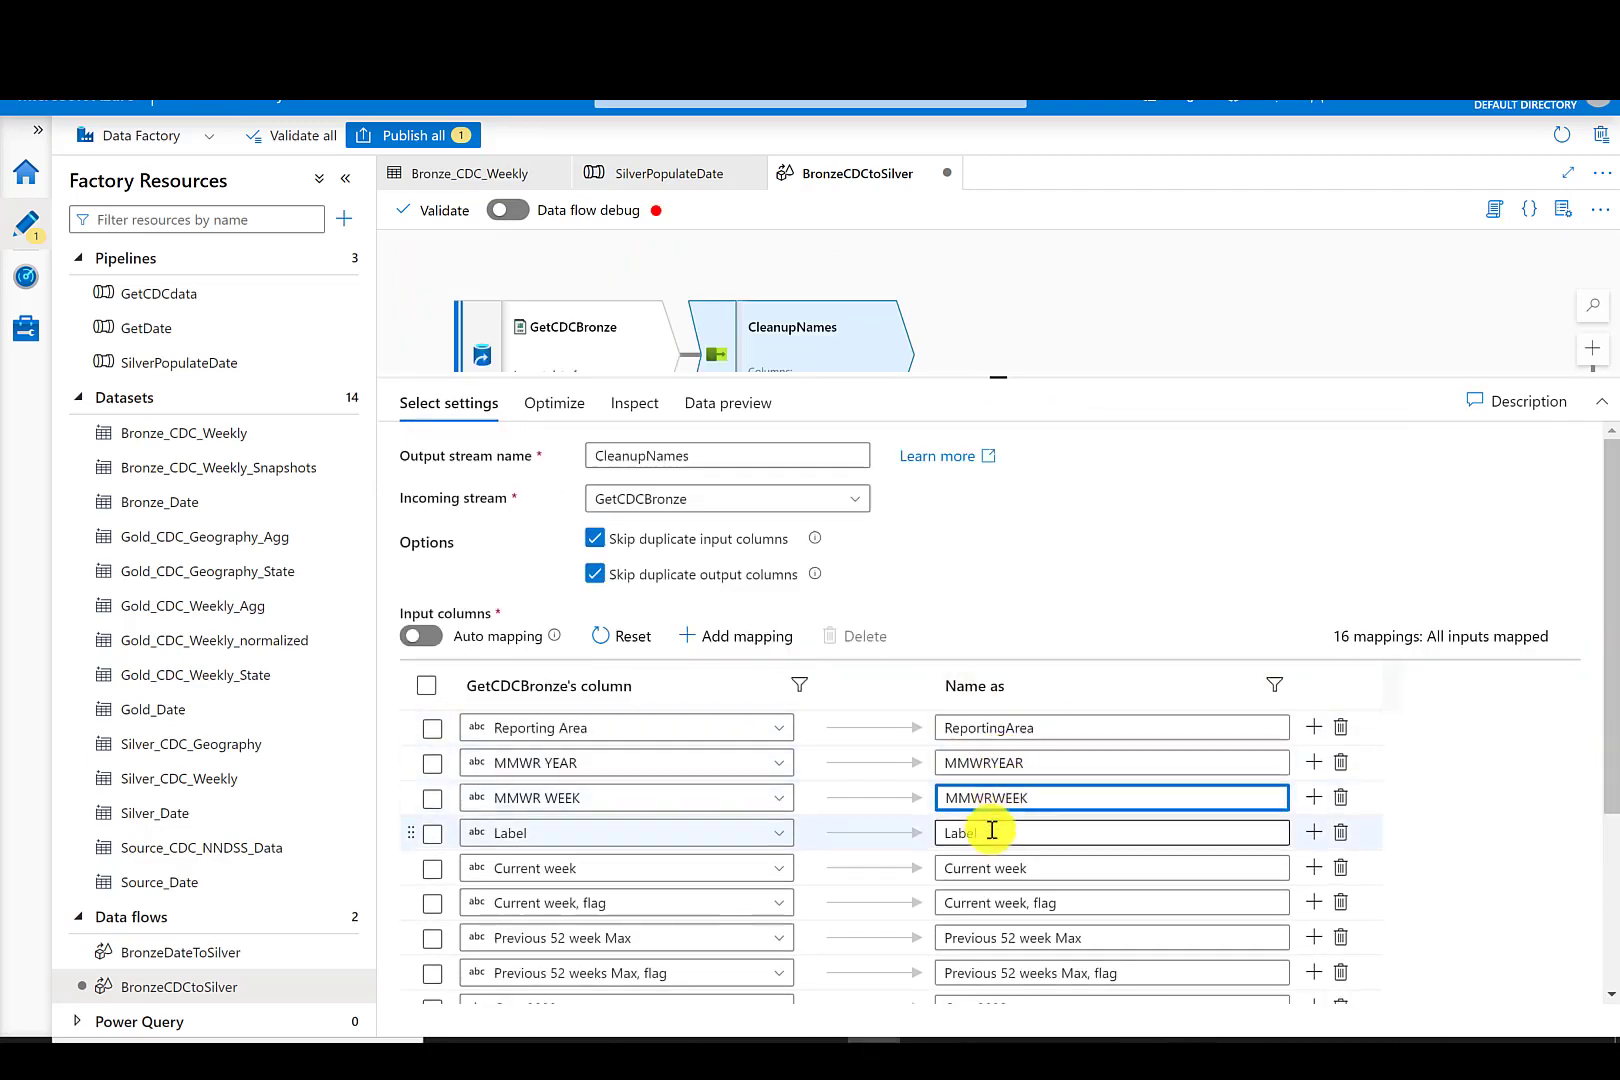
{"action": "left_click", "coordinate": [994, 868]}
{"action": "key", "text": "BackSpace"}
{"action": "left_click", "coordinate": [1056, 938]}
- Remove the spaces and commas from the remaining output column names in CleanupNames' mapping
{"action": "key", "text": "BackSpace"}
{"action": "left_click", "coordinate": [1092, 973]}
{"action": "key", "text": "BackSpace"}
{"action": "key", "text": "BackSpace"}
{"action": "left_click", "coordinate": [1005, 973]}
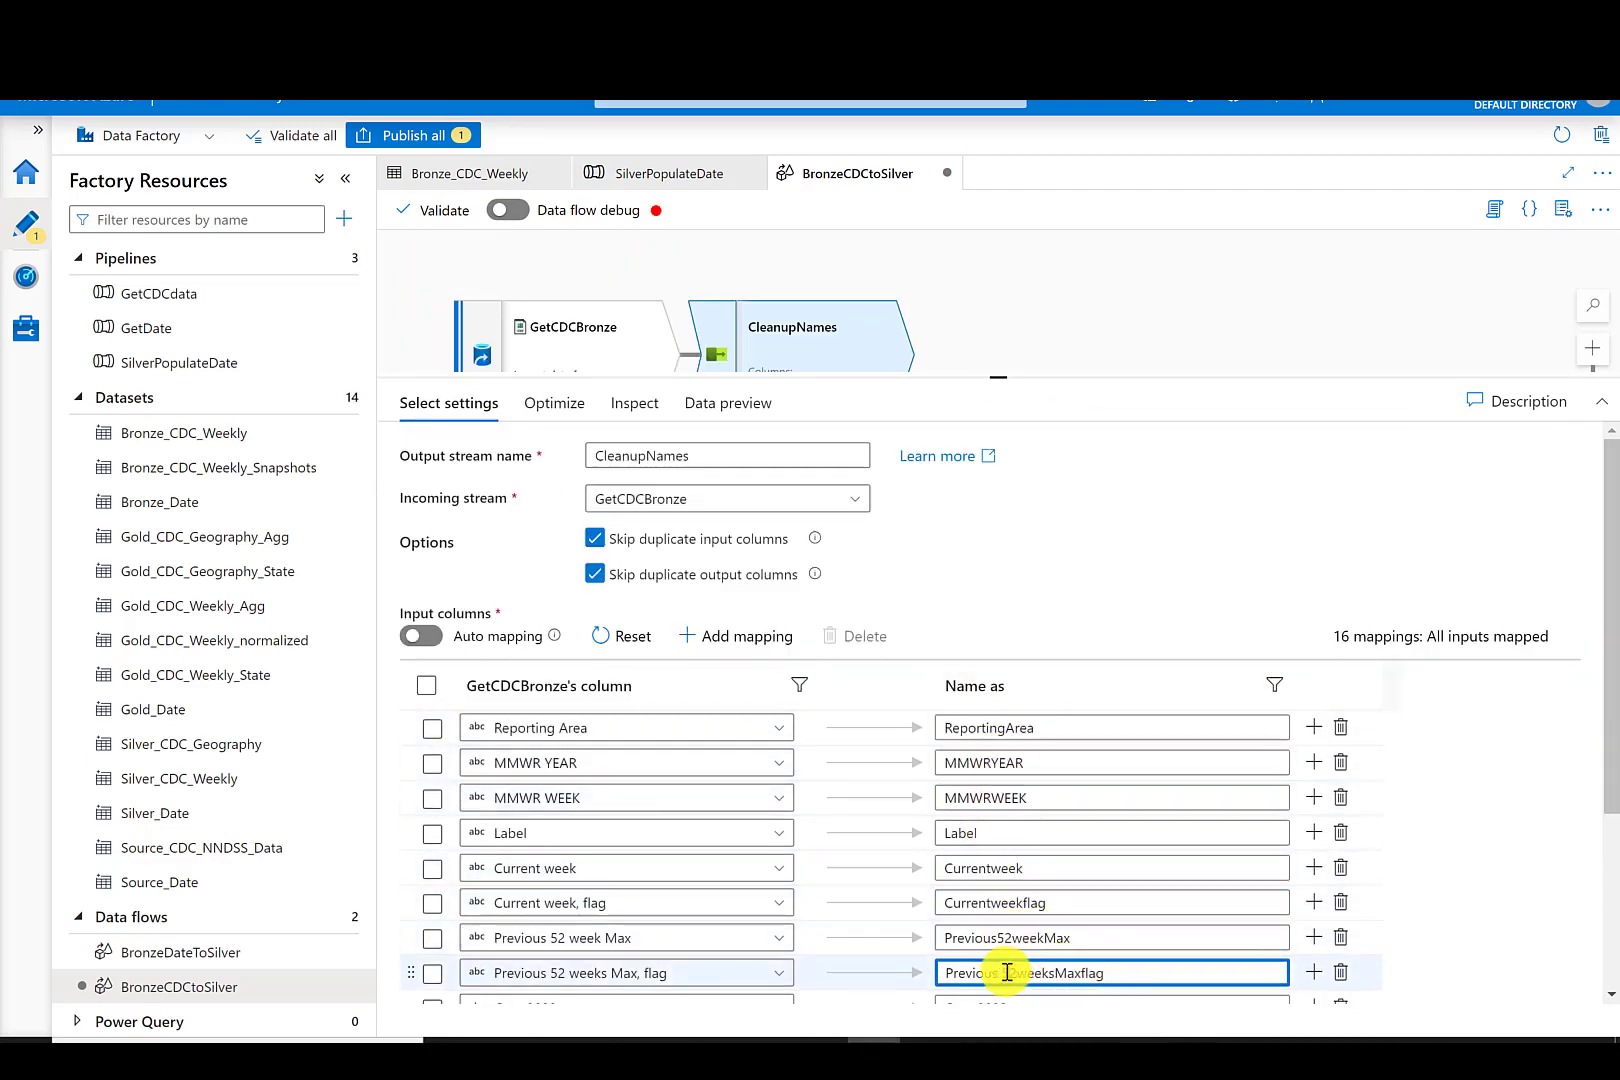
{"action": "scroll", "coordinate": [1005, 973], "scroll_direction": "down", "scroll_amount": 3}
{"action": "left_click", "coordinate": [981, 740]}
{"action": "key", "text": "BackSpace"}
{"action": "left_click", "coordinate": [1000, 775]}
{"action": "key", "text": "BackSpace"}
{"action": "key", "text": "BackSpace"}
{"action": "key", "text": "BackSpace"}
{"action": "left_click", "coordinate": [985, 812]}
{"action": "key", "text": "BackSpace"}
{"action": "left_click", "coordinate": [1000, 845]}
{"action": "key", "text": "BackSpace"}
{"action": "key", "text": "BackSpace"}
{"action": "key", "text": "BackSpace"}
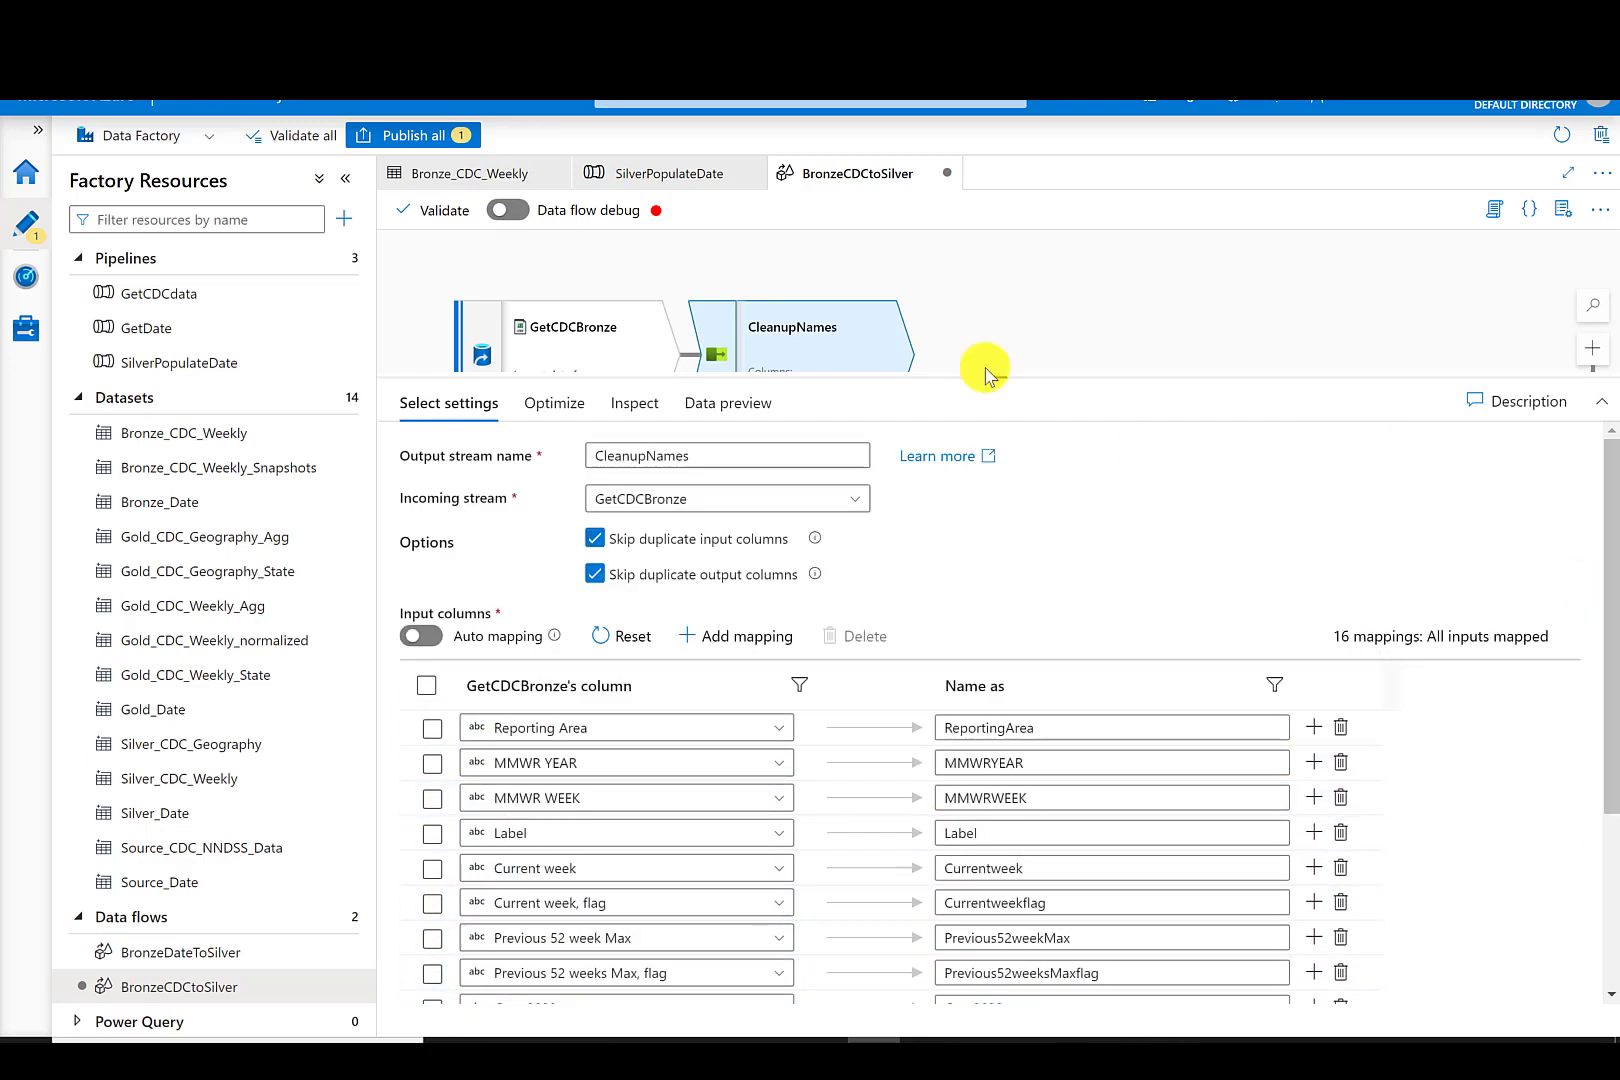
- Turn on data flow debug with AutoResolveIntegrationRuntime and a 1 hour time to live, then refresh CleanupNames' data preview
{"action": "left_click", "coordinate": [509, 212]}
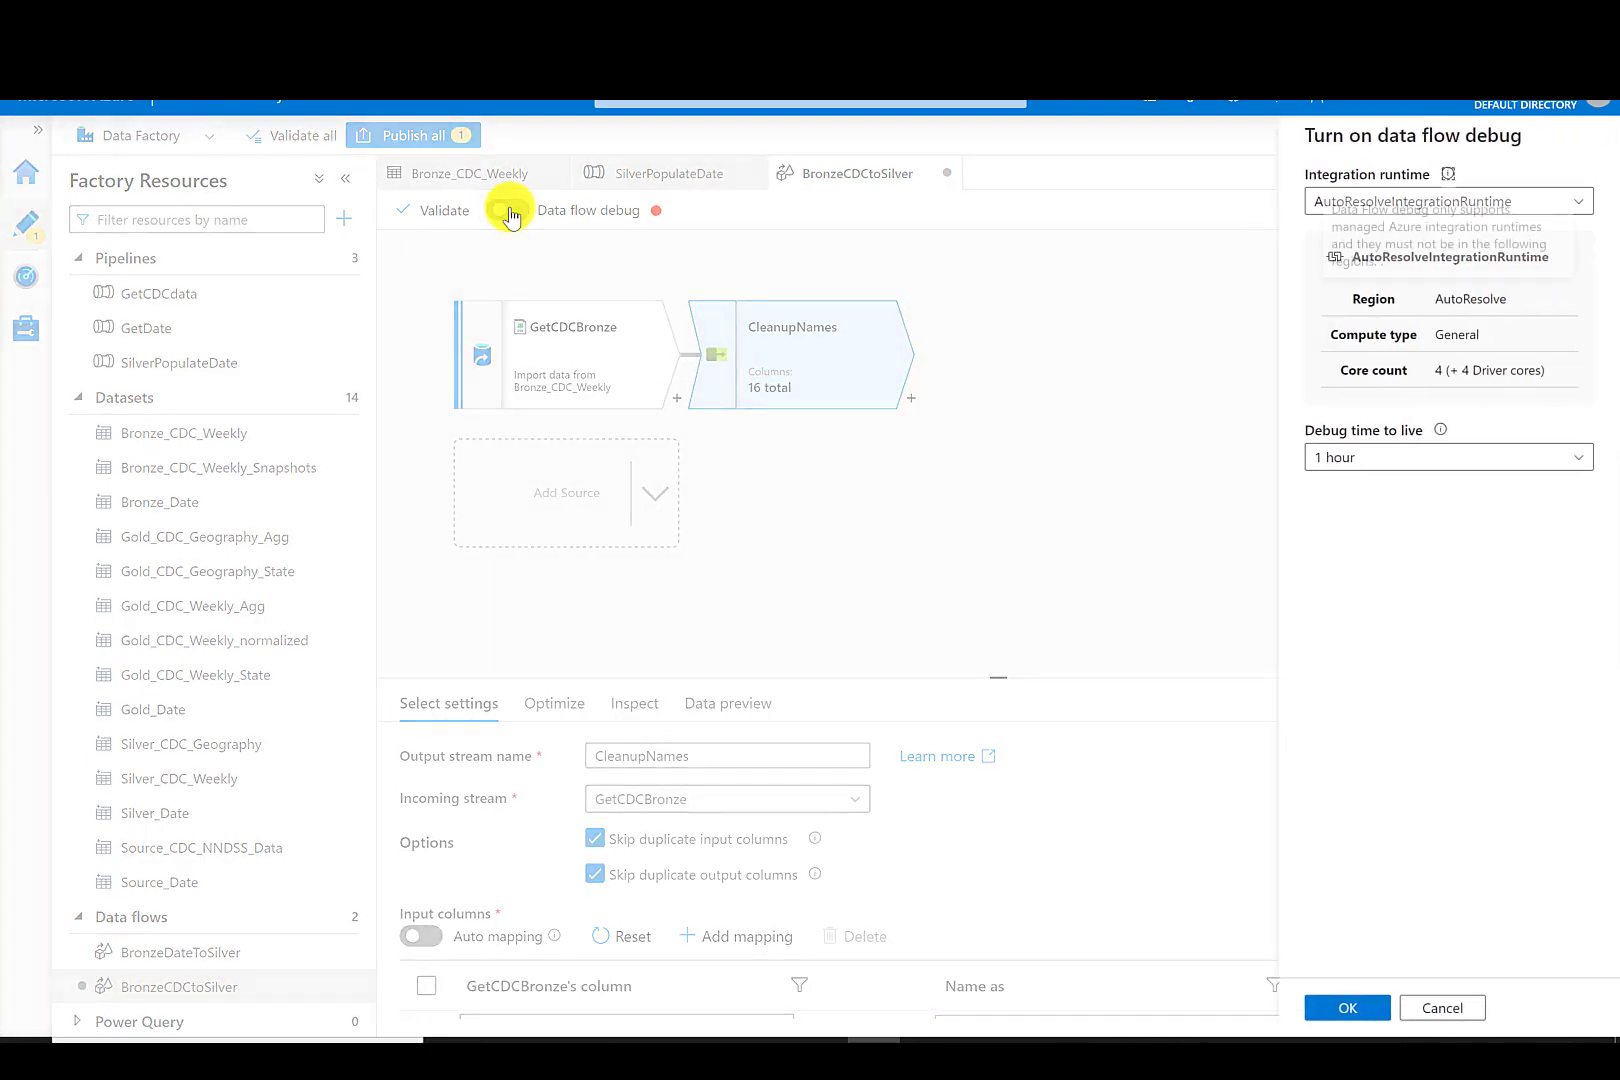
{"action": "left_click", "coordinate": [1340, 1008]}
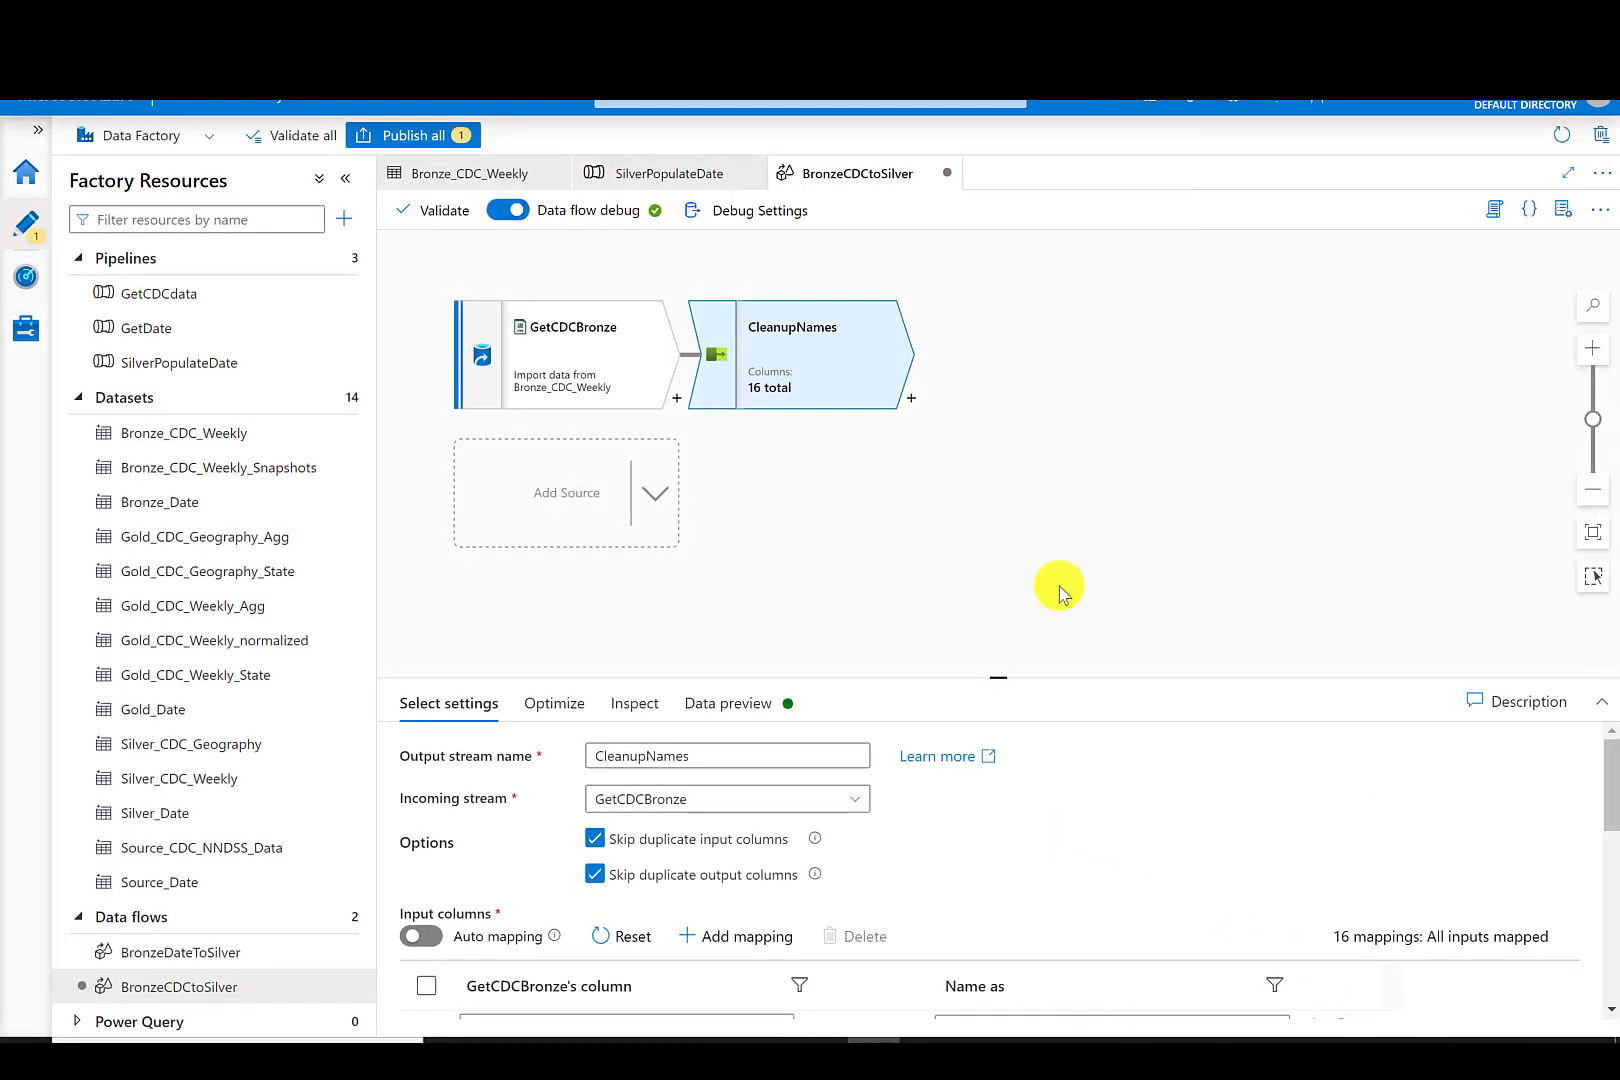
{"action": "left_click", "coordinate": [757, 708]}
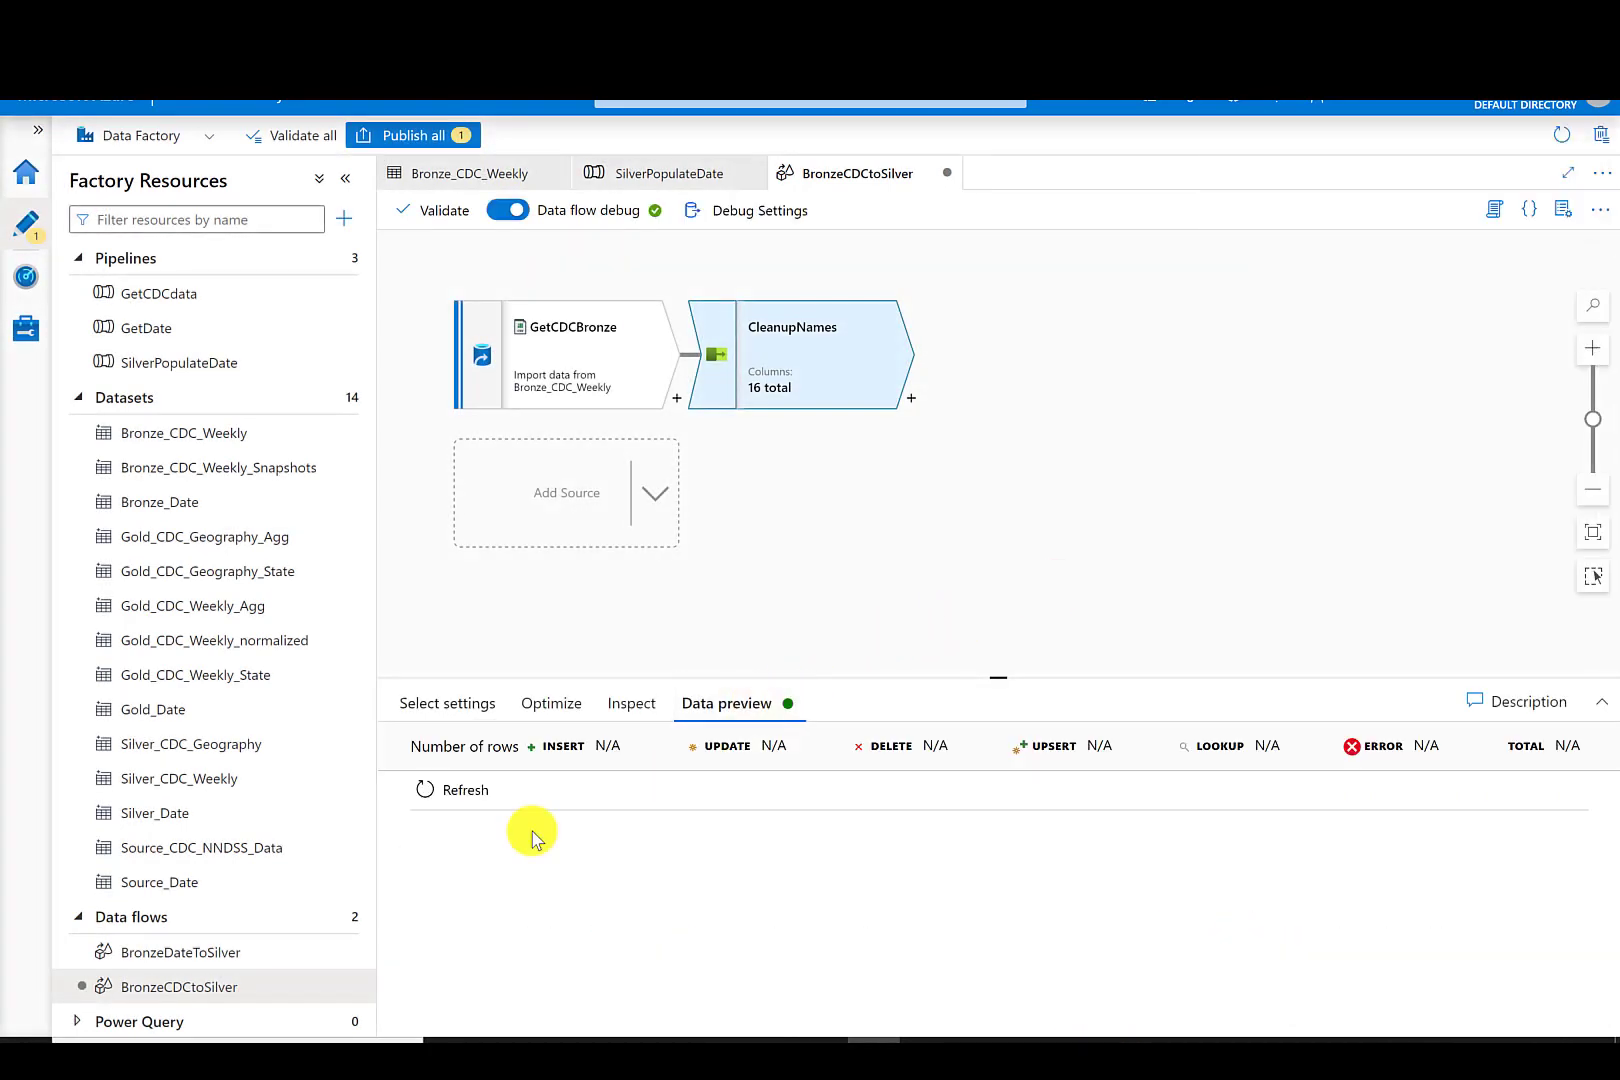
{"action": "left_click", "coordinate": [480, 803]}
{"action": "left_click_drag", "start_coordinate": [780, 975], "coordinate": [1548, 975]}
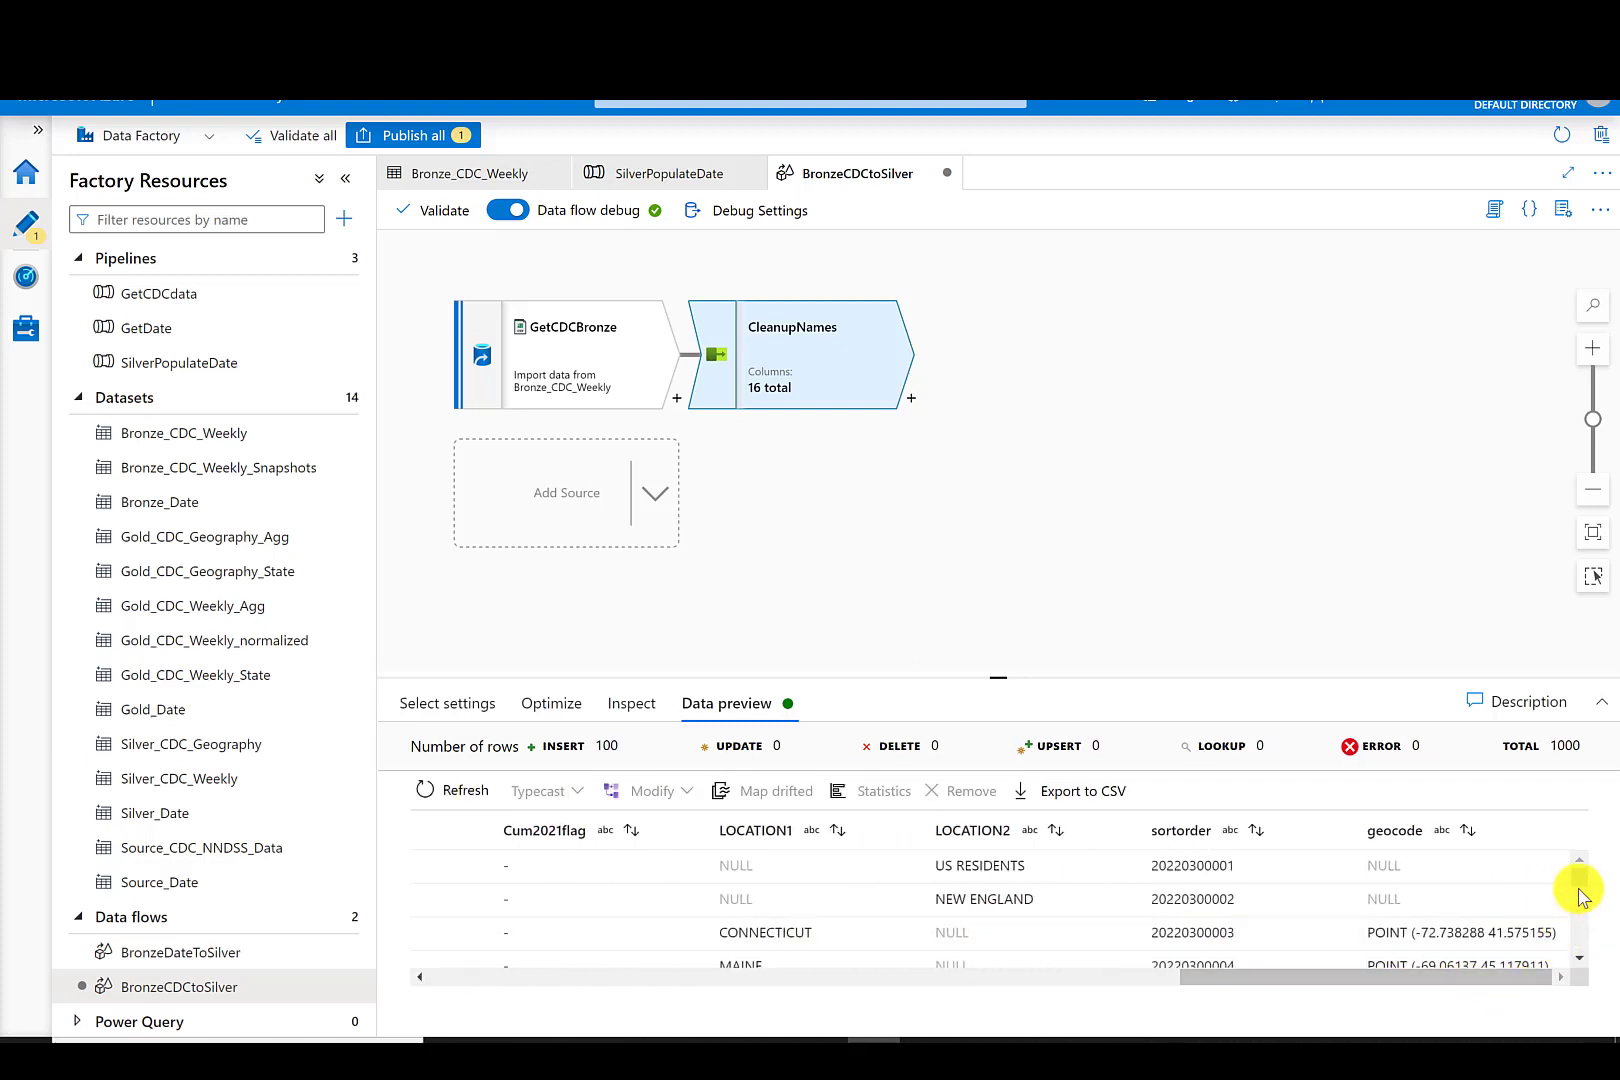
{"action": "scroll", "coordinate": [1577, 880], "scroll_direction": "down", "scroll_amount": 2}
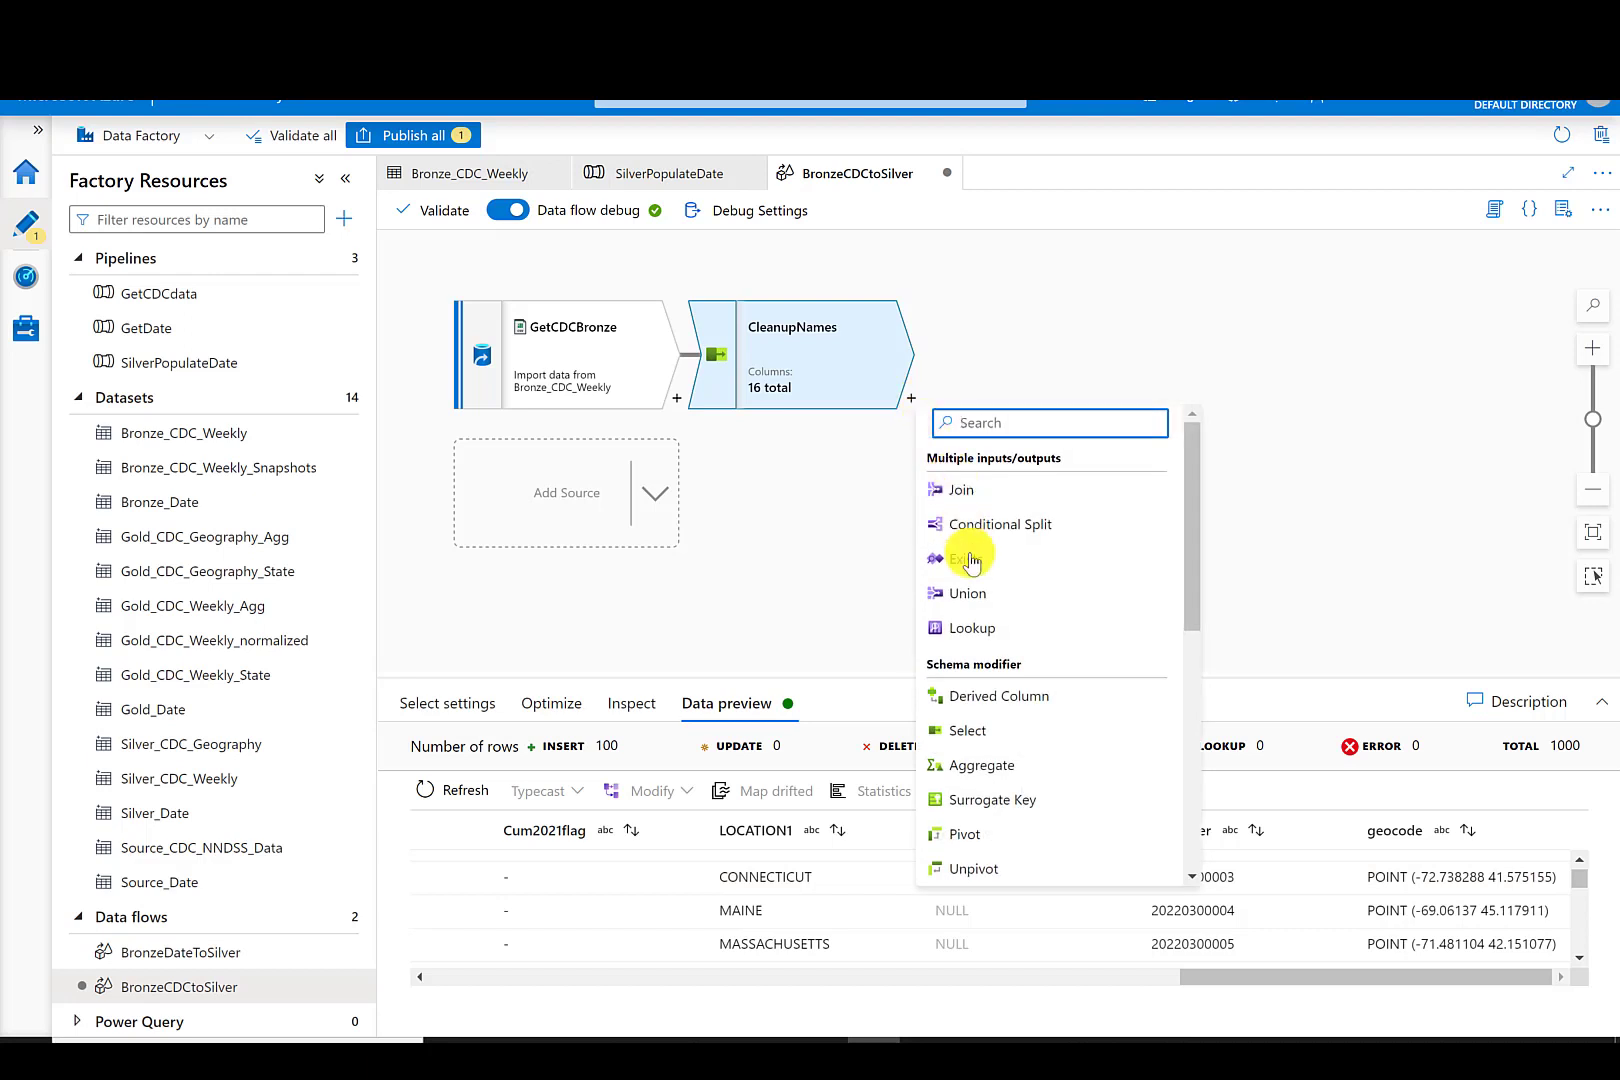
- Add a Derived Column transformation after CleanupNames and name its output stream NewColumns
{"action": "left_click", "coordinate": [1004, 707]}
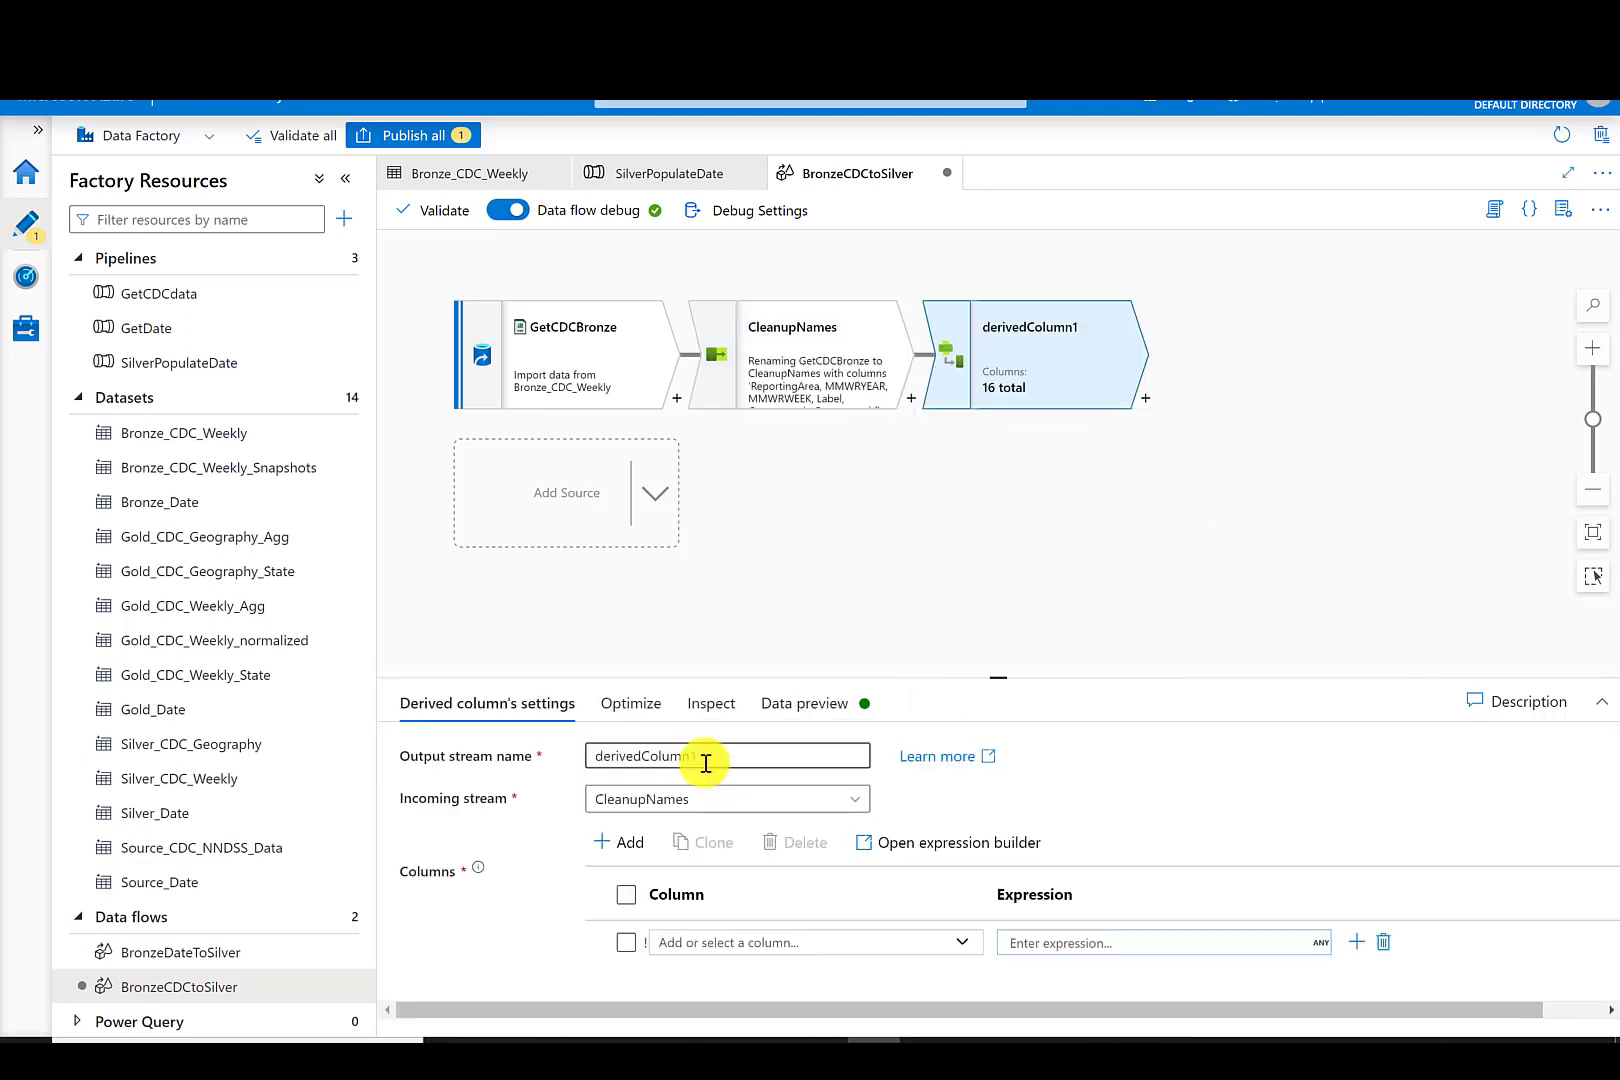
{"action": "left_click_drag", "start_coordinate": [705, 758], "coordinate": [599, 757]}
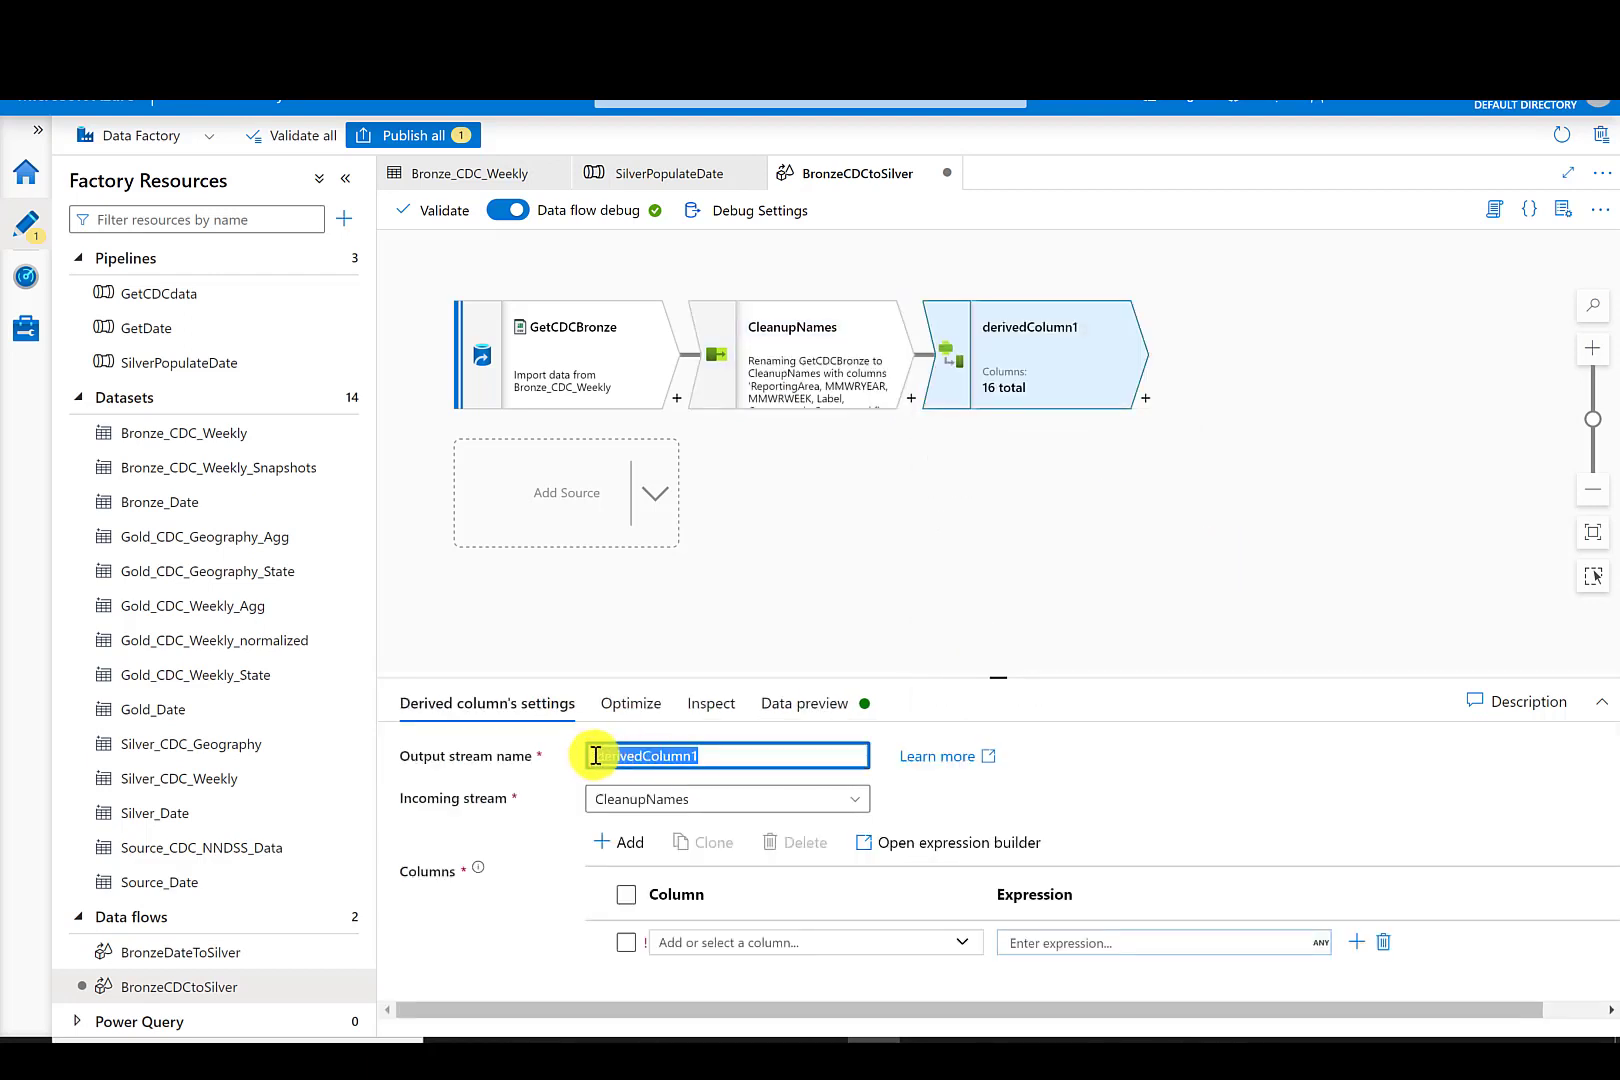
{"action": "key", "text": "BackSpace"}
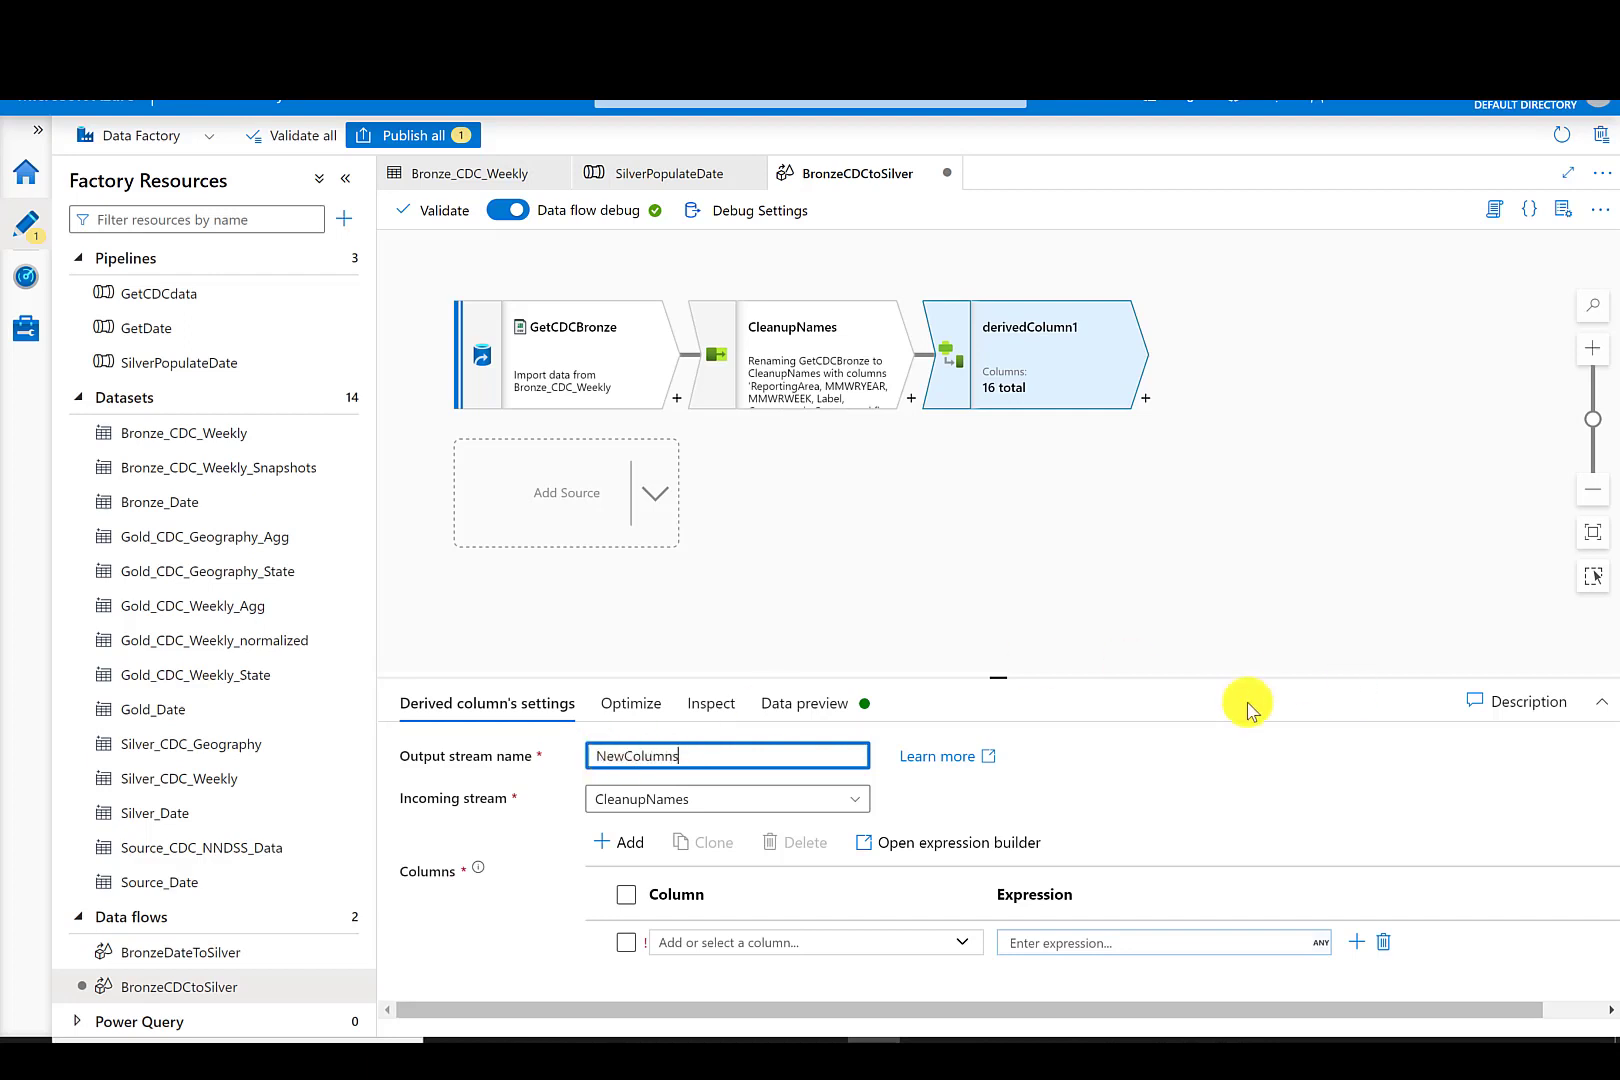
{"action": "left_click_drag", "start_coordinate": [998, 677], "coordinate": [998, 472]}
- Add two derived columns named Longitude and Latitude
{"action": "left_click", "coordinate": [782, 737]}
{"action": "type", "text": "Long"}
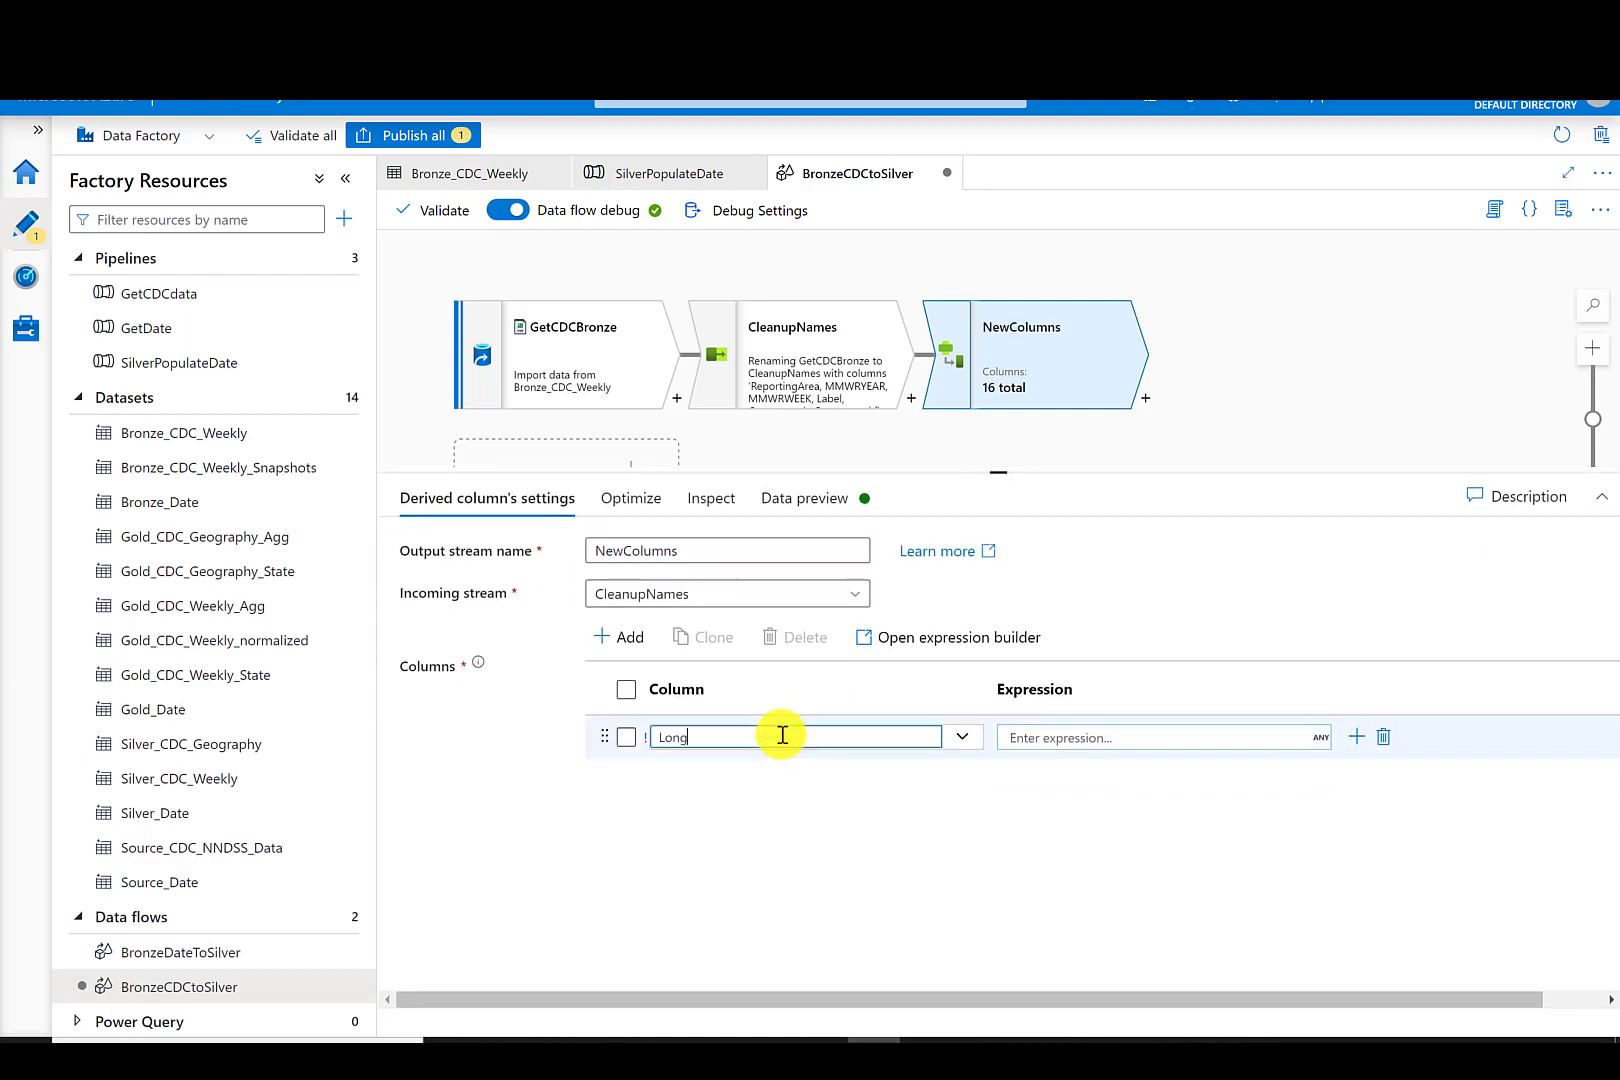
{"action": "type", "text": "itude"}
{"action": "left_click", "coordinate": [620, 637]}
{"action": "left_click", "coordinate": [640, 664]}
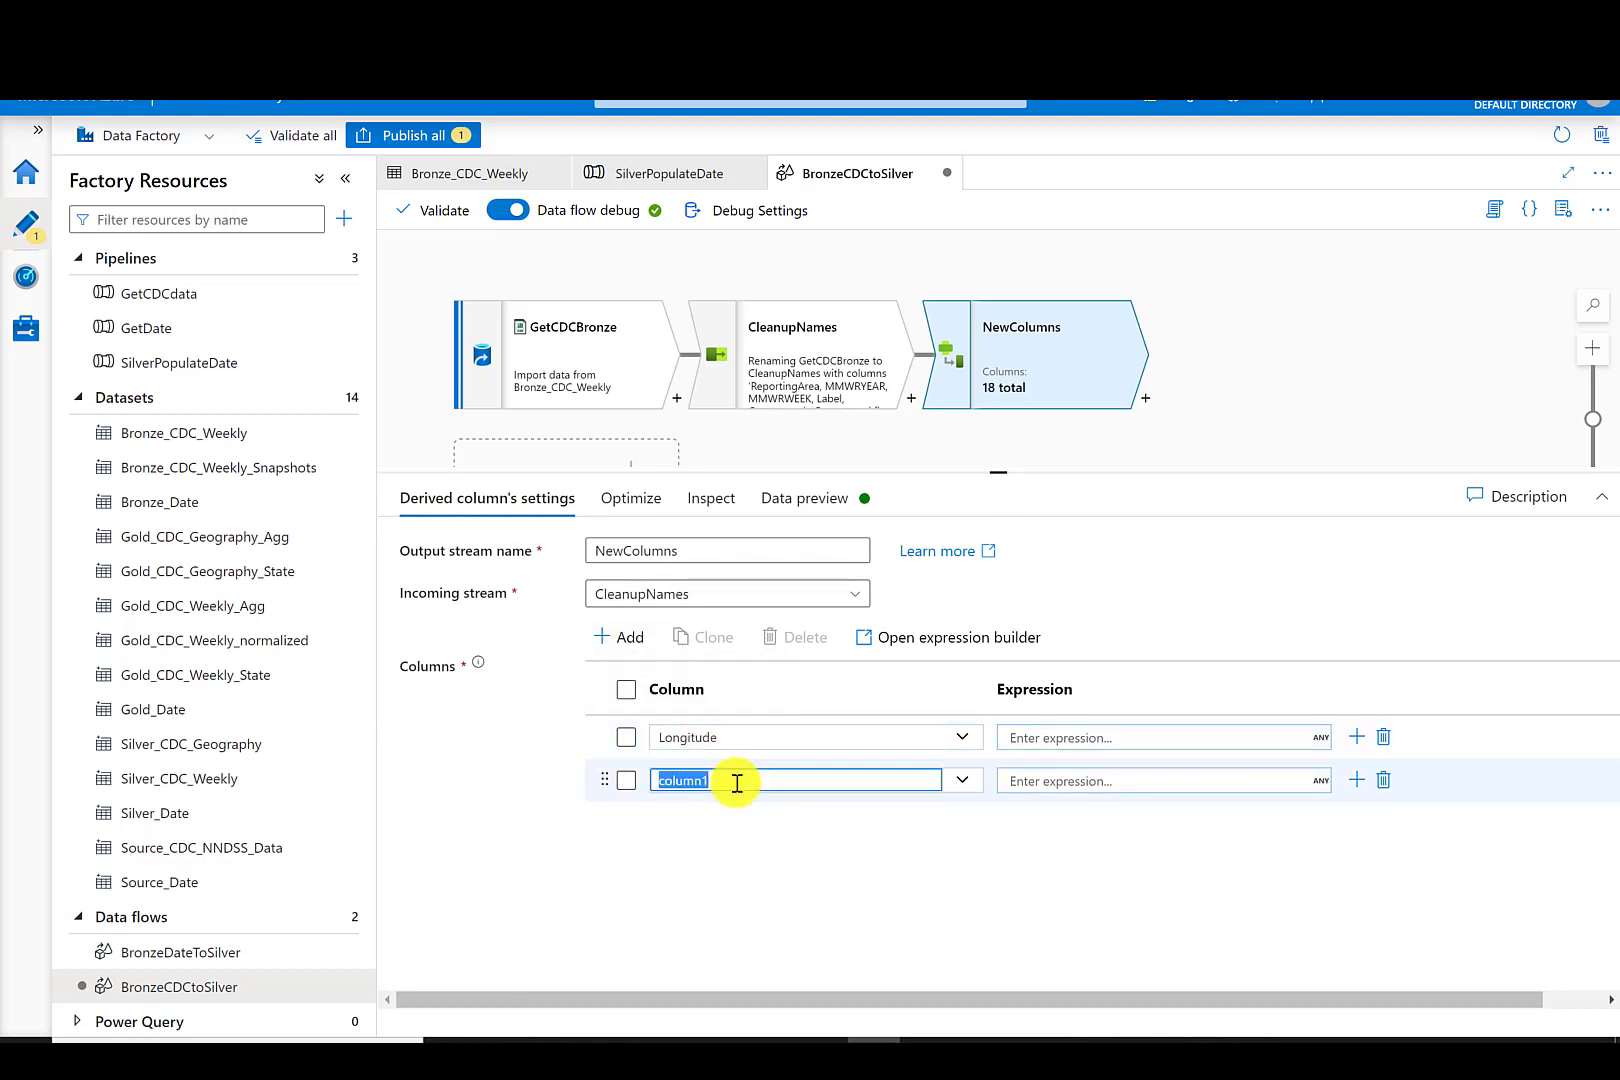
{"action": "type", "text": "Latitude"}
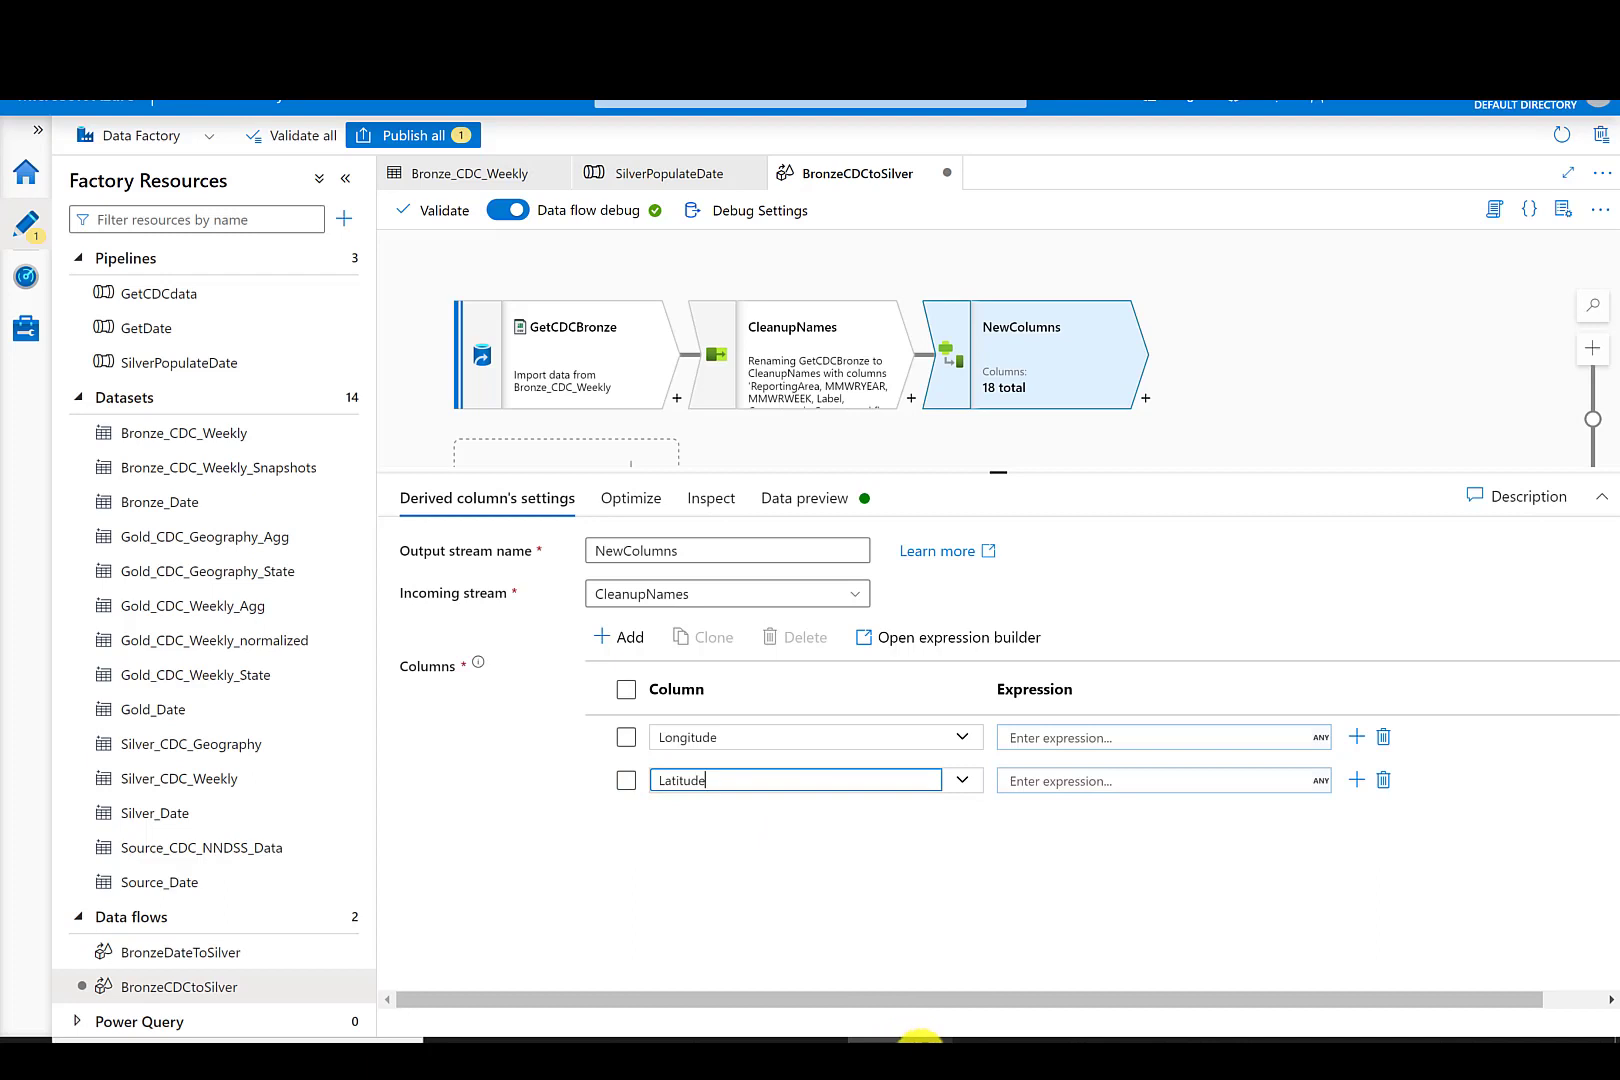
- Set Longitude's expression to replace(split(geocode,' ')[2],"(","") in the expression builder and save it
{"action": "left_click", "coordinate": [1048, 742]}
{"action": "left_click", "coordinate": [1055, 760]}
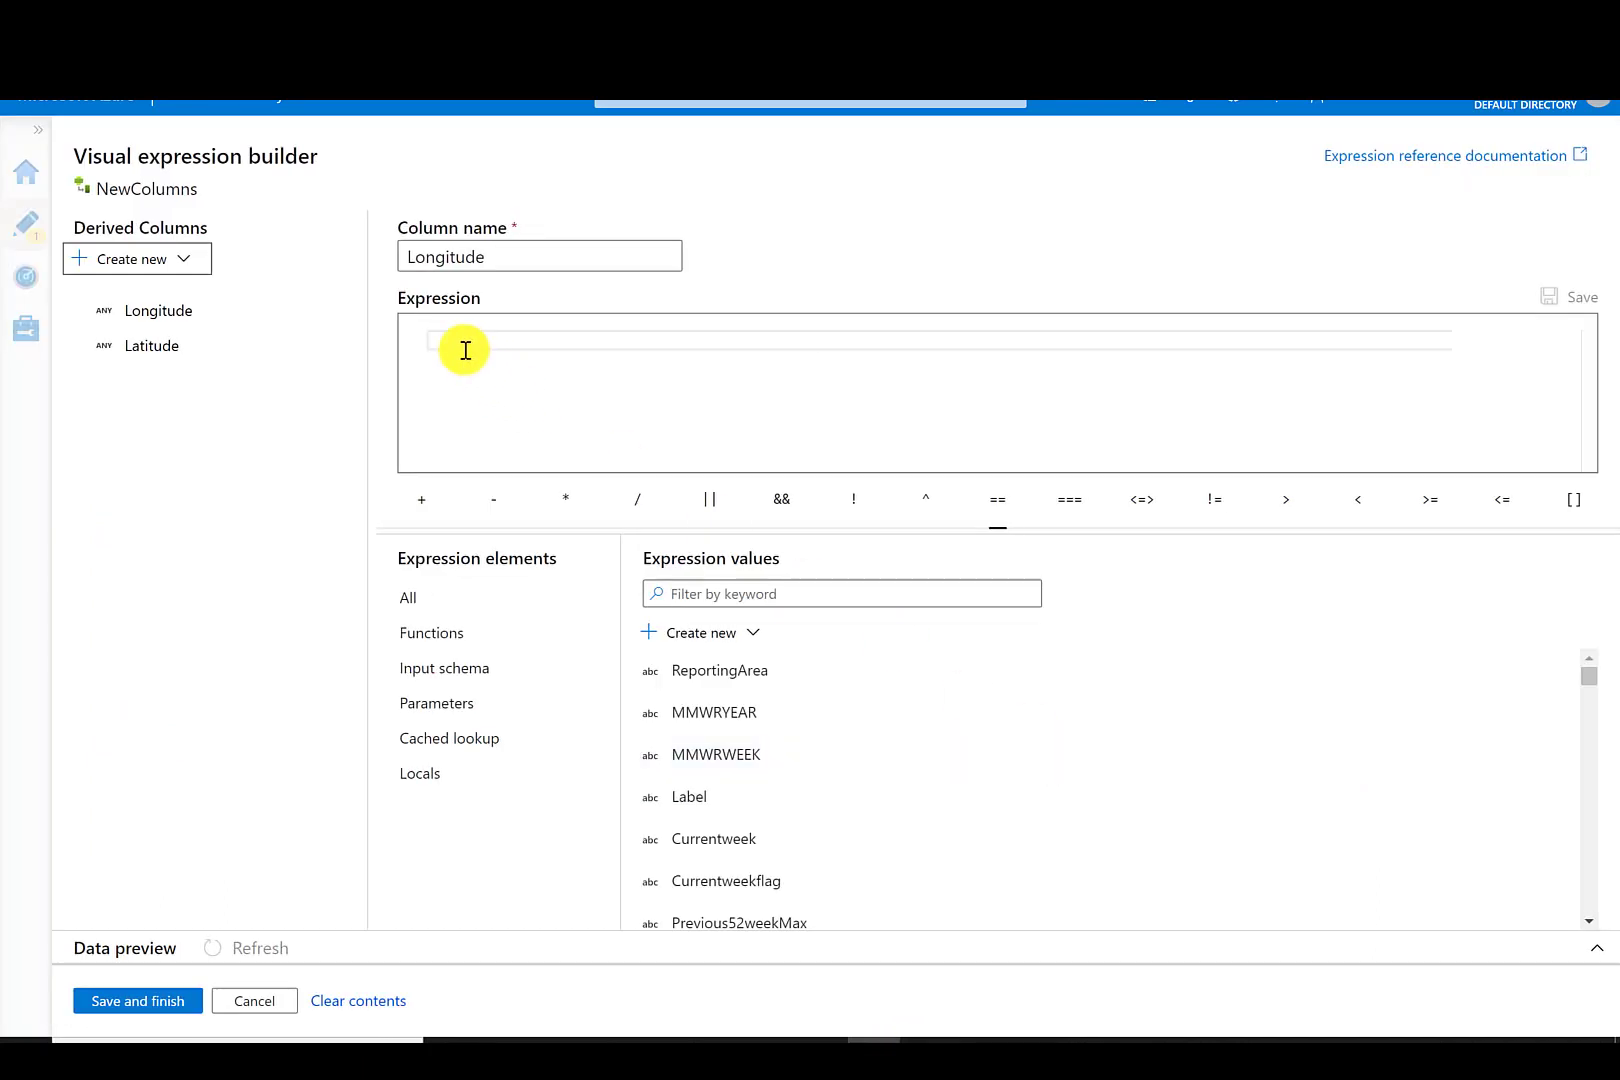
{"action": "type", "text": "replace(split(geocode,' ')[2],\"(\",\" \")"}
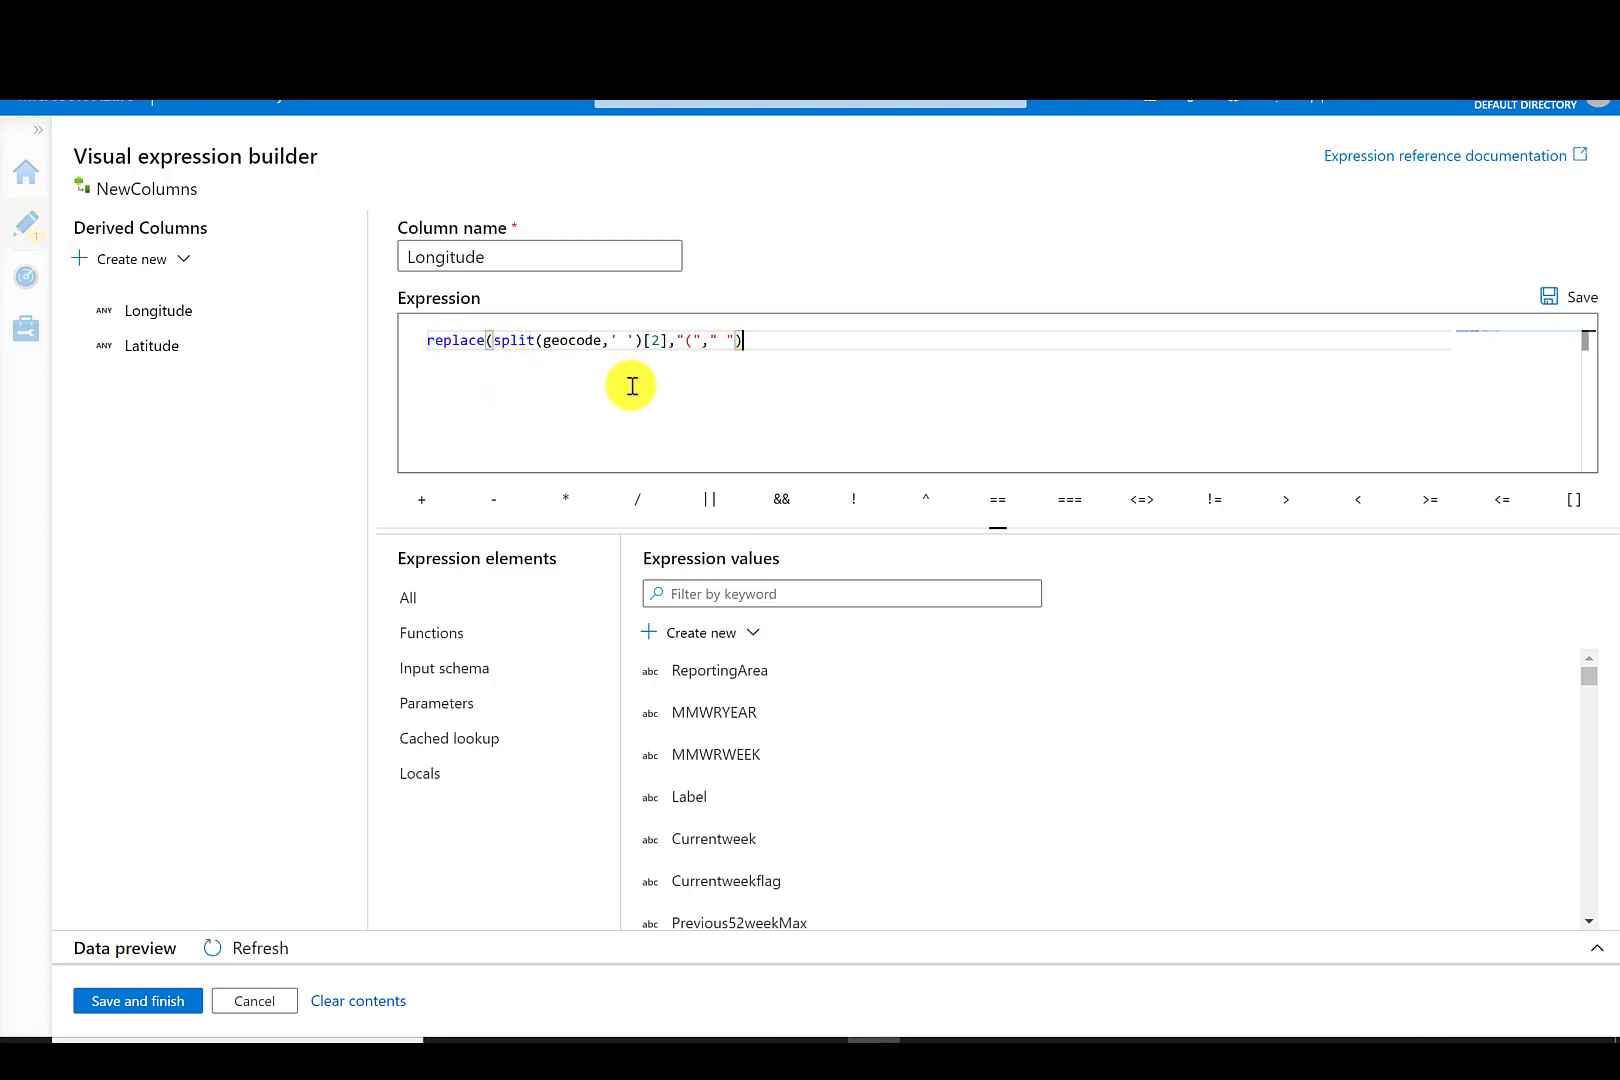
{"action": "left_click_drag", "start_coordinate": [546, 342], "coordinate": [601, 343]}
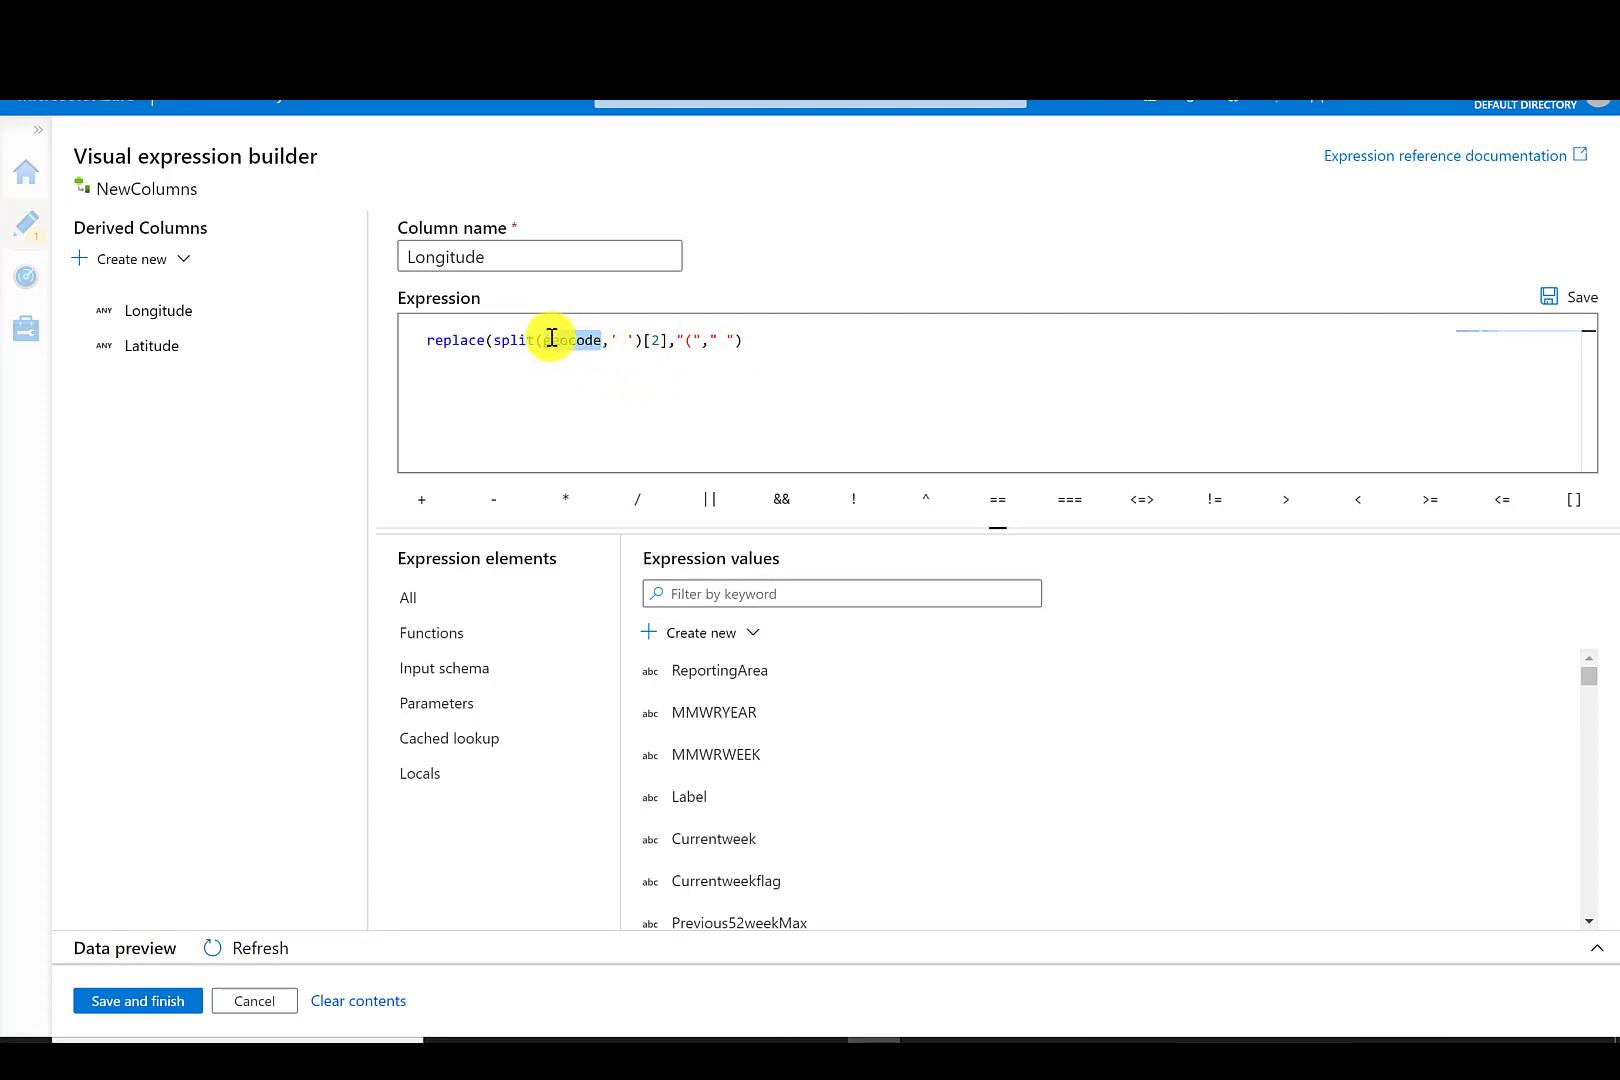
{"action": "left_click", "coordinate": [623, 337]}
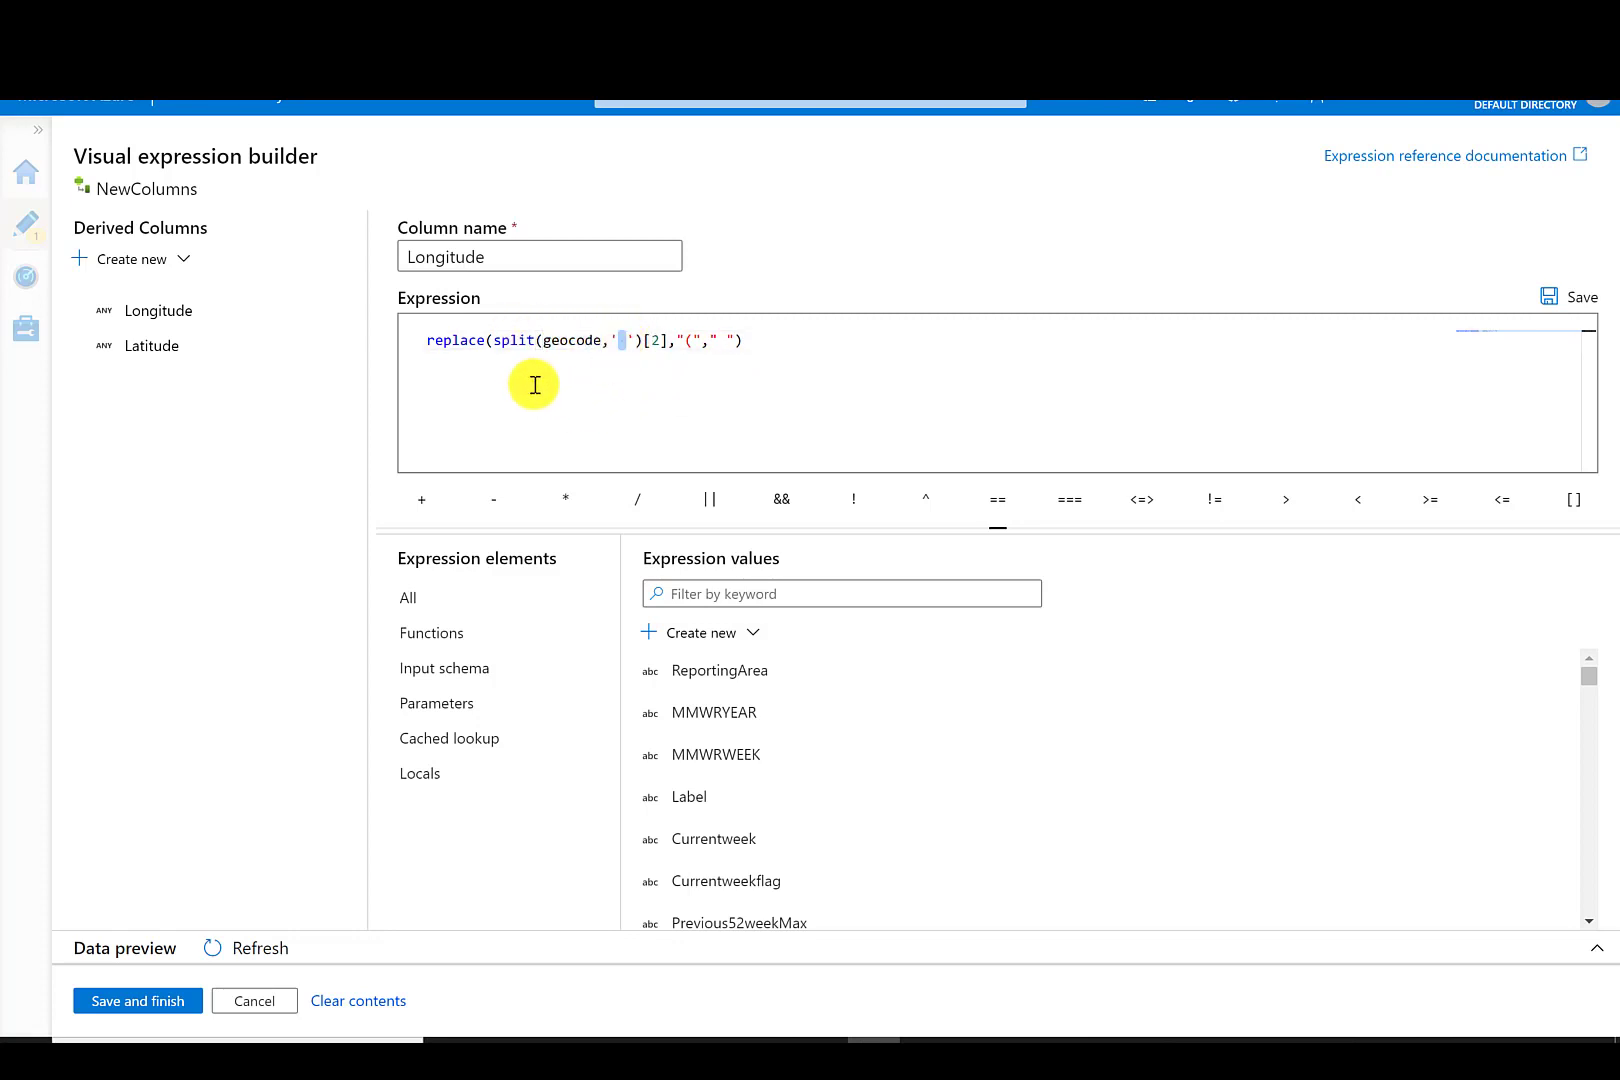
{"action": "left_click_drag", "start_coordinate": [427, 341], "coordinate": [488, 342]}
{"action": "left_click", "coordinate": [644, 337]}
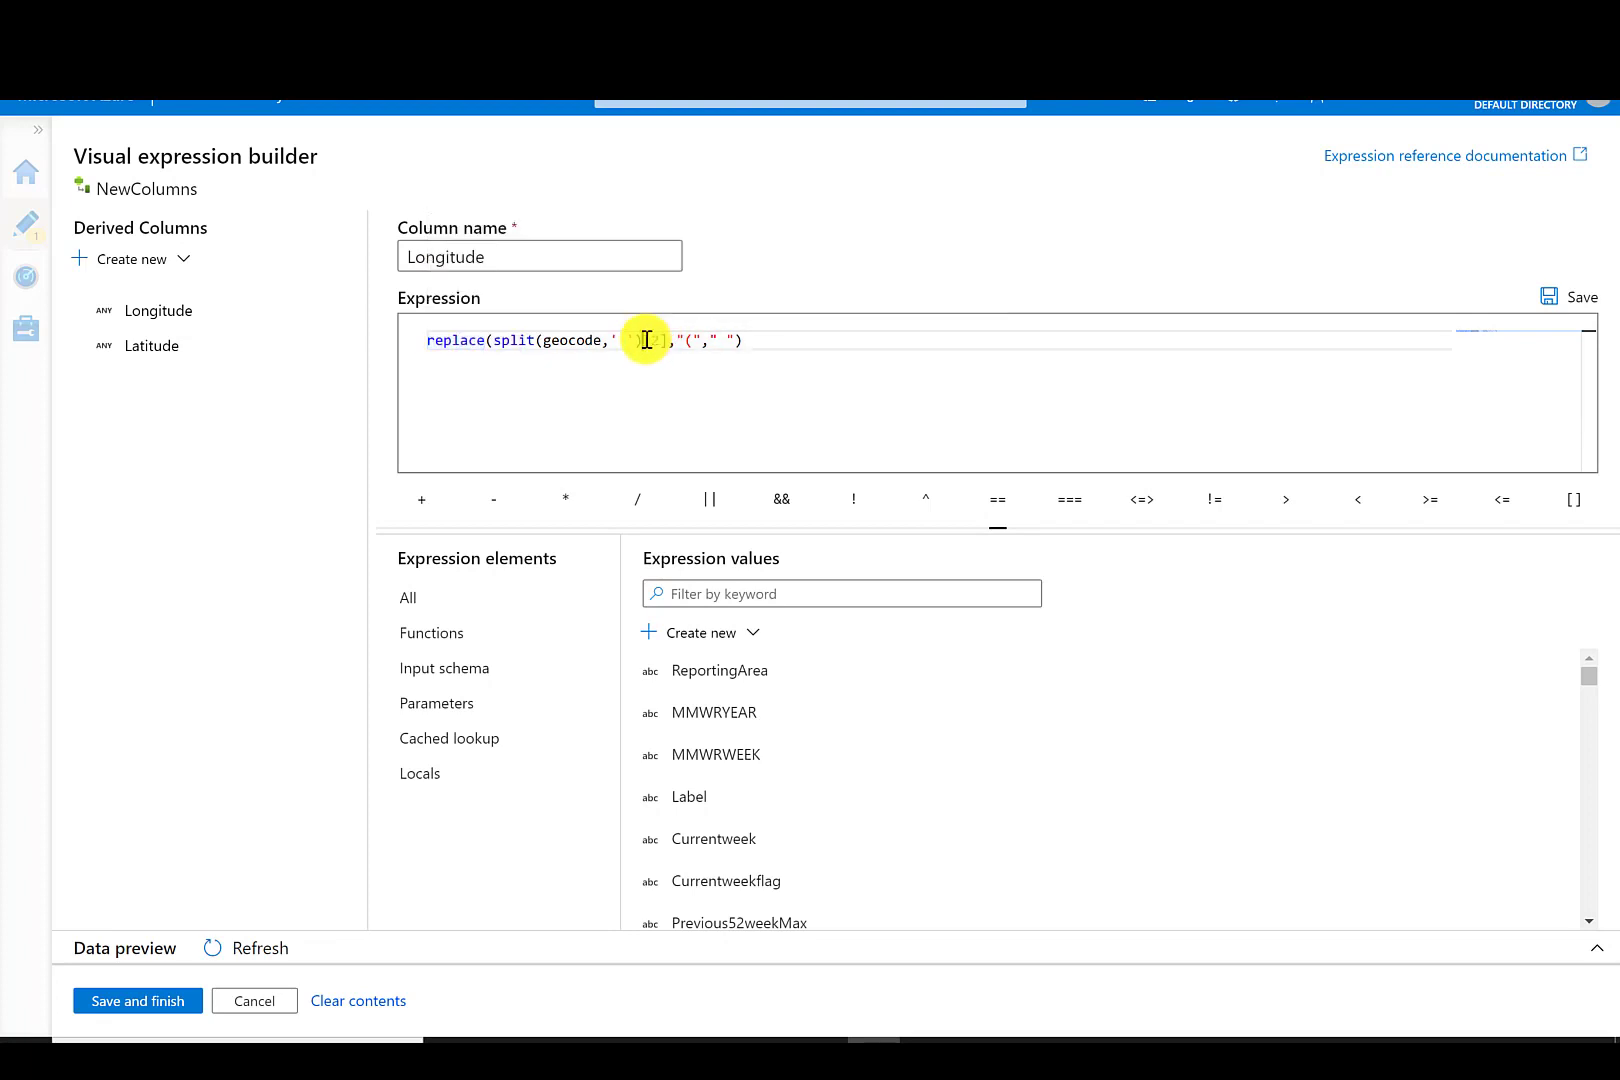
{"action": "key", "text": "shift+End"}
{"action": "left_click", "coordinate": [659, 344]}
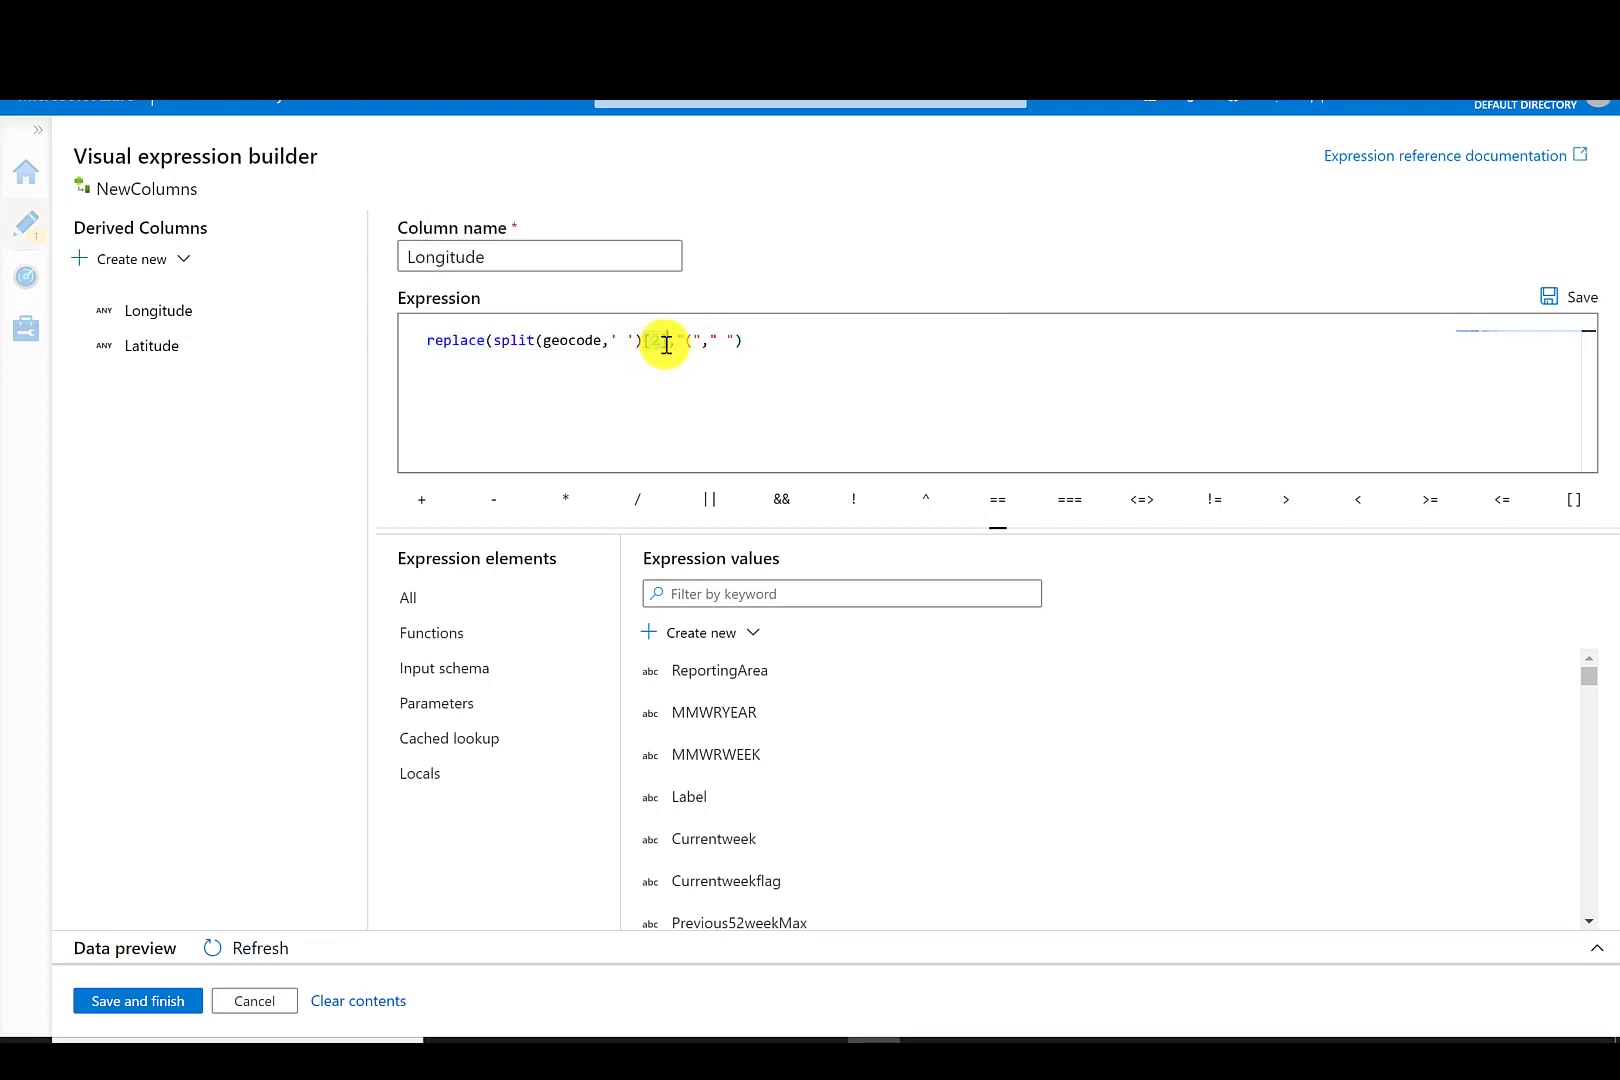
{"action": "left_click", "coordinate": [690, 342]}
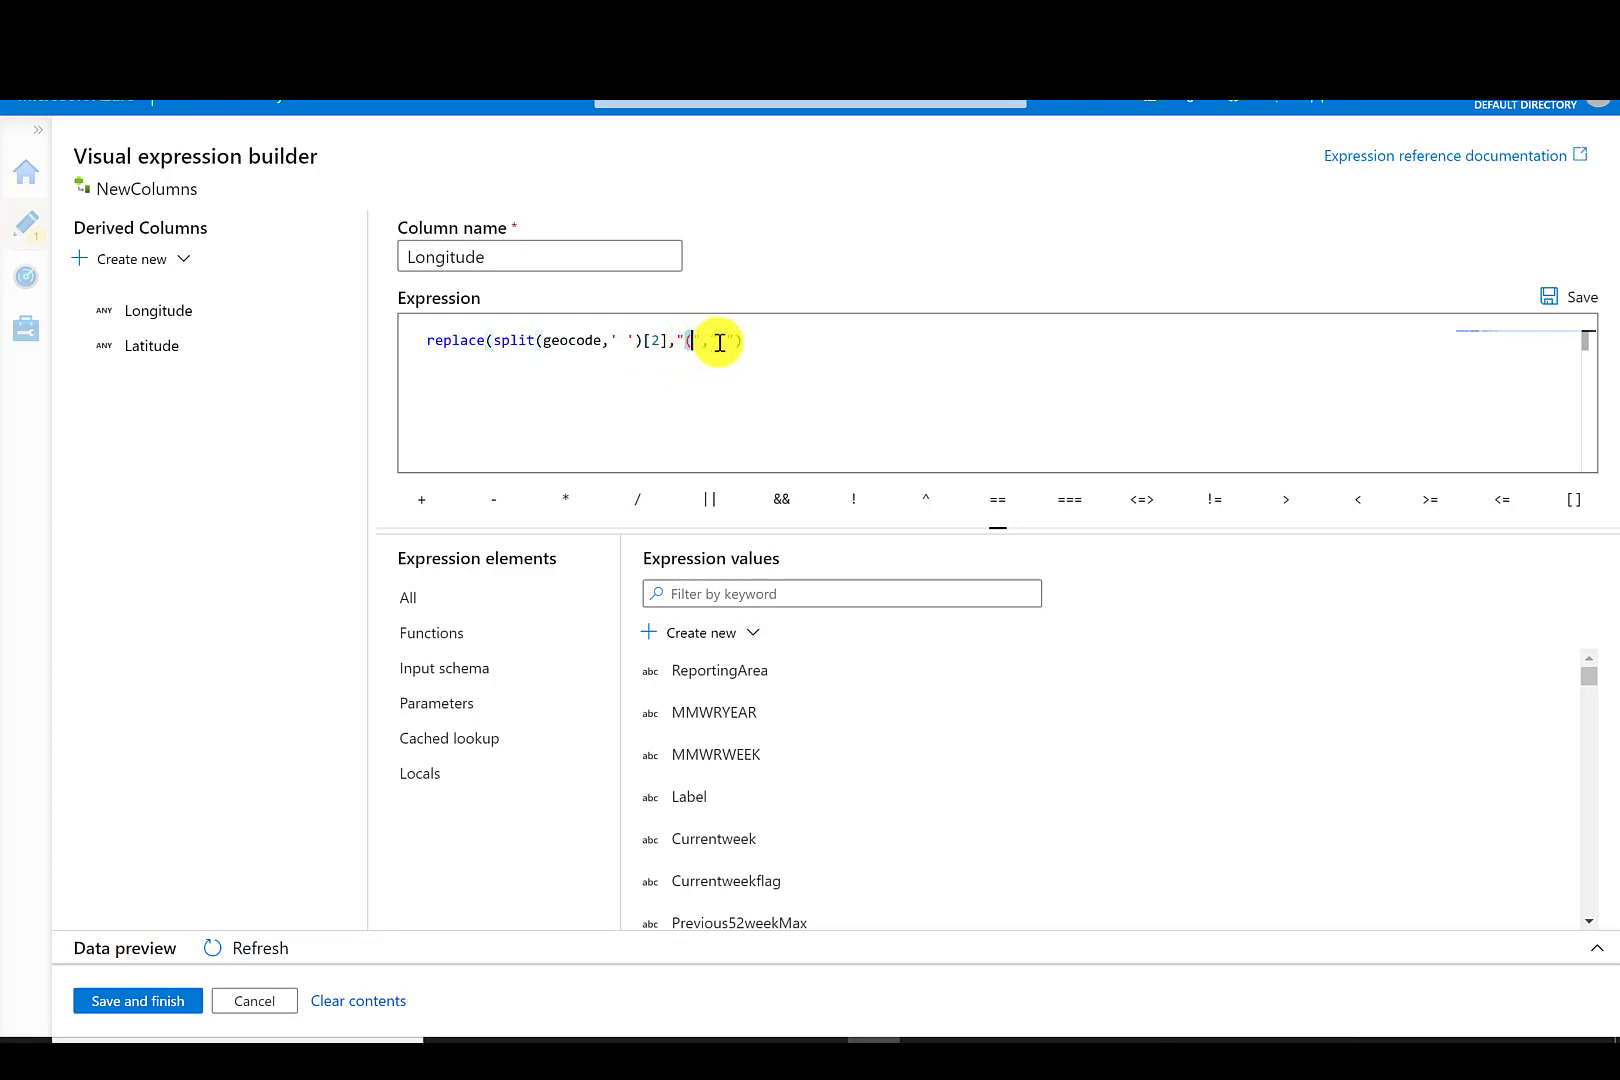
{"action": "left_click", "coordinate": [729, 341]}
{"action": "left_click", "coordinate": [764, 345]}
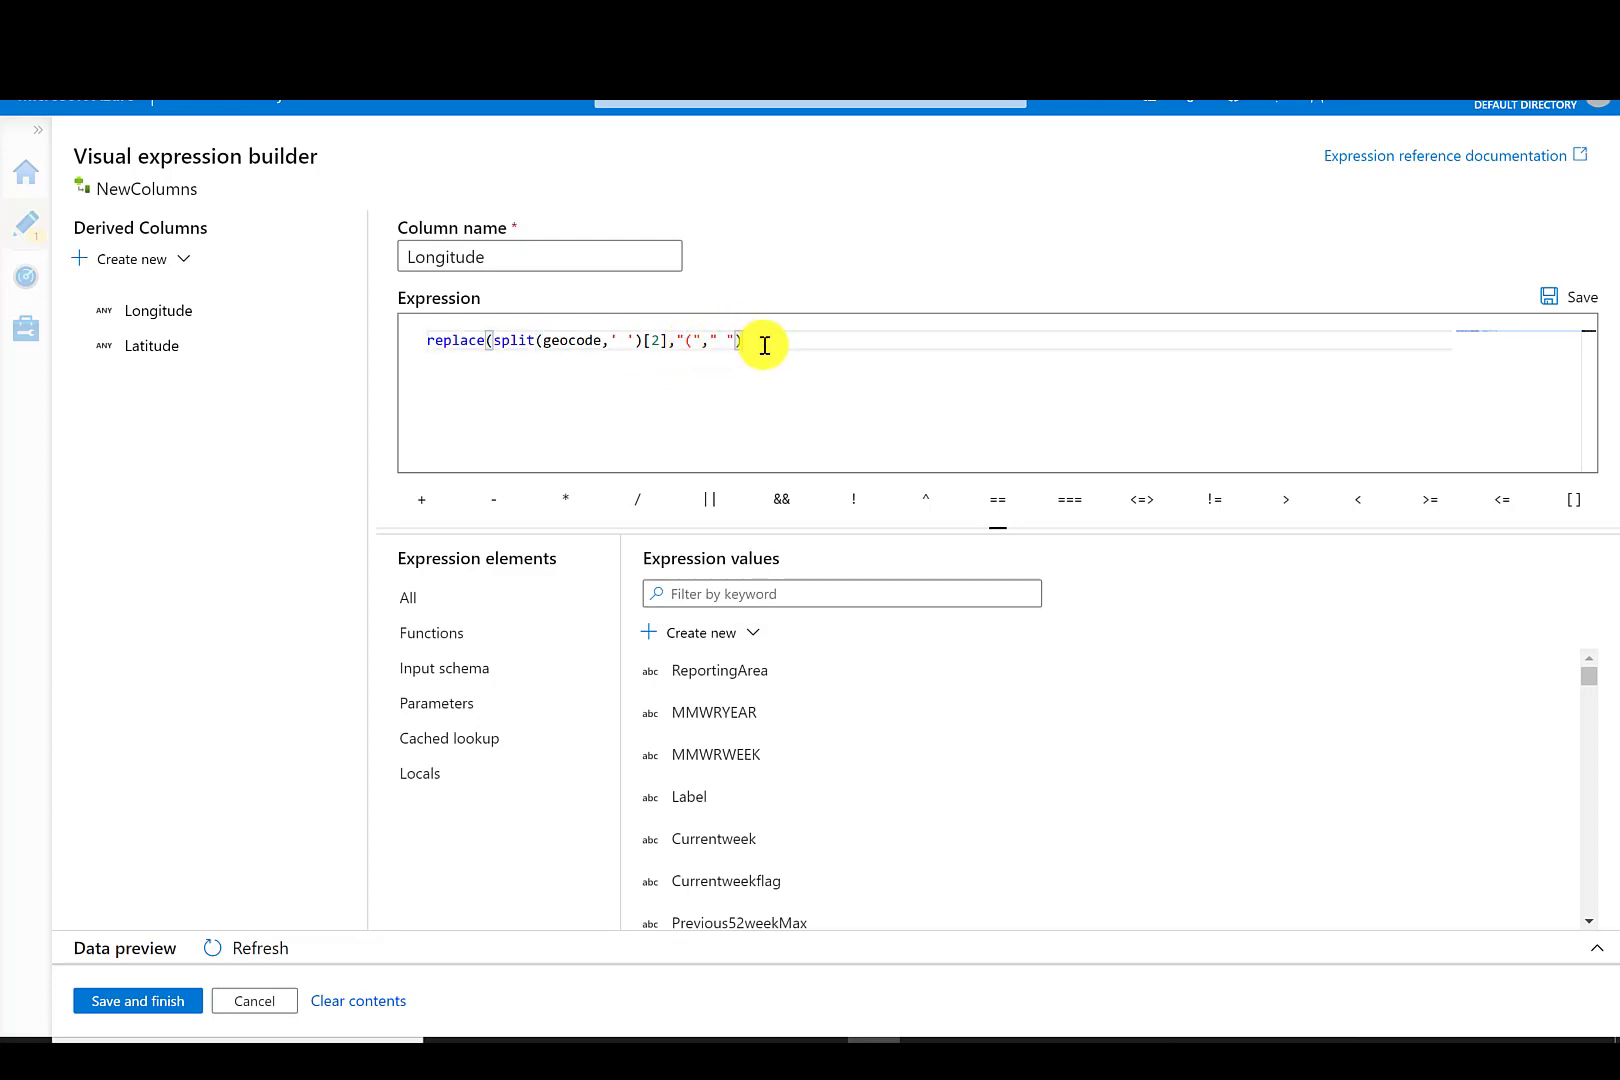
{"action": "left_click", "coordinate": [155, 1001]}
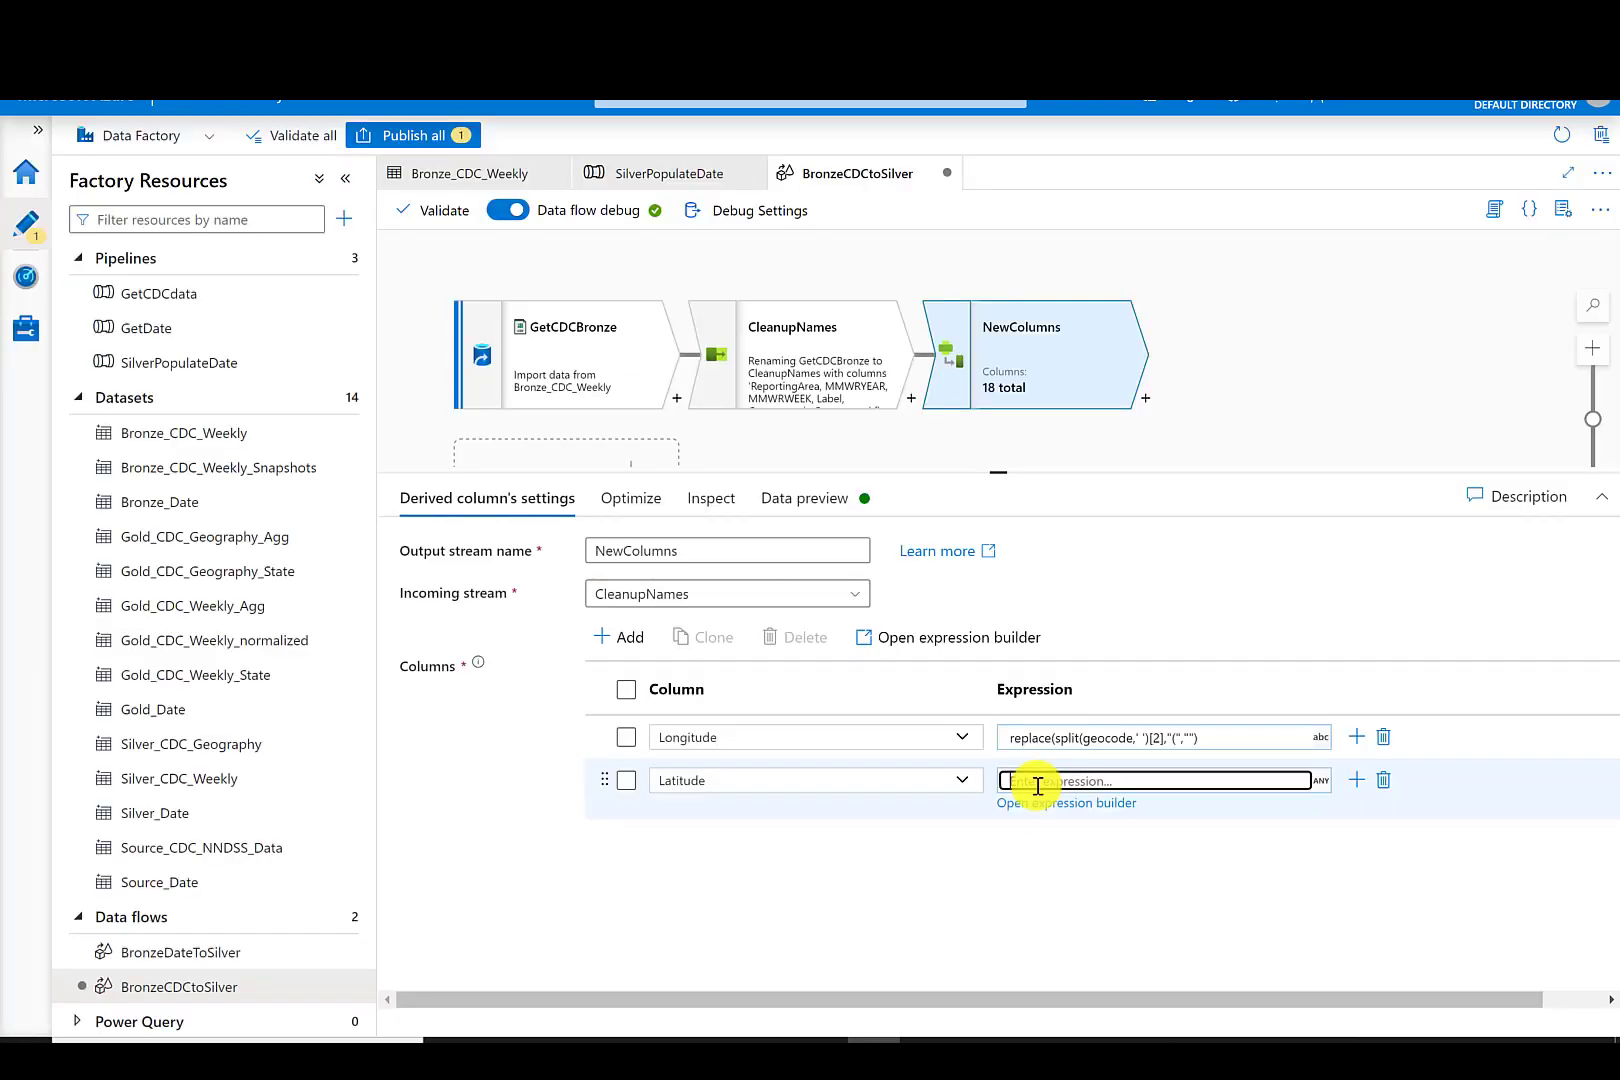
- Set Latitude's expression to replace(split(geocode,' ')[3],")","")
{"action": "type", "text": "replace(split(geocode,' ')[2],\"(\",\" \")"}
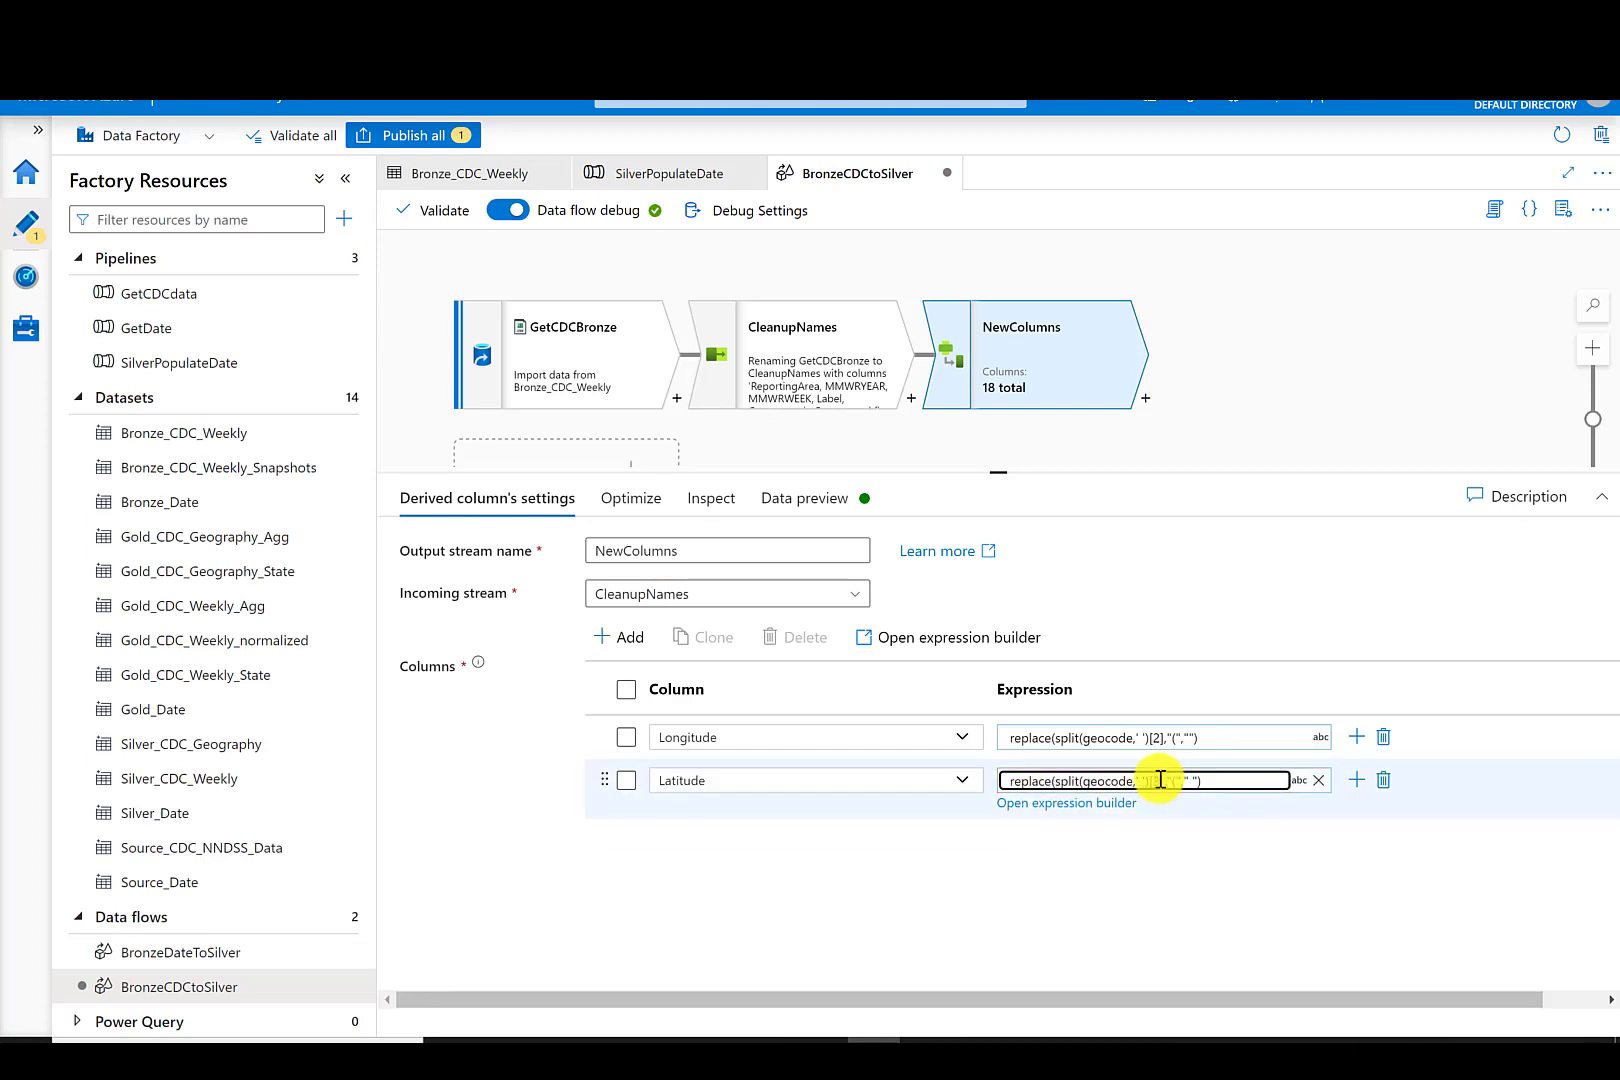
{"action": "type", "text": "3"}
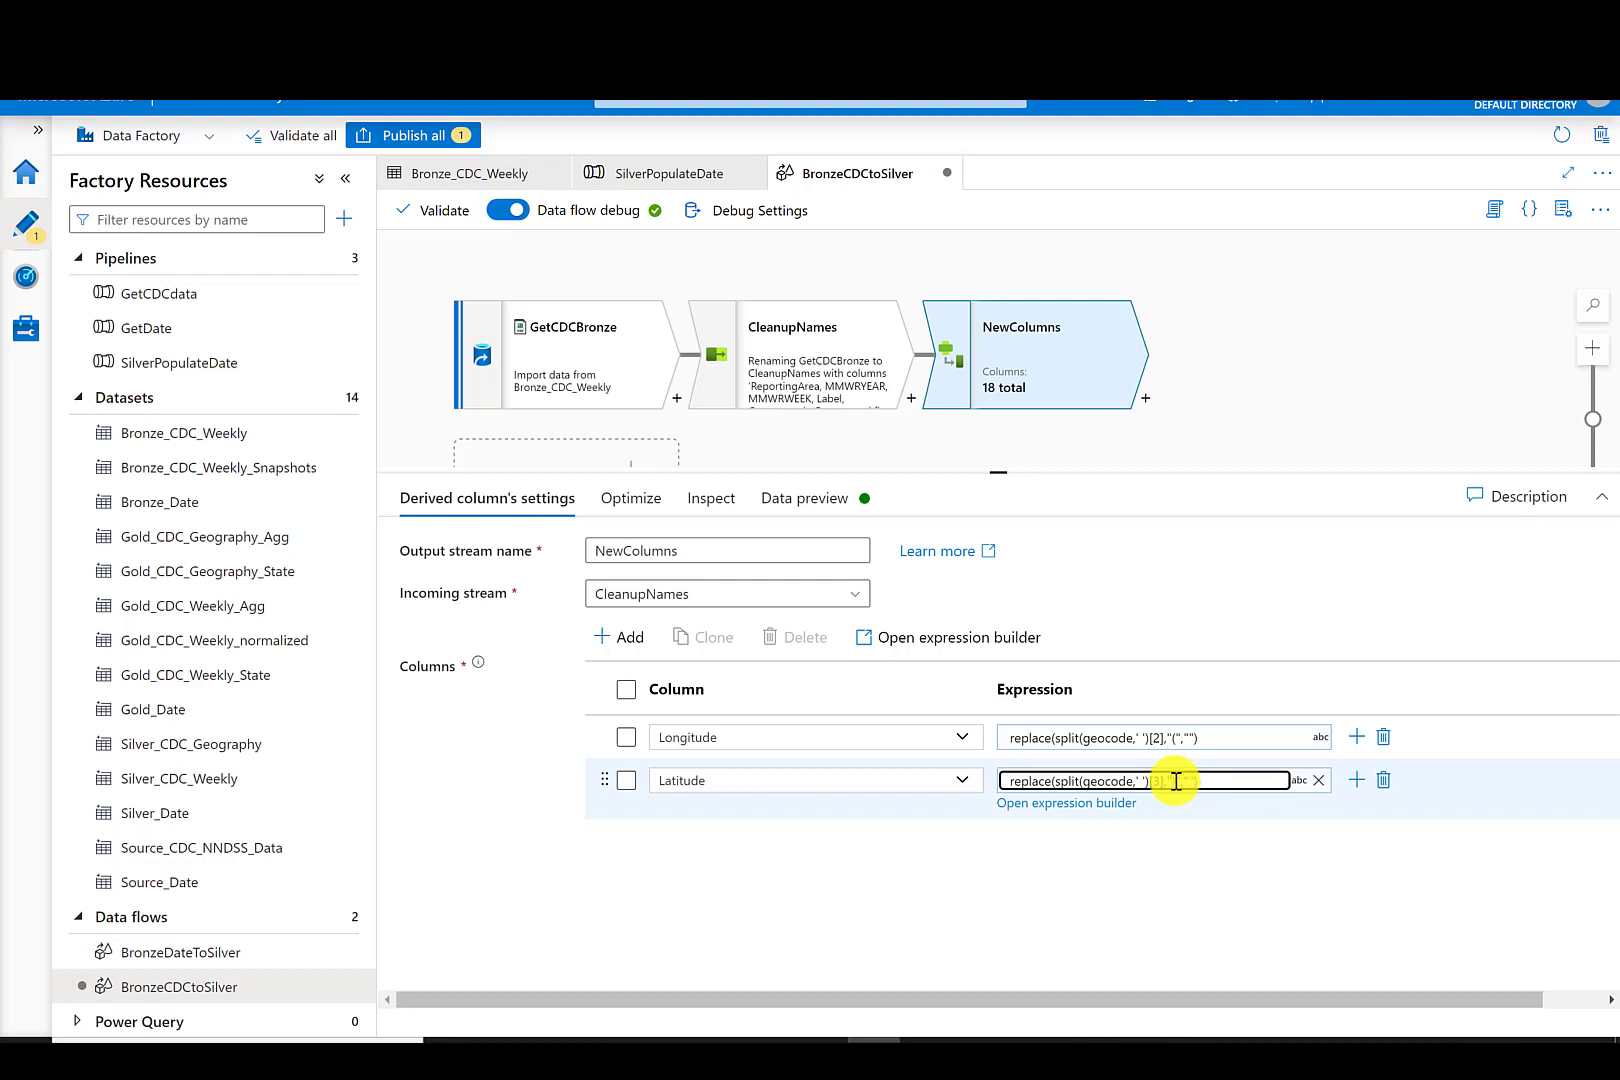
{"action": "left_click", "coordinate": [747, 871]}
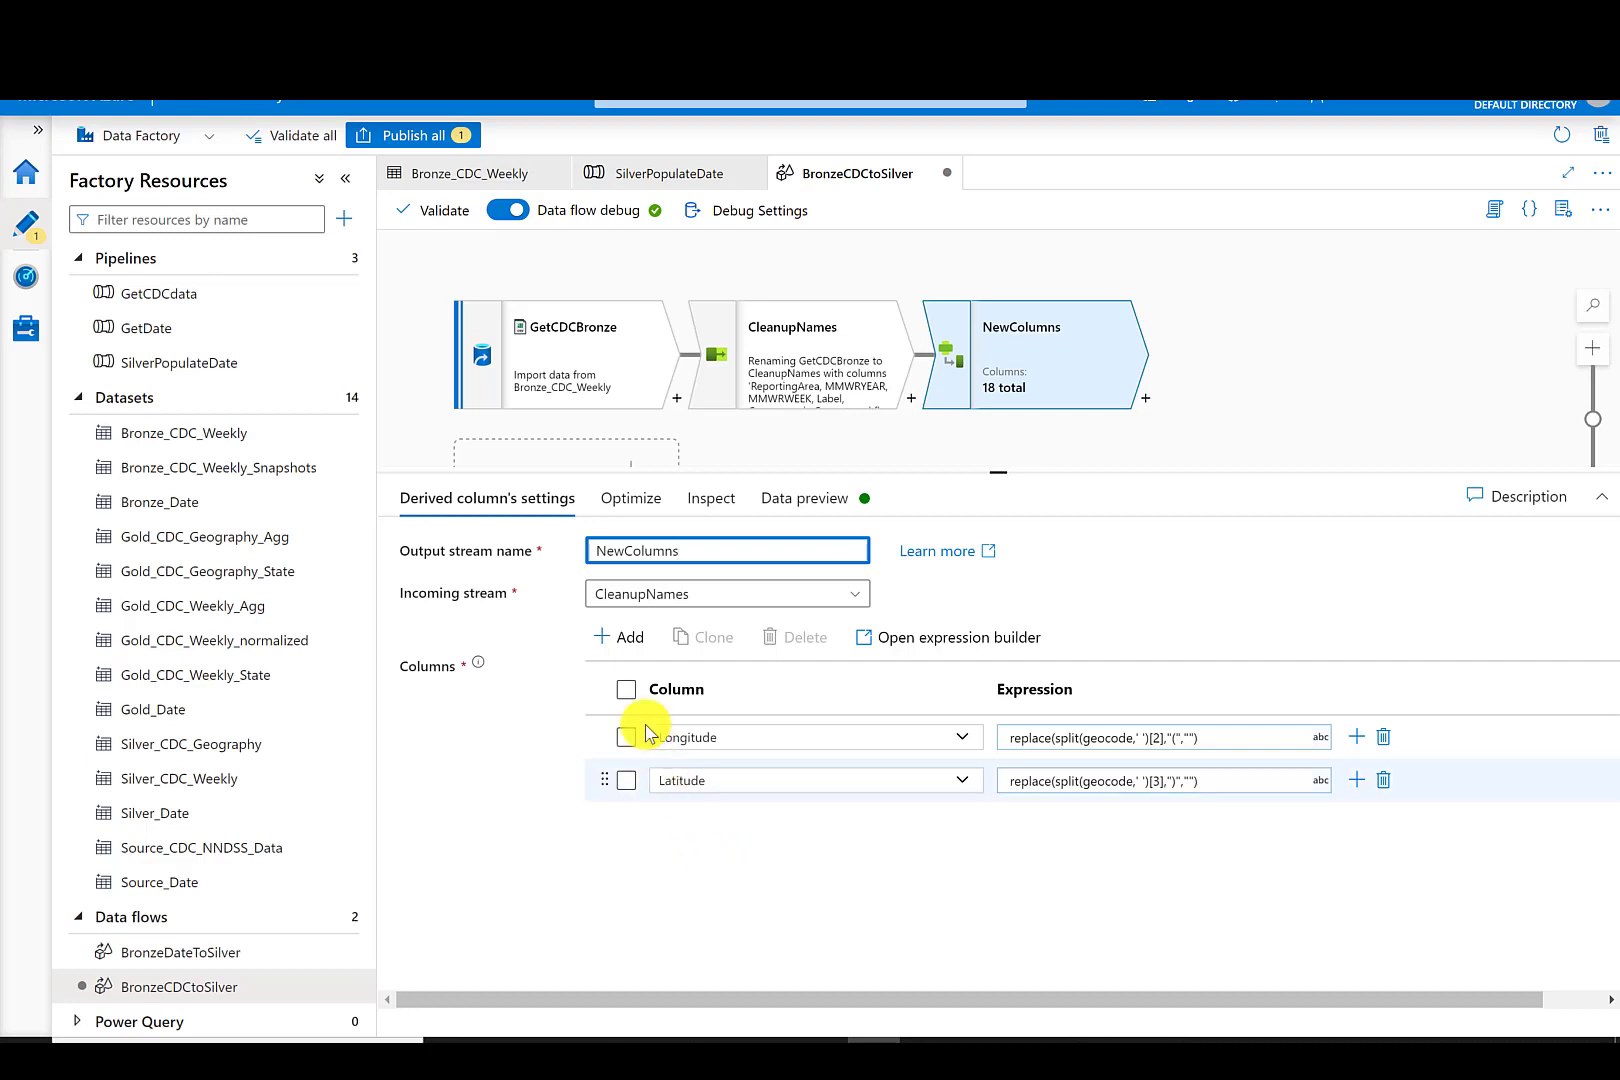
- Add a derived column named CreatedDate with the expression currentDate() in the expression builder and save it
{"action": "left_click", "coordinate": [625, 645]}
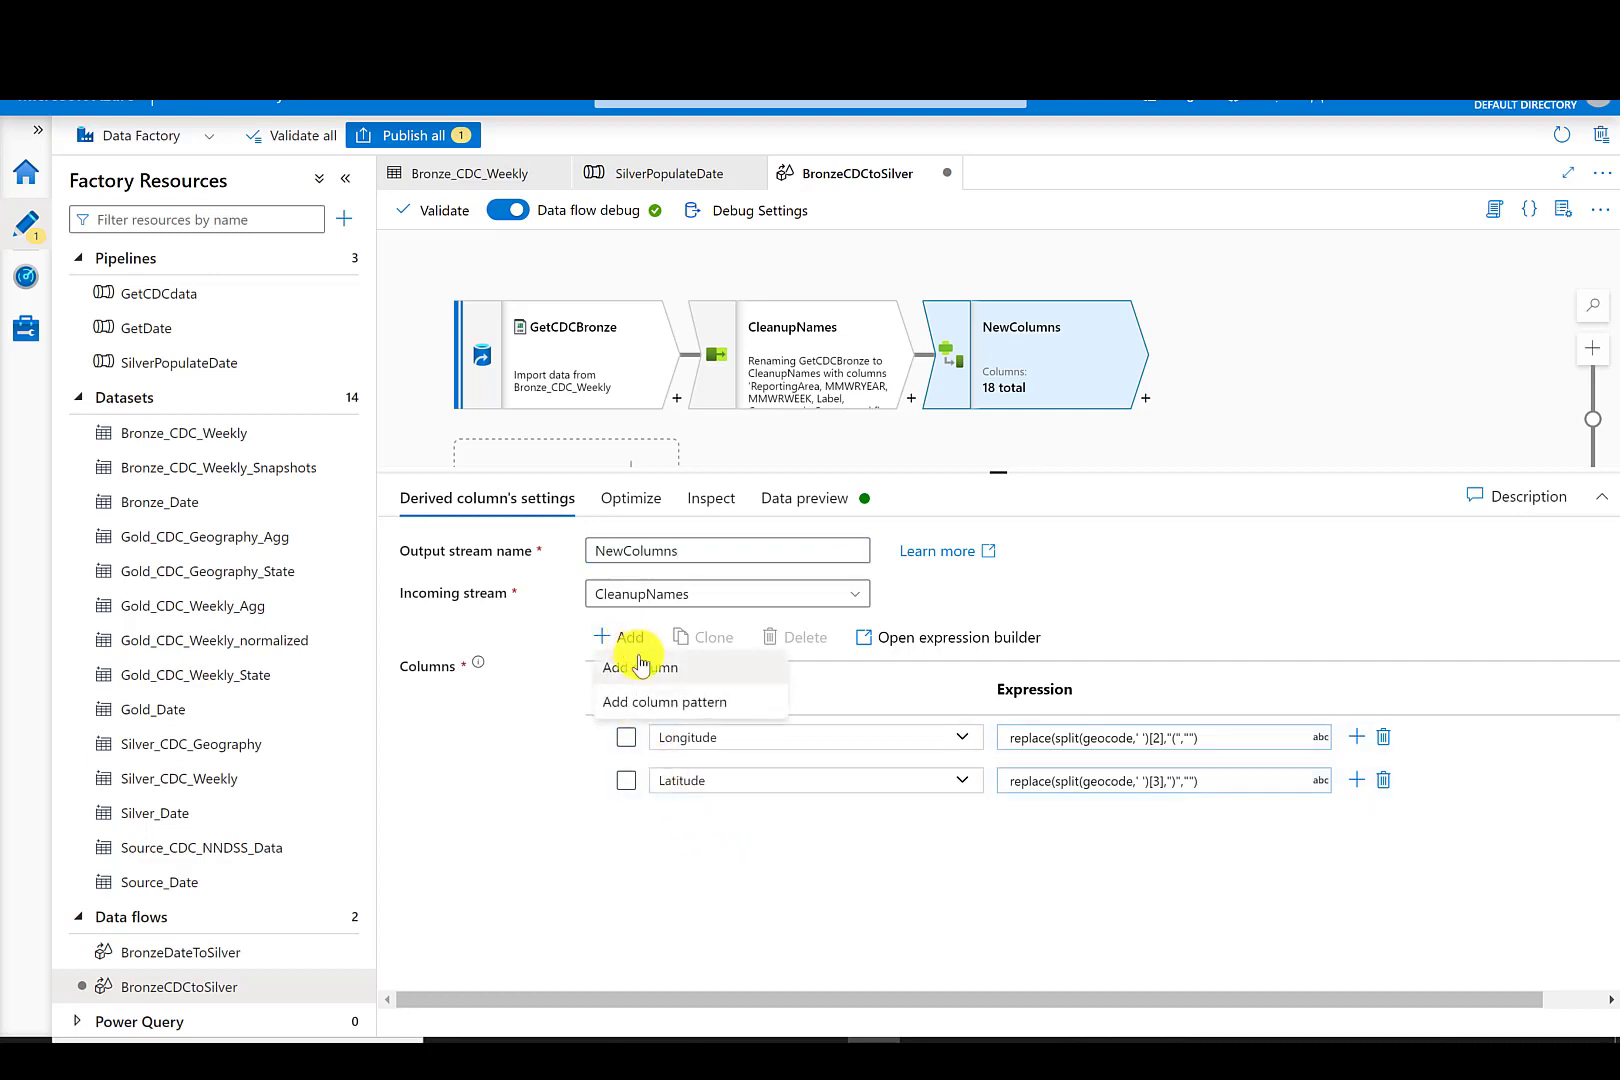
{"action": "left_click", "coordinate": [636, 664]}
{"action": "left_click_drag", "start_coordinate": [734, 820], "coordinate": [633, 830]}
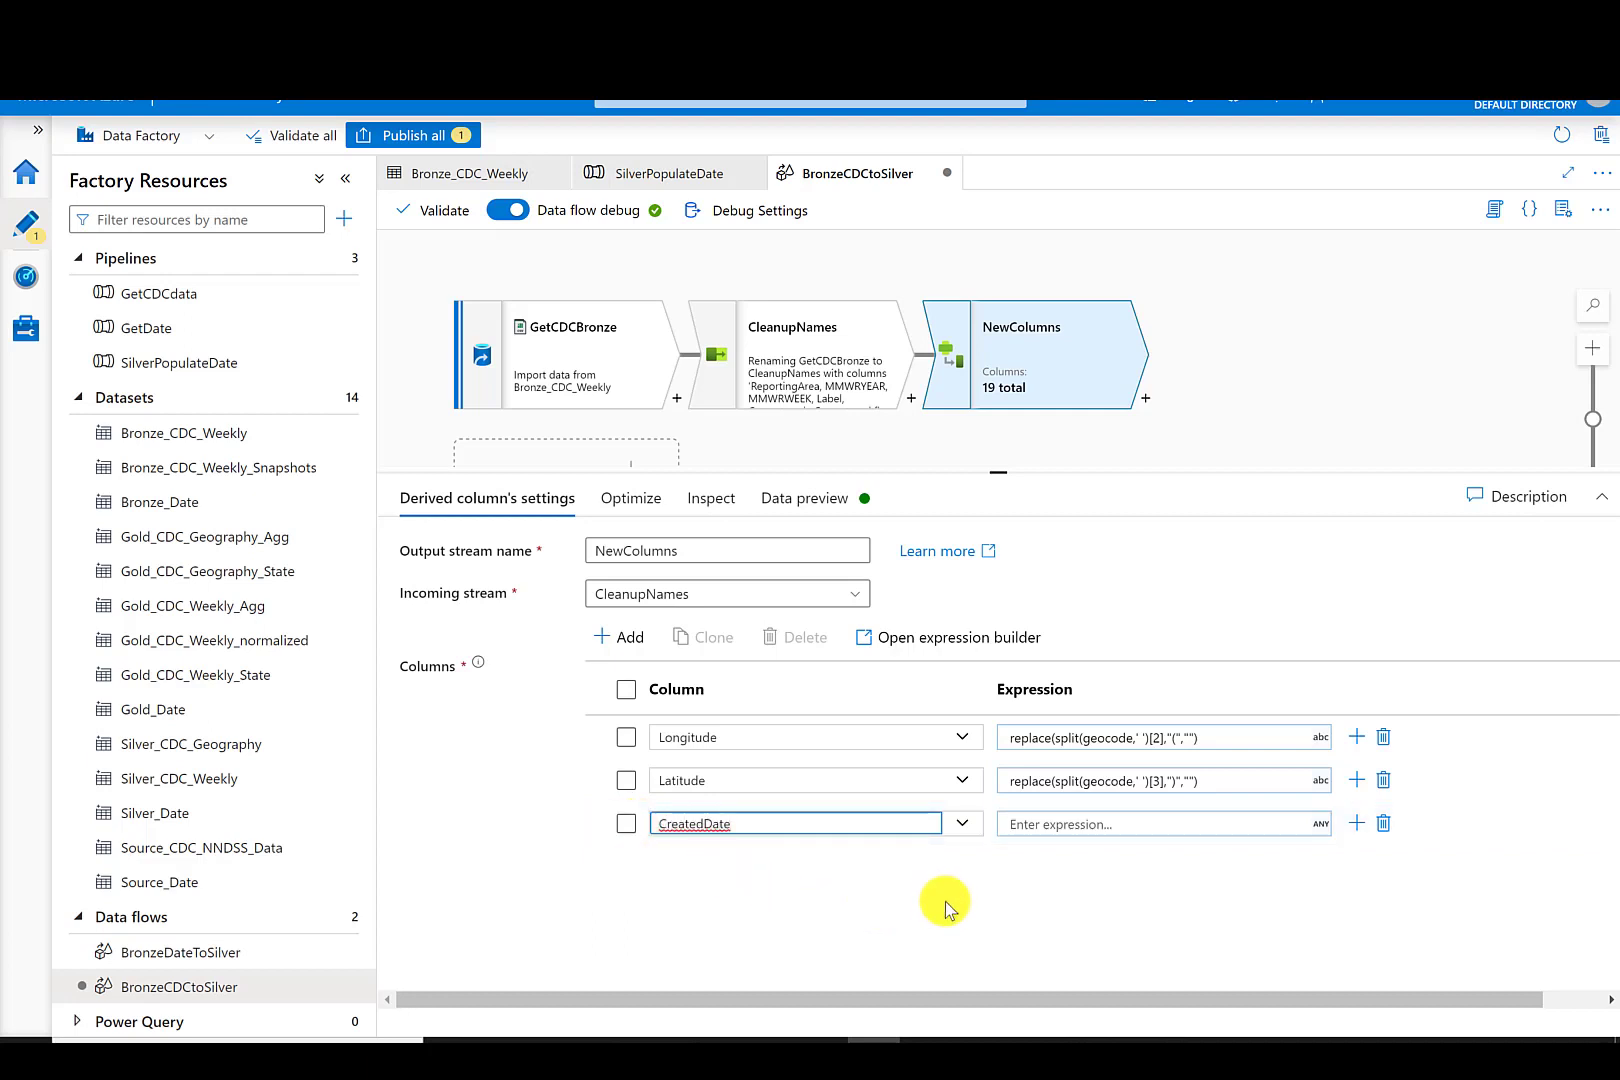
{"action": "left_click", "coordinate": [1088, 823]}
{"action": "left_click", "coordinate": [1078, 845]}
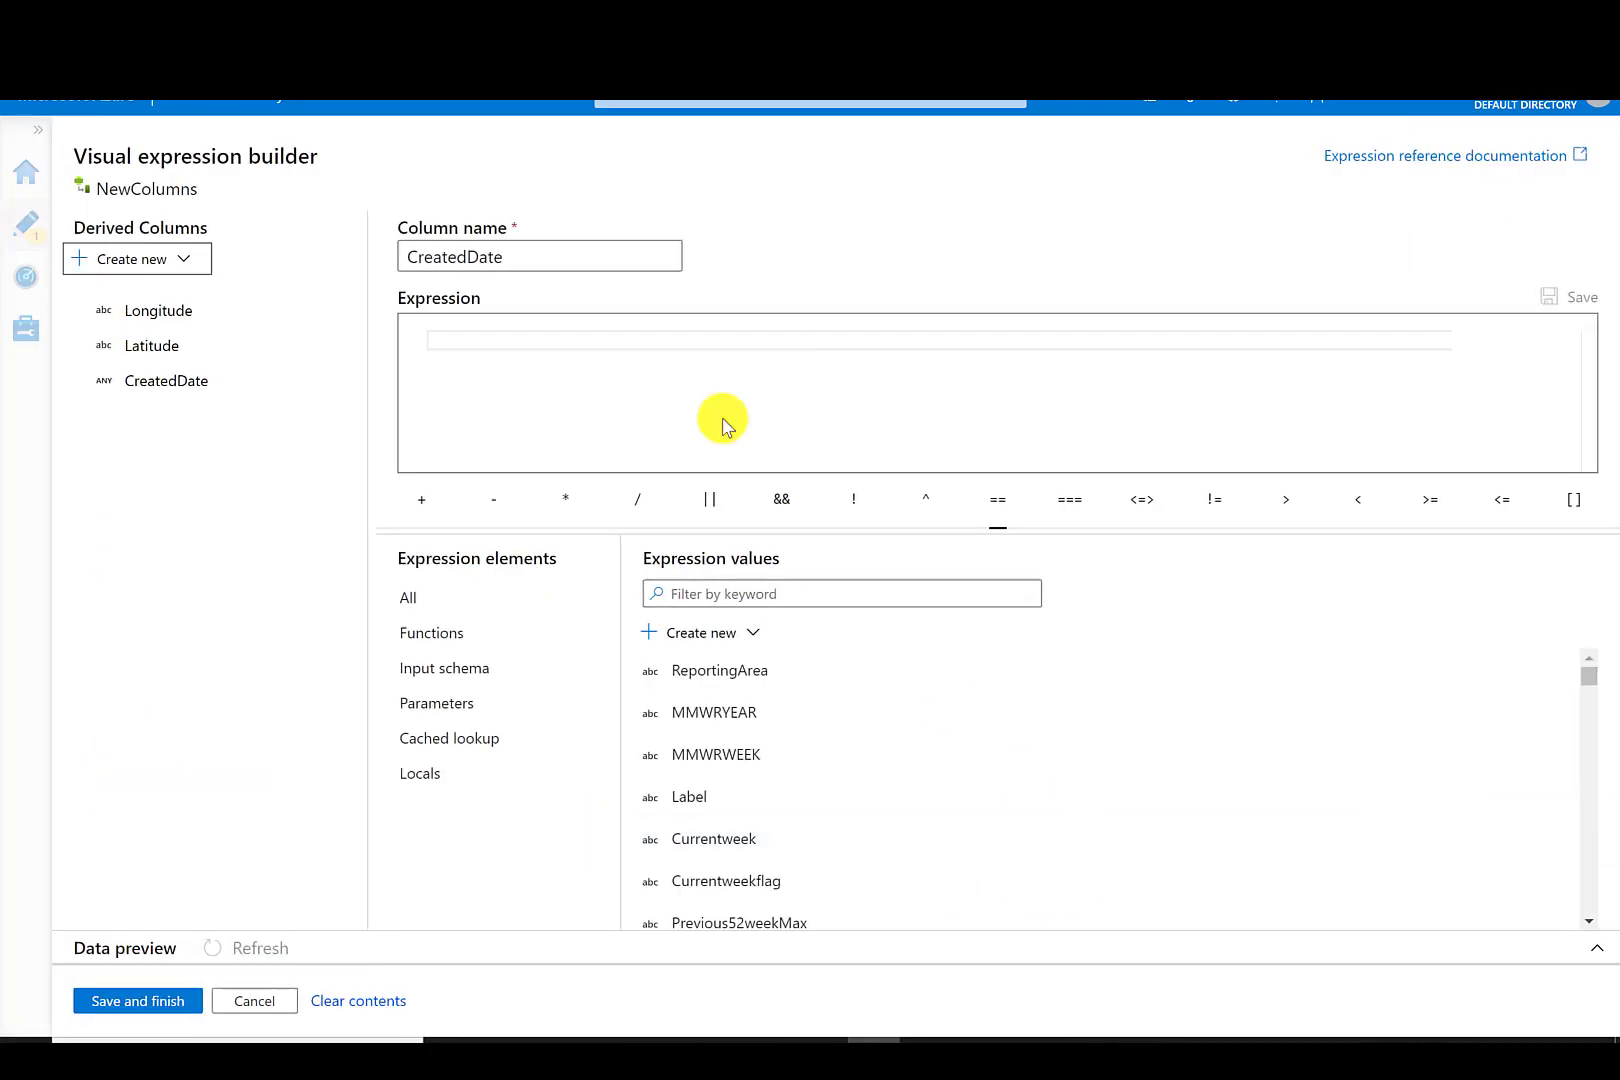
{"action": "left_click", "coordinate": [601, 336]}
{"action": "type", "text": "Date"}
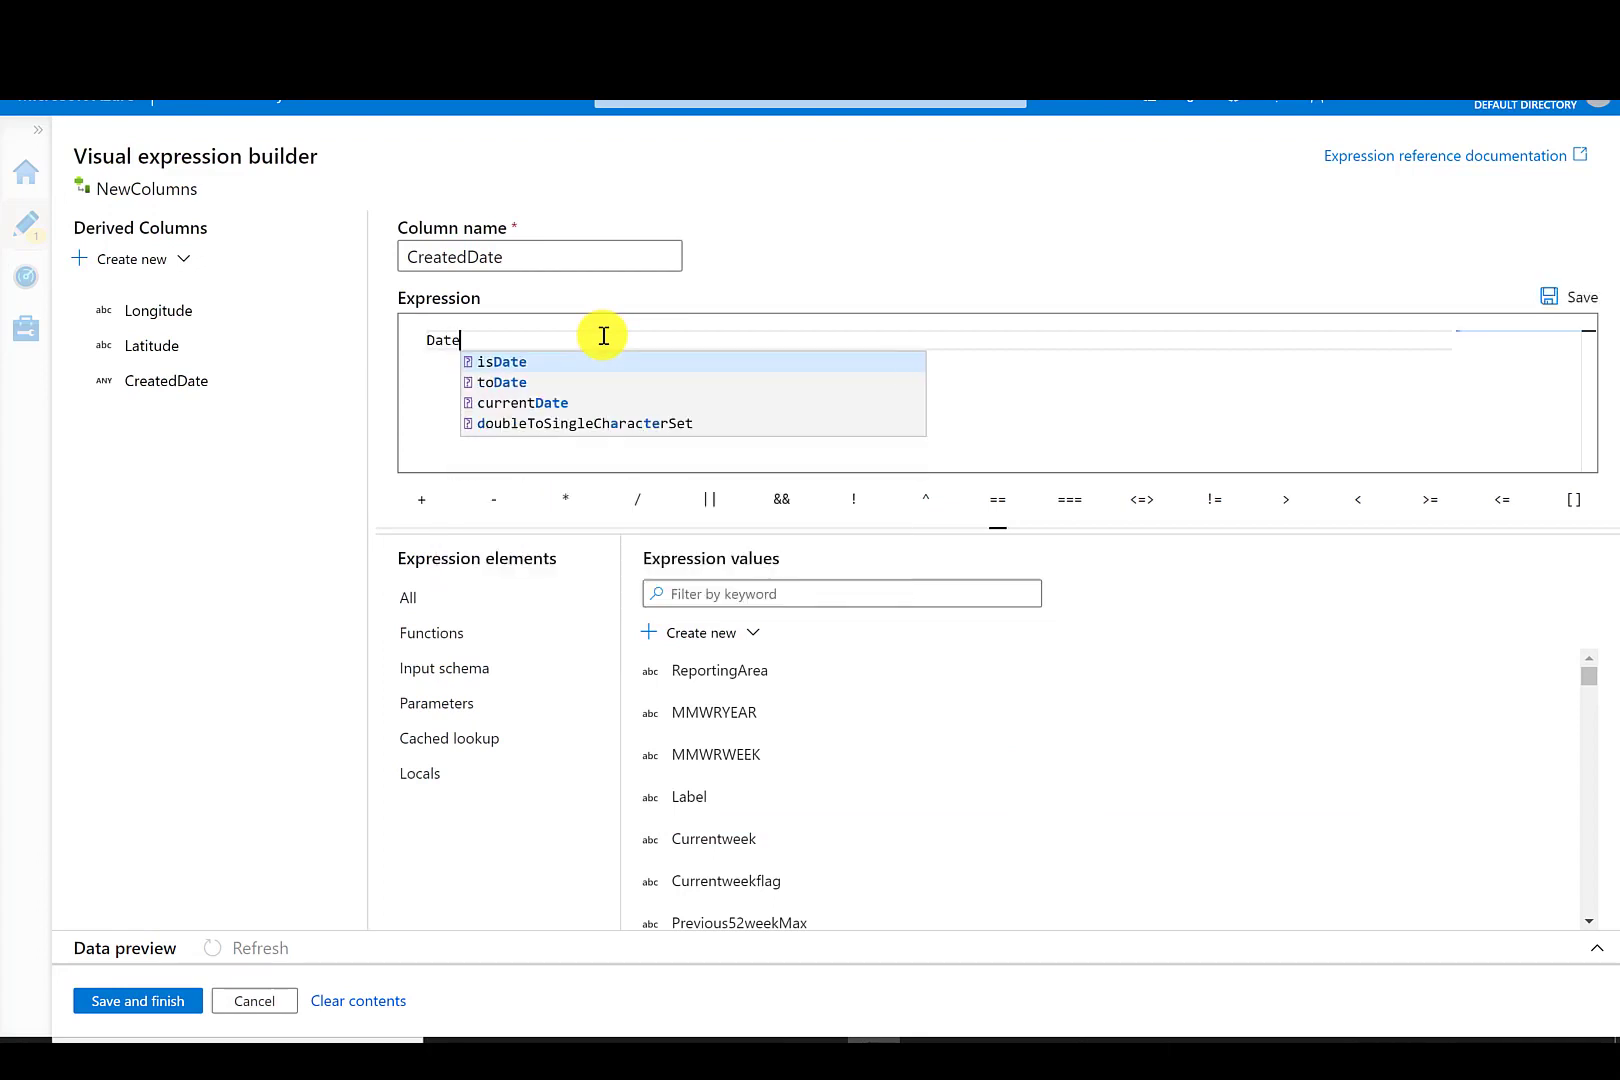
{"action": "left_click", "coordinate": [550, 400]}
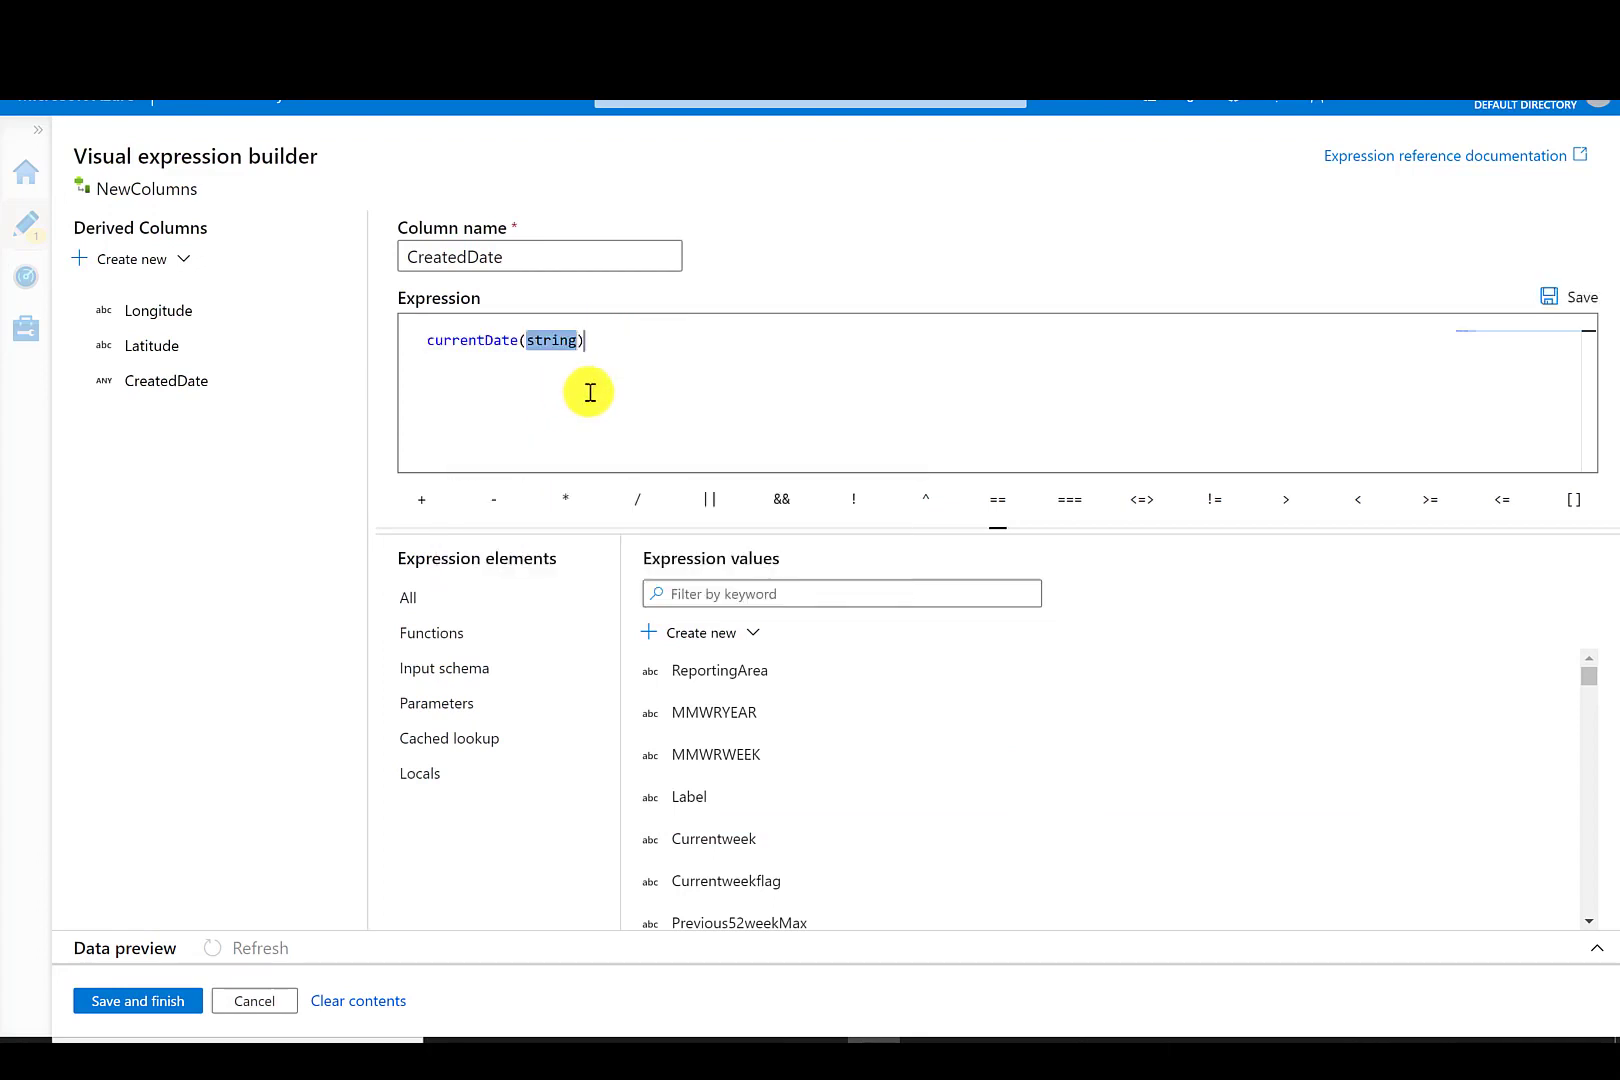
{"action": "key", "text": "BackSpace"}
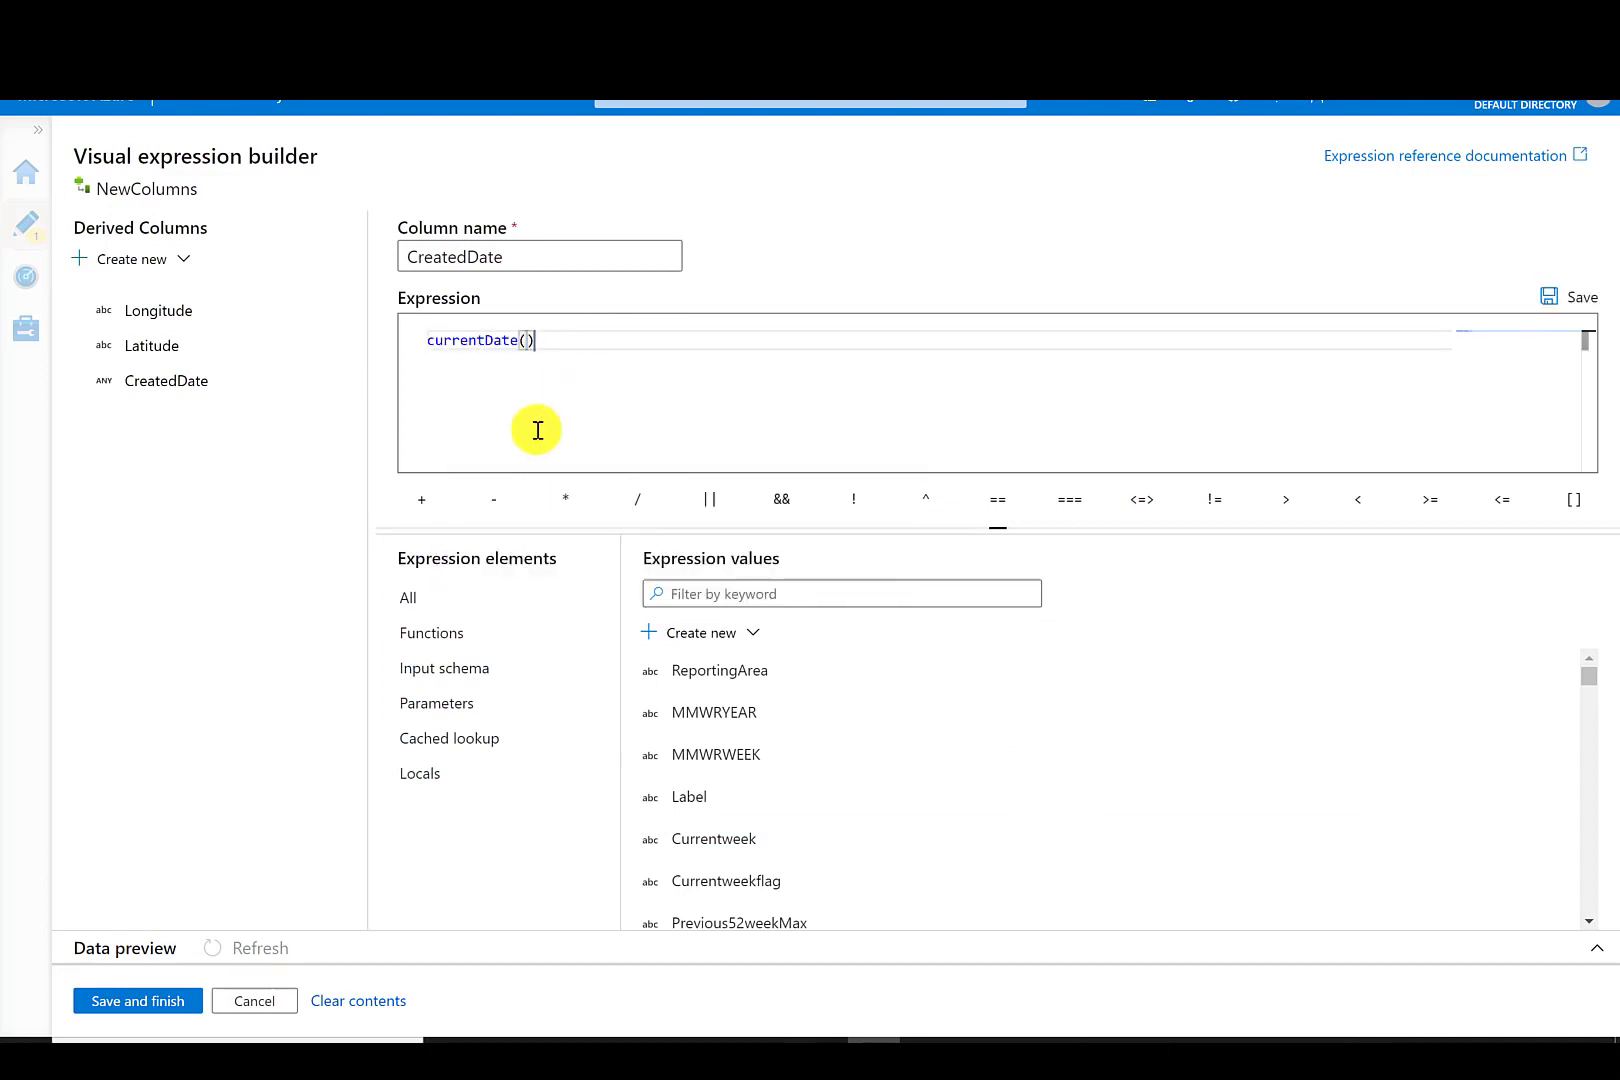
{"action": "left_click", "coordinate": [137, 1001]}
- Add another derived column named YearWeekKey
{"action": "left_click", "coordinate": [622, 637]}
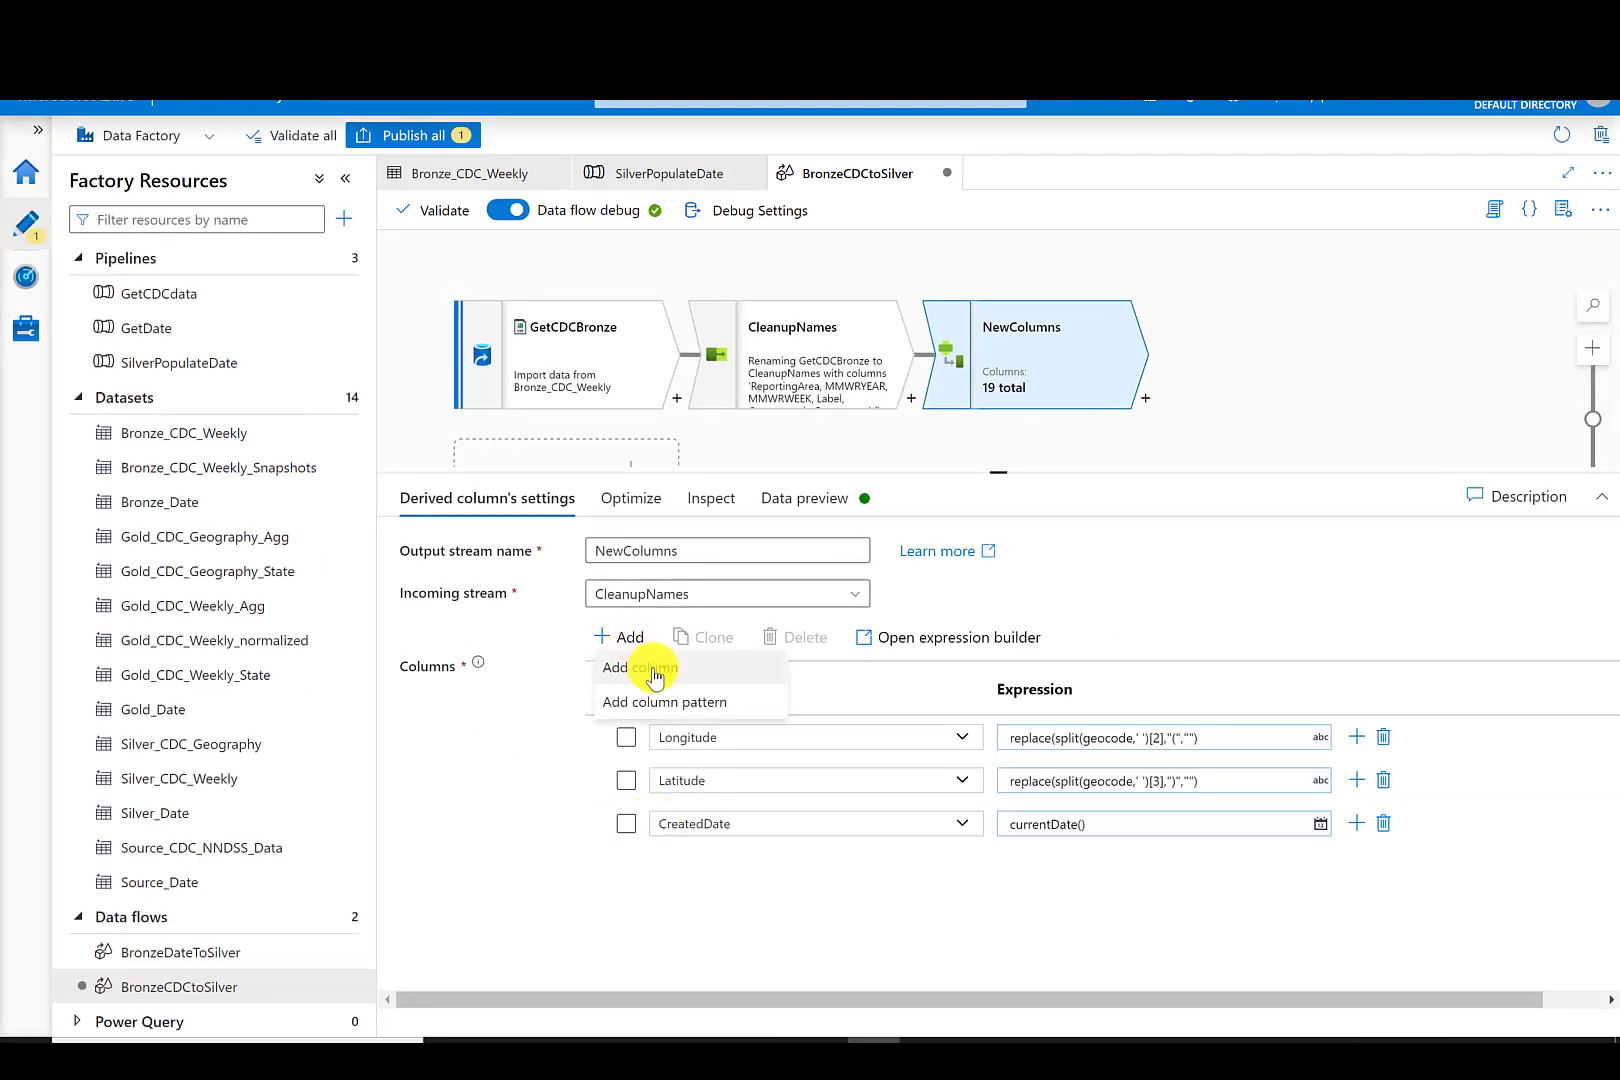
{"action": "left_click", "coordinate": [655, 678]}
{"action": "left_click_drag", "start_coordinate": [728, 868], "coordinate": [651, 867]}
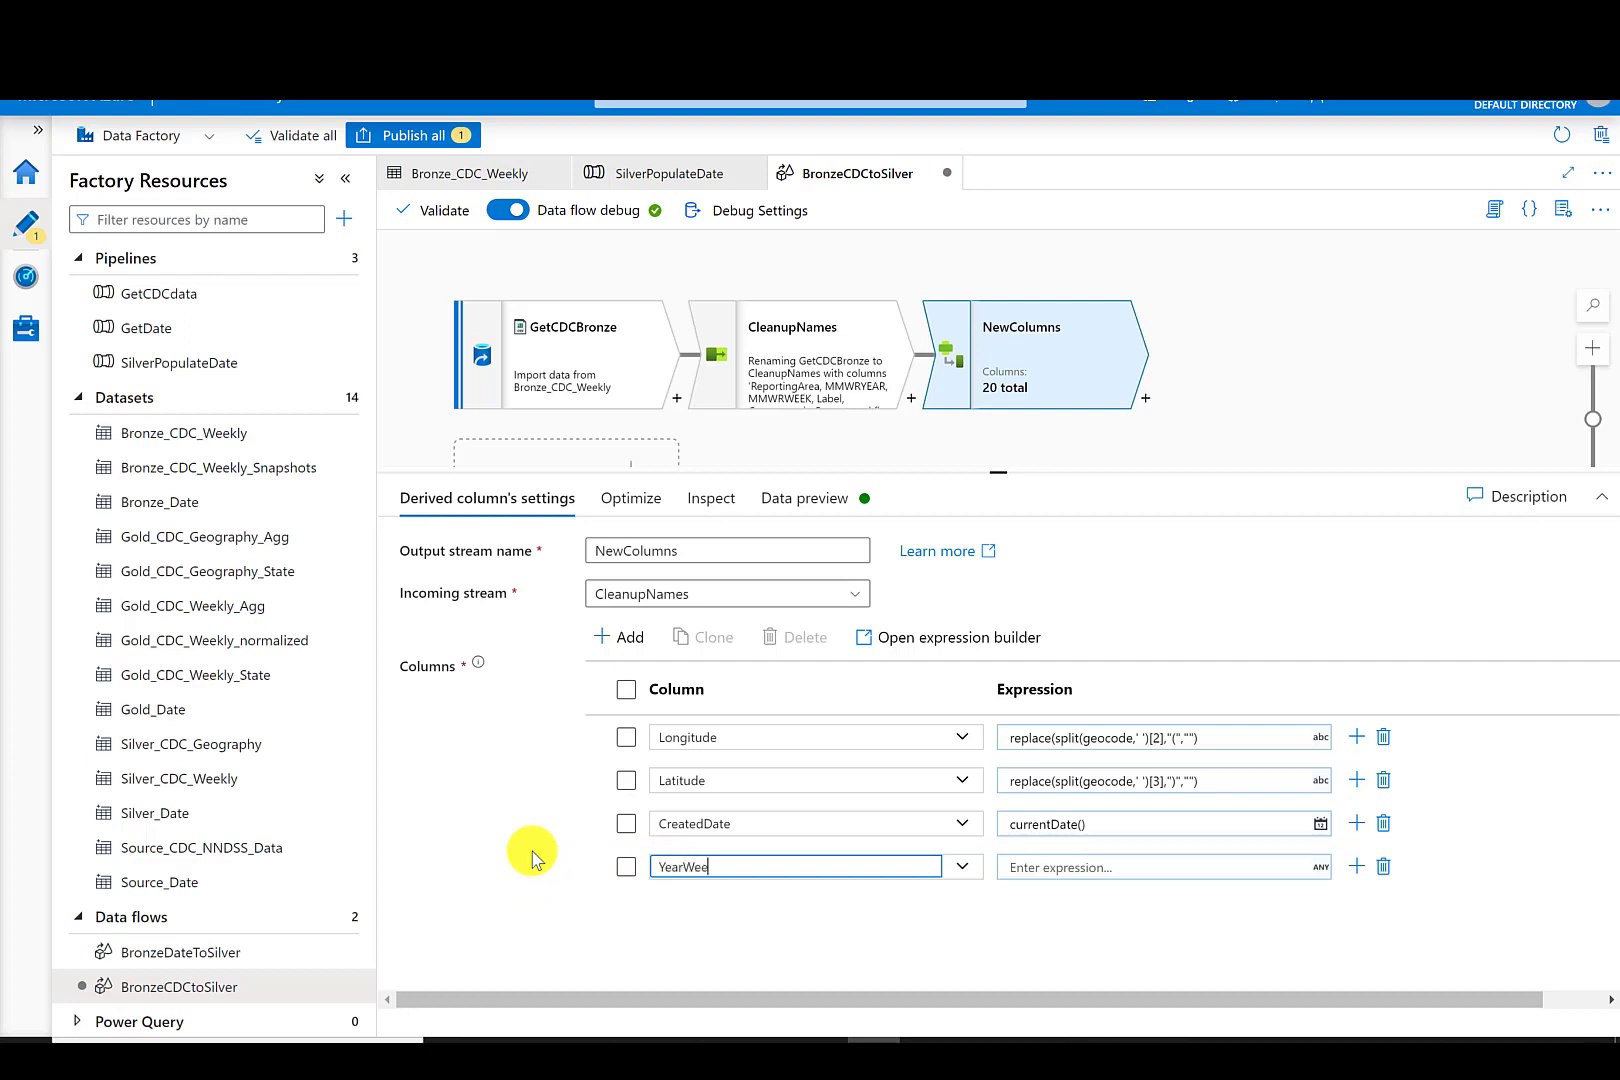
{"action": "type", "text": "YearWeekKey"}
{"action": "key", "text": "Tab"}
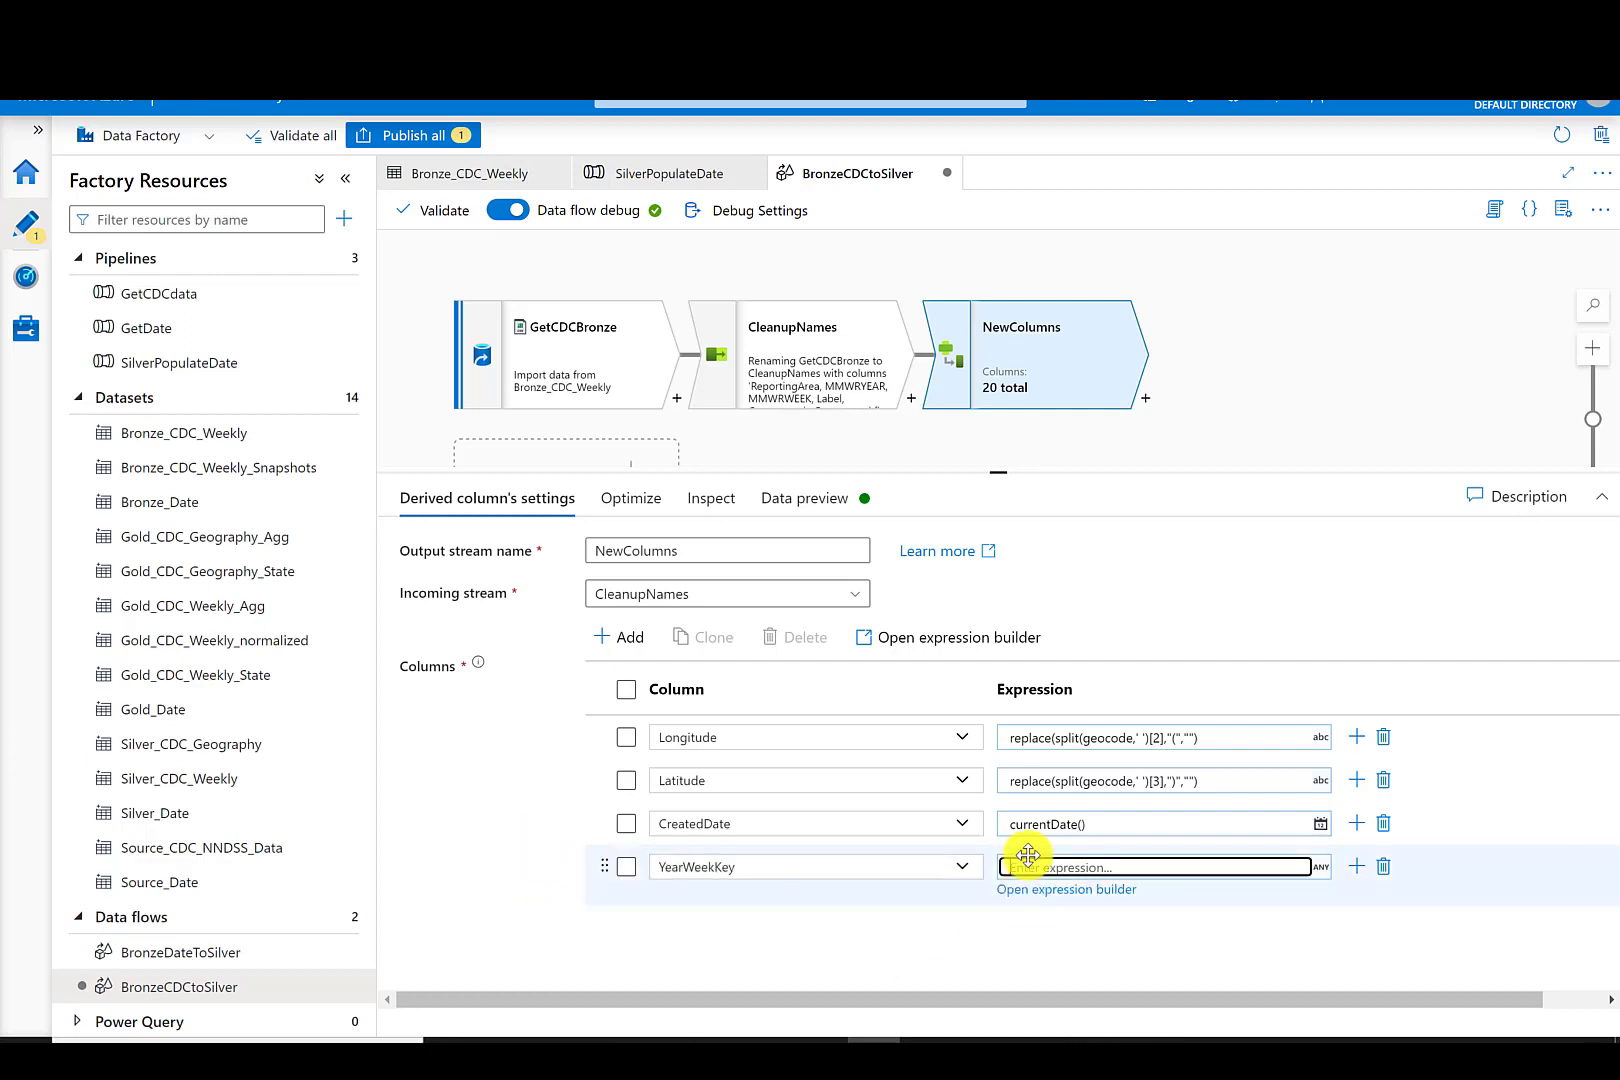
- Set YearWeekKey's expression to concat(MMWRYEAR, case(toInteger(MMWRWEEK) >= 10,MMWRWEEK,concat(toString(0),MMWRWEEK))) in the expression builder and save it
{"action": "left_click", "coordinate": [1037, 890]}
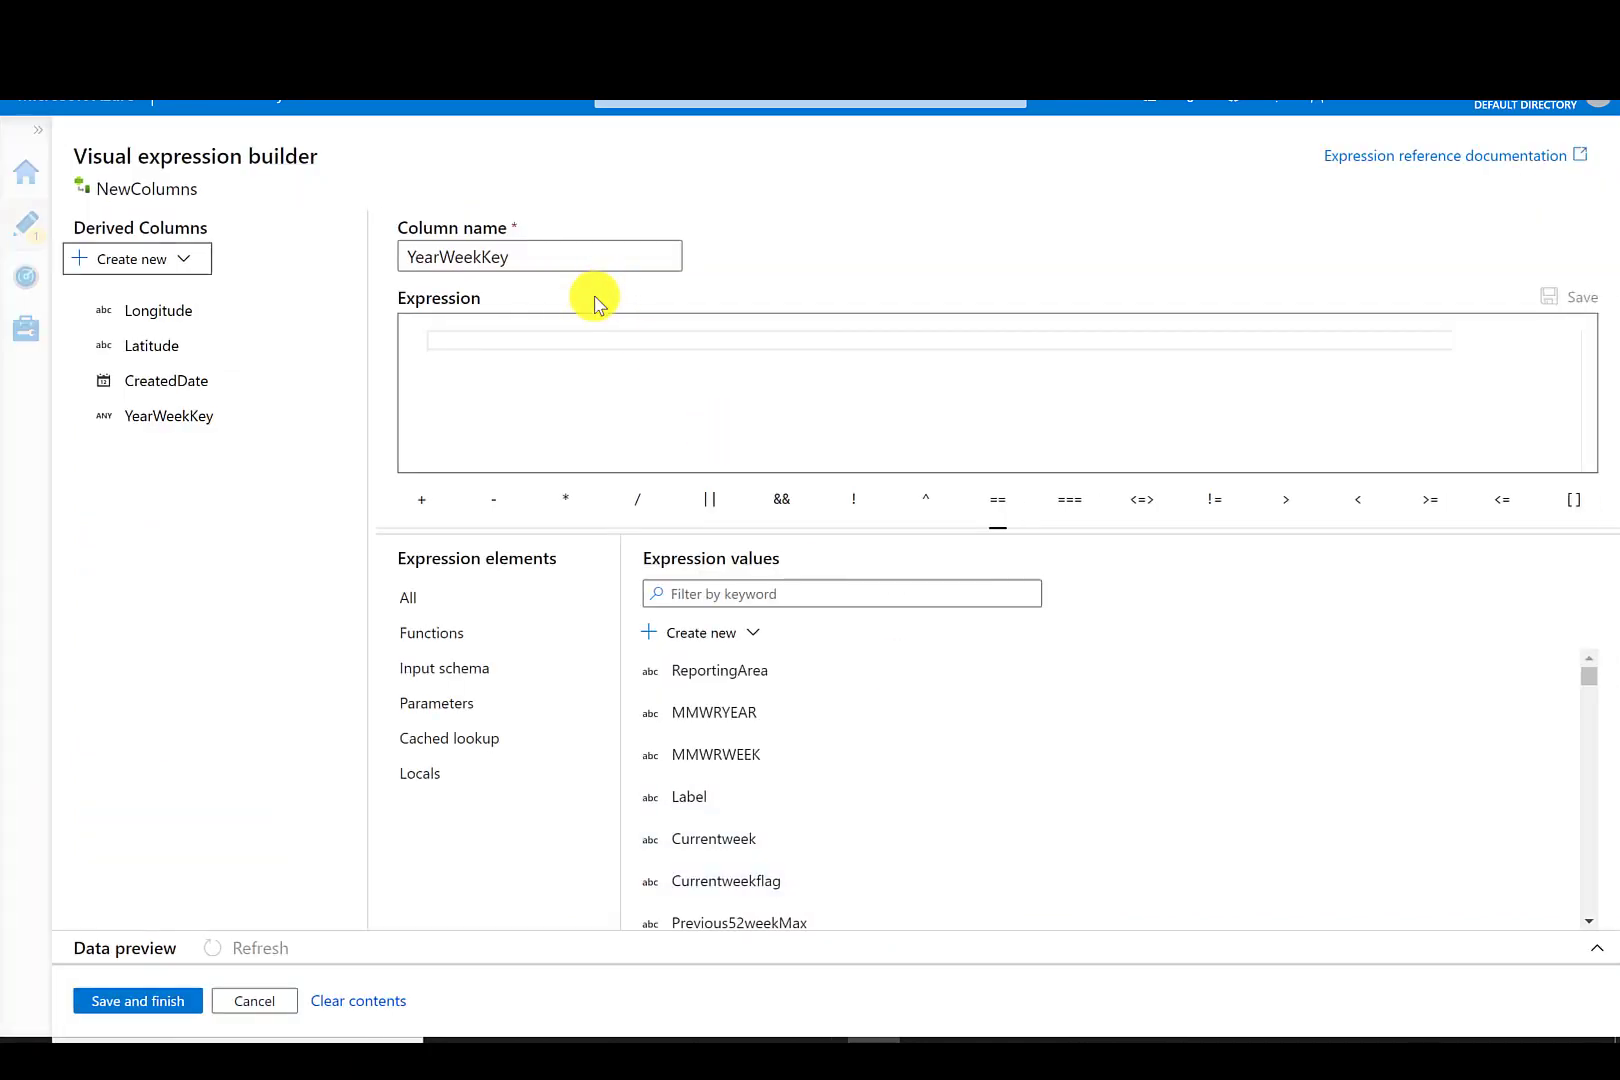
{"action": "left_click", "coordinate": [495, 339]}
{"action": "type", "text": "concat(MMWRYEAR, case(toInteger(MMWRWEEK) >= 10,MMWRWEEK,concat(toString(0),MMWRWEEK)))"}
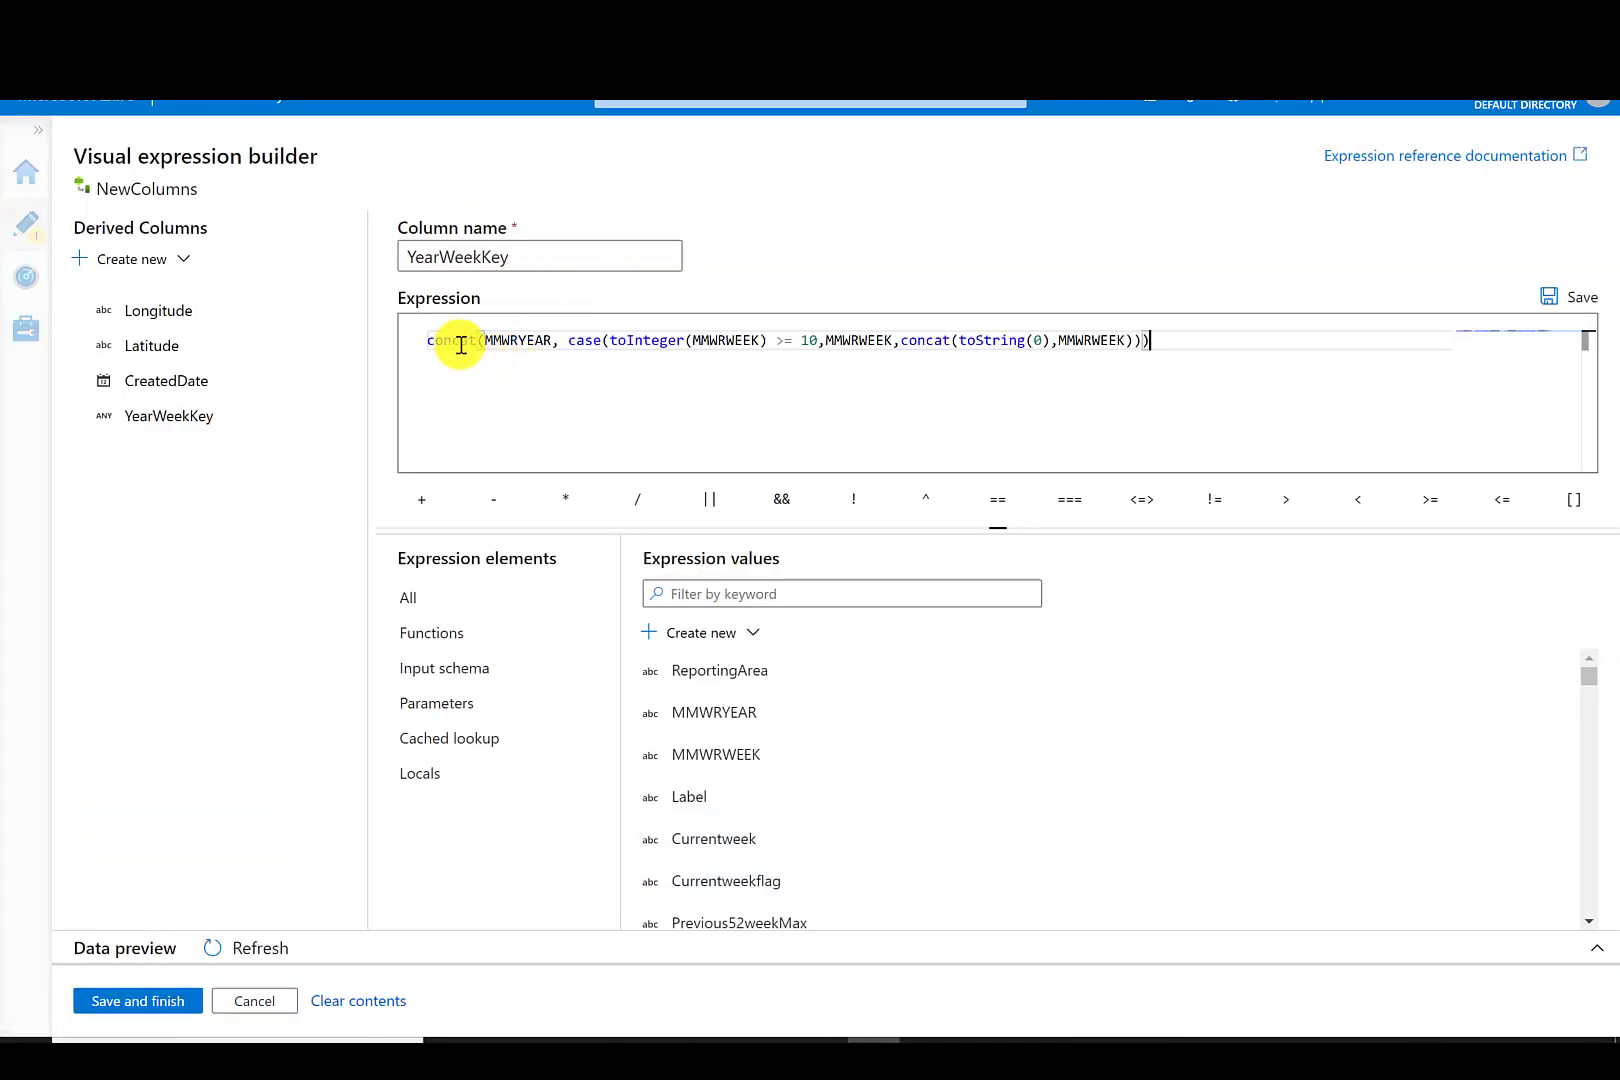
{"action": "mouse_move", "coordinate": [458, 343]}
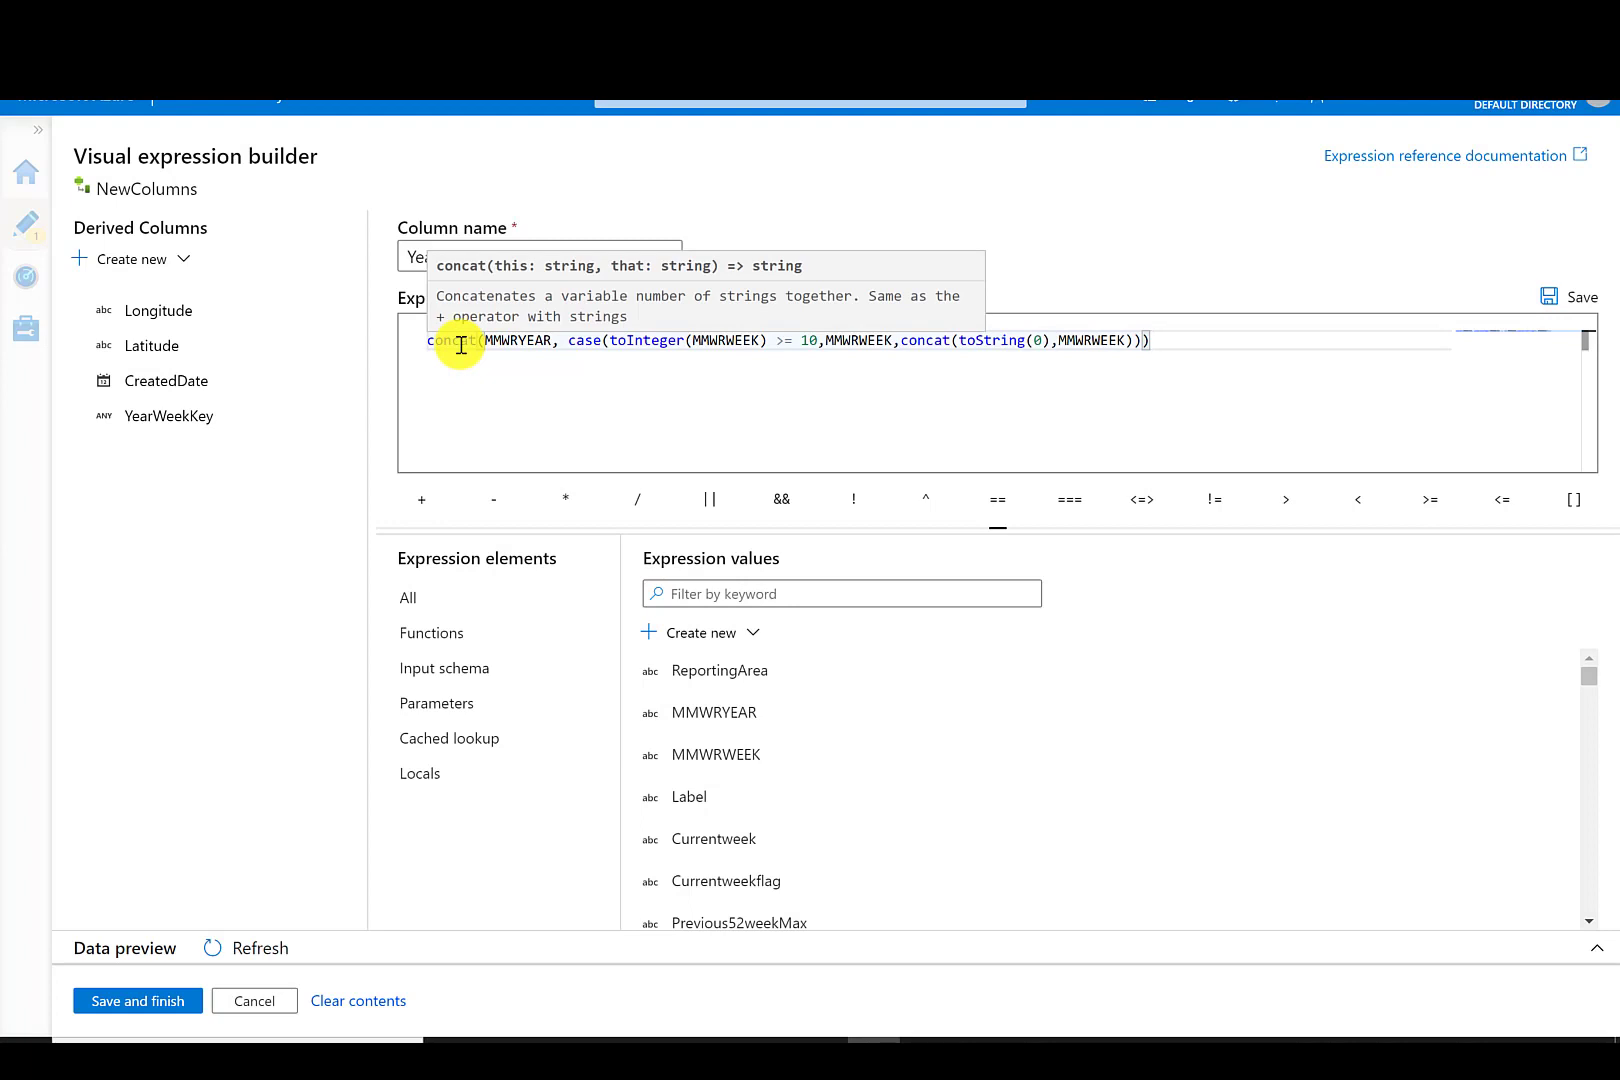
{"action": "left_click", "coordinate": [535, 341]}
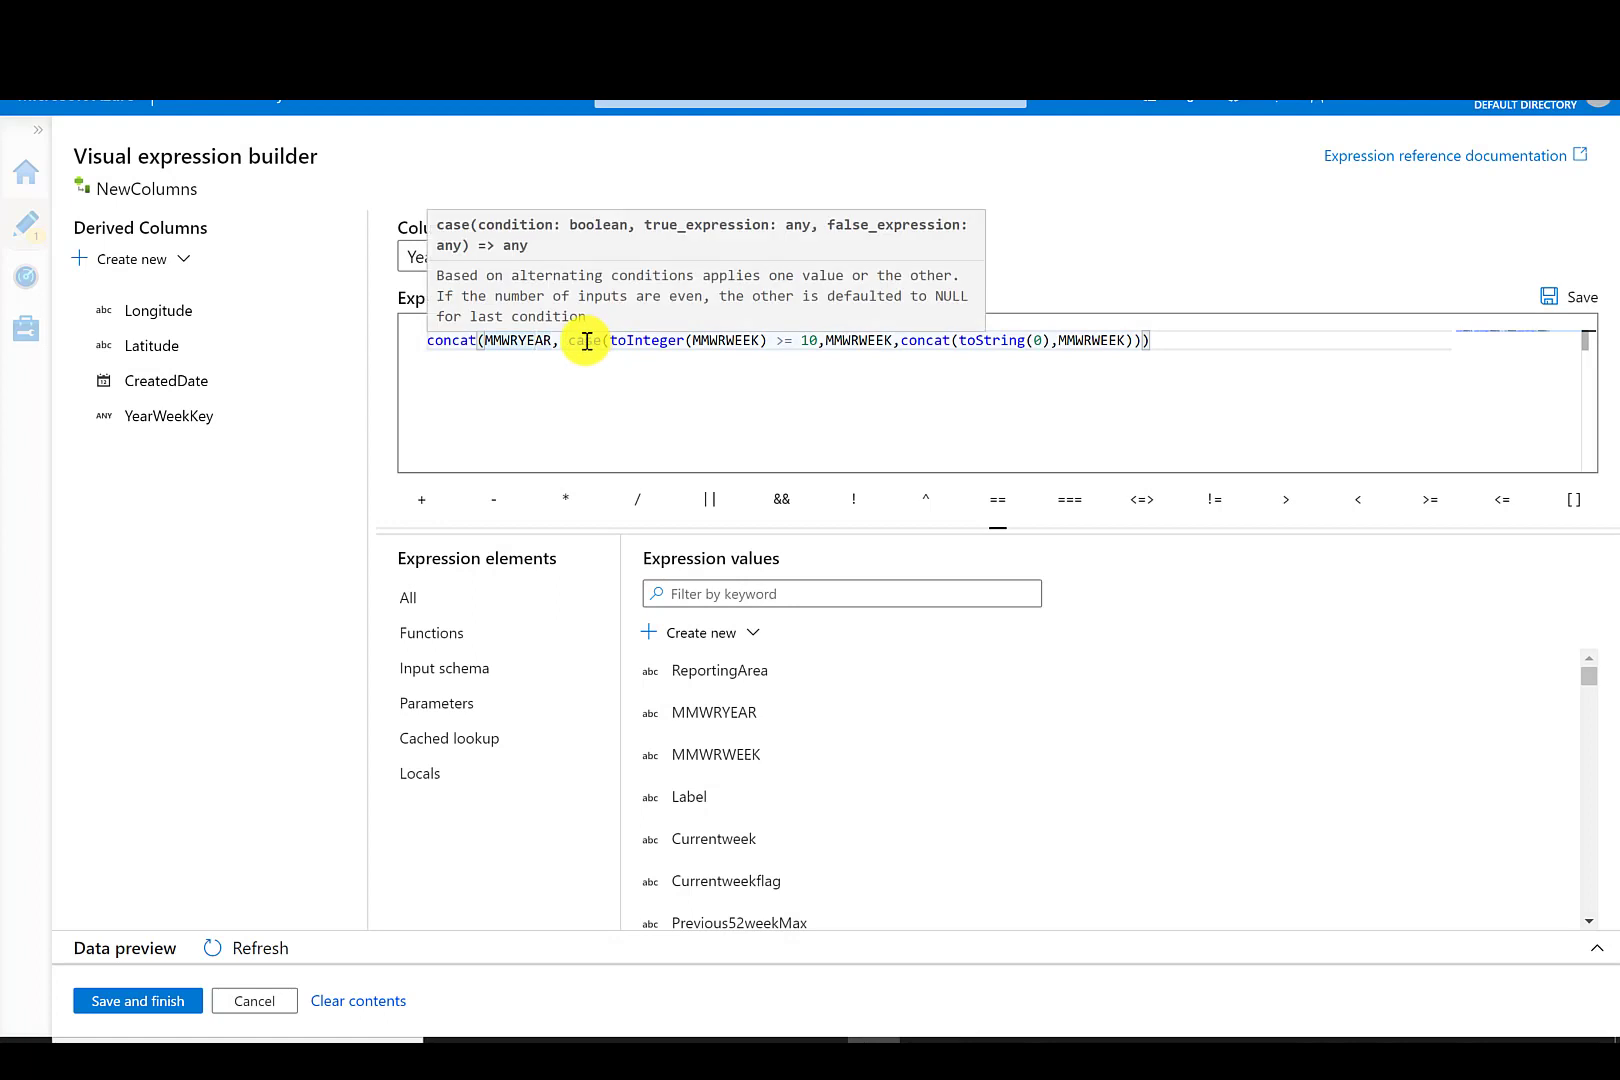
{"action": "left_click", "coordinate": [723, 342]}
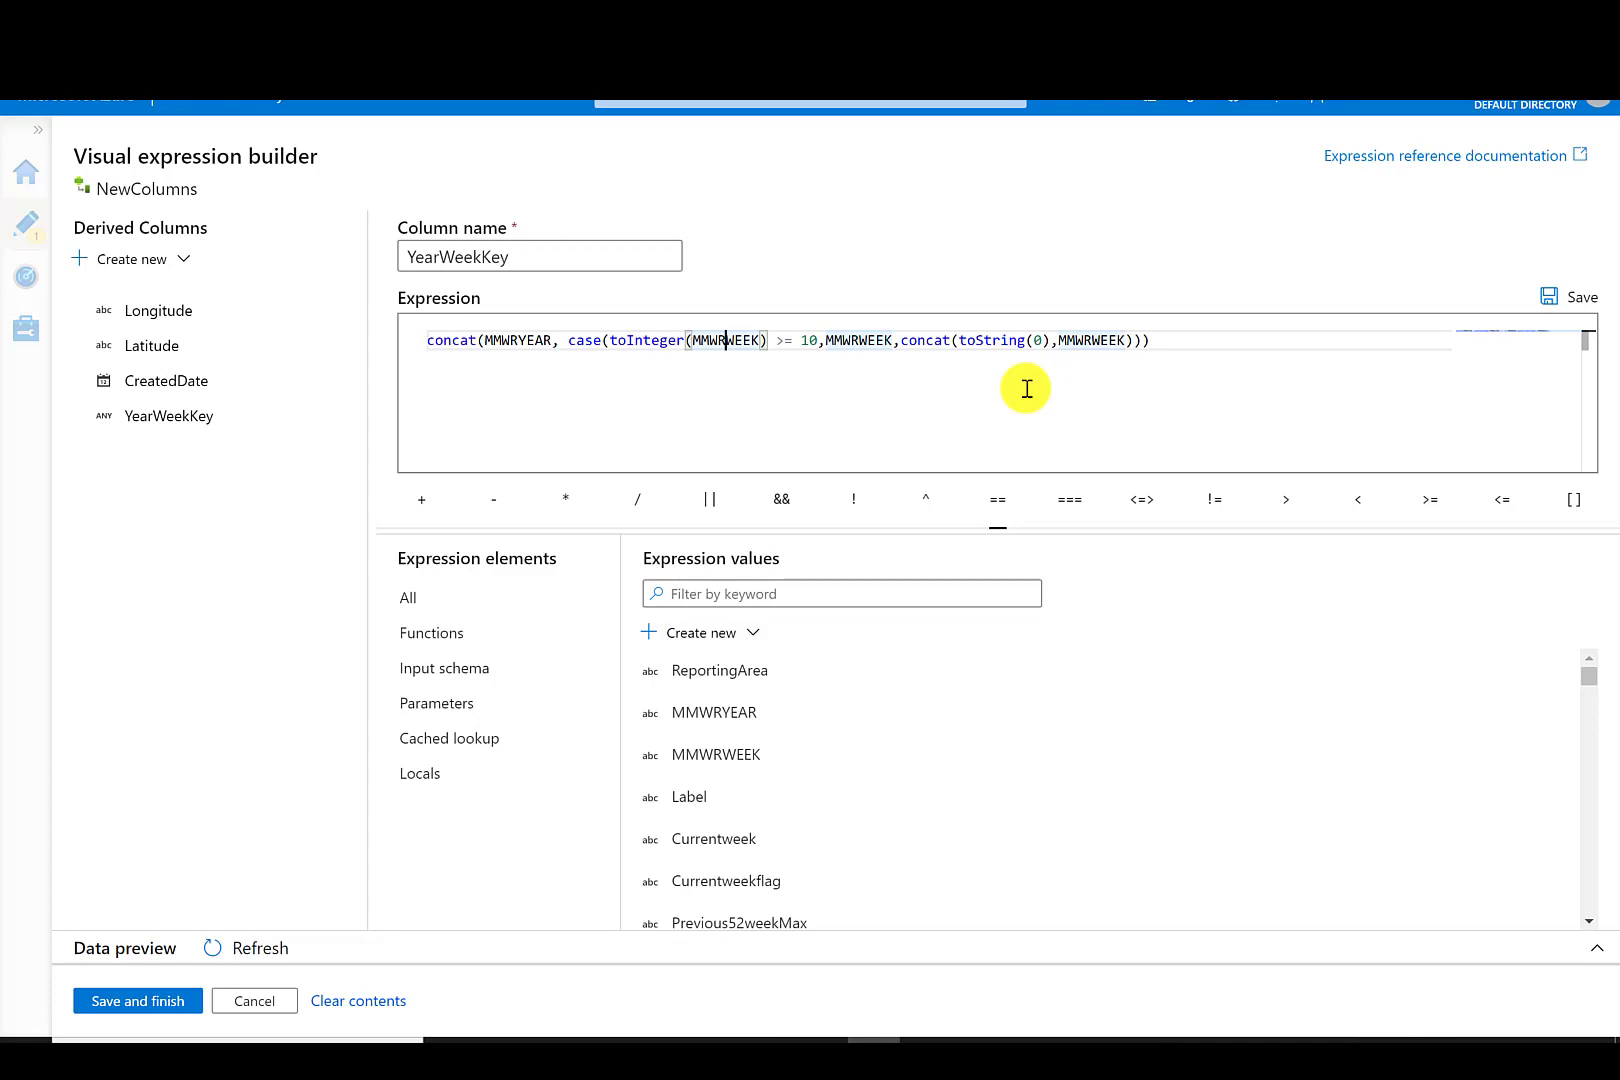
{"action": "left_click", "coordinate": [138, 1000]}
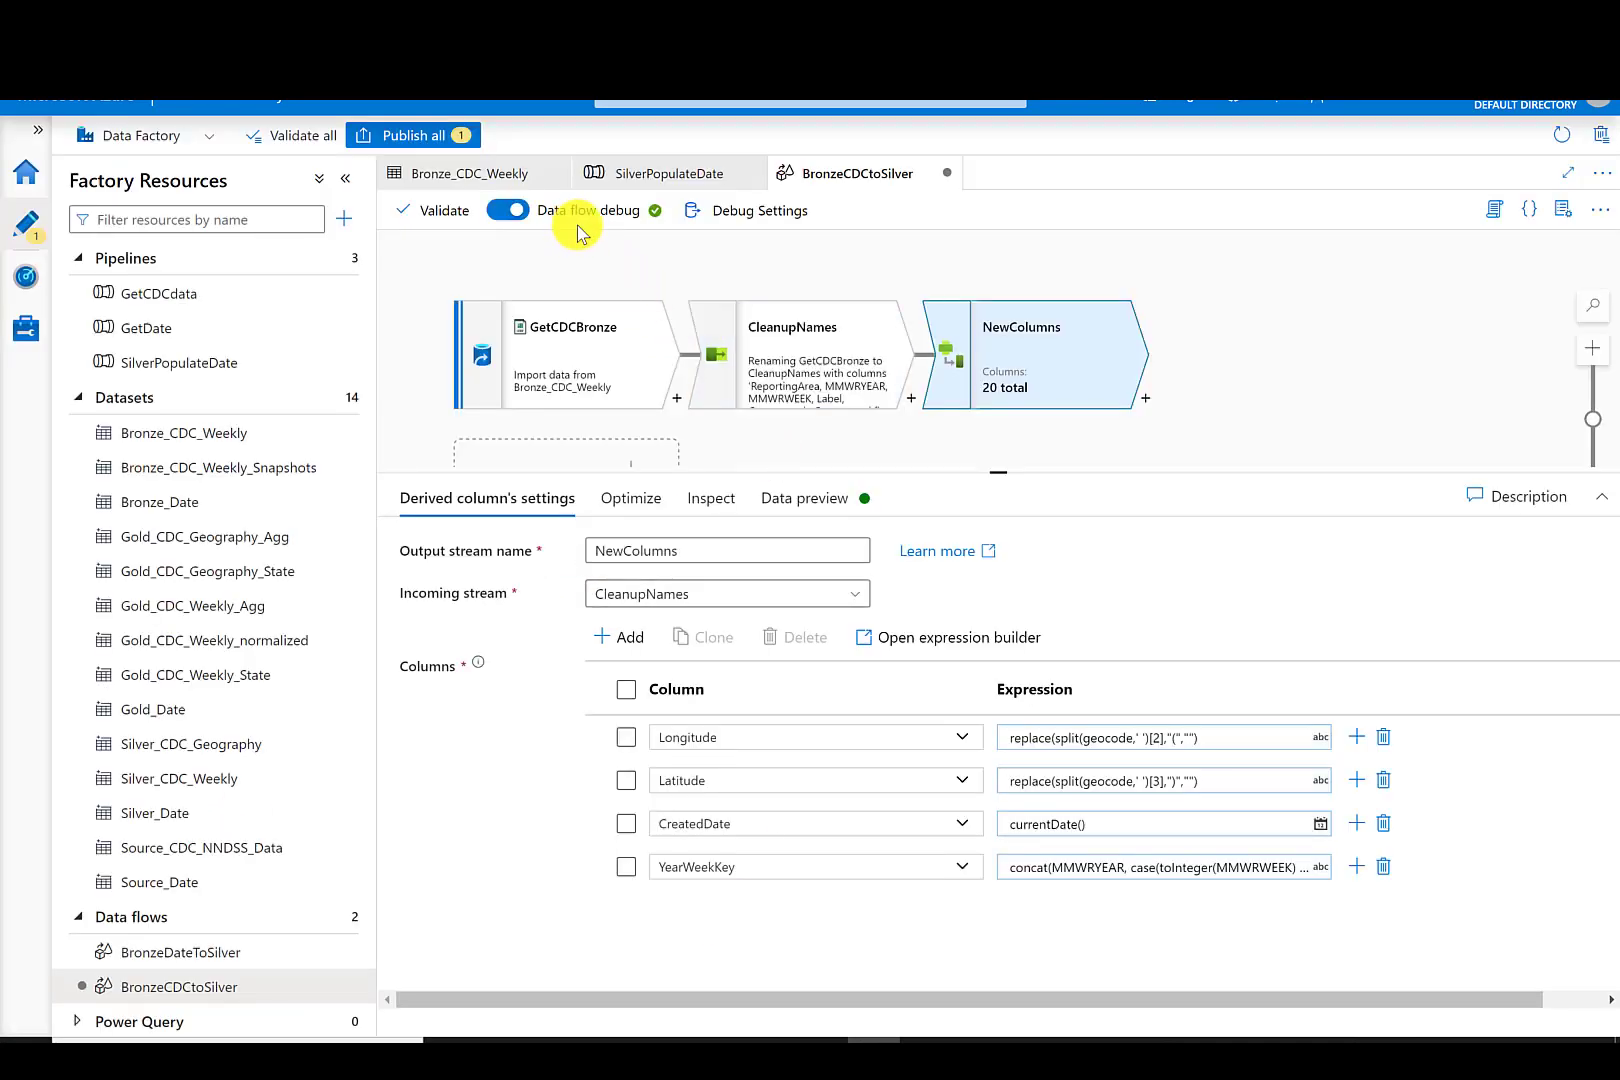
- Refresh the data preview and scroll across to inspect the new derived columns
{"action": "left_click", "coordinate": [826, 505]}
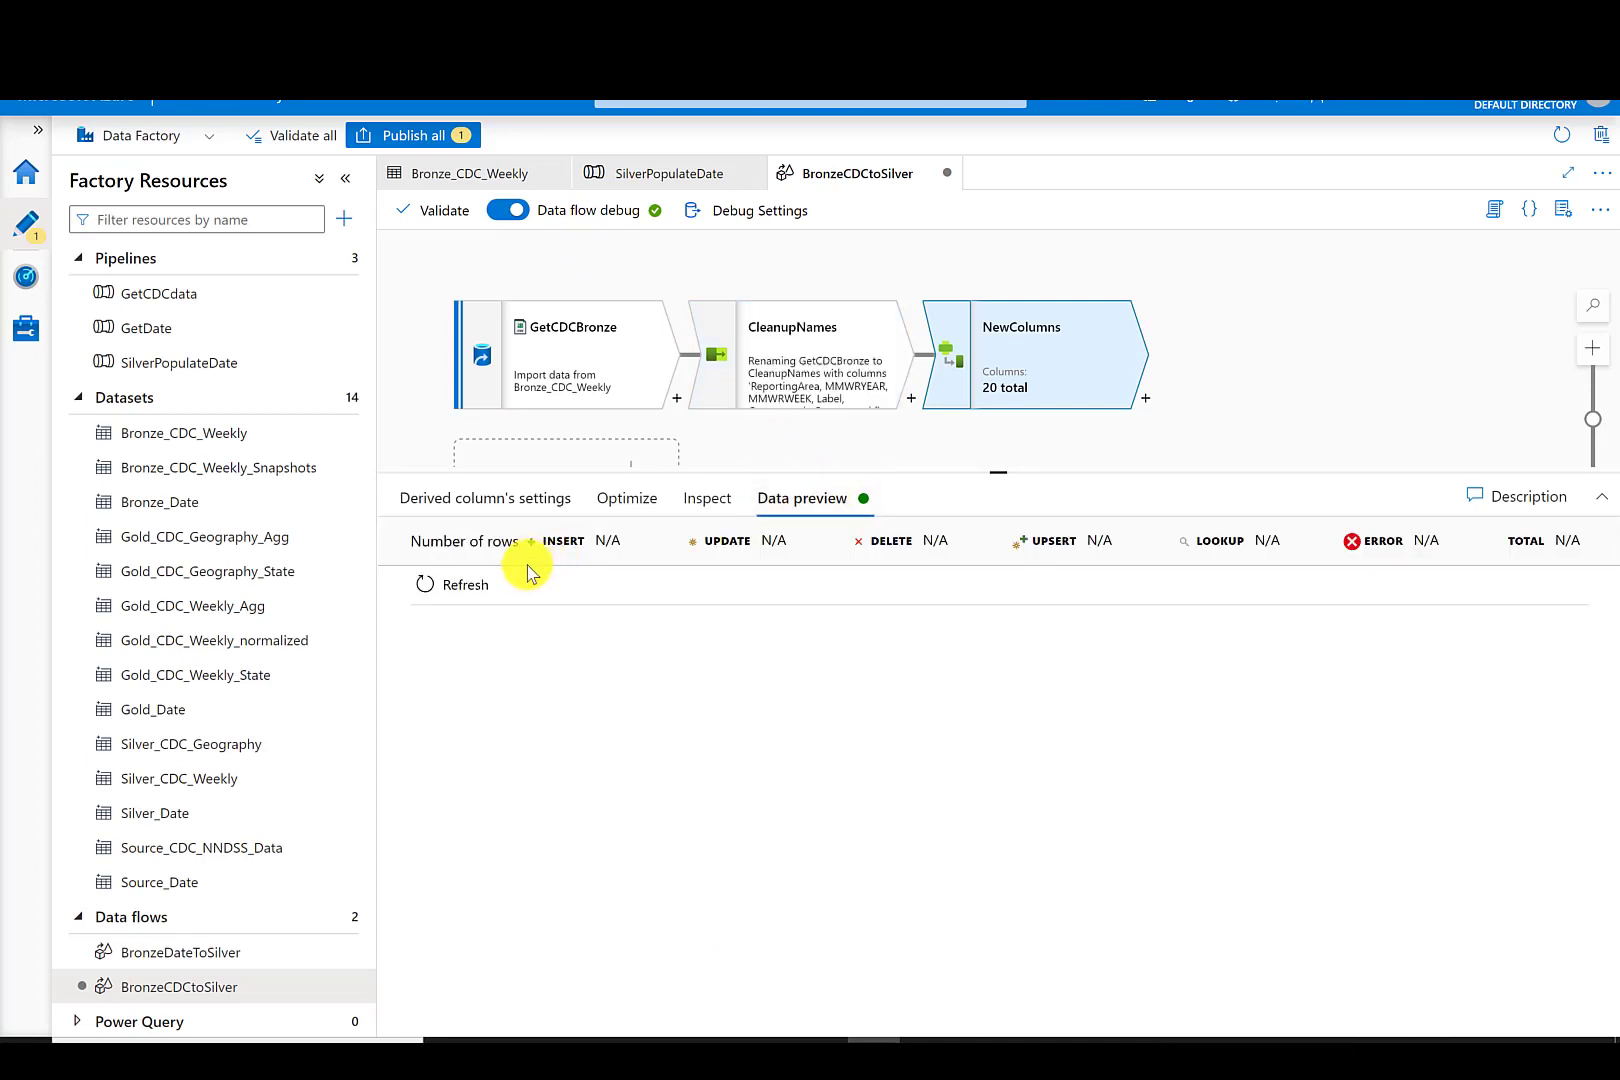
{"action": "left_click", "coordinate": [478, 588]}
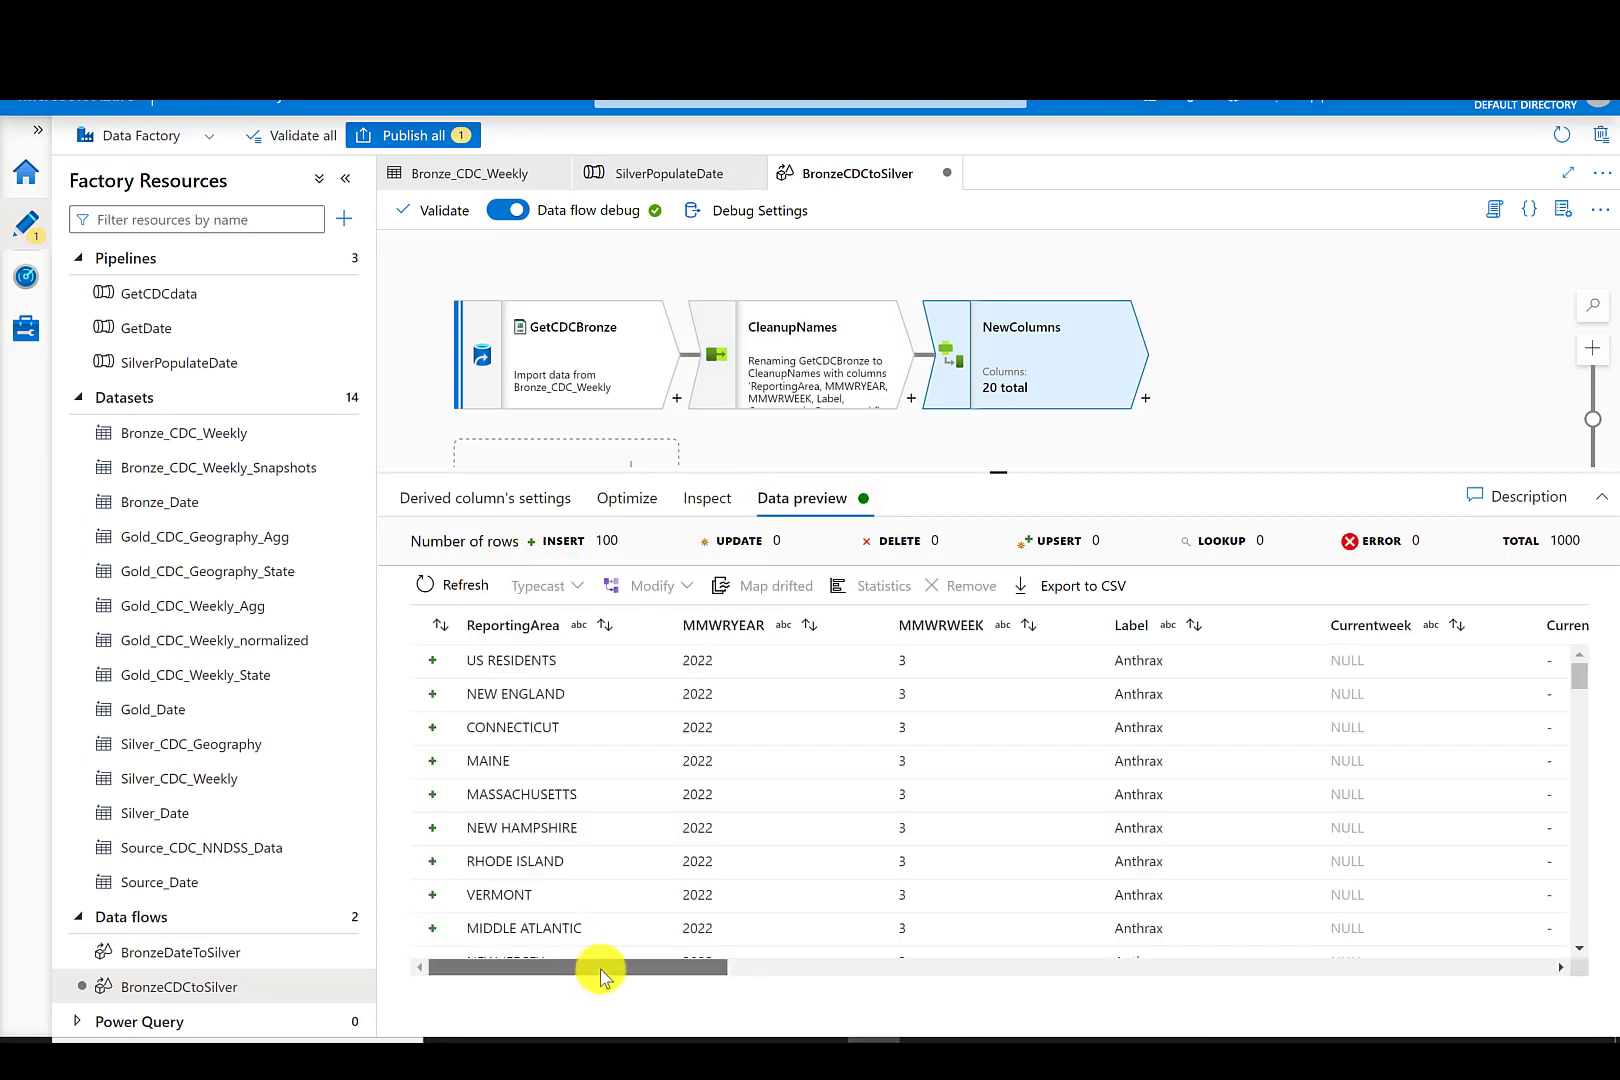
{"action": "left_click_drag", "start_coordinate": [600, 967], "coordinate": [1437, 943]}
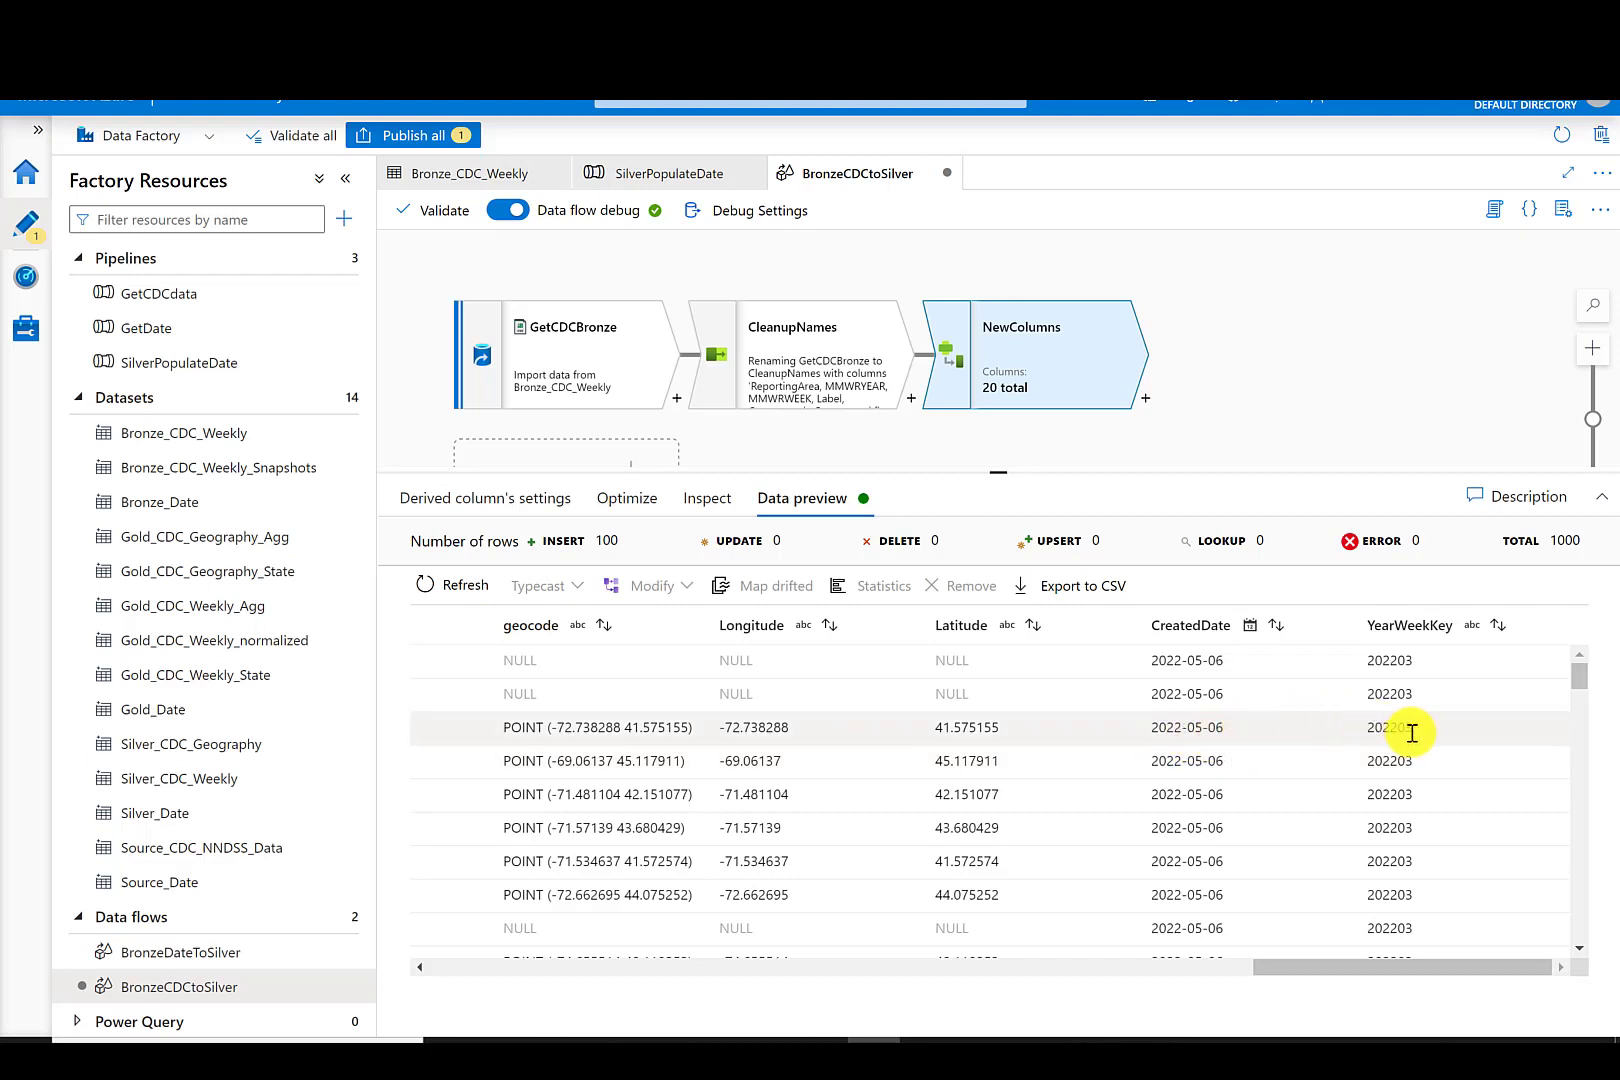
- Add a second Derived Column transformation after NewColumns and name its output stream DataTypes
{"action": "left_click", "coordinate": [1147, 410]}
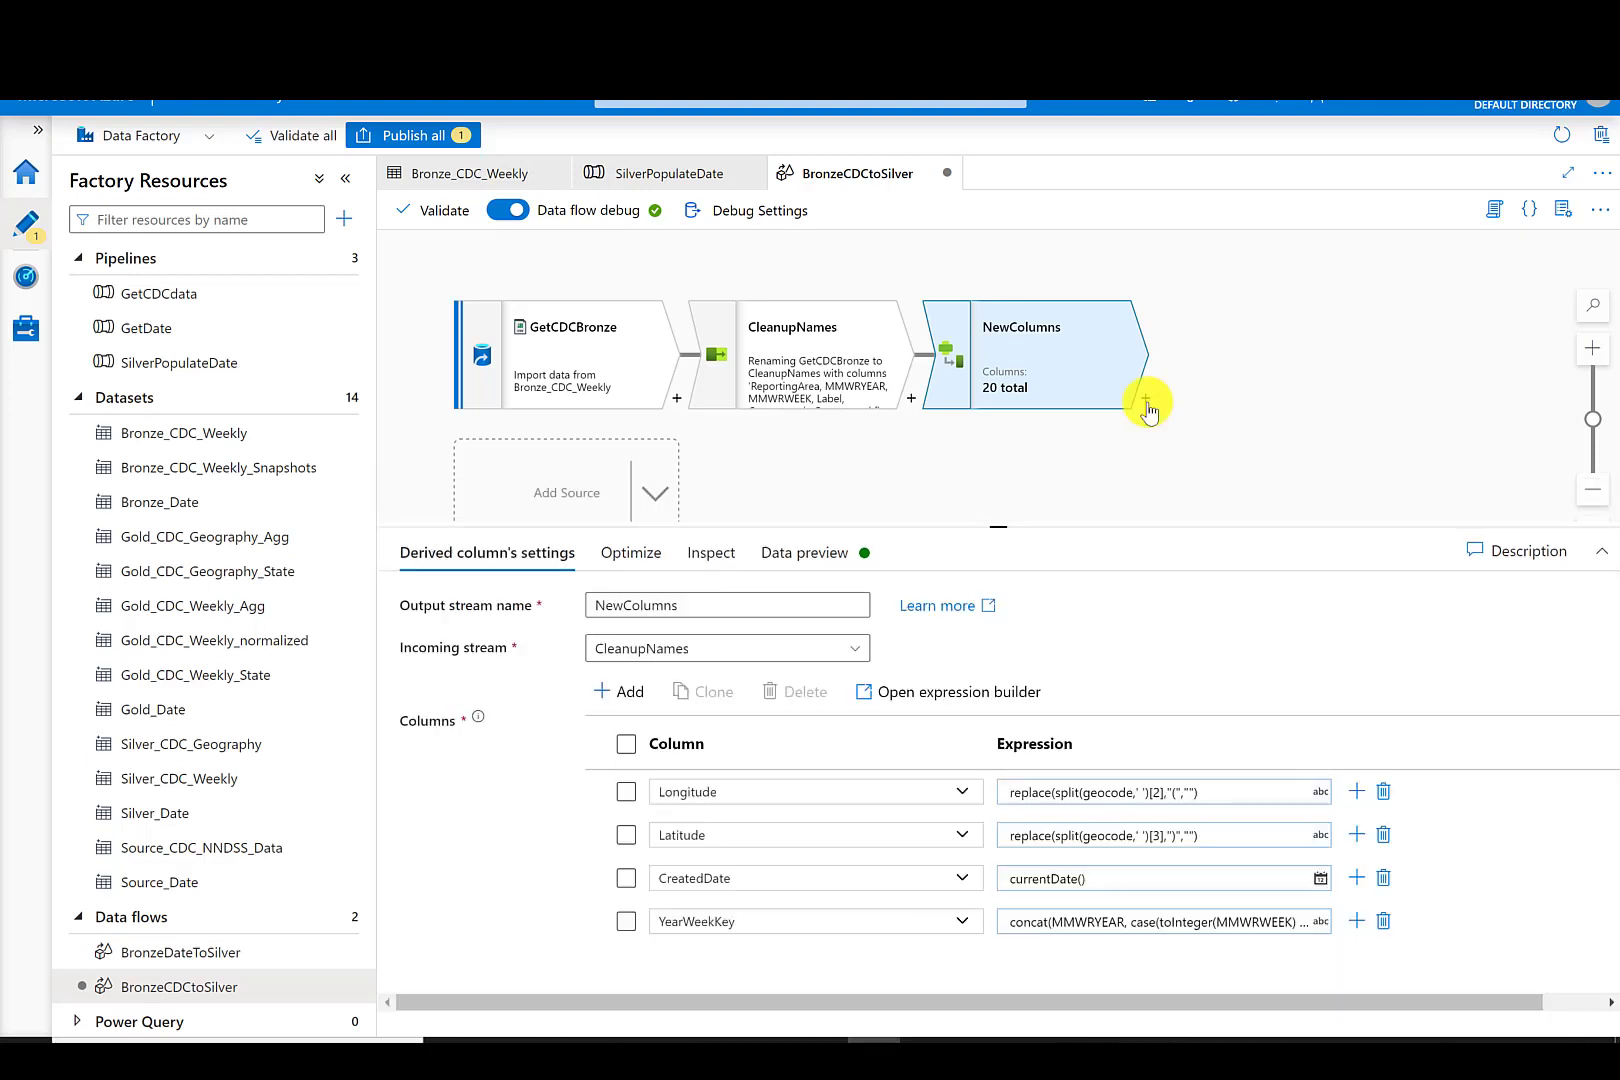
{"action": "left_click", "coordinate": [1146, 402]}
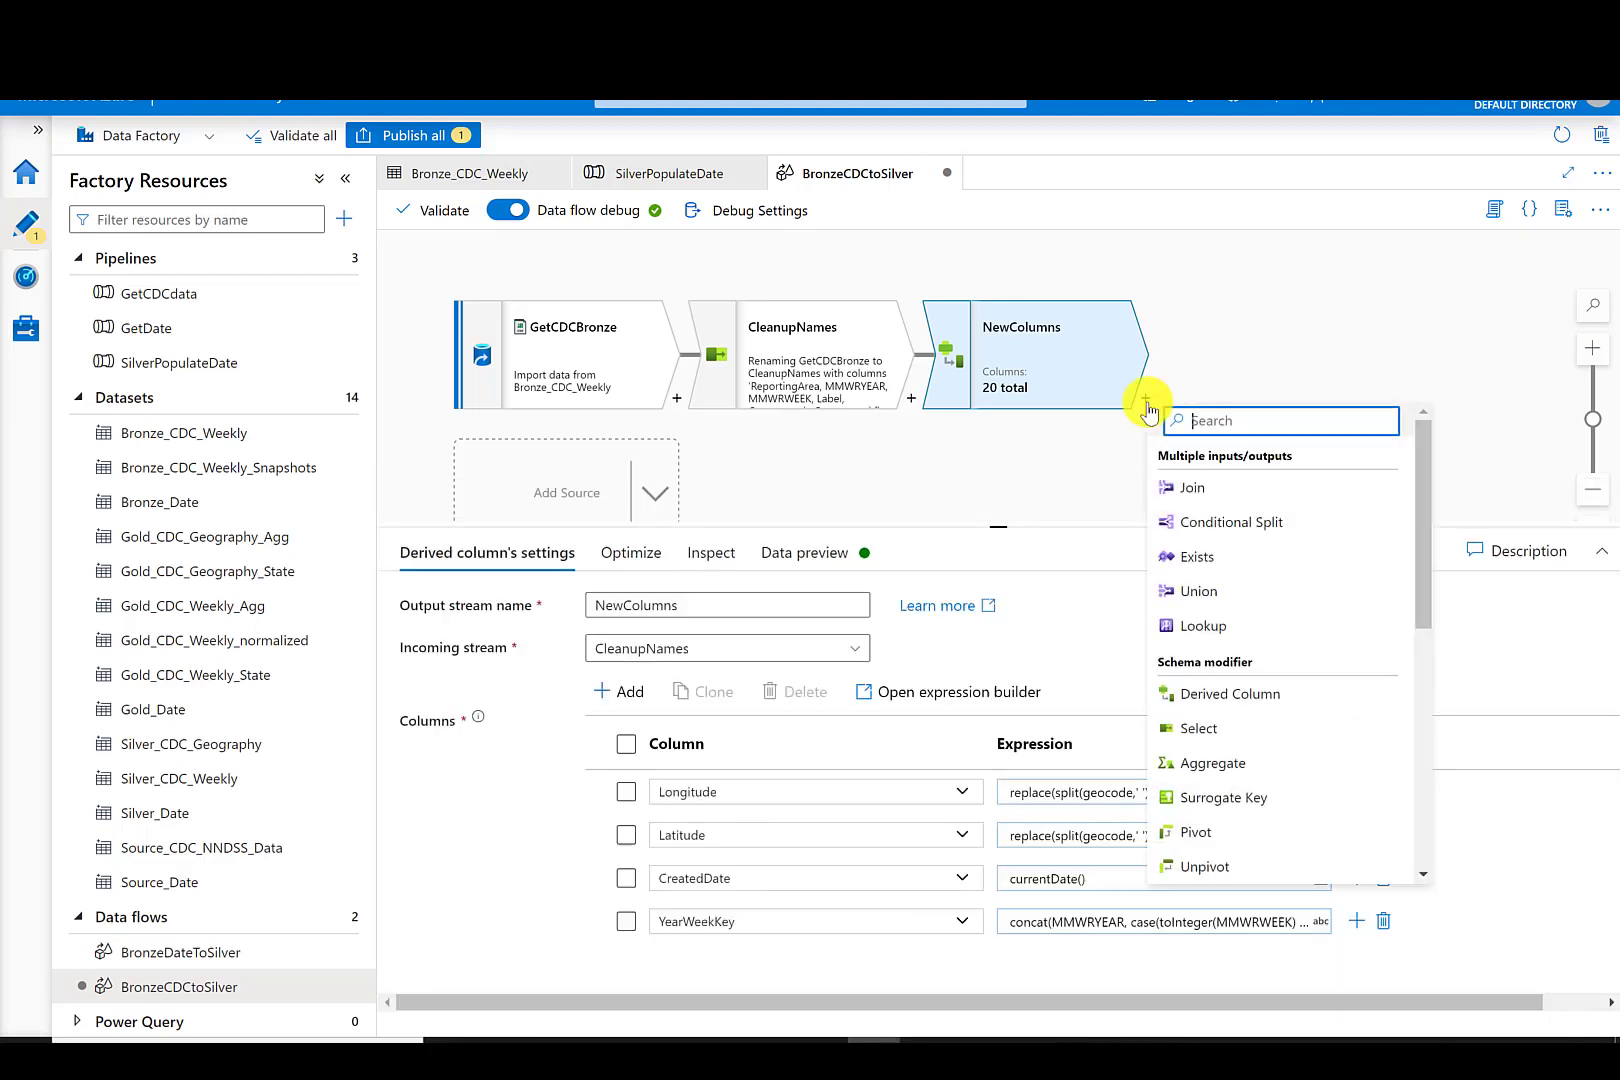
{"action": "left_click", "coordinate": [1247, 703]}
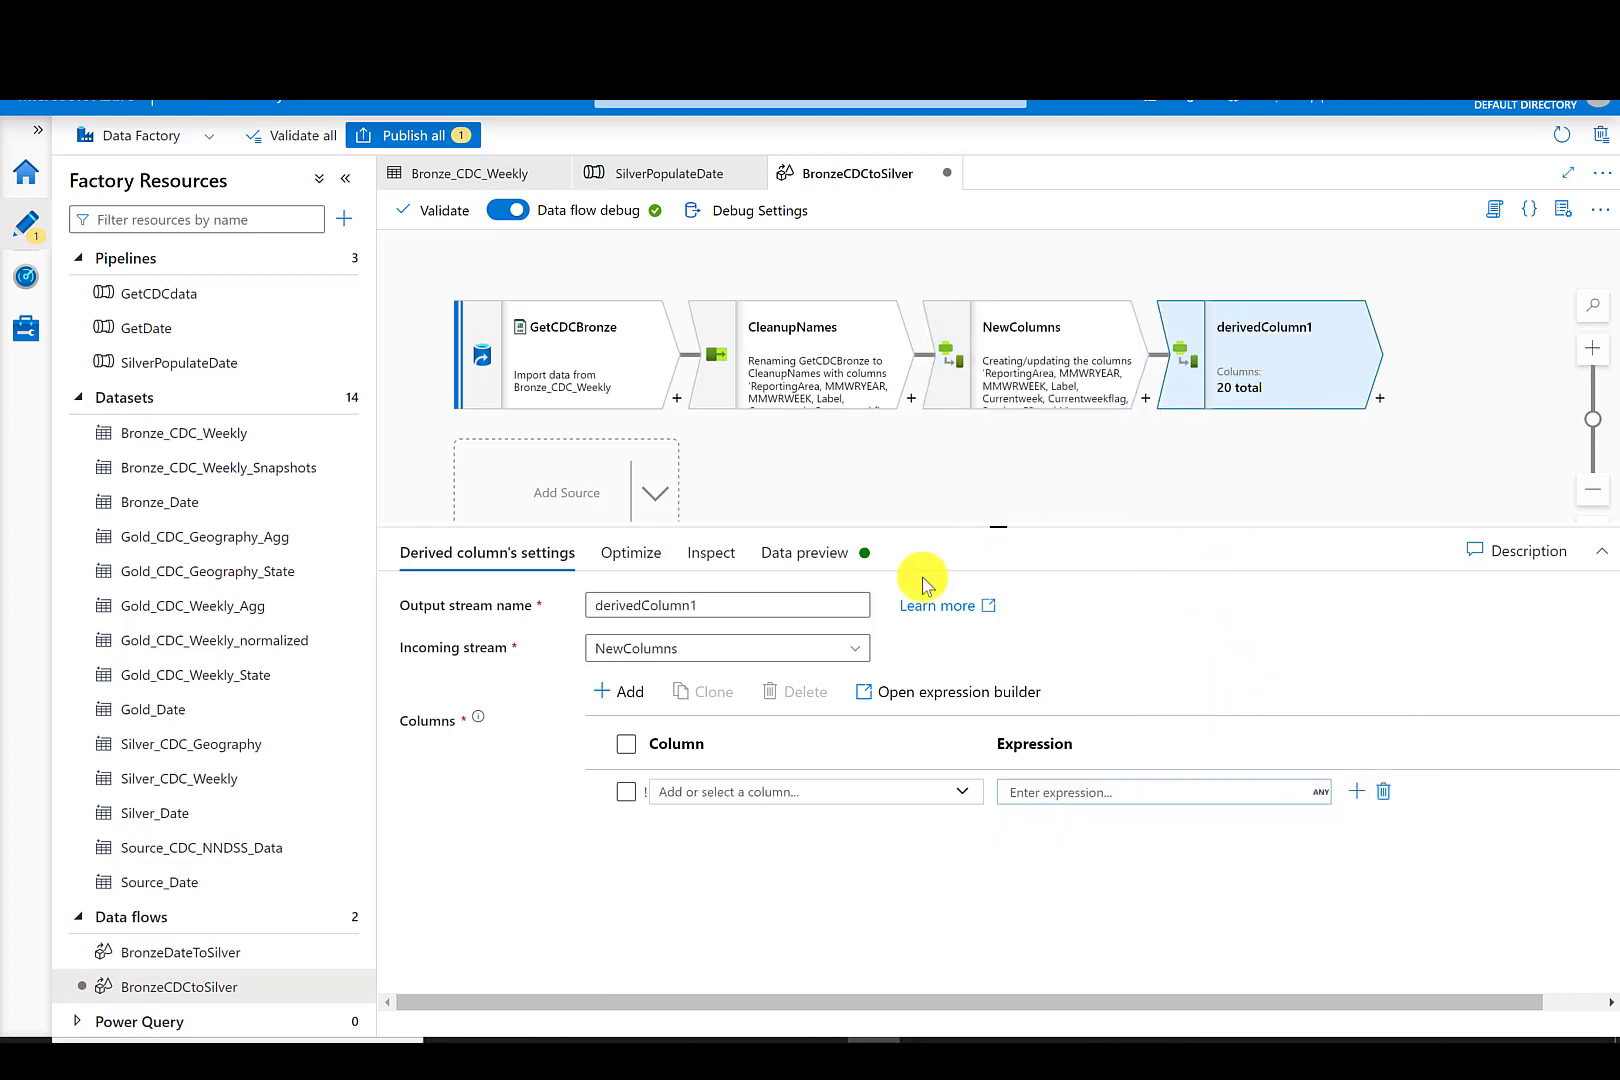
{"action": "left_click_drag", "start_coordinate": [734, 600], "coordinate": [546, 600]}
{"action": "type", "text": "DataTypes"}
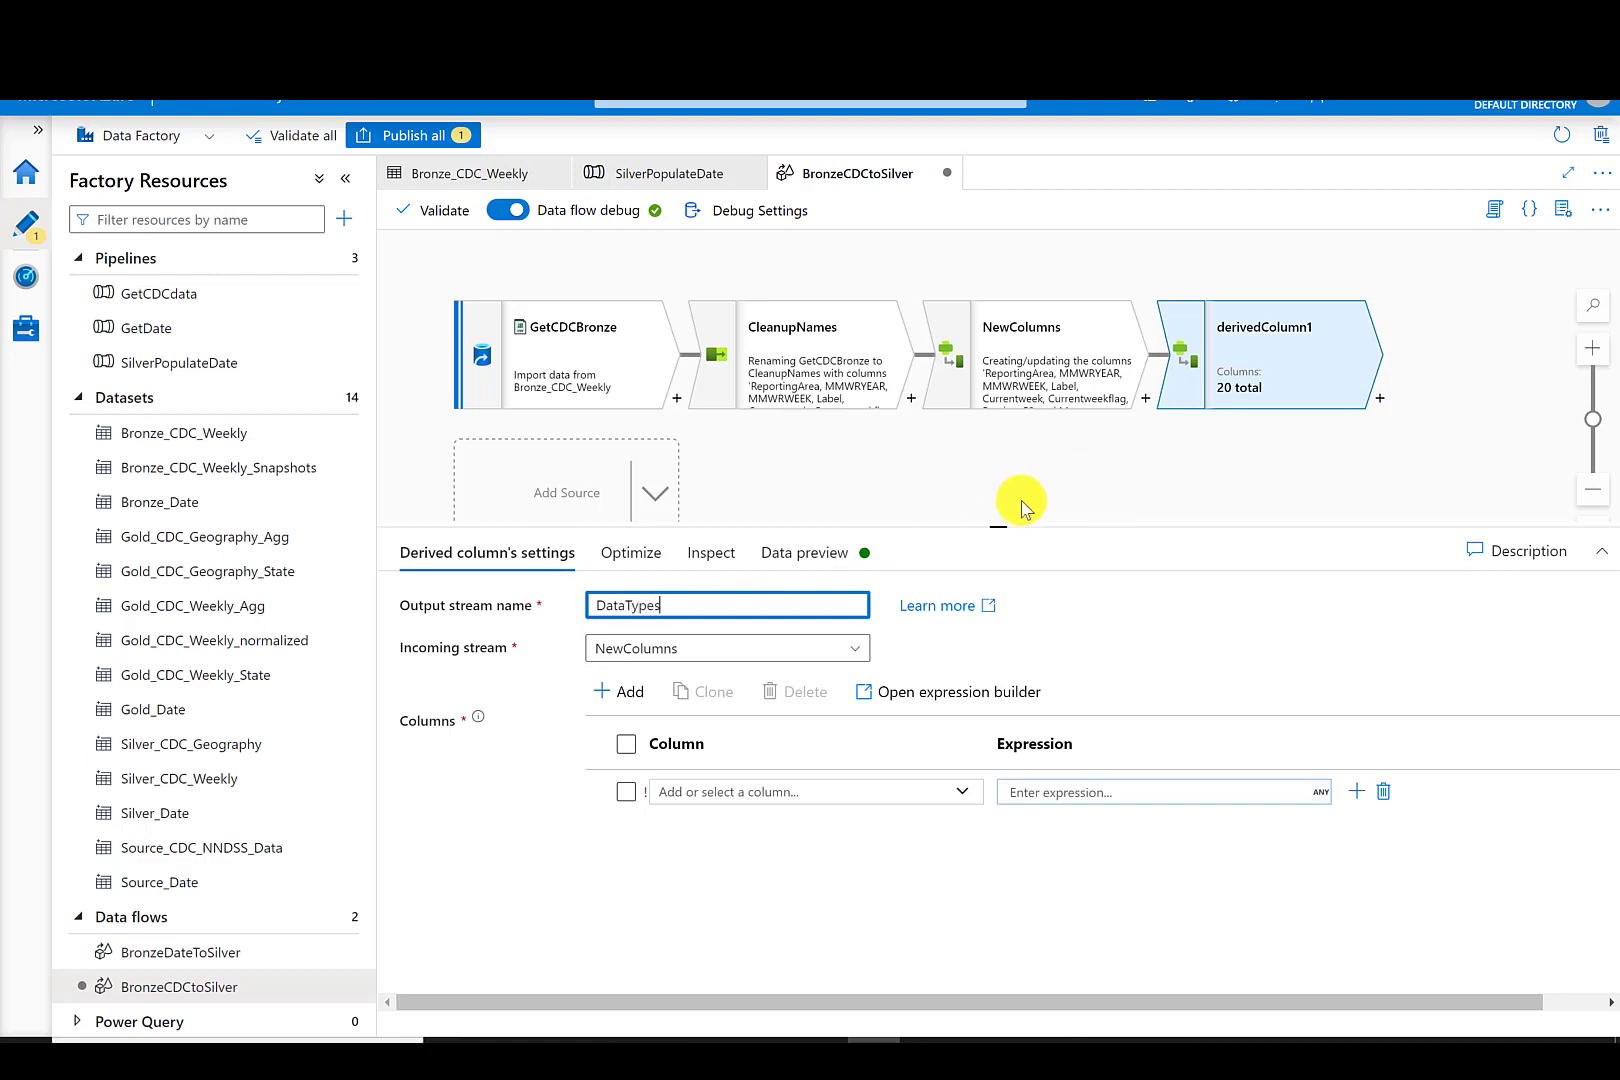
- Add columns MMWRYEAR, MMWRWEEK, Currentweek, Previous52weekMax, Cum2022 and Cum2021 to the DataTypes derived column list
{"action": "left_click", "coordinate": [962, 791]}
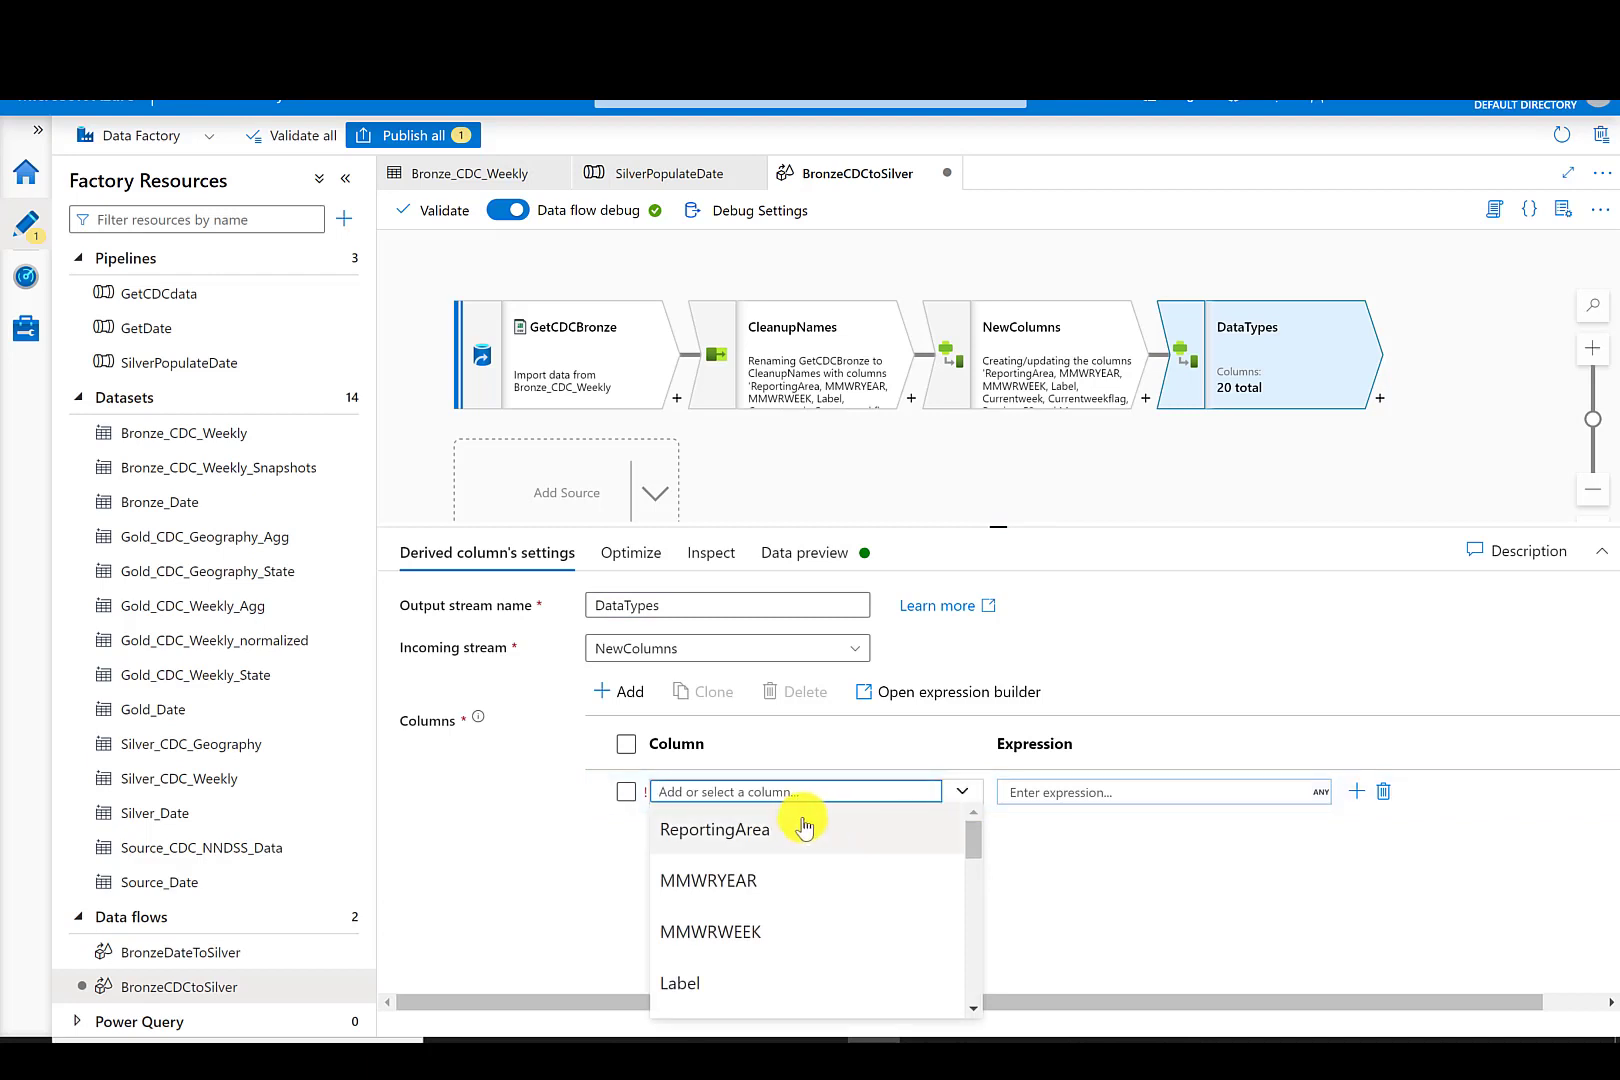
{"action": "left_click", "coordinate": [776, 869]}
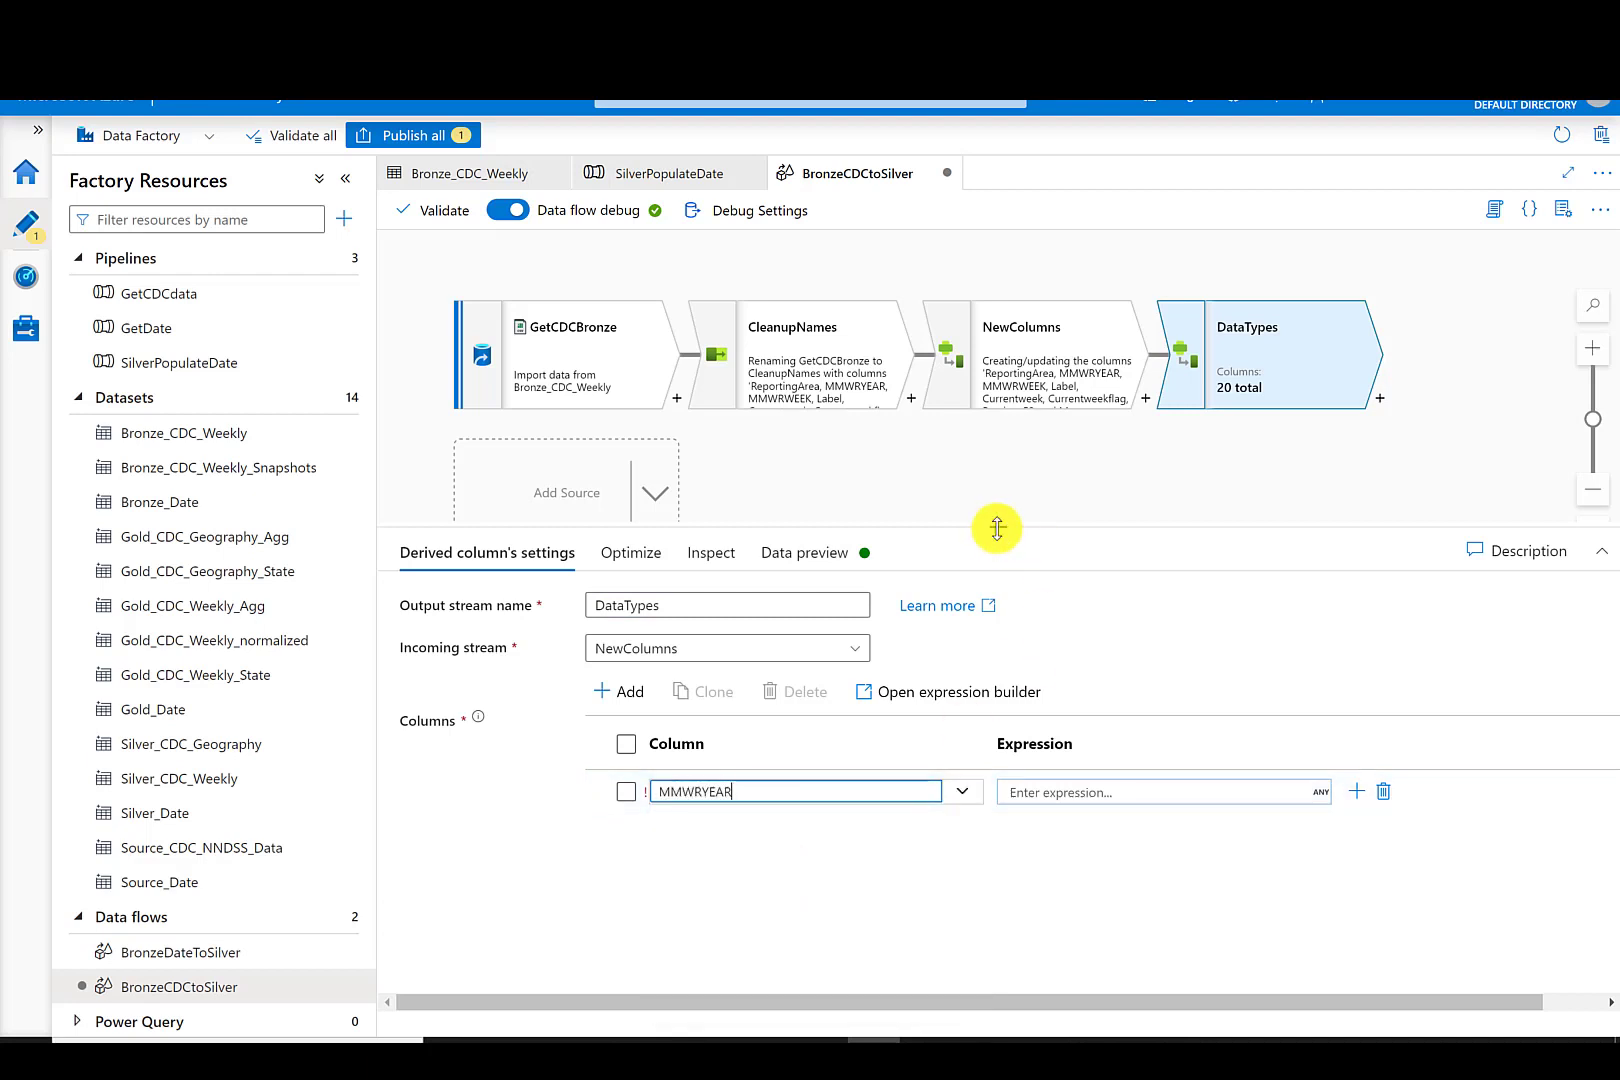
{"action": "left_click_drag", "start_coordinate": [994, 527], "coordinate": [984, 334]}
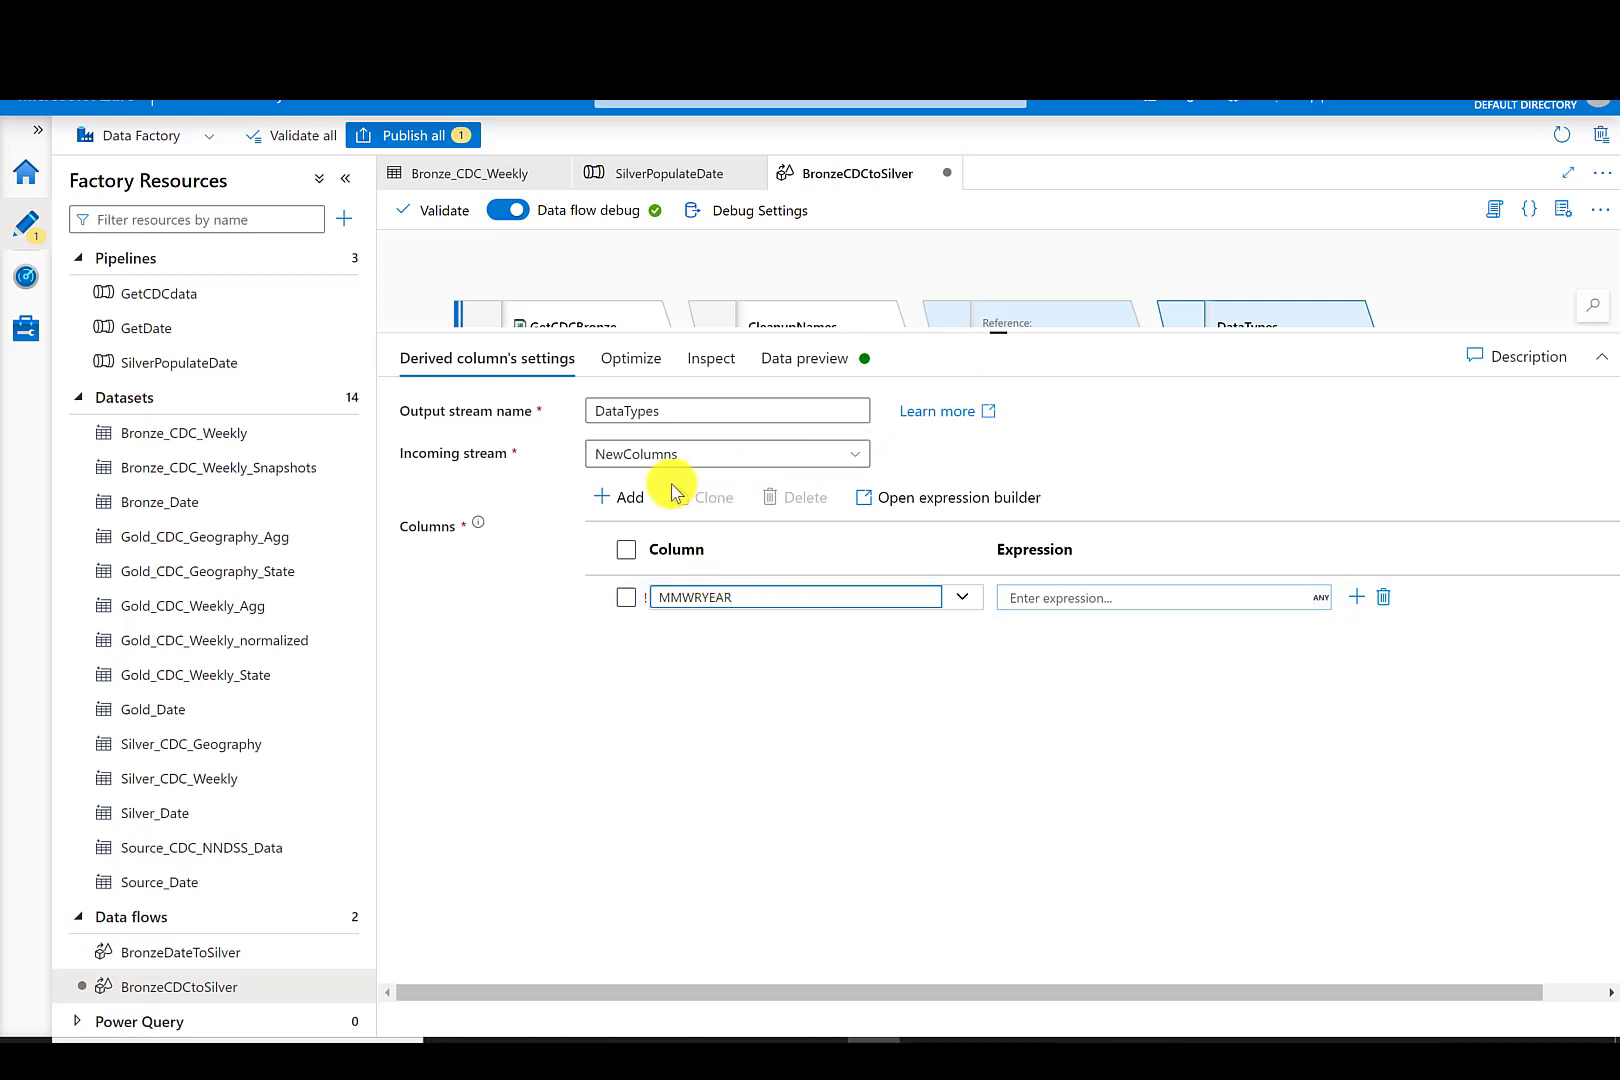
{"action": "double_click", "coordinate": [618, 500]}
{"action": "left_click", "coordinate": [627, 500]}
{"action": "left_click", "coordinate": [627, 500]}
{"action": "left_click", "coordinate": [627, 500]}
{"action": "left_click", "coordinate": [770, 640]}
{"action": "left_click", "coordinate": [771, 775]}
{"action": "left_click", "coordinate": [960, 683]}
{"action": "left_click_drag", "start_coordinate": [973, 724], "coordinate": [984, 754]}
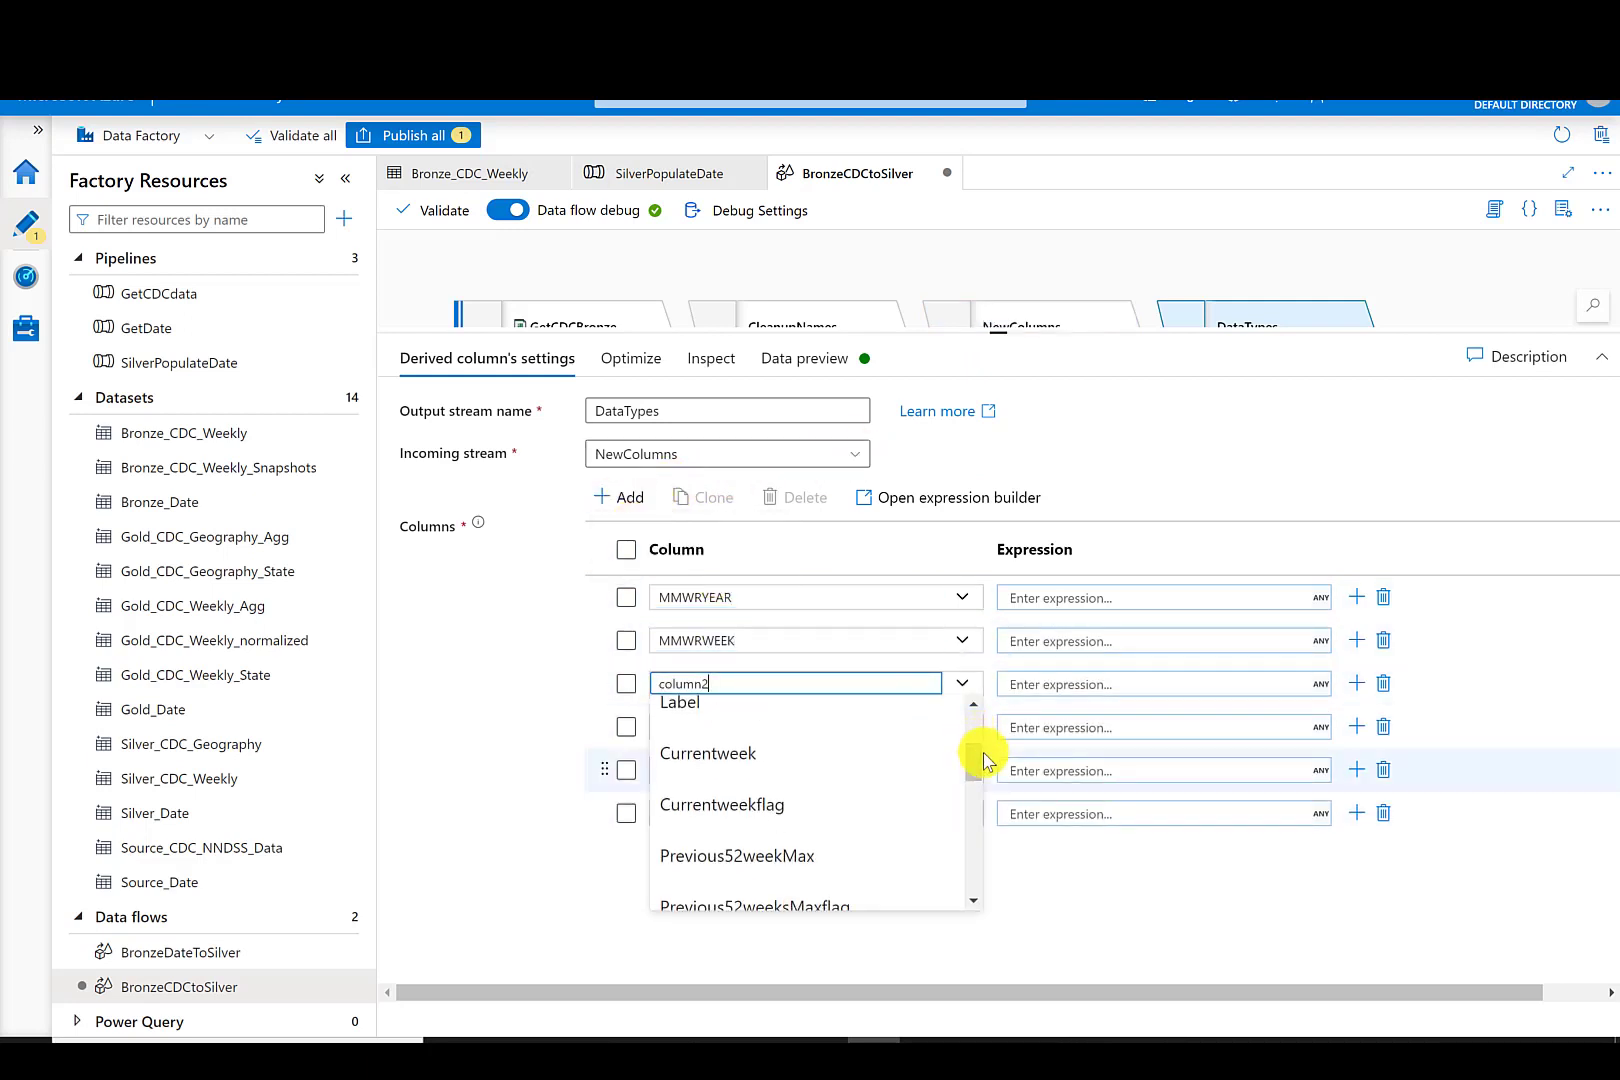
{"action": "left_click", "coordinate": [730, 755]}
{"action": "left_click", "coordinate": [962, 727]}
{"action": "left_click", "coordinate": [745, 895]}
{"action": "left_click", "coordinate": [962, 770]}
{"action": "left_click", "coordinate": [745, 890]}
{"action": "left_click", "coordinate": [962, 813]}
{"action": "left_click", "coordinate": [745, 710]}
- Add the sortorder and YearWeekKey columns to the DataTypes list
{"action": "left_click", "coordinate": [628, 498]}
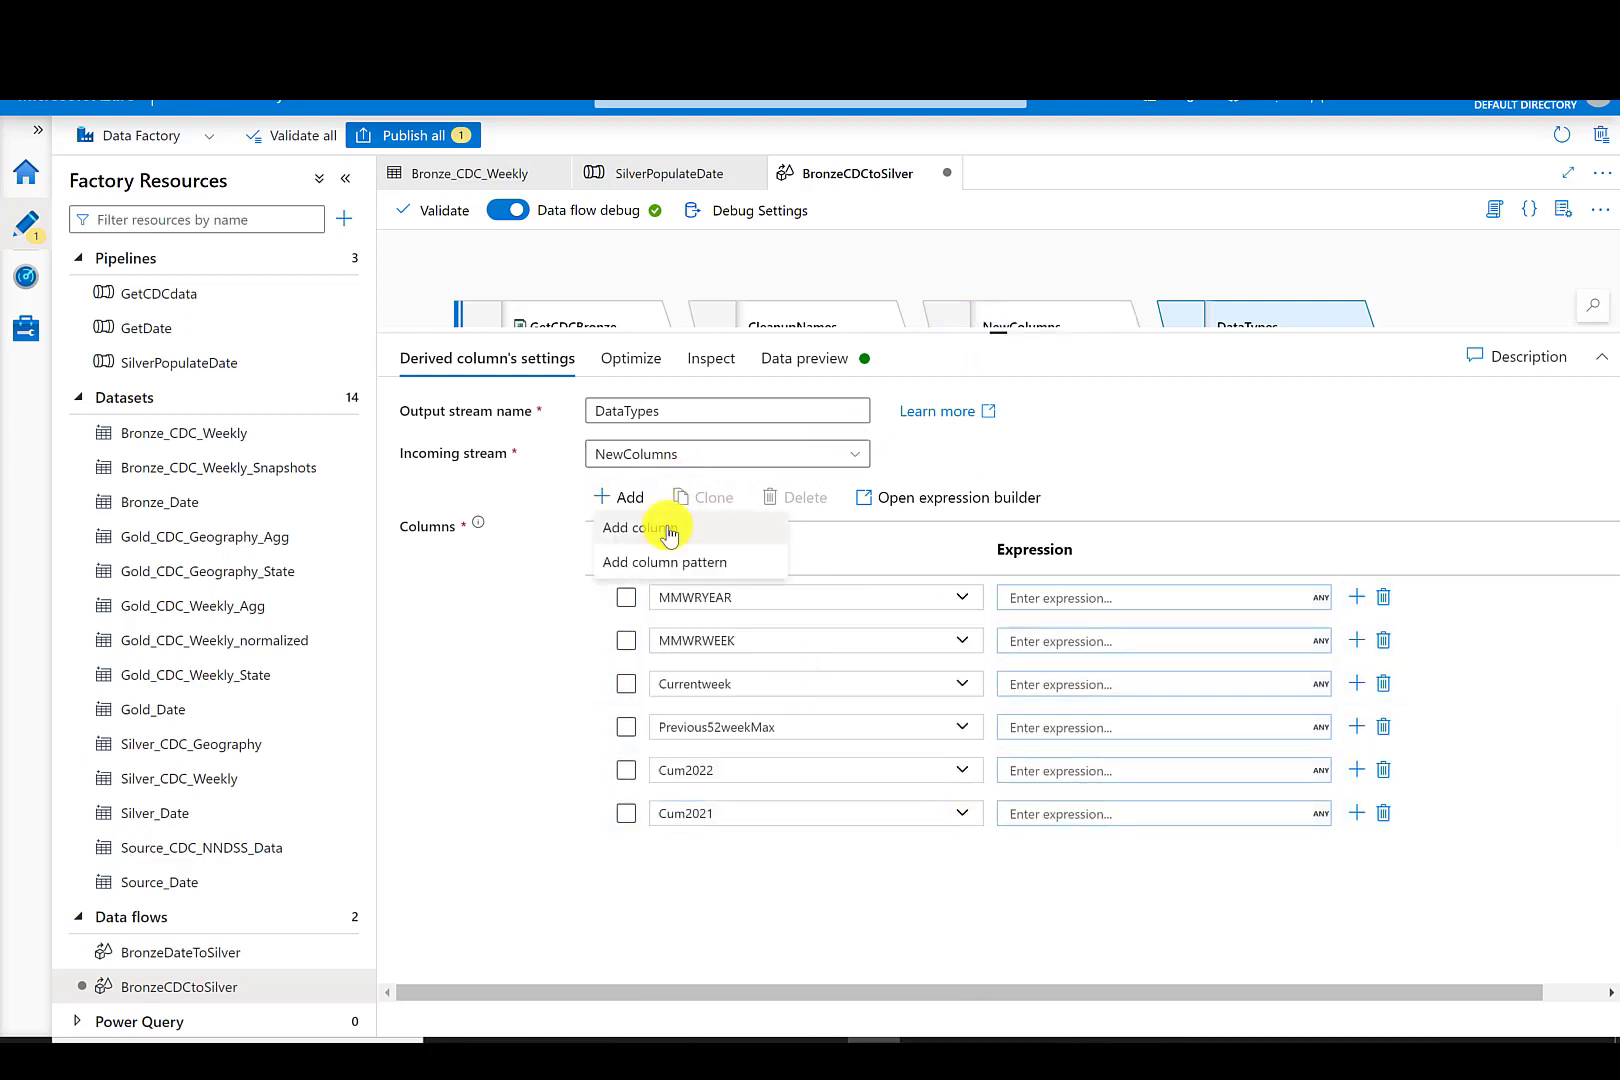
{"action": "left_click", "coordinate": [668, 533]}
{"action": "left_click", "coordinate": [962, 857]}
{"action": "left_click_drag", "start_coordinate": [973, 668], "coordinate": [982, 856]}
{"action": "left_click", "coordinate": [705, 765]}
{"action": "left_click", "coordinate": [628, 498]}
{"action": "left_click", "coordinate": [645, 530]}
{"action": "left_click", "coordinate": [962, 900]}
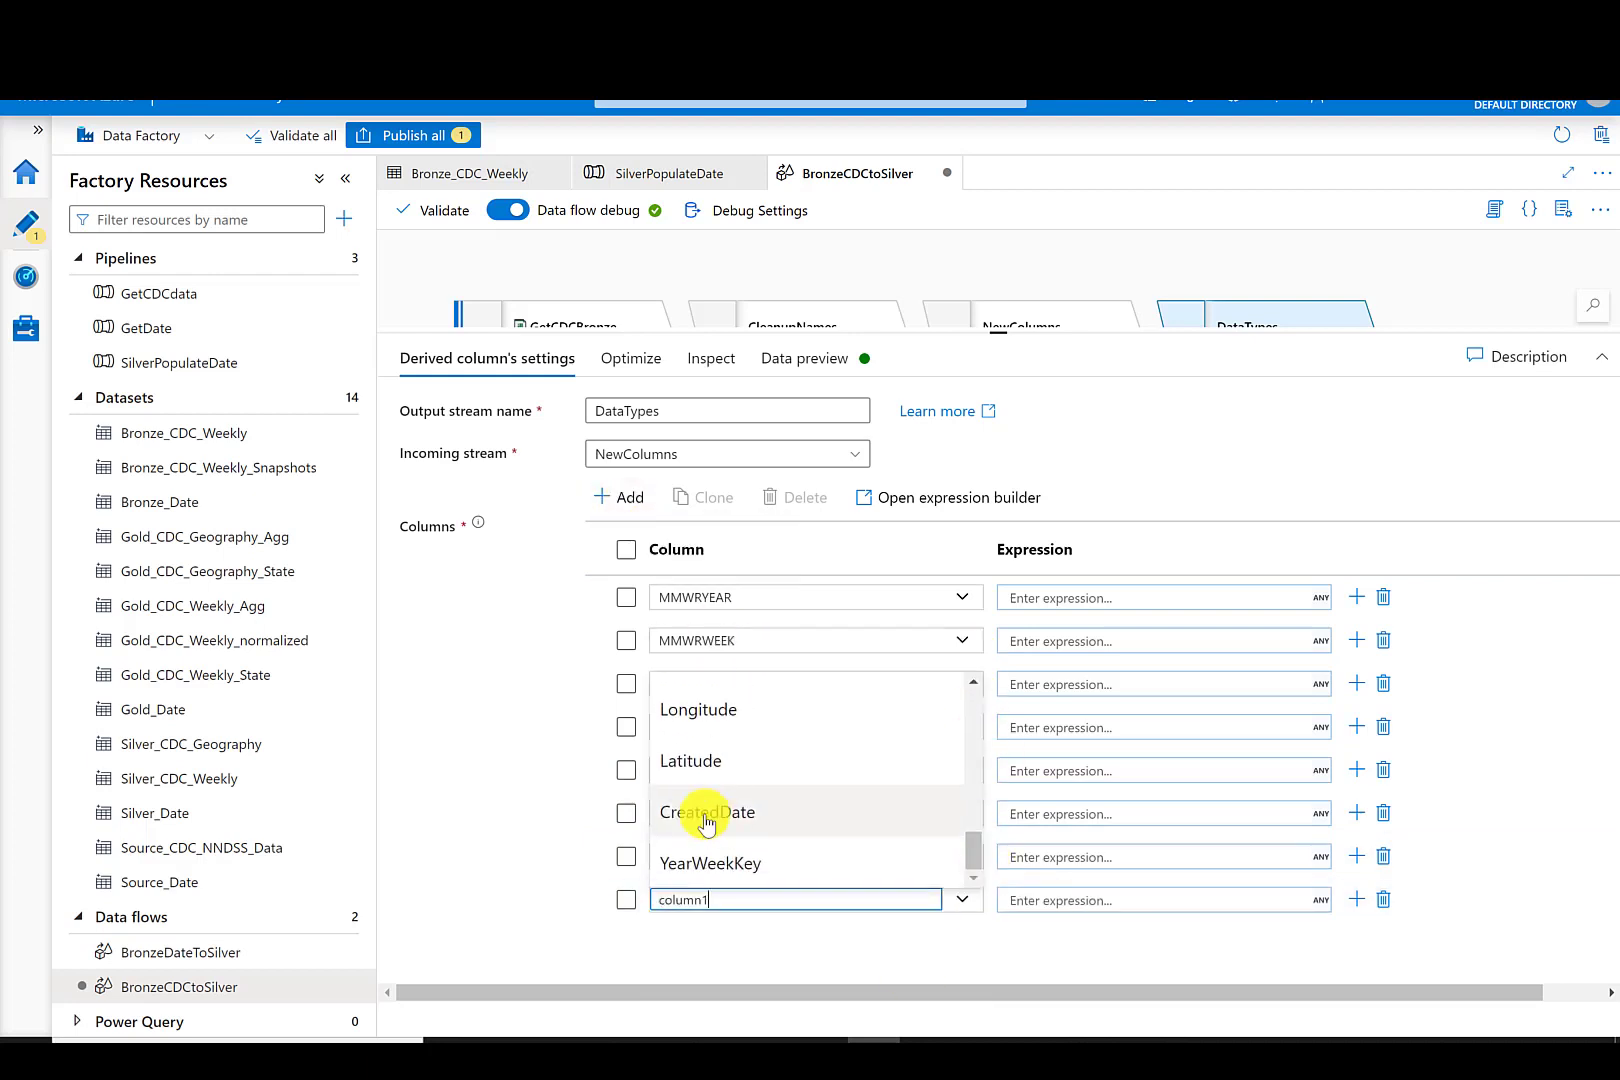
{"action": "left_click", "coordinate": [710, 863]}
- Set the MMWRYEAR and MMWRWEEK column expressions to toInteger(MMWRYEAR)
{"action": "left_click", "coordinate": [1160, 598]}
{"action": "type", "text": "toInteger(MWRYEAR)"}
{"action": "left_click", "coordinate": [1068, 668]}
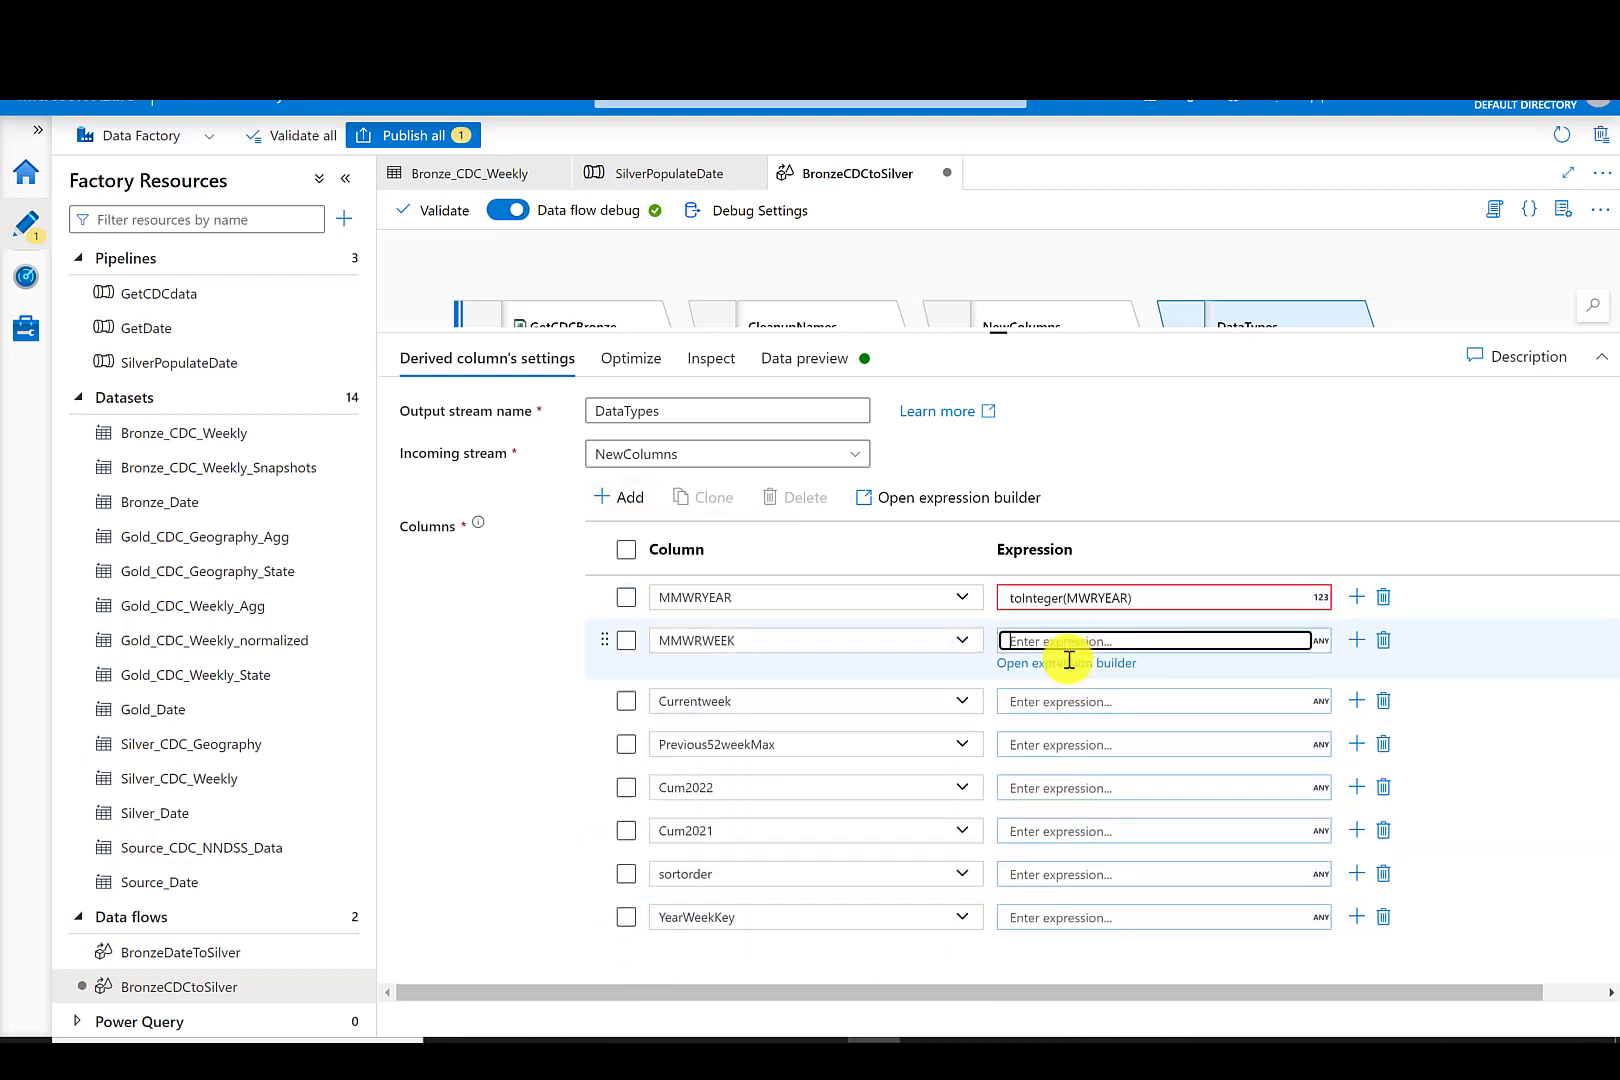
{"action": "type", "text": "toInteger(MMWRYEAR)"}
{"action": "left_click", "coordinate": [1067, 600]}
{"action": "type", "text": "M"}
- Set Currentweek to toInteger(Currentweek) and Previous52weekMax to toInteger(Previous52weekMax)
{"action": "left_click", "coordinate": [1090, 703]}
{"action": "type", "text": "toInteger("}
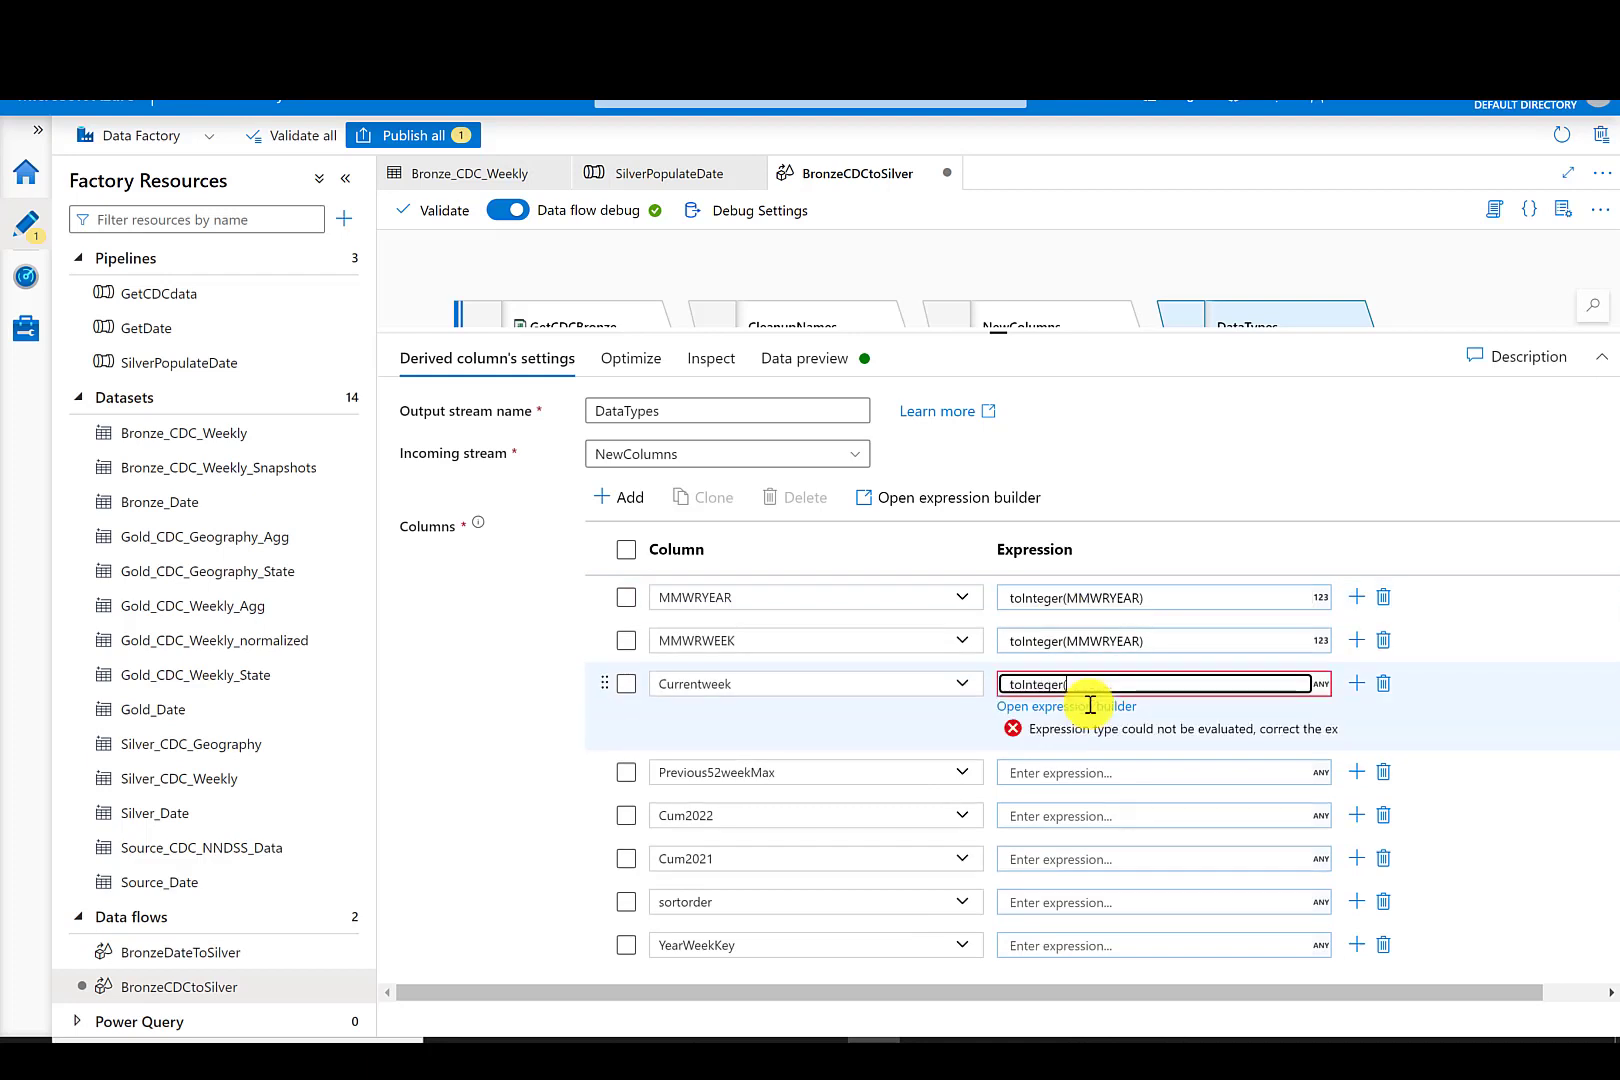
{"action": "type", "text": "Currentweek)"}
{"action": "left_click", "coordinate": [1080, 735]}
{"action": "type", "text": "toInteger(Previous52weekMax"}
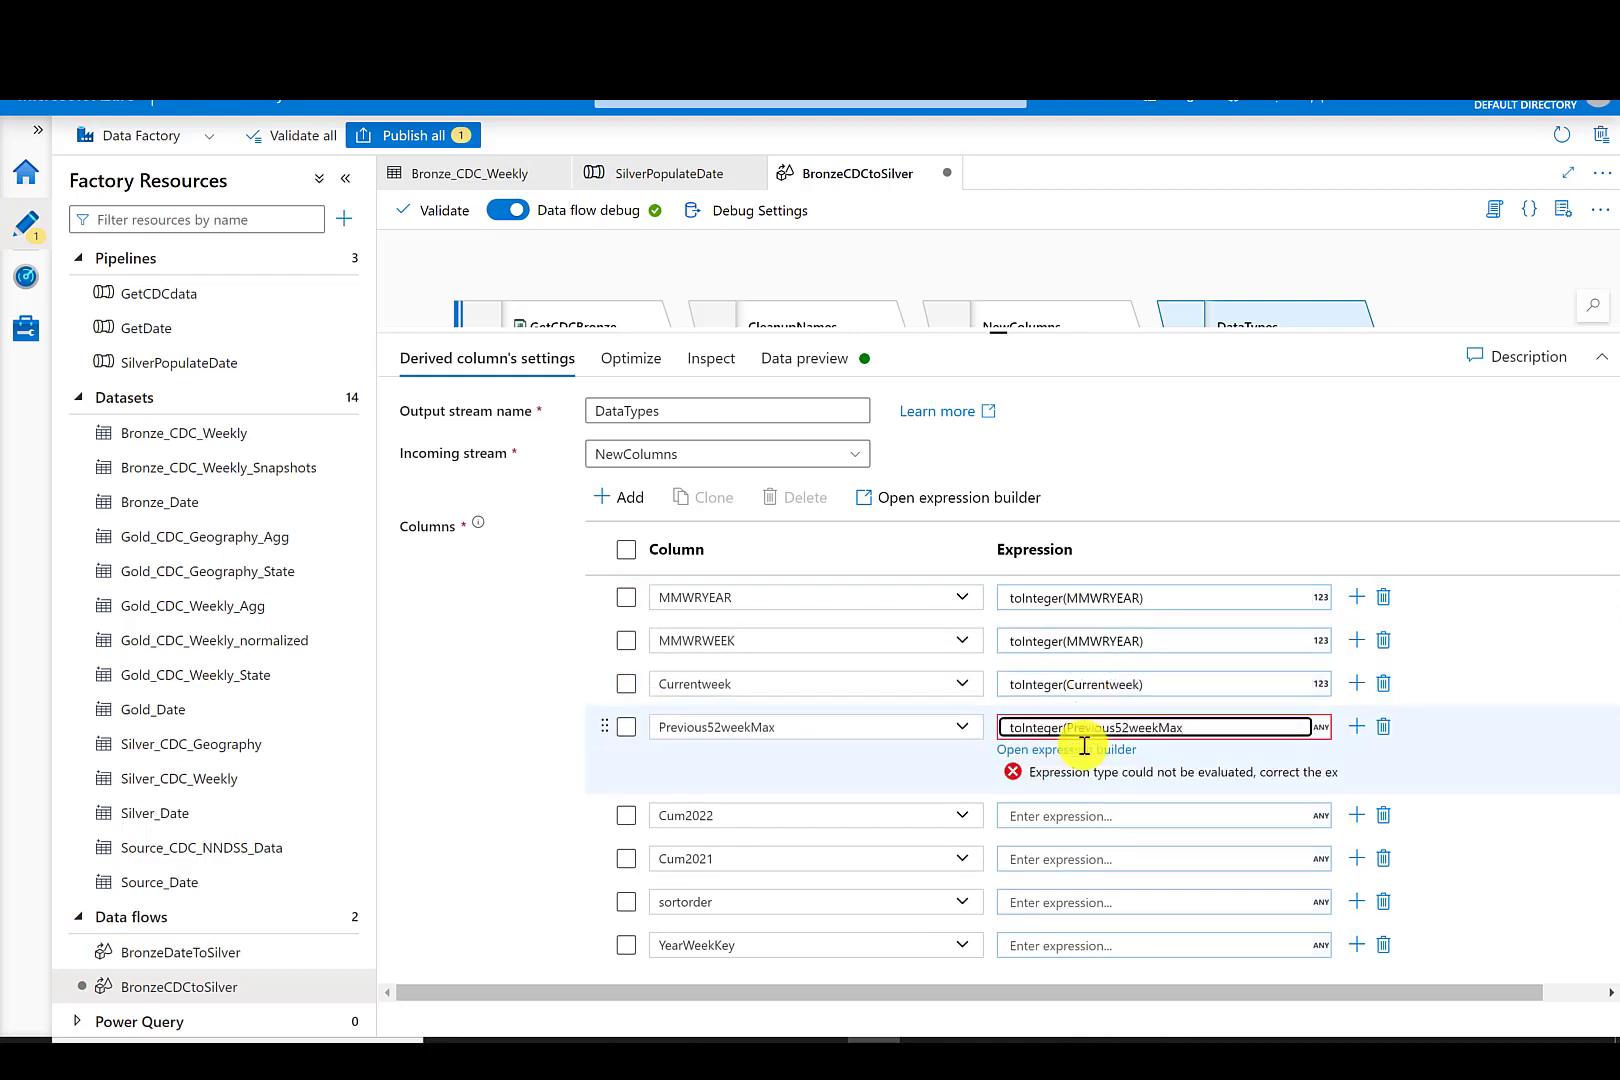
{"action": "type", "text": ")"}
- Set Cum2022, Cum2021 and sortorder expressions to toInteger(Cum2022), toInteger(Cum2021) and toInteger(sortorder)
{"action": "left_click", "coordinate": [1041, 787]}
{"action": "type", "text": "toInteger(Cum2022)"}
{"action": "left_click", "coordinate": [1041, 838]}
{"action": "type", "text": "toInteger(Cum2021)"}
{"action": "left_click", "coordinate": [1048, 880]}
{"action": "type", "text": "toInte"}
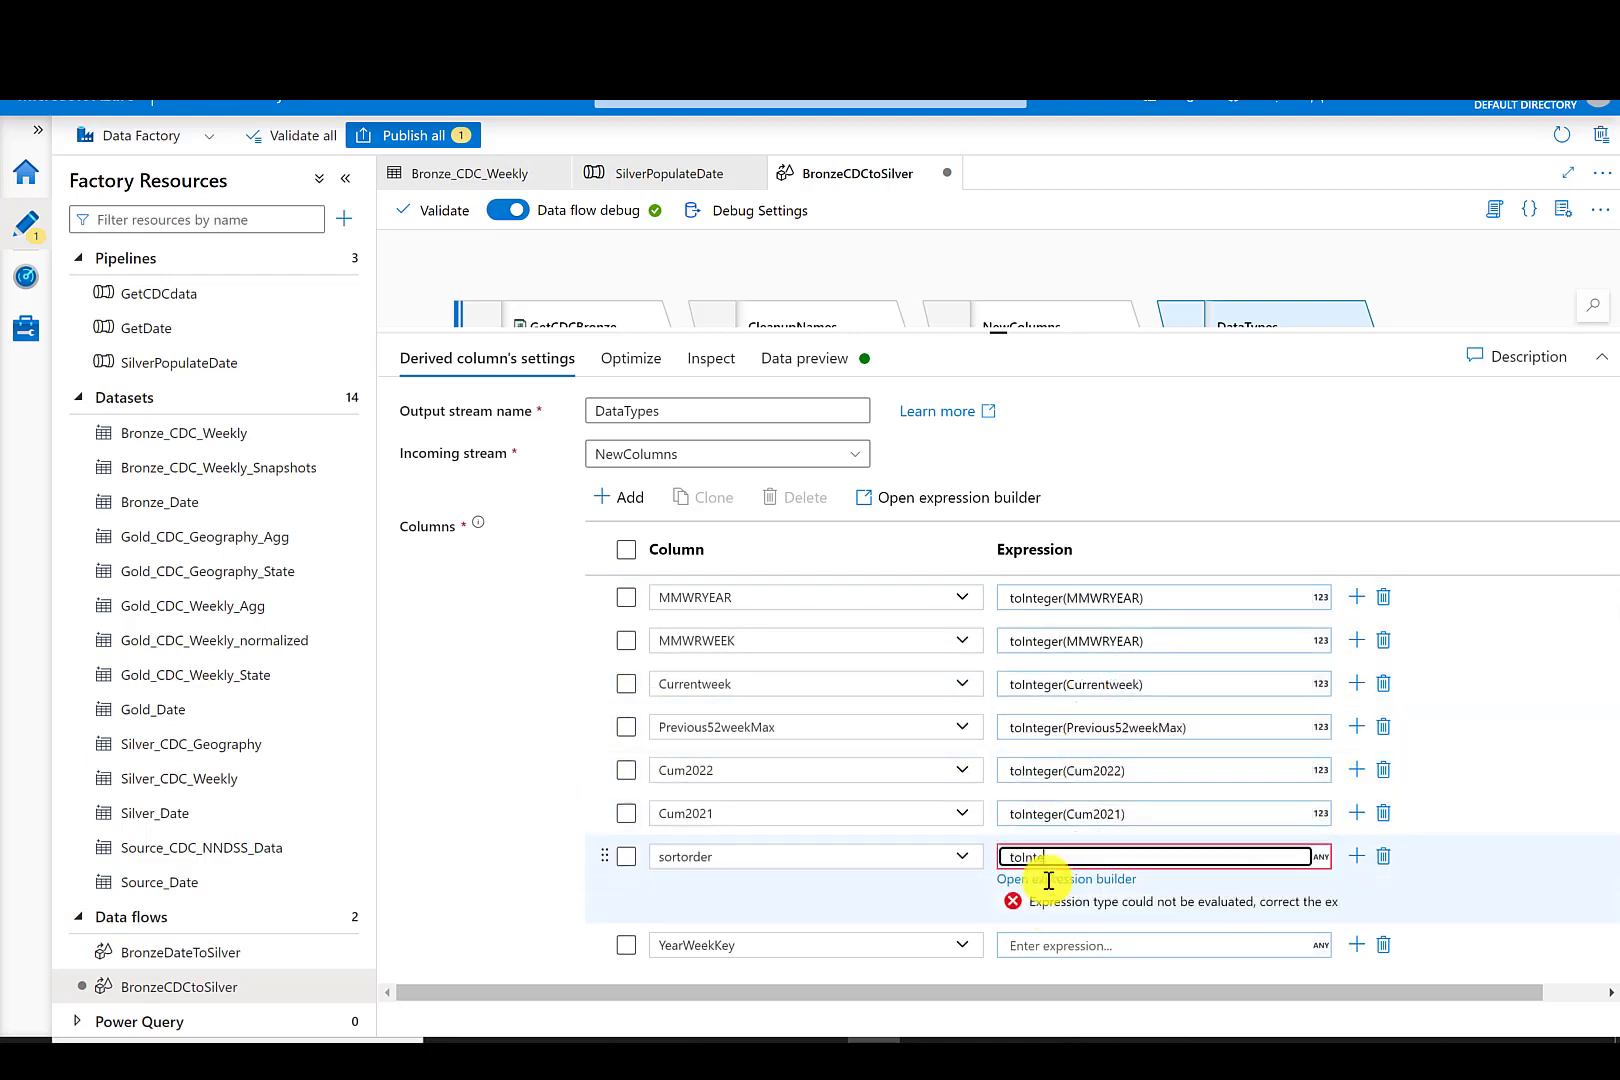
{"action": "type", "text": "ger(sortorder)"}
- Set the YearWeekKey column expression to toInteger(YearWeekKey)
{"action": "left_click", "coordinate": [1052, 914]}
{"action": "type", "text": "toInteger(YearWeeklyKey)"}
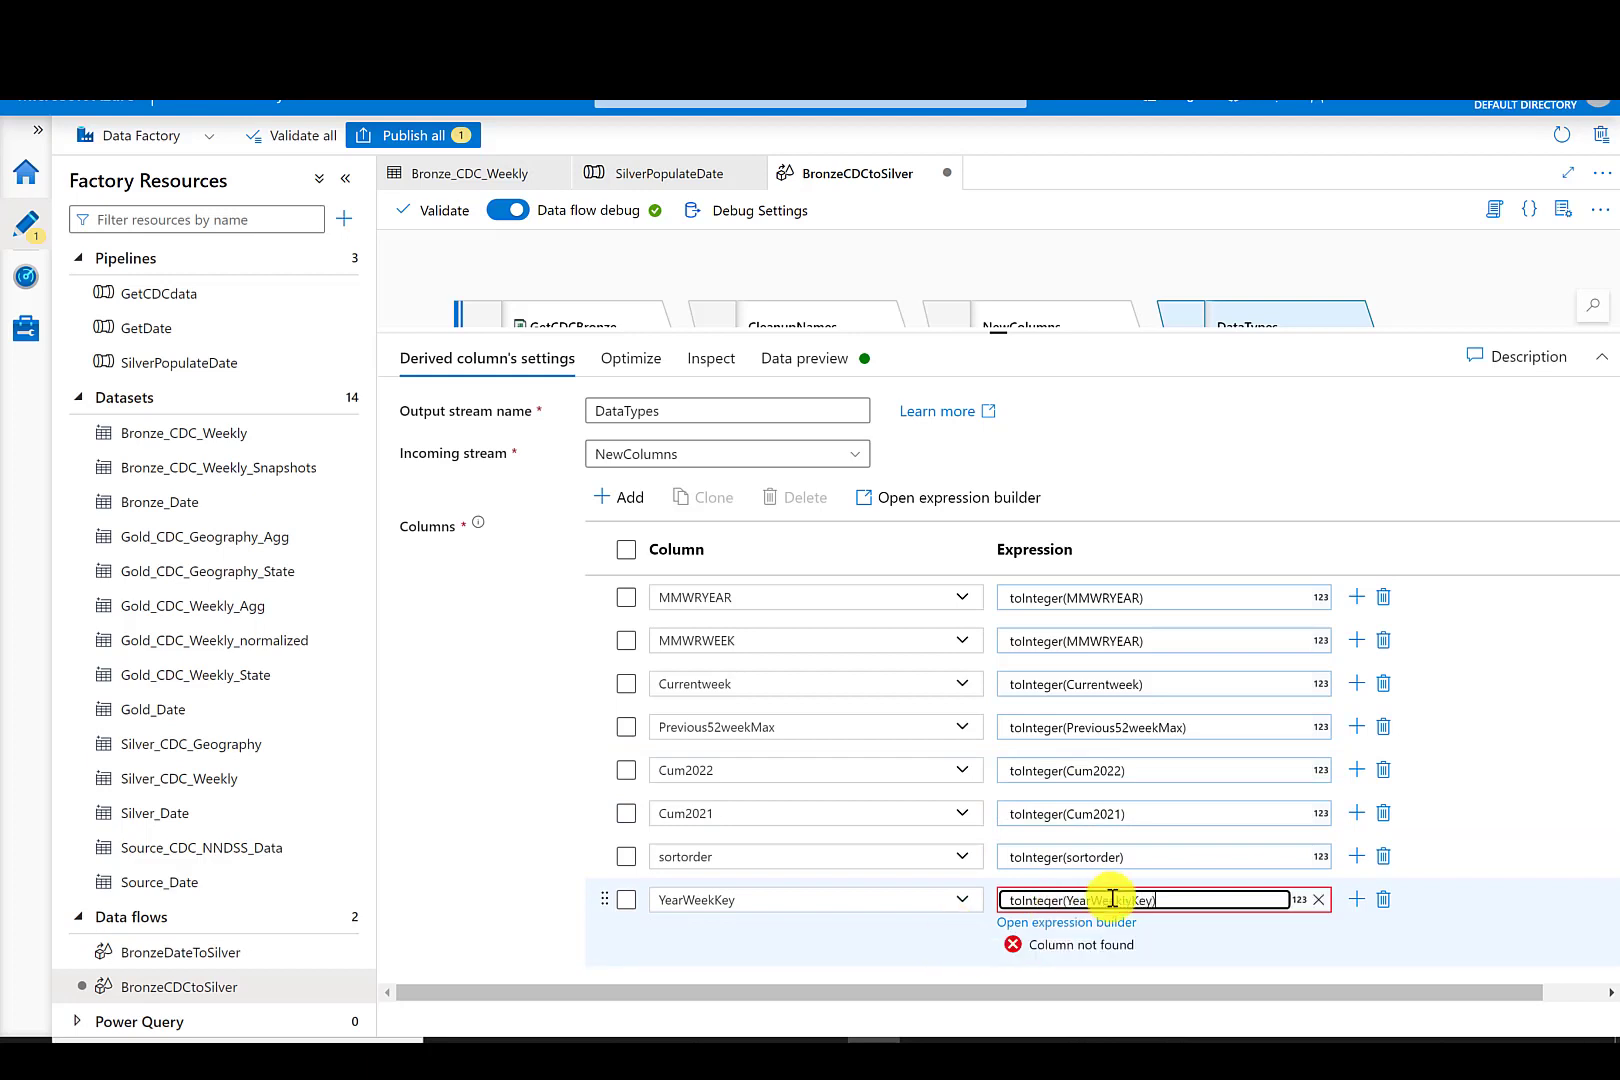
{"action": "left_click", "coordinate": [1072, 964]}
{"action": "left_click", "coordinate": [1127, 903]}
{"action": "key", "text": "BackSpace"}
{"action": "key", "text": "BackSpace"}
{"action": "left_click", "coordinate": [1110, 965]}
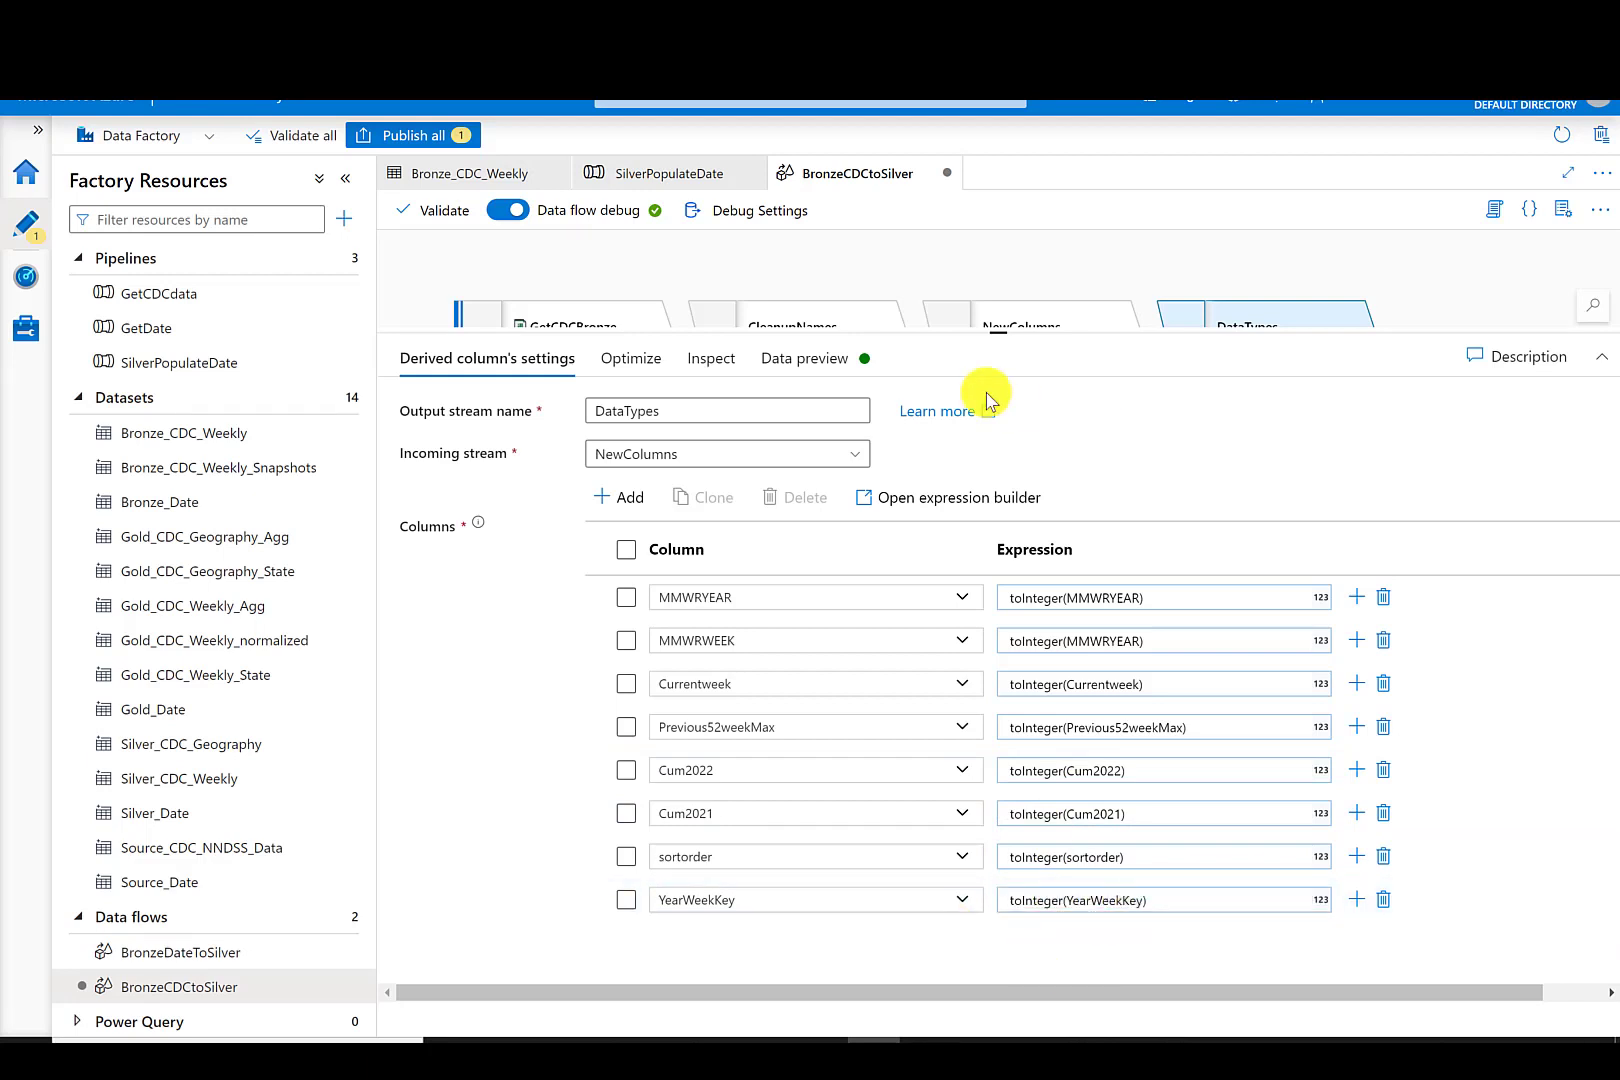
- Refresh the data preview of the DataTypes step and scroll across its output columns
{"action": "left_click", "coordinate": [826, 366]}
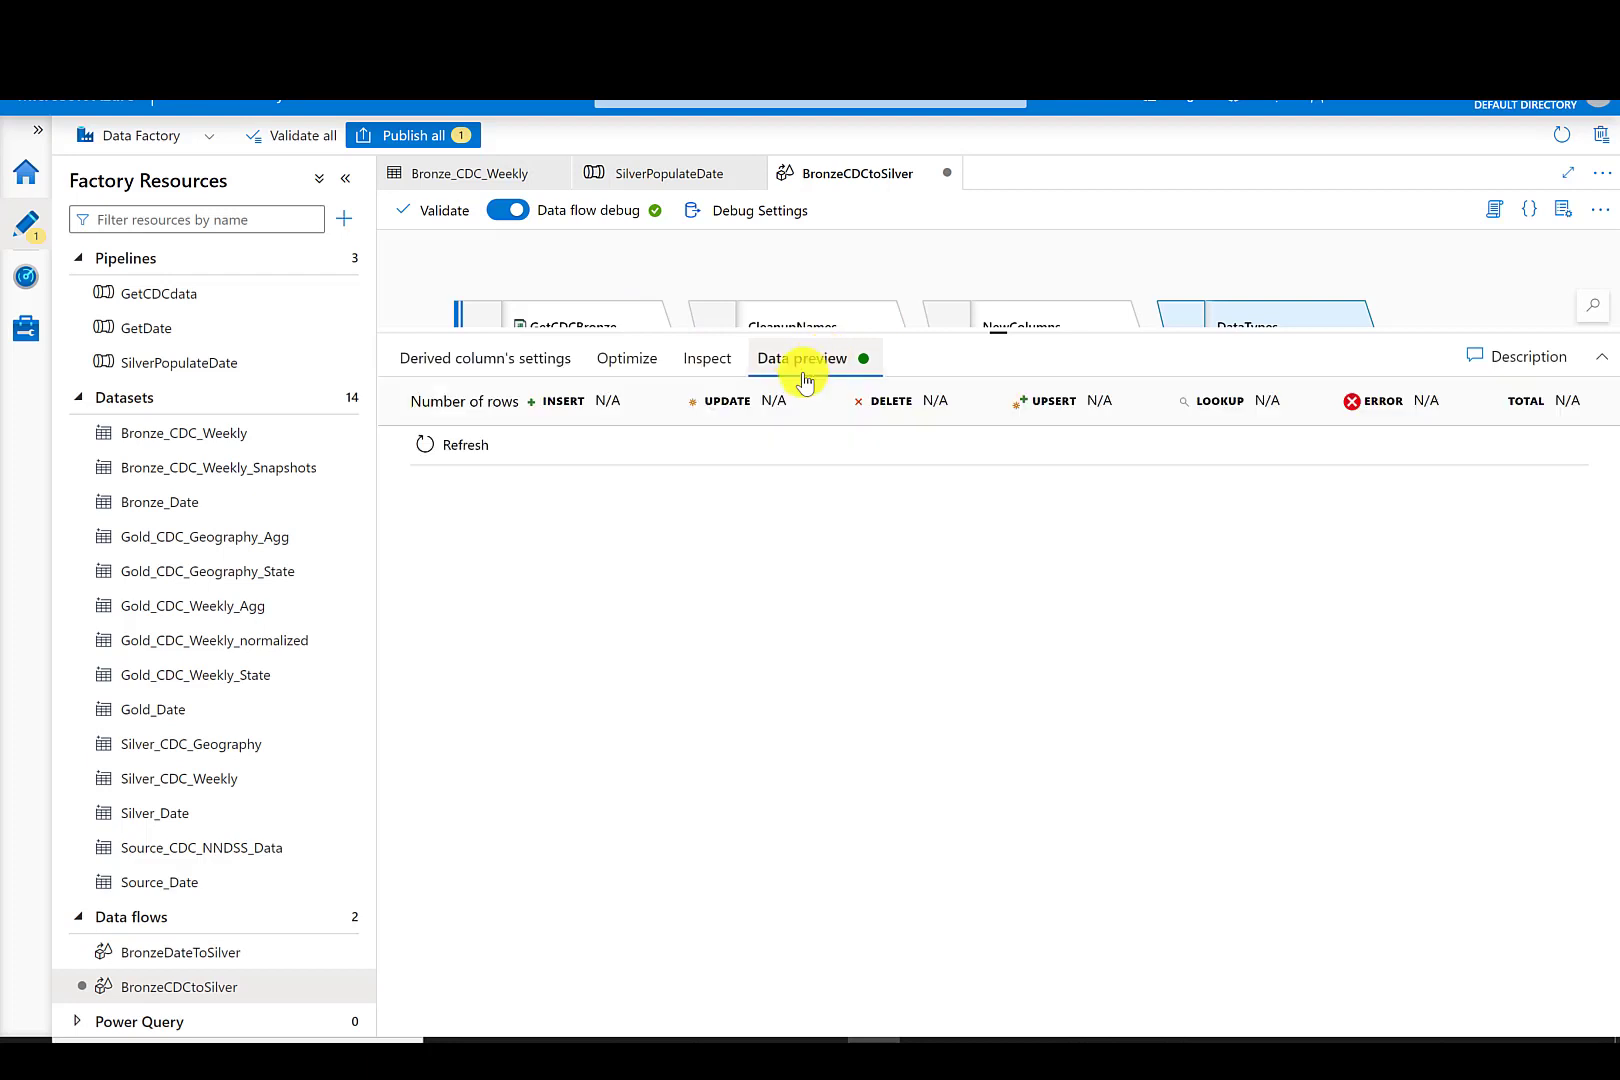
{"action": "left_click", "coordinate": [470, 446]}
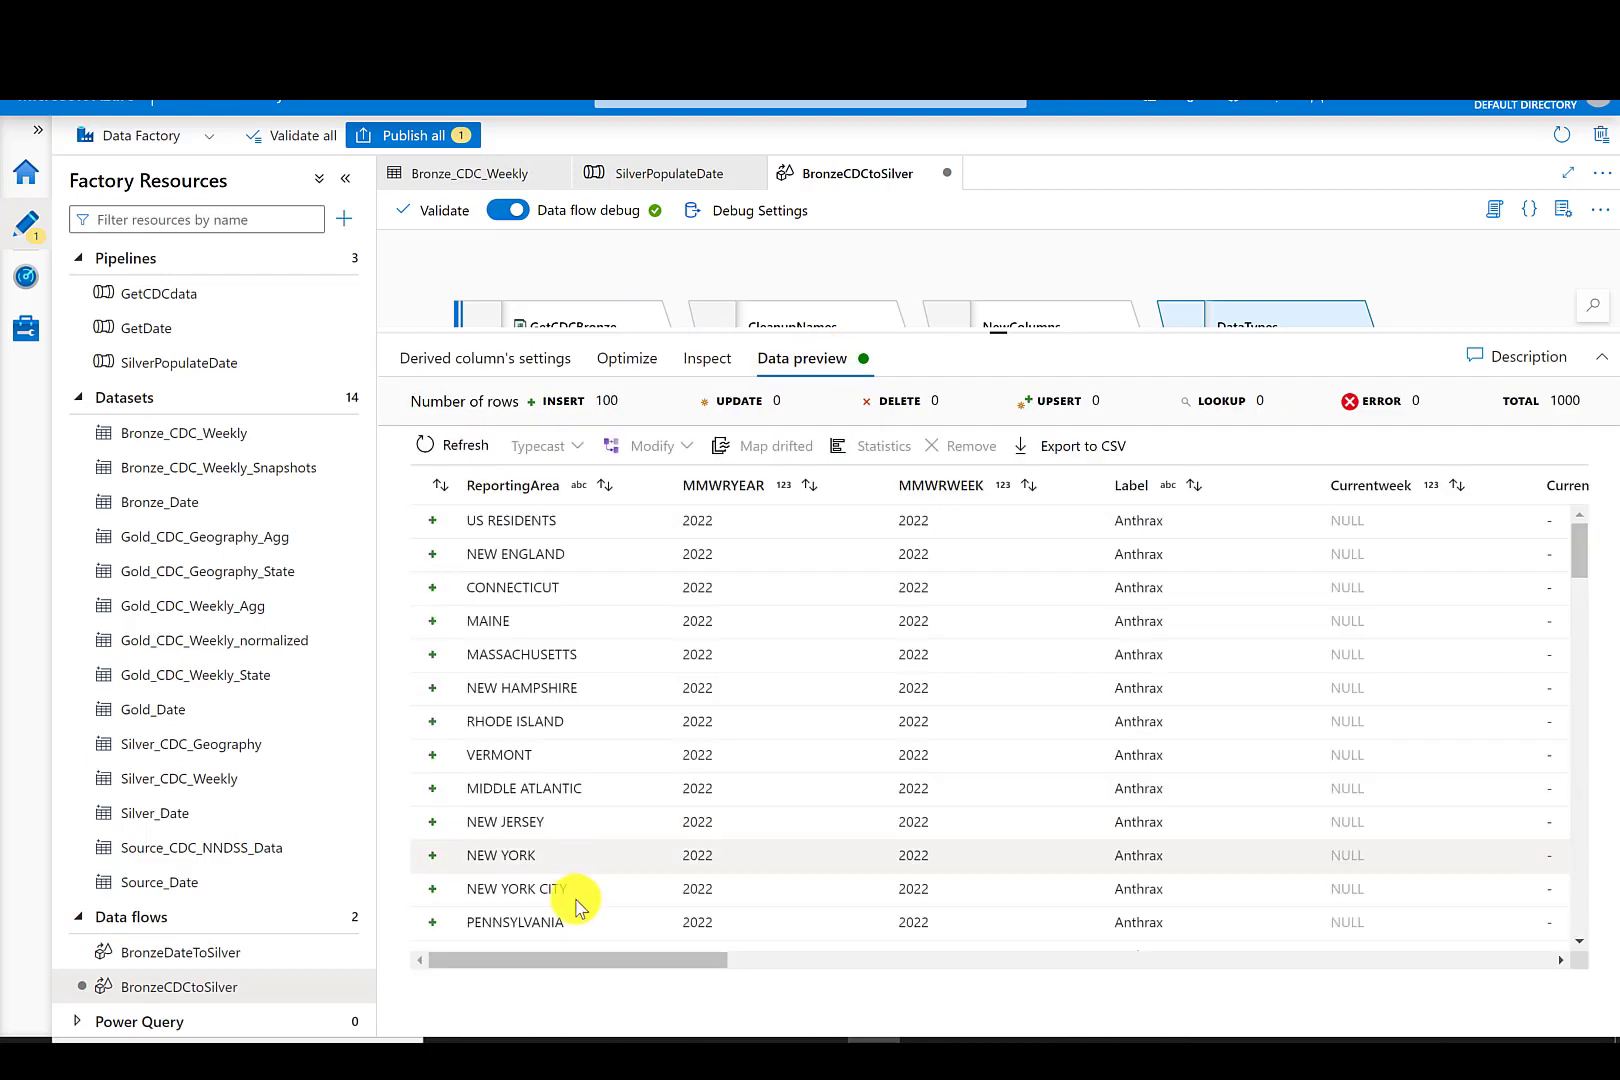
{"action": "left_click_drag", "start_coordinate": [594, 962], "coordinate": [1454, 1019]}
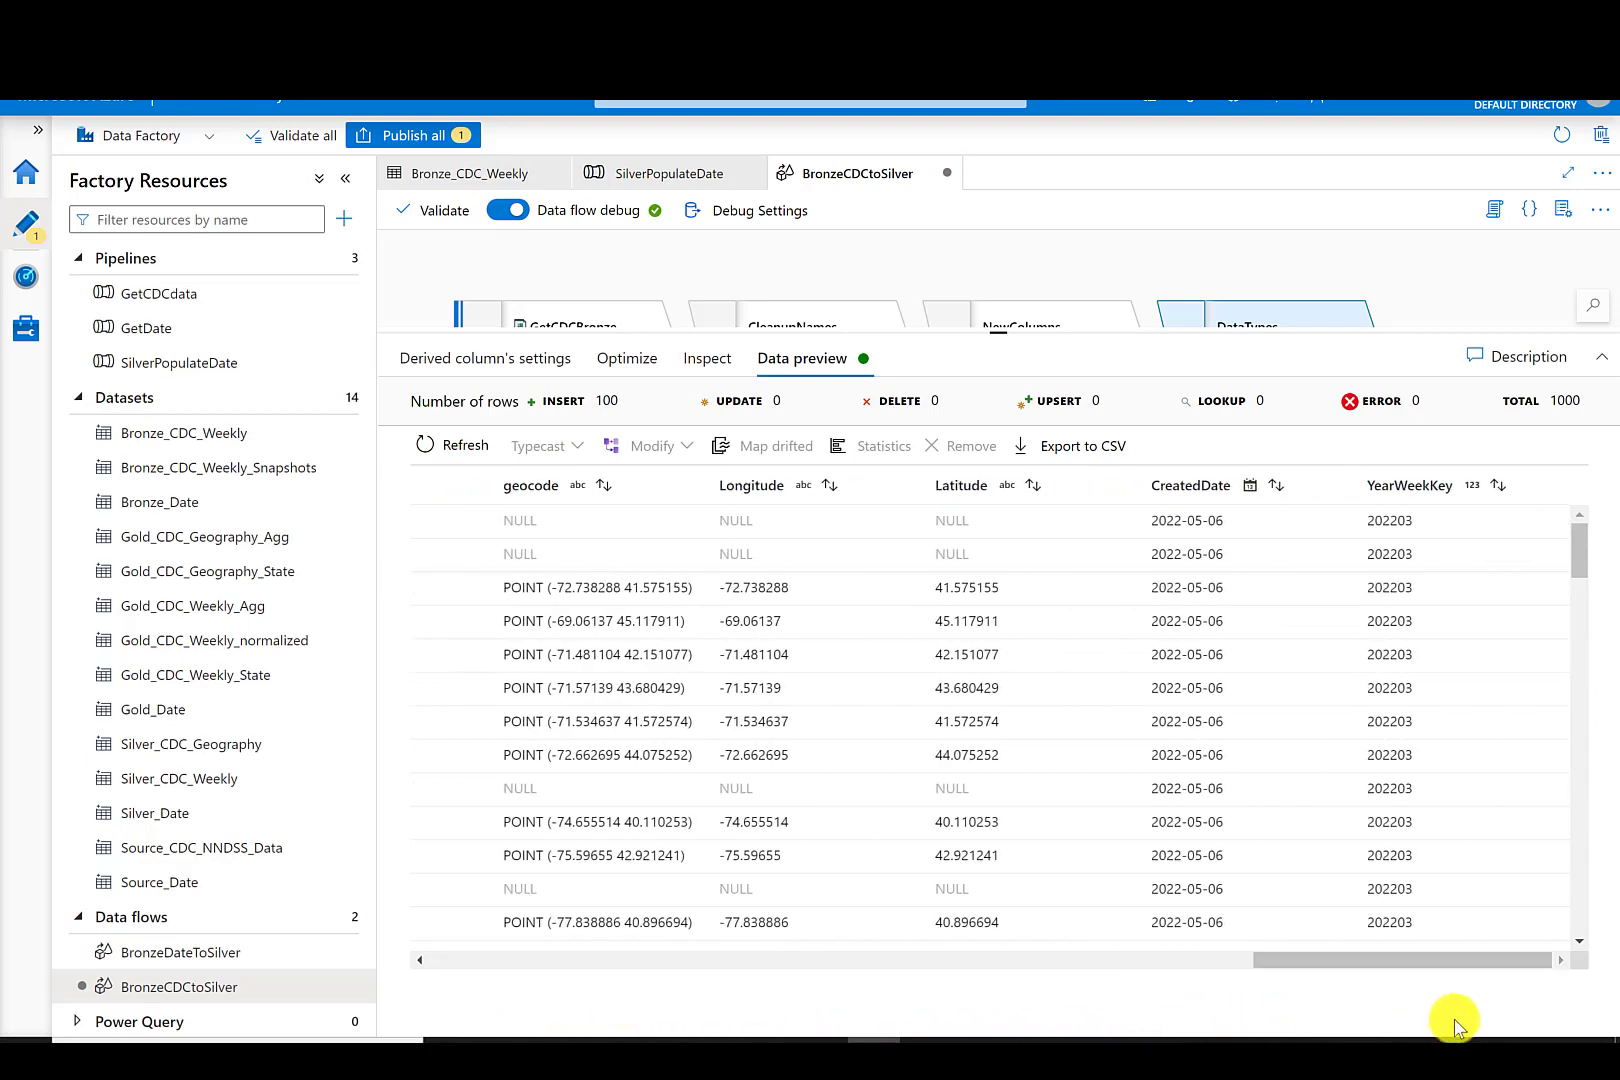
- Turn off the data flow debug session
{"action": "left_click", "coordinate": [506, 209]}
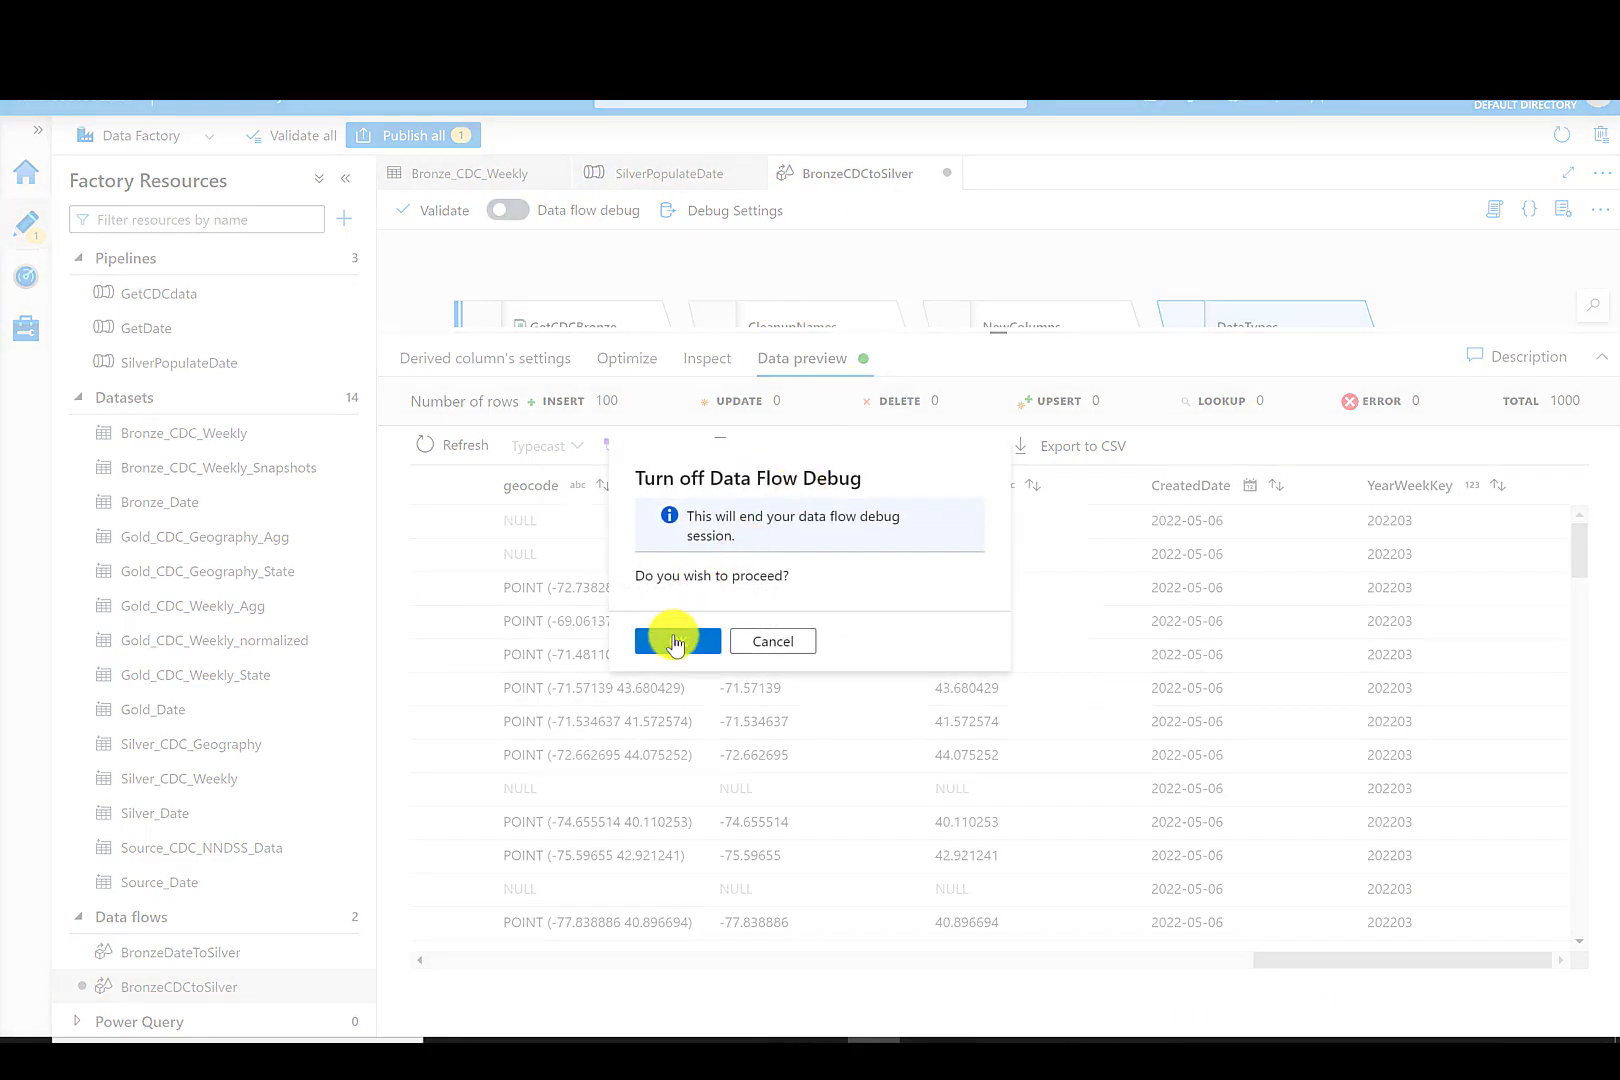
{"action": "left_click", "coordinate": [676, 643]}
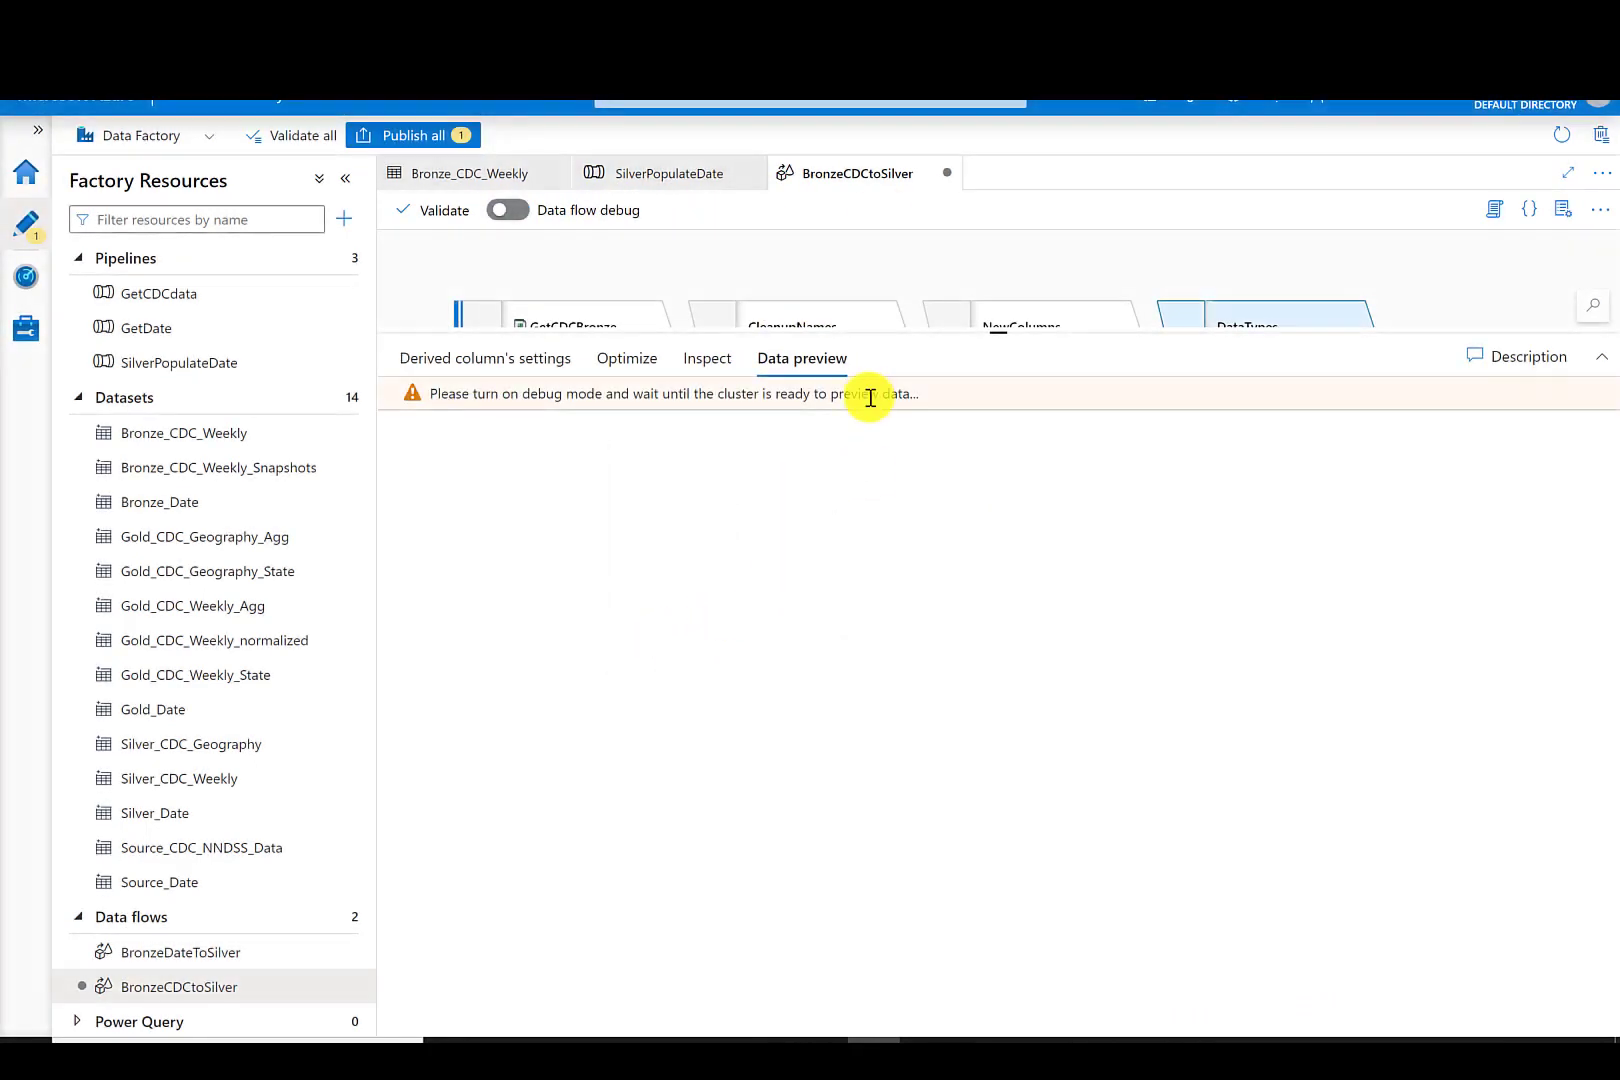
- Add a sink after the DataTypes step and name its output stream SilverCDC
{"action": "left_click", "coordinate": [531, 366]}
{"action": "left_click_drag", "start_coordinate": [986, 333], "coordinate": [998, 755]}
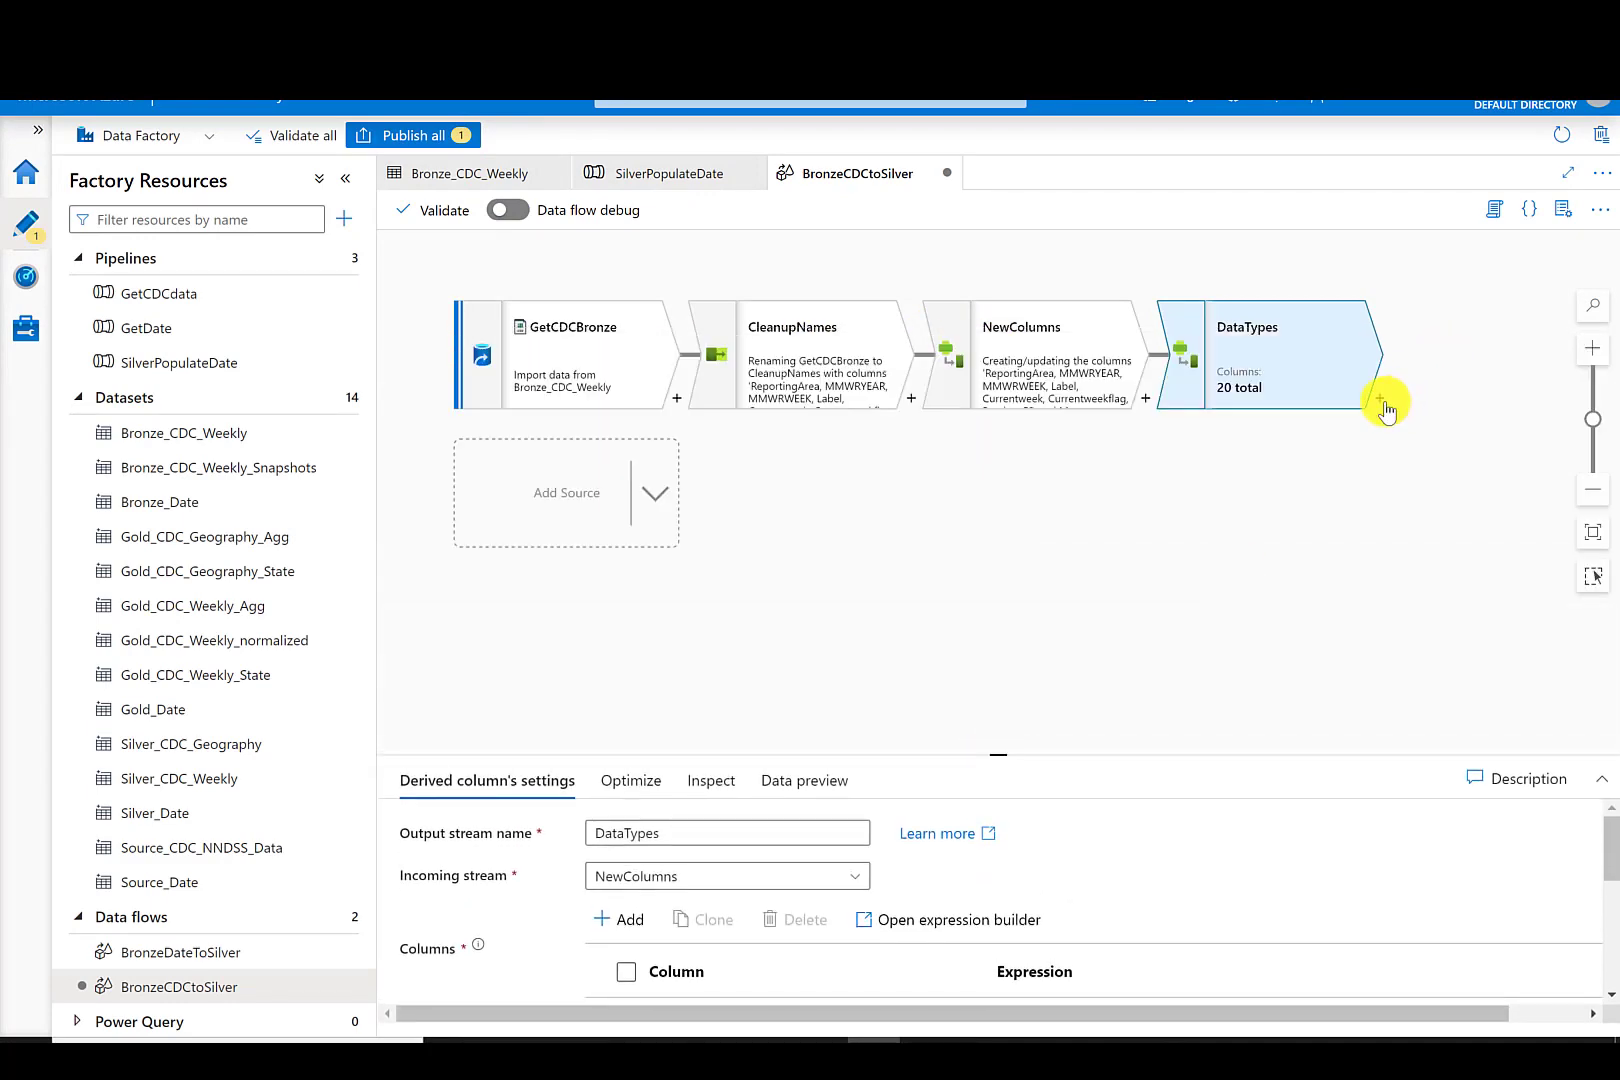
{"action": "left_click", "coordinate": [1382, 401]}
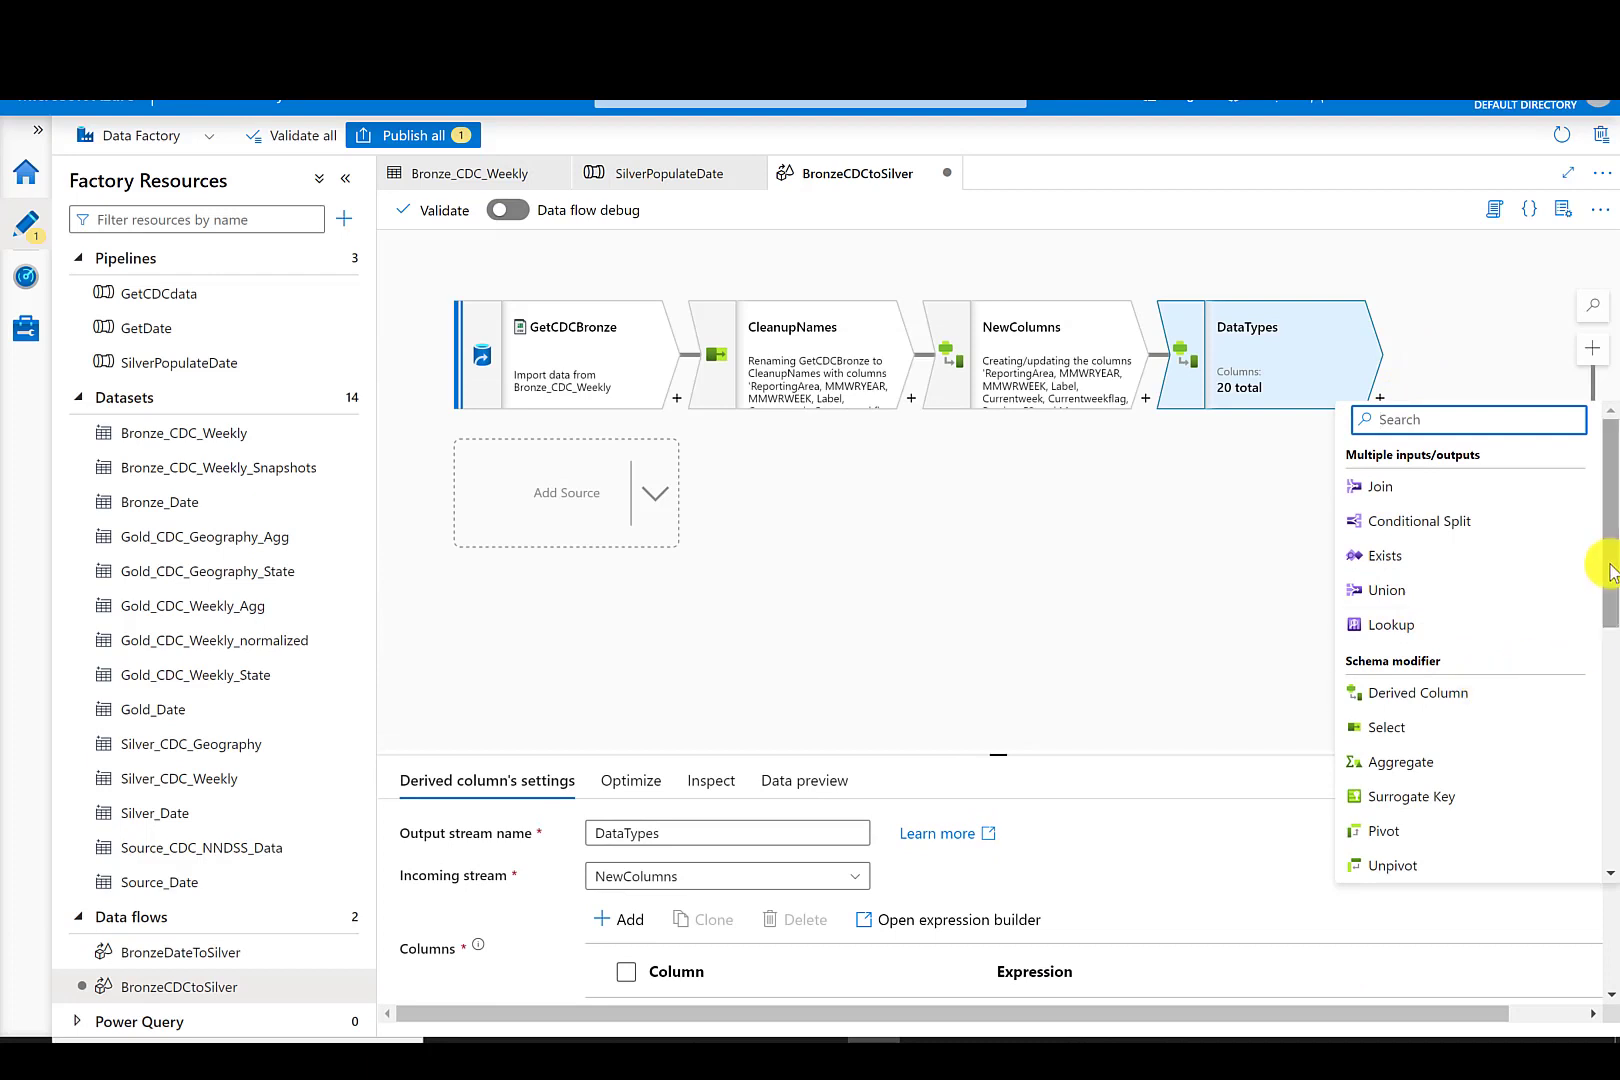
{"action": "left_click_drag", "start_coordinate": [1610, 572], "coordinate": [1595, 860]}
{"action": "left_click", "coordinate": [1439, 868]}
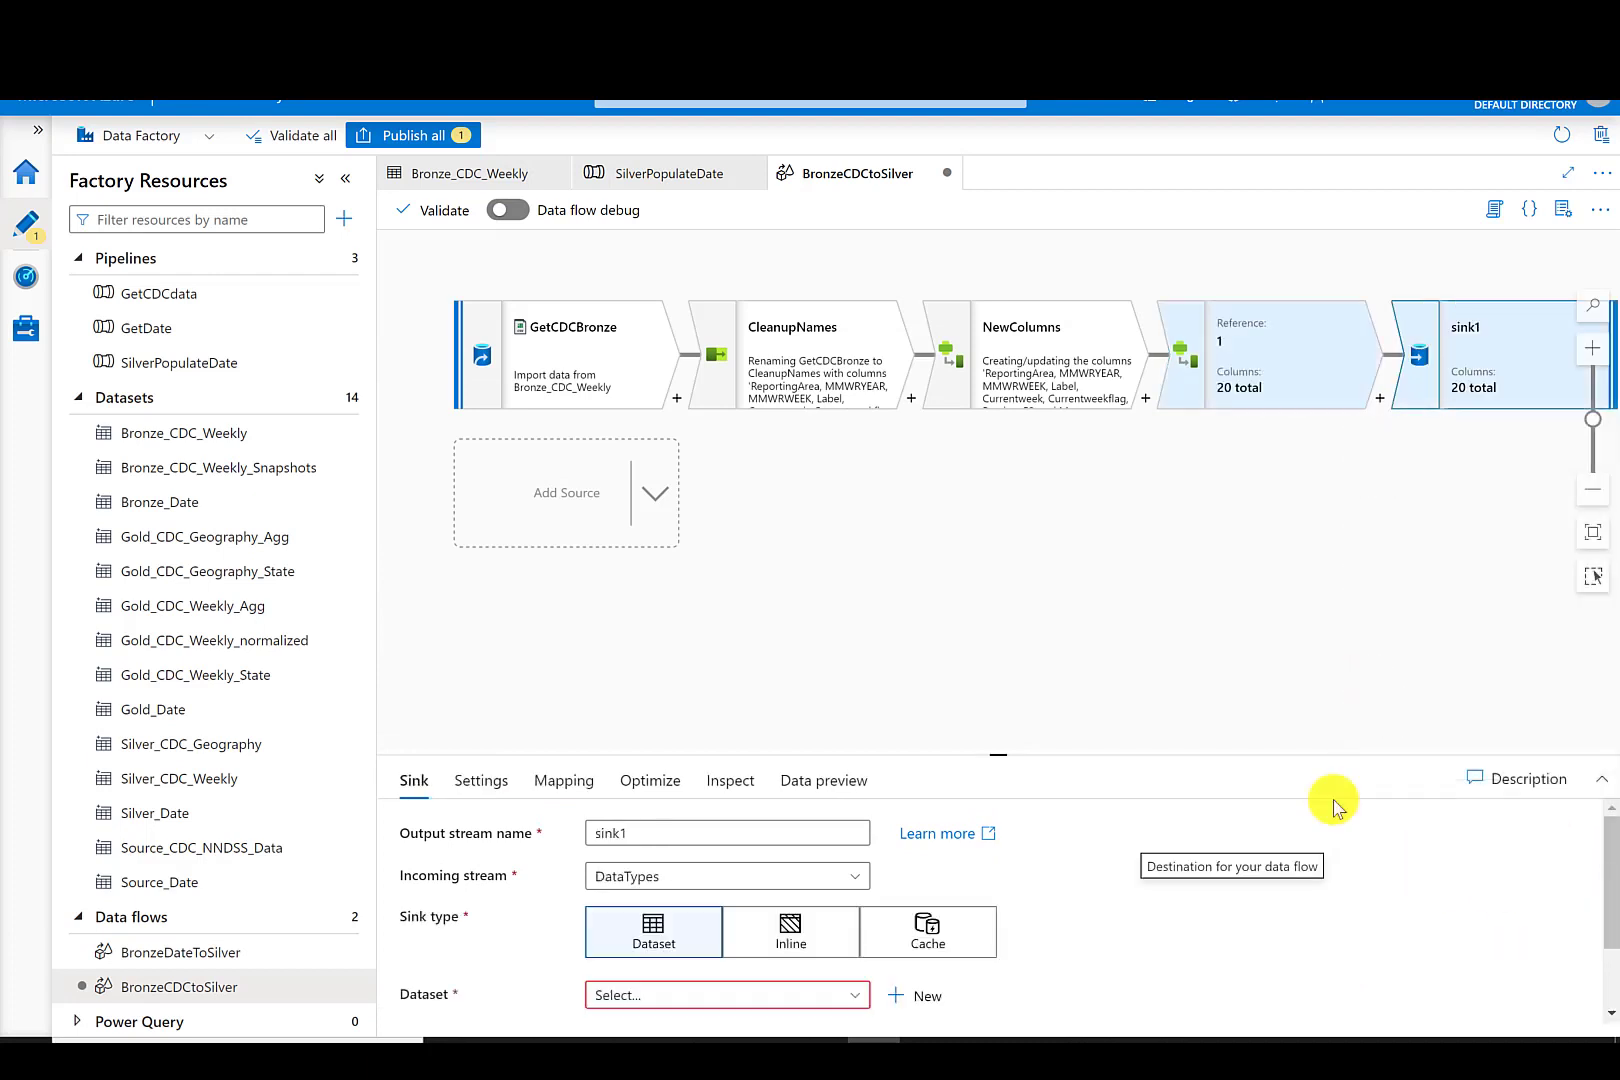
{"action": "left_click", "coordinate": [629, 834]}
{"action": "left_click_drag", "start_coordinate": [625, 834], "coordinate": [593, 843]}
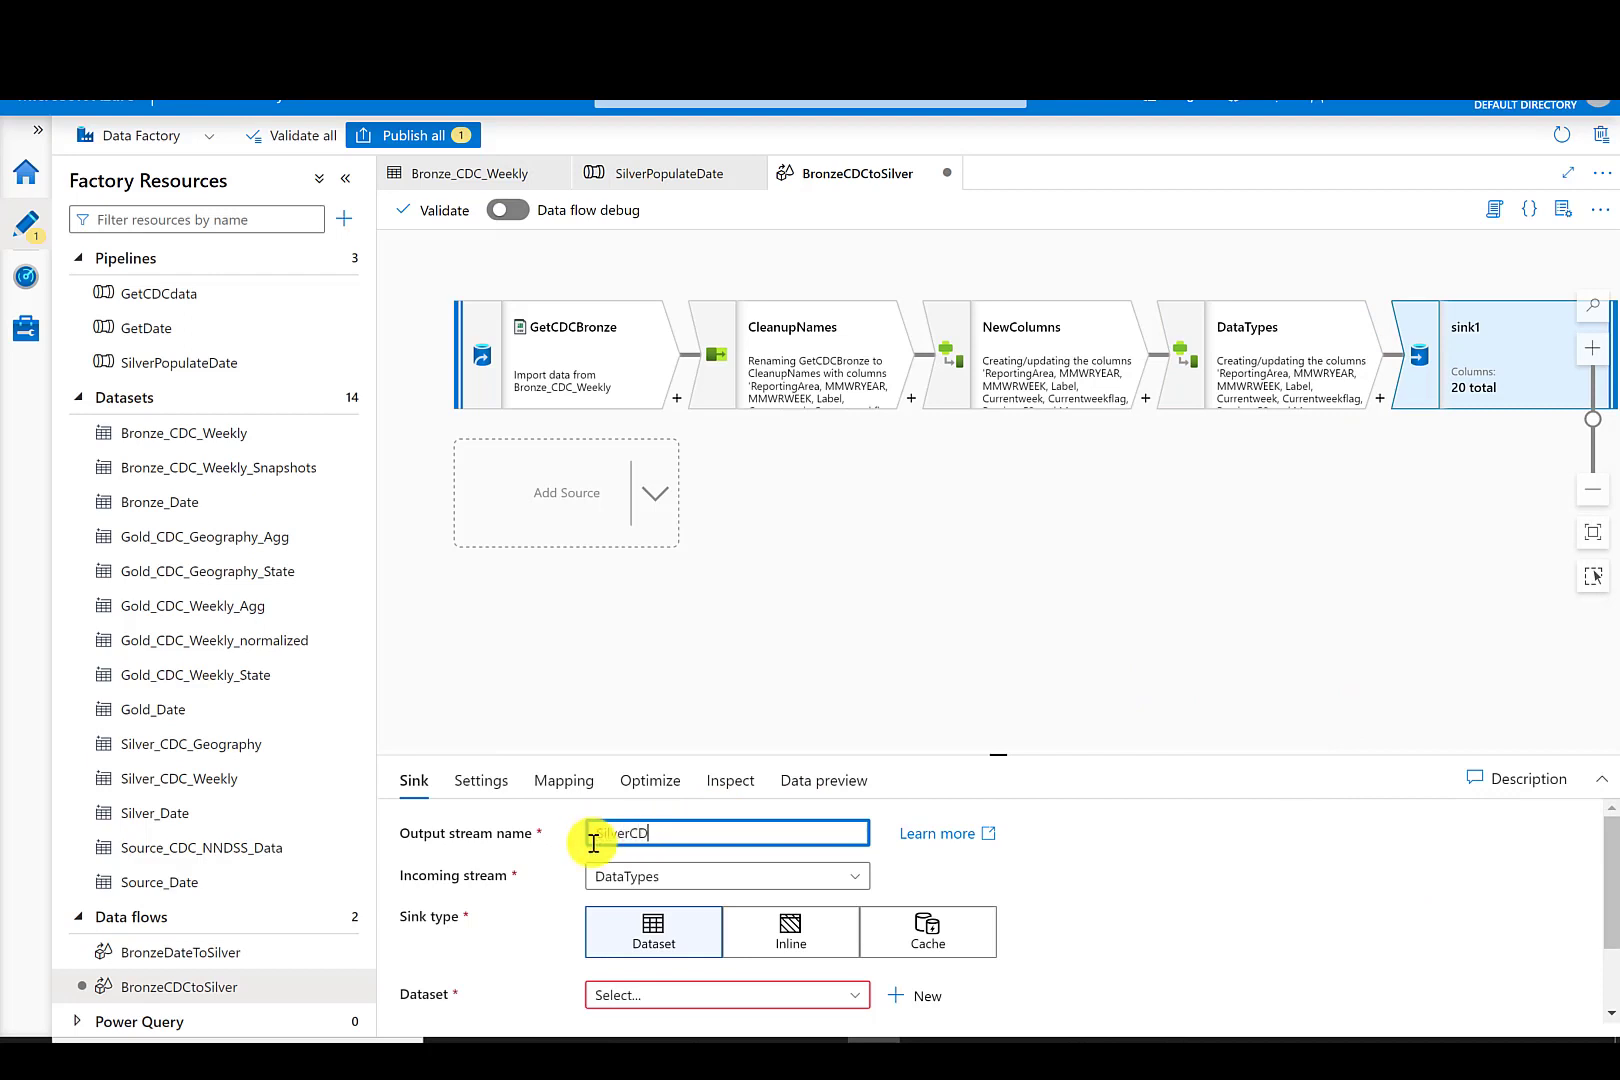
- Set the sink's dataset to Silver_CDC_Weekly
{"action": "left_click", "coordinate": [806, 994]}
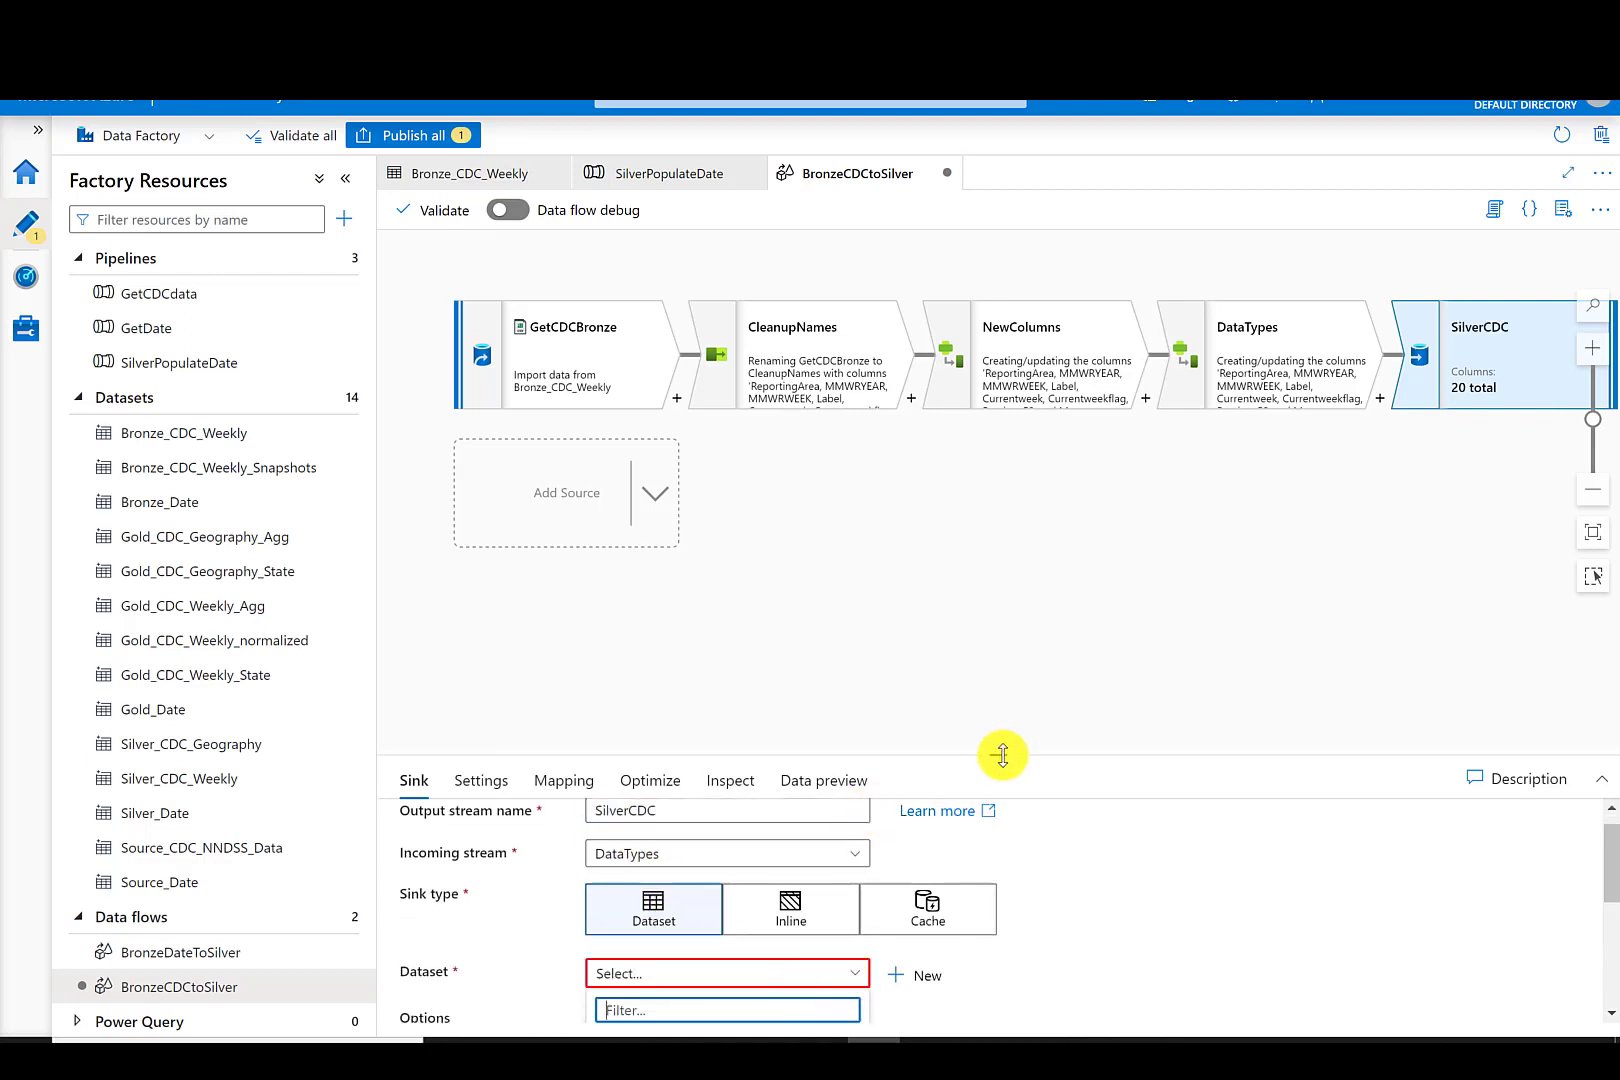
{"action": "left_click_drag", "start_coordinate": [998, 755], "coordinate": [1000, 527]}
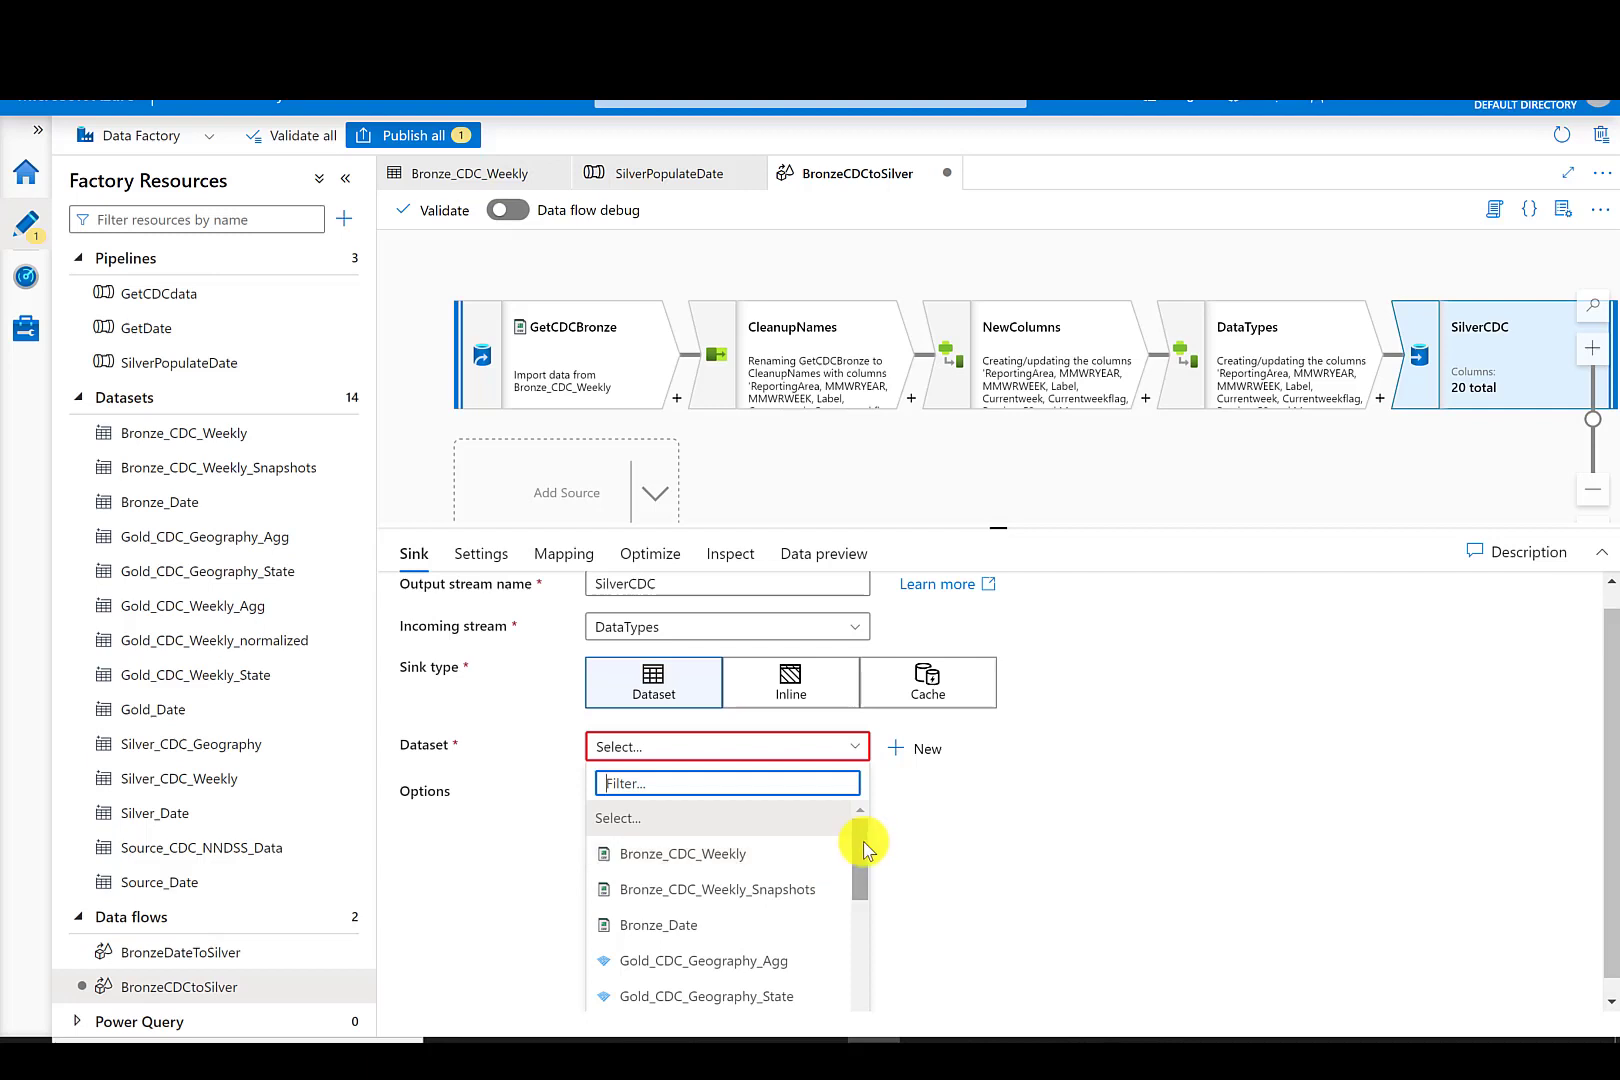
{"action": "left_click_drag", "start_coordinate": [861, 845], "coordinate": [857, 932]}
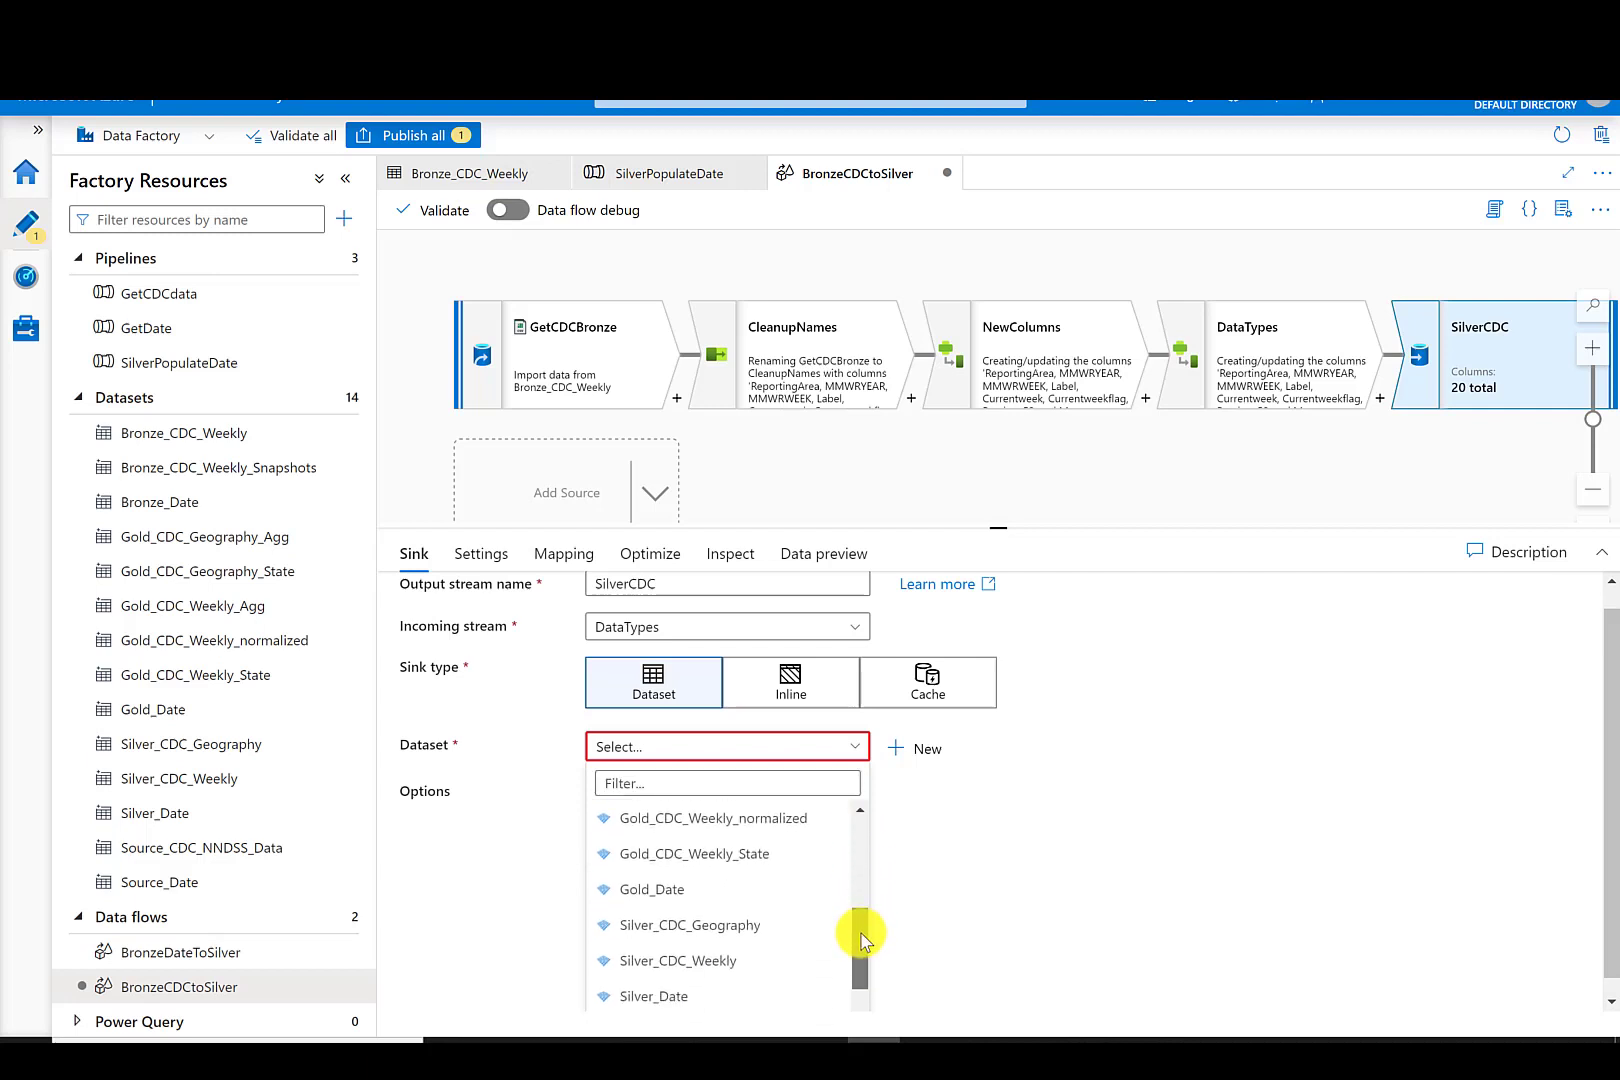
{"action": "left_click", "coordinate": [750, 945]}
- Set the sink to output to a single file named CDC_Weekly.parquet
{"action": "left_click", "coordinate": [483, 558]}
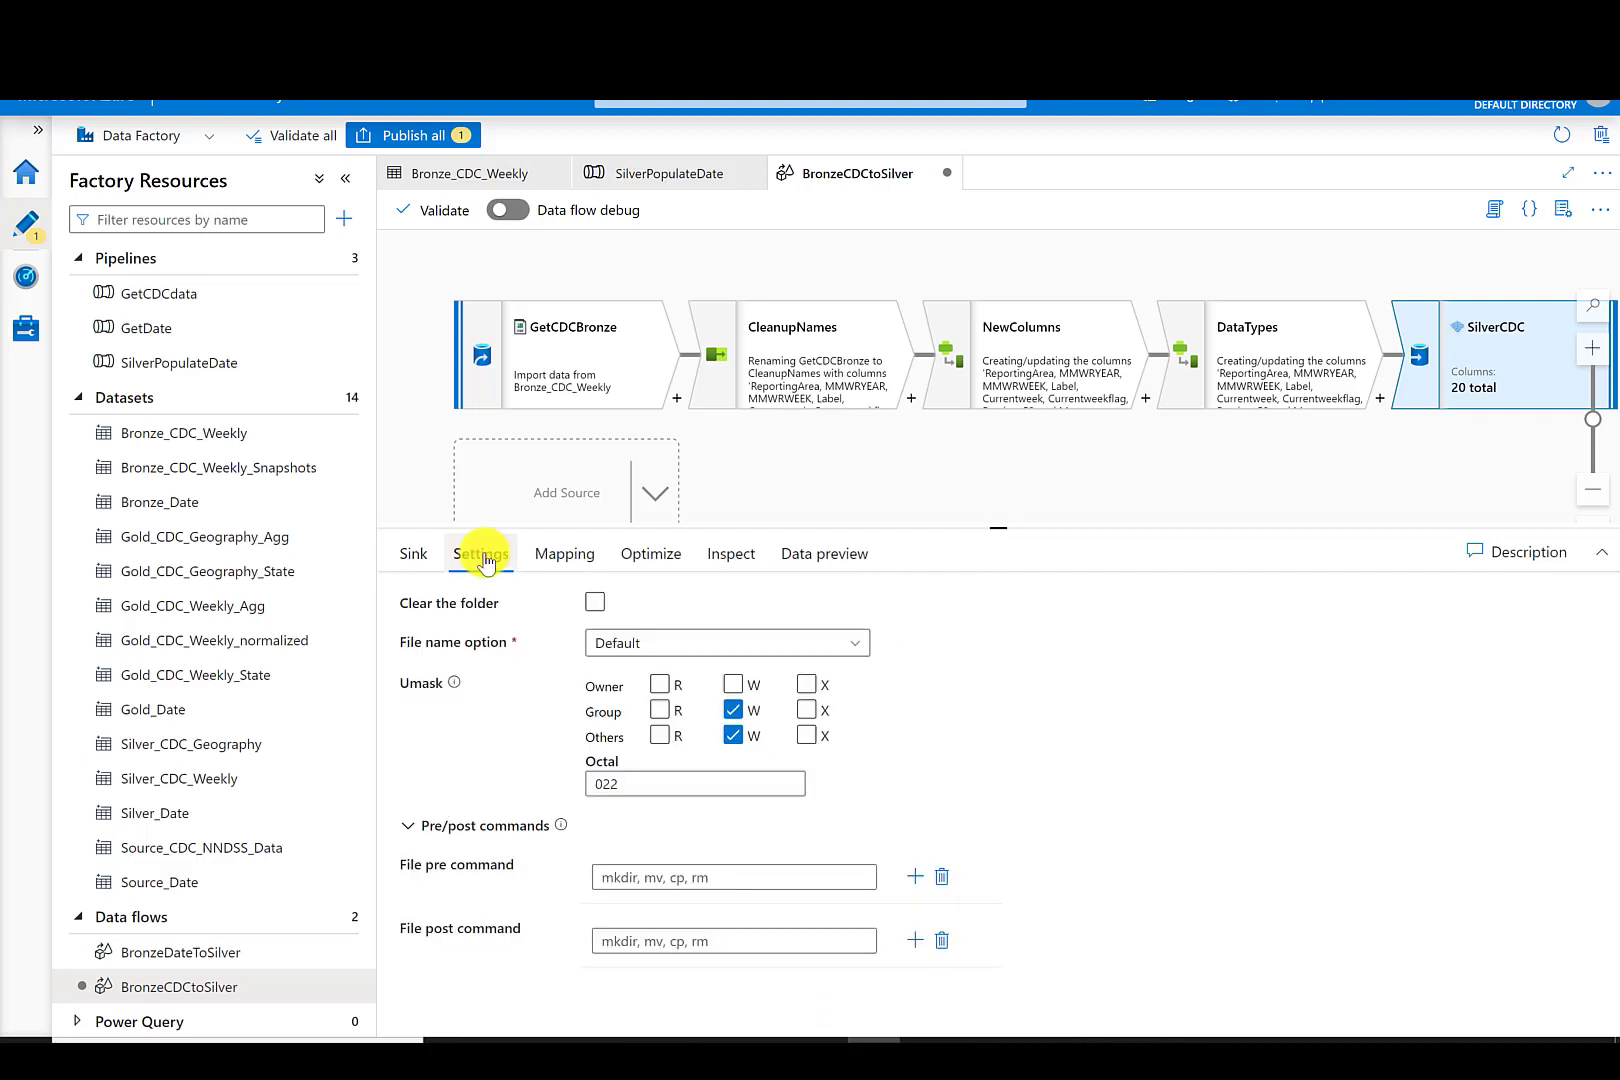
{"action": "left_click", "coordinate": [617, 642]}
{"action": "left_click", "coordinate": [630, 862]}
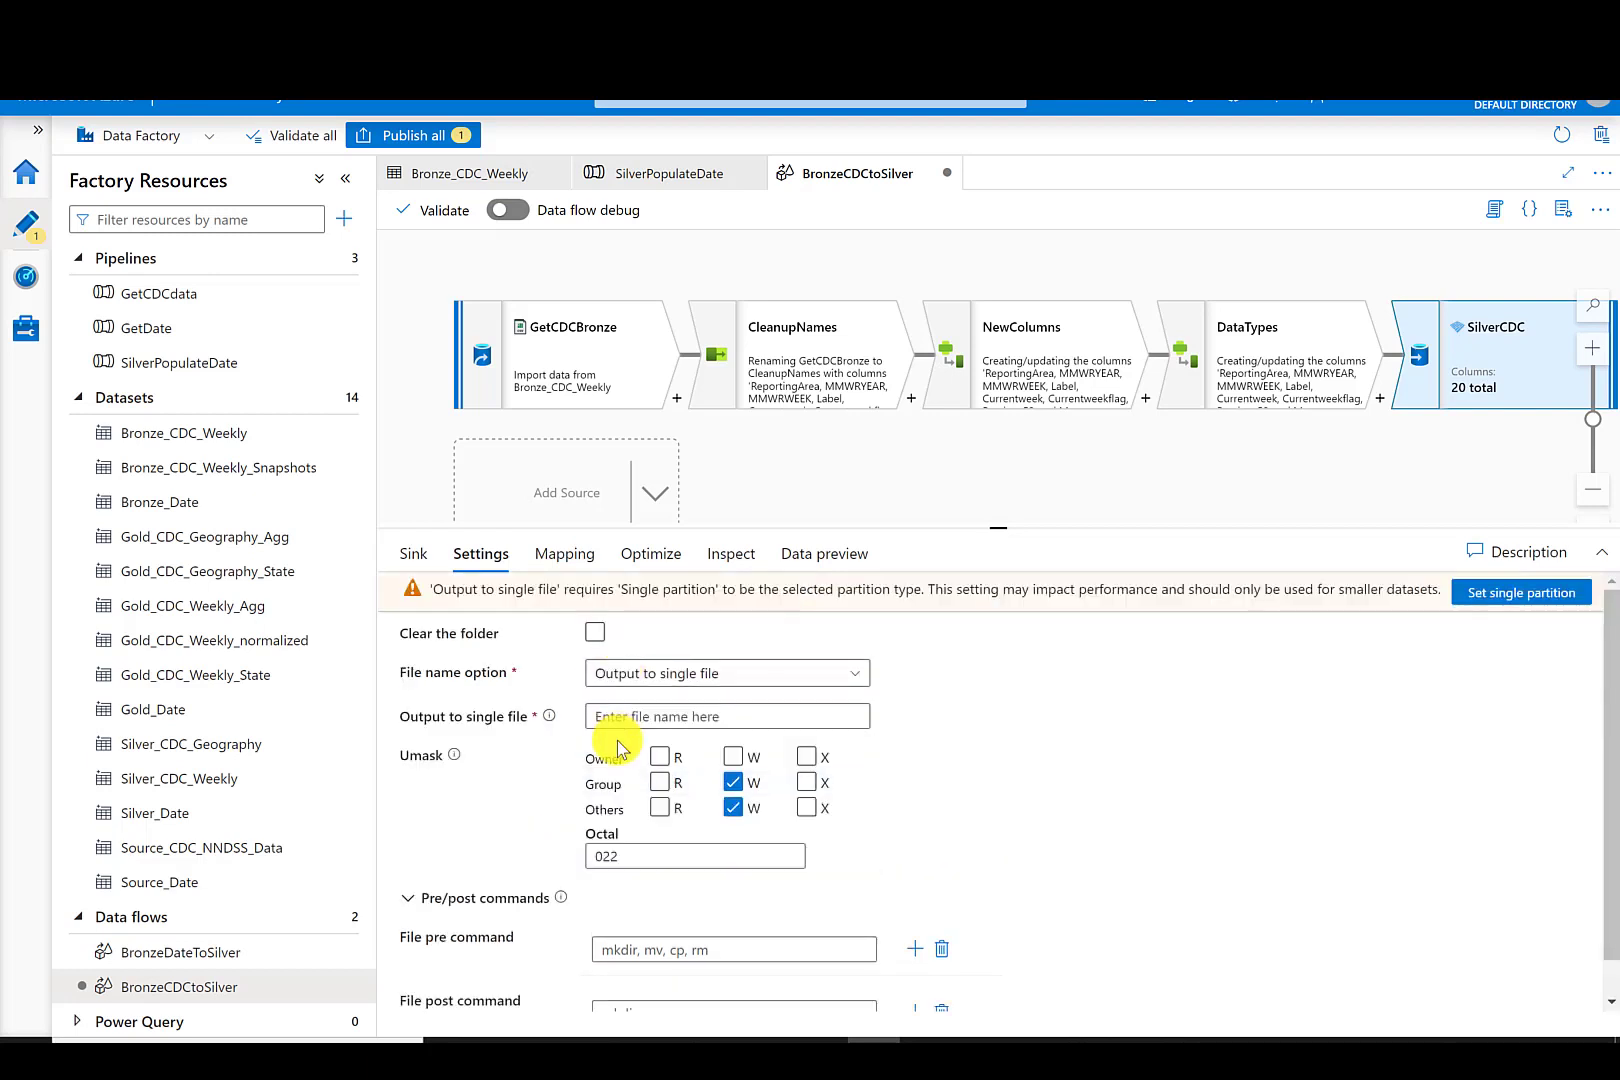
{"action": "left_click", "coordinate": [628, 714]}
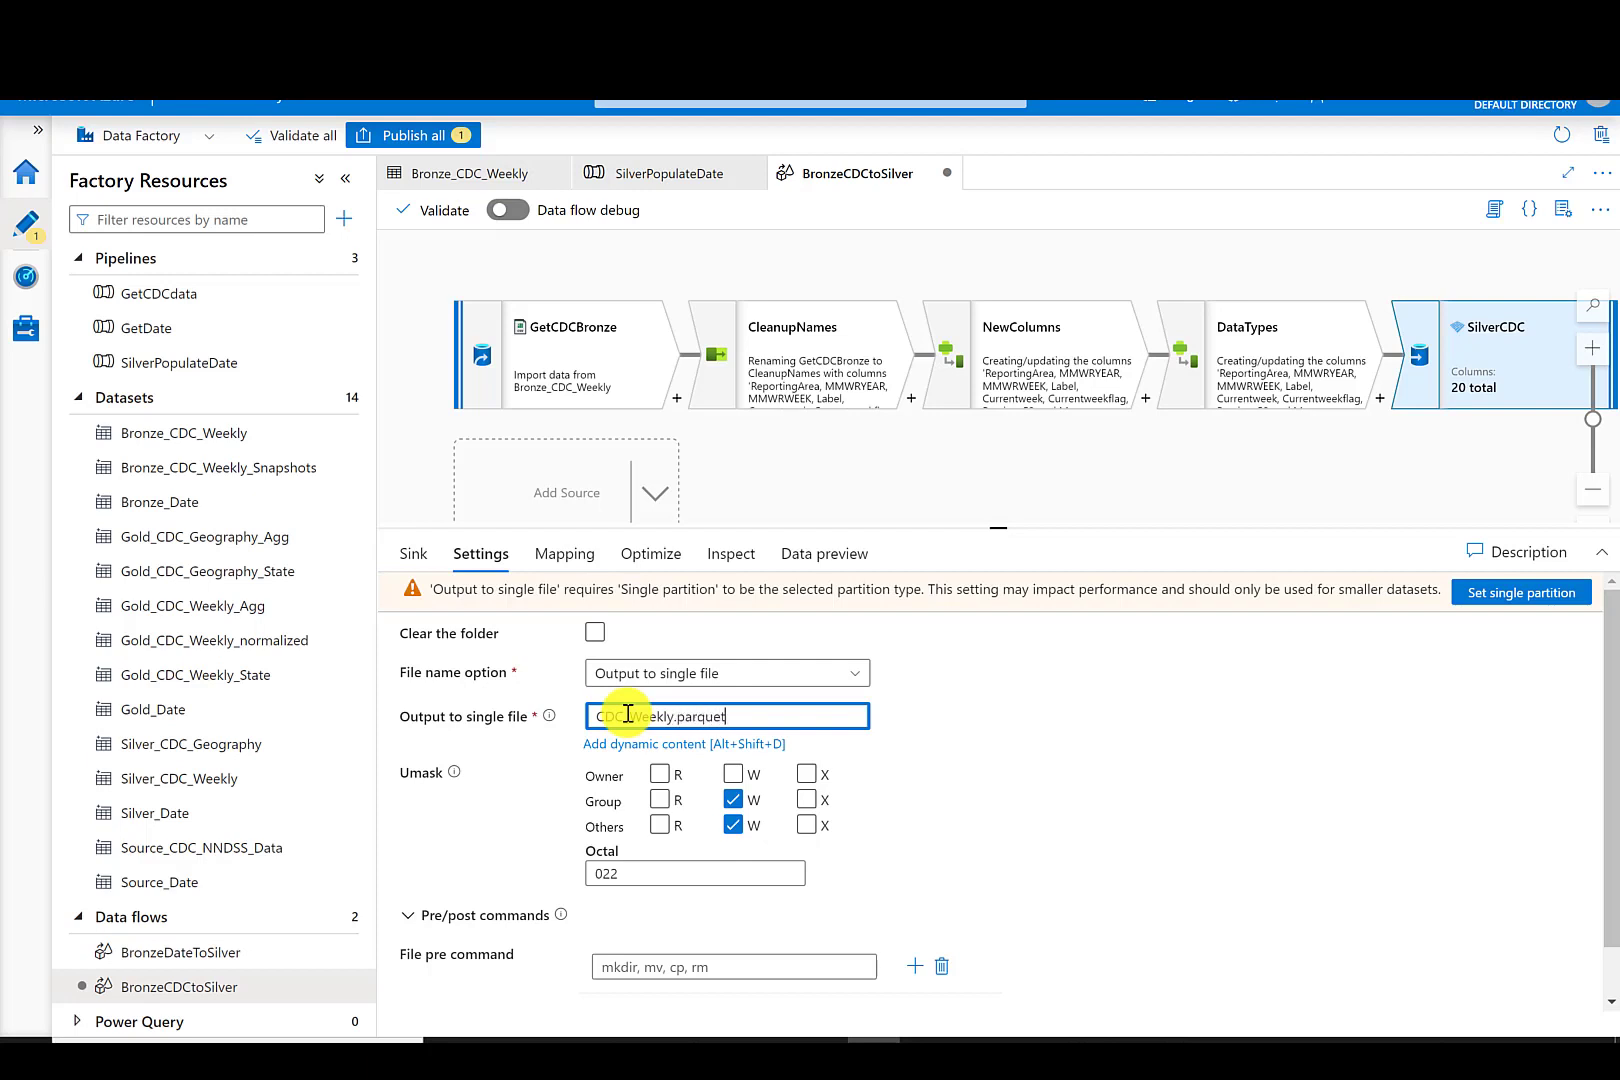
- Set the sink's partition option to Single partition
{"action": "left_click", "coordinate": [625, 560]}
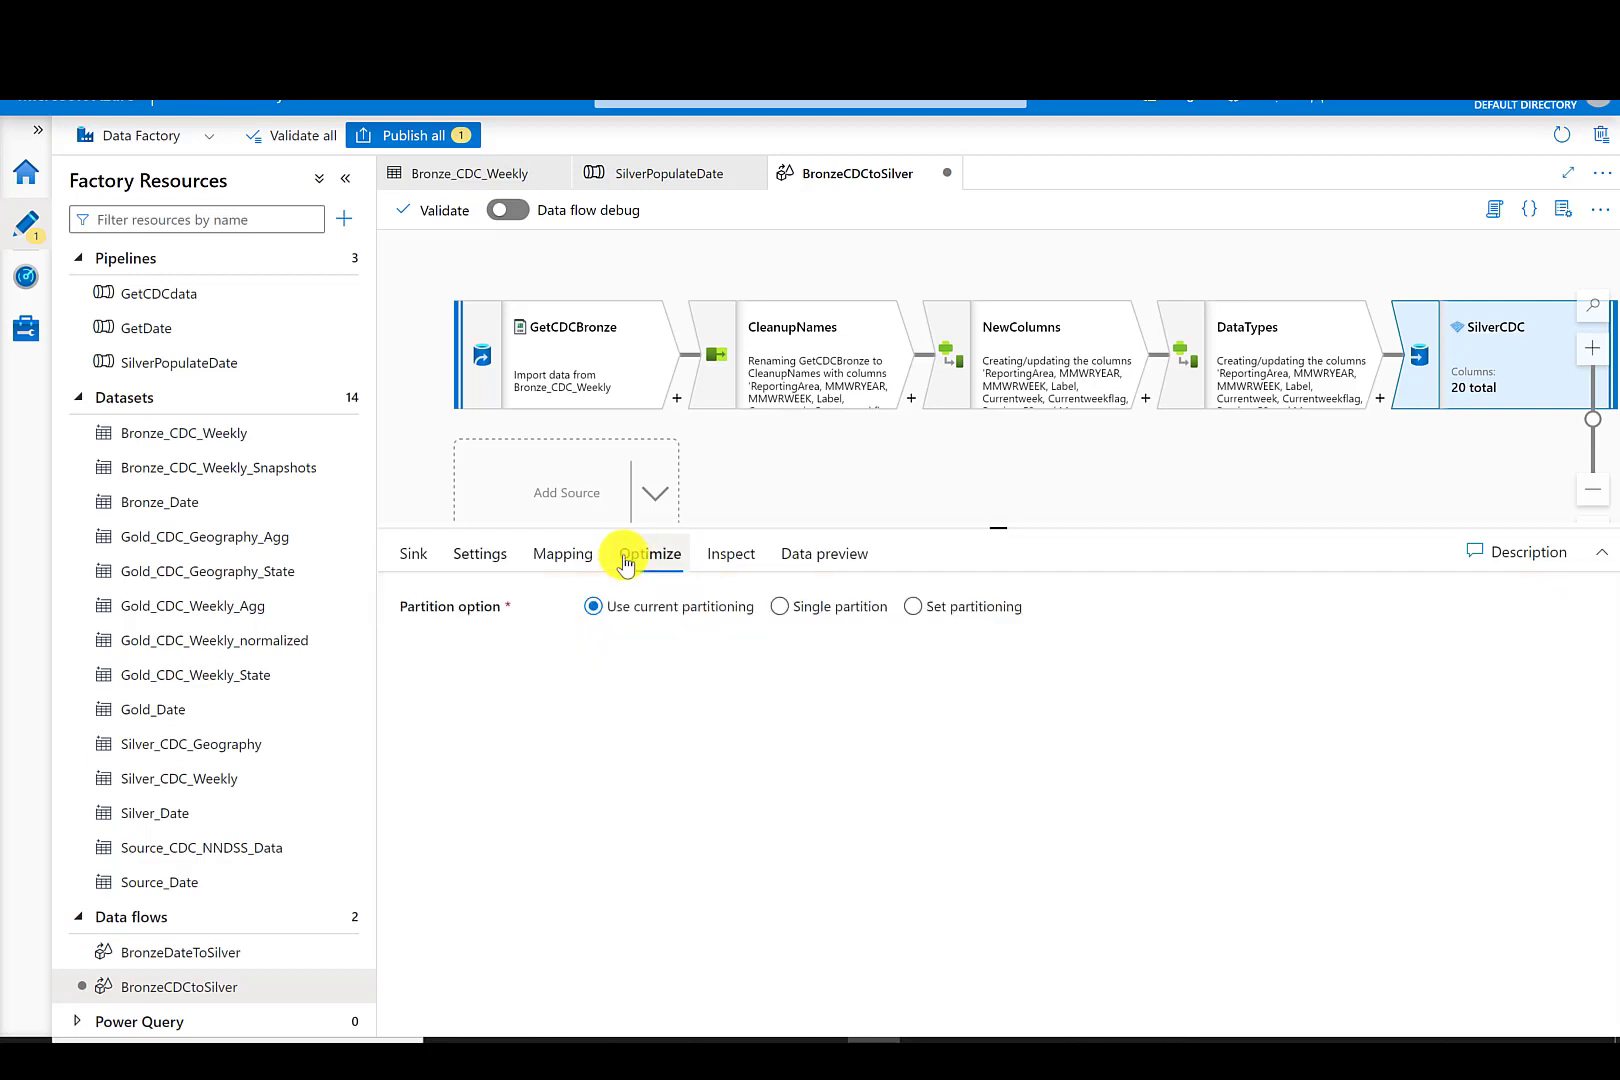
{"action": "left_click", "coordinate": [776, 607]}
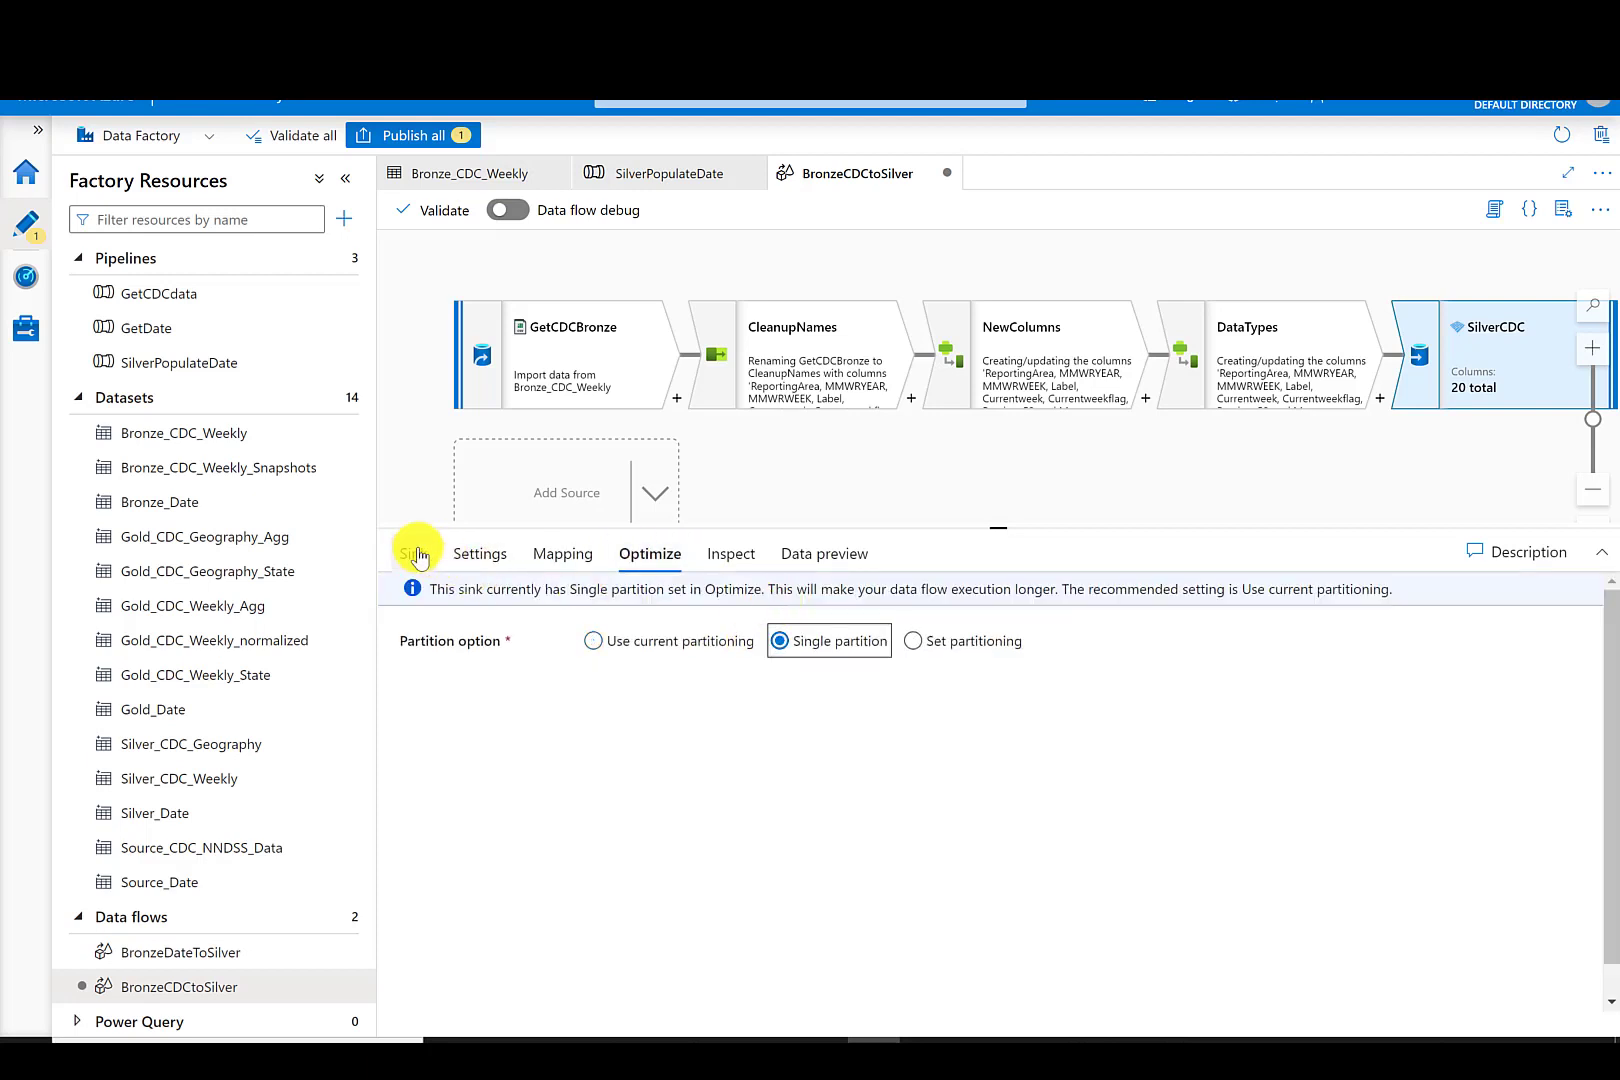
{"action": "left_click", "coordinate": [415, 556]}
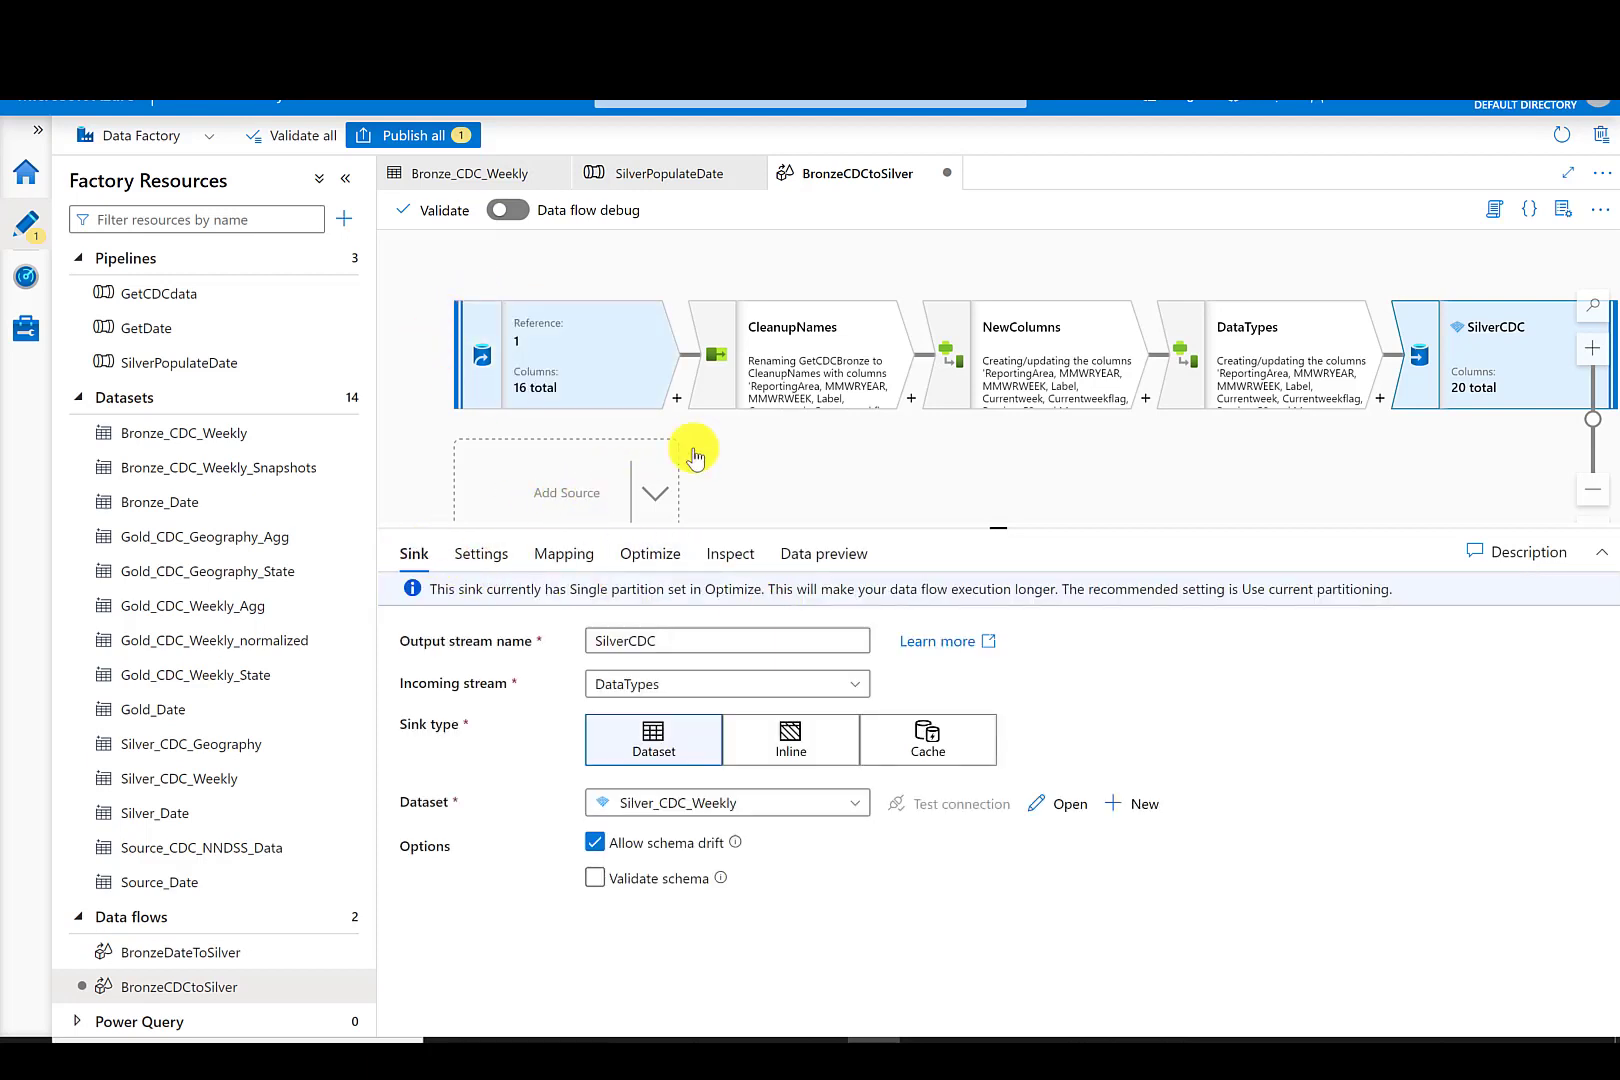
{"action": "left_click_drag", "start_coordinate": [996, 522], "coordinate": [996, 690]}
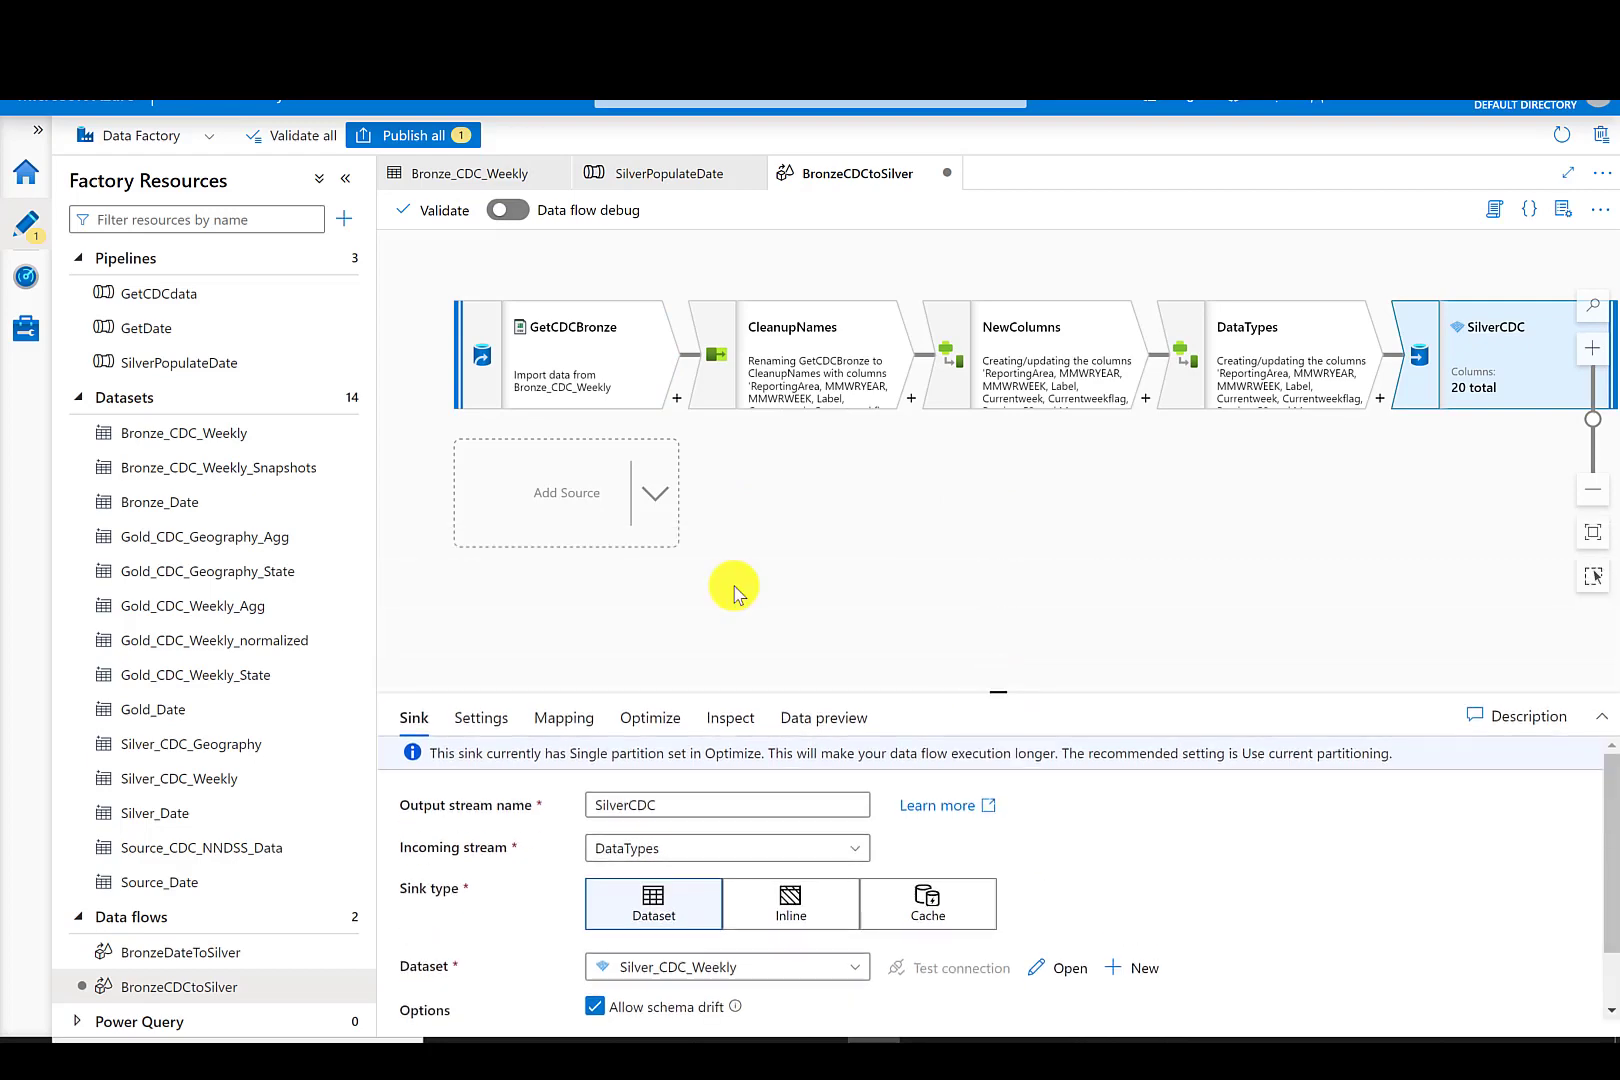
- Publish all pending changes to the BronzeCDCtoSilver data flow
{"action": "left_click", "coordinate": [408, 140]}
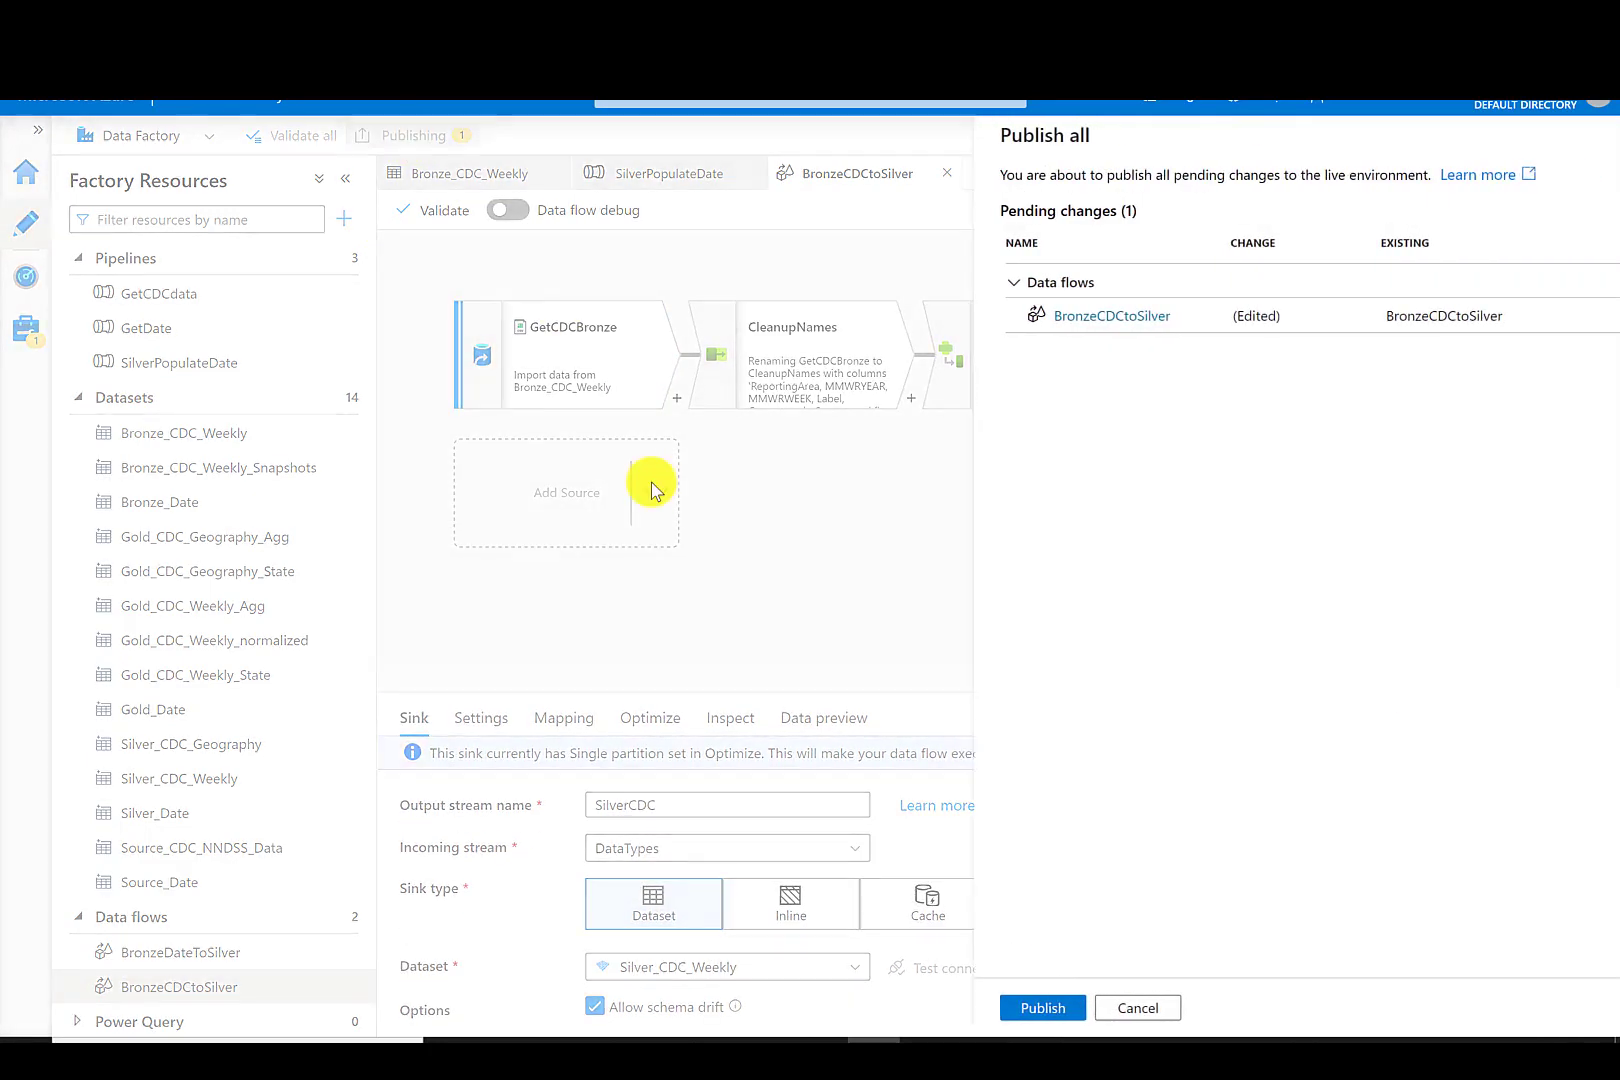
{"action": "left_click", "coordinate": [1008, 1010]}
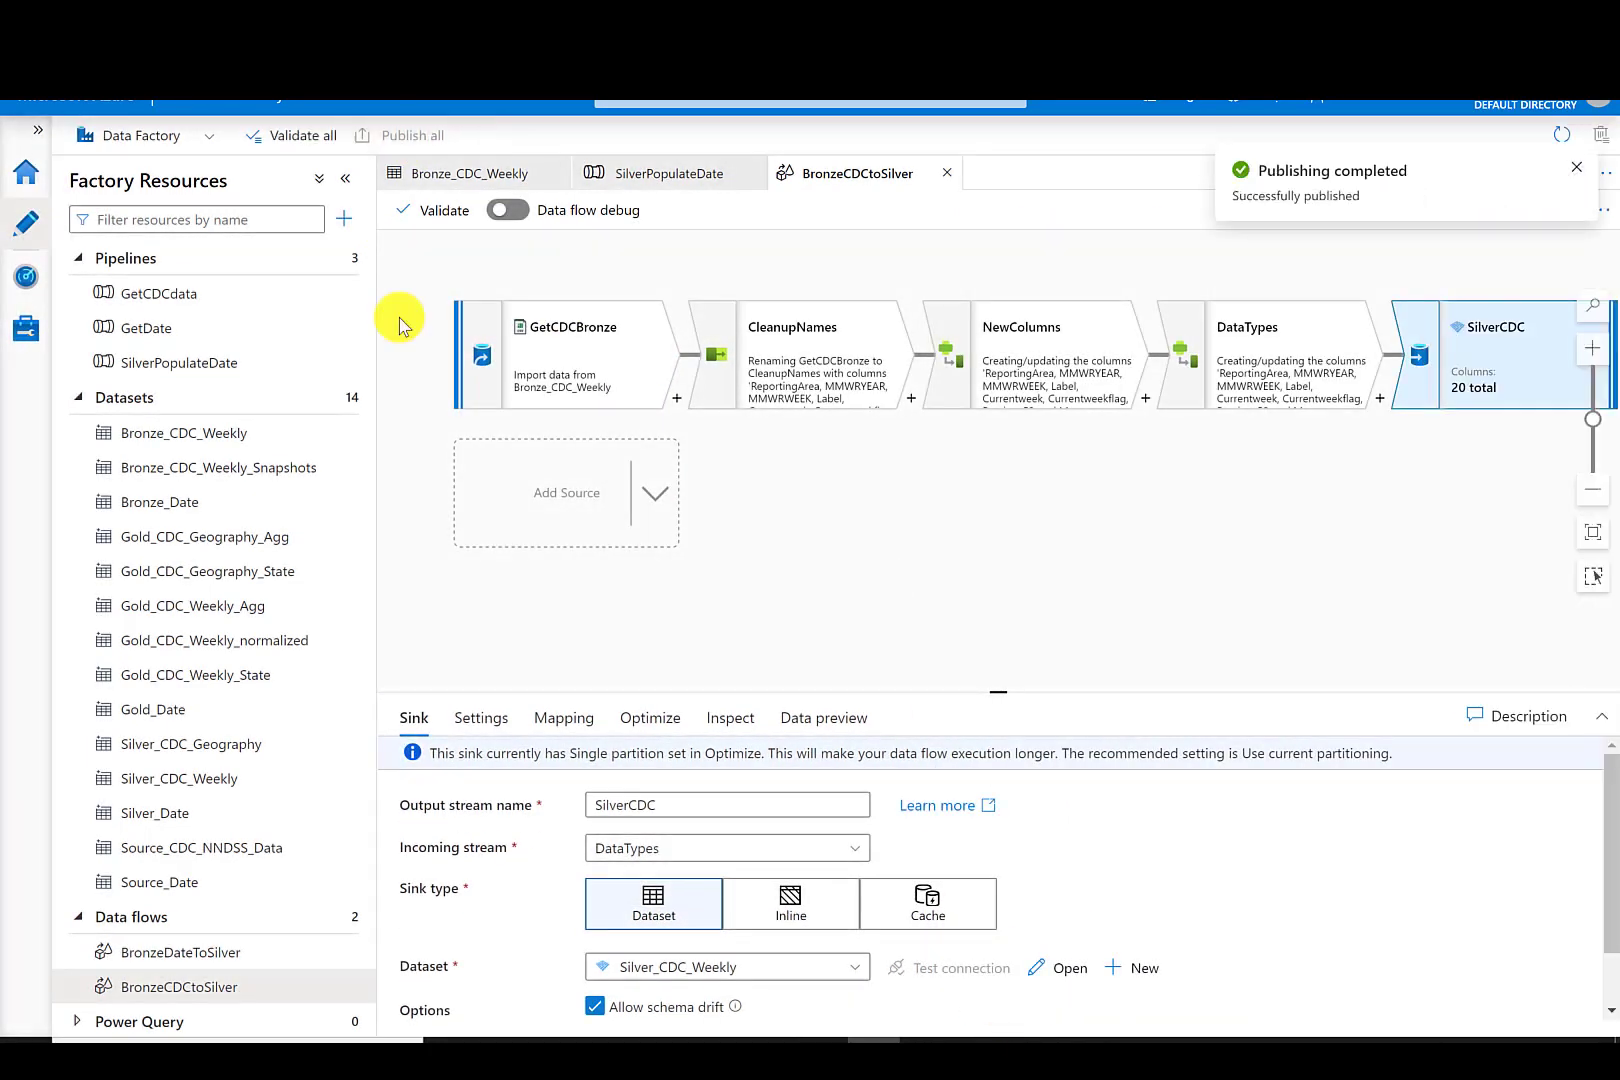
- Create a new pipeline named SilverCDC
{"action": "left_click", "coordinate": [337, 260]}
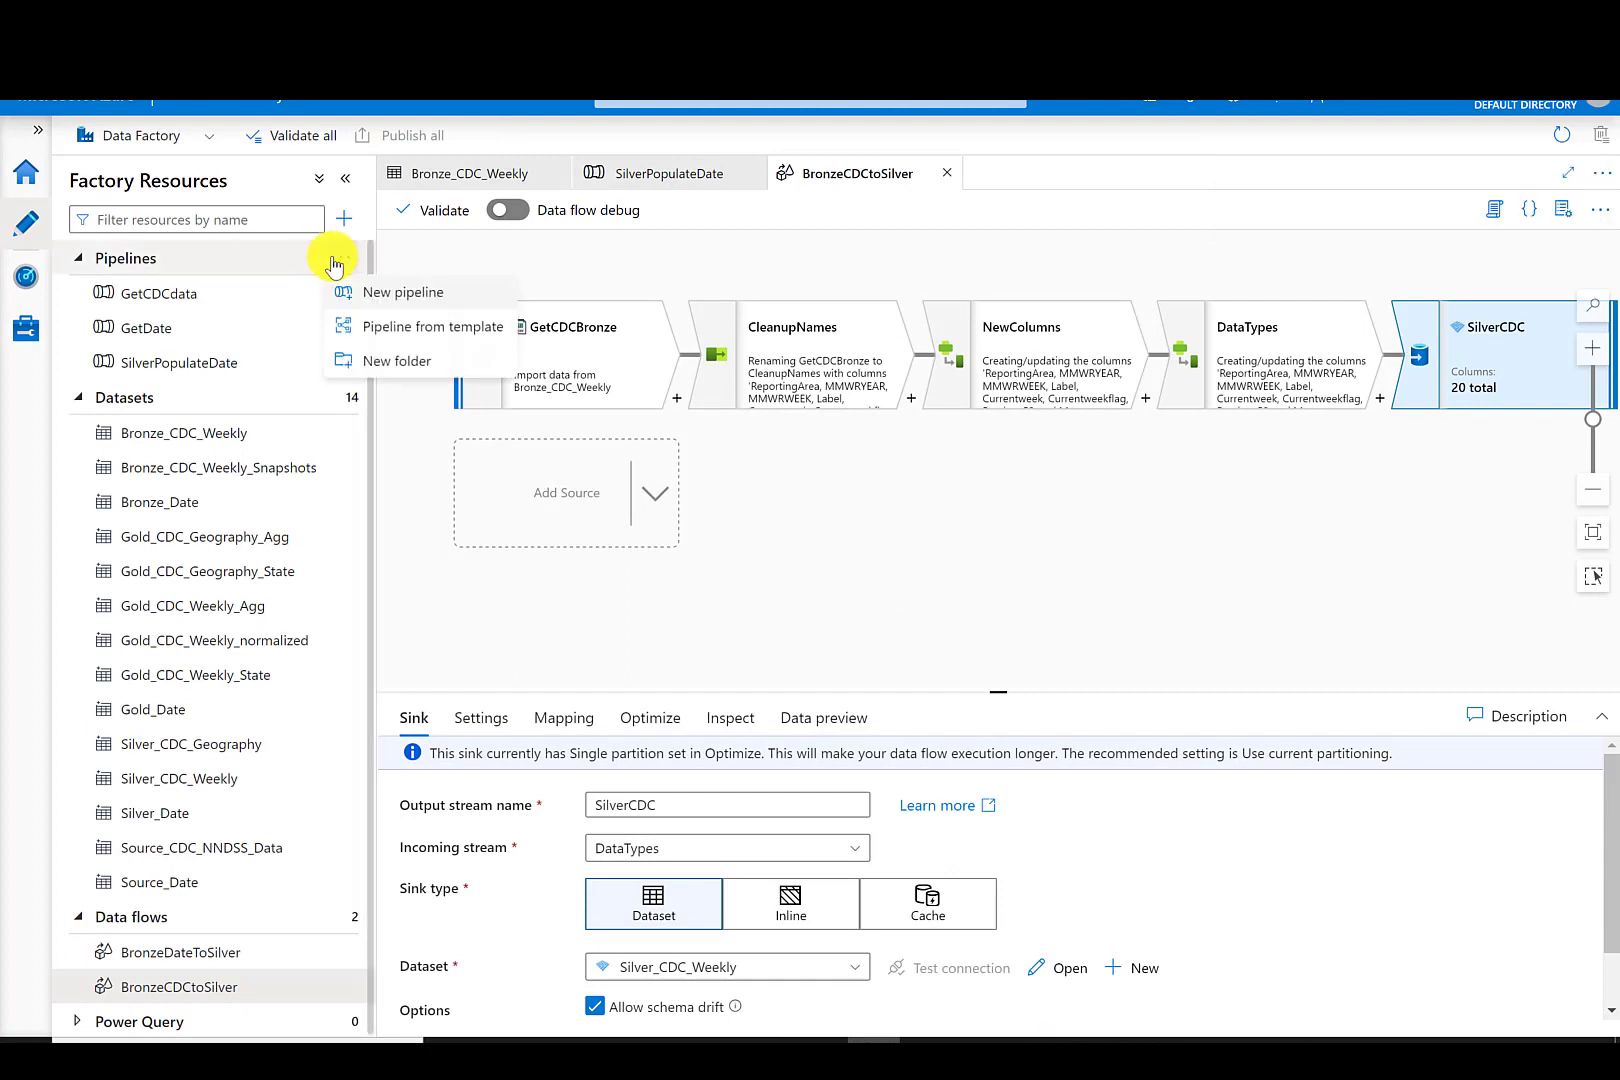
{"action": "left_click", "coordinate": [380, 296]}
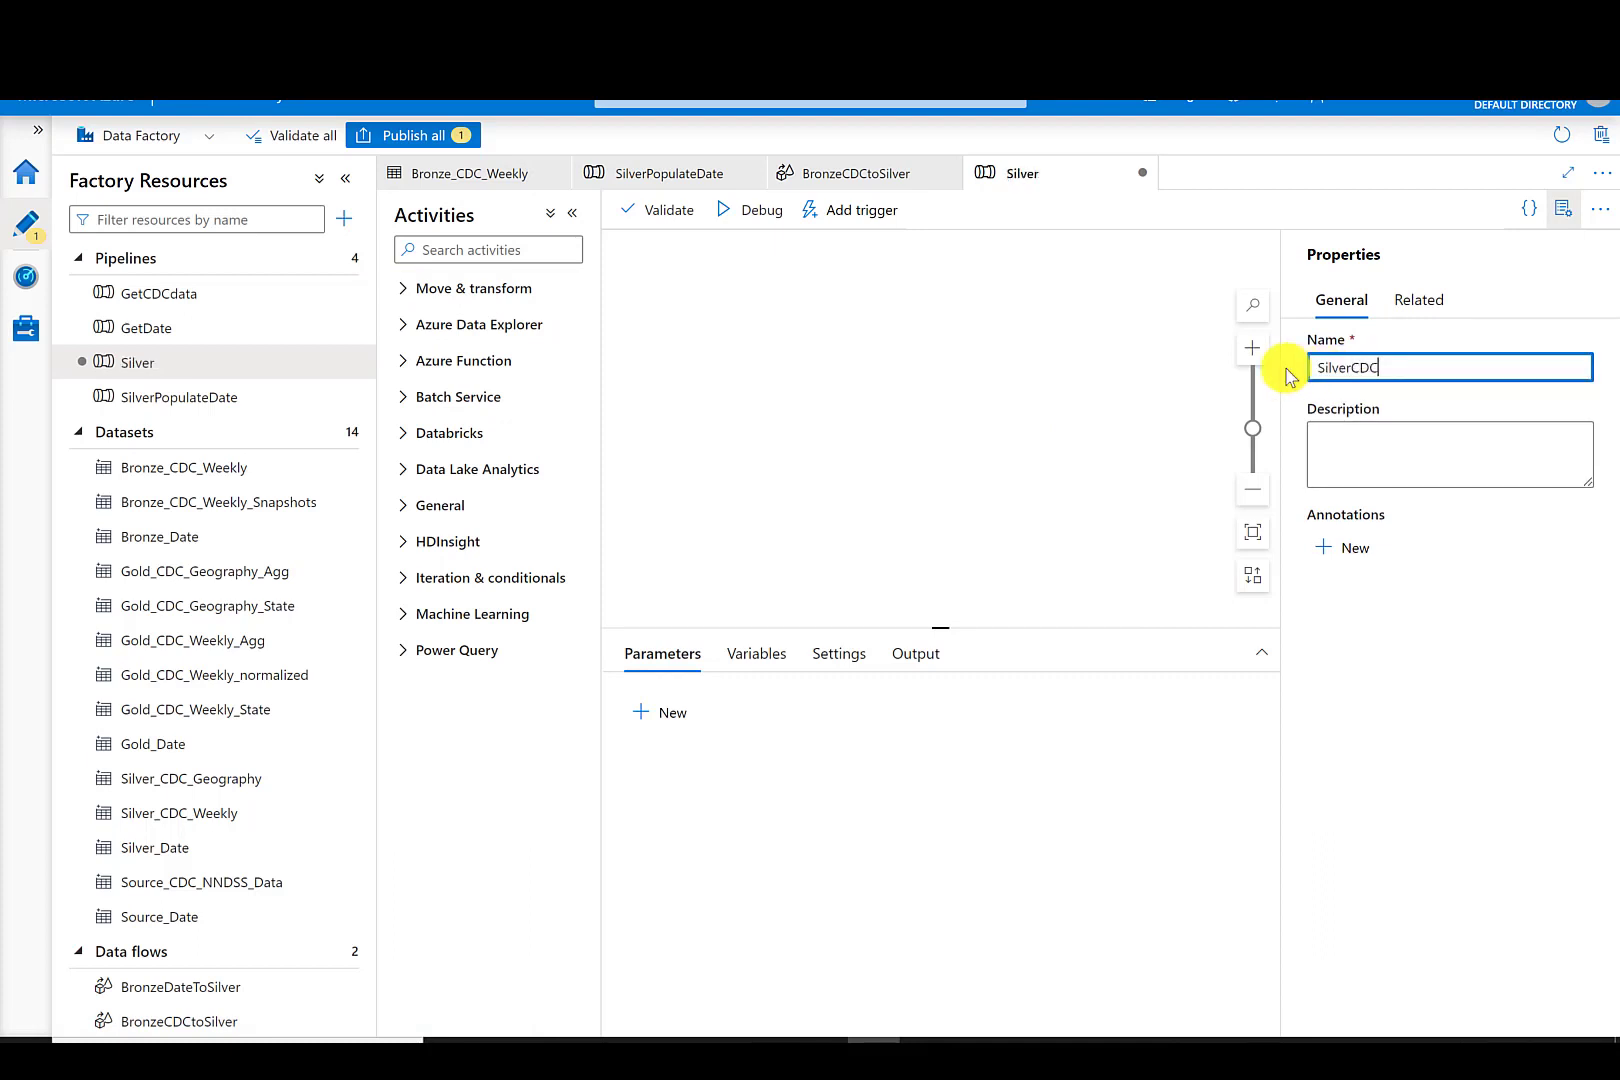
{"action": "left_click", "coordinate": [904, 386]}
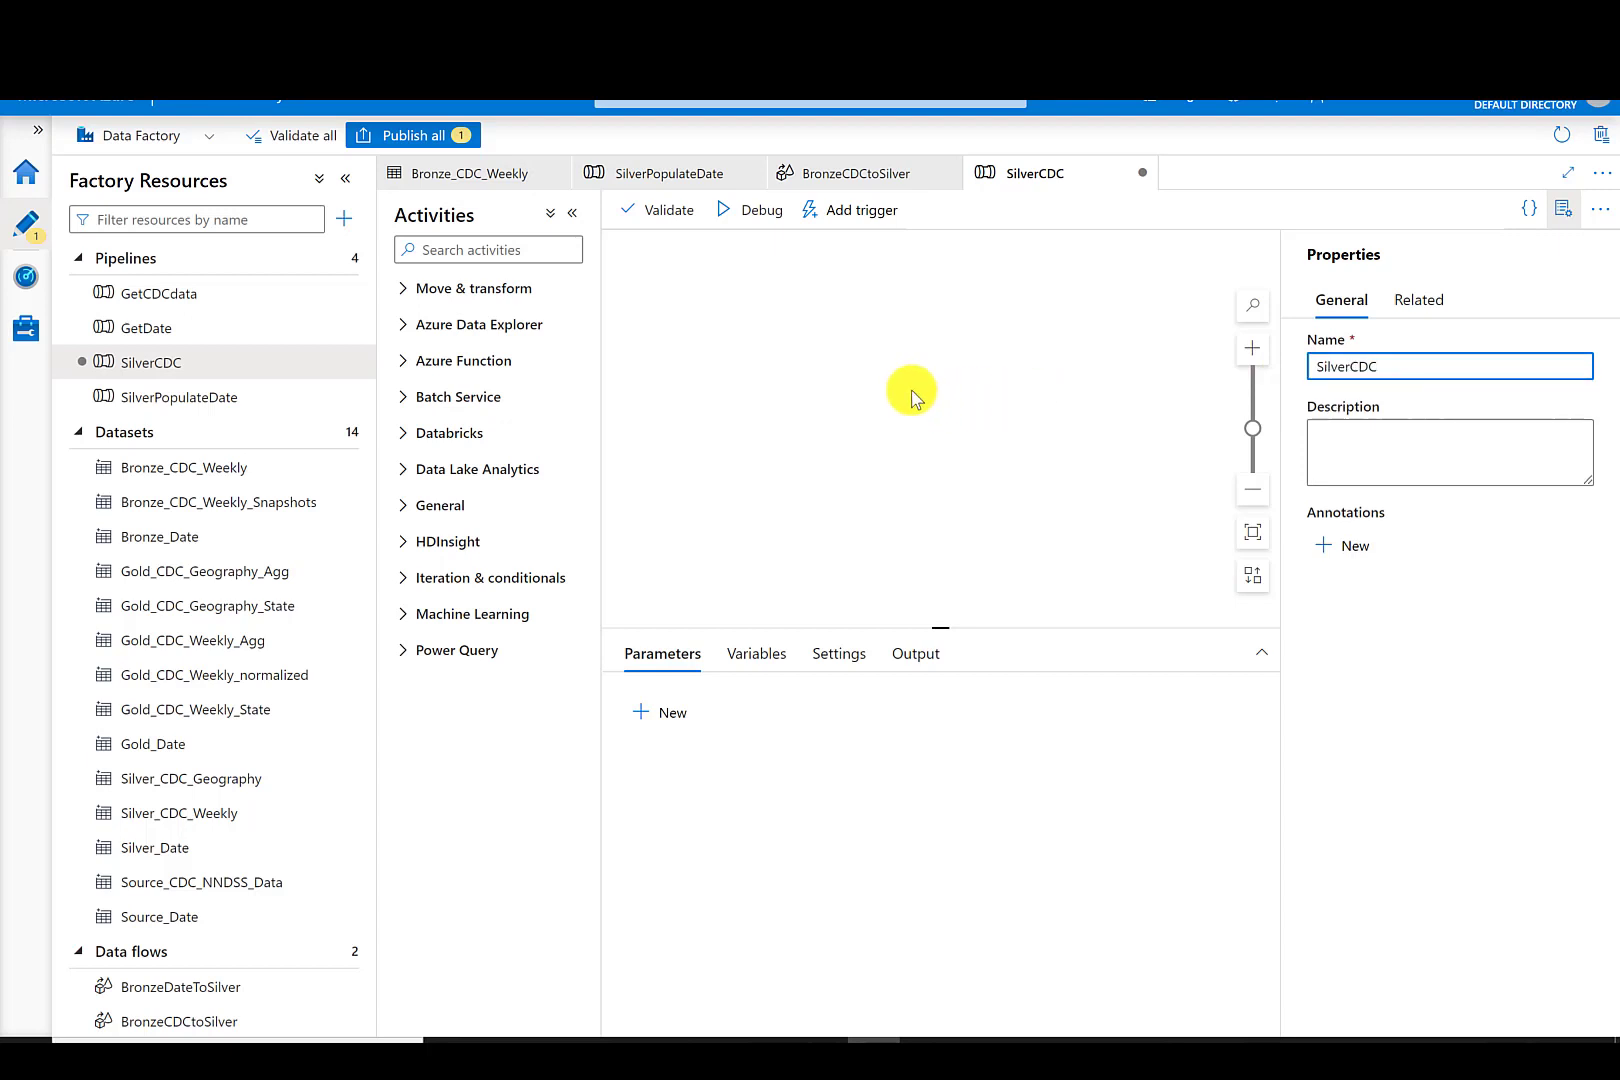
- Add a Data flow activity to the pipeline and name it SilverCDC
{"action": "left_click", "coordinate": [402, 289]}
{"action": "left_click_drag", "start_coordinate": [470, 372], "coordinate": [801, 330]}
{"action": "triple_click", "coordinate": [929, 698]}
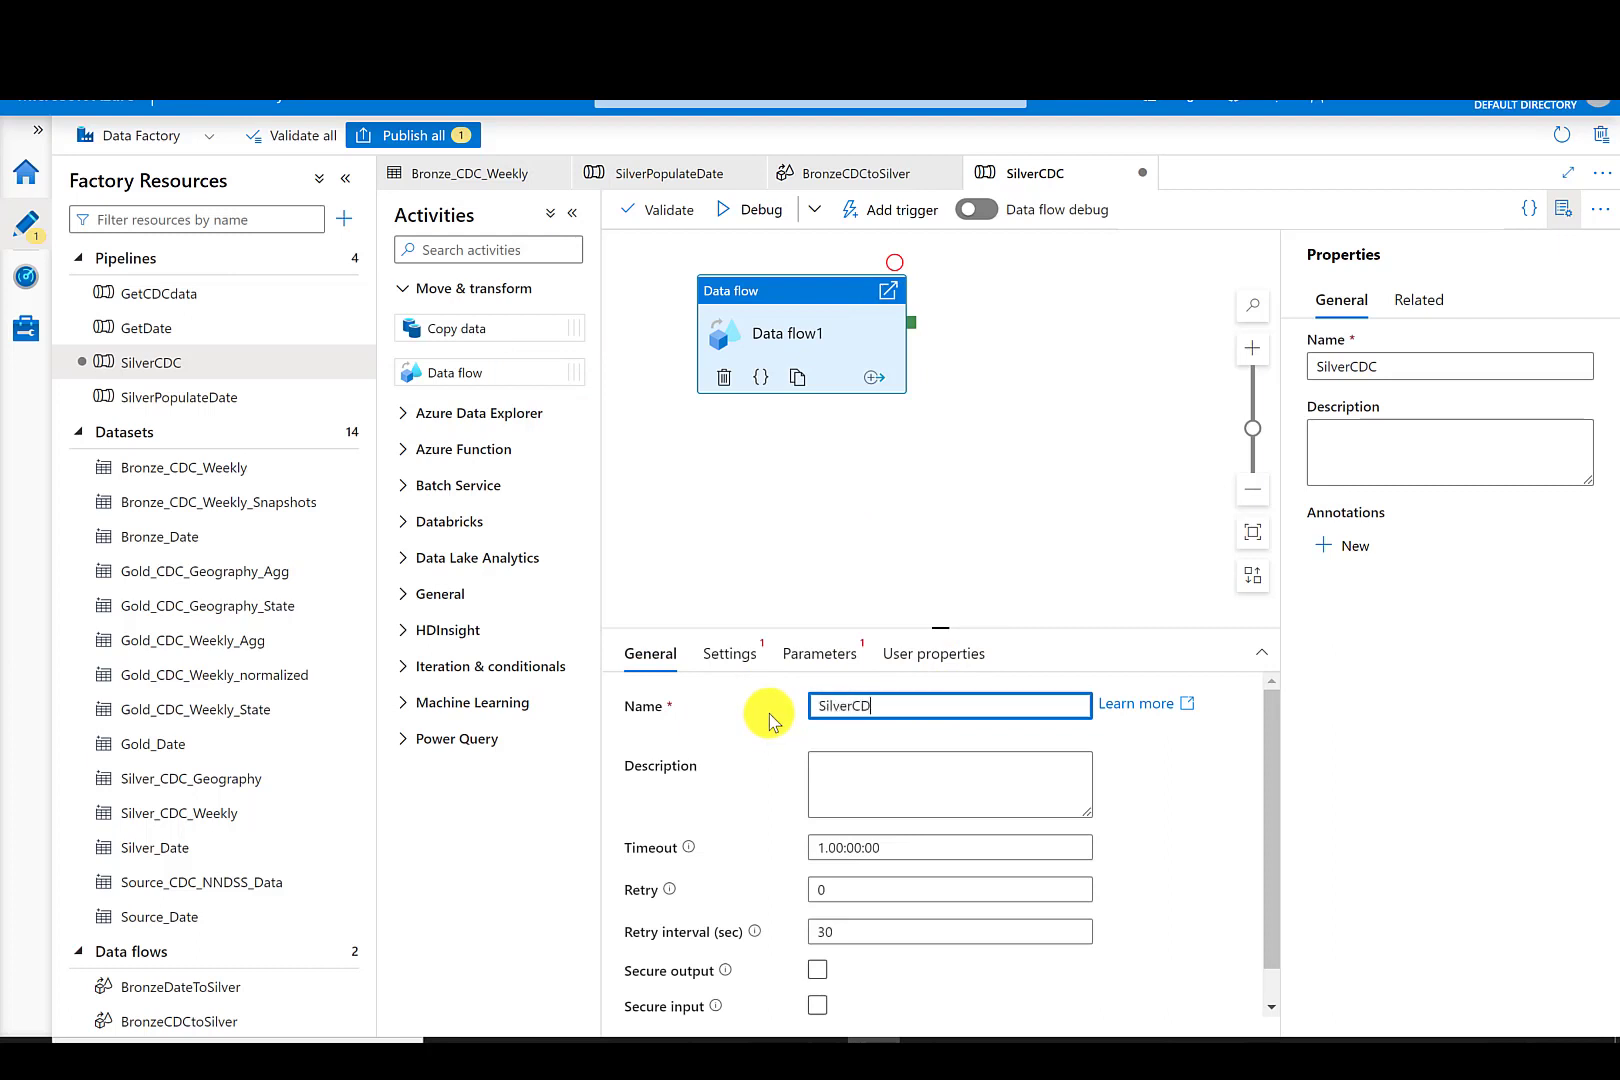
- Set the activity's data flow to BronzeCDCtoSilver
{"action": "left_click", "coordinate": [733, 658]}
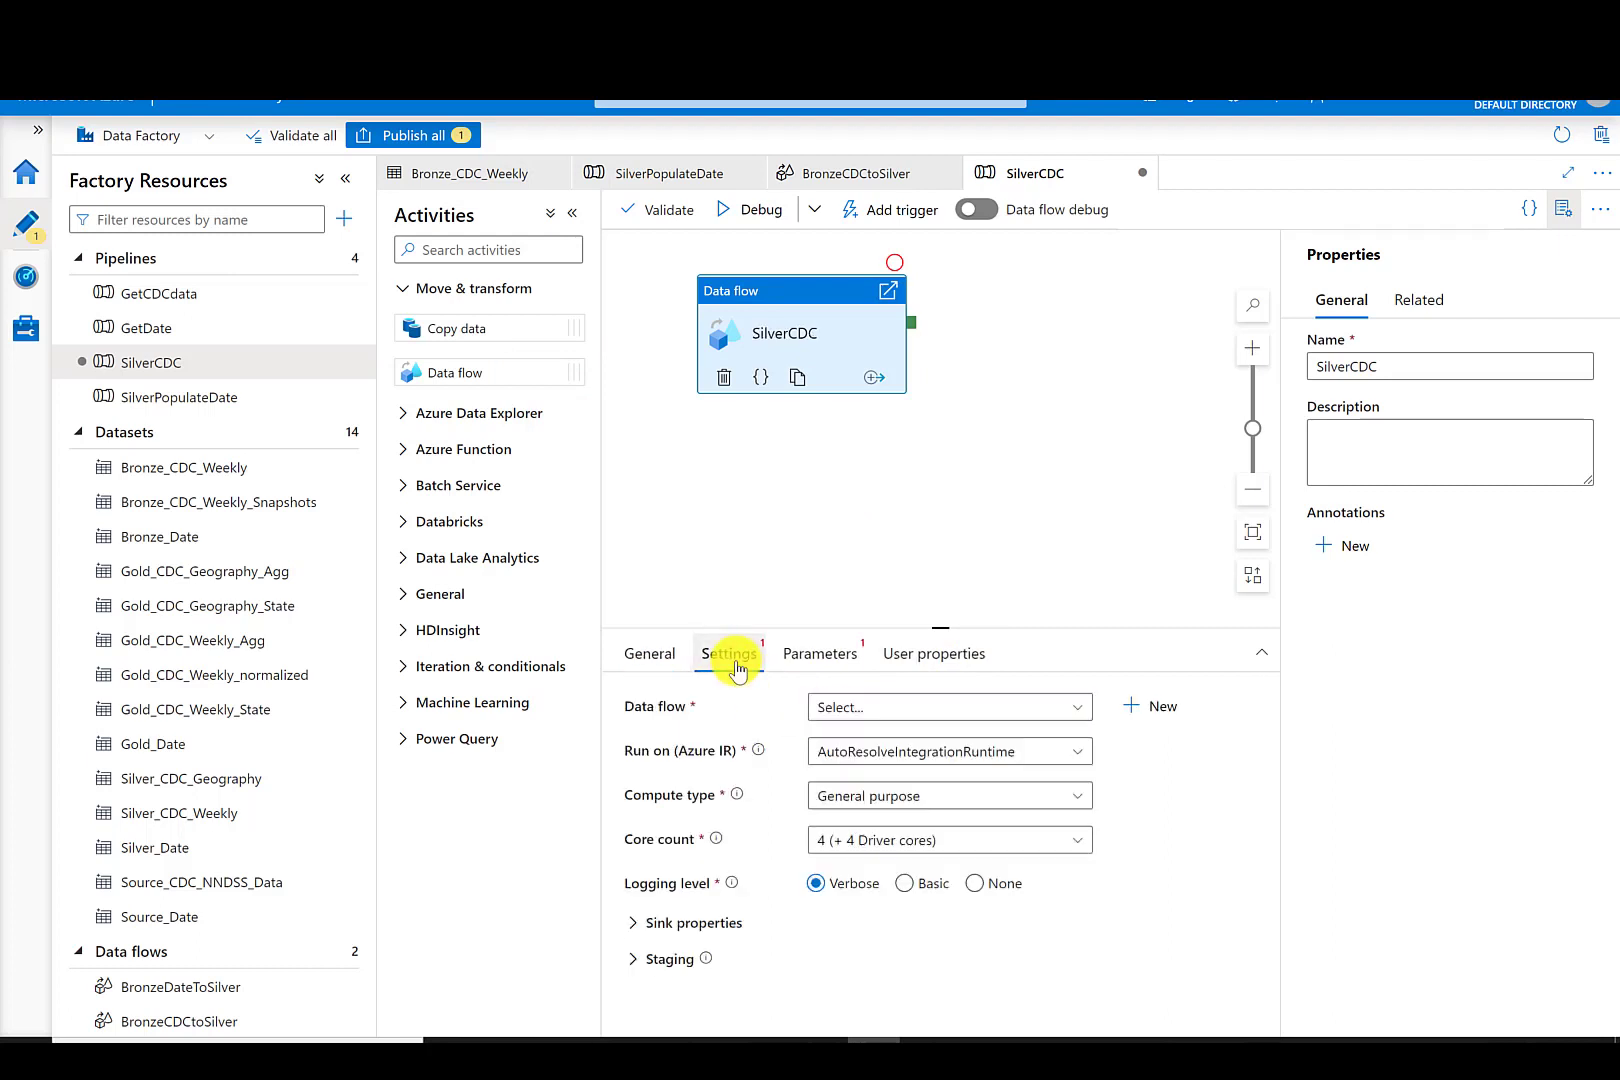
{"action": "left_click", "coordinate": [886, 708]}
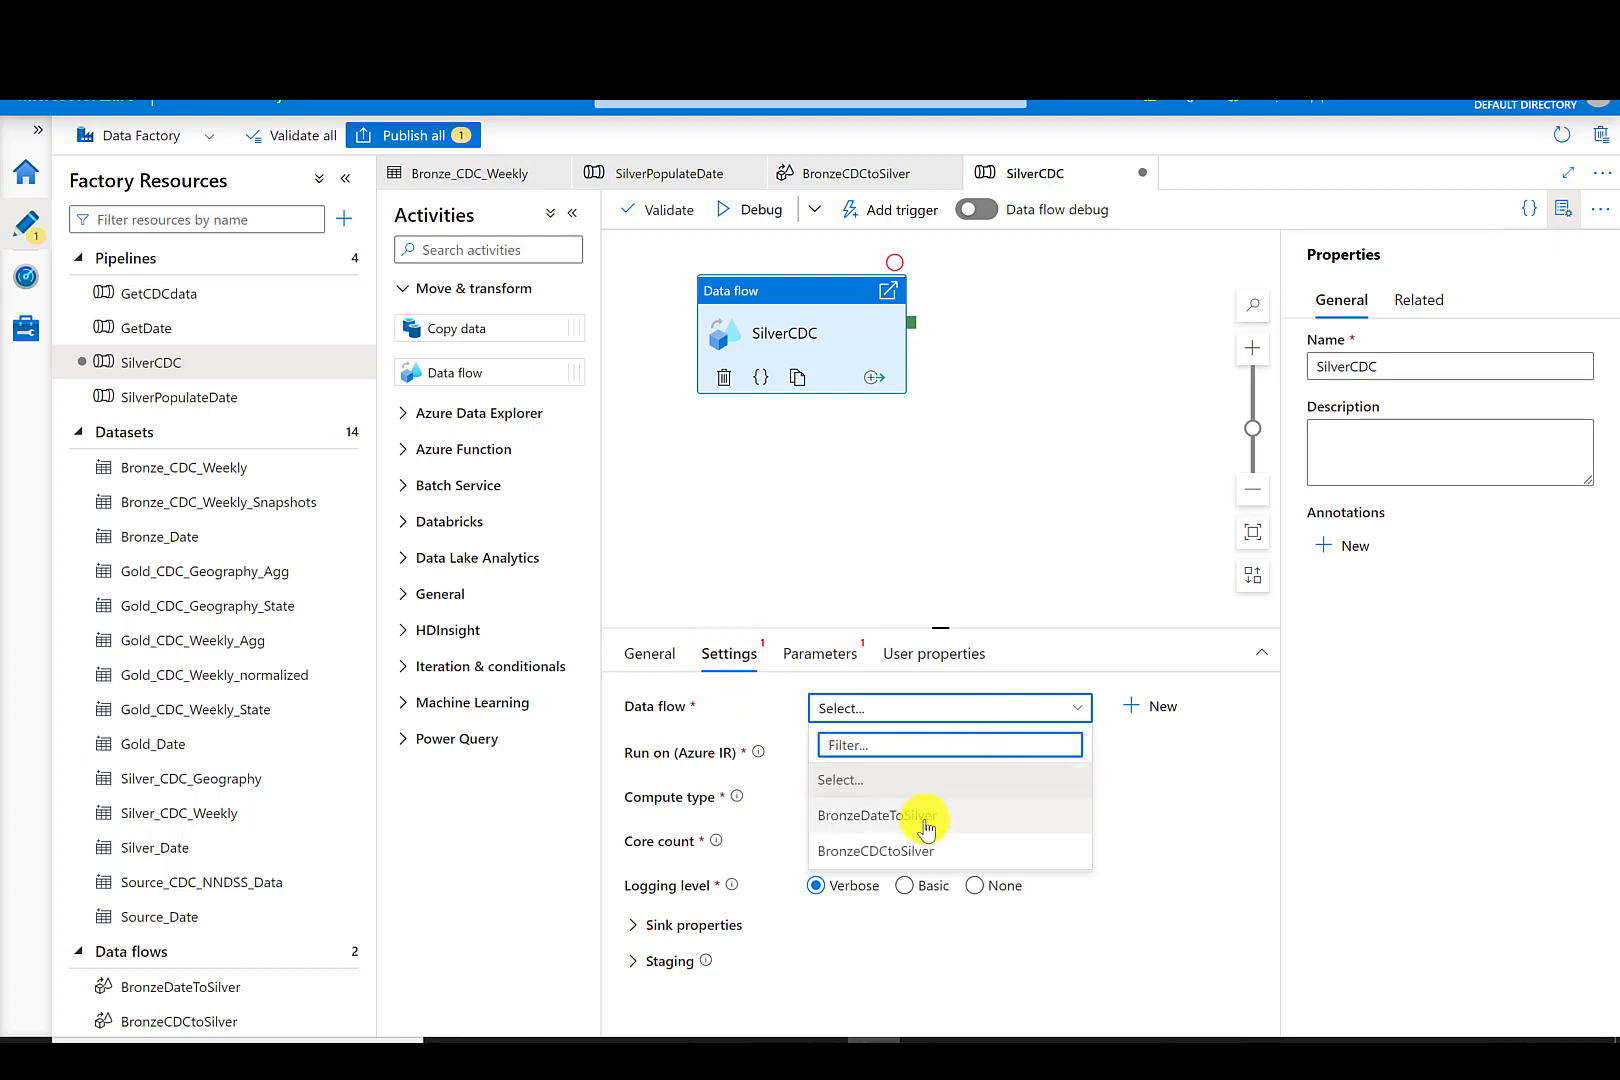
{"action": "left_click", "coordinate": [910, 852]}
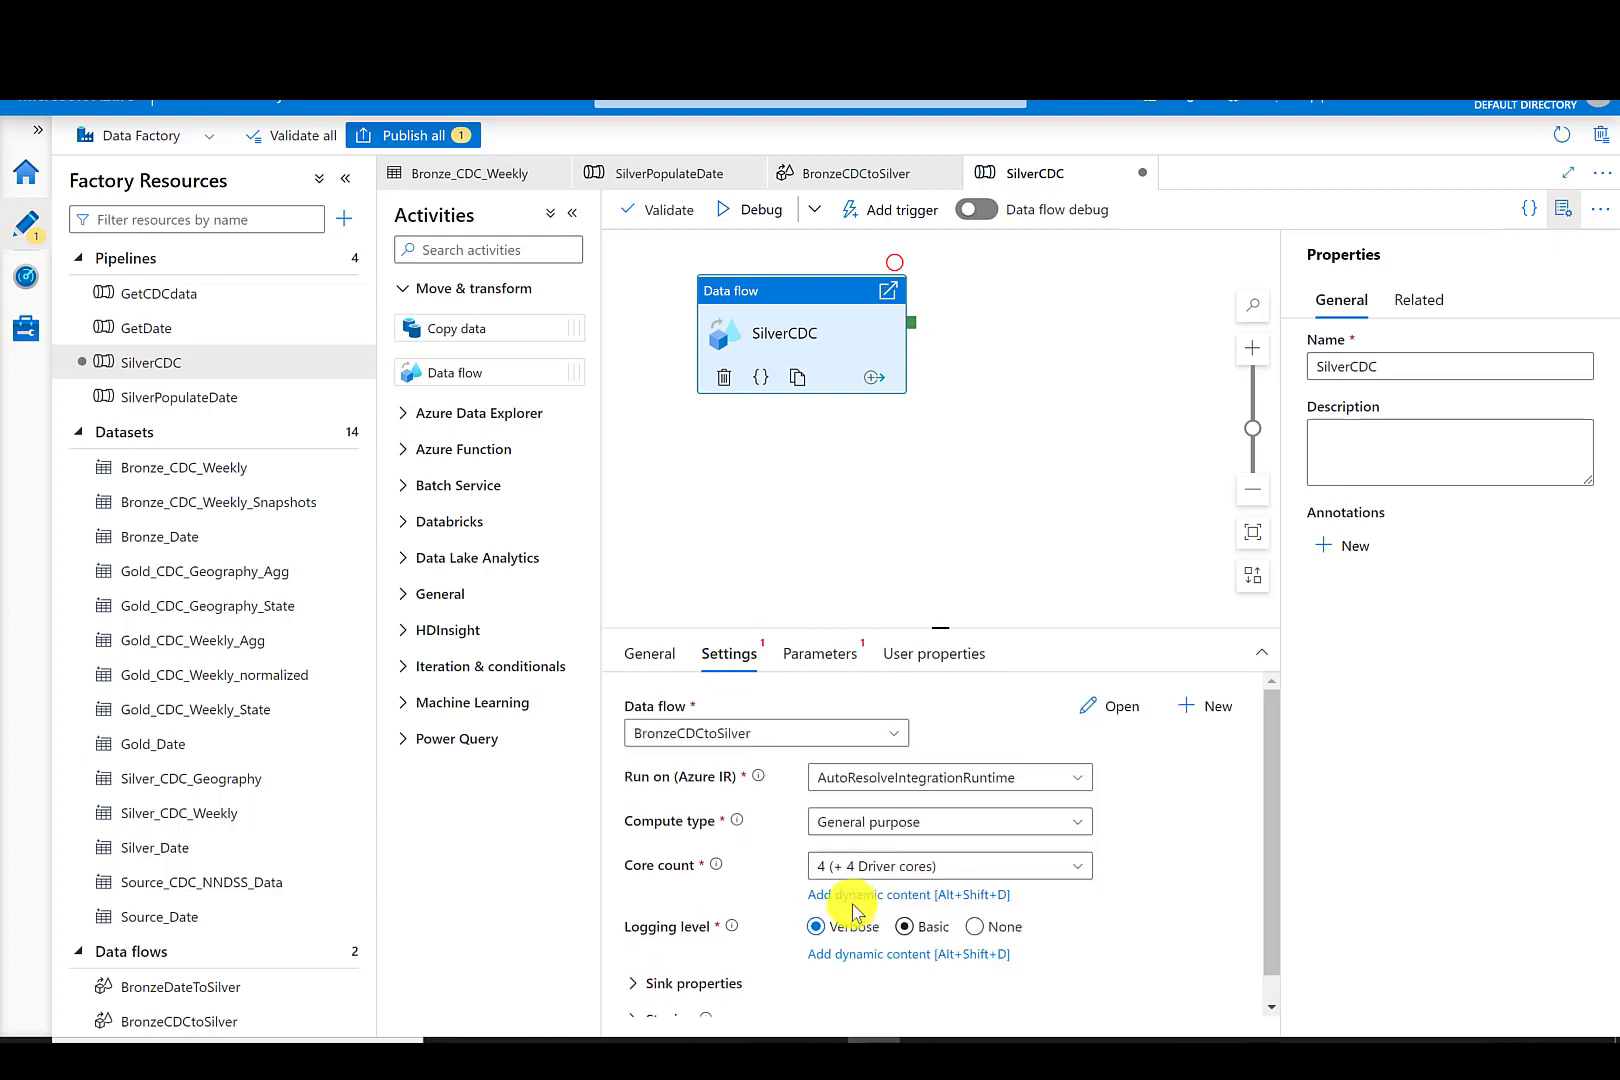
{"action": "left_click", "coordinate": [670, 655]}
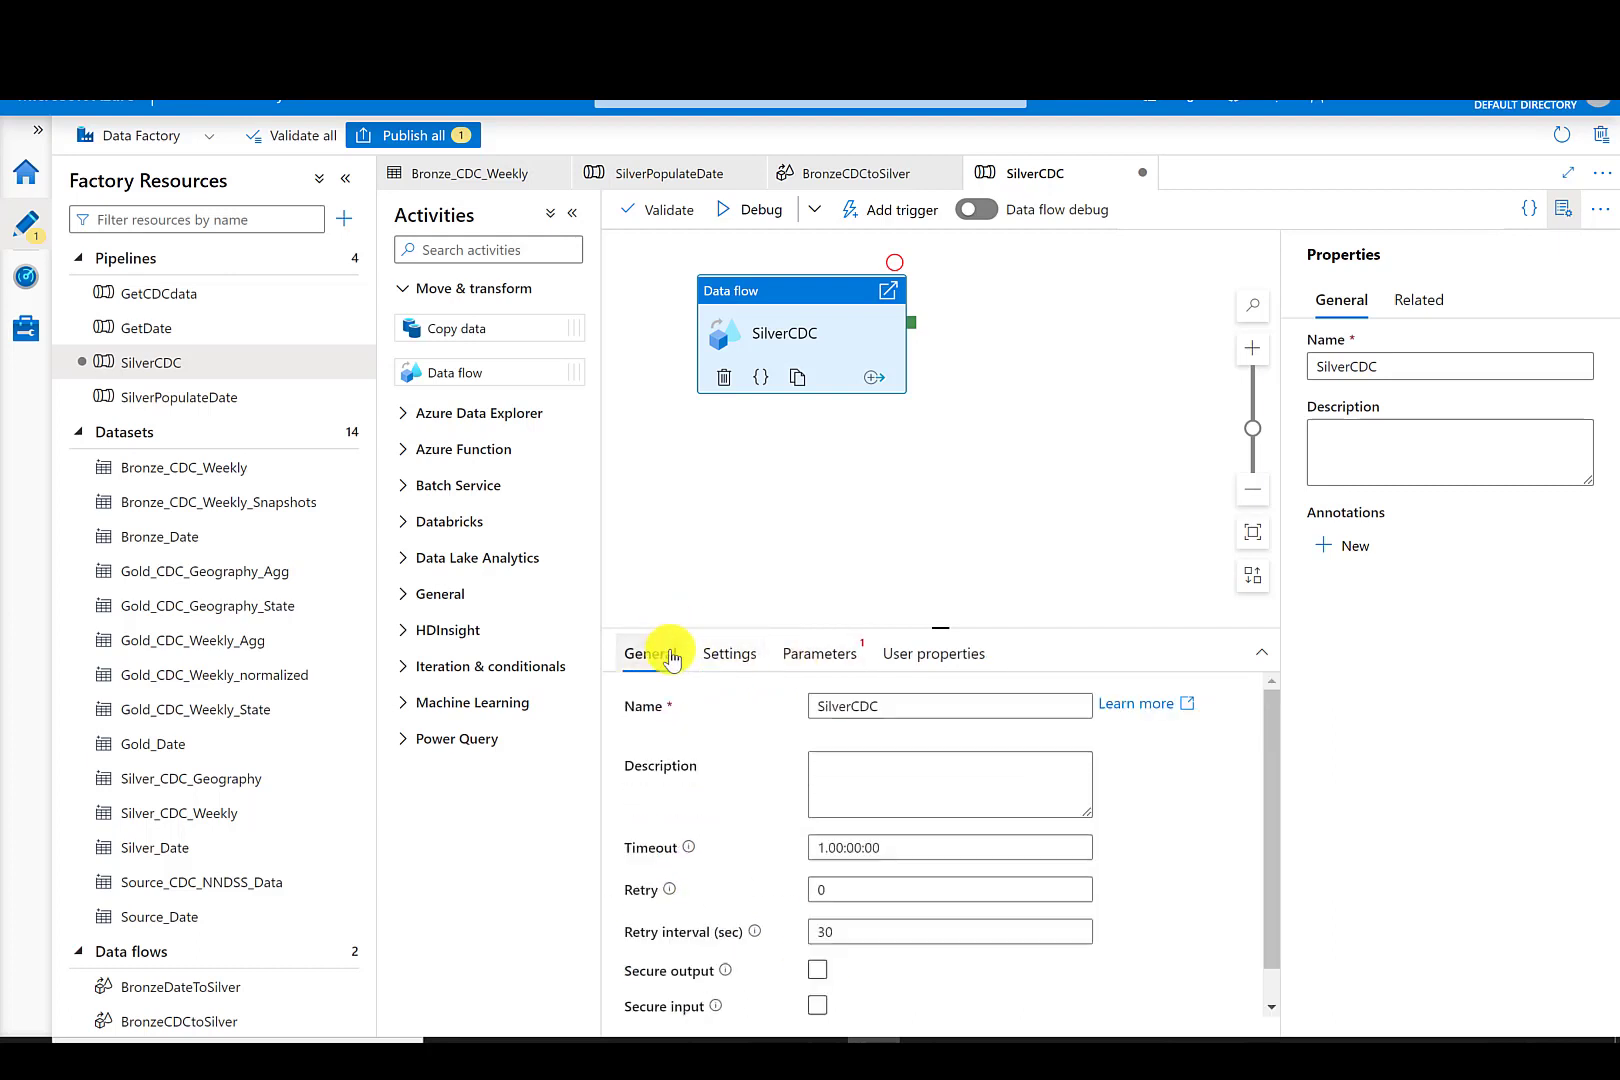
- Publish the new SilverCDC pipeline
{"action": "left_click", "coordinate": [445, 137]}
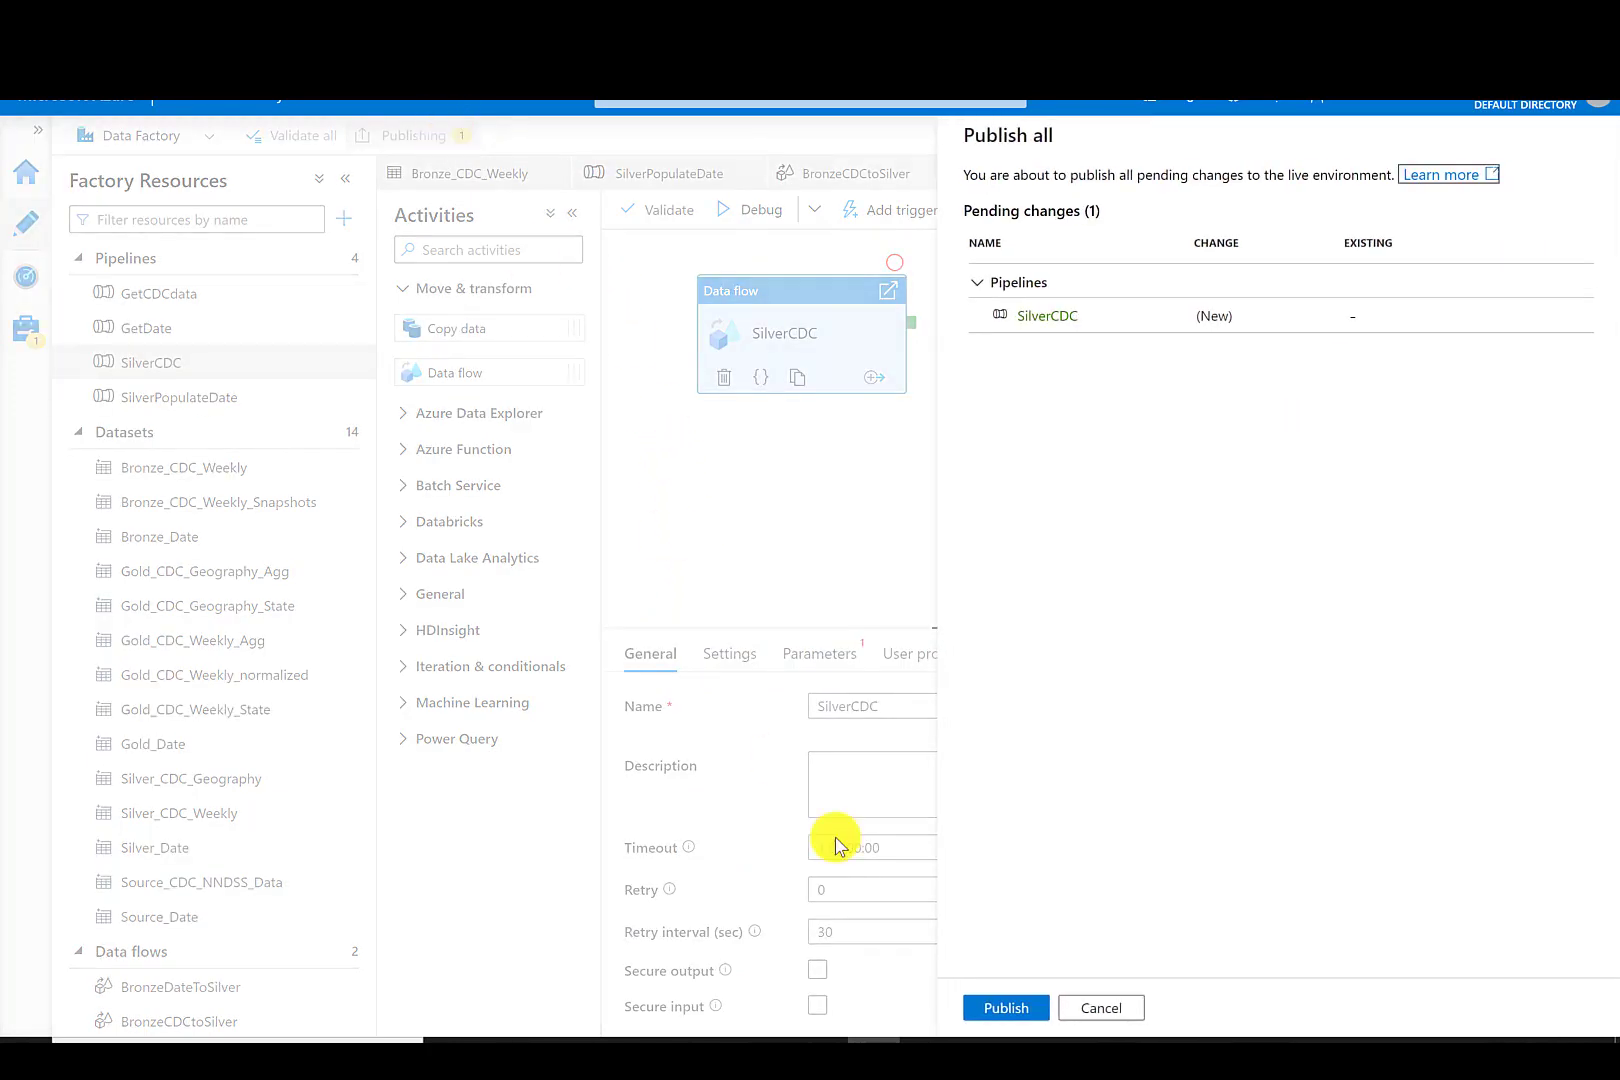
{"action": "left_click", "coordinate": [1003, 1007]}
- Trigger the SilverCDC pipeline to run now
{"action": "left_click", "coordinate": [900, 209]}
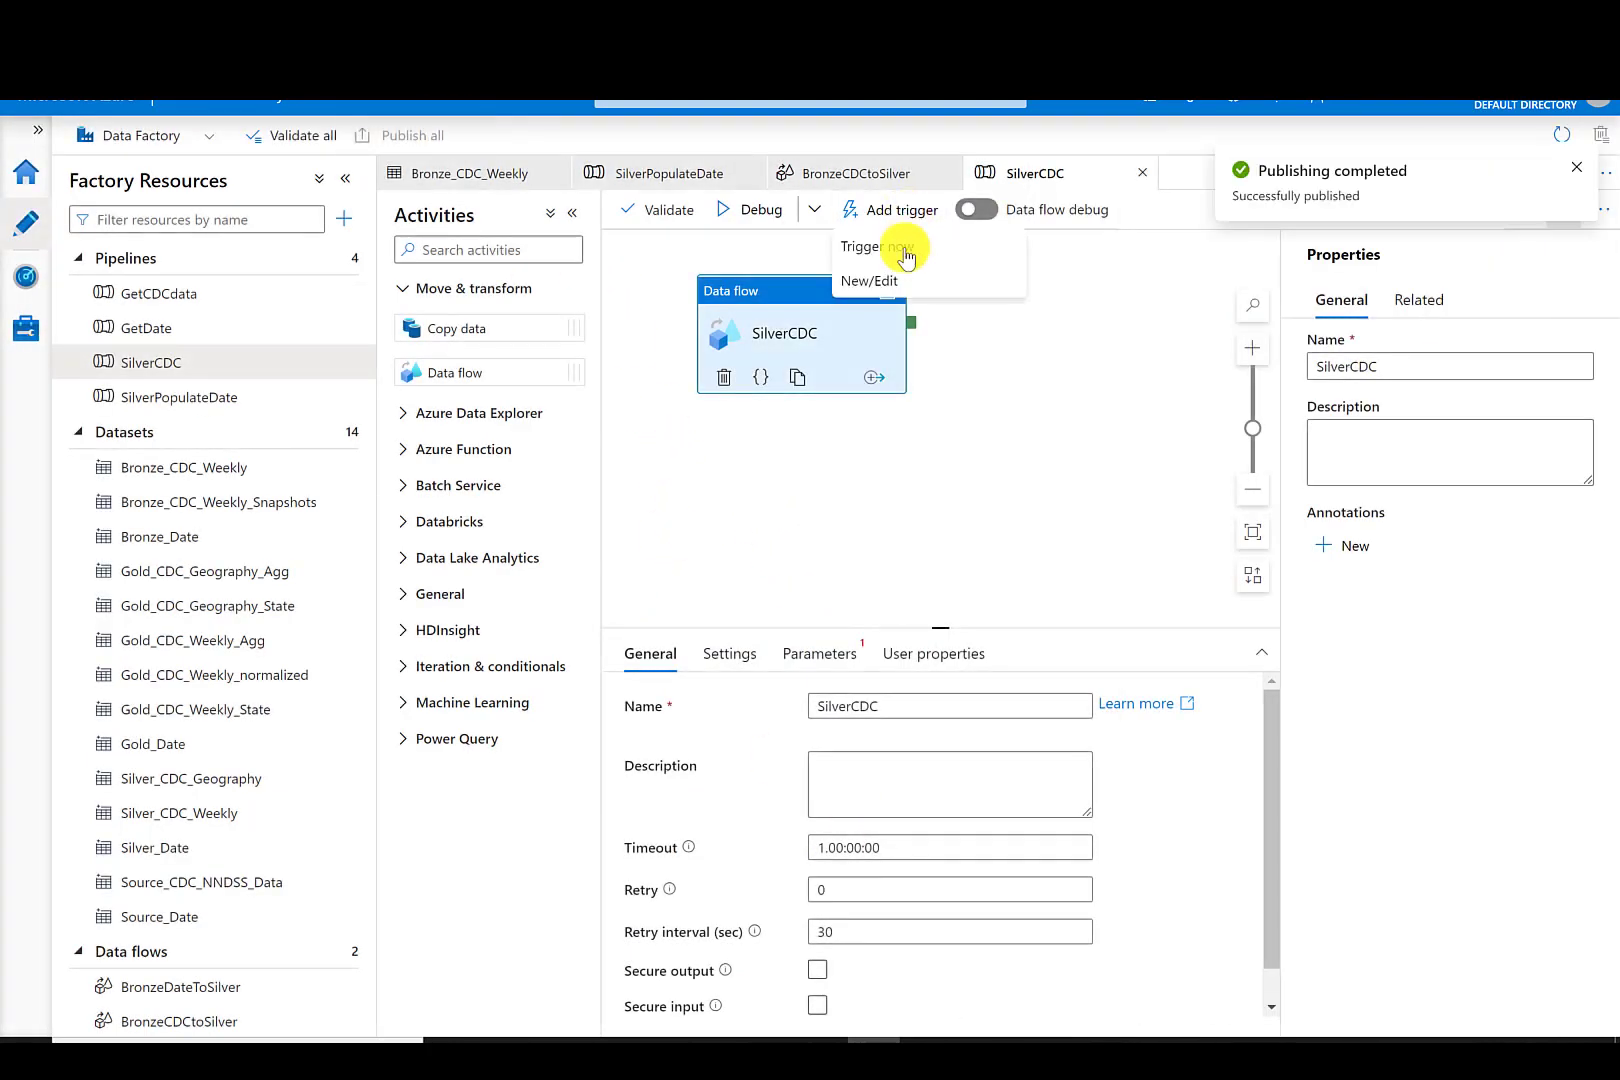
{"action": "left_click", "coordinate": [906, 250]}
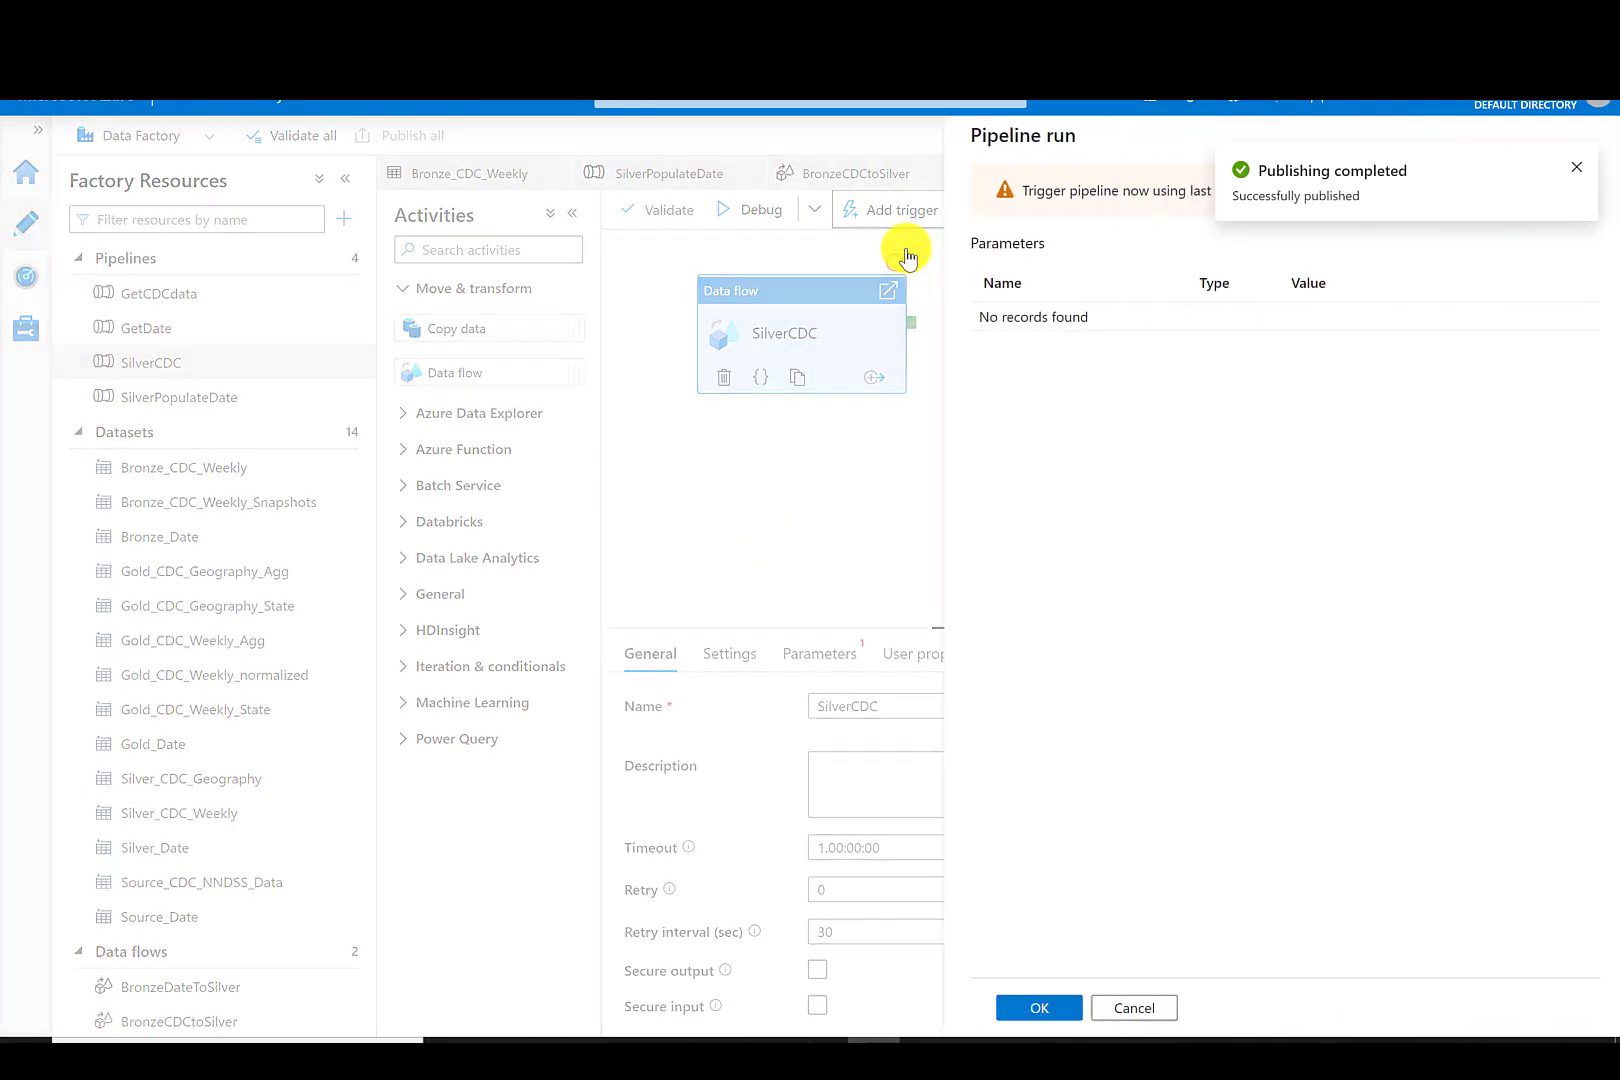
{"action": "left_click", "coordinate": [1035, 1008]}
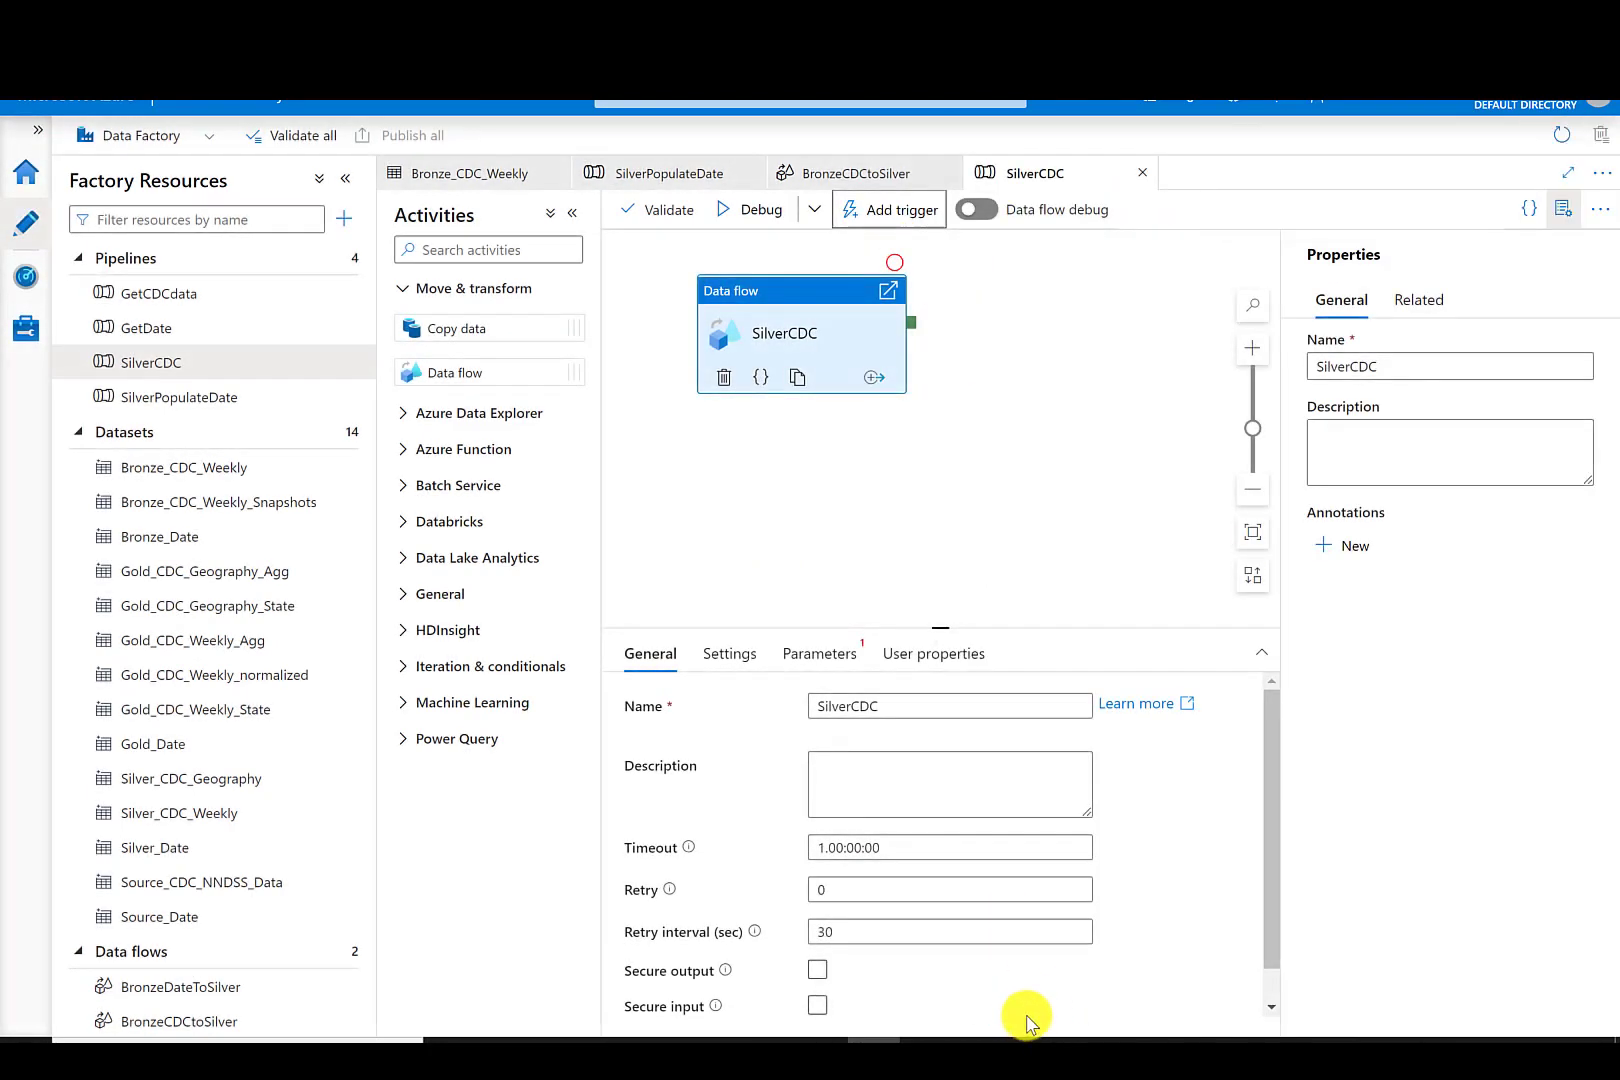
- Check the Silver folder in the lakehouseinaday storage container
{"action": "left_click", "coordinate": [709, 182]}
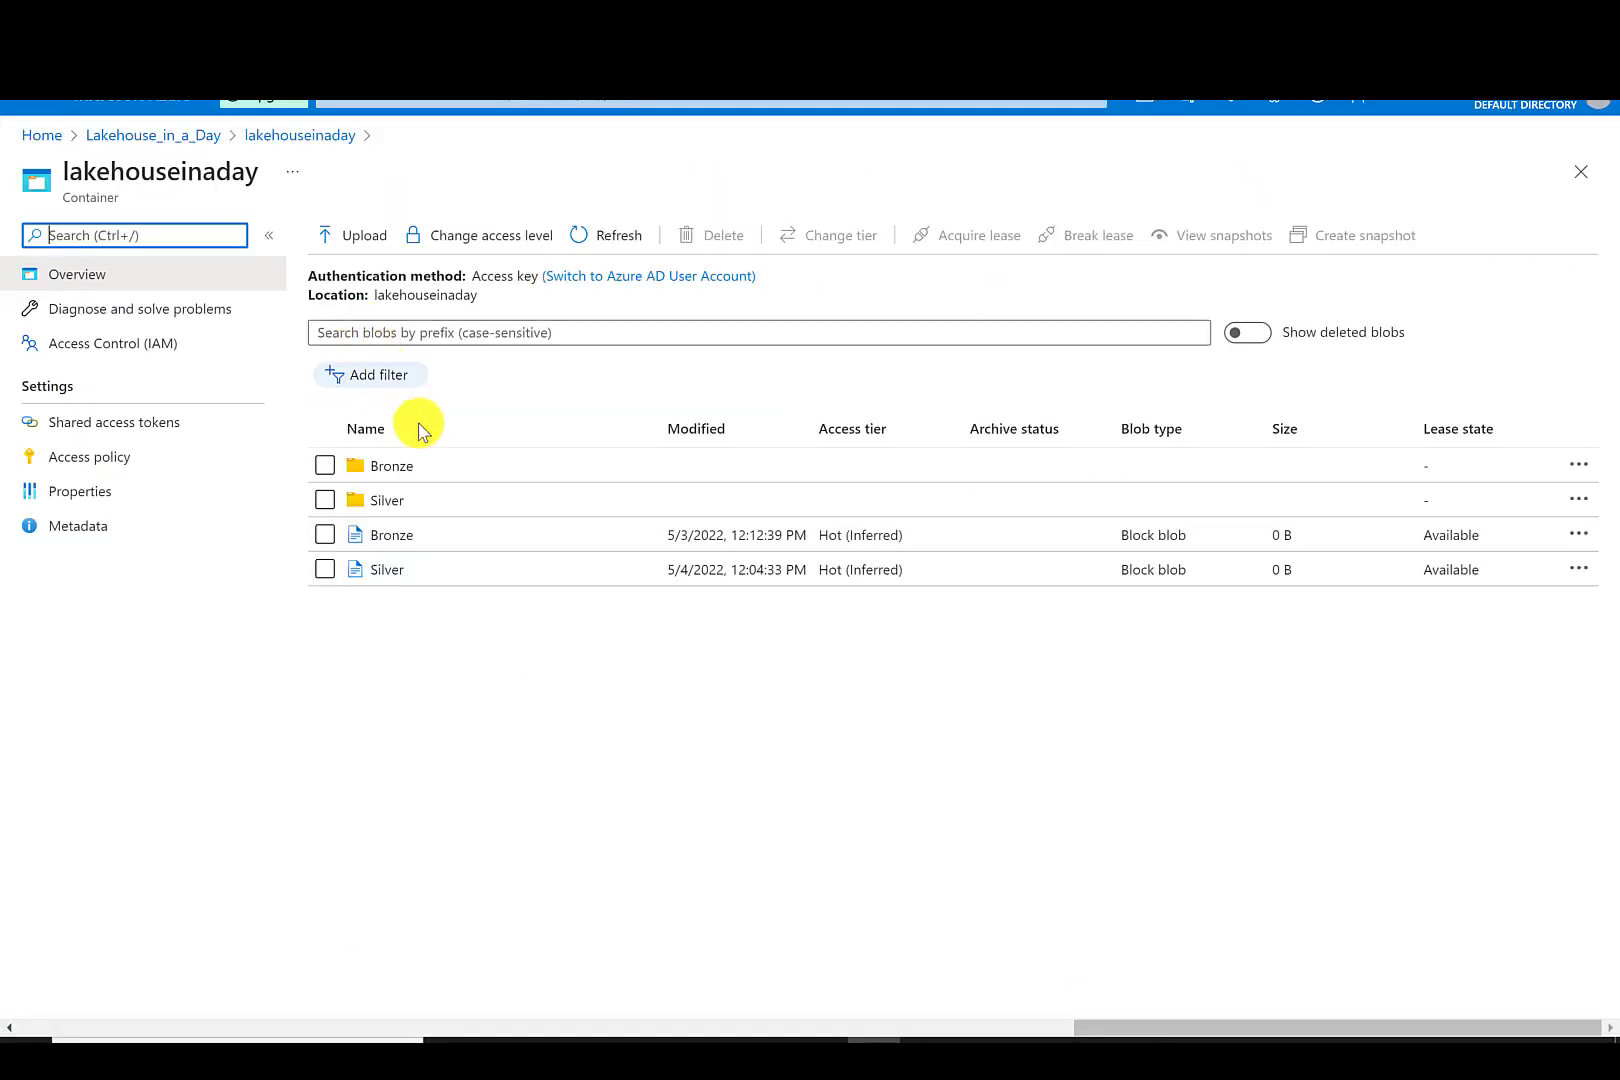
{"action": "left_click", "coordinate": [392, 500]}
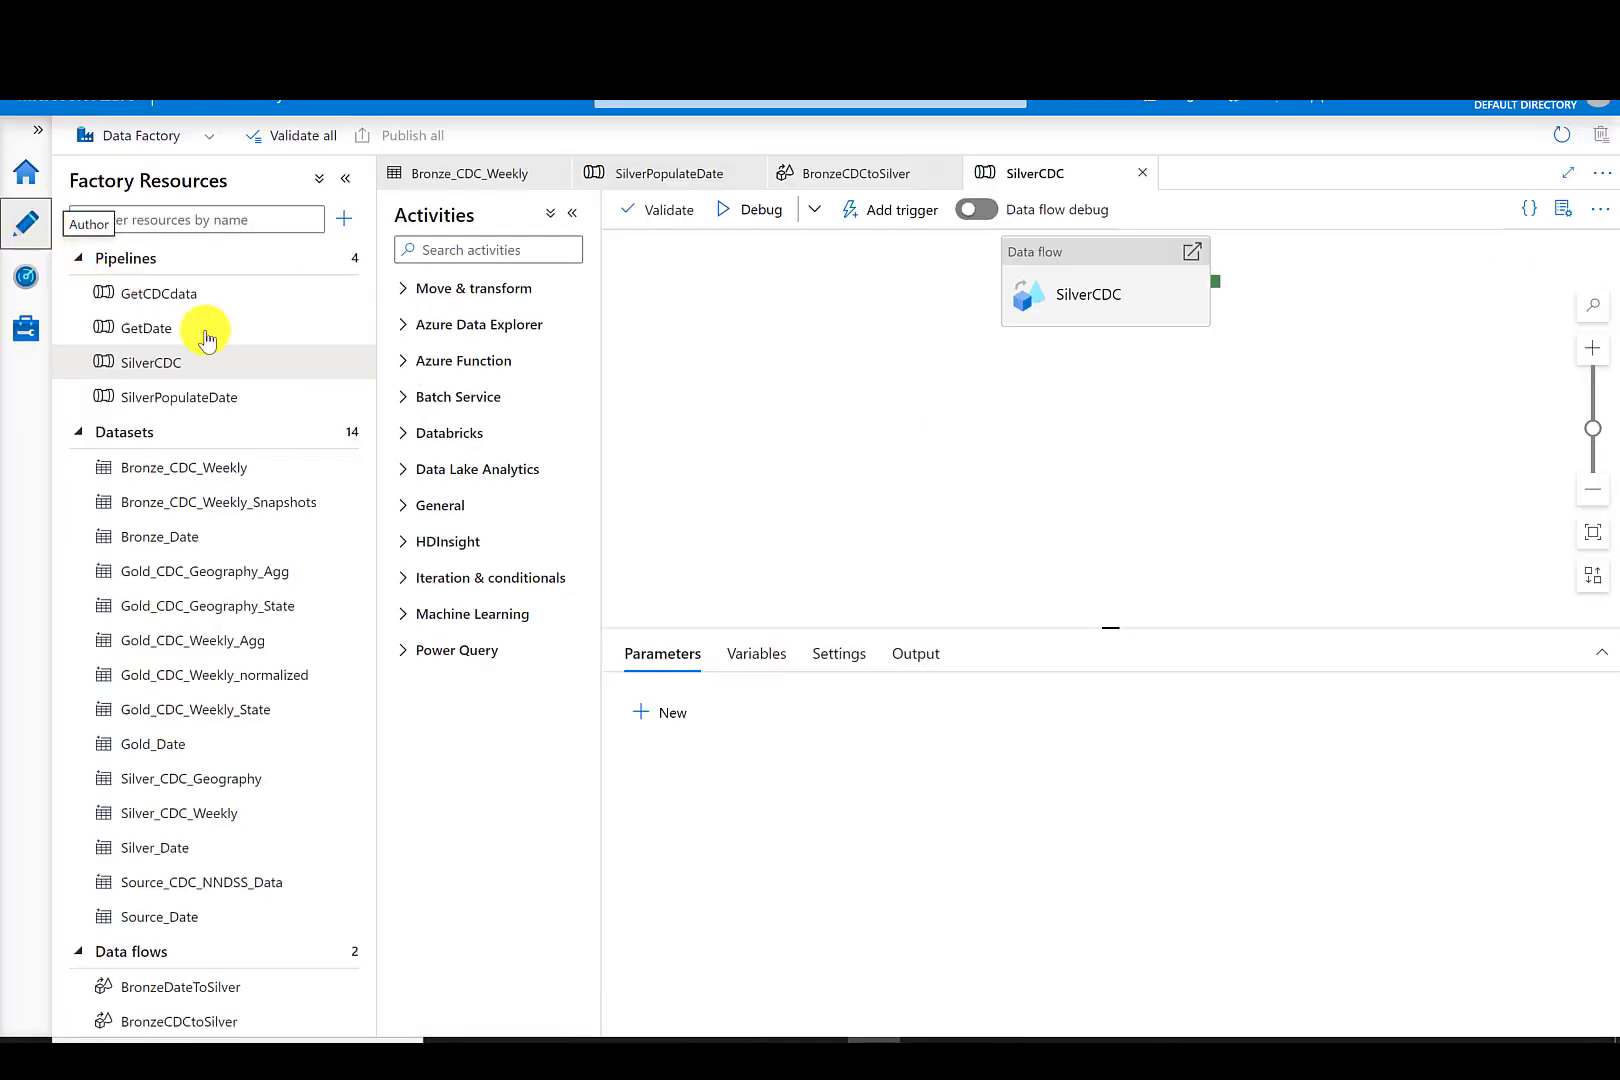
- Clone the BronzeCDCtoSilver data flow and rename the copy BronzetoSilverGeo
{"action": "mouse_move", "coordinate": [364, 574]}
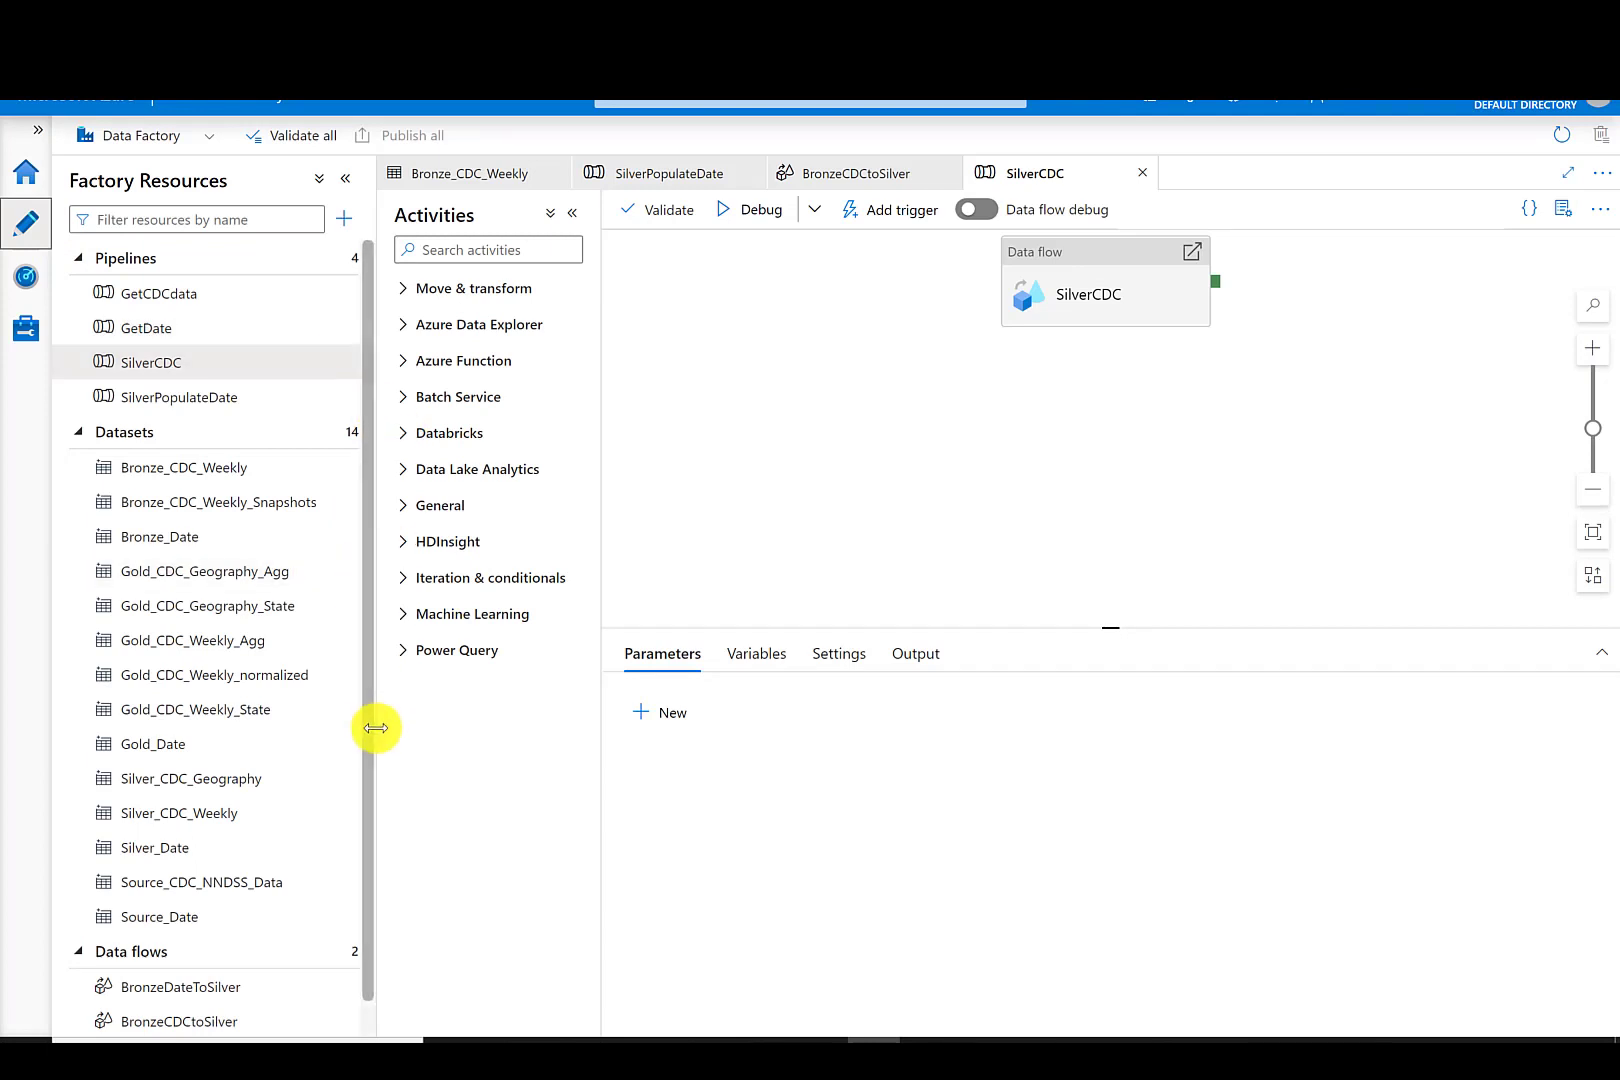
{"action": "left_click_drag", "start_coordinate": [368, 720], "coordinate": [372, 778]}
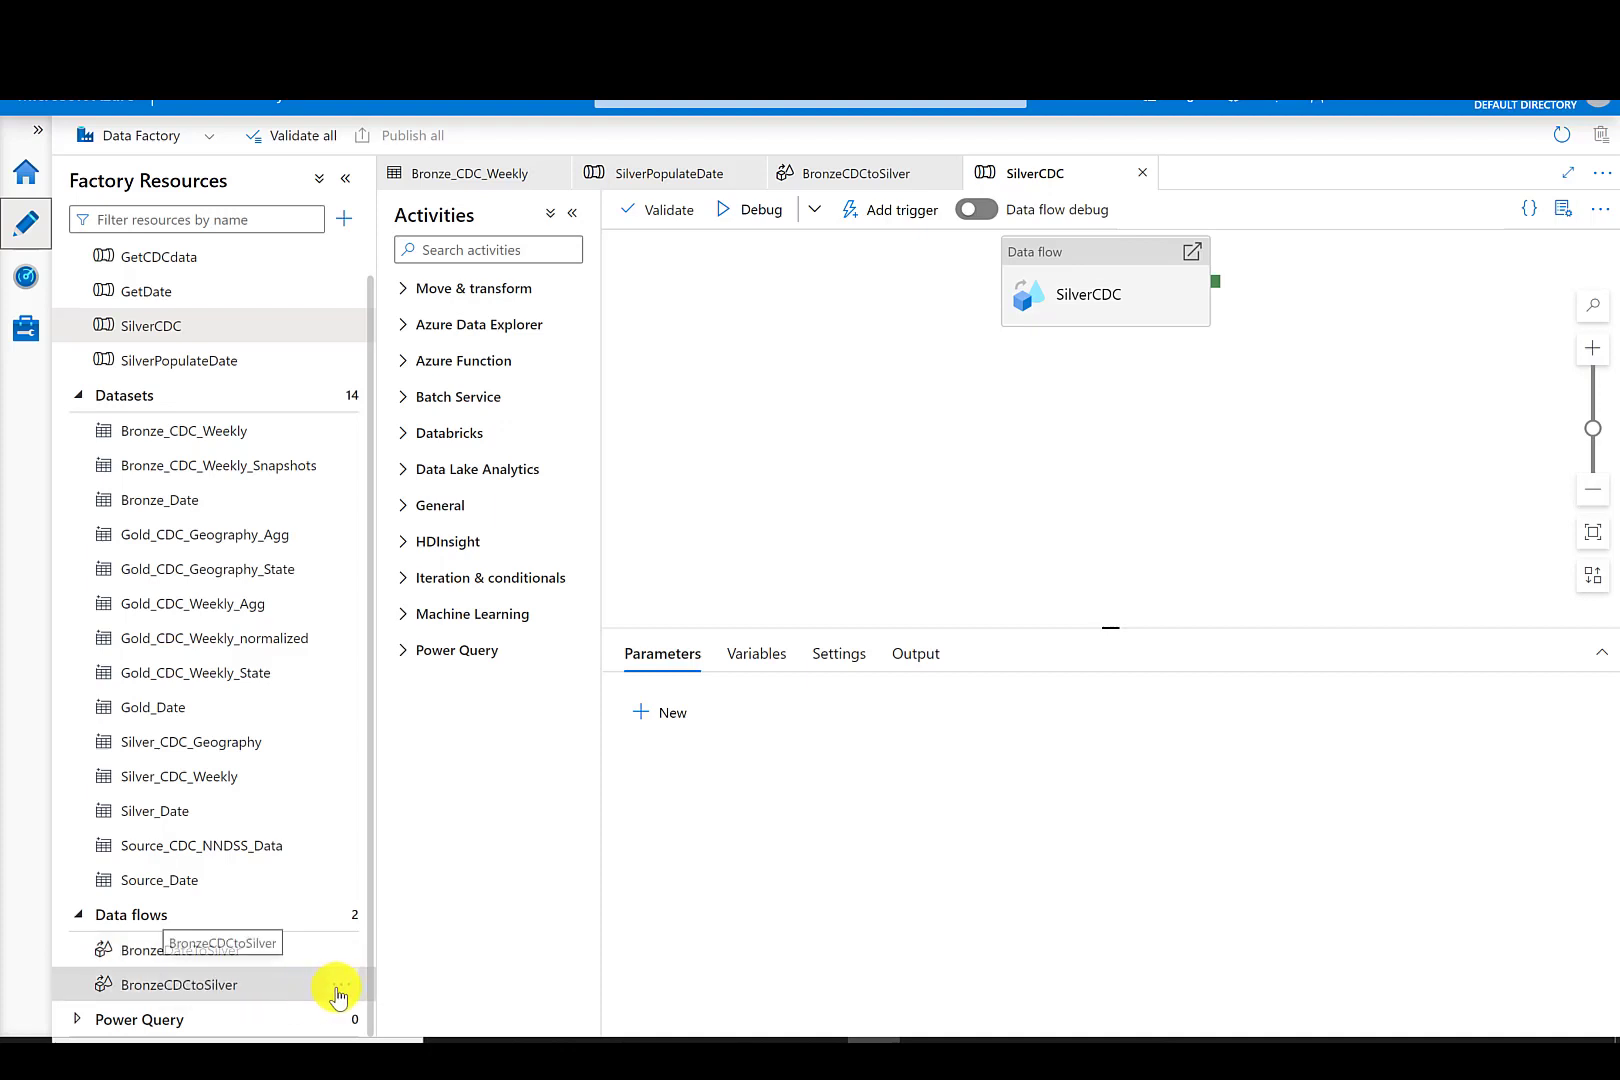
{"action": "left_click", "coordinate": [342, 994]}
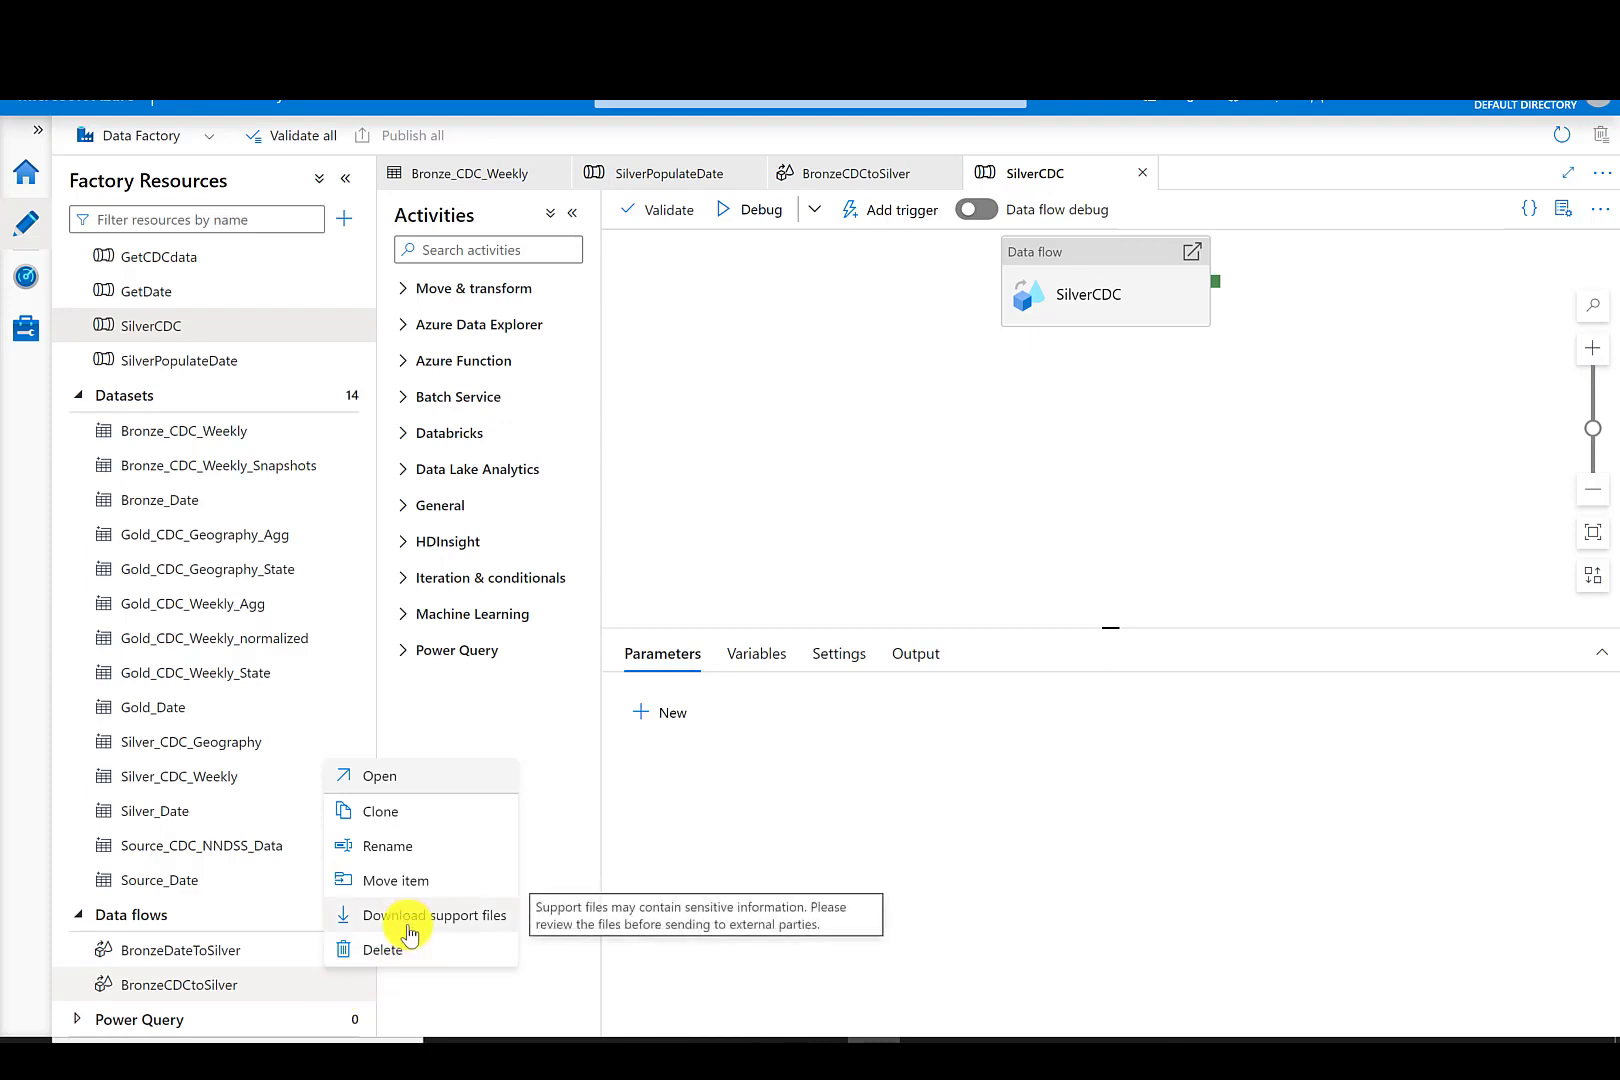
{"action": "left_click", "coordinate": [390, 810]}
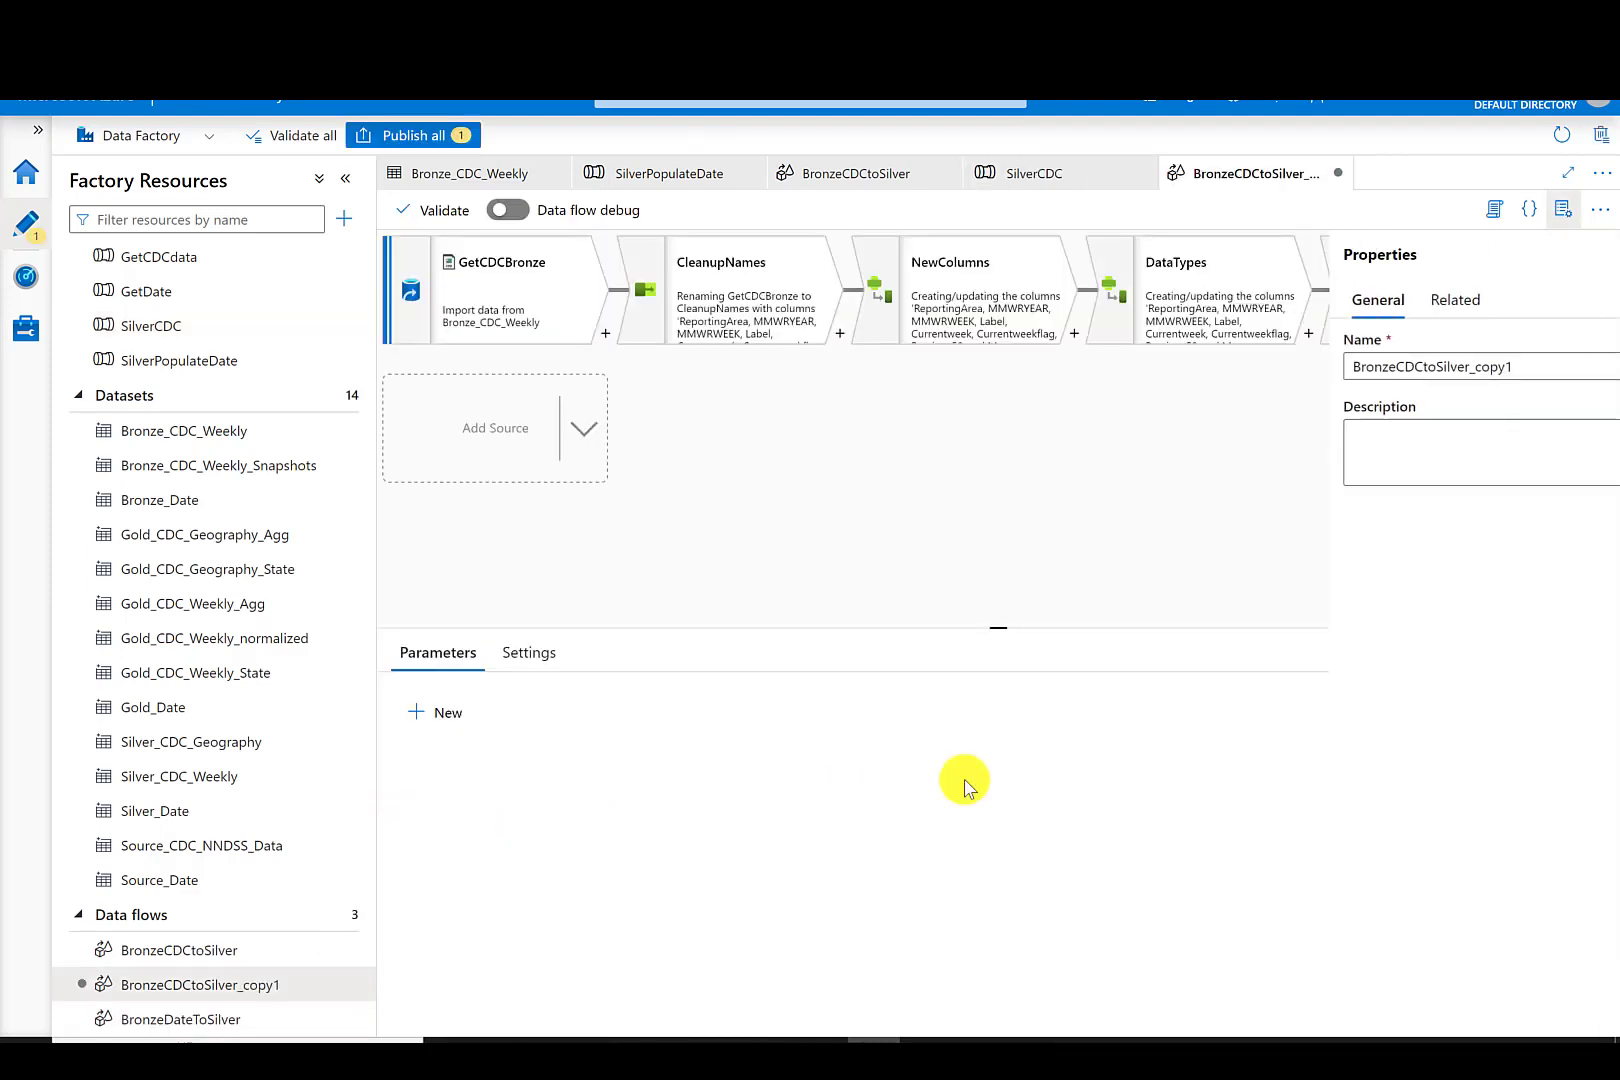
{"action": "left_click", "coordinate": [1389, 366]}
{"action": "key", "text": "BackSpace"}
{"action": "key", "text": "BackSpace"}
{"action": "key", "text": "BackSpace"}
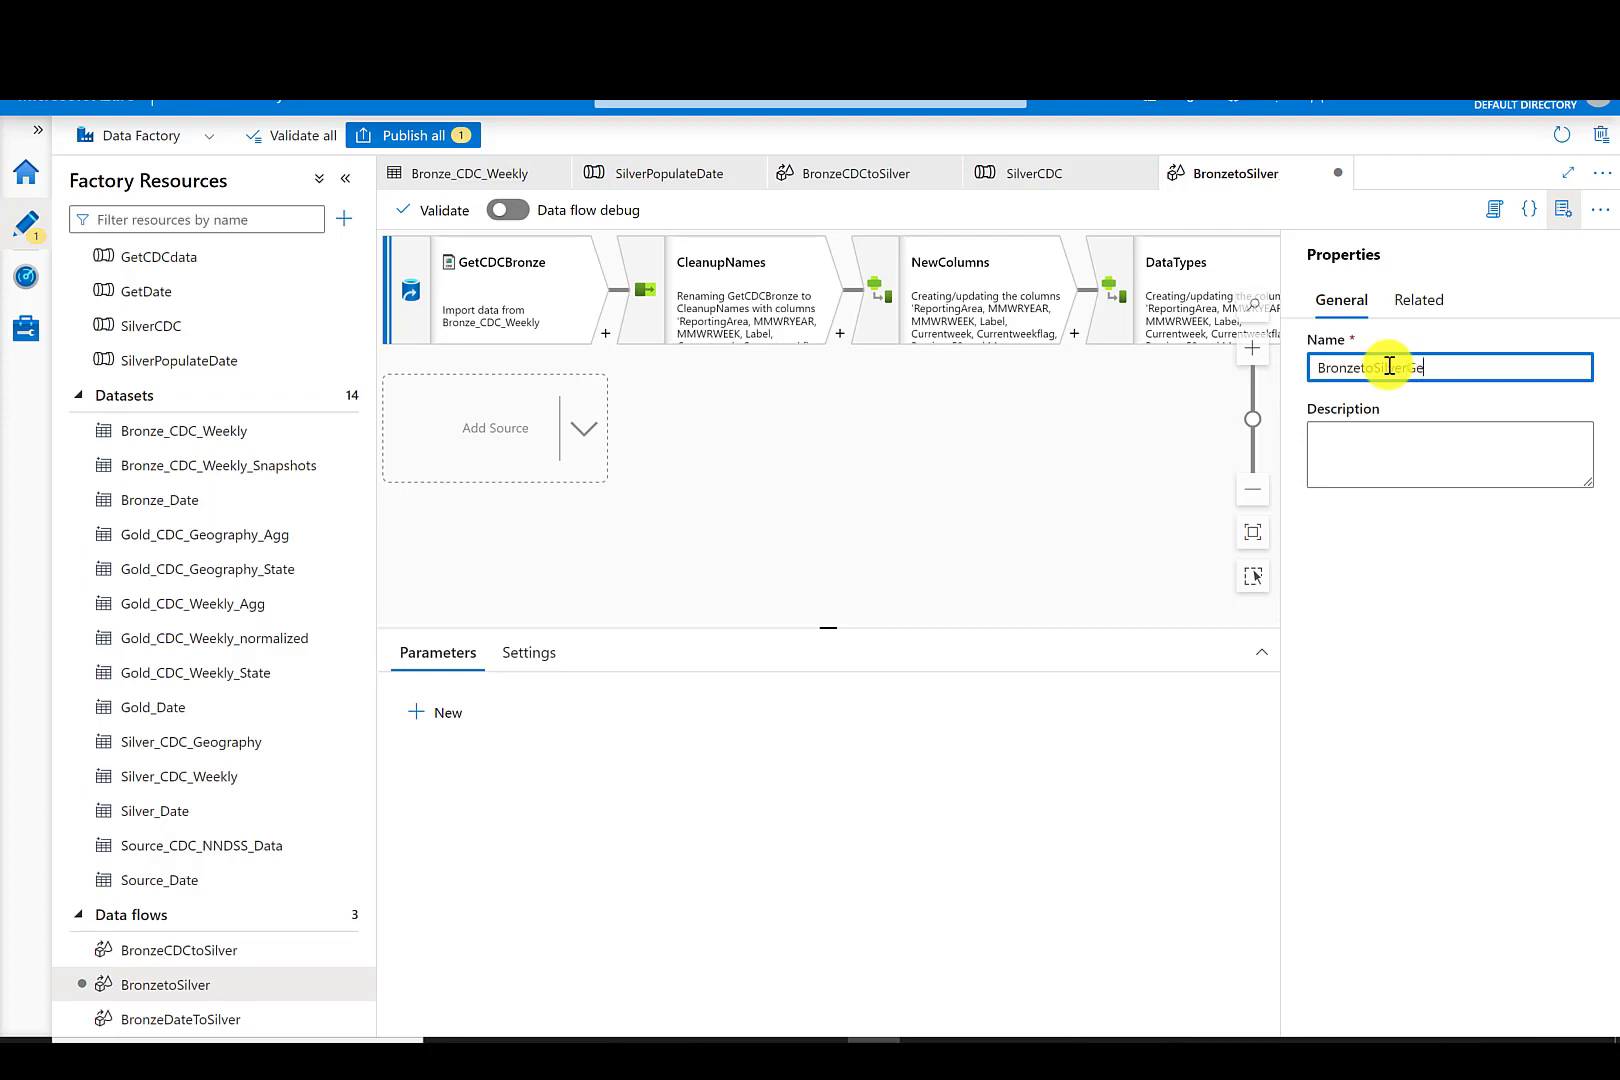
- In the CleanupNames select, remove every mapping except ReportingArea, LOCATION1, LOCATION2 and geocode
{"action": "left_click", "coordinate": [531, 266]}
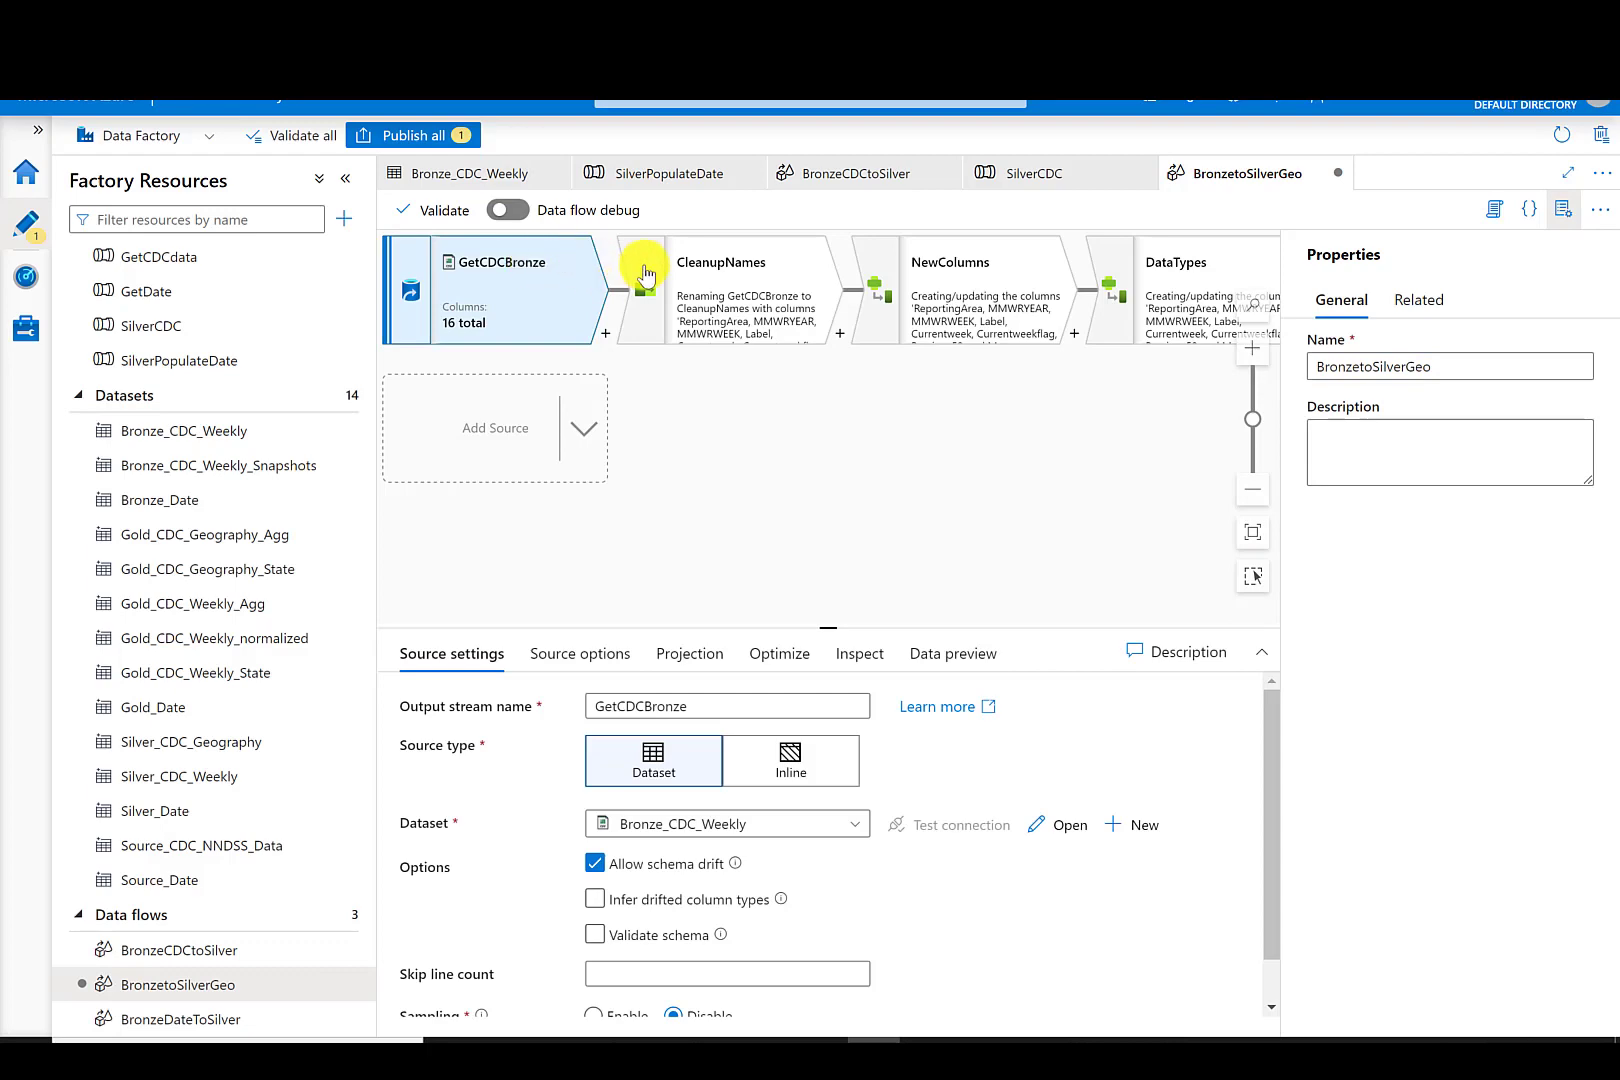
{"action": "left_click", "coordinate": [727, 273]}
{"action": "left_click_drag", "start_coordinate": [824, 622], "coordinate": [800, 233]}
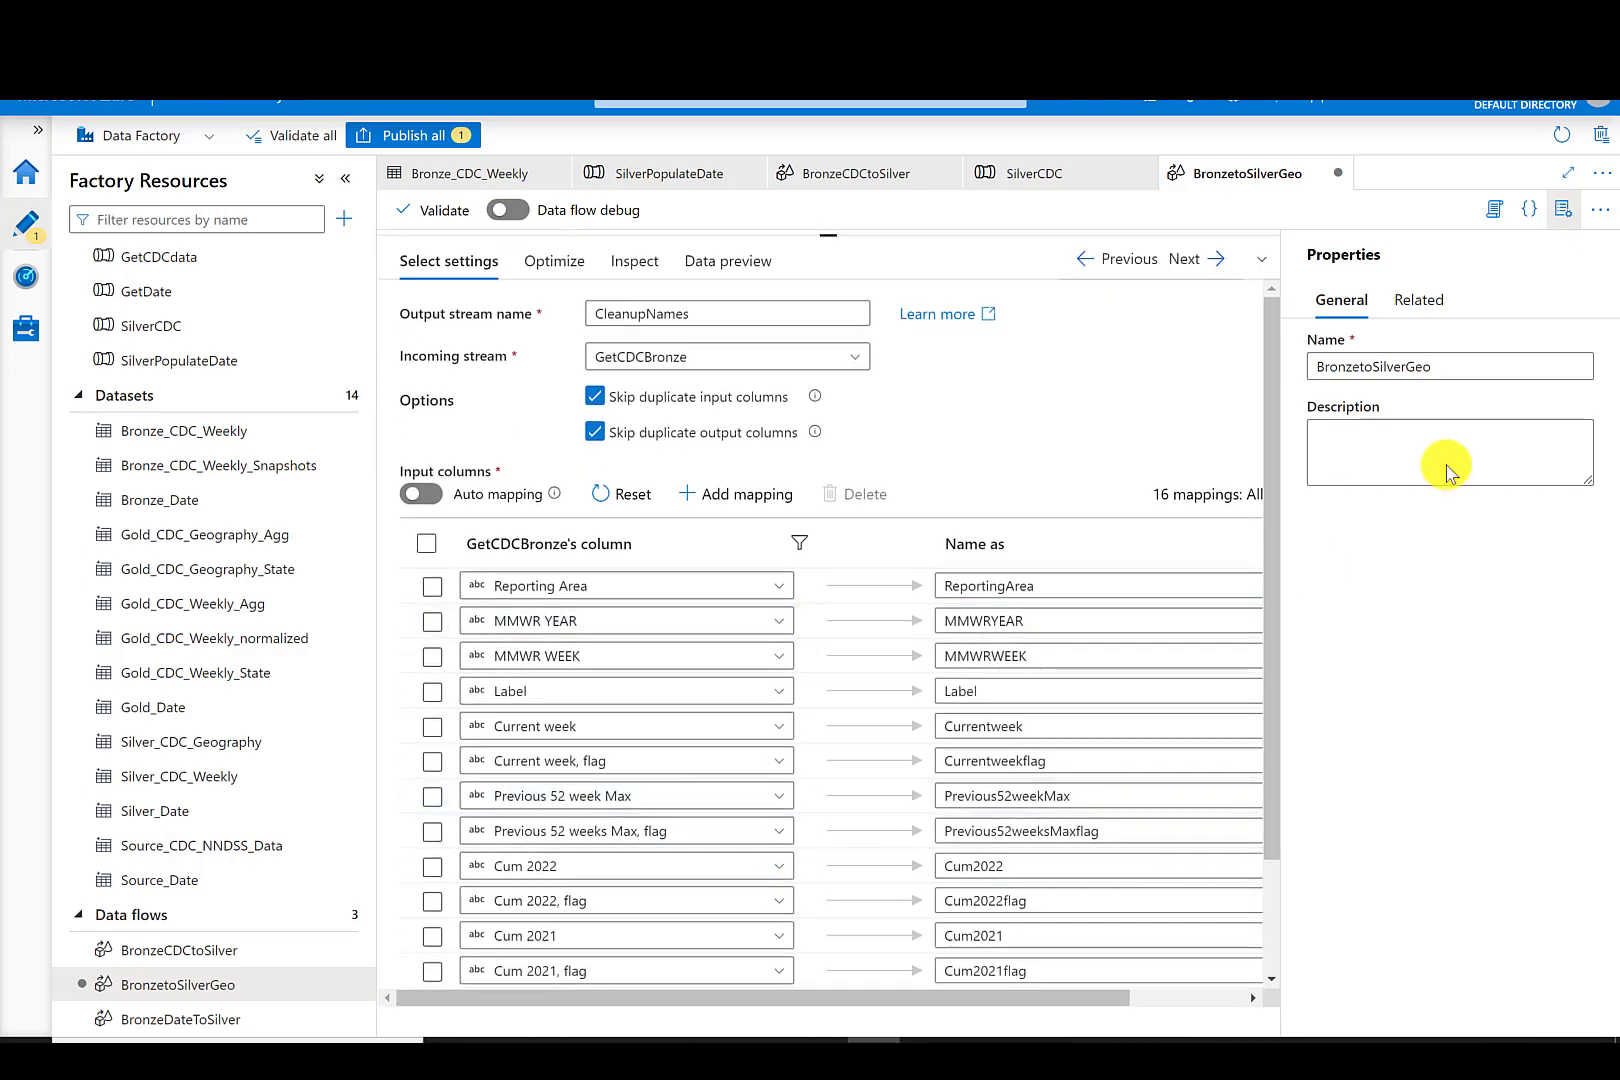
{"action": "left_click", "coordinate": [1558, 208]}
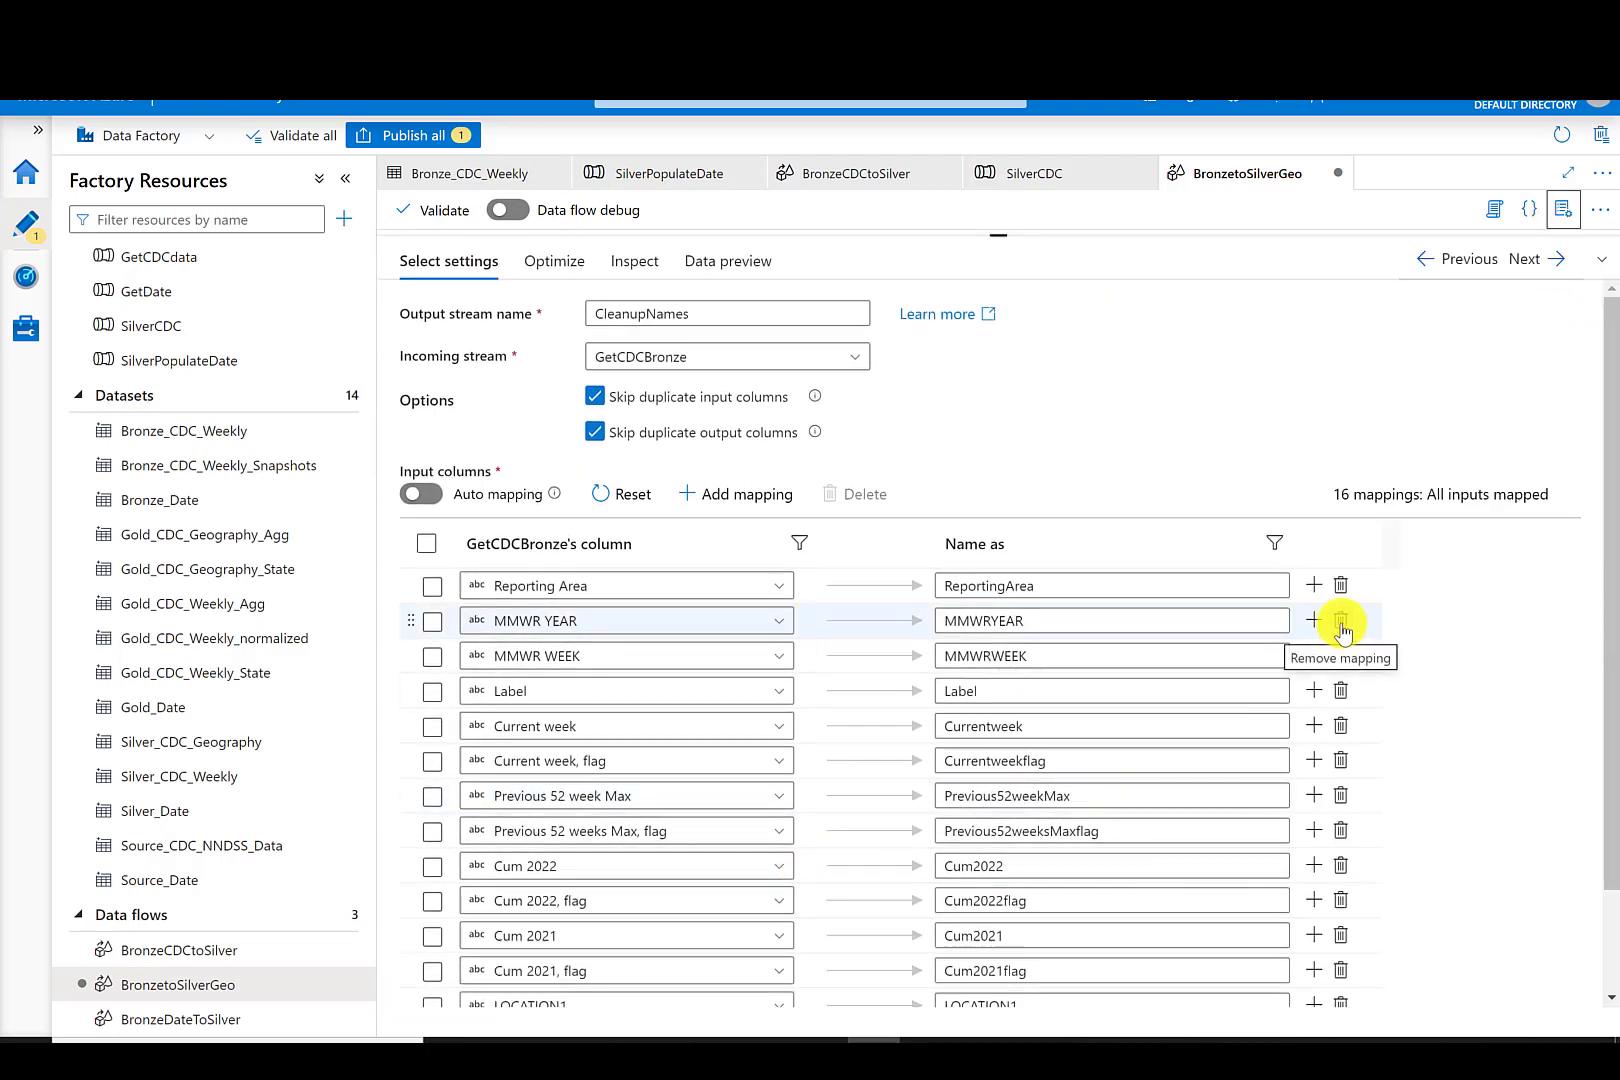
{"action": "left_click", "coordinate": [1341, 623]}
{"action": "left_click", "coordinate": [1341, 623]}
{"action": "left_click", "coordinate": [1341, 623]}
{"action": "left_click", "coordinate": [1341, 623]}
{"action": "left_click", "coordinate": [1341, 623]}
{"action": "left_click", "coordinate": [1527, 601]}
{"action": "left_click", "coordinate": [1527, 601]}
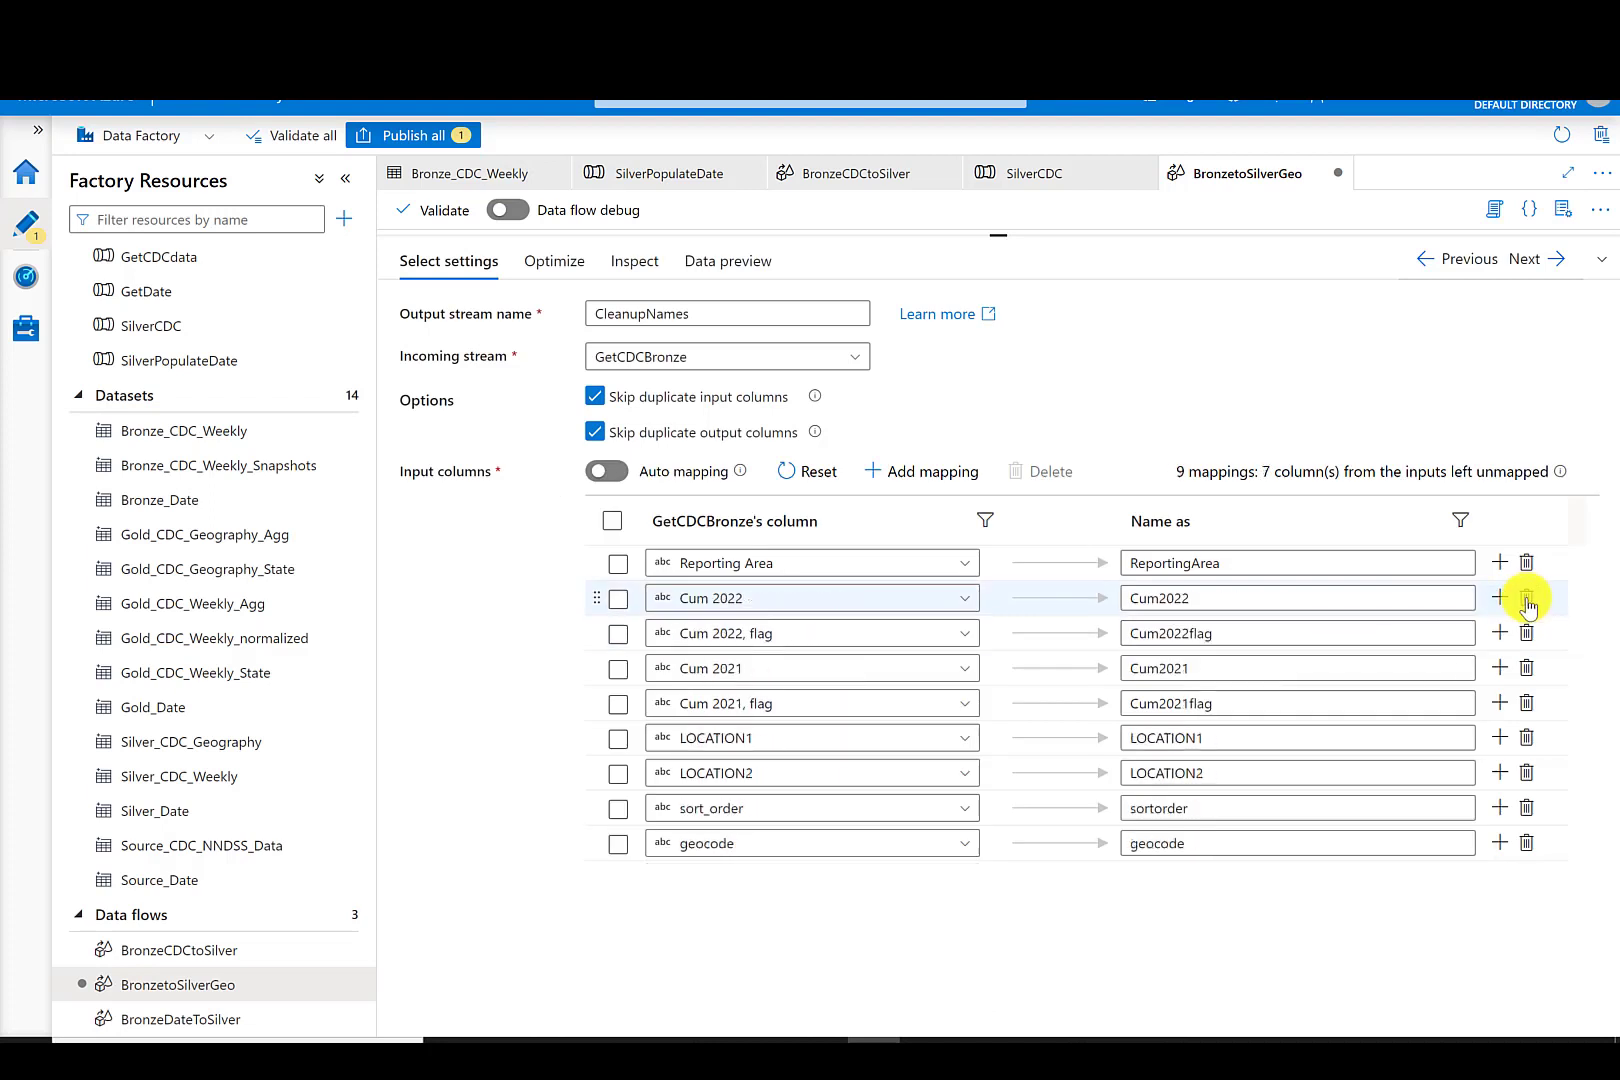
{"action": "left_click", "coordinate": [1527, 601]}
{"action": "left_click", "coordinate": [1527, 668]}
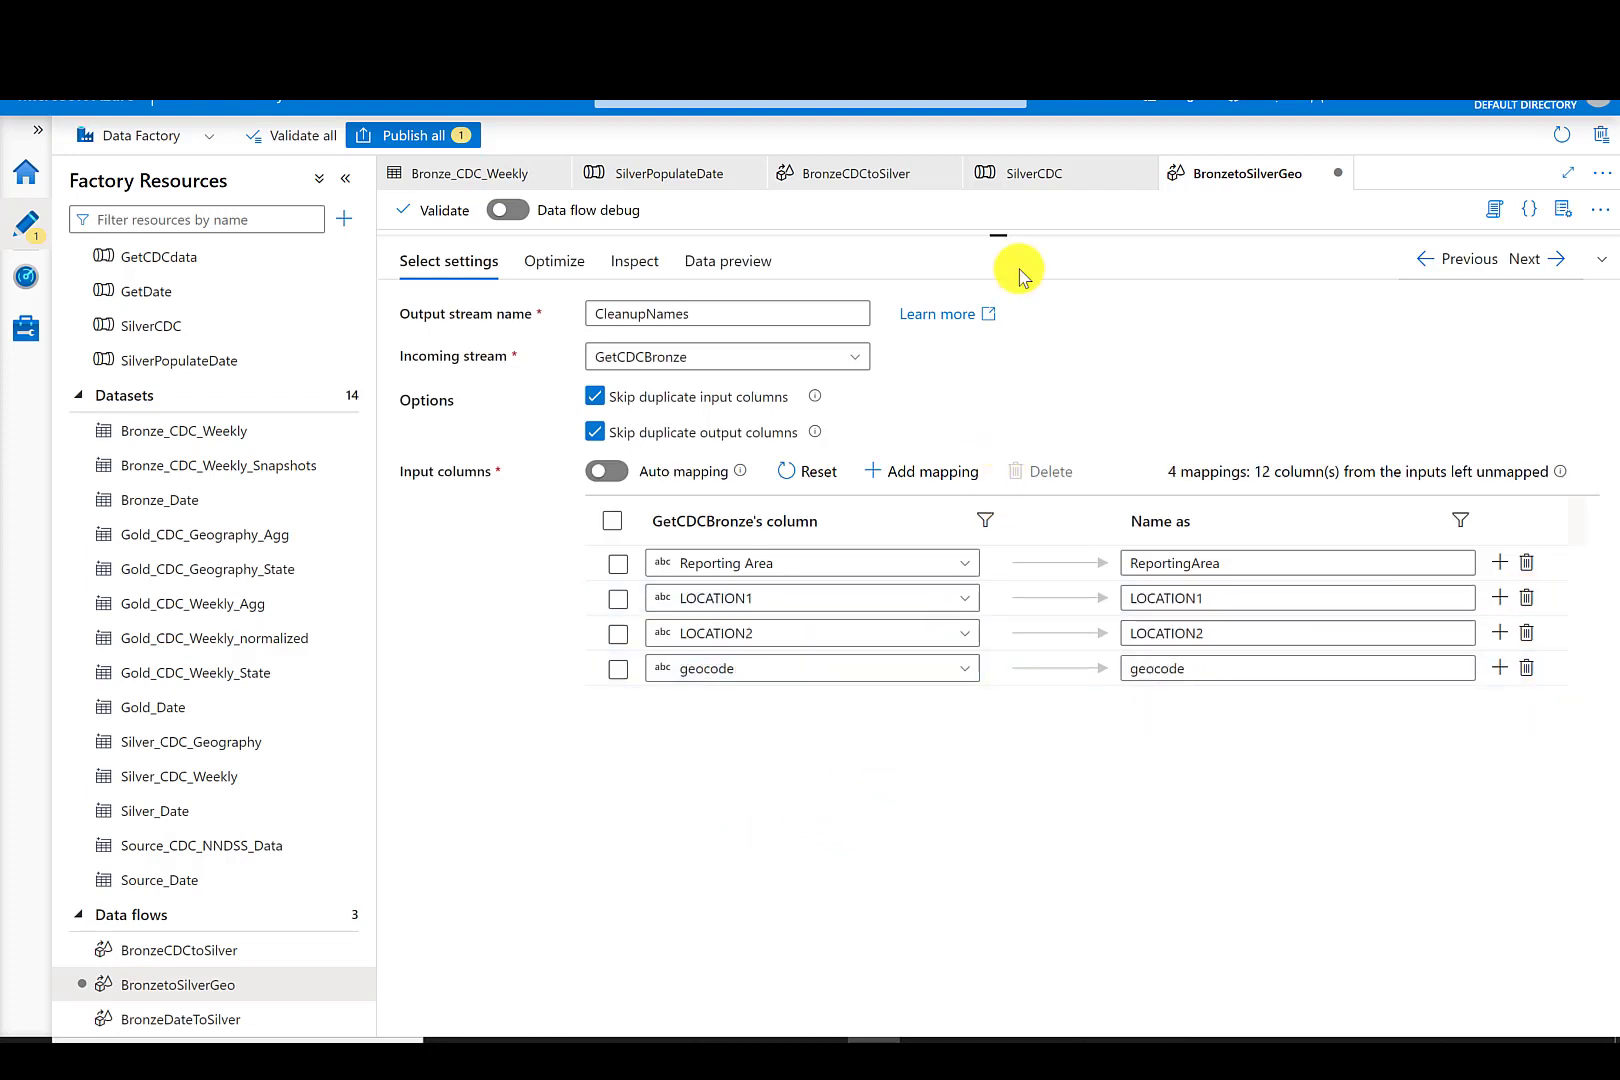
{"action": "left_click_drag", "start_coordinate": [1000, 237], "coordinate": [992, 541]}
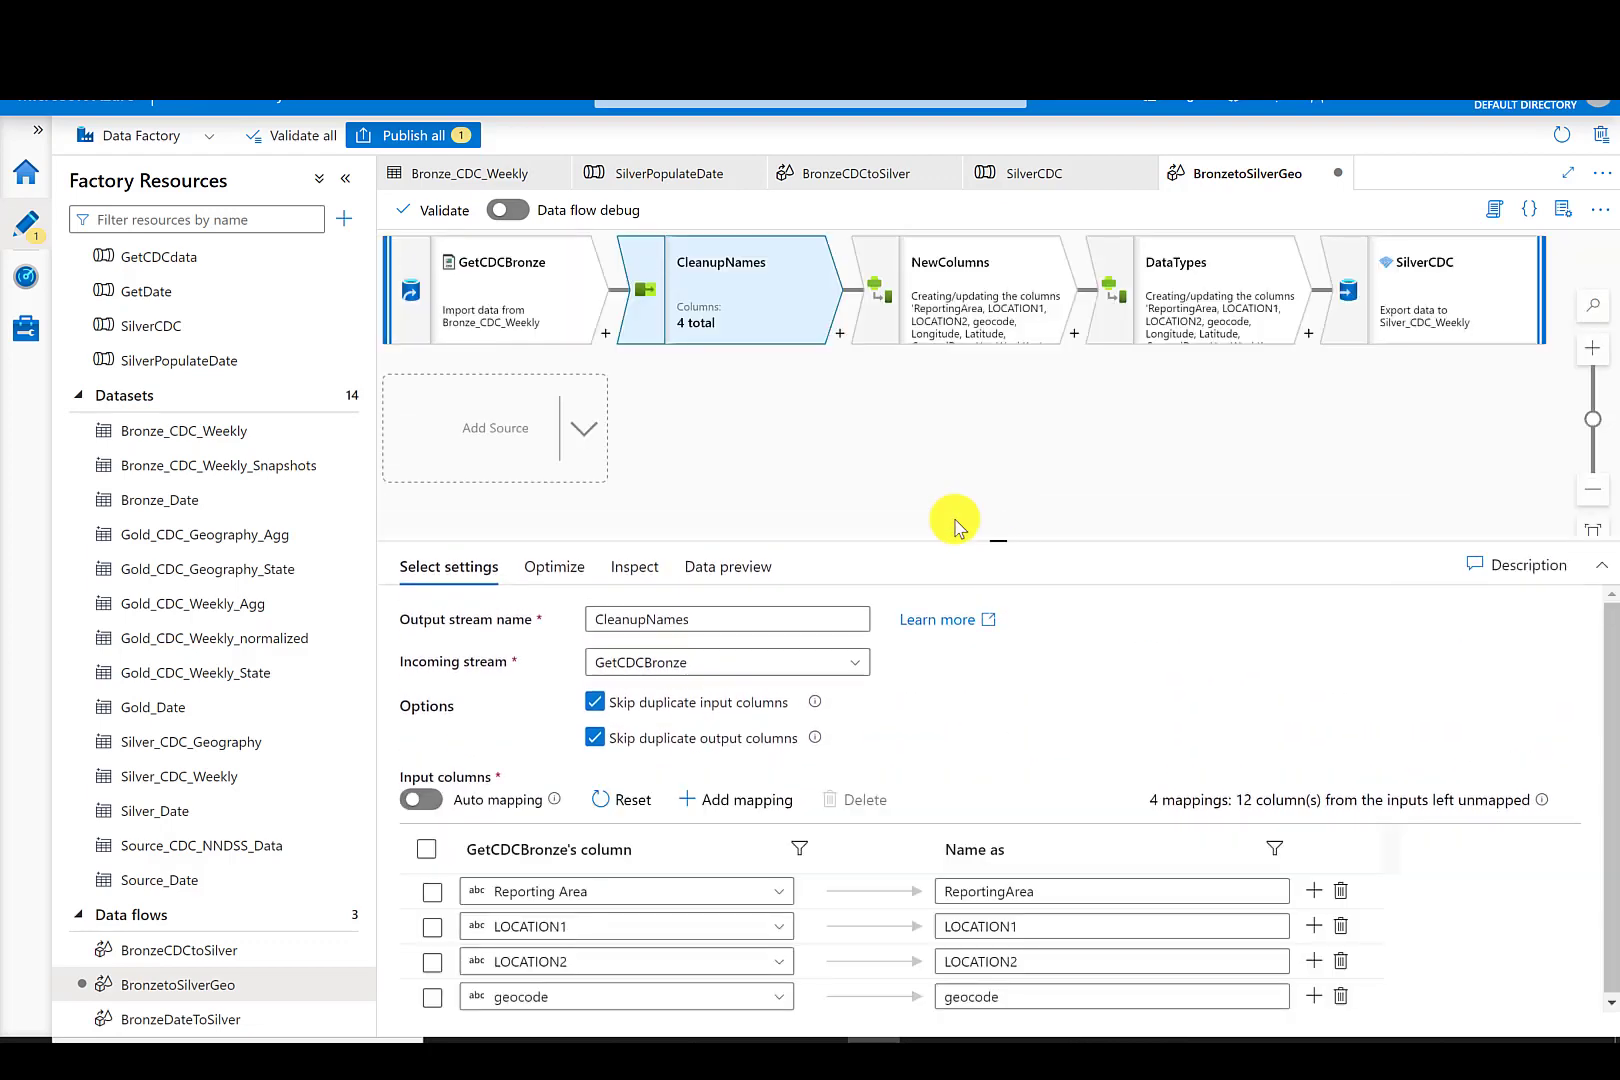
- Remove the YearWeekKey derived column from the NewColumns transformation
{"action": "left_click", "coordinate": [953, 268]}
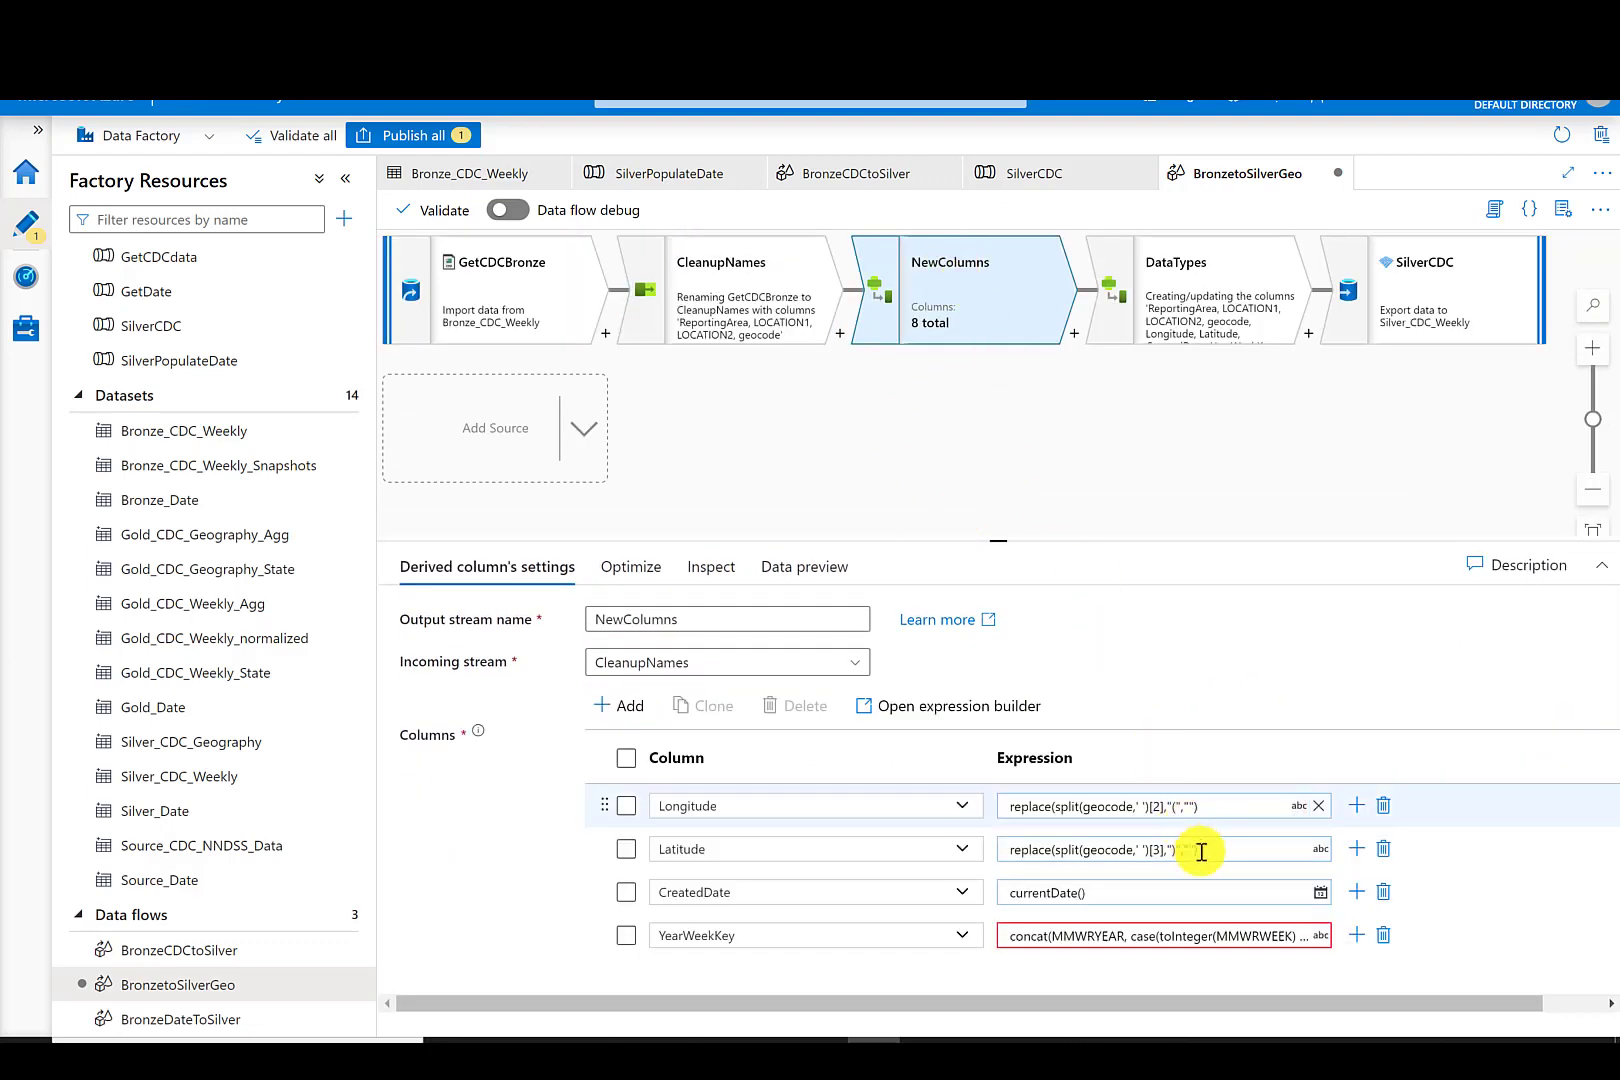
{"action": "left_click", "coordinate": [1383, 938]}
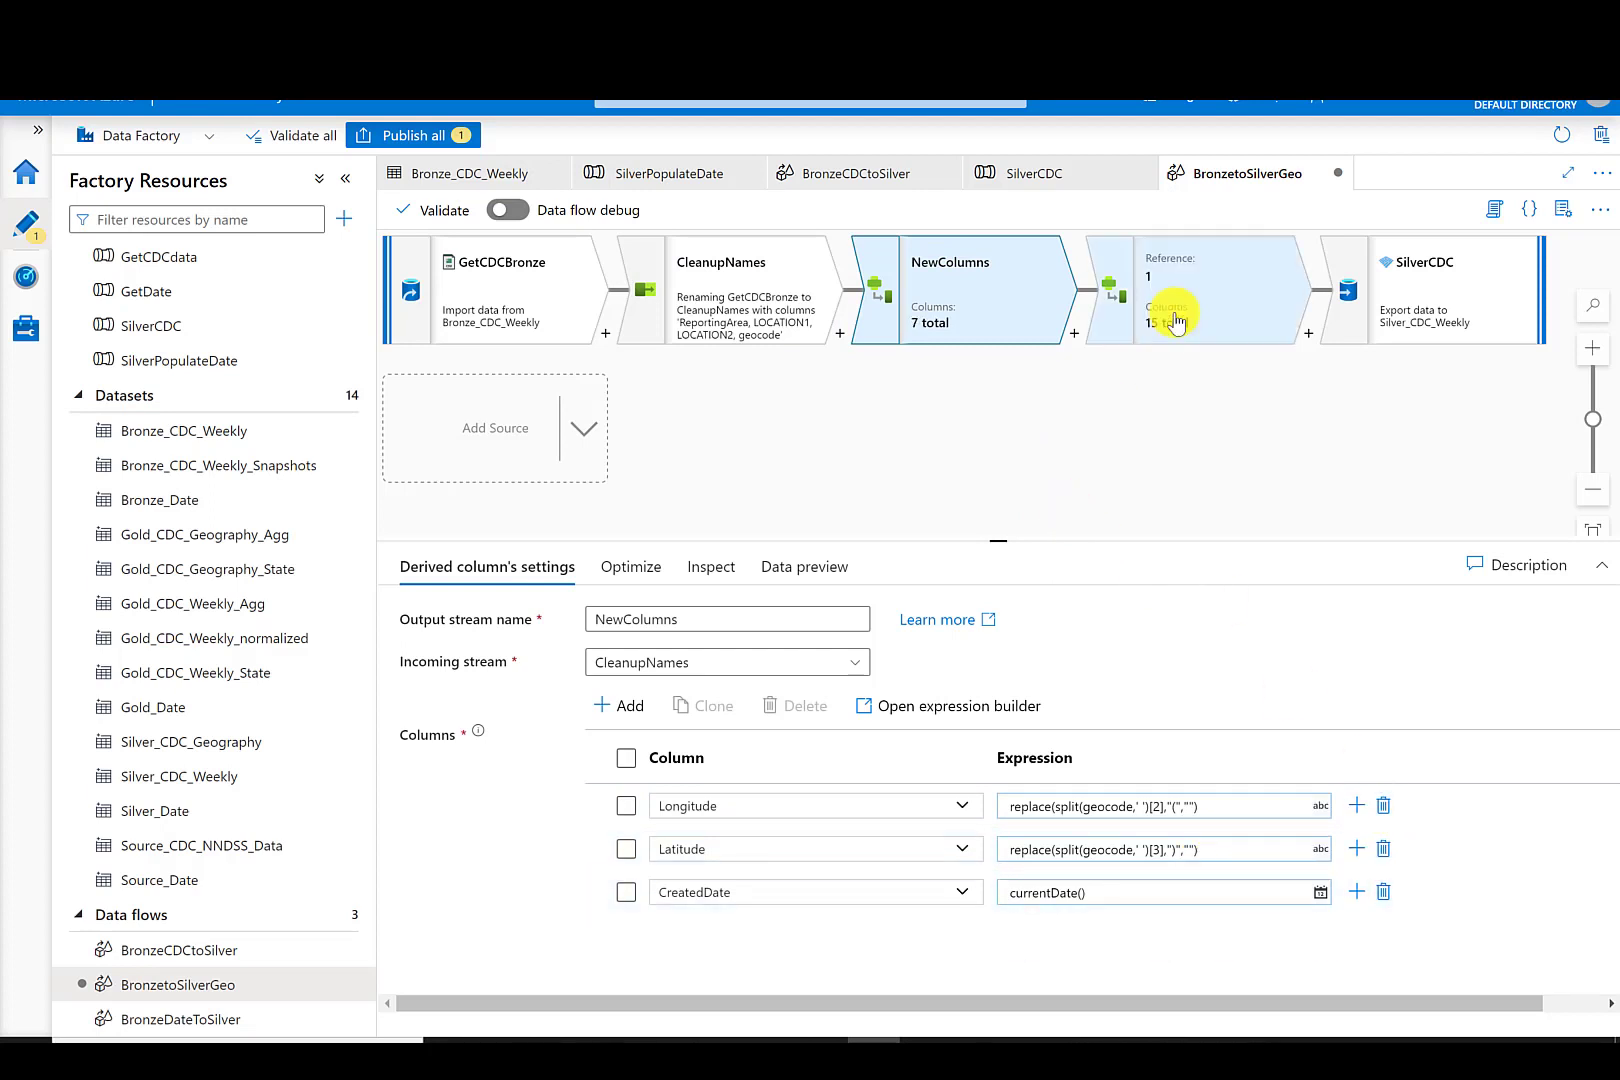
- Delete the DataTypes derived column transformation from the data flow
{"action": "left_click", "coordinate": [1195, 262]}
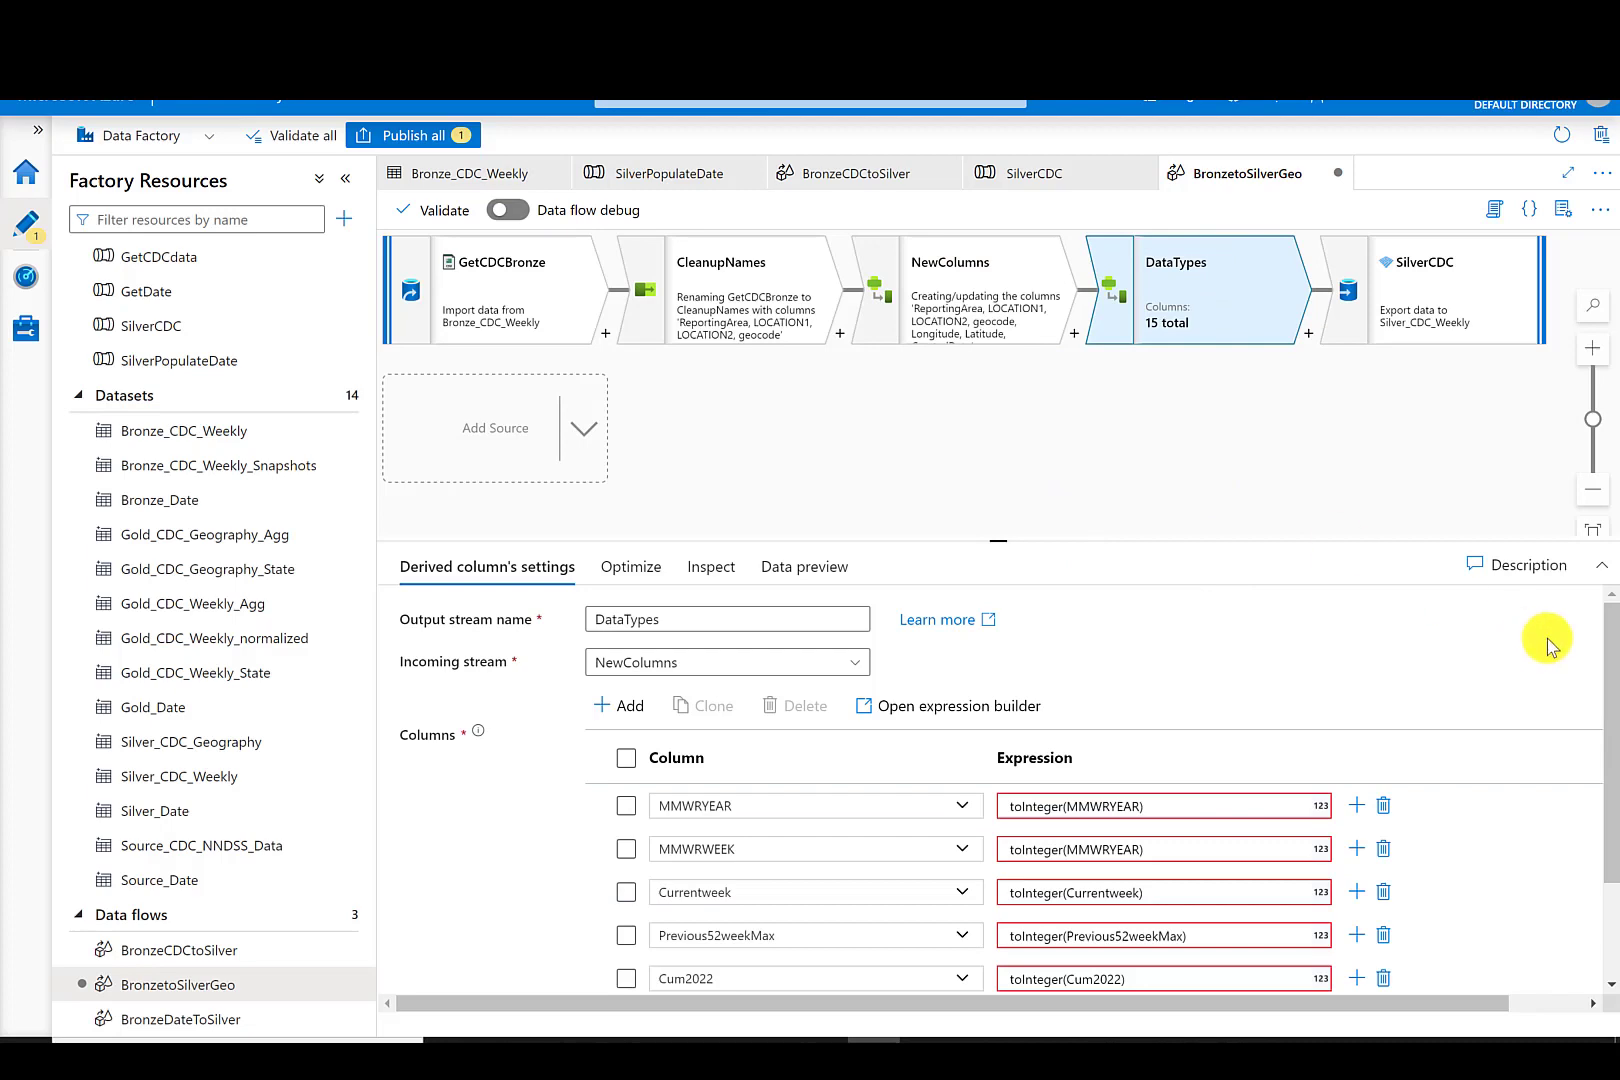
{"action": "left_click_drag", "start_coordinate": [1005, 540], "coordinate": [990, 240]}
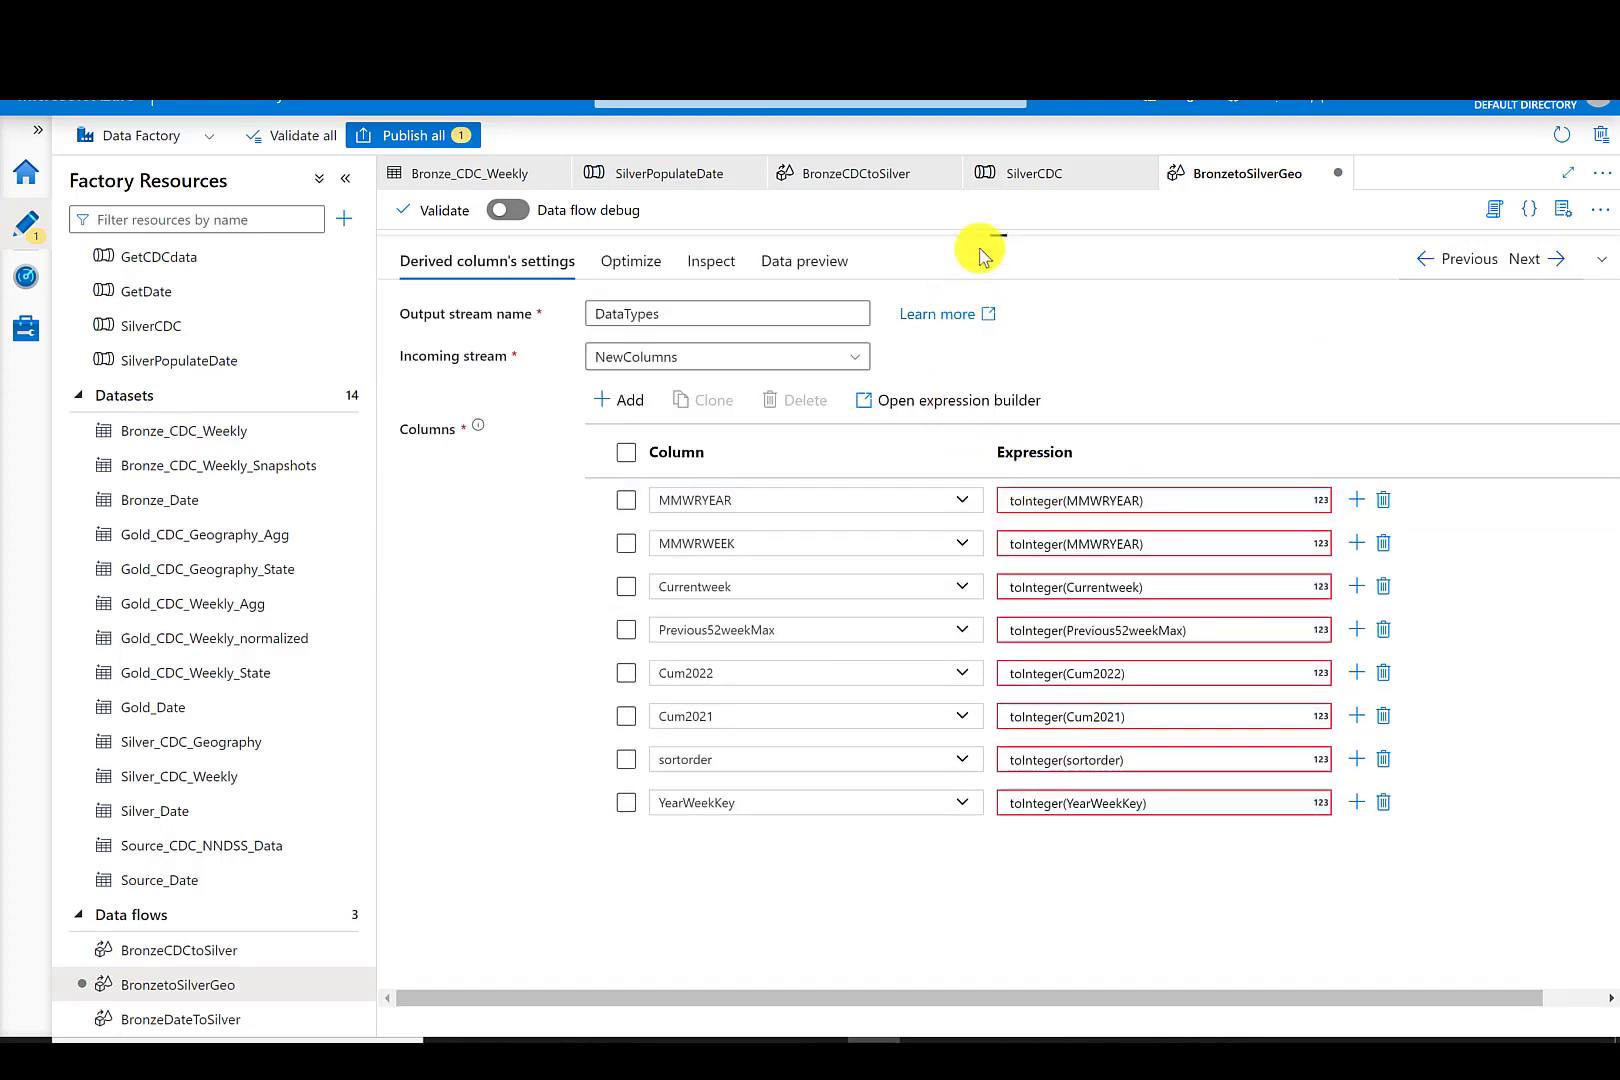
{"action": "left_click_drag", "start_coordinate": [998, 237], "coordinate": [984, 492]}
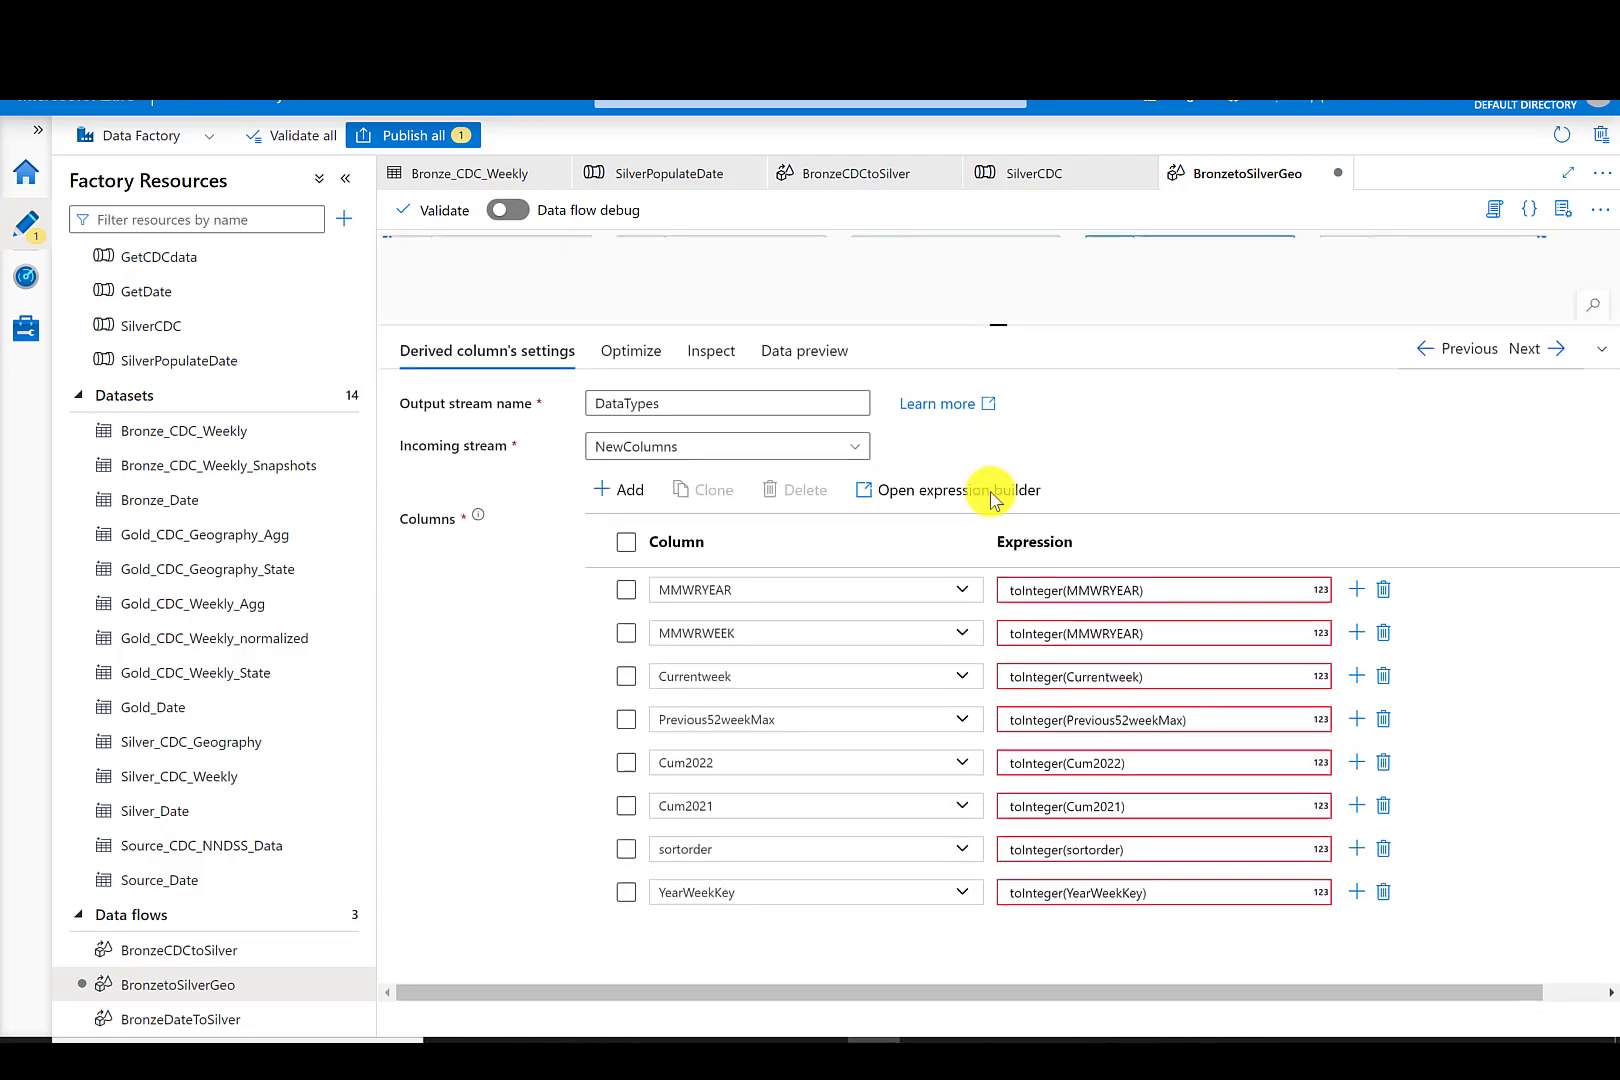
{"action": "right_click", "coordinate": [1178, 318]}
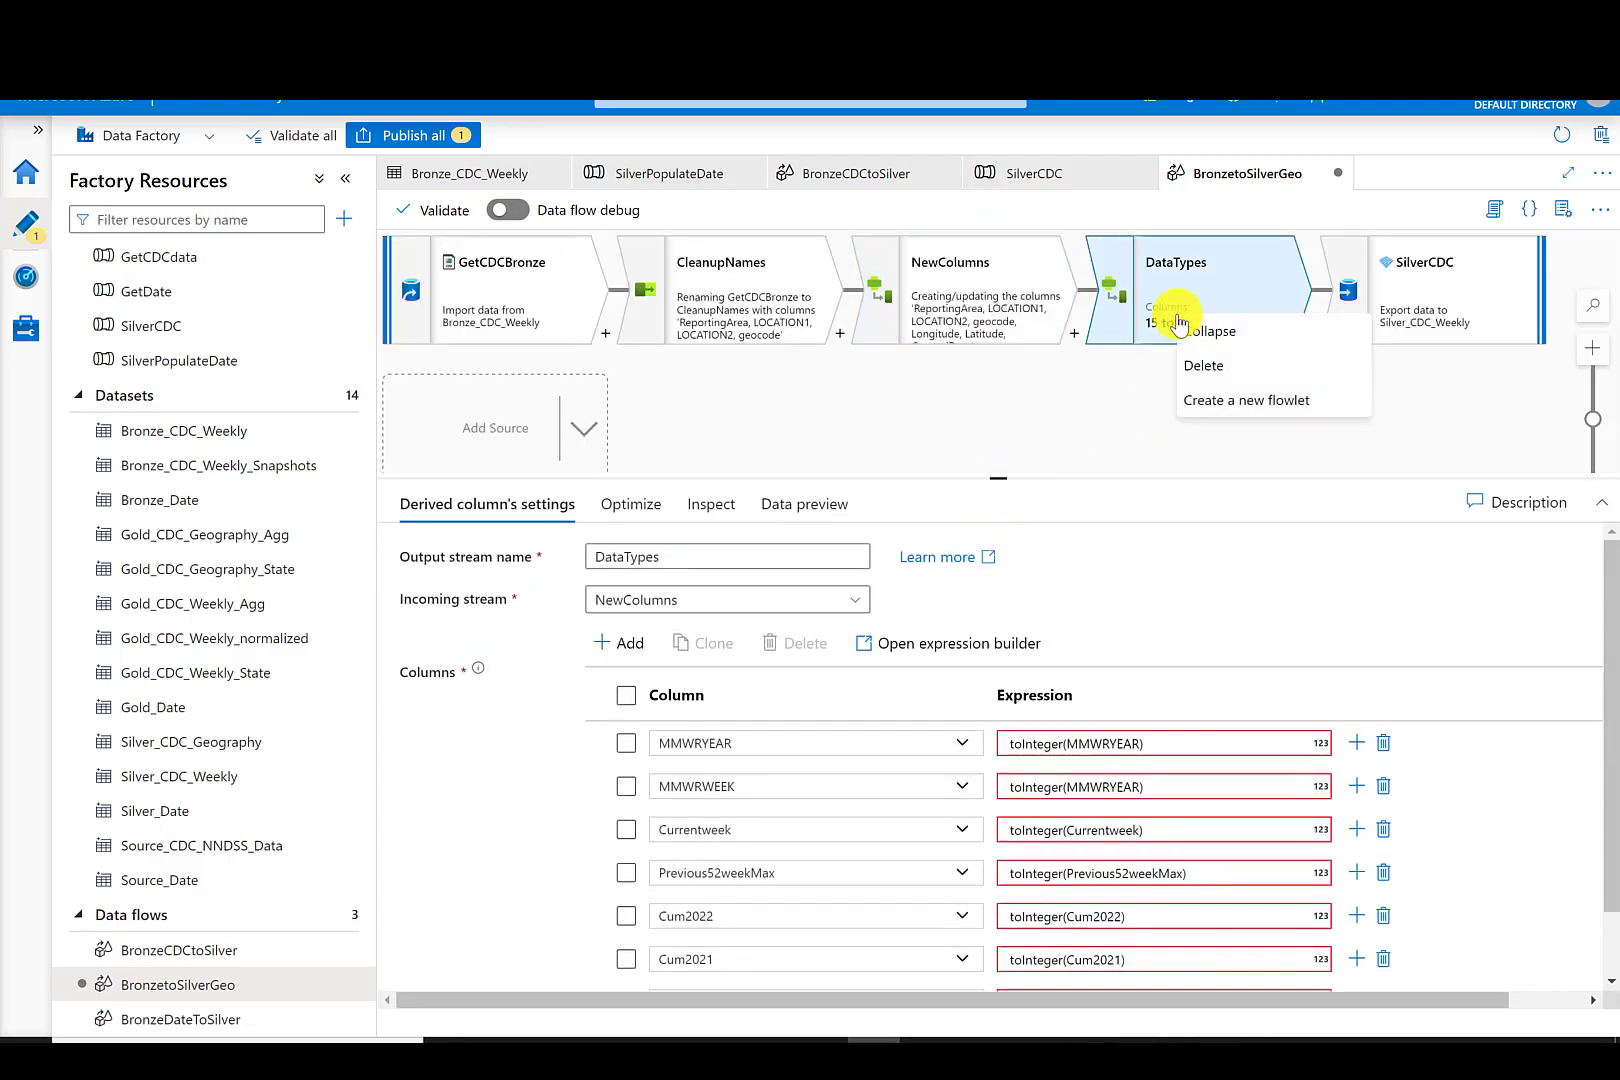
{"action": "left_click", "coordinate": [1200, 365]}
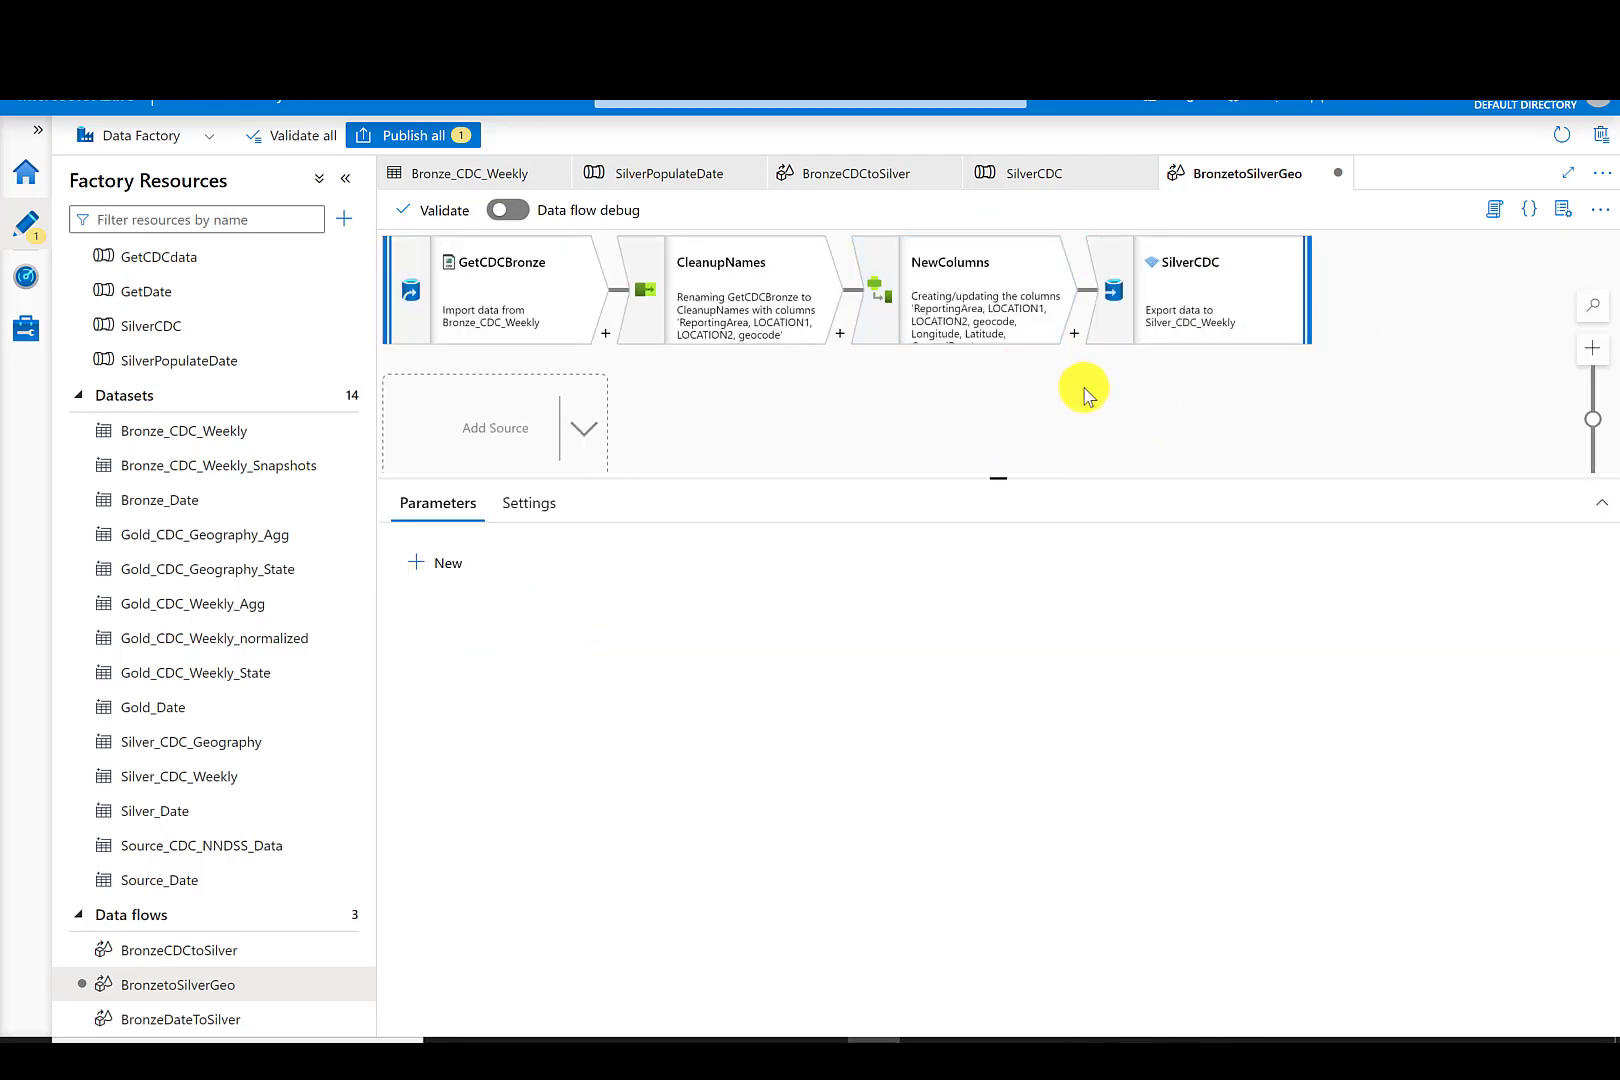
- Add an Aggregate after NewColumns named GetDistinct, grouping by ReportingArea
{"action": "left_click", "coordinate": [1074, 334]}
{"action": "scroll", "coordinate": [1360, 555], "scroll_direction": "down", "scroll_amount": 2}
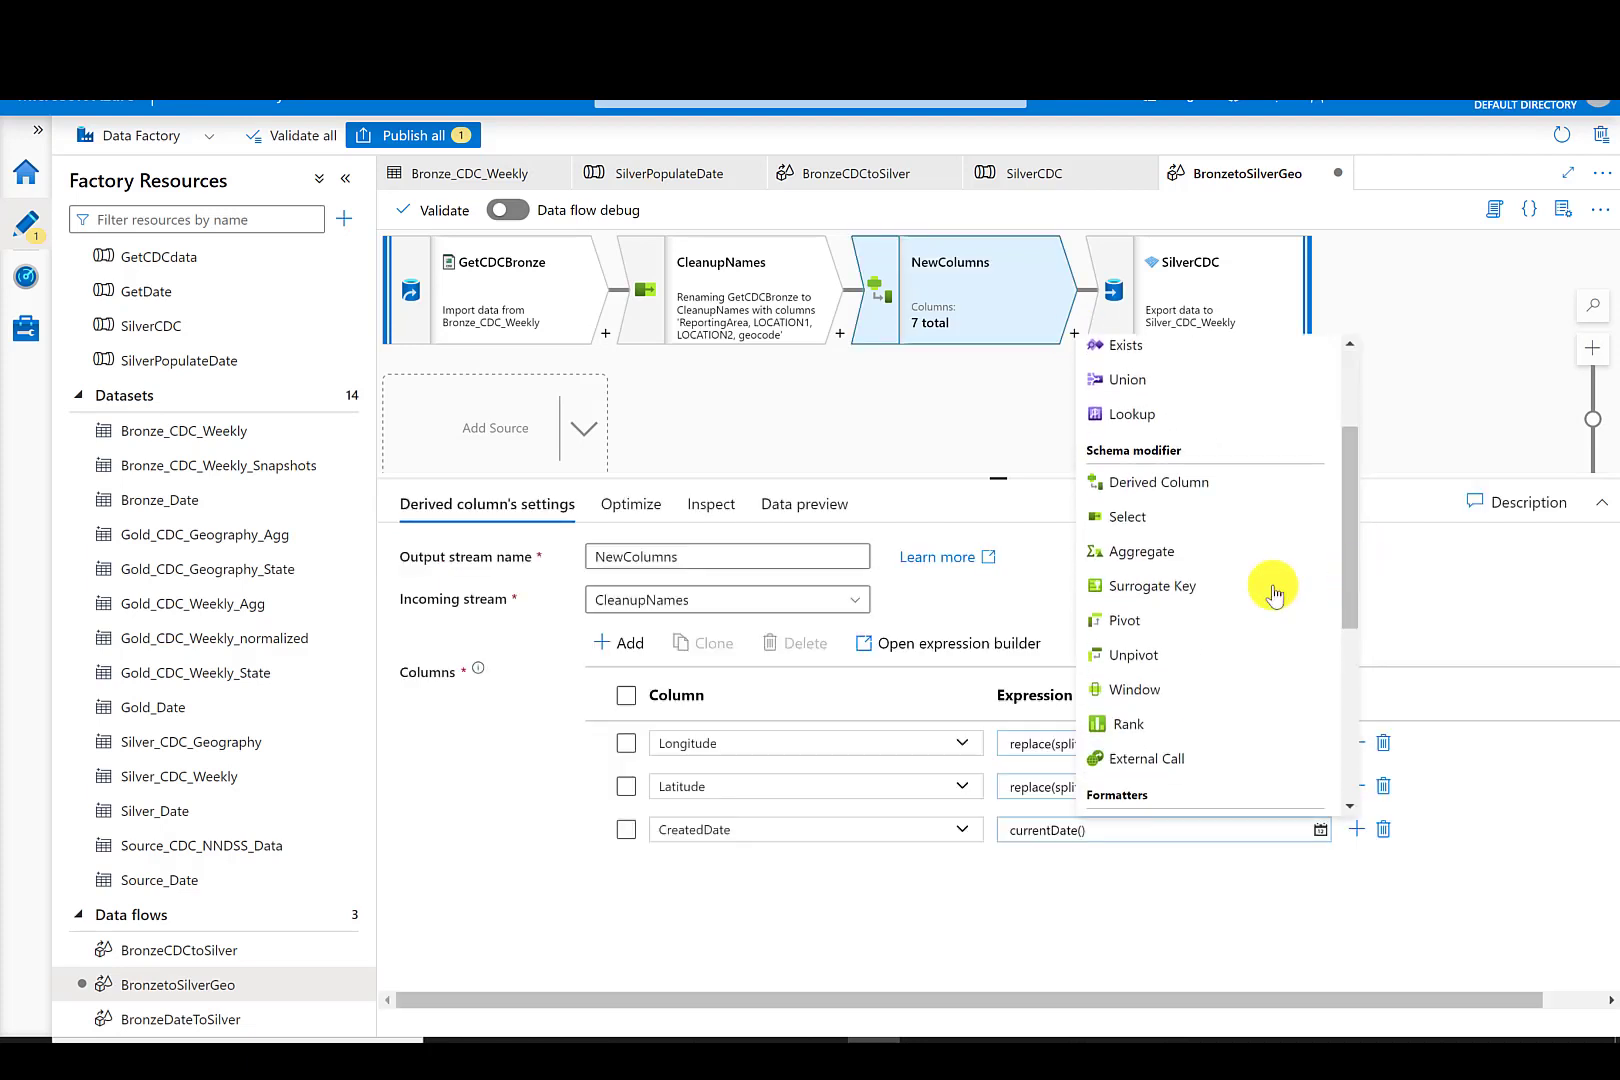
{"action": "left_click", "coordinate": [1160, 552]}
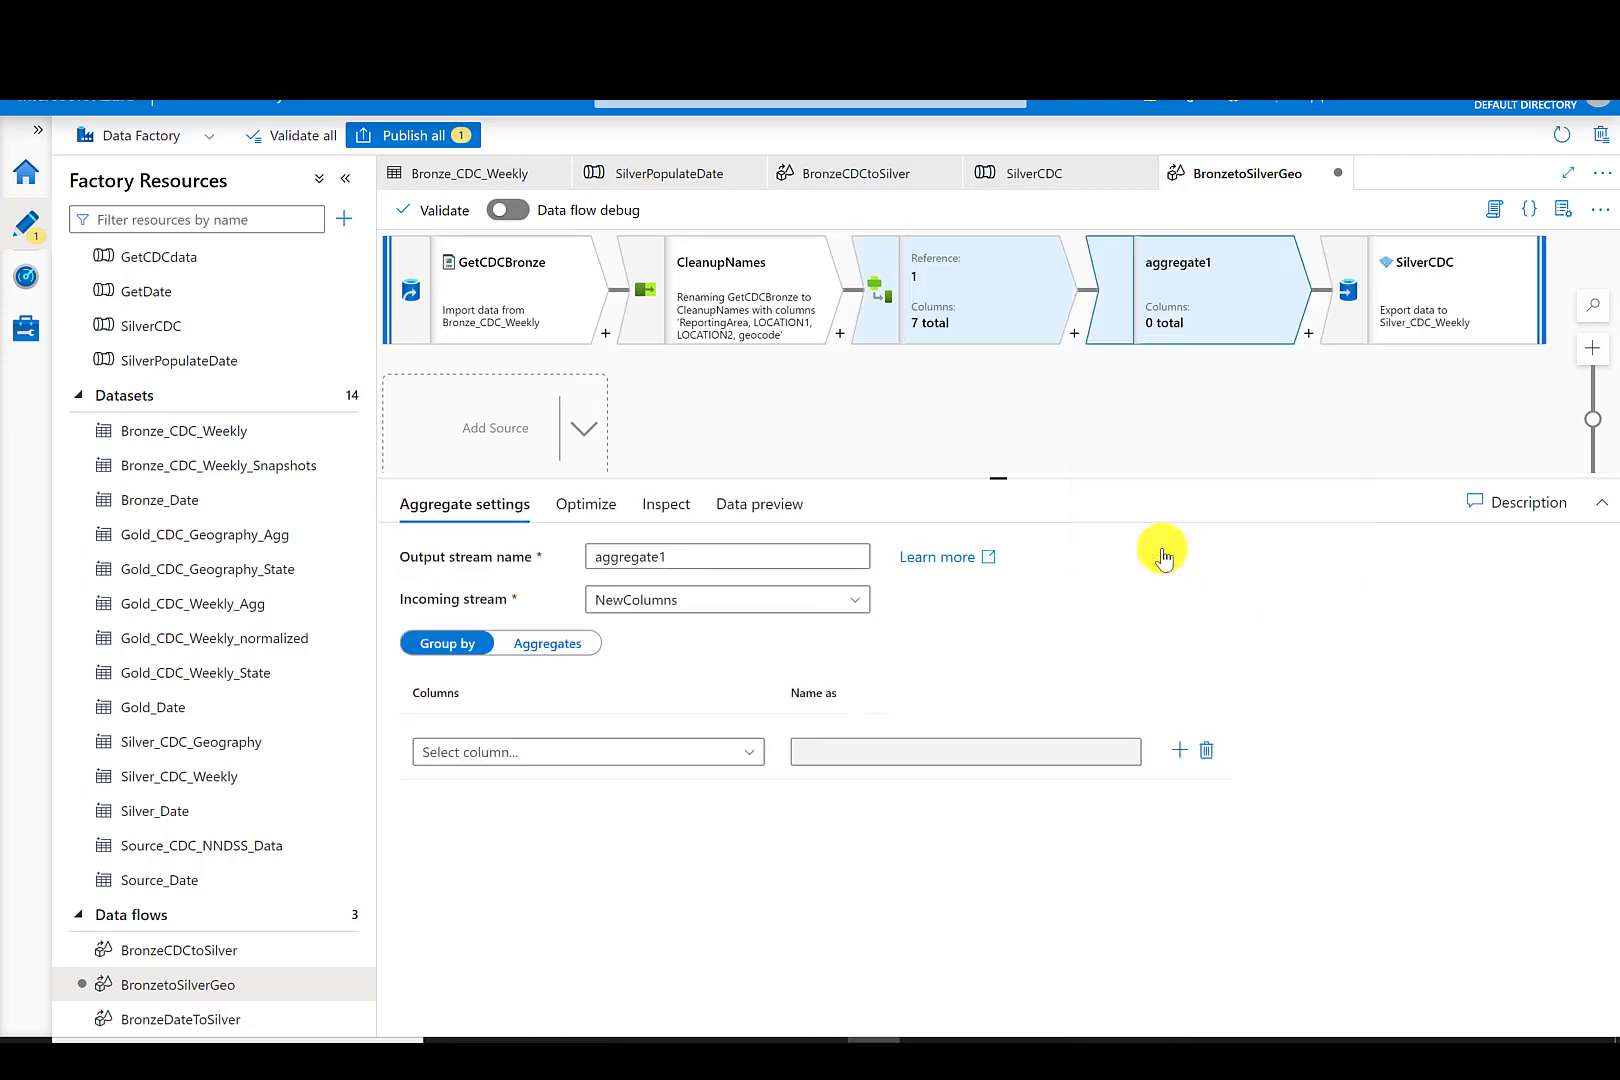
{"action": "double_click", "coordinate": [662, 557]}
{"action": "type", "text": "GetDistinct"}
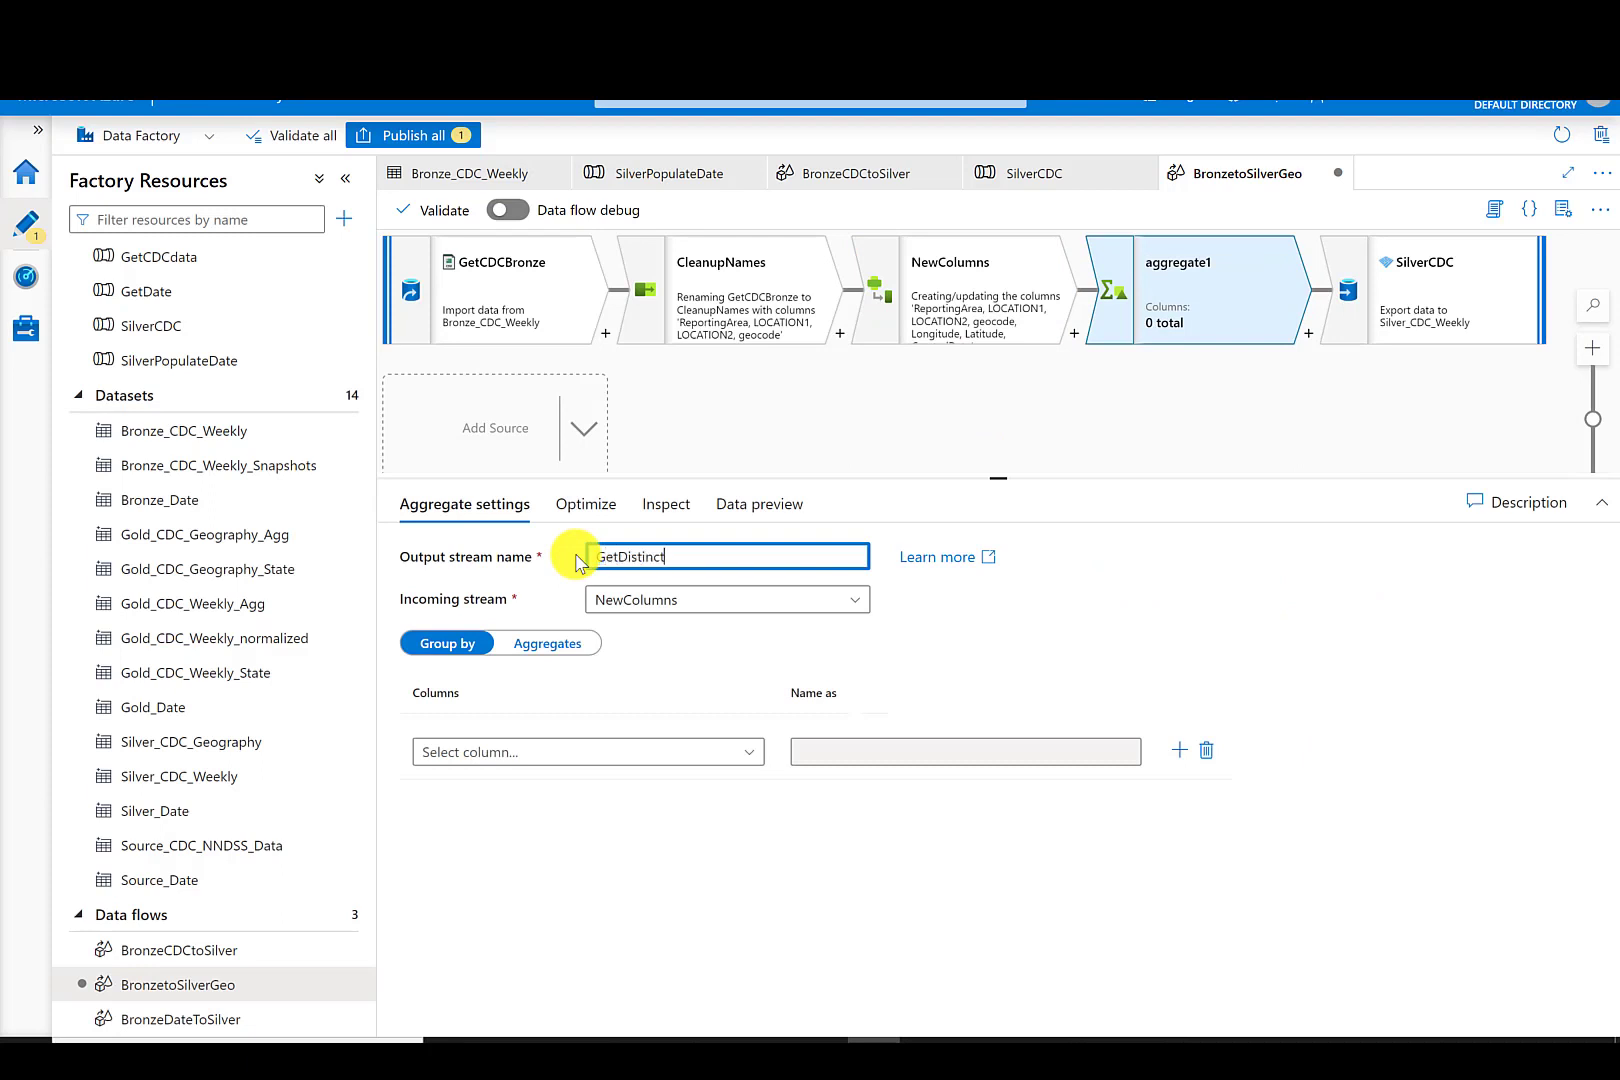
{"action": "left_click", "coordinate": [752, 756]}
{"action": "left_click", "coordinate": [545, 825]}
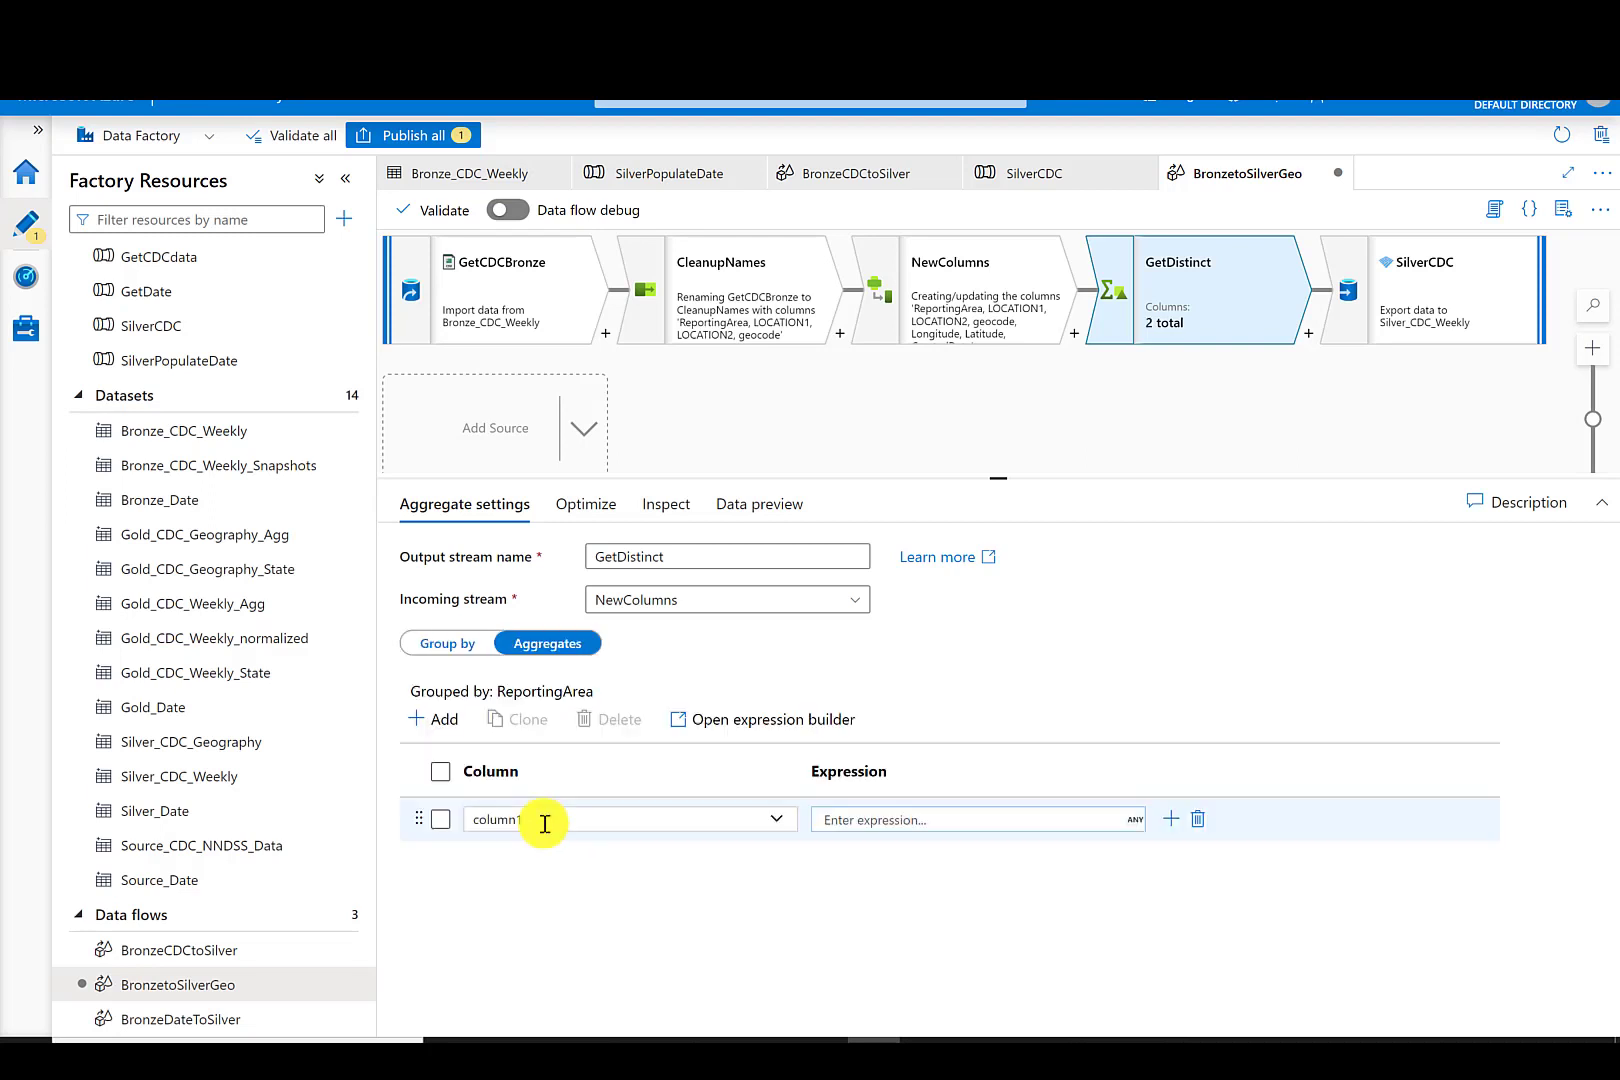
- Add an aggregate column Agg with the expression count() to GetDistinct
{"action": "left_click_drag", "start_coordinate": [543, 822], "coordinate": [466, 816]}
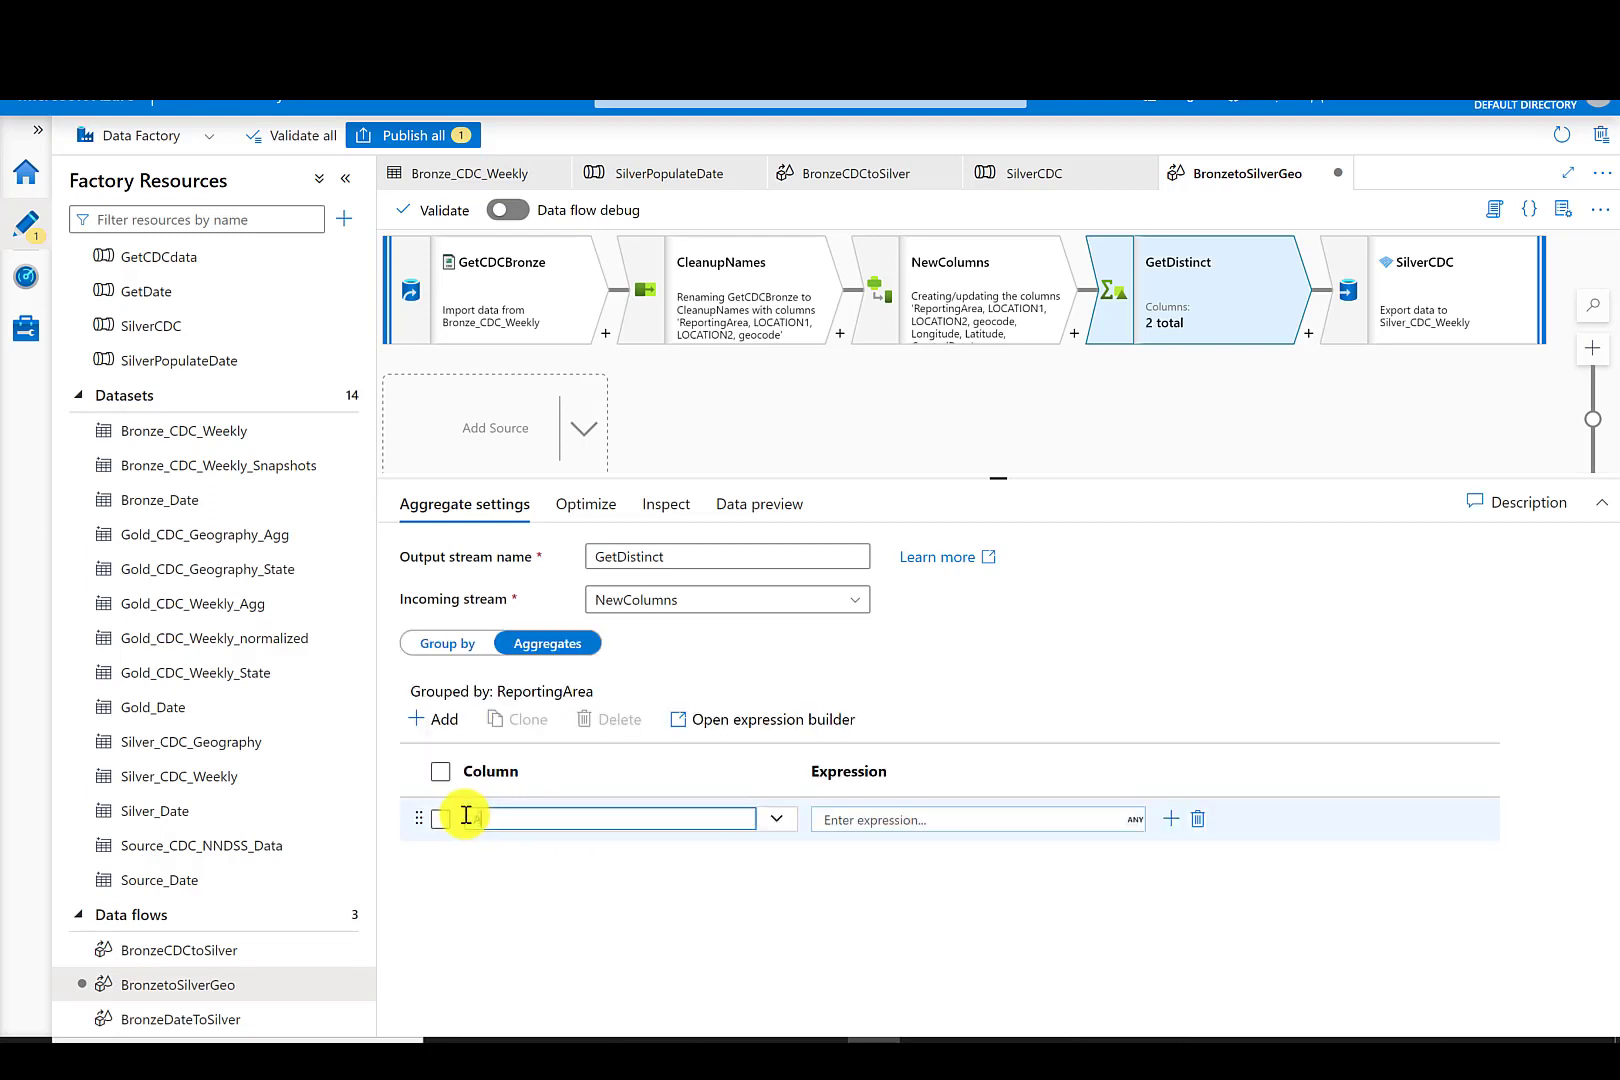
{"action": "left_click", "coordinate": [897, 817]}
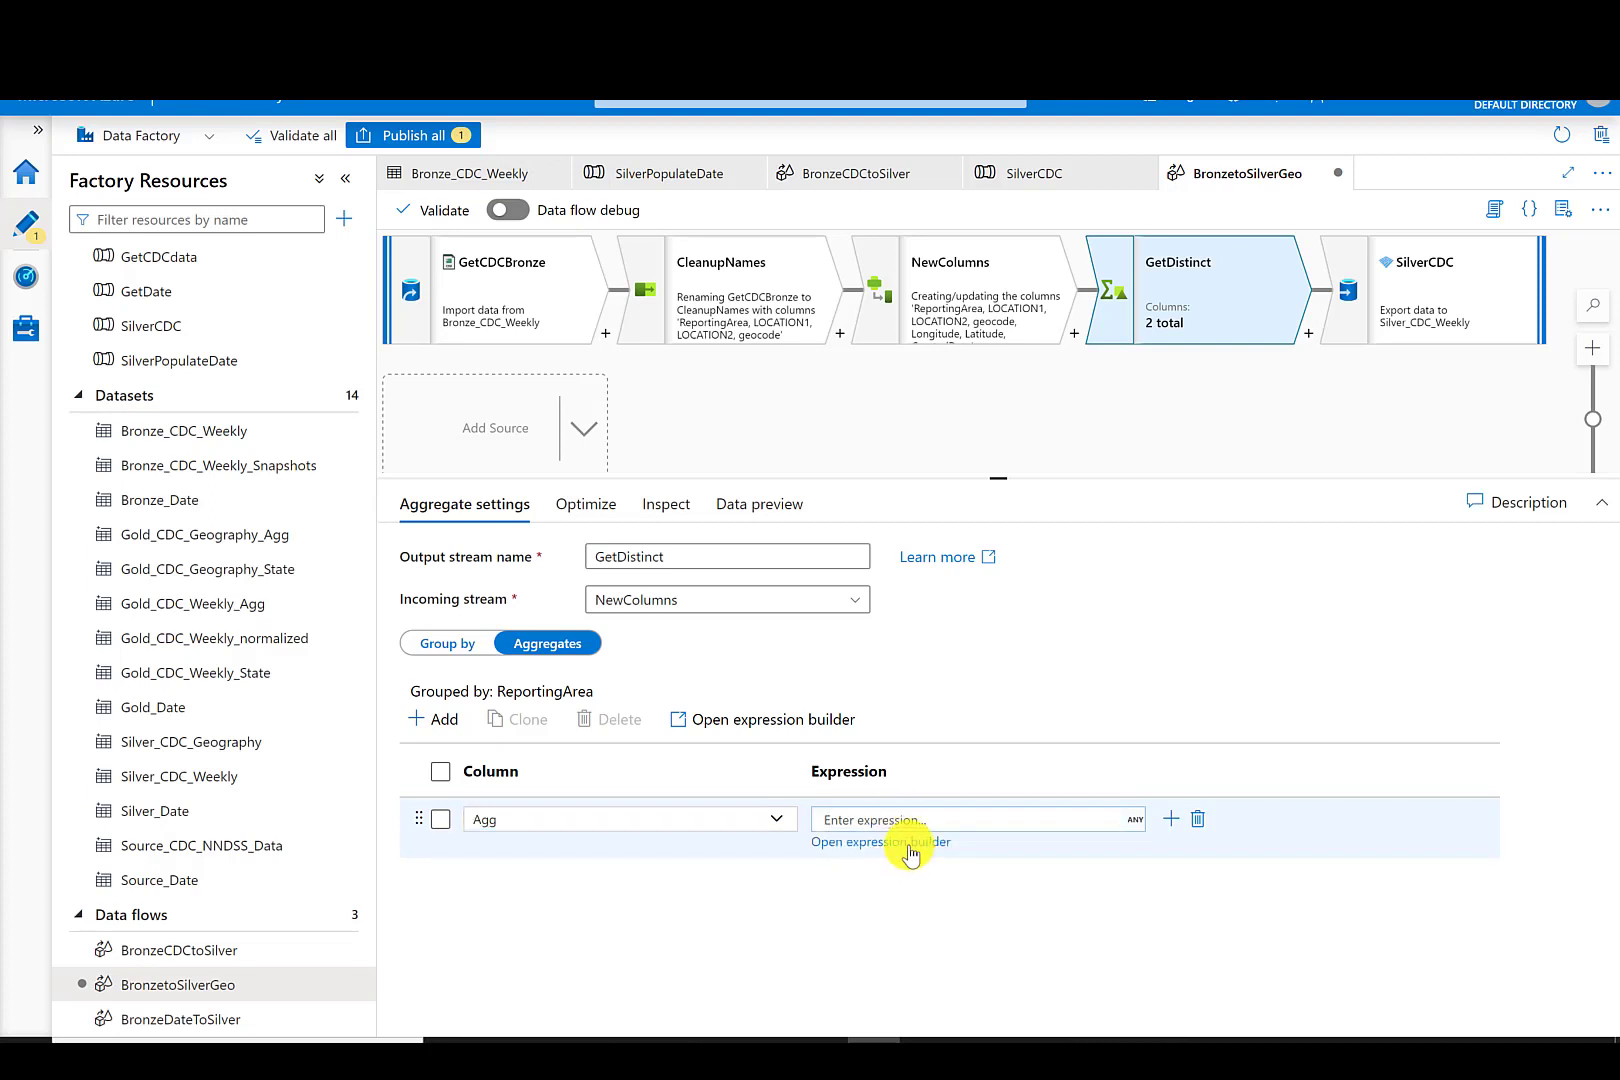
{"action": "left_click", "coordinate": [900, 842]}
{"action": "left_click", "coordinate": [492, 349]}
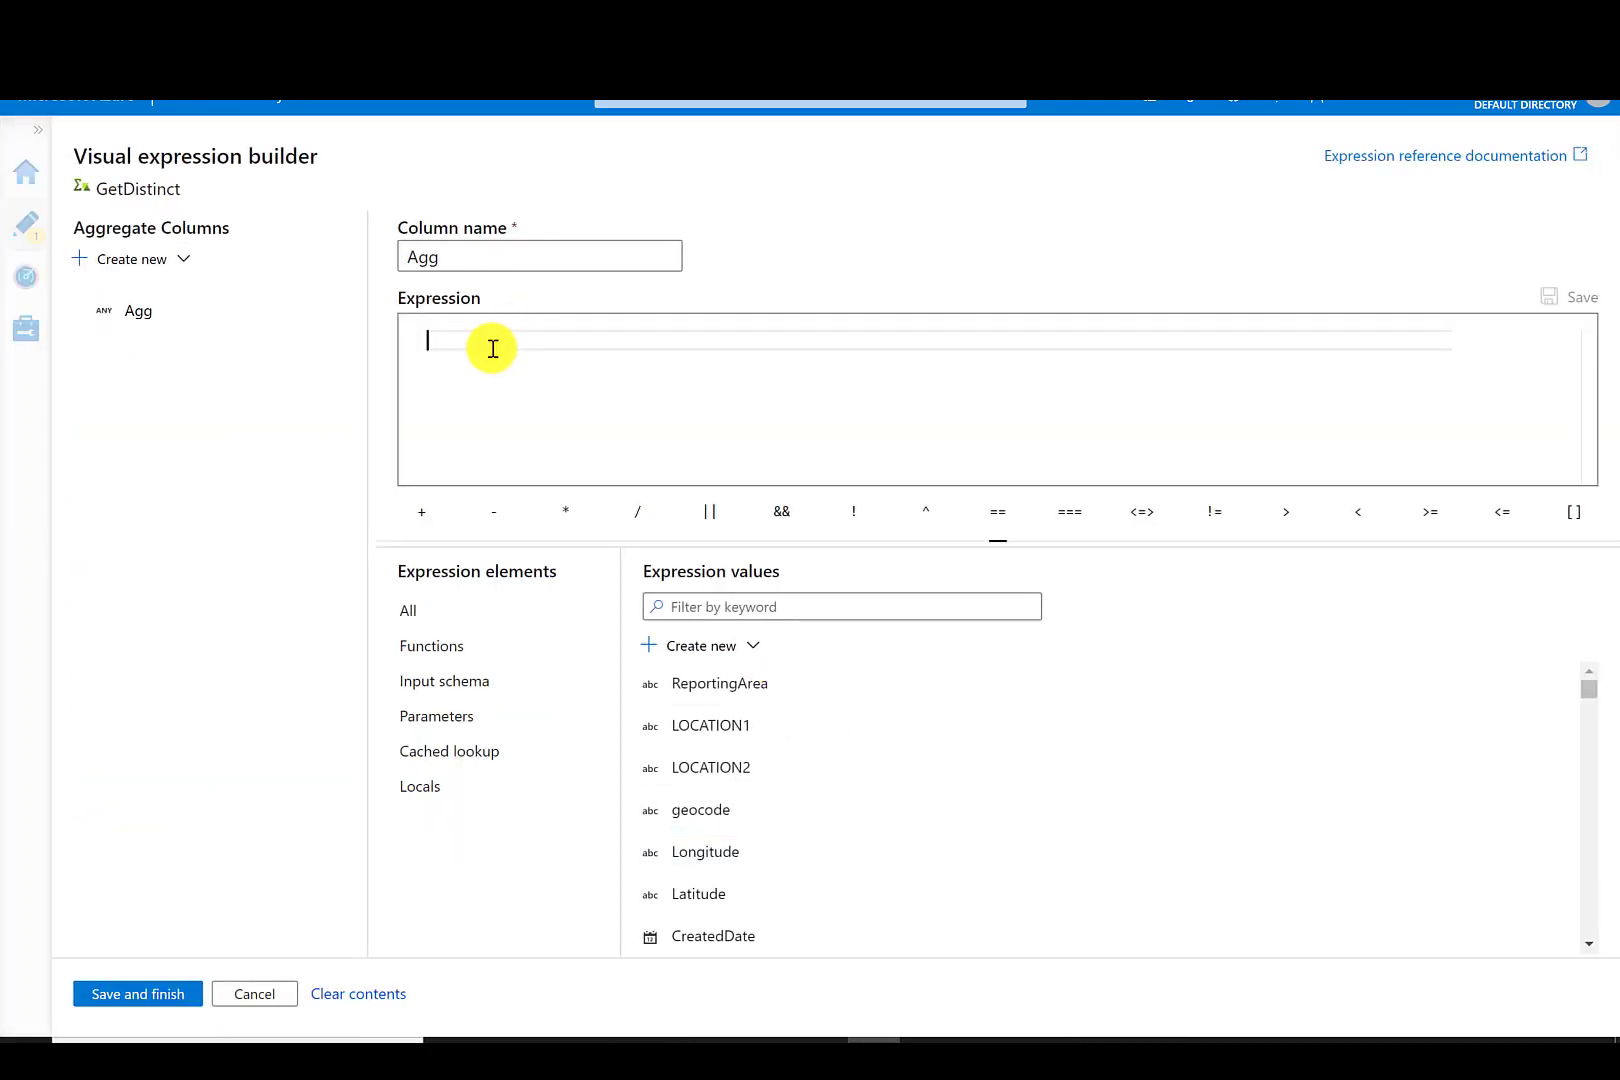
{"action": "type", "text": "count"}
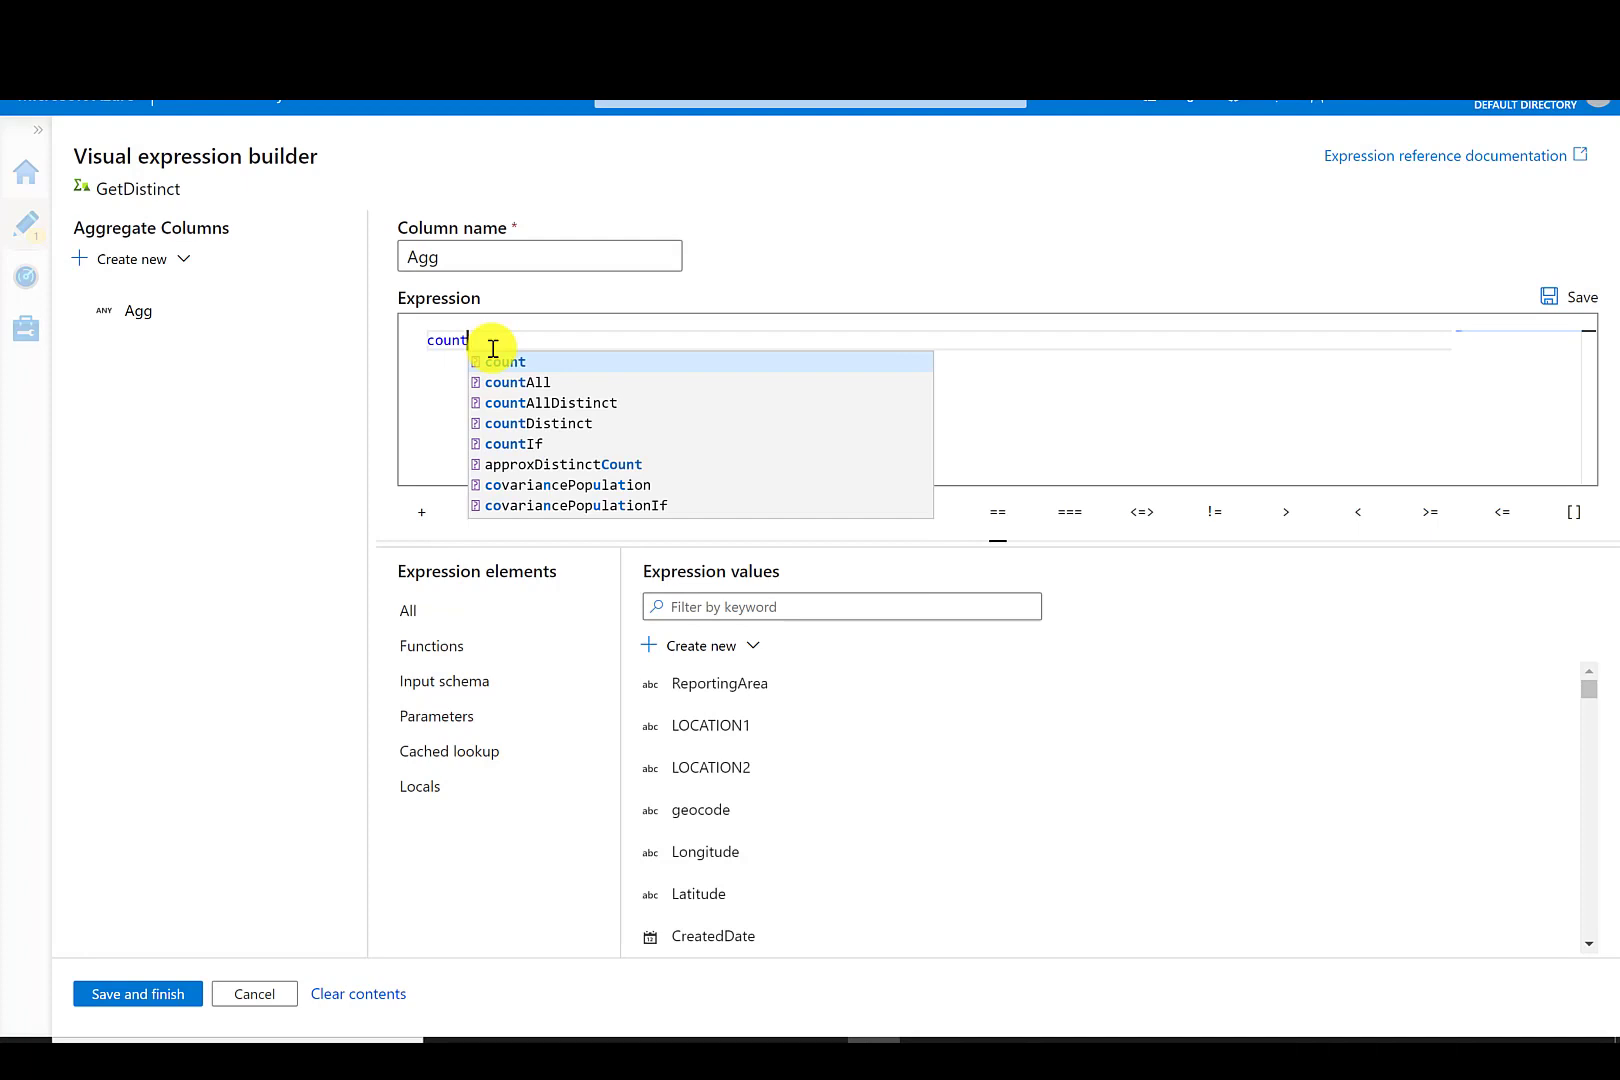
{"action": "type", "text": "("}
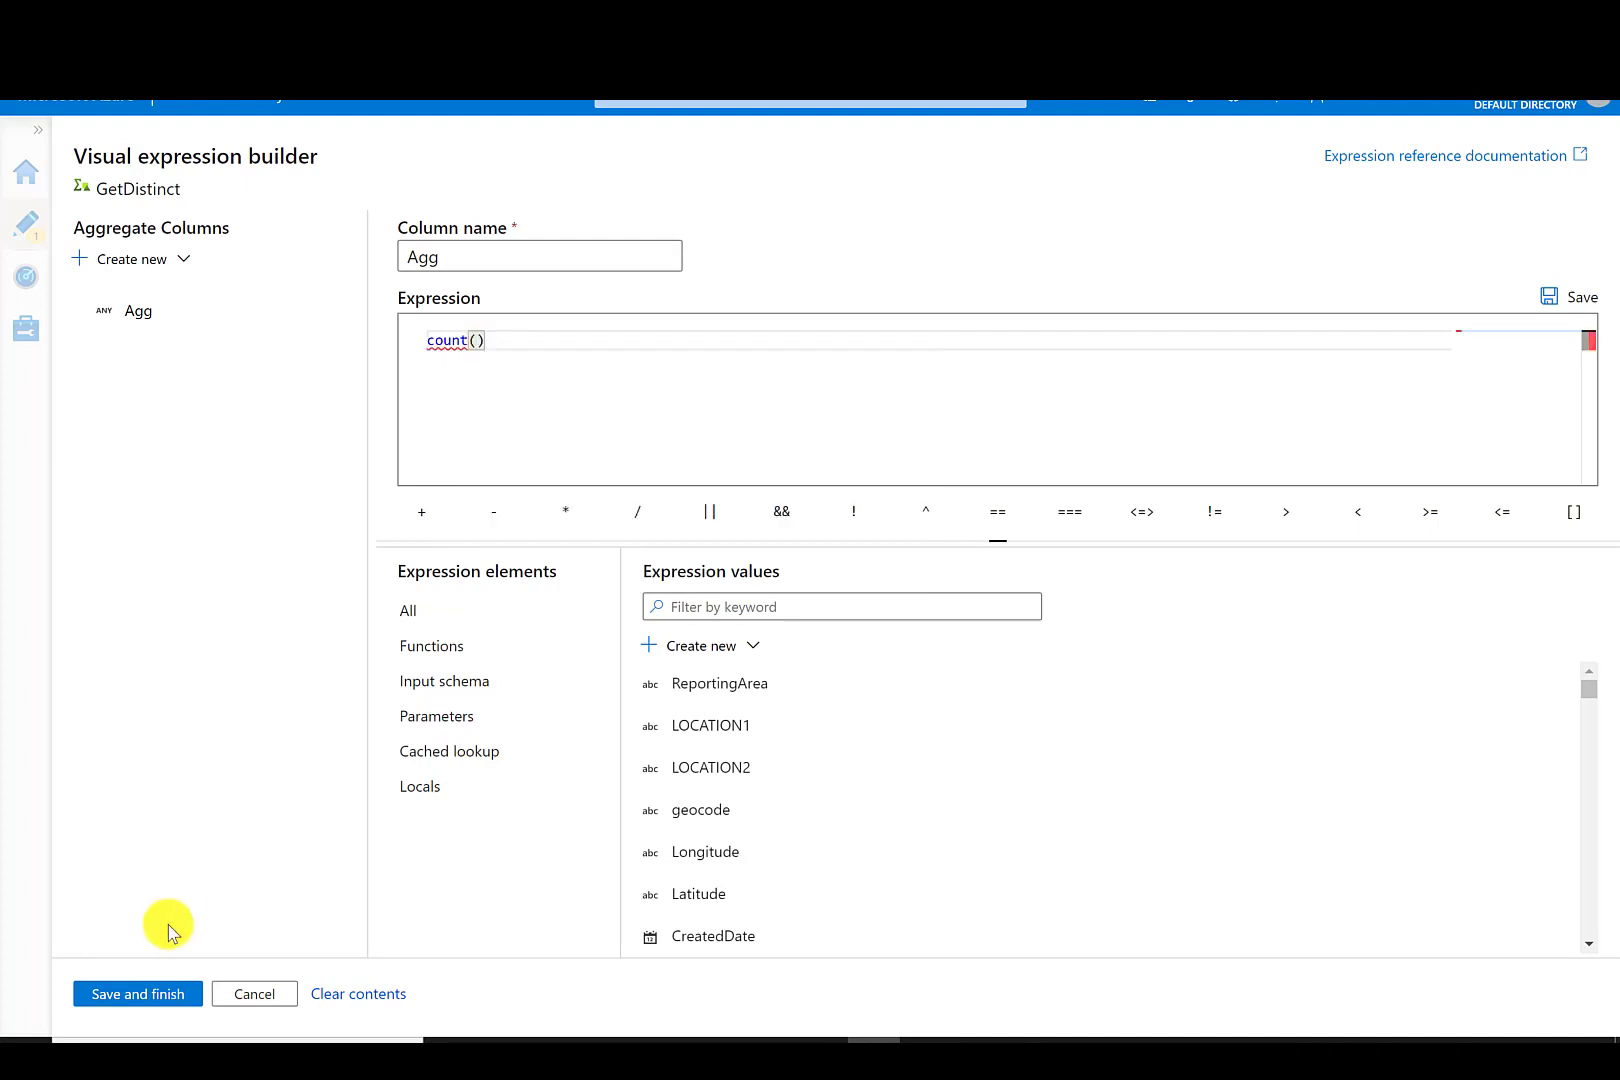
{"action": "left_click", "coordinate": [120, 993]}
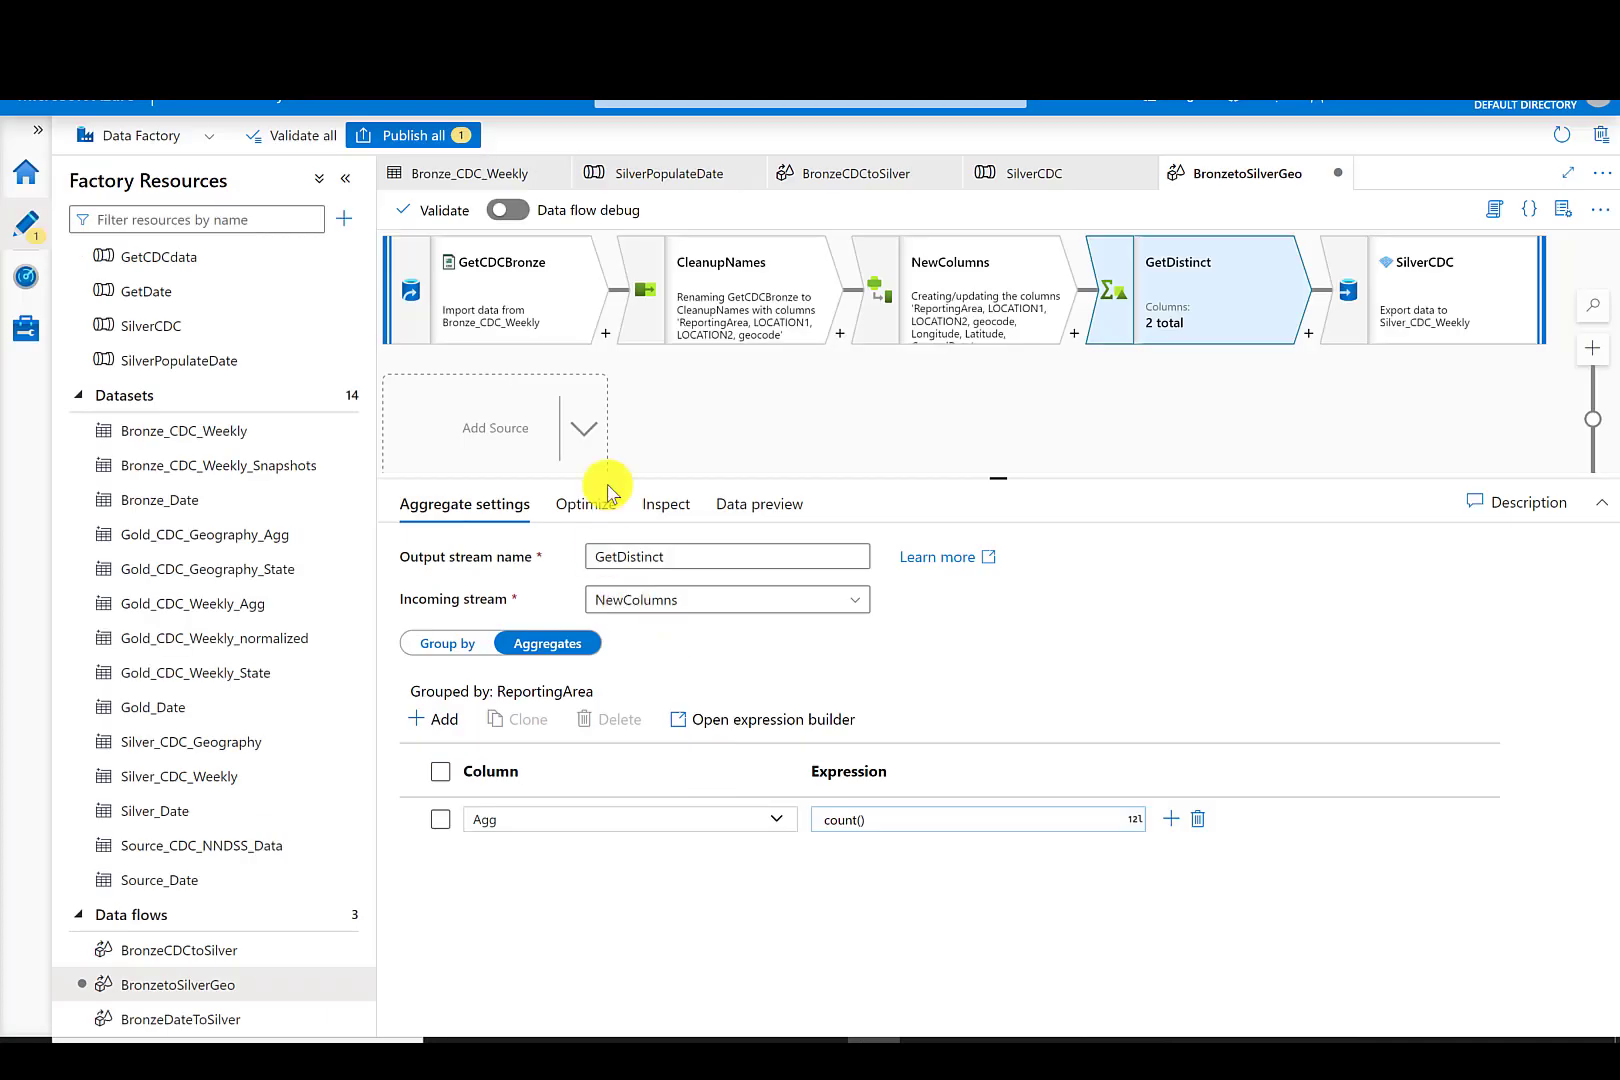
- Preview GetDistinct's output in a temporary data flow debug session on the AutoResolve runtime, then end the session
{"action": "left_click", "coordinate": [510, 210]}
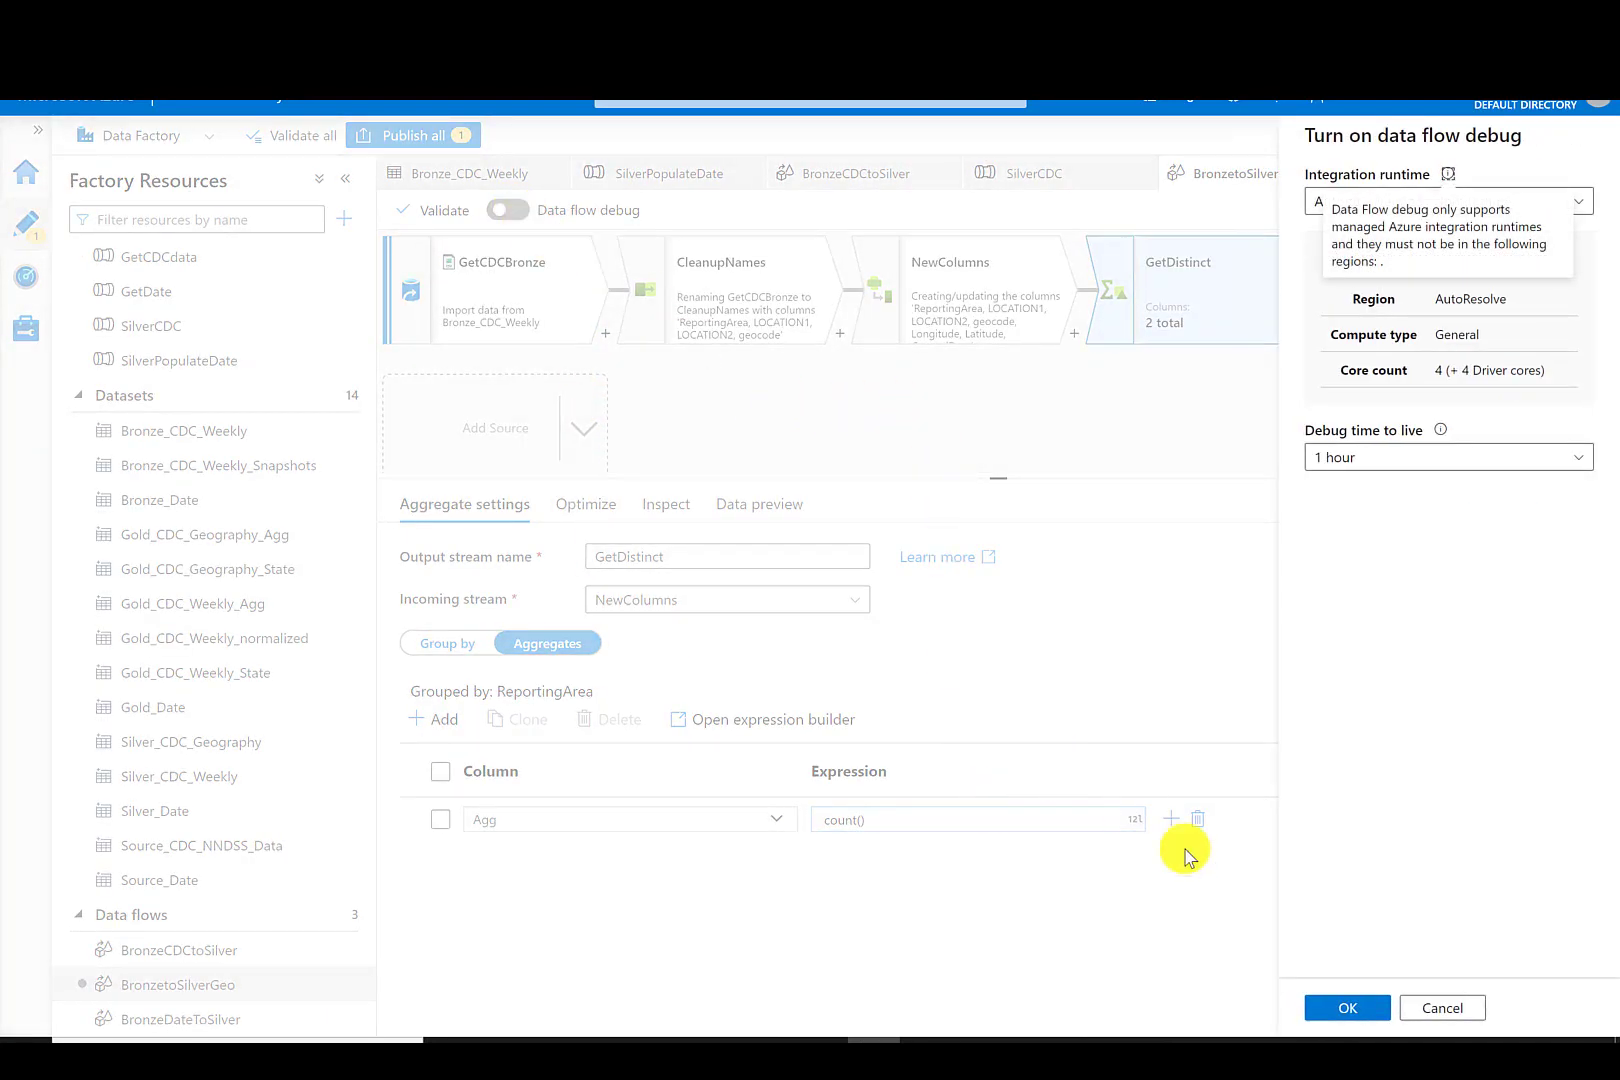
{"action": "left_click", "coordinate": [1335, 1012]}
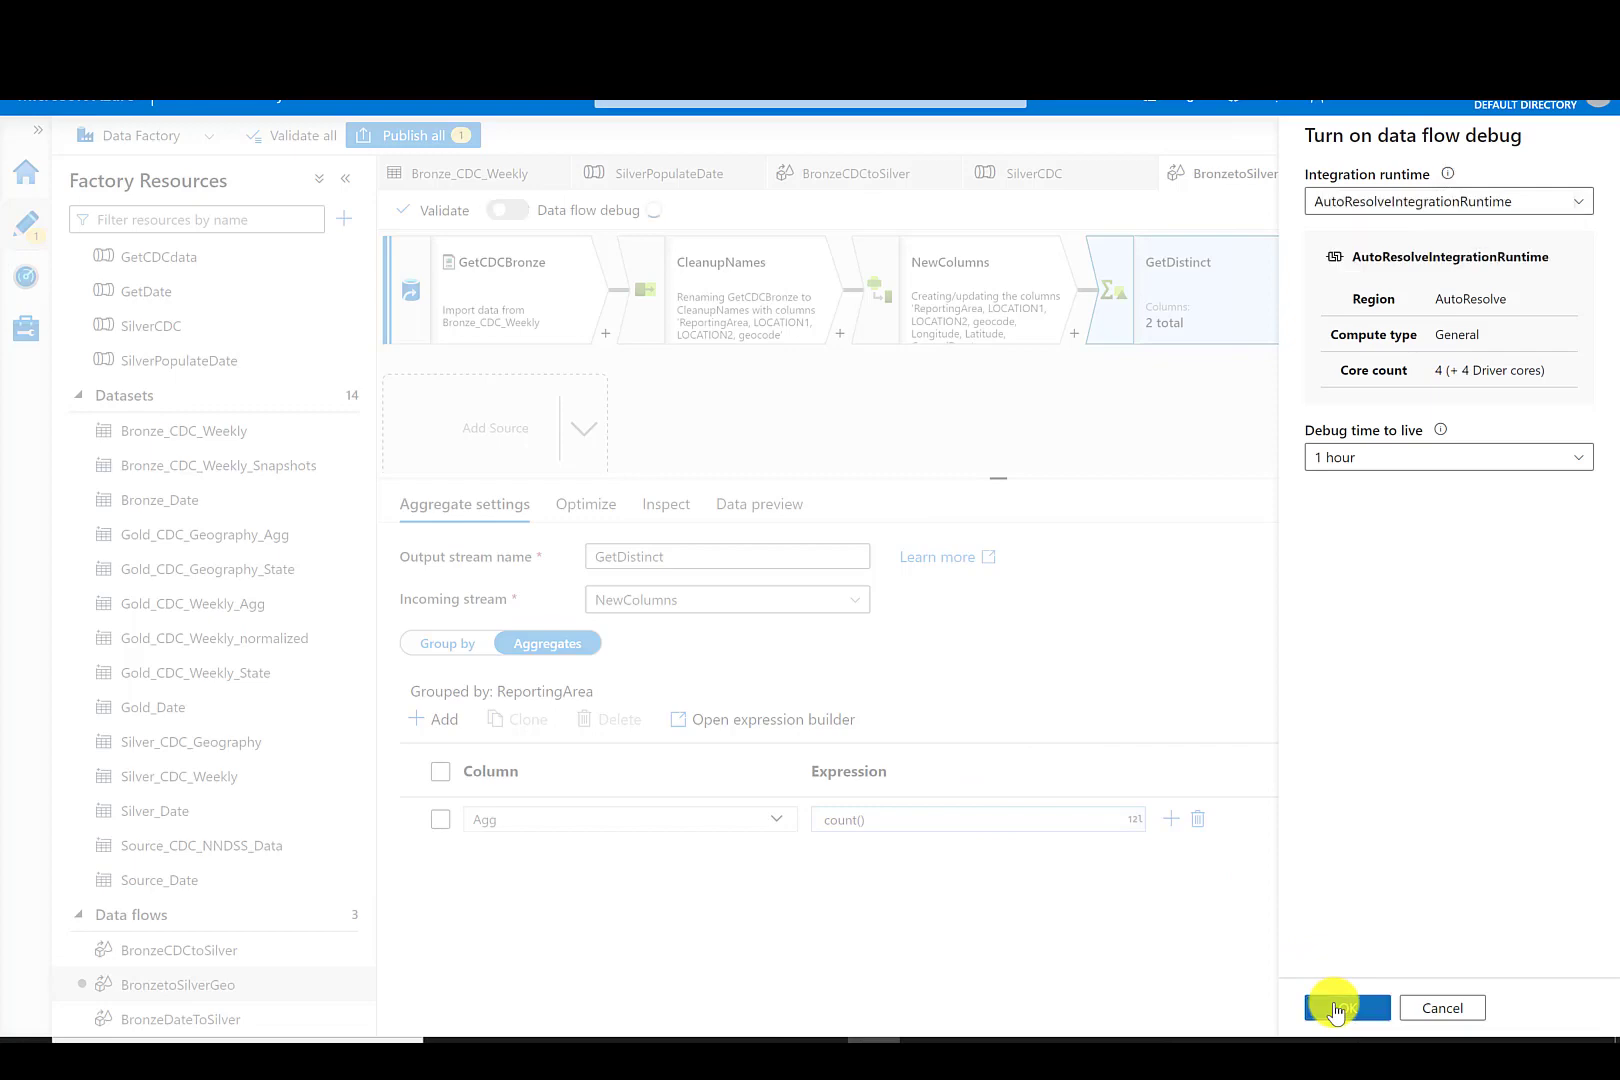
{"action": "left_click", "coordinate": [760, 504]}
{"action": "left_click", "coordinate": [462, 597]}
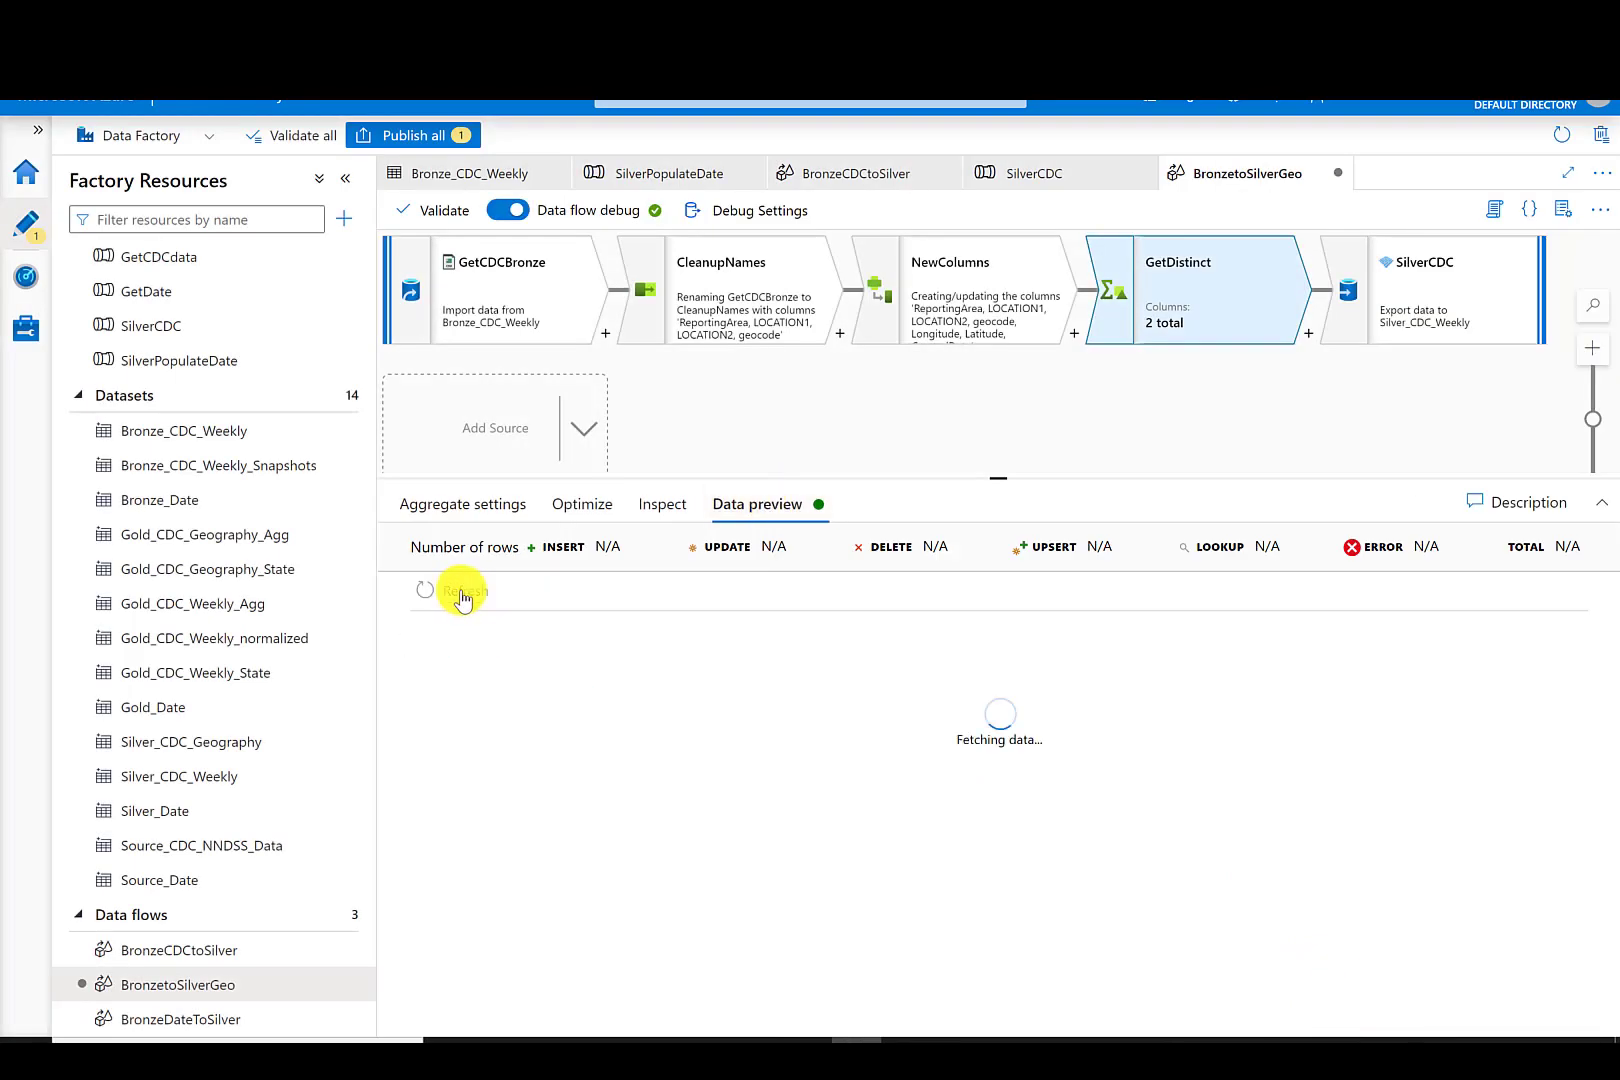
{"action": "mouse_move", "coordinate": [1578, 697]}
{"action": "left_mouse_down"}
{"action": "mouse_move", "coordinate": [1600, 740]}
{"action": "mouse_move", "coordinate": [1584, 661]}
{"action": "left_mouse_up"}
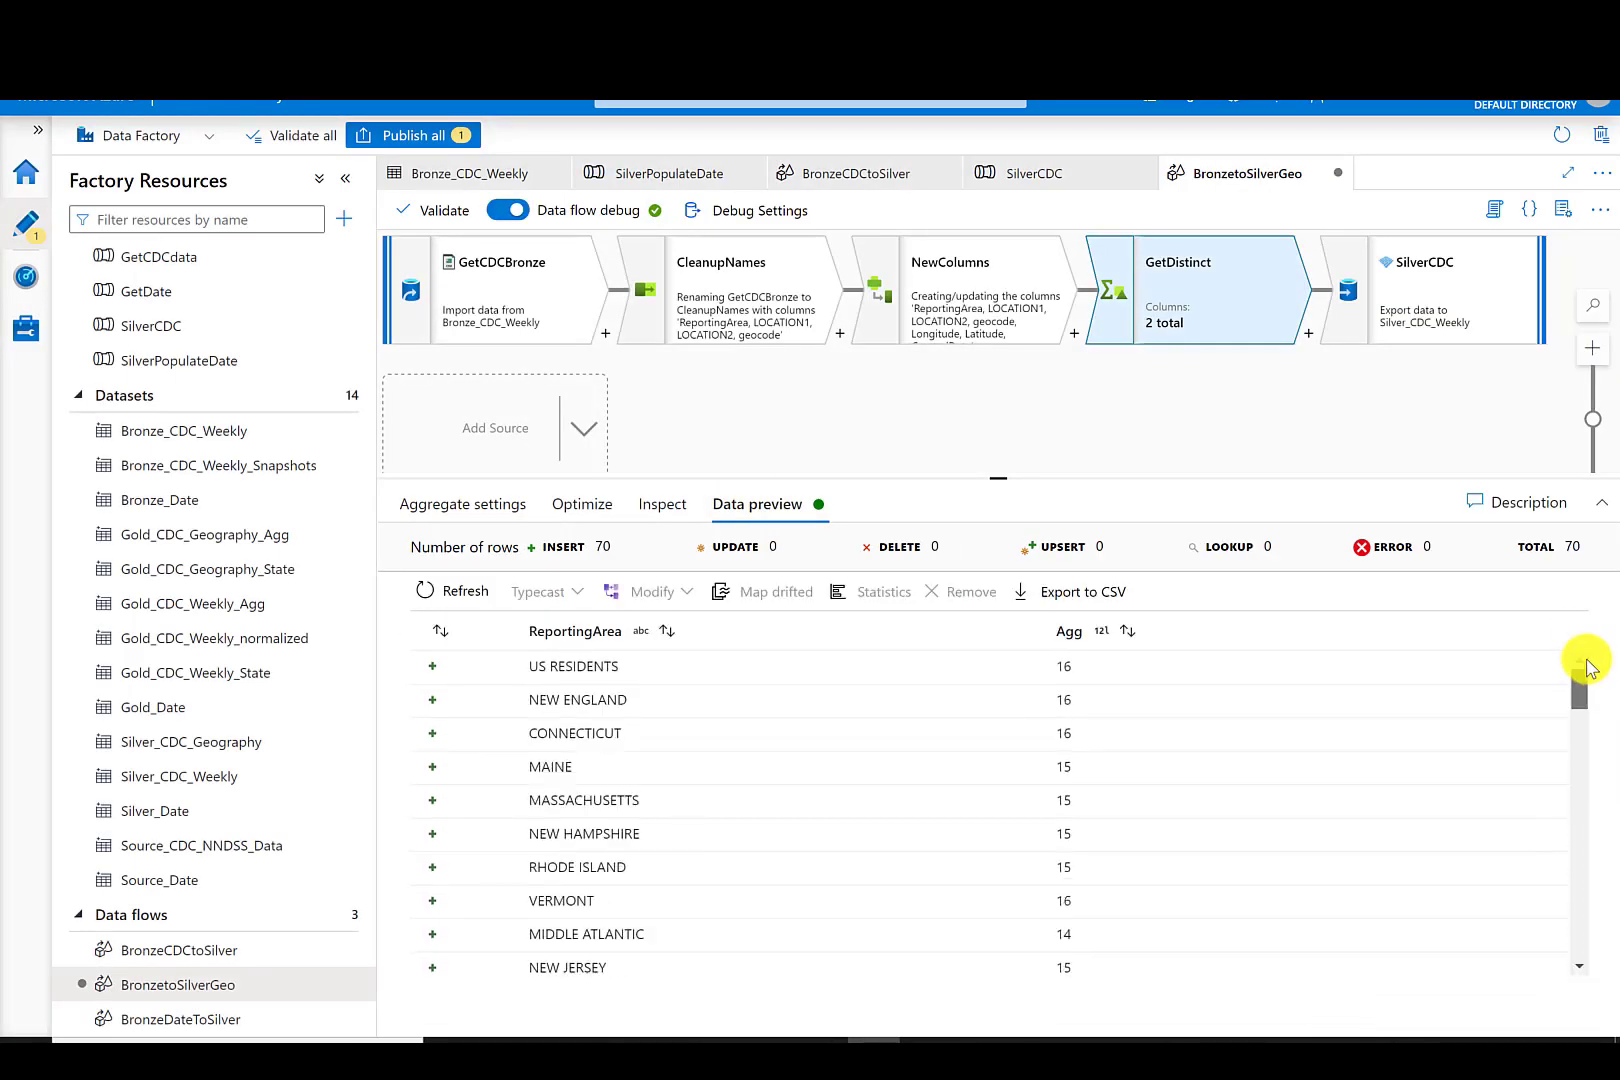
{"action": "left_click", "coordinate": [507, 212]}
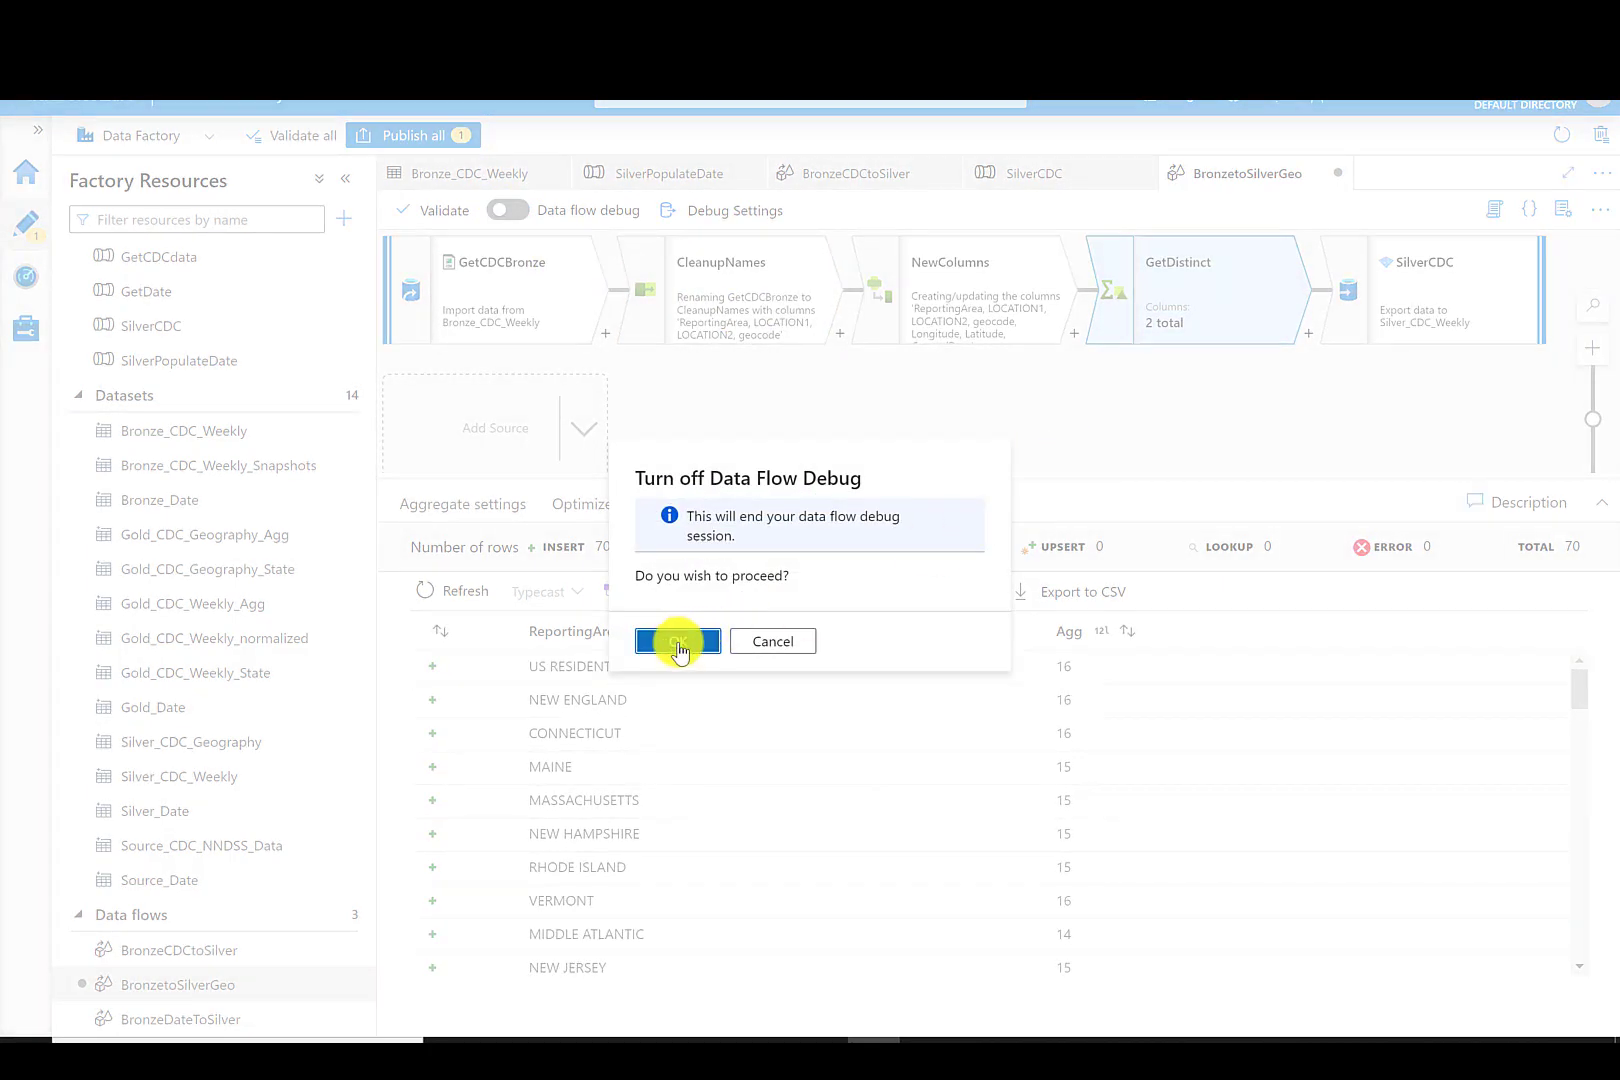
{"action": "left_click", "coordinate": [678, 641]}
- Add a Surrogate Key transformation named AddKey after GetDistinct with key column GeoKey
{"action": "left_click", "coordinate": [1308, 334]}
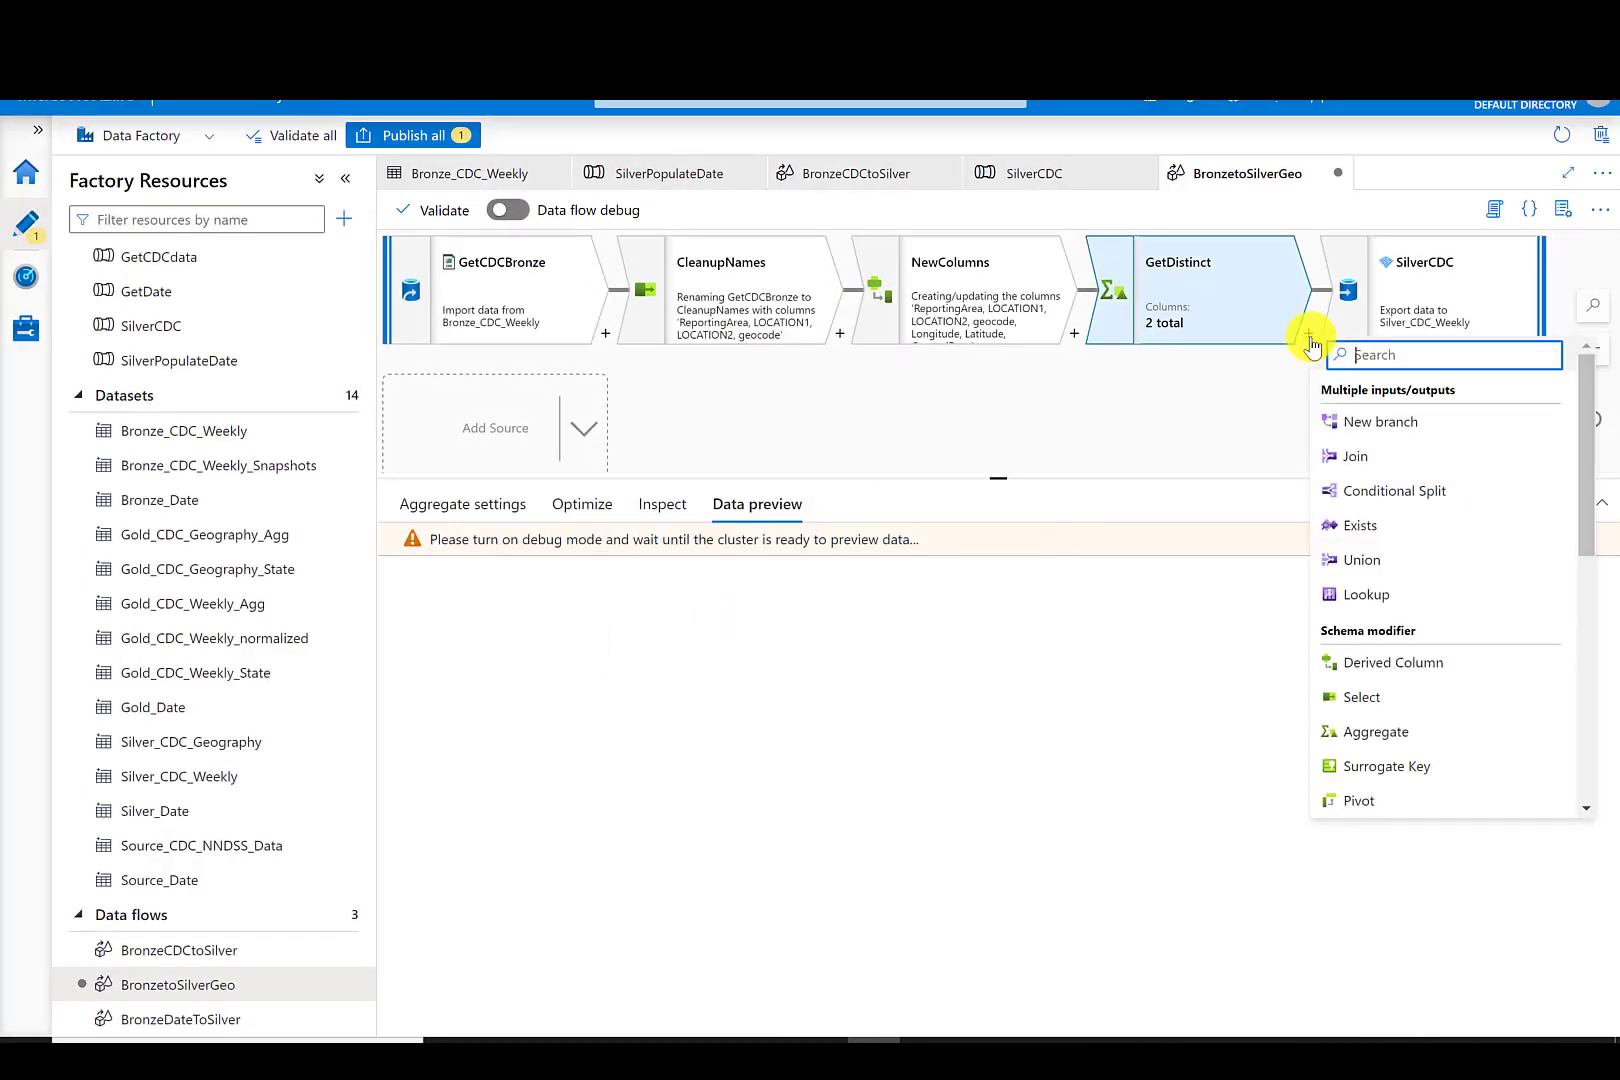
{"action": "scroll", "coordinate": [1500, 580], "scroll_direction": "down", "scroll_amount": 2}
{"action": "left_click", "coordinate": [1406, 670]}
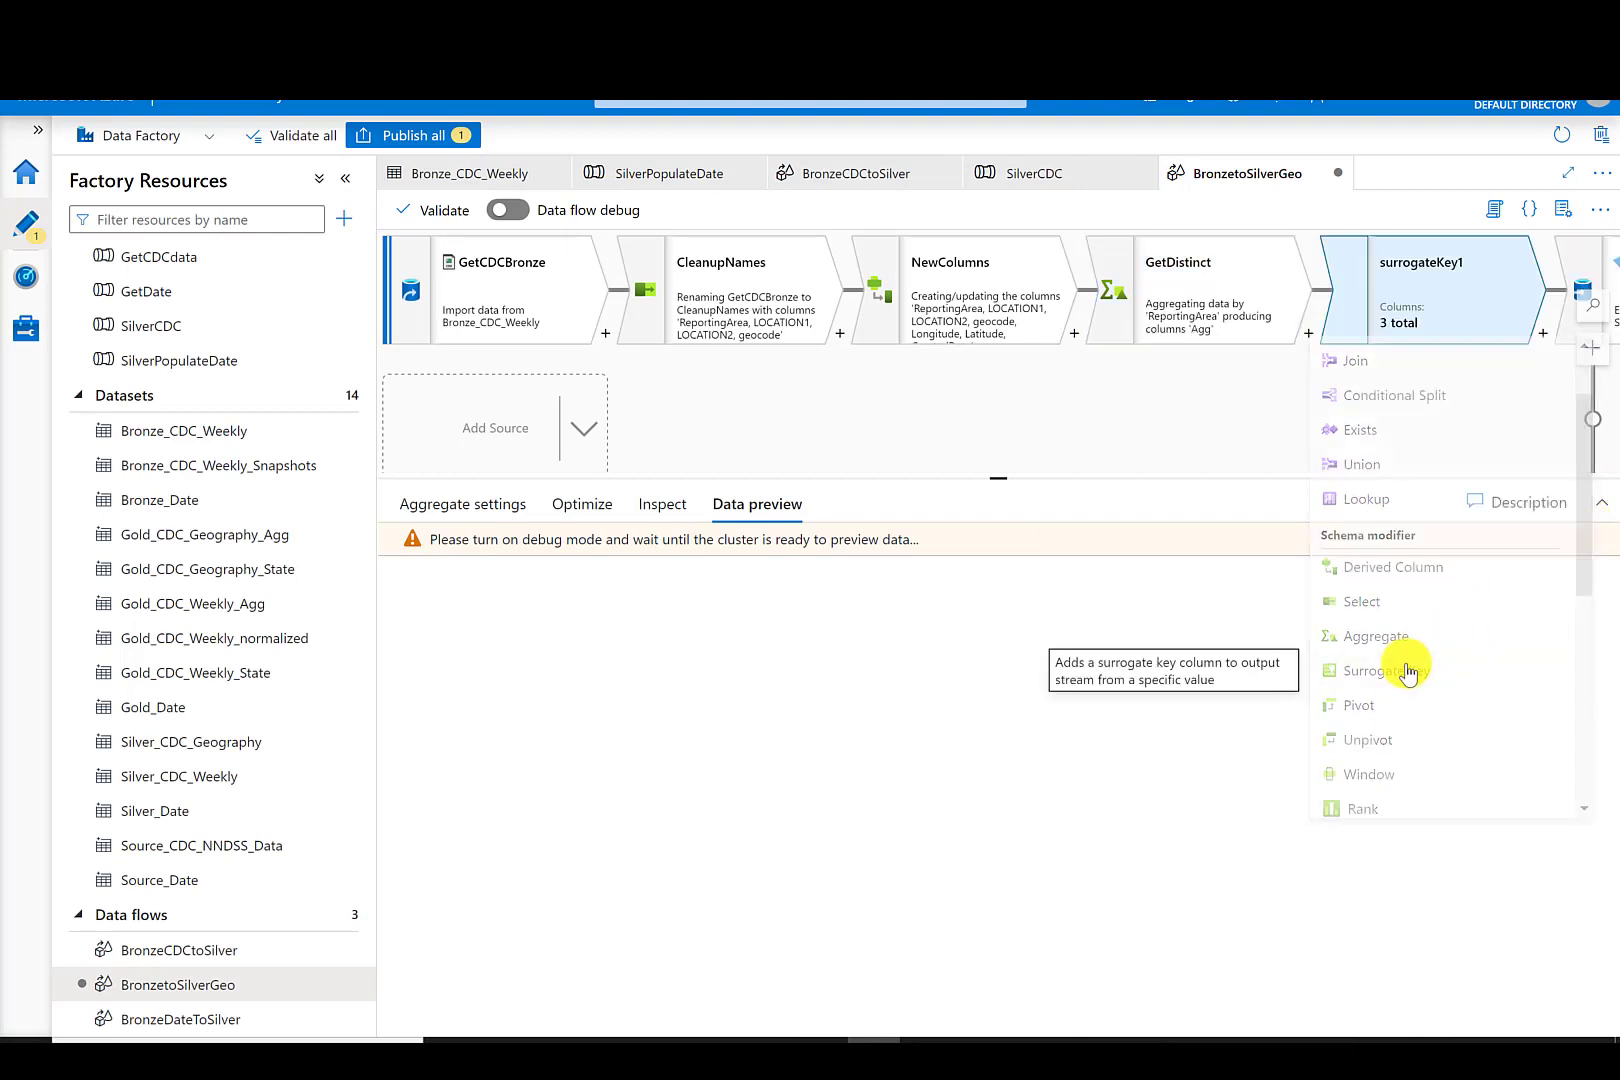
{"action": "type", "text": "AddKey"}
{"action": "left_click", "coordinate": [694, 641]}
{"action": "type", "text": "GeoKey"}
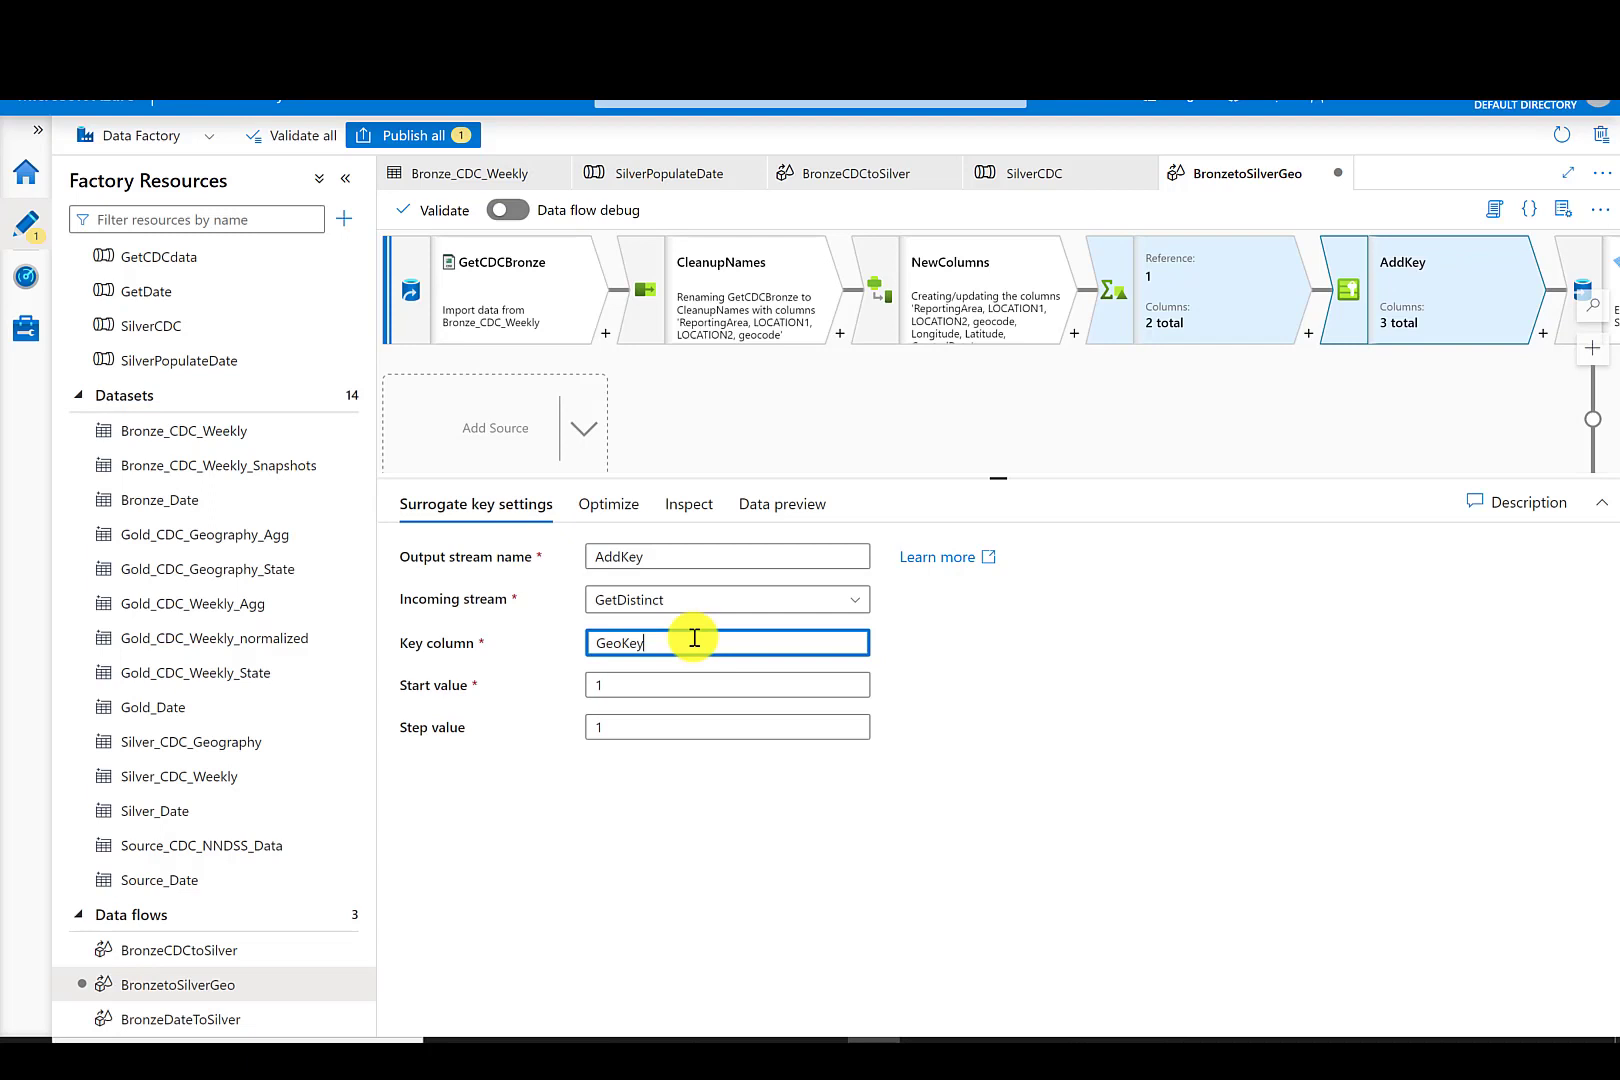
- Add LOCATION1, LOCATION2, geocode, Longitude, Latitude and CreatedDate as group-by columns in GetDistinct
{"action": "left_click", "coordinate": [687, 506]}
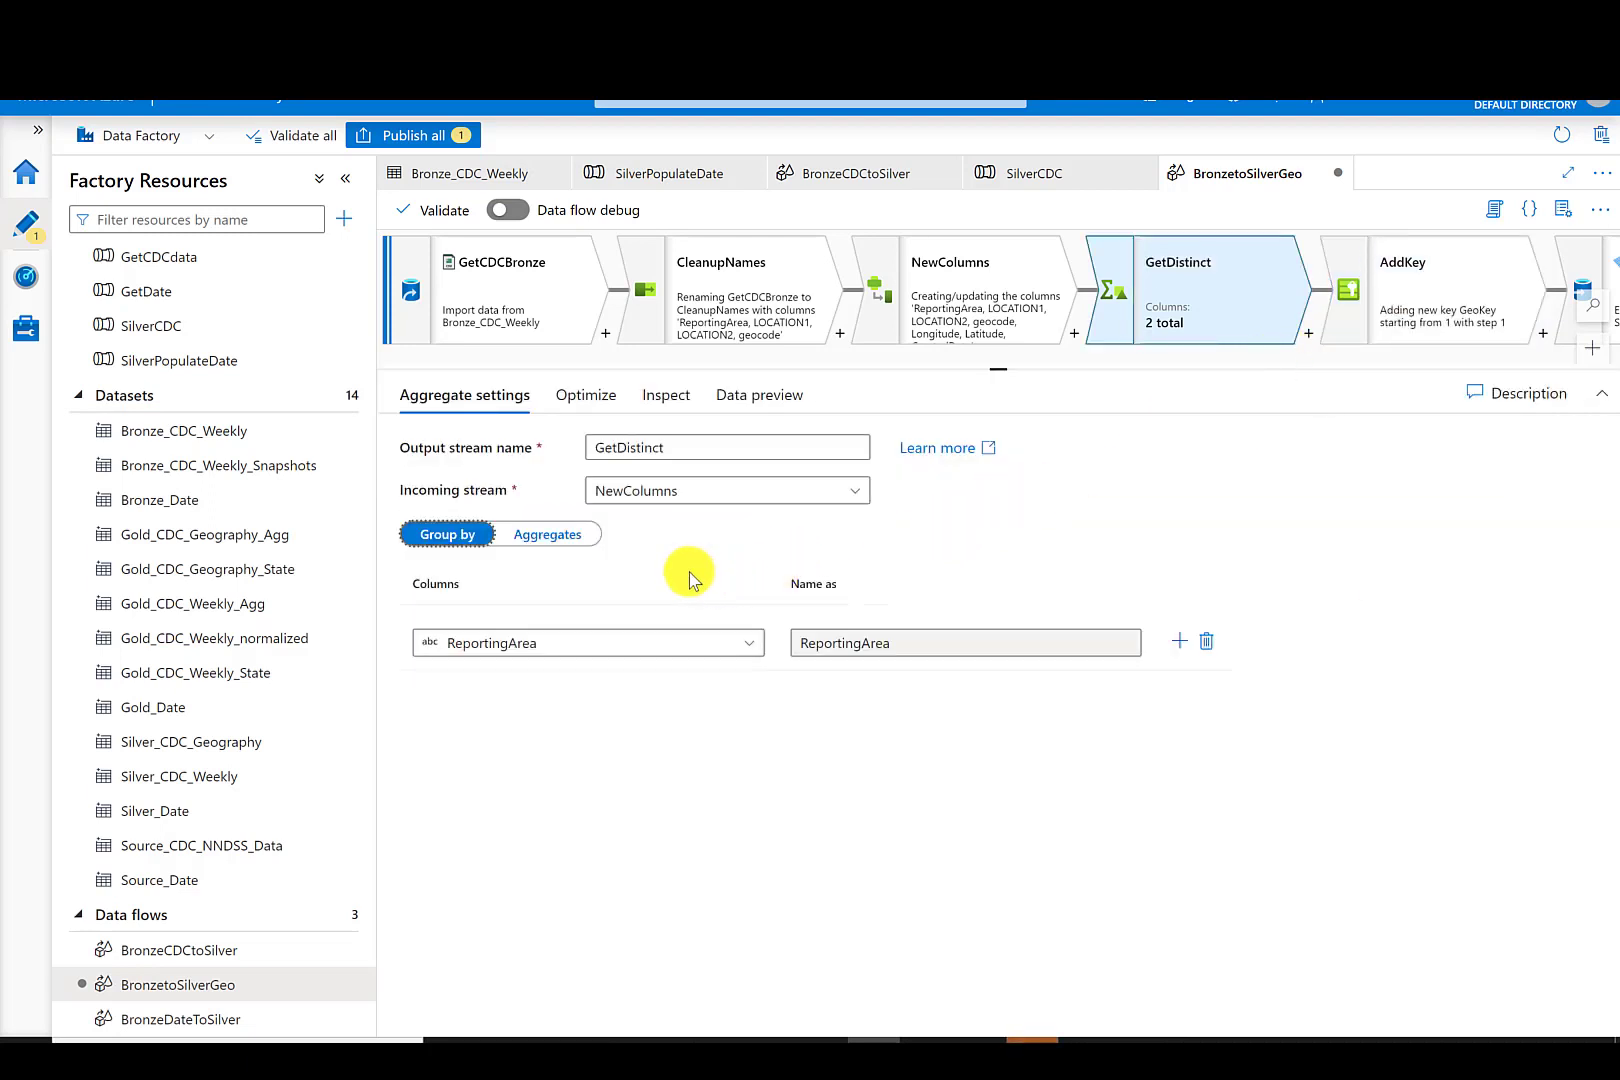
{"action": "left_click", "coordinate": [1180, 643]}
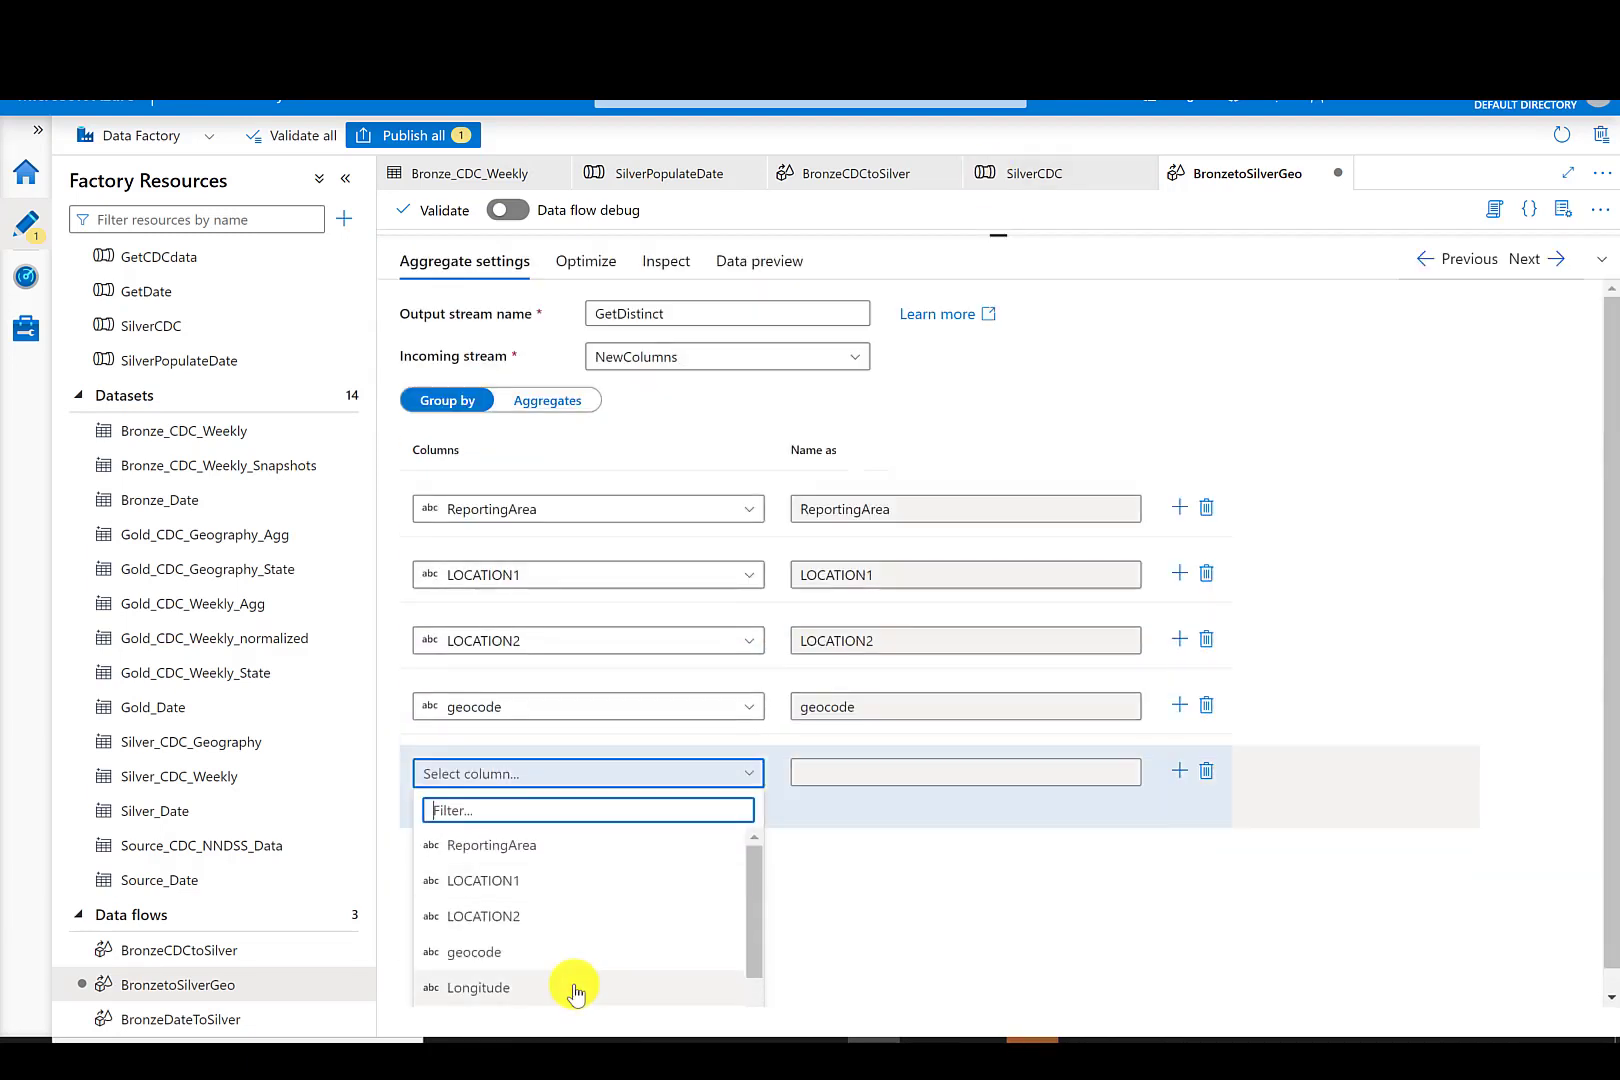
{"action": "left_click", "coordinate": [575, 988]}
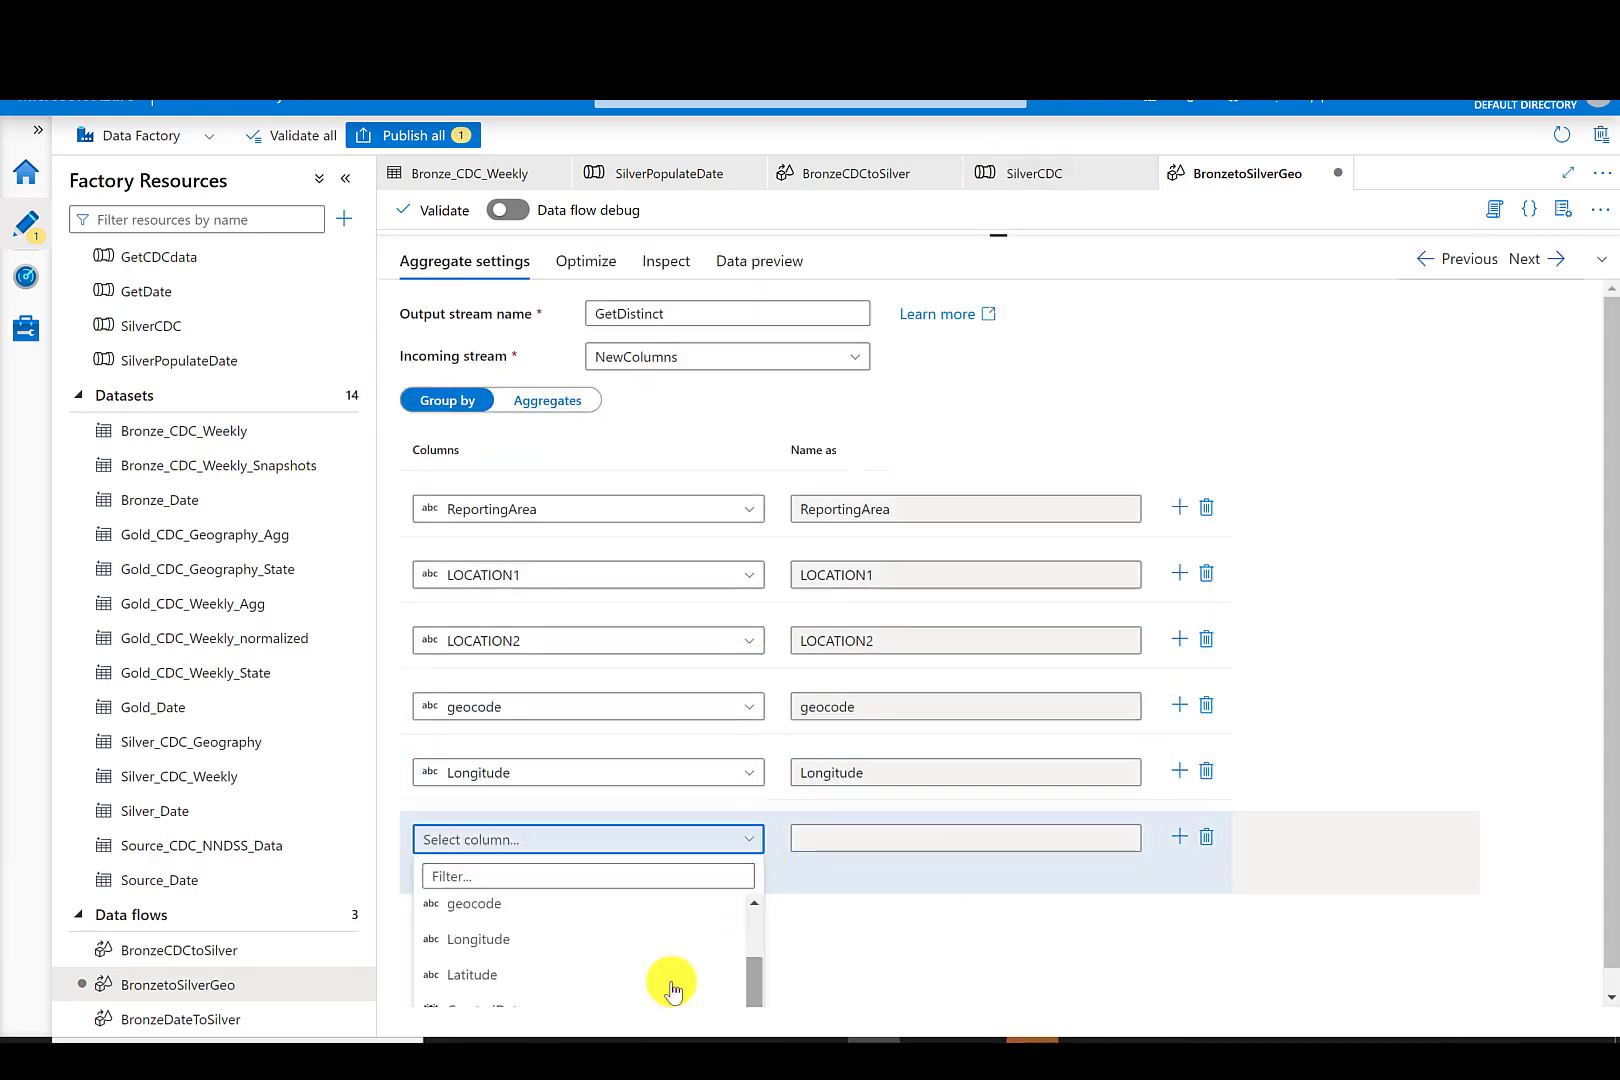
{"action": "left_click", "coordinate": [669, 983]}
{"action": "scroll", "coordinate": [550, 985], "scroll_direction": "down", "scroll_amount": 2}
{"action": "scroll", "coordinate": [550, 980], "scroll_direction": "down", "scroll_amount": 2}
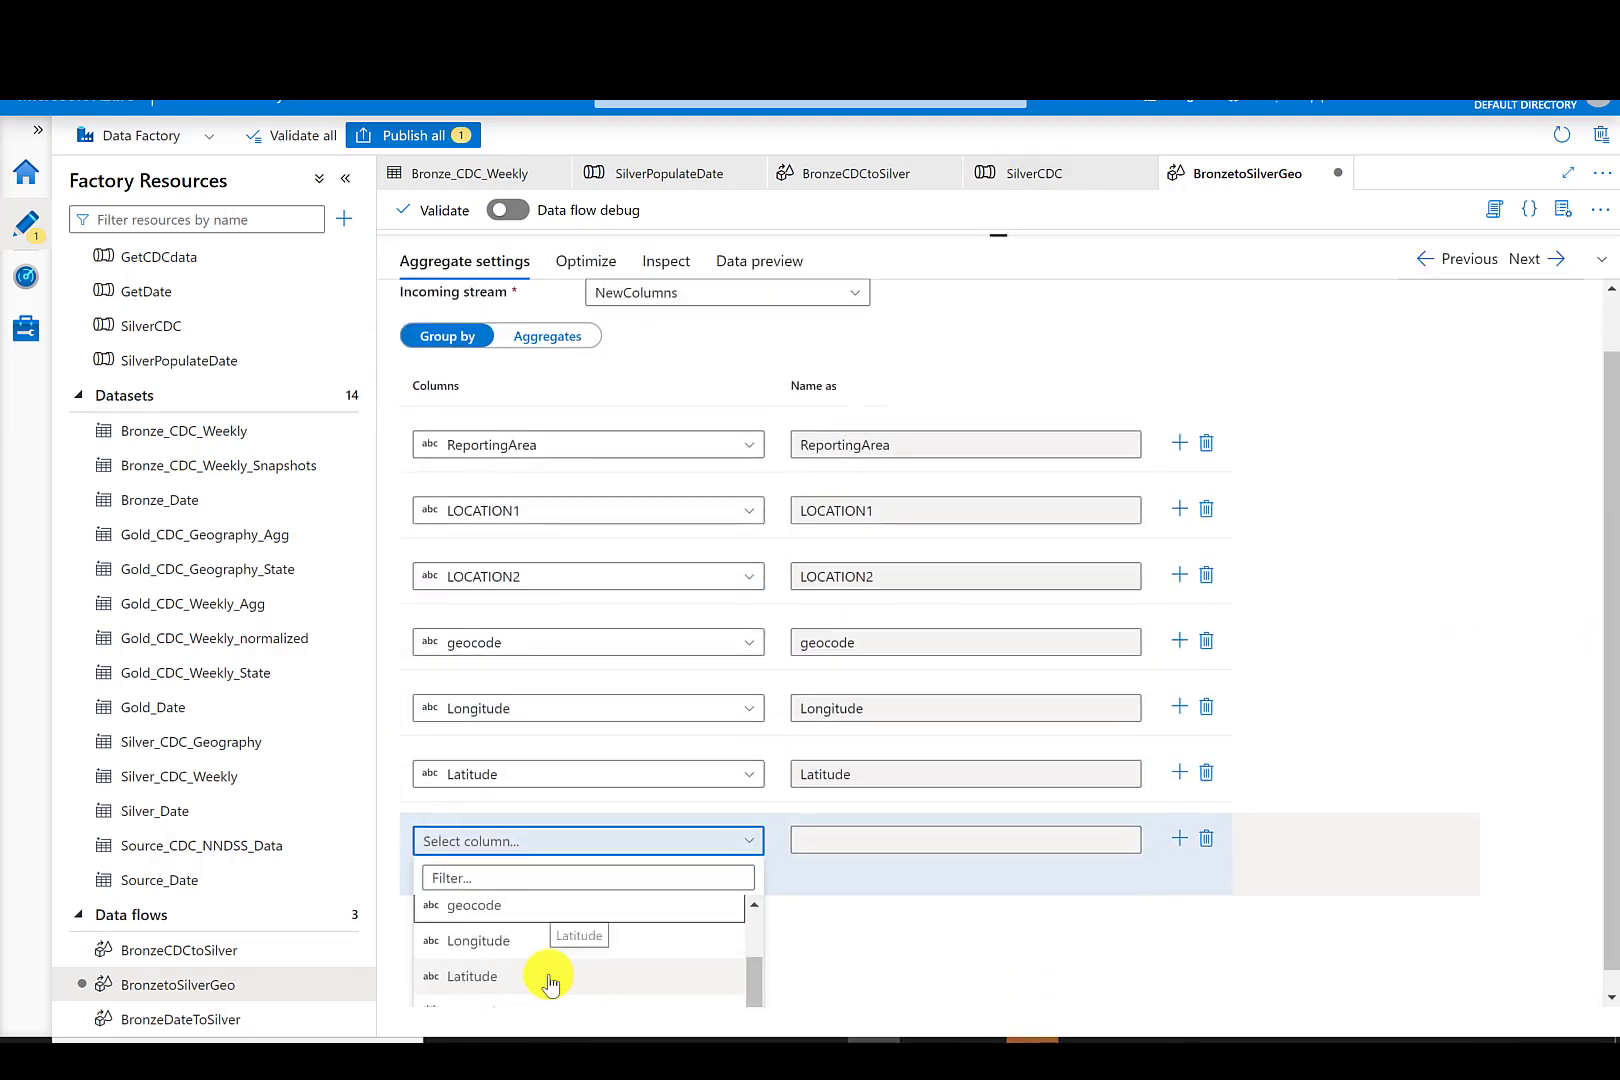
{"action": "left_click", "coordinate": [552, 986]}
- Inspect the output columns of the AddKey transformation
{"action": "left_click_drag", "start_coordinate": [998, 237], "coordinate": [998, 660]}
{"action": "left_click_drag", "start_coordinate": [1273, 466], "coordinate": [946, 524]}
{"action": "left_click", "coordinate": [1008, 410]}
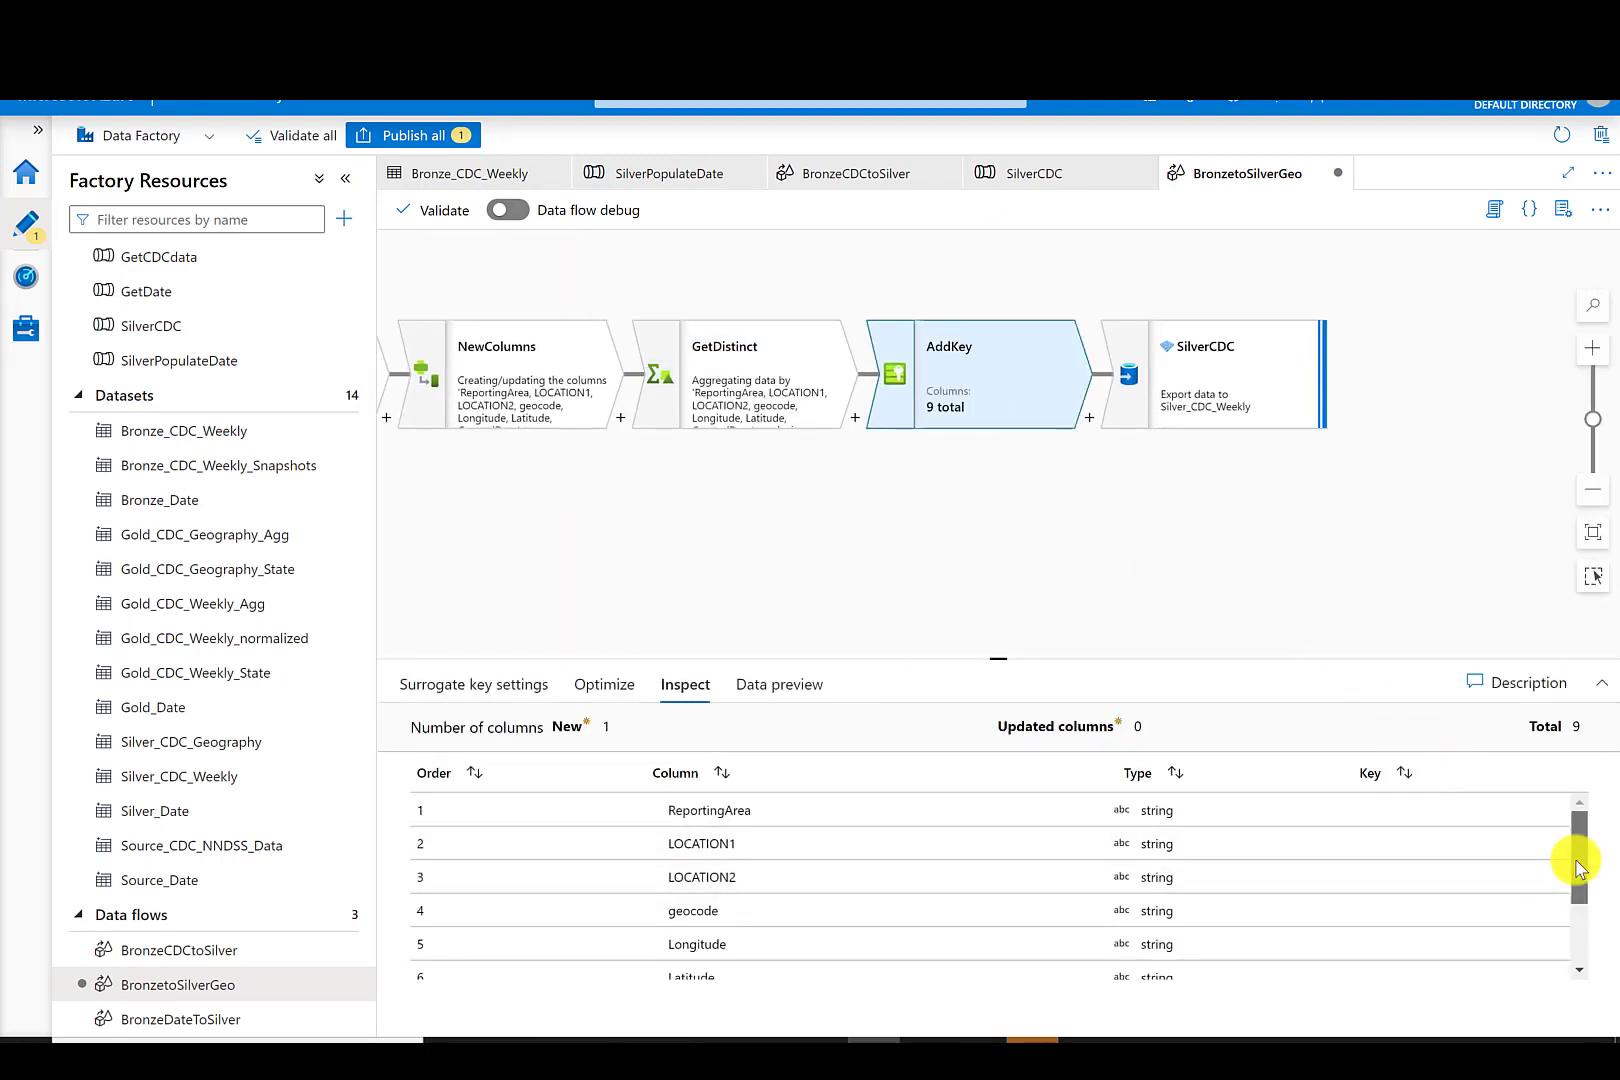
{"action": "left_click_drag", "start_coordinate": [1577, 857], "coordinate": [1595, 957]}
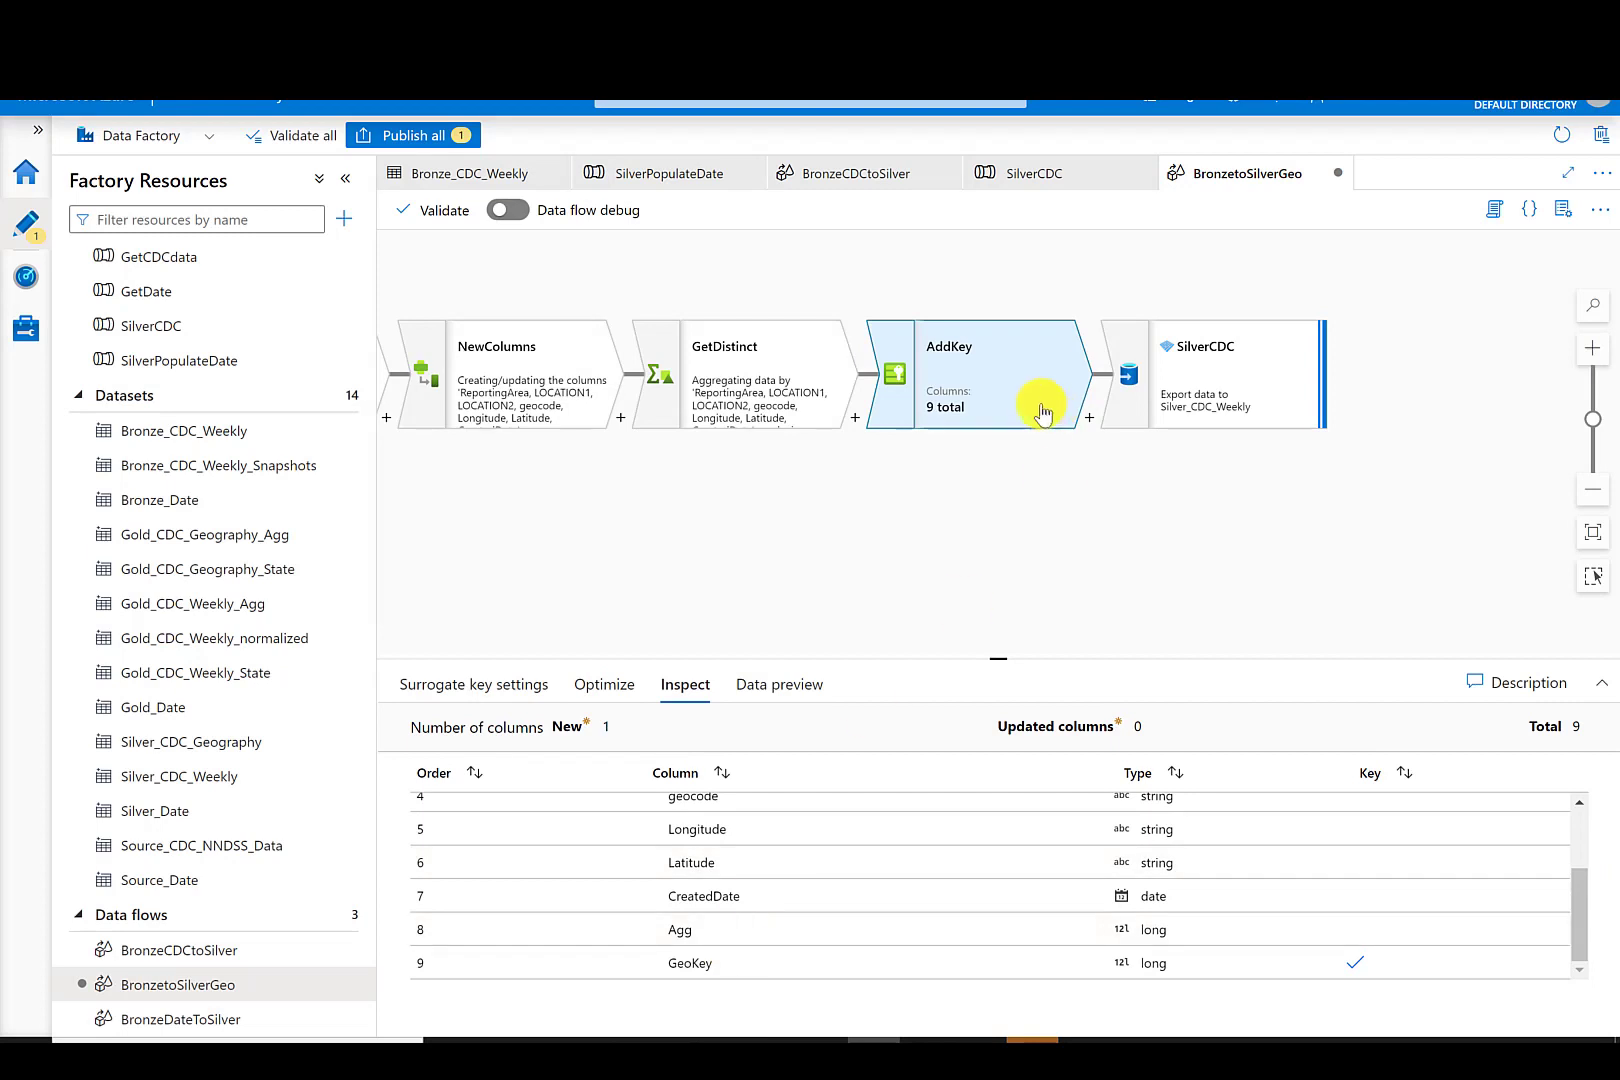
- Add a Select transformation after AddKey and remove the Agg column mapping from it
{"action": "left_click", "coordinate": [1087, 422]}
{"action": "scroll", "coordinate": [1150, 700], "scroll_direction": "down", "scroll_amount": 1}
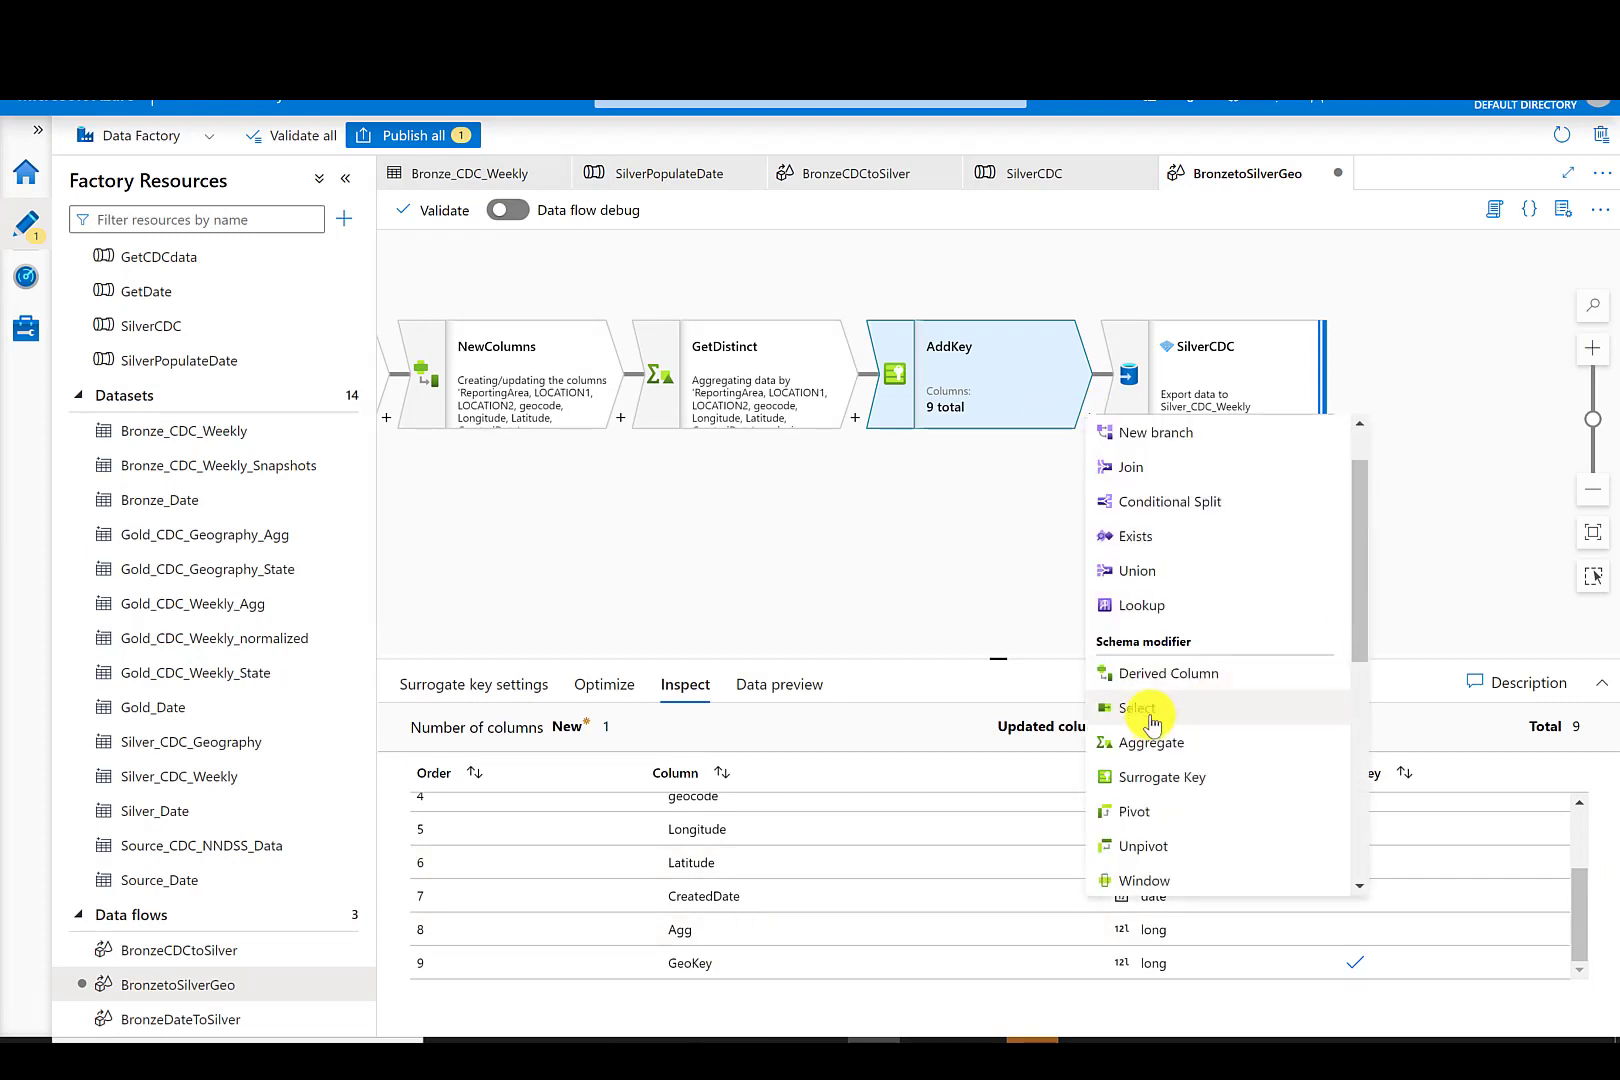
{"action": "left_click", "coordinate": [1140, 710]}
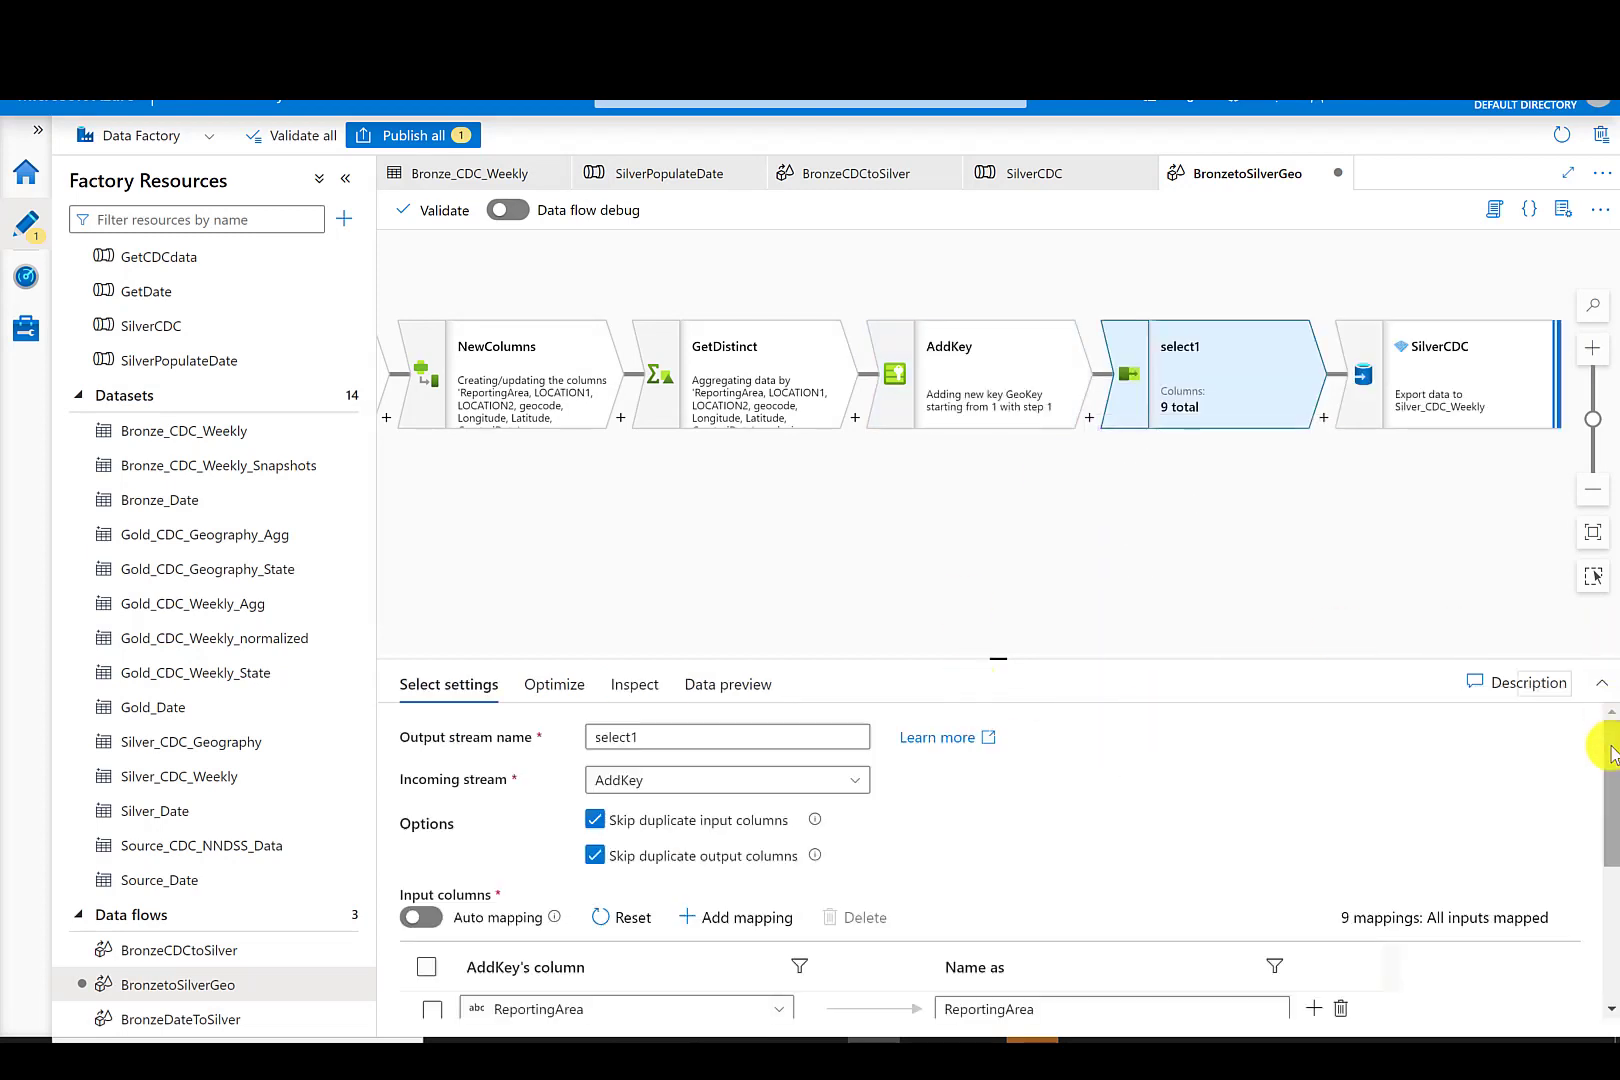
{"action": "left_click_drag", "start_coordinate": [1610, 800], "coordinate": [1610, 935]}
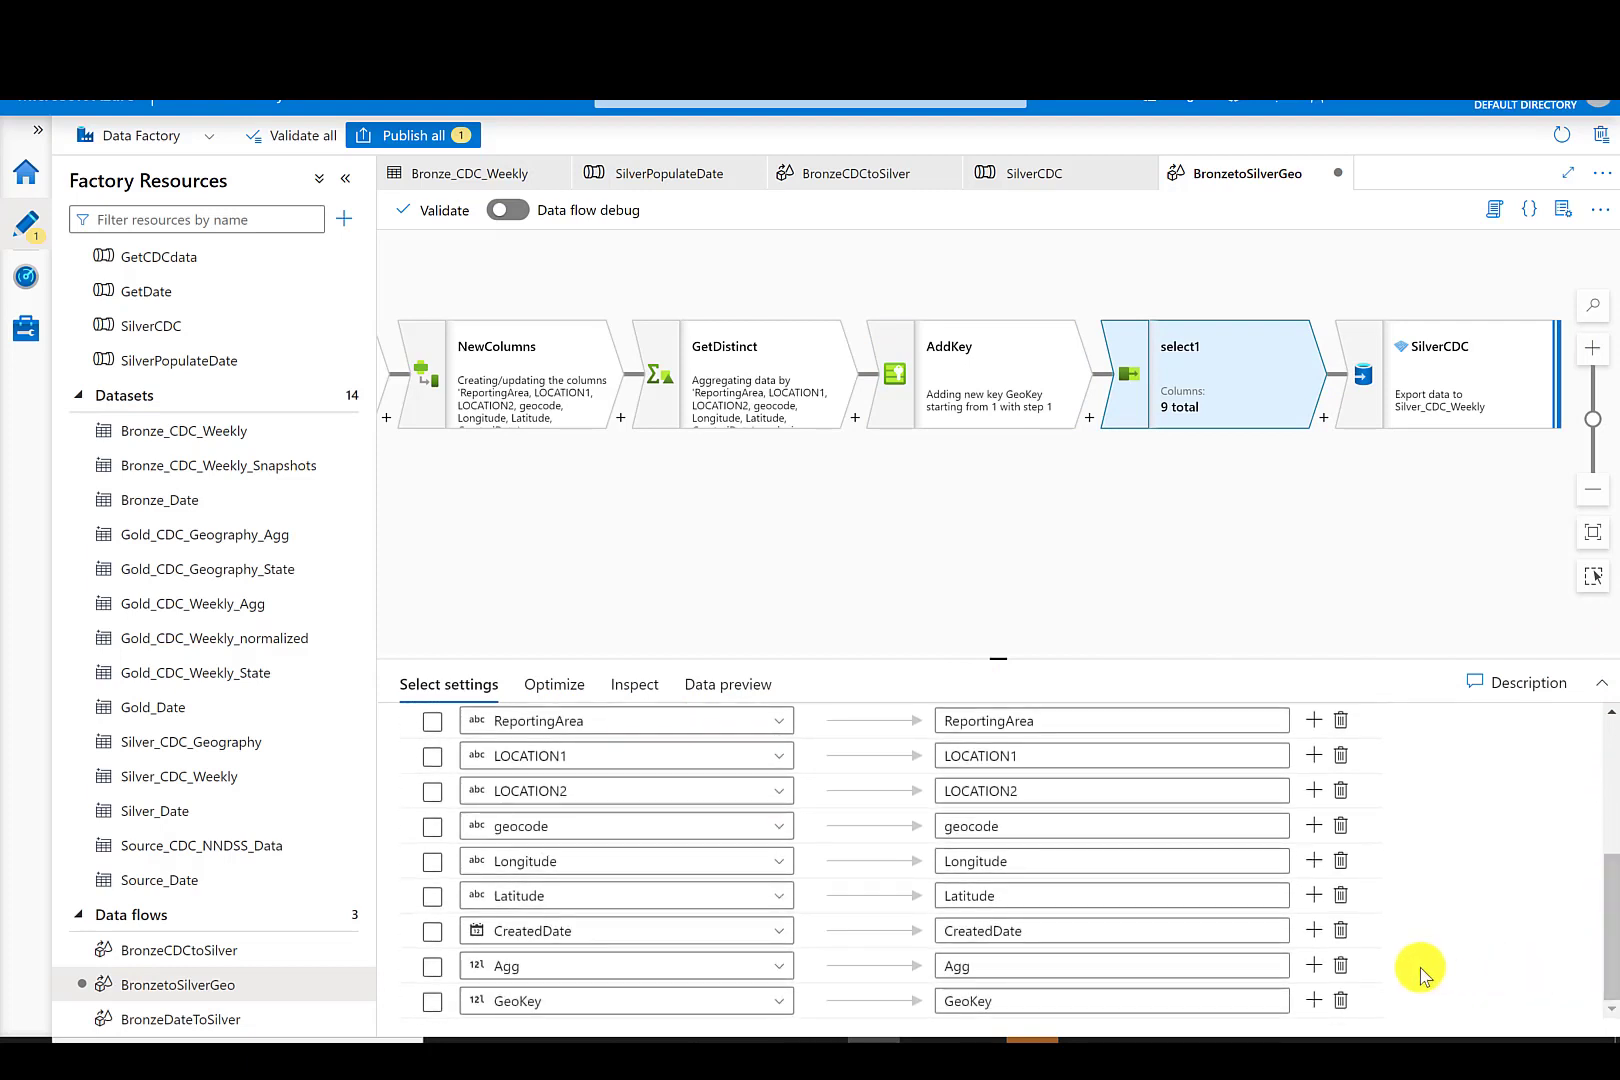
{"action": "left_click", "coordinate": [1340, 966]}
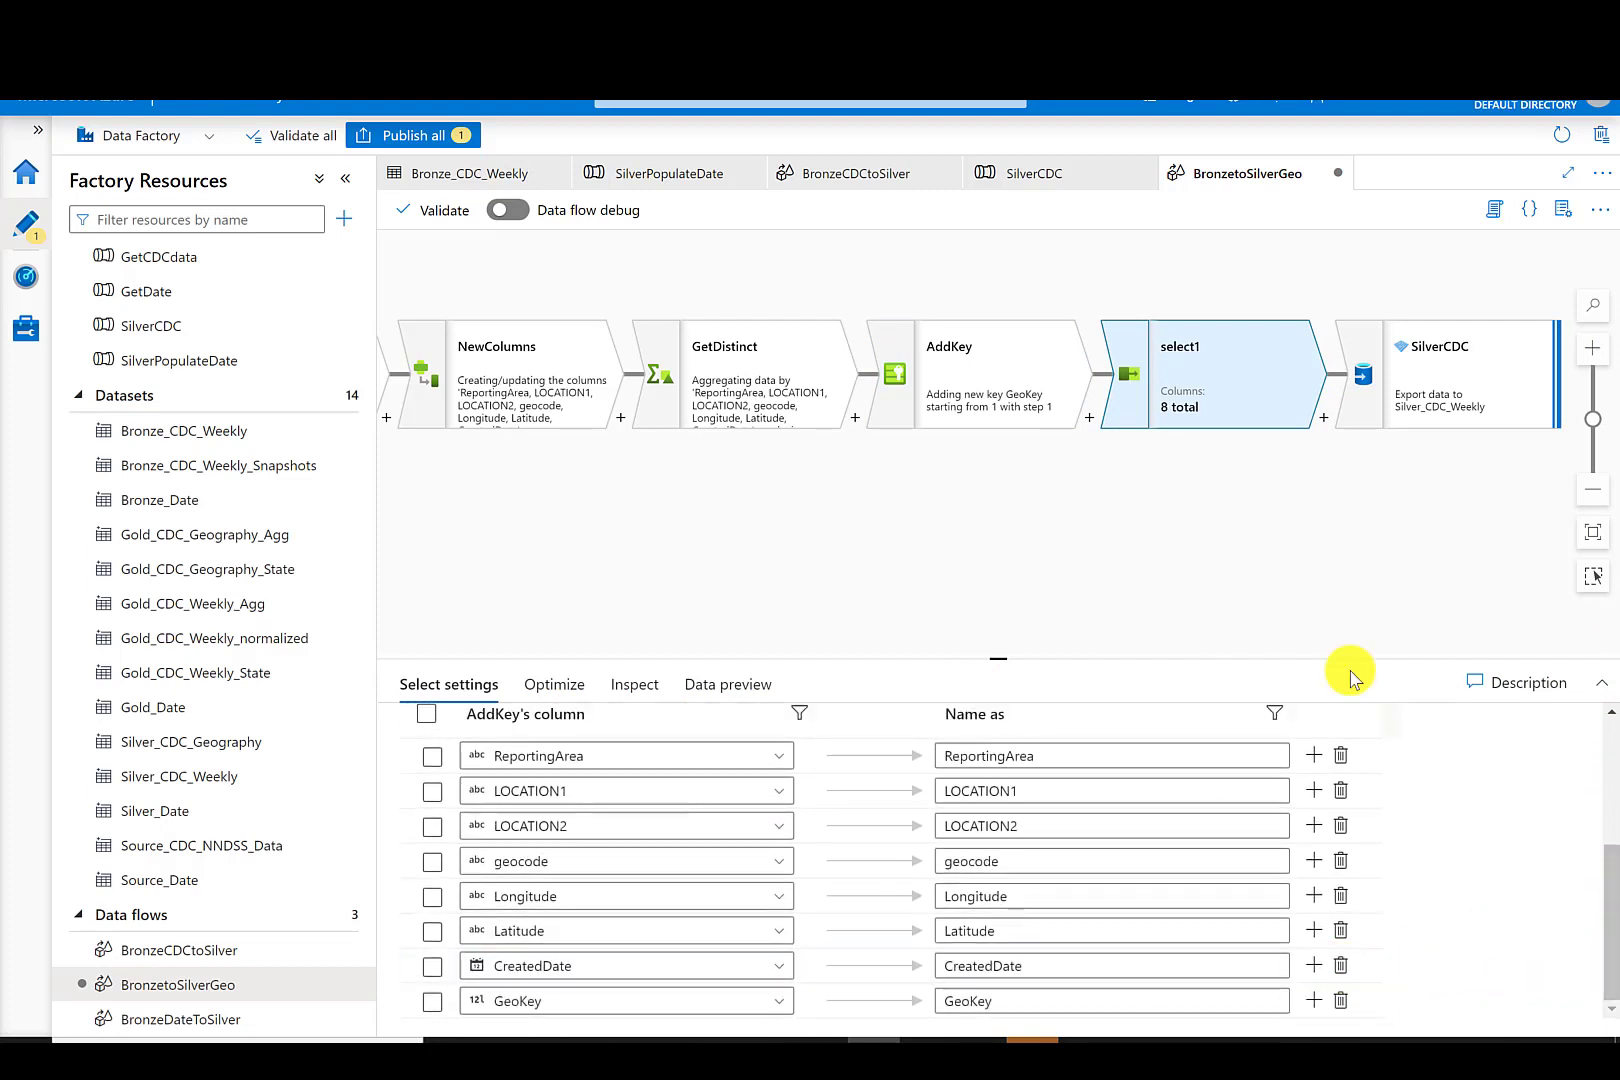
- Change the SilverCDC sink's dataset to Silver_CDC_Geography
{"action": "left_click", "coordinate": [1430, 390]}
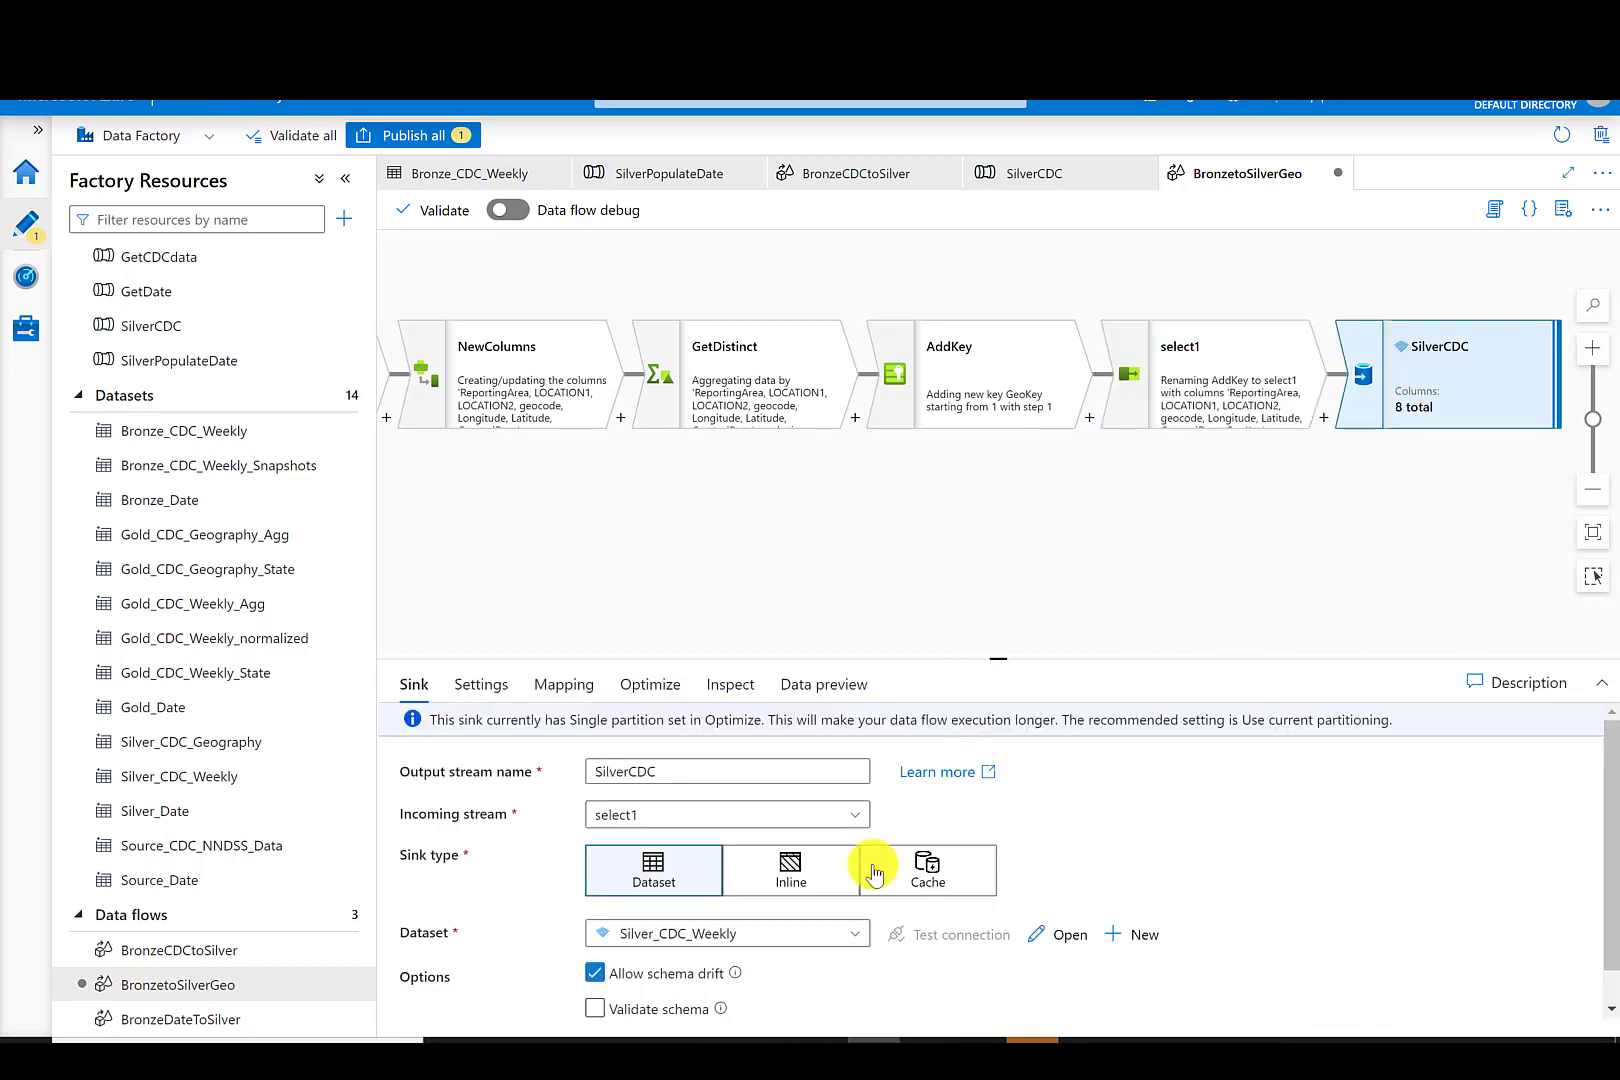
{"action": "left_click", "coordinate": [860, 935]}
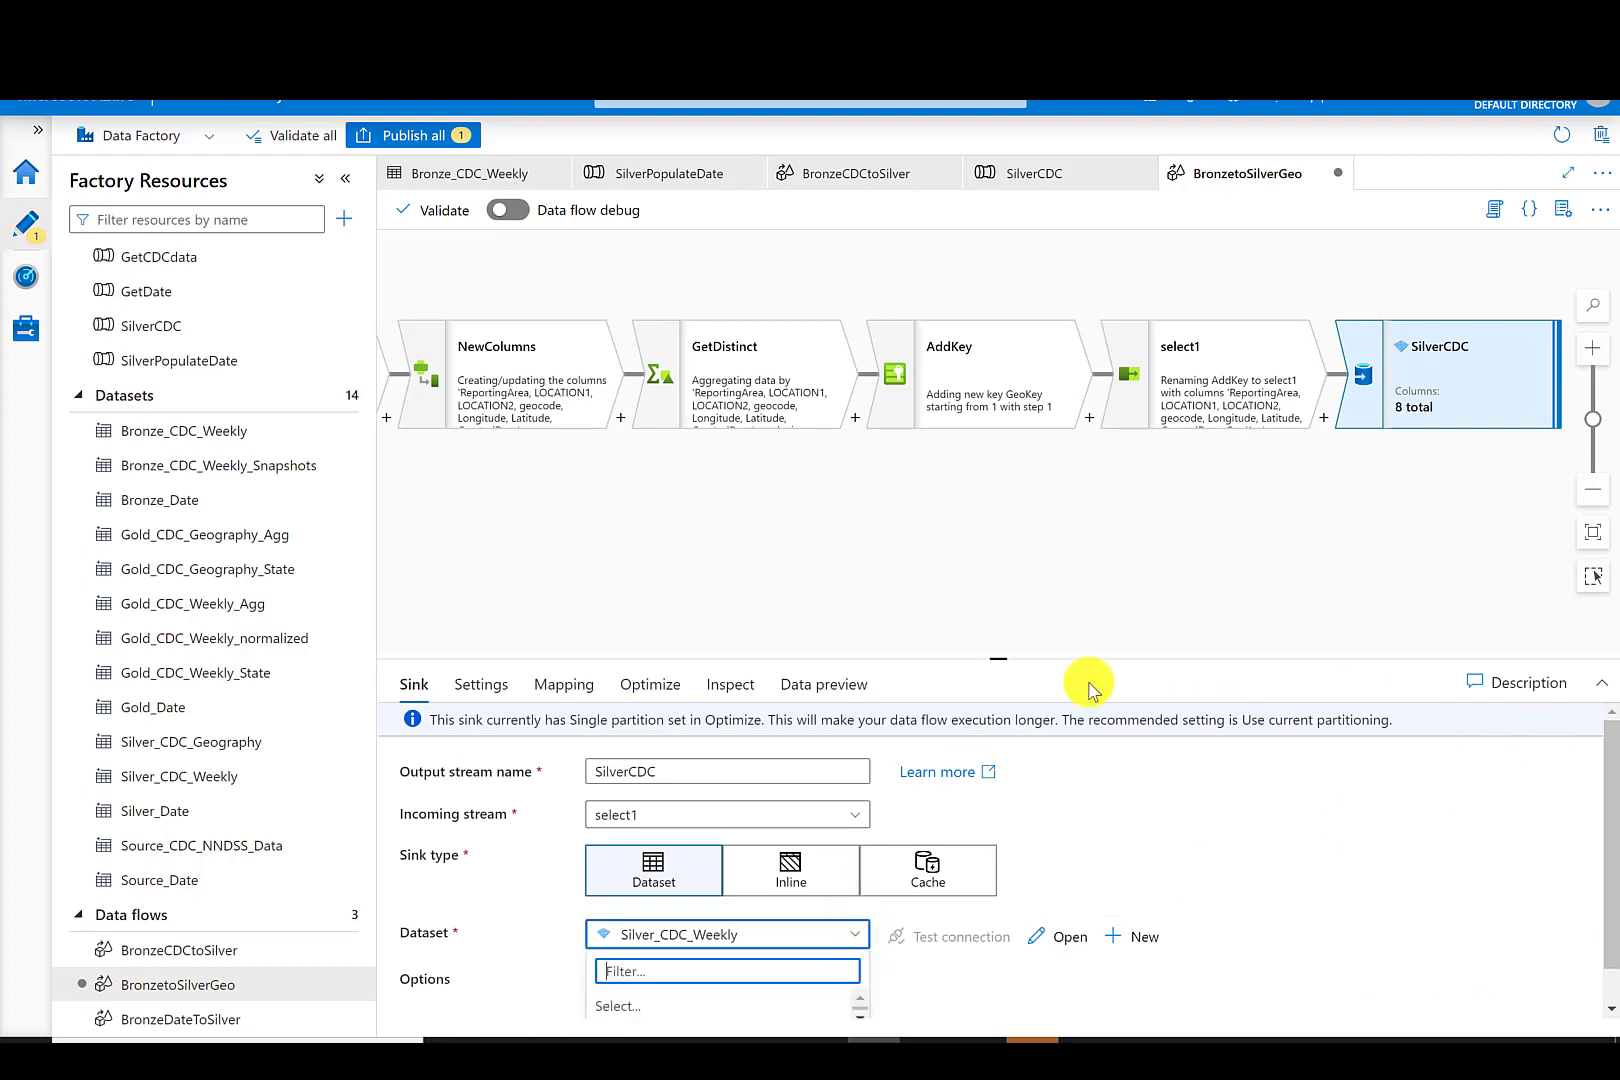
{"action": "left_click_drag", "start_coordinate": [1000, 661], "coordinate": [990, 385]}
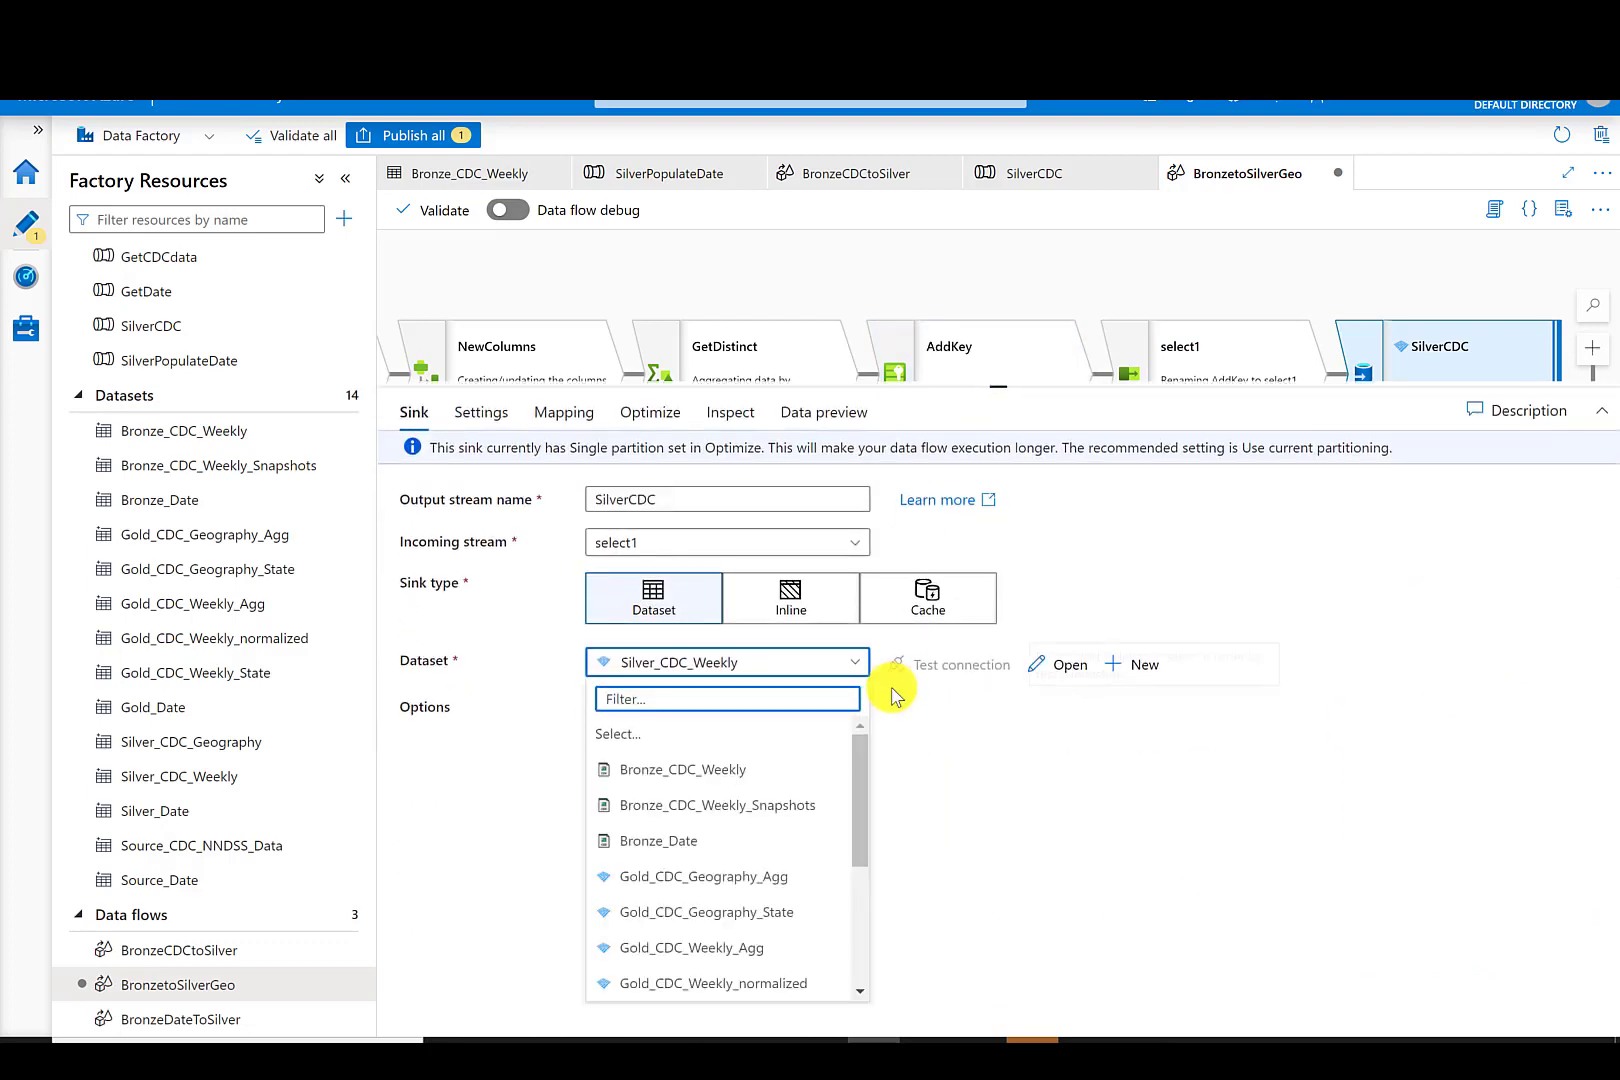
{"action": "left_click_drag", "start_coordinate": [861, 788], "coordinate": [842, 928]}
{"action": "left_click", "coordinate": [700, 838]}
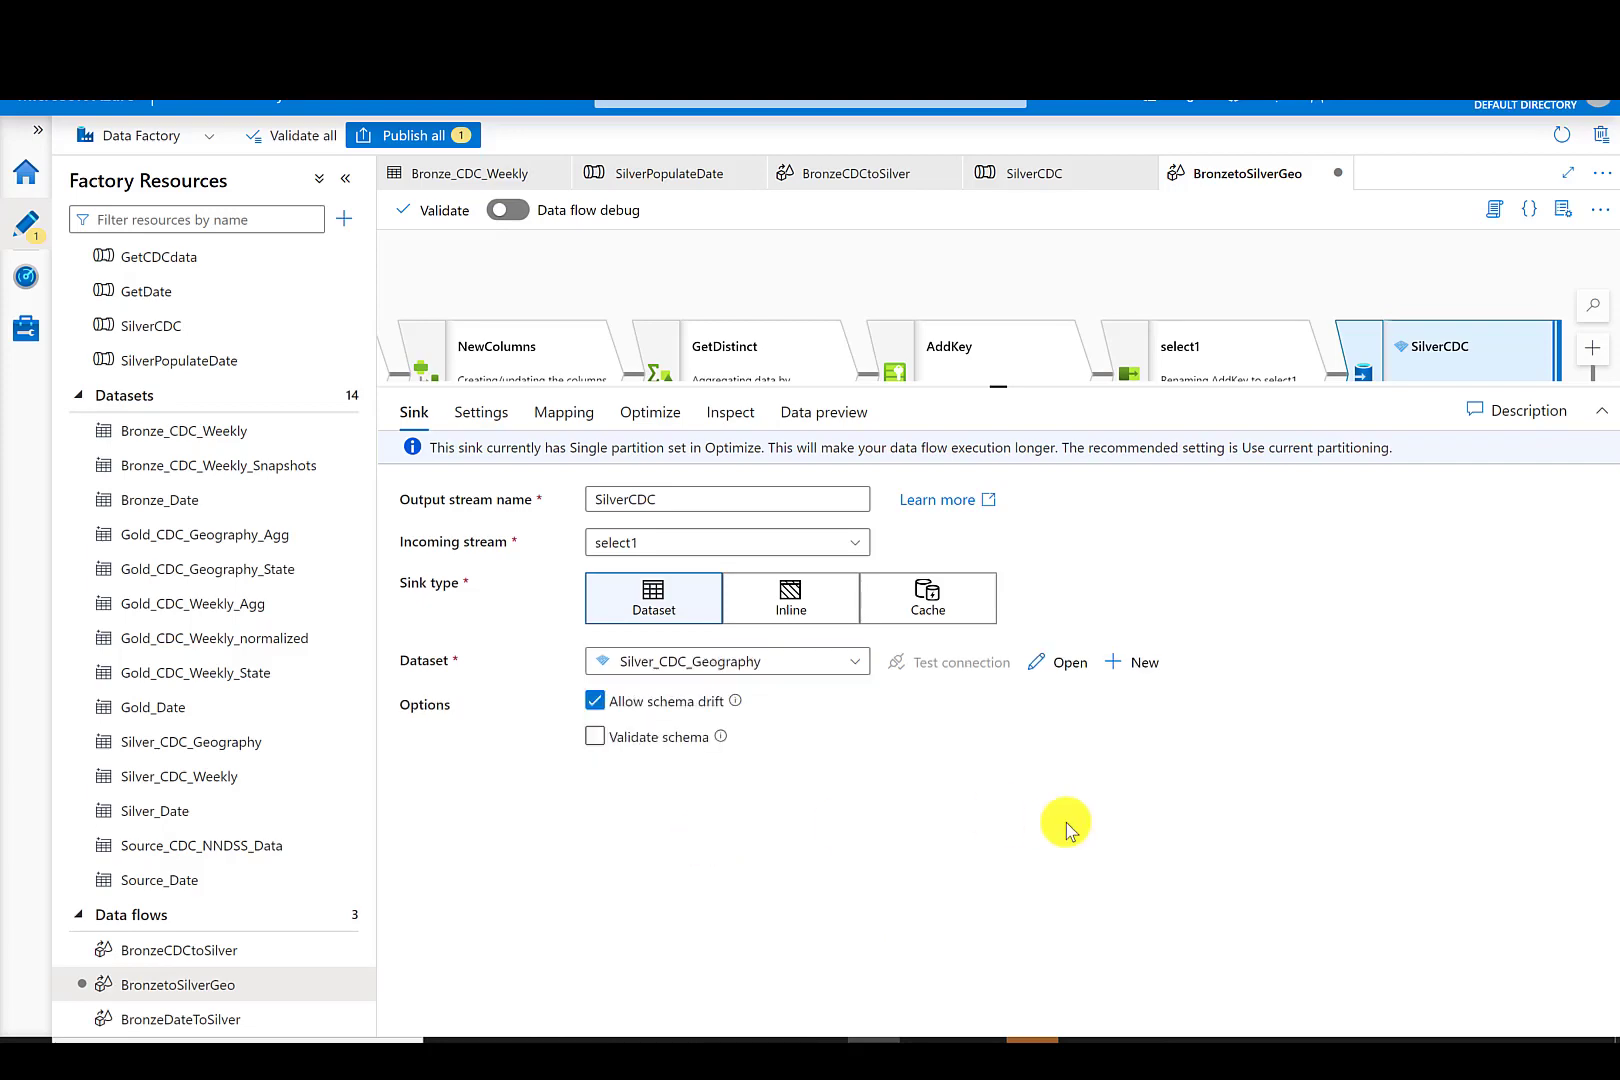
{"action": "left_click_drag", "start_coordinate": [1000, 384], "coordinate": [960, 678]}
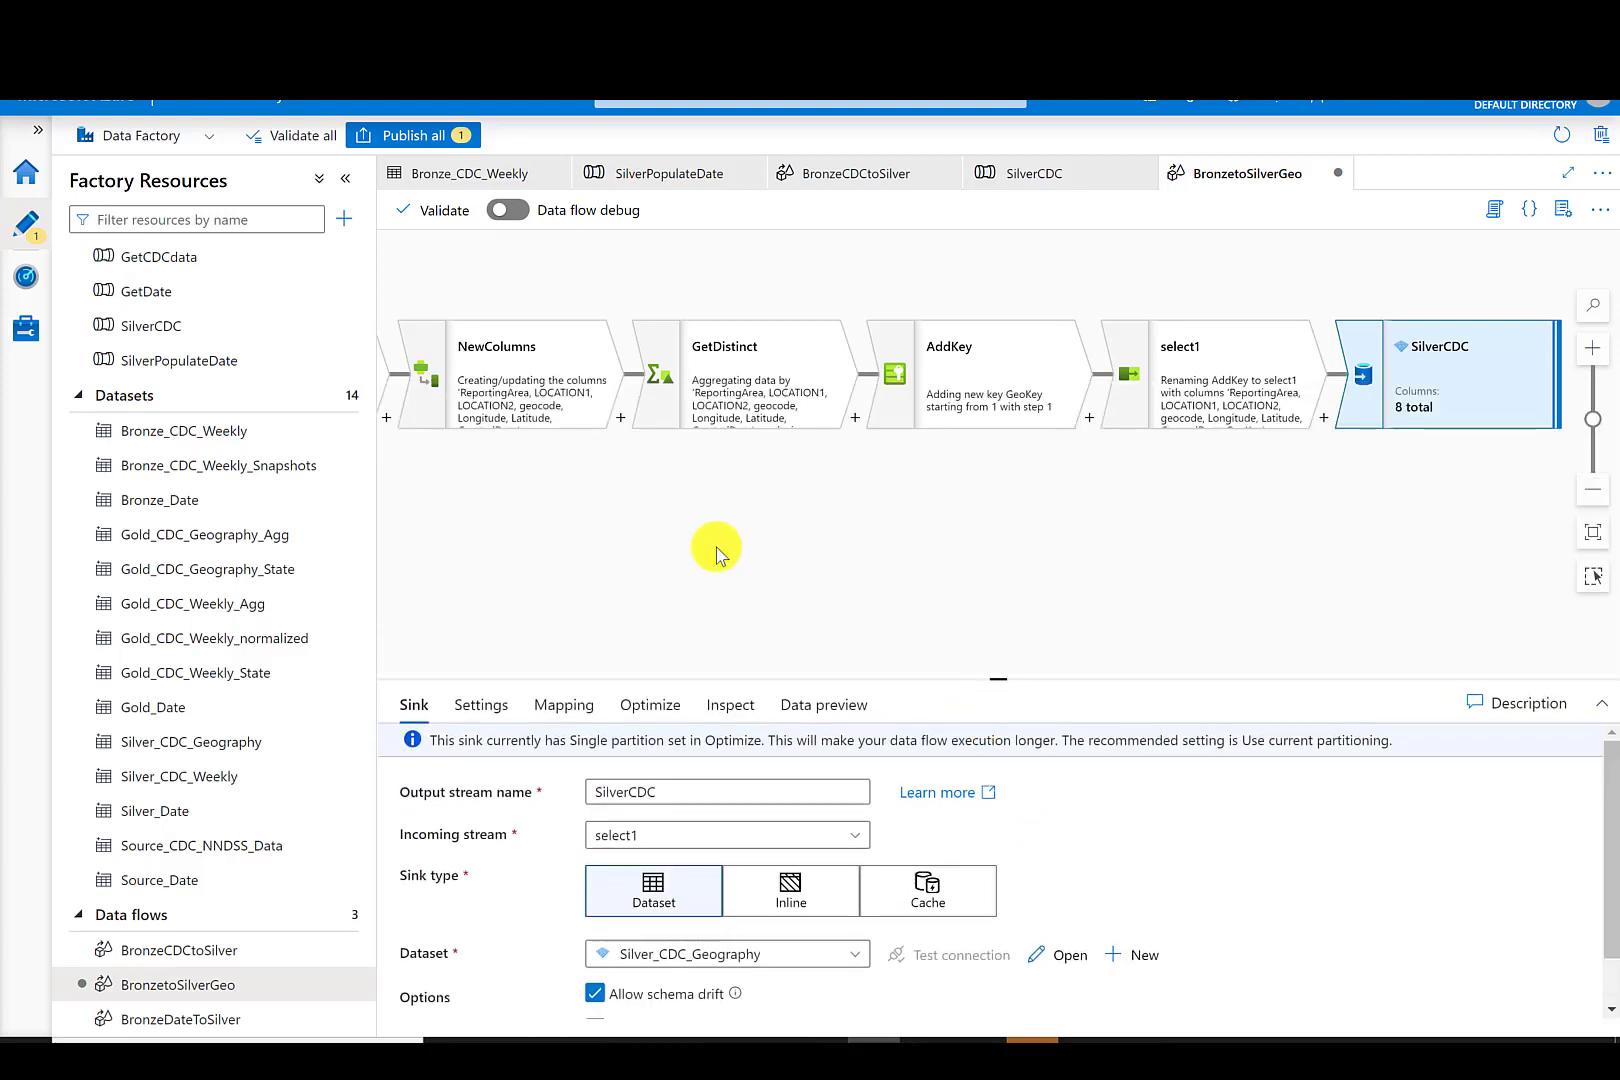
- Publish all pending changes to the live environment
{"action": "left_click", "coordinate": [408, 135]}
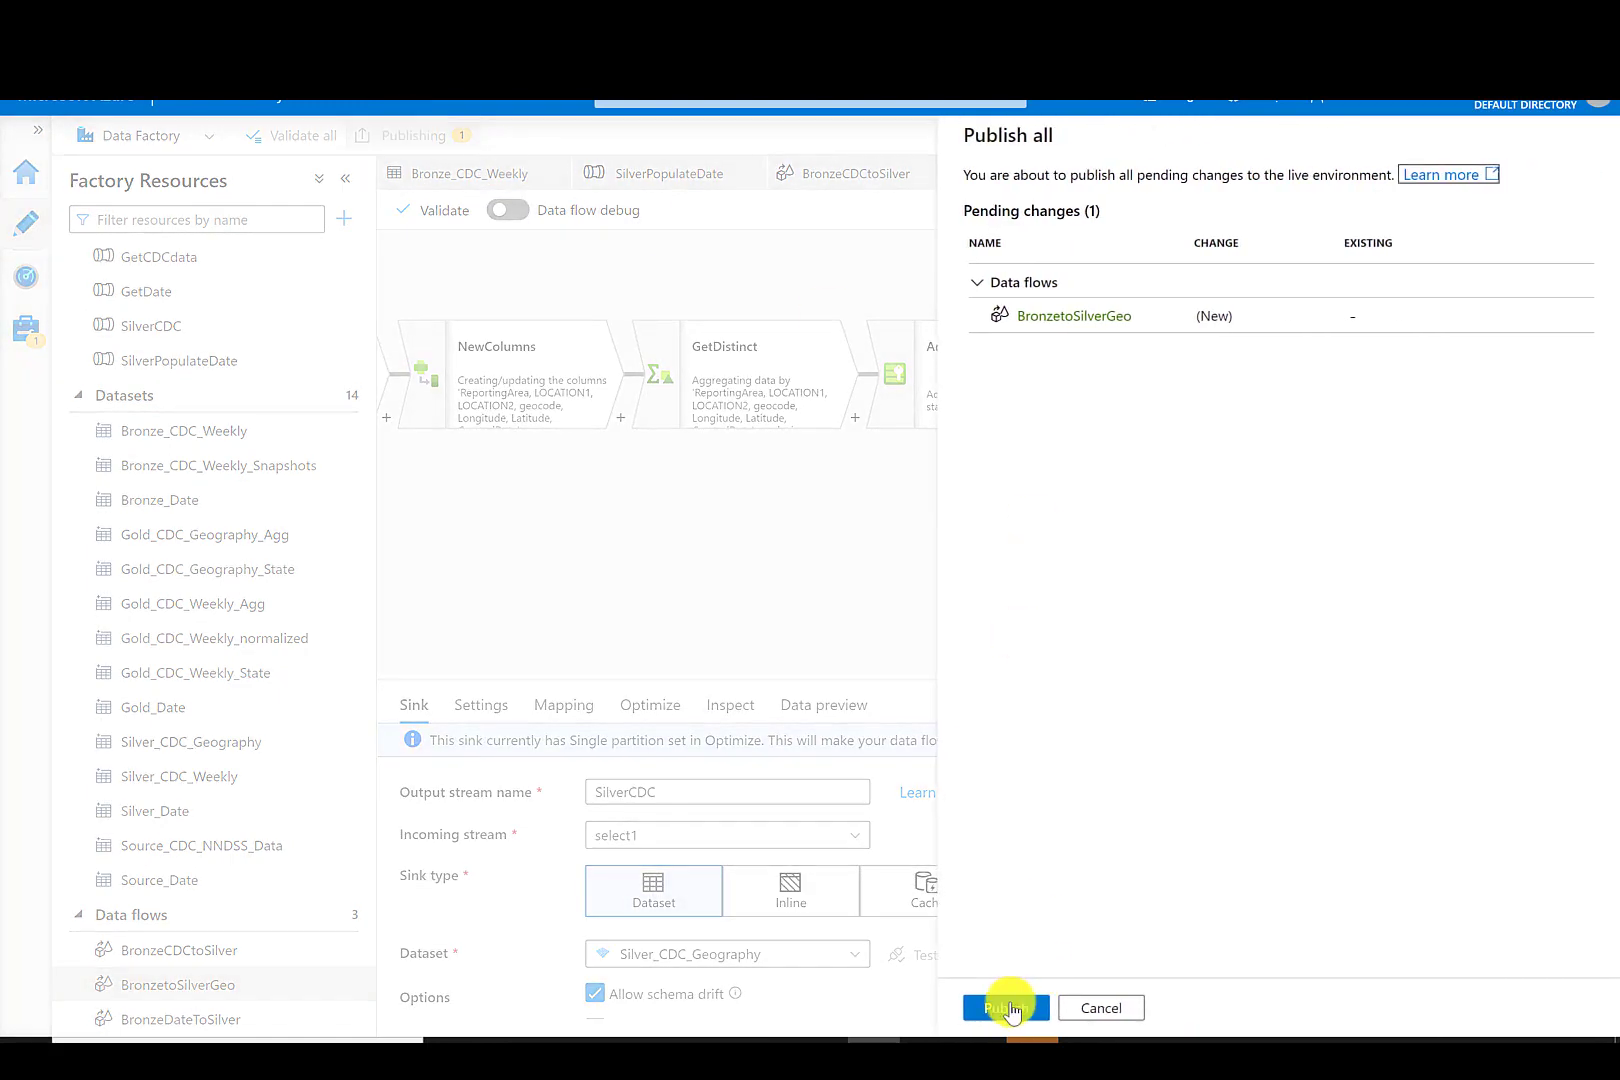
{"action": "left_click", "coordinate": [1004, 1006]}
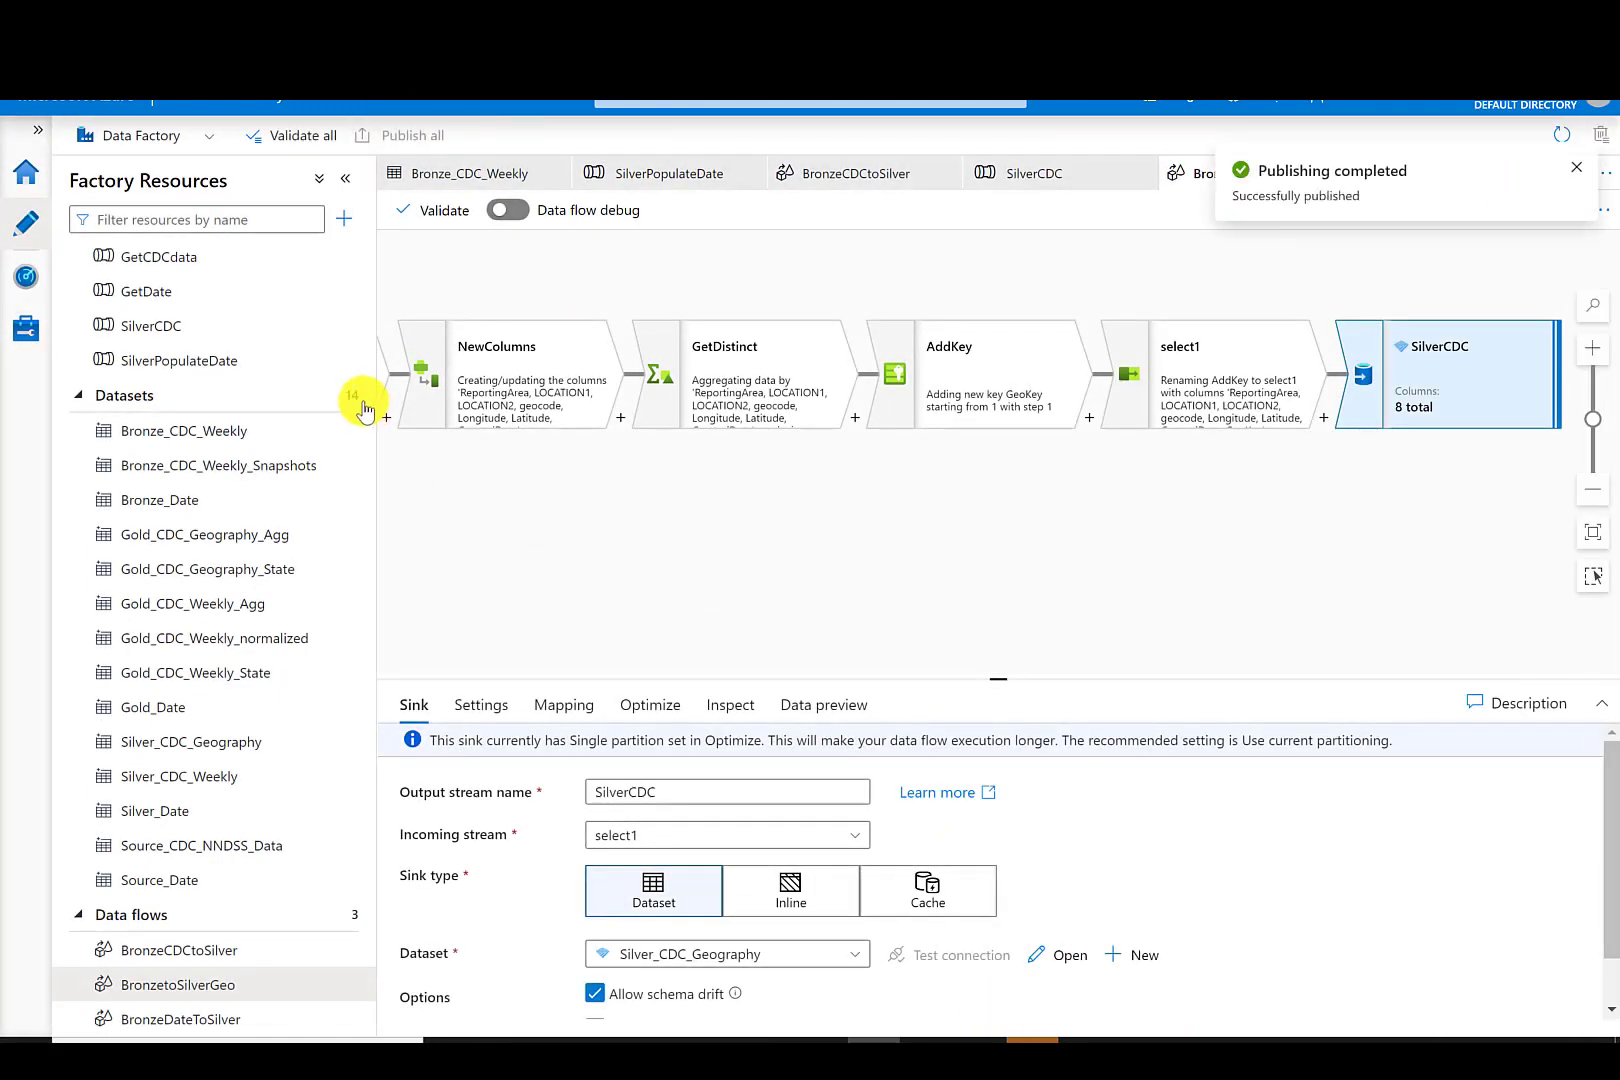
{"action": "left_click_drag", "start_coordinate": [365, 360], "coordinate": [362, 253]}
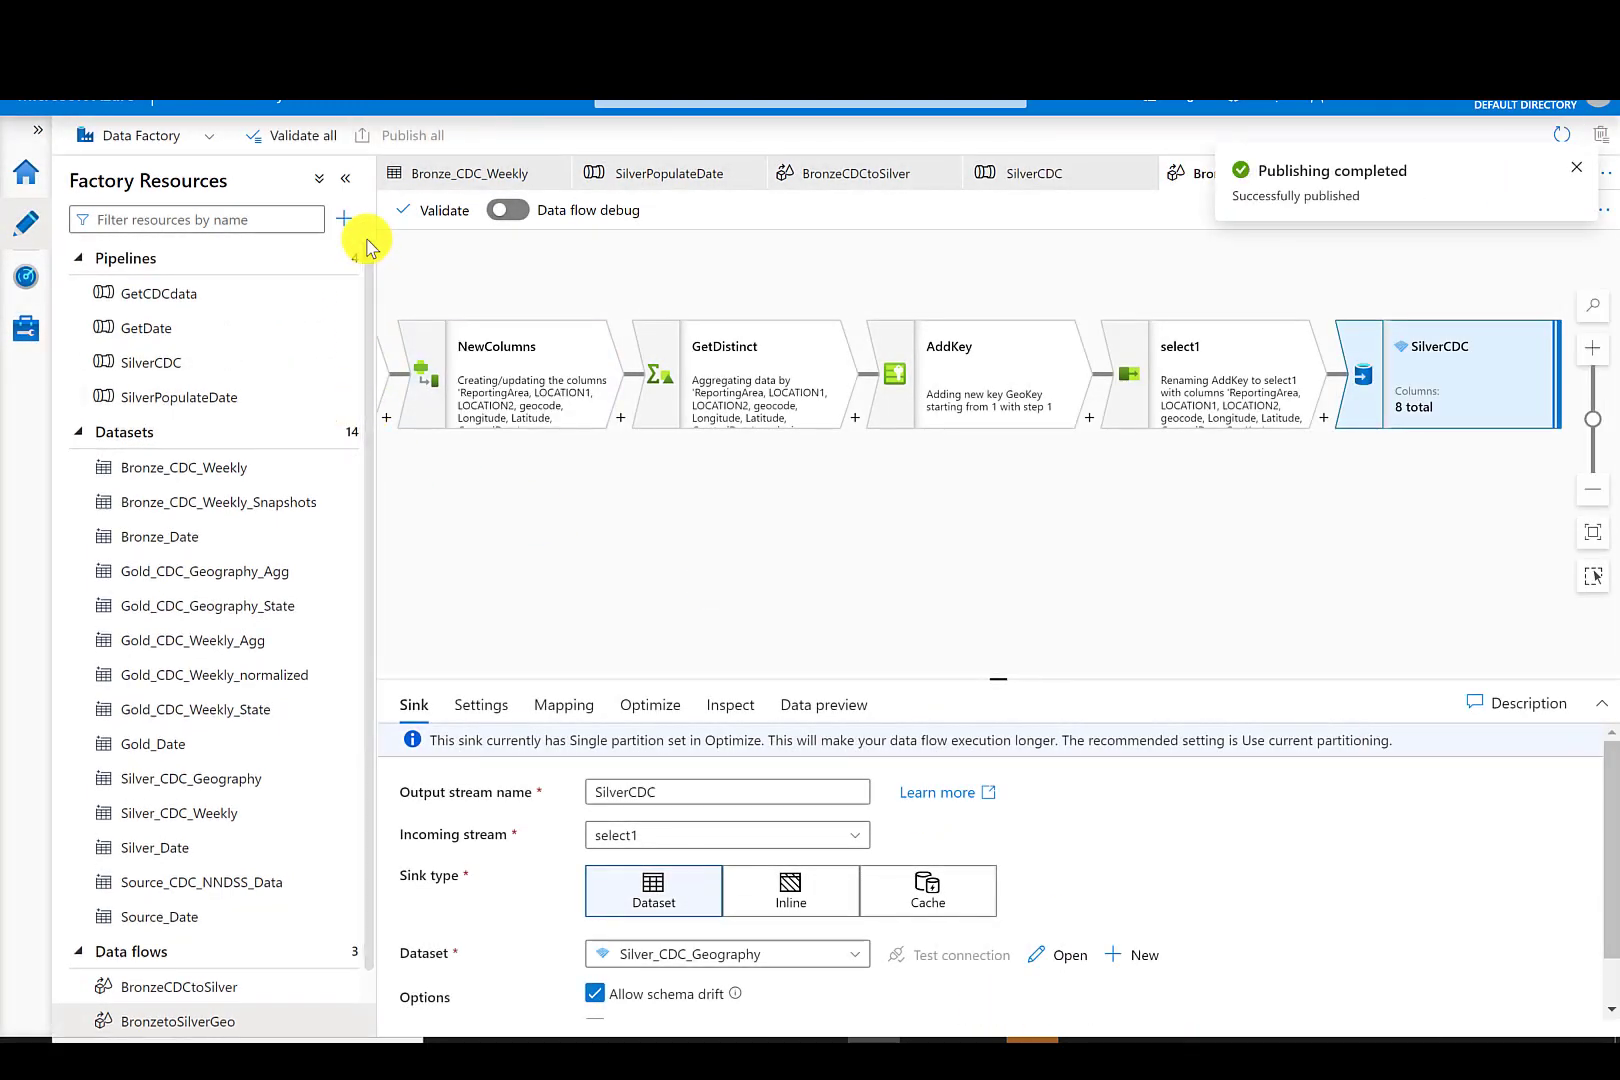
- Create a new pipeline named SilverGeo
{"action": "left_click", "coordinate": [347, 262]}
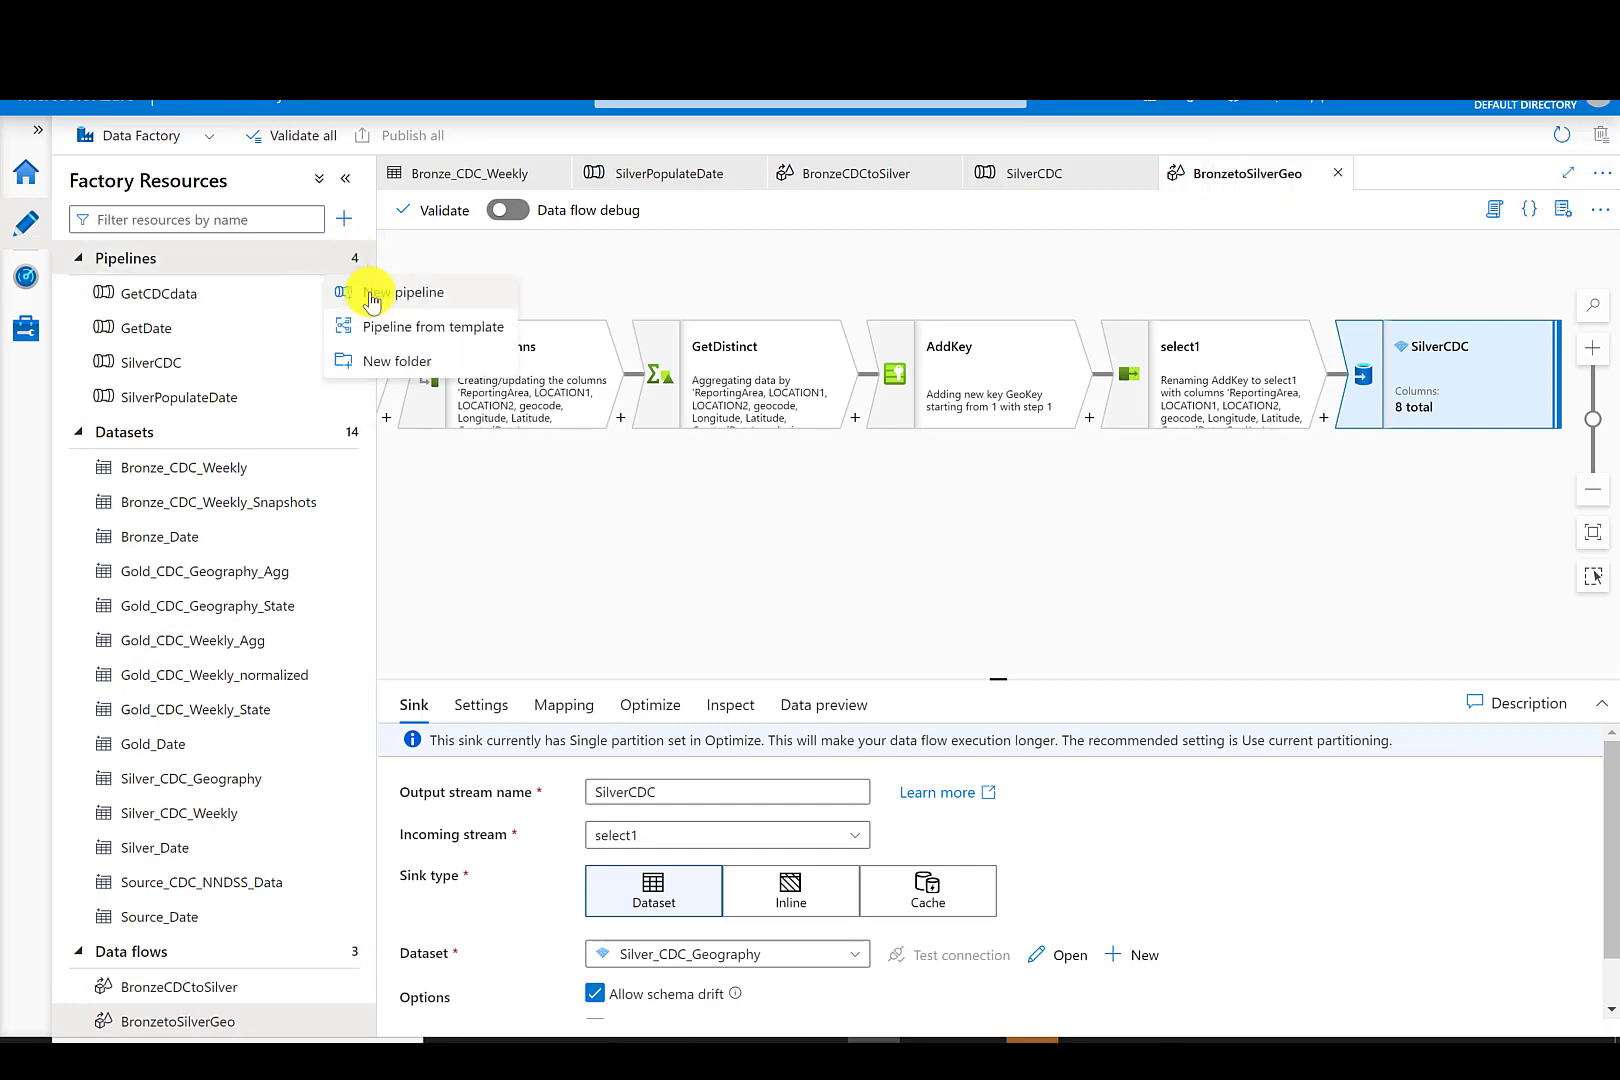
{"action": "left_click", "coordinate": [372, 300]}
{"action": "left_click_drag", "start_coordinate": [1402, 368], "coordinate": [1282, 367]}
{"action": "type", "text": "SilverGeo"}
- Add a Data flow activity to the SilverGeo pipeline and assign its data flow in the activity settings
{"action": "left_click", "coordinate": [472, 288]}
{"action": "left_click_drag", "start_coordinate": [456, 373], "coordinate": [760, 312]}
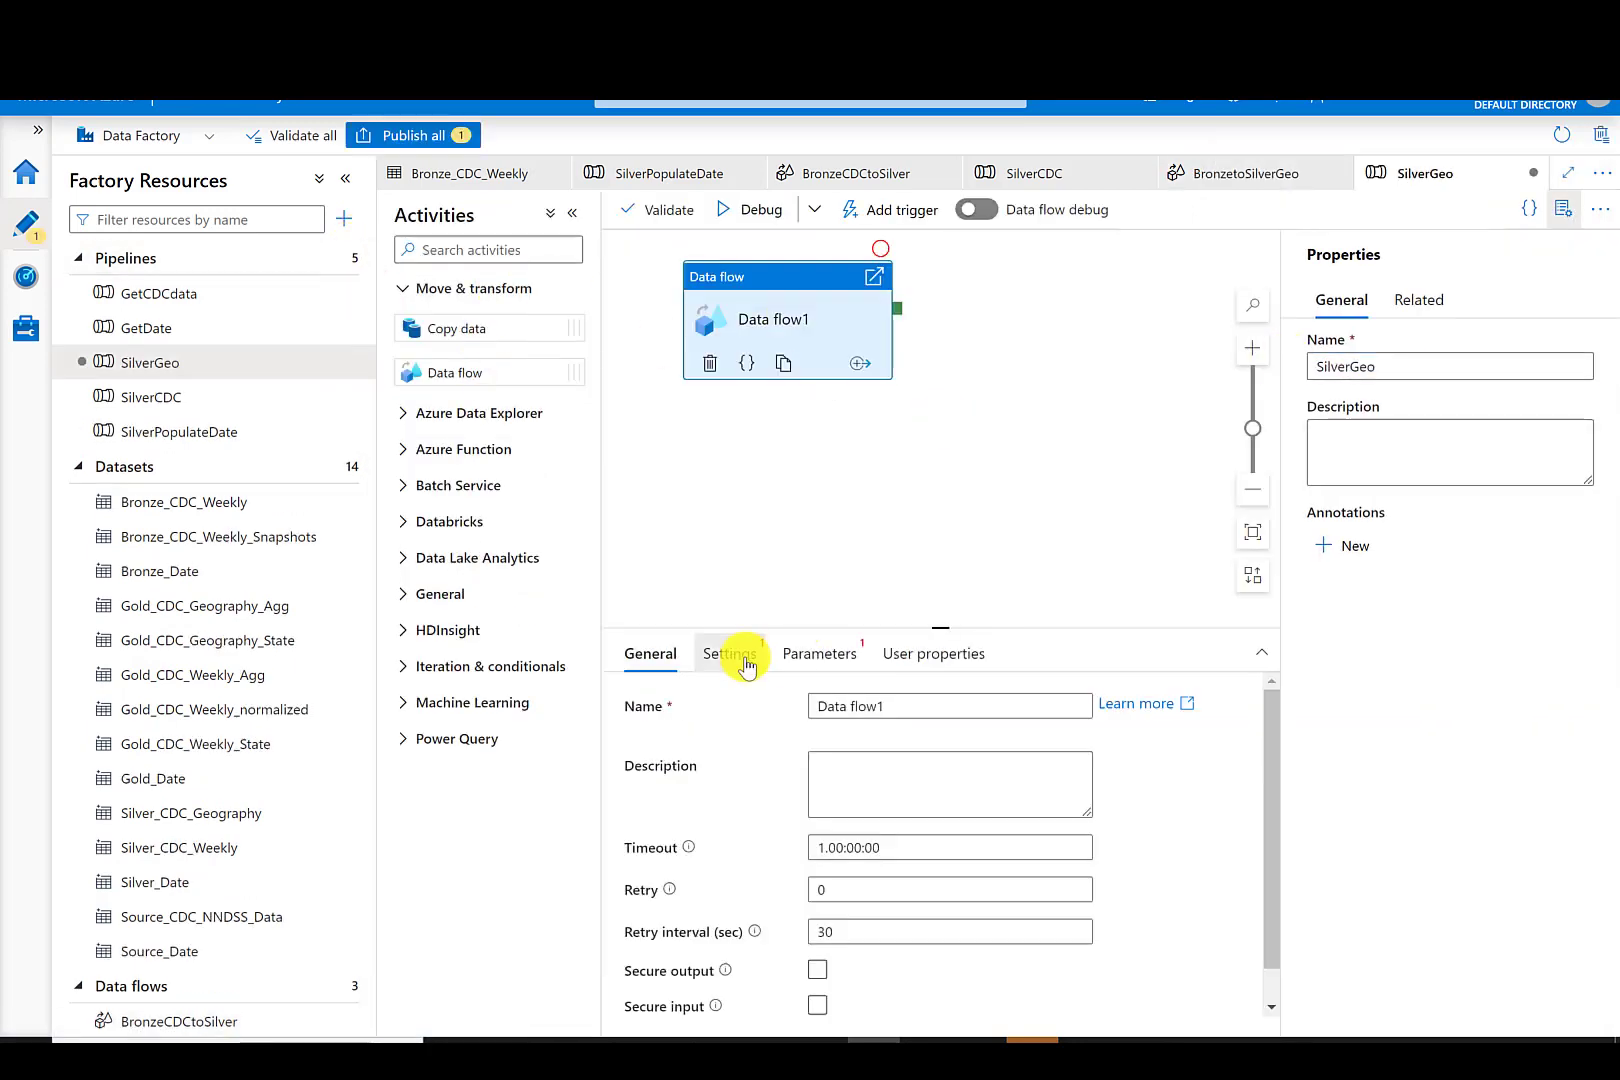
{"action": "left_click", "coordinate": [733, 656]}
{"action": "left_click", "coordinate": [766, 733]}
{"action": "left_click", "coordinate": [700, 822]}
{"action": "left_click", "coordinate": [650, 653]}
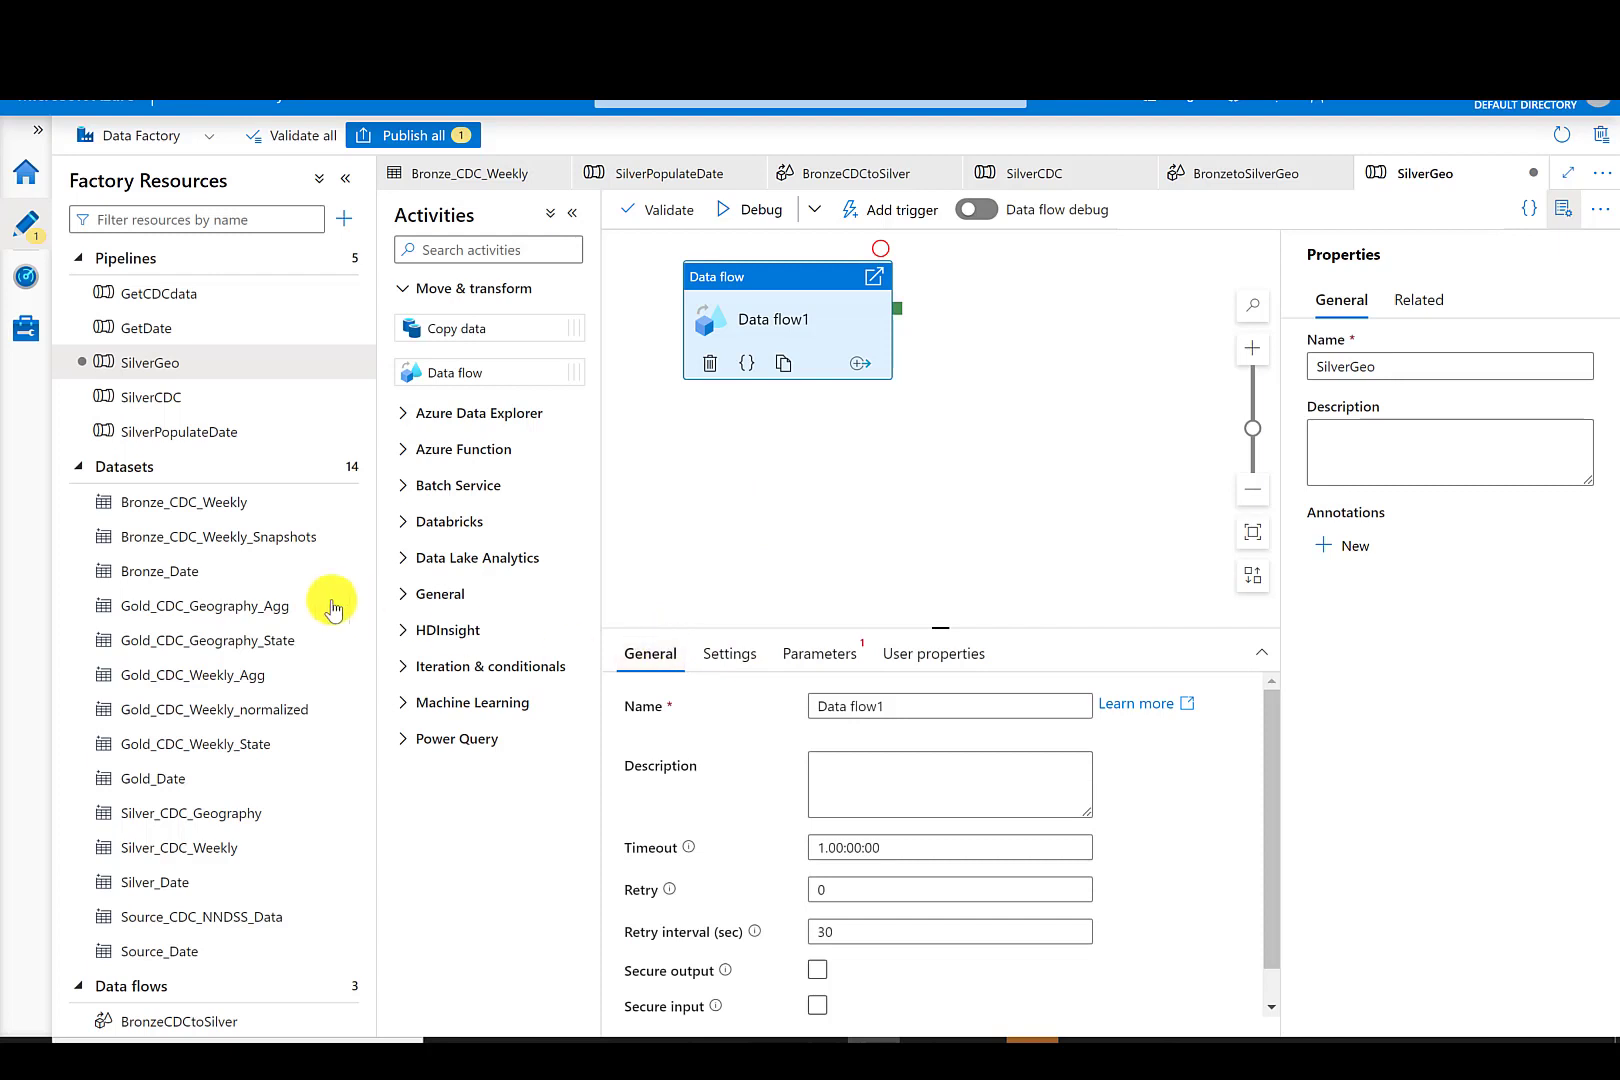
- Open the Silver_CDC_Geography dataset and copy the file name from its file path
{"action": "scroll", "coordinate": [370, 653], "scroll_direction": "down", "scroll_amount": 1}
{"action": "scroll", "coordinate": [372, 660], "scroll_direction": "down", "scroll_amount": 1}
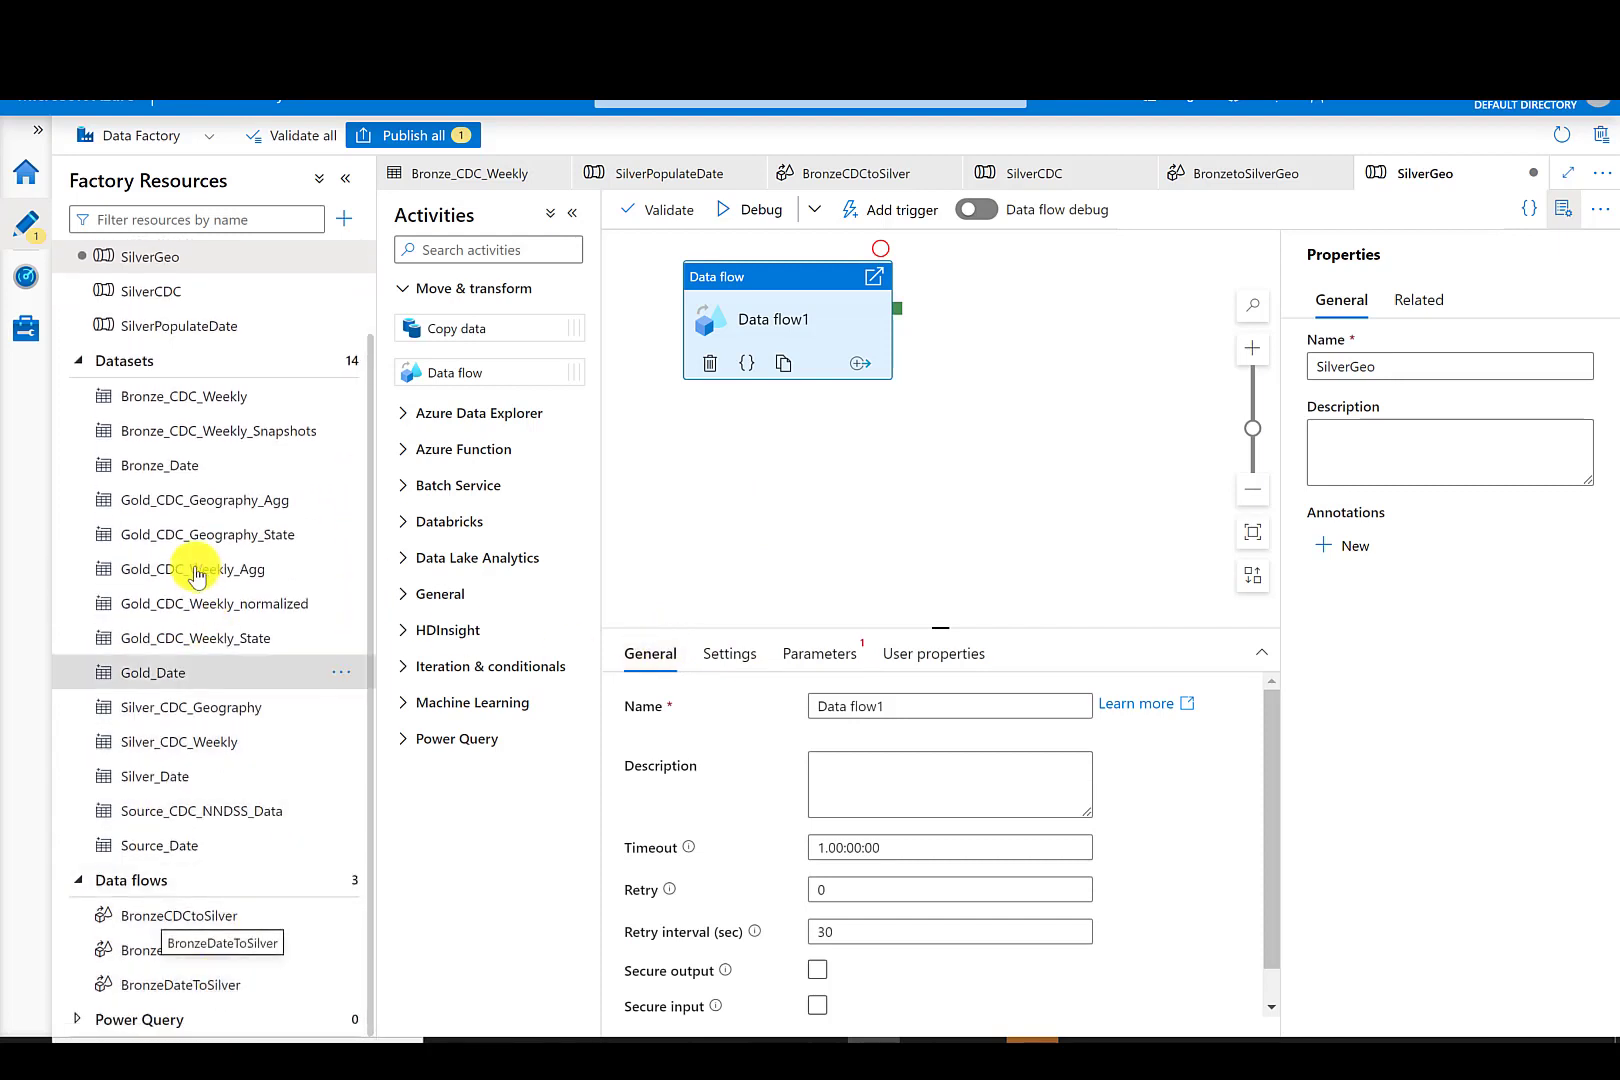
{"action": "left_click", "coordinate": [199, 705]}
{"action": "left_click_drag", "start_coordinate": [945, 621], "coordinate": [1118, 628]}
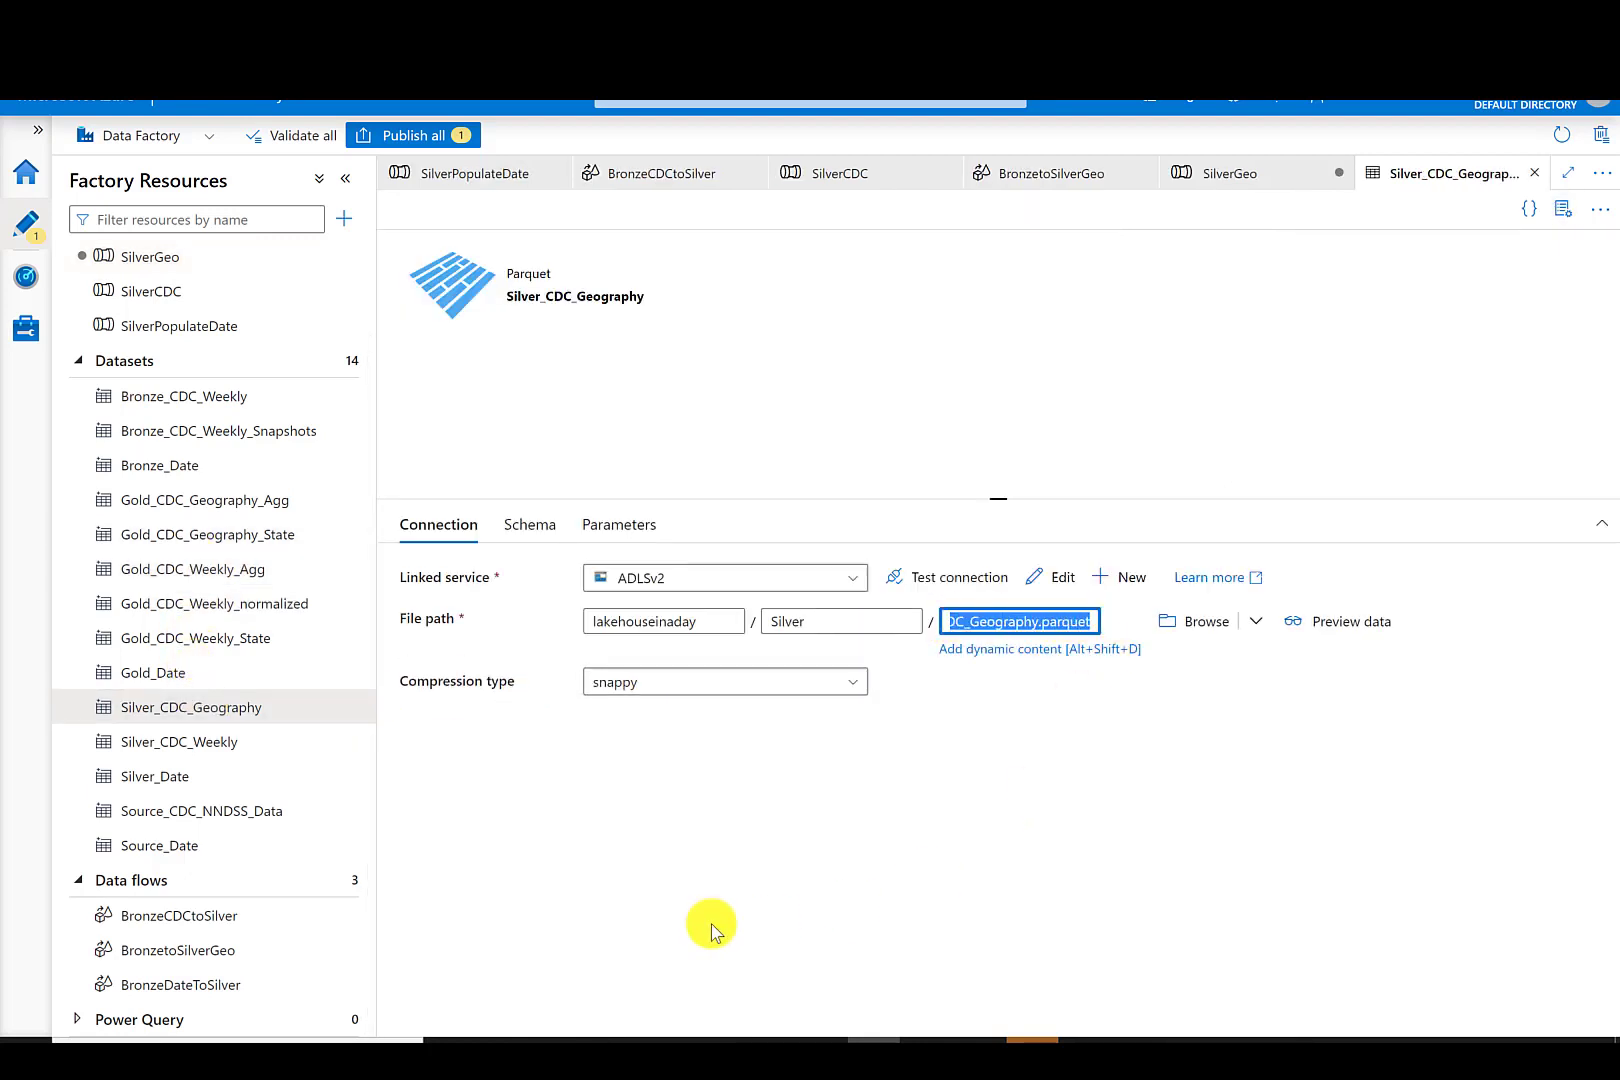
- Open the BronzeDateToSilver data flow's sink settings and set the single output file to CDC_Geography.parquet
{"action": "left_click", "coordinate": [233, 988]}
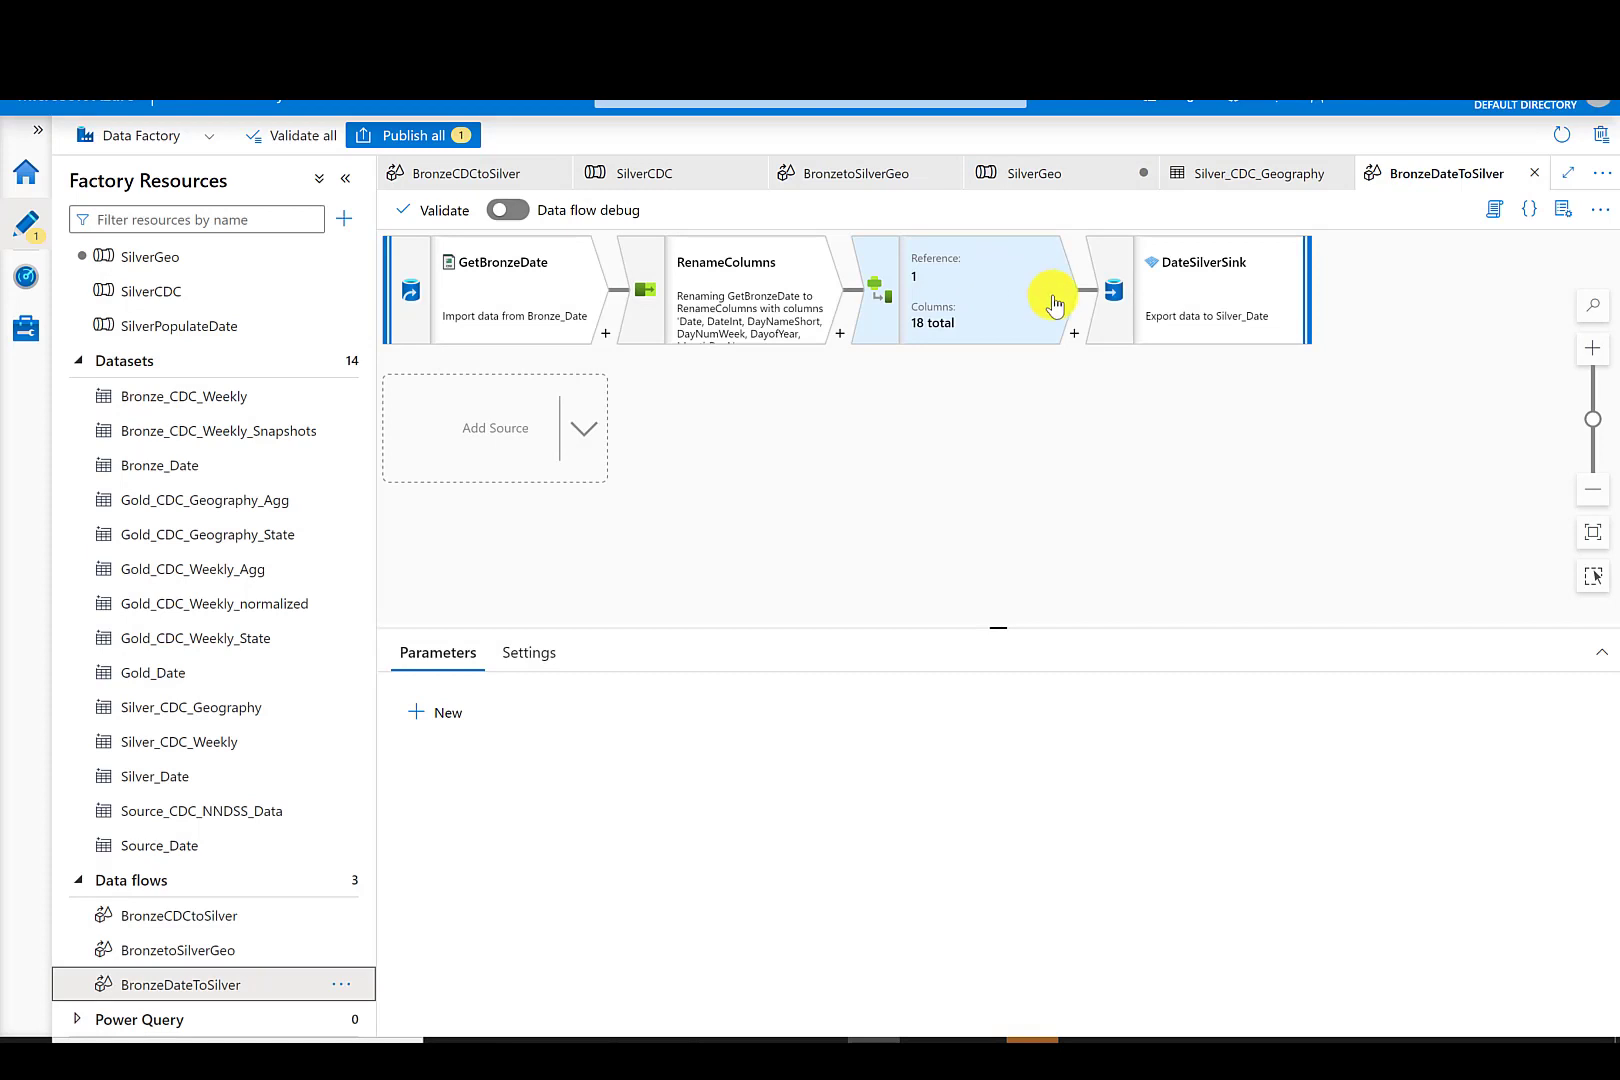
{"action": "left_click", "coordinate": [1187, 268]}
{"action": "left_click", "coordinate": [503, 660]}
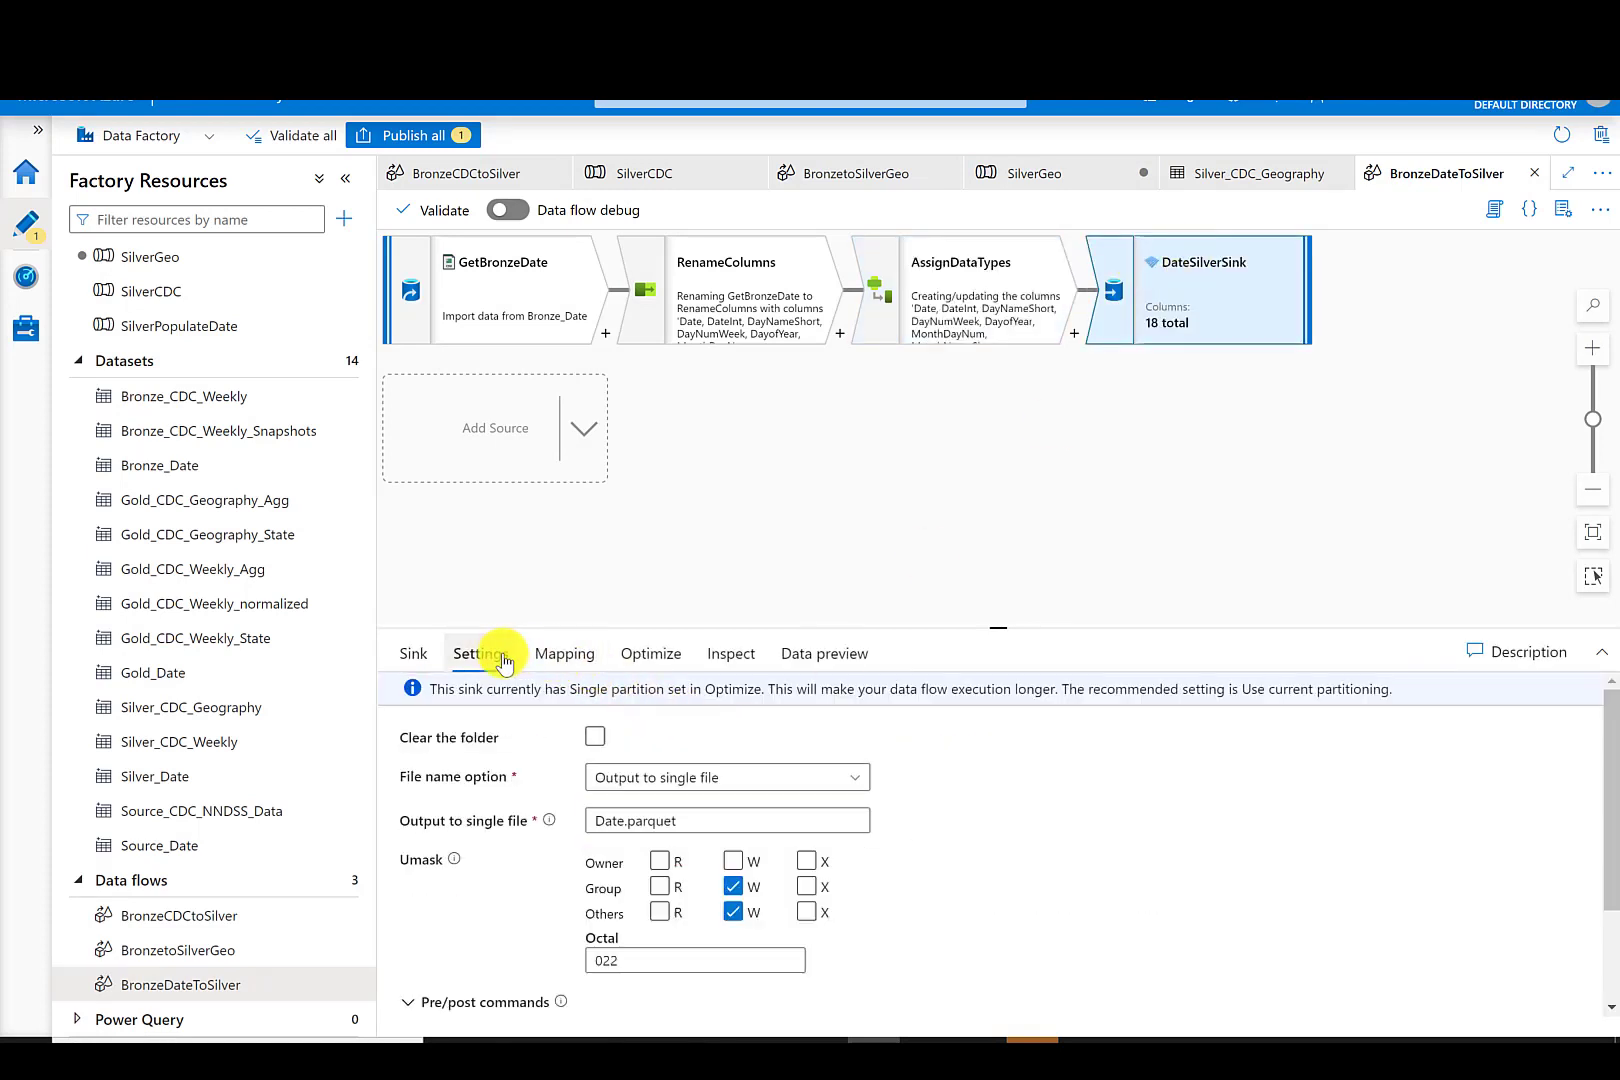
{"action": "left_click", "coordinate": [667, 787]}
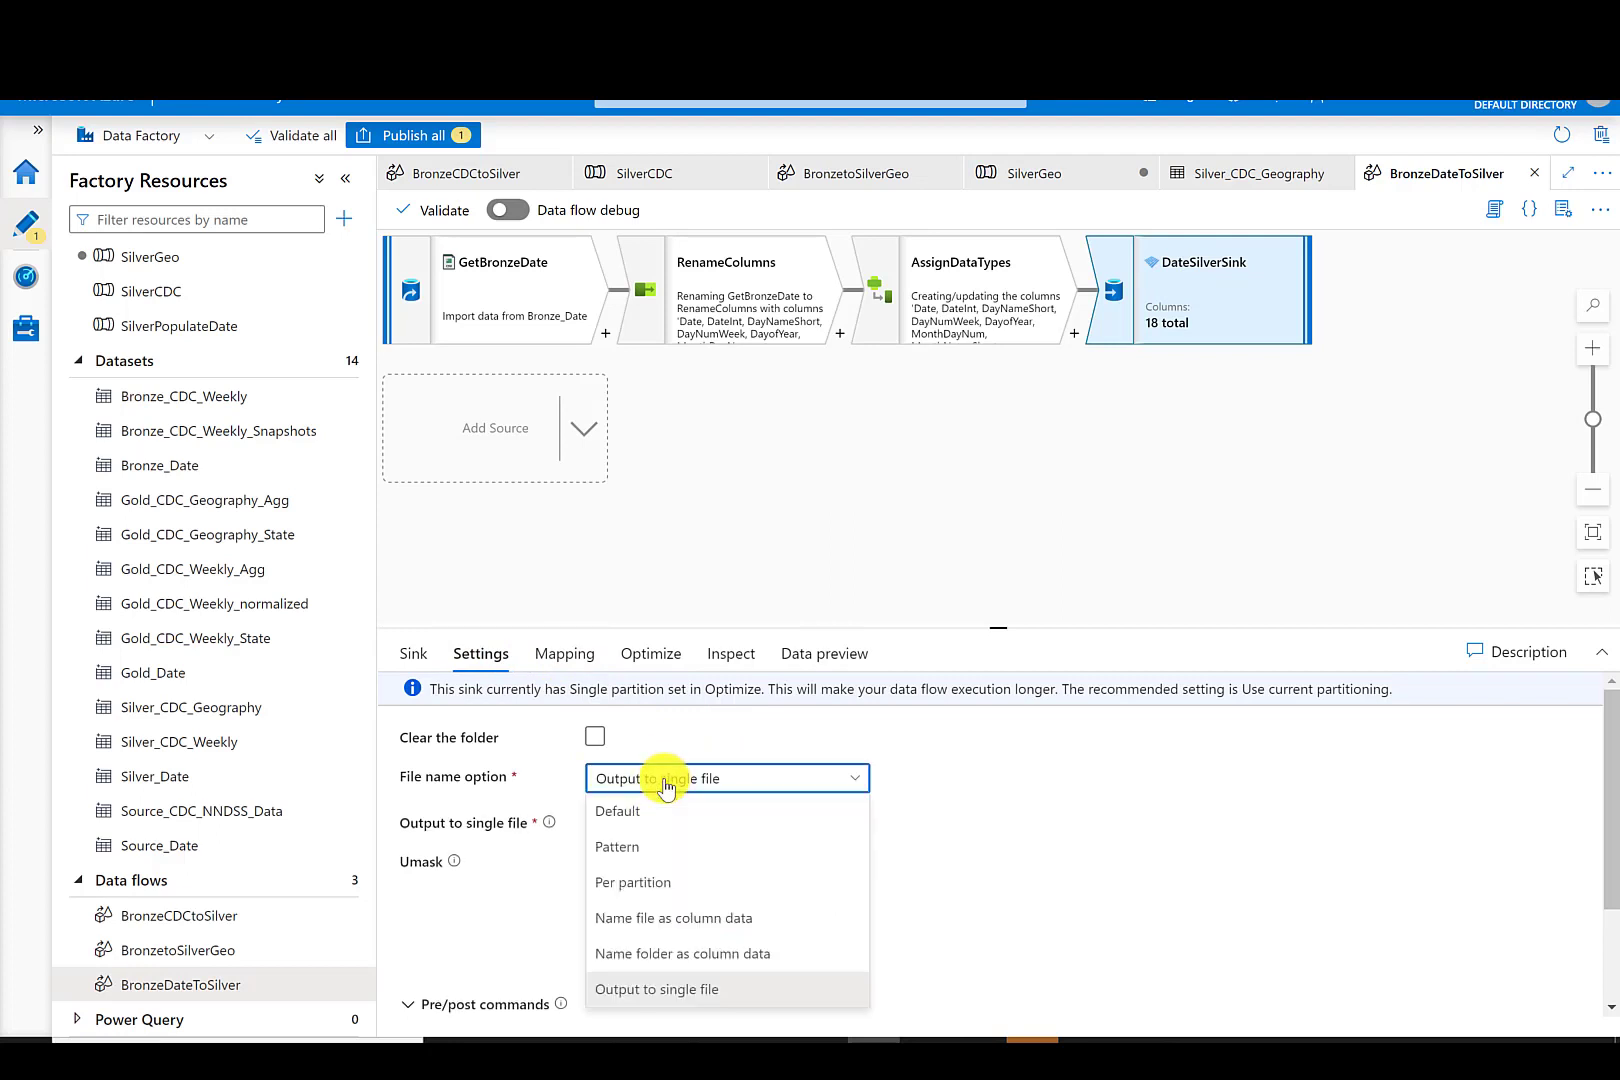
{"action": "left_click", "coordinate": [667, 787]}
{"action": "left_click_drag", "start_coordinate": [681, 818], "coordinate": [580, 833]}
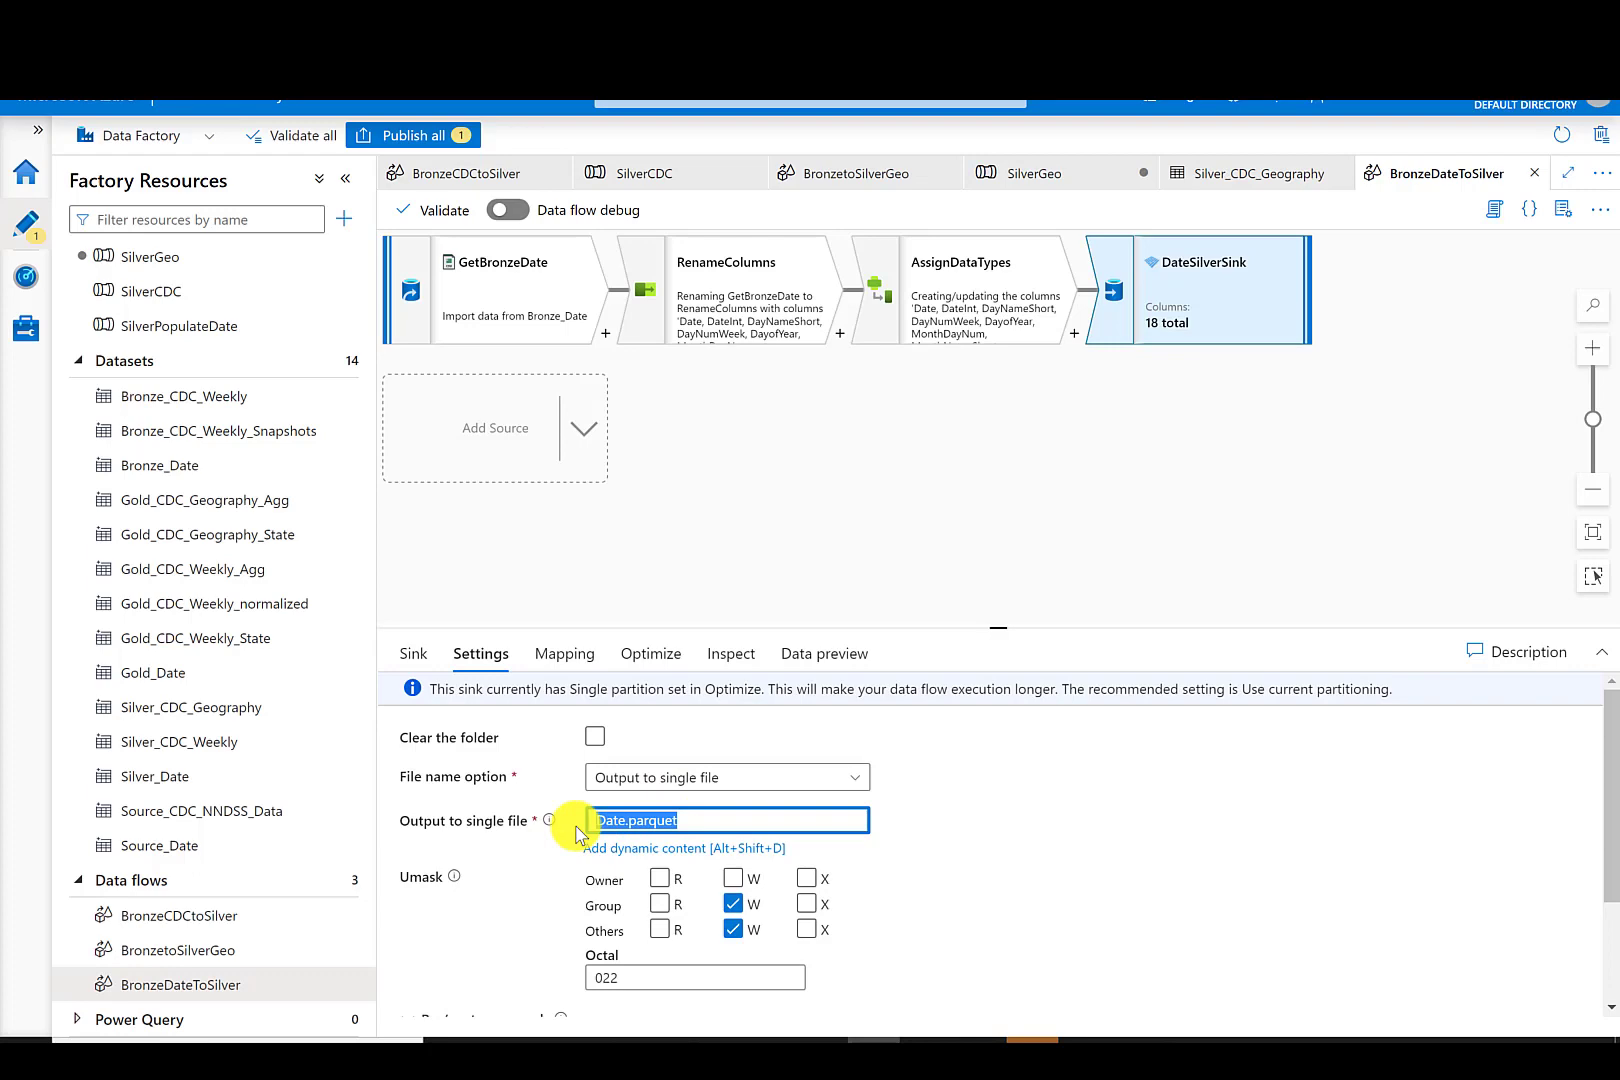
- Publish all pending changes to the live environment
{"action": "left_click", "coordinate": [792, 448]}
{"action": "left_click", "coordinate": [406, 146]}
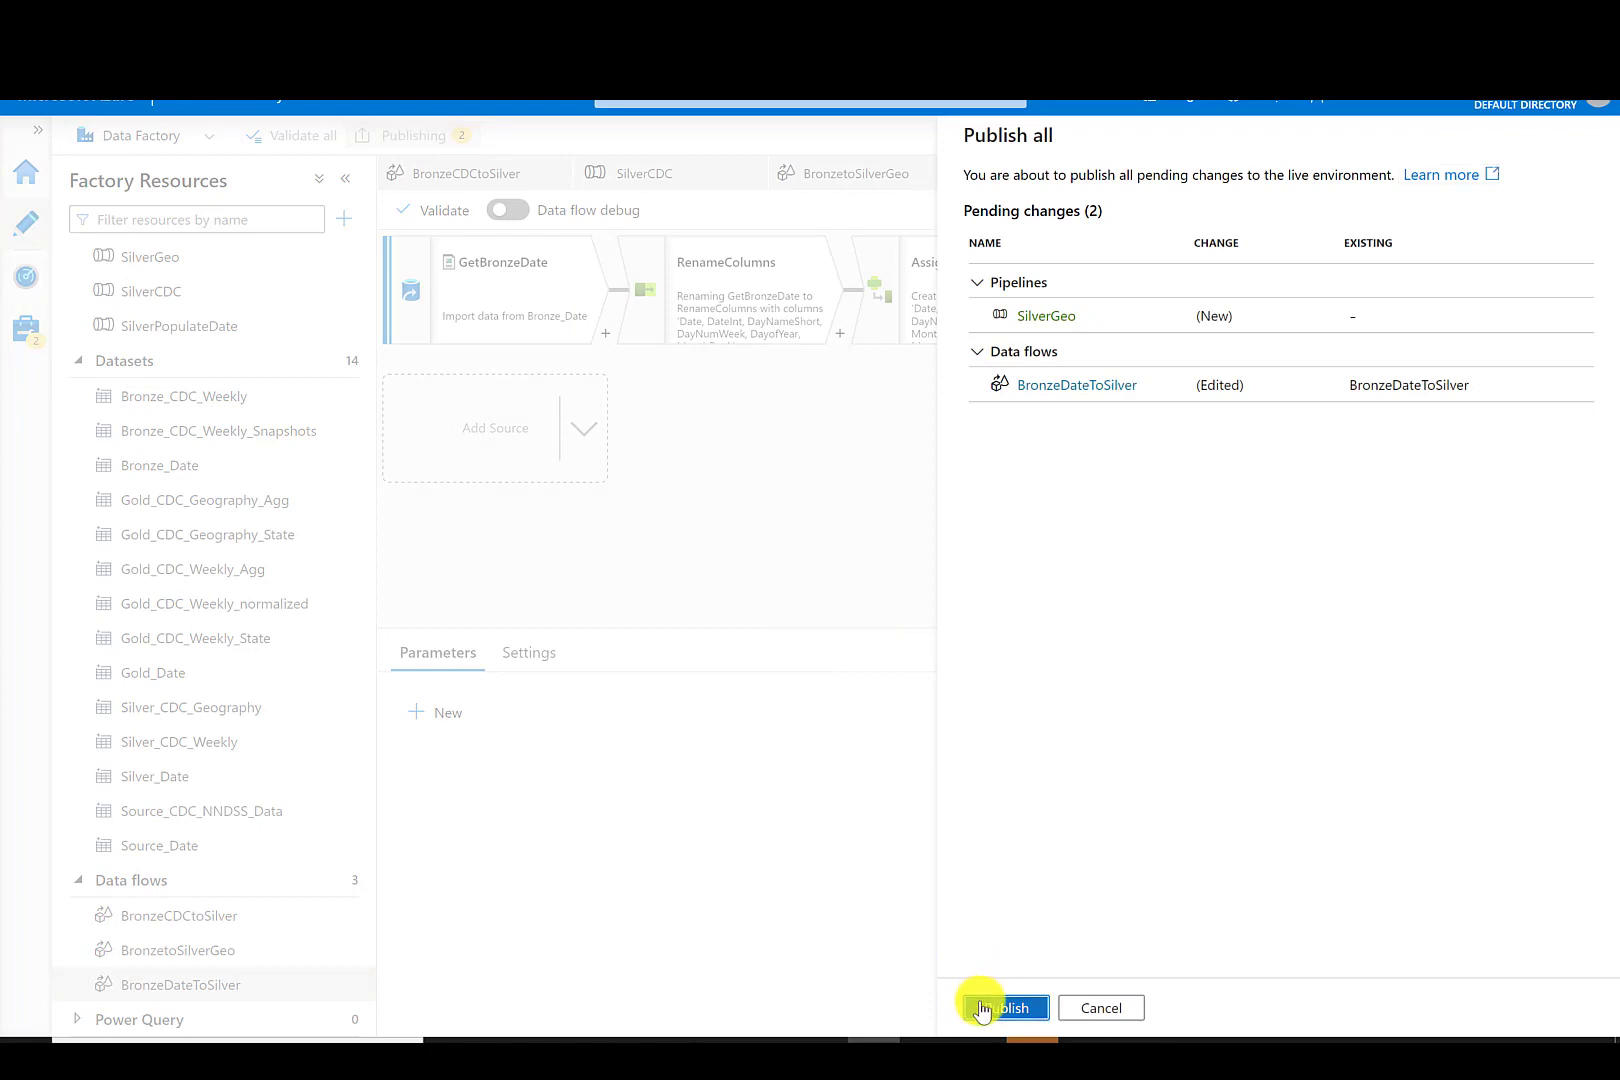
{"action": "left_click", "coordinate": [976, 1005]}
- In the SilverGeo pipeline, rename the Data flow activity to SilverGeo
{"action": "left_click", "coordinate": [165, 258]}
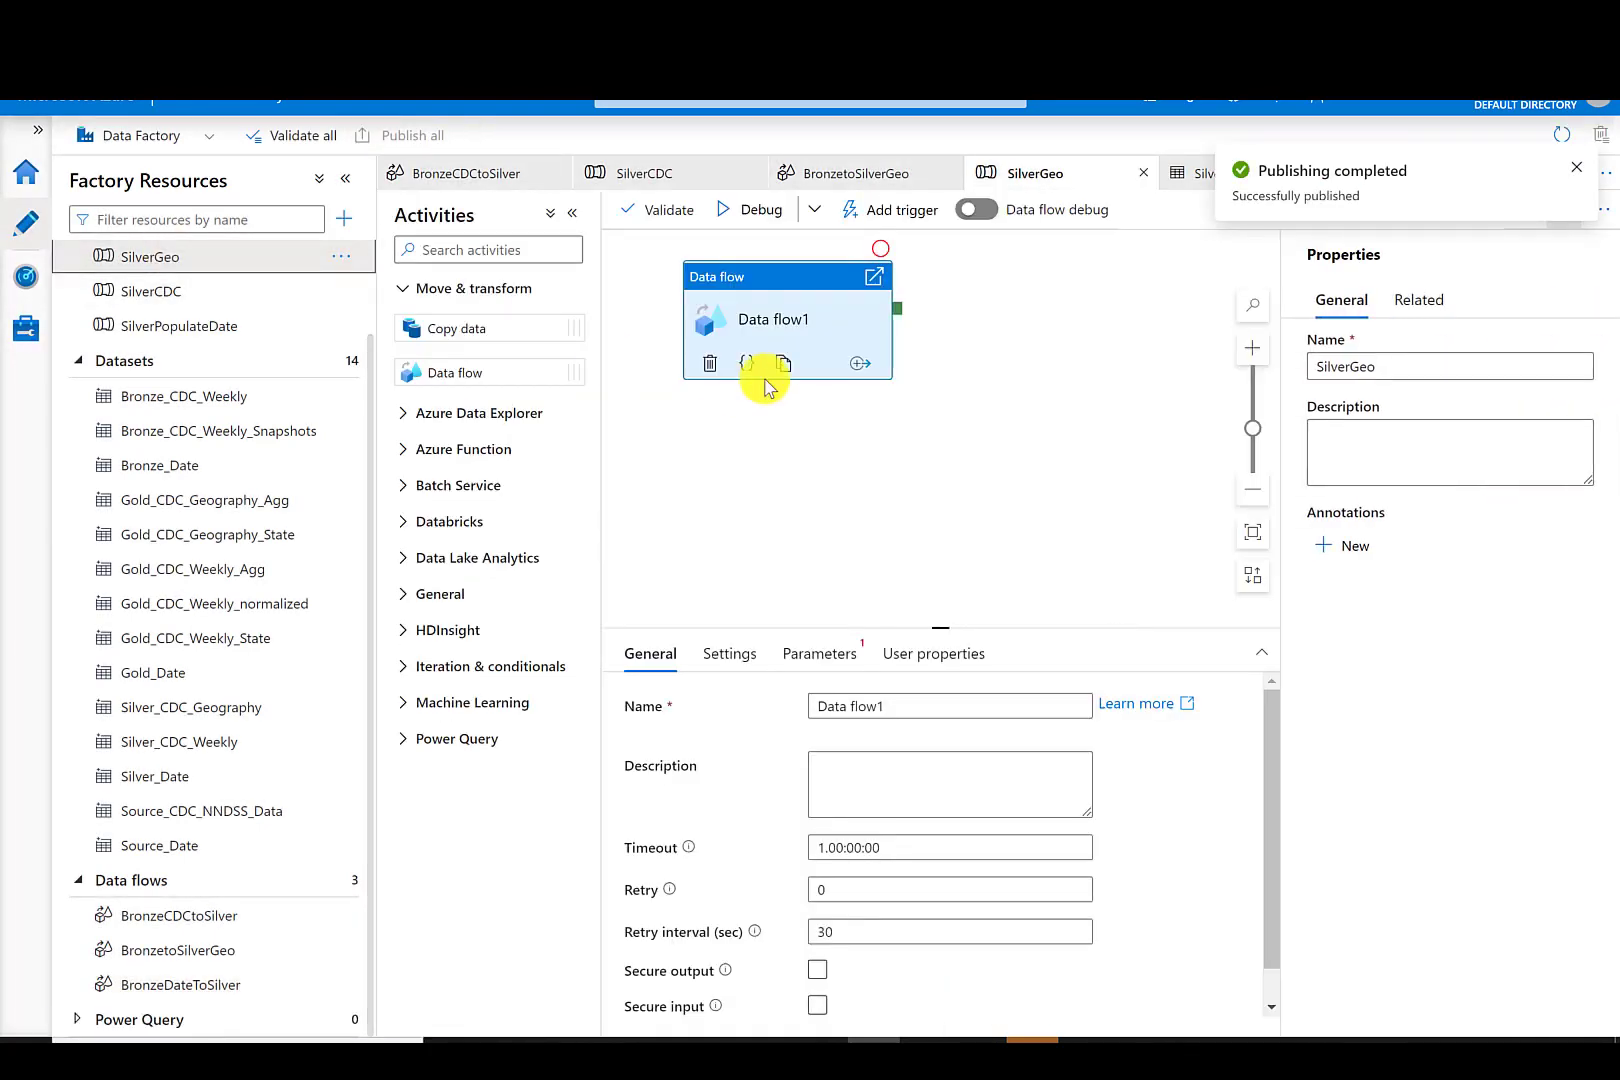
{"action": "triple_click", "coordinate": [895, 704]}
{"action": "type", "text": "SilverGeo"}
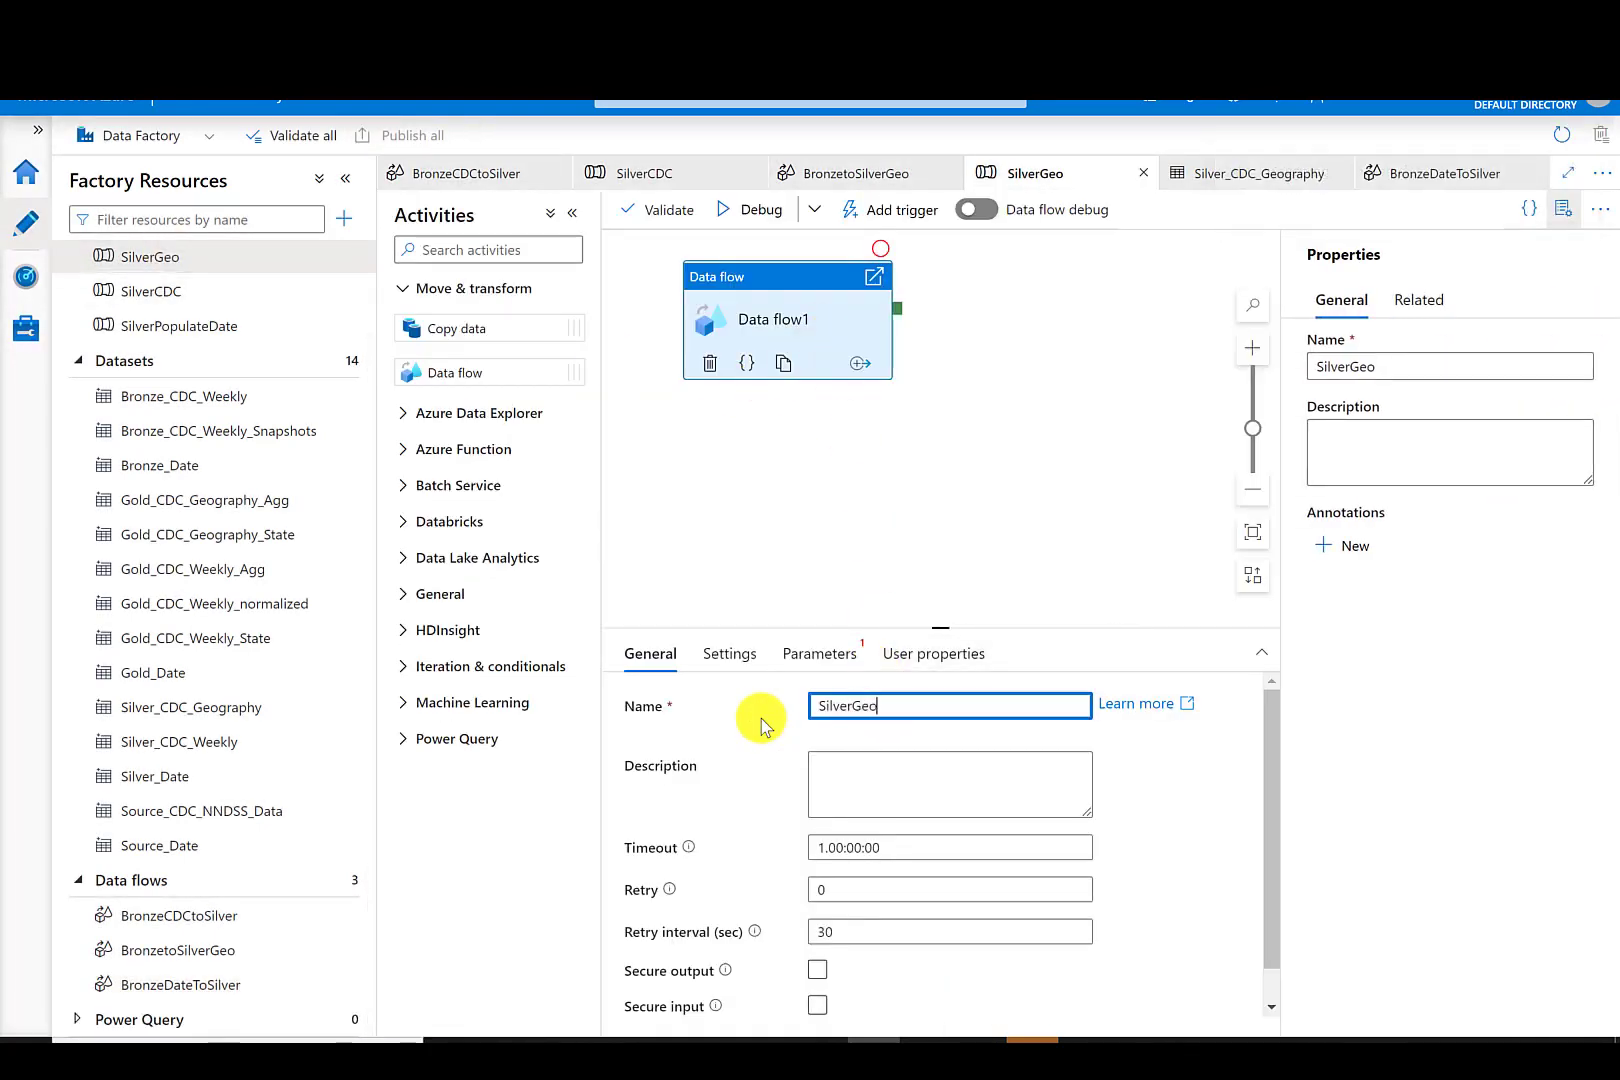
{"action": "left_click", "coordinate": [857, 452]}
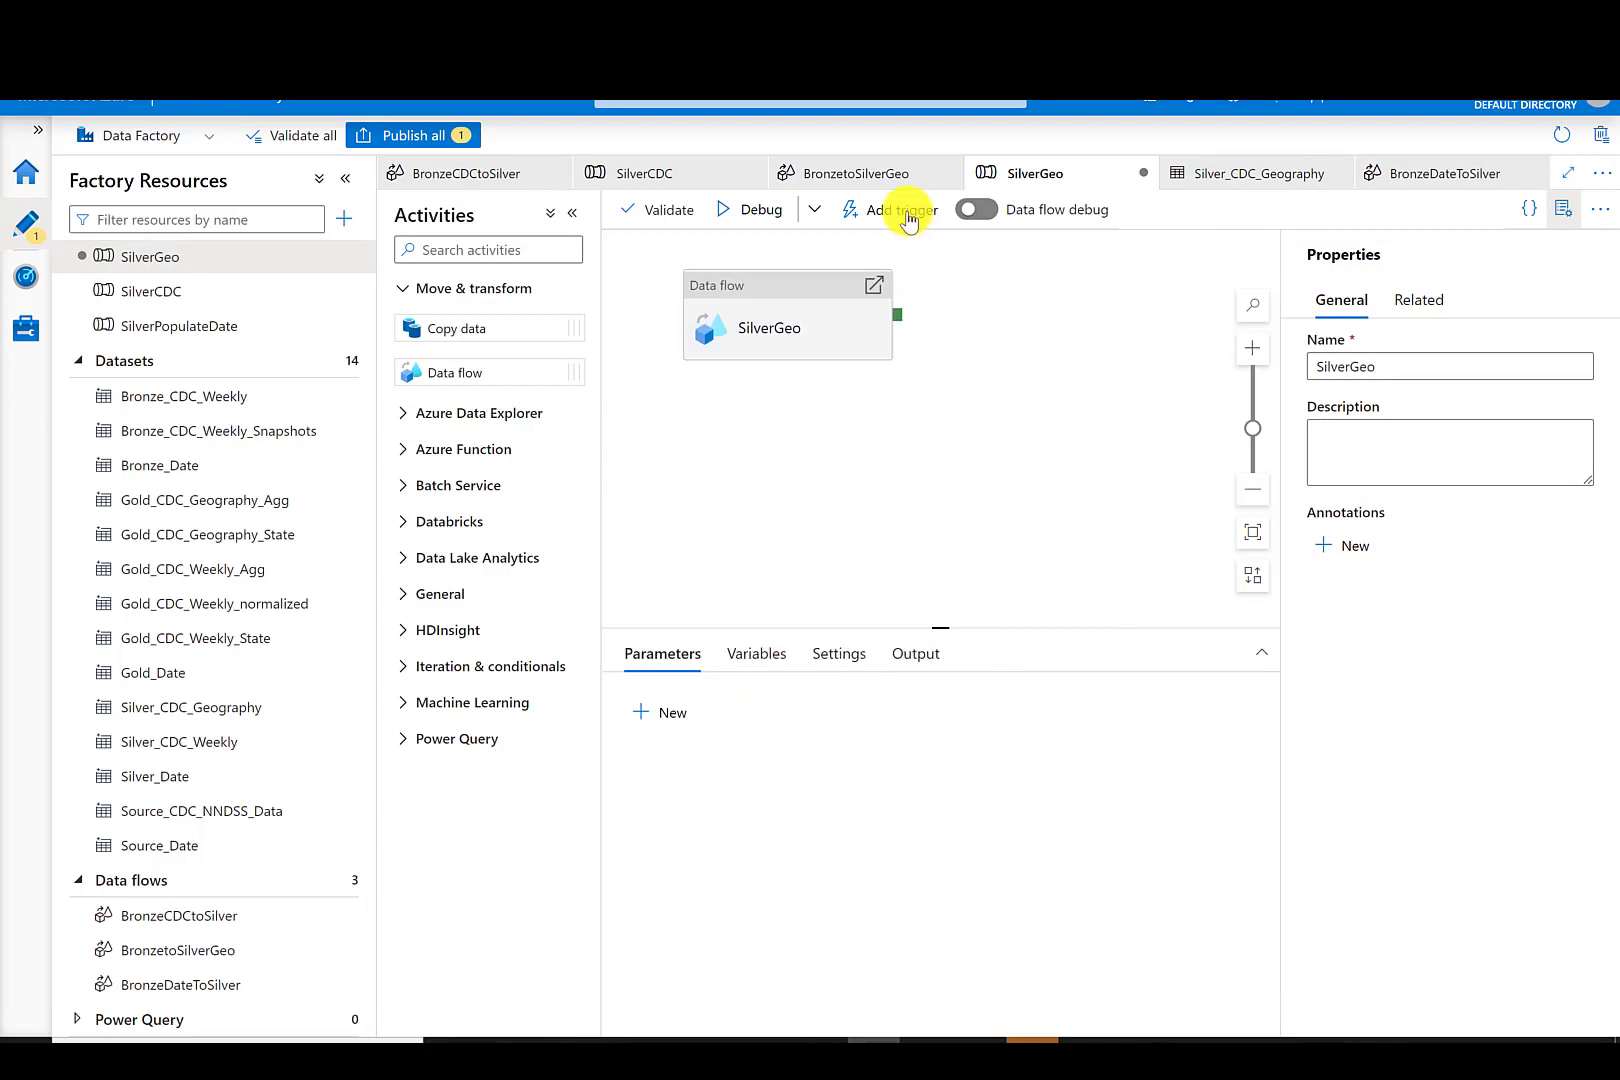
- Trigger an on-demand run of the SilverGeo pipeline
{"action": "left_click", "coordinate": [905, 213]}
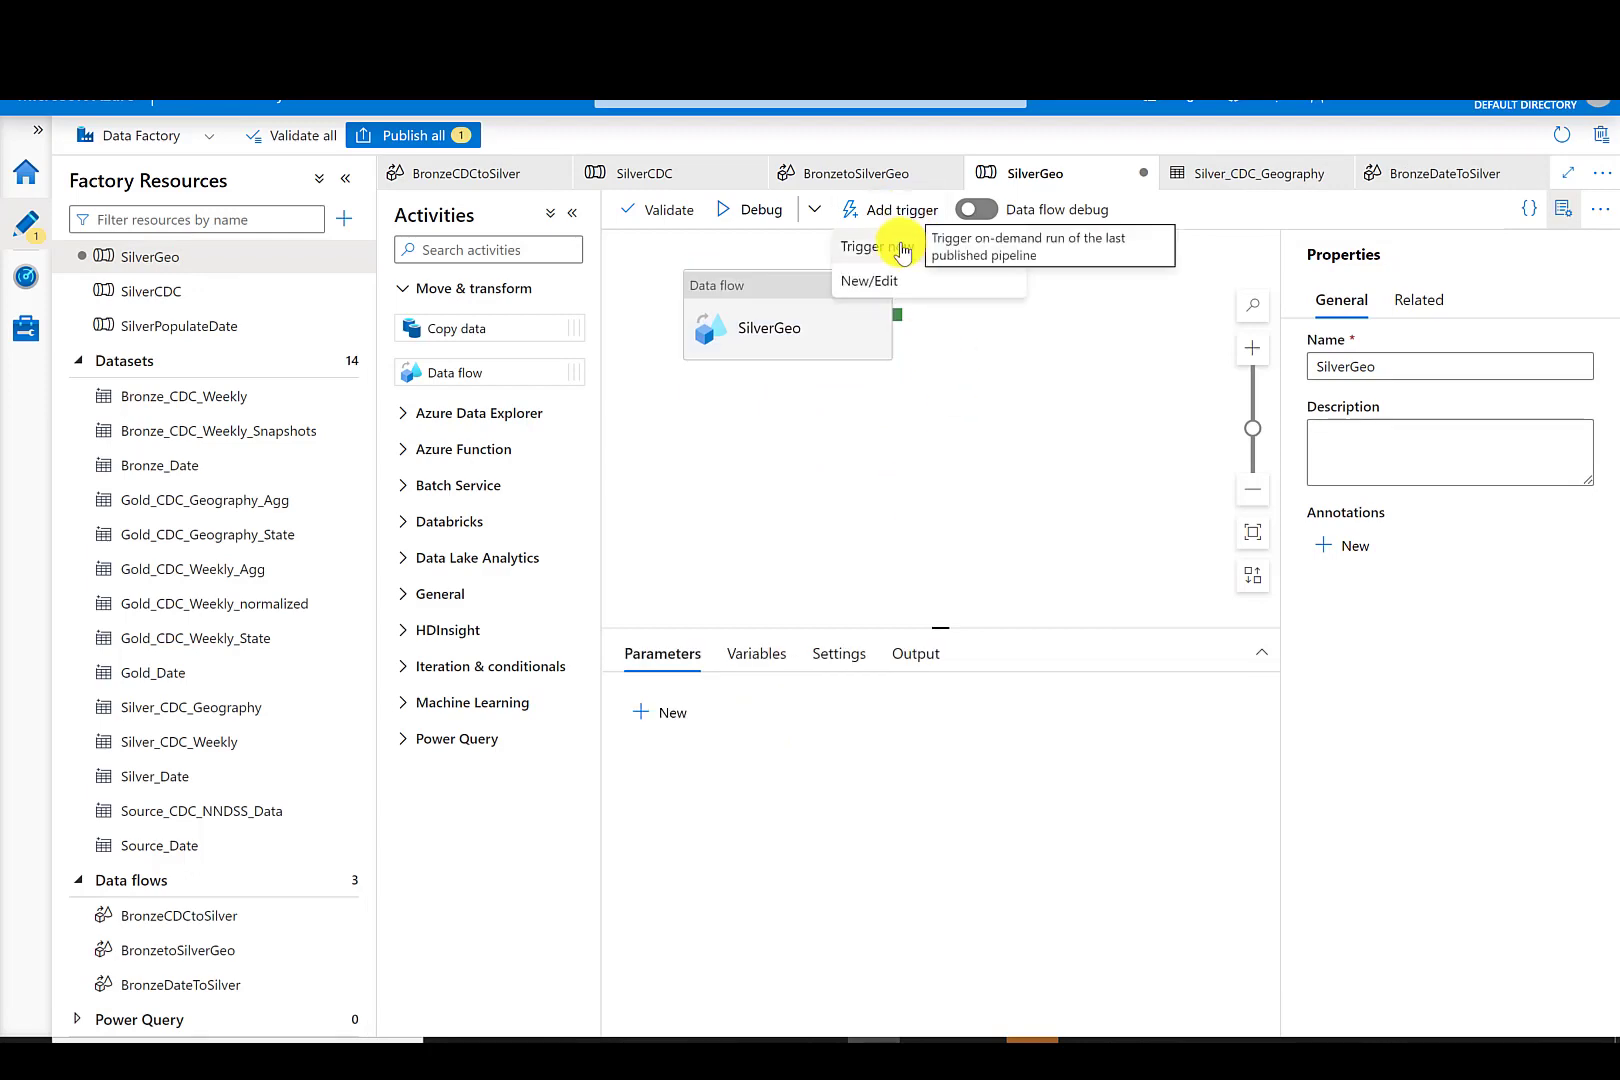
{"action": "left_click", "coordinate": [903, 248]}
{"action": "left_click", "coordinate": [1031, 1008]}
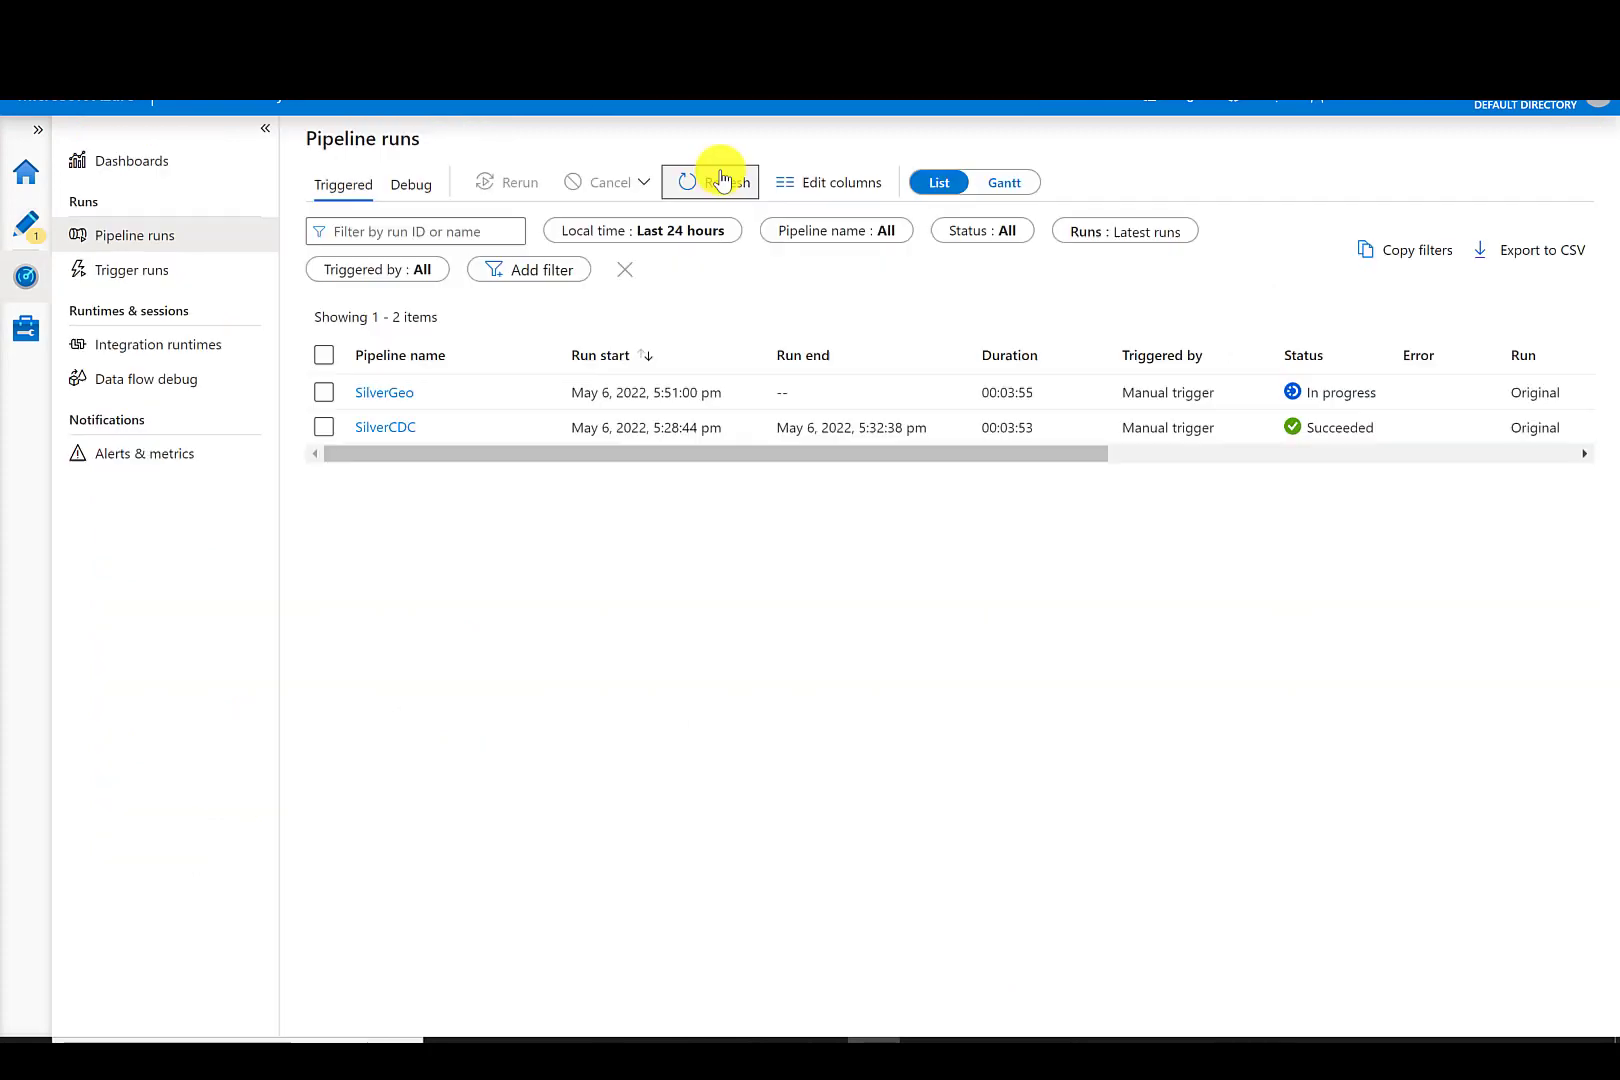
- Browse the lakehouseinaday storage container and open its Silver folder to check the output
{"action": "left_click", "coordinate": [715, 178]}
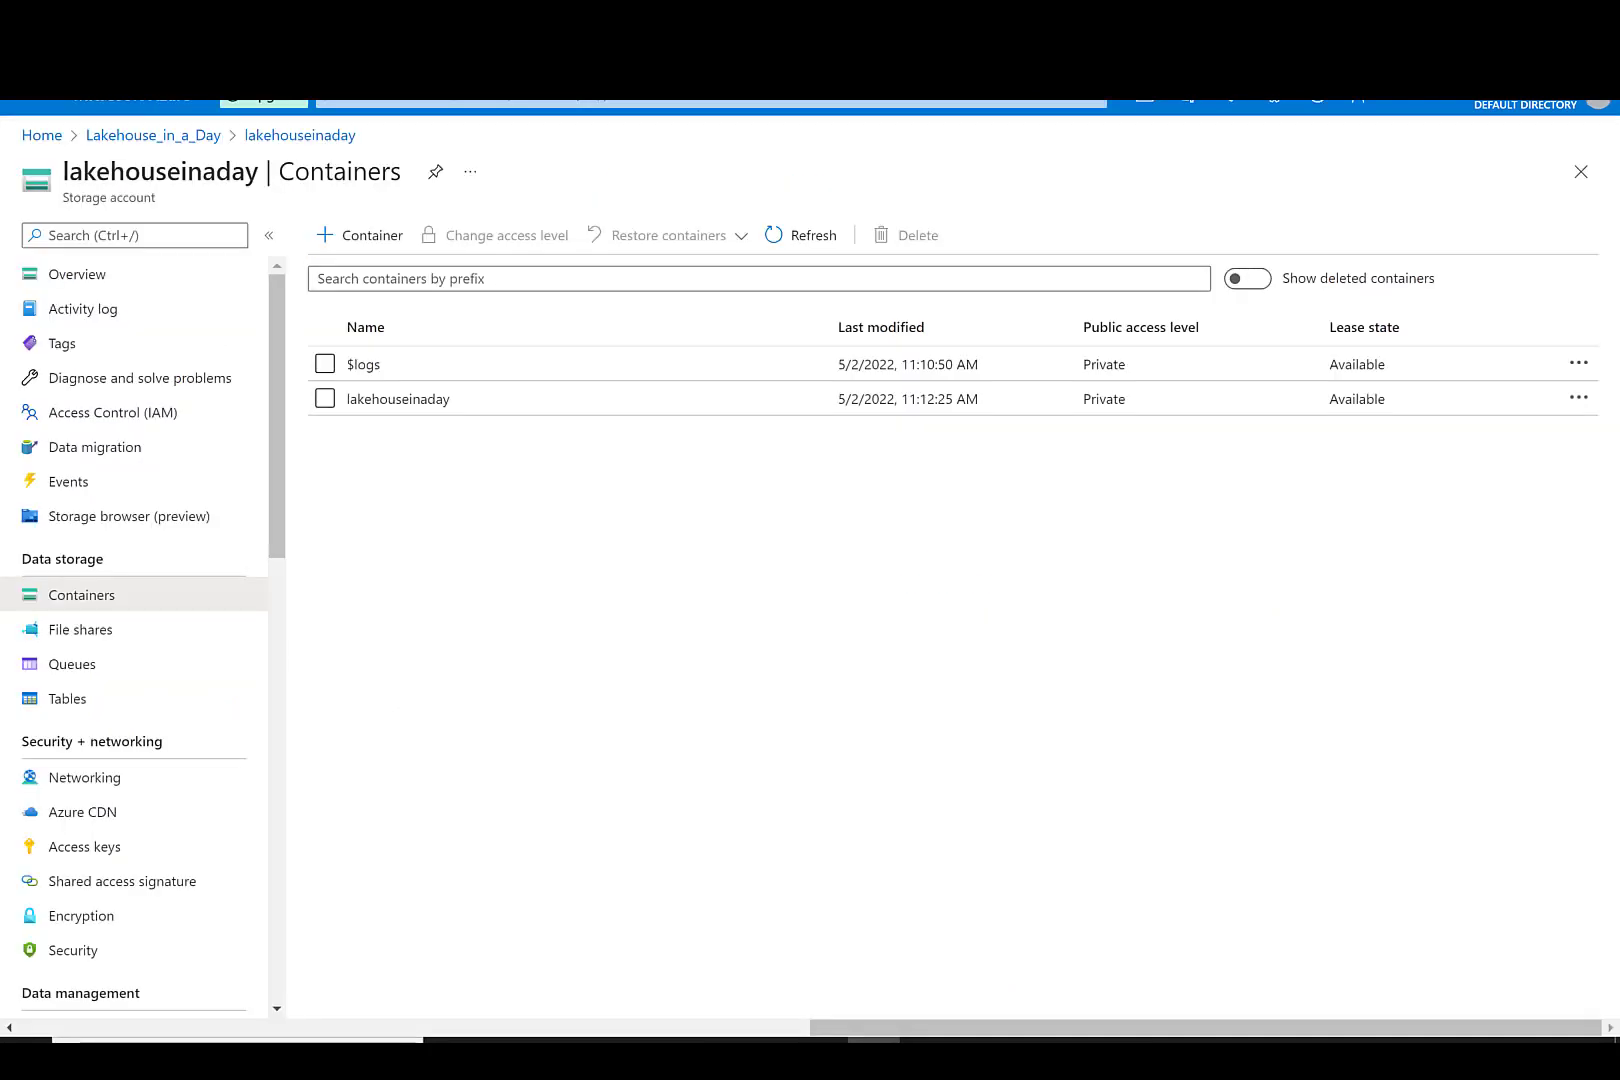
{"action": "left_click", "coordinate": [414, 405]}
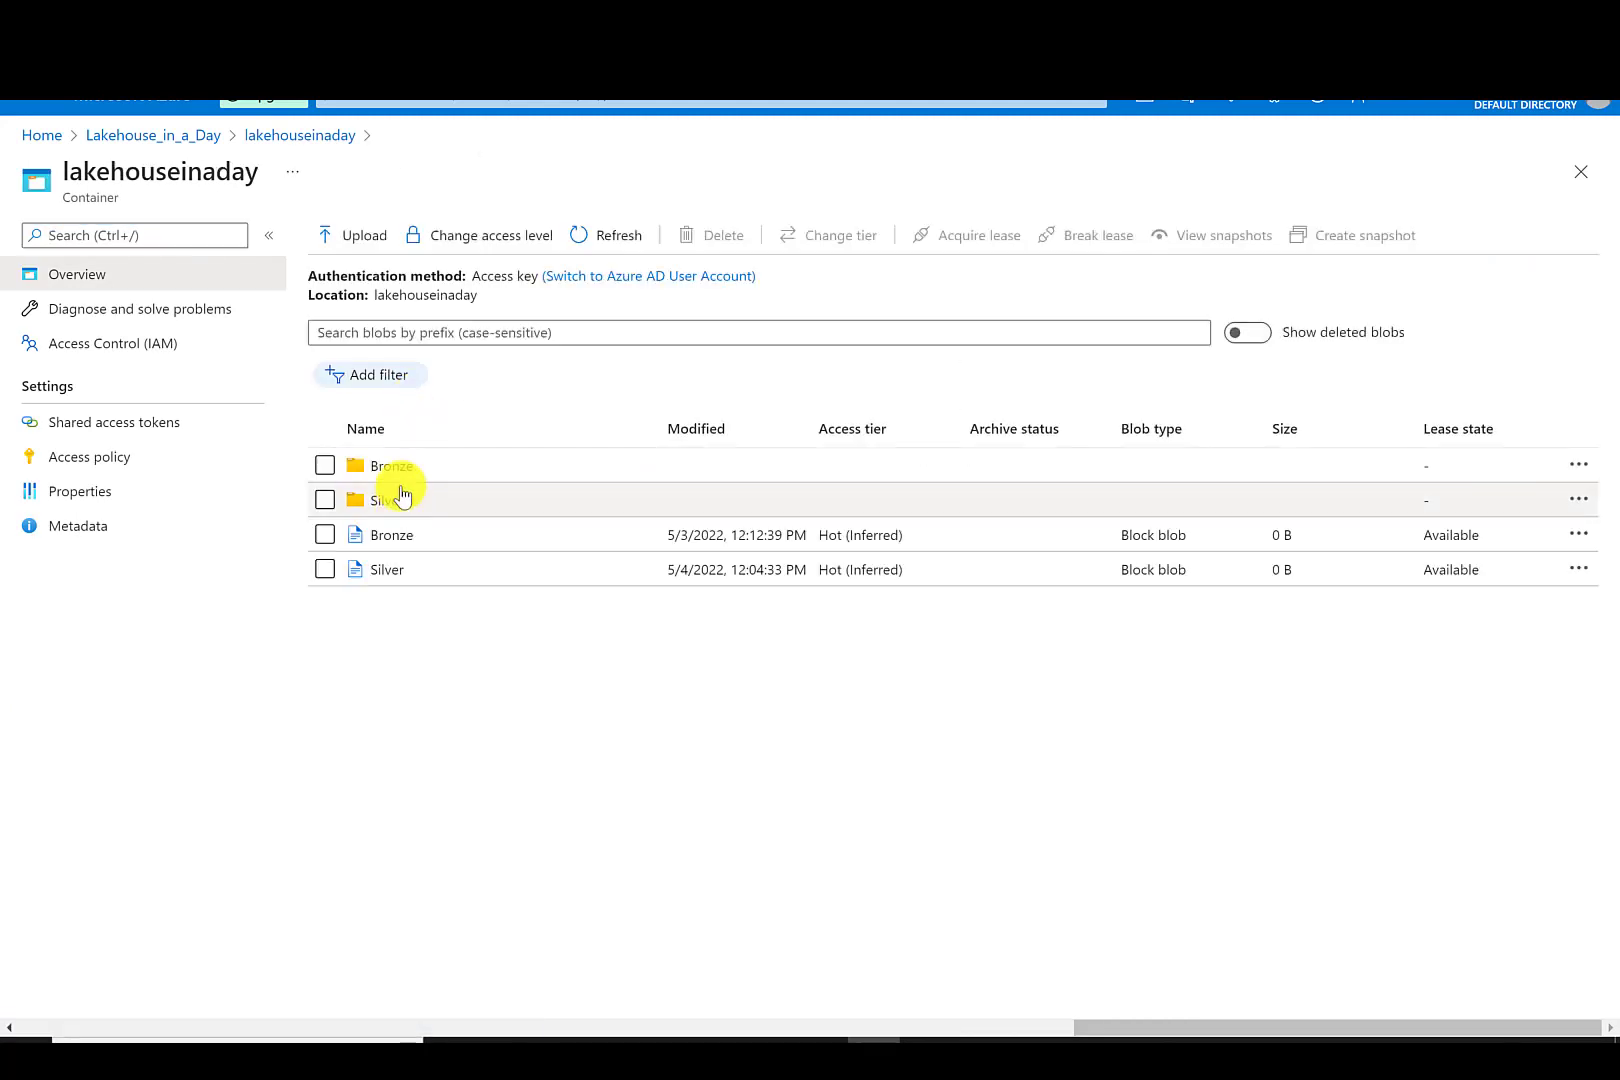
{"action": "left_click", "coordinate": [402, 496]}
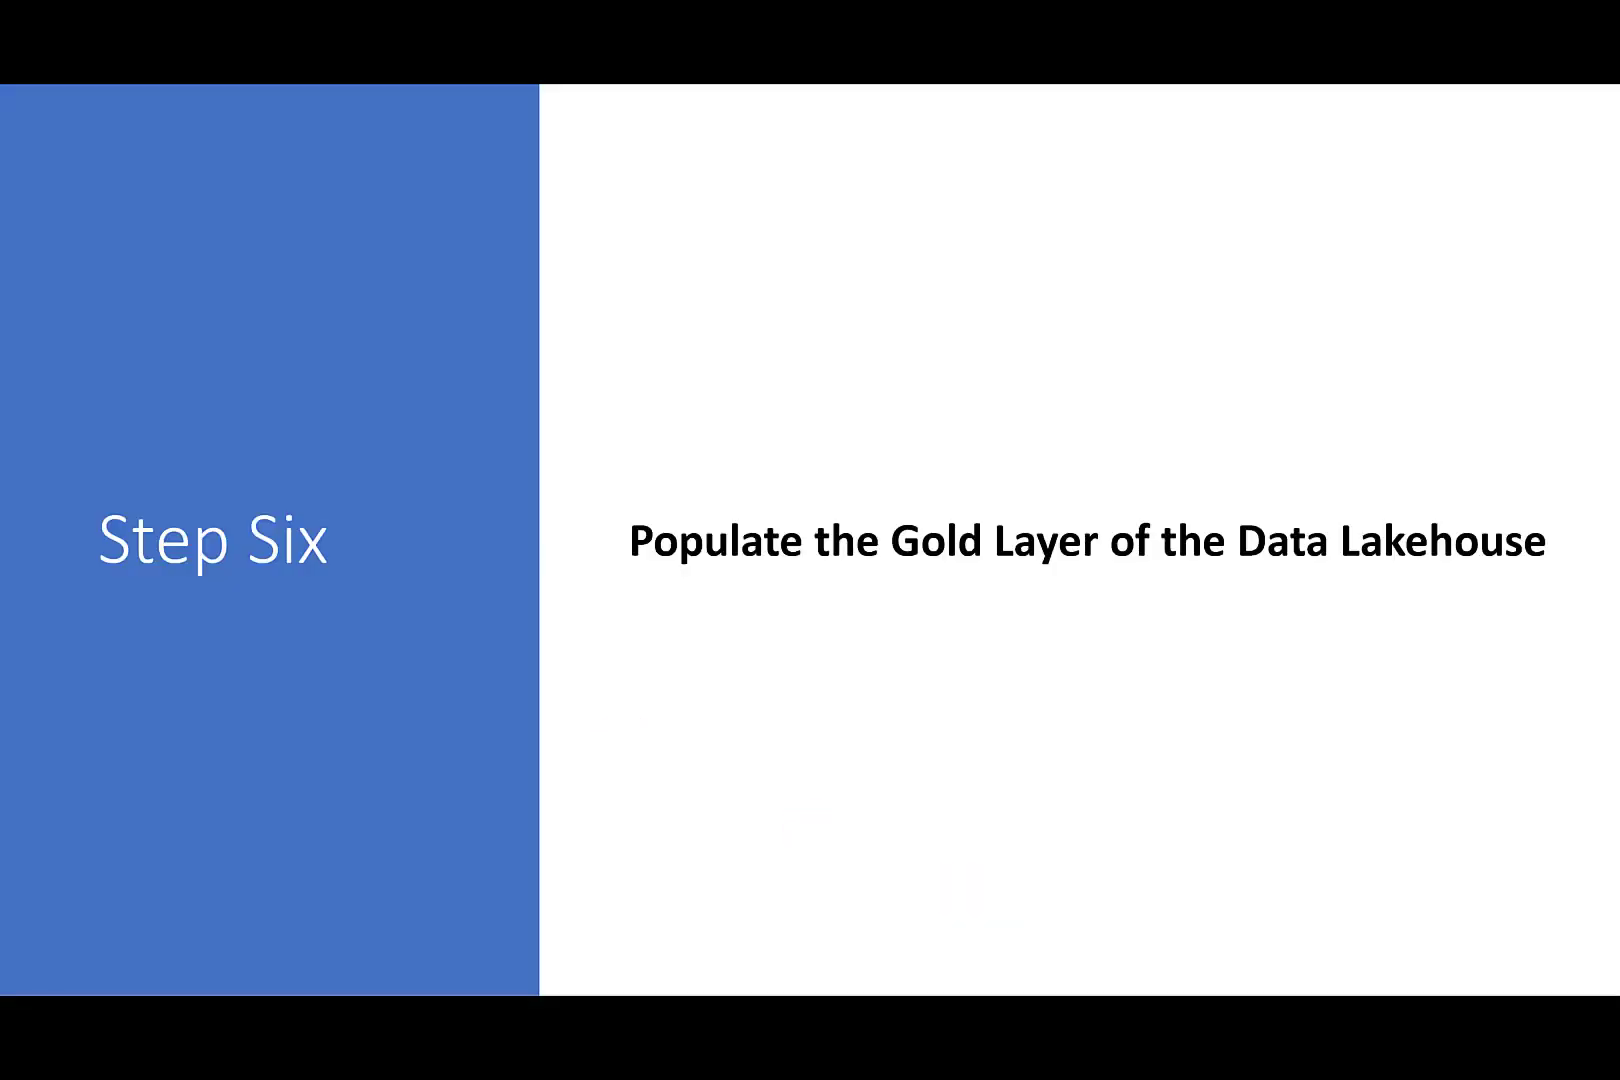
{"action": "key", "text": "Right"}
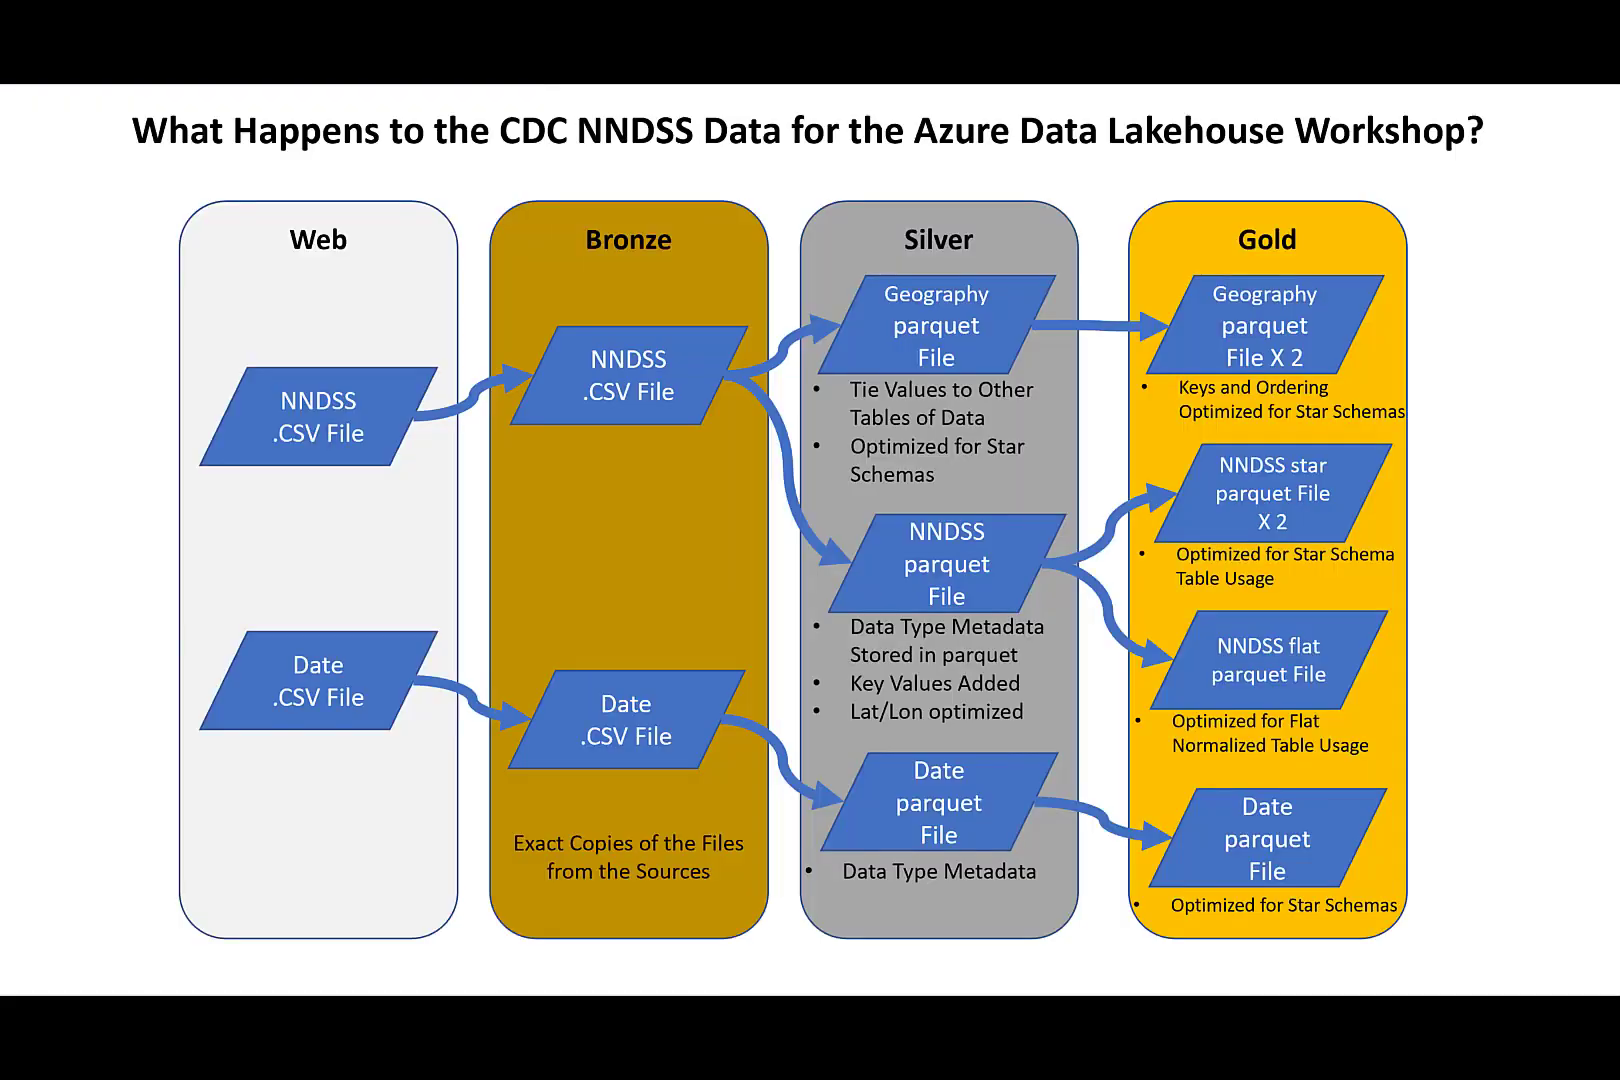
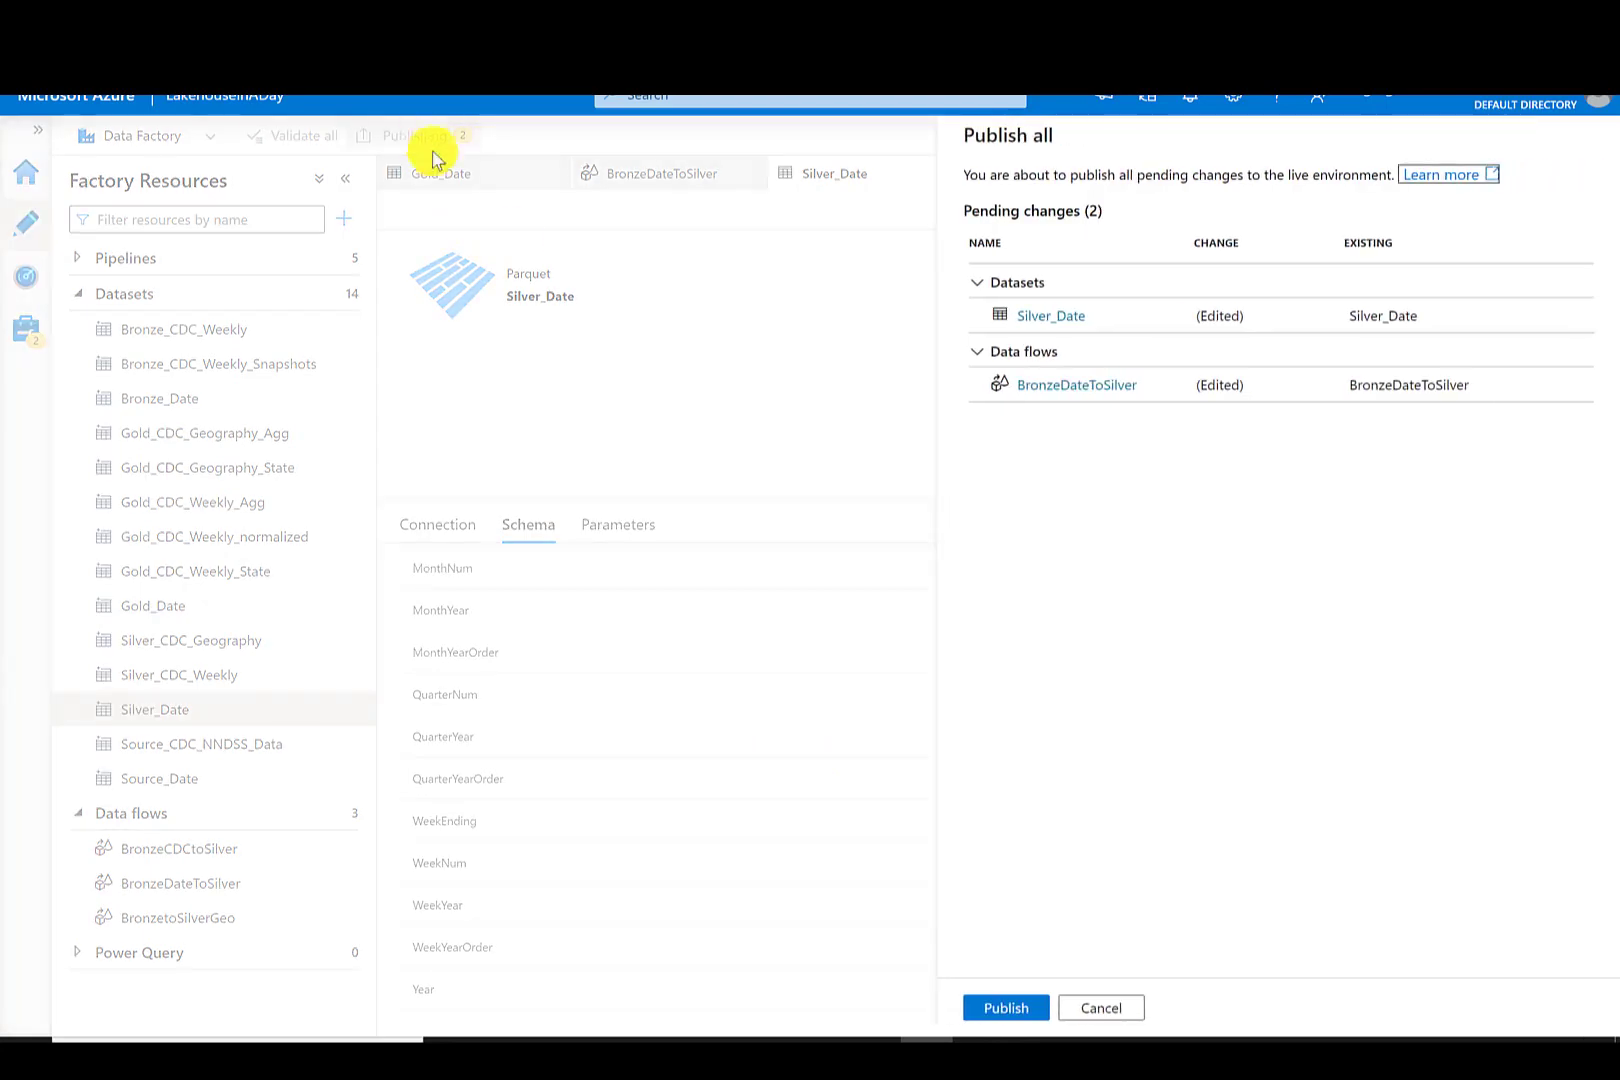
- Publish the pending Silver_Date and BronzeDateToSilver changes to the live environment
{"action": "left_click", "coordinate": [990, 1008]}
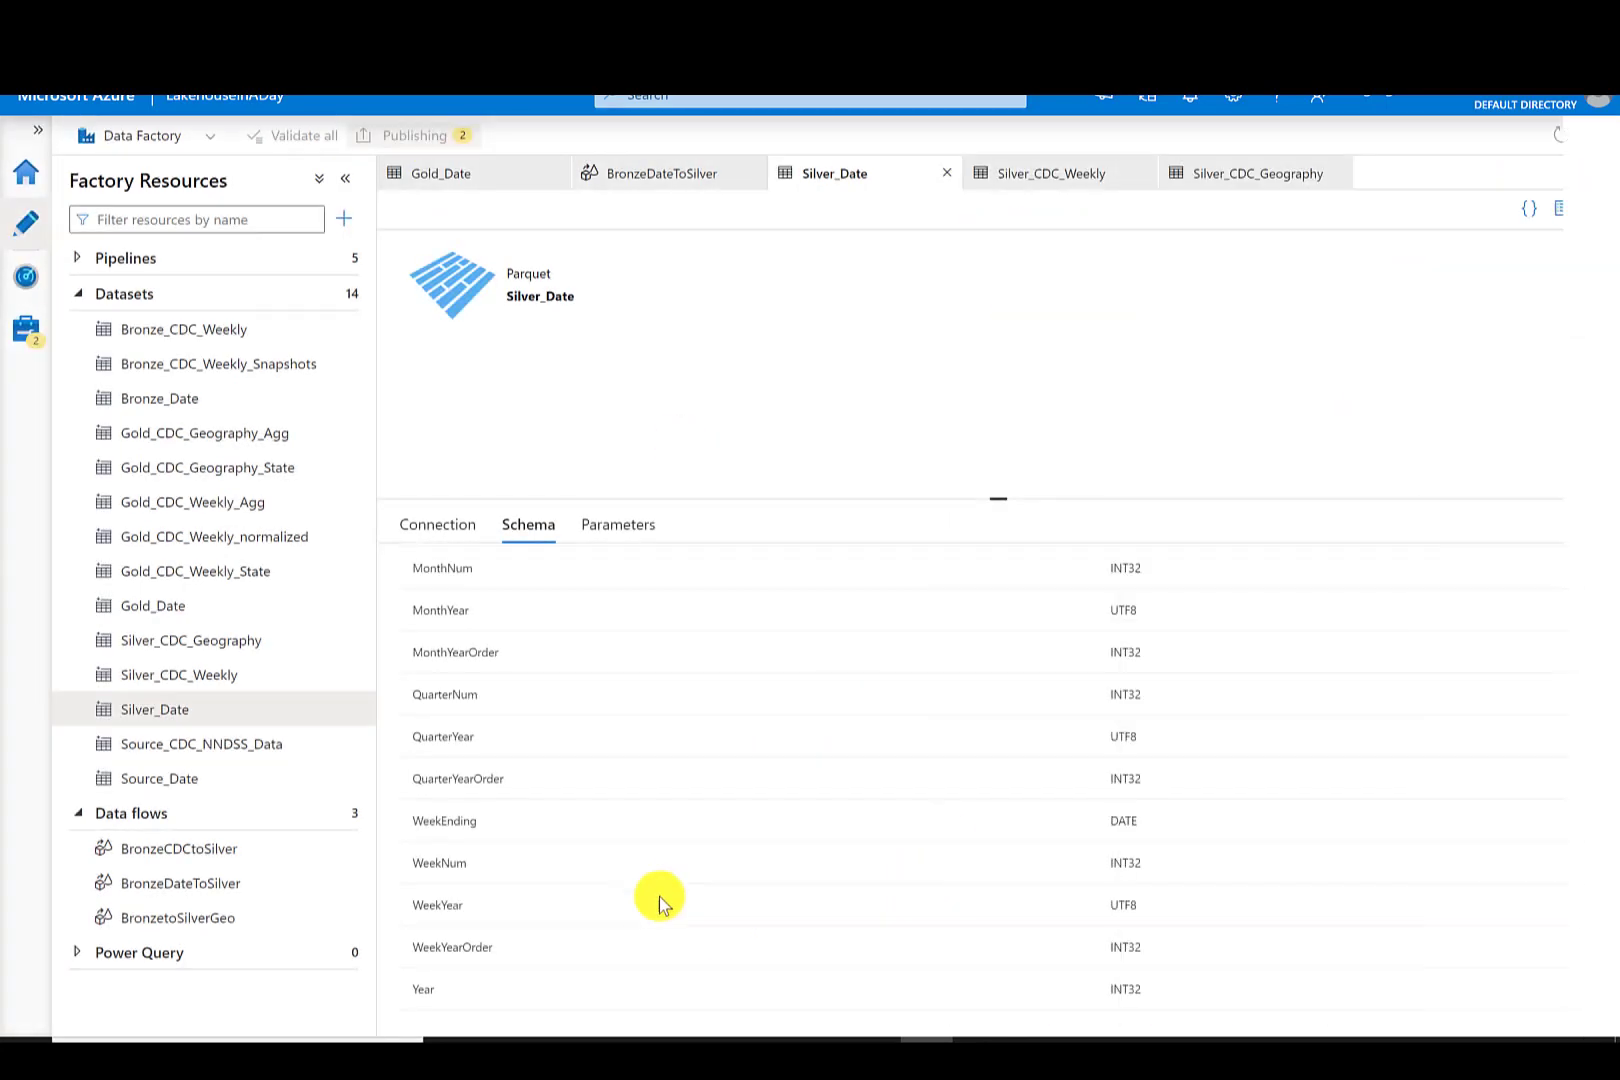
- Open the BronzeDateToSilver data flow and clone it
{"action": "left_click", "coordinate": [230, 882]}
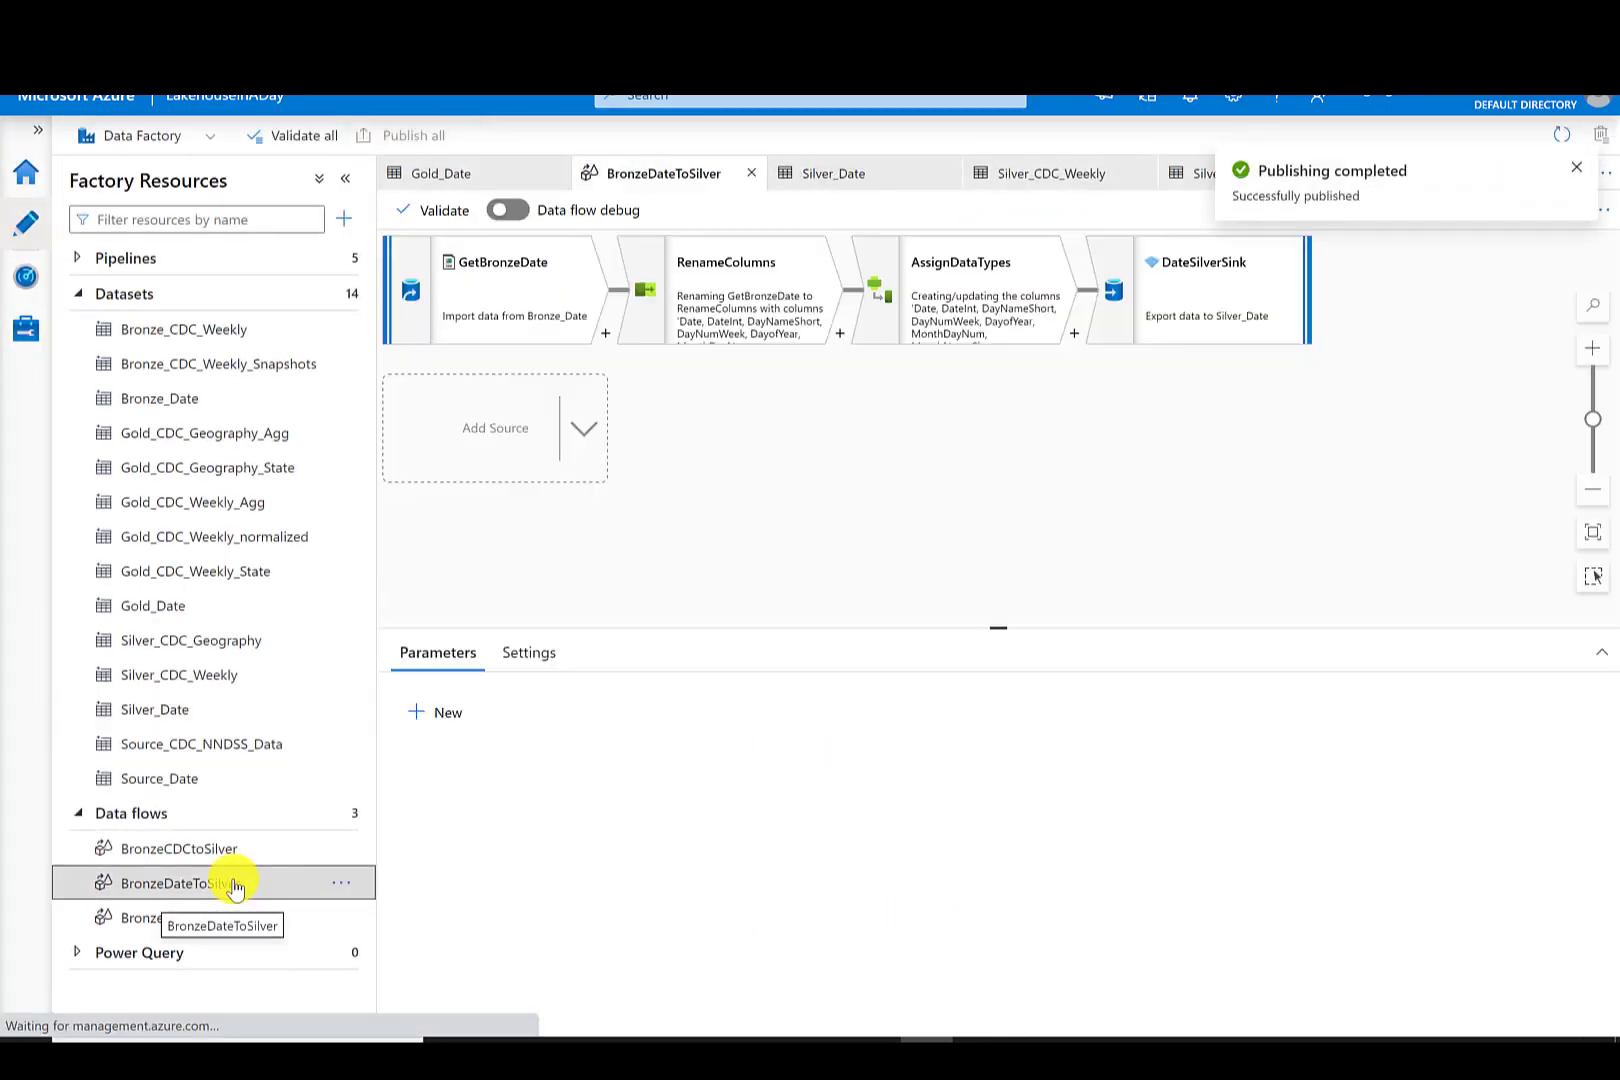
{"action": "left_click", "coordinate": [340, 885]}
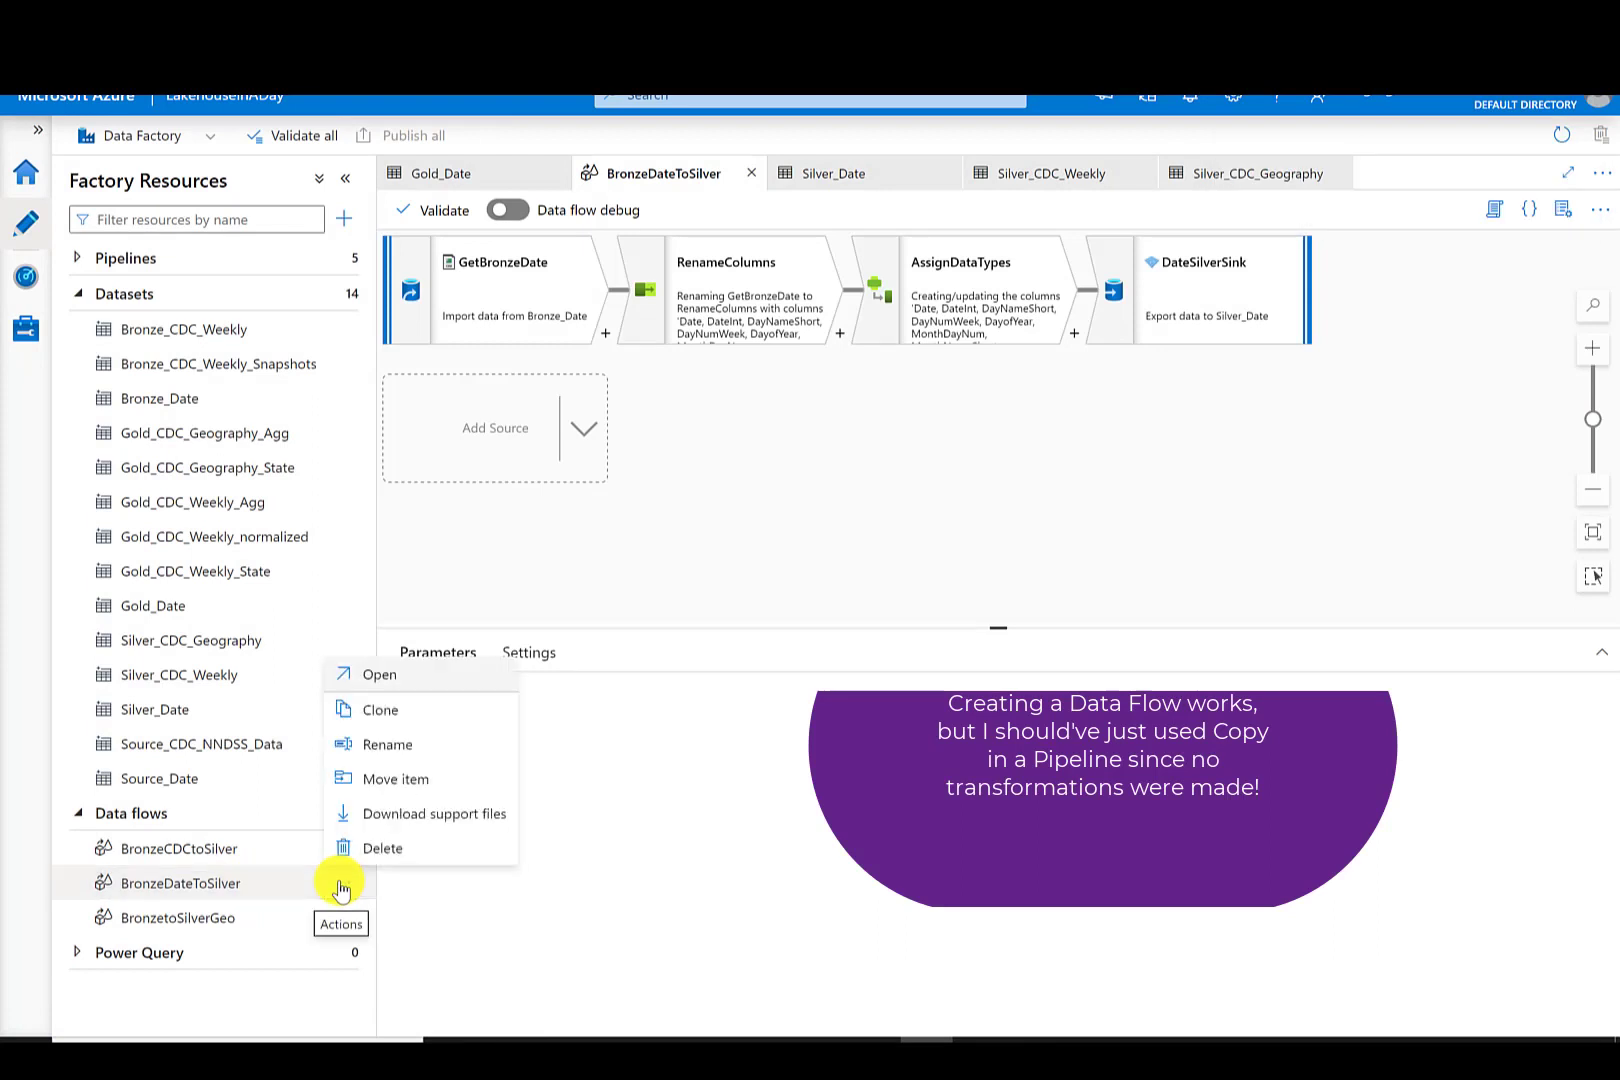
{"action": "left_click", "coordinate": [374, 710]}
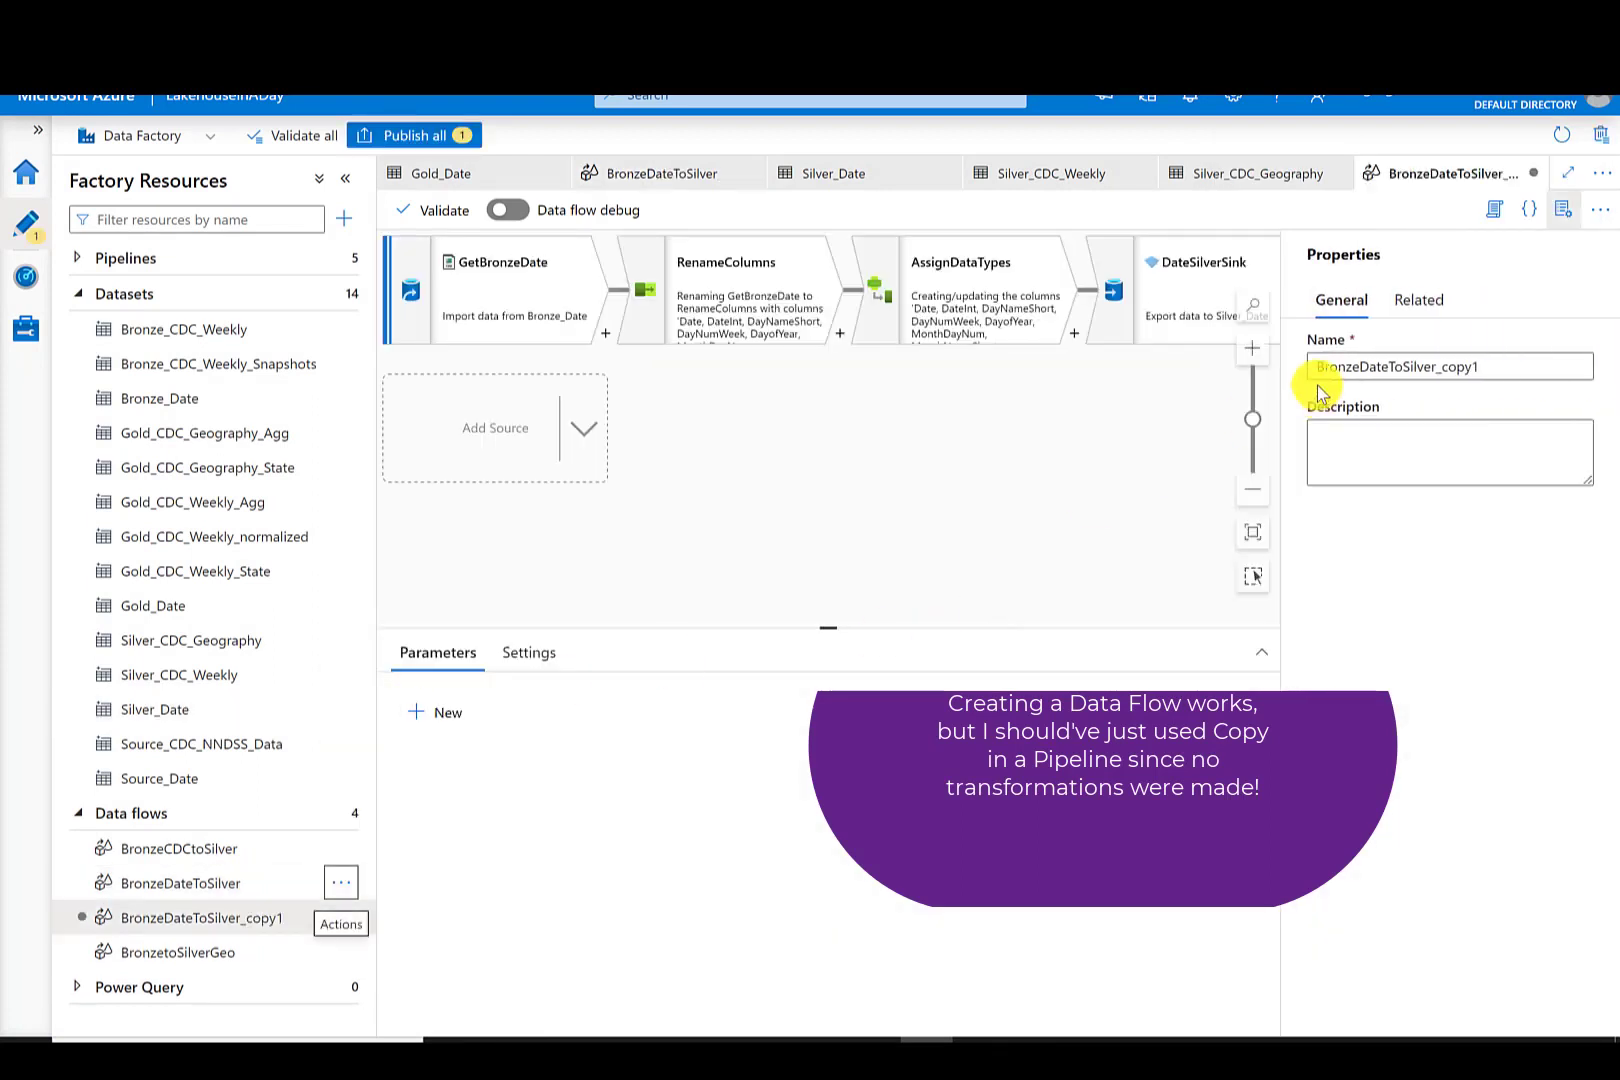
- Rename the cloned data flow to SilverDateToGold
{"action": "left_click", "coordinate": [1353, 365]}
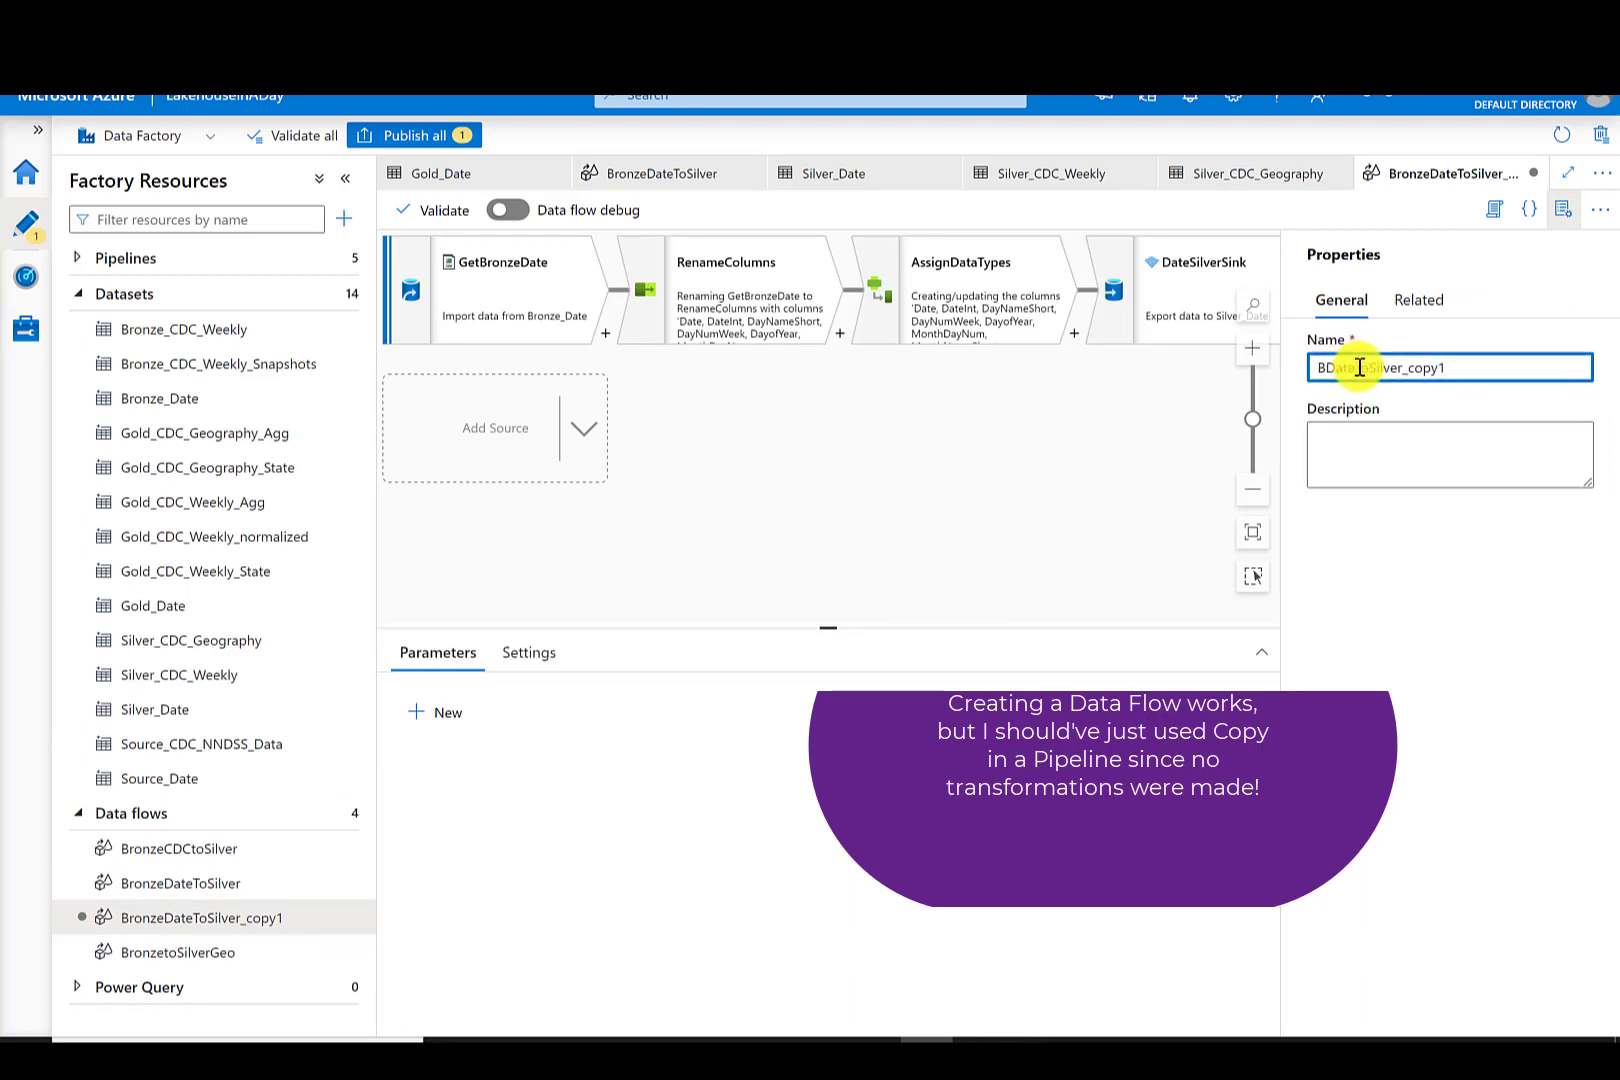
{"action": "key", "text": "BackSpace"}
{"action": "type", "text": "Silv"}
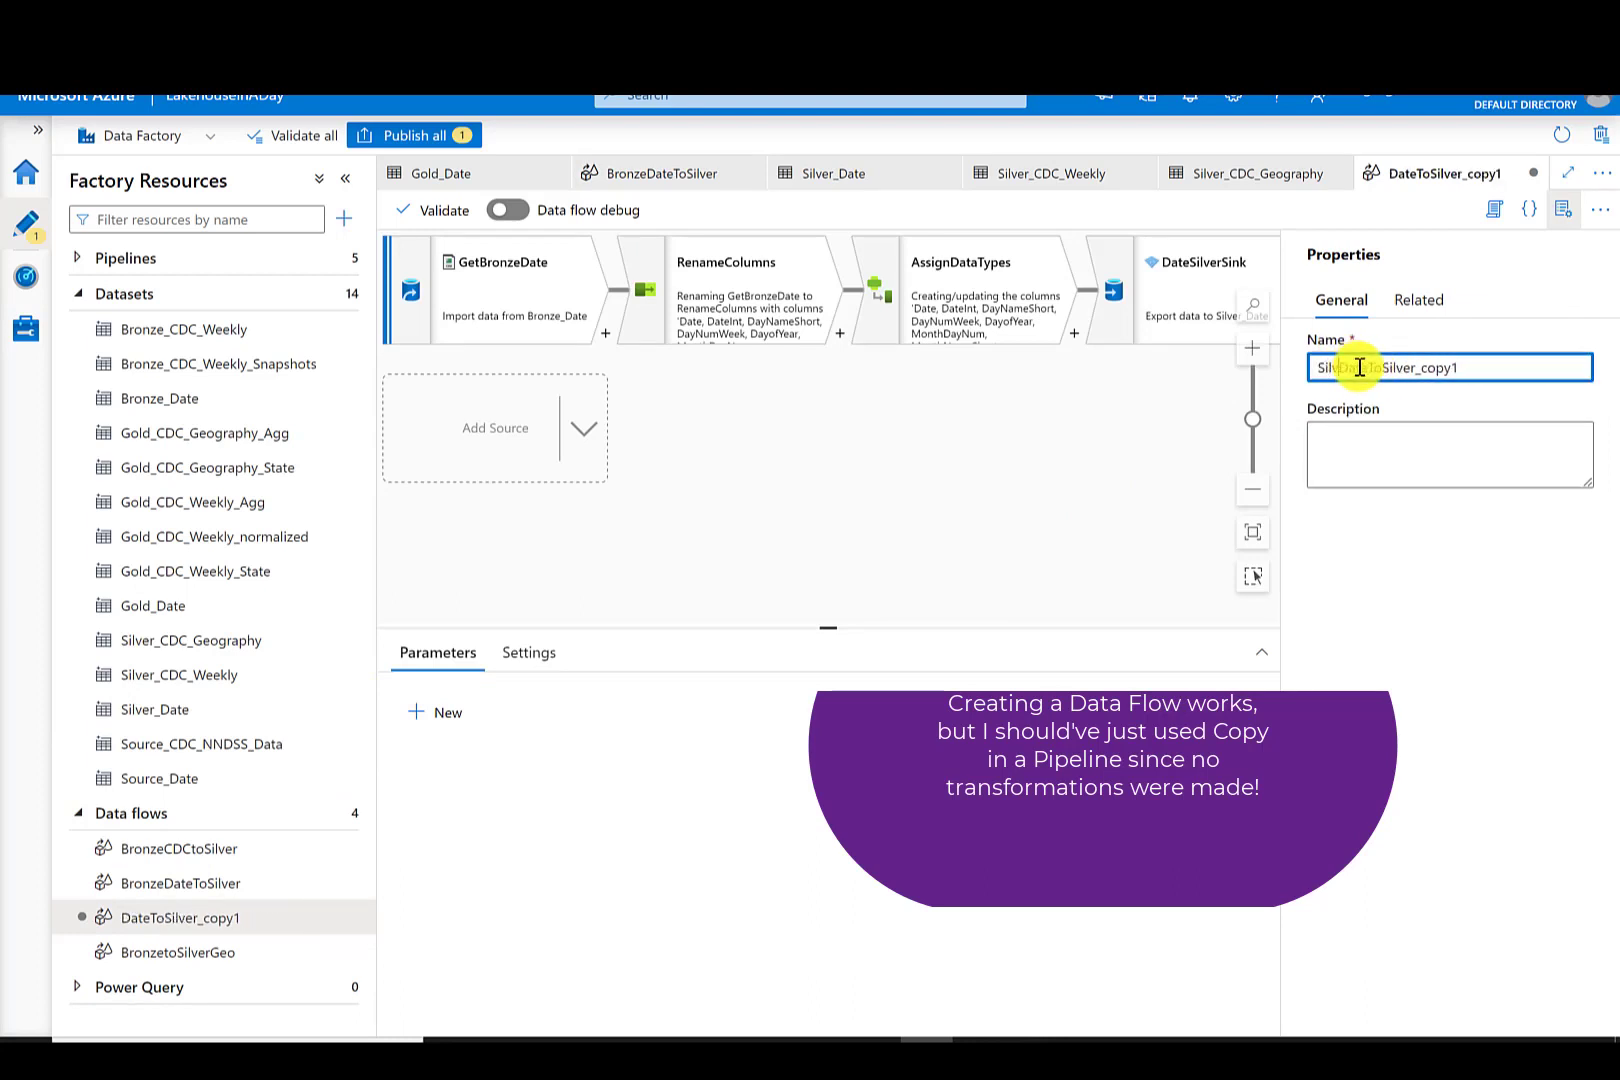
{"action": "type", "text": "er"}
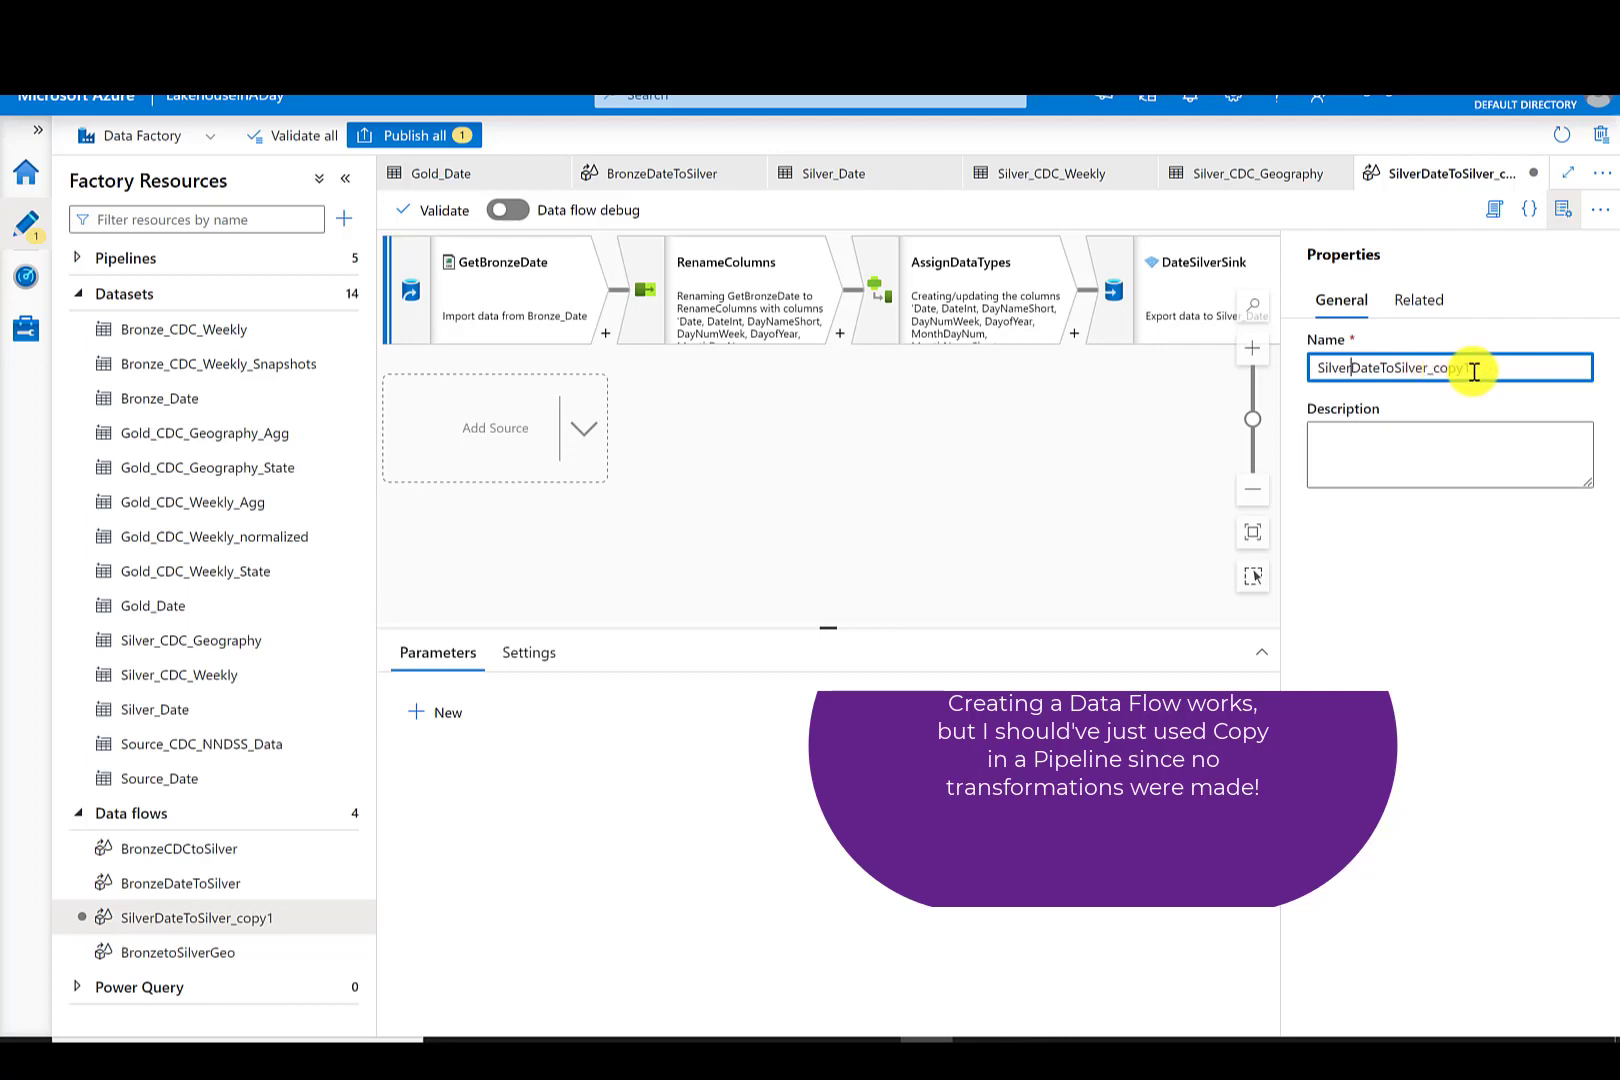
{"action": "left_click_drag", "start_coordinate": [1472, 366], "coordinate": [1400, 365]}
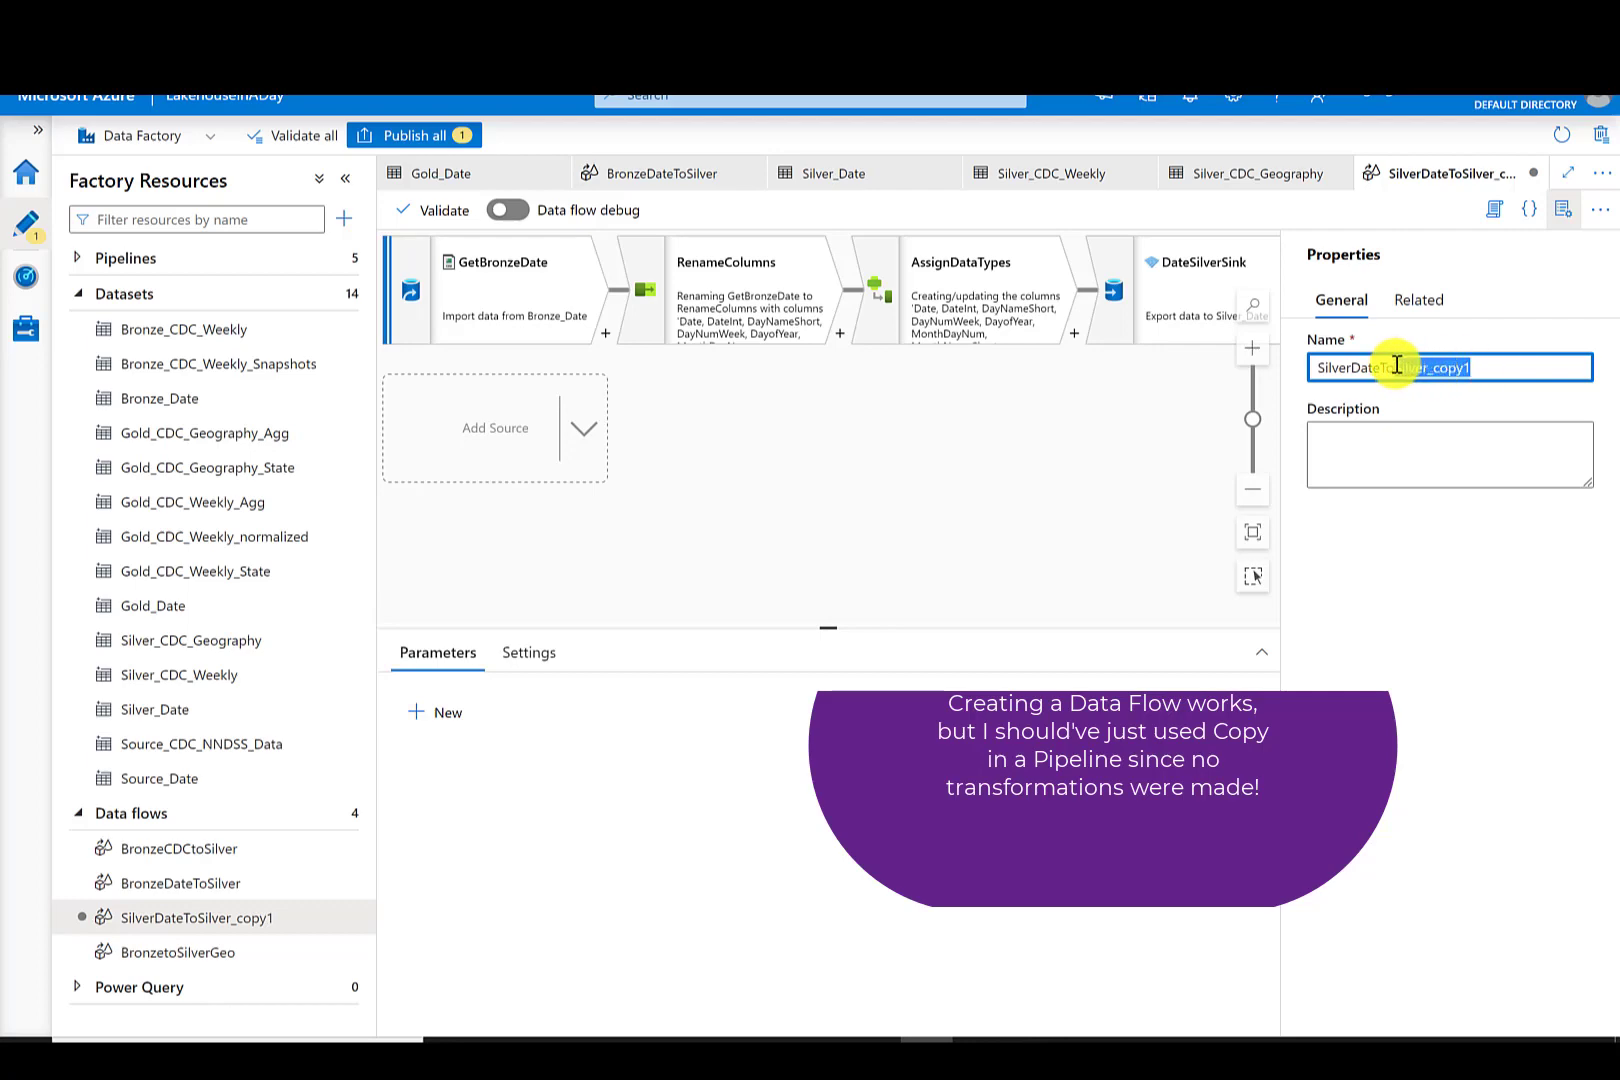
{"action": "type", "text": "Gold"}
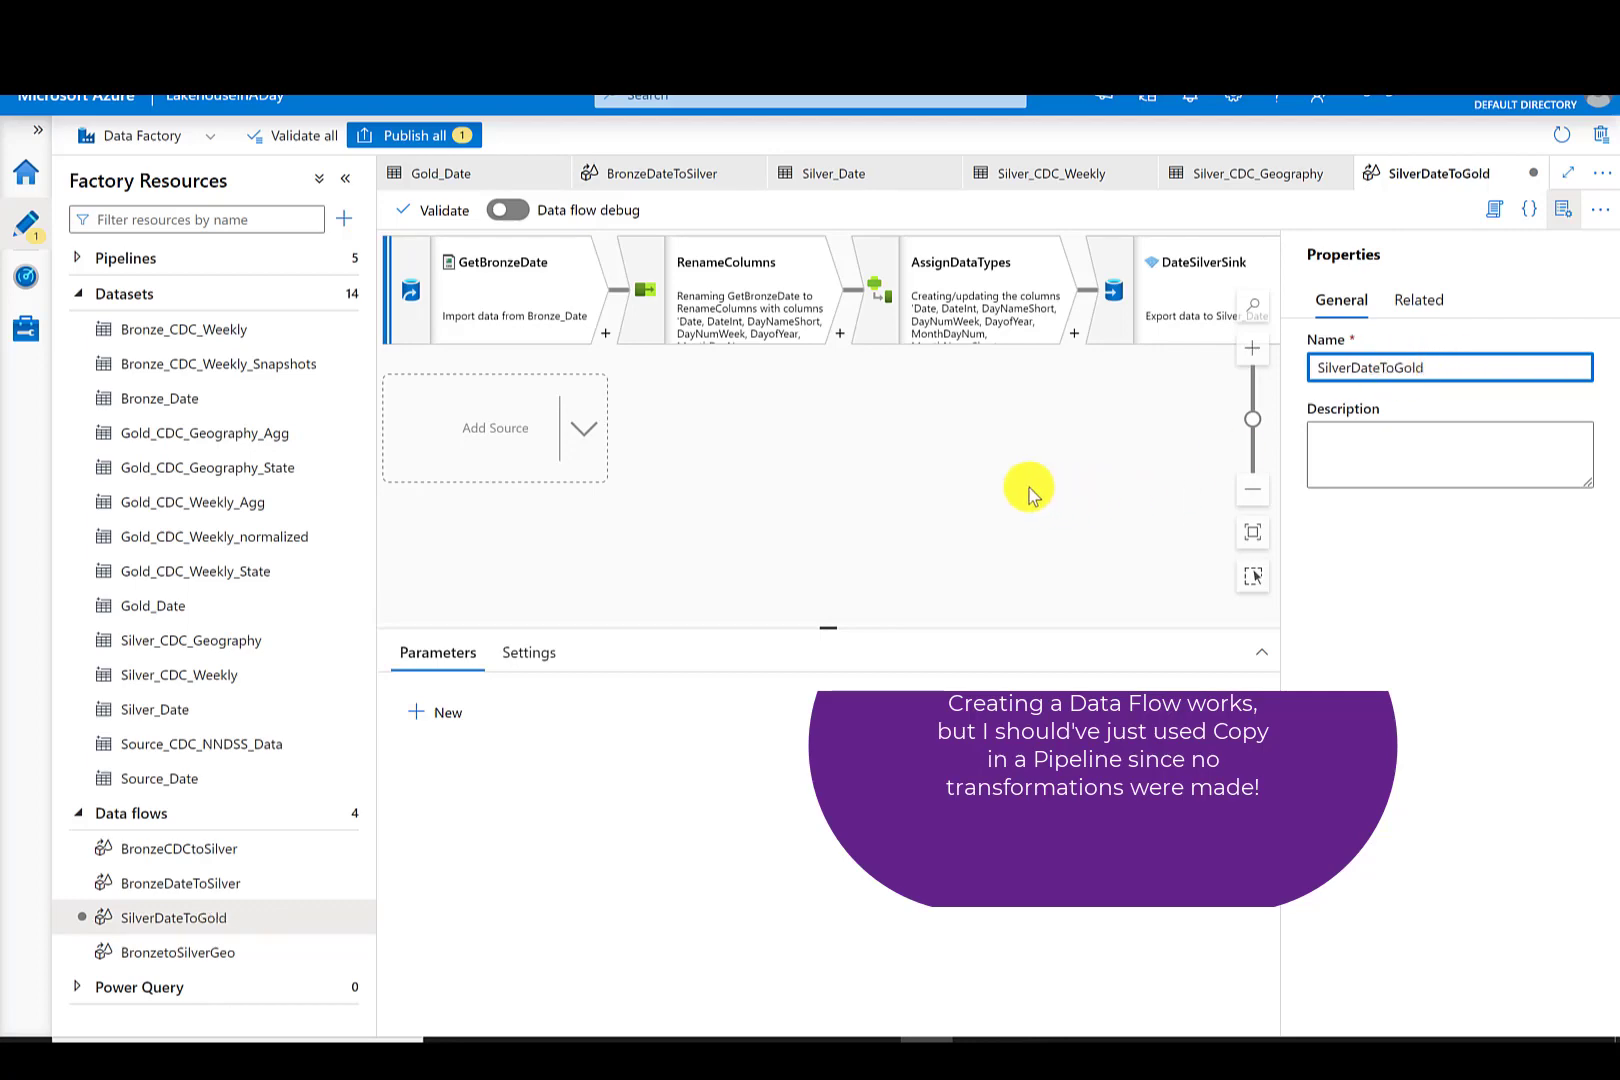
{"action": "left_click", "coordinate": [933, 476]}
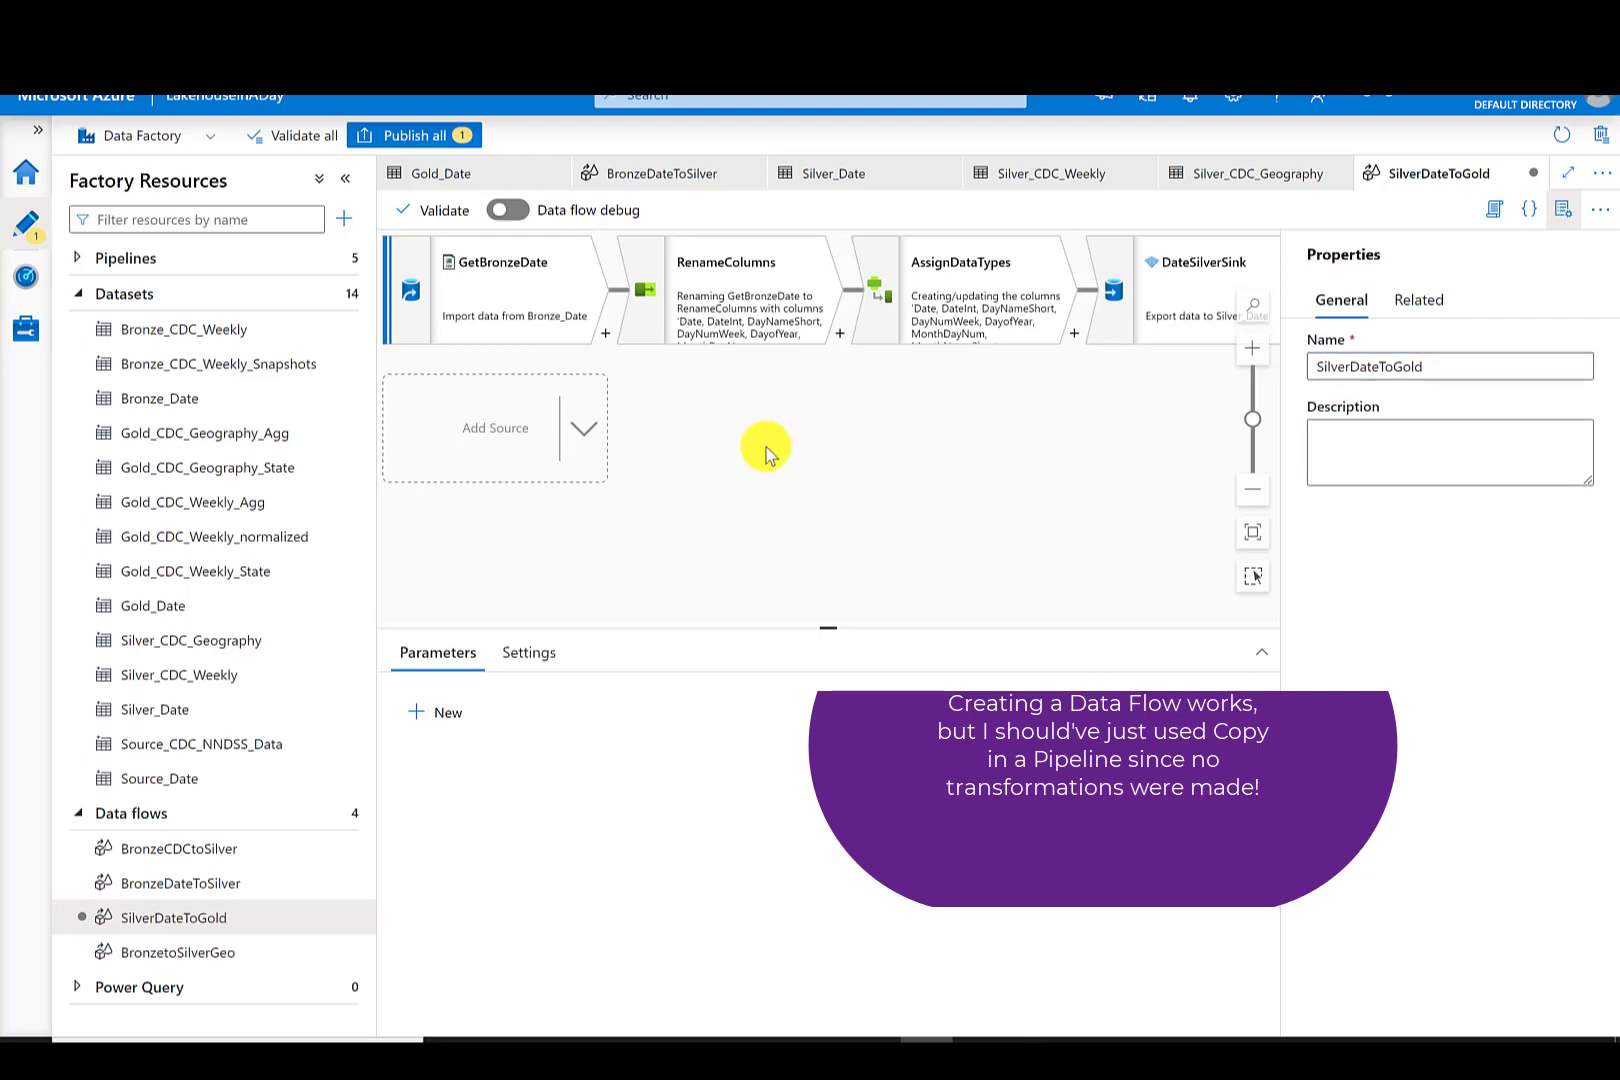
- Rename the source stream to GetSilverDate and set its dataset to Silver_Date
{"action": "left_click", "coordinate": [521, 296]}
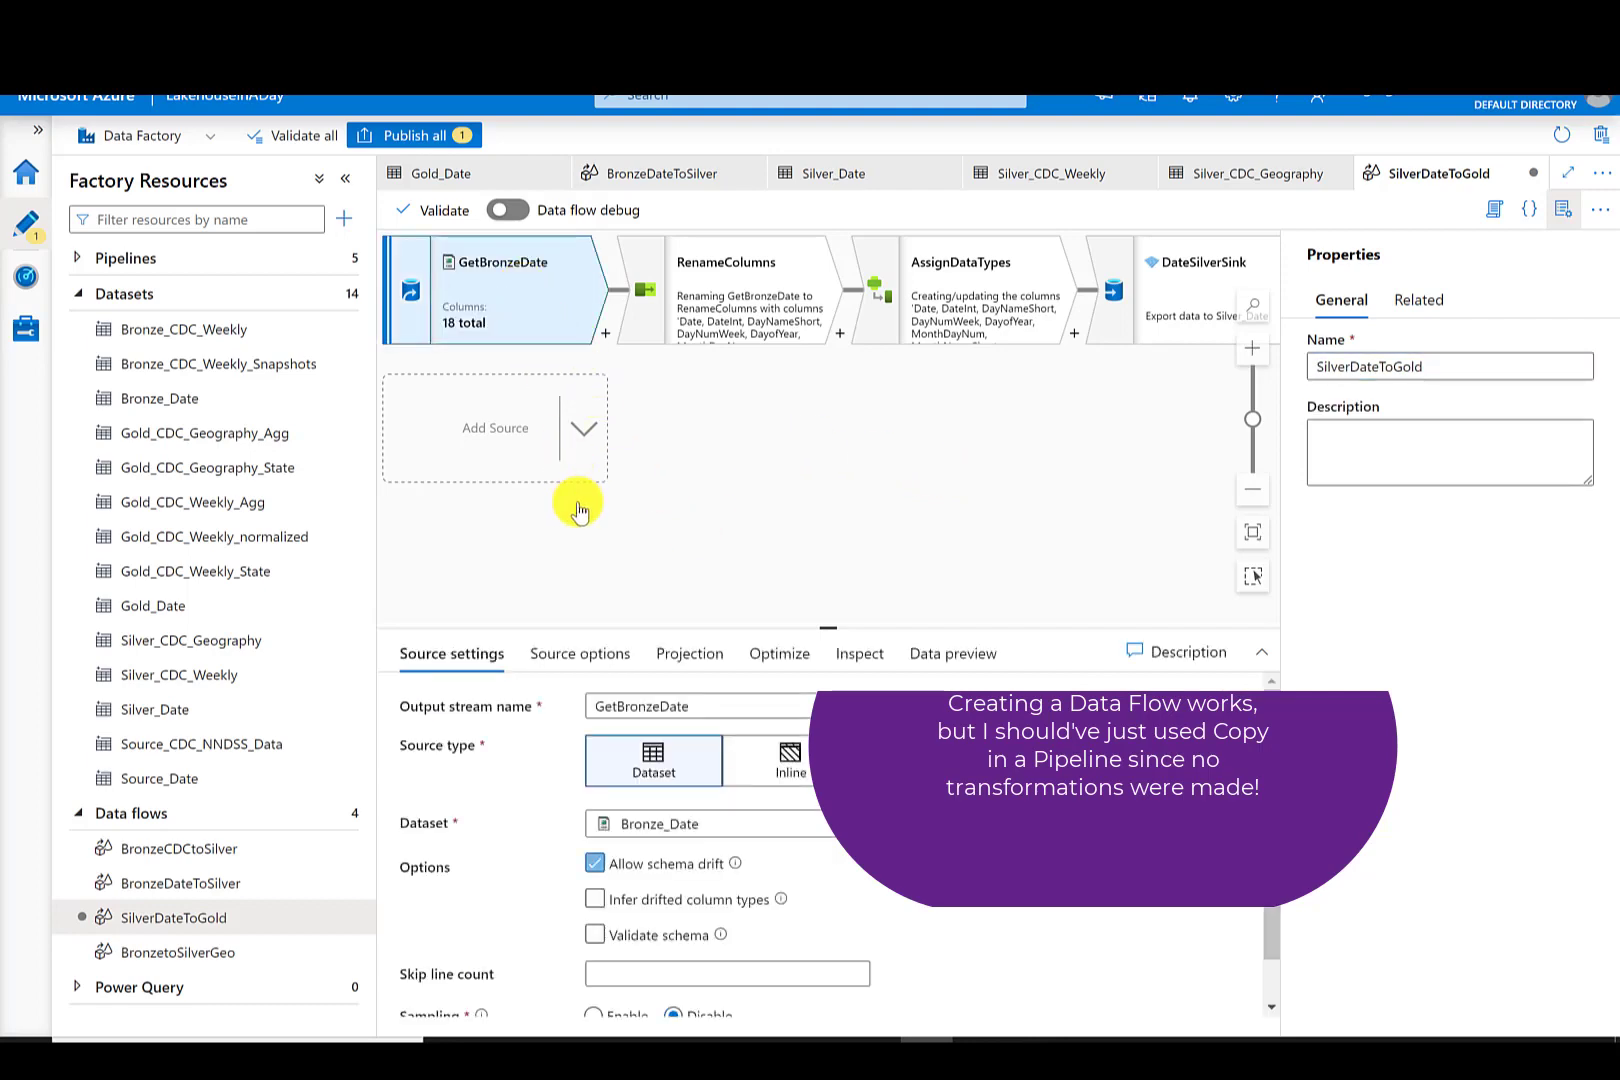
{"action": "left_click", "coordinate": [657, 704]}
{"action": "key", "text": "BackSpace"}
{"action": "key", "text": "BackSpace"}
{"action": "key", "text": "BackSpace"}
{"action": "key", "text": "BackSpace"}
{"action": "key", "text": "BackSpace"}
{"action": "key", "text": "BackSpace"}
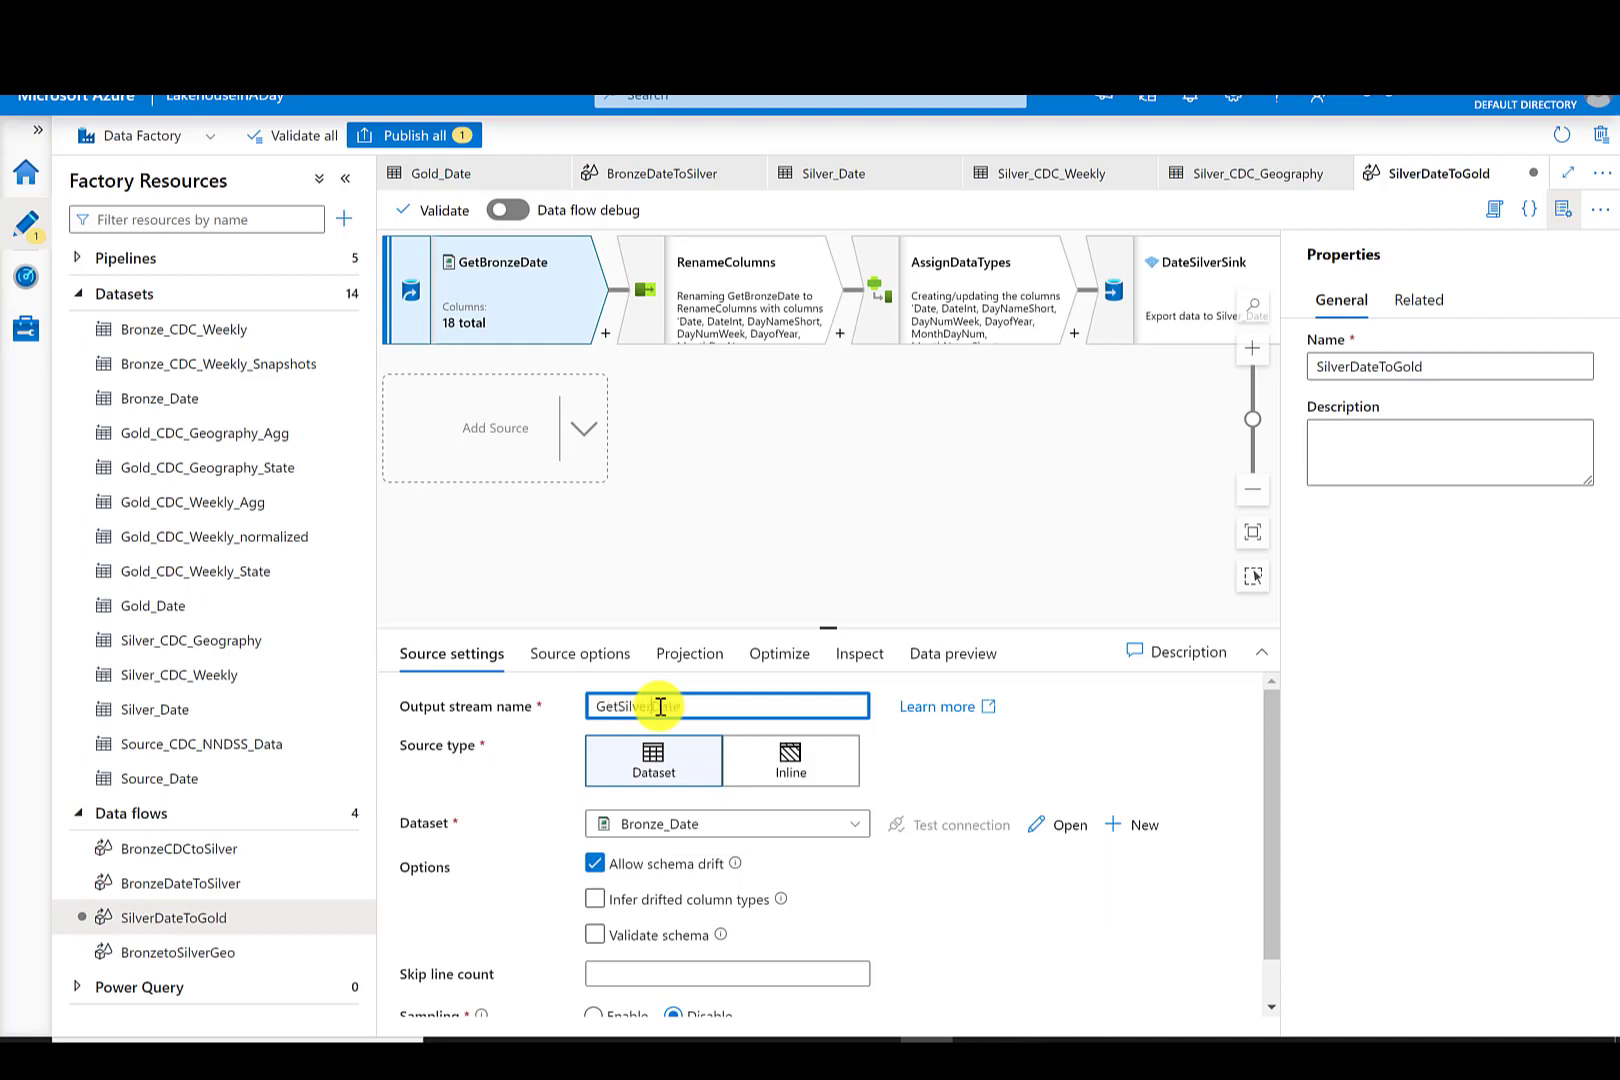
{"action": "left_click", "coordinate": [839, 826]}
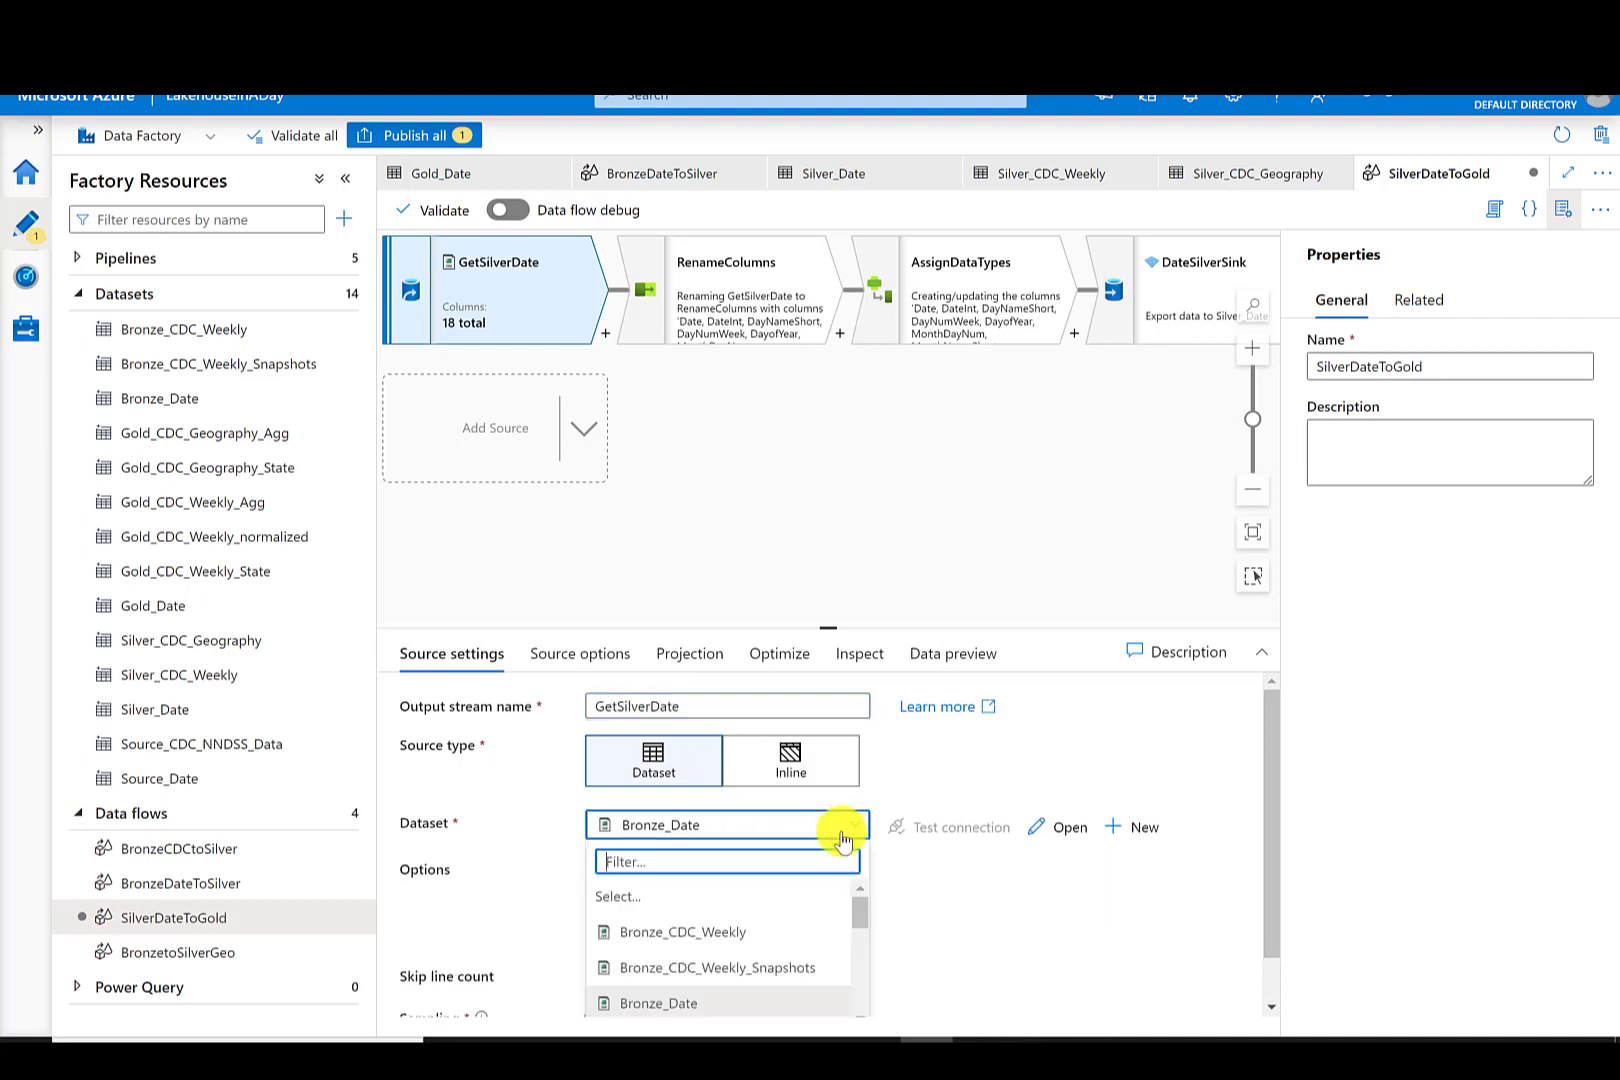
{"action": "left_click_drag", "start_coordinate": [862, 912], "coordinate": [857, 980]}
{"action": "left_click", "coordinate": [687, 968]}
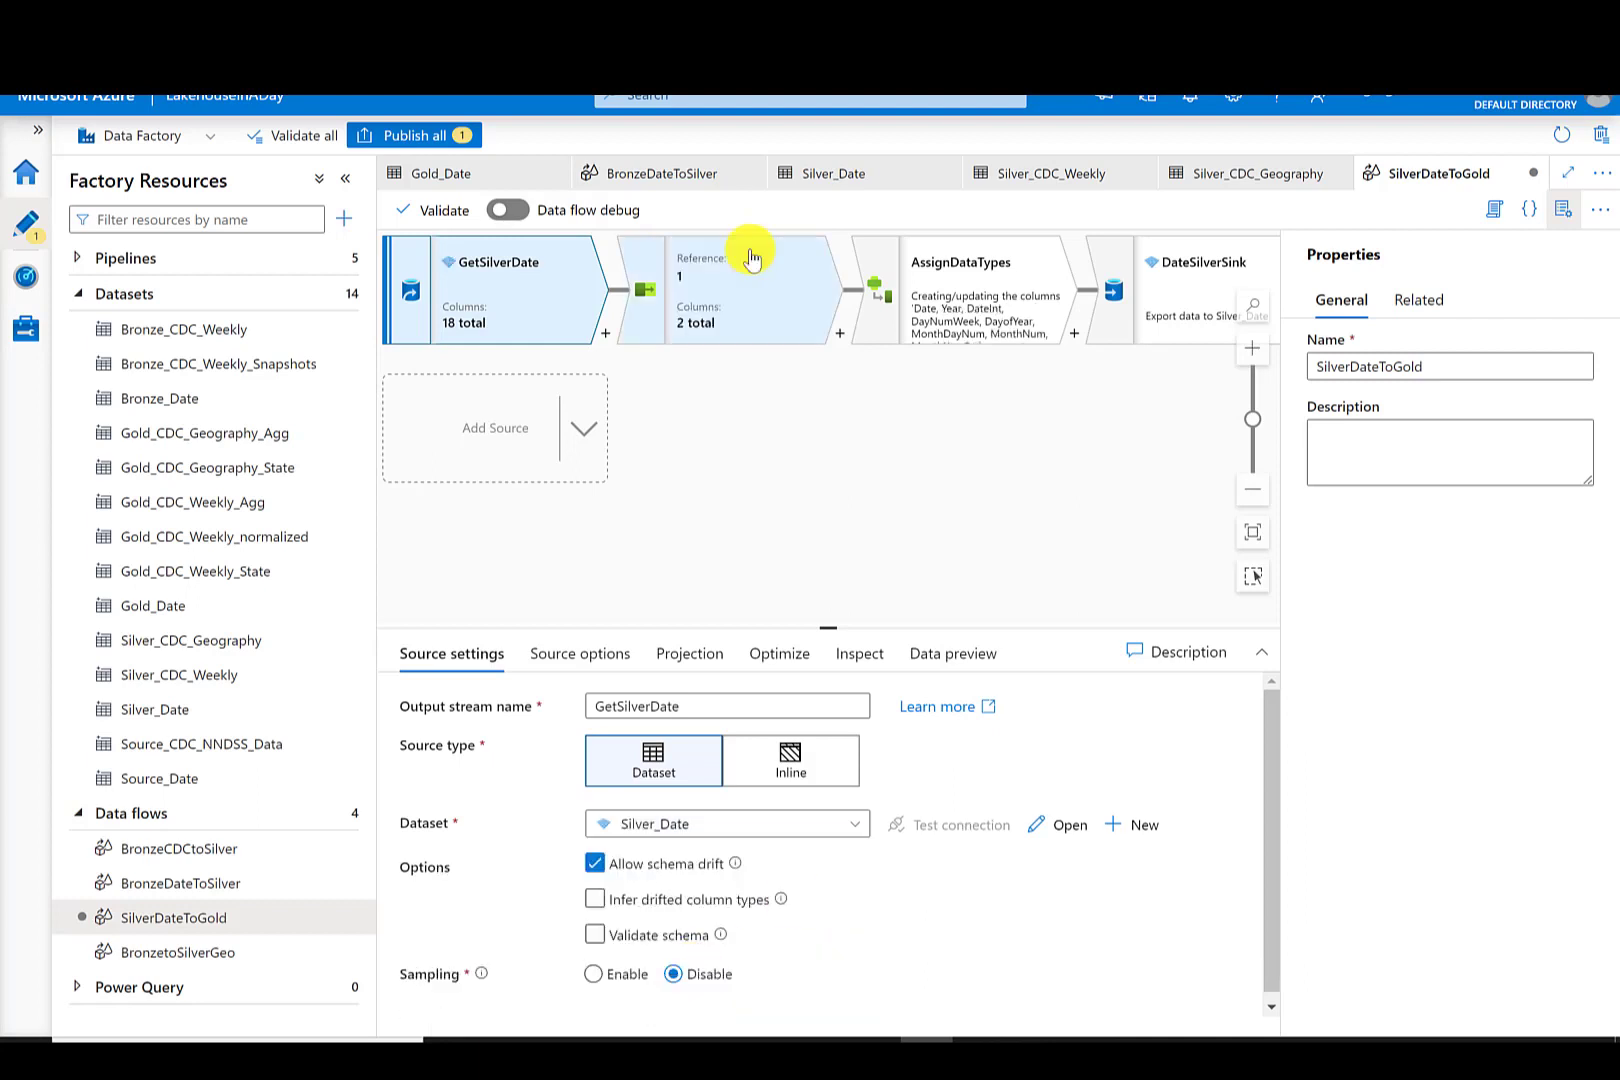
- Delete the RenameColumns and AssignDataTypes transformations from the SilverDateToGold flow
{"action": "left_click", "coordinate": [700, 262]}
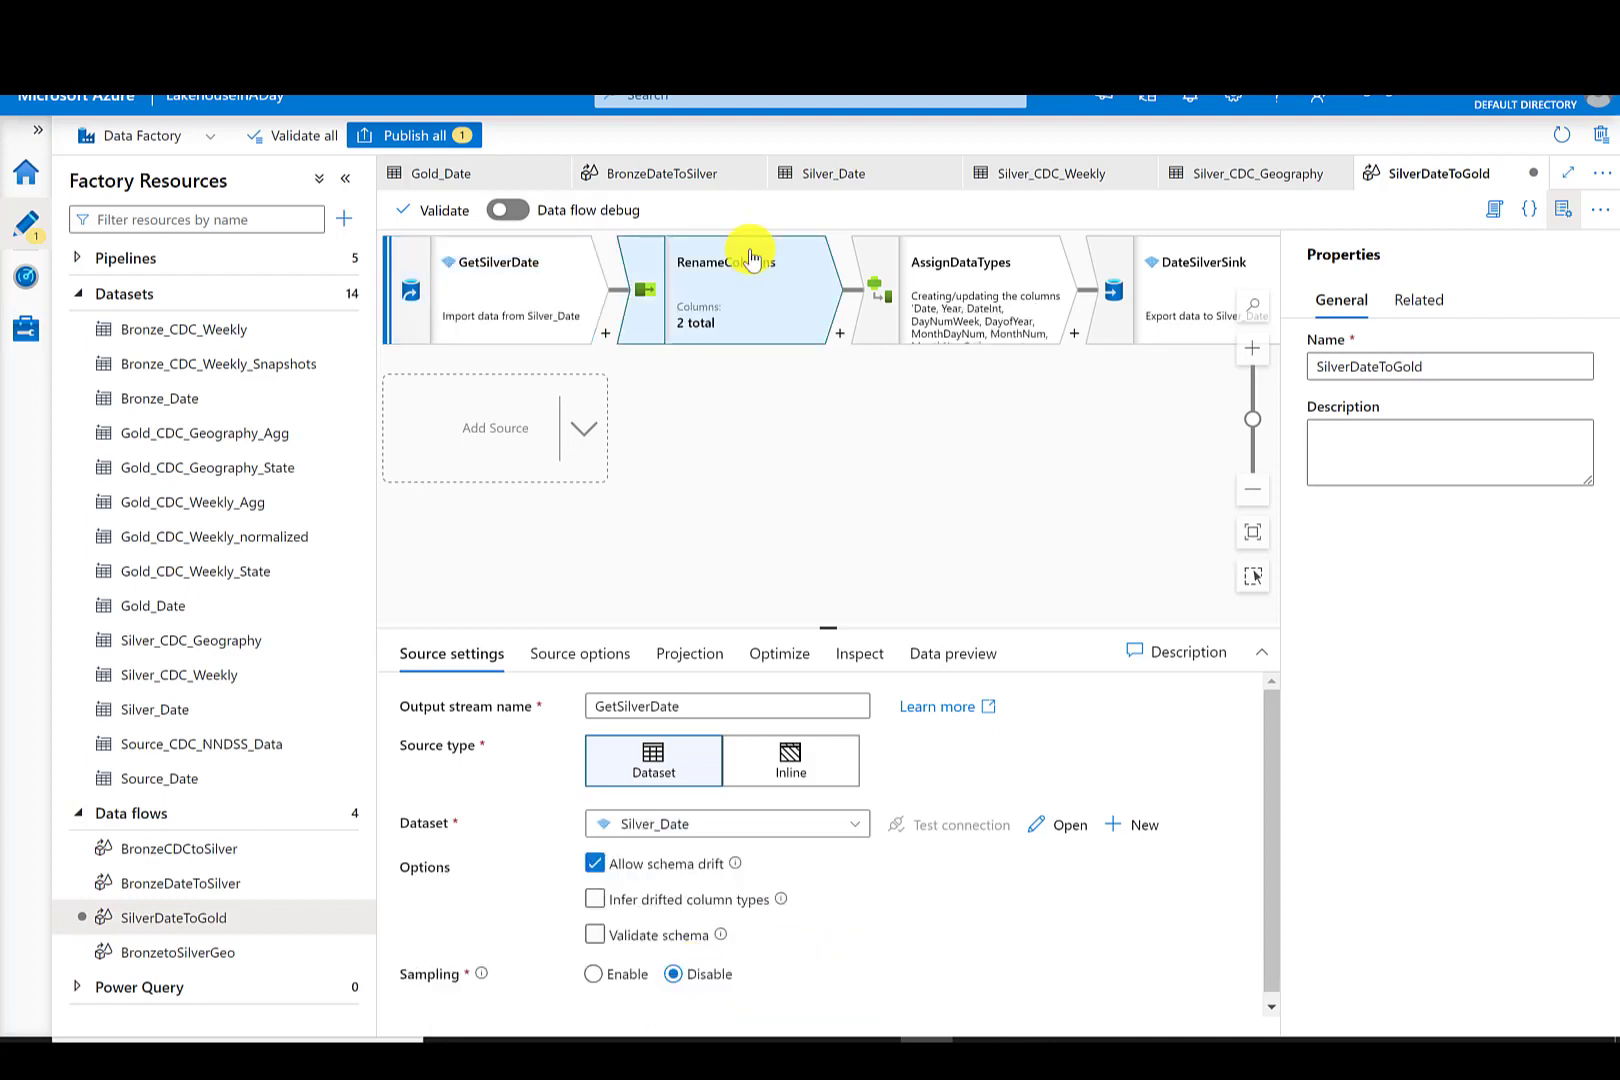
{"action": "right_click", "coordinate": [755, 333]}
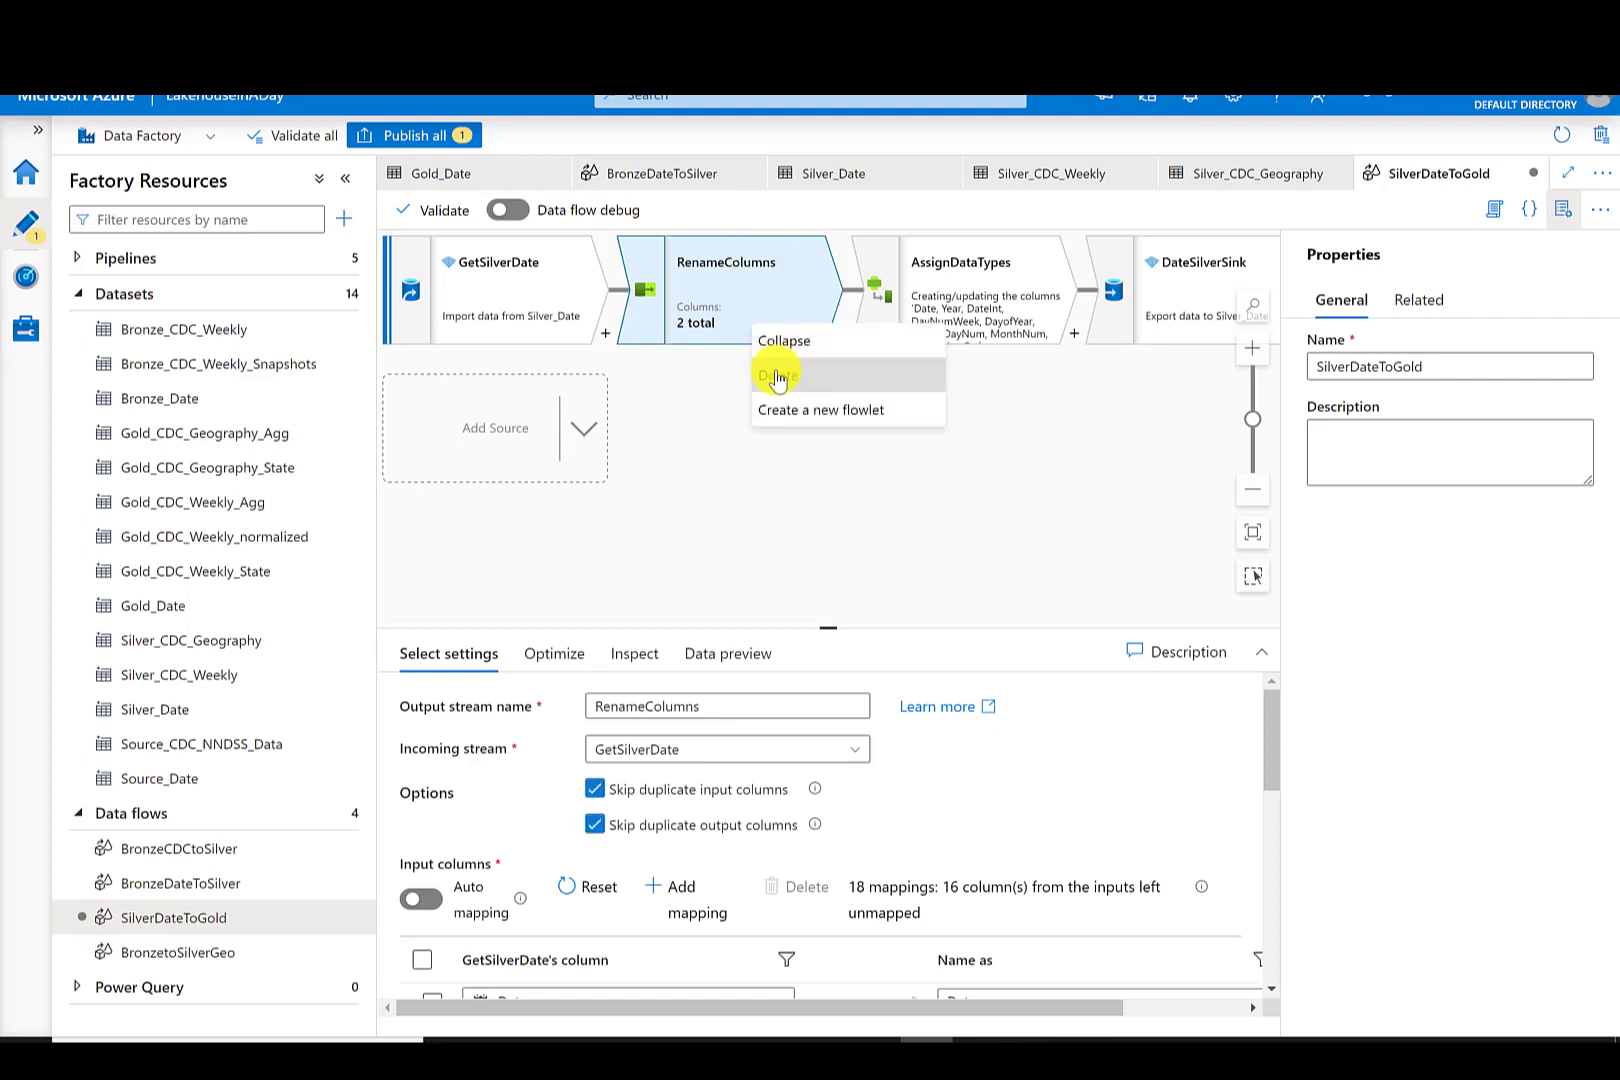
{"action": "left_click", "coordinate": [770, 372]}
{"action": "right_click", "coordinate": [740, 272]}
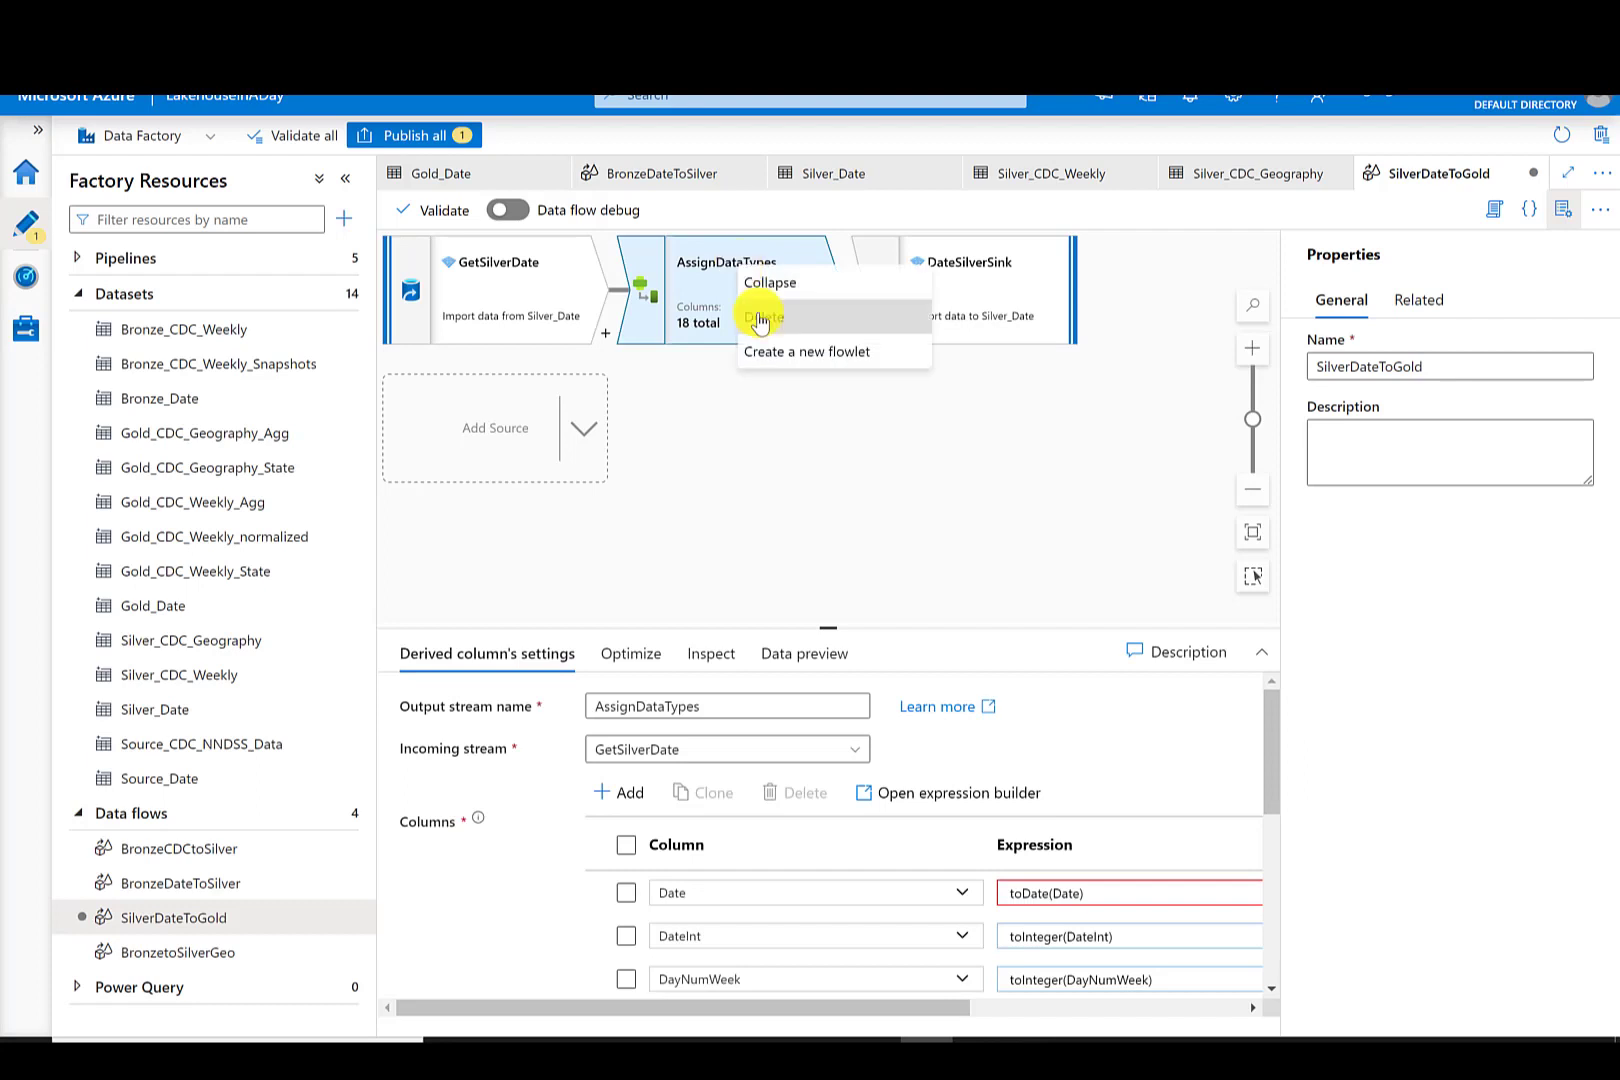
{"action": "left_click", "coordinate": [760, 318]}
- Set the sink's dataset to Gold_Date
{"action": "left_click", "coordinate": [662, 759]}
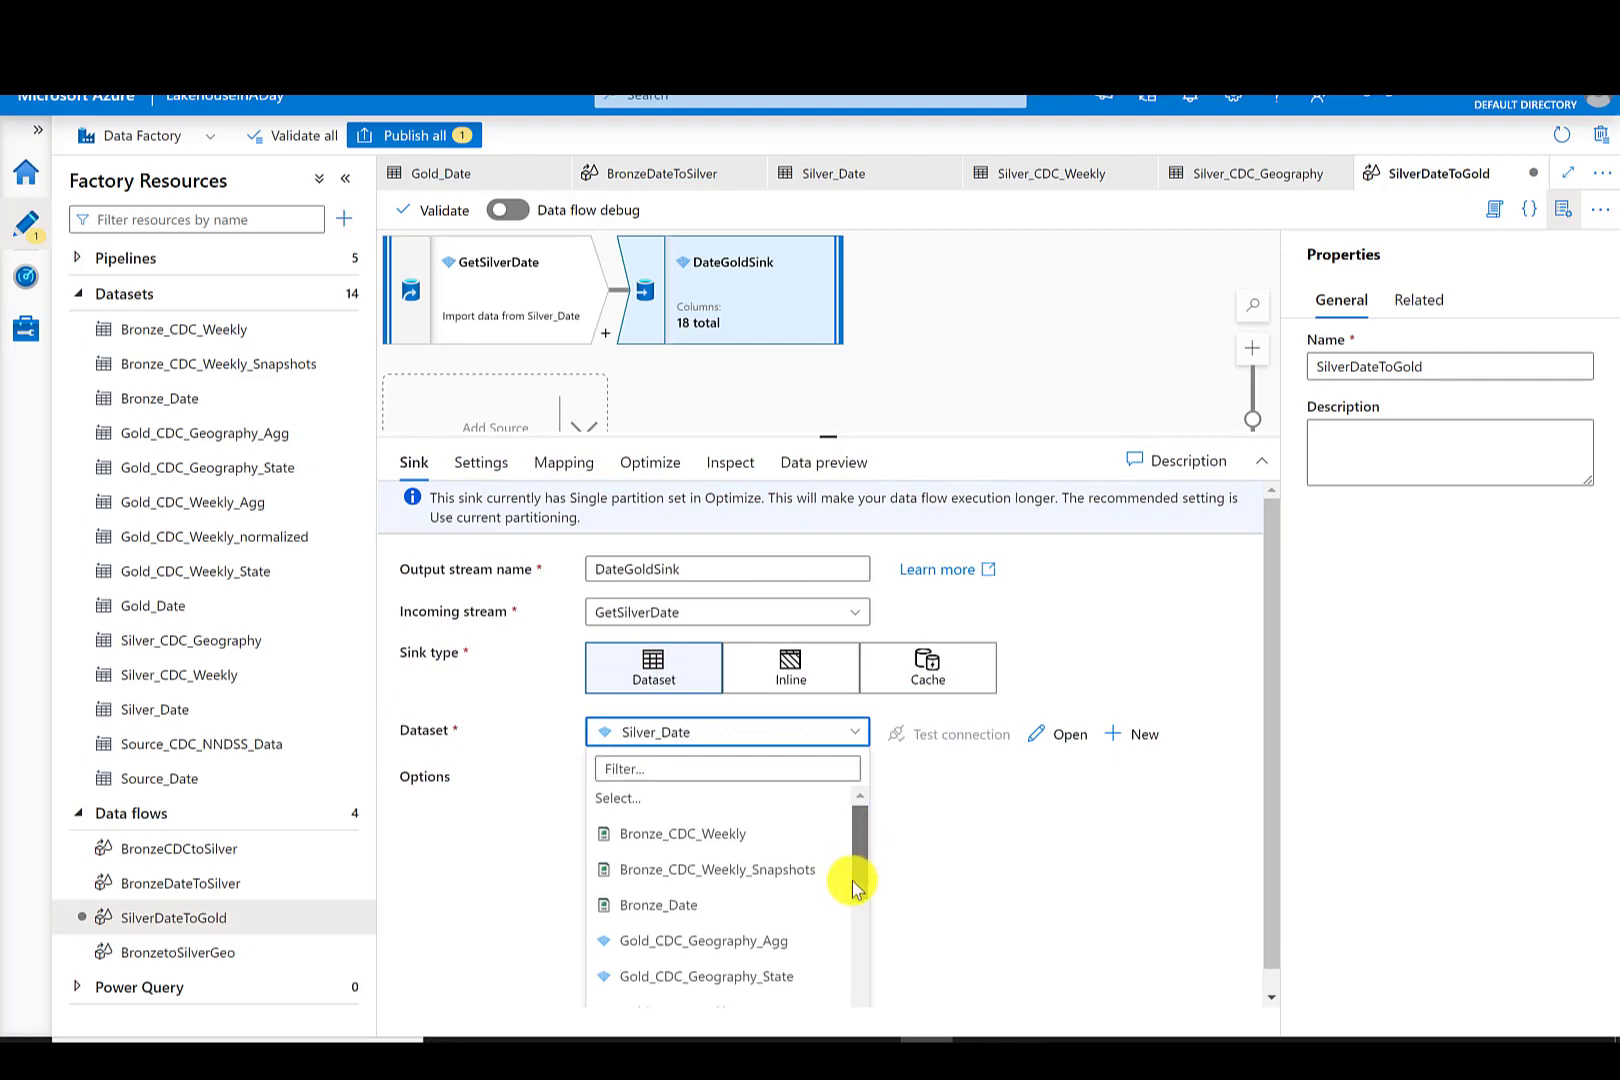
{"action": "scroll", "coordinate": [853, 887], "scroll_direction": "down", "scroll_amount": 3}
{"action": "left_click", "coordinate": [723, 871]}
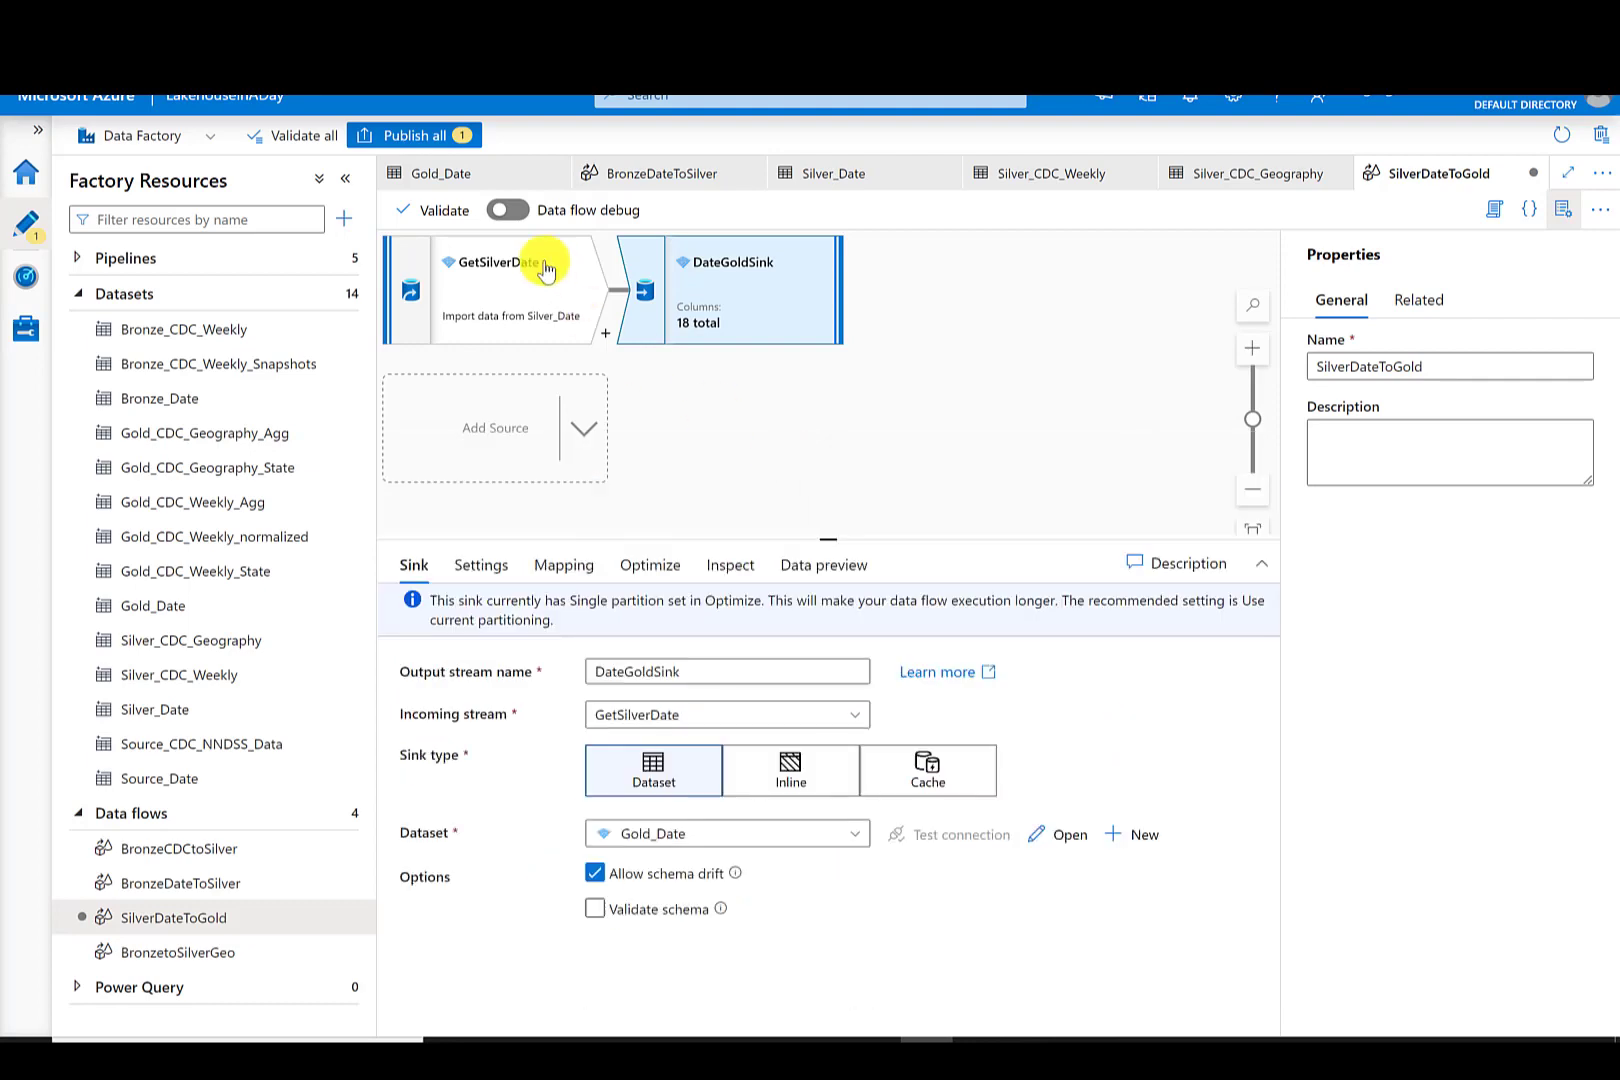
- Publish the new SilverDateToGold data flow
{"action": "left_click", "coordinate": [424, 134]}
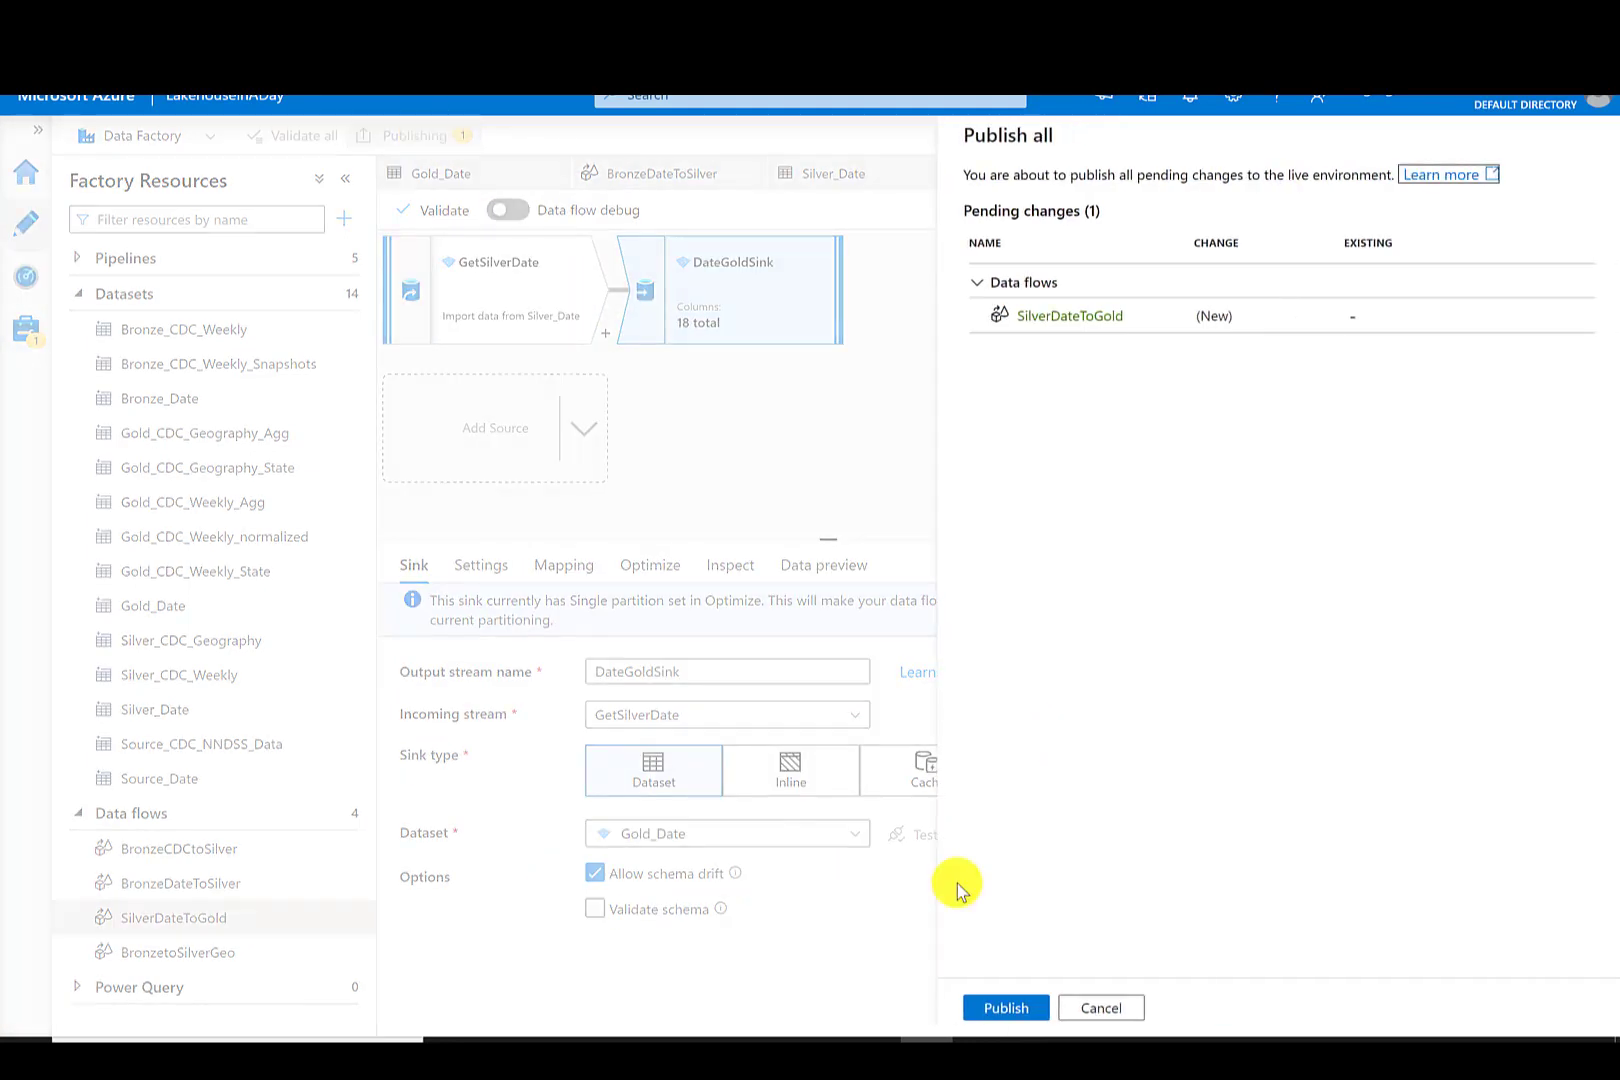
{"action": "left_click", "coordinate": [1005, 1008]}
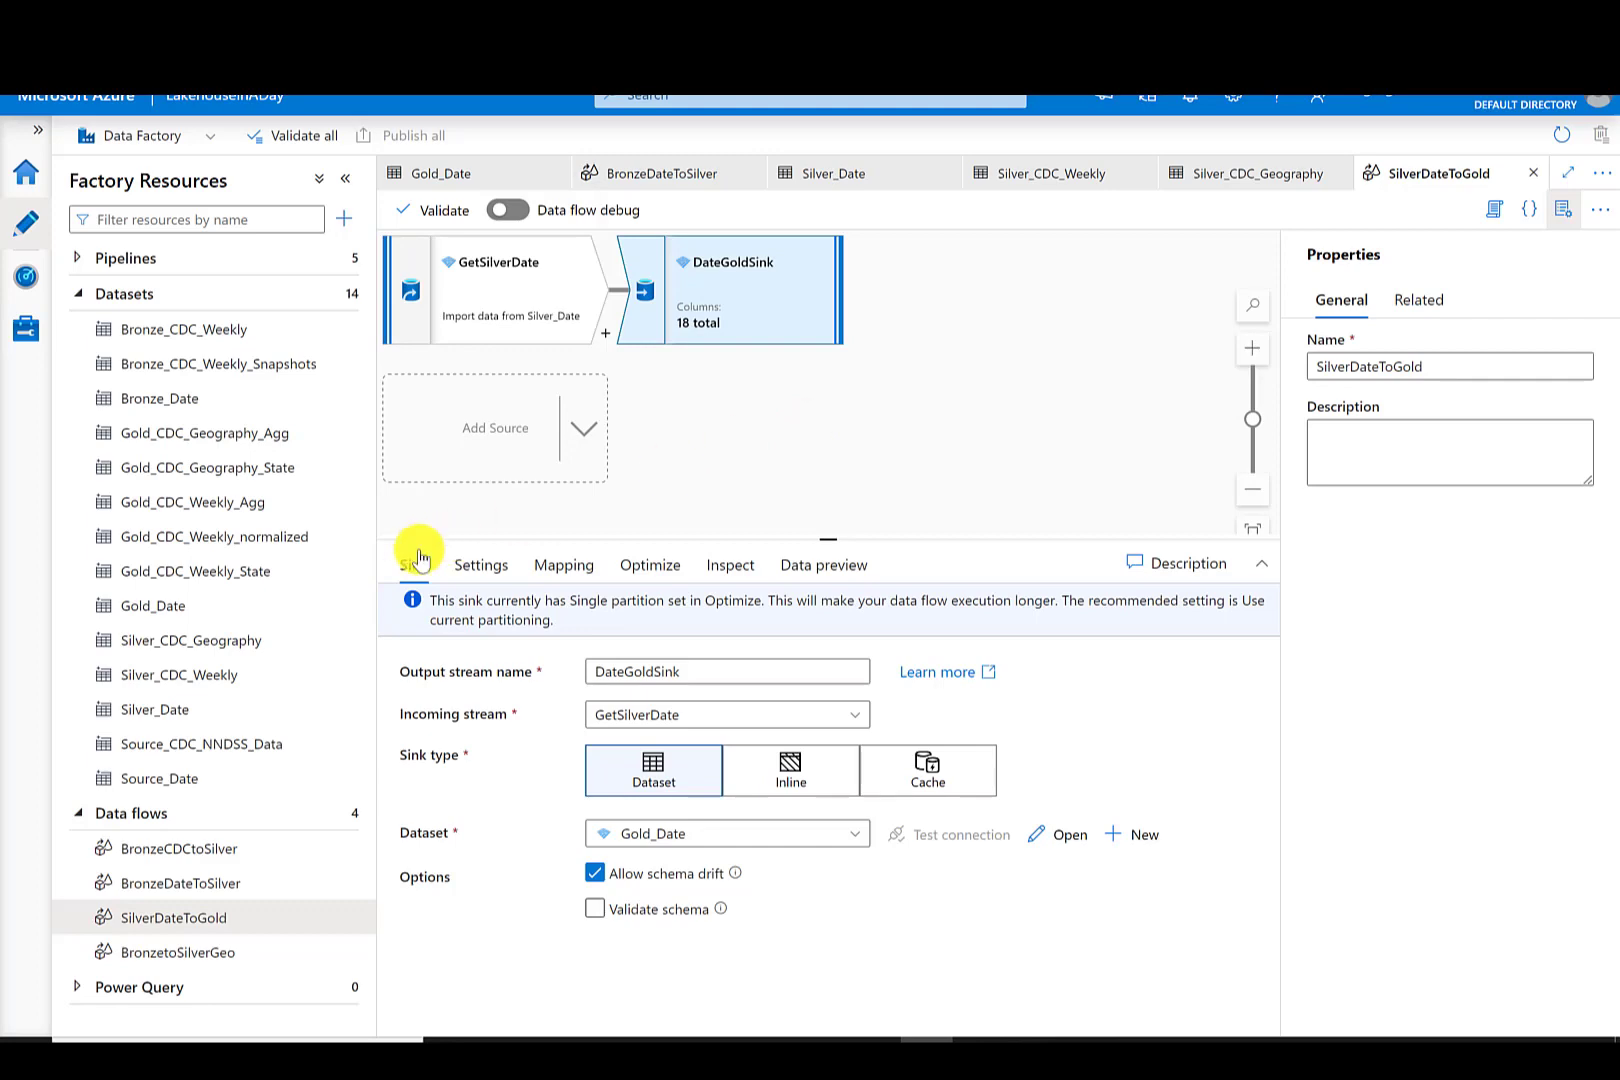
- Open the Silver_CDC_Geography dataset and import its schema from the connection/store
{"action": "left_click", "coordinate": [236, 646]}
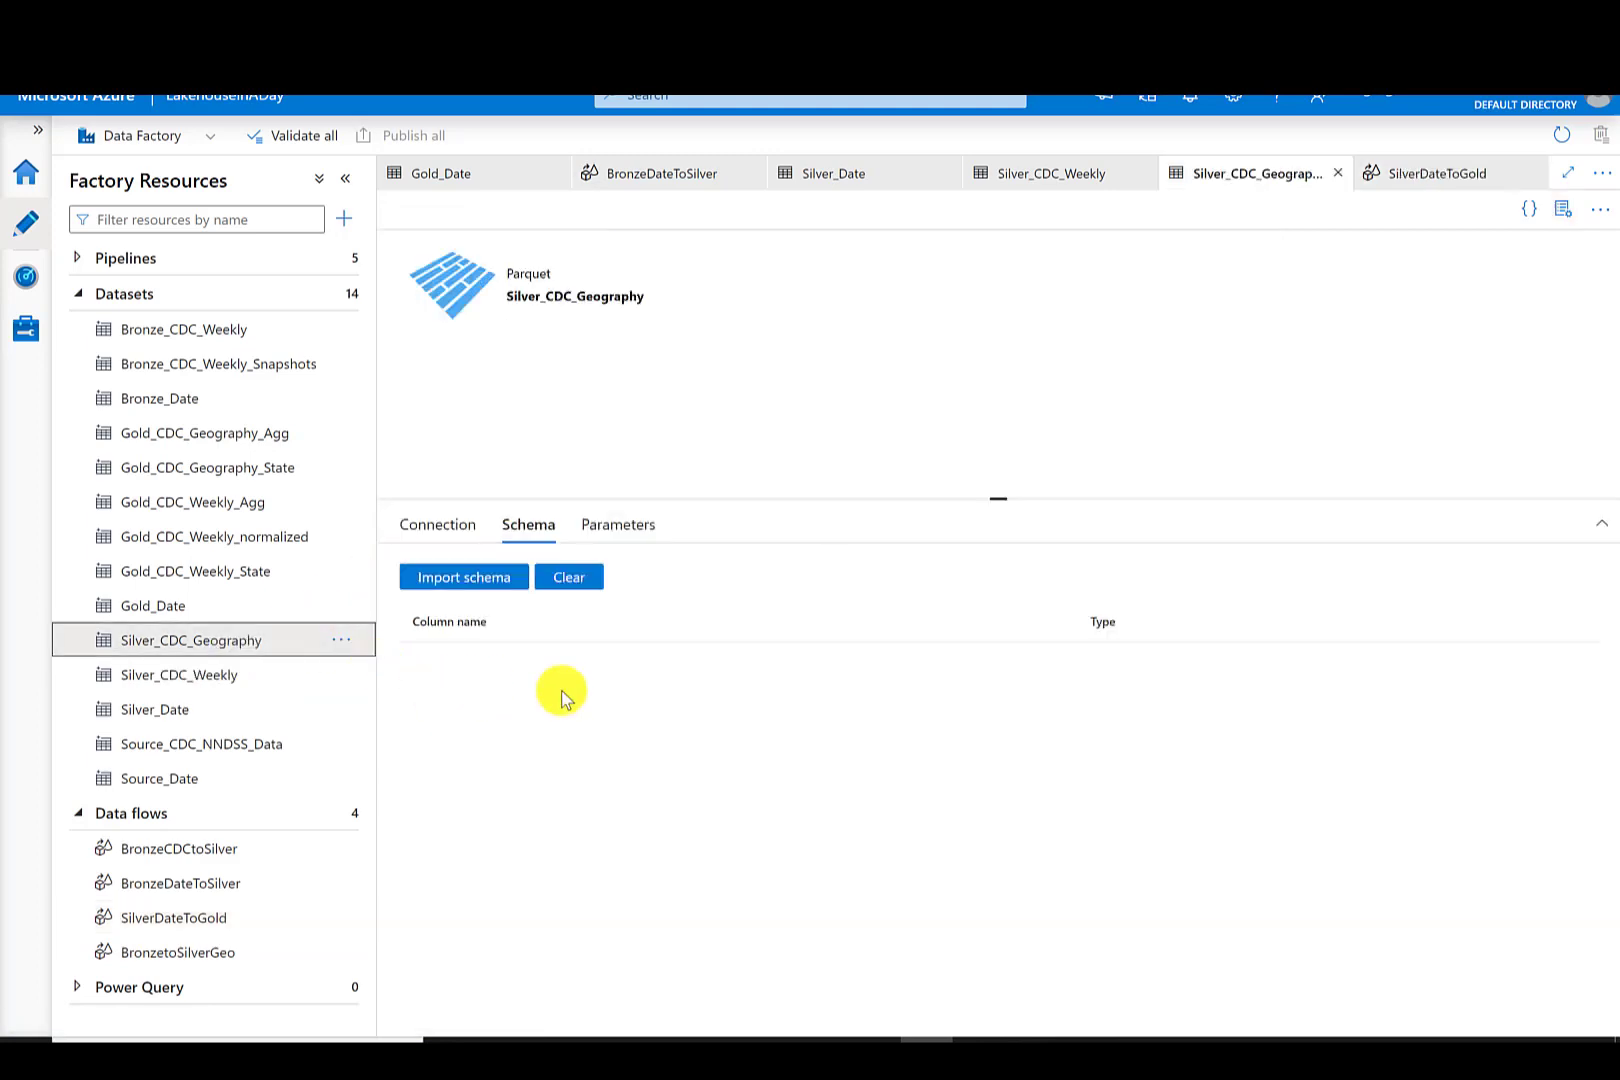
{"action": "left_click", "coordinate": [492, 584]}
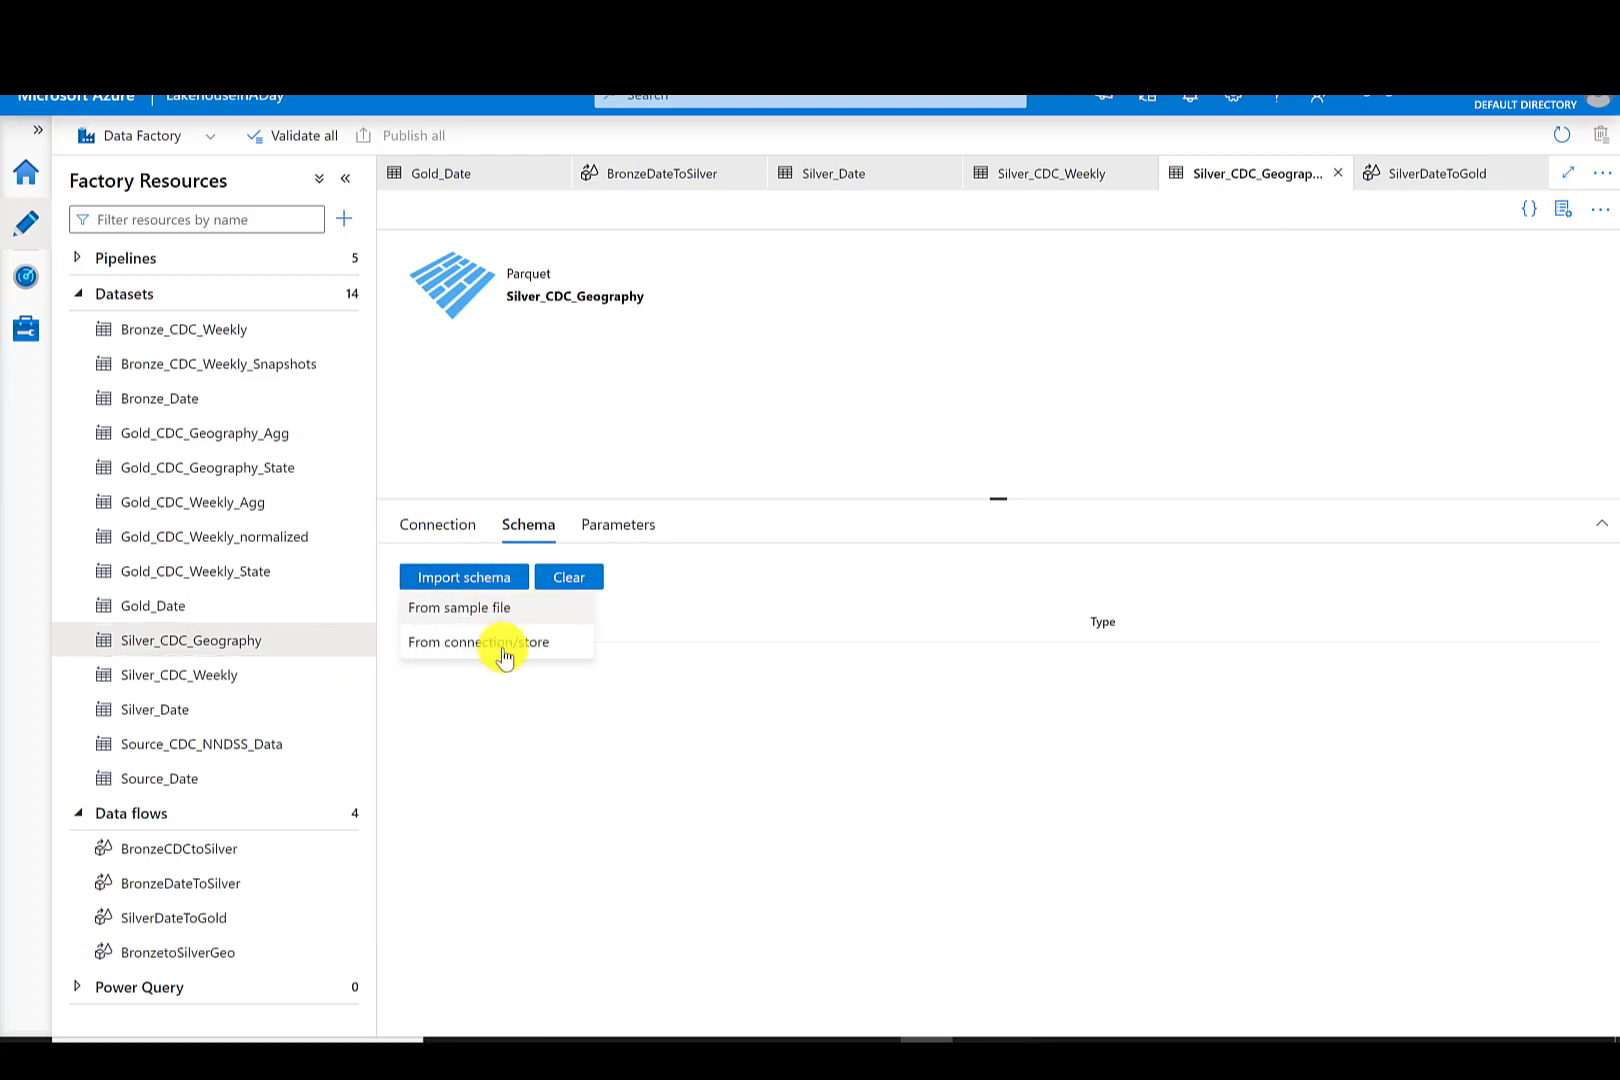
{"action": "left_click", "coordinate": [503, 646]}
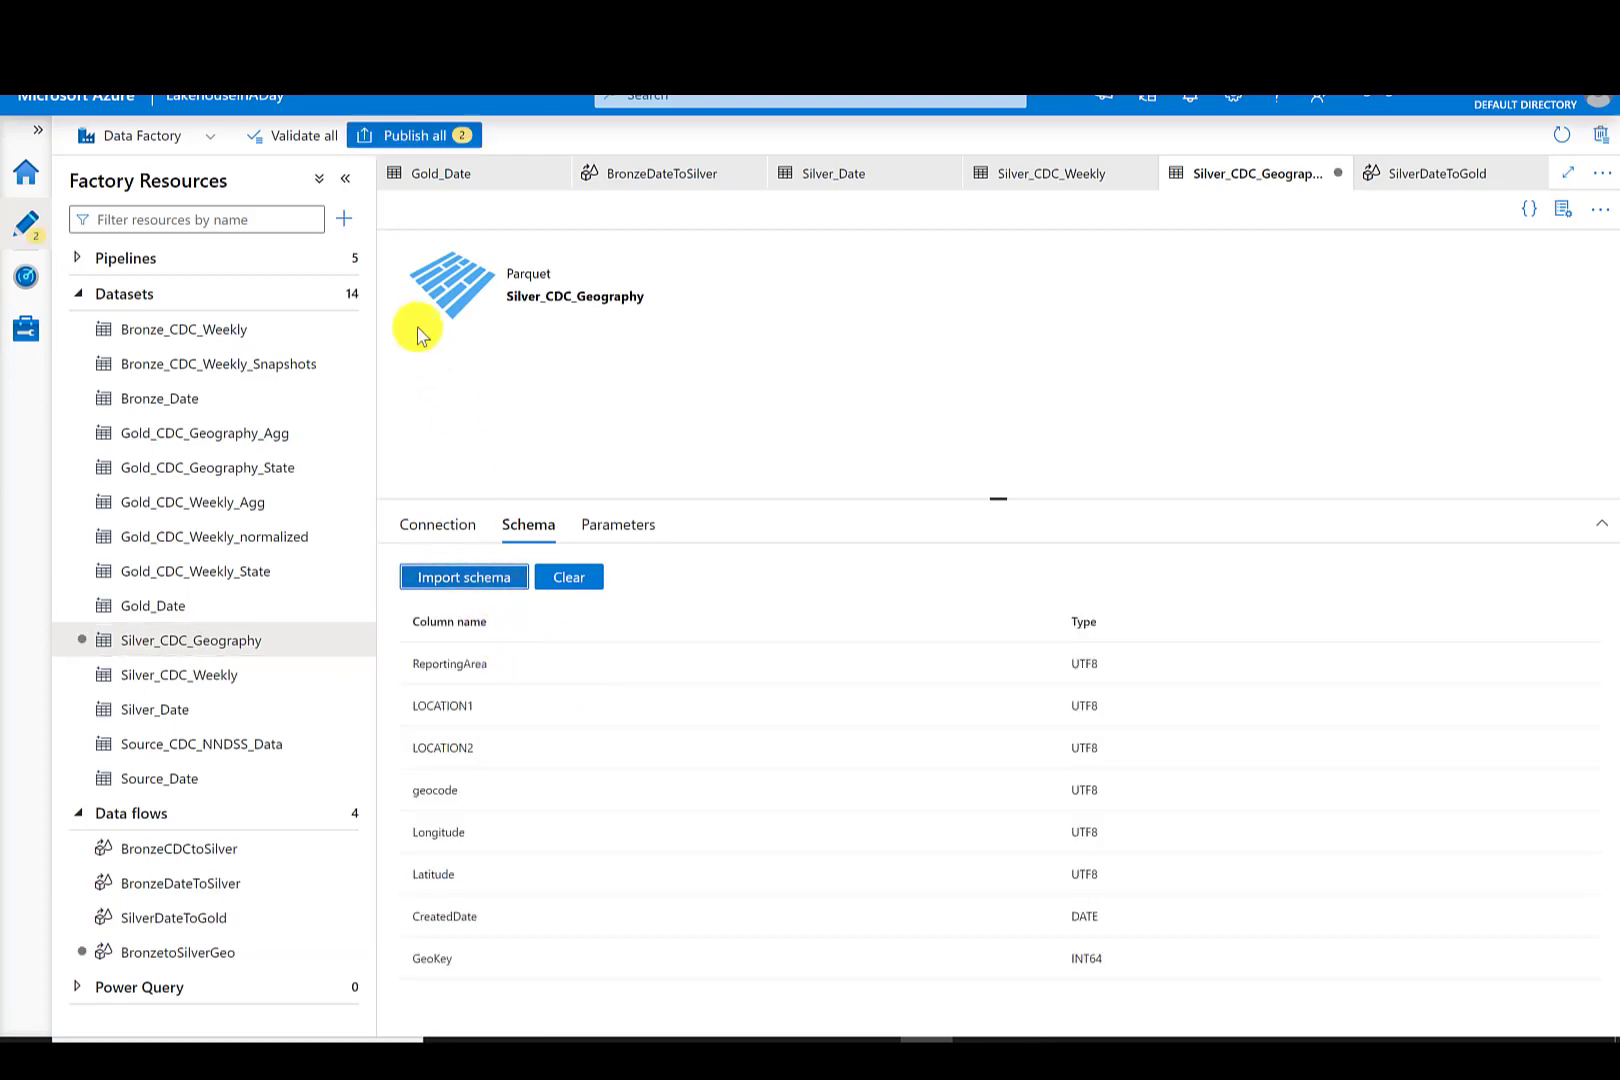
- Publish the Silver_CDC_Geography and BronzetoSilverGeo changes
{"action": "left_click", "coordinate": [409, 135]}
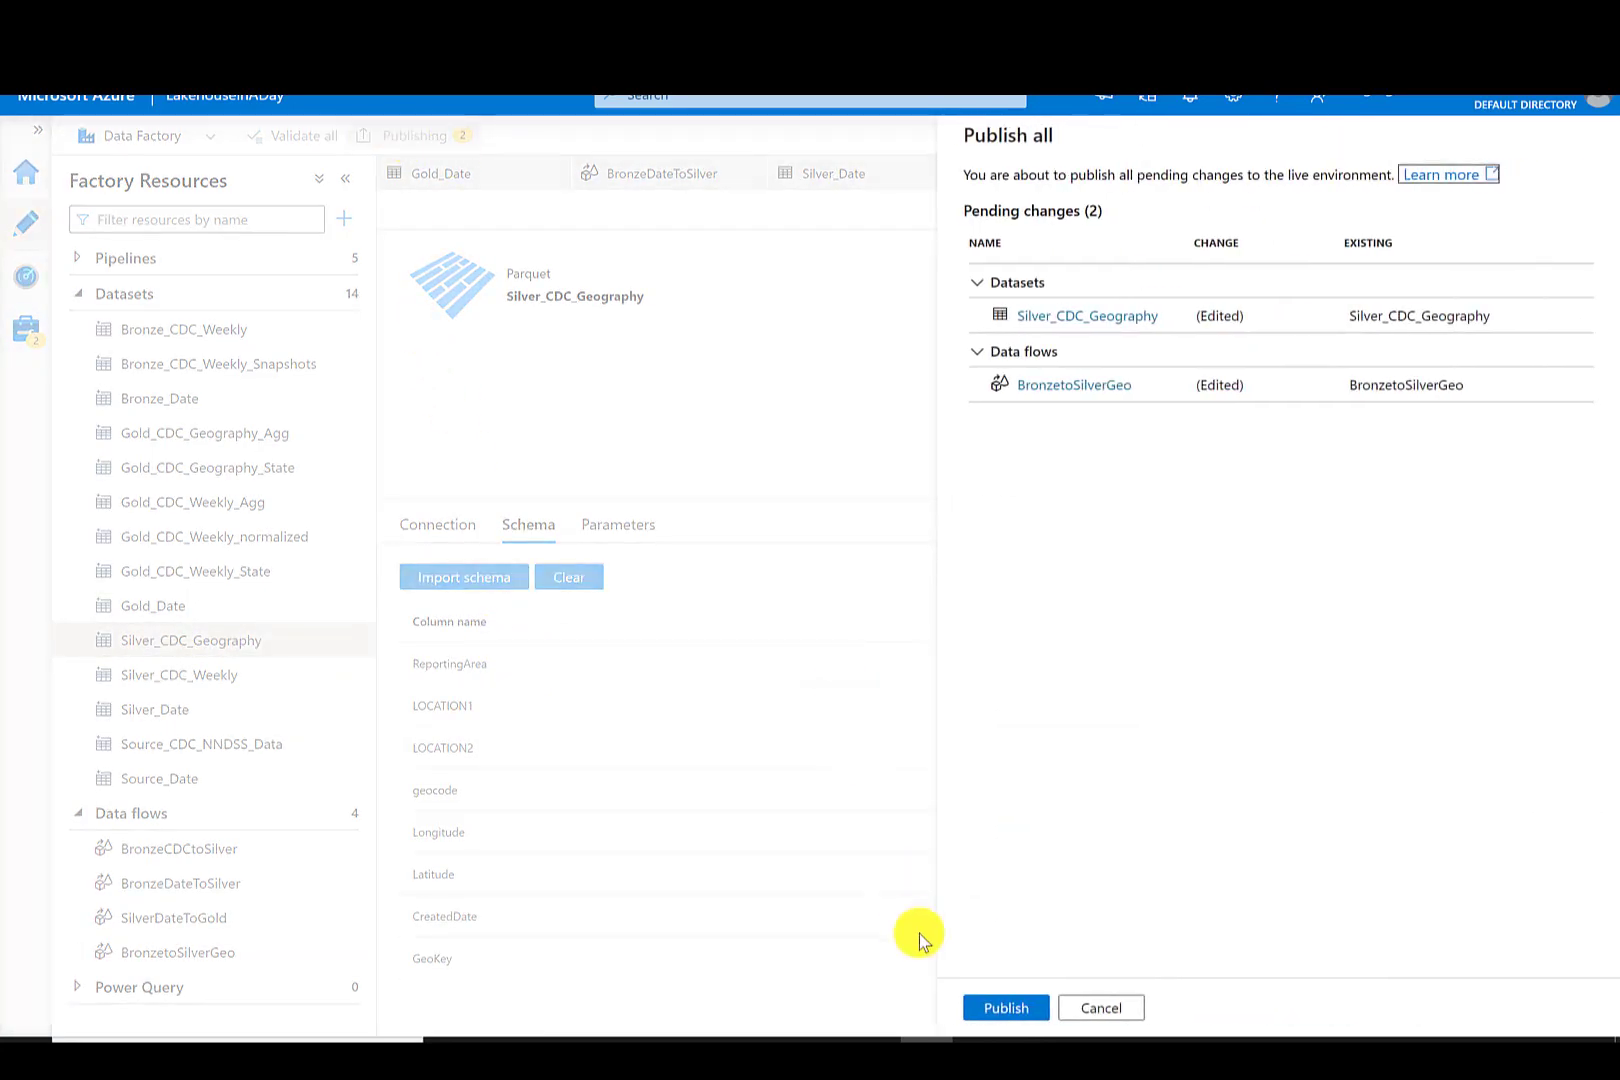
{"action": "left_click", "coordinate": [1005, 1007]}
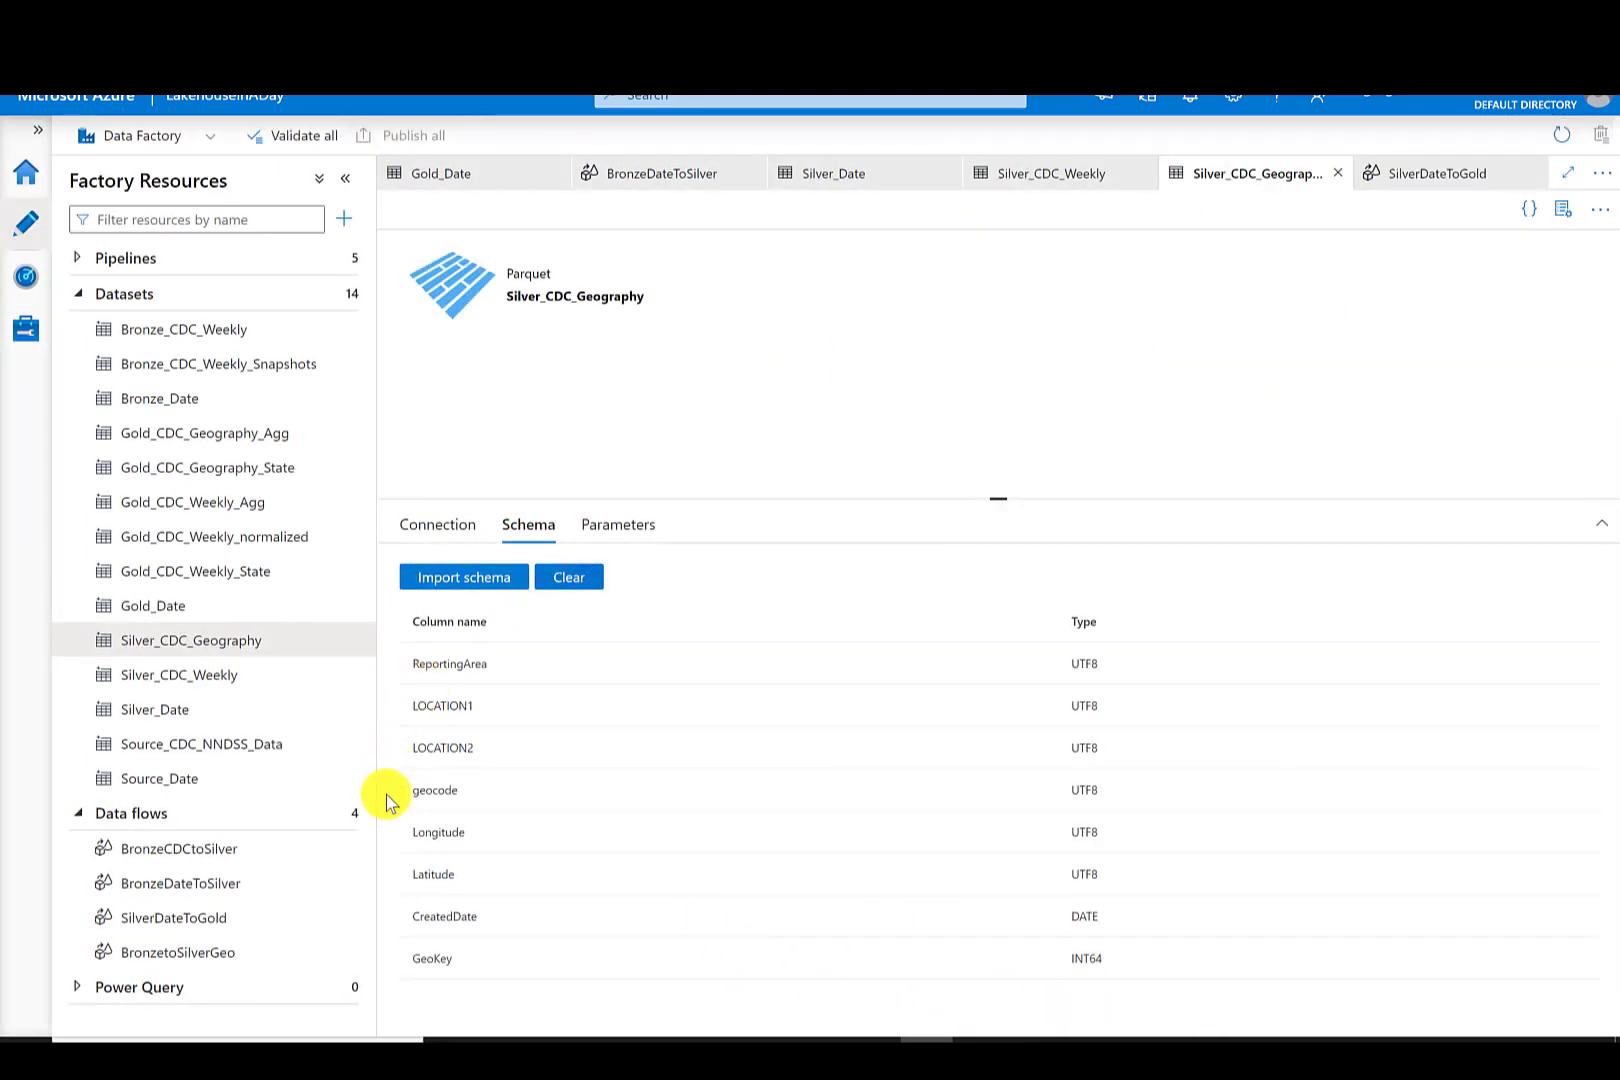
- Create a new data flow named SilverGeoToGold
{"action": "left_click", "coordinate": [350, 814]}
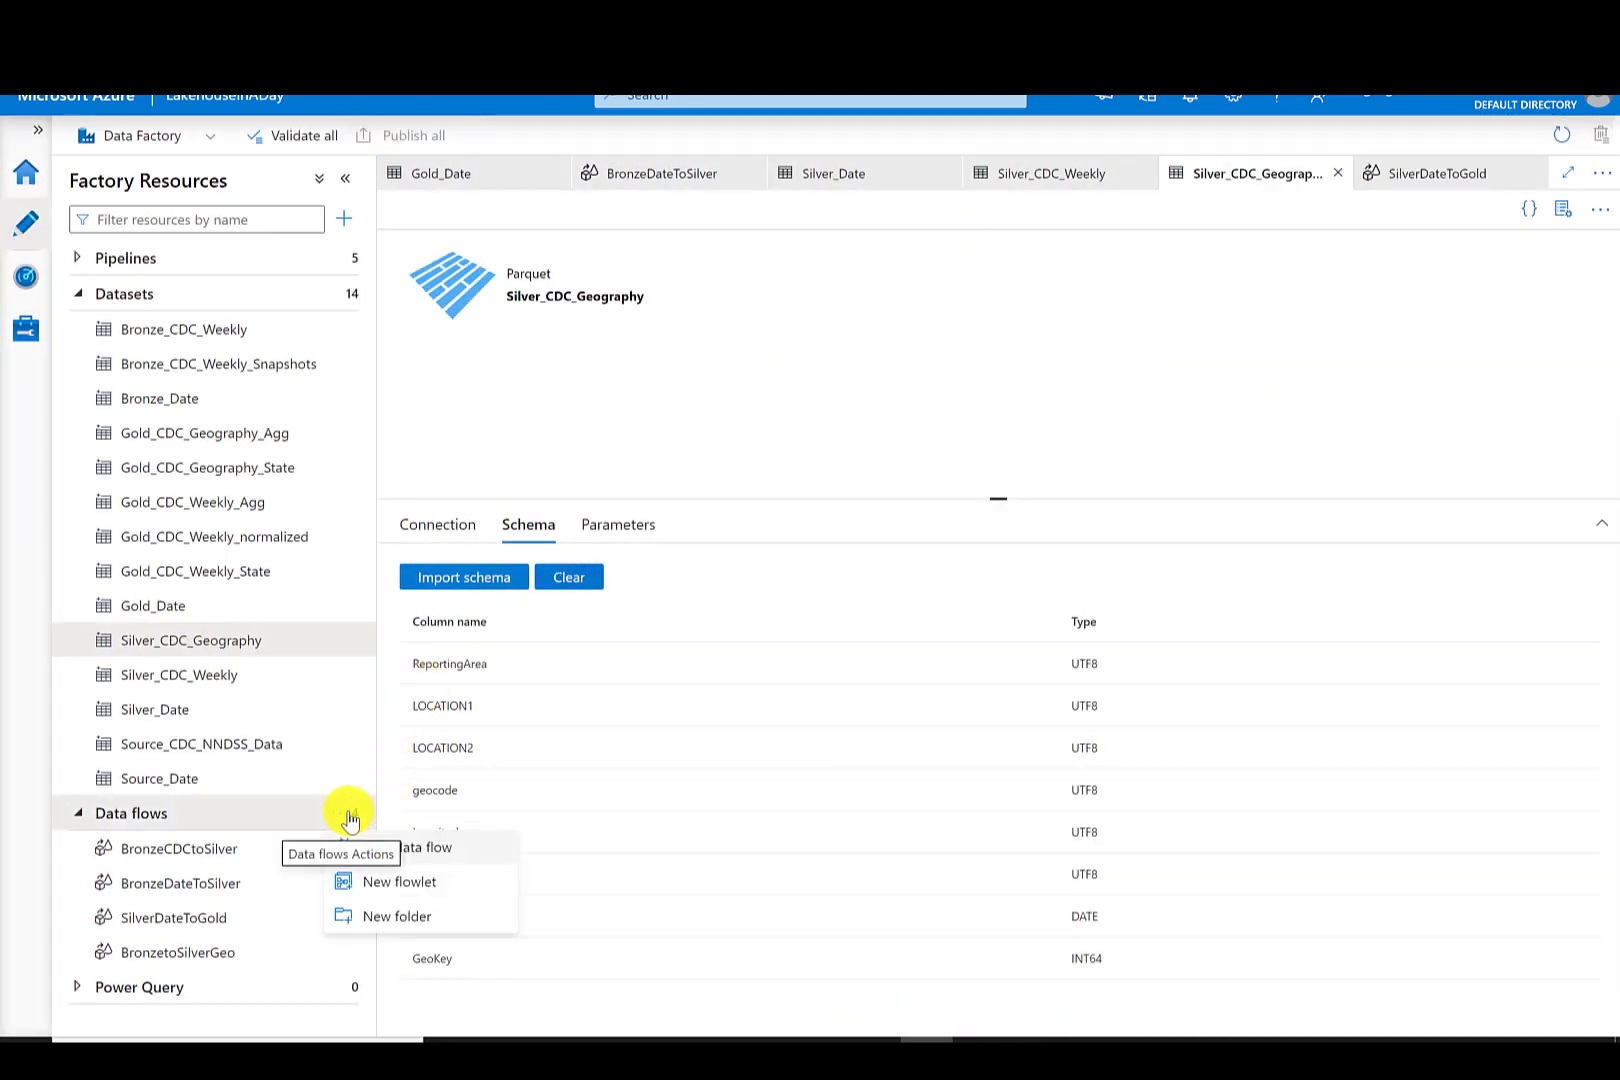
{"action": "left_click", "coordinate": [417, 853]}
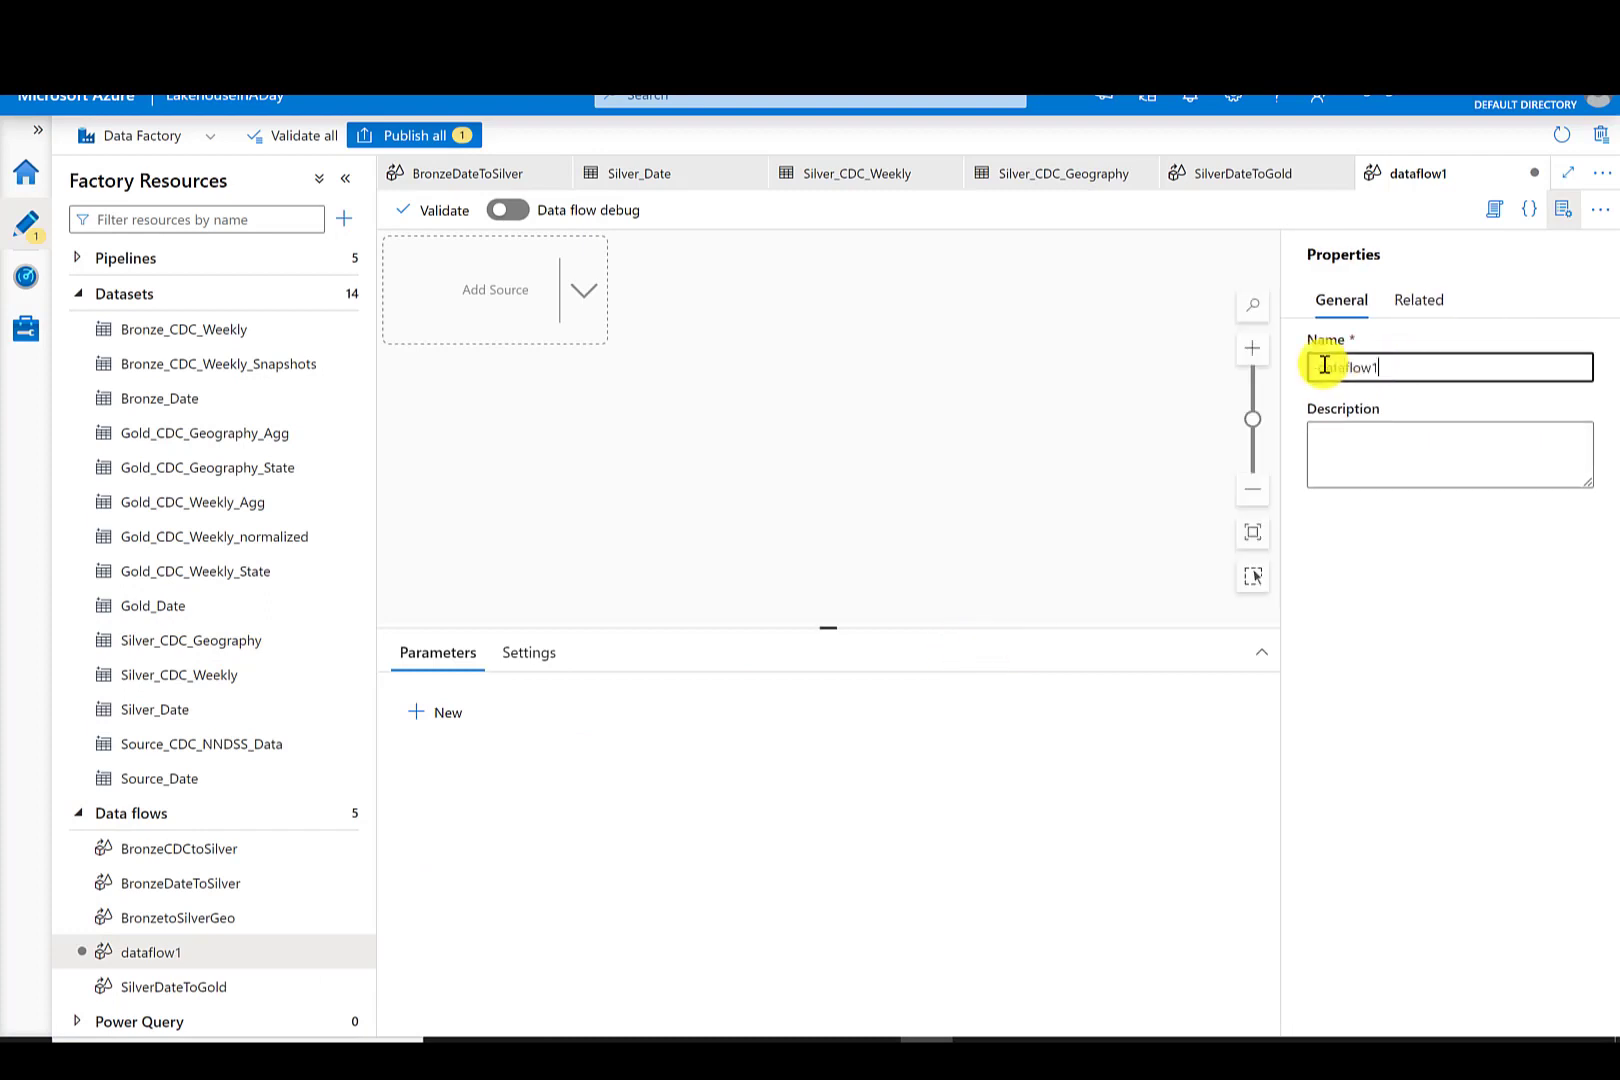
{"action": "double_click", "coordinate": [1324, 367]}
{"action": "type", "text": "SilverGeoTo"}
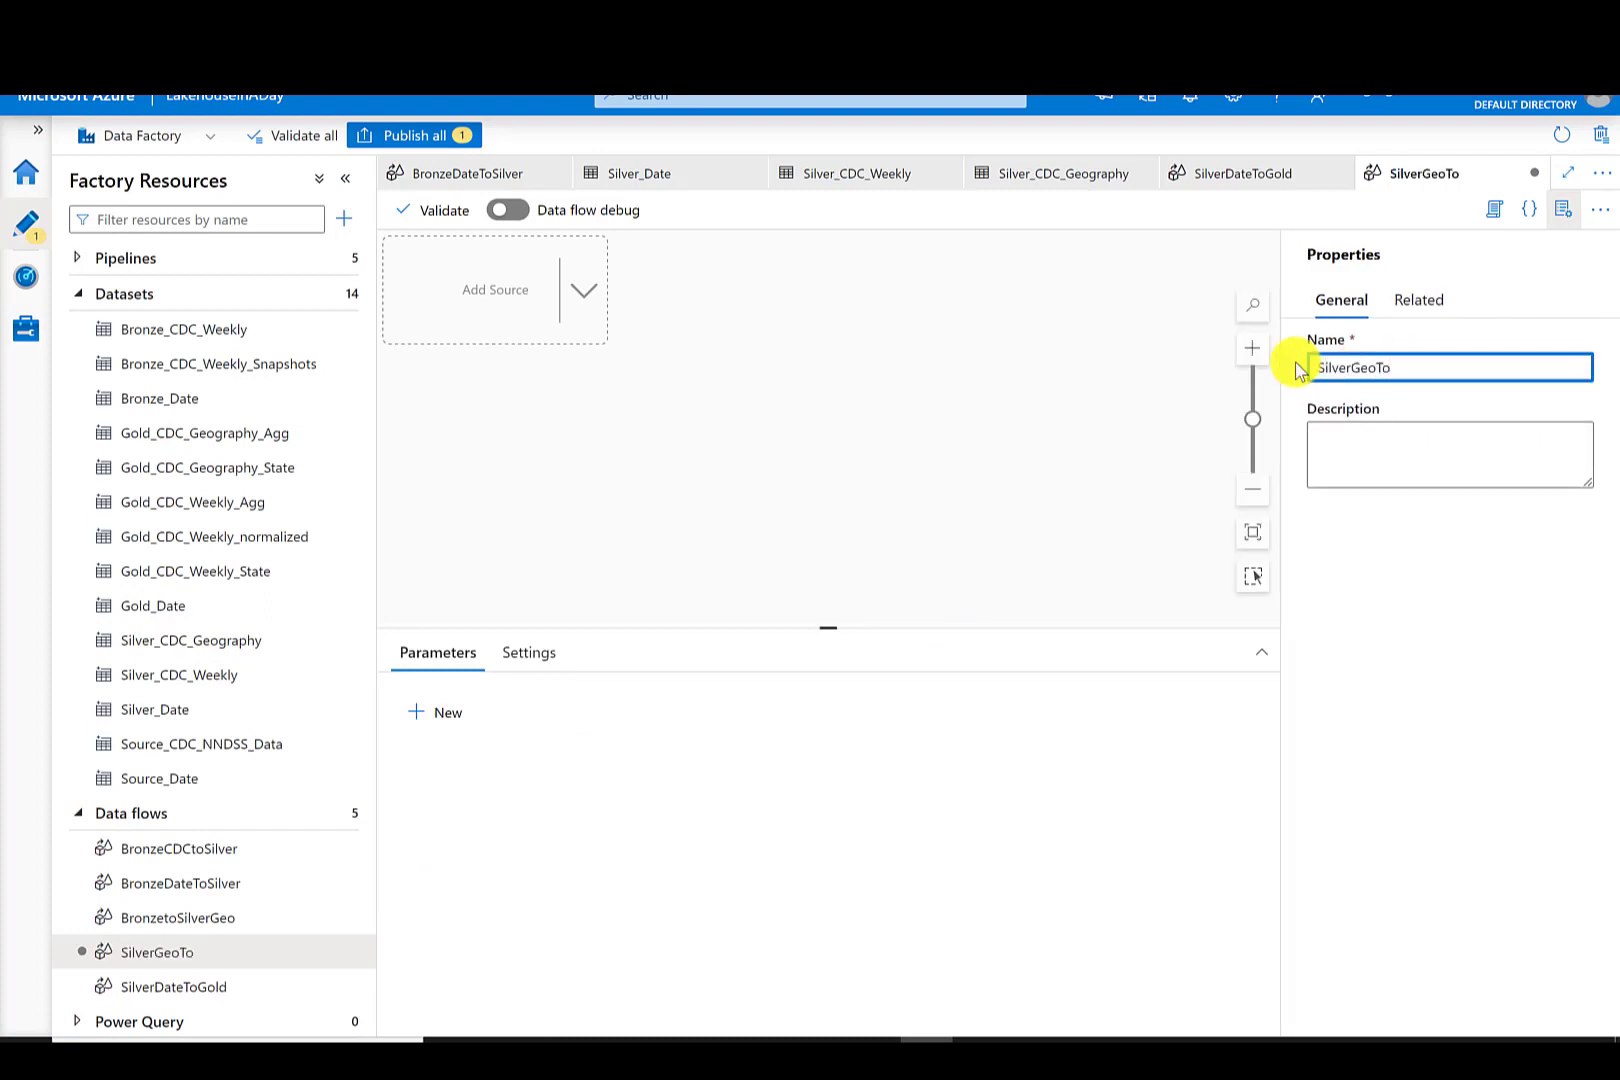
{"action": "type", "text": "Gold"}
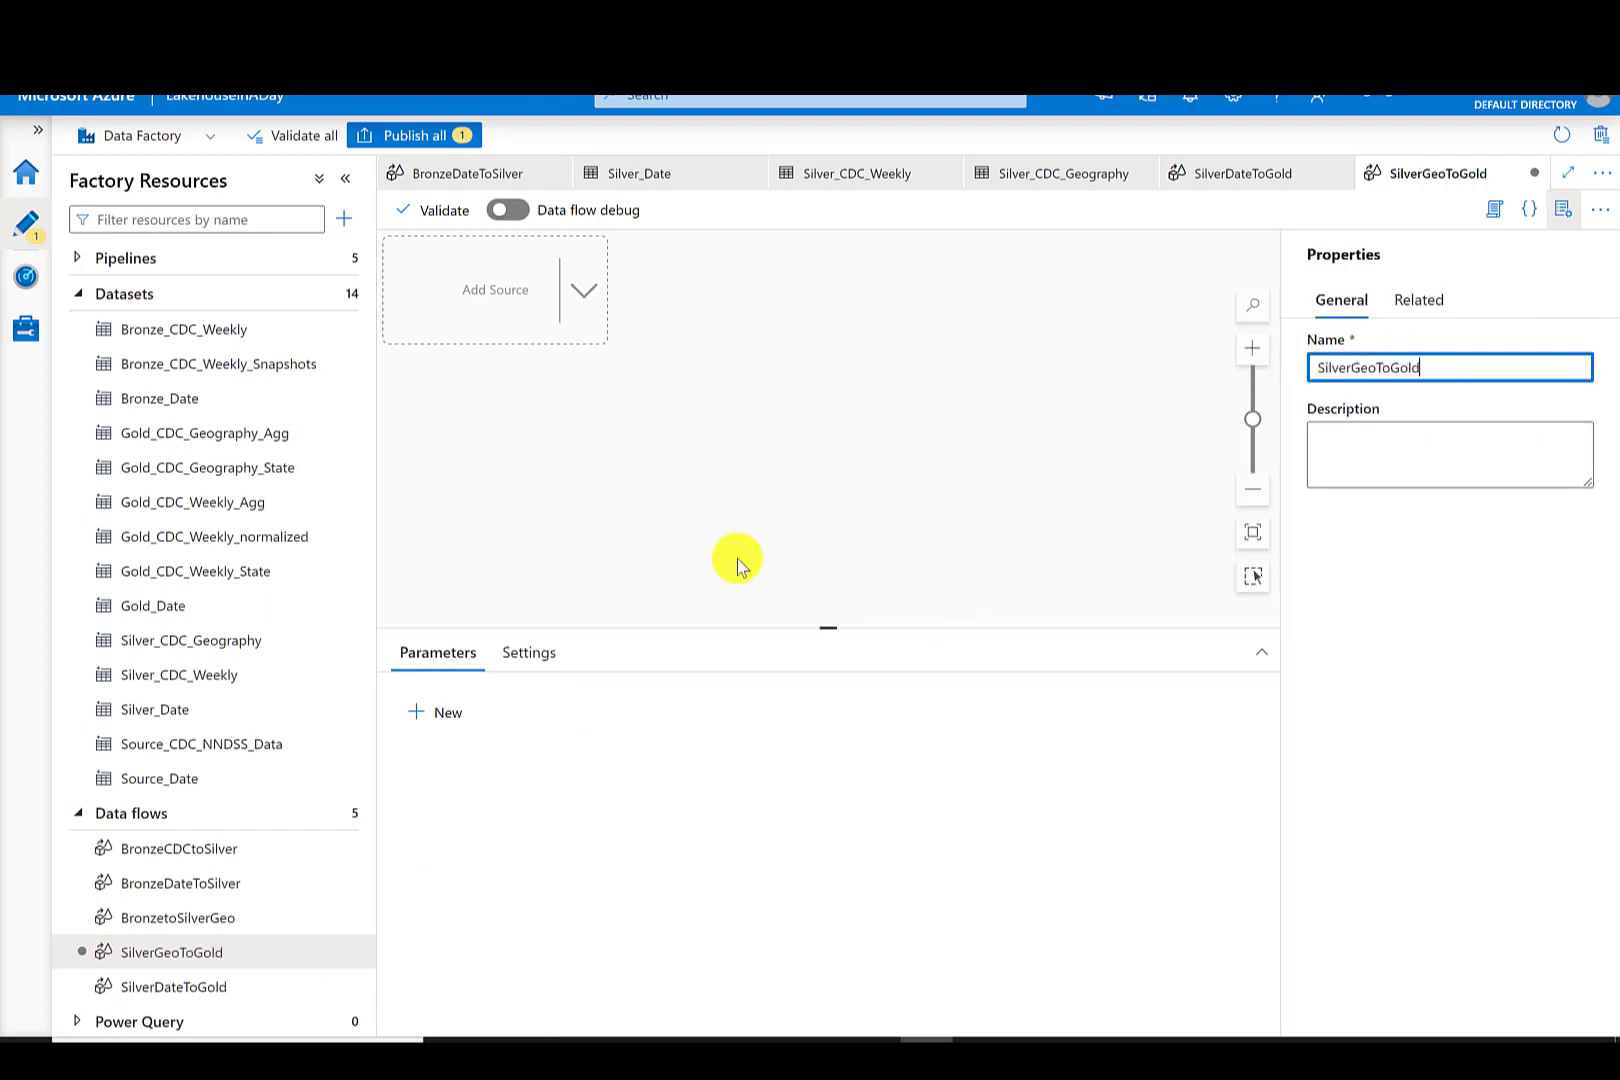
- Add a source named GetSilverGeo using the Silver_CDC_Geography dataset
{"action": "left_click", "coordinate": [592, 328]}
{"action": "left_click", "coordinate": [622, 315]}
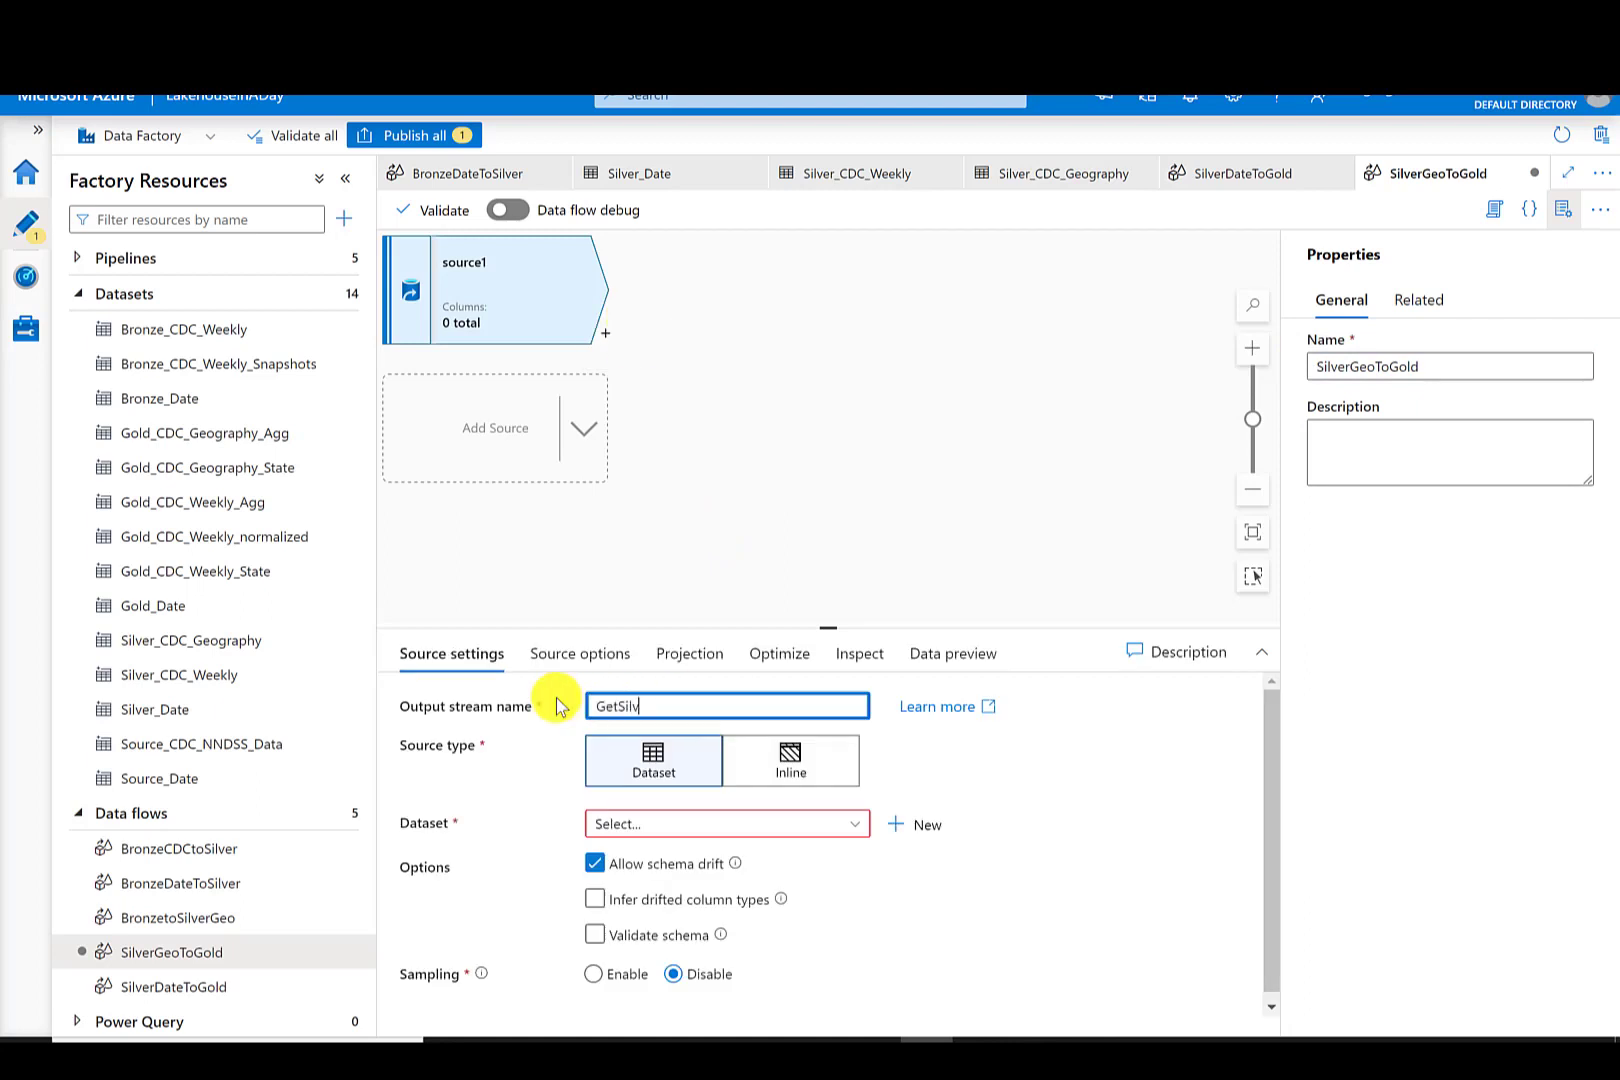
{"action": "left_click", "coordinate": [730, 824]}
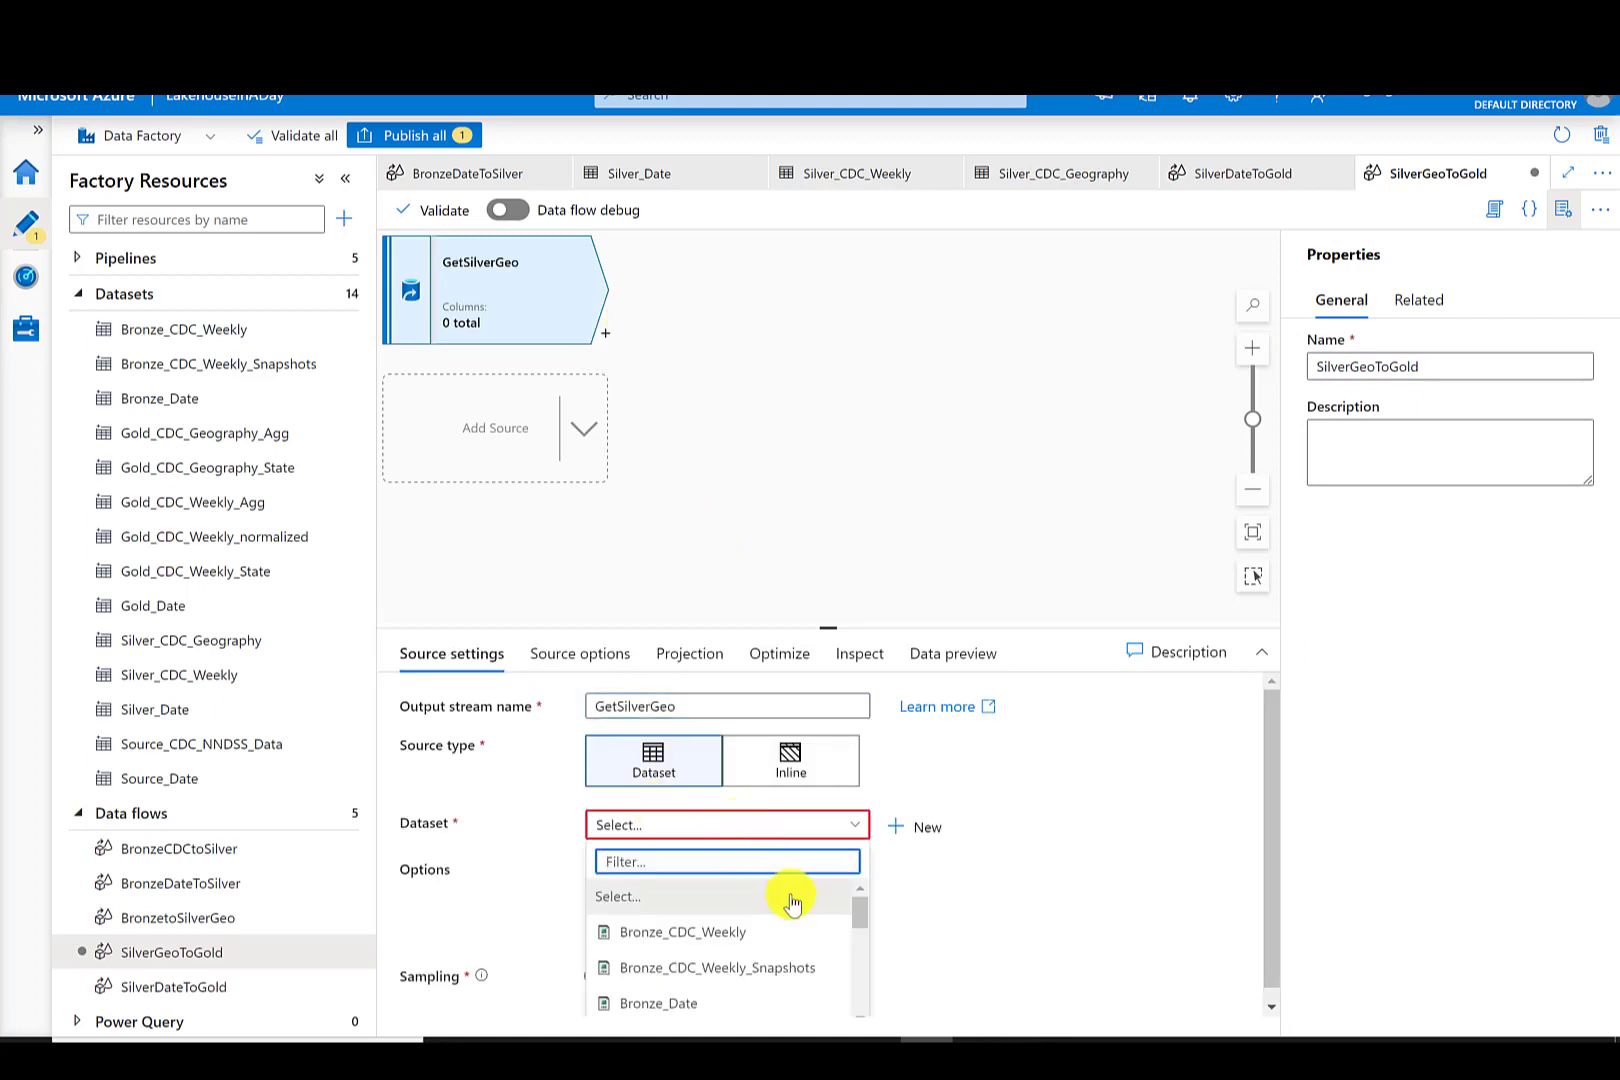
{"action": "left_click_drag", "start_coordinate": [855, 918], "coordinate": [868, 976]}
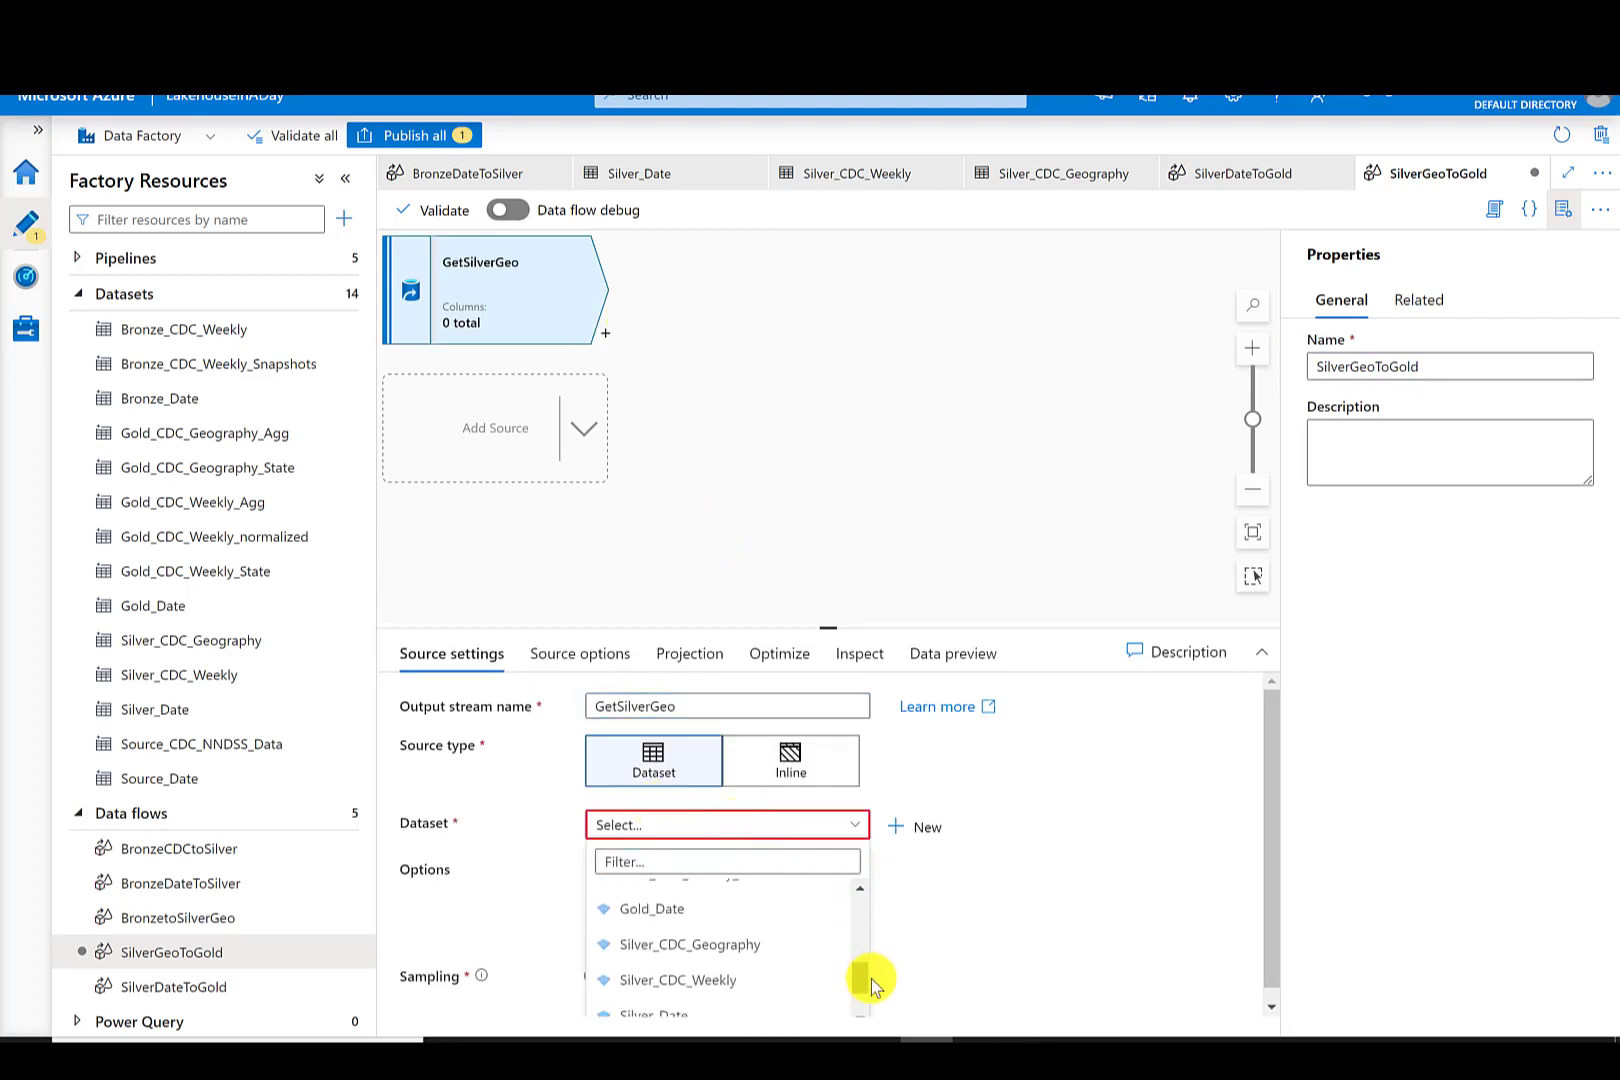
{"action": "left_click", "coordinate": [741, 941]}
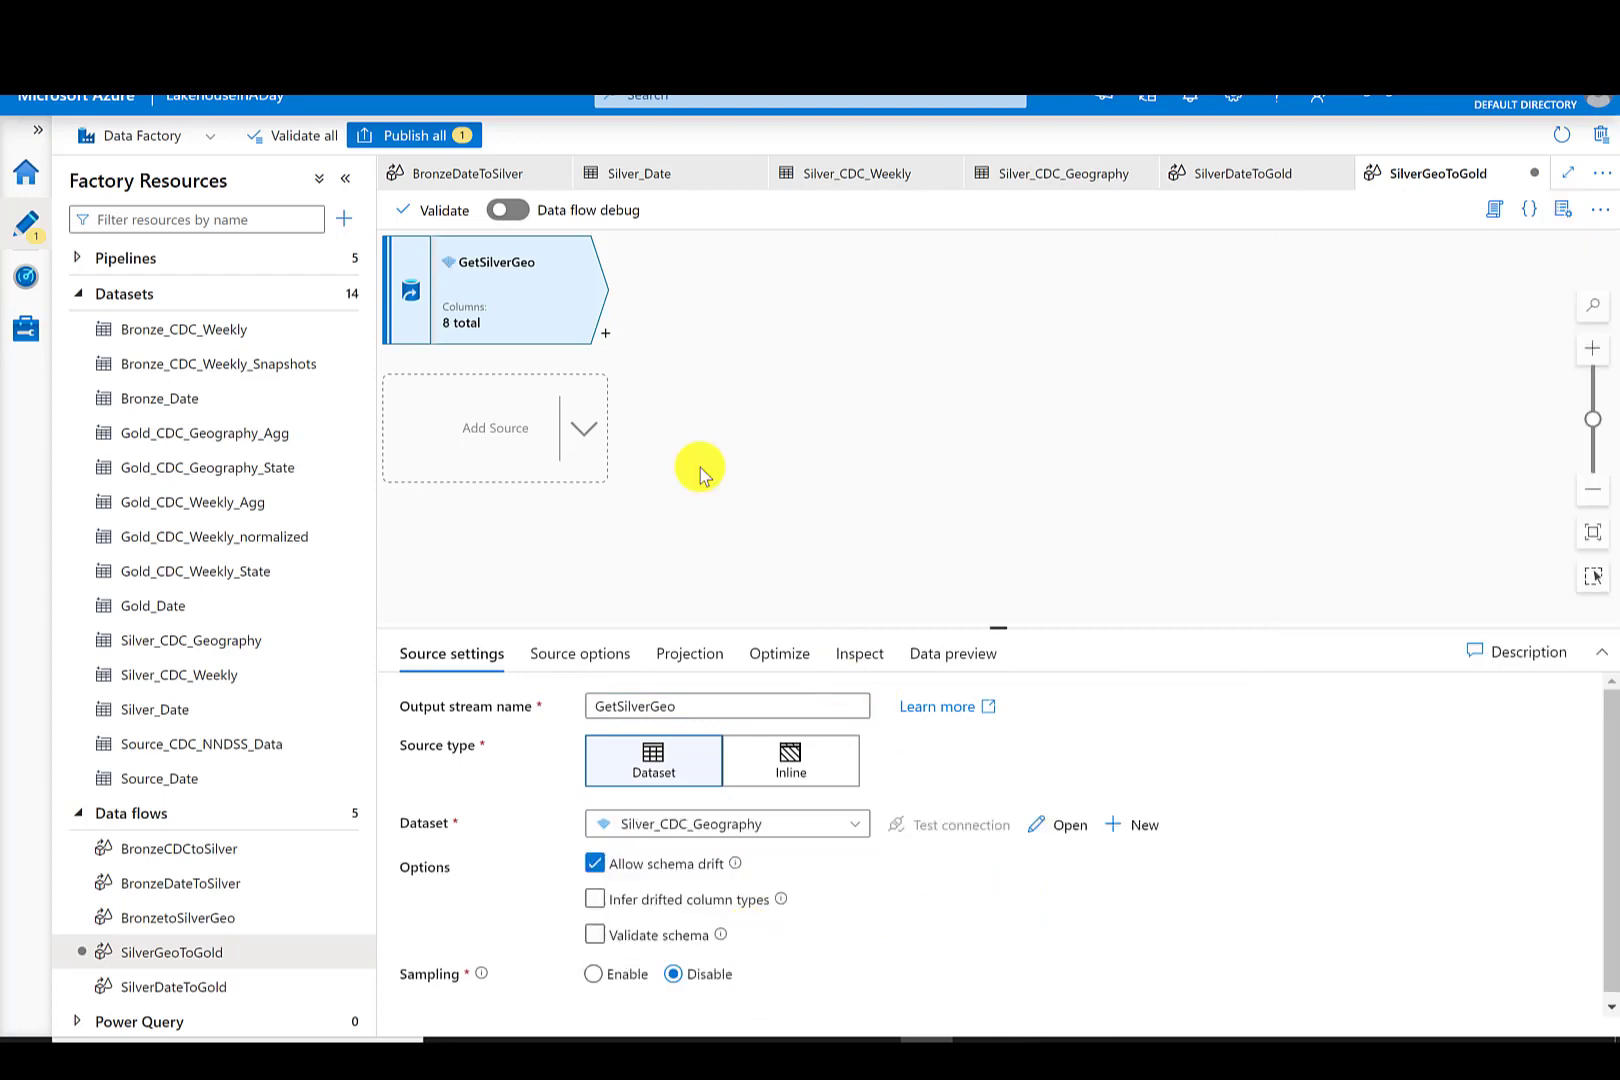
- Add a conditional split after GetSilverGeo with a States stream on condition isNull(LOCATION2) and a default GeoAggs stream
{"action": "left_click", "coordinate": [606, 336]}
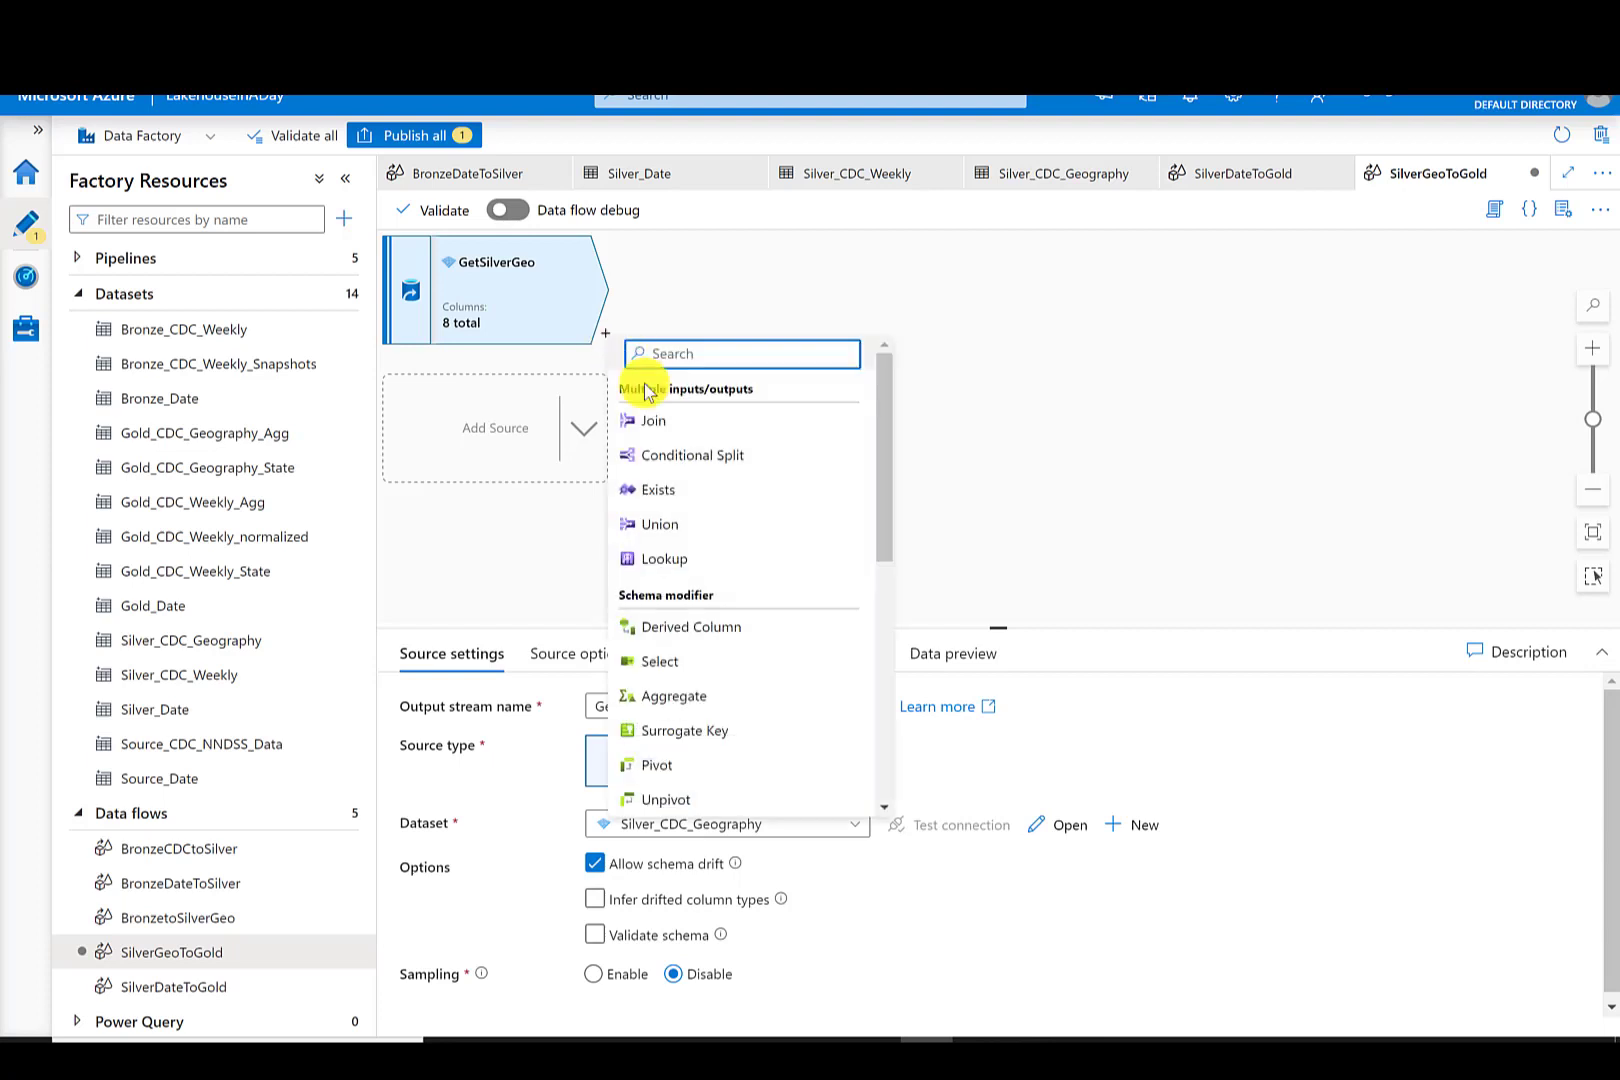
{"action": "left_click", "coordinate": [735, 455]}
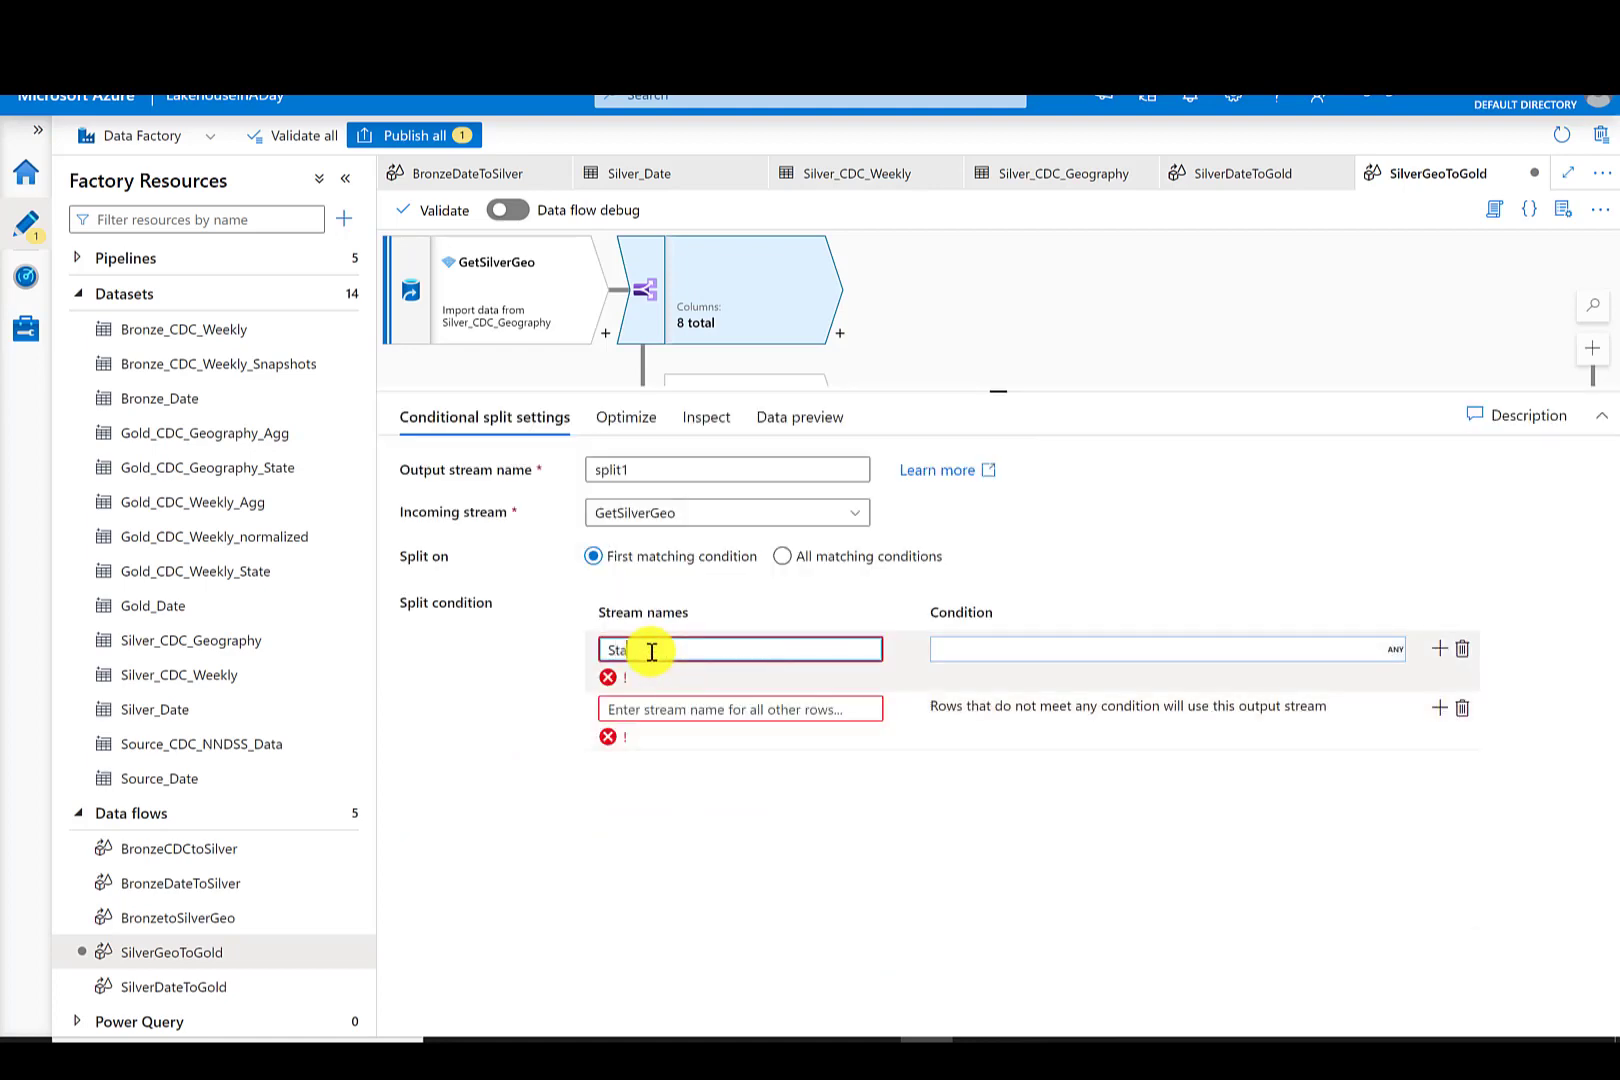
{"action": "type", "text": "tes"}
{"action": "left_click", "coordinate": [640, 683]}
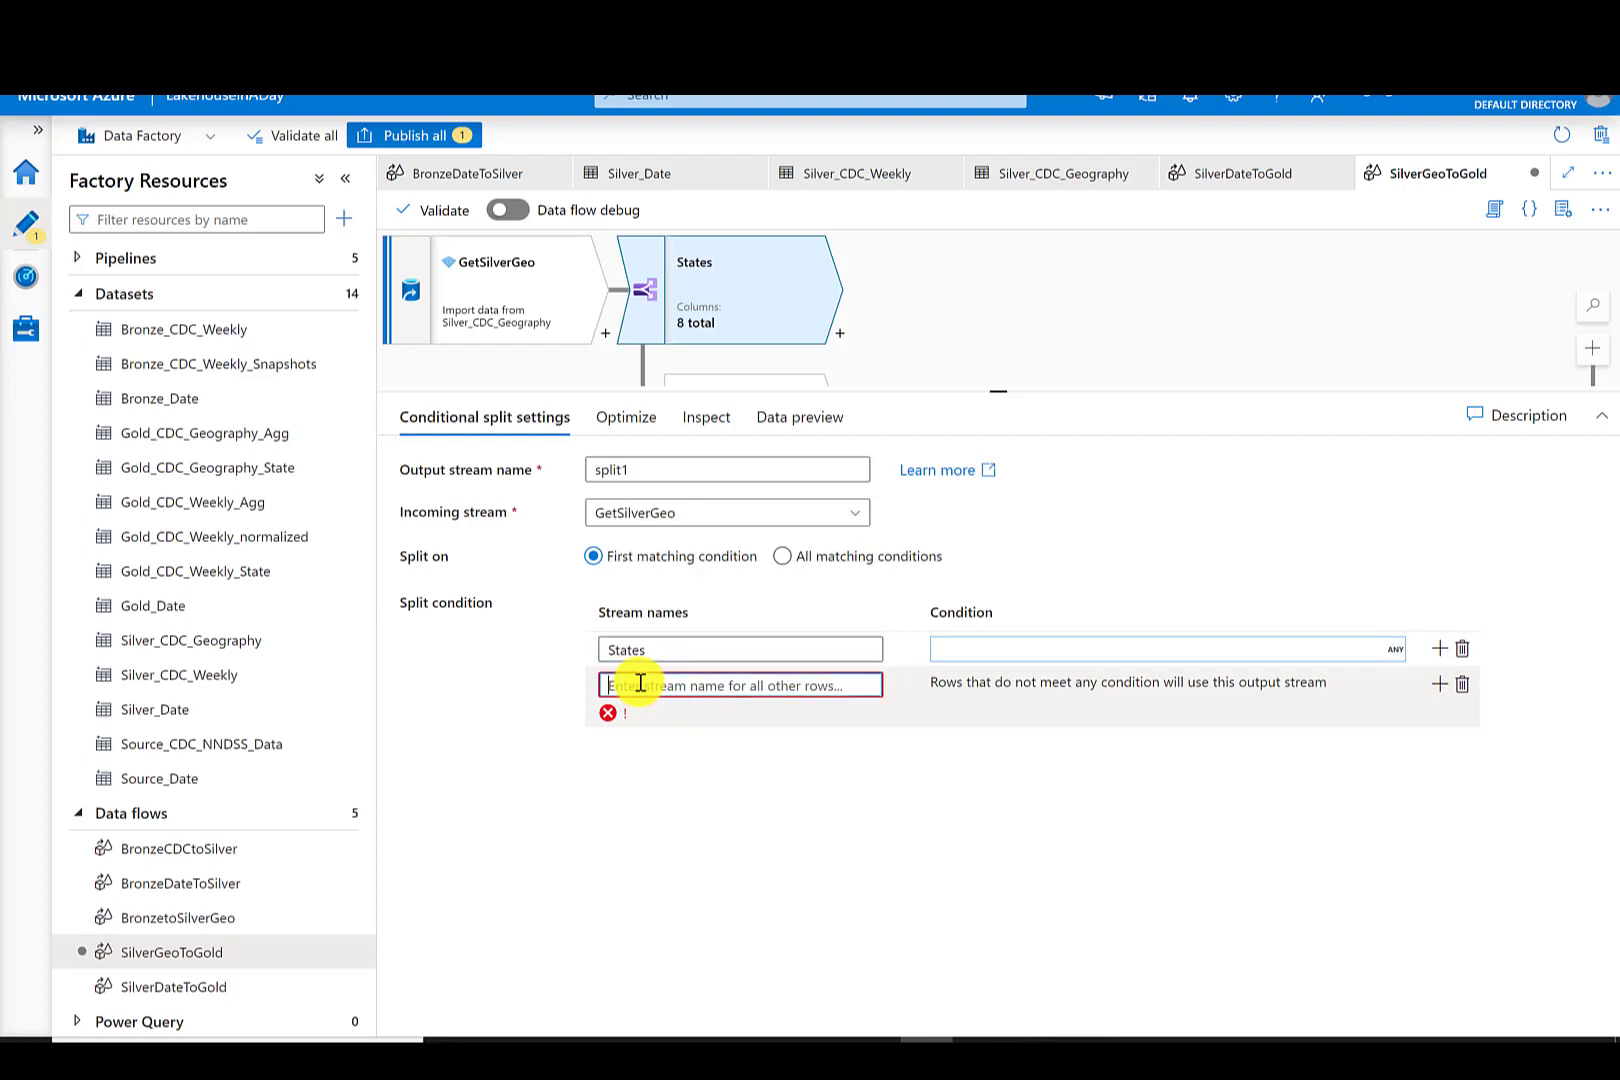
{"action": "type", "text": "C"}
{"action": "type", "text": "eoAggs"}
{"action": "left_click", "coordinate": [963, 651]}
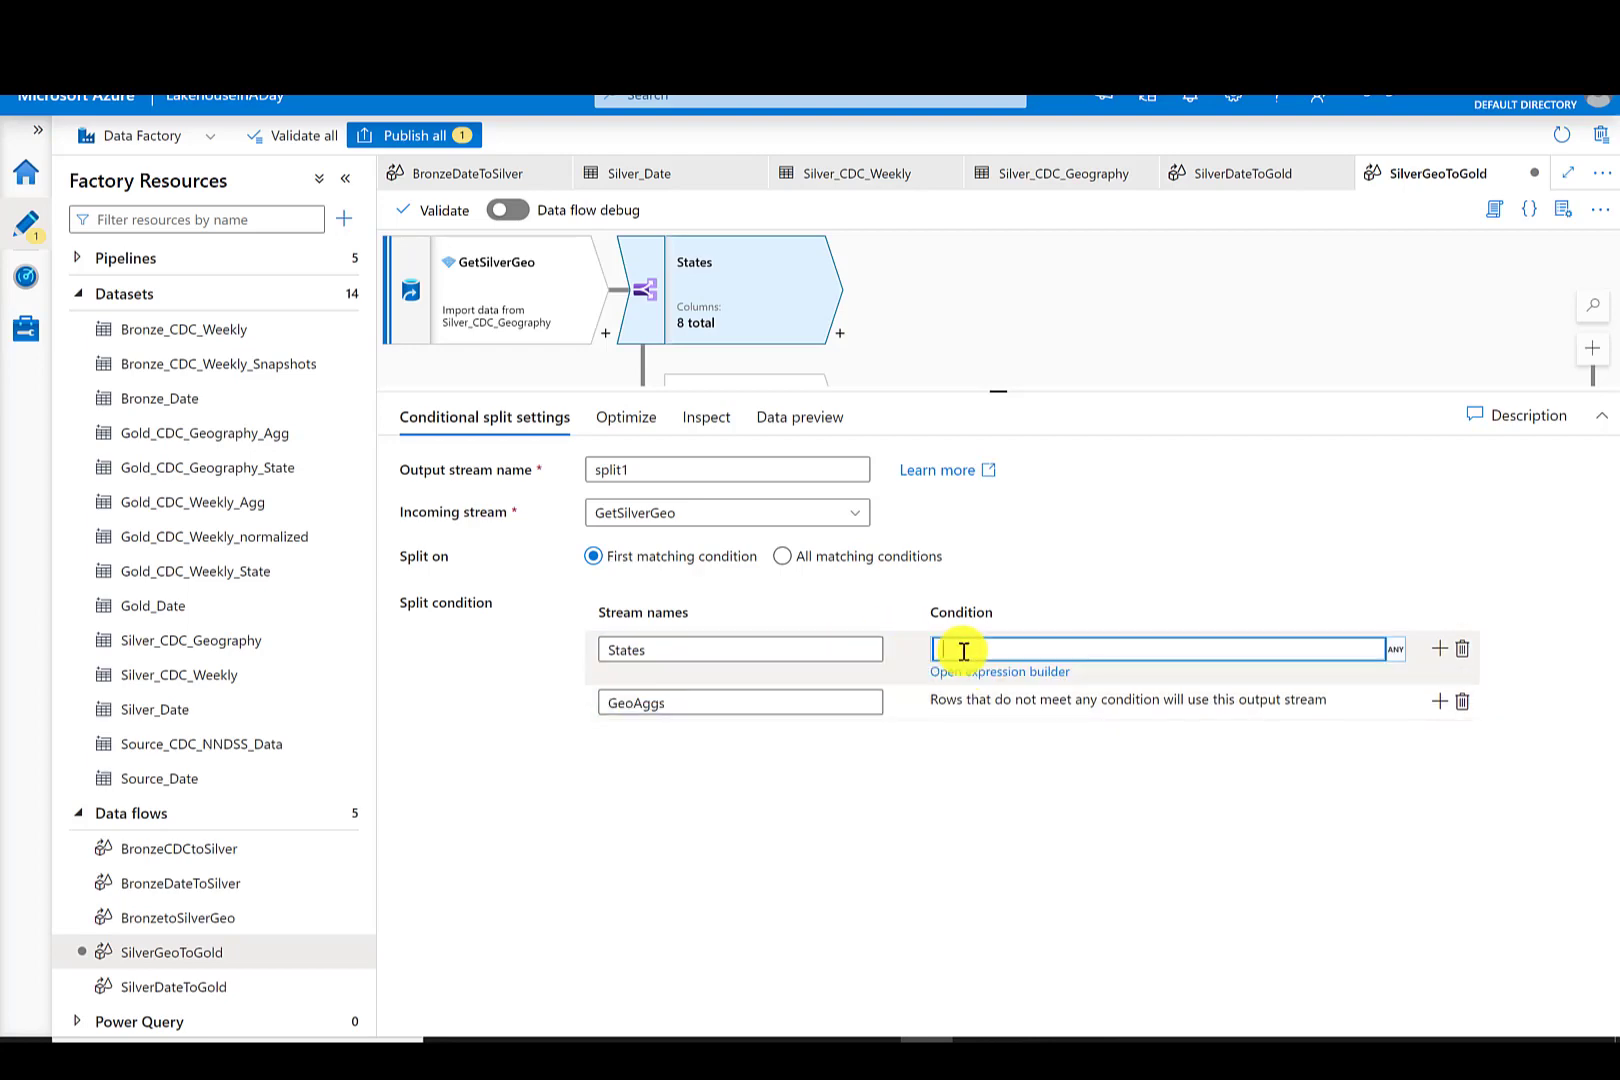
{"action": "type", "text": "isNull(LOCATION"}
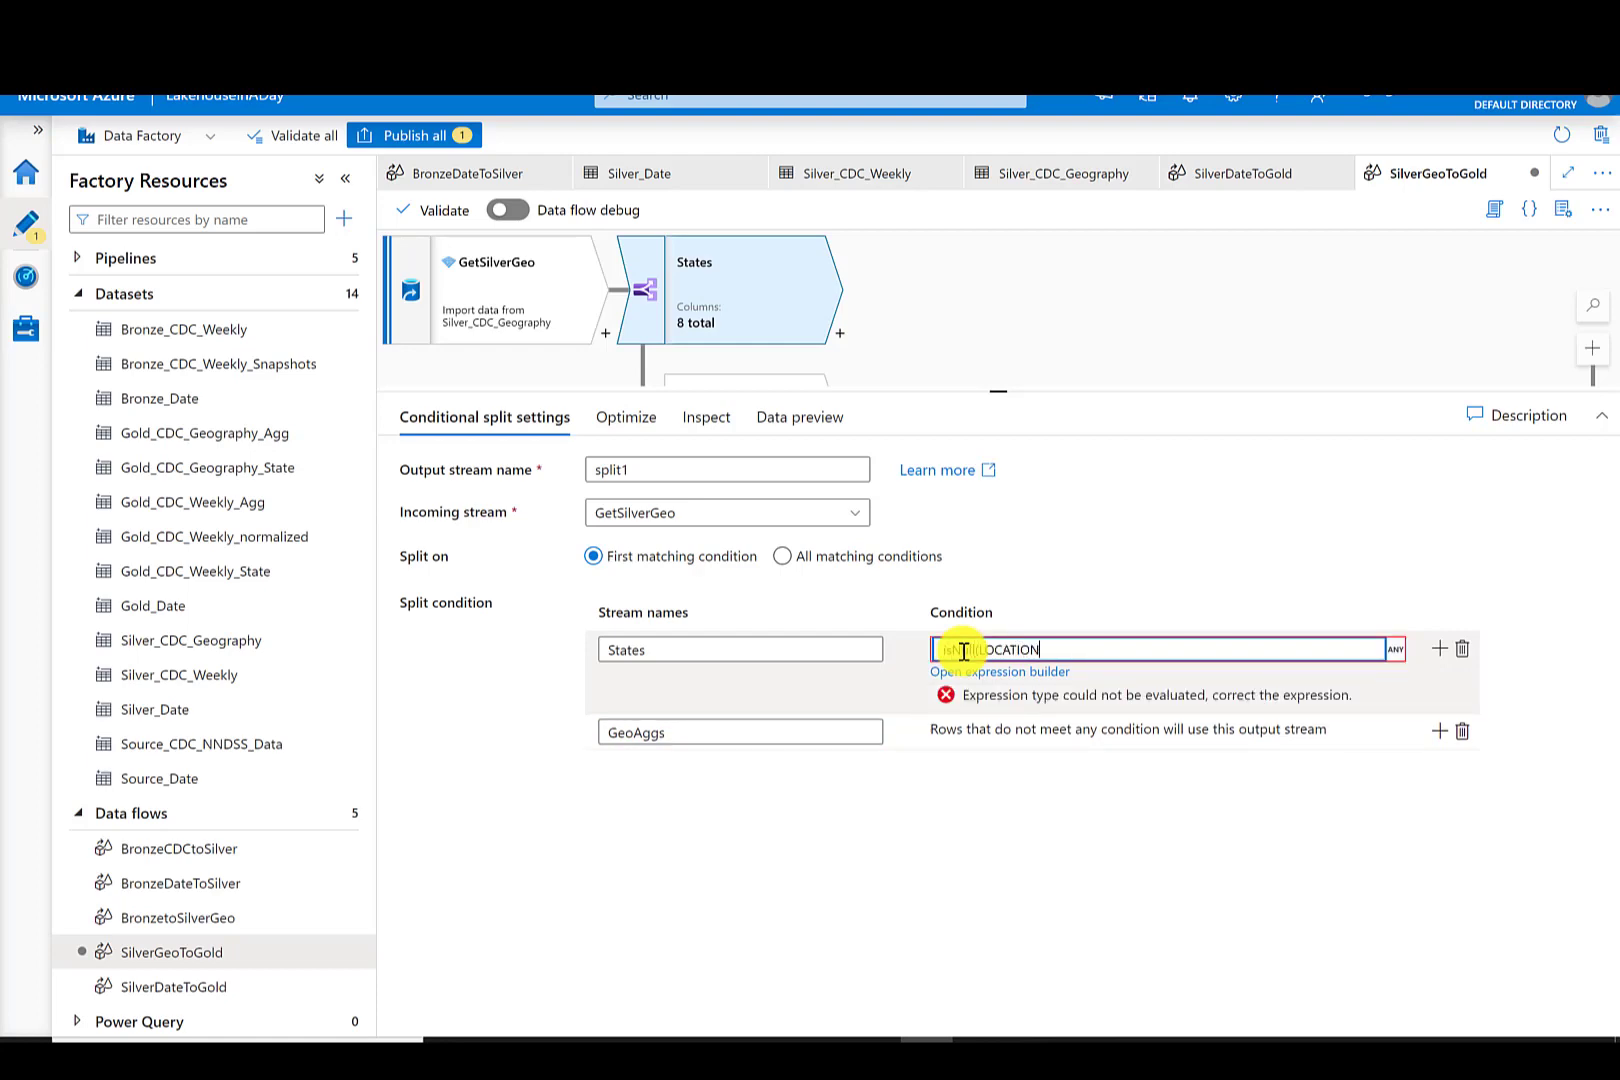
{"action": "type", "text": "2)"}
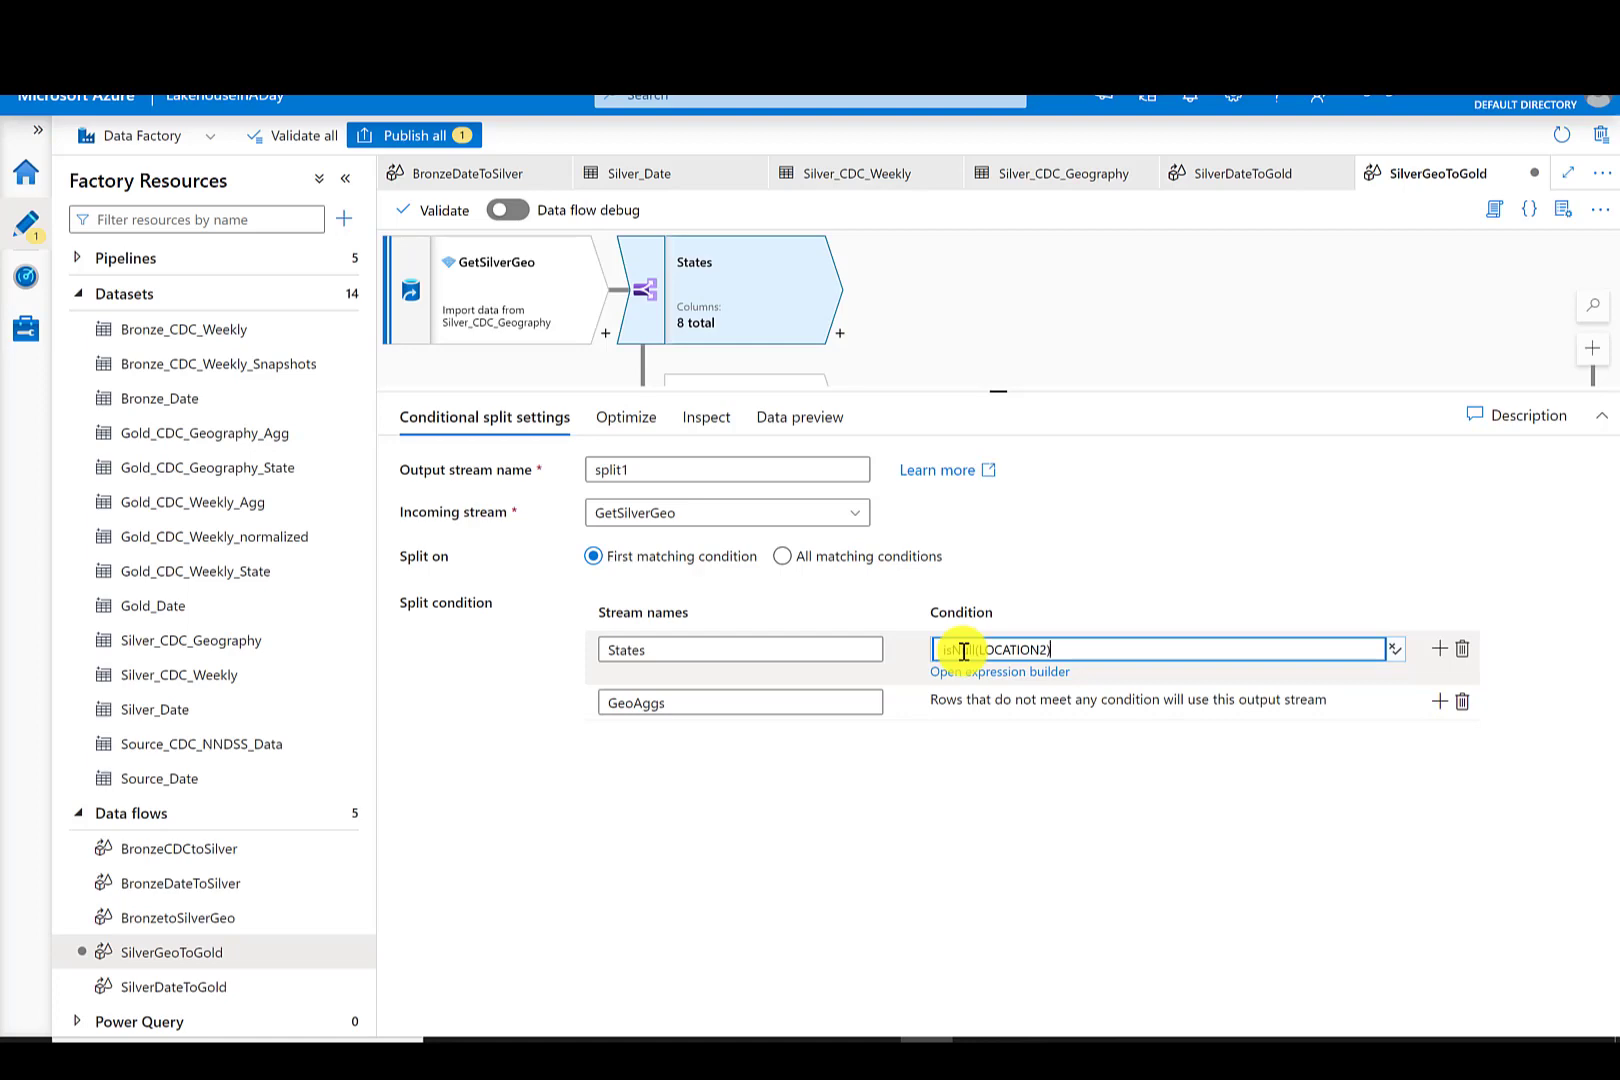
- Add a sink to each of the States and GeoAggs split streams
{"action": "left_click_drag", "start_coordinate": [998, 391], "coordinate": [1010, 533]}
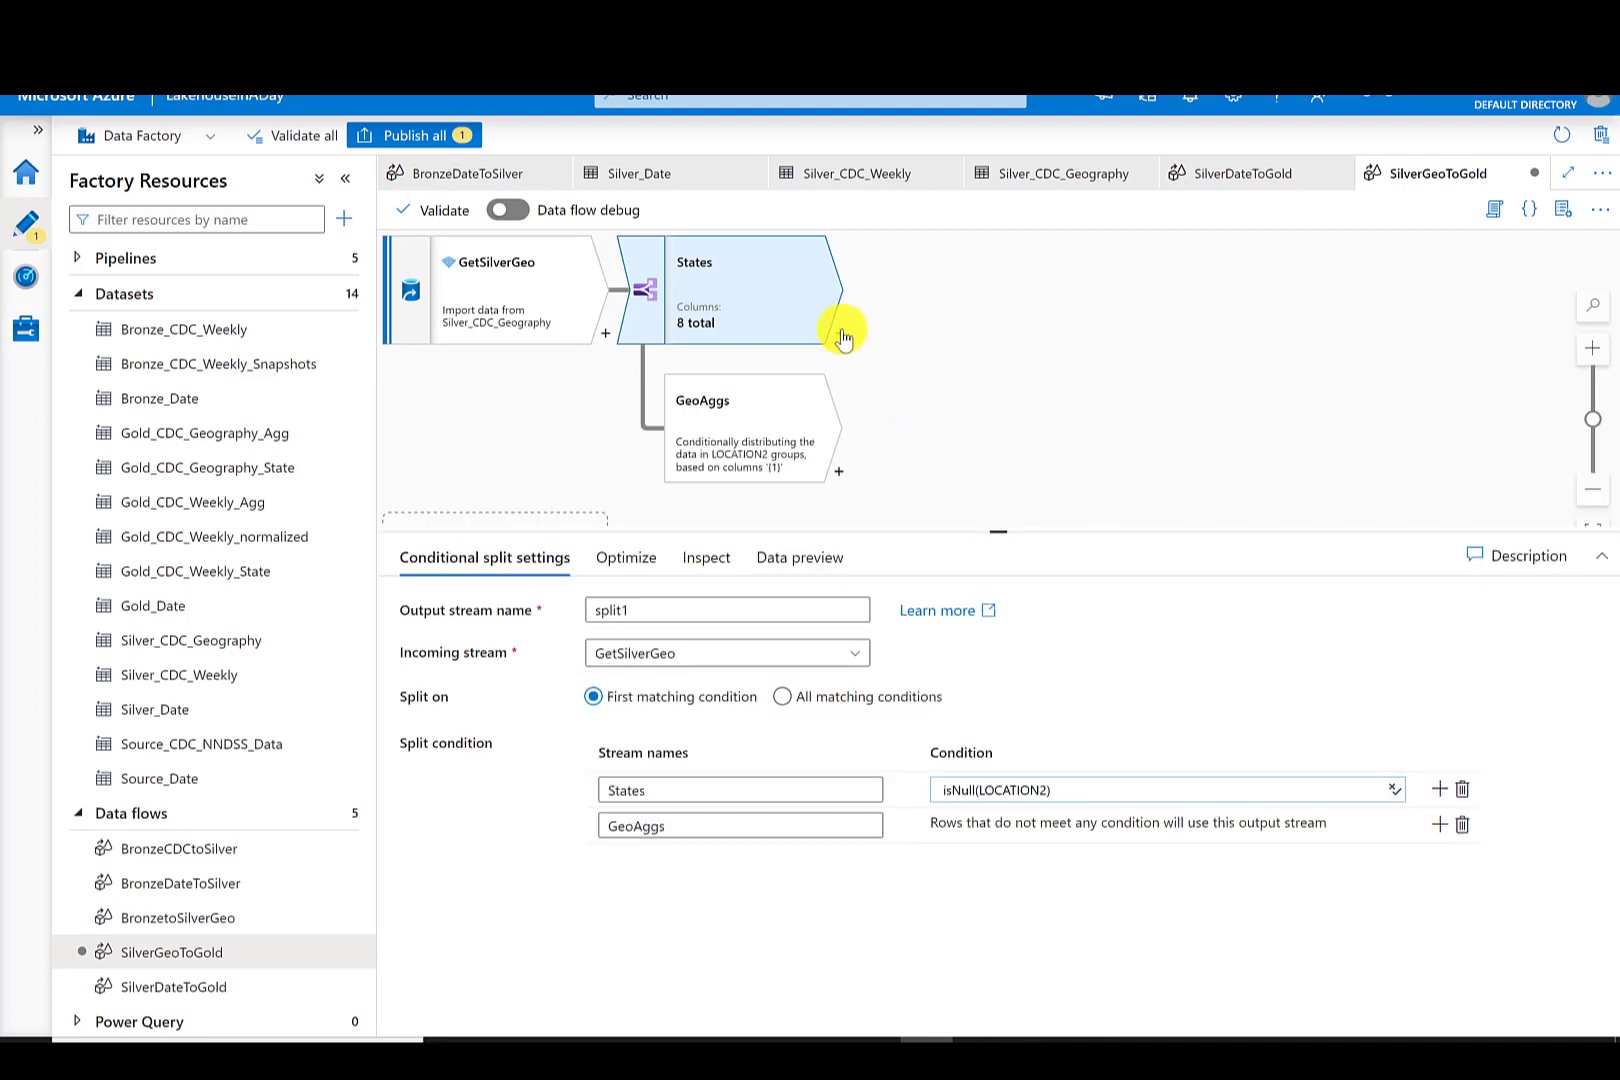
{"action": "left_click", "coordinate": [840, 334]}
{"action": "left_click_drag", "start_coordinate": [1110, 441], "coordinate": [1108, 955]}
{"action": "left_click", "coordinate": [929, 796]}
{"action": "left_click", "coordinate": [838, 476]}
{"action": "left_click", "coordinate": [929, 936]}
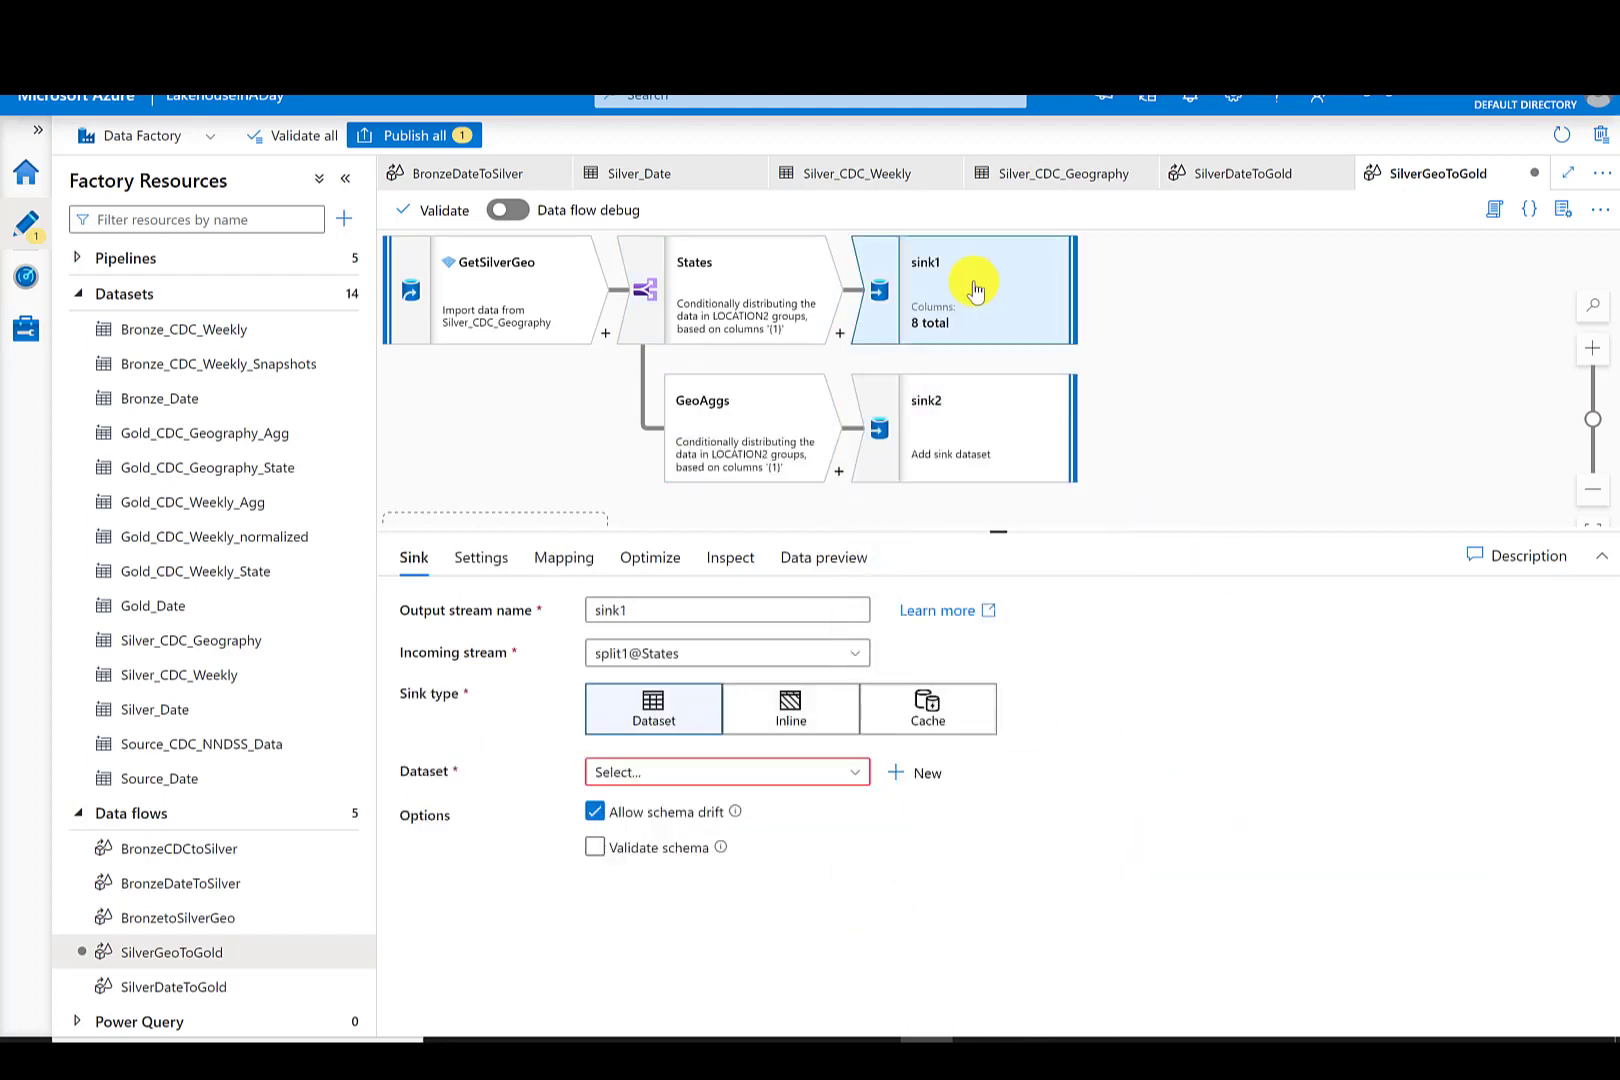
- Rename the two sinks PopulateGoldGeoState and PopulateGoldGeoAgg
{"action": "double_click", "coordinate": [611, 610]}
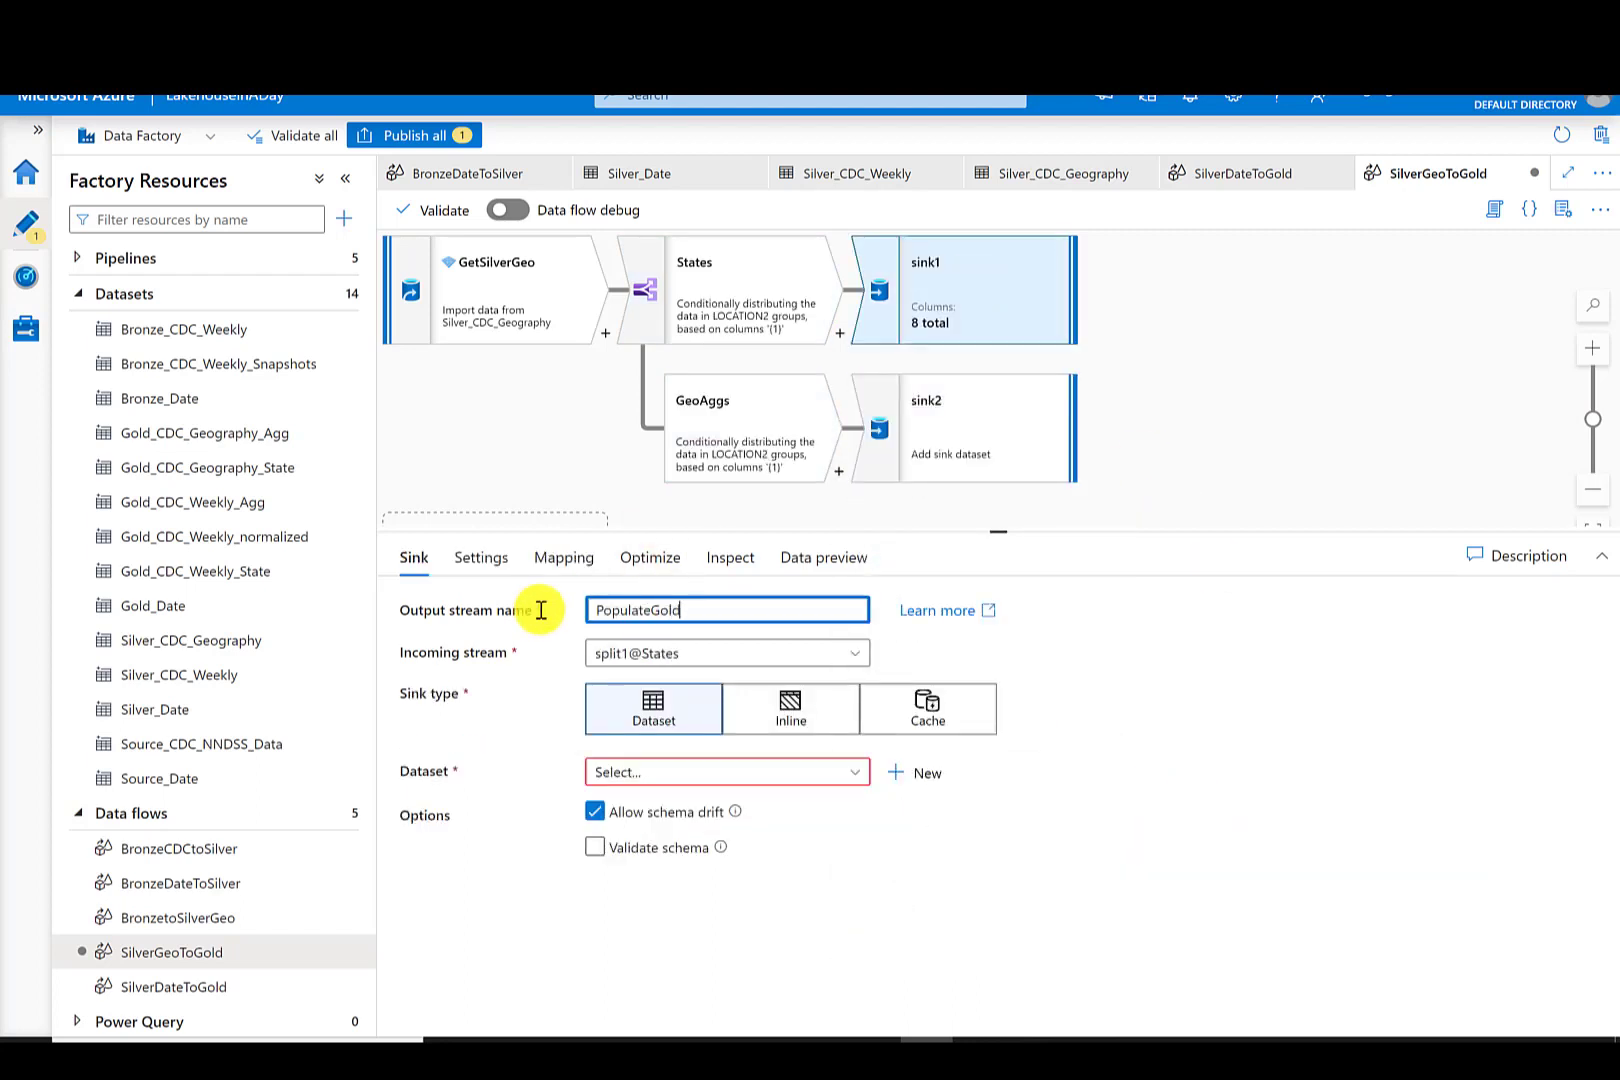
{"action": "type", "text": "PopulateGoldGeoState"}
{"action": "left_click", "coordinate": [922, 395]}
{"action": "double_click", "coordinate": [669, 610]}
{"action": "type", "text": "PopulateGoldGeoAgg"}
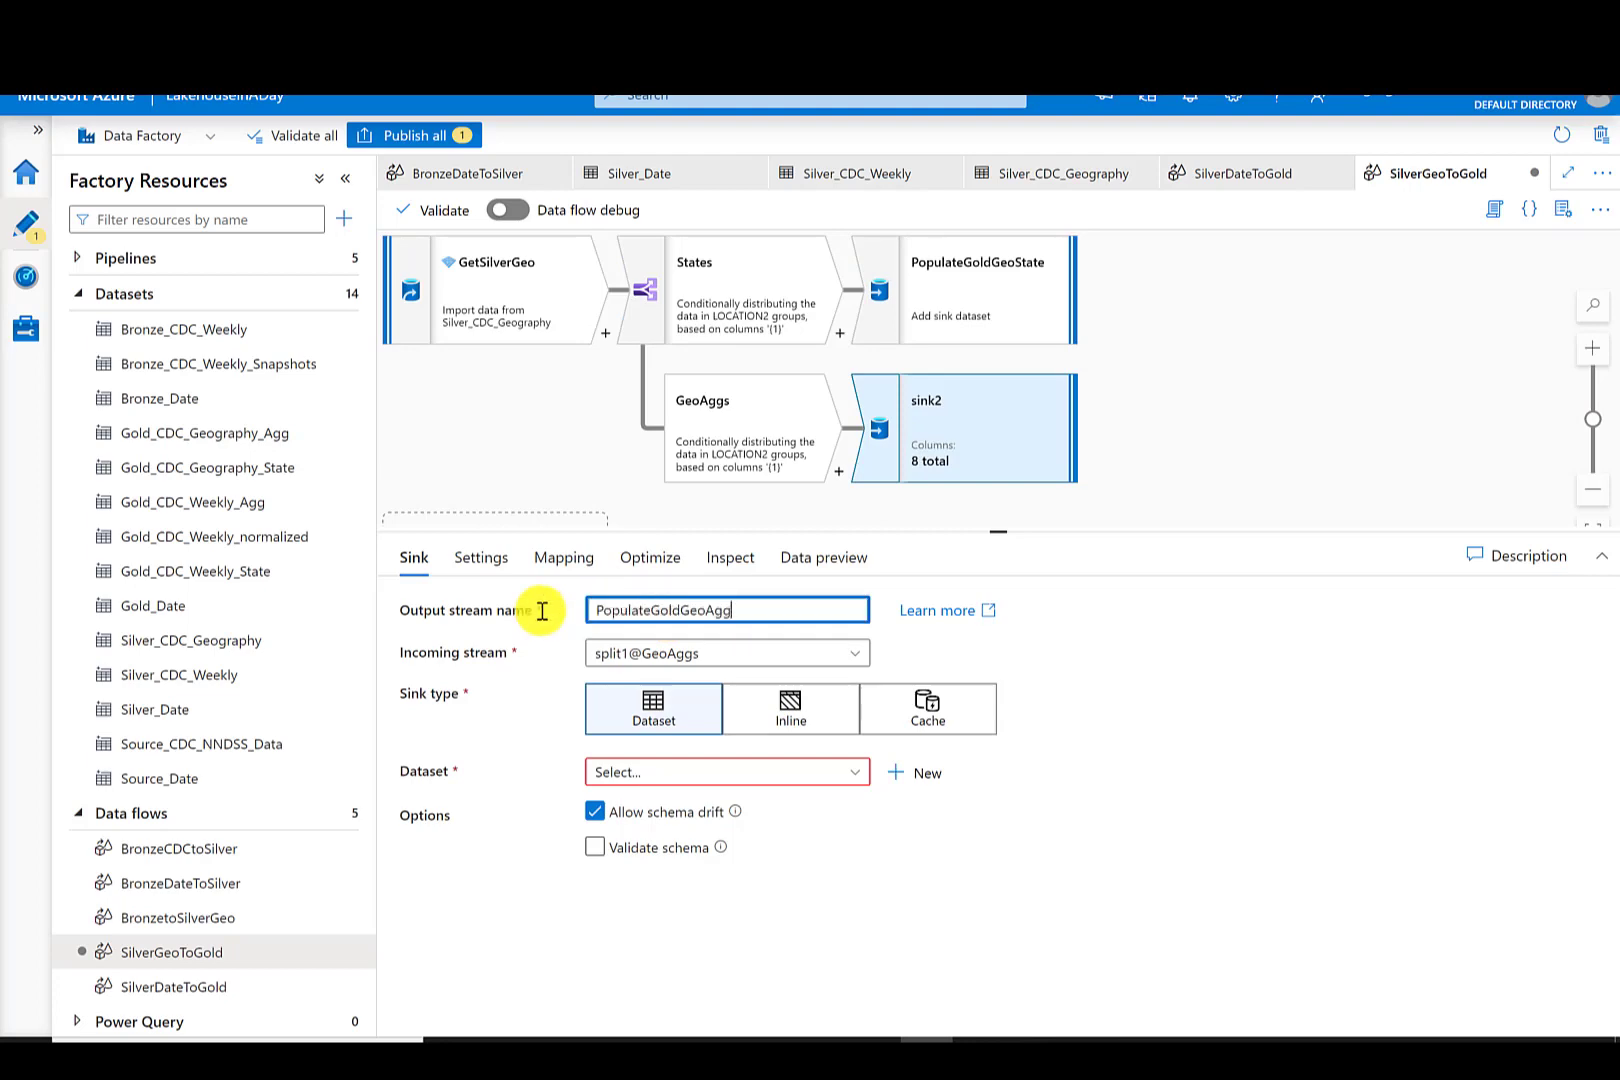
- Set the PopulateGoldGeoState sink's dataset to Gold_CDC_Geography_State
{"action": "left_click", "coordinate": [976, 262]}
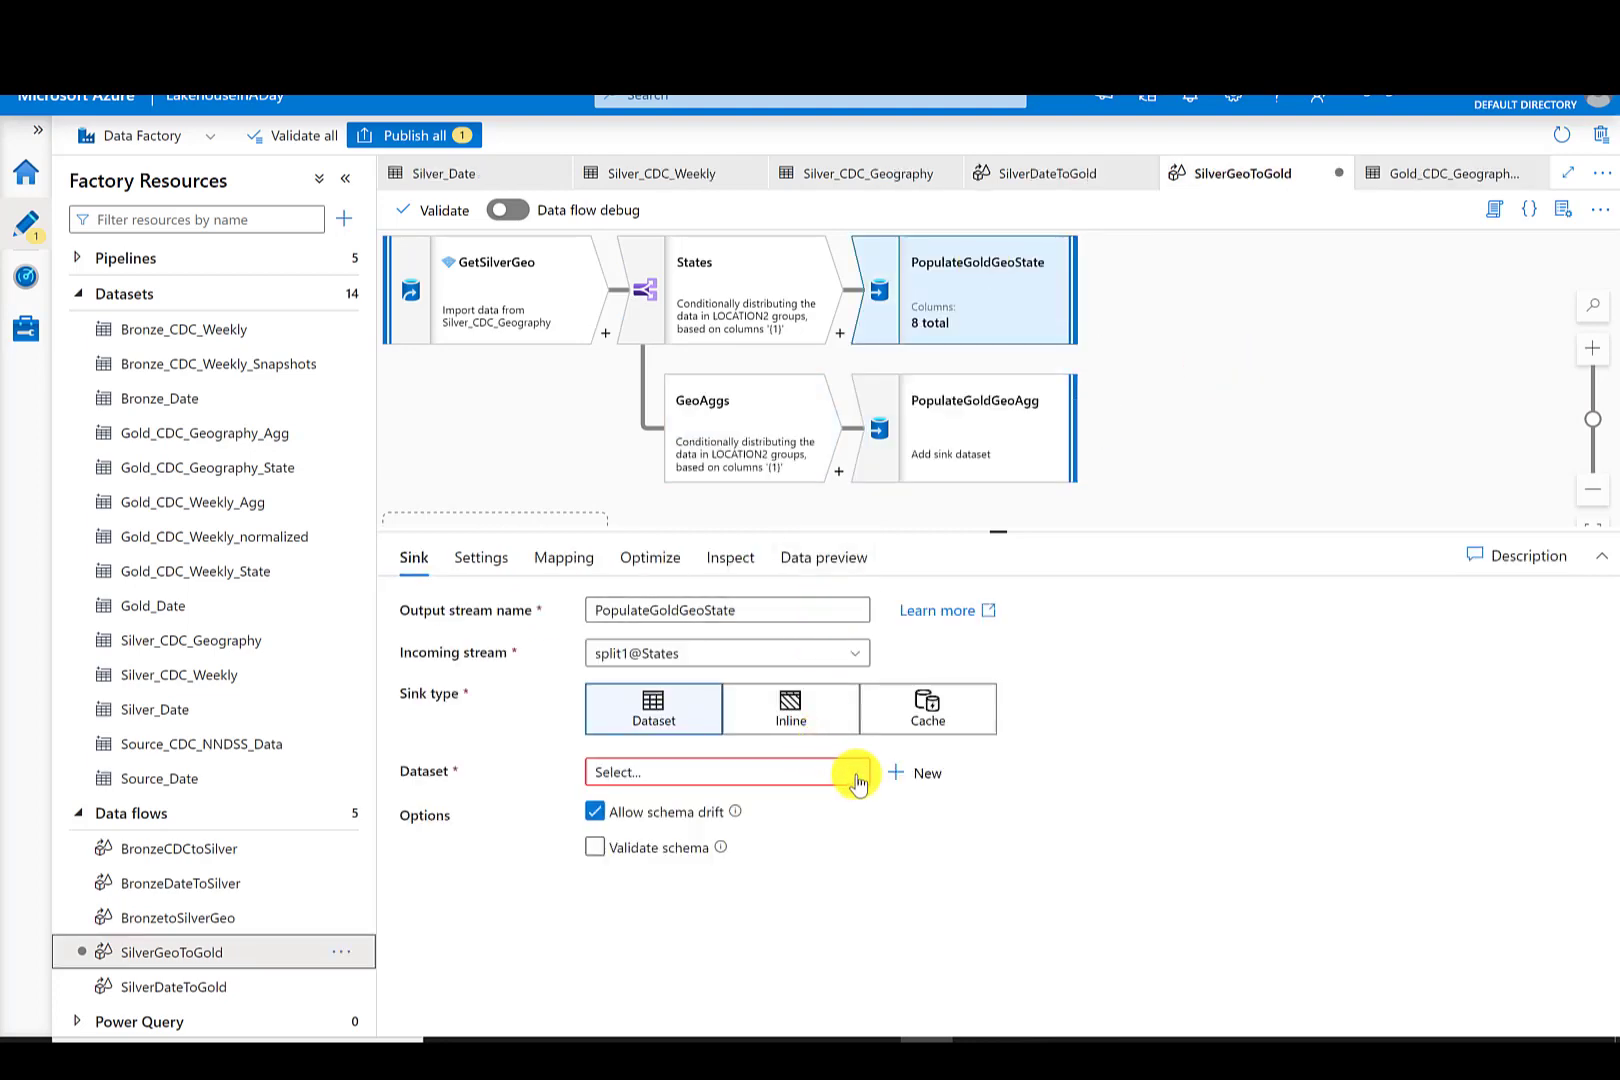
{"action": "left_click", "coordinate": [855, 774]}
{"action": "scroll", "coordinate": [858, 866], "scroll_direction": "down", "scroll_amount": 3}
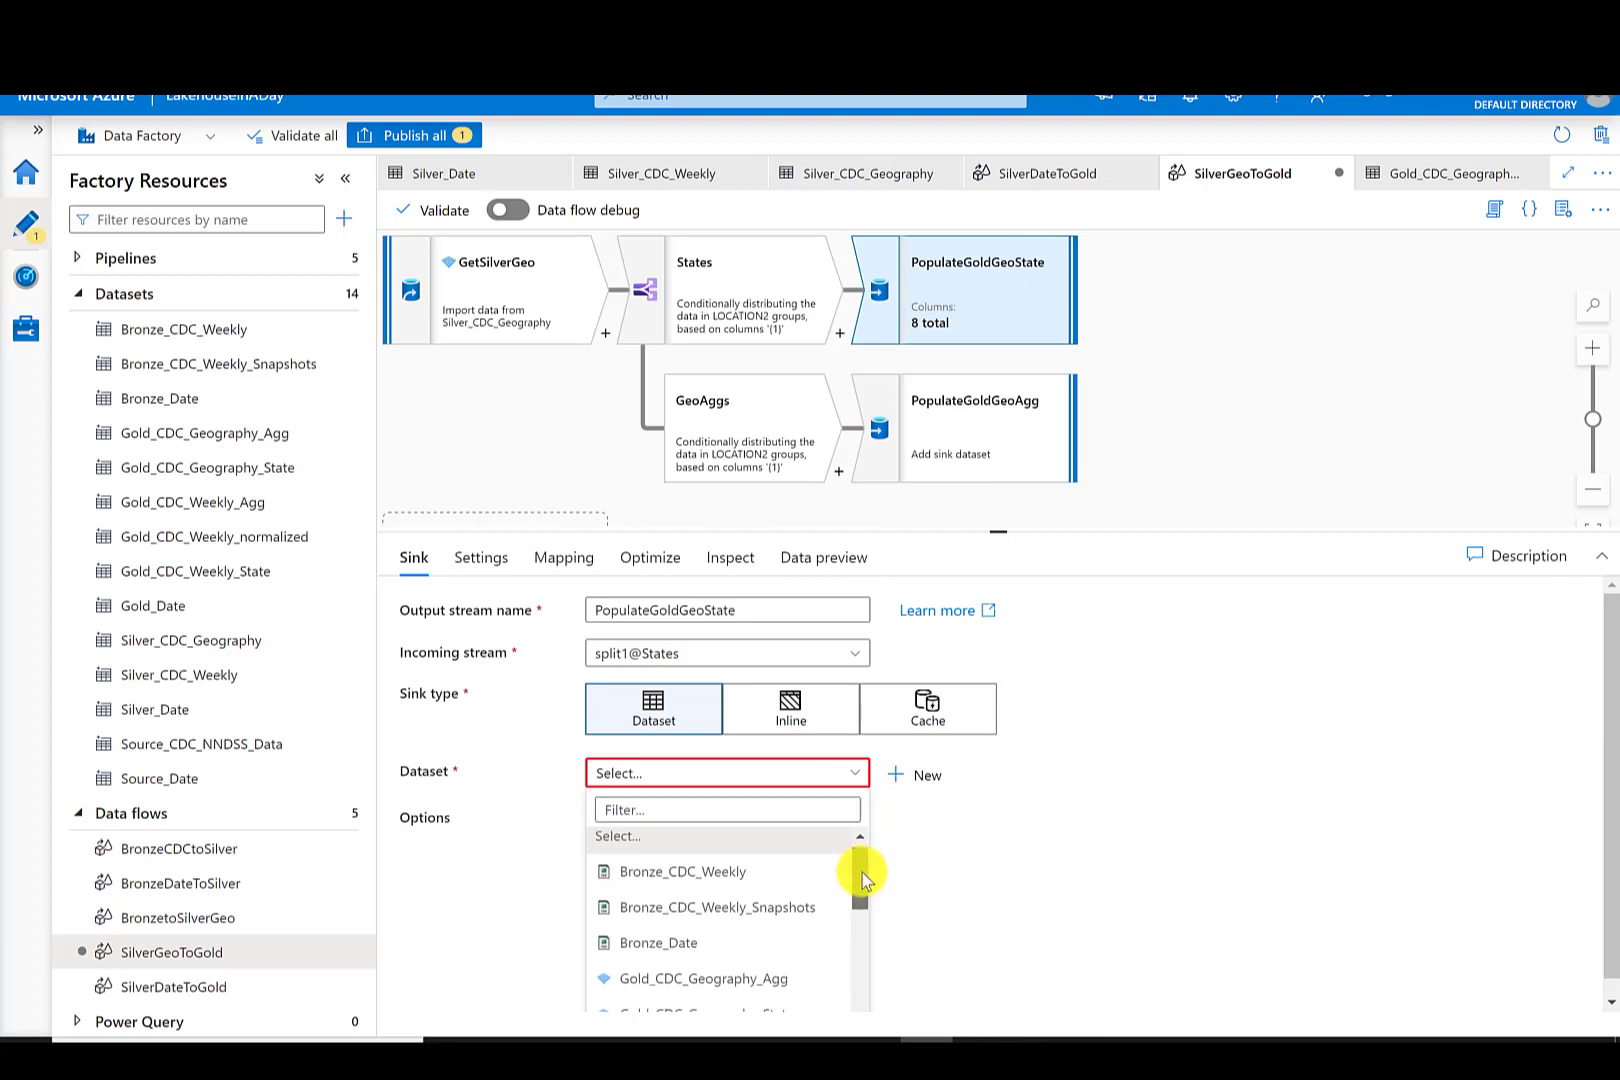
{"action": "left_click", "coordinate": [764, 938]}
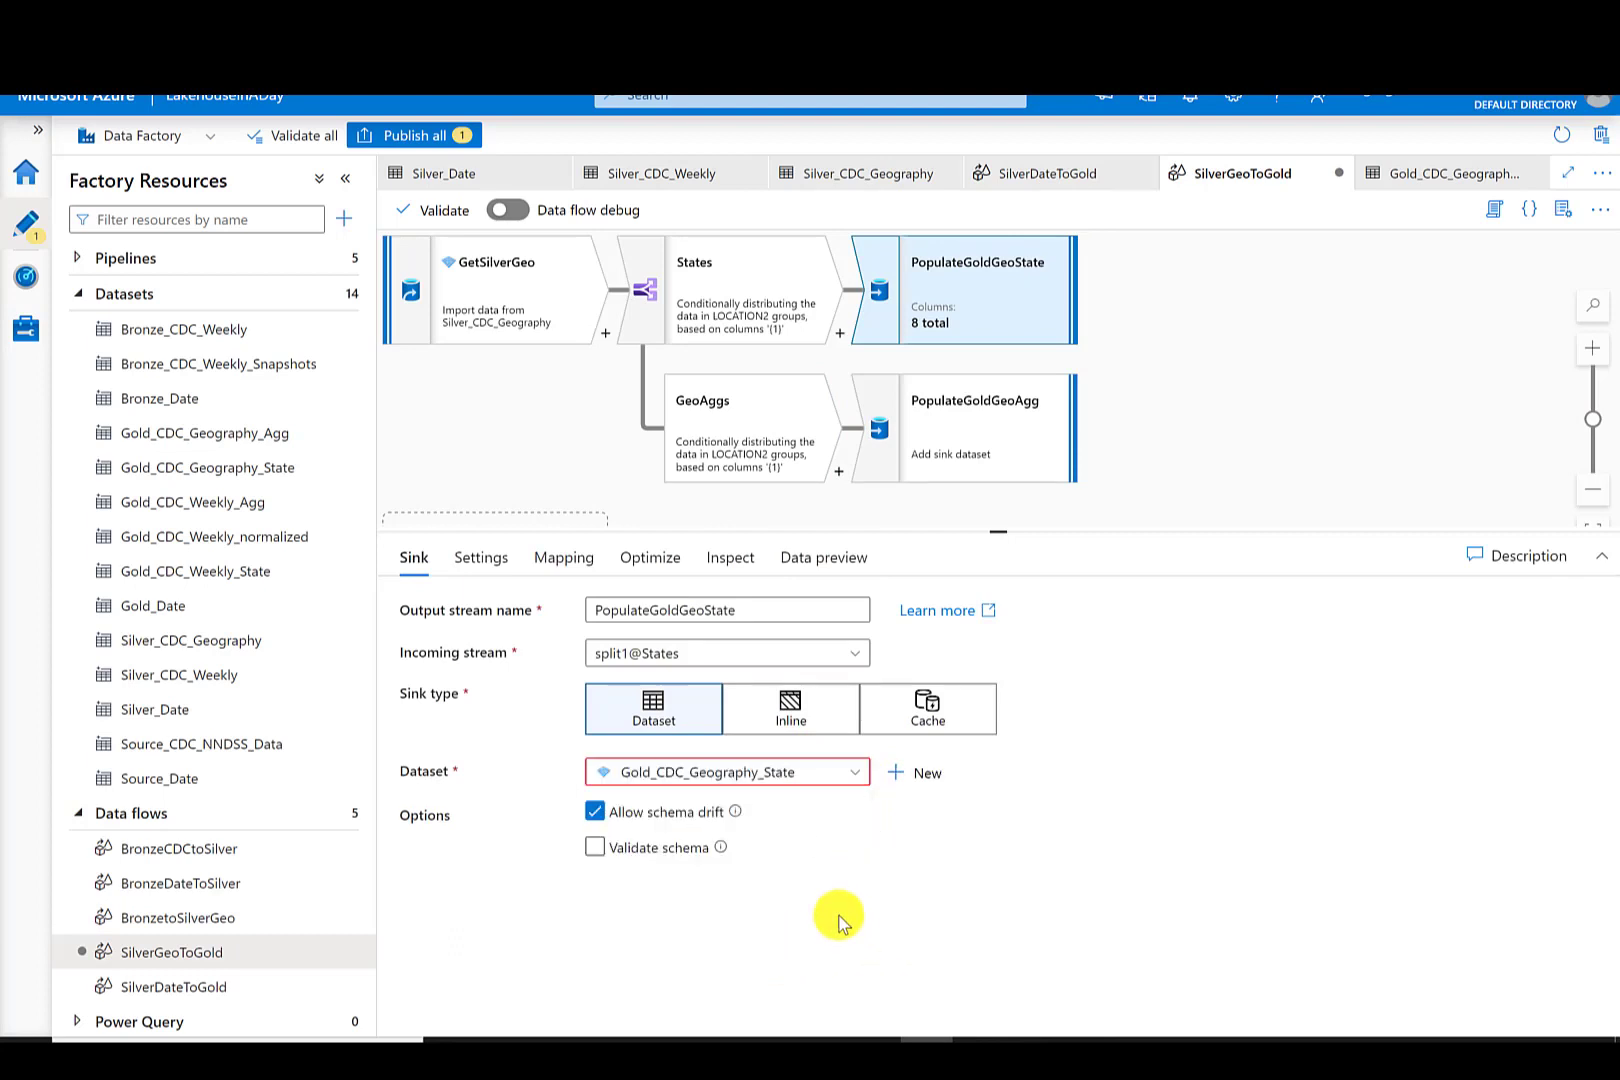
- Configure PopulateGoldGeoState to output a single file named CDC_Geography_State.parquet using single partitioning
{"action": "left_click", "coordinate": [492, 558]}
{"action": "left_click", "coordinate": [620, 648]}
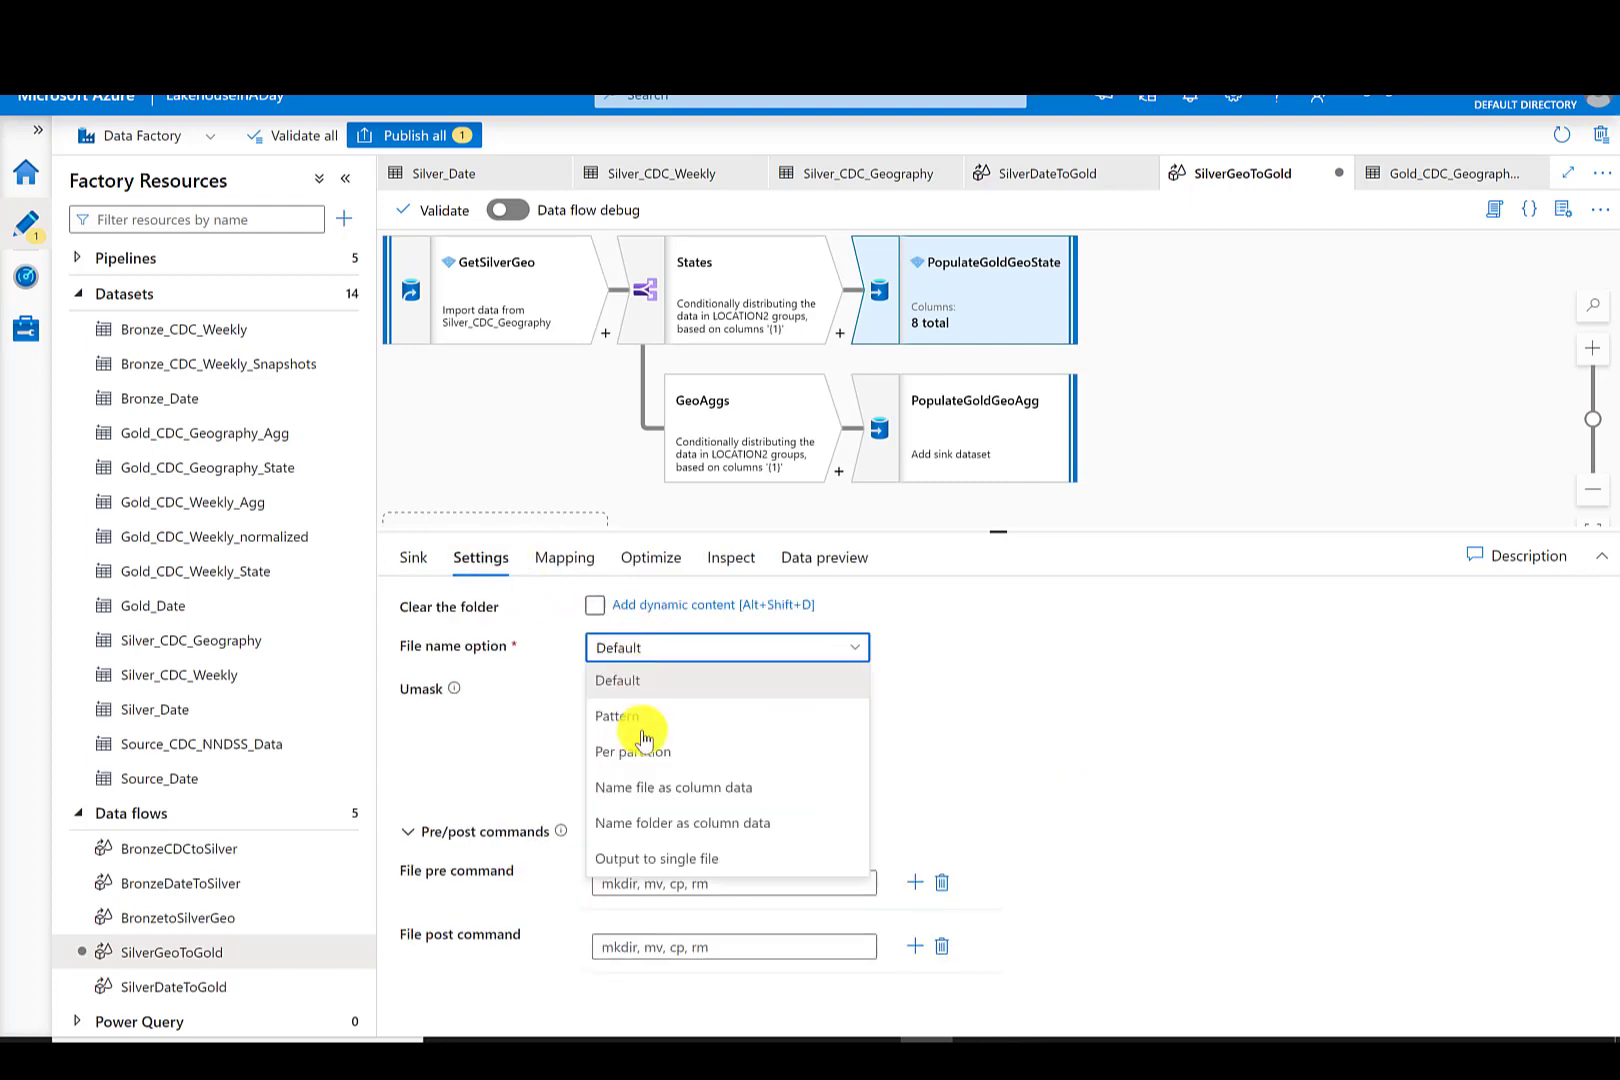
{"action": "left_click", "coordinate": [640, 858]}
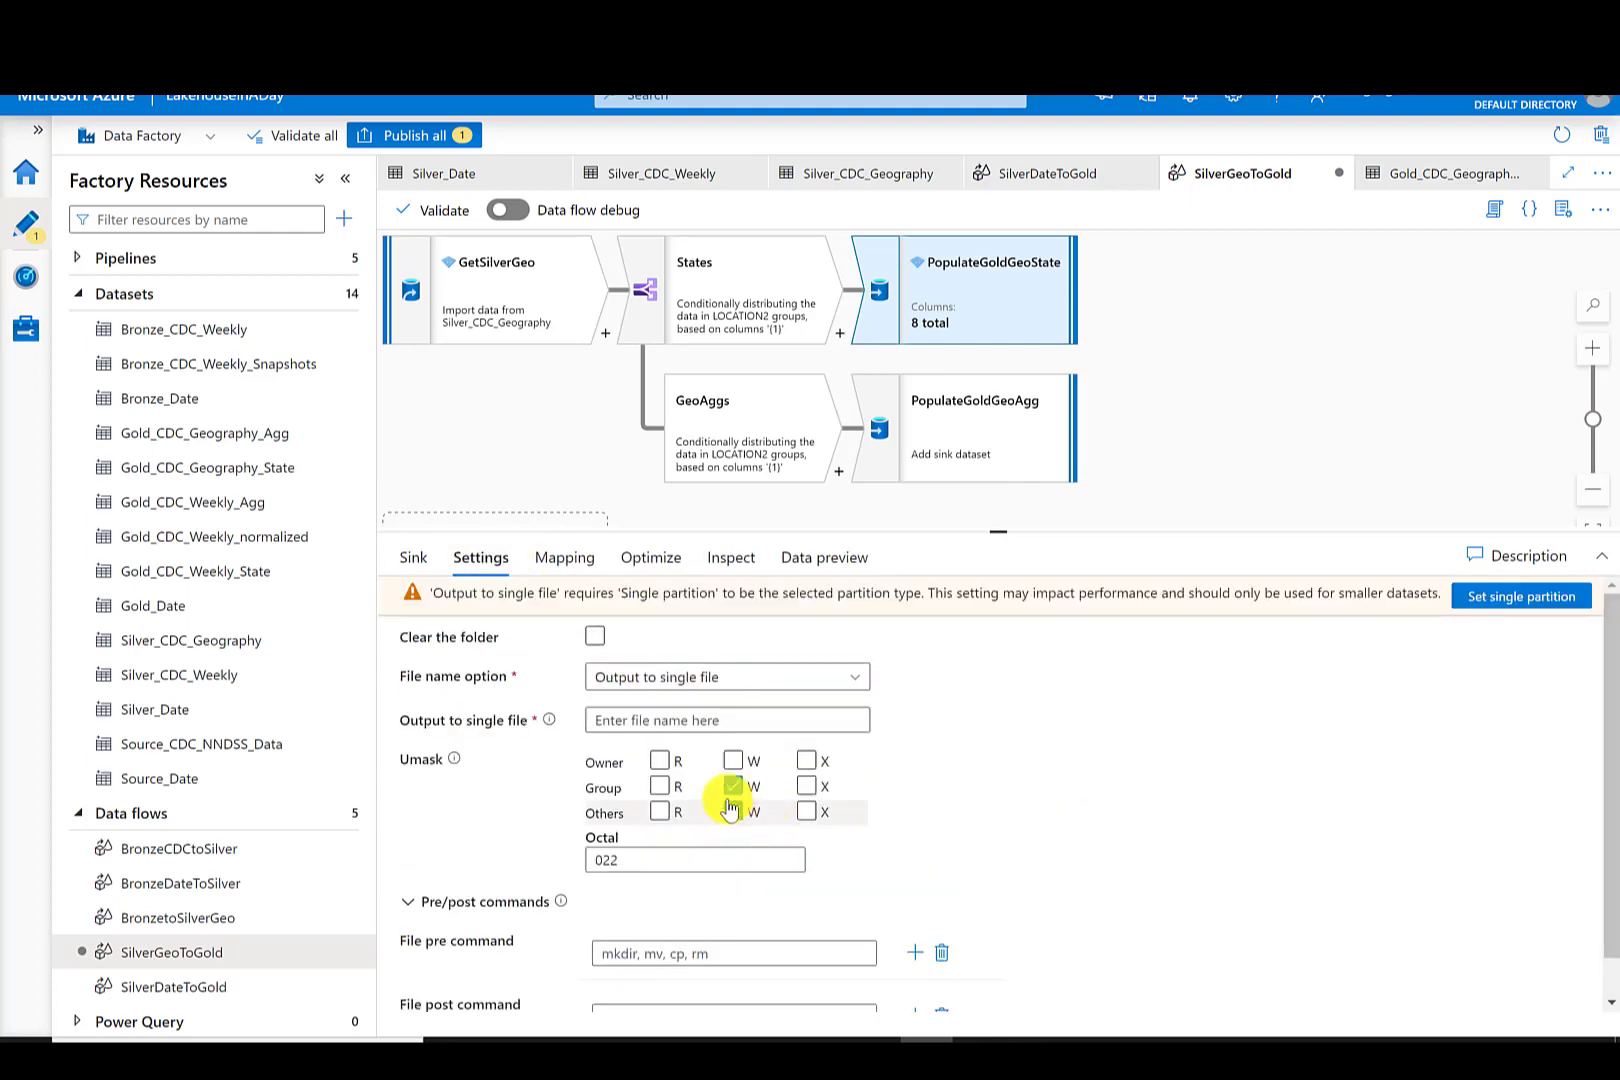
{"action": "left_click", "coordinate": [650, 558]}
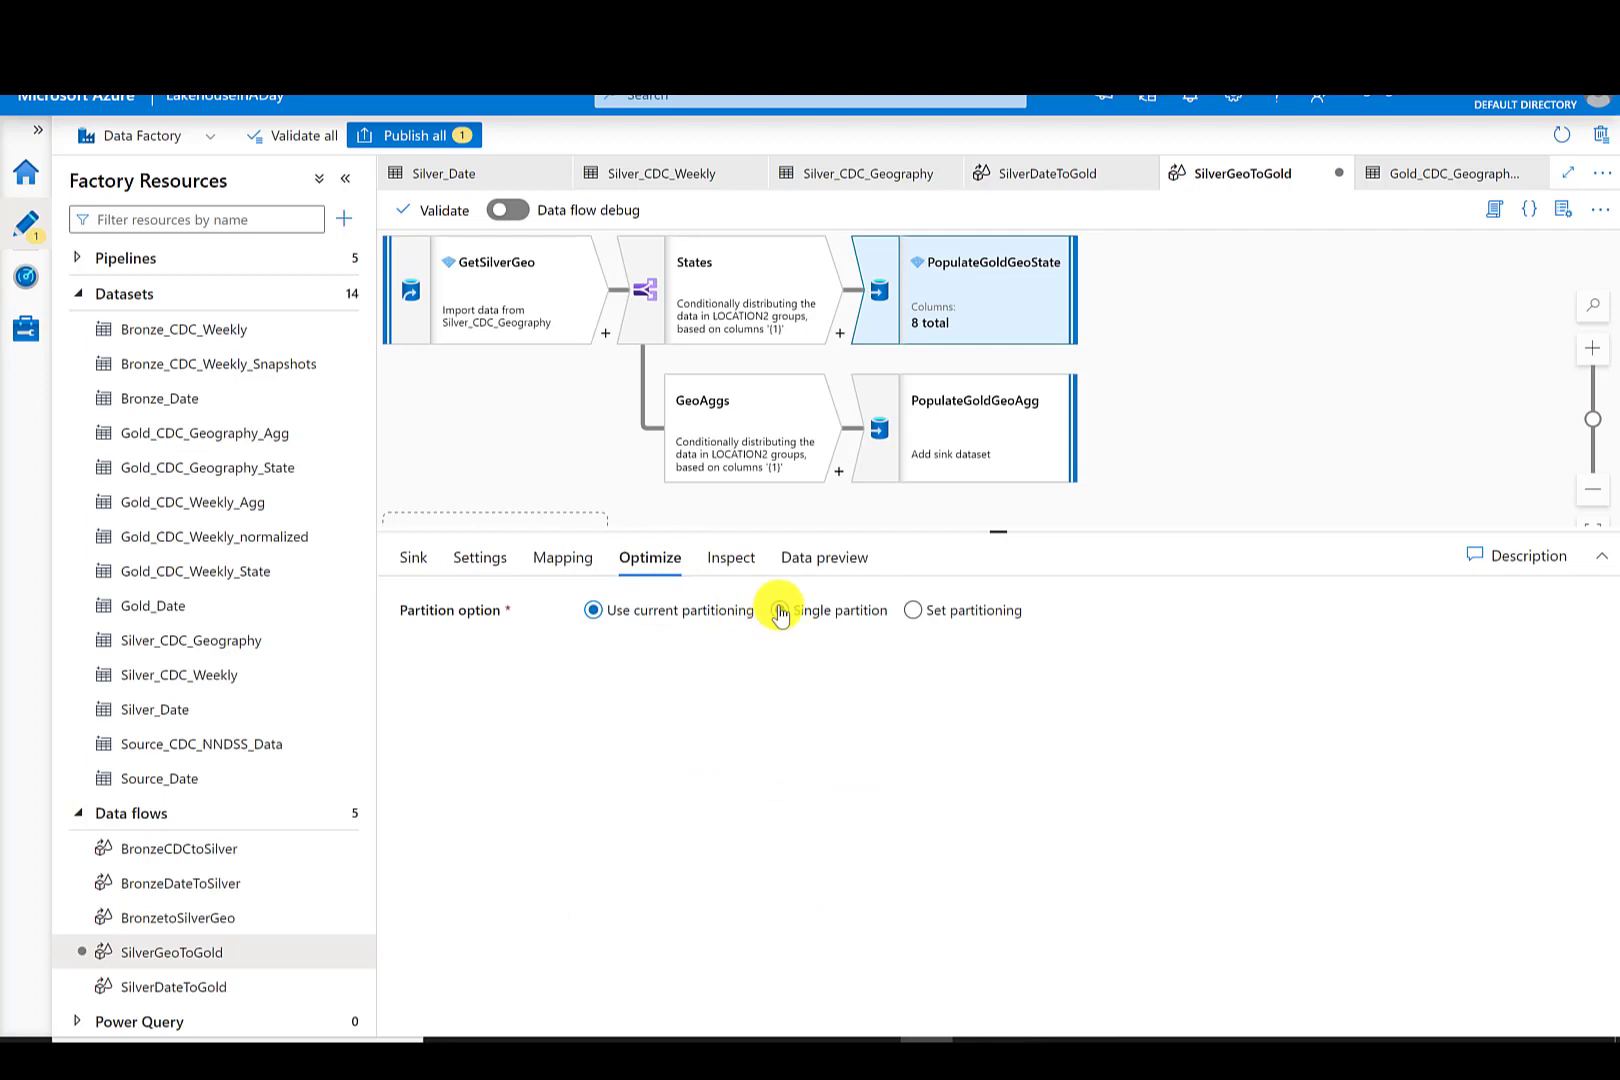
{"action": "left_click", "coordinate": [779, 611]}
{"action": "left_click", "coordinate": [562, 560]}
{"action": "left_click", "coordinate": [480, 558]}
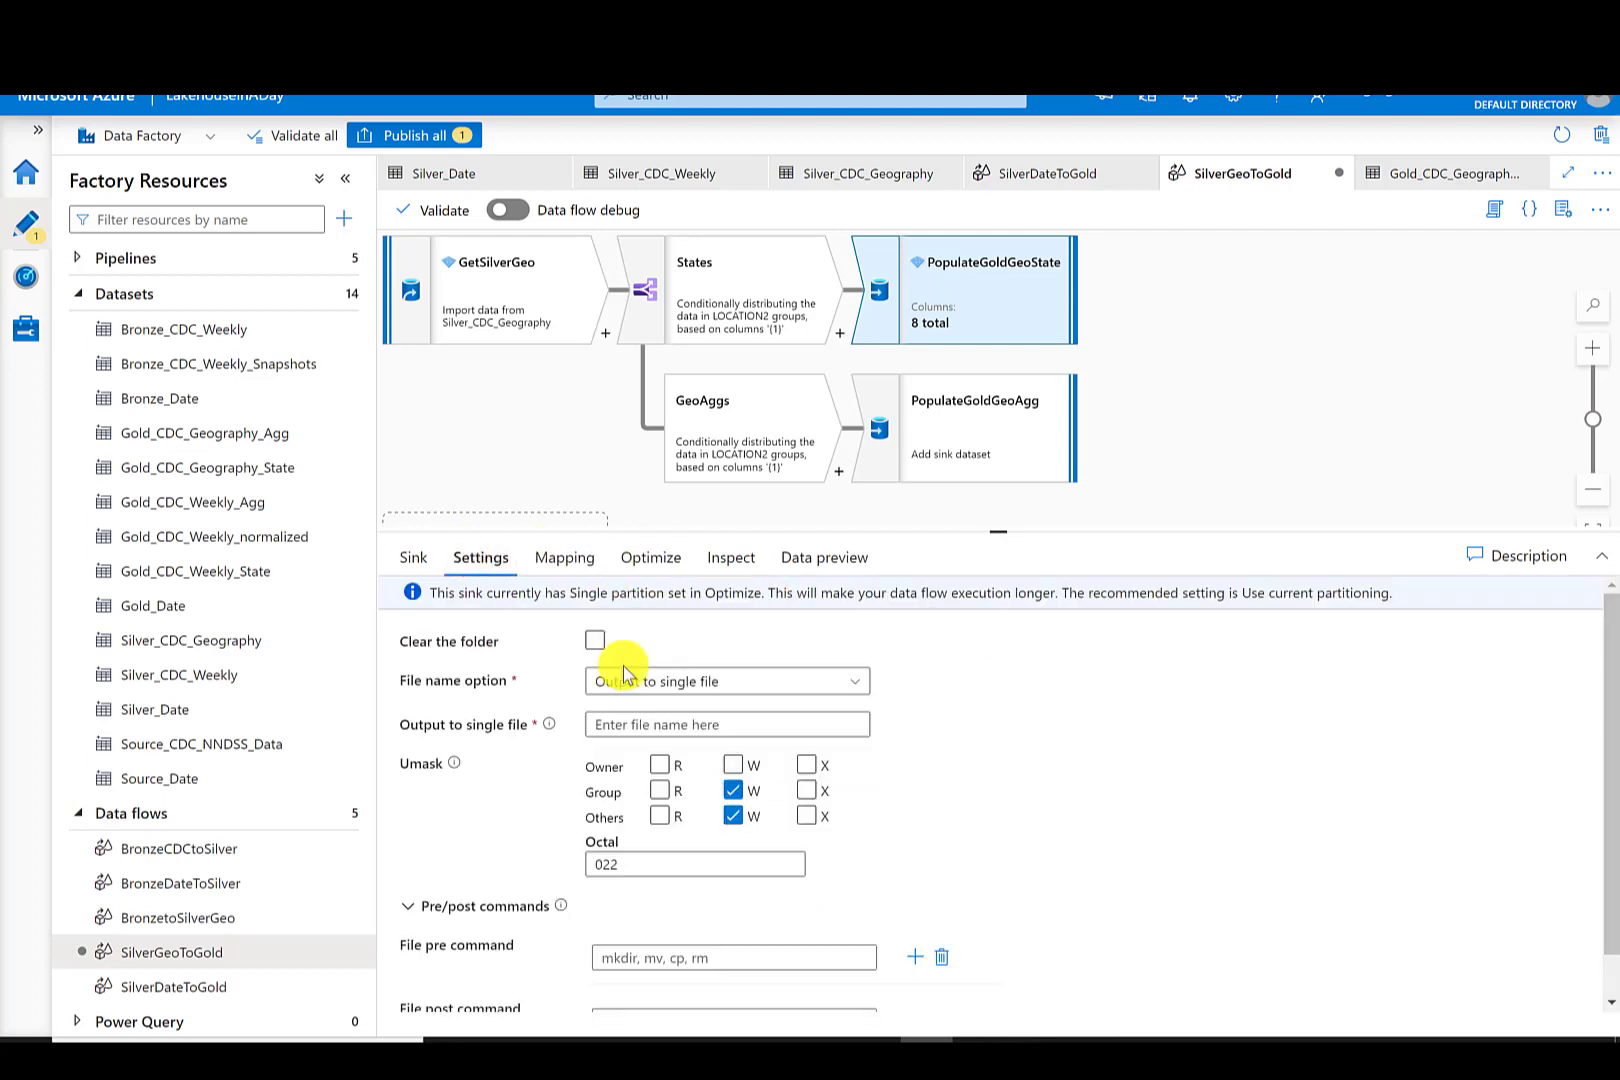
{"action": "left_click", "coordinate": [660, 722]}
{"action": "type", "text": "CDC_Geography_State.parquet"}
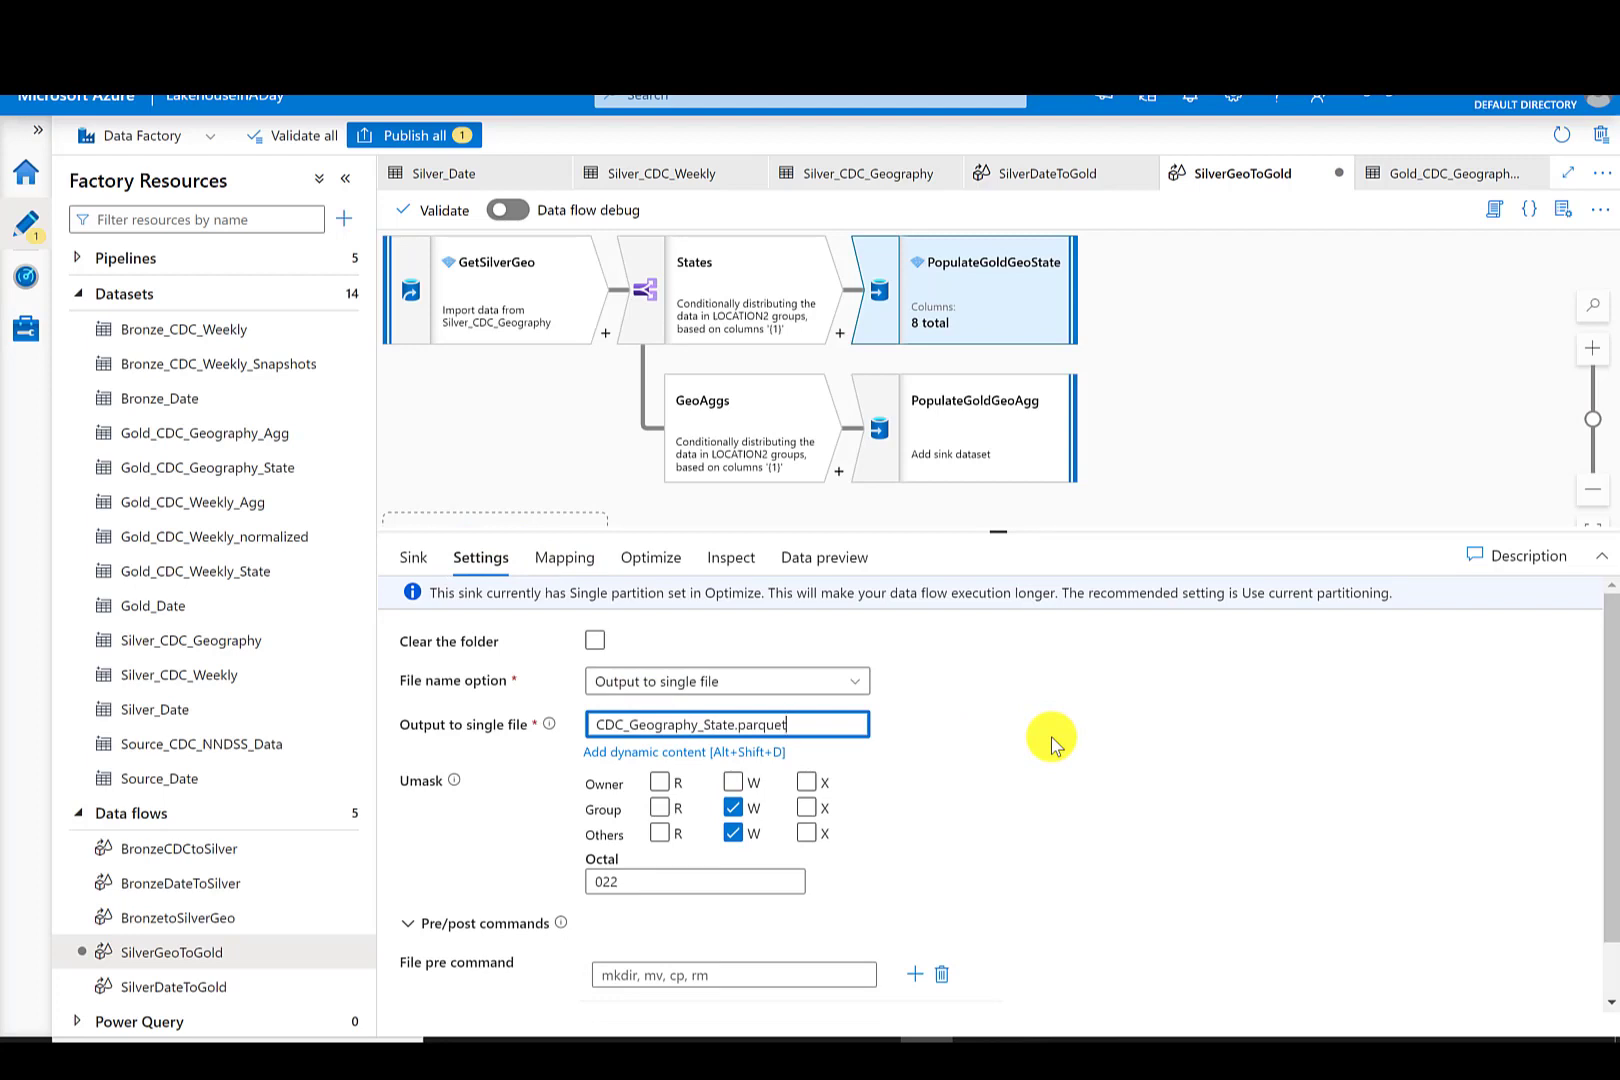
- Set the PopulateGoldGeoAgg sink's dataset to Gold_CDC_Geography_Agg
{"action": "left_click", "coordinate": [983, 404]}
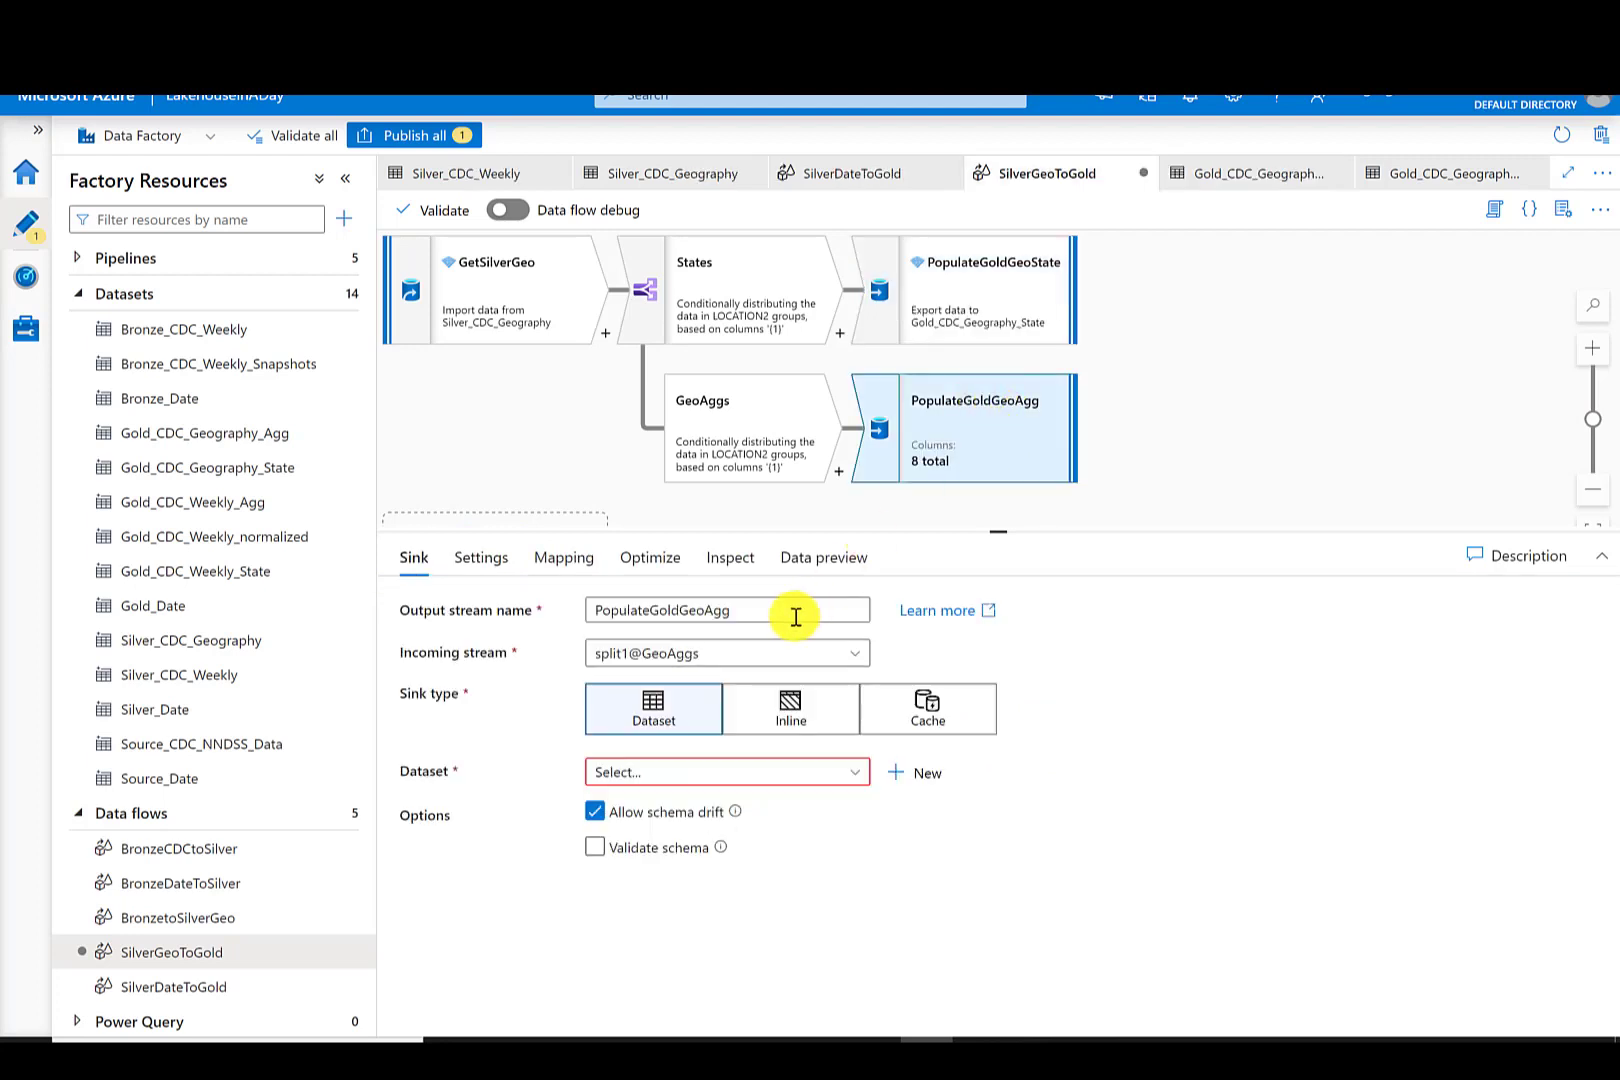
{"action": "left_click", "coordinate": [741, 772]}
{"action": "left_click", "coordinate": [703, 983]}
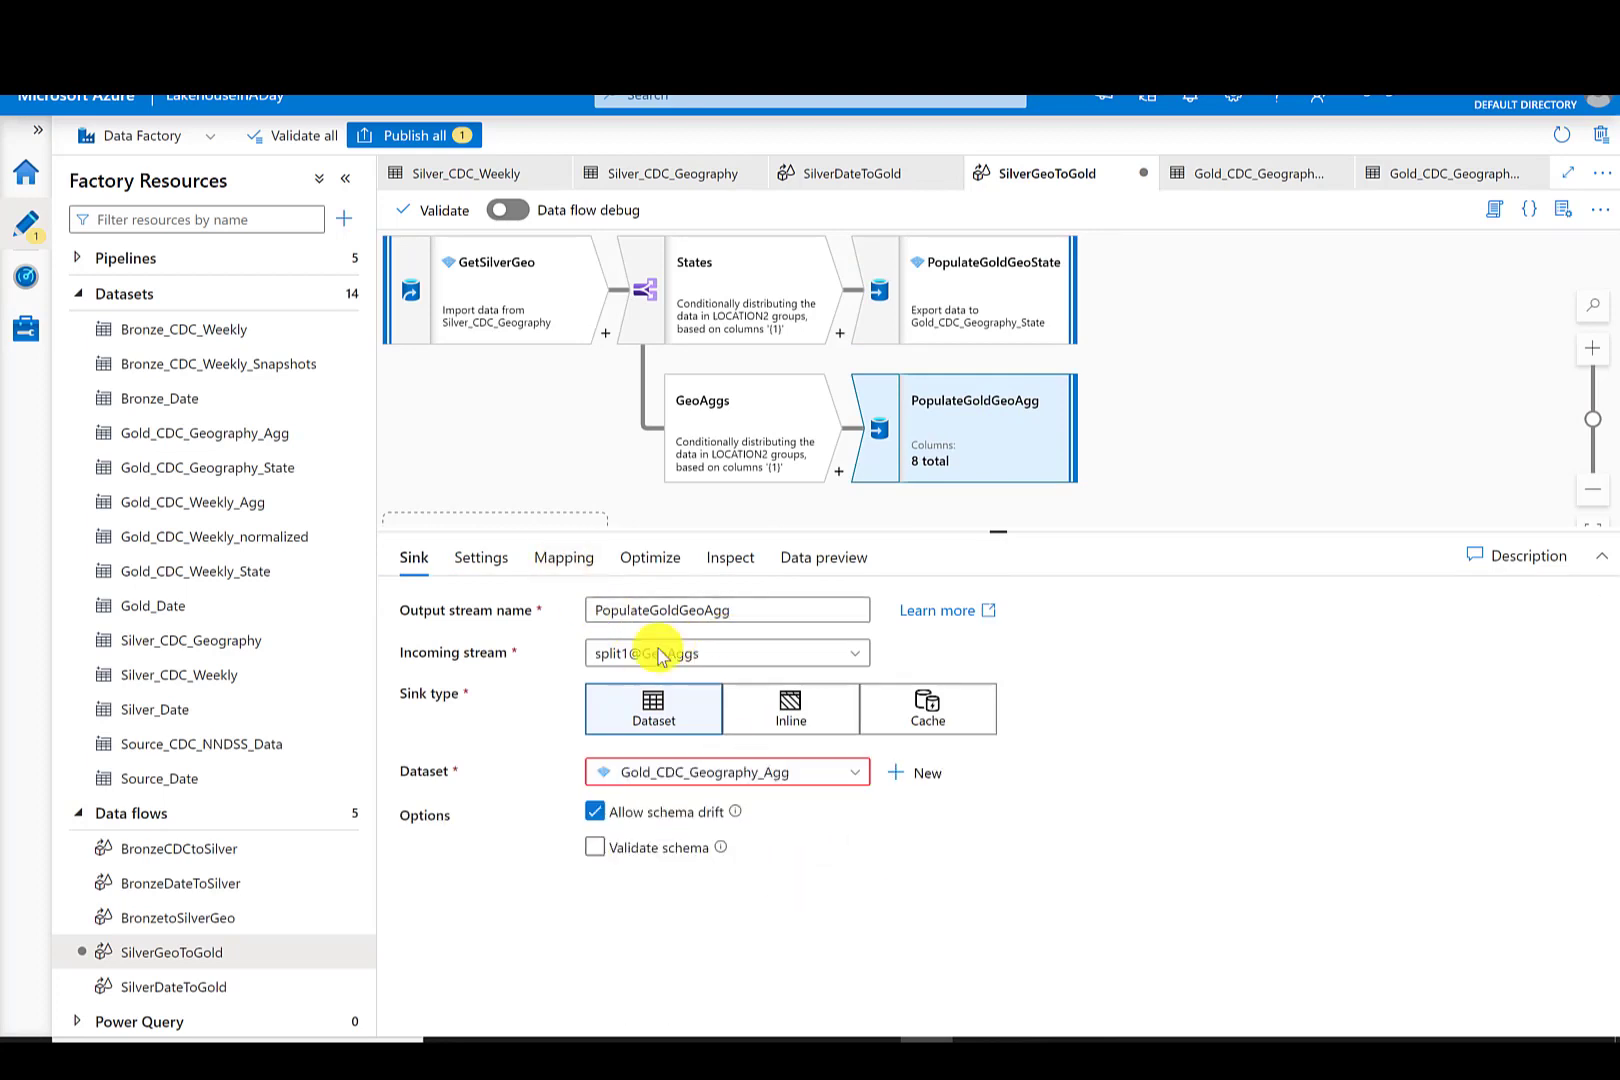
- Configure PopulateGoldGeoAgg to output a single file named CDC_Geography_Agg.parquet using single partitioning
{"action": "left_click", "coordinate": [481, 557]}
{"action": "left_click", "coordinate": [630, 648]}
{"action": "left_click", "coordinate": [615, 855]}
{"action": "left_click", "coordinate": [617, 722]}
{"action": "type", "text": "Gold_CDC_Geography_Agg.csv"}
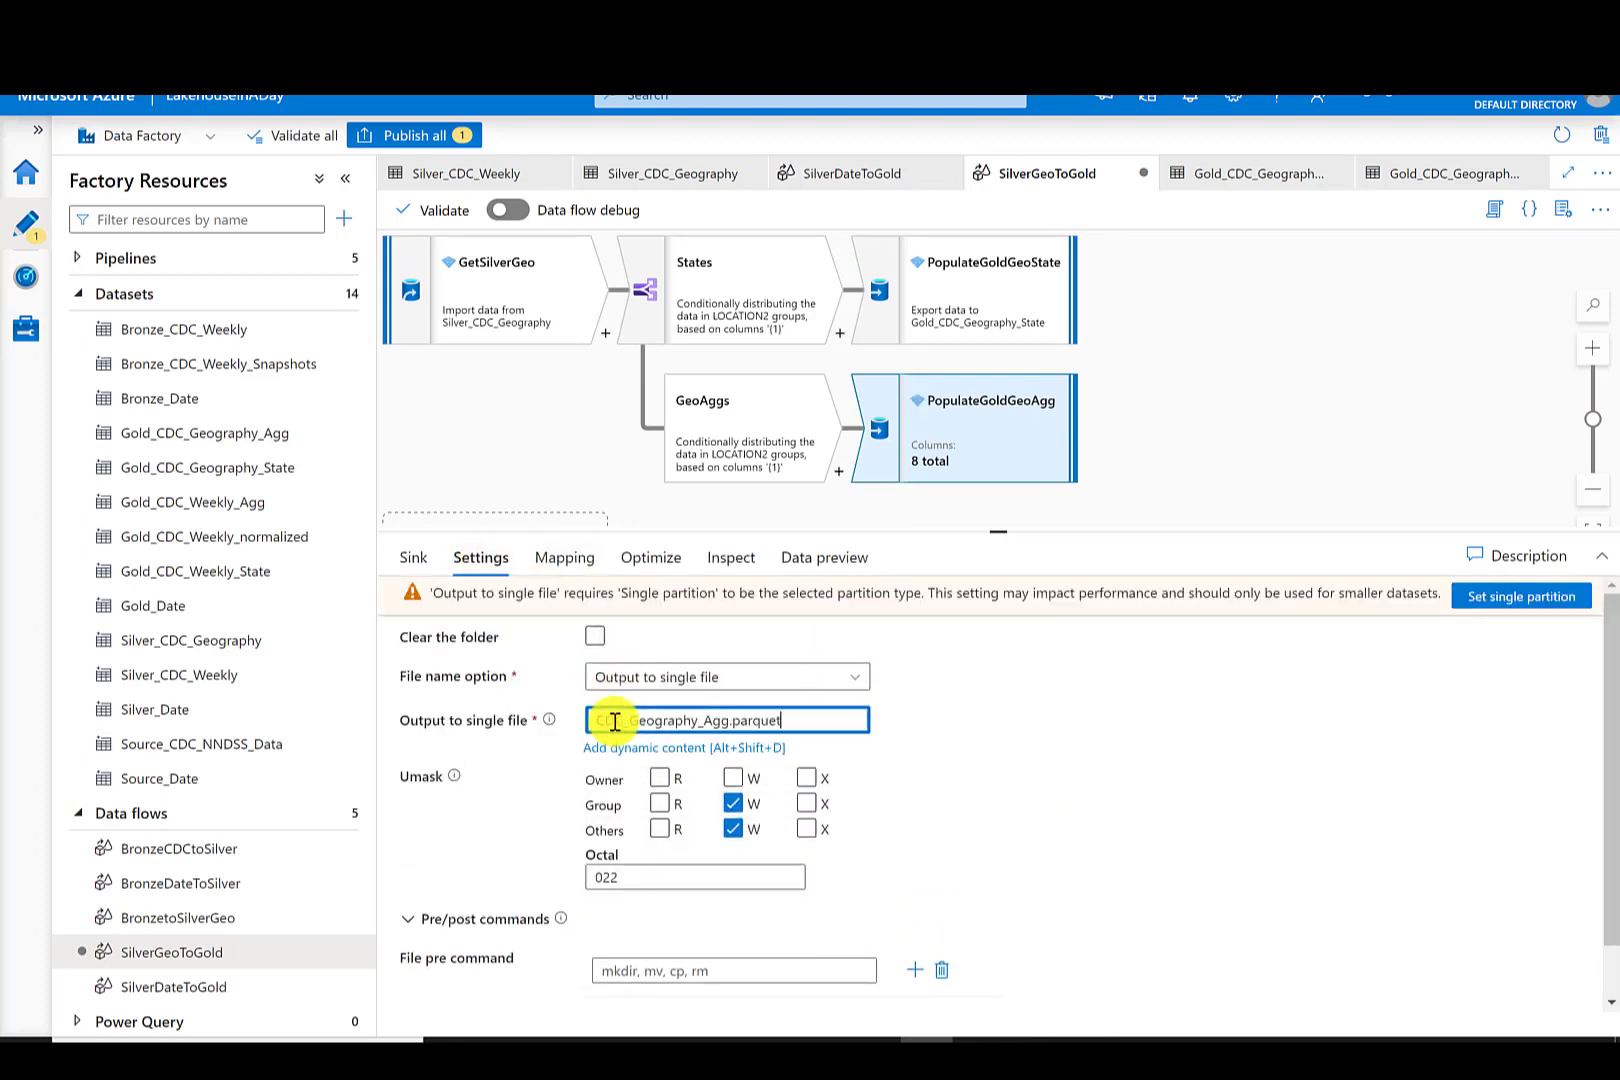
{"action": "left_click", "coordinate": [650, 557]}
{"action": "left_click", "coordinate": [779, 610]}
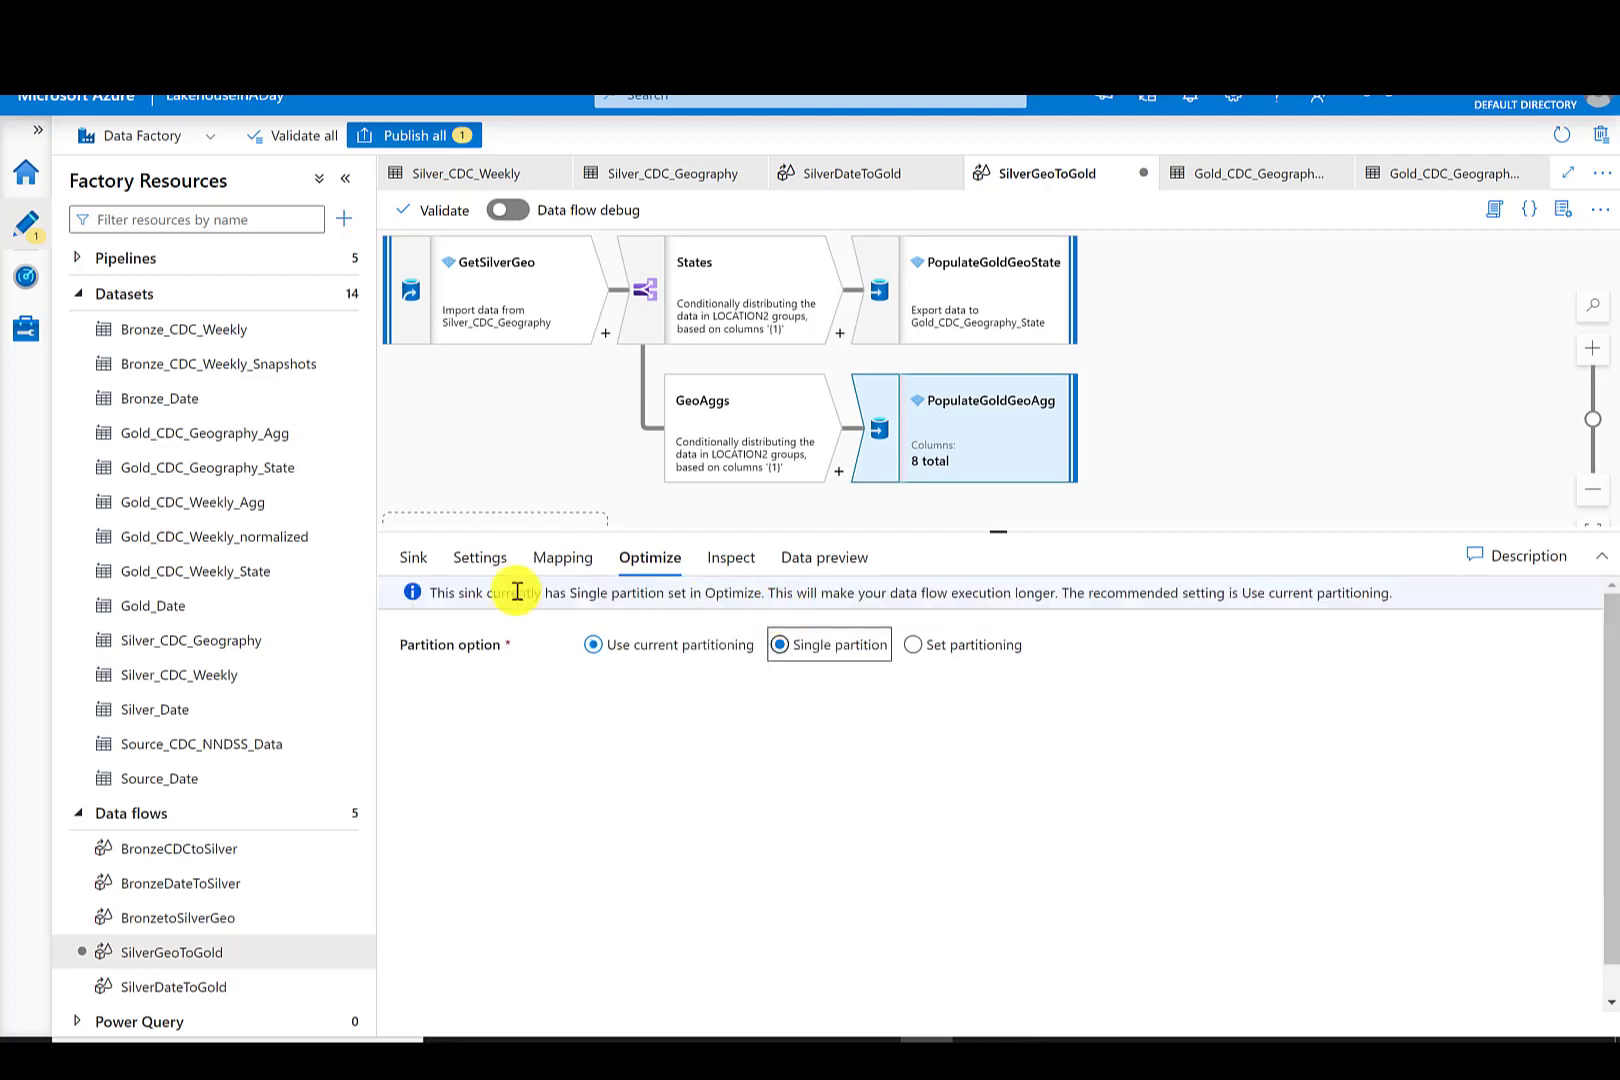
{"action": "left_click", "coordinate": [414, 557]}
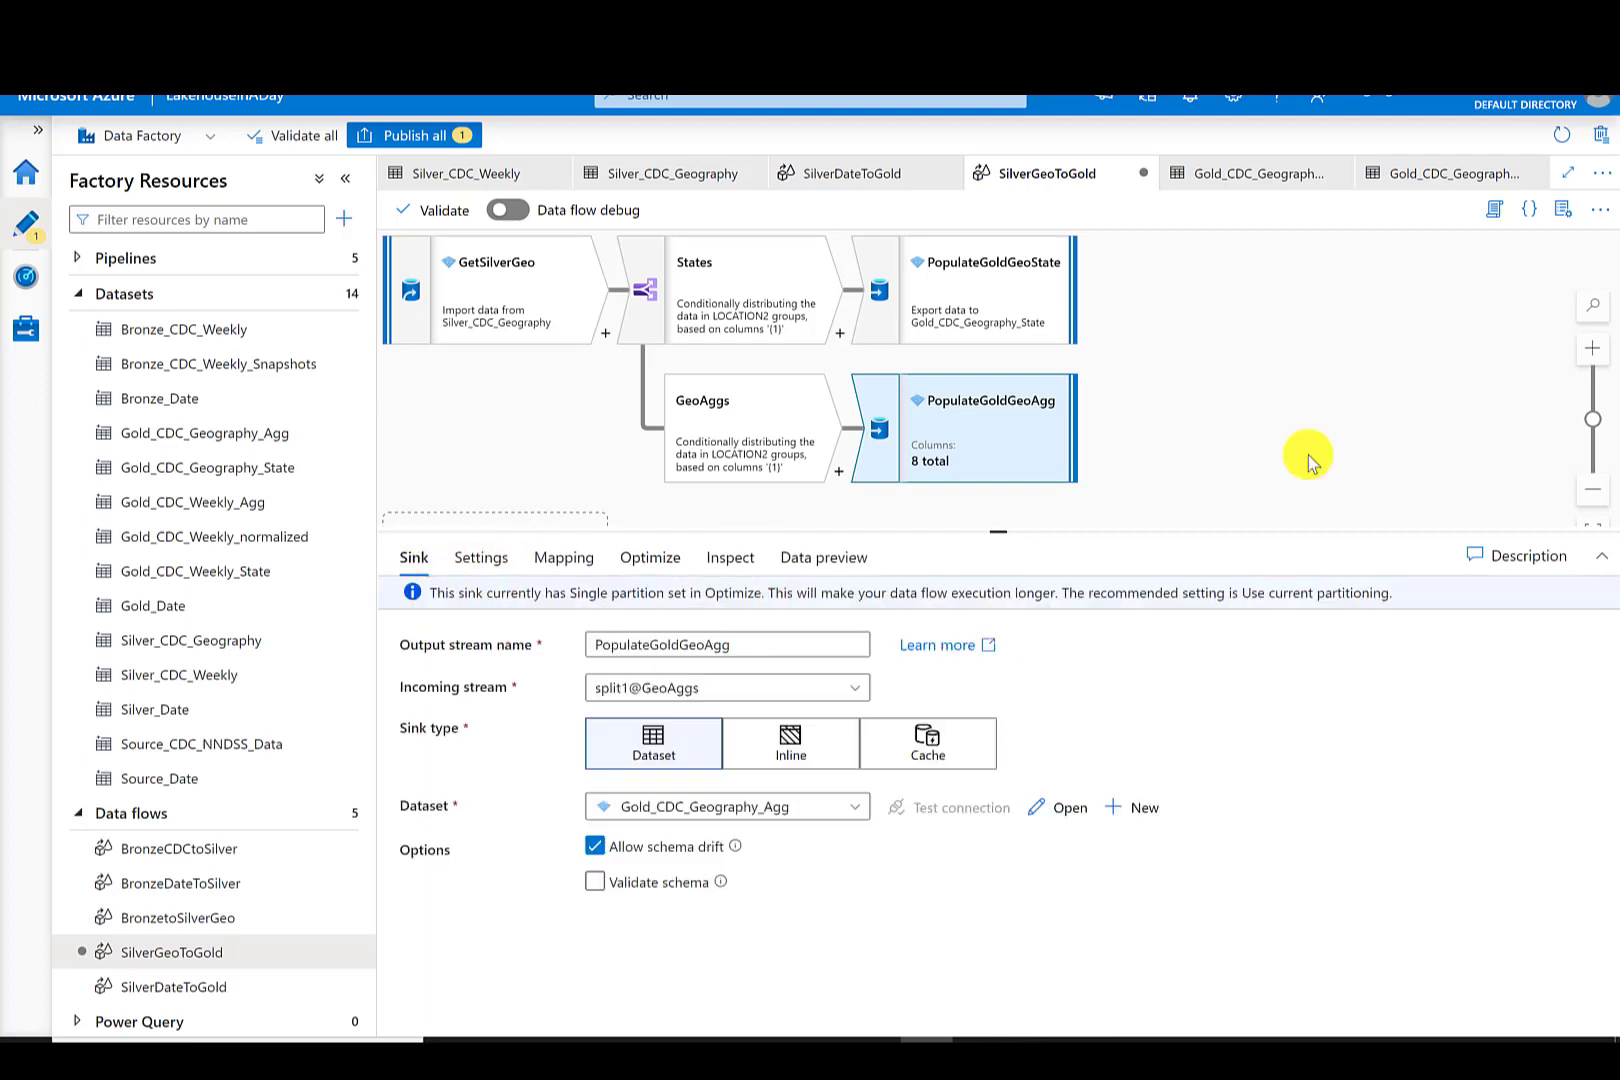
- Publish all pending changes
{"action": "left_click", "coordinate": [410, 136]}
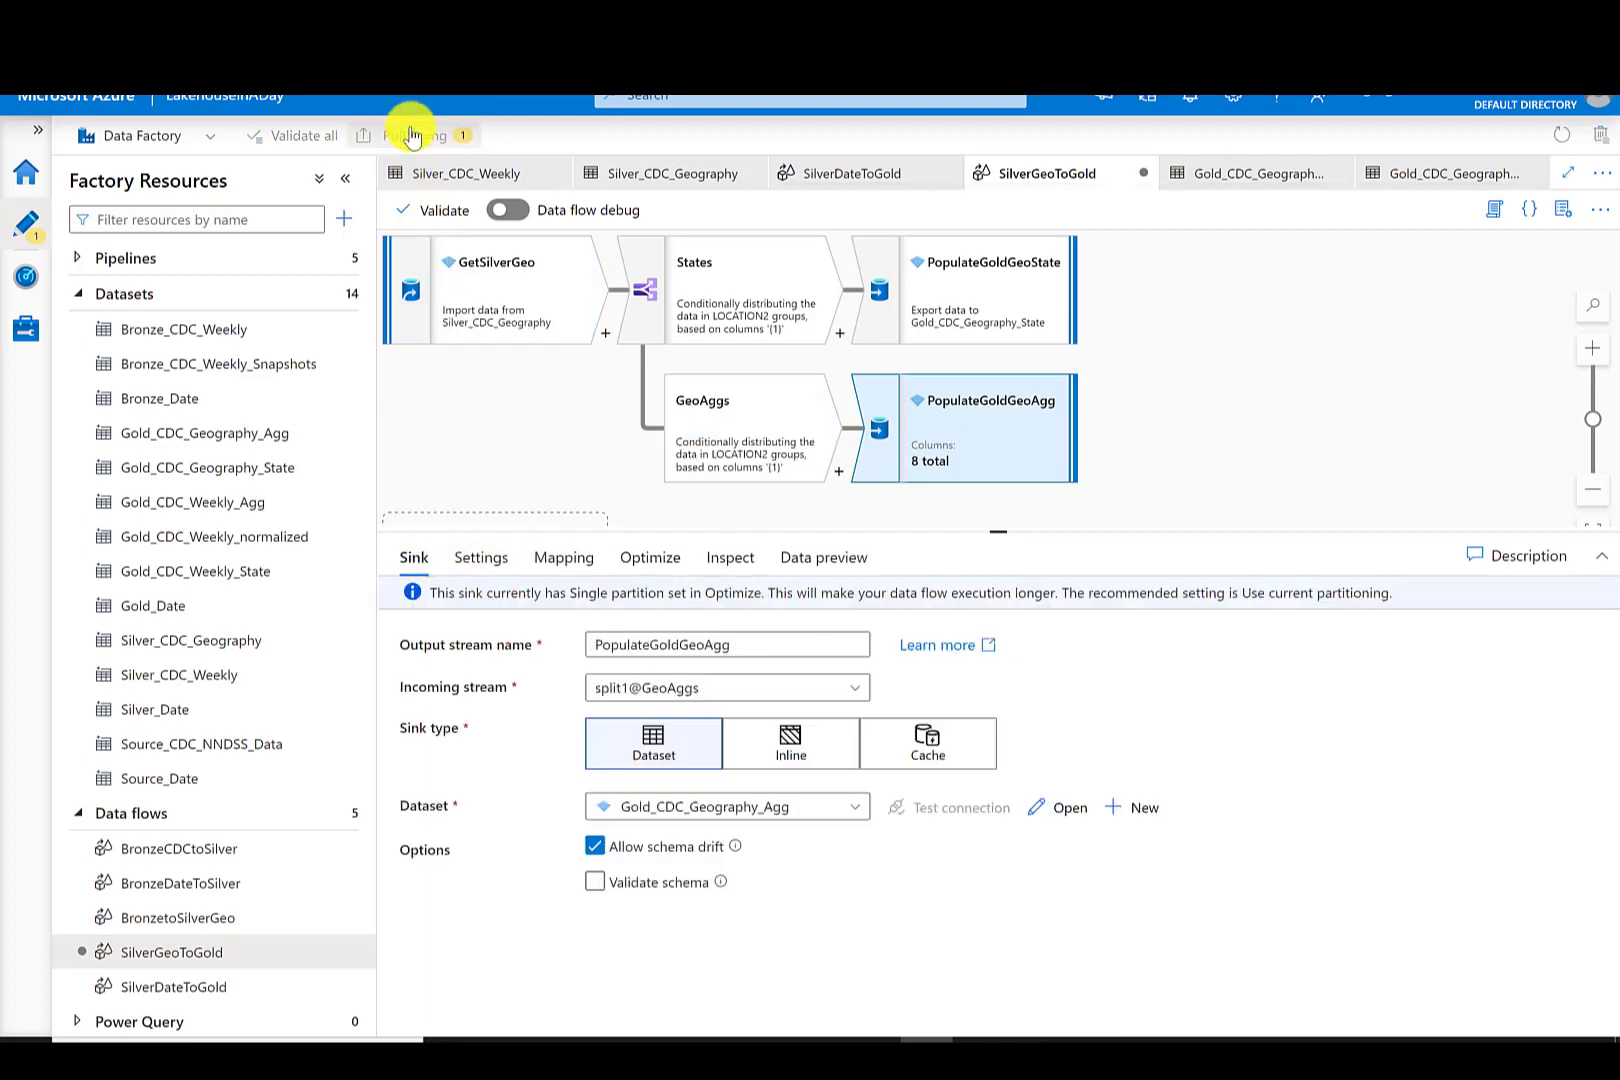
{"action": "left_click", "coordinate": [975, 1001]}
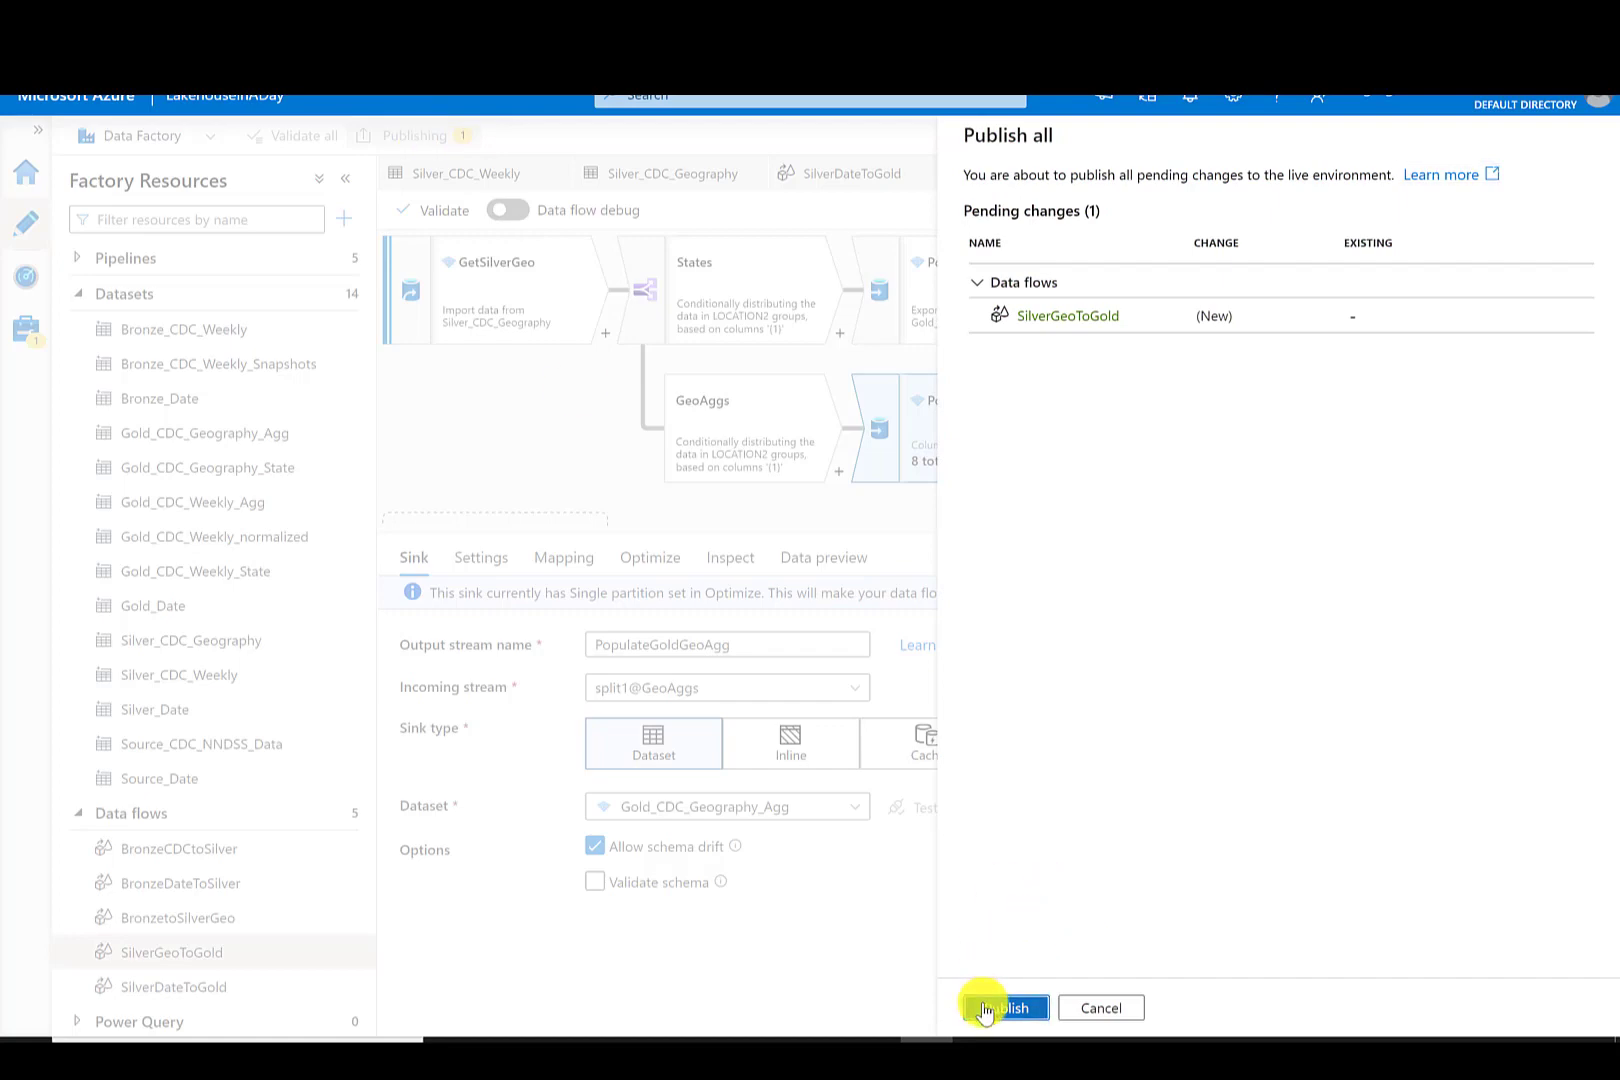
- Clone the SilverGeoToGold data flow and rename the copy SilverCDCToGold
{"action": "left_click", "coordinate": [344, 955]}
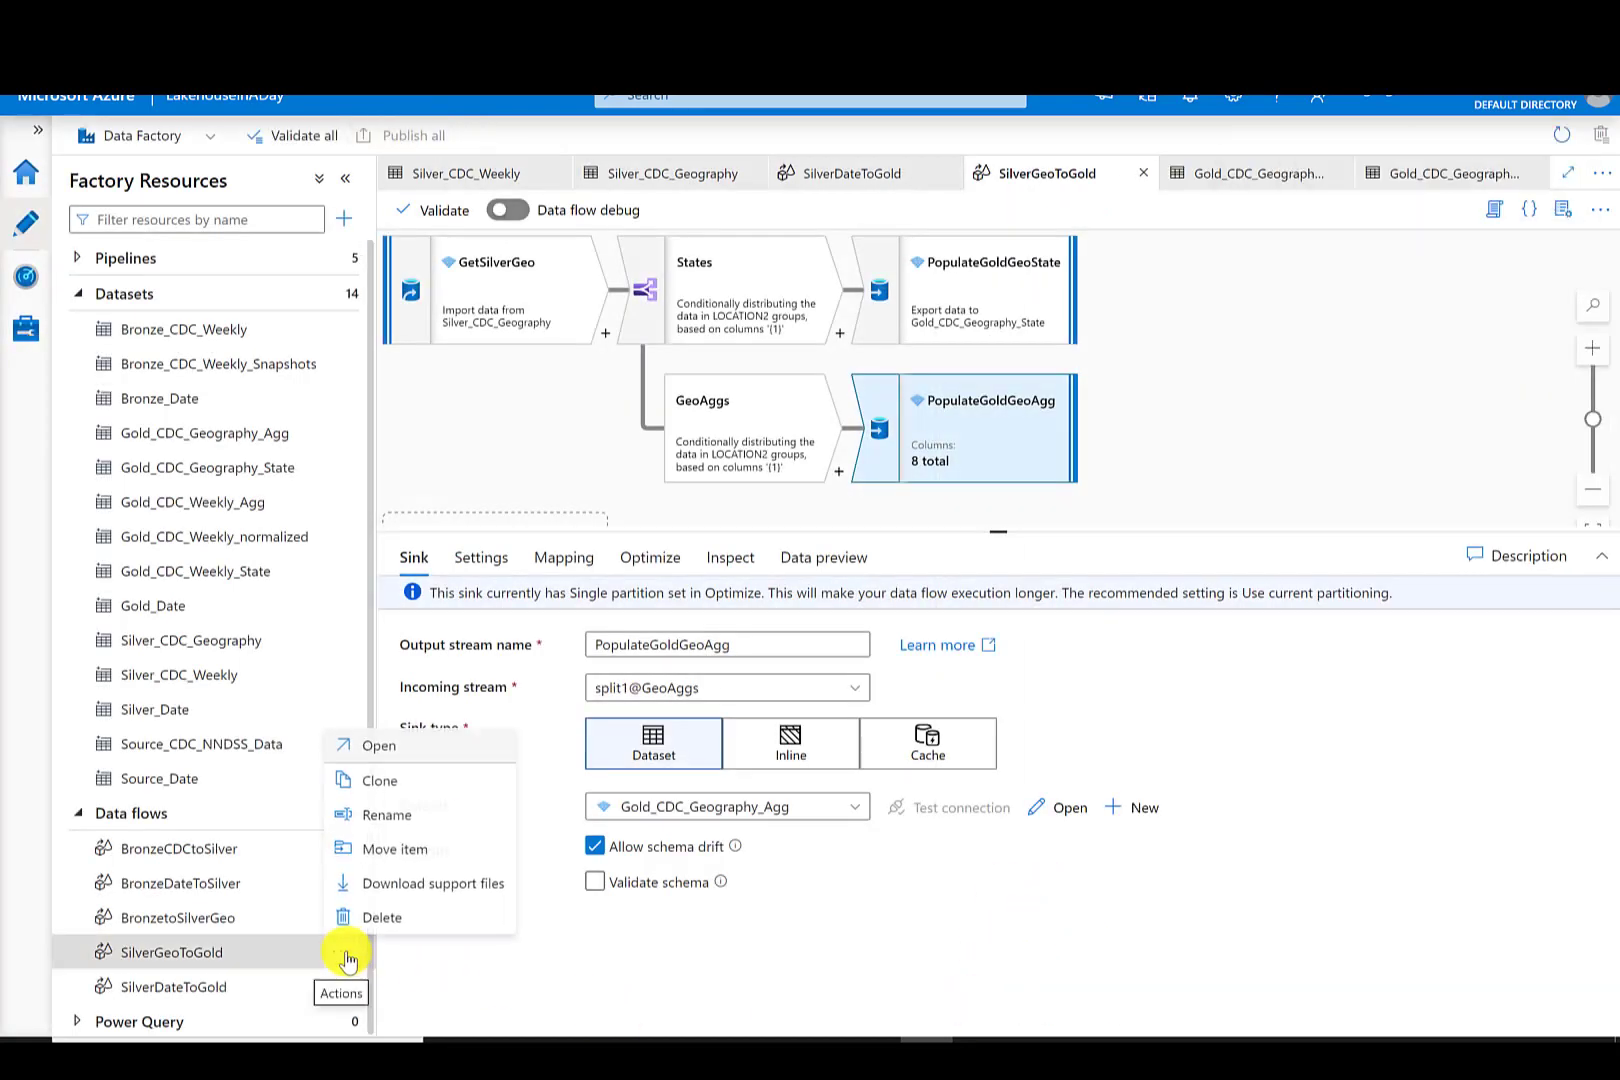
{"action": "left_click", "coordinate": [381, 782]}
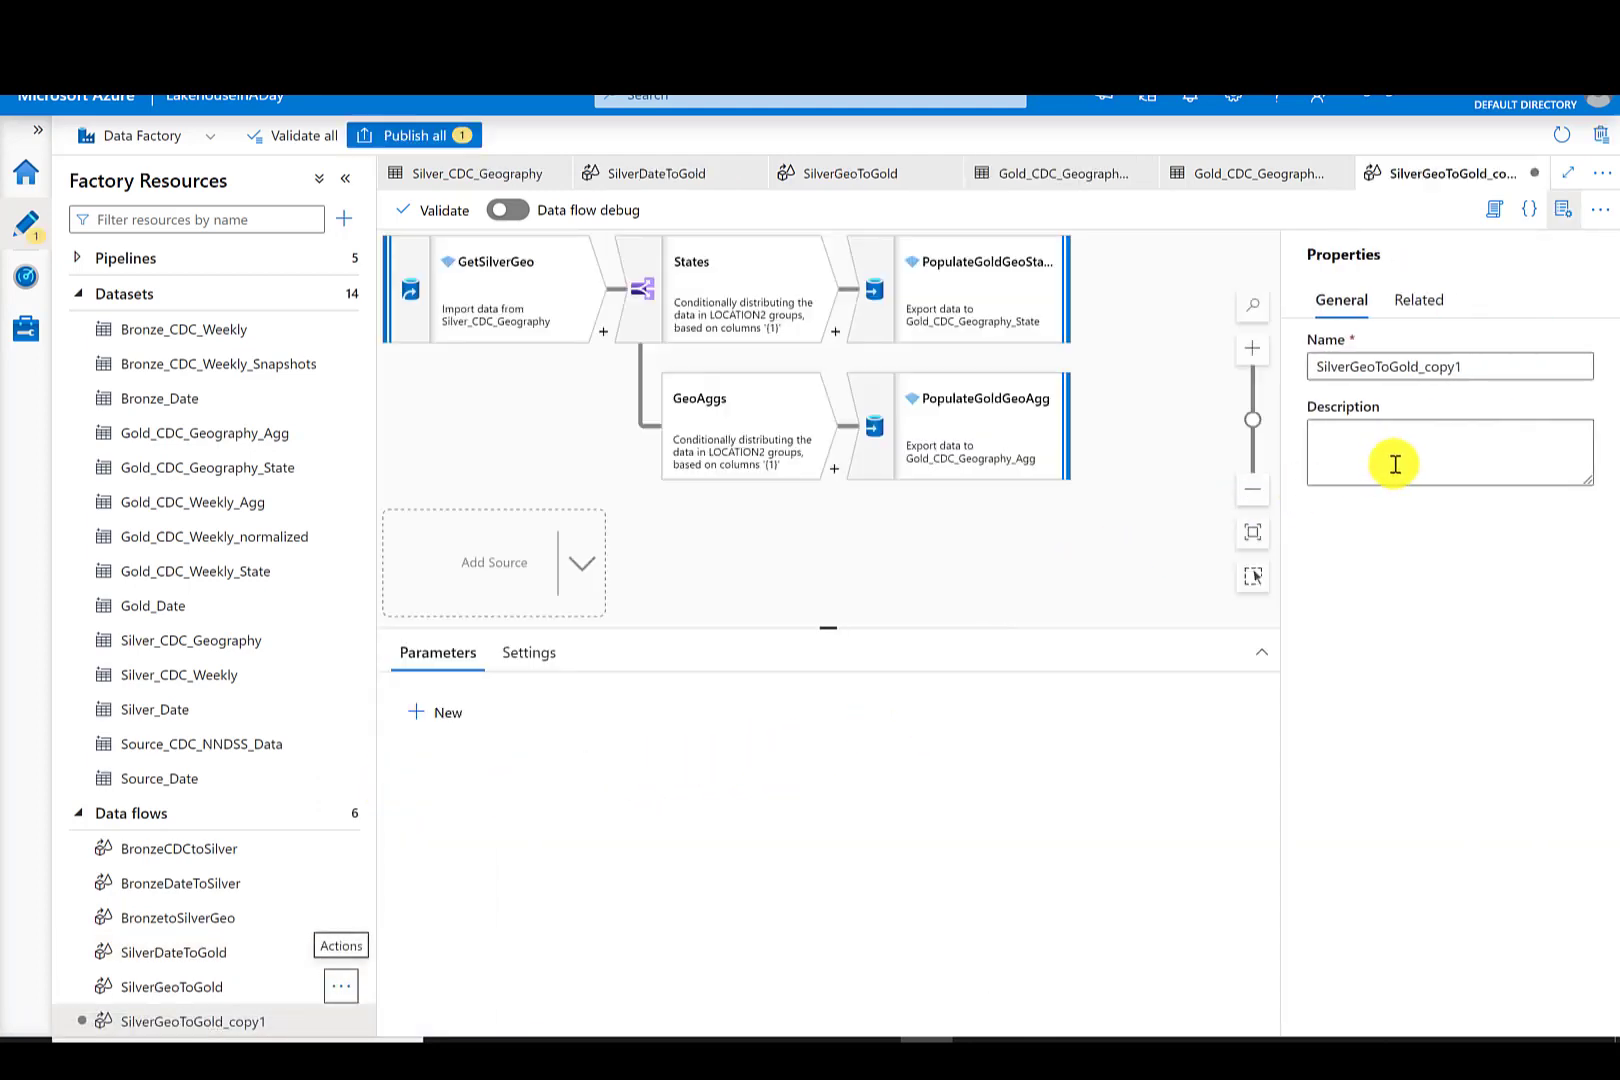
{"action": "left_click", "coordinate": [1374, 367]}
{"action": "key", "text": "BackSpace"}
{"action": "key", "text": "BackSpace"}
{"action": "key", "text": "BackSpace"}
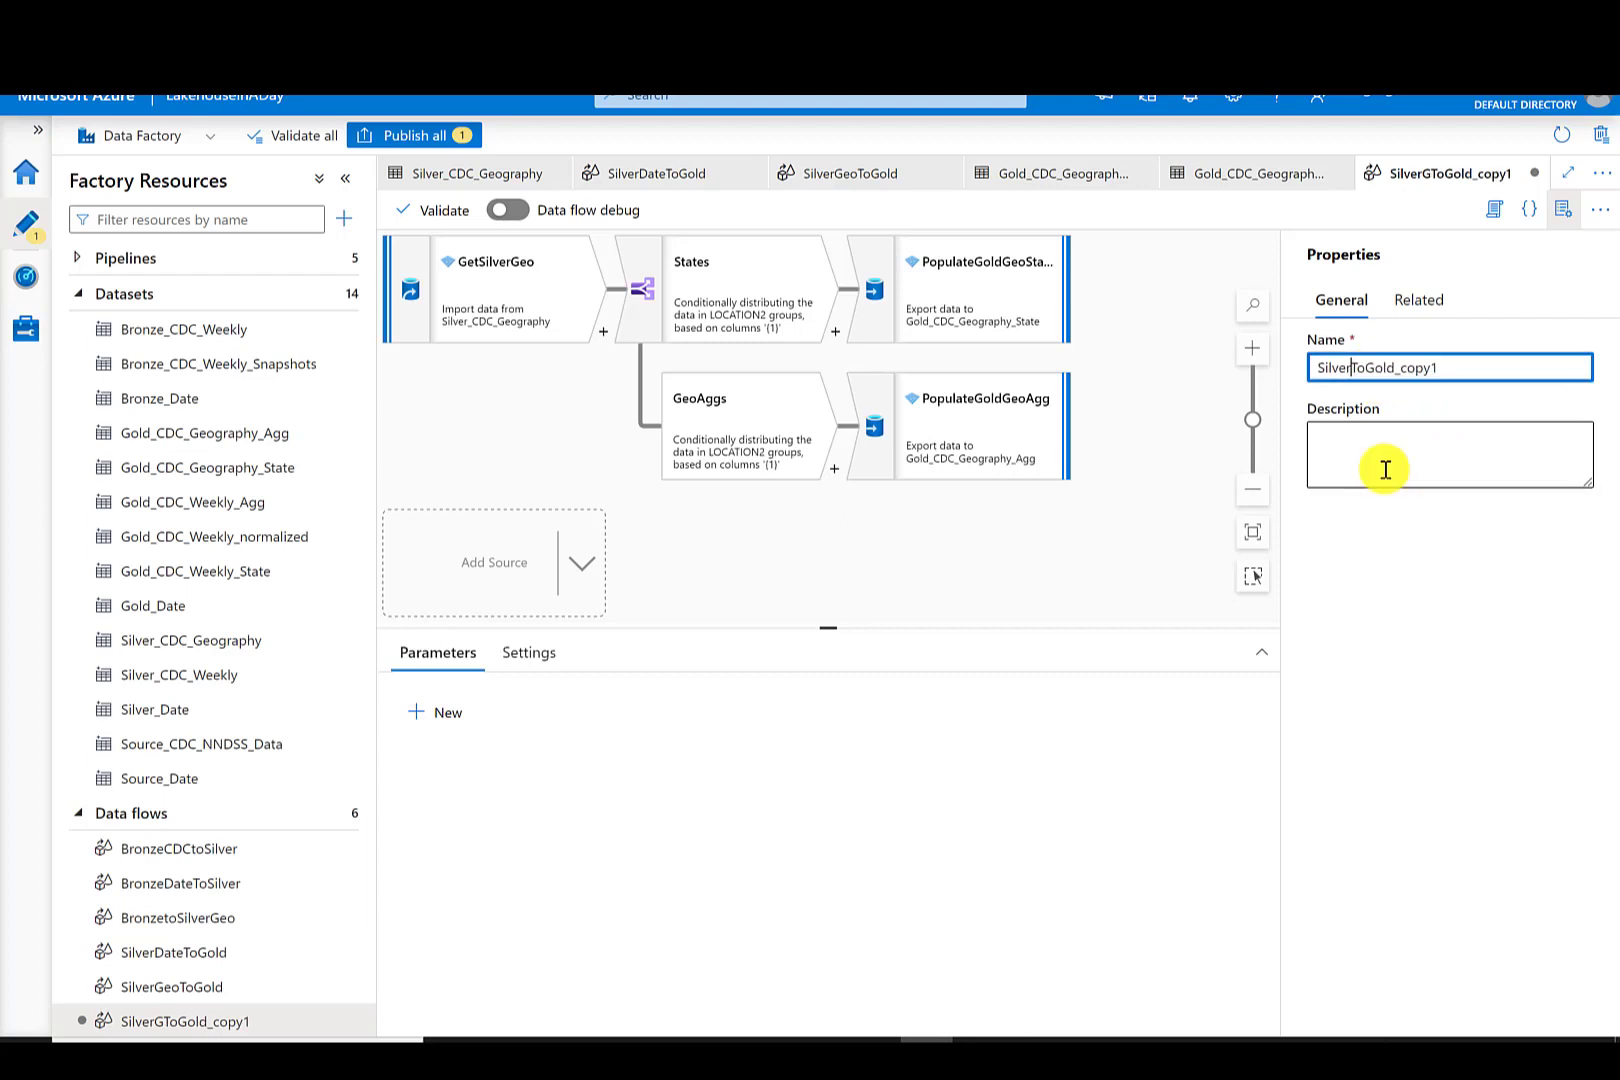
{"action": "left_click", "coordinate": [1479, 369]}
{"action": "key", "text": "BackSpace"}
{"action": "key", "text": "BackSpace"}
{"action": "key", "text": "BackSpace"}
{"action": "key", "text": "BackSpace"}
{"action": "key", "text": "BackSpace"}
{"action": "key", "text": "BackSpace"}
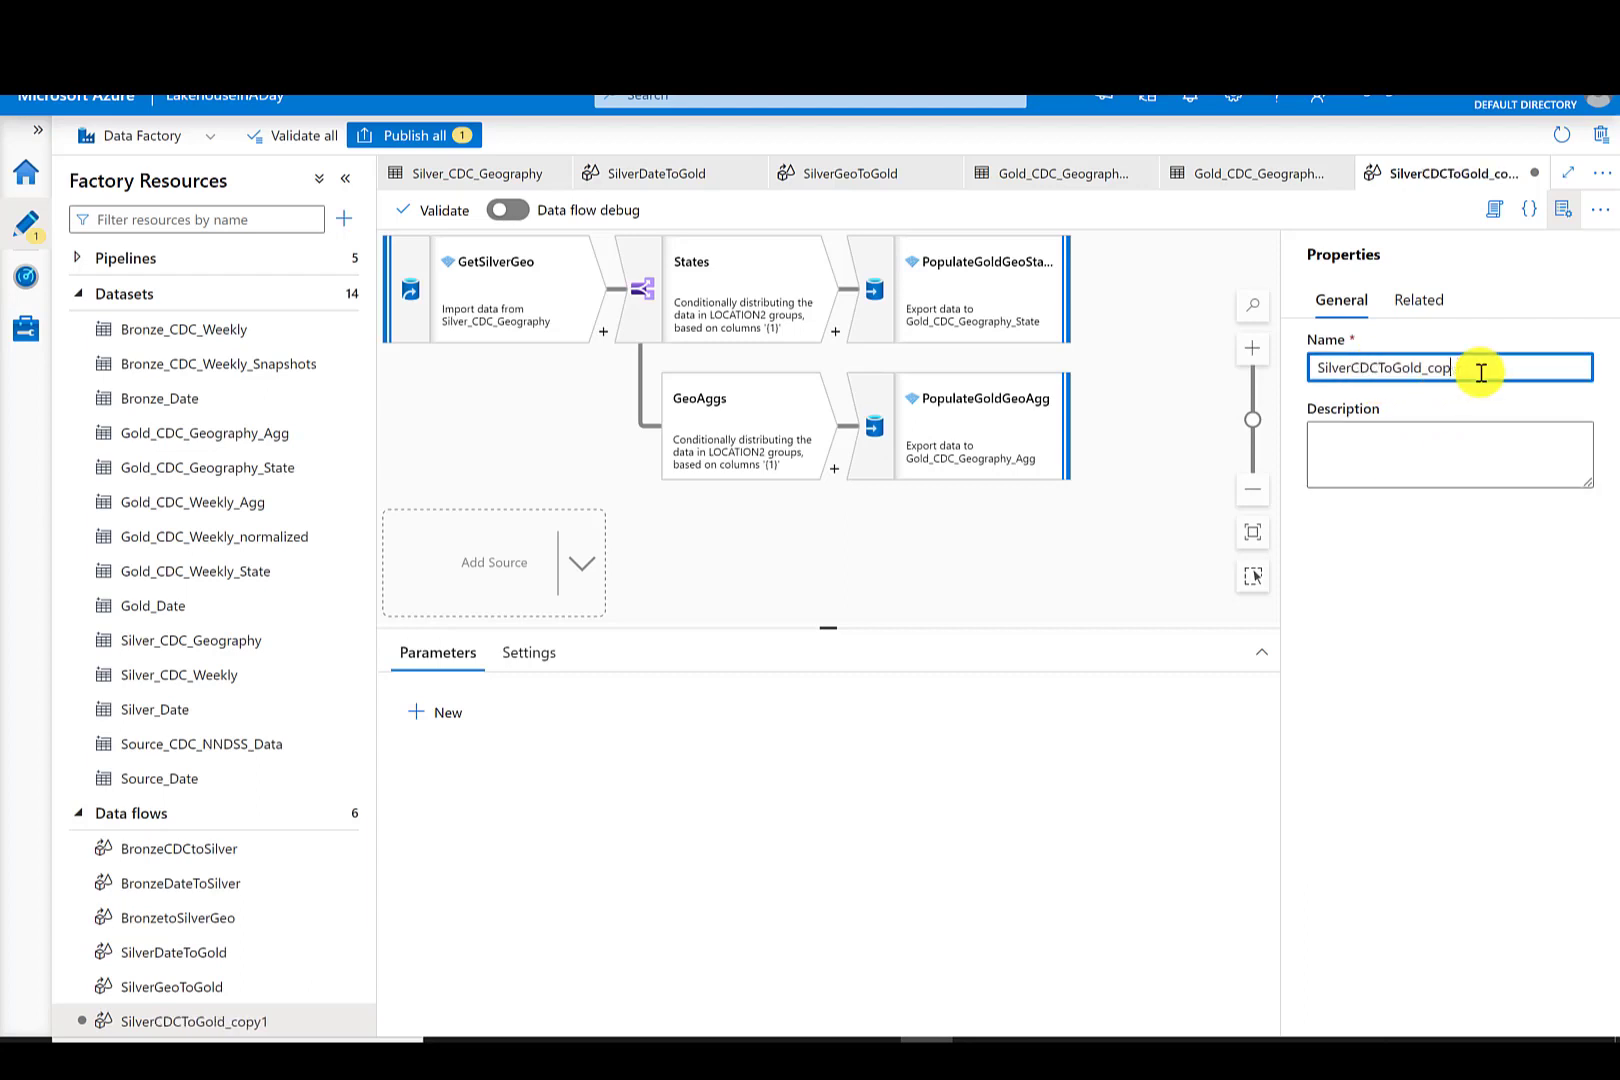
- Rename the cloned flow's source to GetSilverCDC and switch its dataset to Silver_CDC_Weekly
{"action": "left_click", "coordinate": [585, 300]}
{"action": "left_click", "coordinate": [702, 707]}
{"action": "key", "text": "BackSpace"}
{"action": "key", "text": "BackSpace"}
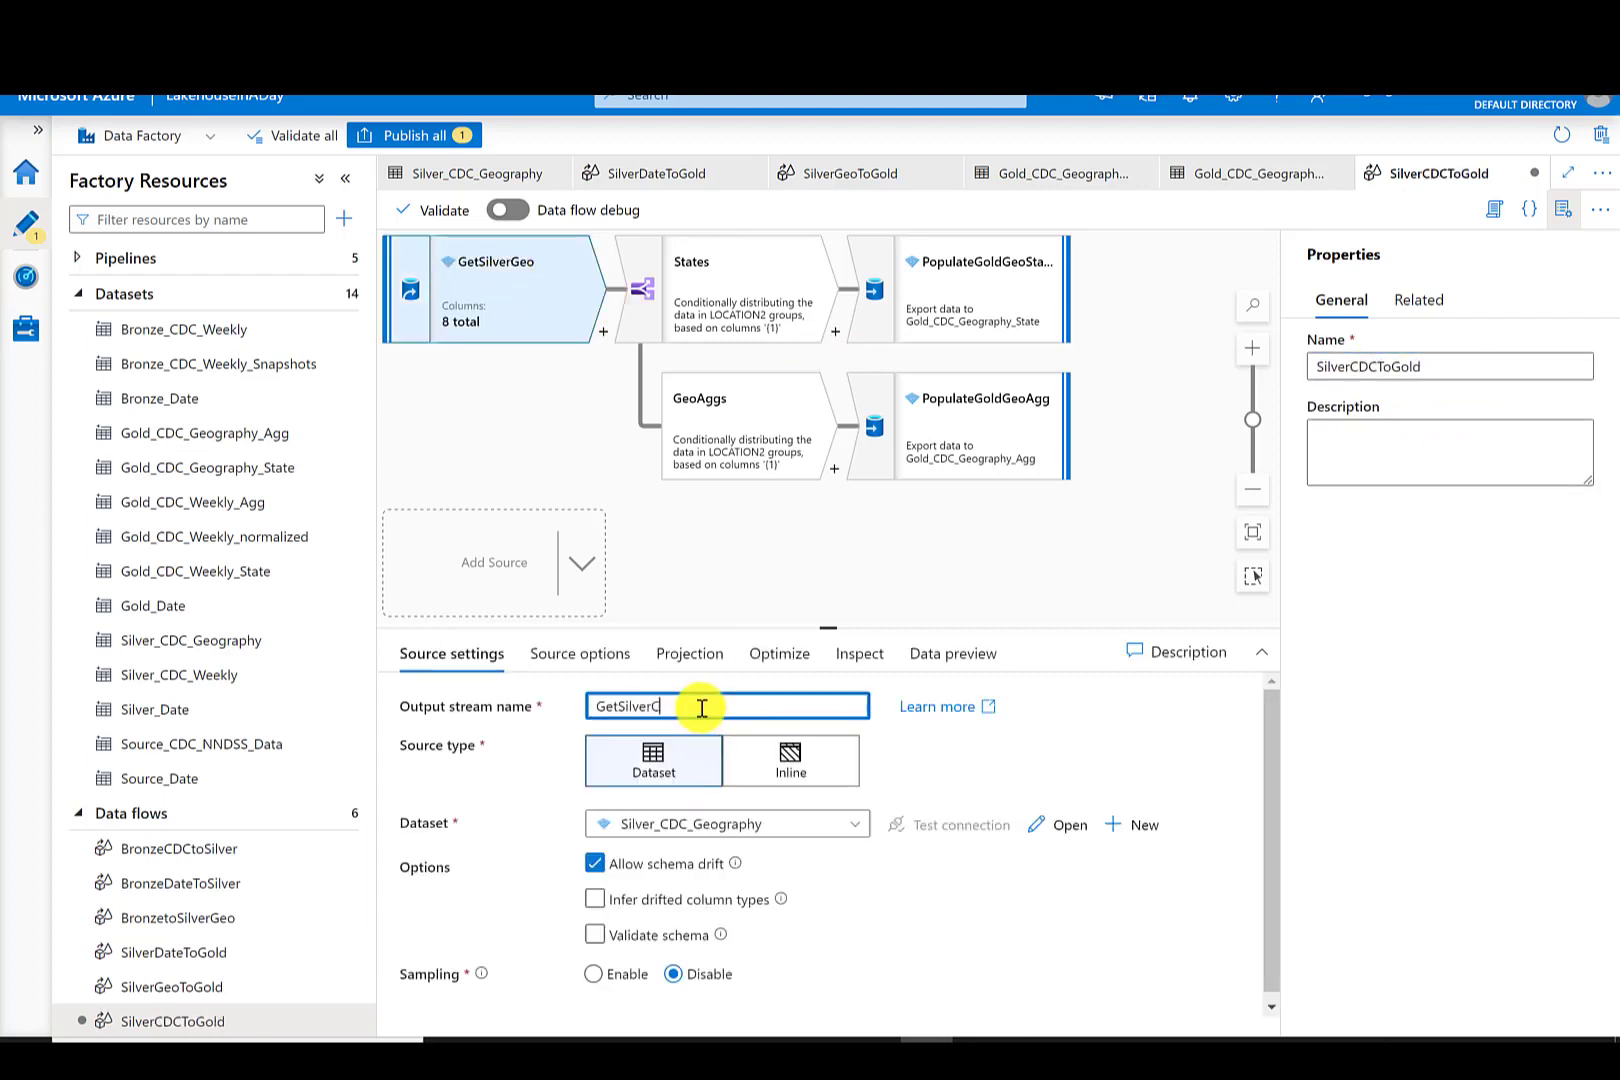
{"action": "left_click", "coordinate": [820, 824]}
{"action": "left_click_drag", "start_coordinate": [858, 915], "coordinate": [866, 988]}
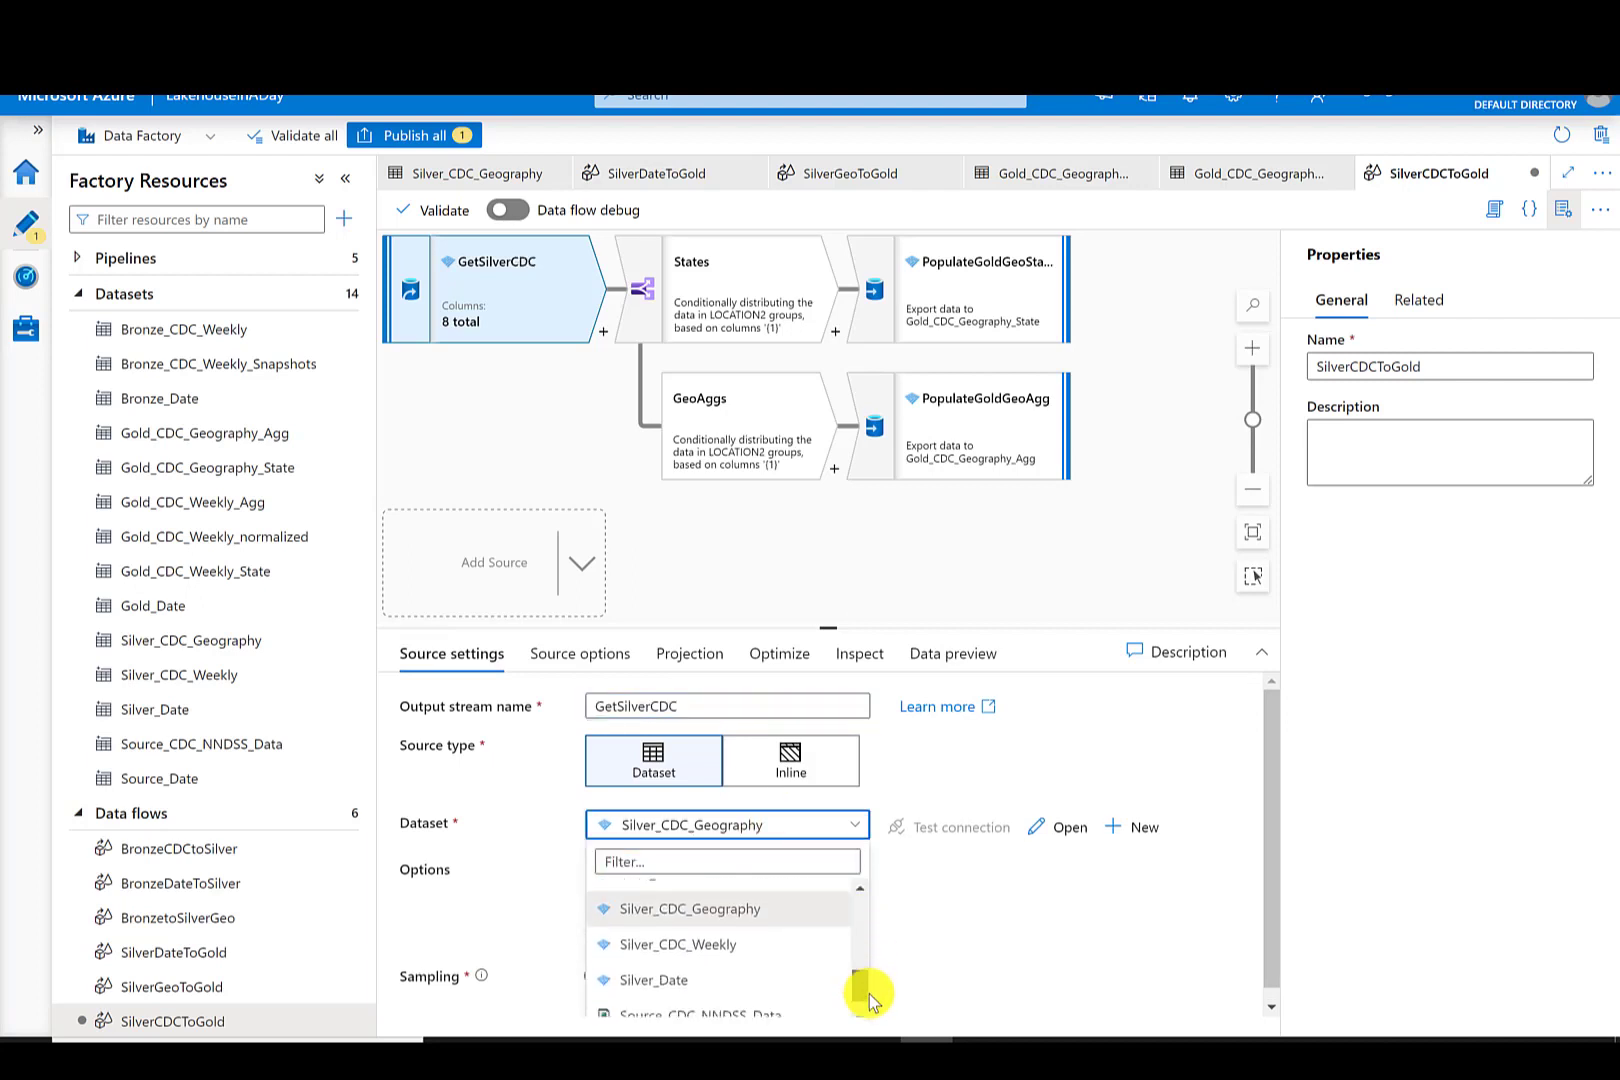
{"action": "left_click", "coordinate": [733, 945]}
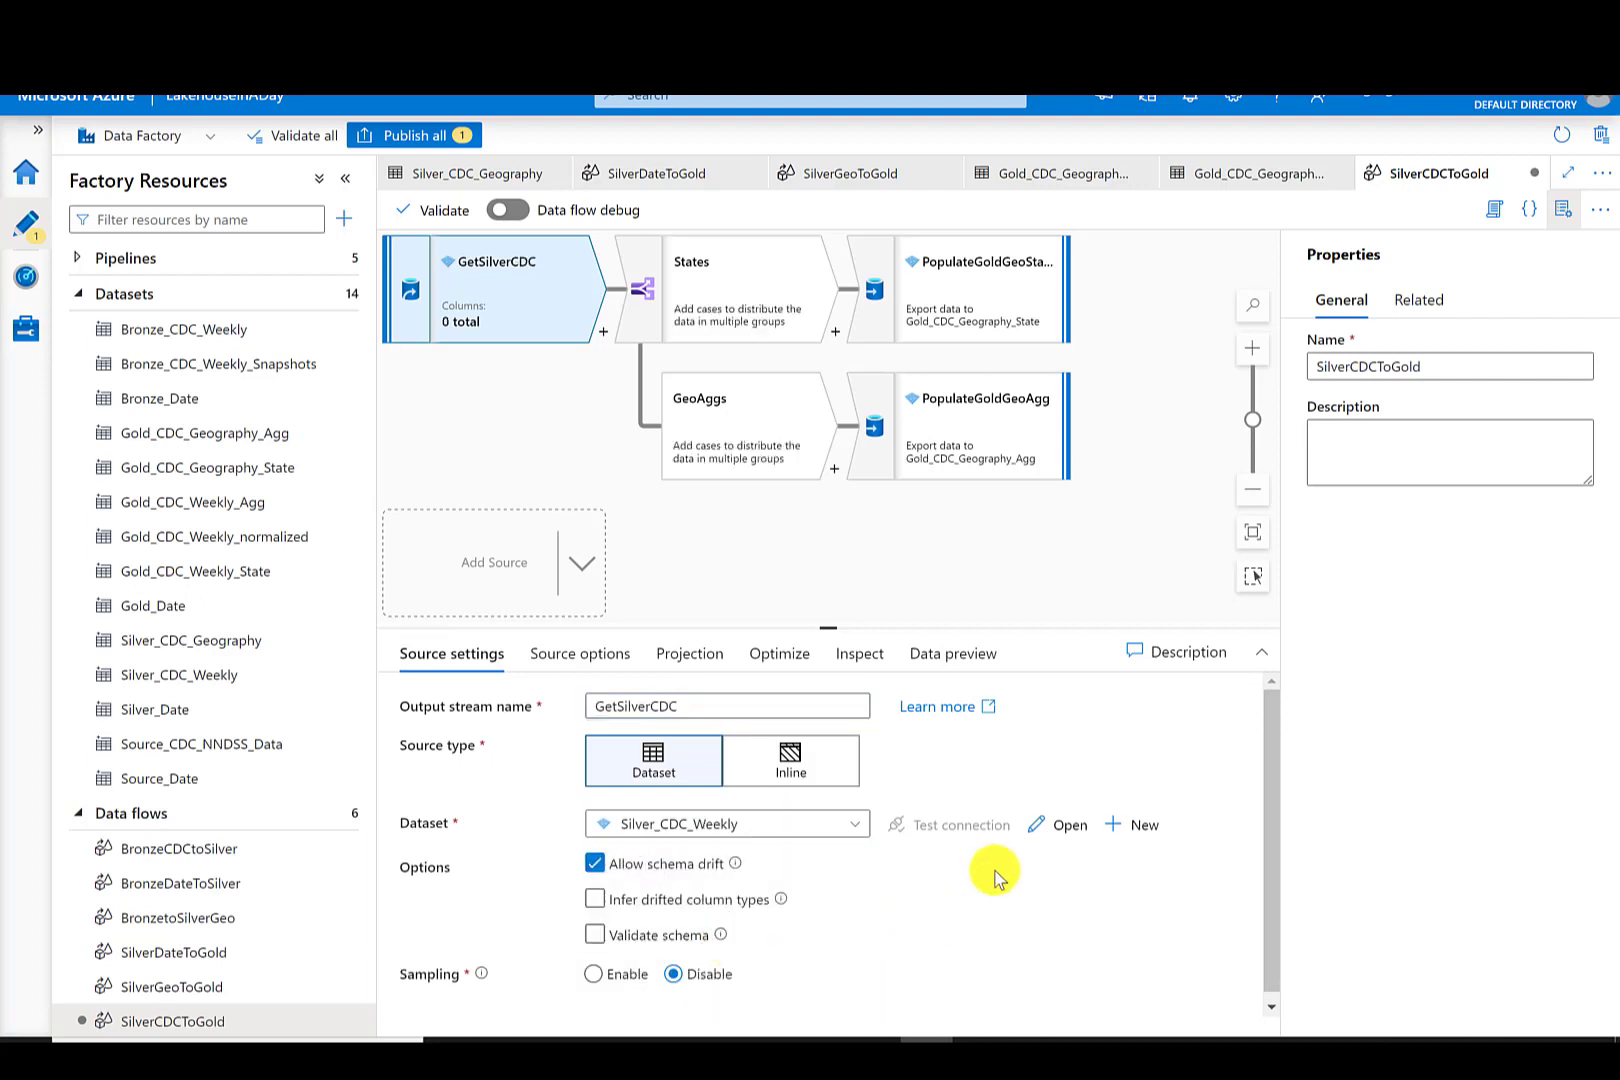
- Import the Silver_CDC_Weekly dataset's schema from the connection/store and return to the SilverCDCToGold flow
{"action": "left_click", "coordinate": [211, 678]}
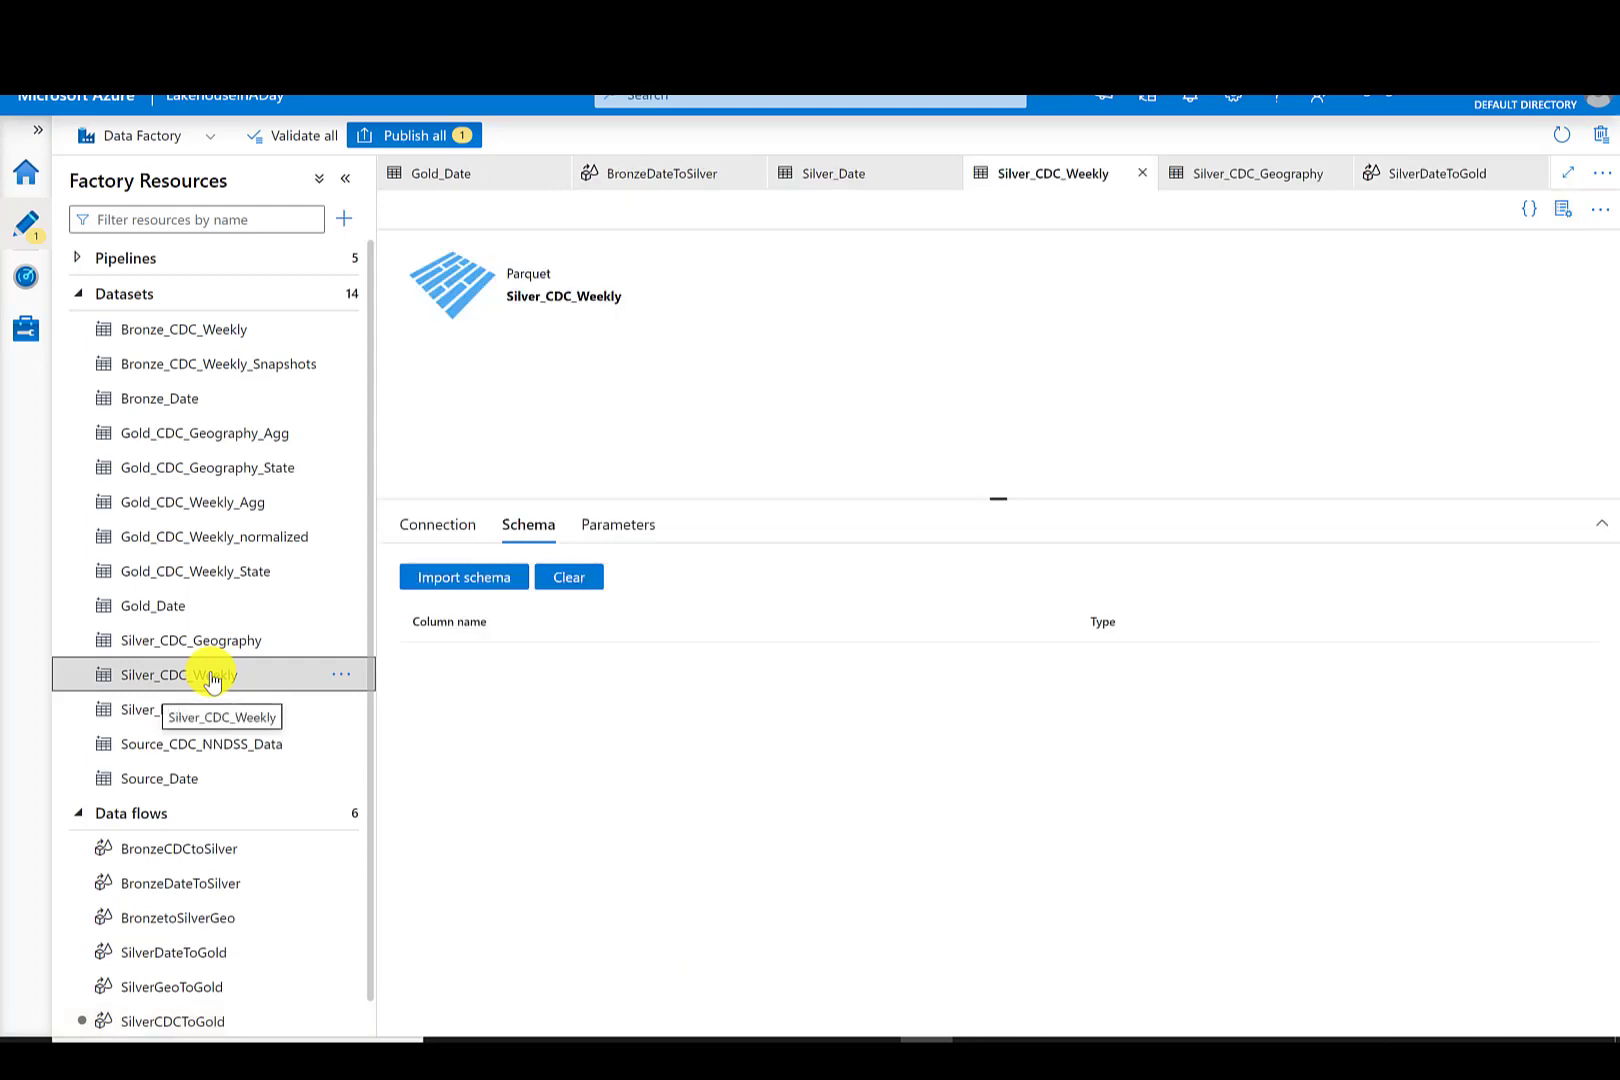
{"action": "left_click", "coordinate": [474, 580]}
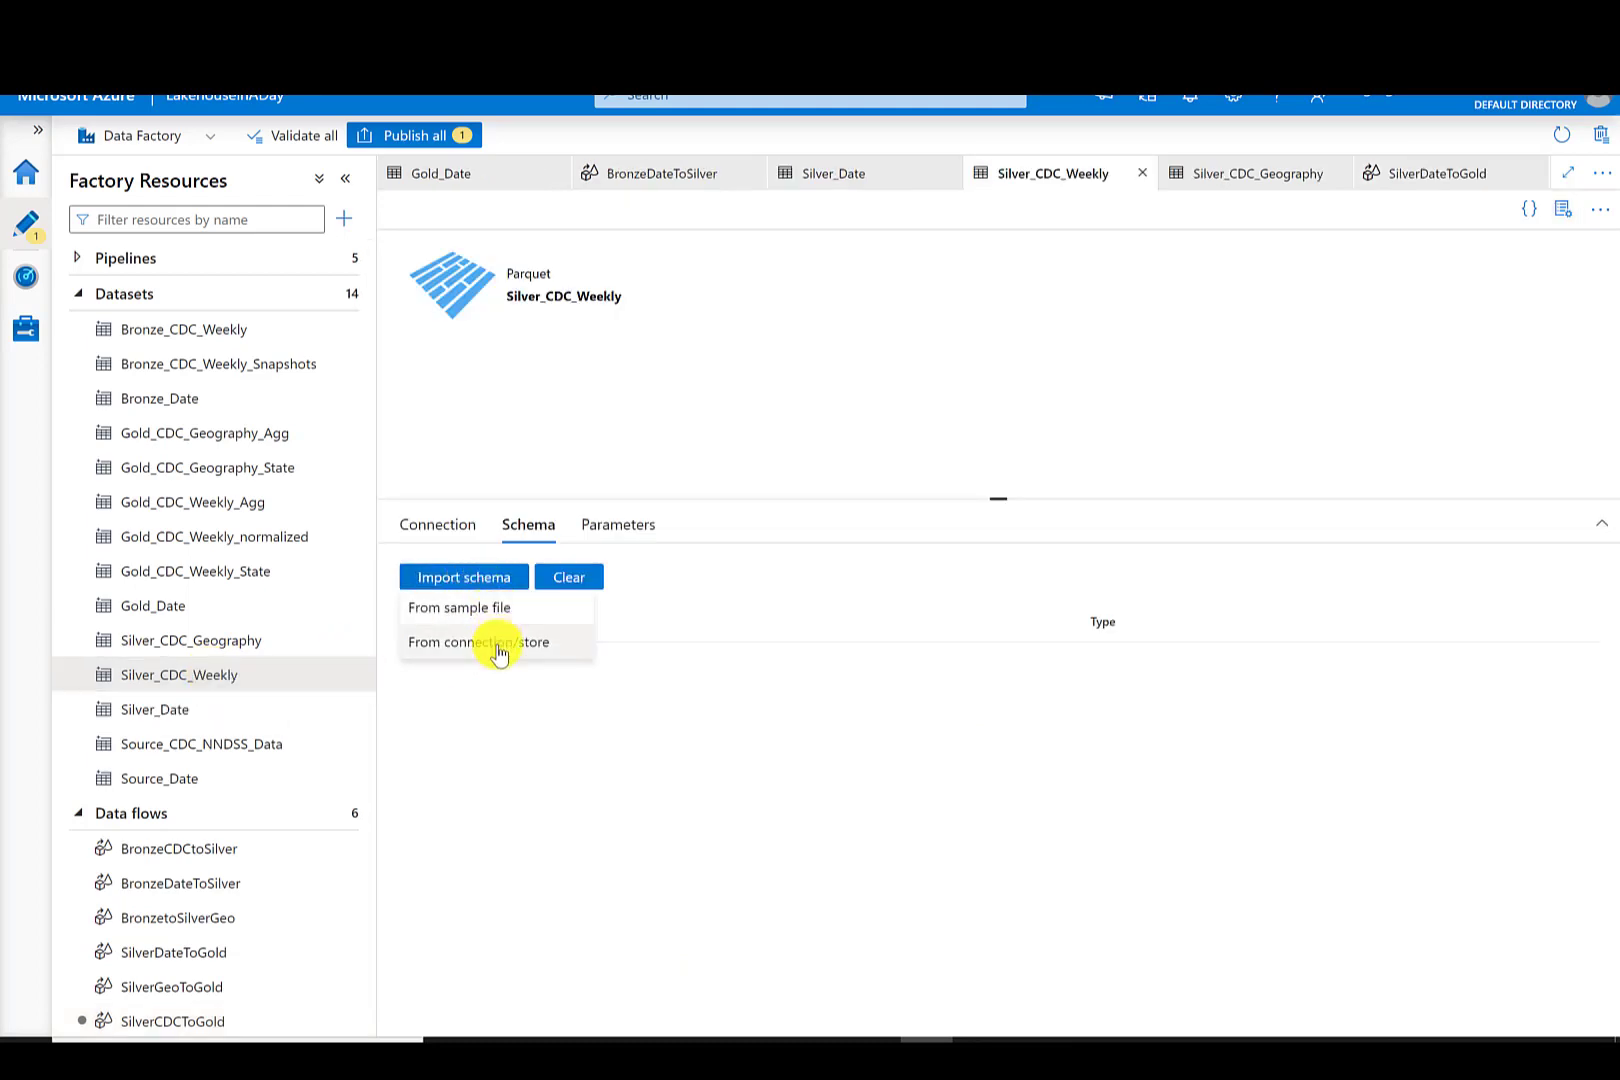
{"action": "left_click", "coordinate": [496, 643]}
{"action": "left_click", "coordinate": [206, 1019]}
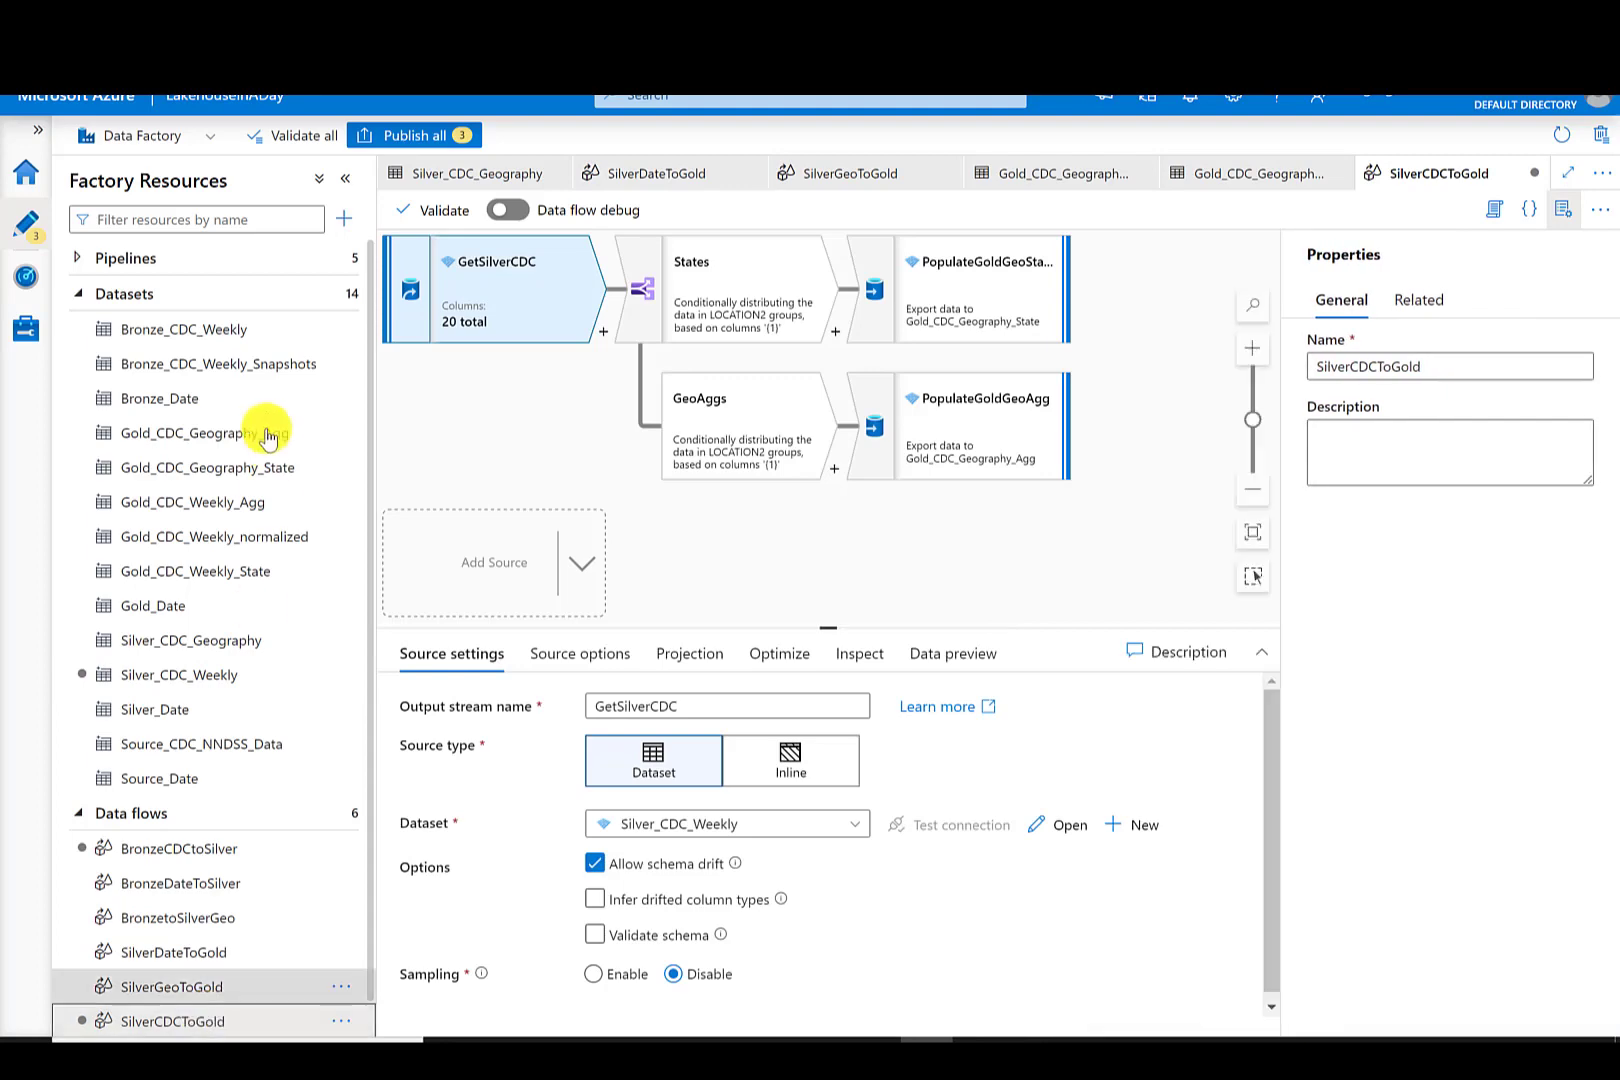
- Publish the pending changes of the cloned SilverCDCToGold data flow
{"action": "left_click", "coordinate": [415, 135]}
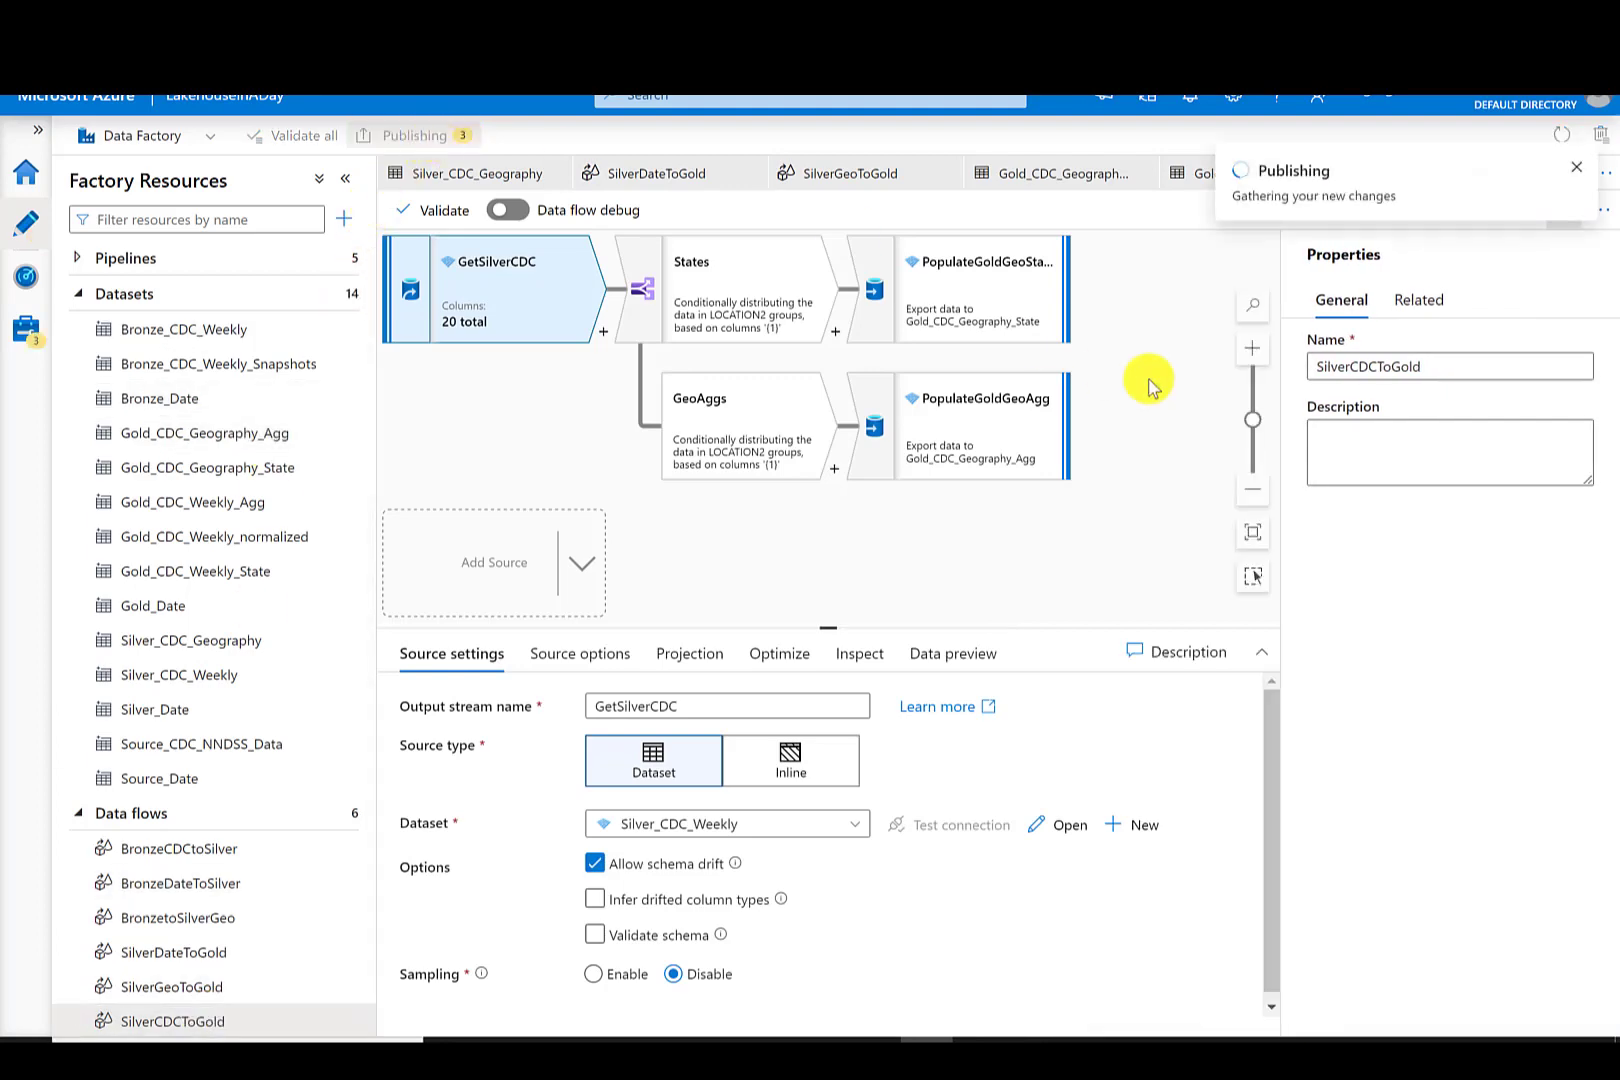
{"action": "left_click", "coordinate": [1006, 1010]}
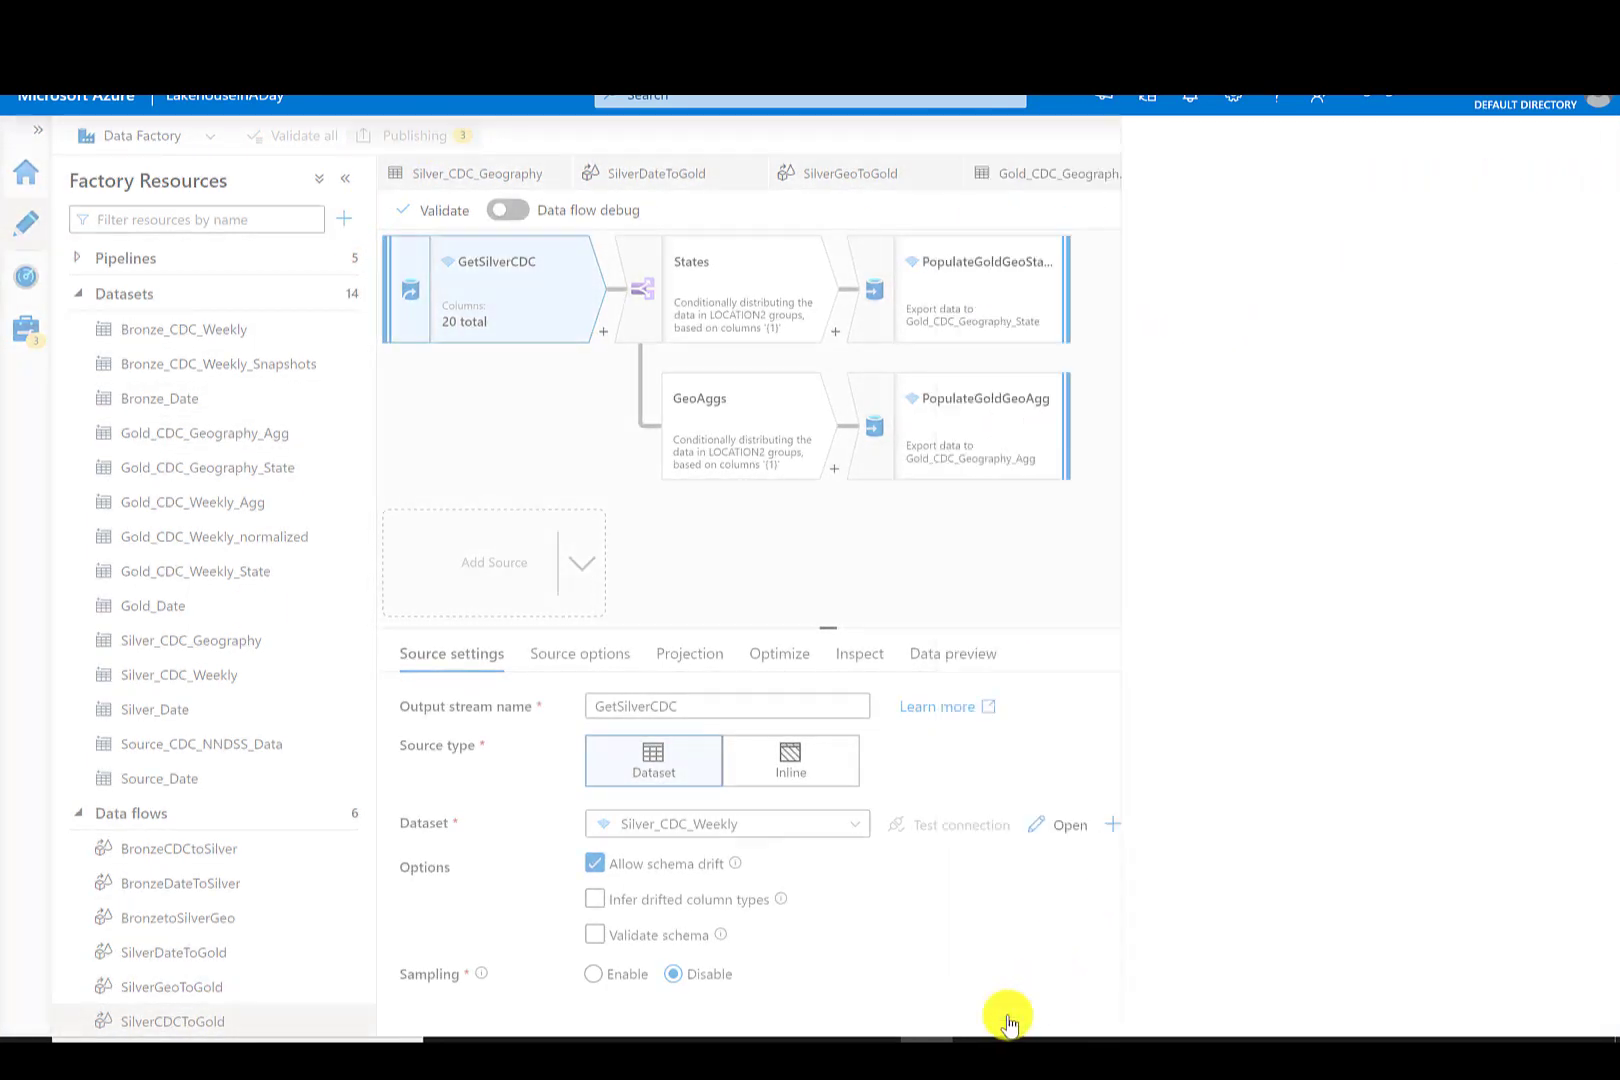
{"action": "left_click", "coordinate": [738, 259]}
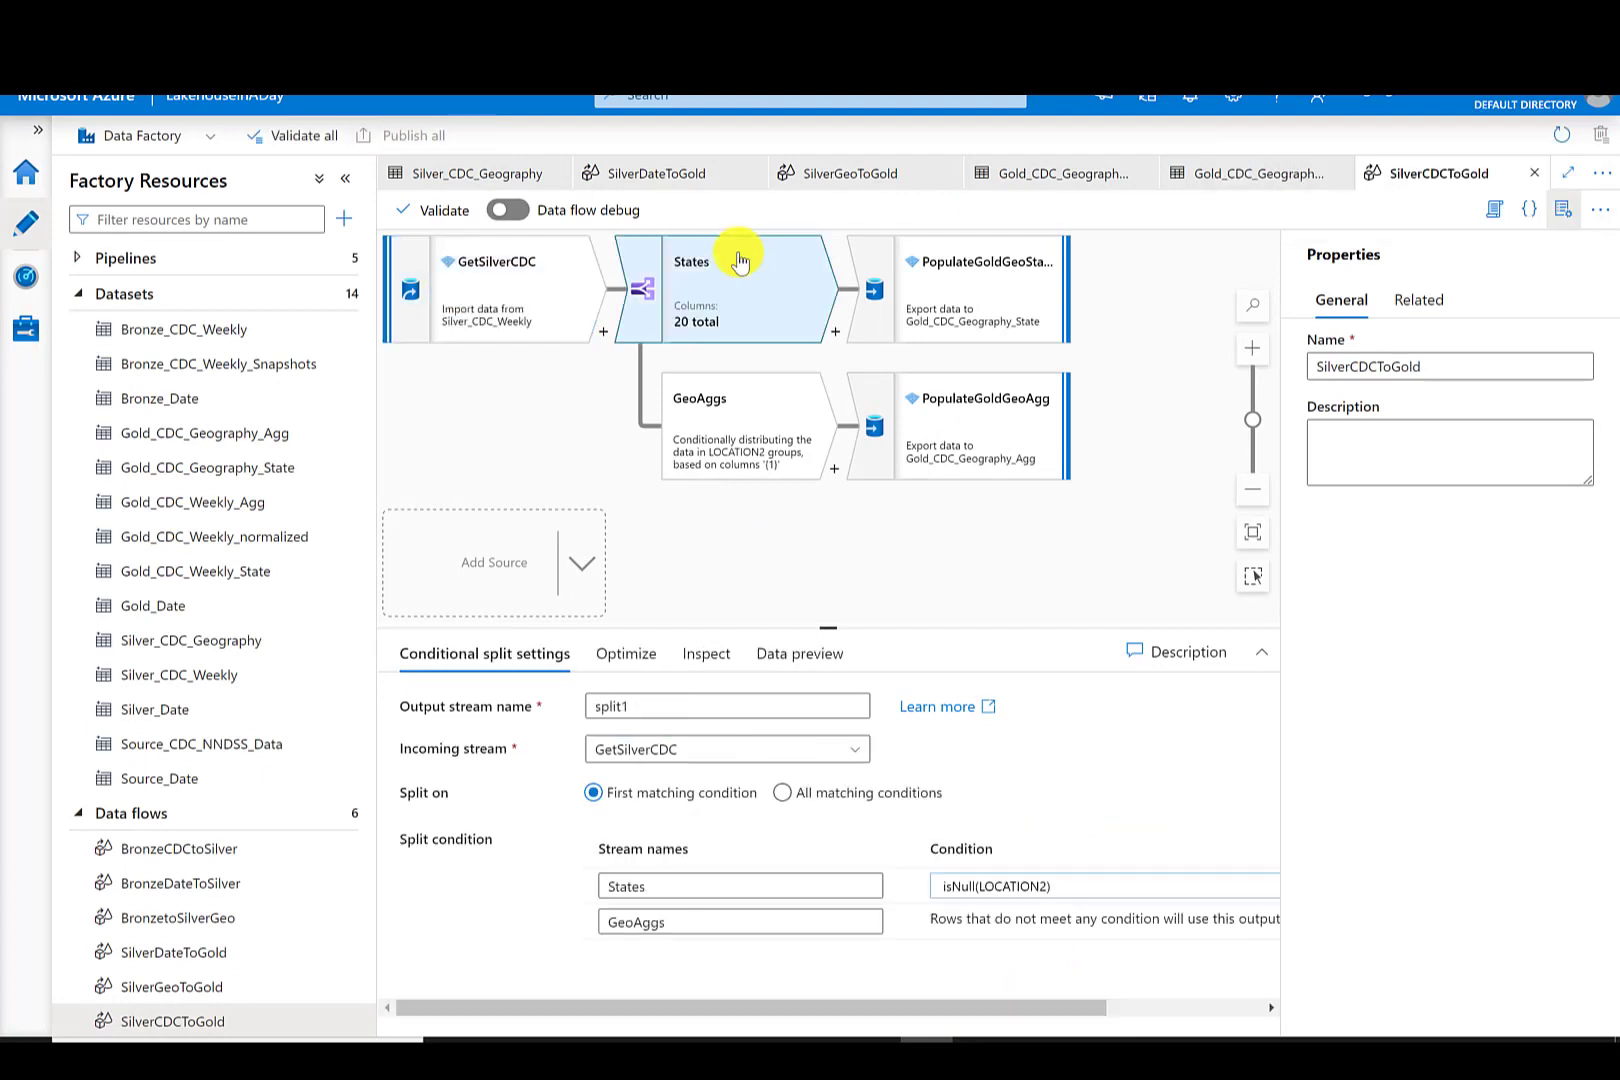
{"action": "left_click", "coordinate": [748, 398]}
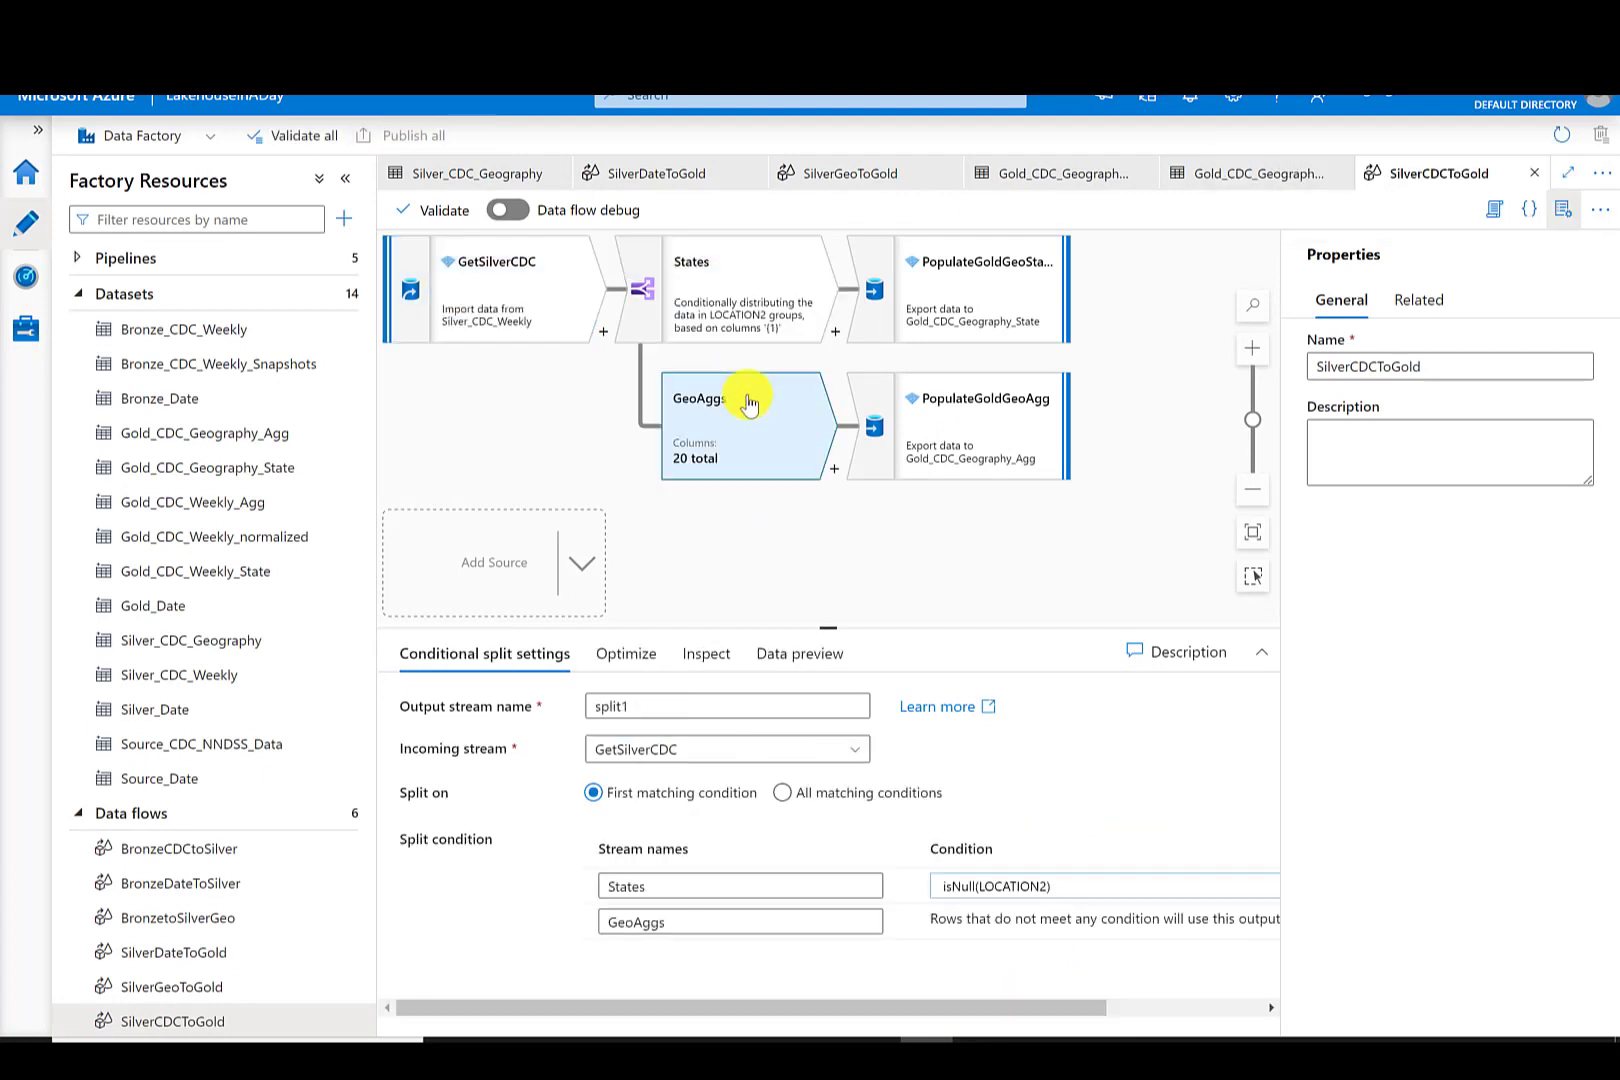
- Rename the two sinks to PopulateGoldCDCState and PopulateGoldCDCAgg
{"action": "left_click", "coordinate": [962, 277]}
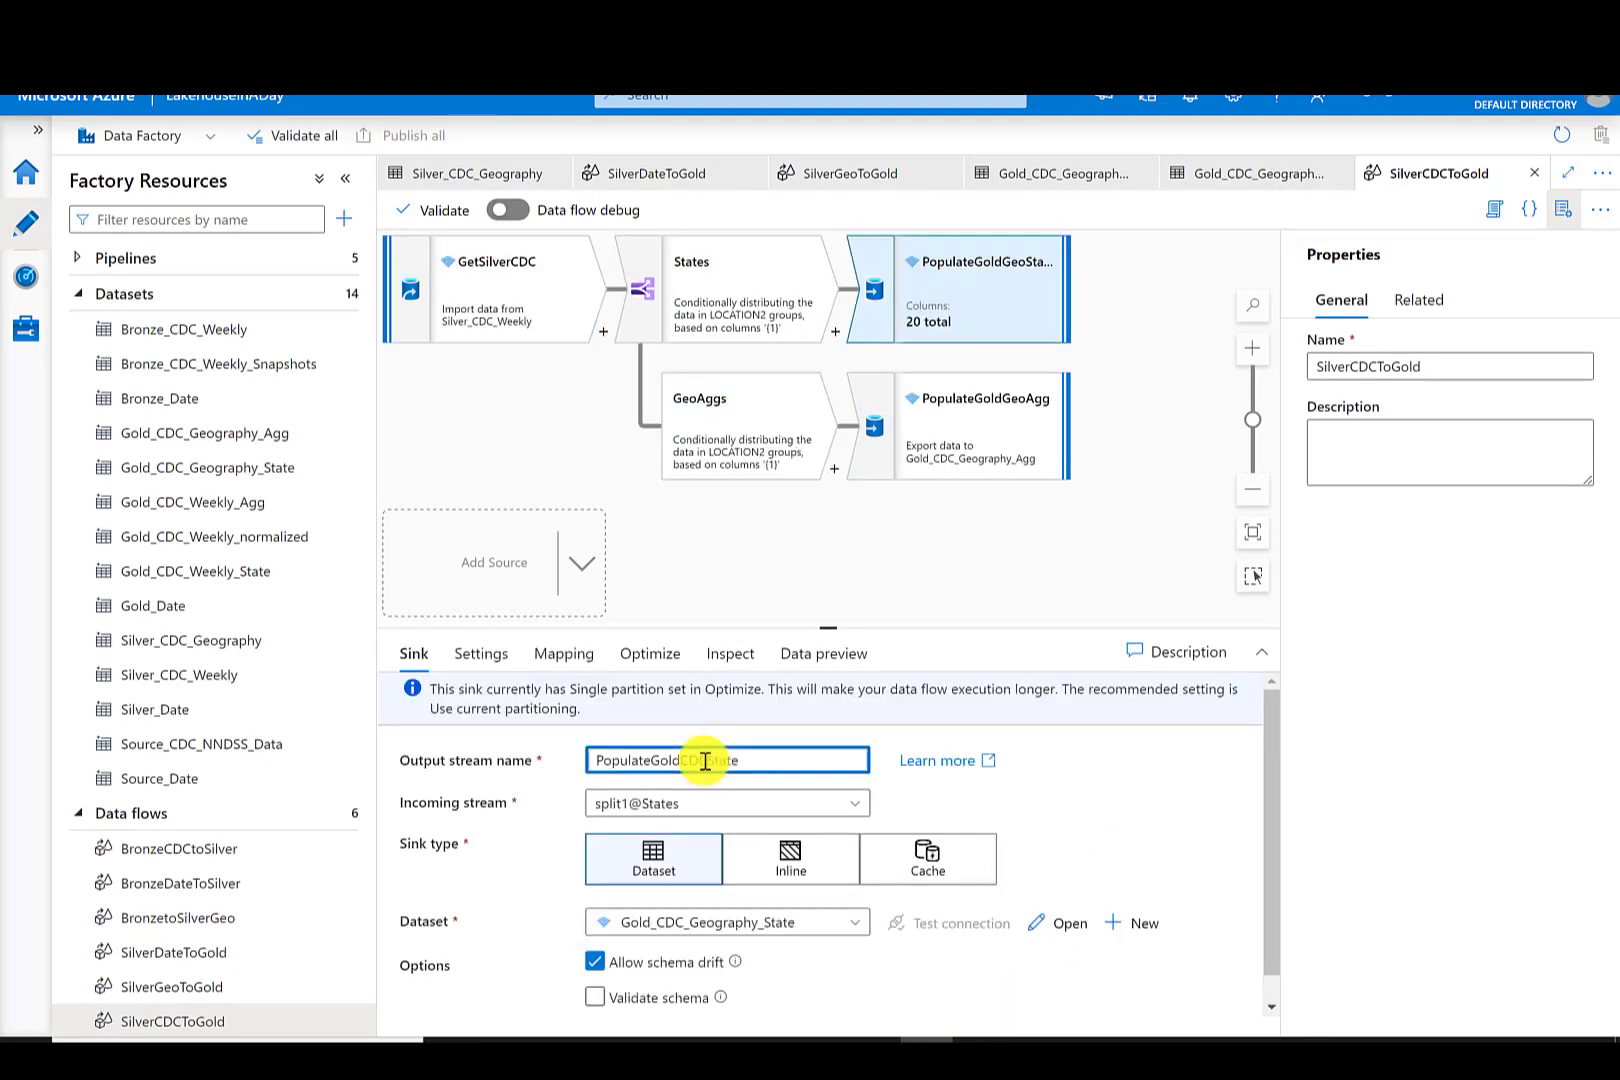
{"action": "left_click", "coordinate": [958, 424]}
{"action": "left_click", "coordinate": [705, 760]}
{"action": "key", "text": "BackSpace"}
{"action": "key", "text": "BackSpace"}
{"action": "key", "text": "BackSpace"}
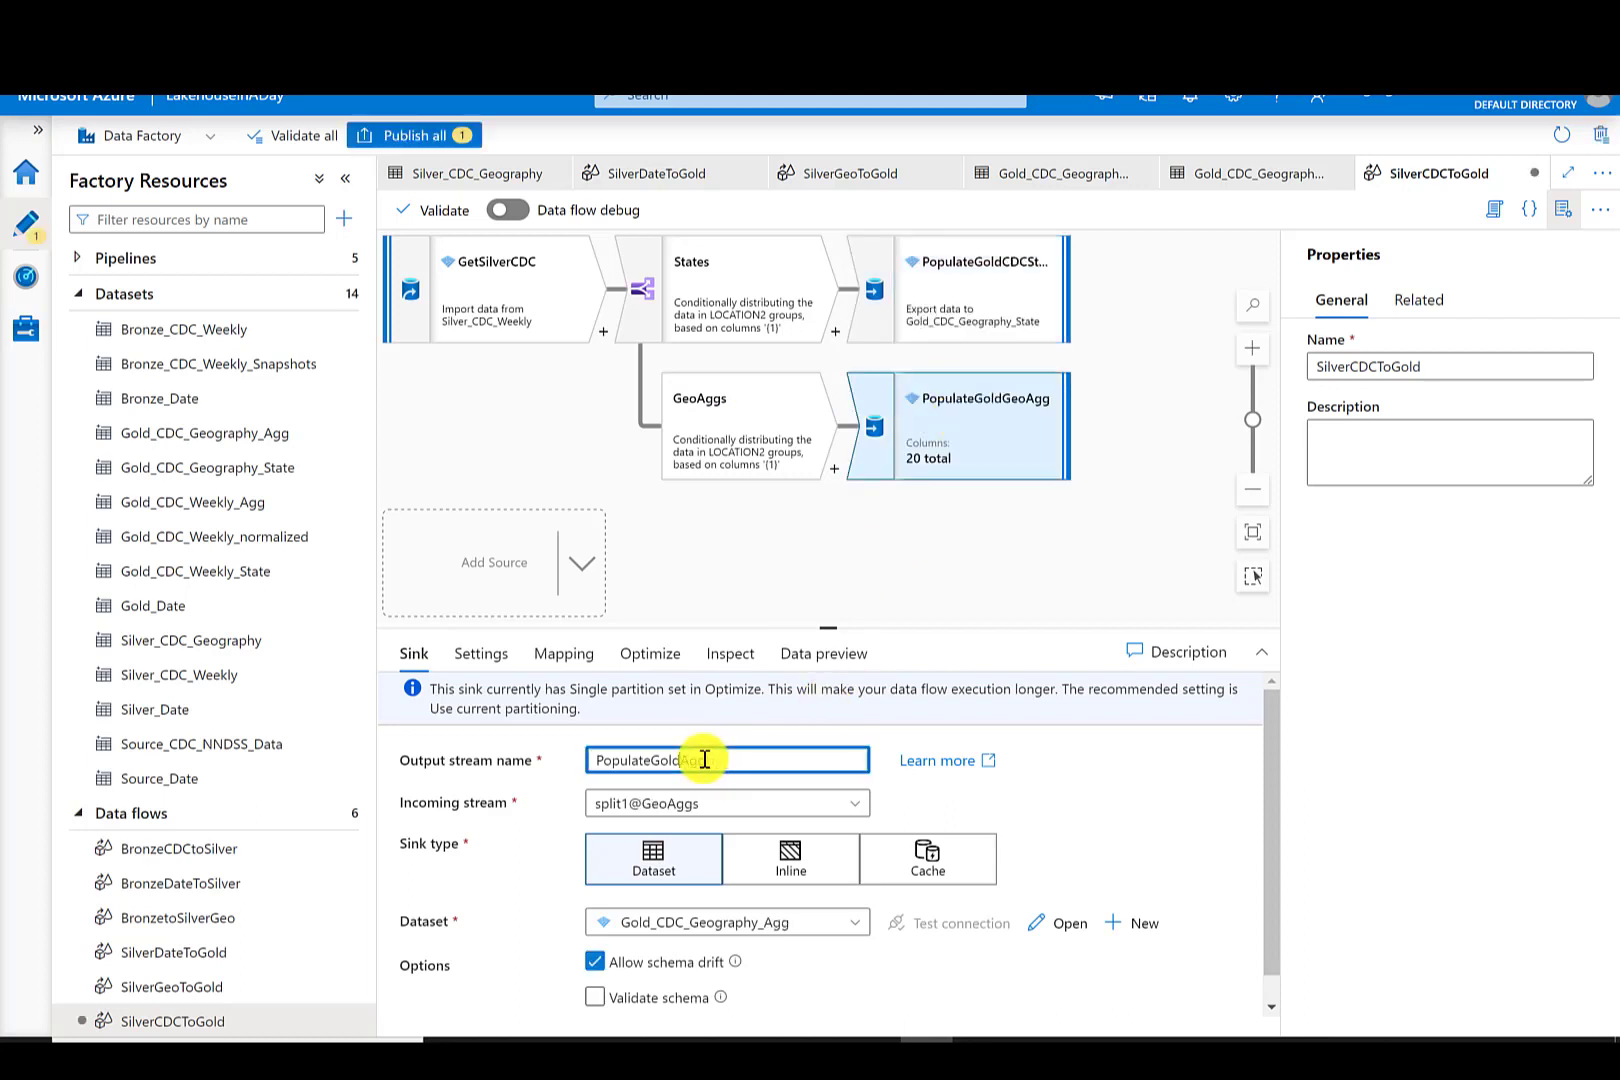
{"action": "type", "text": "CDC"}
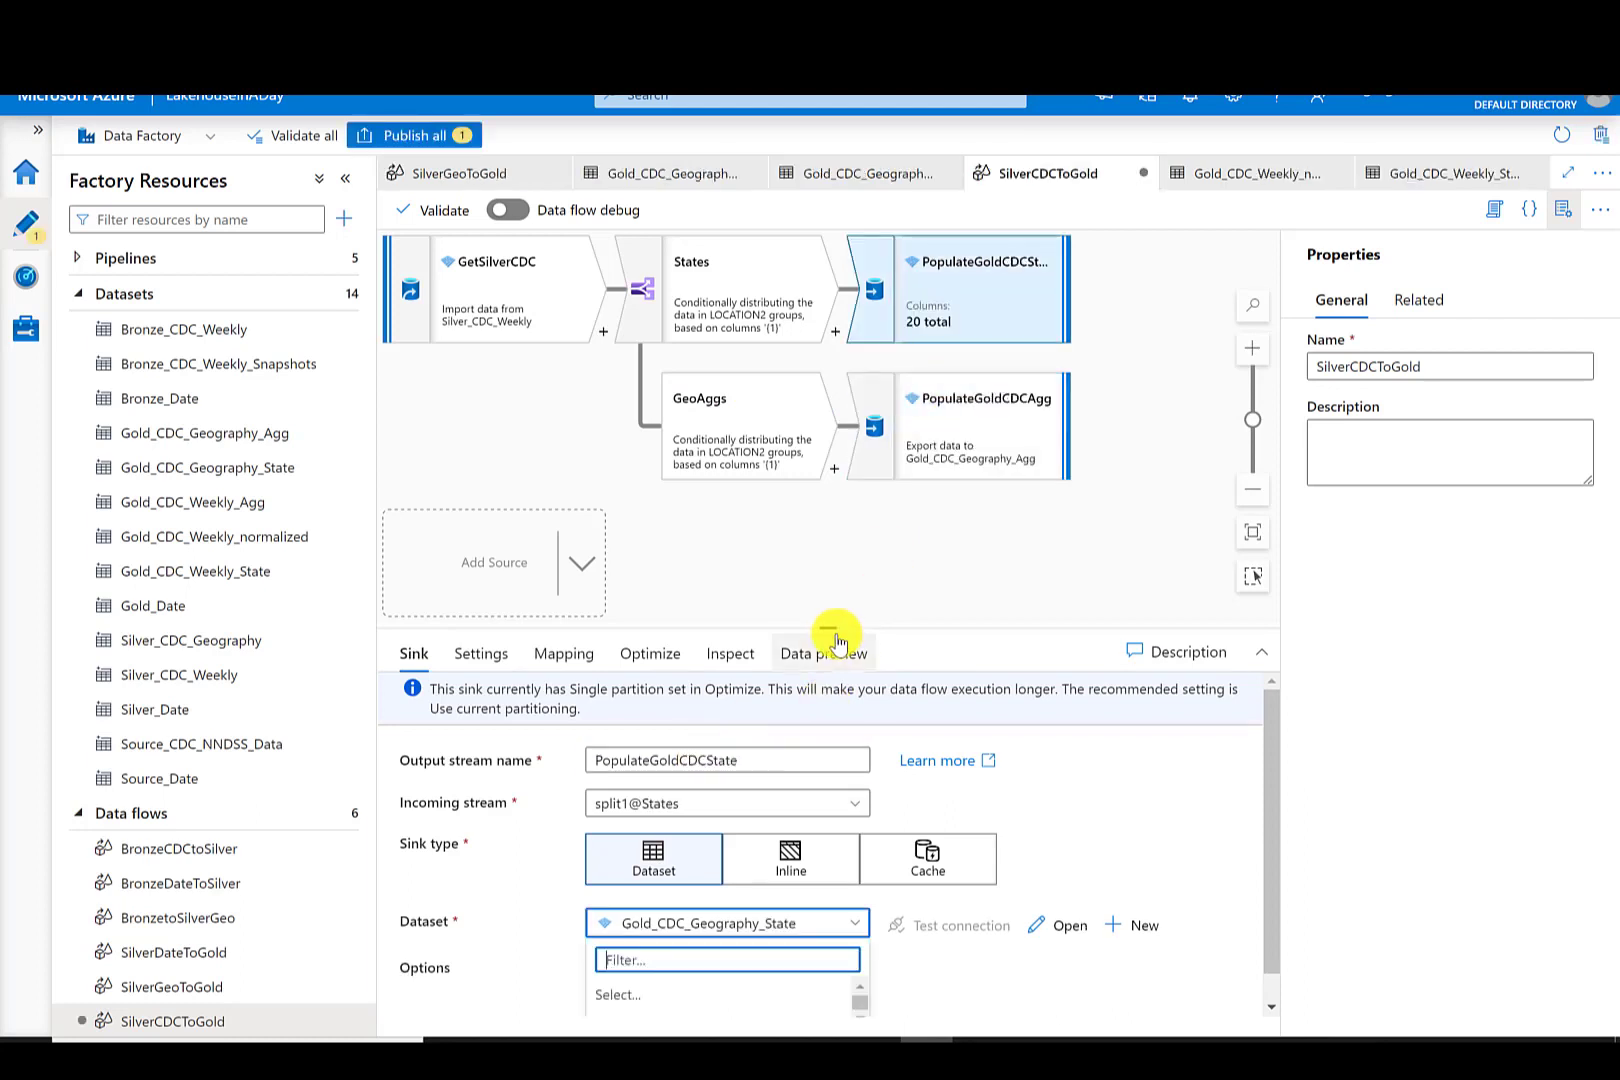
- Point the state sink to the Gold_CDC_Weekly_State dataset and set its output file to CDC_Weekly_State.parquet
{"action": "left_click_drag", "start_coordinate": [835, 628], "coordinate": [826, 477]}
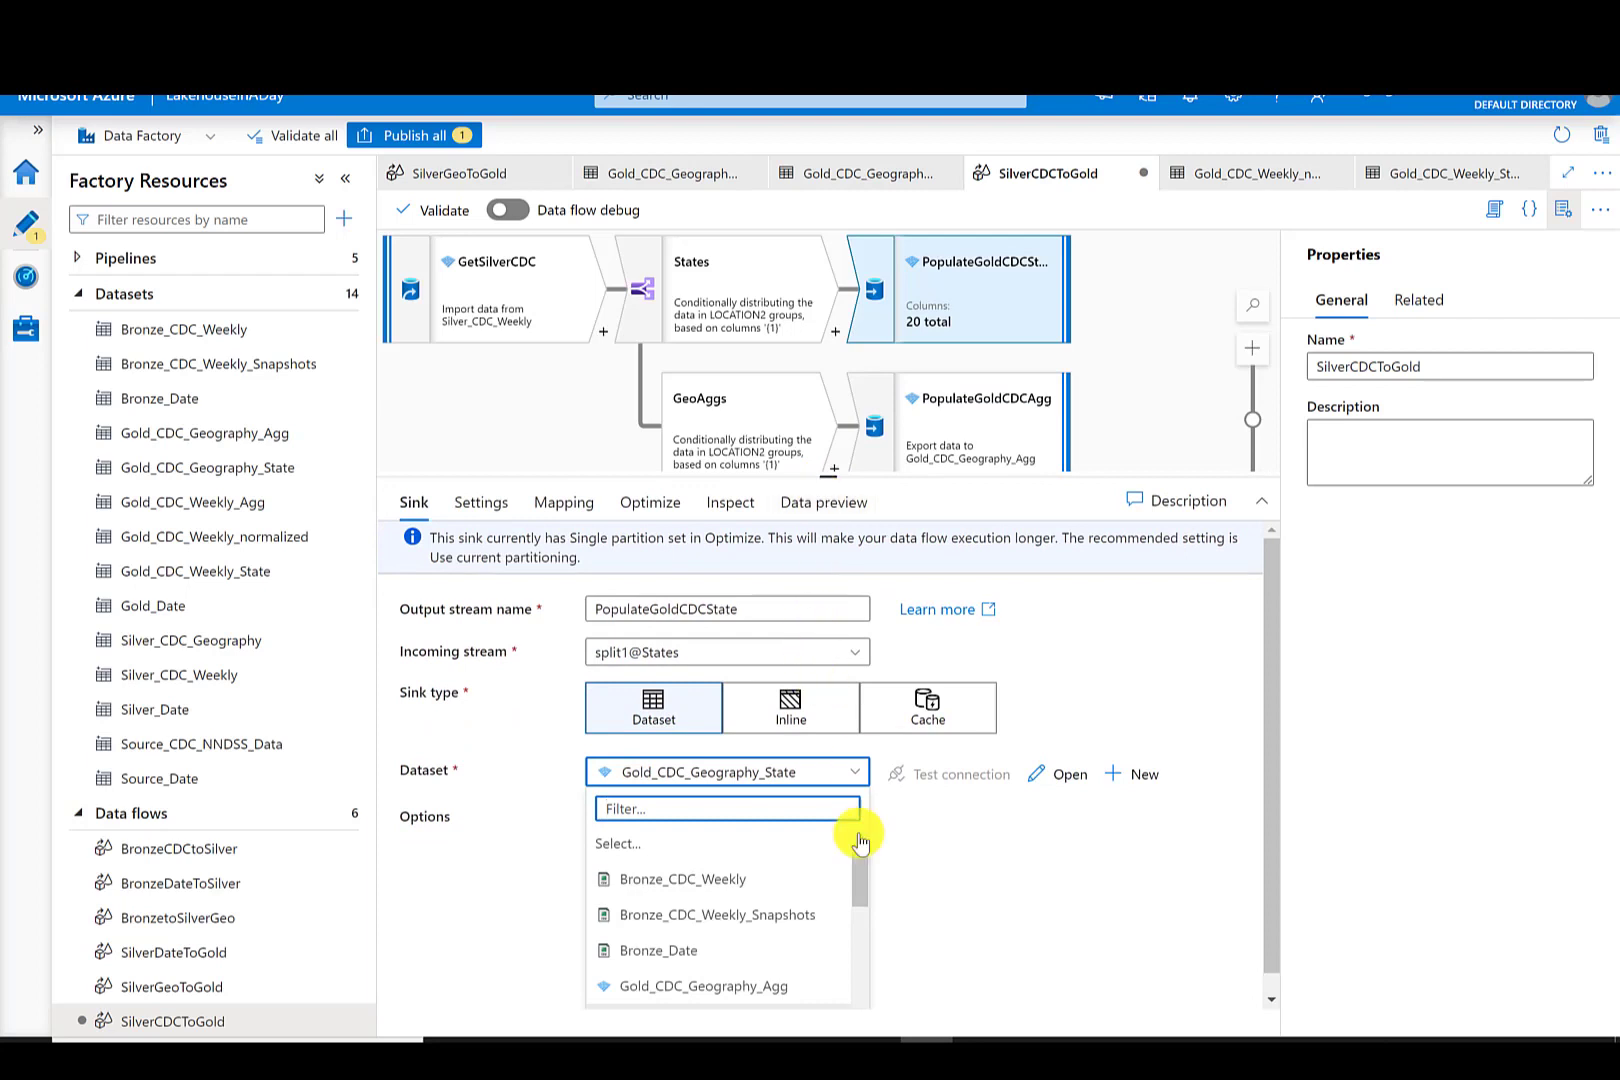
{"action": "scroll", "coordinate": [867, 906], "scroll_direction": "down", "scroll_amount": 2}
{"action": "scroll", "coordinate": [867, 906], "scroll_direction": "down", "scroll_amount": 1}
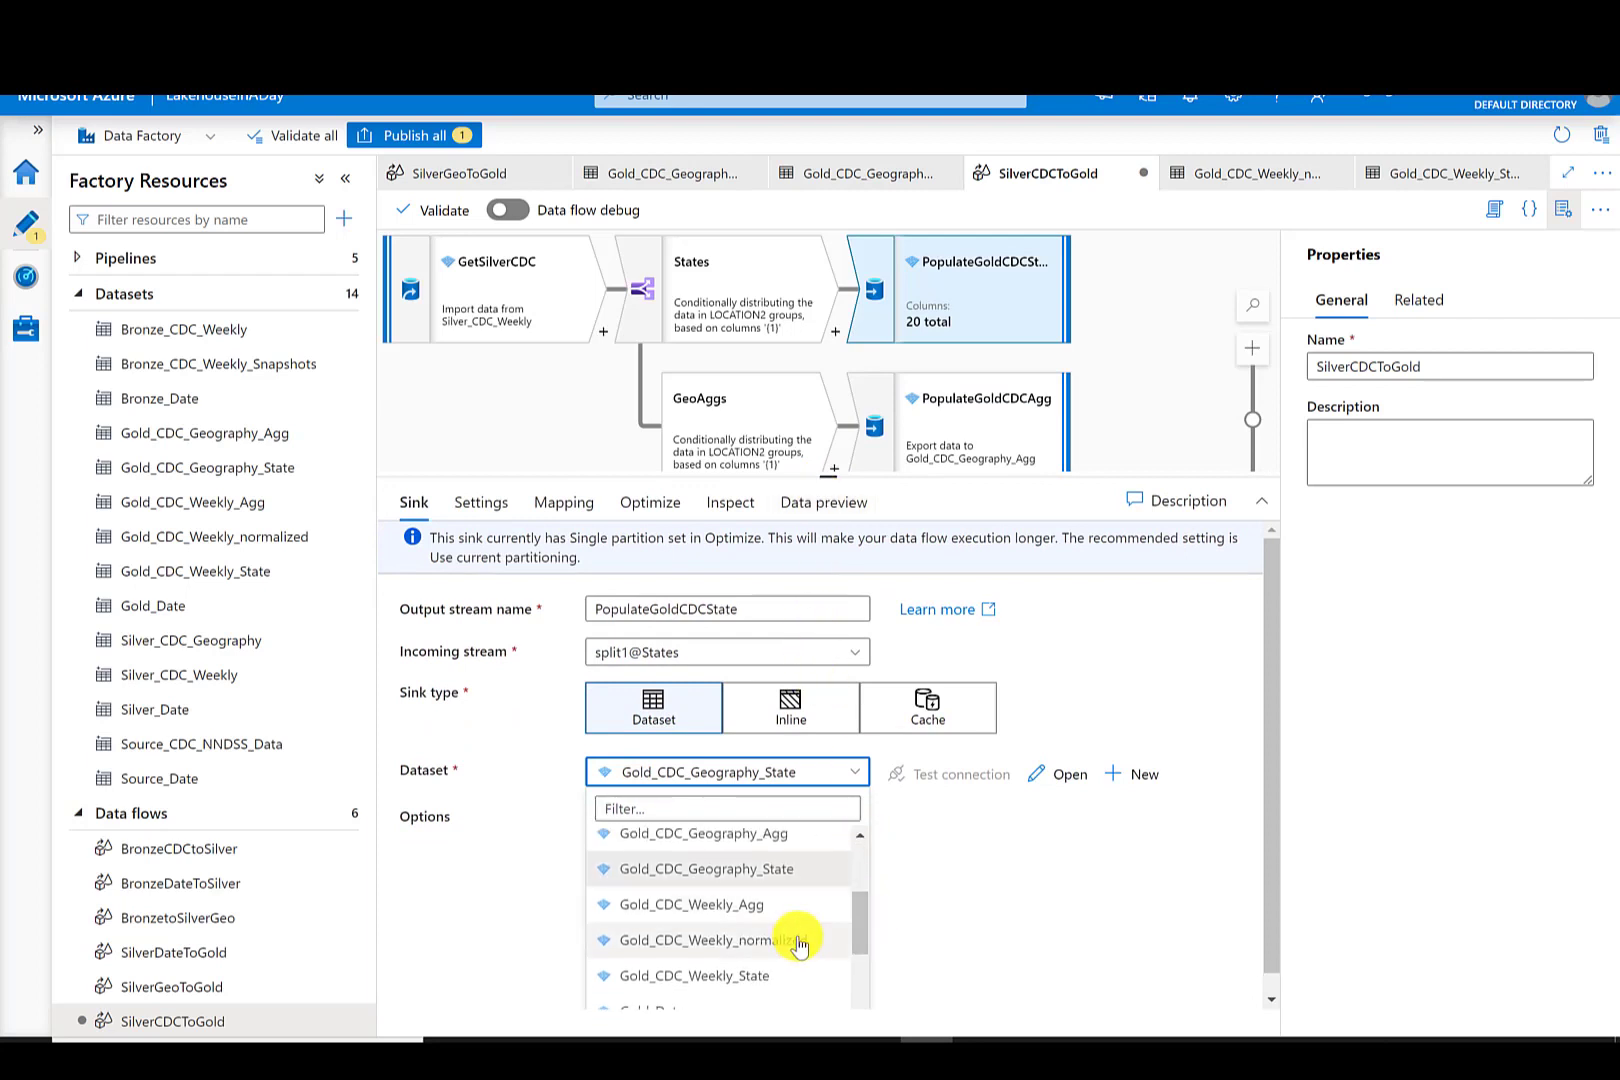
{"action": "left_click", "coordinate": [622, 975]}
{"action": "left_click", "coordinate": [481, 502]}
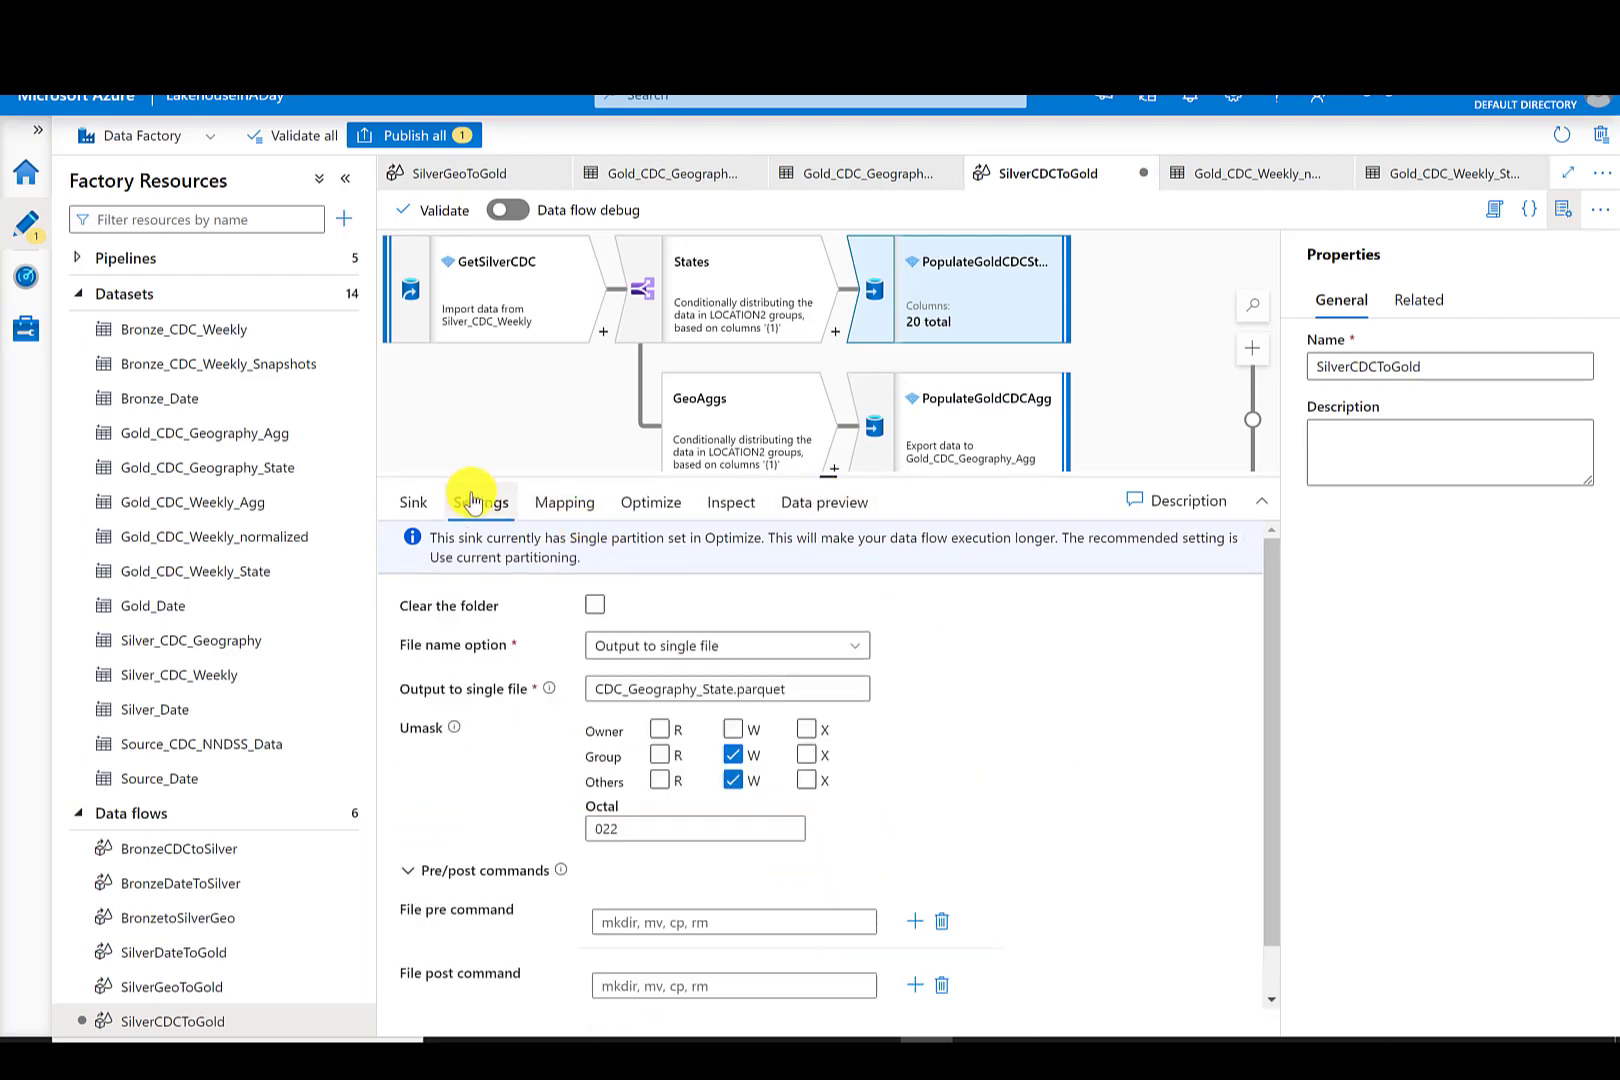
{"action": "left_click_drag", "start_coordinate": [817, 688], "coordinate": [588, 692]}
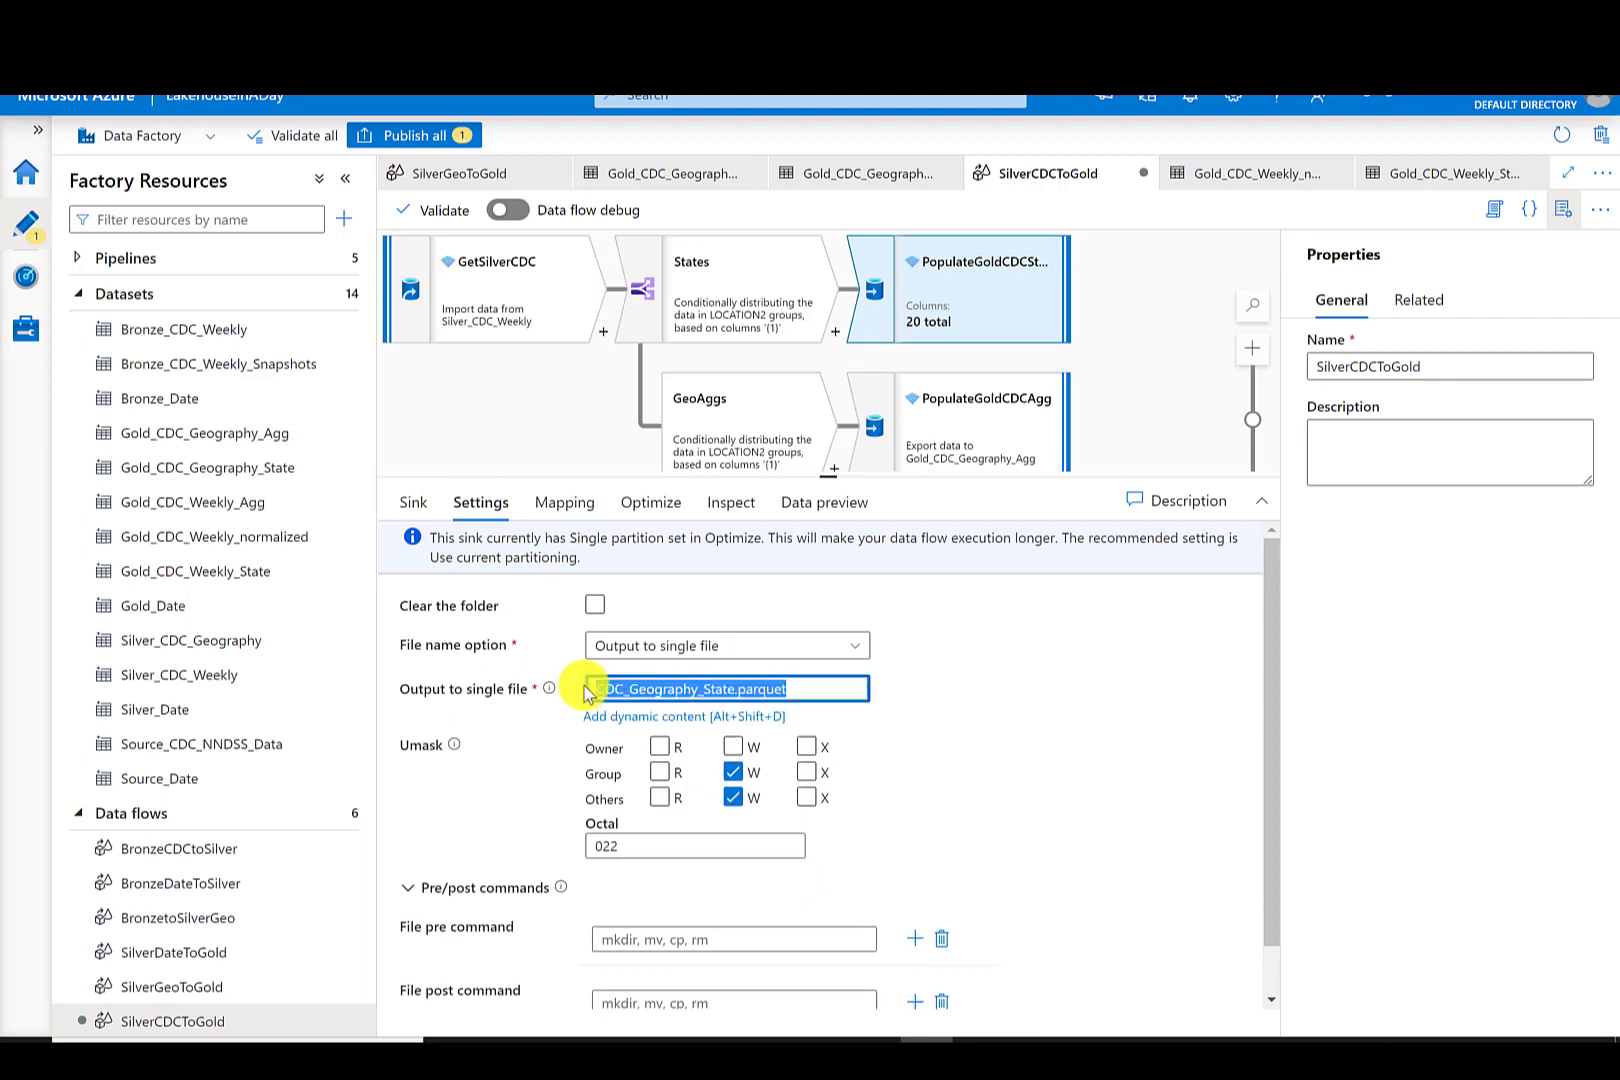
{"action": "type", "text": "CDC_Weekly_State.parquet"}
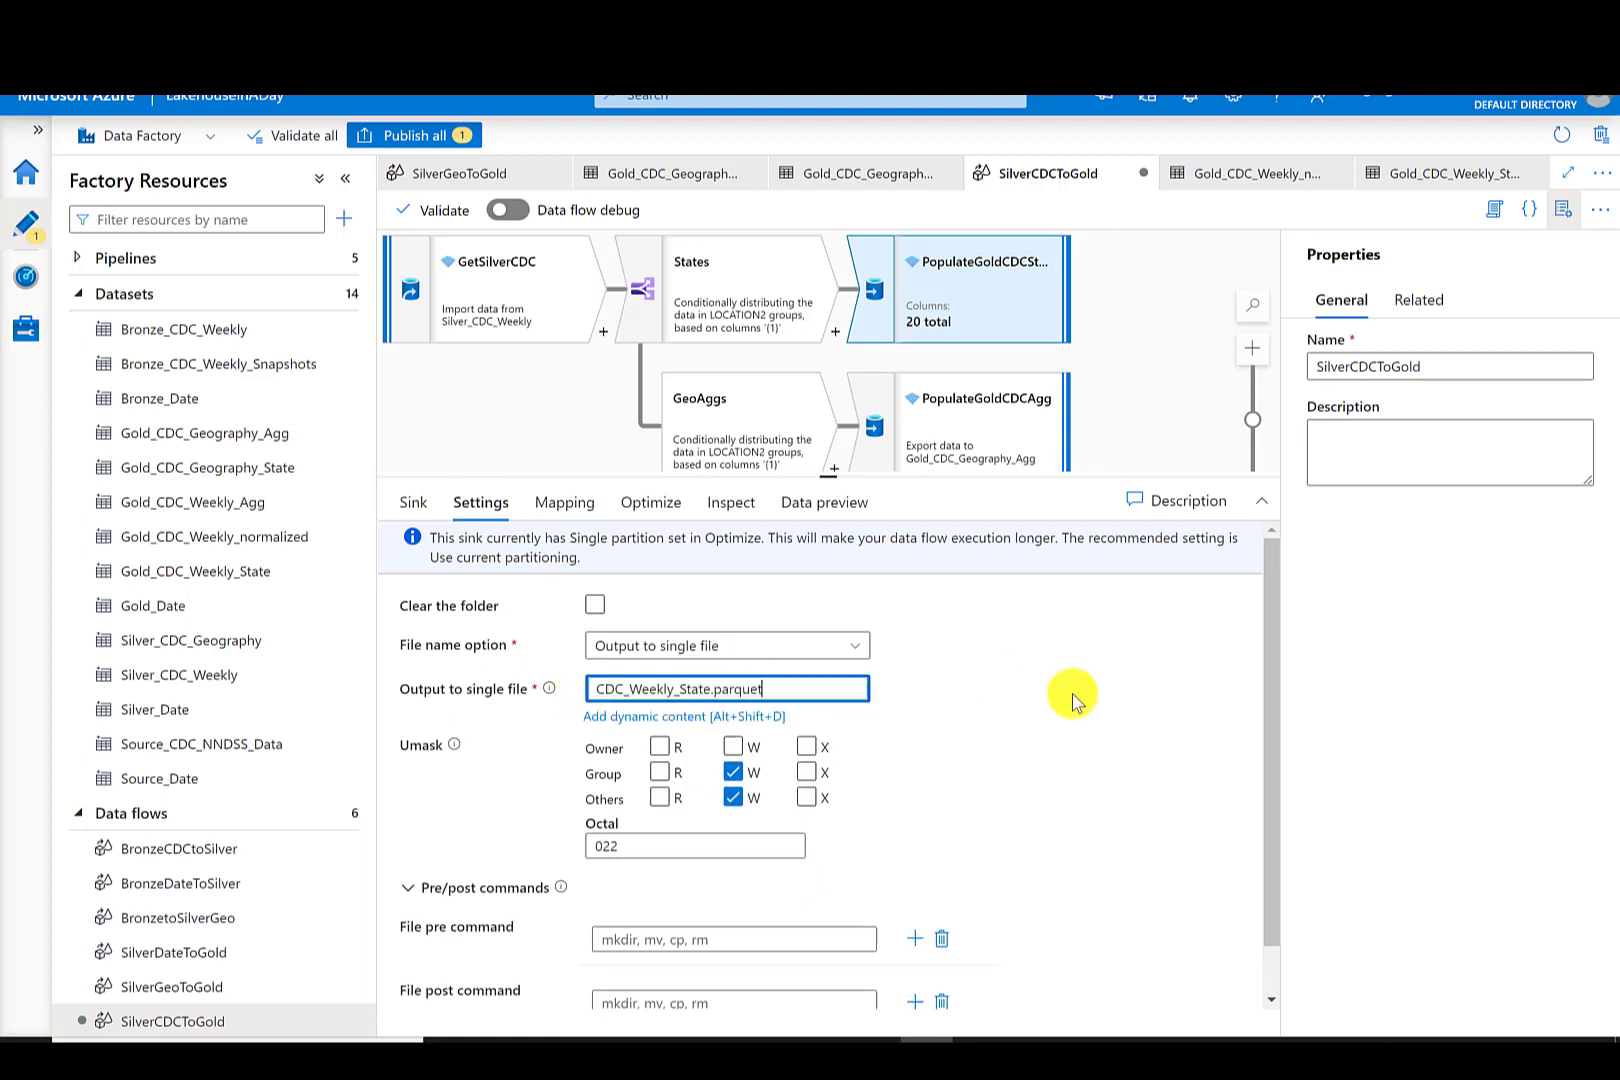
- Point the aggregate sink to the Gold_CDC_Weekly_Agg dataset and set its output file to CDC_Weekly_Agg.parquet
{"action": "left_click", "coordinate": [978, 403]}
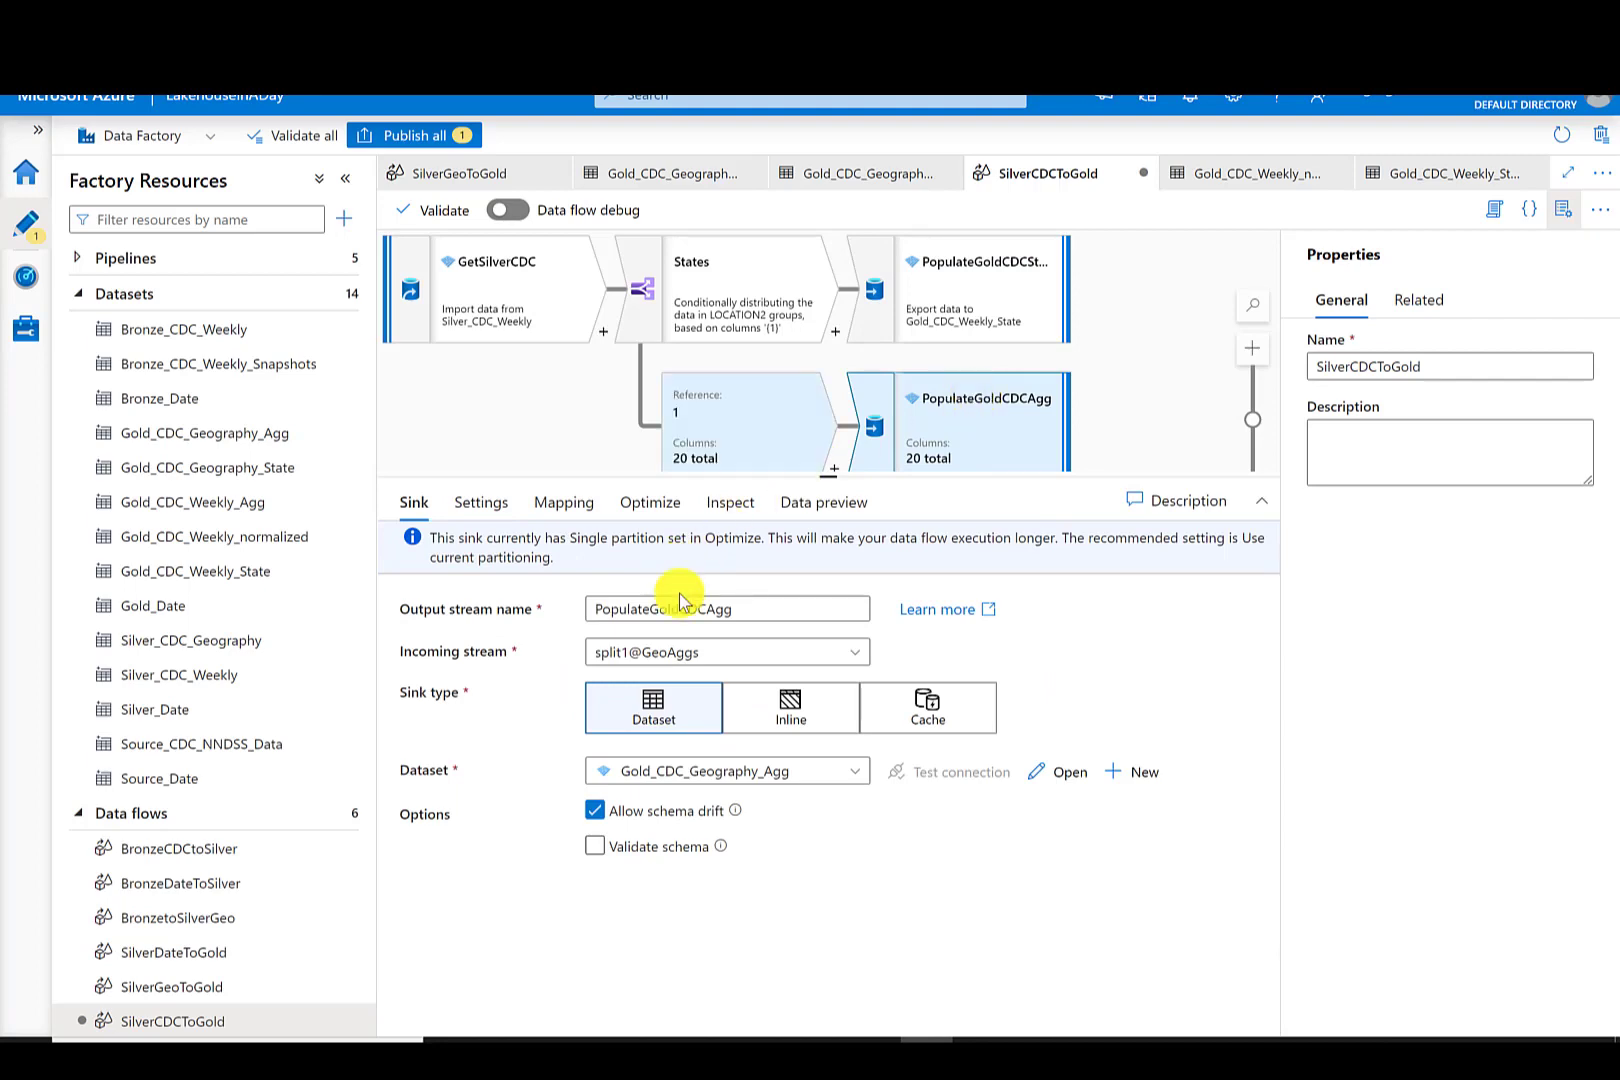
{"action": "left_click", "coordinate": [806, 780]}
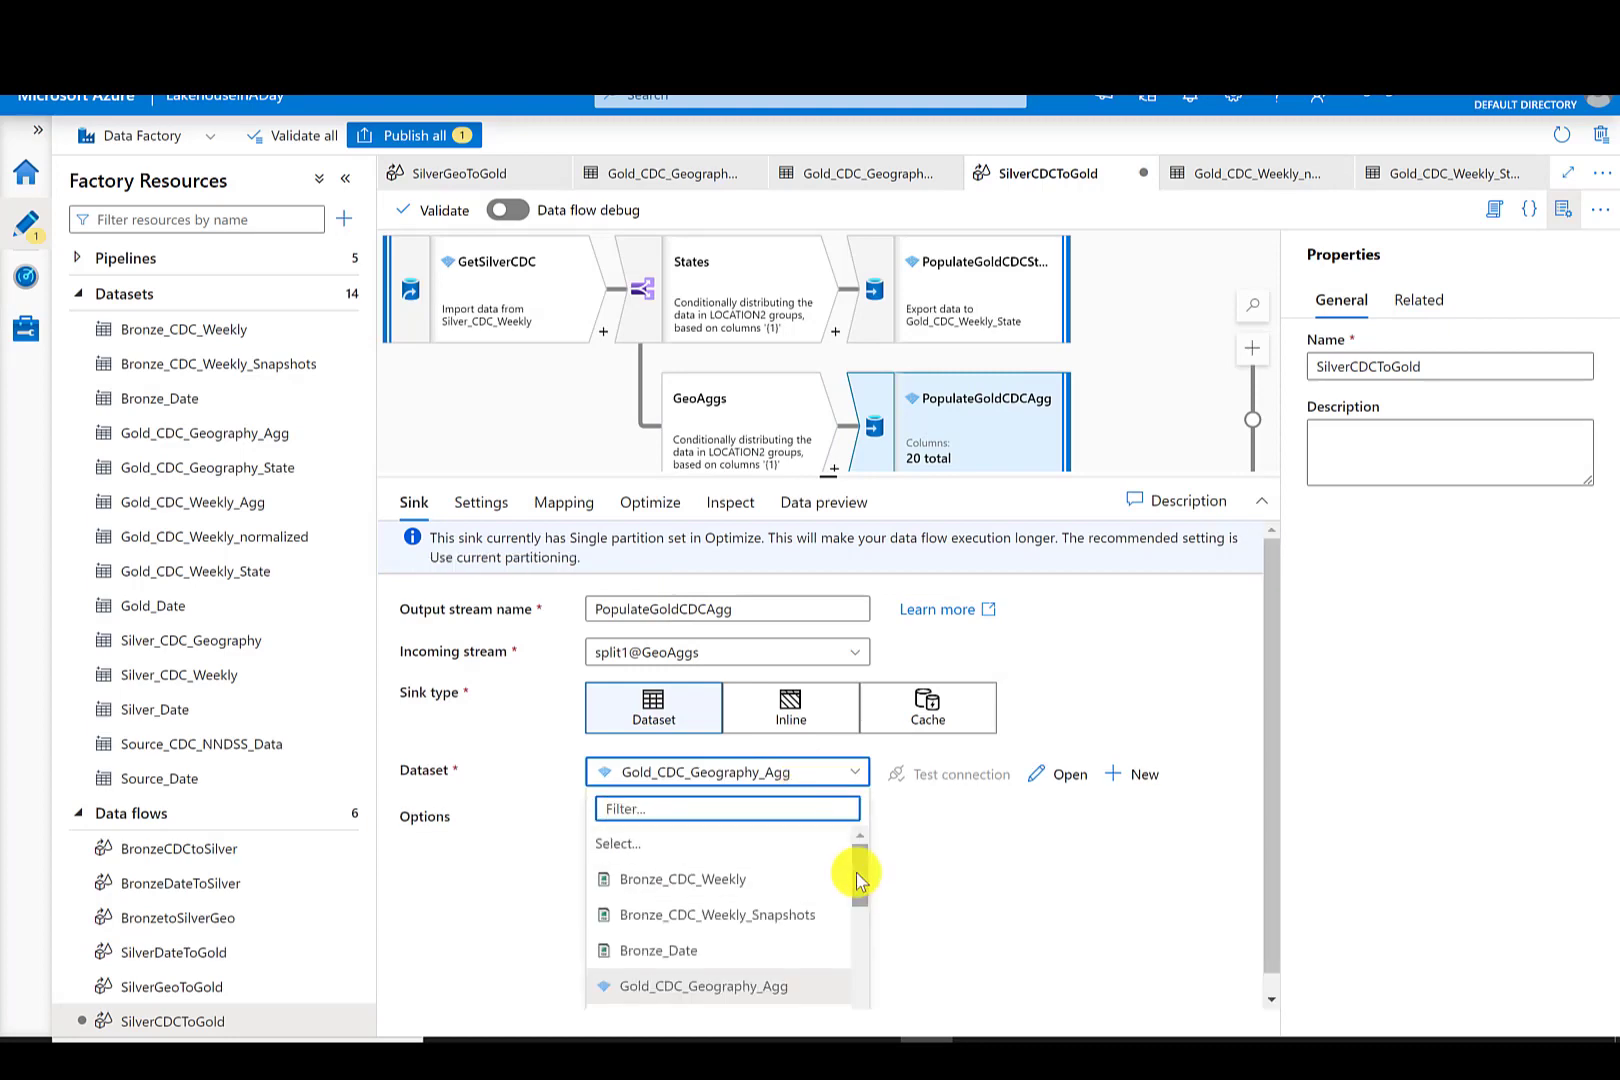
{"action": "left_click_drag", "start_coordinate": [856, 872], "coordinate": [857, 907]}
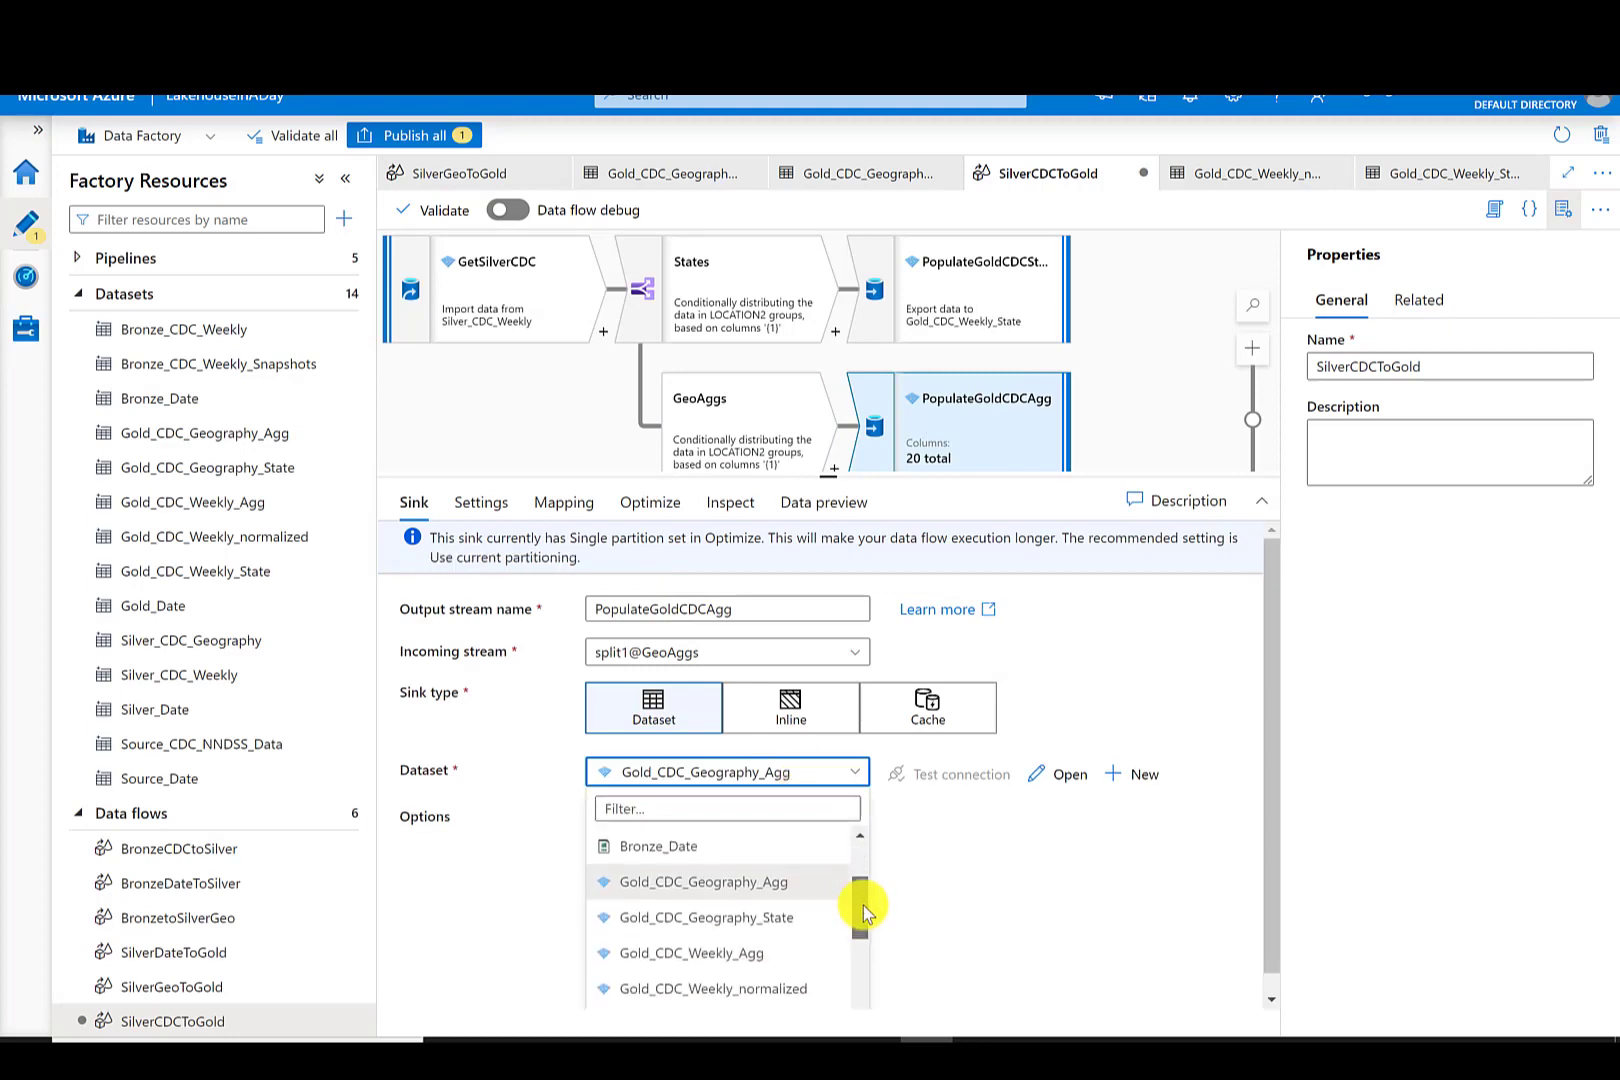
{"action": "left_click", "coordinate": [741, 953]}
{"action": "left_click", "coordinate": [484, 502]}
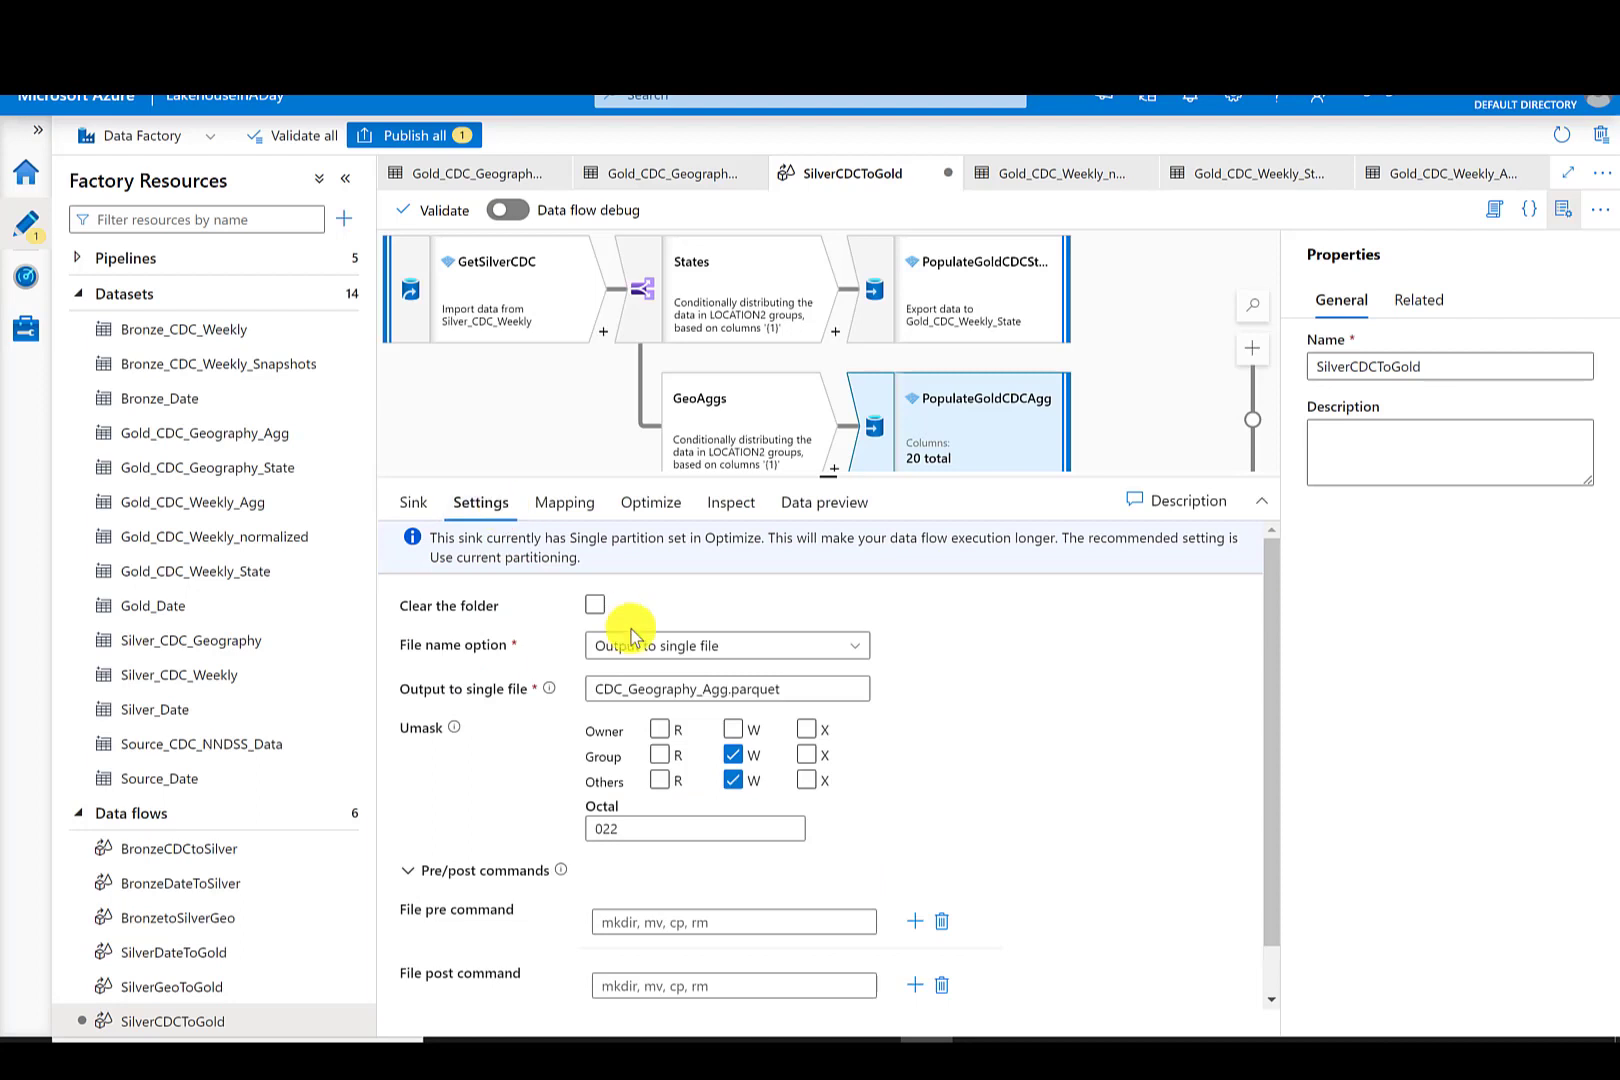
{"action": "triple_click", "coordinate": [796, 687]}
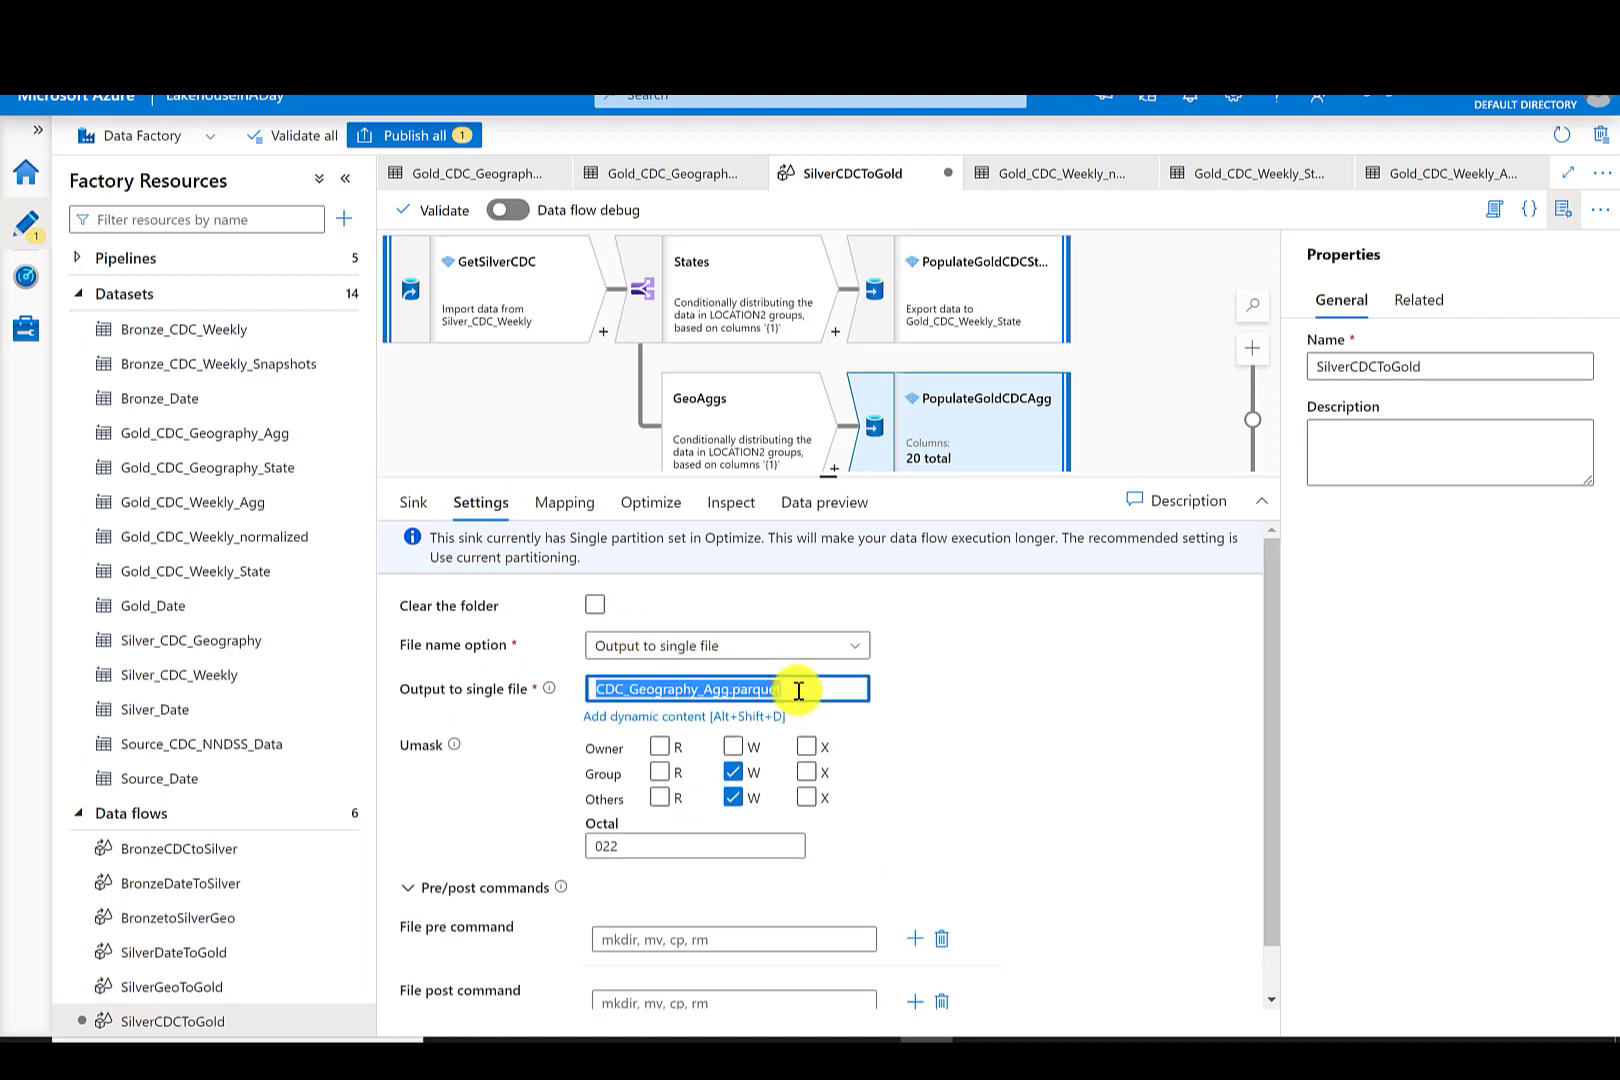
{"action": "type", "text": "CDC_Weekly_Agg.parquet"}
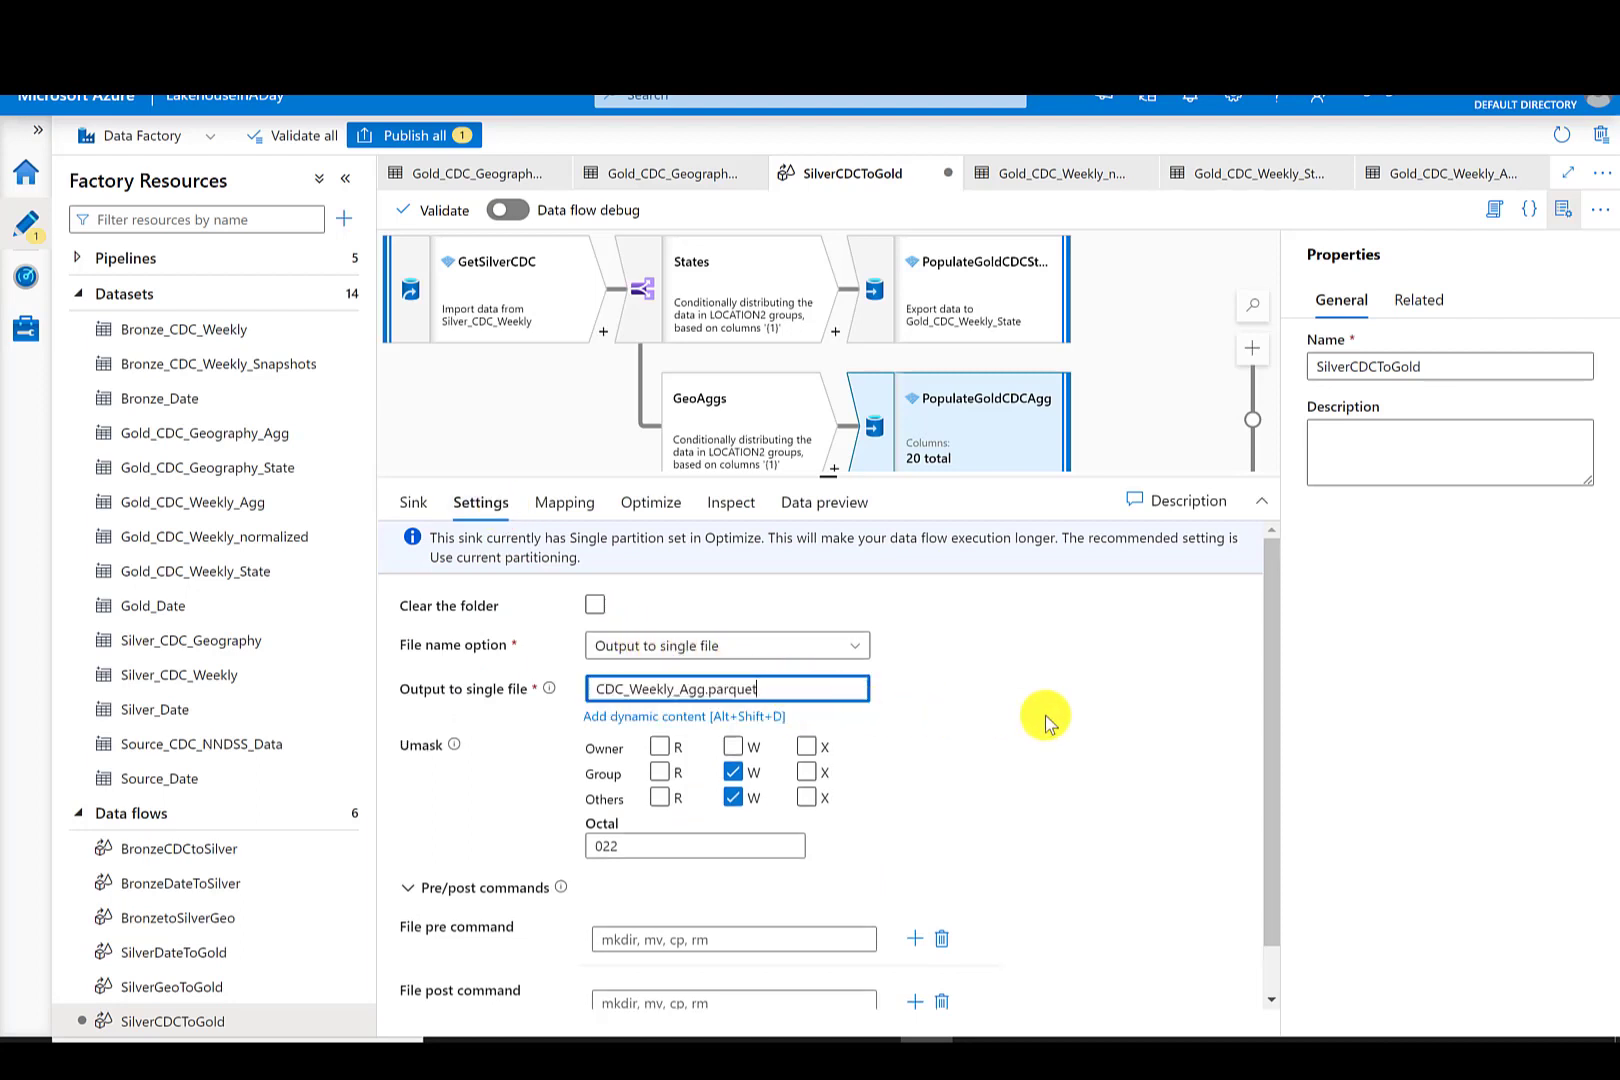
{"action": "left_click", "coordinate": [1045, 715]}
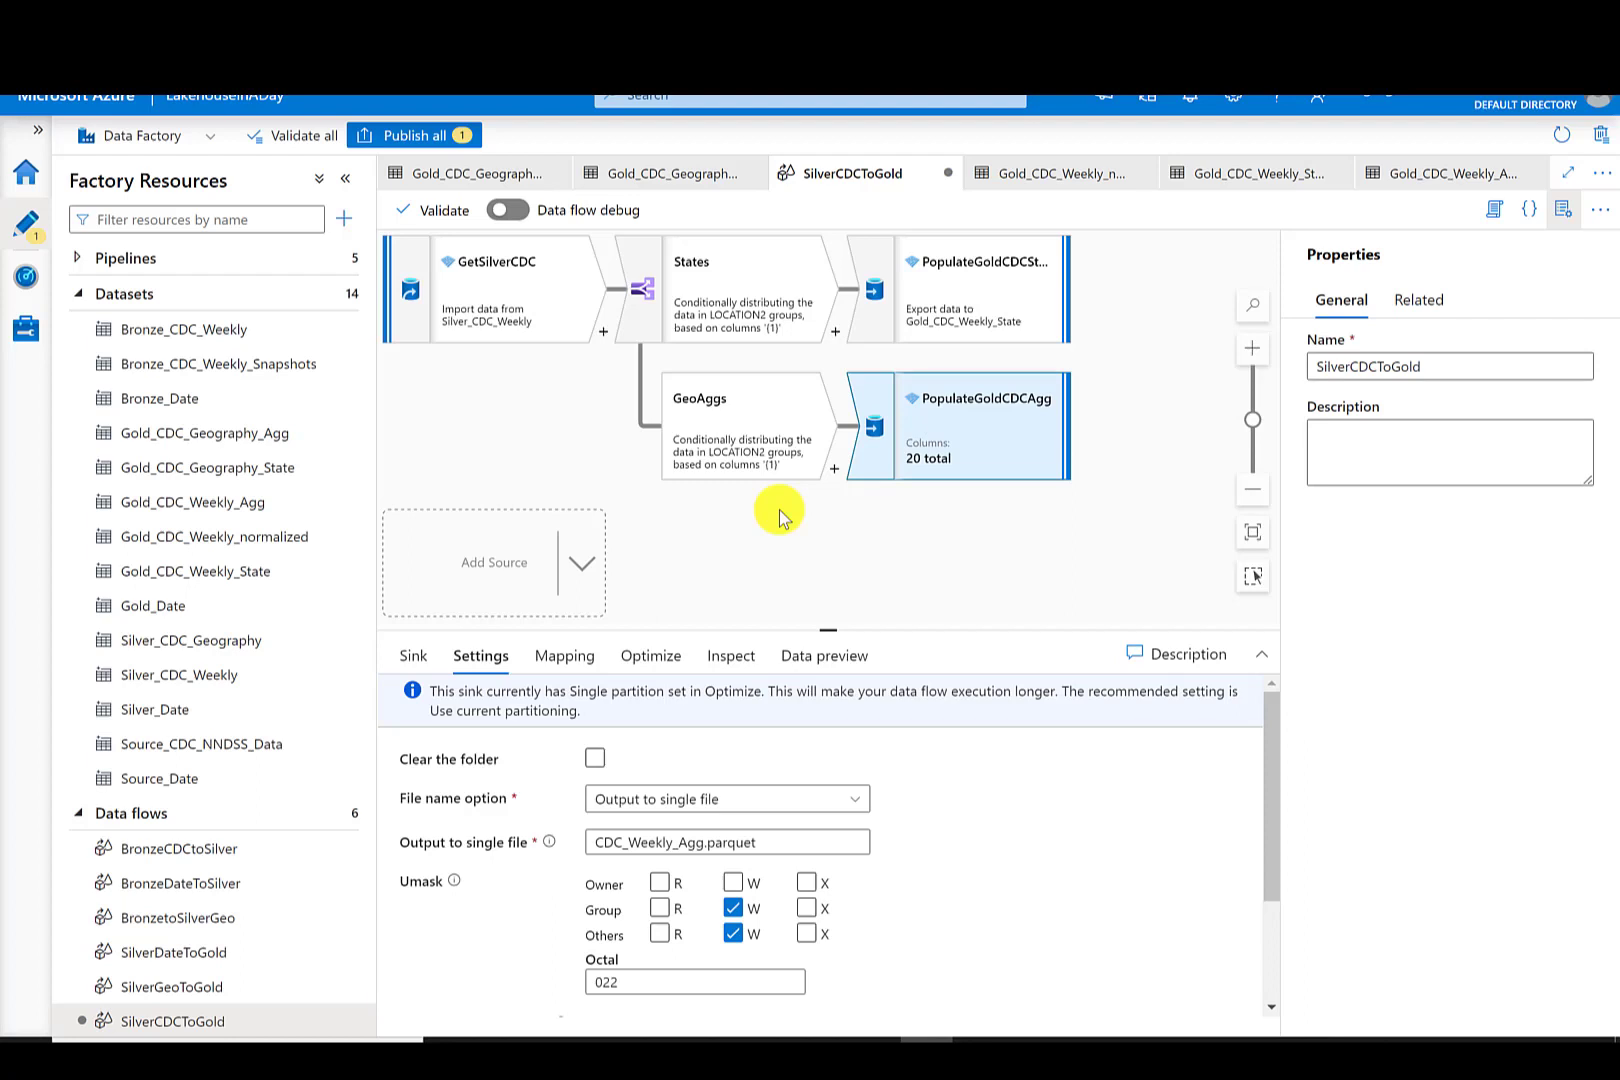
- Insert a Join named AddGeoKey directly after the GetSilverCDC source
{"action": "left_click", "coordinate": [771, 550]}
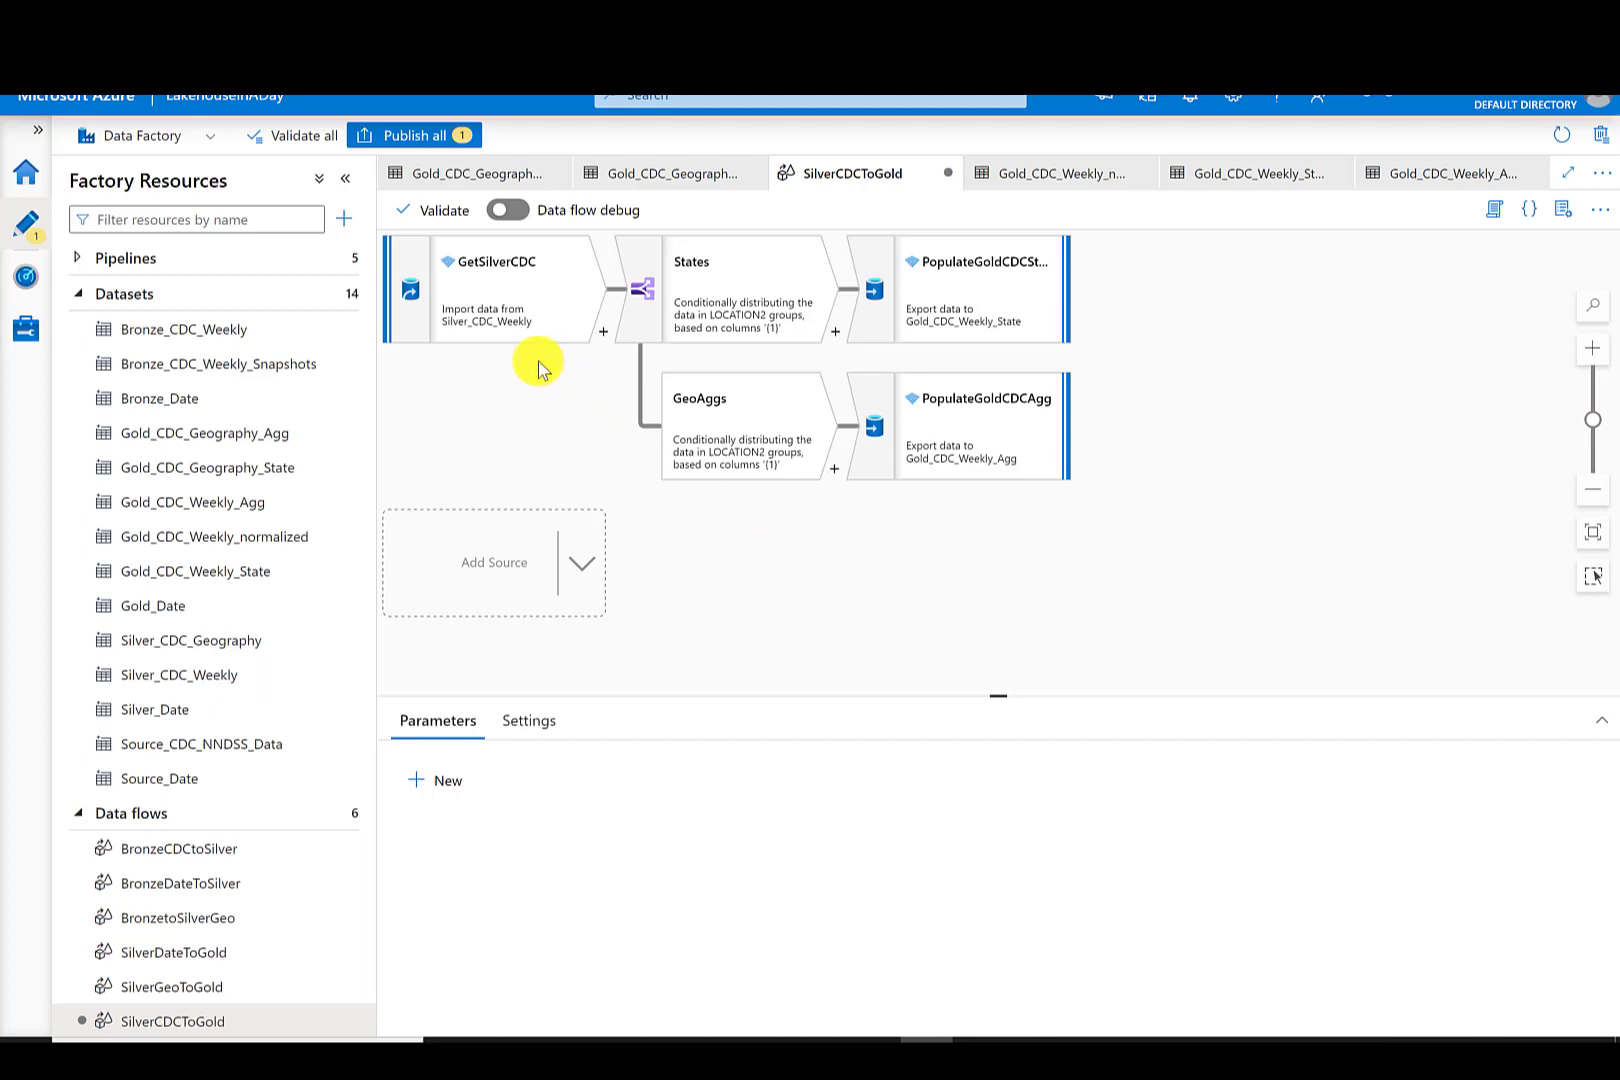
{"action": "left_click", "coordinate": [604, 332]}
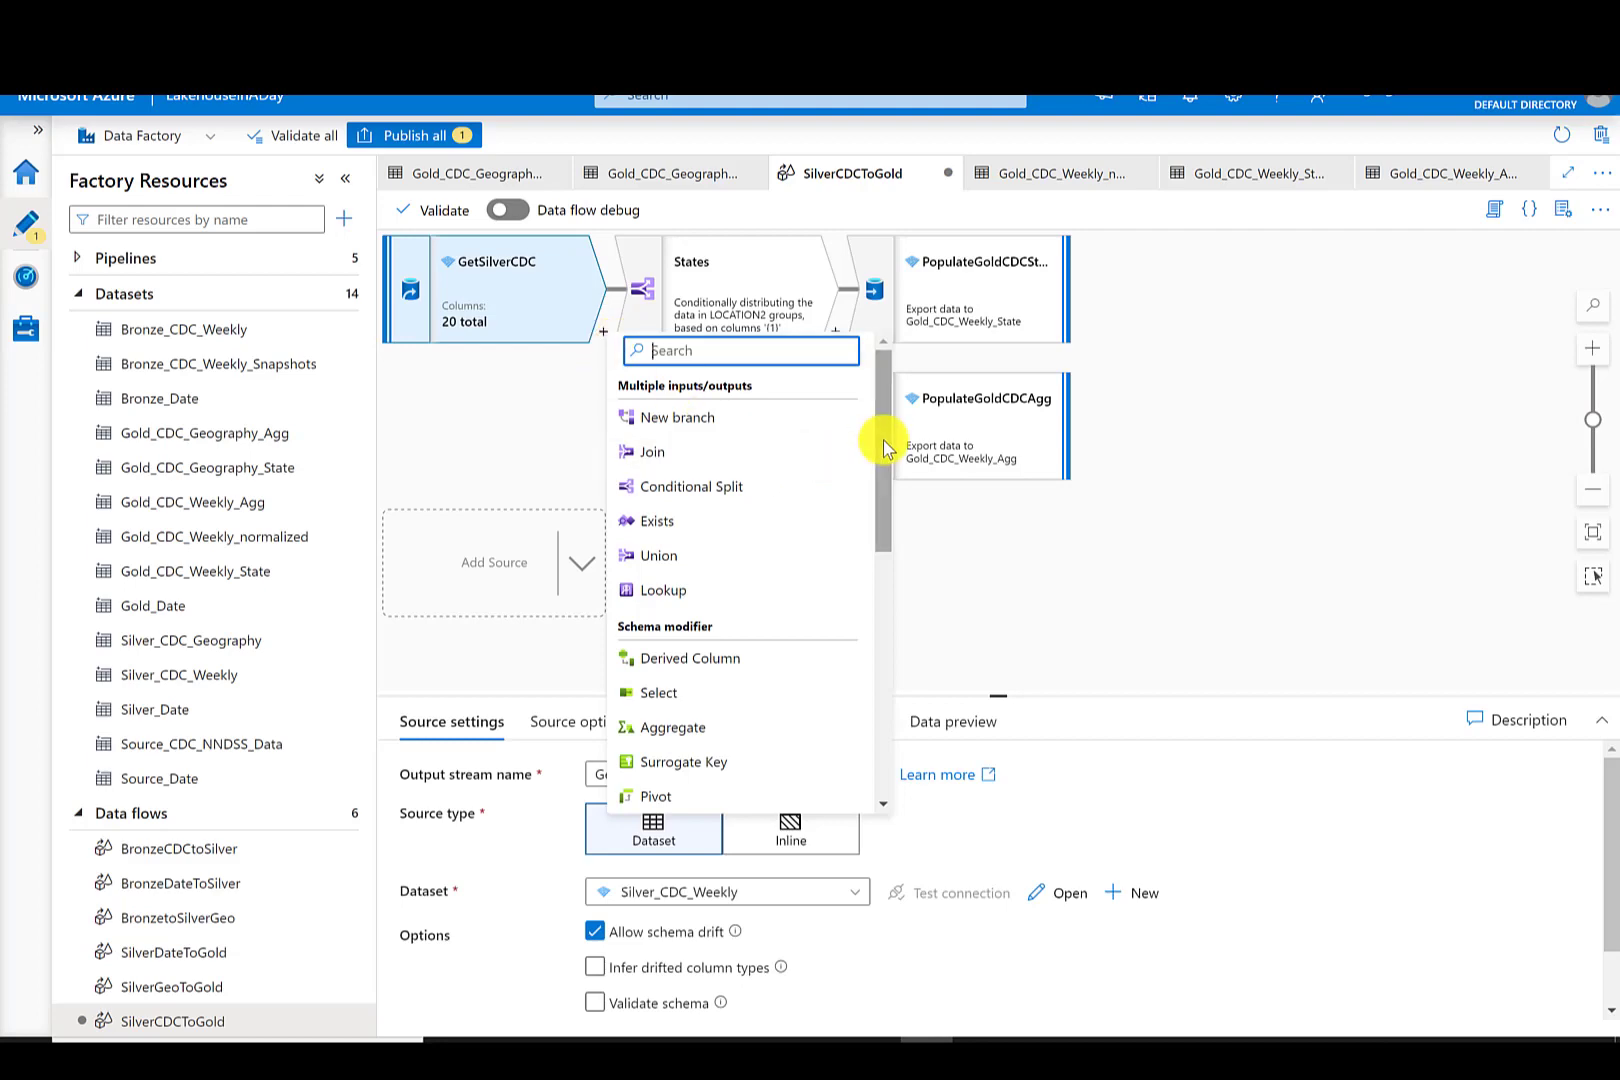
{"action": "left_click", "coordinate": [676, 451]}
{"action": "left_click", "coordinate": [526, 774]}
{"action": "type", "text": "AddGeoKey"}
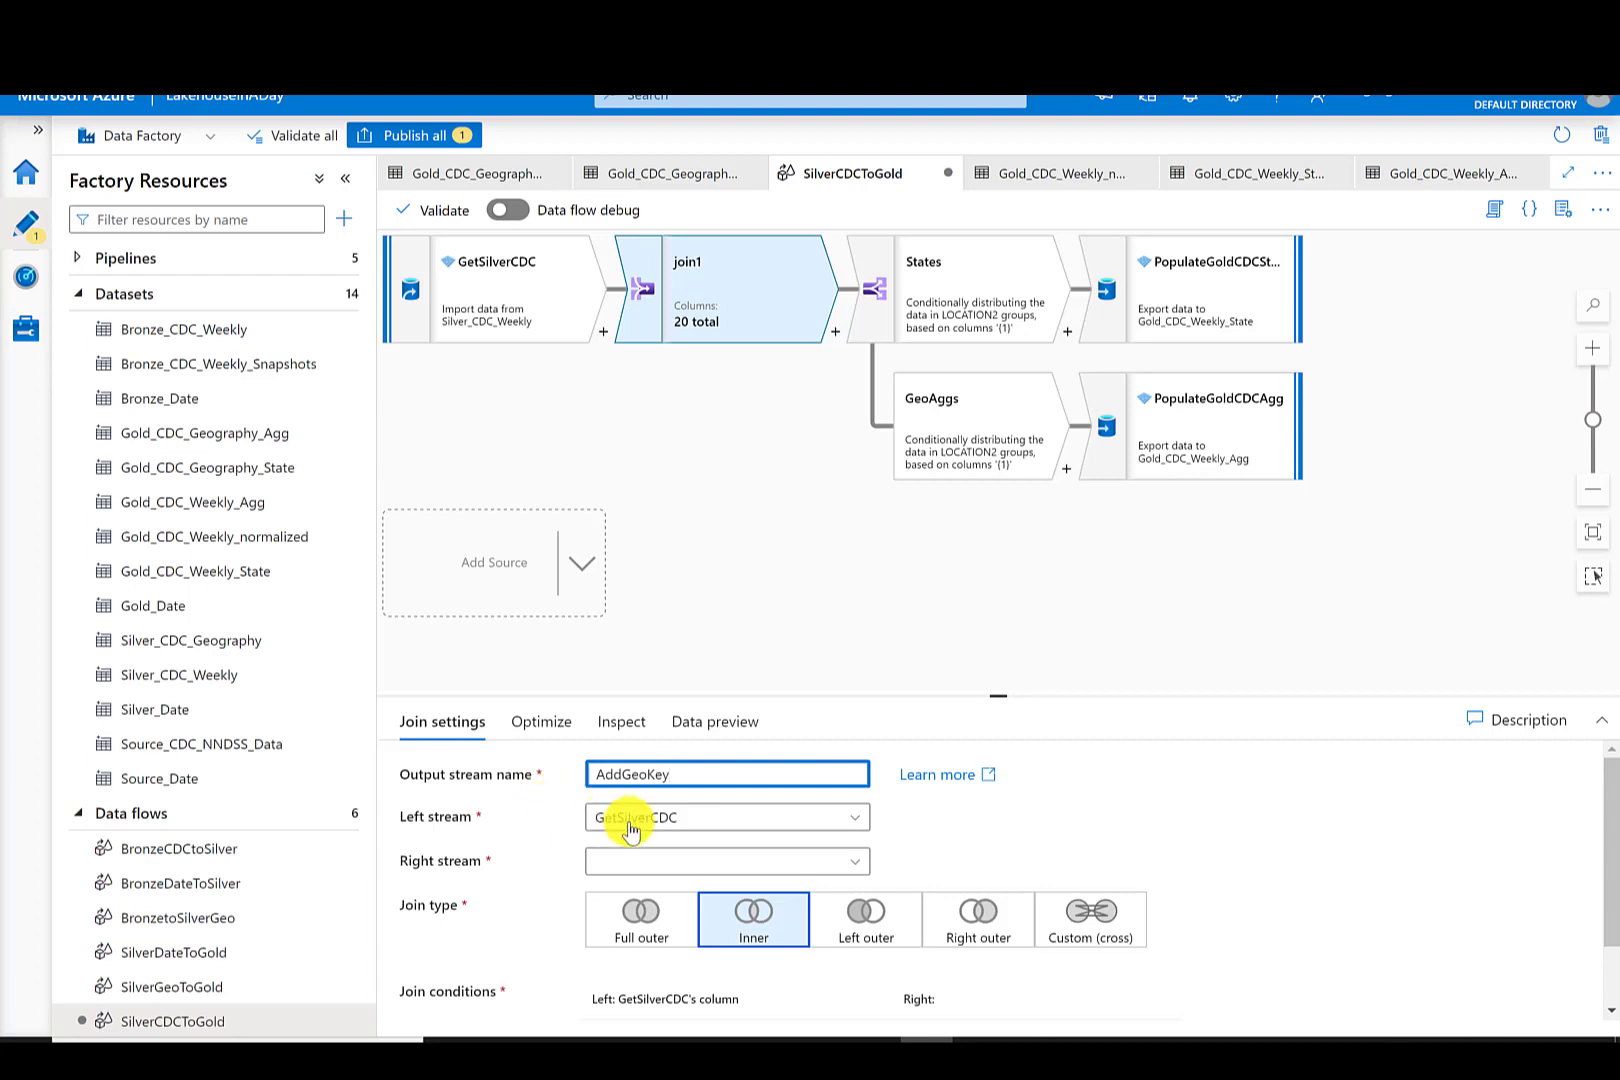
- Add a second source named GetSilverGeo that reads the Silver_CDC_Geography dataset
{"action": "left_click", "coordinate": [582, 564]}
{"action": "left_click", "coordinate": [630, 583]}
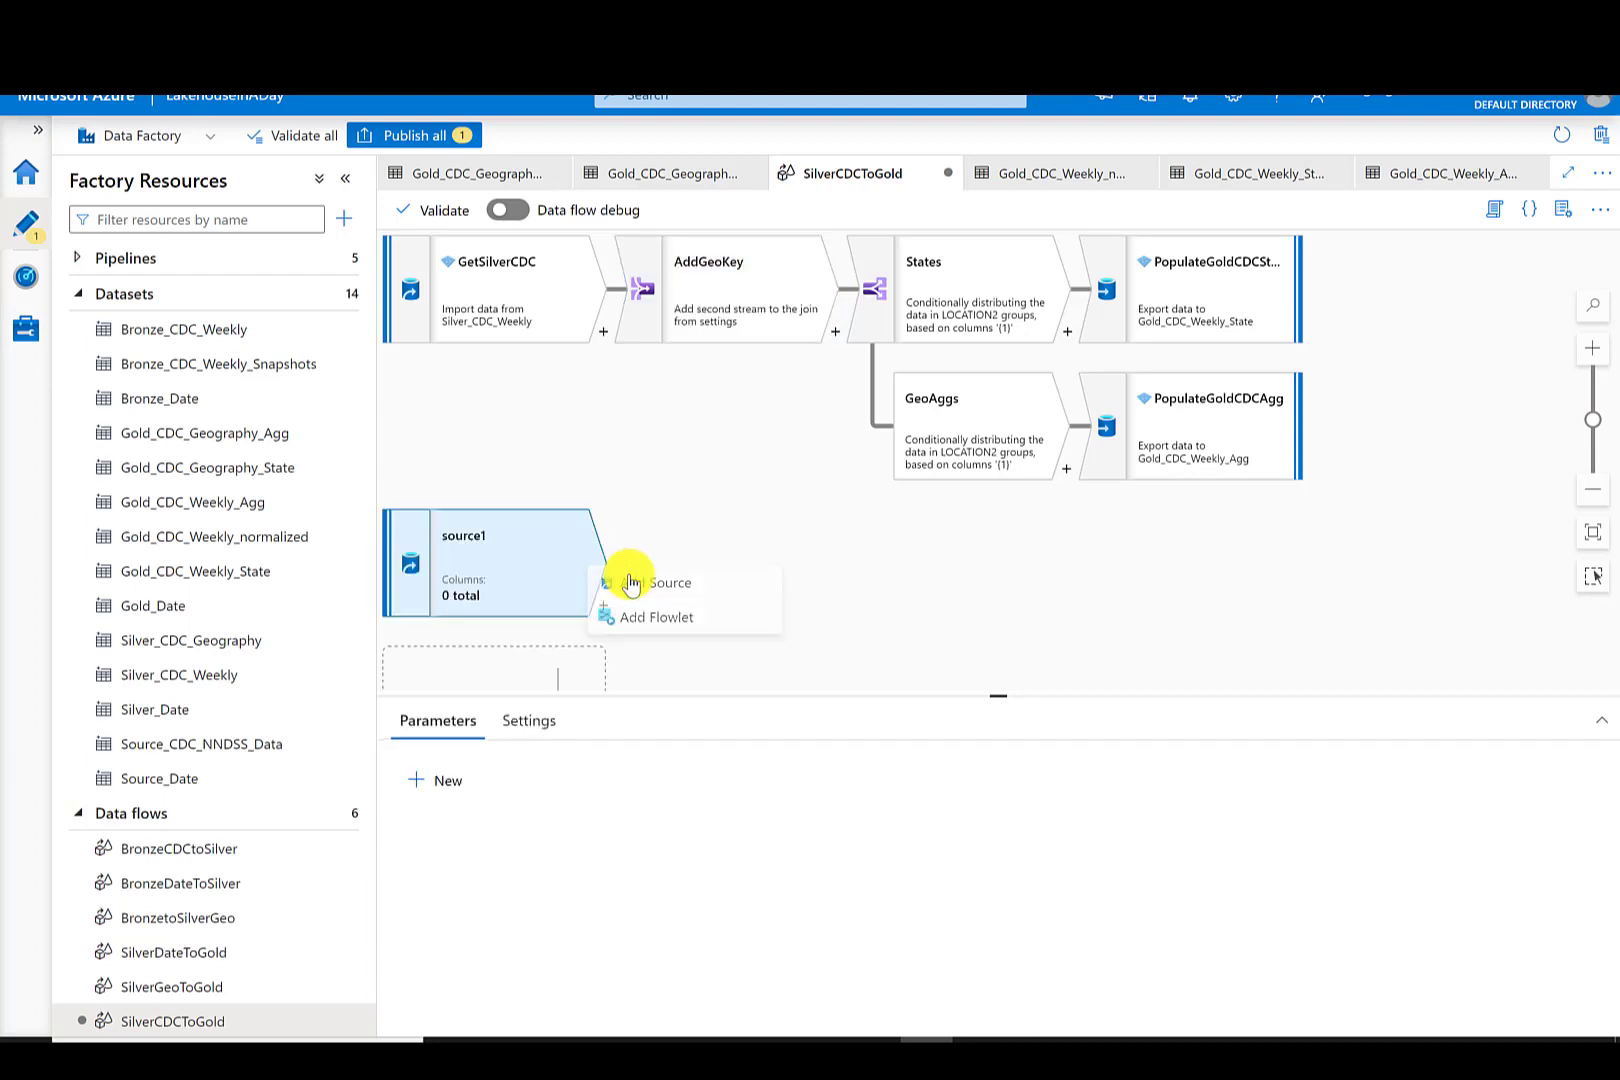
{"action": "left_click", "coordinate": [775, 891]}
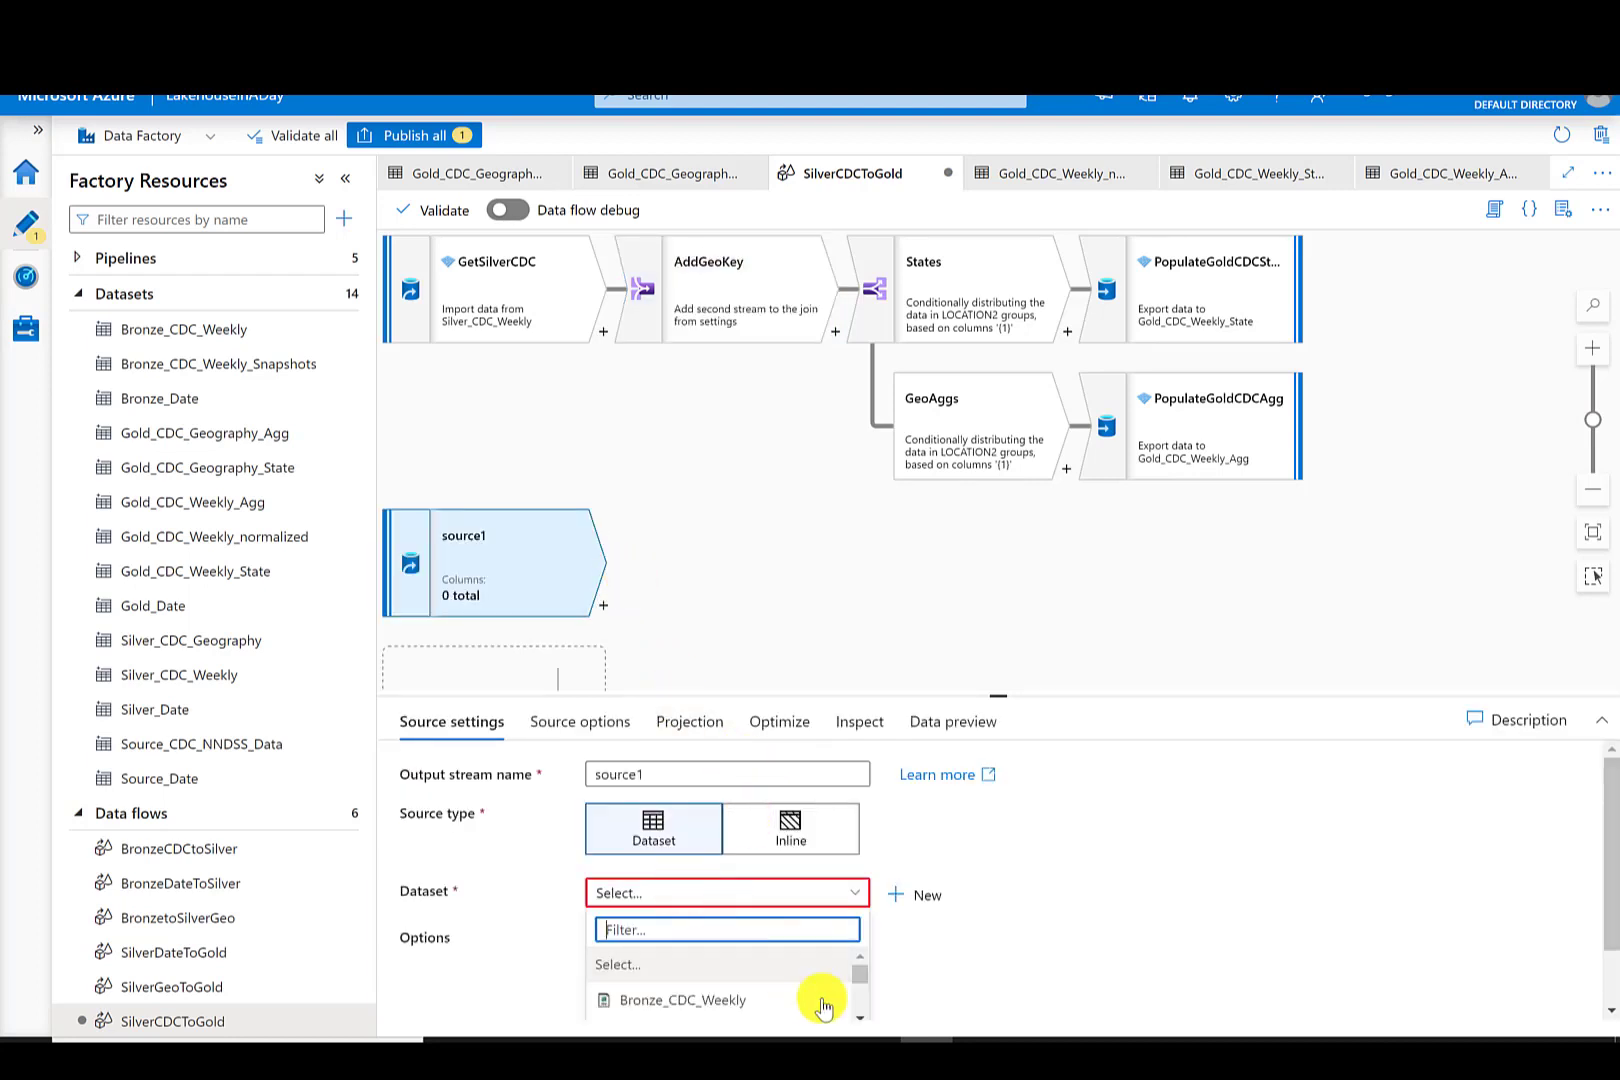
{"action": "left_click_drag", "start_coordinate": [870, 782], "coordinate": [864, 879]}
{"action": "scroll", "coordinate": [792, 871], "scroll_direction": "down", "scroll_amount": 1}
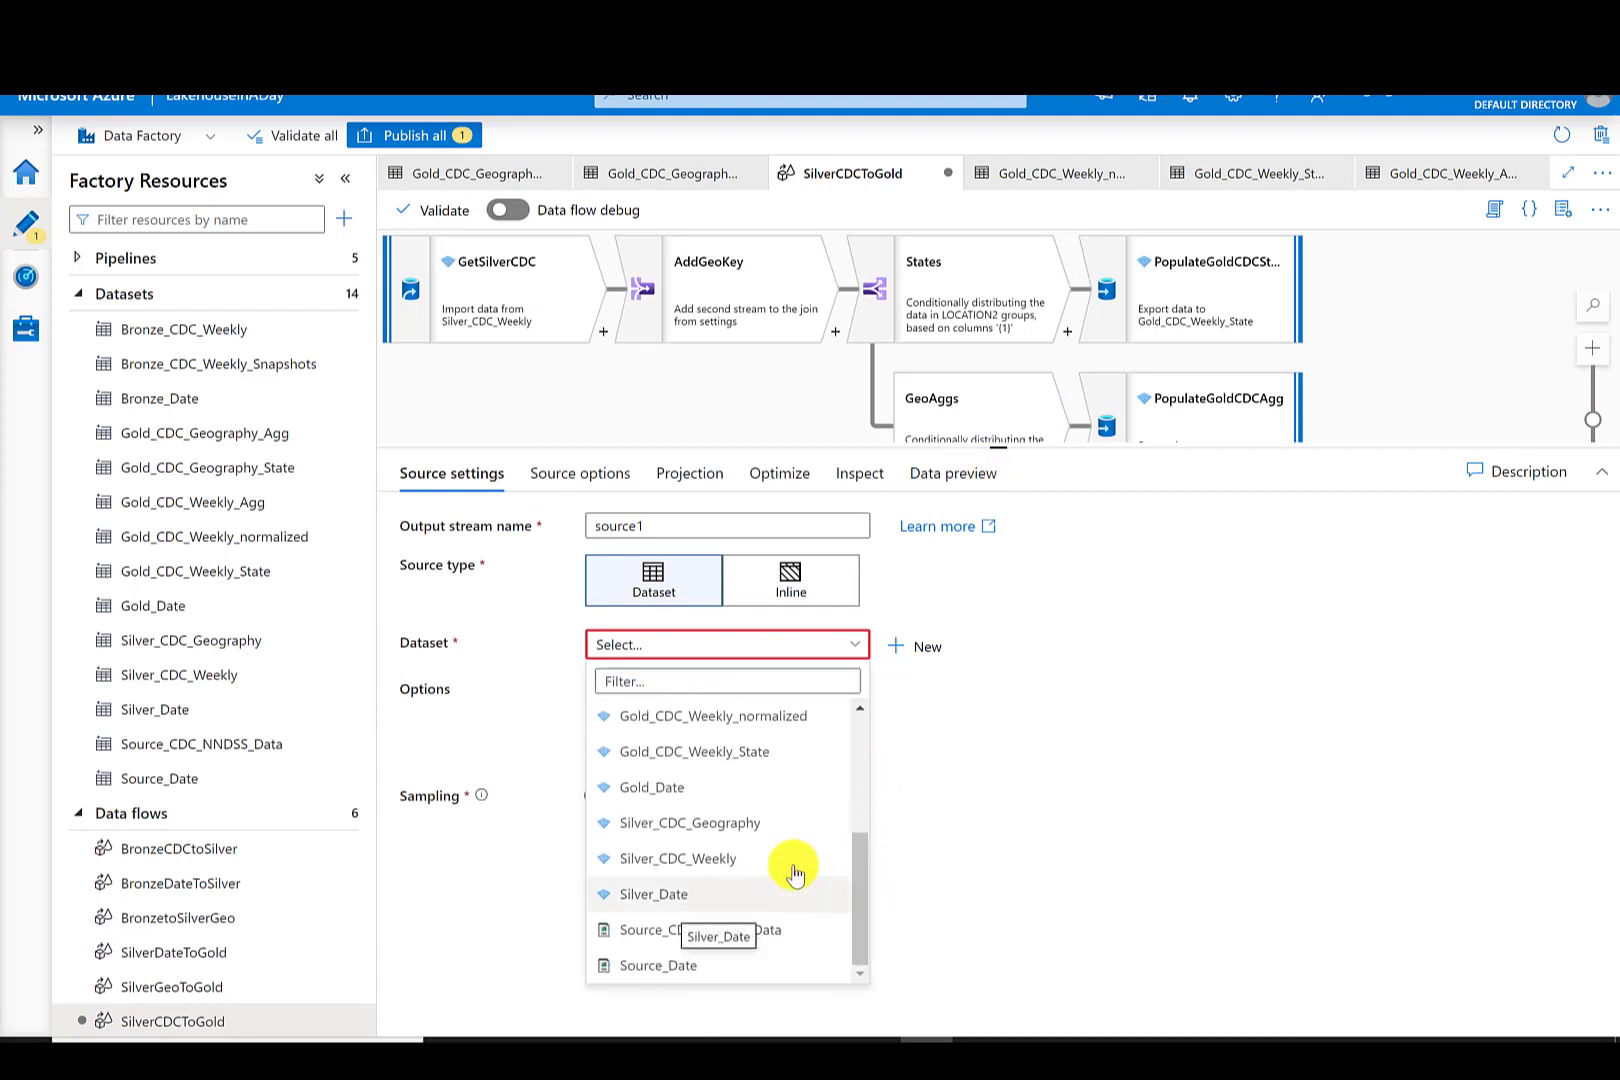
{"action": "left_click", "coordinate": [752, 824]}
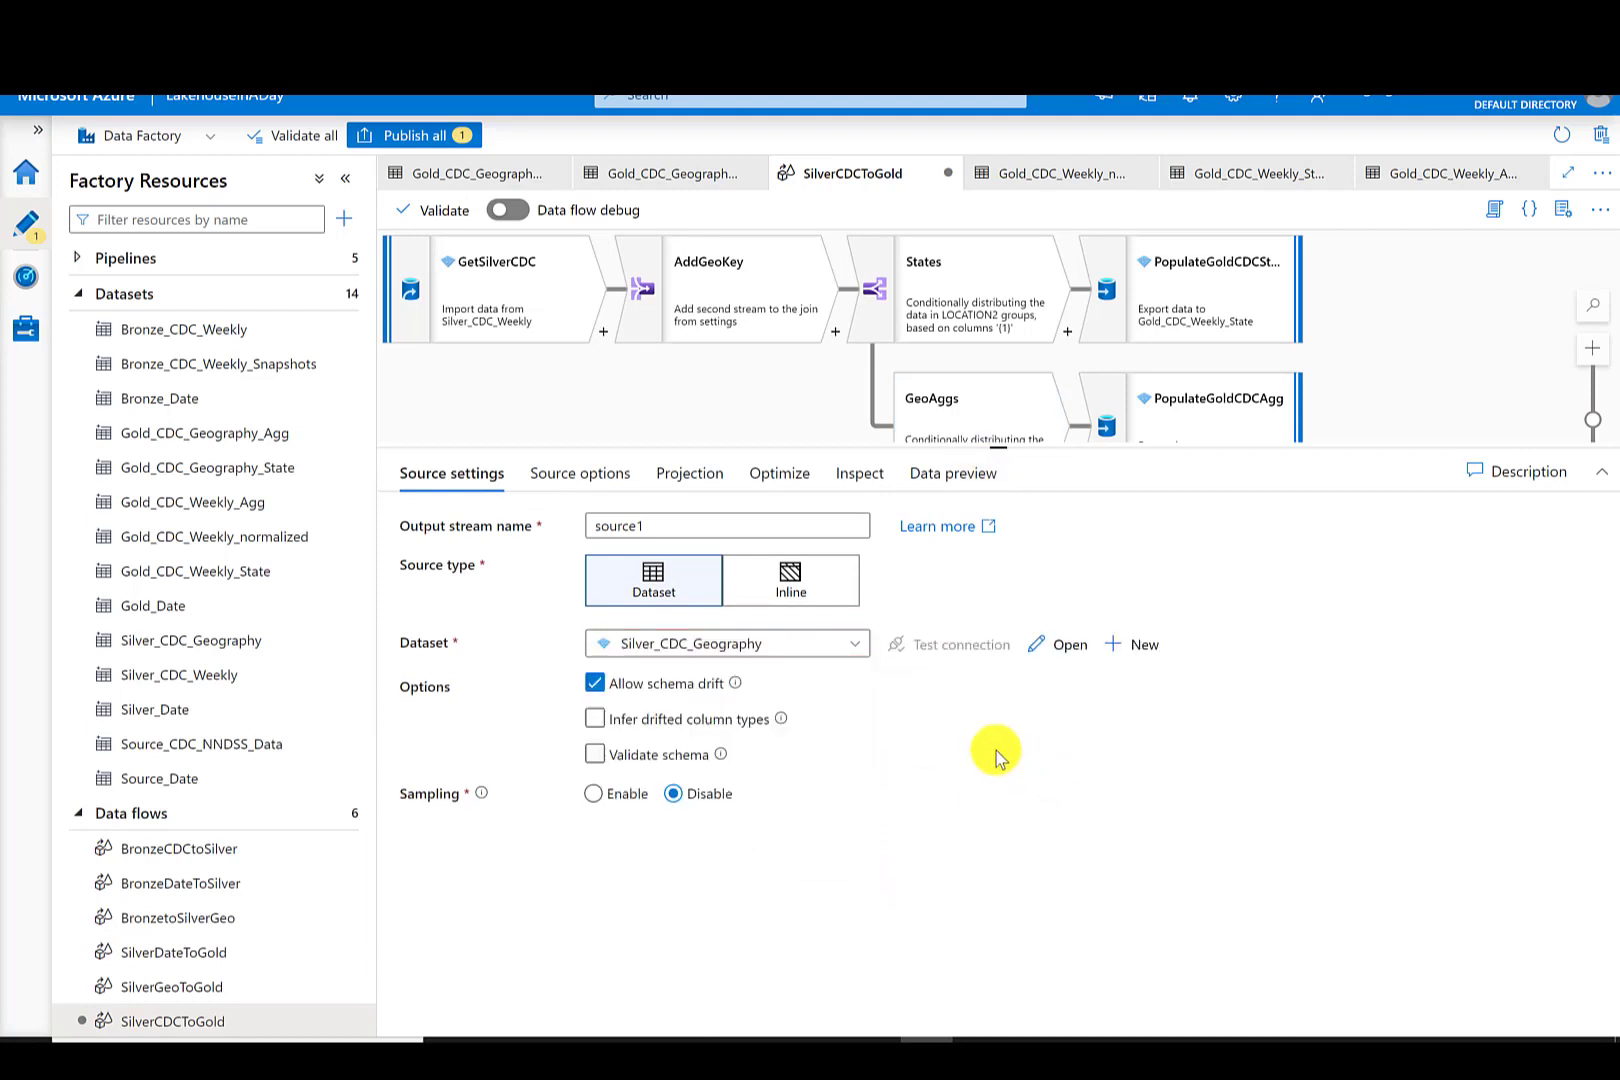
{"action": "left_click_drag", "start_coordinate": [680, 528], "coordinate": [563, 533]}
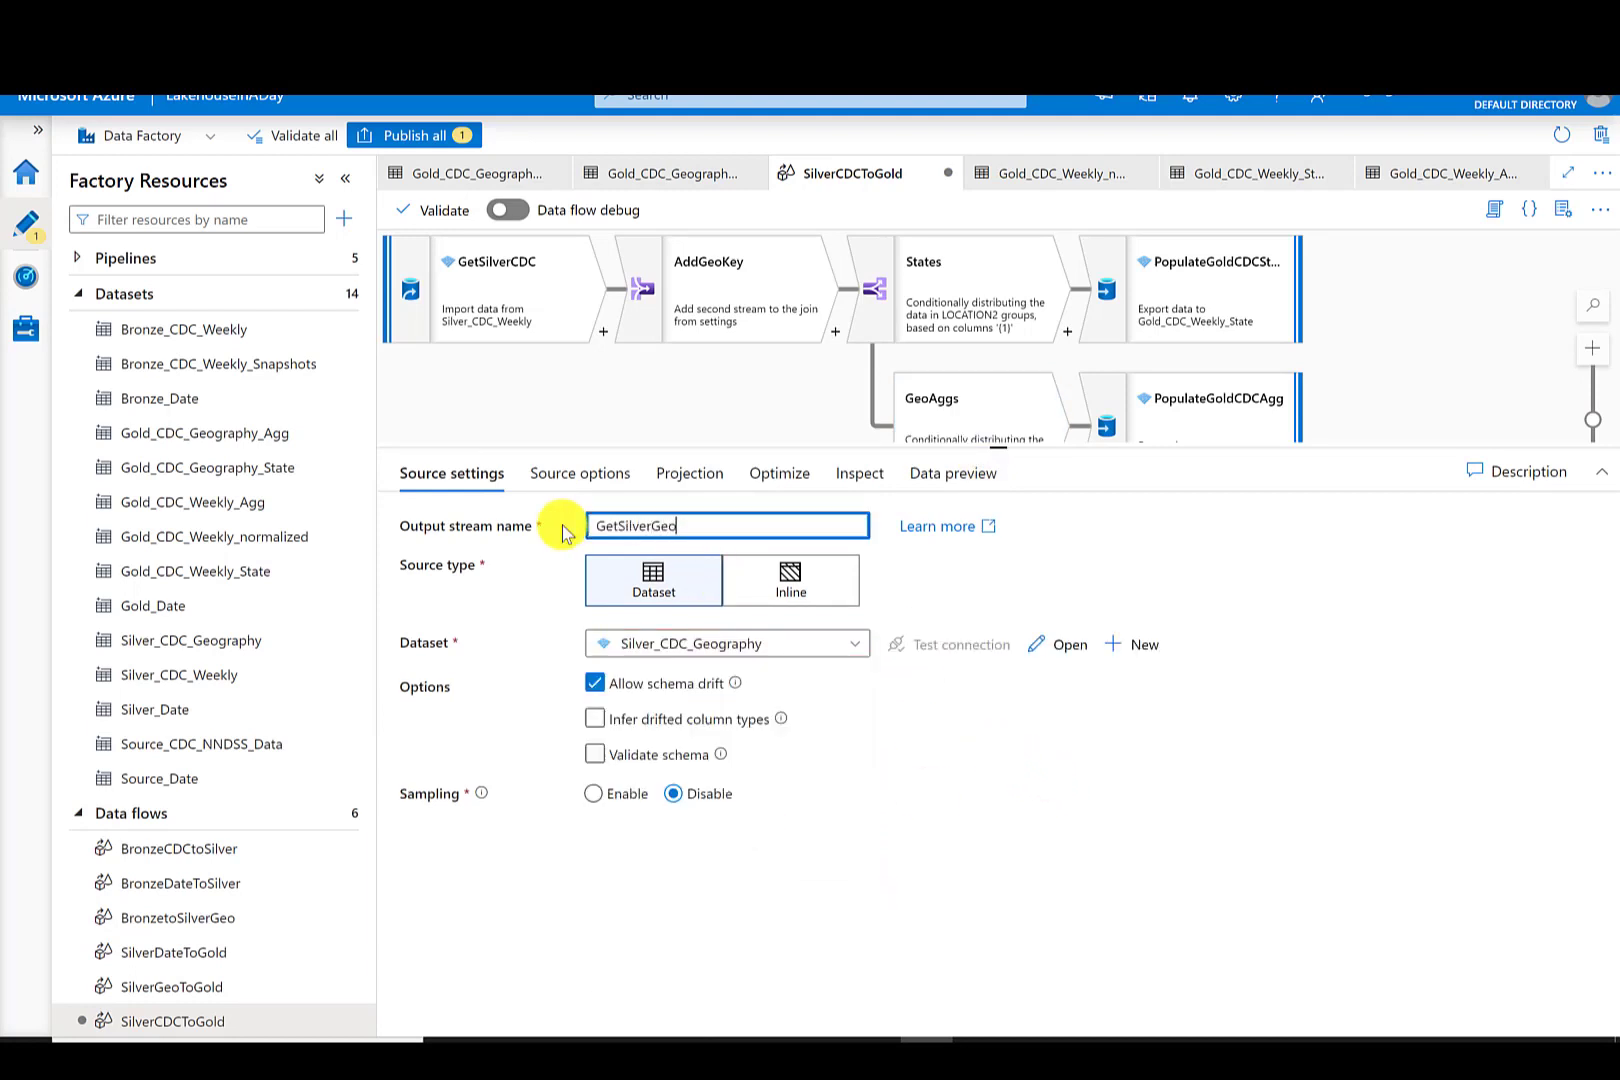
- Configure AddGeoKey as a left outer join with GetSilverGeo on ReportingArea equal to ReportingArea
{"action": "left_click", "coordinate": [600, 425]}
{"action": "mouse_move", "coordinate": [998, 446]}
{"action": "left_mouse_down"}
{"action": "mouse_move", "coordinate": [998, 703]}
{"action": "mouse_move", "coordinate": [1002, 423]}
{"action": "left_mouse_up"}
{"action": "left_click", "coordinate": [700, 300]}
{"action": "left_click", "coordinate": [853, 868]}
{"action": "left_click", "coordinate": [720, 904]}
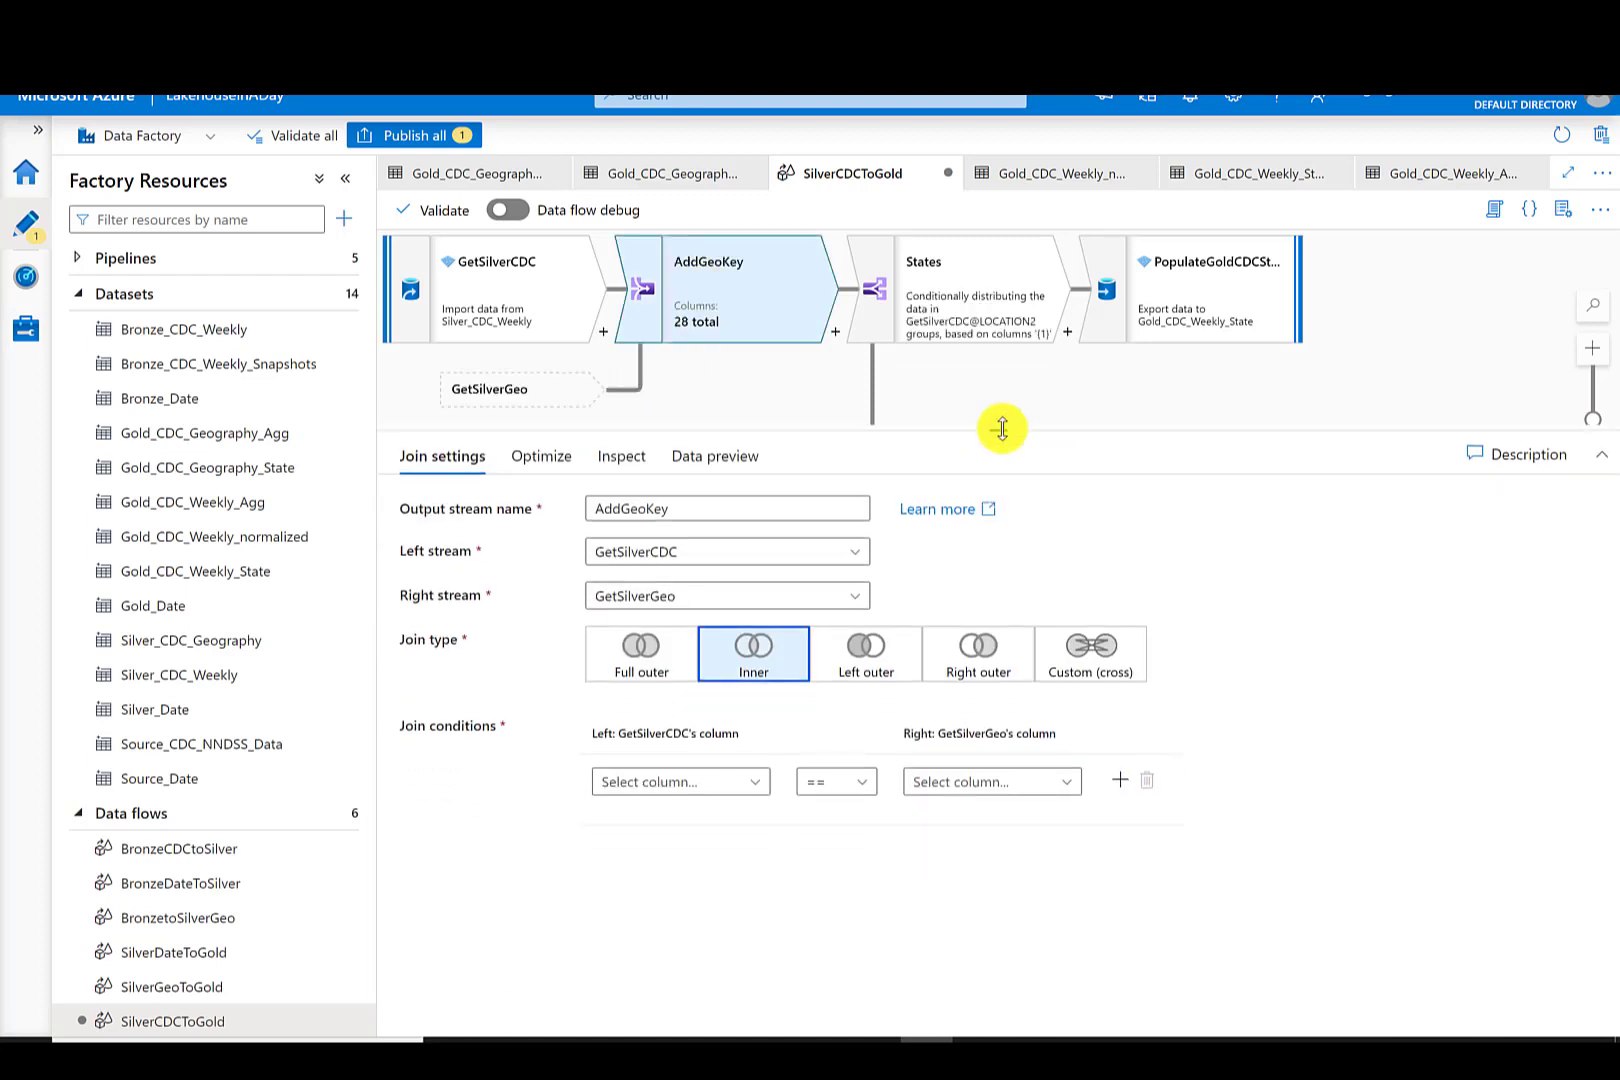
{"action": "left_click", "coordinate": [866, 665]}
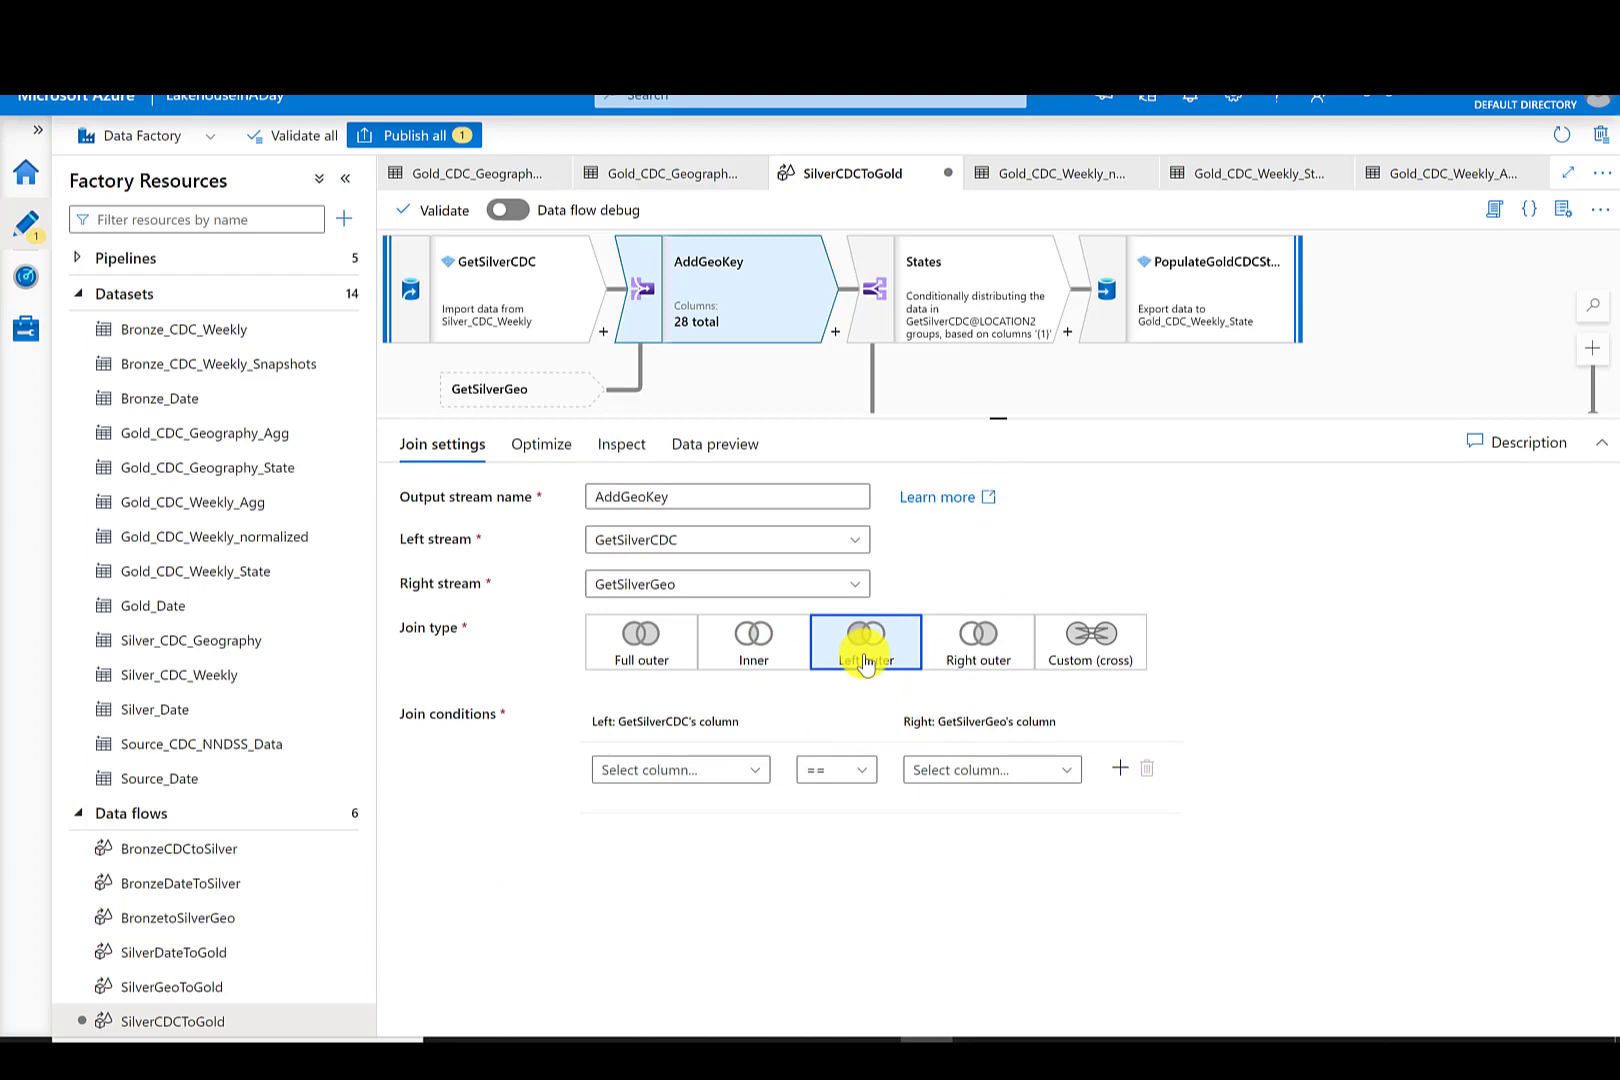
{"action": "left_click", "coordinate": [757, 774]}
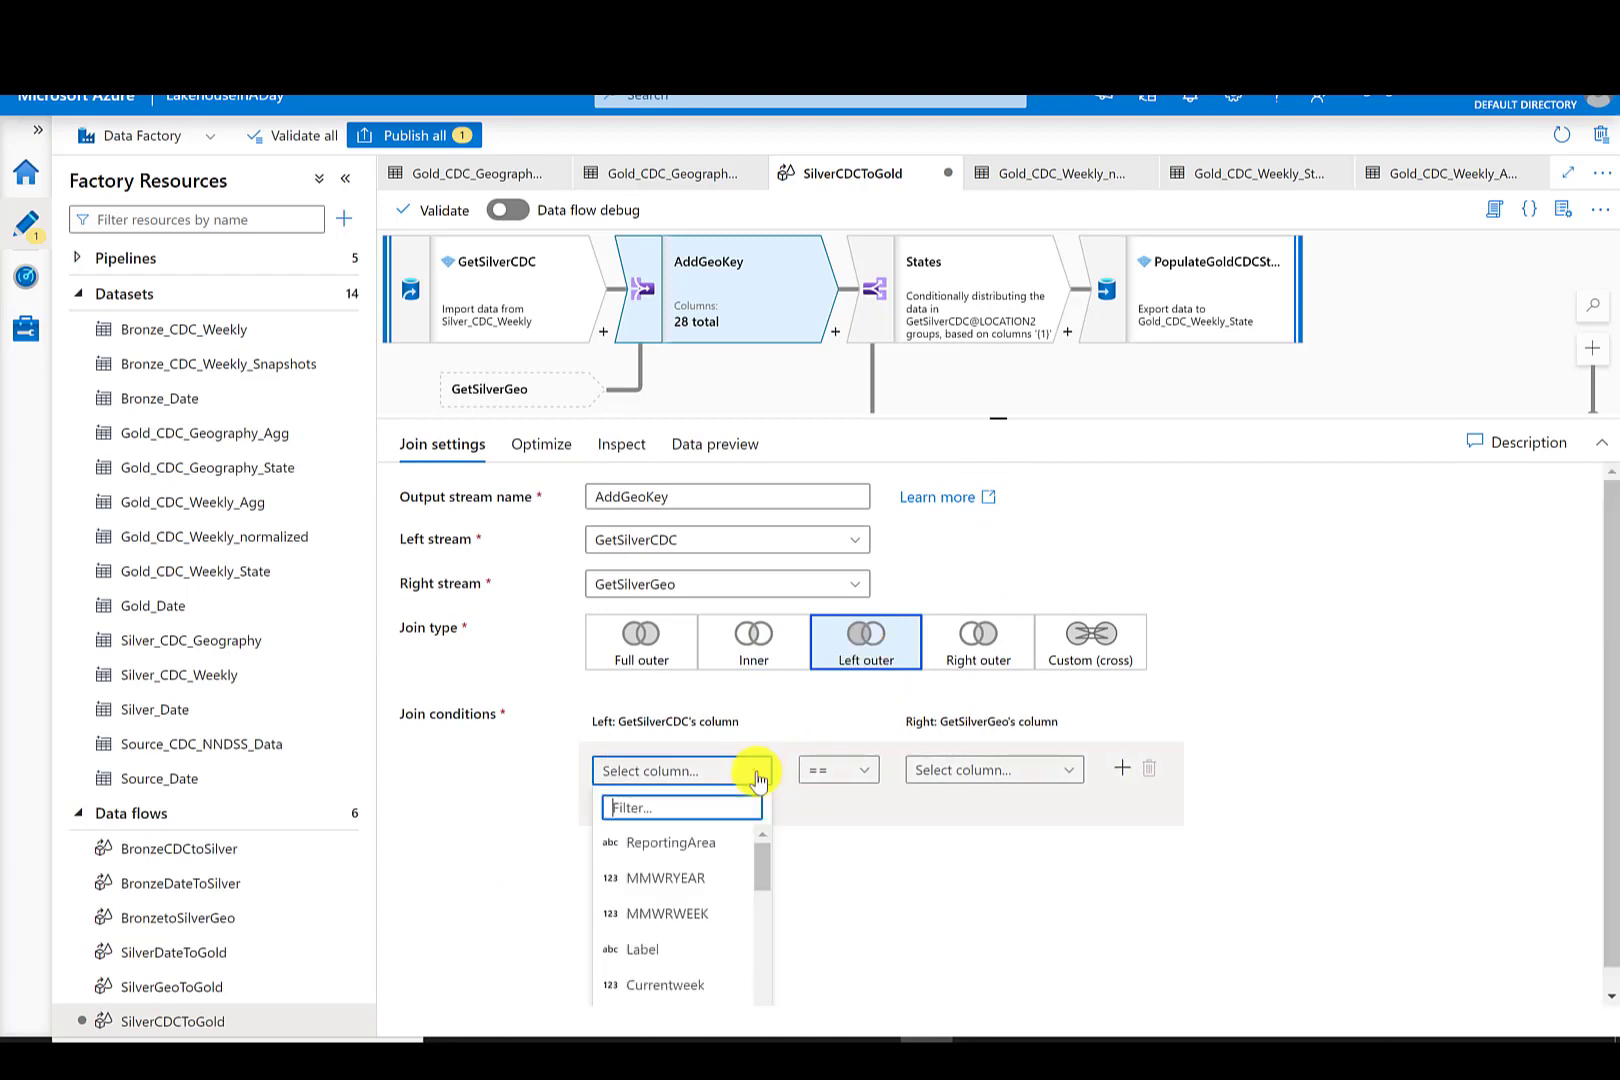
{"action": "left_click", "coordinate": [692, 842]}
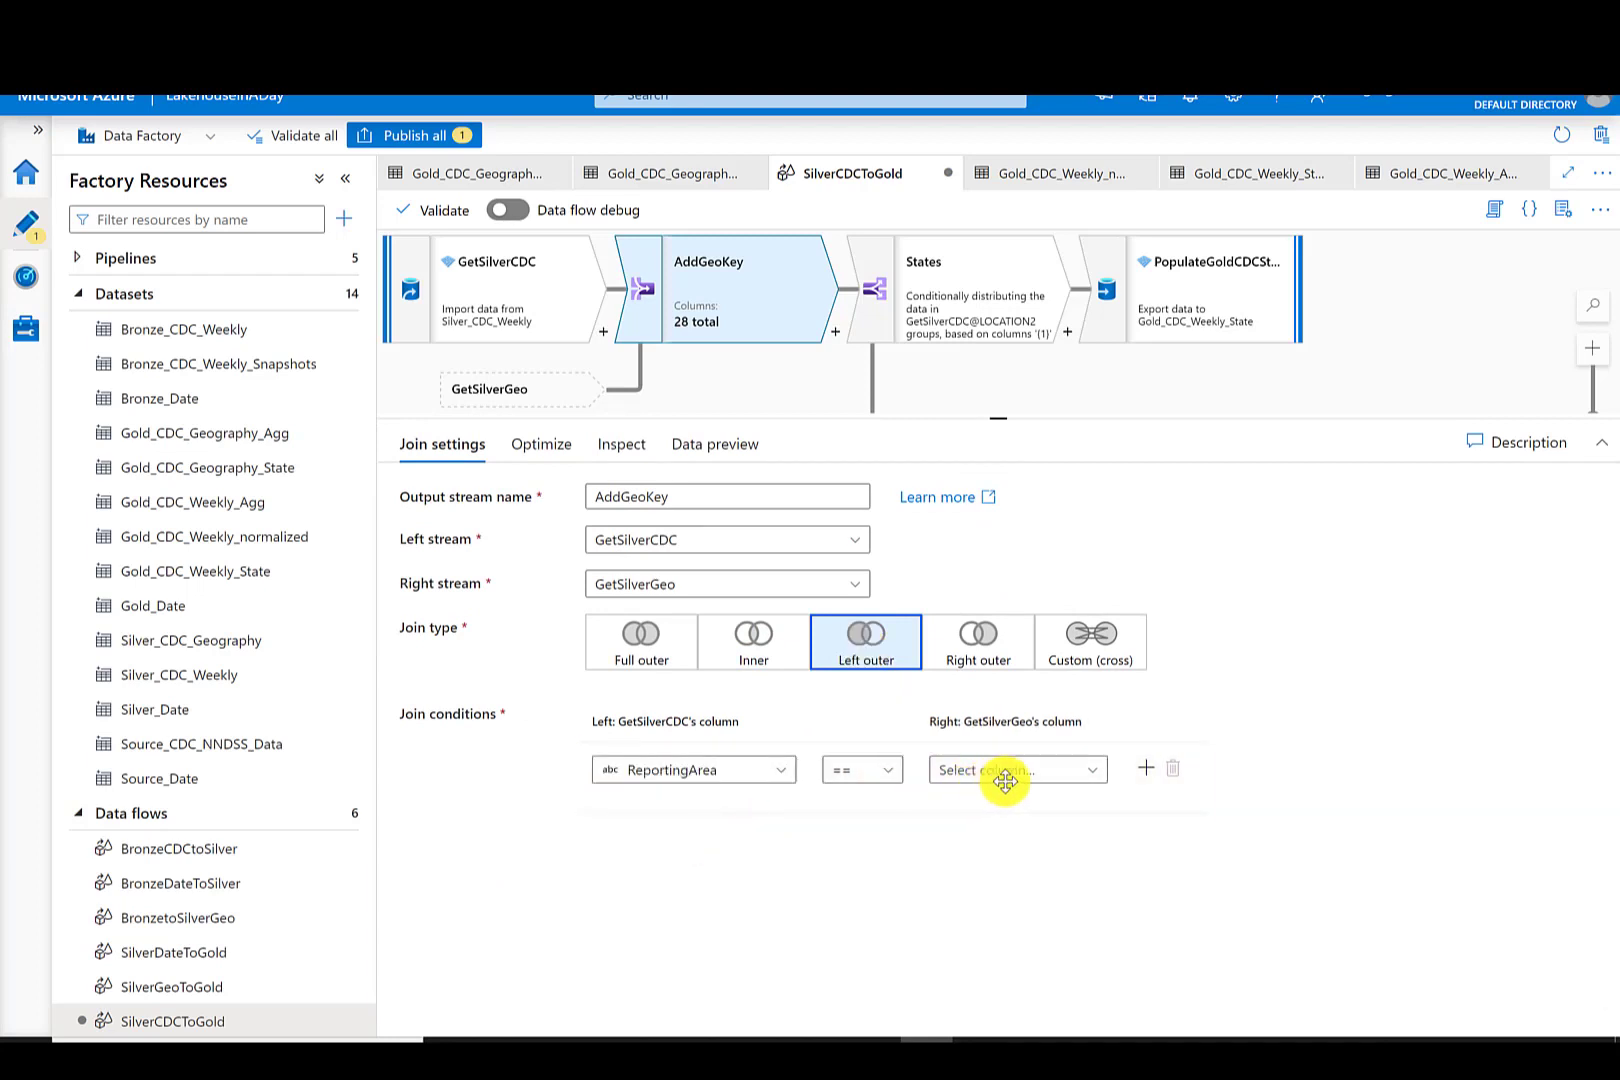
{"action": "left_click", "coordinate": [1031, 771]}
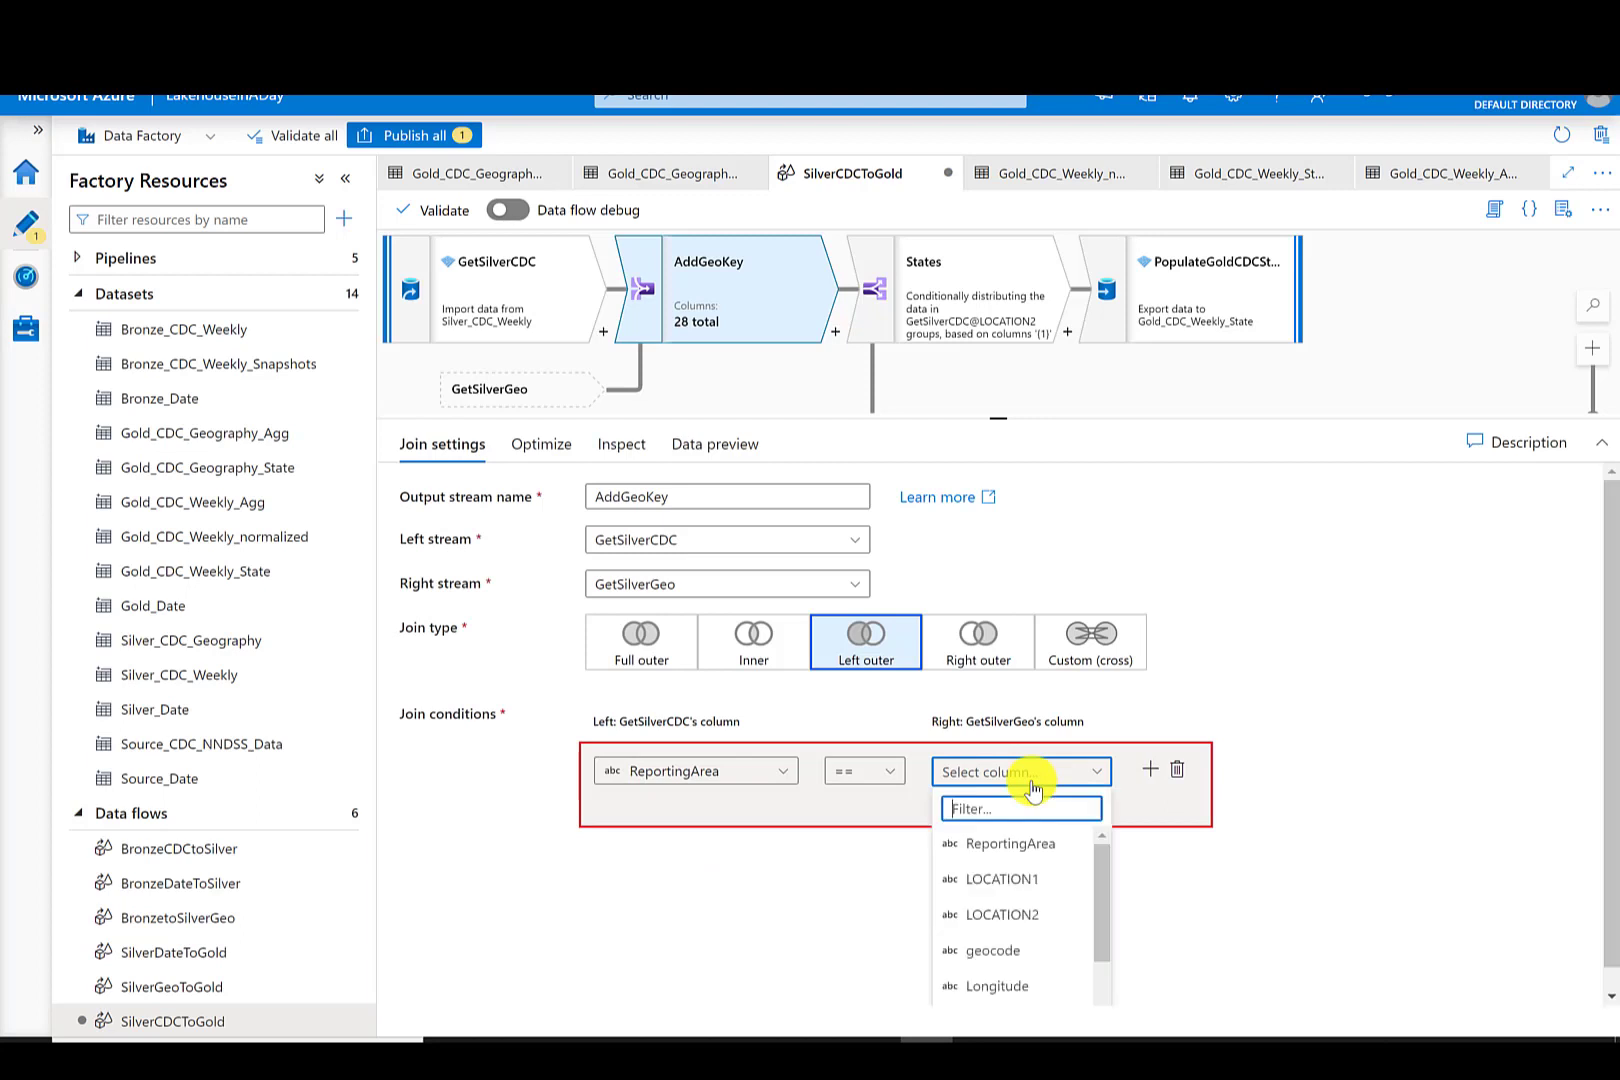
{"action": "left_click", "coordinate": [1010, 844]}
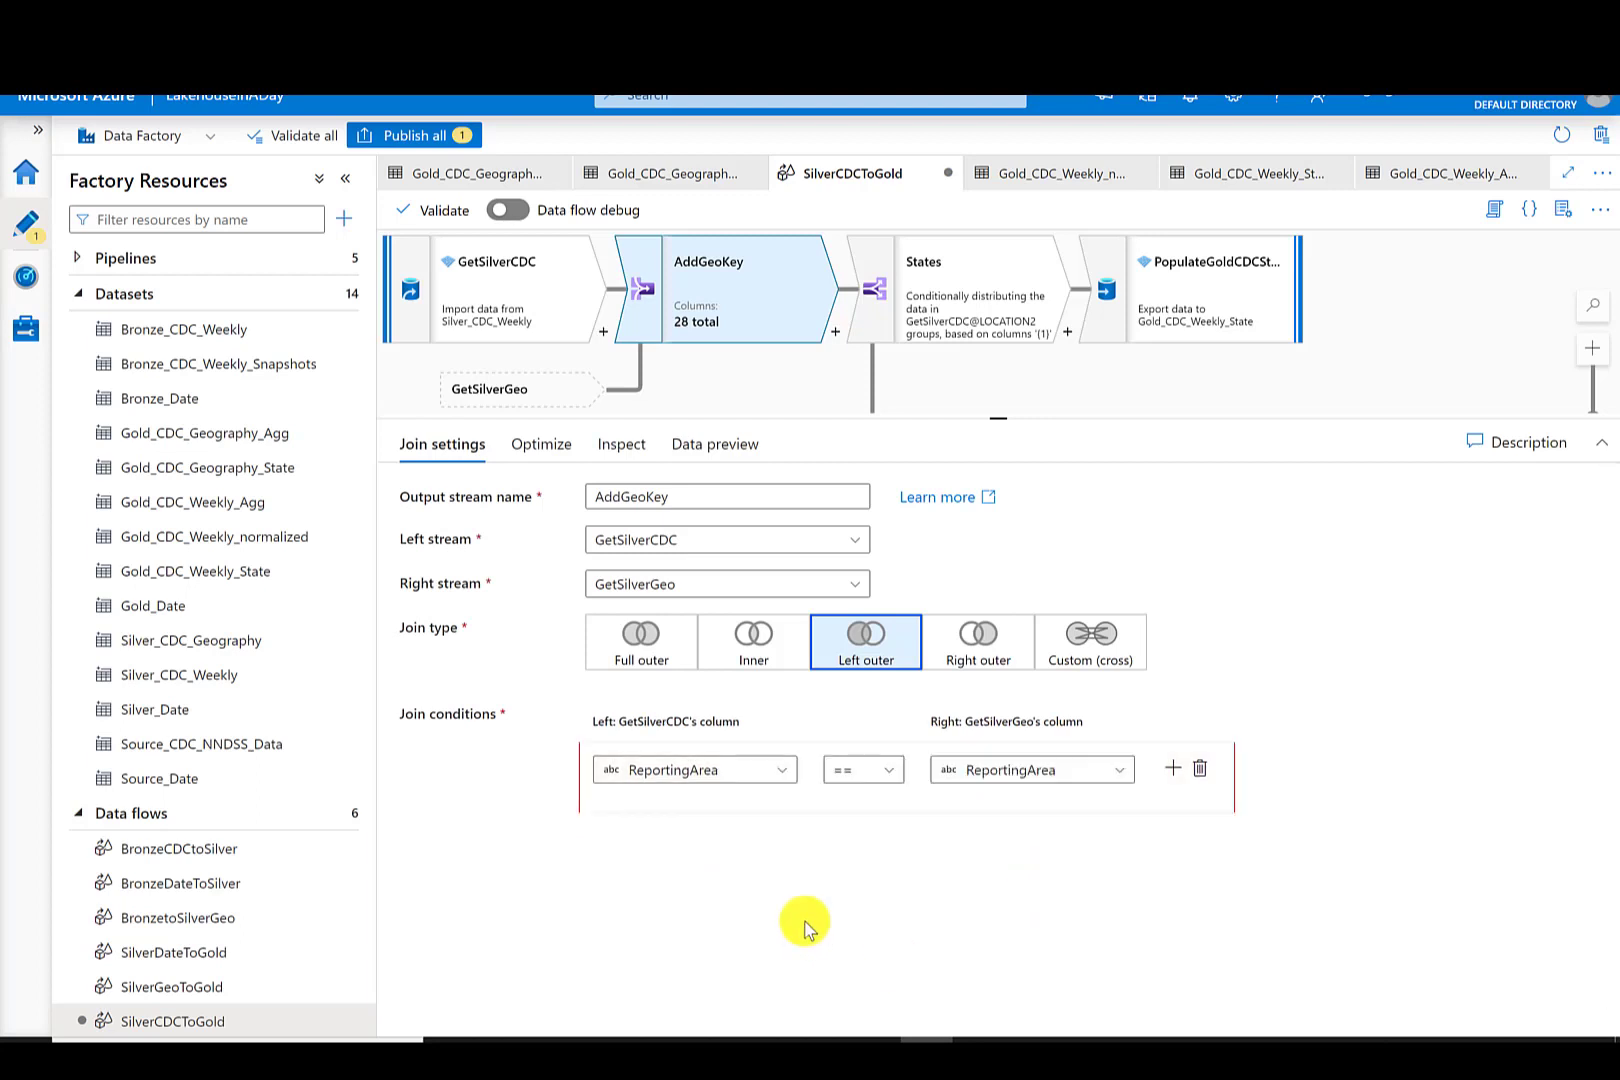
- Add a Select transformation after the AddGeoKey join
{"action": "left_click", "coordinate": [836, 334]}
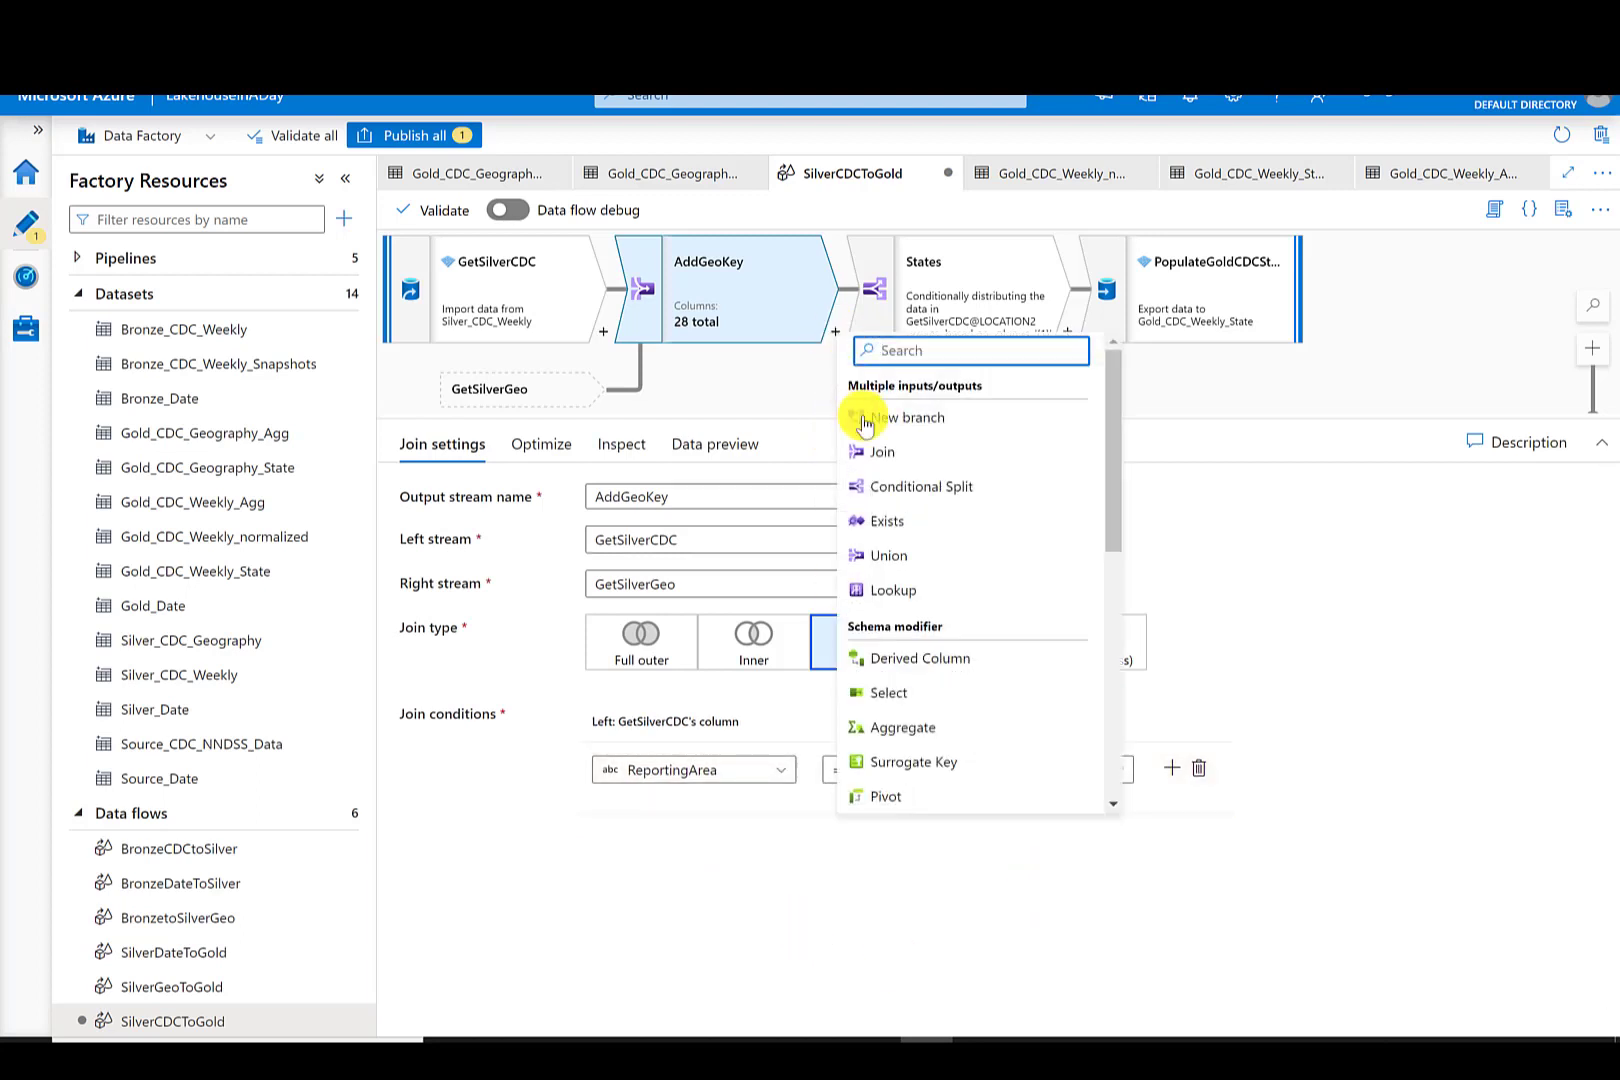
{"action": "left_click", "coordinate": [920, 692]}
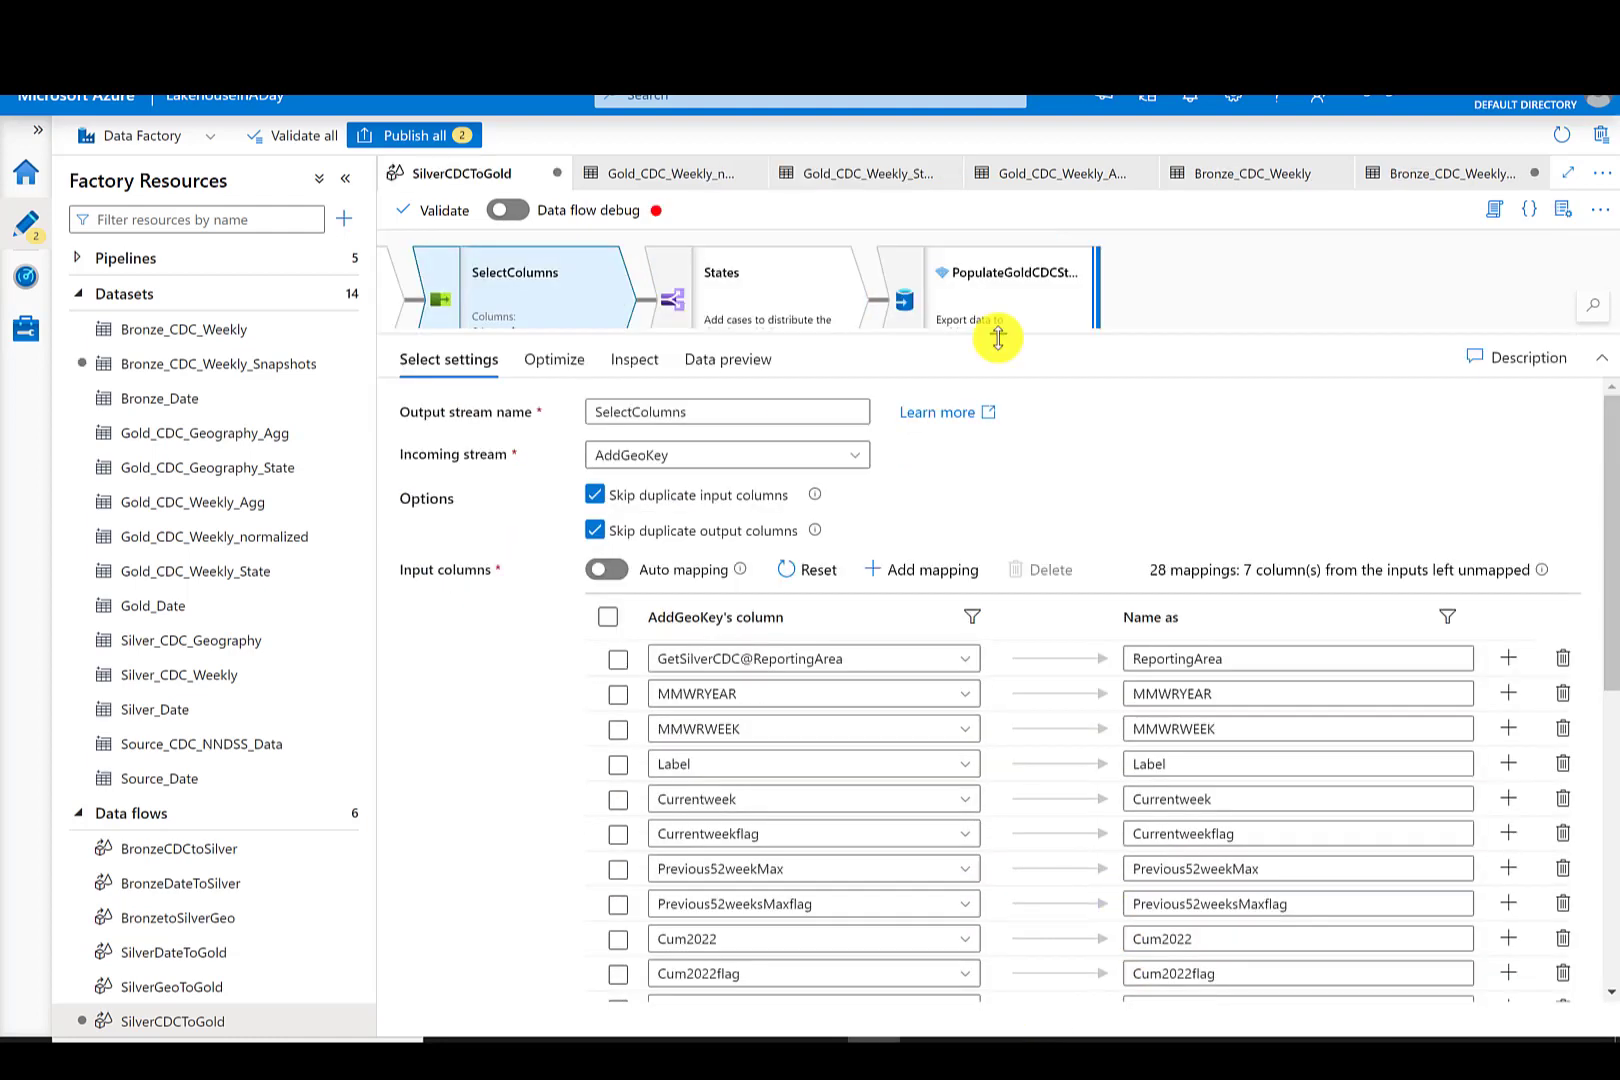
- Remove the duplicate GetSilverGeo column mappings from the SelectColumns transformation
{"action": "left_click_drag", "start_coordinate": [998, 338], "coordinate": [987, 272]}
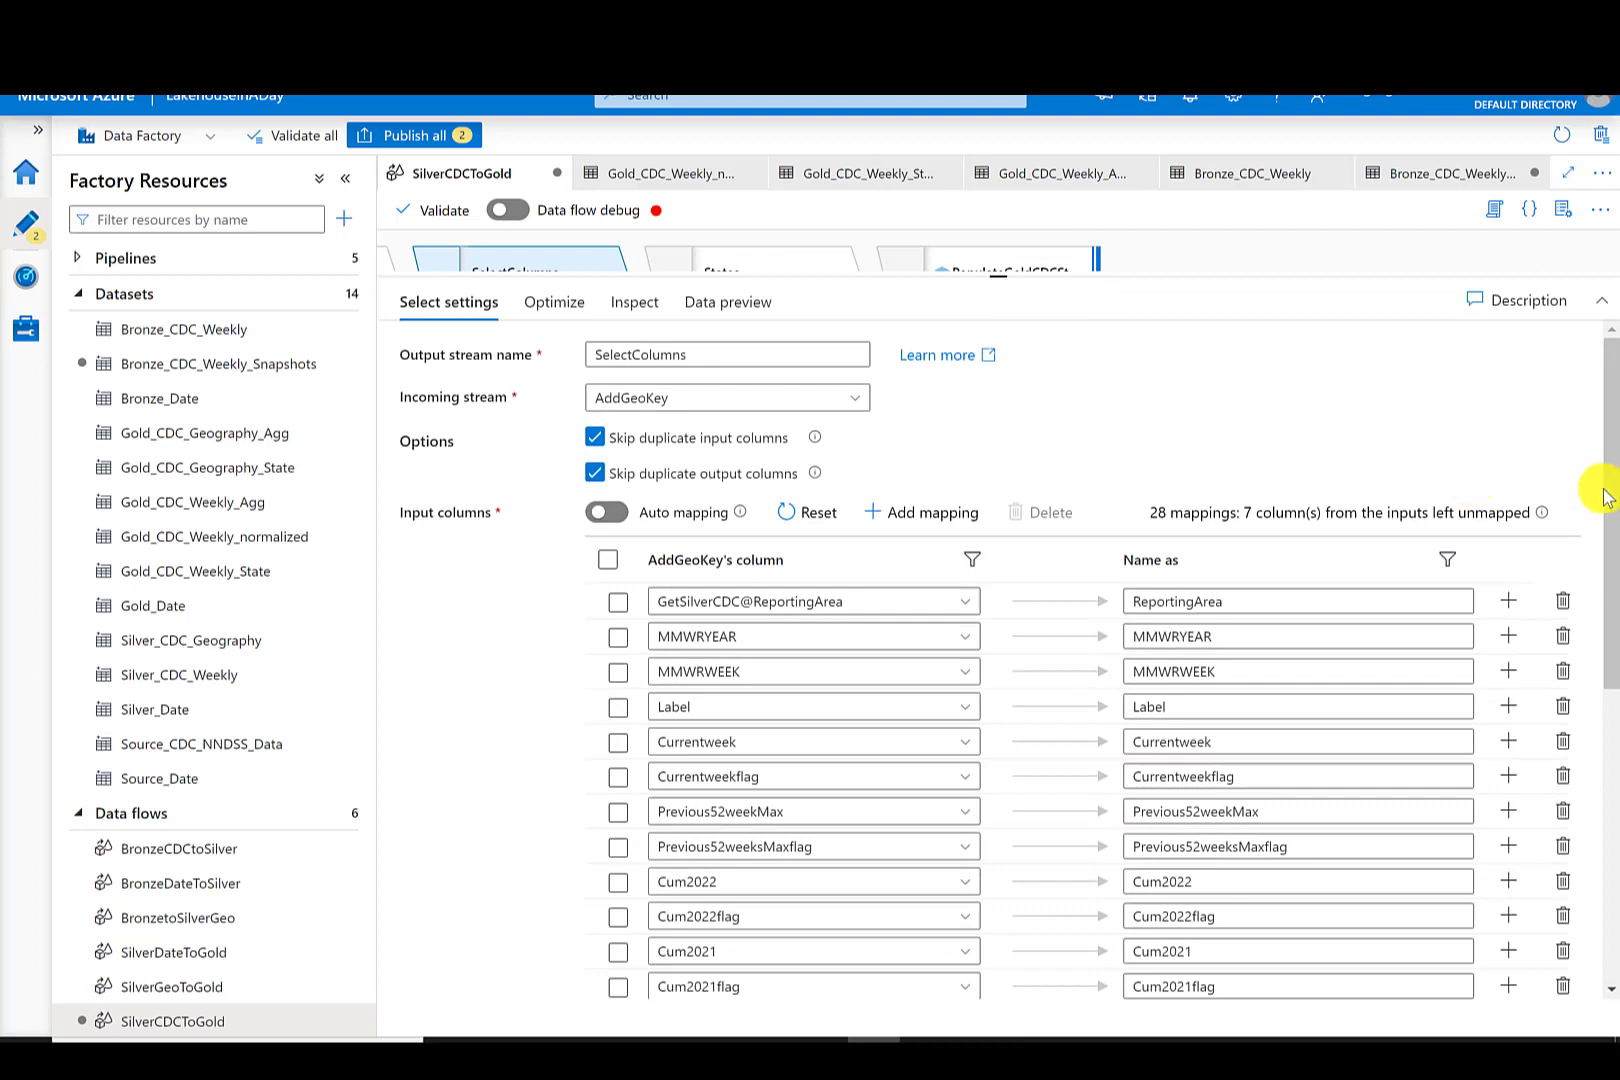
{"action": "left_click_drag", "start_coordinate": [1605, 495], "coordinate": [1612, 828]}
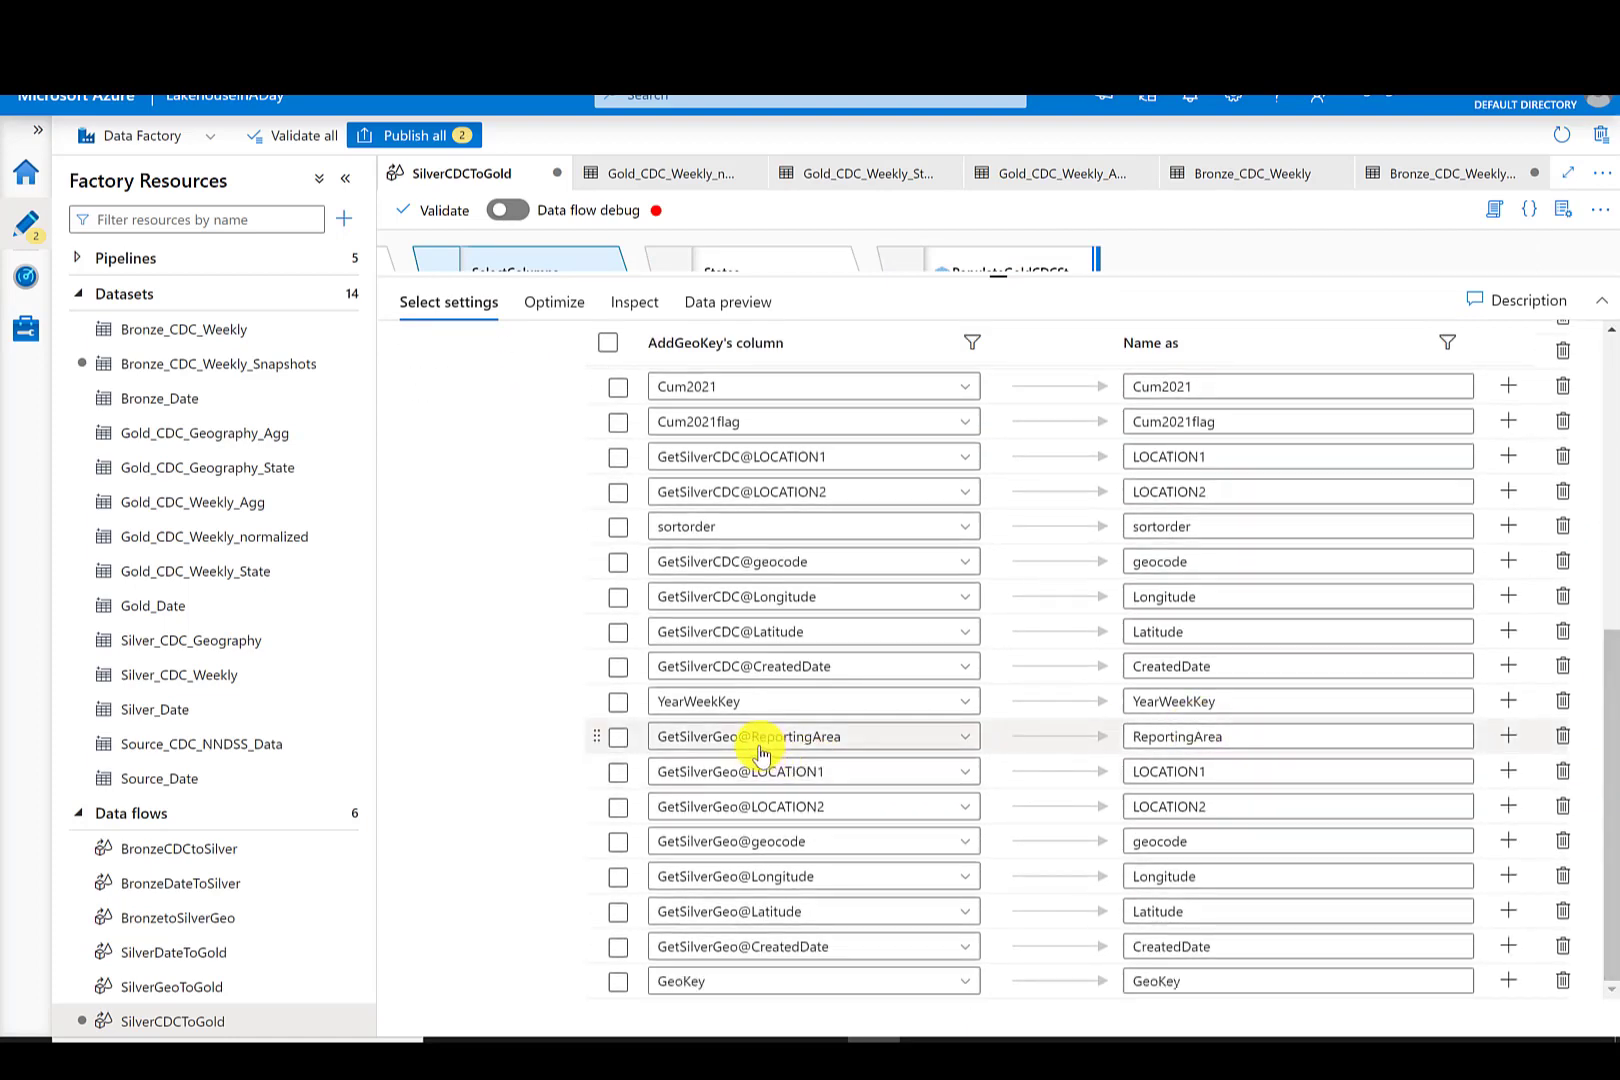
{"action": "left_click", "coordinate": [1563, 741]}
{"action": "left_click", "coordinate": [1562, 776]}
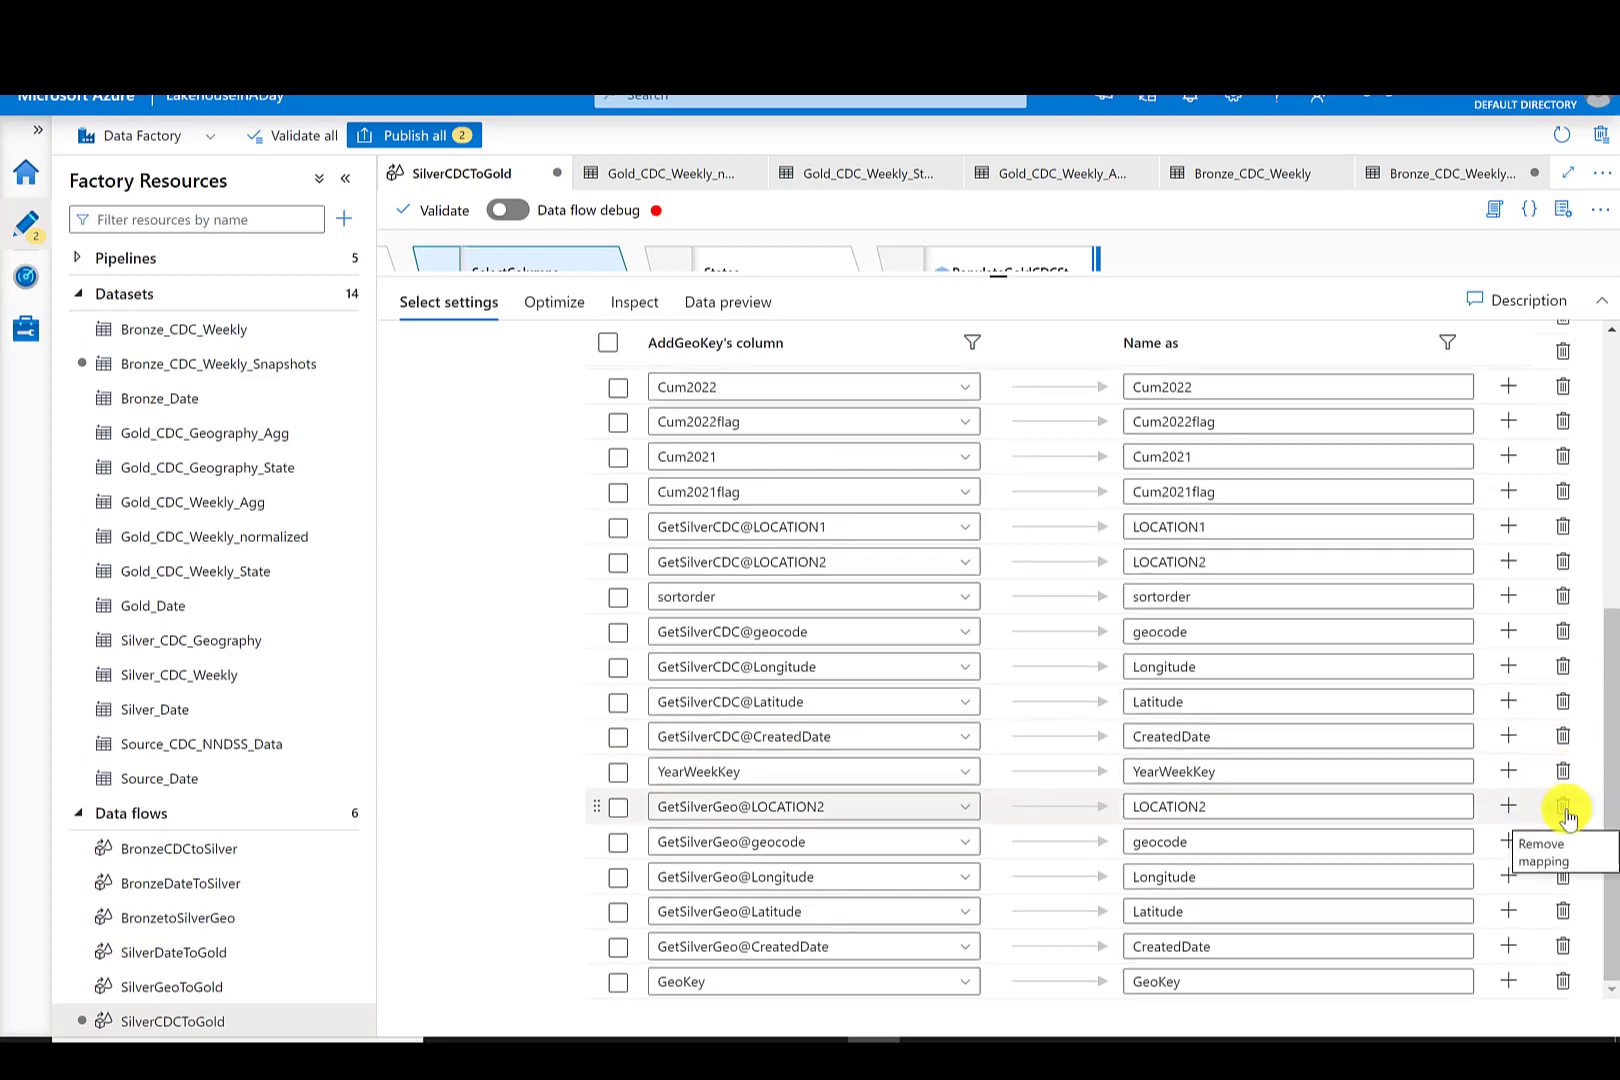
{"action": "left_click", "coordinate": [1564, 808]}
{"action": "left_click", "coordinate": [1562, 848]}
{"action": "left_click", "coordinate": [1562, 877]}
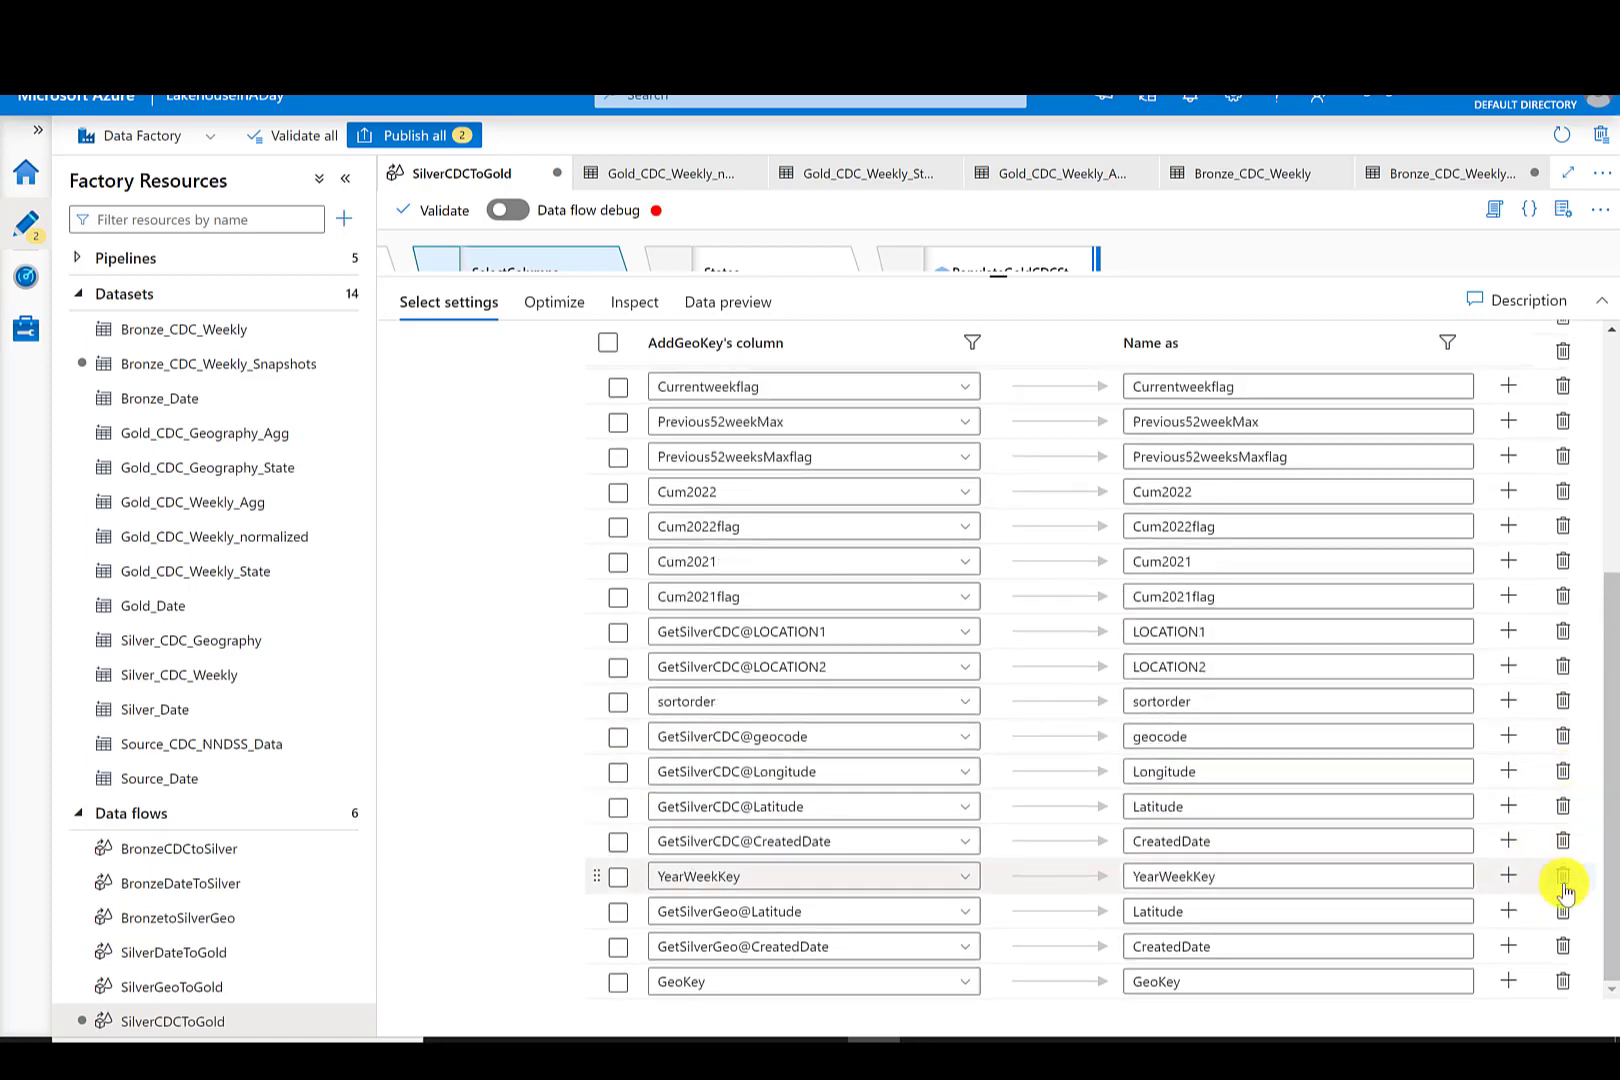
{"action": "left_click", "coordinate": [1562, 912]}
{"action": "left_click", "coordinate": [1562, 947]}
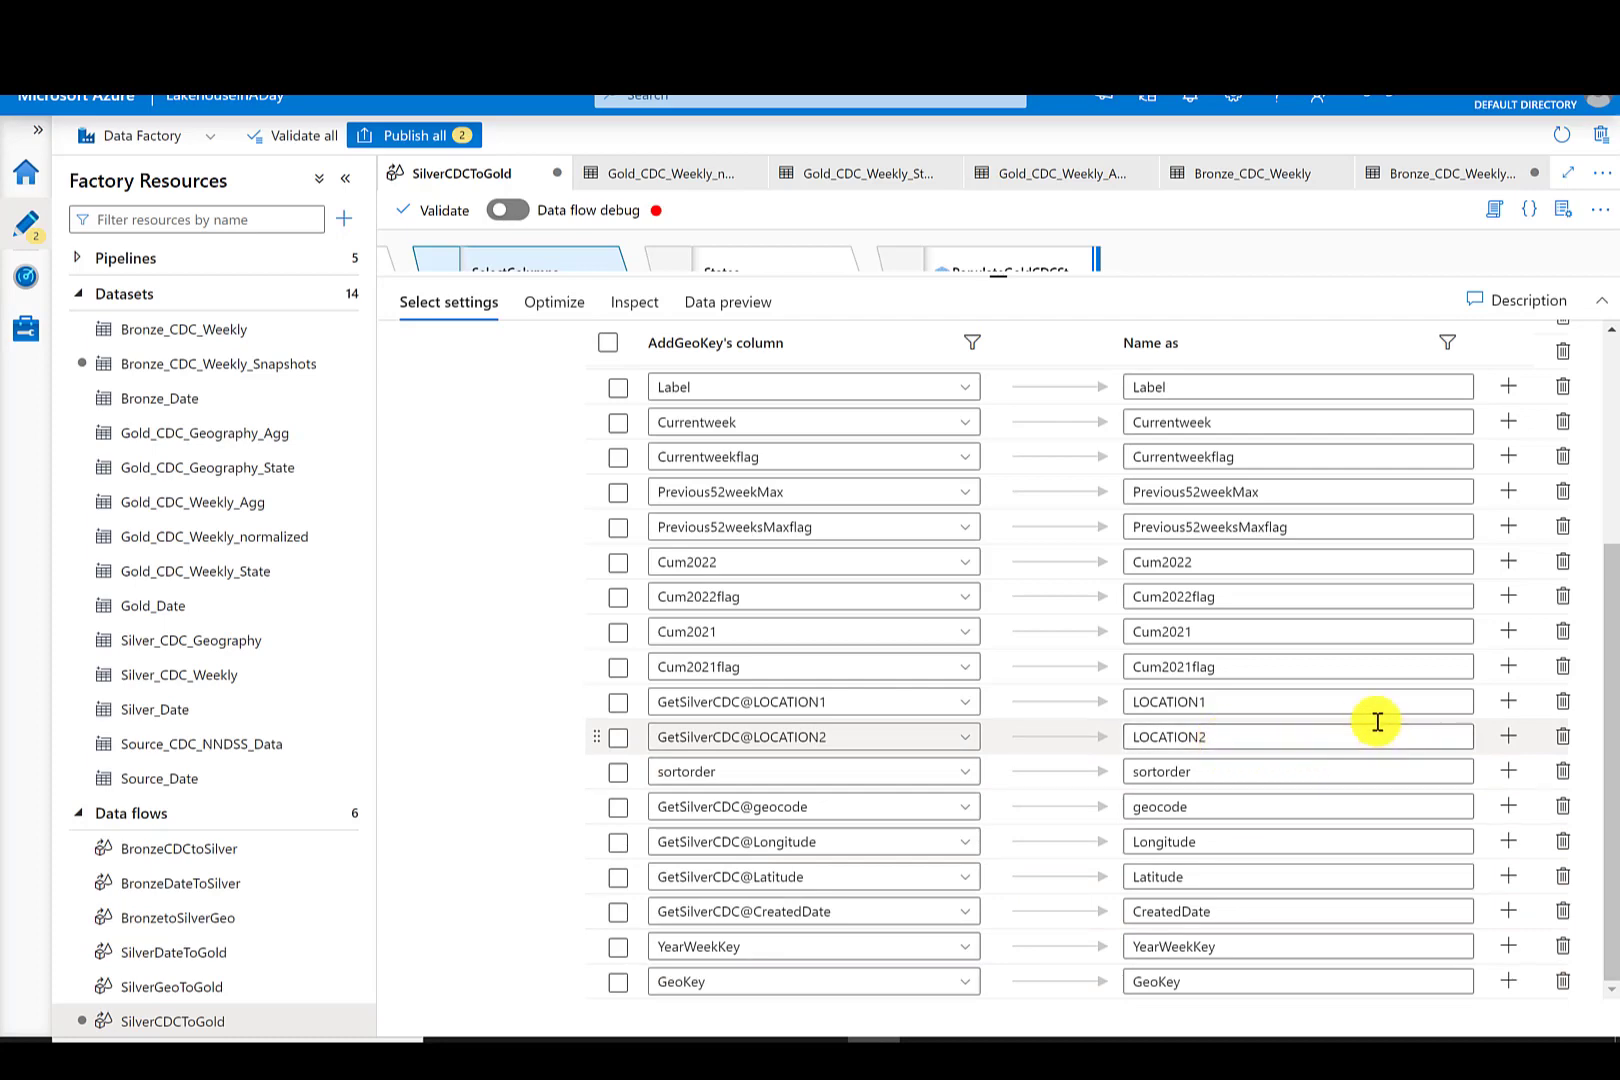
- Remove the GetSilverCDC LOCATION1, geocode, Longitude, Latitude and ReportingArea mappings from SelectColumns
{"action": "left_click", "coordinate": [1562, 701]}
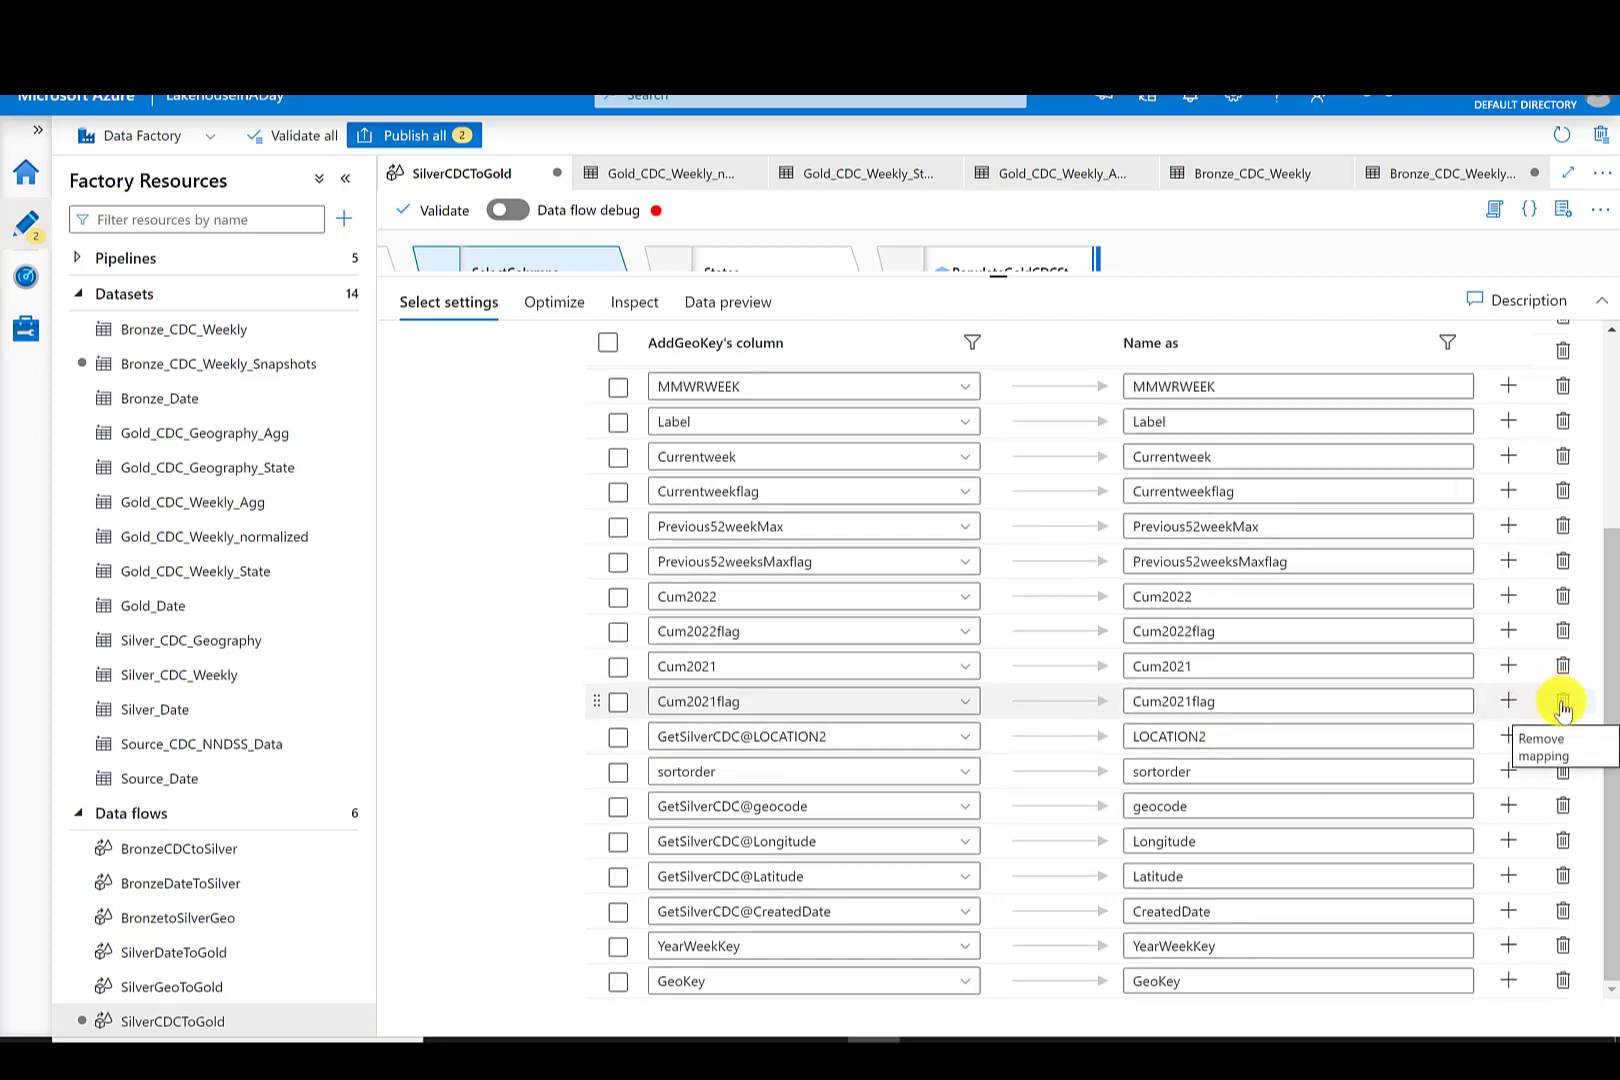
{"action": "left_click", "coordinate": [1564, 805]}
{"action": "left_click", "coordinate": [1565, 840]}
{"action": "left_click", "coordinate": [1564, 878]}
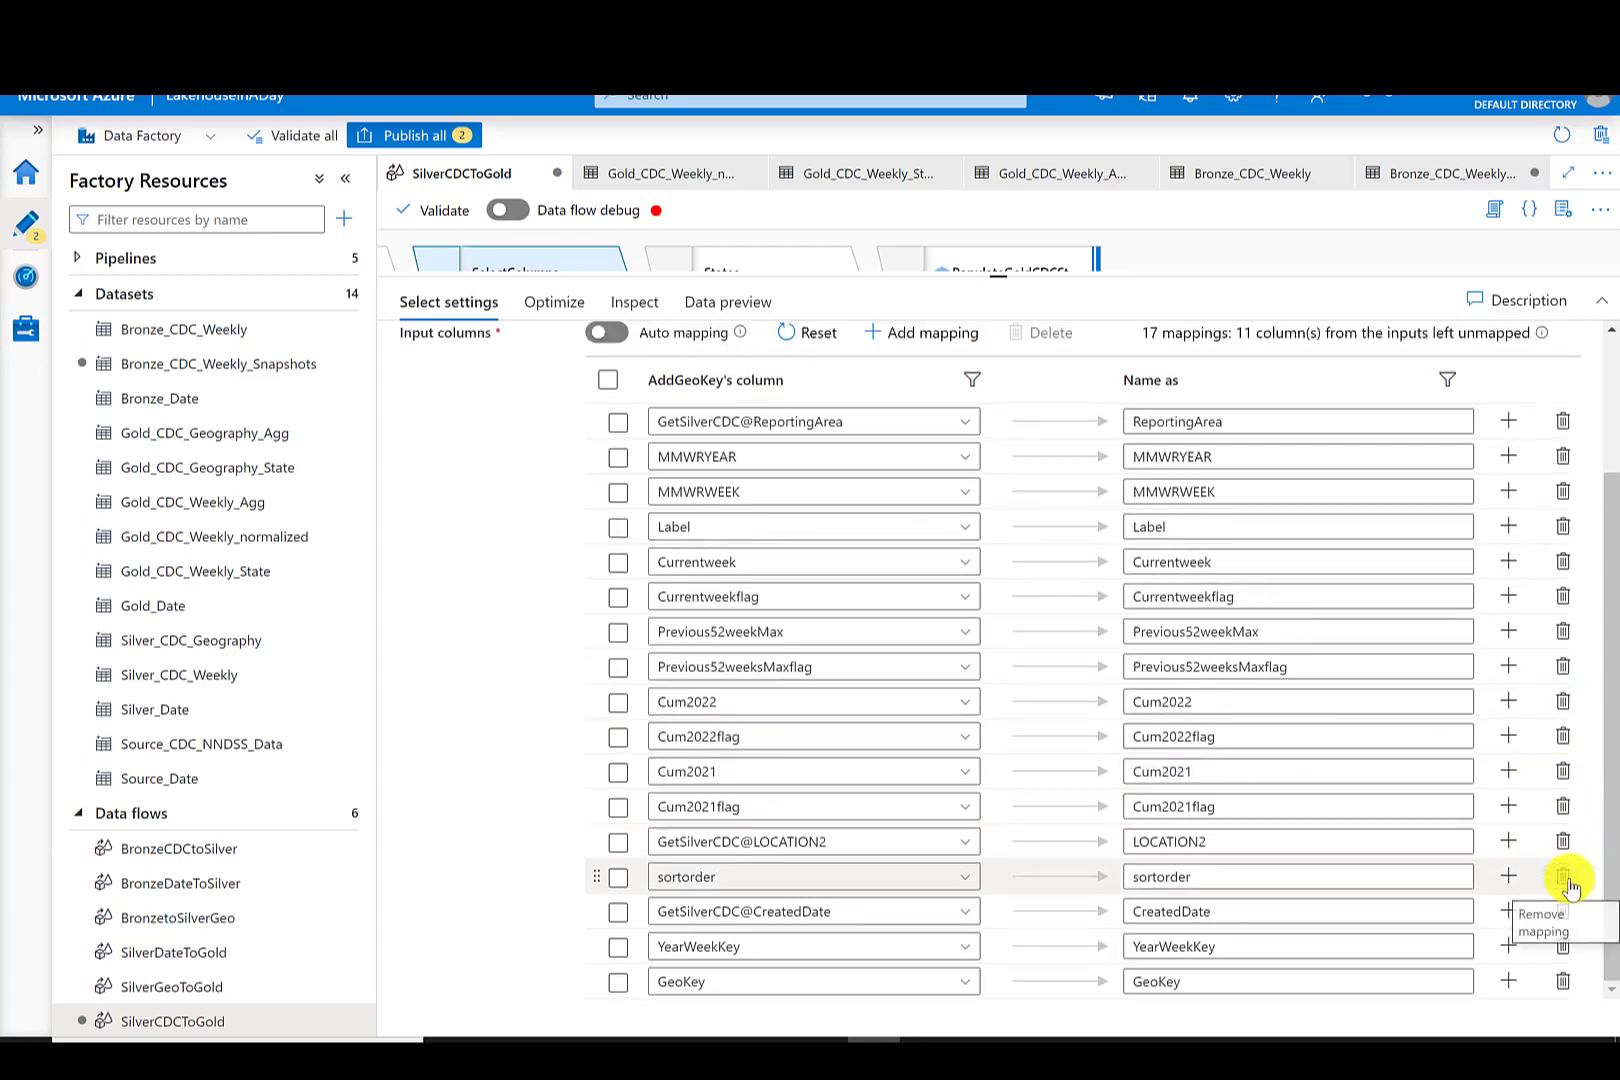
{"action": "left_click_drag", "start_coordinate": [1604, 812], "coordinate": [1612, 765]}
{"action": "left_click", "coordinate": [1564, 516]}
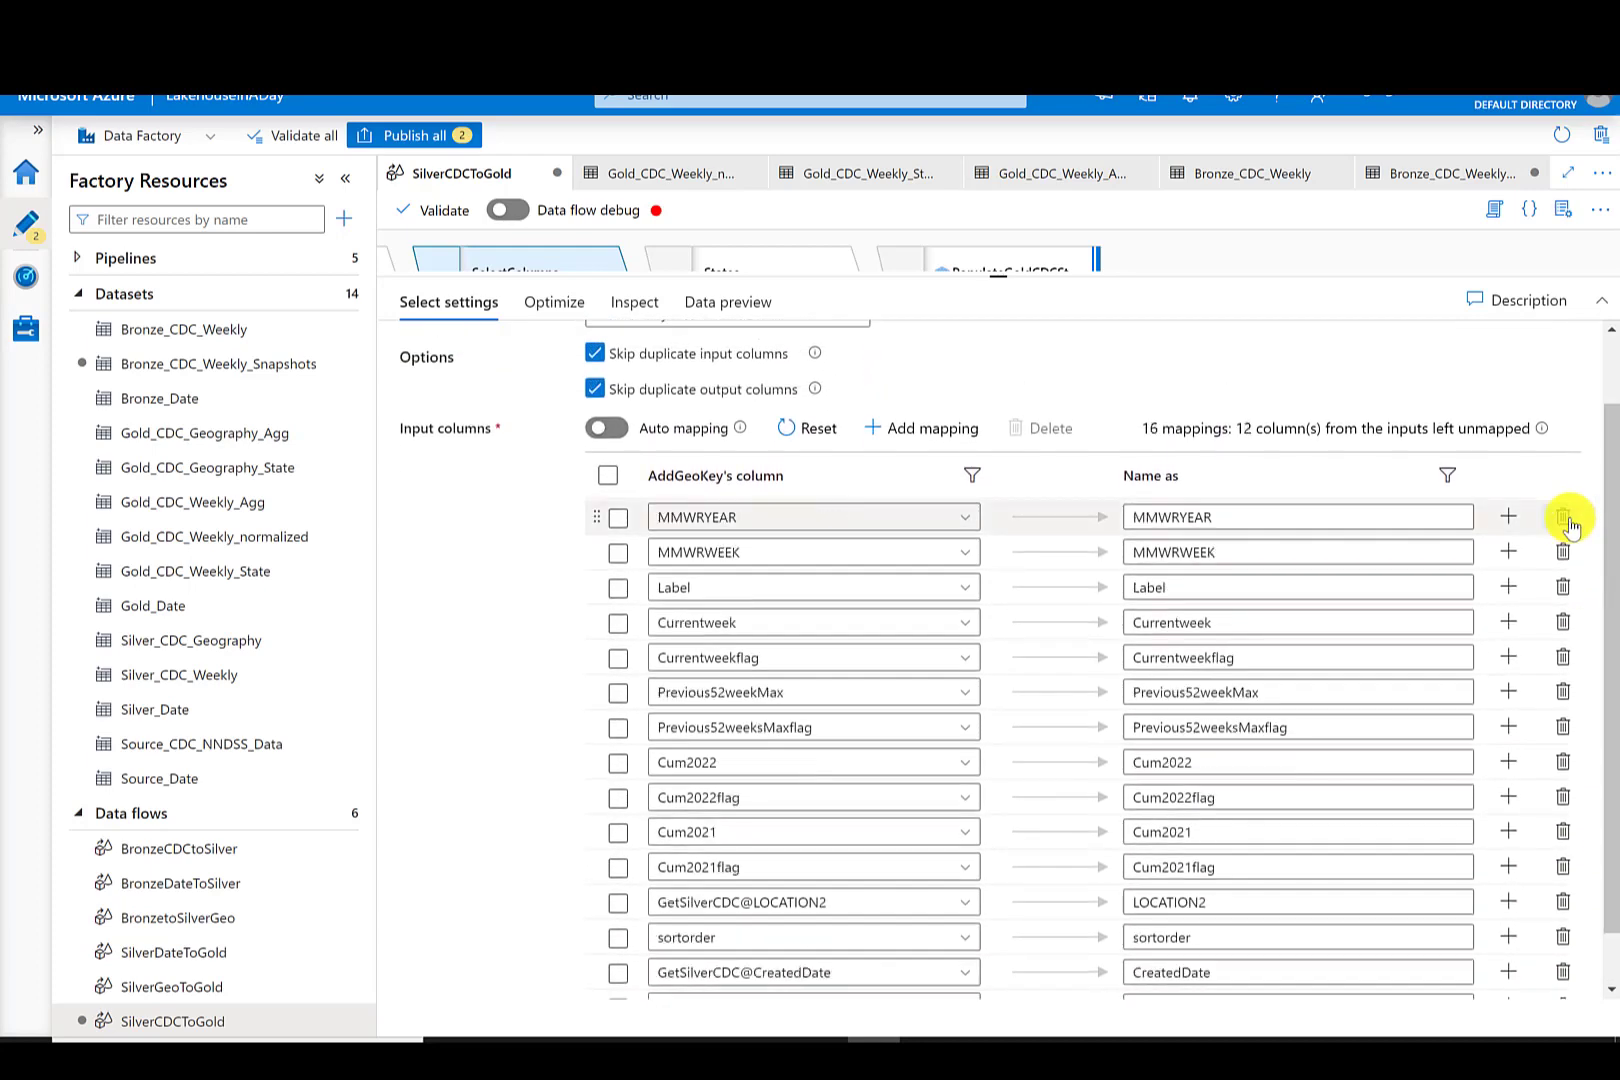
- Add a Select named RemoveLoc2 after the States split branch and remove one of its column mappings
{"action": "scroll", "coordinate": [1280, 400], "scroll_direction": "up", "scroll_amount": 2}
{"action": "left_click_drag", "start_coordinate": [1000, 281], "coordinate": [990, 678]}
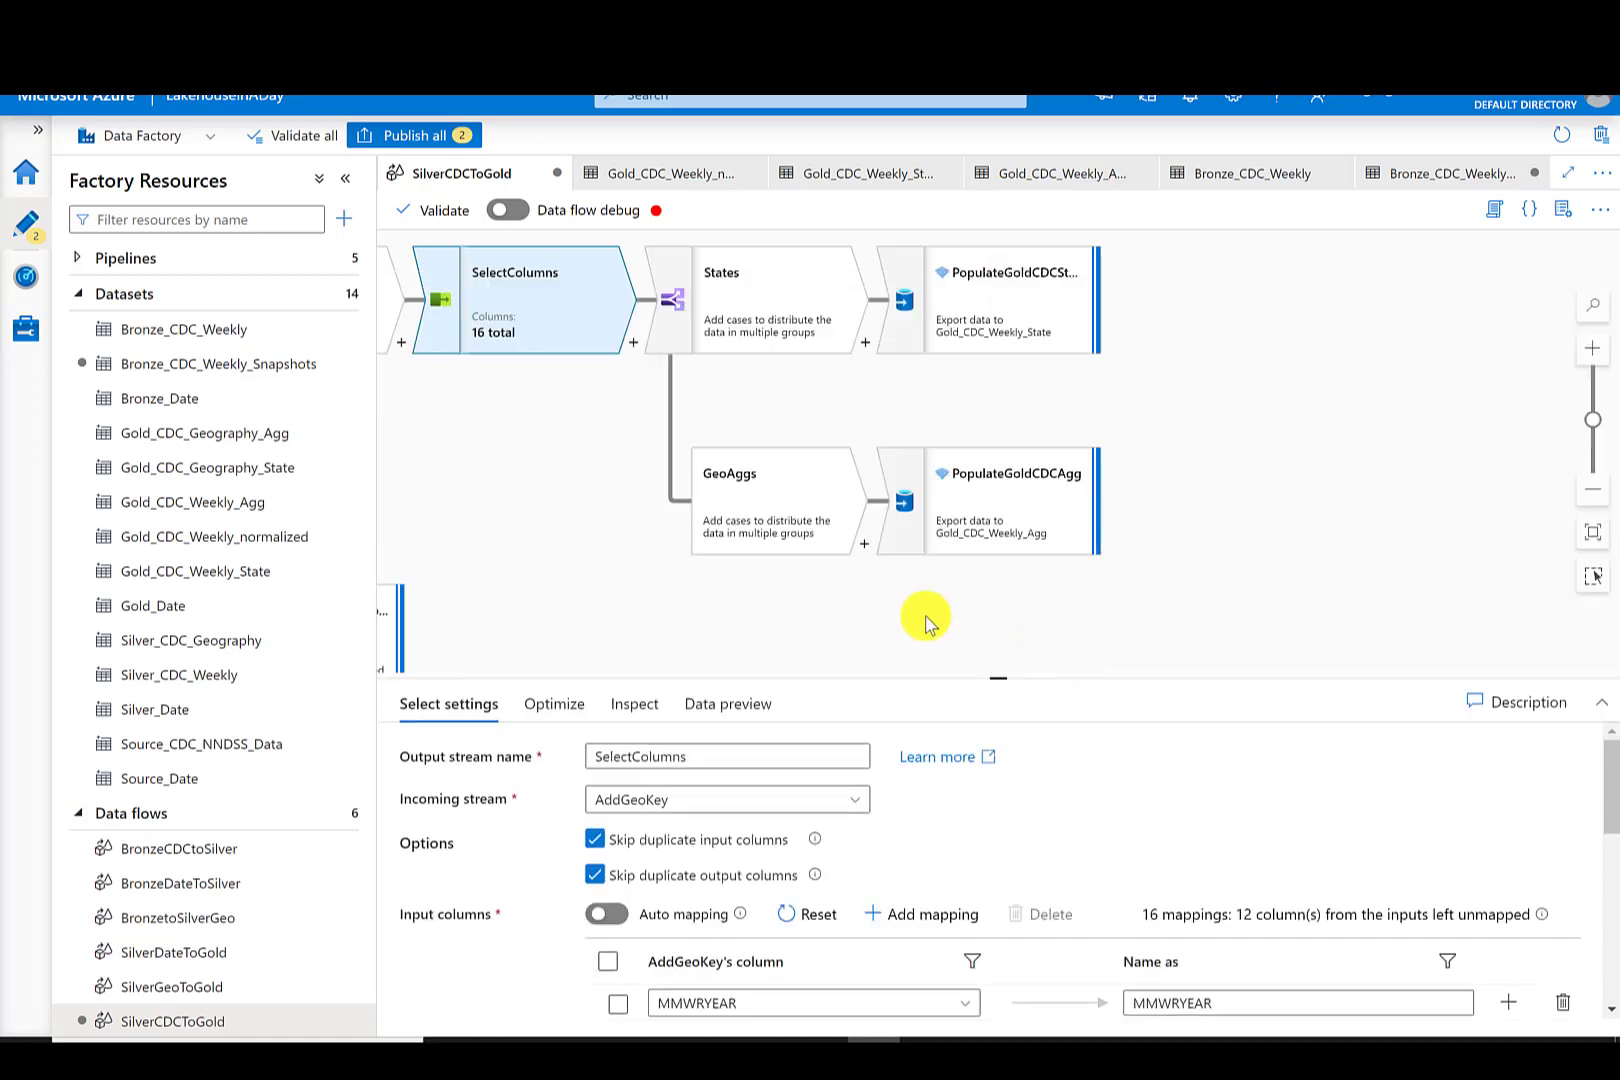
{"action": "left_click", "coordinate": [864, 343]}
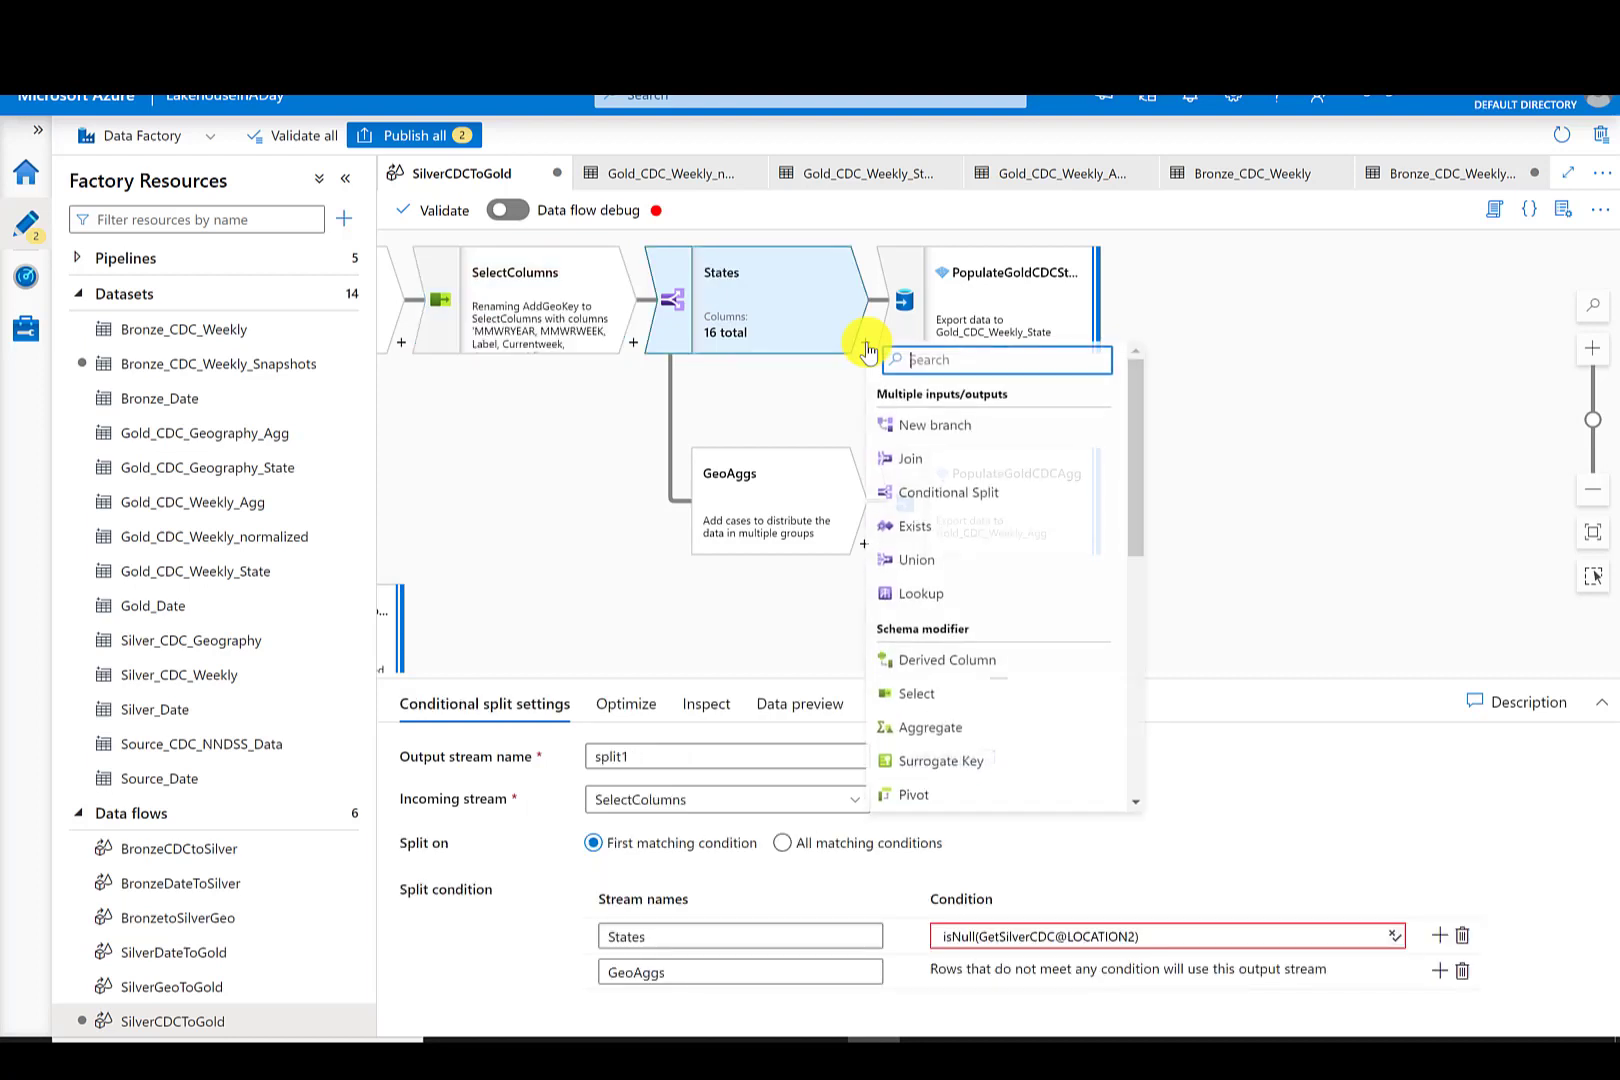
{"action": "left_click", "coordinate": [928, 710]}
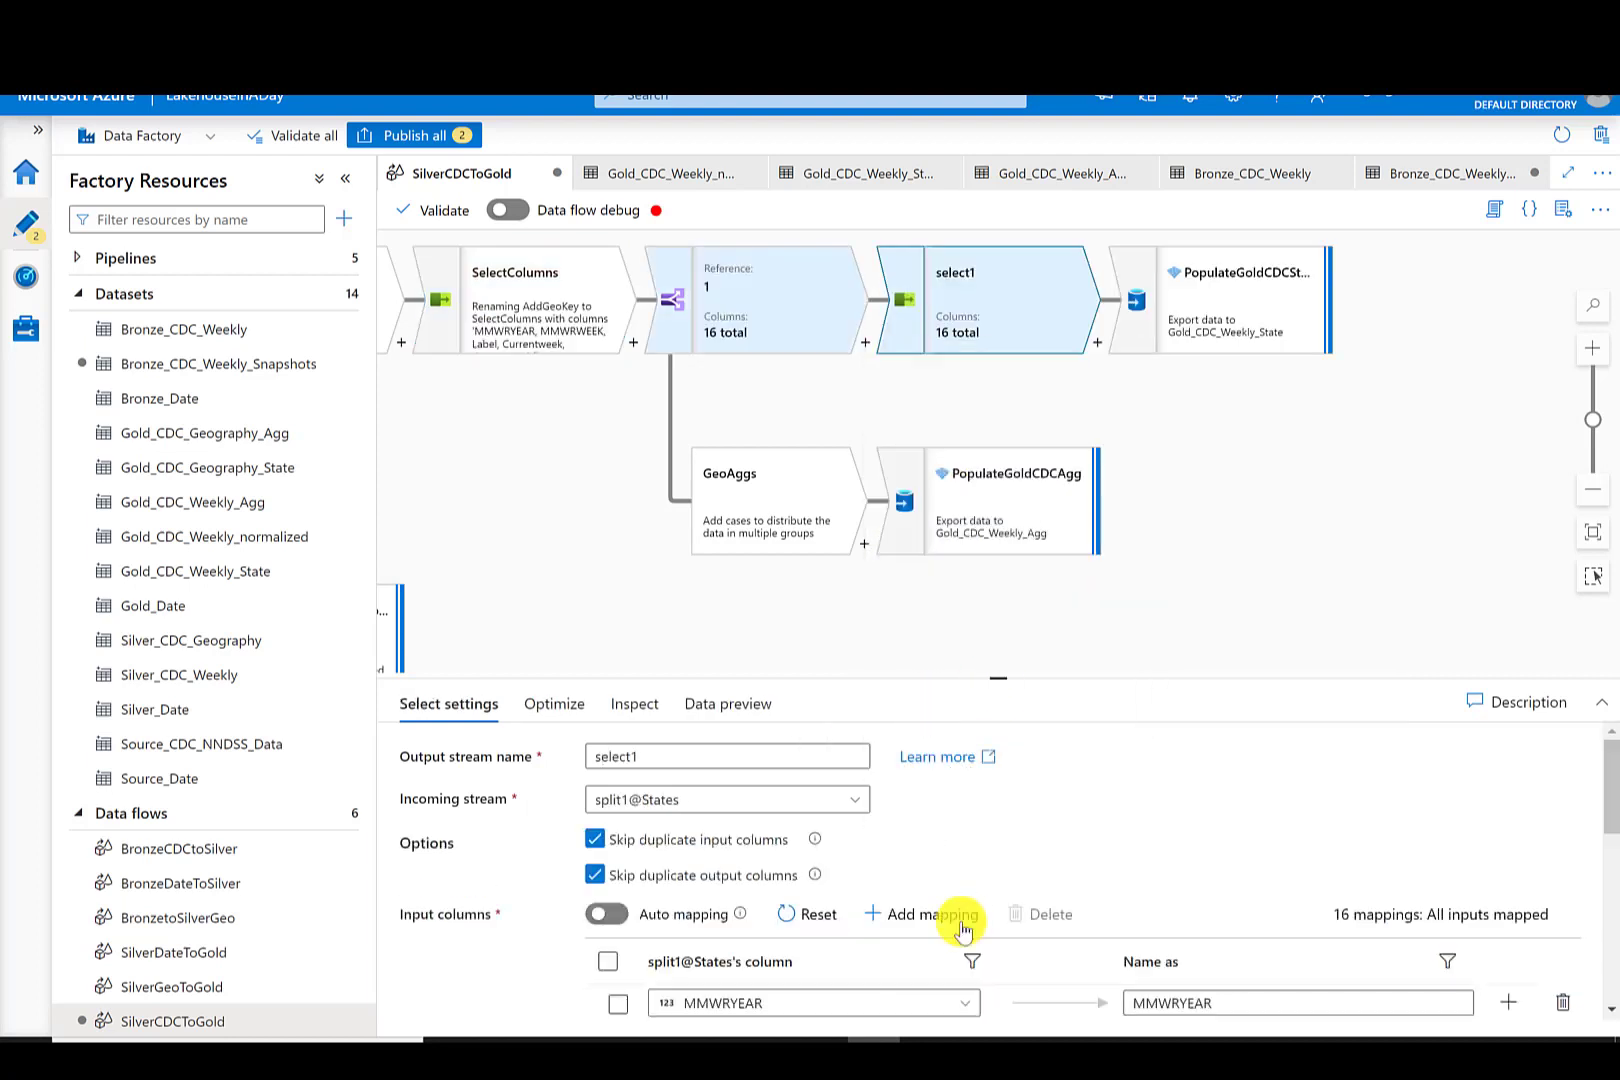
{"action": "left_click", "coordinate": [607, 760]}
{"action": "type", "text": "RemoveLoc2"}
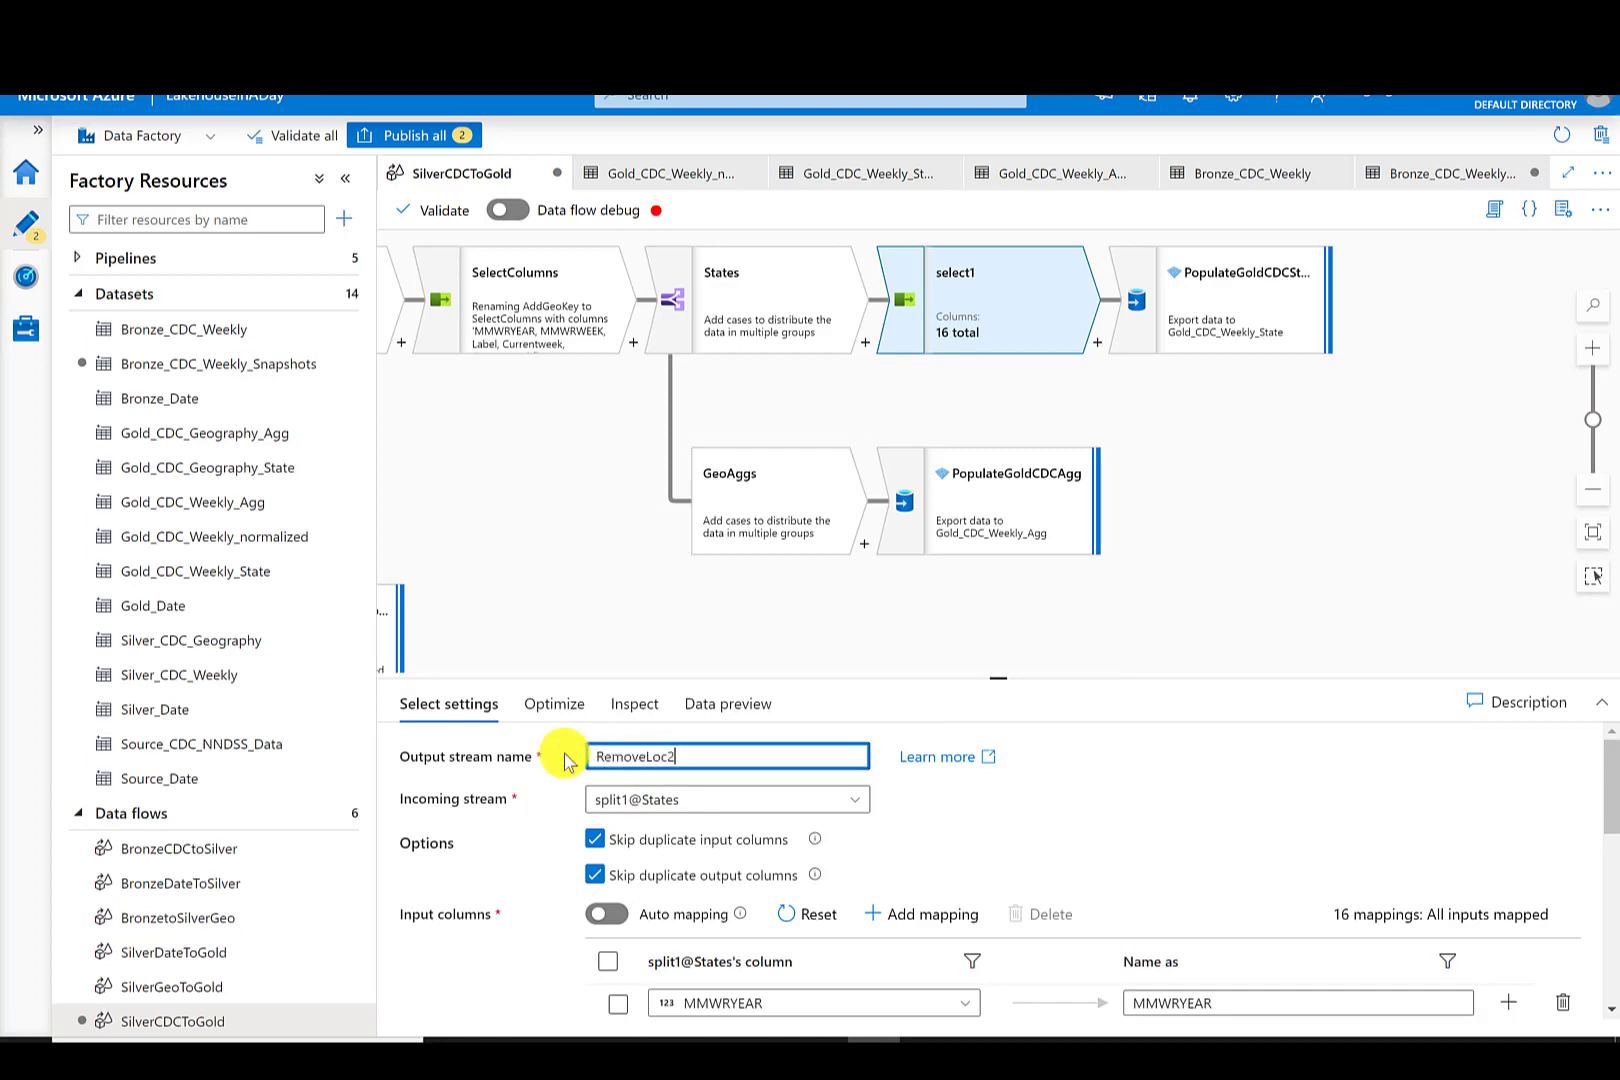
{"action": "left_click_drag", "start_coordinate": [1000, 681], "coordinate": [1002, 775]}
{"action": "left_click", "coordinate": [1562, 984]}
- Add a Select named RemoveLoc2Agg after the GeoAggs branch and remove one of its column mappings
{"action": "left_click", "coordinate": [866, 543]}
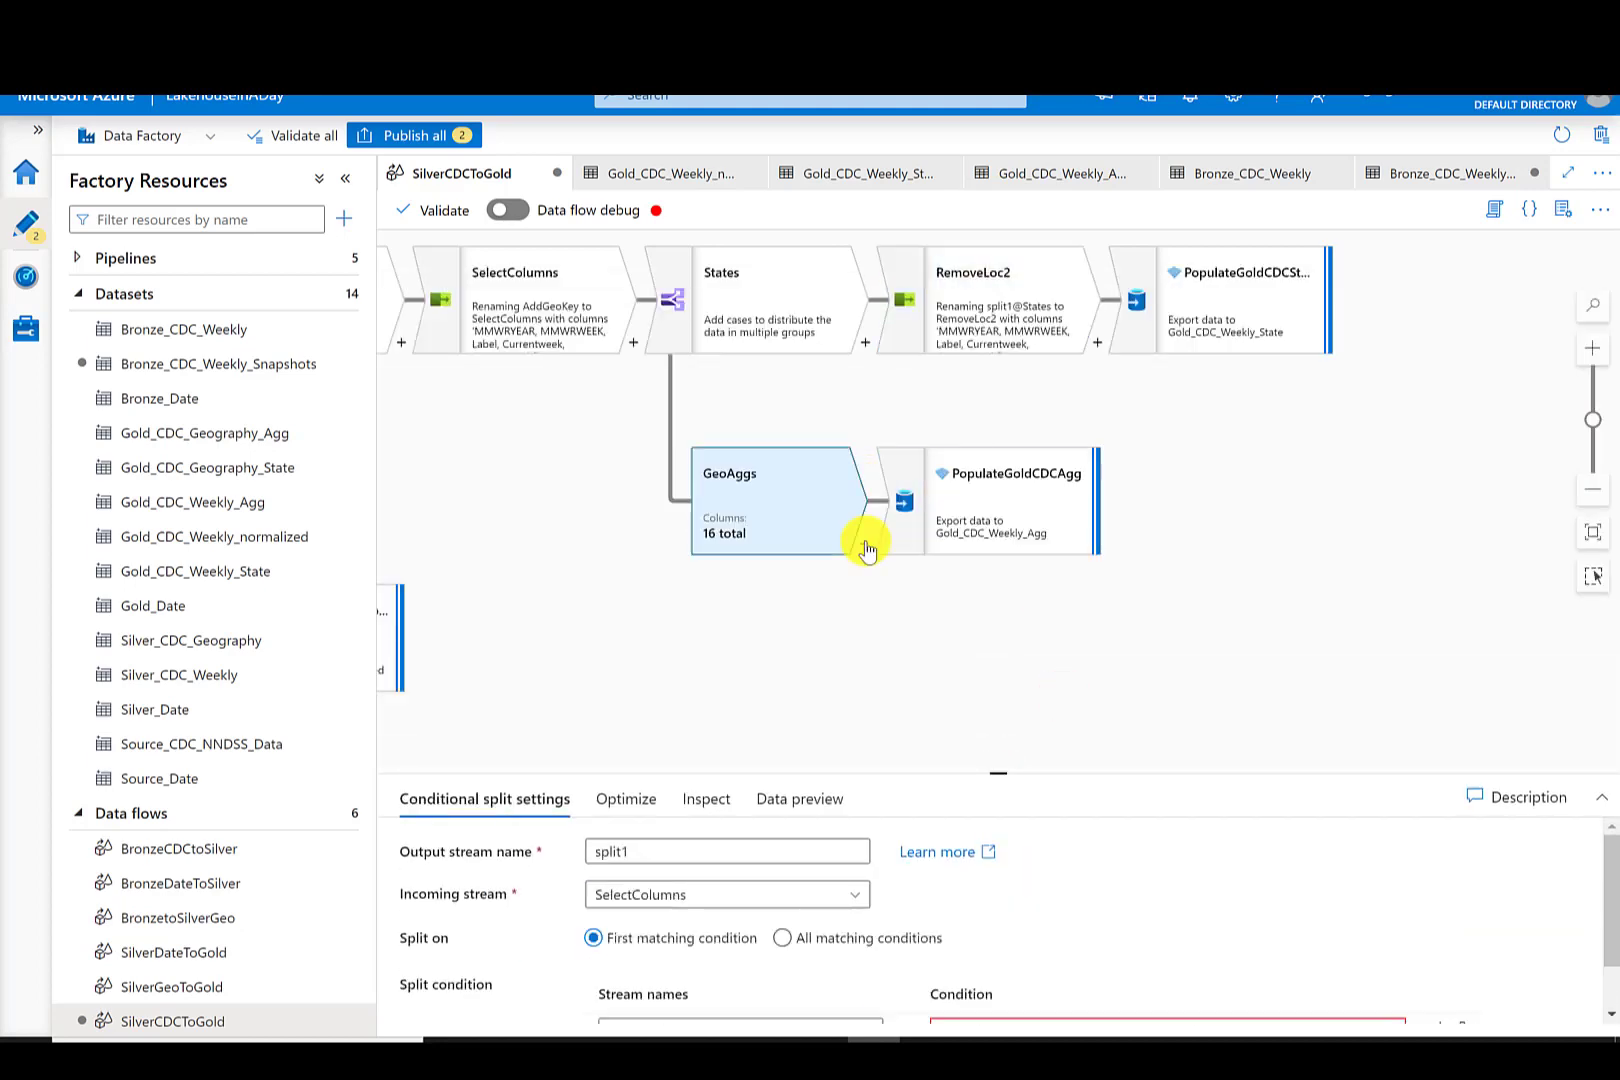
{"action": "left_click", "coordinate": [933, 900]}
{"action": "double_click", "coordinate": [663, 851]}
{"action": "type", "text": "RemoveLoc2A"}
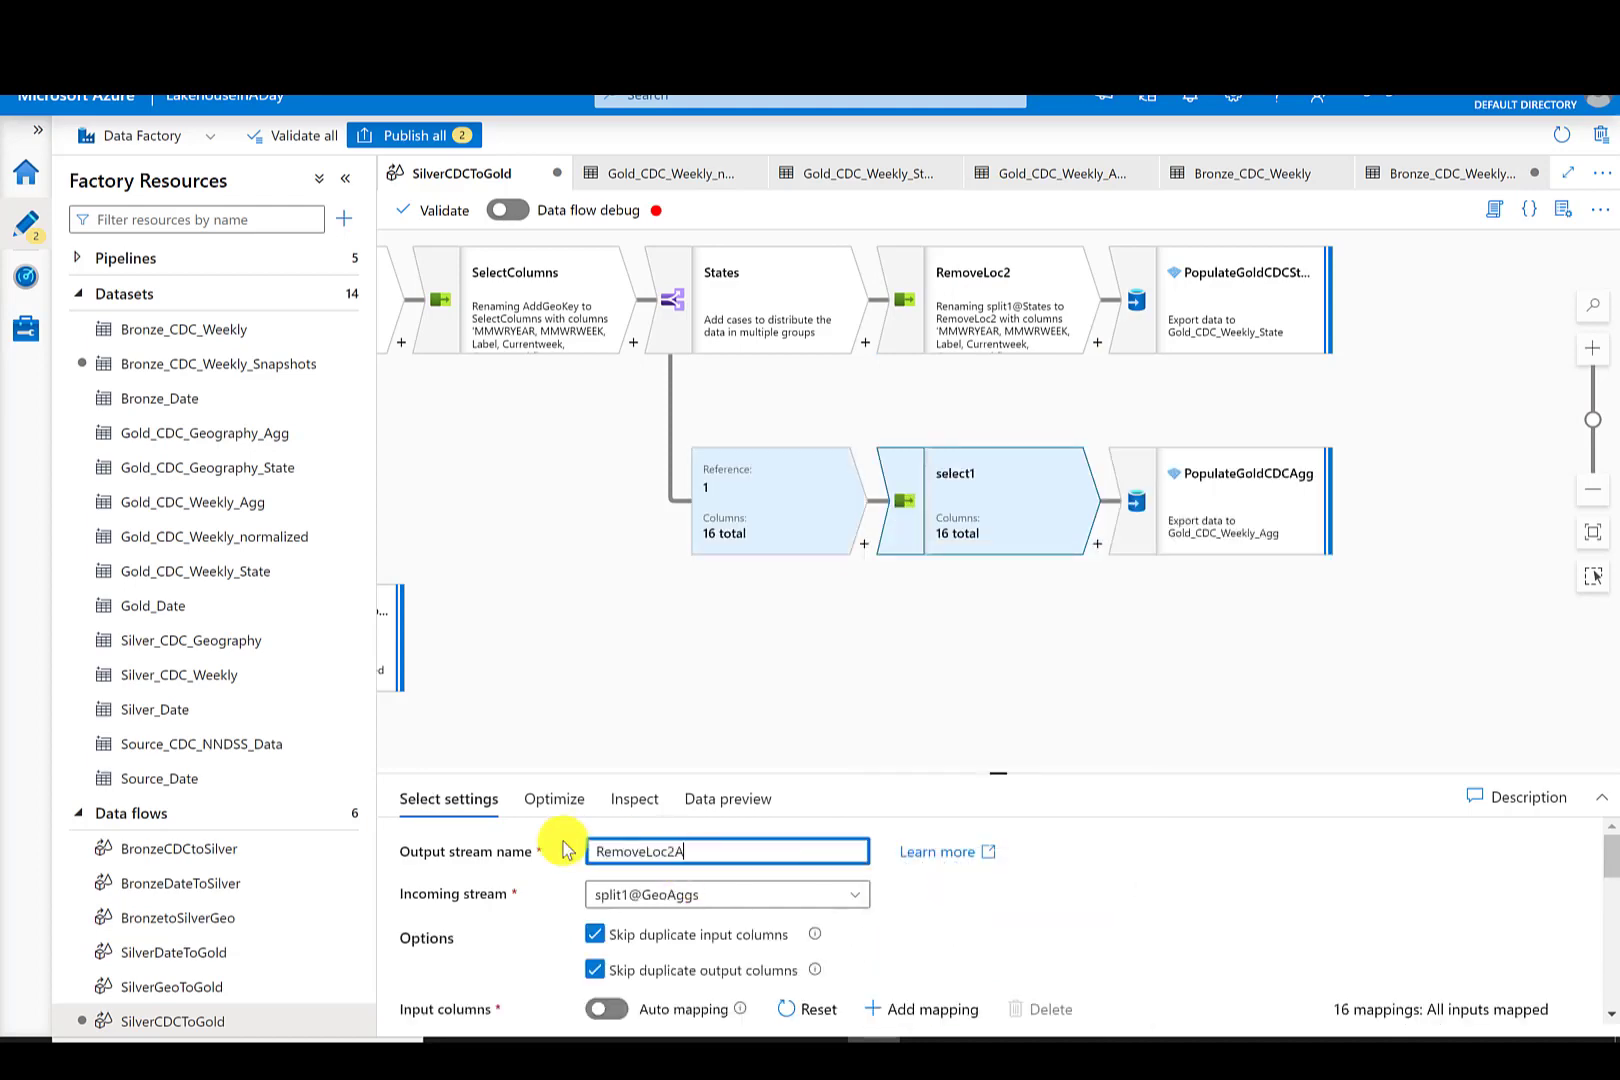
{"action": "type", "text": "gg"}
{"action": "left_click_drag", "start_coordinate": [1004, 773], "coordinate": [981, 402]}
{"action": "left_click_drag", "start_coordinate": [1611, 770], "coordinate": [1606, 620]}
{"action": "left_click_drag", "start_coordinate": [994, 398], "coordinate": [990, 740]}
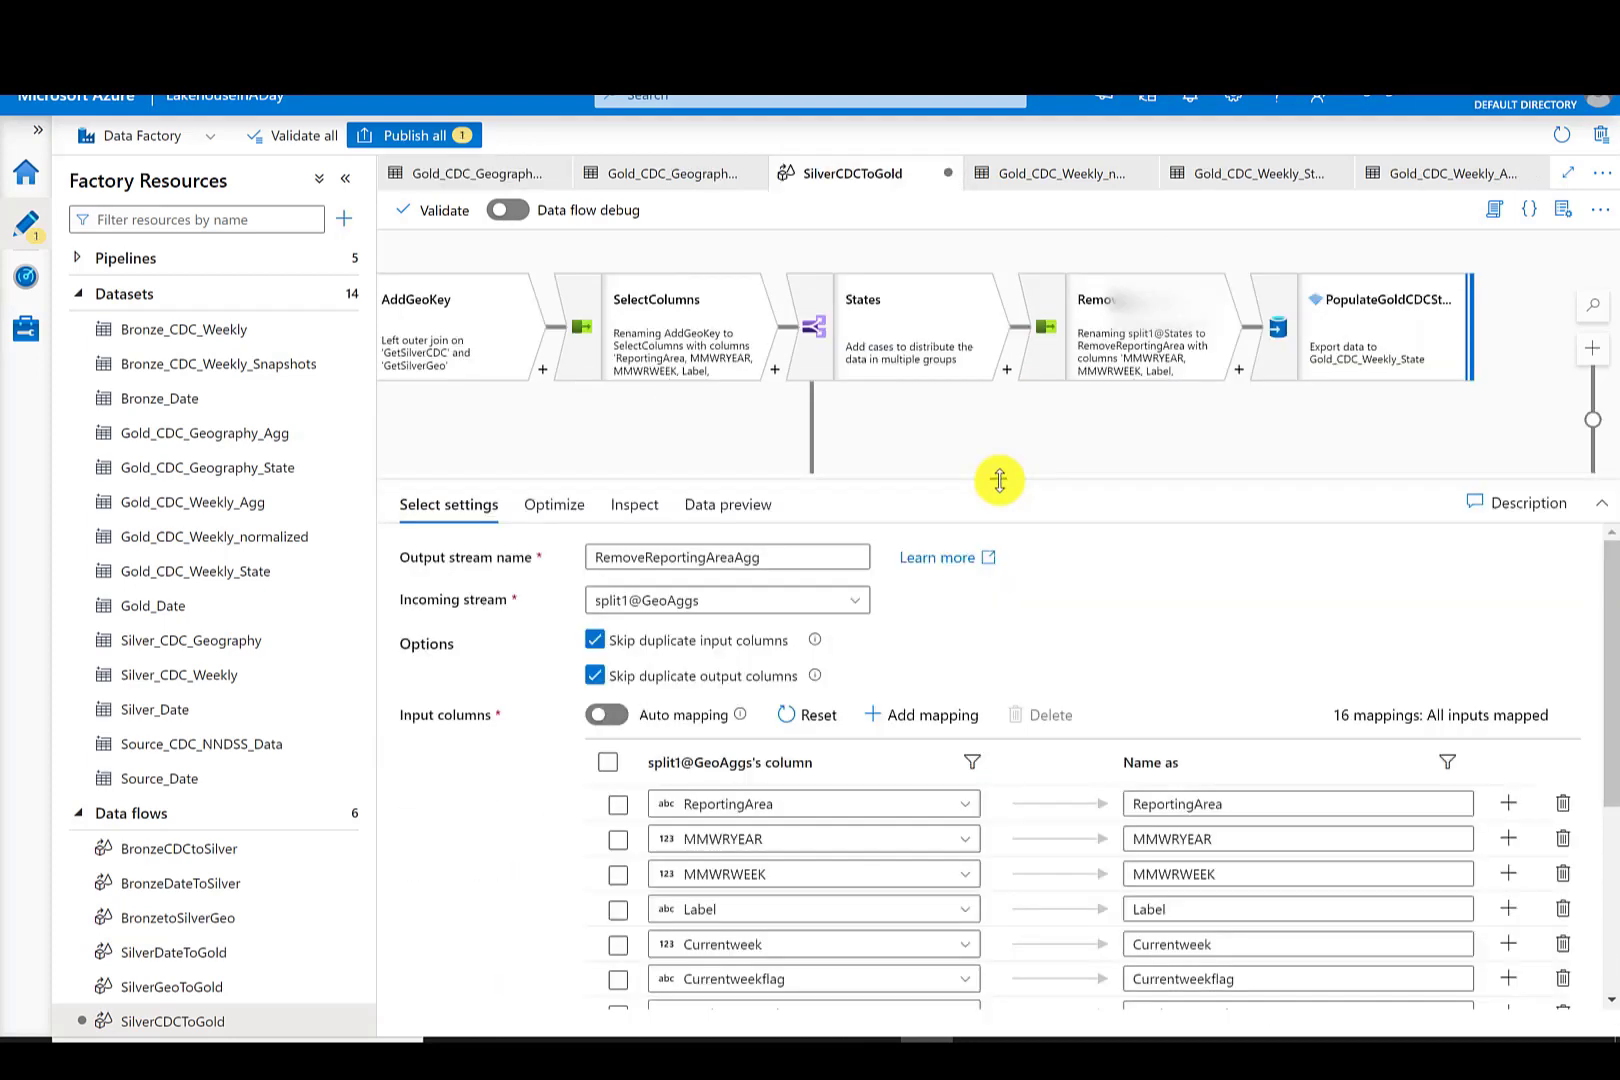
{"action": "left_click_drag", "start_coordinate": [998, 477], "coordinate": [999, 743]}
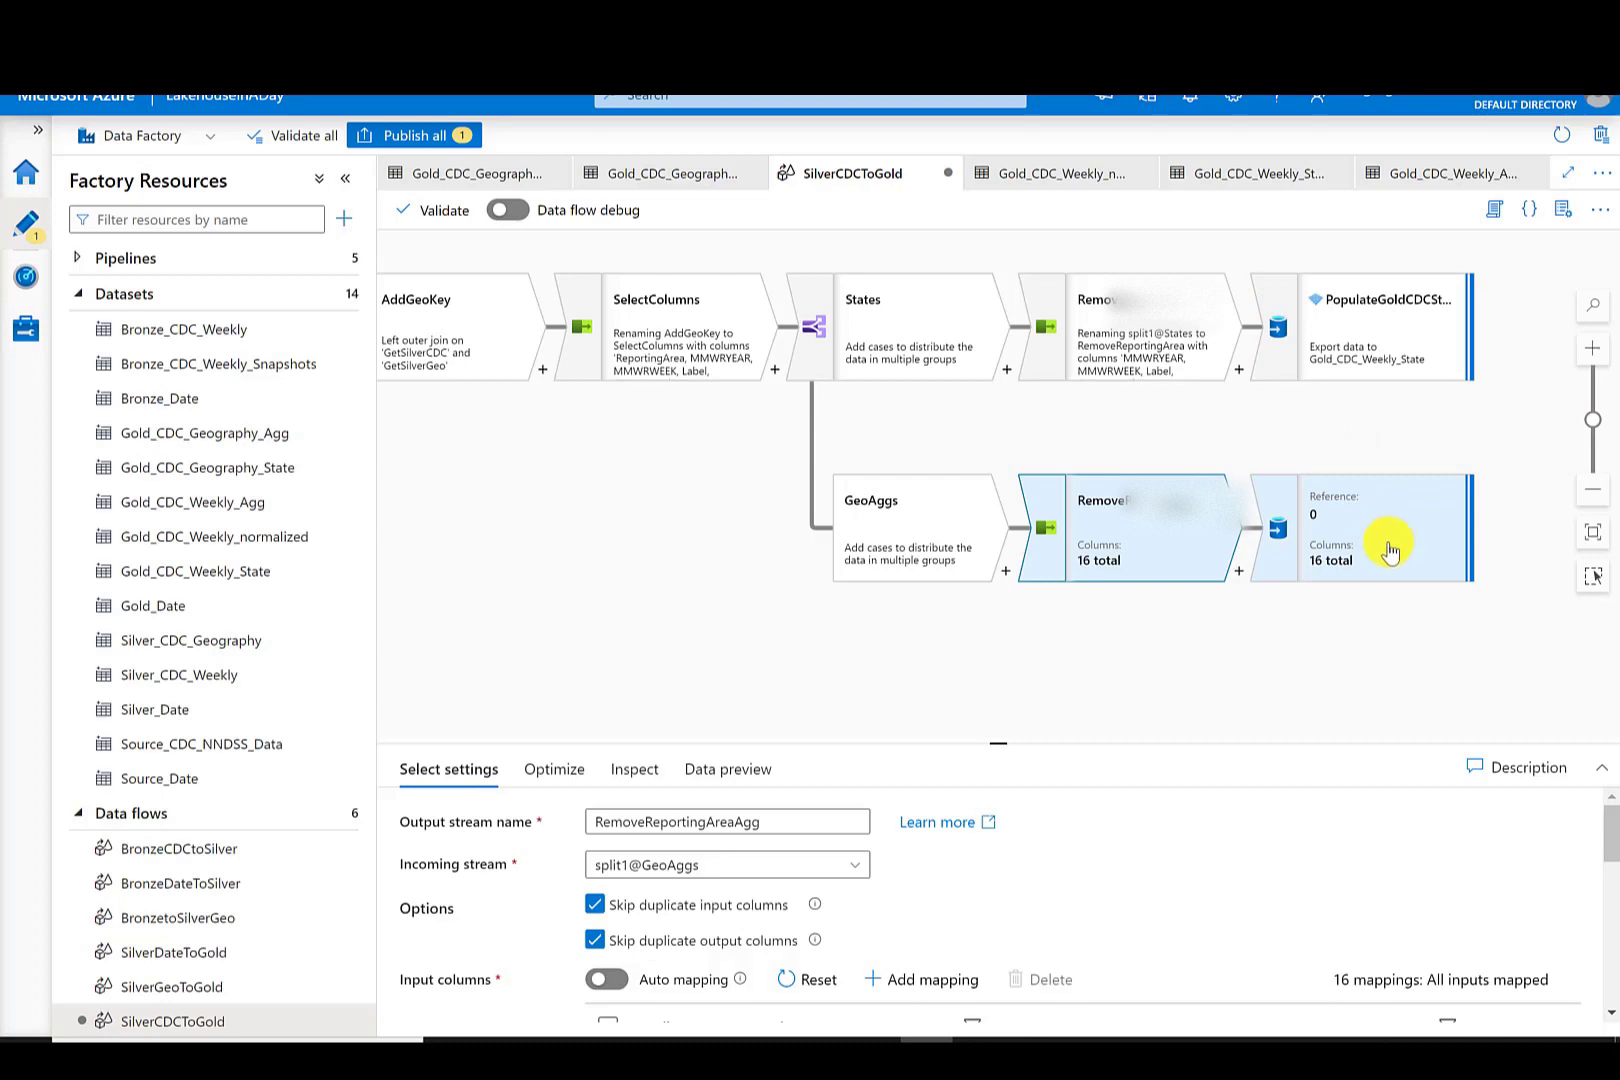
- Add a sink branching from GetSilverCDC and name it PopulateGoldCDCNormalized
{"action": "left_click_drag", "start_coordinate": [648, 563], "coordinate": [891, 539]}
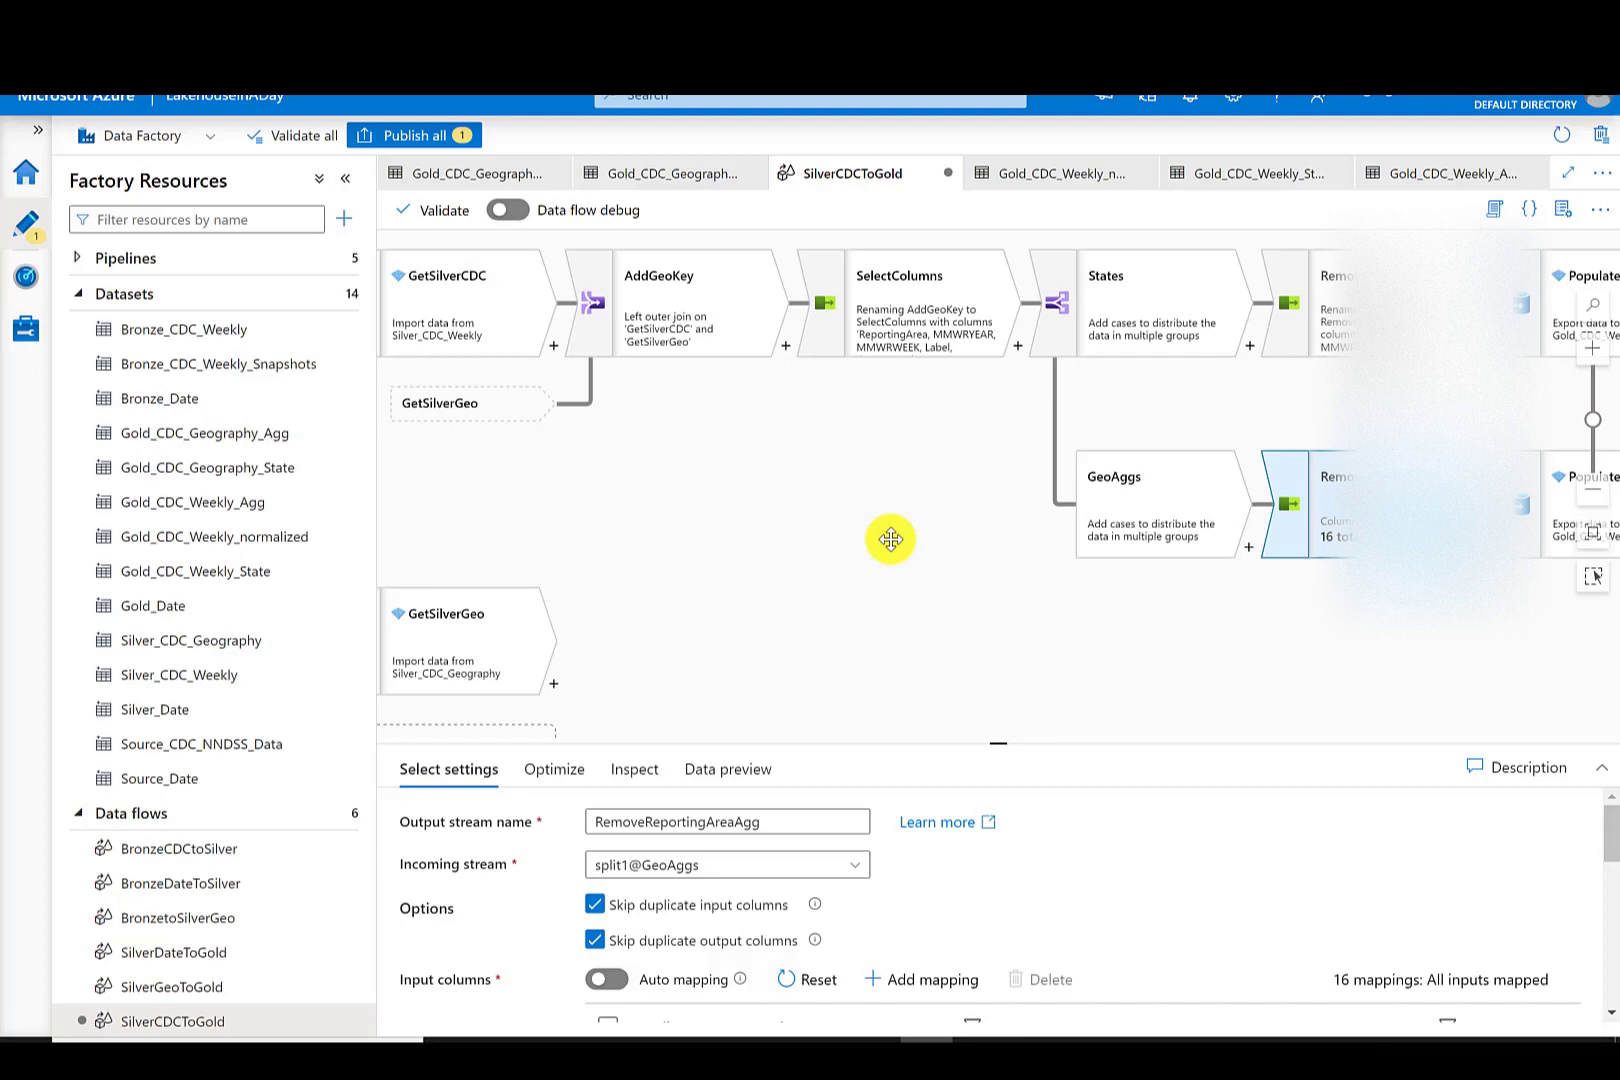
{"action": "left_click", "coordinate": [891, 539]}
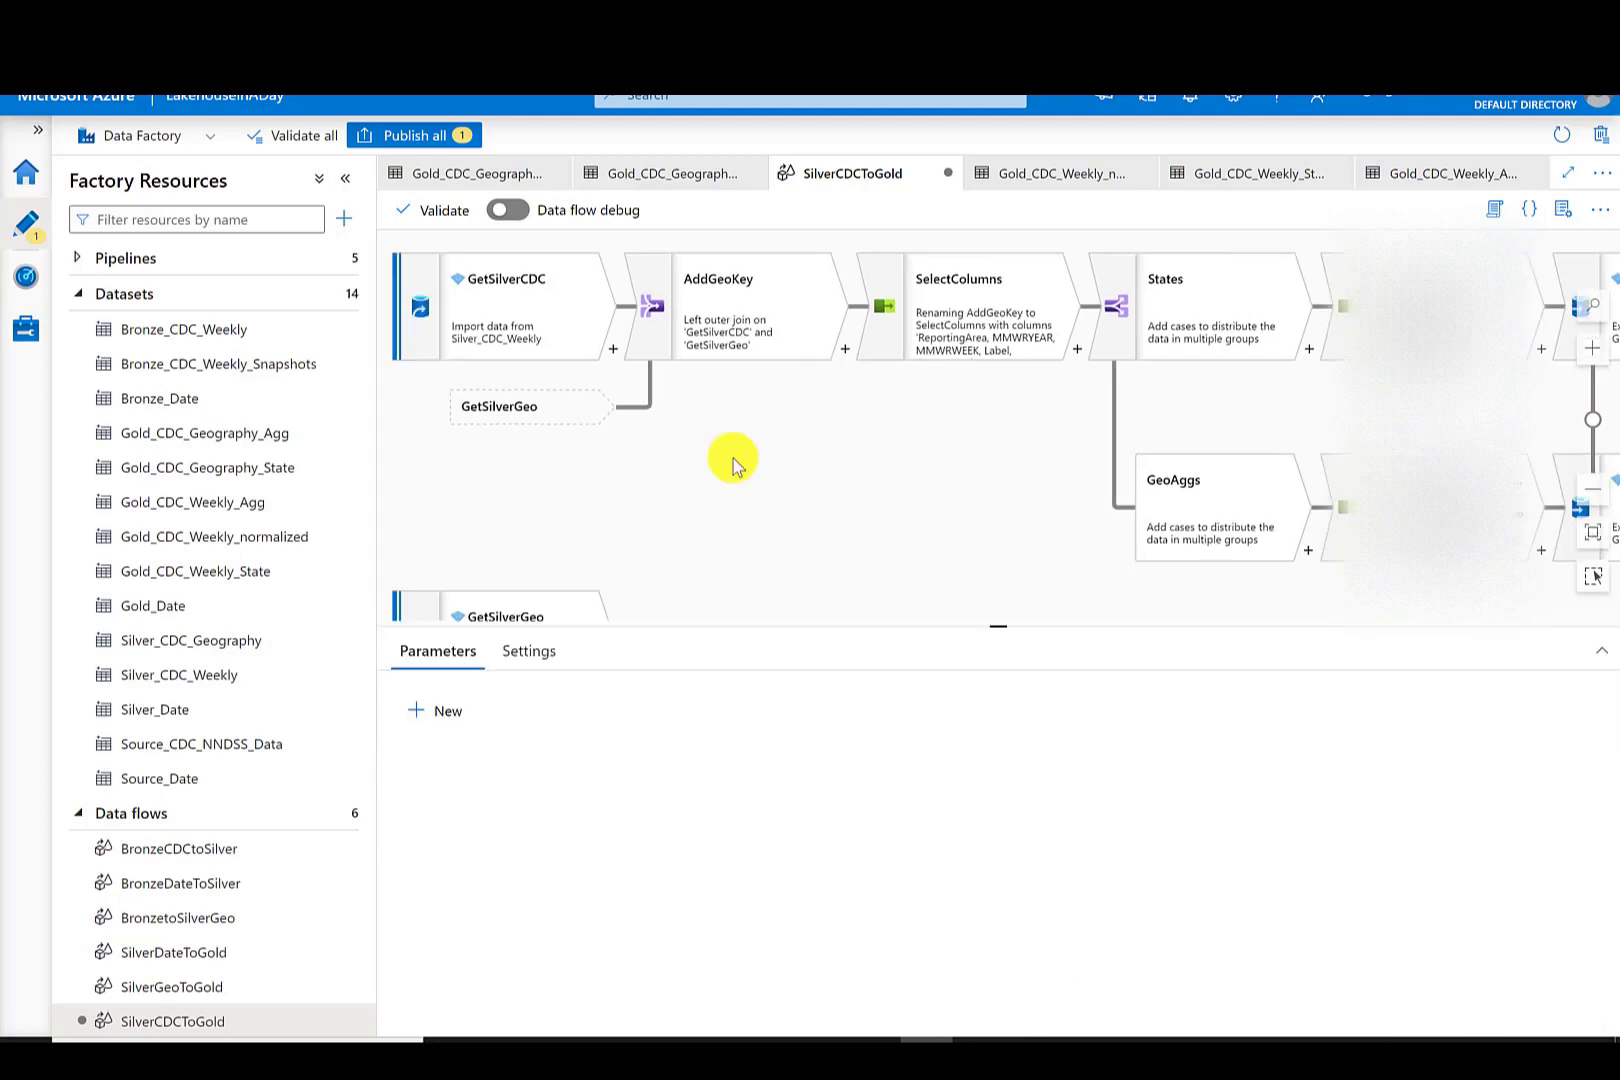
{"action": "left_click", "coordinate": [613, 352]}
{"action": "left_click_drag", "start_coordinate": [879, 533], "coordinate": [880, 785]}
{"action": "left_click", "coordinate": [667, 814]}
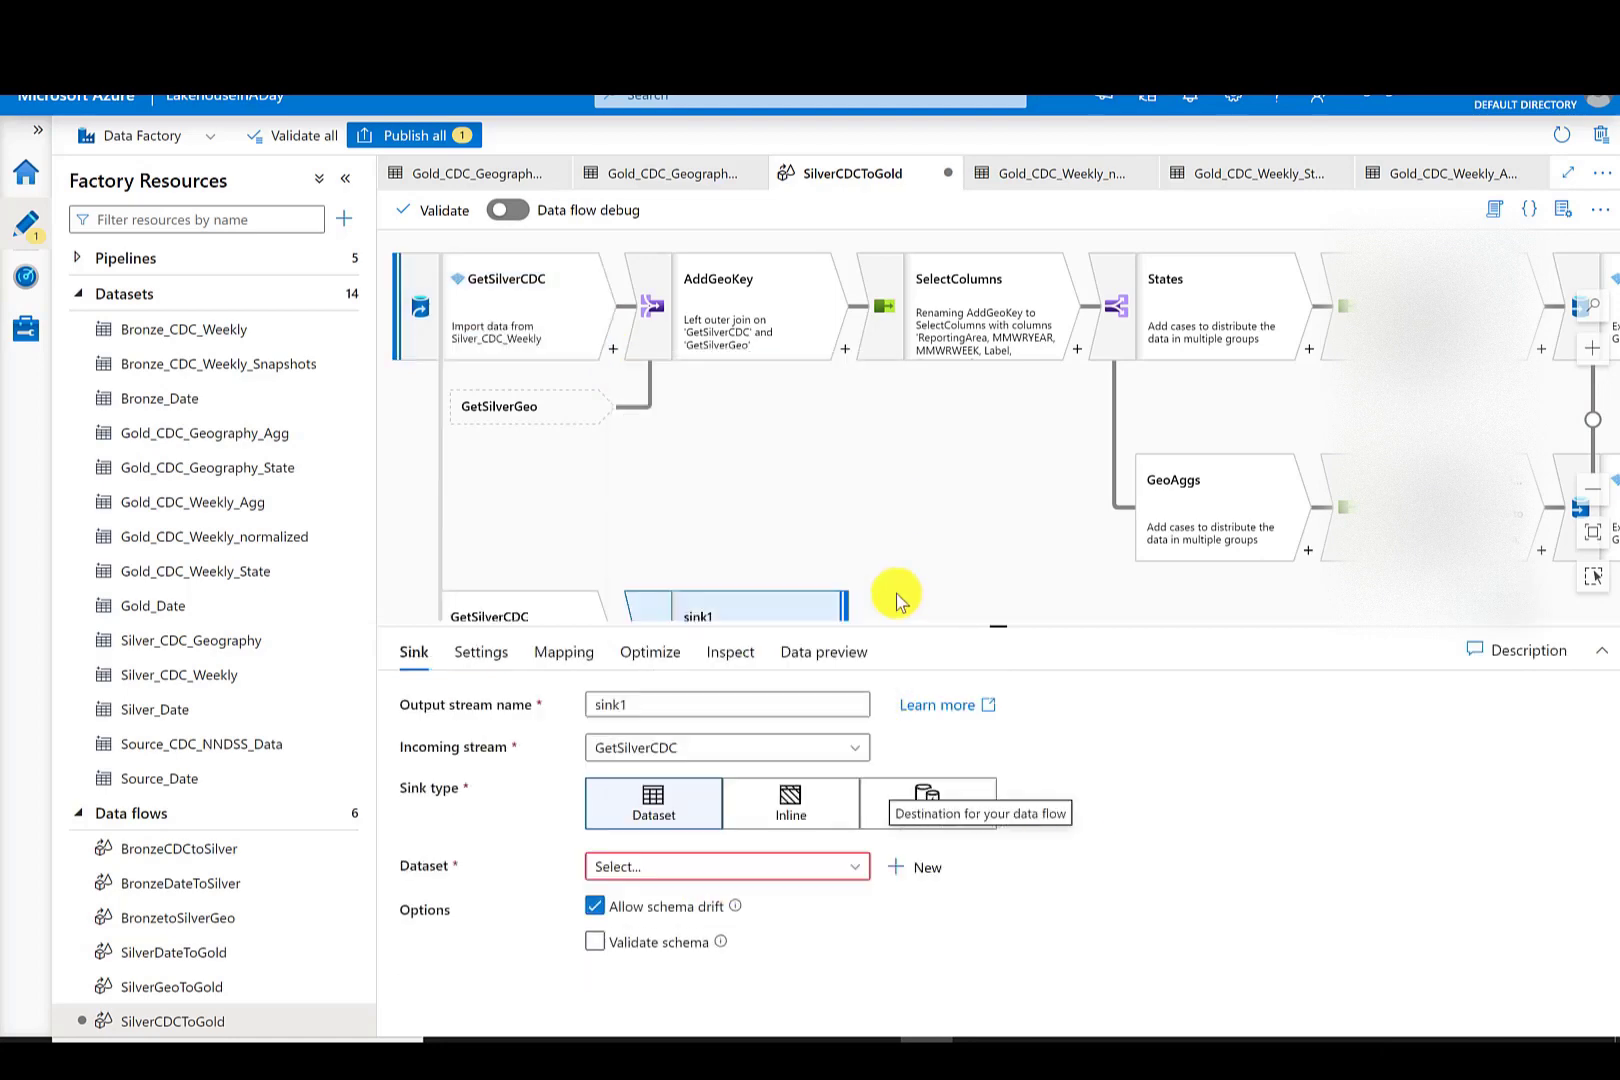
{"action": "left_click_drag", "start_coordinate": [652, 710], "coordinate": [555, 698]}
{"action": "mouse_move", "coordinate": [1022, 423]}
{"action": "left_mouse_down"}
{"action": "mouse_move", "coordinate": [900, 423]}
{"action": "mouse_move", "coordinate": [1009, 393]}
{"action": "left_mouse_up"}
{"action": "left_click_drag", "start_coordinate": [662, 710], "coordinate": [573, 697]}
{"action": "type", "text": "PopulateGoldCDC"}
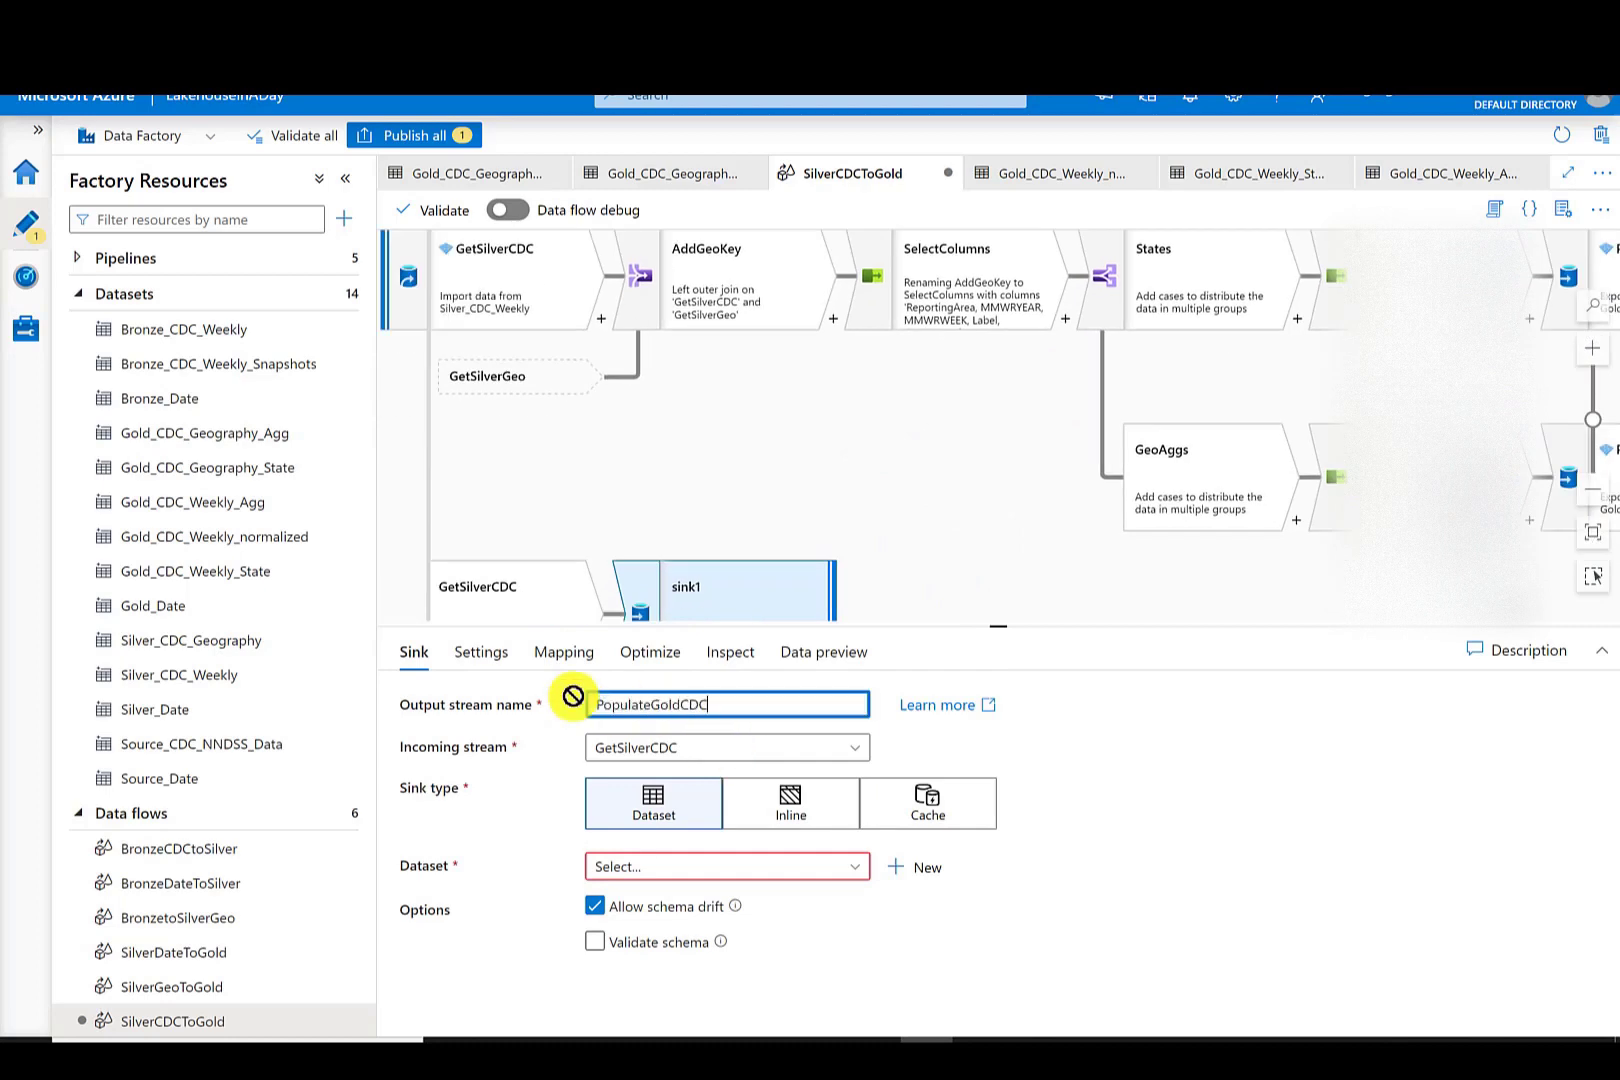
{"action": "type", "text": "Normalized"}
- Set the PopulateGoldCDCNormalized sink's dataset to Gold_CDC_Weekly_normalized
{"action": "left_click", "coordinate": [852, 866]}
{"action": "scroll", "coordinate": [860, 955], "scroll_direction": "down", "scroll_amount": 3}
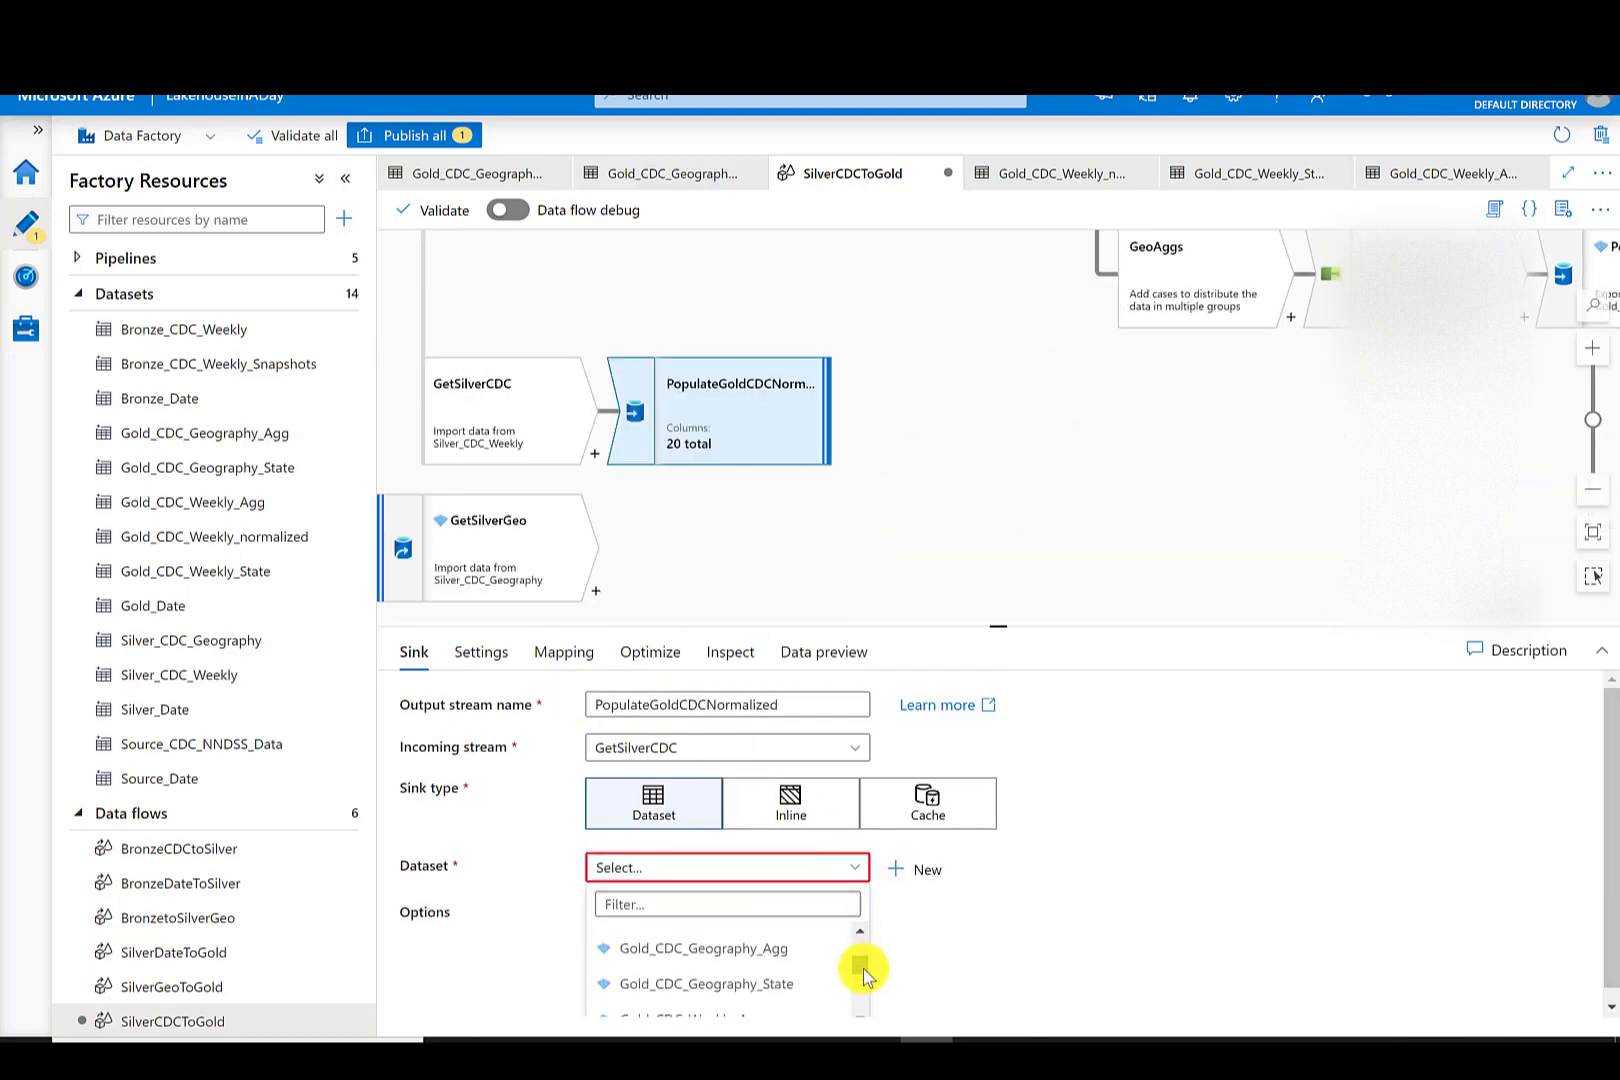
{"action": "left_click", "coordinate": [787, 967]}
- Configure the PopulateGoldCDCNormalized sink to output to a single file with a single partition
{"action": "left_click", "coordinate": [484, 653]}
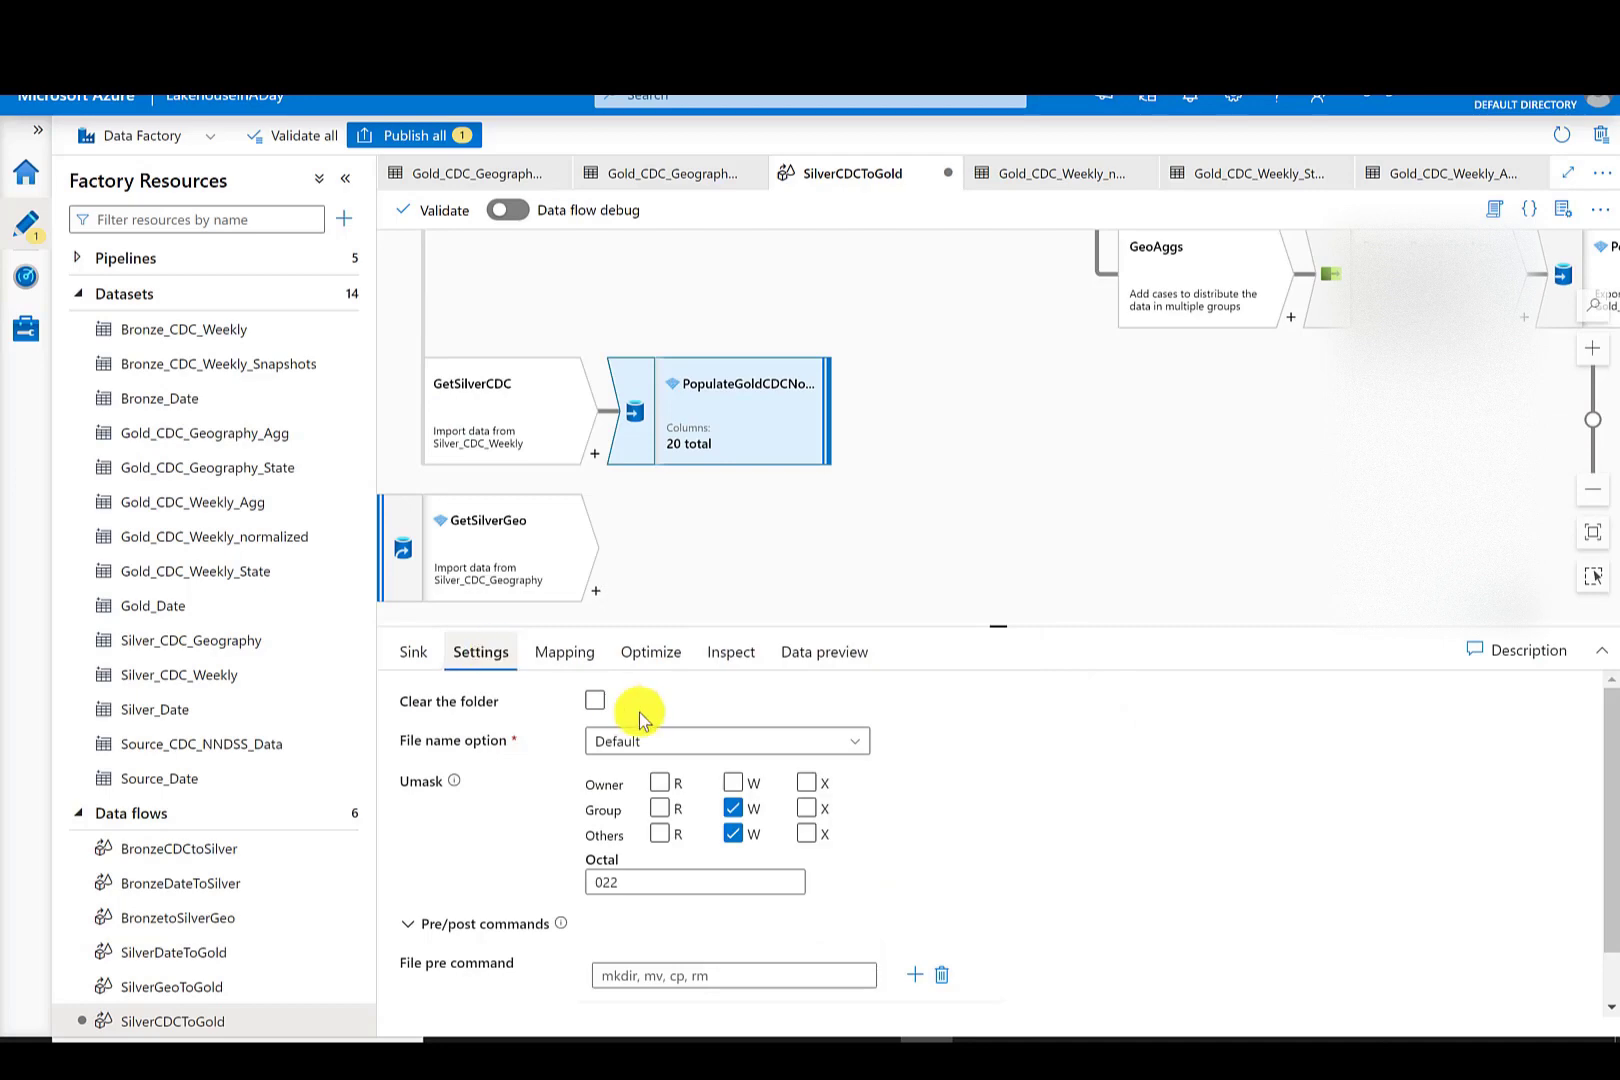
{"action": "left_click", "coordinate": [668, 741]}
{"action": "left_click", "coordinate": [670, 957]}
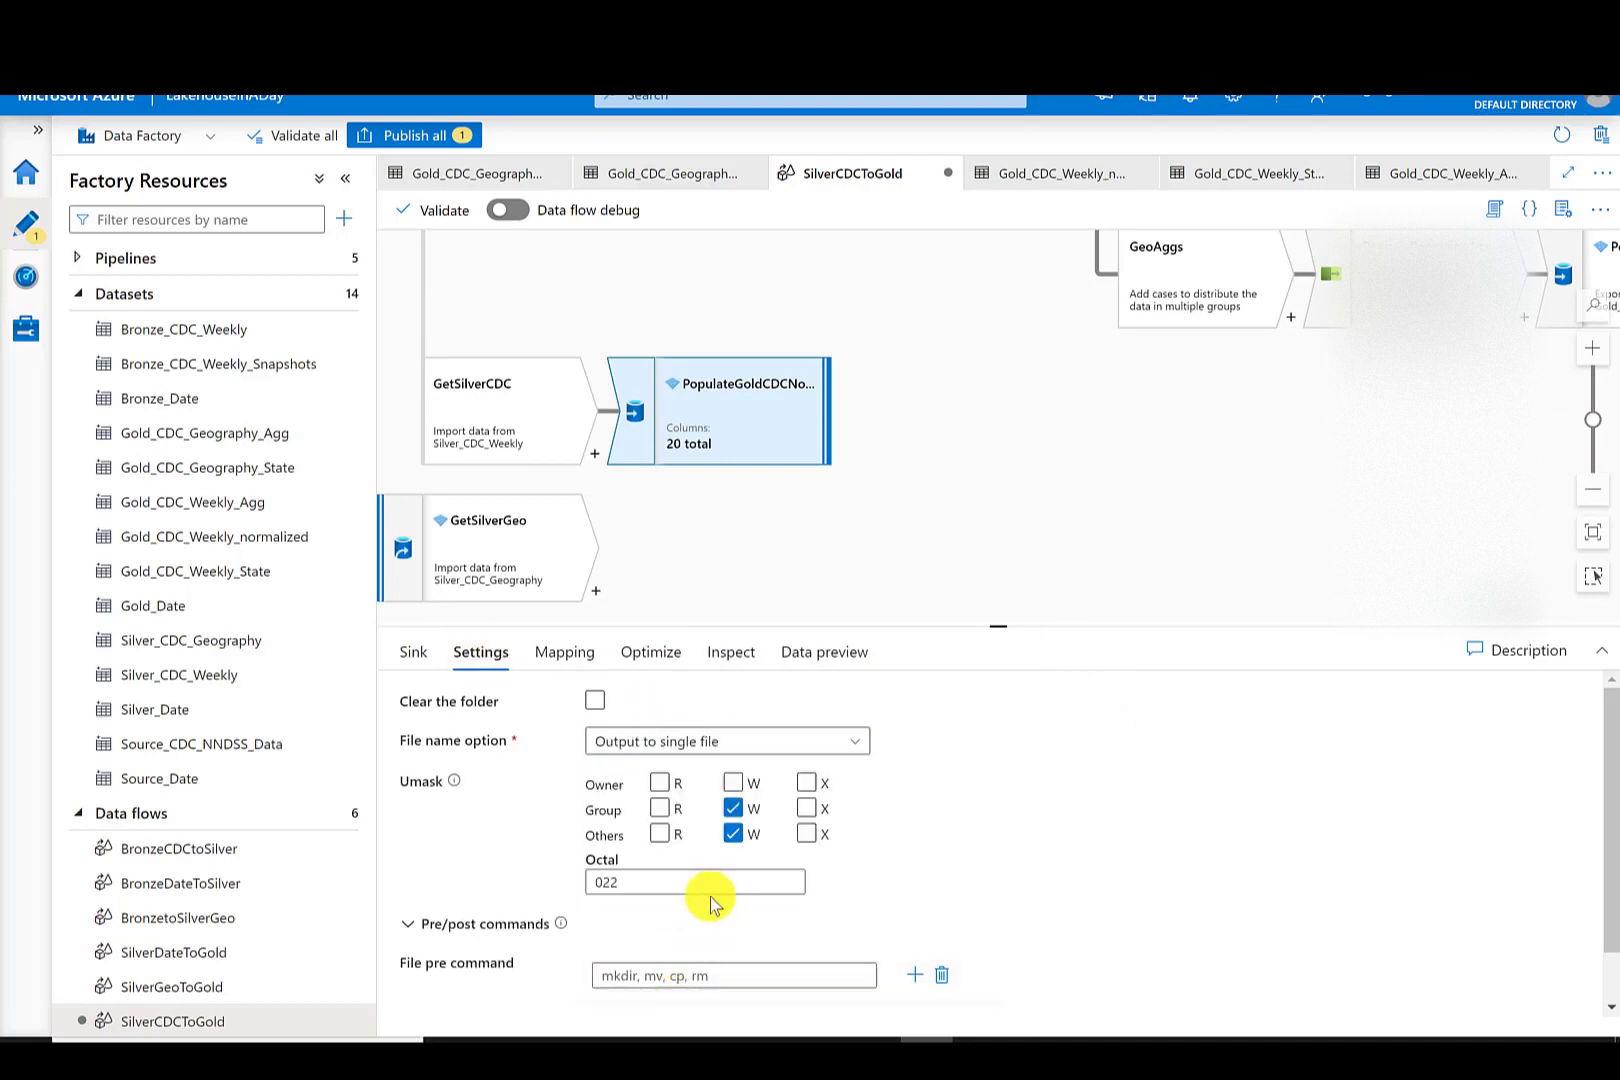
{"action": "left_click", "coordinate": [624, 817]}
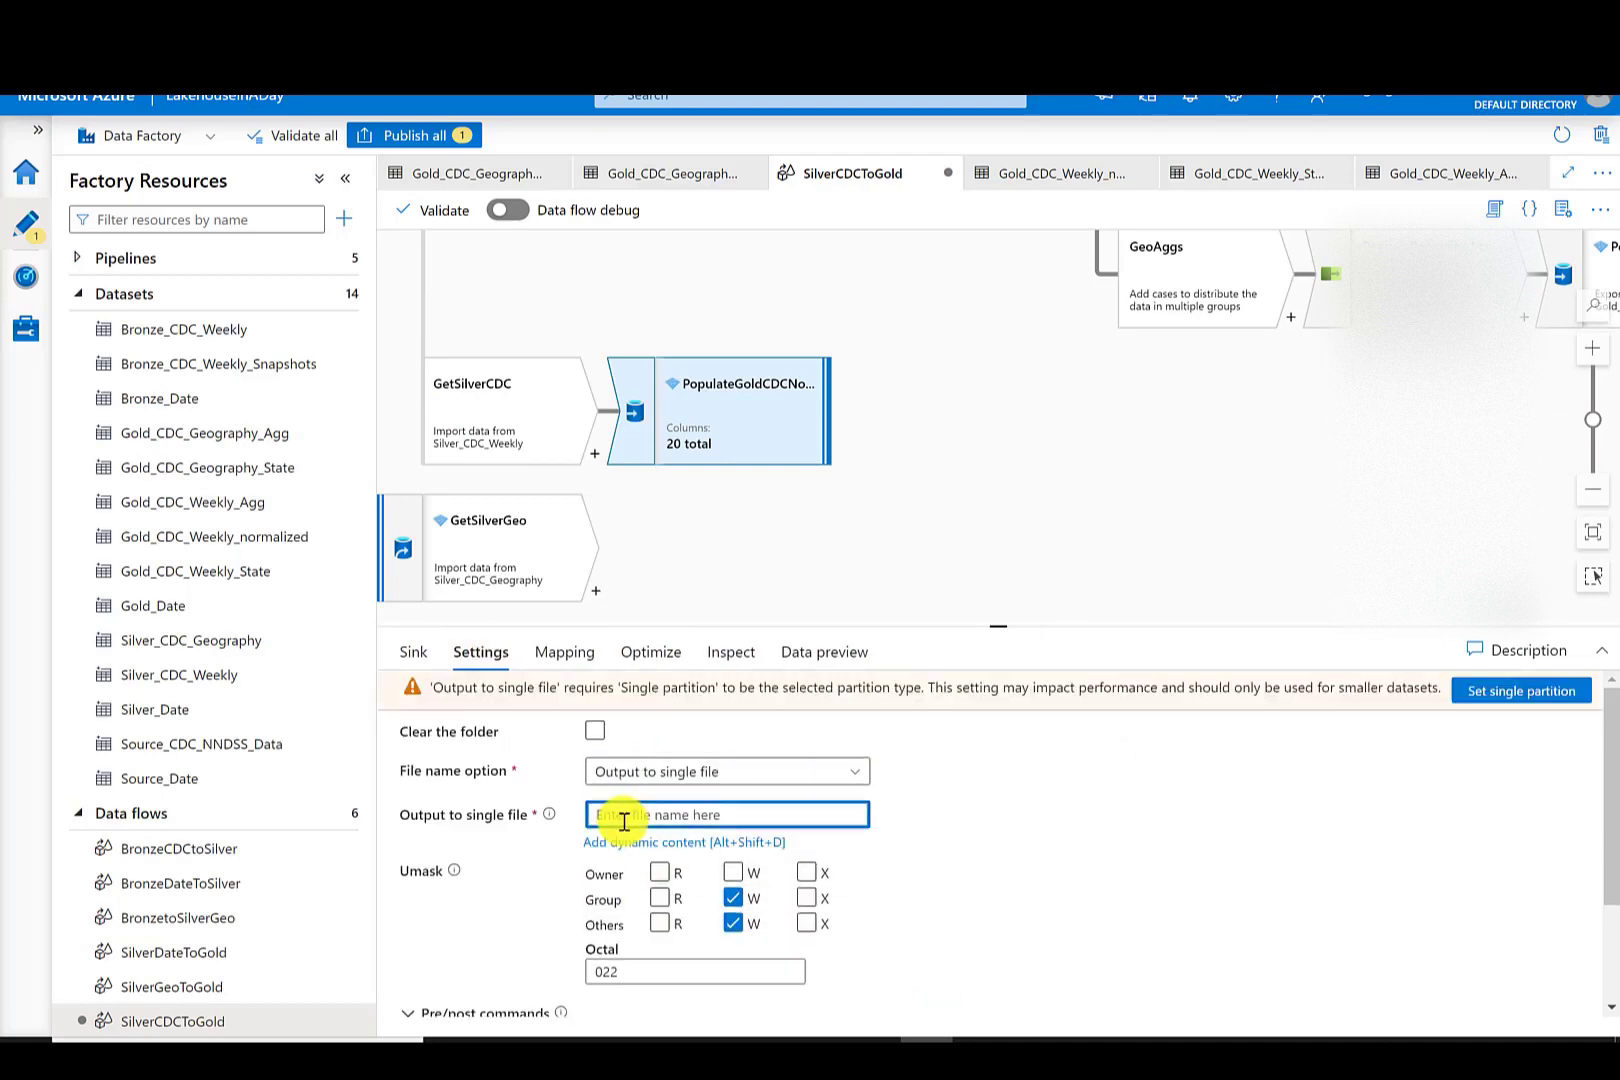
{"action": "left_click", "coordinate": [651, 652]}
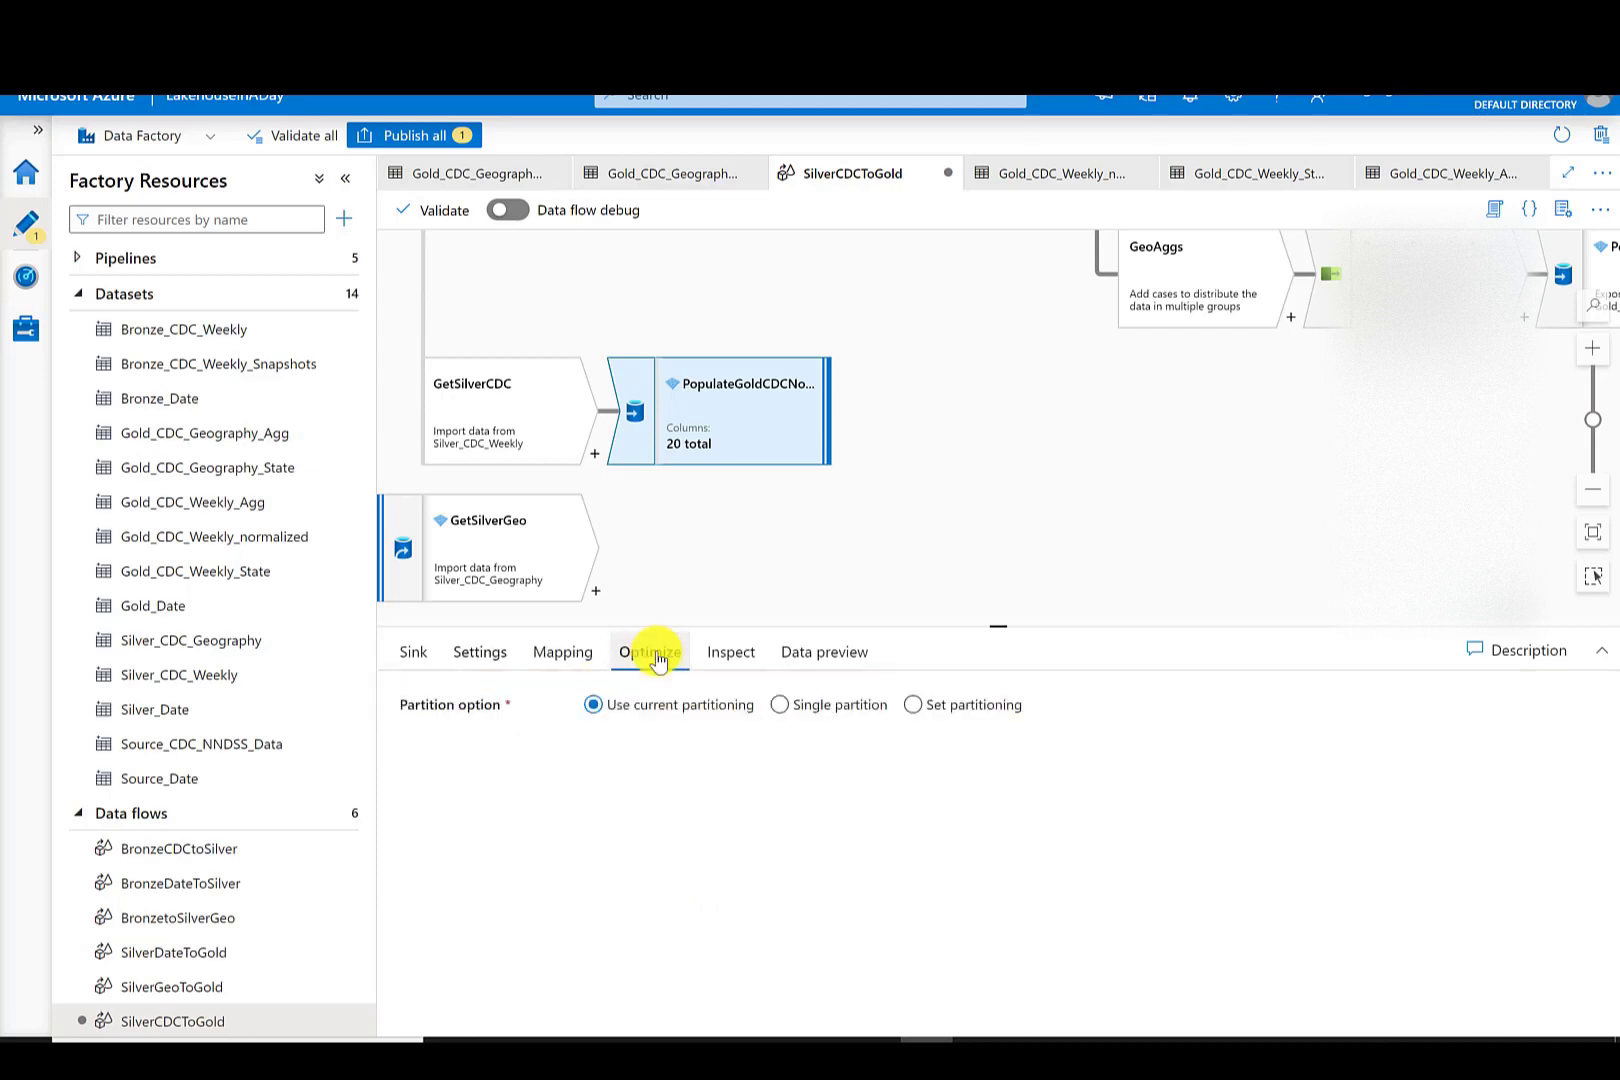
{"action": "left_click", "coordinate": [780, 706]}
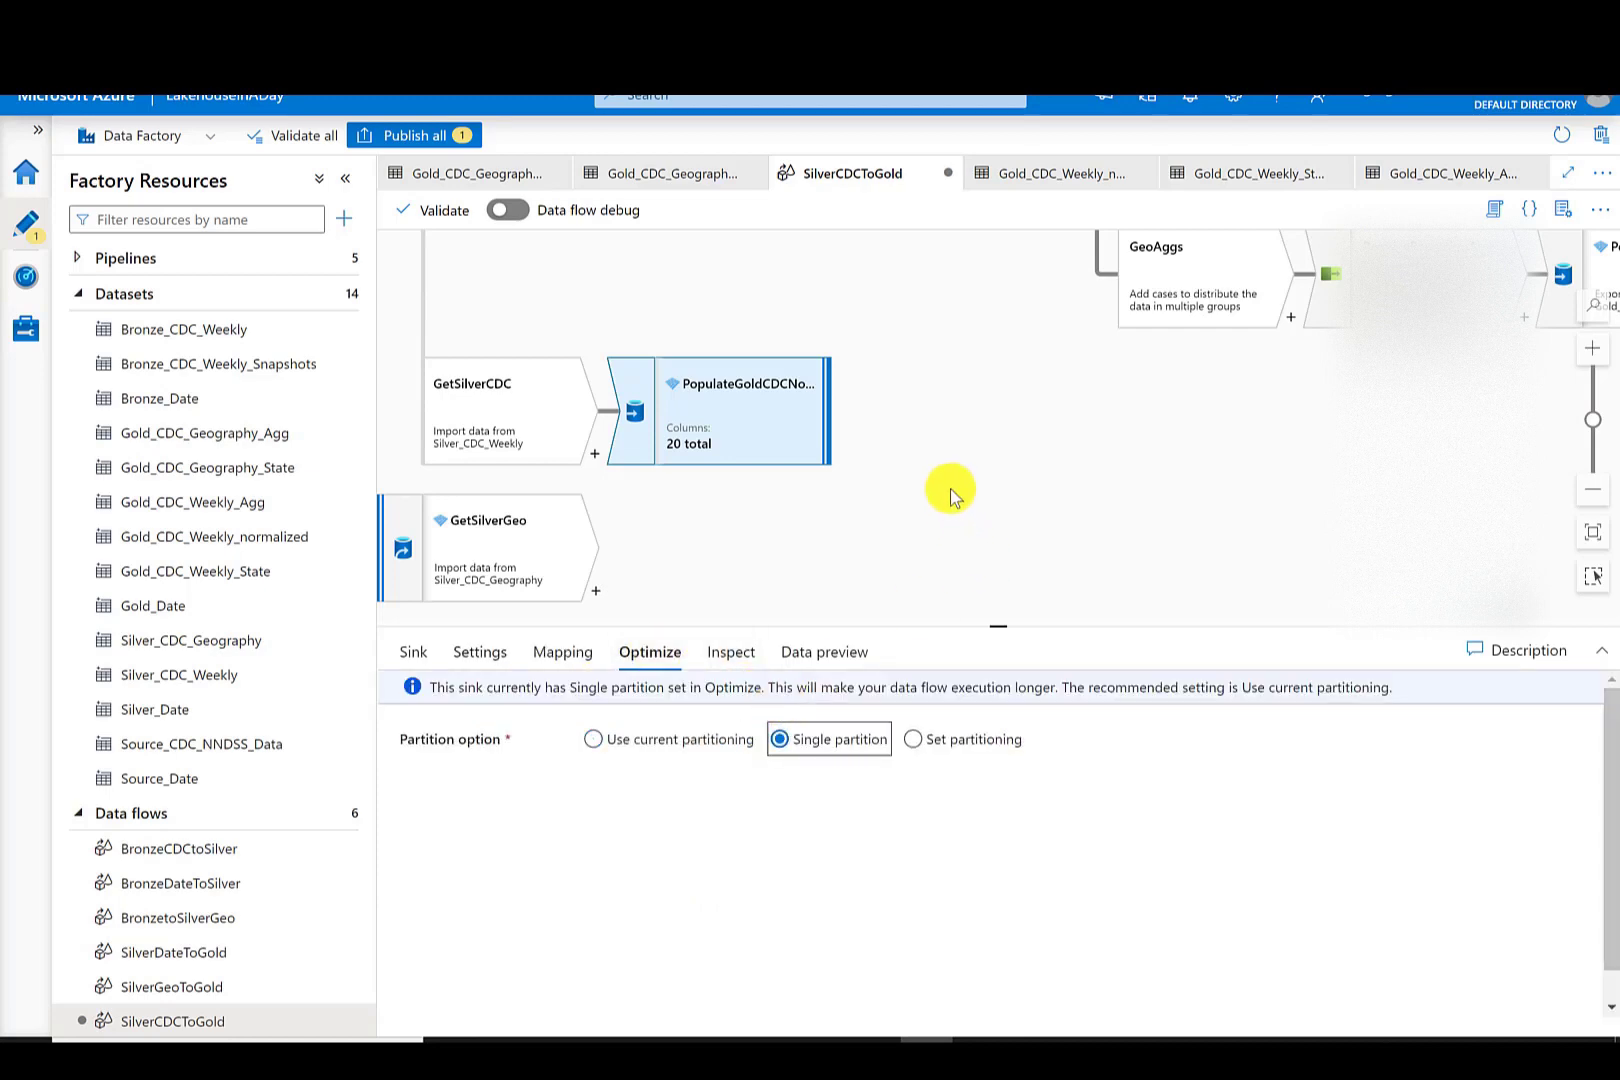
{"action": "left_click", "coordinate": [940, 462]}
{"action": "left_click_drag", "start_coordinate": [994, 430], "coordinate": [1053, 561]}
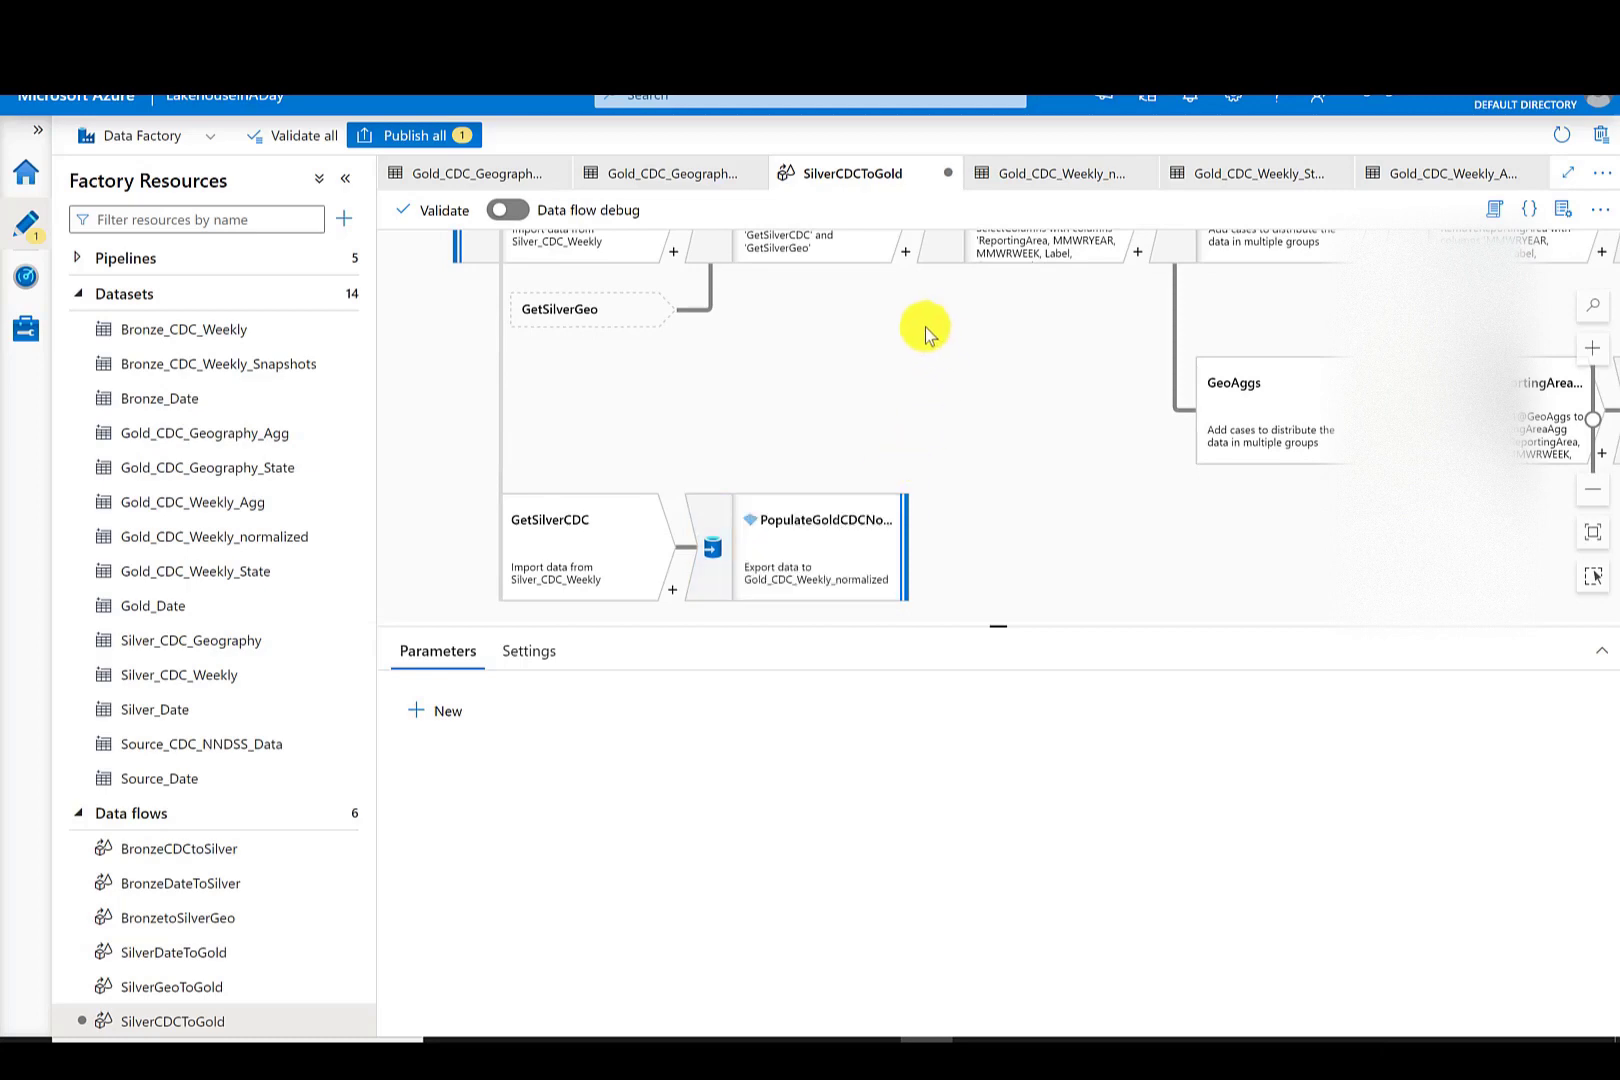
{"action": "left_click_drag", "start_coordinate": [925, 335], "coordinate": [690, 448]}
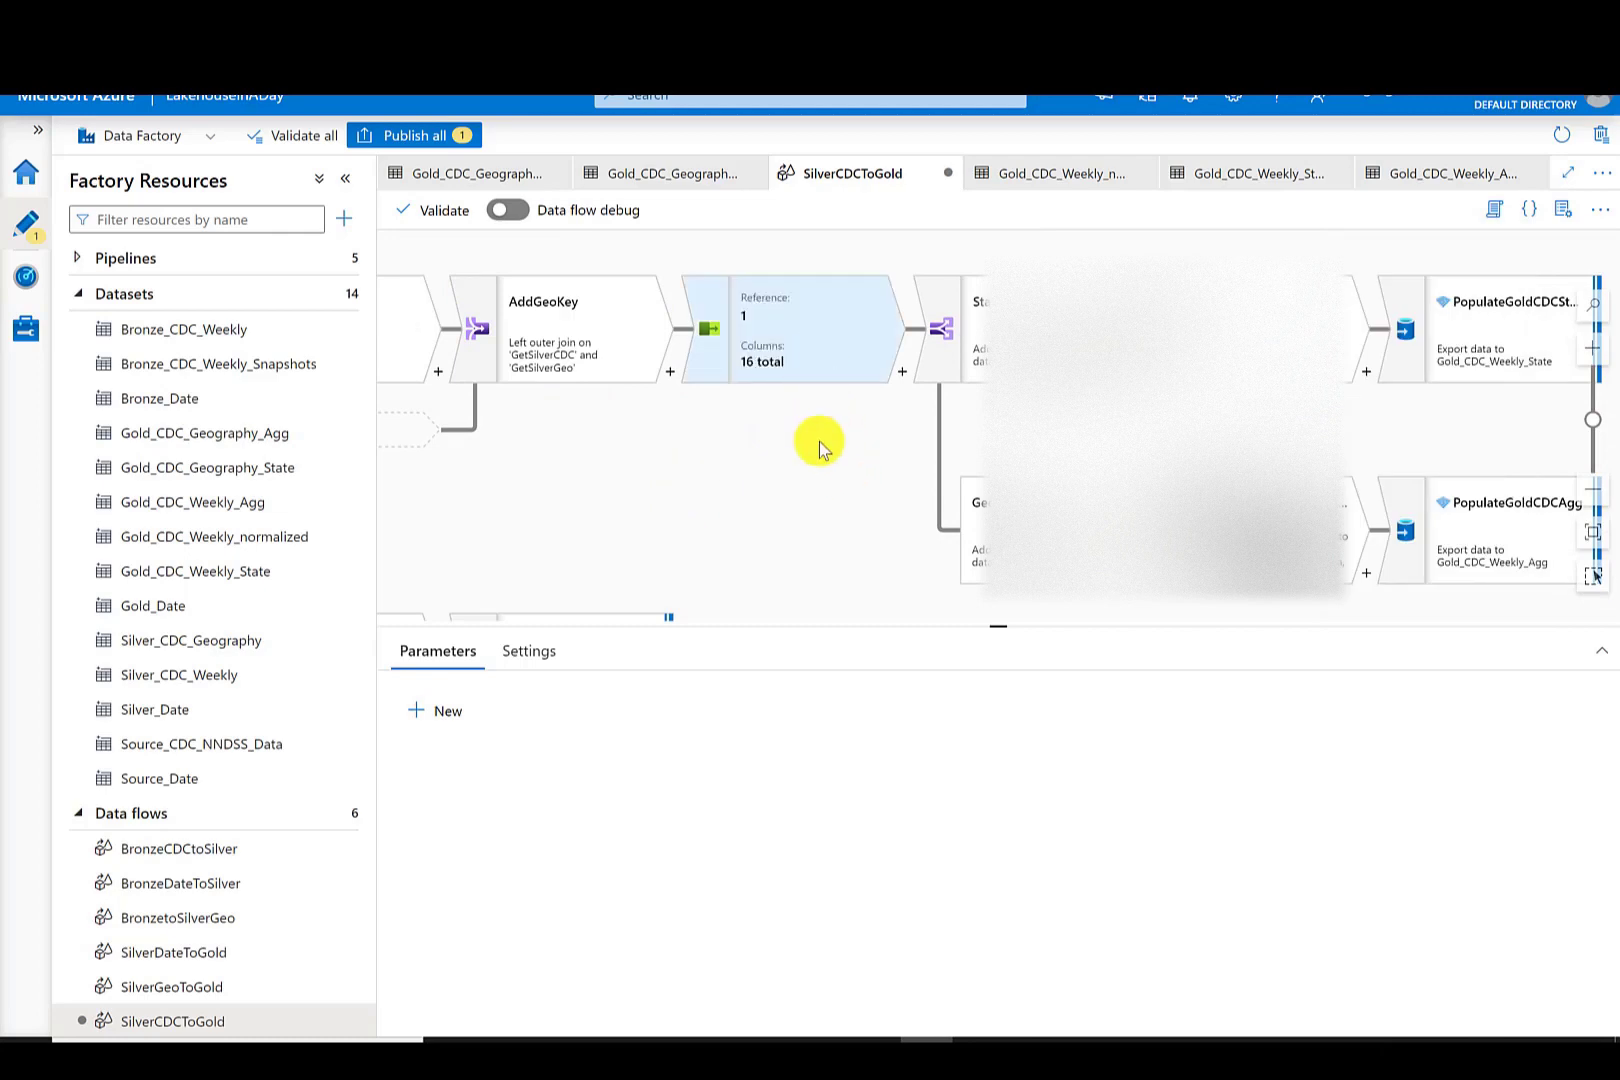
{"action": "left_click_drag", "start_coordinate": [763, 462], "coordinate": [552, 440]}
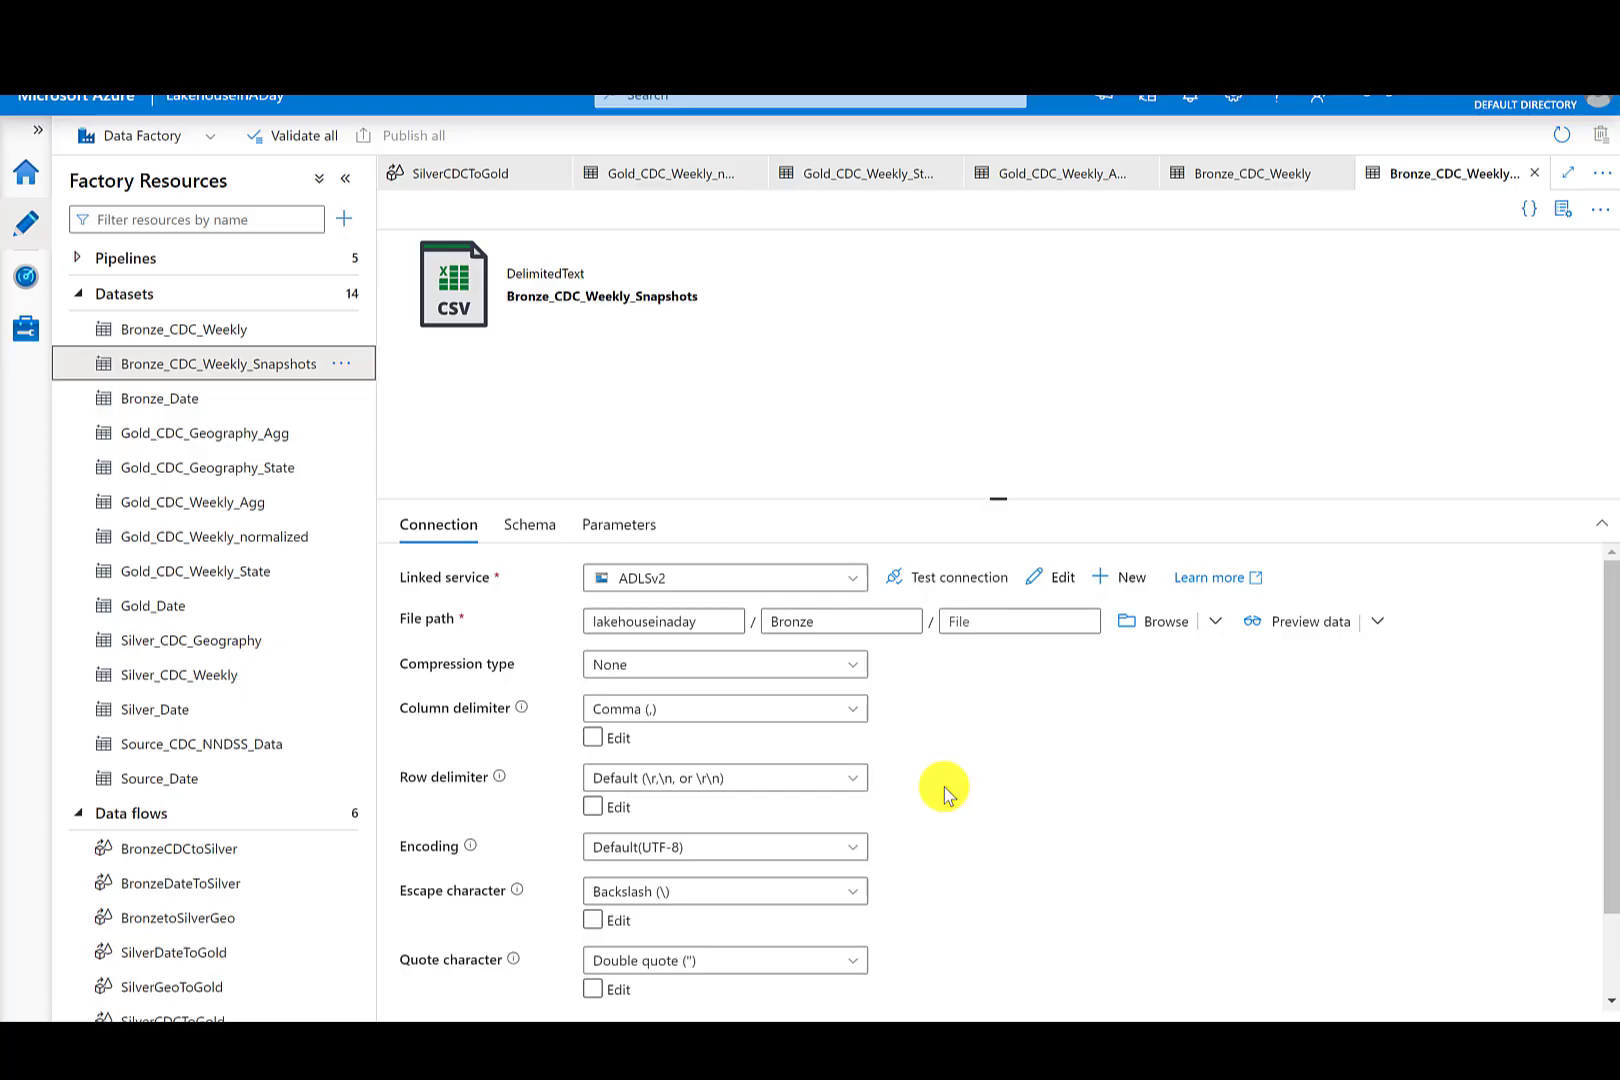
- Set the Bronze_CDC_Weekly_Snapshots file name to a dynamic expression concatenating 'CDC_NNDSS_', an Eastern-time 'yyyy-MM-ddTHHmmss' timestamp and '.csv'
{"action": "left_click", "coordinate": [975, 624]}
{"action": "left_click", "coordinate": [976, 649]}
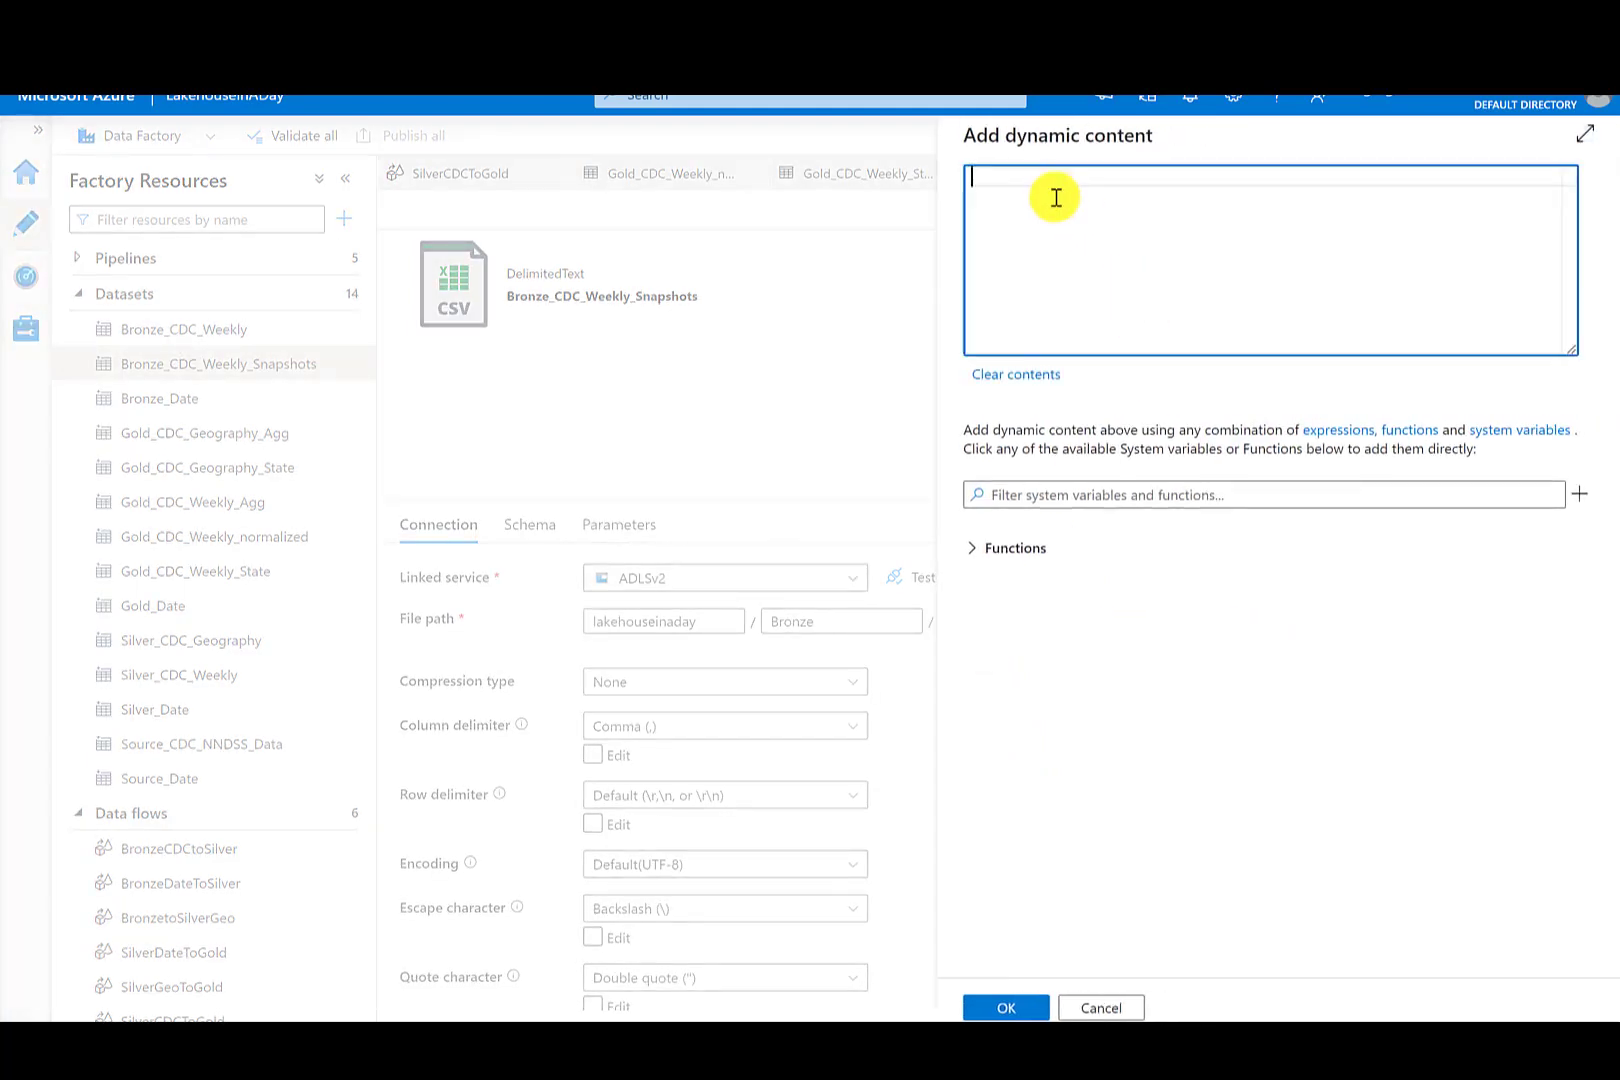
{"action": "key", "text": "ctrl+v"}
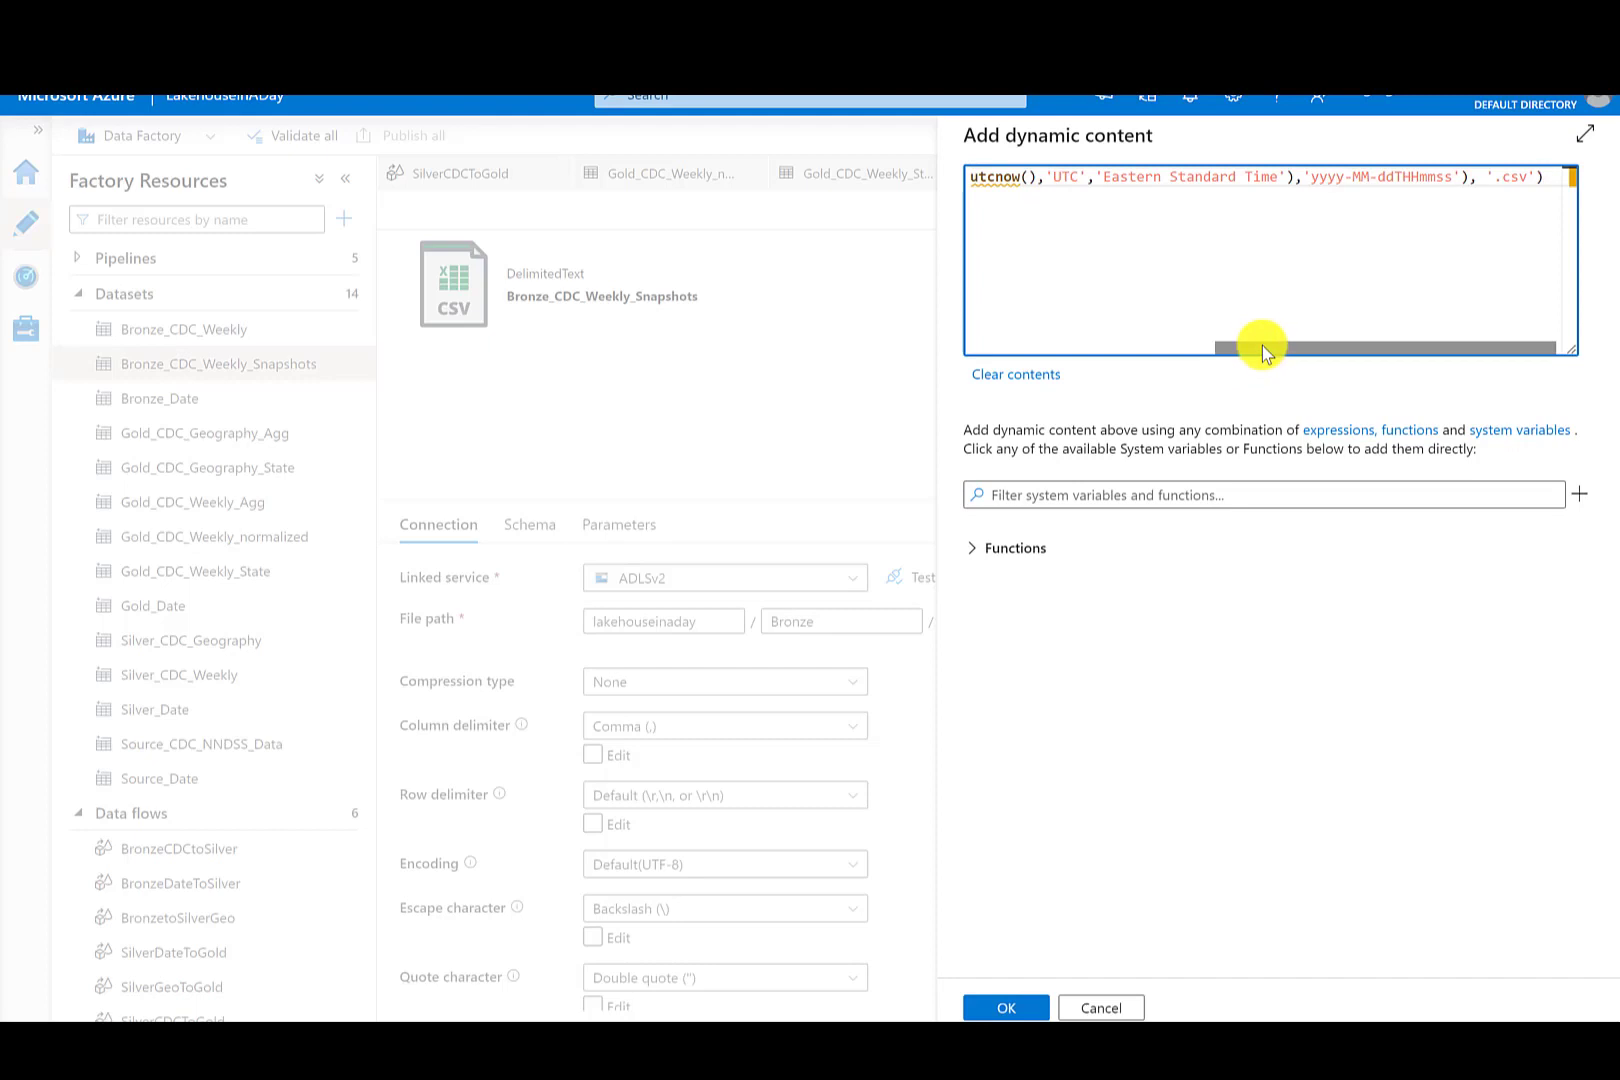
{"action": "left_click_drag", "start_coordinate": [1262, 346], "coordinate": [985, 343]}
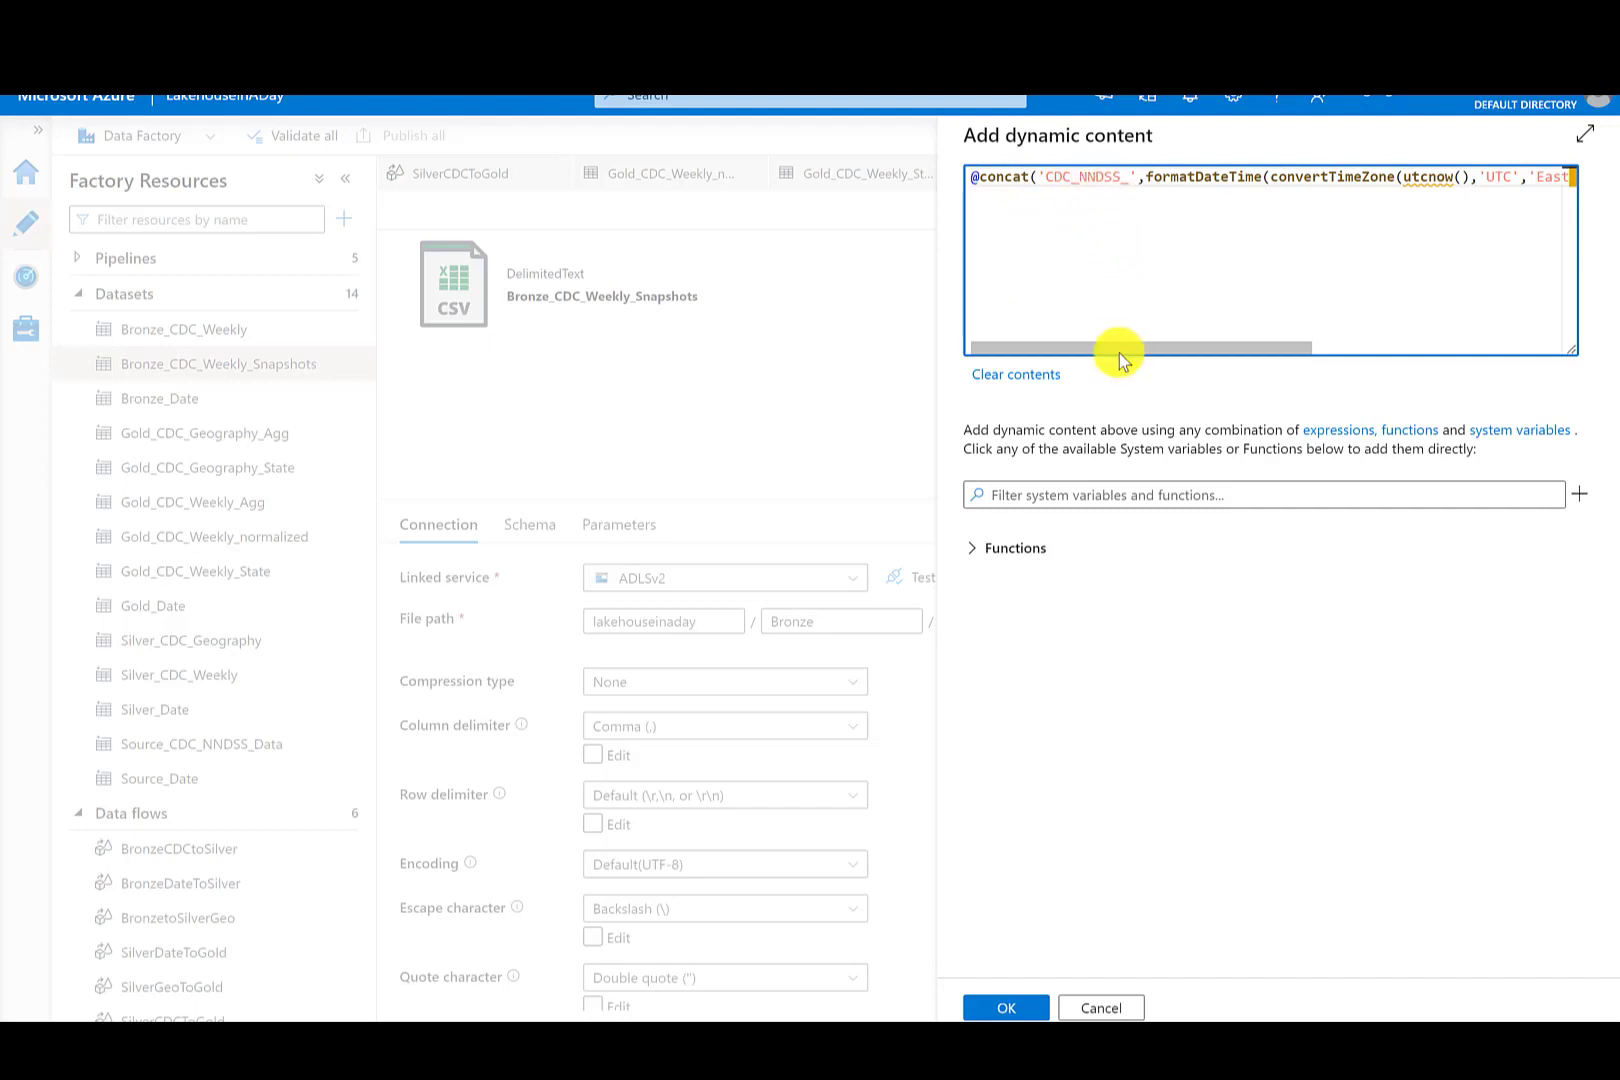
{"action": "left_click_drag", "start_coordinate": [1145, 351], "coordinate": [1420, 358]}
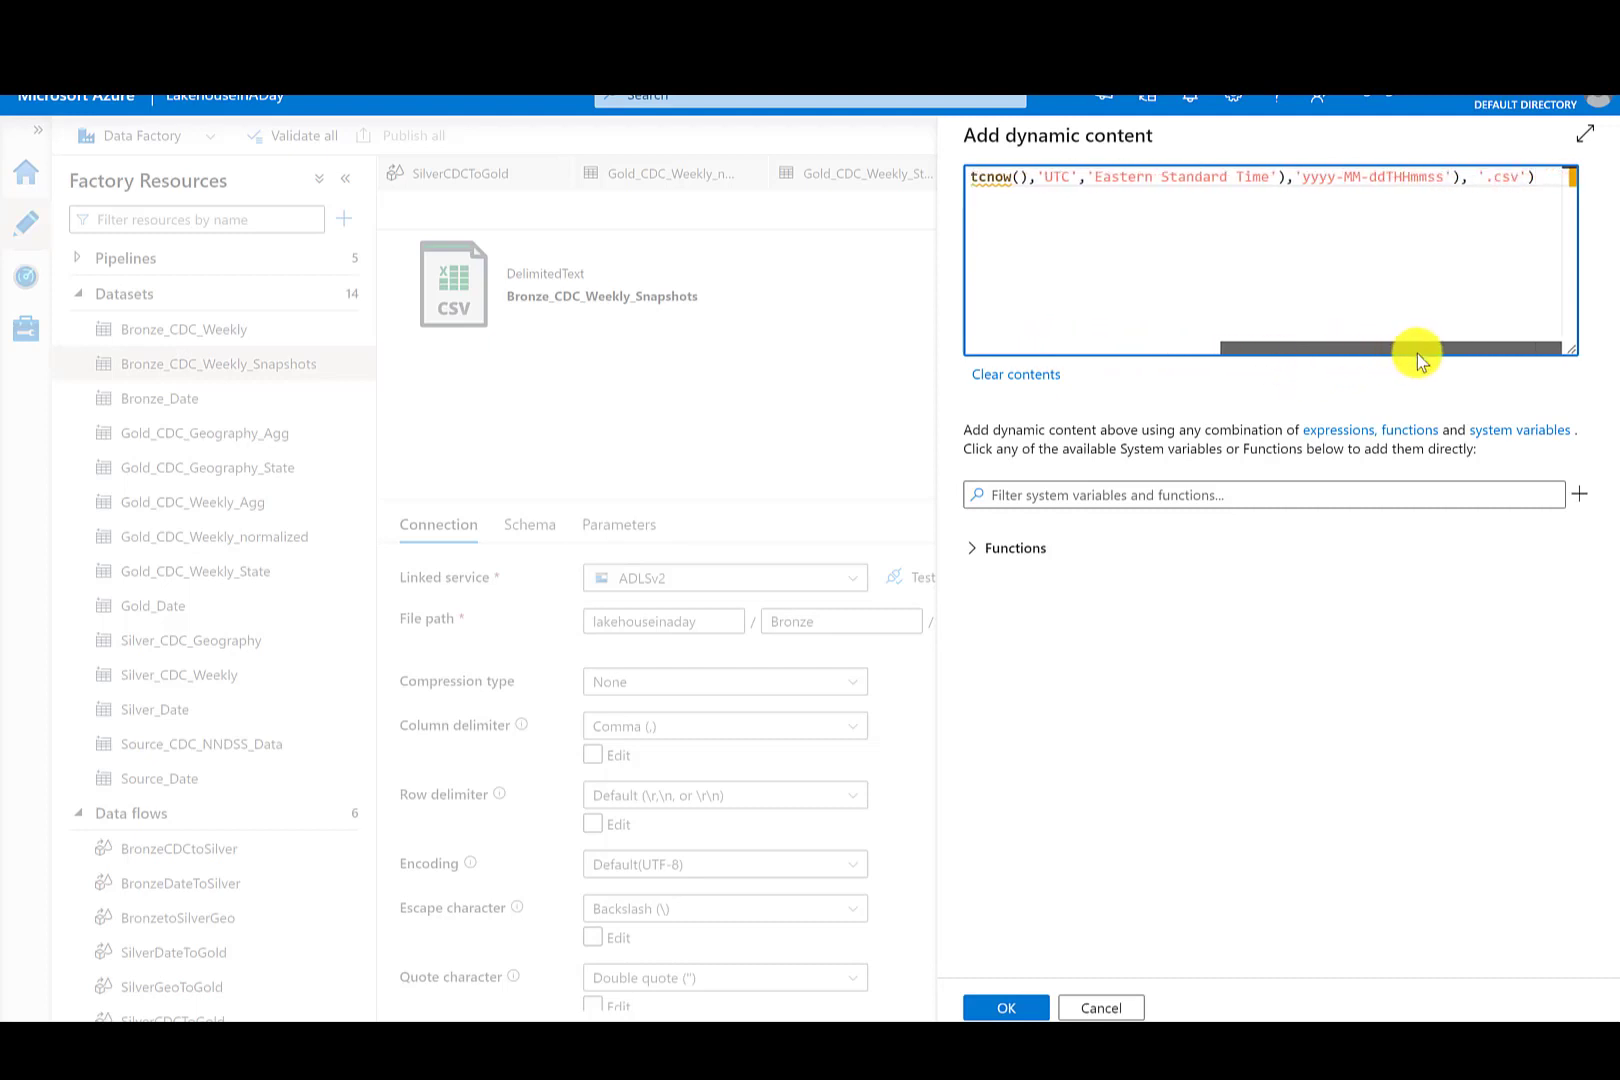
{"action": "left_click", "coordinate": [1010, 1008]}
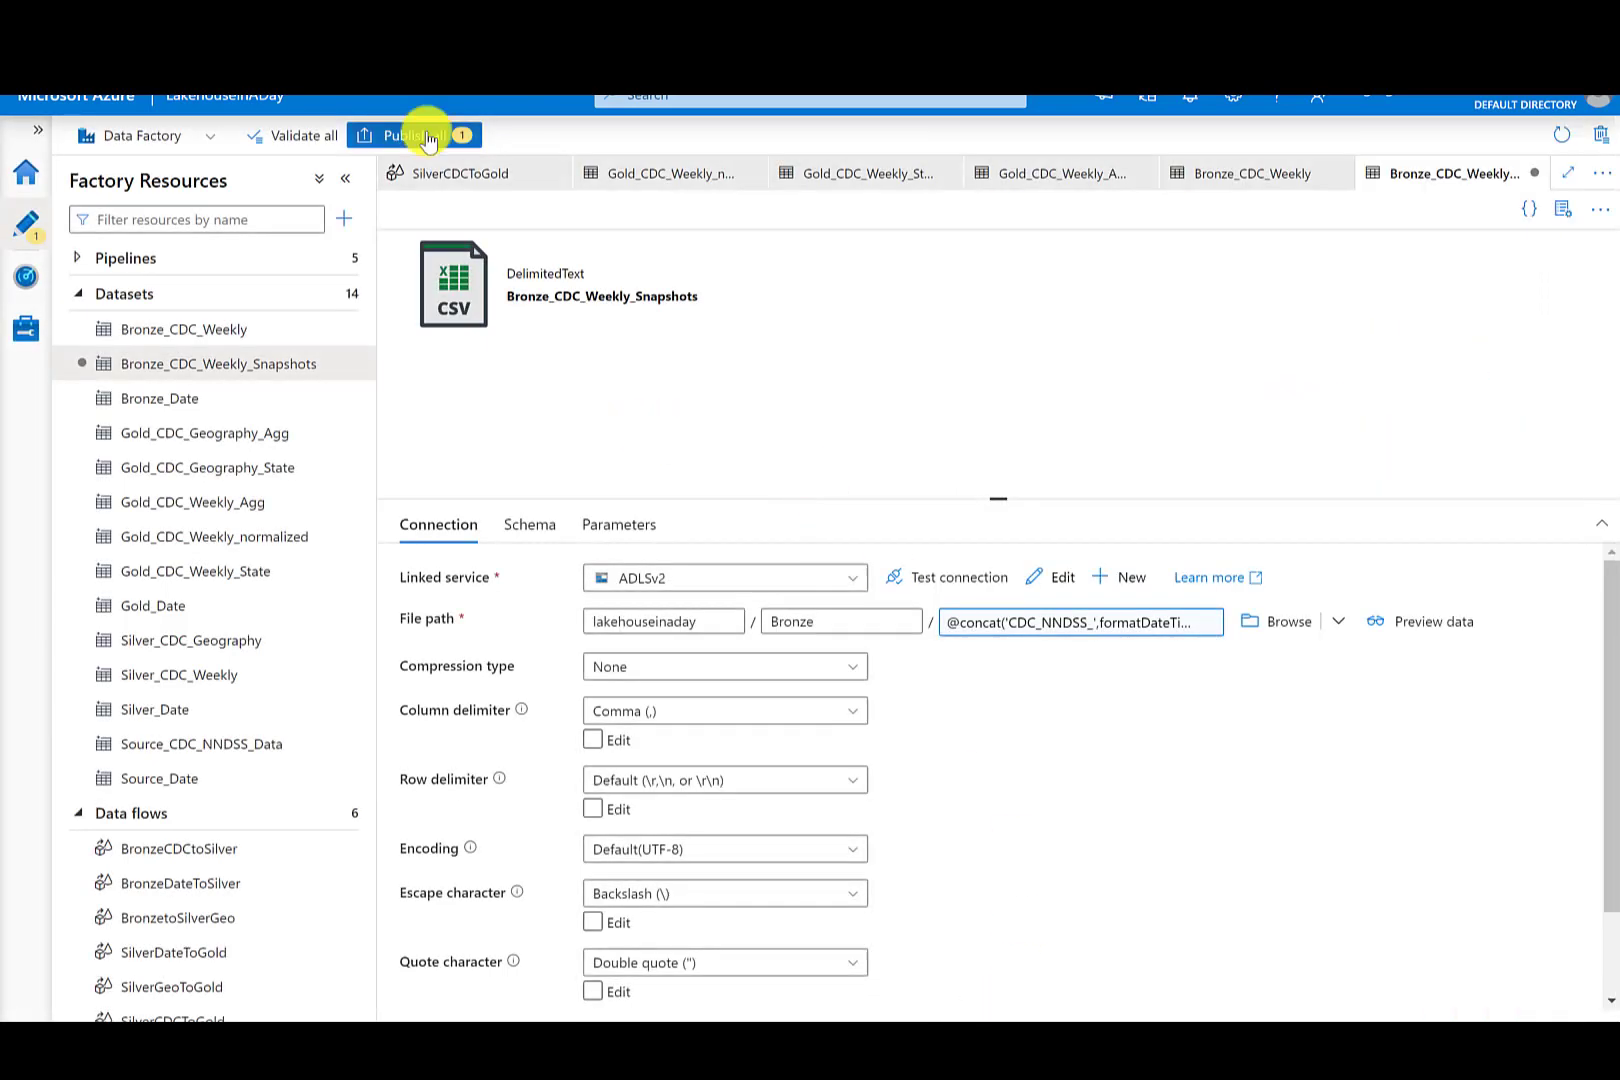
- Publish all pending changes to the live environment
{"action": "left_click", "coordinate": [425, 136]}
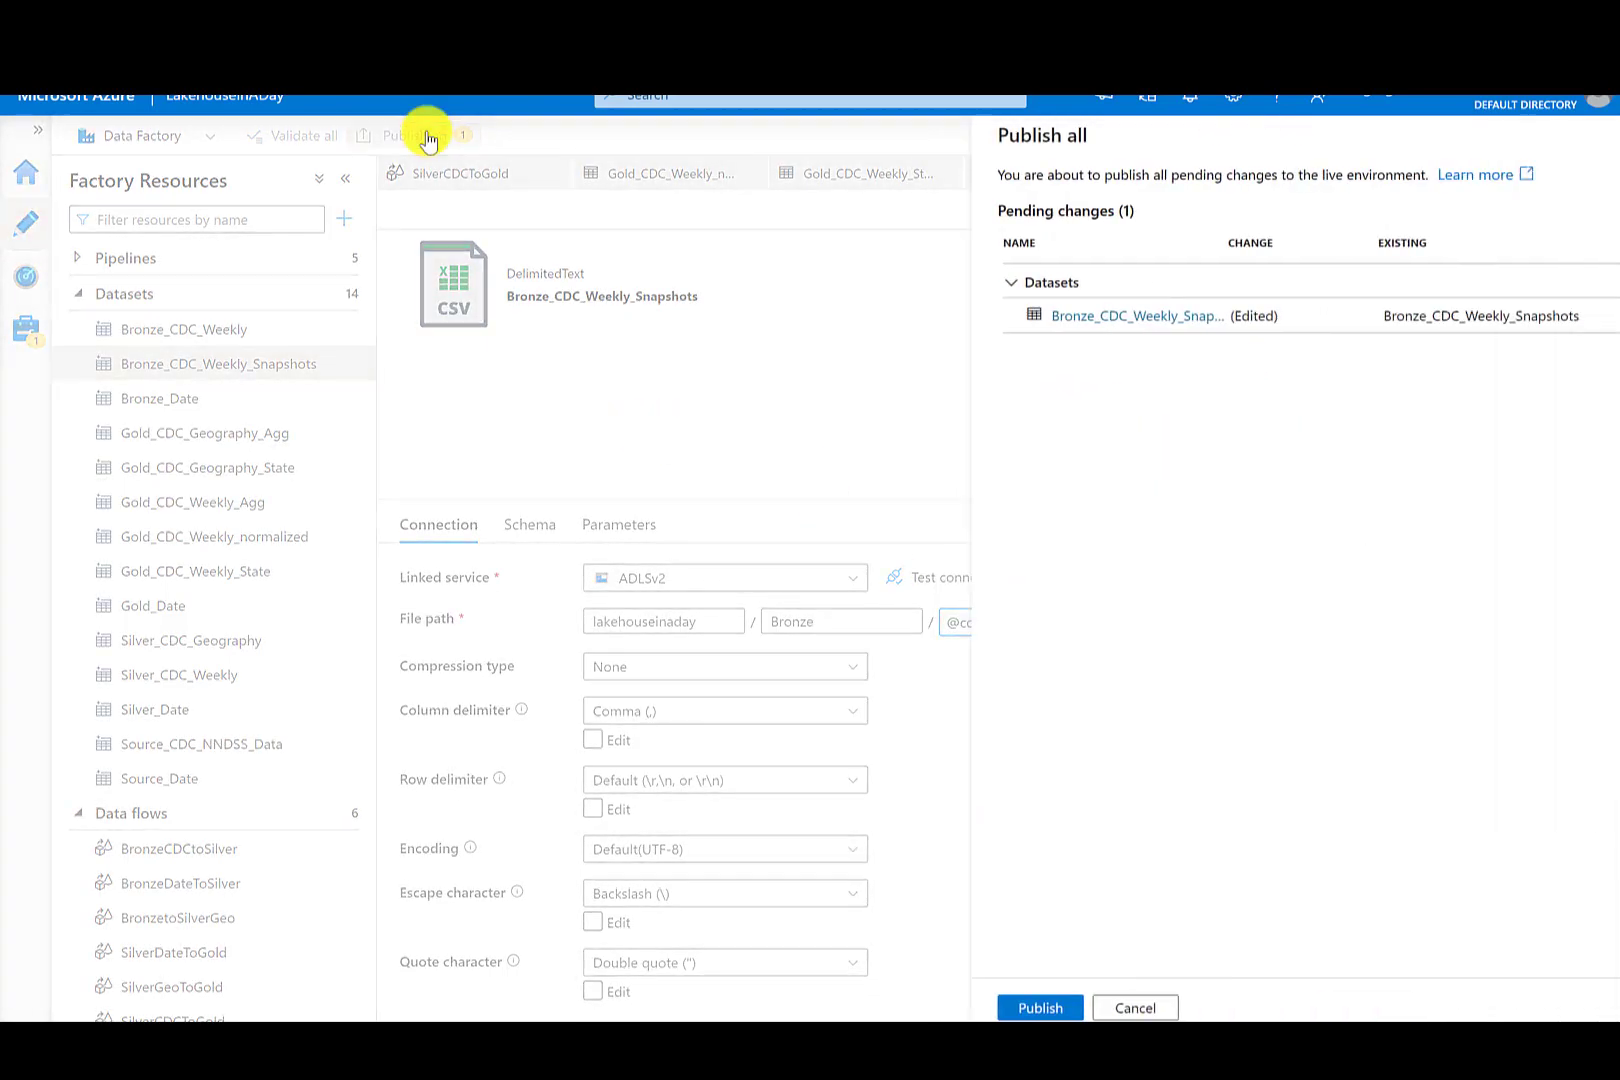
{"action": "left_click", "coordinate": [1022, 1004]}
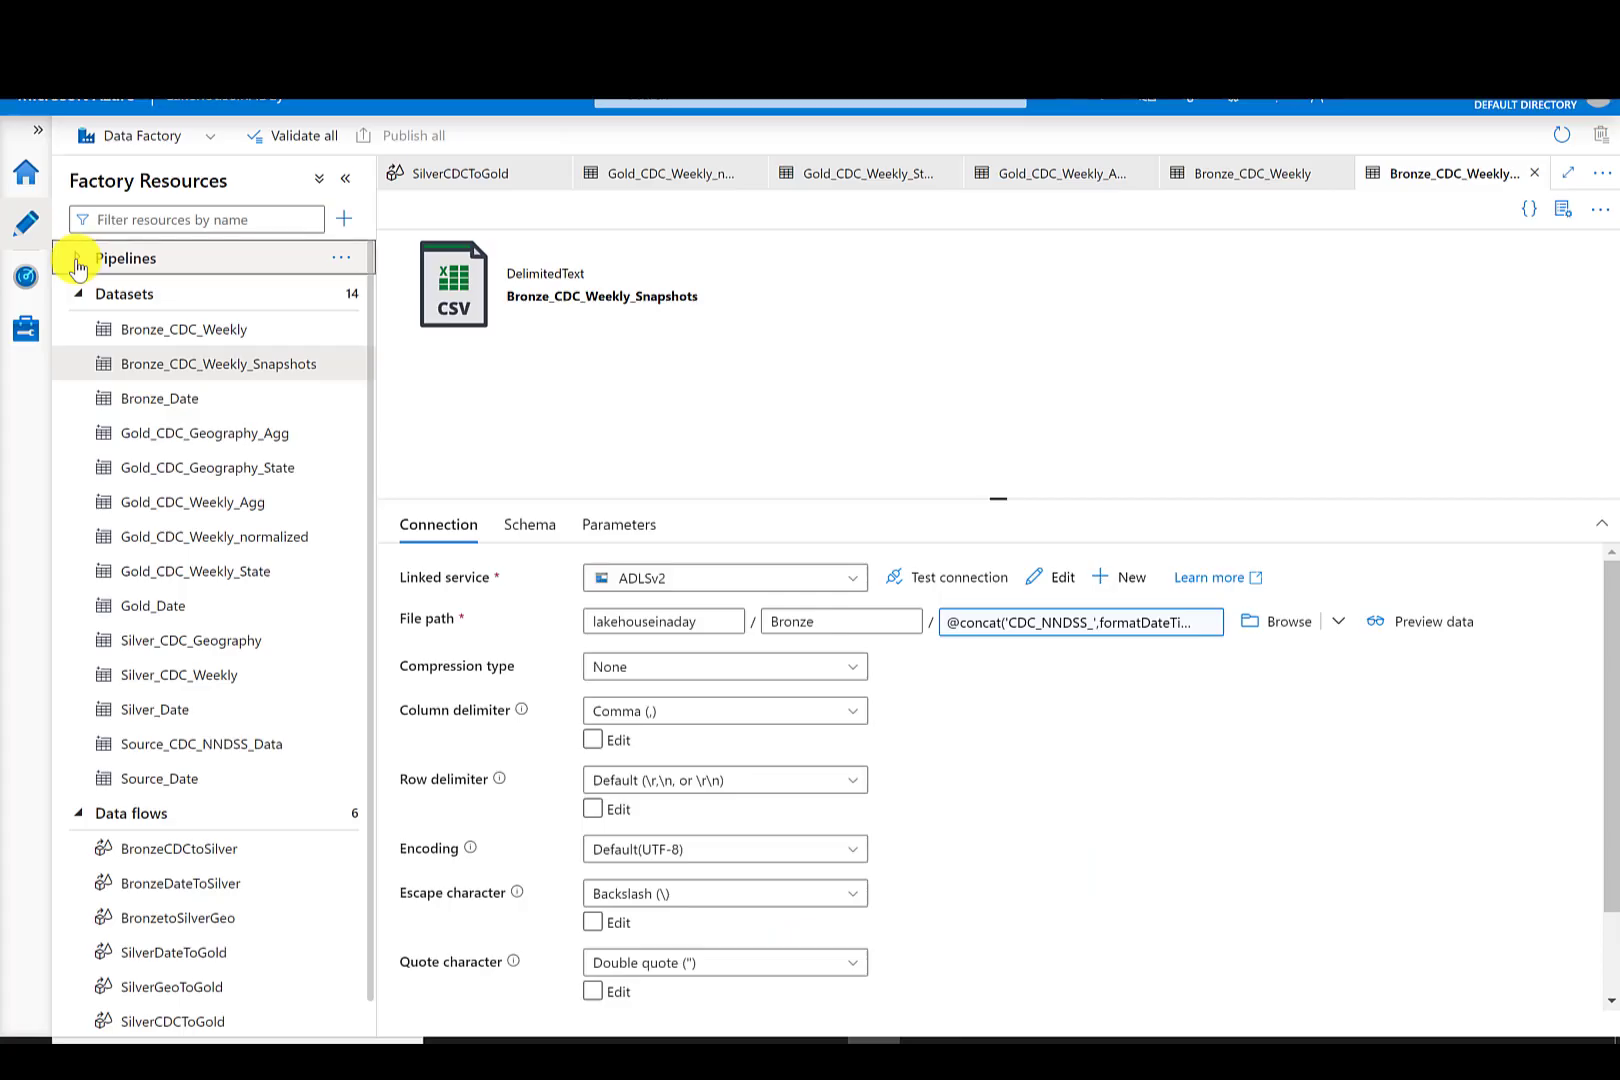
- Open the GetDate pipeline and add a Data flow activity named SilverDate
{"action": "left_click", "coordinate": [77, 258]}
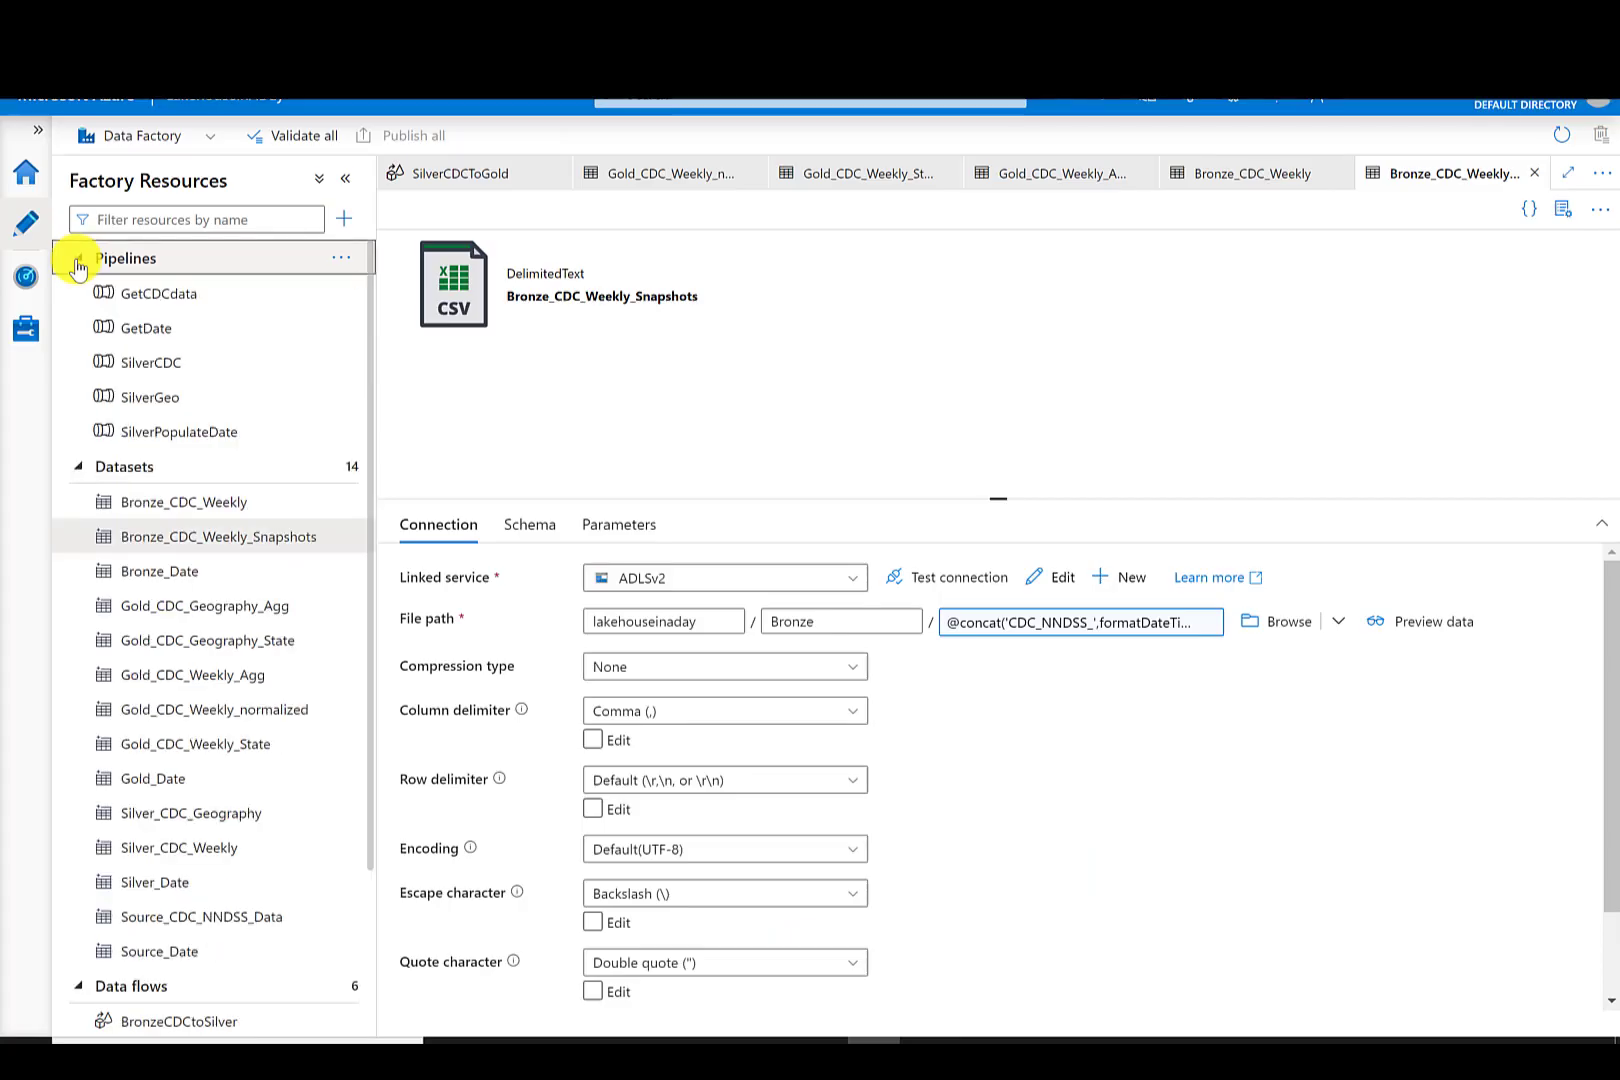
{"action": "left_click", "coordinate": [152, 330]}
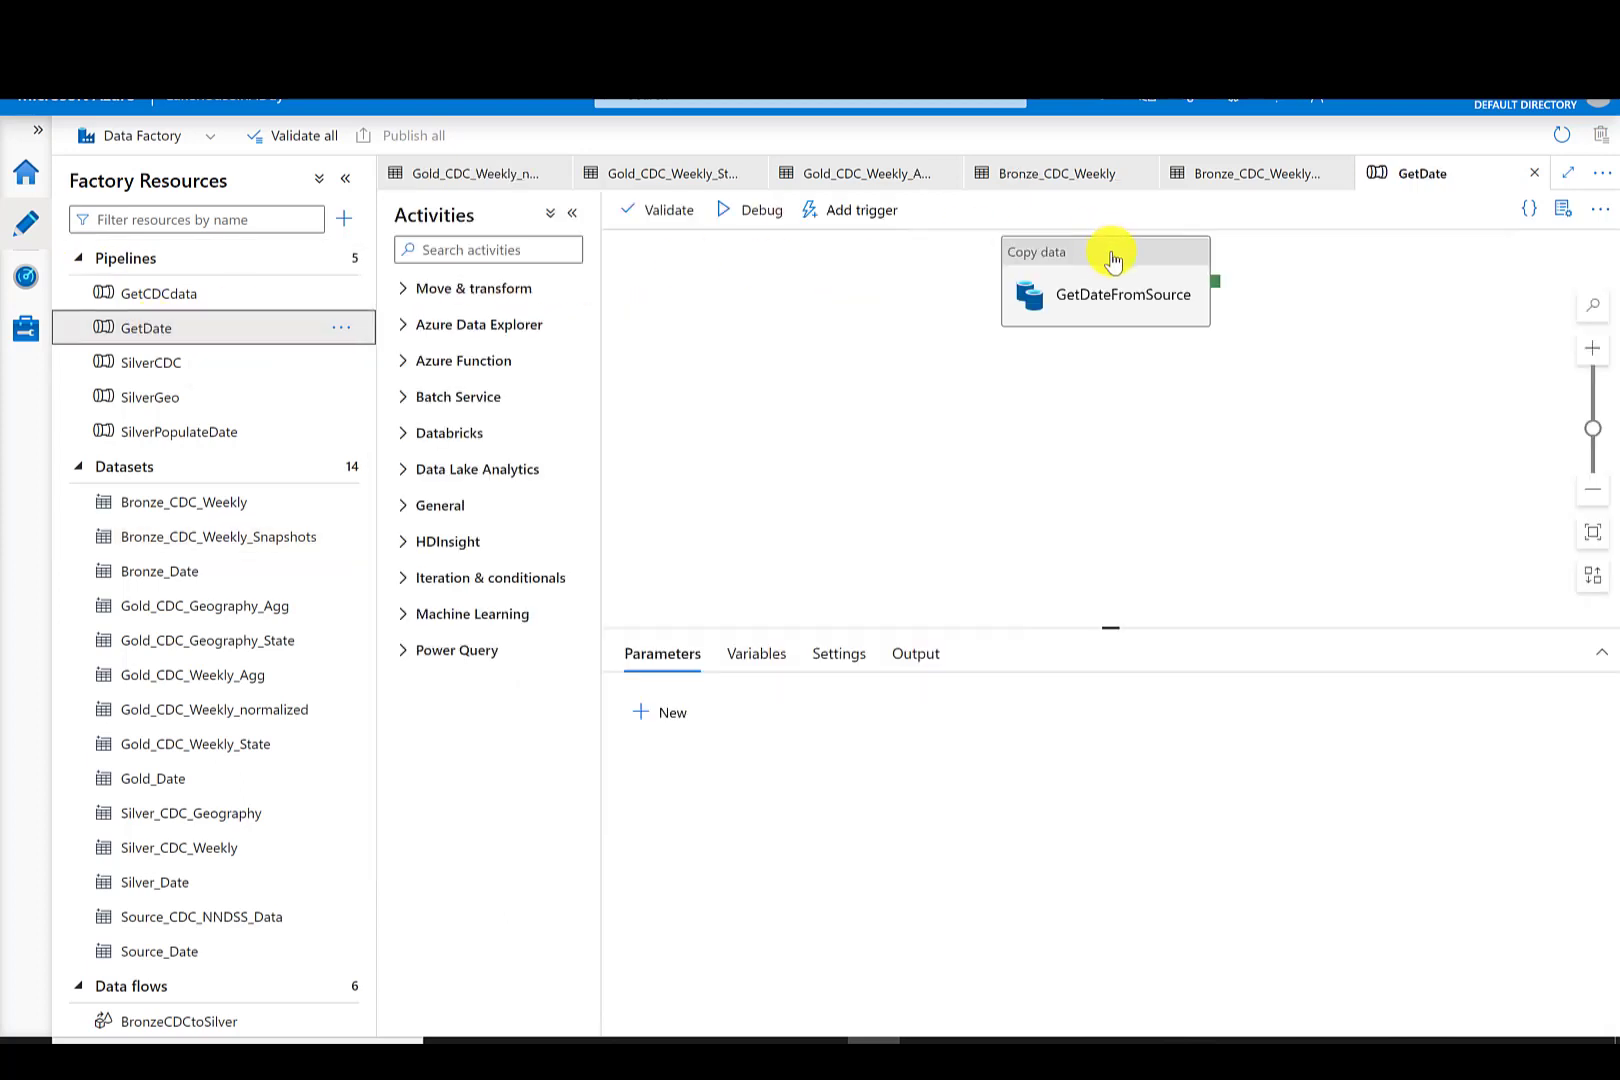
{"action": "left_click_drag", "start_coordinate": [1112, 278], "coordinate": [742, 296]}
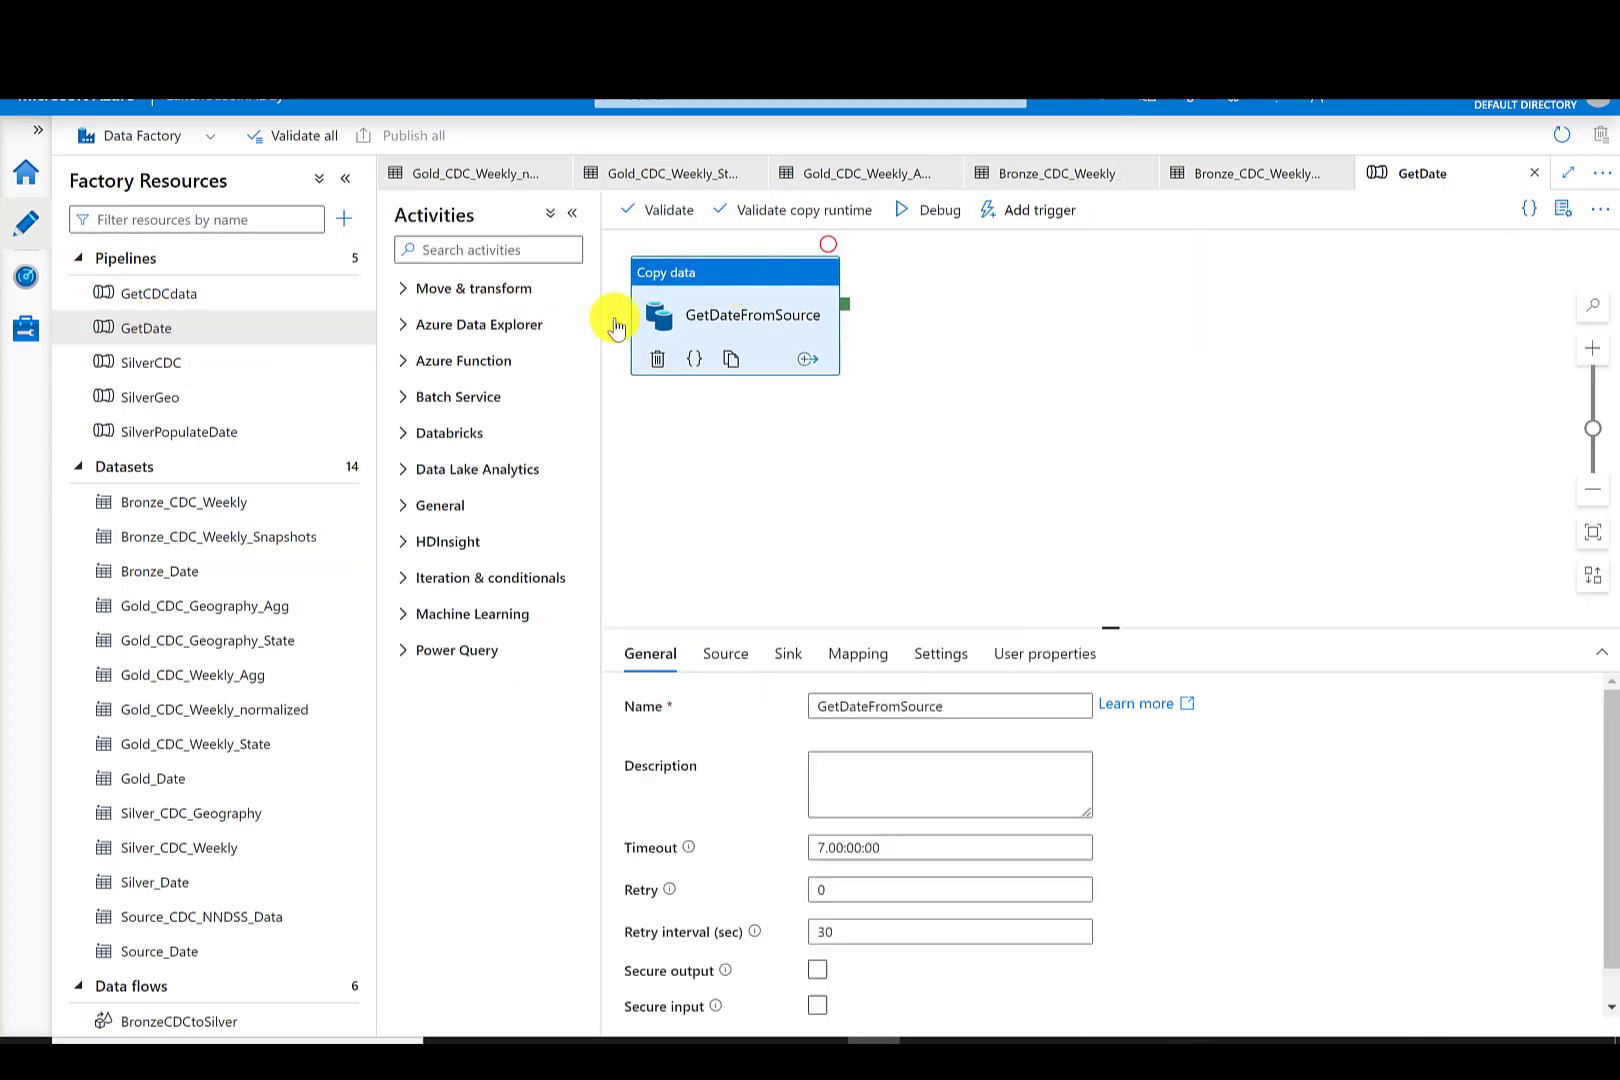
{"action": "left_click", "coordinate": [404, 289]}
{"action": "left_click_drag", "start_coordinate": [459, 368], "coordinate": [960, 306]}
{"action": "triple_click", "coordinate": [900, 706]}
{"action": "type", "text": "SilverDate"}
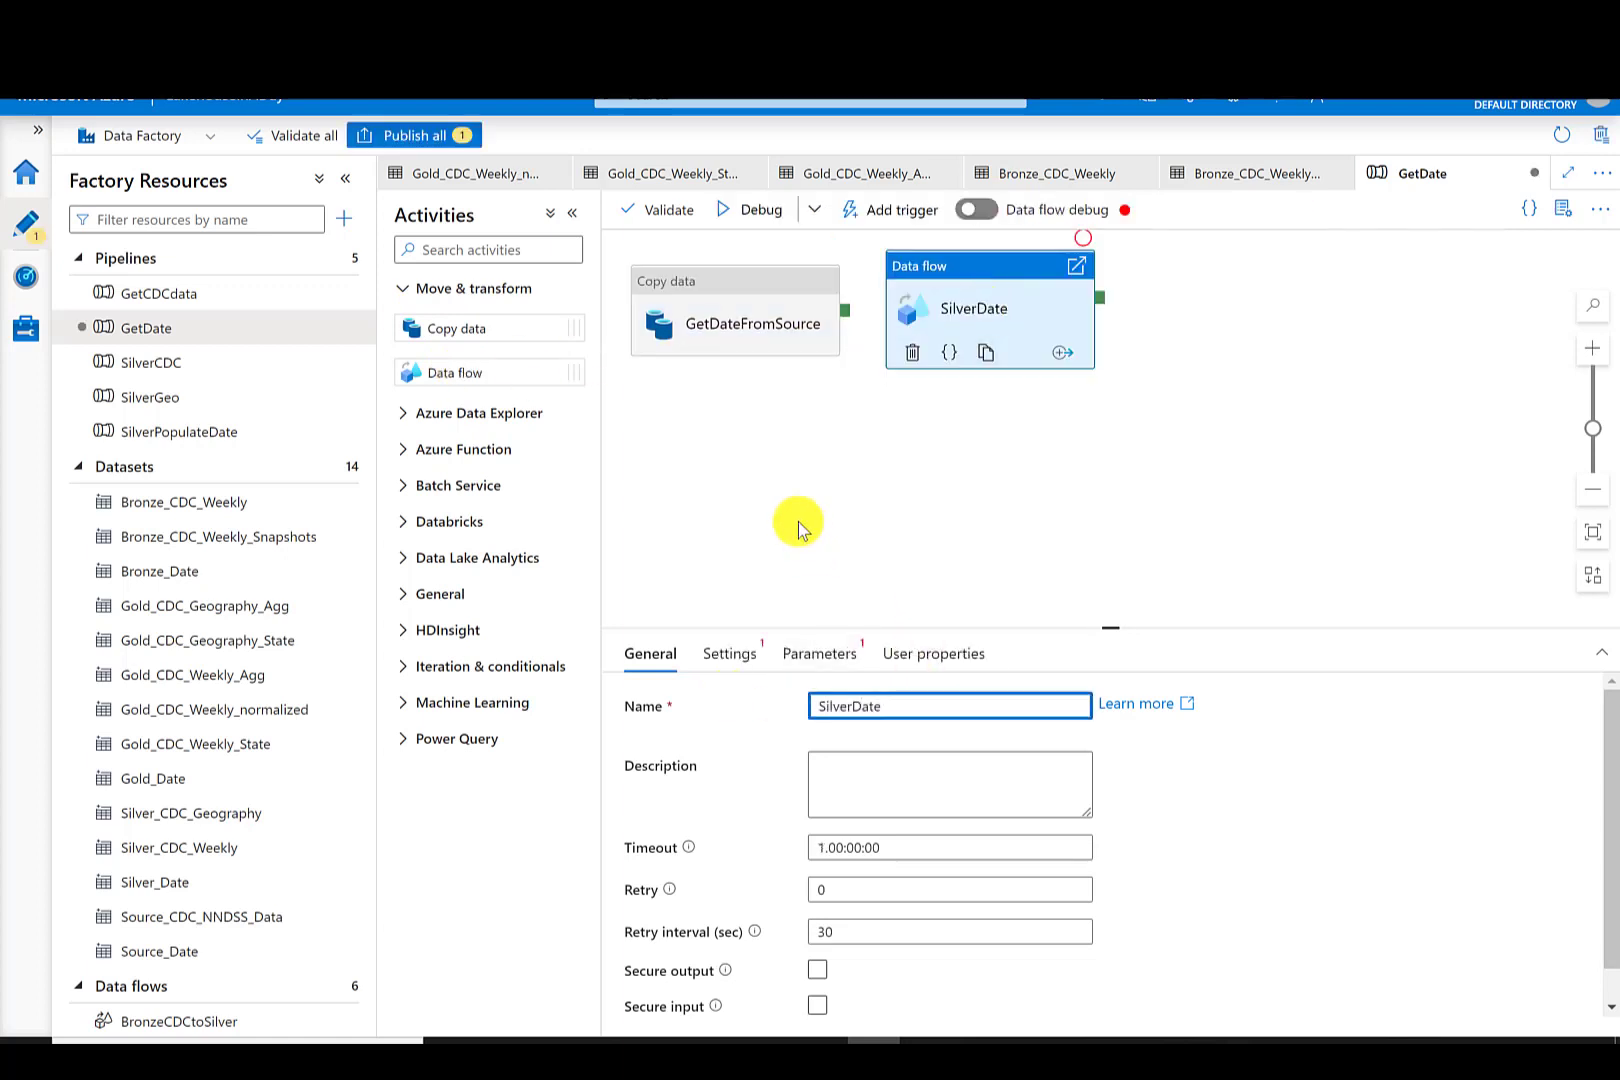
- Set the SilverDate activity's data flow to BronzeDateToSilver
{"action": "left_click", "coordinate": [729, 654]}
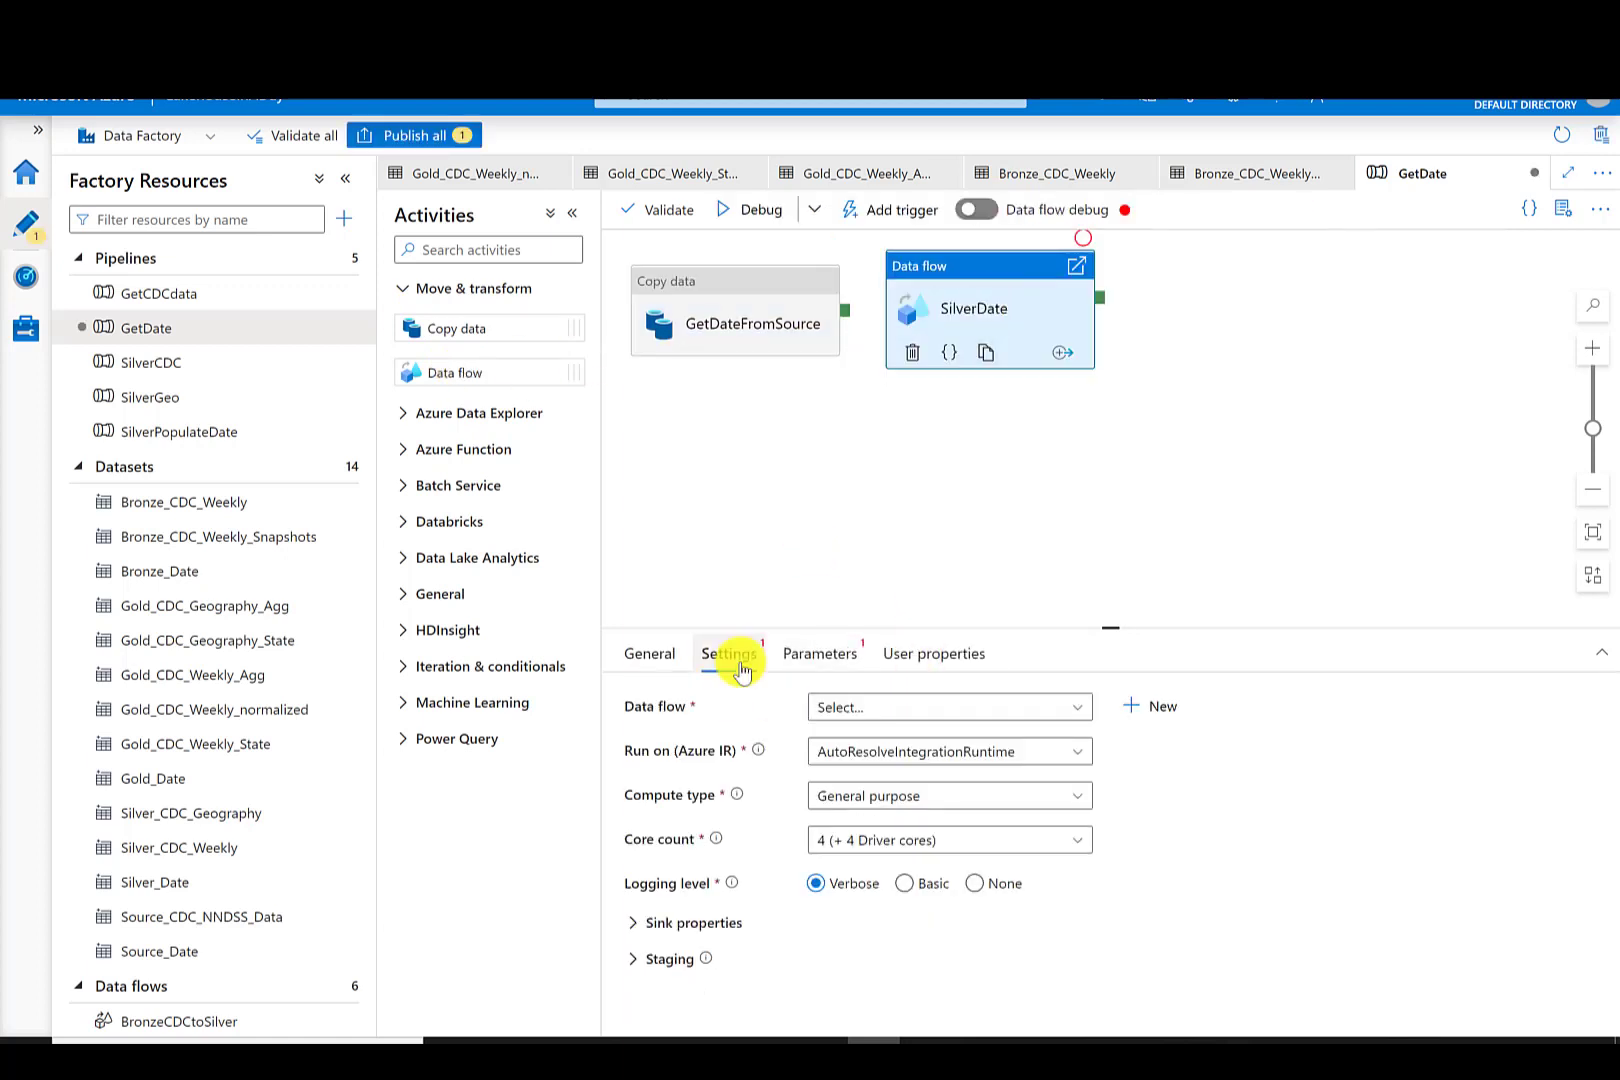
{"action": "left_click", "coordinate": [843, 708]}
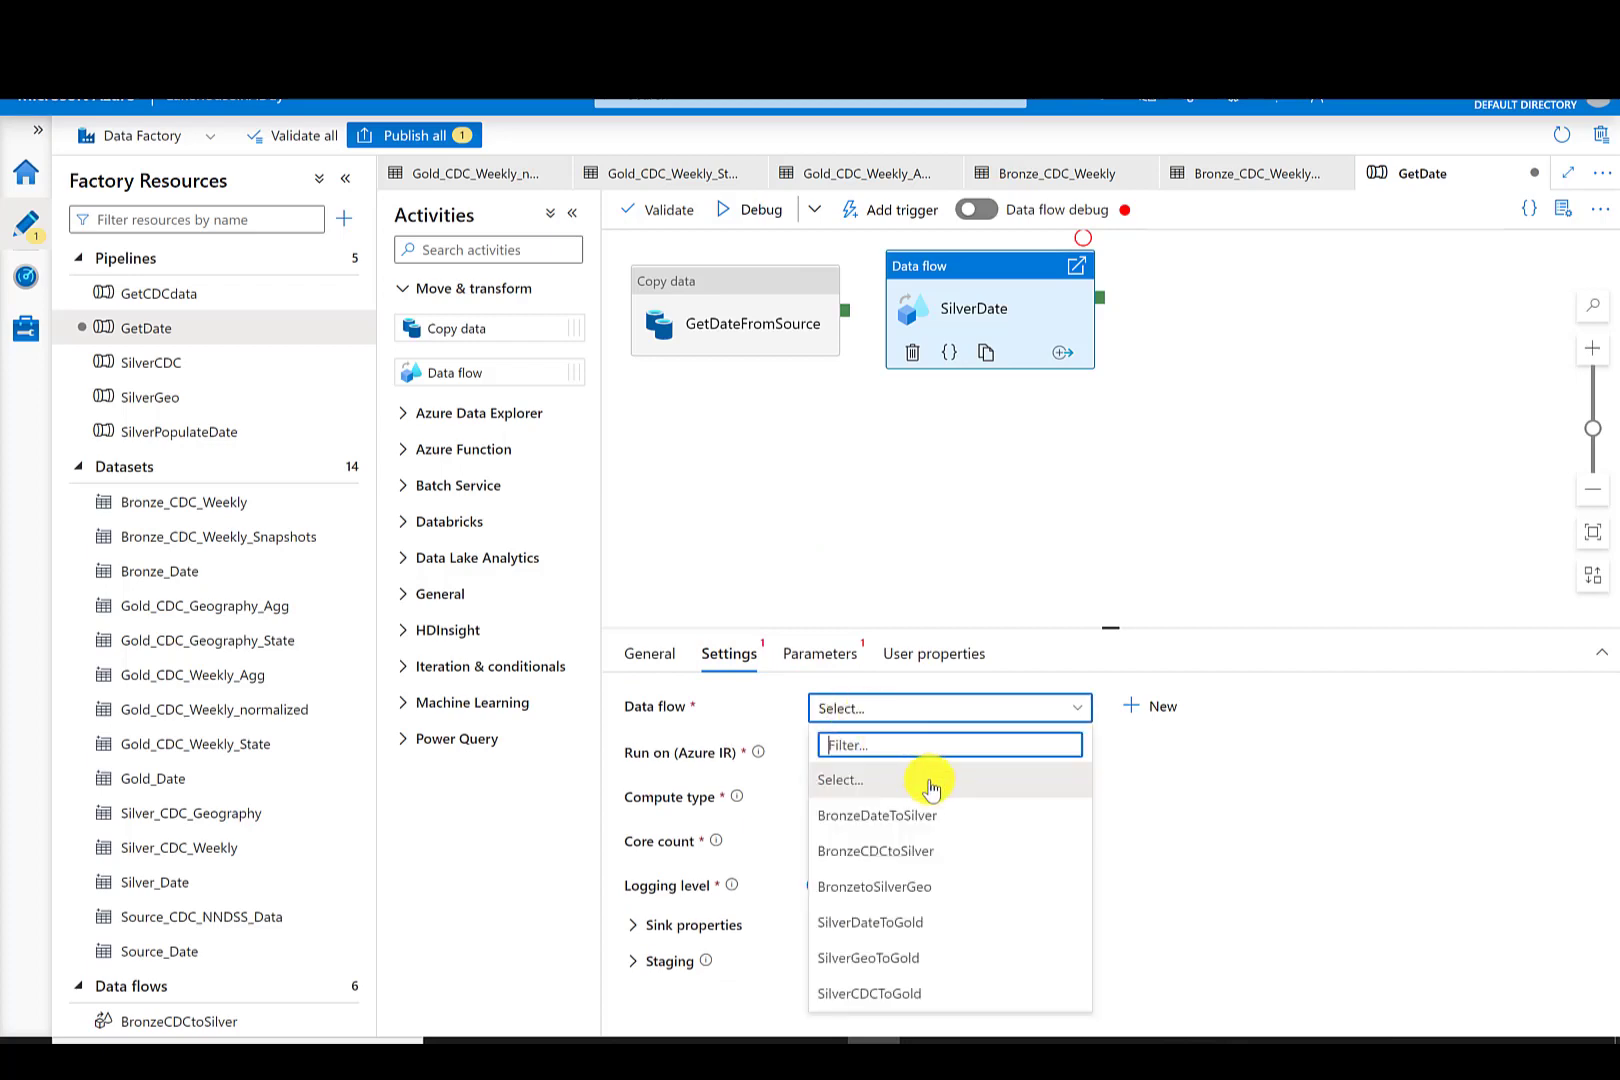
{"action": "left_click", "coordinate": [886, 816]}
- Add a second Data flow activity named GoldDate that runs the SilverDateToGold data flow
{"action": "left_click_drag", "start_coordinate": [455, 372], "coordinate": [1356, 325]}
{"action": "left_click_drag", "start_coordinate": [886, 706], "coordinate": [703, 712]}
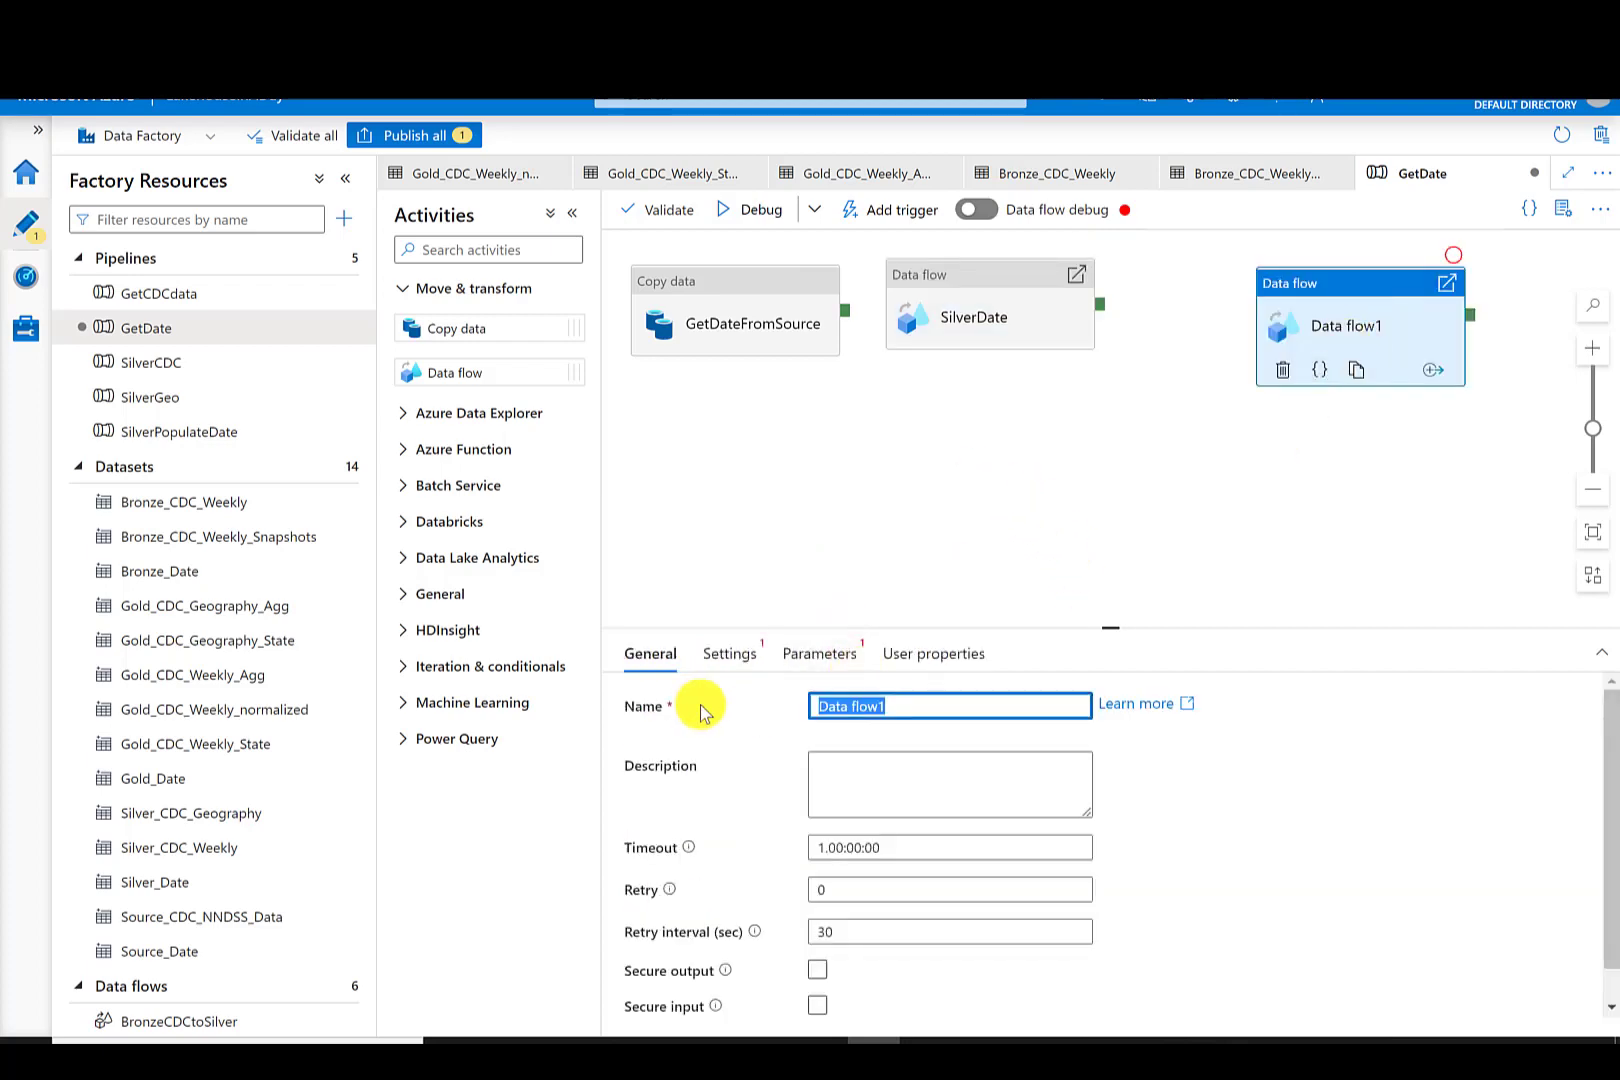
{"action": "type", "text": "GoldDate"}
{"action": "left_click", "coordinate": [729, 653]}
{"action": "left_click", "coordinate": [904, 707]}
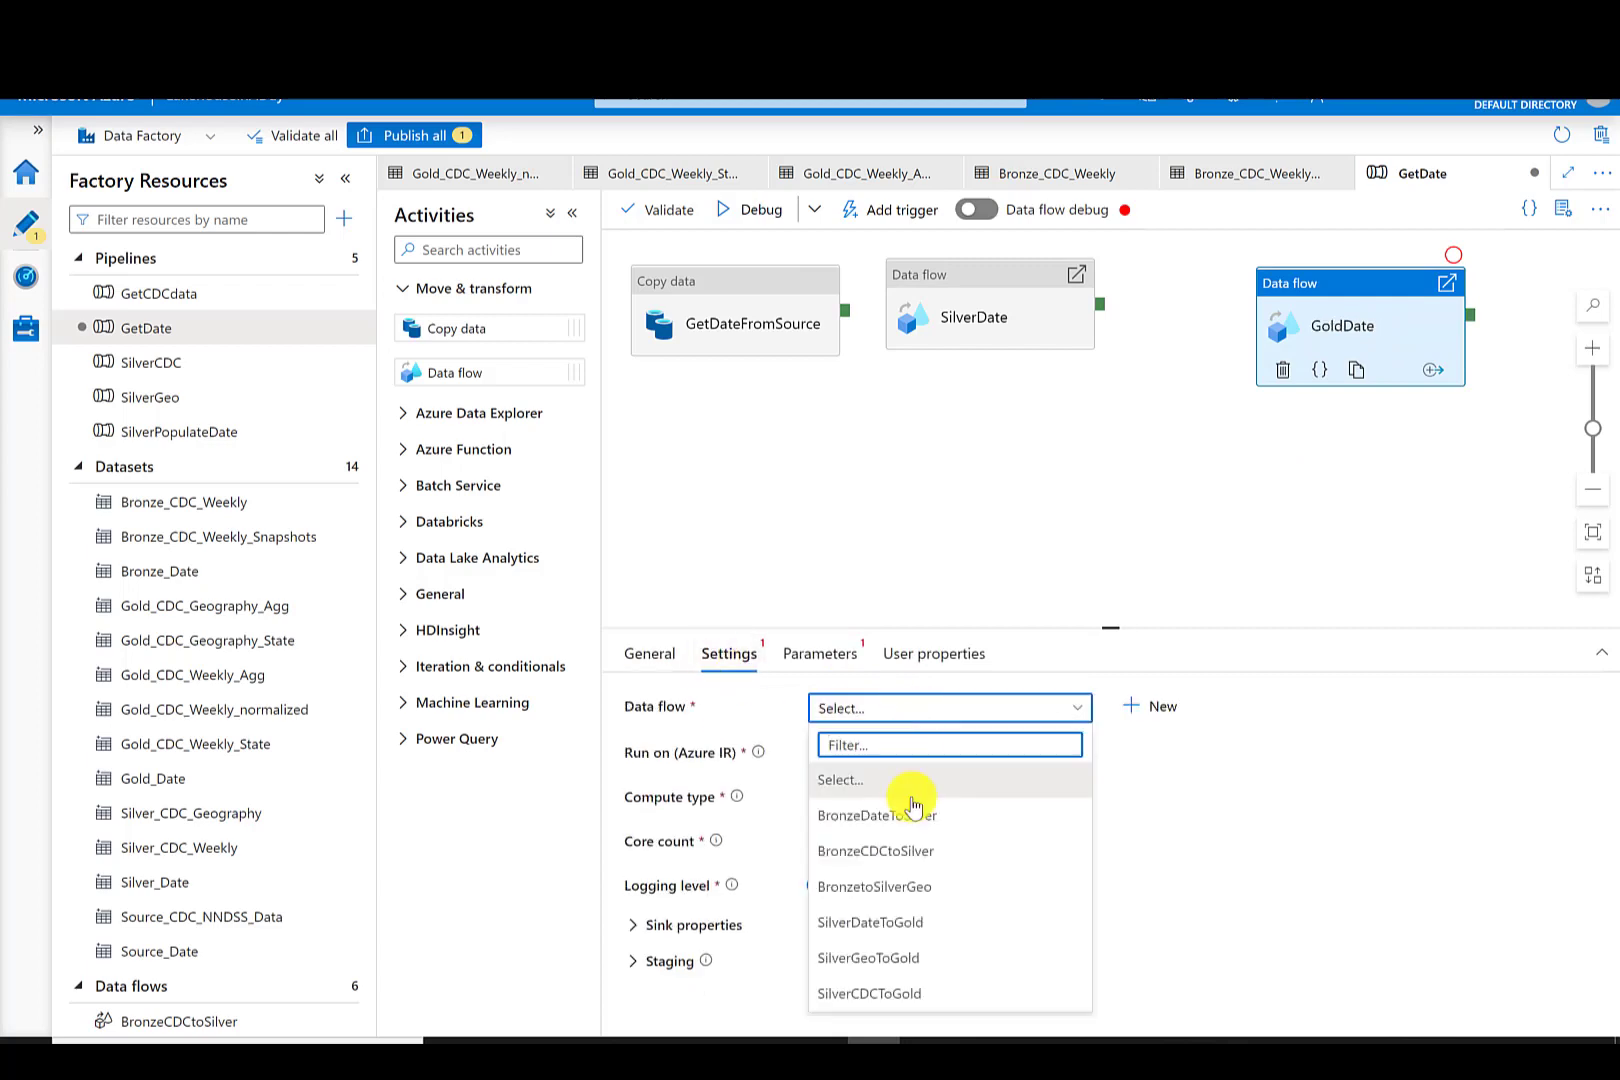
{"action": "left_click", "coordinate": [886, 922]}
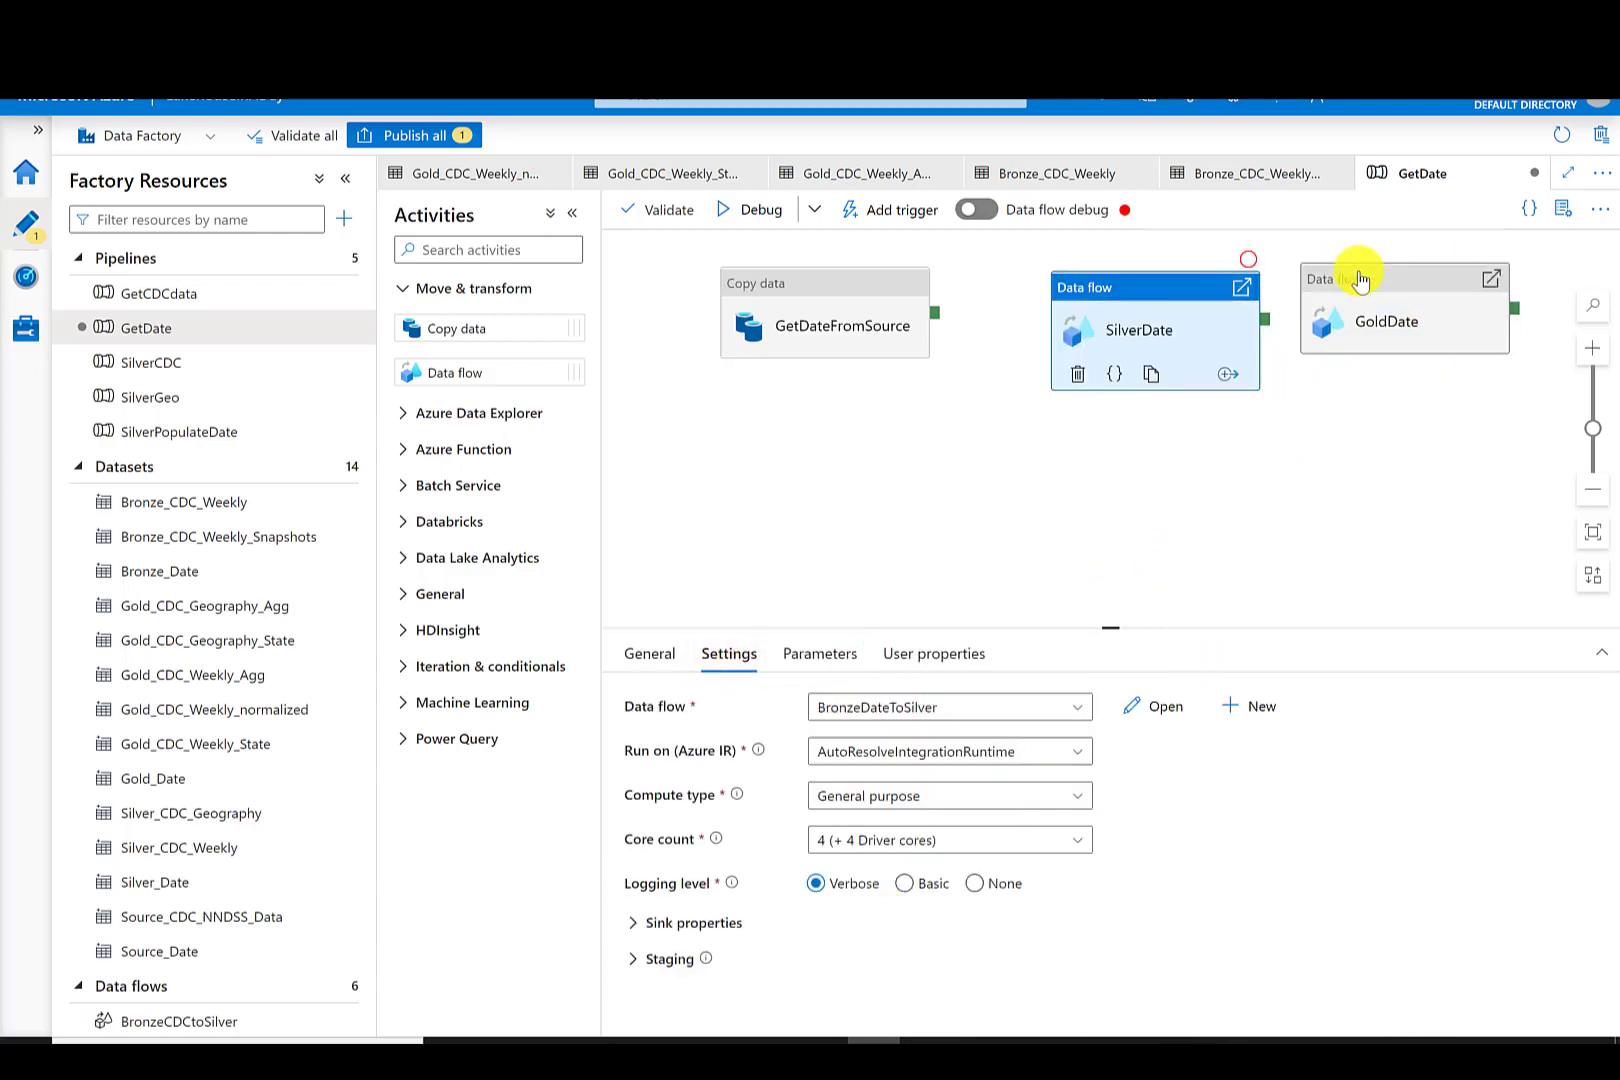
- Add a Delete activity named DeleteDateBronze to the GetDate pipeline
{"action": "left_click_drag", "start_coordinate": [1360, 280], "coordinate": [1436, 280]}
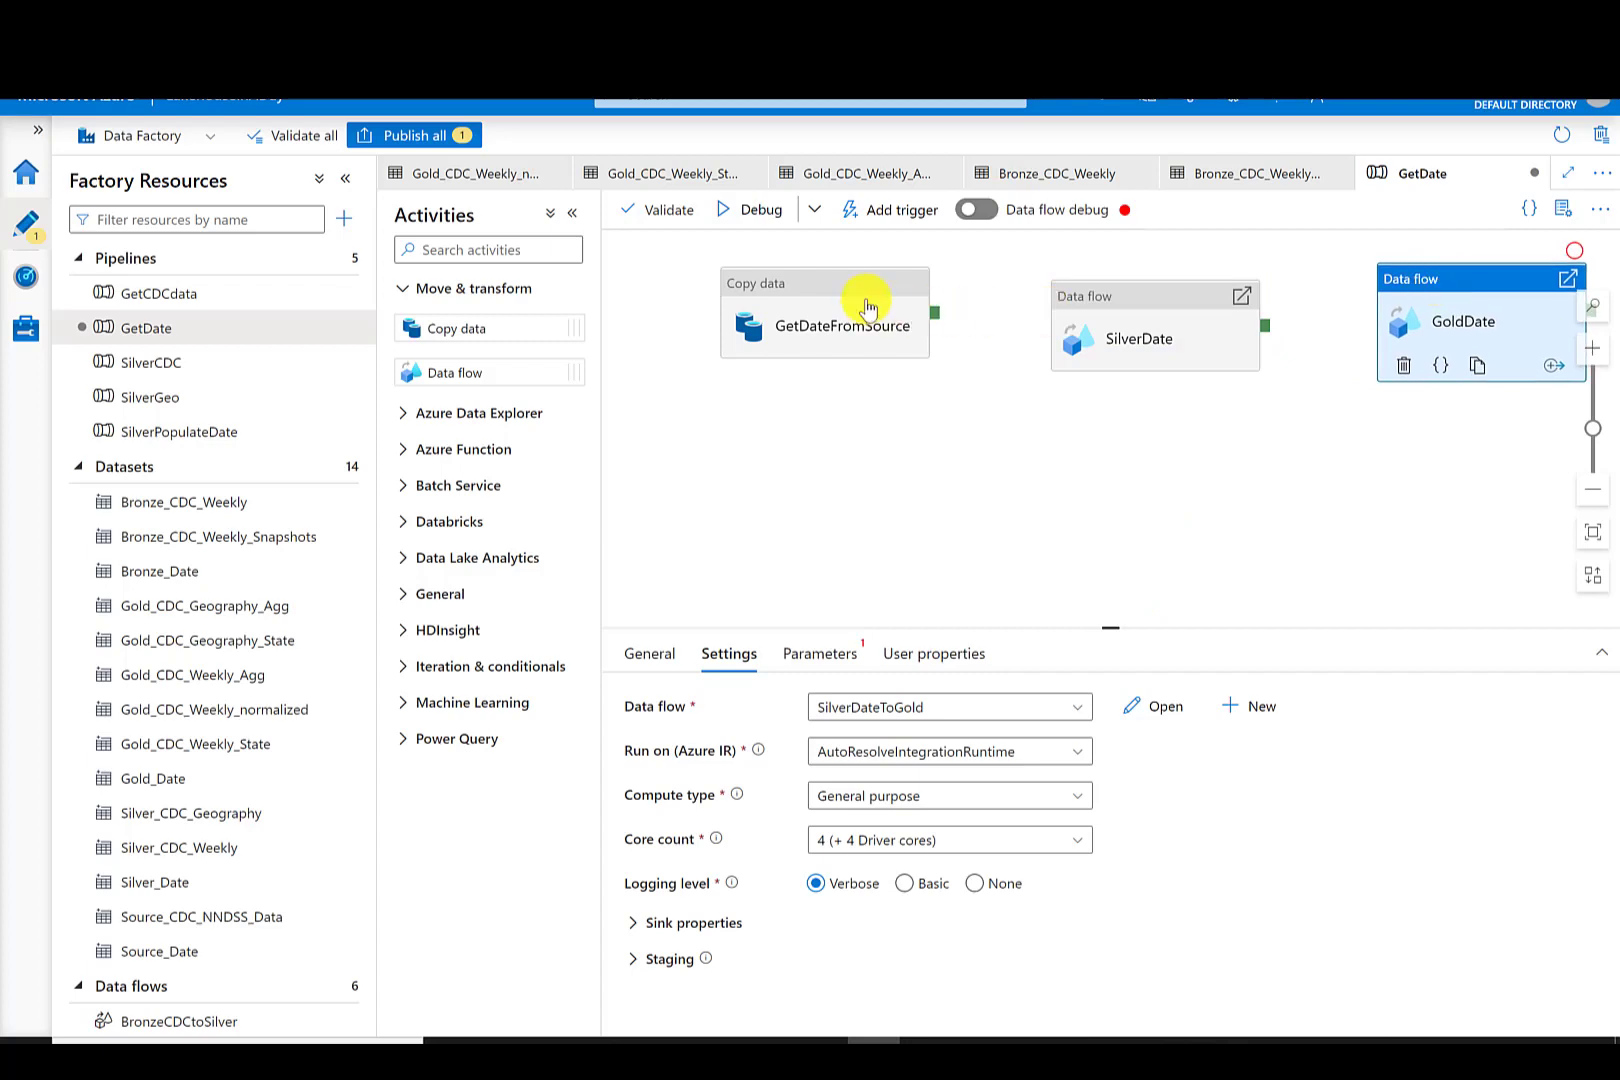
{"action": "left_click_drag", "start_coordinate": [826, 291], "coordinate": [856, 421]}
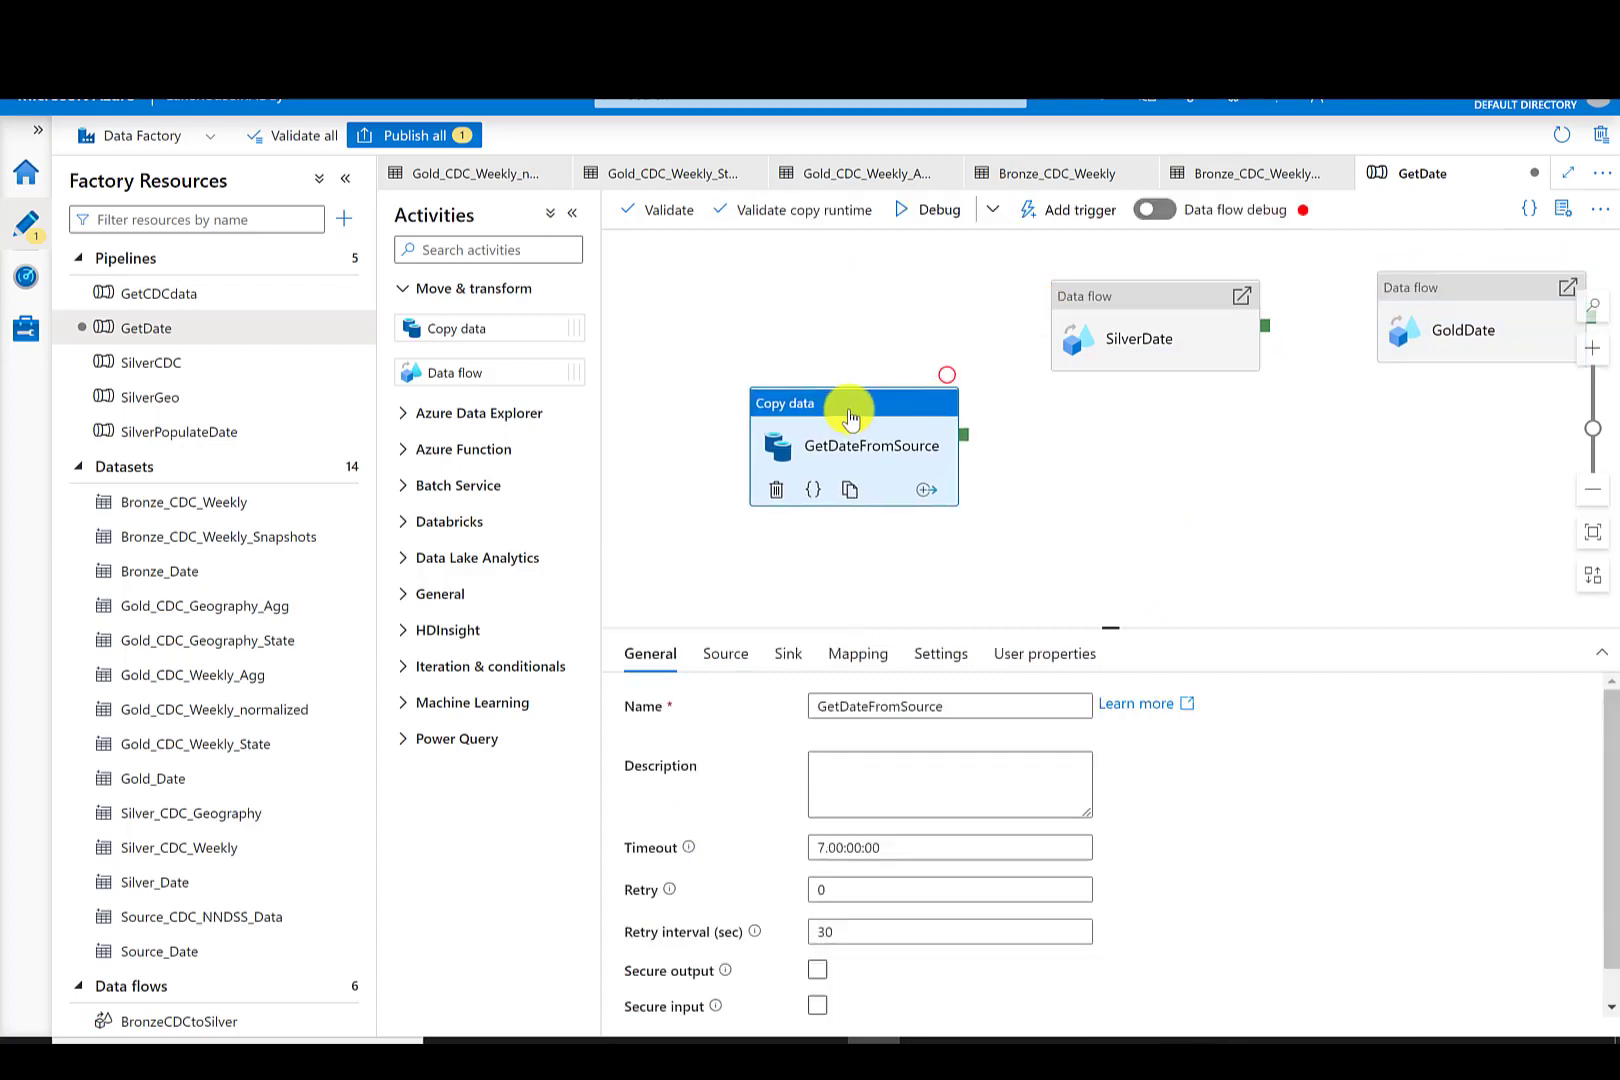
{"action": "left_click", "coordinate": [477, 249]}
{"action": "type", "text": "dele"}
{"action": "left_click_drag", "start_coordinate": [477, 322], "coordinate": [700, 296]}
{"action": "left_click", "coordinate": [893, 705]}
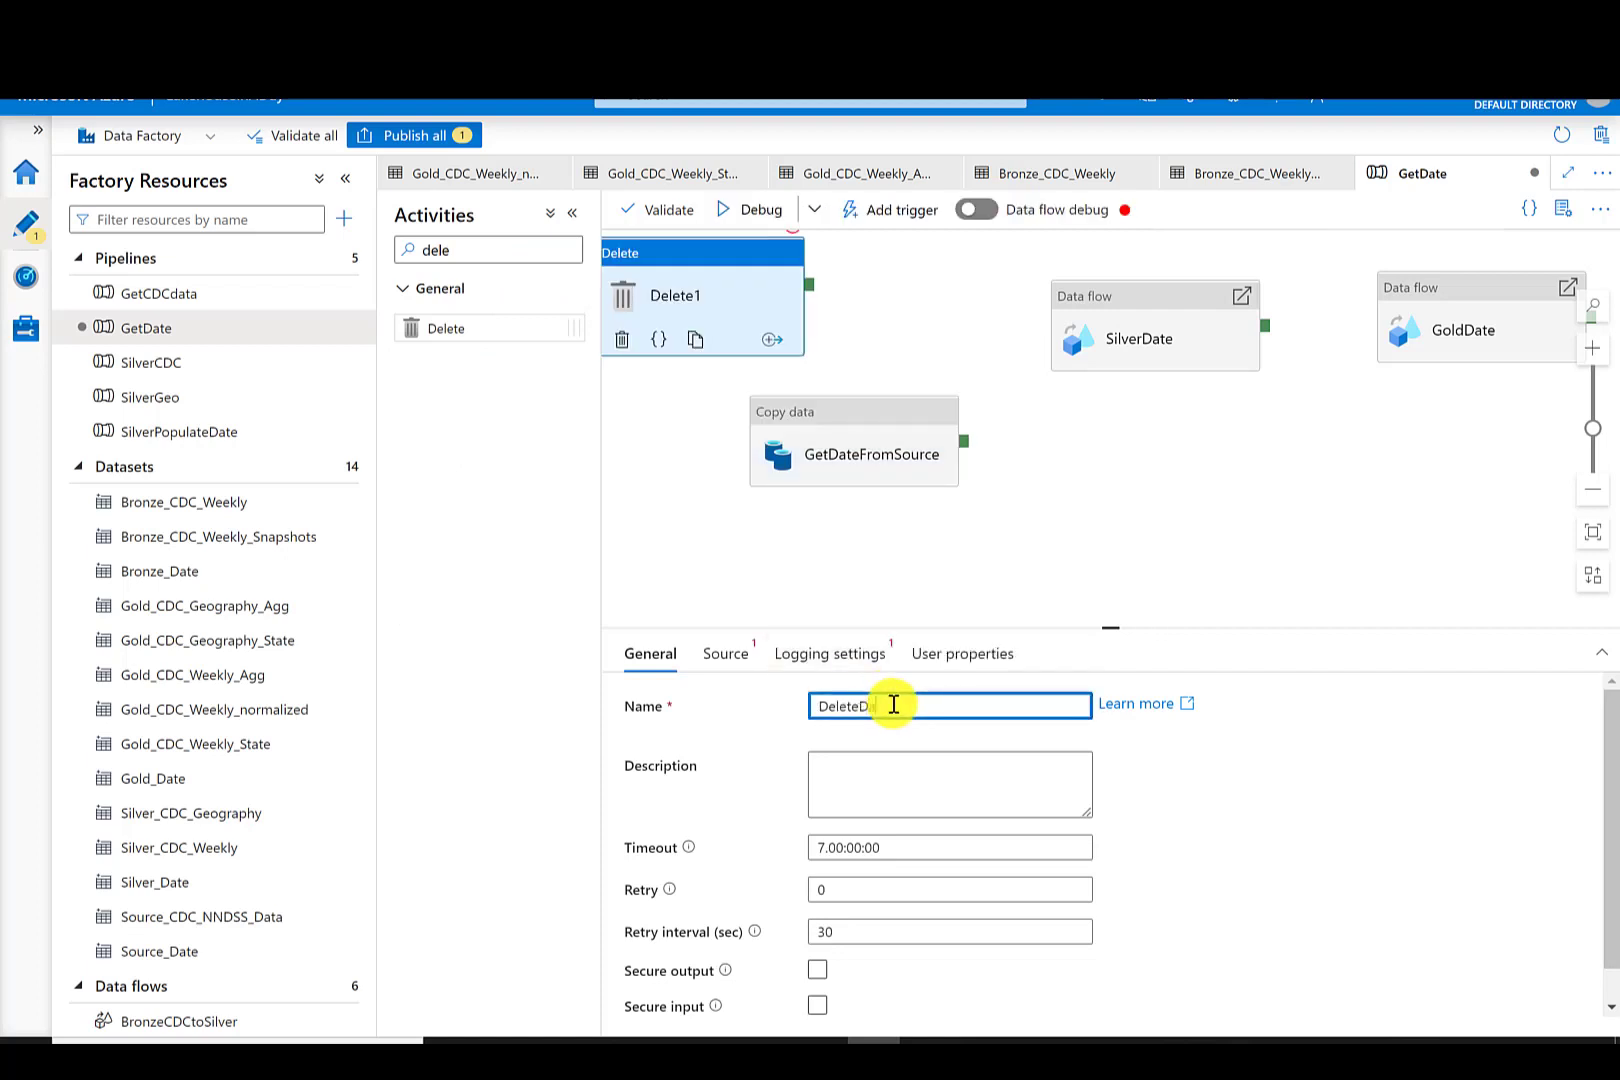
{"action": "type", "text": "DateBronze"}
- Set DeleteDateBronze's source dataset to Bronze_Date and connect it to run before GetDateFromSource
{"action": "left_click", "coordinate": [725, 653]}
{"action": "left_click", "coordinate": [897, 707]}
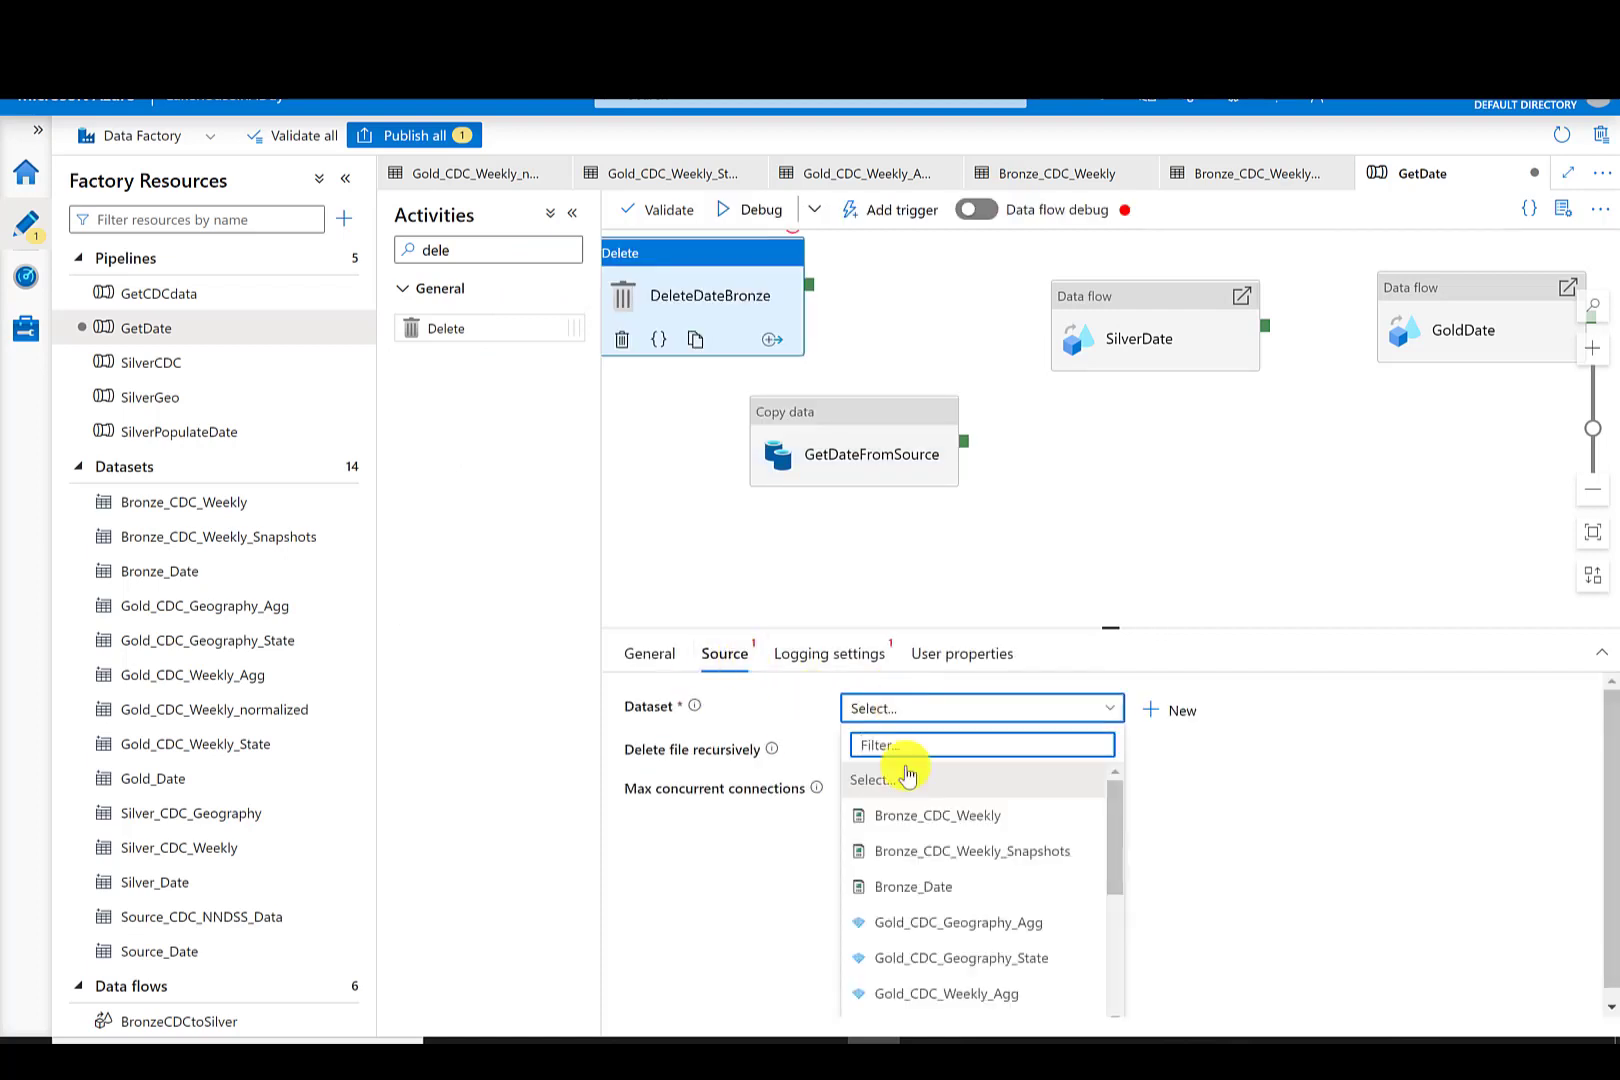
{"action": "left_click", "coordinate": [900, 884]}
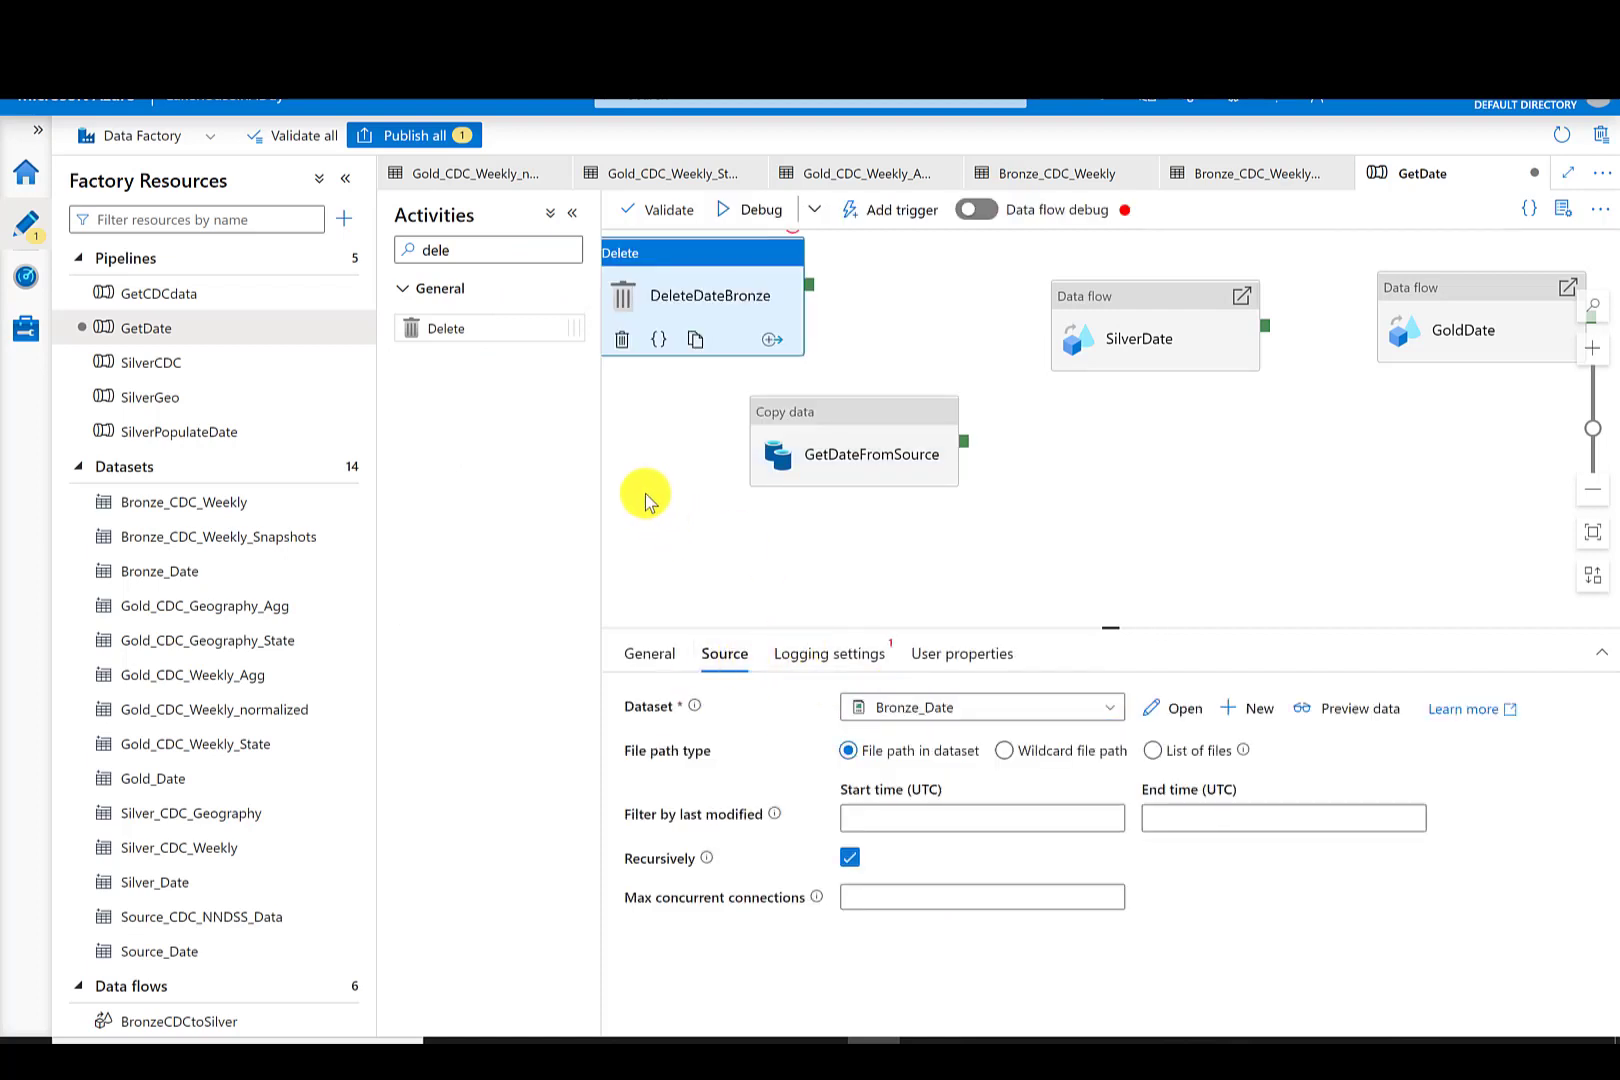
{"action": "left_click", "coordinate": [795, 597]}
{"action": "left_click_drag", "start_coordinate": [809, 285], "coordinate": [854, 453]}
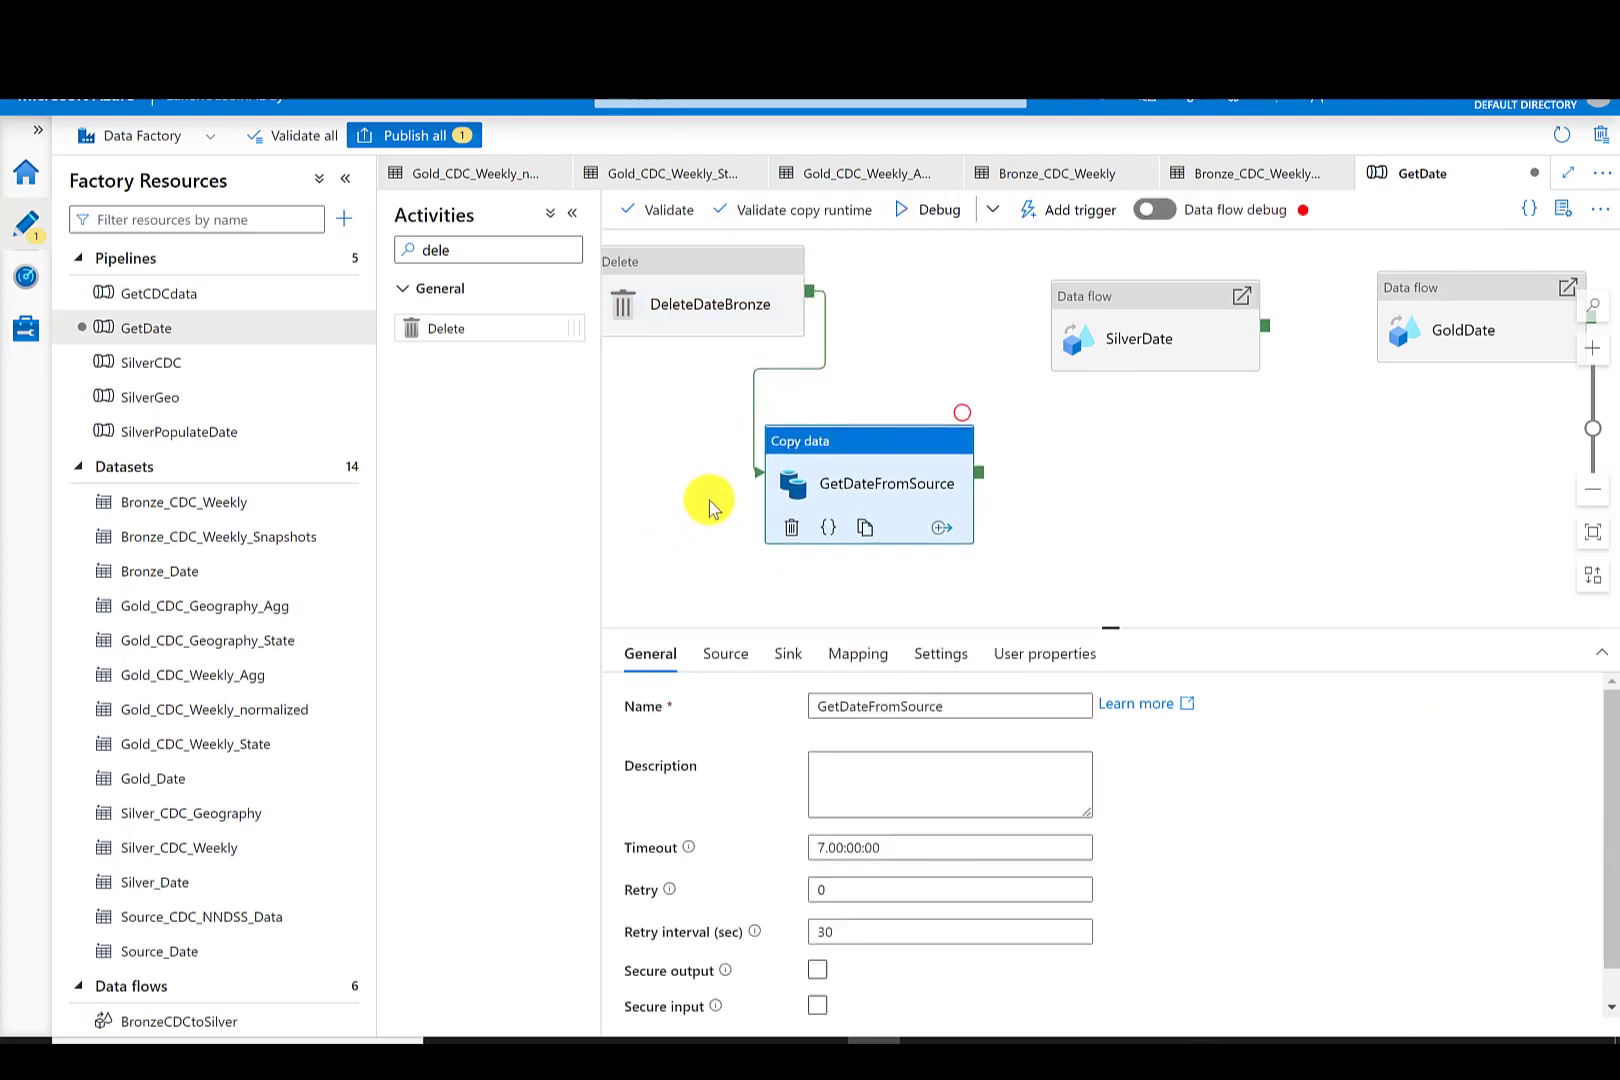
- Add another Delete activity, pick its source dataset, and name it DeleteSilverDate
{"action": "left_click_drag", "start_coordinate": [465, 328], "coordinate": [1092, 520]}
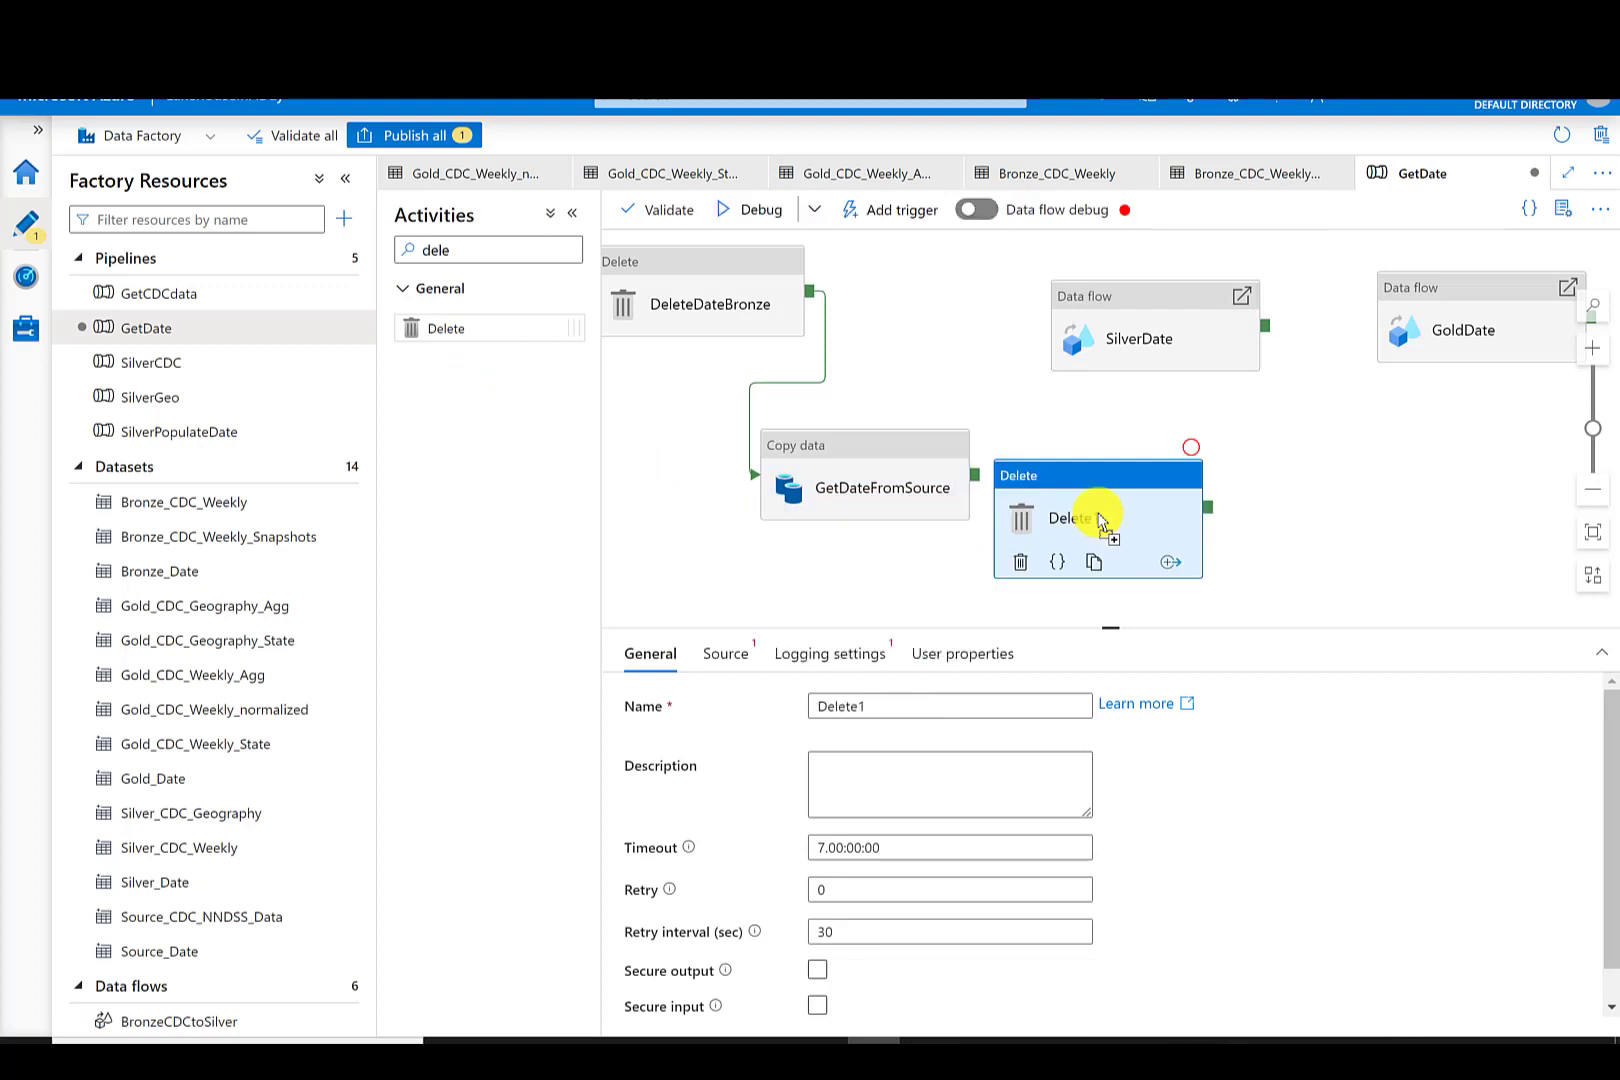
{"action": "left_click", "coordinate": [725, 653]}
{"action": "left_click", "coordinate": [886, 708]}
{"action": "scroll", "coordinate": [1118, 900], "scroll_direction": "down", "scroll_amount": 5}
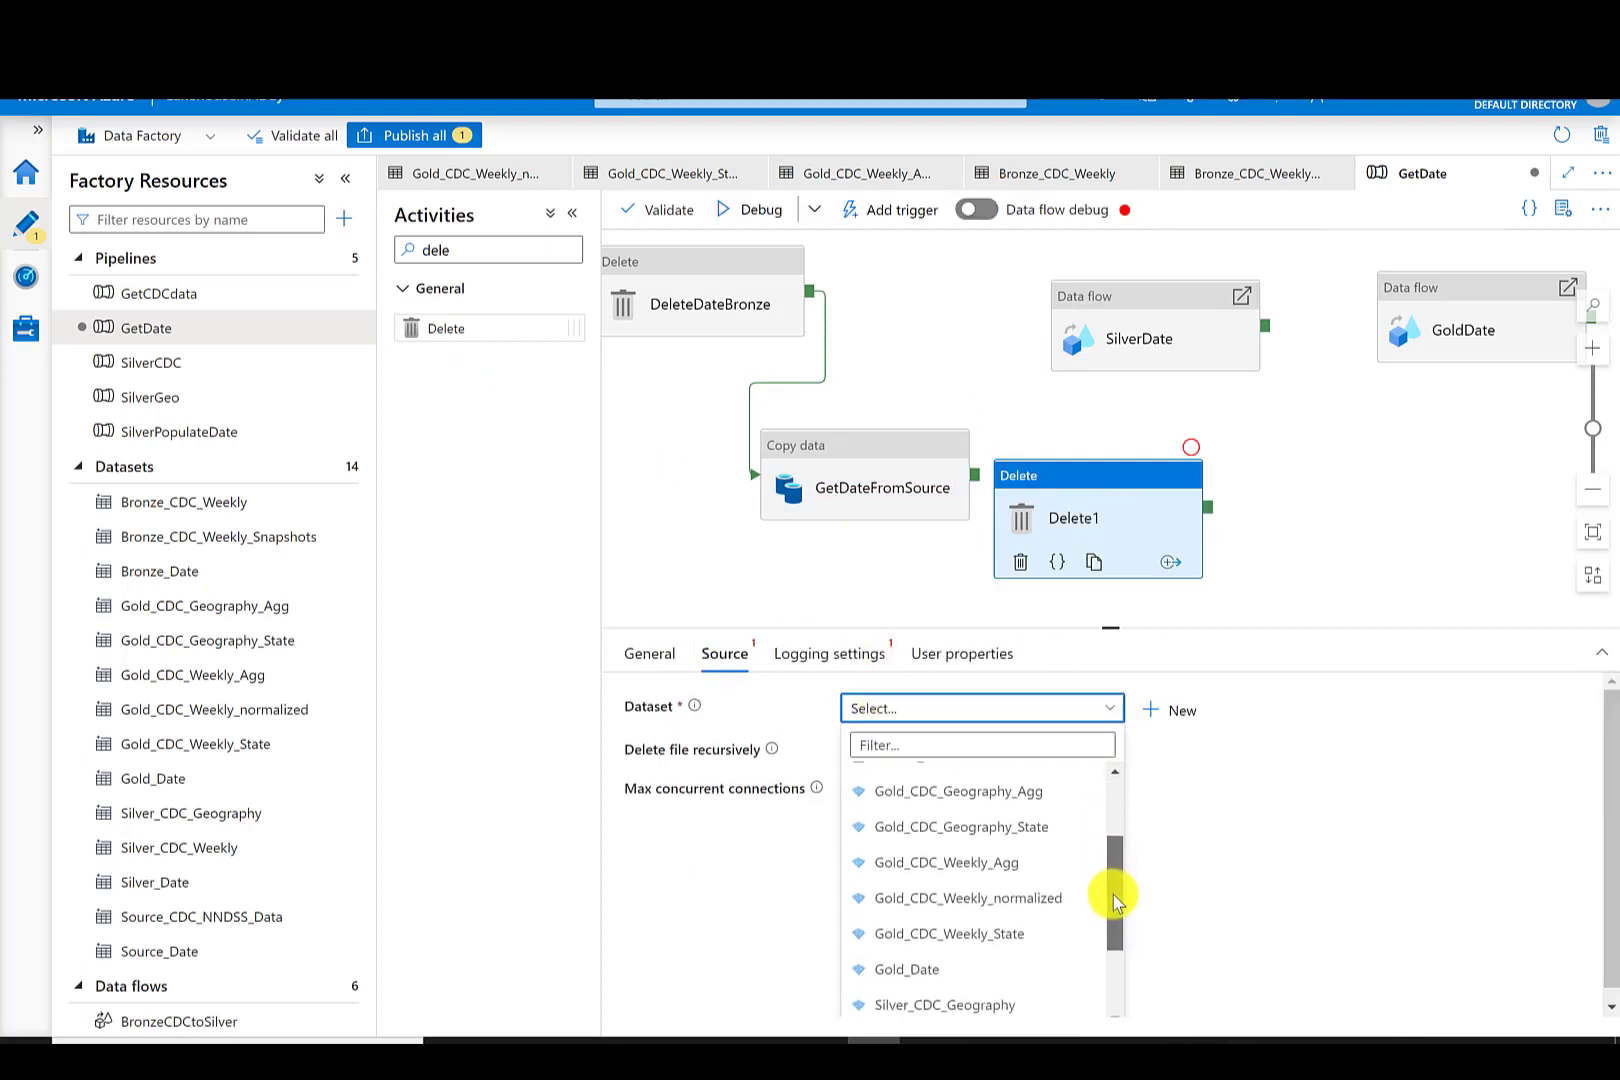
{"action": "left_click_drag", "start_coordinate": [1119, 912], "coordinate": [1118, 941]}
{"action": "left_click", "coordinate": [1058, 922]}
{"action": "left_click", "coordinate": [650, 653]}
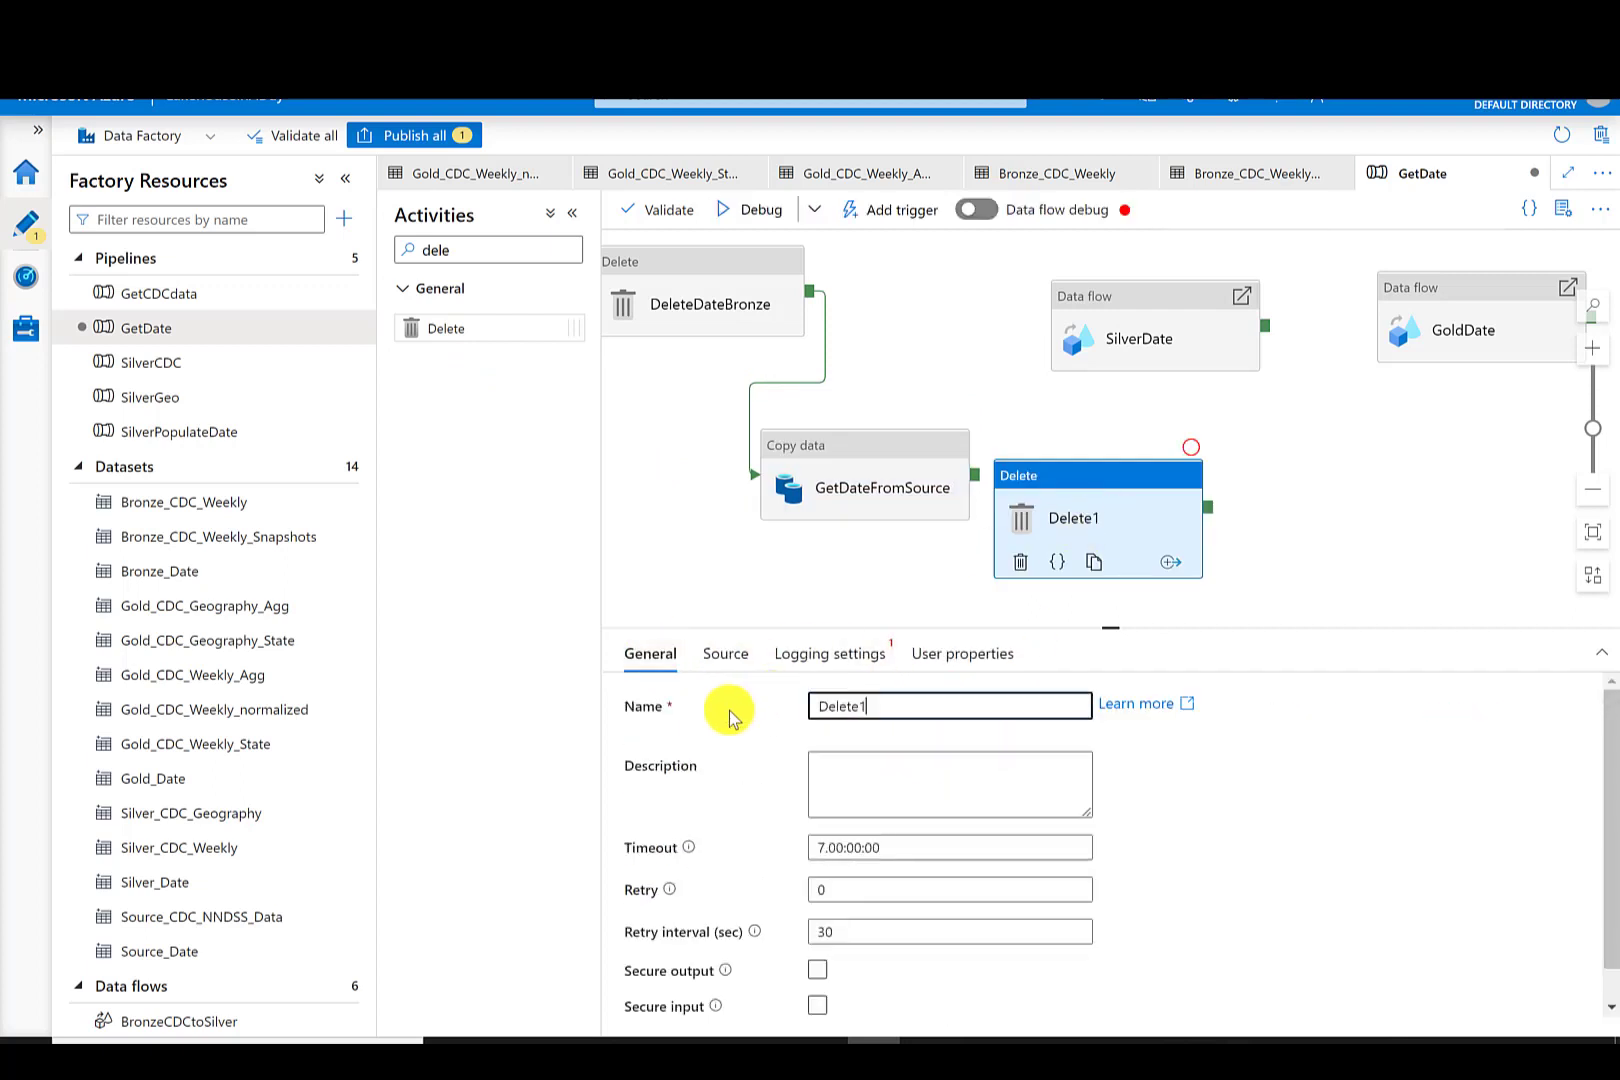
{"action": "key", "text": "BackSpace"}
{"action": "type", "text": "SilverDate"}
- Connect GetDateFromSource to DeleteSilverDate and DeleteSilverDate to SilverDate
{"action": "left_click_drag", "start_coordinate": [975, 474], "coordinate": [1150, 335]}
{"action": "left_click_drag", "start_coordinate": [1408, 328], "coordinate": [1422, 528]}
{"action": "left_click_drag", "start_coordinate": [1193, 289], "coordinate": [1349, 280]}
- Add a third Delete activity named DeleteGoldDate
{"action": "left_click_drag", "start_coordinate": [436, 329], "coordinate": [1493, 387]}
{"action": "type", "text": "DeleteGoldDa"}
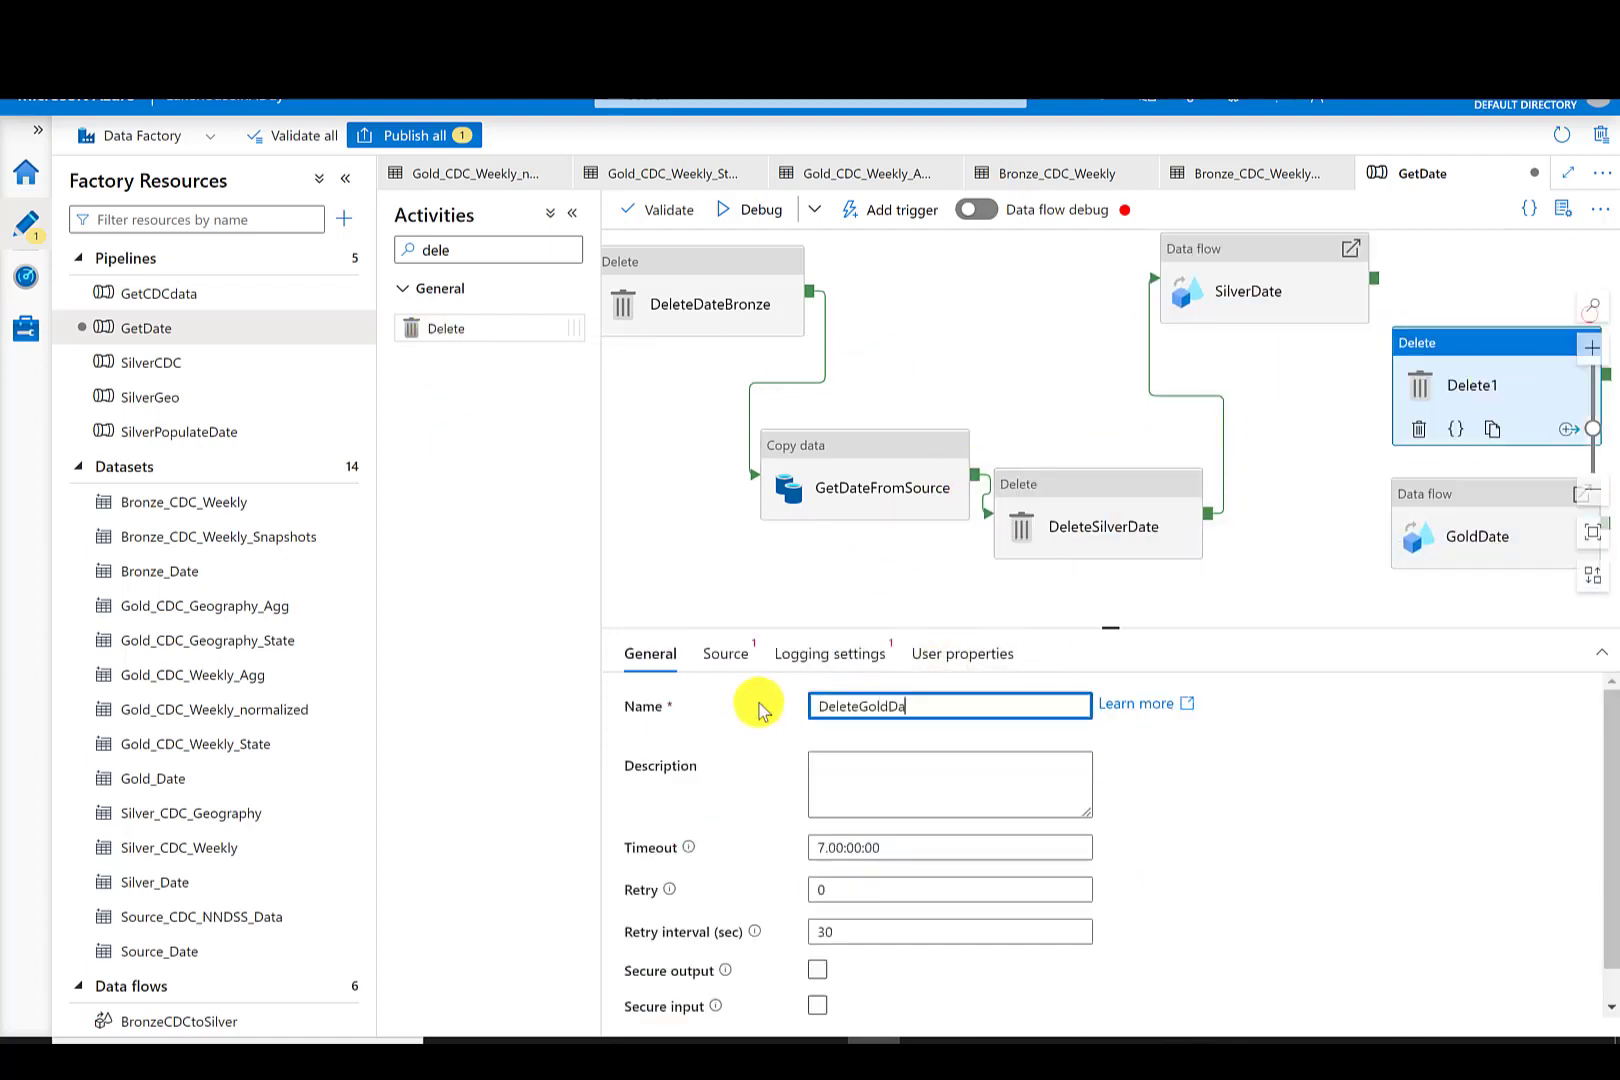
{"action": "type", "text": "te"}
- Set DeleteGoldDate's source dataset to Gold_Date
{"action": "left_click", "coordinate": [725, 653]}
{"action": "left_click", "coordinate": [1060, 708]}
{"action": "left_click_drag", "start_coordinate": [1110, 821], "coordinate": [1113, 915]}
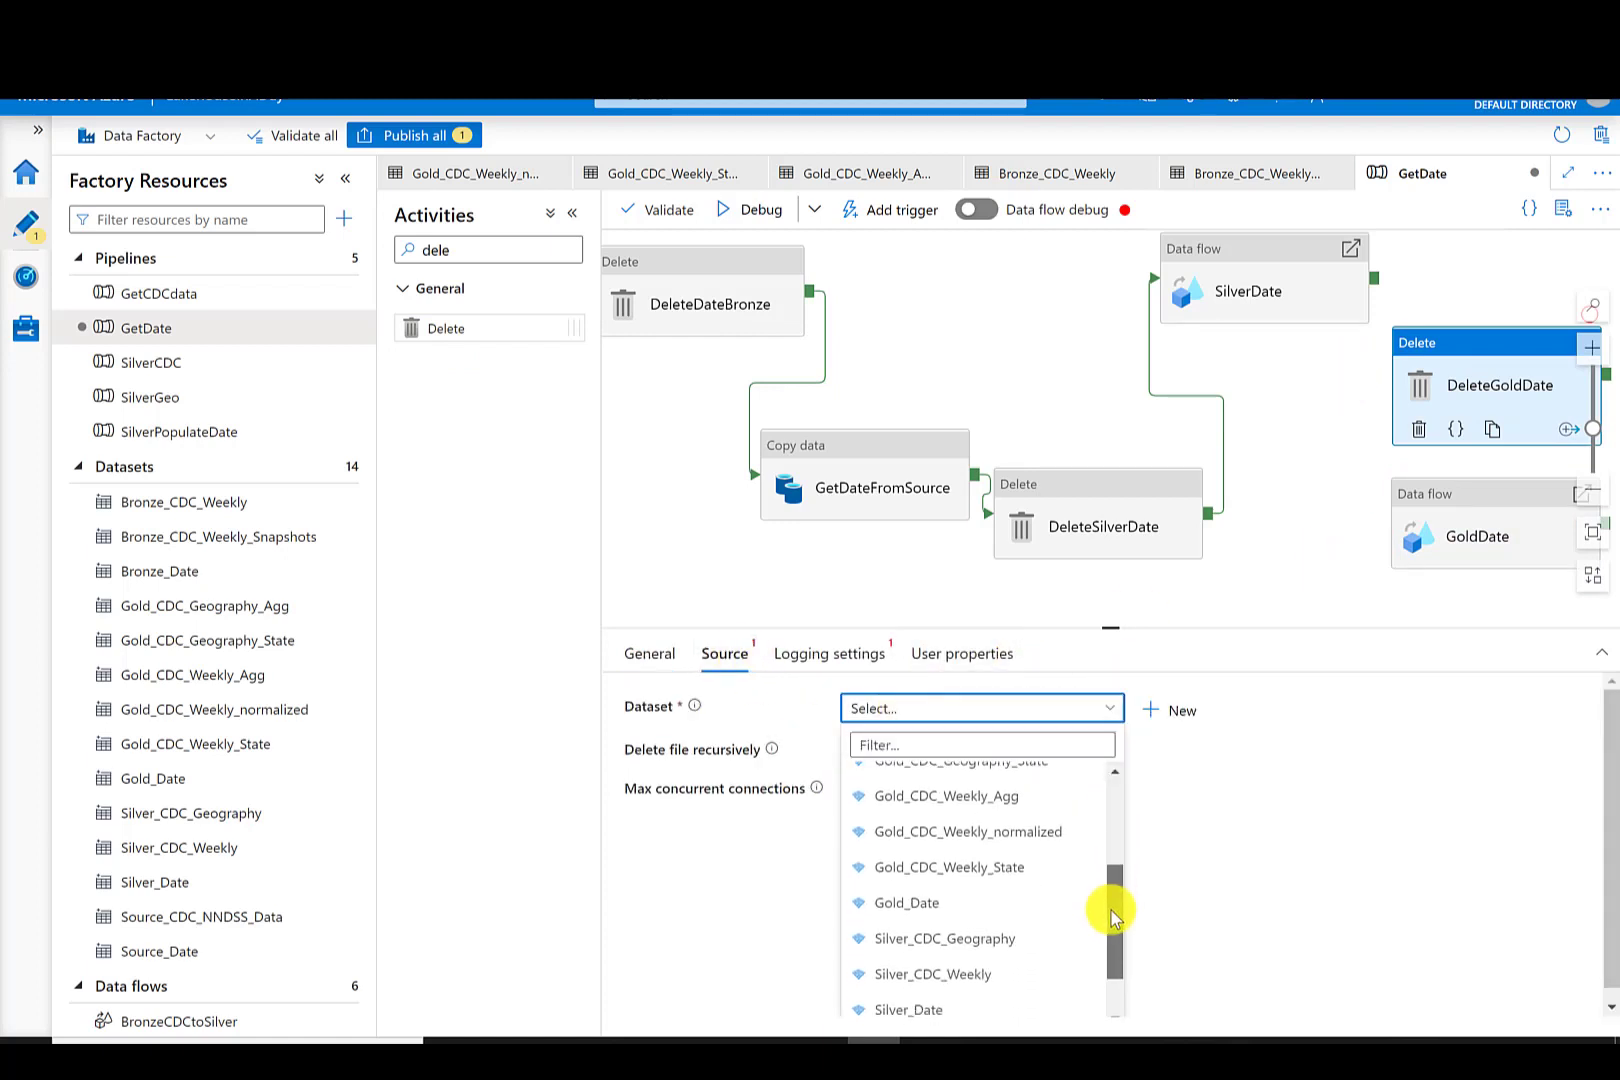
{"action": "left_click", "coordinate": [906, 902]}
- Connect SilverDate to DeleteGoldDate and DeleteGoldDate to GoldDate
{"action": "left_click", "coordinate": [1470, 400]}
{"action": "left_click_drag", "start_coordinate": [1374, 278], "coordinate": [1465, 405]}
{"action": "left_click", "coordinate": [1343, 460]}
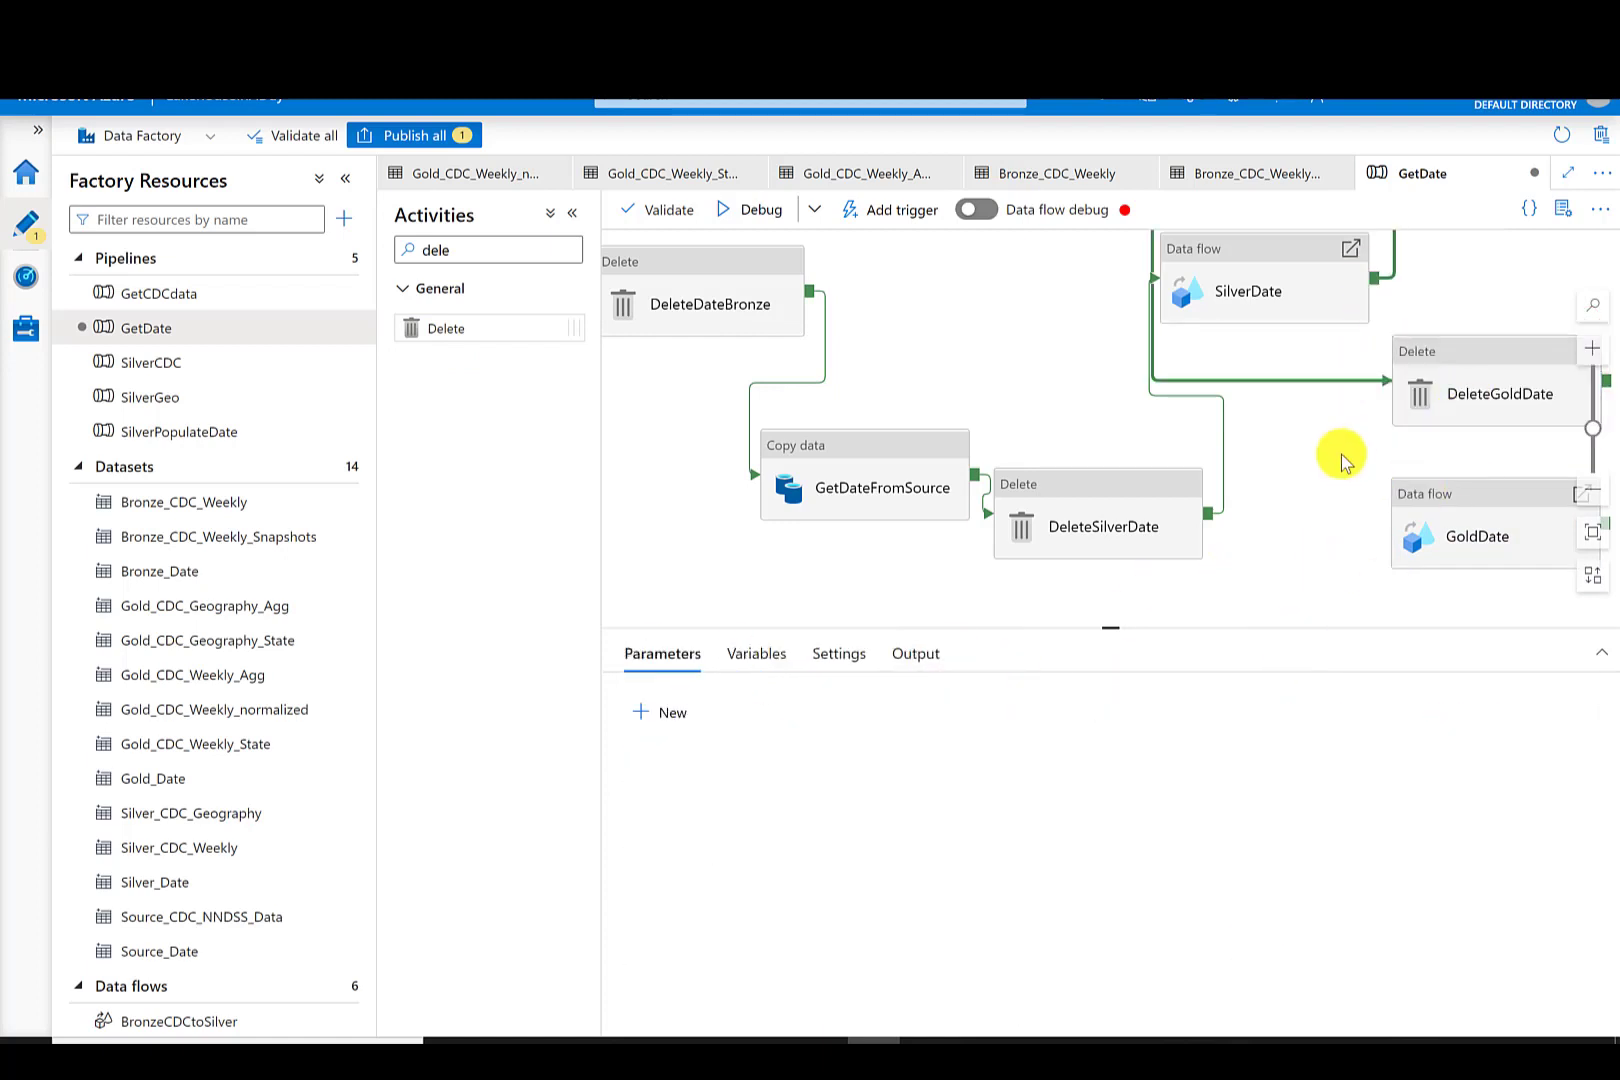
{"action": "left_click_drag", "start_coordinate": [1343, 460], "coordinate": [1126, 460]}
{"action": "left_click_drag", "start_coordinate": [1389, 380], "coordinate": [1287, 530]}
{"action": "left_click_drag", "start_coordinate": [955, 618], "coordinate": [1210, 647]}
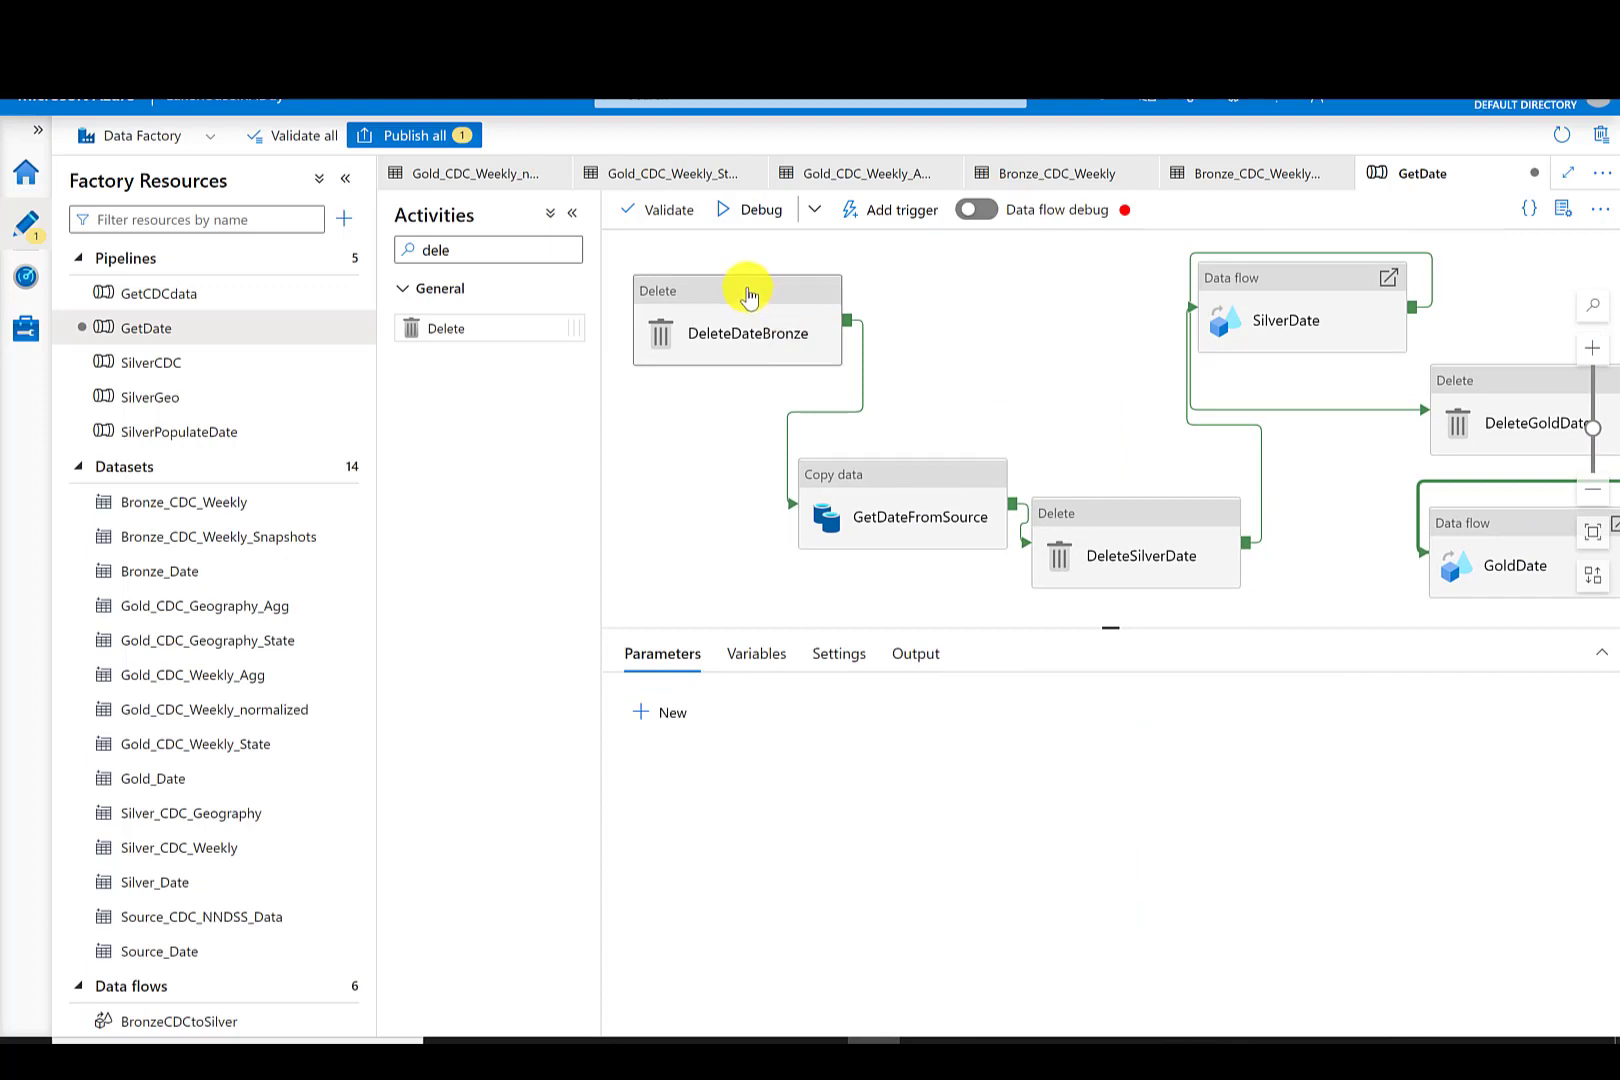
- Disable logging on the DeleteDateBronze activity
{"action": "left_click_drag", "start_coordinate": [749, 296], "coordinate": [721, 298]}
{"action": "left_click", "coordinate": [815, 653]}
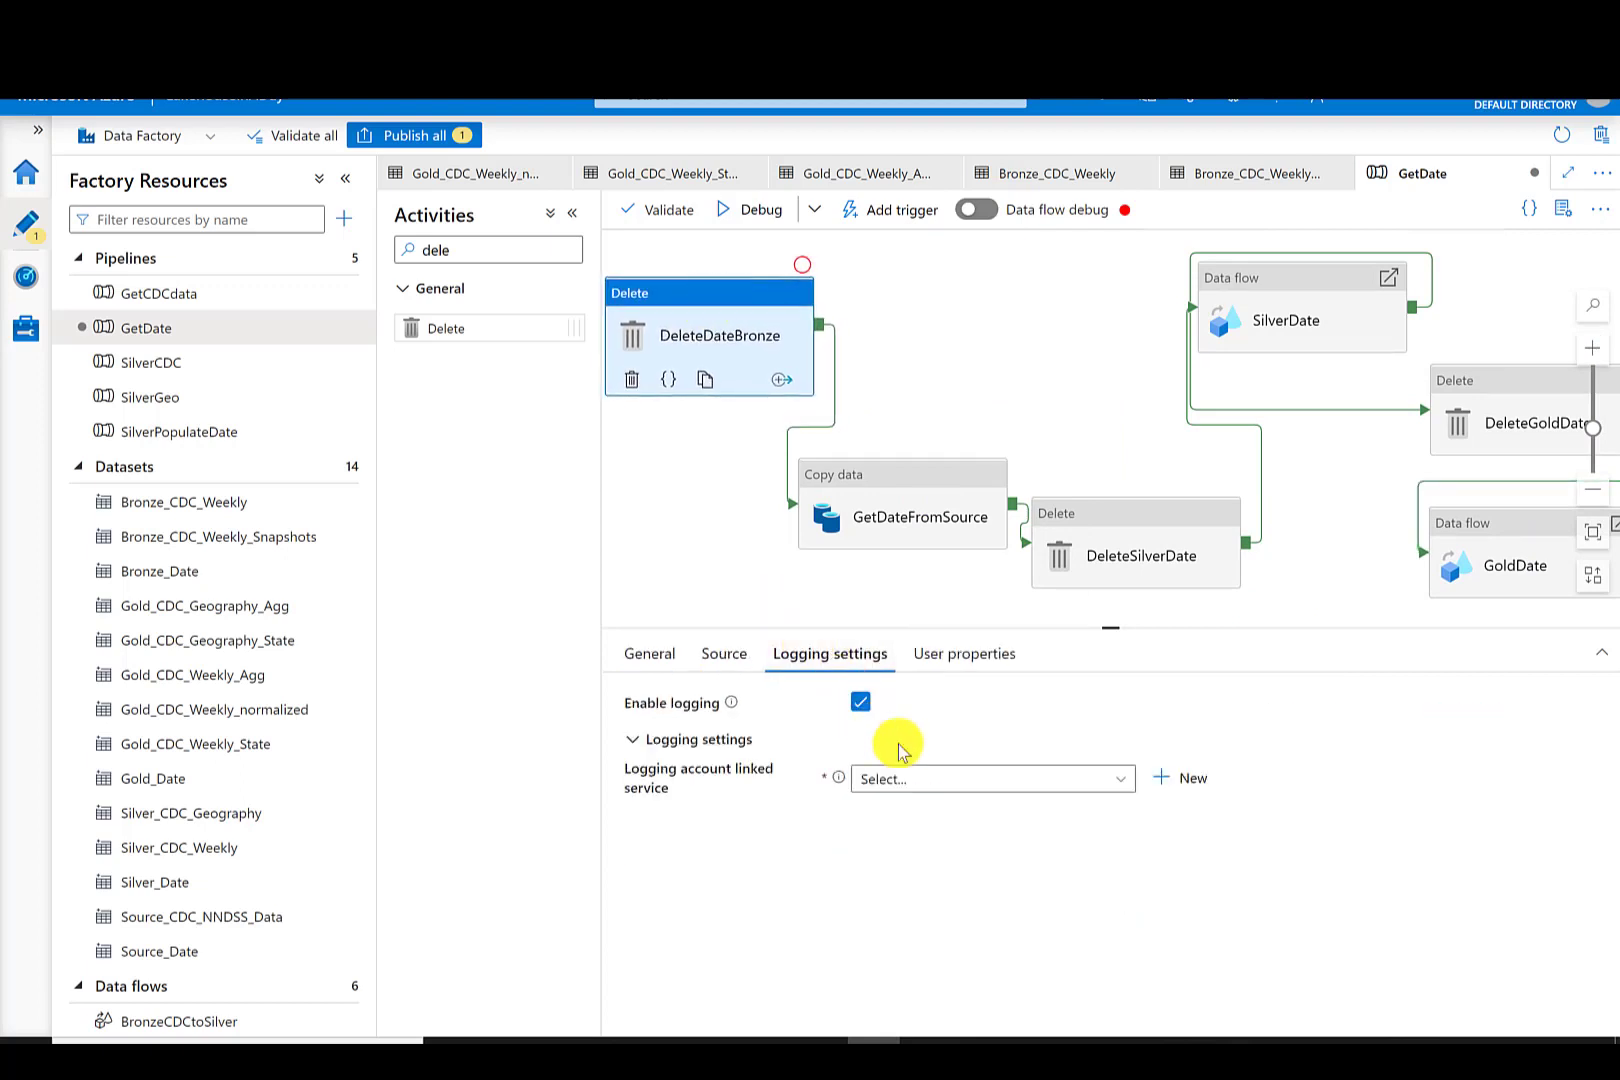
{"action": "left_click", "coordinate": [938, 796]}
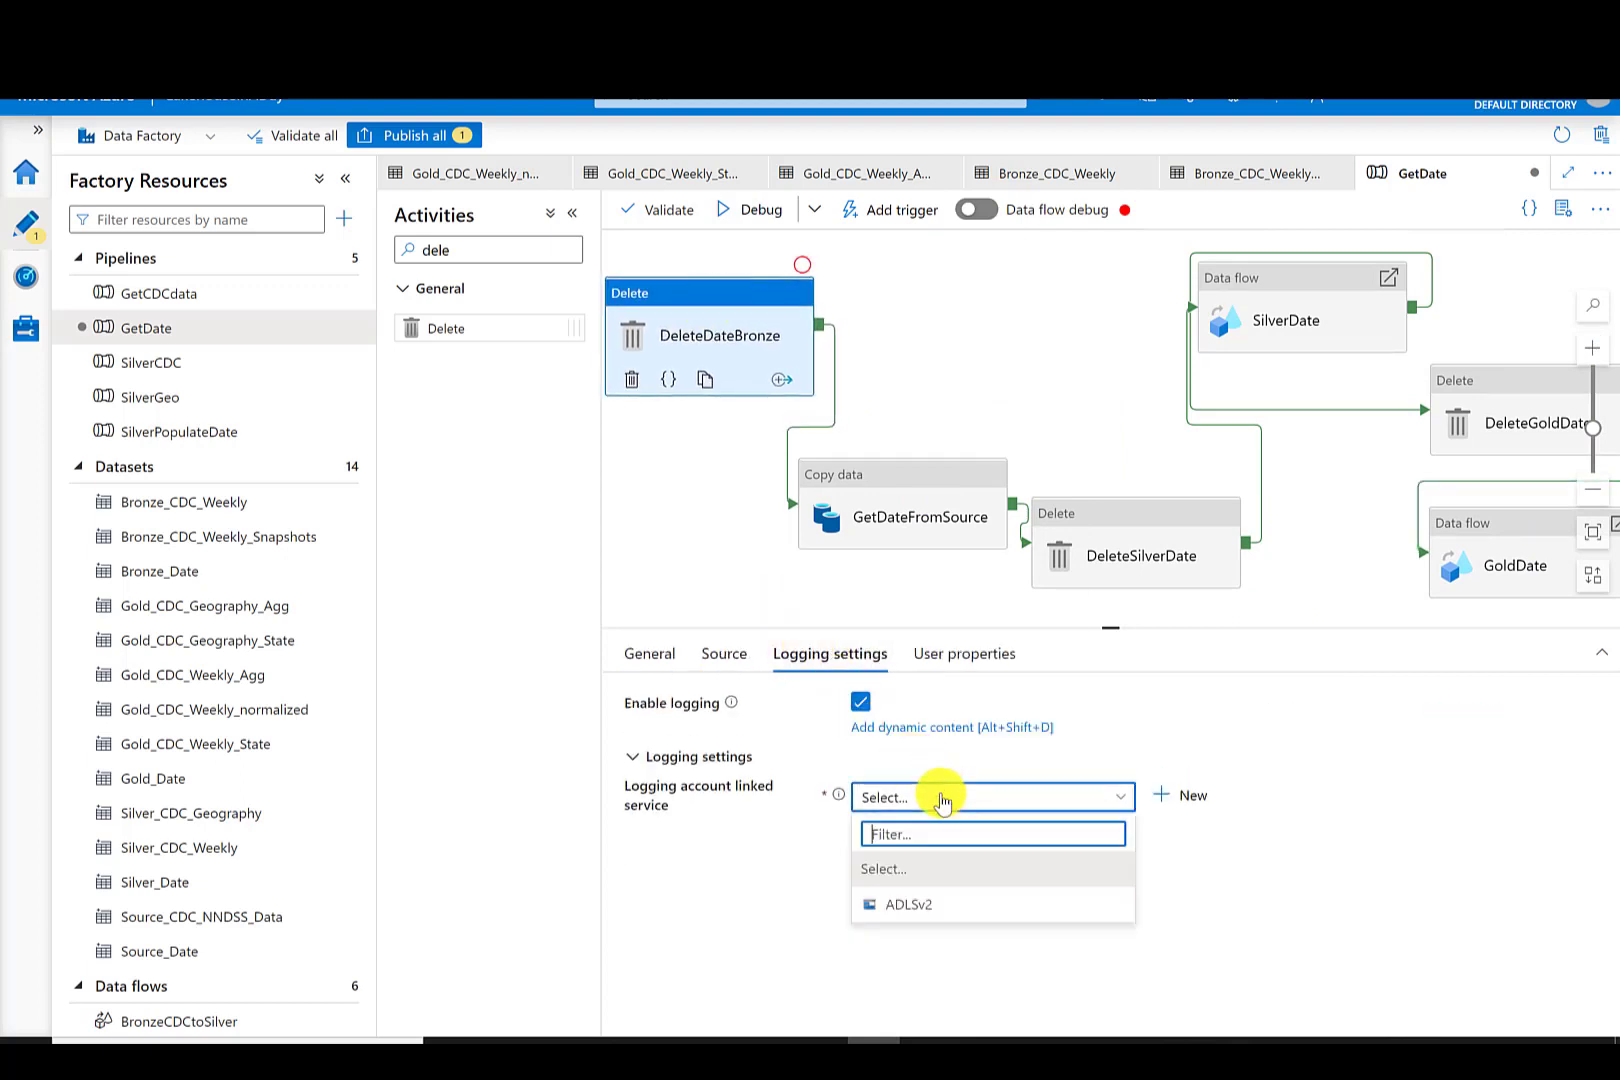
{"action": "left_click", "coordinate": [857, 706]}
- Reposition the first activities in a row and disable logging on DeleteSilverDate
{"action": "left_click_drag", "start_coordinate": [863, 476], "coordinate": [906, 303]}
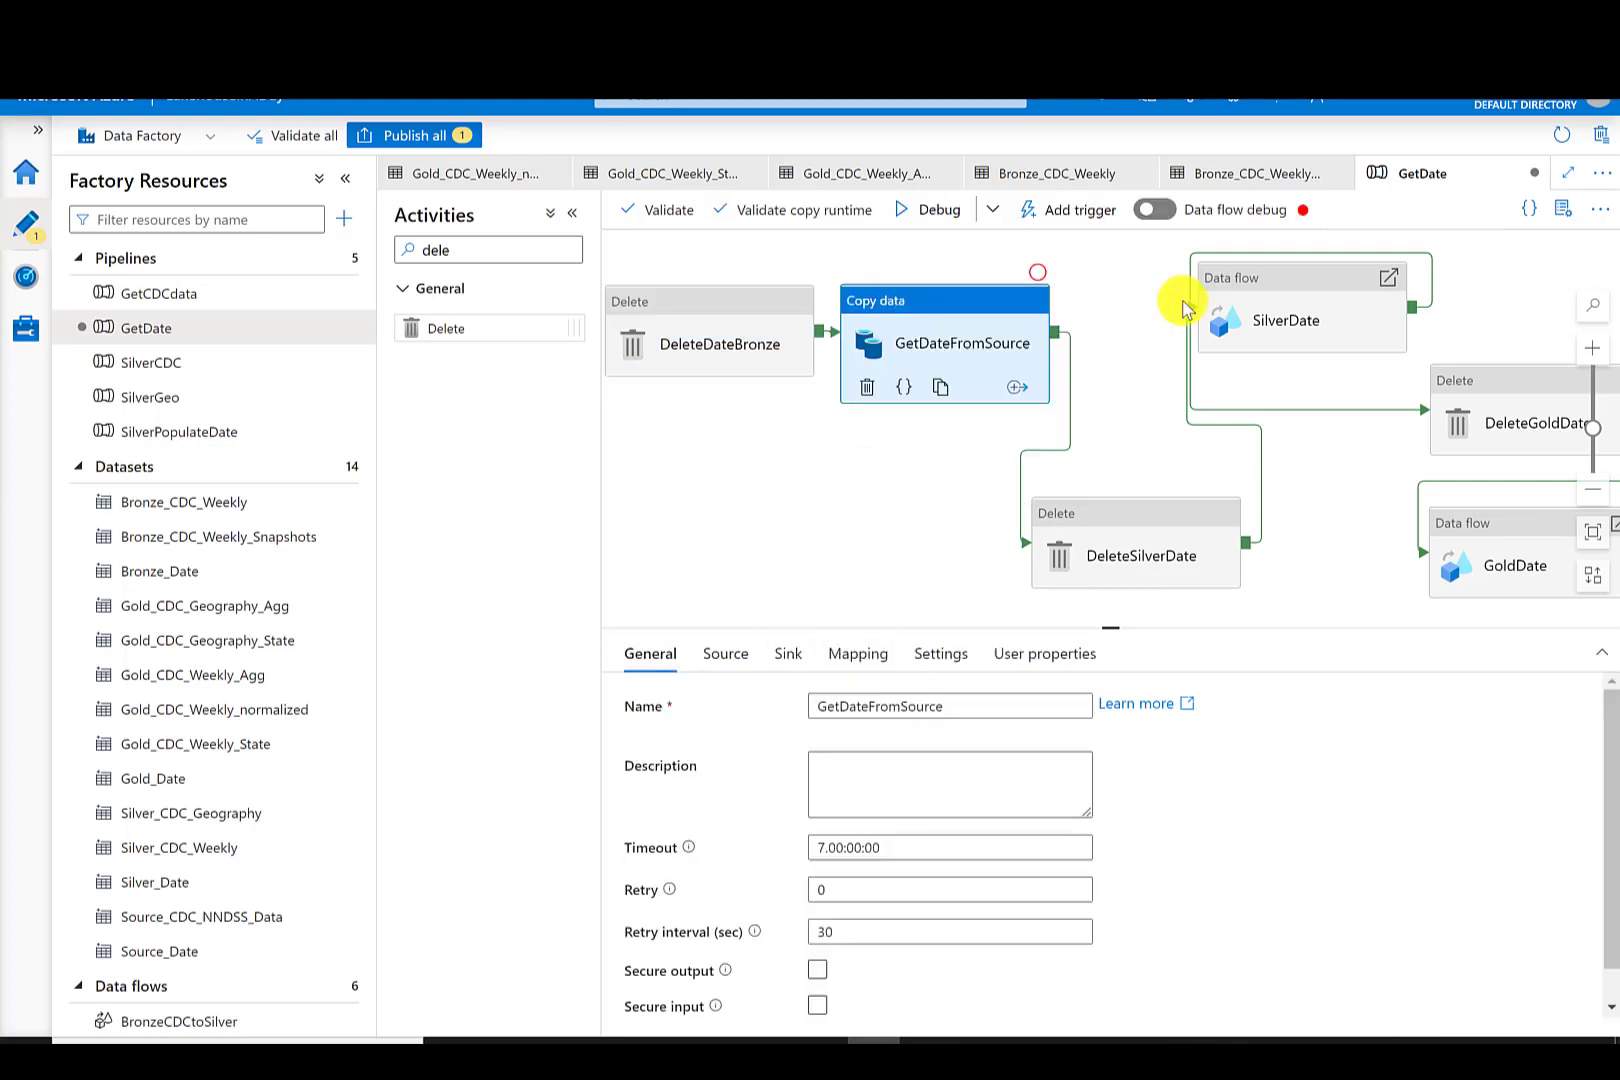
{"action": "left_click_drag", "start_coordinate": [1251, 289], "coordinate": [1422, 282]}
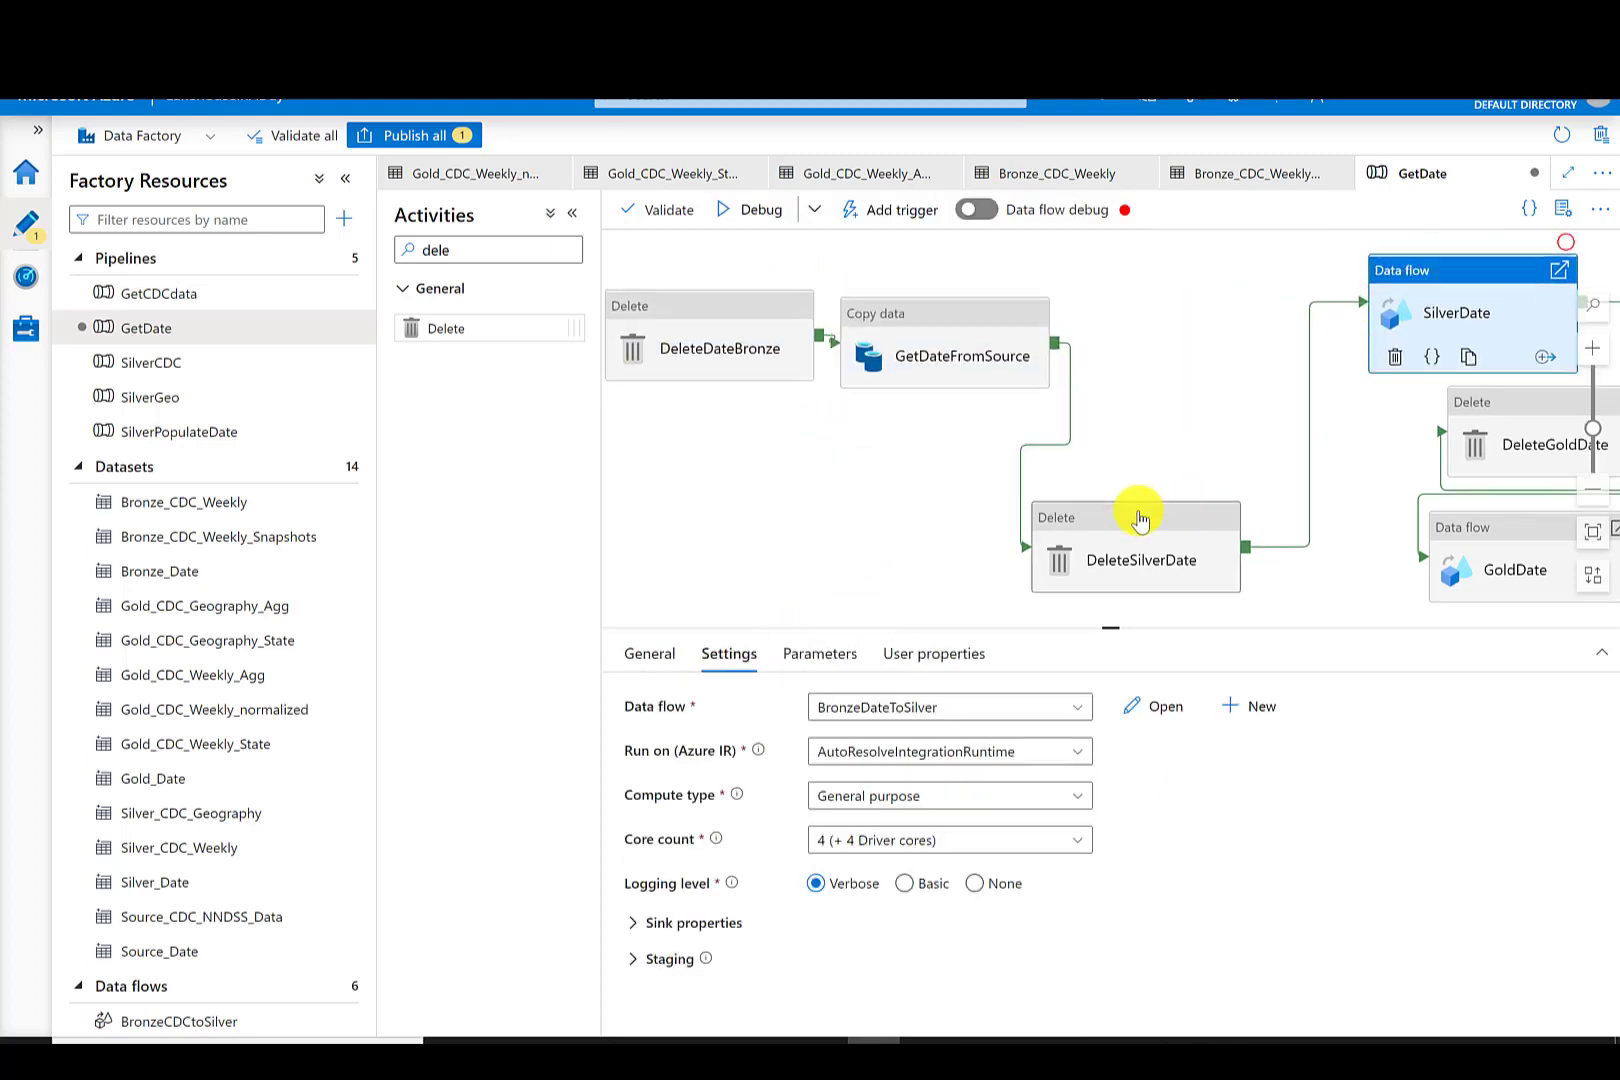
{"action": "left_click_drag", "start_coordinate": [1138, 518], "coordinate": [1180, 315]}
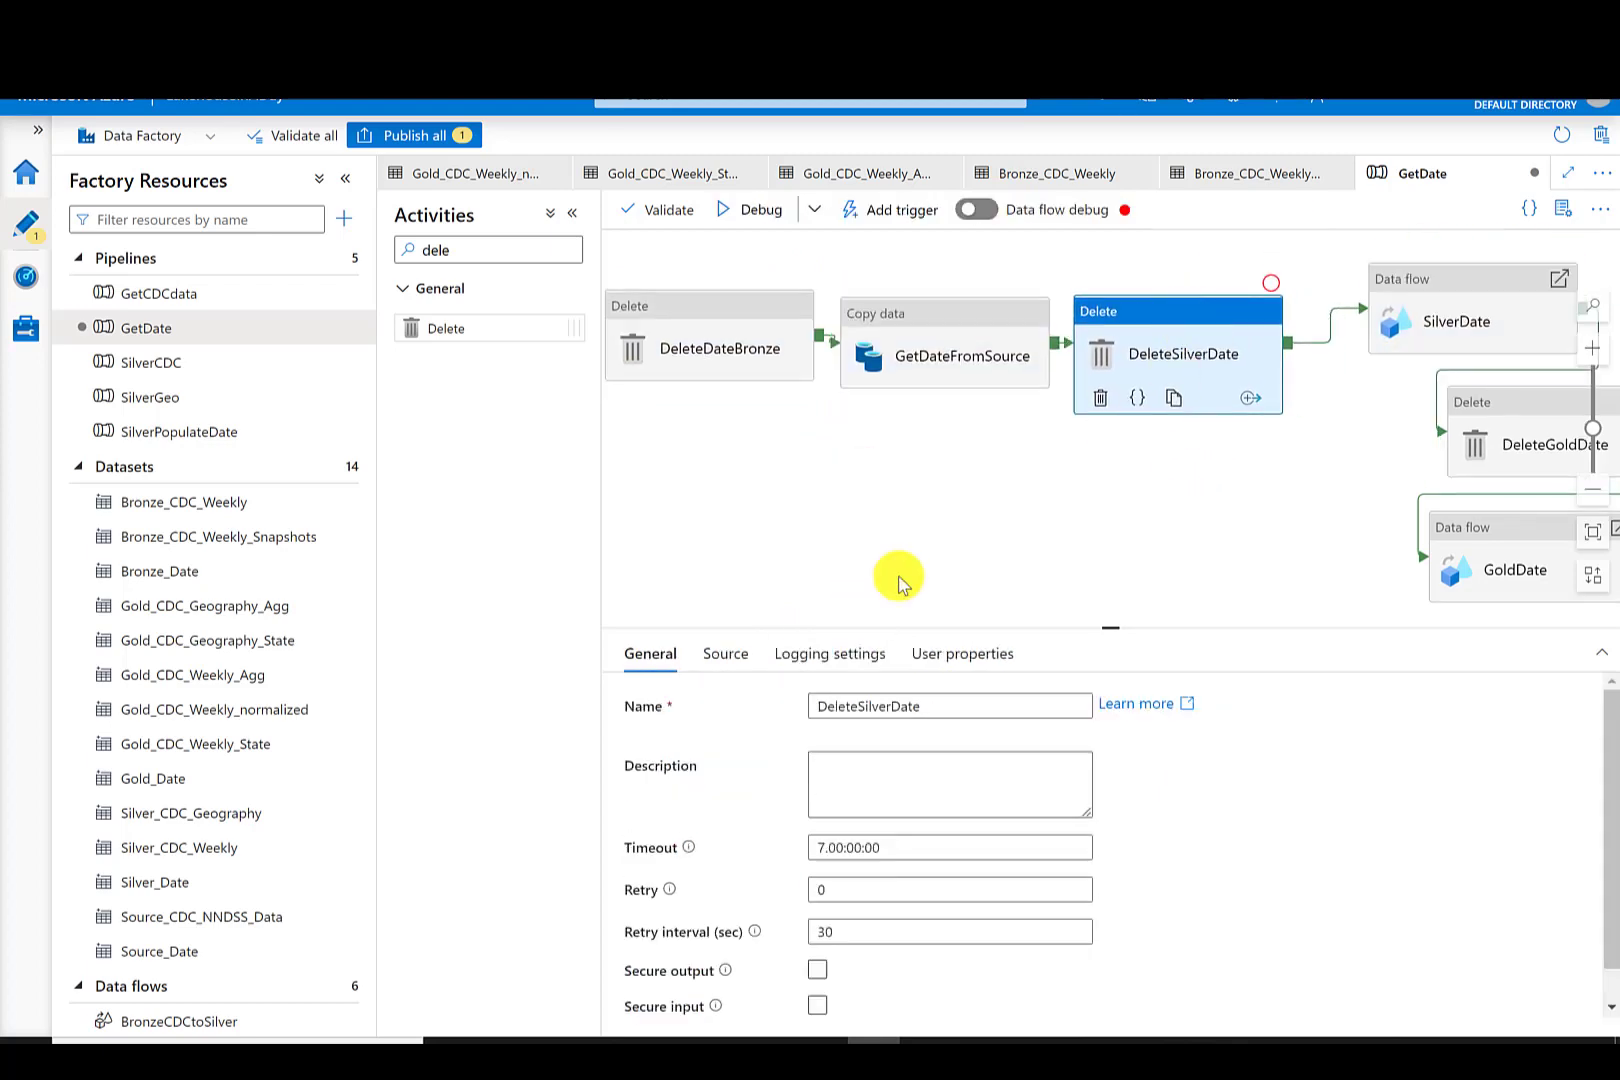
{"action": "left_click", "coordinate": [864, 657]}
{"action": "left_click", "coordinate": [857, 704]}
- Arrange the GetDate pipeline's activities into a single left-to-right row
{"action": "left_click_drag", "start_coordinate": [1173, 481], "coordinate": [869, 466]}
{"action": "left_click_drag", "start_coordinate": [1127, 277], "coordinate": [1132, 264]}
{"action": "left_click_drag", "start_coordinate": [1132, 264], "coordinate": [1095, 300]}
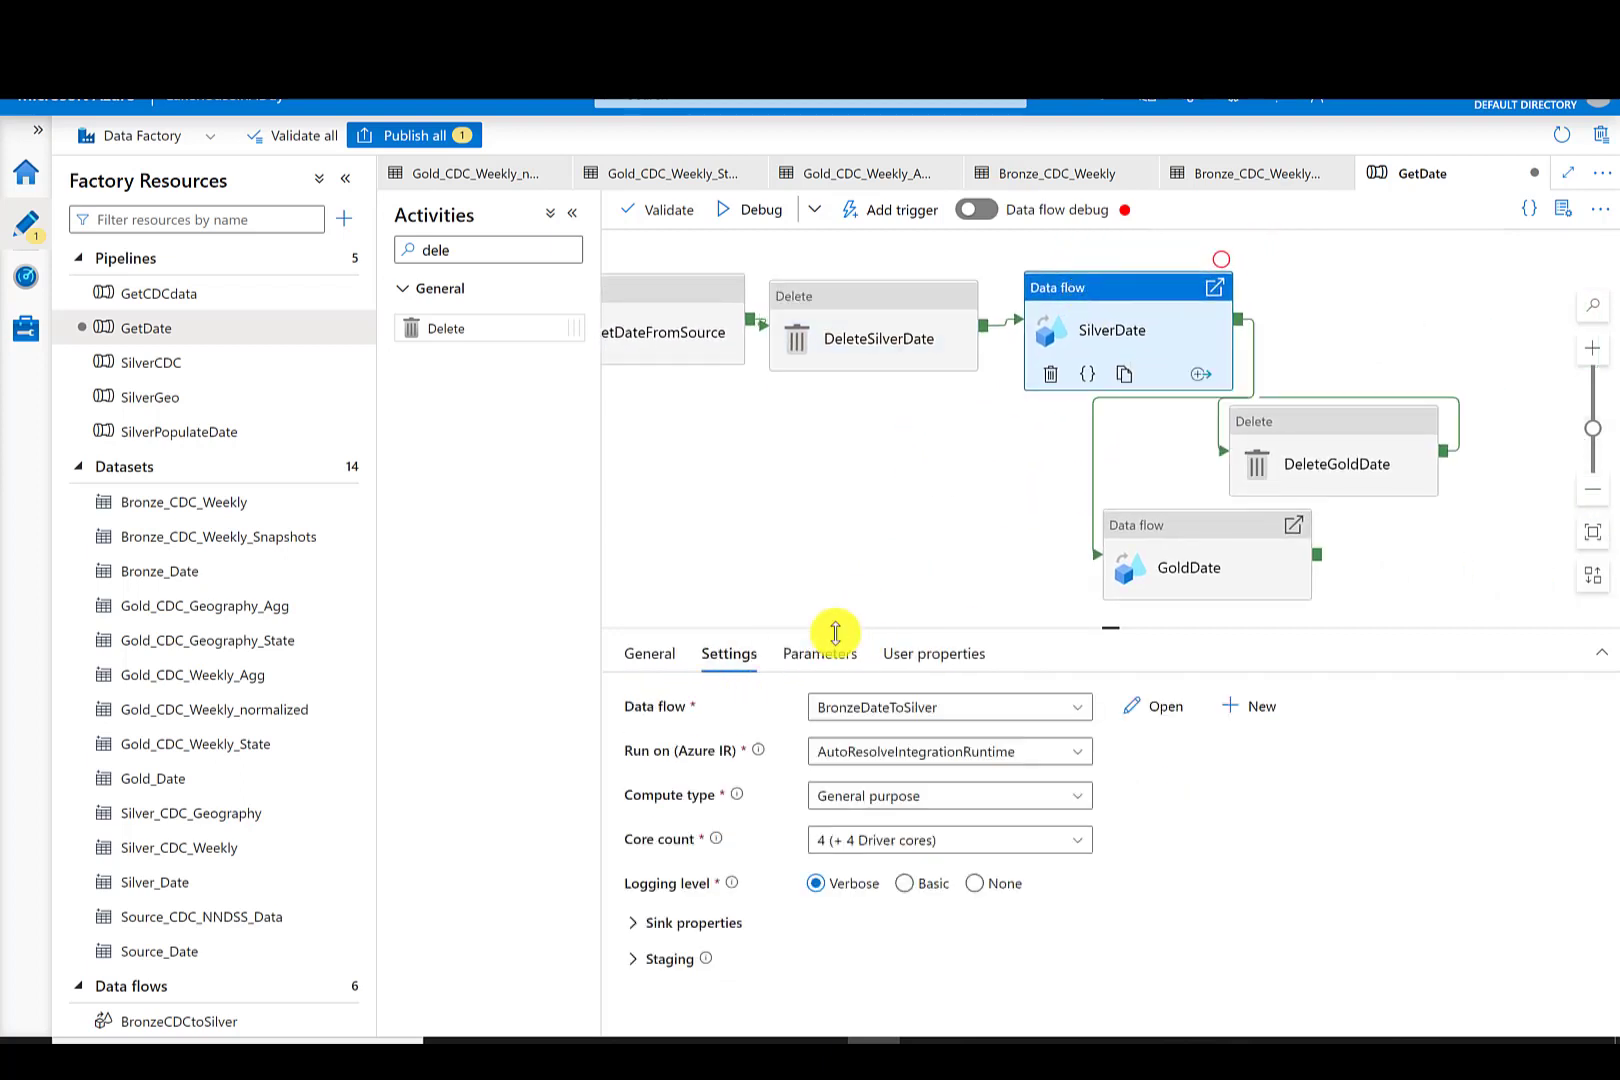
{"action": "left_click_drag", "start_coordinate": [1273, 419], "coordinate": [1309, 303]}
{"action": "left_click", "coordinate": [826, 655]}
{"action": "left_click_drag", "start_coordinate": [1171, 545], "coordinate": [1572, 318]}
{"action": "left_click_drag", "start_coordinate": [1045, 489], "coordinate": [1322, 530]}
{"action": "left_click_drag", "start_coordinate": [781, 489], "coordinate": [850, 488]}
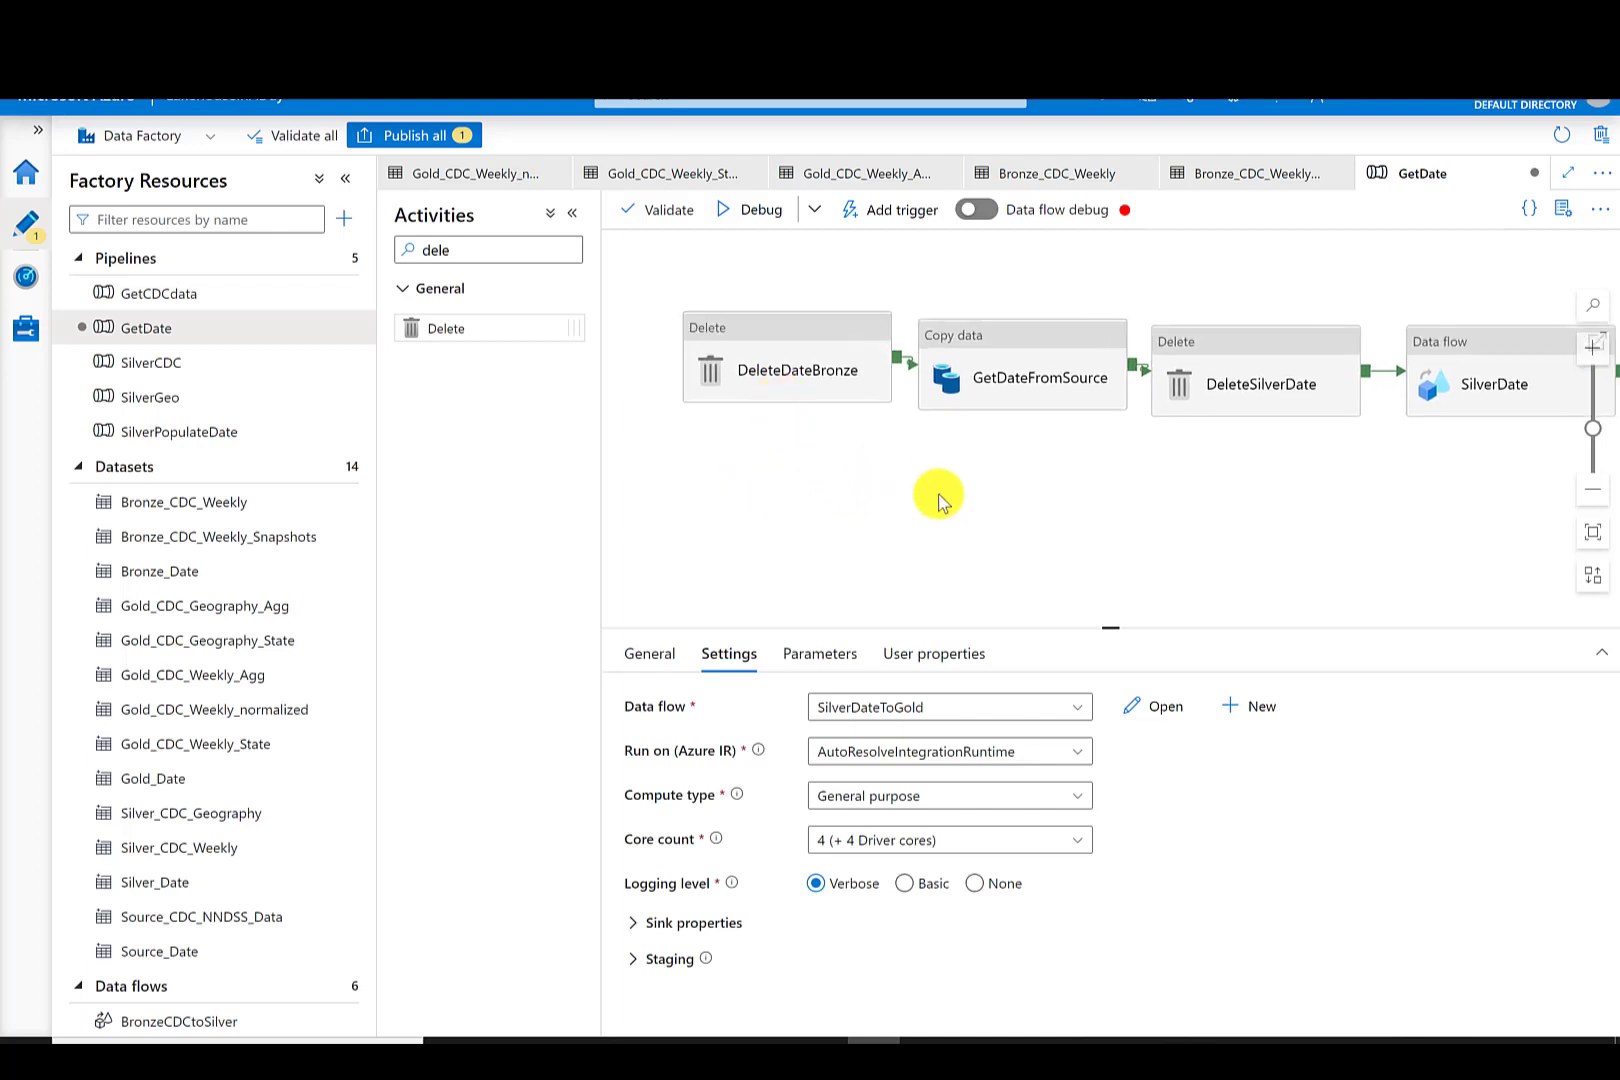
{"action": "left_click_drag", "start_coordinate": [1215, 517], "coordinate": [884, 497]}
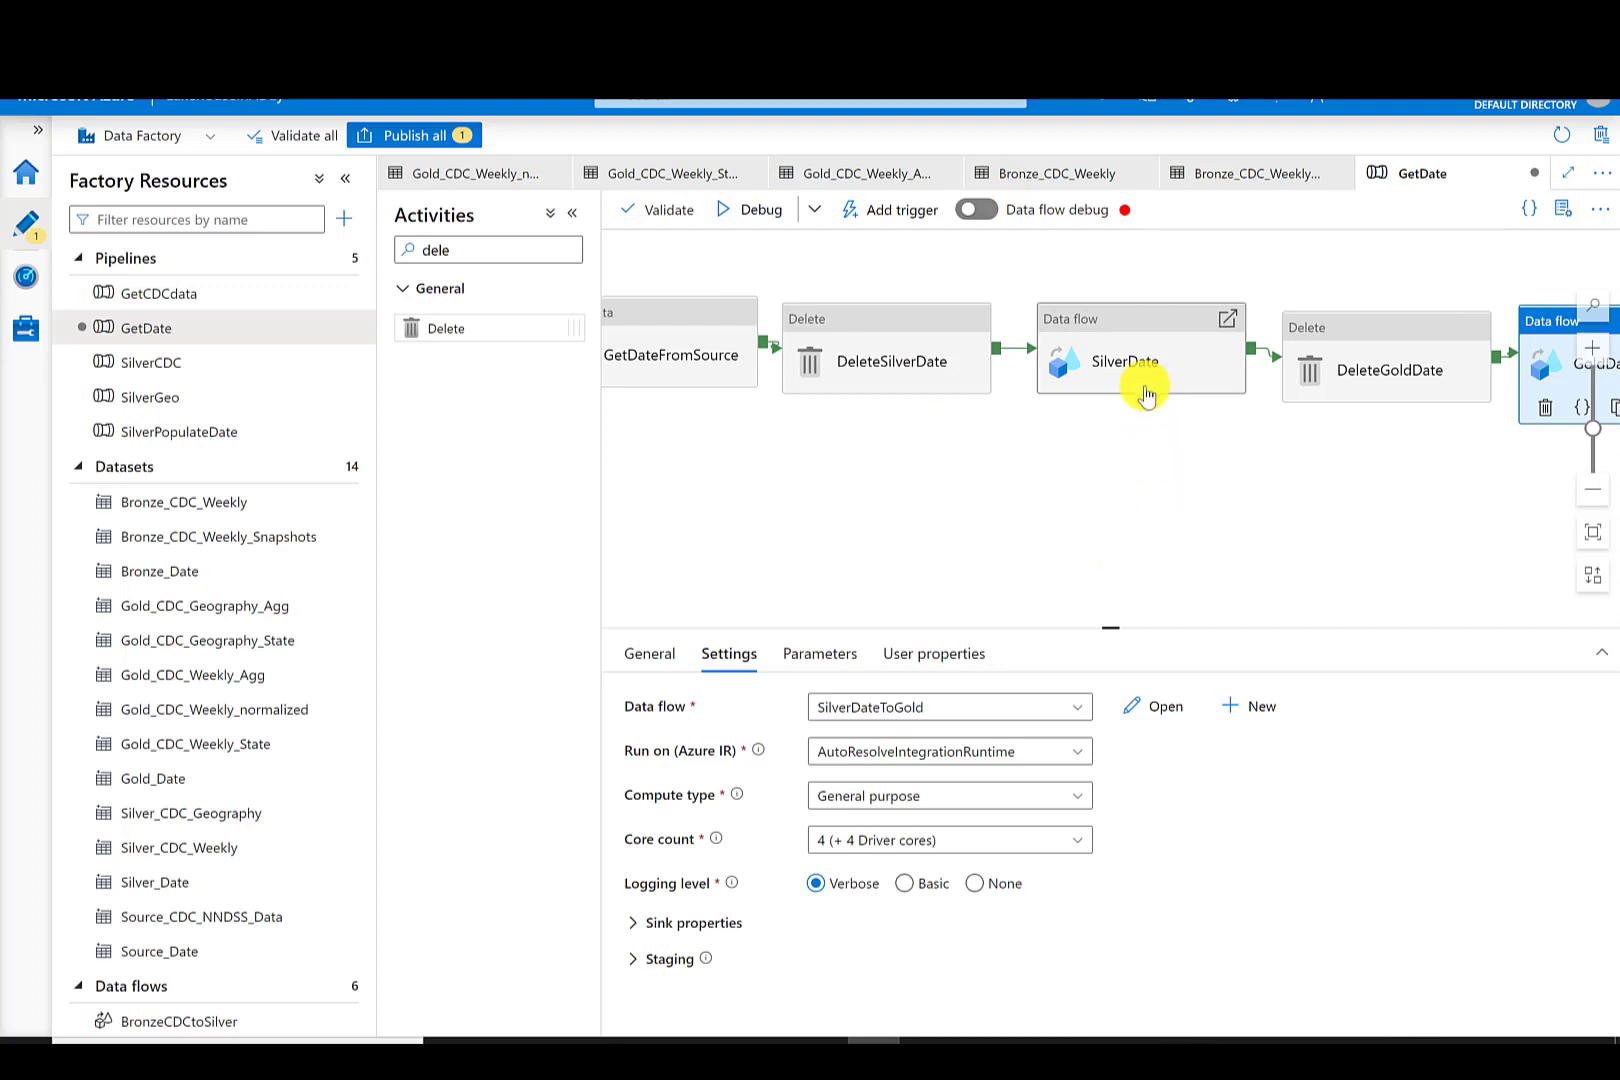
{"action": "left_click_drag", "start_coordinate": [1405, 491], "coordinate": [1037, 486]}
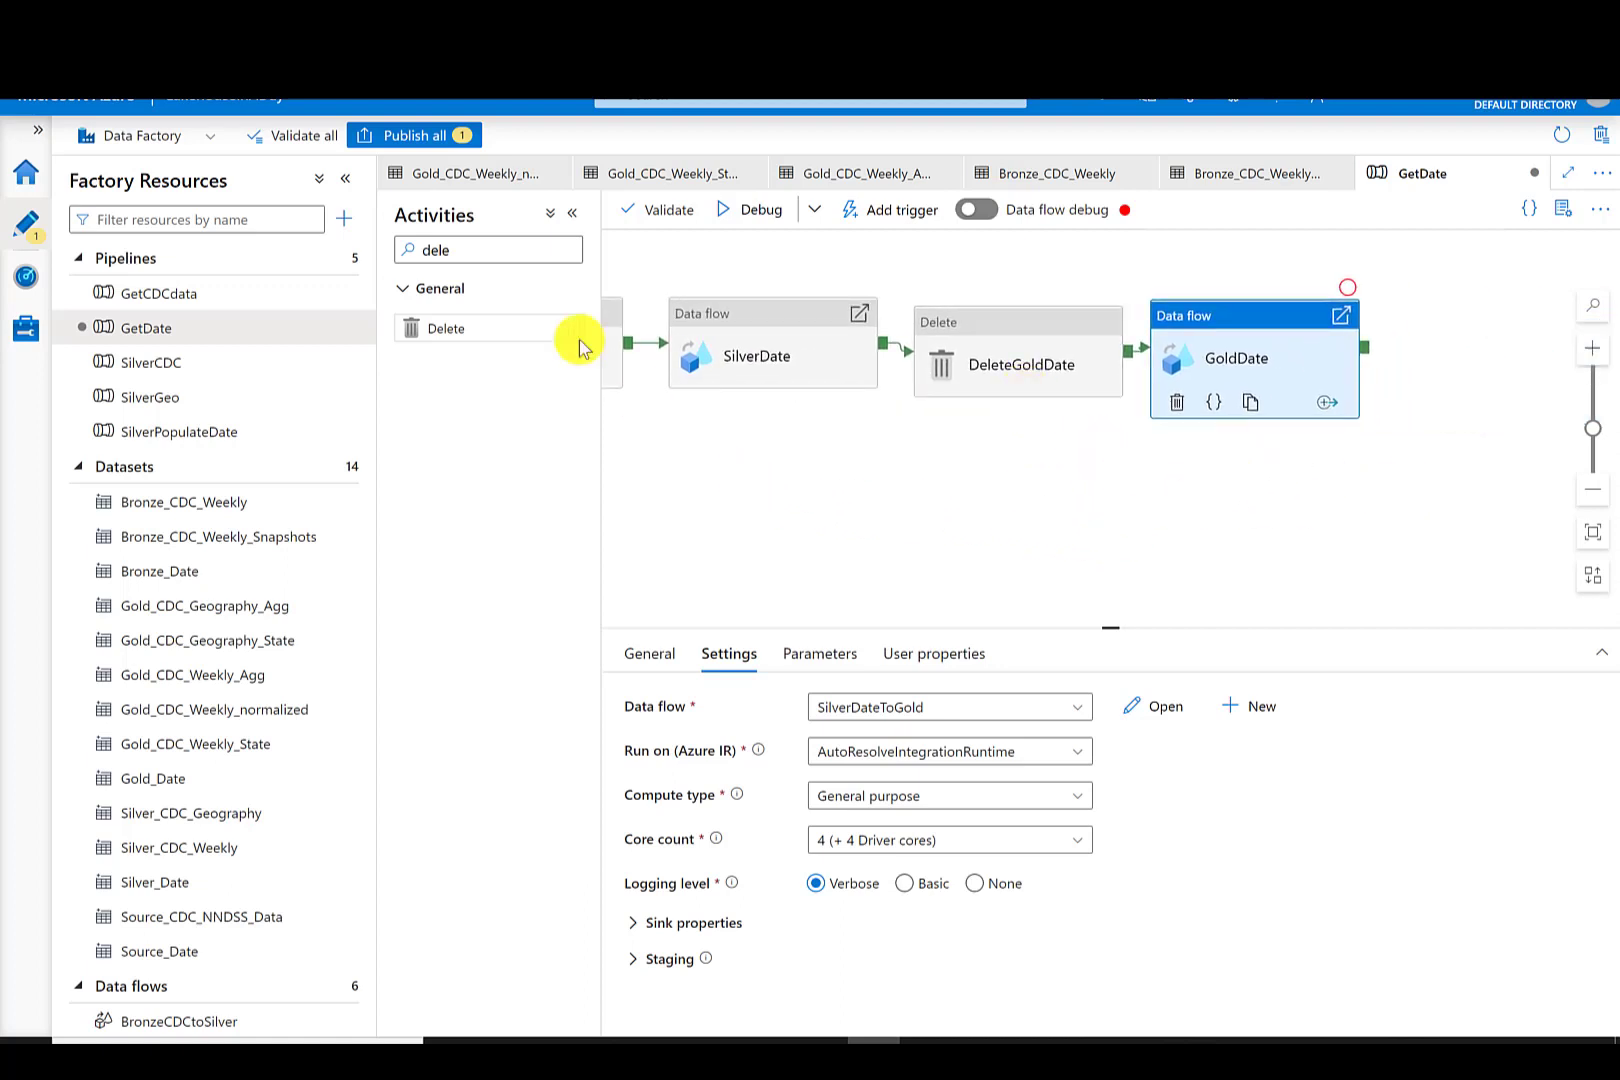
- Publish all pending changes to the live environment
{"action": "left_click", "coordinate": [396, 138]}
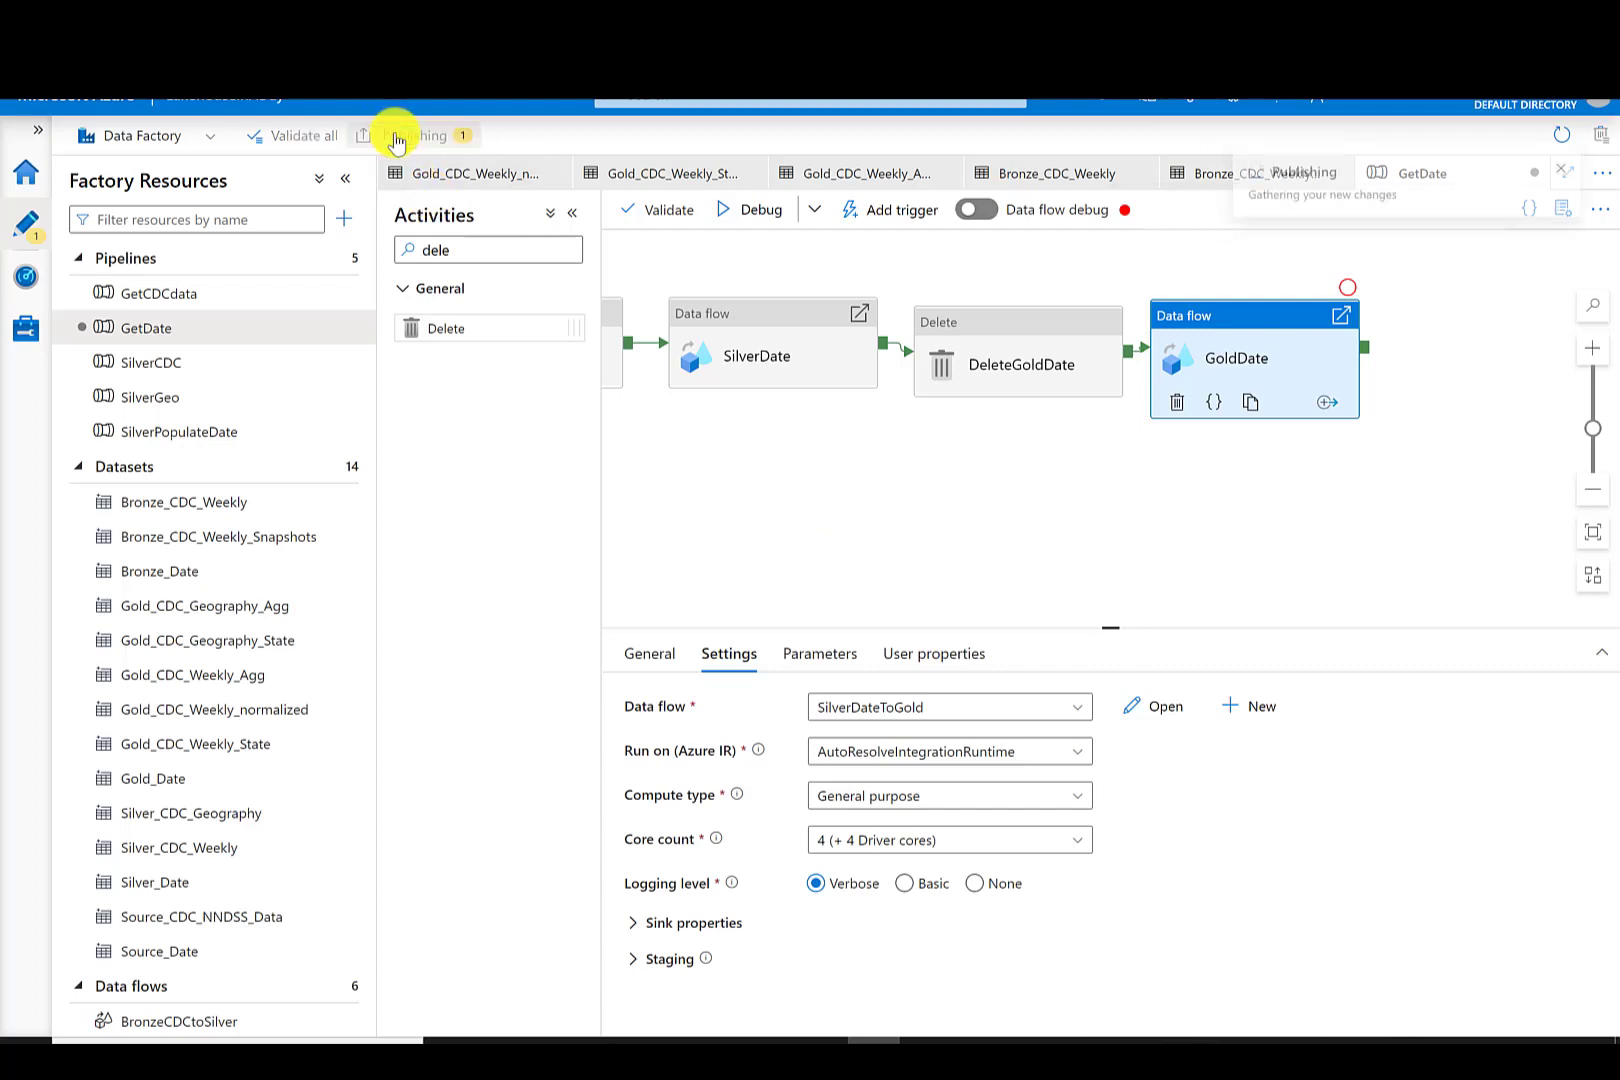
{"action": "left_click", "coordinate": [1002, 1008]}
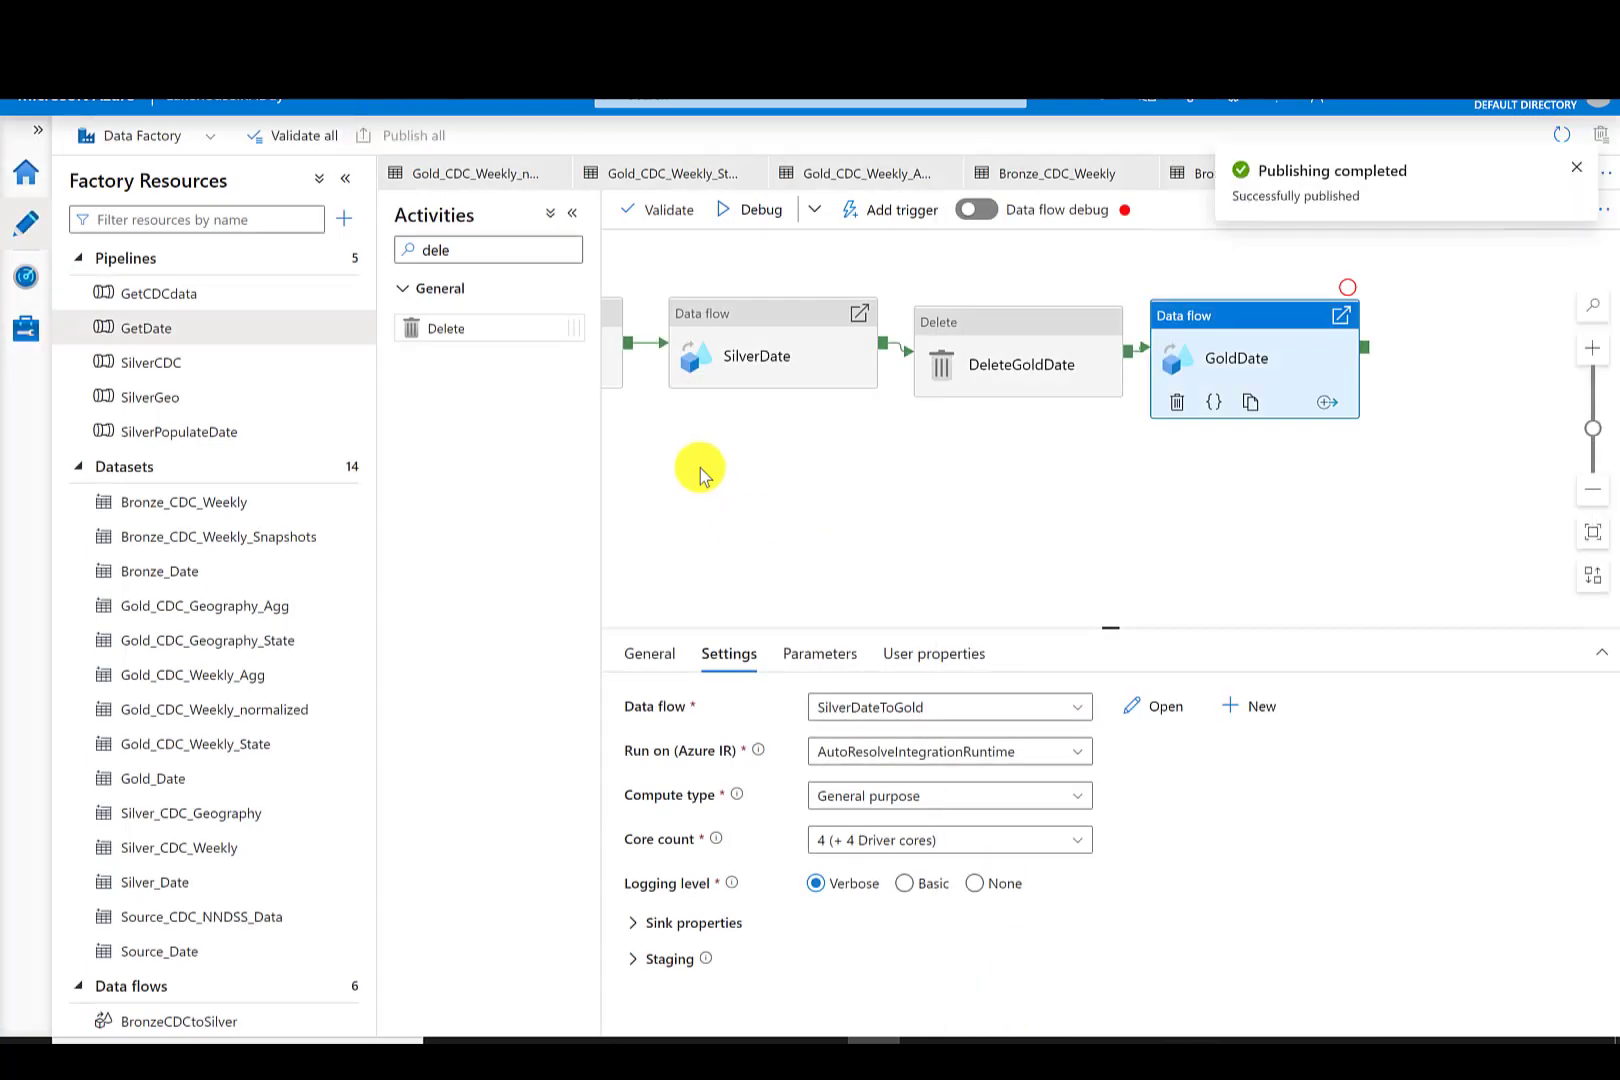
- Trigger an immediate run of the GetDate pipeline
{"action": "left_click", "coordinate": [897, 214]}
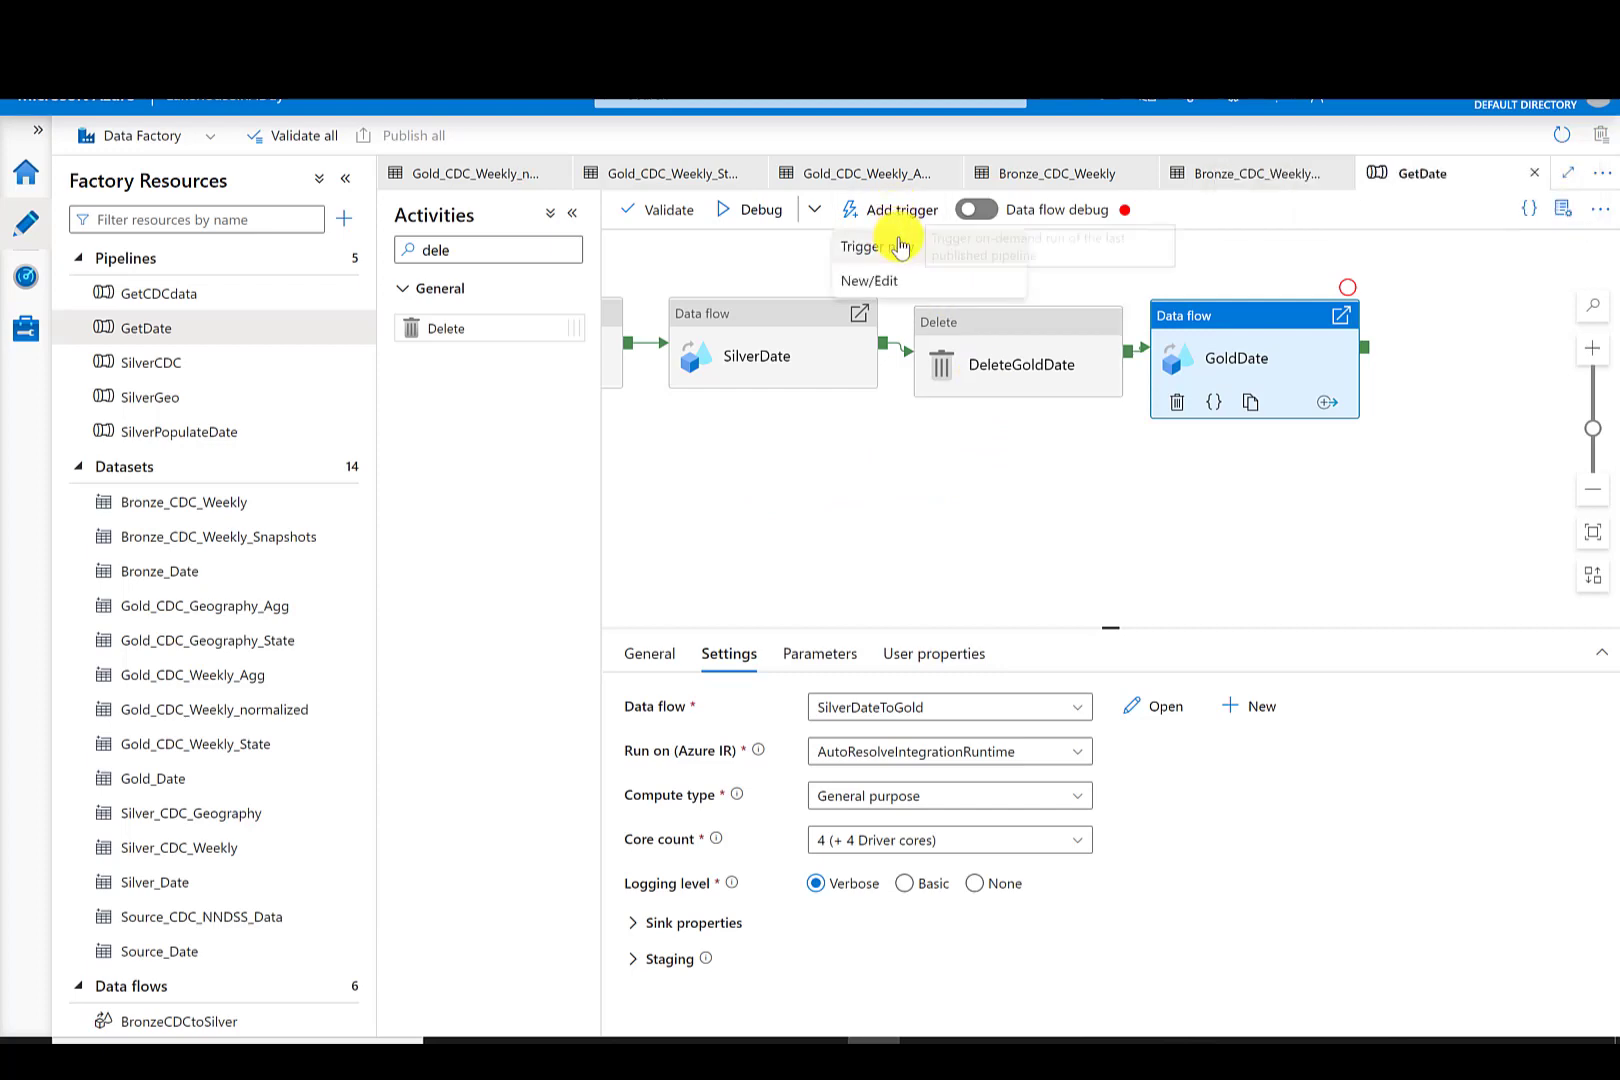
{"action": "left_click", "coordinate": [877, 246]}
{"action": "left_click", "coordinate": [1031, 1007]}
- Check the GetDate run's status in the pipeline runs monitor
{"action": "left_click", "coordinate": [26, 277]}
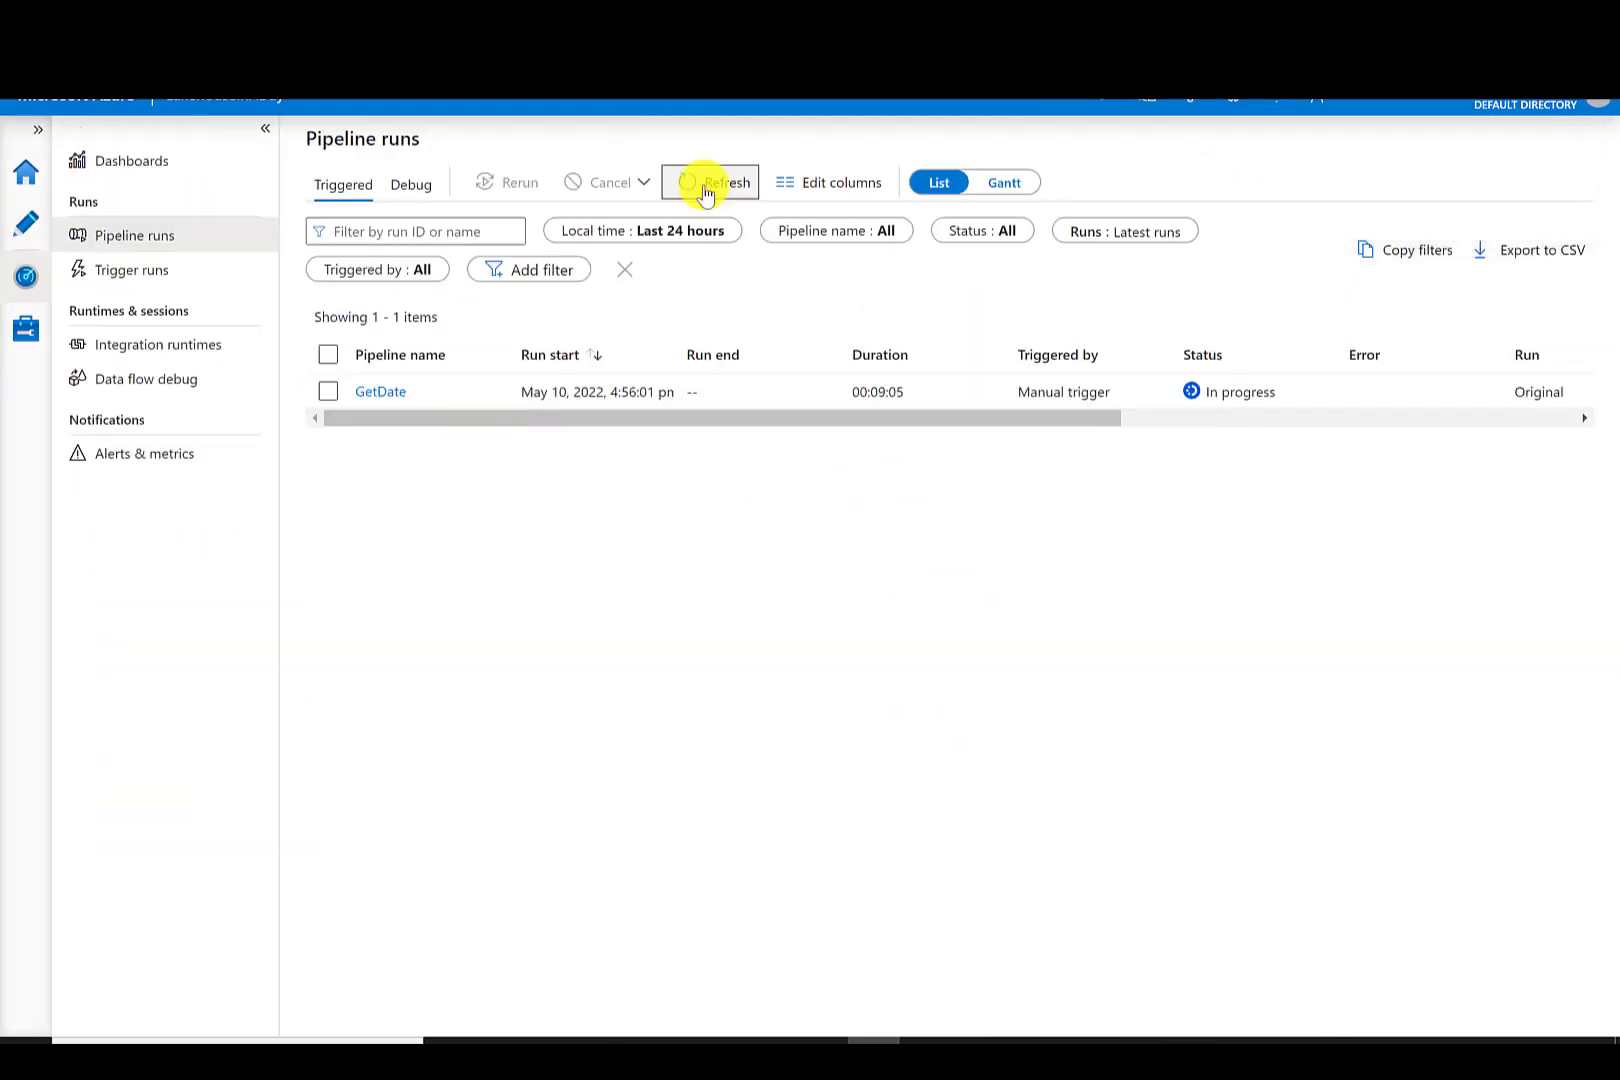
{"action": "left_click", "coordinate": [705, 185]}
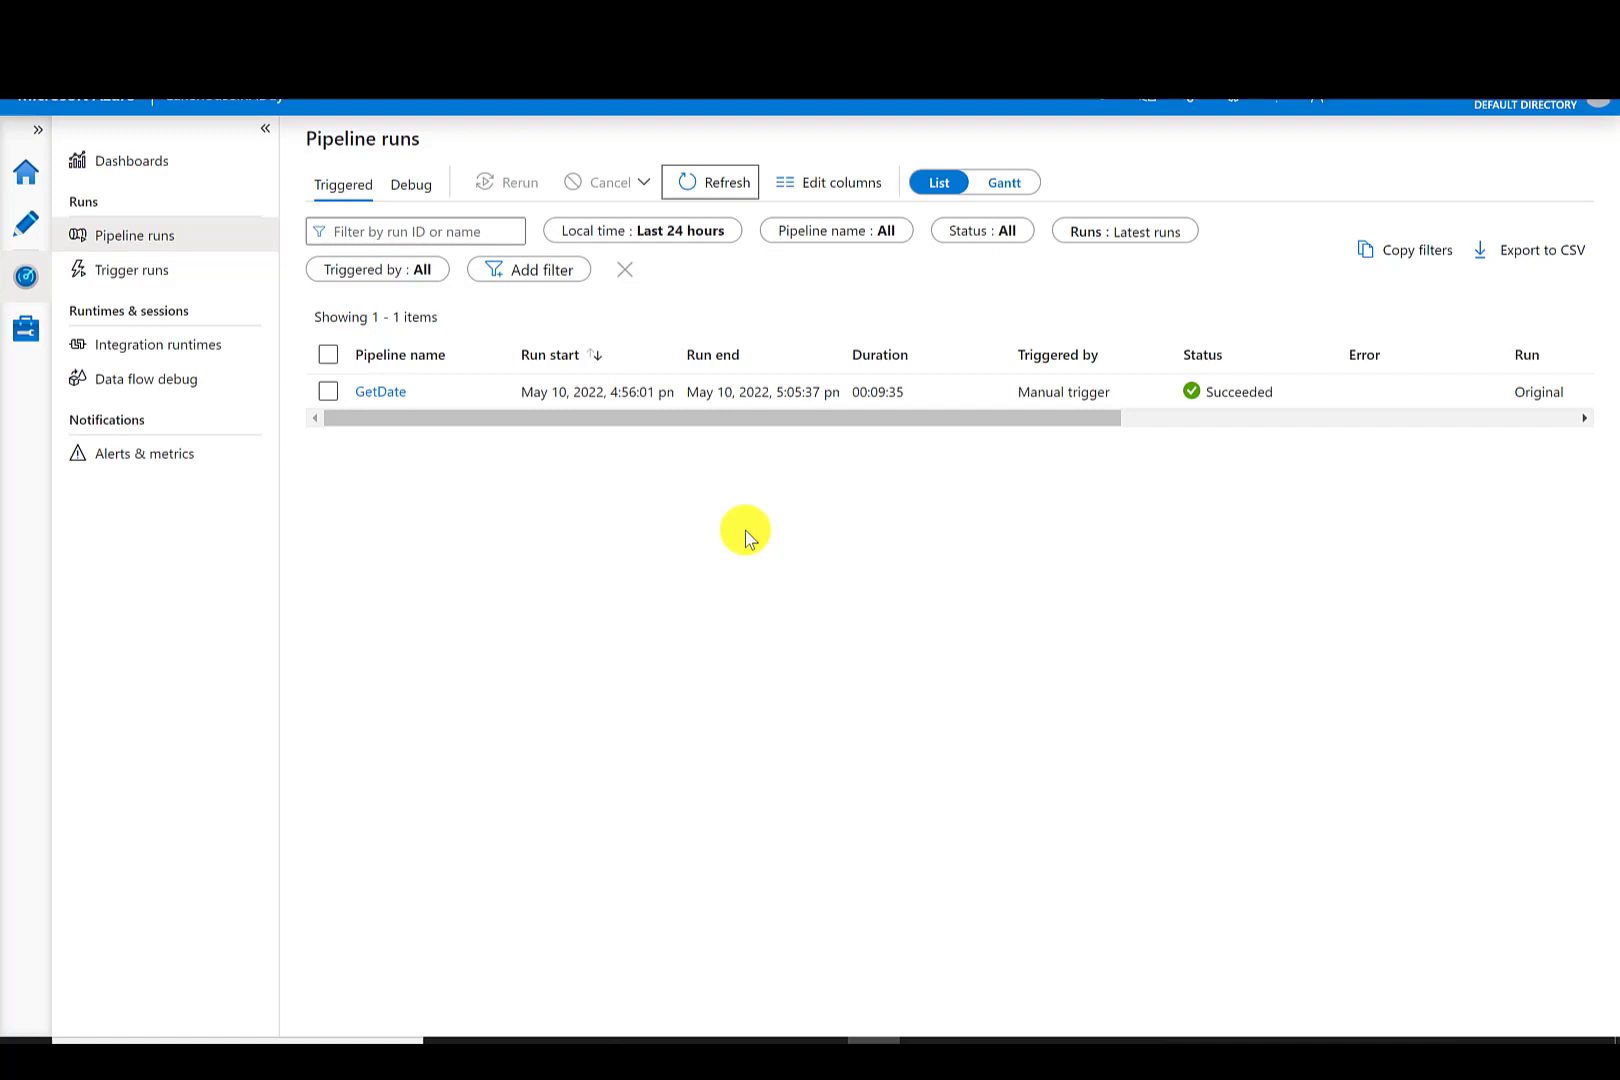
{"action": "left_click", "coordinate": [27, 225]}
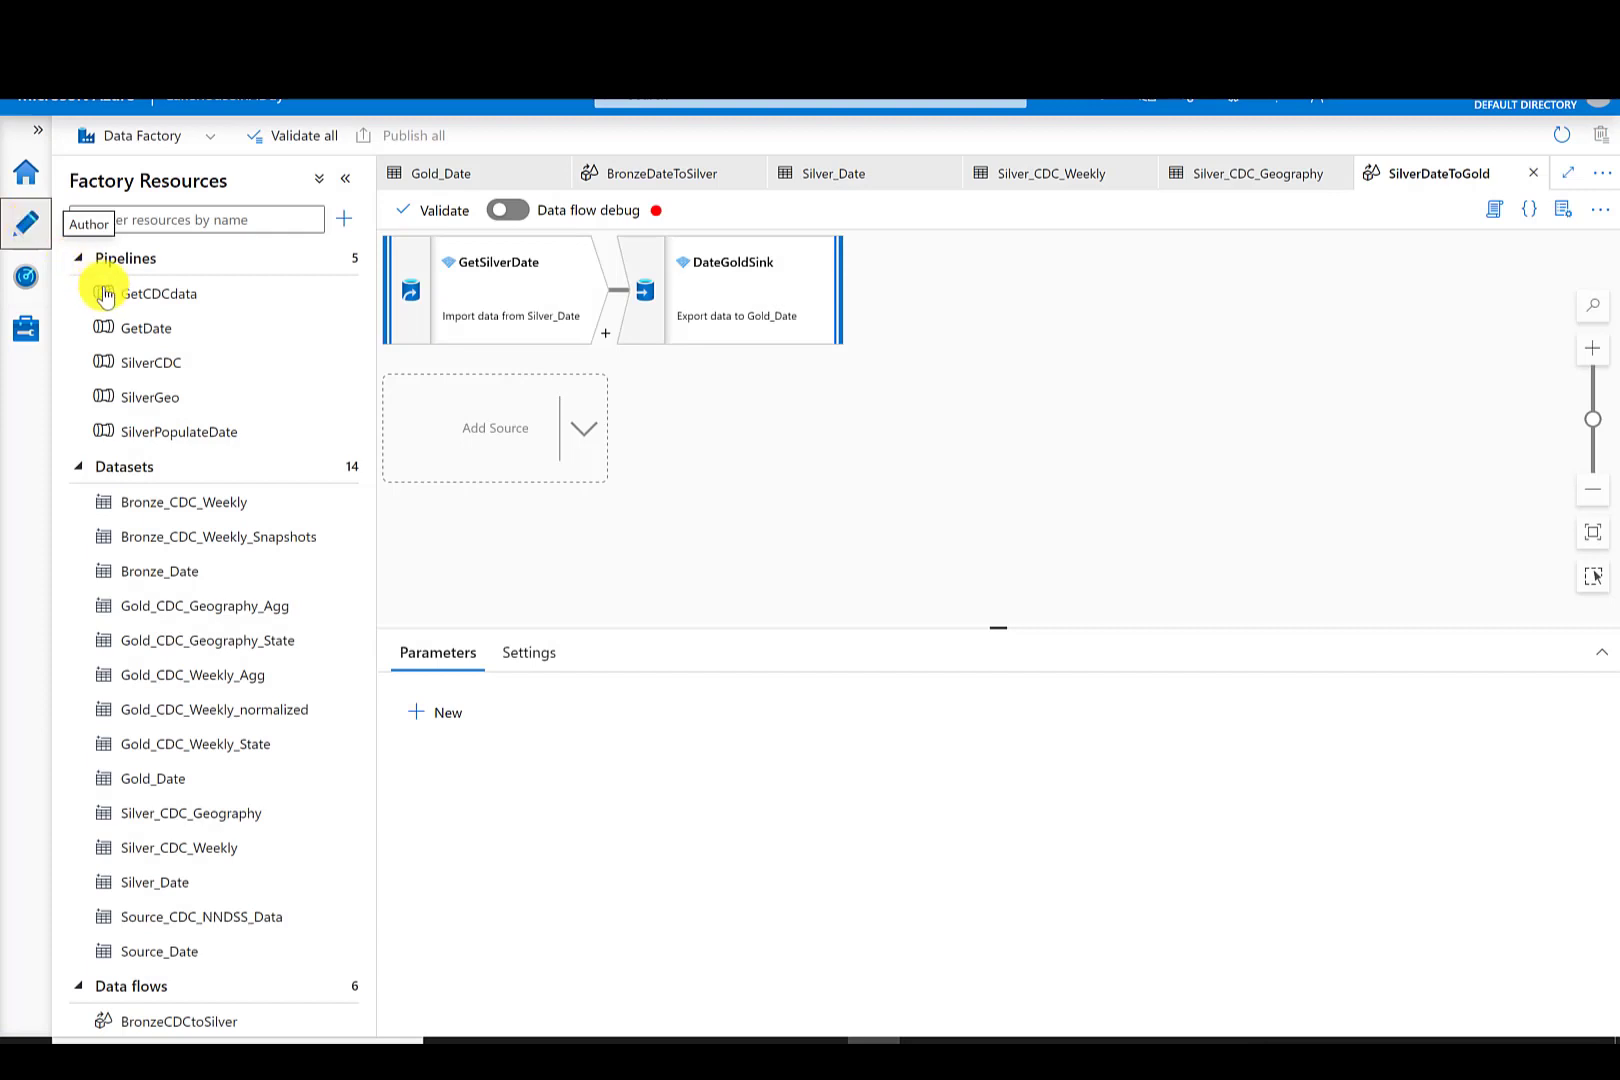
- Delete the SilverPopulateDate pipeline
{"action": "left_click", "coordinate": [158, 333]}
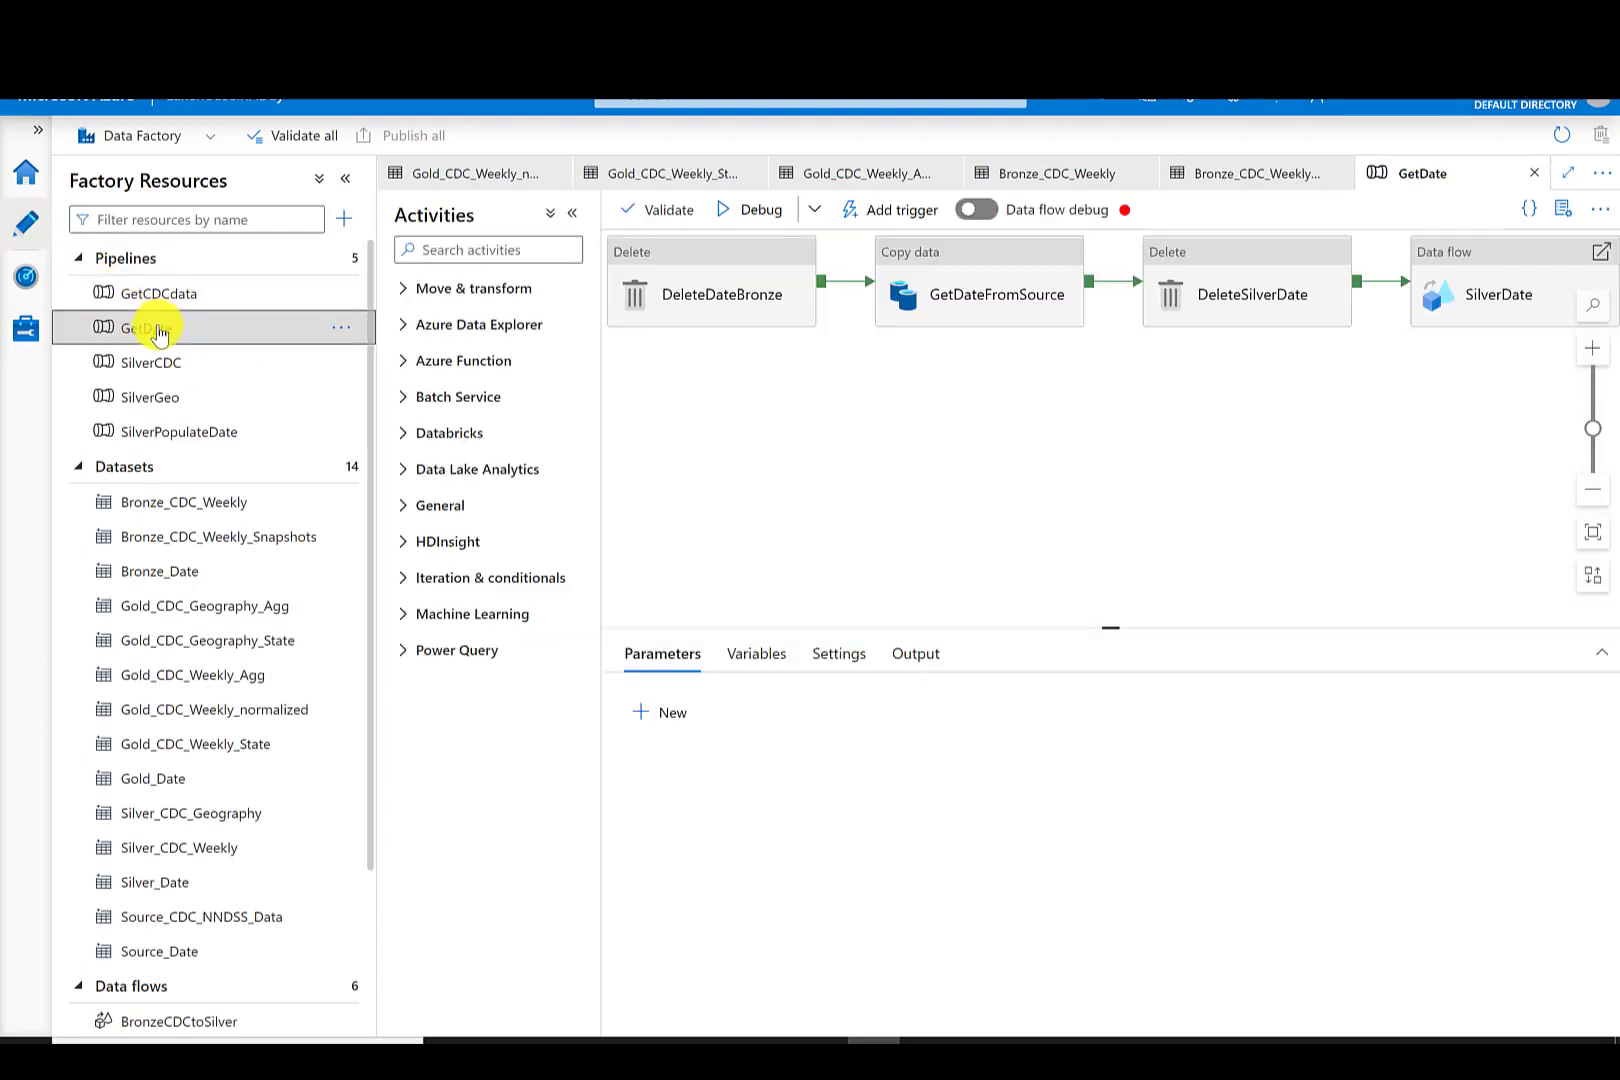
{"action": "left_click", "coordinate": [200, 433]}
{"action": "left_click", "coordinate": [342, 433]}
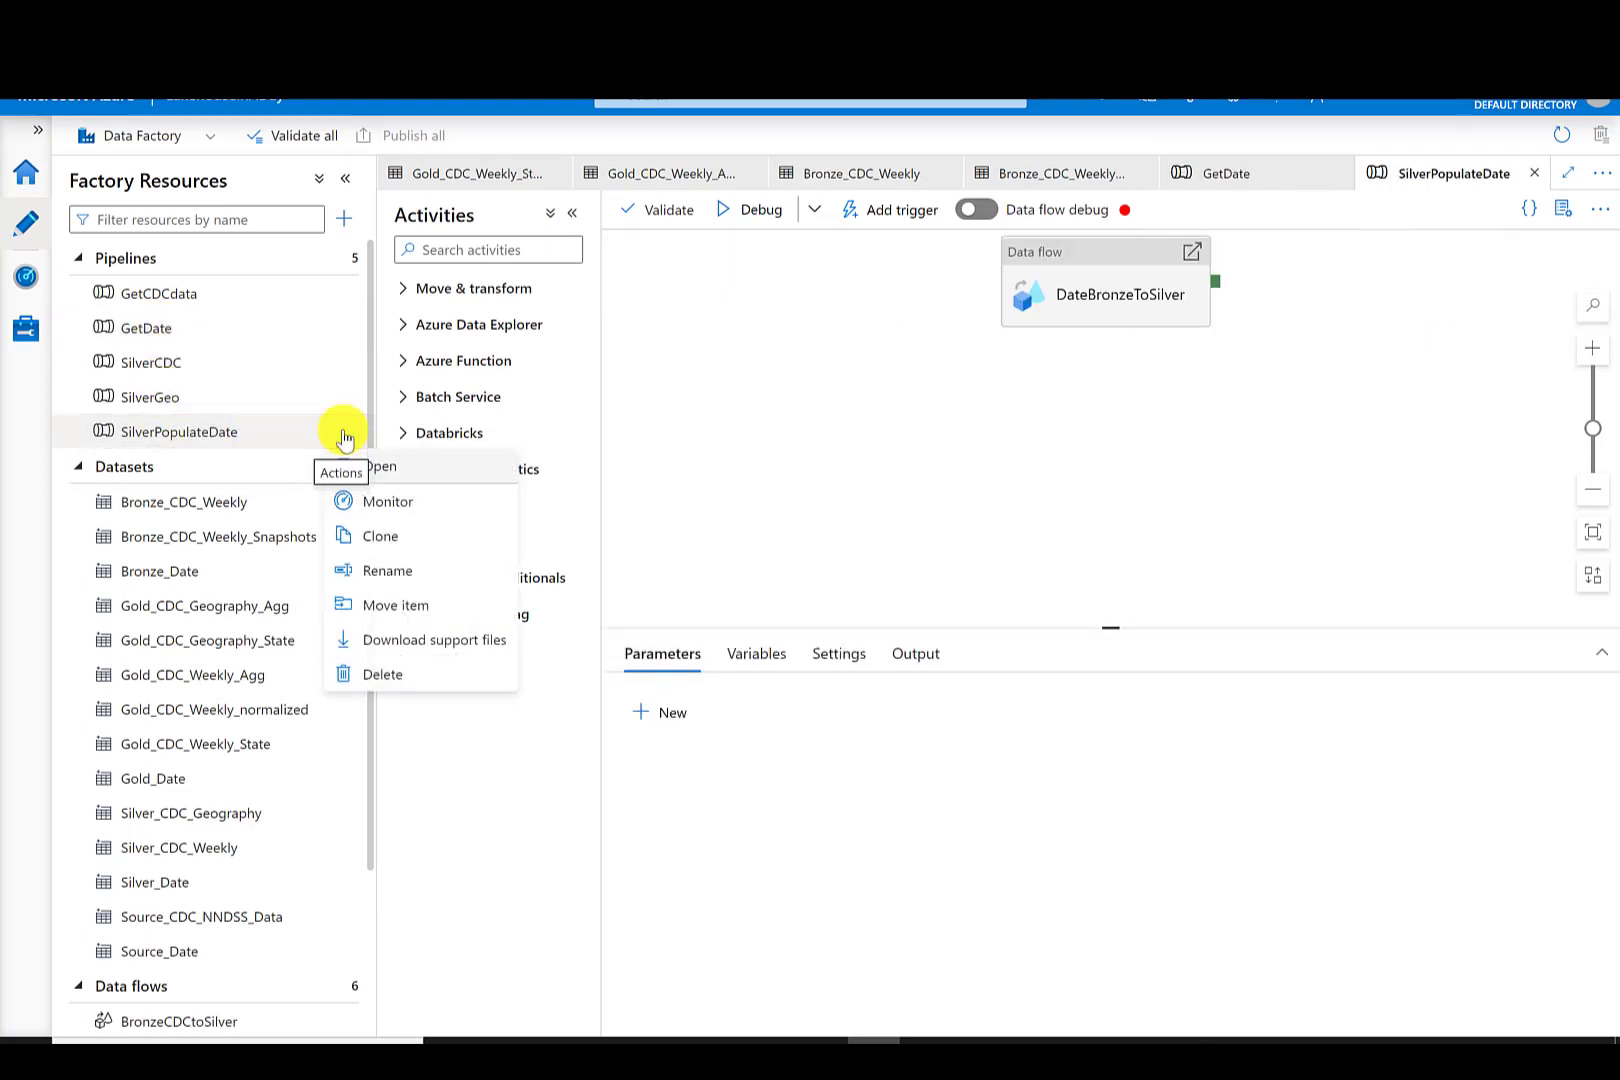
{"action": "left_click", "coordinate": [396, 684]}
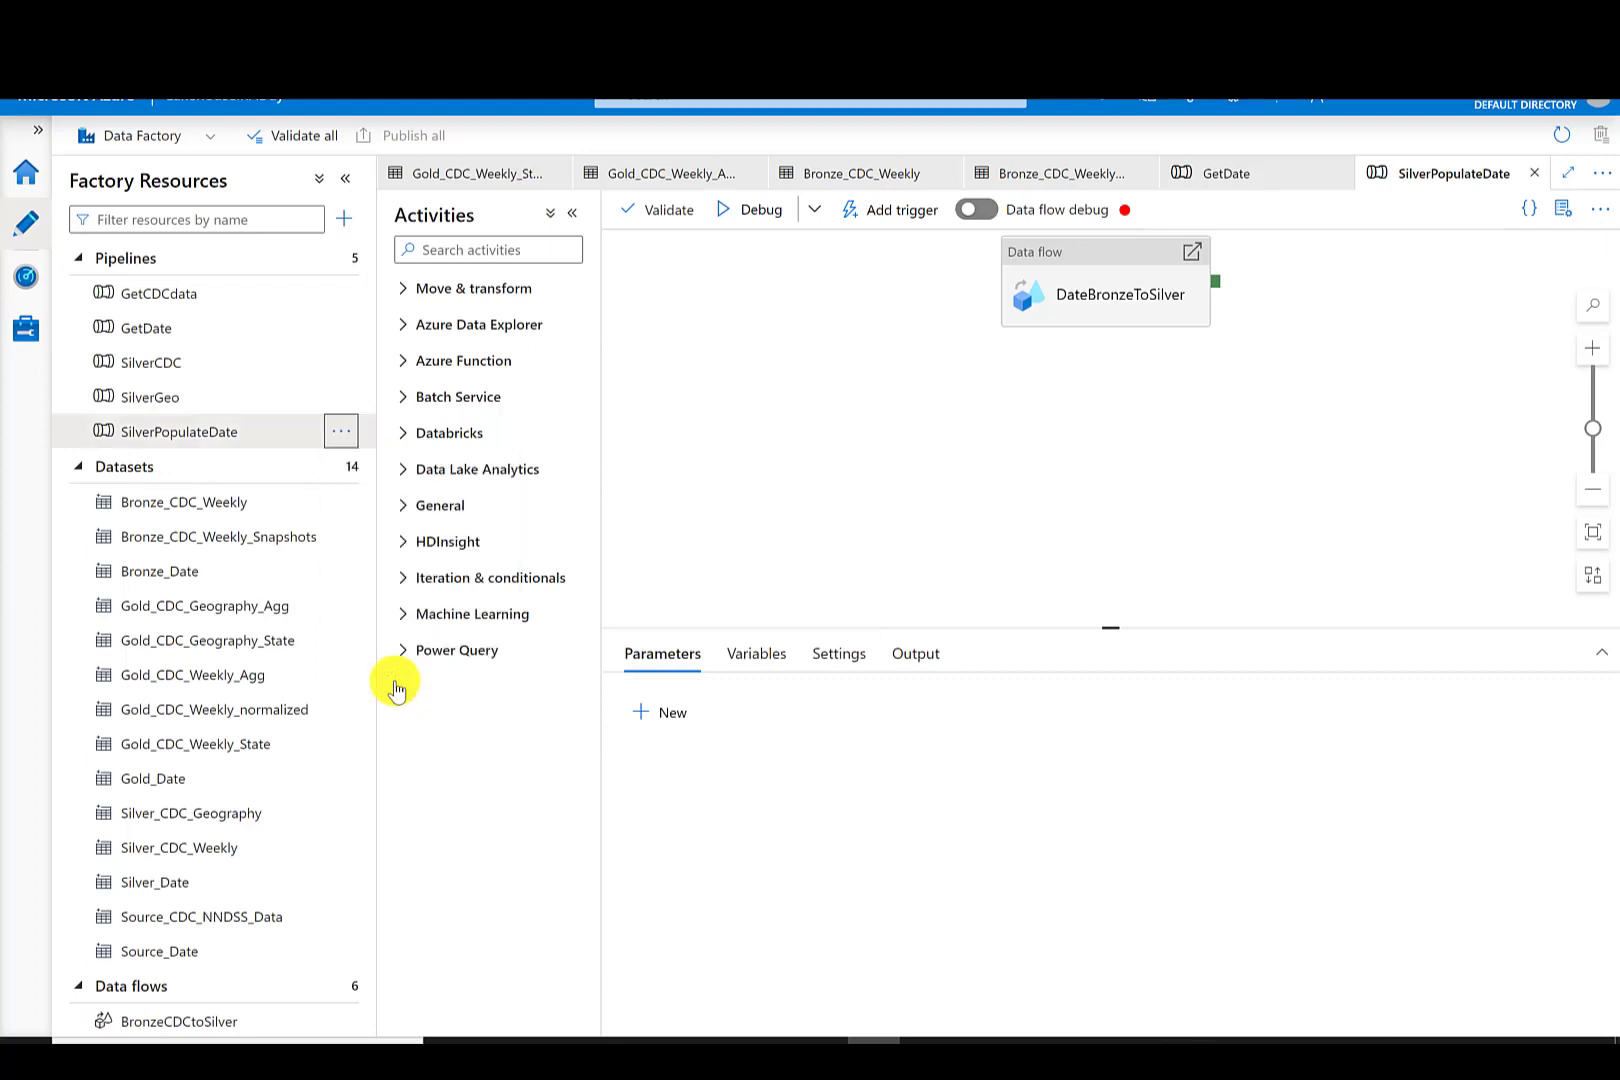
{"action": "left_click", "coordinate": [690, 650]}
- In the GetCDCdata pipeline, add a Delete activity before the GetCDCdataFromSource copy activity
{"action": "left_click", "coordinate": [160, 294]}
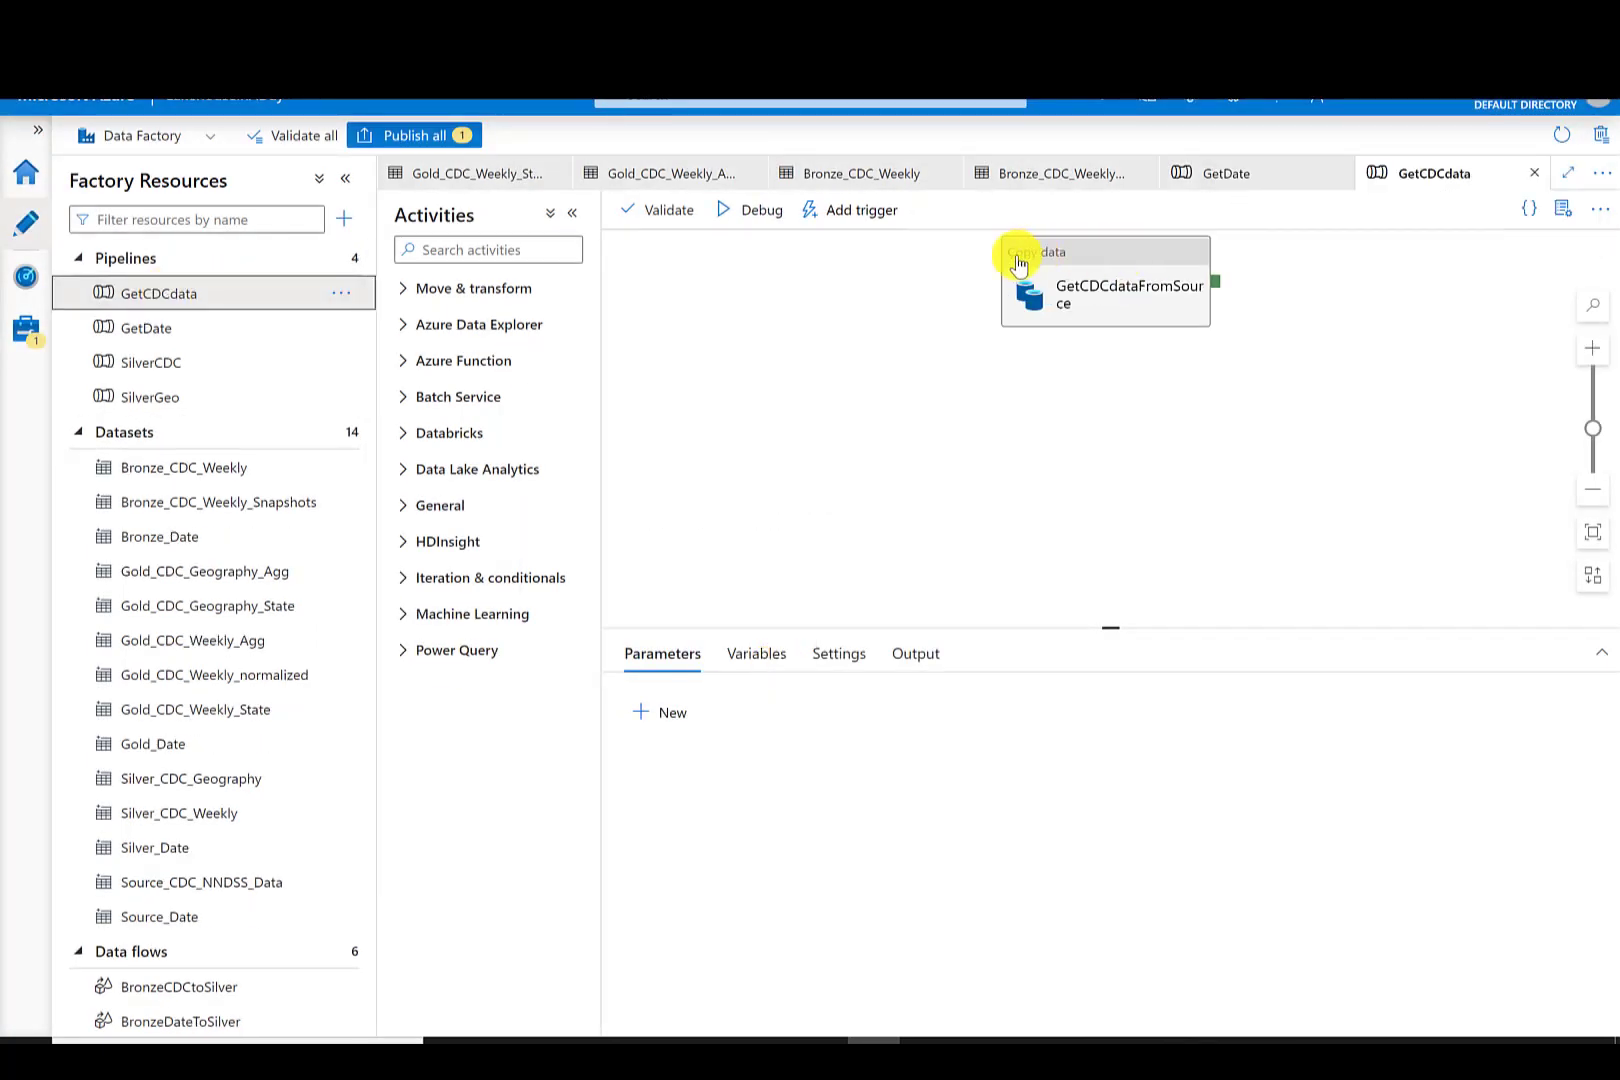
{"action": "left_click_drag", "start_coordinate": [1016, 264], "coordinate": [474, 289]}
{"action": "left_click", "coordinate": [474, 289]}
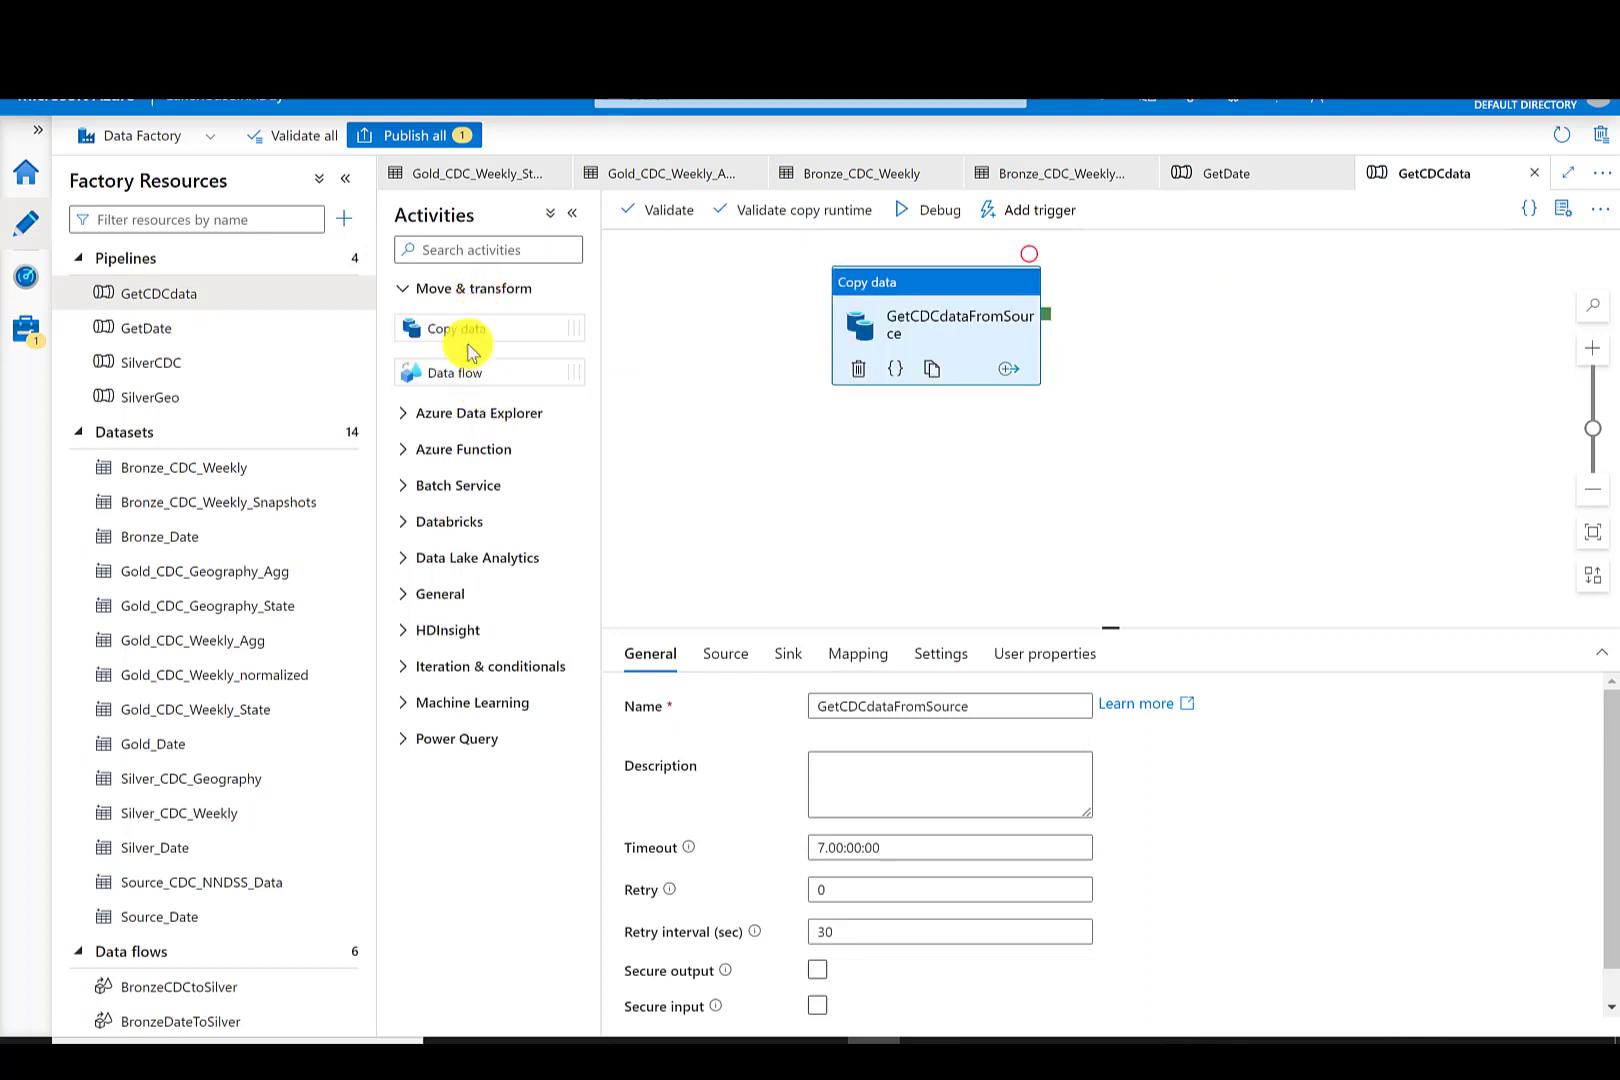
{"action": "left_click", "coordinate": [455, 250]}
{"action": "type", "text": "dele"}
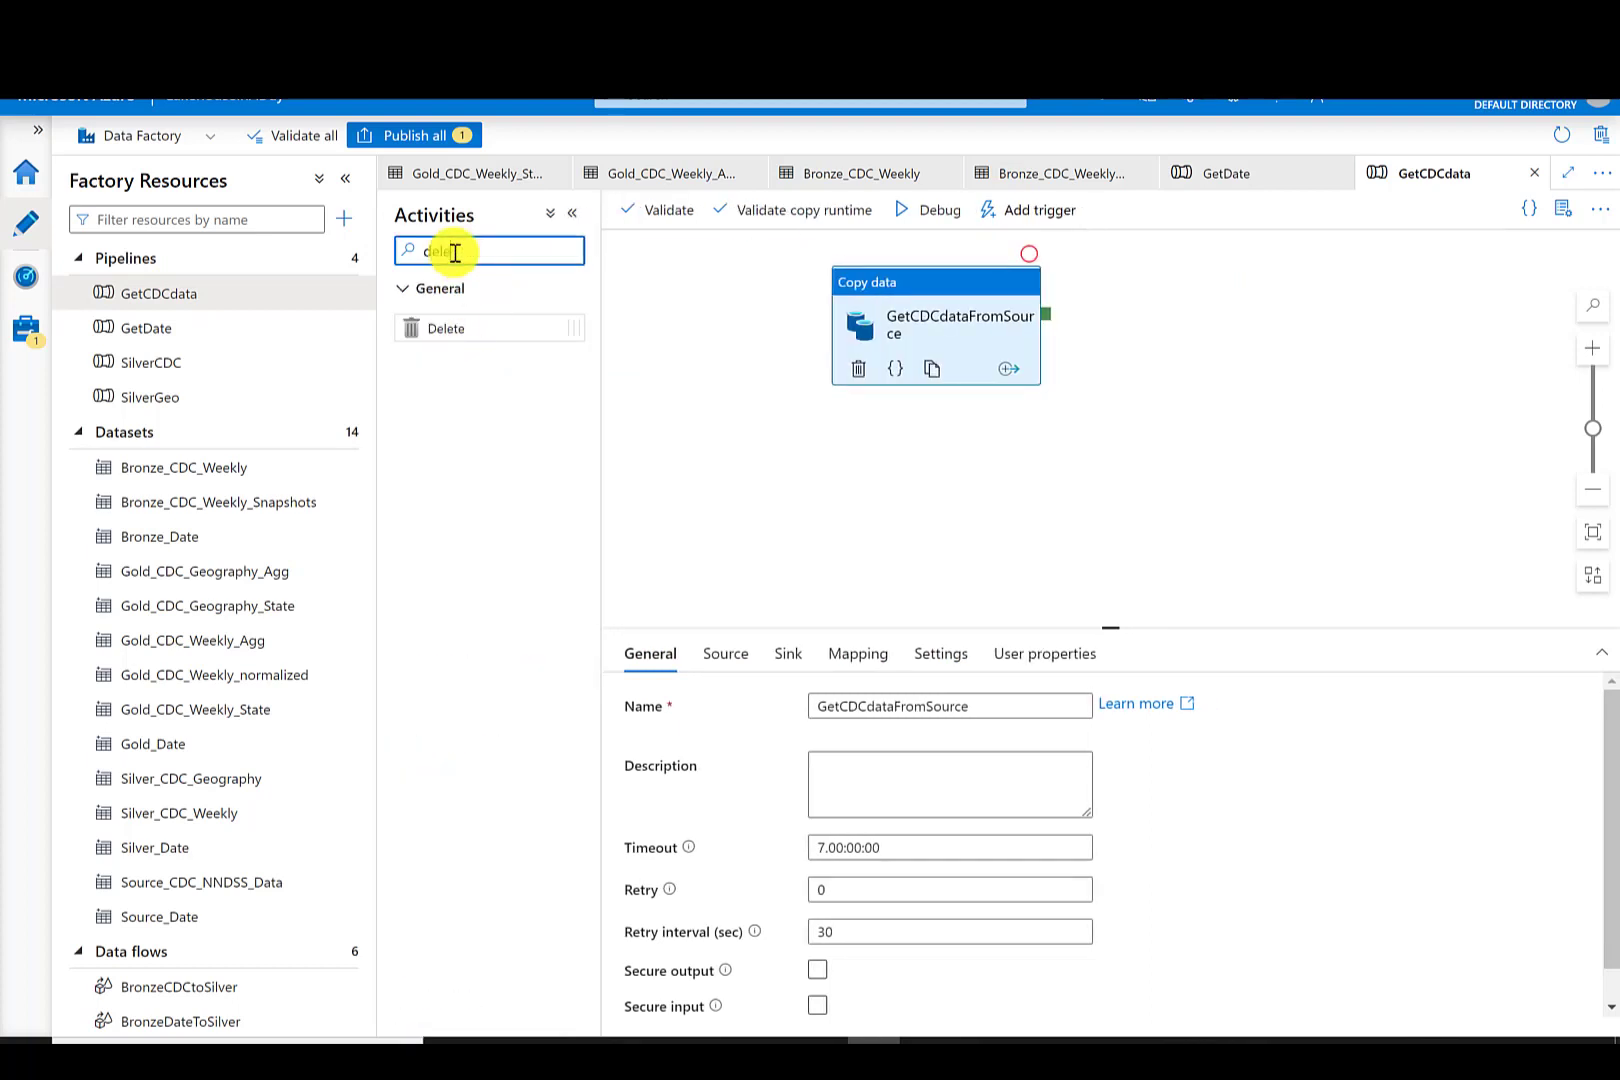
{"action": "left_click_drag", "start_coordinate": [470, 327], "coordinate": [706, 300]}
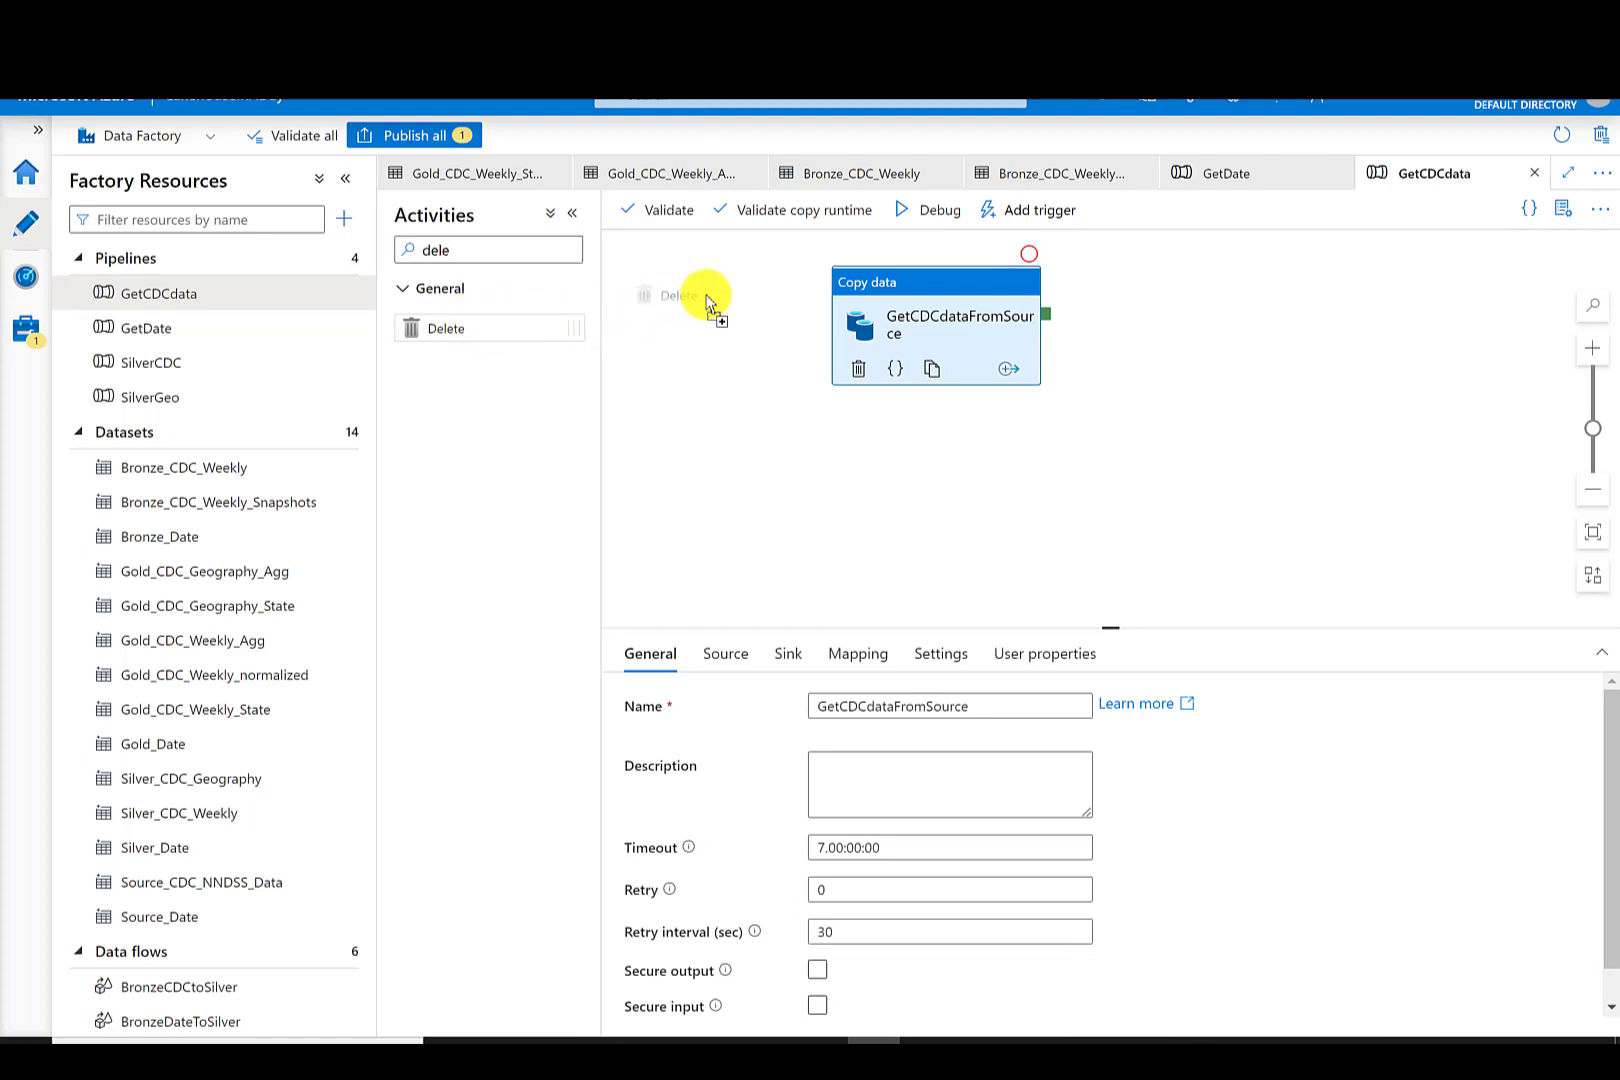
{"action": "left_click_drag", "start_coordinate": [706, 300], "coordinate": [708, 300]}
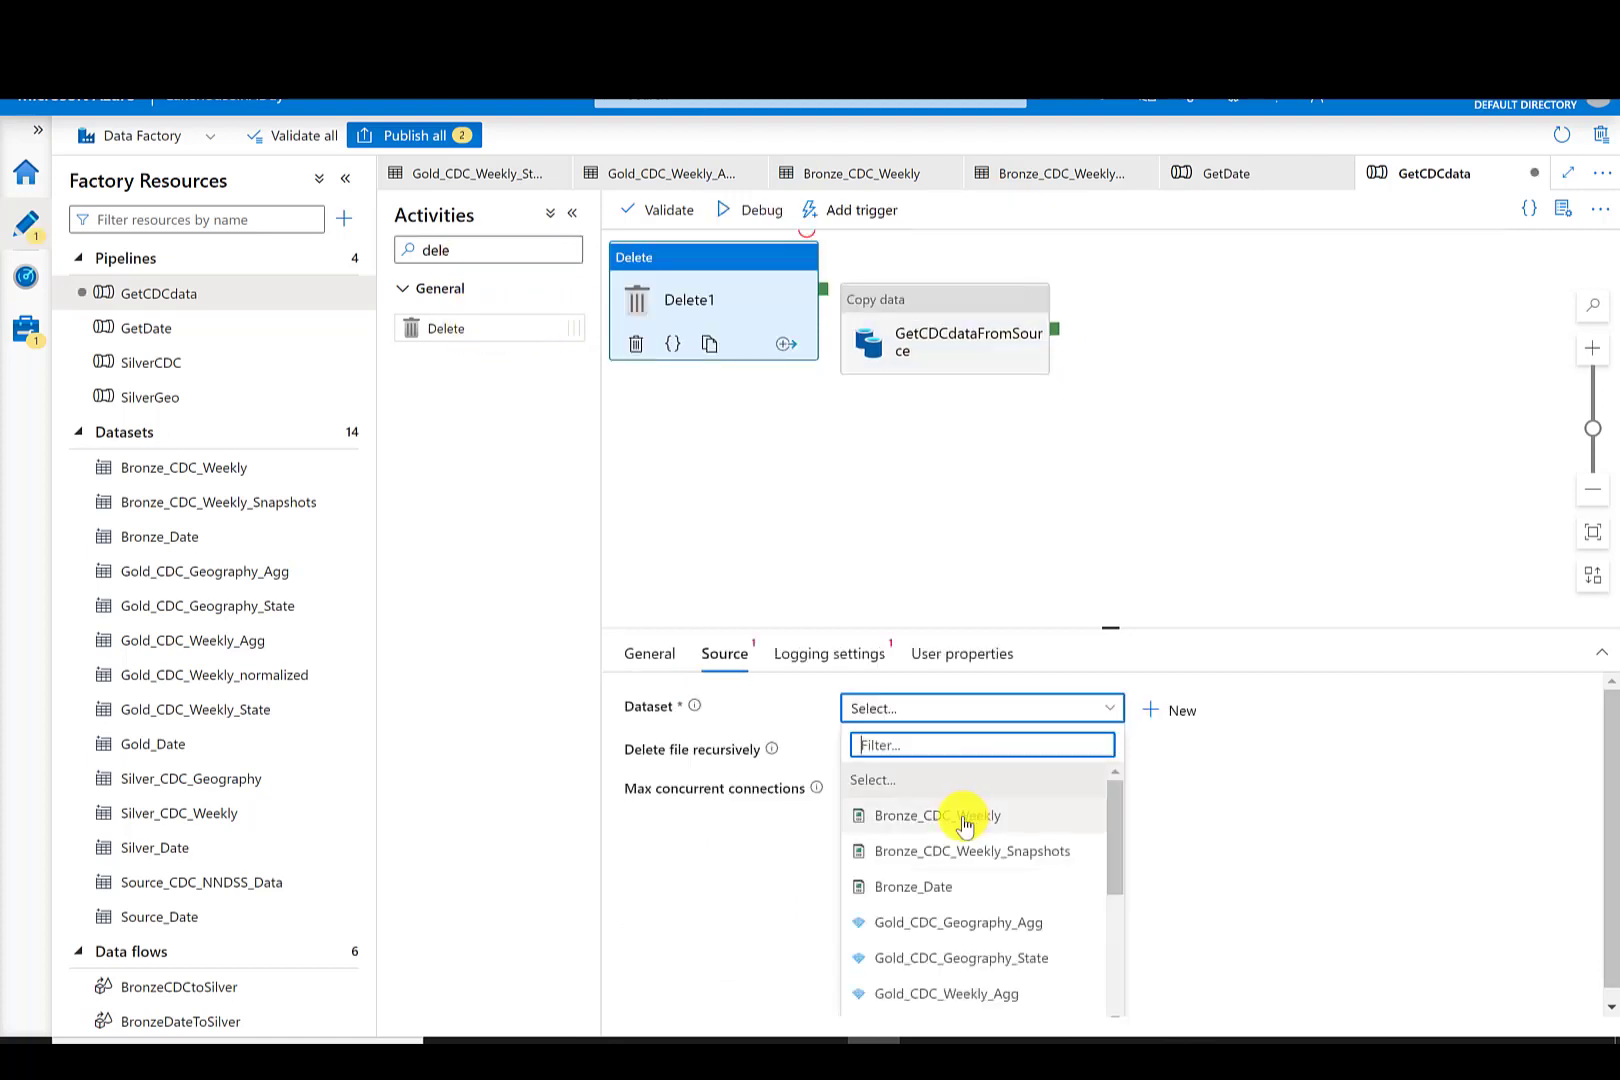
- Set the Delete activity's dataset to Bronze_CDC_Weekly and disable its logging
{"action": "left_click", "coordinate": [963, 818]}
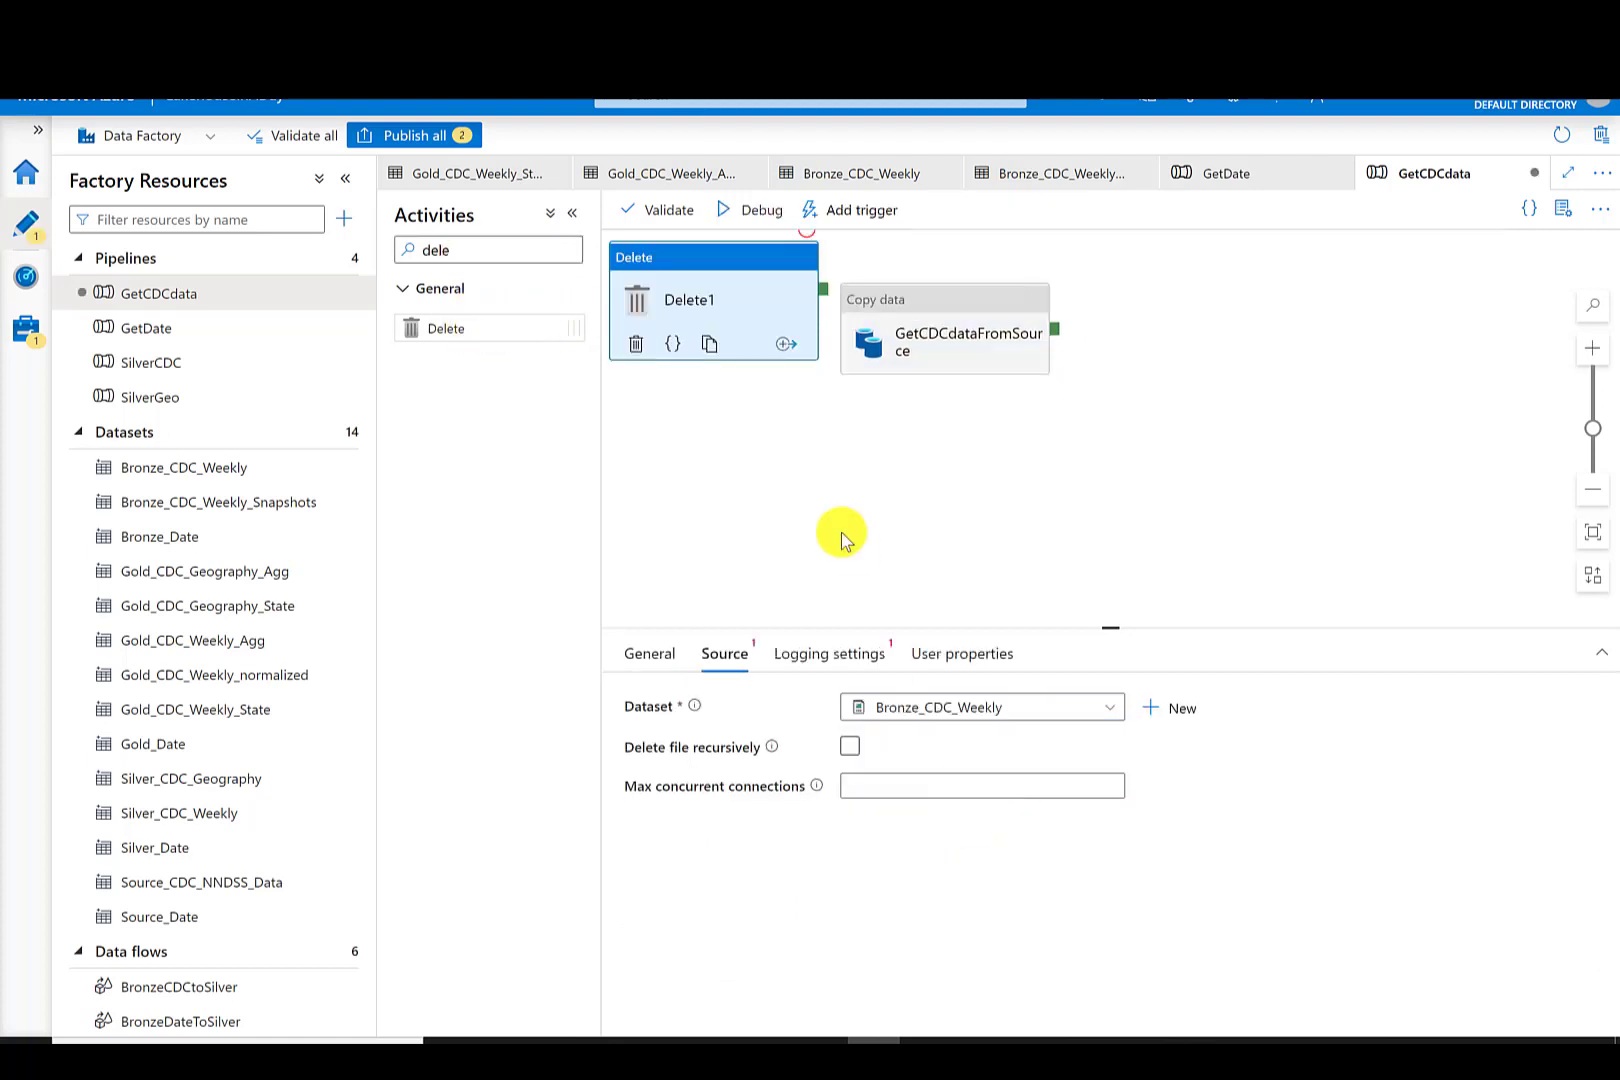
{"action": "left_click", "coordinate": [838, 680]}
{"action": "left_click", "coordinate": [860, 701]}
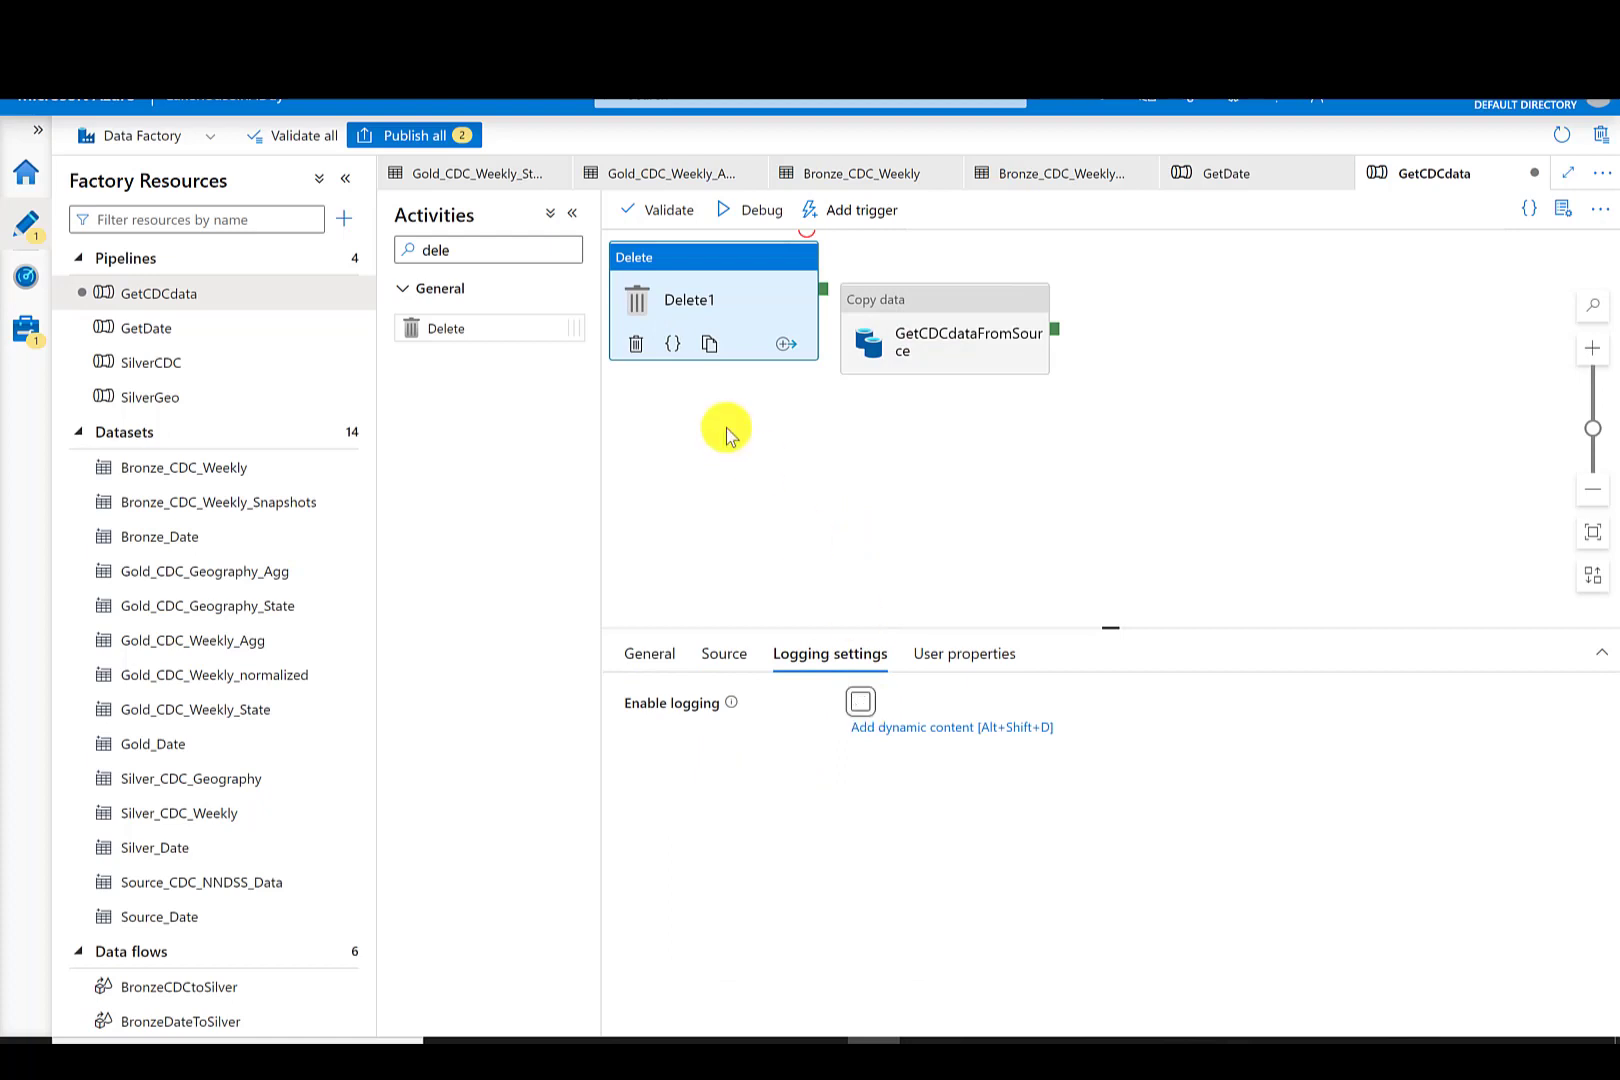
- Rename the Delete activity DeleteBronzeCDCWeekly and connect it to GetCDCdataFromSource
{"action": "left_click", "coordinate": [650, 653]}
{"action": "left_click", "coordinate": [884, 702]}
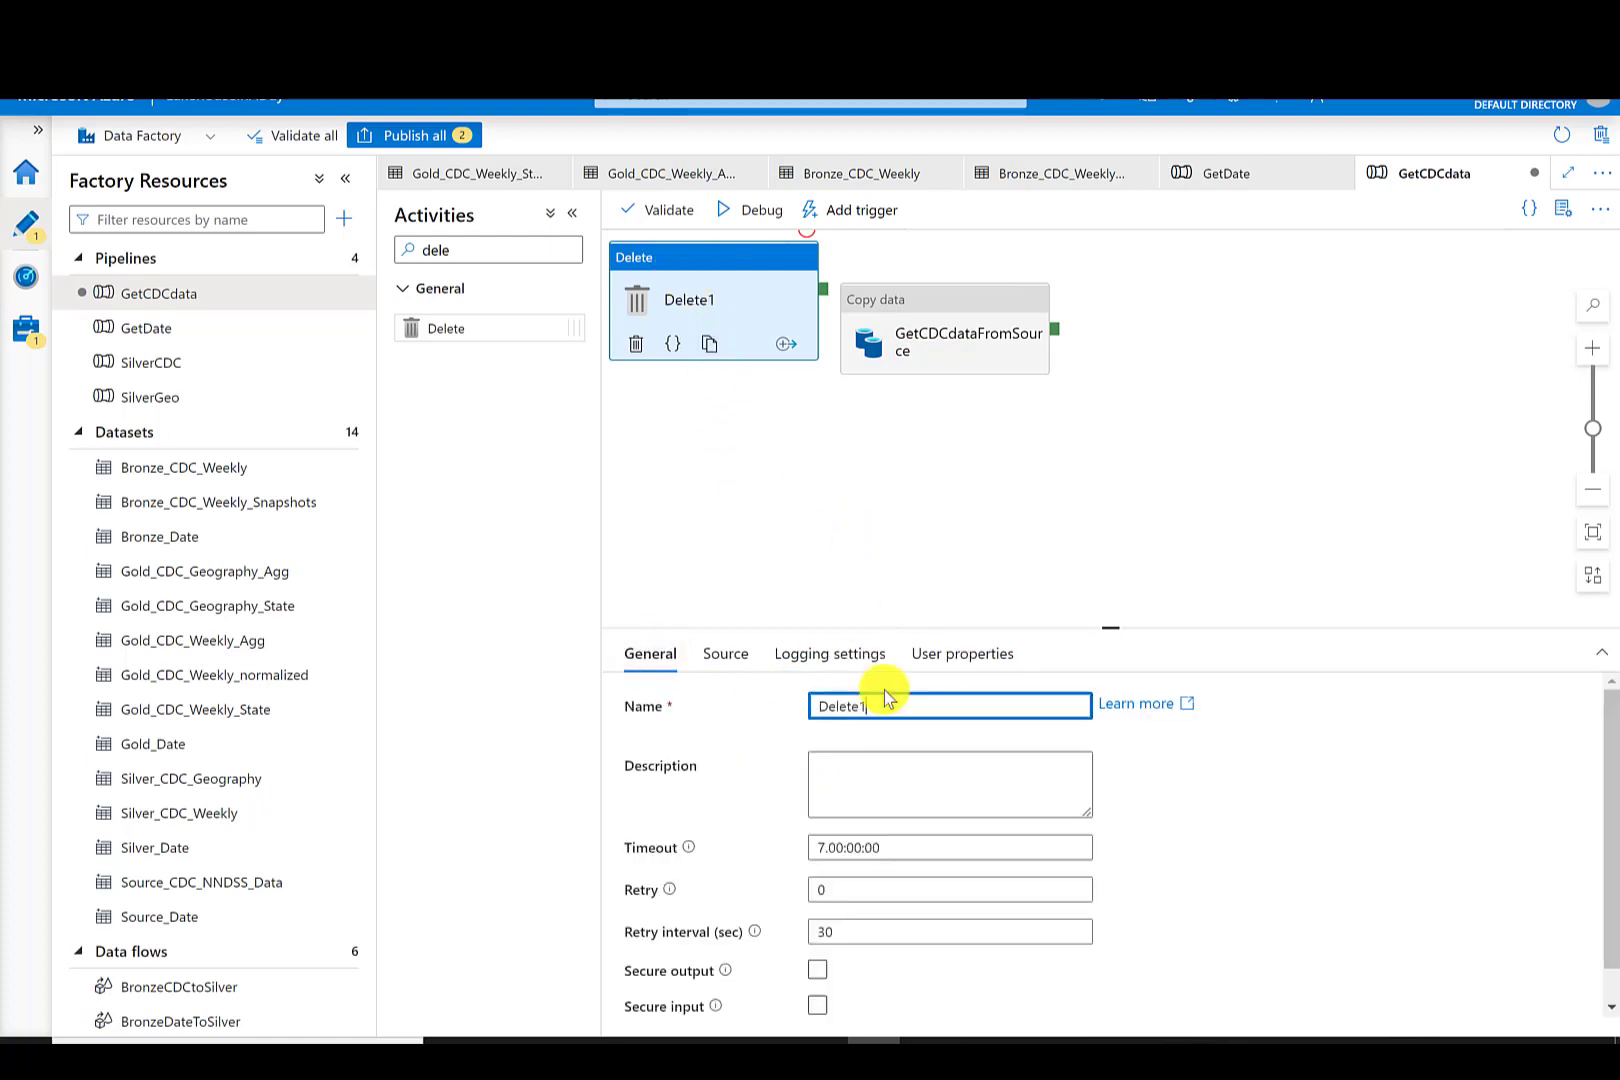
{"action": "type", "text": "BronzeCDCWeekly"}
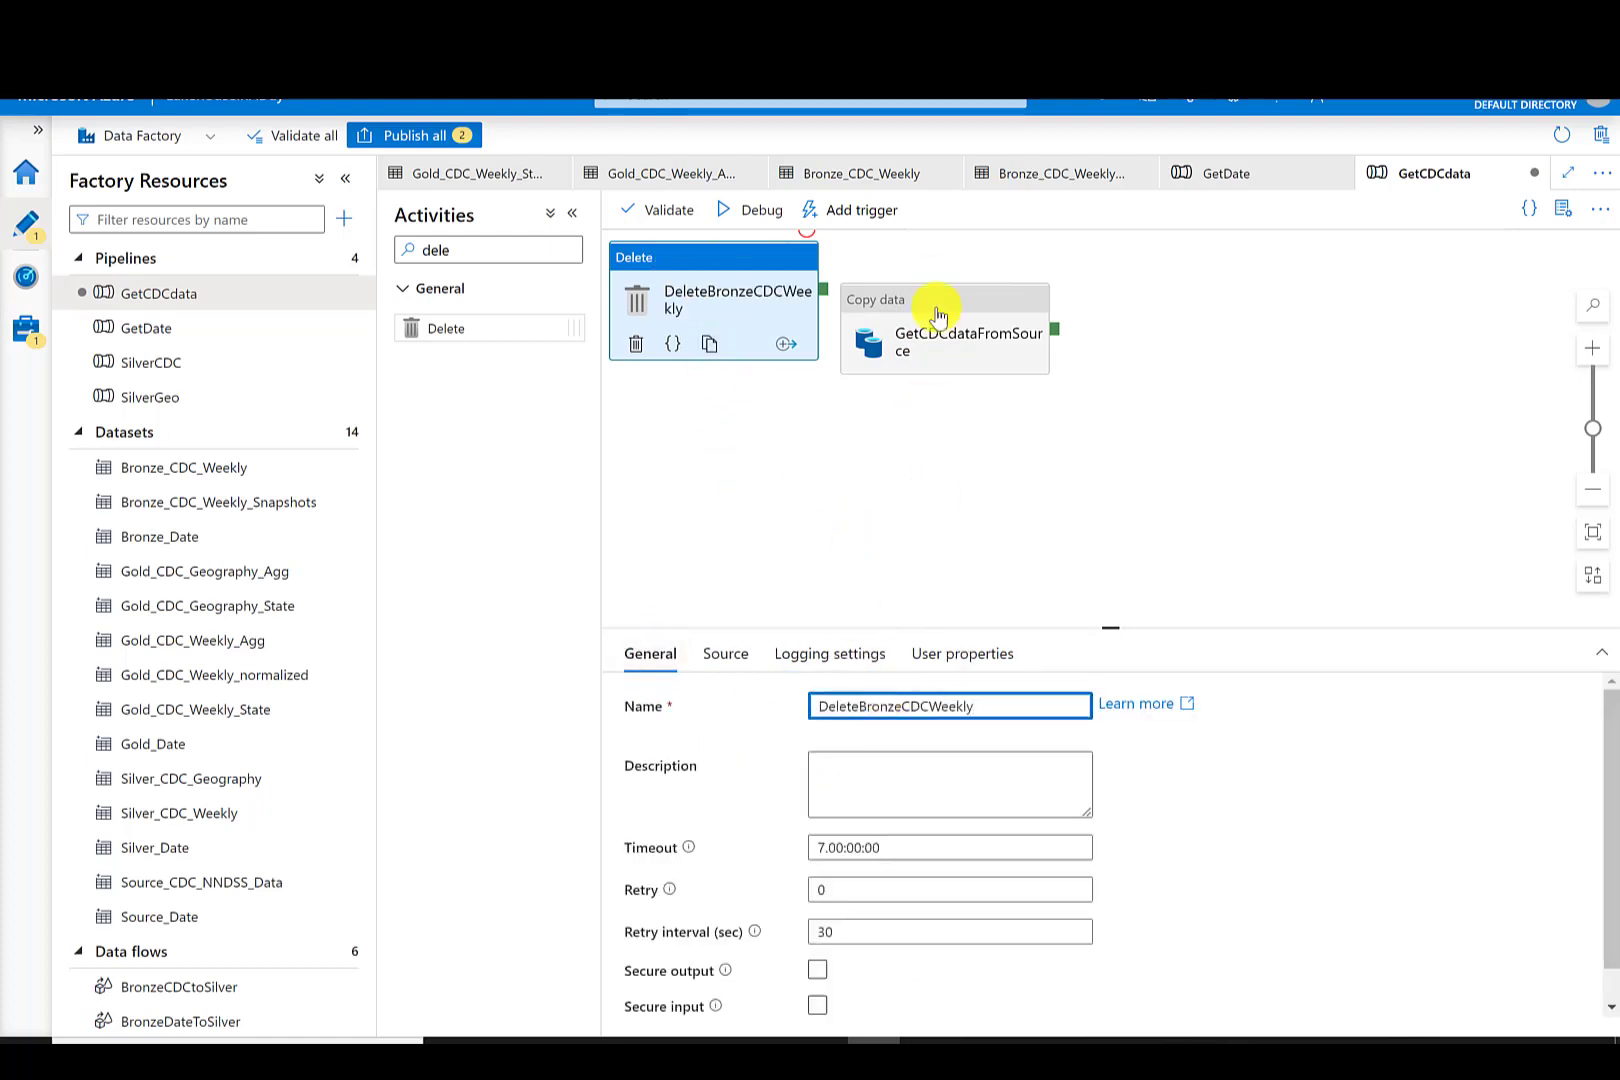
{"action": "left_click", "coordinate": [937, 277]}
{"action": "left_click_drag", "start_coordinate": [823, 297], "coordinate": [962, 285]}
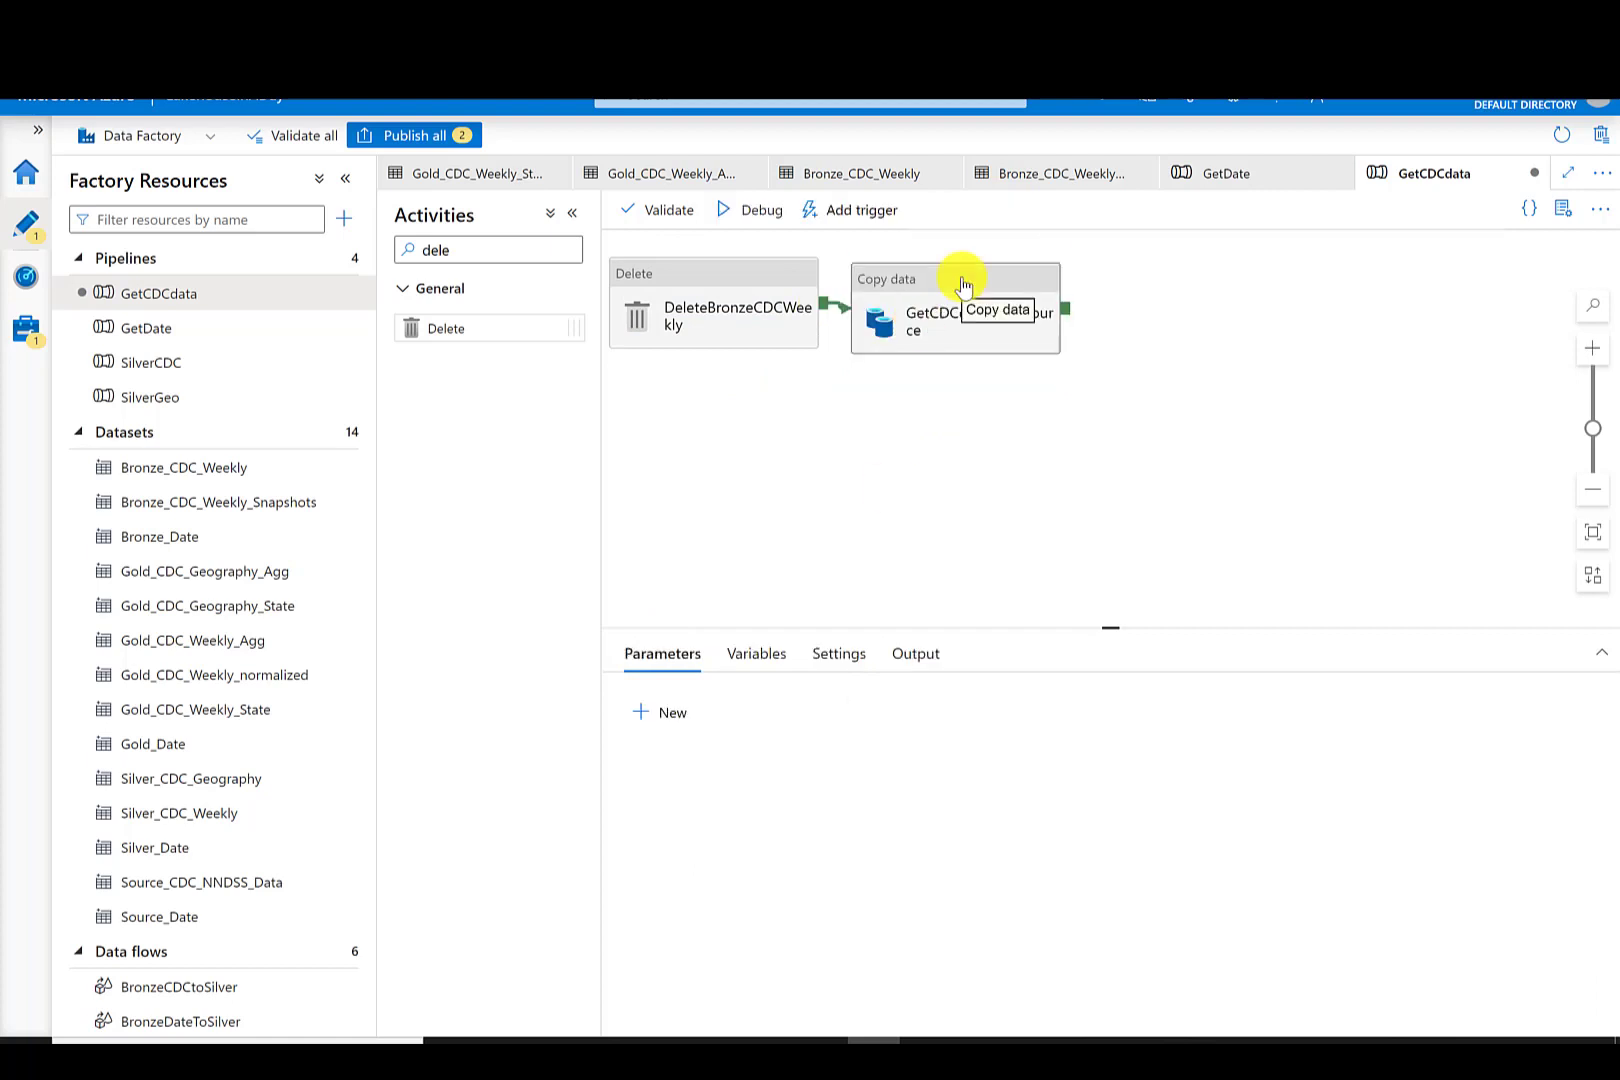
- Duplicate the GetCDCdataFromSource copy activity and place the copy below it
{"action": "right_click", "coordinate": [963, 286]}
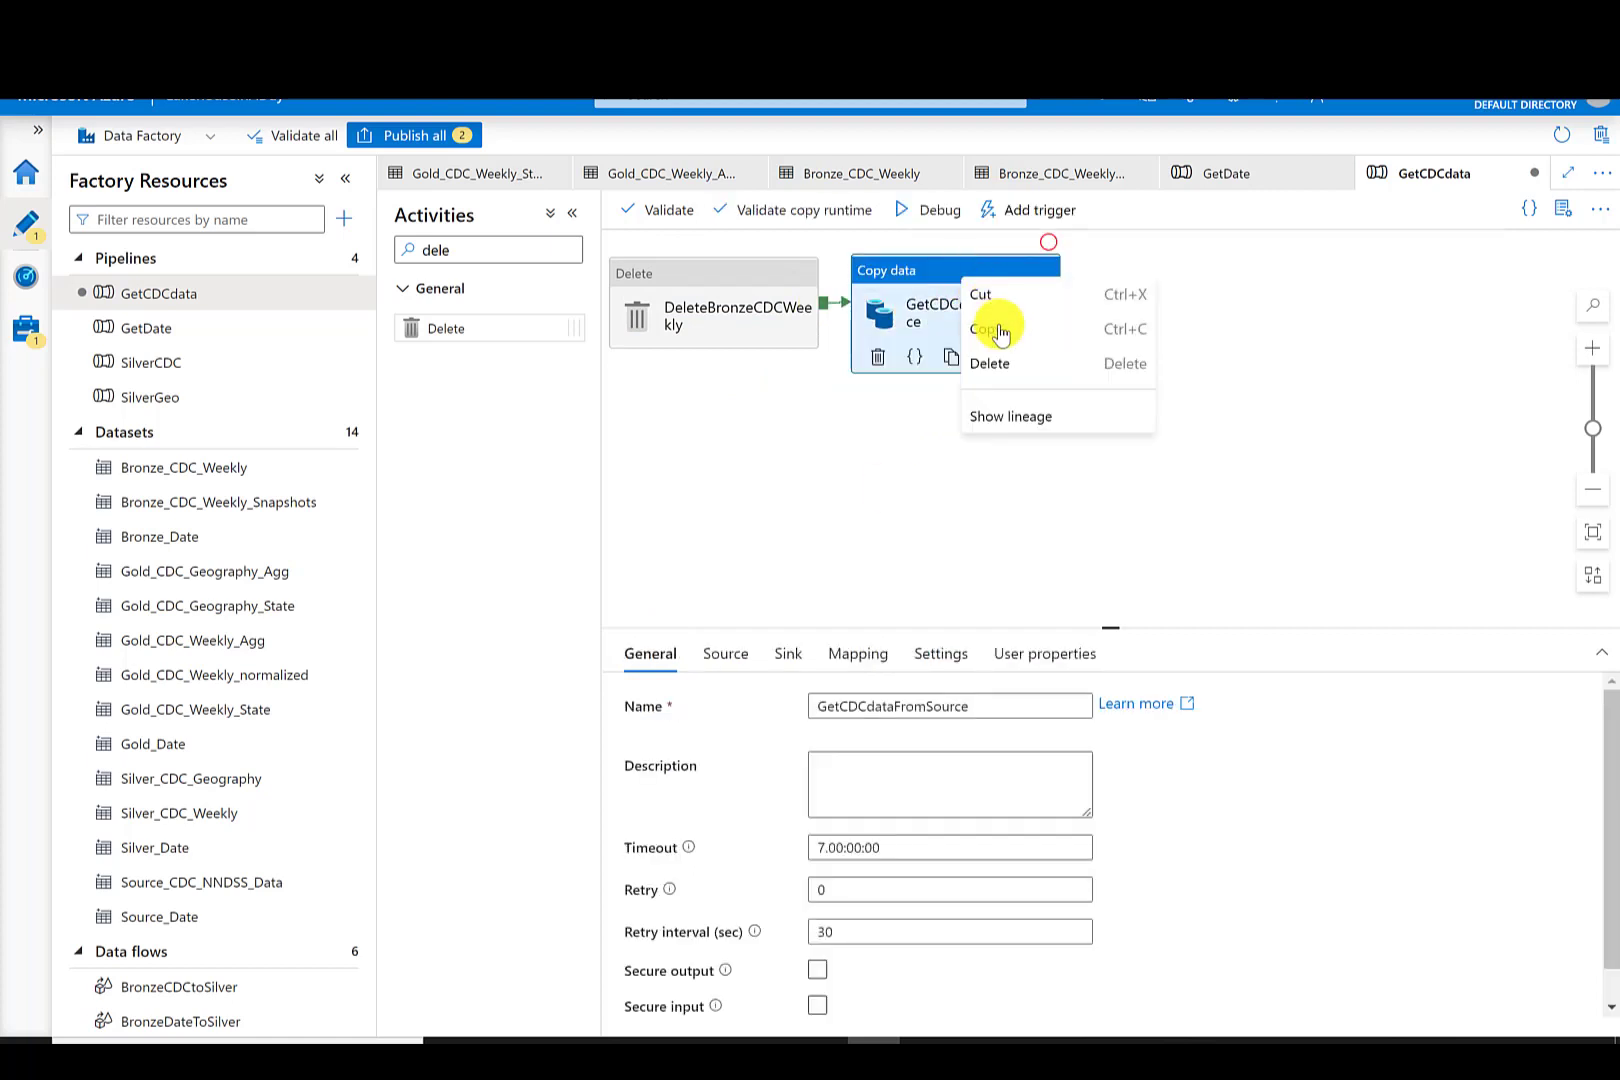
{"action": "left_click", "coordinate": [990, 330]}
{"action": "right_click", "coordinate": [966, 440]}
{"action": "left_click", "coordinate": [1002, 485]}
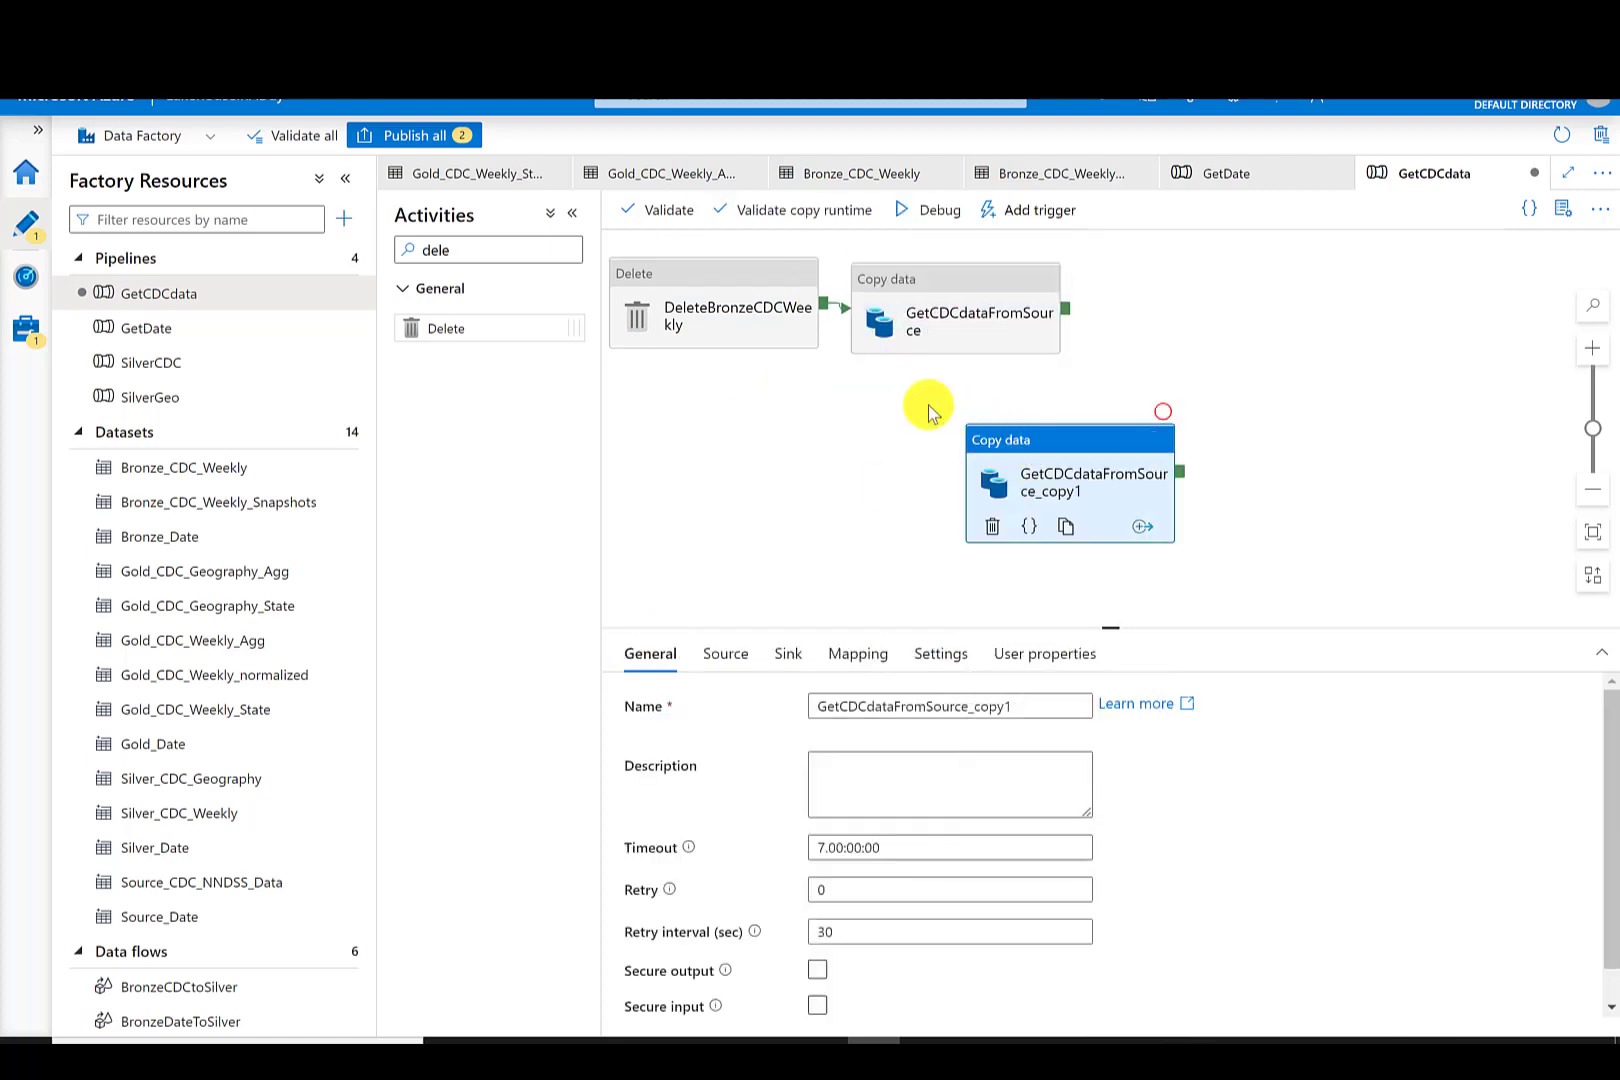
{"action": "left_click_drag", "start_coordinate": [1038, 424], "coordinate": [937, 407]}
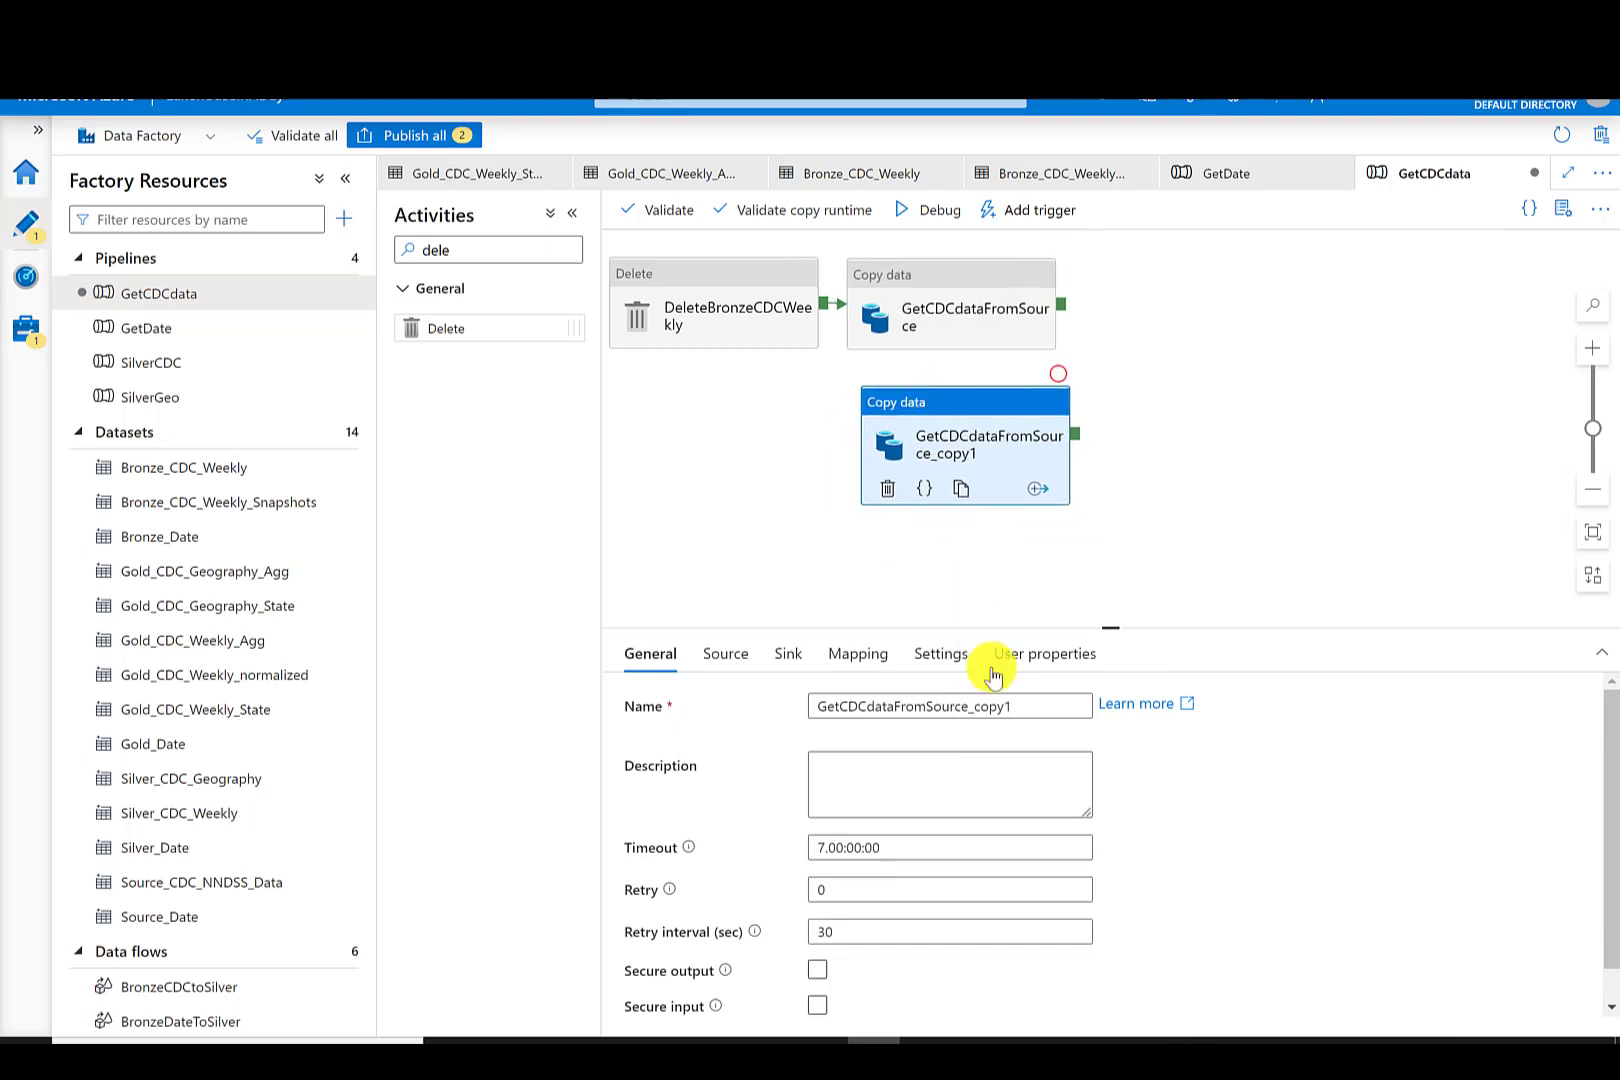
- Rename the duplicate GetCDCdataFromSource_Snapshot and set its sink dataset to Bronze_CDC_Weekly_Snapshots
{"action": "left_click", "coordinate": [1030, 705]}
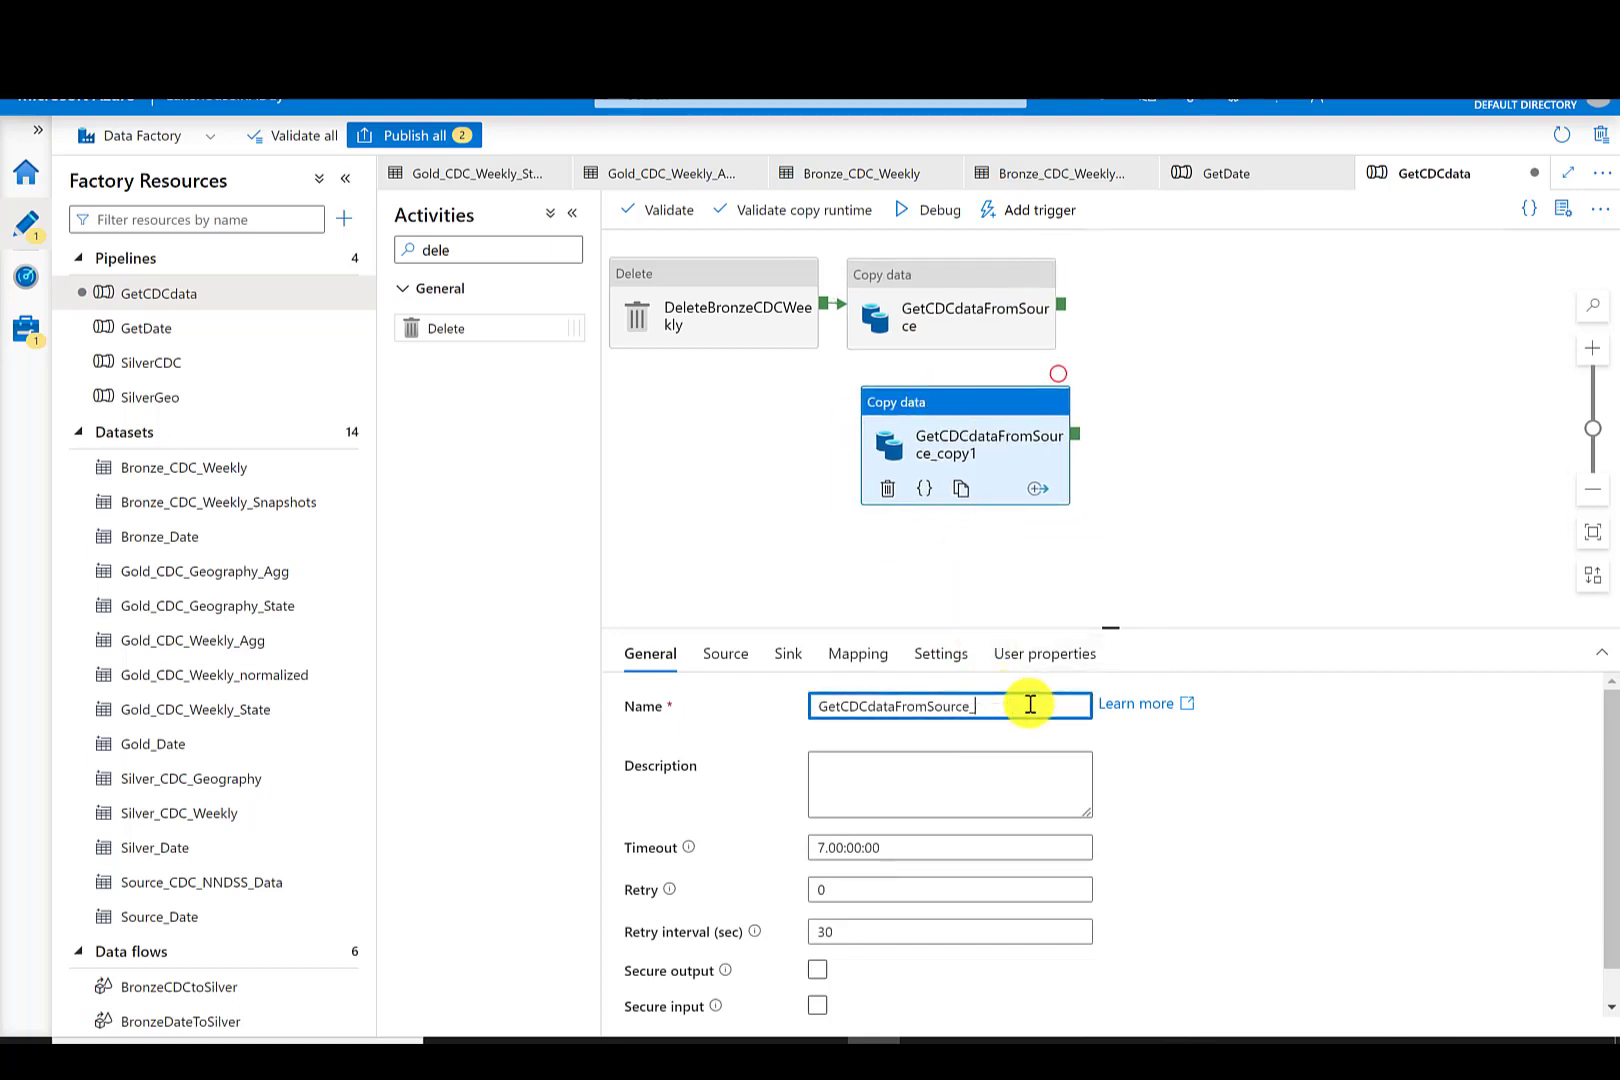
{"action": "type", "text": "Snapshot"}
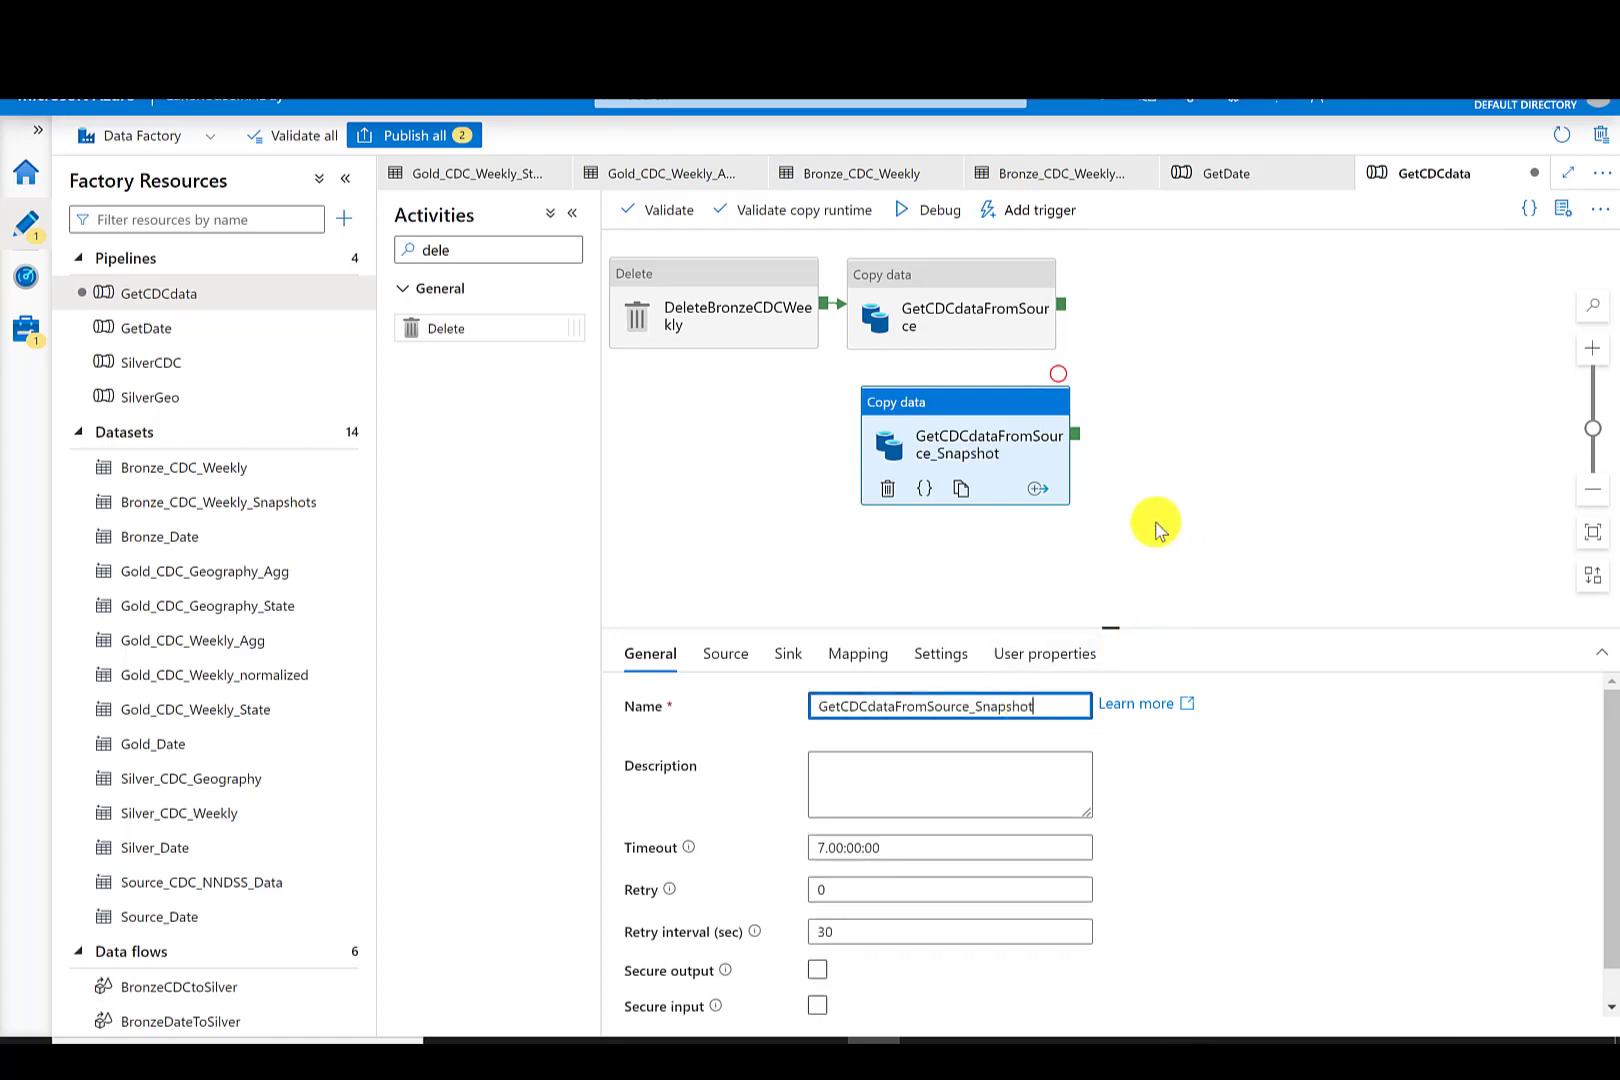
{"action": "left_click", "coordinate": [734, 656]}
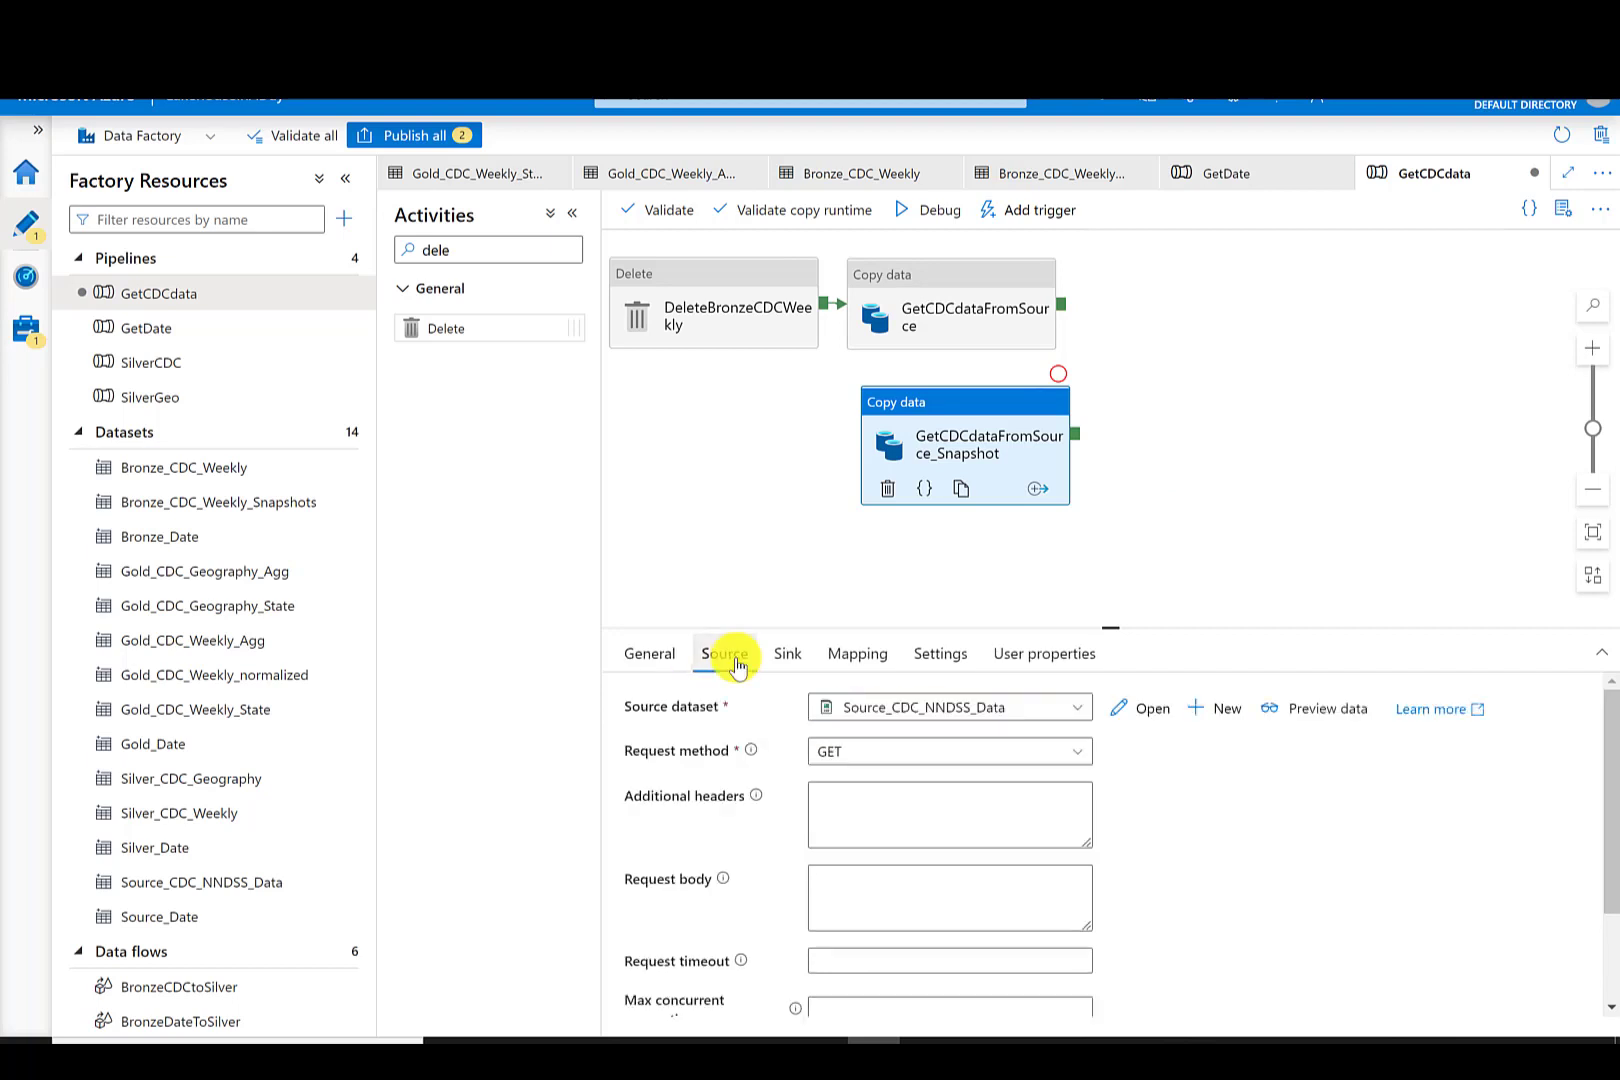
{"action": "left_click", "coordinate": [788, 662]}
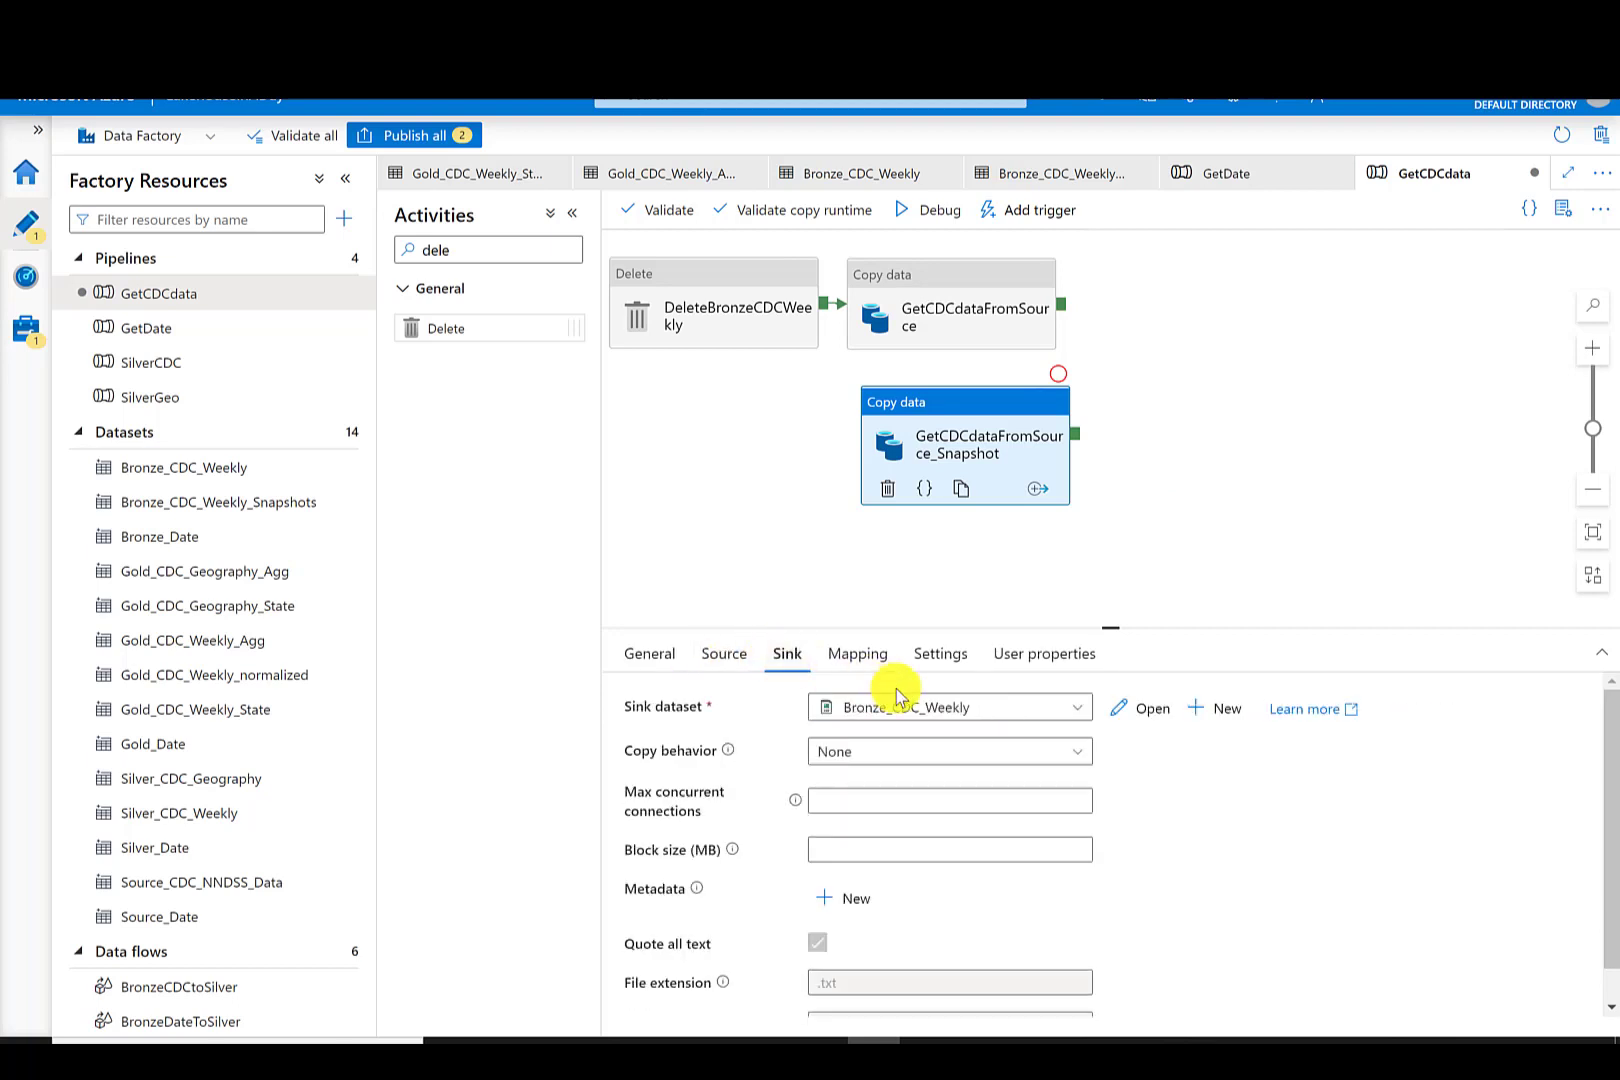
{"action": "left_click", "coordinate": [1072, 708]}
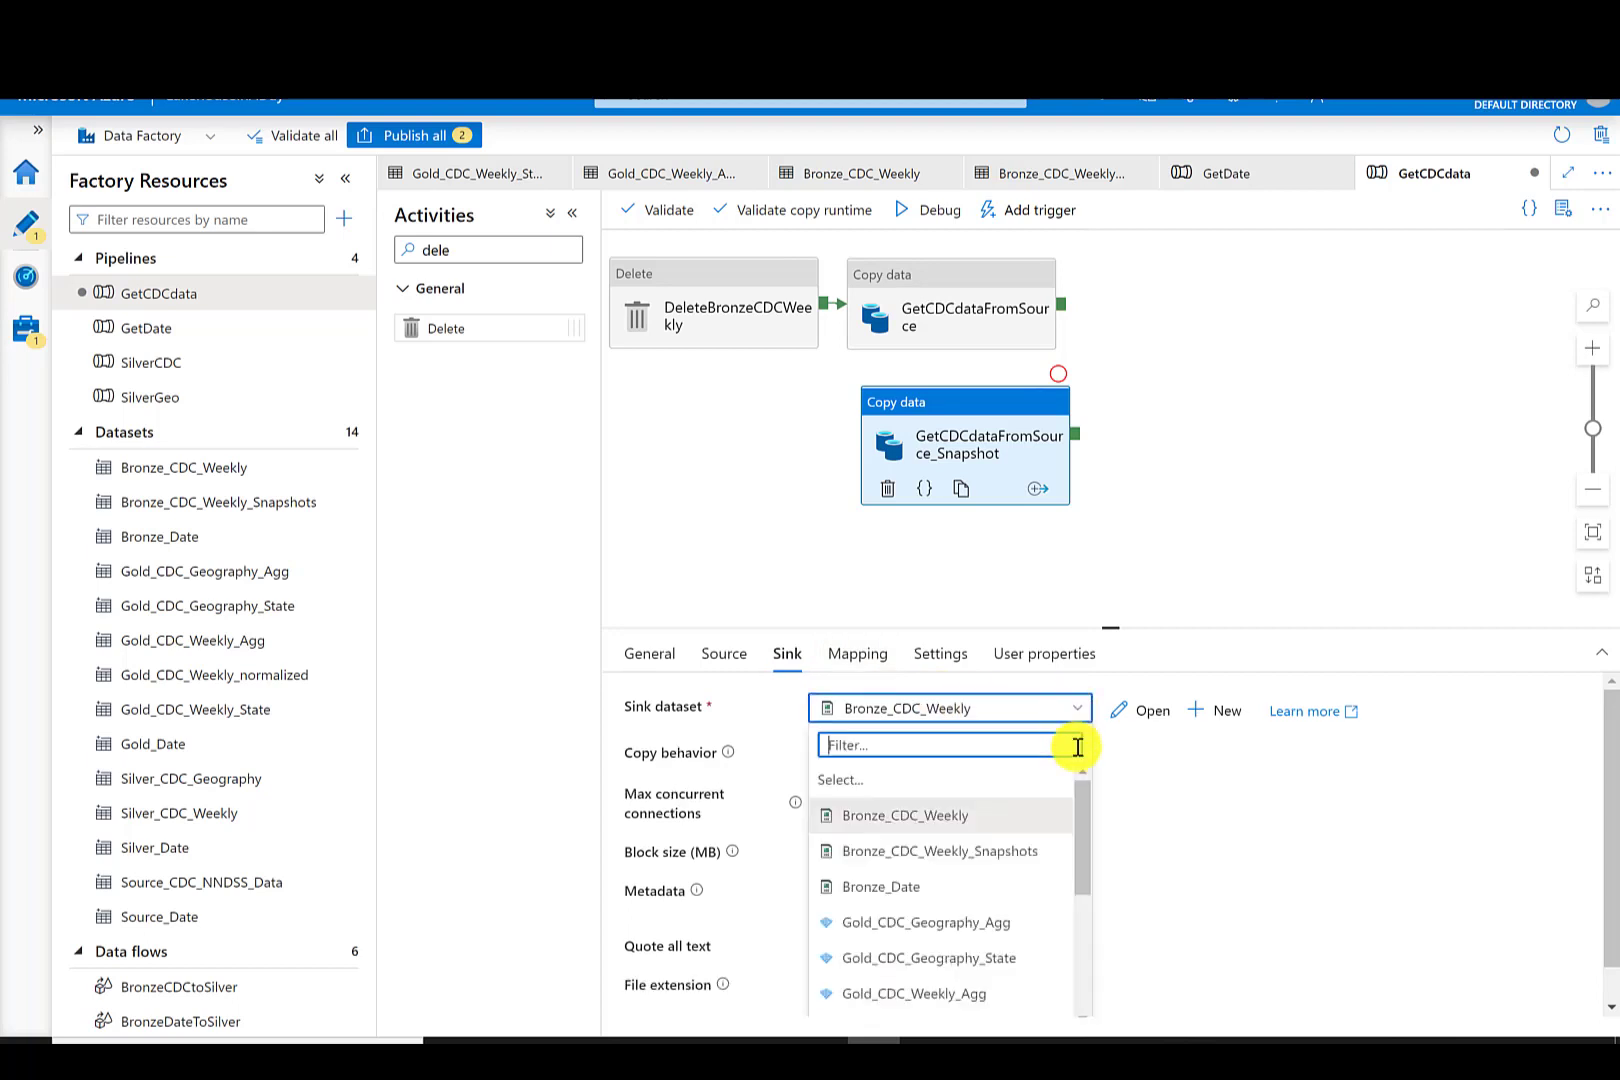
{"action": "left_click", "coordinate": [1005, 852]}
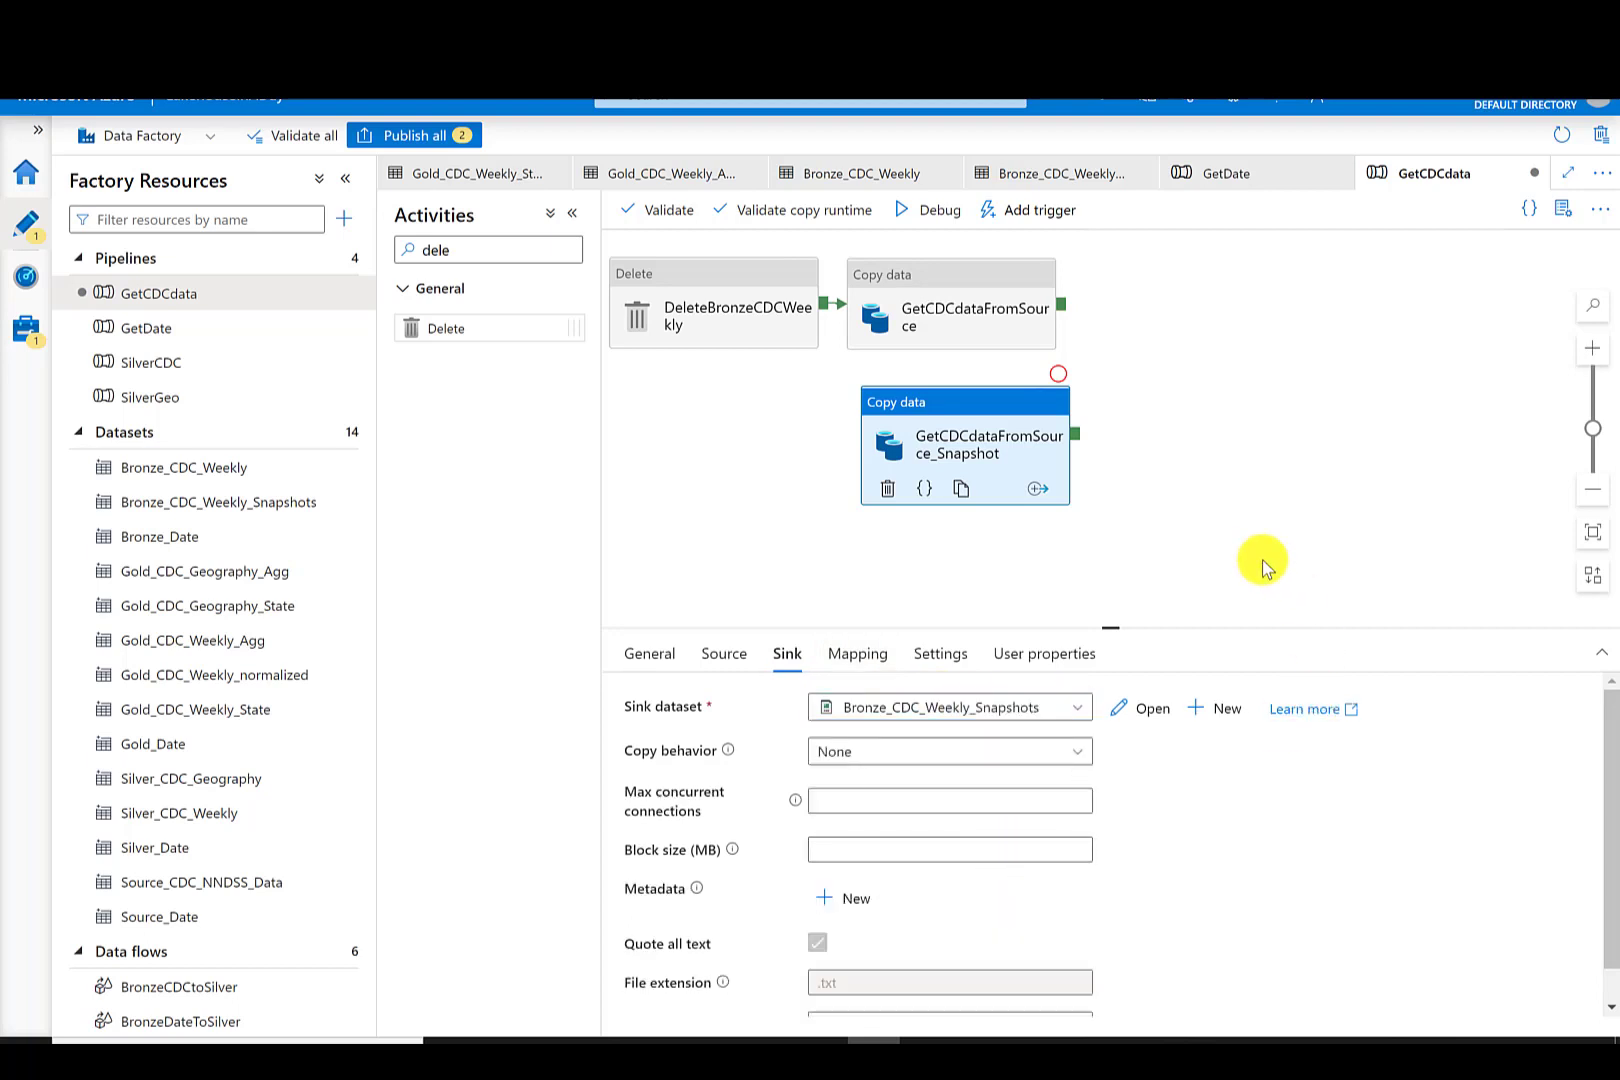
- Connect DeleteBronzeCDCWeekly to the GetCDCdataFromSource_Snapshot activity
{"action": "left_click_drag", "start_coordinate": [825, 303], "coordinate": [920, 413]}
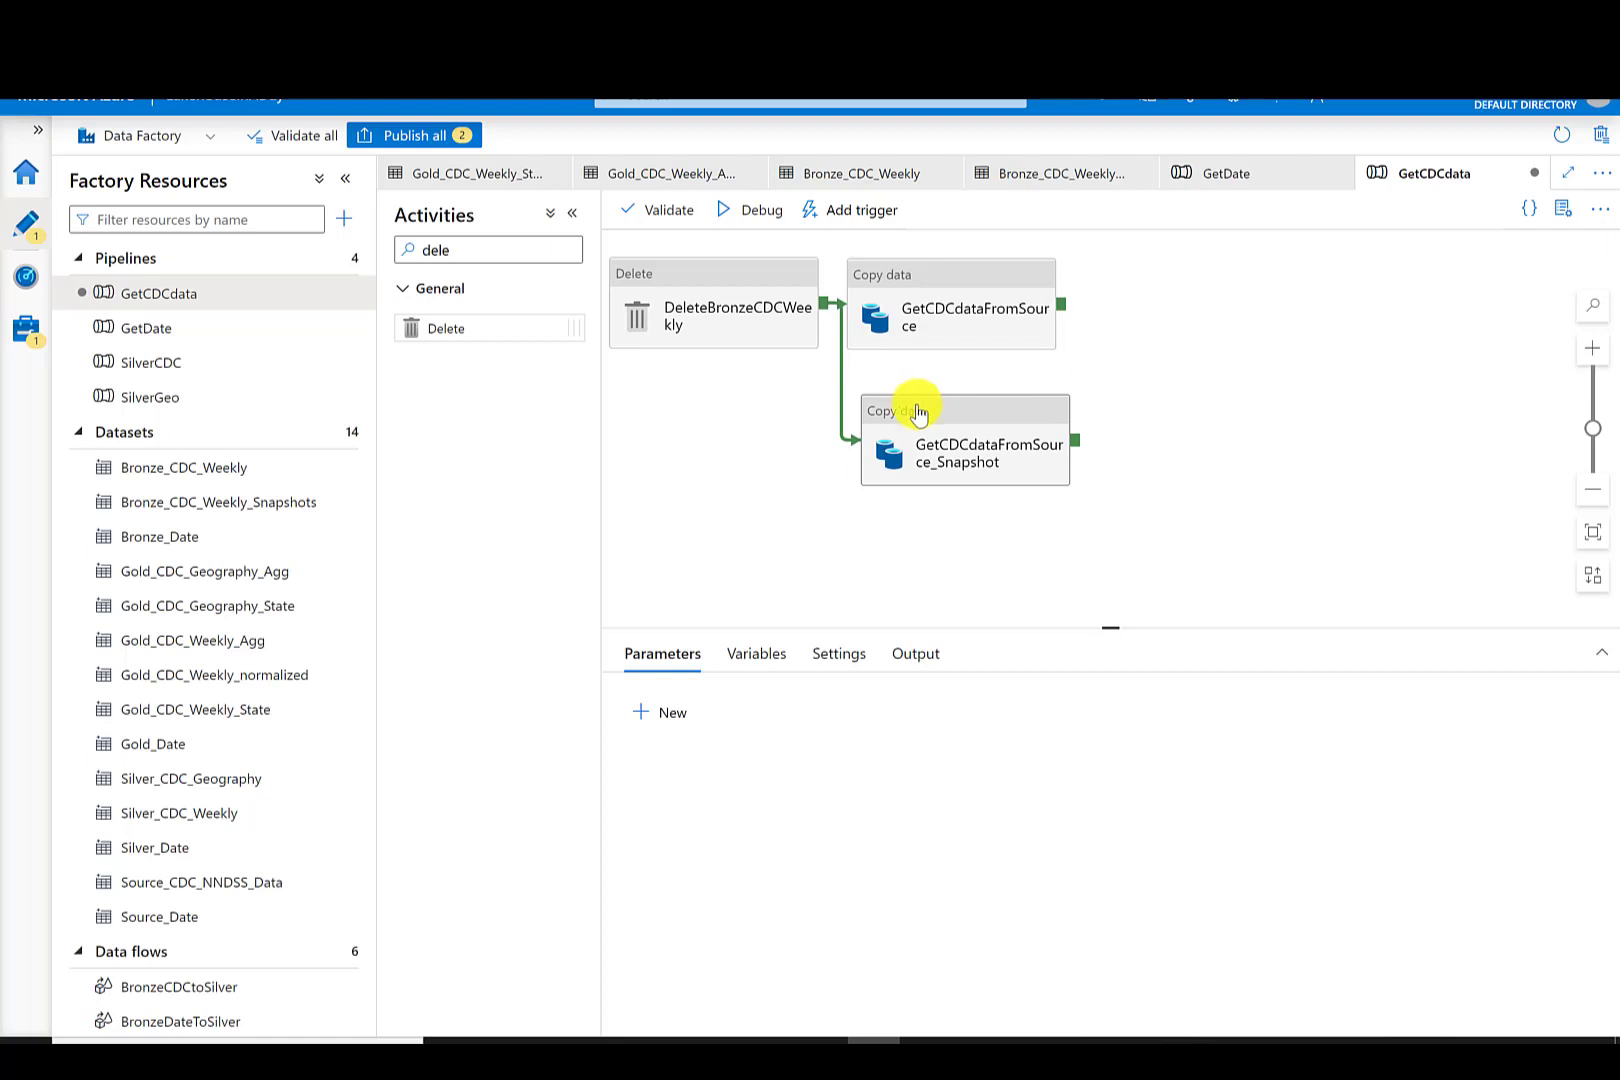
{"action": "left_click", "coordinate": [920, 413]}
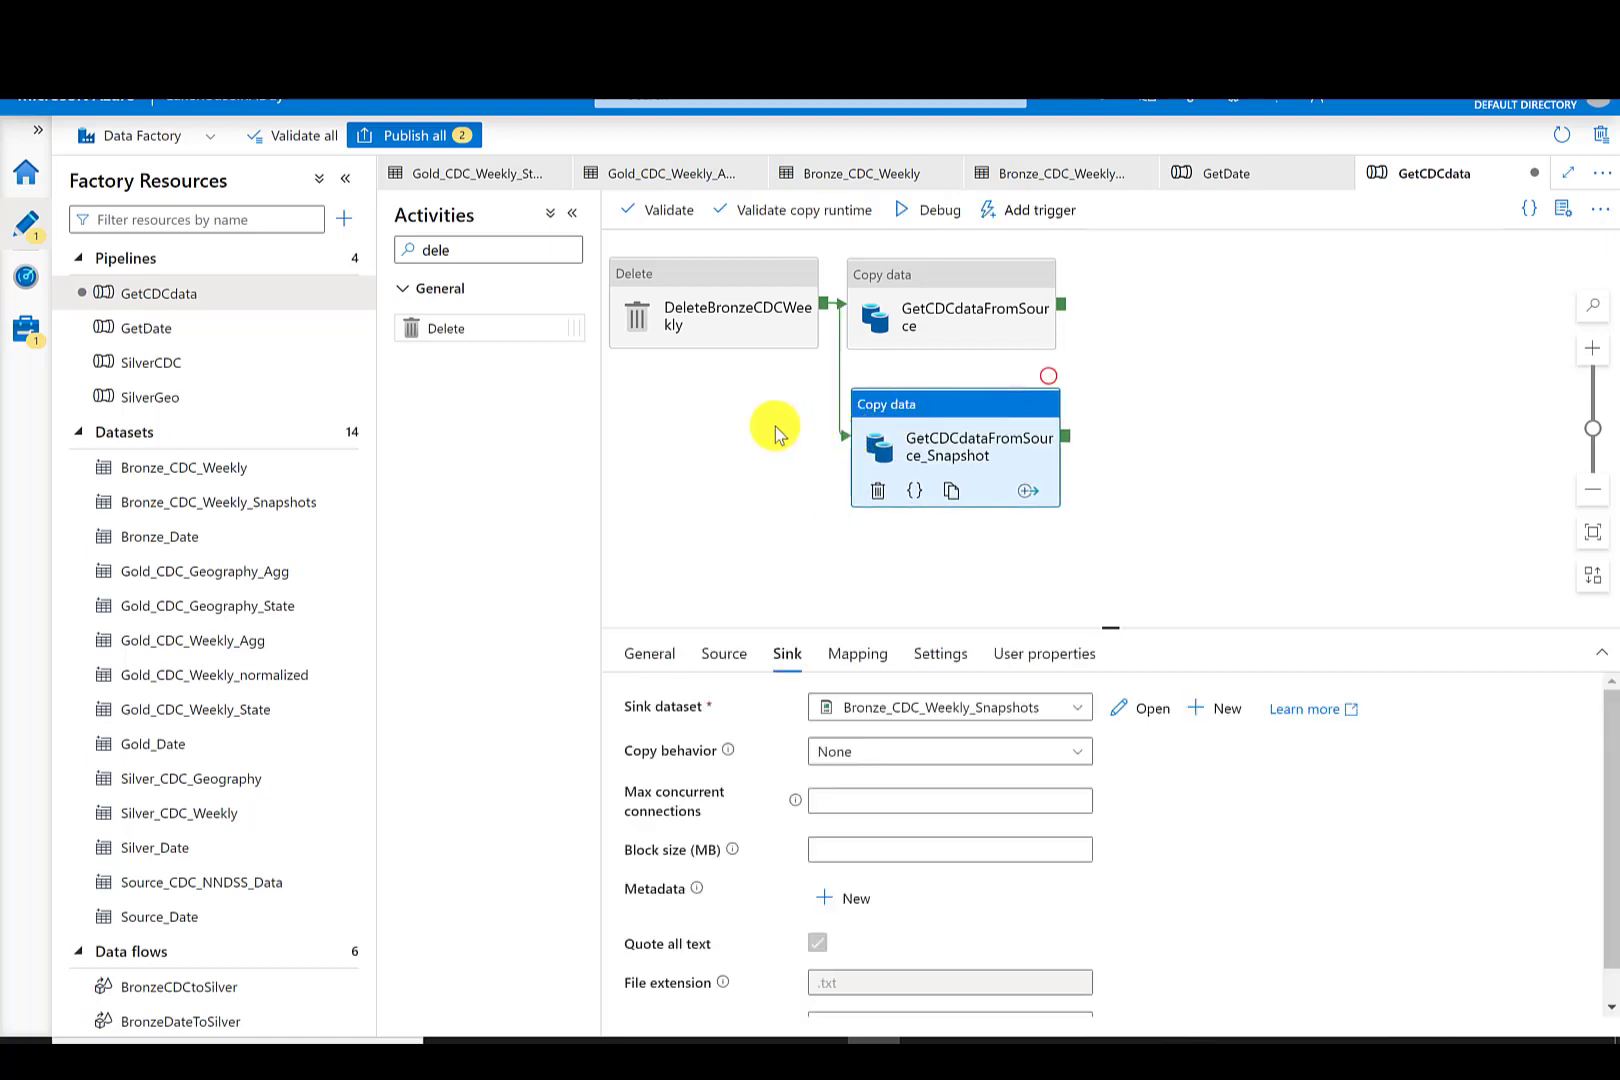
- Open the Bronze_CDC_Weekly_Snapshots dataset and review the CDC NNDSS data flow diagram
{"action": "left_click", "coordinate": [193, 510]}
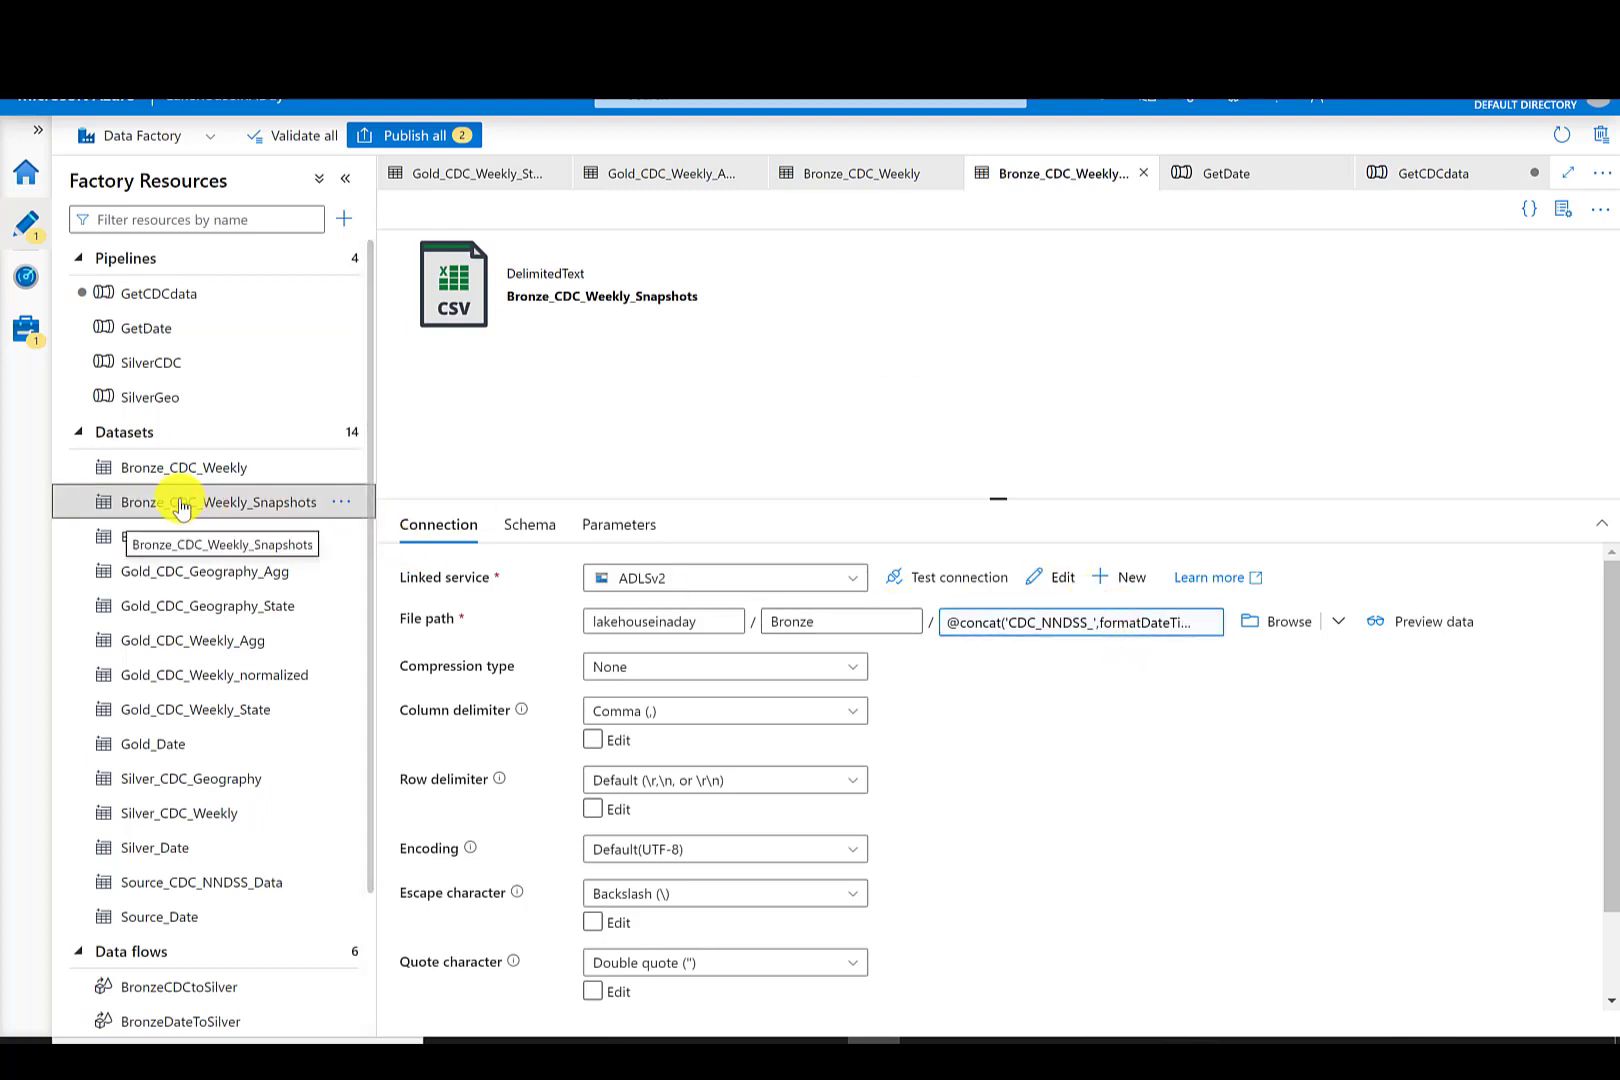
{"action": "key", "text": "alt+Tab"}
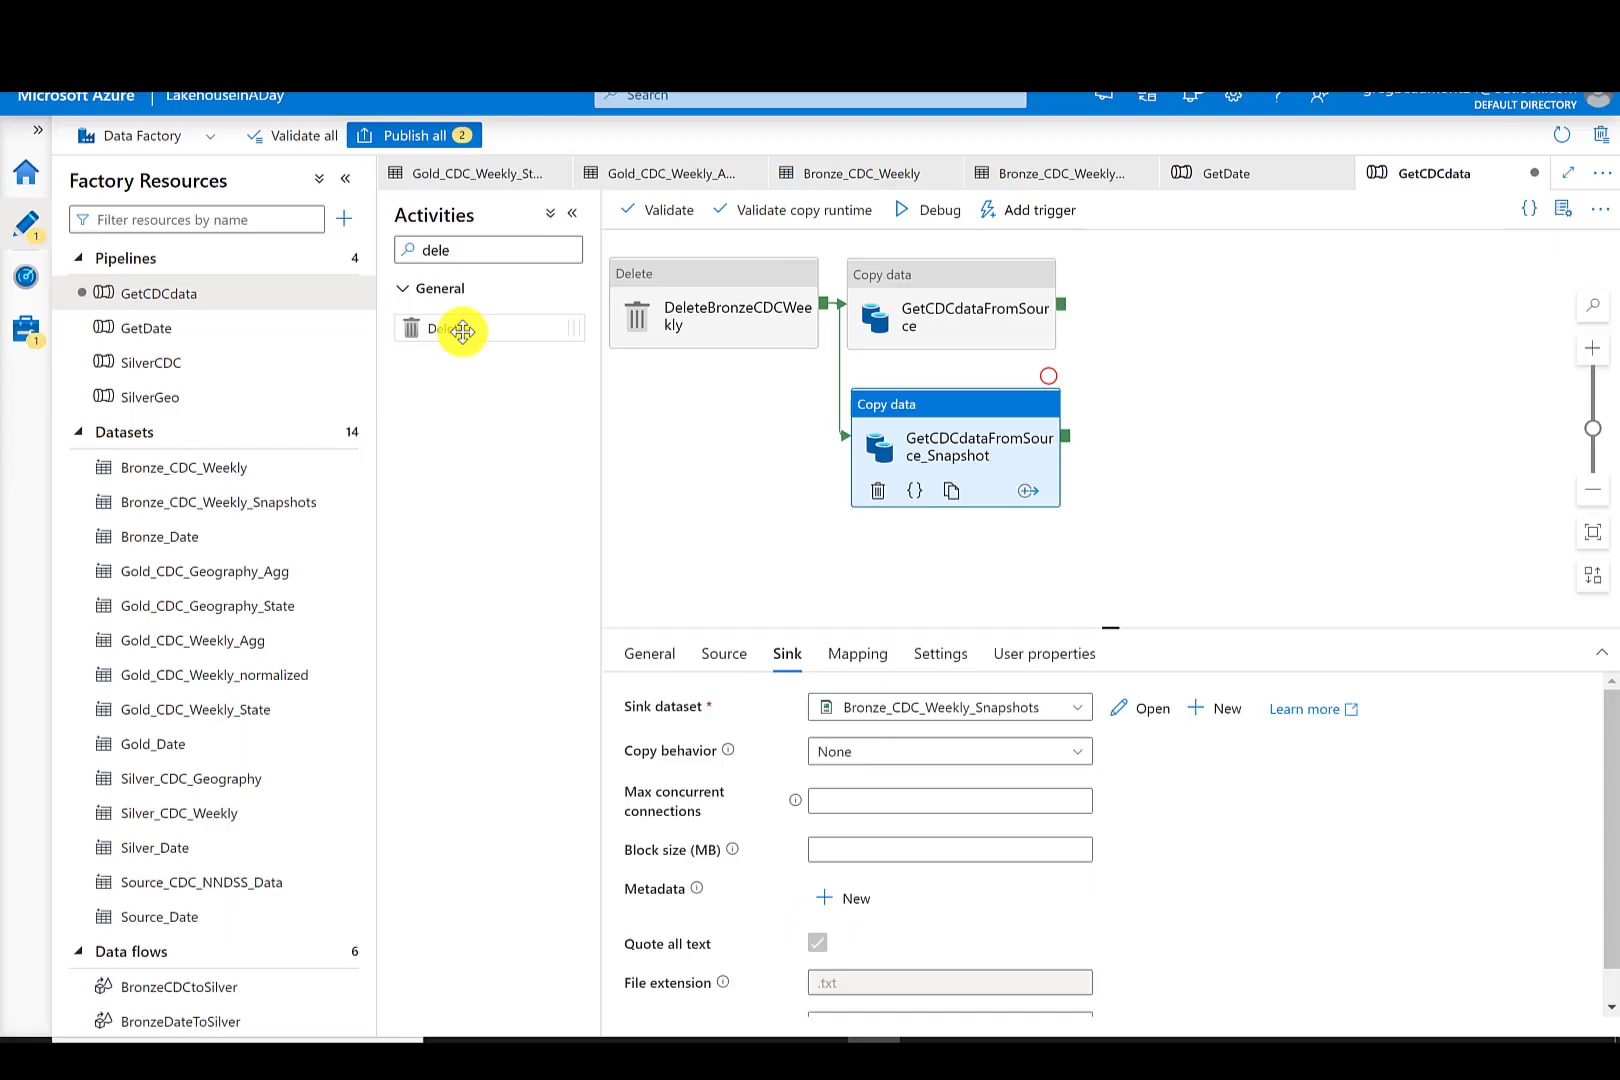
- Add another Delete activity to the pipeline and name it DeleteSilverGeo
{"action": "left_click_drag", "start_coordinate": [463, 325], "coordinate": [1192, 302]}
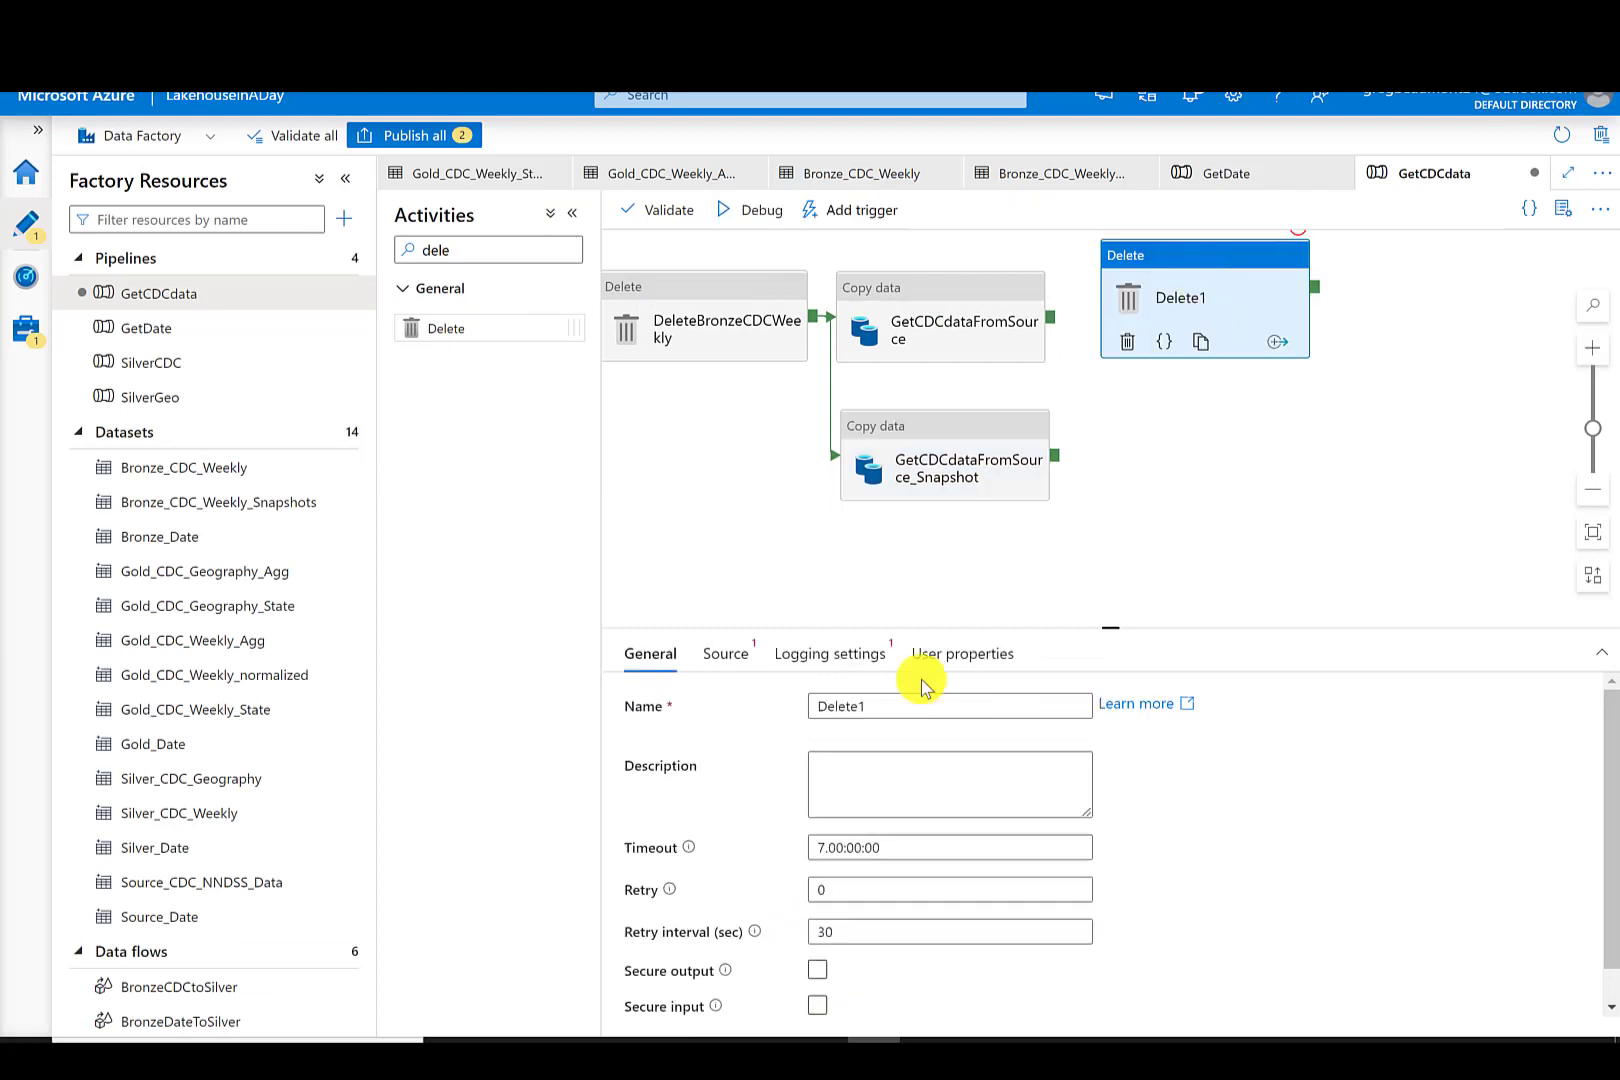
{"action": "left_click", "coordinate": [906, 705]}
{"action": "key", "text": "BackSpace"}
{"action": "type", "text": "SilverGeo"}
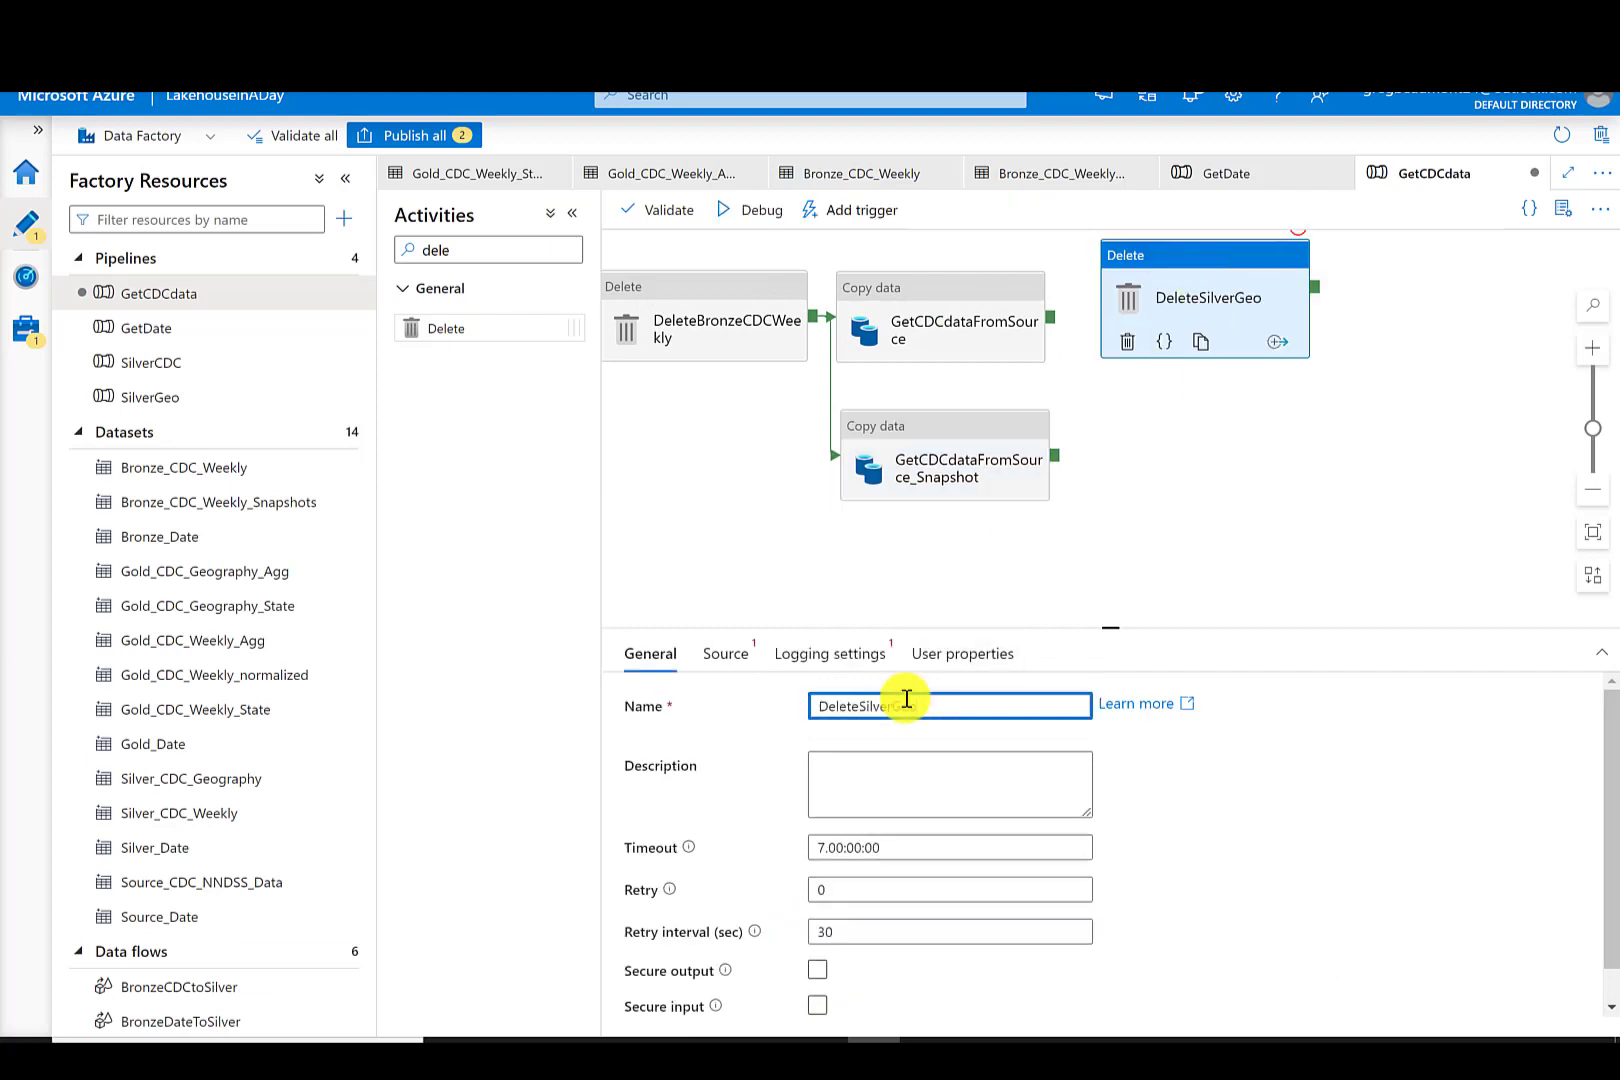
- Set DeleteSilverGeo's dataset to Silver_CDC_Geography
{"action": "left_click", "coordinate": [725, 653]}
{"action": "left_click", "coordinate": [1000, 708]}
{"action": "left_click_drag", "start_coordinate": [1110, 824], "coordinate": [1140, 928]}
{"action": "left_click", "coordinate": [1038, 880]}
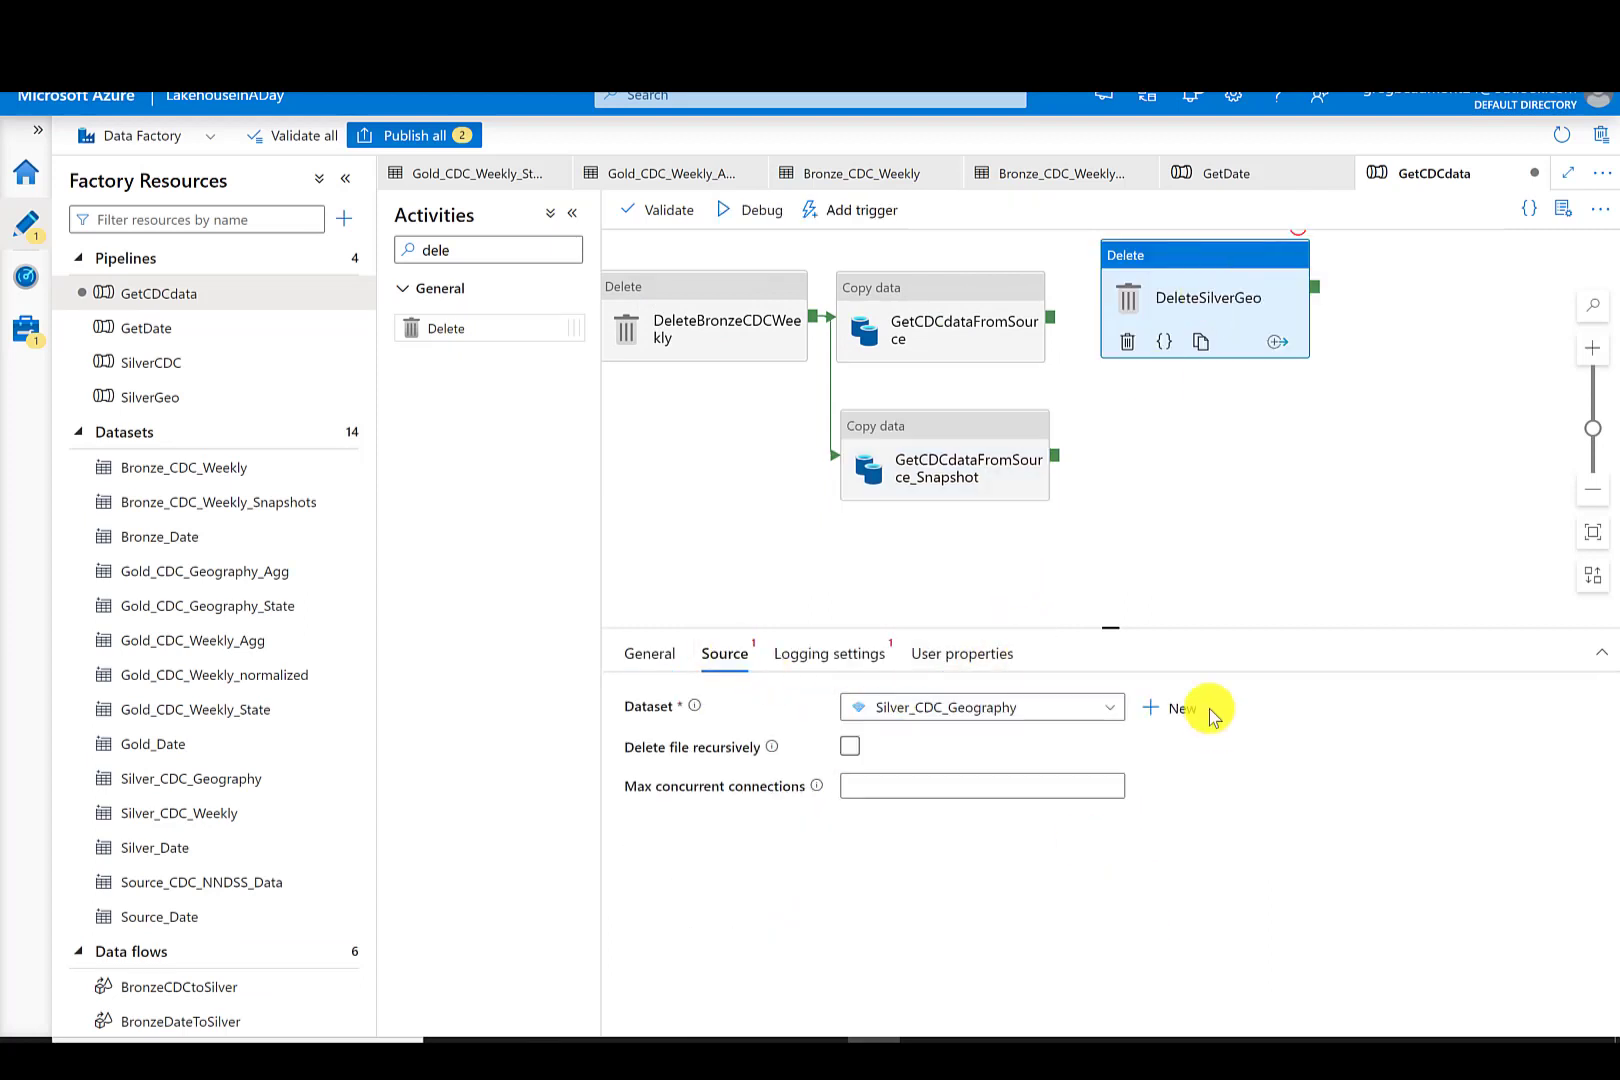
- Disable logging on DeleteSilverGeo and connect GetCDCdataFromSource to it
{"action": "left_click", "coordinate": [829, 653]}
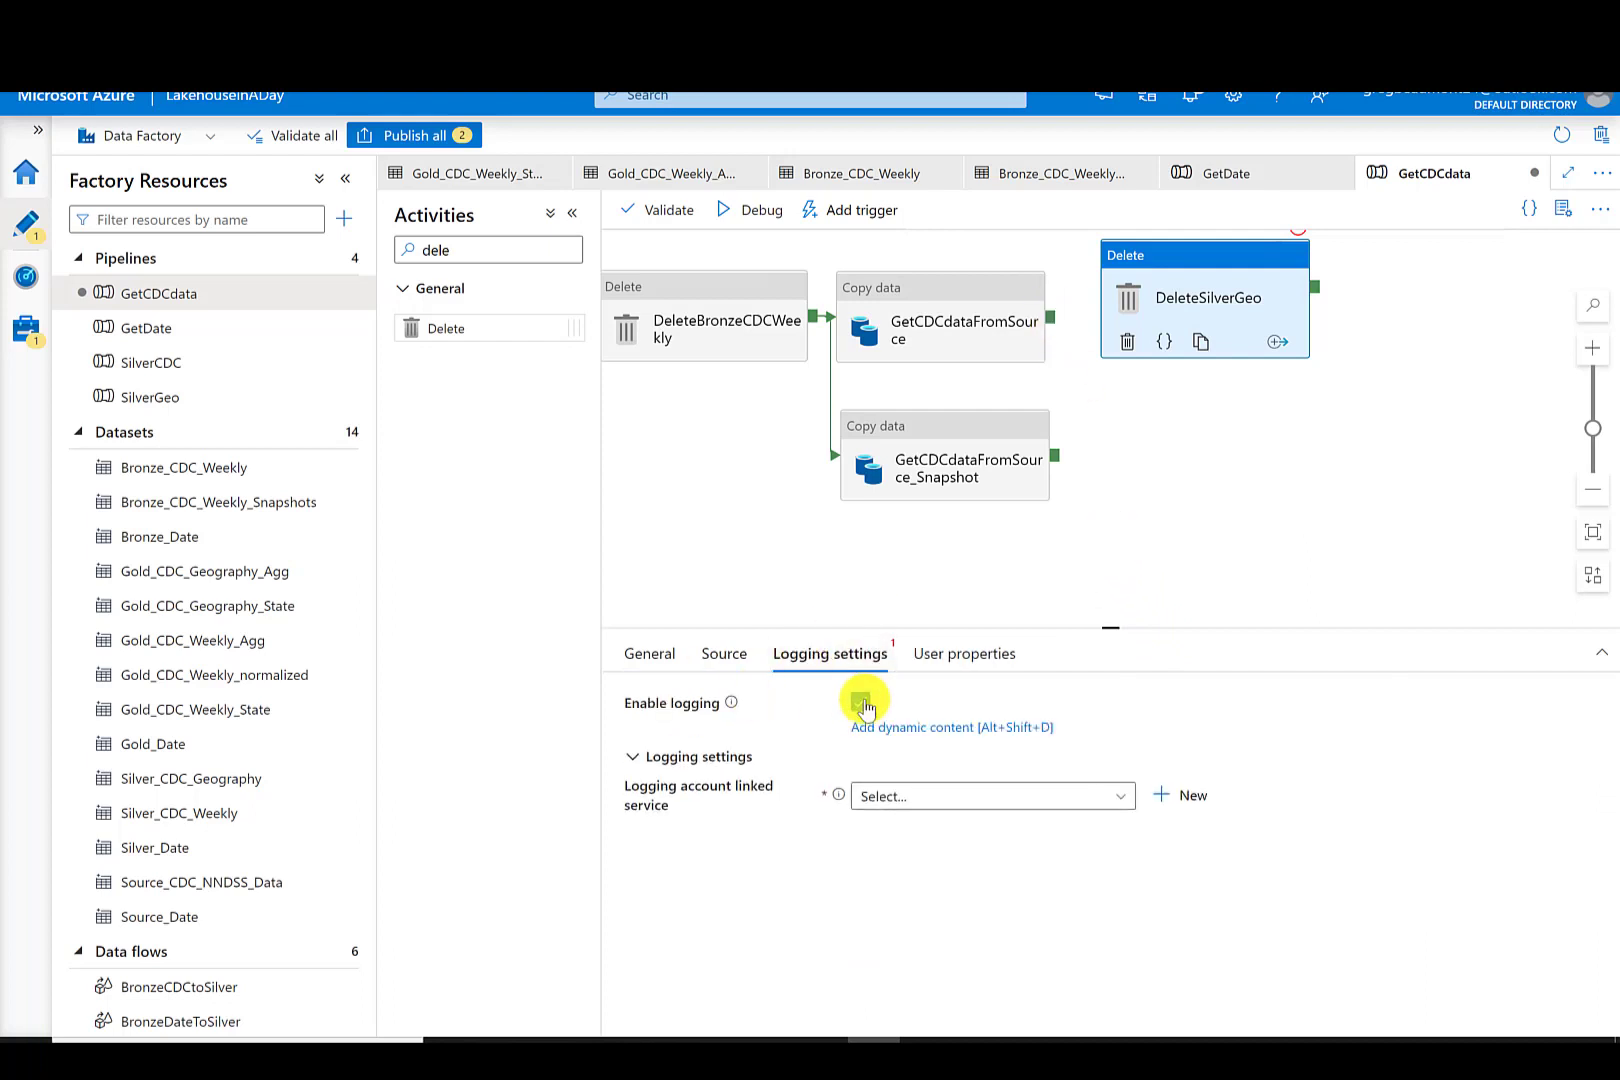
{"action": "left_click", "coordinate": [860, 697]}
{"action": "left_click_drag", "start_coordinate": [1050, 318], "coordinate": [1110, 298]}
{"action": "left_click", "coordinate": [1190, 458]}
- Add a third Delete activity and name it DeleteSilverCDC
{"action": "left_click_drag", "start_coordinate": [455, 329], "coordinate": [1211, 409]}
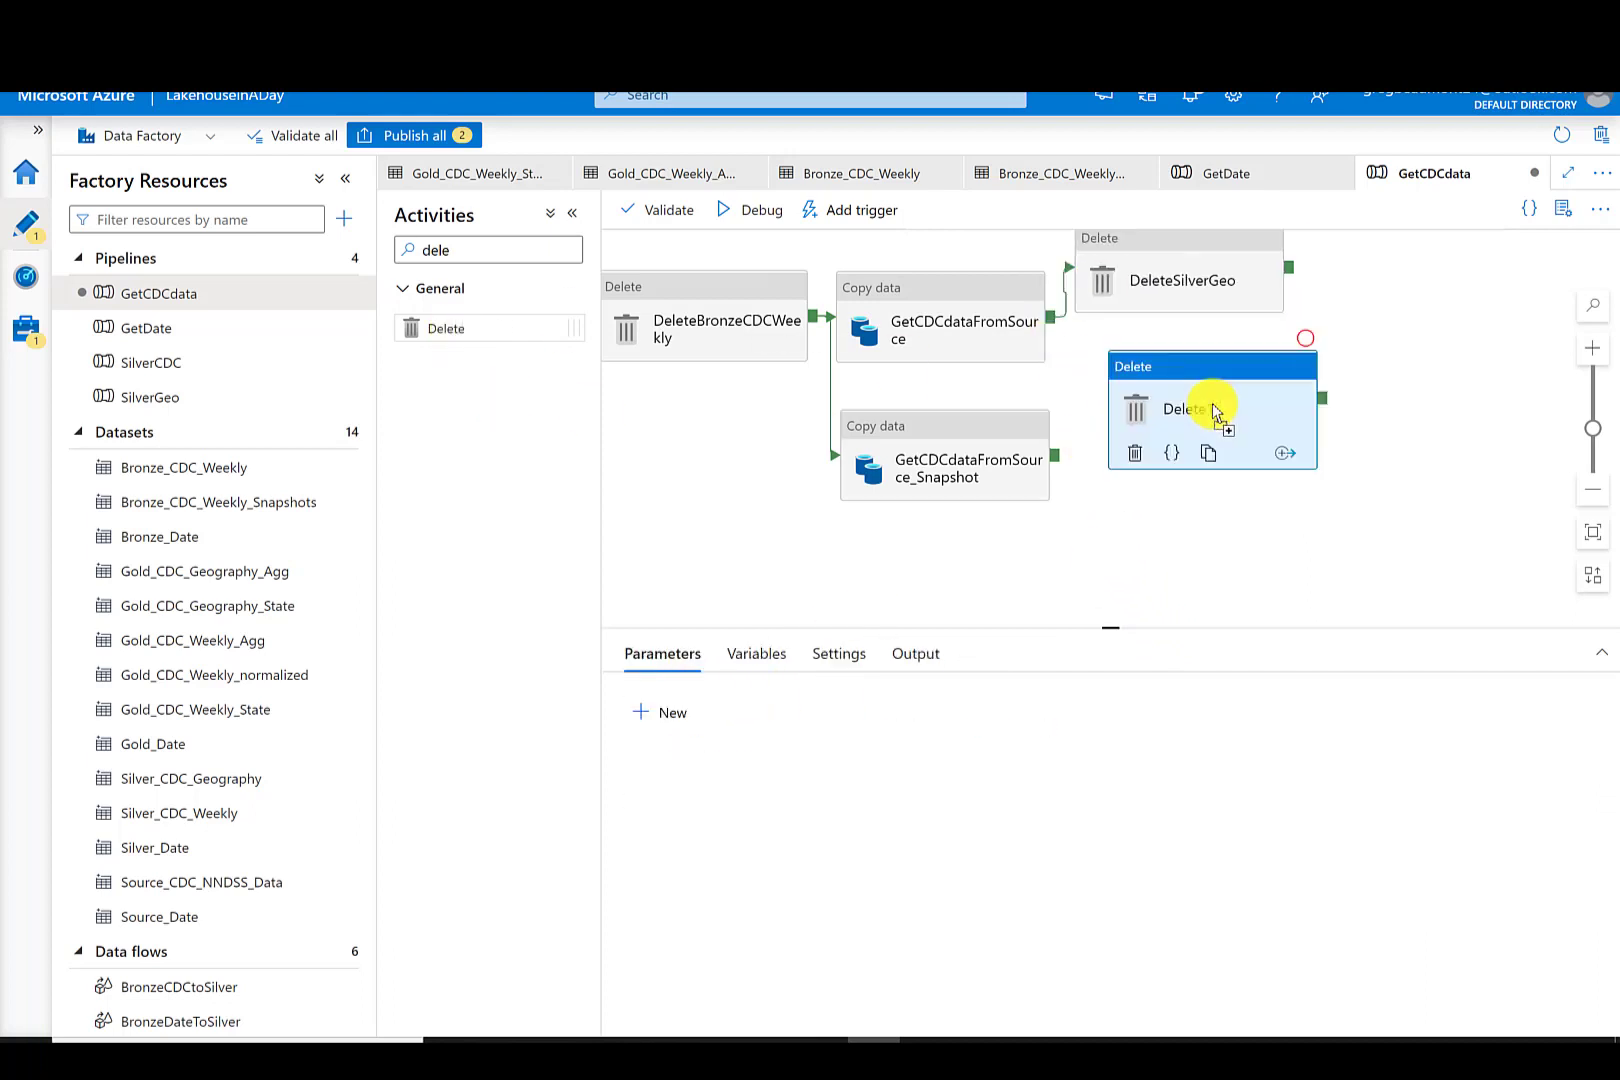
{"action": "left_click", "coordinate": [904, 698]}
{"action": "key", "text": "BackSpace"}
{"action": "type", "text": "SilverCDC"}
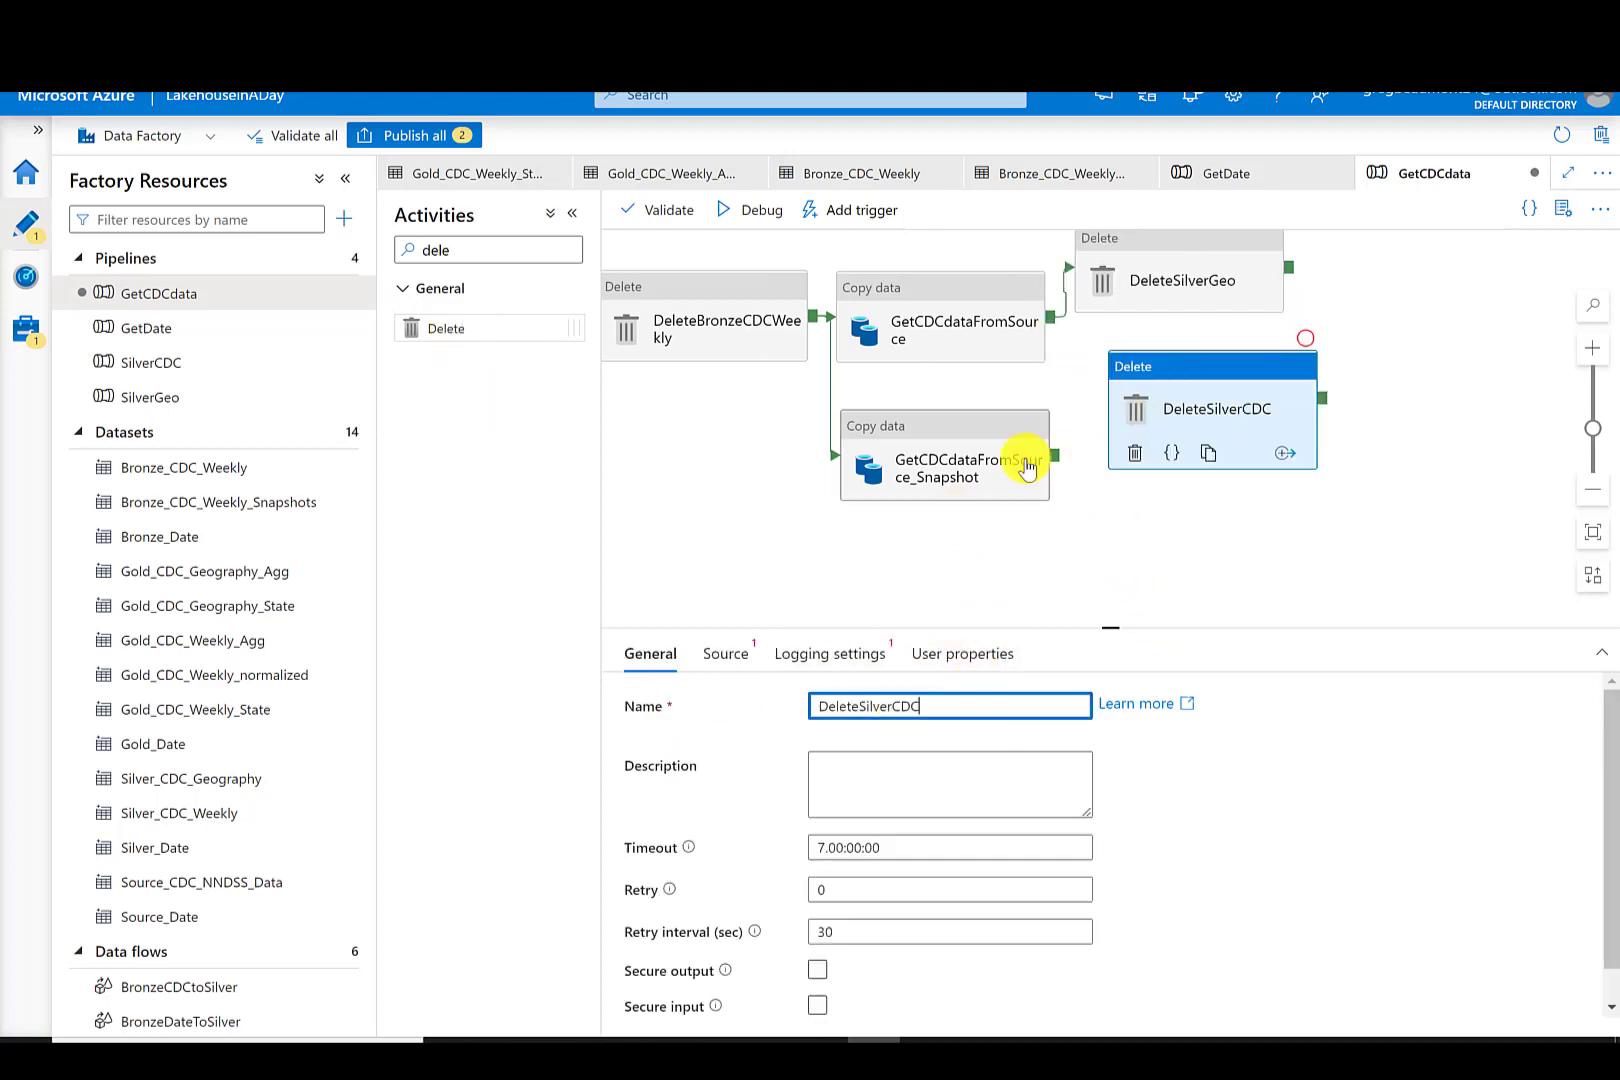
- Choose the source dataset for DeleteSilverCDC and disable its logging
{"action": "left_click", "coordinate": [736, 663]}
{"action": "left_click", "coordinate": [879, 705]}
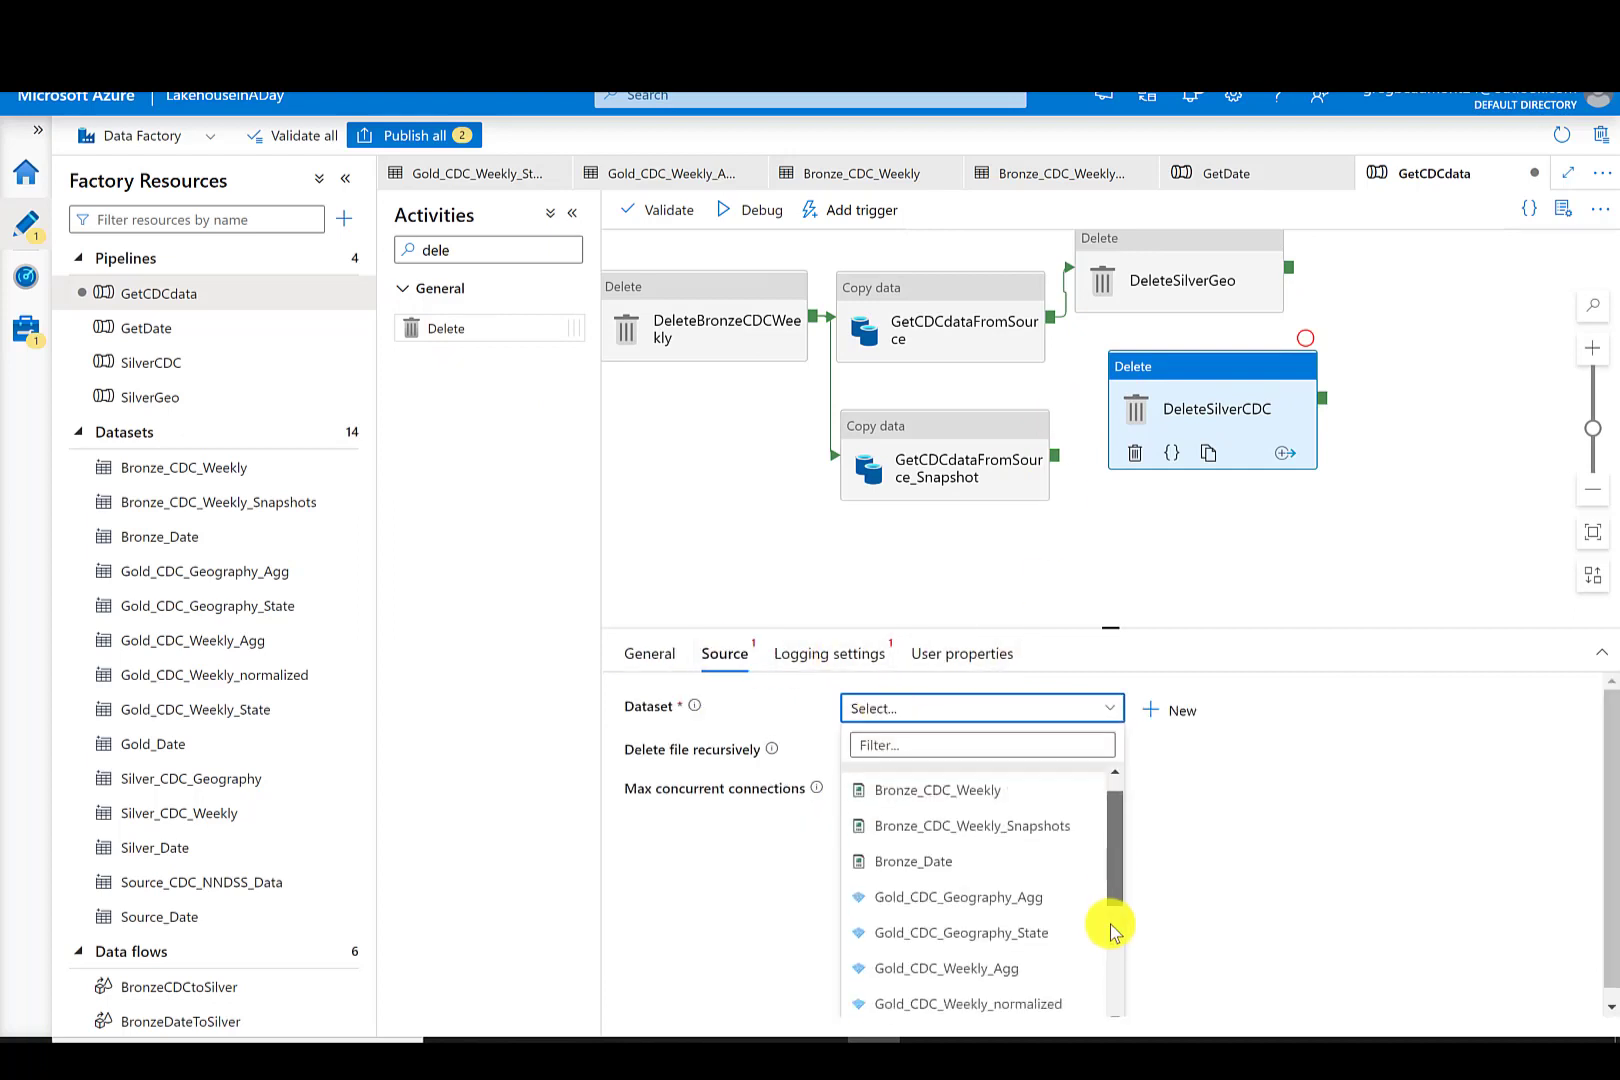
{"action": "scroll", "coordinate": [1103, 929], "scroll_direction": "down", "scroll_amount": 3}
{"action": "left_click", "coordinate": [969, 803]}
{"action": "left_click", "coordinate": [818, 652]}
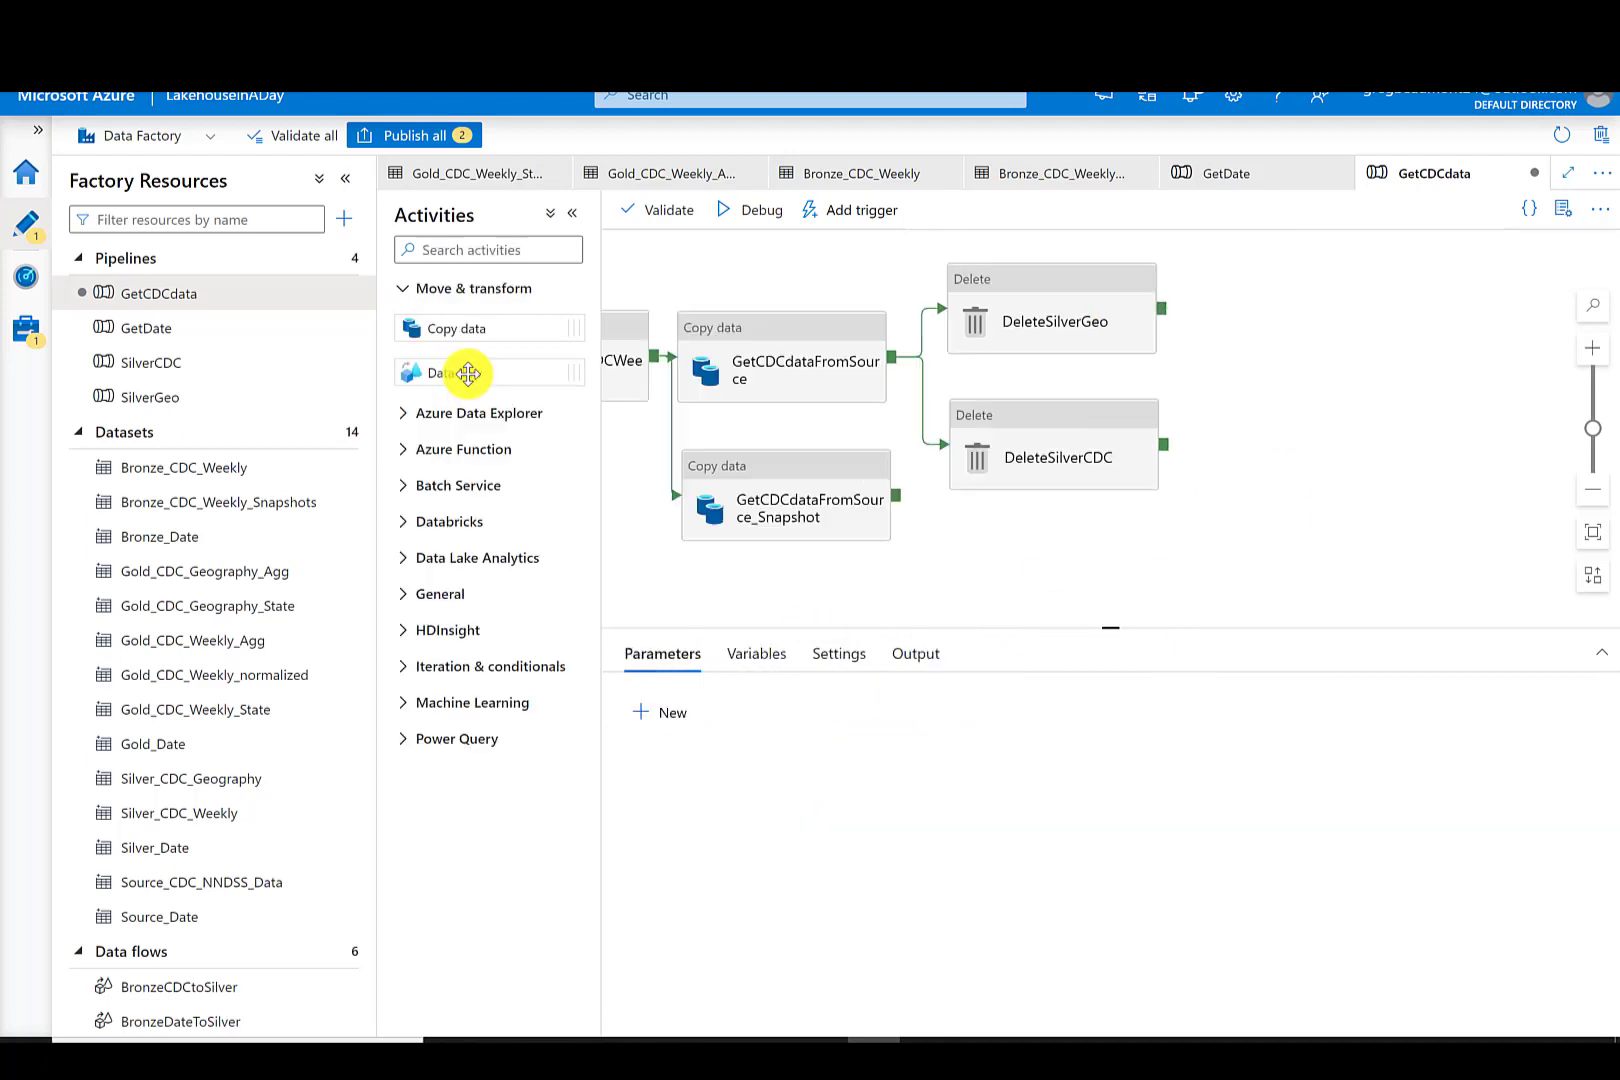
- Add a Data flow activity to the pipeline and name it PopulateSilverCDC
{"action": "left_click_drag", "start_coordinate": [463, 370], "coordinate": [1312, 299]}
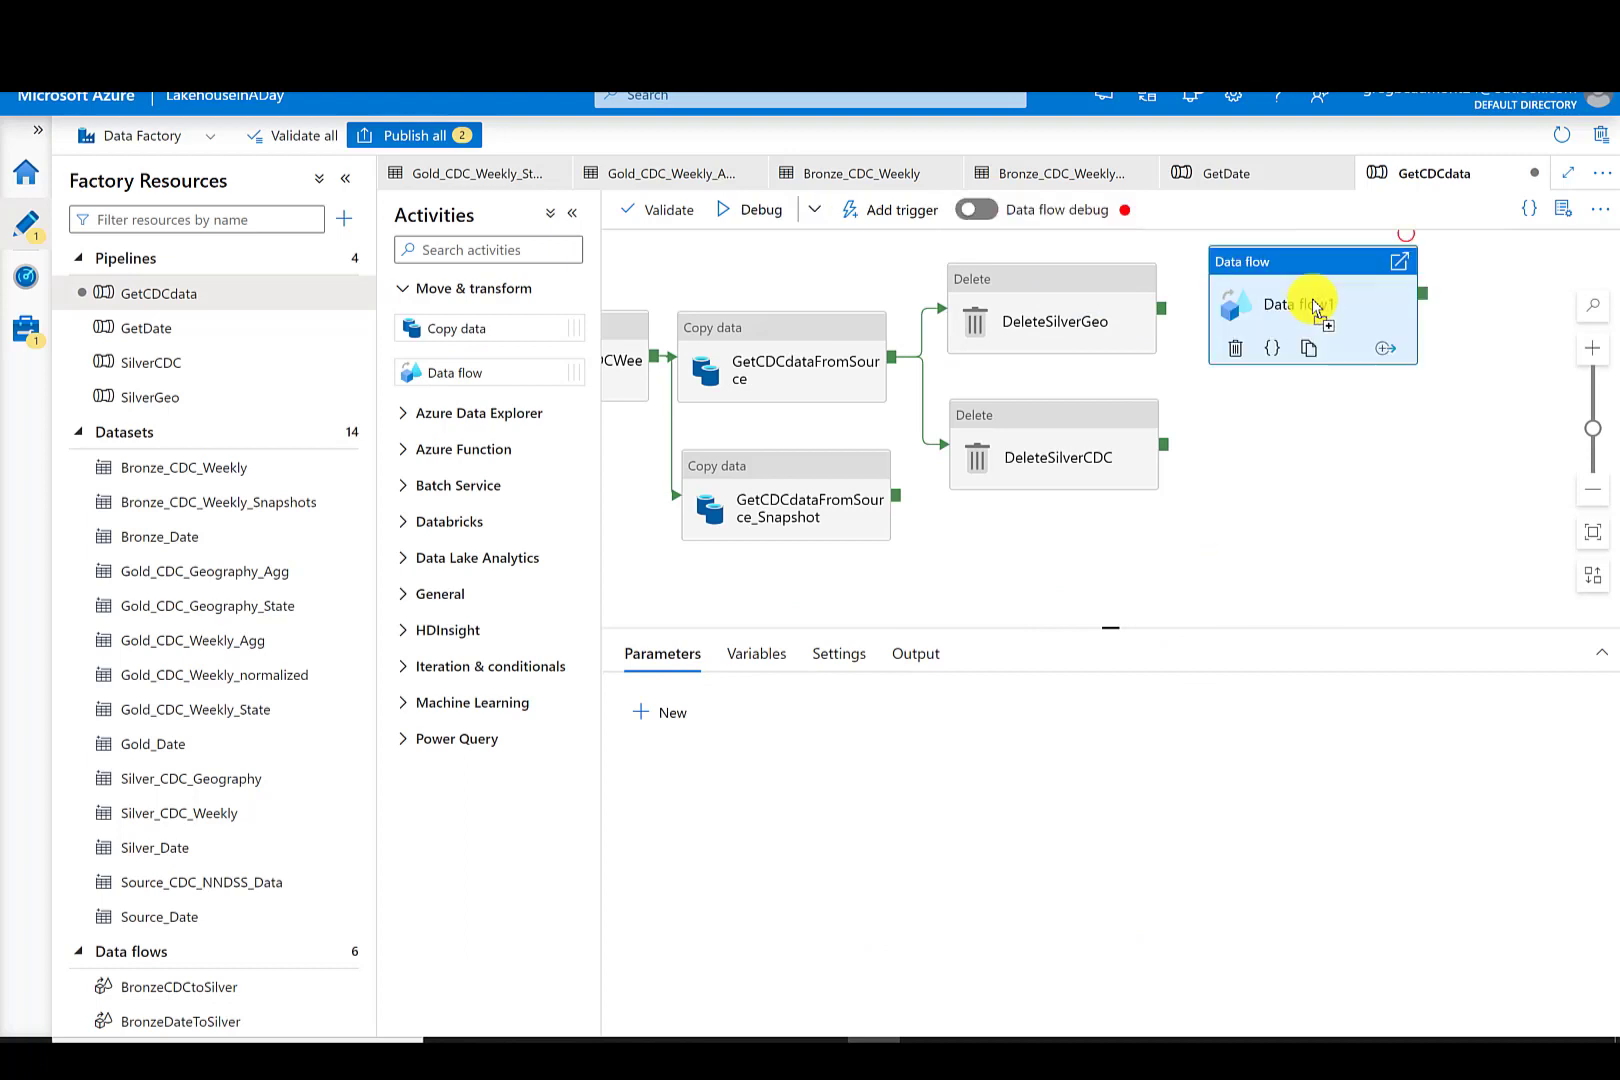
{"action": "triple_click", "coordinate": [914, 704]}
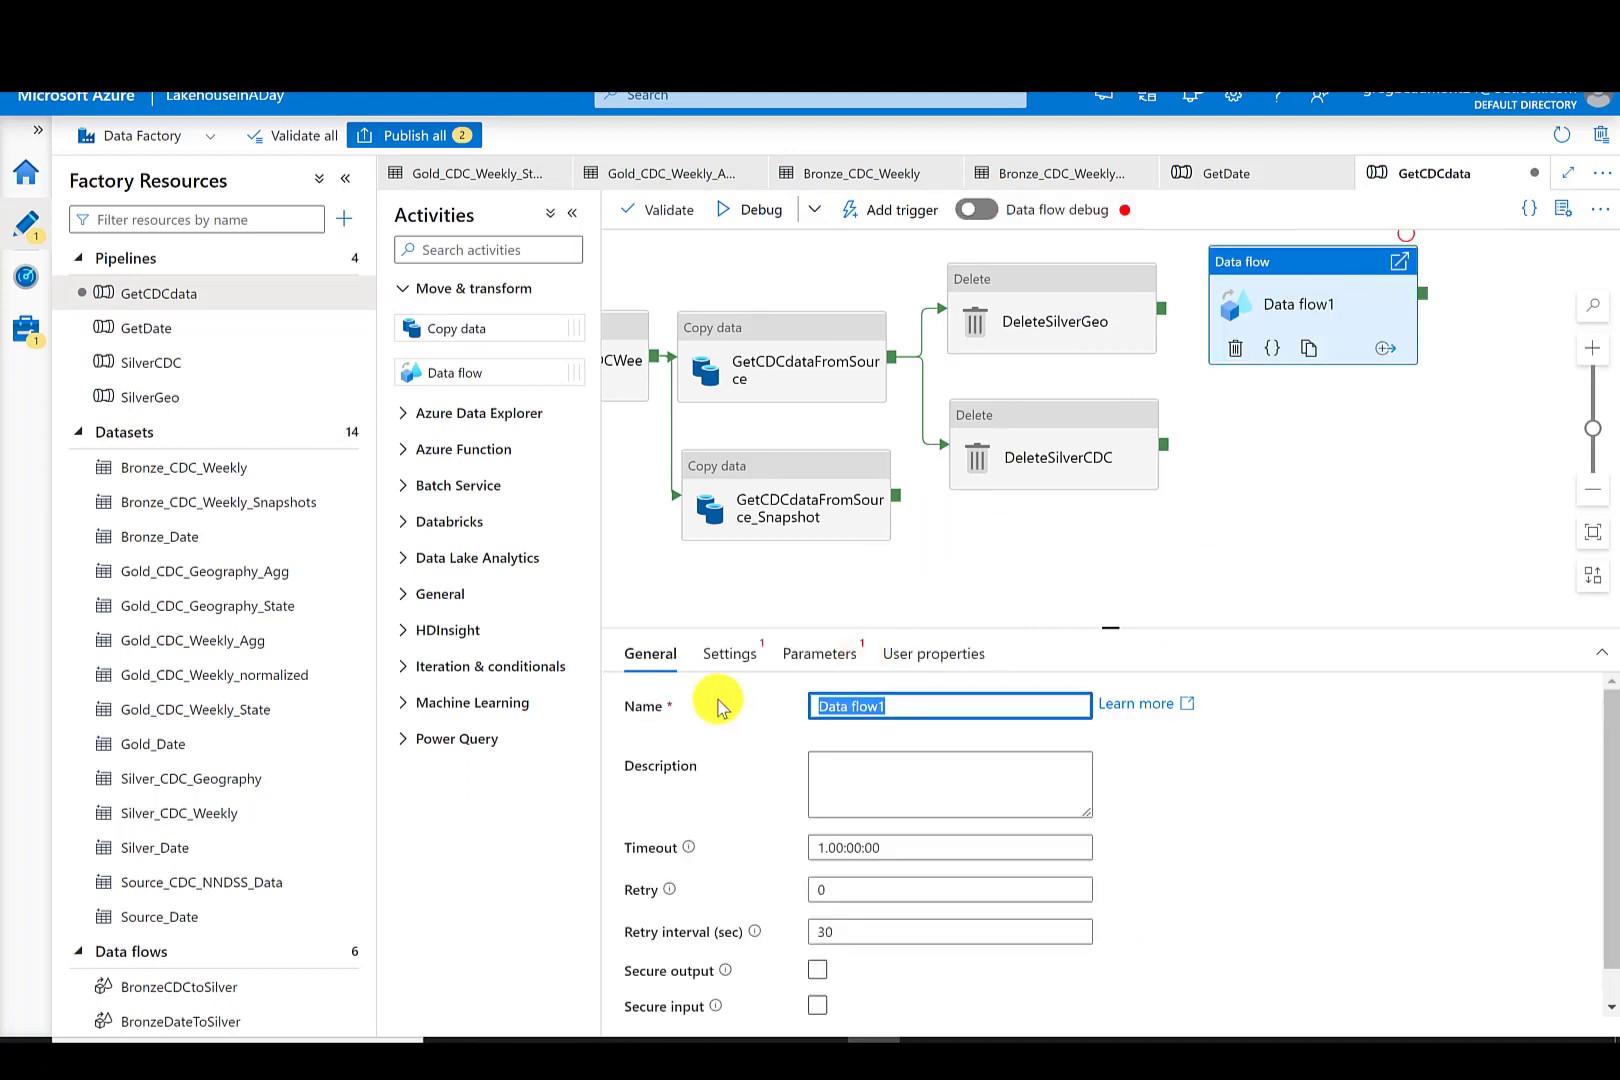
{"action": "type", "text": "PopulateSi"}
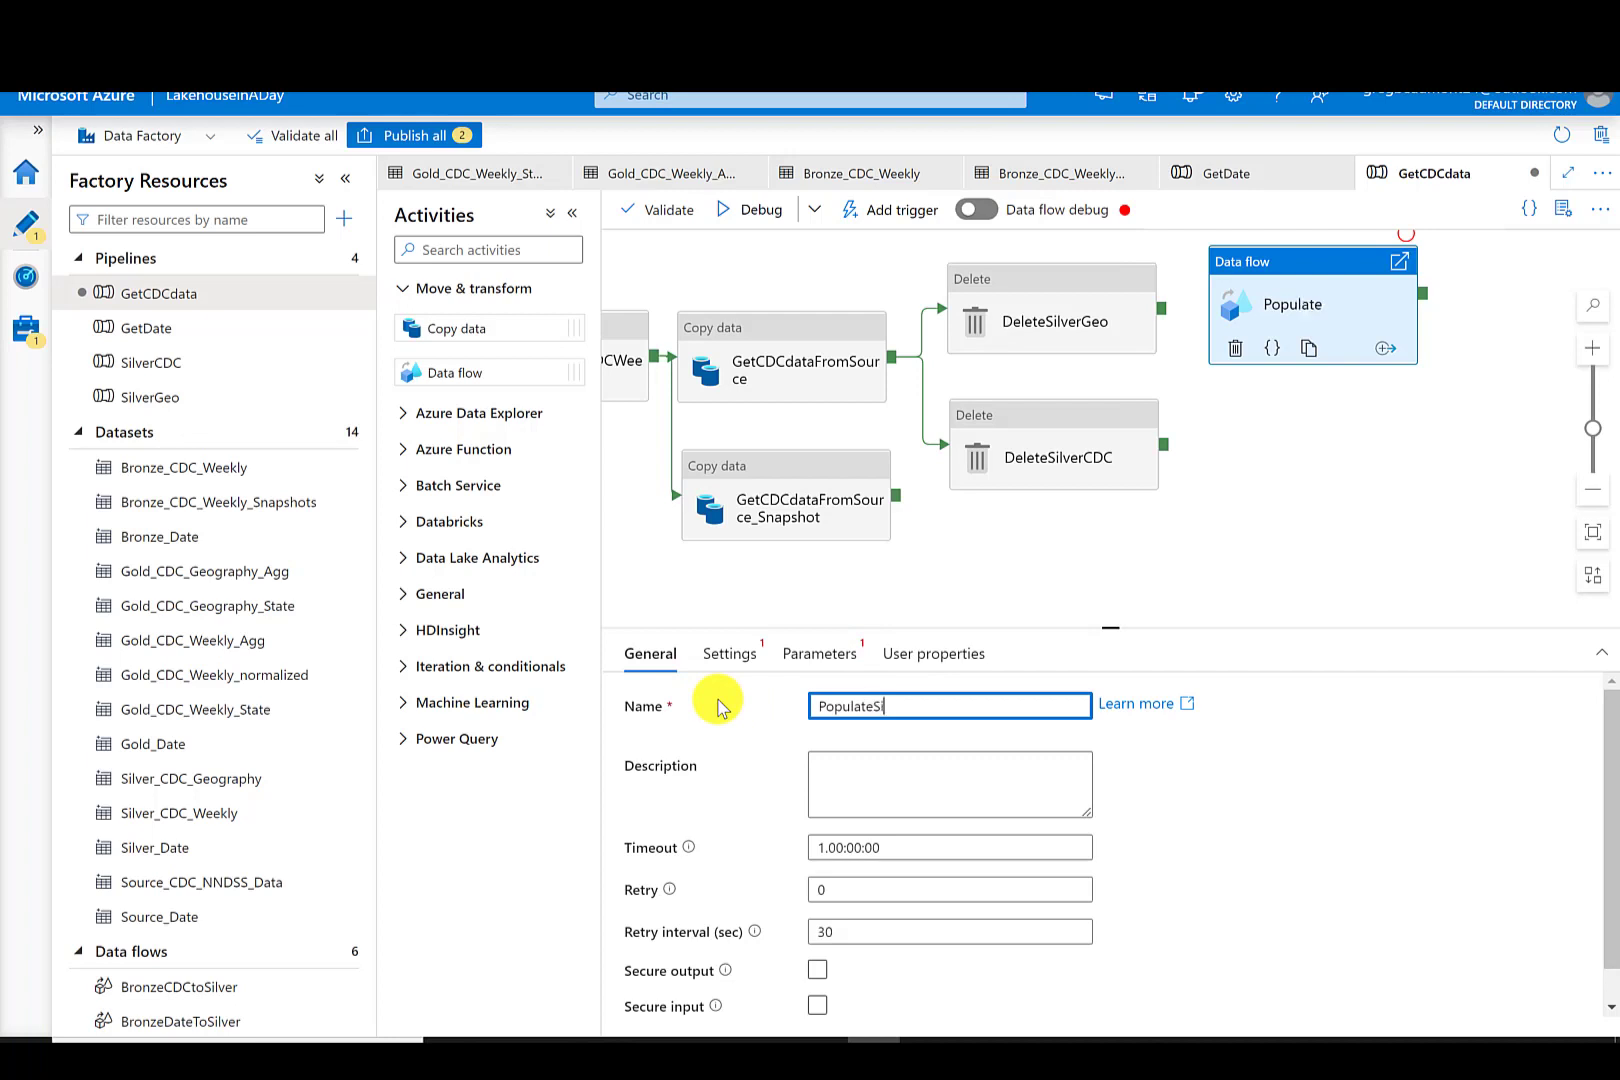
{"action": "type", "text": "lverCDC"}
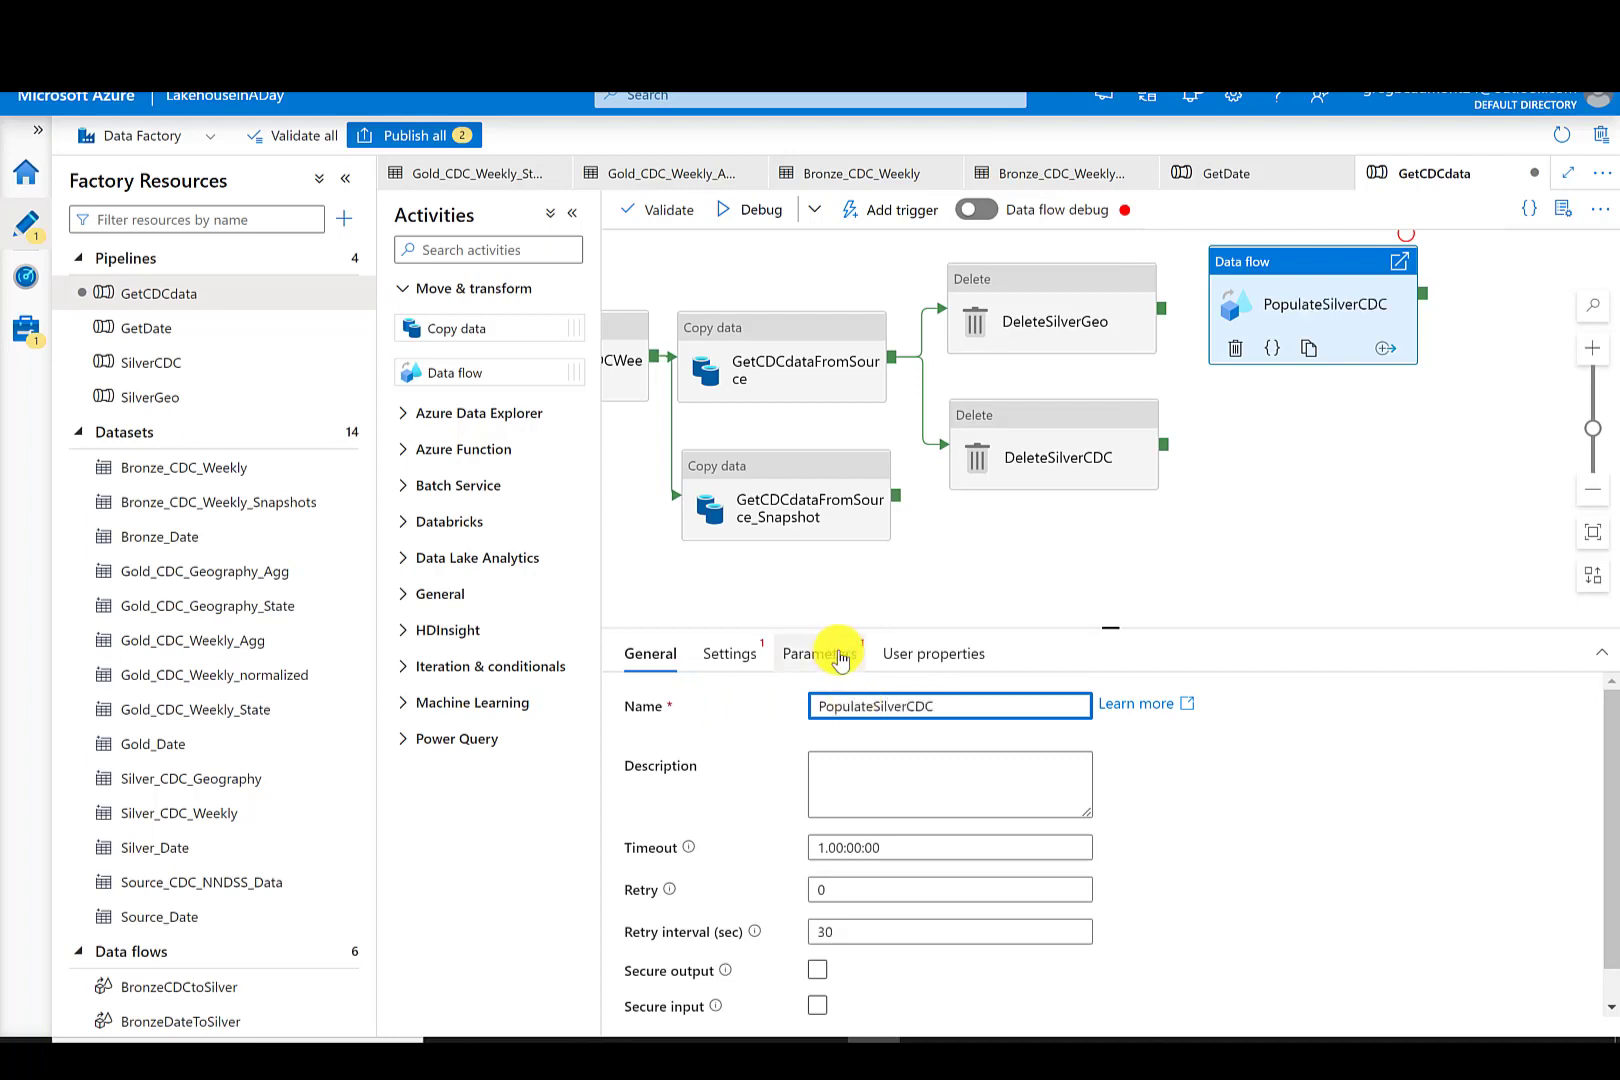
- Connect DeleteSilverGeo to PopulateSilverCDC and set PopulateSilverCDC's data flow to BronzeCDCtoSilver
{"action": "left_click", "coordinate": [1366, 474]}
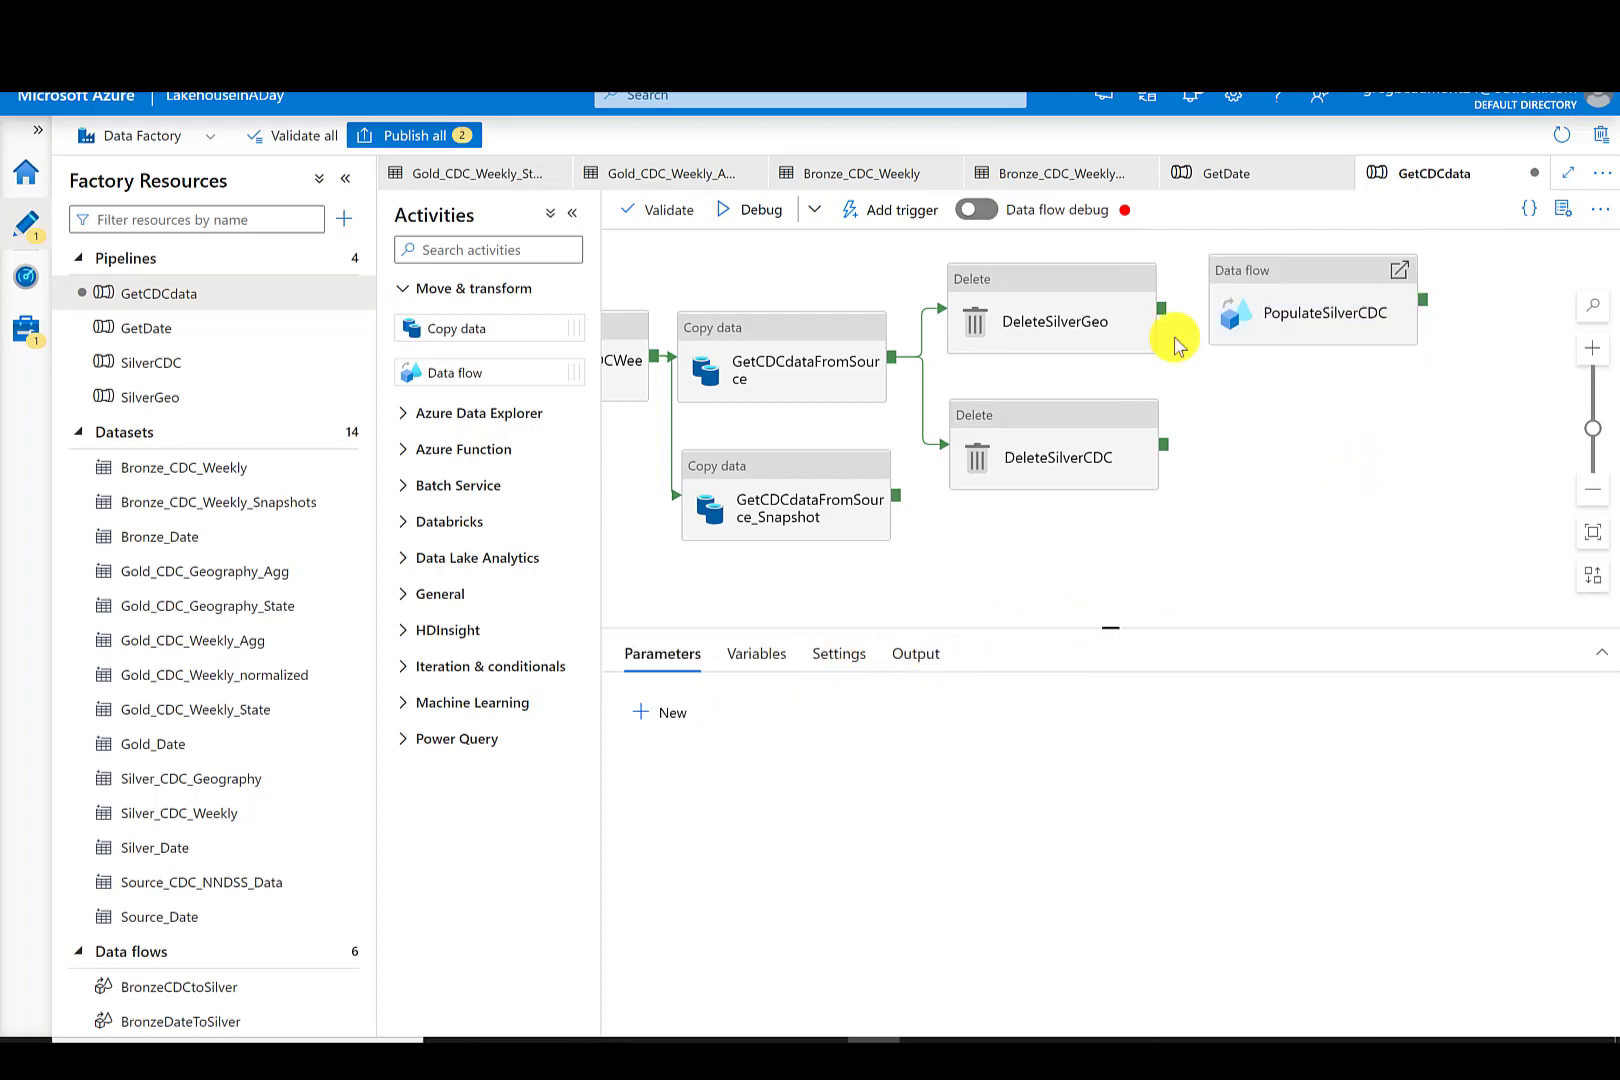
{"action": "left_click_drag", "start_coordinate": [1161, 313], "coordinate": [1267, 287]}
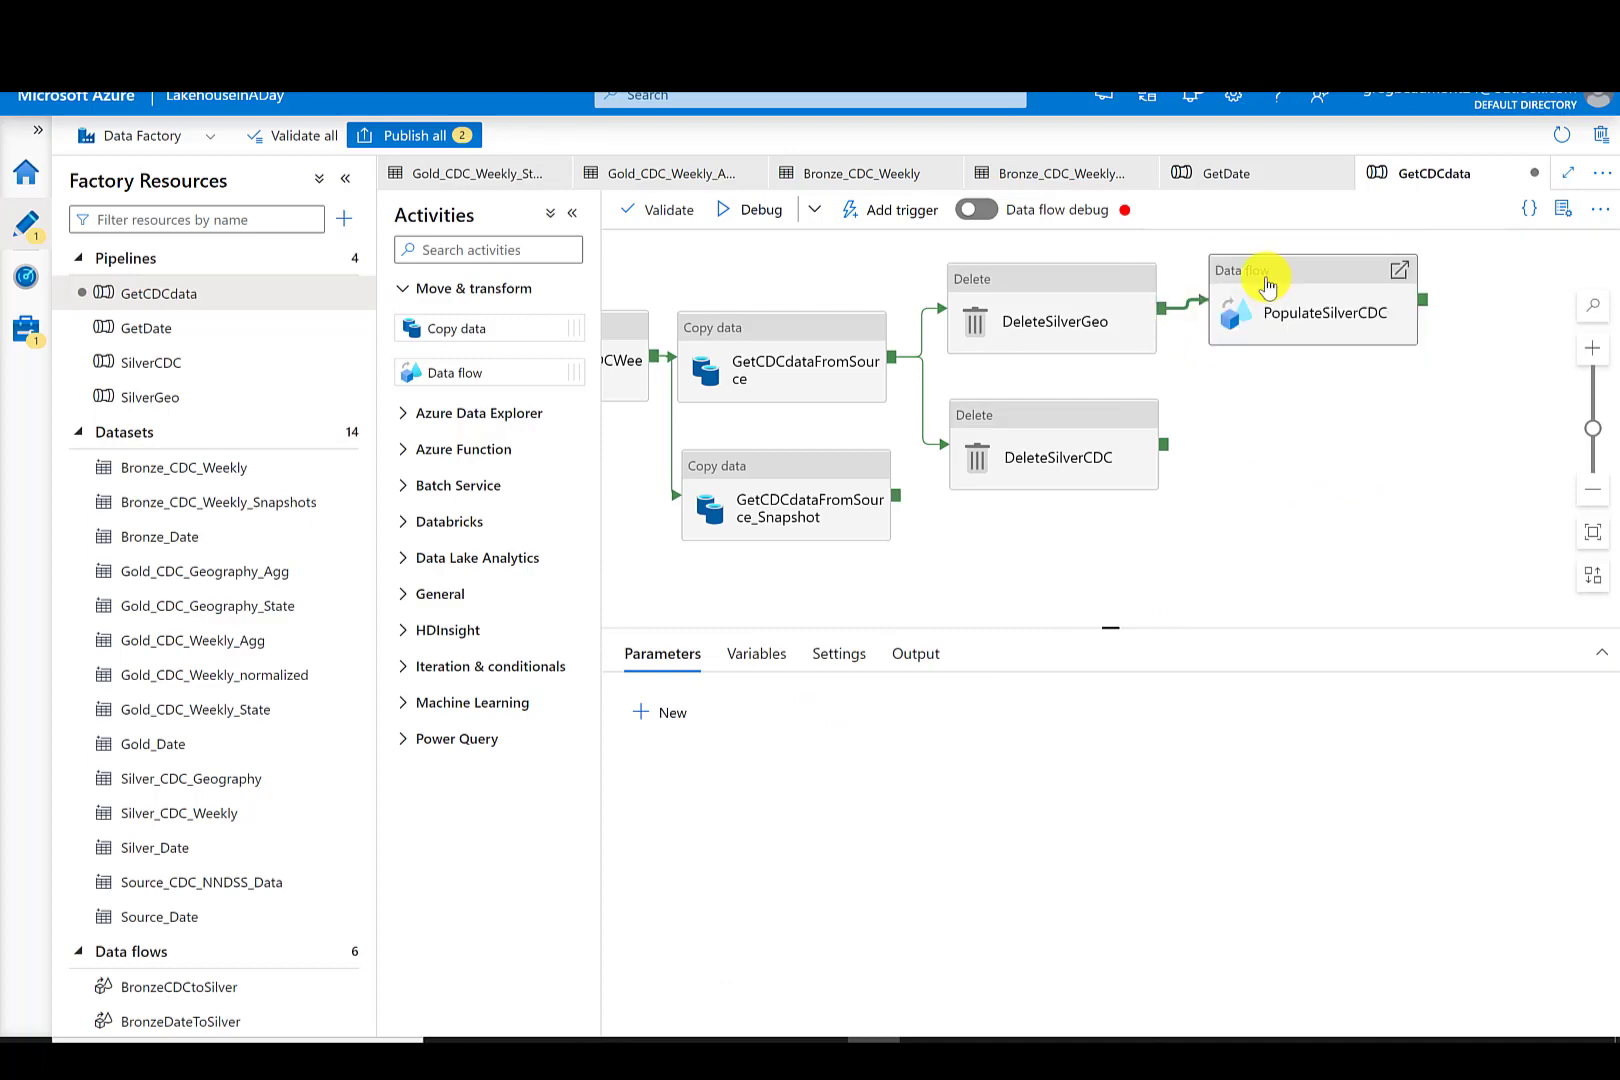
{"action": "left_click", "coordinate": [1267, 287]}
{"action": "left_click", "coordinate": [737, 654]}
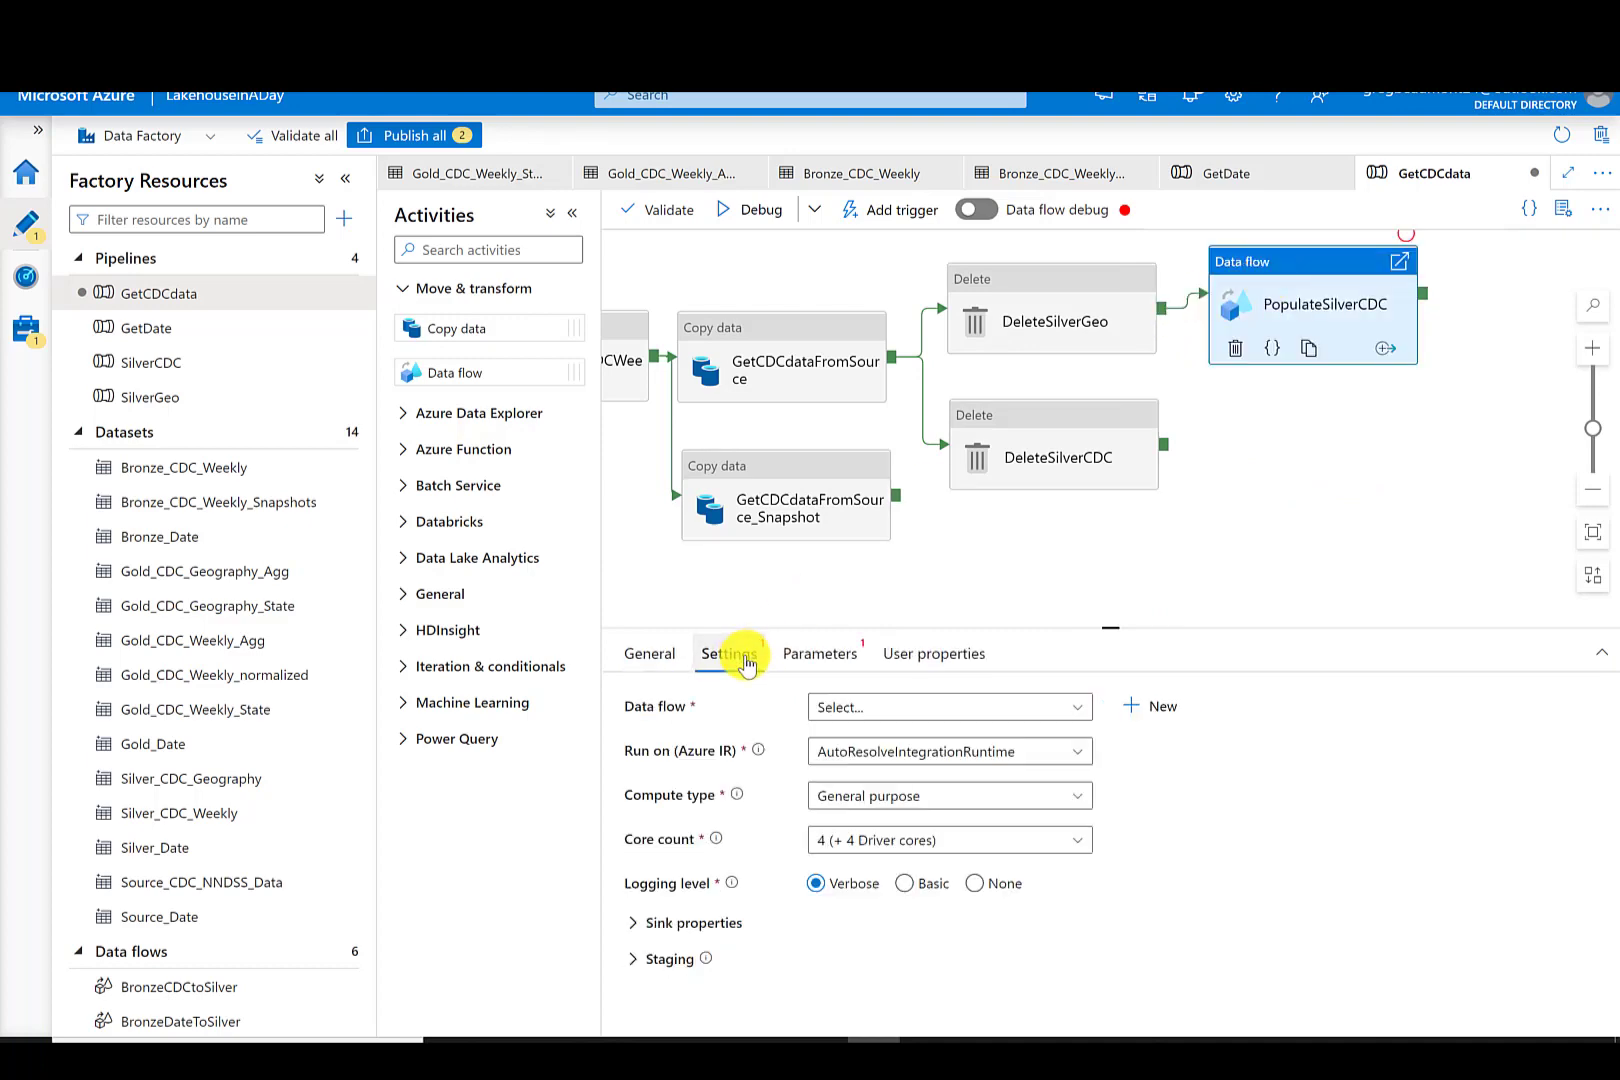
{"action": "left_click", "coordinate": [950, 712]}
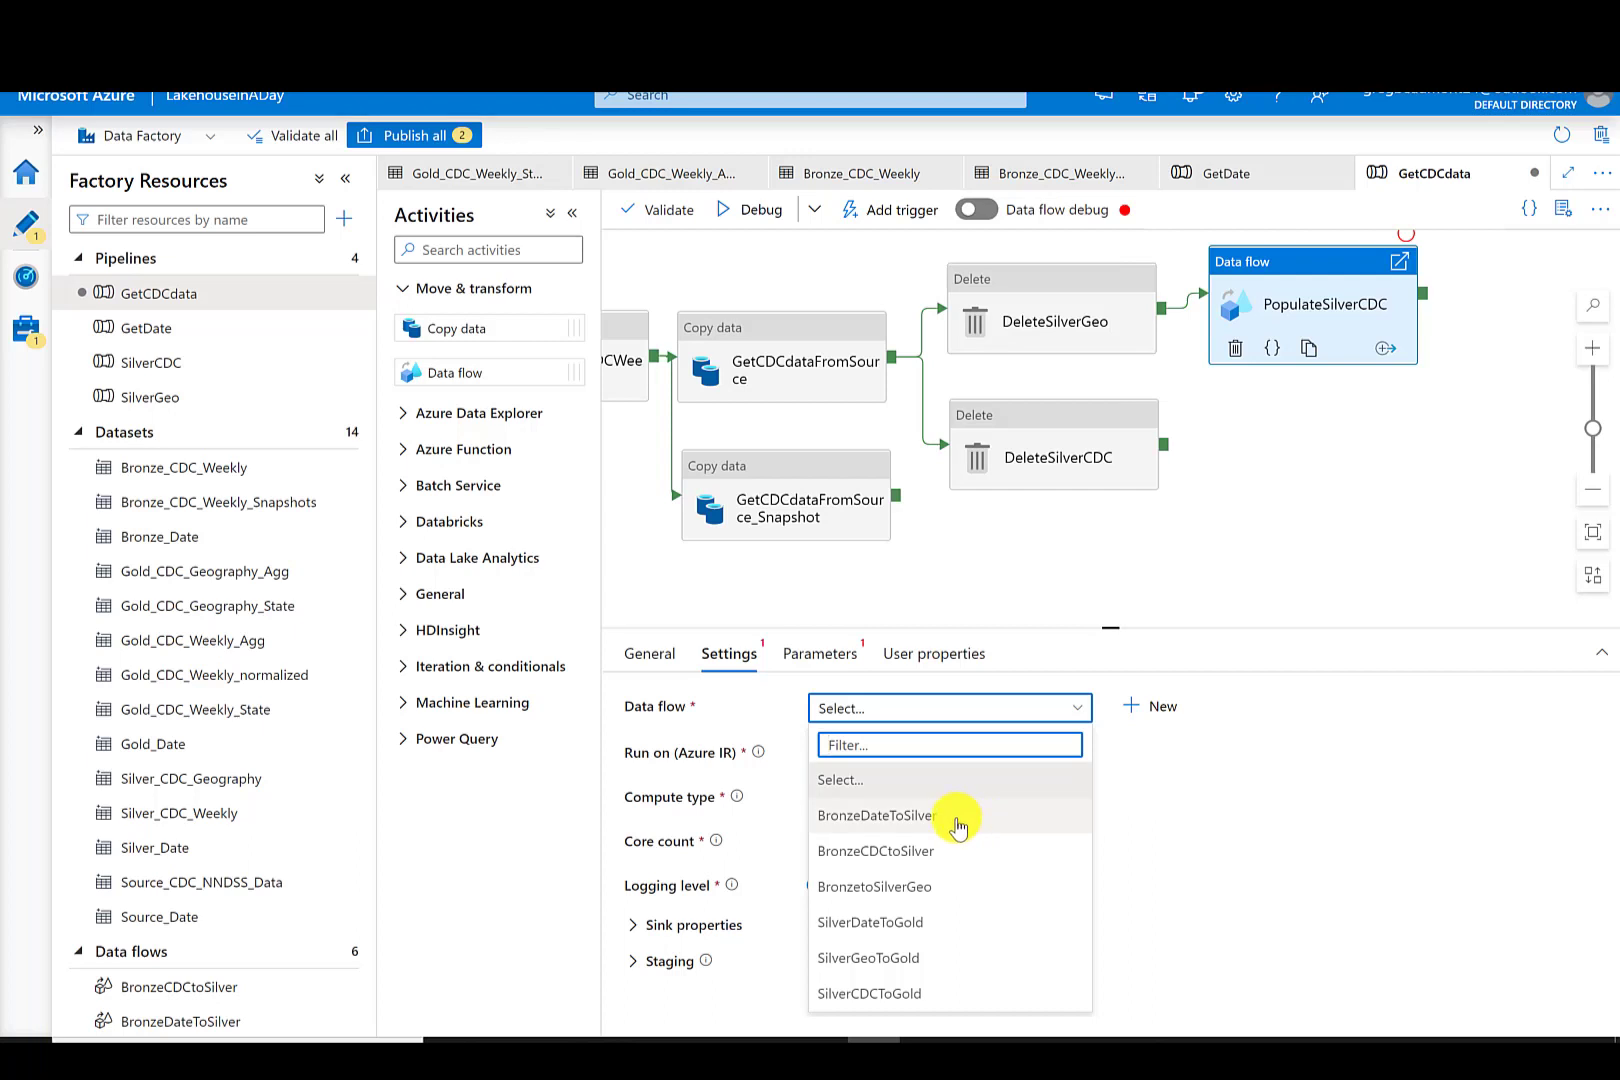
{"action": "left_click", "coordinate": [845, 860]}
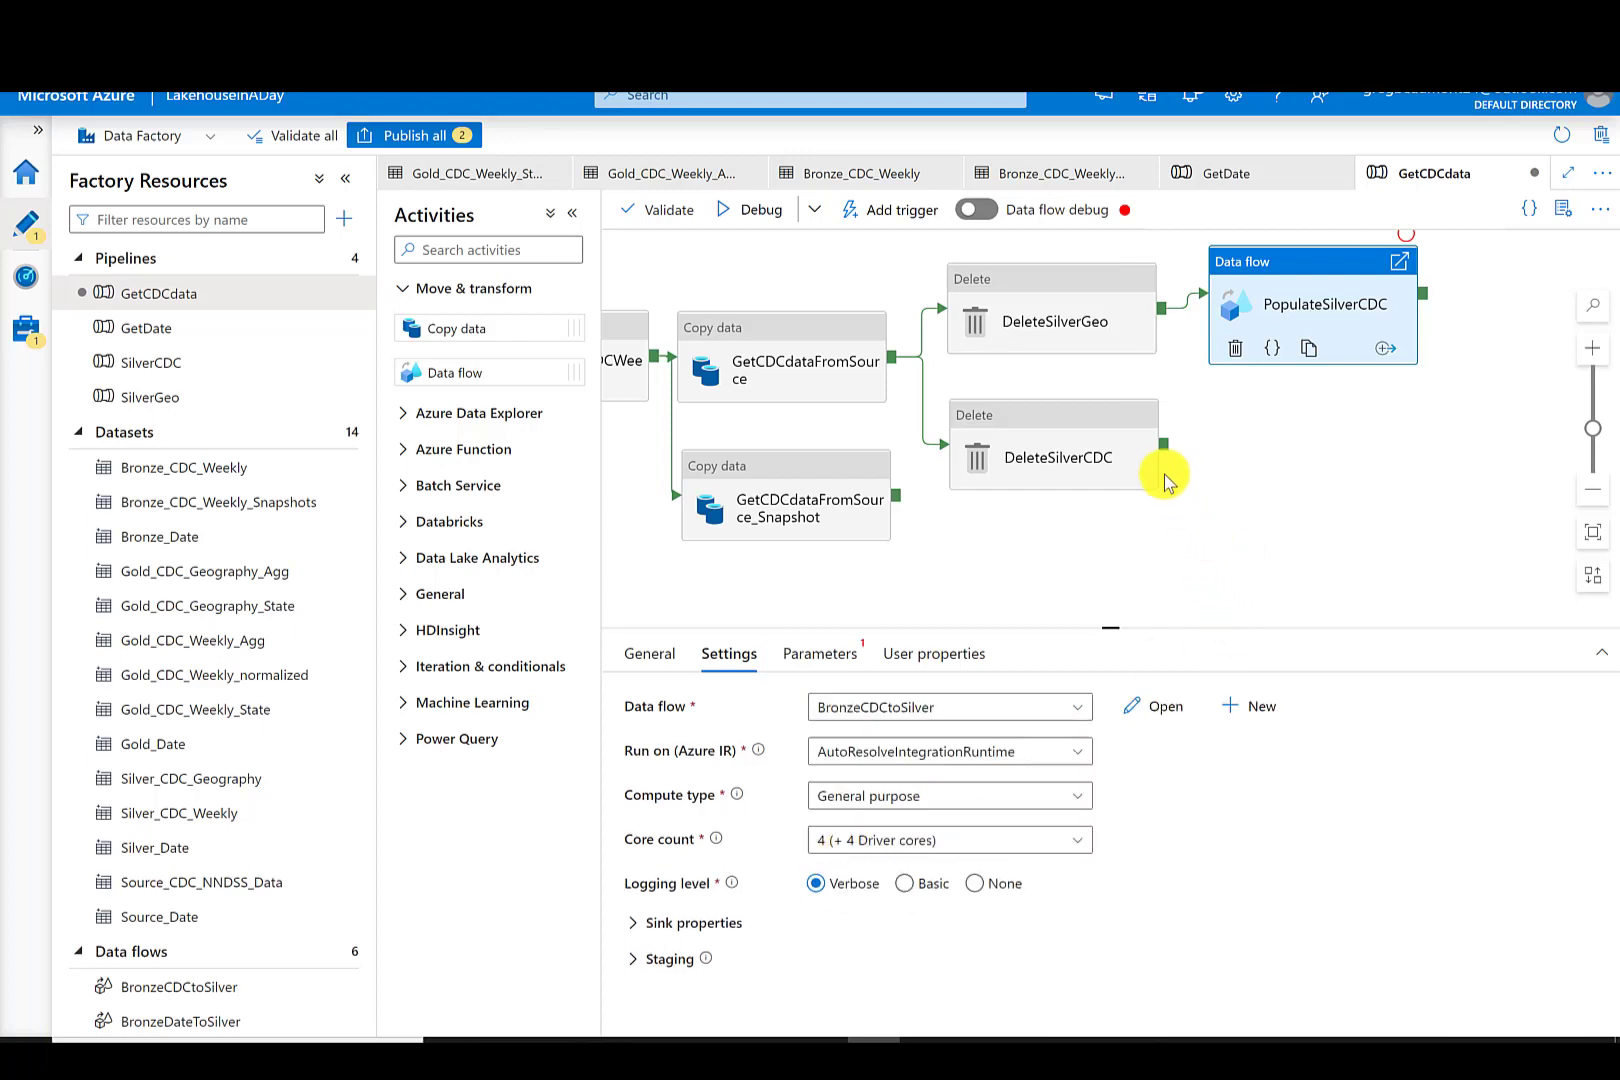
- Add a second Data flow activity below and name it PopulateSilverGeo
{"action": "left_click_drag", "start_coordinate": [474, 369], "coordinate": [1312, 442]}
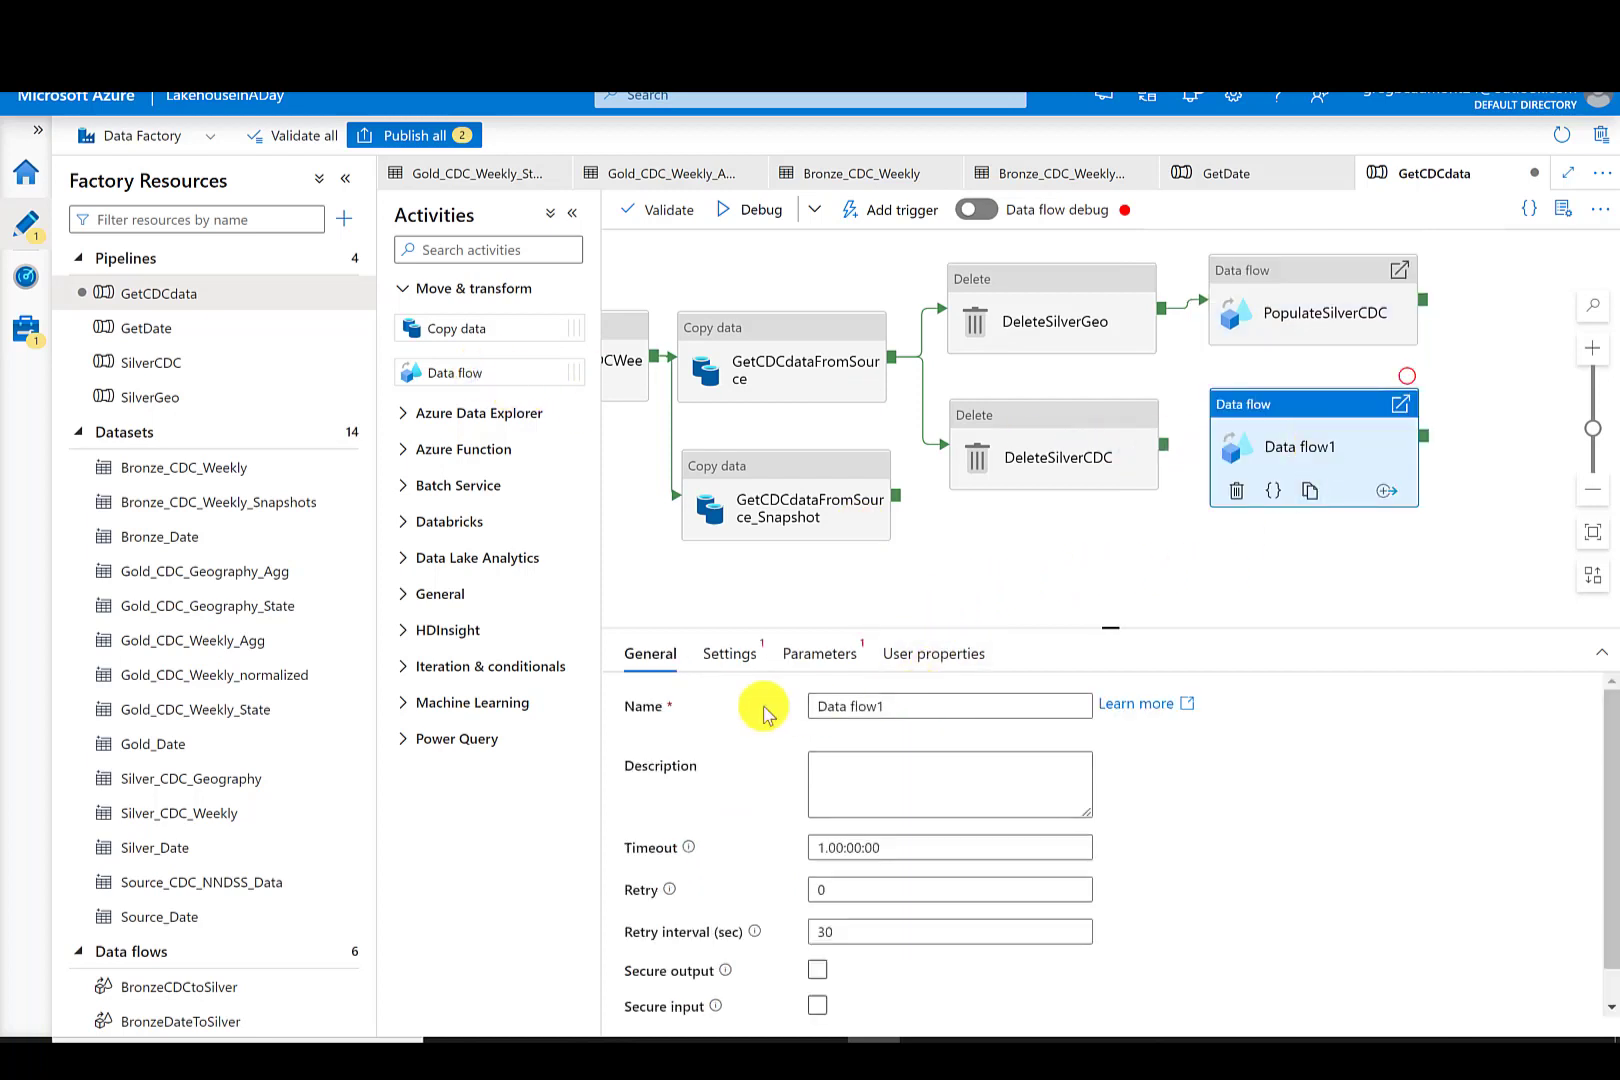
{"action": "left_click", "coordinate": [866, 706]}
{"action": "key", "text": "ctrl+a"}
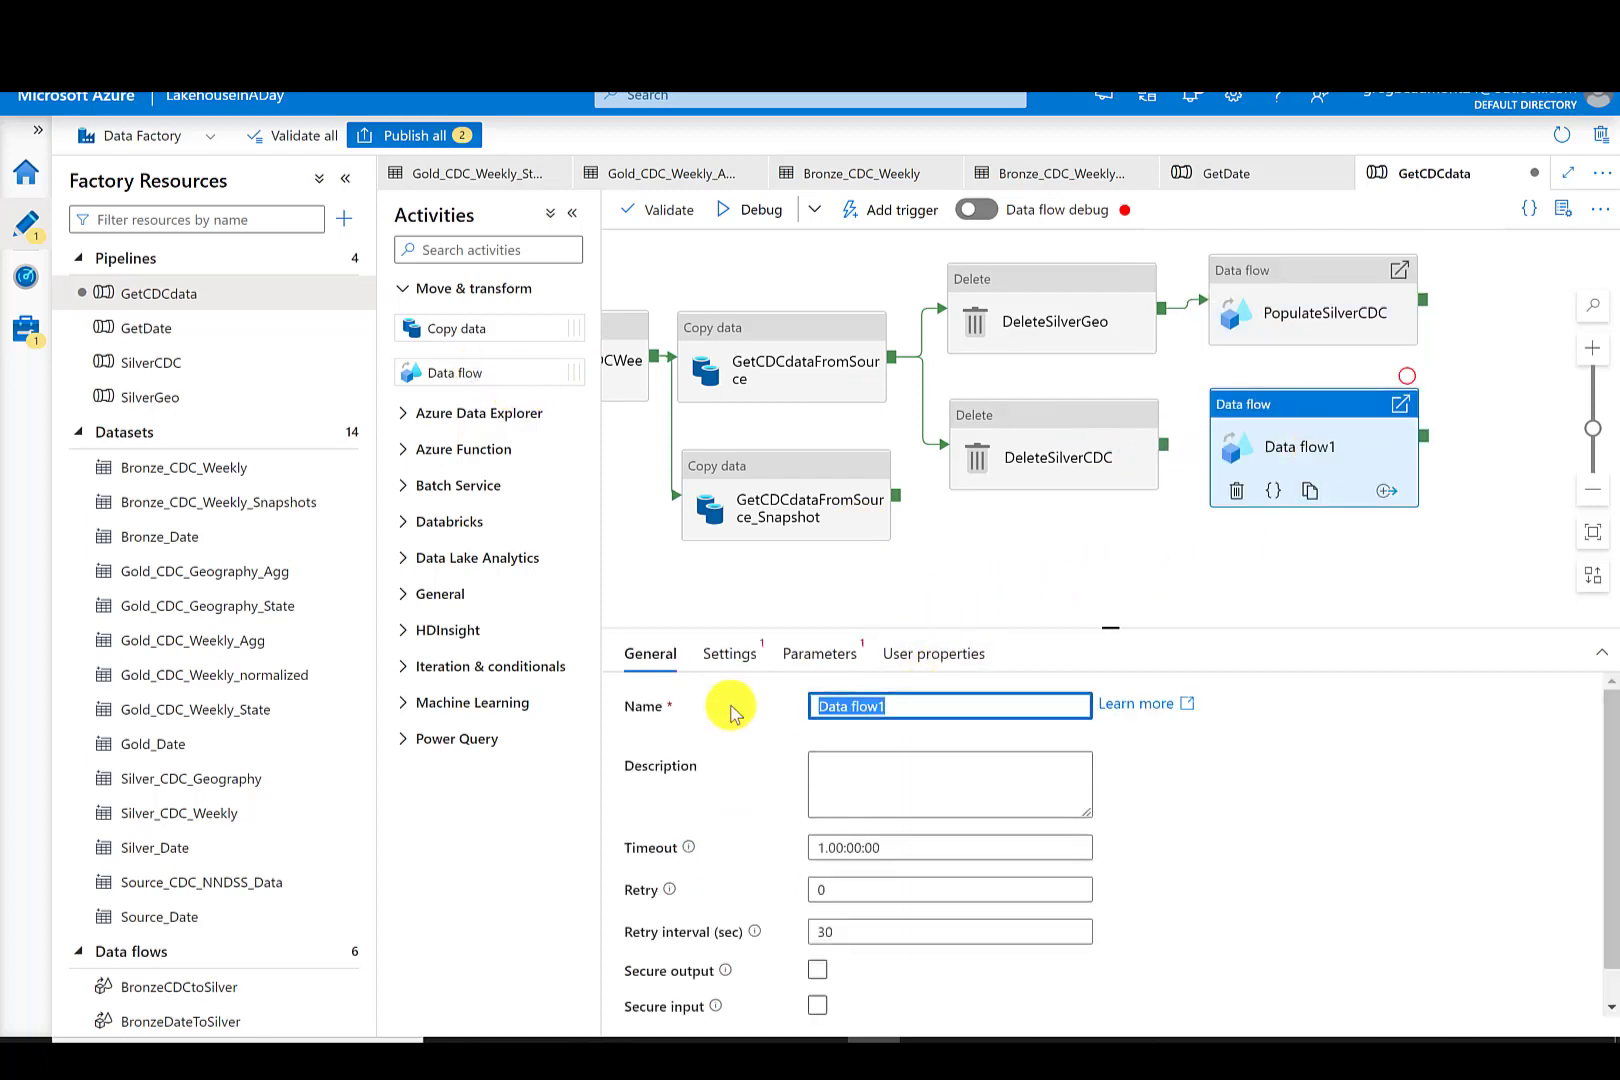
{"action": "type", "text": "PopulateSilverGeo"}
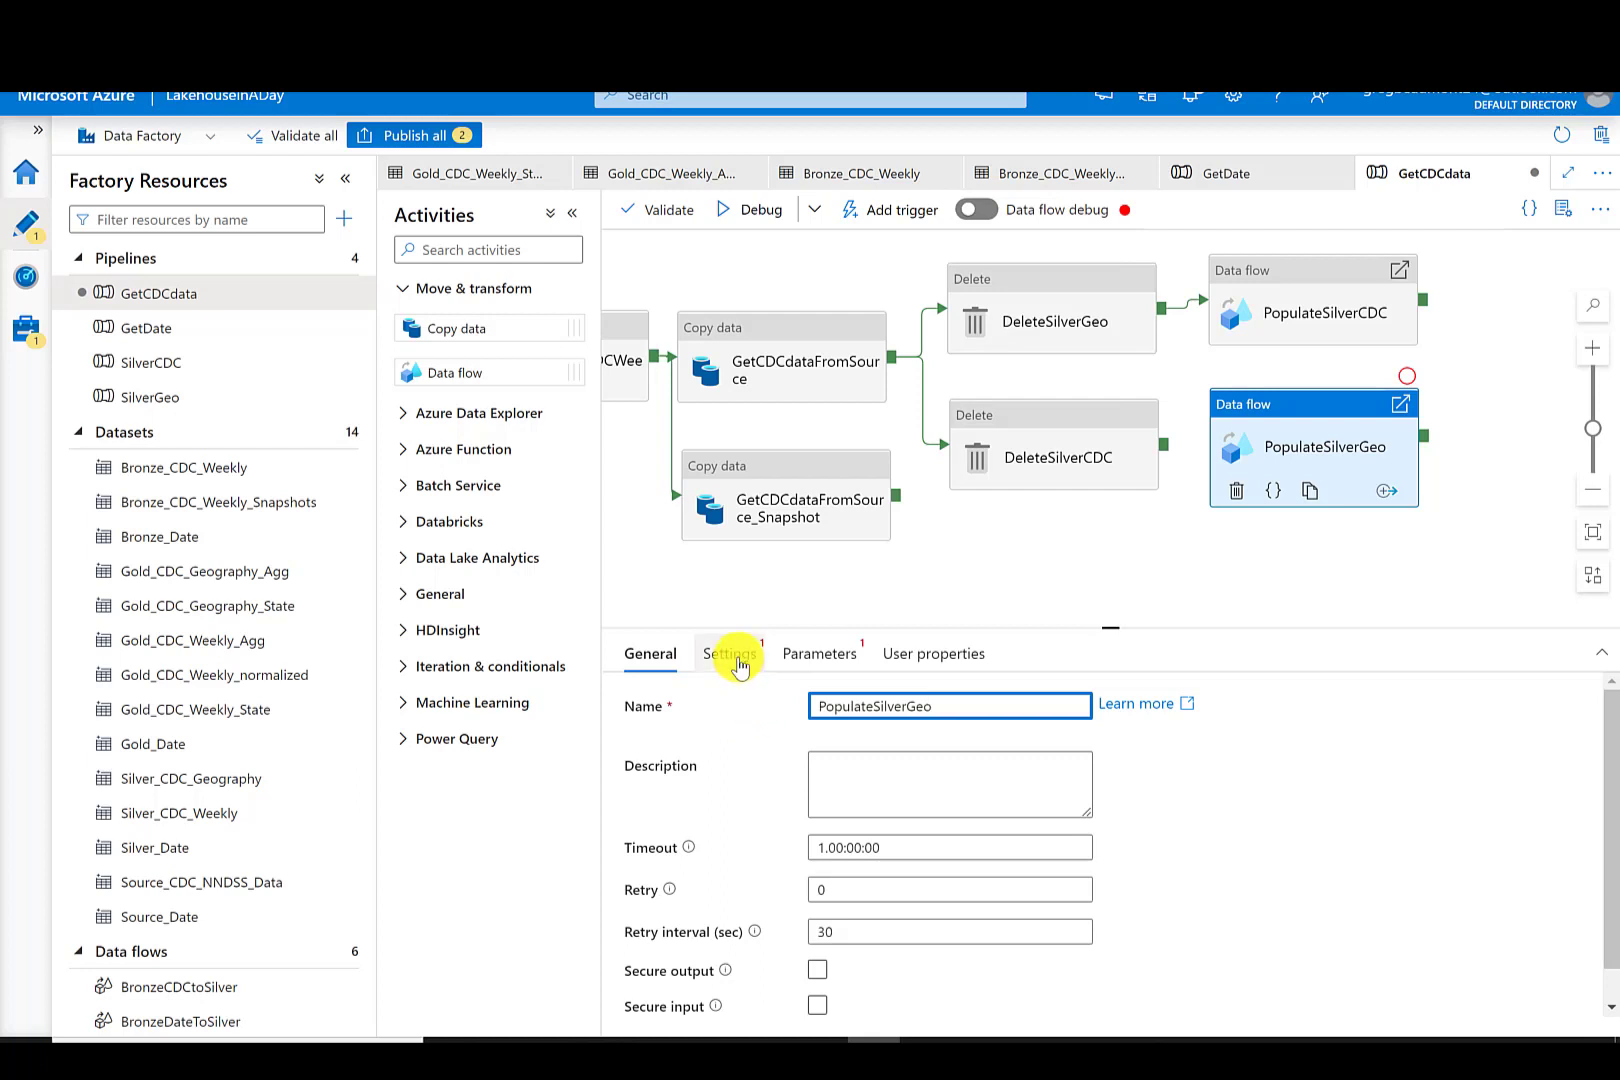
- Set PopulateSilverGeo's data flow to BronzetoSilverGeo
{"action": "left_click", "coordinate": [733, 658]}
{"action": "left_click", "coordinate": [826, 707]}
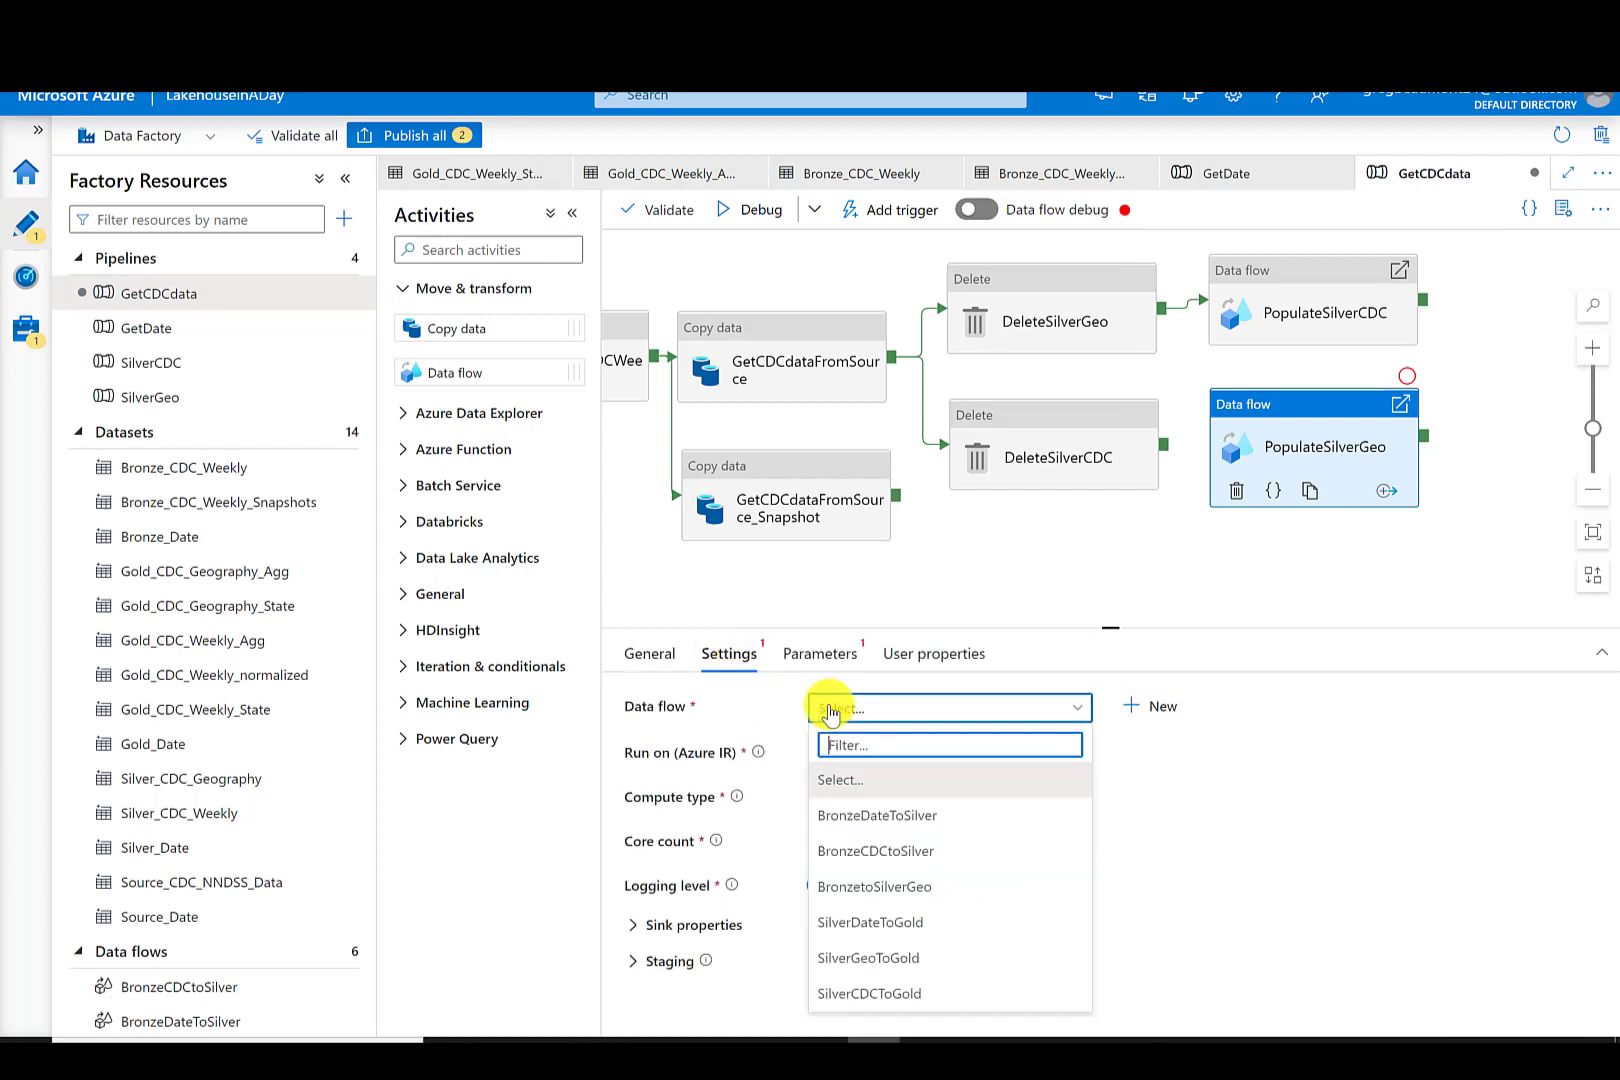
{"action": "left_click", "coordinate": [887, 887]}
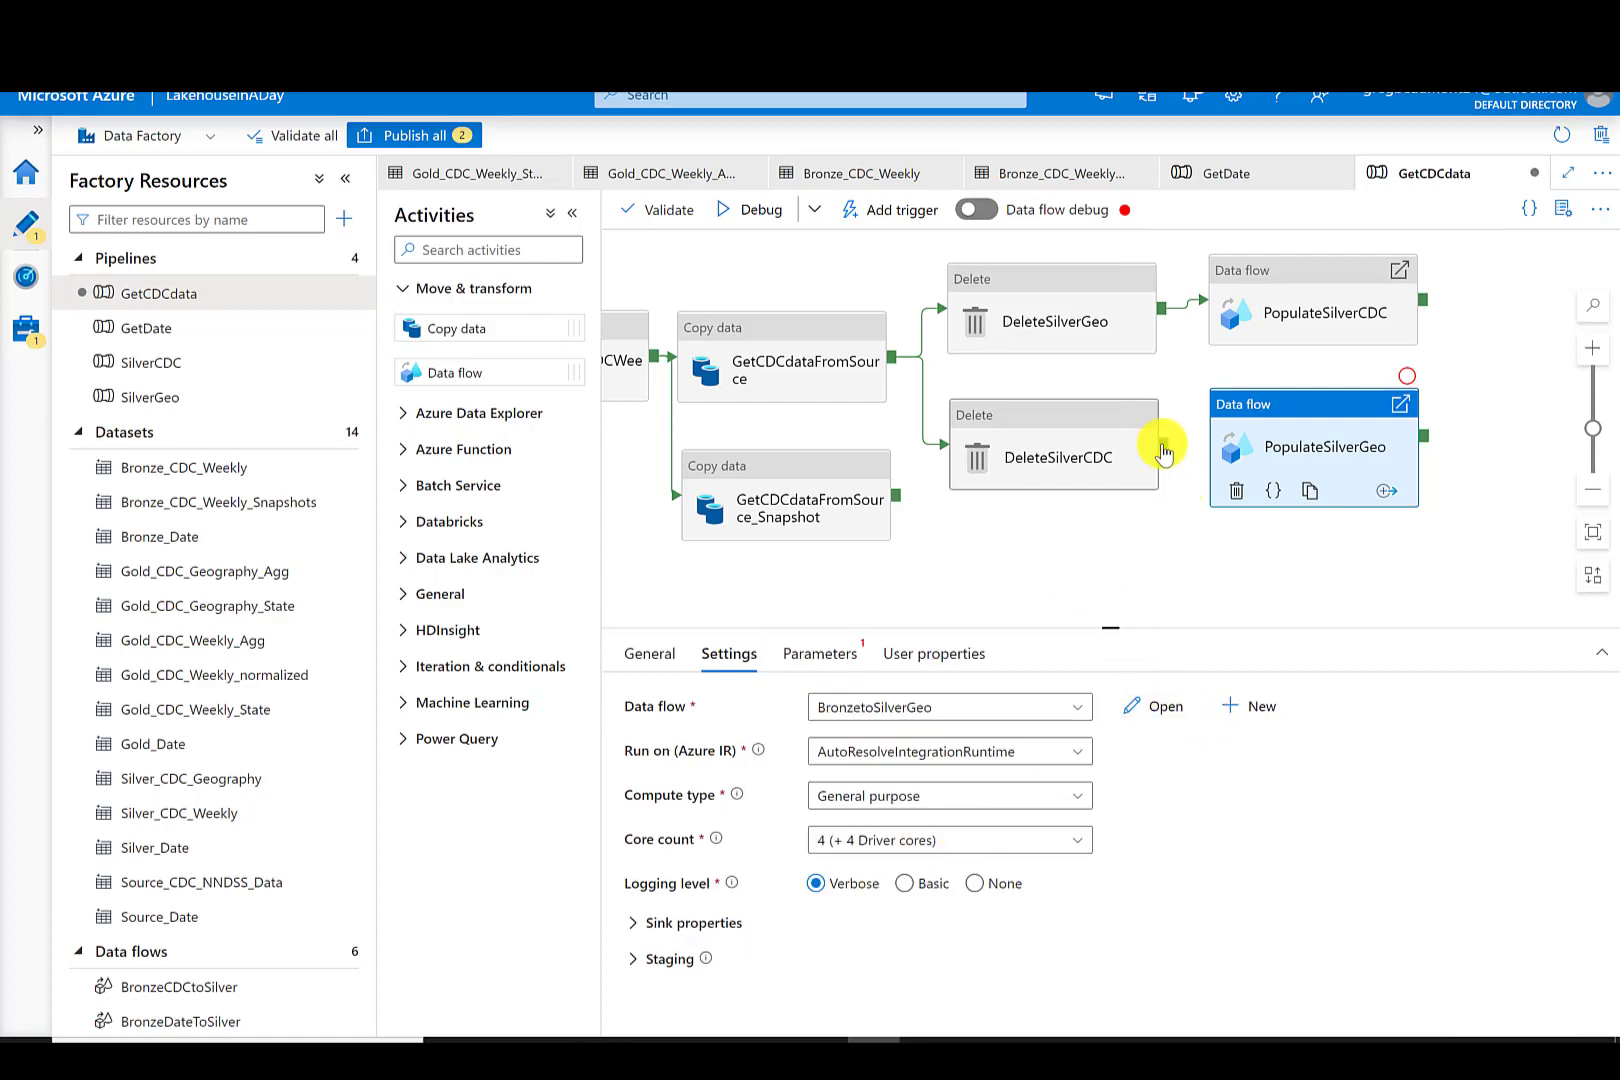
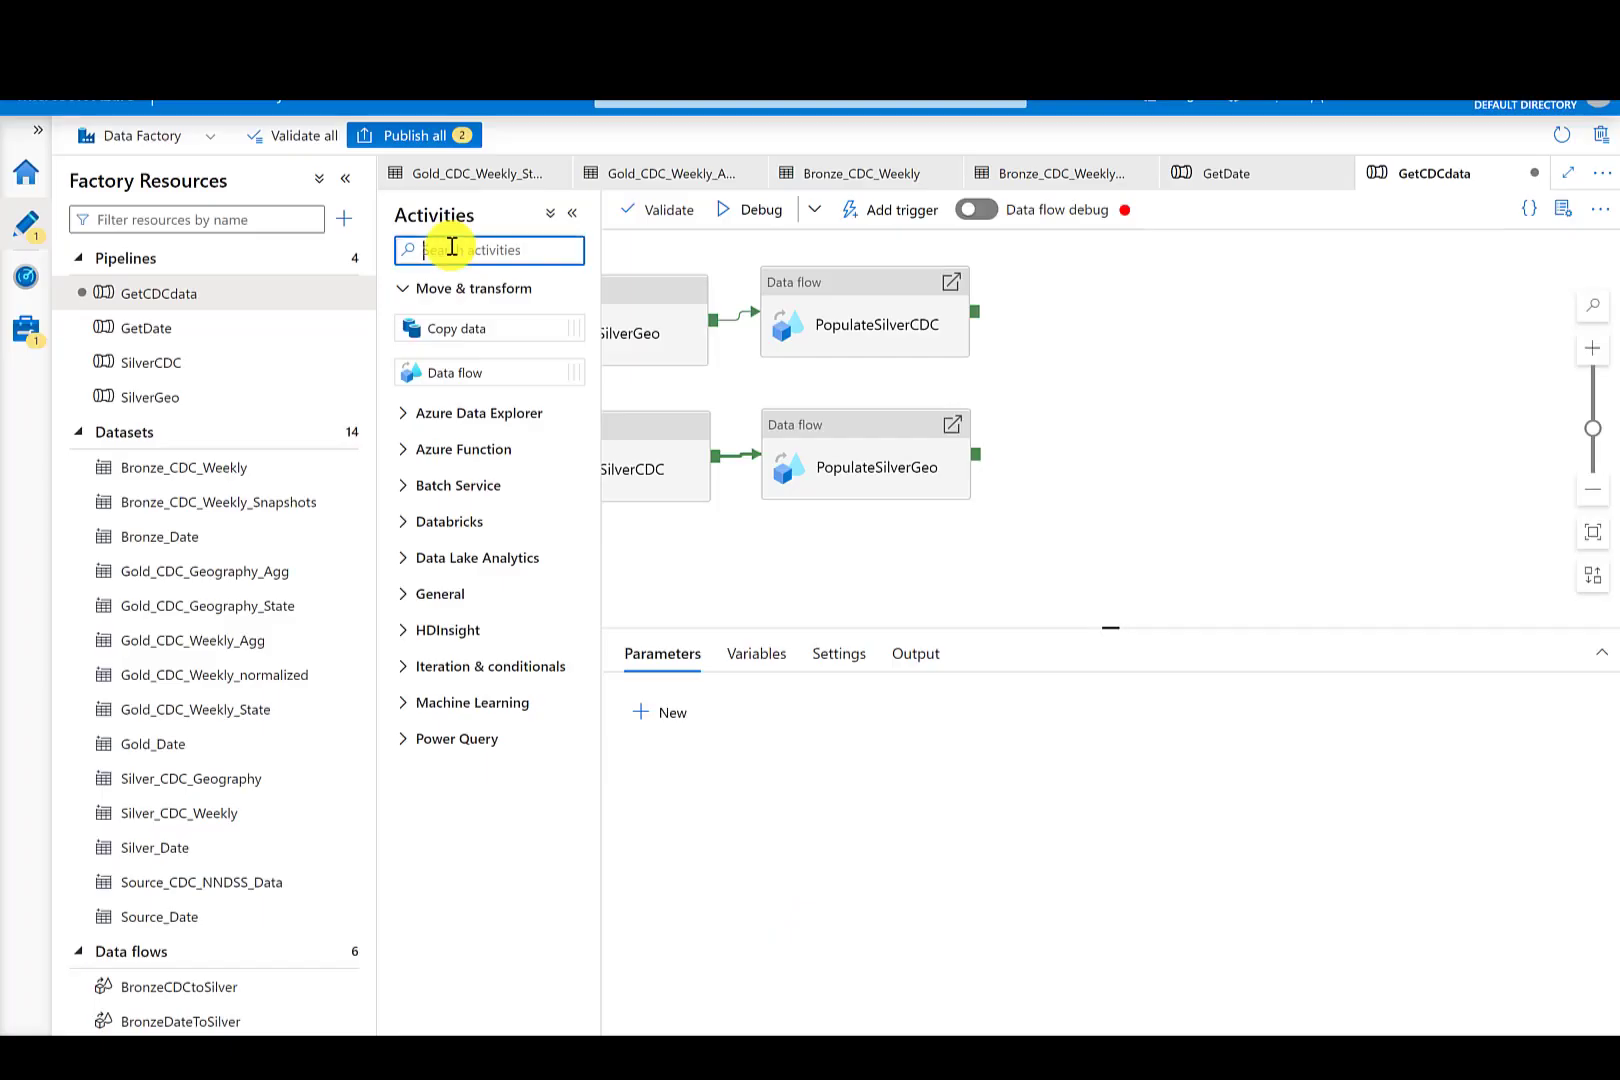
- Add a Delete activity to the pipeline and name it DeleteGoldCDCAgg
{"action": "type", "text": "dele"}
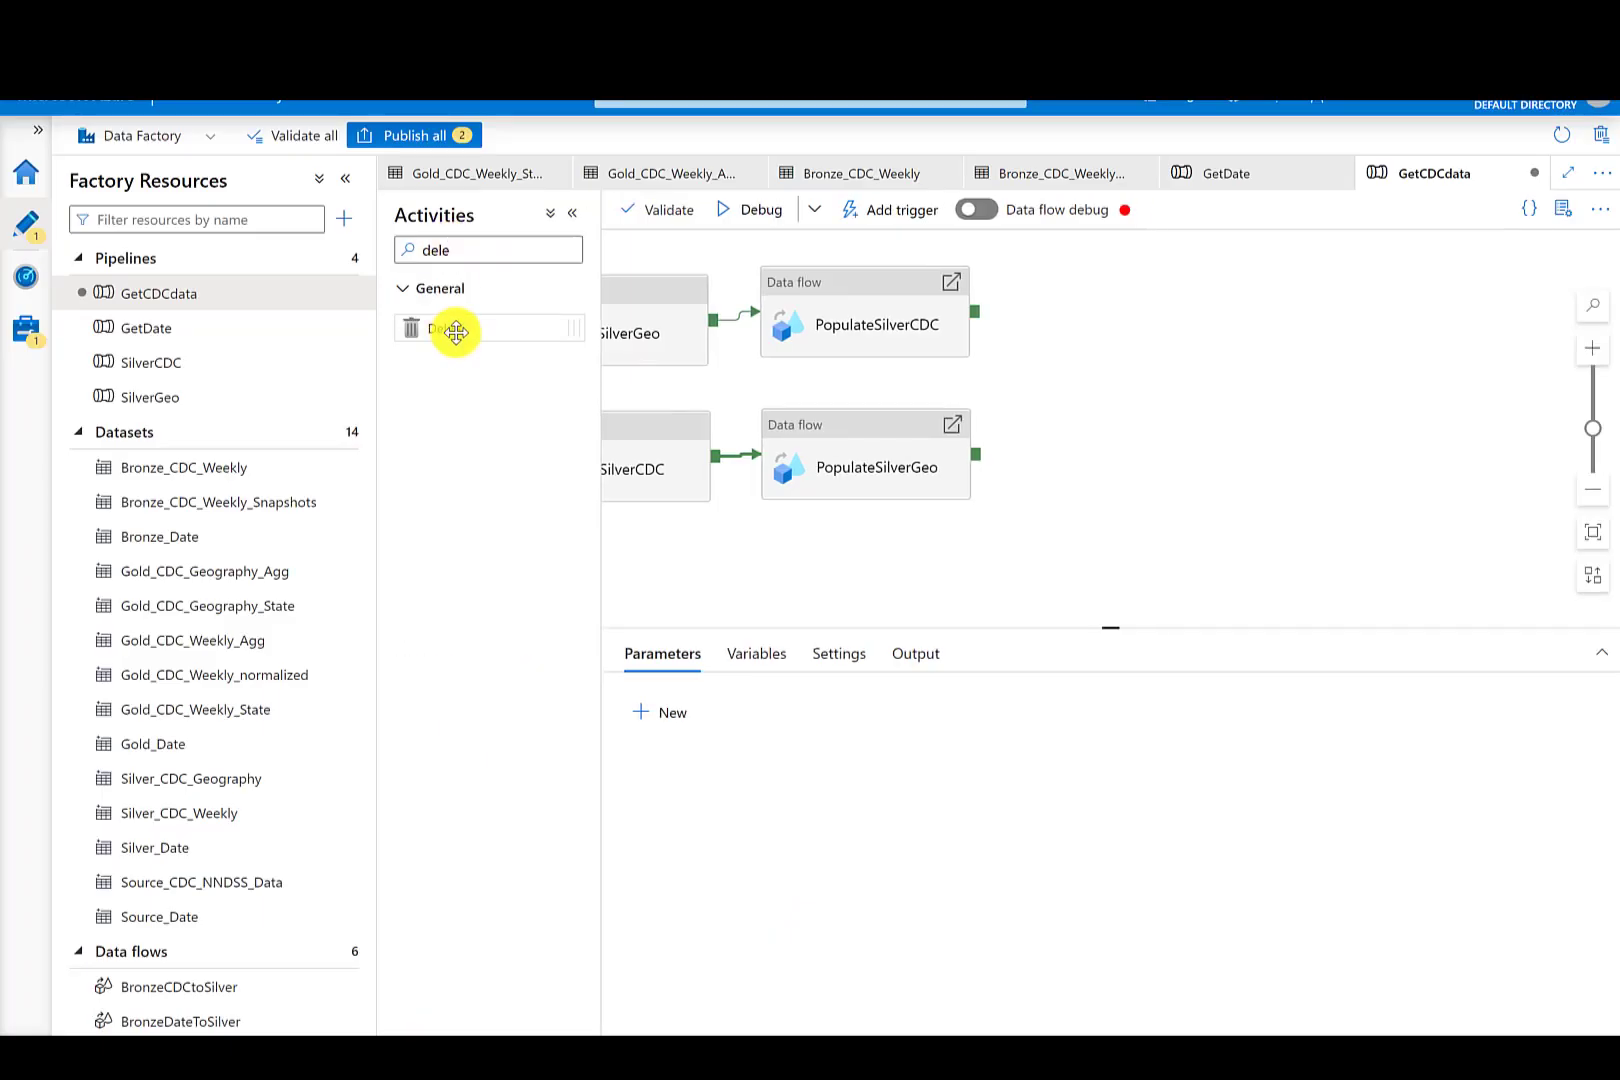
{"action": "left_click_drag", "start_coordinate": [455, 331], "coordinate": [1107, 277]}
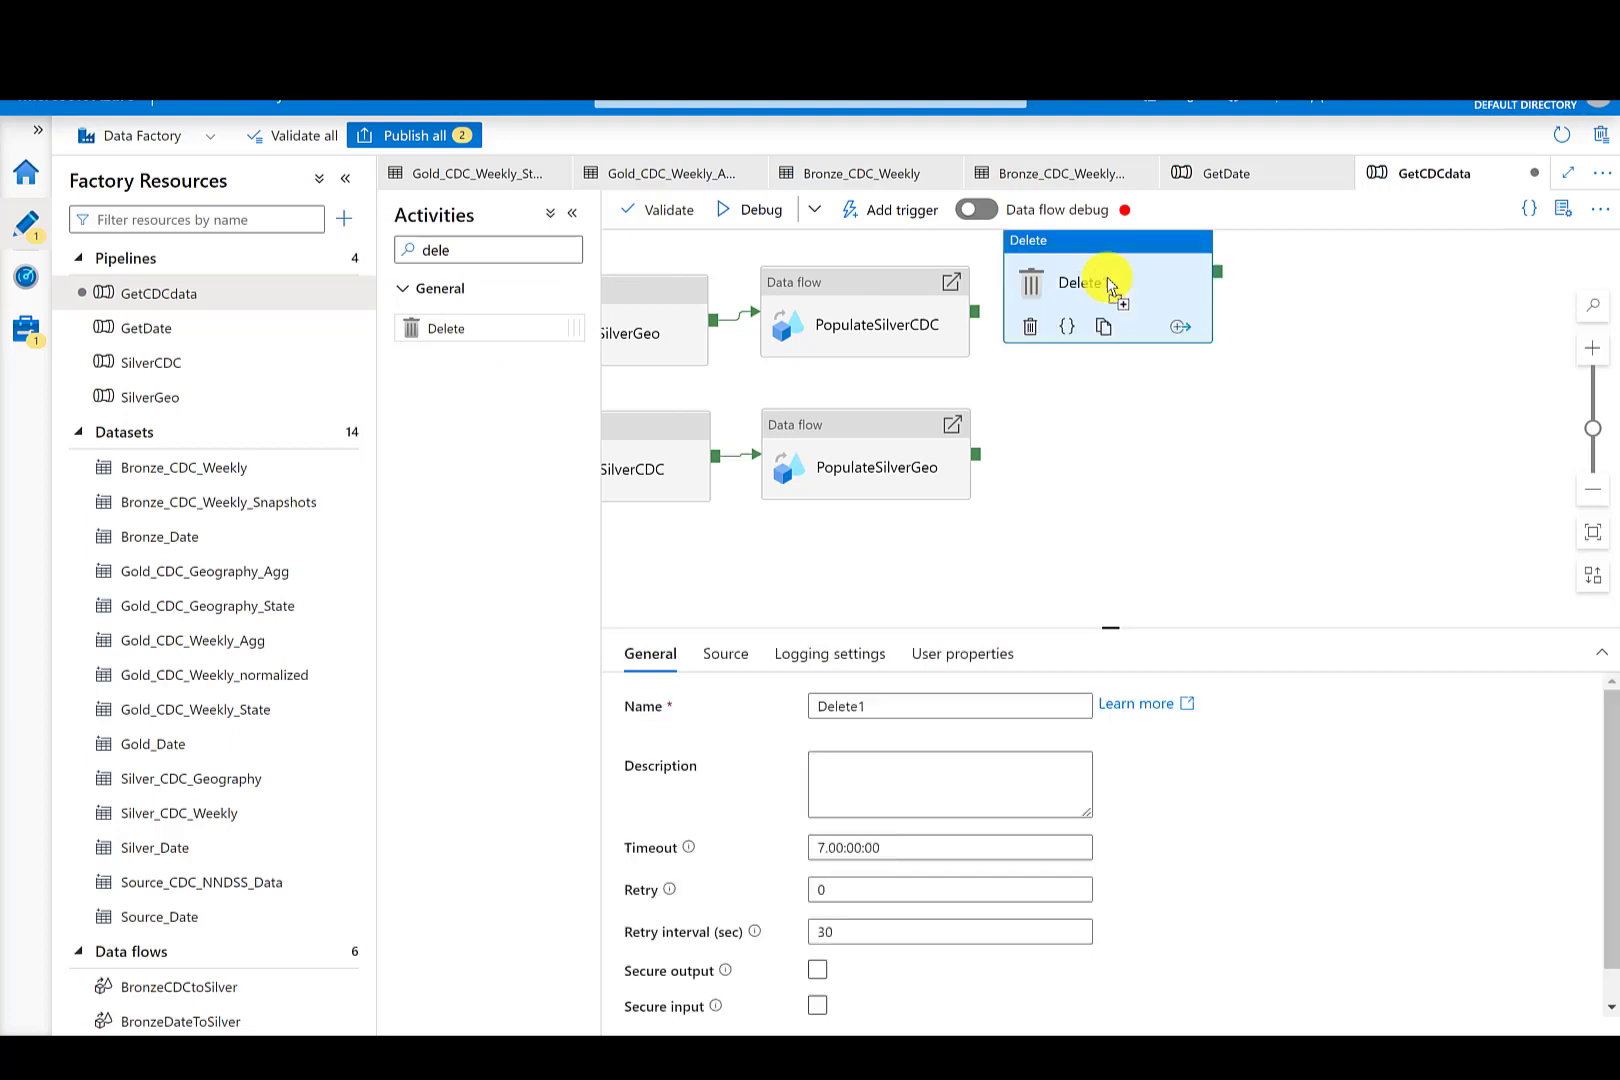
{"action": "left_click", "coordinate": [894, 704]}
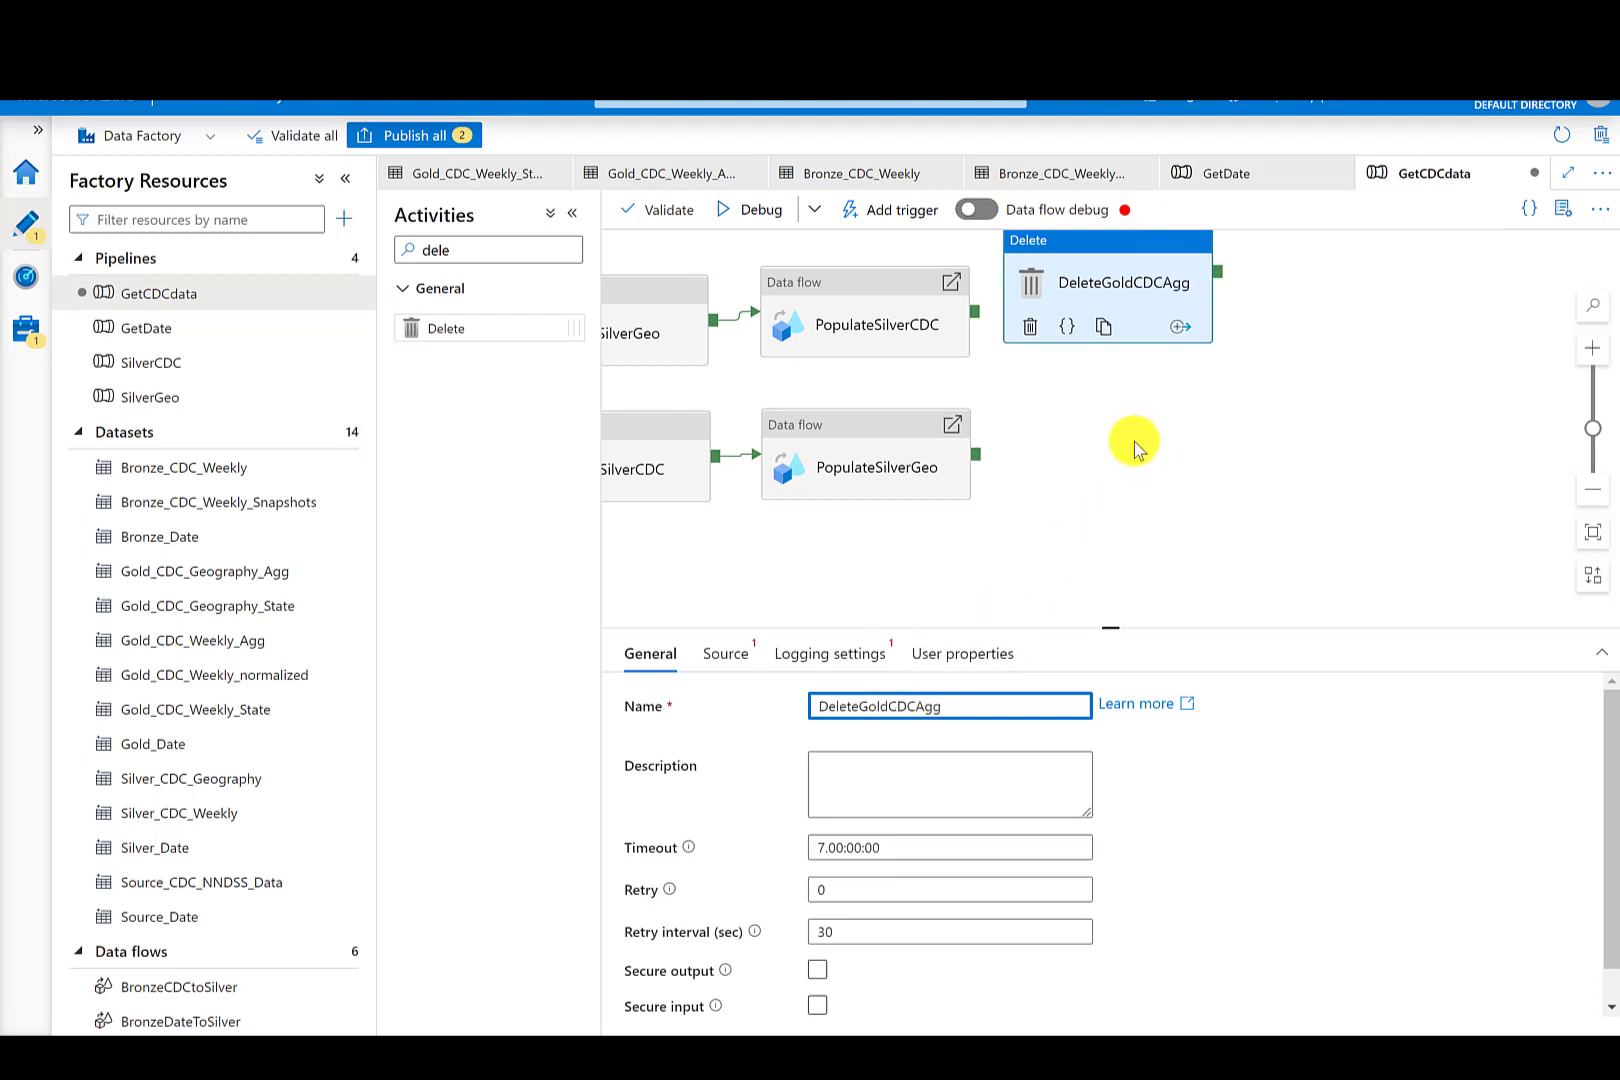
- Set DeleteGoldCDCAgg's source dataset to Gold_CDC_Geography_Agg and disable its logging
{"action": "left_click", "coordinate": [727, 654]}
{"action": "left_click", "coordinate": [920, 712]}
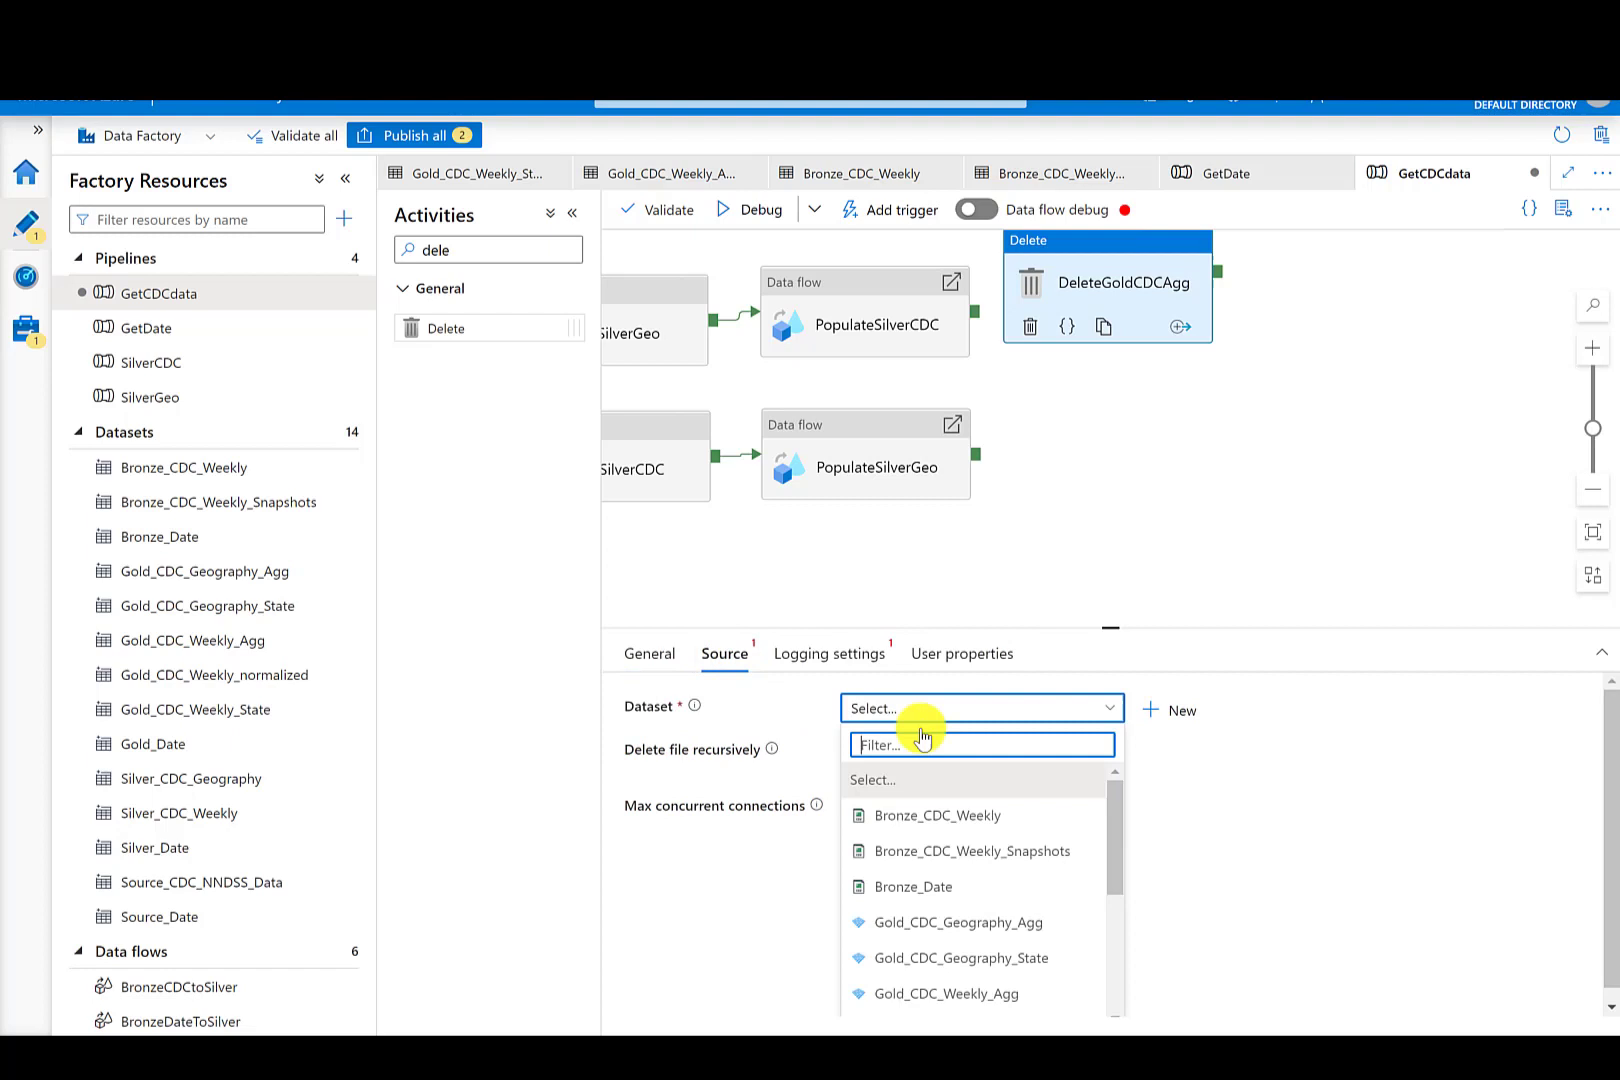
{"action": "left_click", "coordinate": [960, 928]}
{"action": "left_click", "coordinate": [833, 656]}
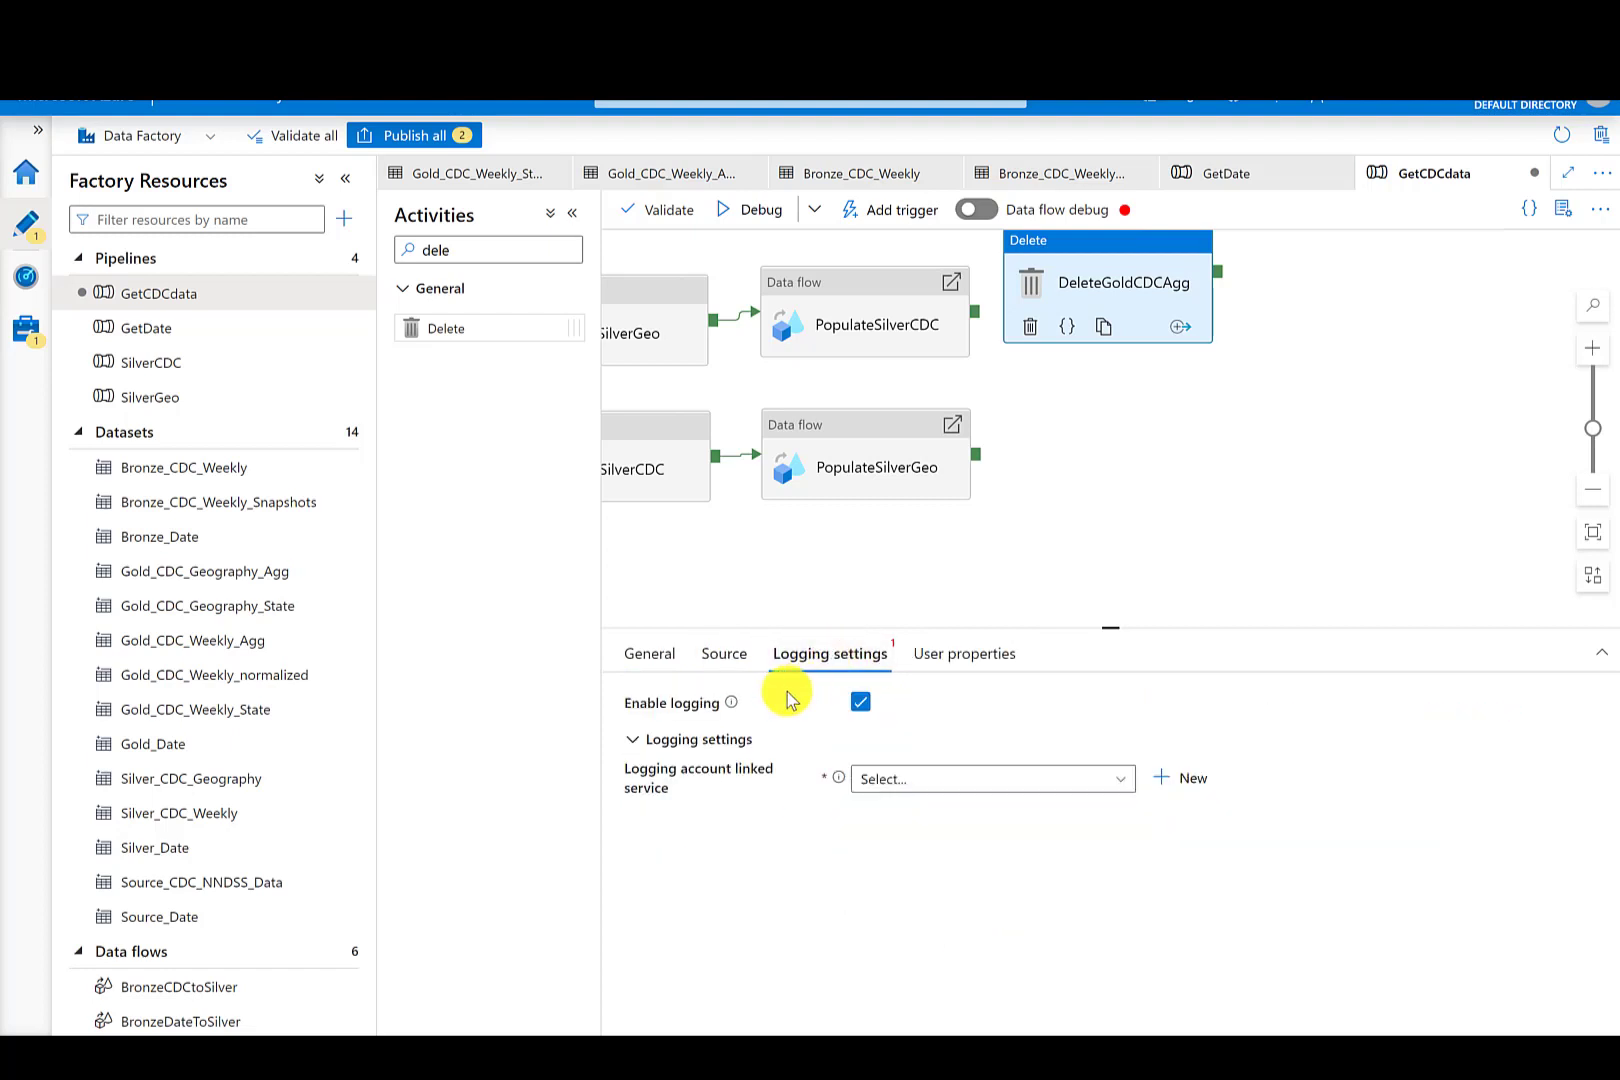
{"action": "left_click", "coordinate": [860, 702]}
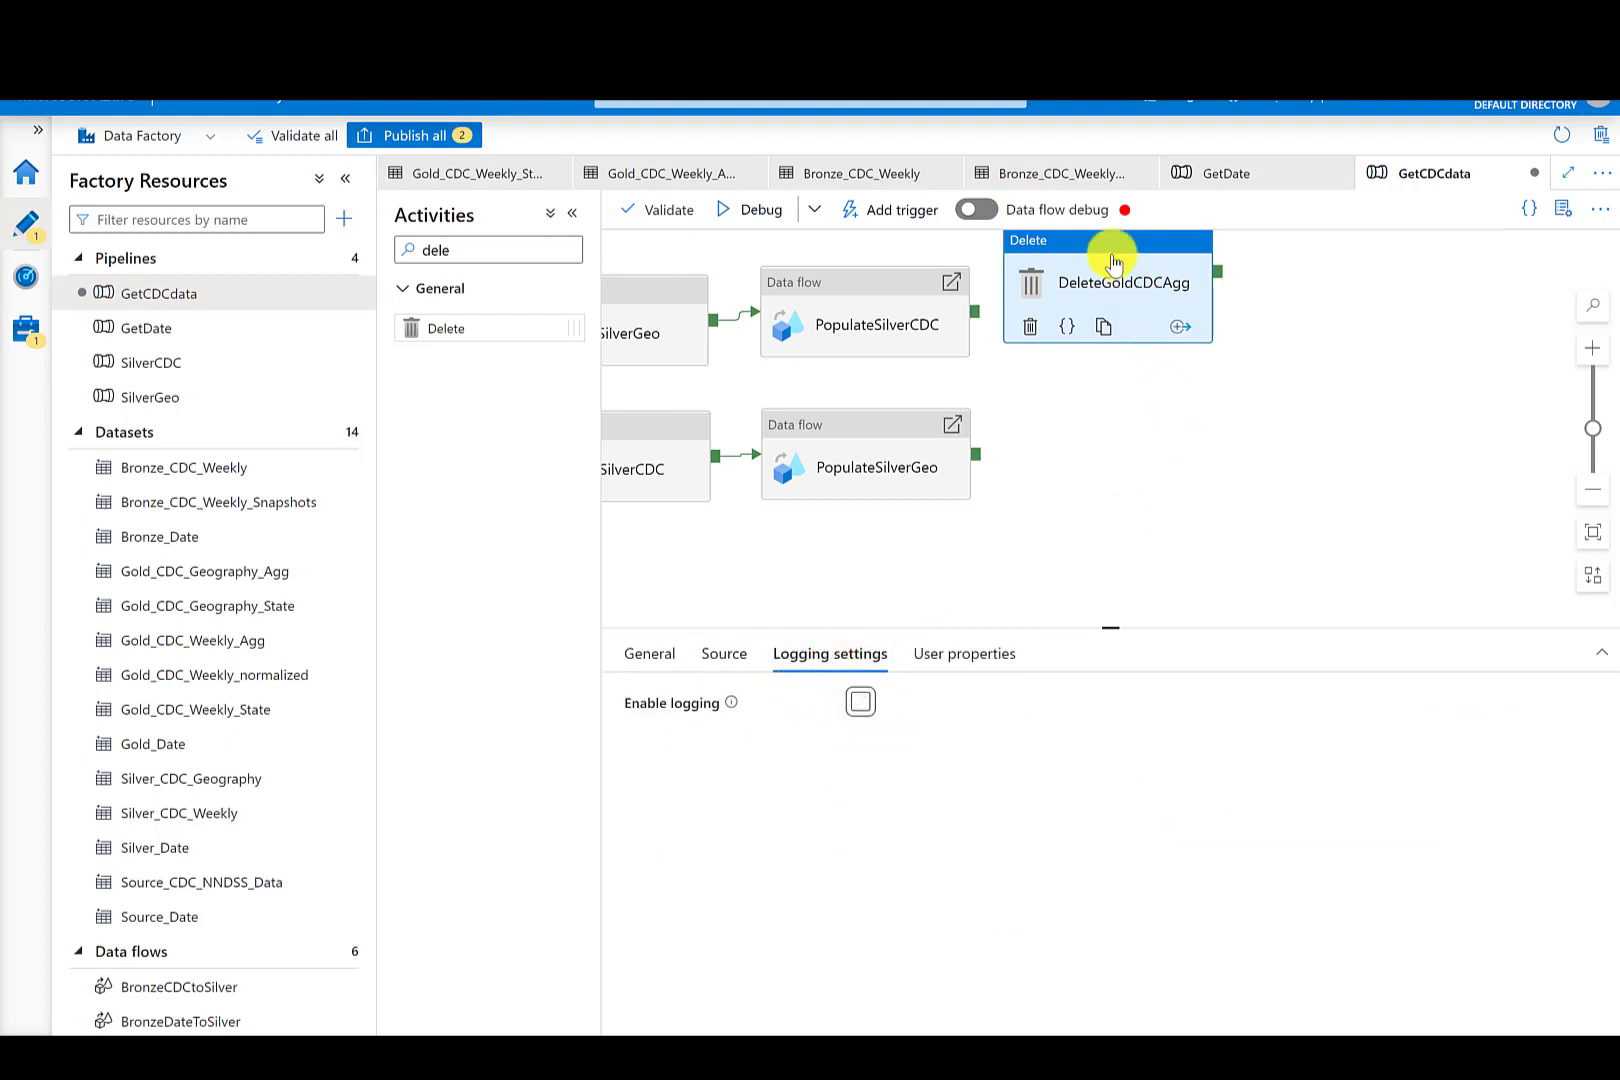
- Add a second Delete activity below it, named DeleteGoldCDCWeeklyState
{"action": "left_click_drag", "start_coordinate": [1113, 268], "coordinate": [1153, 288]}
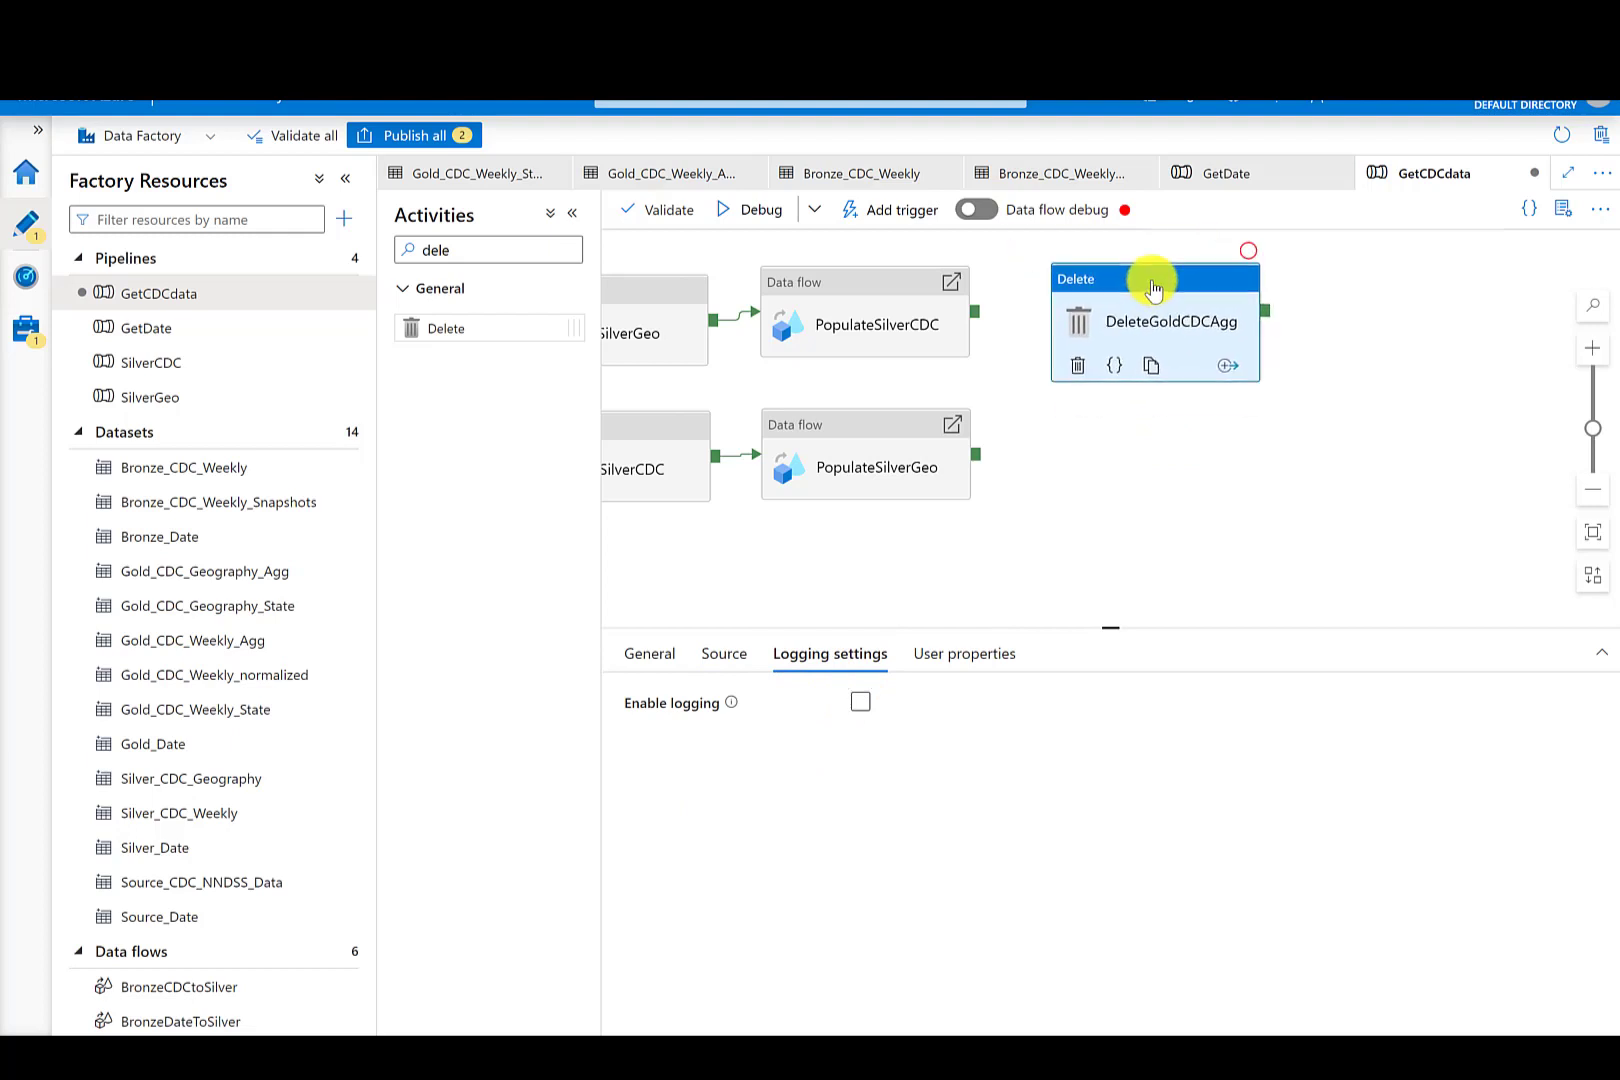
{"action": "left_click_drag", "start_coordinate": [420, 331], "coordinate": [1130, 435]}
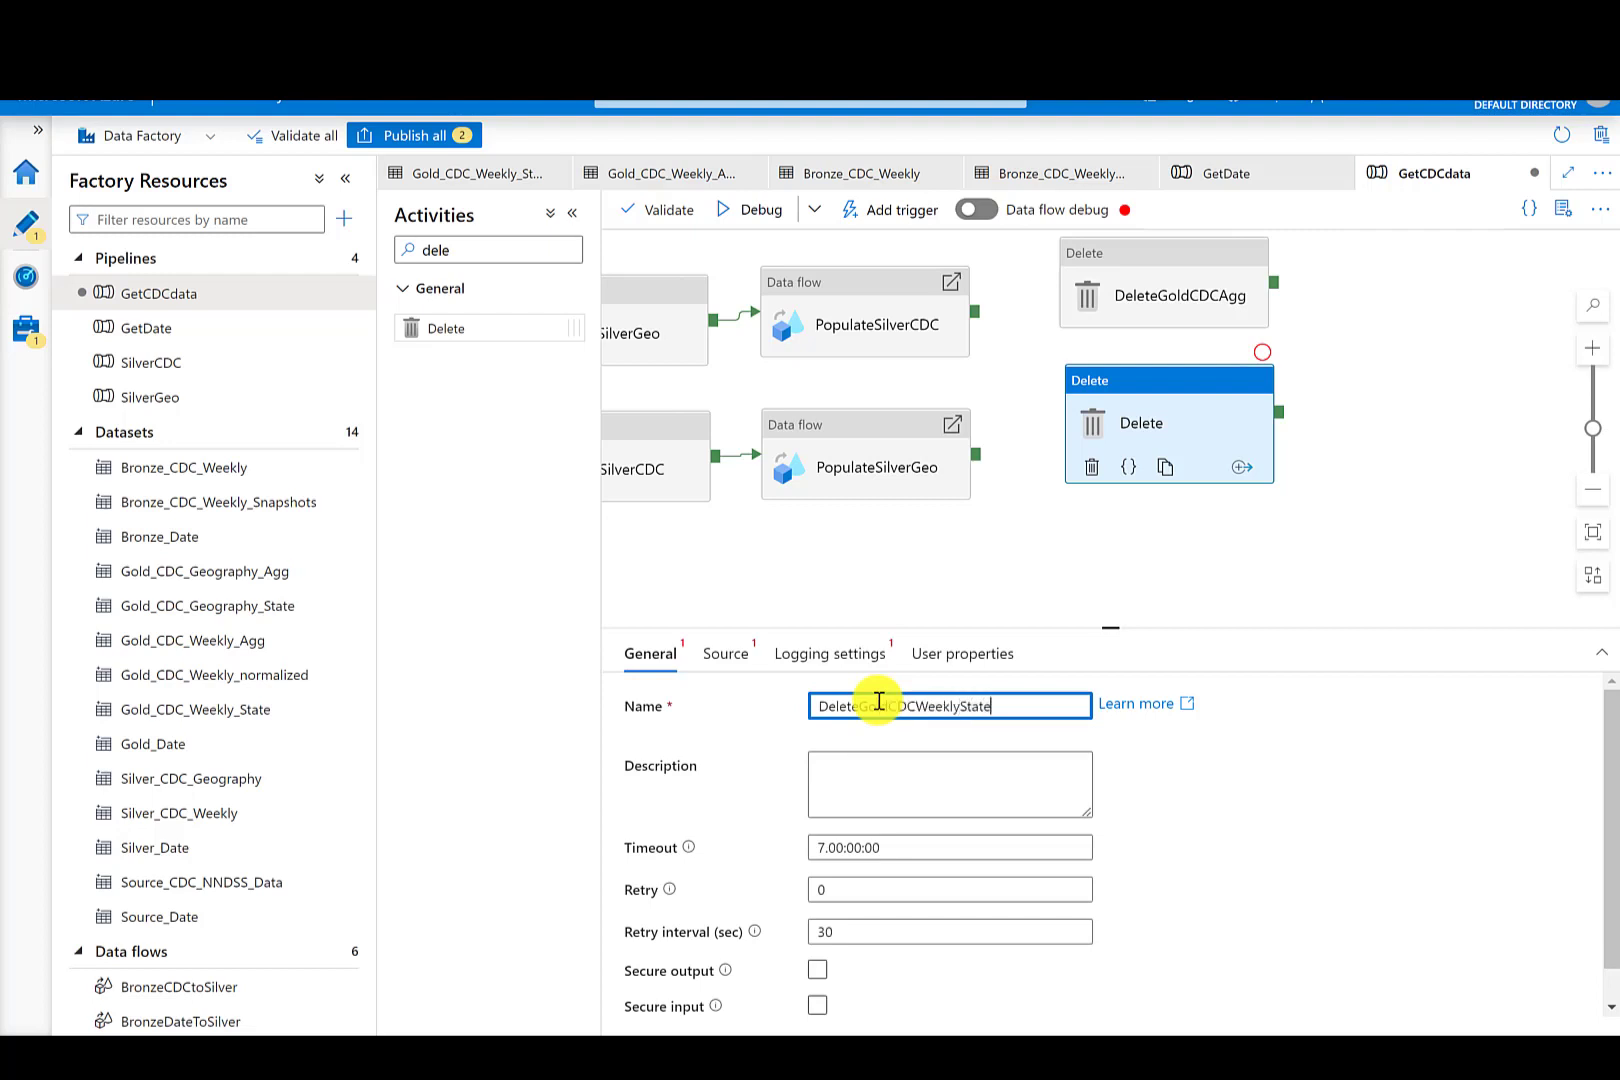
- Rename the first Delete activity to DeleteGoldCDCWeeklyAgg
{"action": "left_click", "coordinate": [1190, 265]}
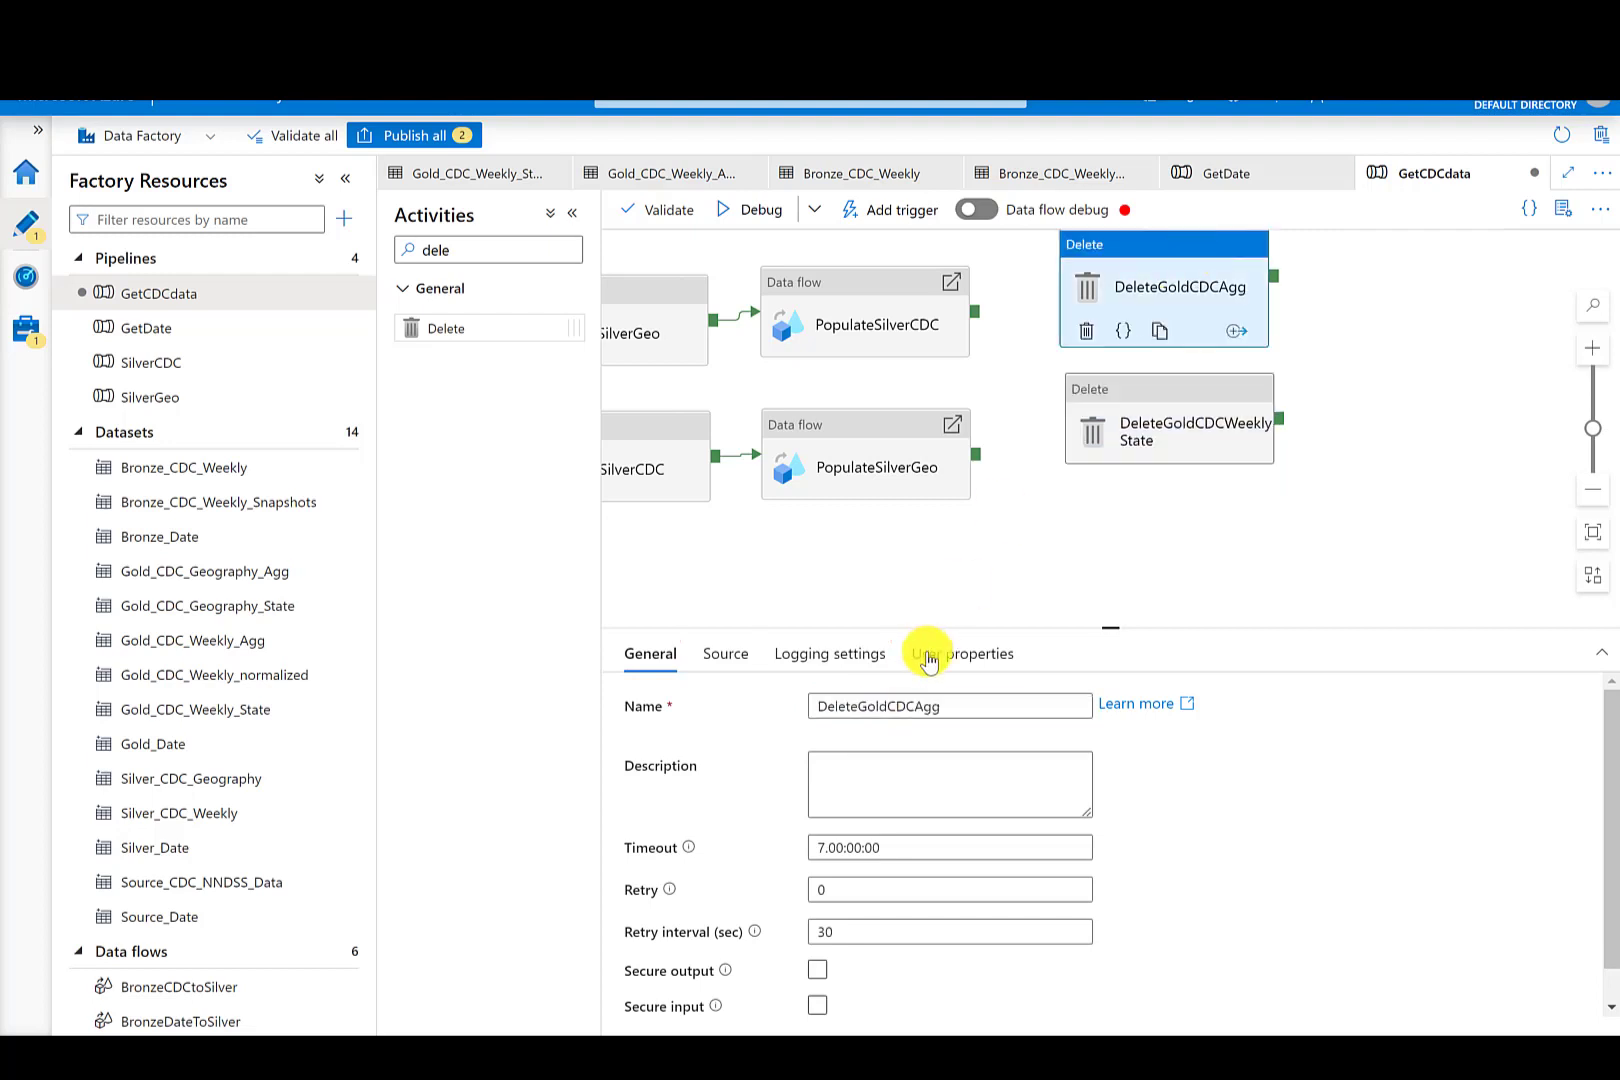
{"action": "left_click", "coordinate": [916, 705]}
{"action": "type", "text": "Weekly"}
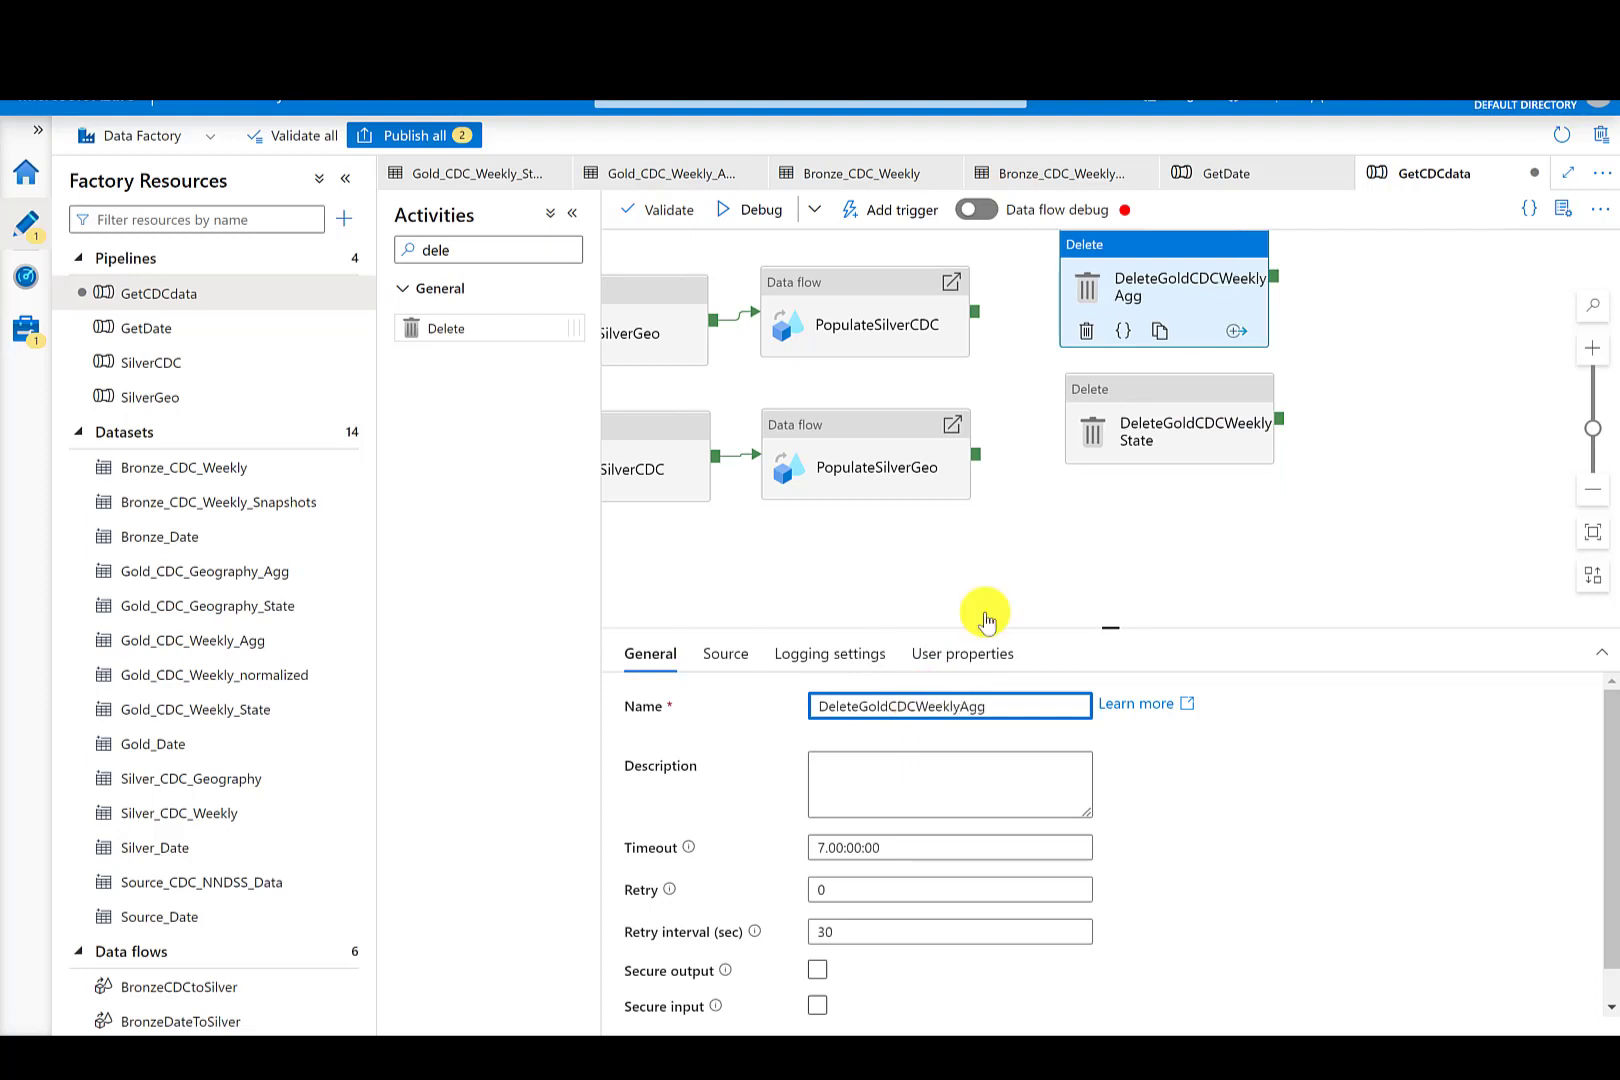
- Set DeleteGoldCDCWeeklyState's source dataset to Gold_CDC_Weekly_State and disable its logging
{"action": "left_click", "coordinate": [1176, 402]}
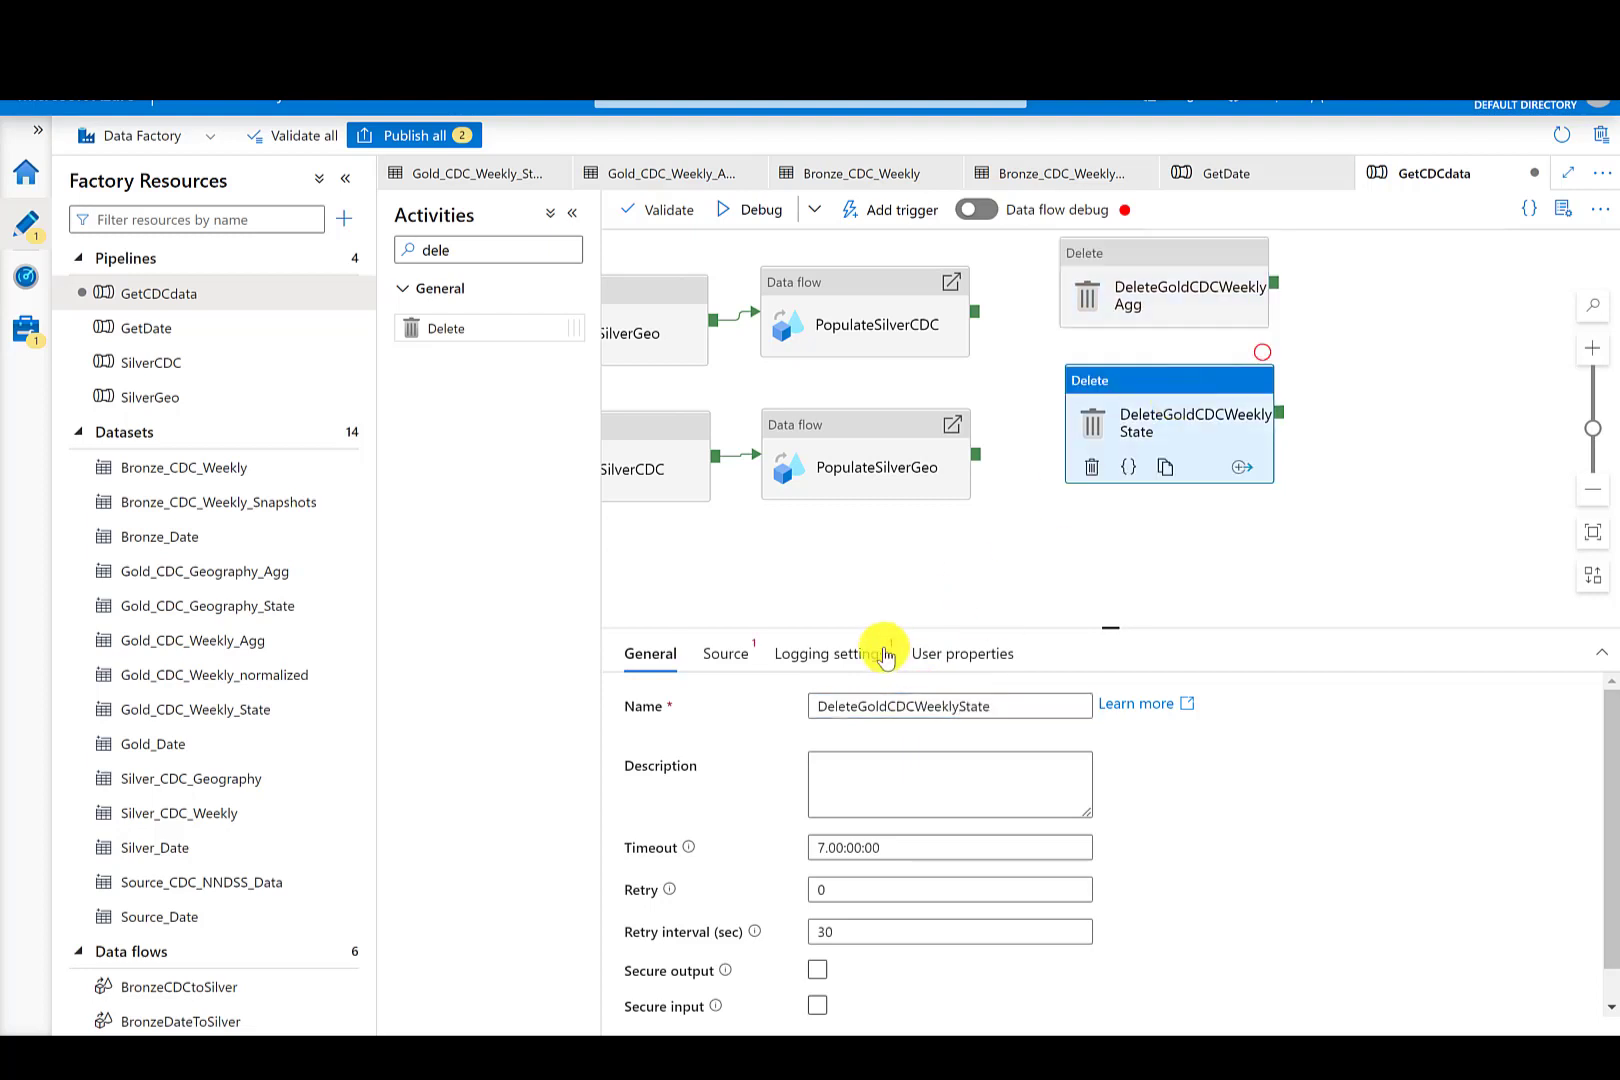
{"action": "left_click", "coordinate": [740, 655]}
{"action": "left_click", "coordinate": [944, 708]}
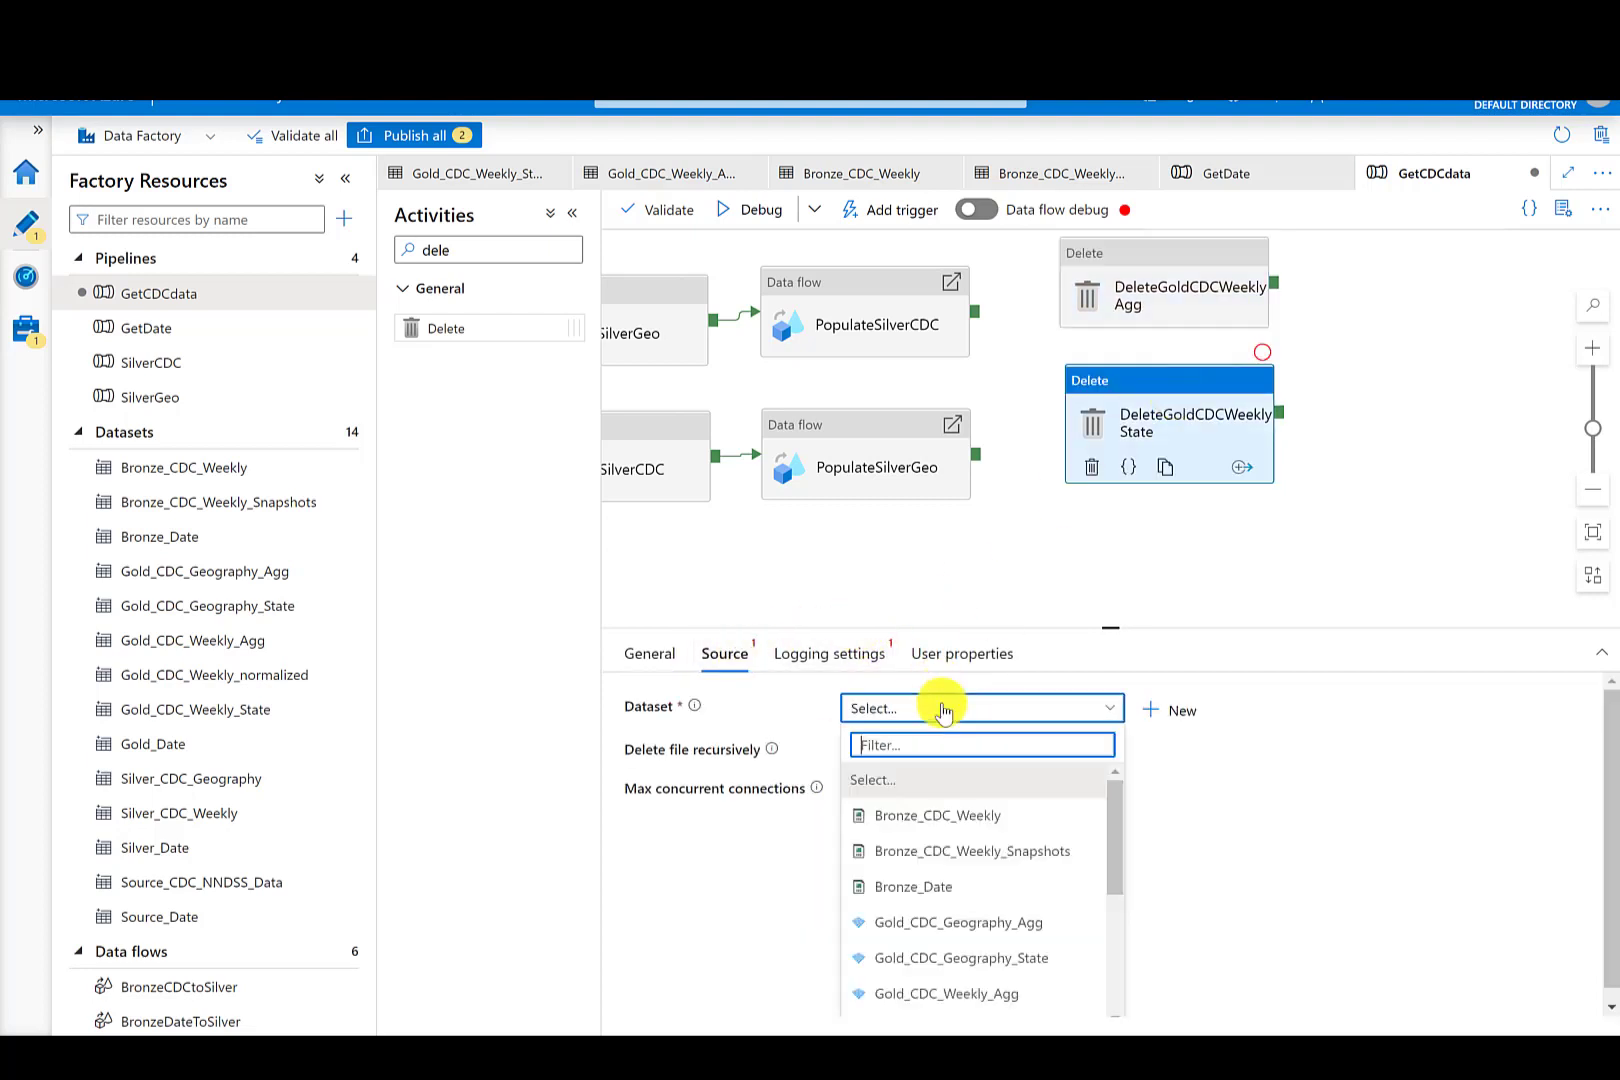
{"action": "scroll", "coordinate": [1000, 900], "scroll_direction": "down", "scroll_amount": 2}
{"action": "left_click", "coordinate": [1035, 913]}
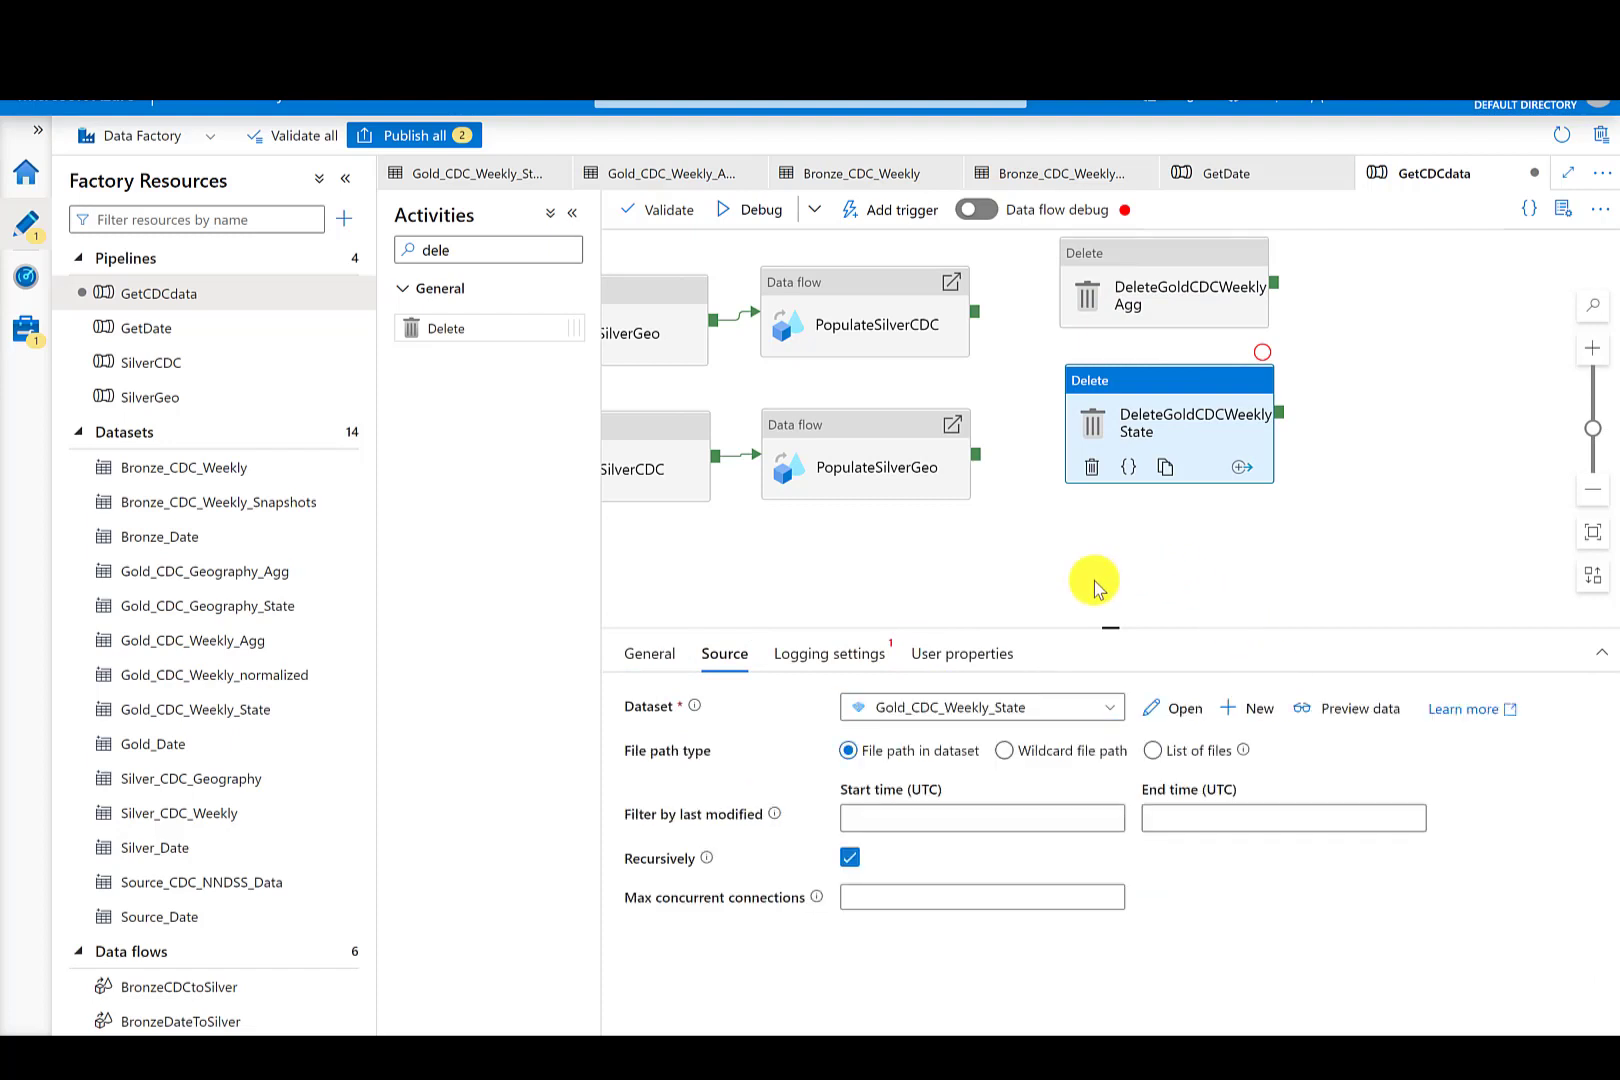
{"action": "left_click", "coordinate": [815, 657]}
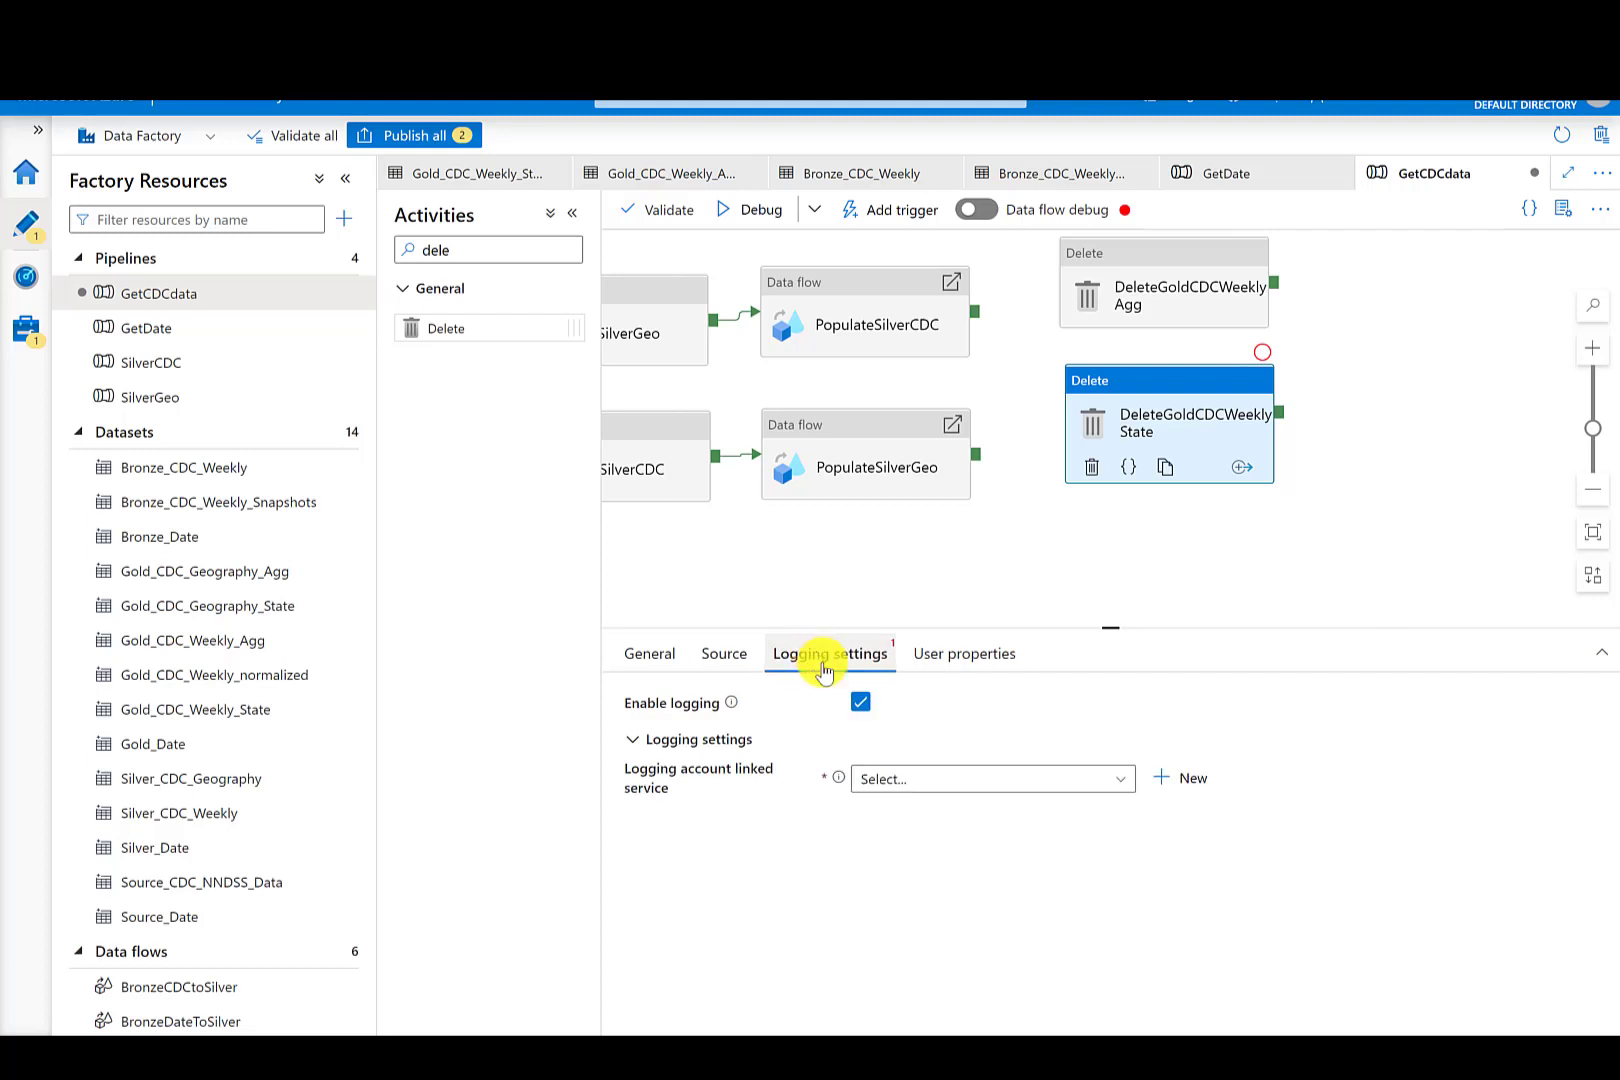
{"action": "left_click", "coordinate": [860, 703]}
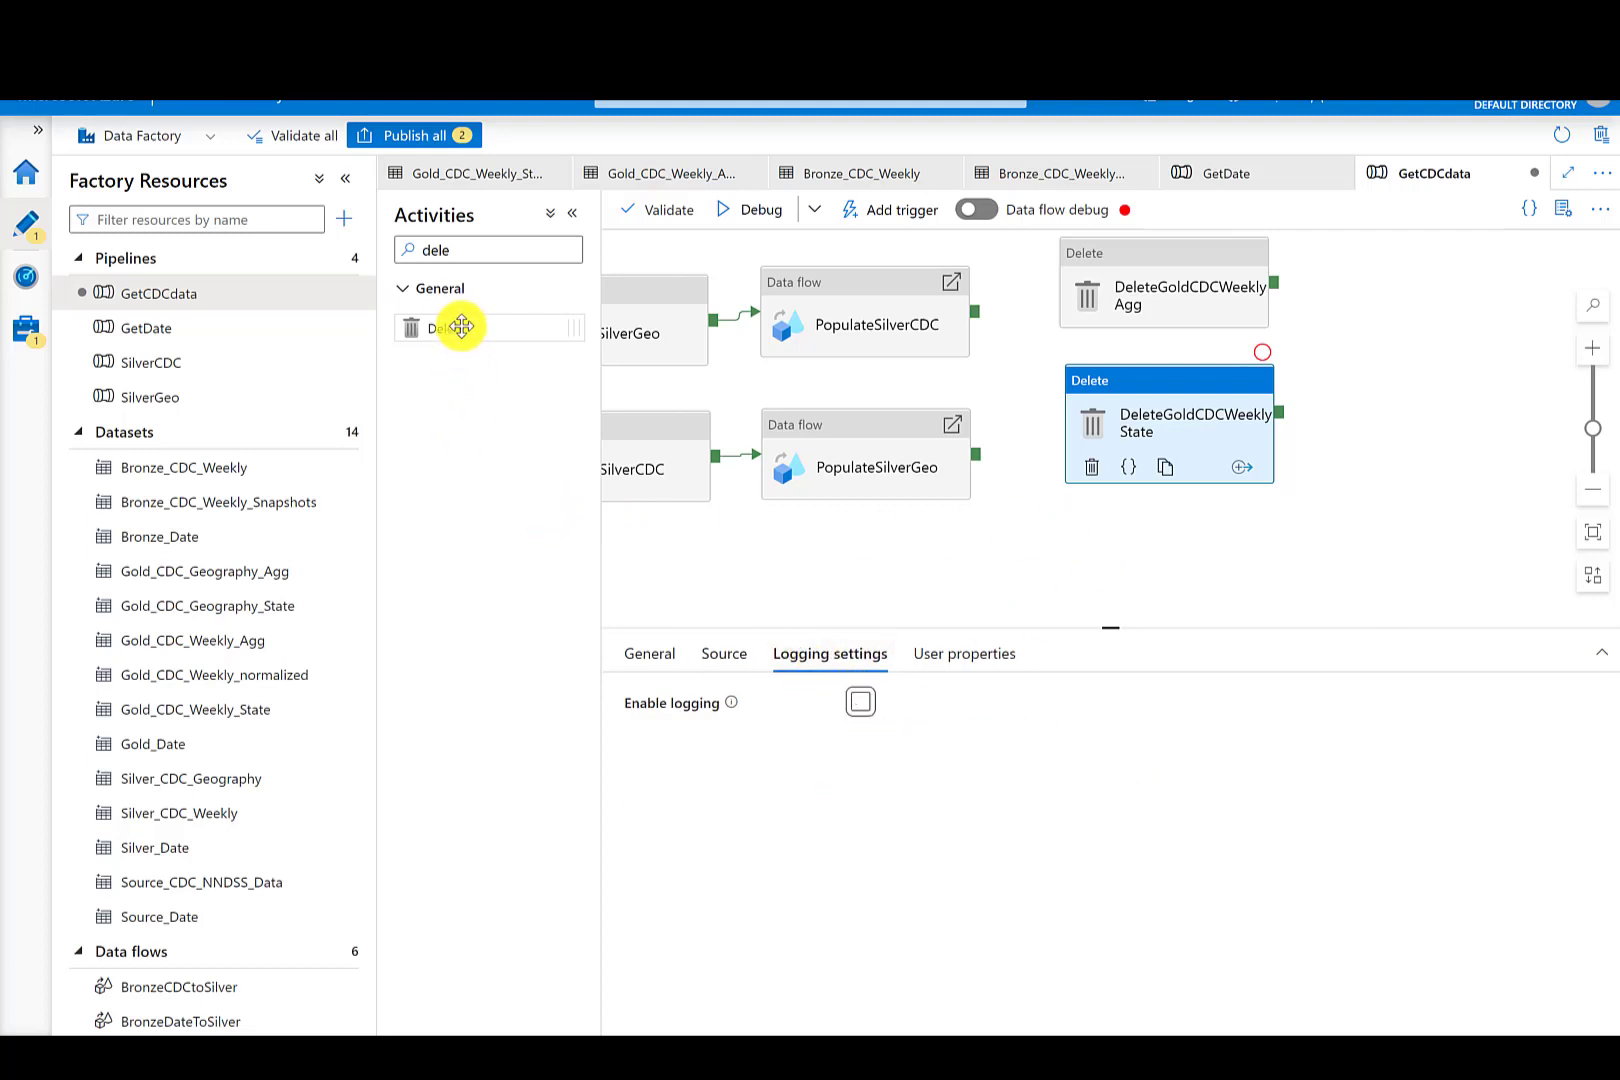
- Add a third Delete activity below and name it DeleteGoldCDCWeeklyNormalized
{"action": "left_click_drag", "start_coordinate": [460, 326], "coordinate": [1157, 503]}
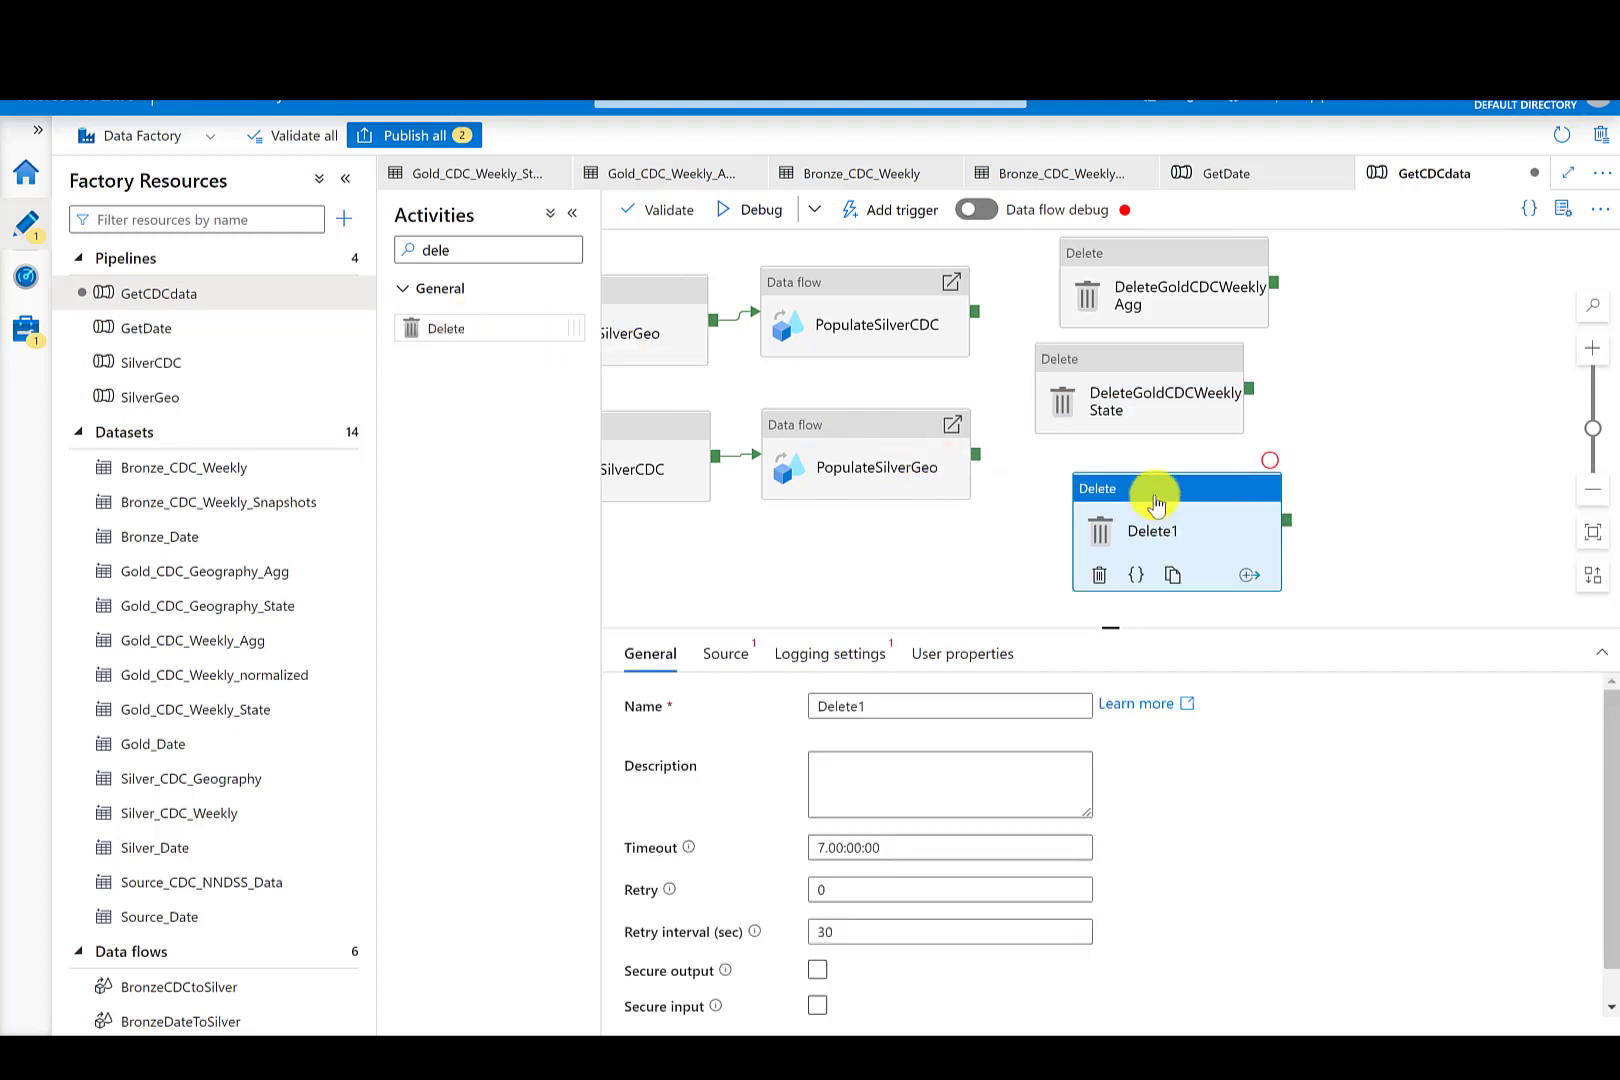
{"action": "left_click", "coordinate": [916, 698]}
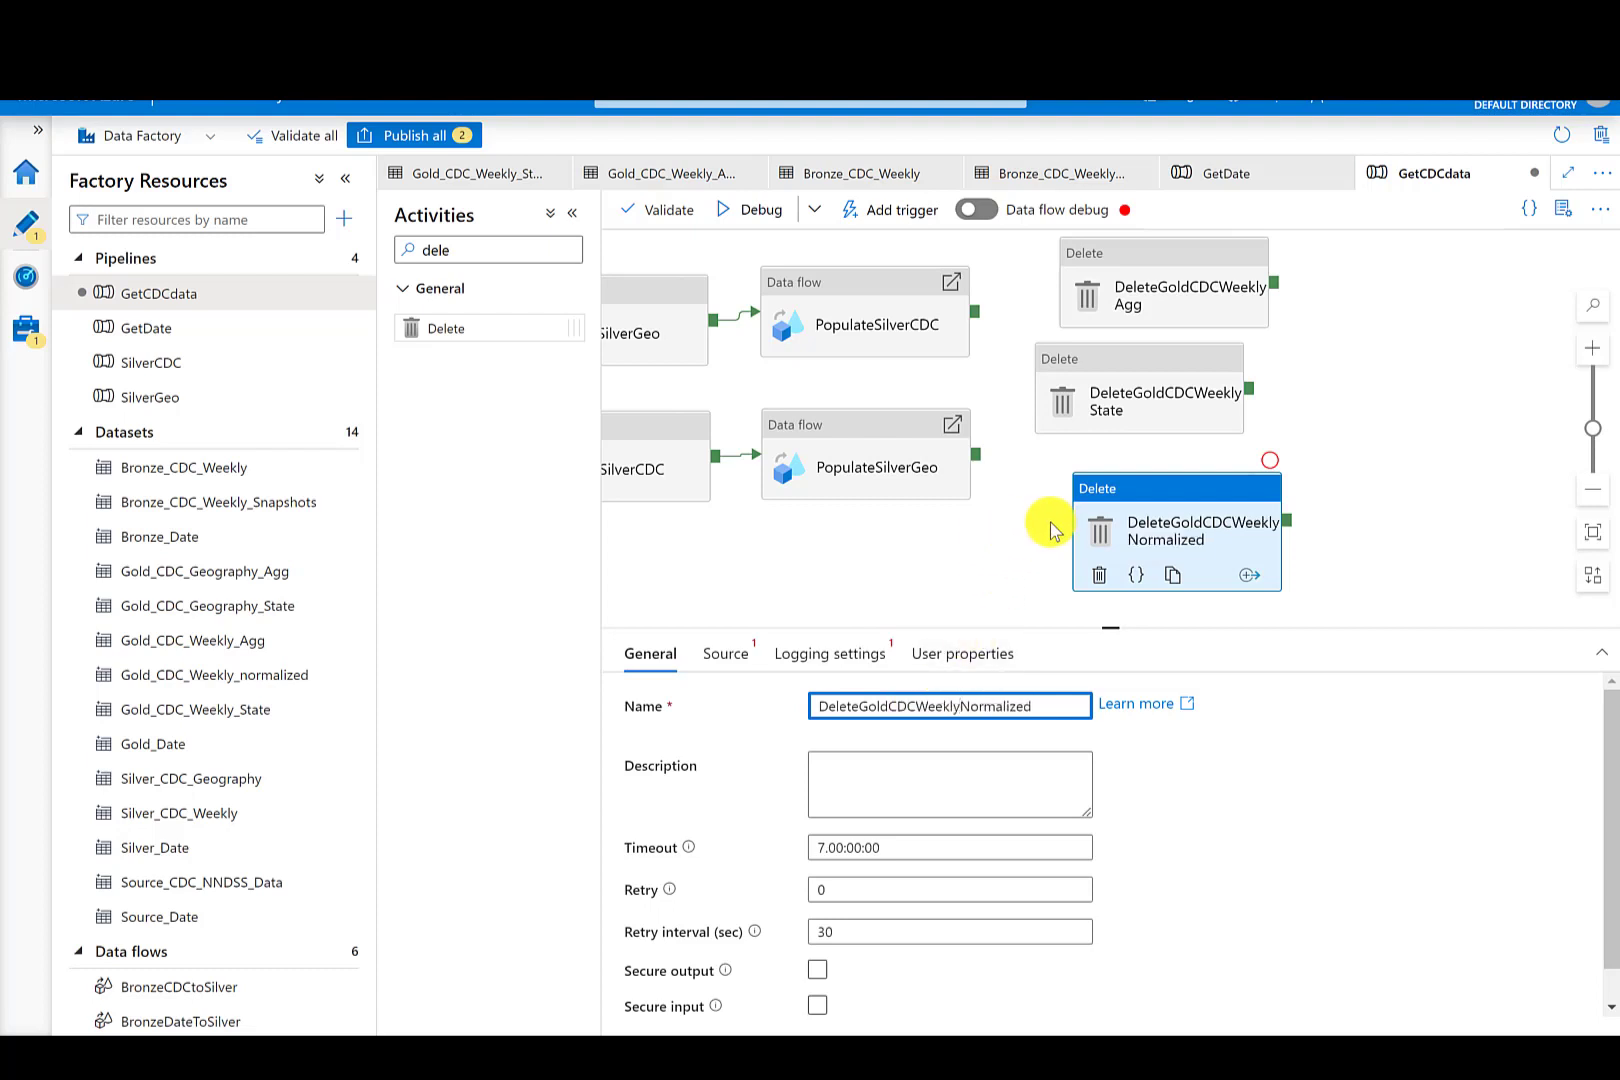
- Set DeleteGoldCDCWeeklyNormalized's source dataset to Gold_CDC_Weekly_normalized and disable its logging
{"action": "left_click", "coordinate": [727, 653]}
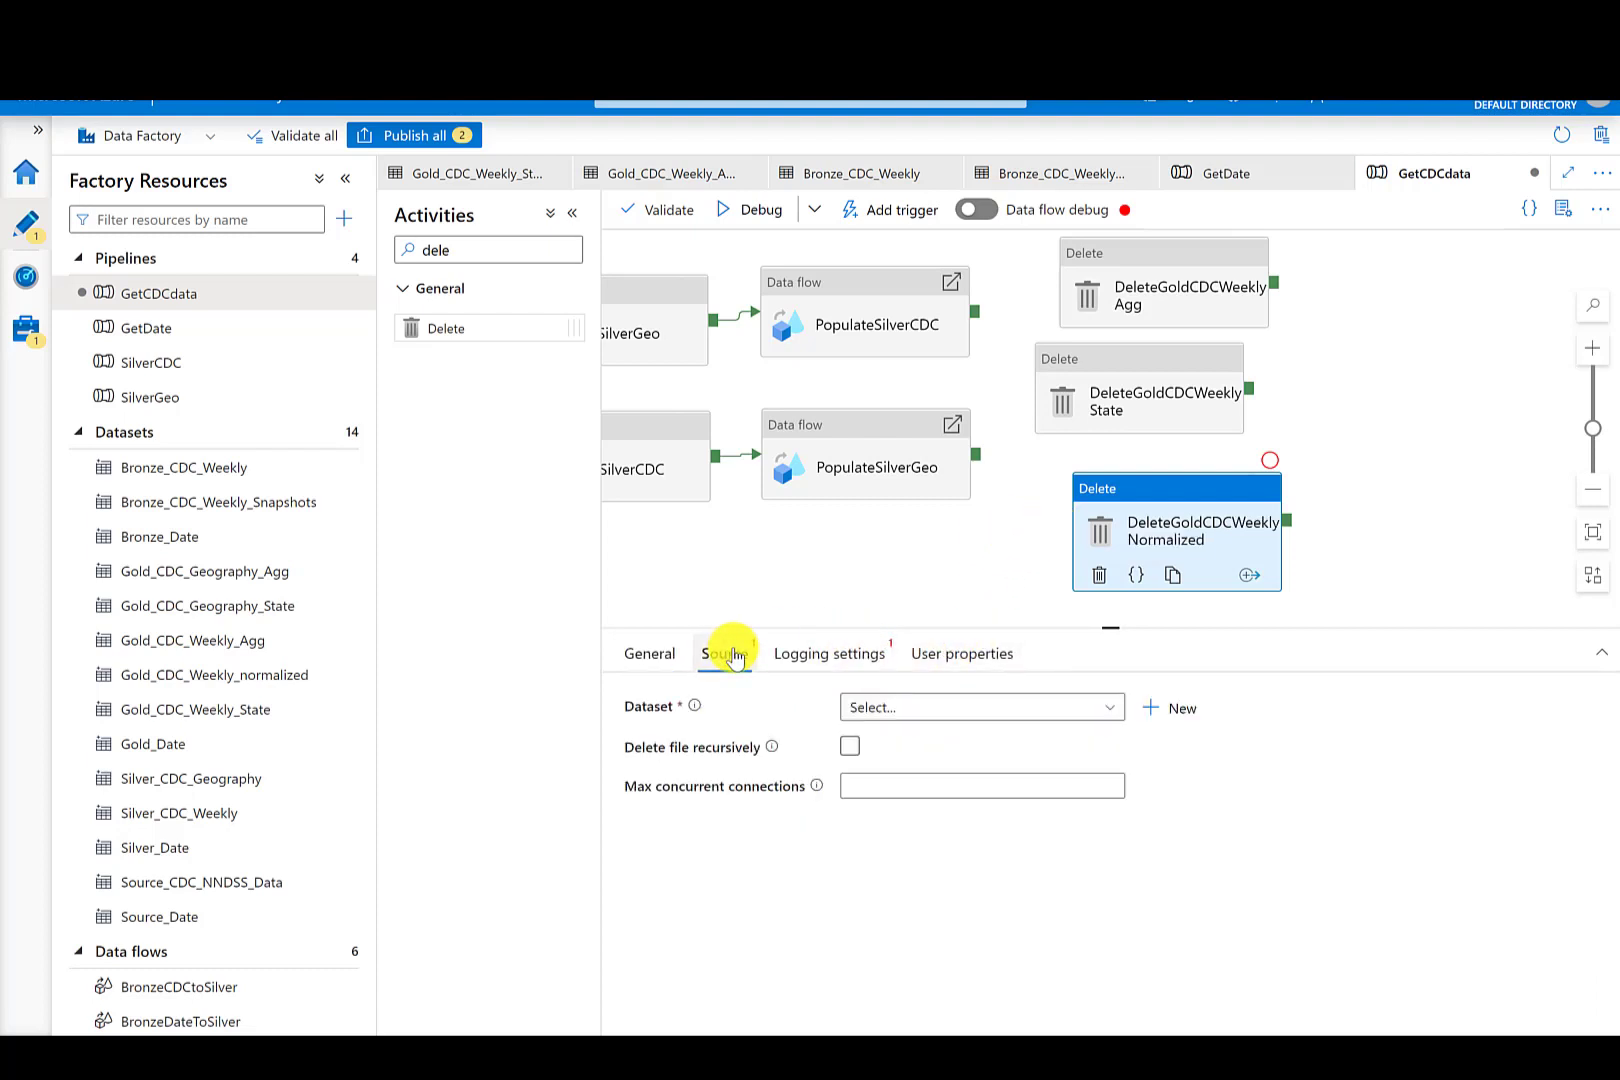
{"action": "left_click", "coordinate": [926, 708]}
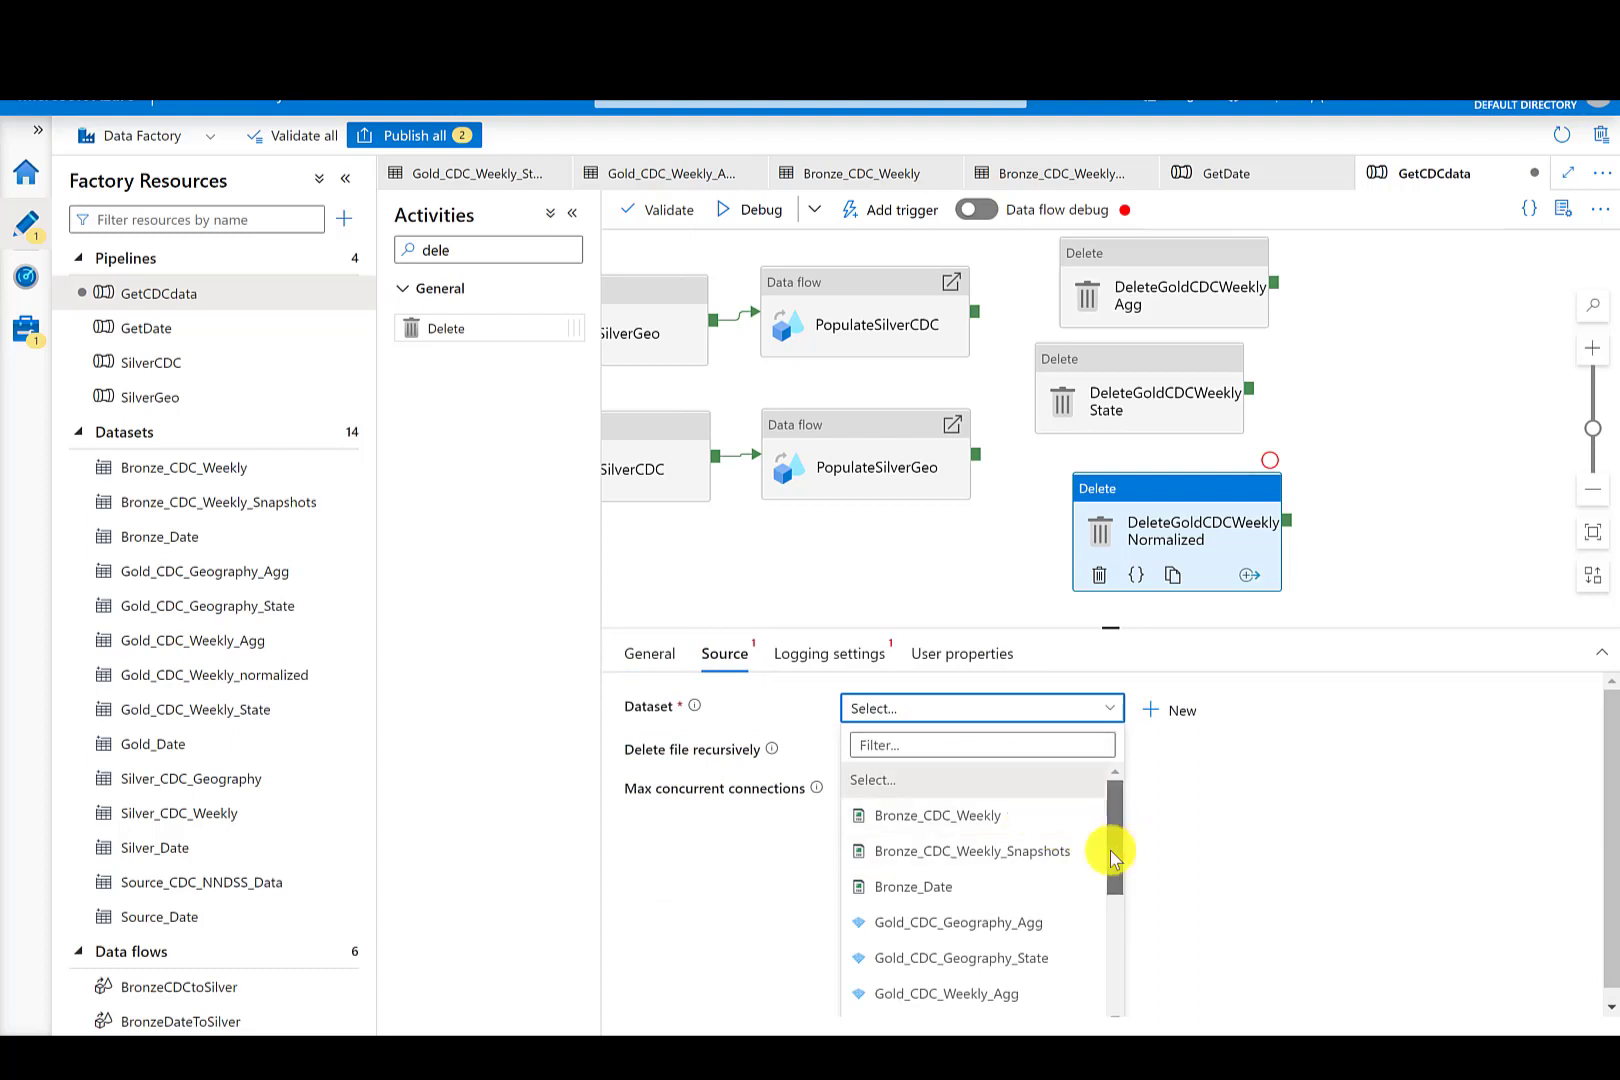
{"action": "left_click_drag", "start_coordinate": [1110, 850], "coordinate": [1112, 899]}
{"action": "left_click", "coordinate": [1031, 879]}
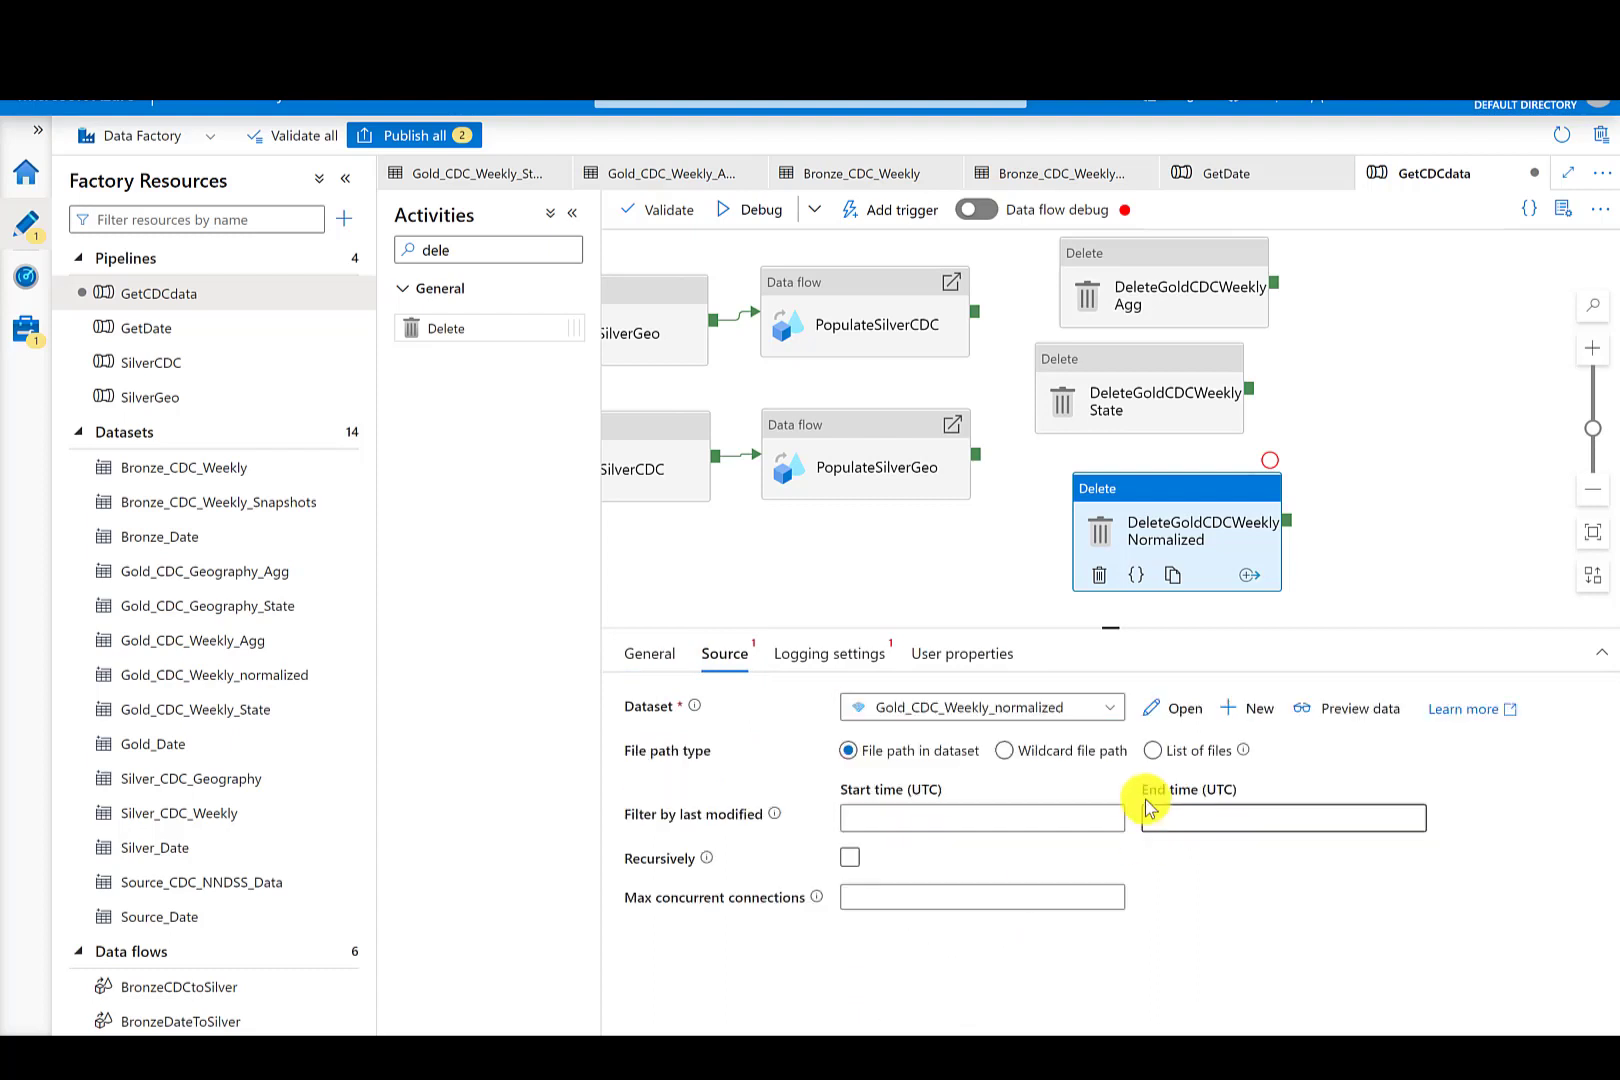
{"action": "left_click", "coordinate": [805, 654]}
{"action": "left_click", "coordinate": [861, 703]}
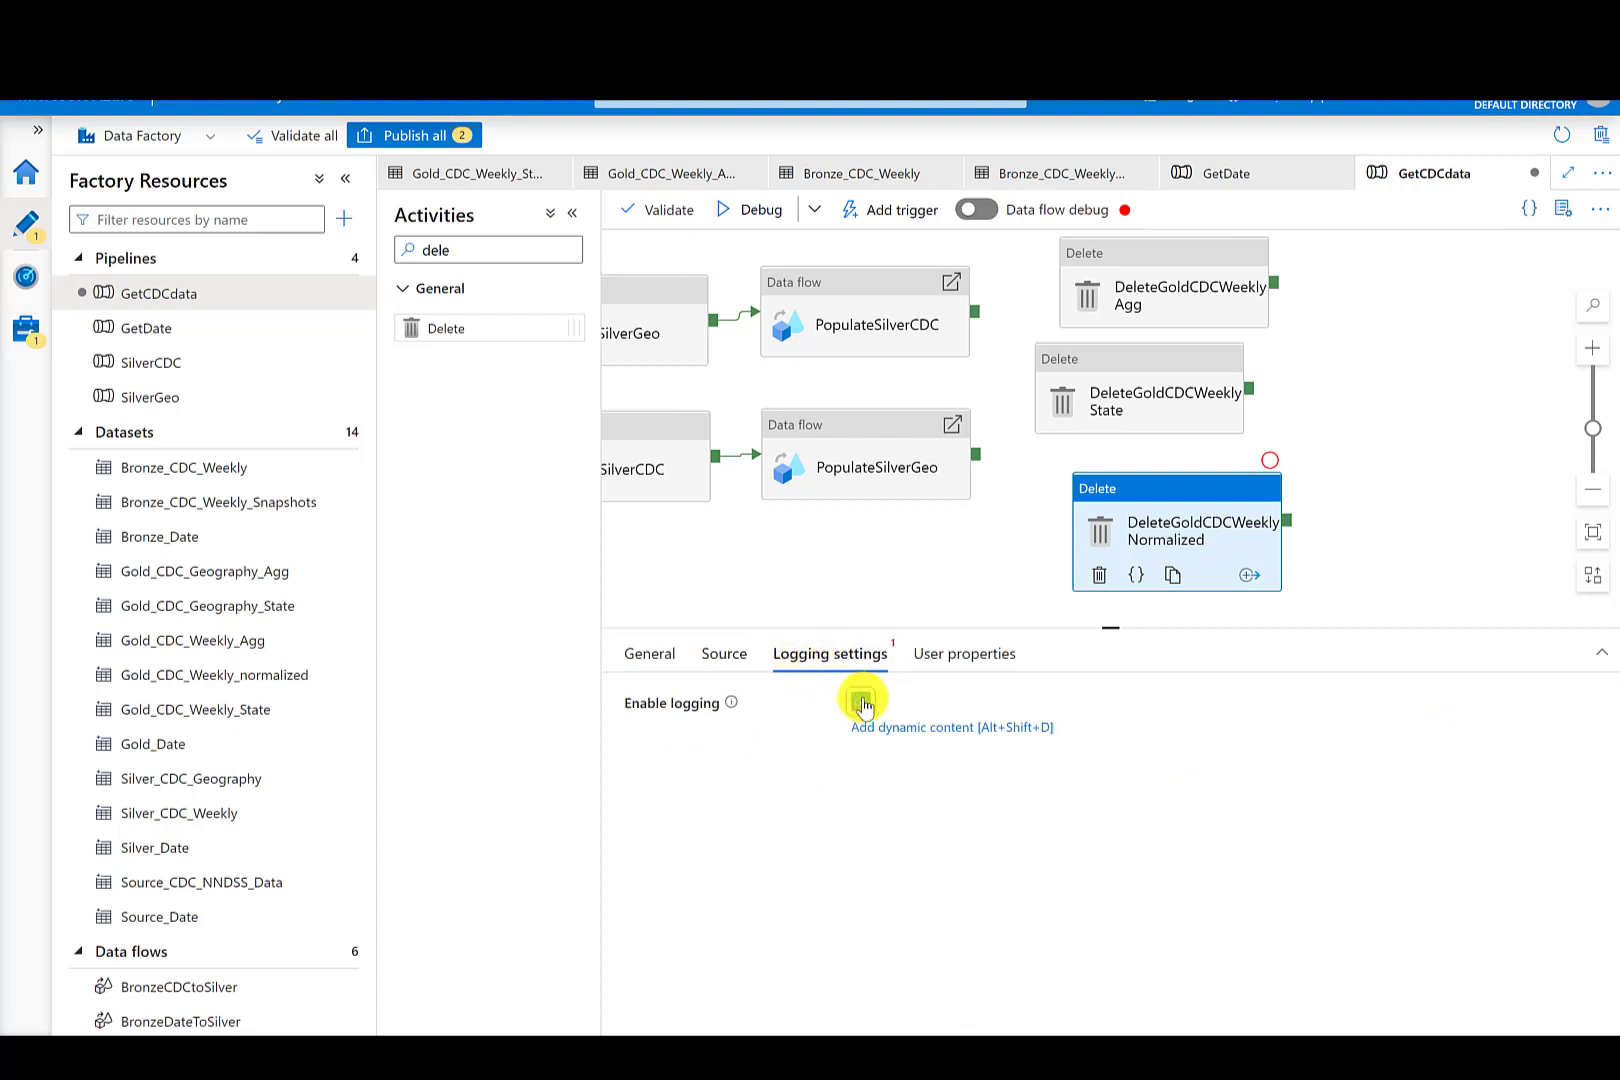
- Add a fourth Delete activity below and name it DeleteGoldGeoAgg
{"action": "left_click_drag", "start_coordinate": [1154, 481], "coordinate": [1135, 472]}
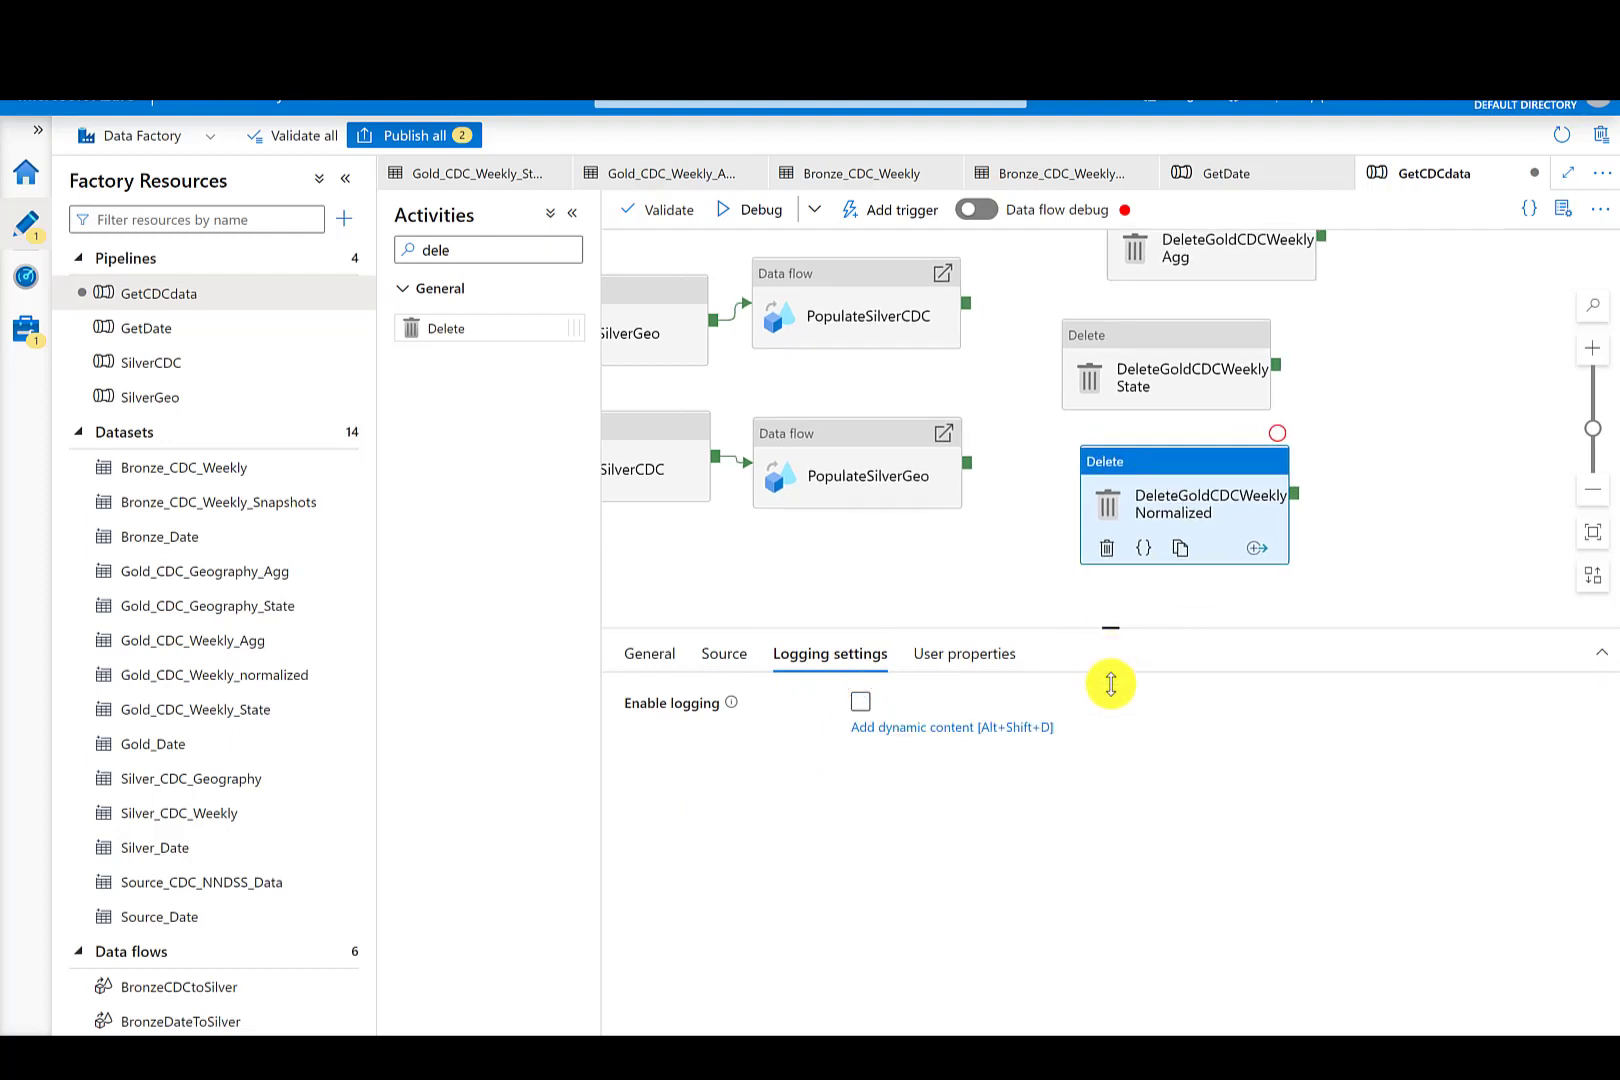
{"action": "left_click_drag", "start_coordinate": [1110, 684], "coordinate": [1110, 822]}
{"action": "left_click_drag", "start_coordinate": [430, 329], "coordinate": [1025, 608]}
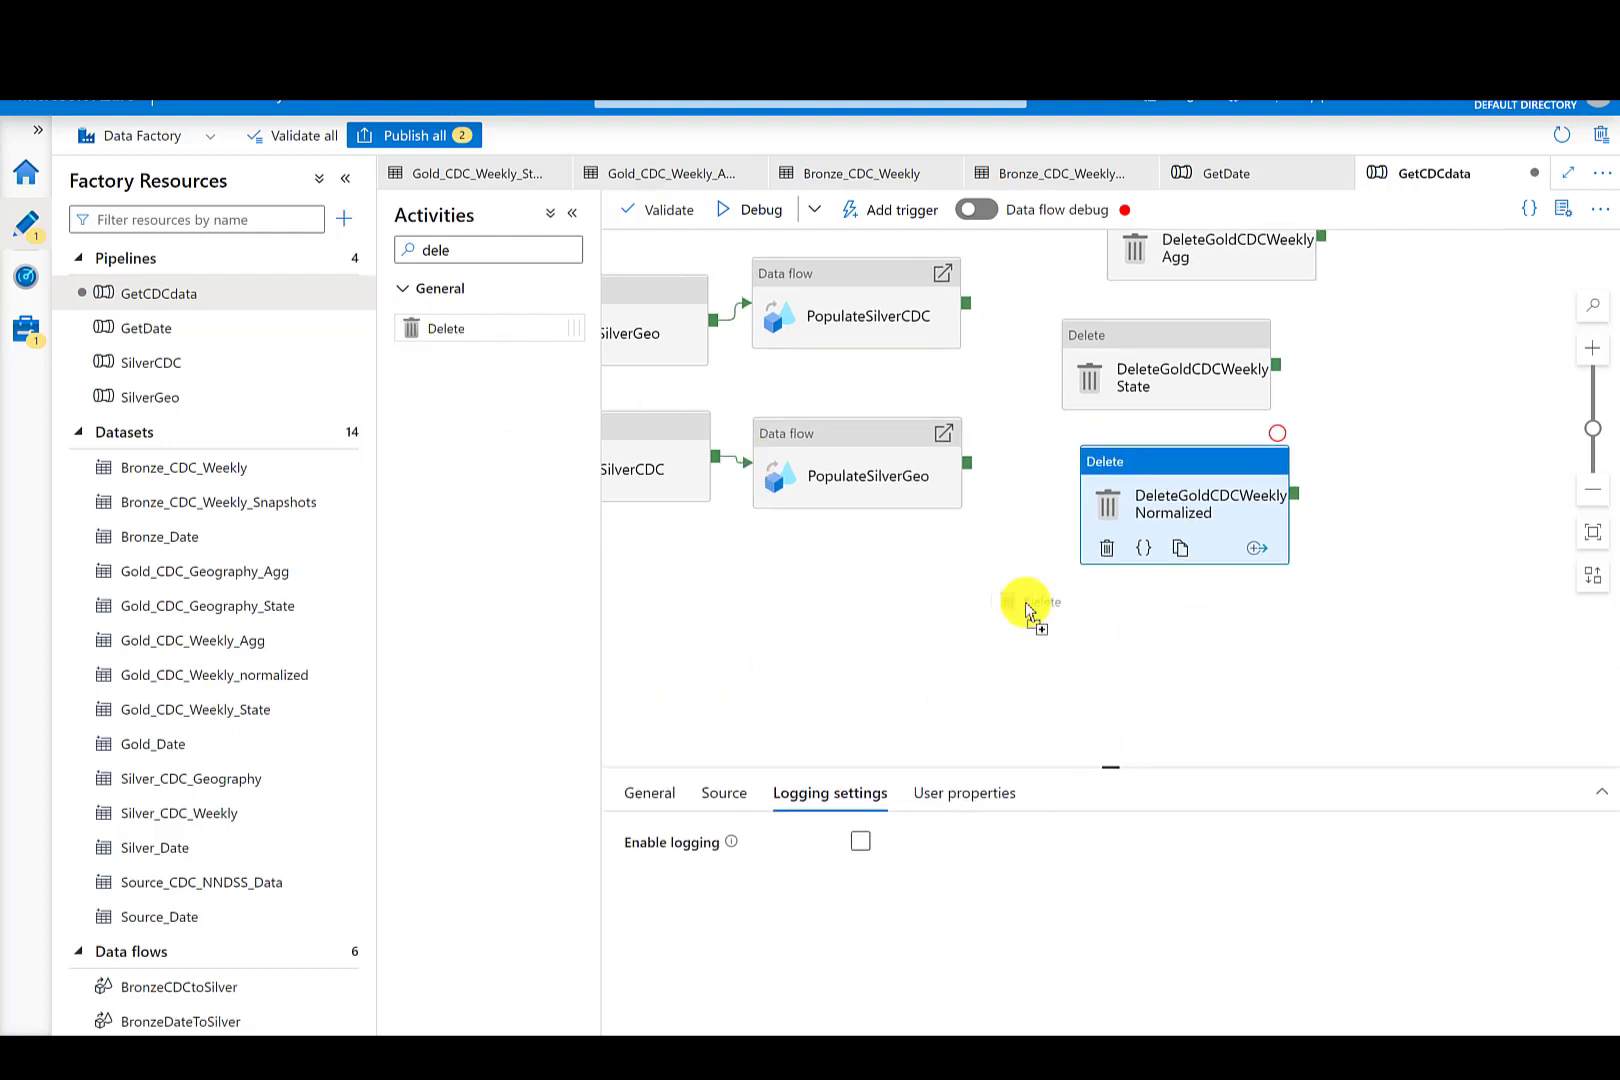
{"action": "left_click_drag", "start_coordinate": [1152, 622], "coordinate": [1160, 568]}
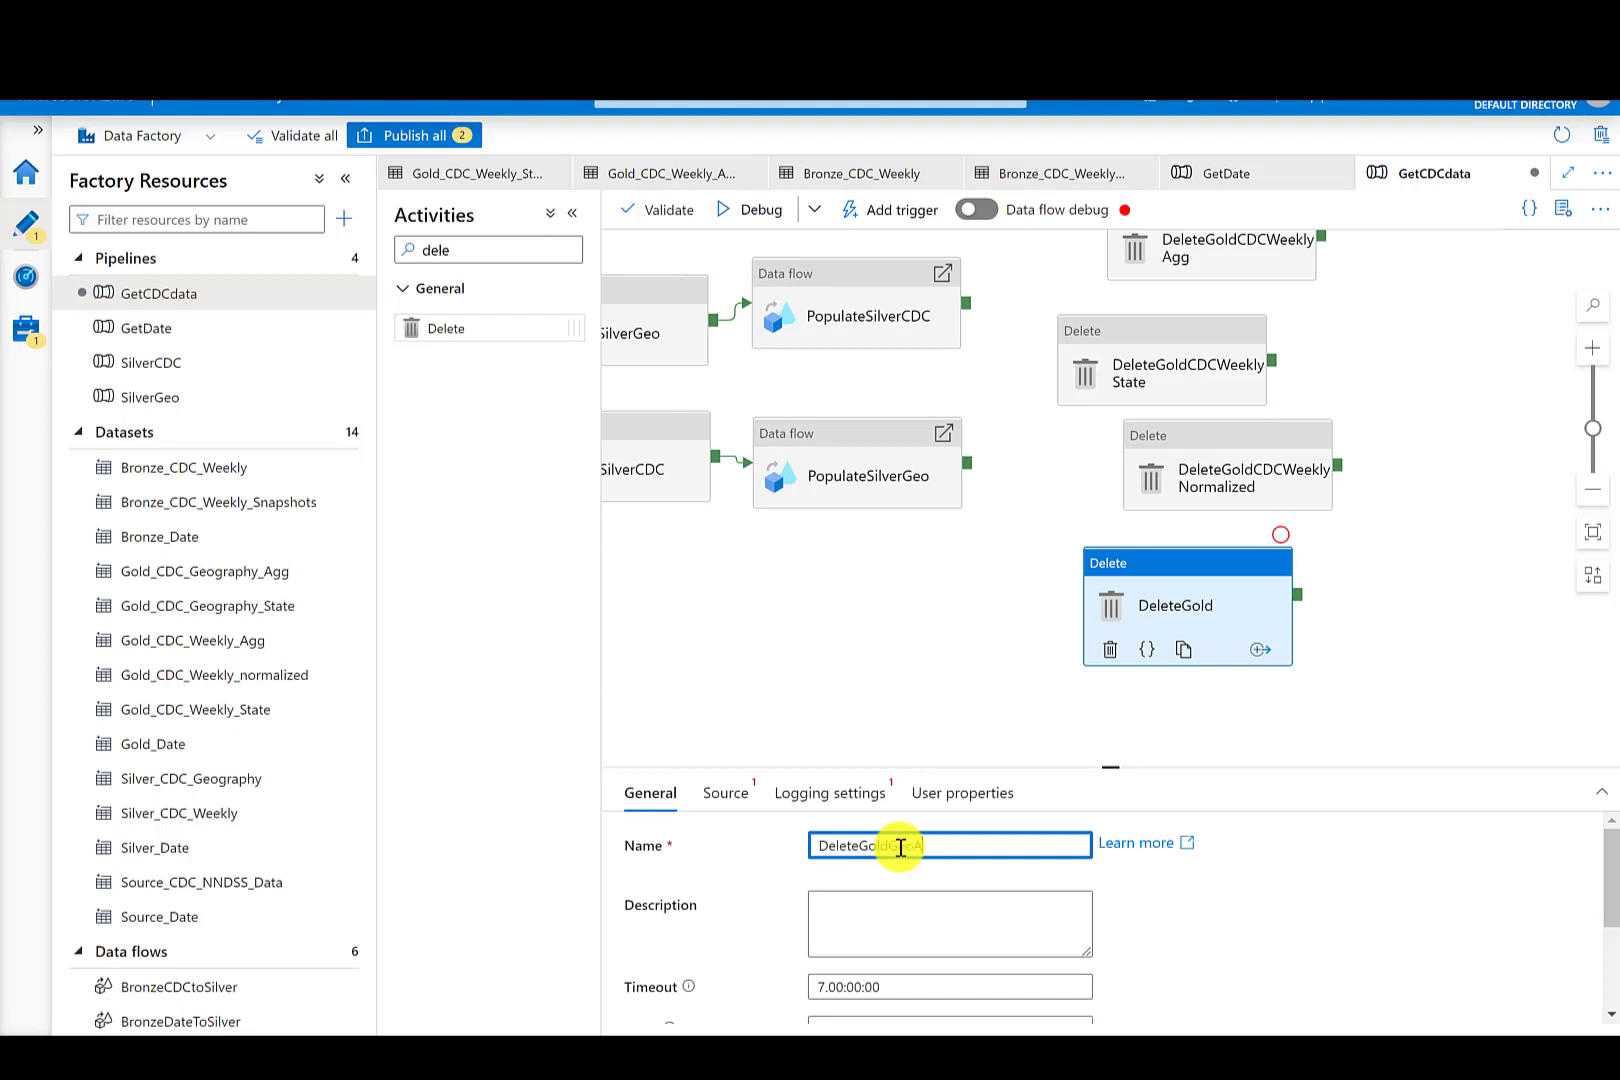
- Set DeleteGoldGeoAgg's source dataset to Gold_CDC_Geography_Agg and disable its logging
{"action": "left_click", "coordinate": [738, 795]}
{"action": "left_click", "coordinate": [922, 848]}
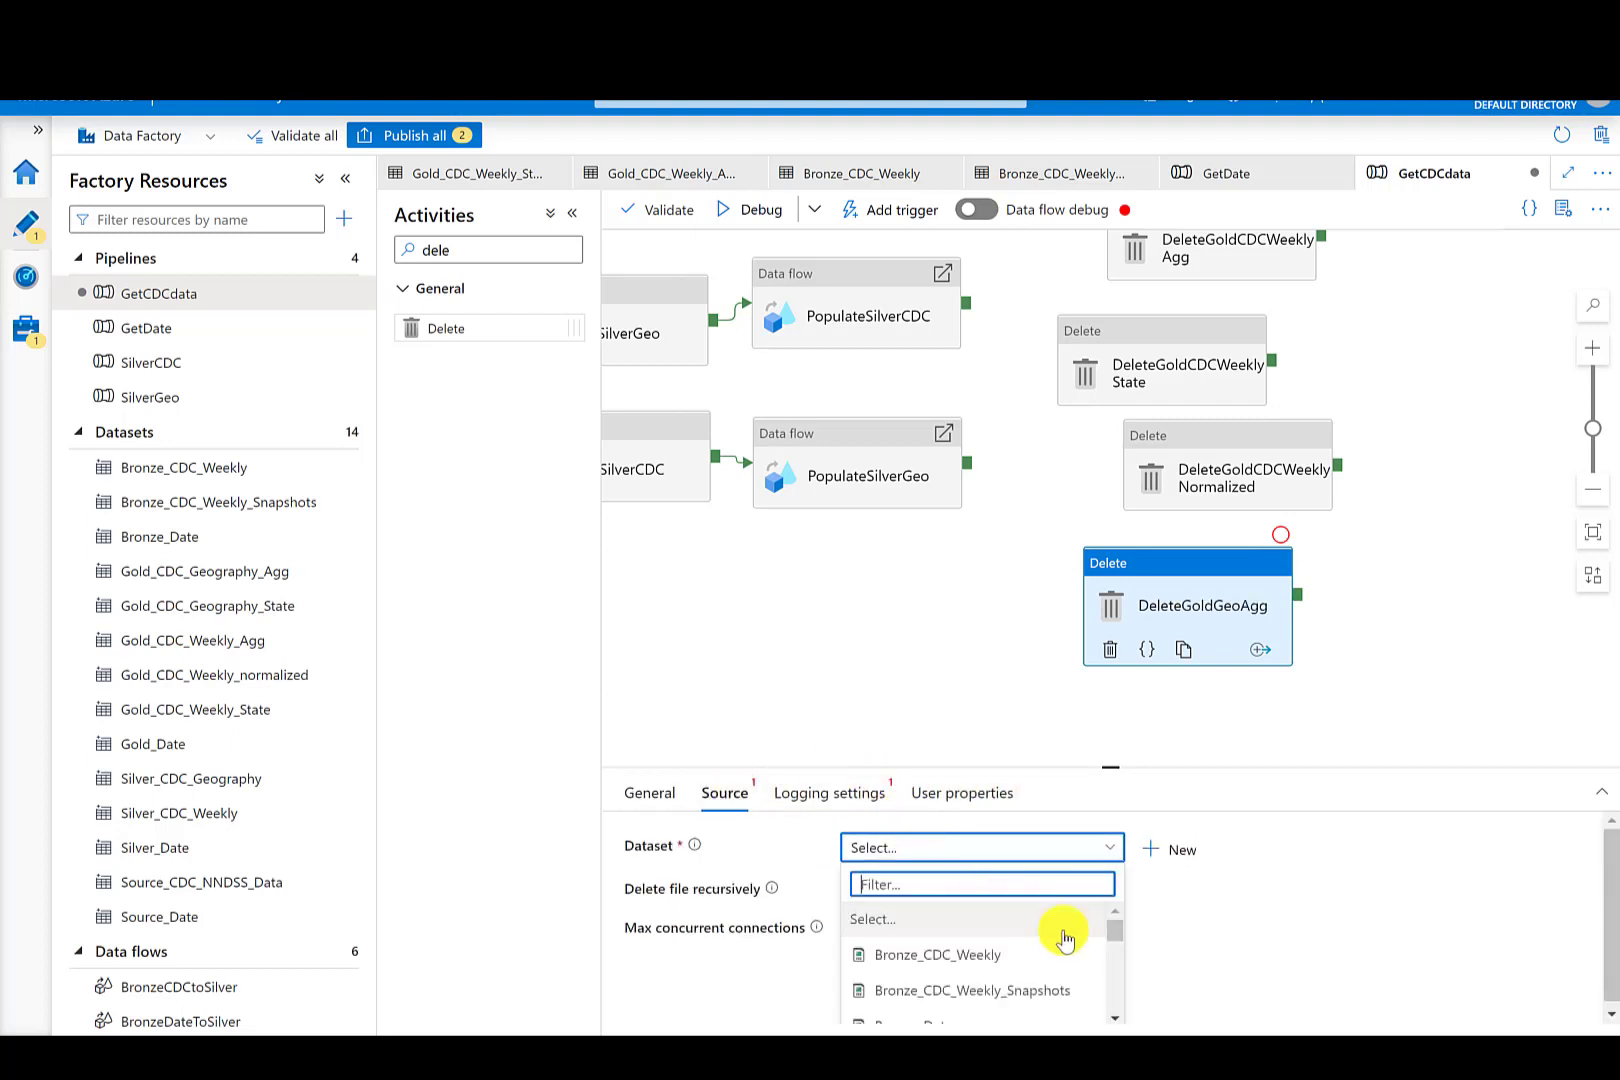
{"action": "scroll", "coordinate": [1110, 945], "scroll_direction": "down", "scroll_amount": 2}
{"action": "left_click", "coordinate": [1016, 930]}
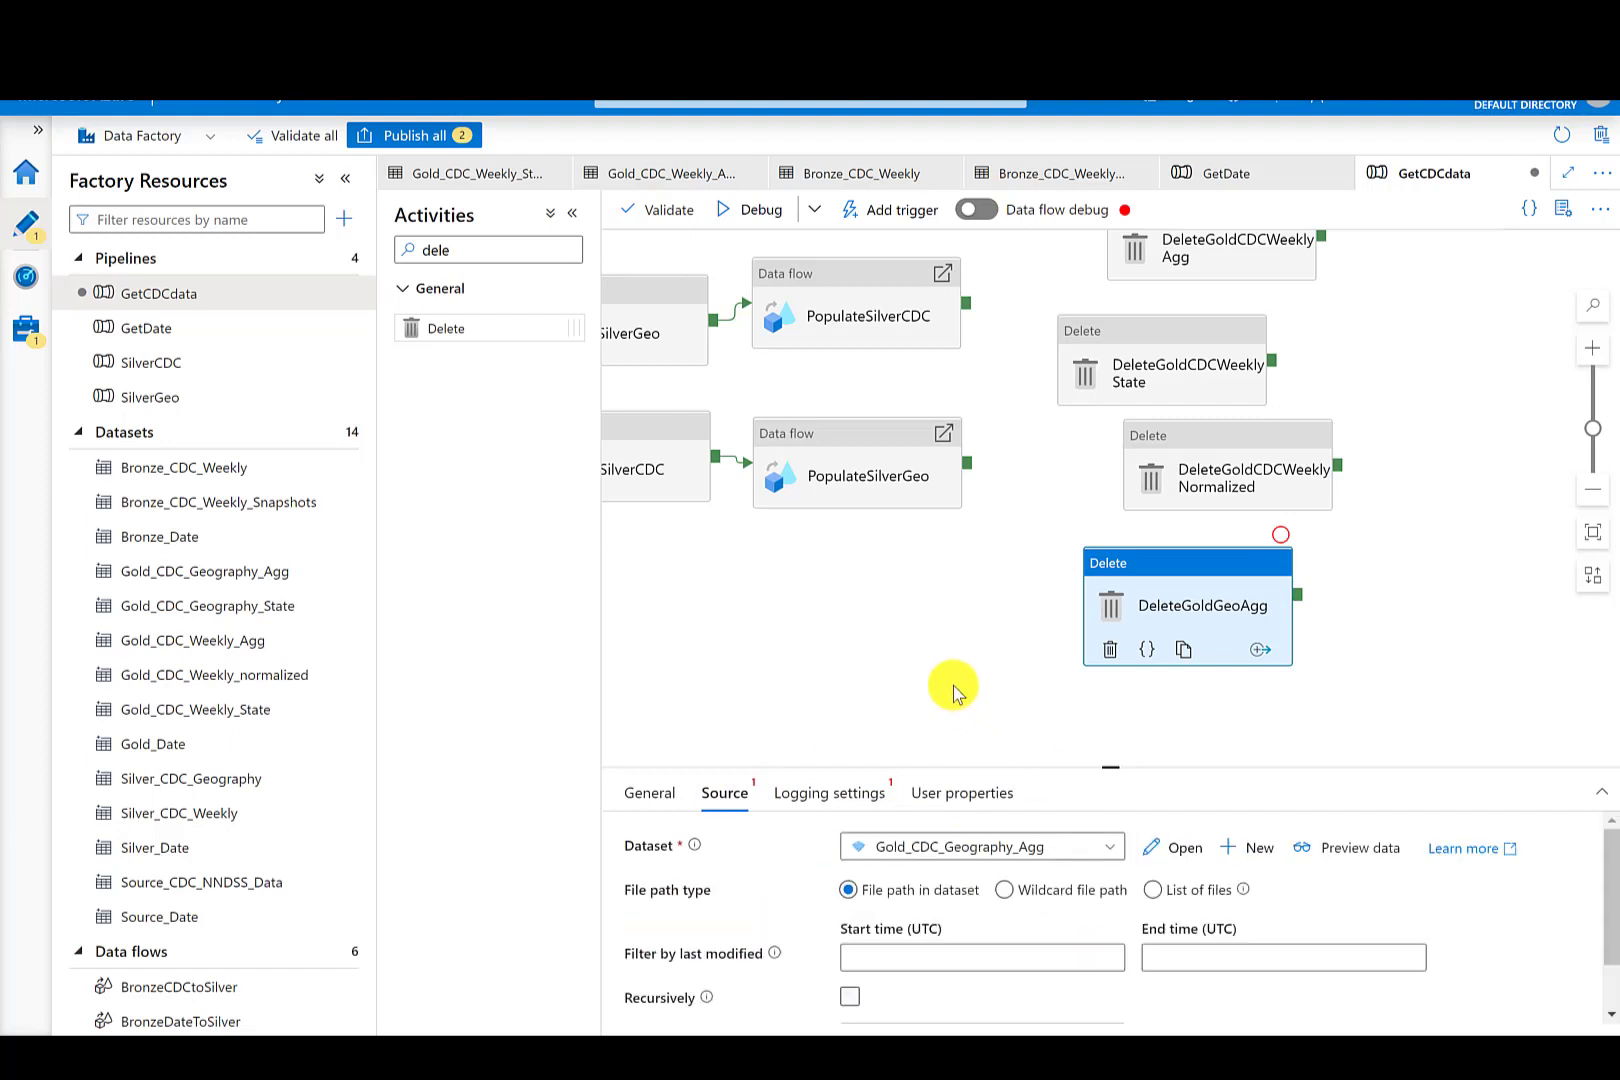
{"action": "left_click", "coordinate": [848, 790]}
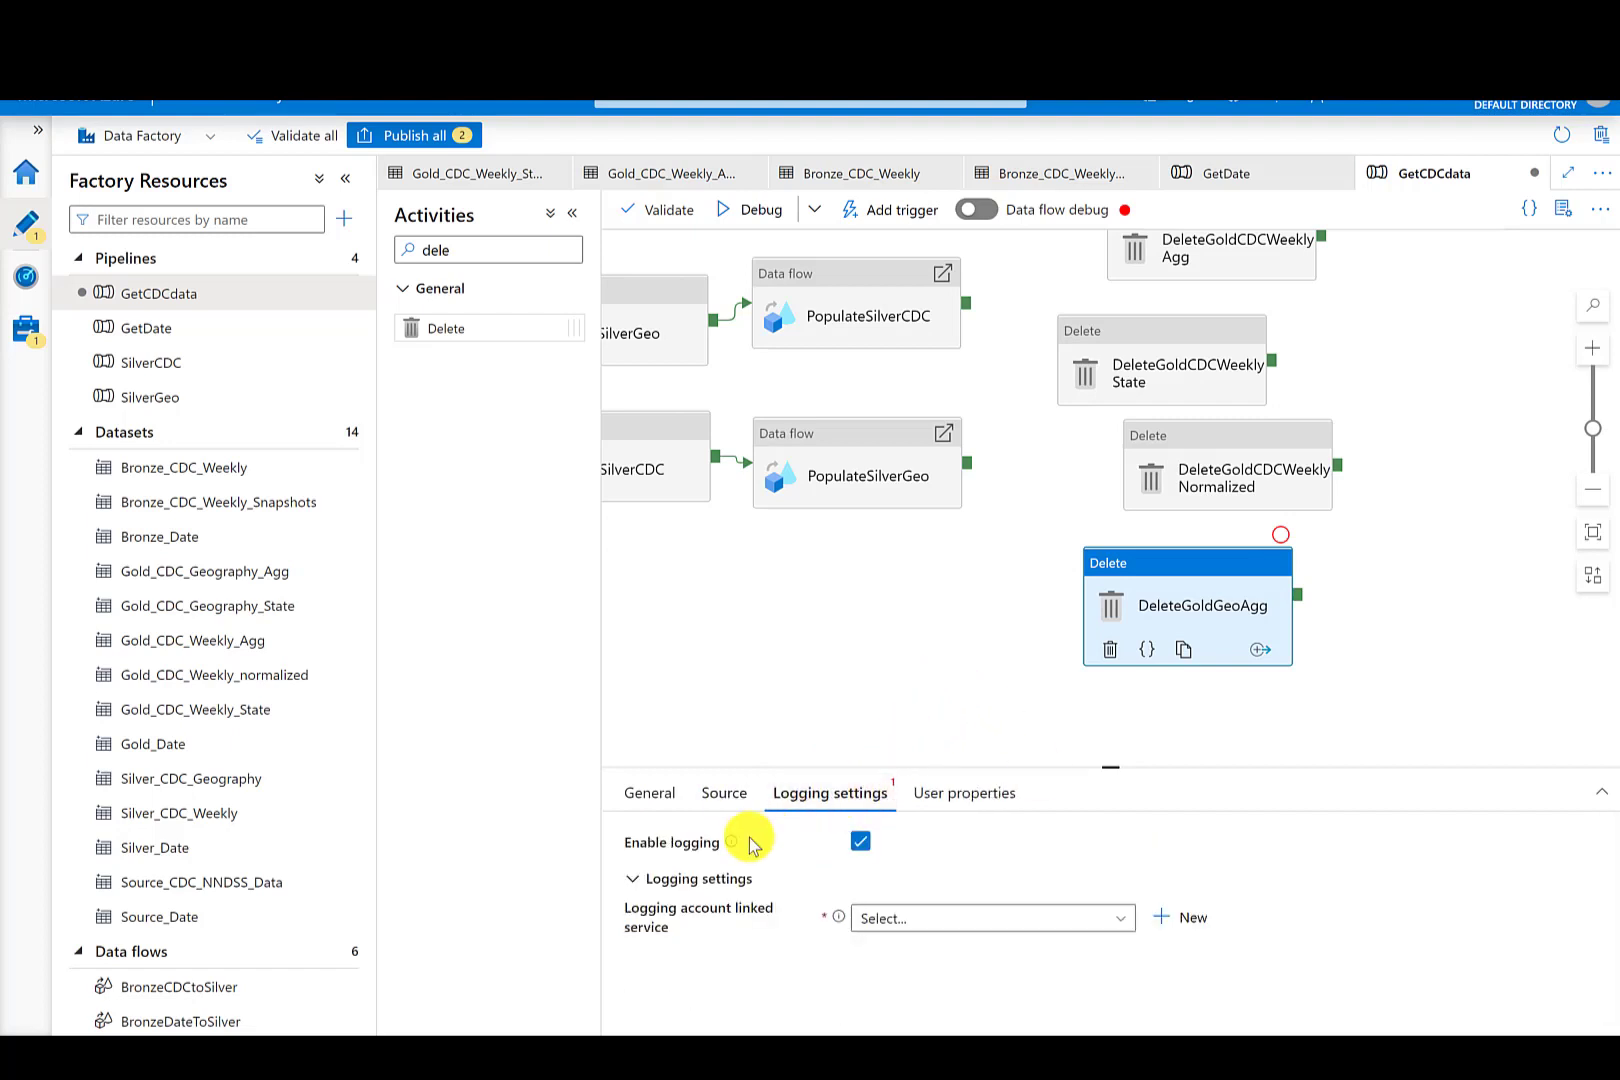
{"action": "left_click", "coordinate": [860, 843]}
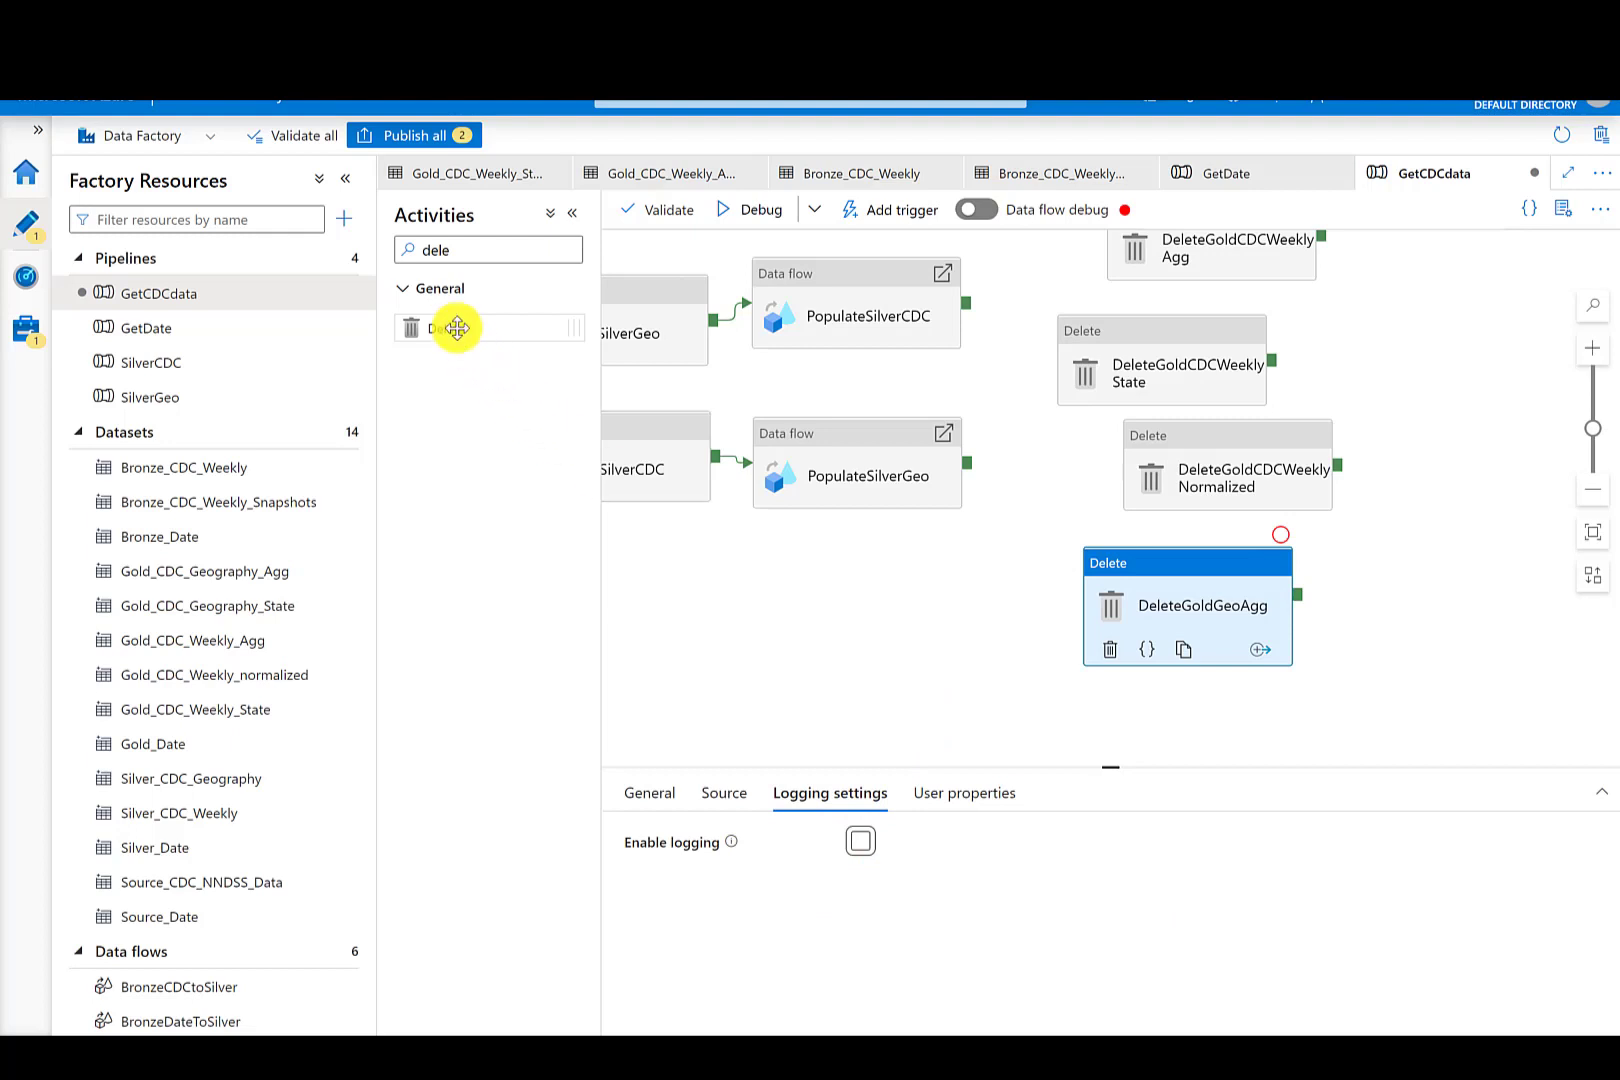
- Add a fifth Delete activity below and name it DeleteGoldGeoState
{"action": "left_click_drag", "start_coordinate": [440, 328], "coordinate": [1180, 712]}
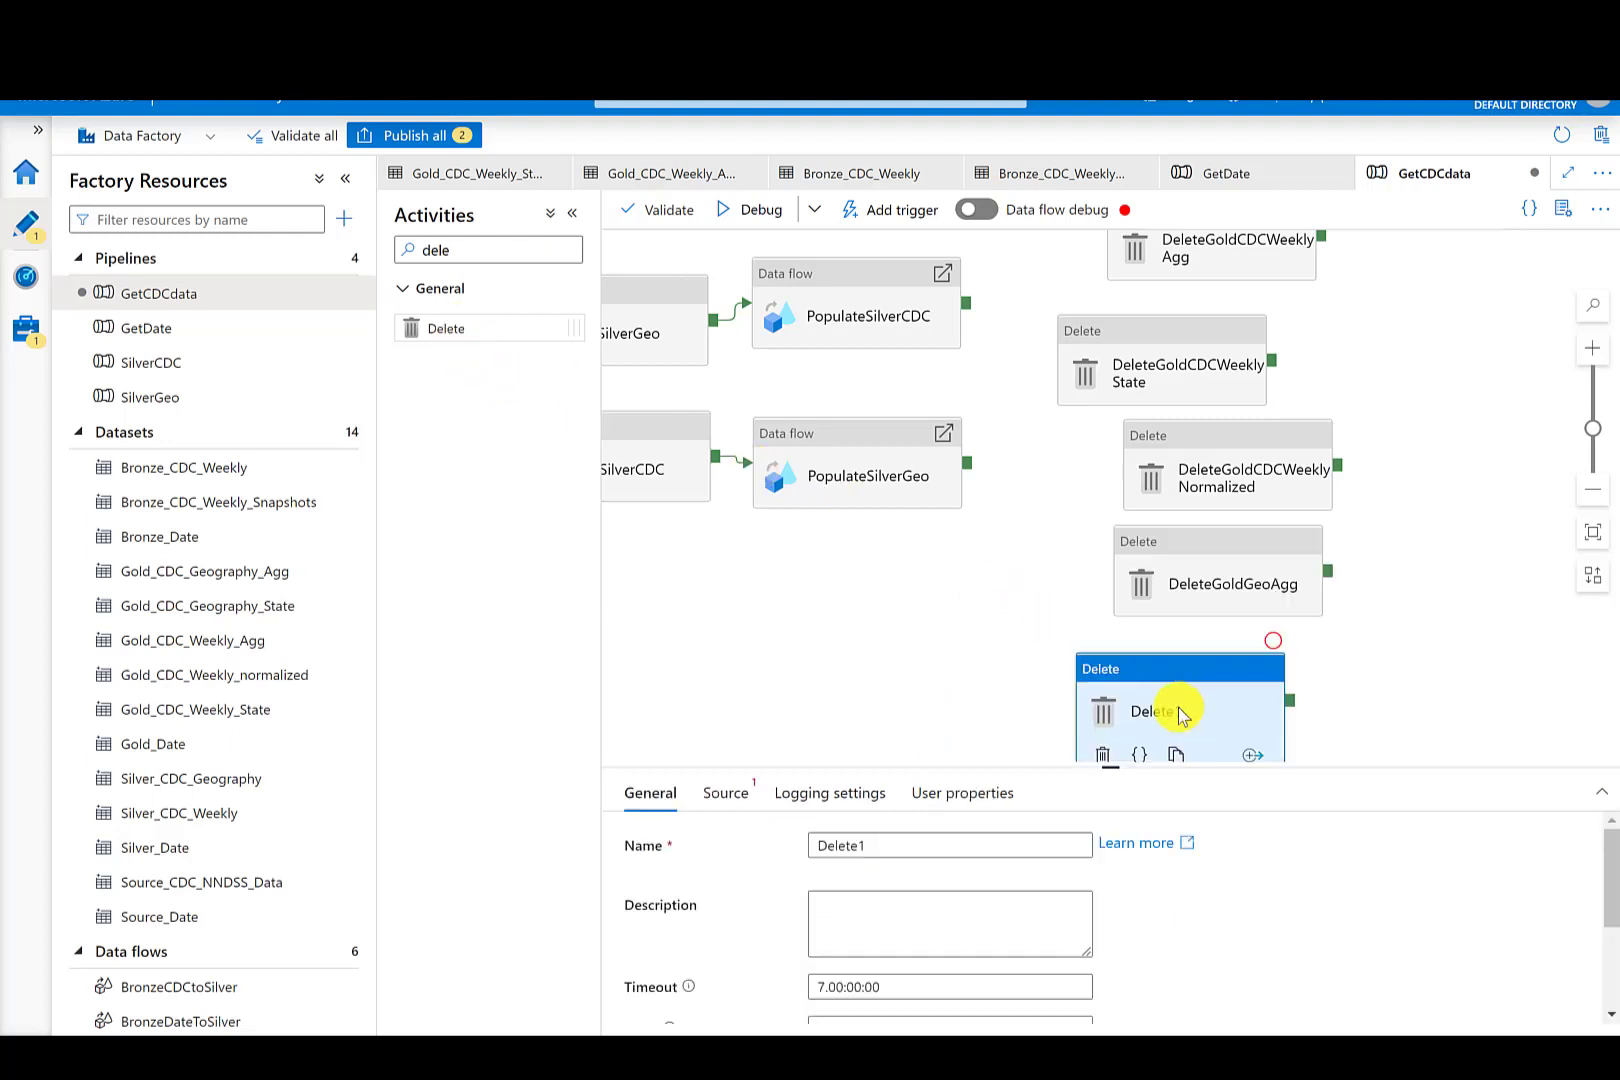
{"action": "double_click", "coordinate": [871, 848]}
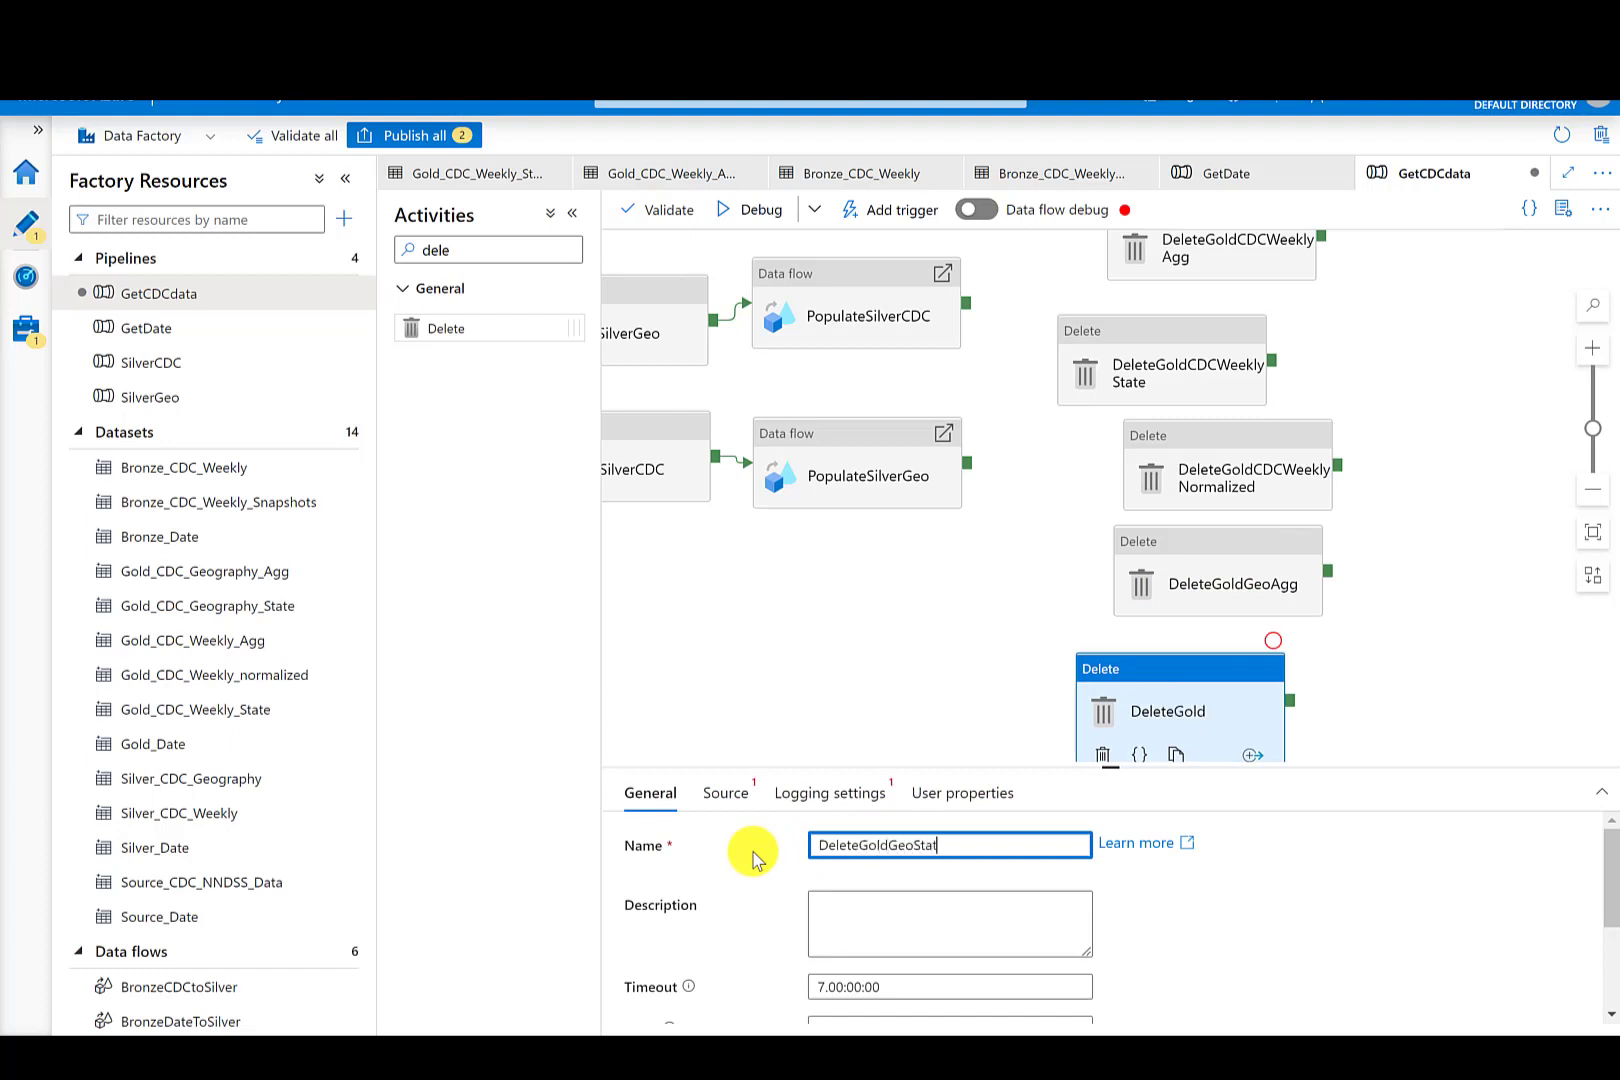
- Set DeleteGoldGeoState's source dataset to Gold_CDC_Geography_State and disable its logging
{"action": "left_click", "coordinate": [711, 805]}
{"action": "left_click", "coordinate": [908, 849]}
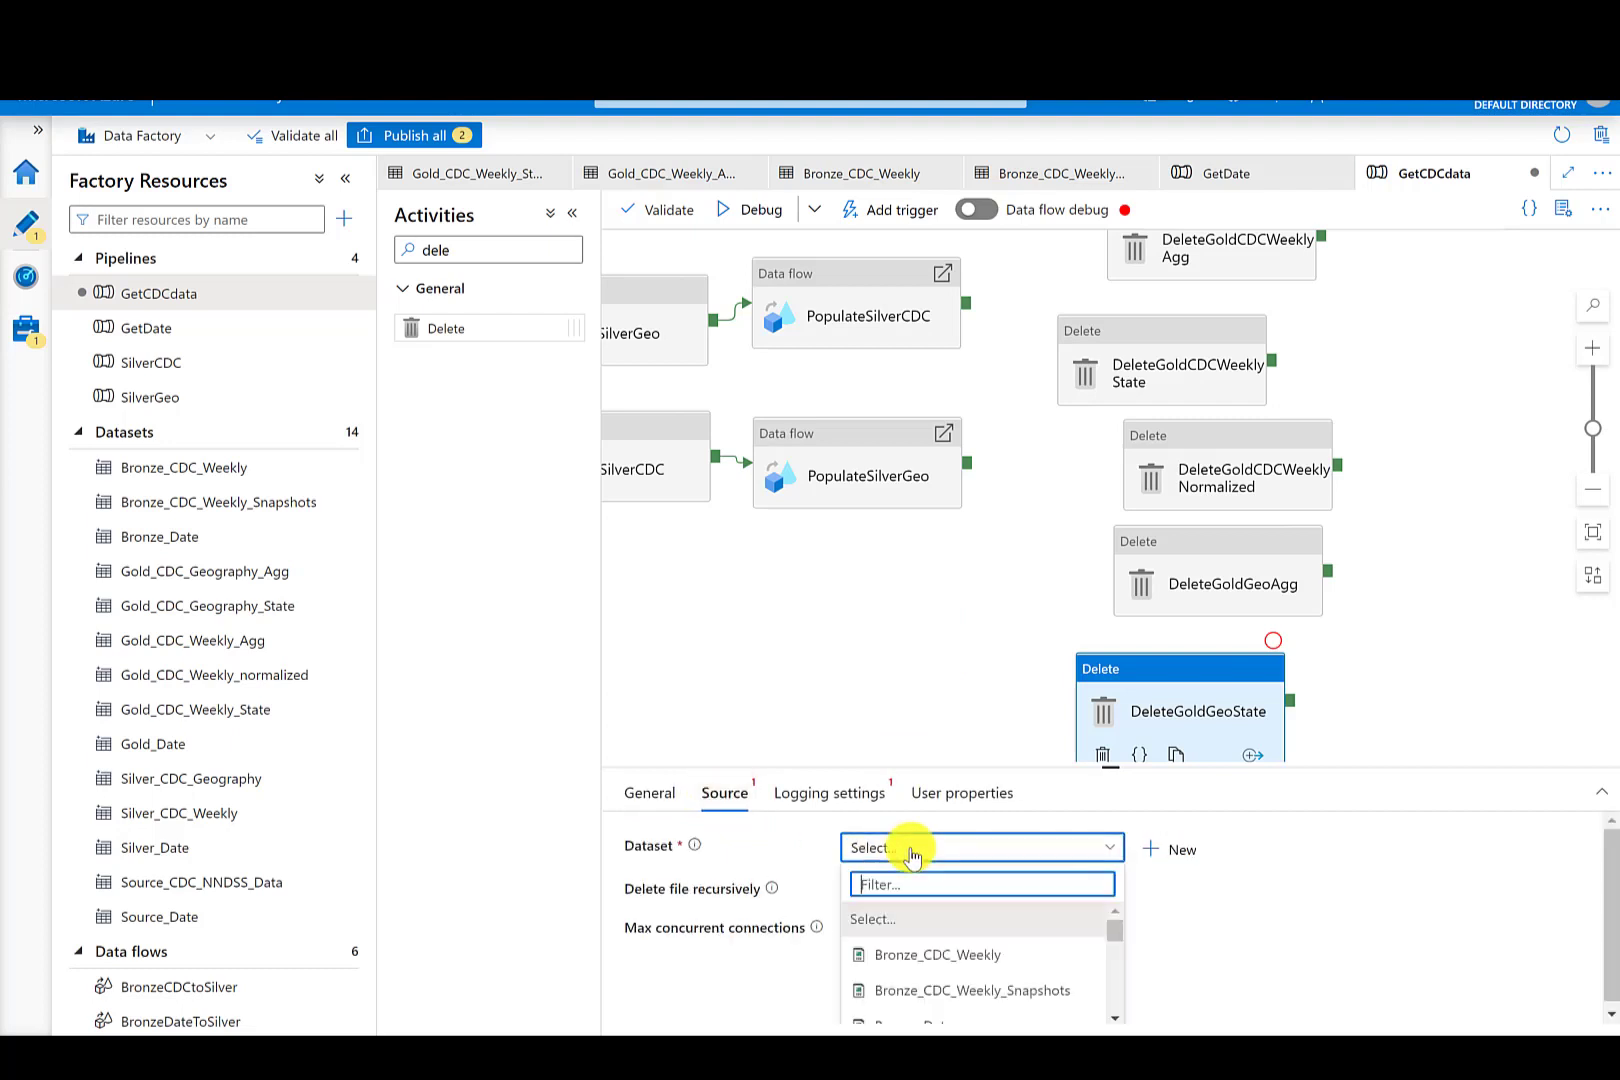
{"action": "scroll", "coordinate": [1049, 983], "scroll_direction": "down", "scroll_amount": 2}
{"action": "left_click", "coordinate": [1049, 983]}
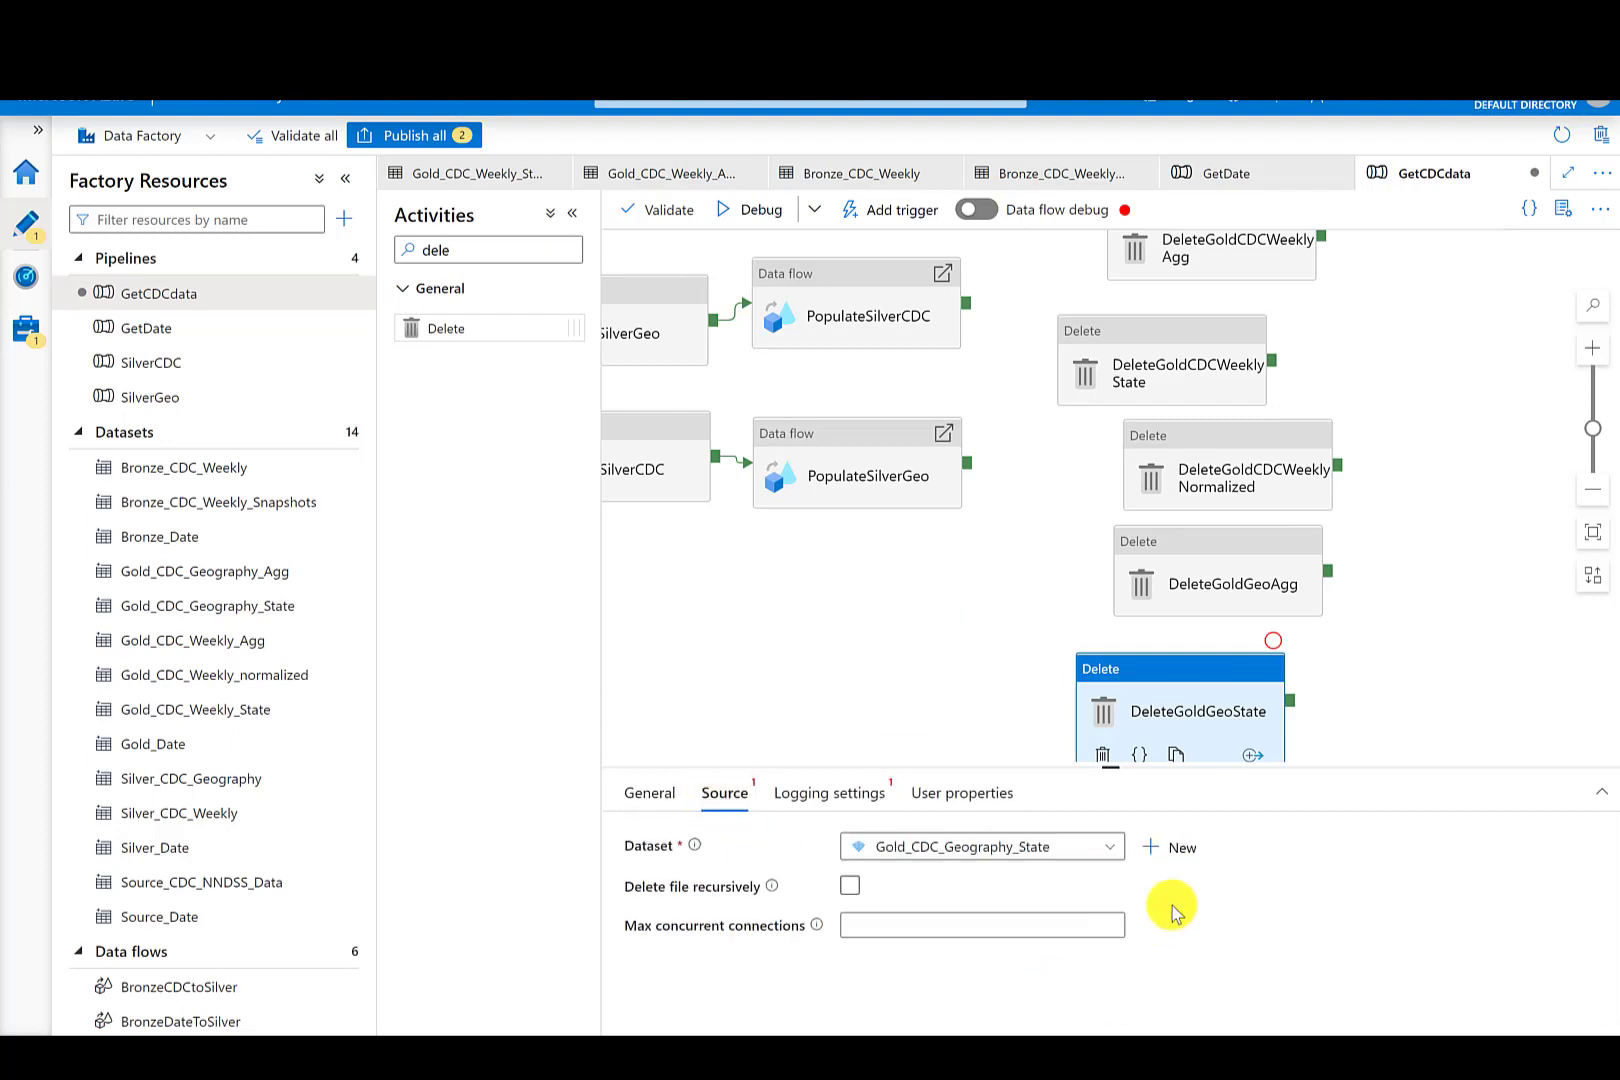
{"action": "left_click", "coordinate": [818, 795]}
{"action": "left_click", "coordinate": [860, 843]}
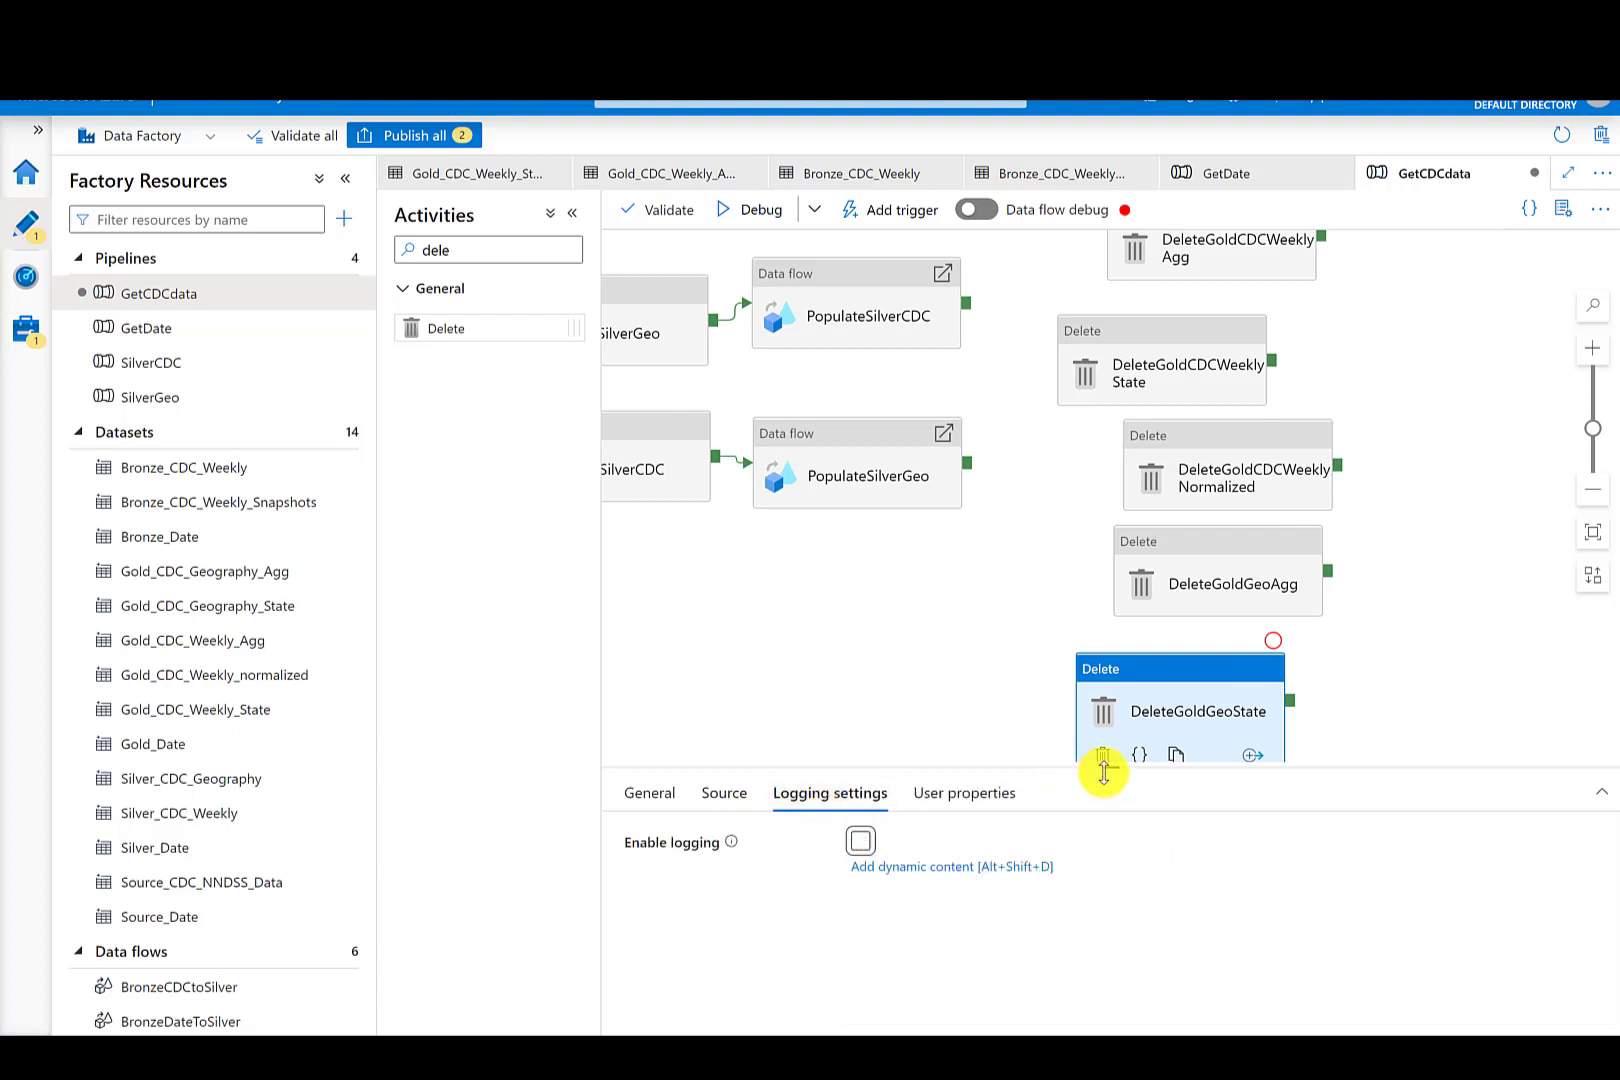
- Rearrange the Gold Delete activities into a tidier column on the canvas
{"action": "left_click_drag", "start_coordinate": [1103, 771], "coordinate": [1115, 845]}
{"action": "left_click", "coordinate": [1130, 410]}
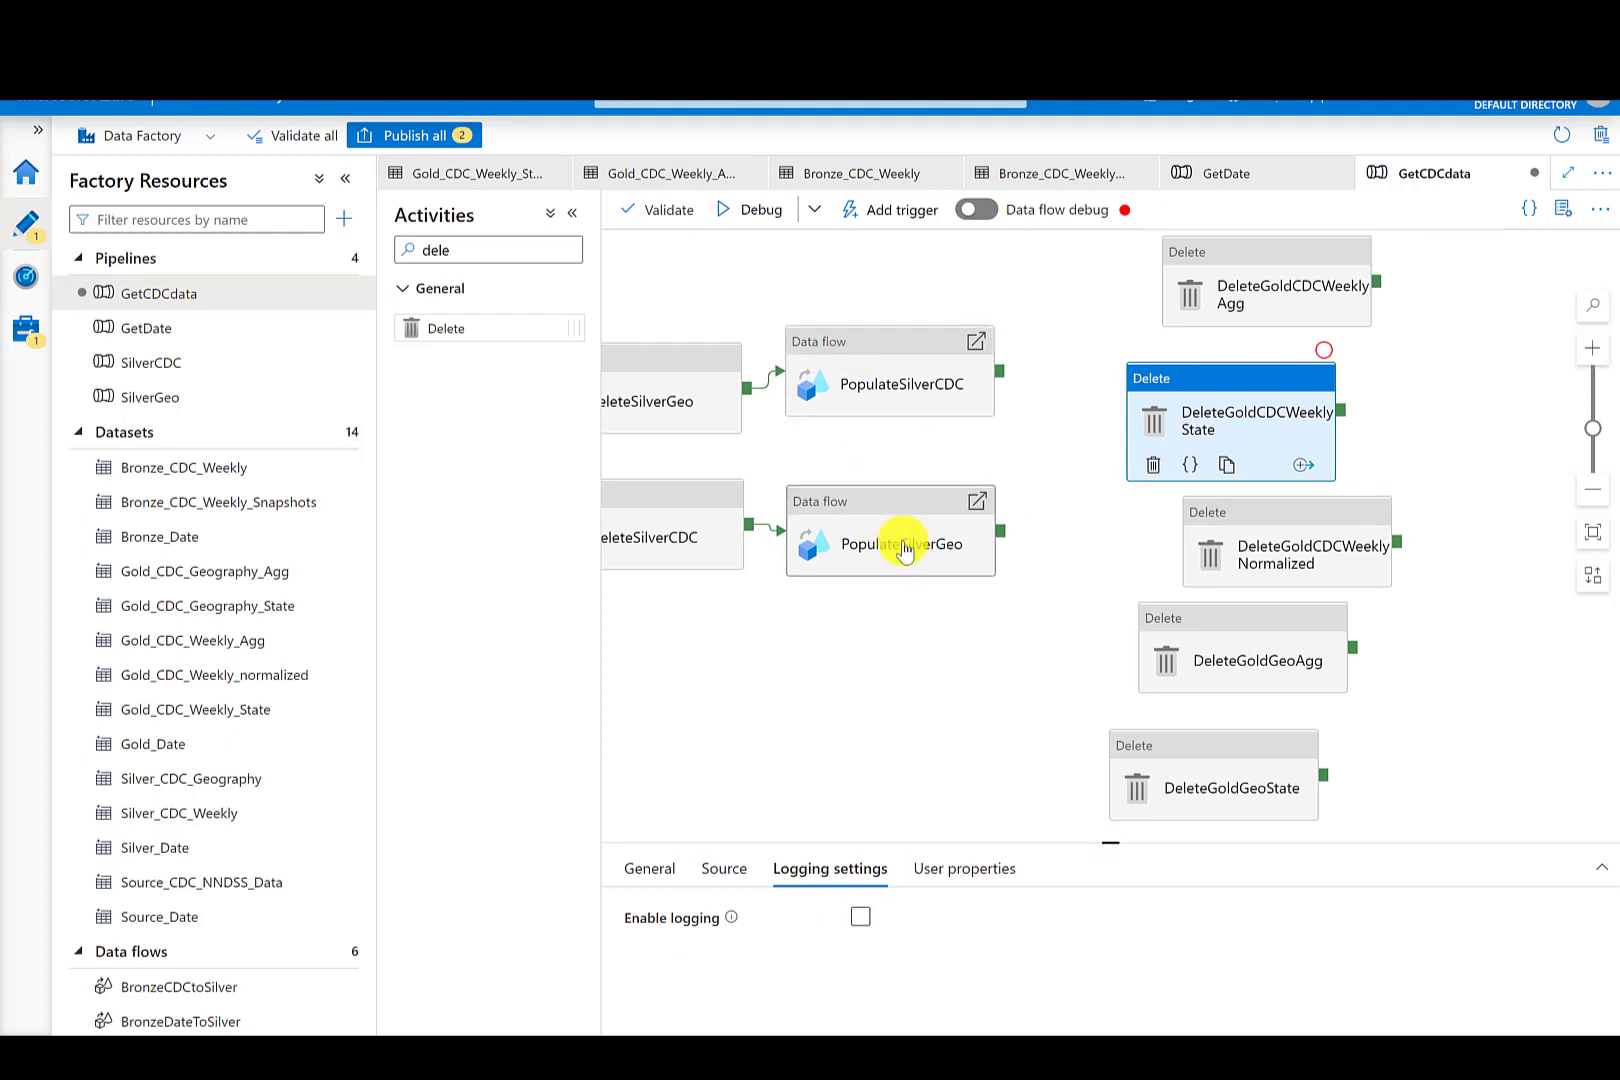
{"action": "left_click_drag", "start_coordinate": [1240, 517], "coordinate": [1192, 500]}
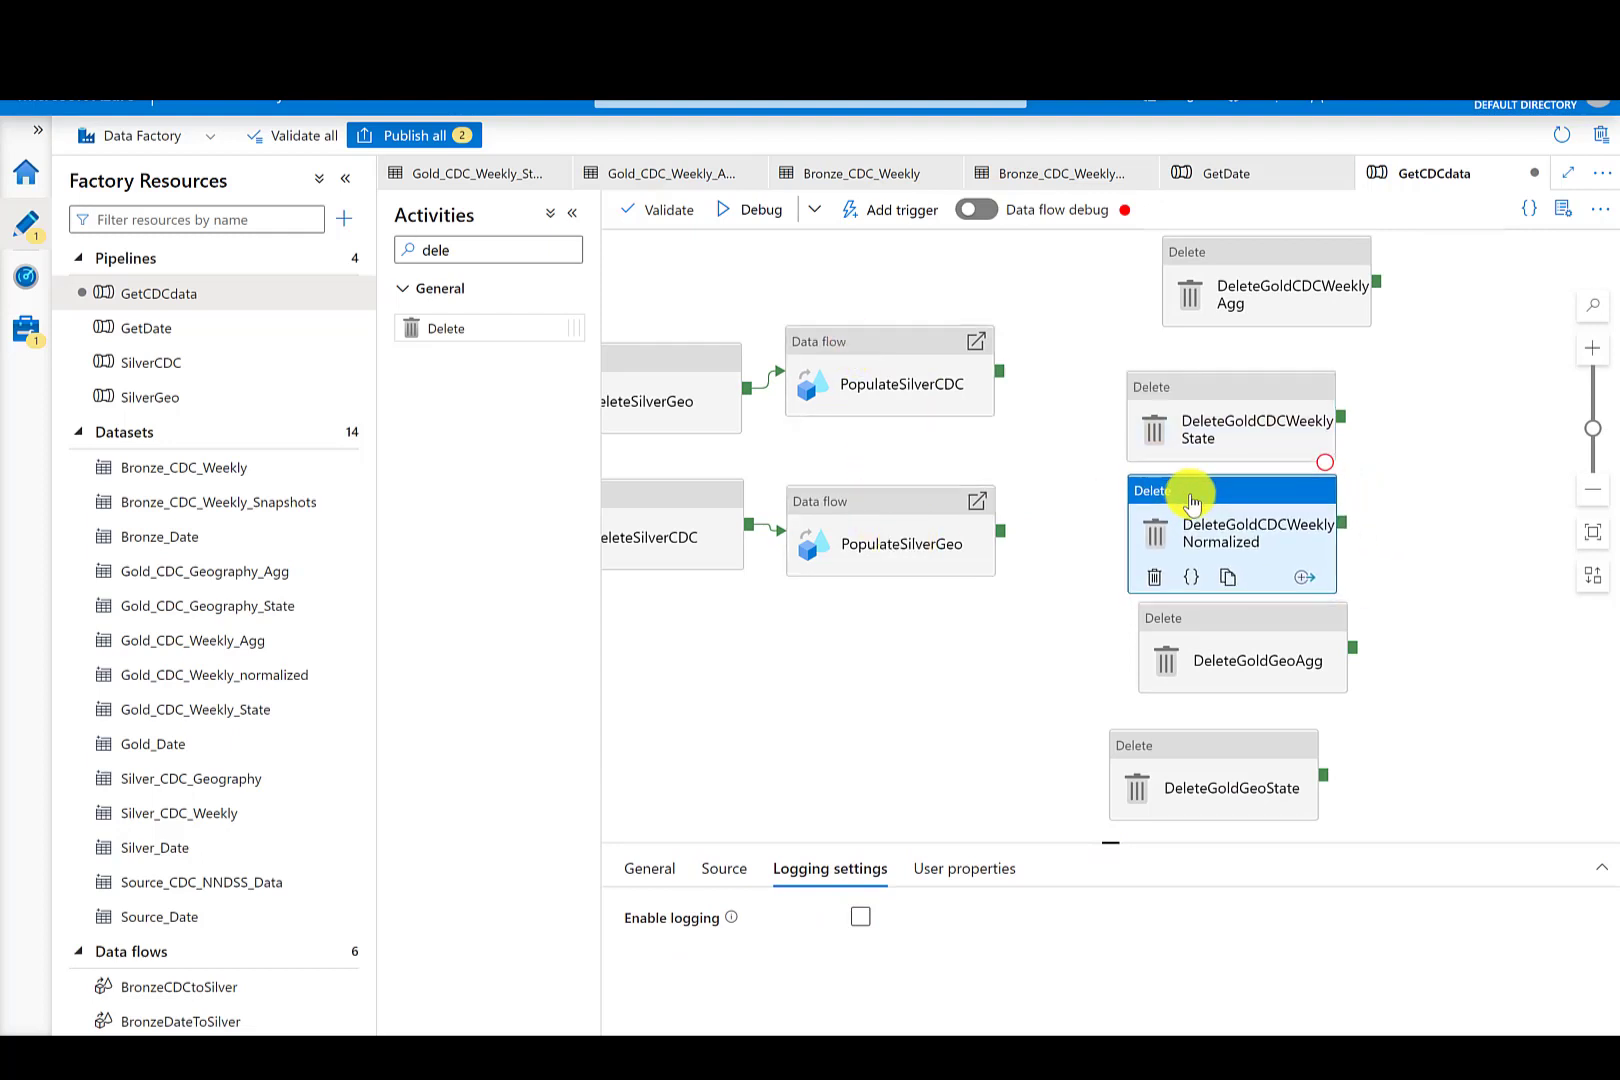
- Connect the success outputs of PopulateSilverCDC and PopulateSilverGeo to DeleteGoldCDCWeeklyAgg, DeleteGoldCDCWeeklyState and DeleteGoldCDCWeeklyNormalized
{"action": "left_click_drag", "start_coordinate": [1220, 624], "coordinate": [1191, 616]}
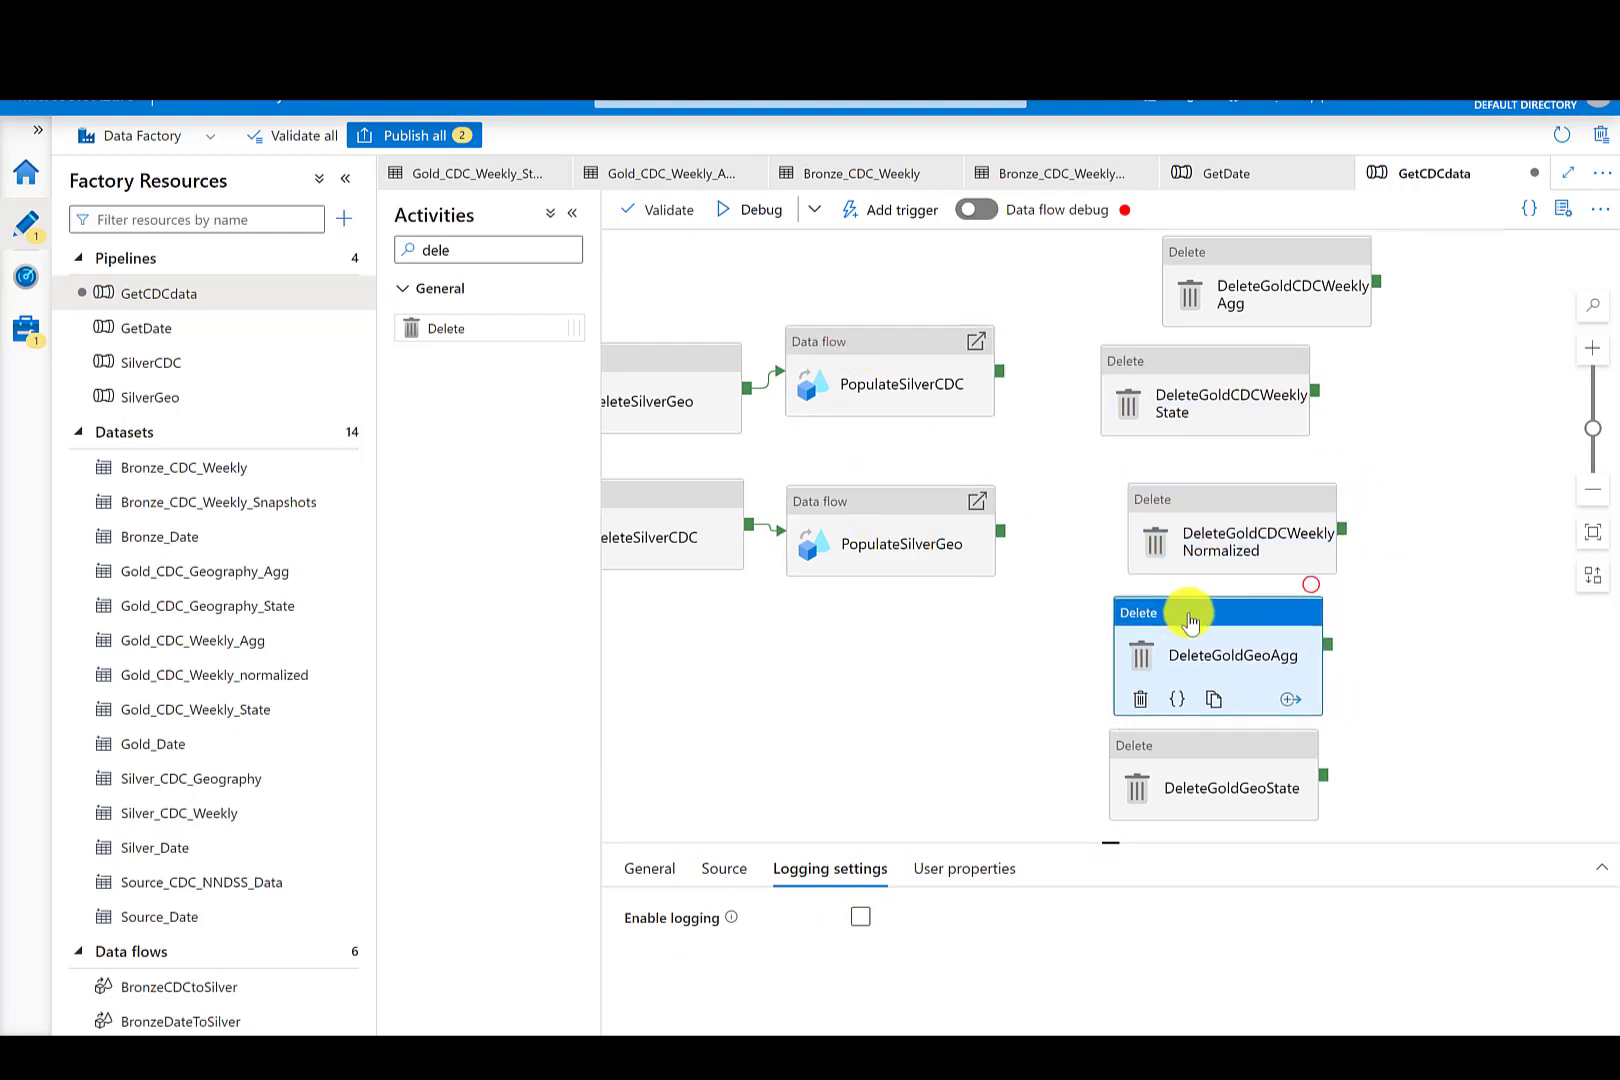
{"action": "left_click_drag", "start_coordinate": [999, 371], "coordinate": [1195, 275]}
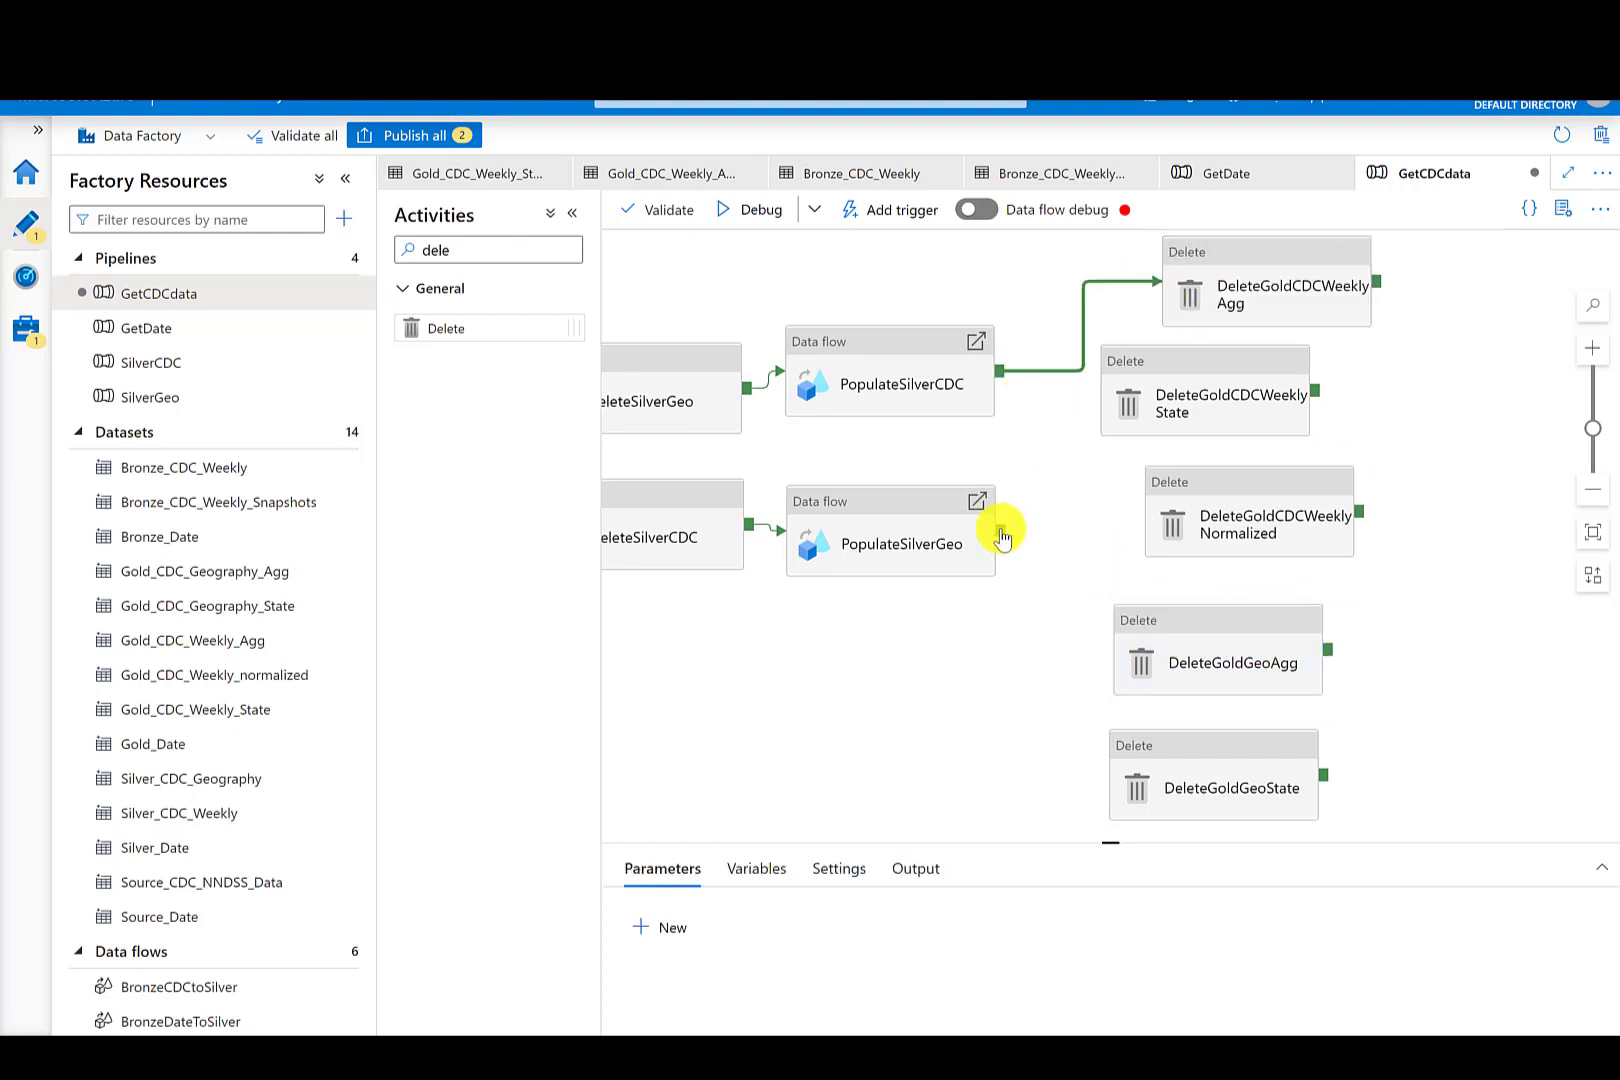
{"action": "mouse_move", "coordinate": [1000, 531]}
{"action": "left_mouse_down"}
{"action": "mouse_move", "coordinate": [1120, 280]}
{"action": "mouse_move", "coordinate": [1188, 268]}
{"action": "left_mouse_up"}
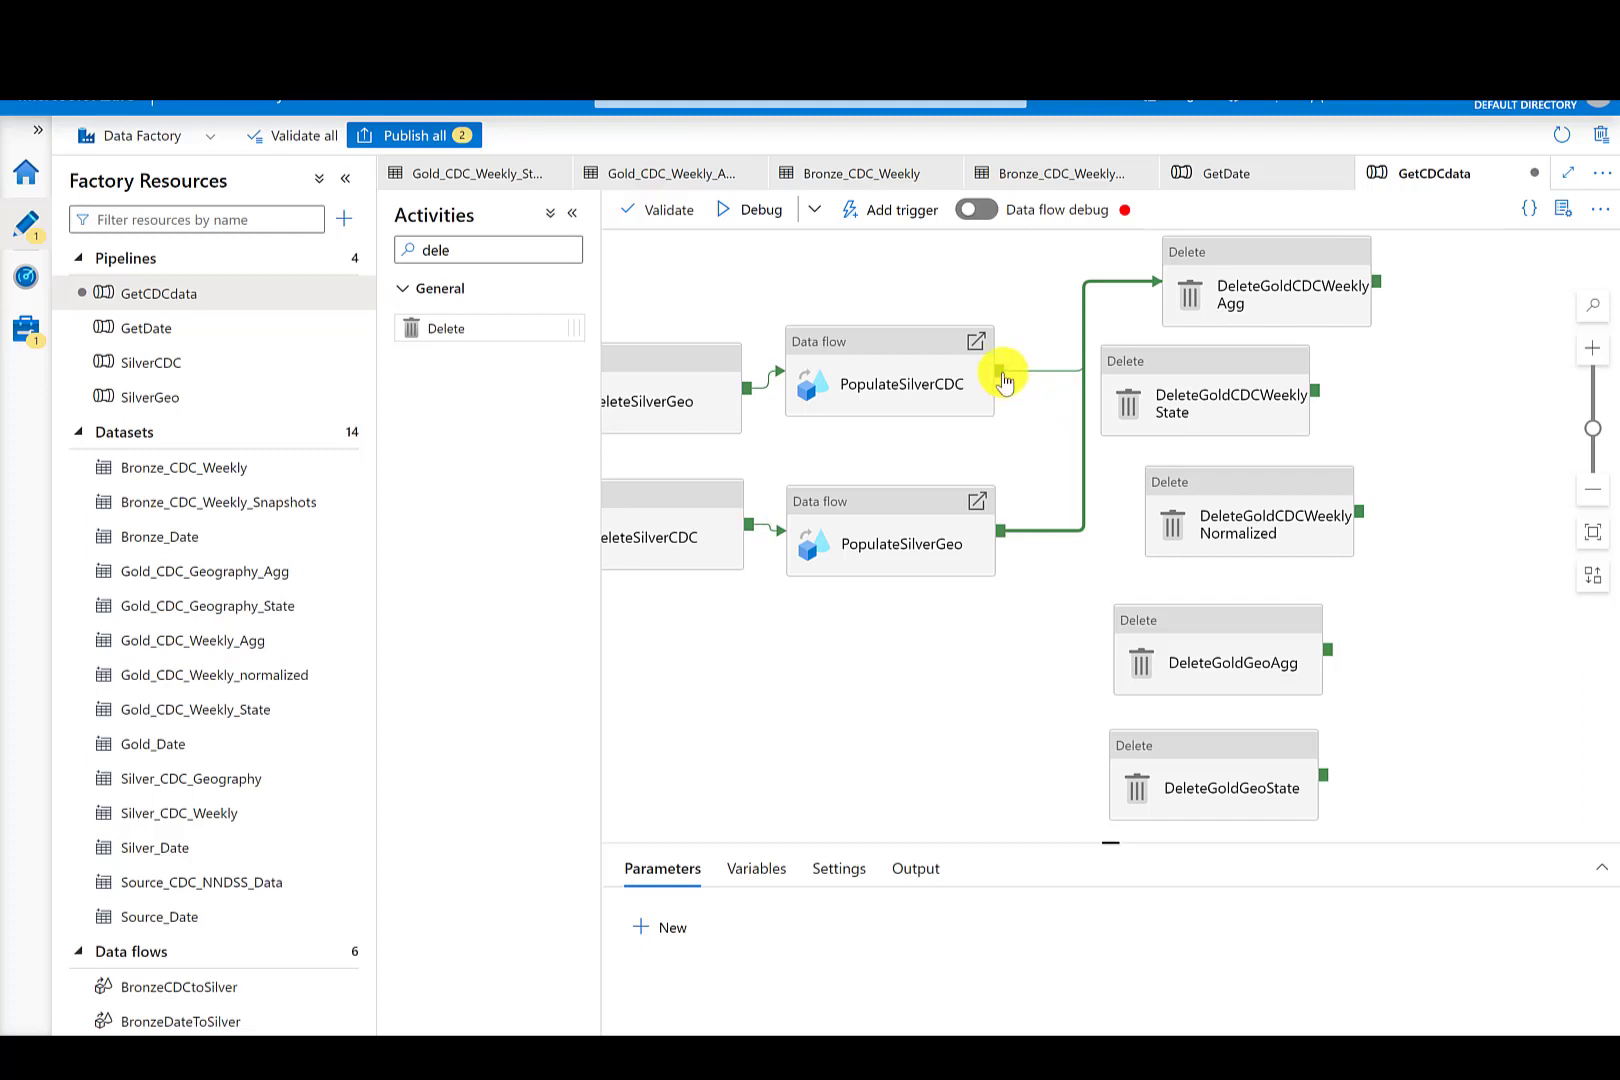
{"action": "mouse_move", "coordinate": [1003, 380]}
{"action": "left_mouse_down"}
{"action": "mouse_move", "coordinate": [1085, 362]}
{"action": "mouse_move", "coordinate": [1166, 386]}
{"action": "left_mouse_up"}
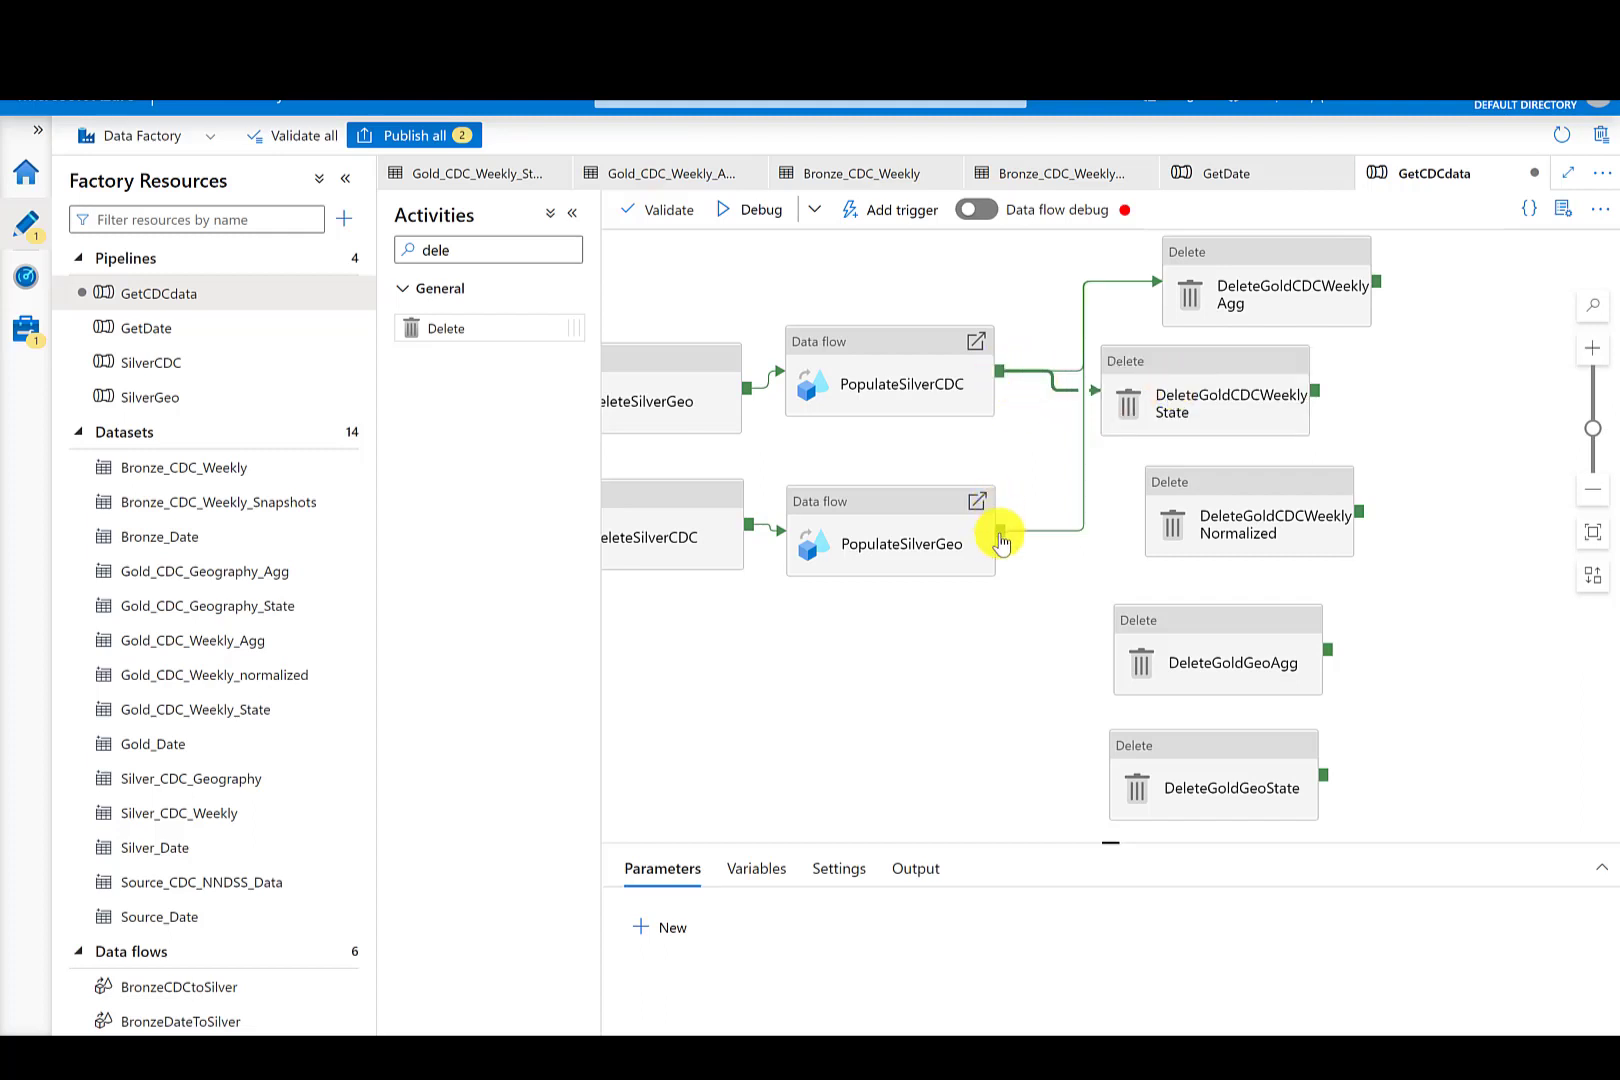
{"action": "left_click_drag", "start_coordinate": [1001, 536], "coordinate": [1145, 400]}
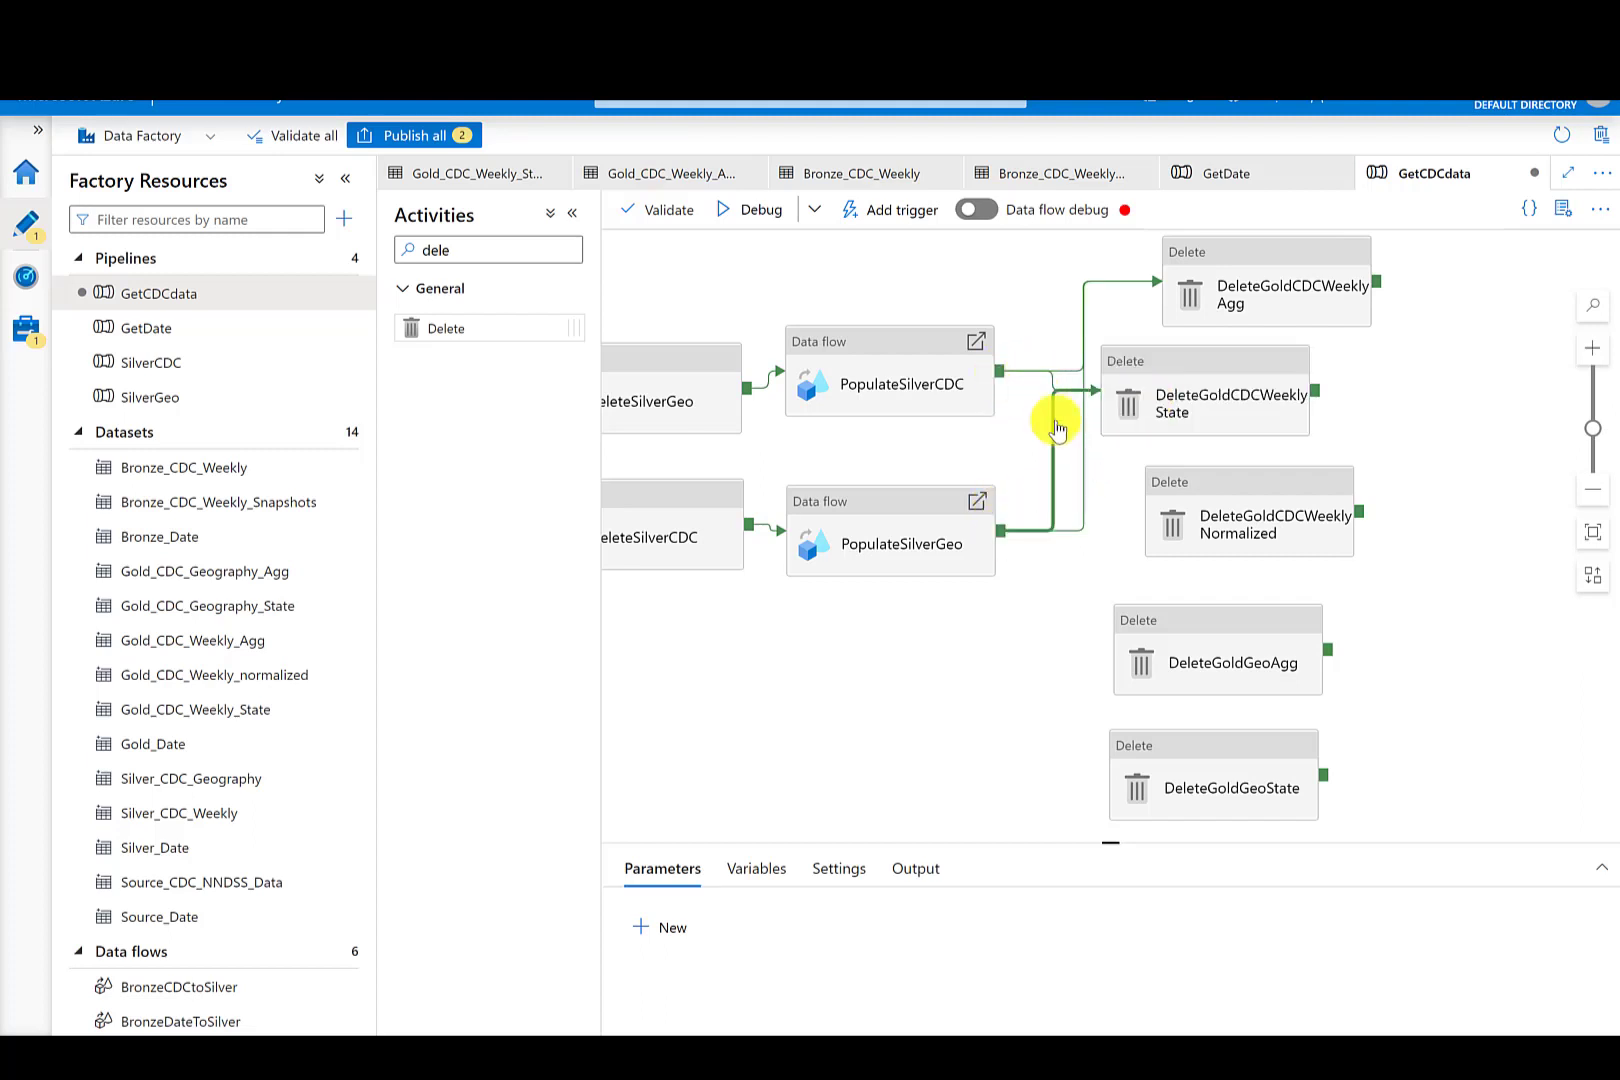
{"action": "left_click_drag", "start_coordinate": [999, 371], "coordinate": [1212, 513]}
{"action": "left_click", "coordinate": [1012, 525]}
- Connect the success outputs of PopulateSilverCDC and PopulateSilverGeo to DeleteGoldGeoAgg and DeleteGoldGeoState
{"action": "left_click_drag", "start_coordinate": [998, 378], "coordinate": [1168, 649]}
{"action": "left_click_drag", "start_coordinate": [1012, 525], "coordinate": [1140, 620]}
{"action": "left_click_drag", "start_coordinate": [1001, 385], "coordinate": [1179, 772]}
{"action": "left_click_drag", "start_coordinate": [1011, 523], "coordinate": [1166, 808]}
{"action": "left_click_drag", "start_coordinate": [1436, 700], "coordinate": [1033, 707]}
- Add a Data flow activity beside the Gold Delete activities and name it GoldCDCWeekly
{"action": "double_click", "coordinate": [474, 250]}
{"action": "key", "text": "BackSpace"}
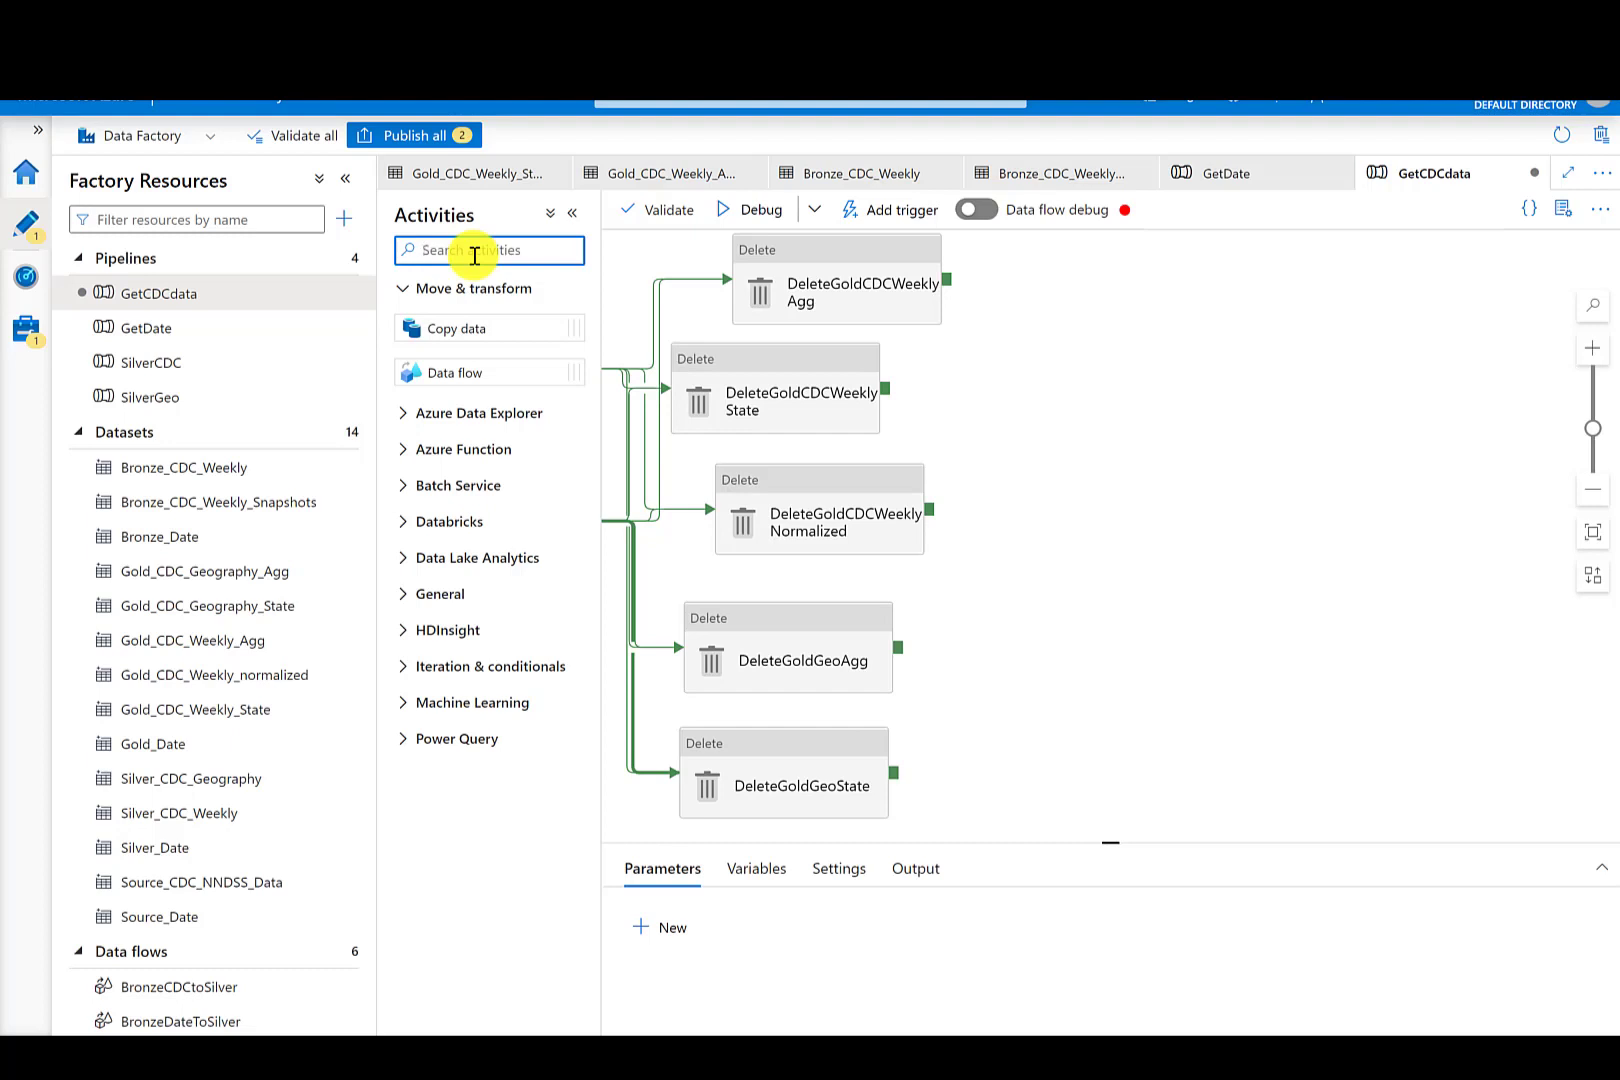
{"action": "left_click_drag", "start_coordinate": [463, 370], "coordinate": [1110, 306]}
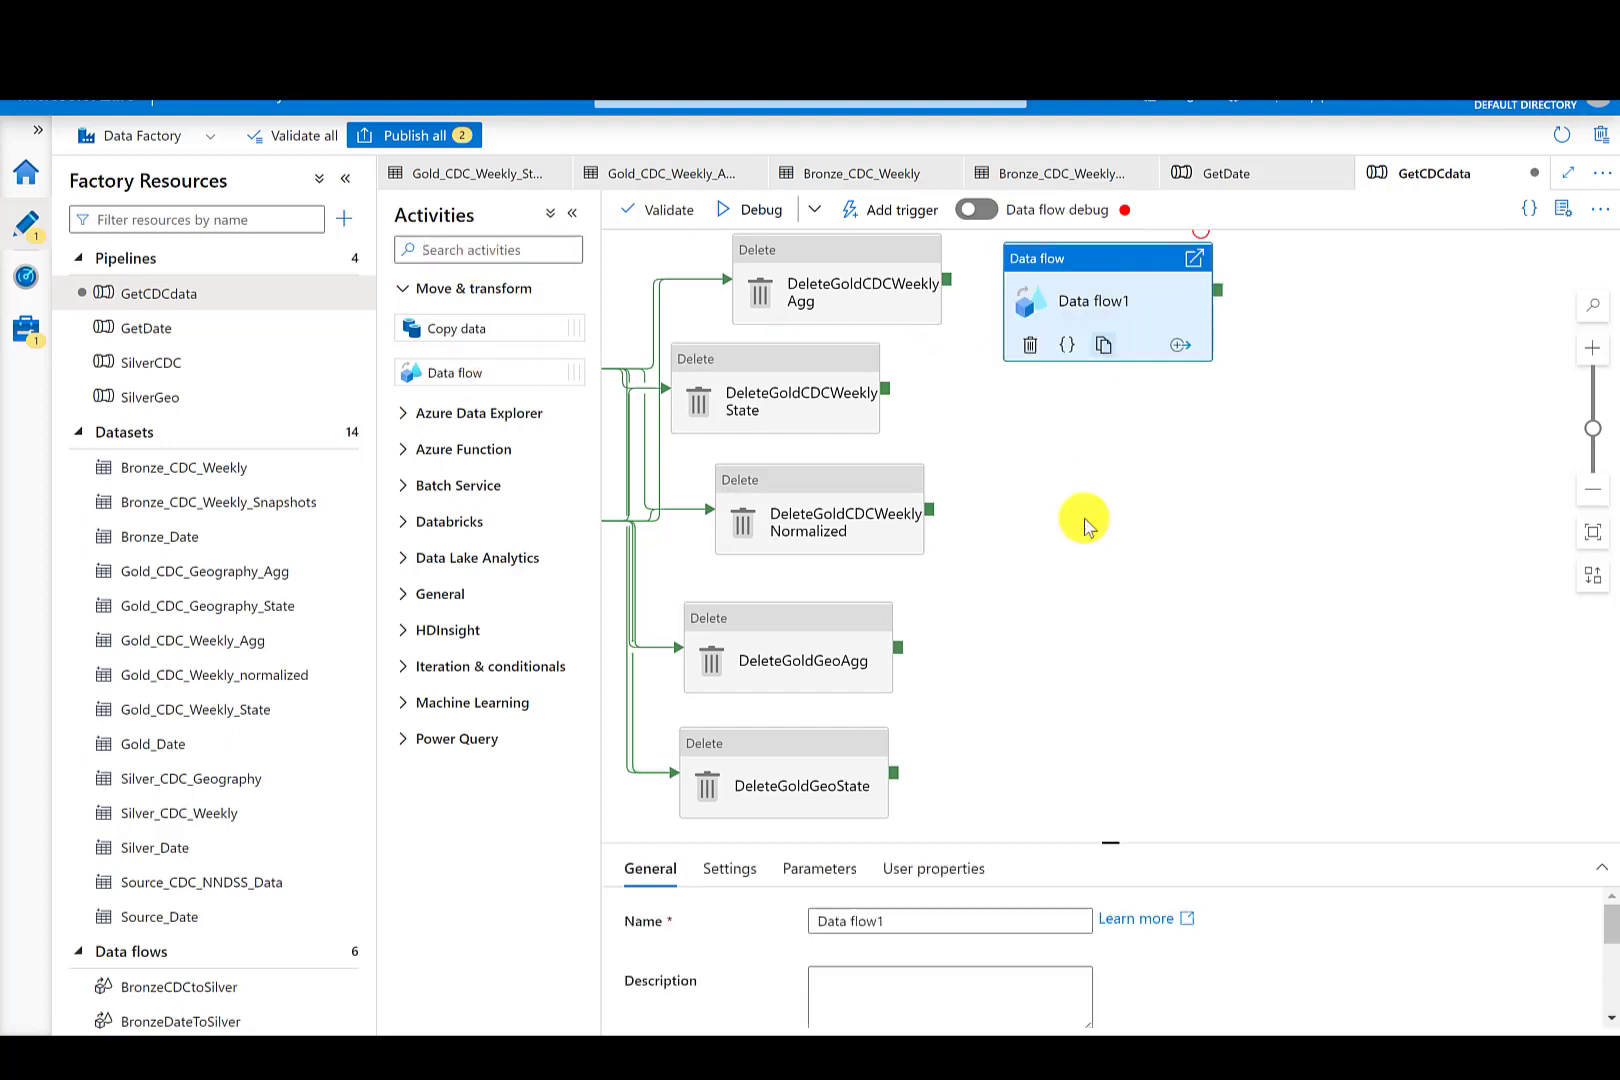
{"action": "left_click_drag", "start_coordinate": [916, 916], "coordinate": [785, 922]}
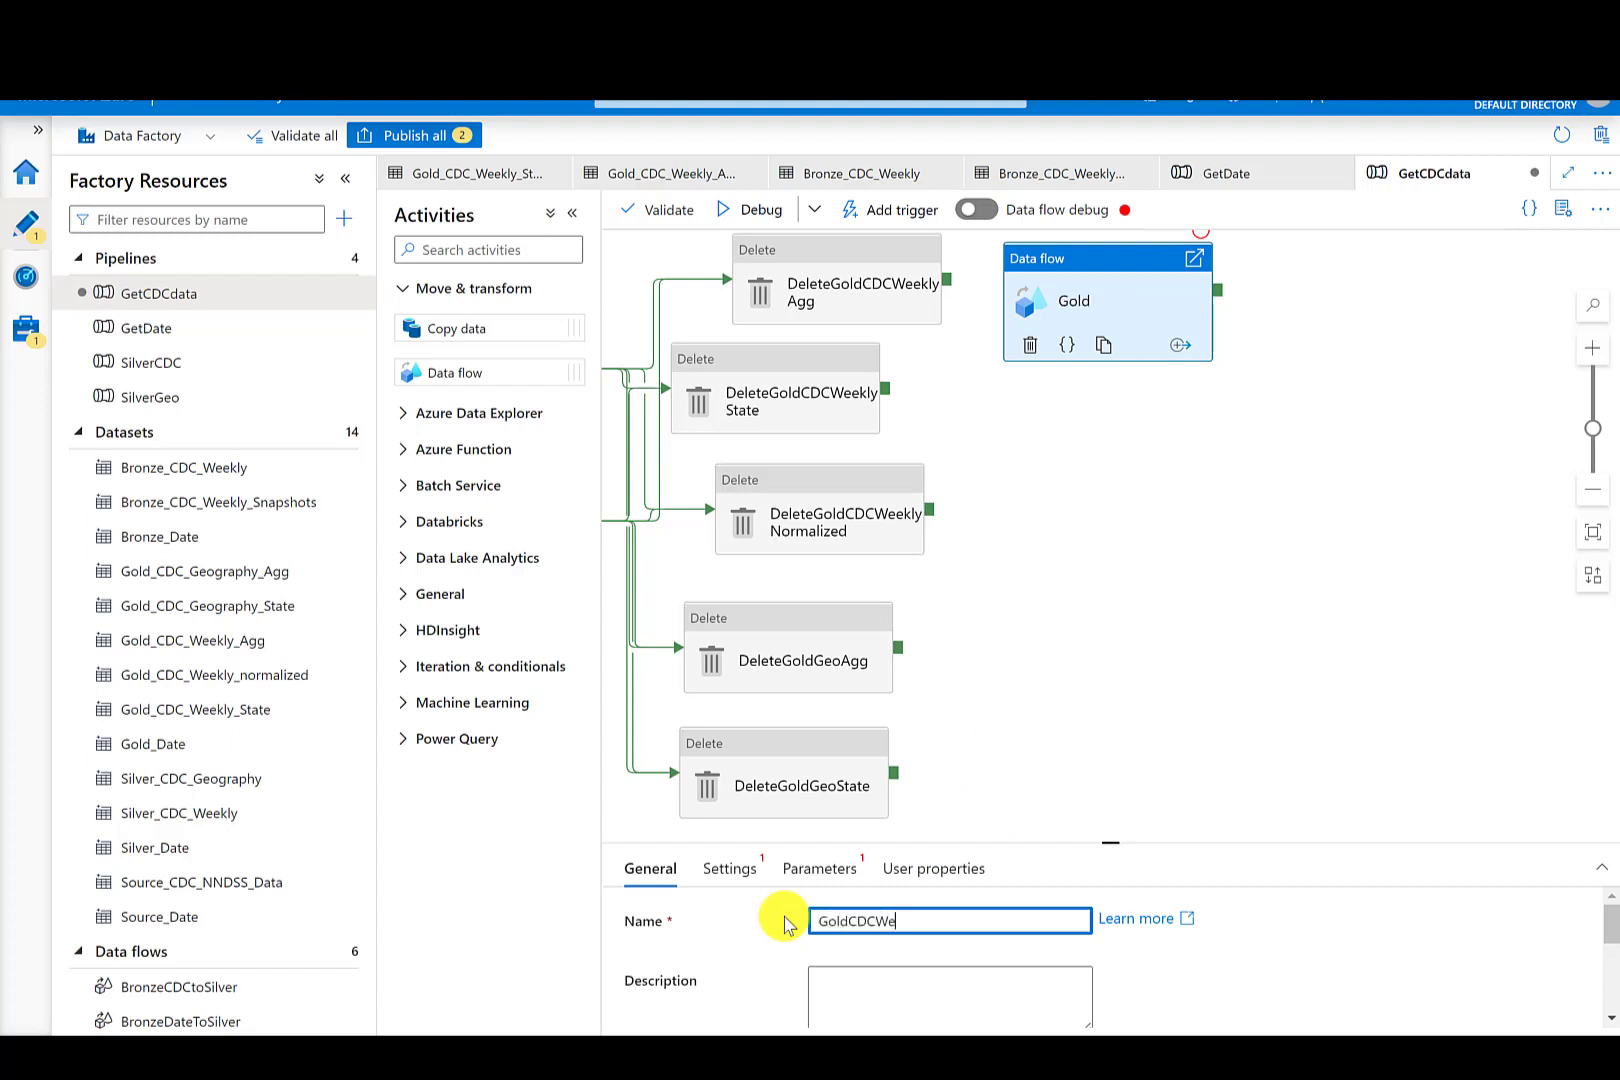
- Set GoldCDCWeekly's data flow to SilverCDCToGold
{"action": "left_click", "coordinate": [715, 870]}
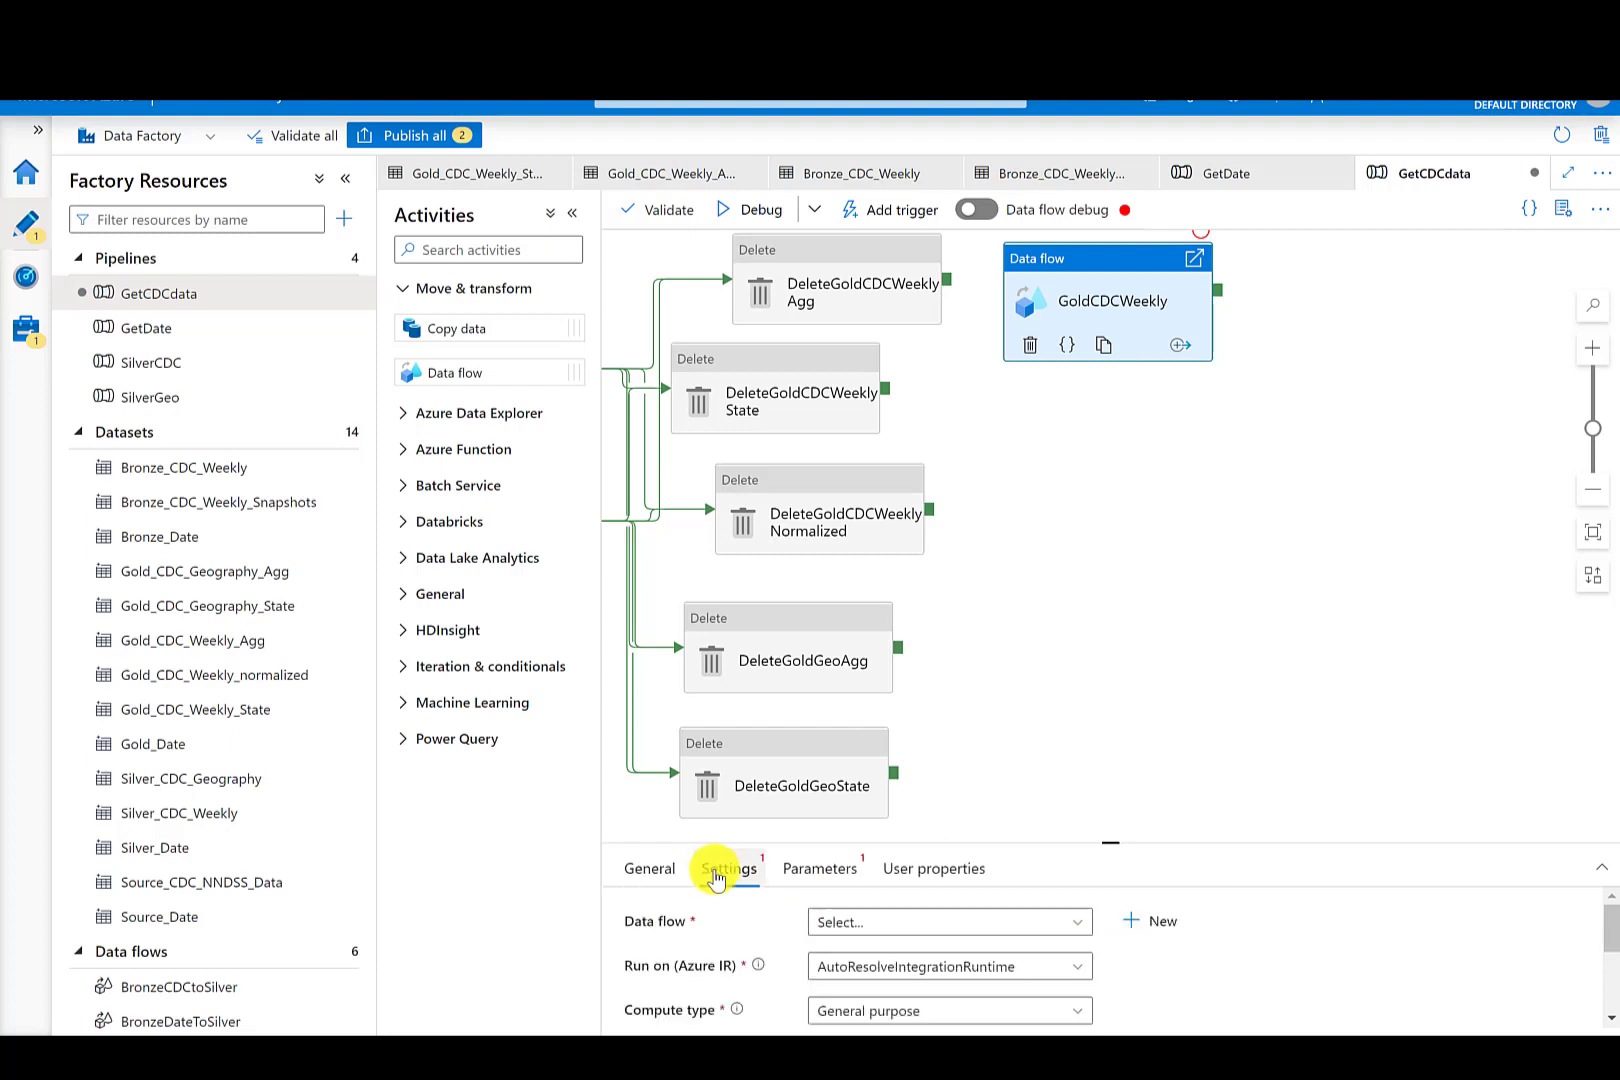
{"action": "left_click", "coordinate": [839, 935]}
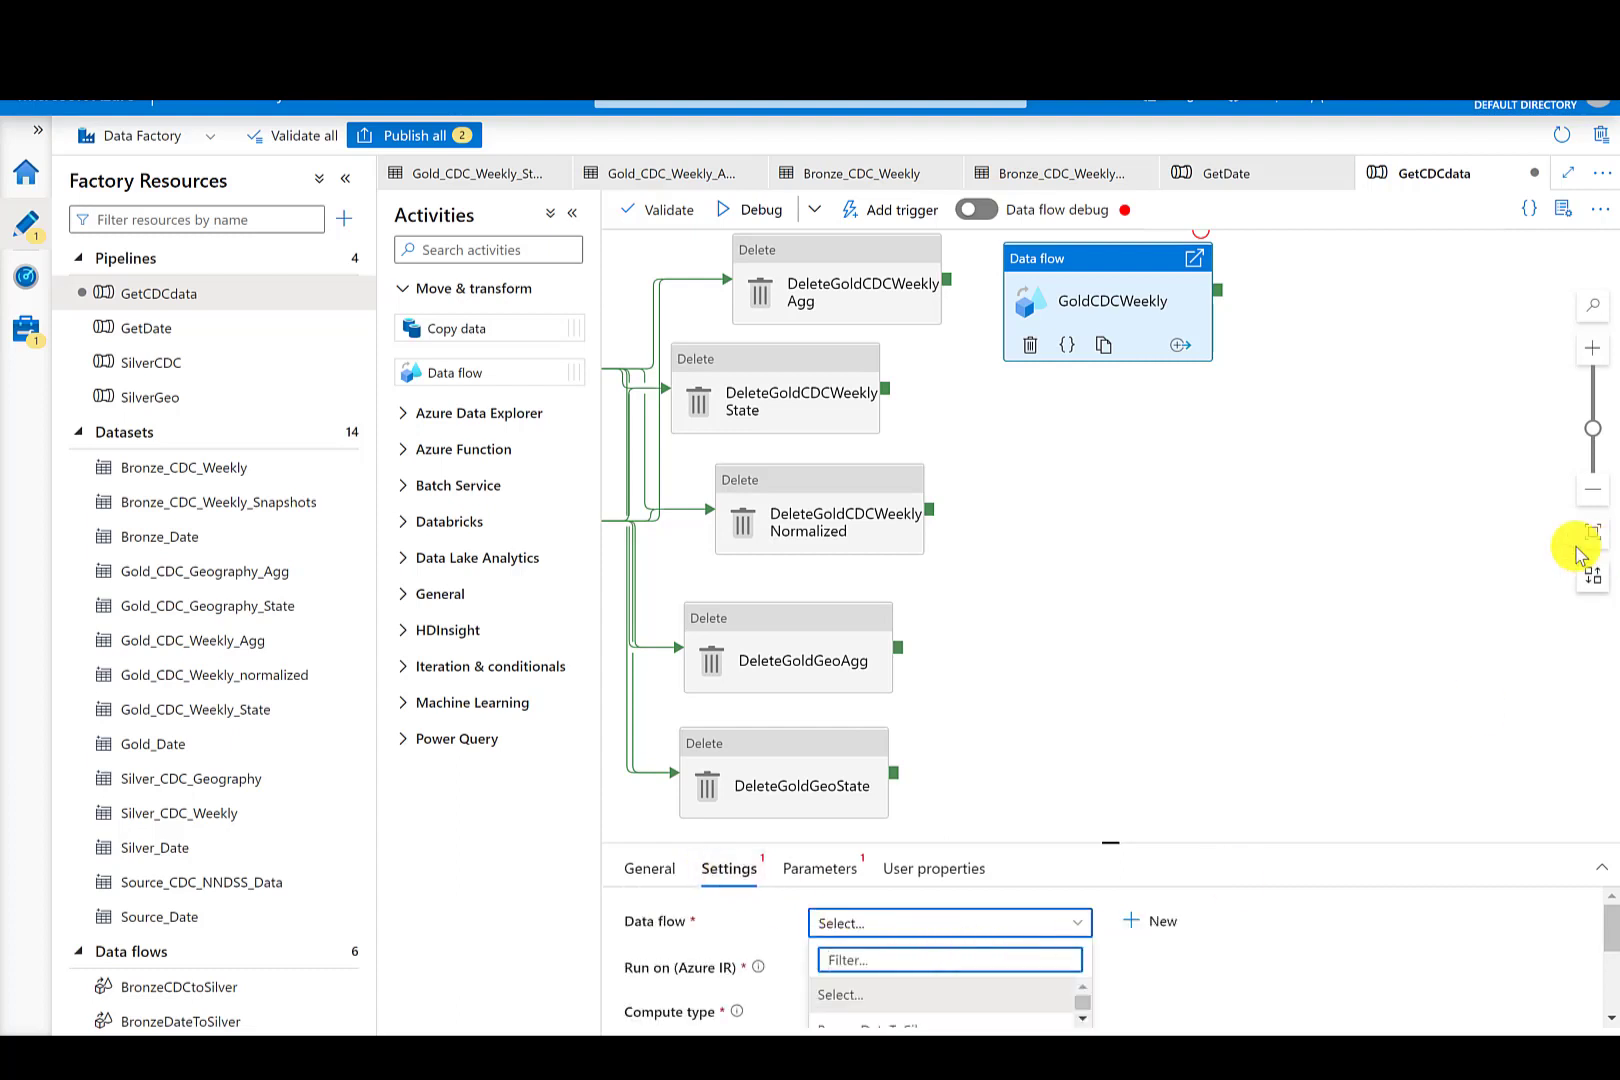
{"action": "left_click_drag", "start_coordinate": [1108, 845], "coordinate": [1110, 597]}
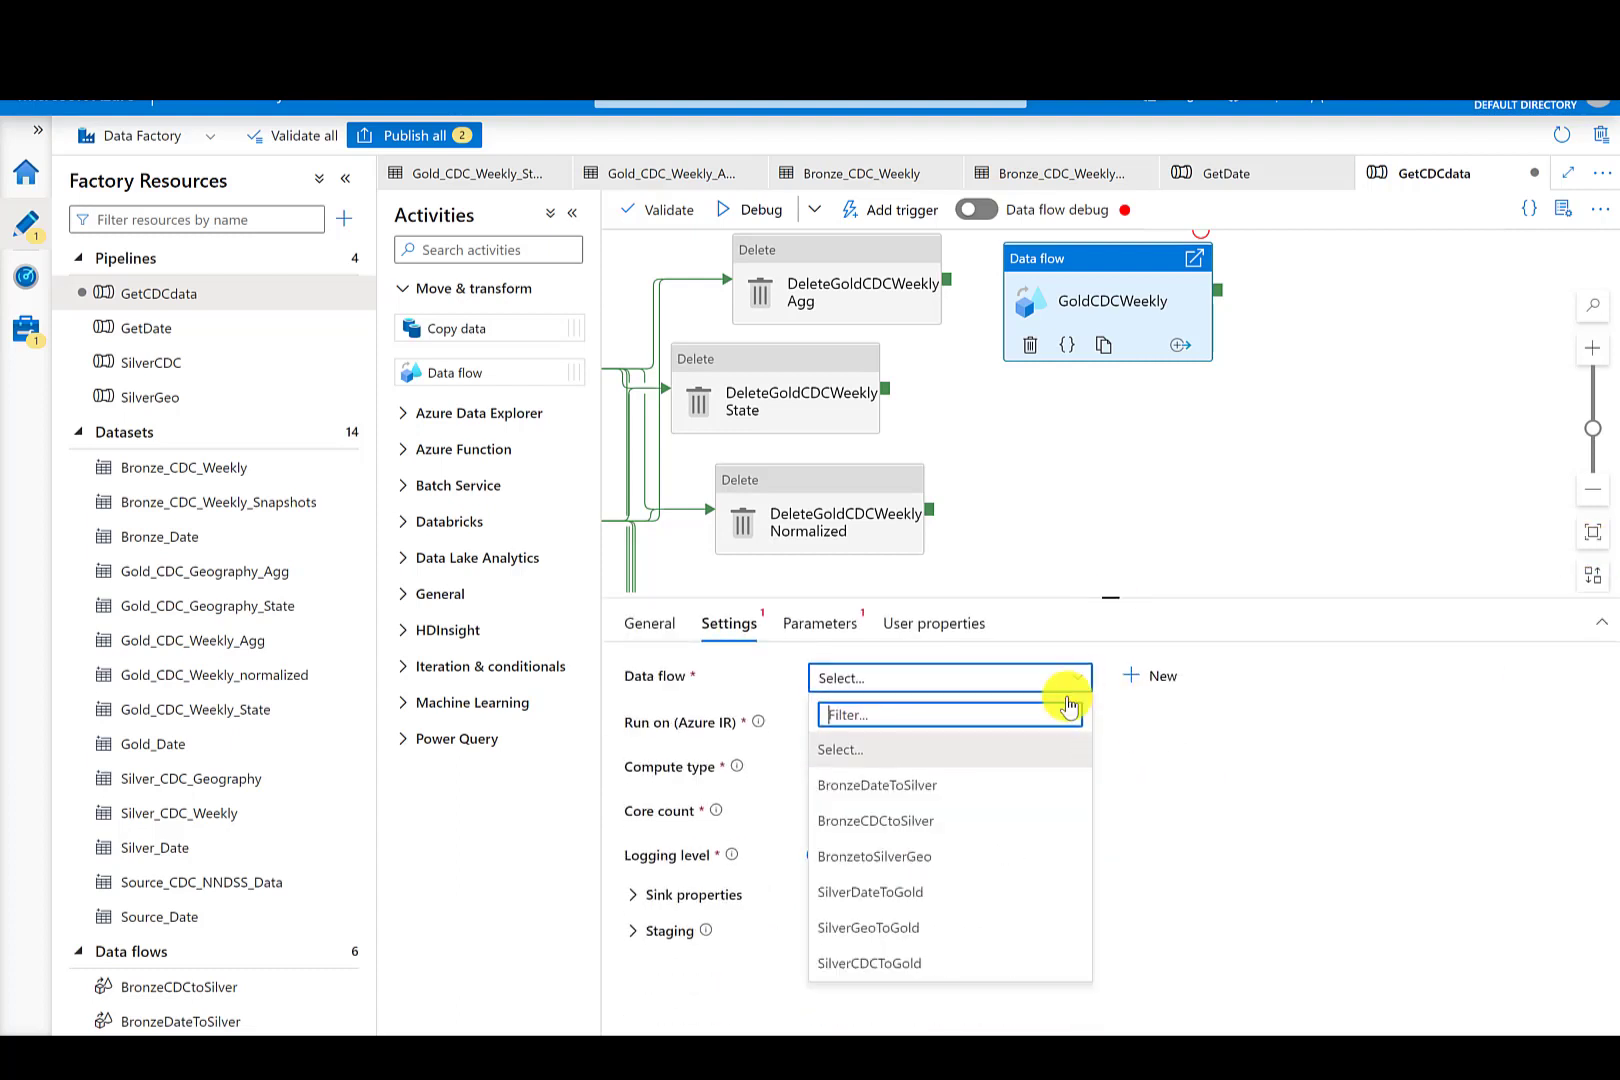
{"action": "left_click", "coordinate": [886, 964]}
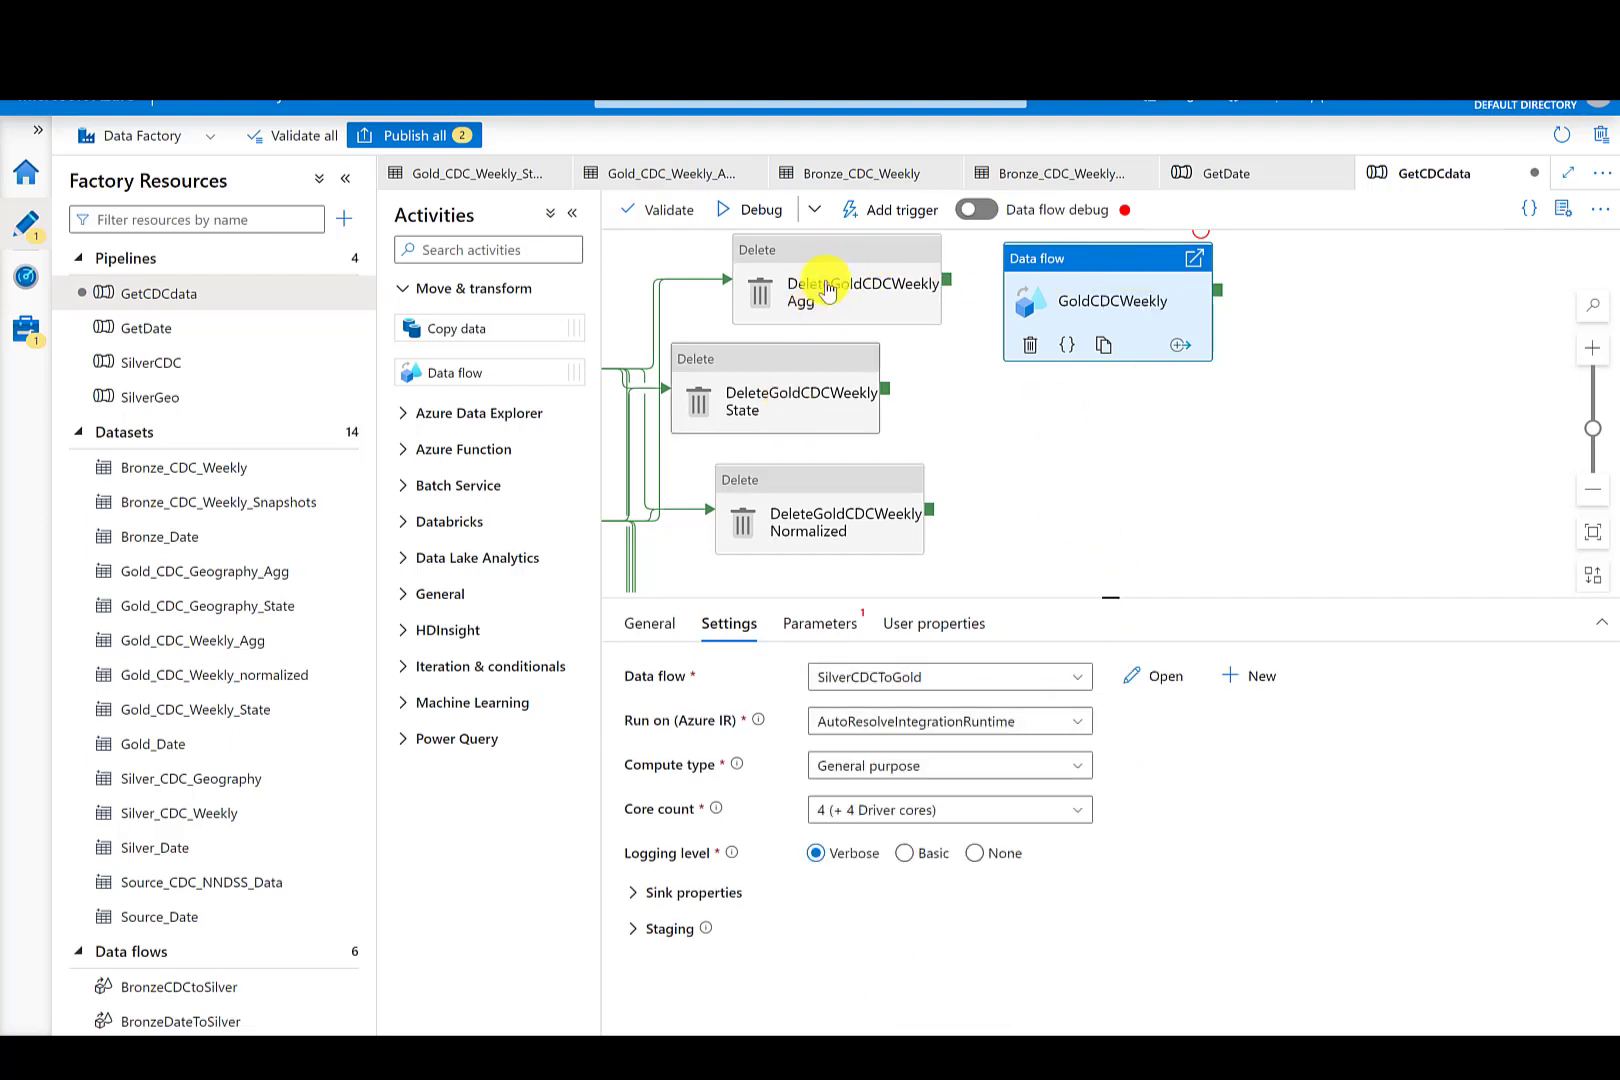
- Connect DeleteGoldCDCWeeklyAgg and DeleteGoldCDCWeeklyState success outputs to GoldCDCWeekly
{"action": "left_click", "coordinate": [946, 285]}
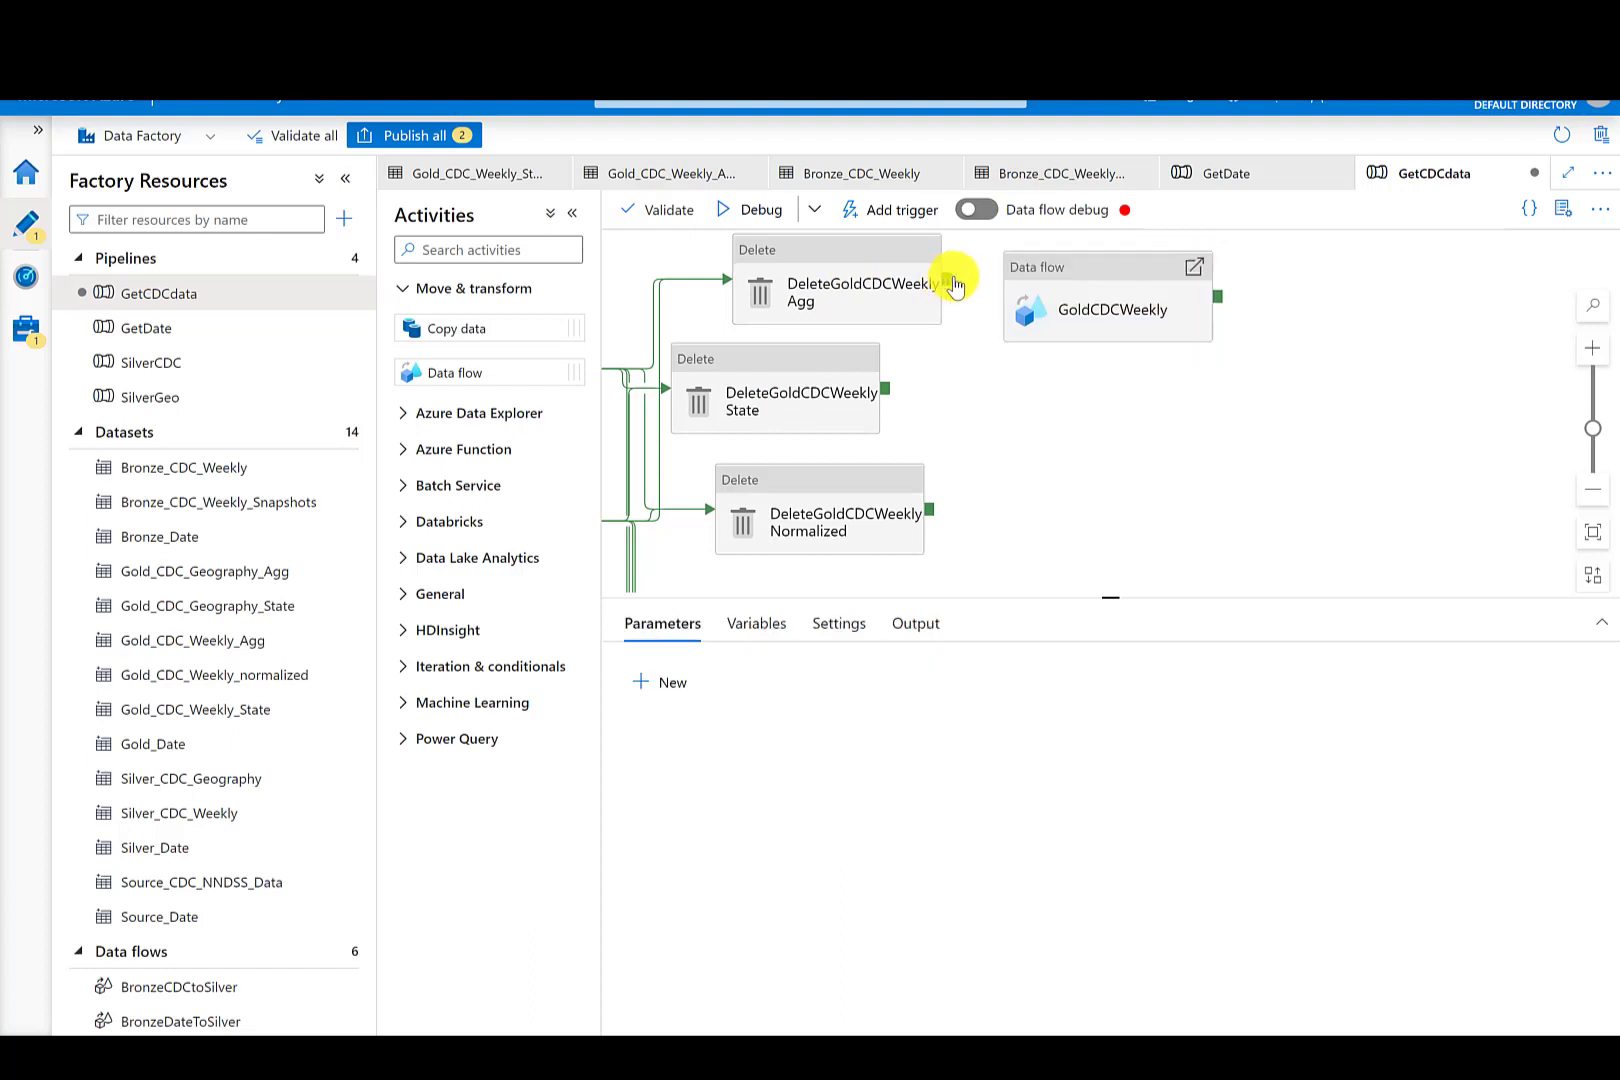
{"action": "left_click_drag", "start_coordinate": [953, 284], "coordinate": [1055, 305]}
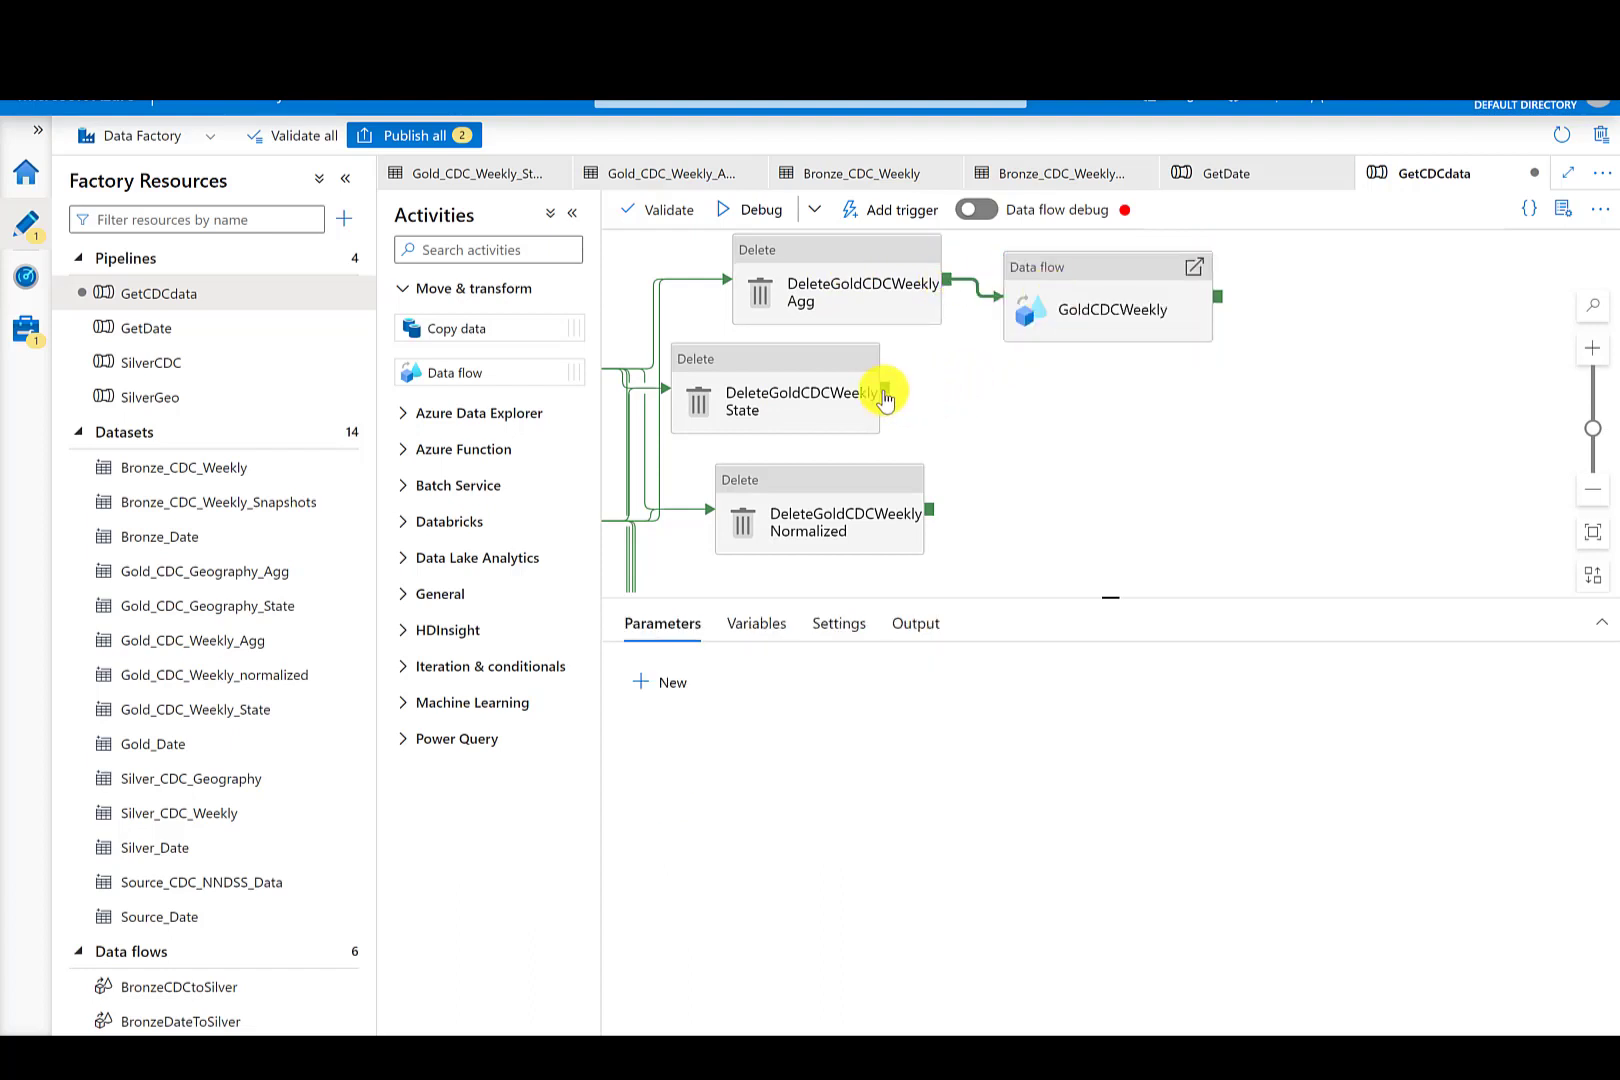
{"action": "left_click_drag", "start_coordinate": [885, 398], "coordinate": [1031, 312]}
{"action": "left_click", "coordinate": [1135, 350]}
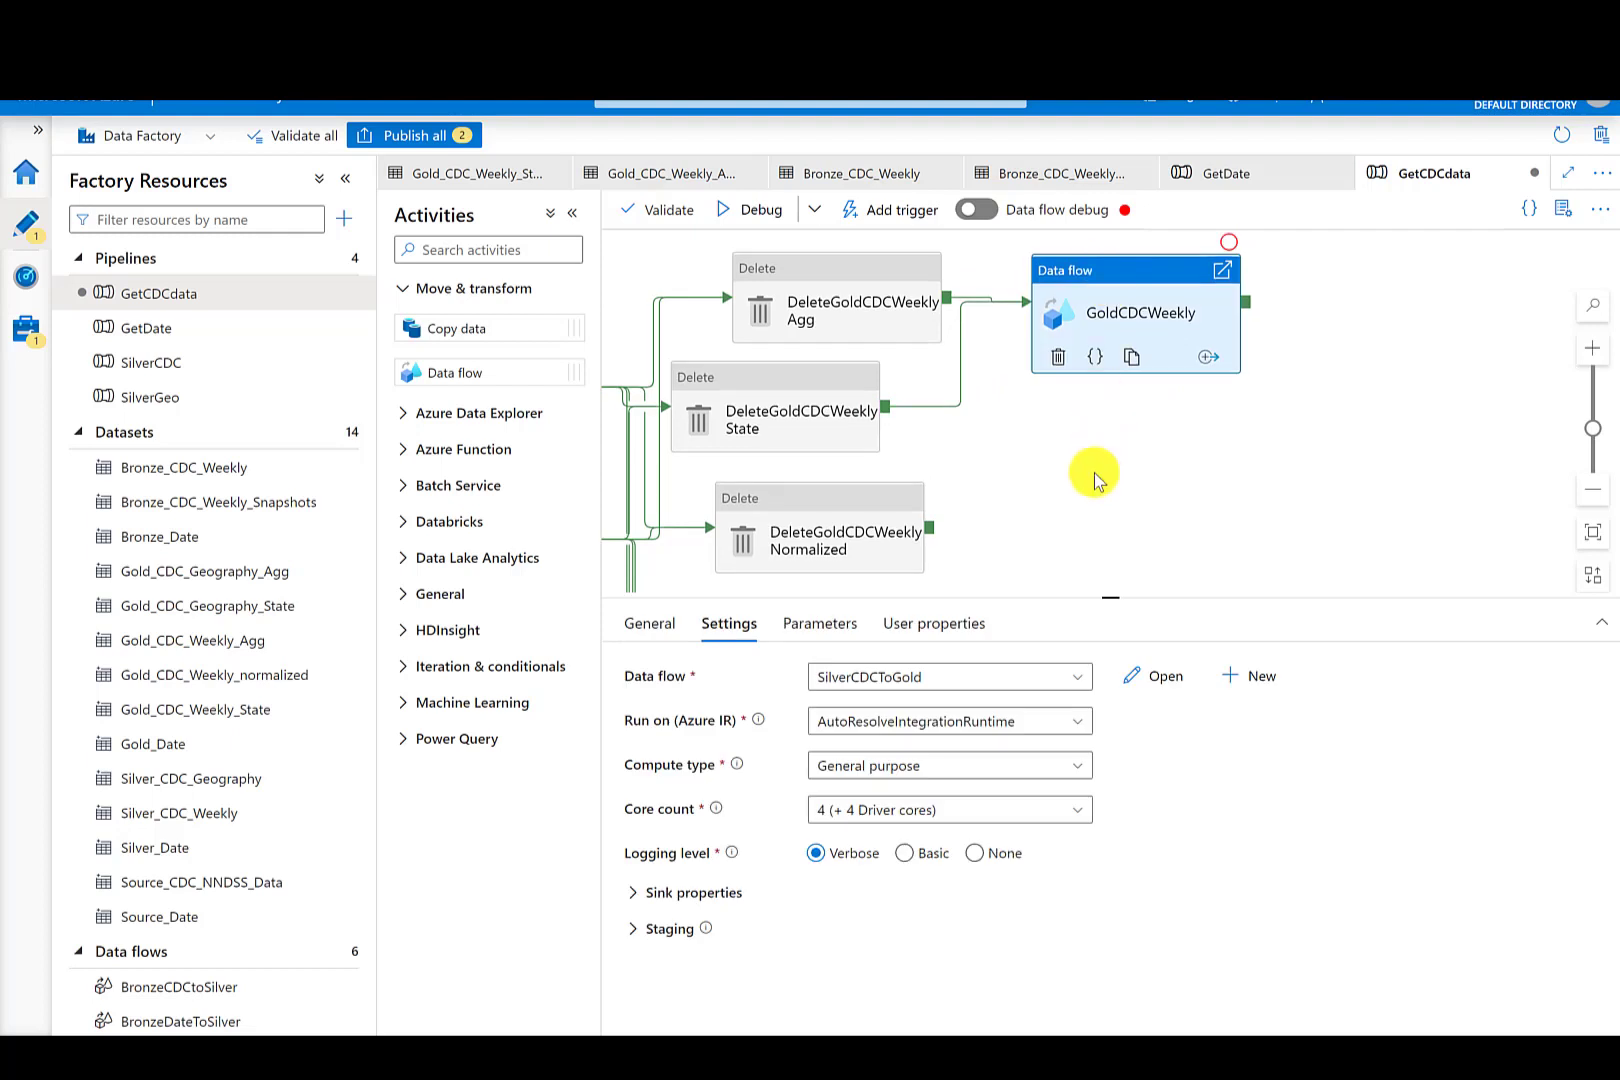
- Add a second Data flow activity below GoldCDCWeekly and name it GoldCDCGeo
{"action": "left_click_drag", "start_coordinate": [481, 368], "coordinate": [1132, 517]}
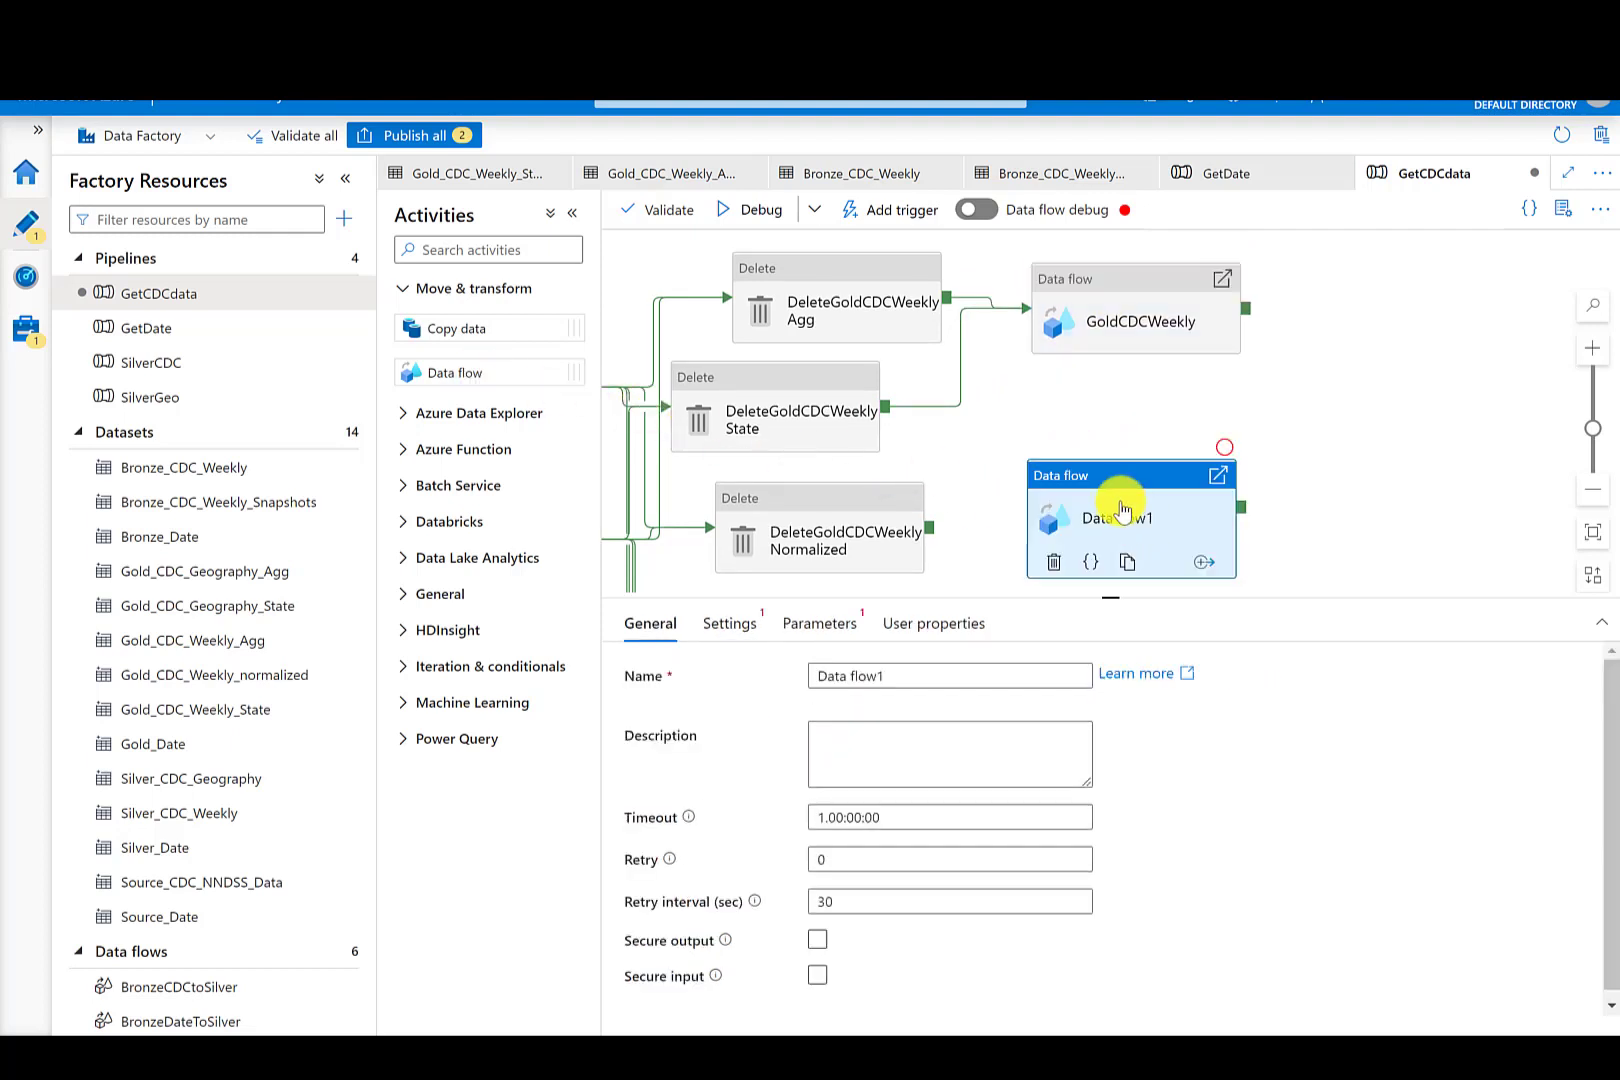
{"action": "left_click_drag", "start_coordinate": [895, 676], "coordinate": [783, 683]}
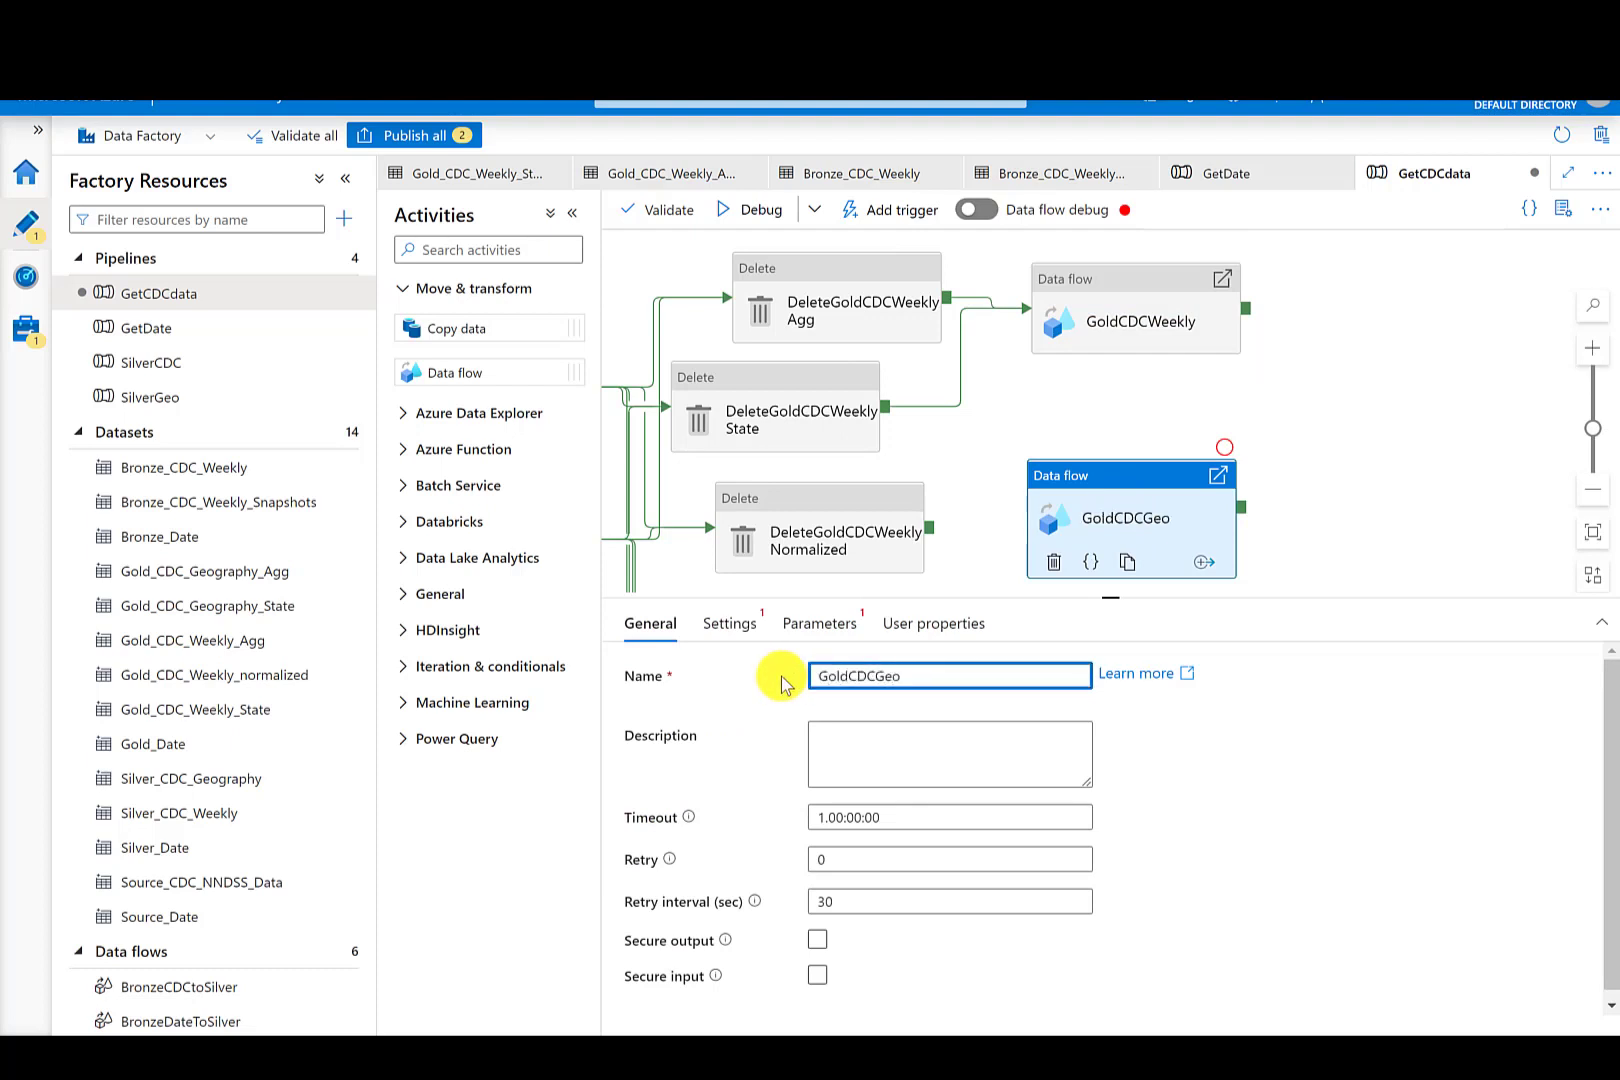
- Connect DeleteGoldCDCWeeklyNormalized's success output to GoldCDCWeekly
{"action": "left_click", "coordinate": [1052, 420]}
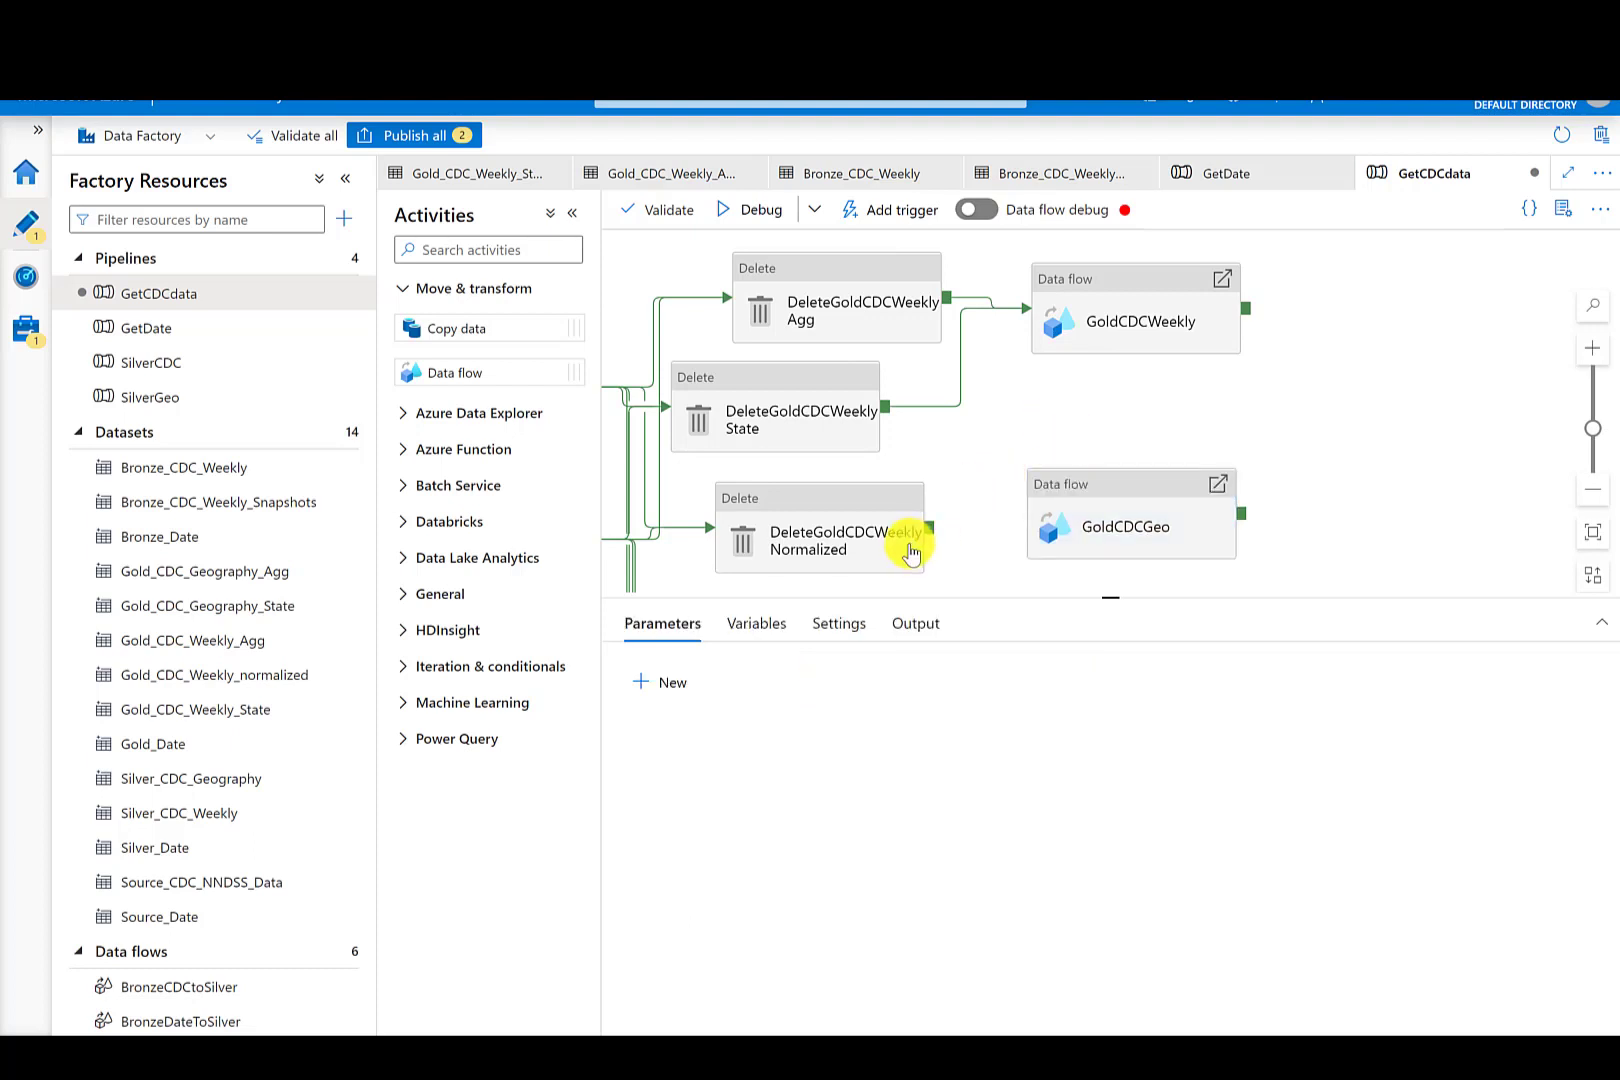
{"action": "left_click_drag", "start_coordinate": [927, 530], "coordinate": [1045, 318]}
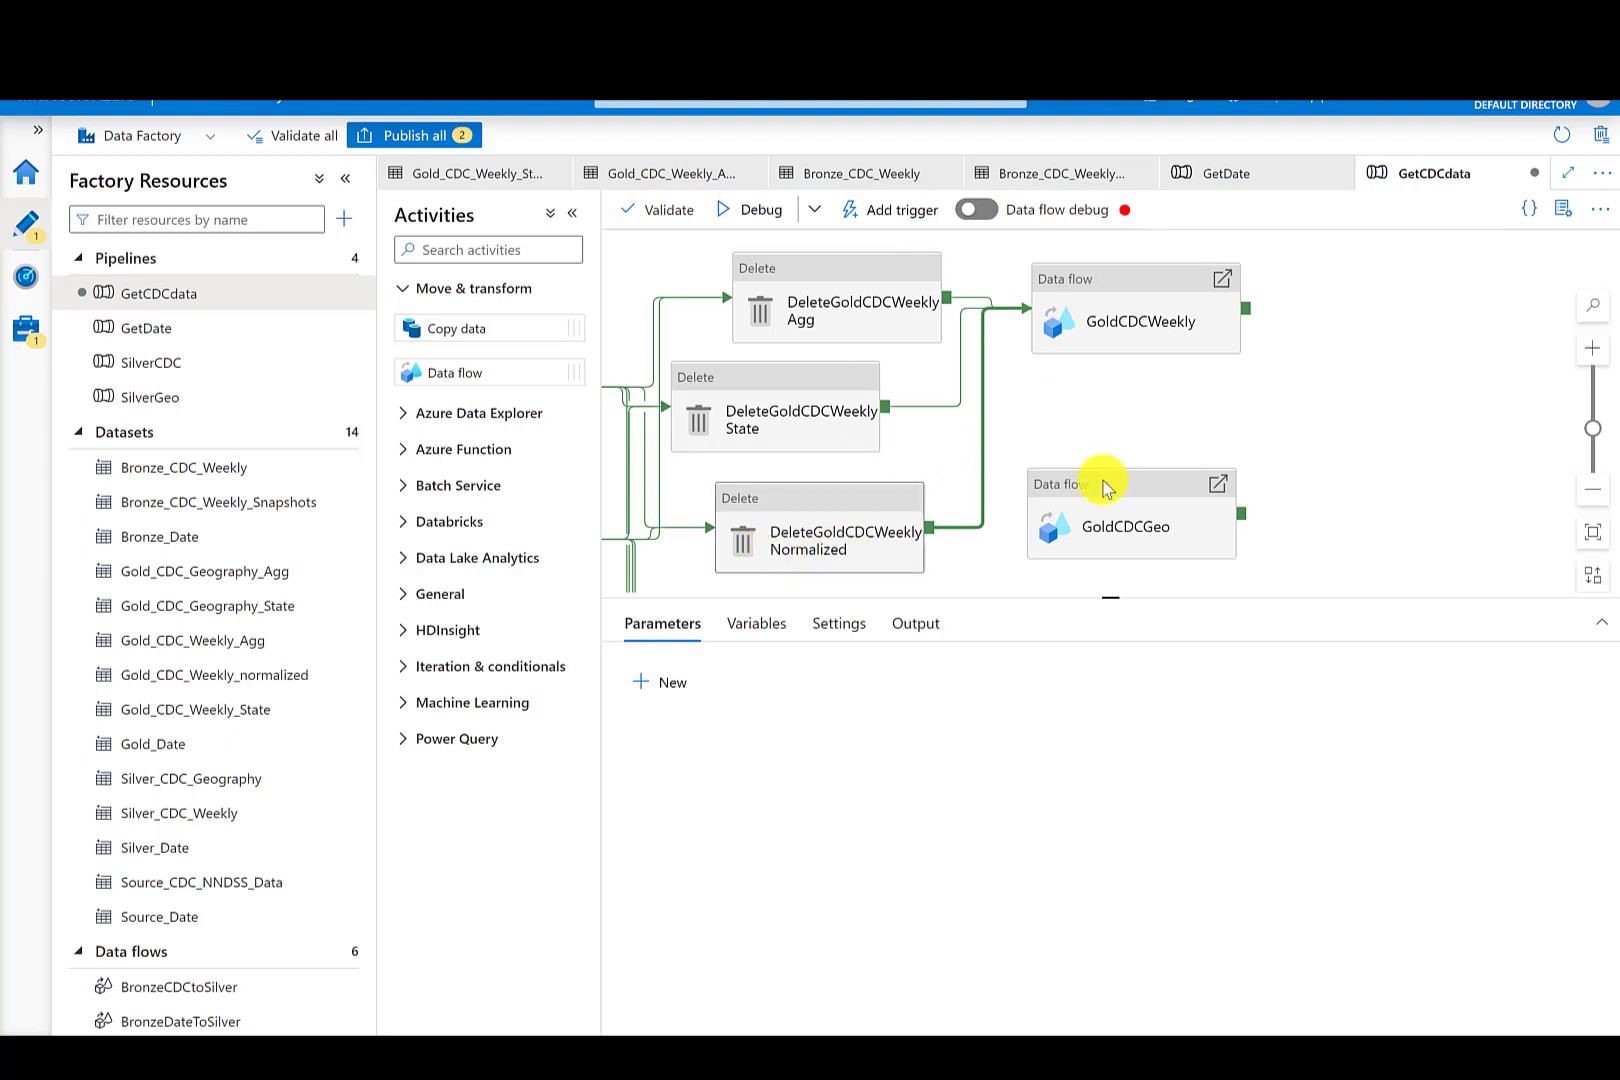
- Move GoldCDCGeo beside the Geo Delete activities and set its data flow to SilverGeoToGold
{"action": "scroll", "coordinate": [1400, 467], "scroll_direction": "down", "scroll_amount": 4}
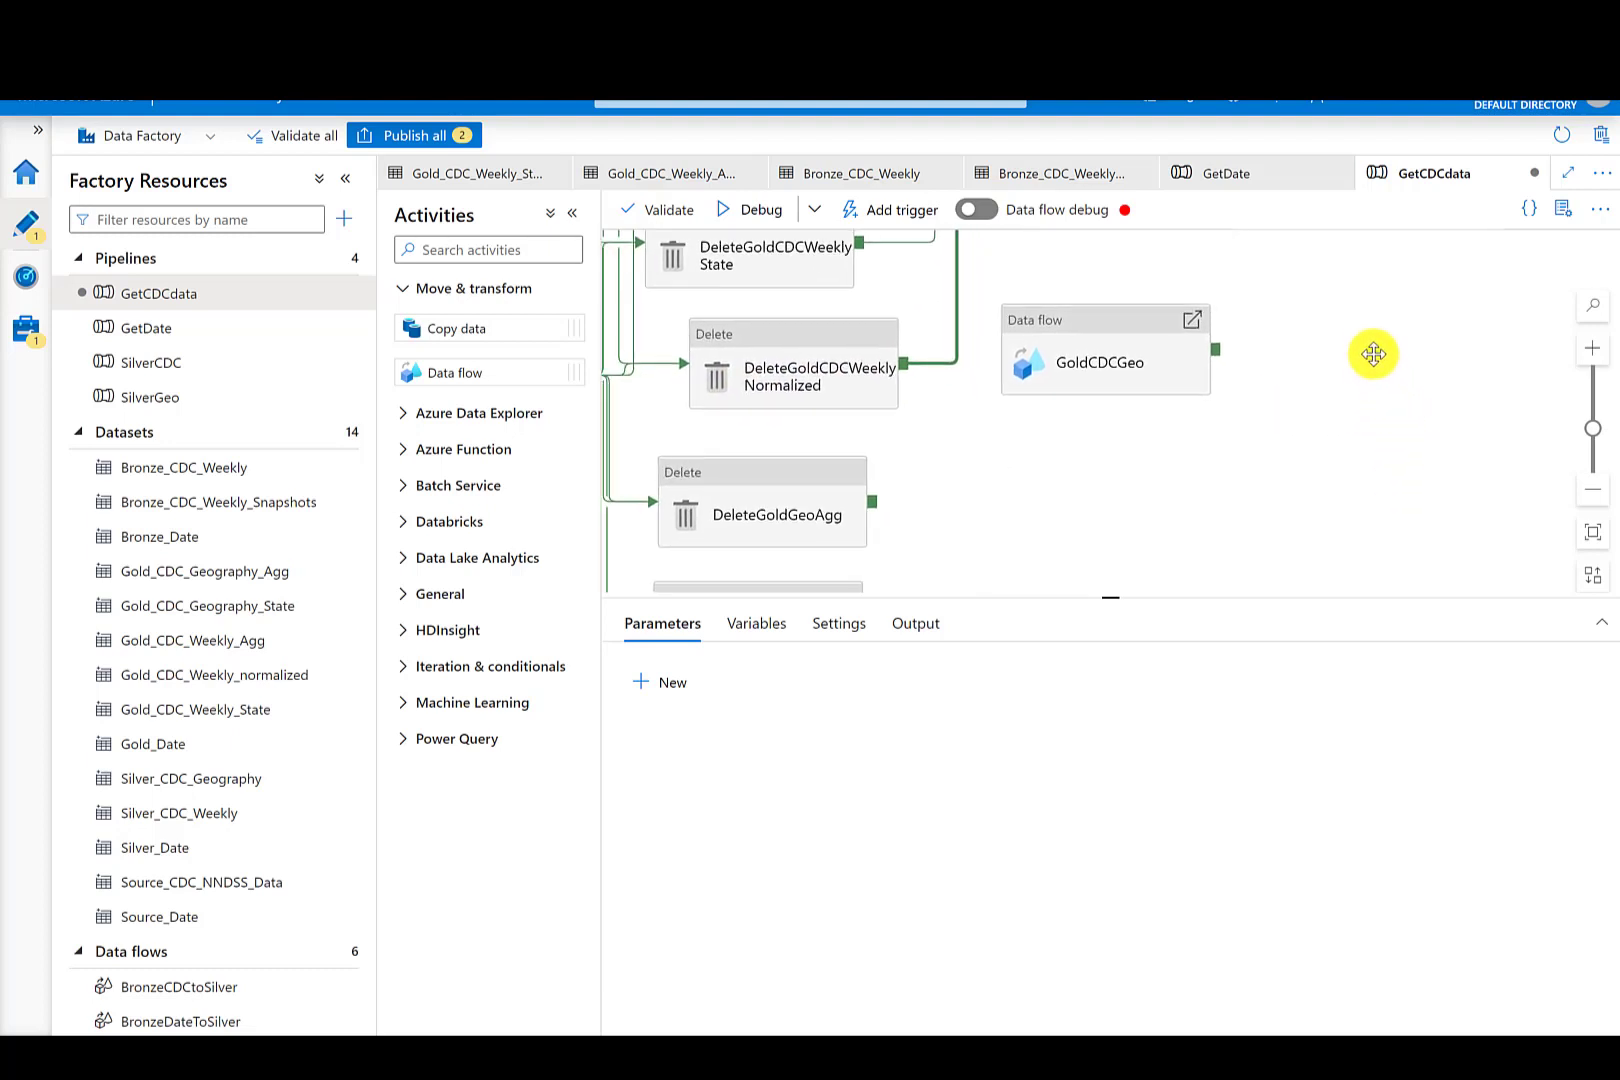
{"action": "left_click_drag", "start_coordinate": [1115, 316], "coordinate": [1129, 461]}
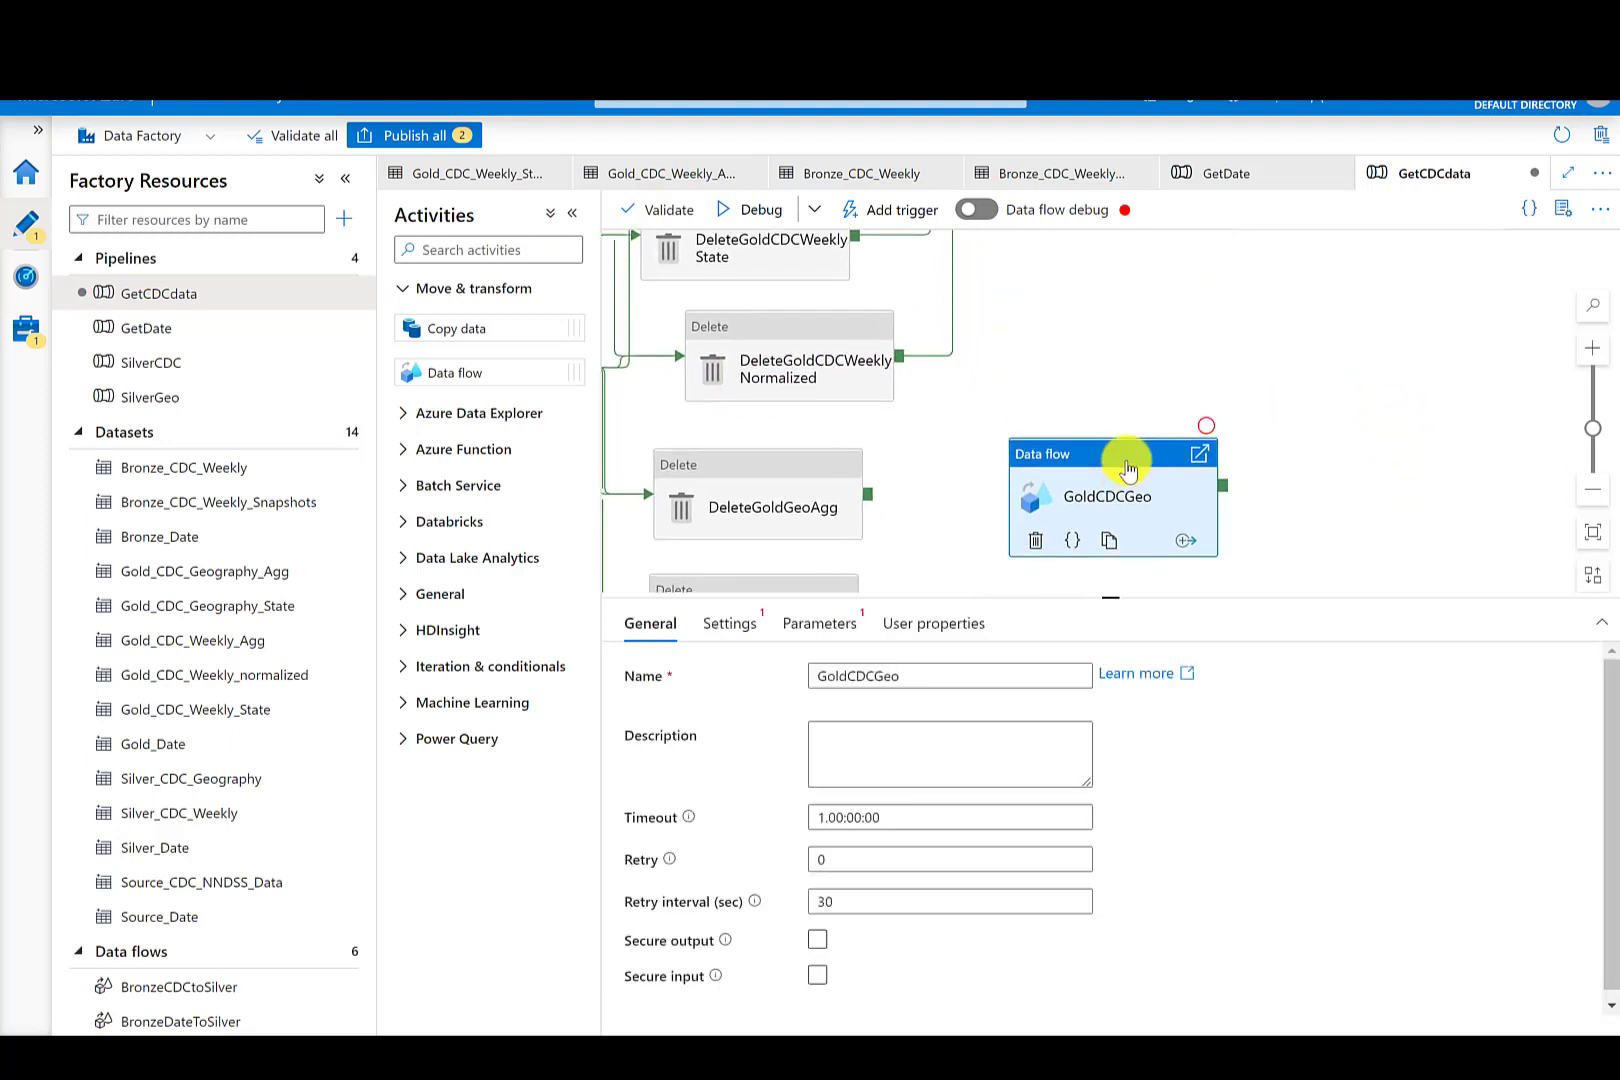
{"action": "scroll", "coordinate": [1302, 434], "scroll_direction": "down", "scroll_amount": 3}
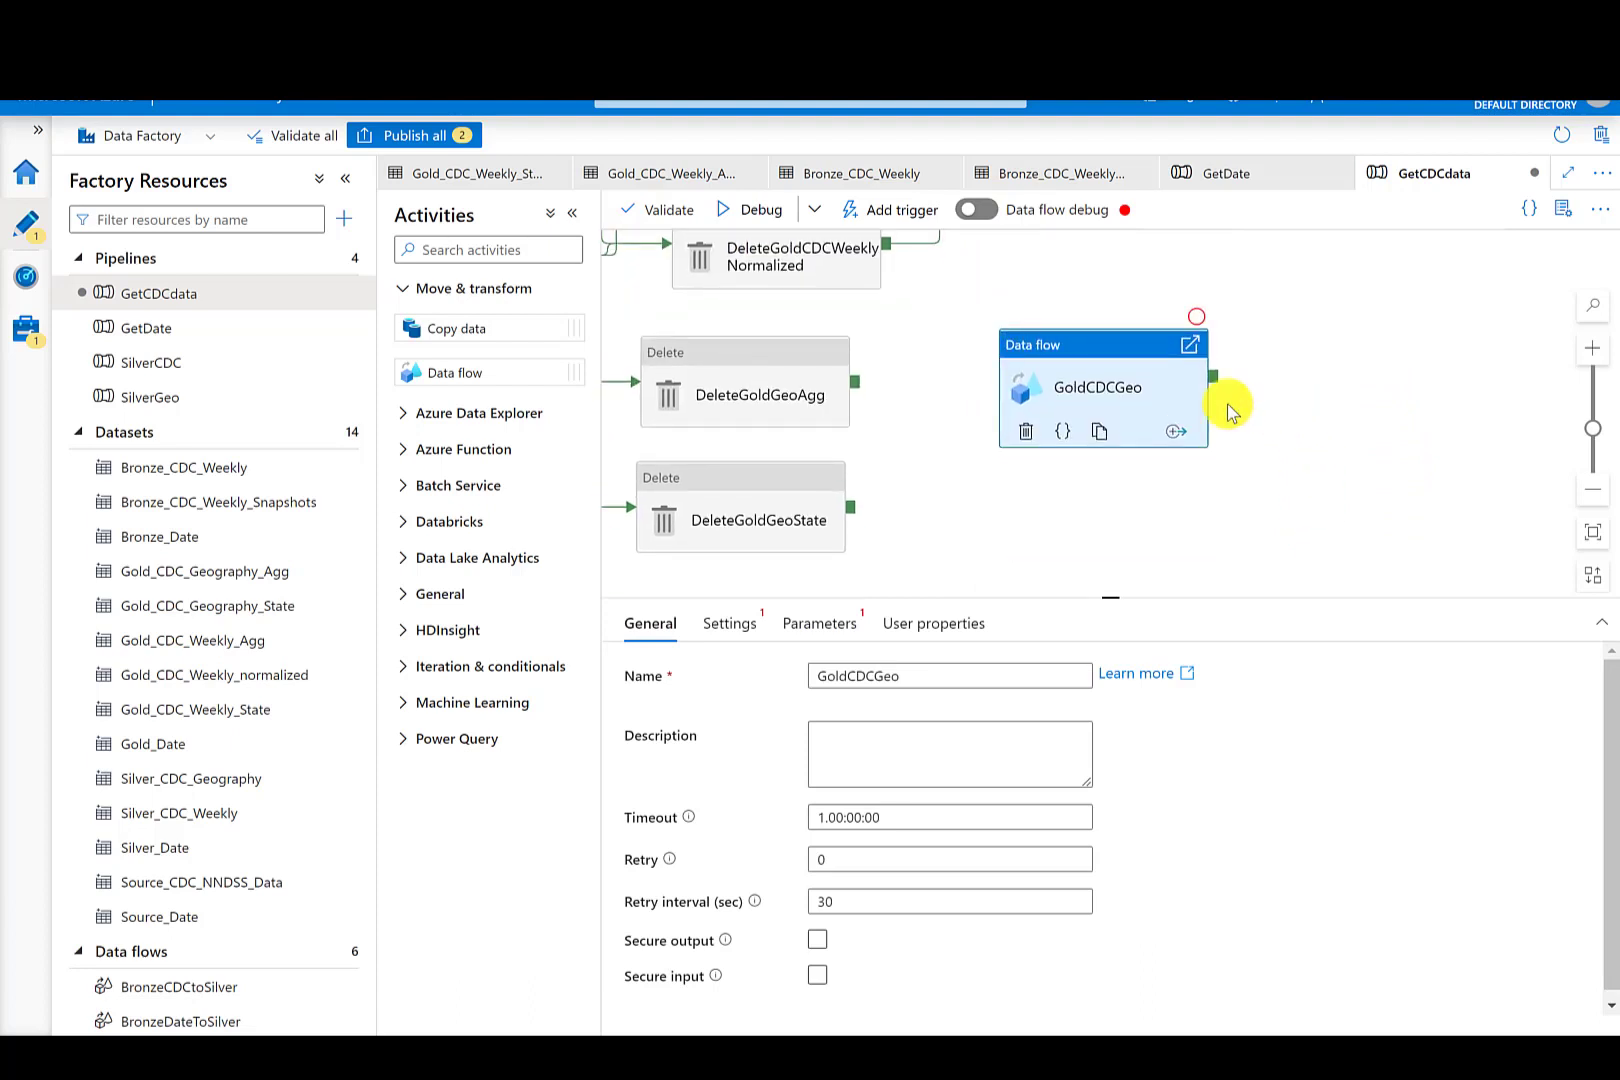
{"action": "left_click", "coordinate": [731, 624]}
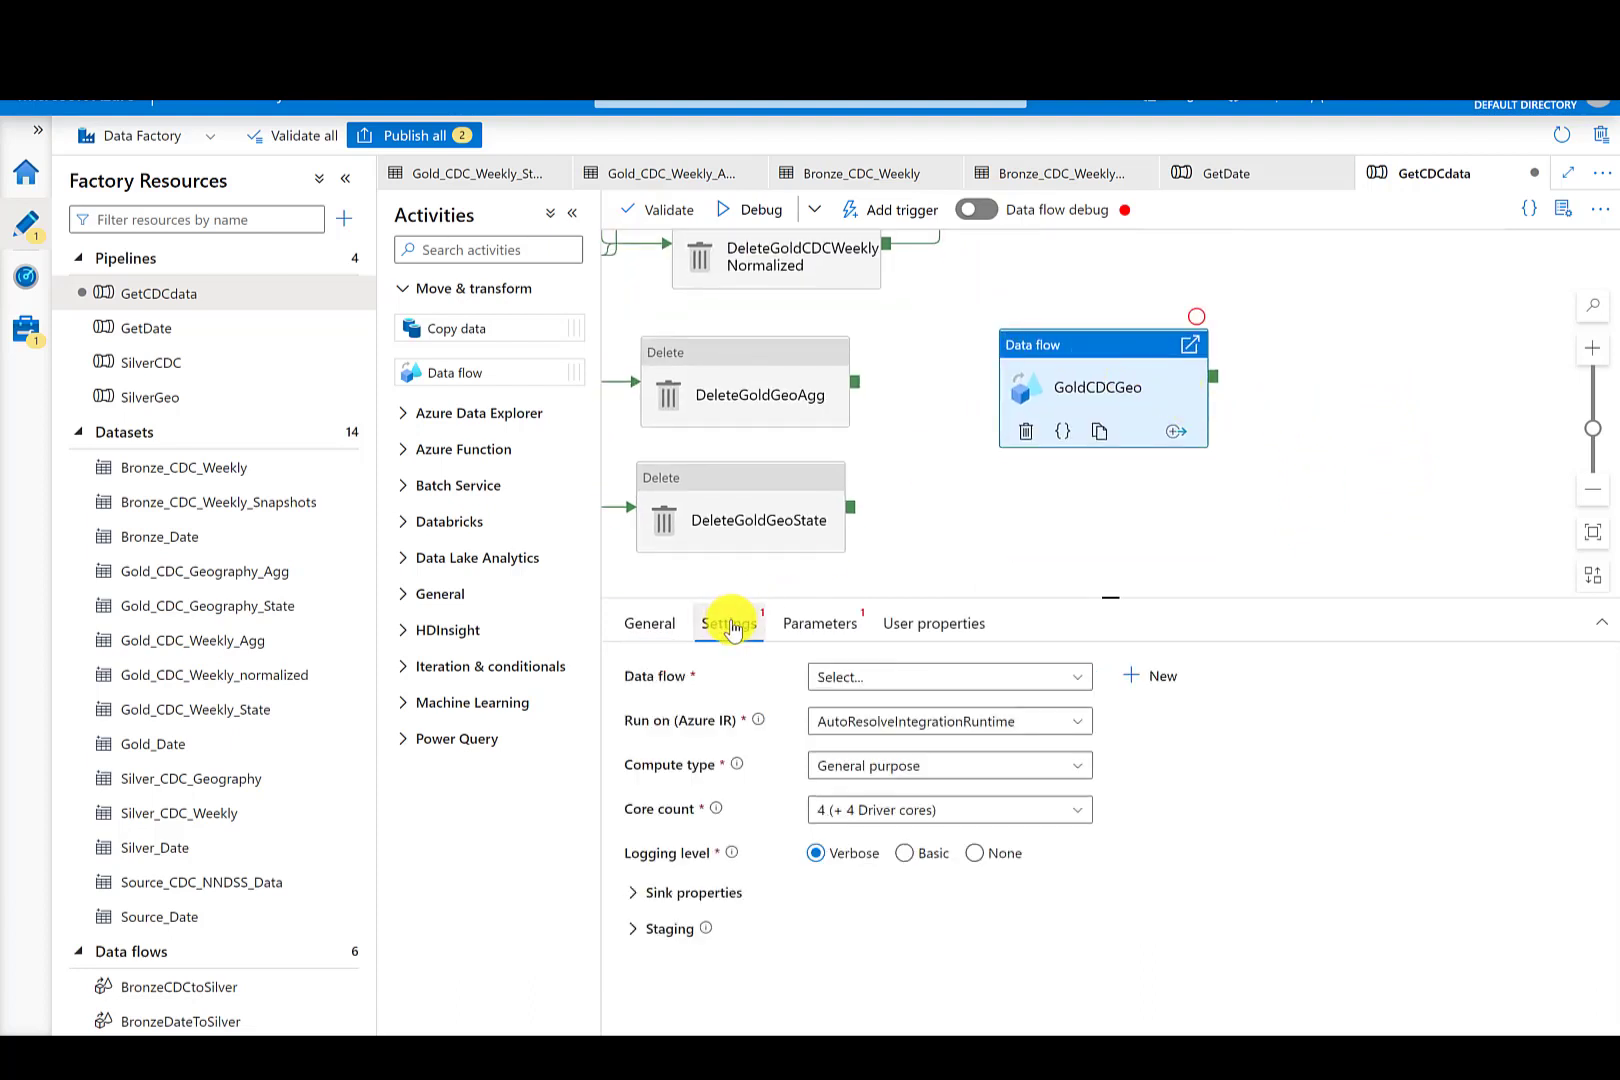
{"action": "left_click", "coordinate": [848, 677]}
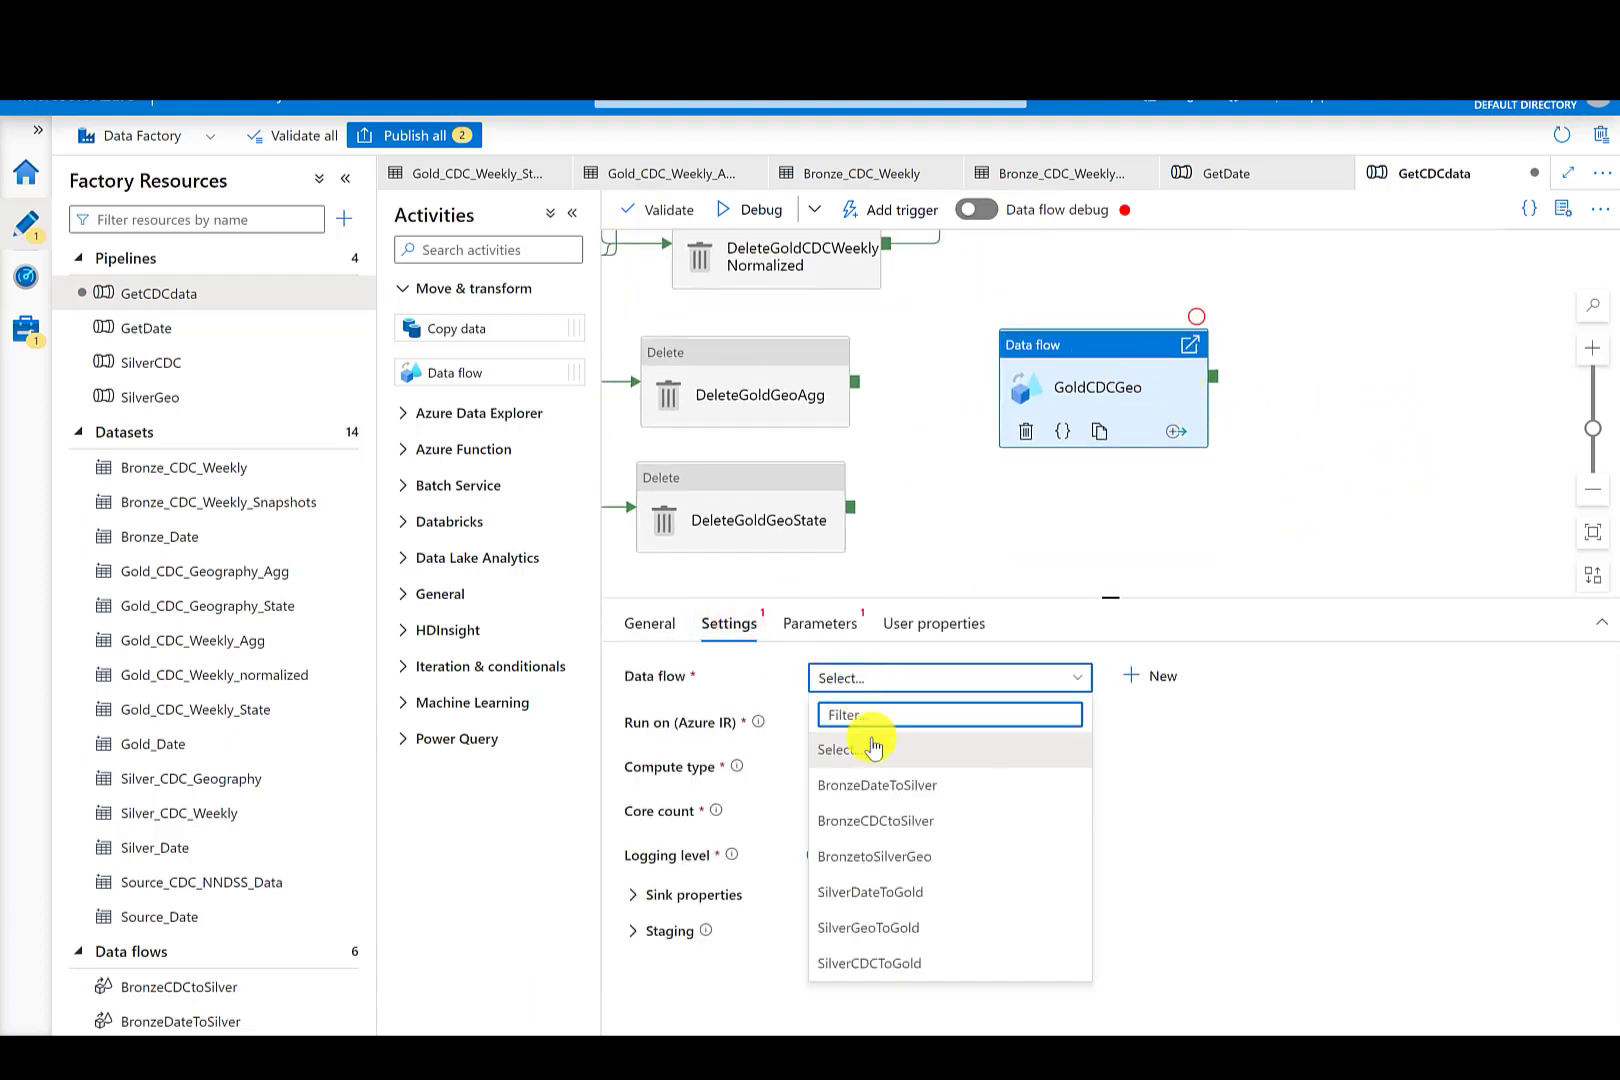
{"action": "left_click", "coordinate": [893, 928]}
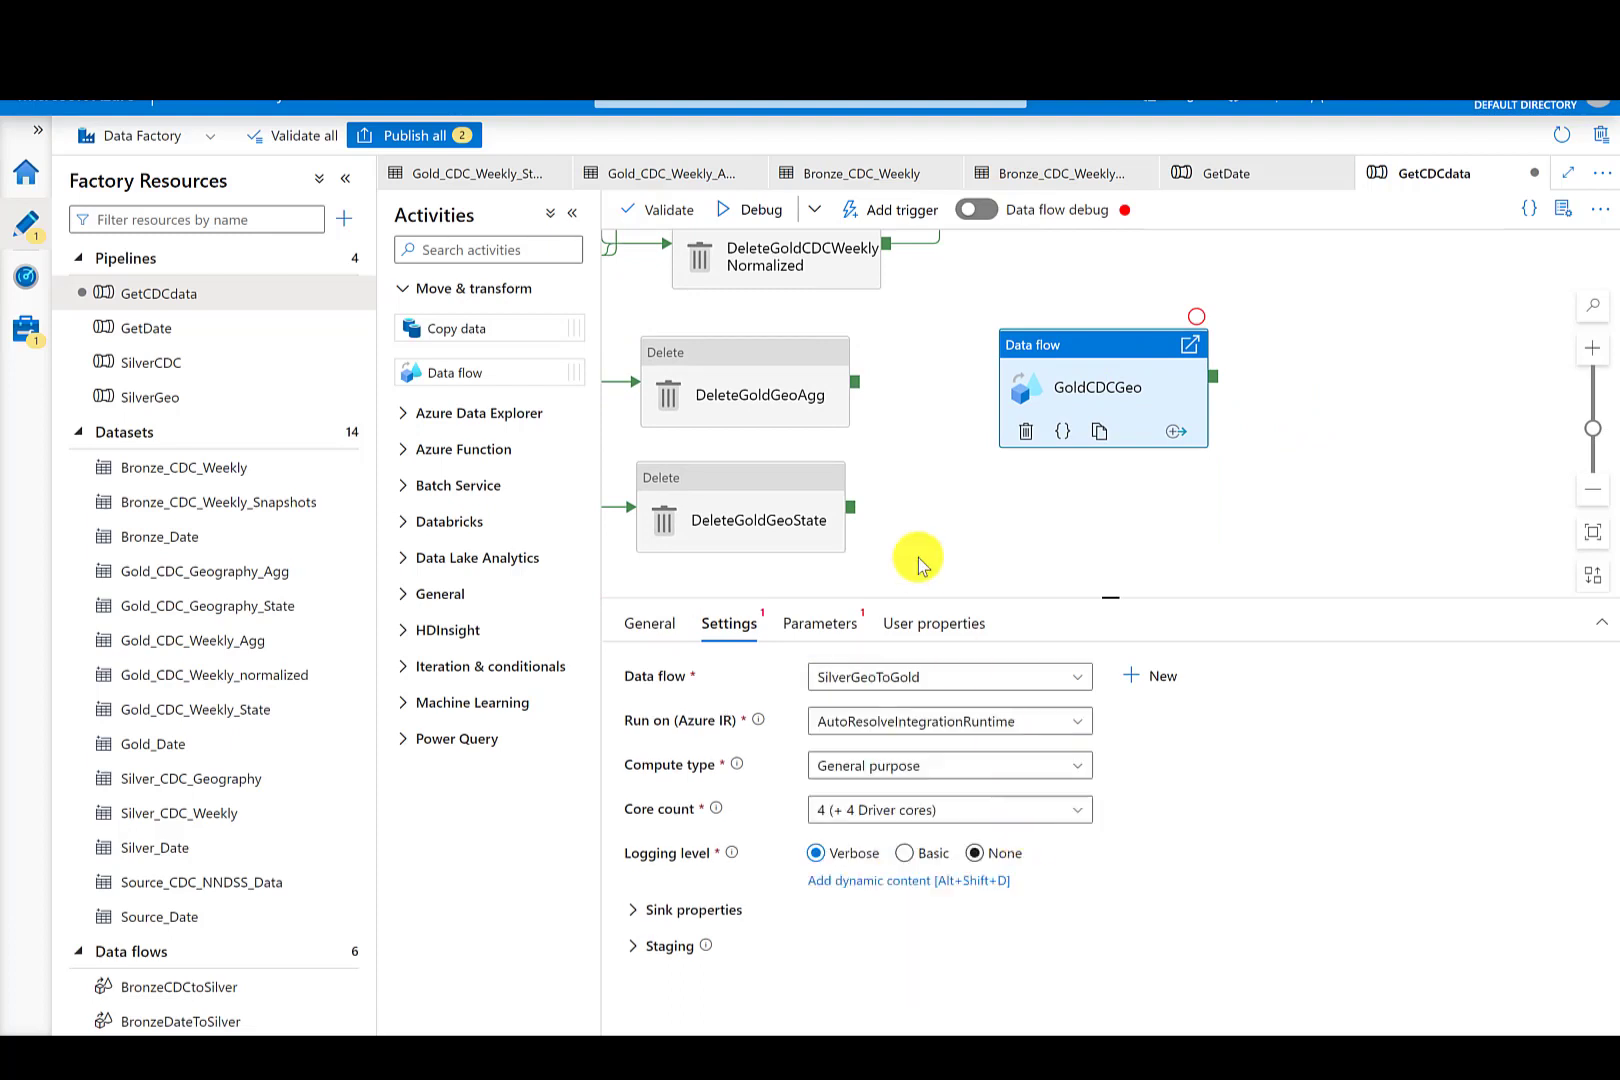
- Connect DeleteGoldGeoAgg and DeleteGoldGeoState success outputs to GoldCDCGeo
{"action": "left_click_drag", "start_coordinate": [854, 381], "coordinate": [1060, 395]}
{"action": "left_click", "coordinate": [869, 523]}
{"action": "left_click_drag", "start_coordinate": [850, 510], "coordinate": [1020, 390]}
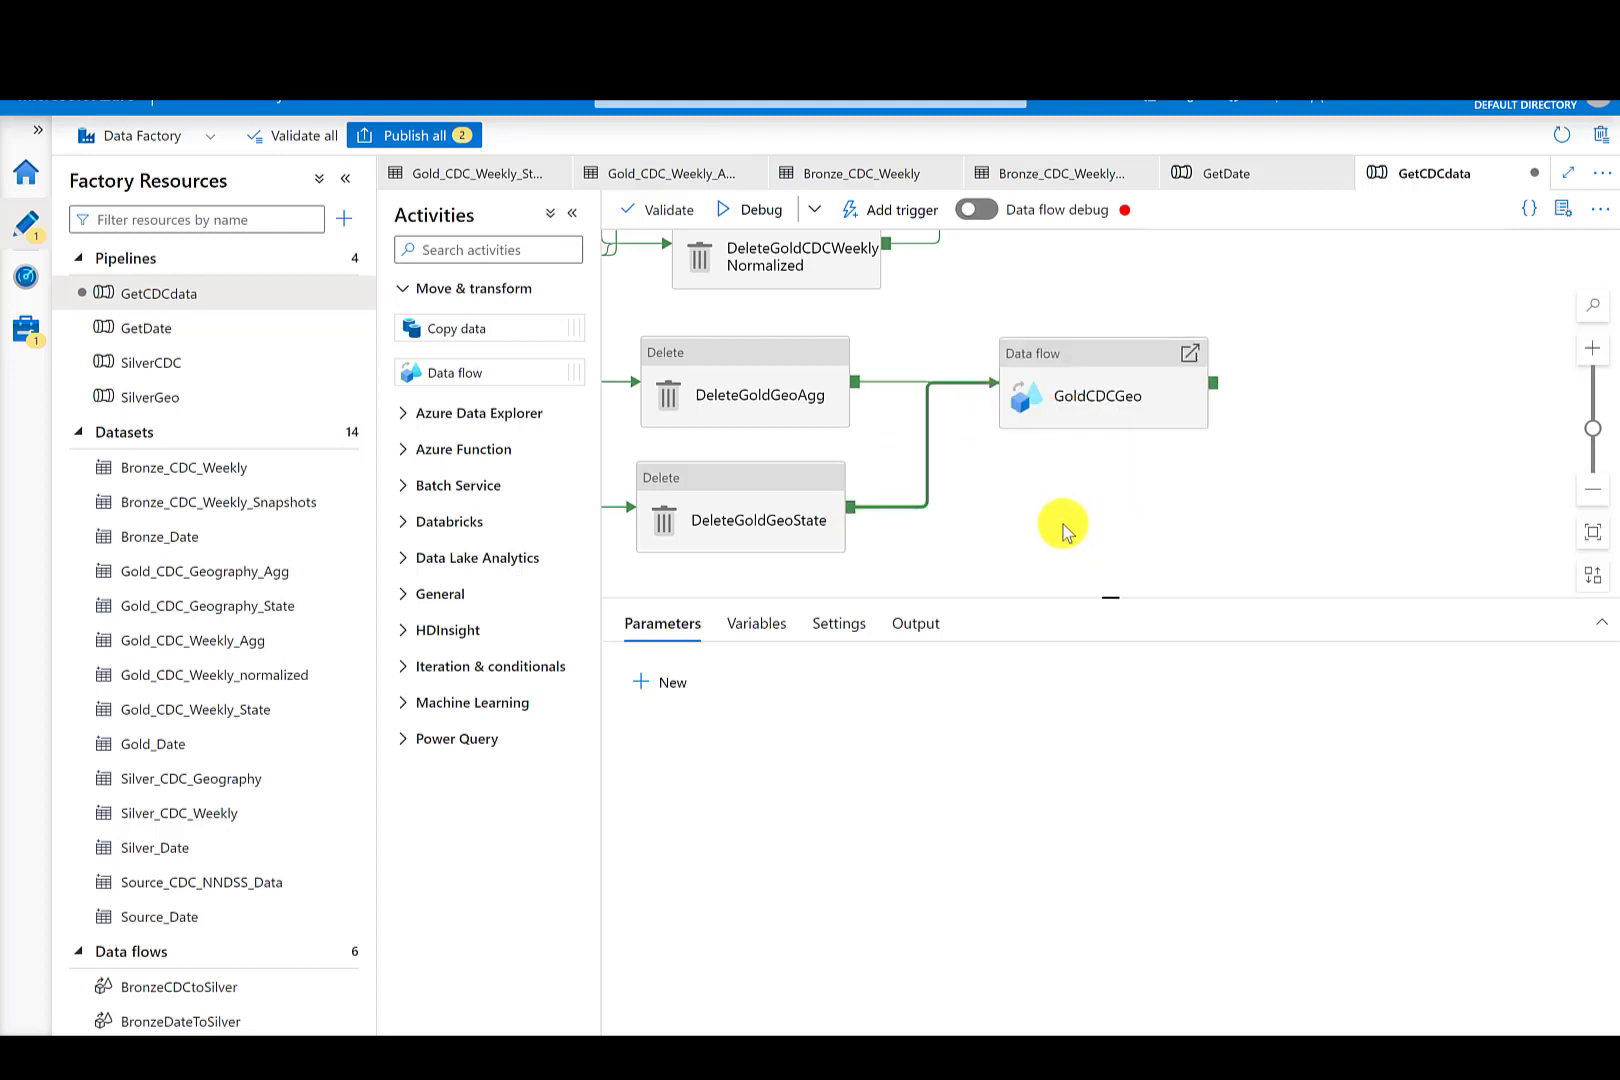
- Publish all pending changes to the live environment
{"action": "left_click_drag", "start_coordinate": [1012, 530], "coordinate": [942, 539]}
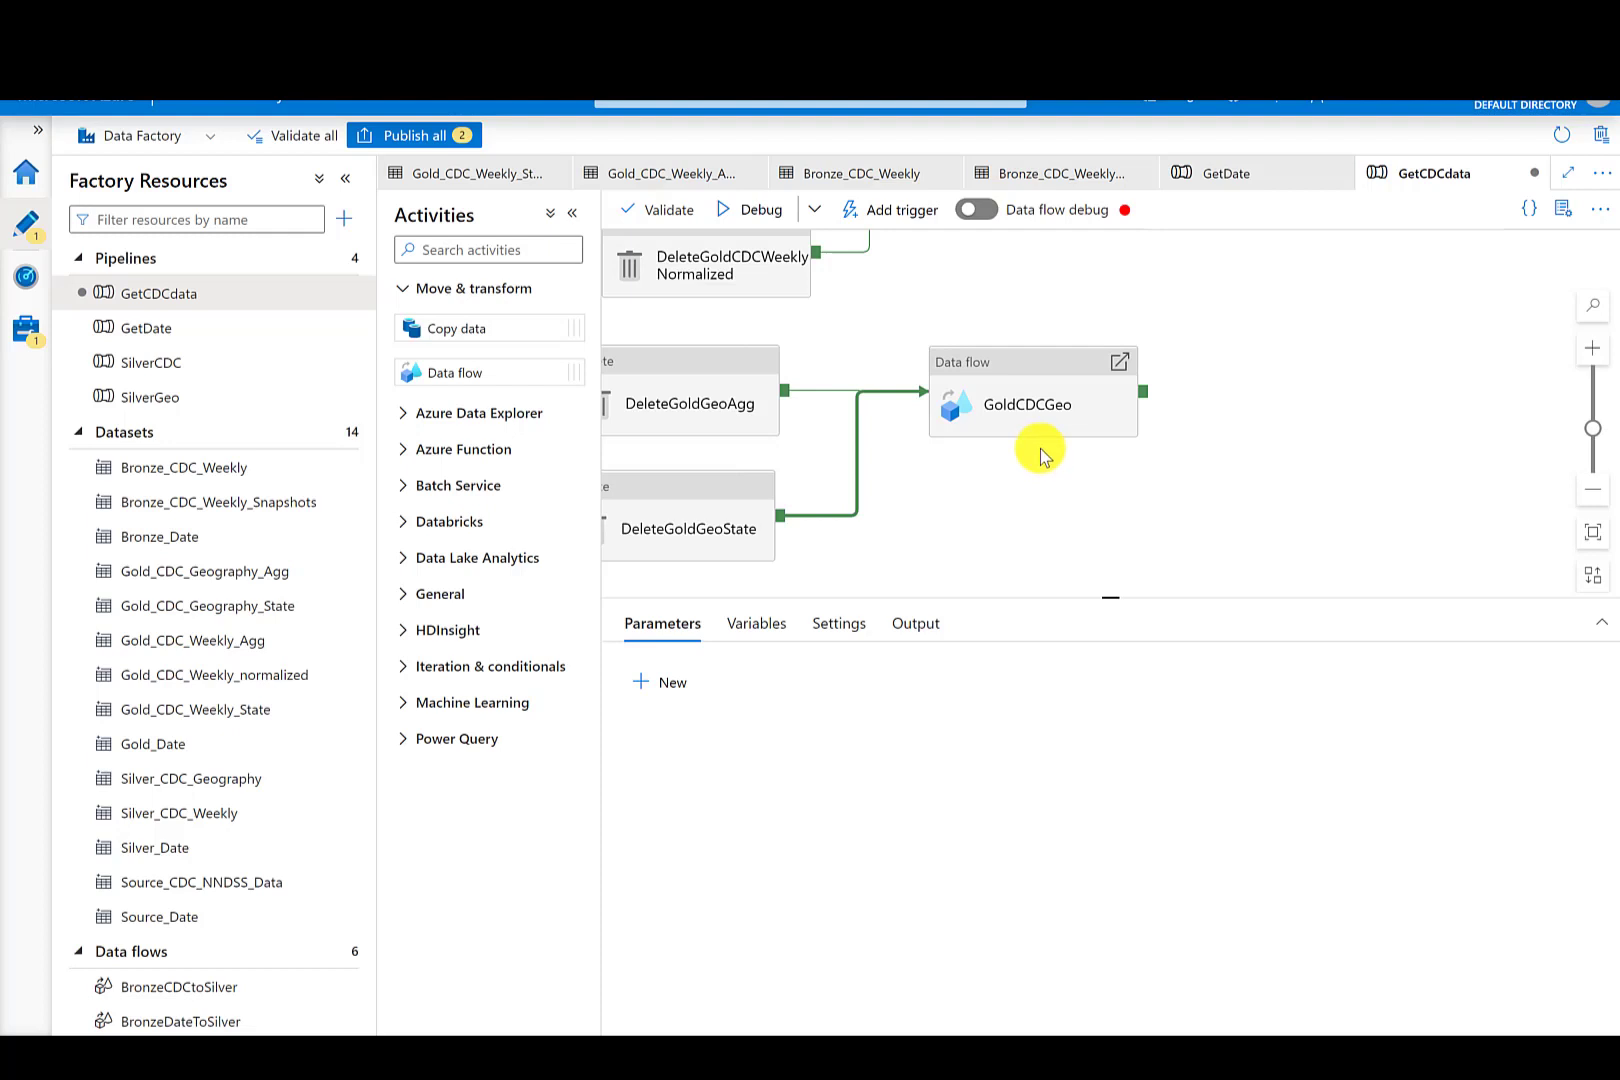
{"action": "left_click_drag", "start_coordinate": [1006, 545], "coordinate": [941, 732]}
{"action": "left_click_drag", "start_coordinate": [1000, 414], "coordinate": [1122, 488]}
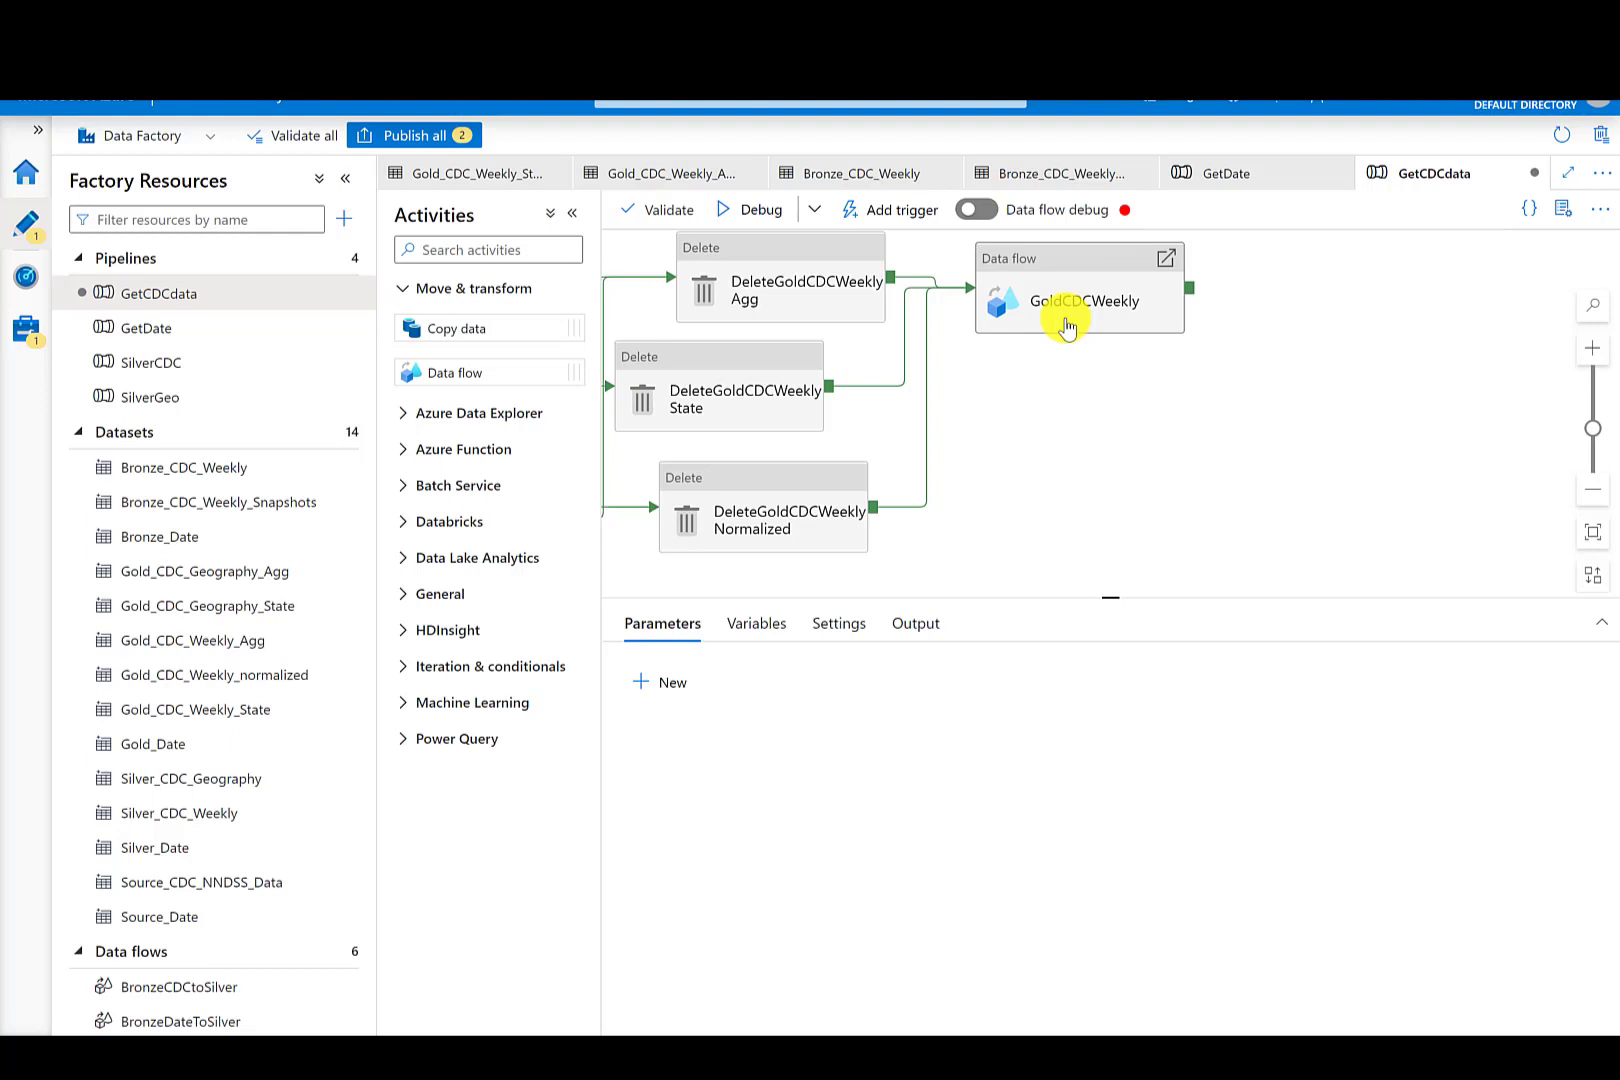
{"action": "left_click_drag", "start_coordinate": [1132, 437], "coordinate": [1385, 383]}
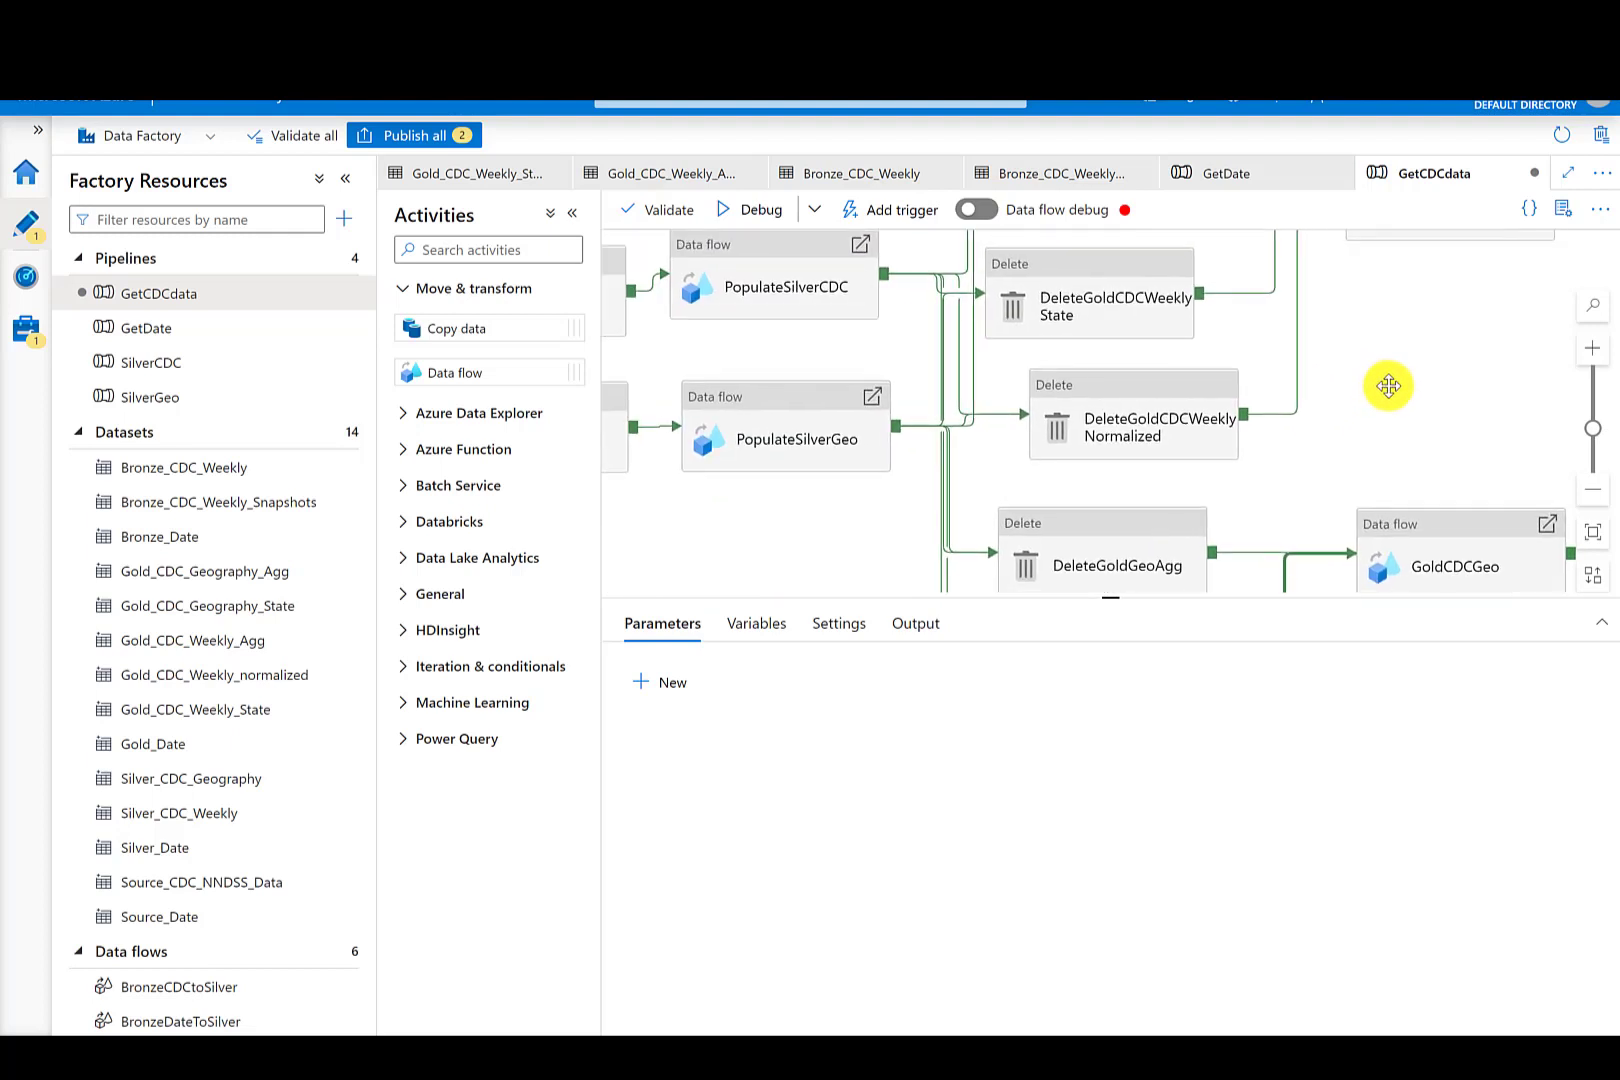
{"action": "left_click_drag", "start_coordinate": [870, 515], "coordinate": [1272, 462]}
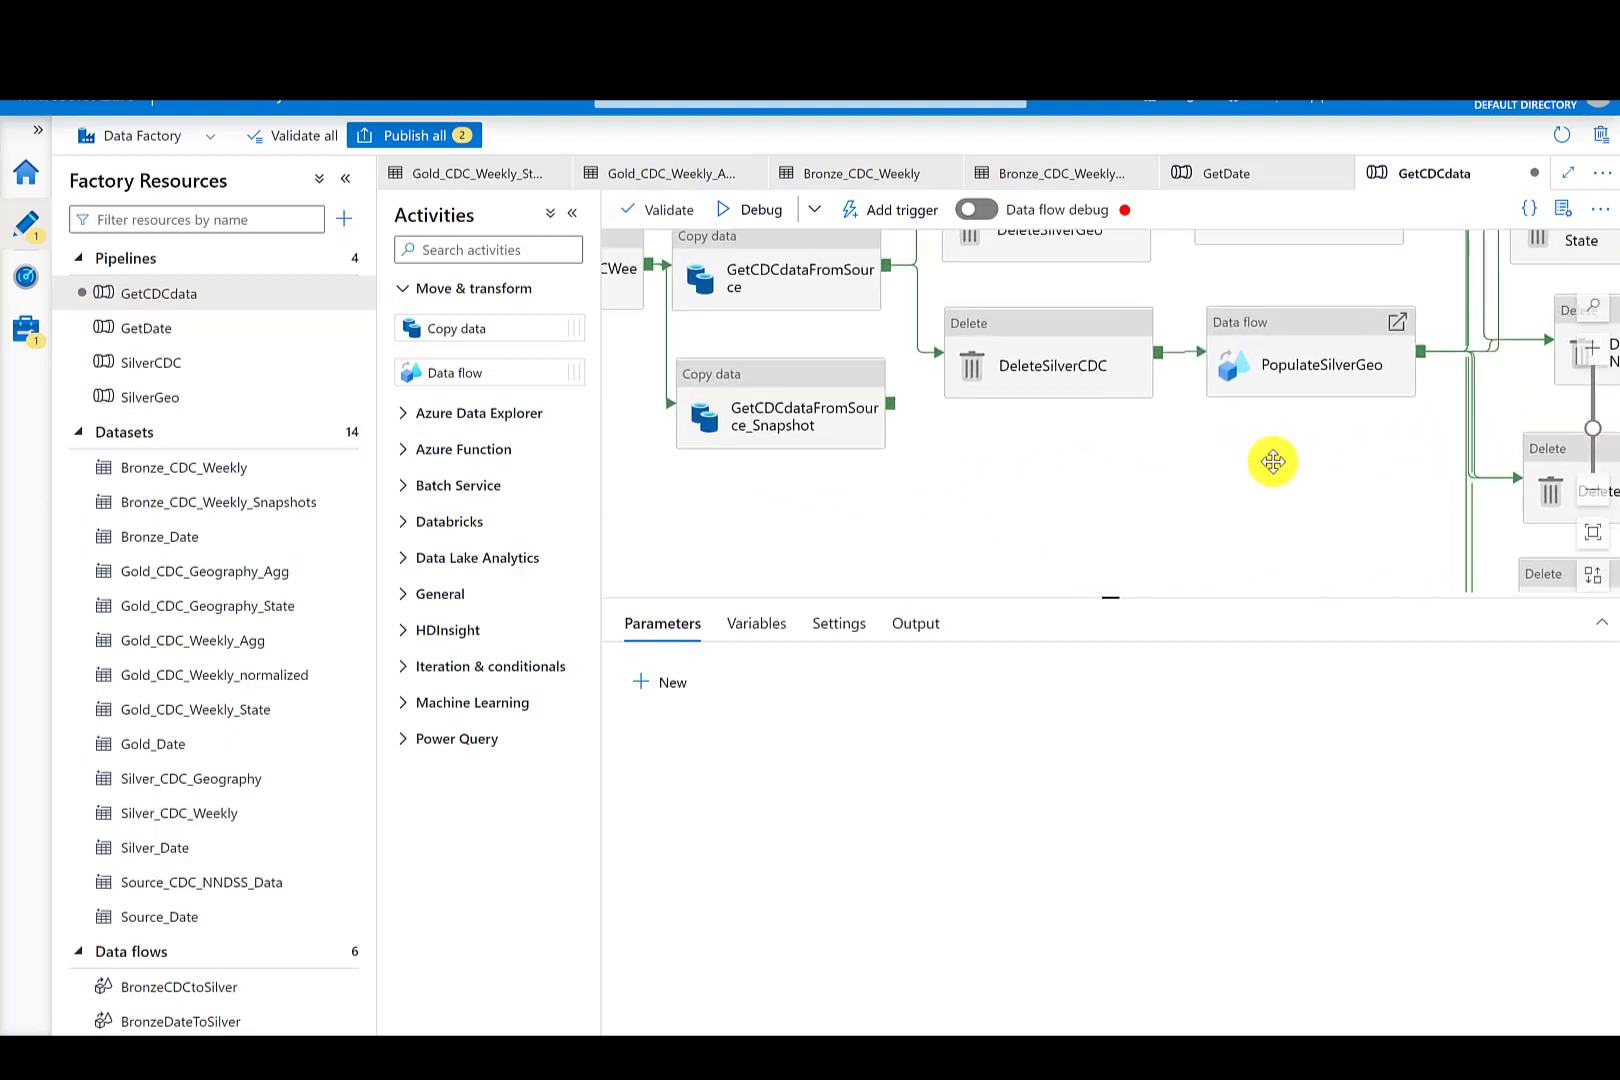
{"action": "left_click", "coordinate": [425, 137]}
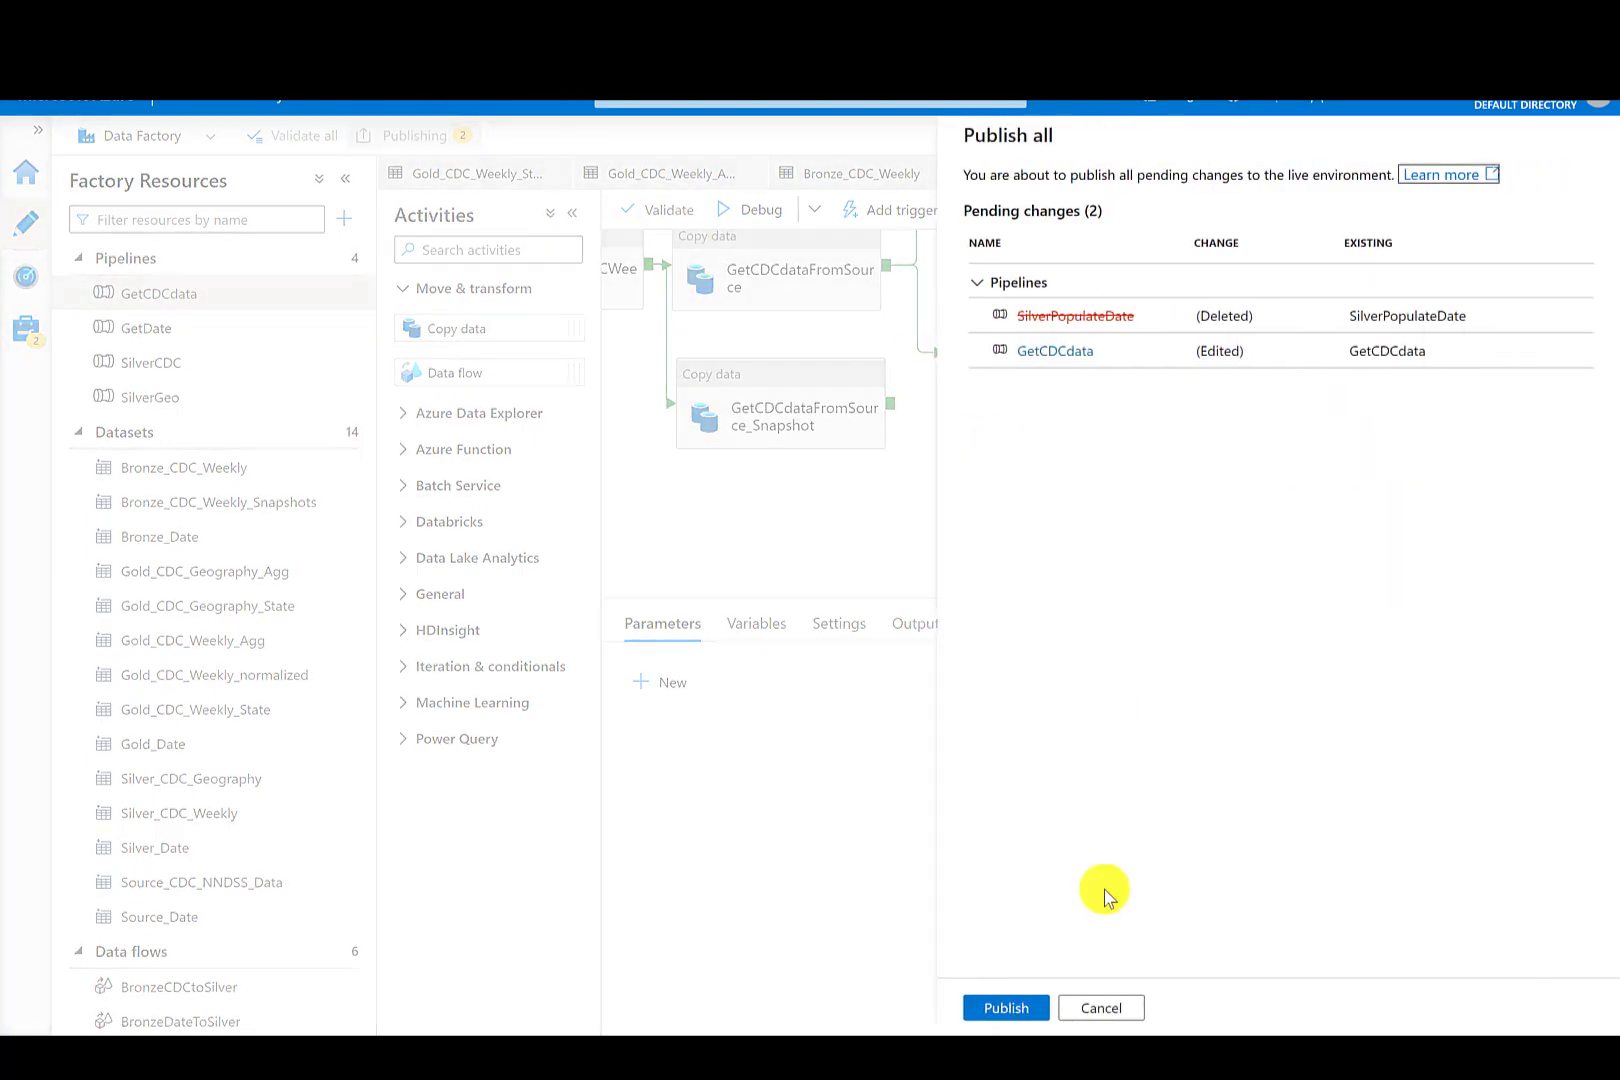
{"action": "left_click", "coordinate": [994, 1006]}
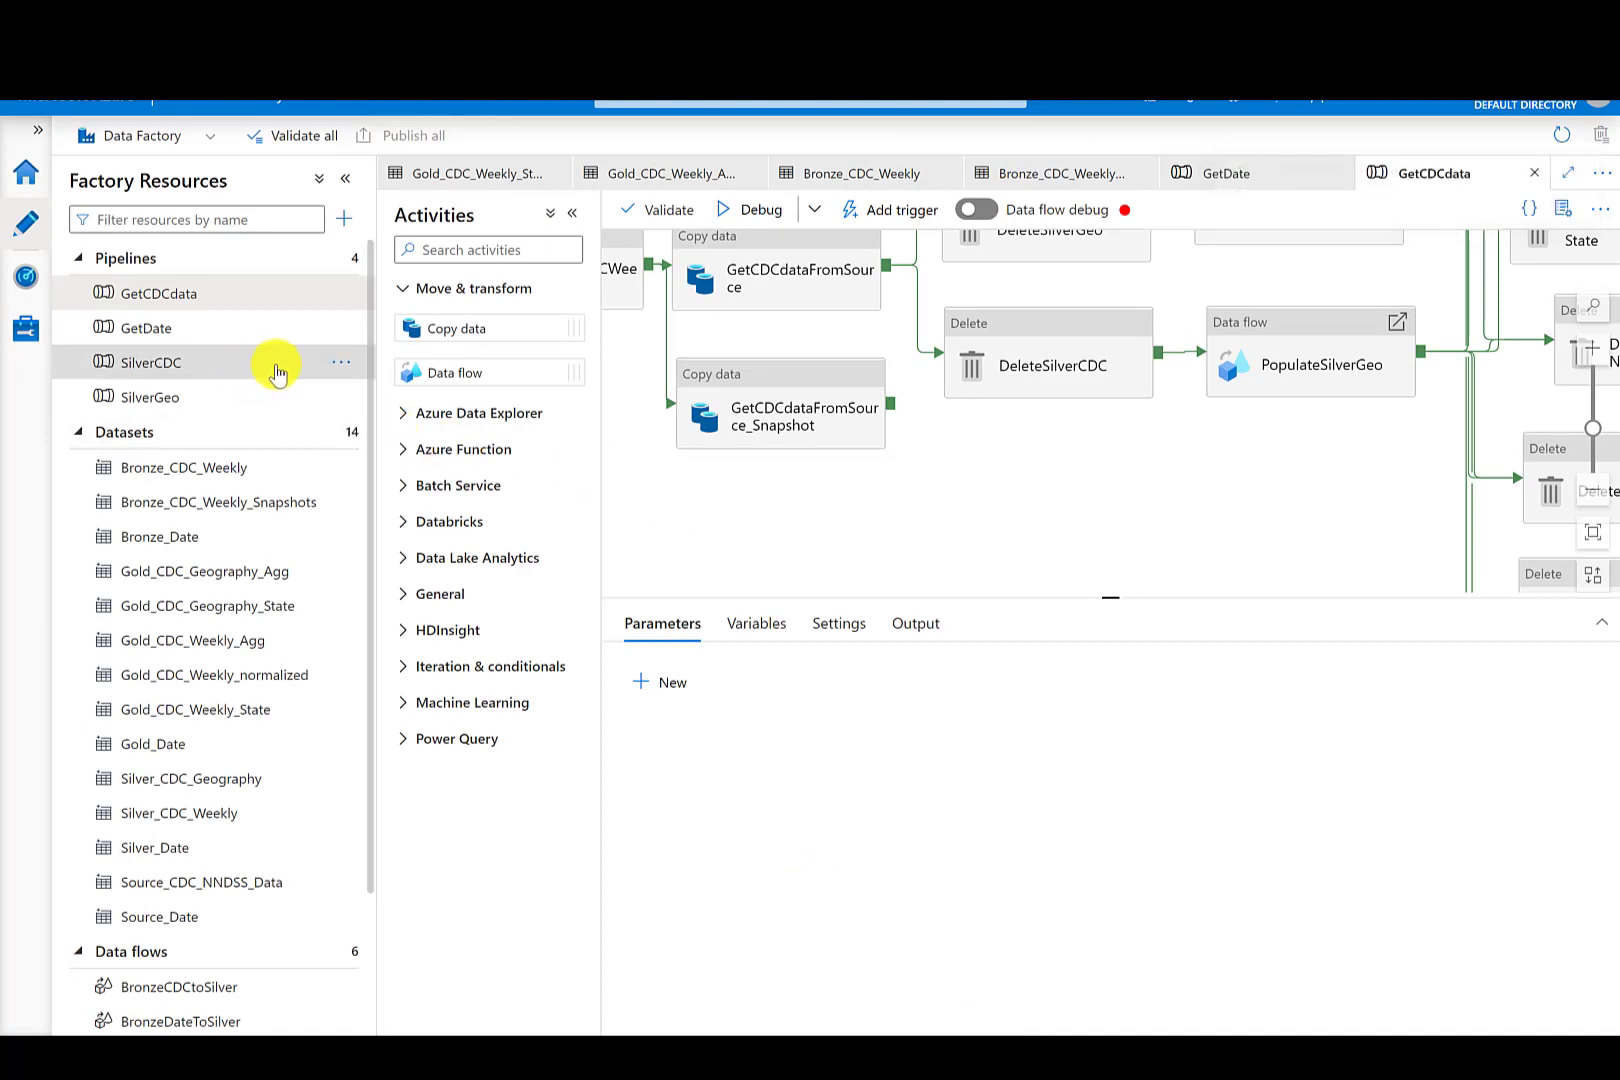
- Delete the SilverCDC pipeline from the factory resources
{"action": "left_click", "coordinate": [343, 371]}
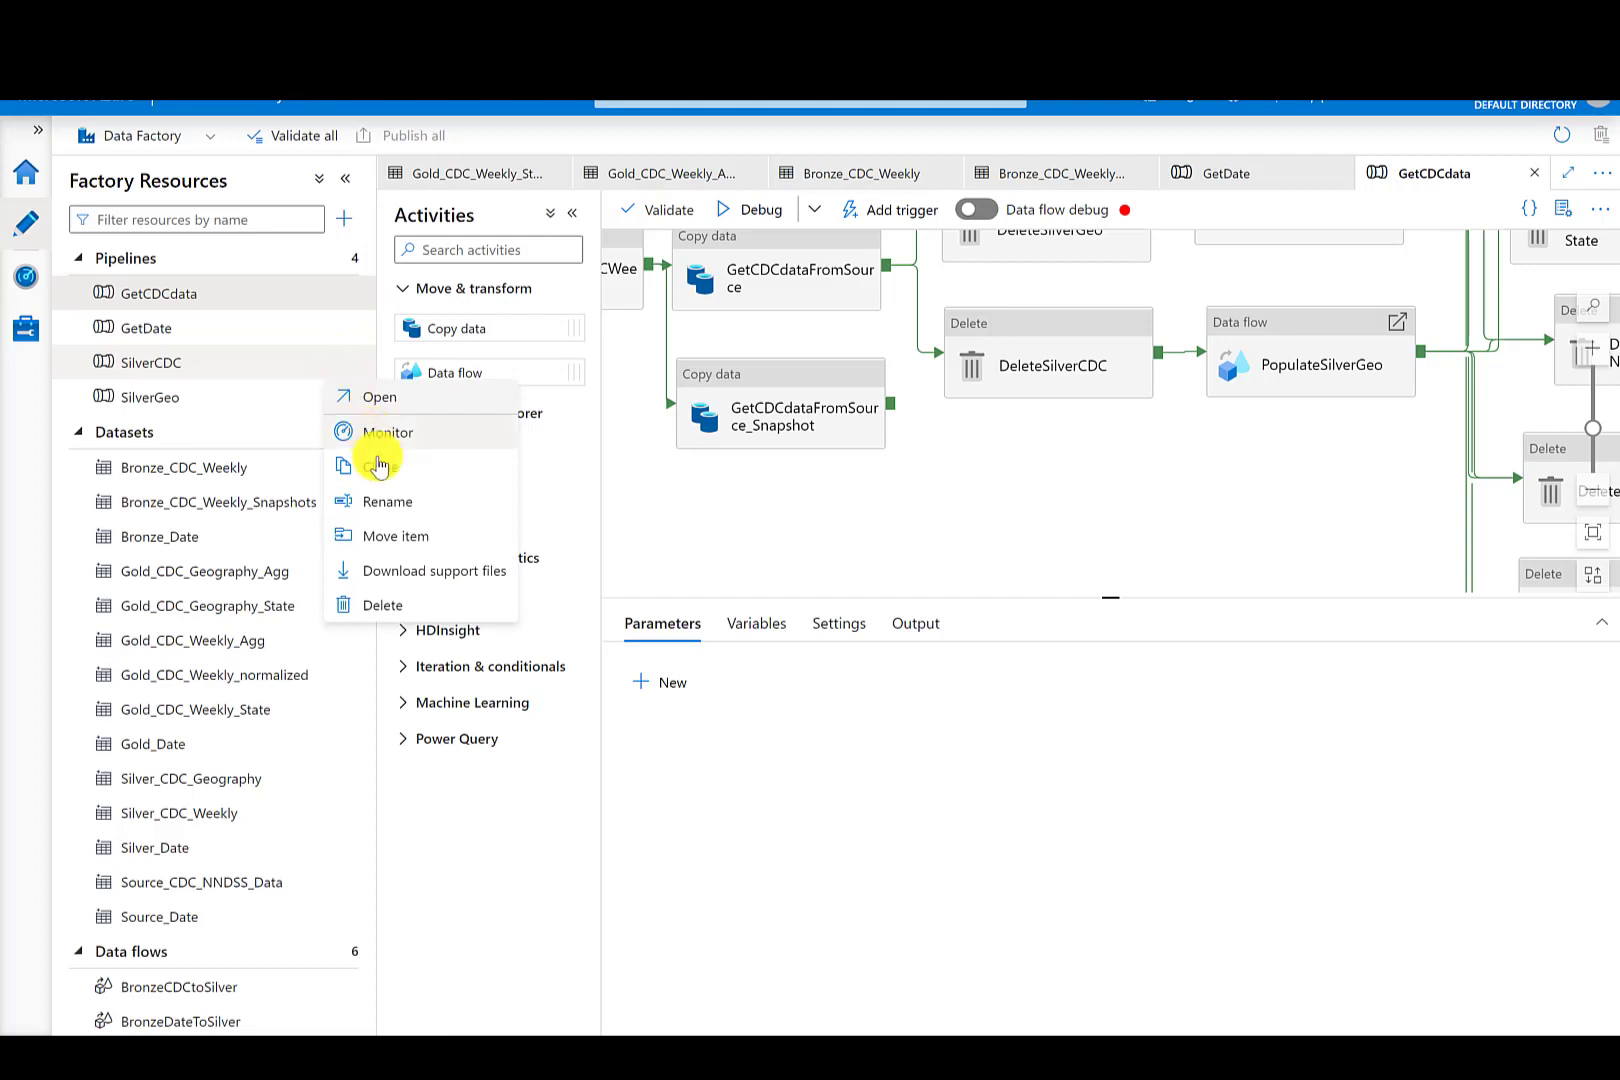
{"action": "left_click", "coordinate": [385, 605]}
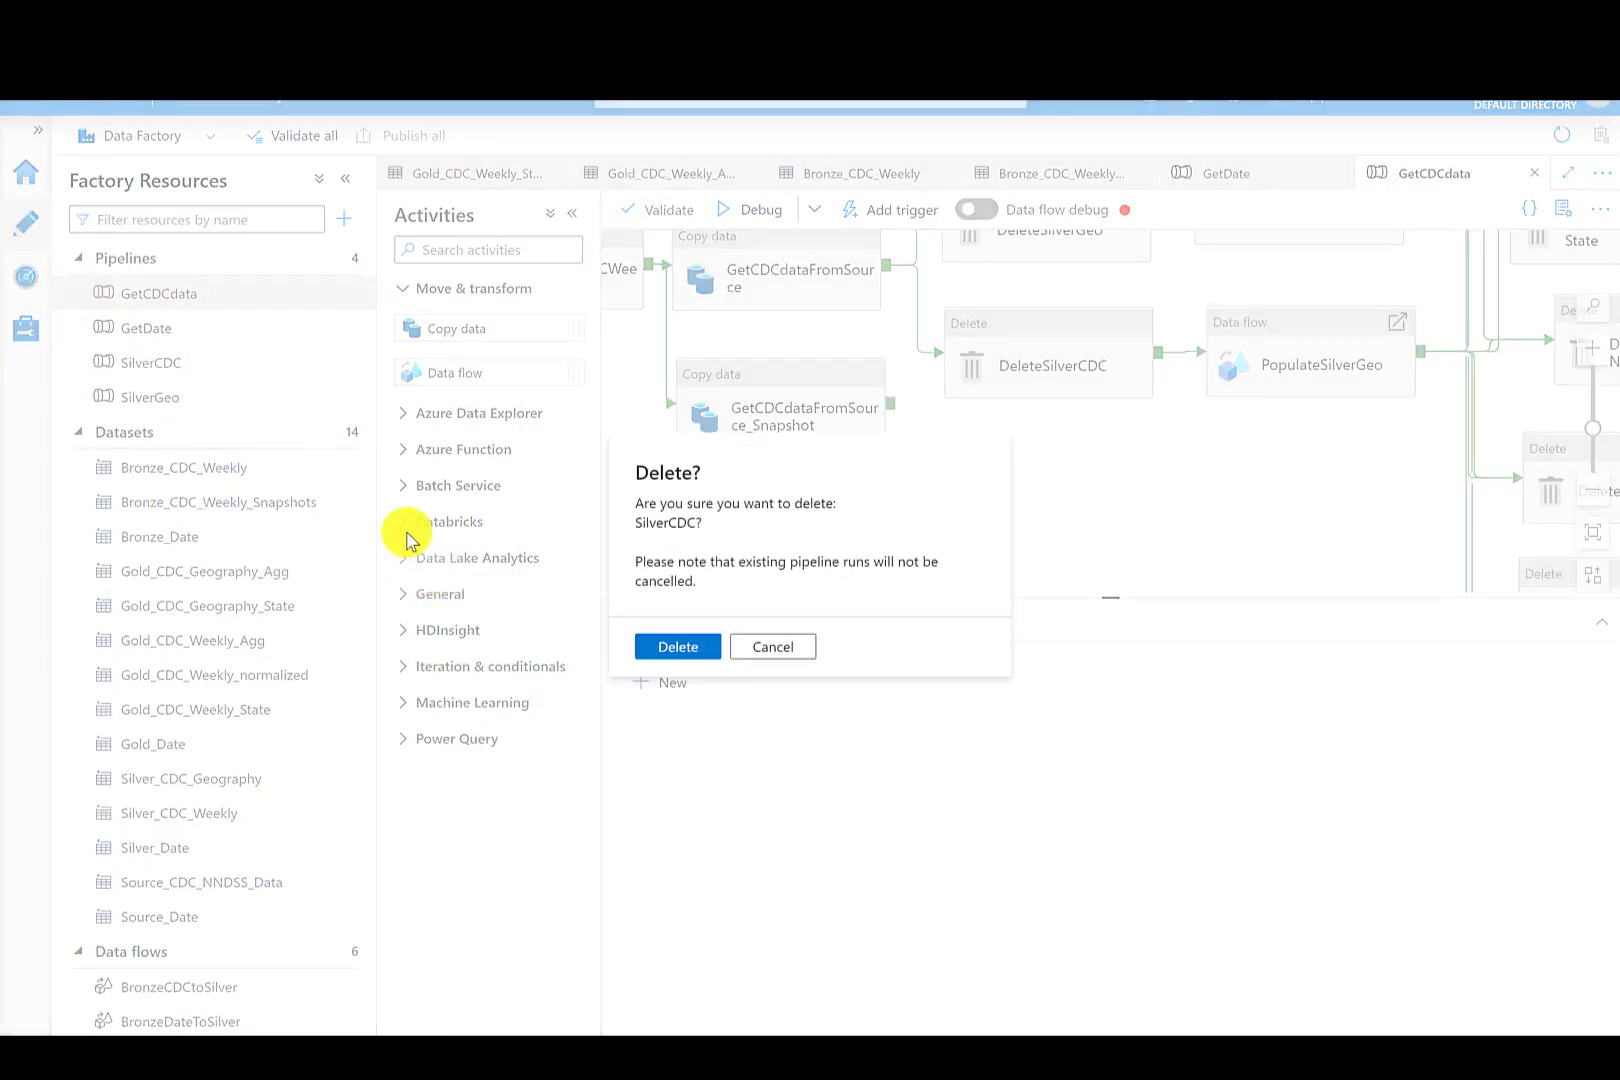
{"action": "left_click", "coordinate": [668, 648]}
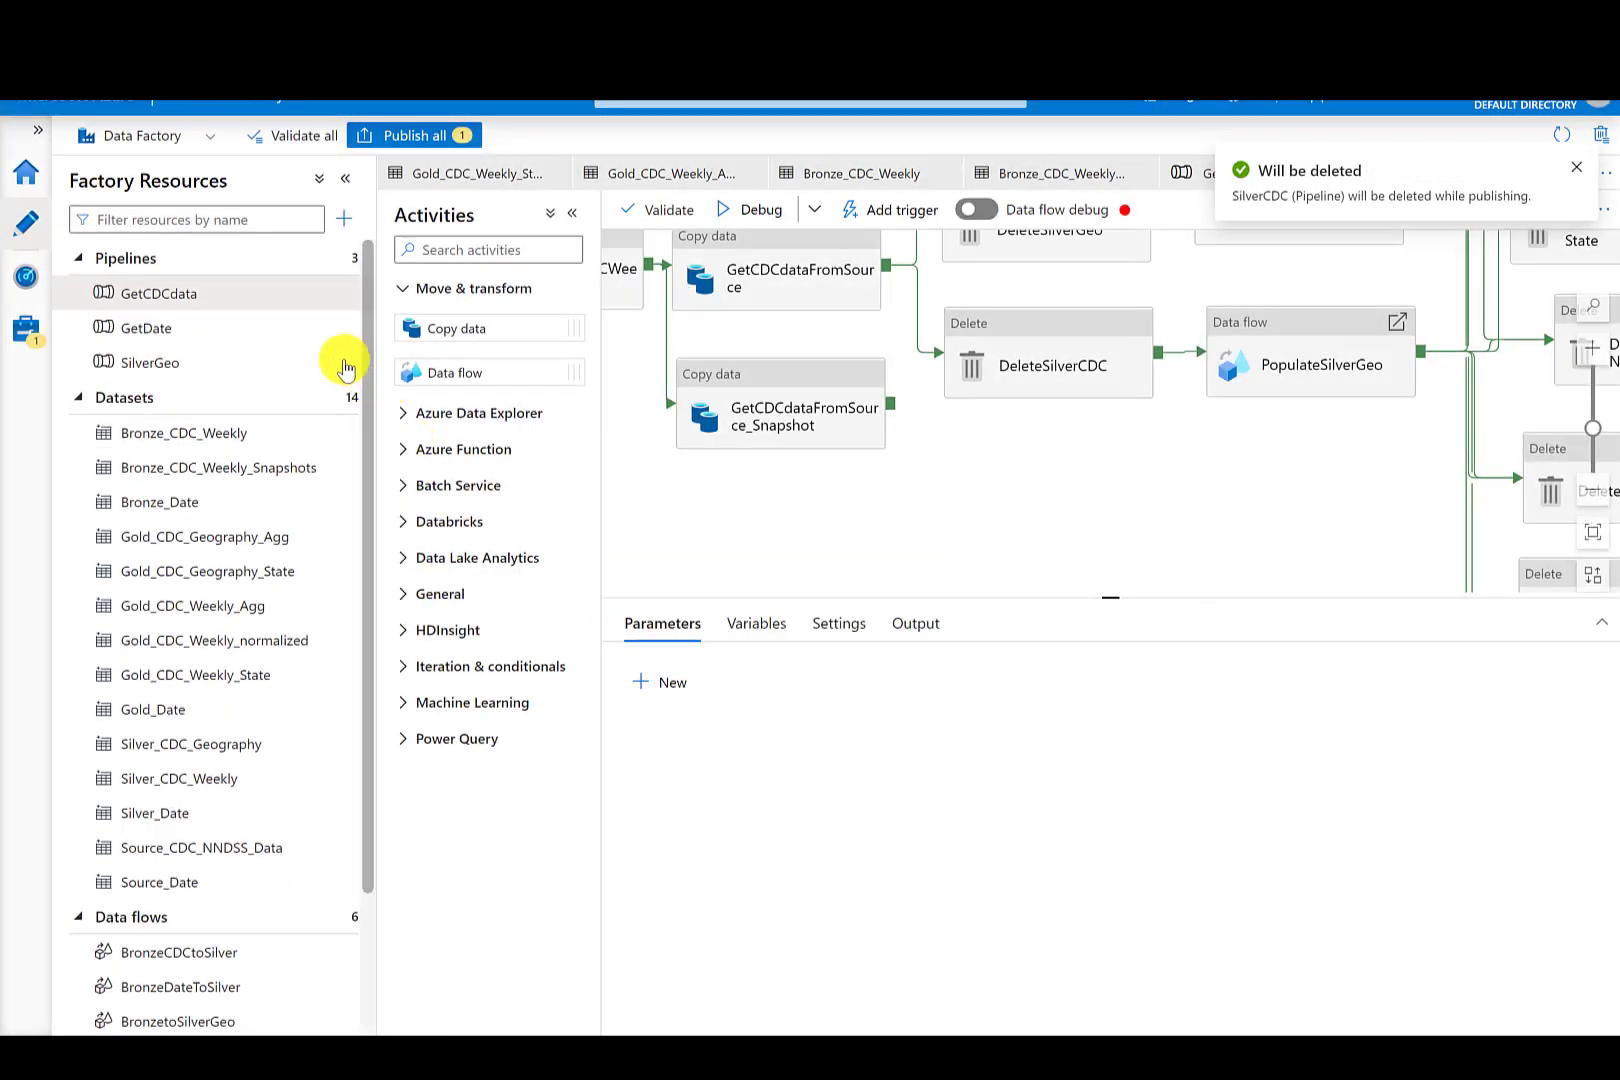
- Delete the SilverGeo pipeline from the factory resources
{"action": "left_click", "coordinate": [340, 370]}
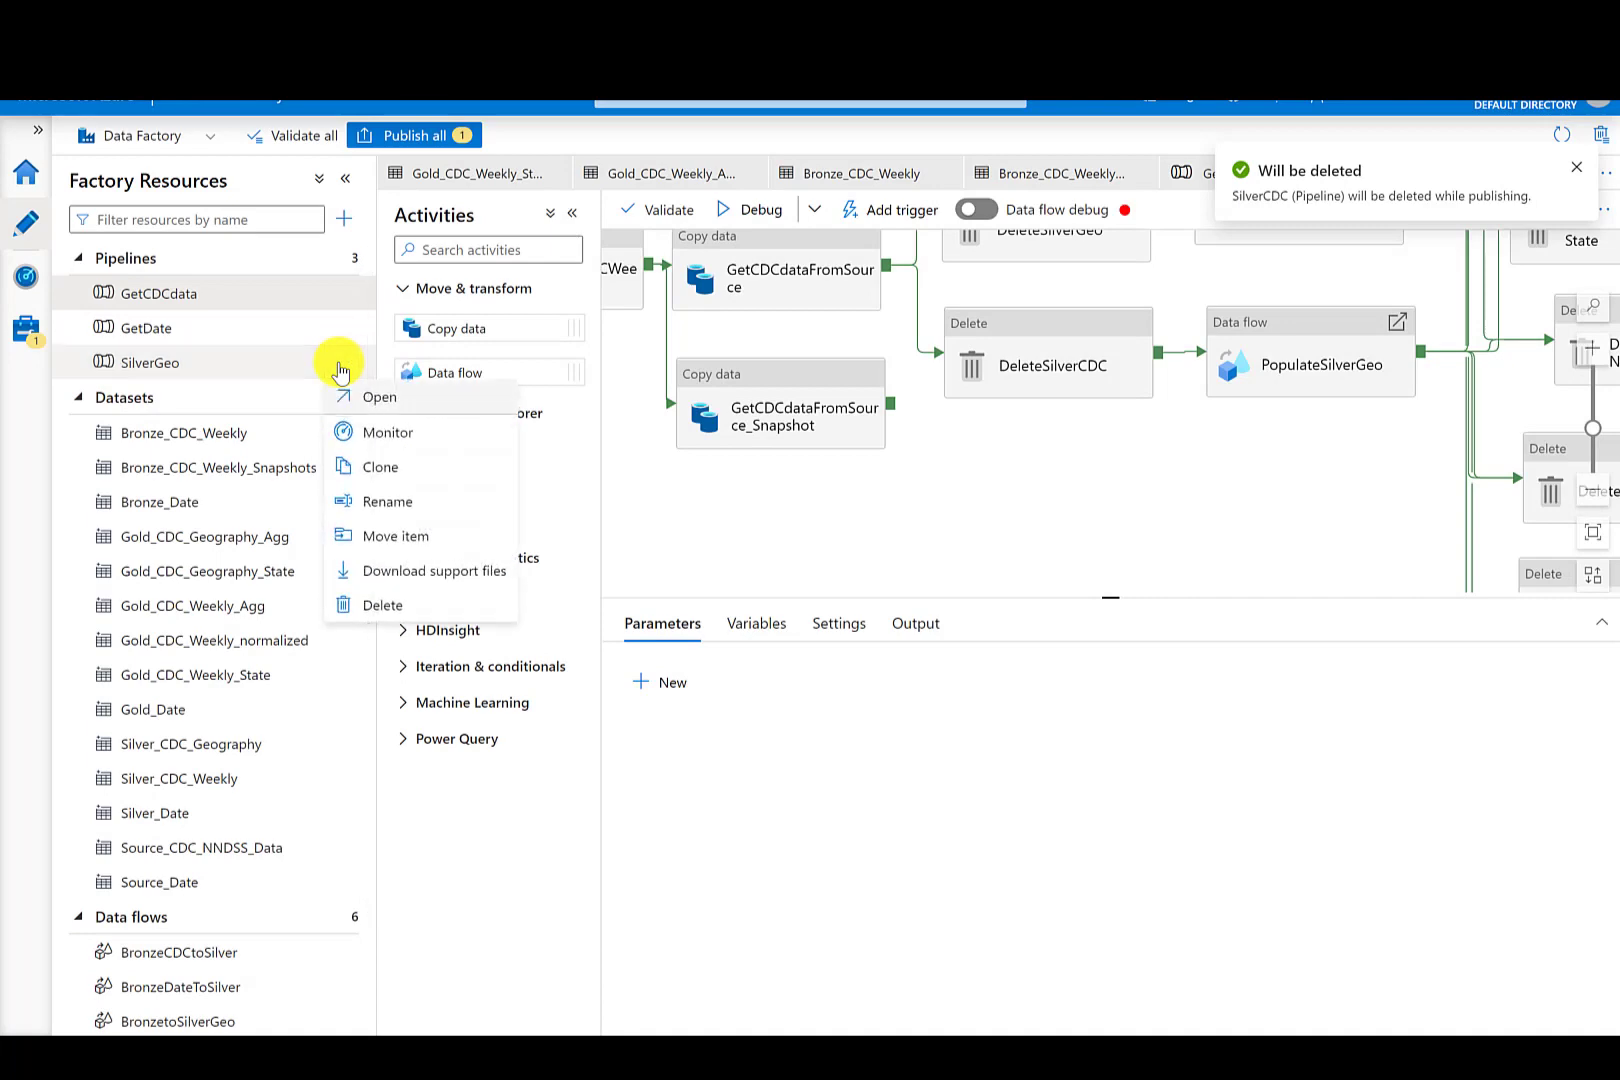
{"action": "left_click", "coordinate": [400, 606]}
{"action": "left_click", "coordinate": [690, 646]}
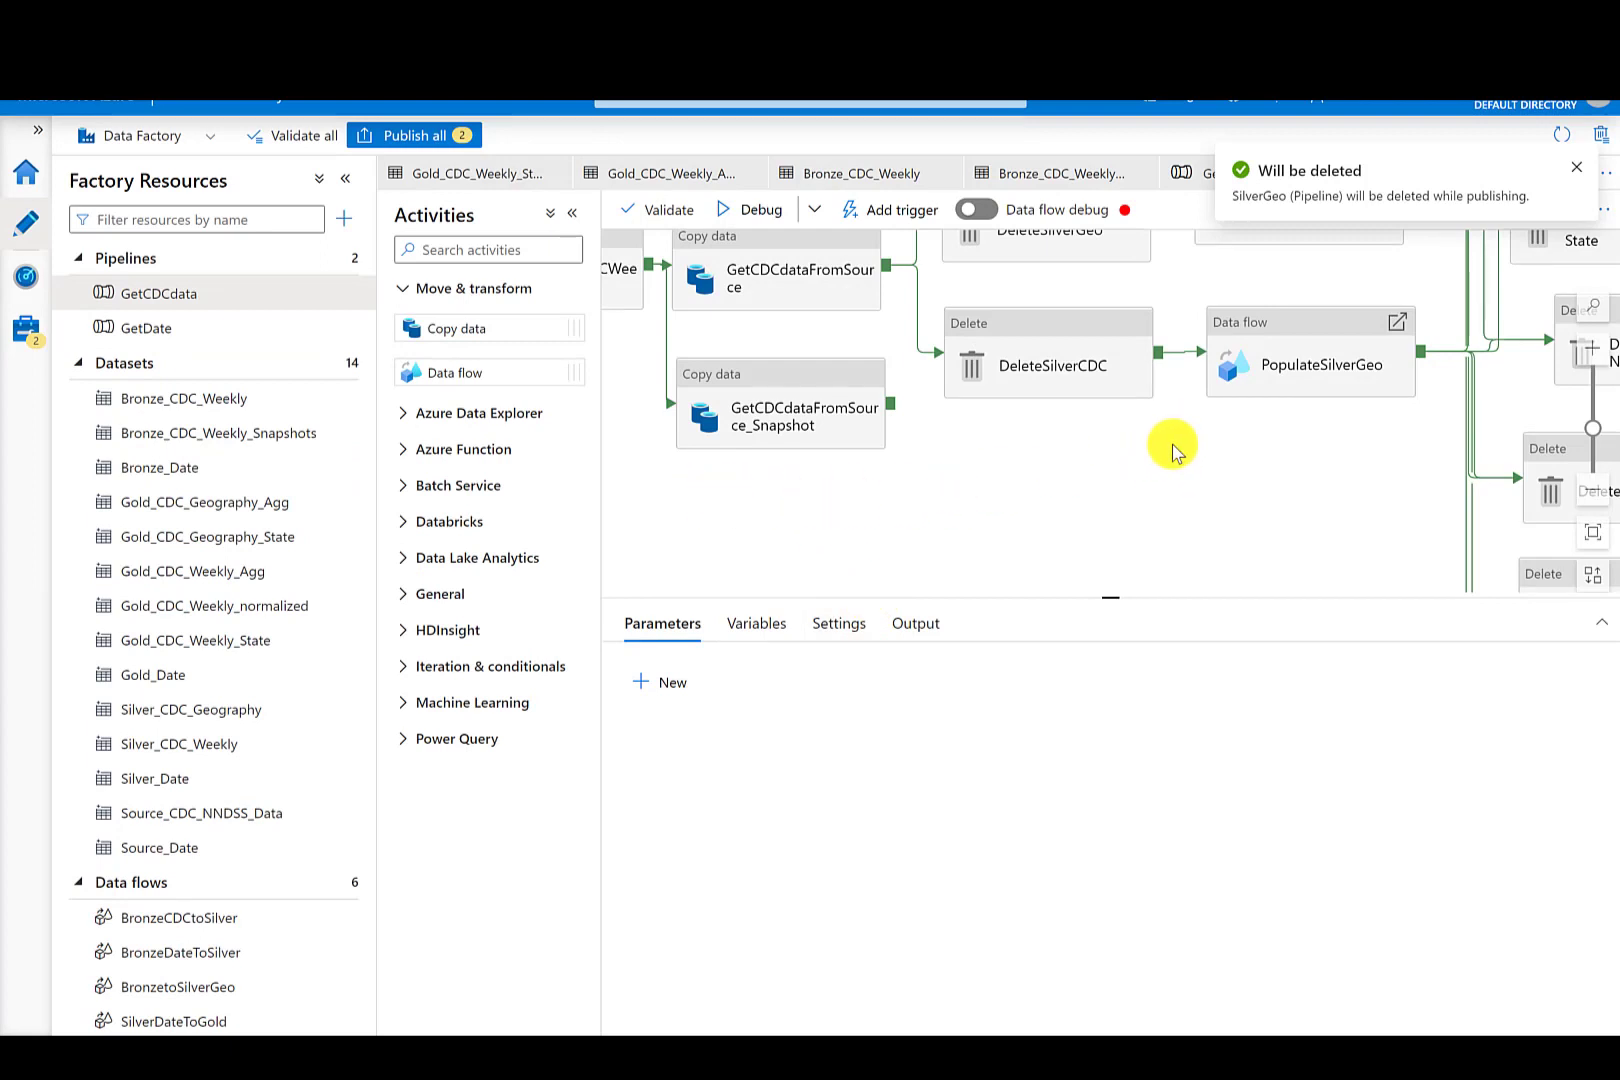
- Trigger an on-demand run of the published GetCDCdata pipeline
{"action": "left_click", "coordinate": [1593, 490]}
{"action": "left_click", "coordinate": [1594, 492]}
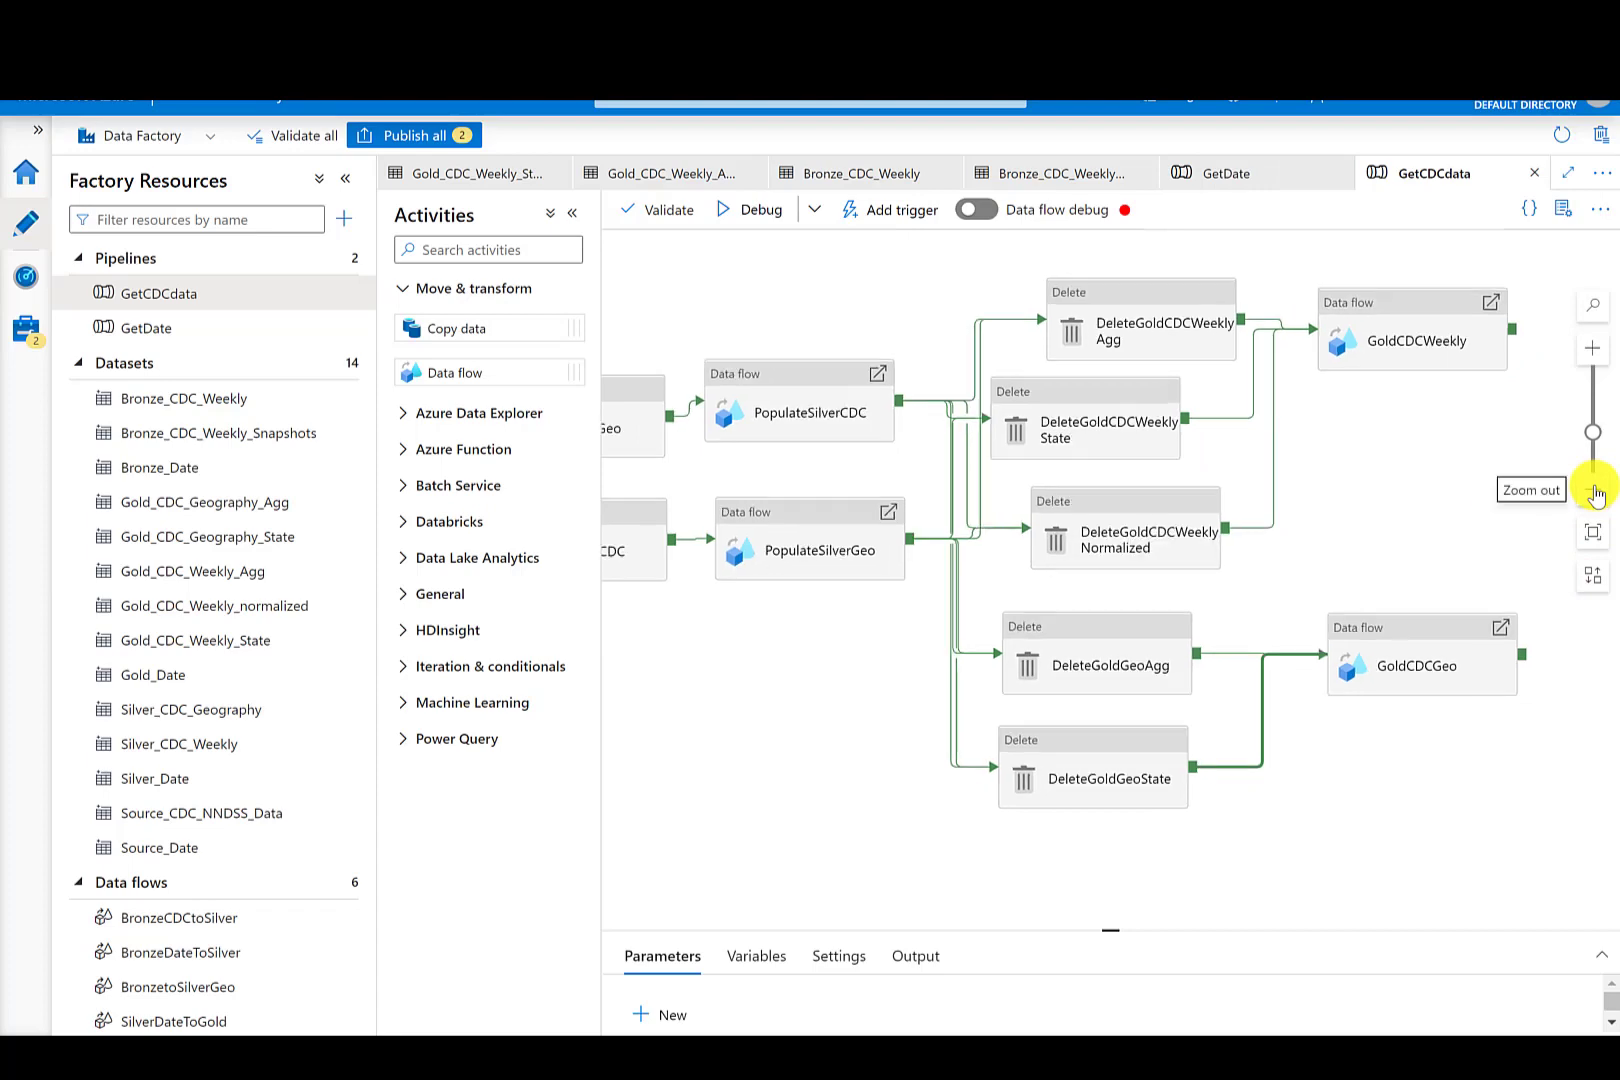
{"action": "left_click", "coordinate": [1594, 492]}
{"action": "left_click", "coordinate": [1594, 492]}
{"action": "left_click", "coordinate": [1594, 492]}
{"action": "left_click", "coordinate": [1594, 492]}
{"action": "left_click", "coordinate": [1594, 492]}
{"action": "left_click", "coordinate": [1594, 492]}
{"action": "left_click", "coordinate": [1594, 492]}
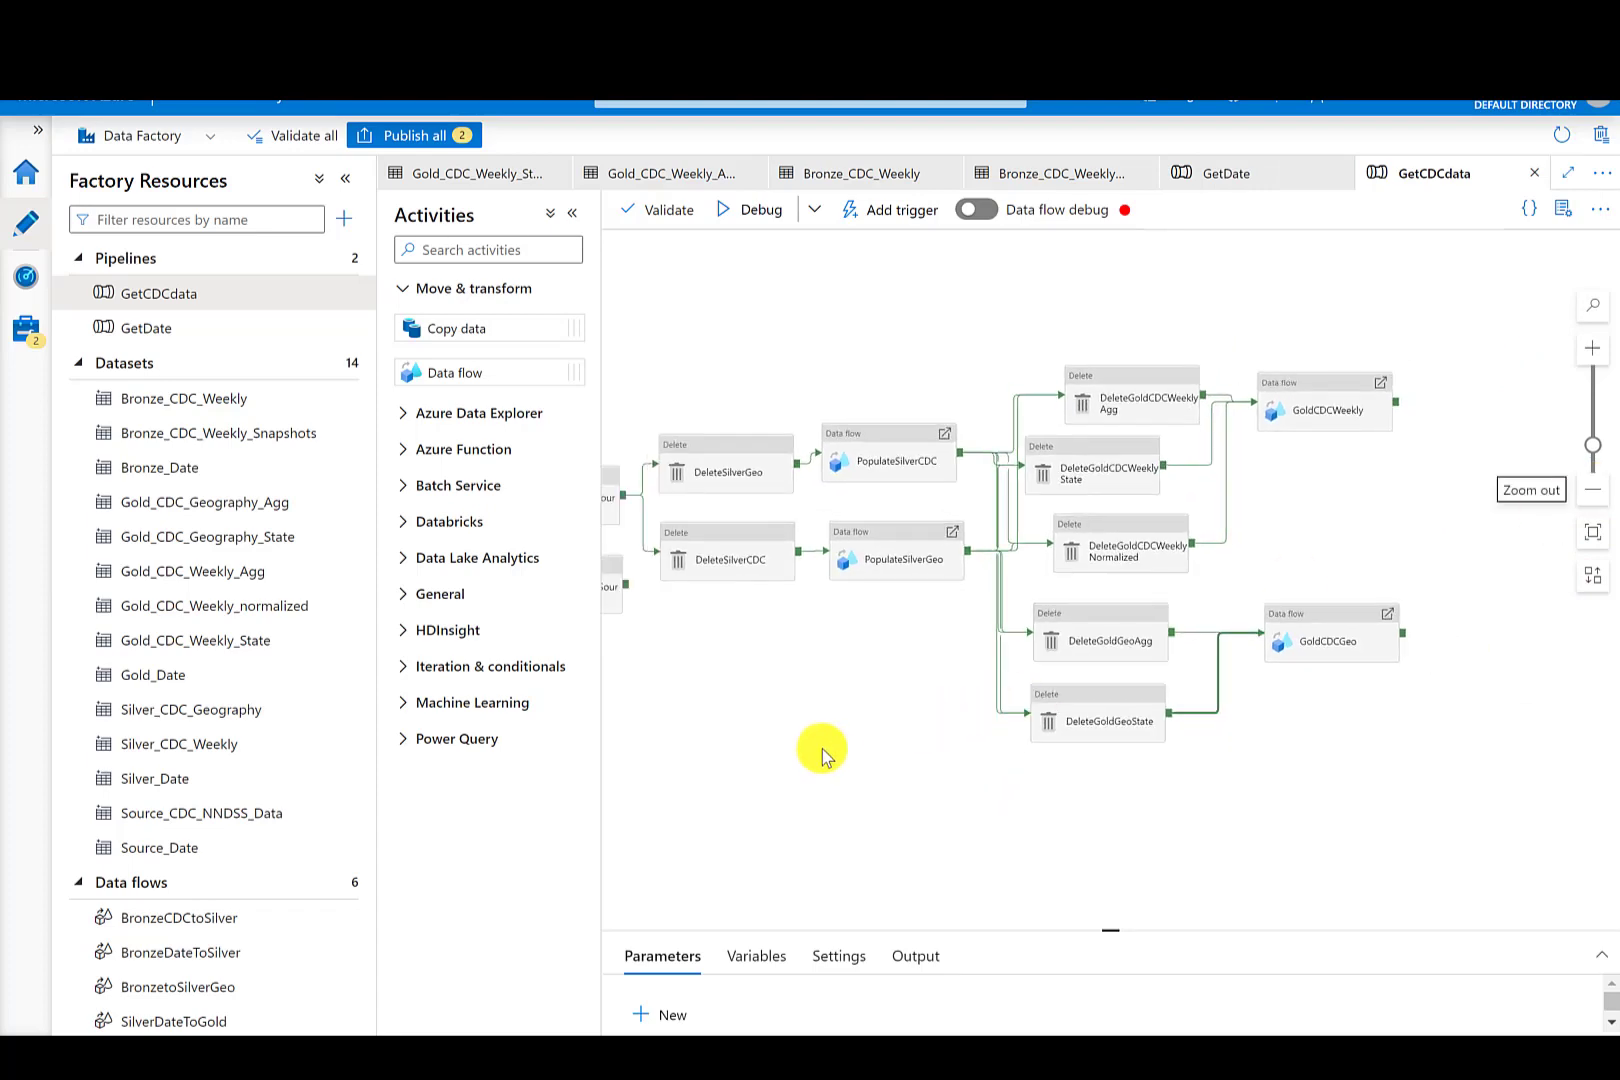
{"action": "left_click_drag", "start_coordinate": [822, 752], "coordinate": [1051, 668]}
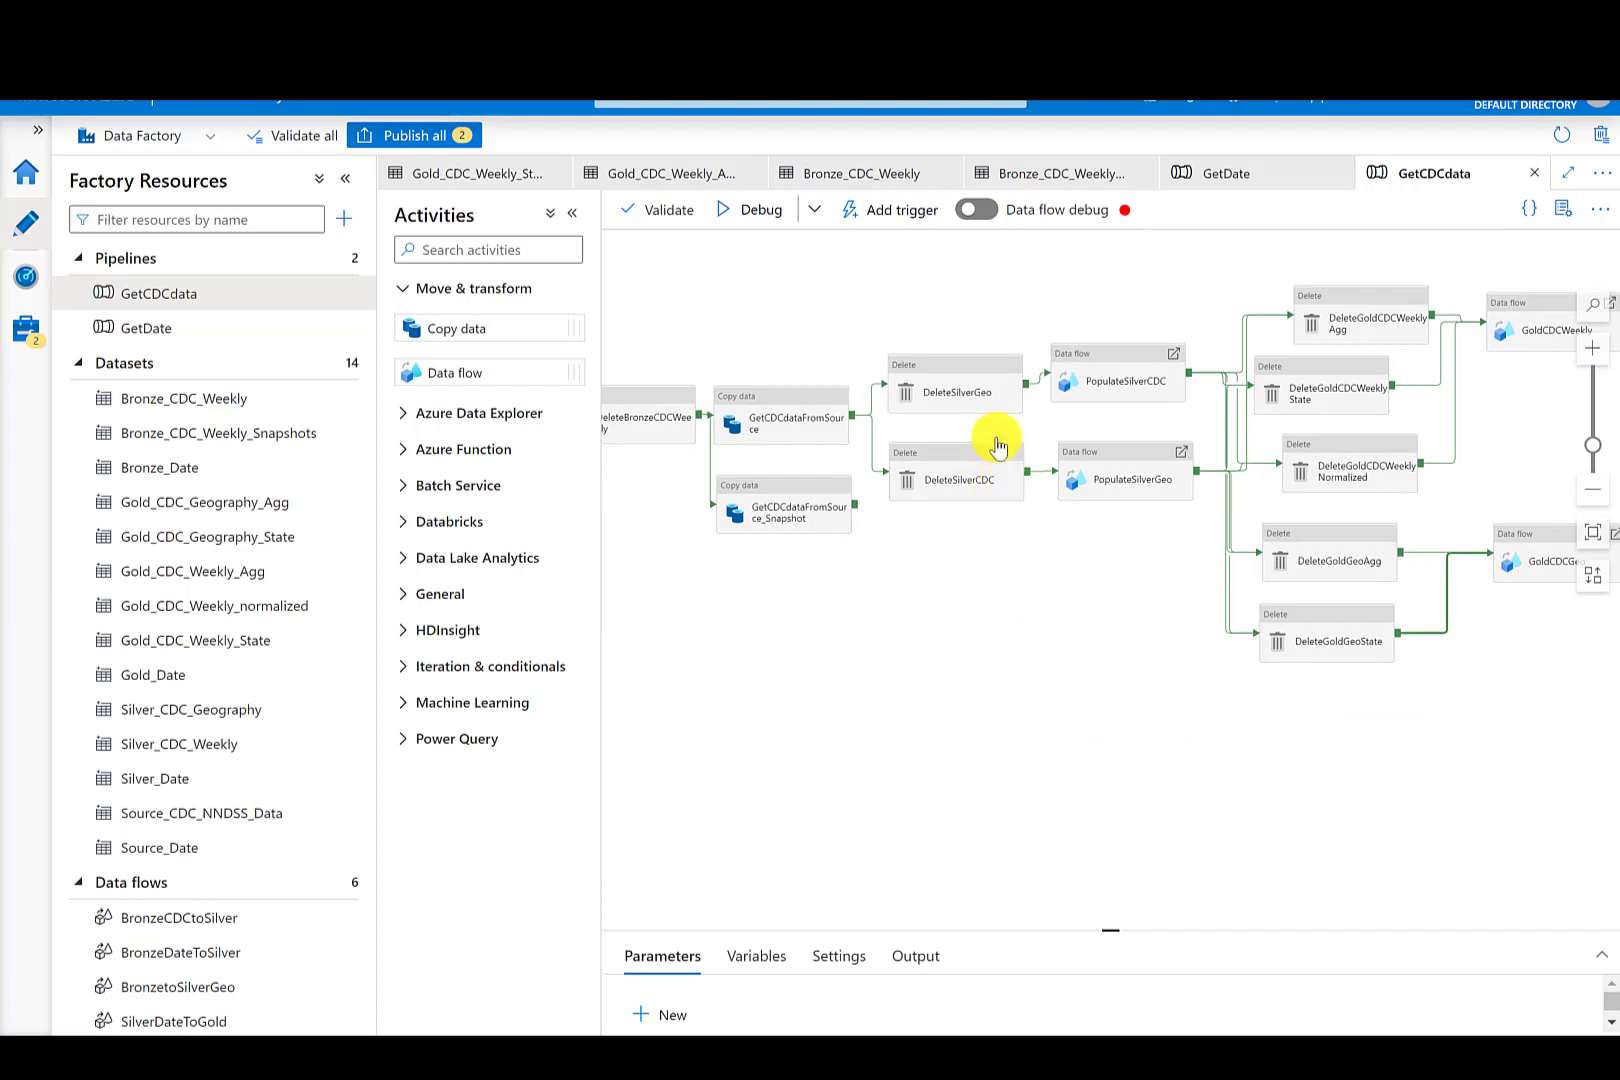
{"action": "left_click", "coordinate": [901, 218]}
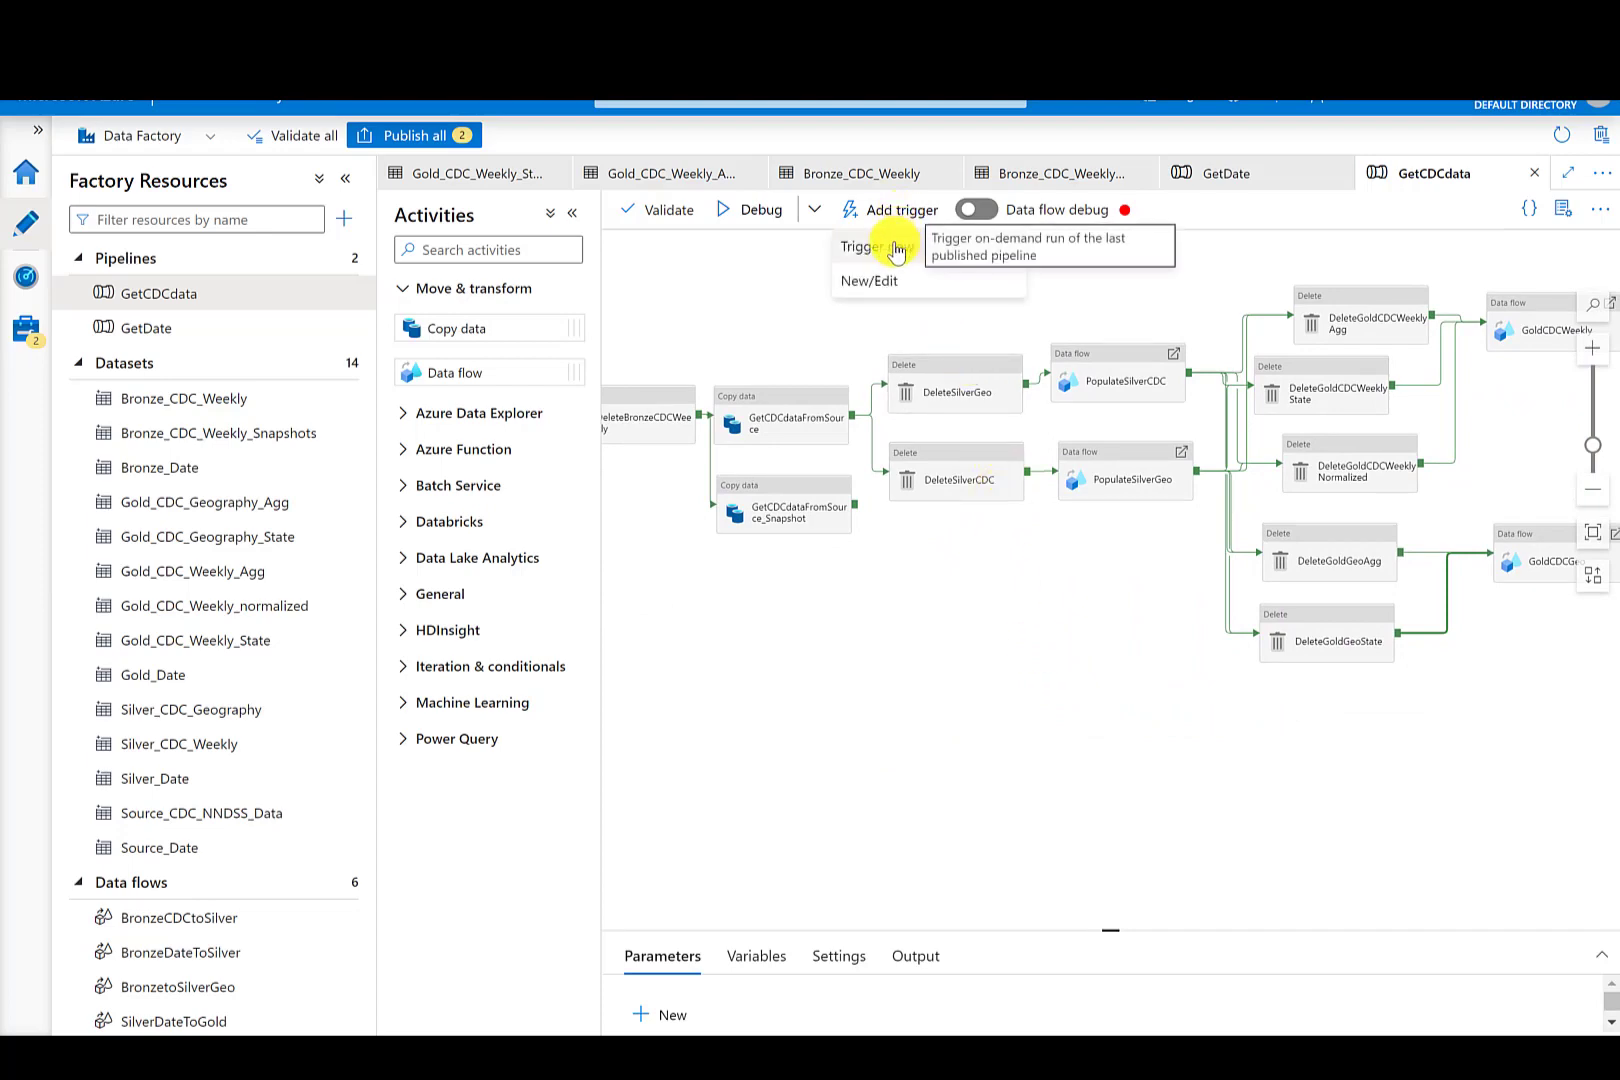
{"action": "left_click", "coordinate": [885, 244]}
{"action": "left_click", "coordinate": [1031, 1005]}
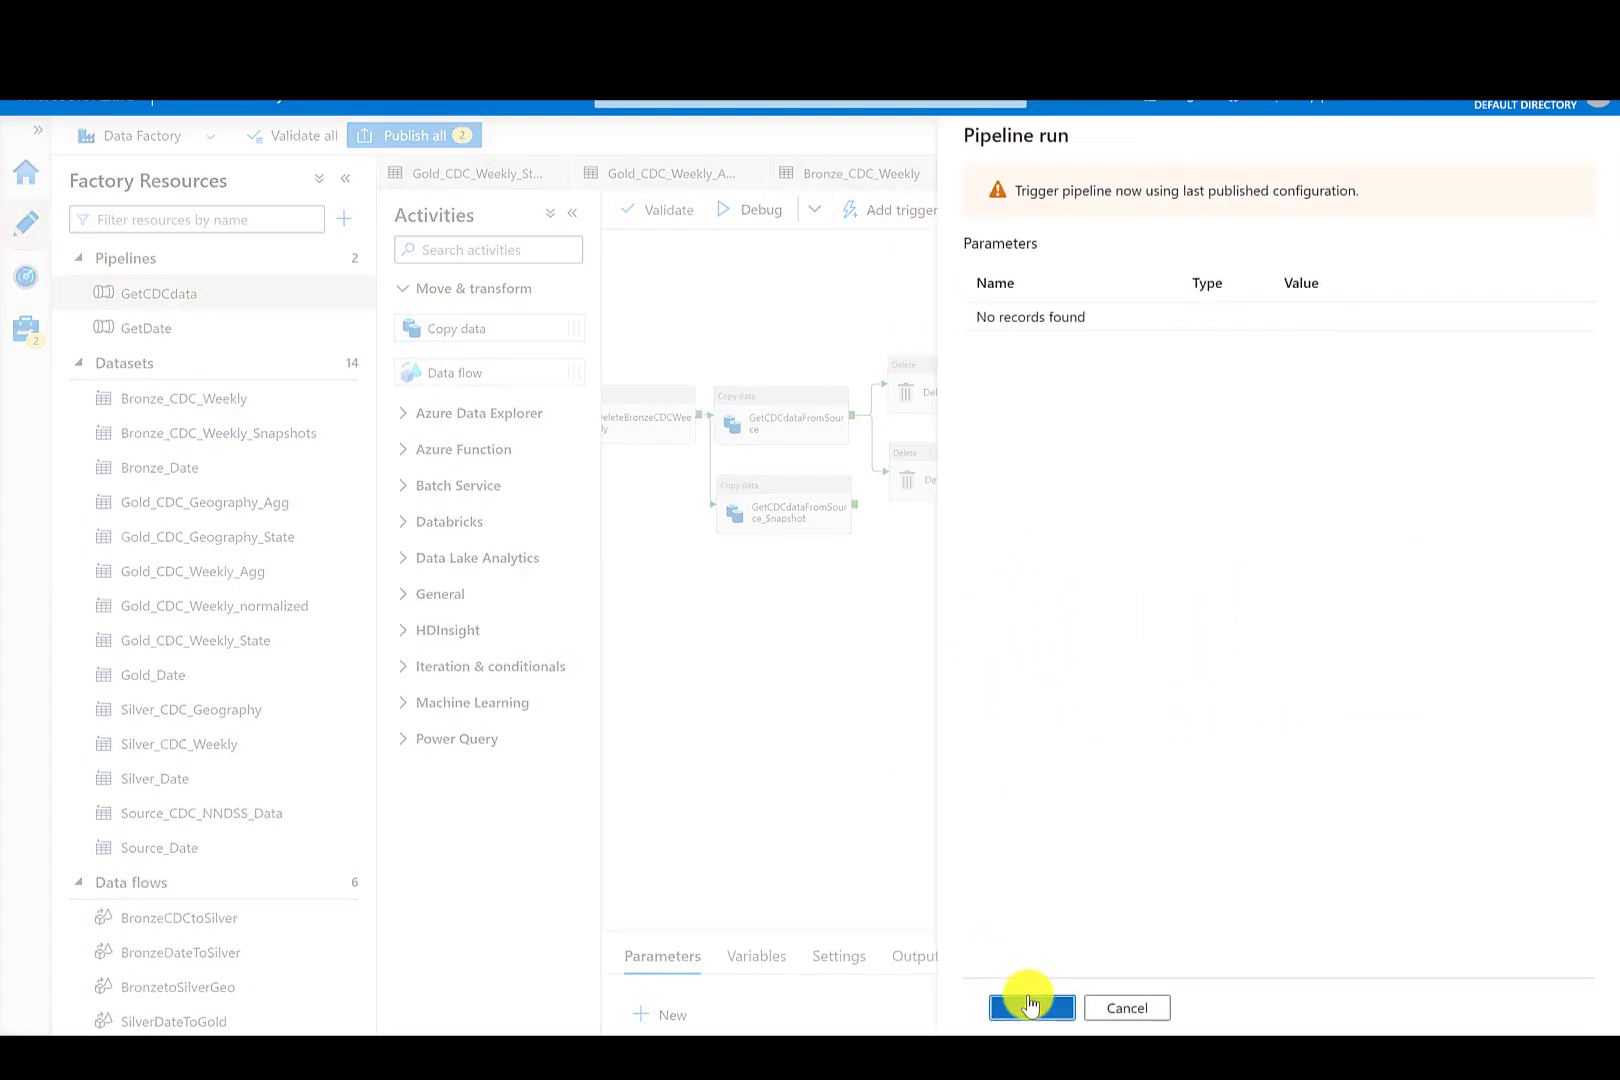
- Open the GetCDCdata run in Monitor and inspect its in-progress activity runs on the pipeline diagram
{"action": "left_click", "coordinate": [27, 286]}
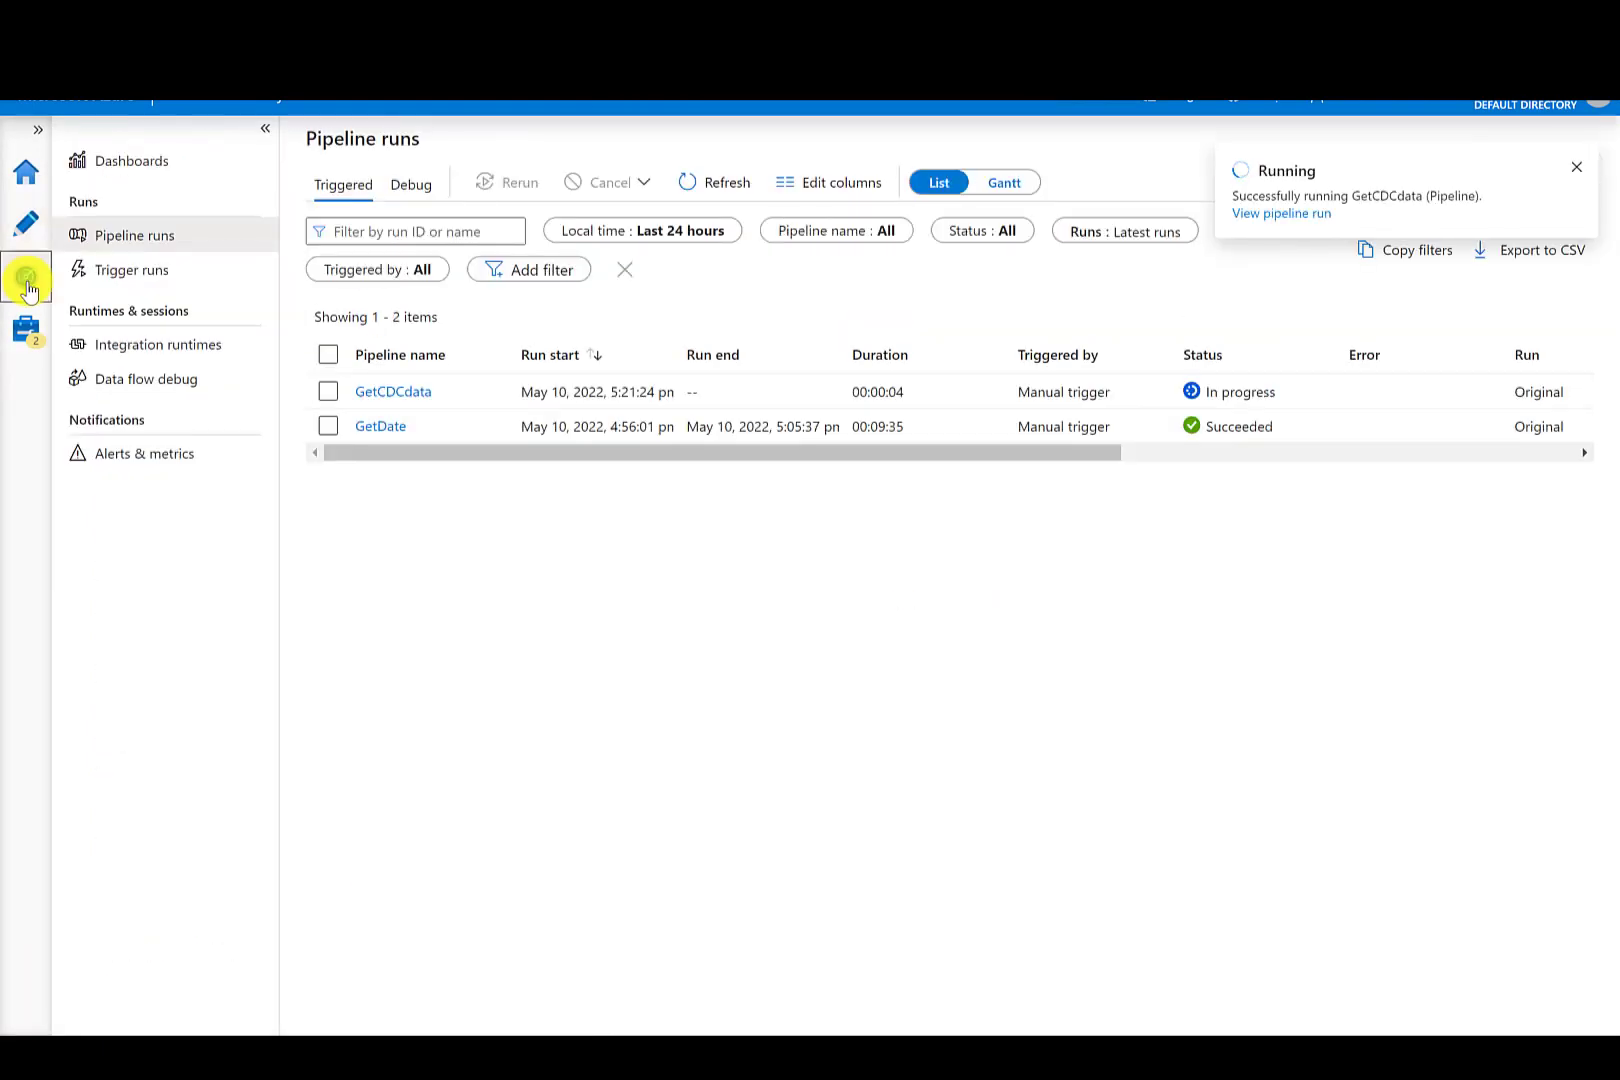
{"action": "left_click", "coordinate": [387, 392]}
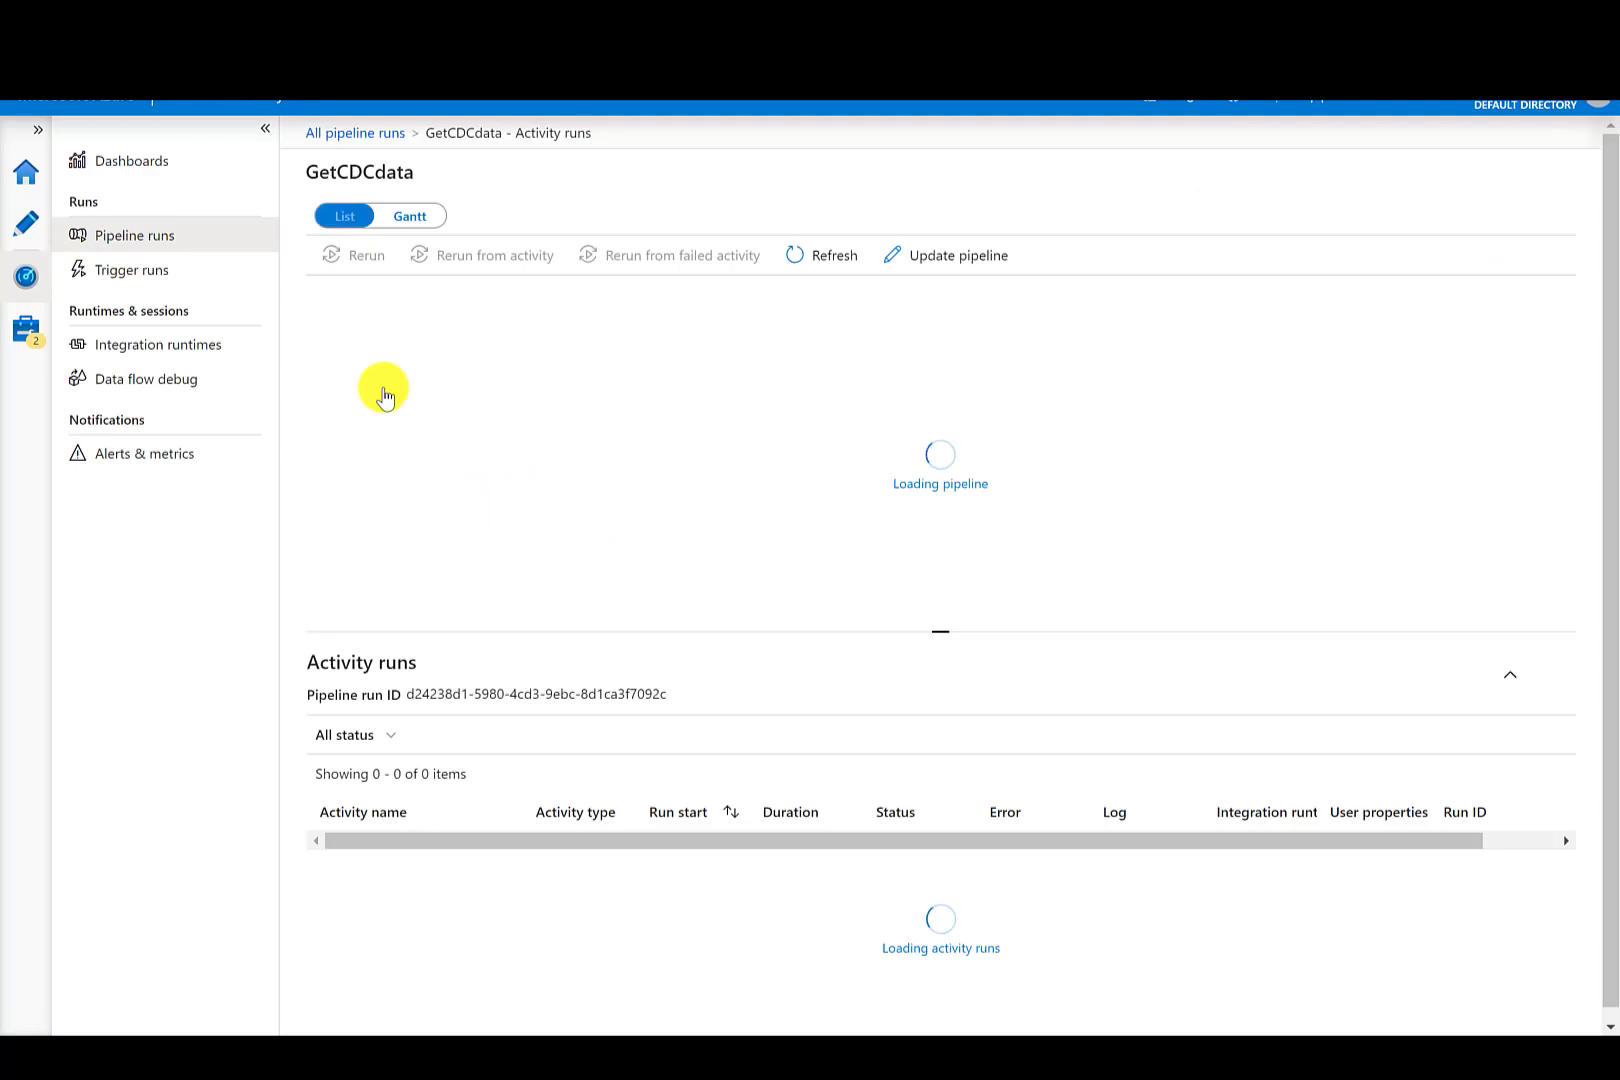
{"action": "left_click", "coordinate": [386, 607]}
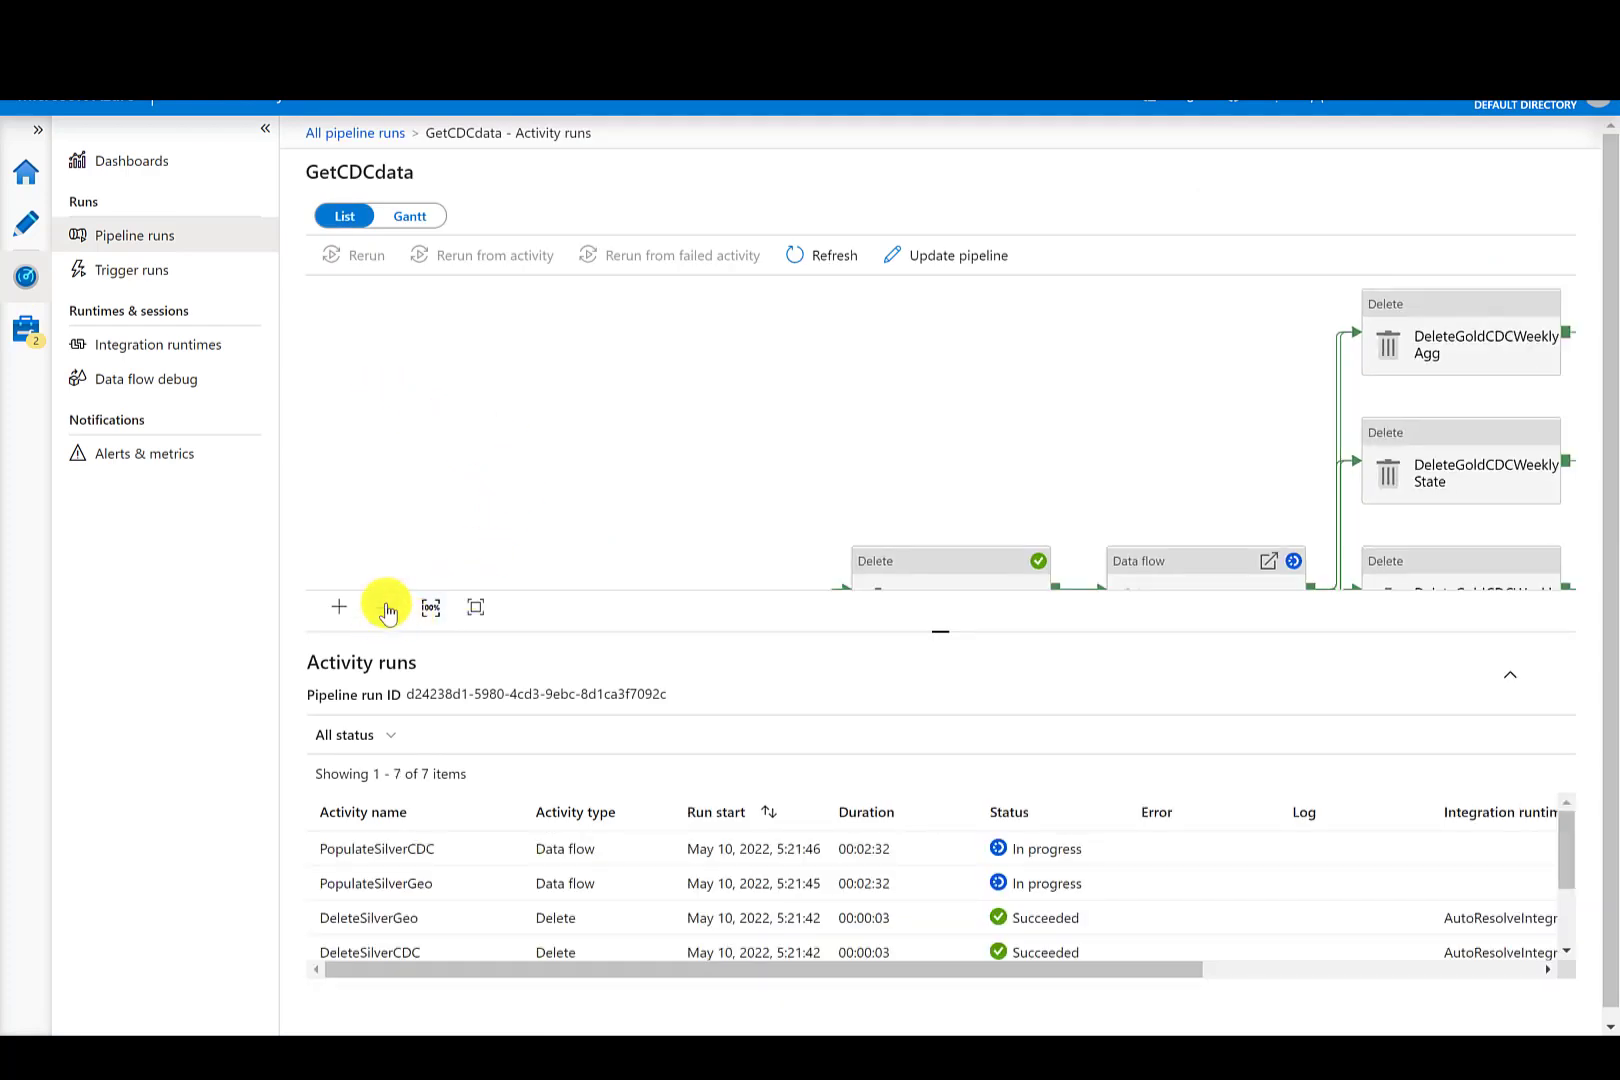
{"action": "left_click", "coordinate": [386, 607]}
{"action": "left_click", "coordinate": [386, 607]}
{"action": "left_click", "coordinate": [386, 607]}
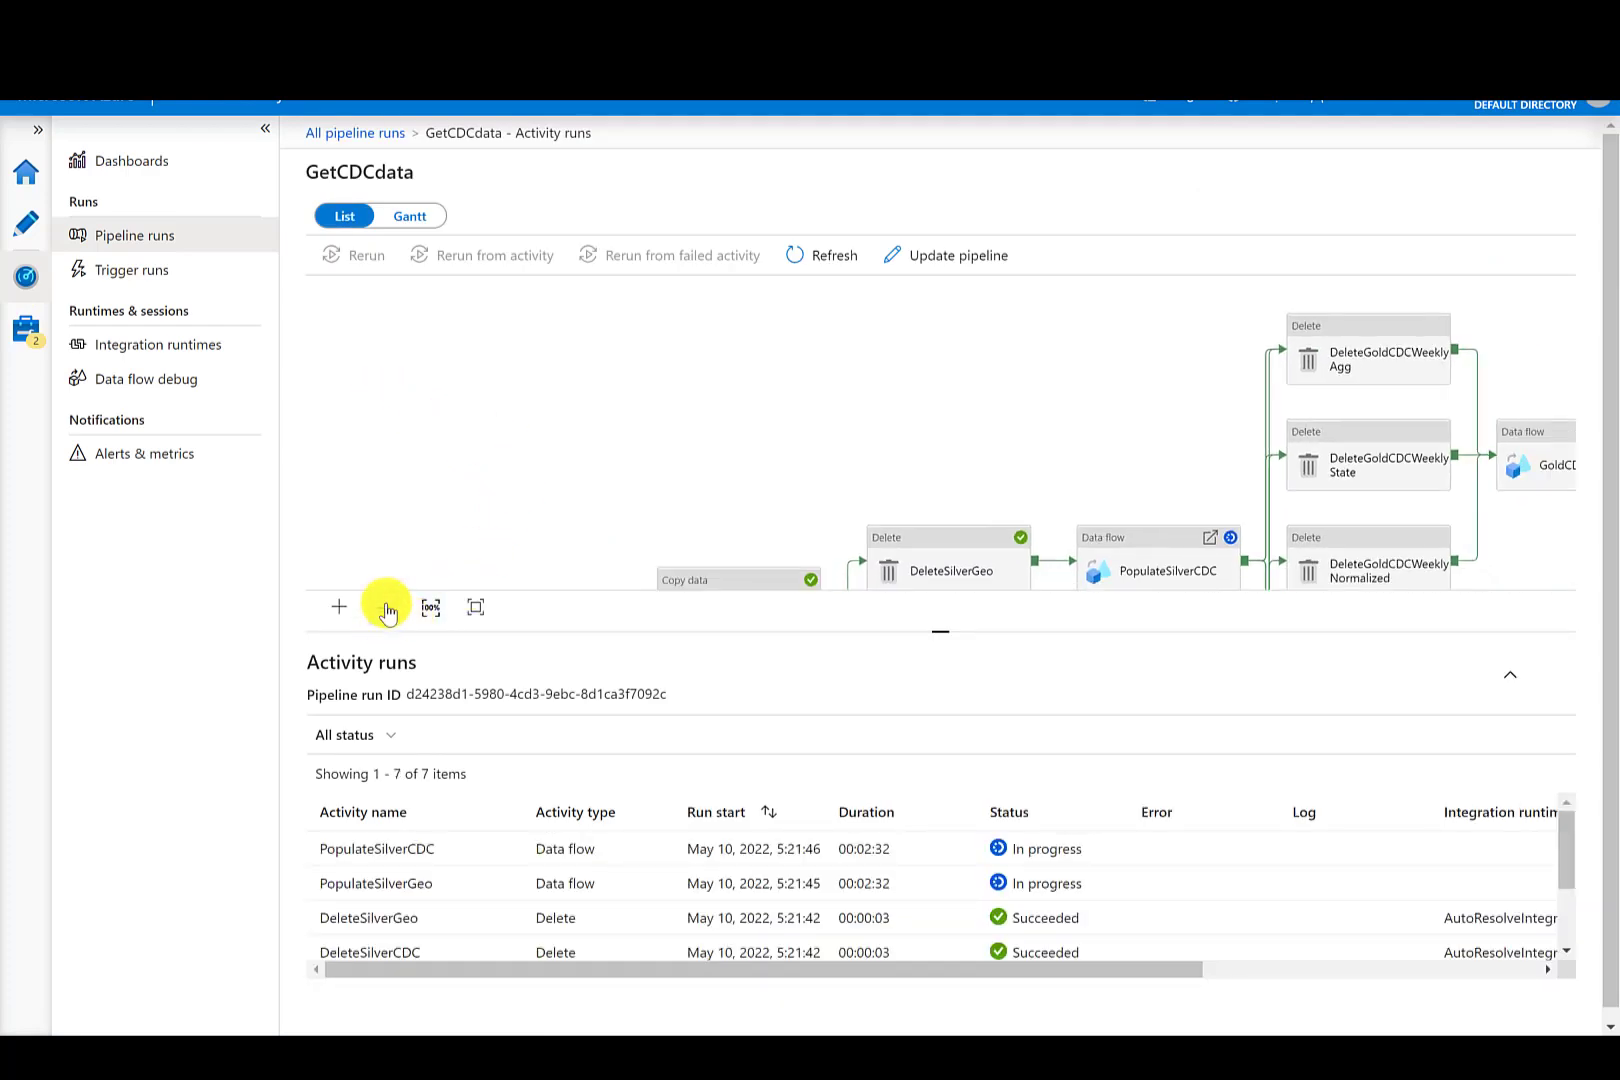
{"action": "left_click", "coordinate": [386, 607]}
{"action": "left_click", "coordinate": [386, 607]}
{"action": "left_click_drag", "start_coordinate": [673, 502], "coordinate": [448, 390]}
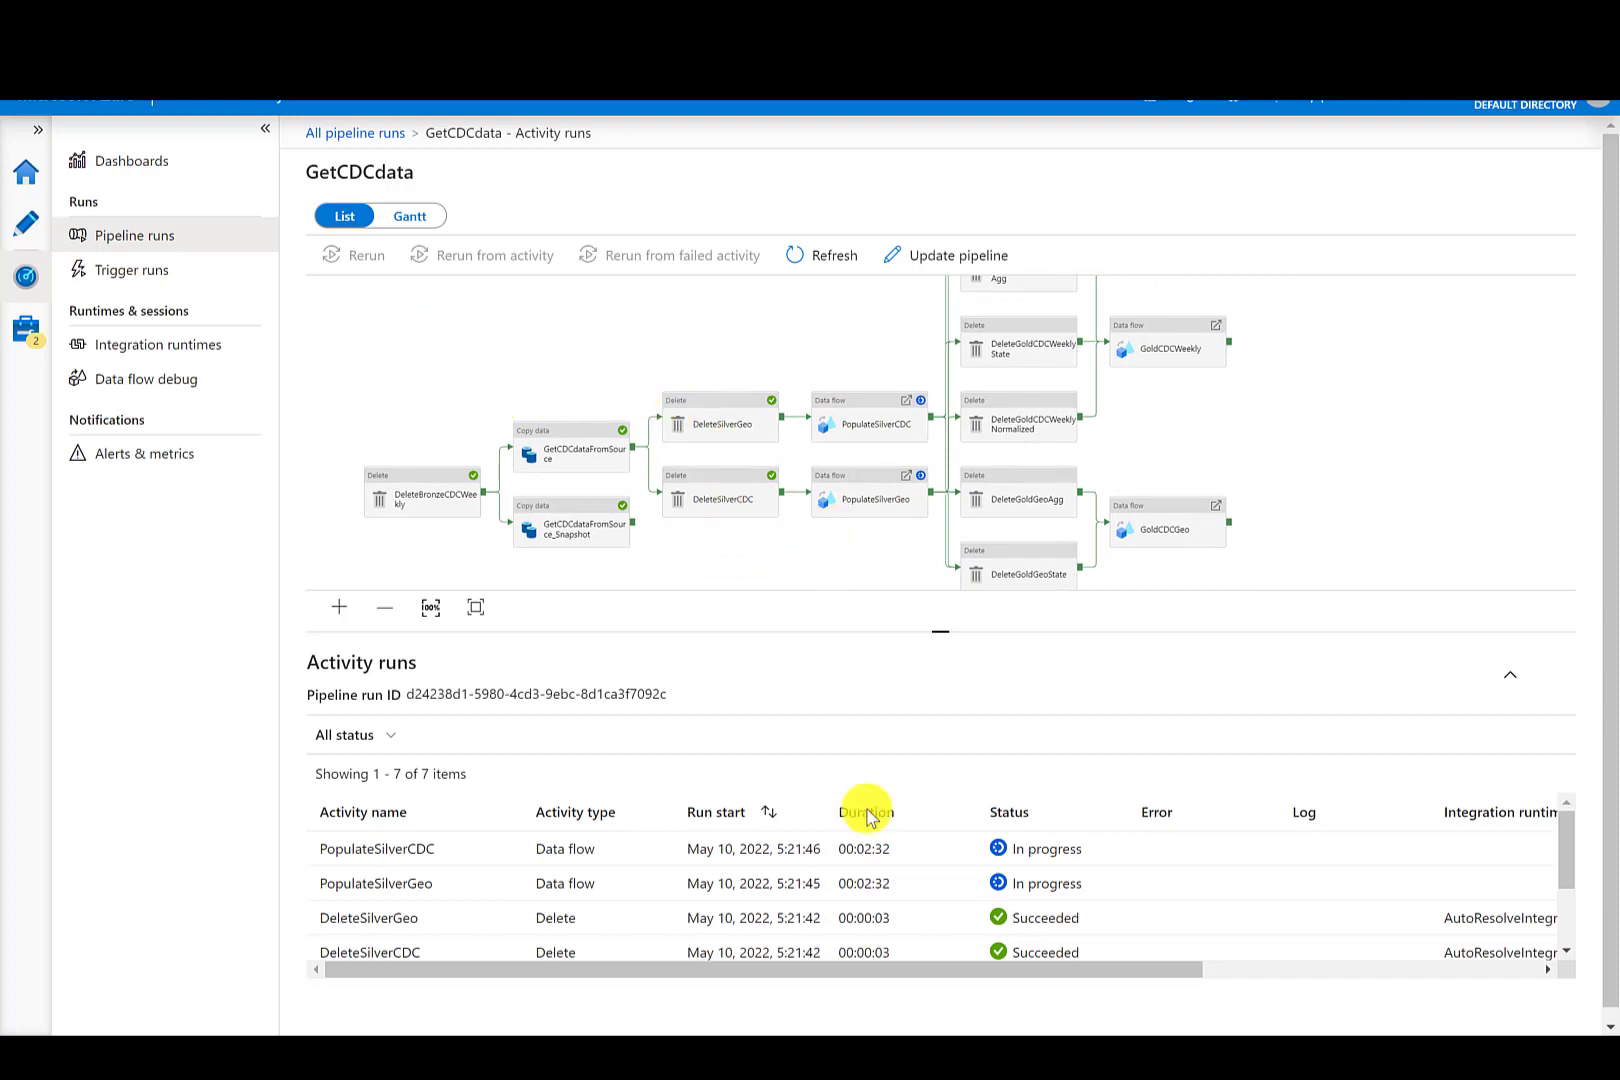
- Refresh the pipeline runs list and review the completed GetCDCdata run's activity diagram
{"action": "left_click", "coordinate": [712, 184]}
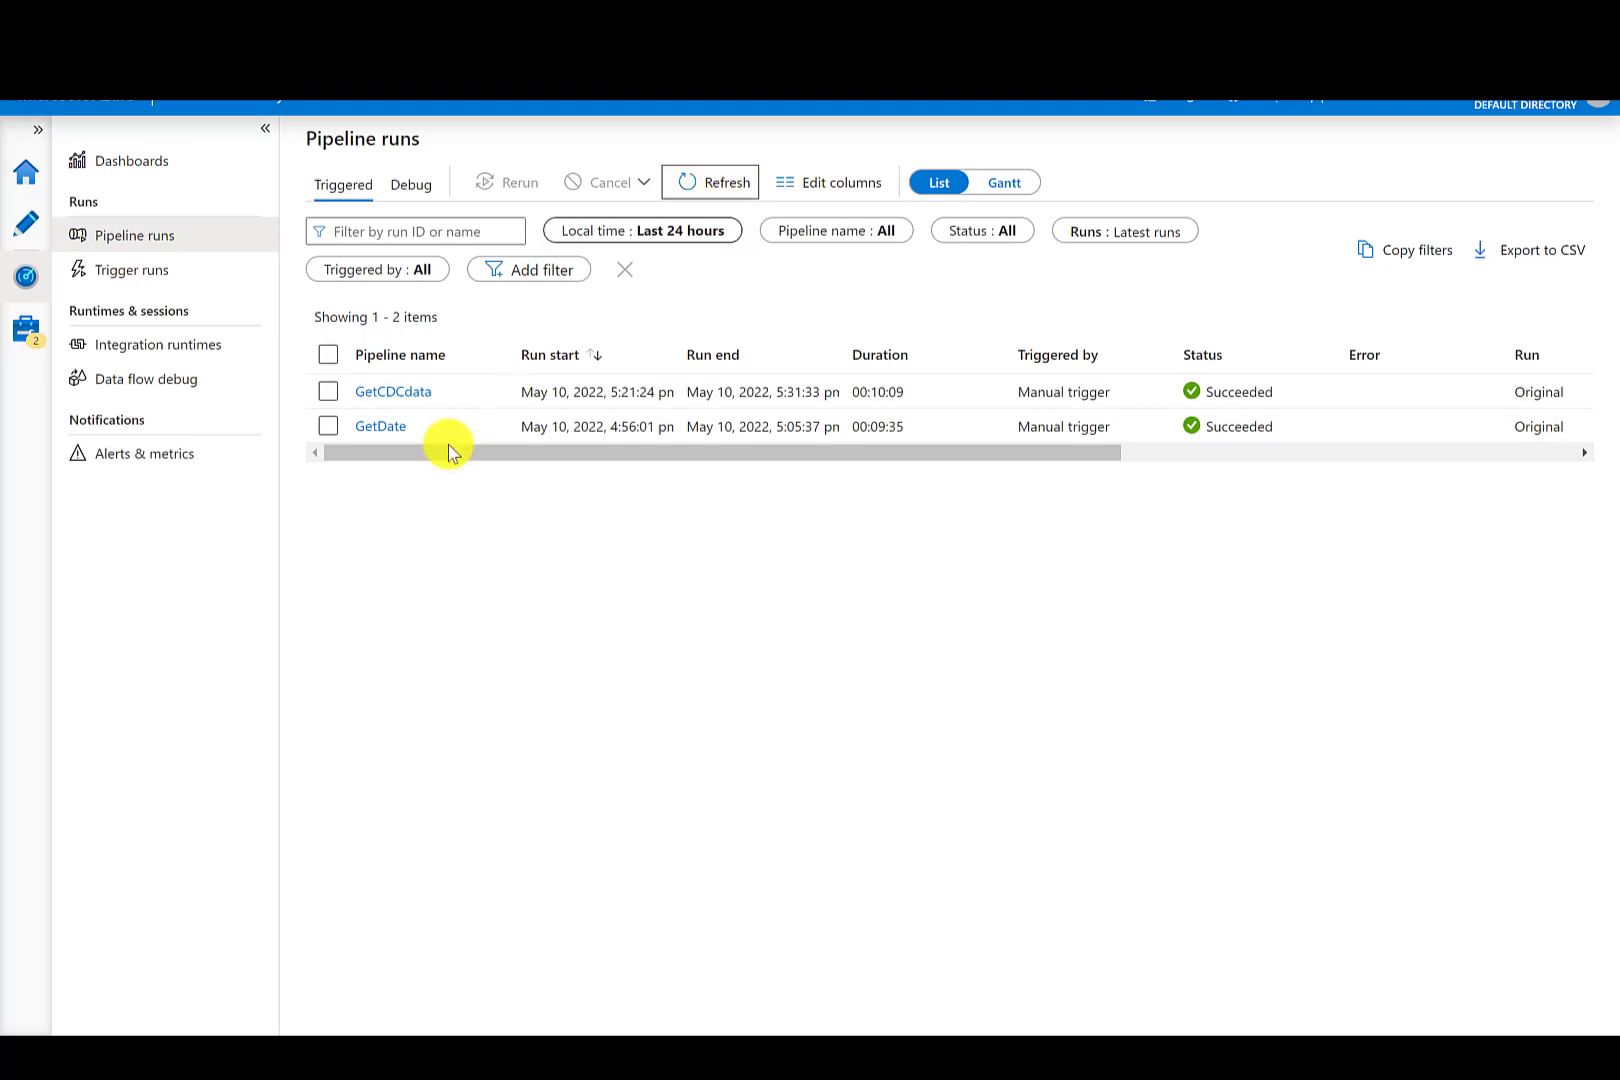
{"action": "left_click", "coordinate": [393, 392]}
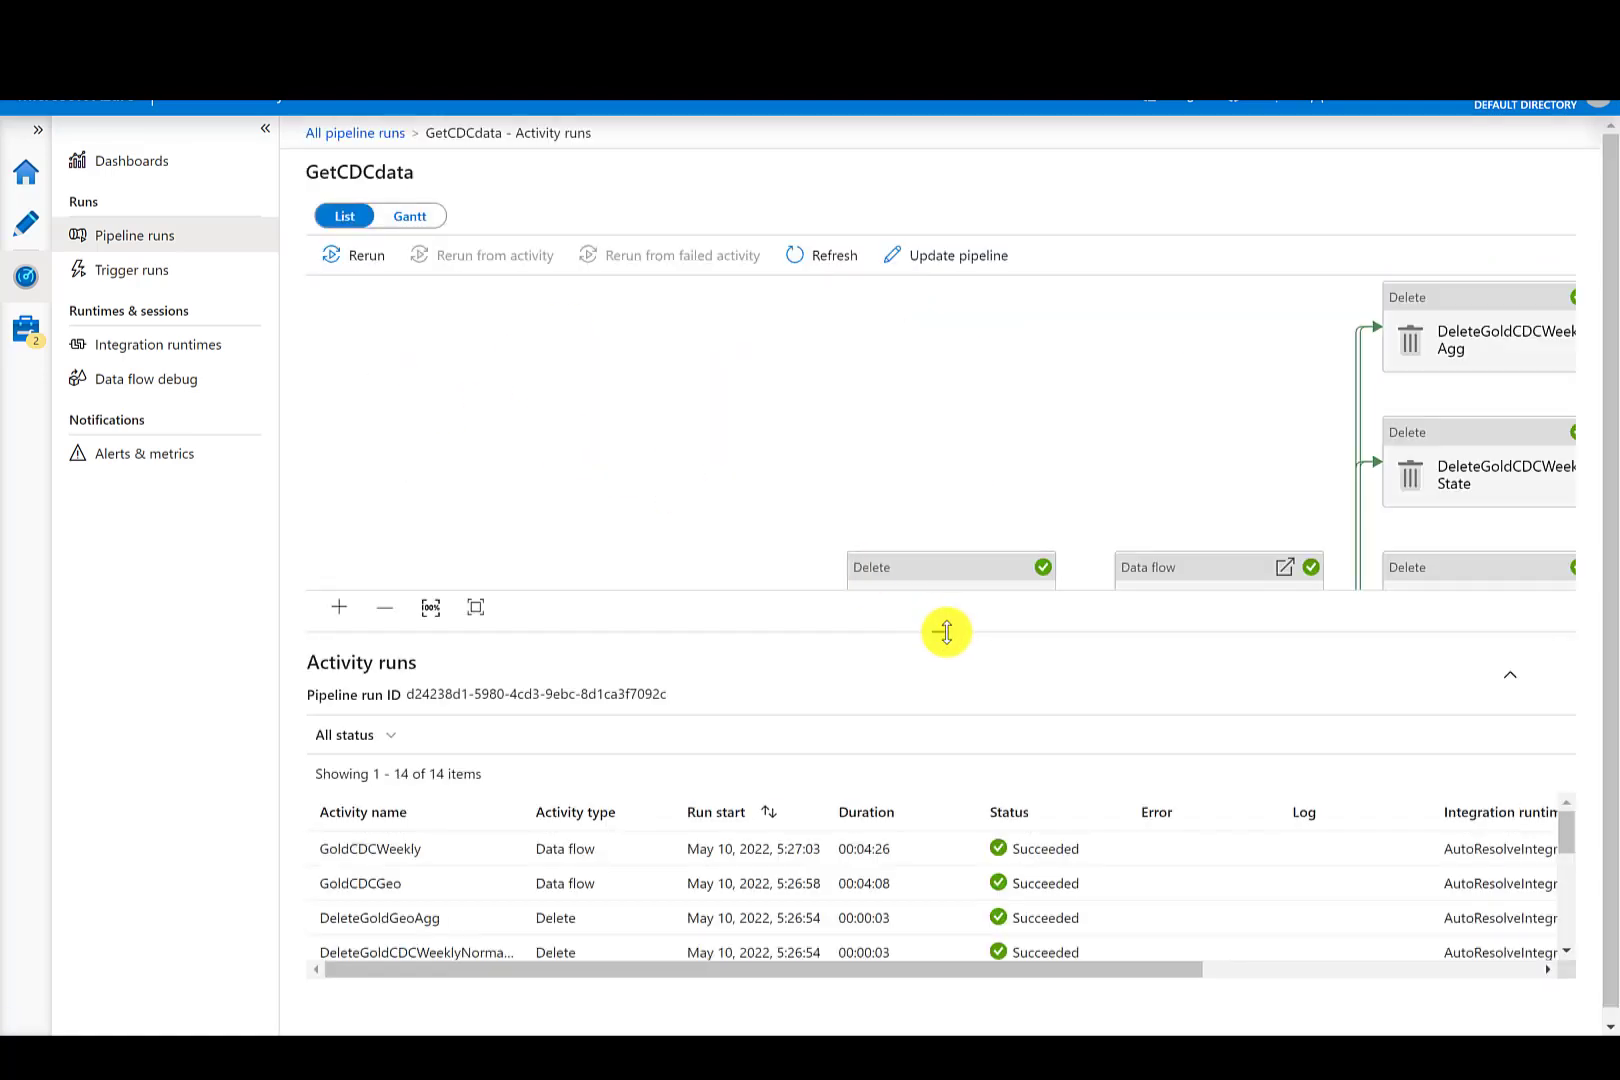
{"action": "left_click_drag", "start_coordinate": [944, 632], "coordinate": [946, 925]}
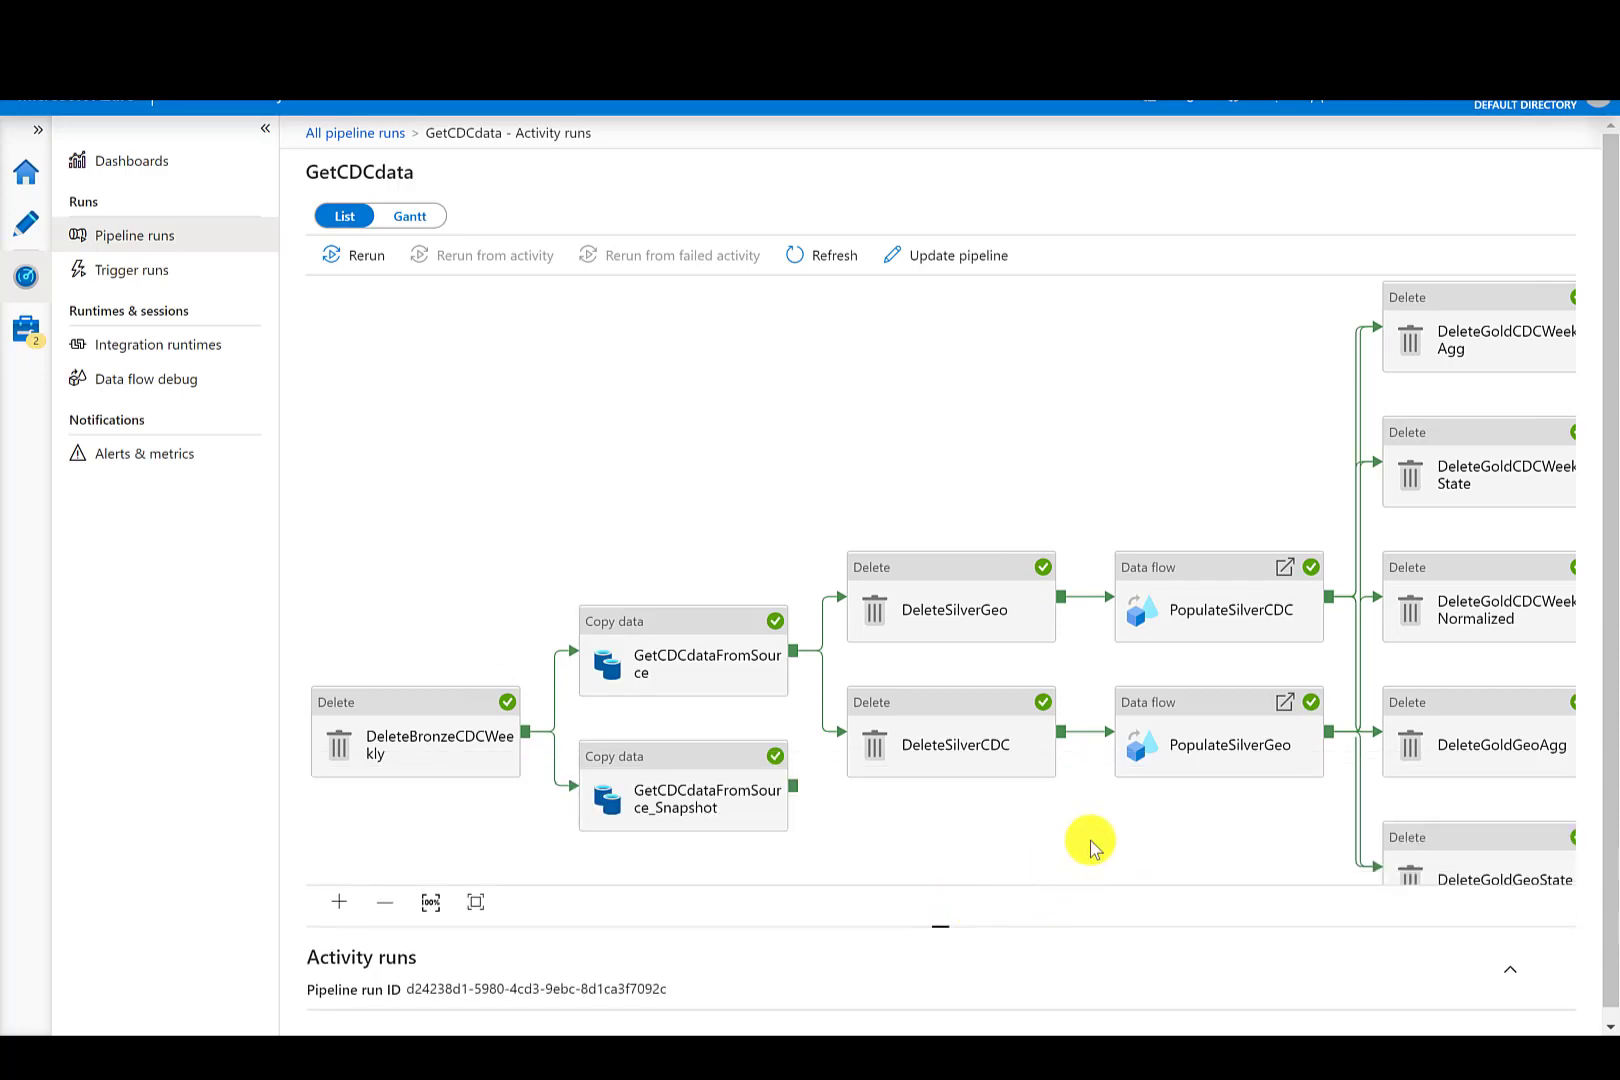
{"action": "left_click_drag", "start_coordinate": [1088, 843], "coordinate": [770, 755]}
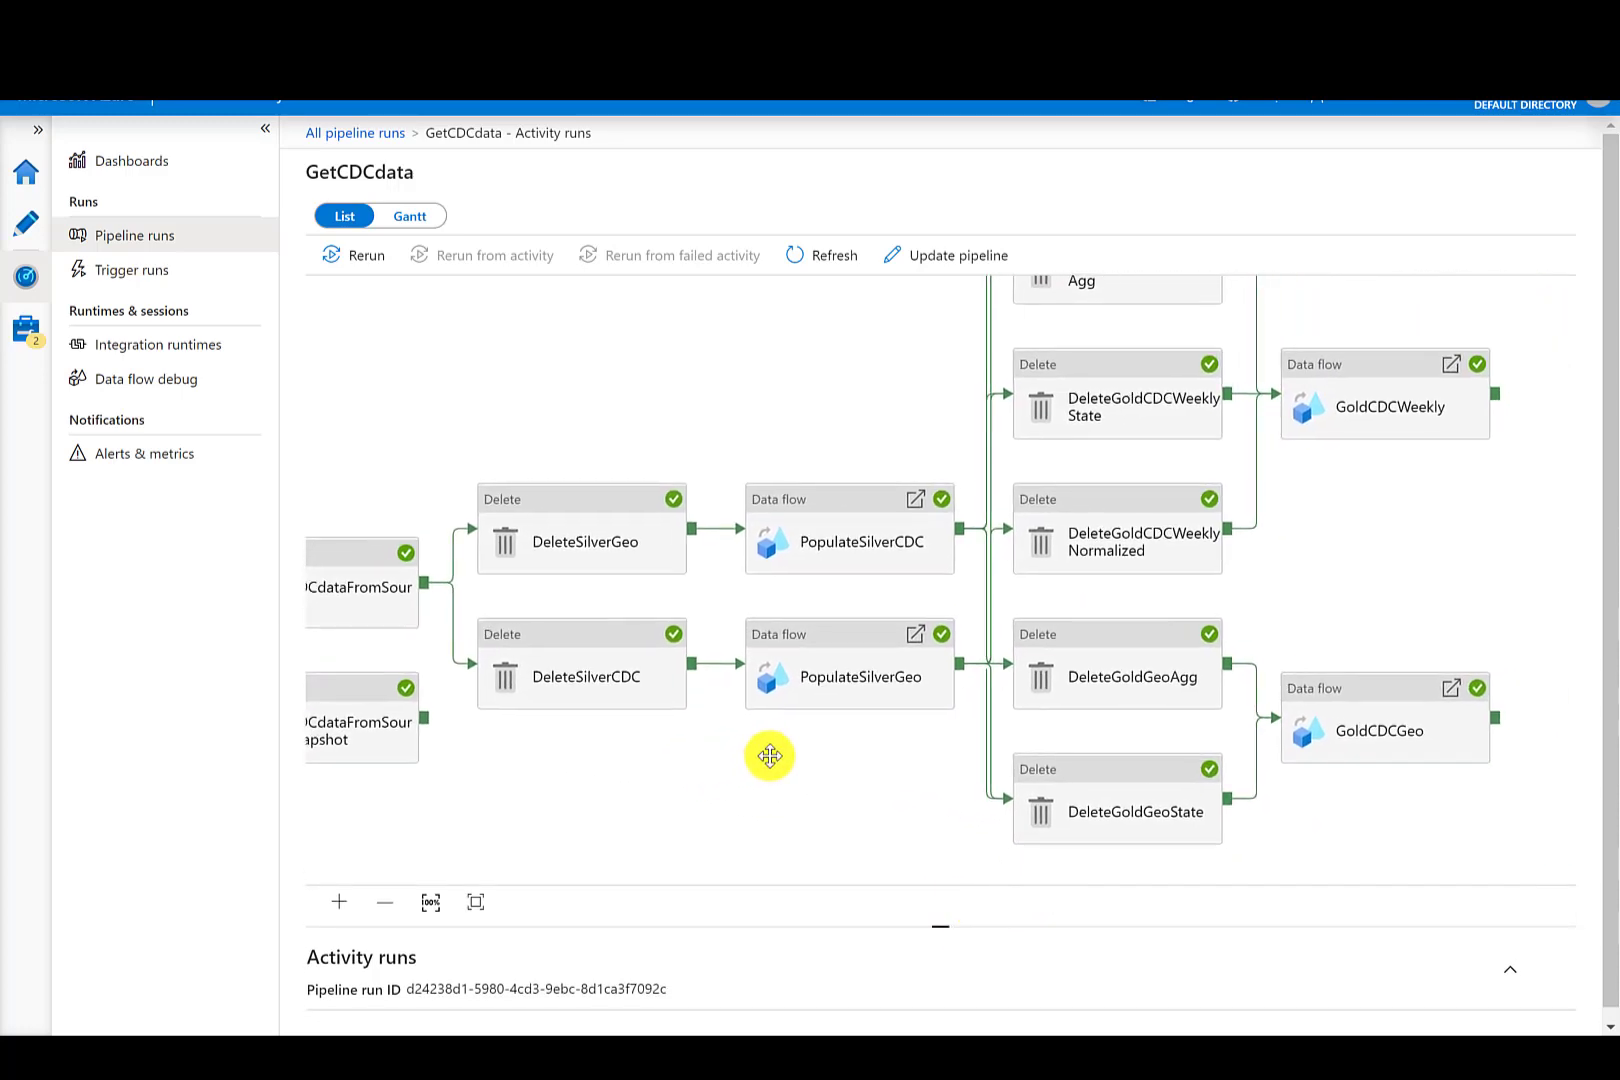
{"action": "left_click_drag", "start_coordinate": [937, 928], "coordinate": [923, 356]}
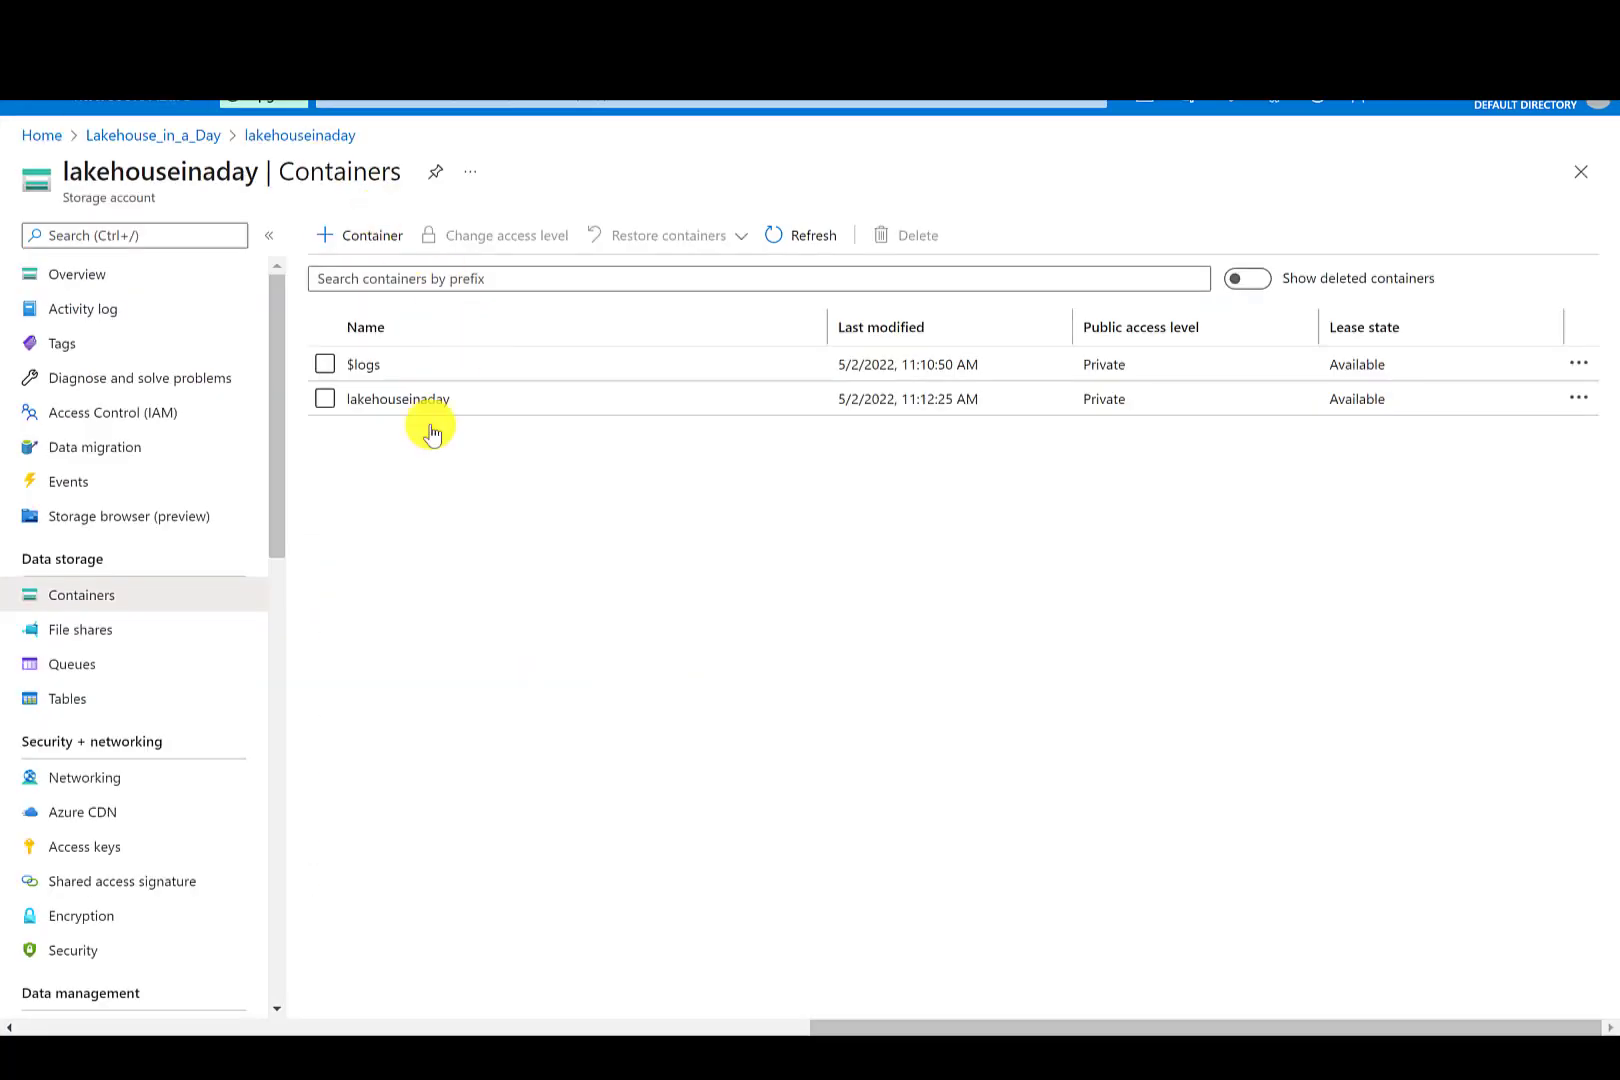
- Browse the lakehouseinaday container's Bronze, Silver and Gold folders to check the output files
{"action": "left_click", "coordinate": [416, 408]}
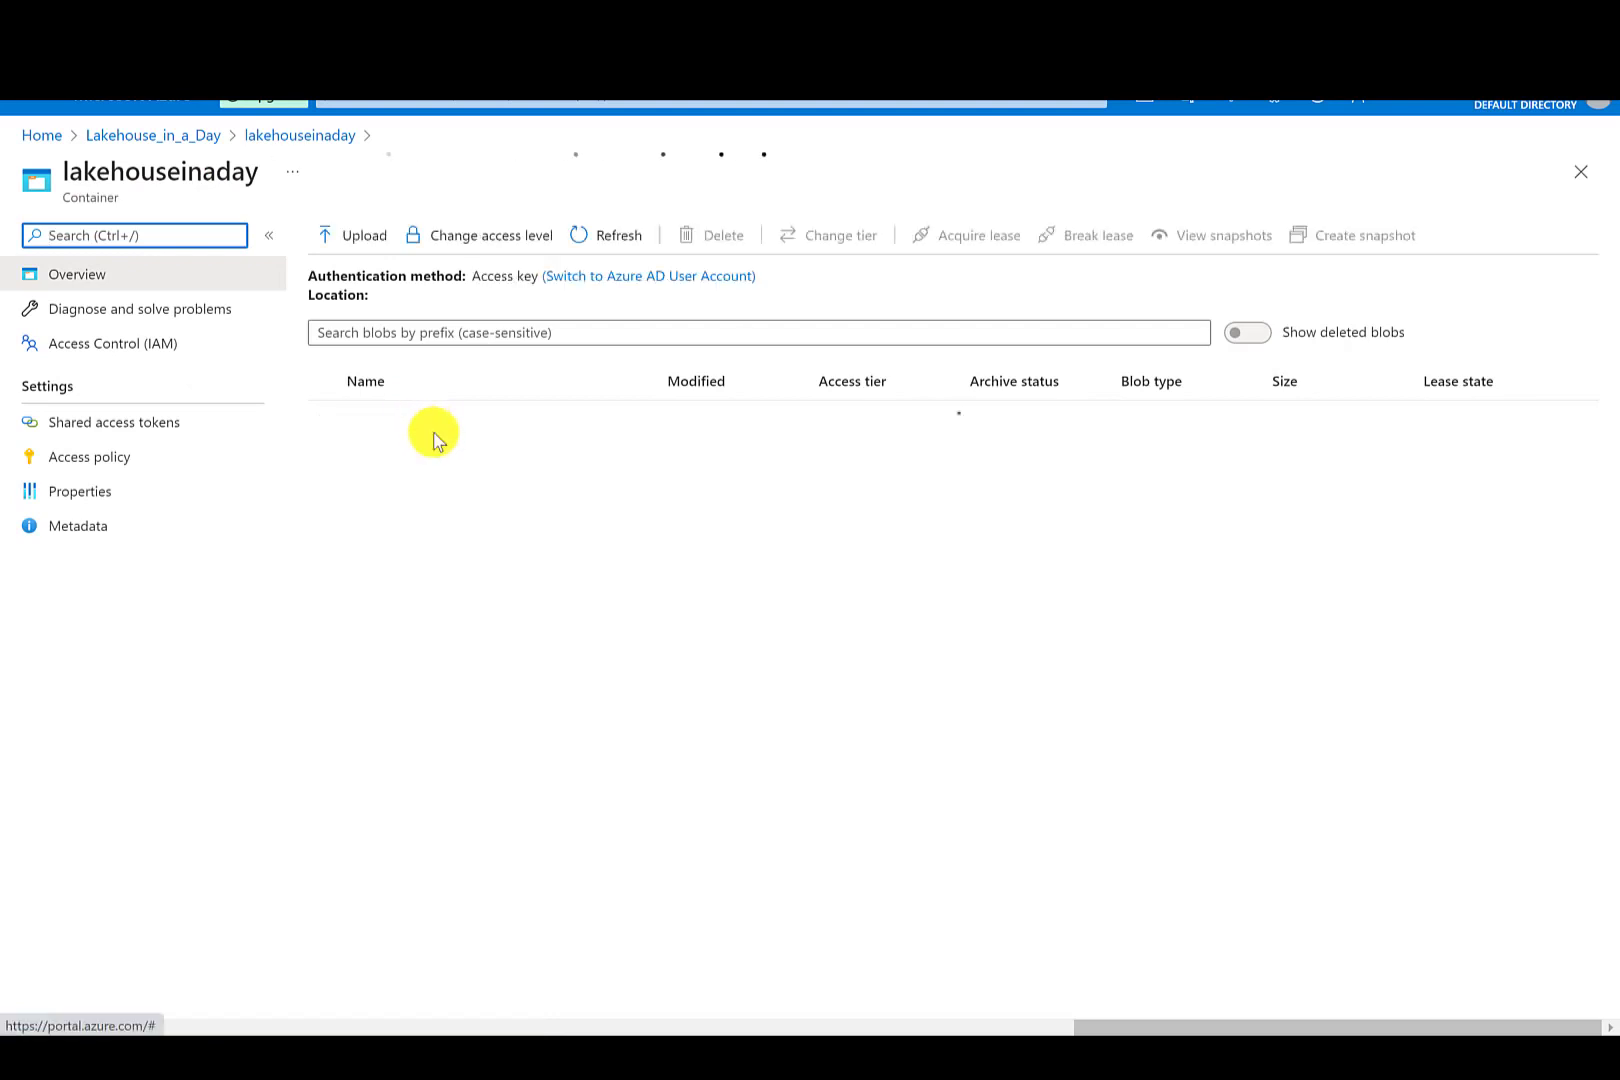
{"action": "left_click", "coordinate": [390, 466]}
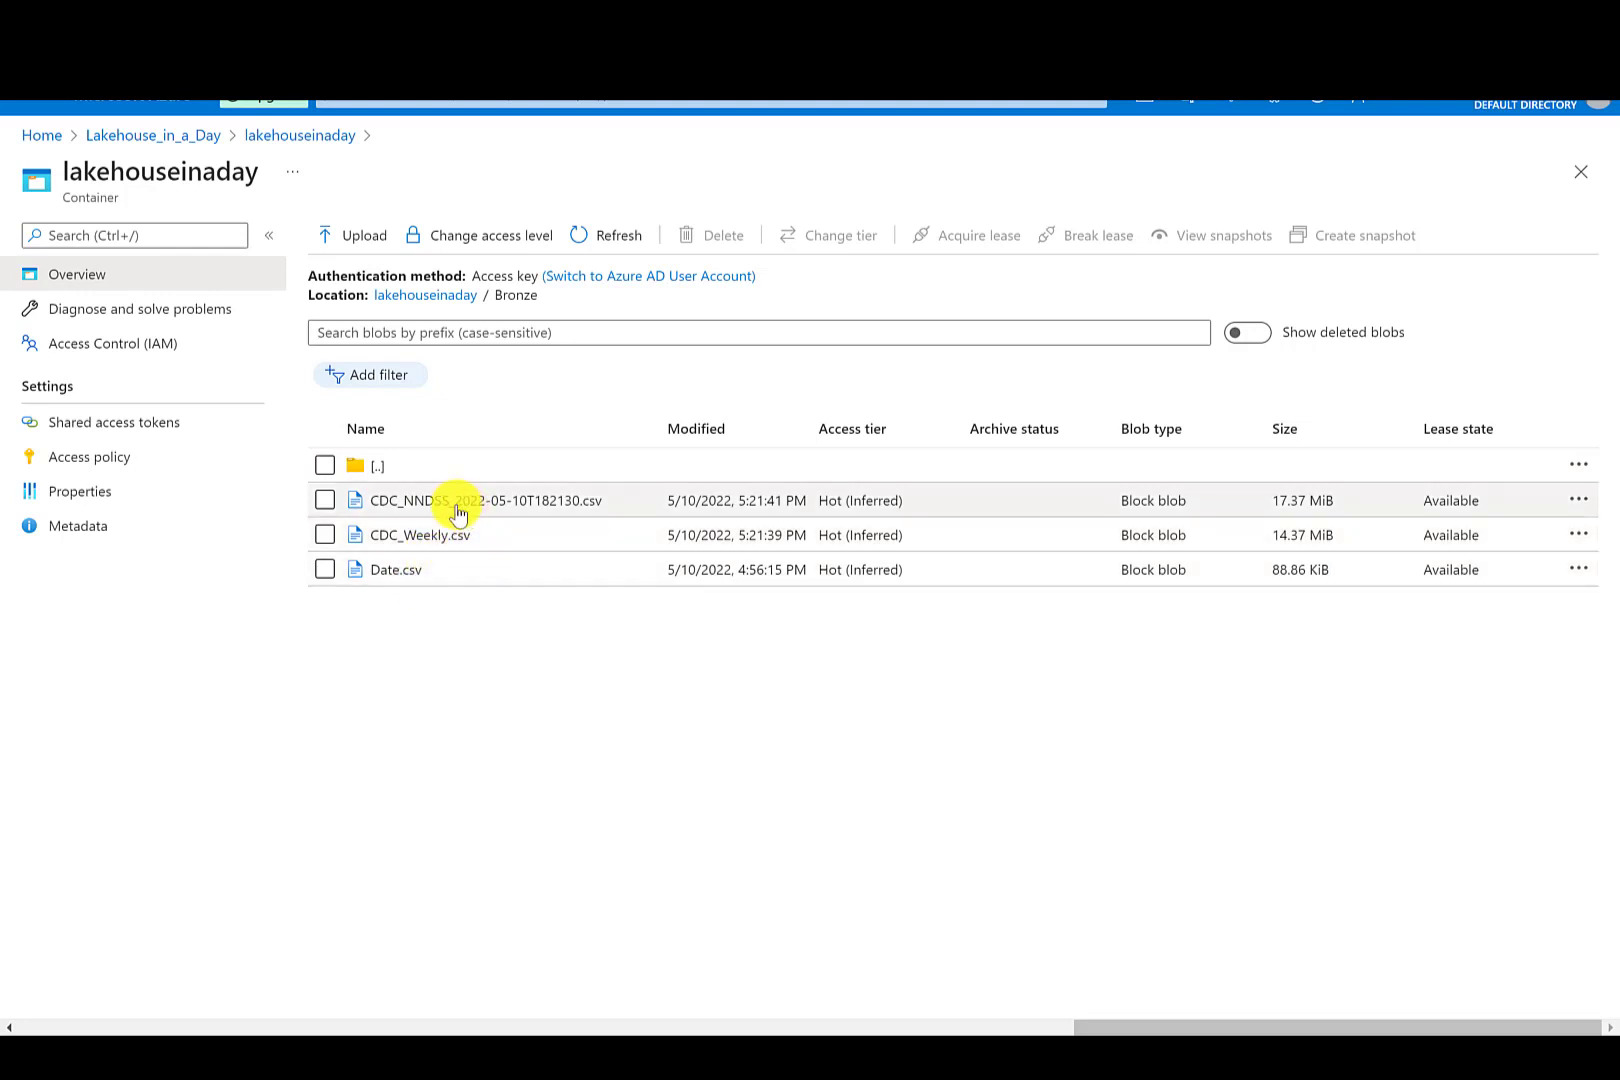
{"action": "left_click", "coordinate": [378, 465]}
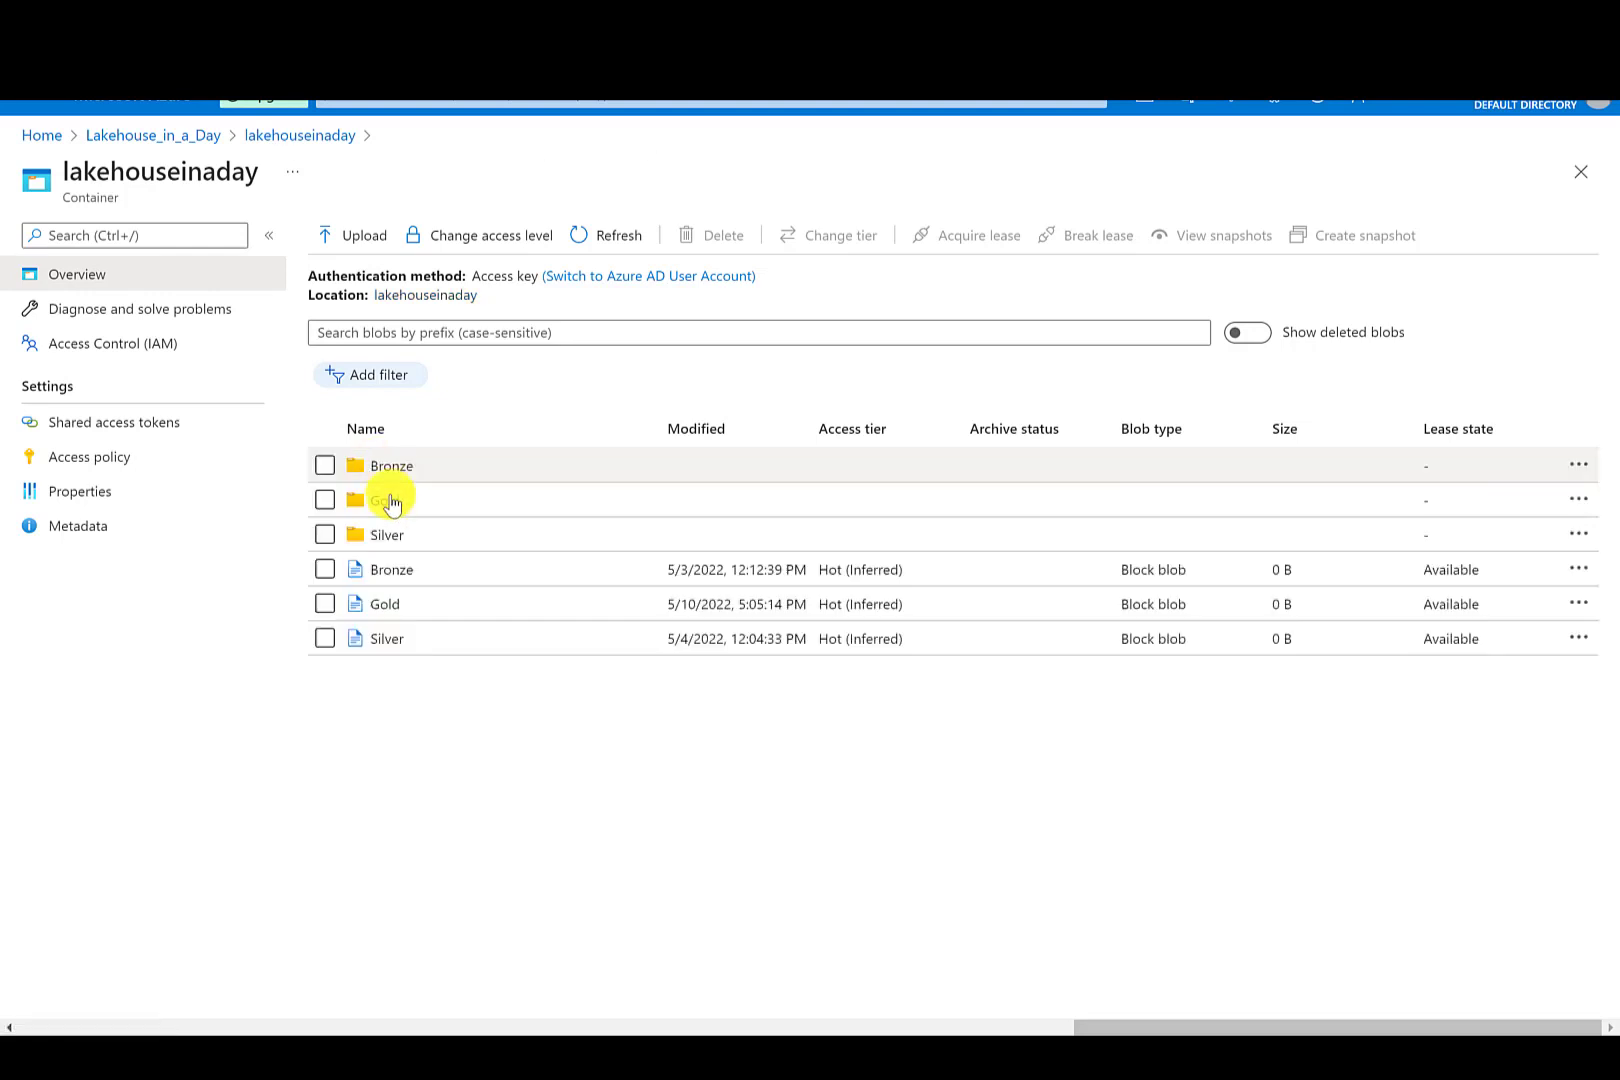
{"action": "left_click", "coordinate": [392, 537]}
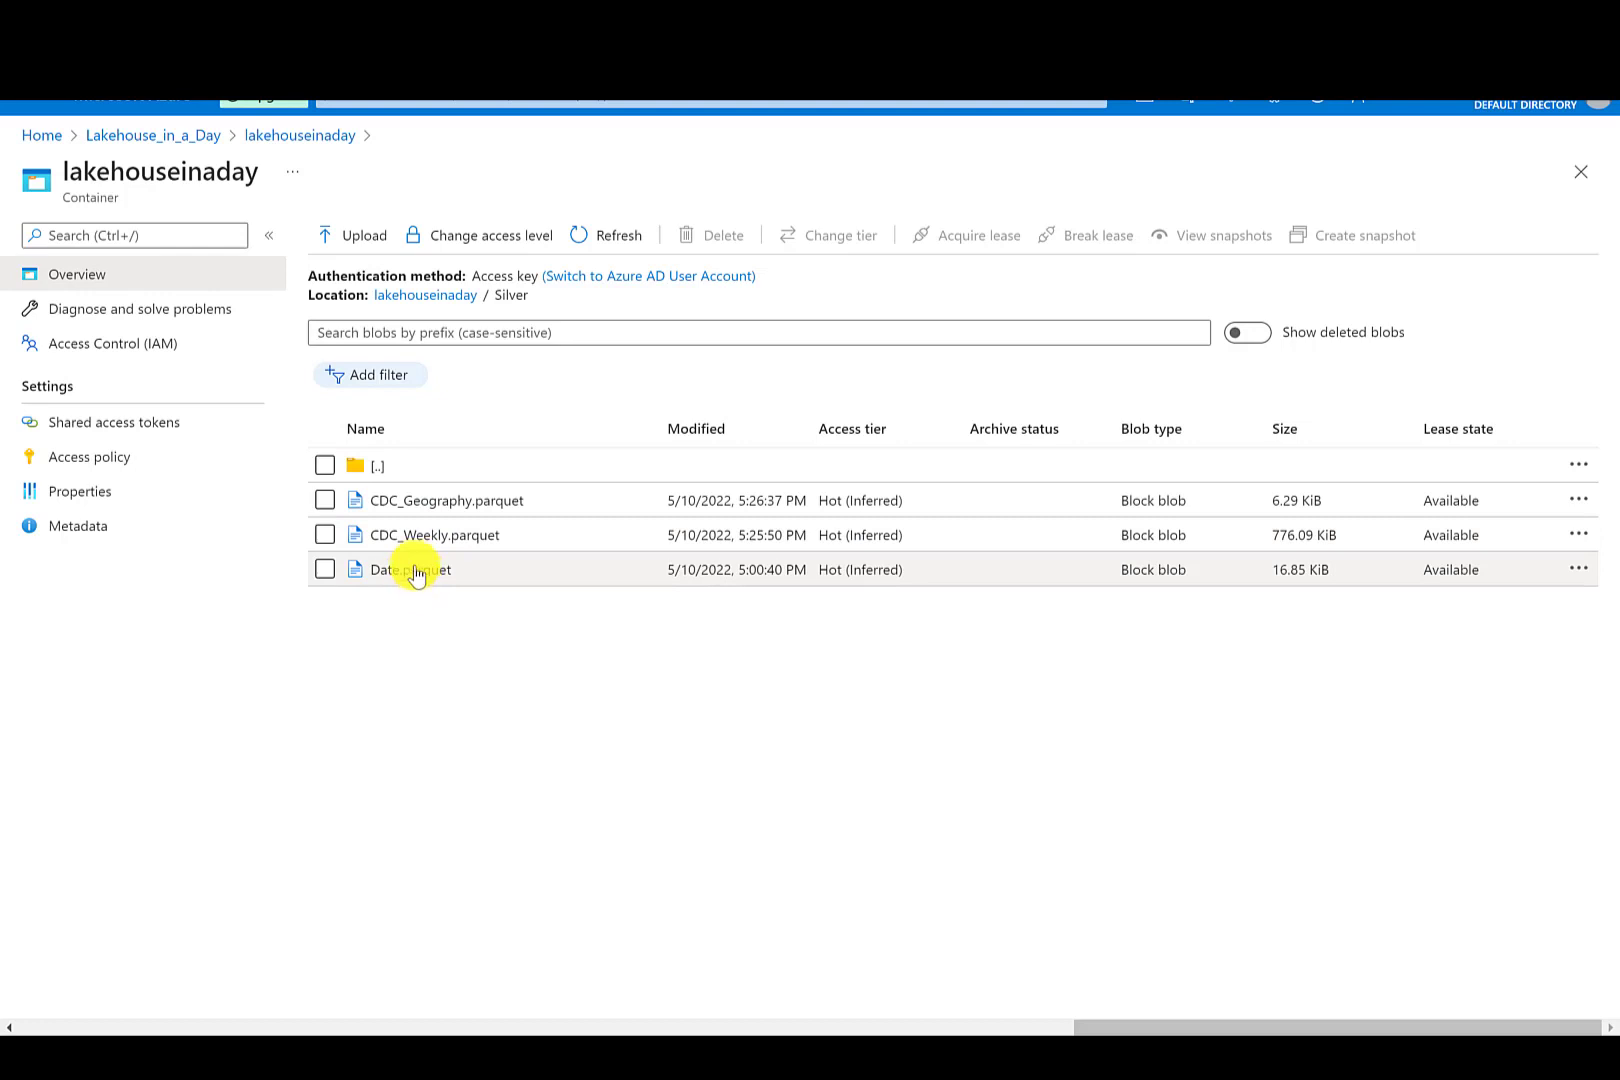
{"action": "left_click", "coordinate": [376, 468]}
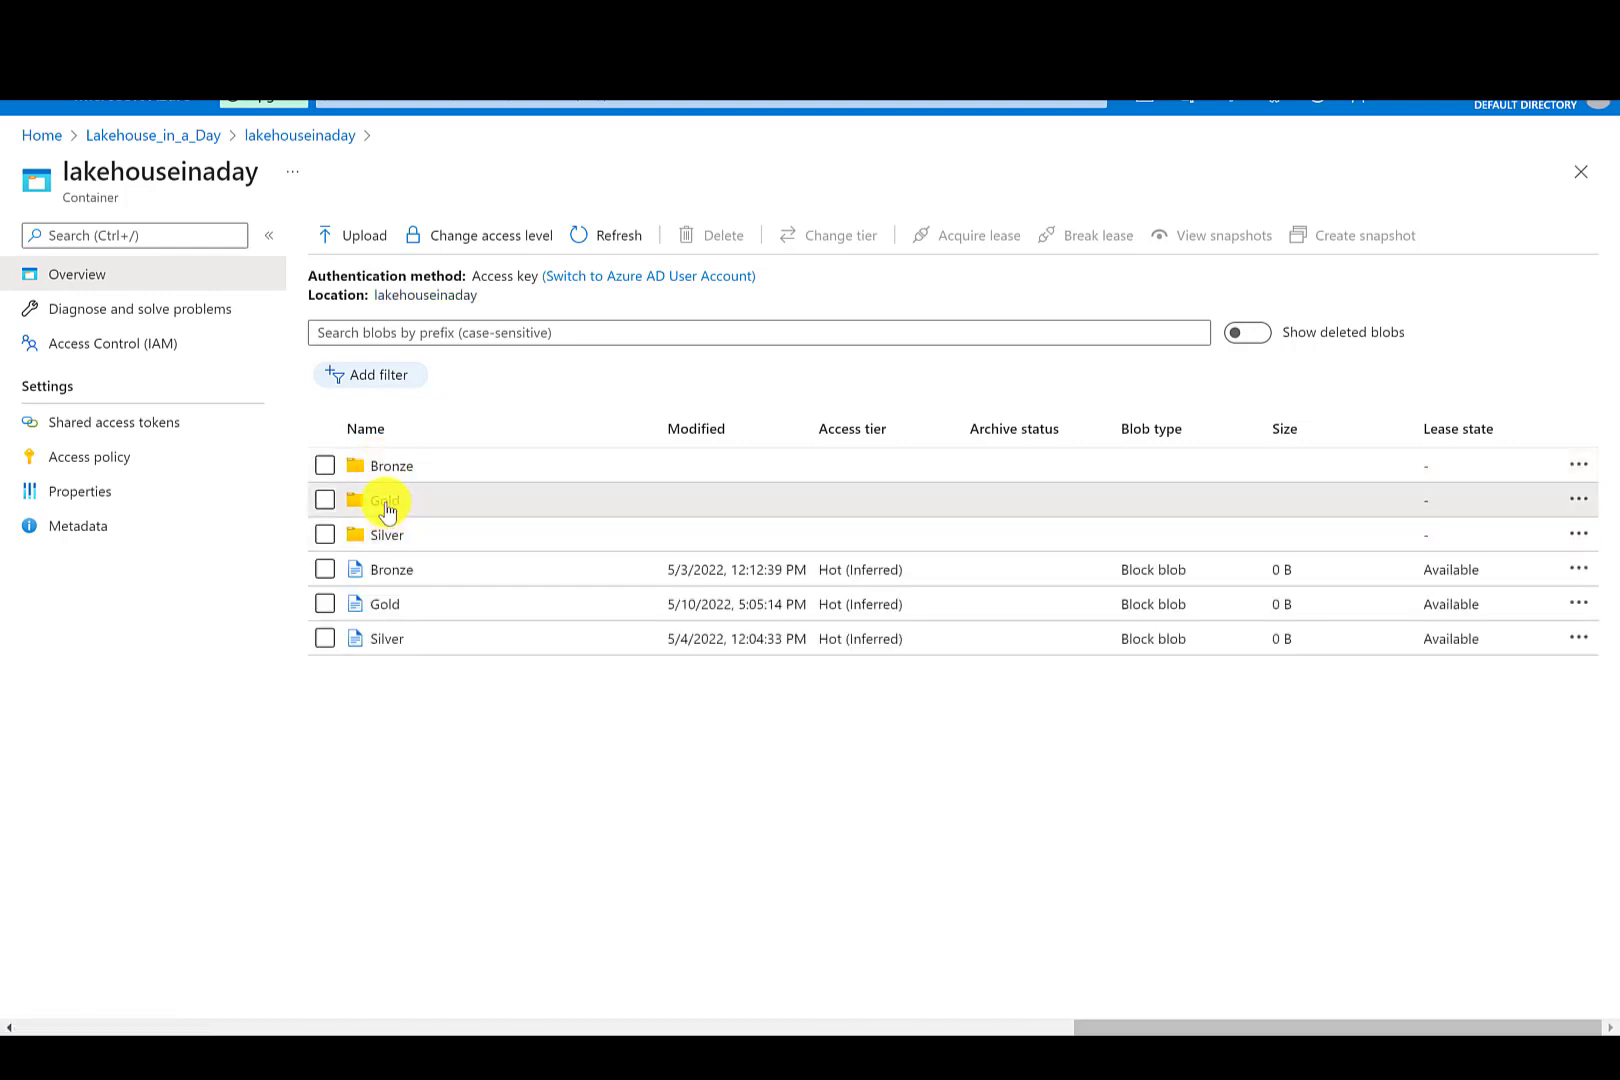
{"action": "left_click", "coordinate": [387, 507]}
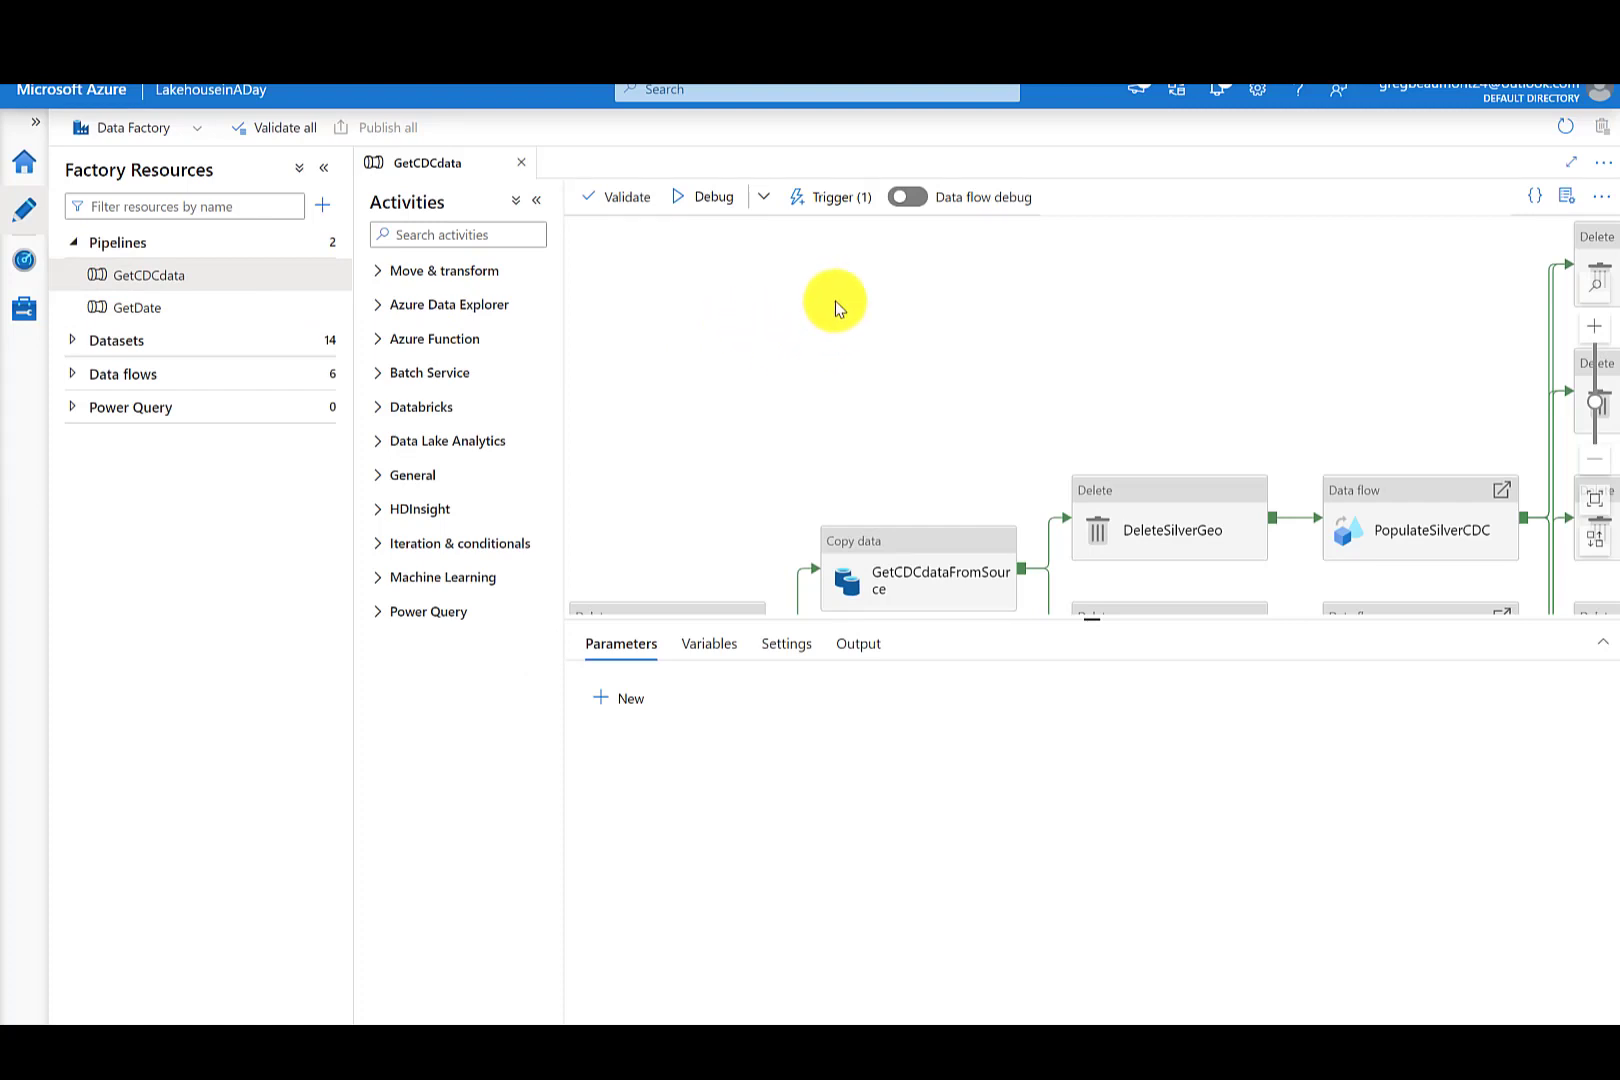
- Review the Weekly Run schedule trigger settings attached to the GetCDCdata pipeline
{"action": "left_click", "coordinate": [840, 198]}
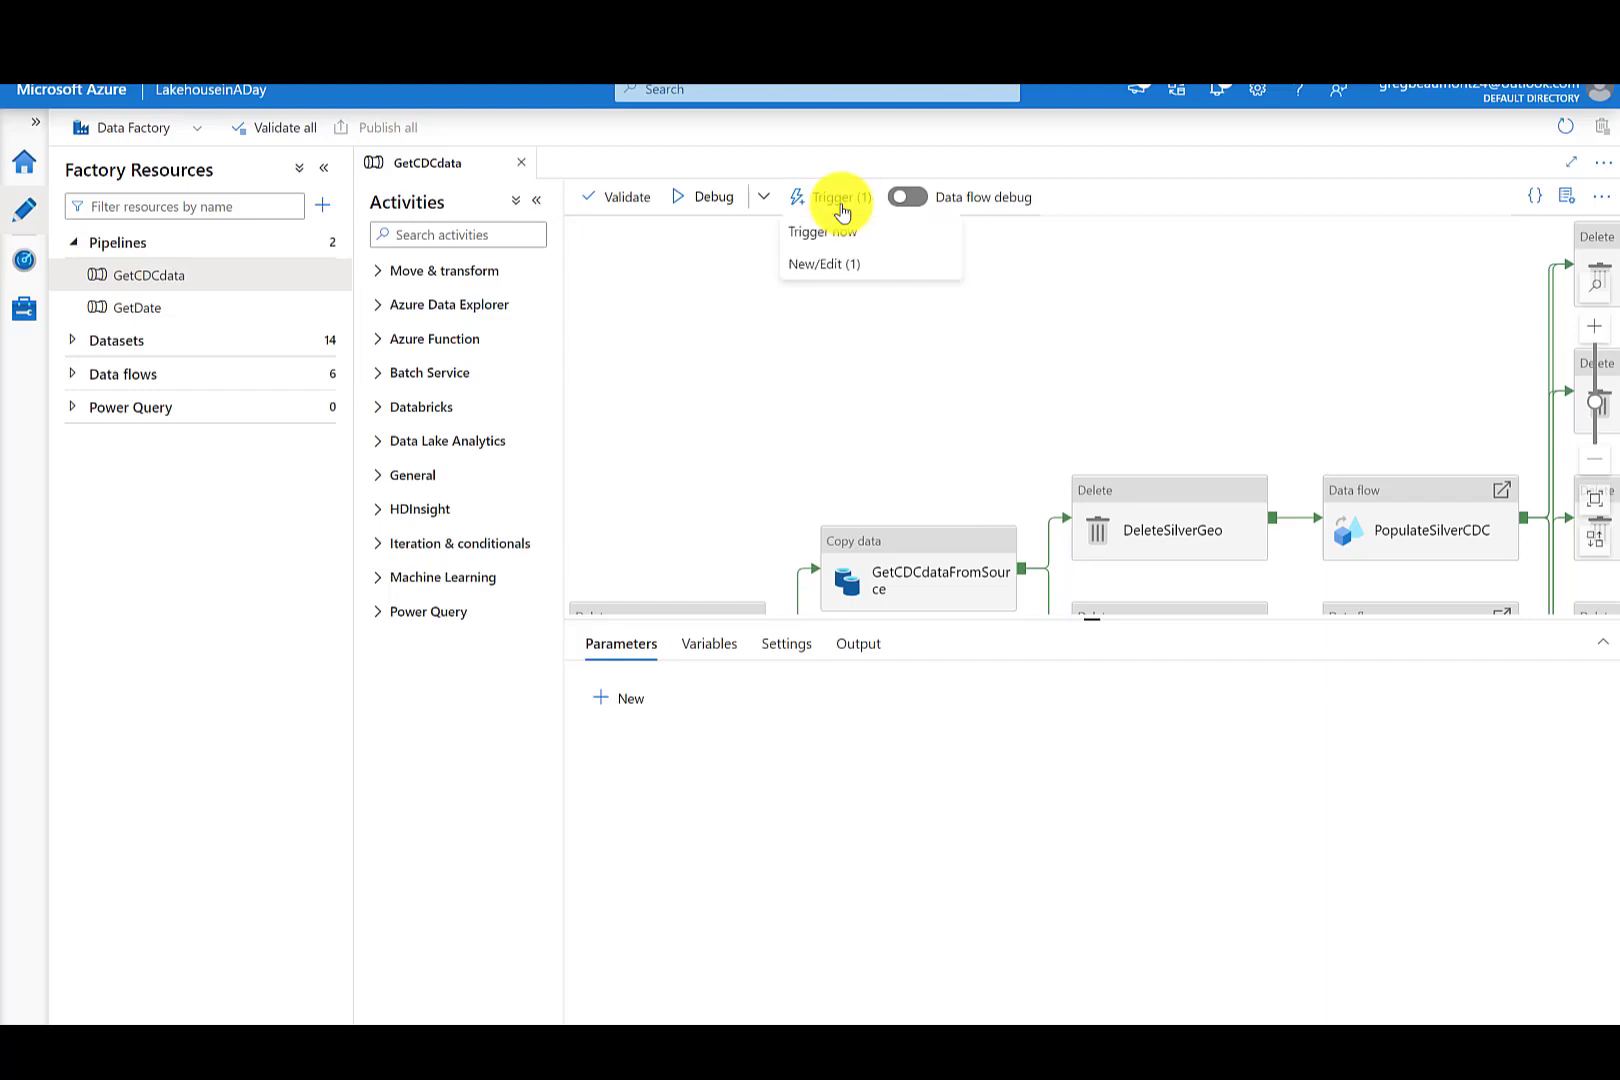
{"action": "left_click", "coordinate": [840, 266]}
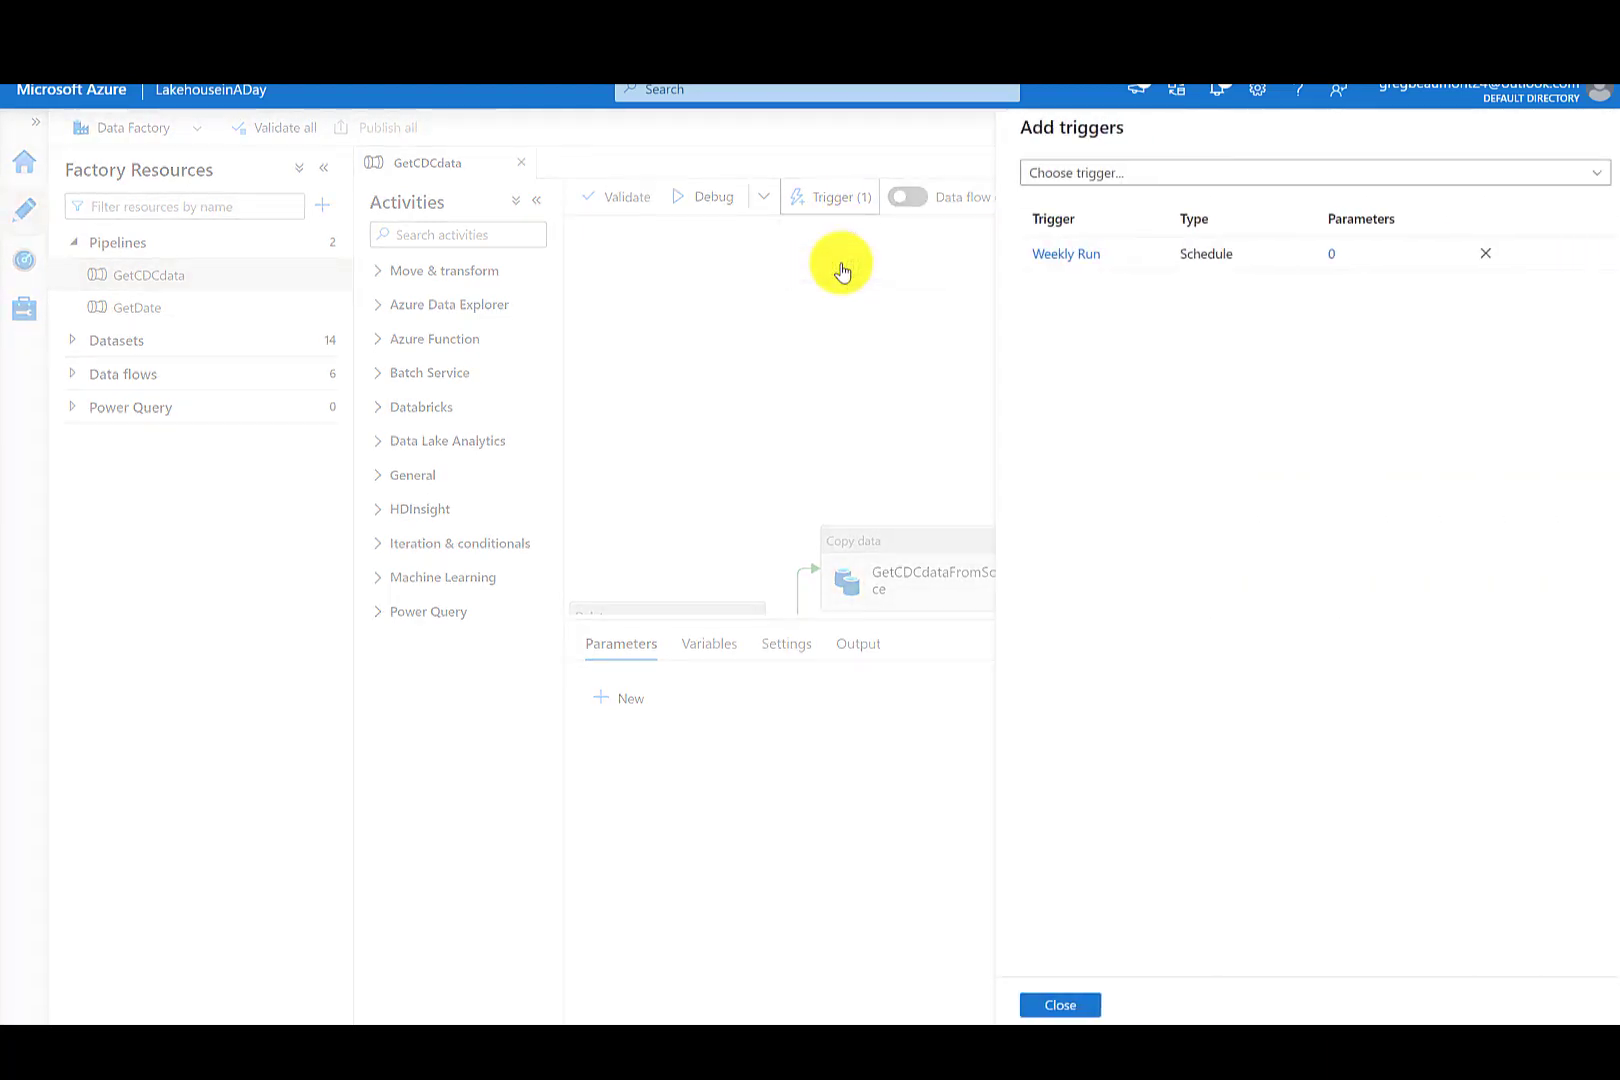
{"action": "left_click", "coordinate": [1040, 262]}
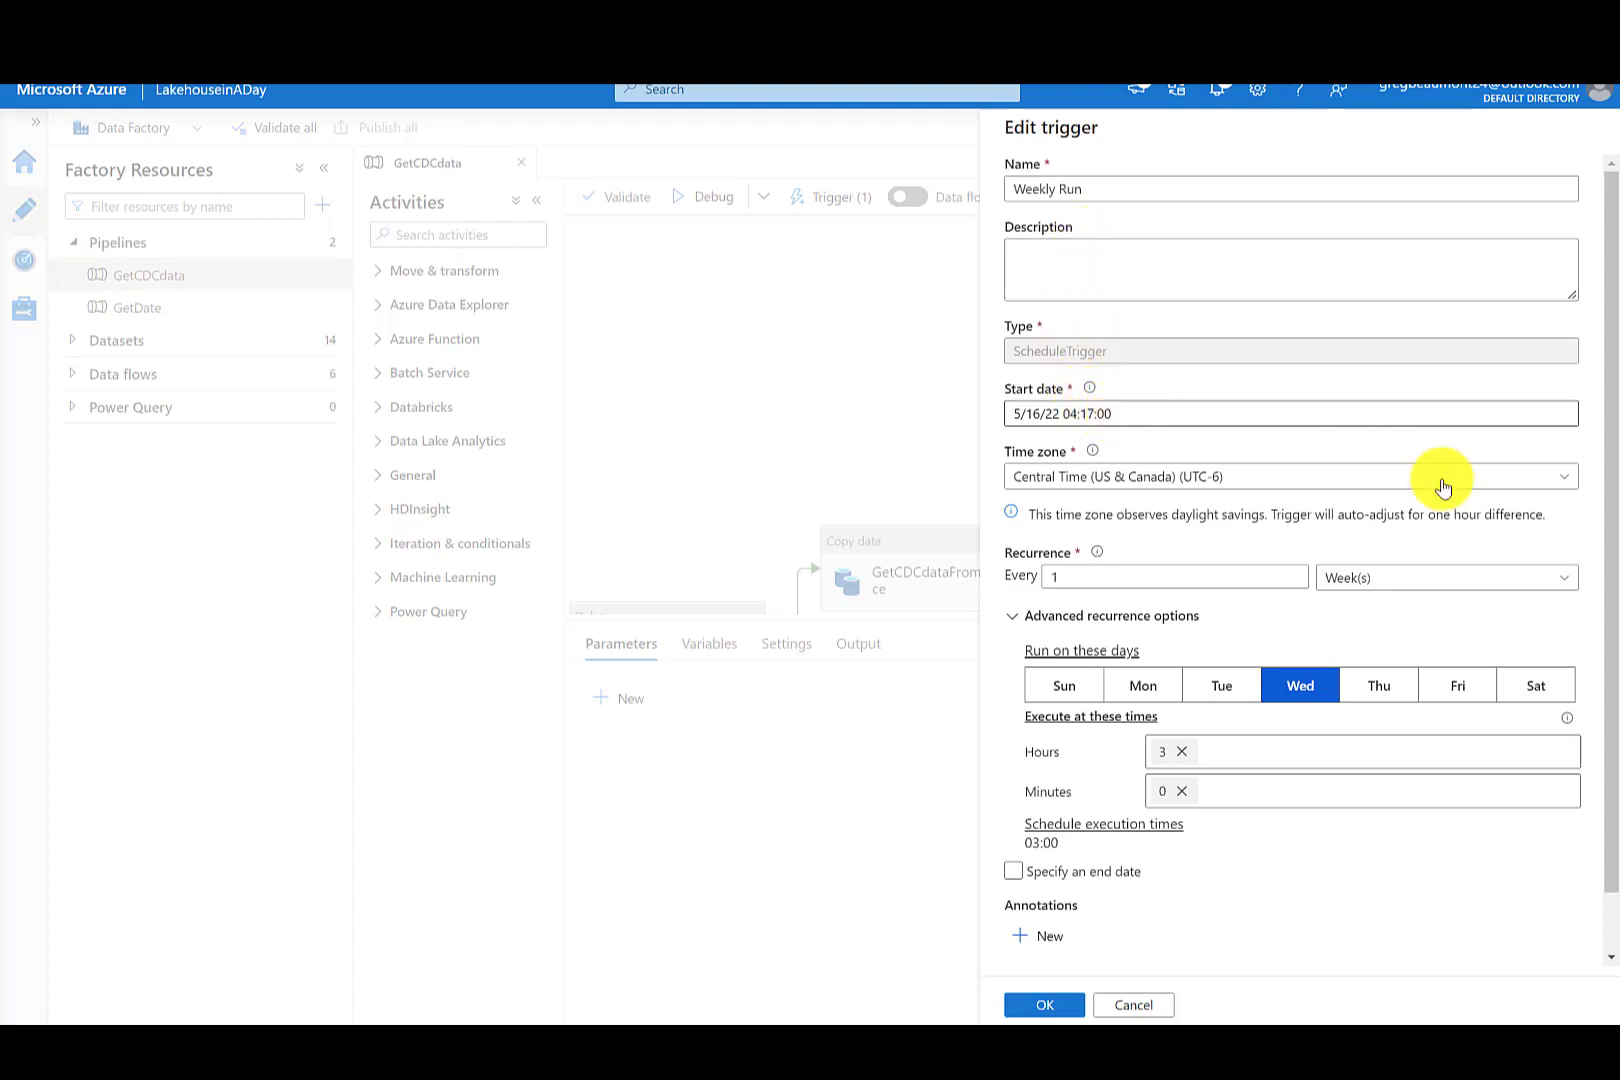
{"action": "scroll", "coordinate": [1612, 622], "scroll_direction": "down", "scroll_amount": 1}
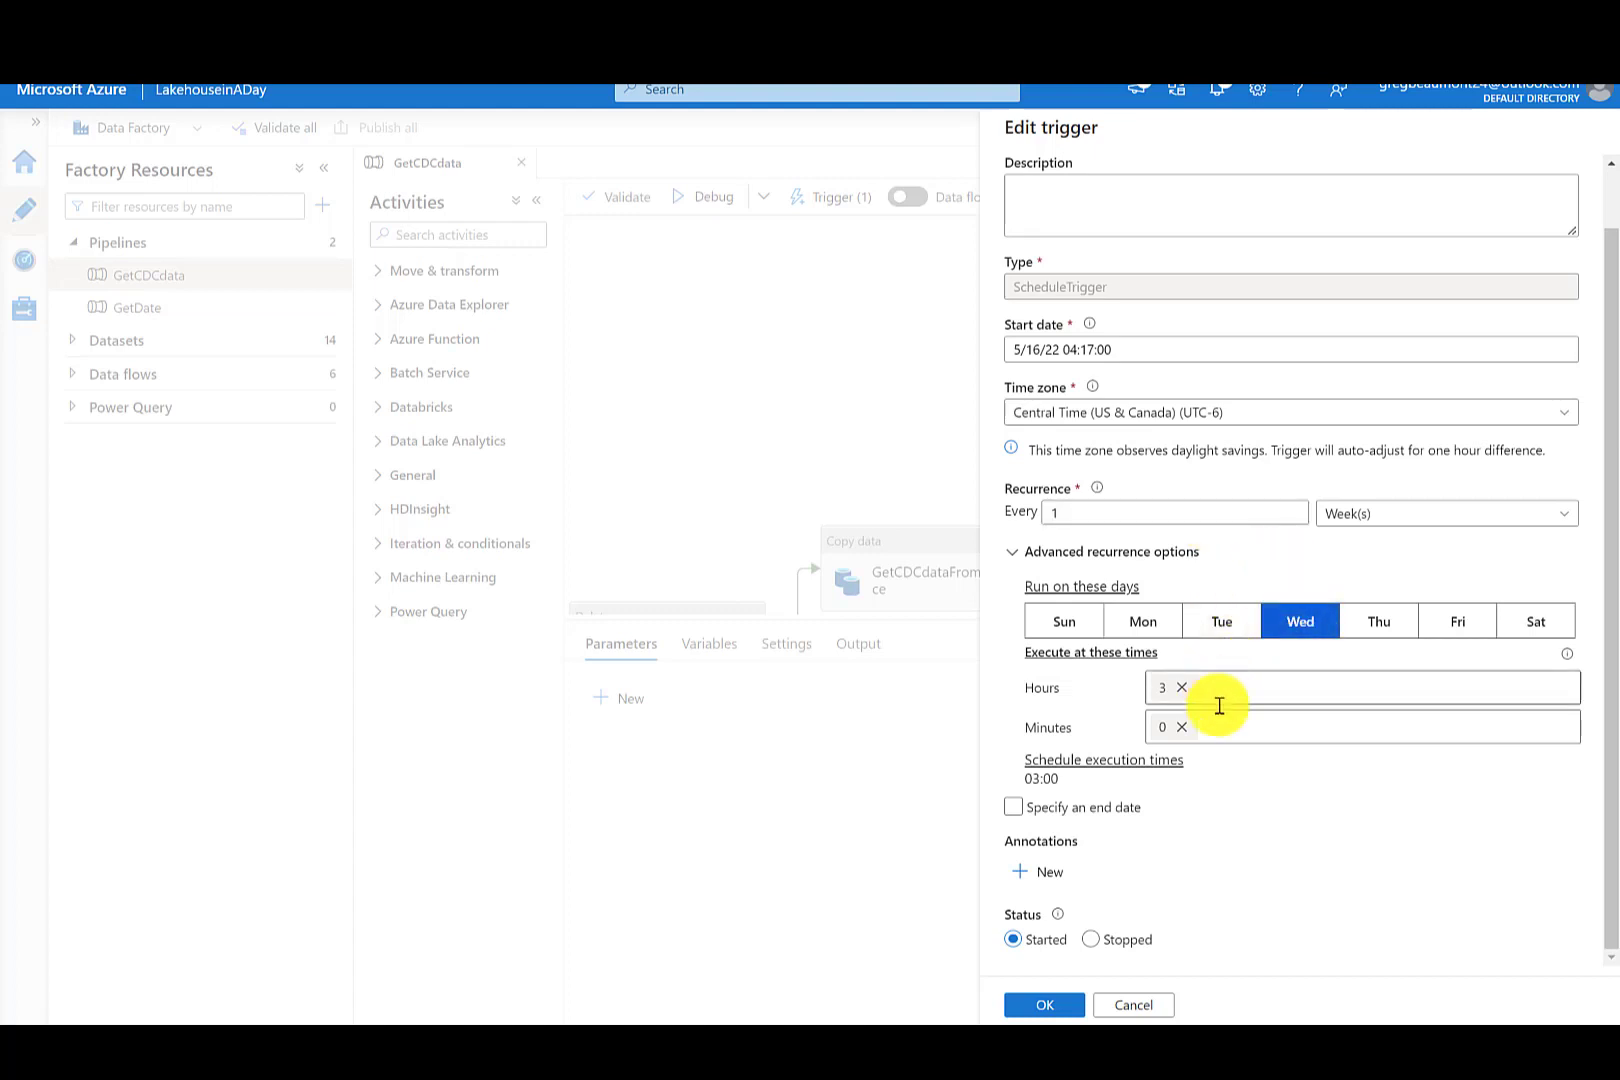
{"action": "left_click", "coordinate": [1157, 1007]}
{"action": "left_click", "coordinate": [1045, 1004]}
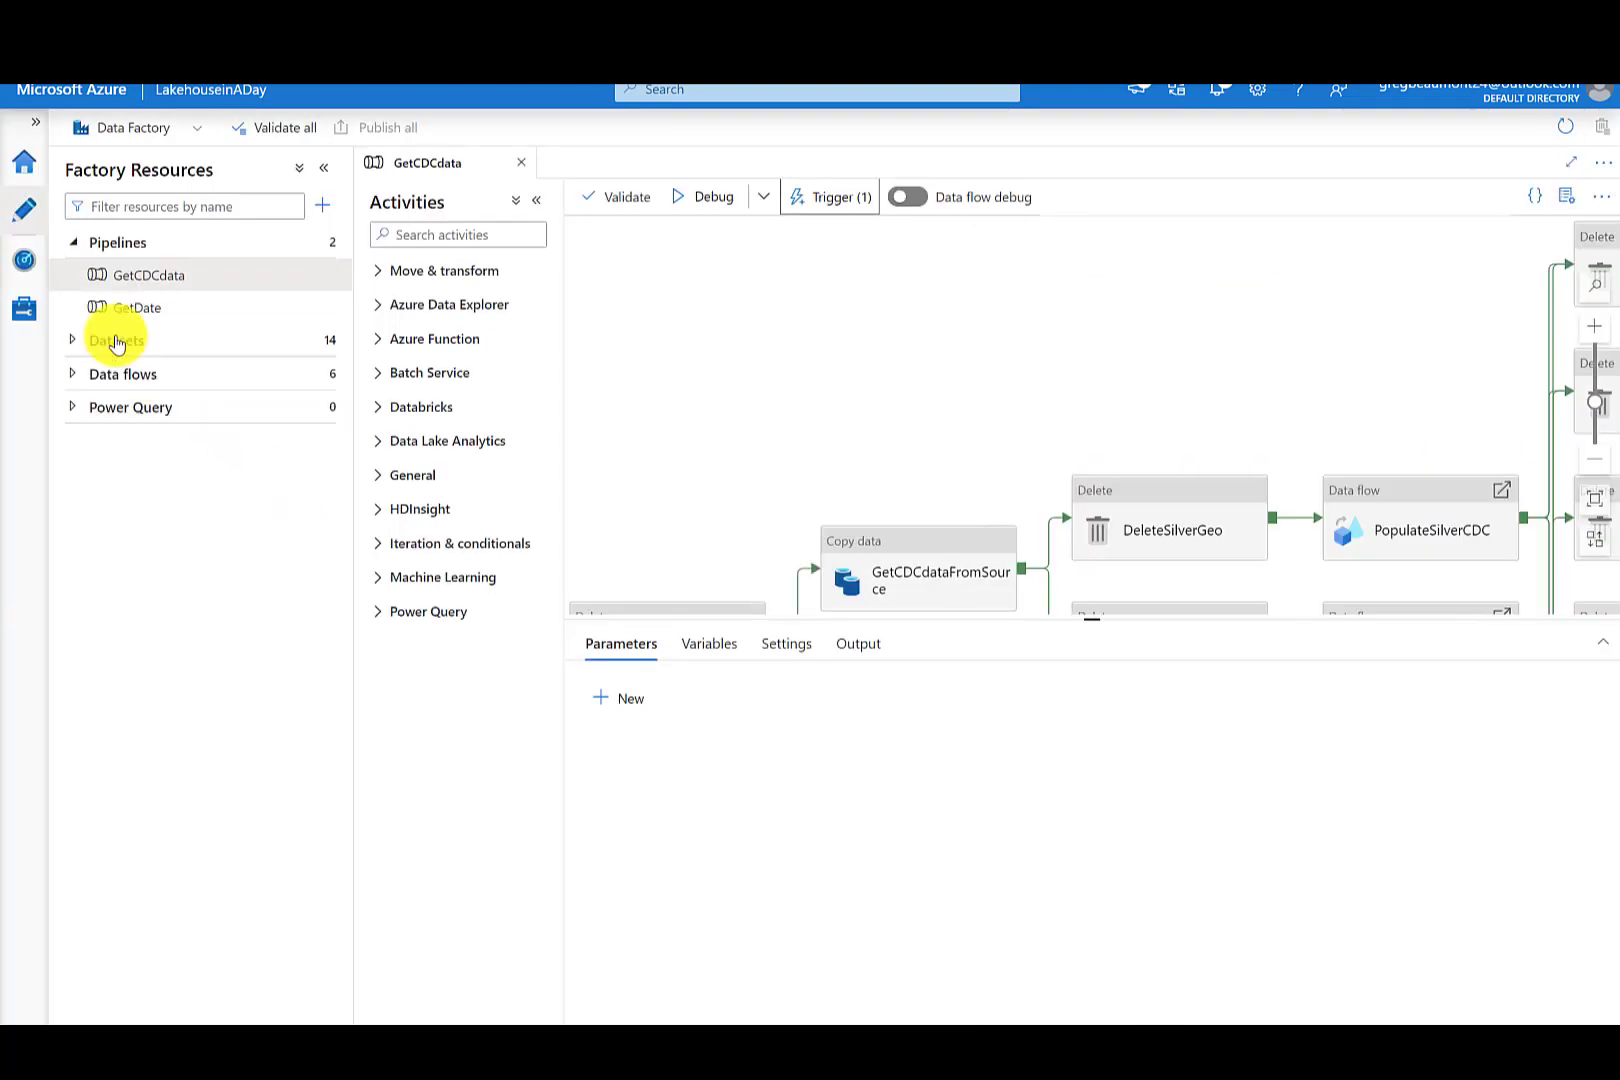
- Check the scheduled GetCDCdata run in Monitor and the refreshed files in the container's Bronze and Silver folders
{"action": "left_click", "coordinate": [36, 268]}
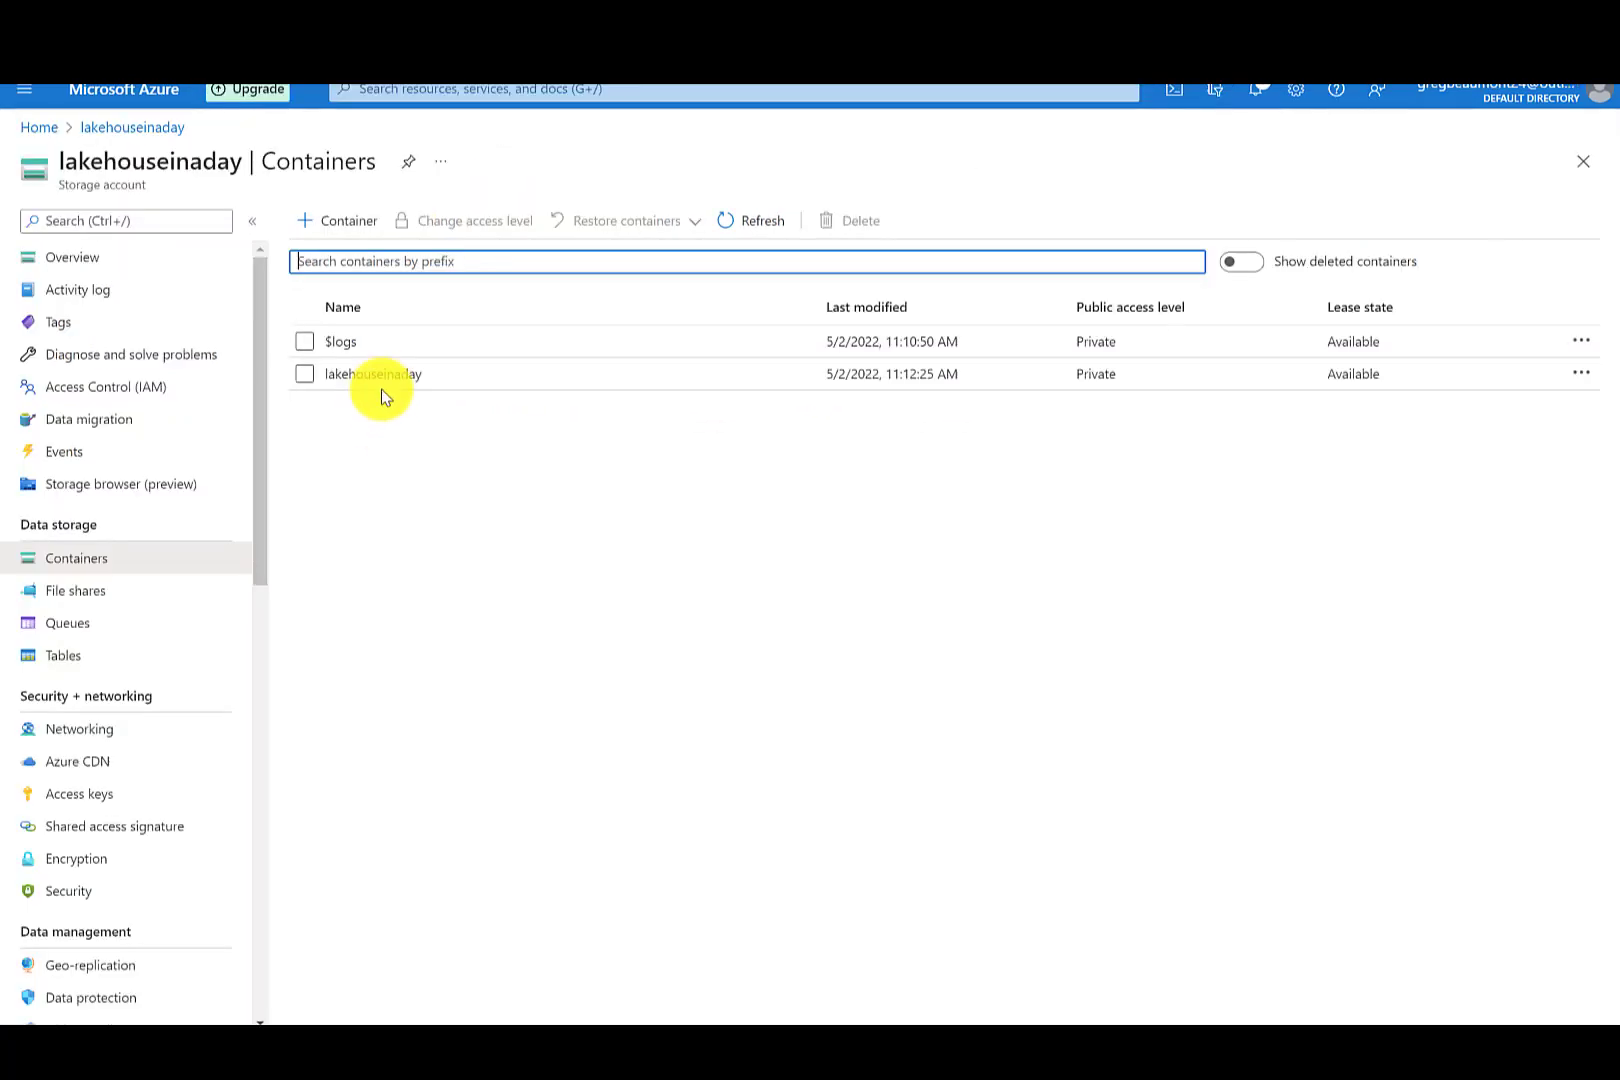
{"action": "left_click", "coordinate": [381, 389]}
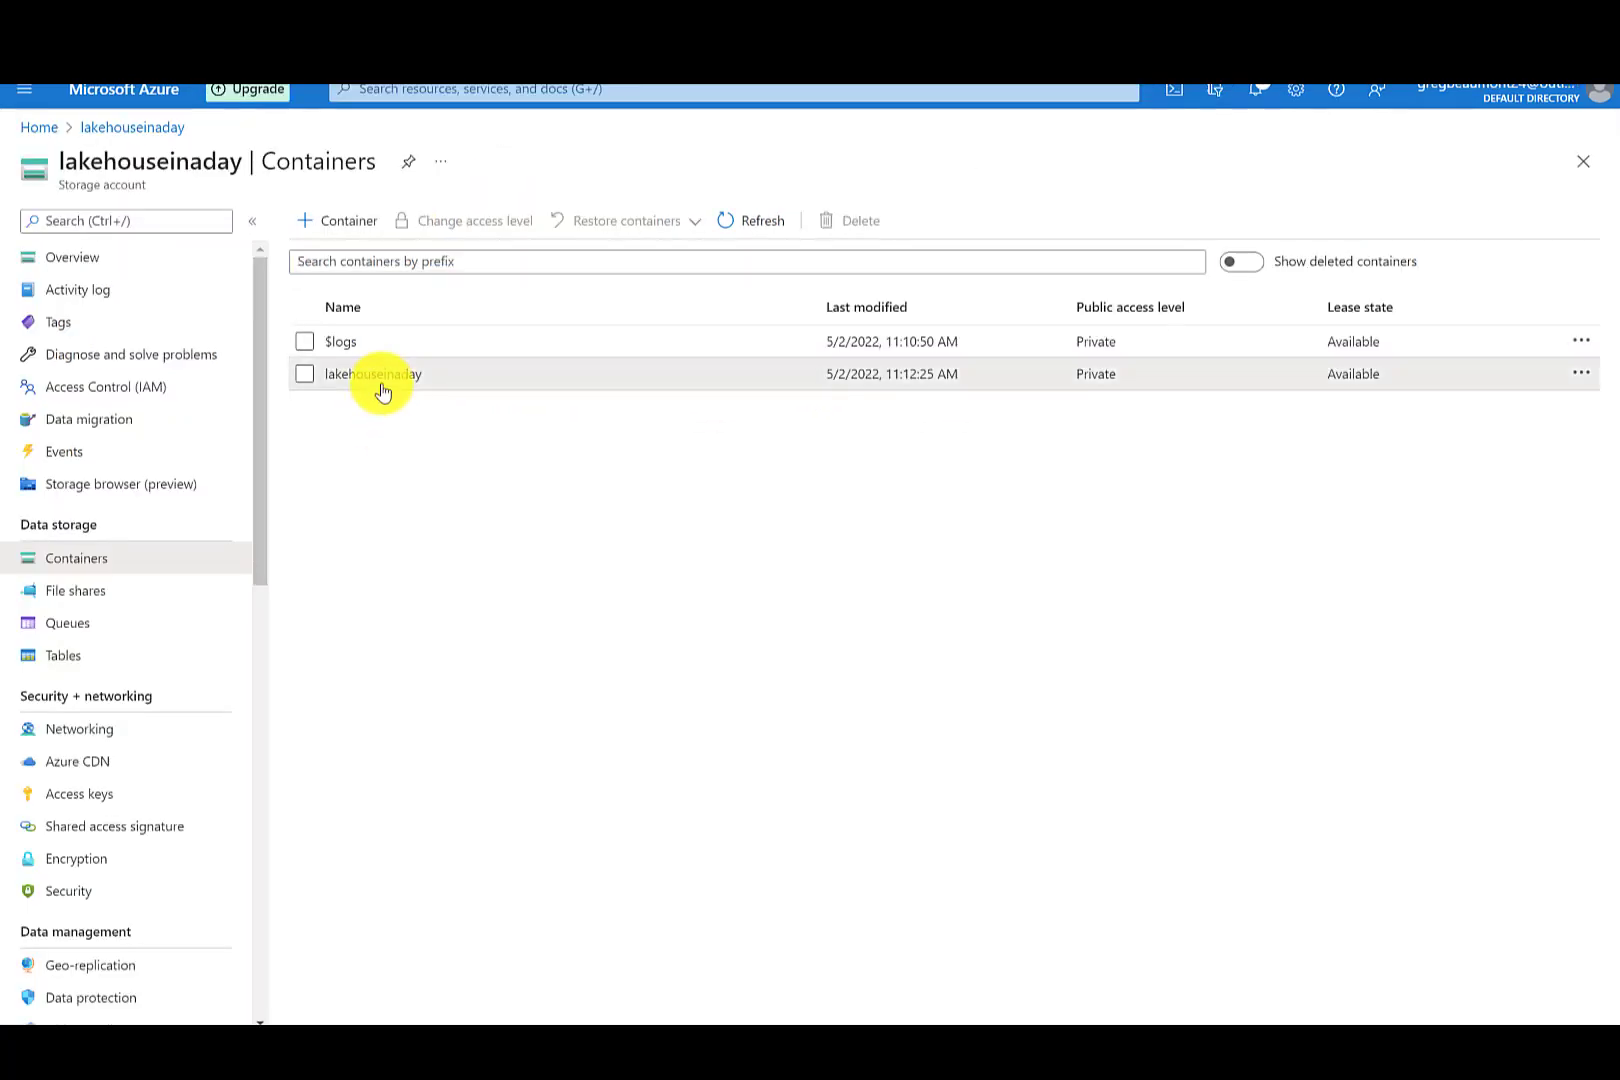
{"action": "left_click", "coordinate": [381, 440]}
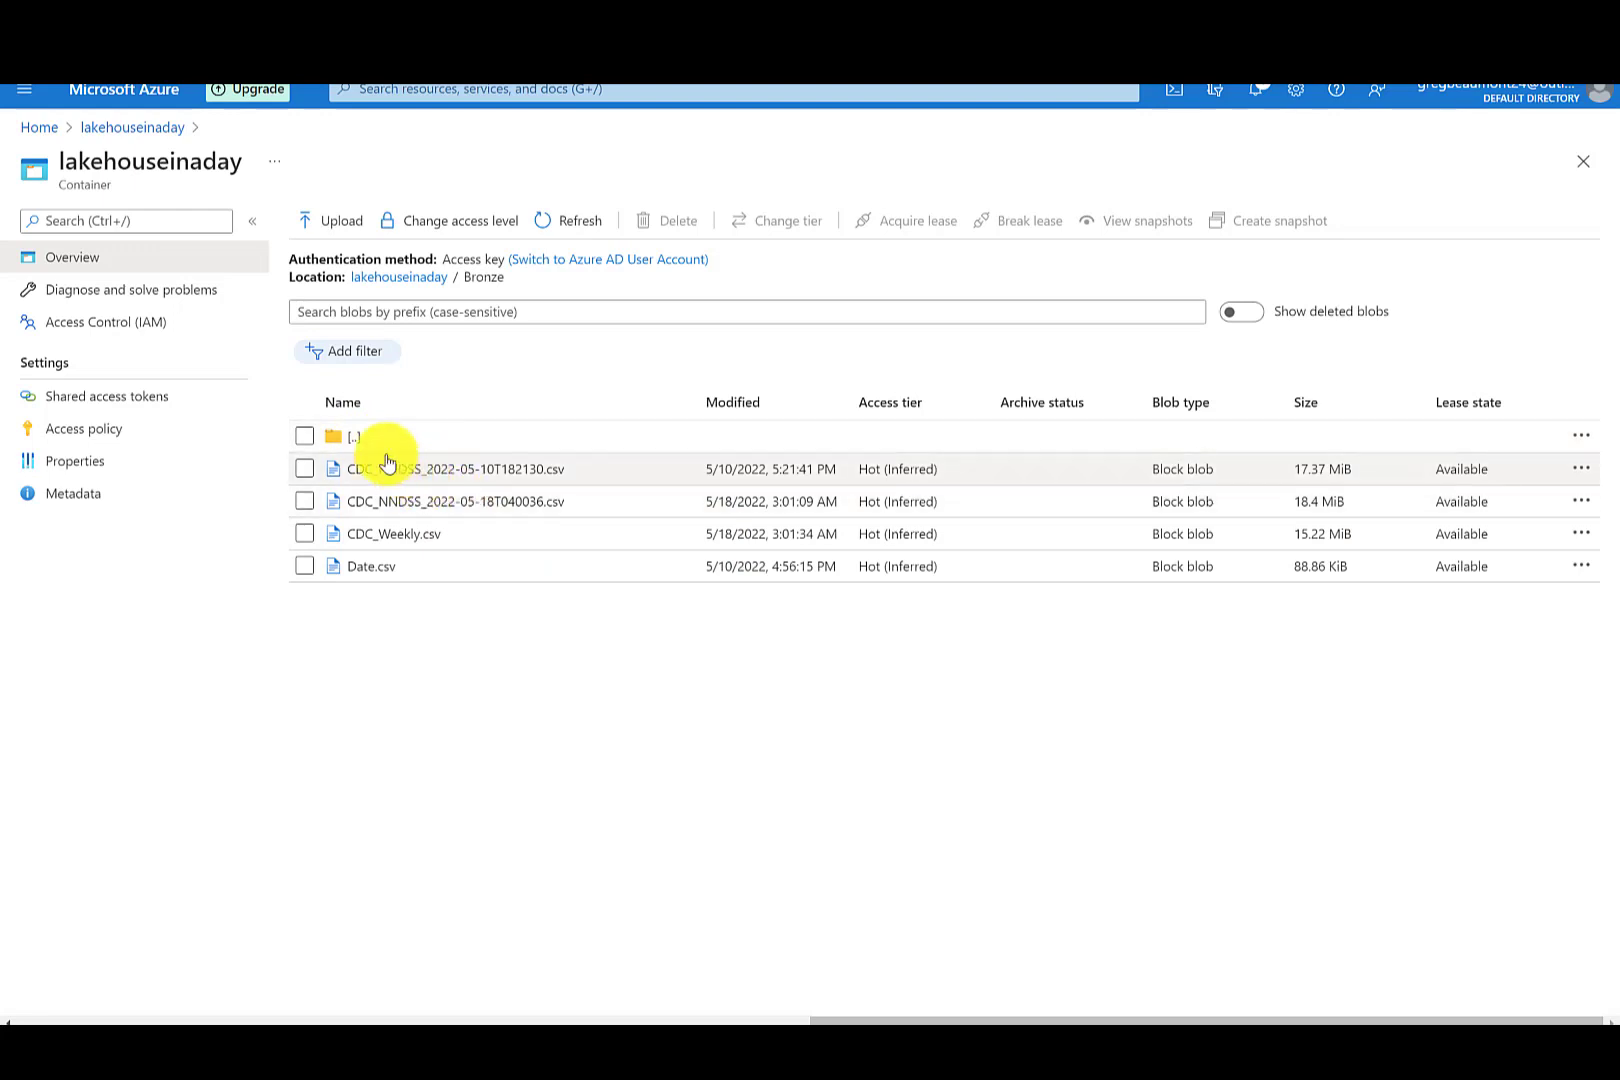
{"action": "left_click", "coordinate": [357, 438]}
{"action": "left_click", "coordinate": [363, 504]}
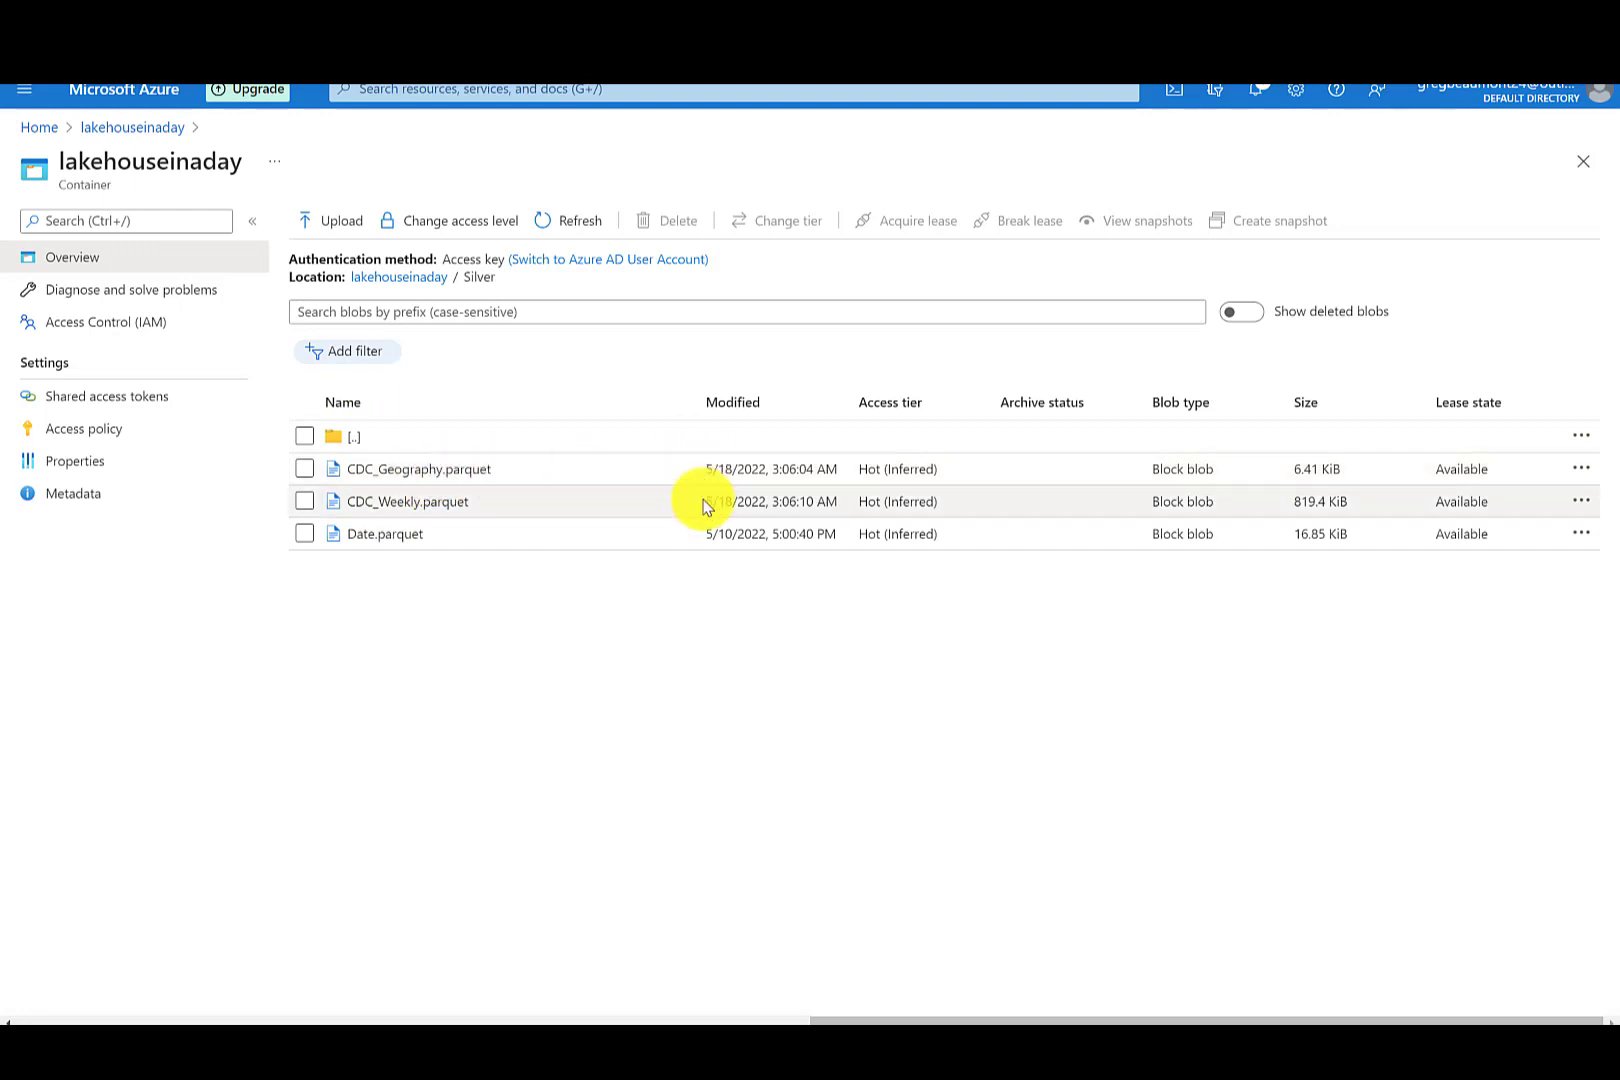
{"action": "left_click", "coordinate": [354, 436]}
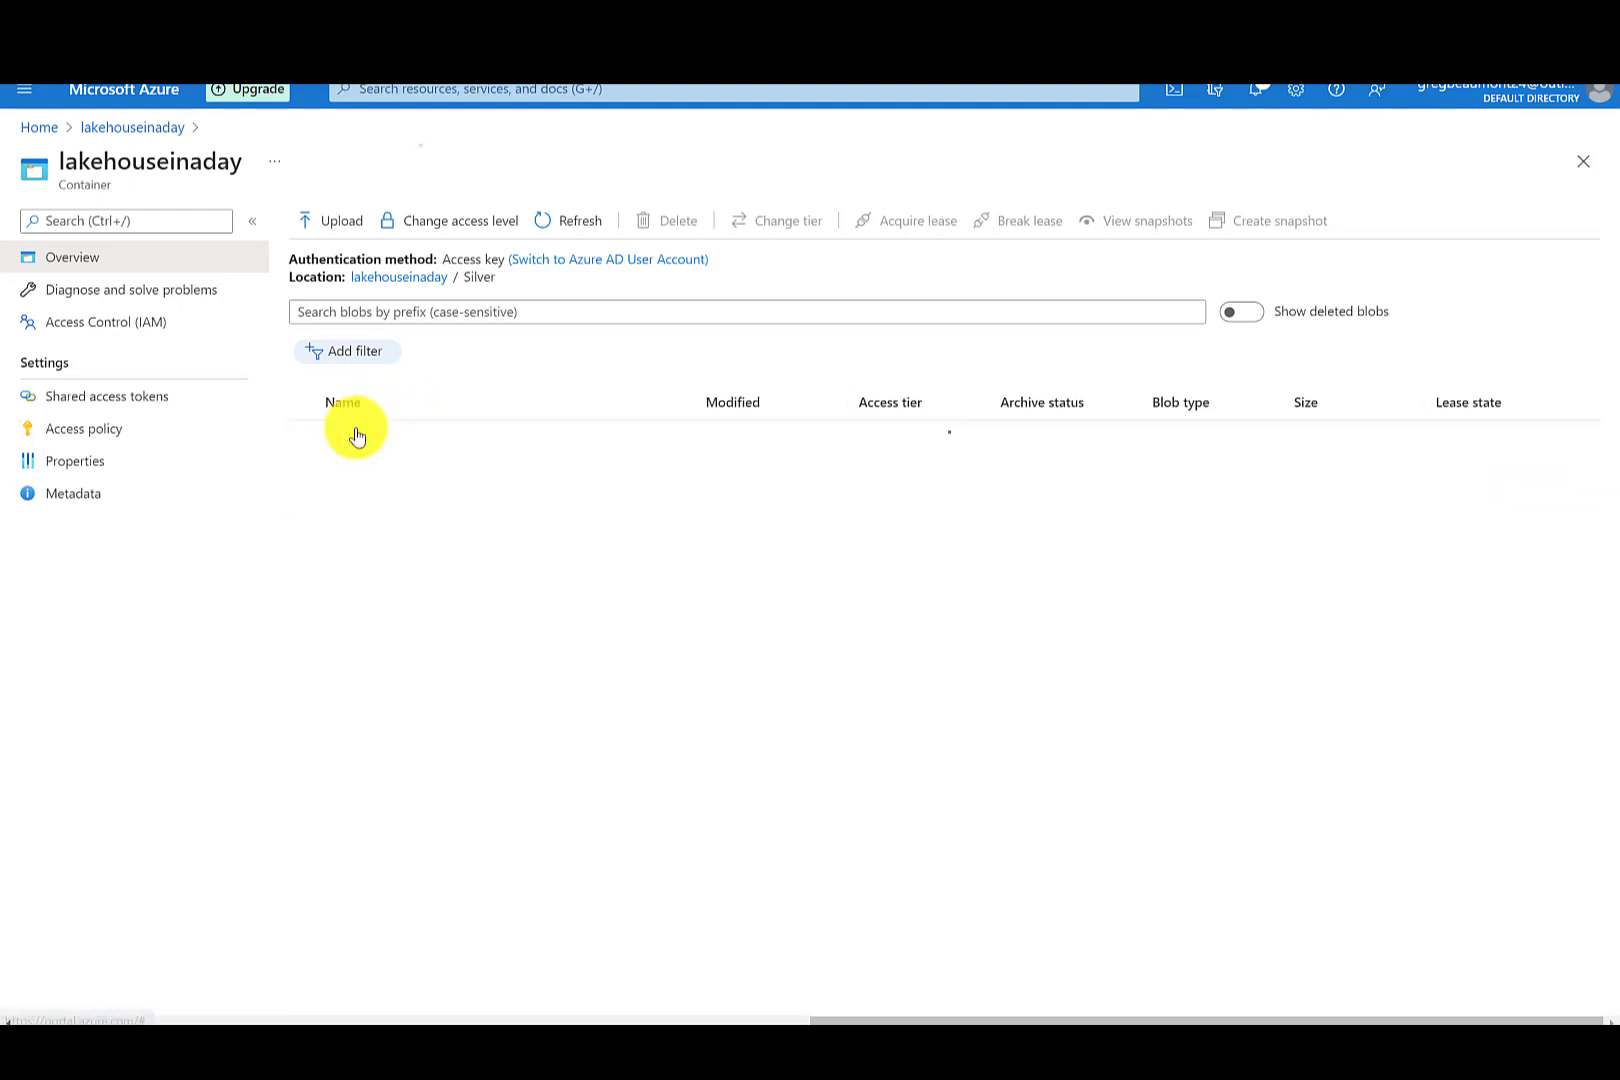
{"action": "left_click", "coordinate": [360, 471]}
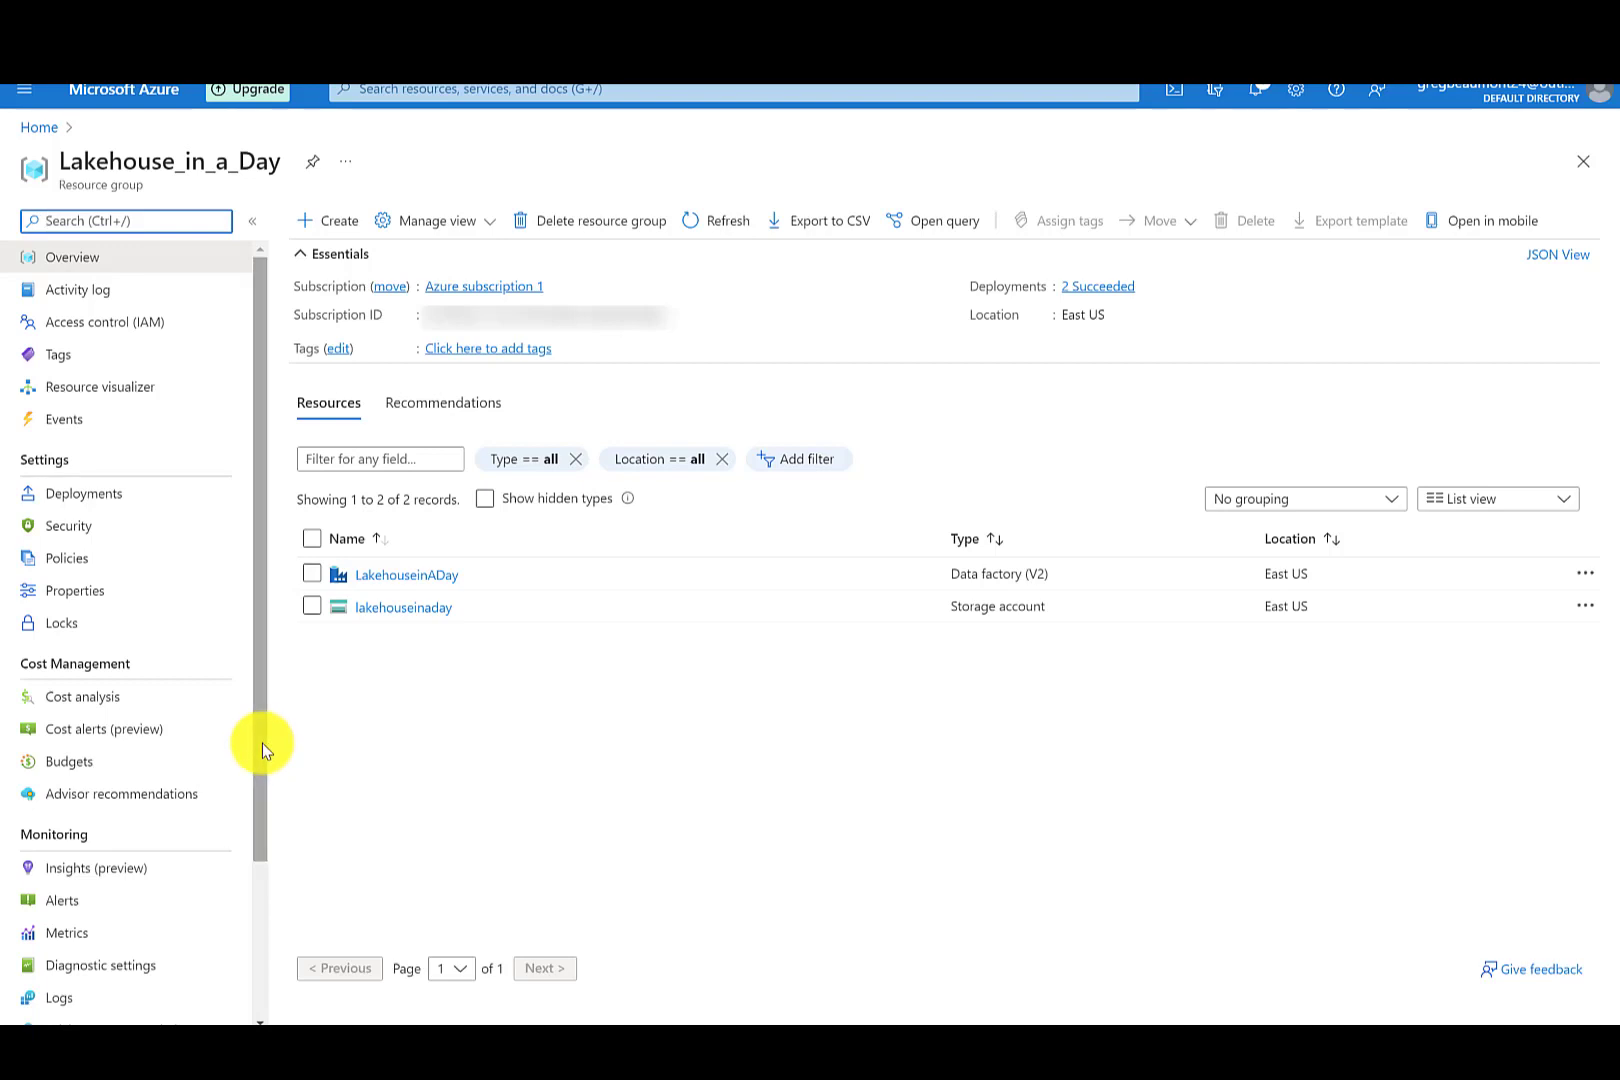
- Open Cost analysis for the Lakehouse_in_a_Day resource group
{"action": "left_click_drag", "start_coordinate": [261, 744], "coordinate": [249, 920]}
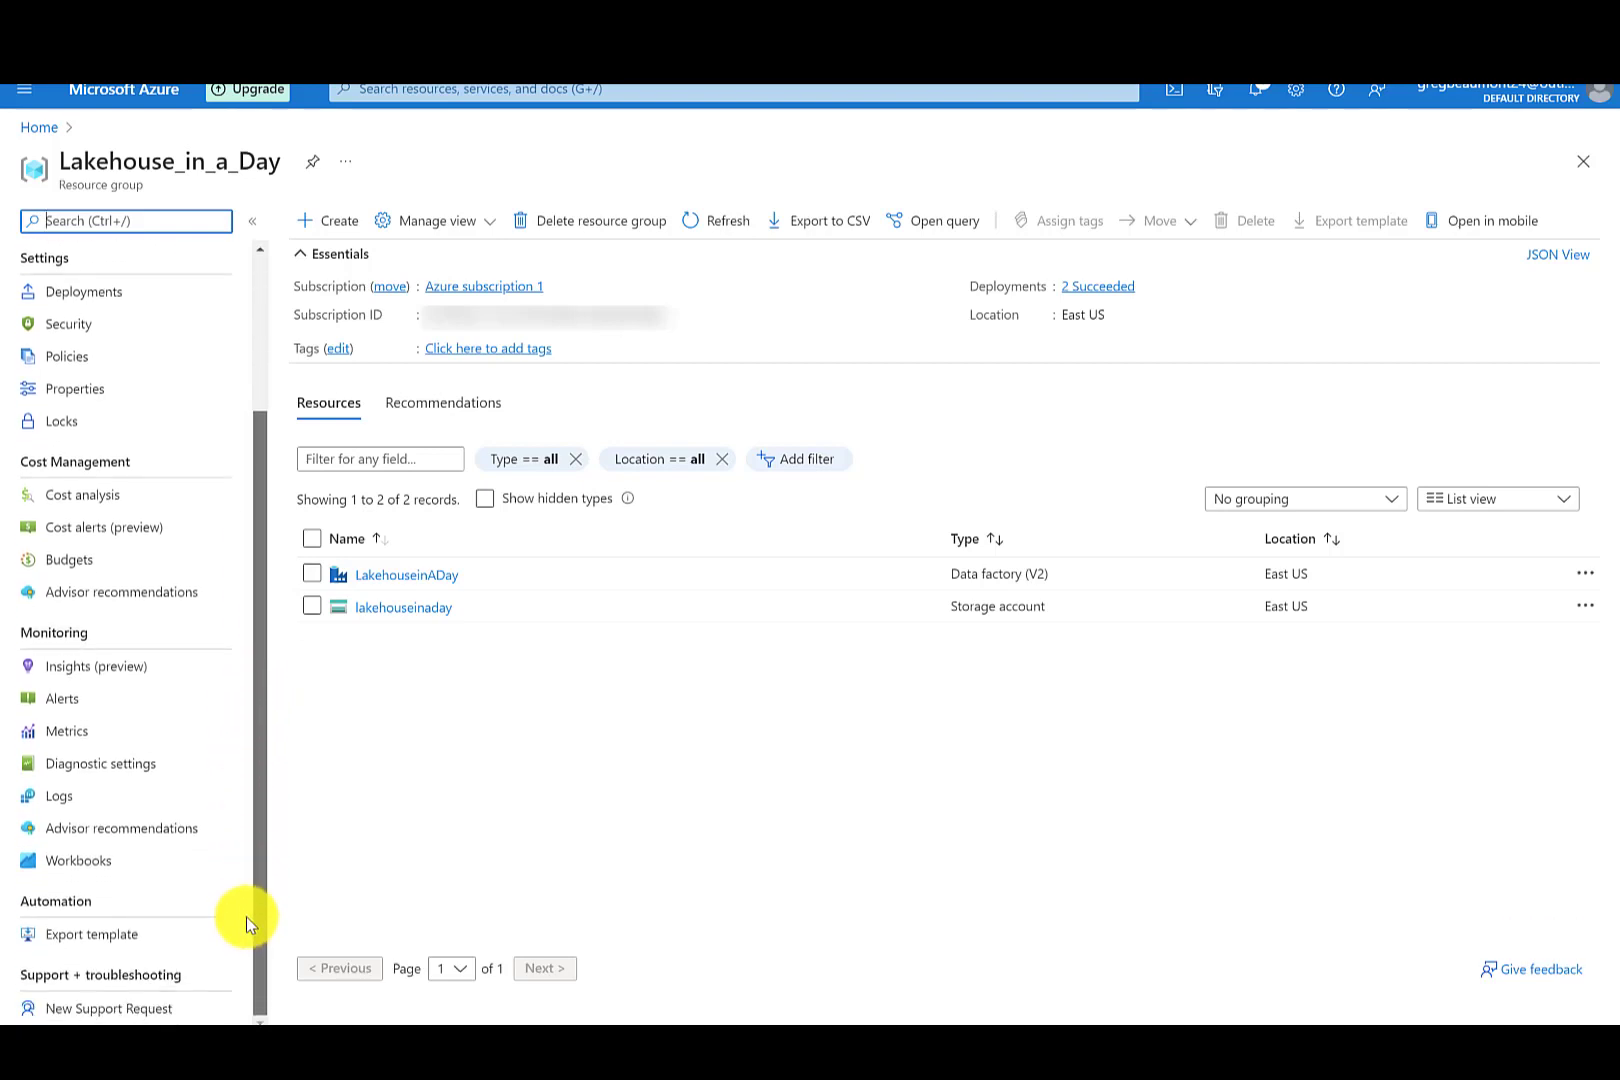
{"action": "left_click", "coordinate": [136, 500]}
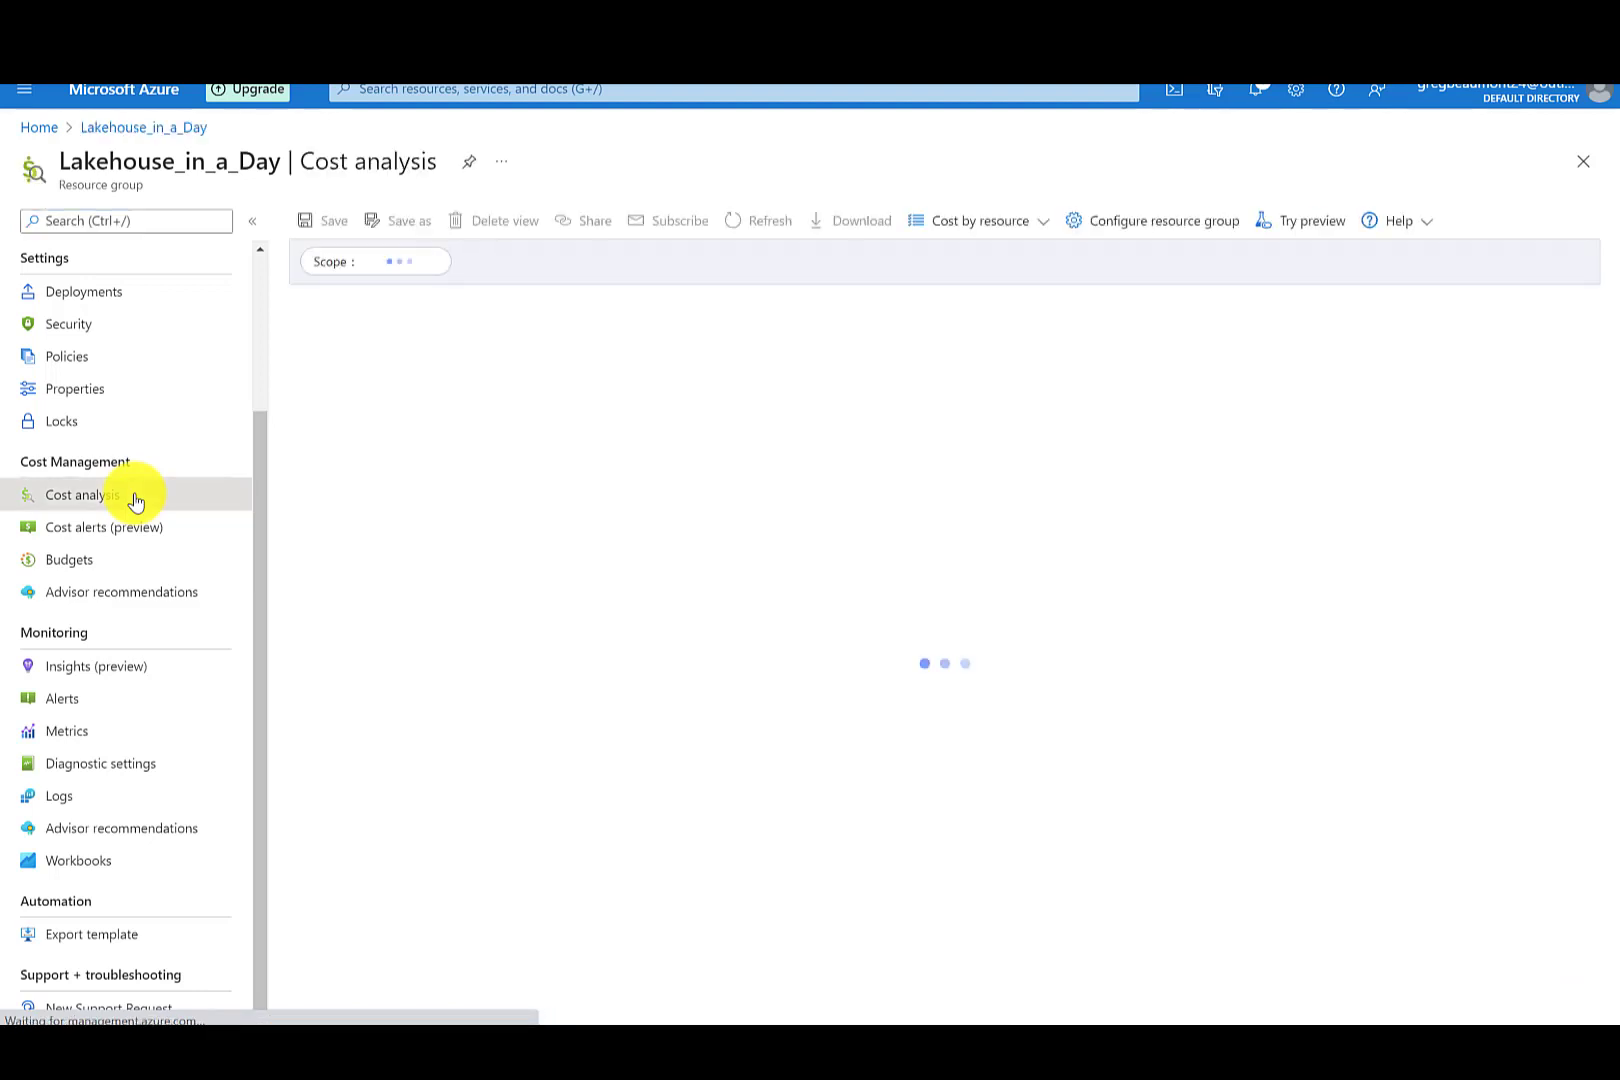